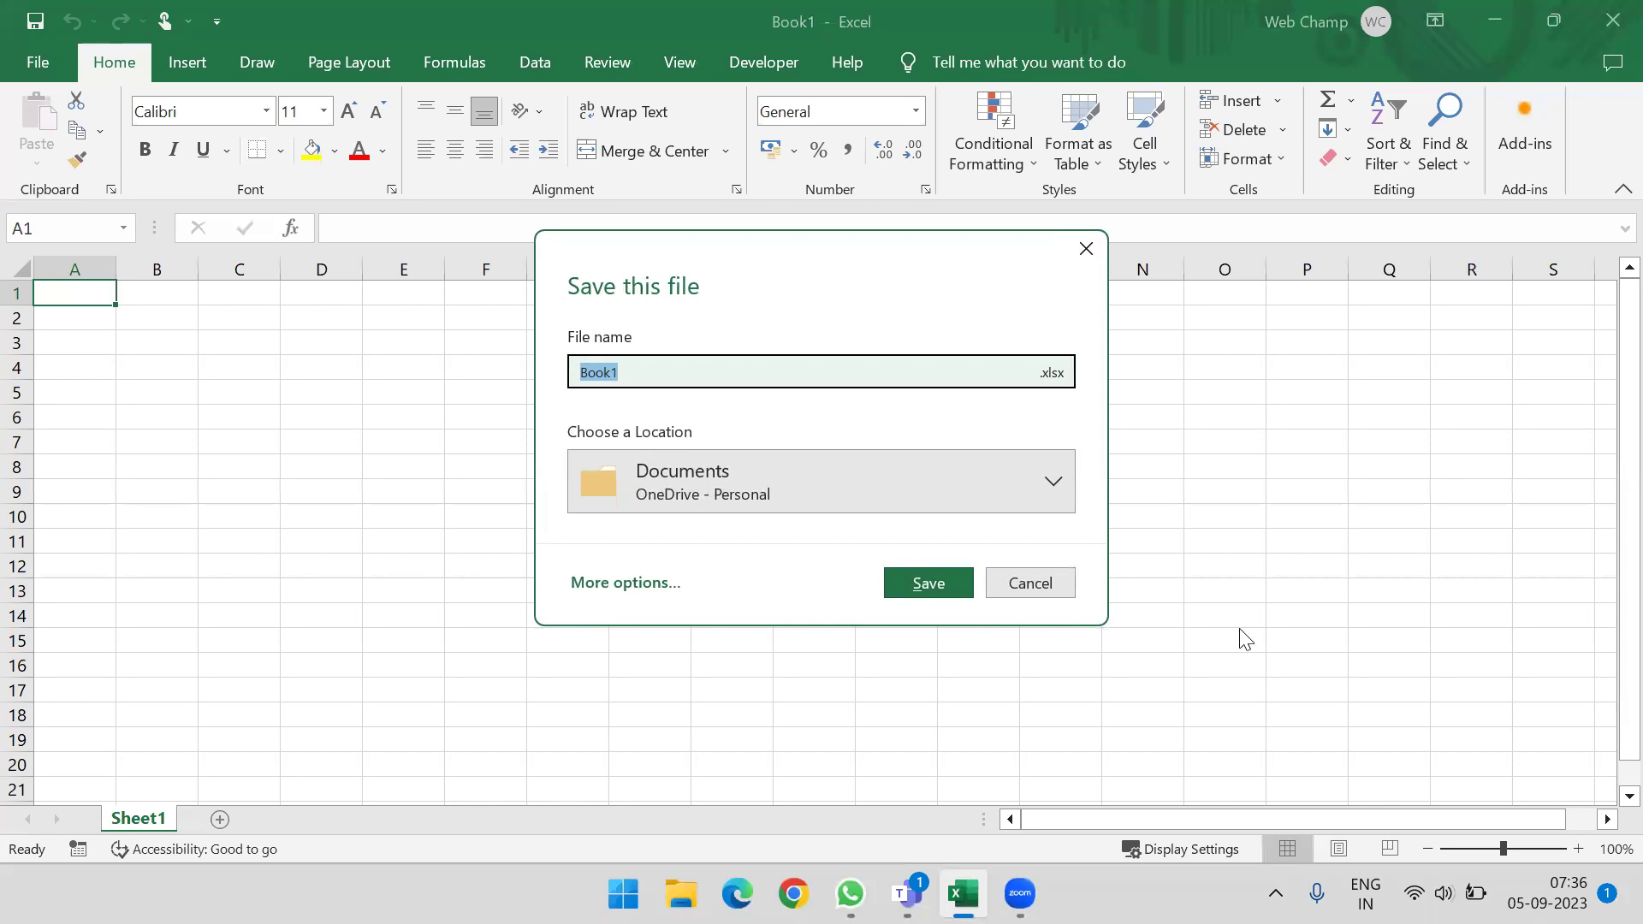
Step: Dismiss the save prompt, highlight the cell range A1:F17 and return to cell A1
click(1064, 579)
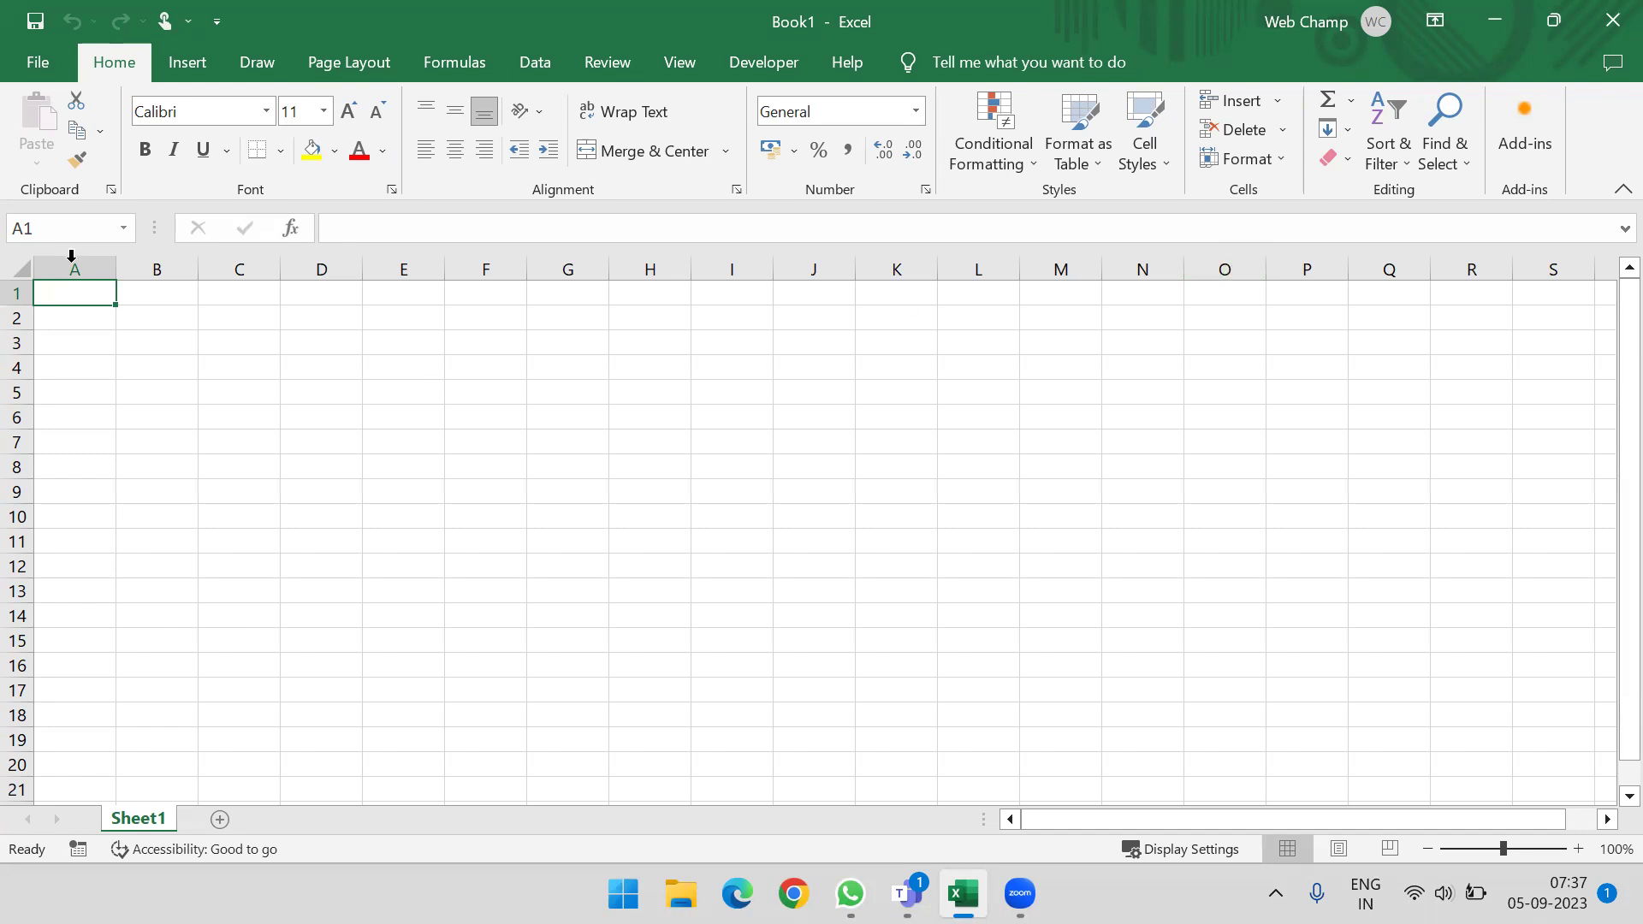
drag(71, 292, 507, 690)
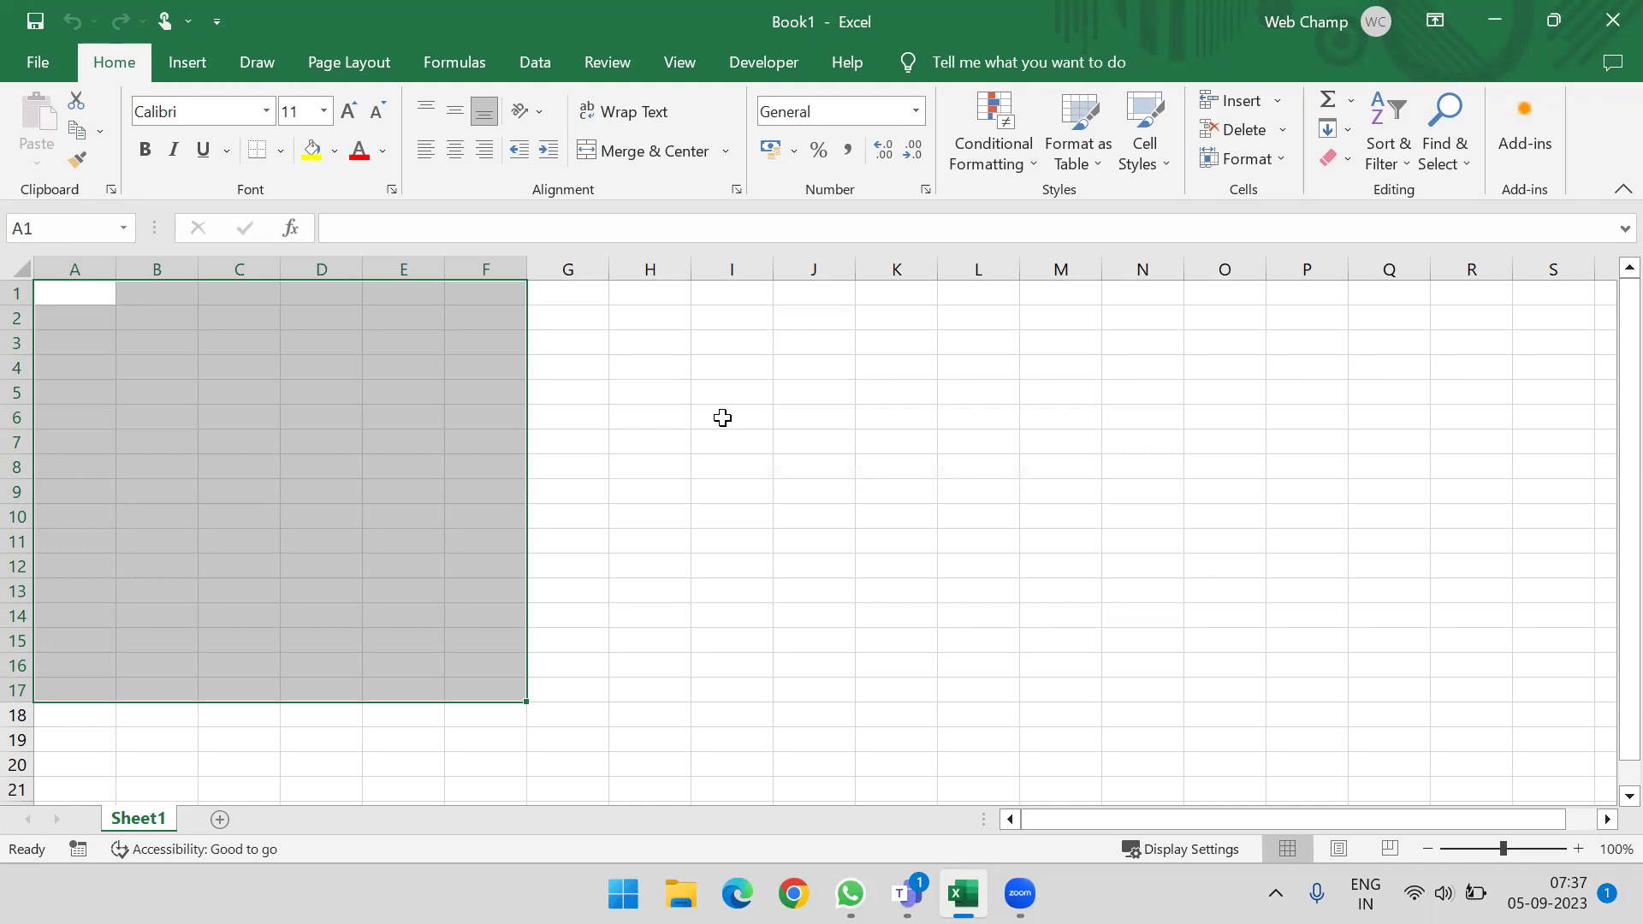
click(75, 289)
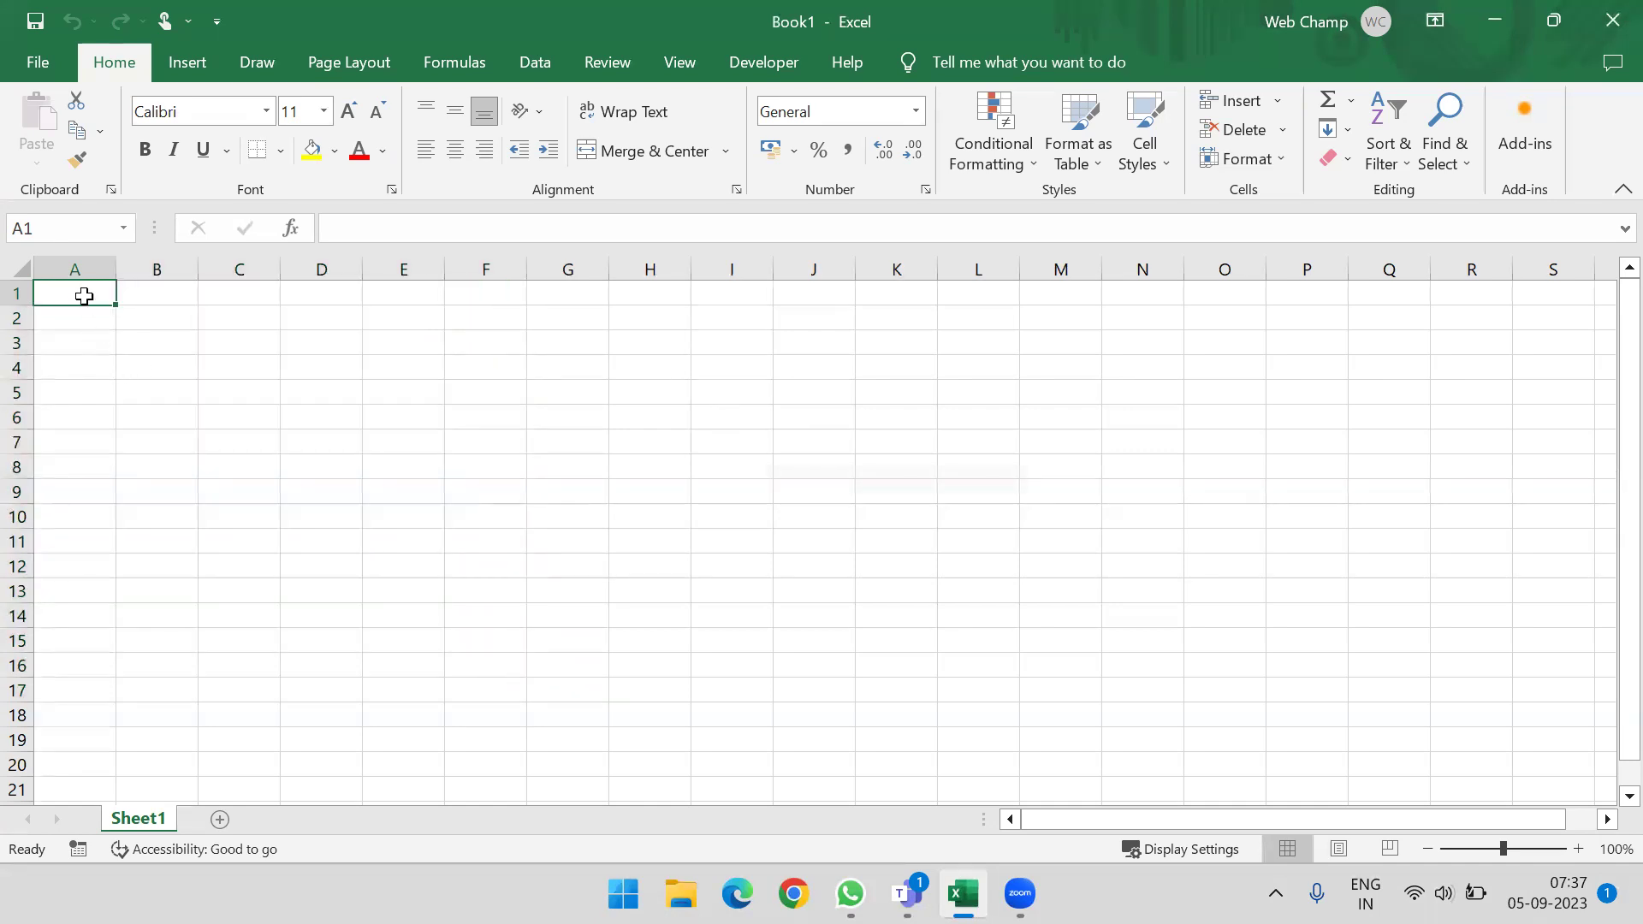
Step: Enter "Cell" in B2 and fill that cell with yellow
click(171, 293)
click(167, 326)
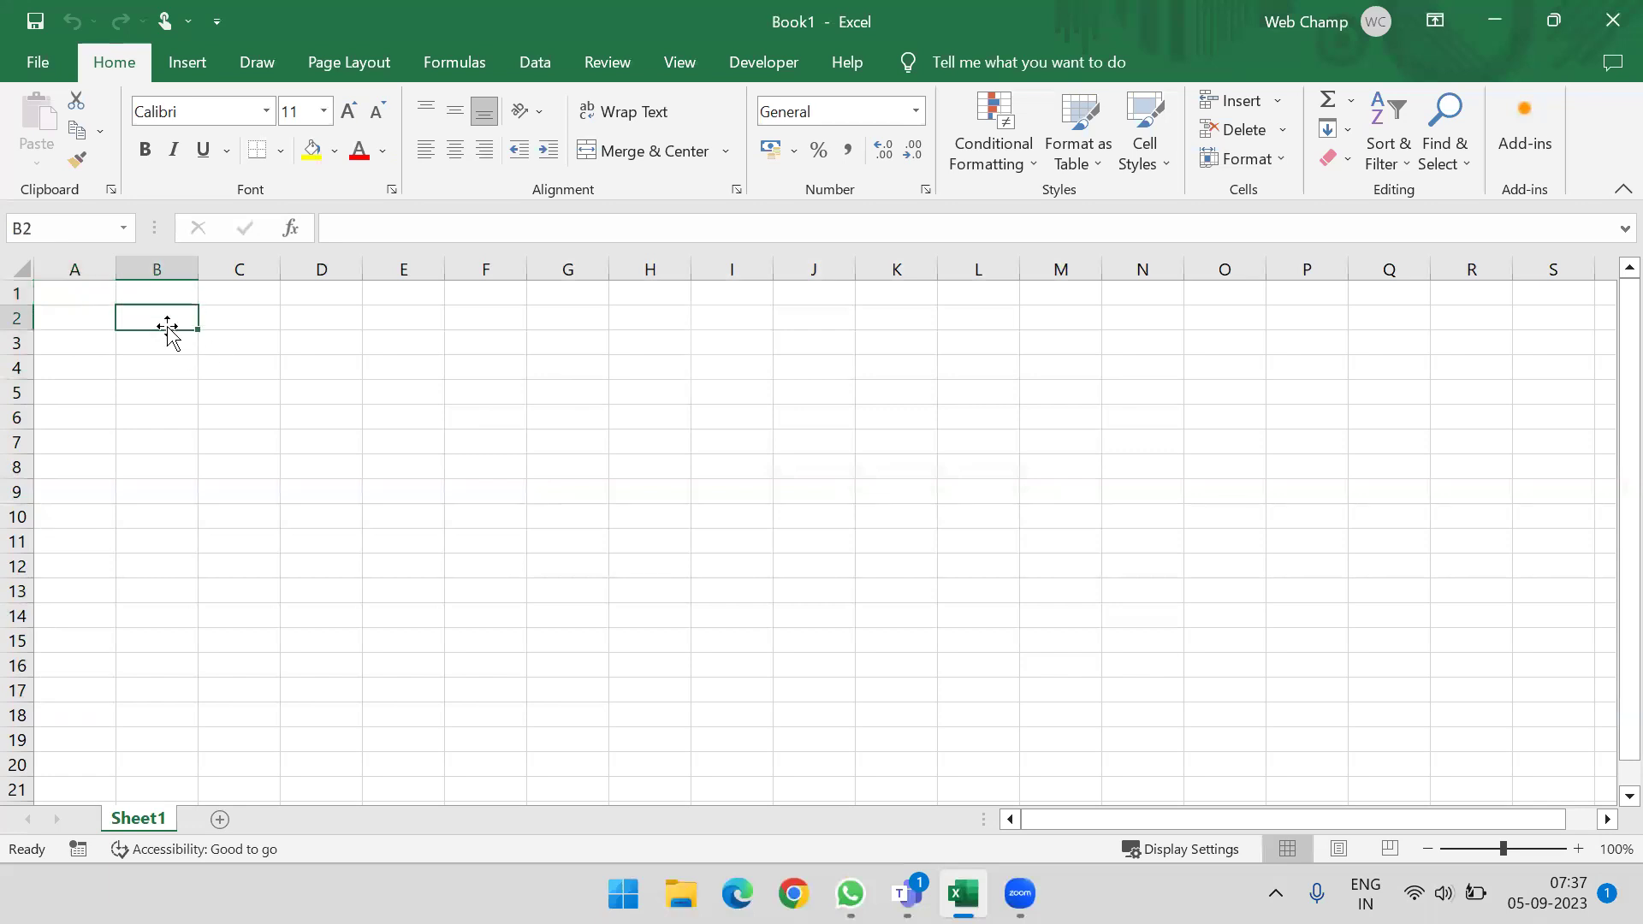
text(Cell)
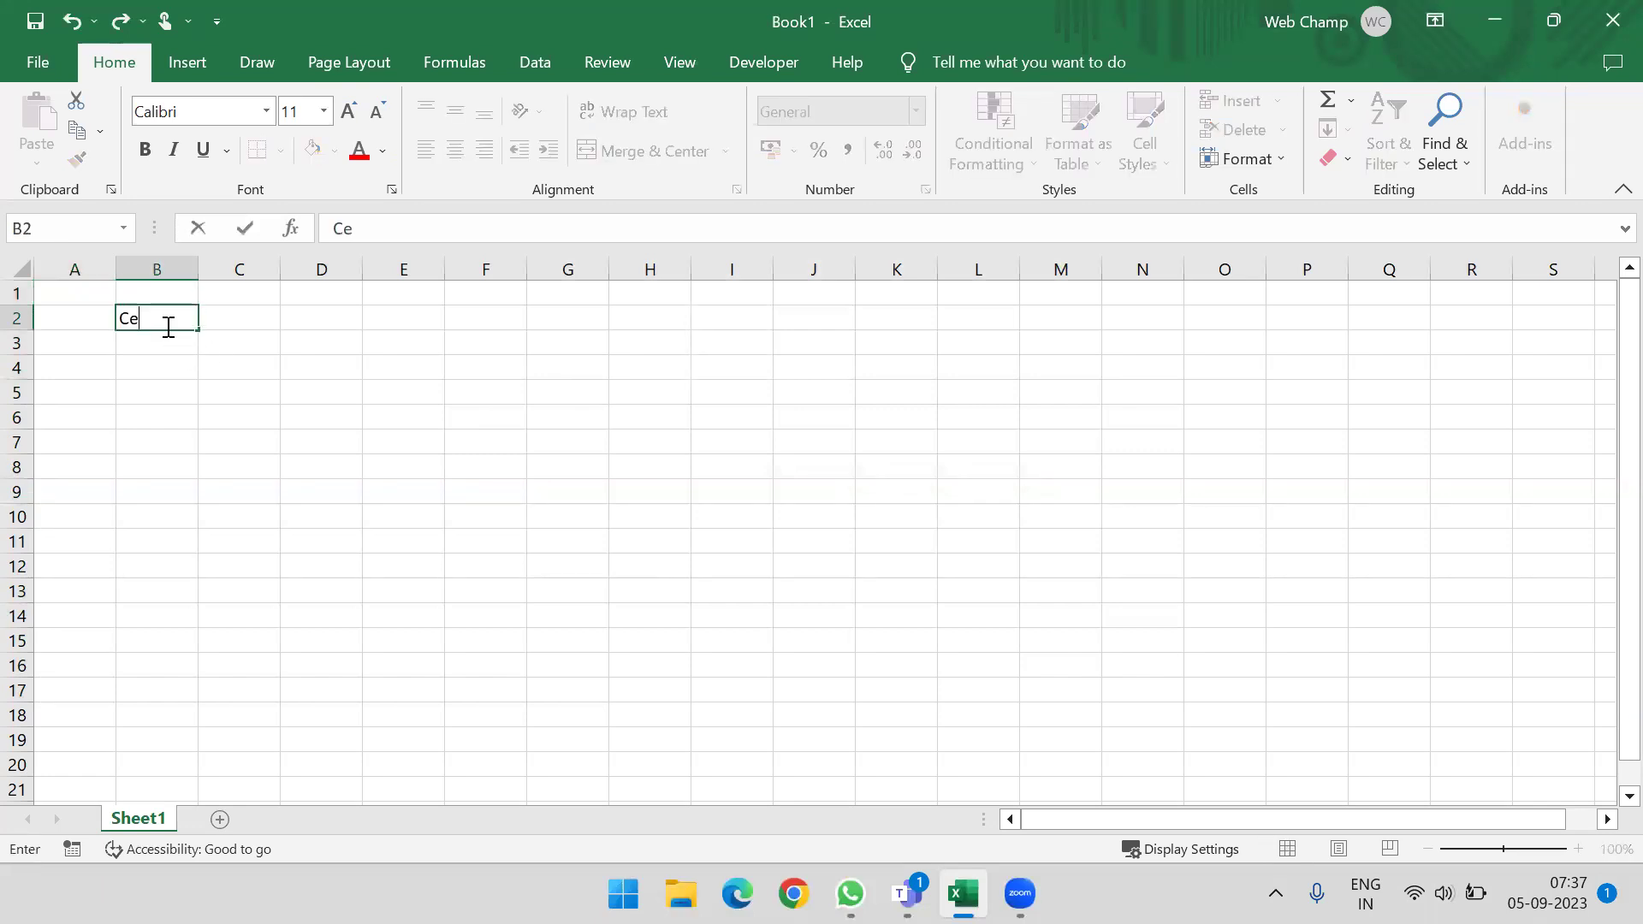
key(Return)
click(166, 320)
click(312, 150)
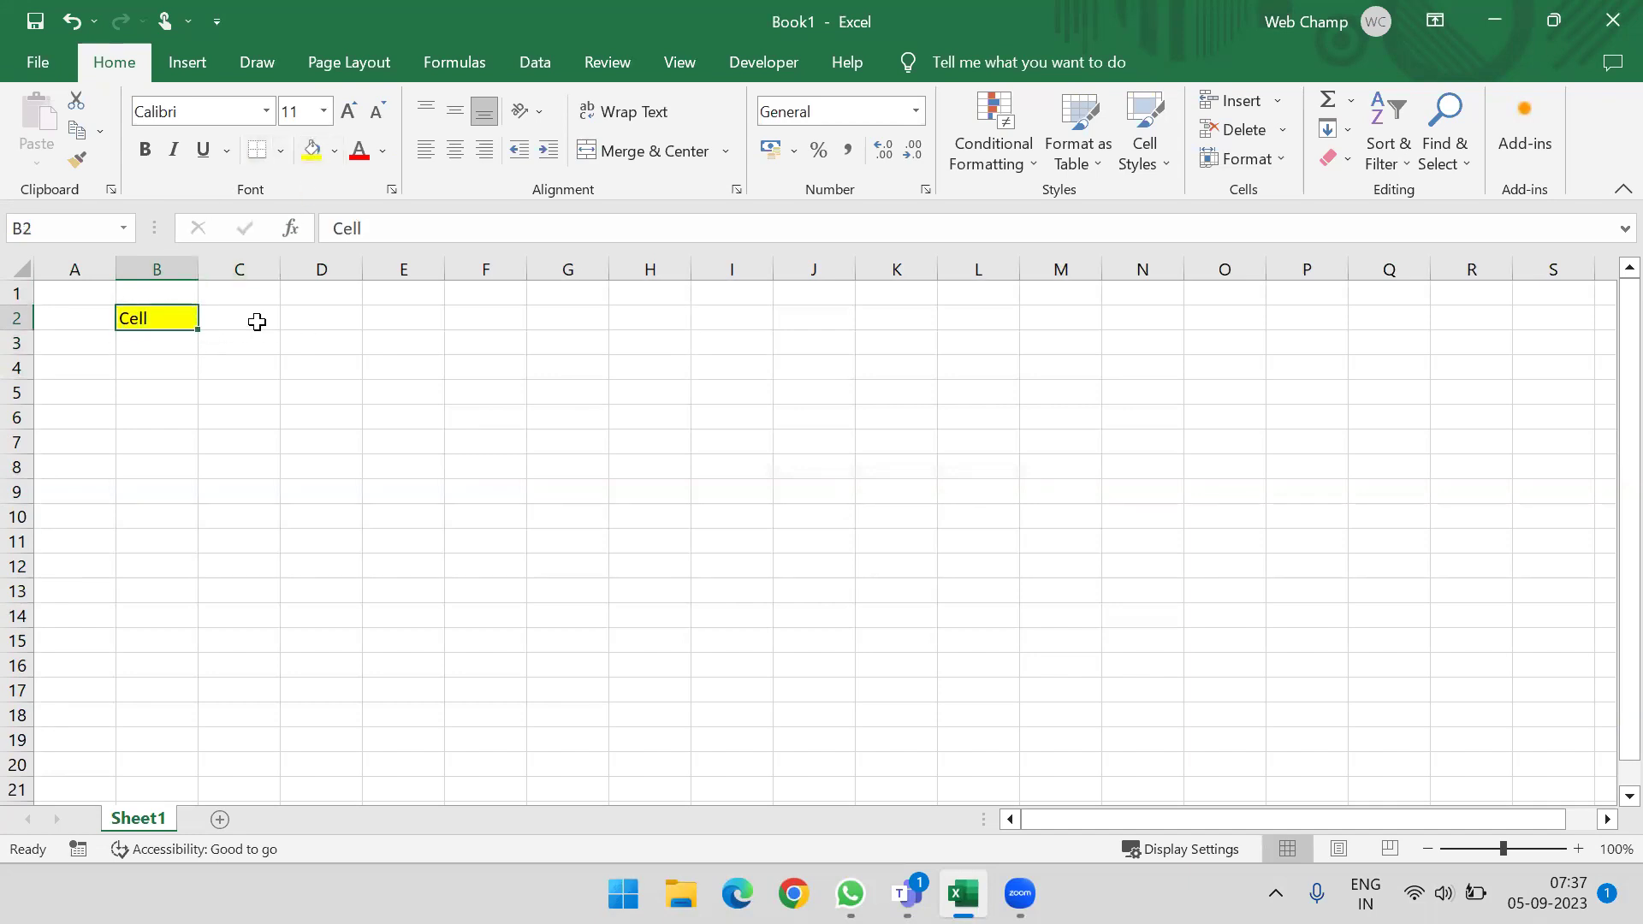
Step: Fill the range A4:L4 with yellow and enter the label "Row" in A4
click(305, 321)
click(58, 366)
drag(58, 365, 983, 363)
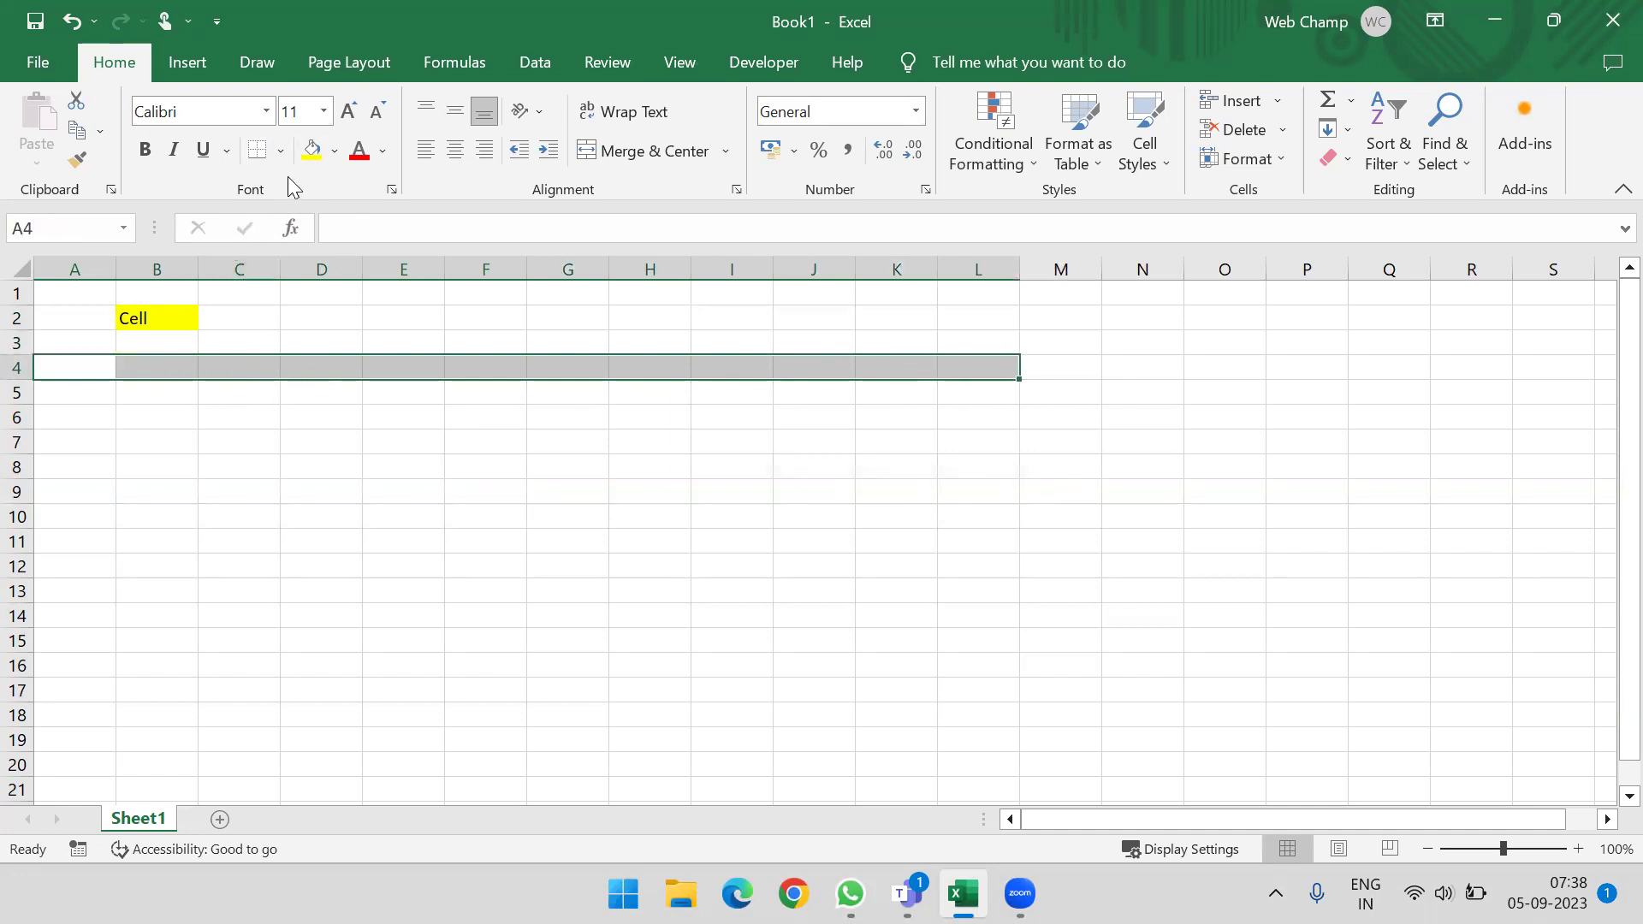
click(311, 151)
click(17, 367)
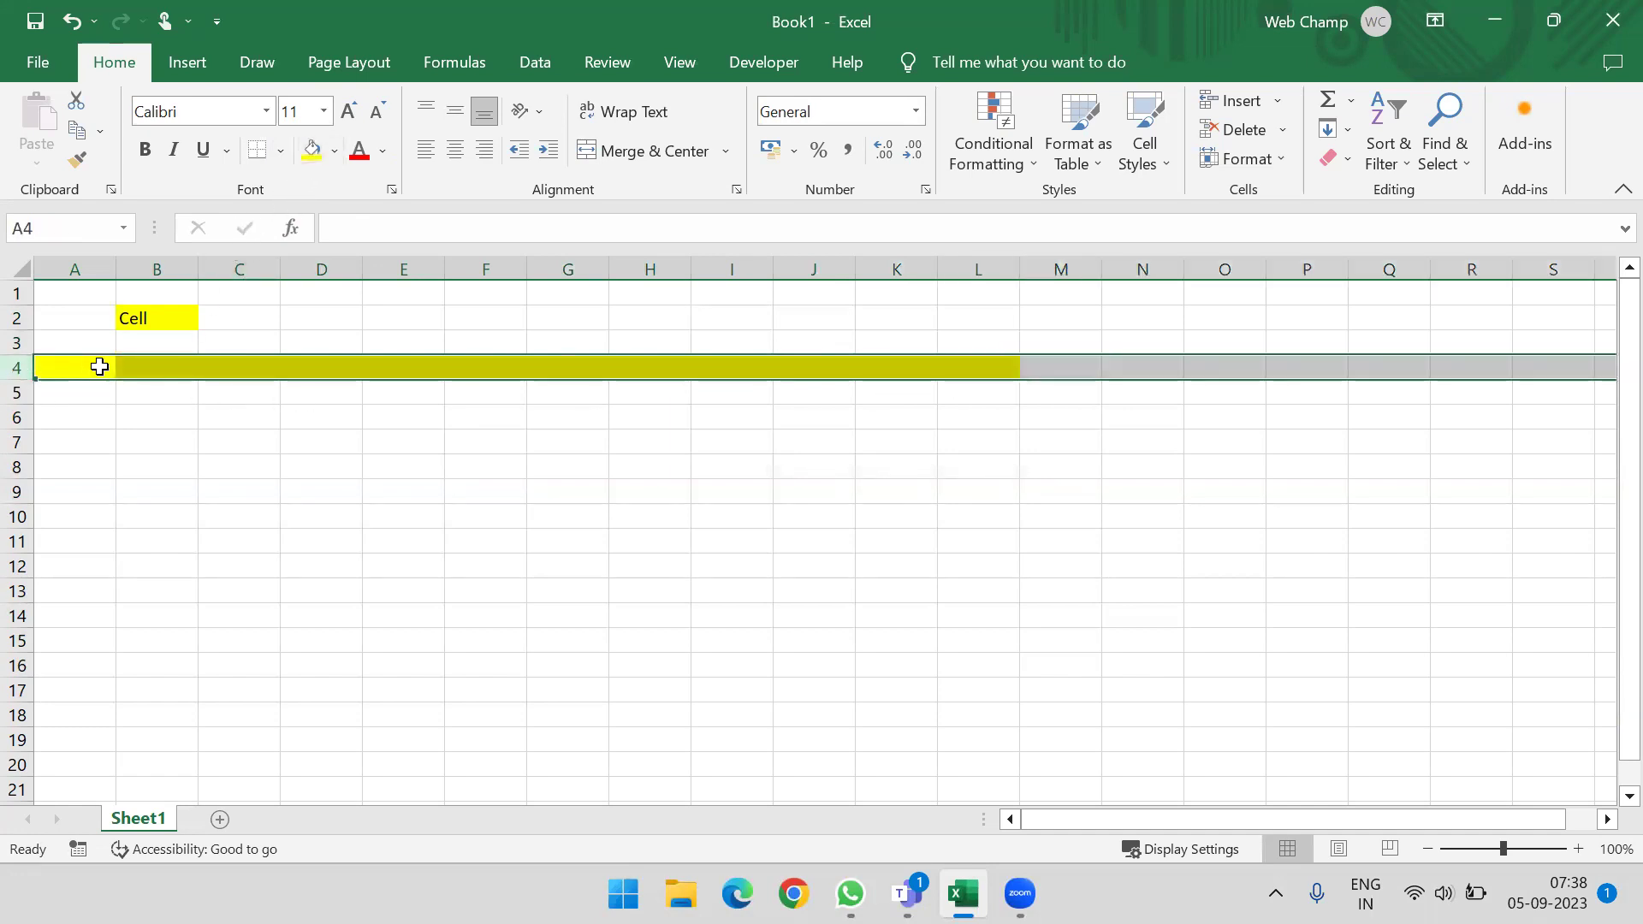
click(99, 366)
text(ROw)
key(Return)
Step: Fill the range E1:E20 with yellow and enter the label "Column" in E1
drag(424, 281, 434, 775)
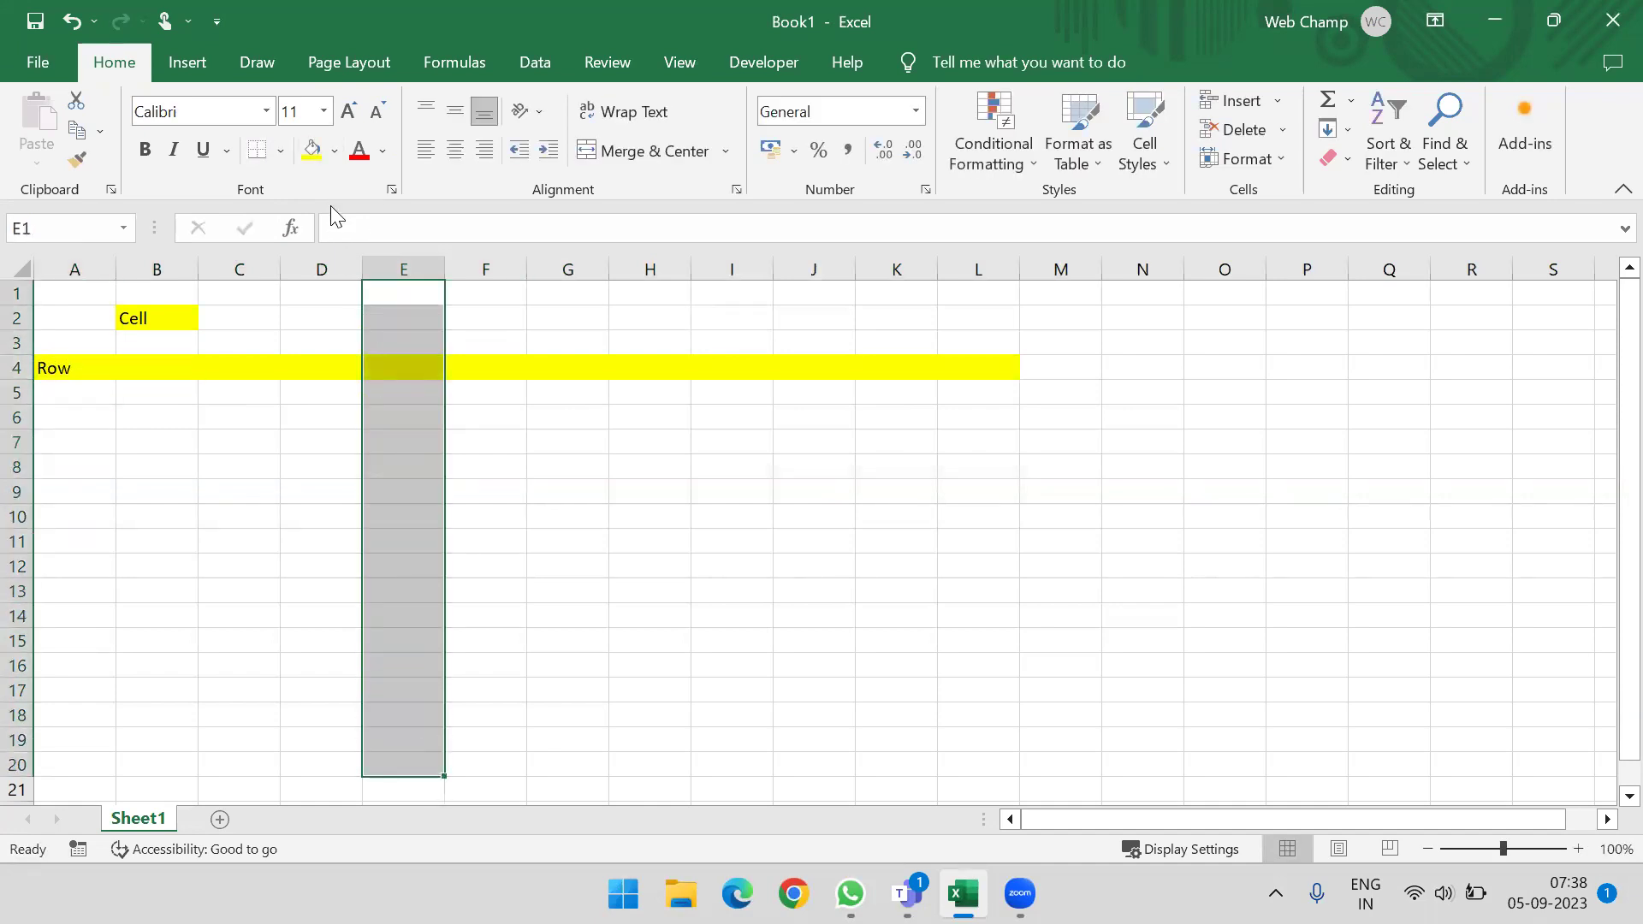
click(312, 150)
click(398, 290)
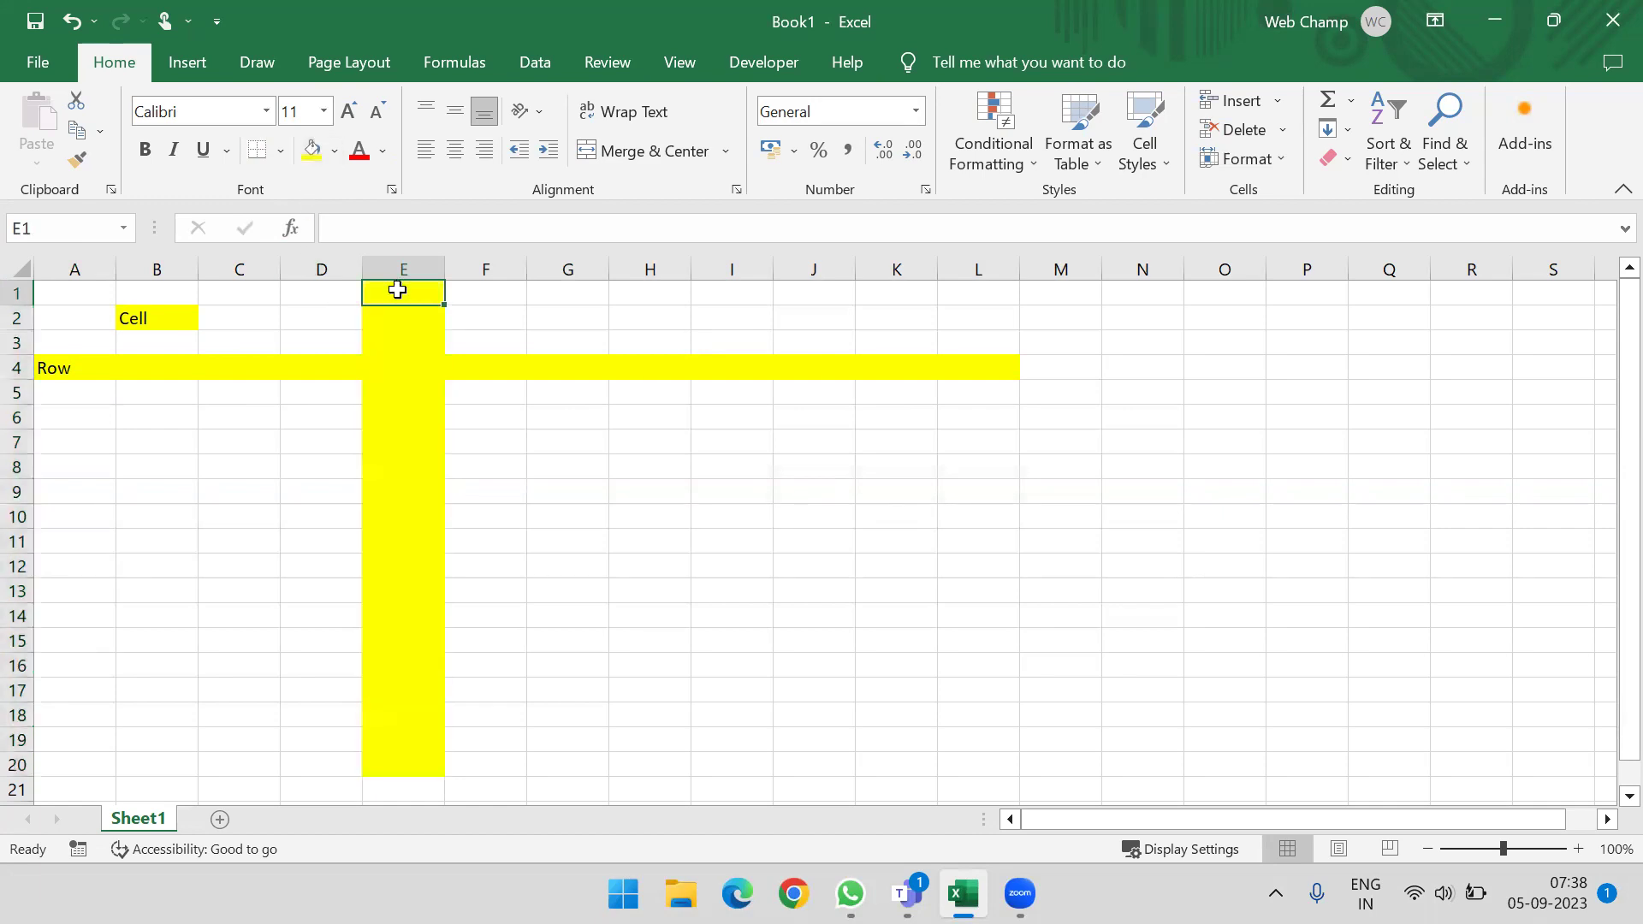
text(Column)
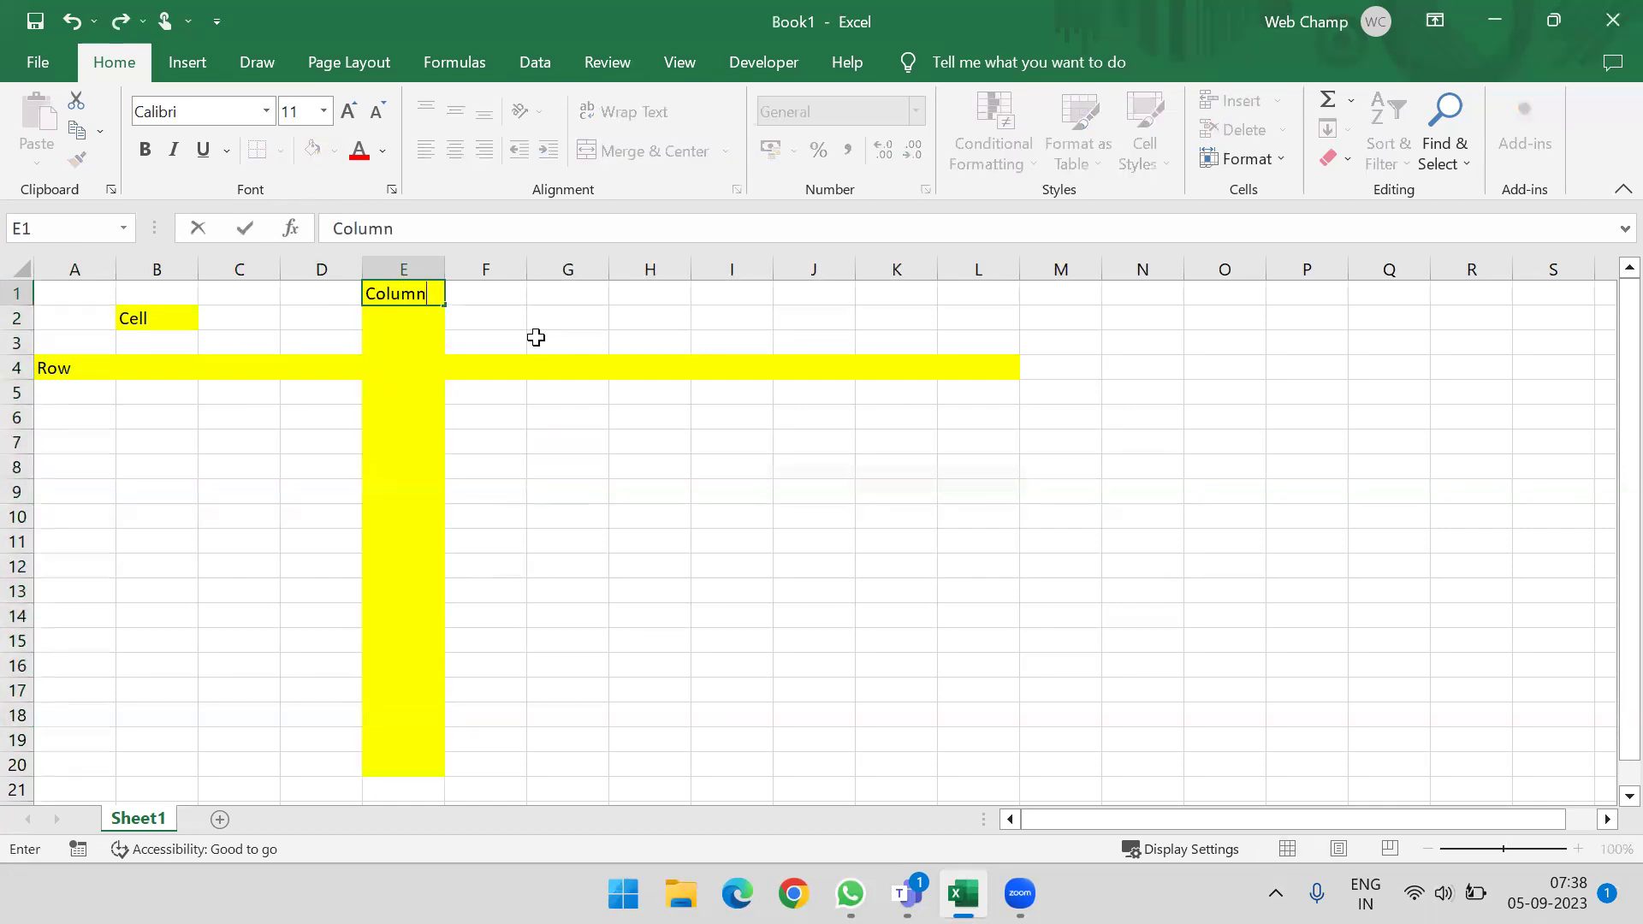
key(Return)
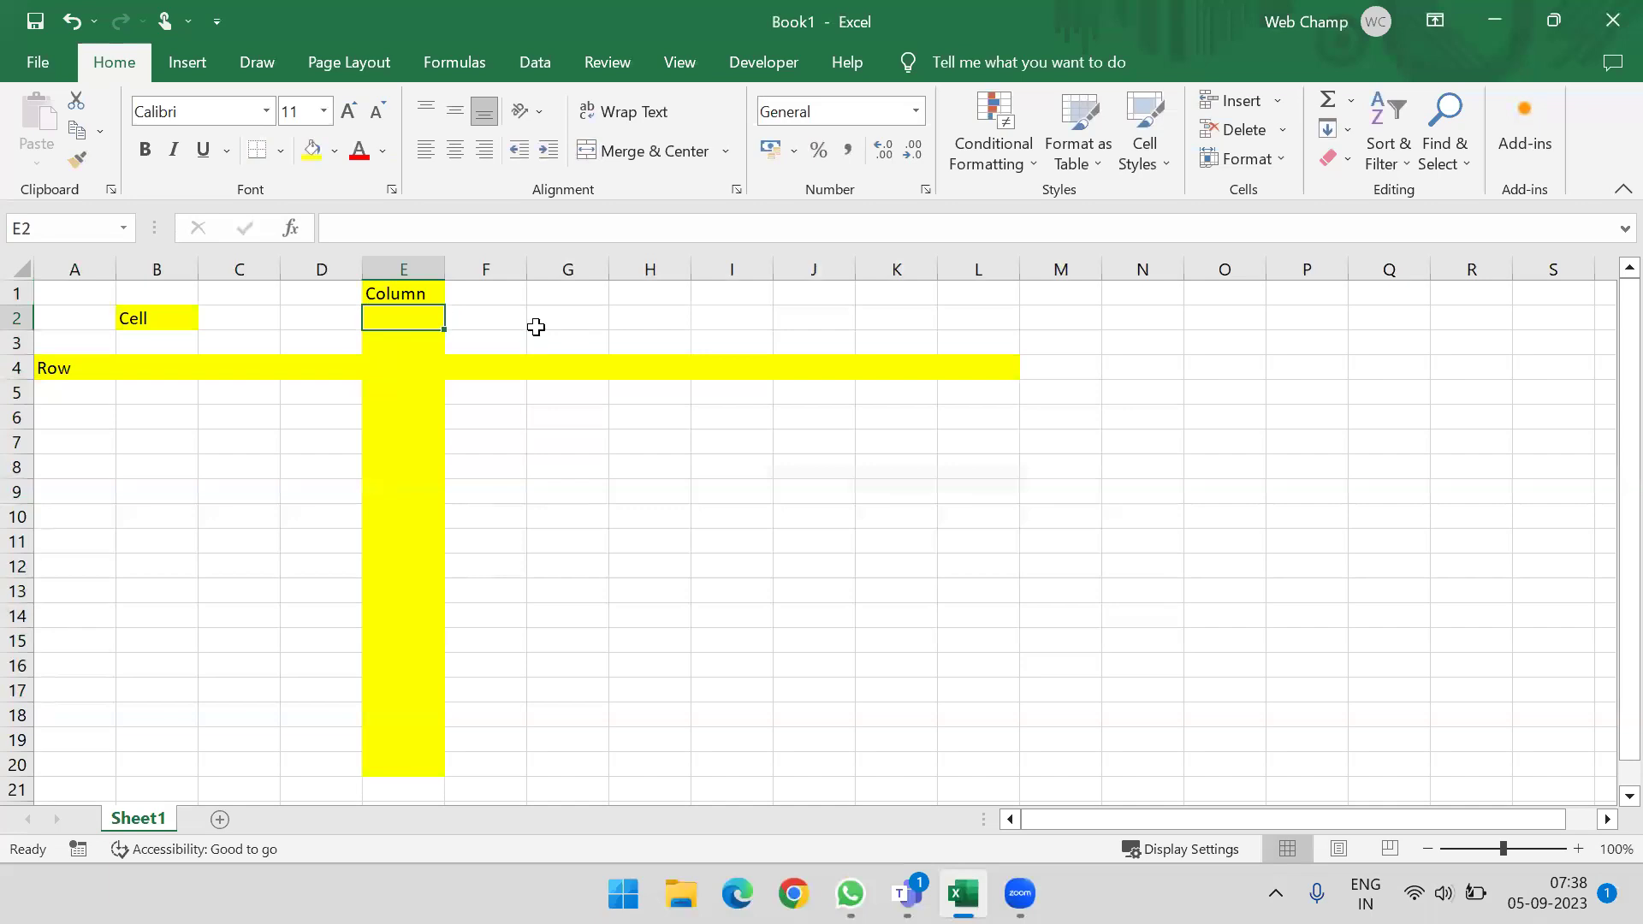
Step: Go through the Row, Cell and Column labels on the sheet, selecting each labelled cell in turn
click(53, 372)
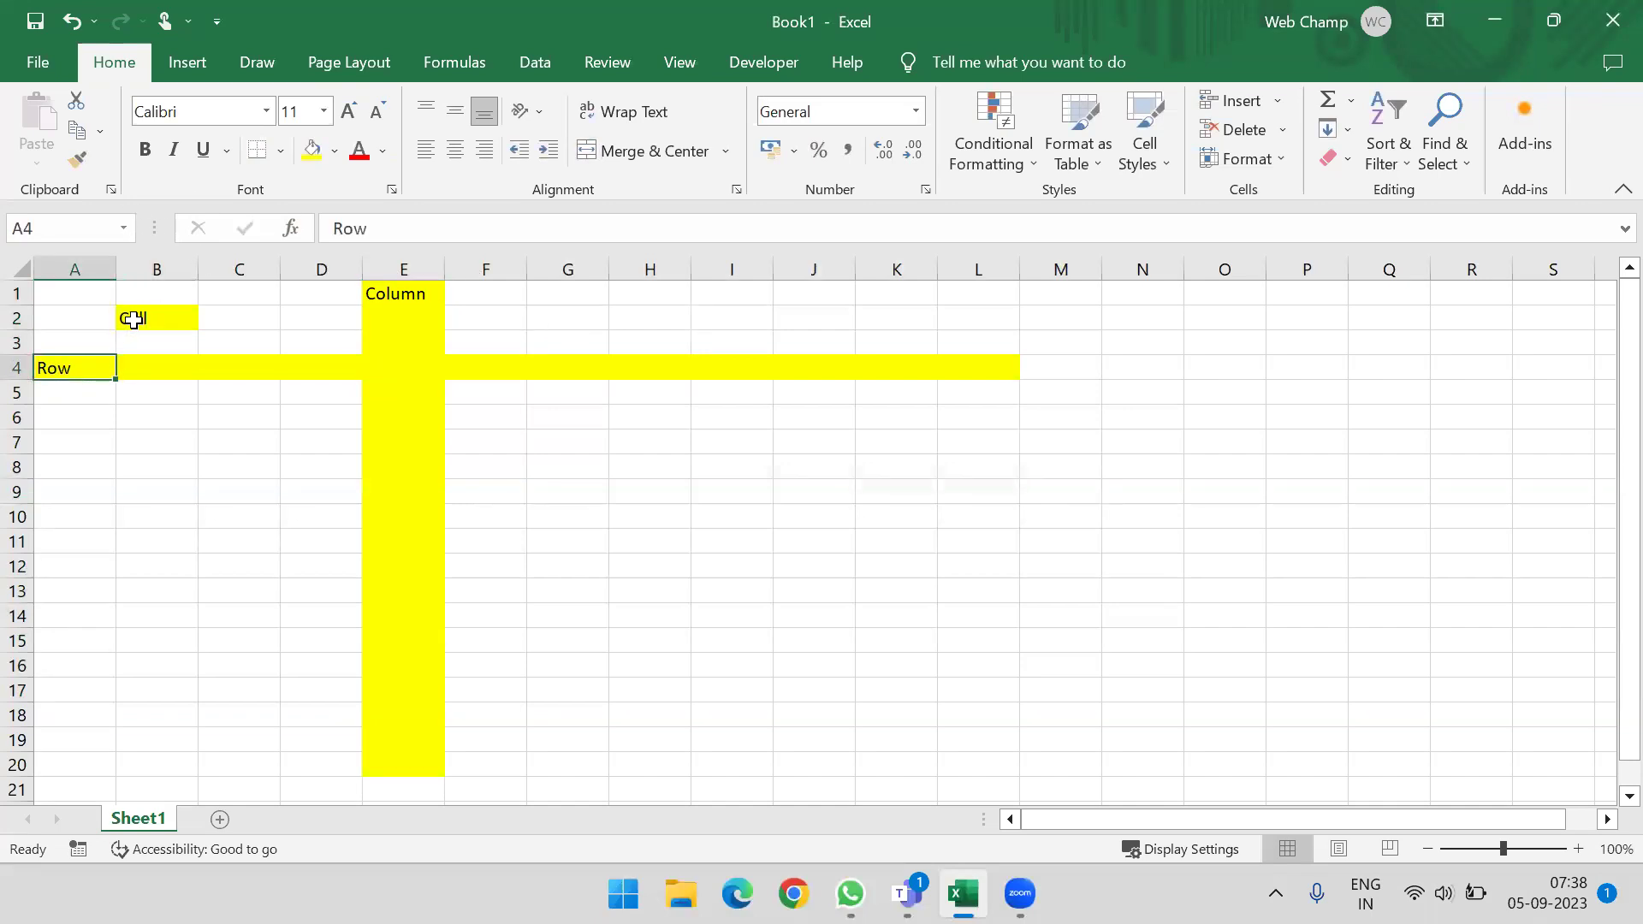
click(135, 319)
click(392, 290)
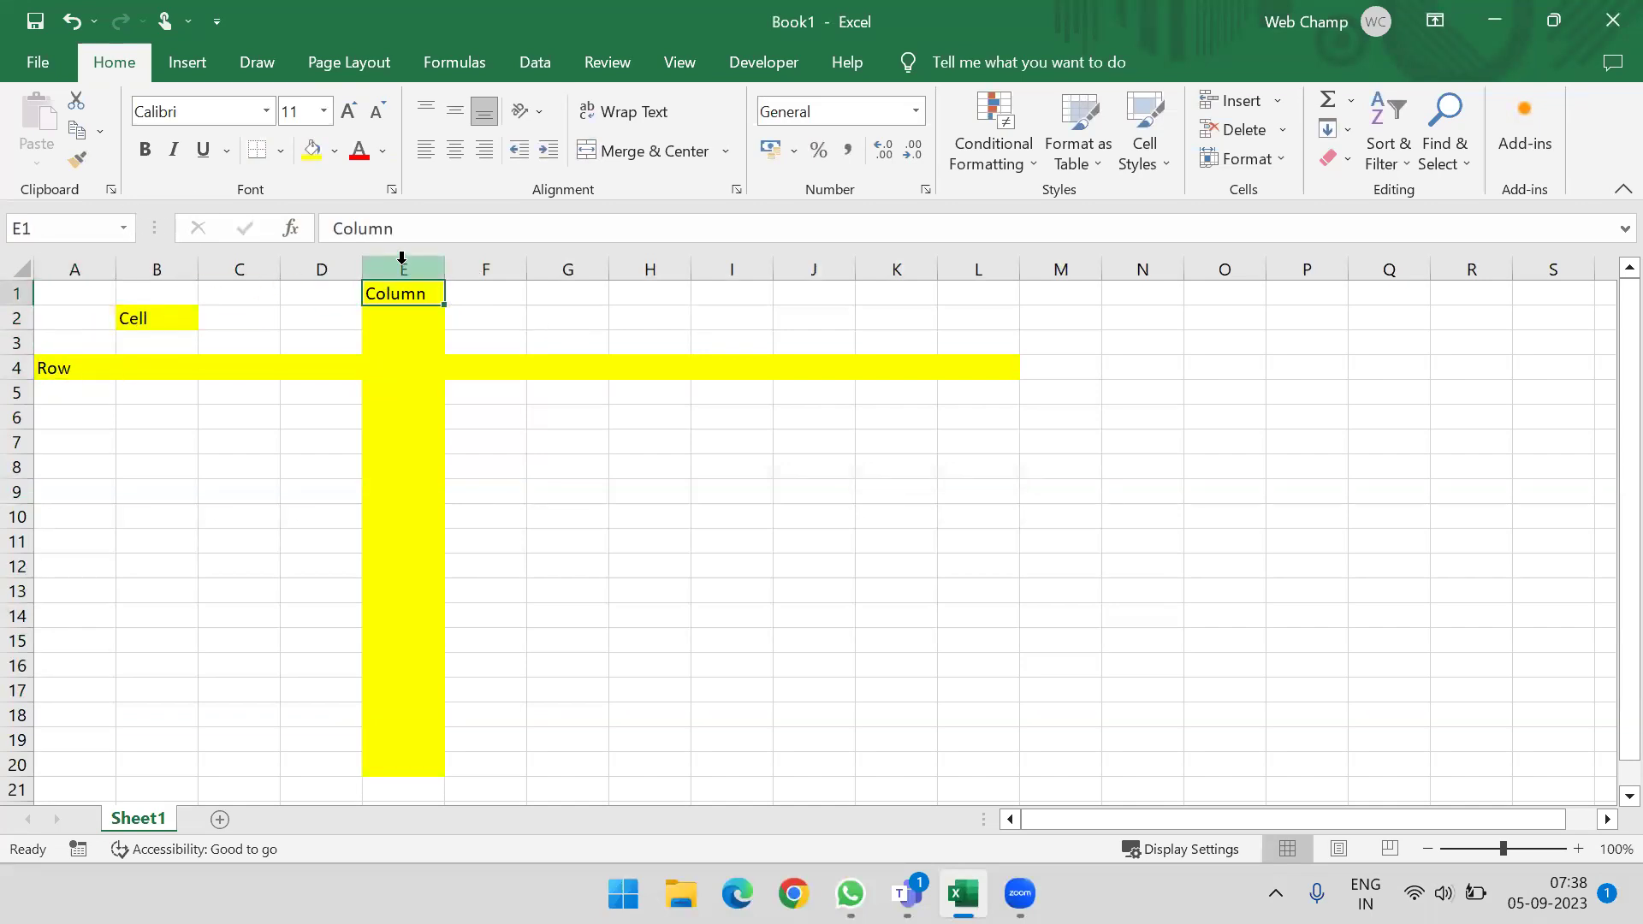
click(130, 318)
click(396, 291)
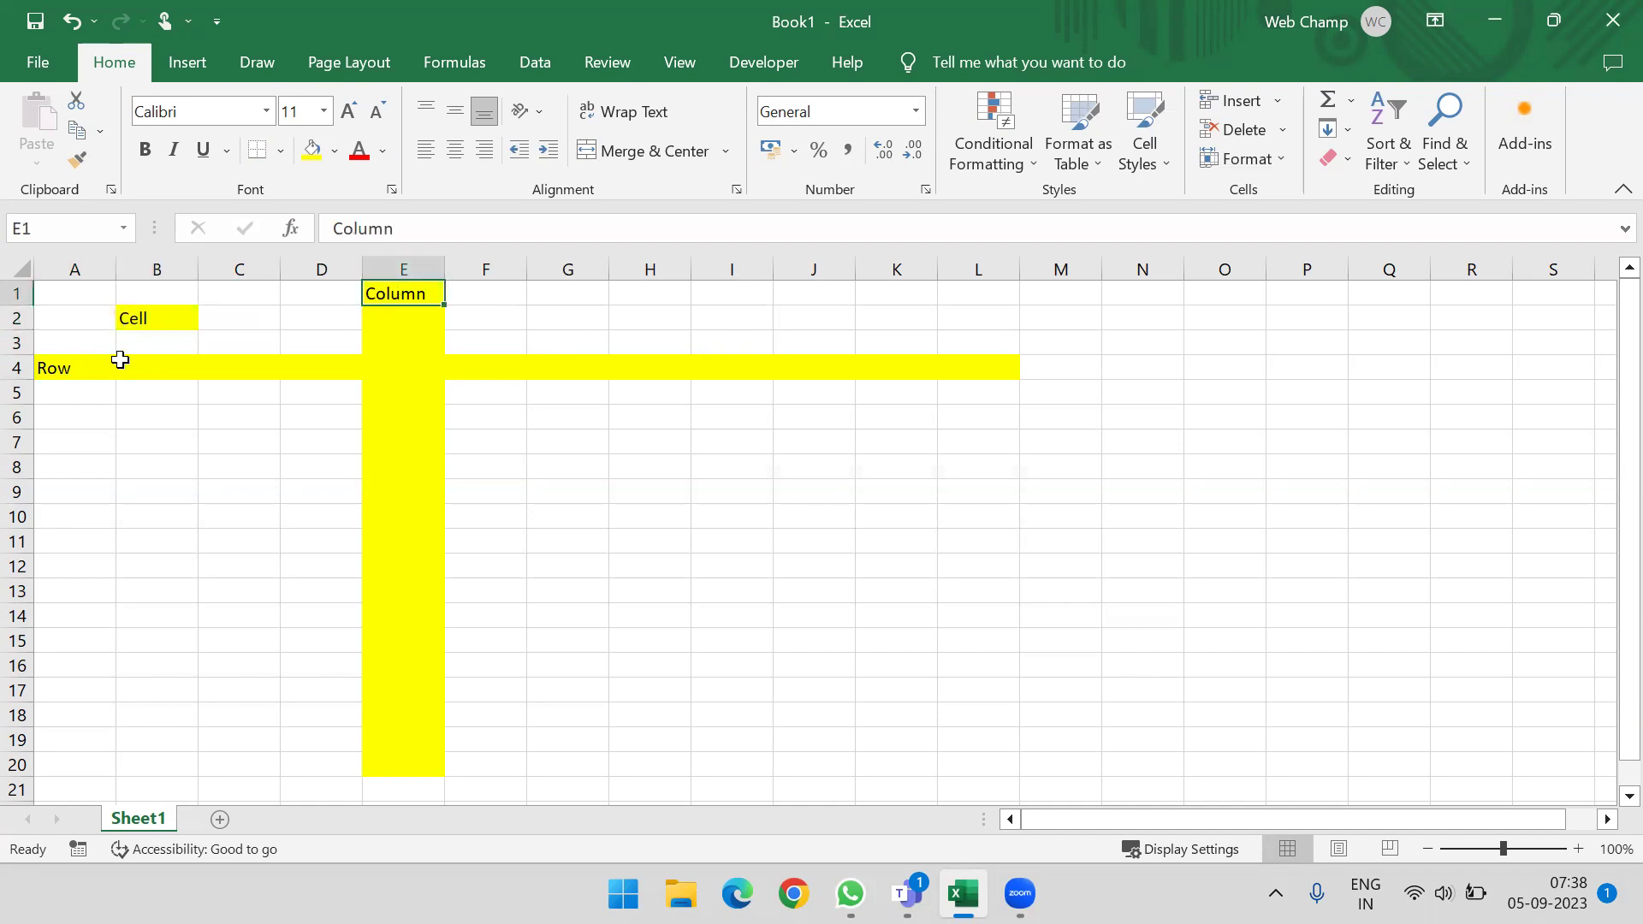
click(73, 365)
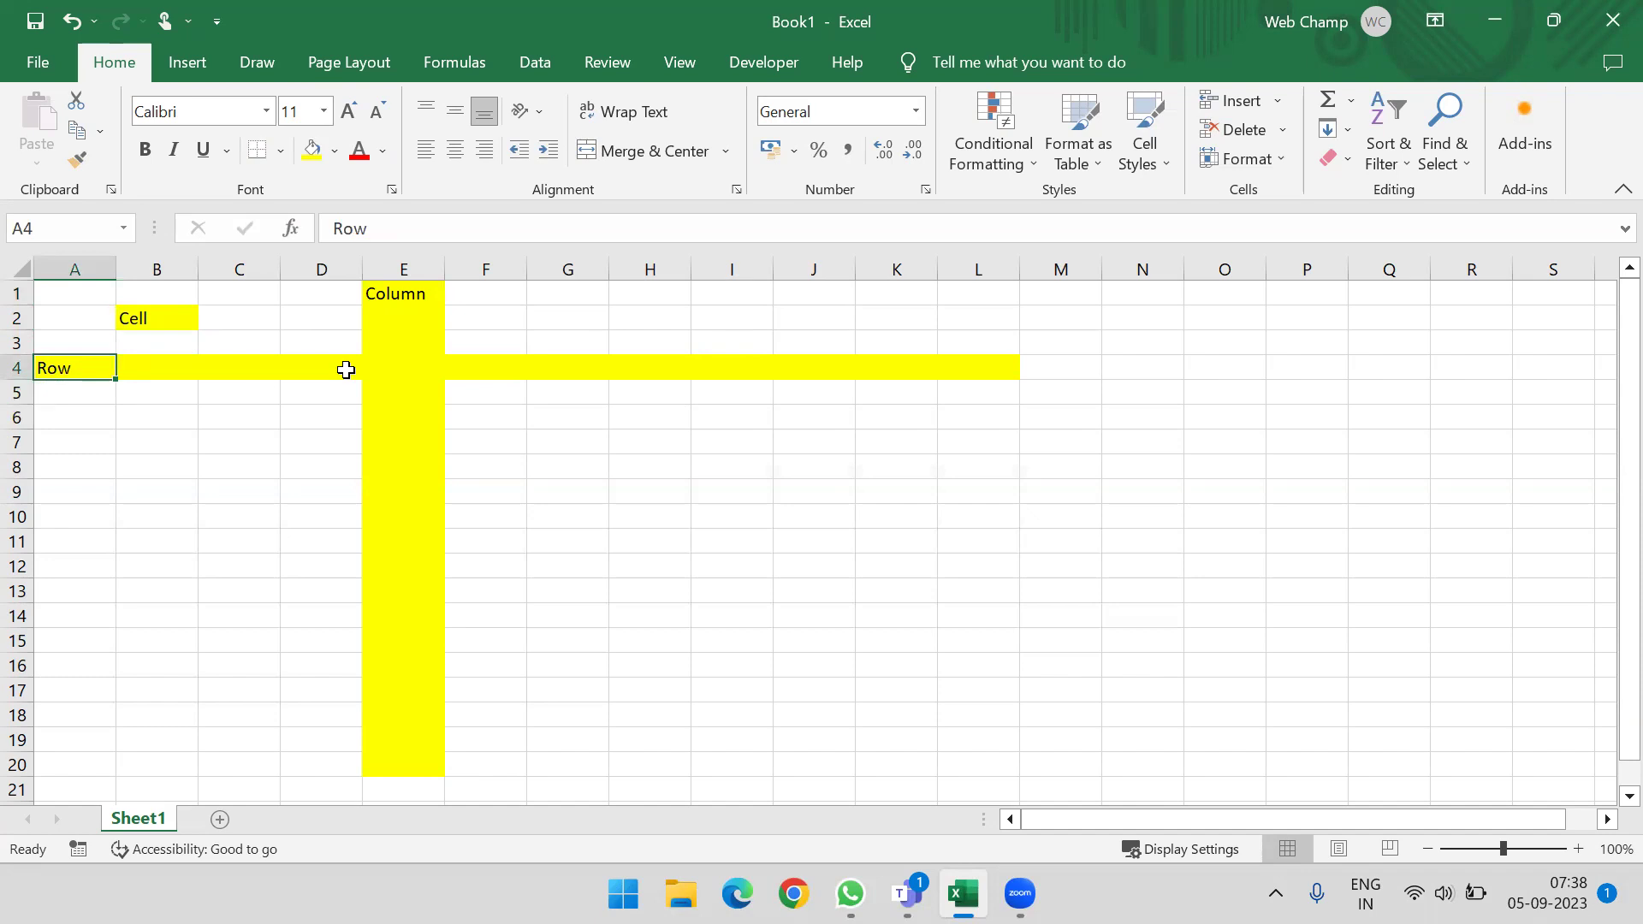
Step: Enter "Range" in E7 and clear that cell again
click(384, 368)
click(418, 443)
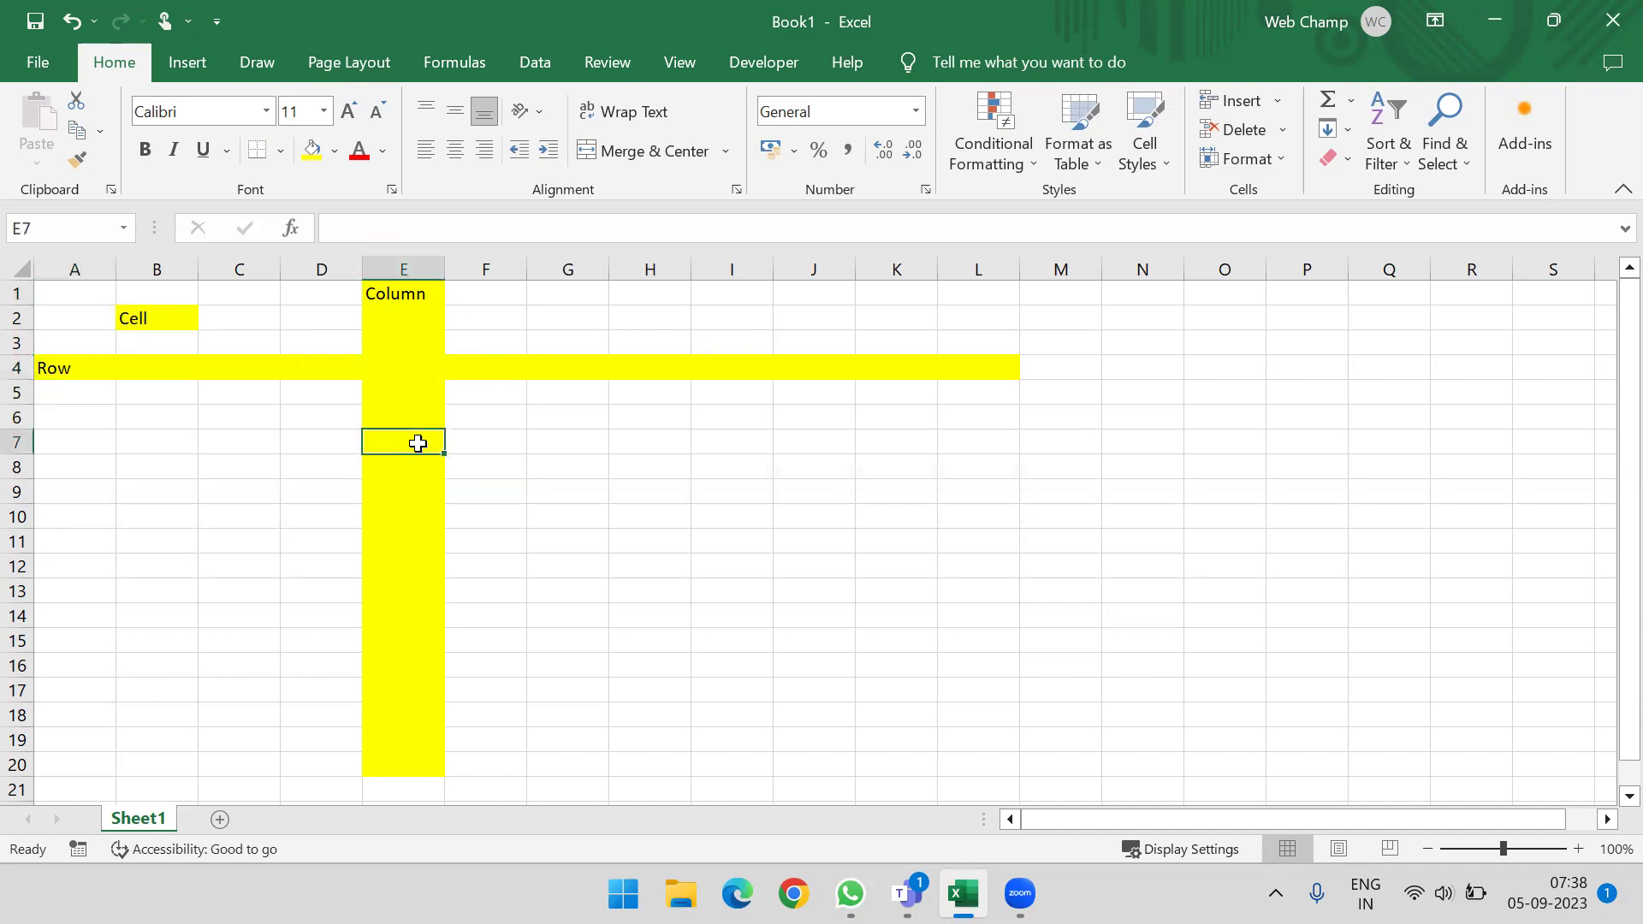
text(Range)
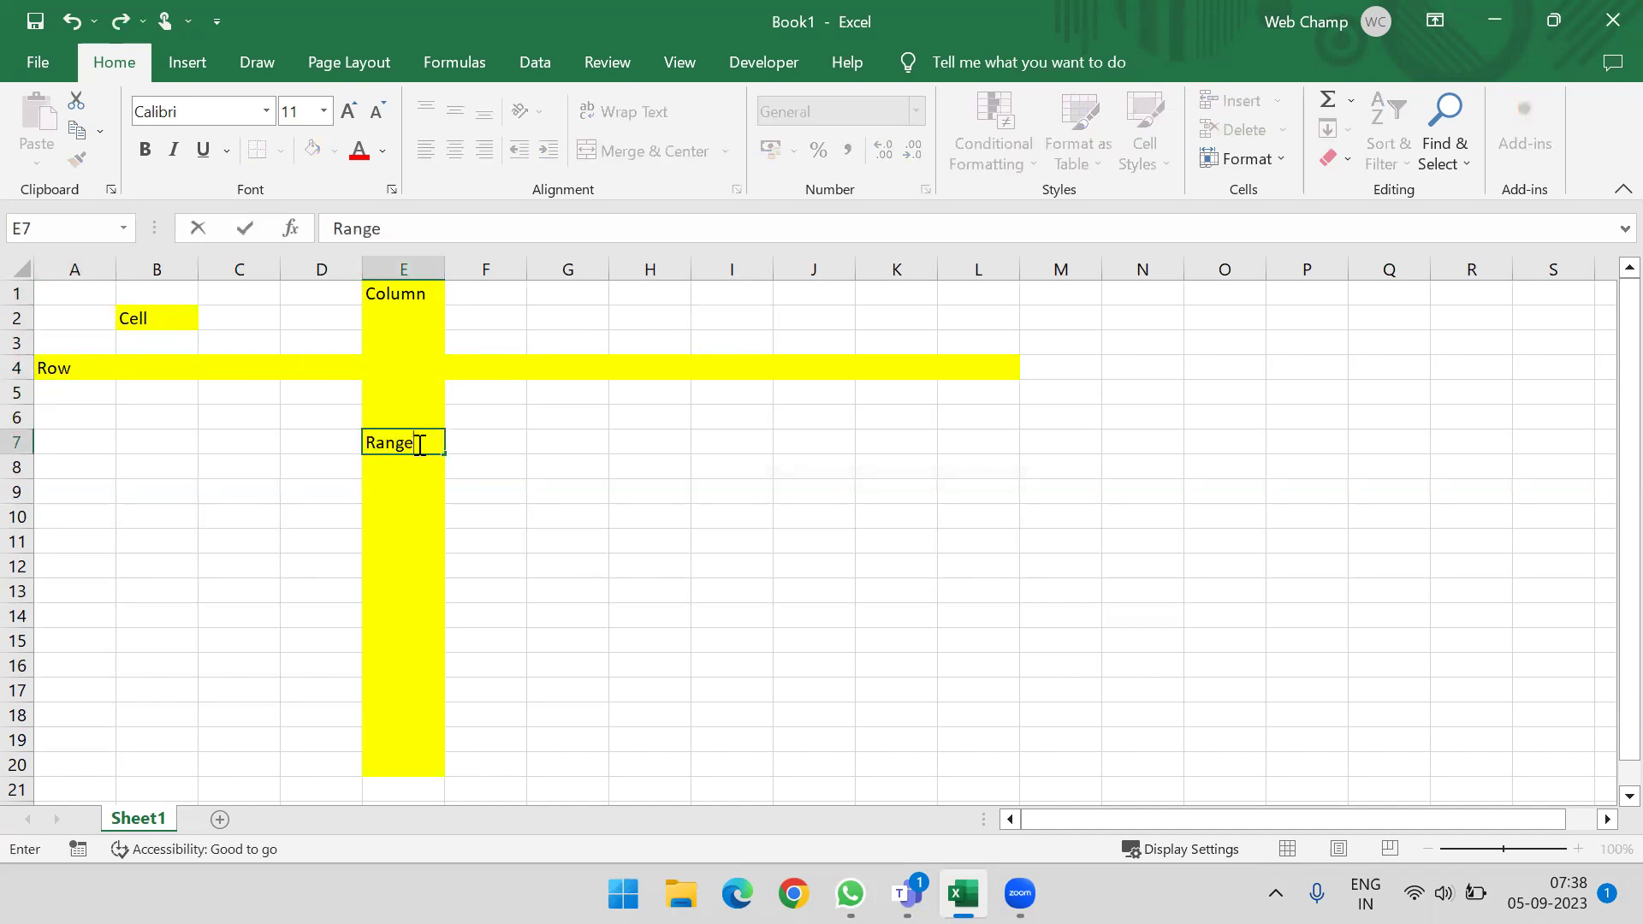
key(Tab)
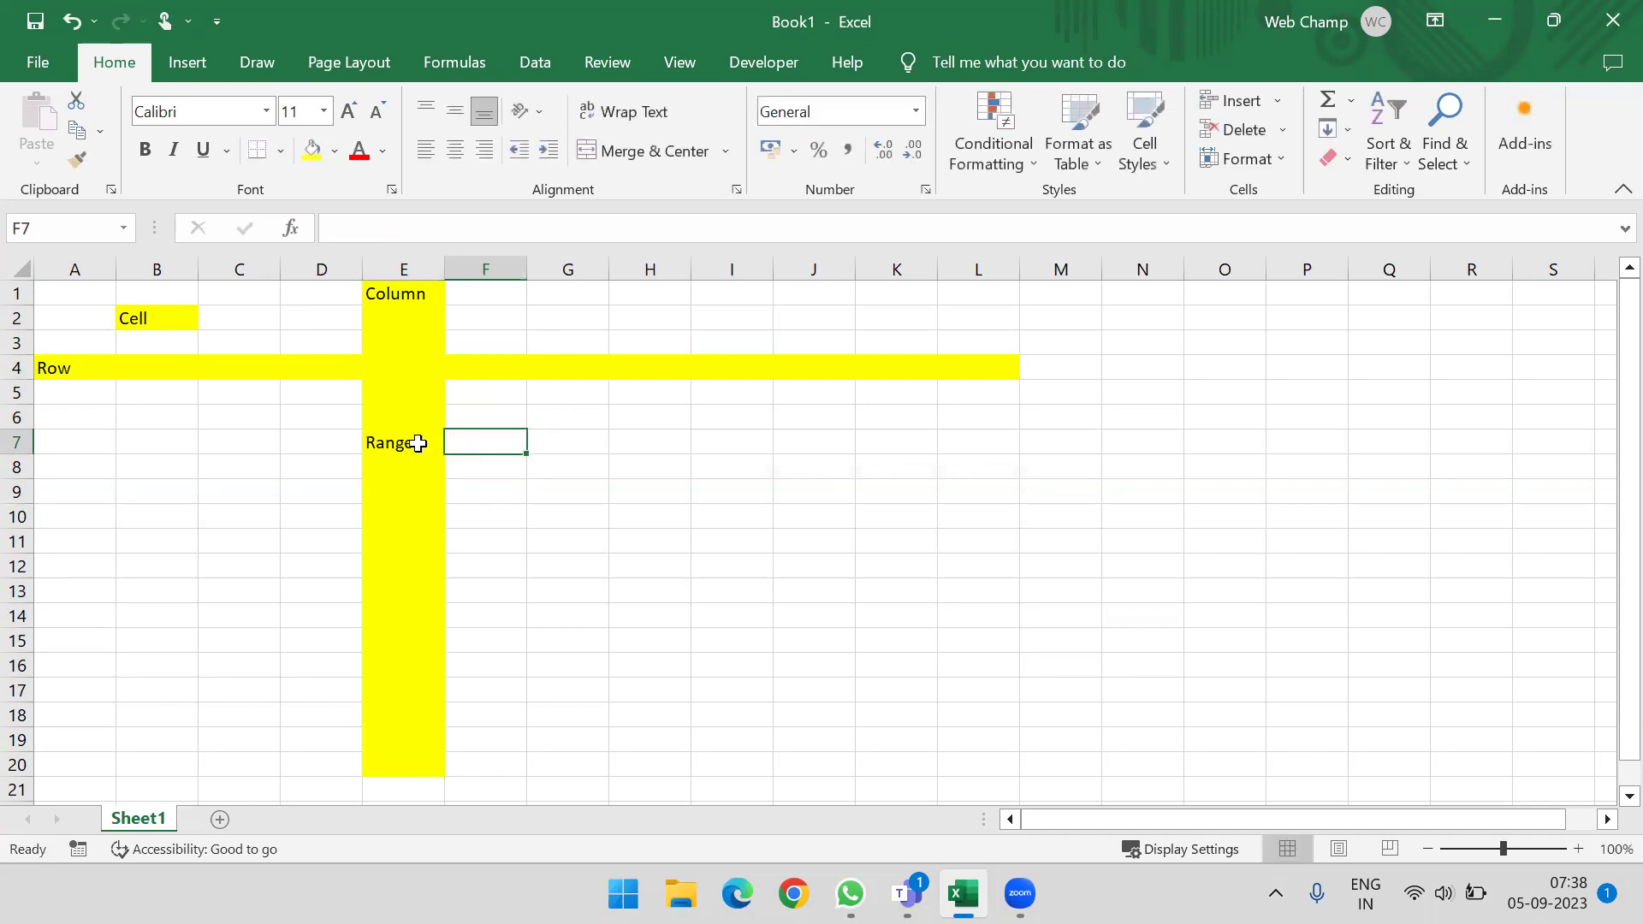
click(418, 444)
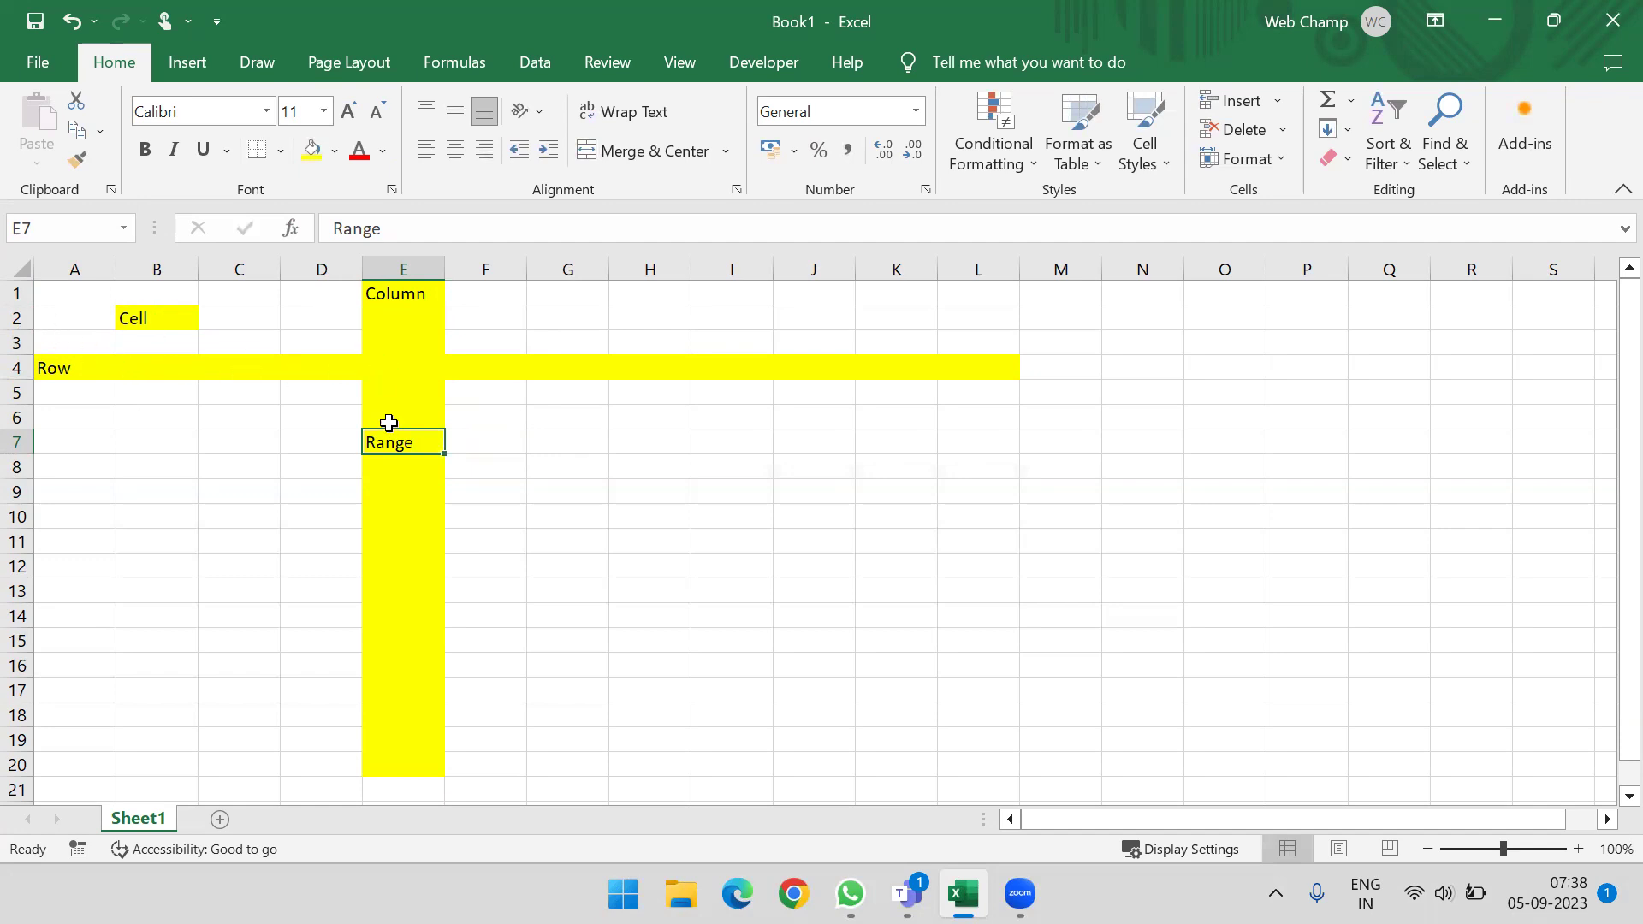
key(Delete)
Step: Add two new worksheets to the workbook and return to Sheet1
click(220, 820)
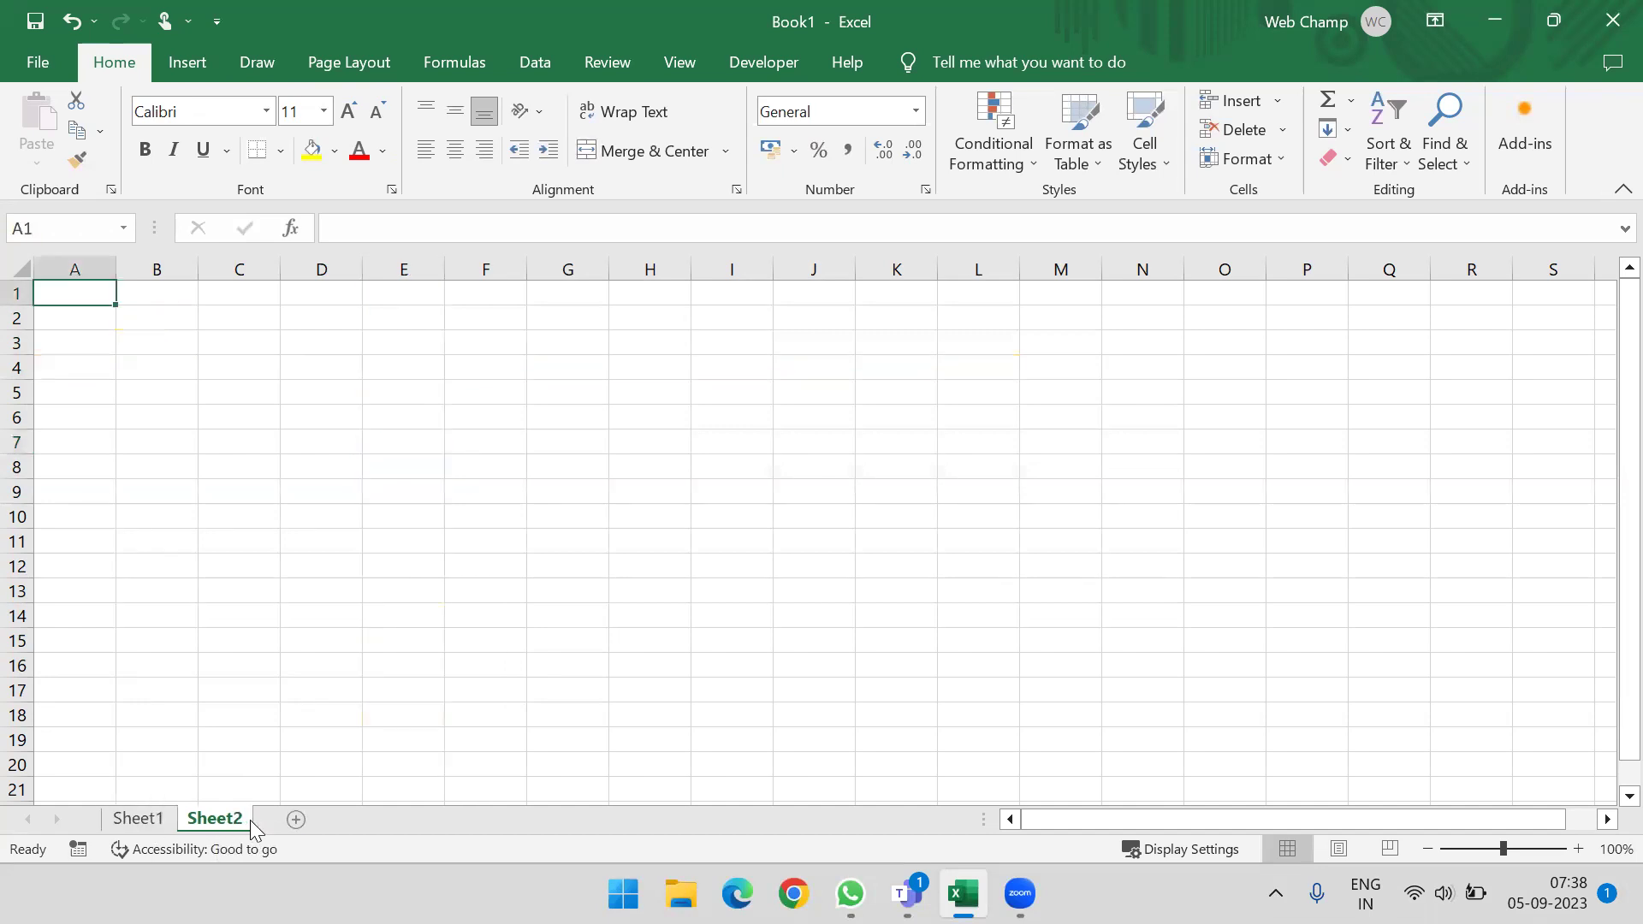
click(297, 820)
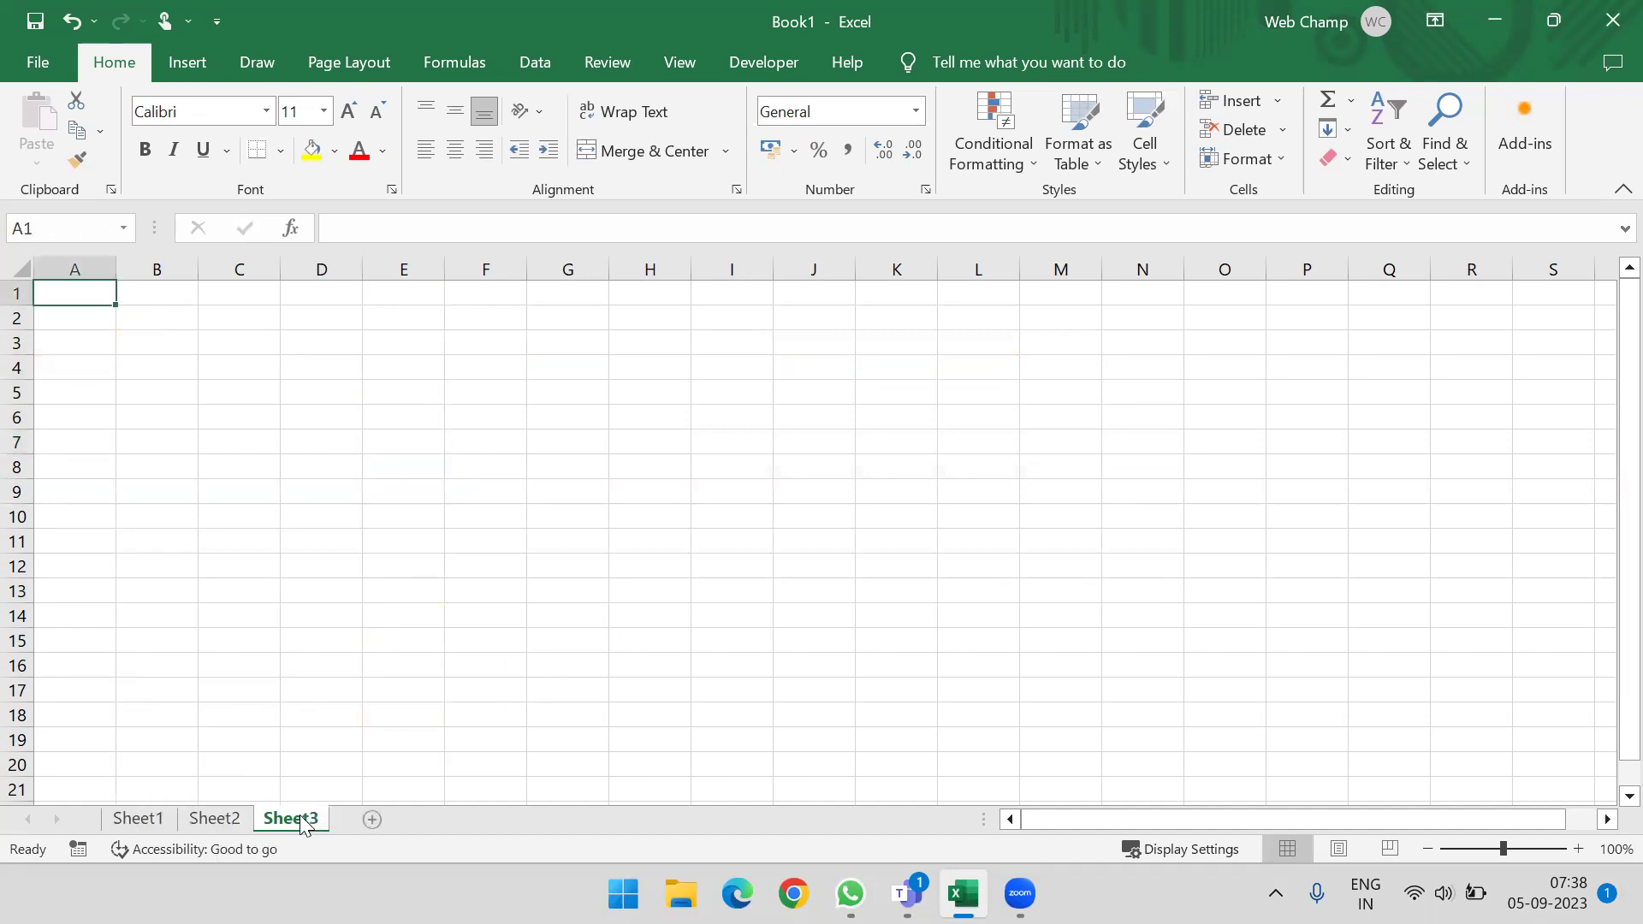
click(223, 822)
click(159, 817)
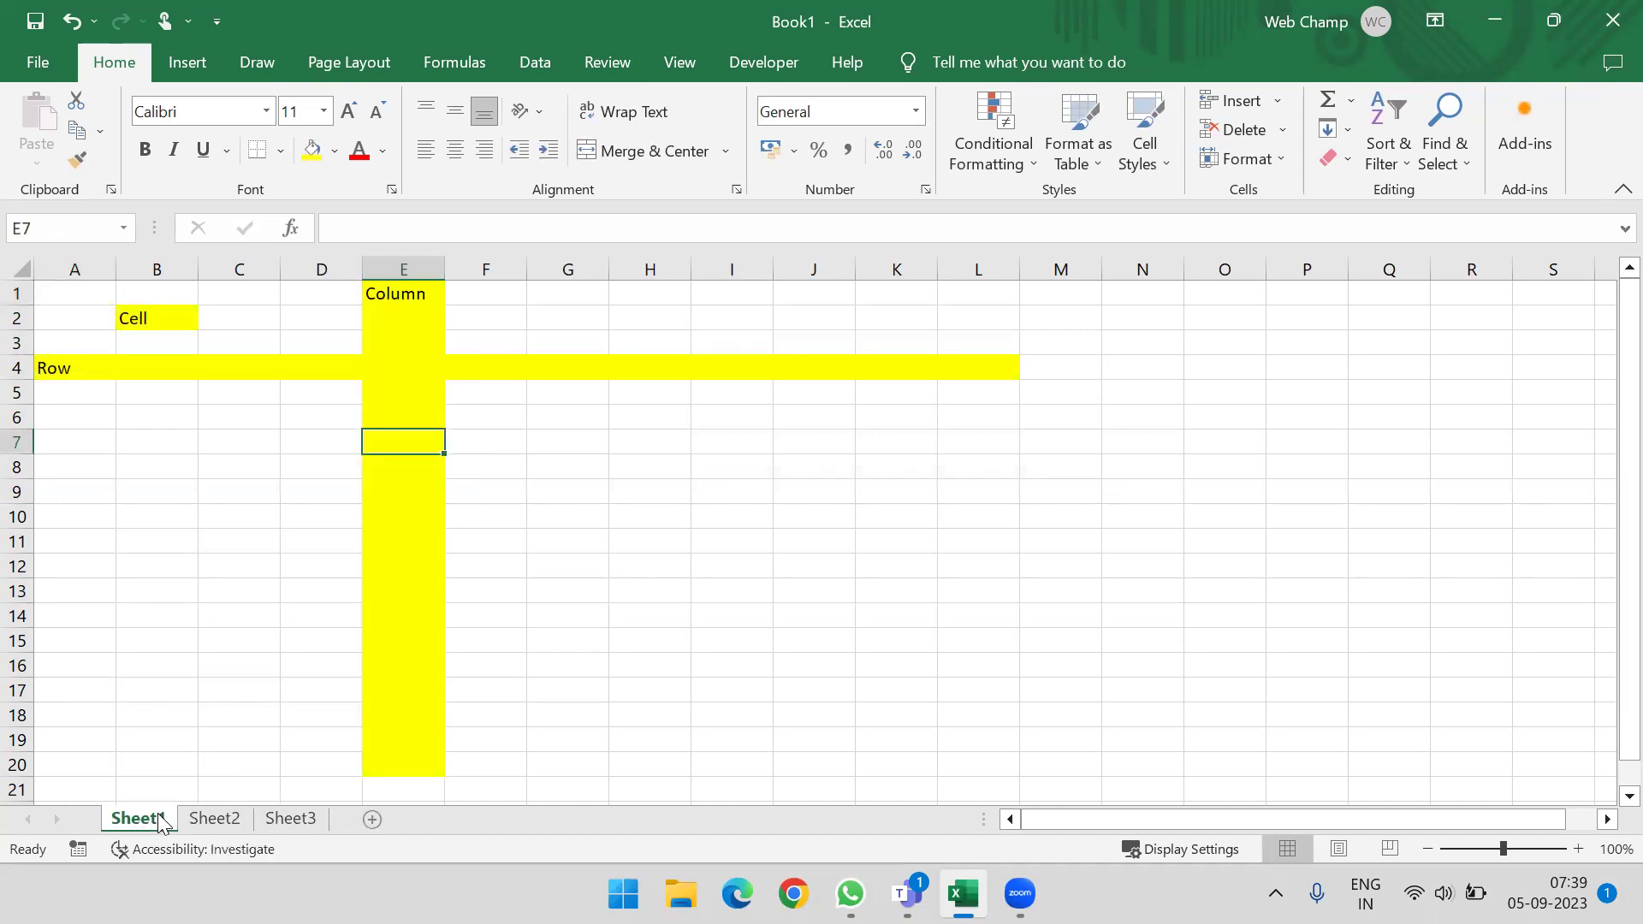
Step: Jump to the very last row of column A and back up to the Row label
key(Left)
key(Left)
key(Left)
key(Left)
key(ctrl+Down)
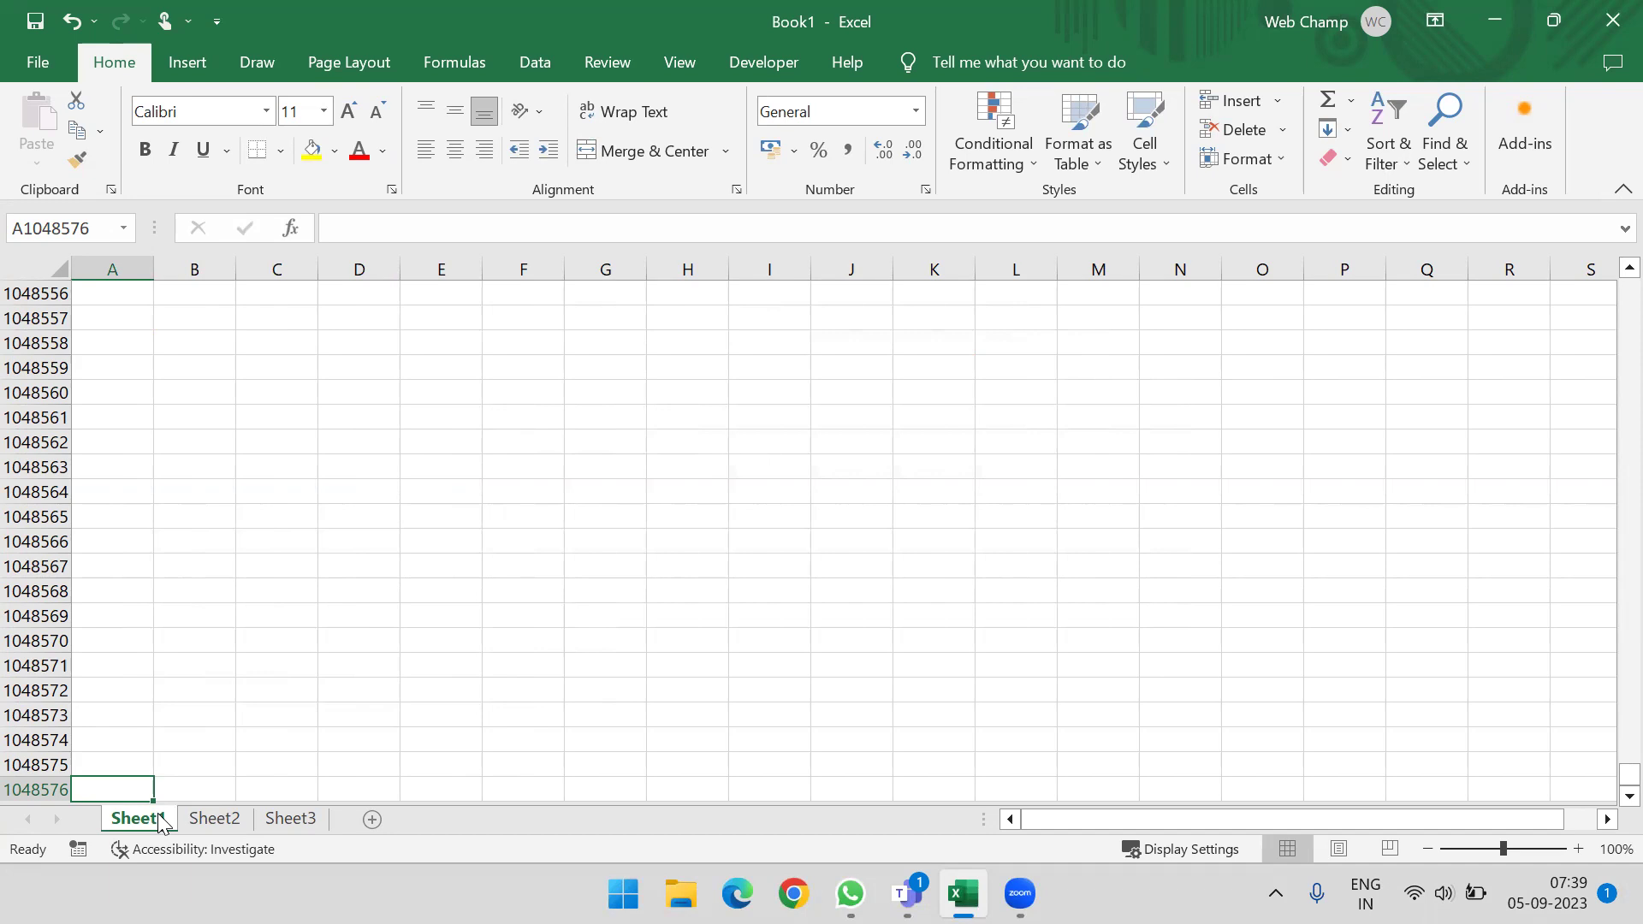
key(ctrl+Up)
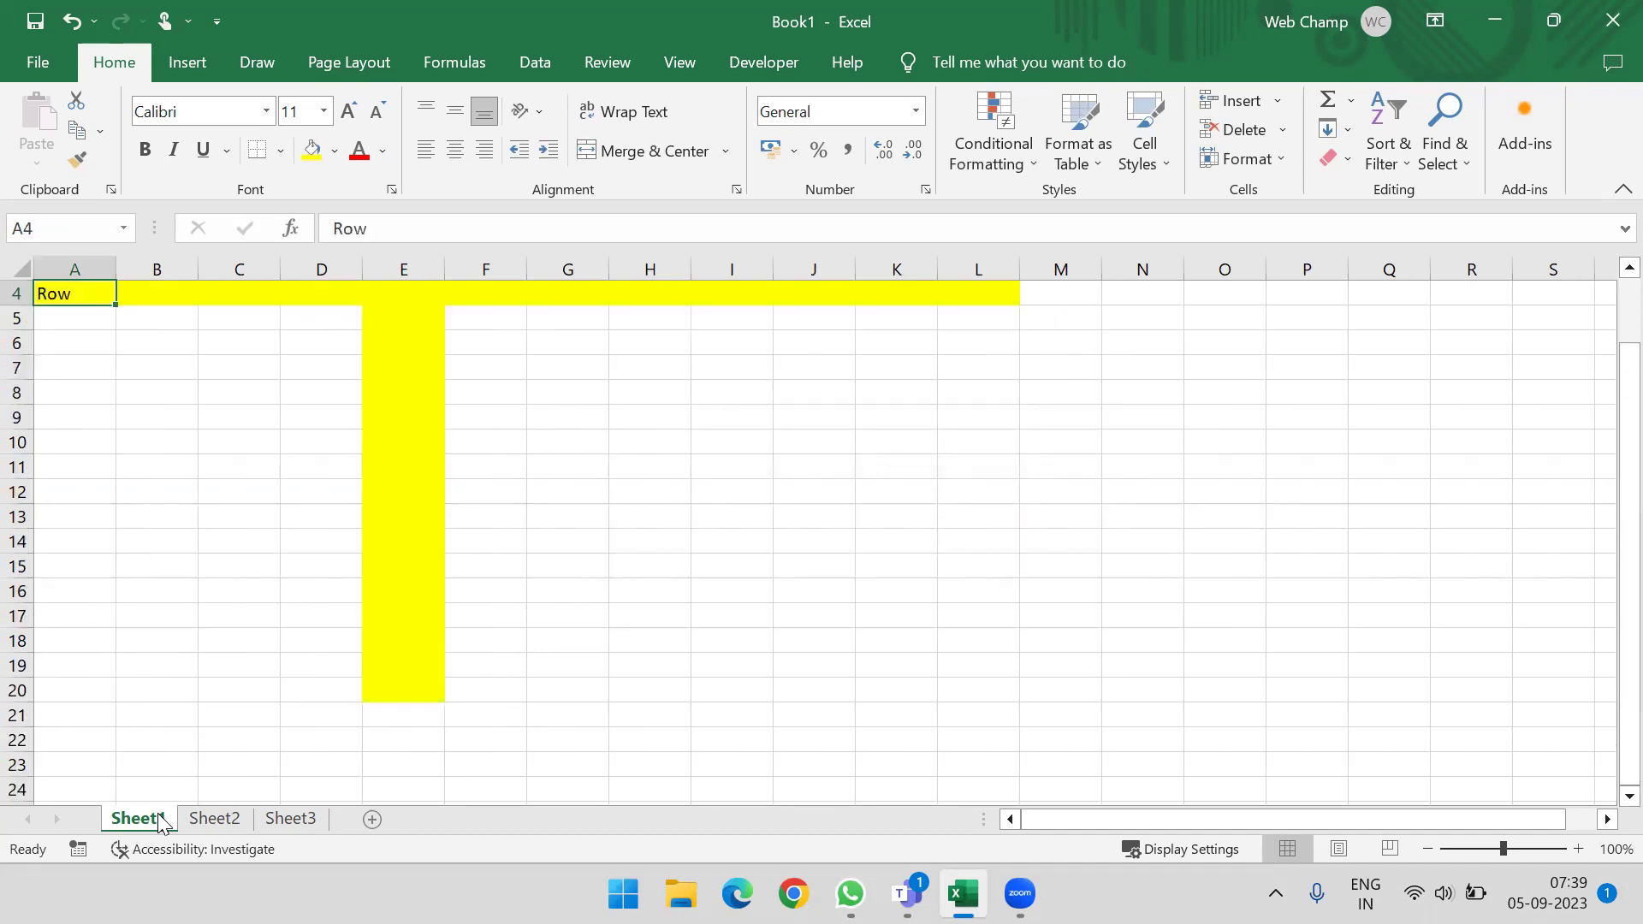
Step: Select all of row 4, jump to the sheet's last column and return to A4
key(shift+space)
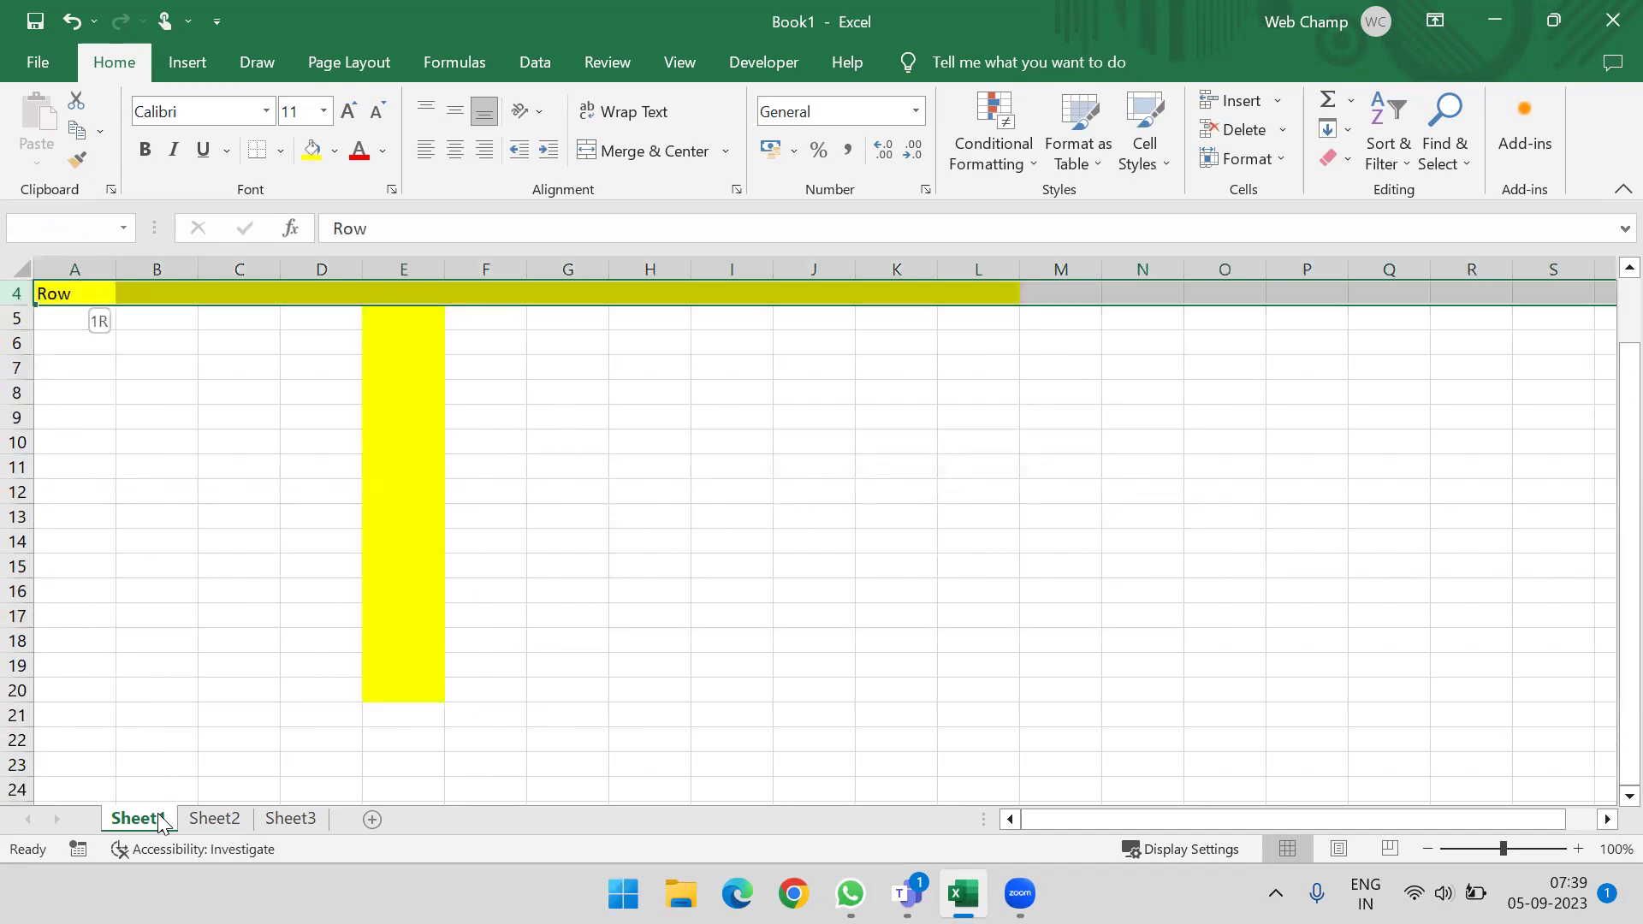
key(Right)
key(ctrl+Right)
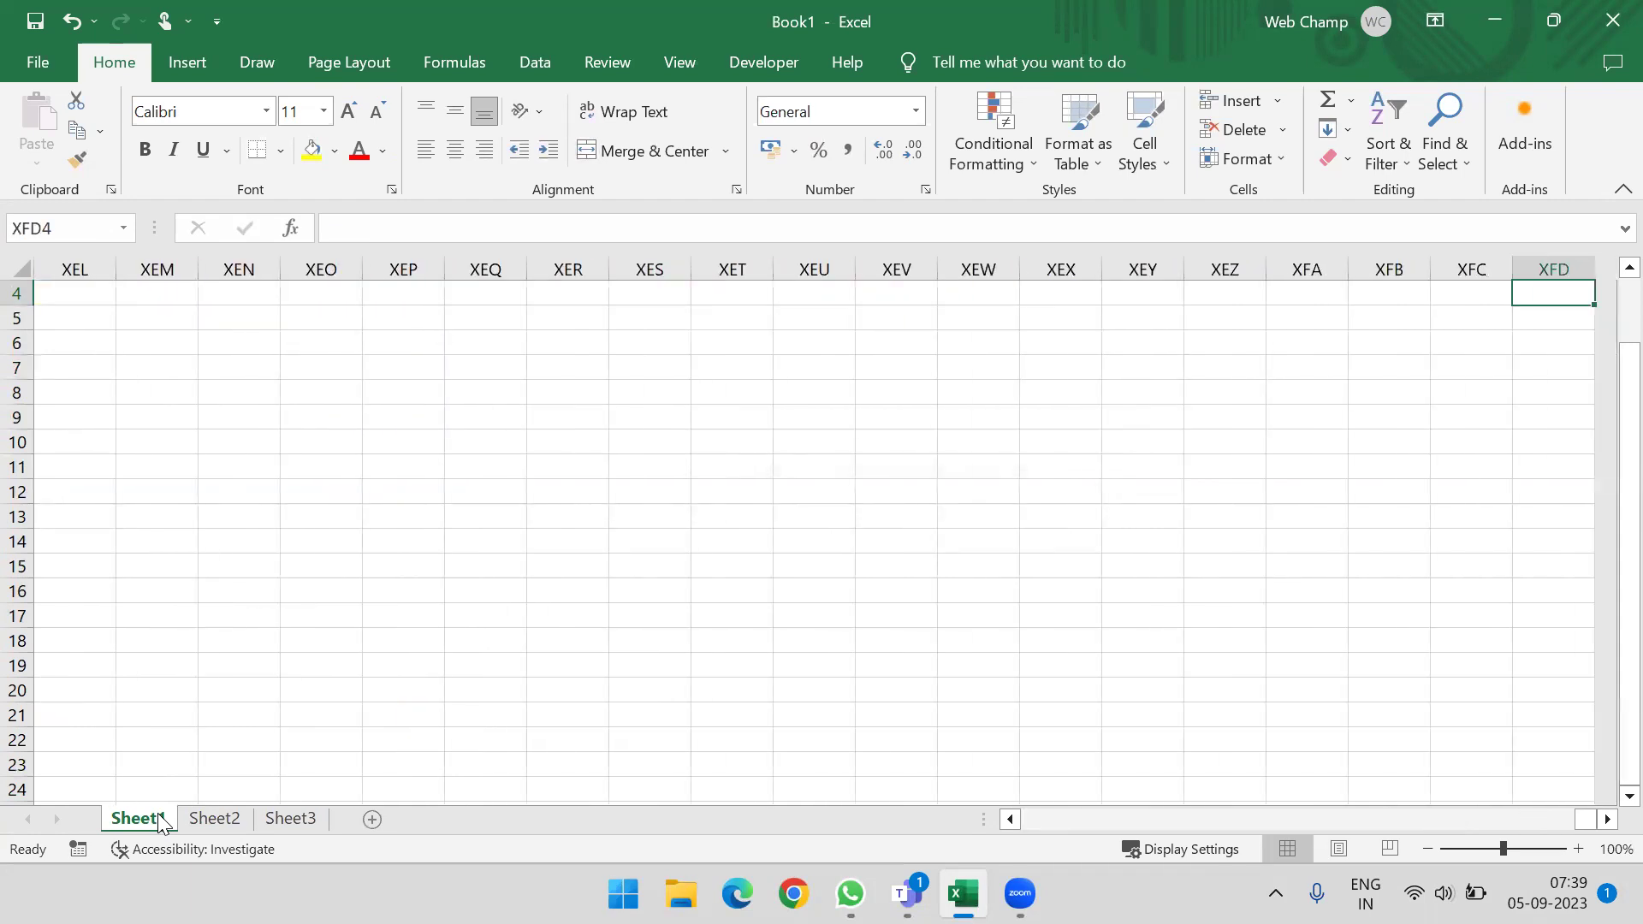
key(shift+space)
key(ctrl+Left)
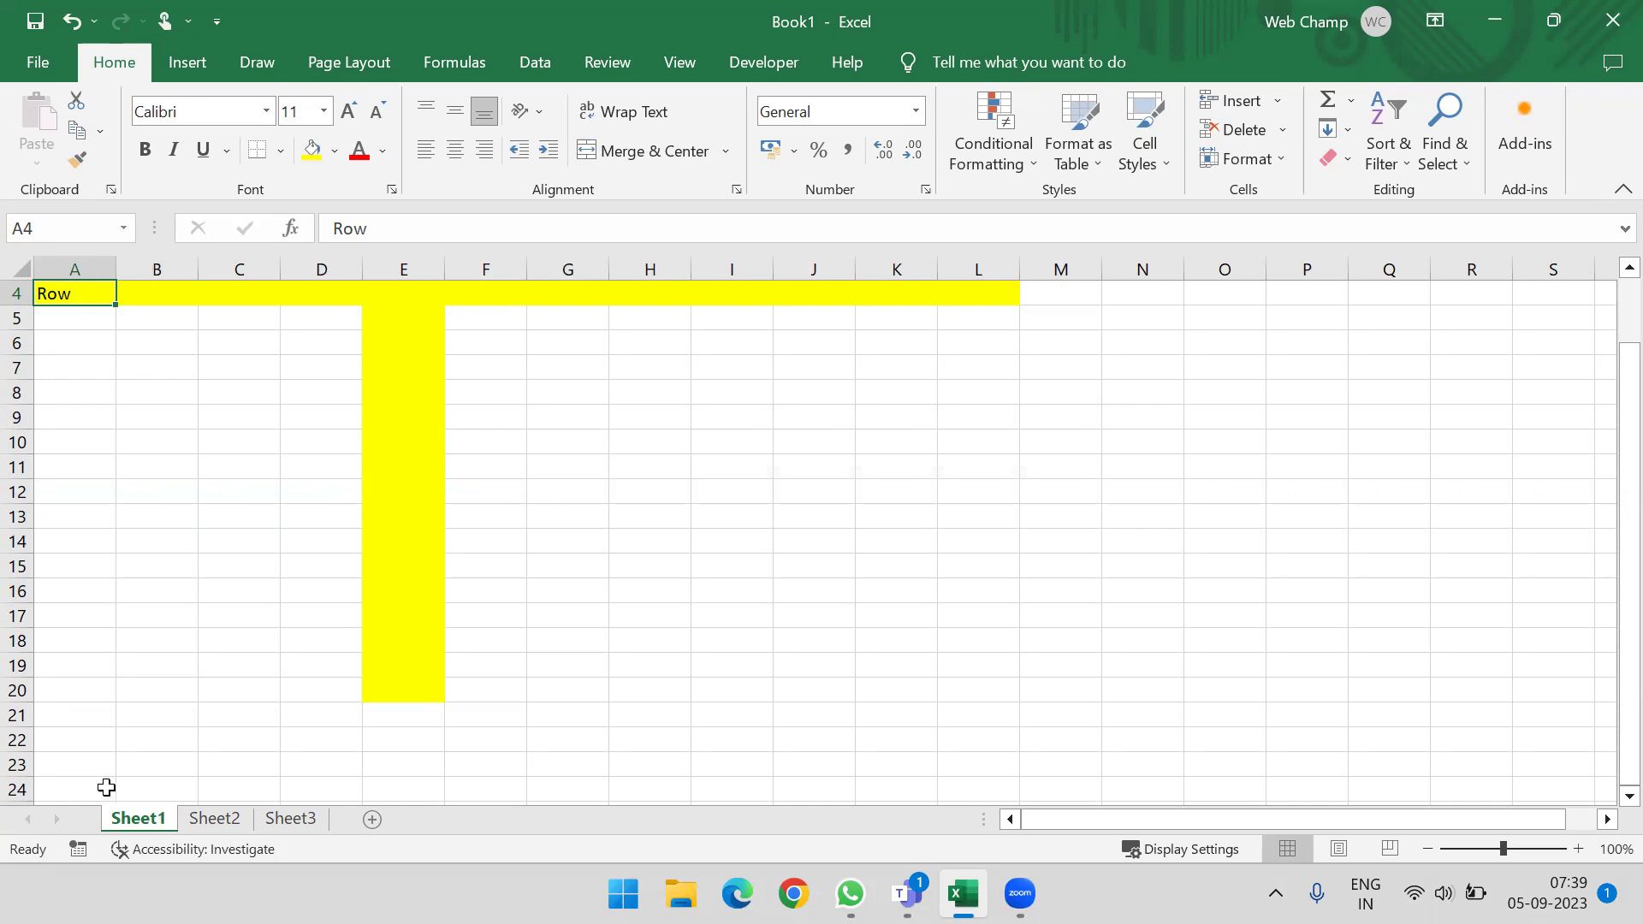
Step: Delete columns A through L from Sheet1 and select cell A1
drag(100, 263, 1020, 272)
key(ctrl+minus)
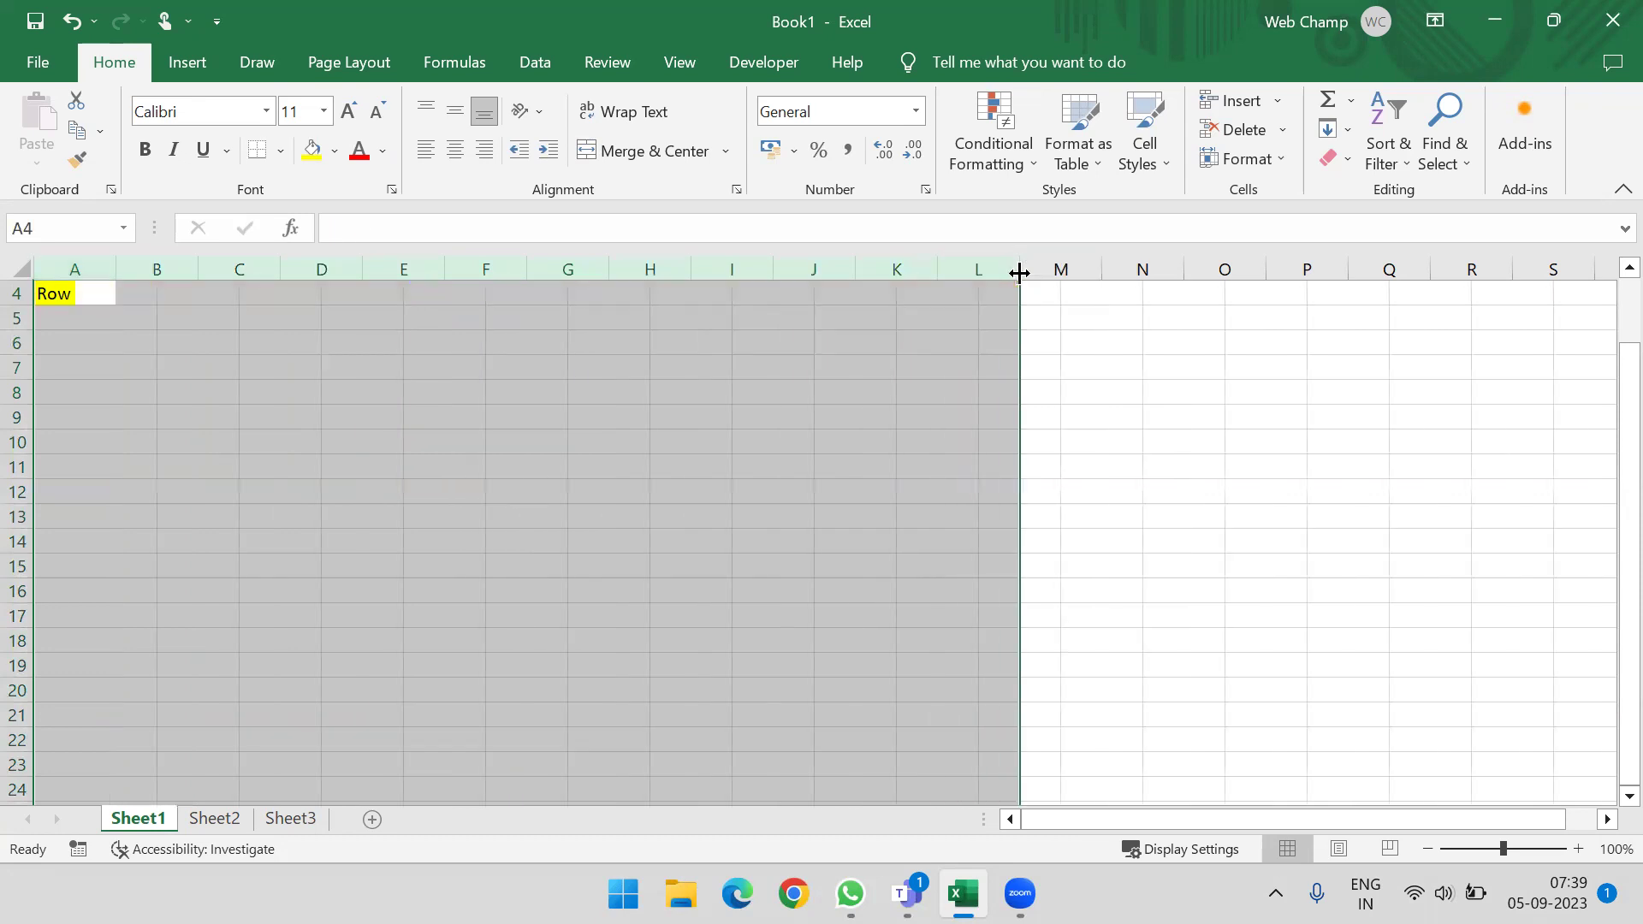
click(84, 295)
scroll(113, 374, up, 1)
click(95, 294)
key(ctrl+s)
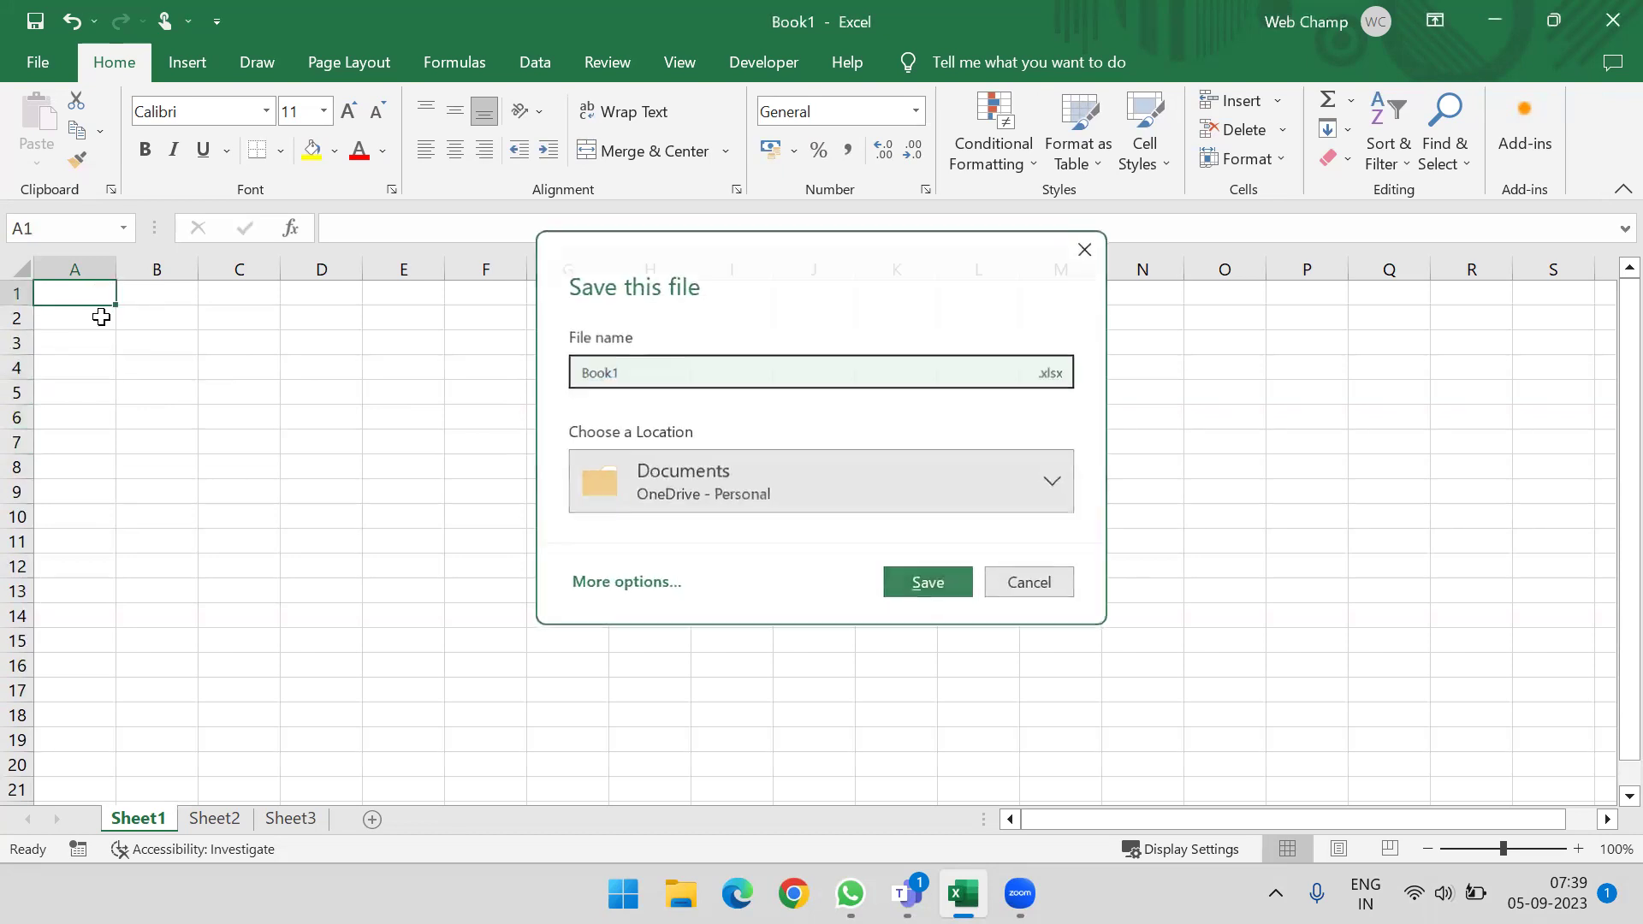
key(Escape)
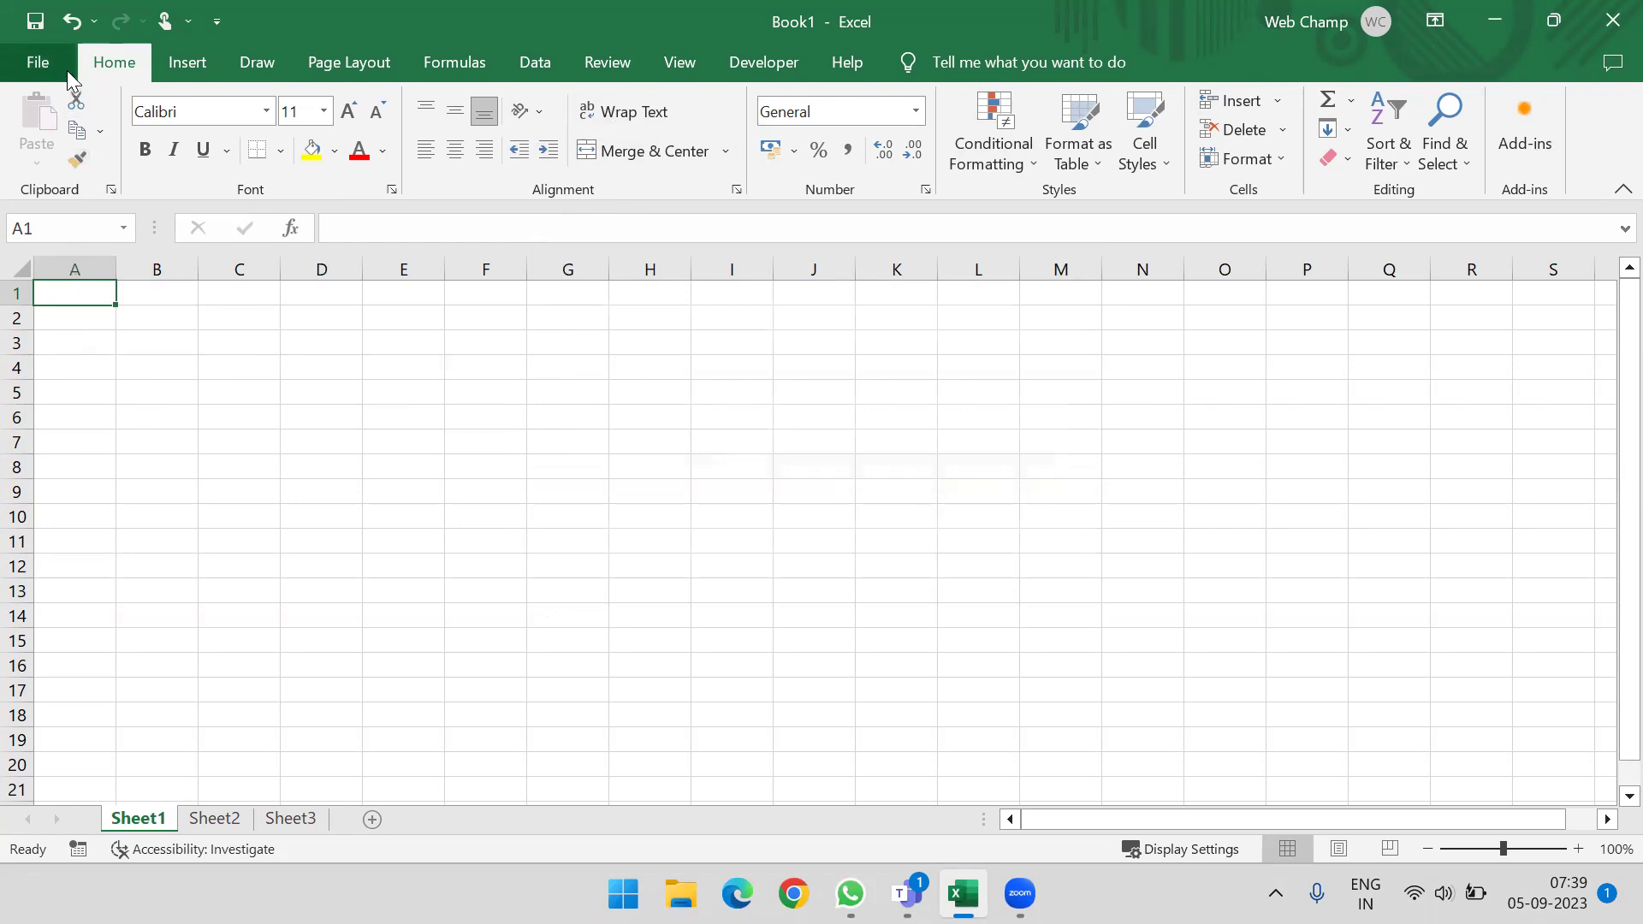
click(637, 875)
text(exce)
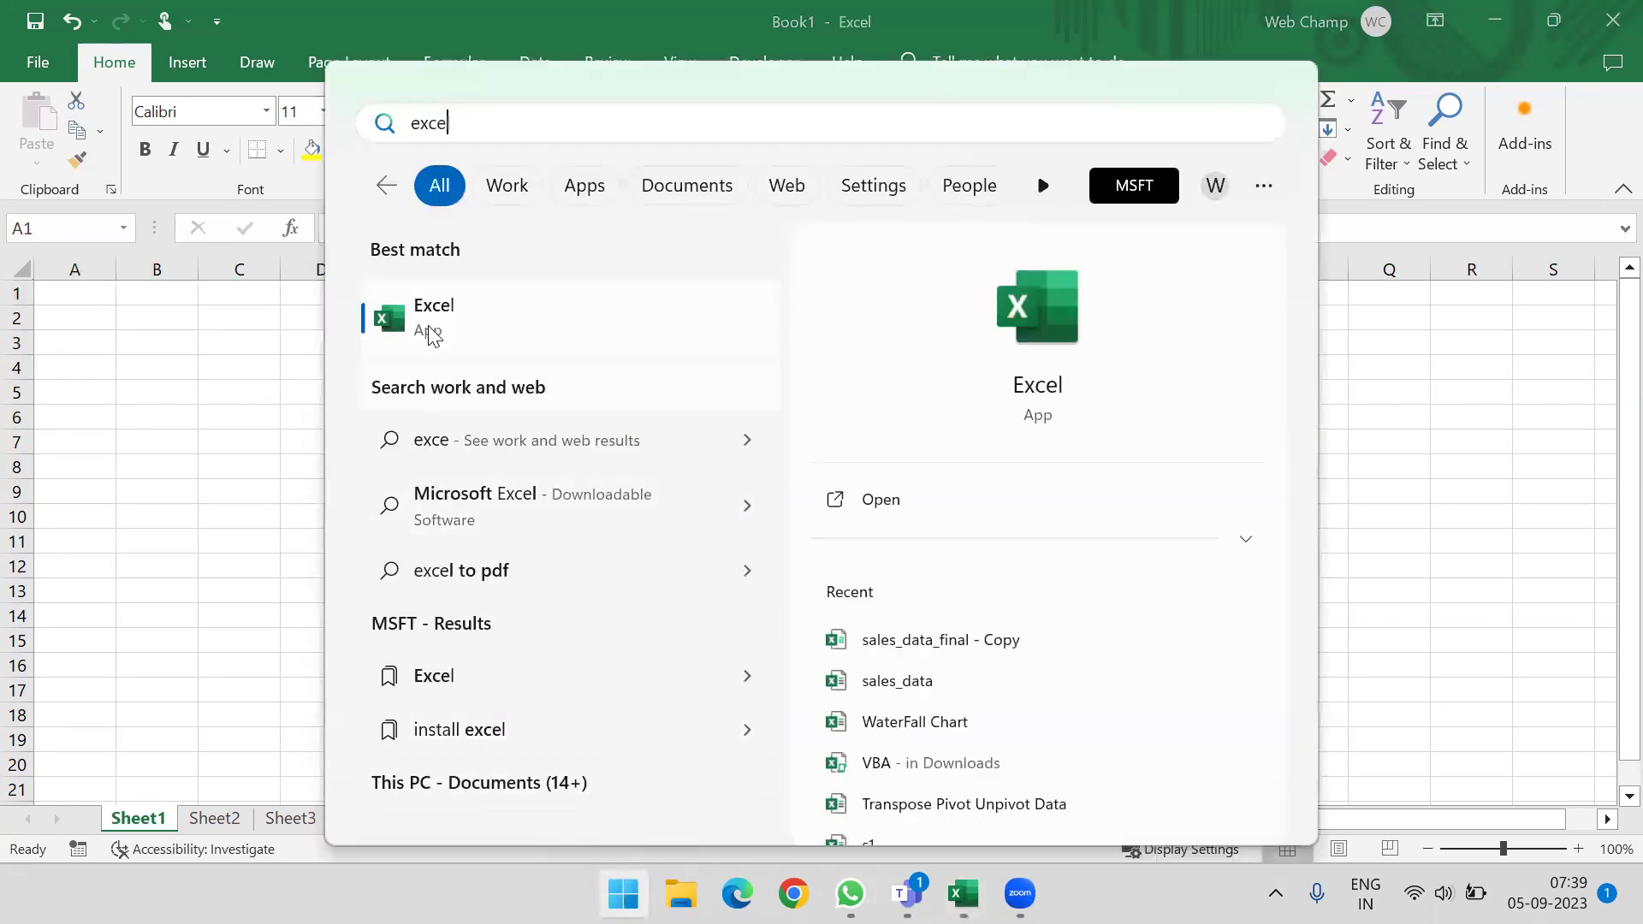
click(120, 372)
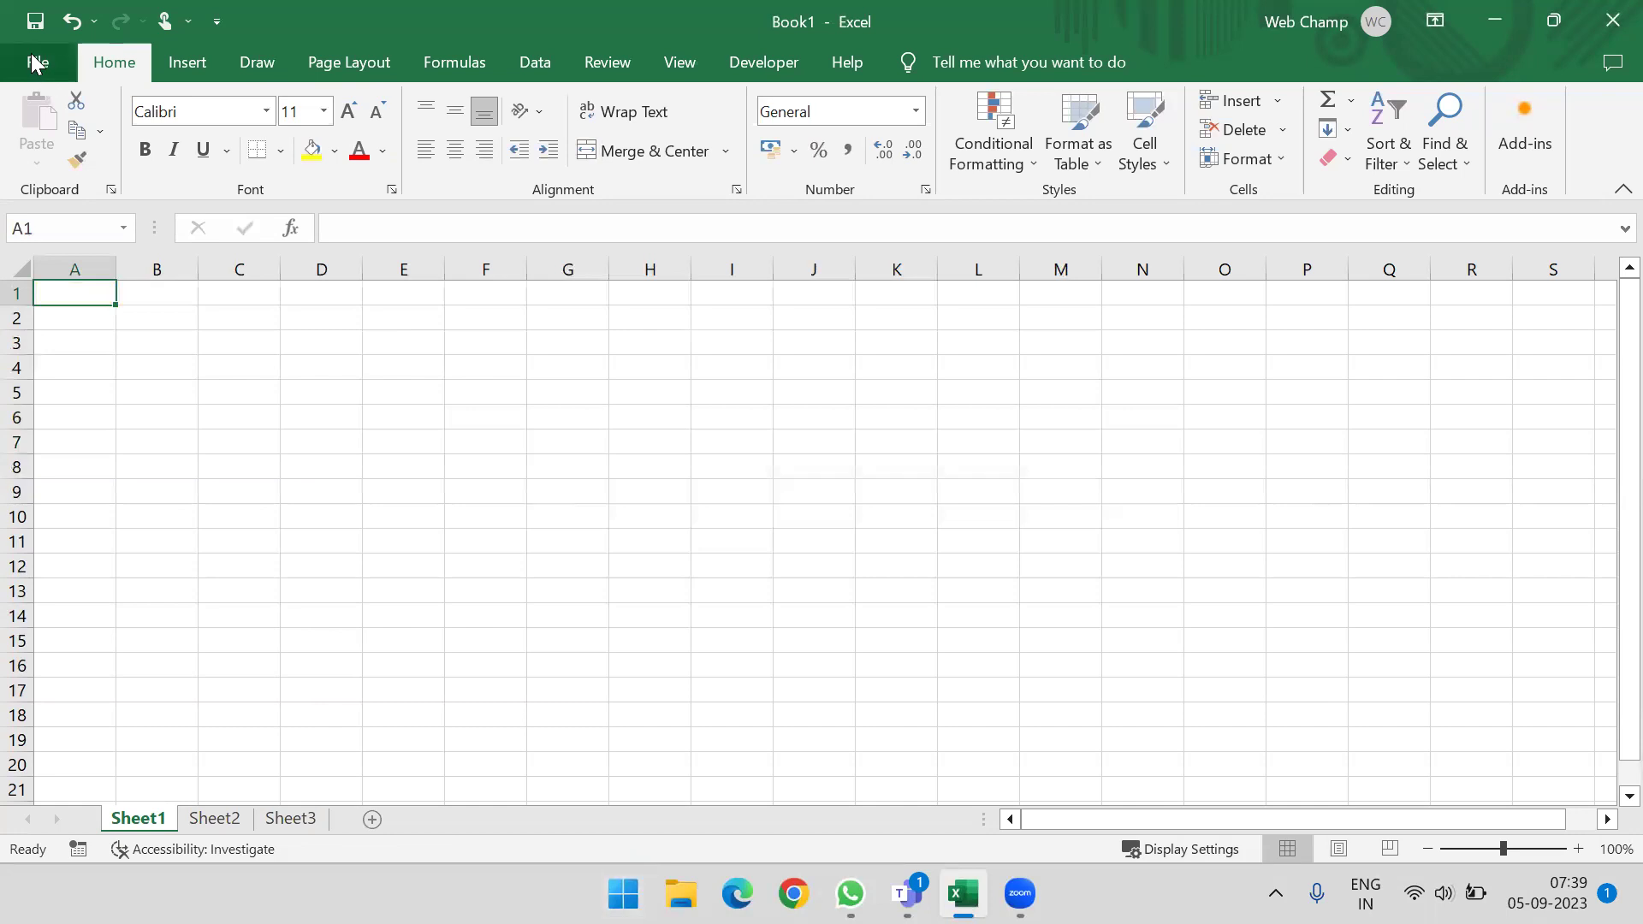
Step: Start saving the workbook as a new file in the Downloads folder with the file name Batch5
click(31, 53)
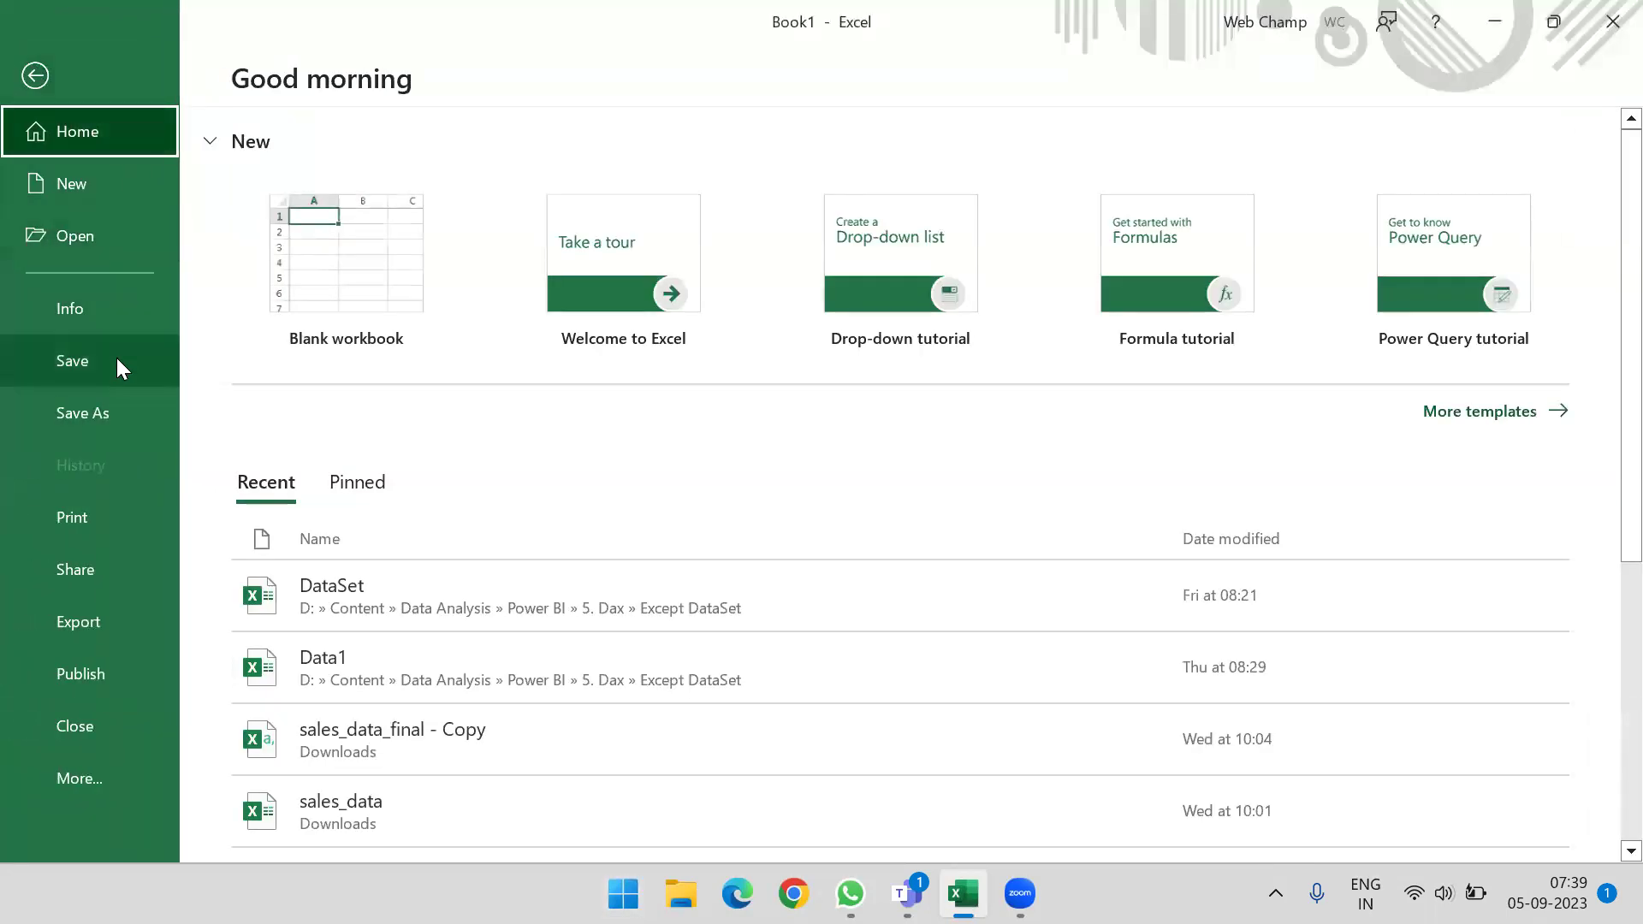
click(113, 423)
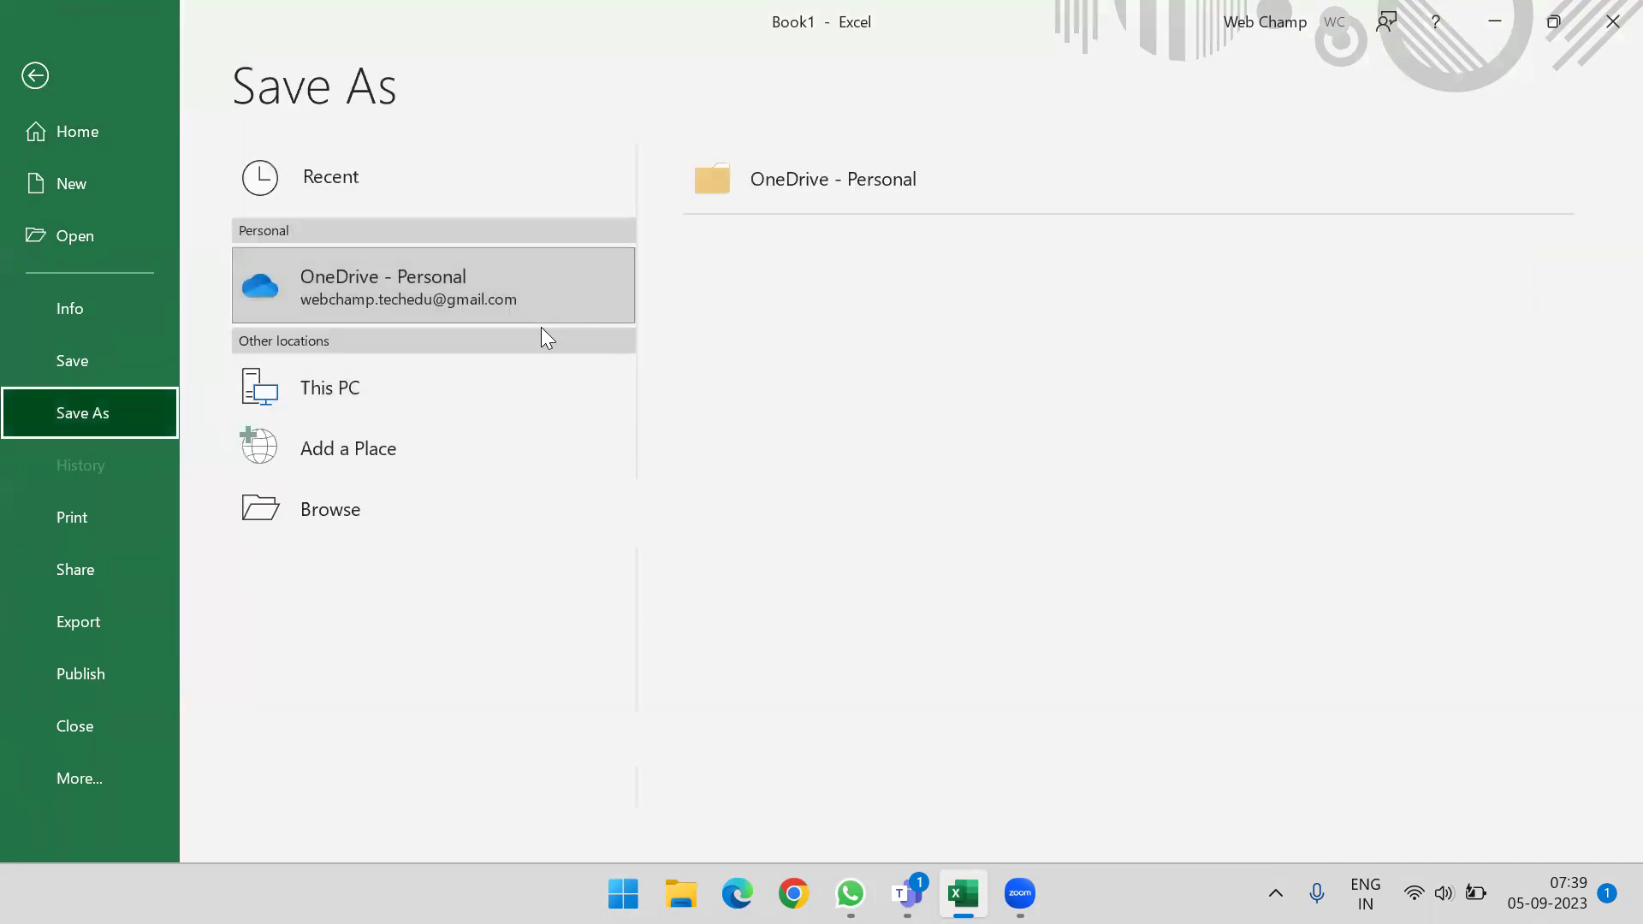
click(337, 514)
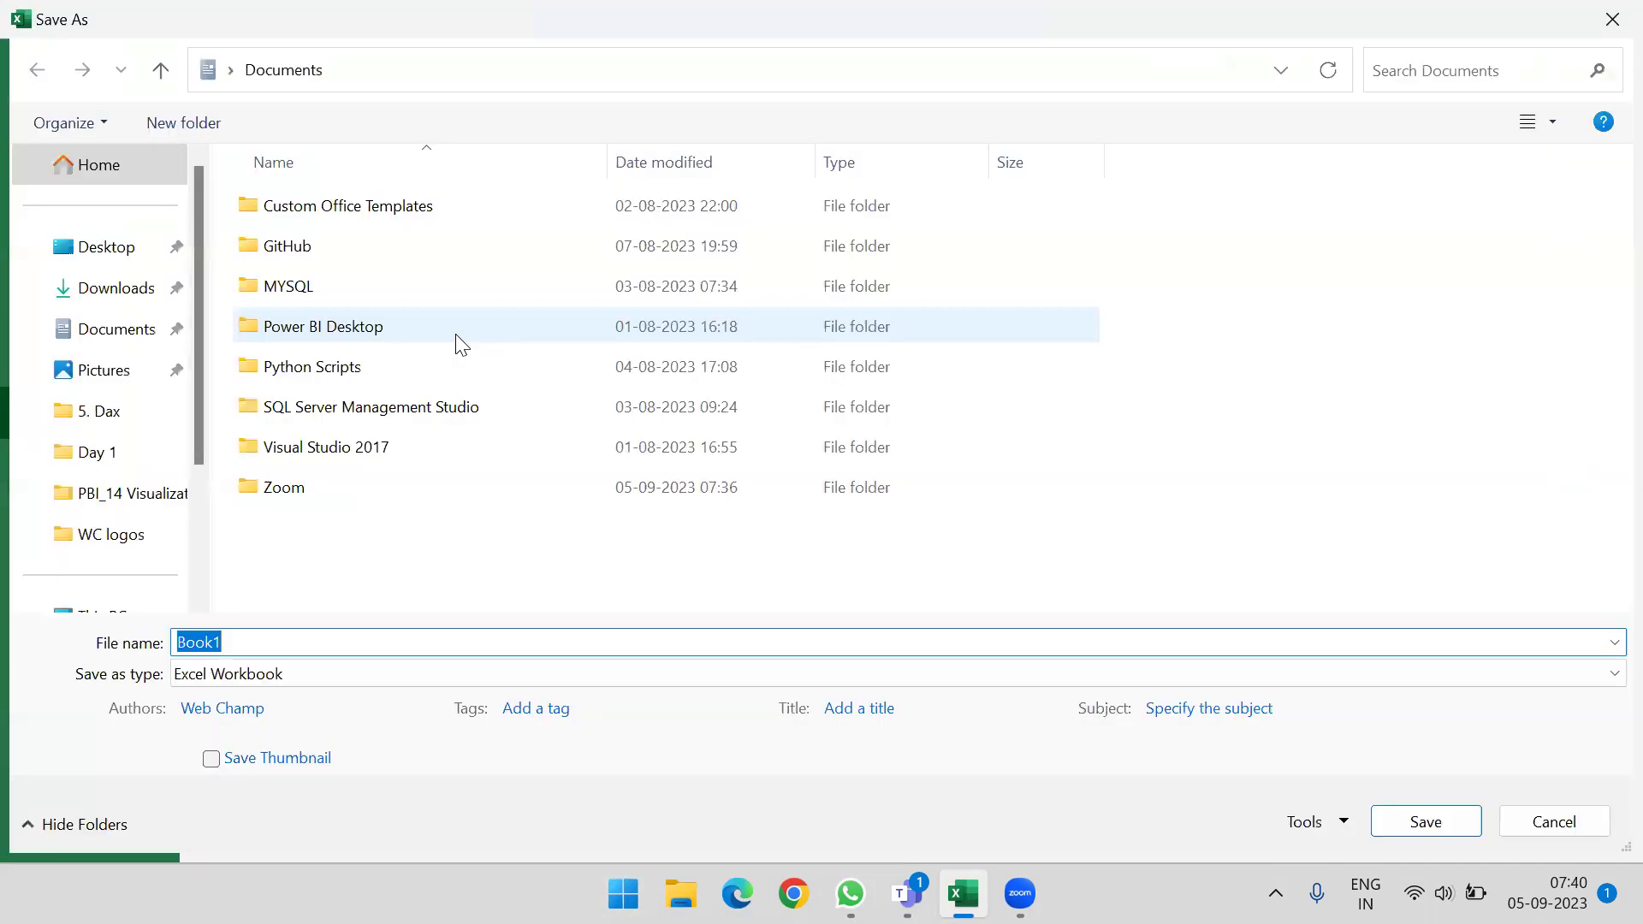
click(96, 278)
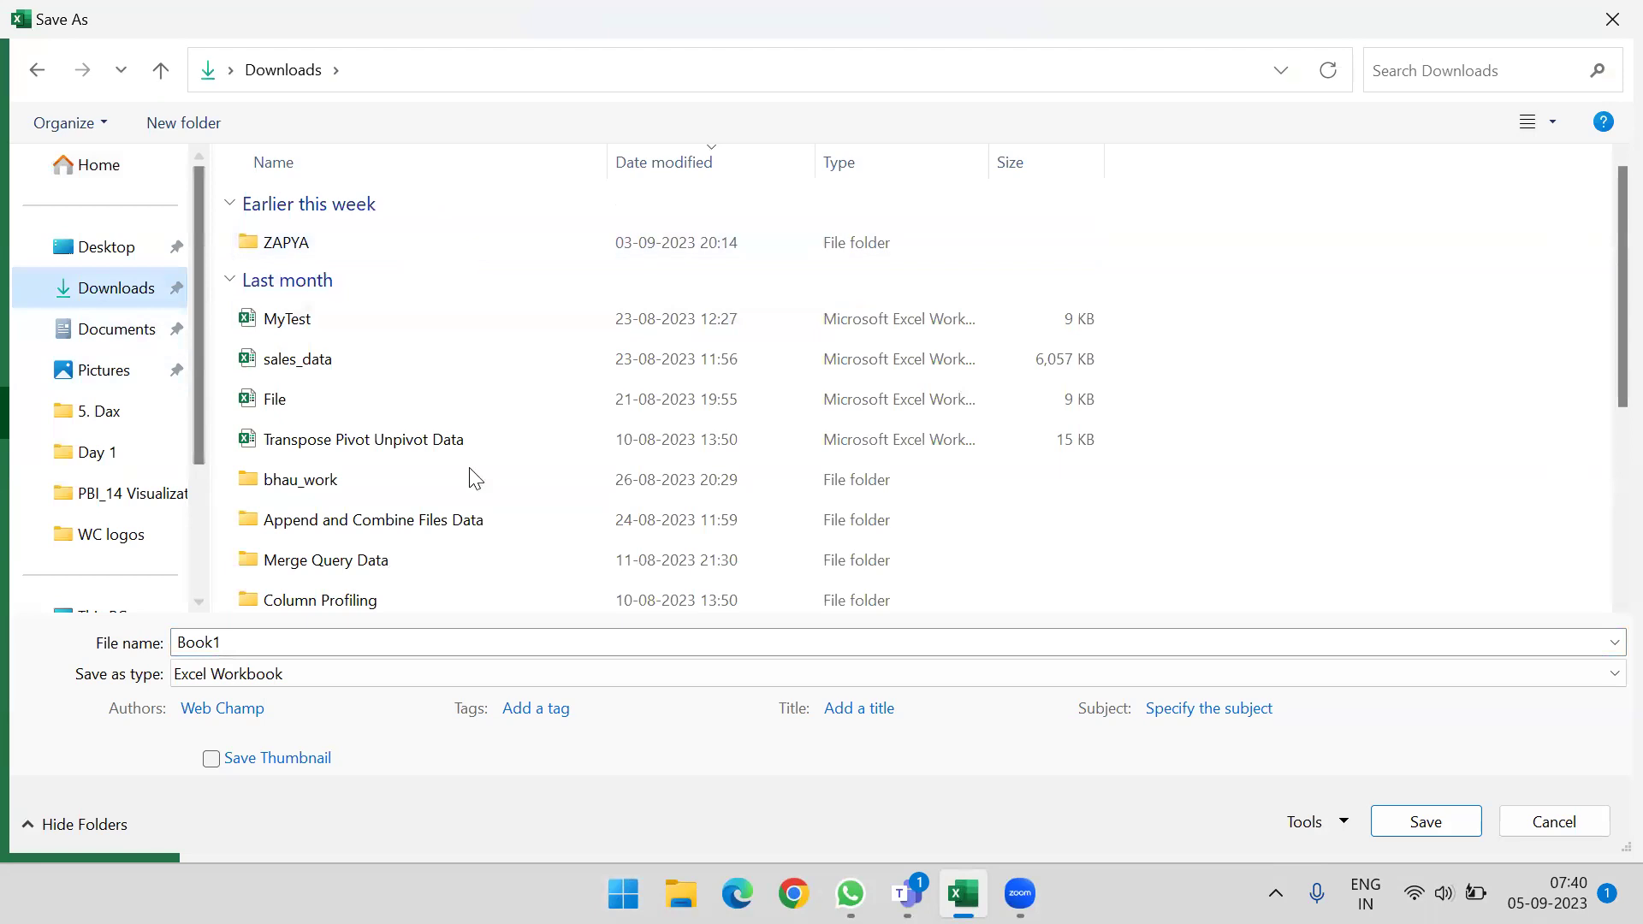
click(268, 643)
double_click(263, 640)
text(Batch5)
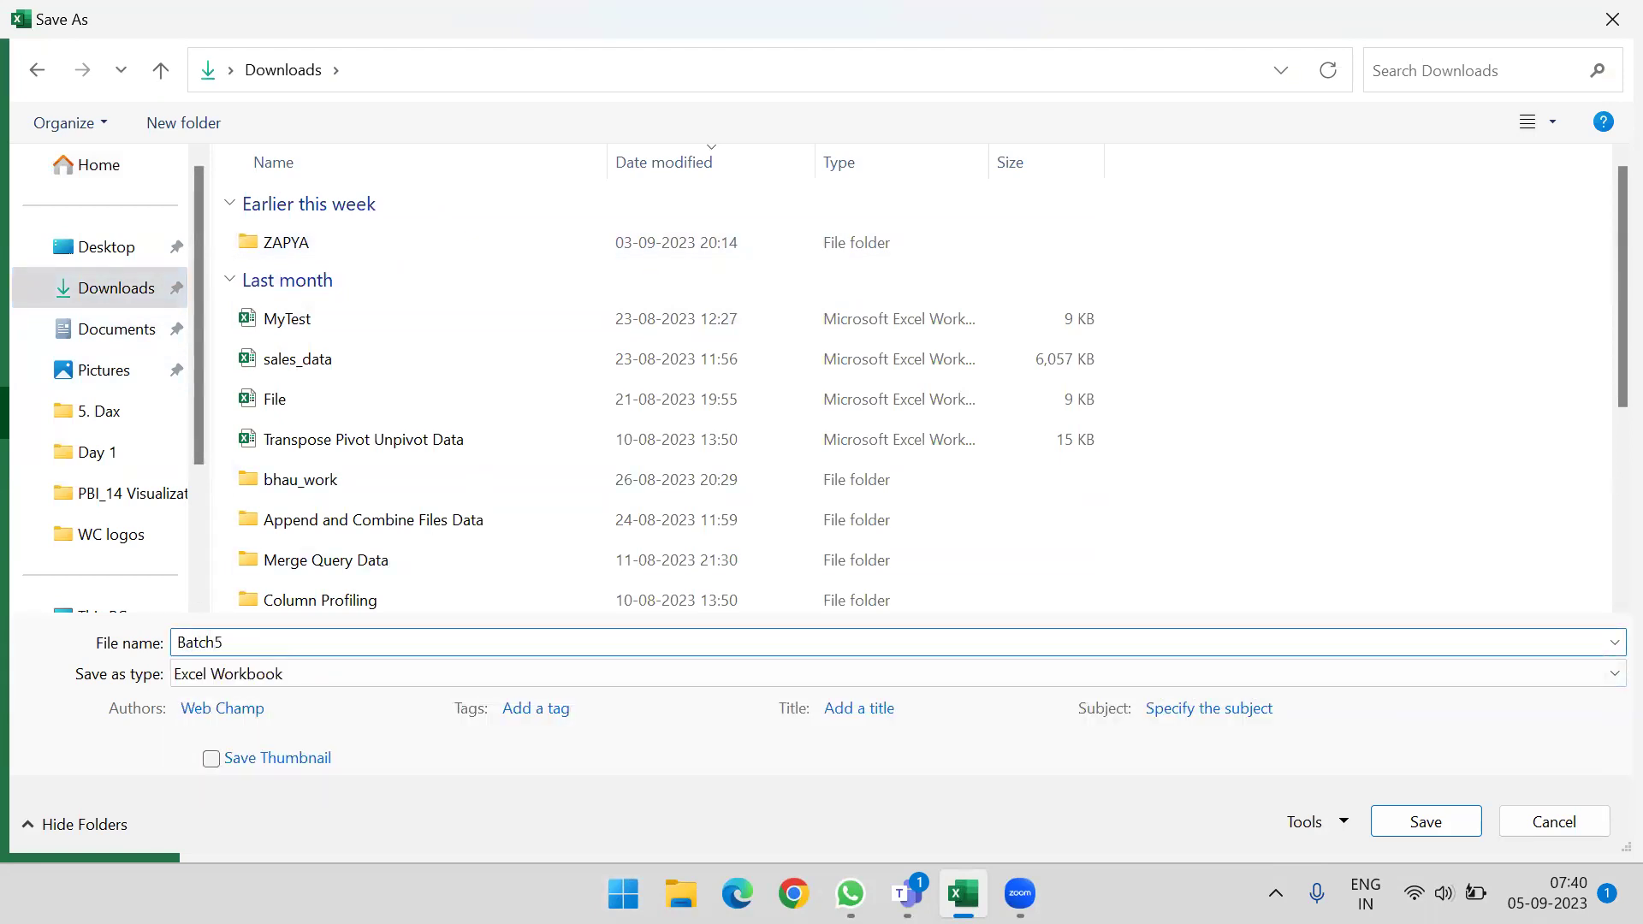
Step: Review the available save formats and annotate the screen with the text ".xlsx" for the Excel Workbook format
click(268, 676)
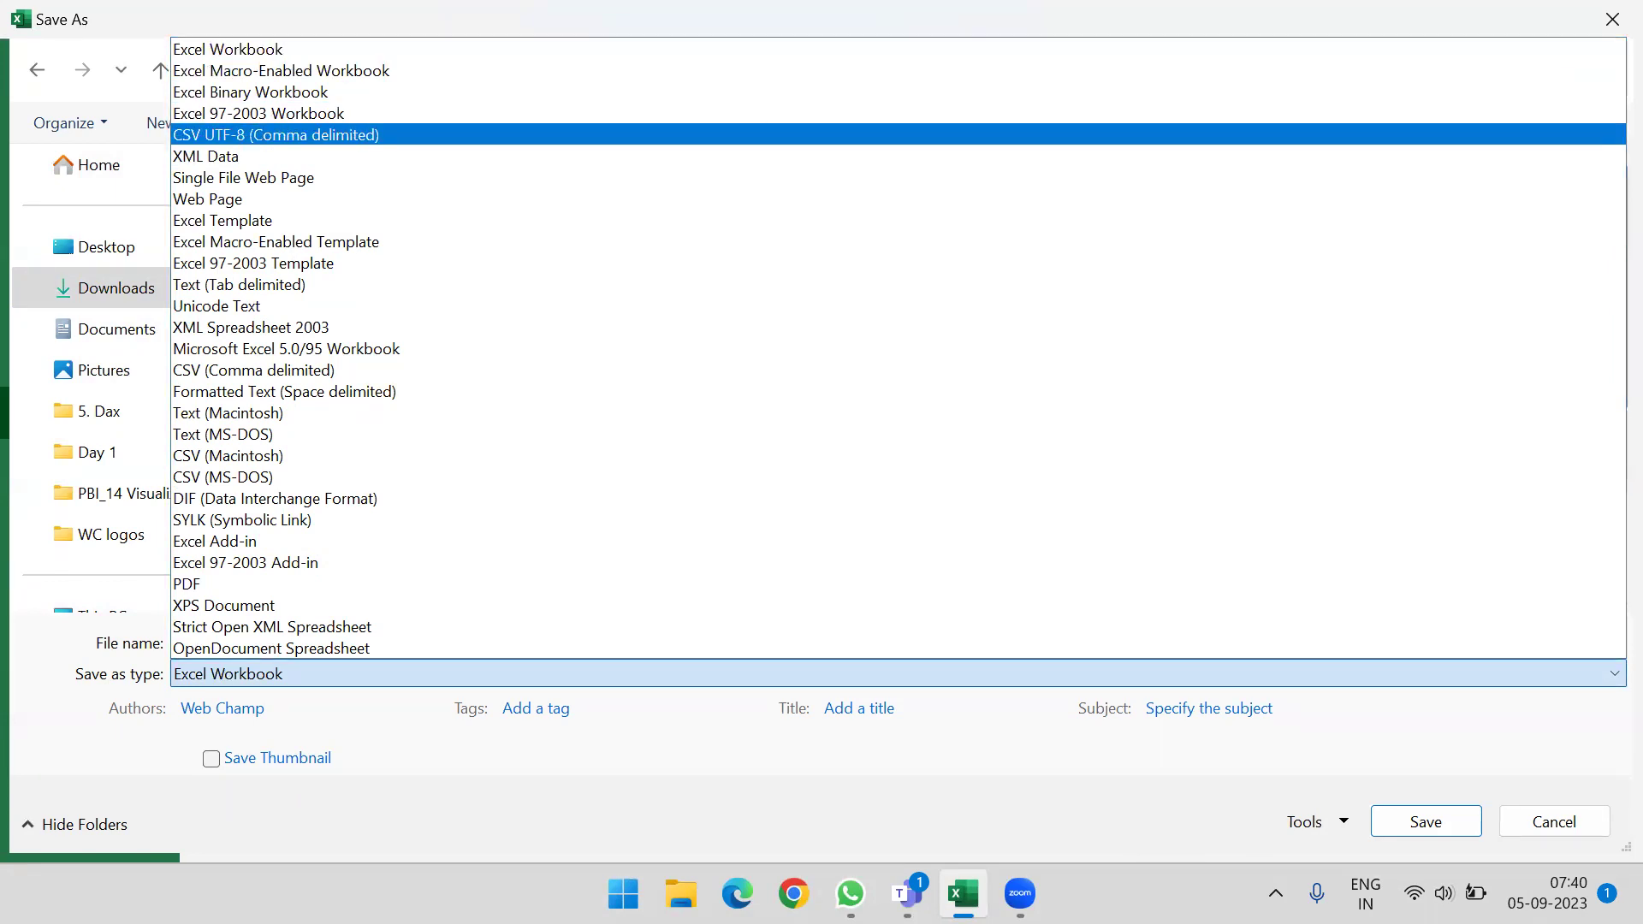
key(Escape)
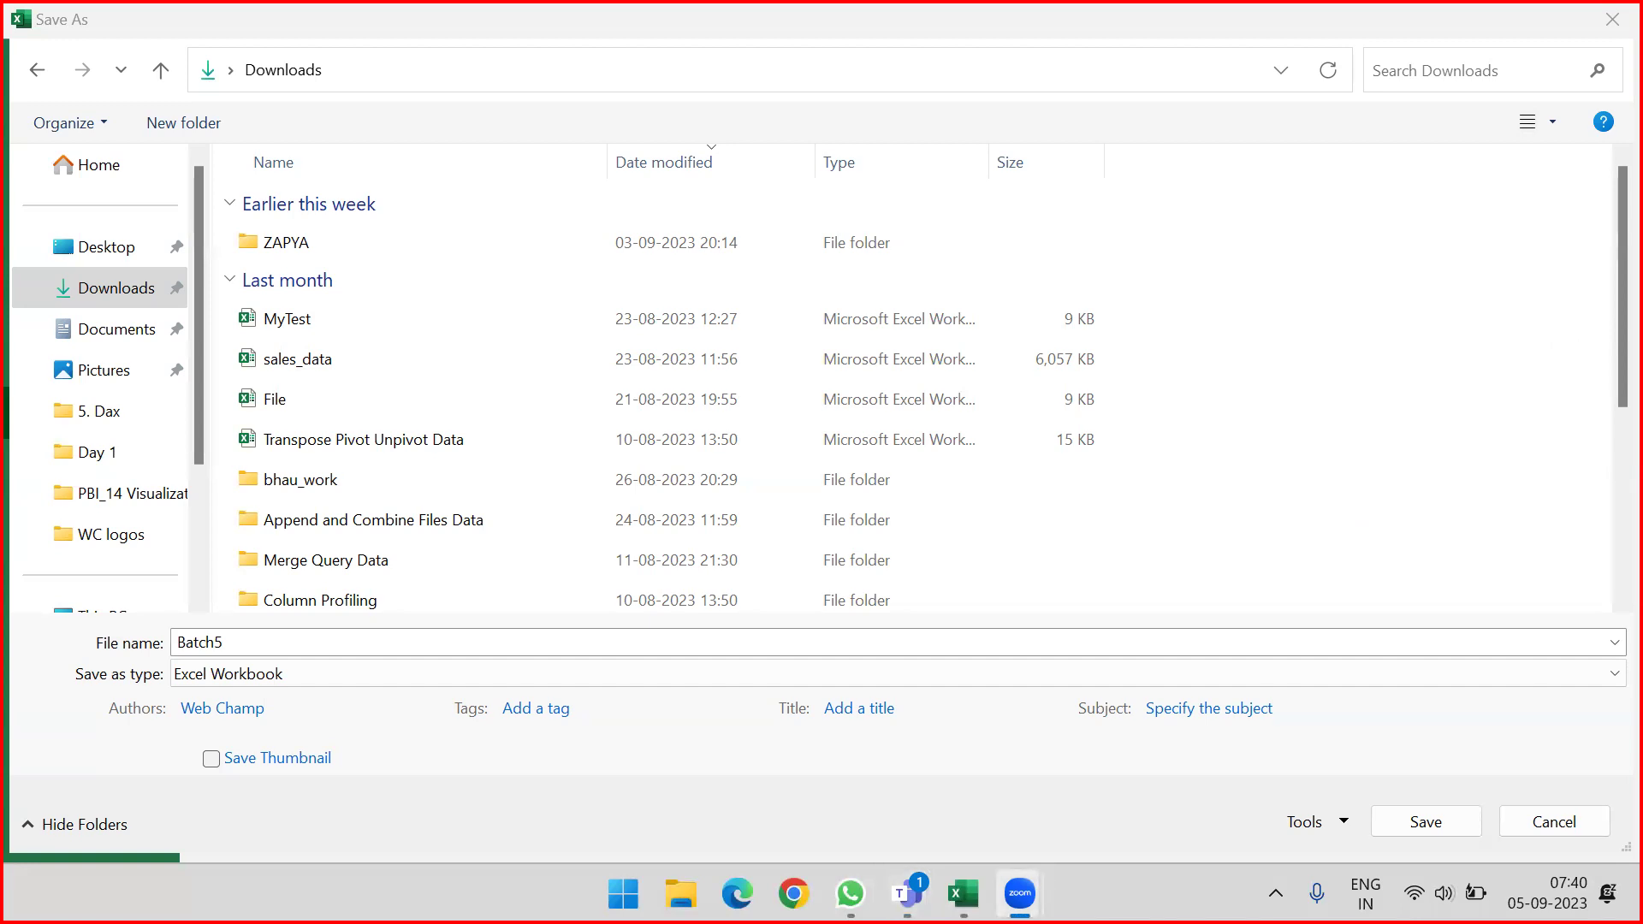
click(317, 678)
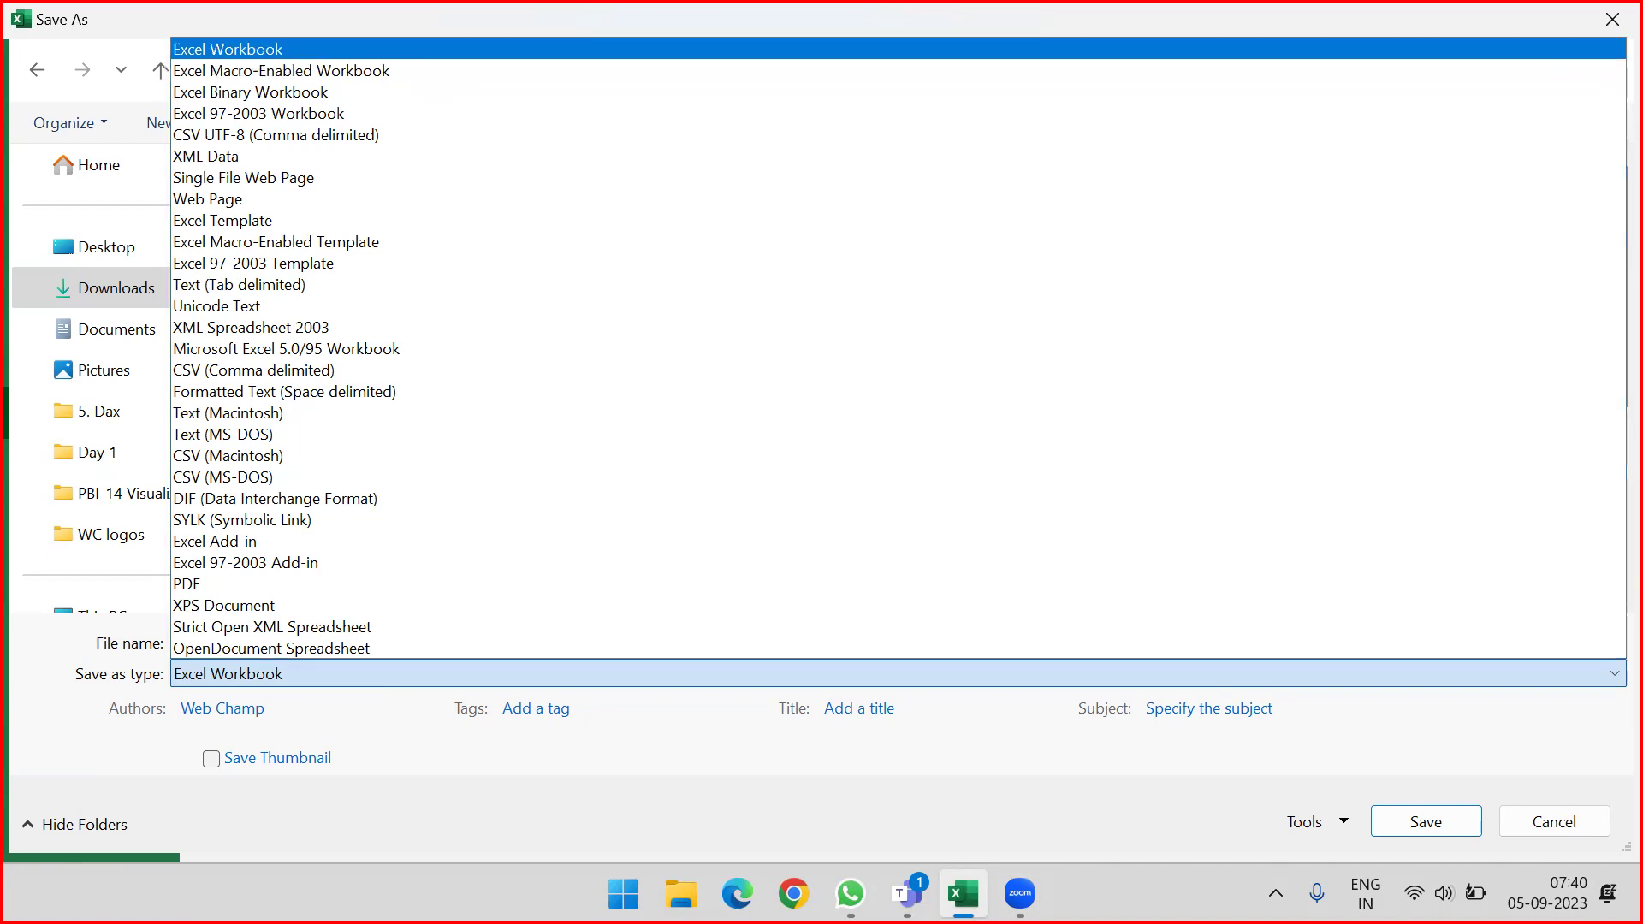
click(709, 277)
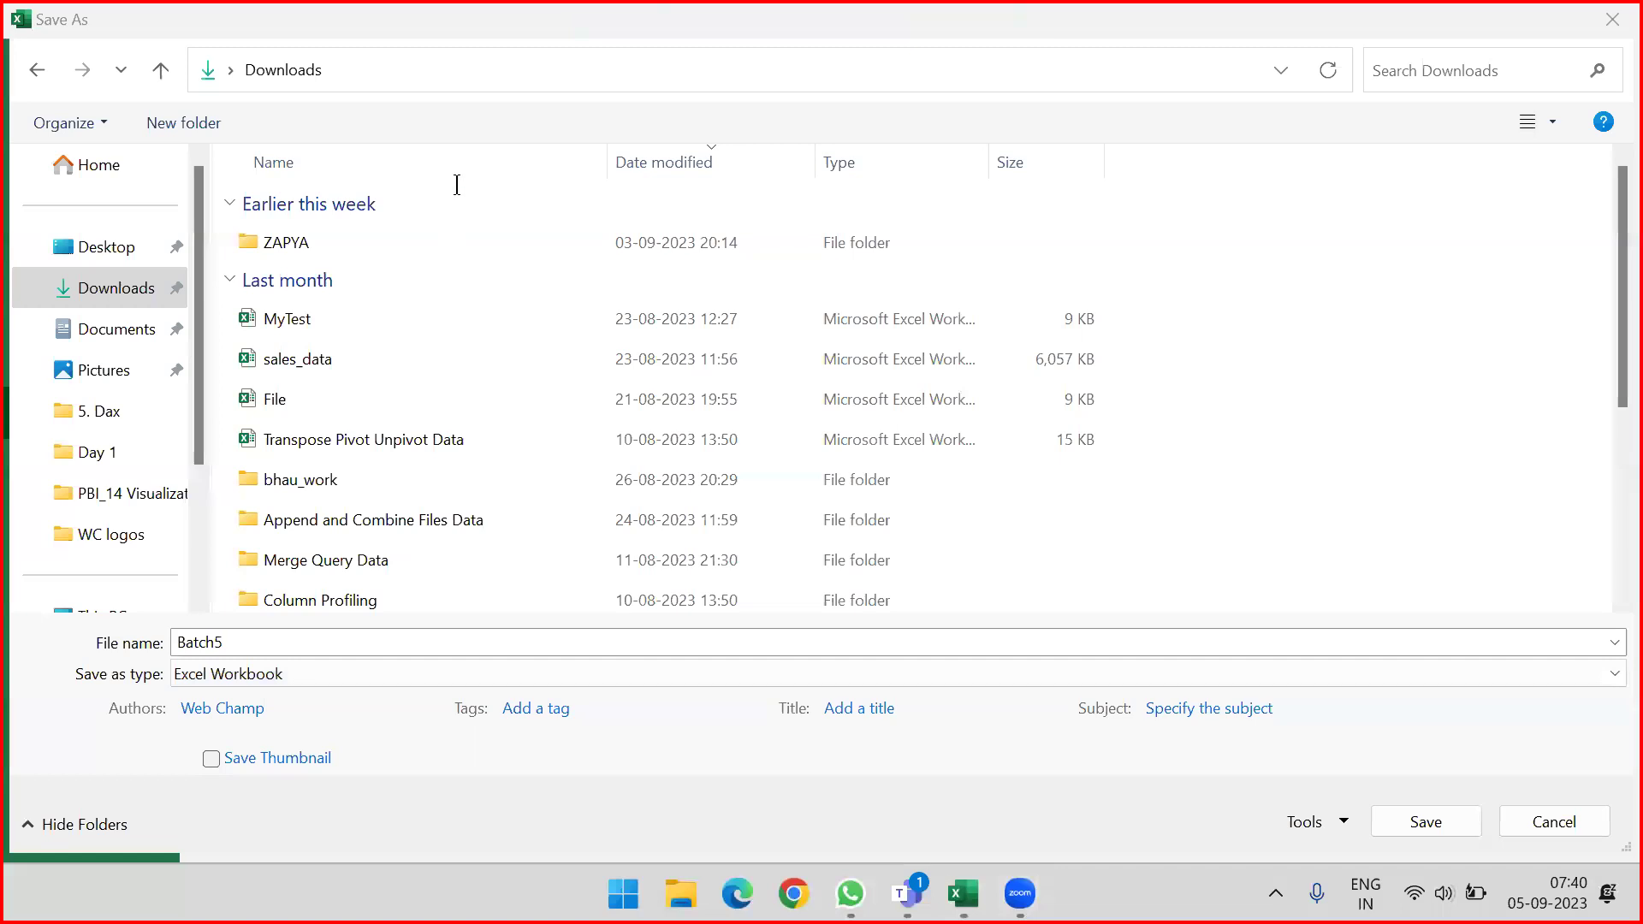
click(1261, 245)
text(.xlsx)
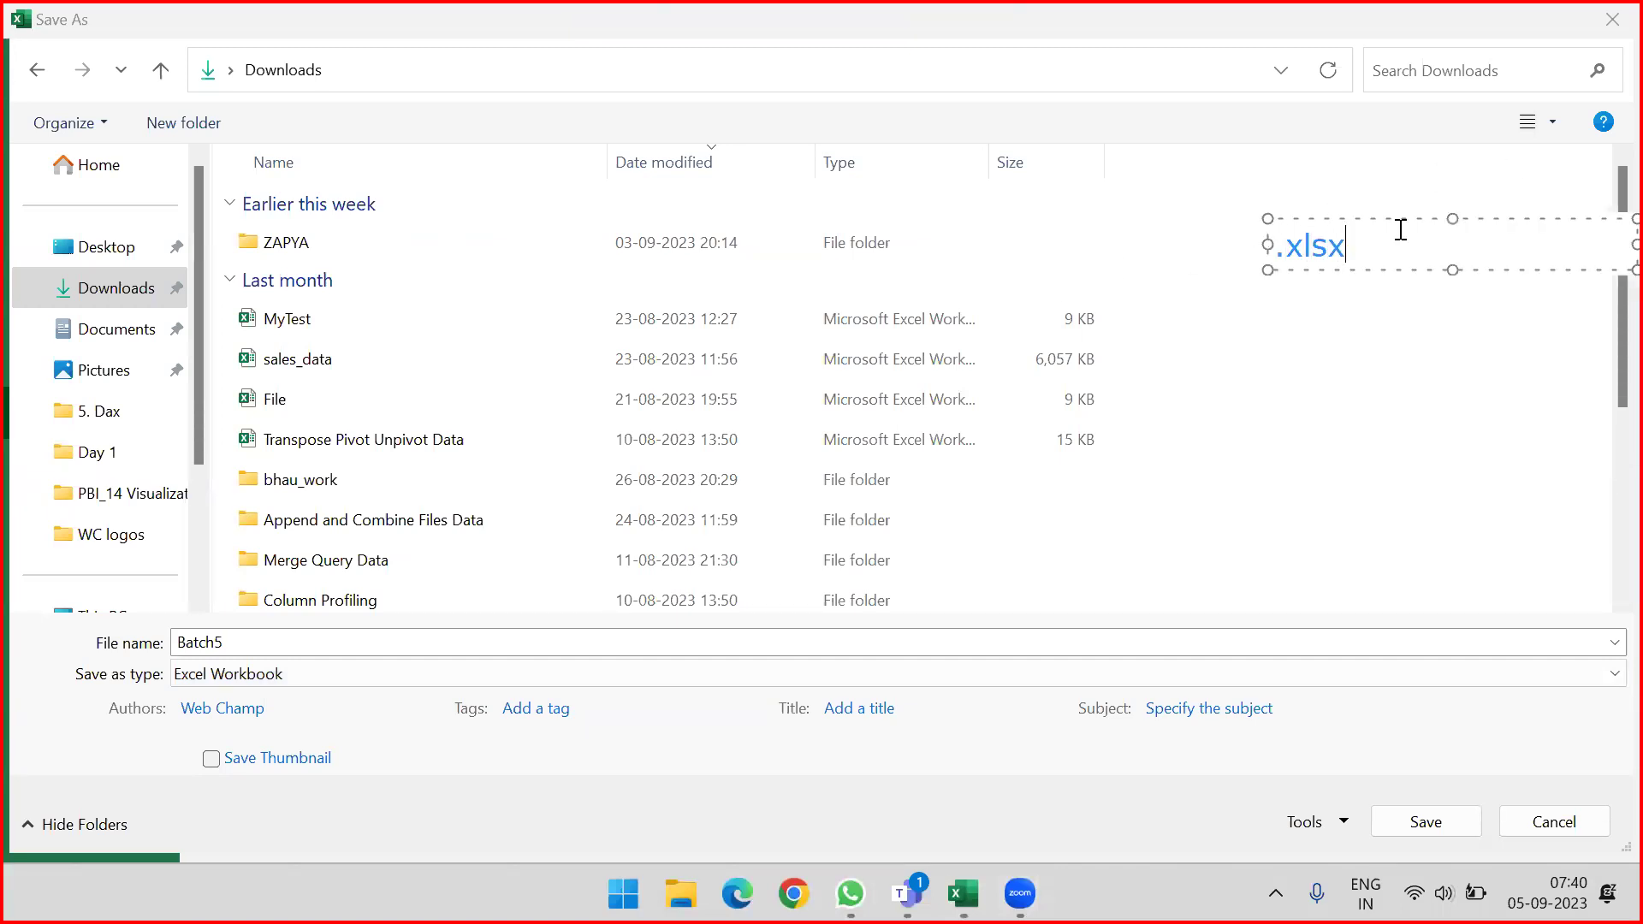
drag(1375, 243, 1269, 244)
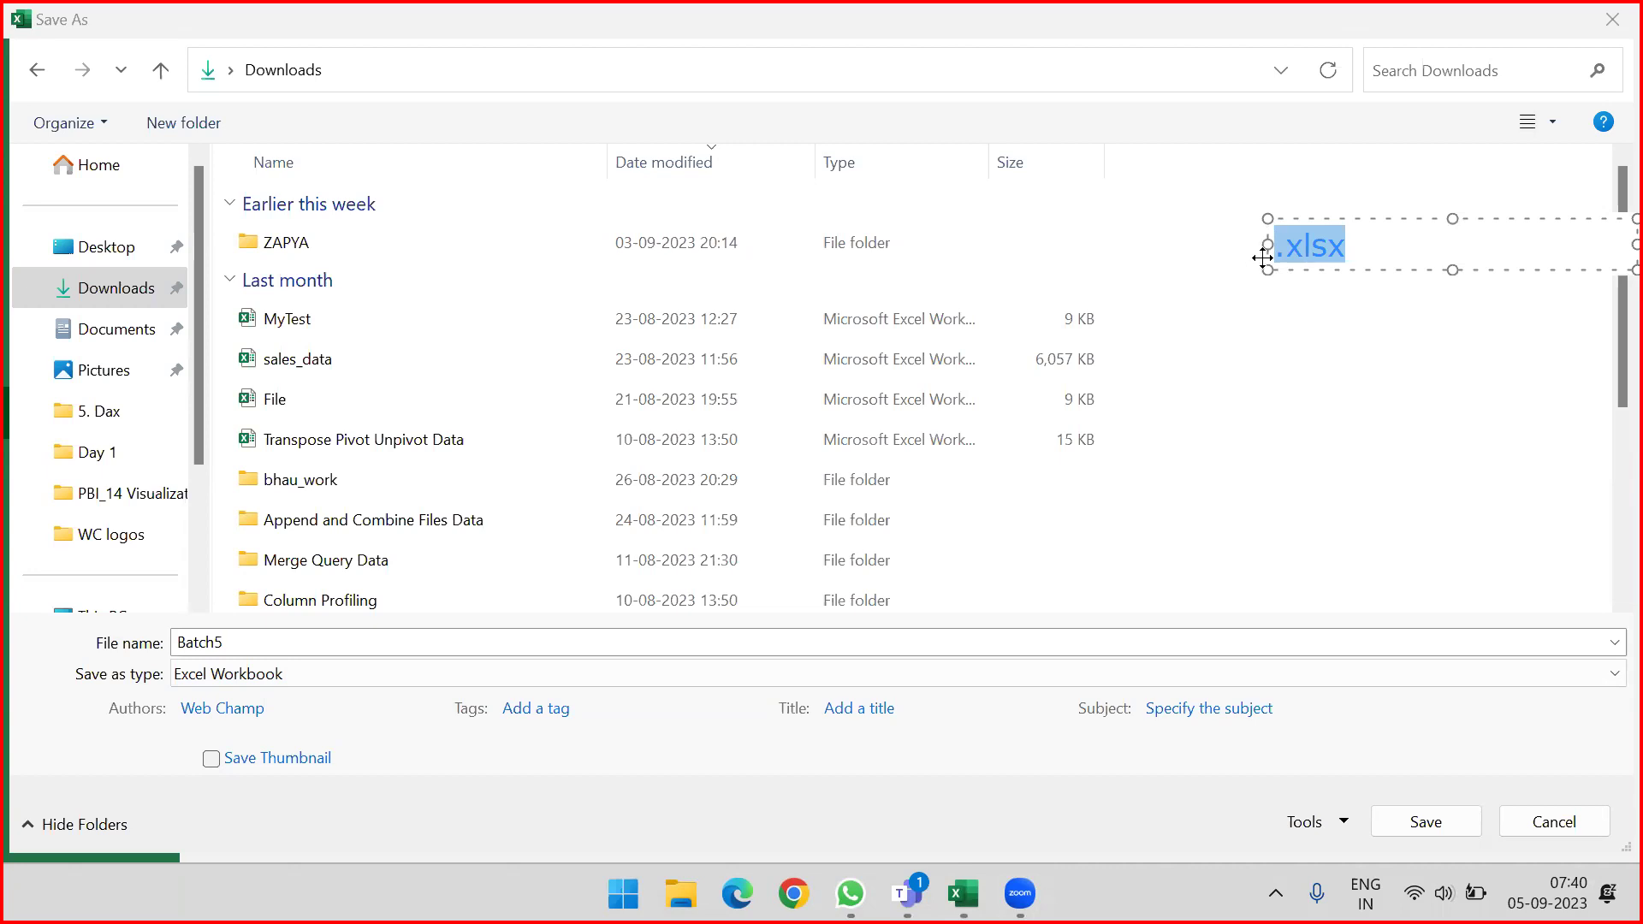
click(1303, 186)
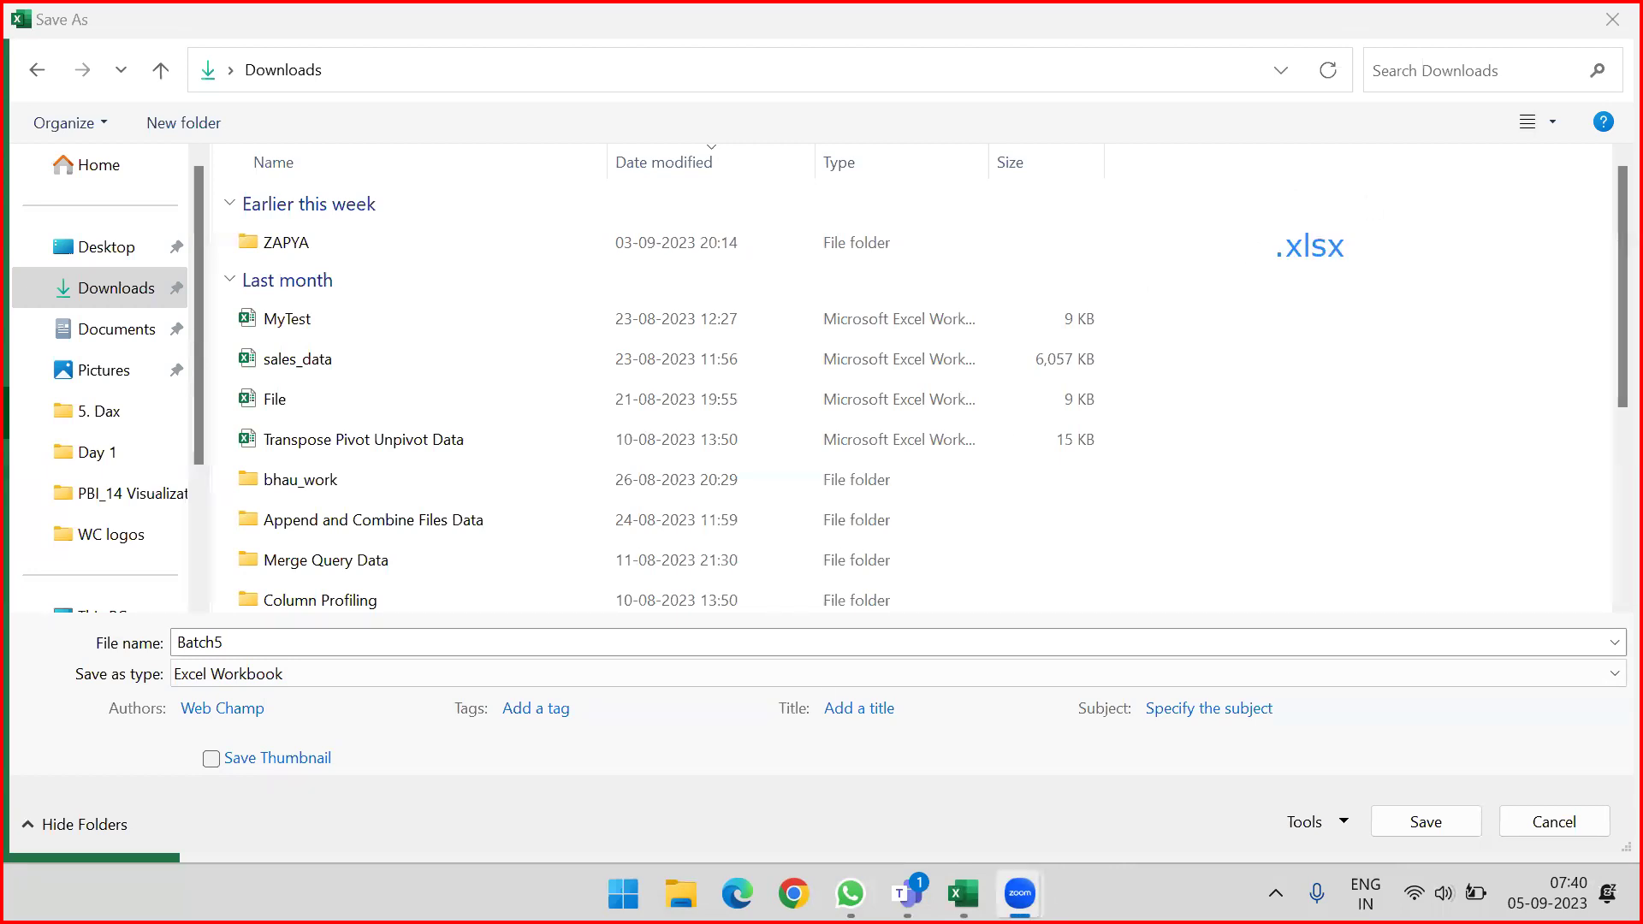
Step: Check the Excel Macro-Enabled Workbook format and annotate ".xlsm" below the .xlsx note
click(789, 673)
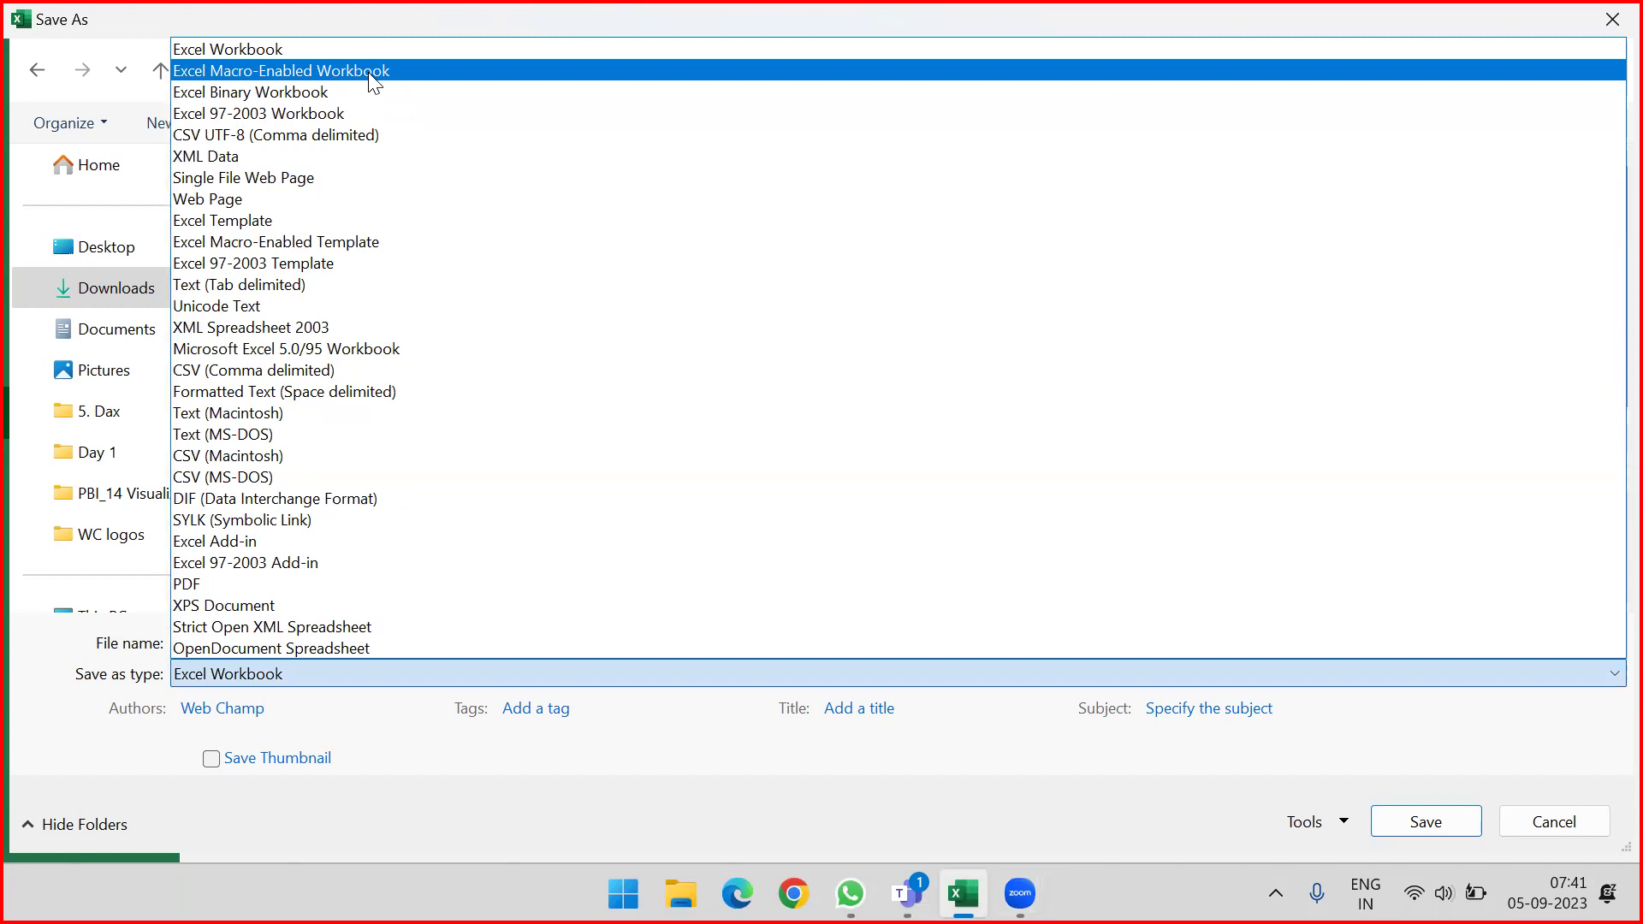
click(441, 13)
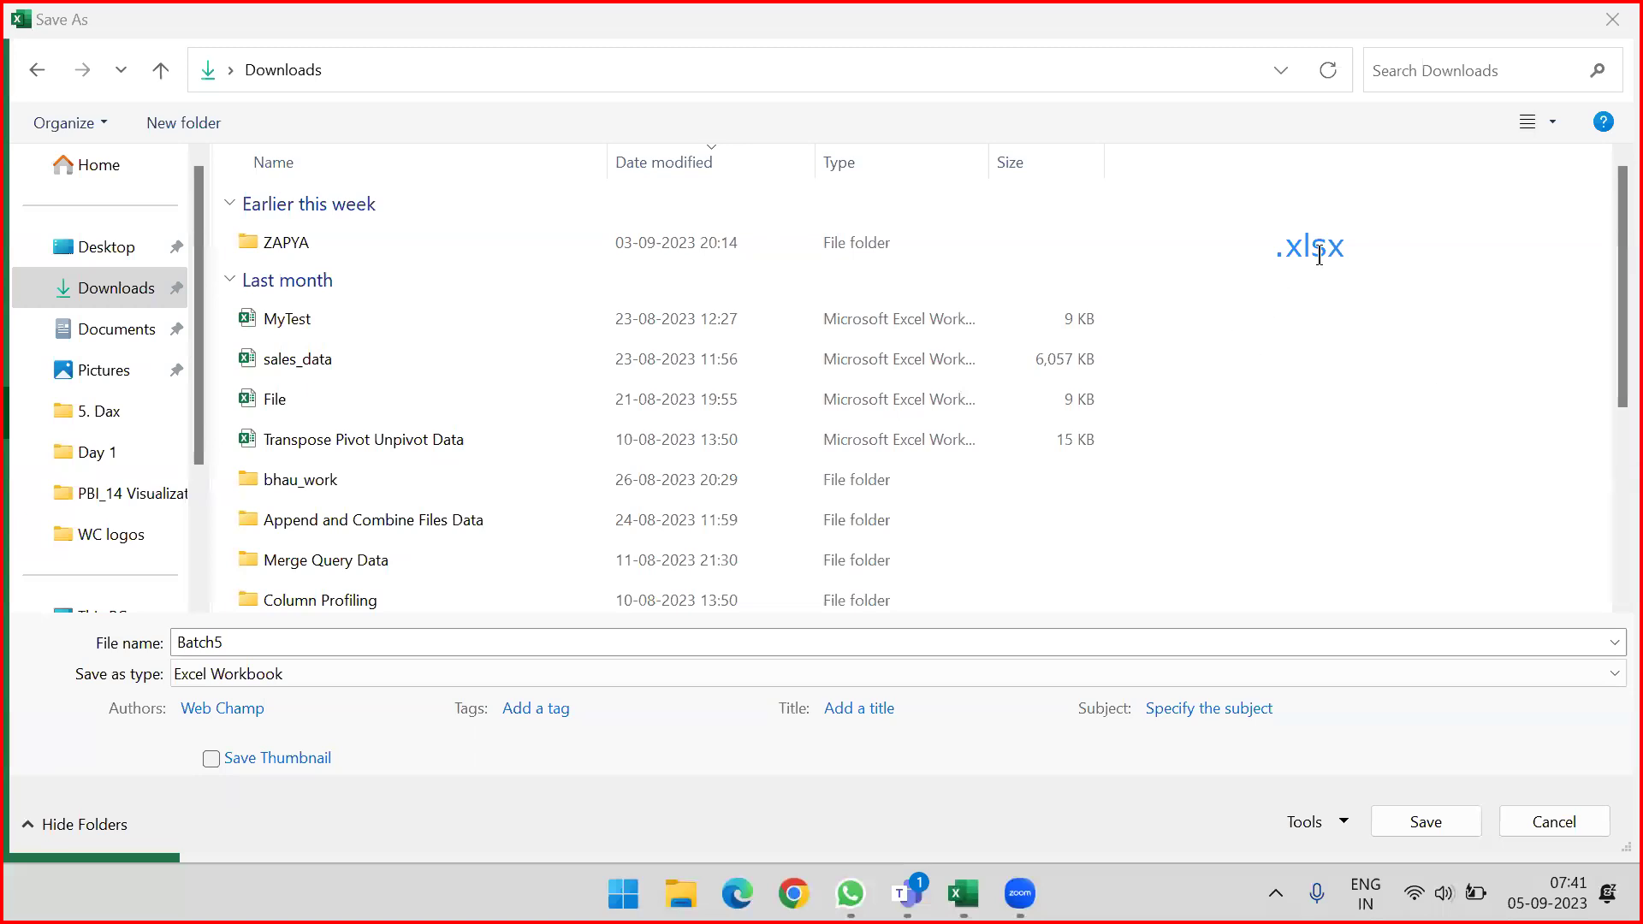
click(1269, 291)
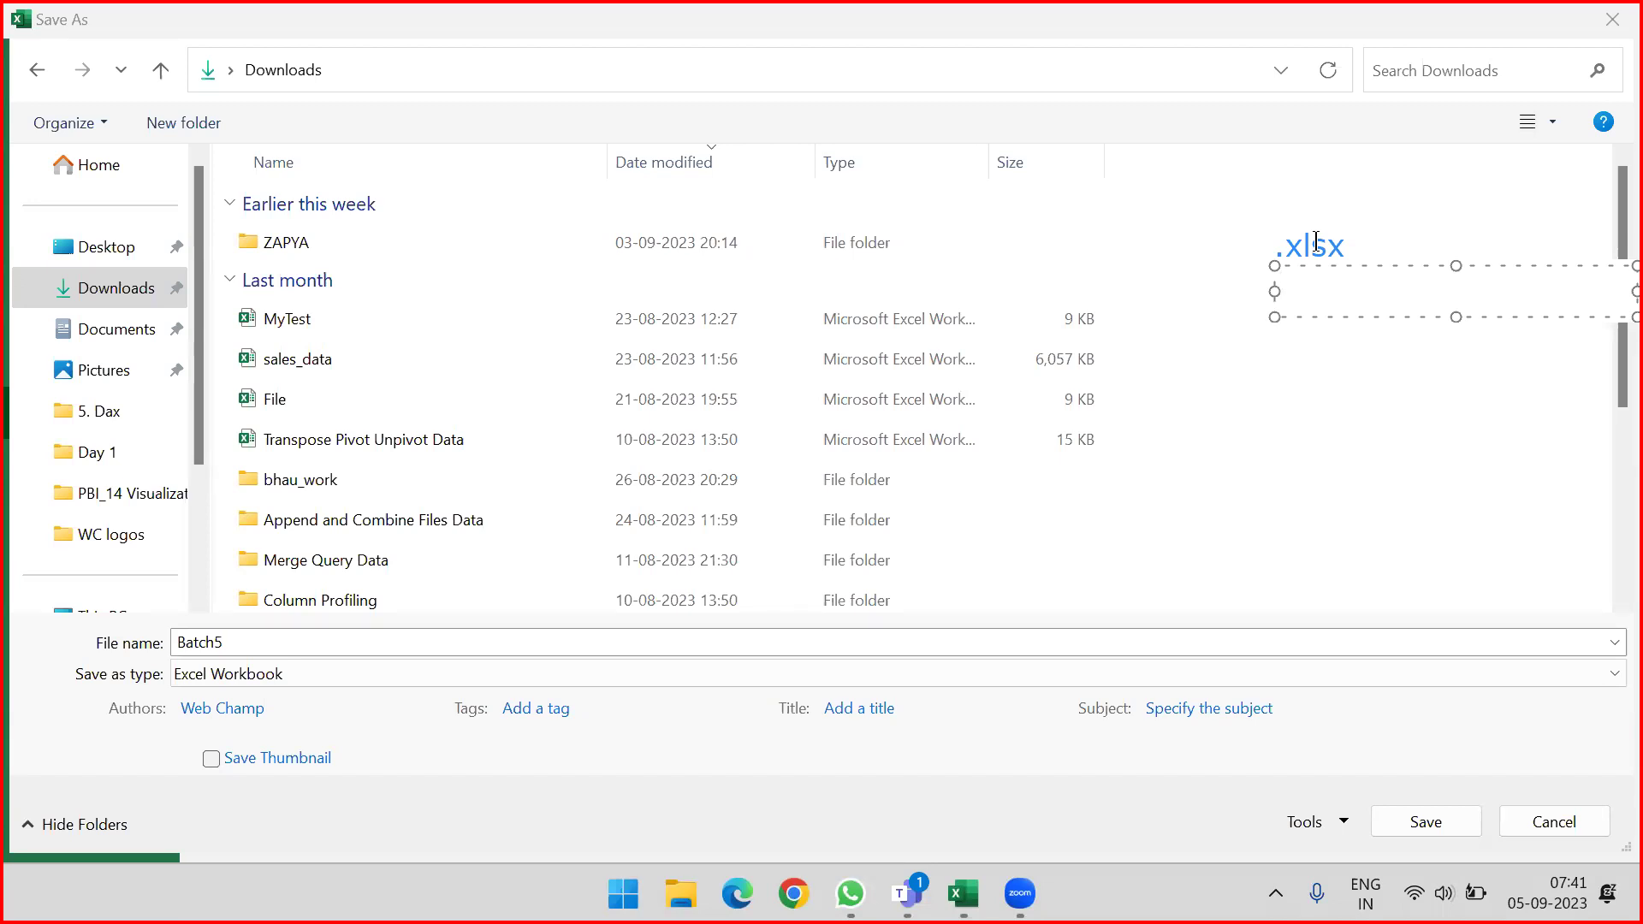
text(.xlsm)
click(1276, 364)
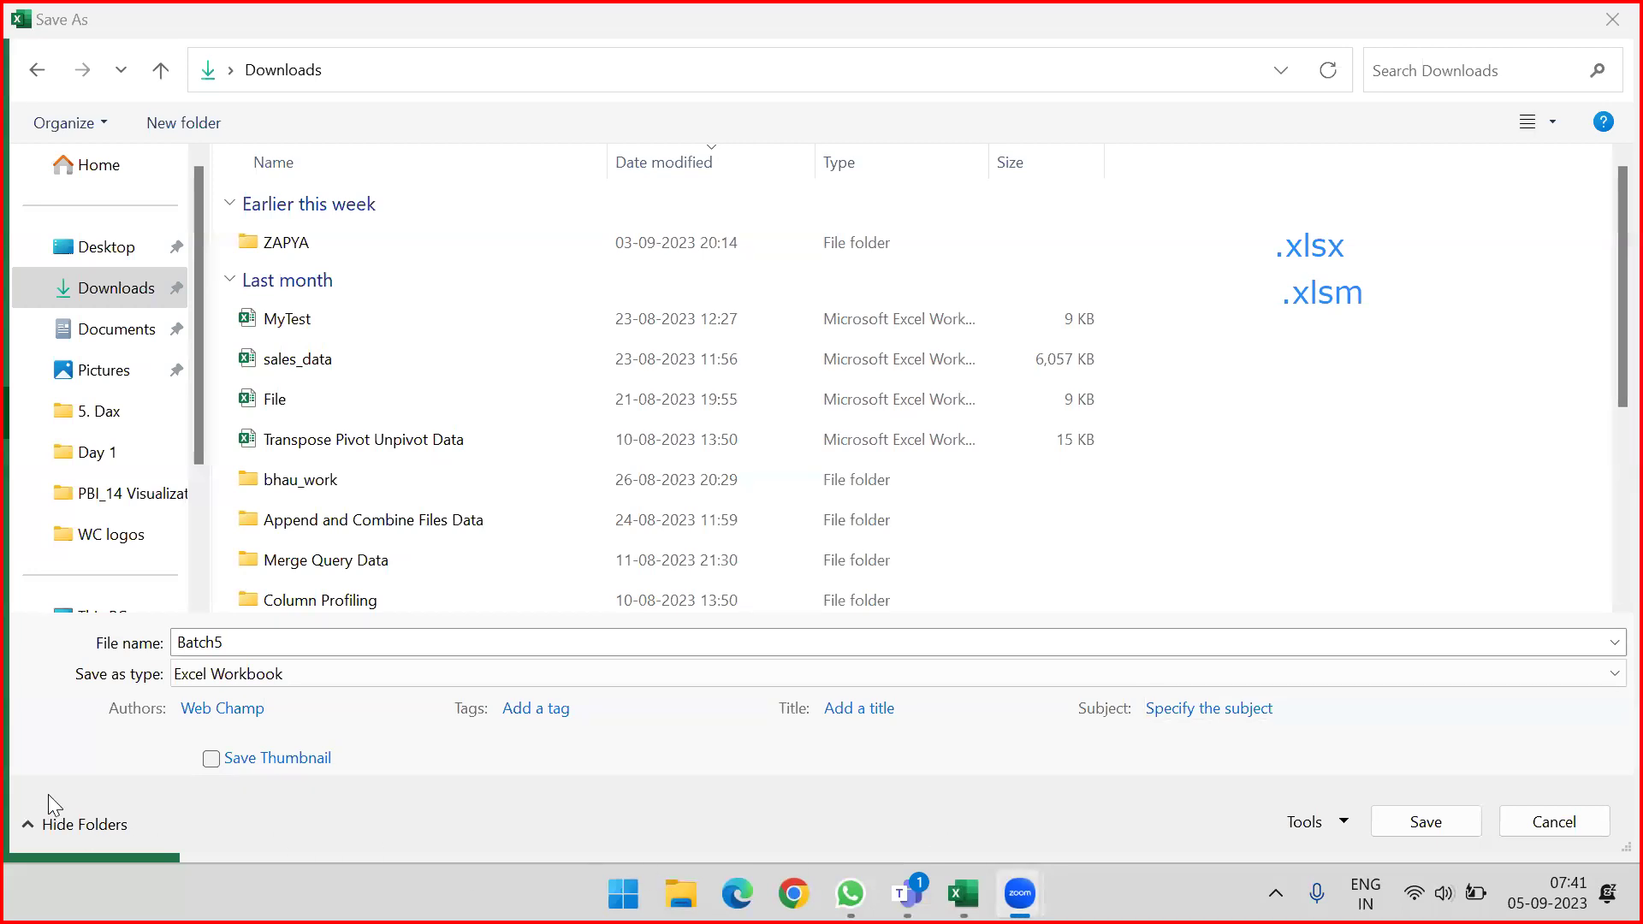
Step: Check the CSV UTF-8 (Comma delimited) format and annotate ".csv" below the .xlsm note
click(284, 672)
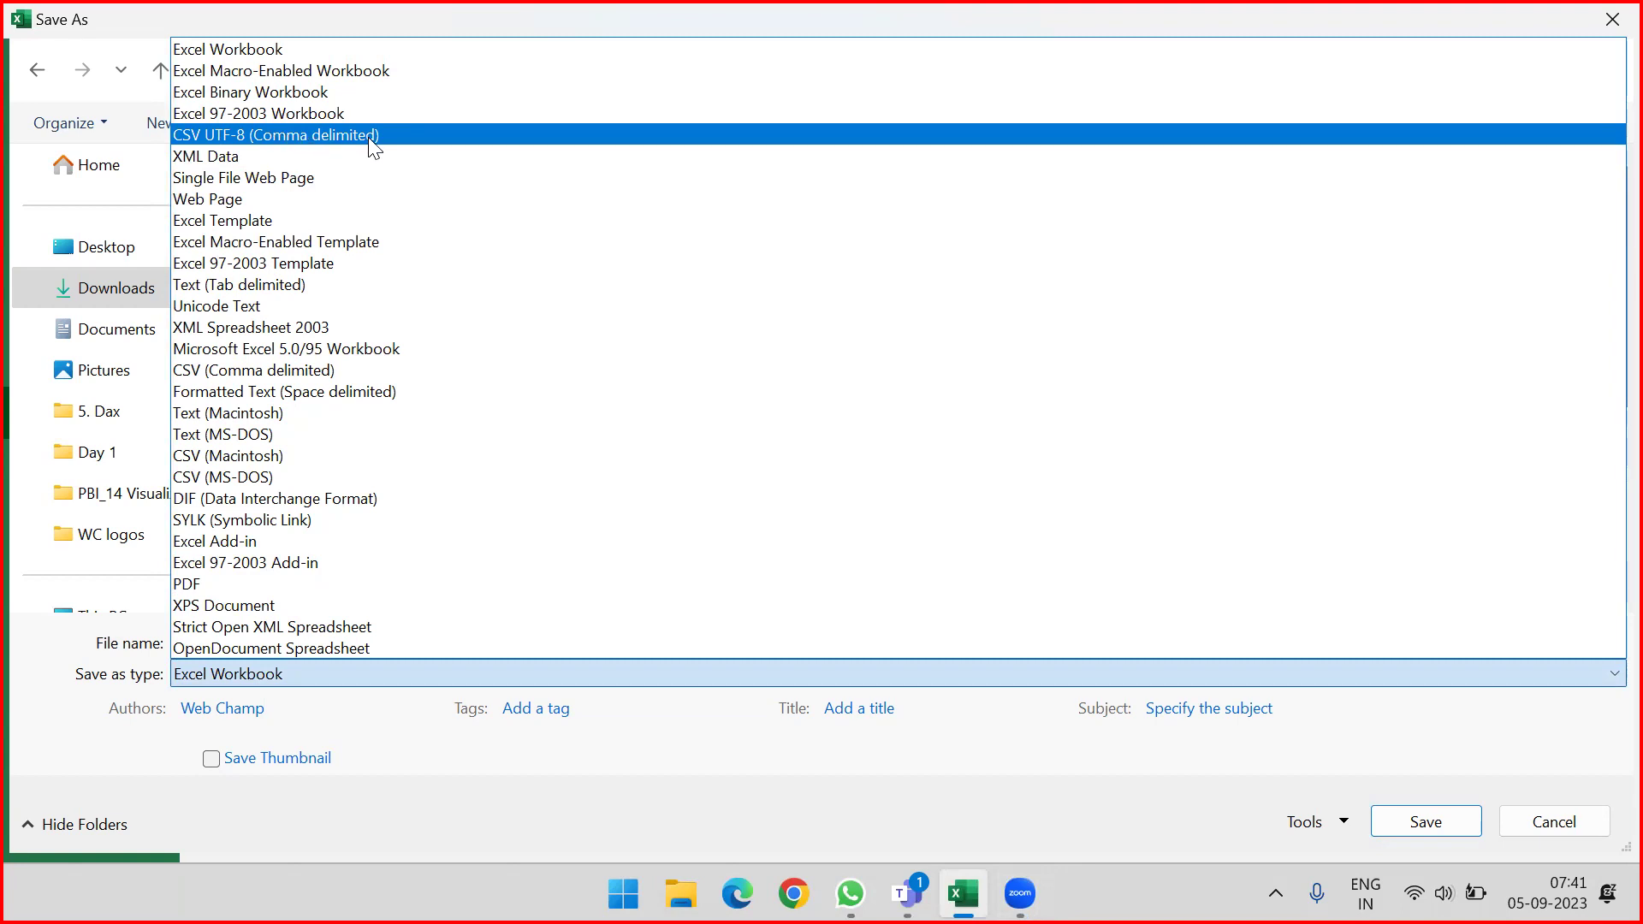
click(434, 22)
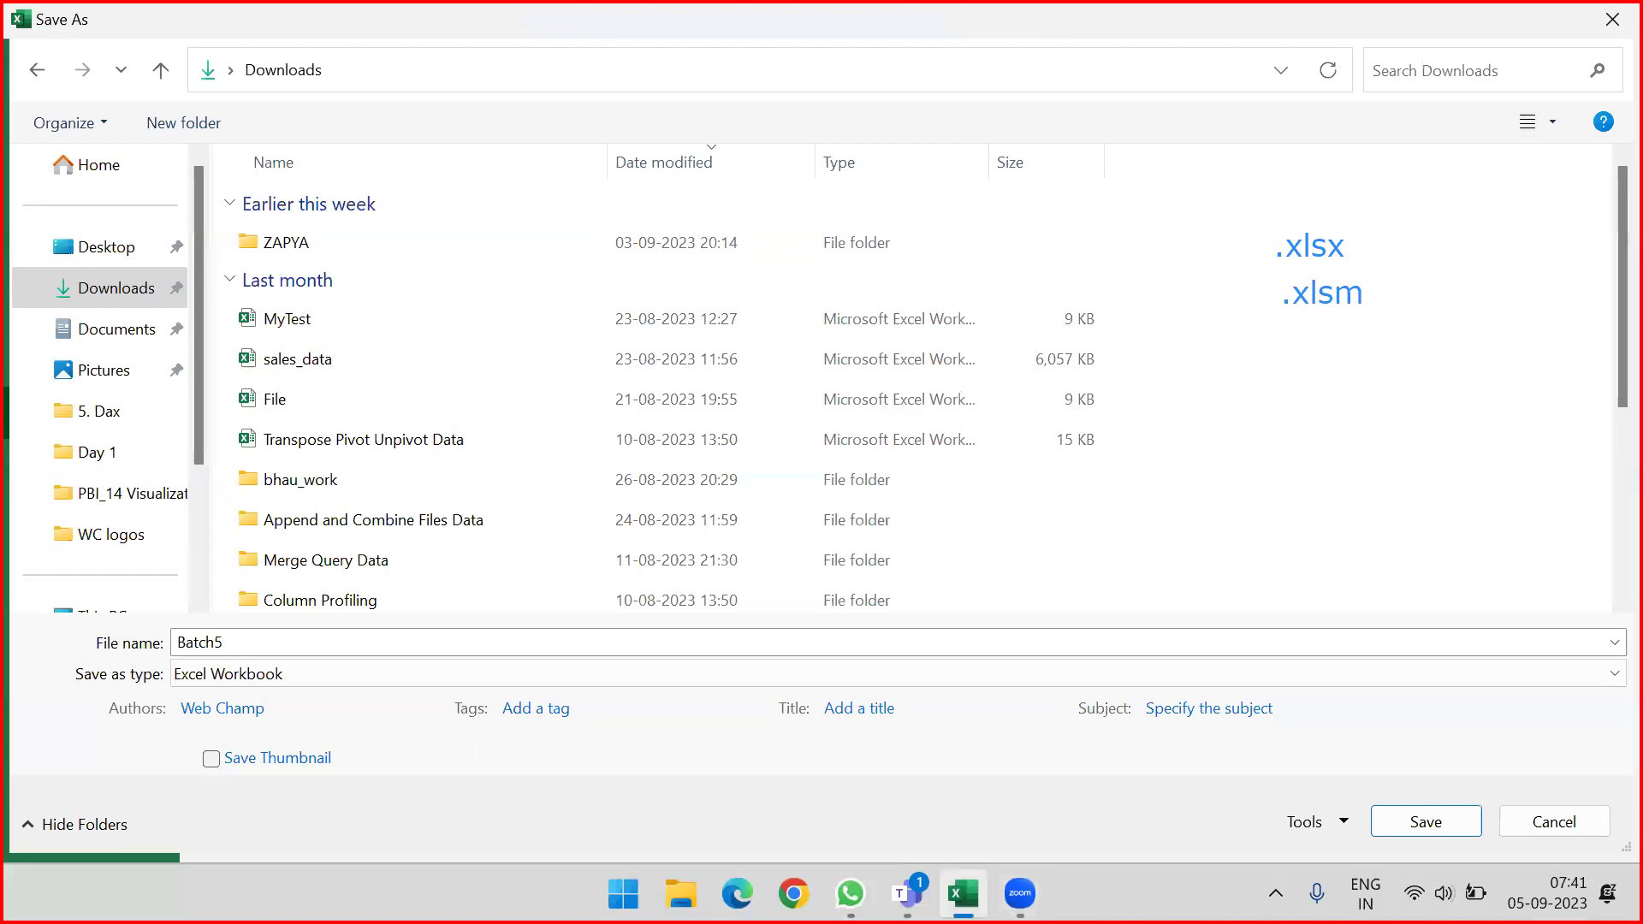
click(1282, 346)
text(.csv)
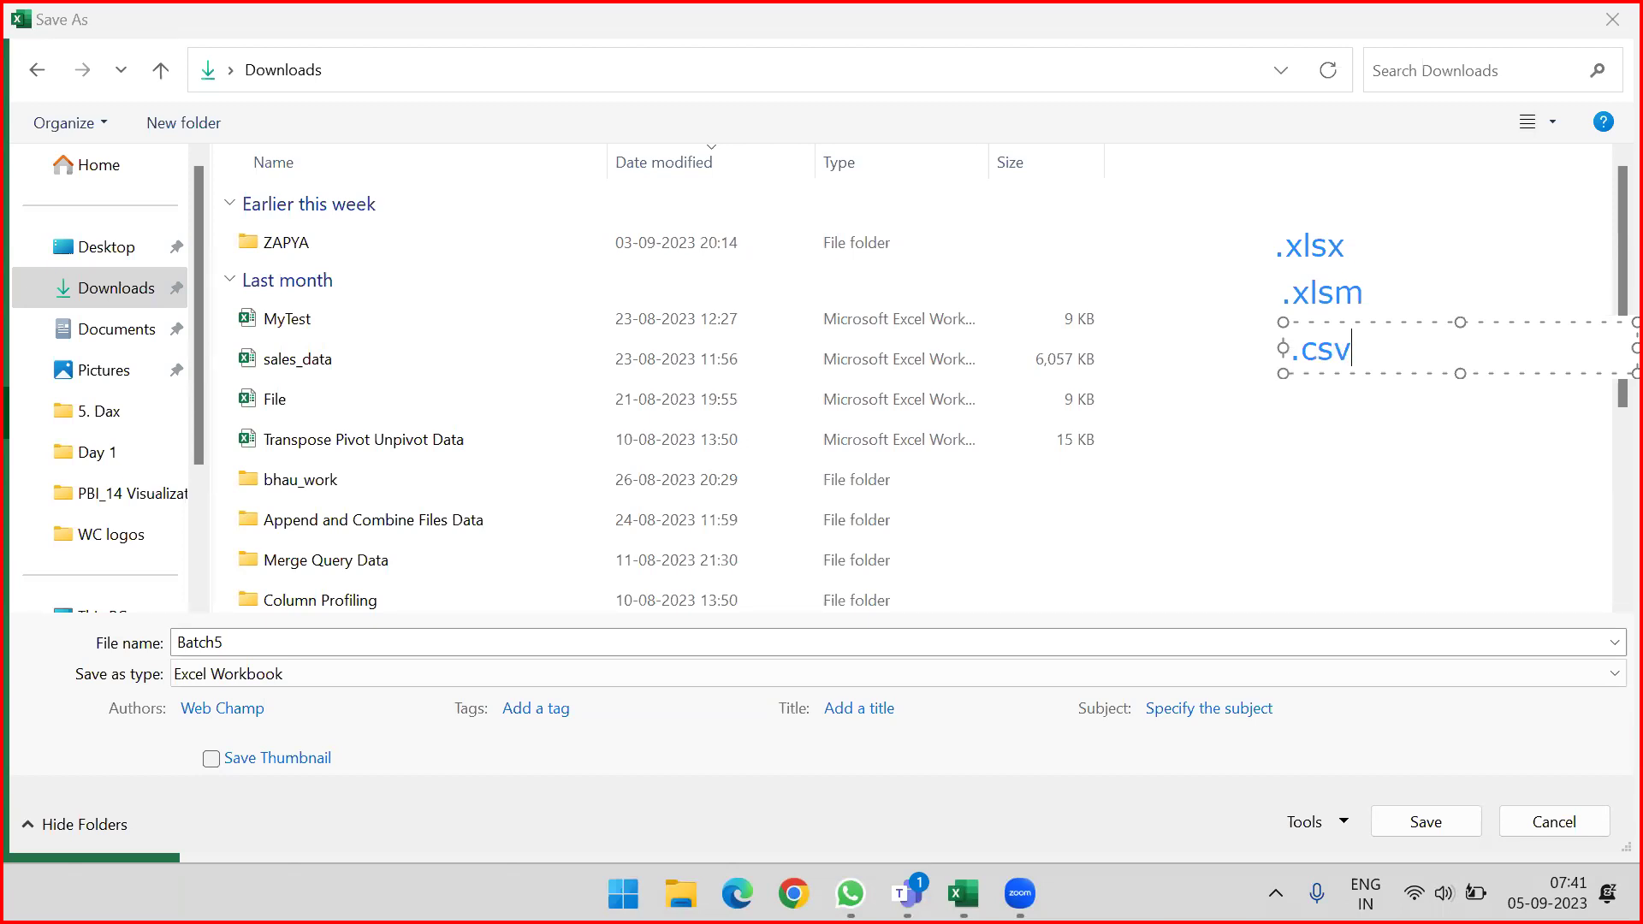
click(1444, 422)
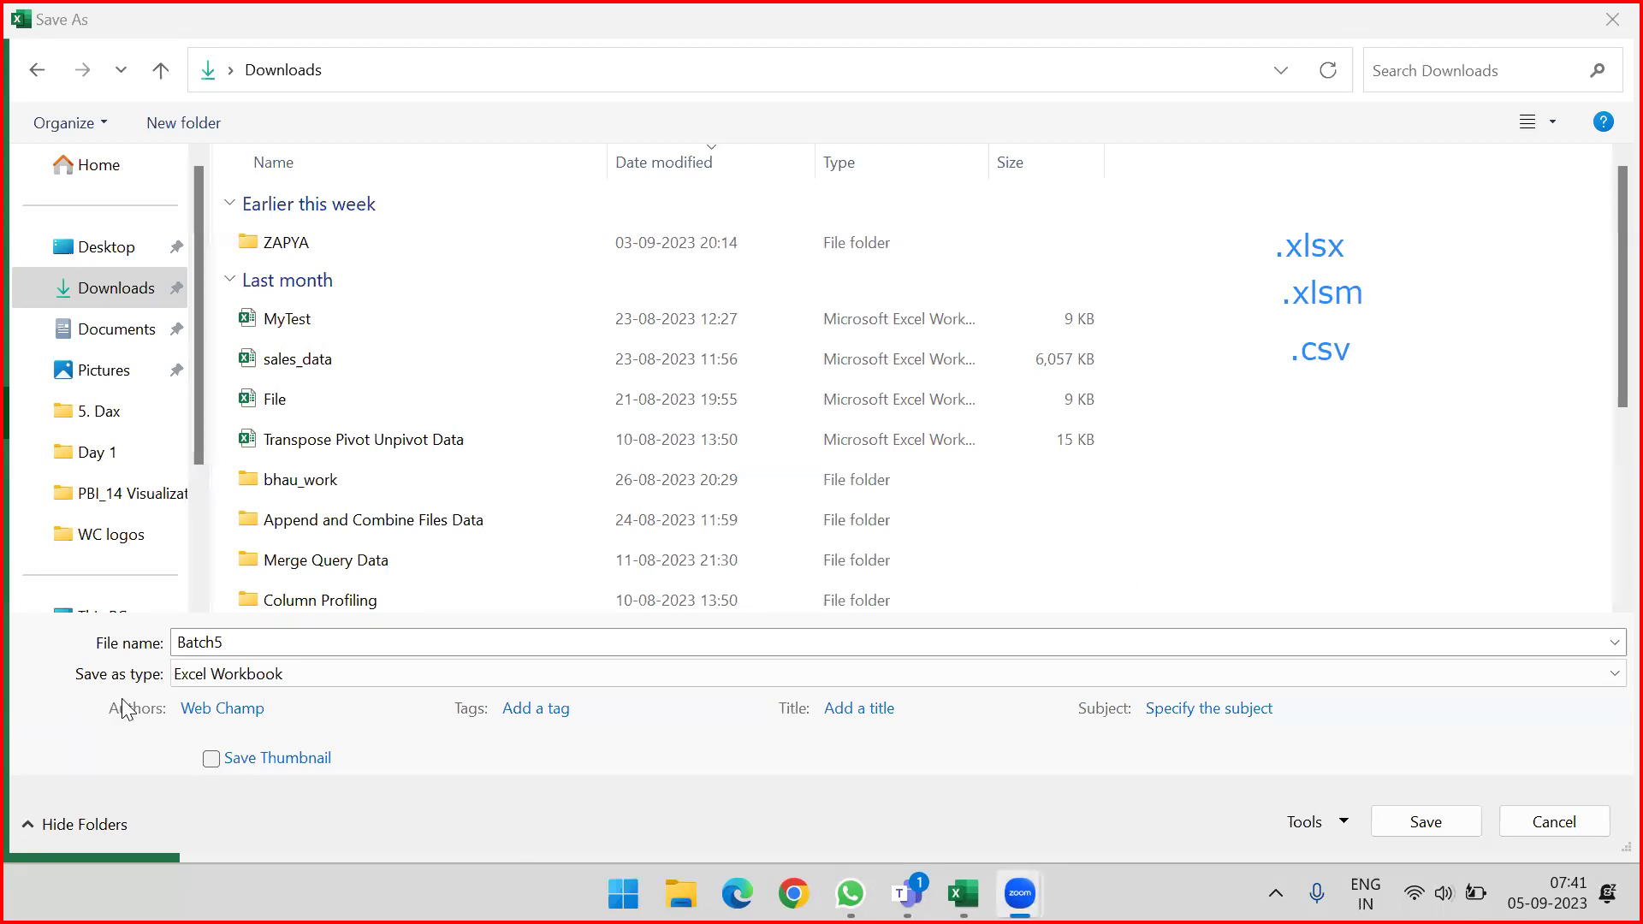
Step: Check the Excel Binary Workbook format and annotate ".xlsb" below the .csv note
click(236, 683)
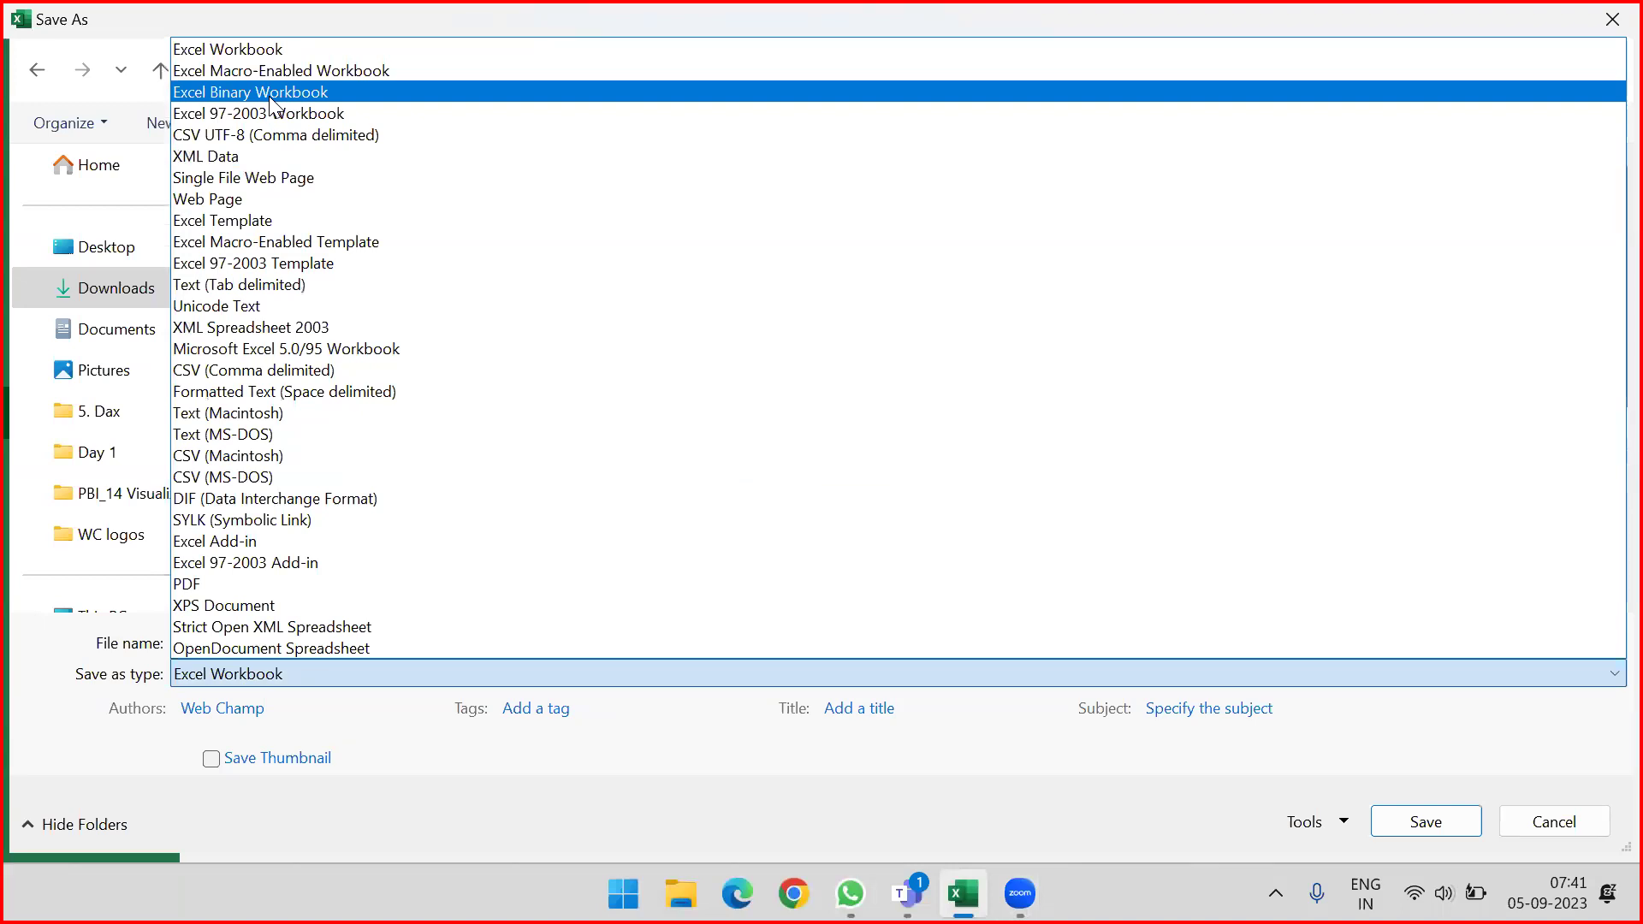
click(299, 11)
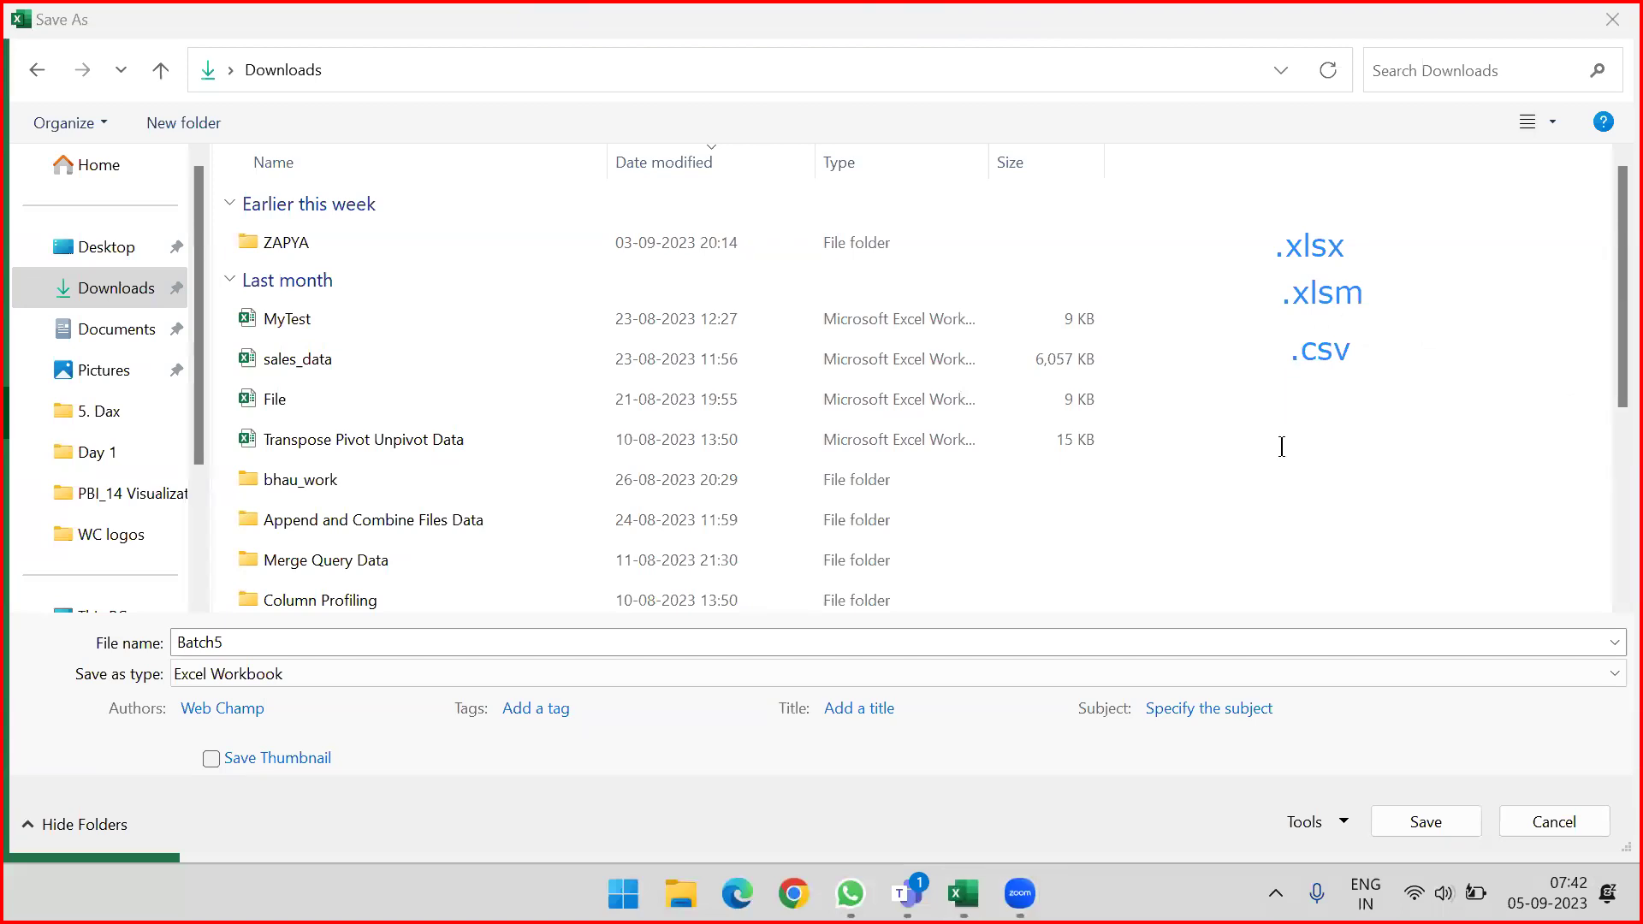
click(1272, 408)
text(.)
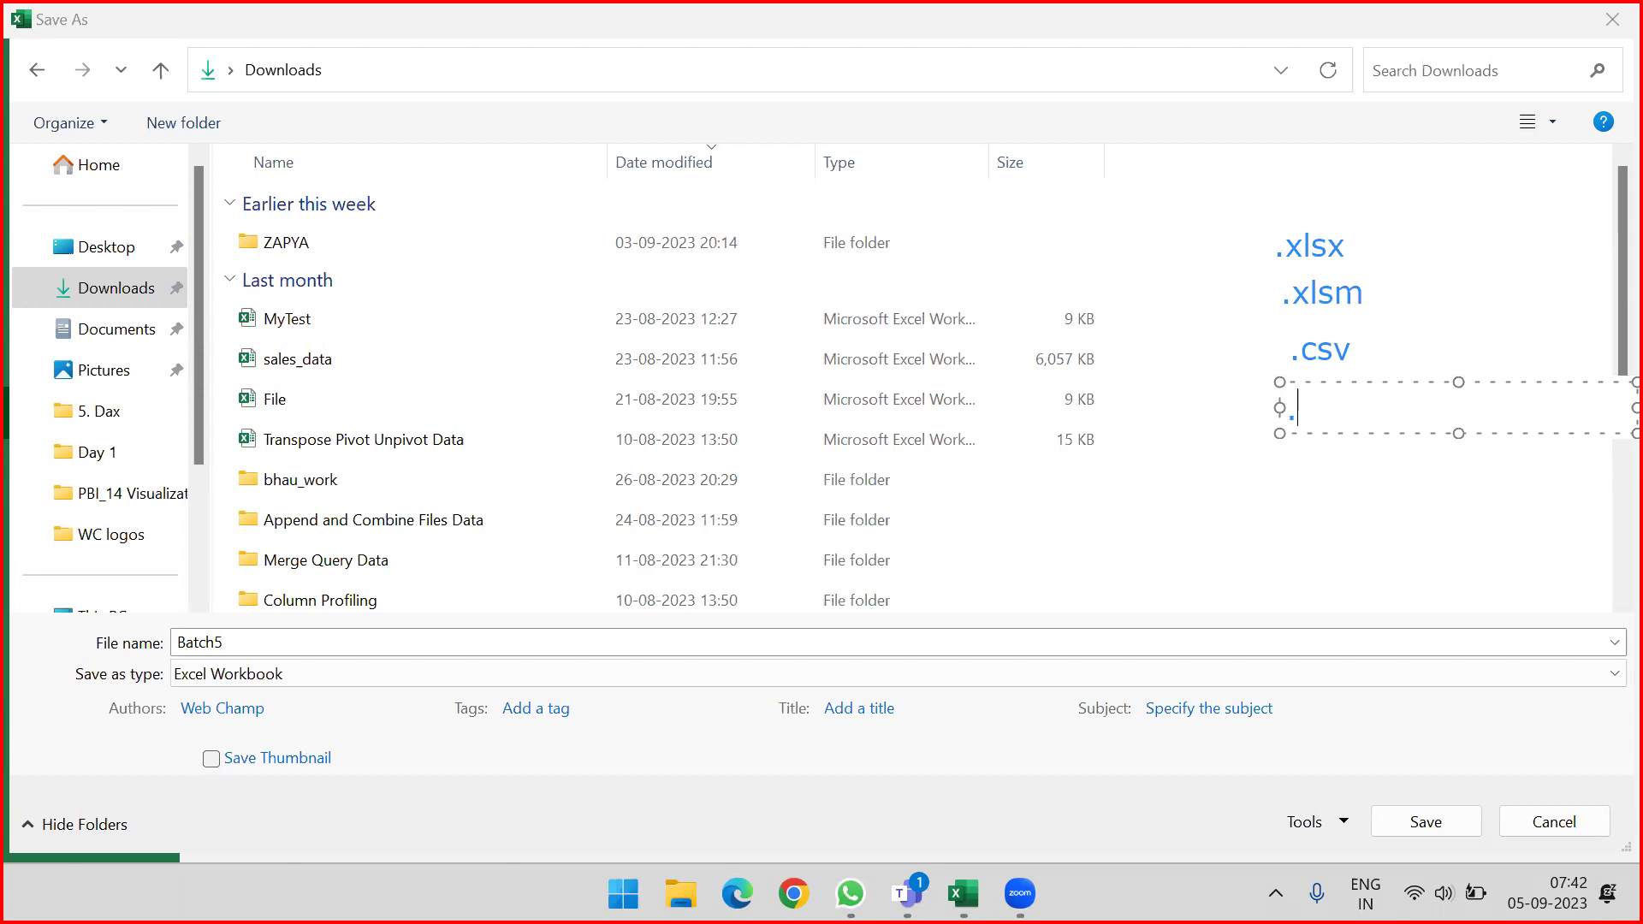
text(xlsb)
click(1358, 470)
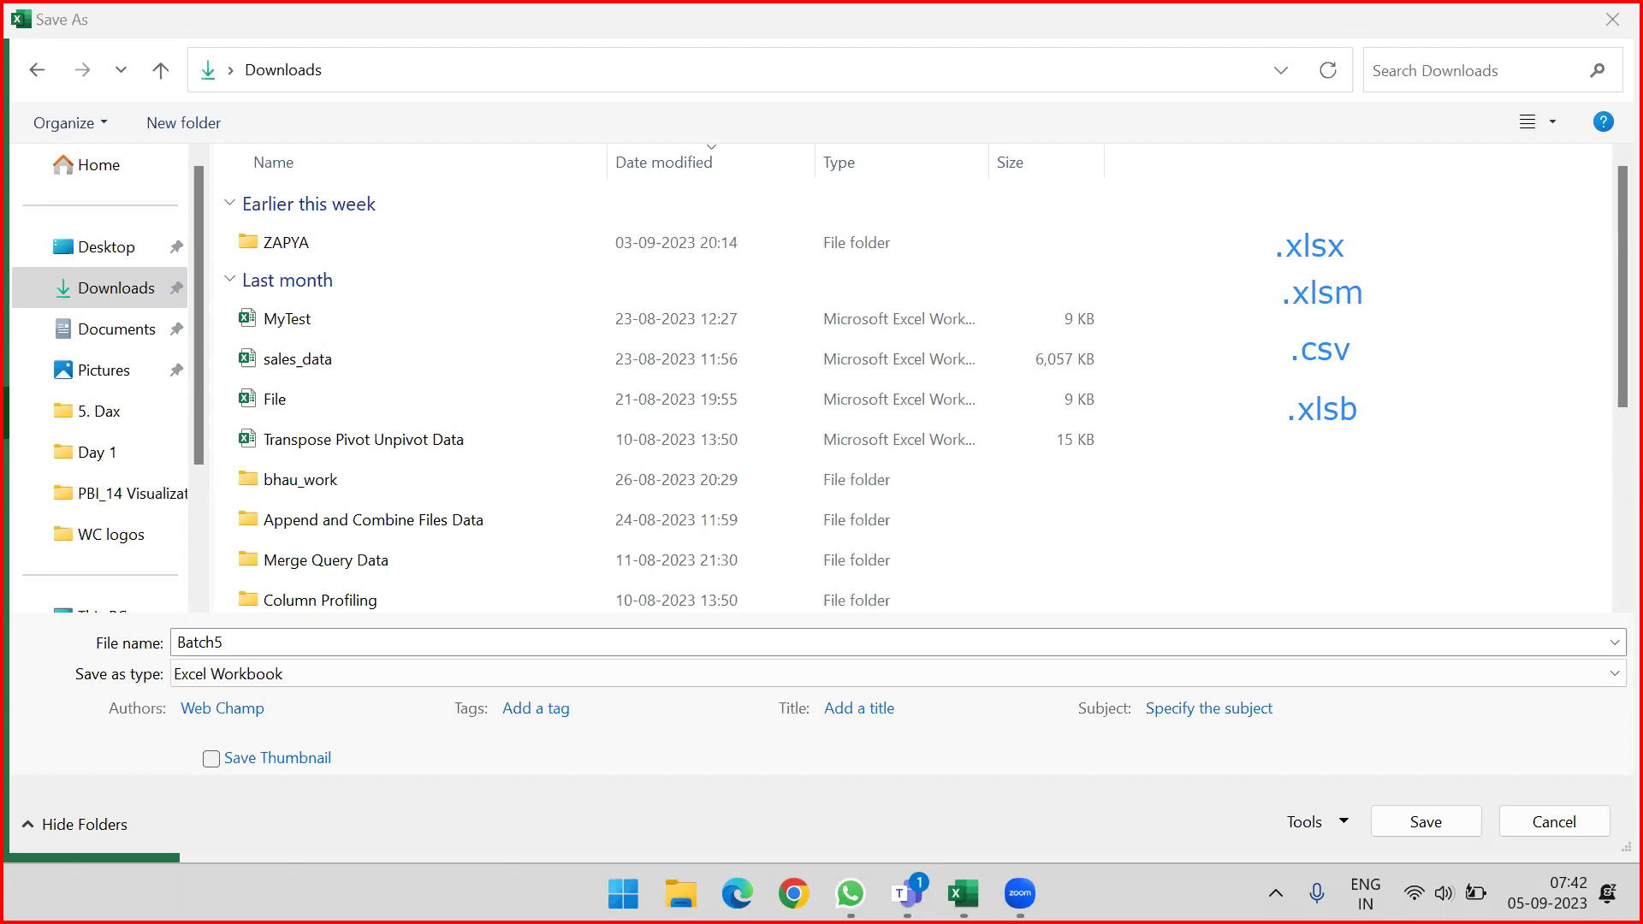
Step: Draw two strokes pointing at the .xlsb note and clear all annotations from the screen
drag(1169, 508, 1291, 424)
drag(1186, 379, 1272, 399)
key(Escape)
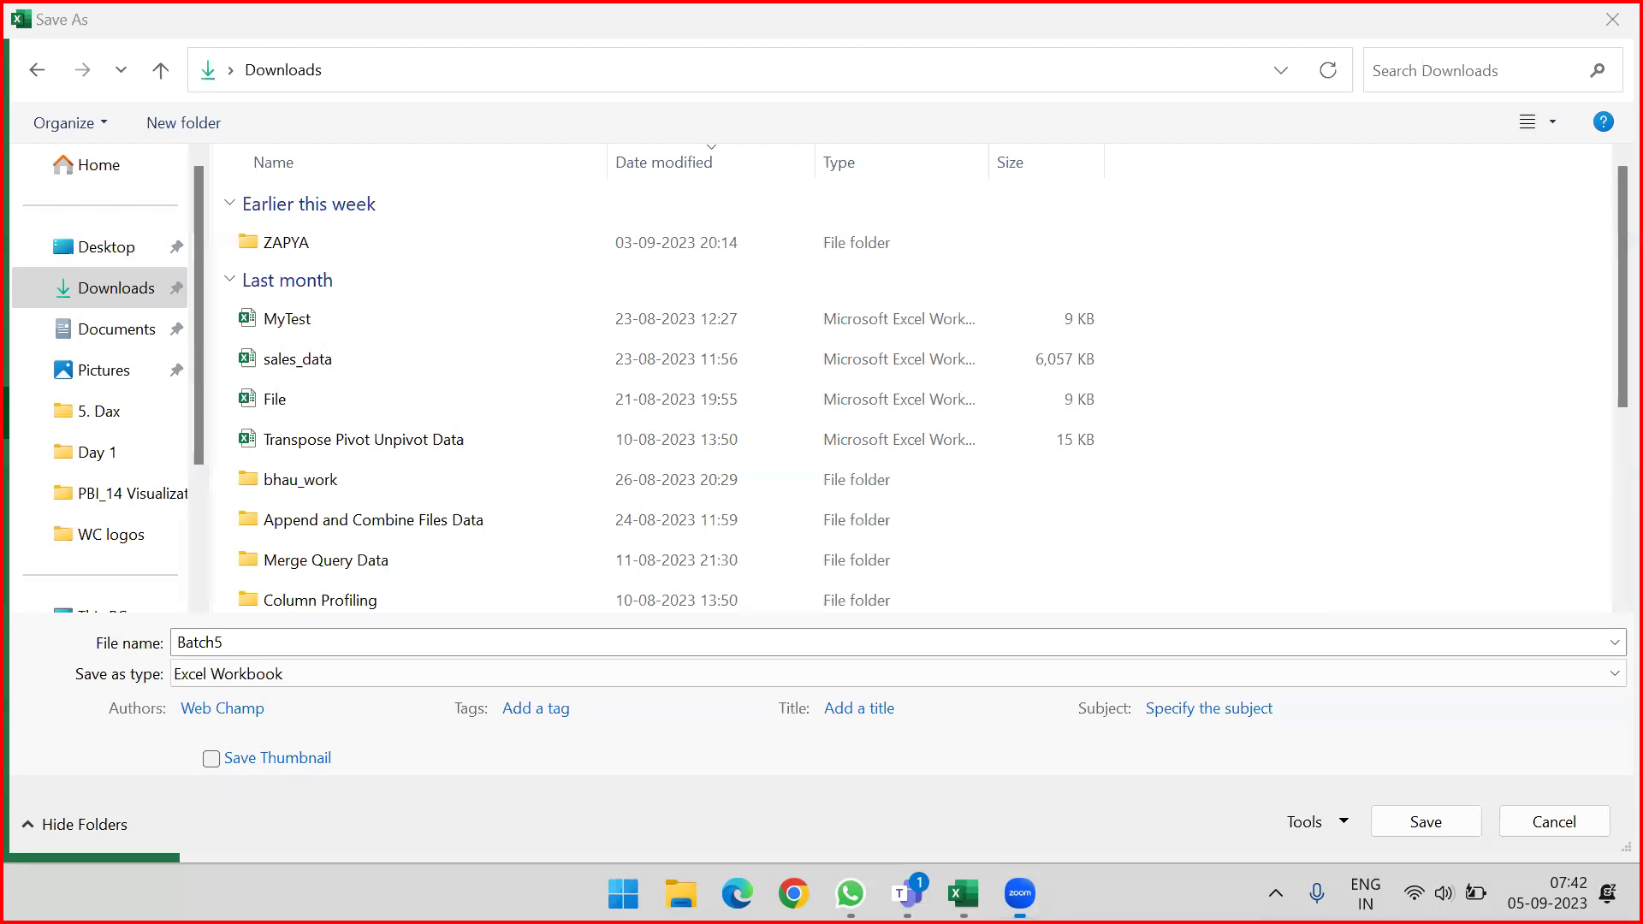
Step: Review the file formats once more and save Batch5 to Downloads as an Excel Workbook
click(274, 676)
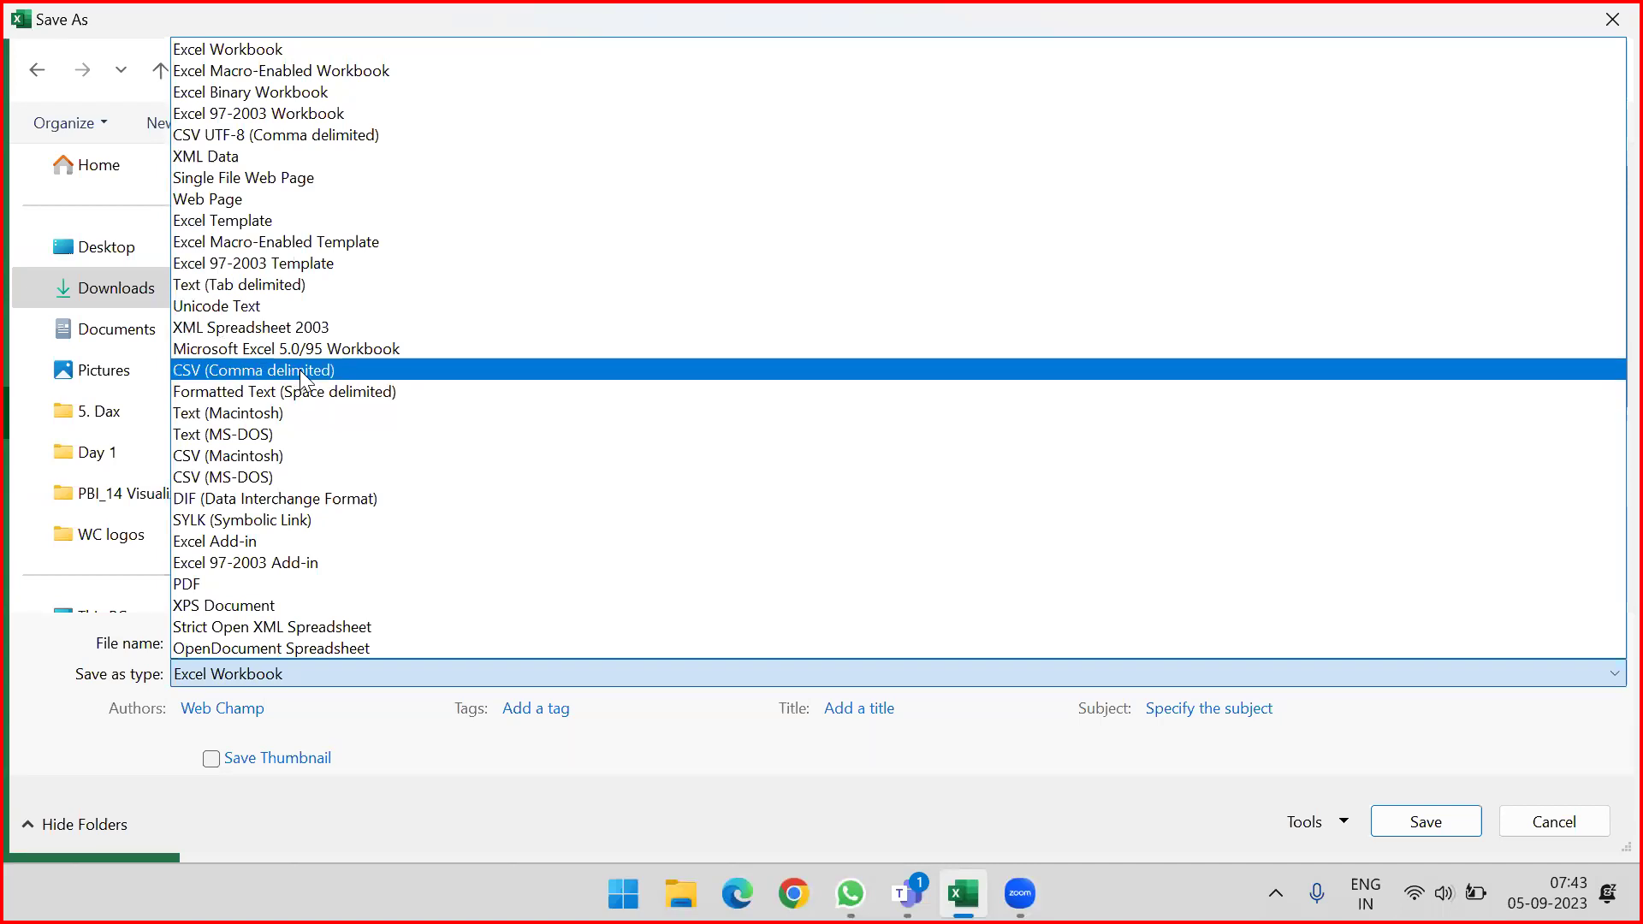
click(309, 11)
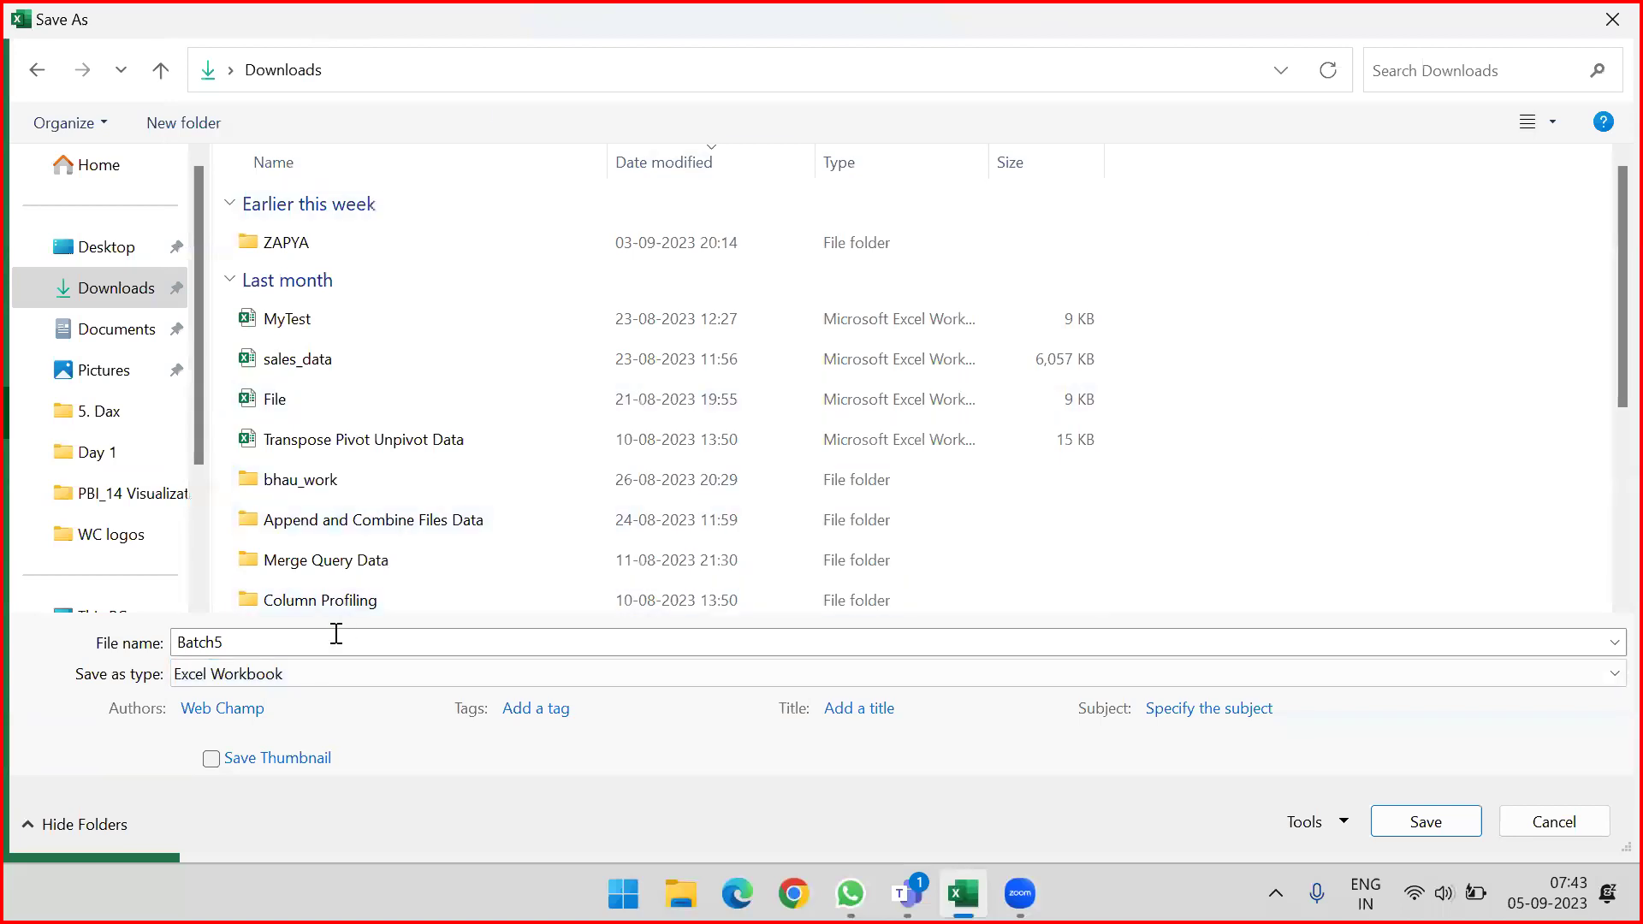
click(1426, 821)
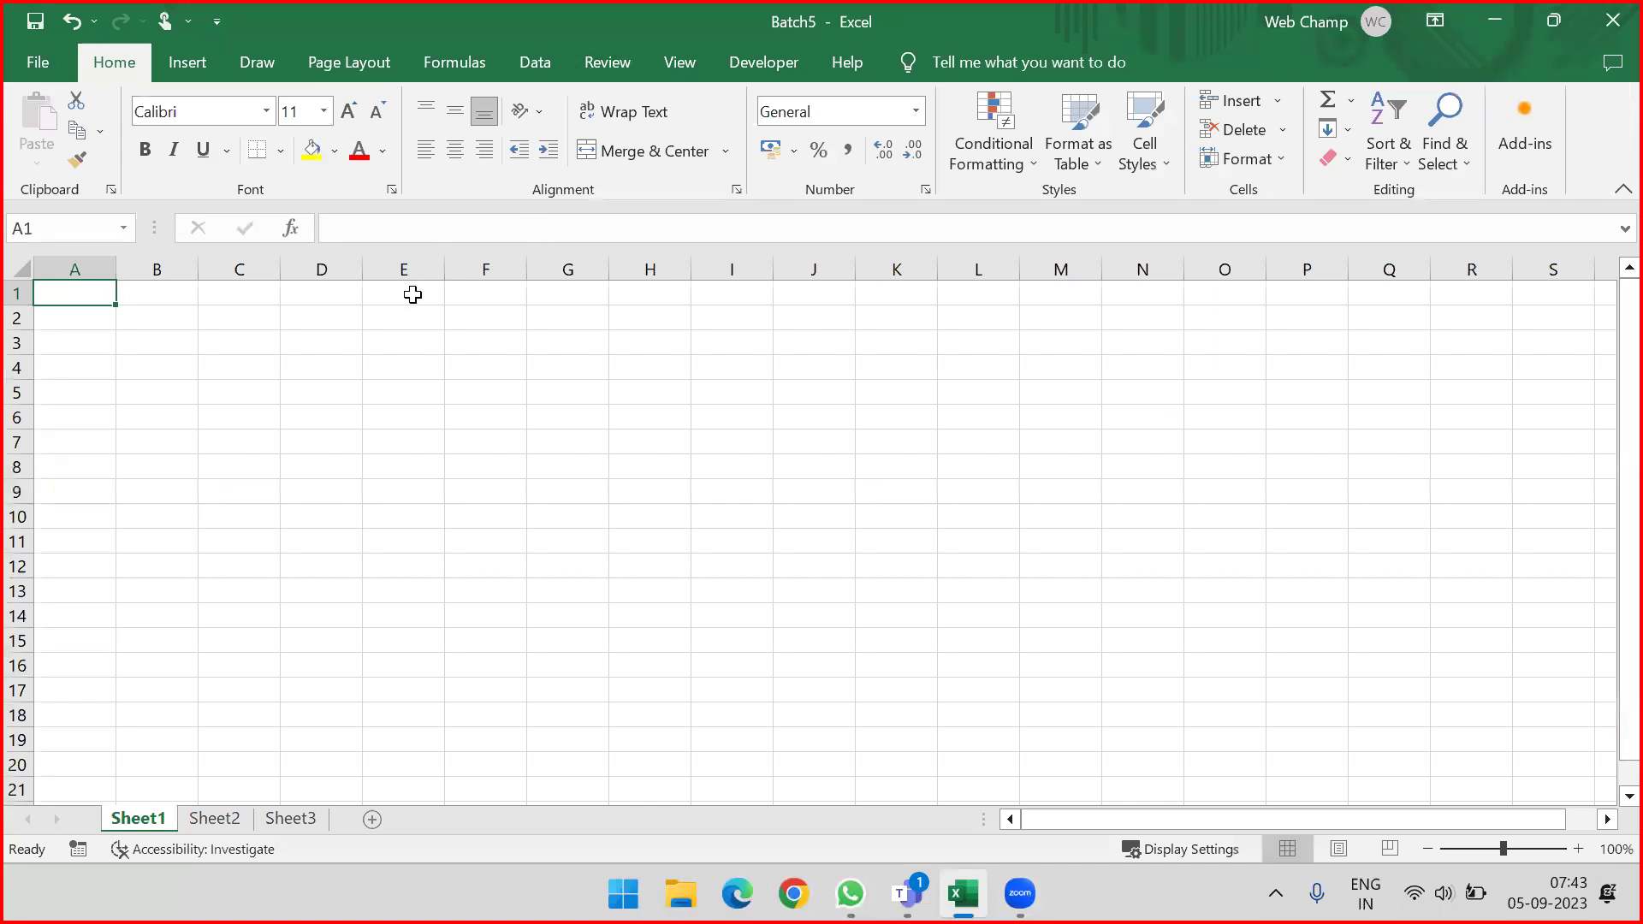
Step: Enter the text "Webchamp" in cell B2 of Sheet1
click(125, 318)
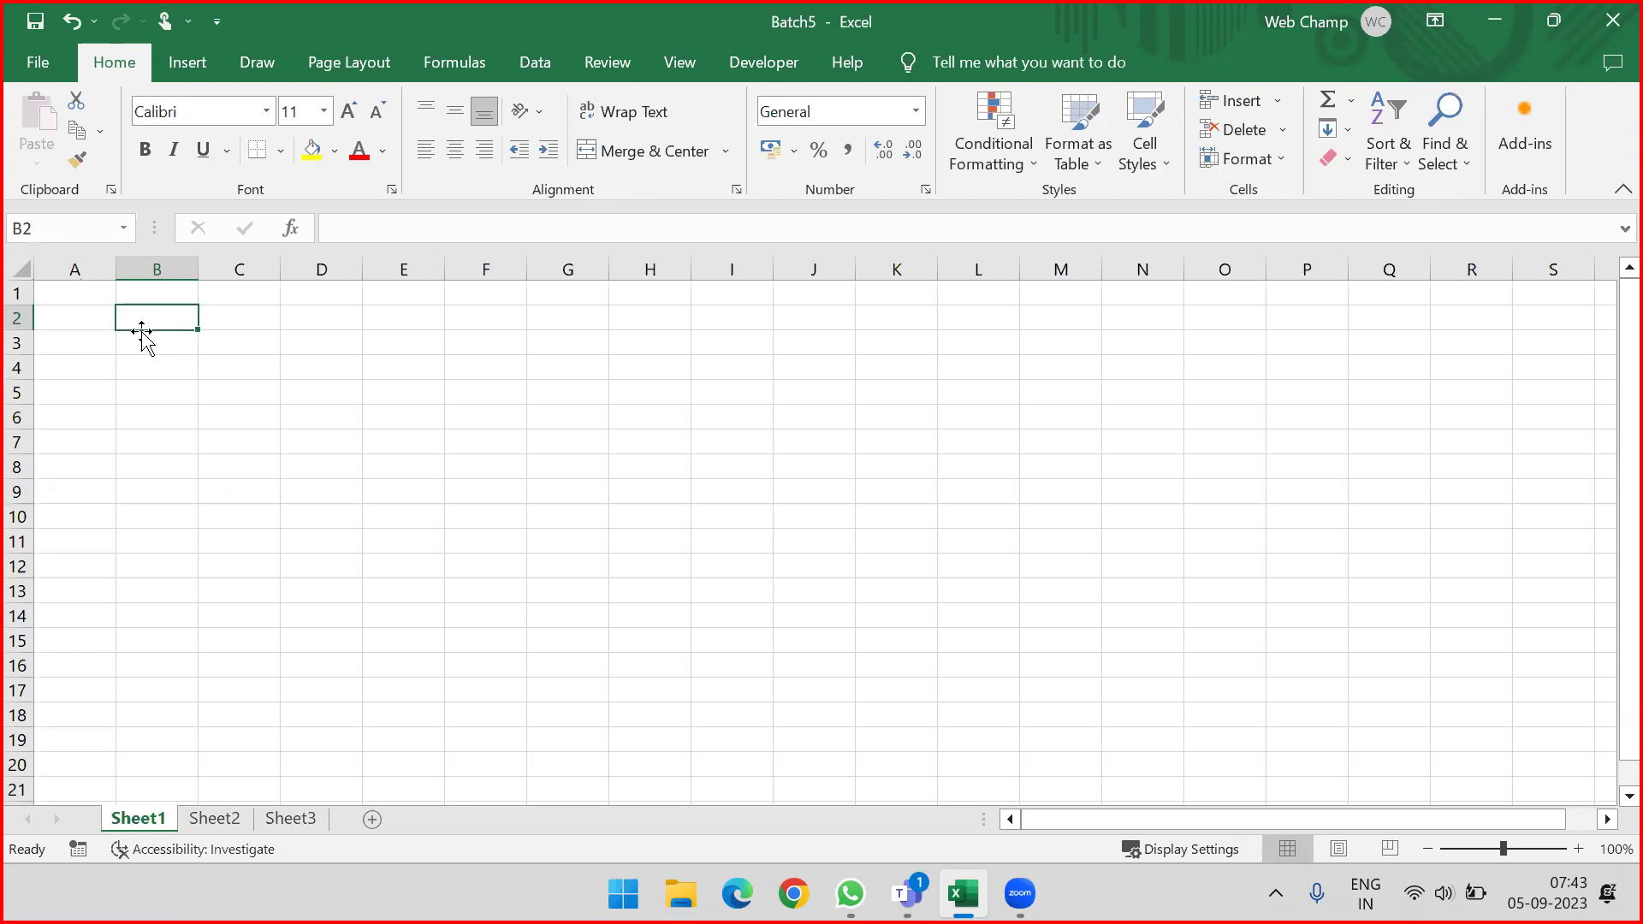
text(Webchamp)
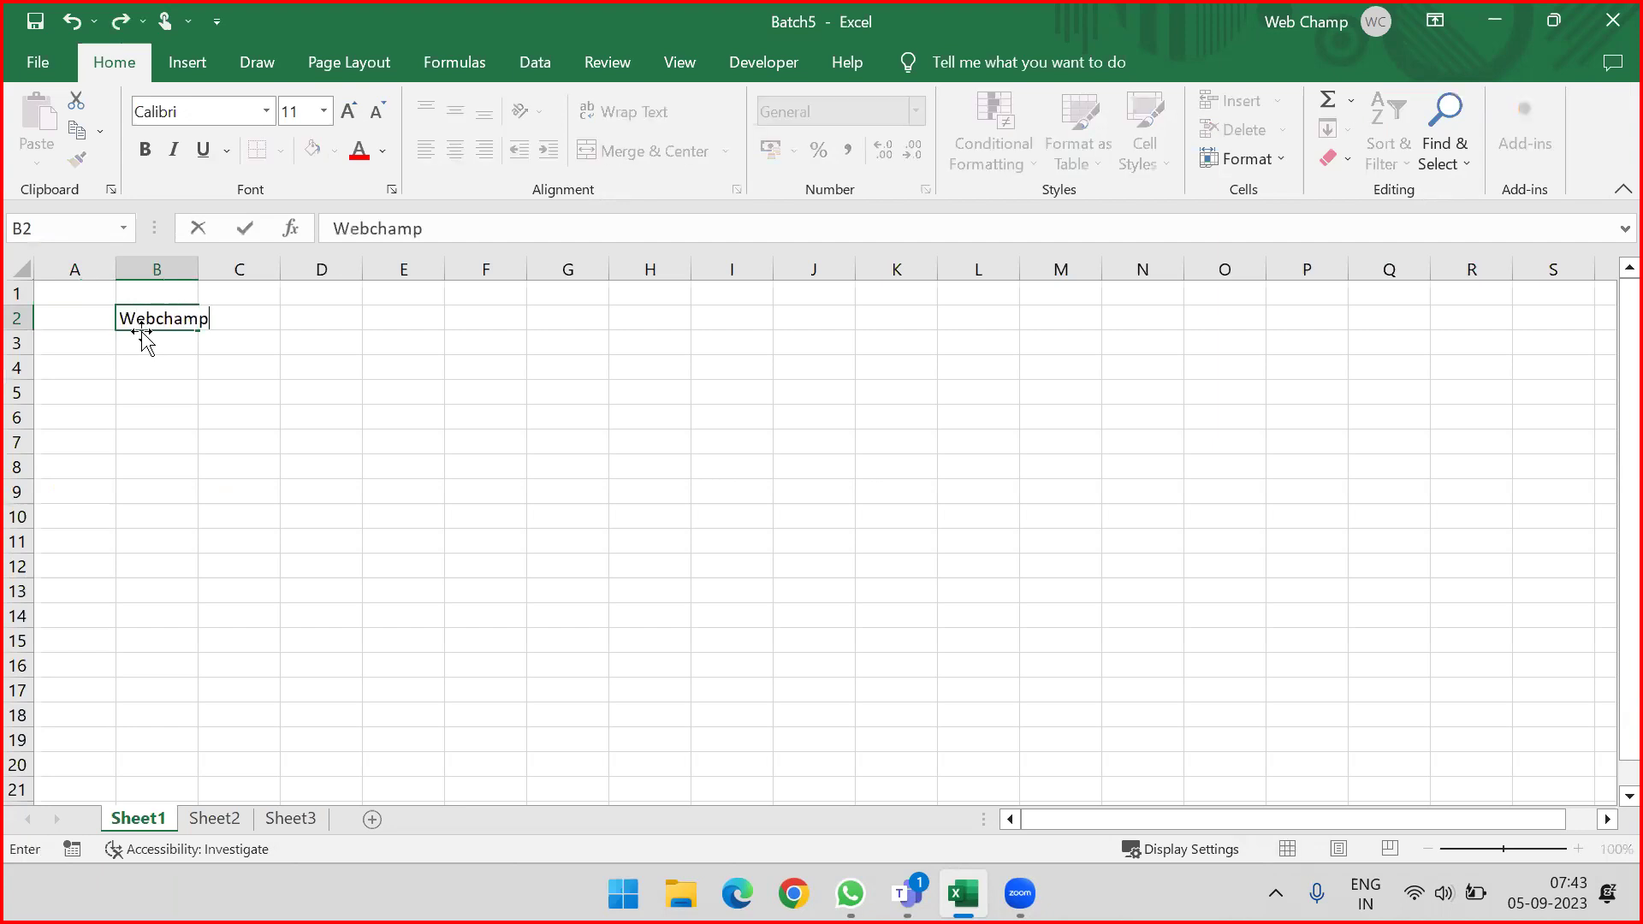
key(Return)
Step: Outline the Clipboard command group with a green annotation rectangle and select cell B2
click(154, 313)
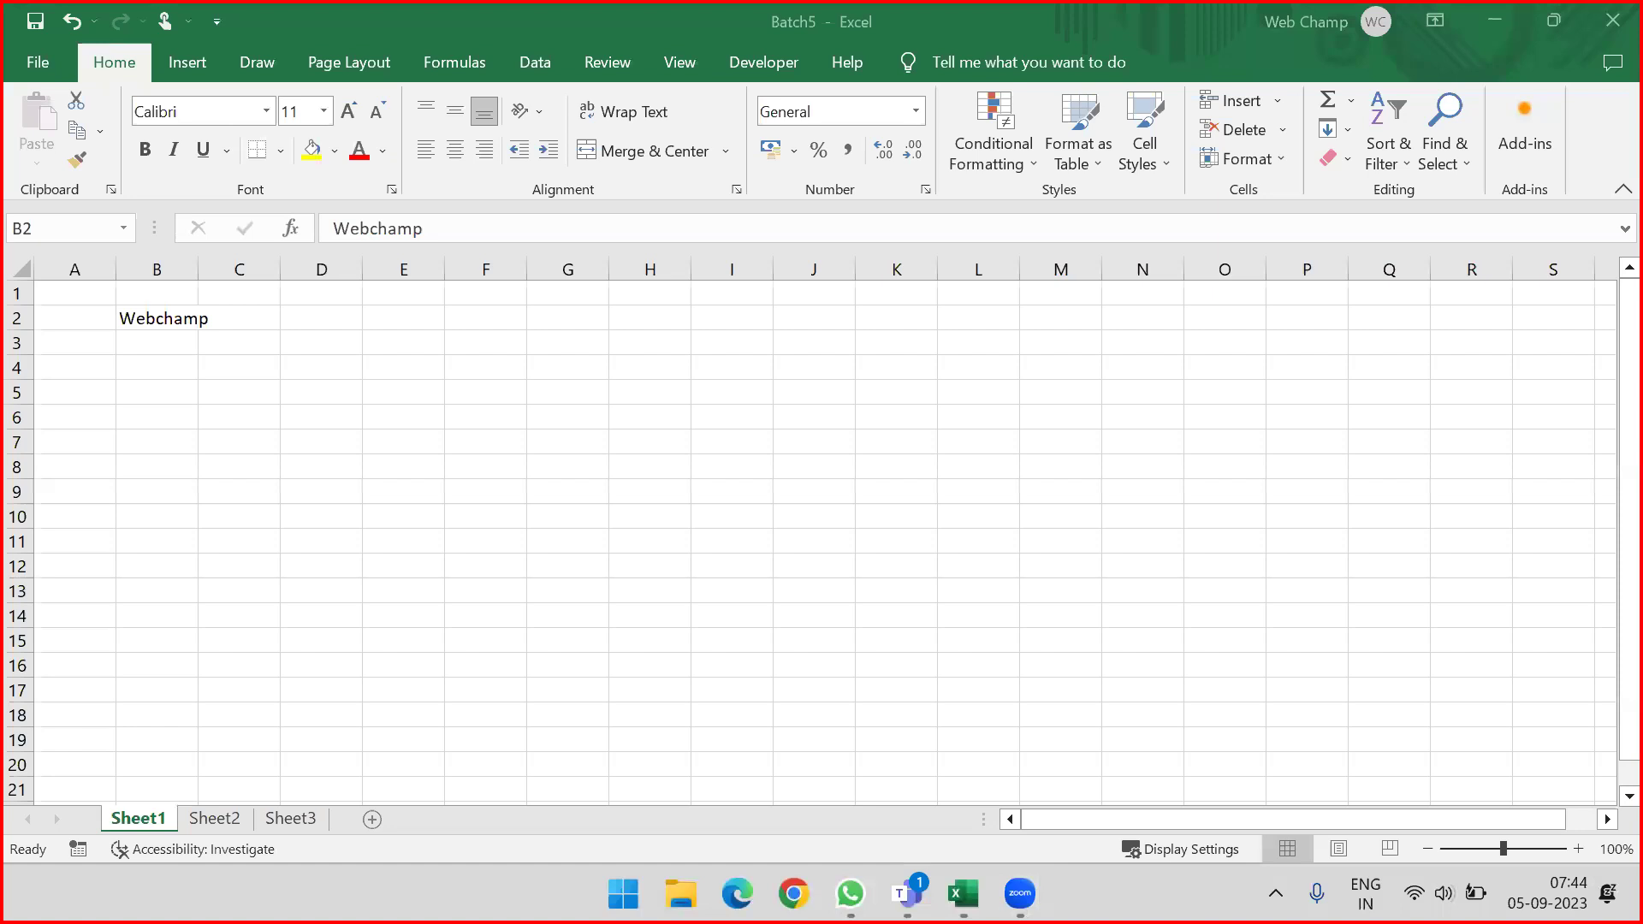
mouse_move(12, 84)
mouse_down()
mouse_move(130, 215)
mouse_move(122, 198)
mouse_up()
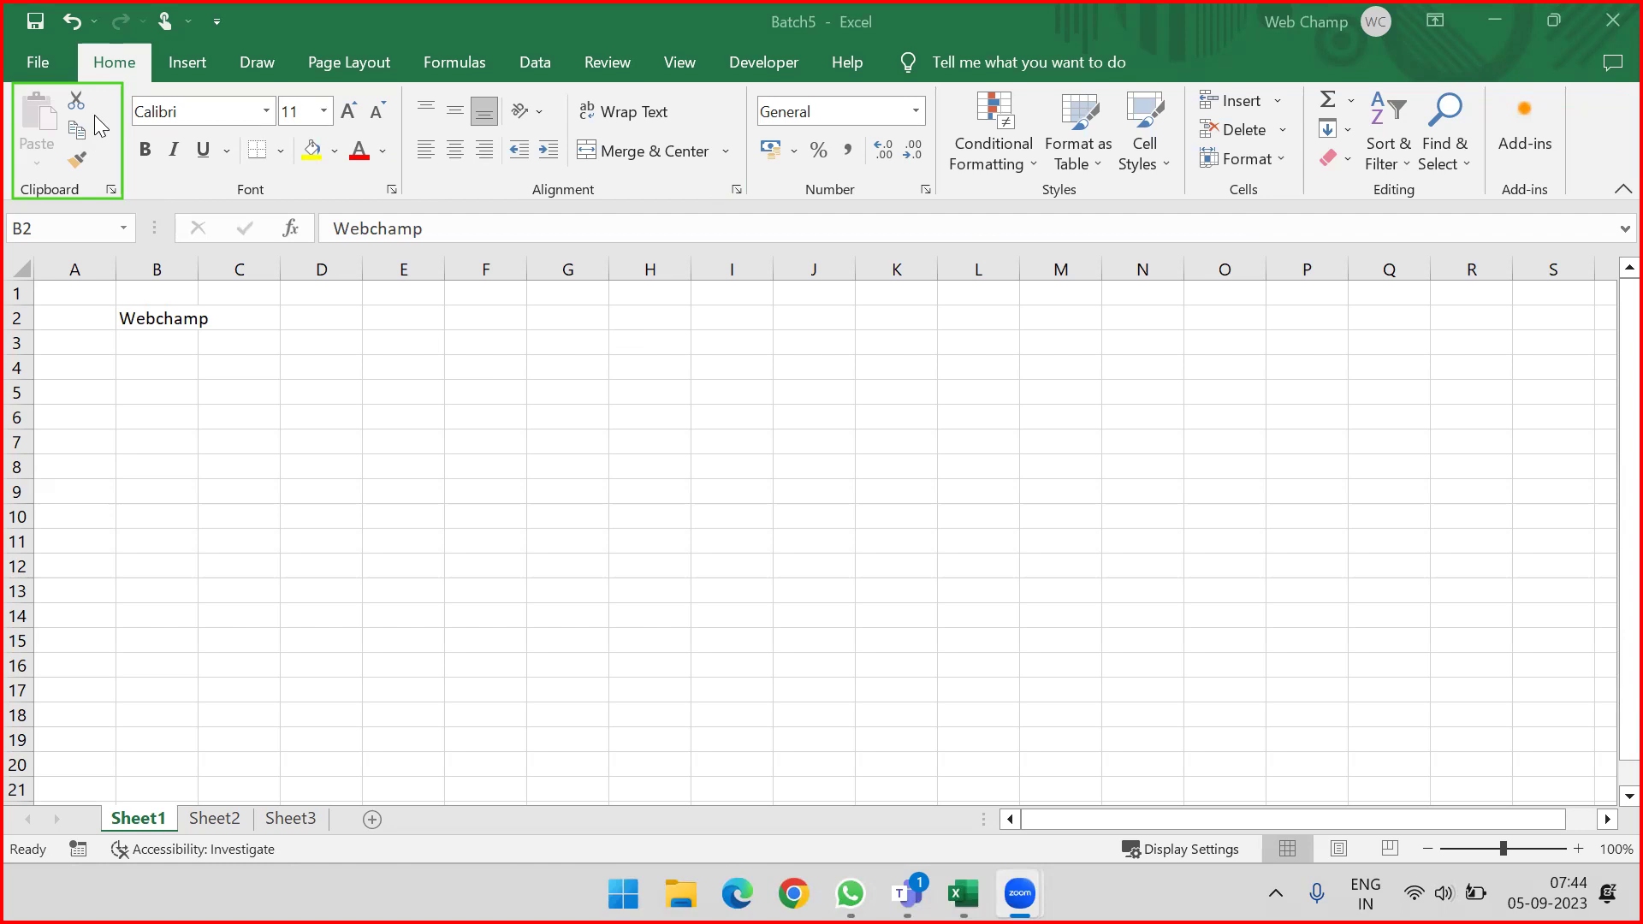
click(158, 324)
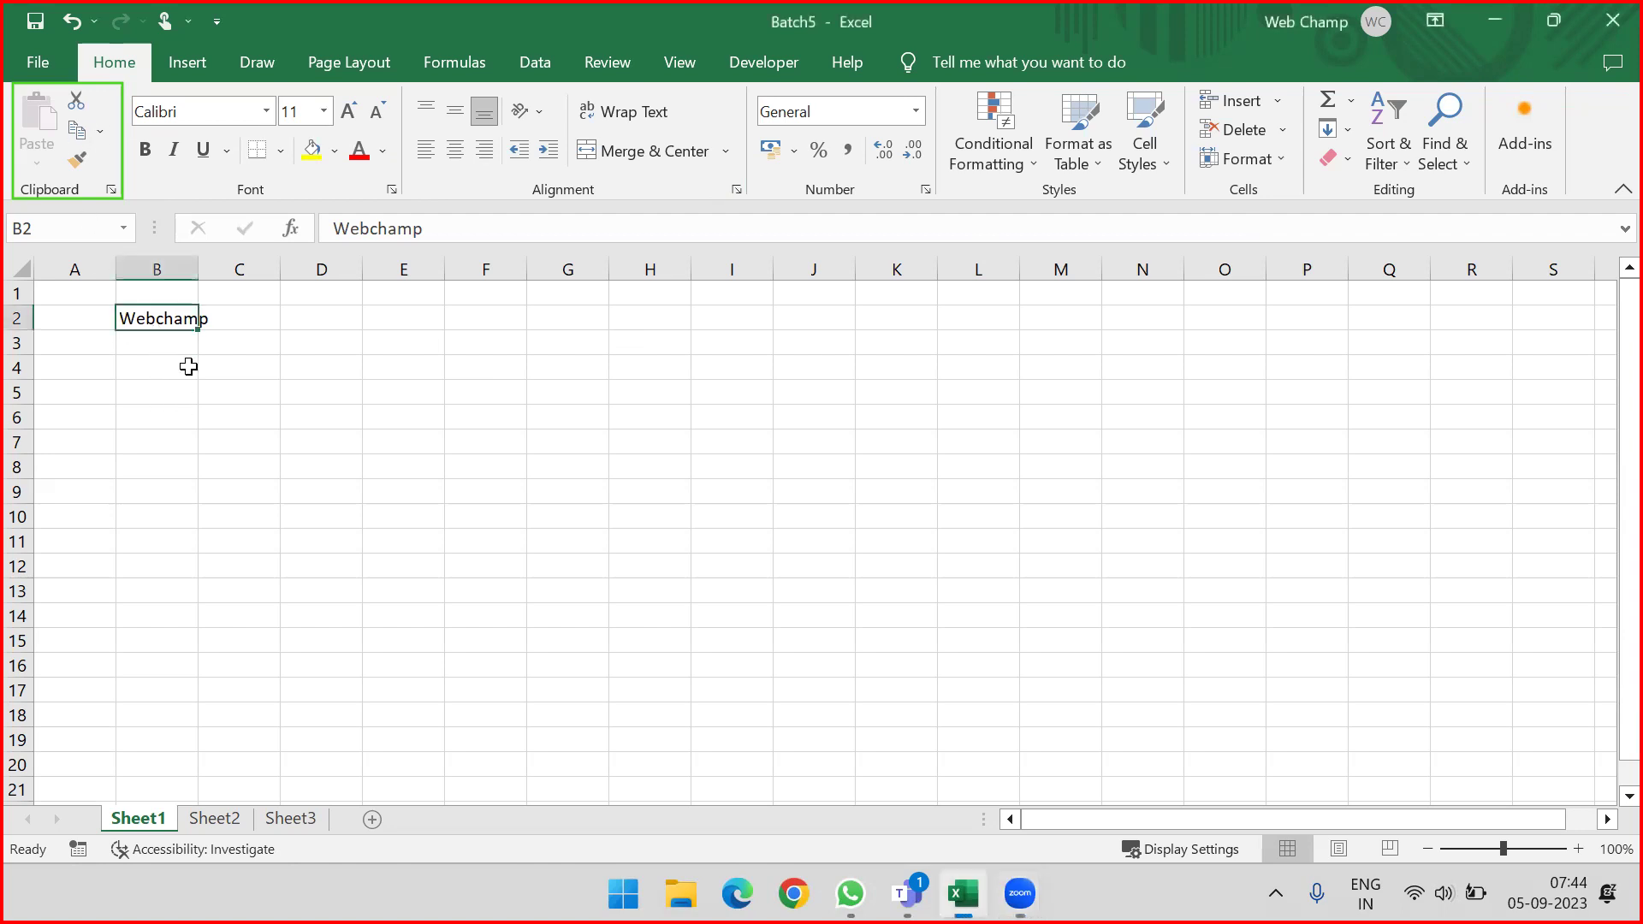
Step: Enter the text "Test" in cell D4
click(305, 378)
text(Test)
key(Return)
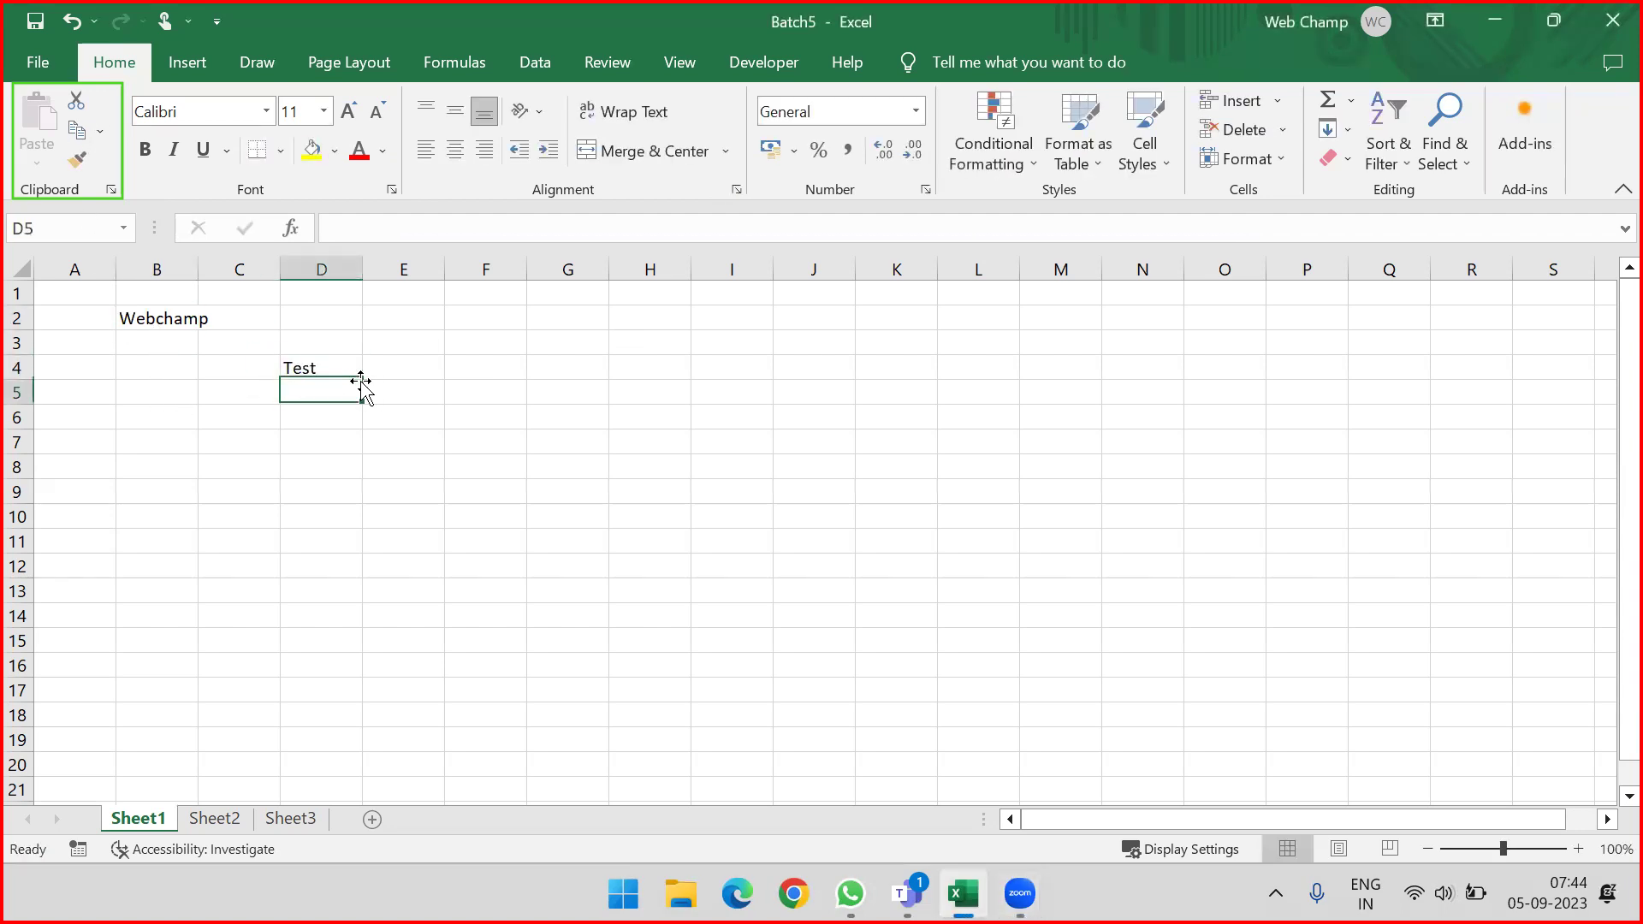
Step: Fill cell B2, which contains Webchamp, with yellow
click(175, 322)
click(314, 154)
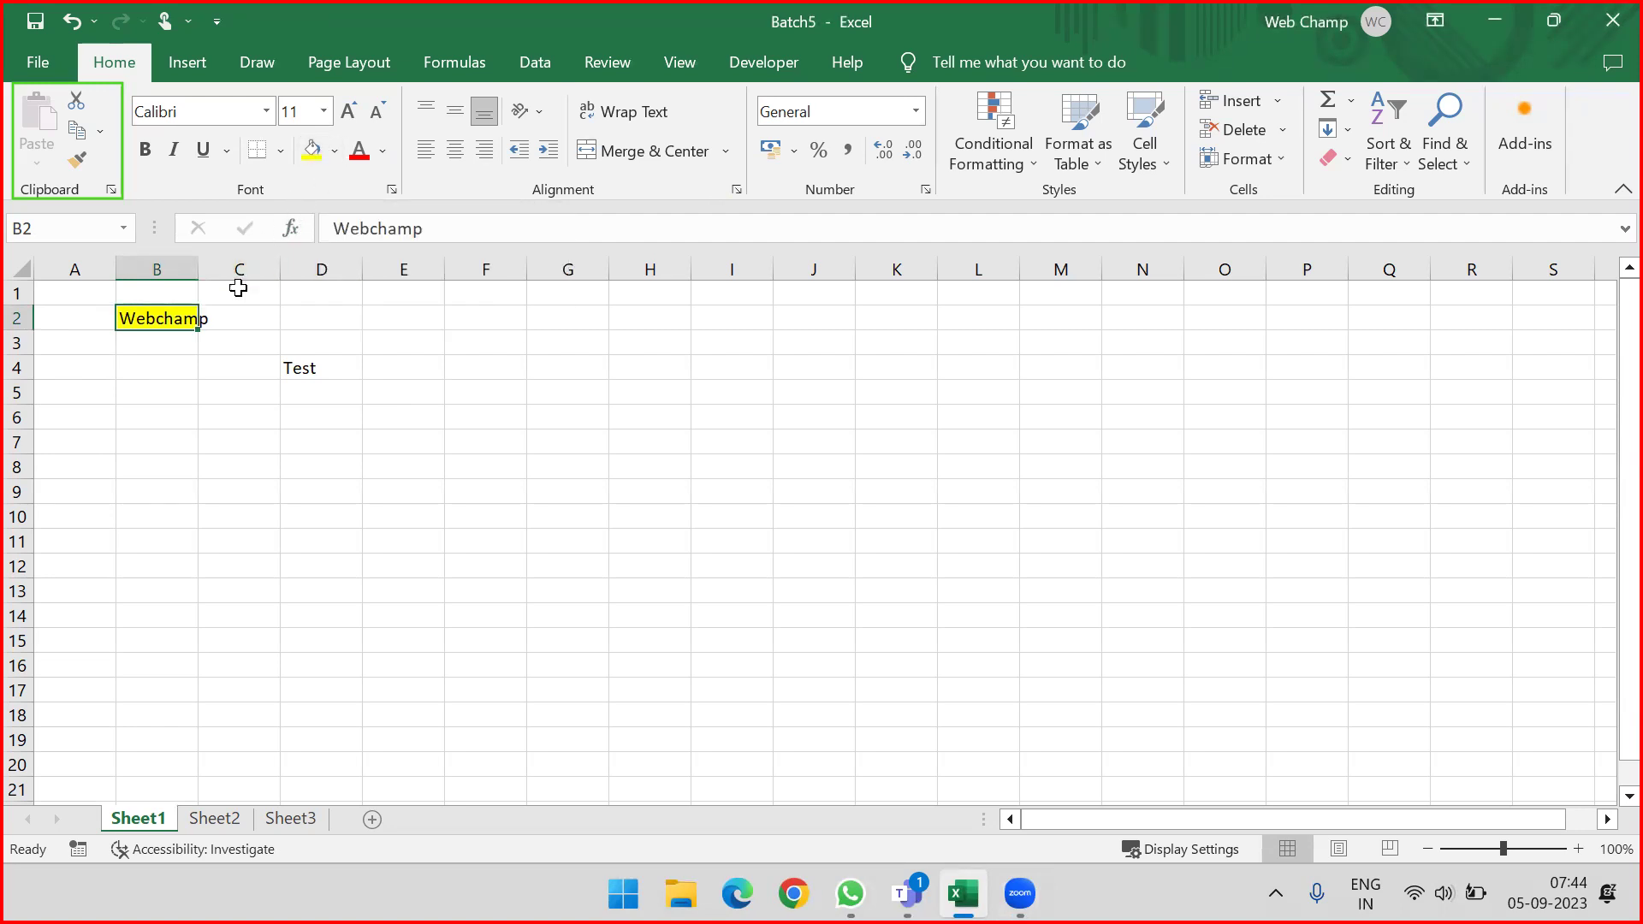
Step: Copy the formatting of empty cell D2 onto cell D4 with Format Painter
click(361, 320)
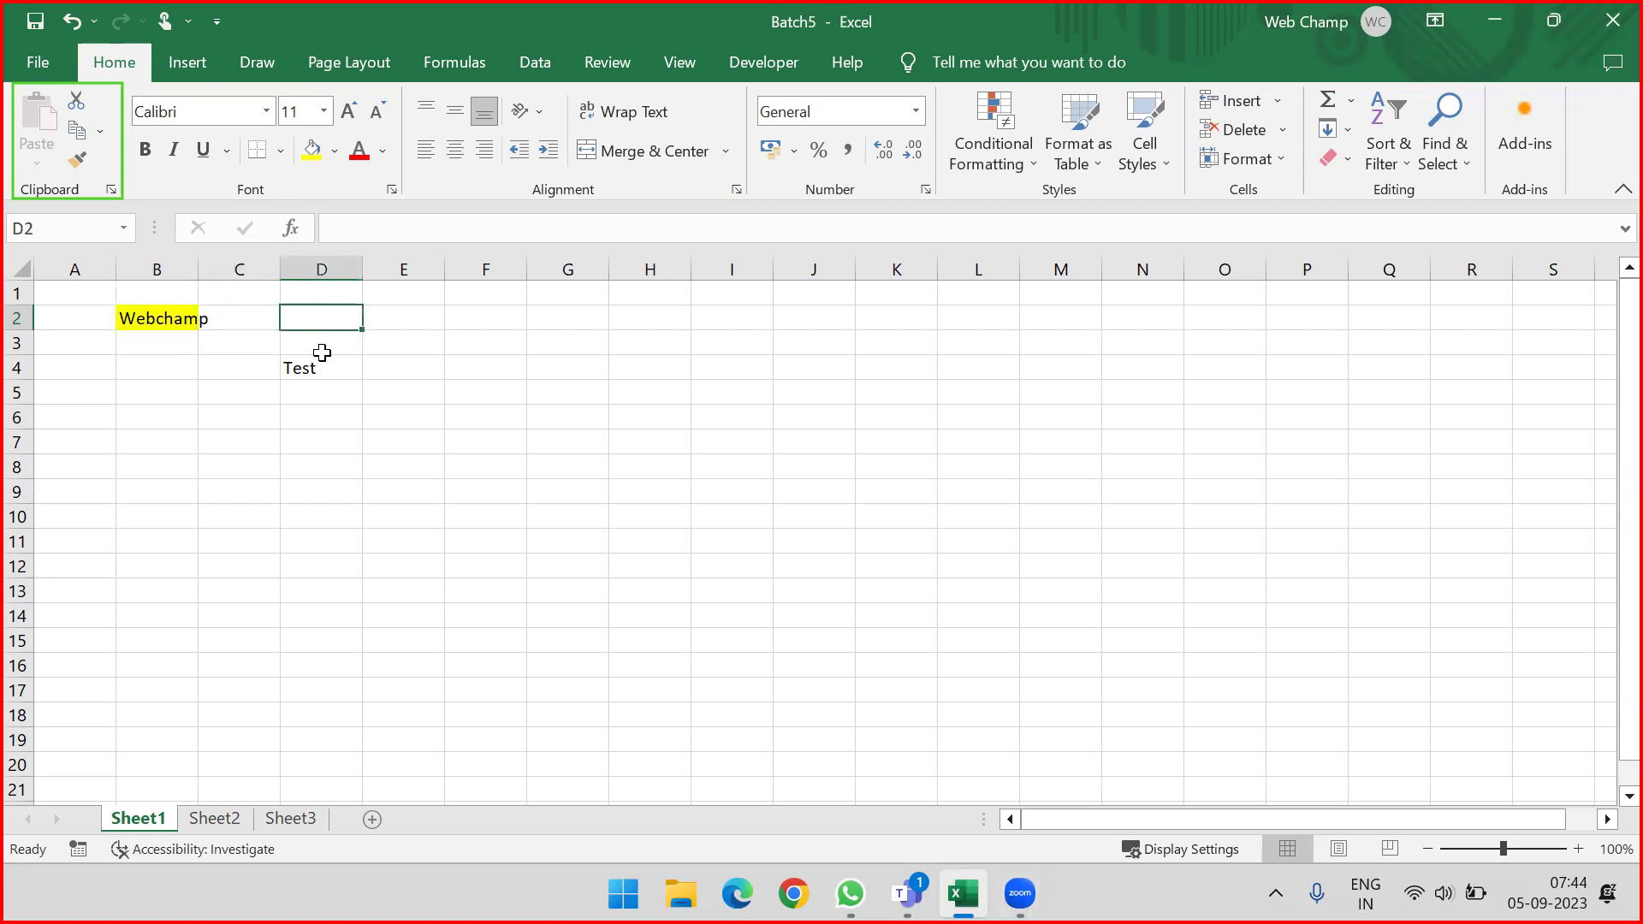
click(79, 160)
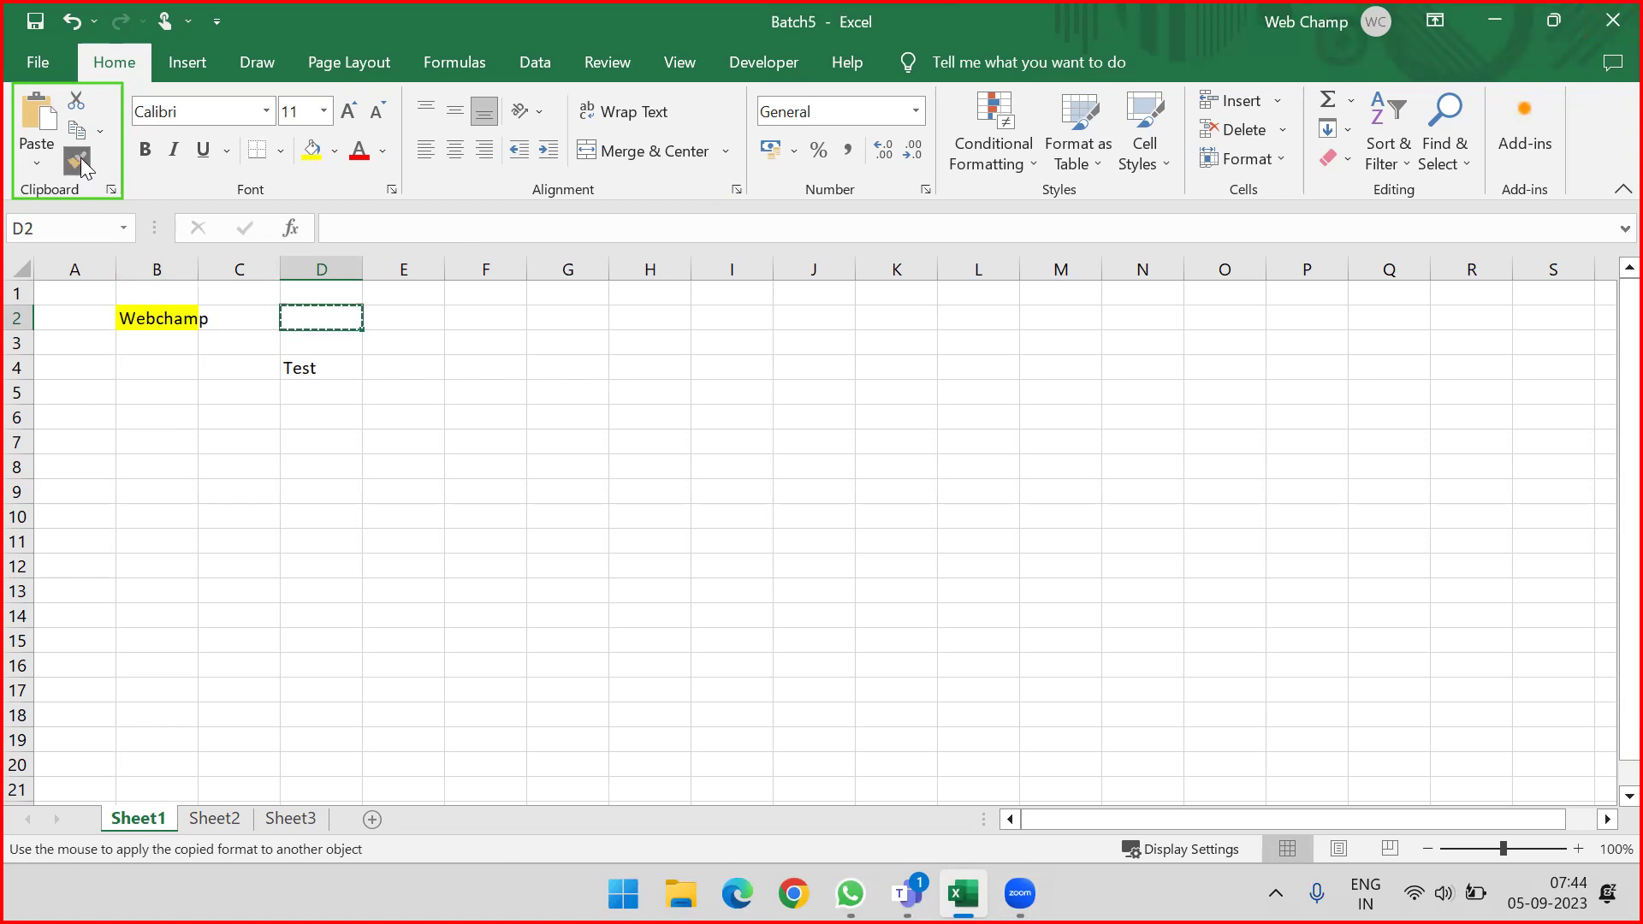
click(314, 366)
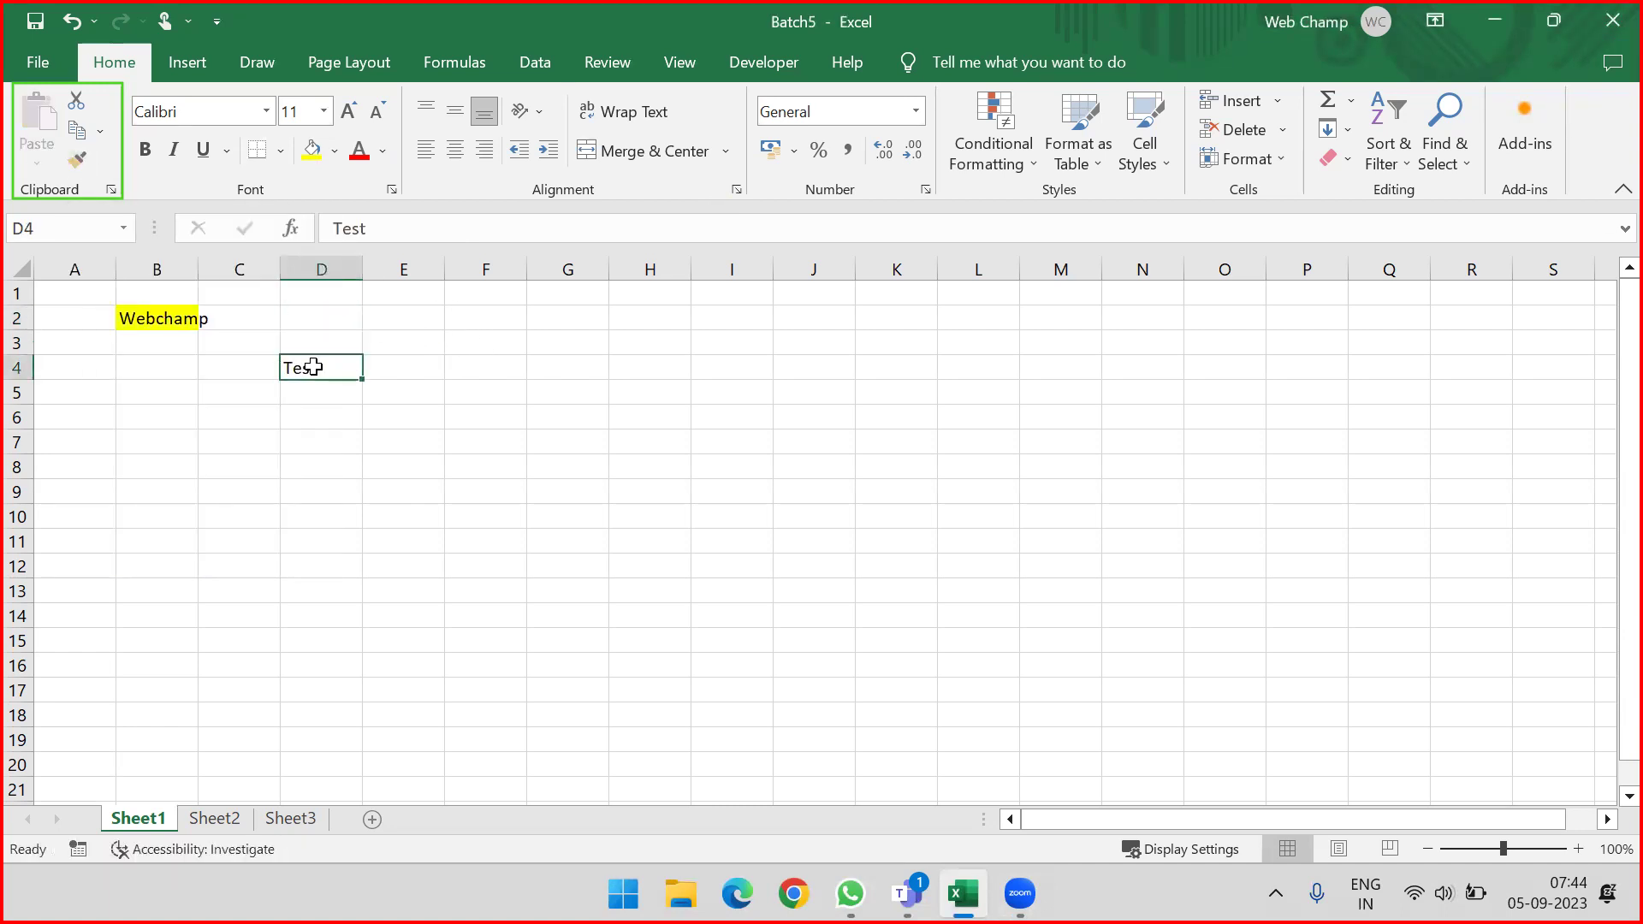
Step: Copy the yellow formatting of cell B2 onto cell D4, which contains Test, with Format Painter
click(124, 315)
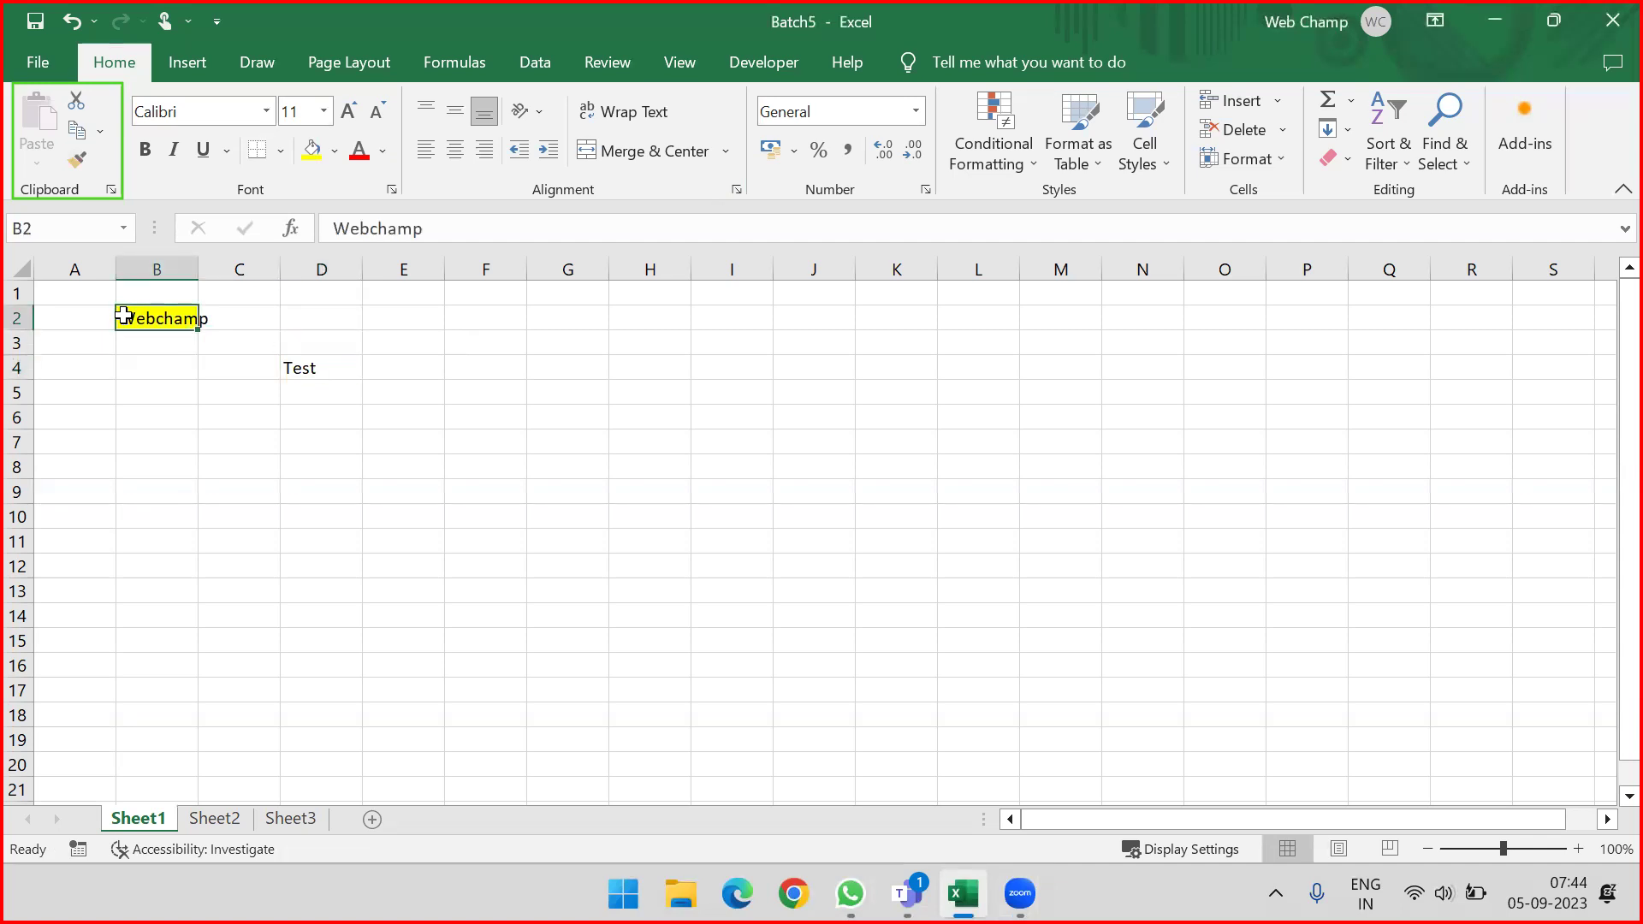
click(82, 157)
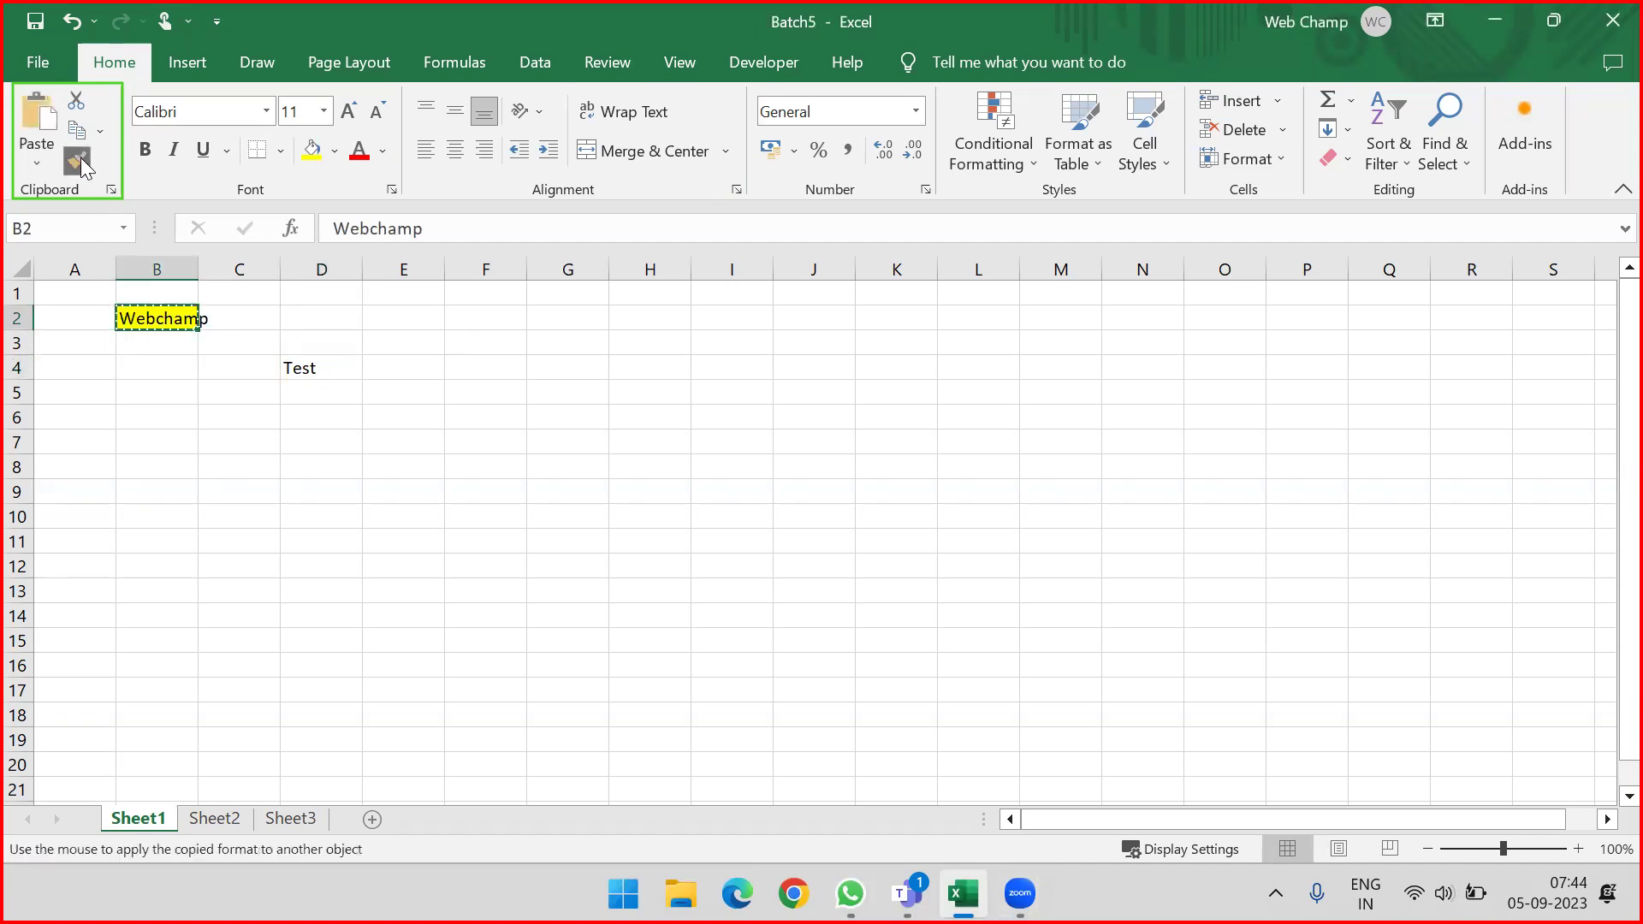
click(293, 365)
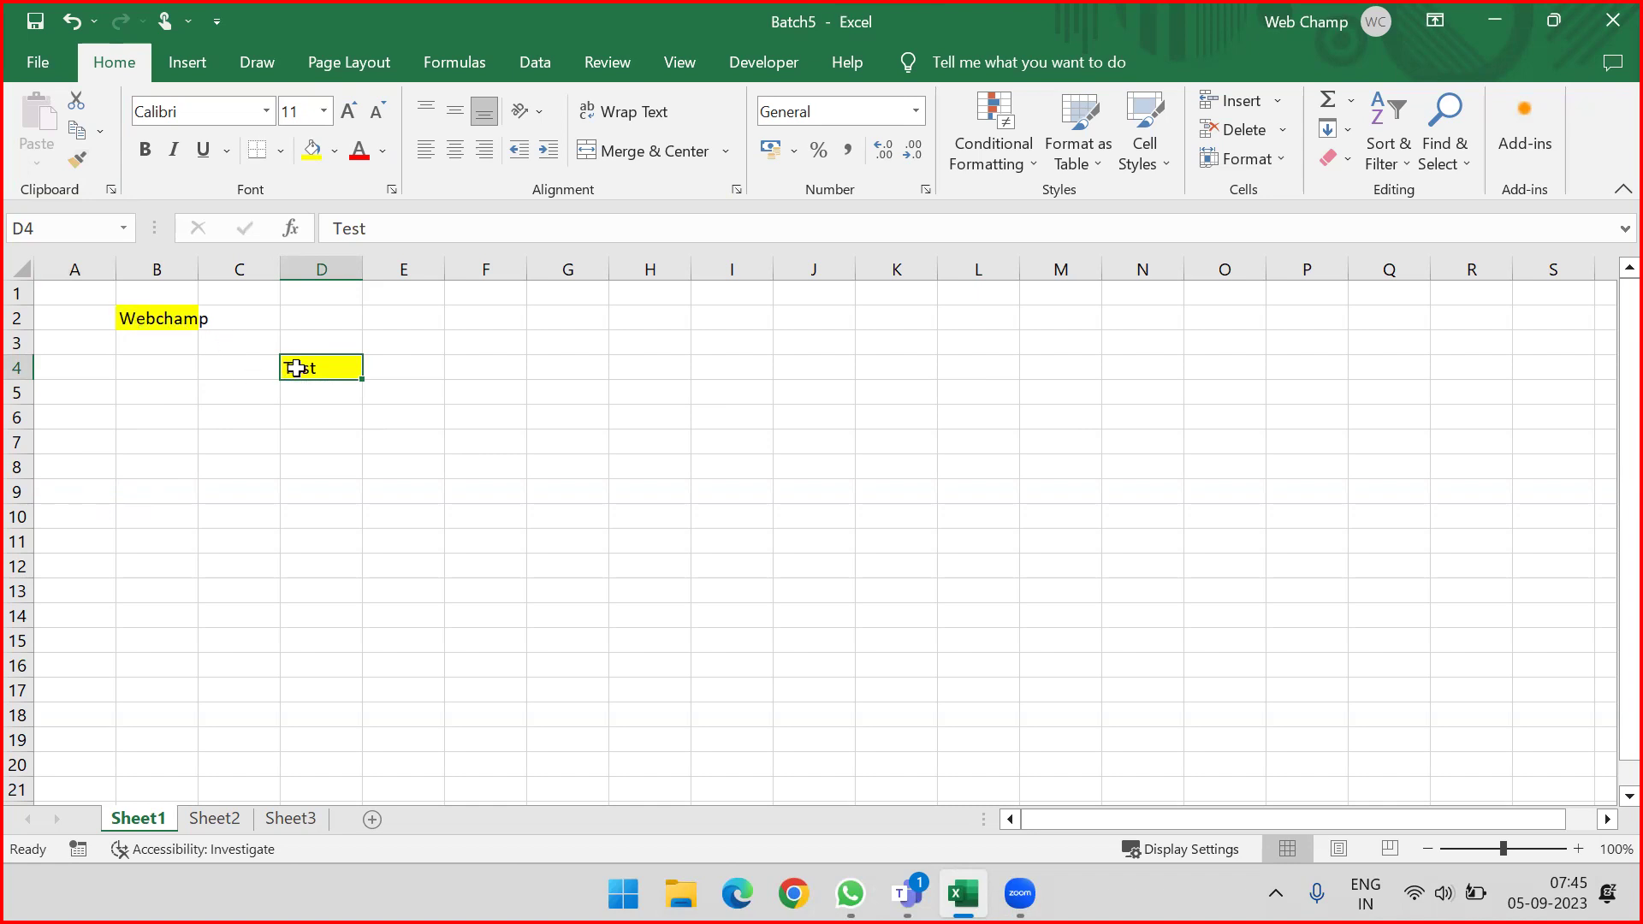
Step: Keep Format Painter active to copy the formatting of cell D4 onto cells H4, H7, H10, H12 and the range K3:K12
click(72, 157)
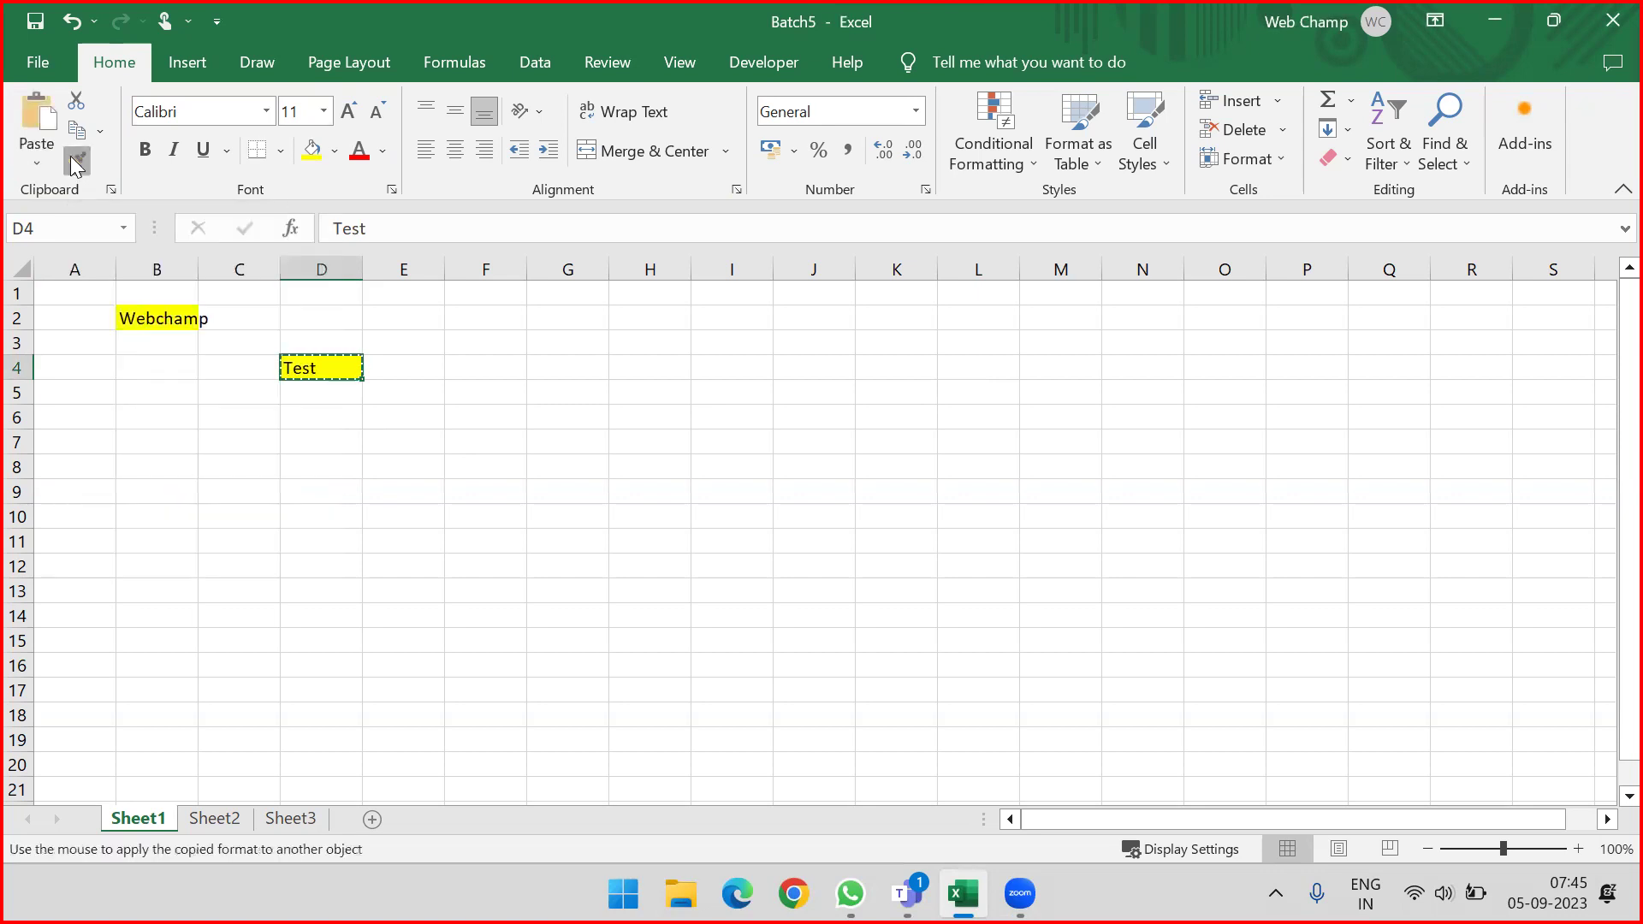
click(633, 366)
click(641, 442)
click(644, 516)
click(644, 565)
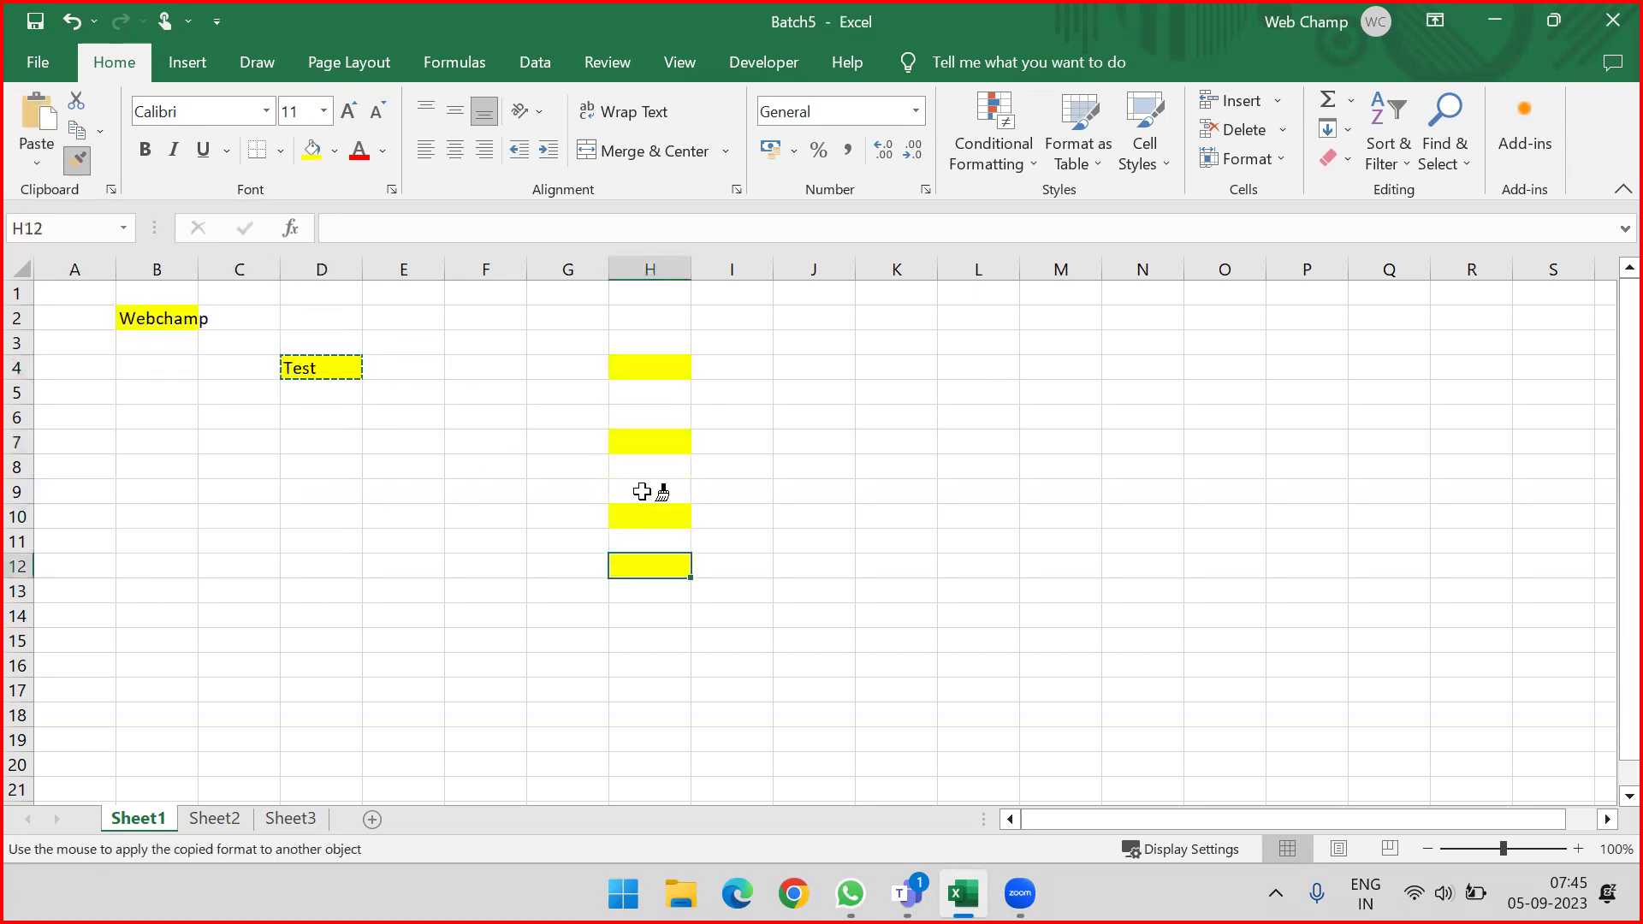
drag(899, 341, 902, 574)
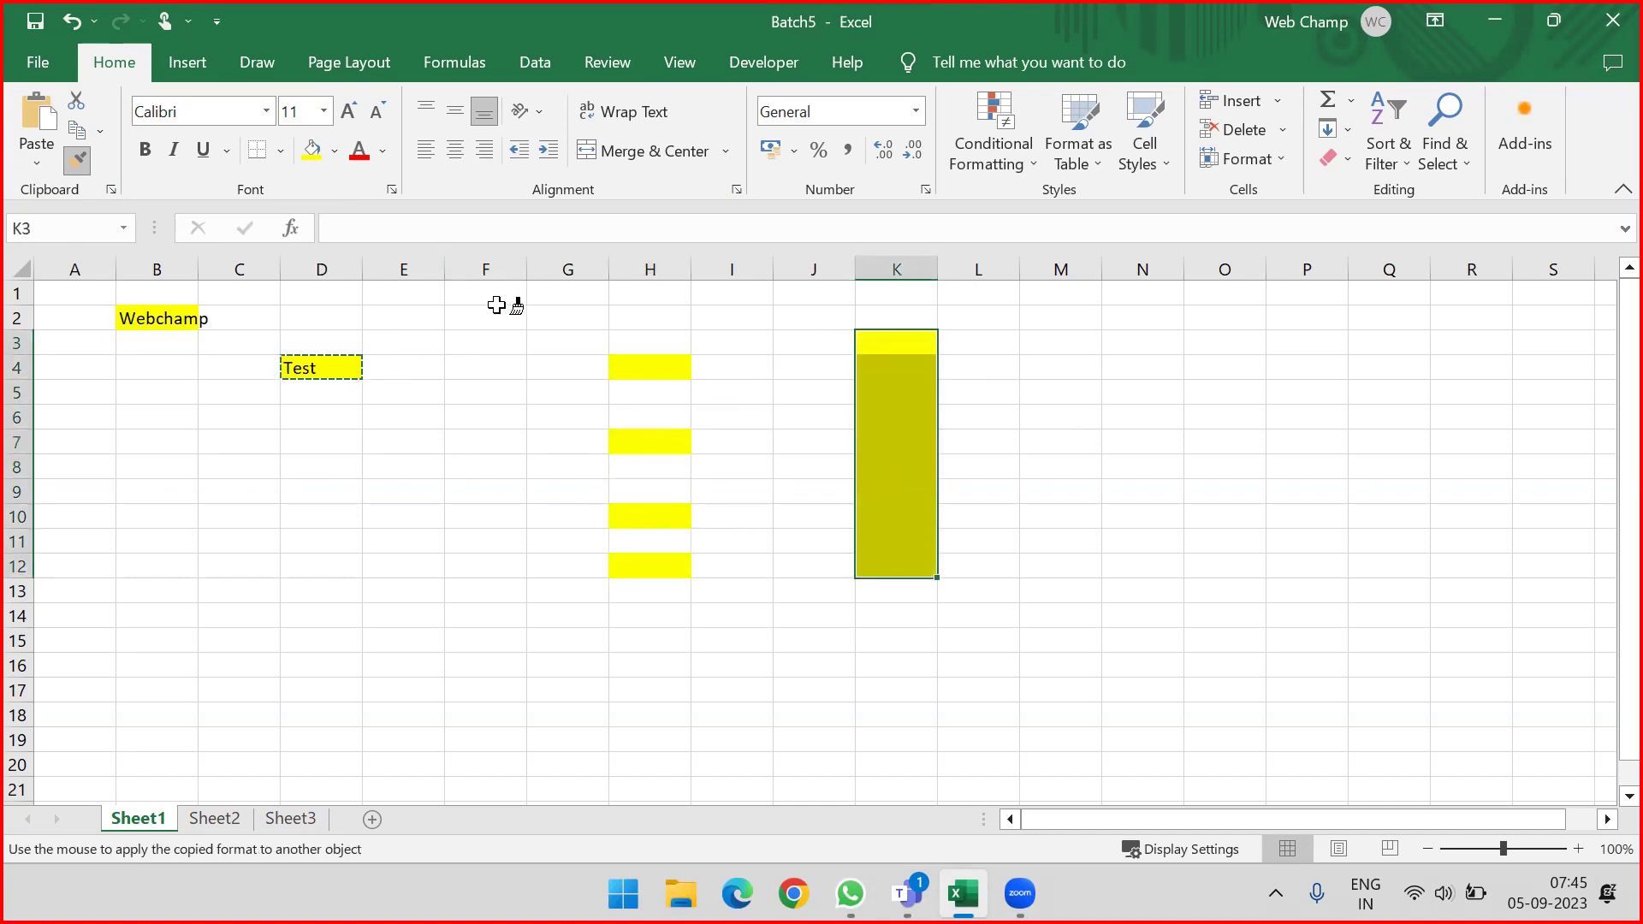
key(Escape)
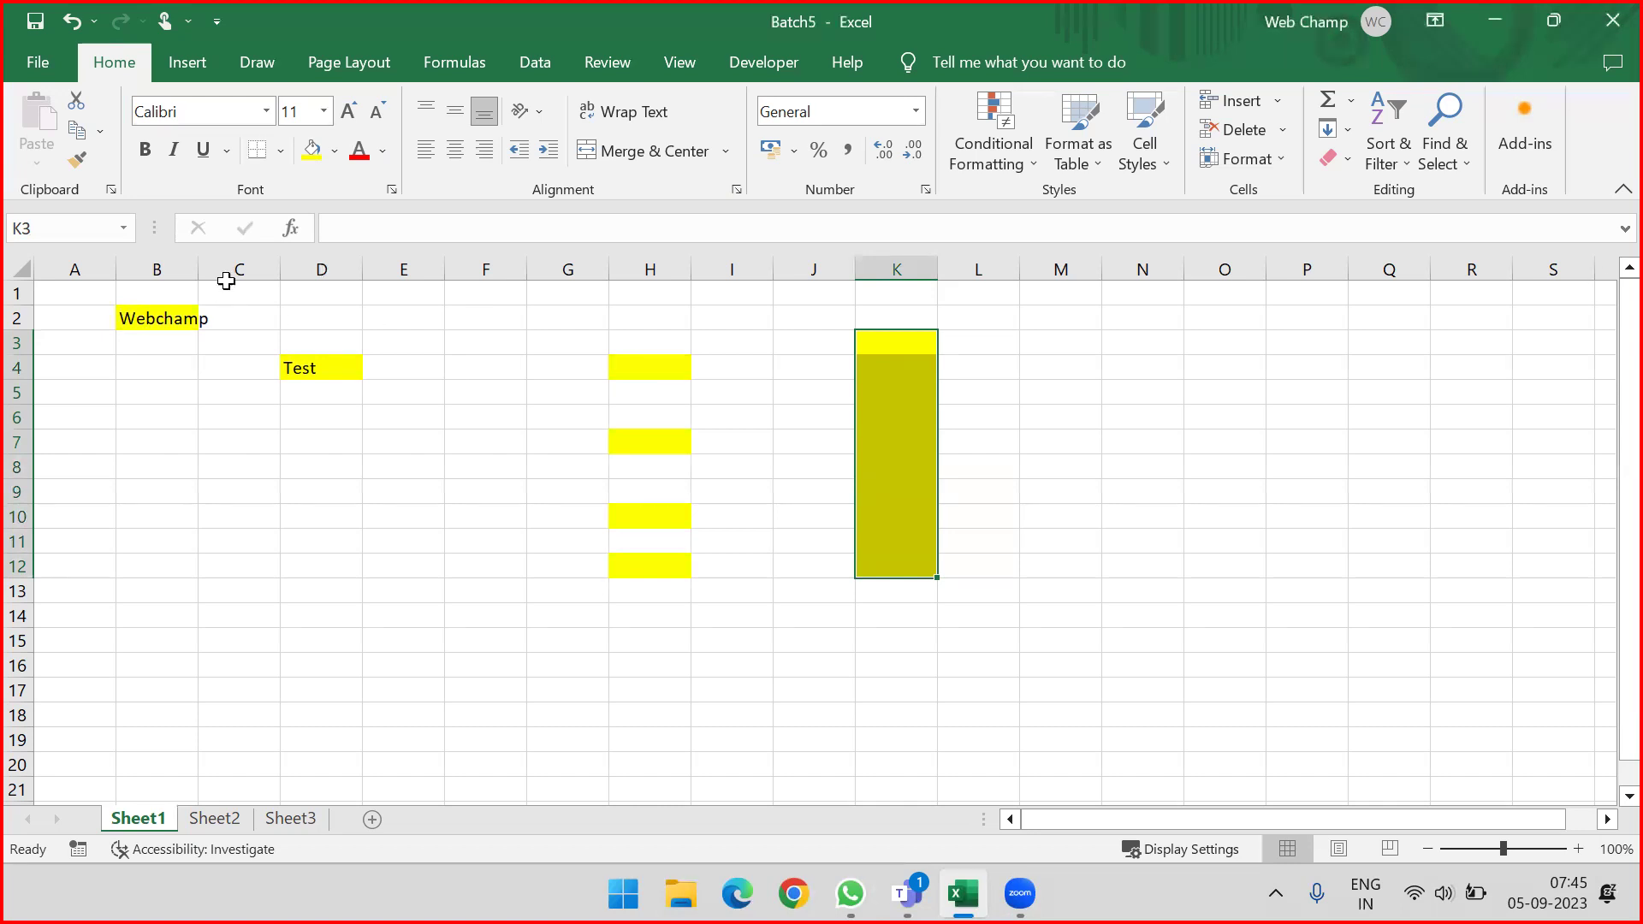
Step: Copy Webchamp from cell B2 of Sheet1, paste only its value into B2 of Sheet2, and widen column B to fit the text
click(150, 319)
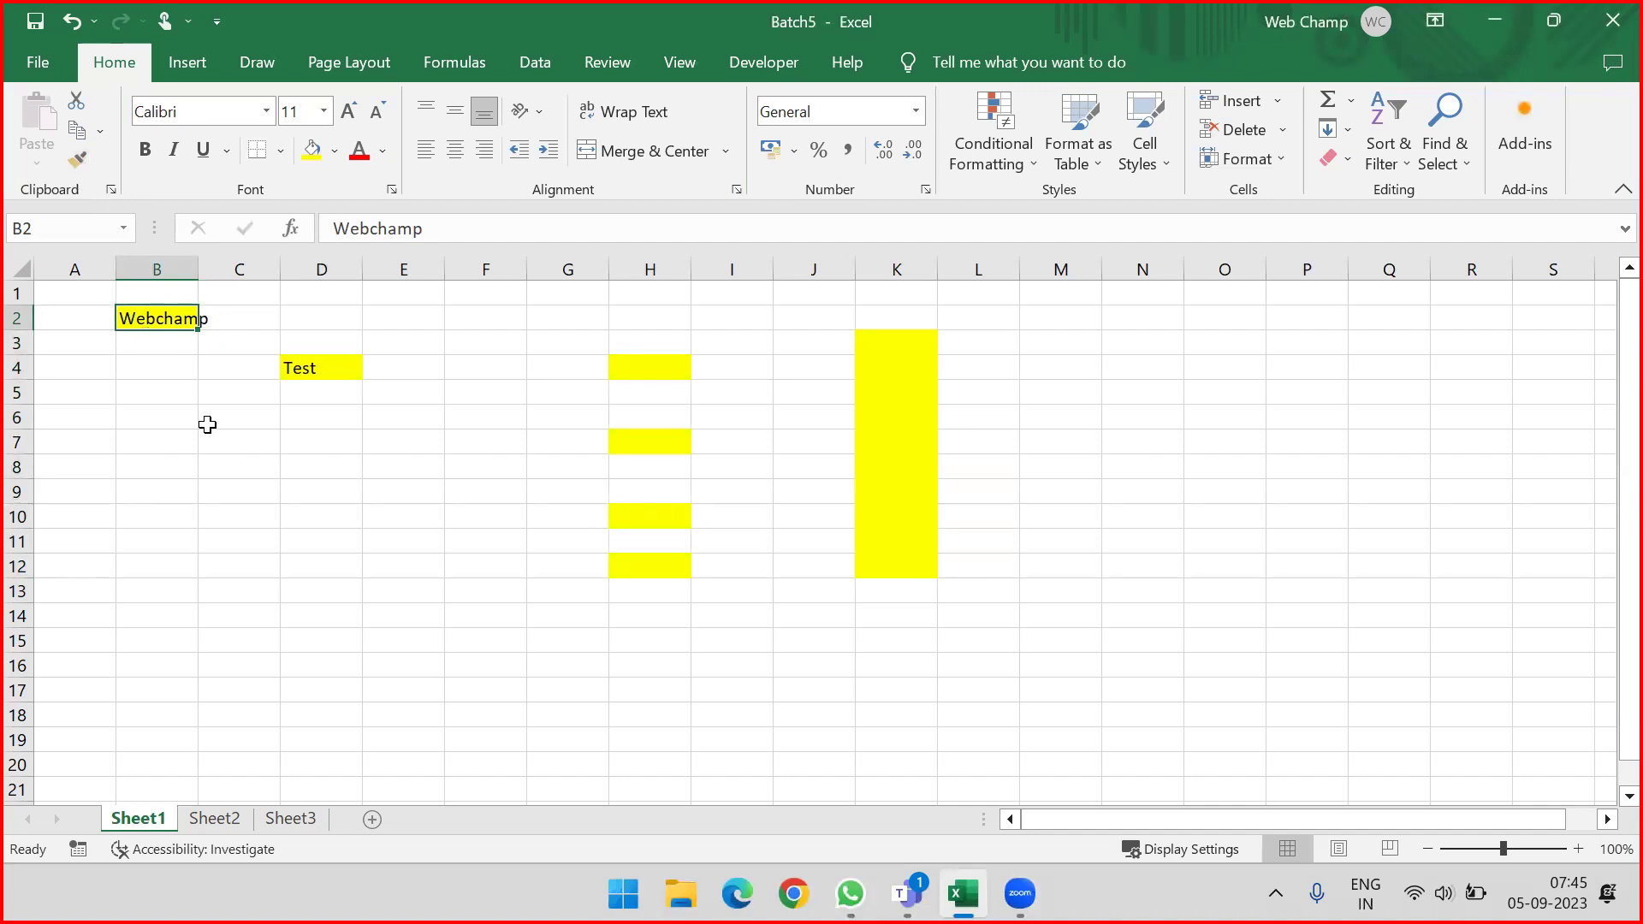
key(ctrl+c)
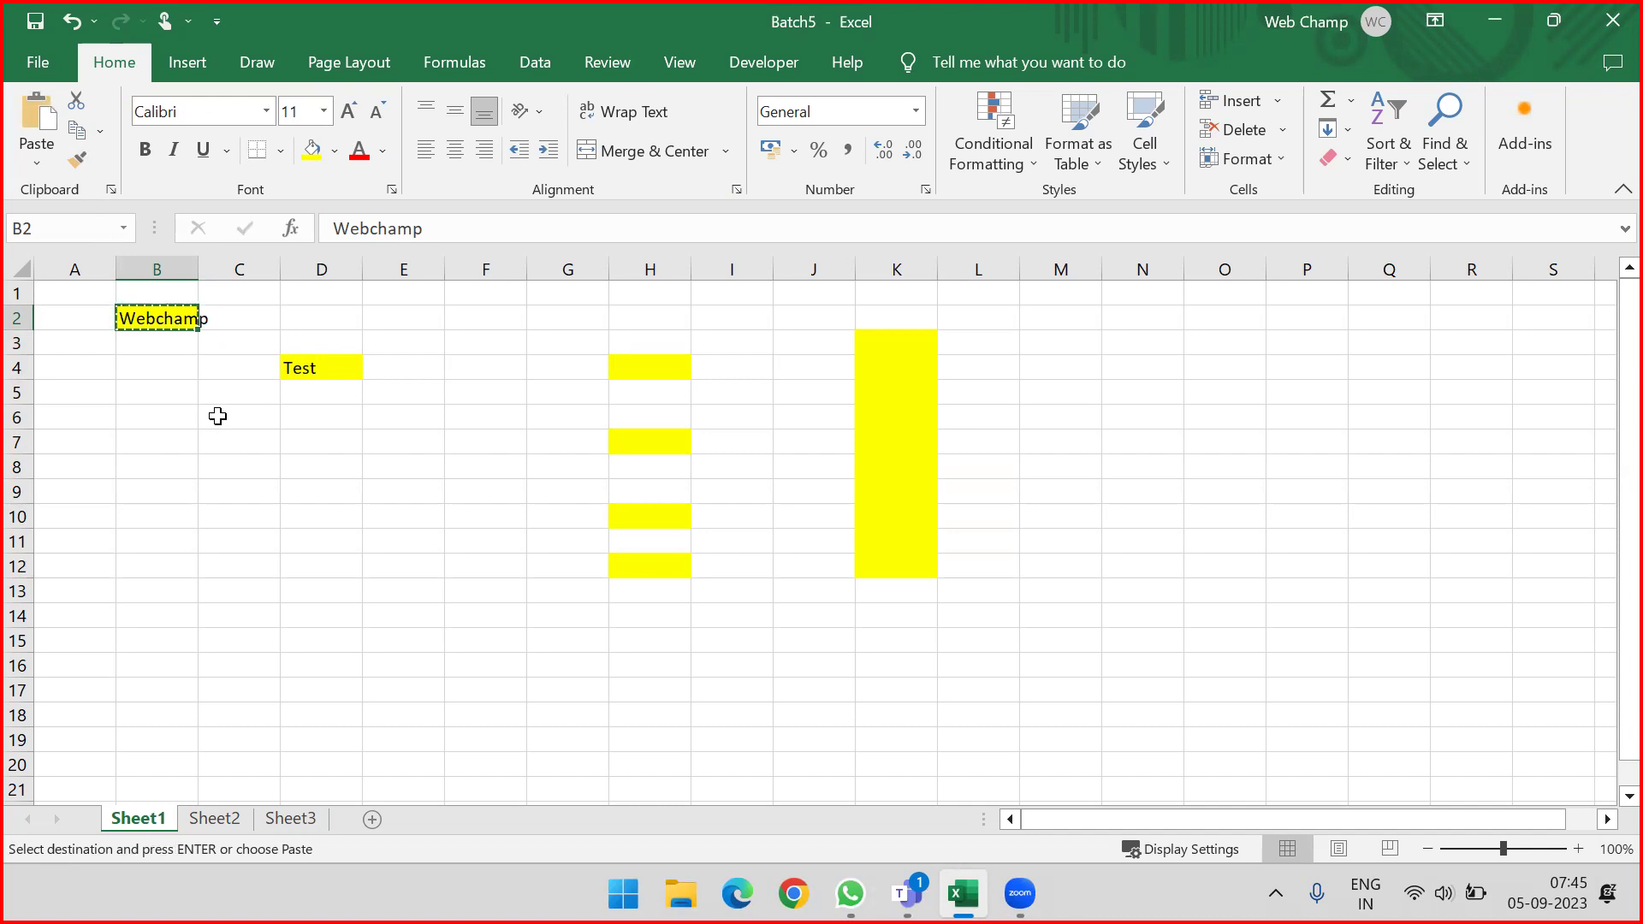
key(Escape)
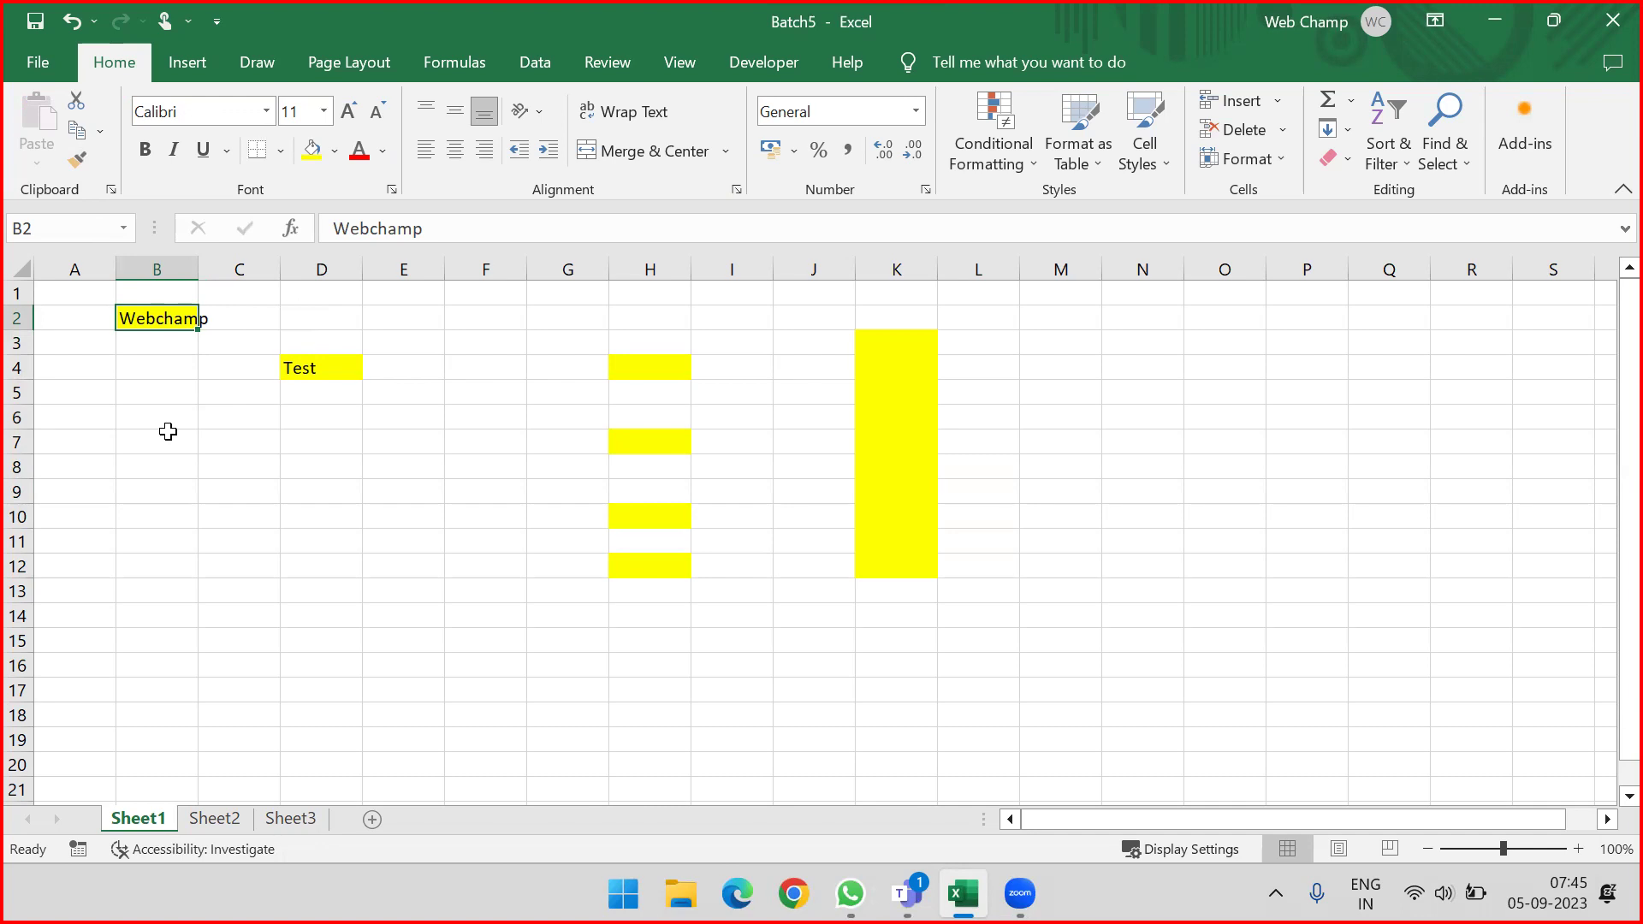
key(ctrl+c)
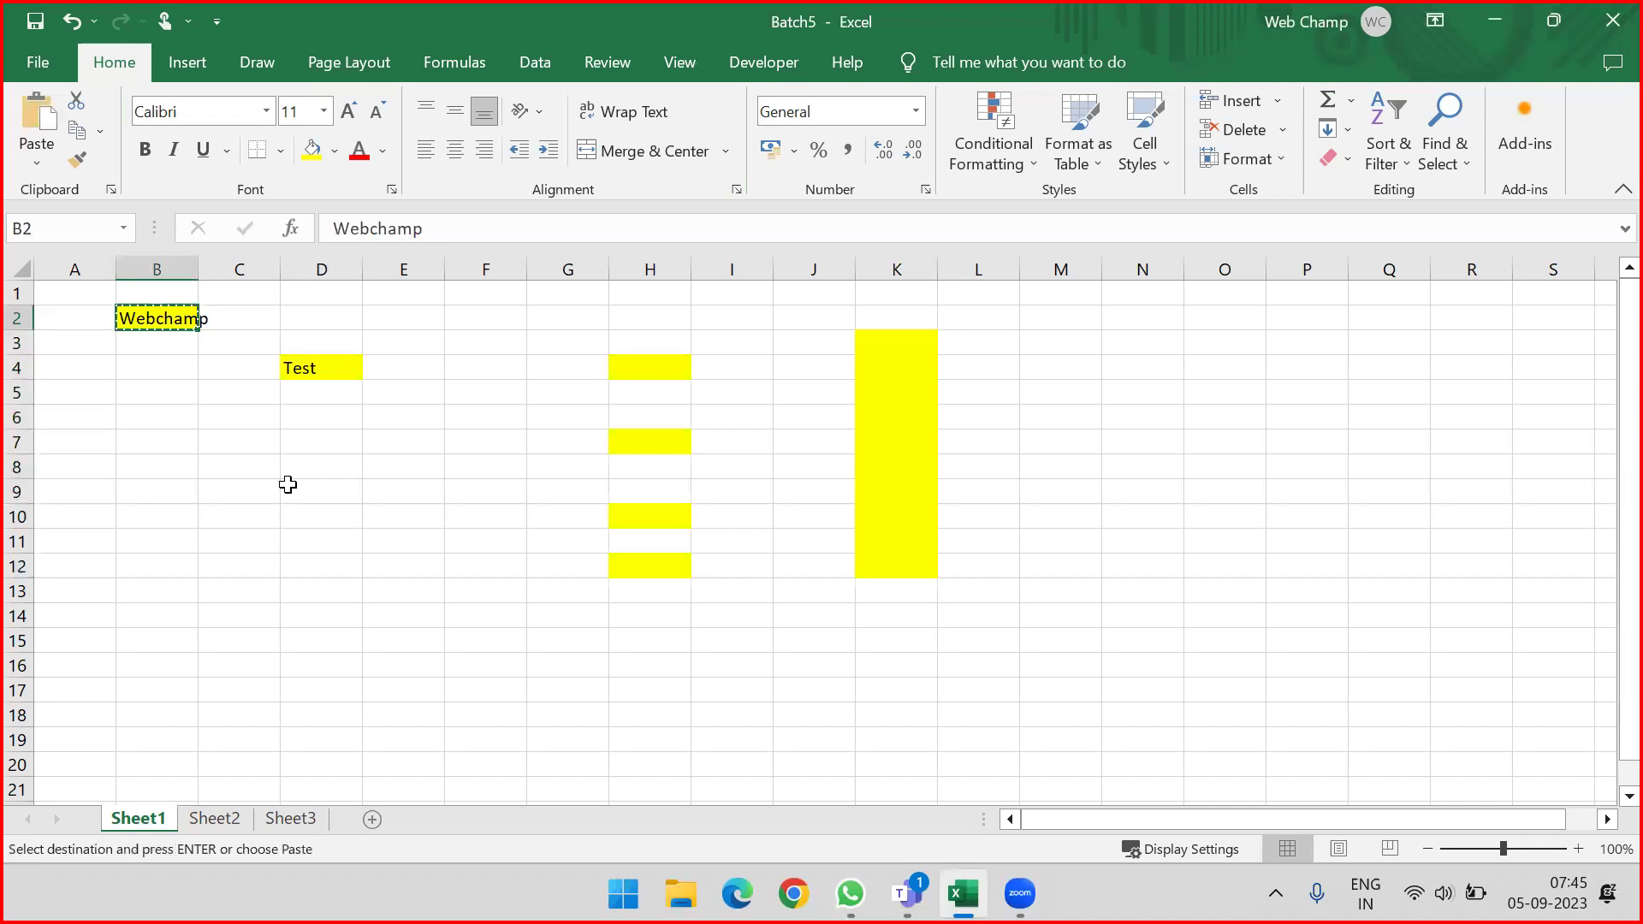
click(236, 823)
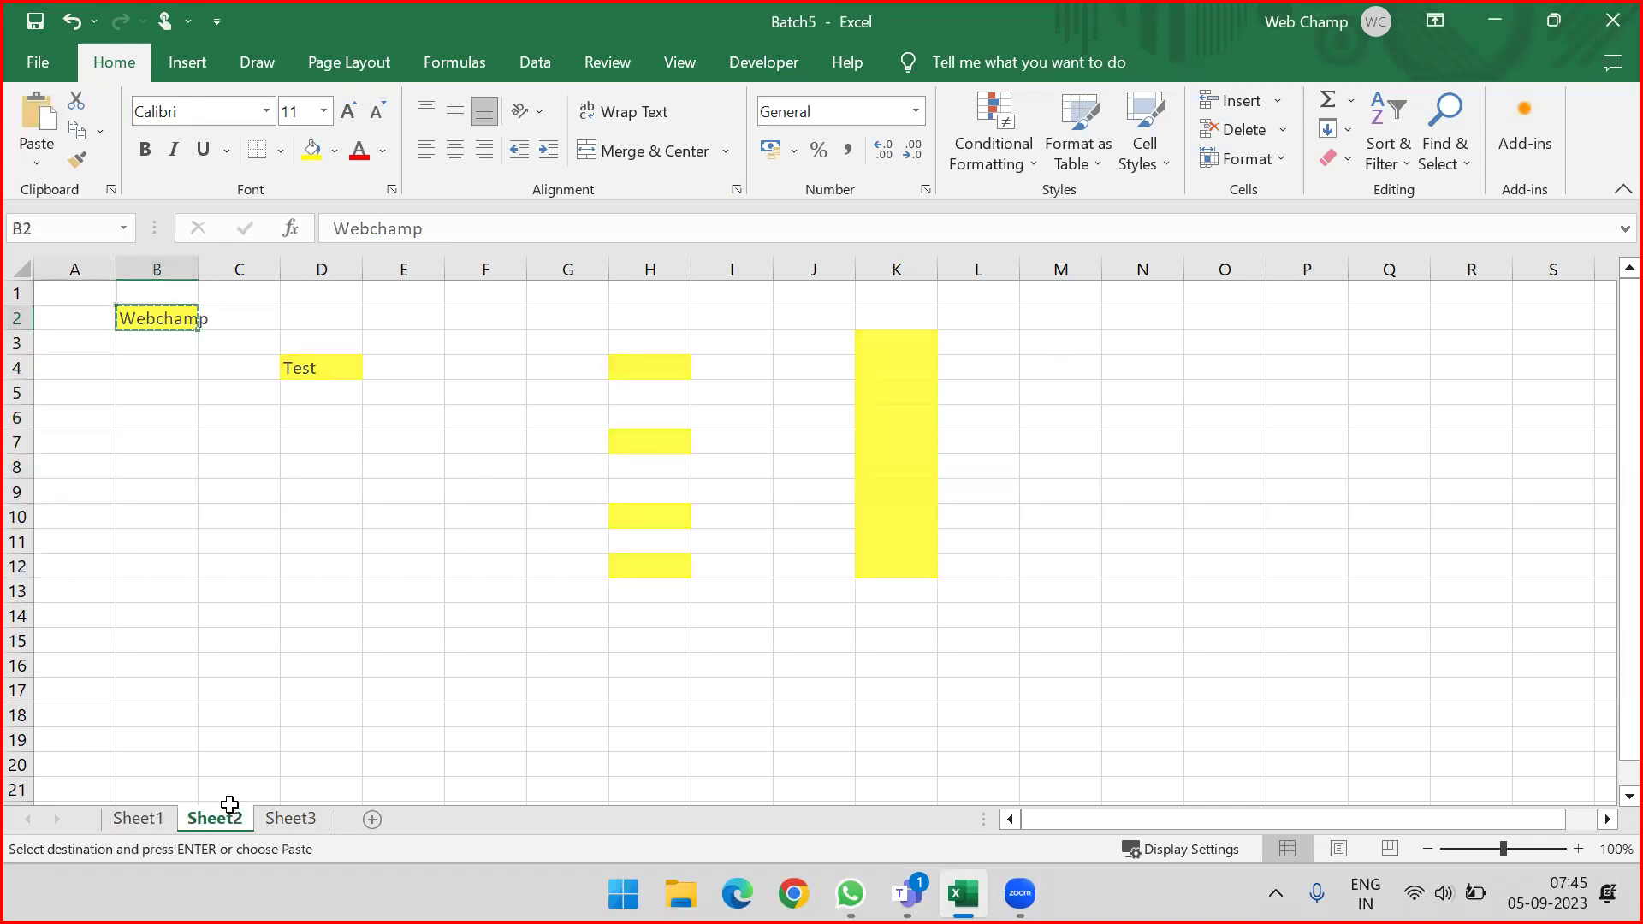
click(129, 321)
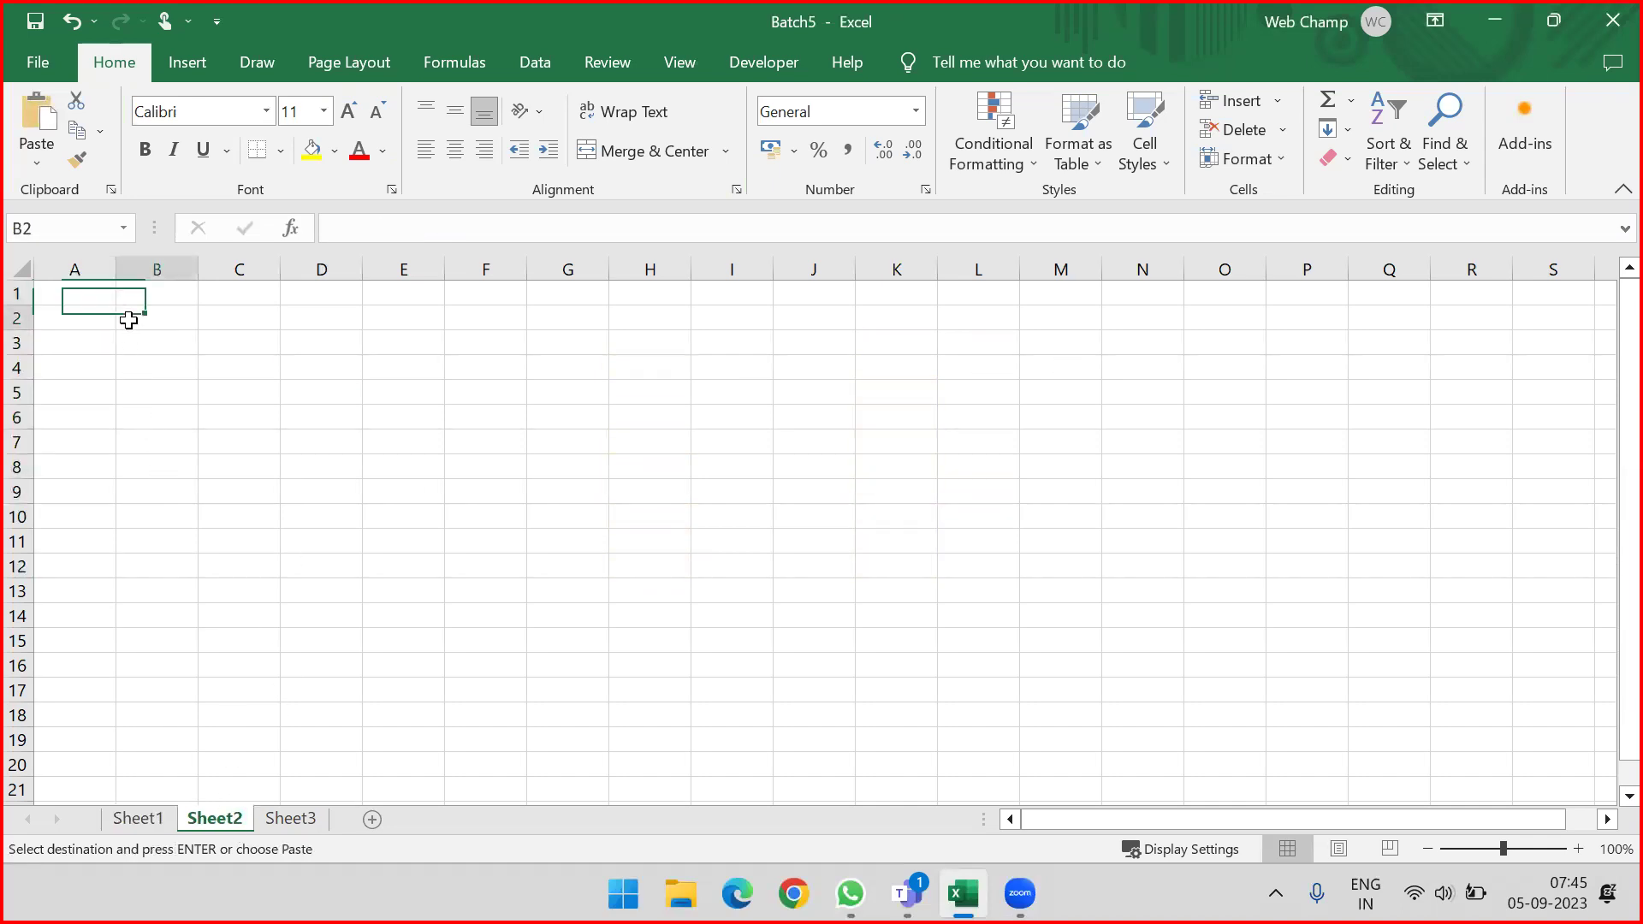
click(31, 166)
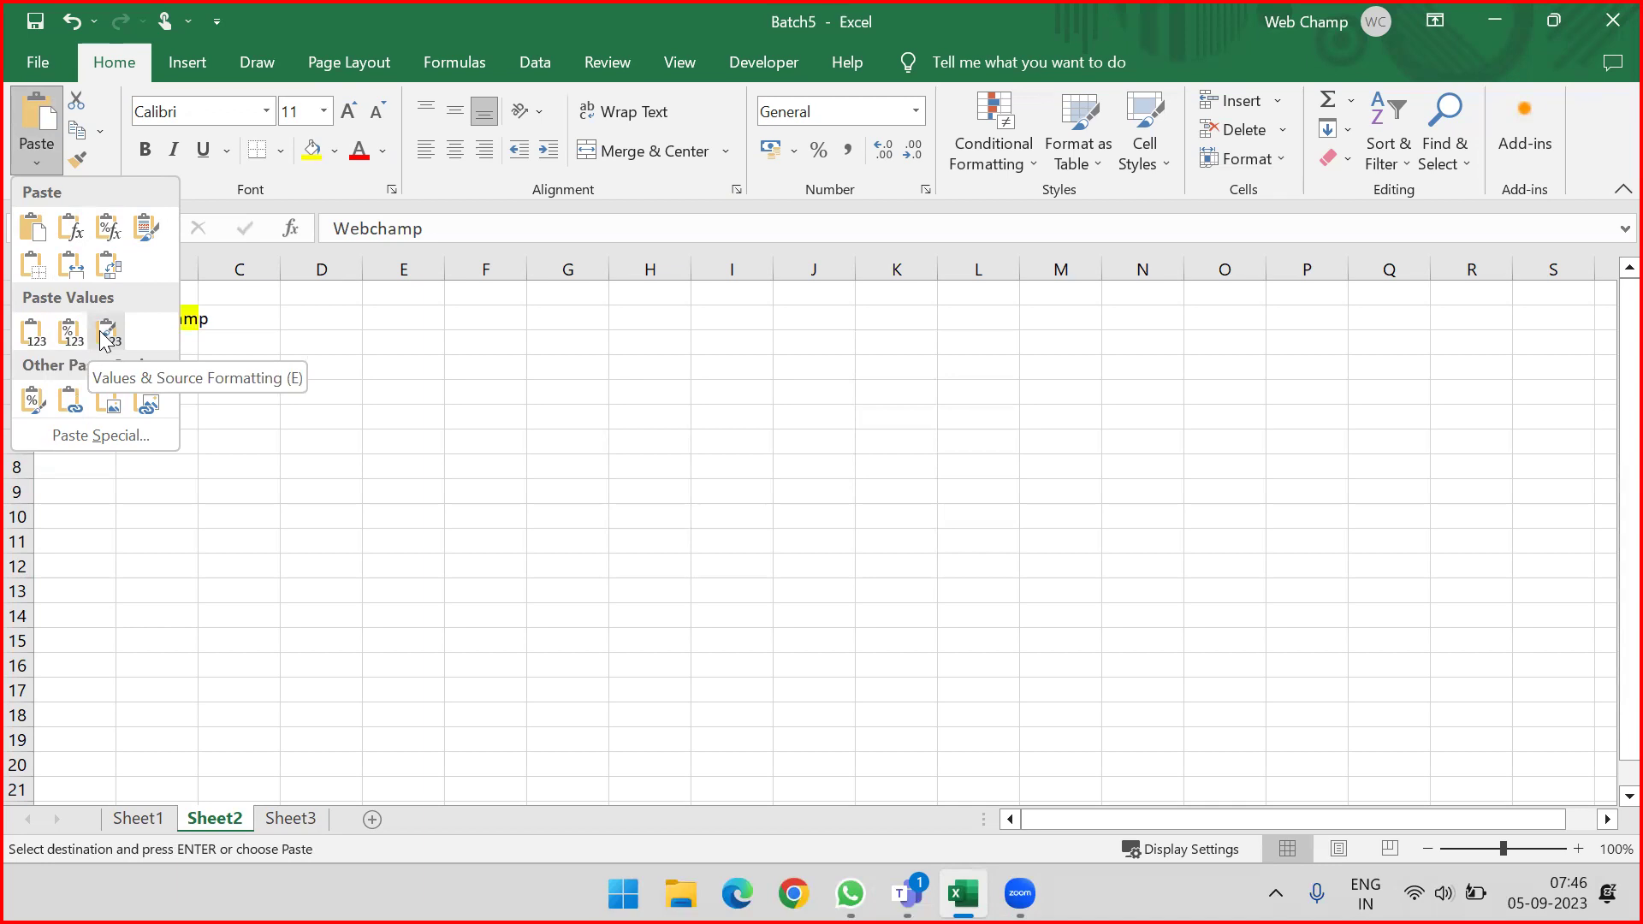
click(38, 341)
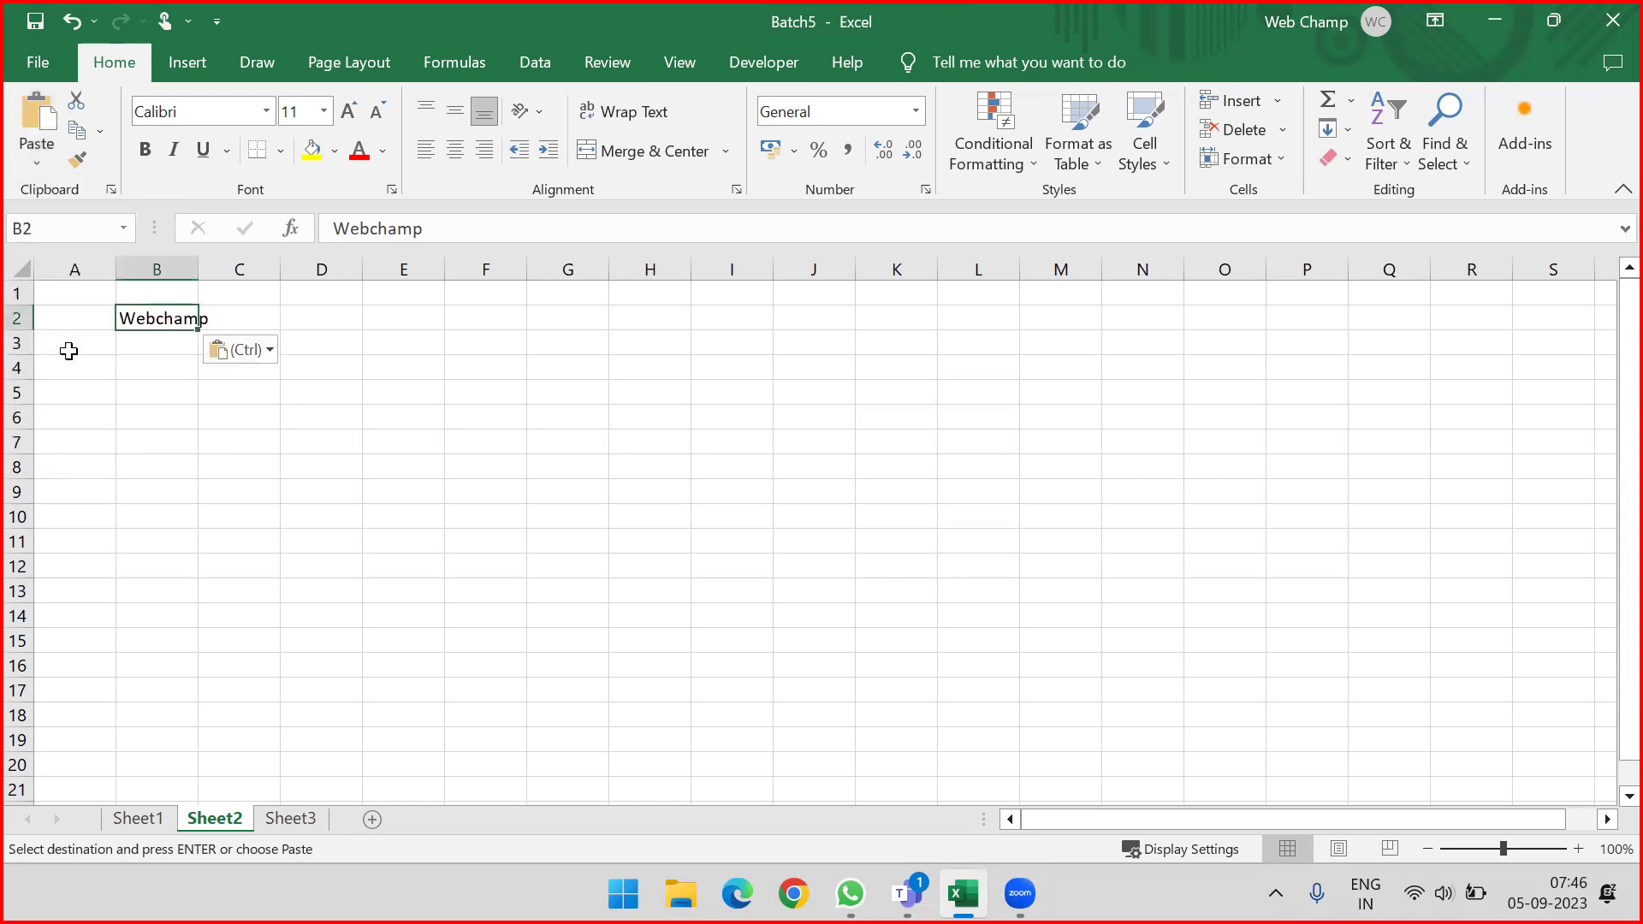
drag(207, 269, 217, 269)
click(233, 395)
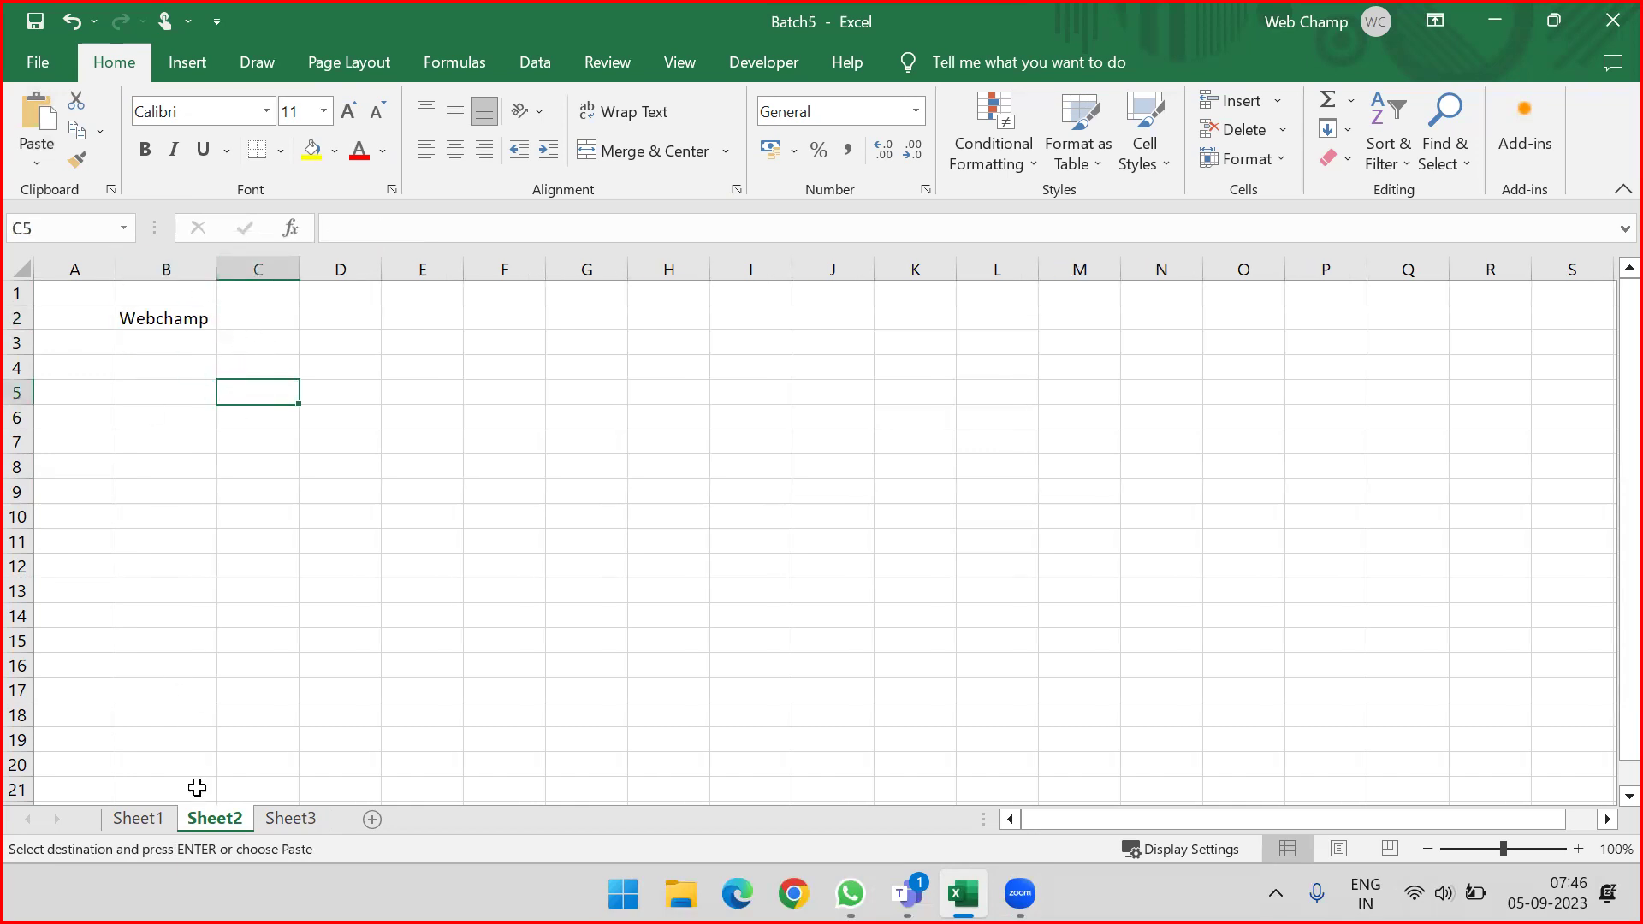
Step: Paste the copied Sheet1 cell into cell D3 of Sheet2 using Paste Special with the Values option
click(150, 826)
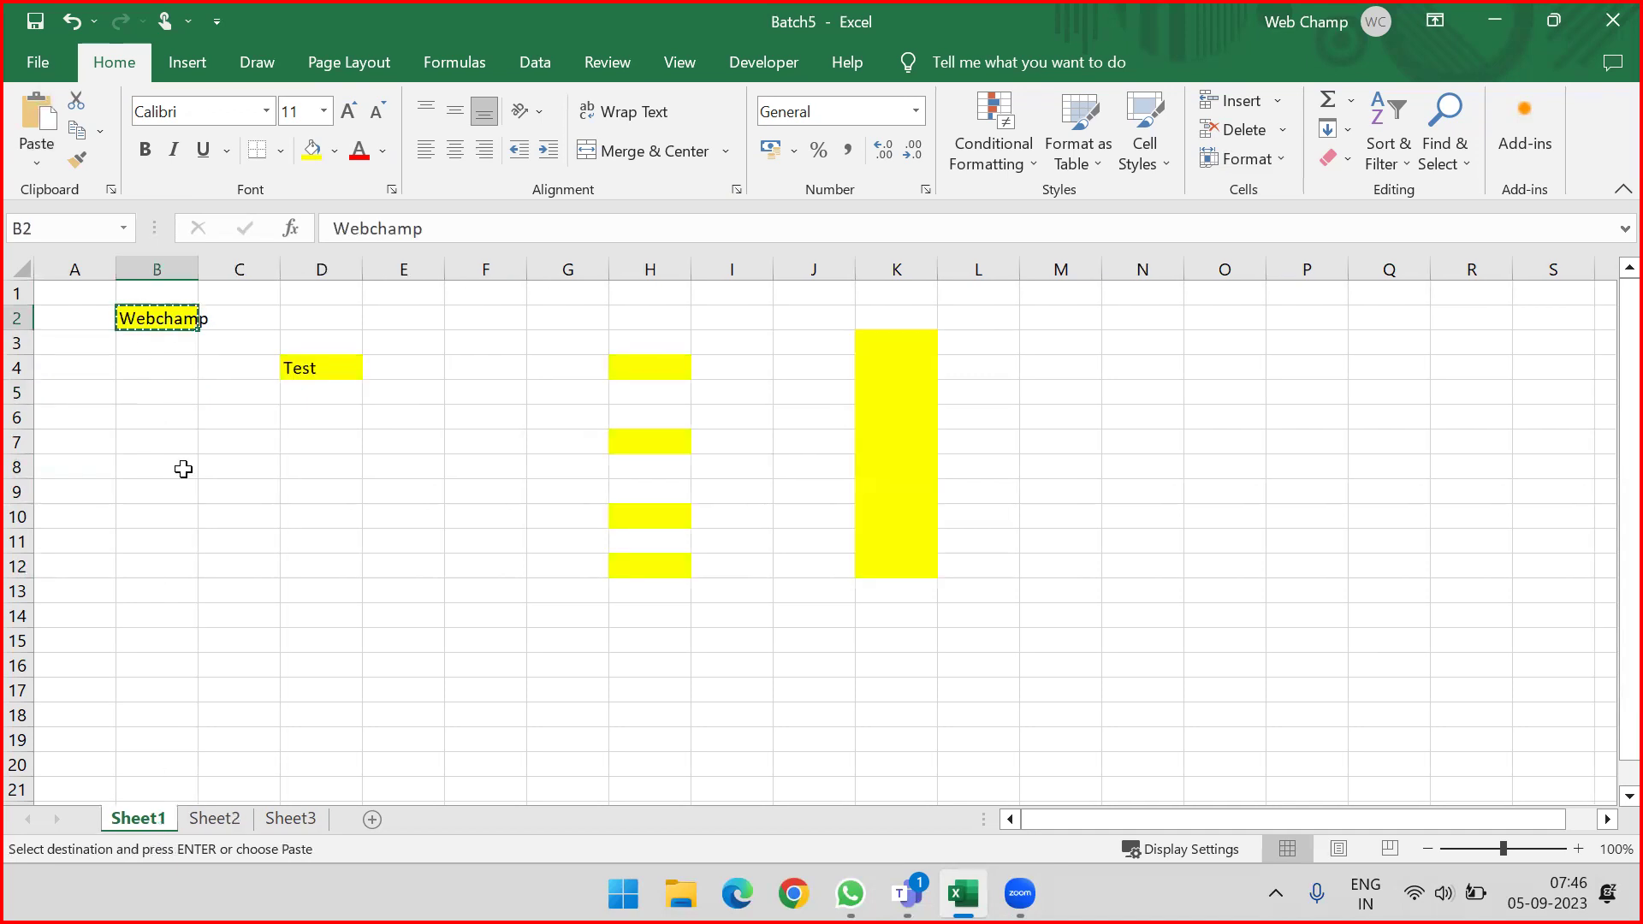
click(230, 824)
click(326, 342)
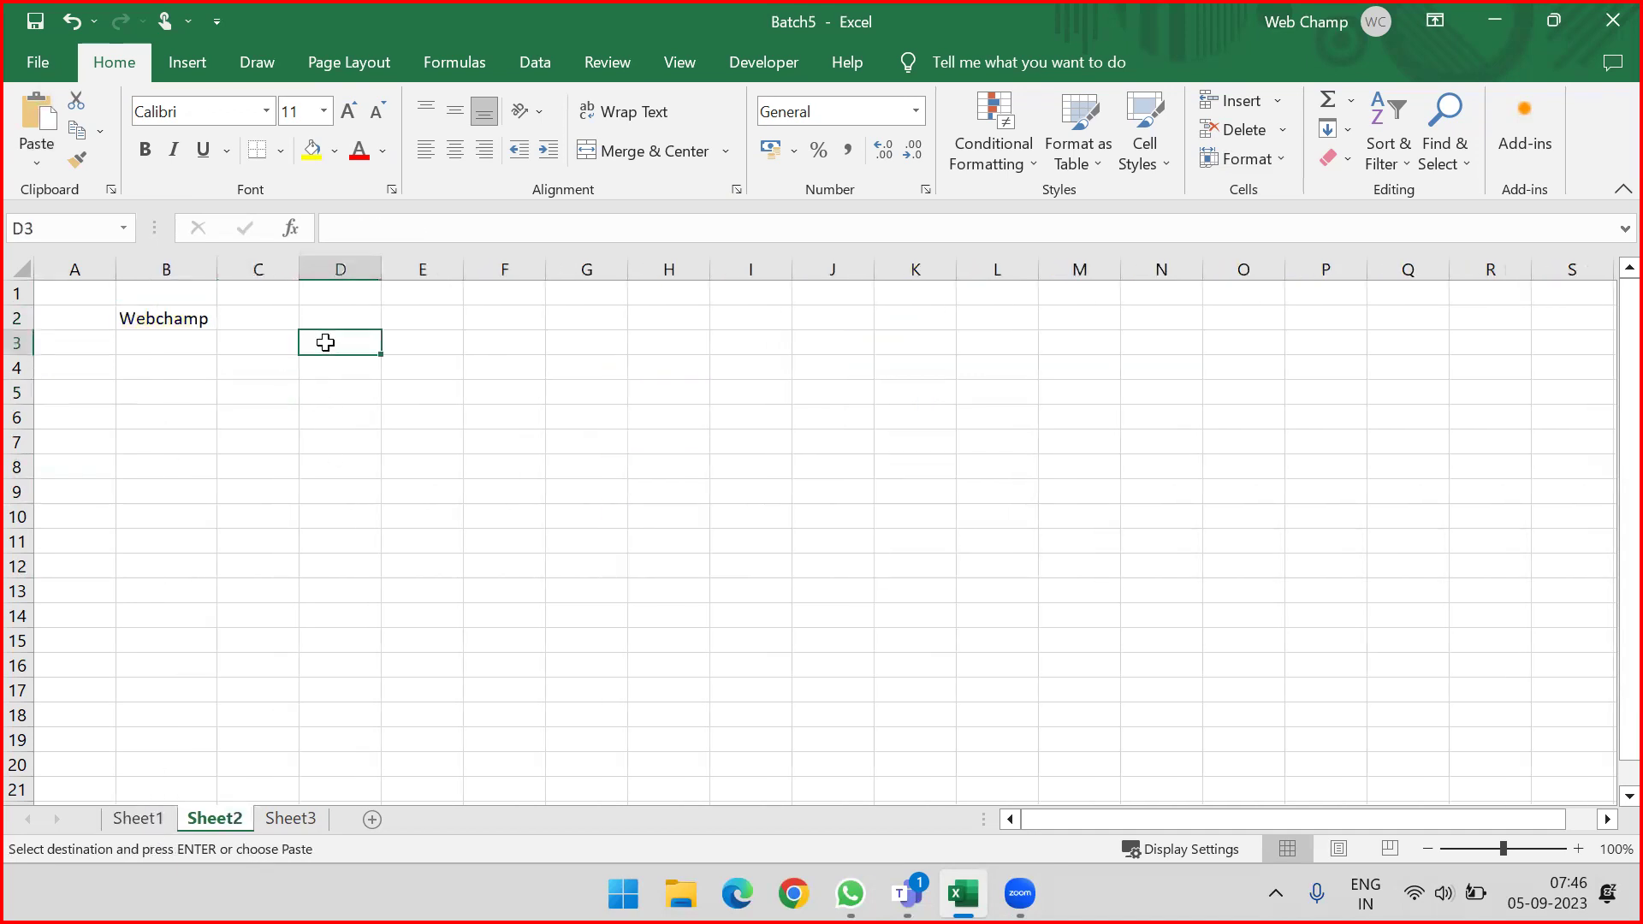
key(ctrl+alt+v)
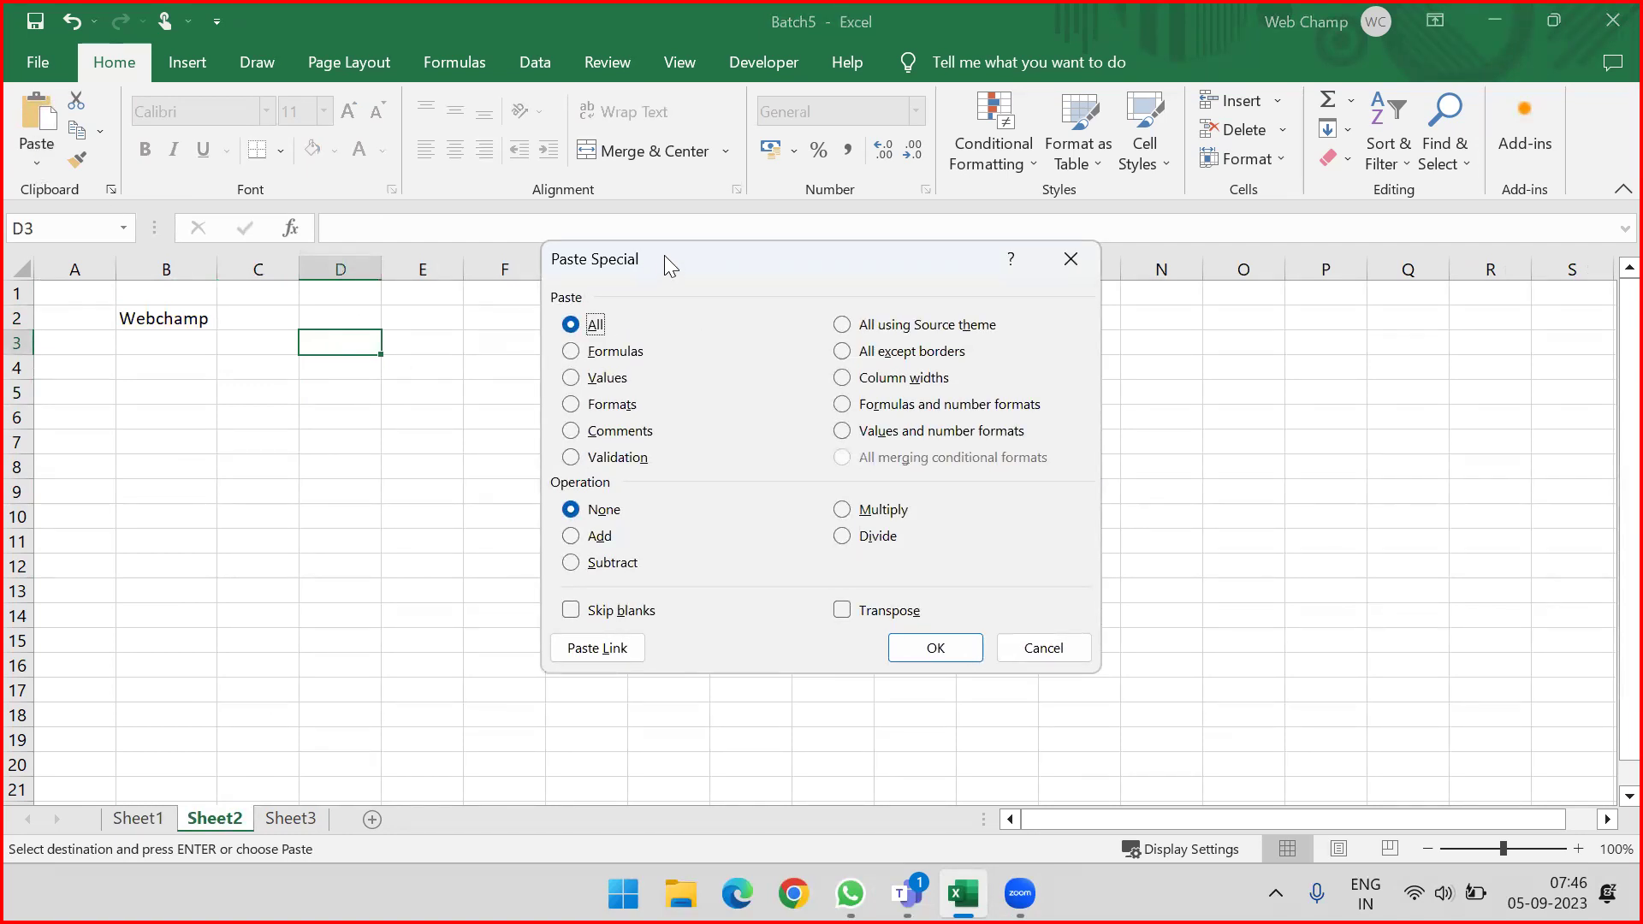
drag(662, 259, 628, 250)
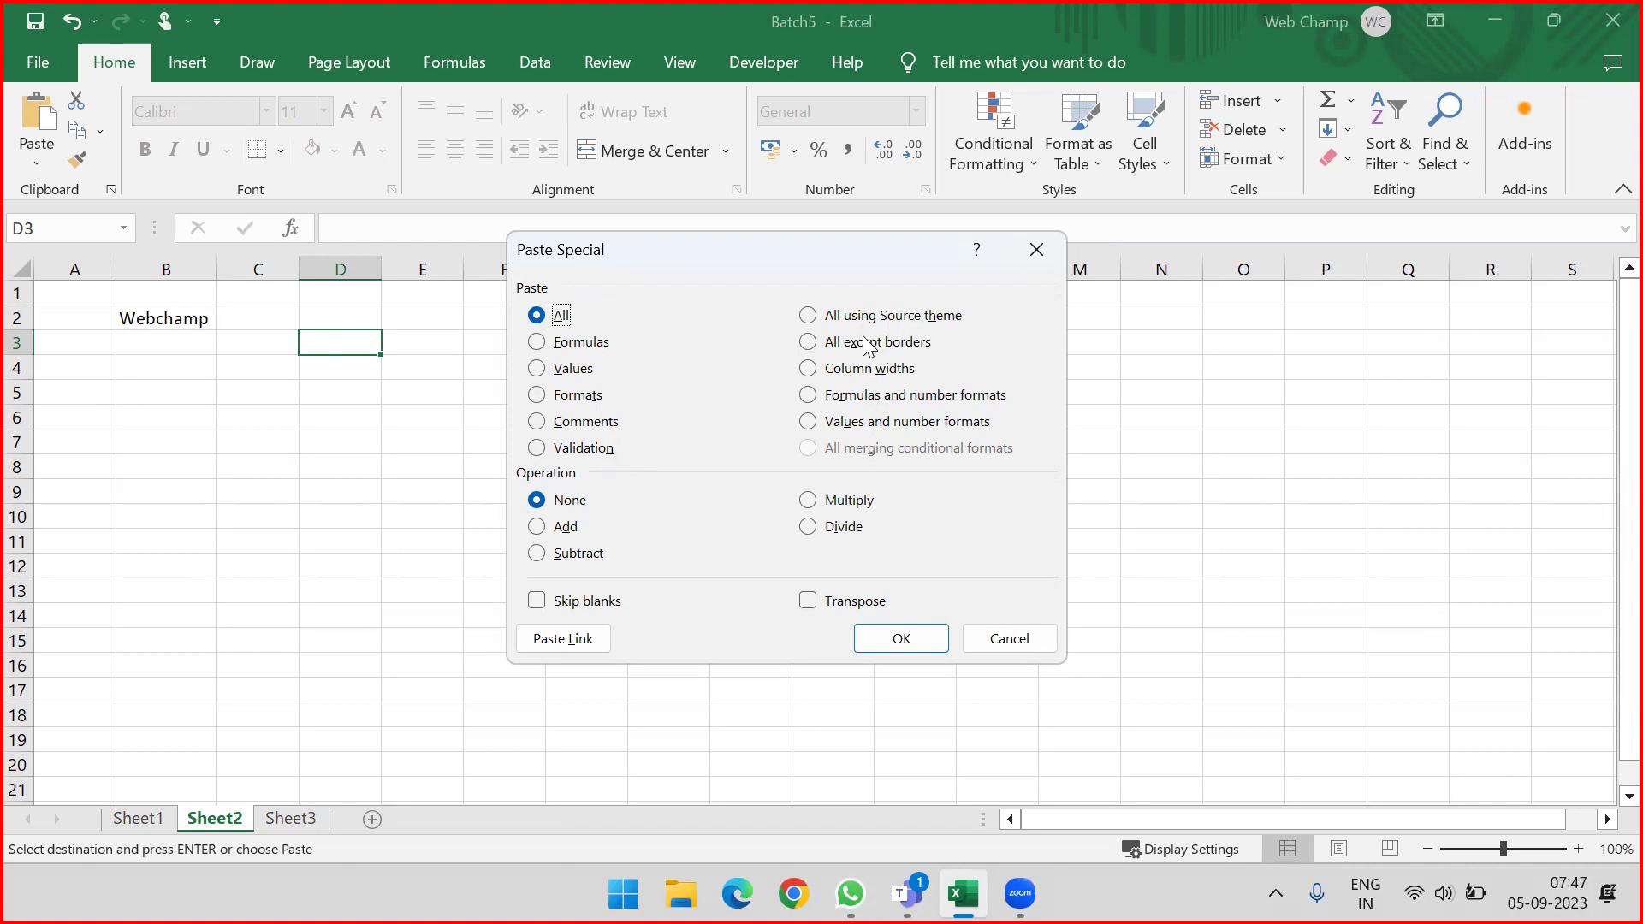
click(537, 370)
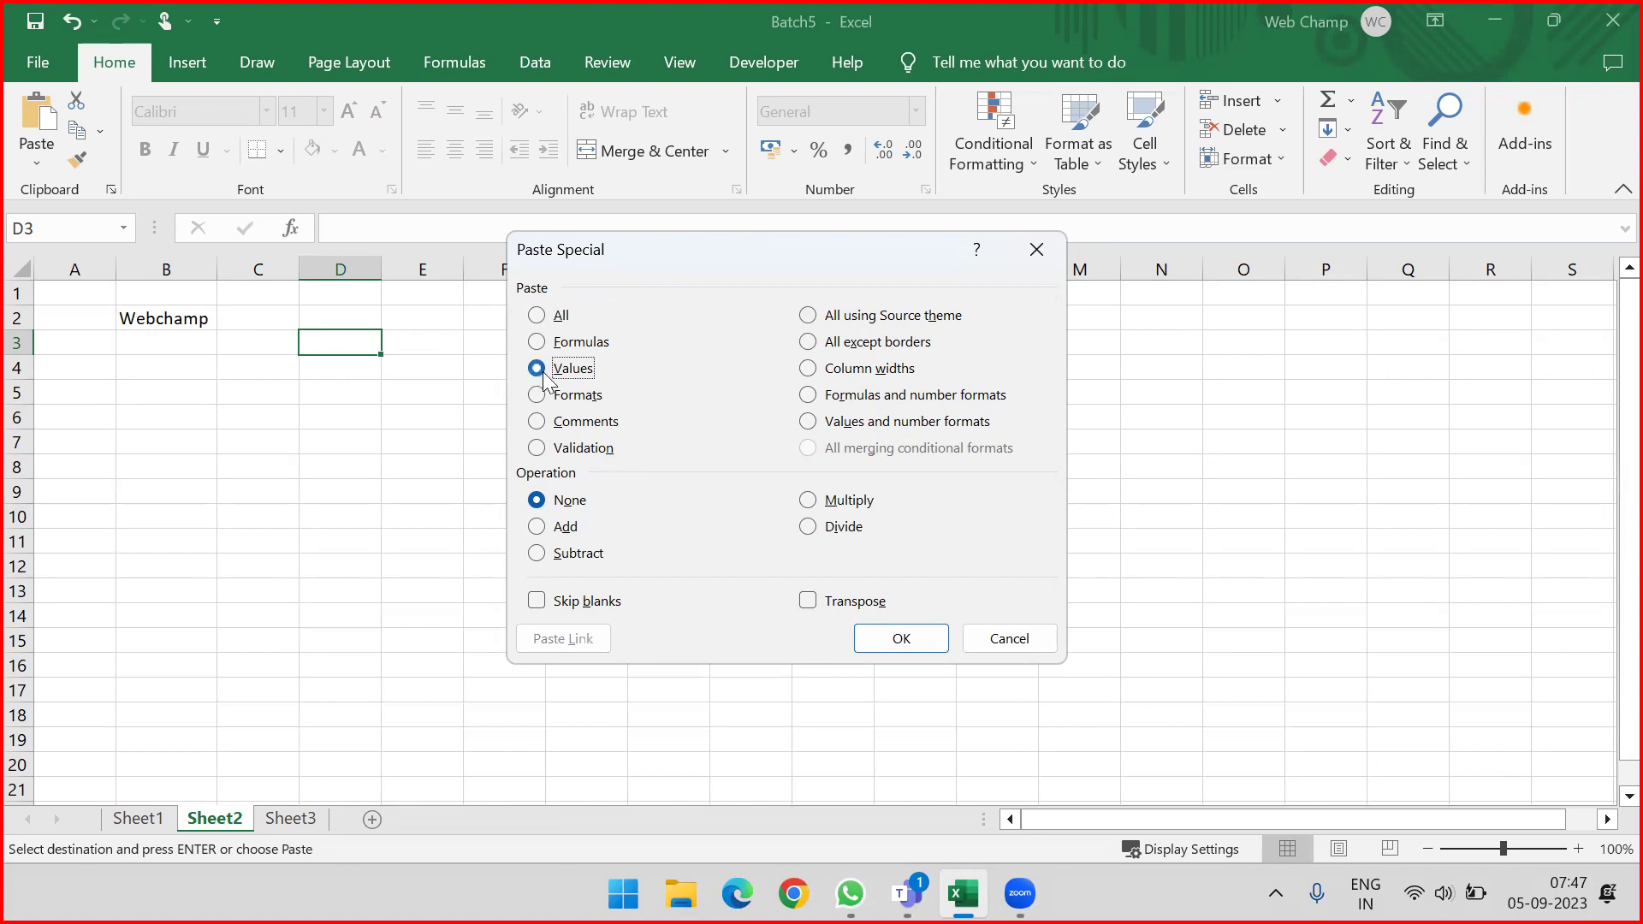
click(878, 644)
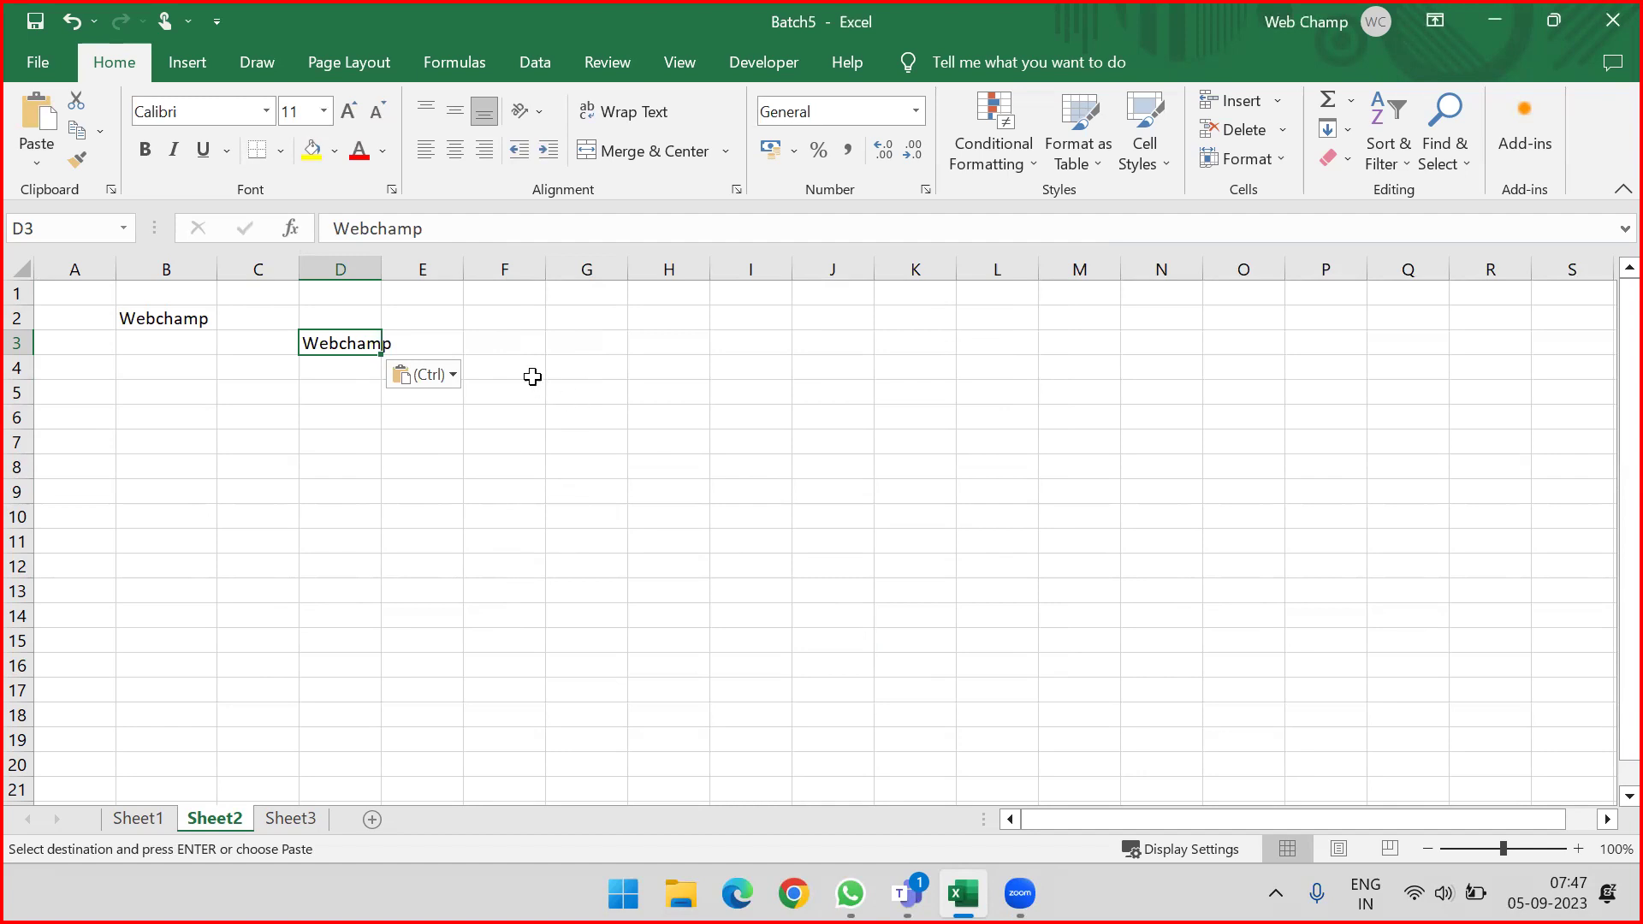
Step: Enter the text "ctrl + alt + v" in cell F2 of Sheet2 and delete it
click(495, 315)
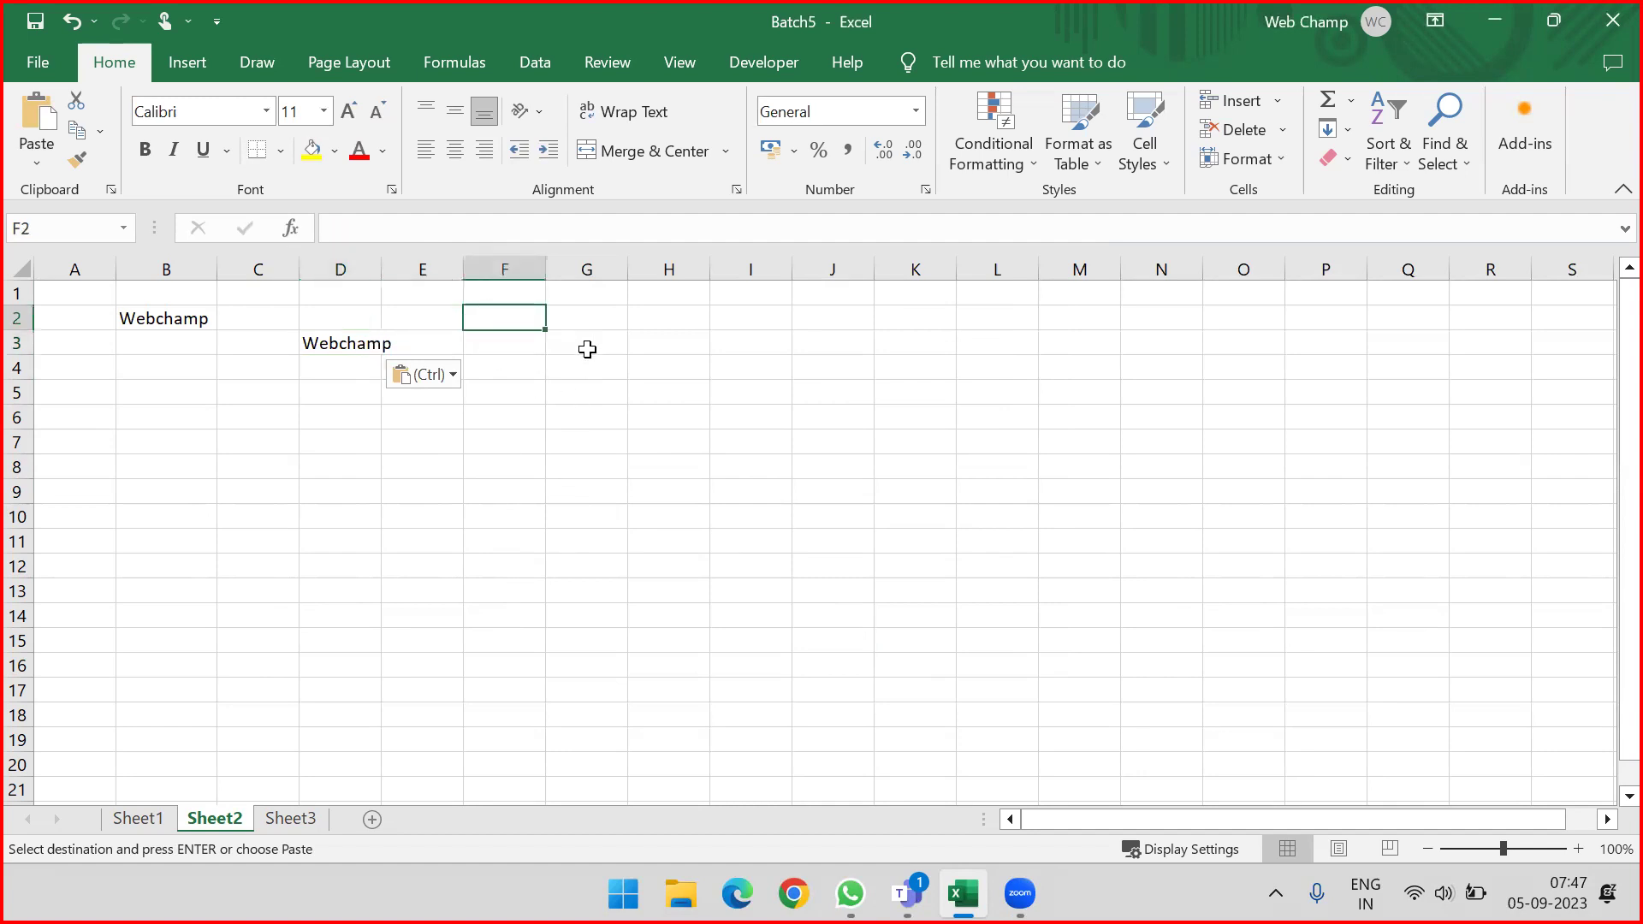
text(ctrl + alt + v)
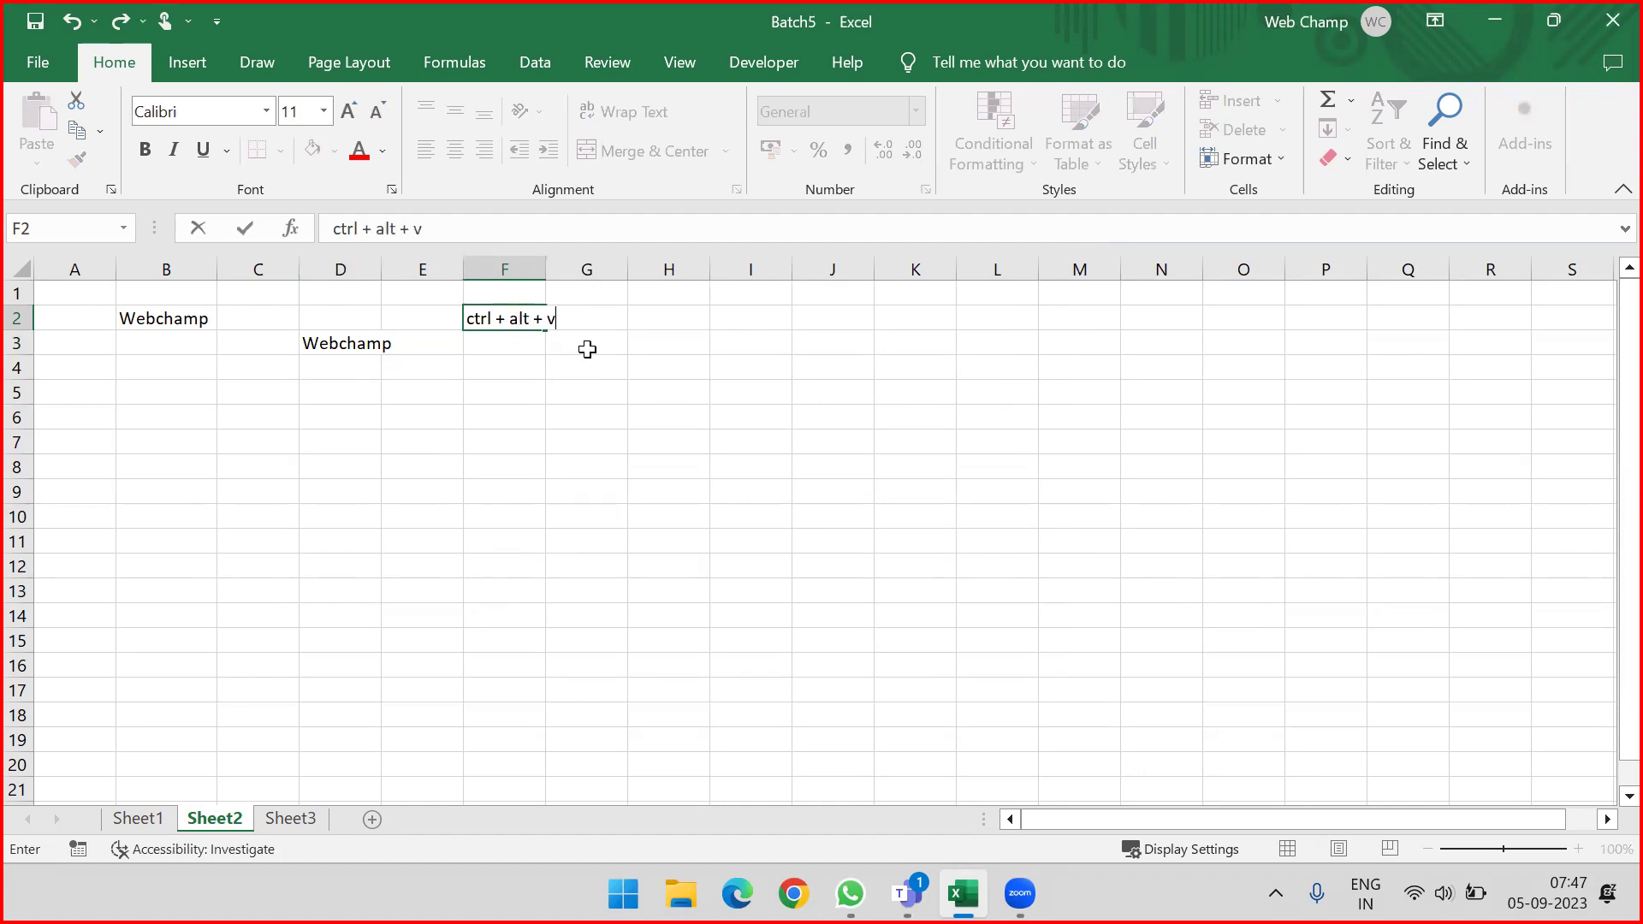
key(Return)
click(539, 320)
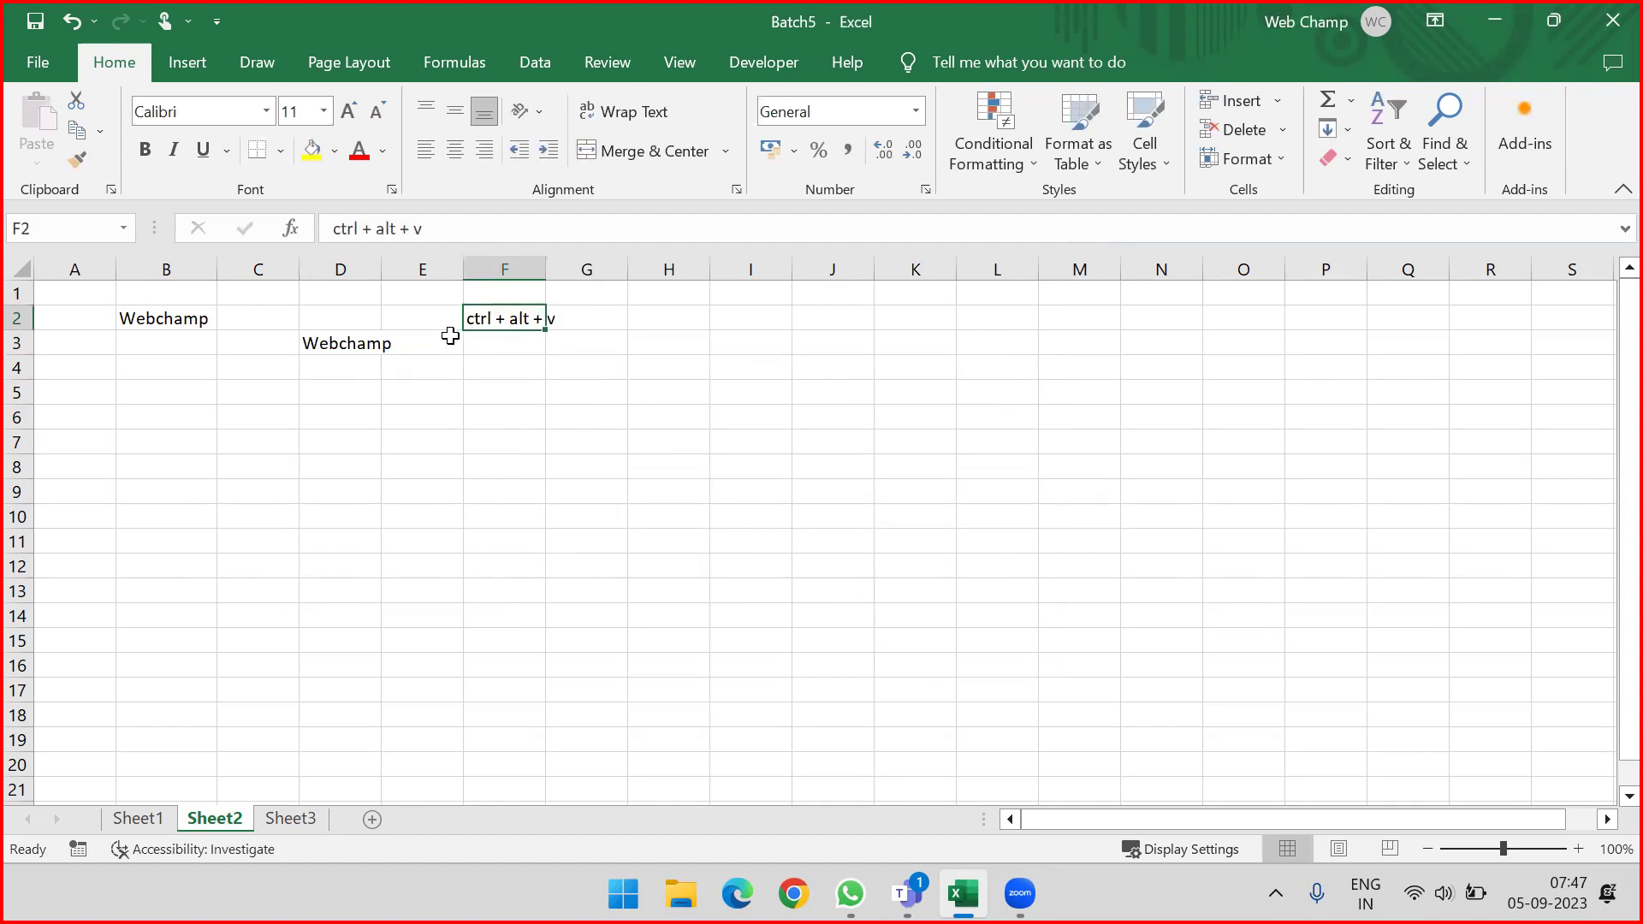
key(Delete)
Step: Widen column D to fit the Webchamp text and view the copy options, including Copy as Picture
drag(381, 270, 401, 274)
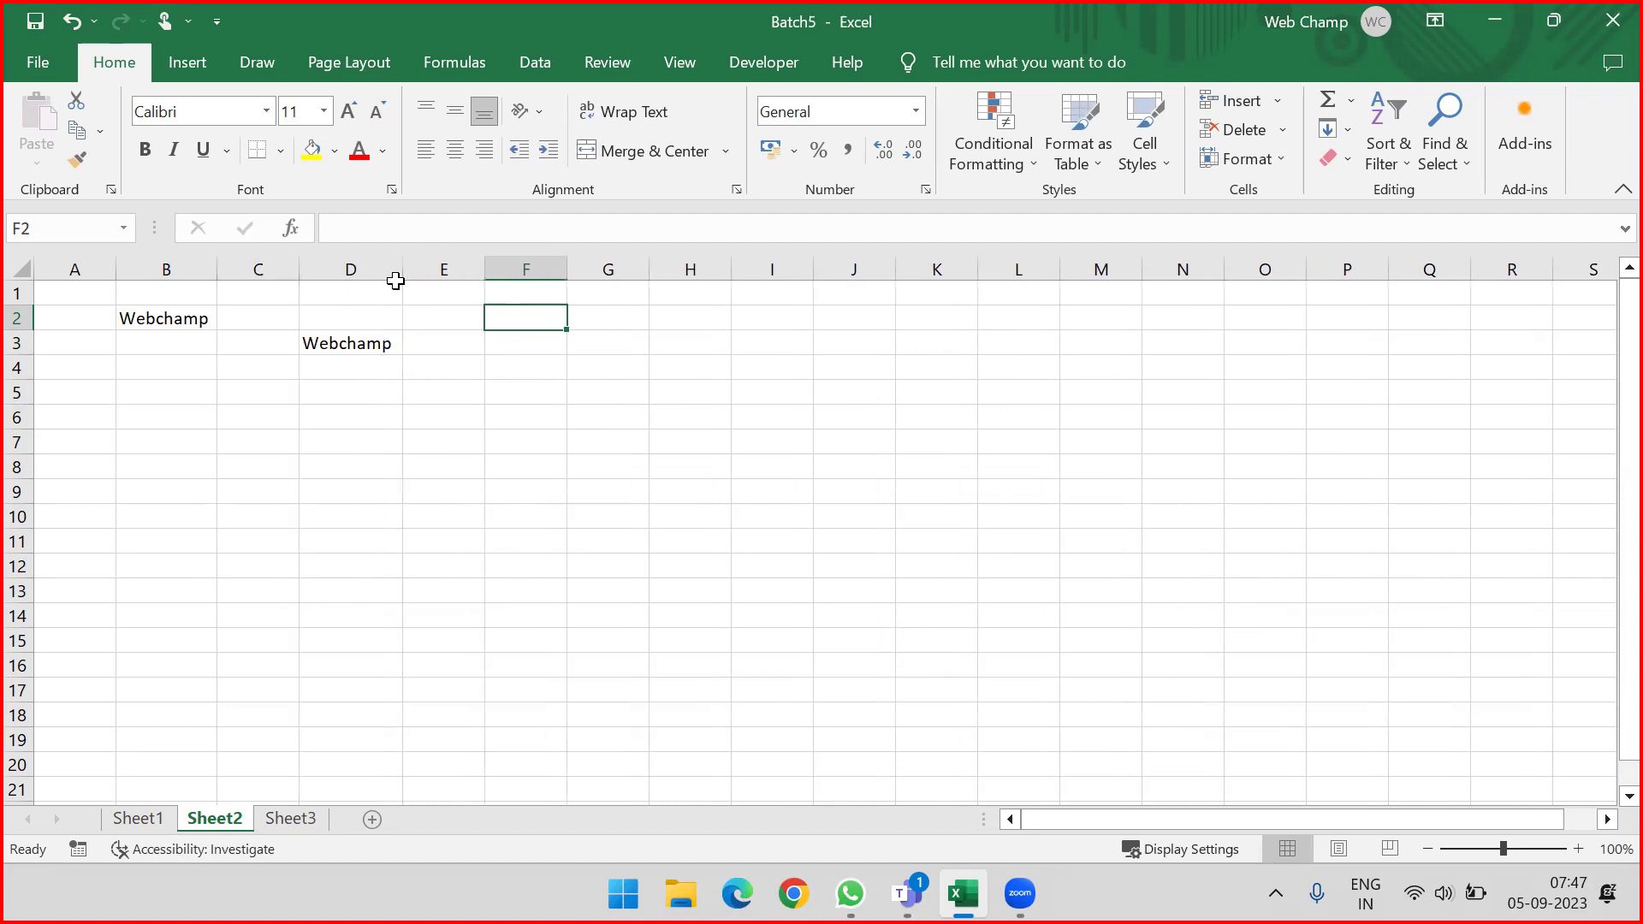
click(98, 133)
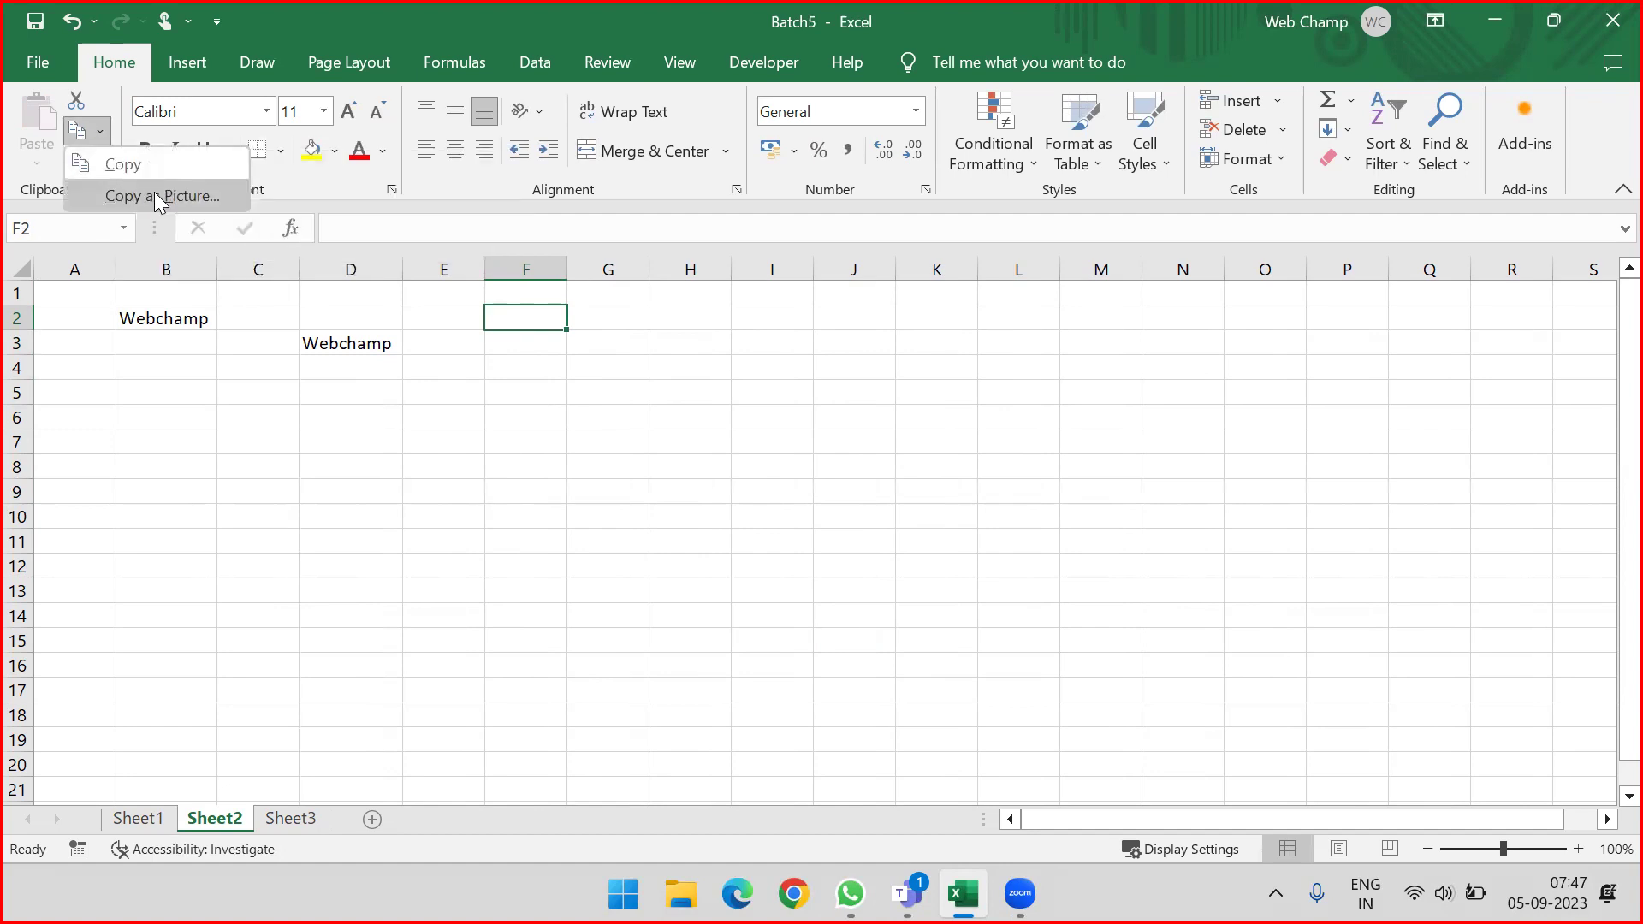
click(151, 447)
Step: Cut Webchamp from cell B2 of Sheet2, paste it into cell G3, and widen column G to fit the text
click(183, 318)
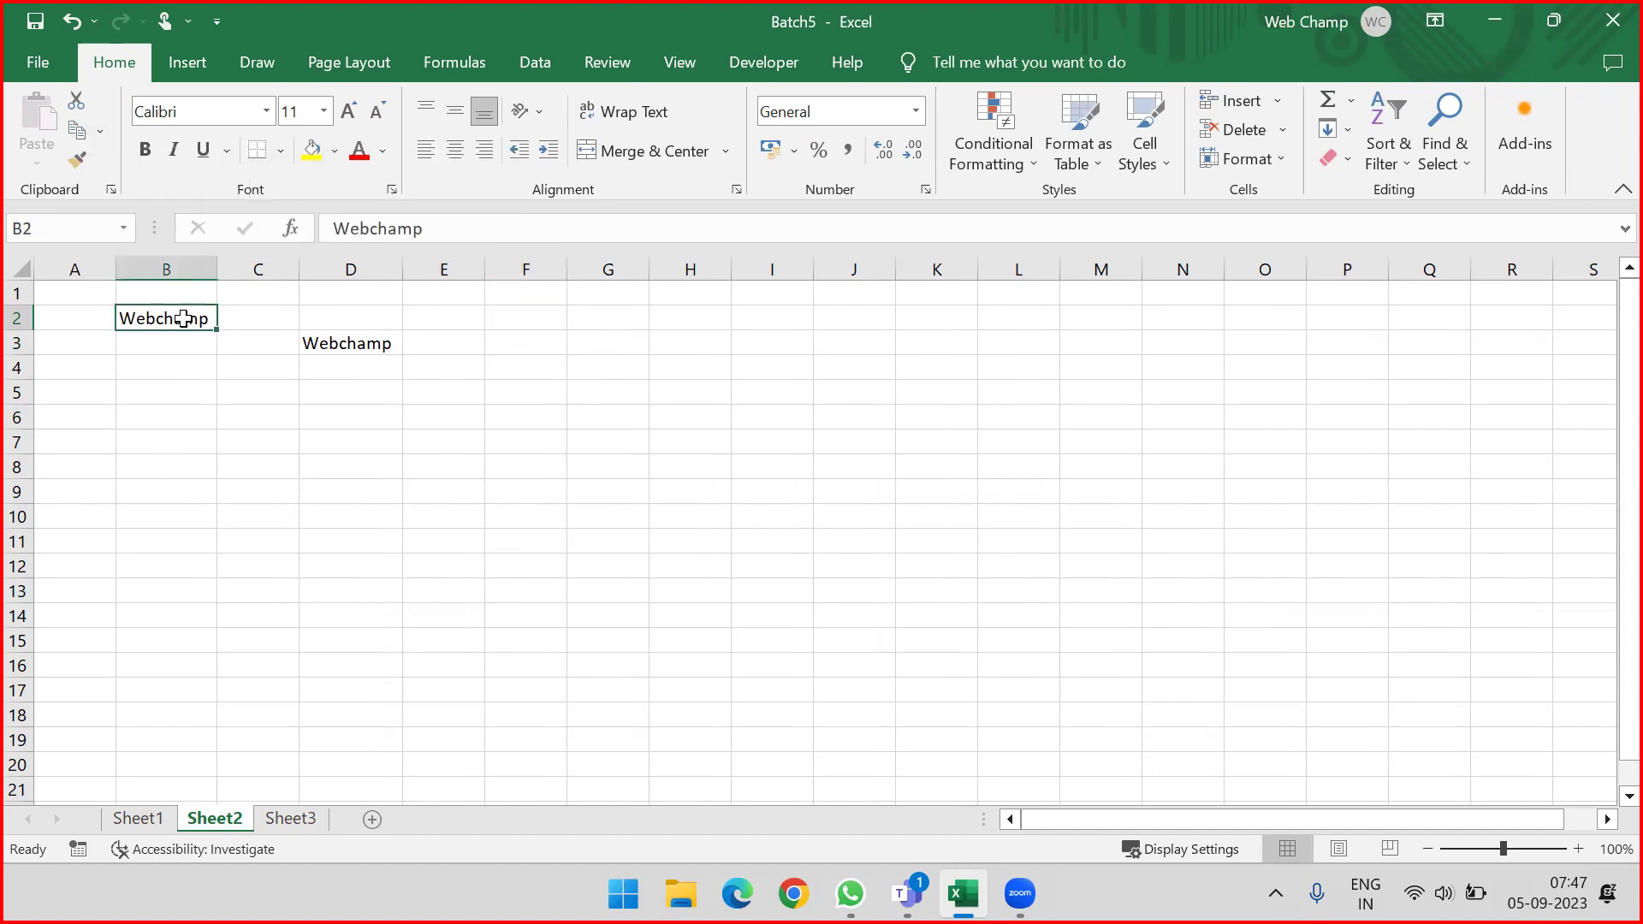
key(ctrl+c)
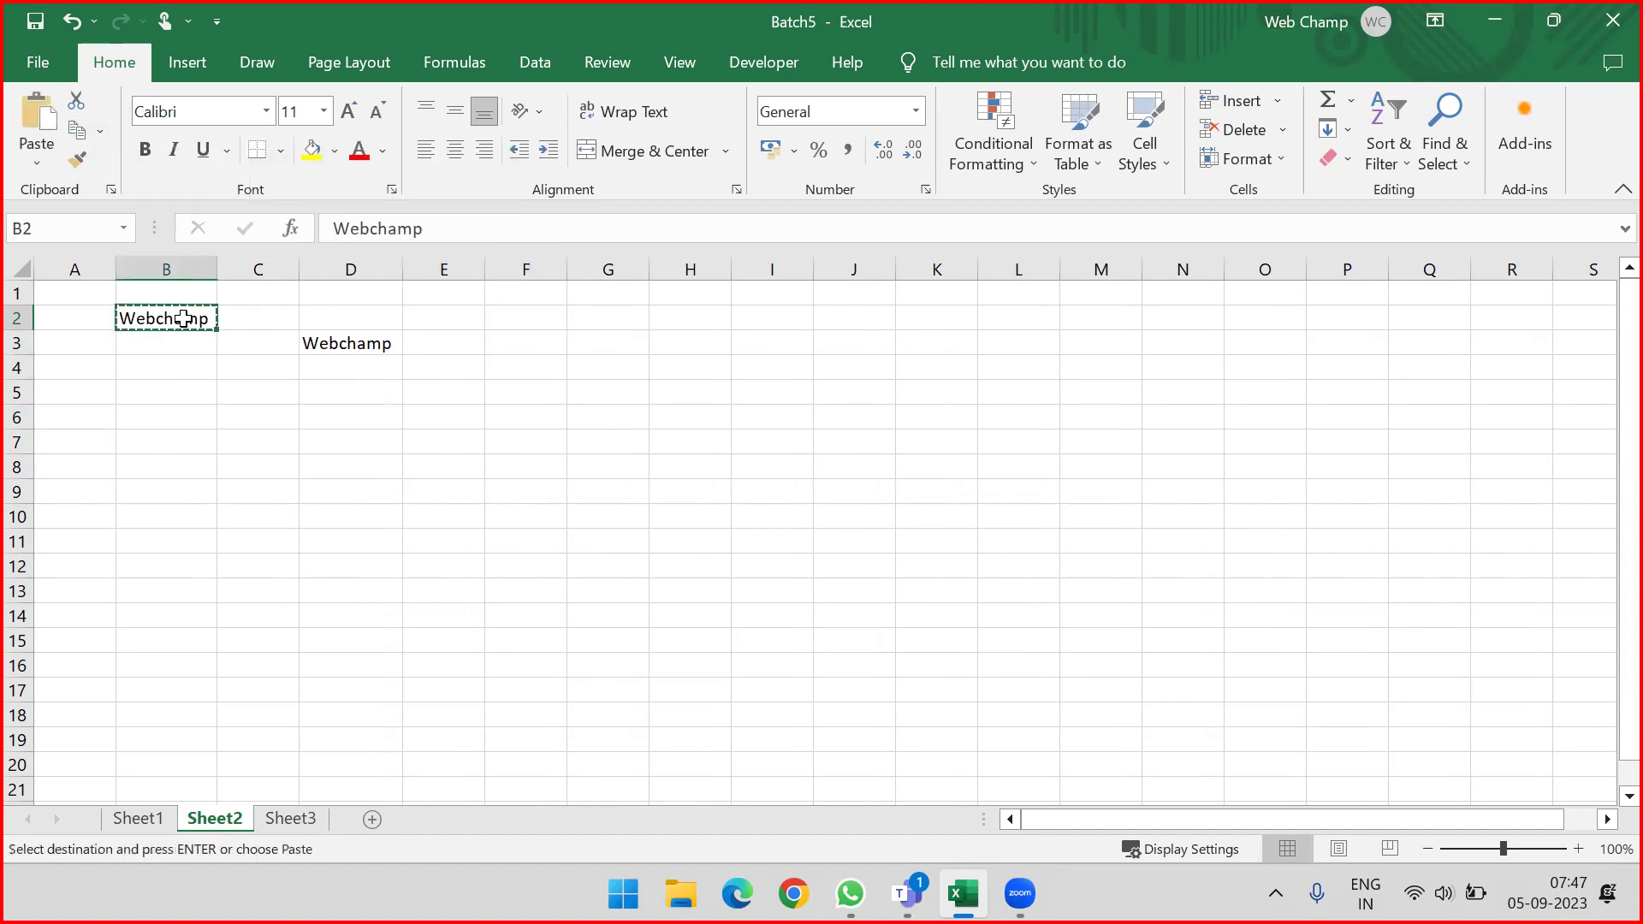
click(601, 338)
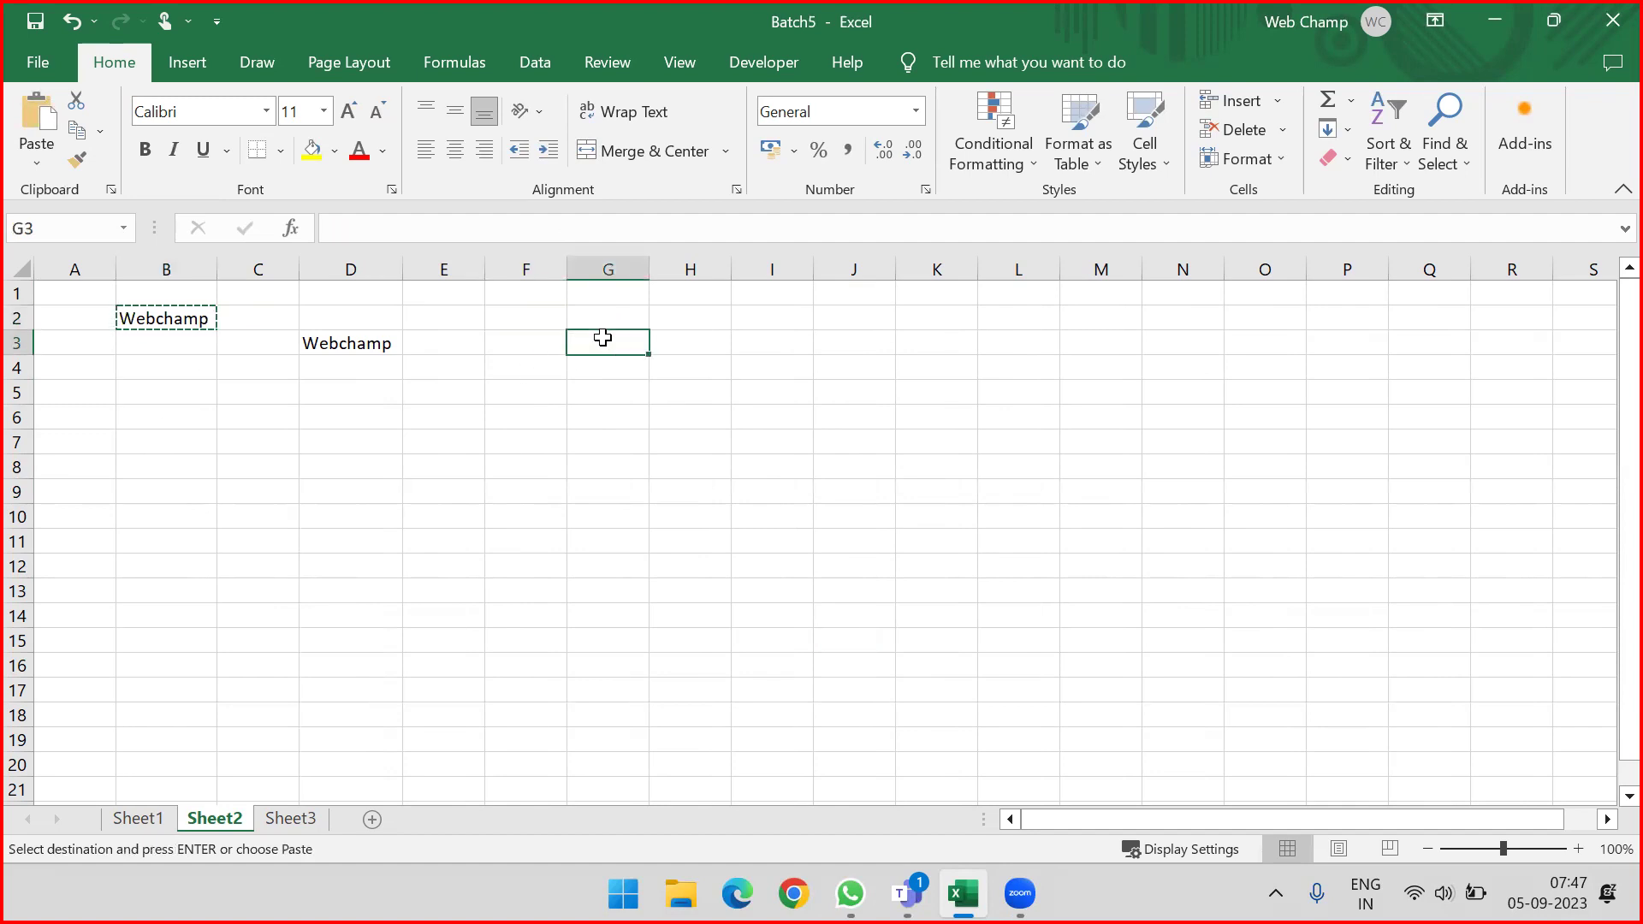
key(ctrl+v)
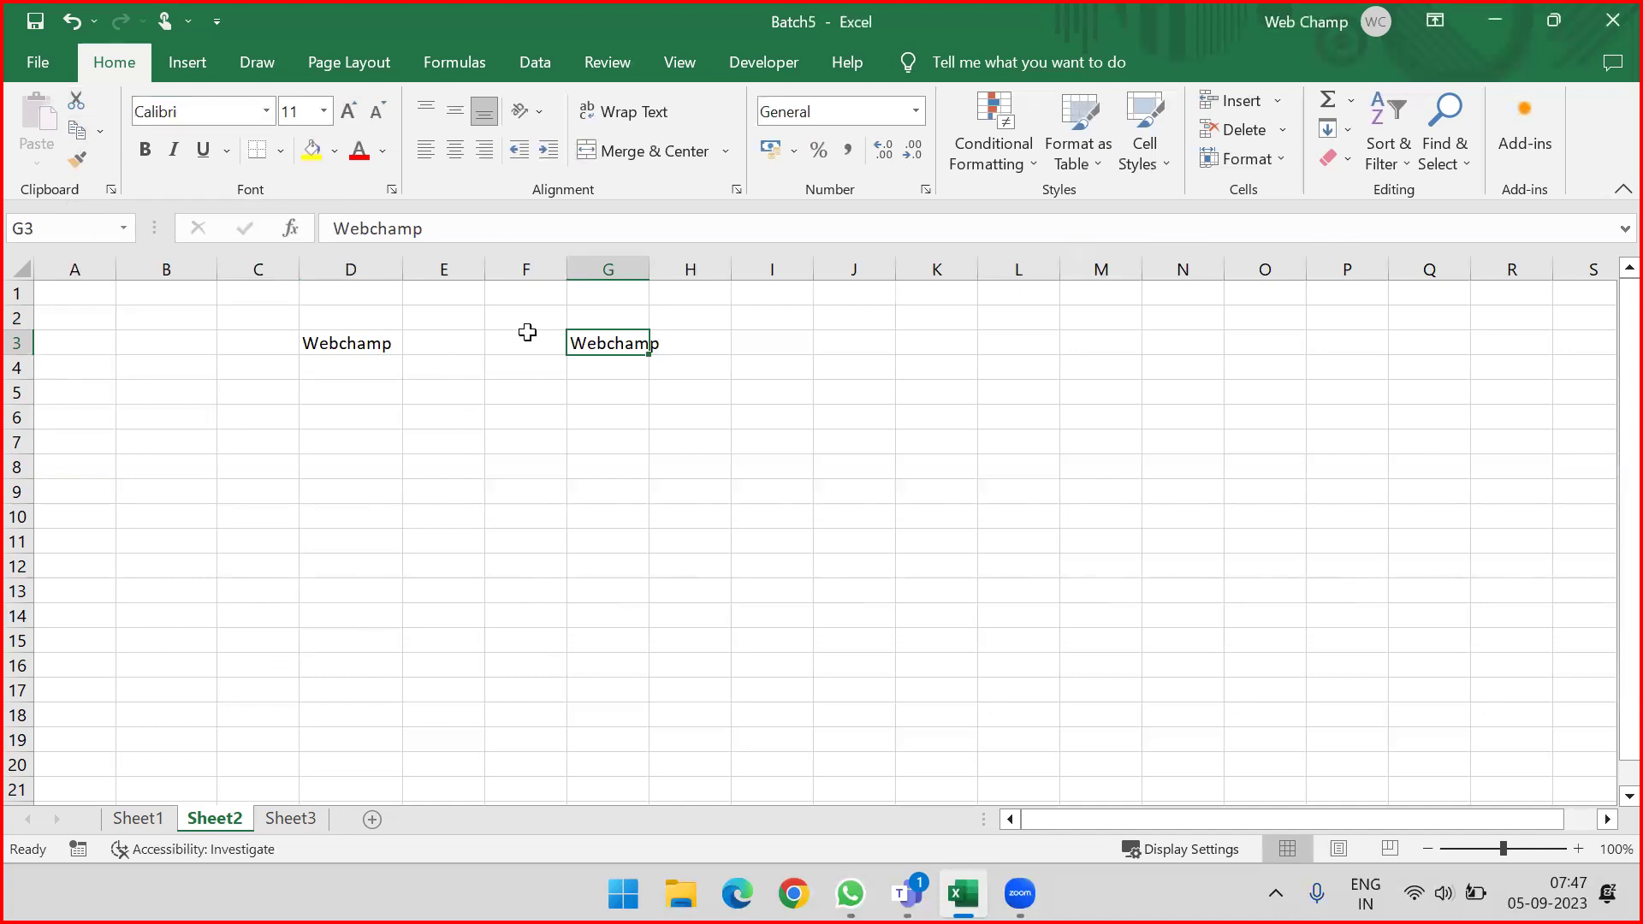
drag(648, 271, 700, 274)
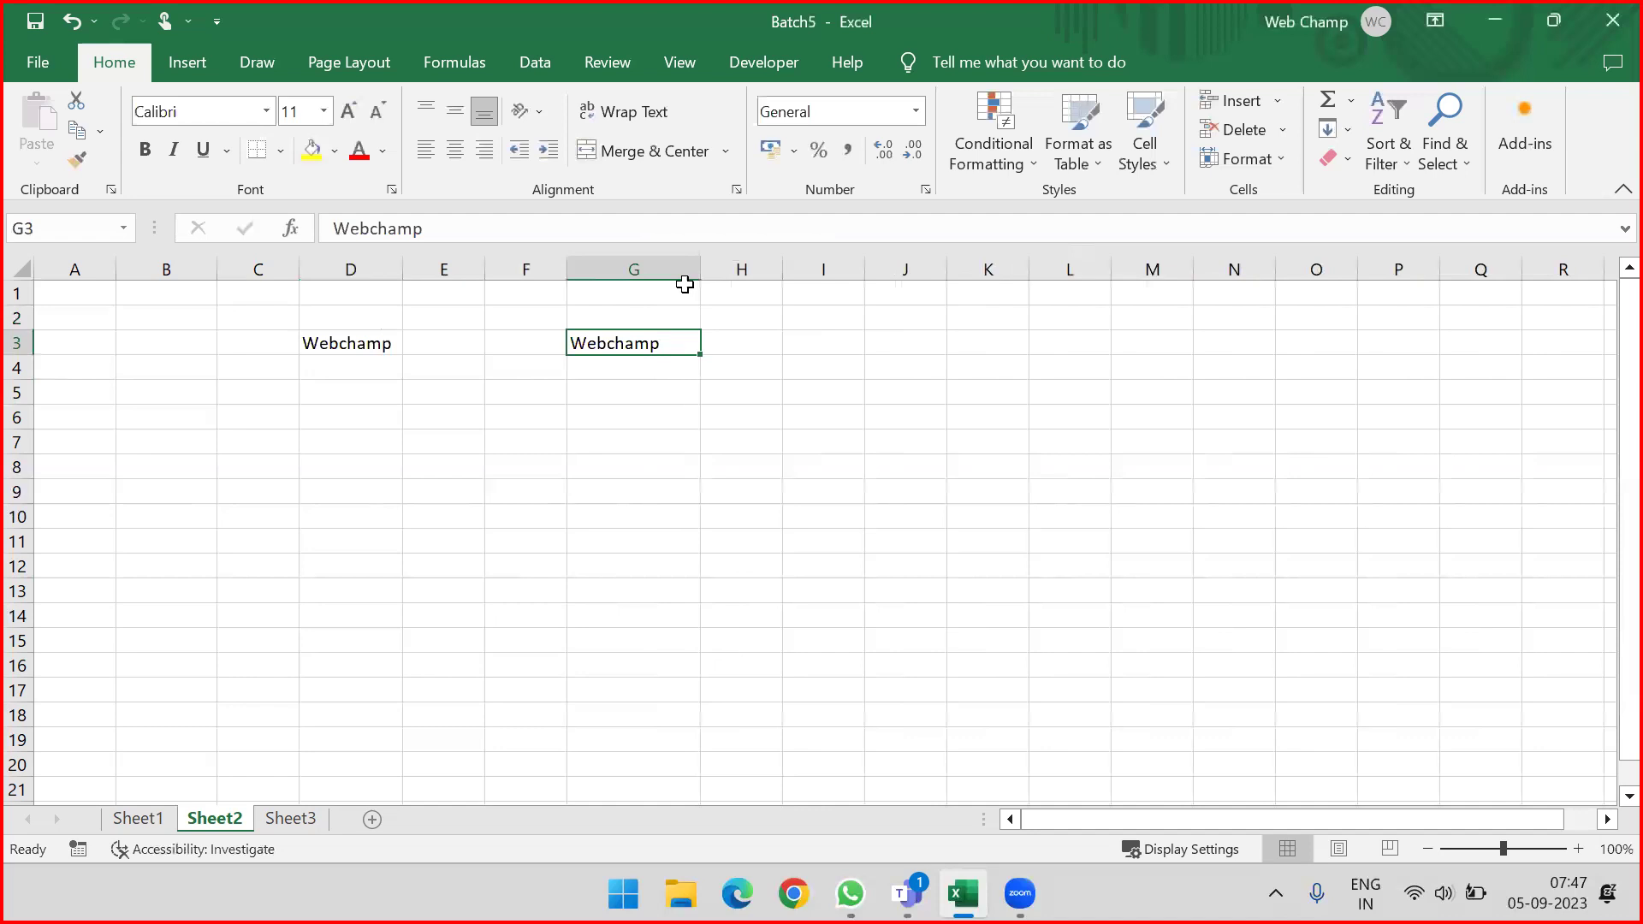
Step: Set the font of columns A through N on Sheet2 to Arial at size 12
click(625, 272)
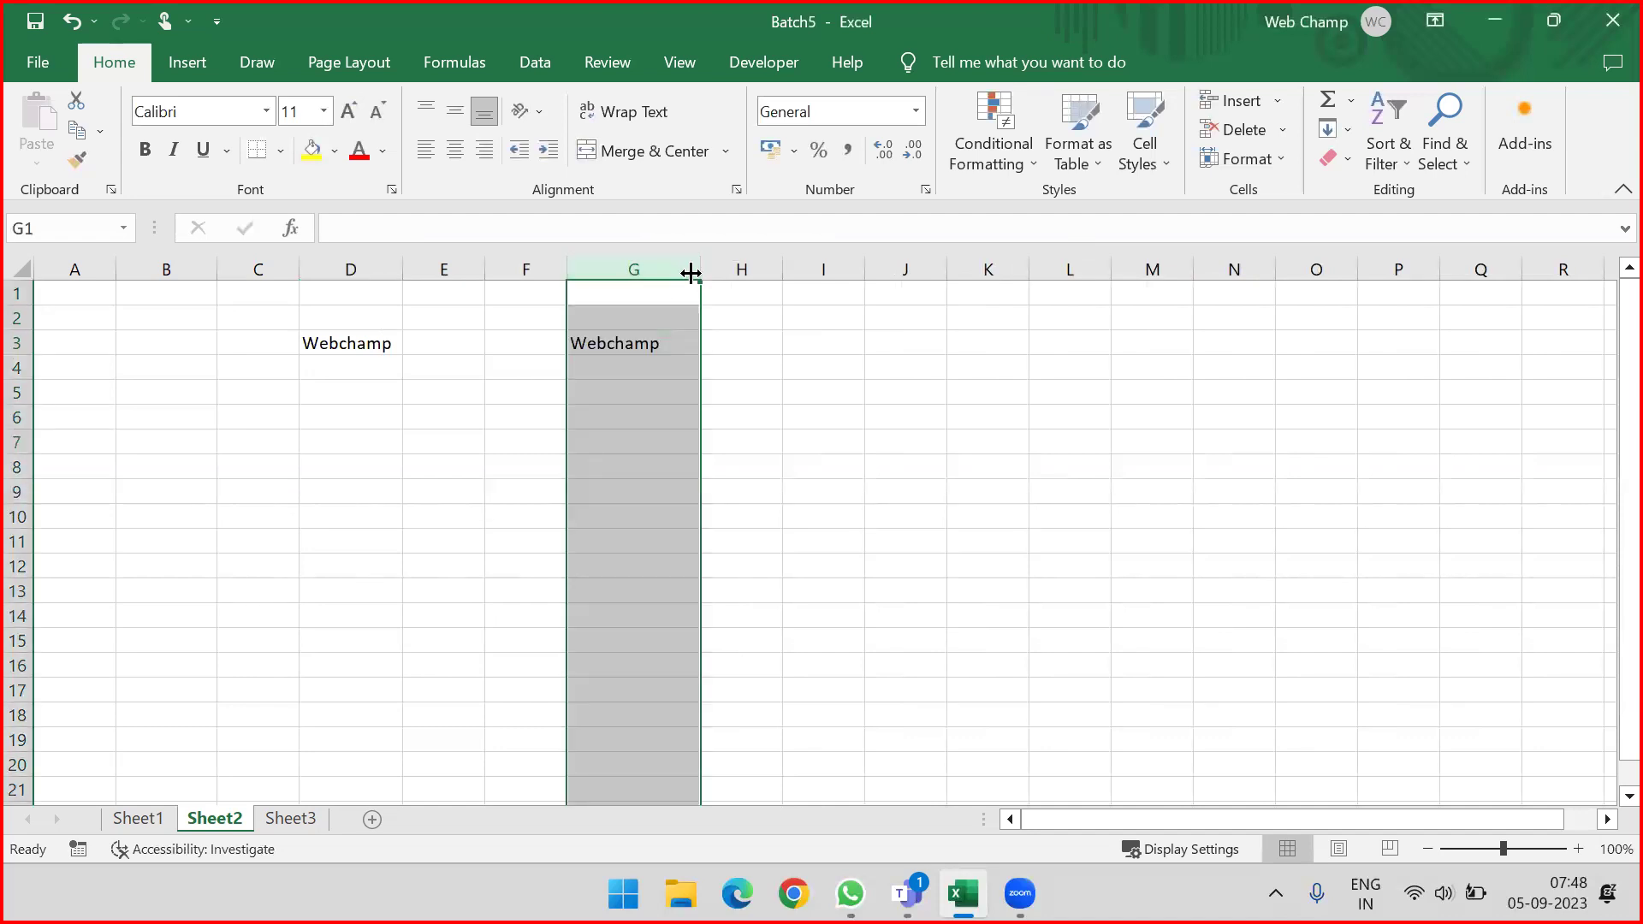
drag(42, 268, 1229, 272)
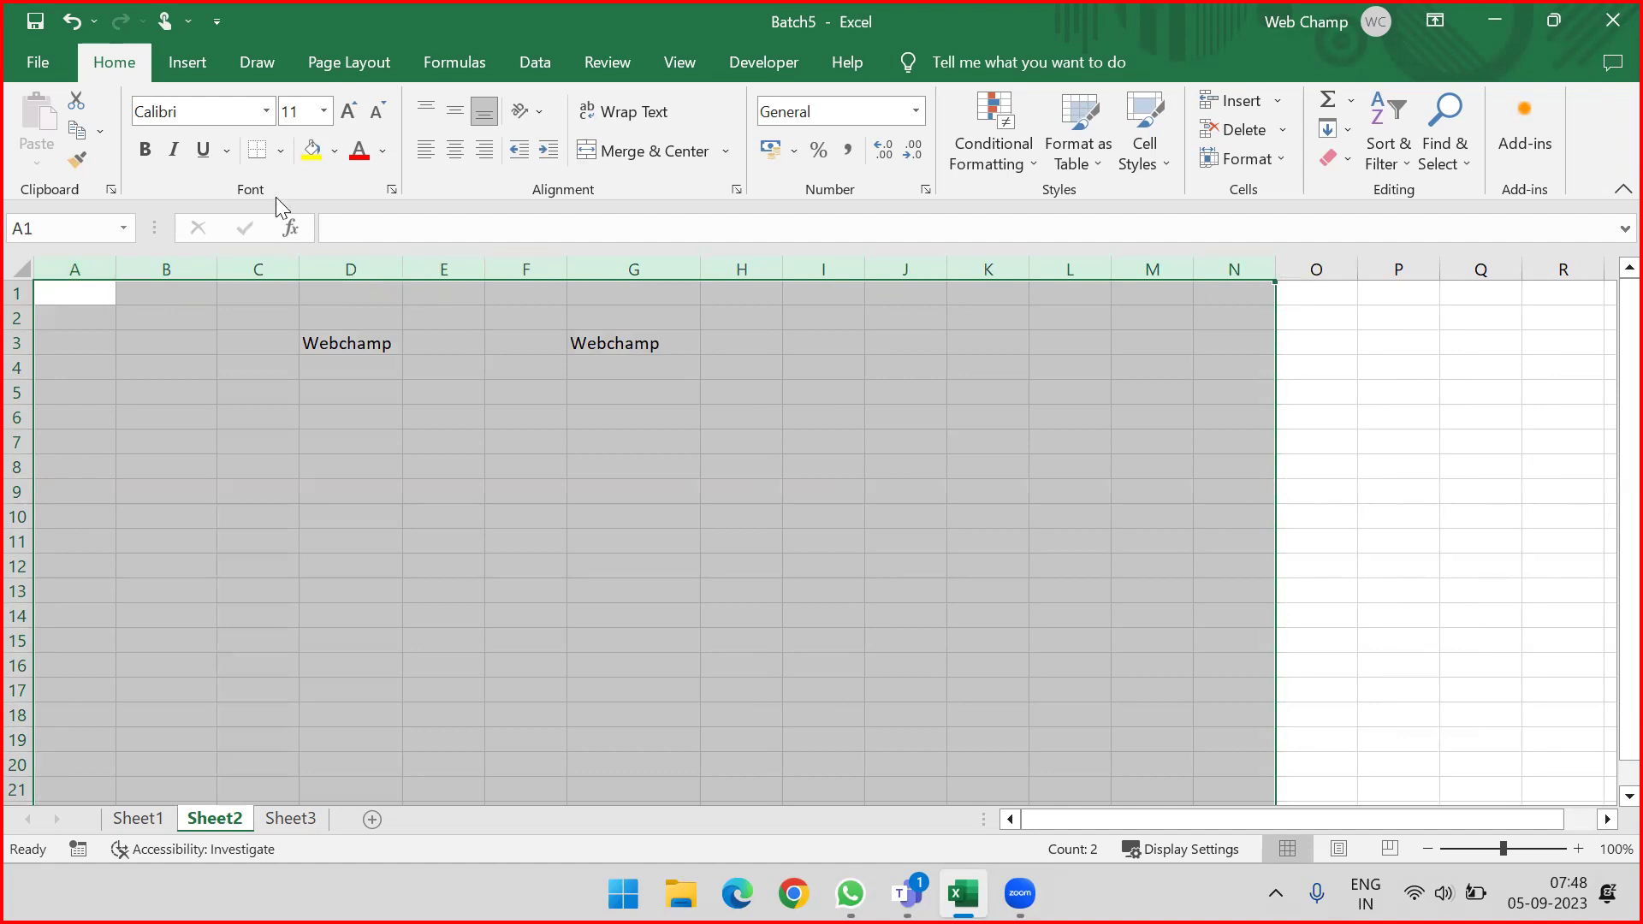
click(269, 115)
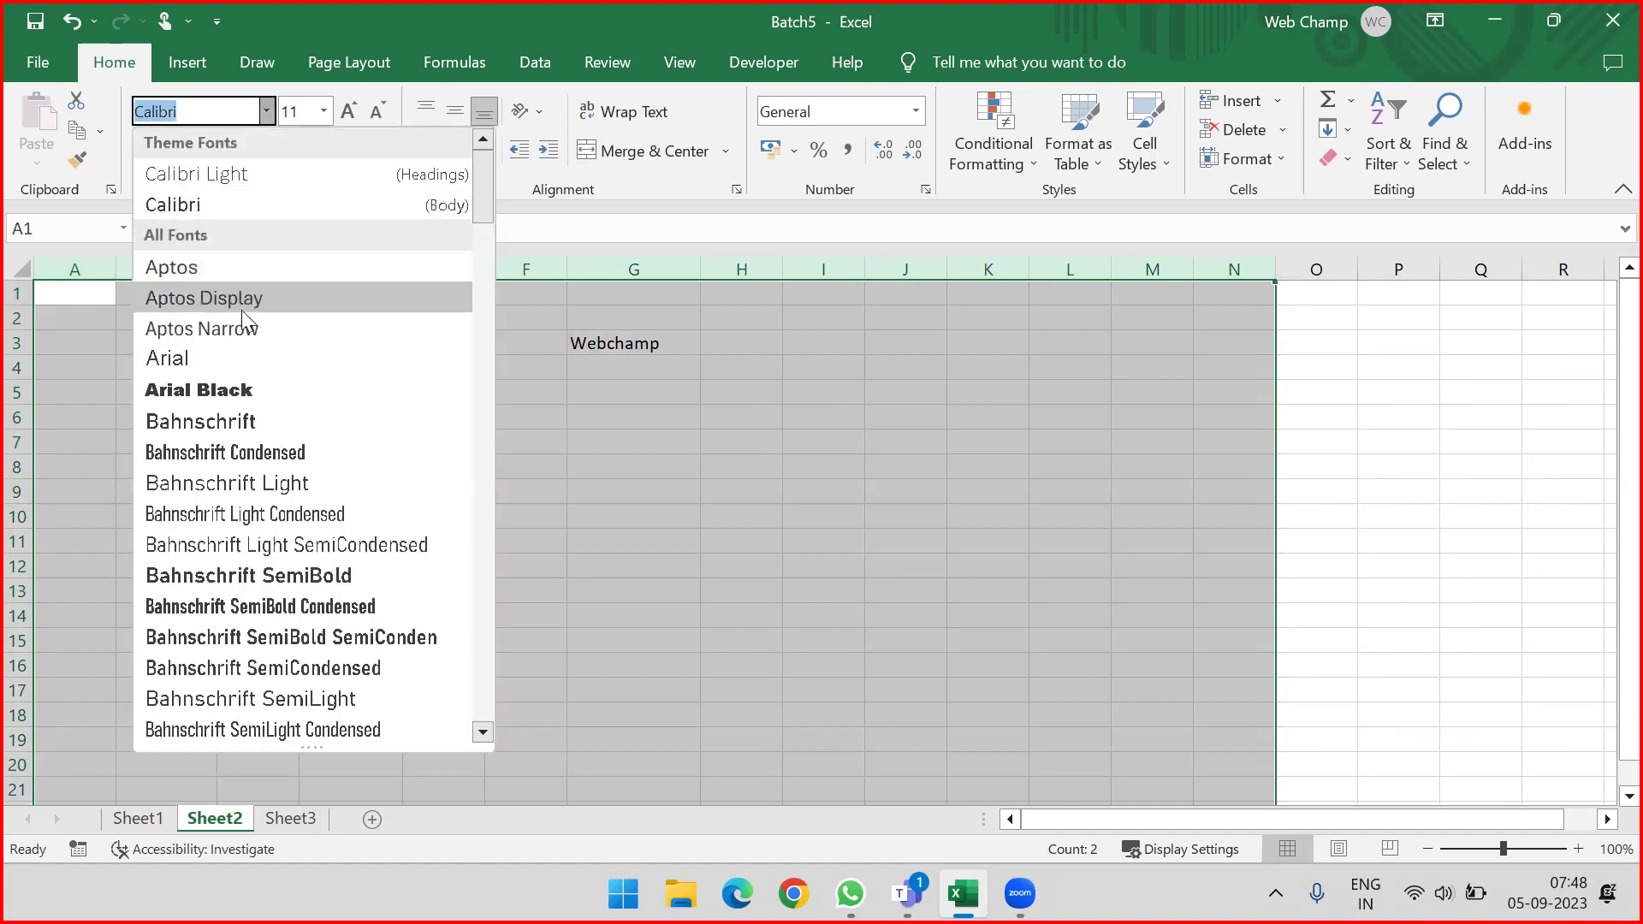
click(238, 356)
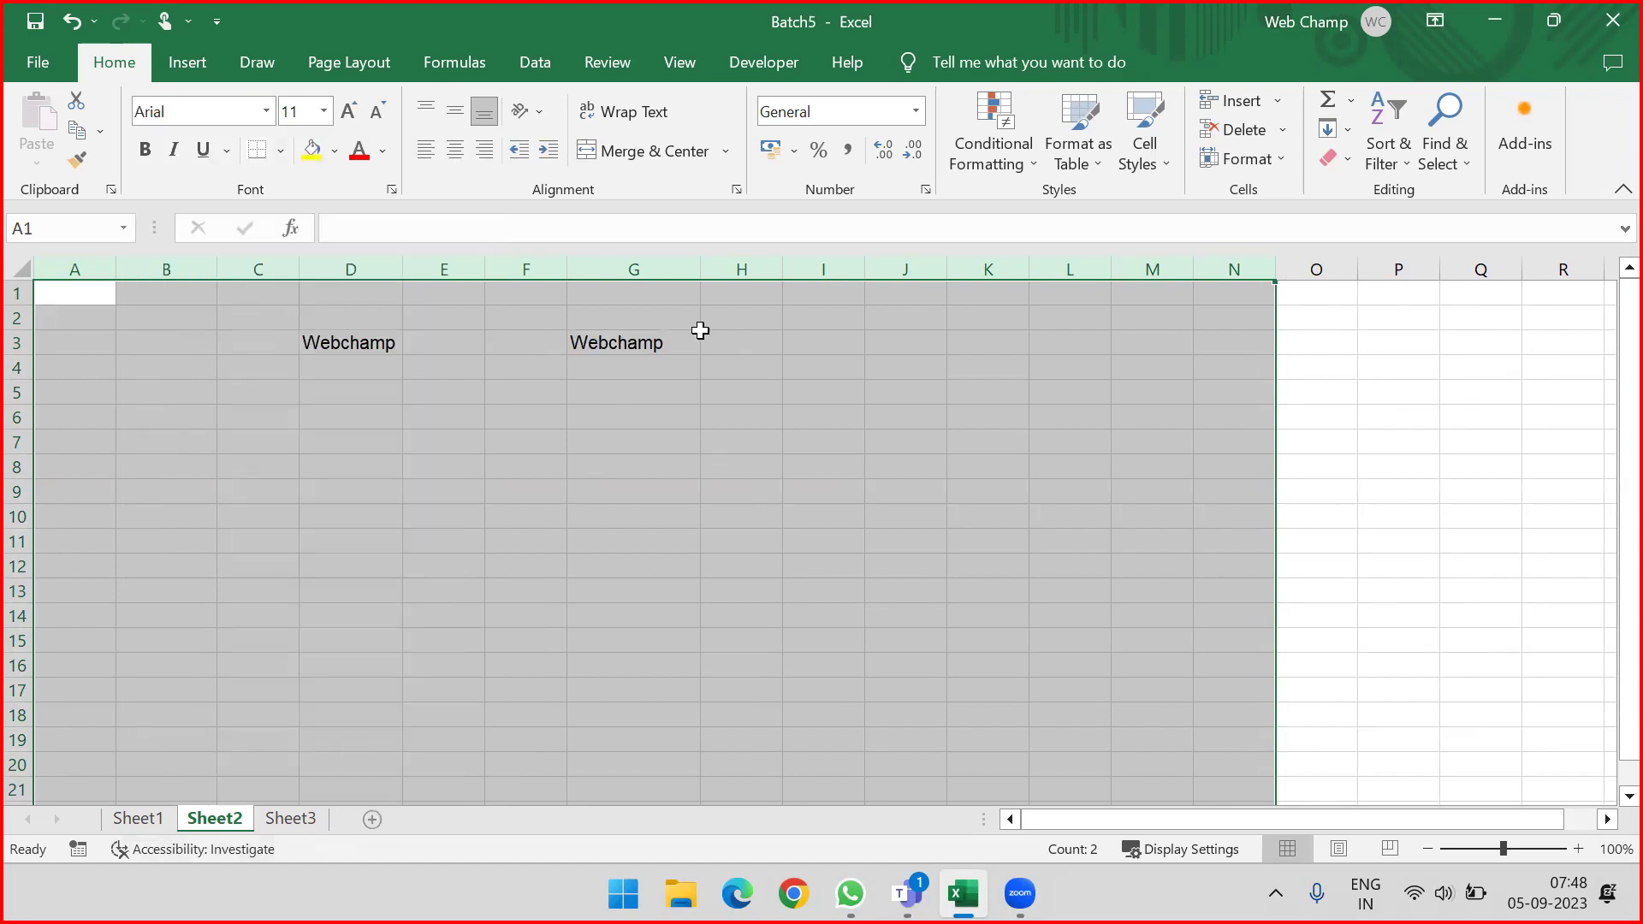
click(324, 112)
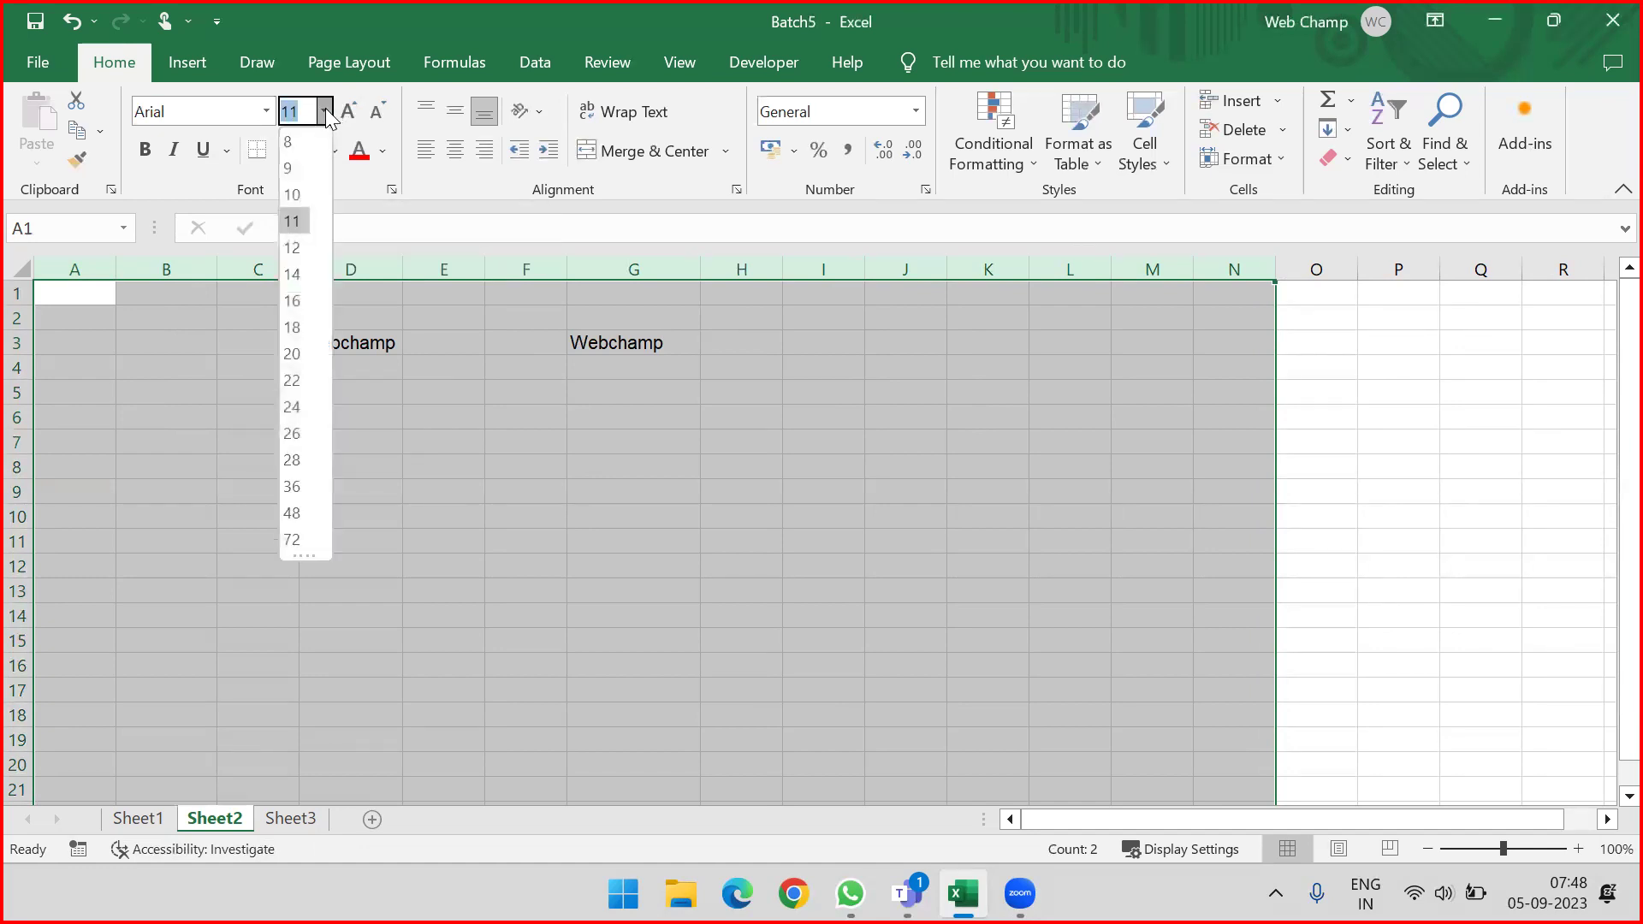
click(292, 247)
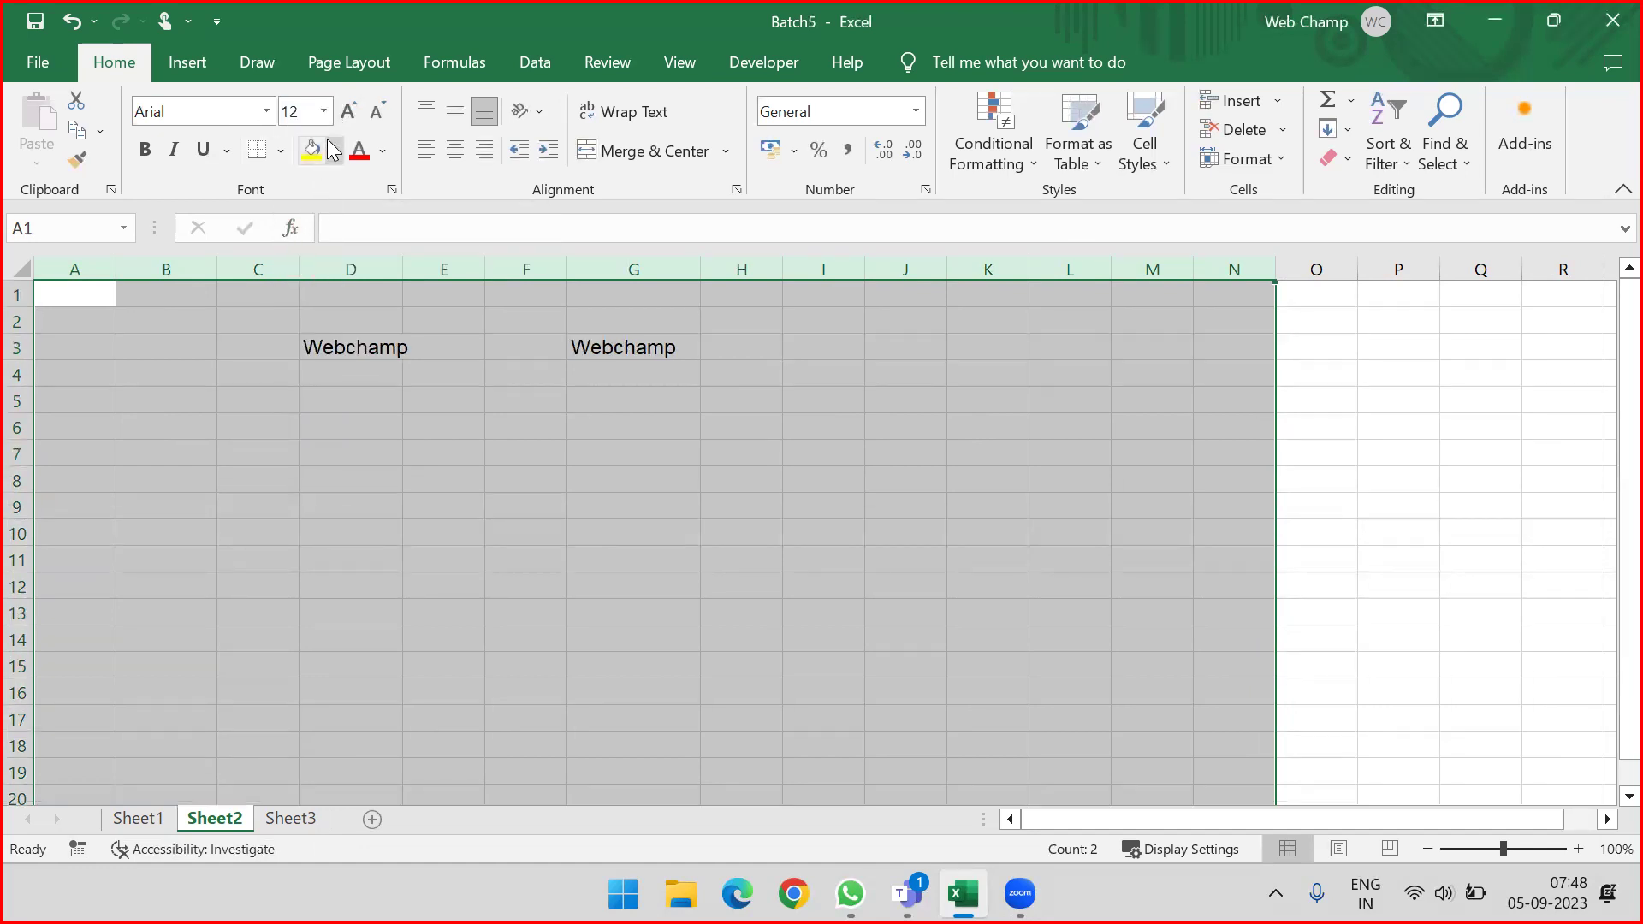
Step: Step the font size of columns A through N down to 10, up to 12, and back down to 11
click(378, 111)
click(378, 111)
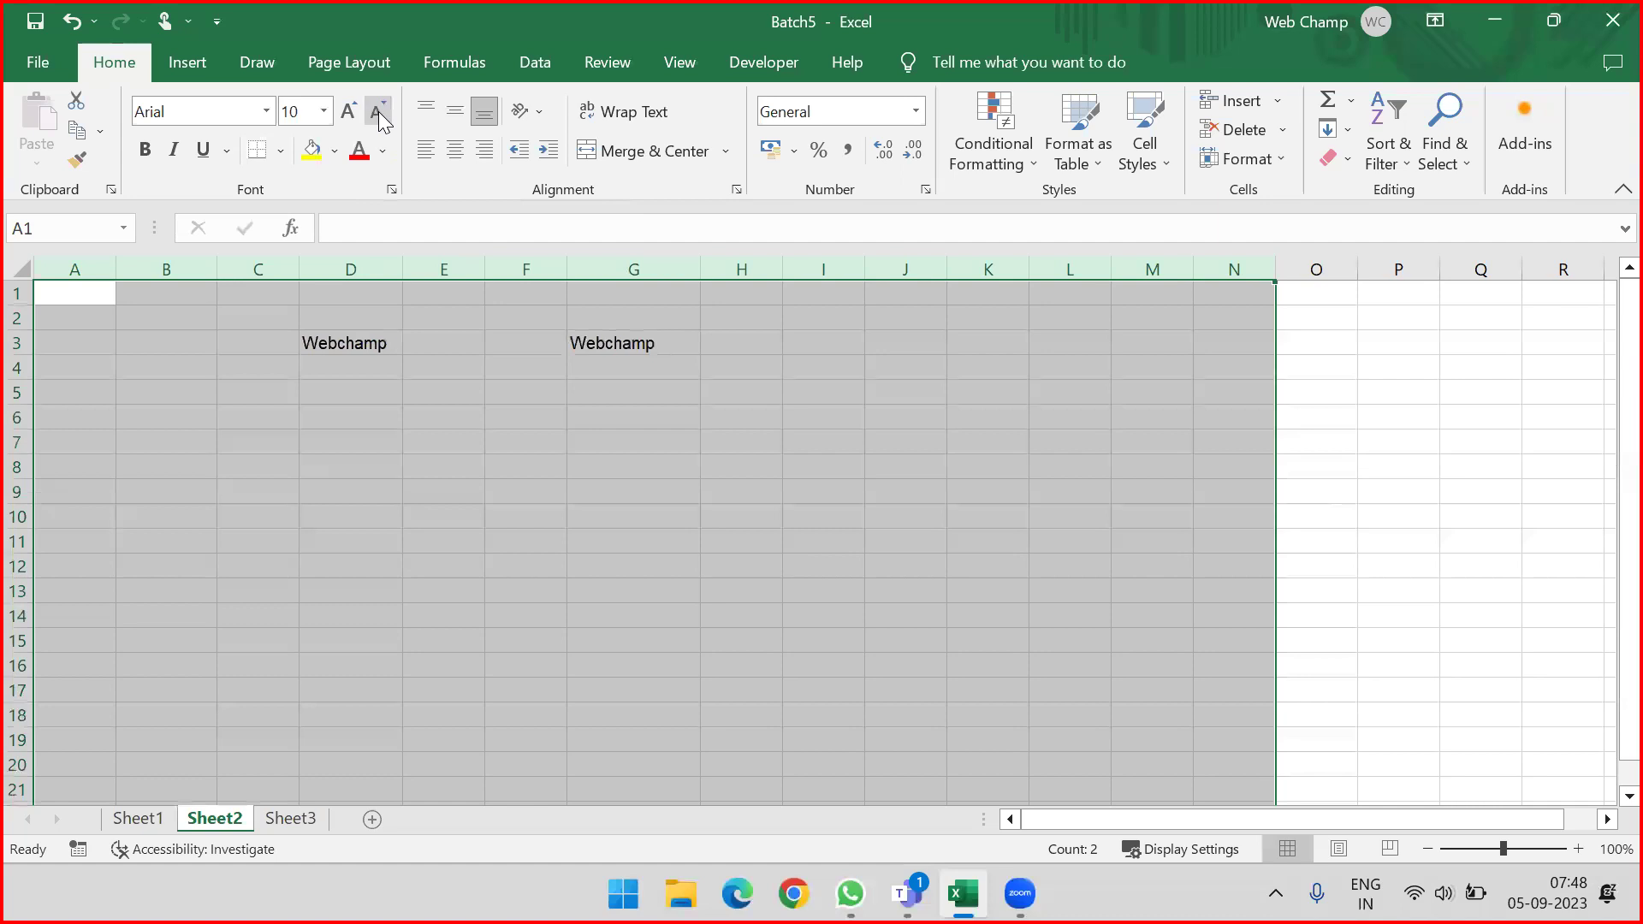
click(349, 113)
click(349, 113)
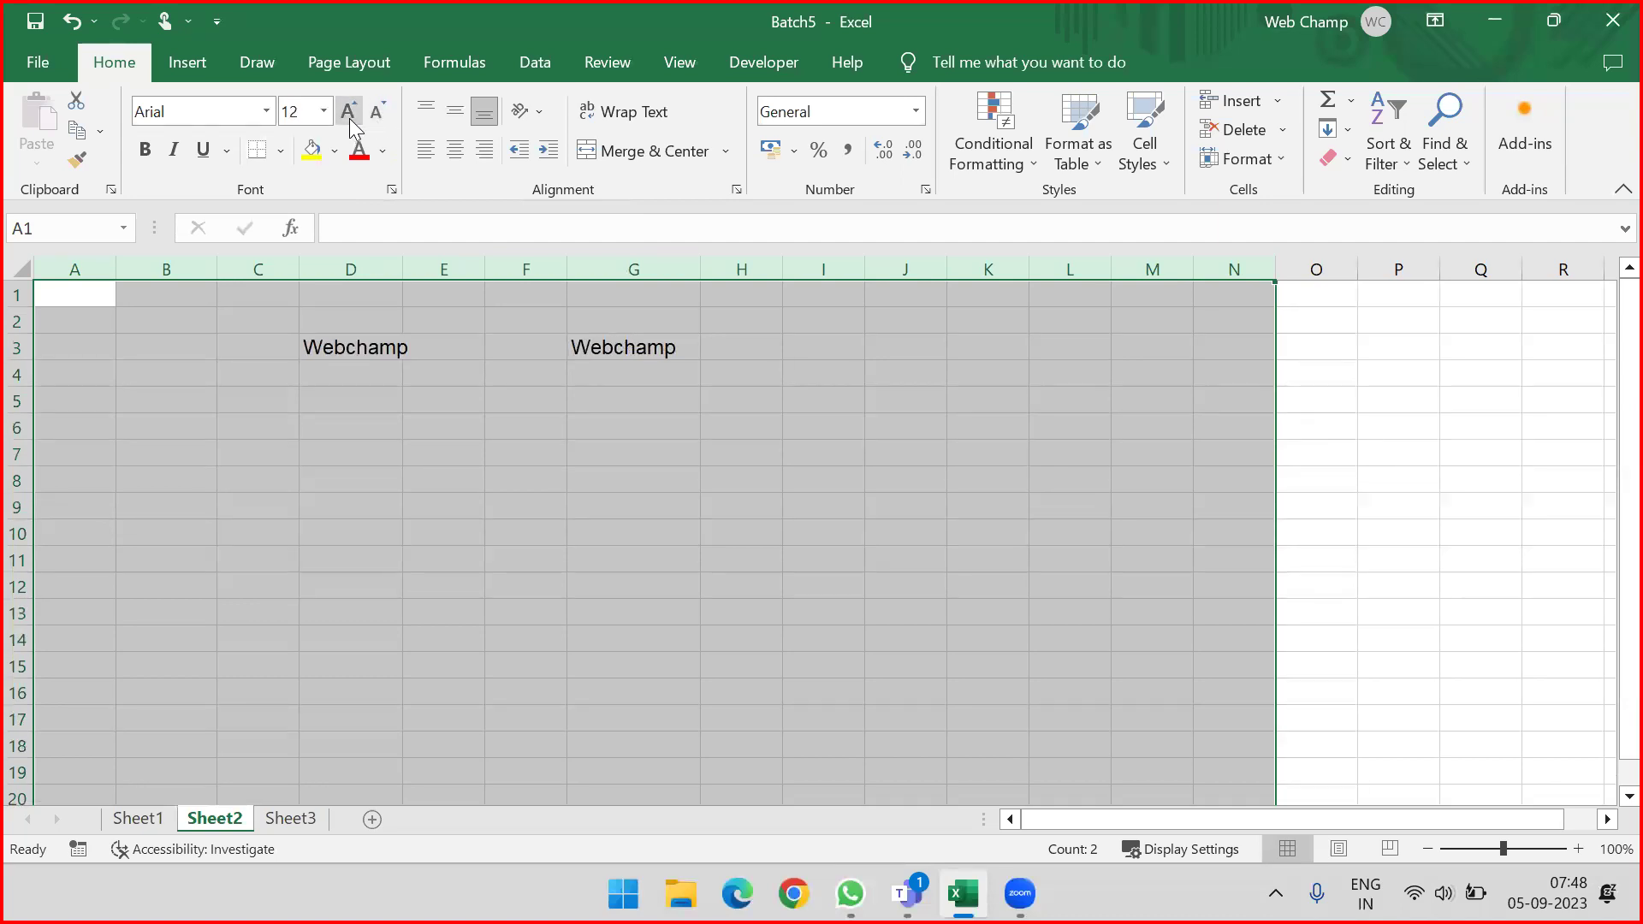
click(378, 112)
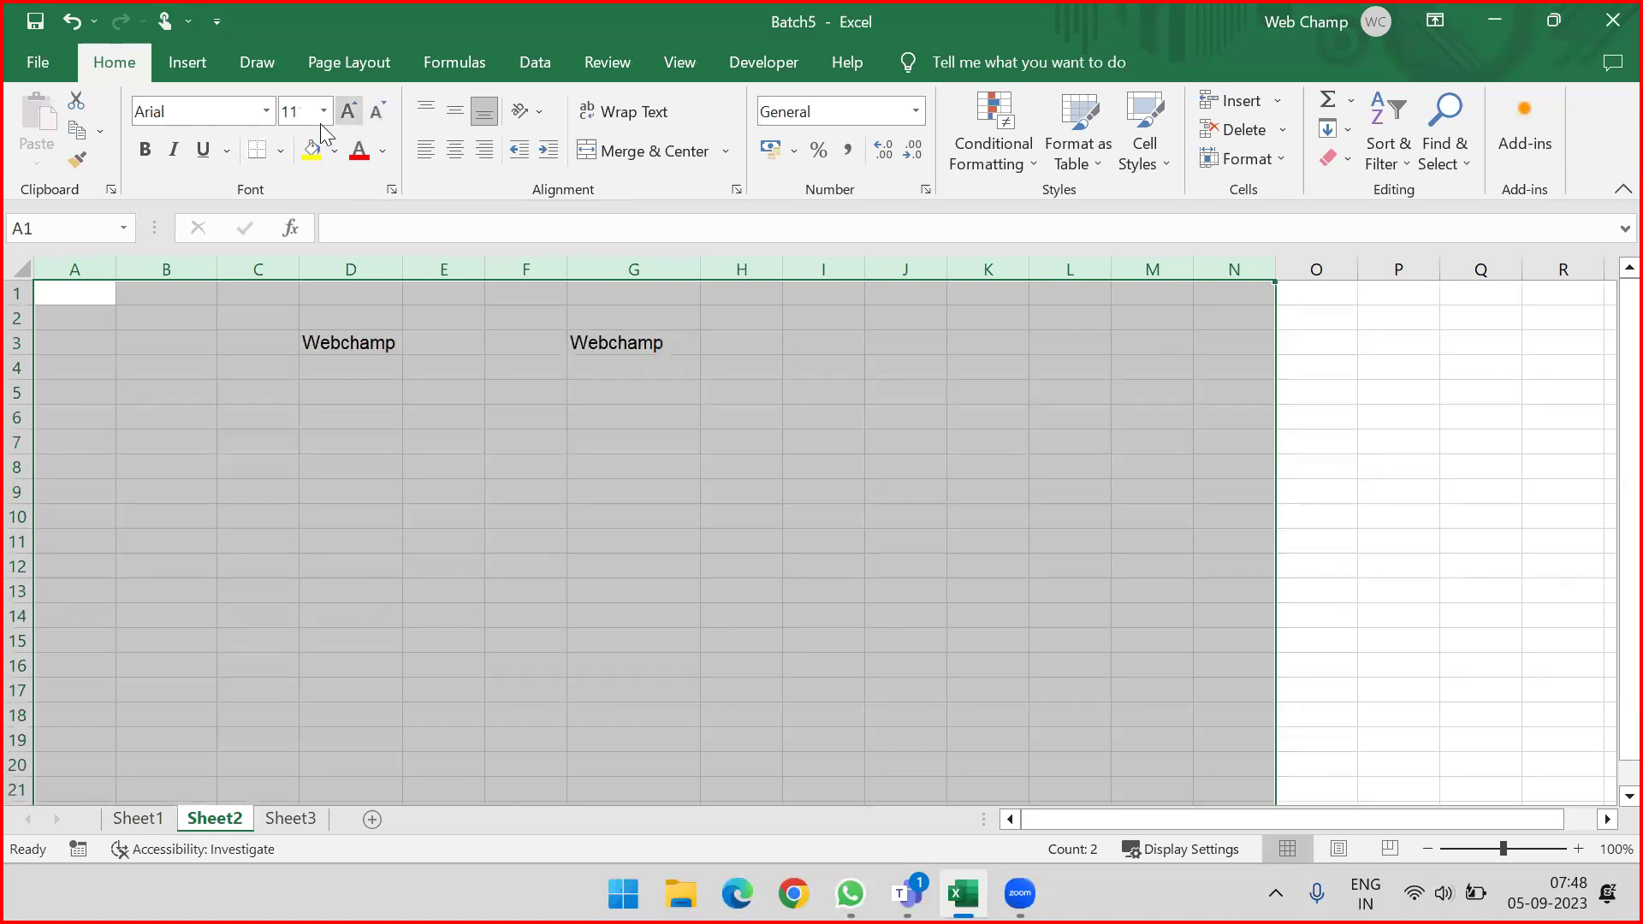
Step: Apply bold, italic and underline to columns A through N and remove all three styles again
click(145, 151)
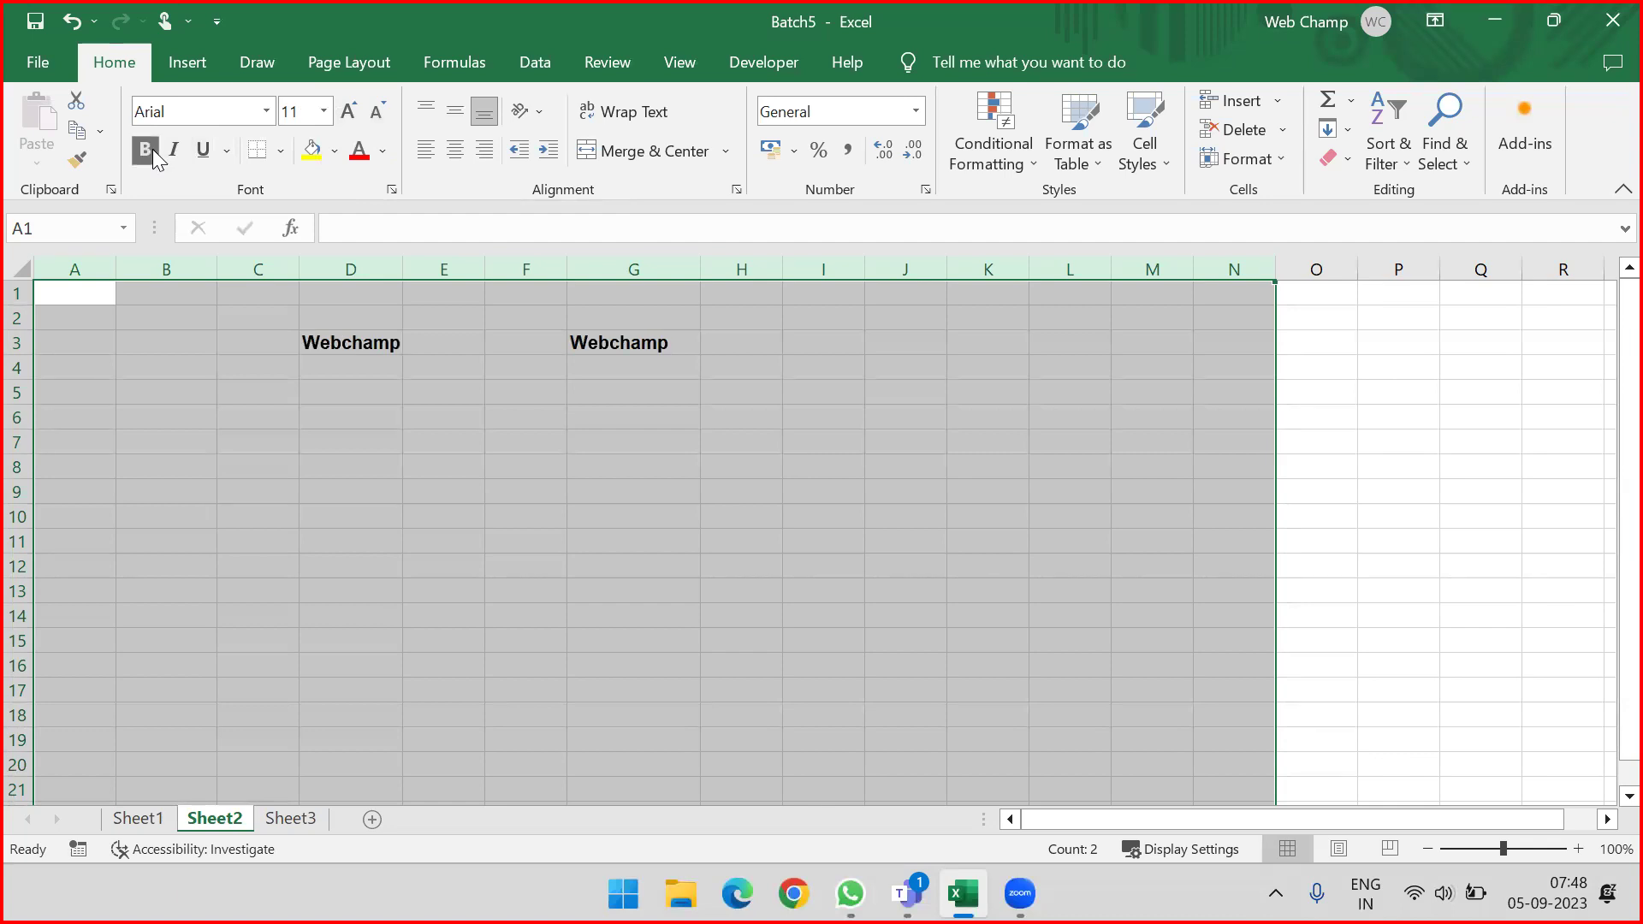
click(174, 150)
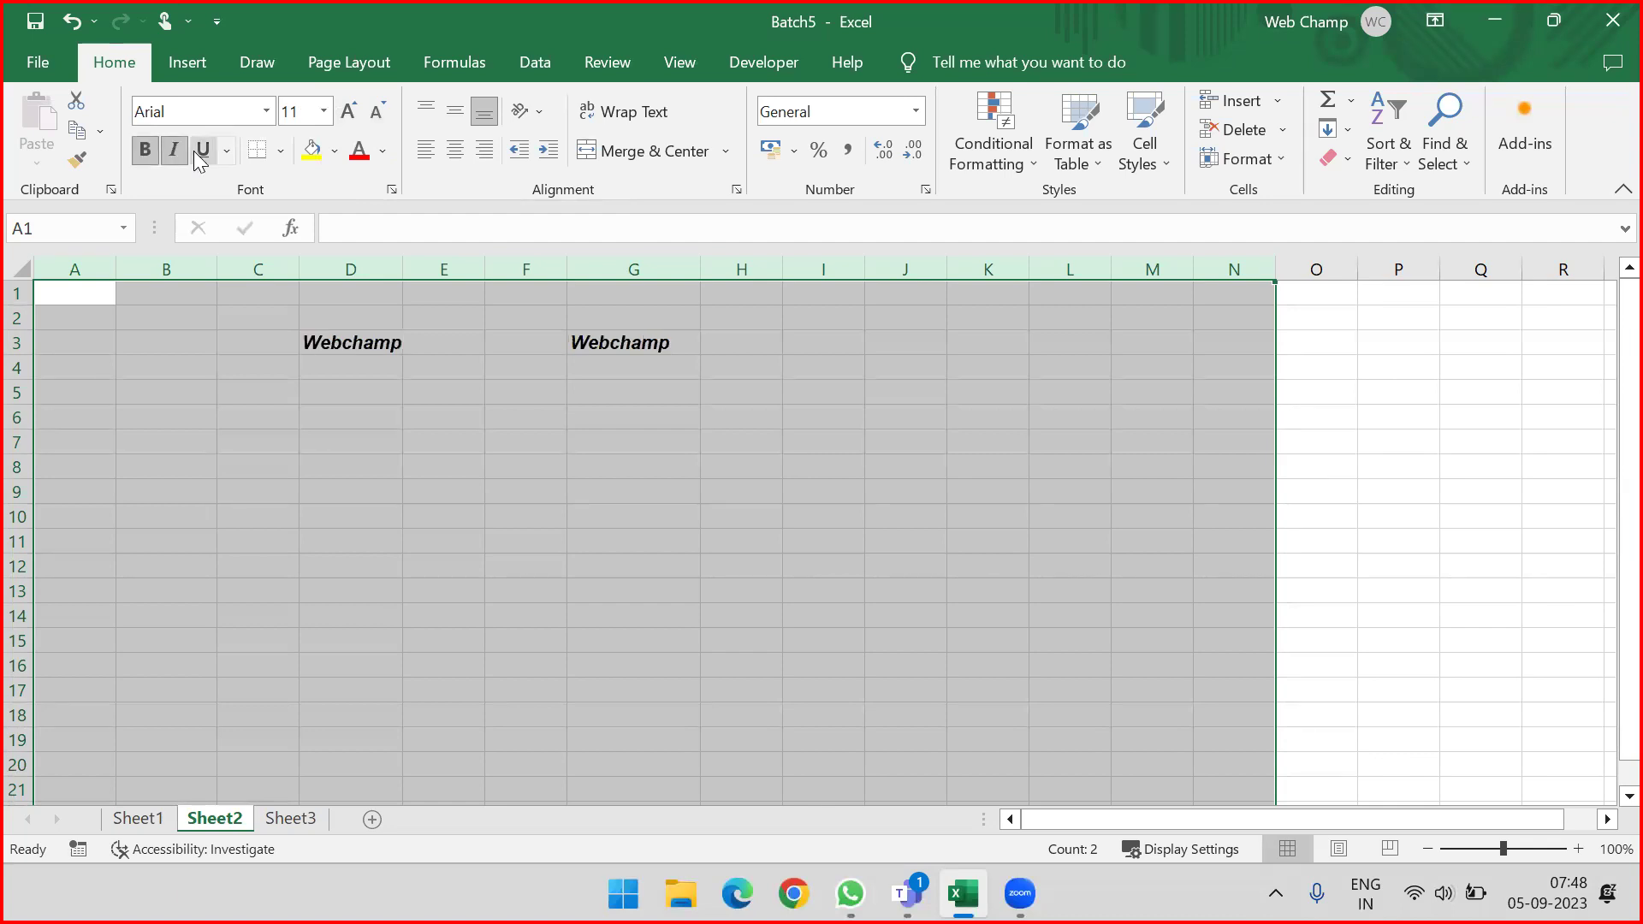
click(202, 151)
click(205, 152)
click(174, 151)
click(146, 150)
click(311, 373)
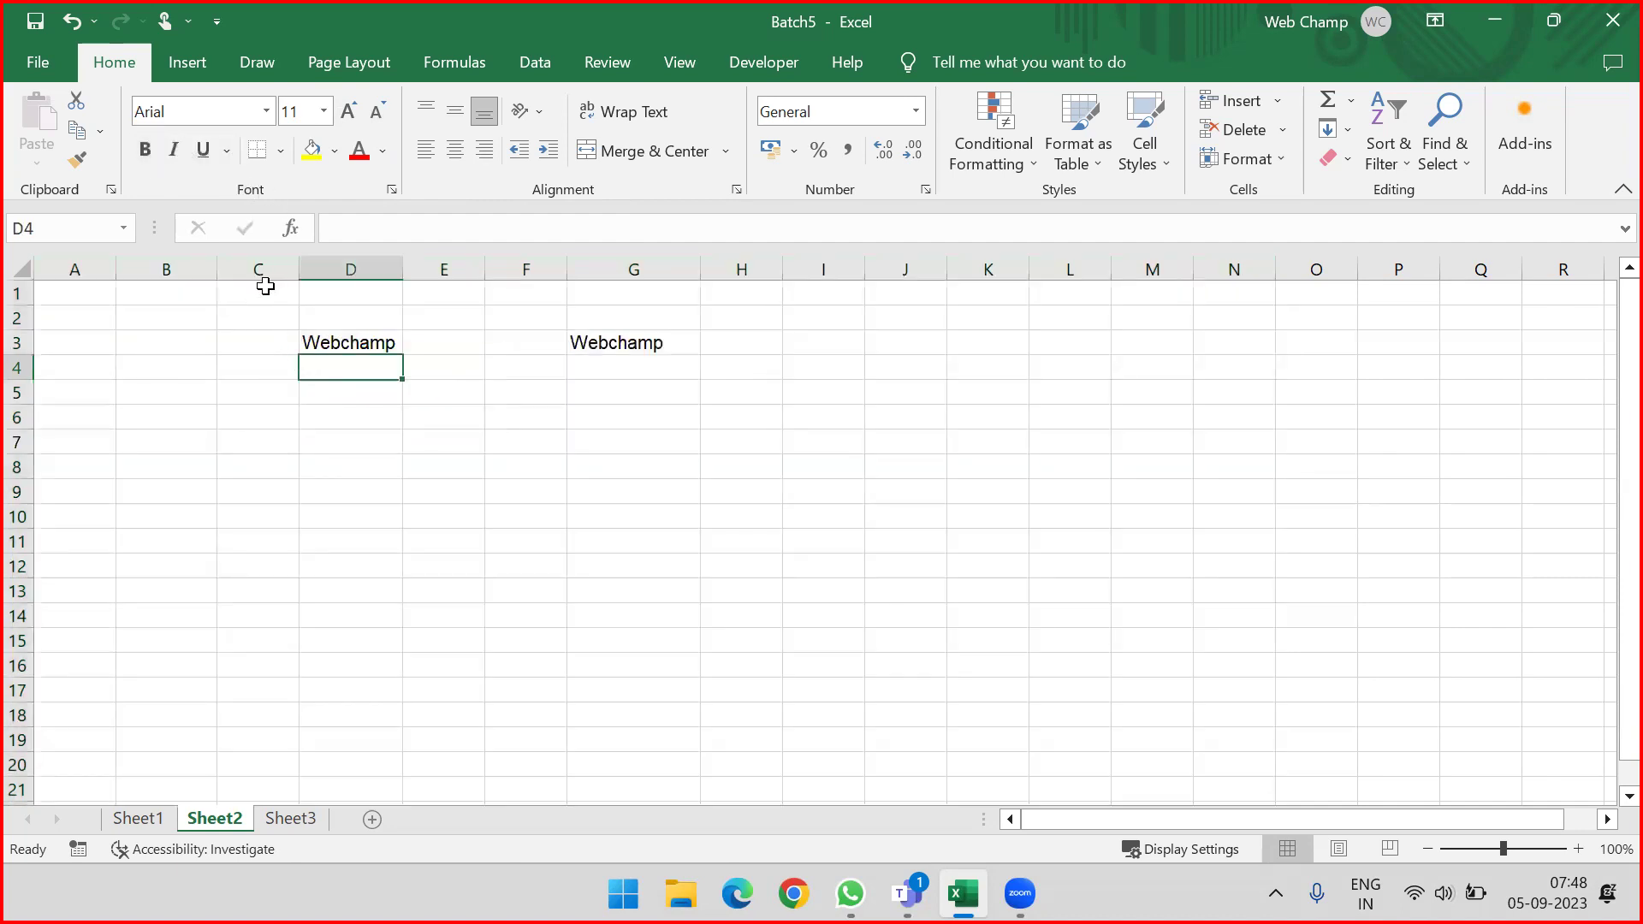
Step: Apply All Borders to the range B3:D8 on Sheet2
drag(133, 341, 355, 447)
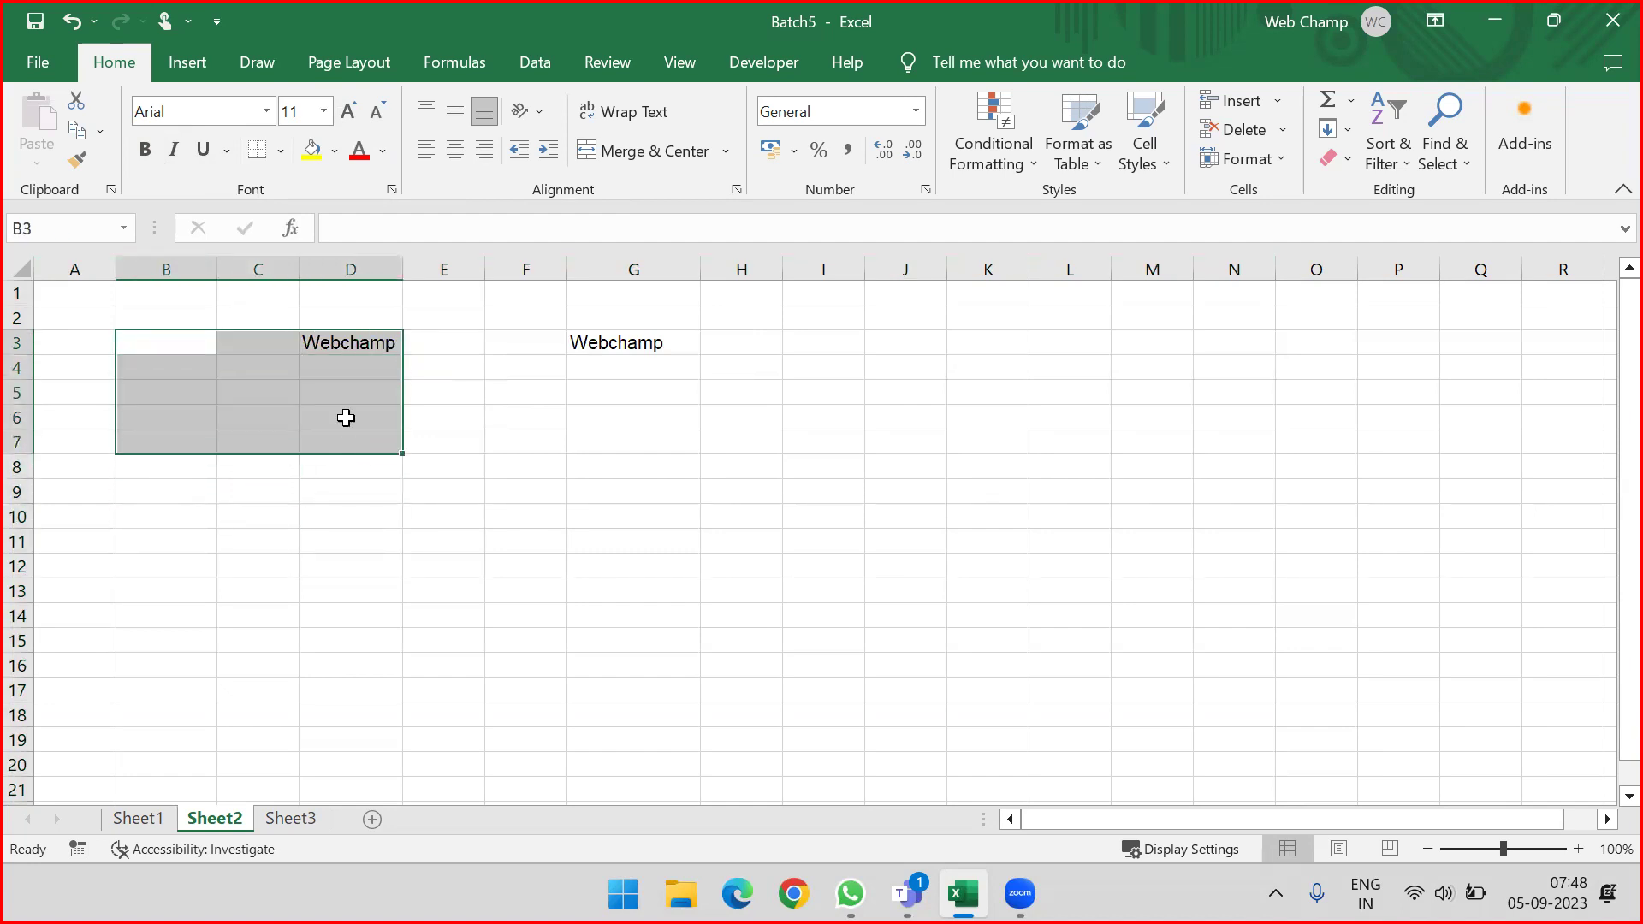
click(275, 153)
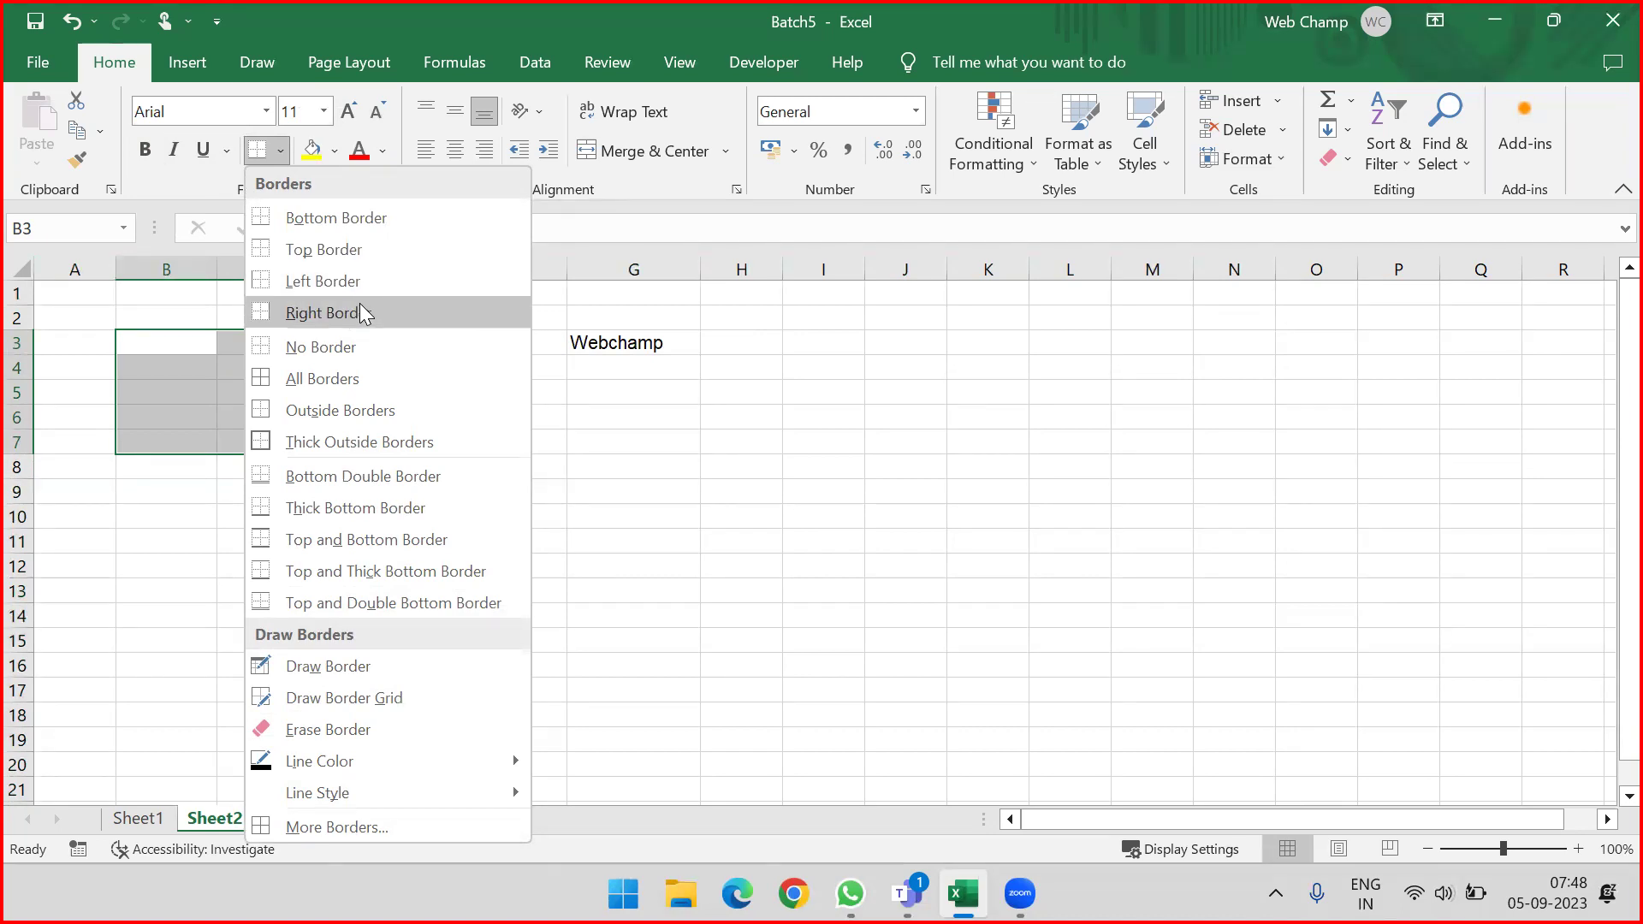
click(147, 557)
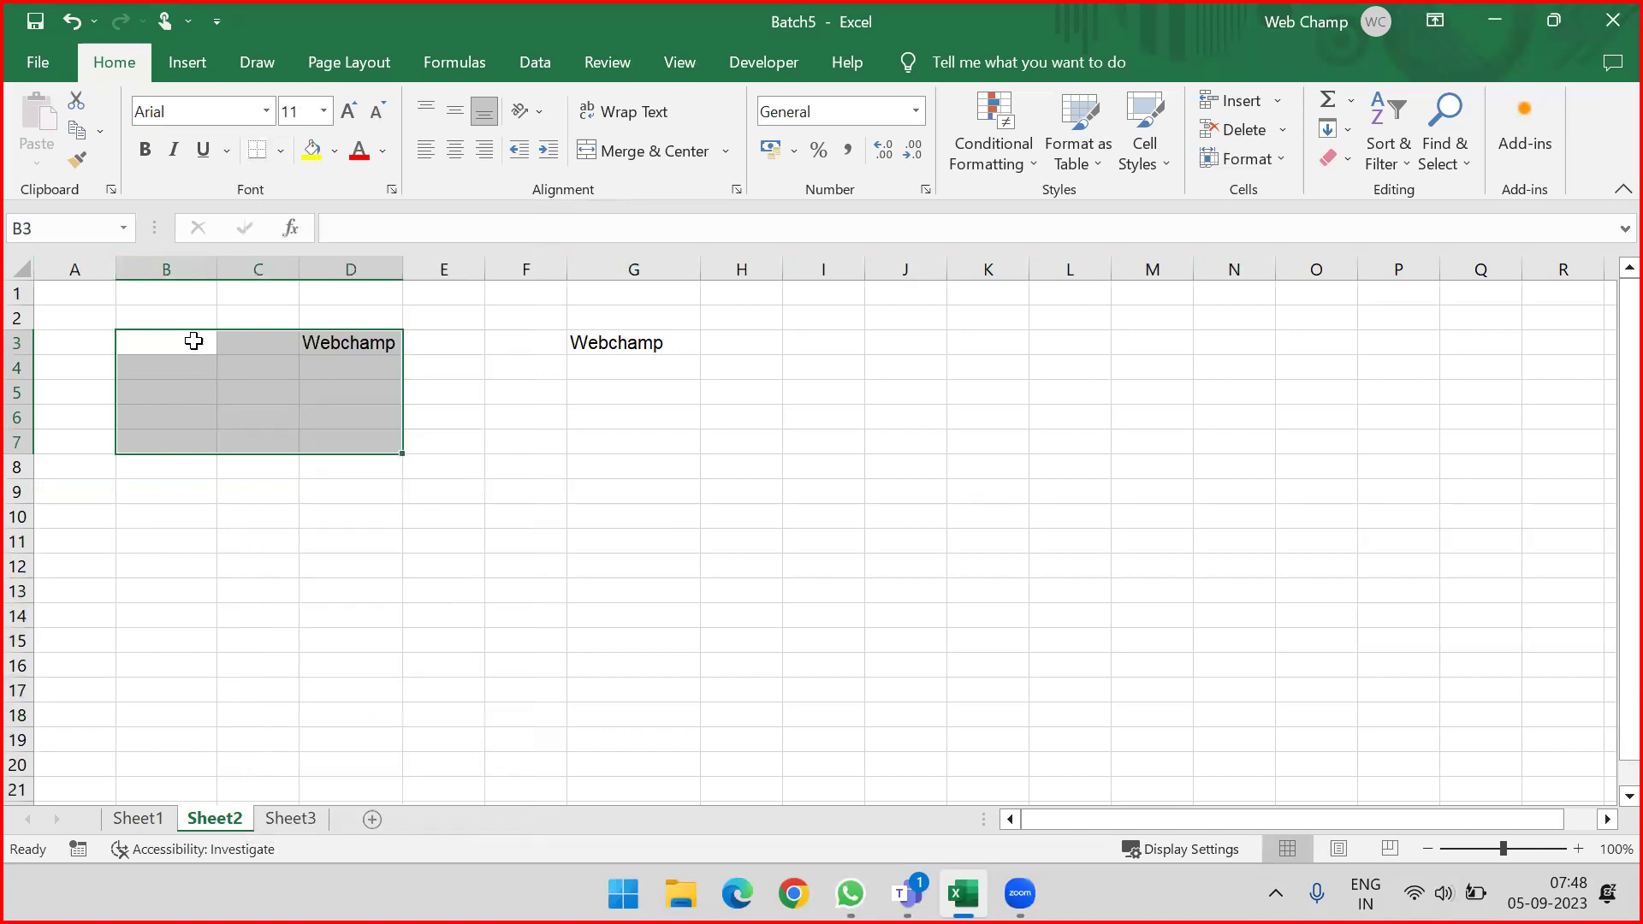
drag(180, 338, 356, 467)
click(281, 152)
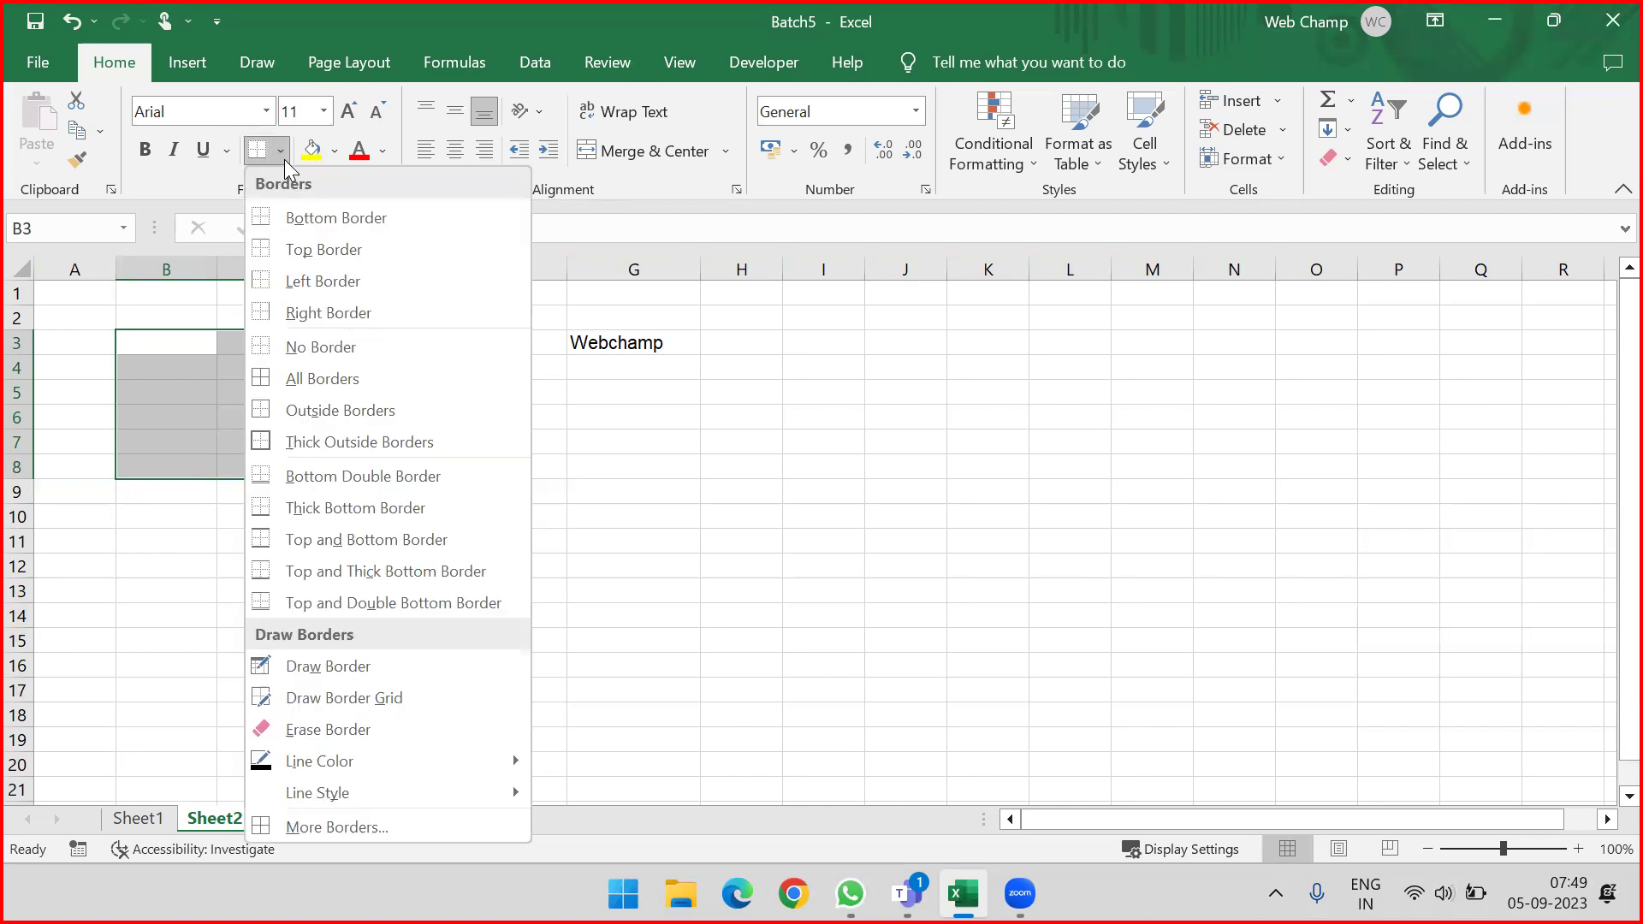
click(306, 380)
click(257, 540)
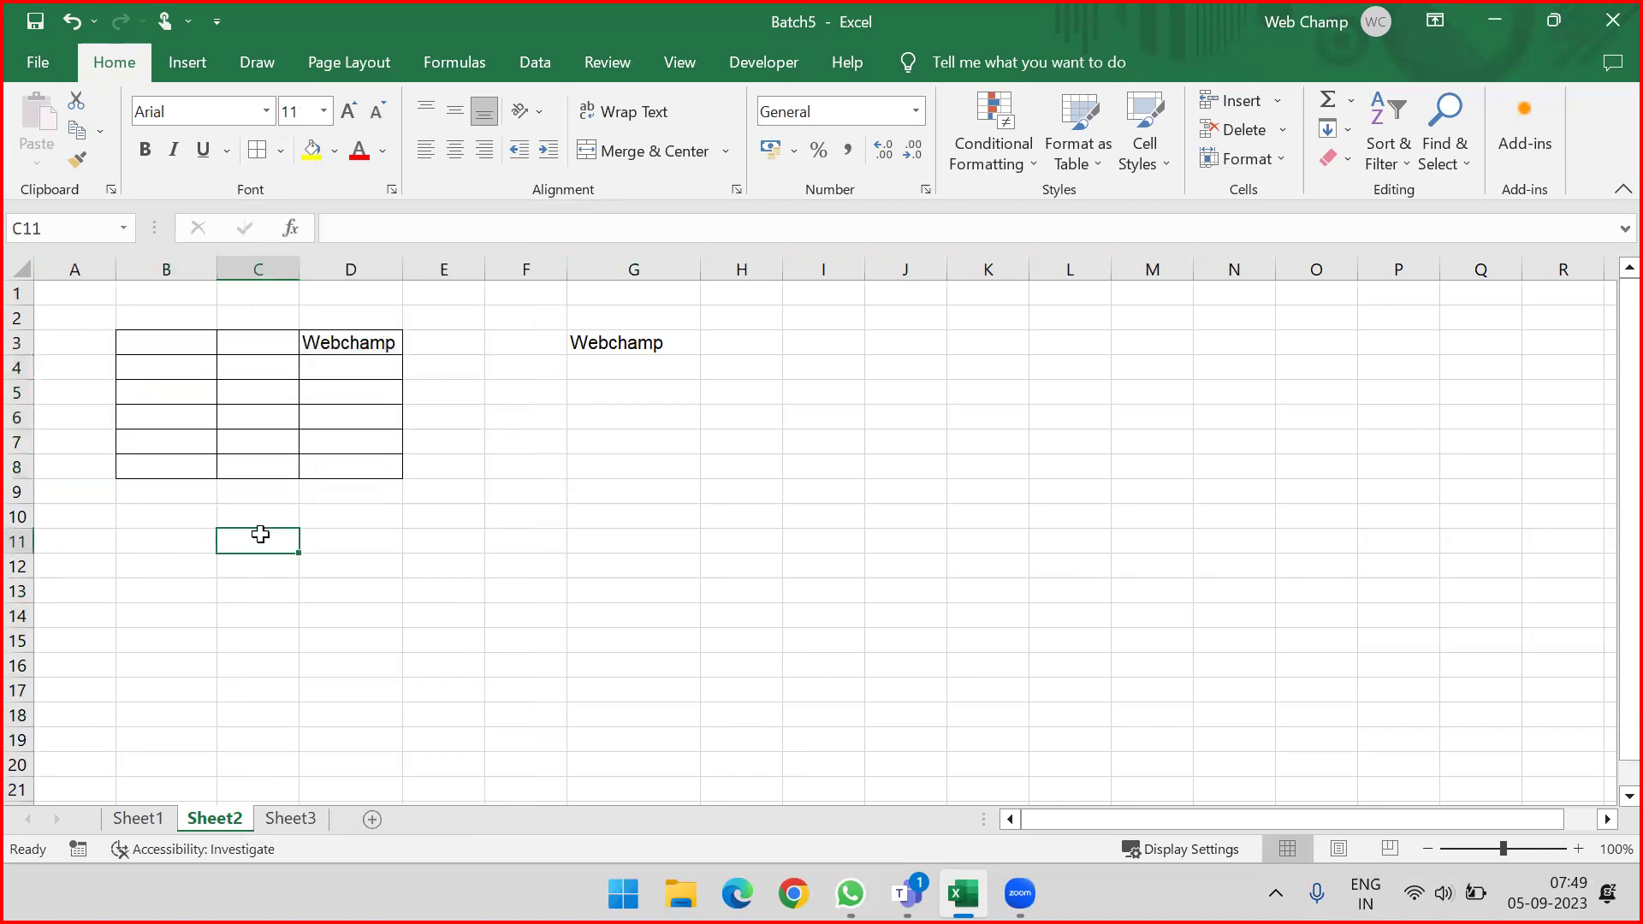
Step: Apply Outside Borders to the range B3:D8
drag(195, 338, 334, 465)
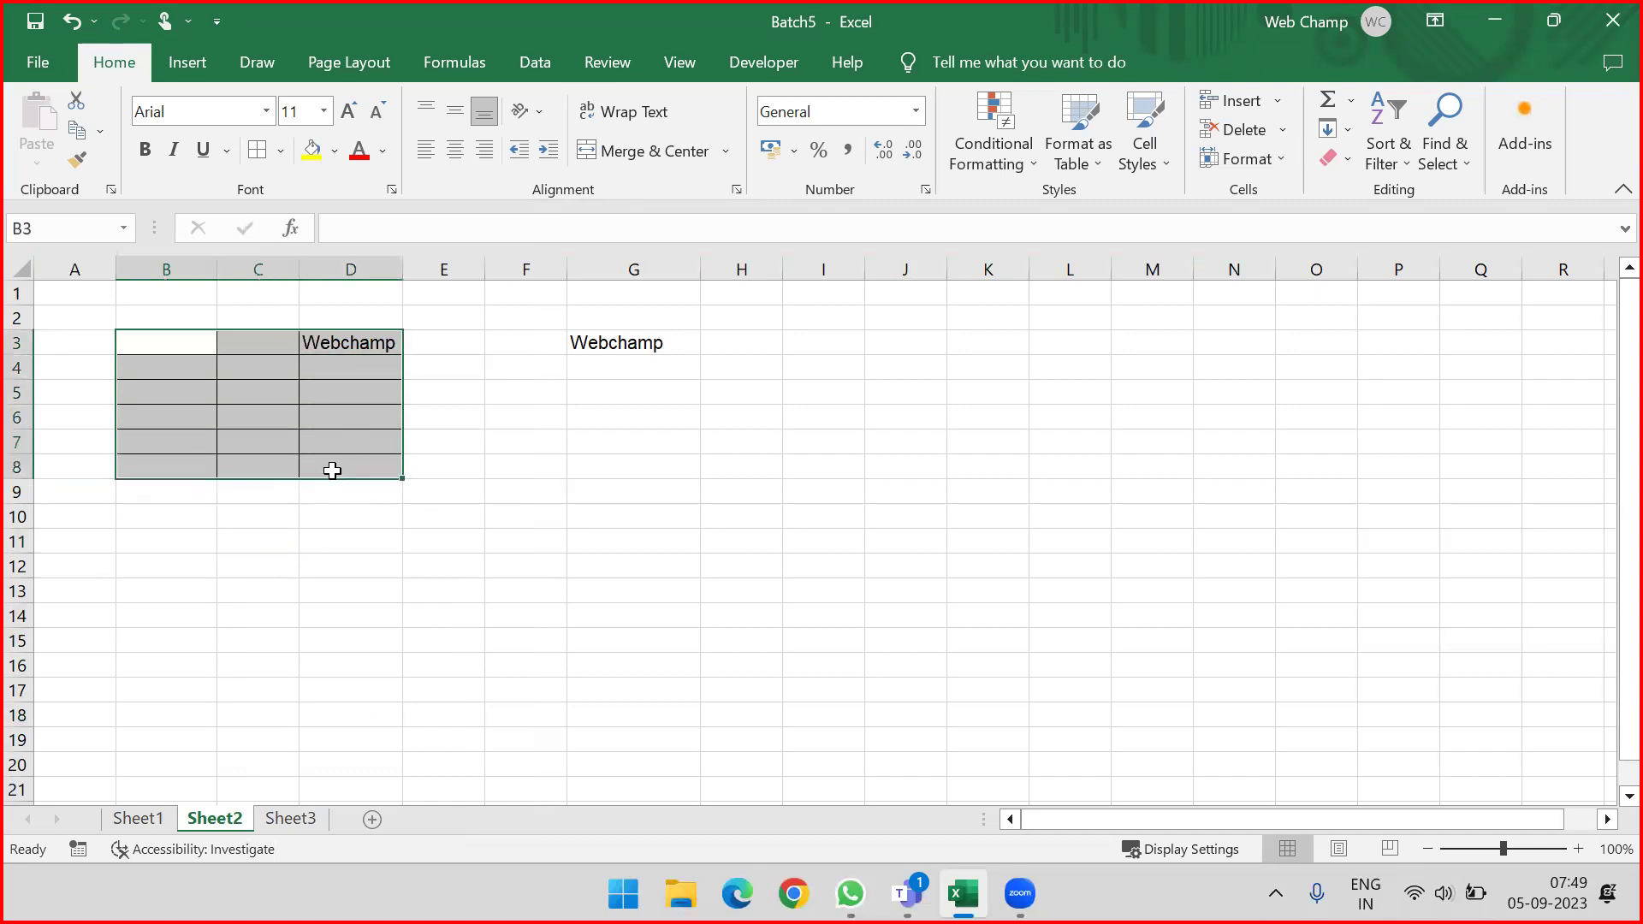
drag(163, 343, 361, 461)
click(282, 151)
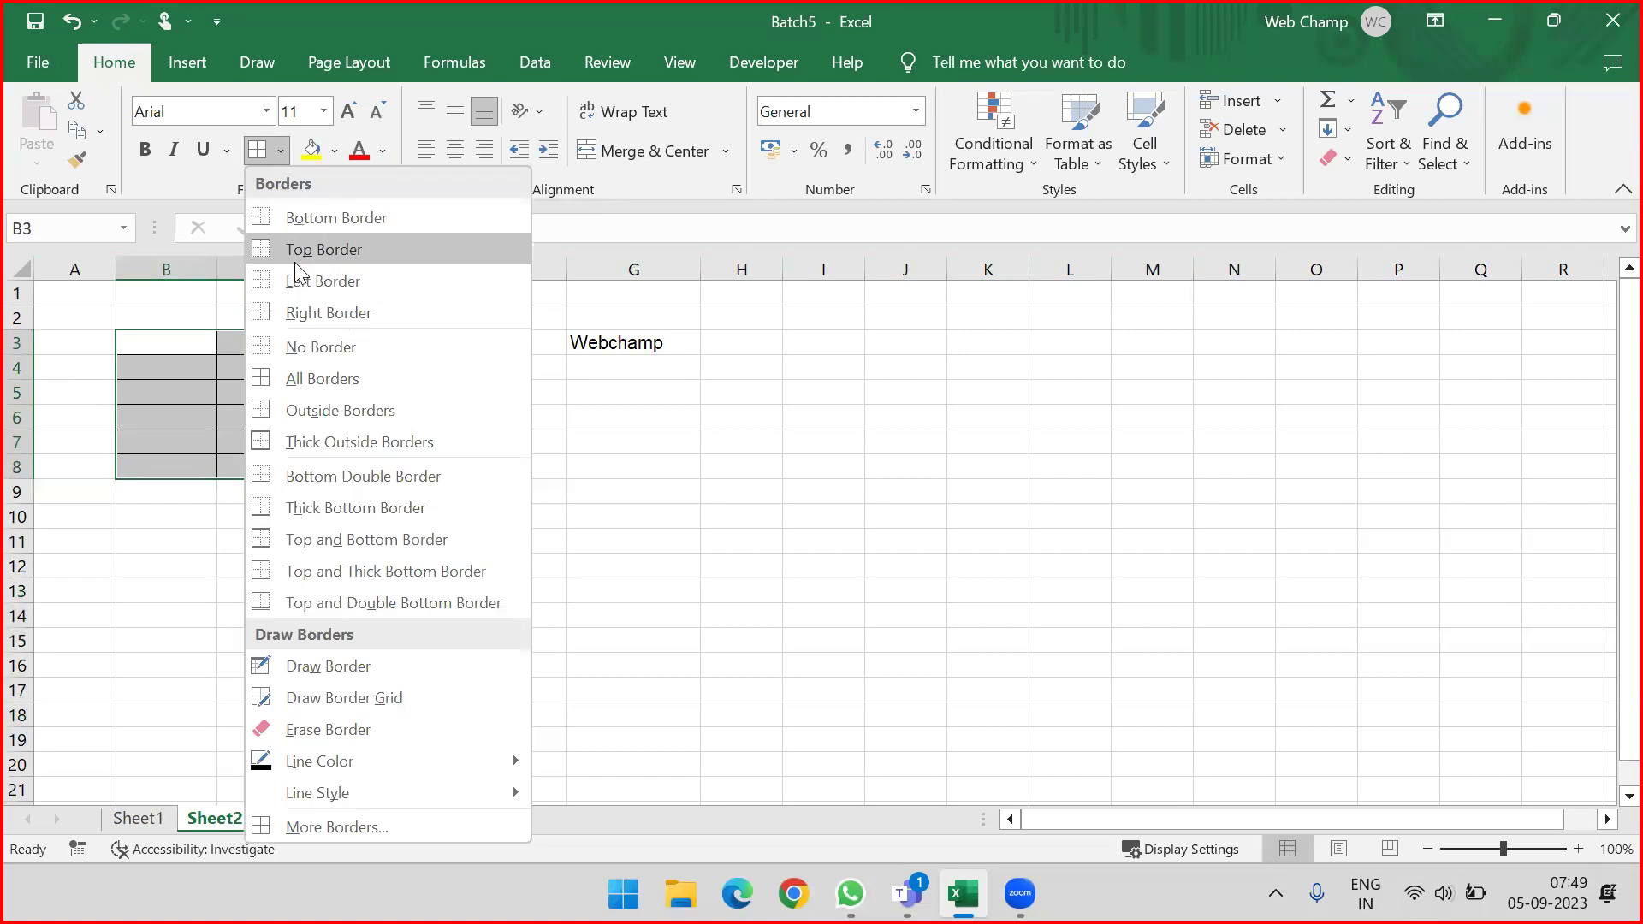
click(321, 416)
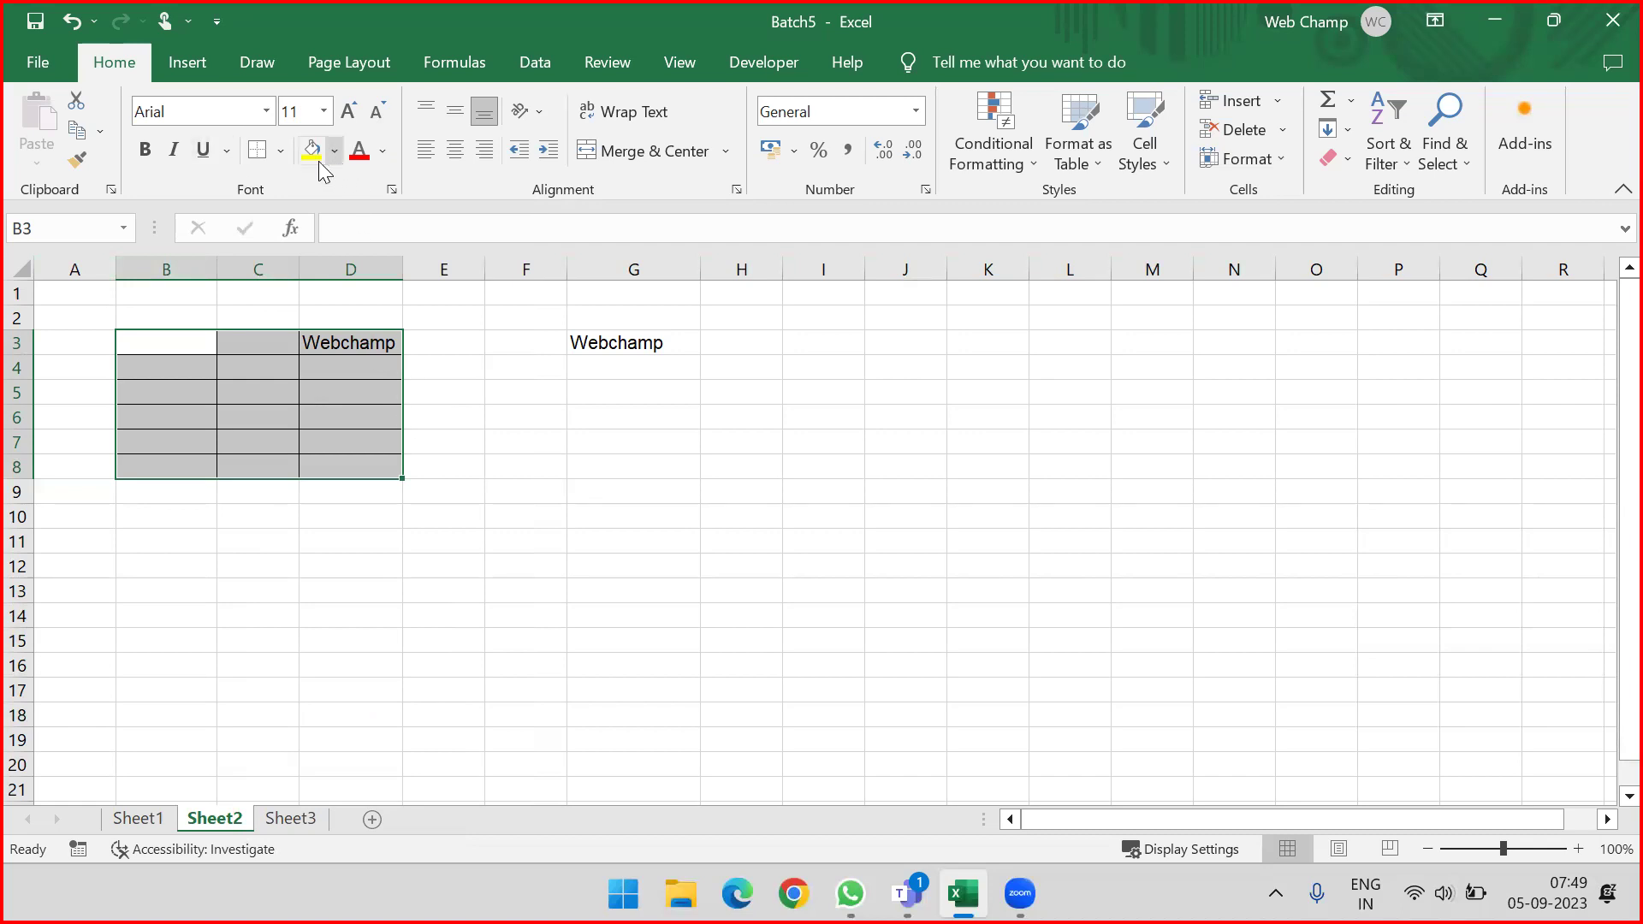
Step: Clear the borders of B3:D8 with No Border and apply Thick Outside Borders to the range
click(279, 152)
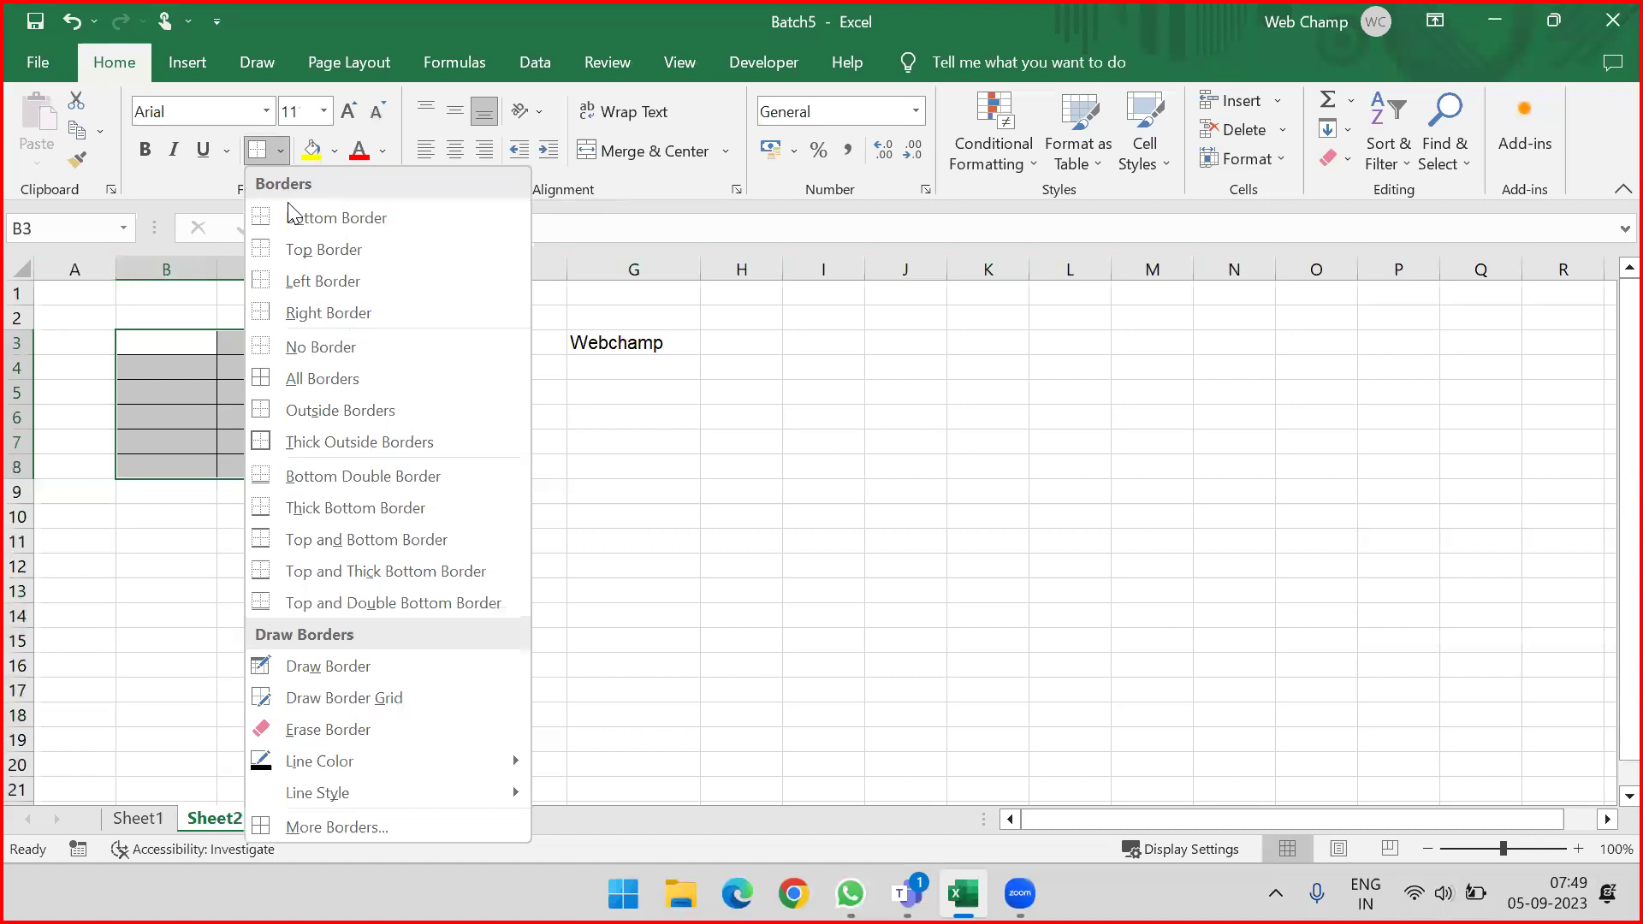
click(314, 348)
click(278, 154)
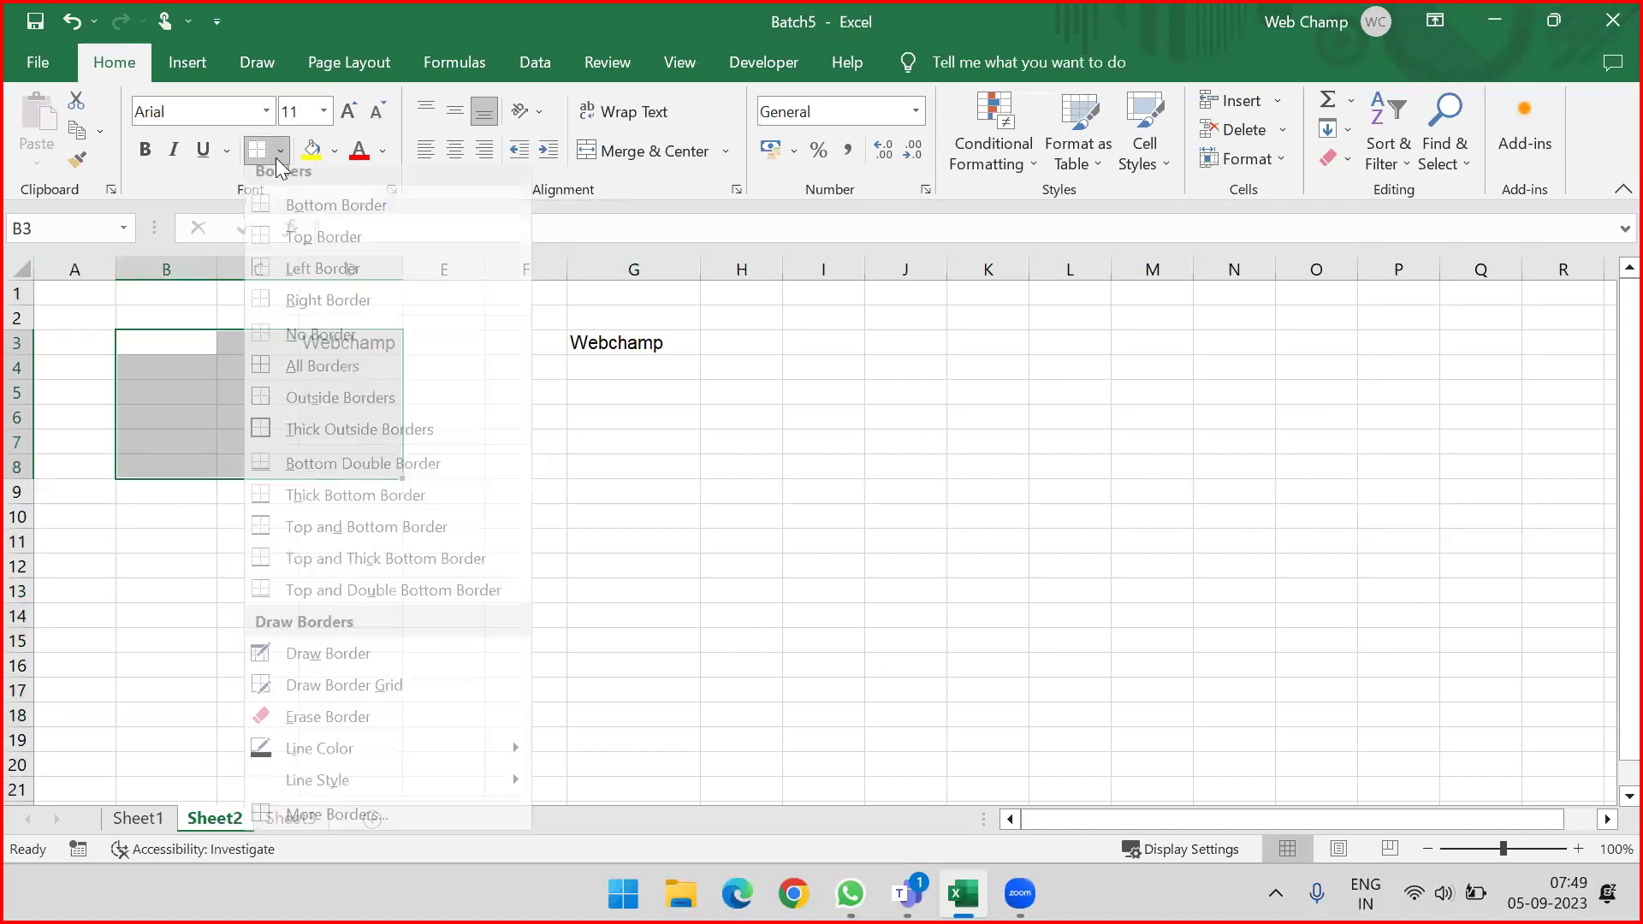
click(278, 442)
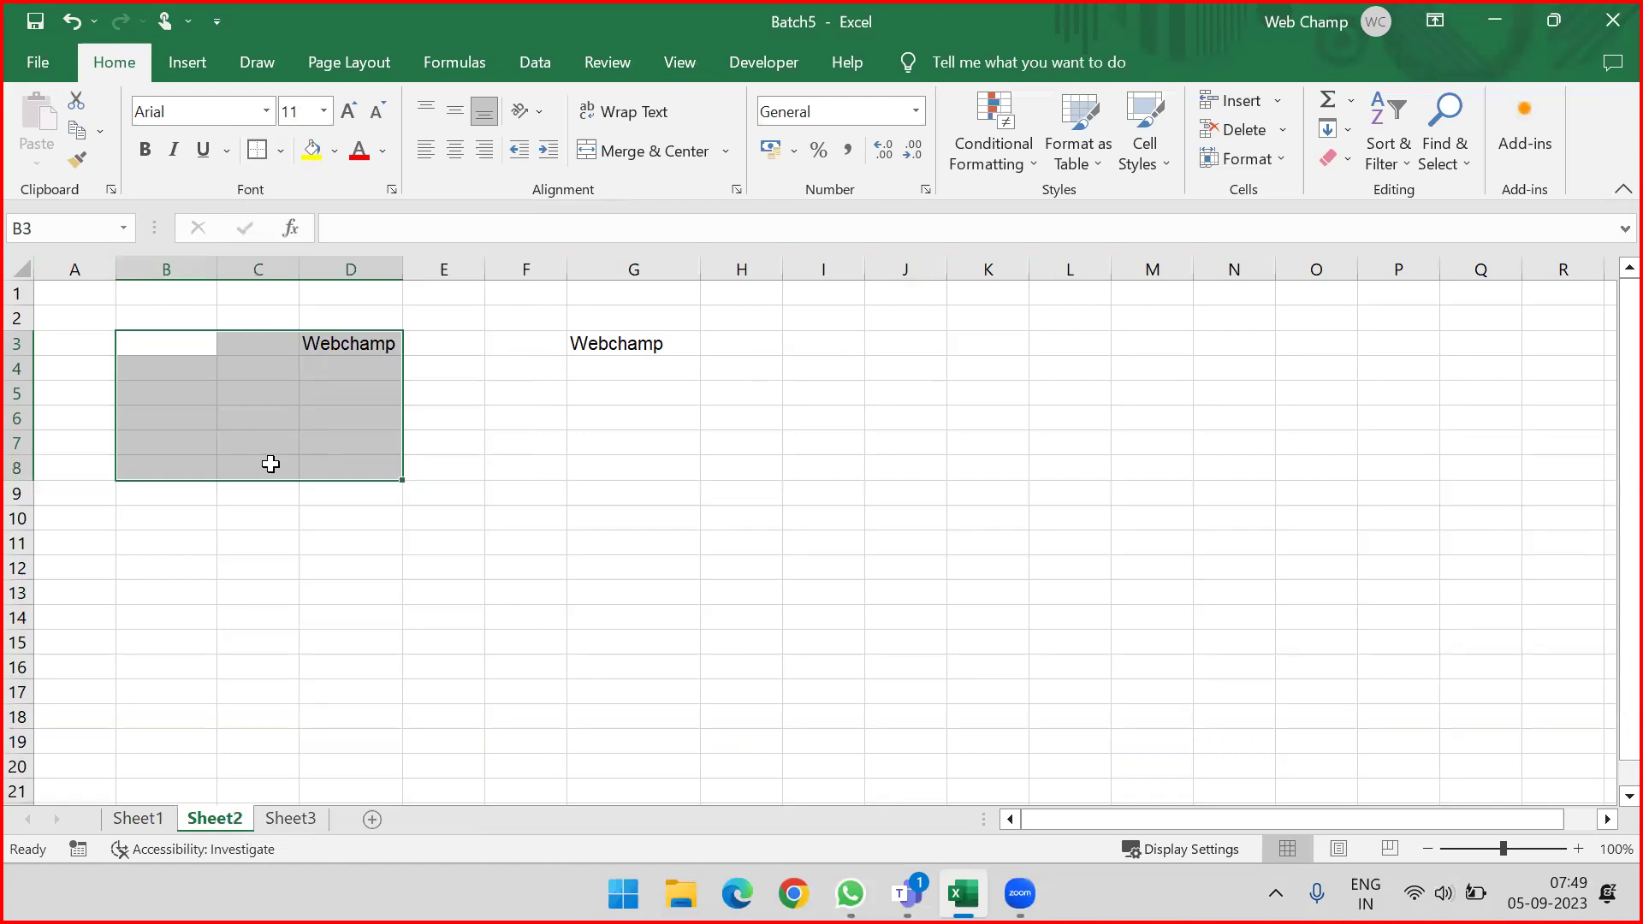
click(311, 590)
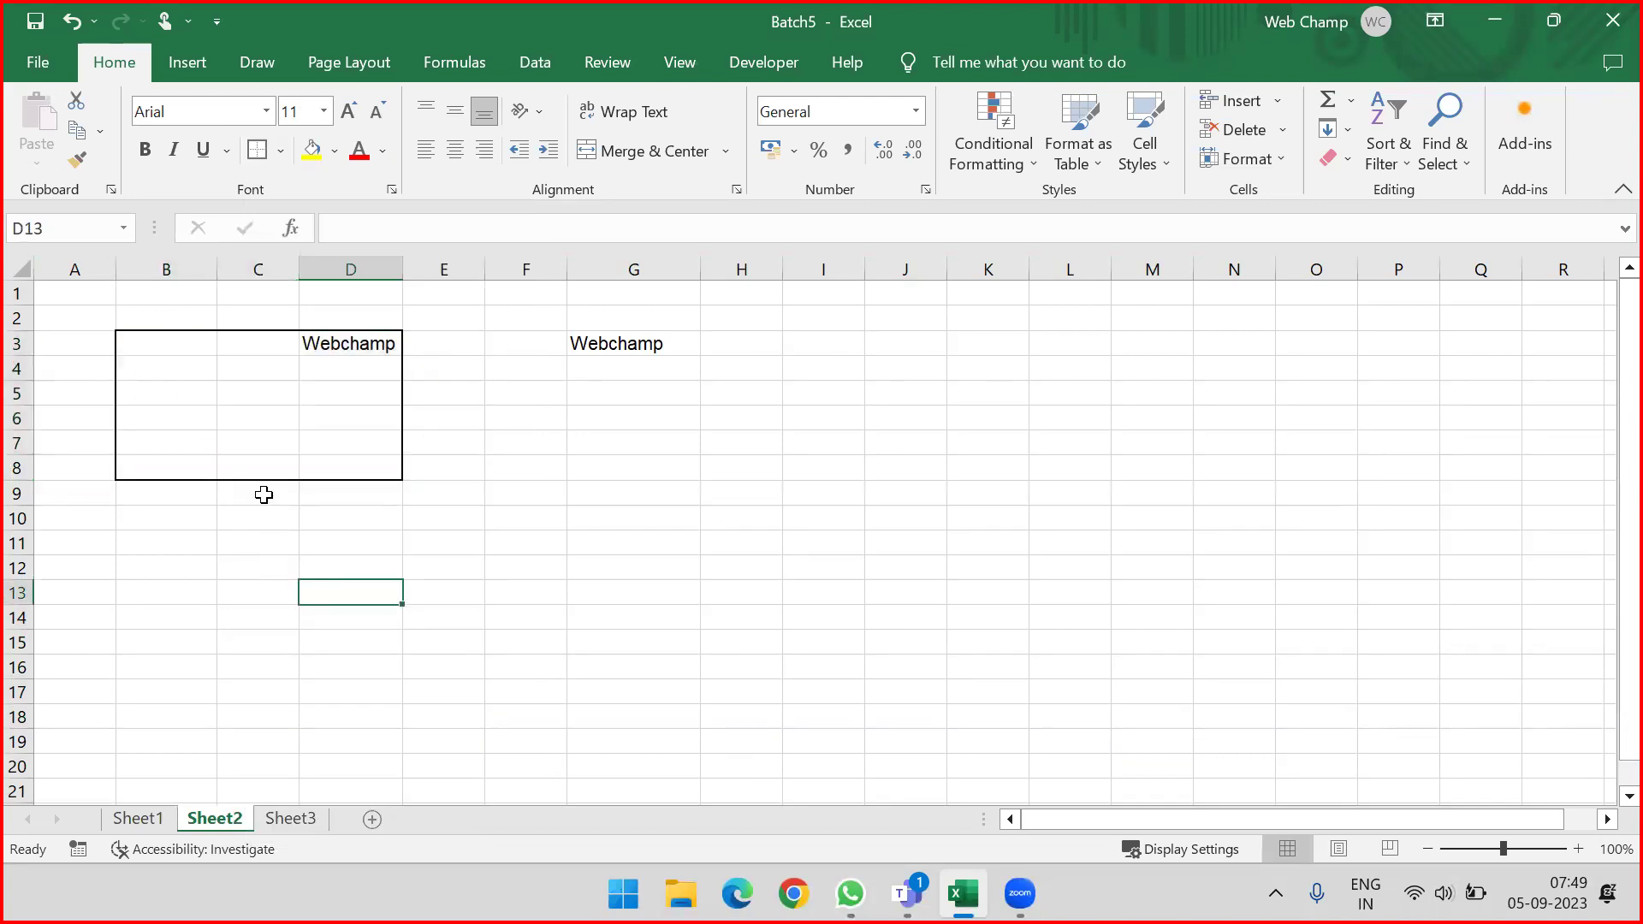
Step: Set the border line colour to the orange theme colour and draw a border around F6:L13
click(279, 152)
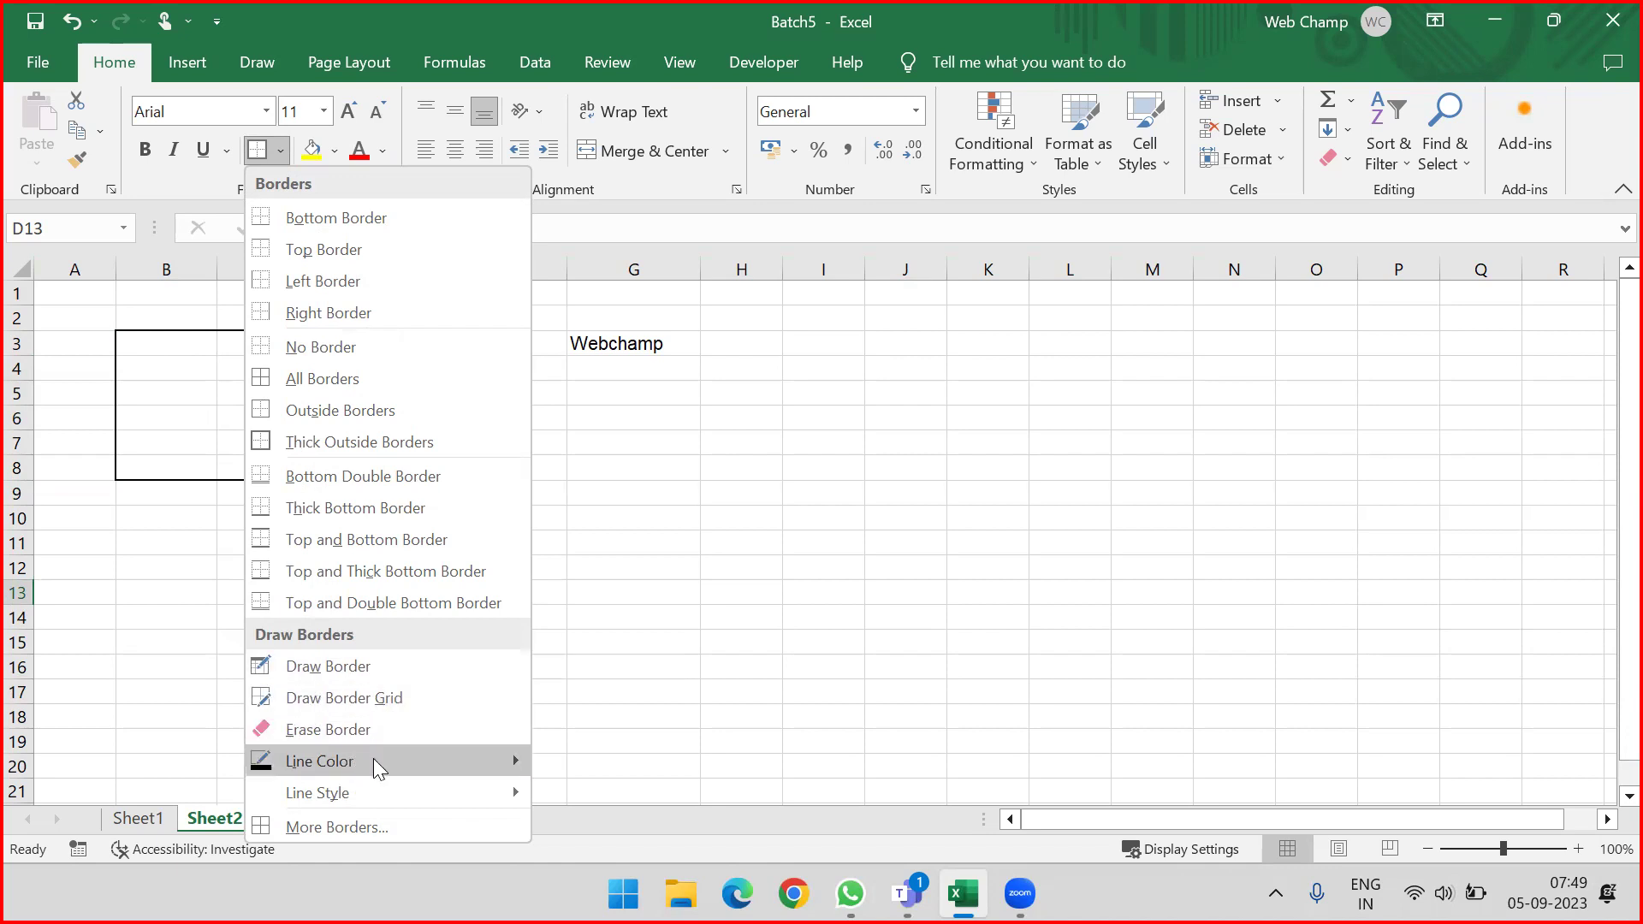
mouse_move(380, 762)
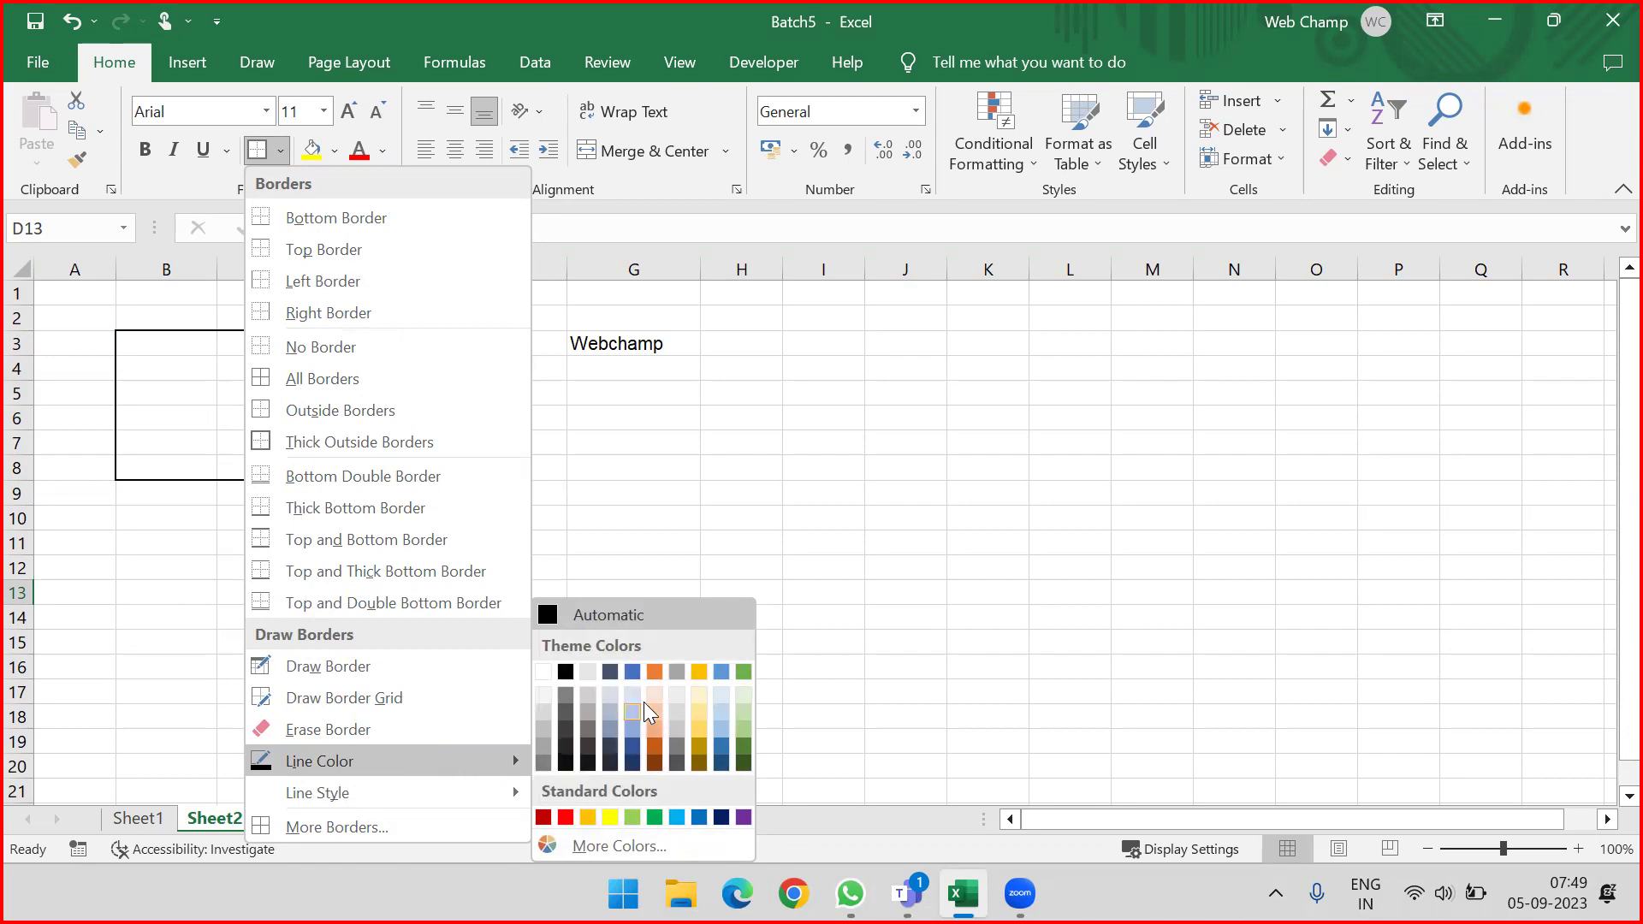
click(660, 675)
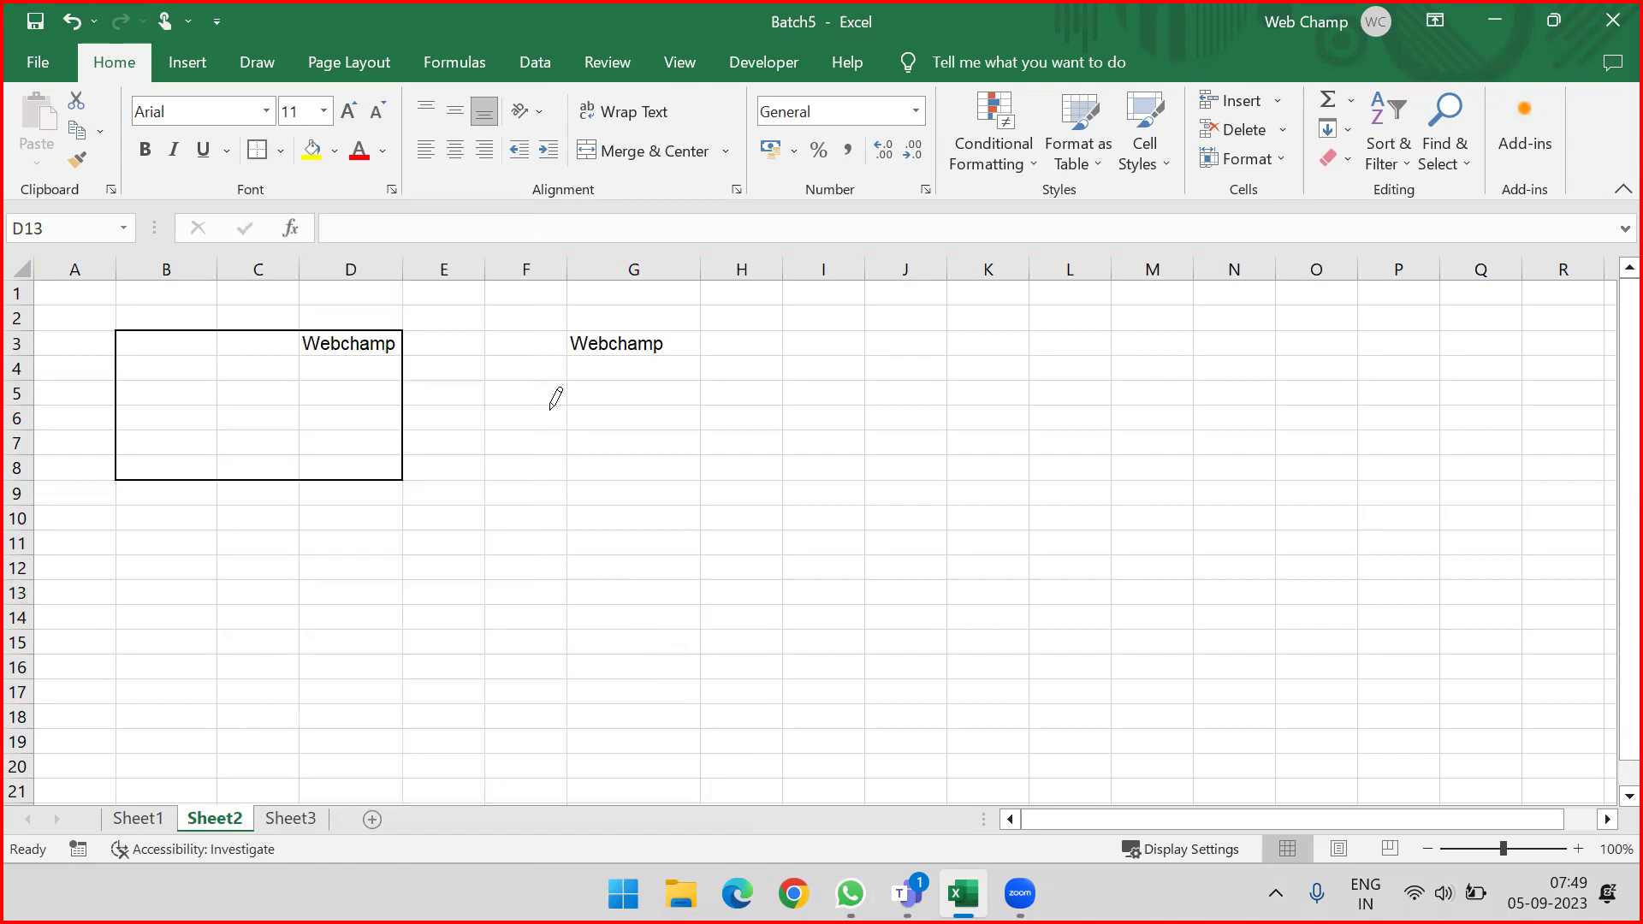
mouse_move(562, 399)
mouse_down()
mouse_move(737, 399)
mouse_move(778, 462)
mouse_move(902, 521)
mouse_move(1052, 517)
mouse_move(1097, 573)
mouse_up()
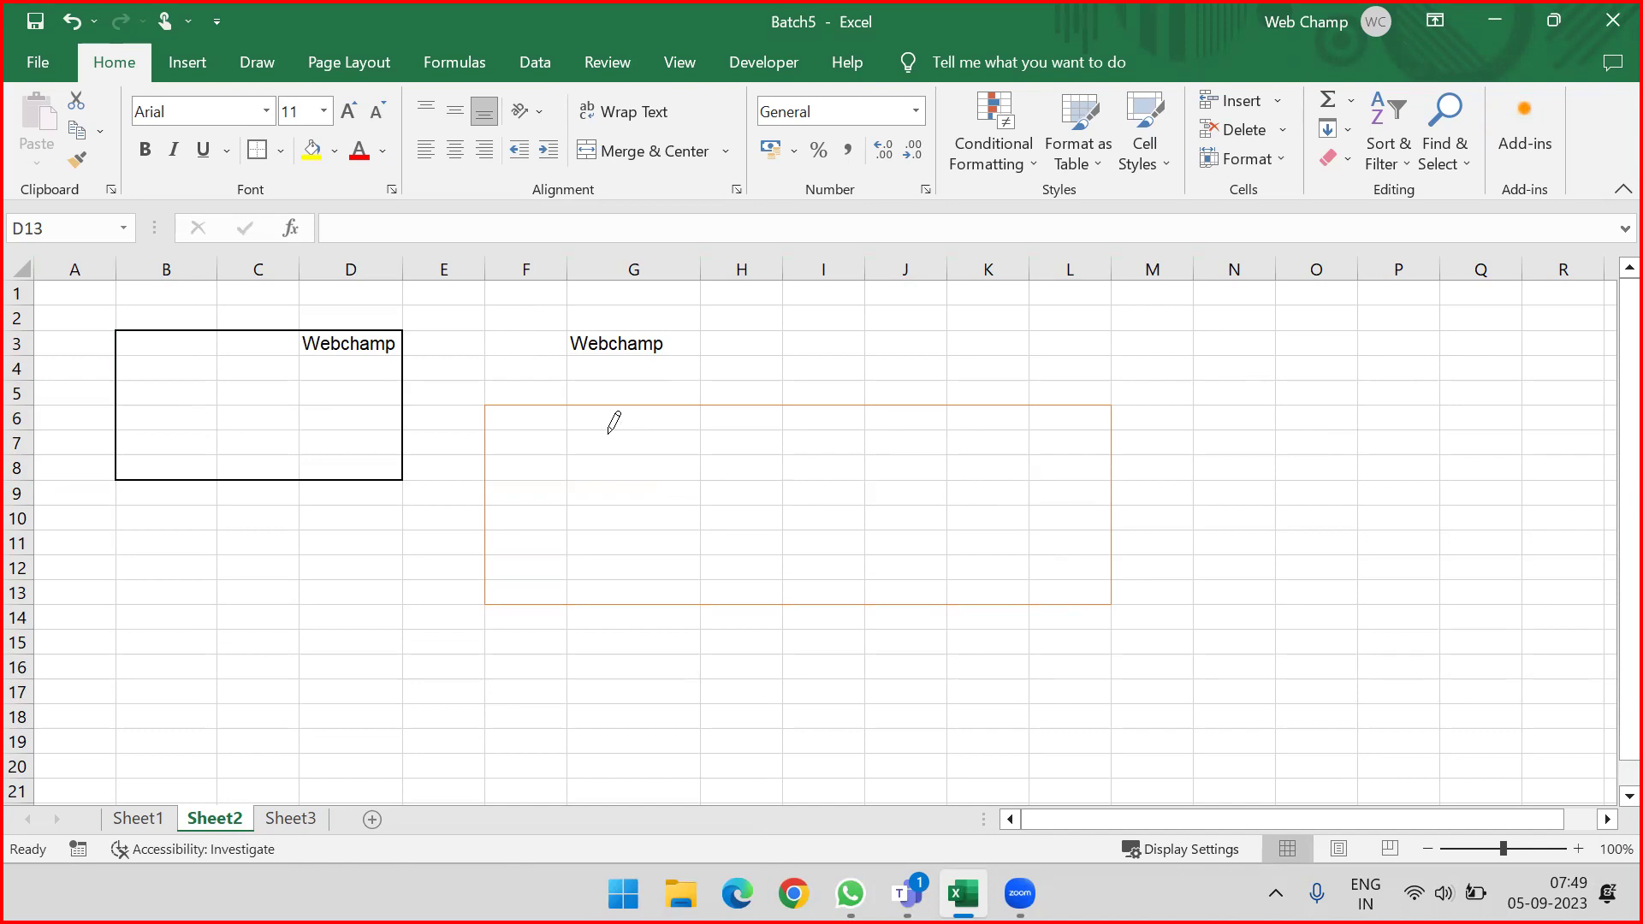
key(alt+Tab)
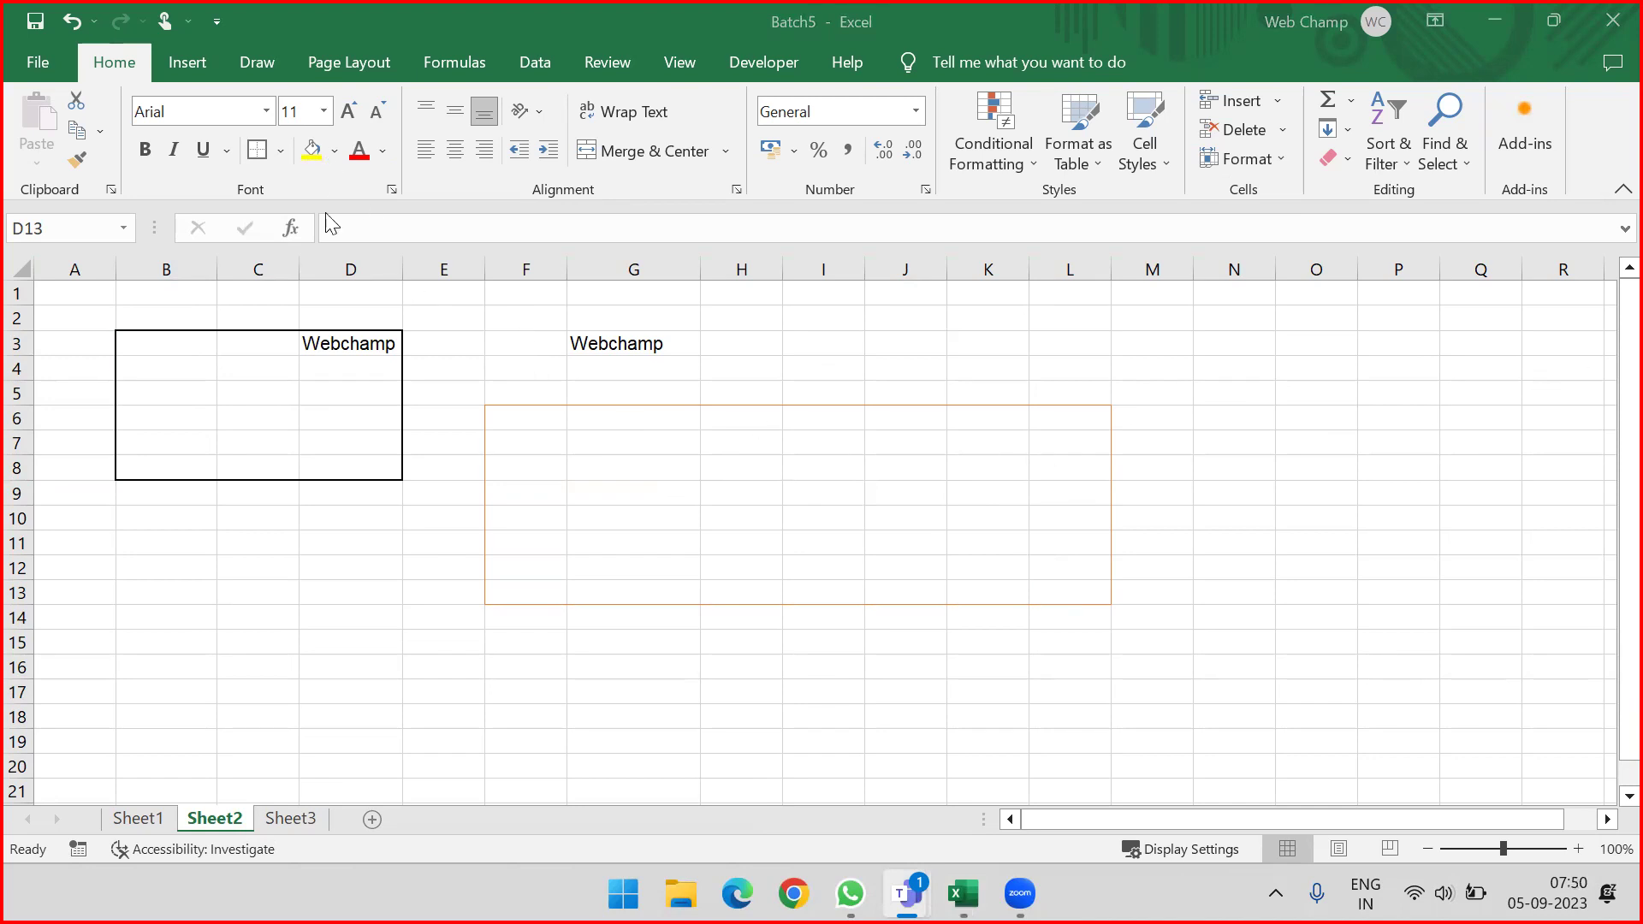
key(alt+Tab)
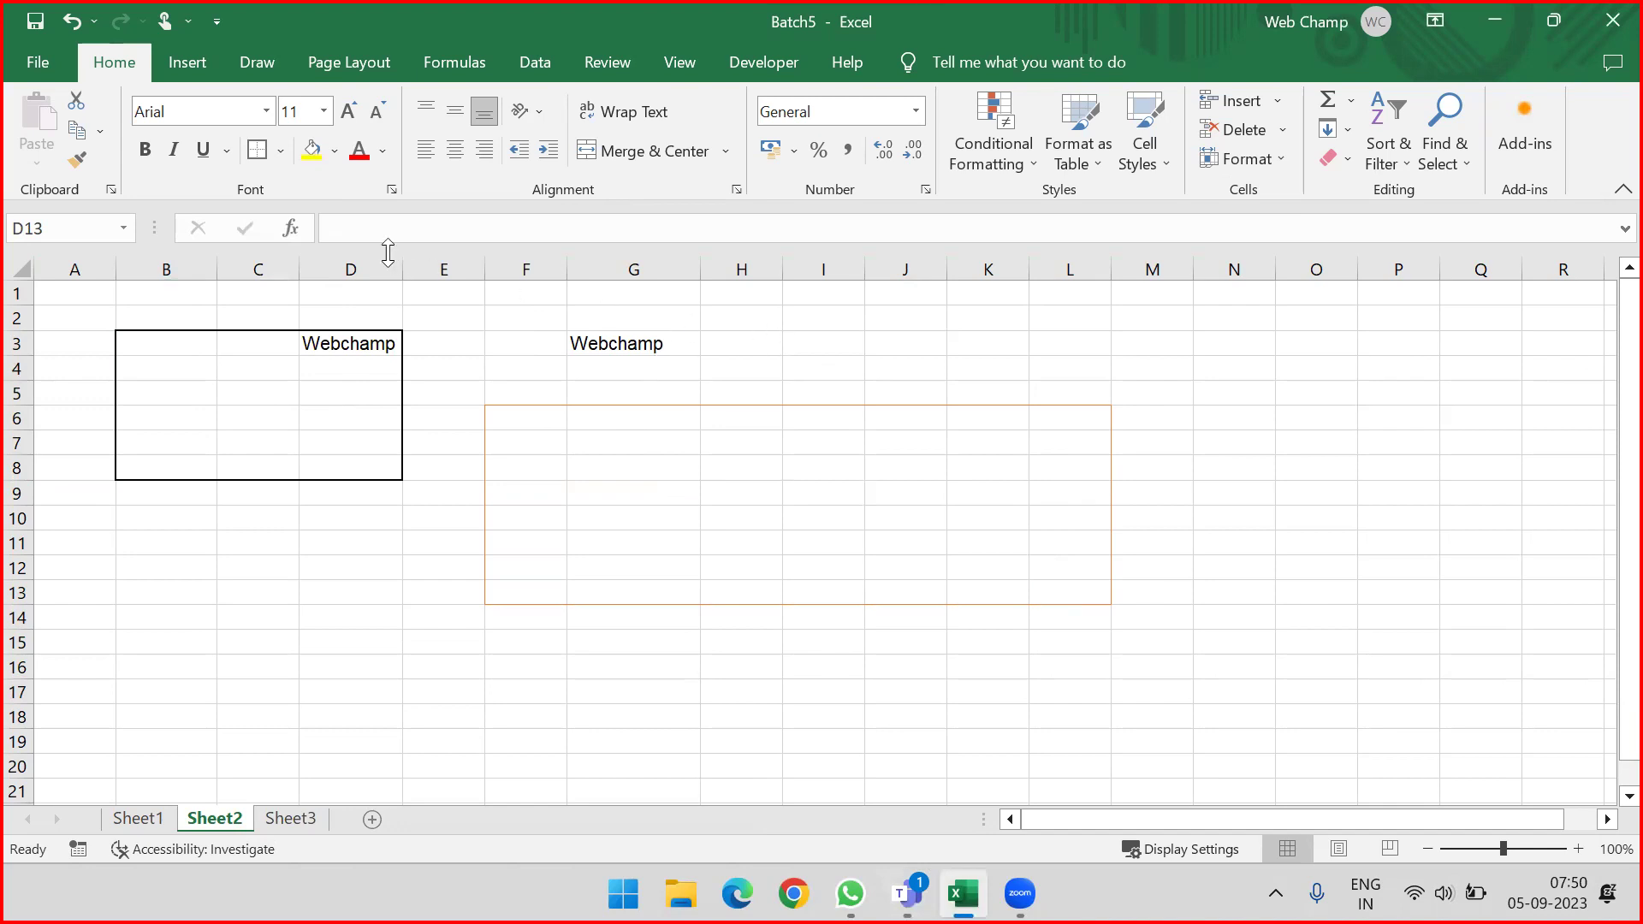
Step: Apply All Borders to cell D13 using the orange line colour
click(282, 152)
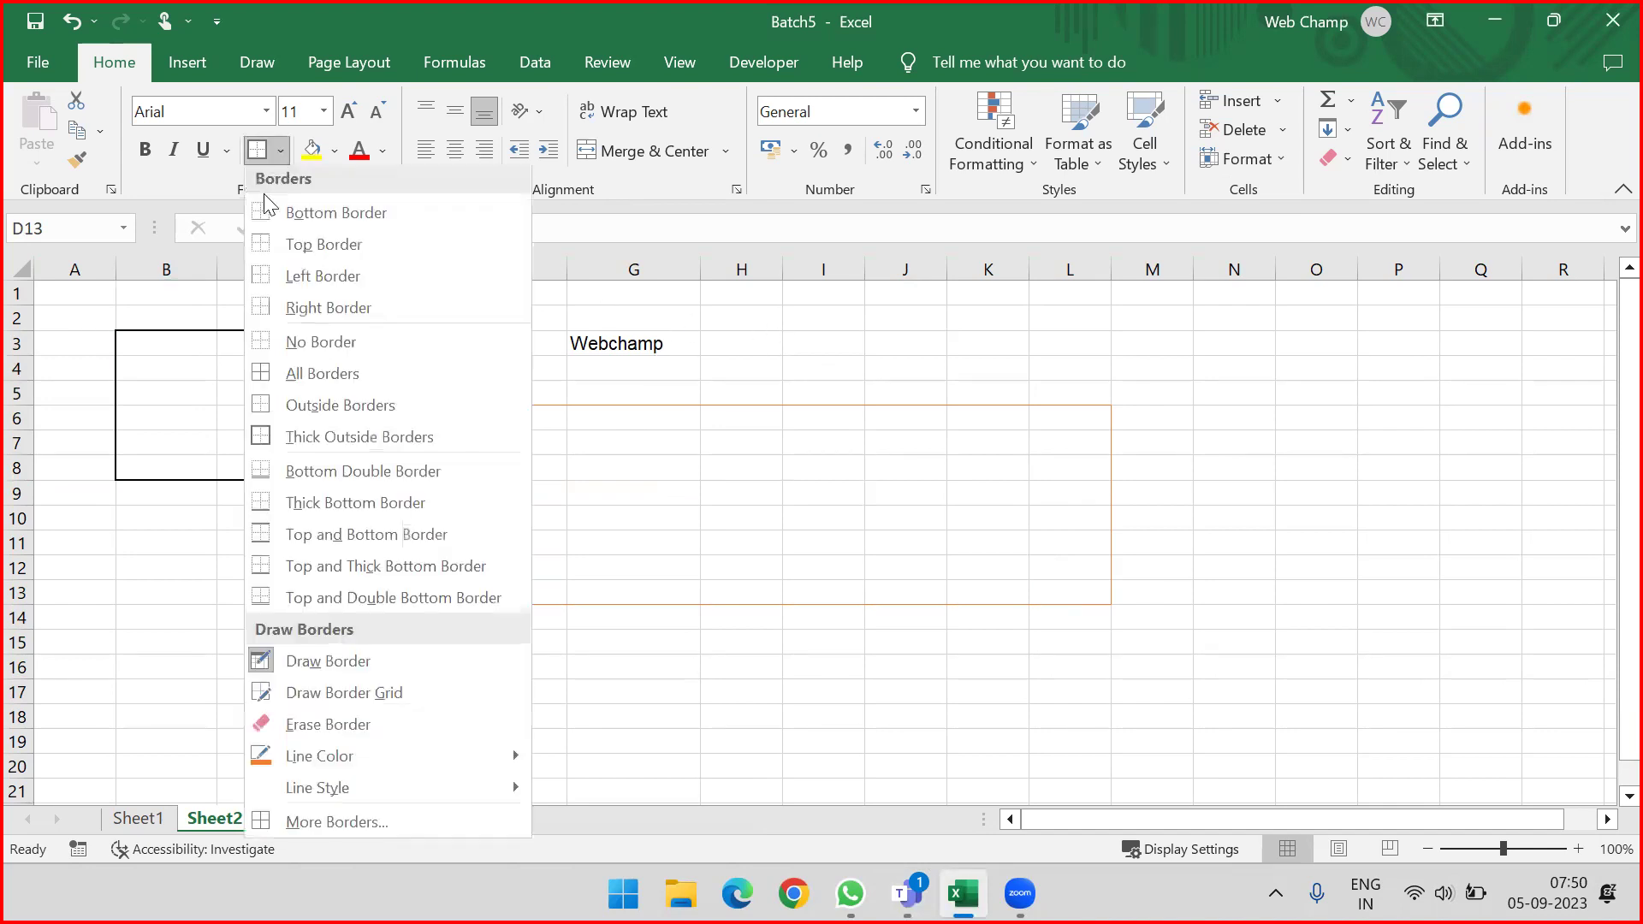
click(308, 380)
click(355, 561)
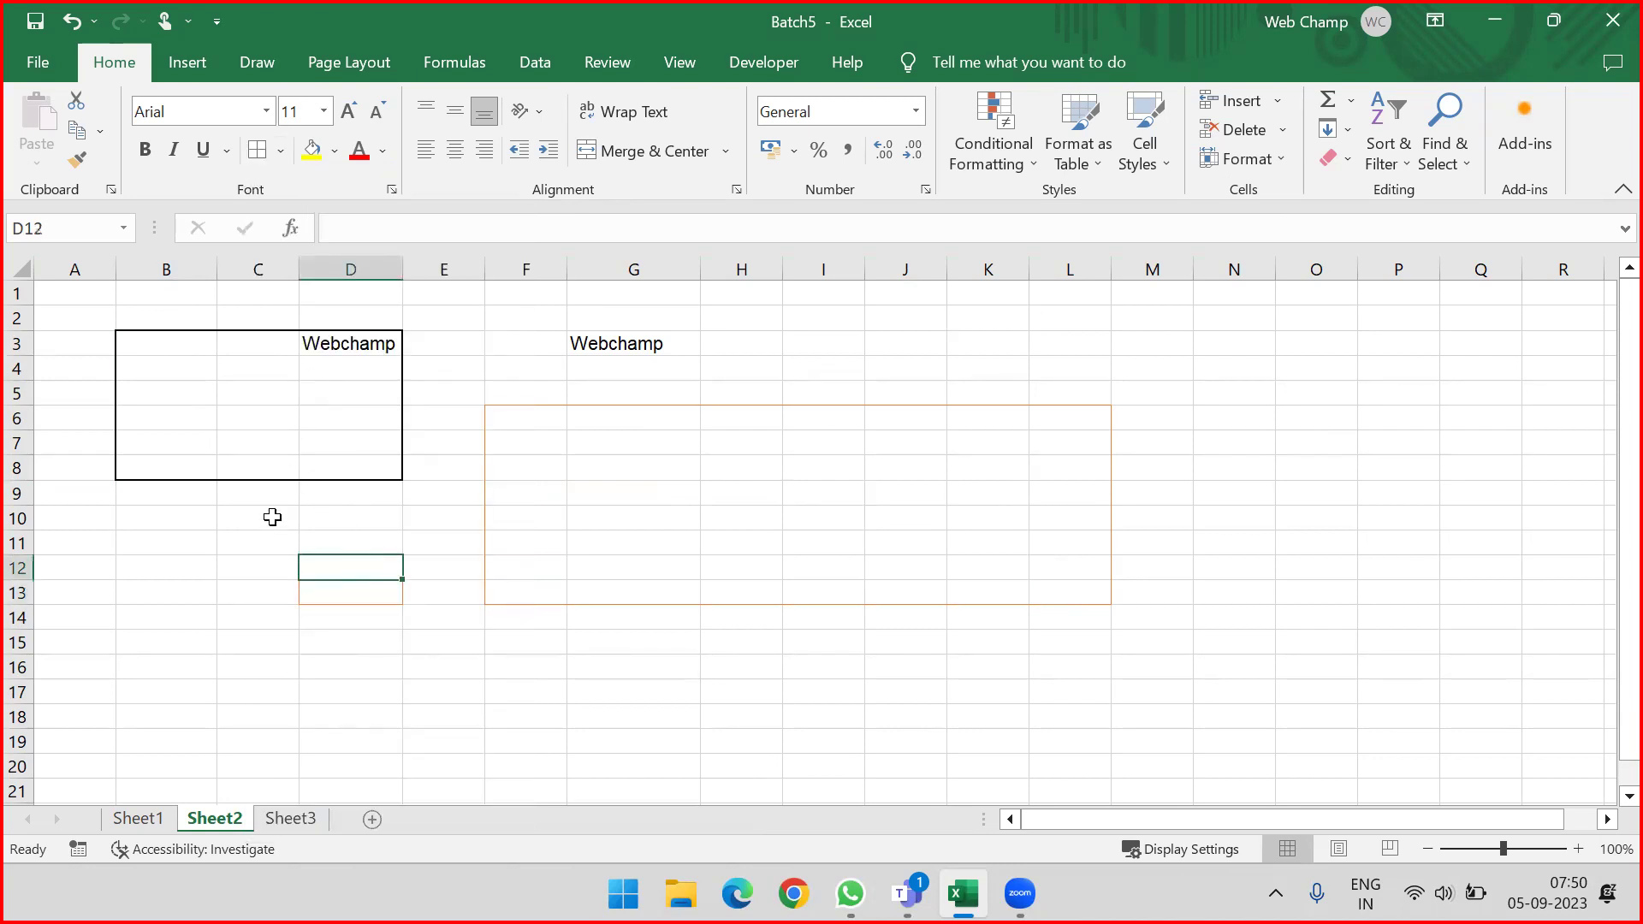
Step: Fill cell D12 with the orange theme colour and the range E2:E9 with the gray theme colour
click(333, 152)
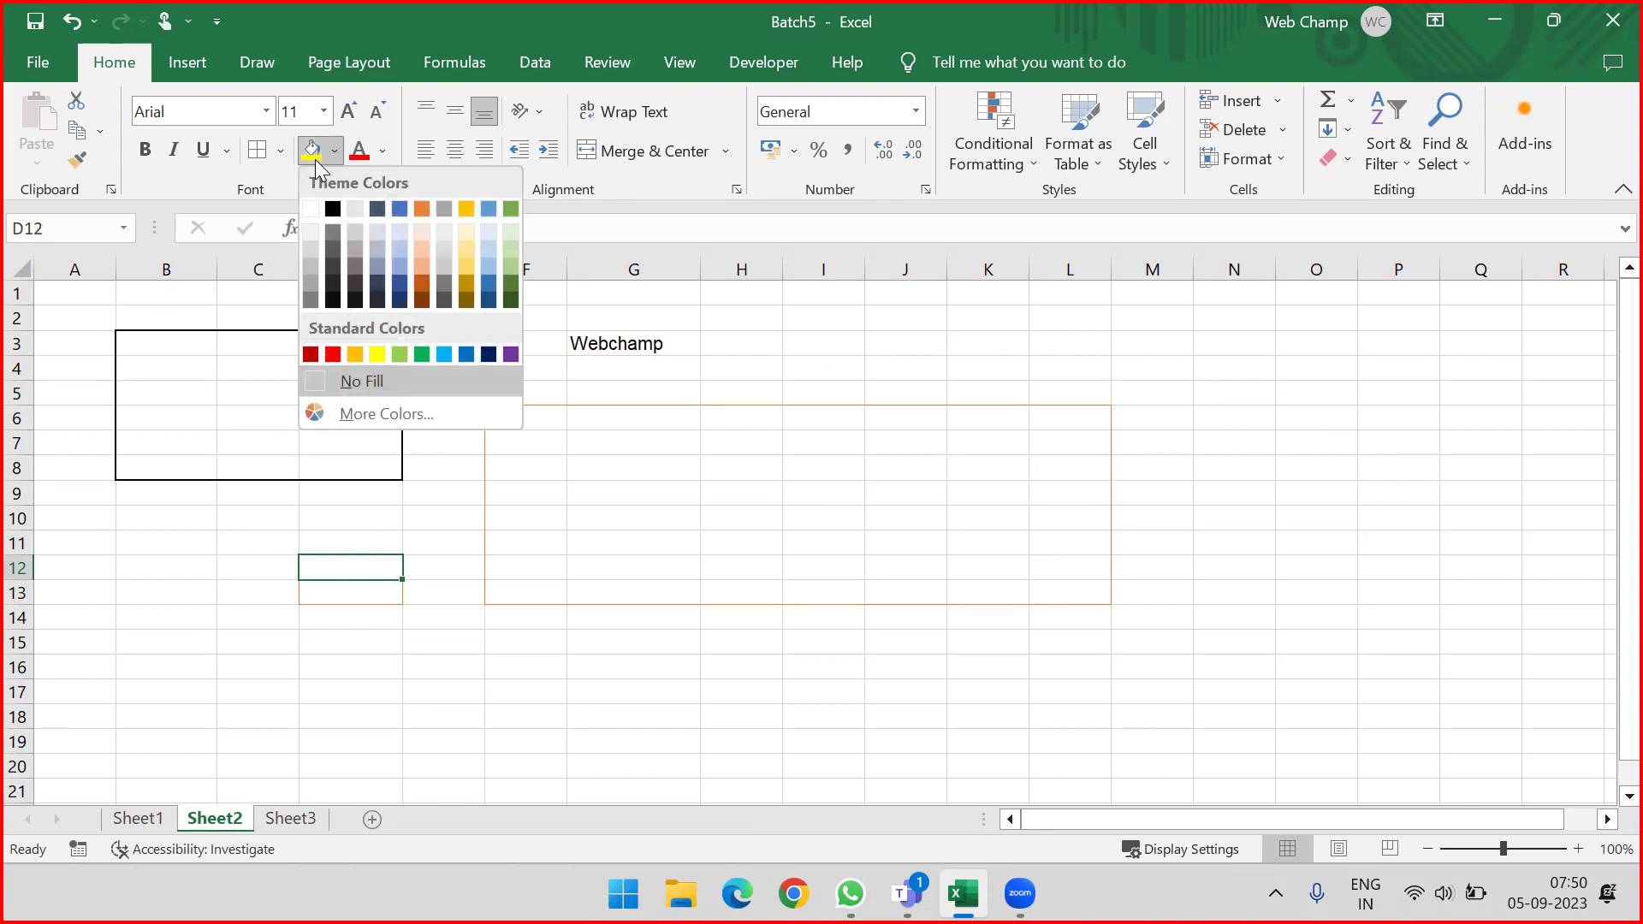
click(421, 209)
drag(477, 319, 469, 496)
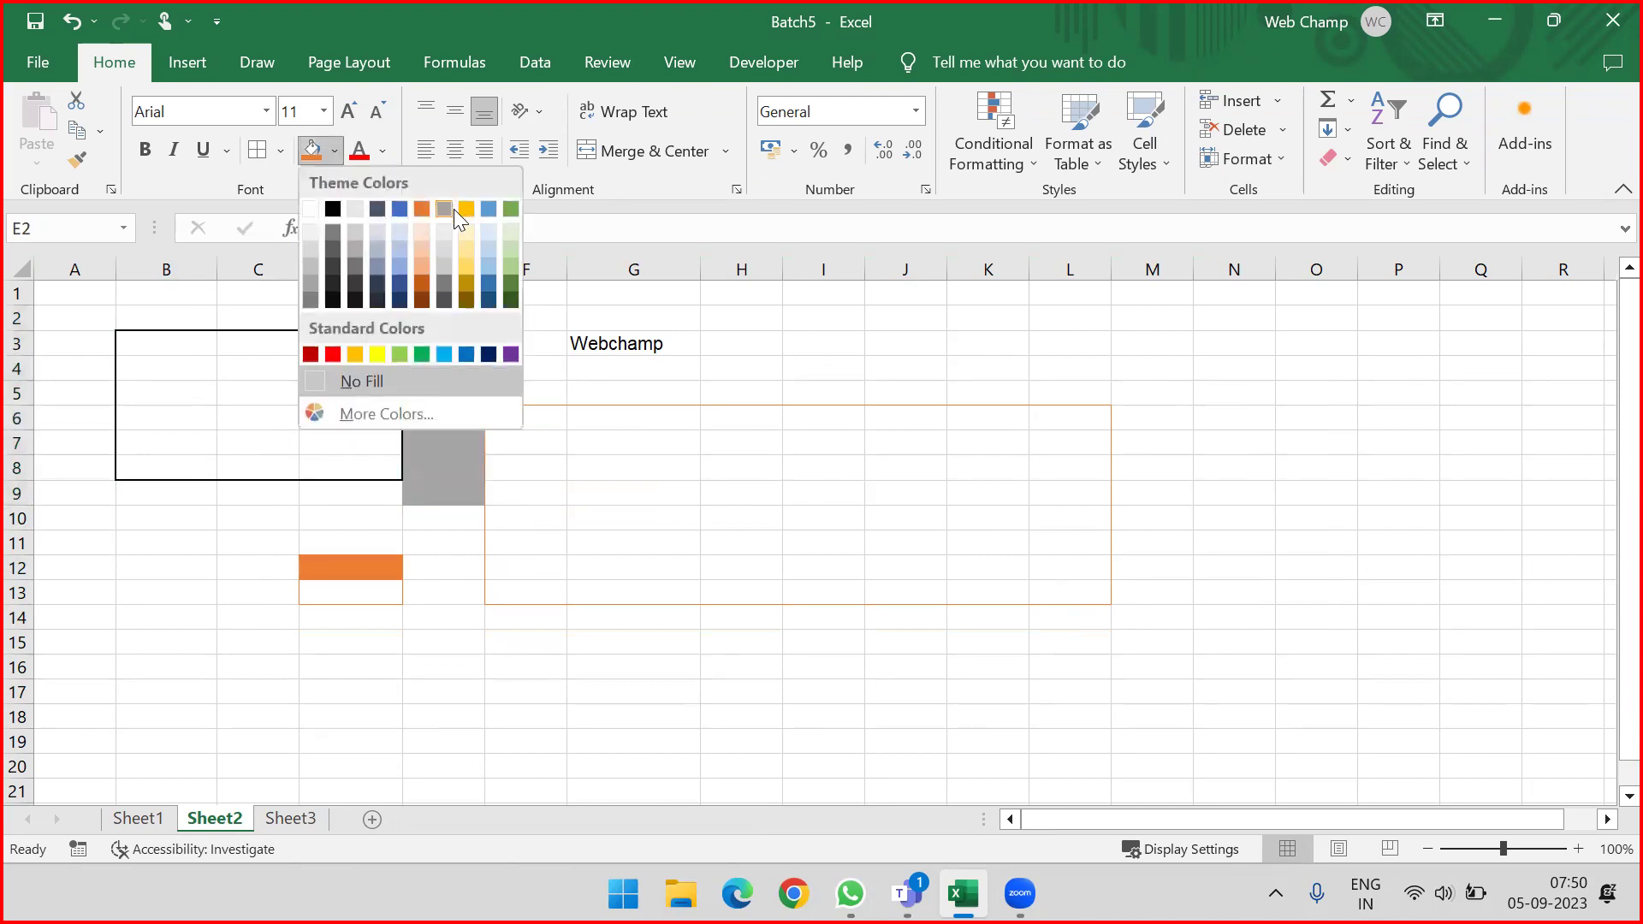
click(449, 206)
click(466, 565)
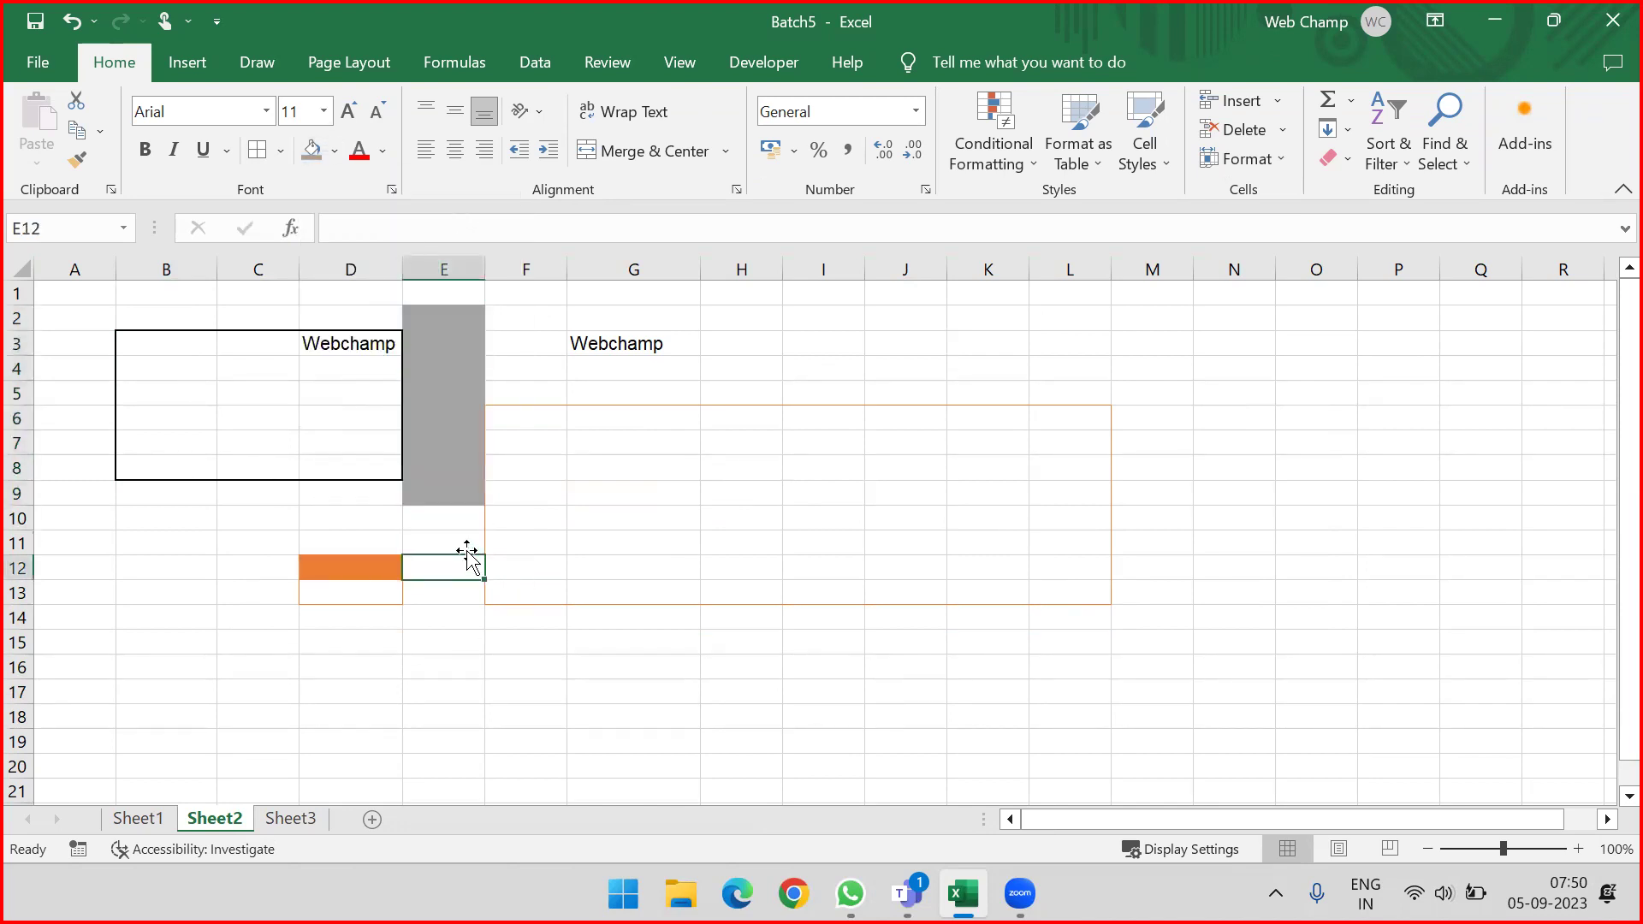
Step: Set the font colour of the Webchamp text in G3 to the gold theme colour
drag(418, 318, 425, 493)
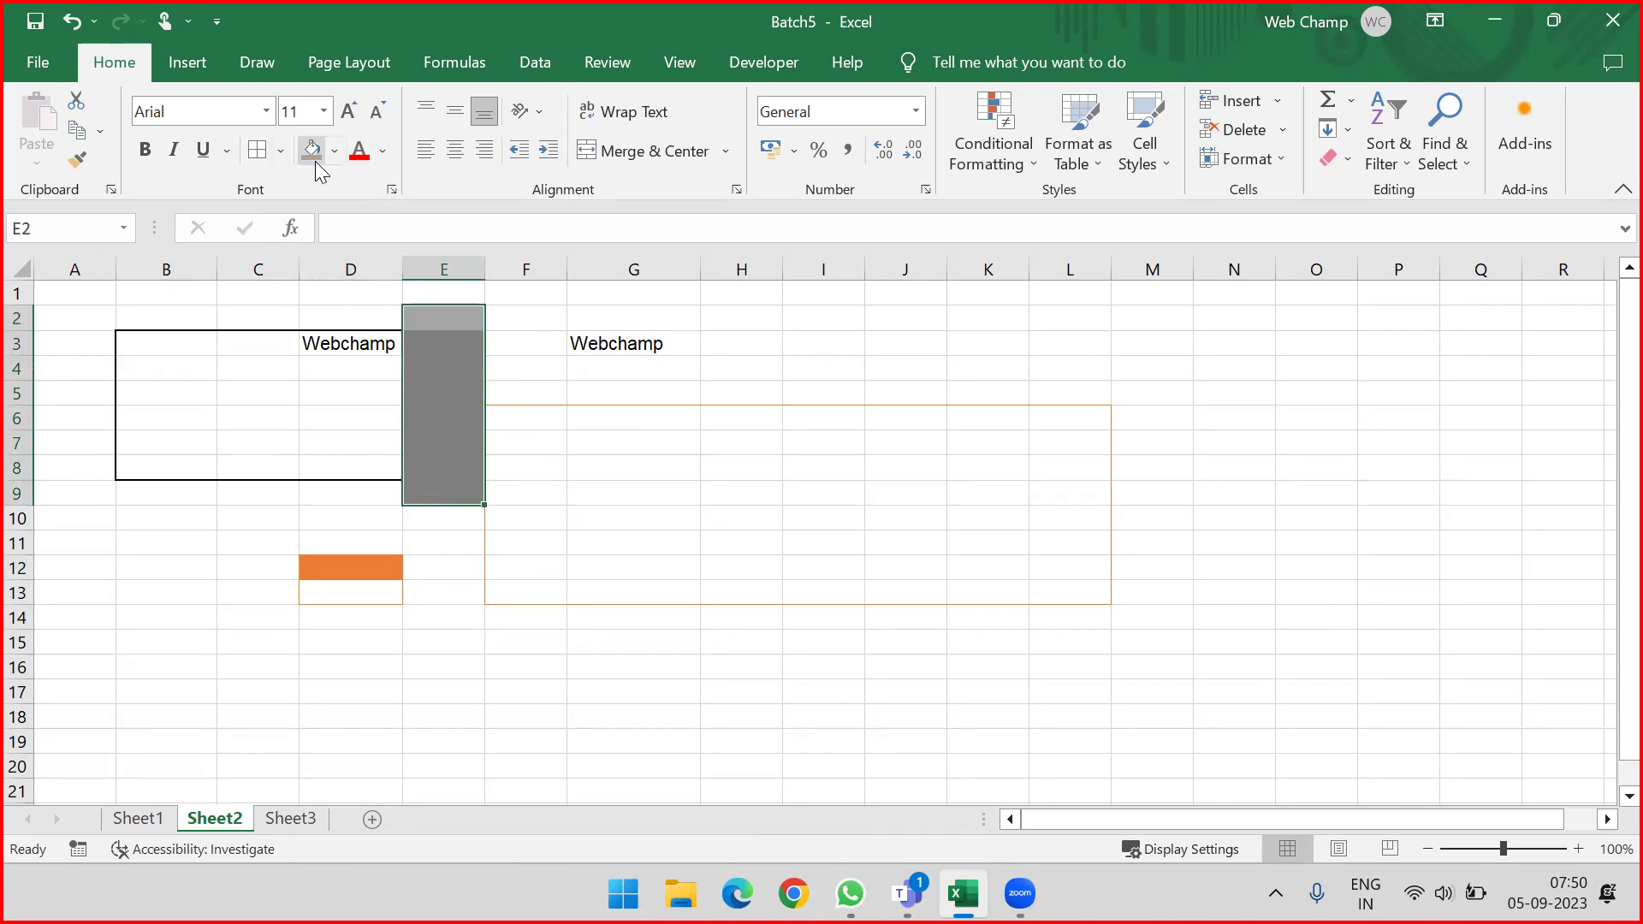
click(594, 346)
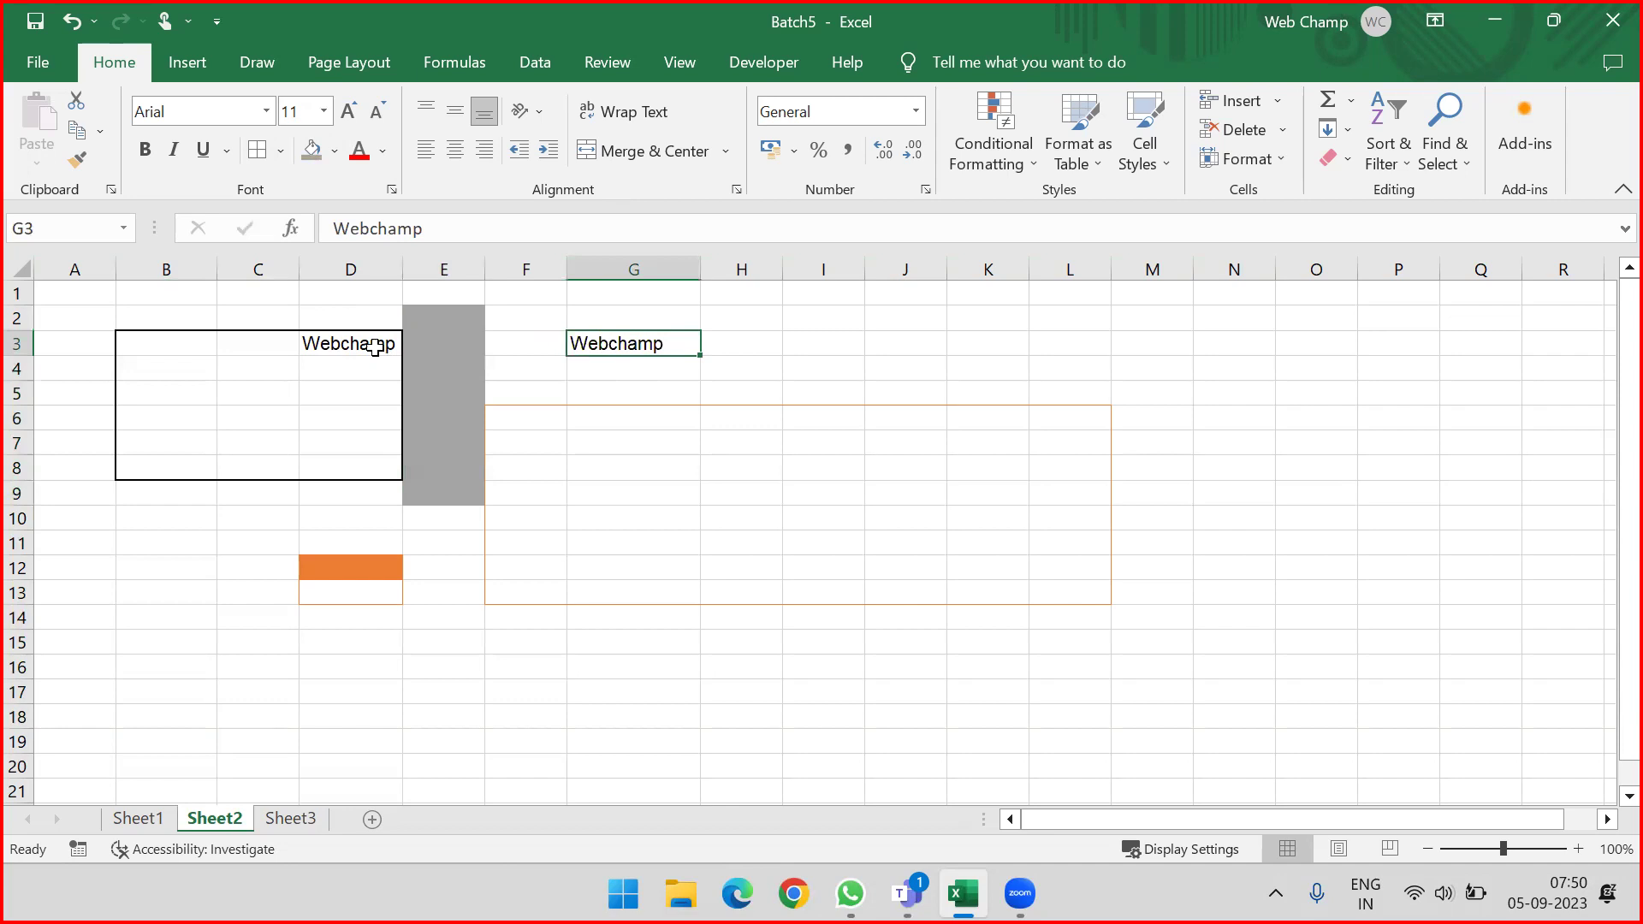
click(382, 152)
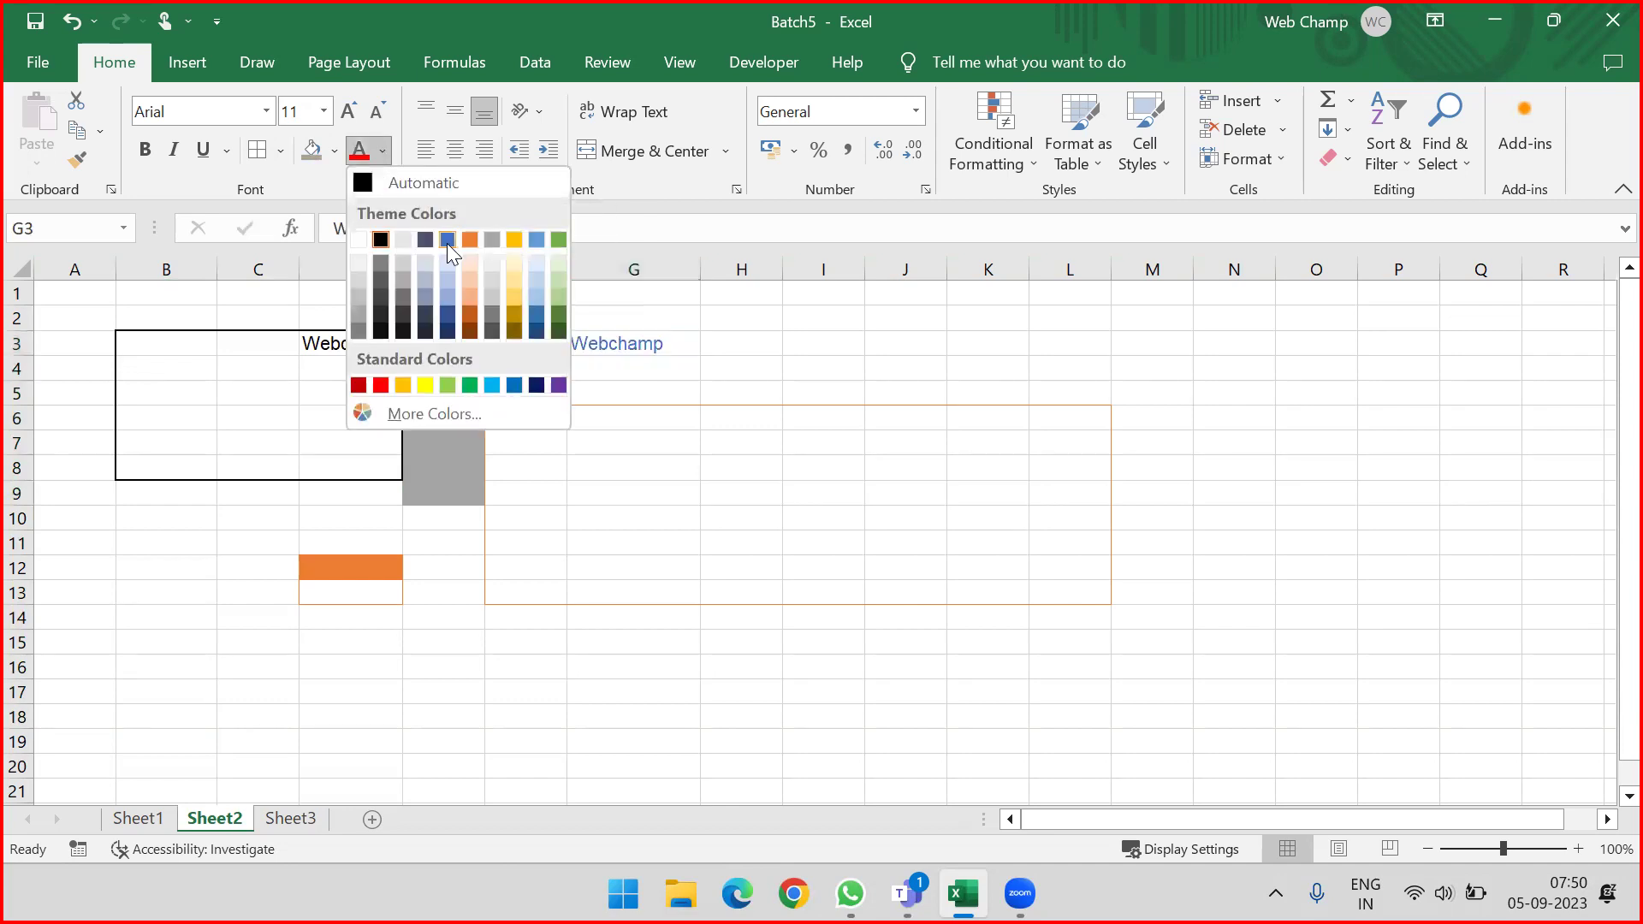
click(516, 241)
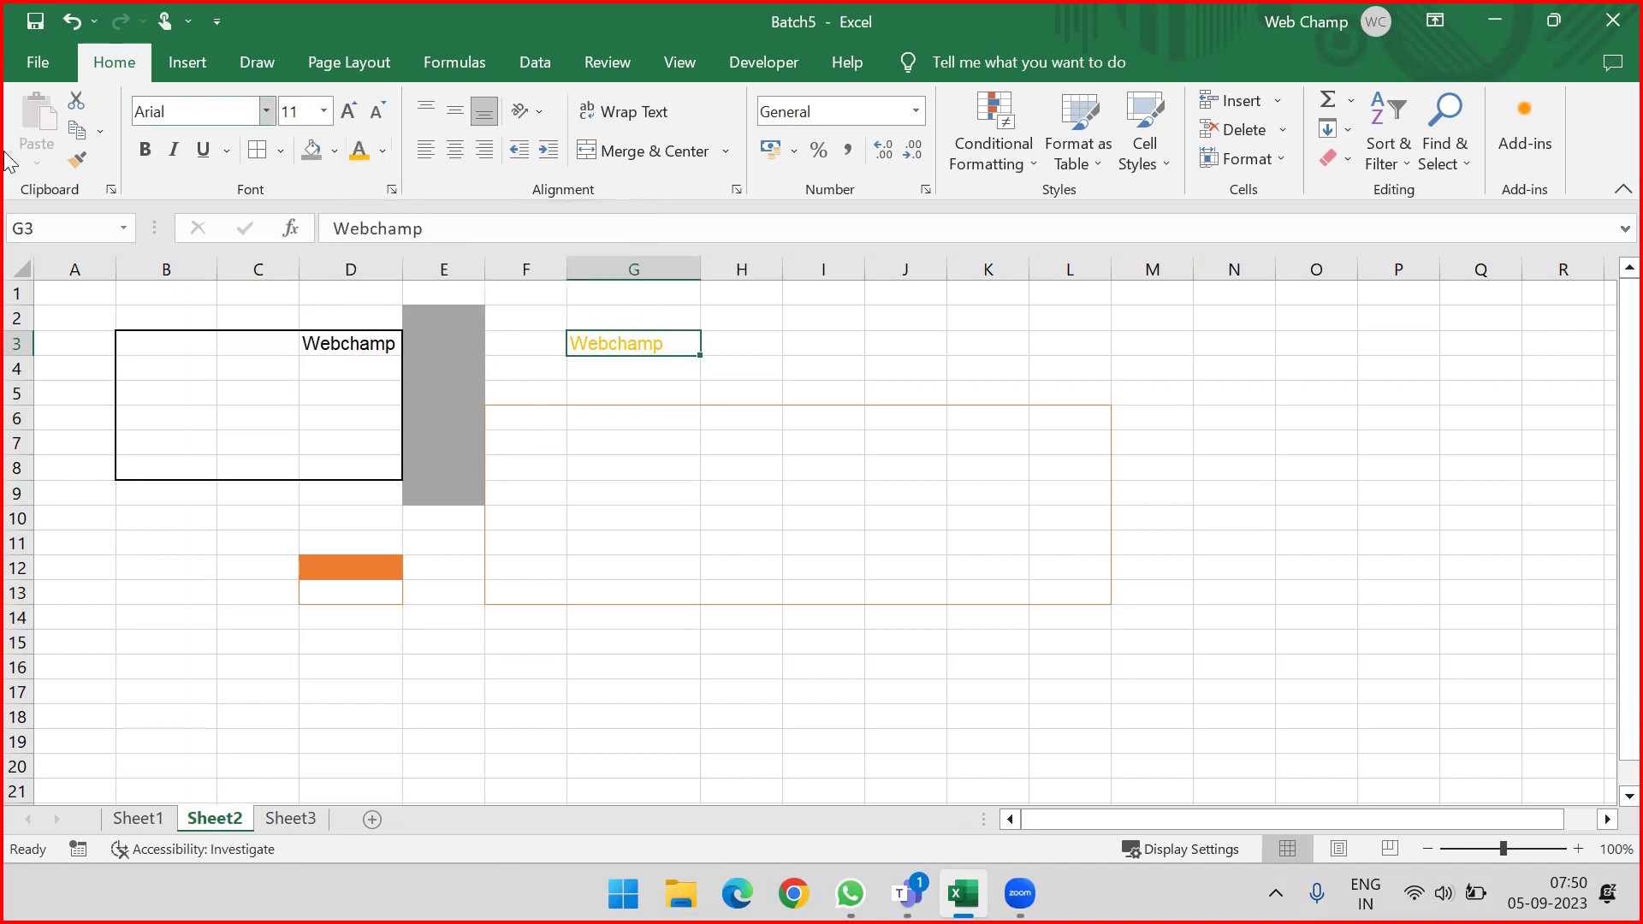
Step: Widen column G to about the width of four standard columns and make row 3 about twelve rows tall
drag(700, 268, 1049, 274)
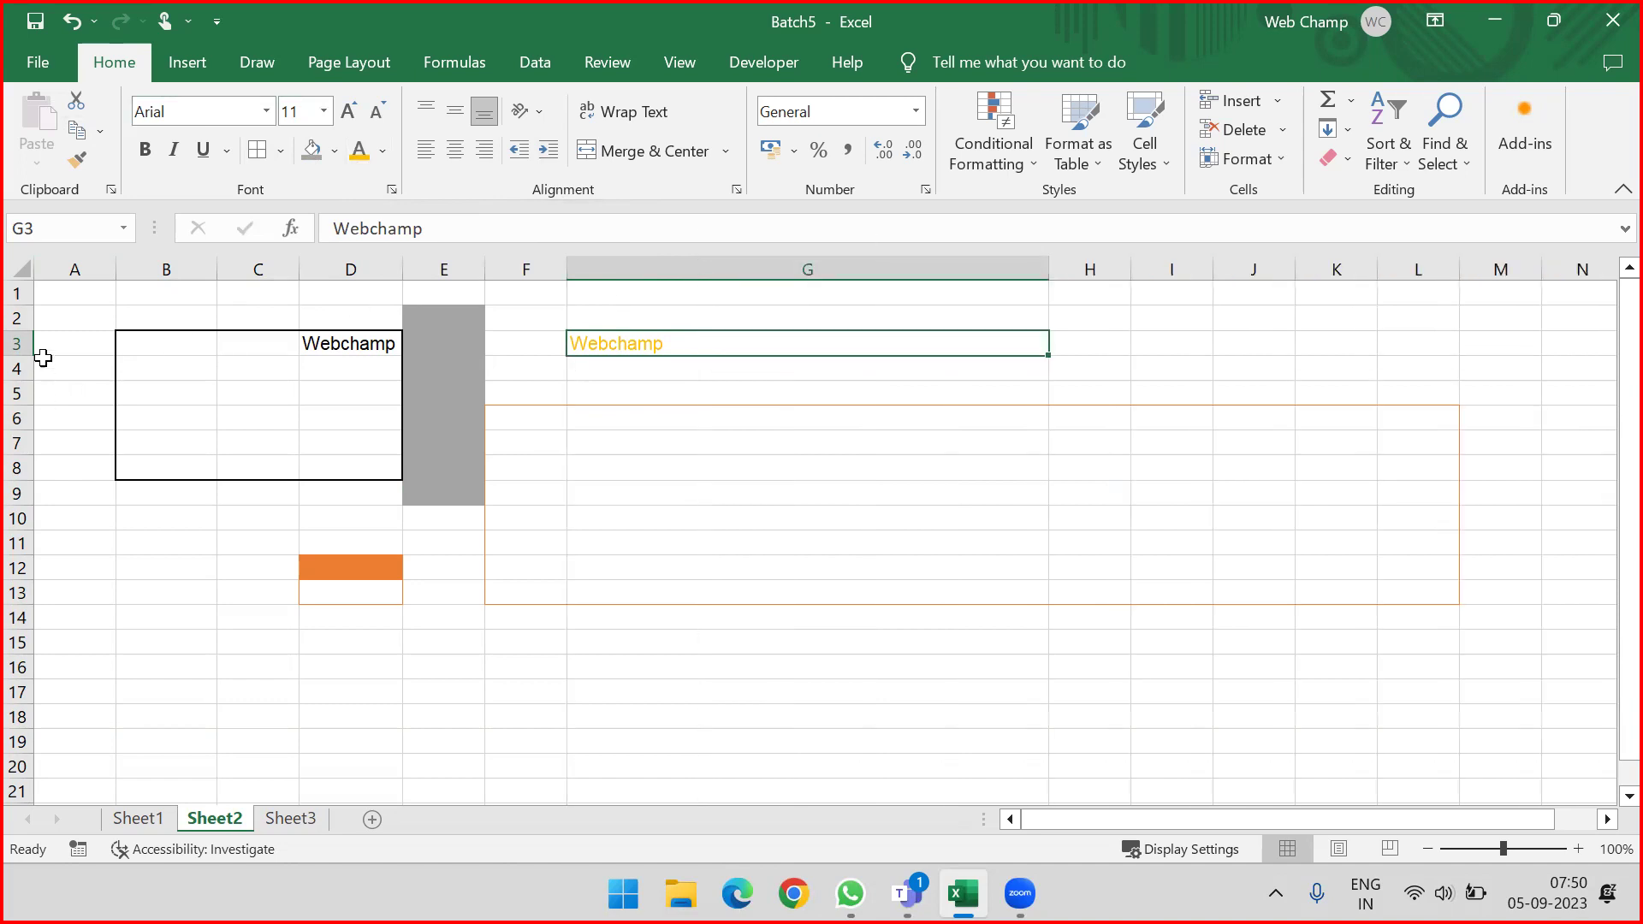
drag(23, 355, 23, 480)
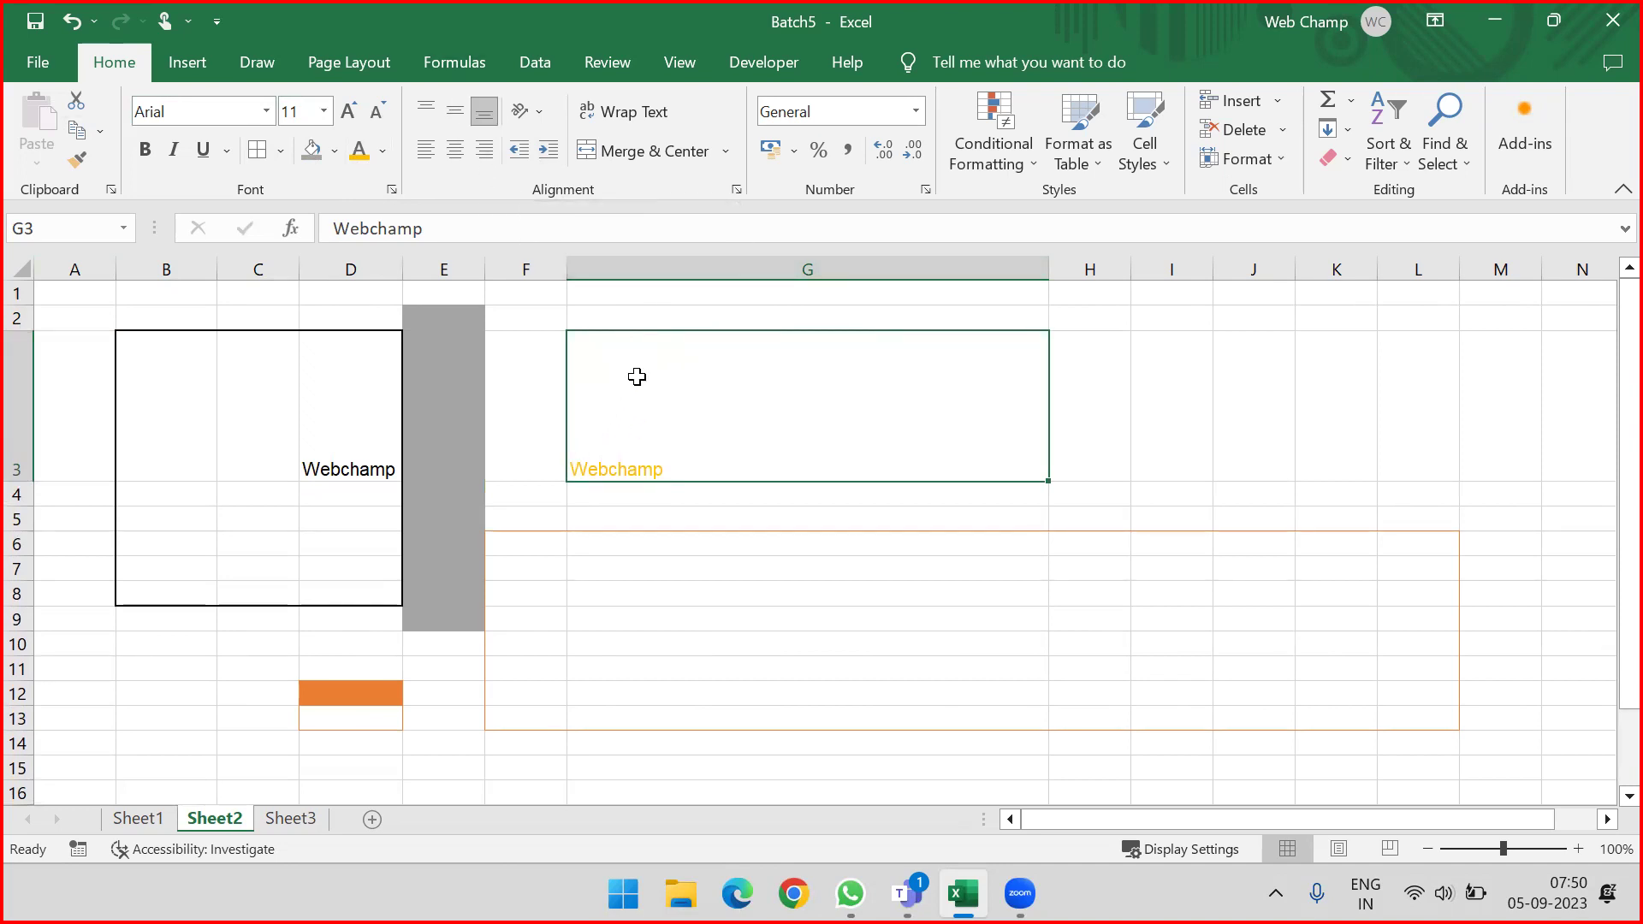
drag(13, 481, 12, 636)
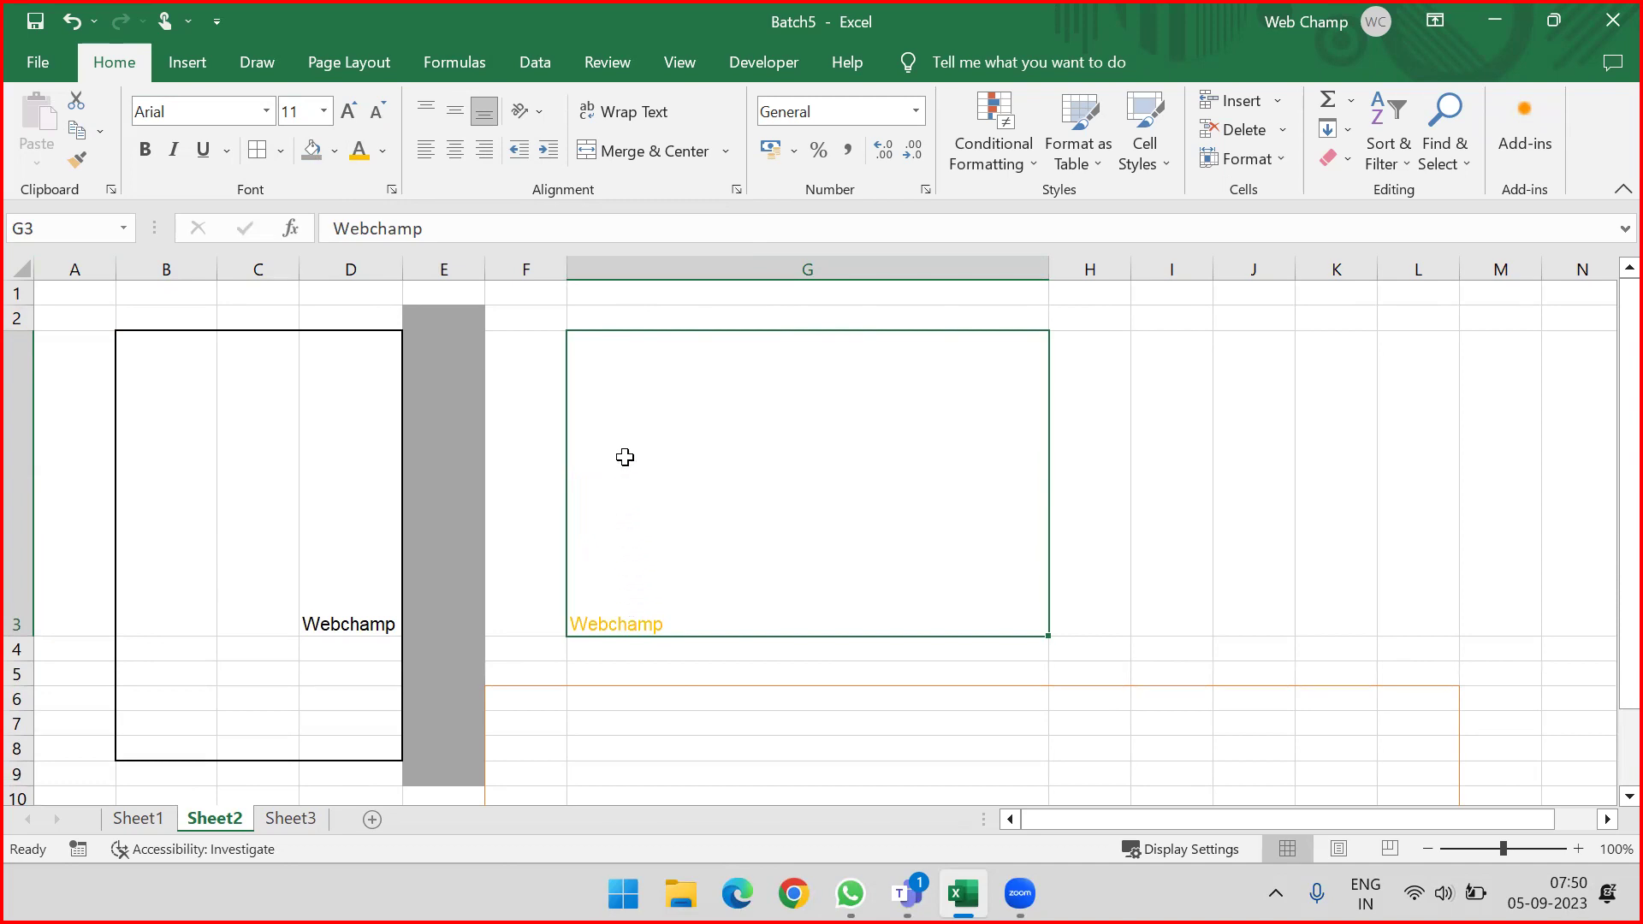
Step: Apply Top, Middle and Bottom Align to G3 in turn, and finish with Top Align
click(431, 109)
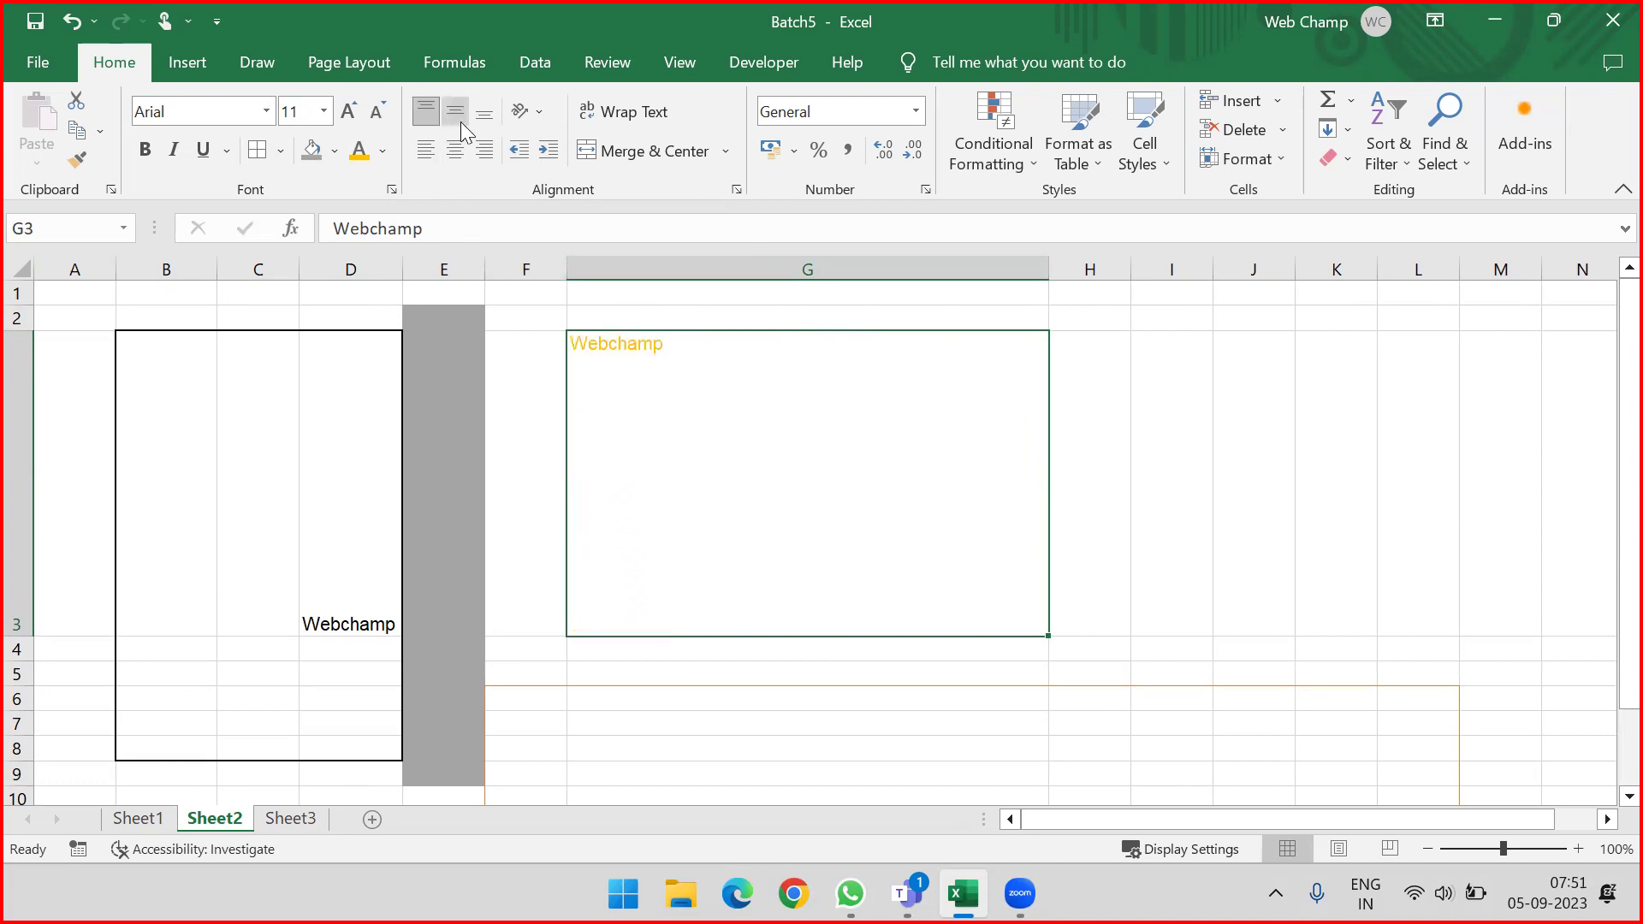
click(456, 116)
click(485, 129)
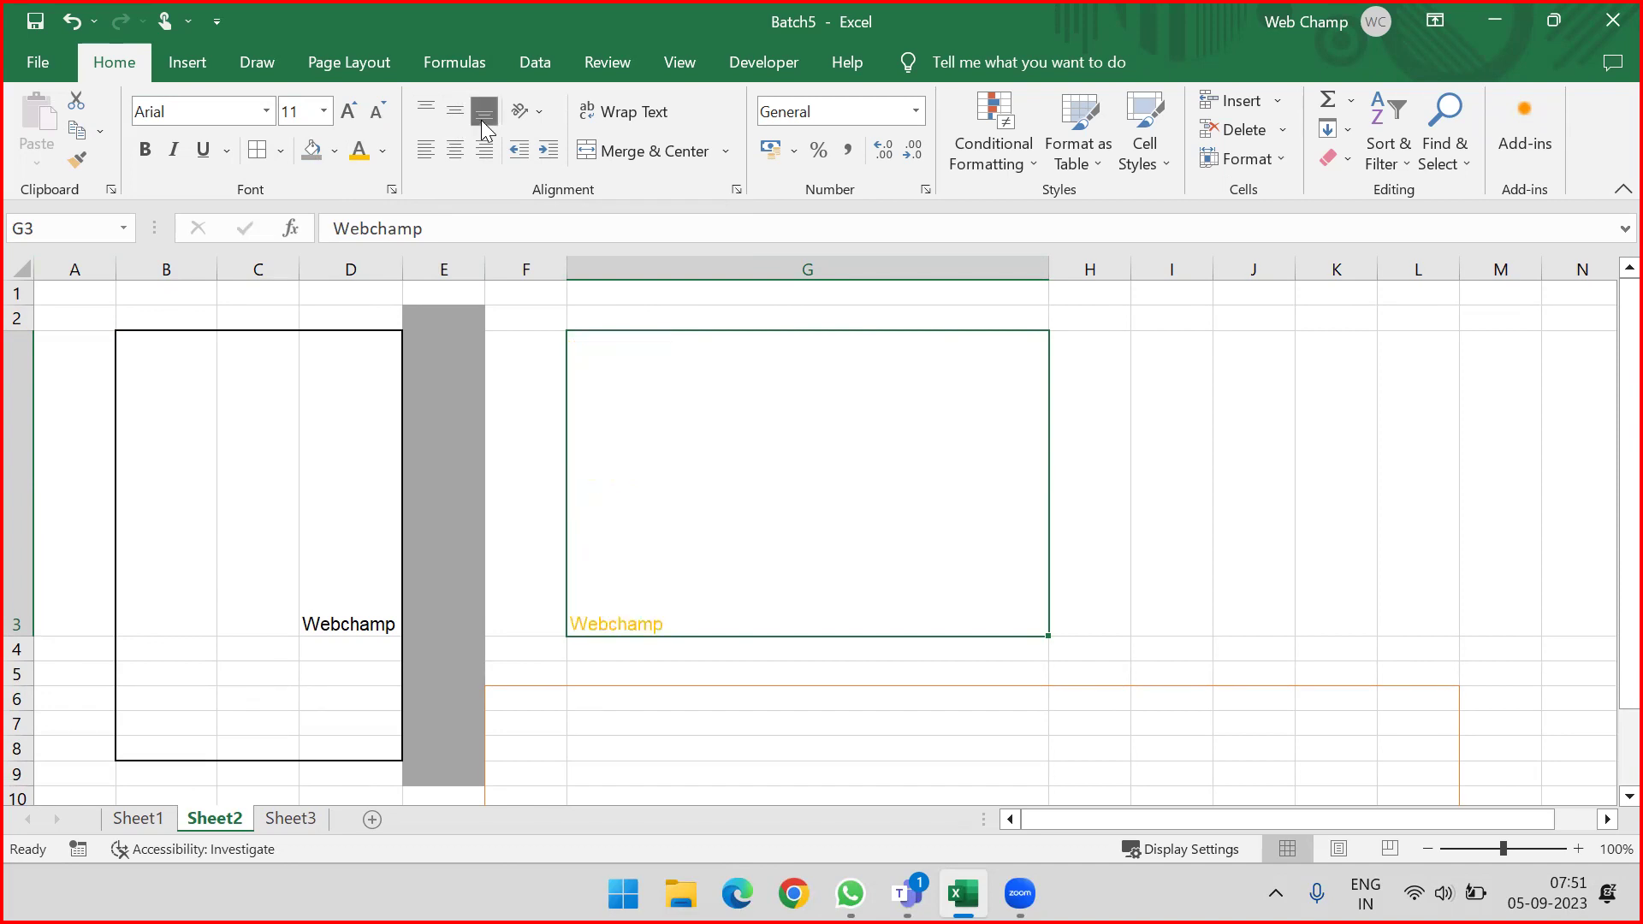
click(430, 112)
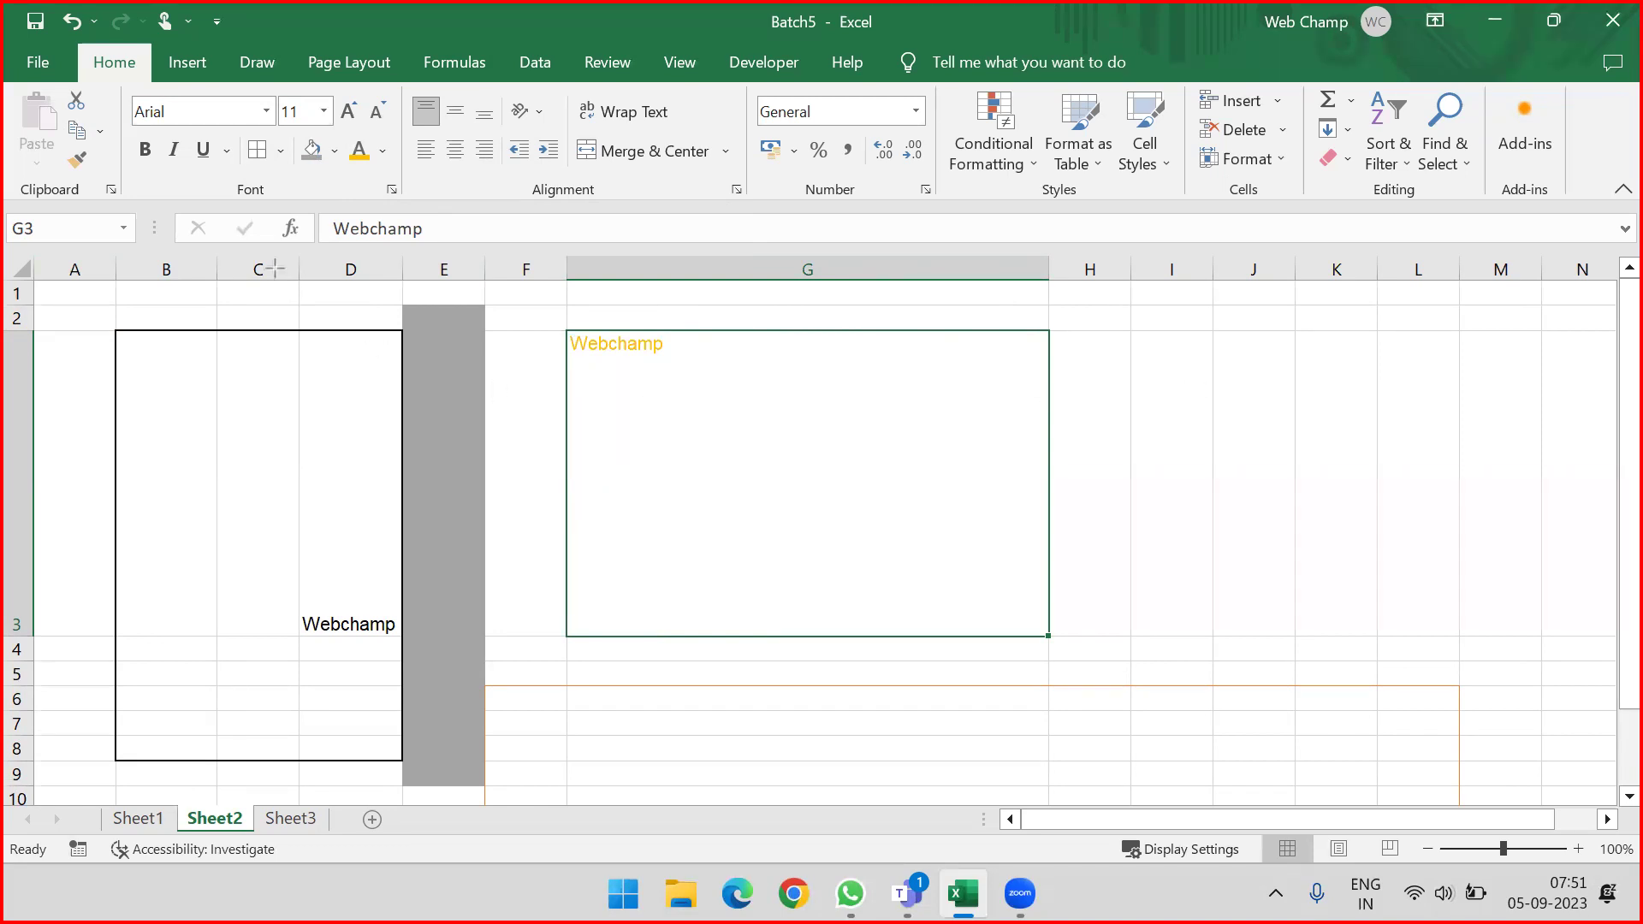
drag(248, 215, 403, 147)
drag(480, 237, 540, 202)
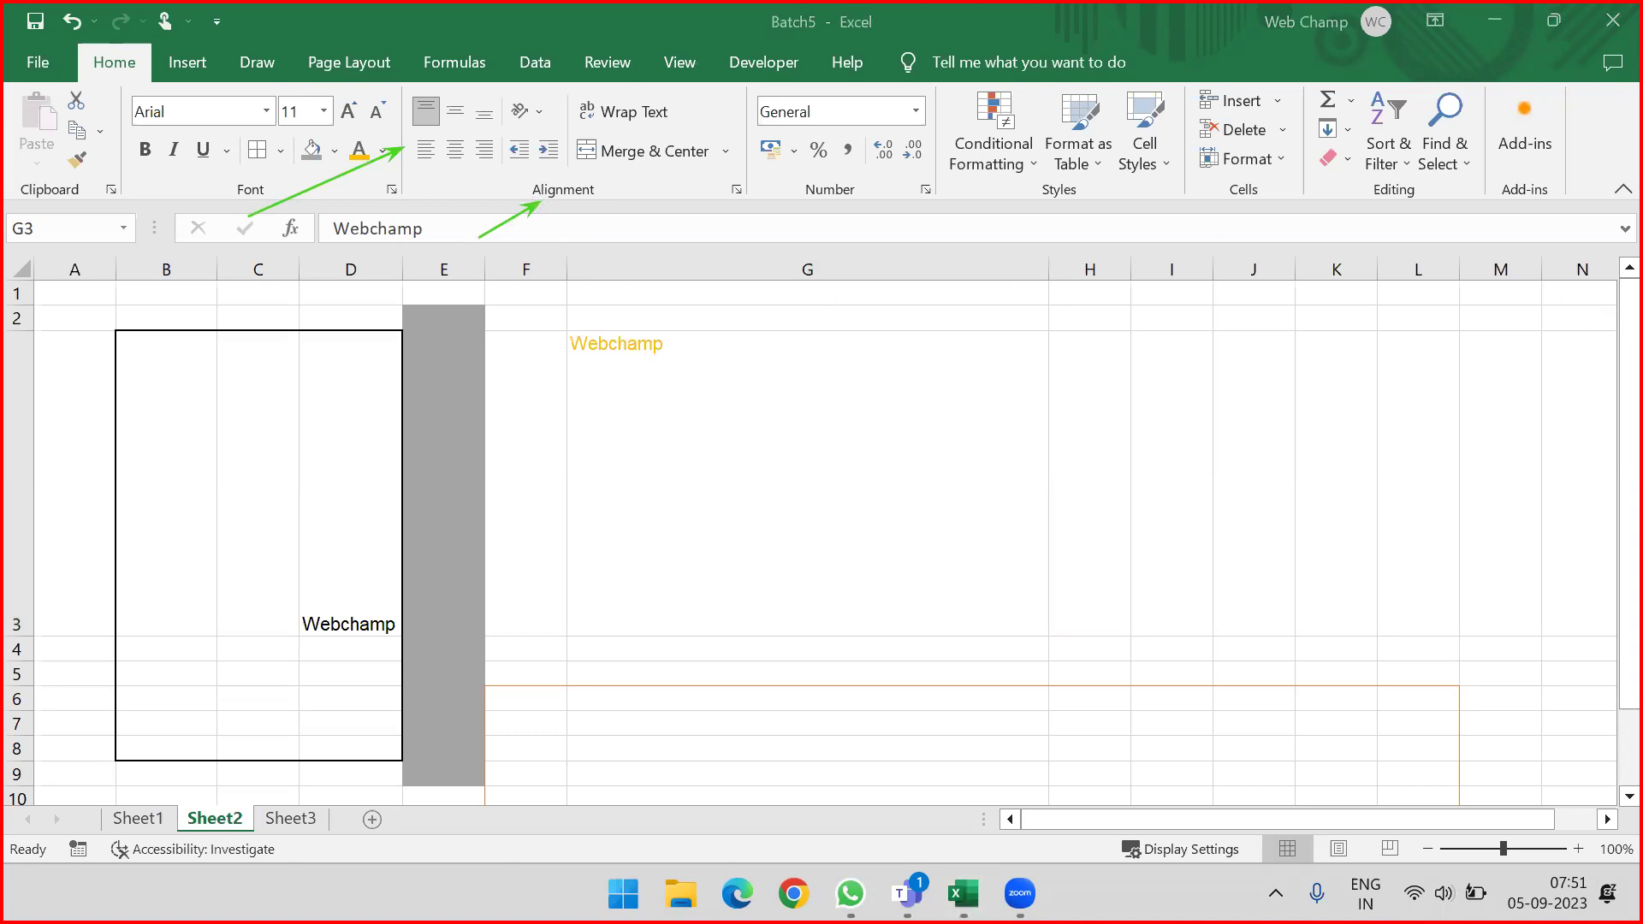
key(Escape)
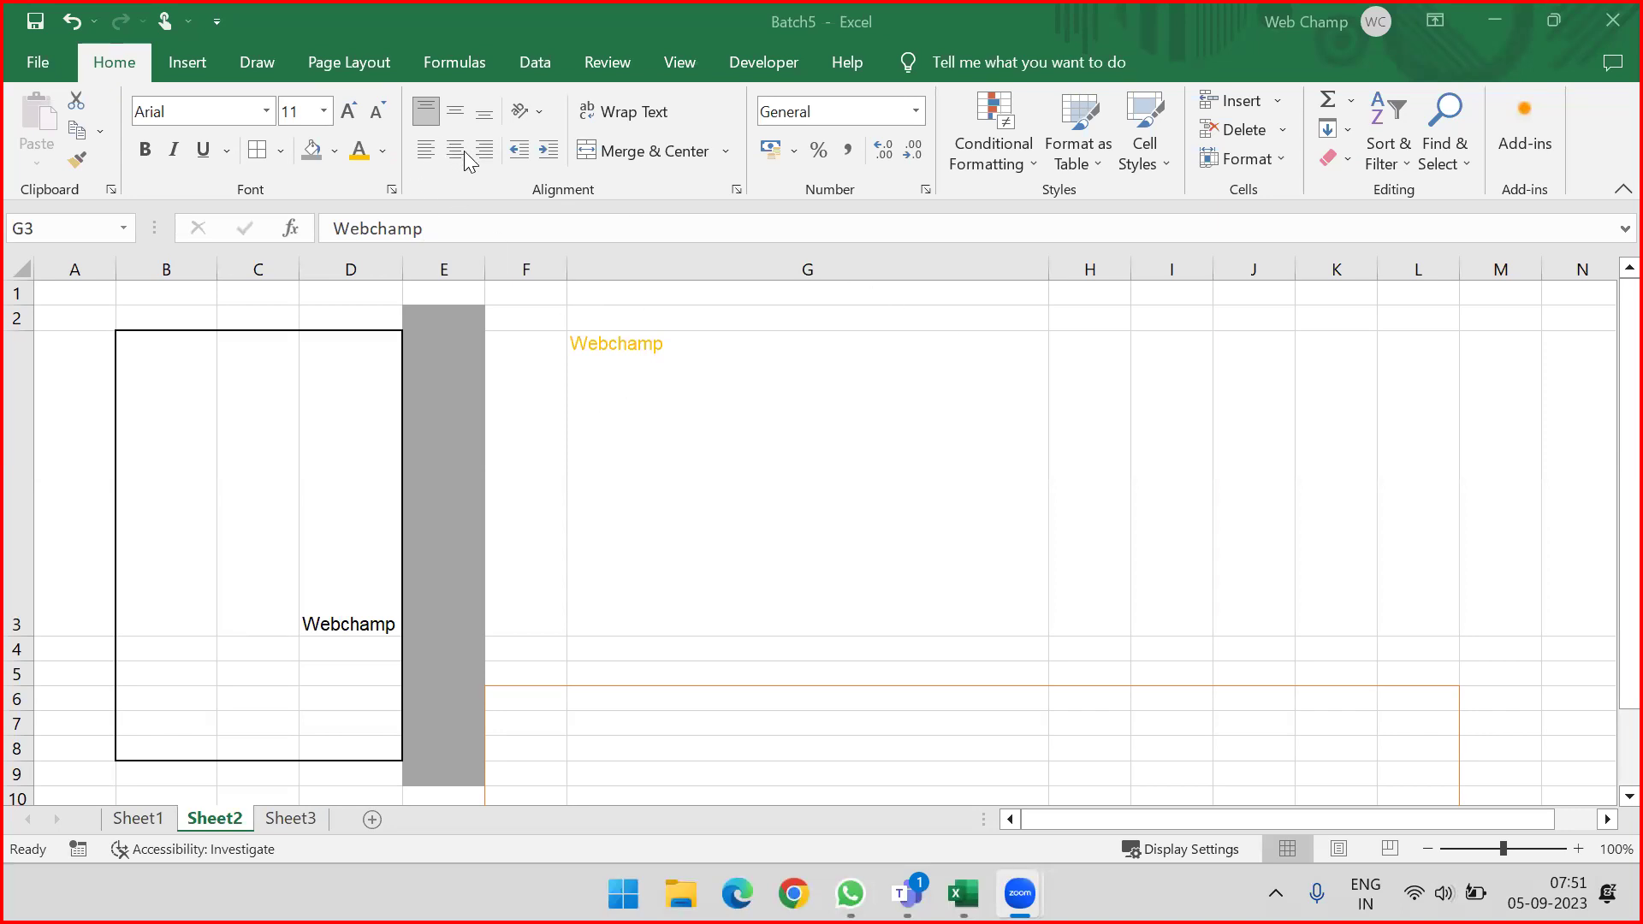
Step: Align the text in G3 left, right and center horizontally in turn
click(428, 161)
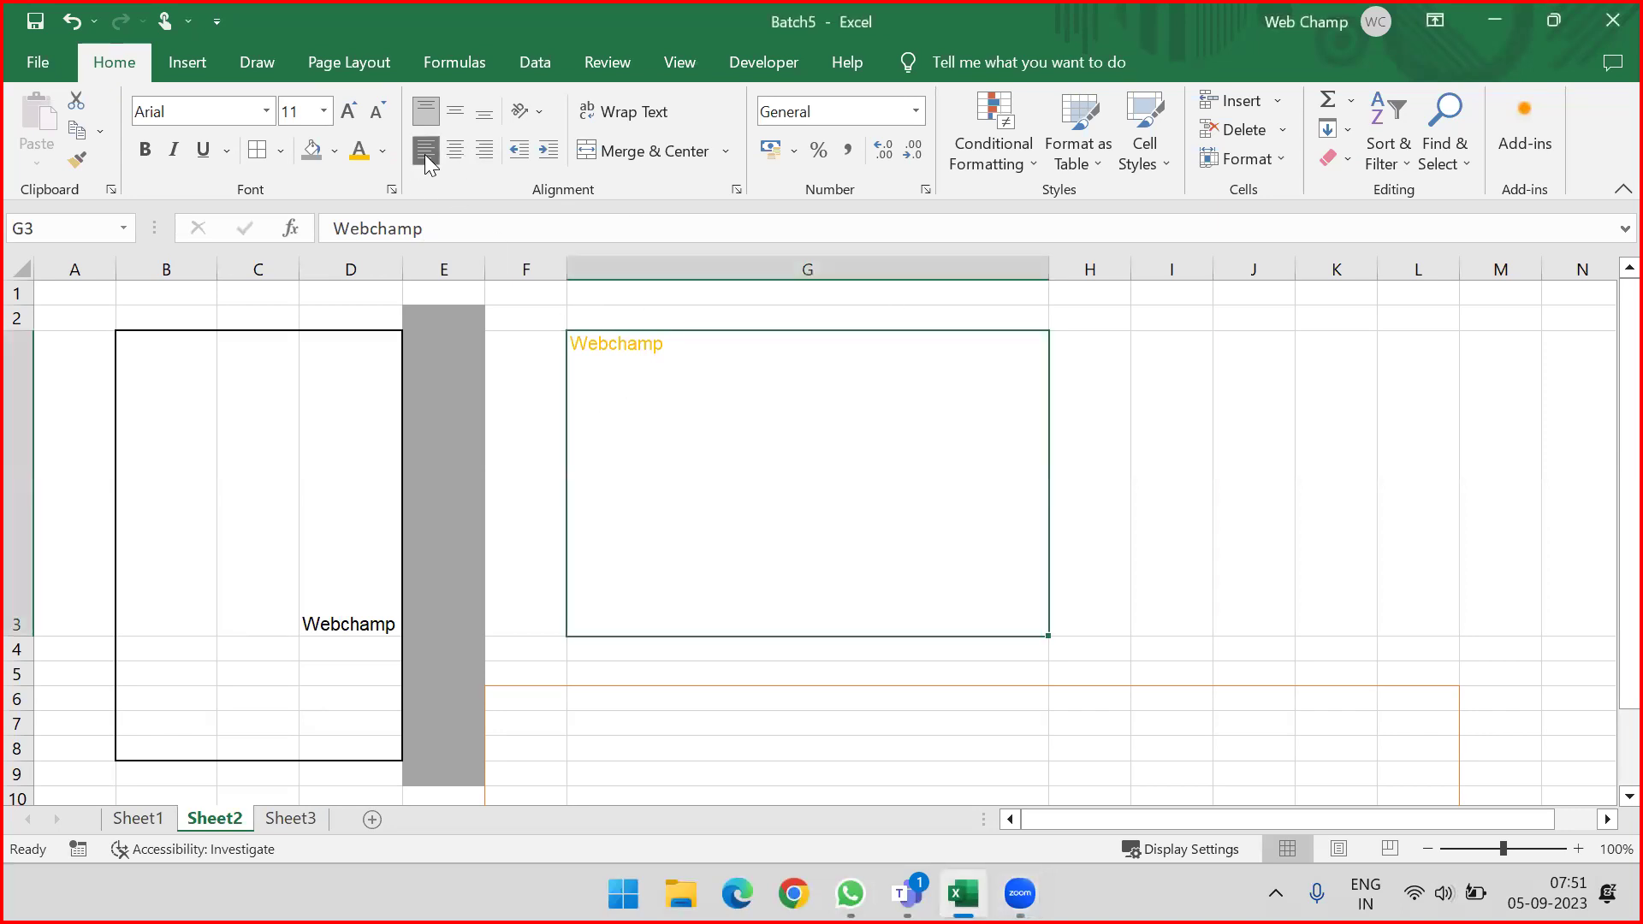
click(484, 152)
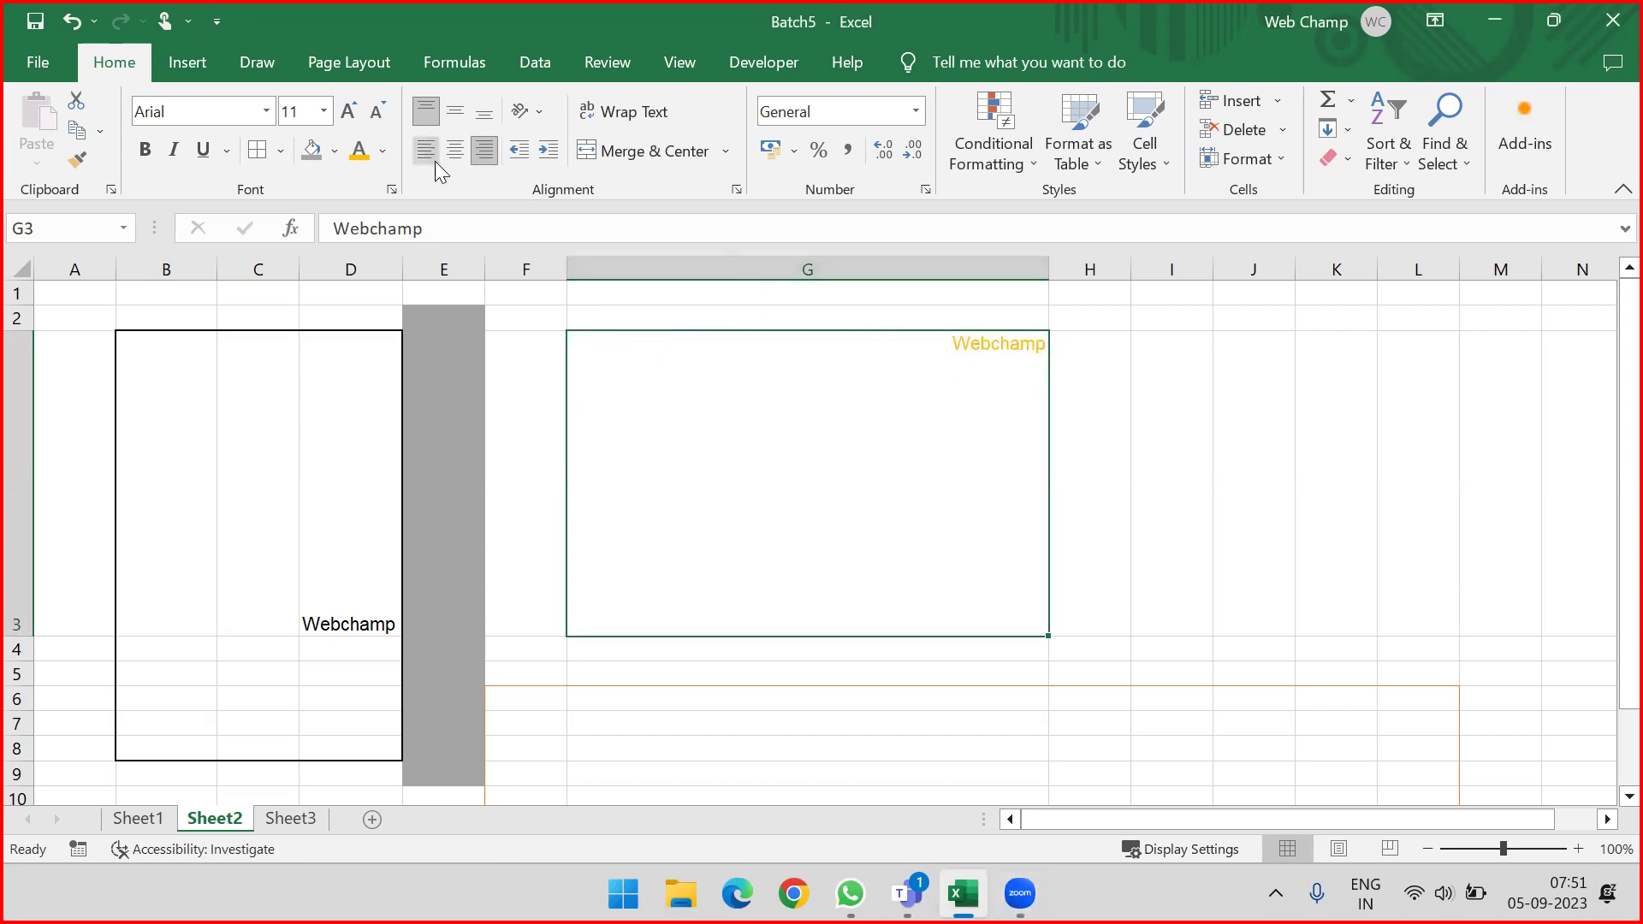
click(456, 152)
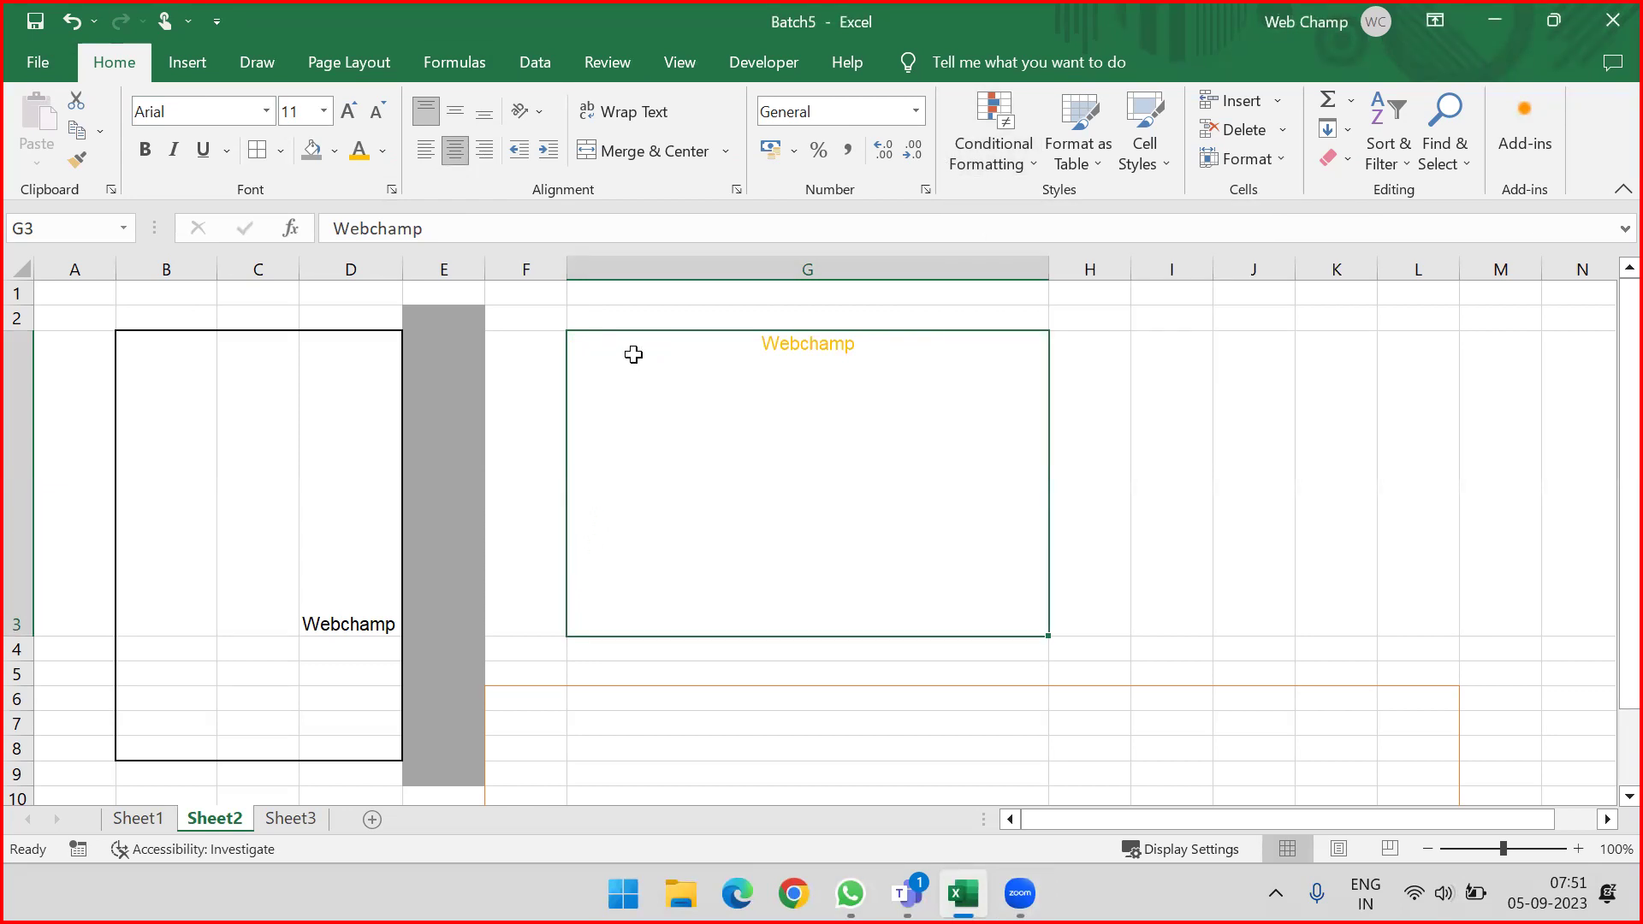
Step: Apply Angle Counterclockwise, Angle Clockwise, Vertical Text, Rotate Text Up and Rotate Text Down to G3 in turn
click(538, 115)
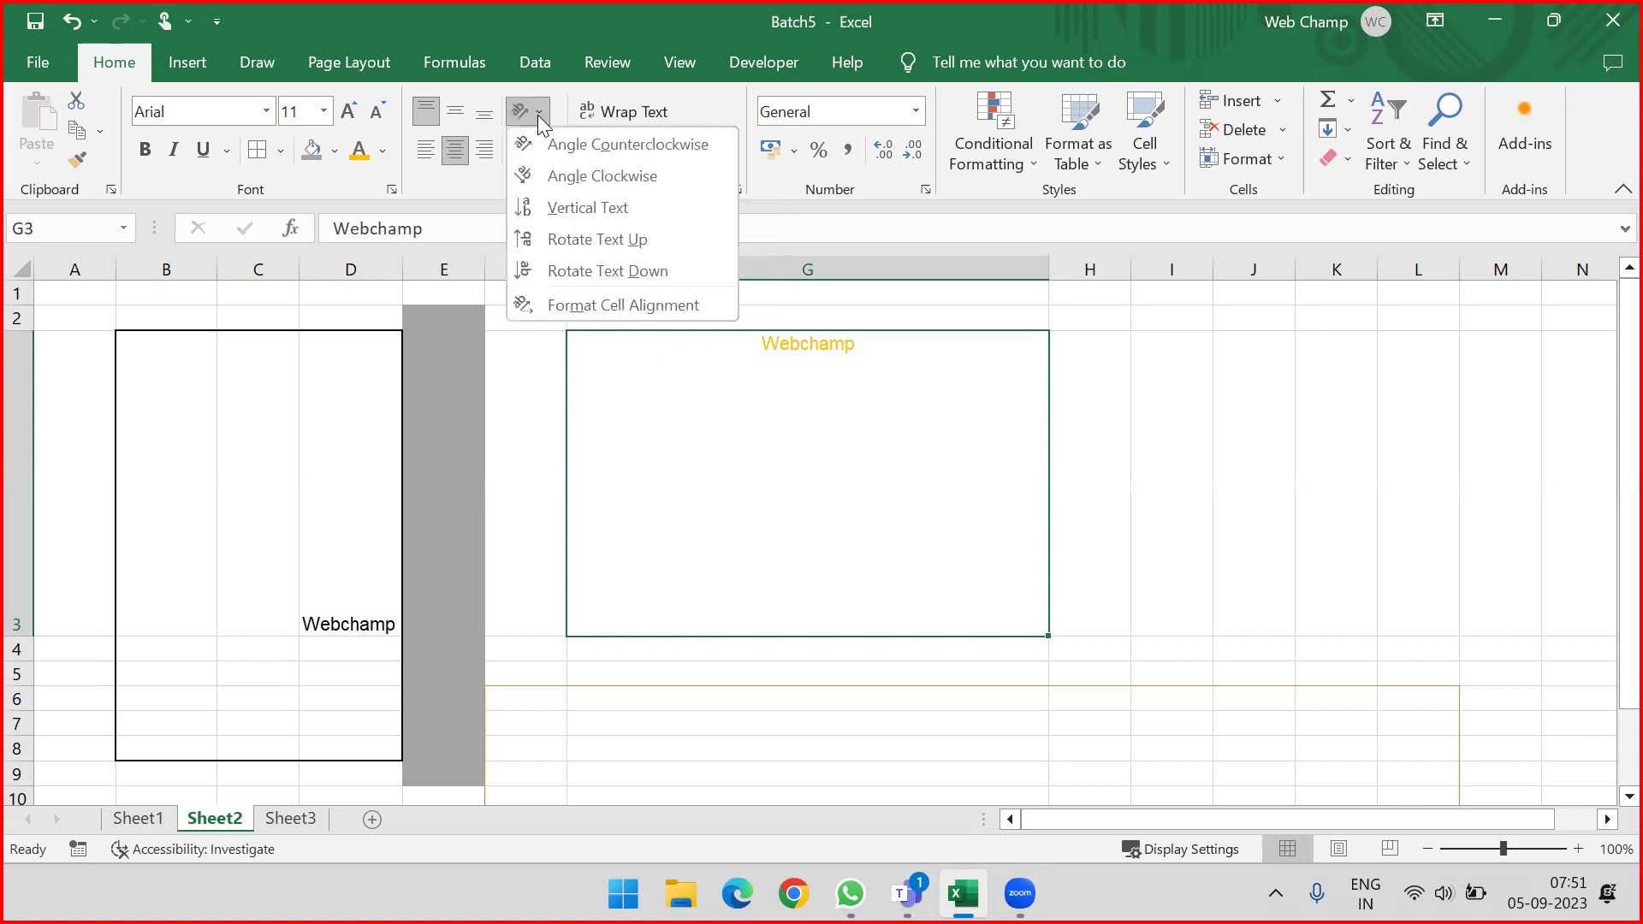
click(555, 144)
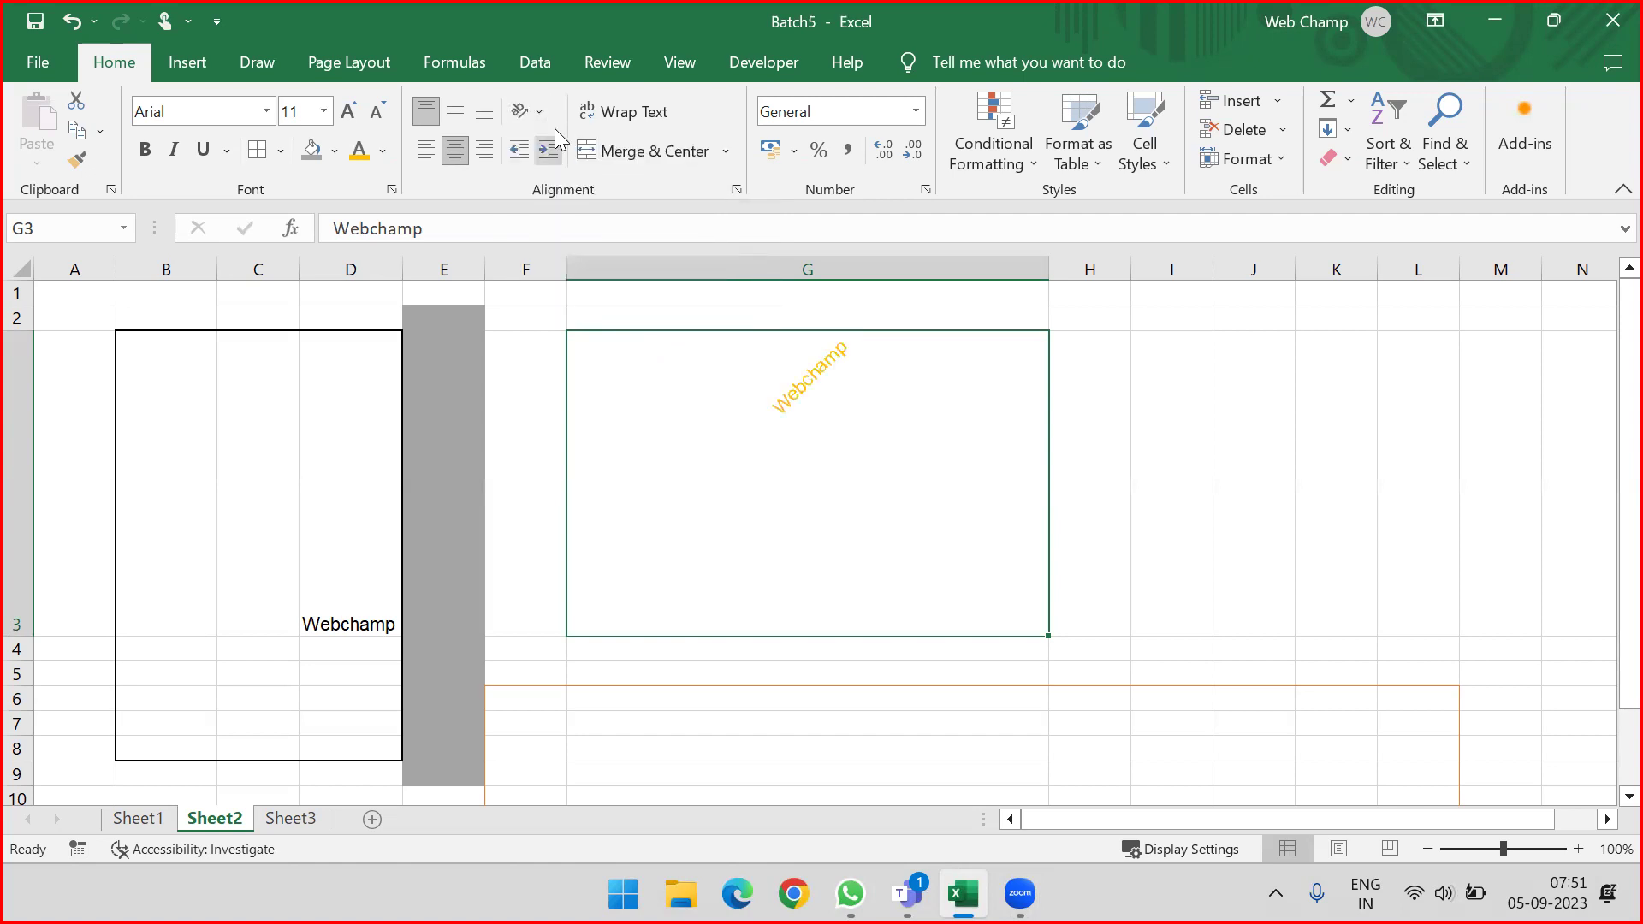
click(544, 111)
click(555, 178)
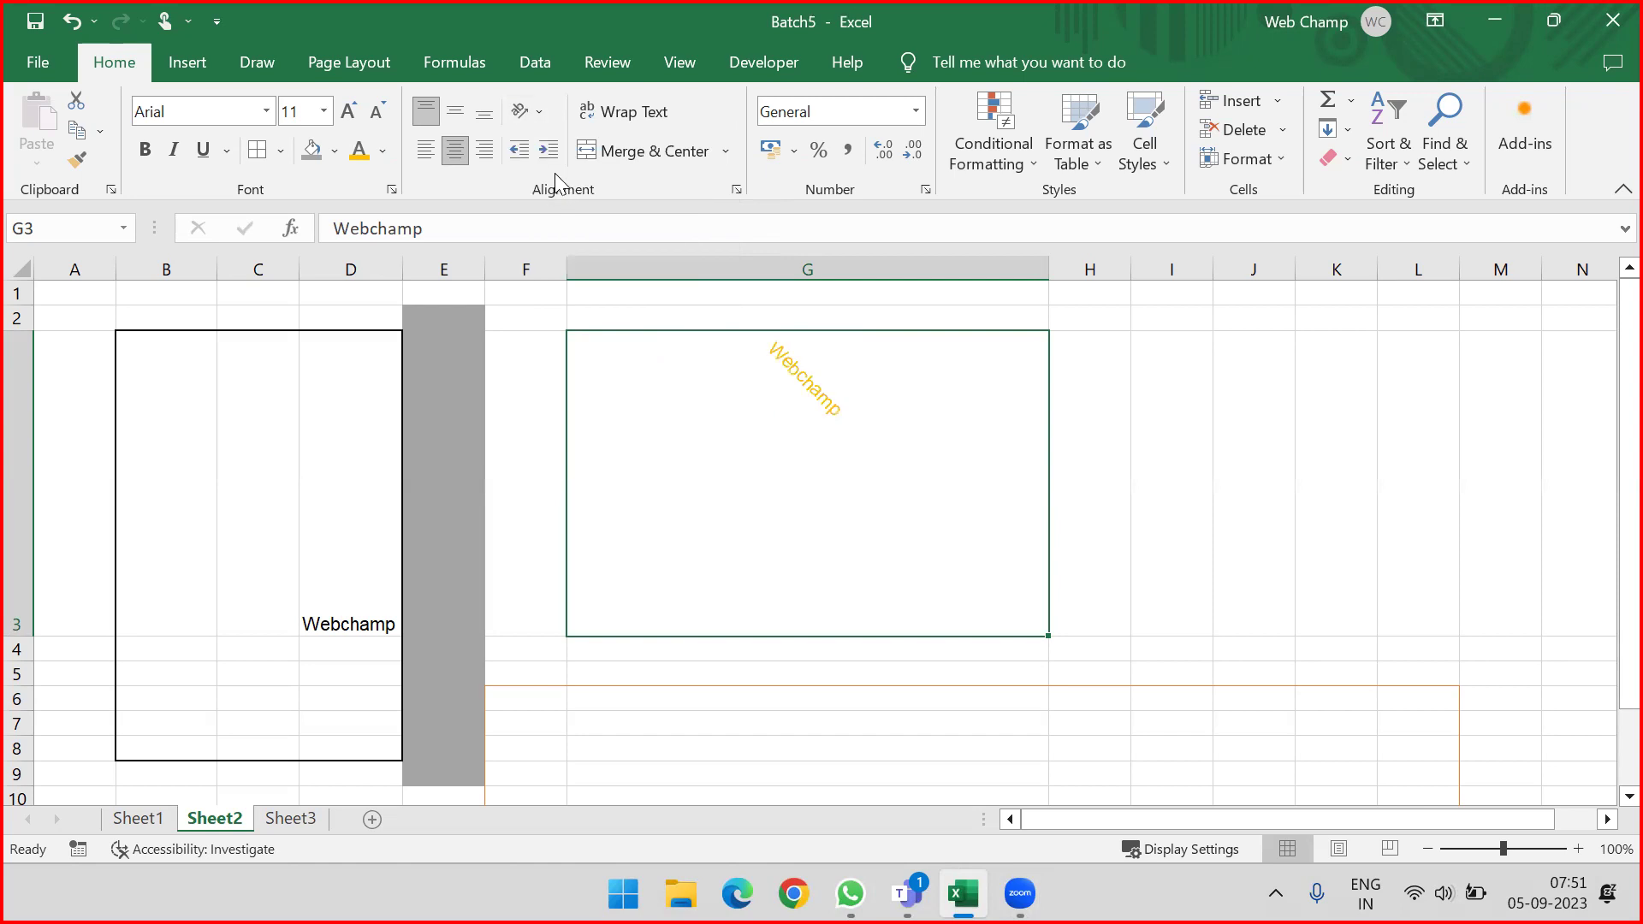
click(524, 112)
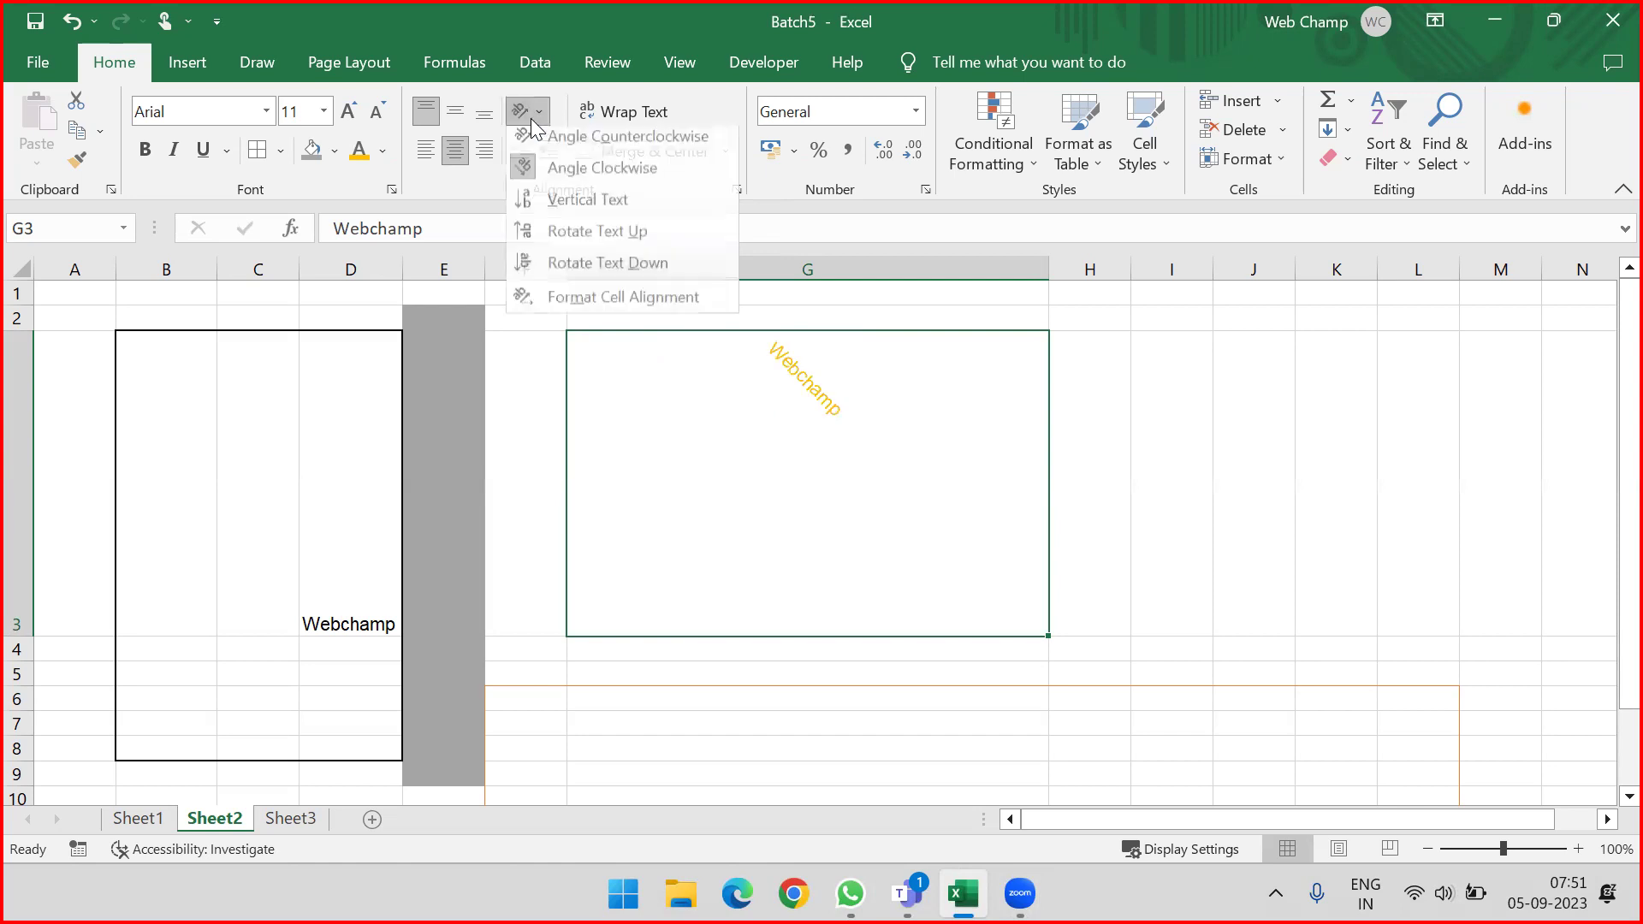
click(563, 214)
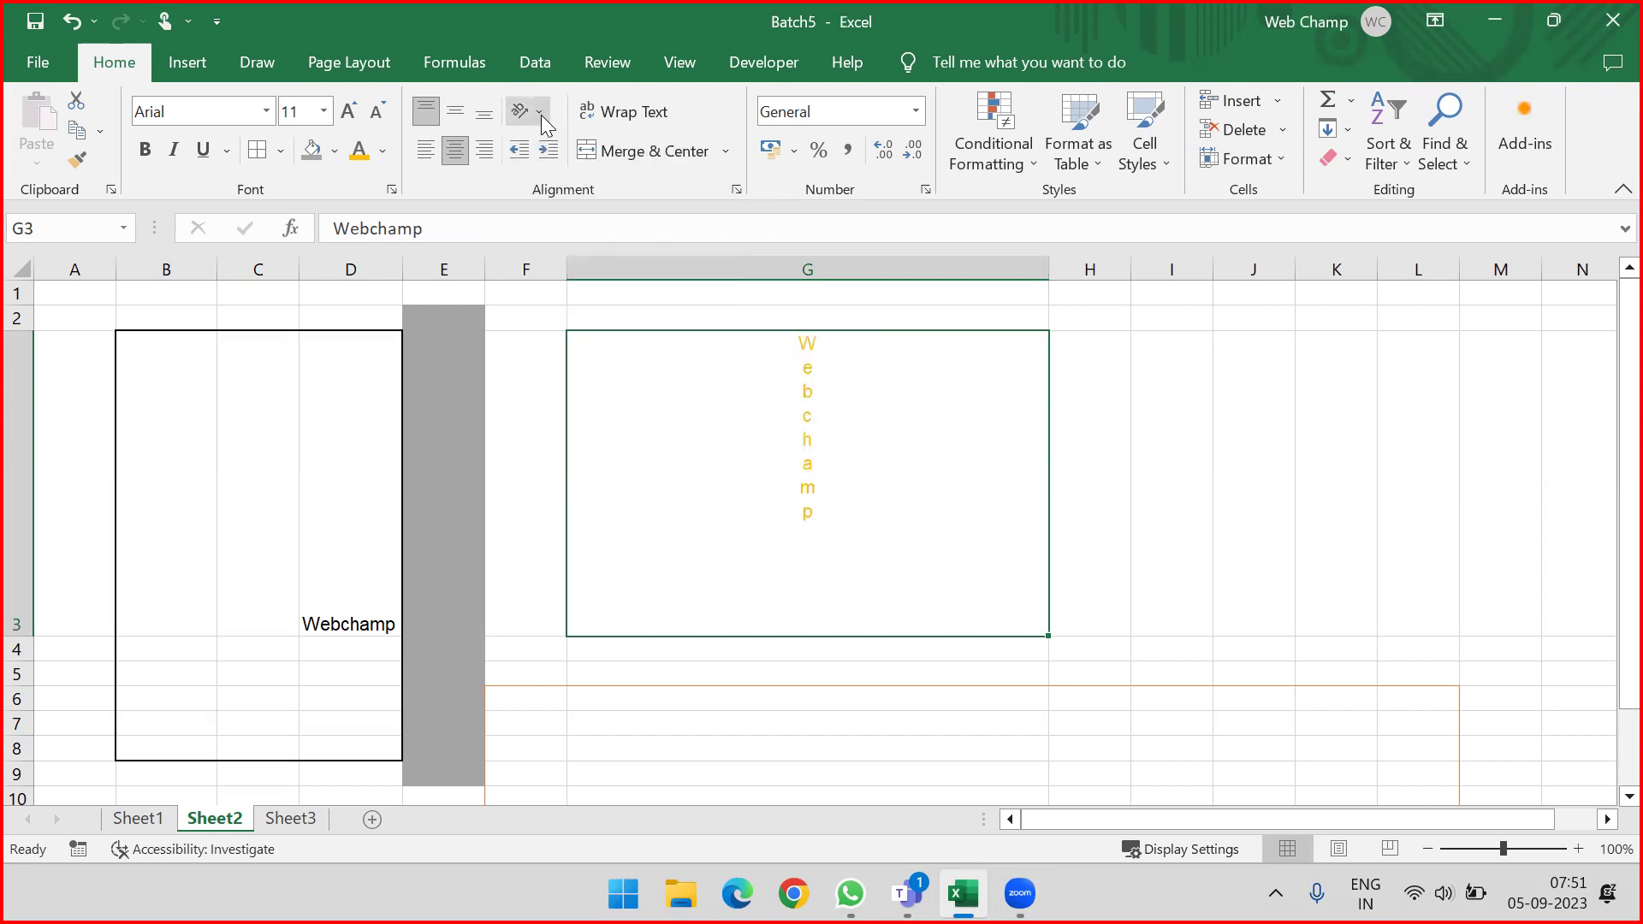
click(541, 115)
click(563, 238)
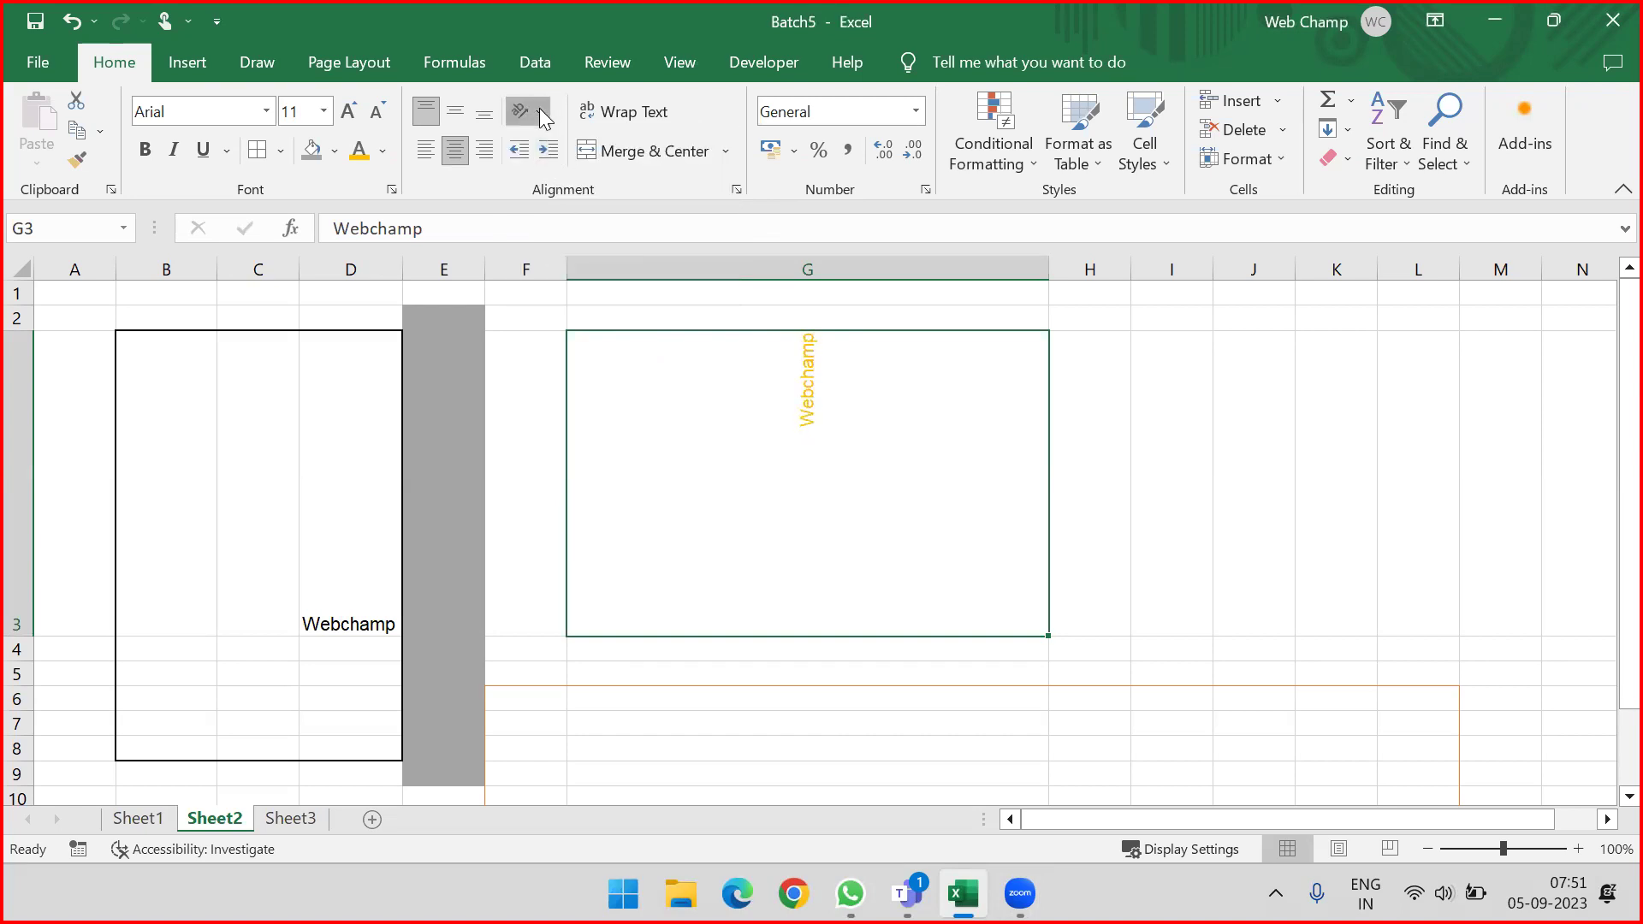
click(540, 108)
click(563, 274)
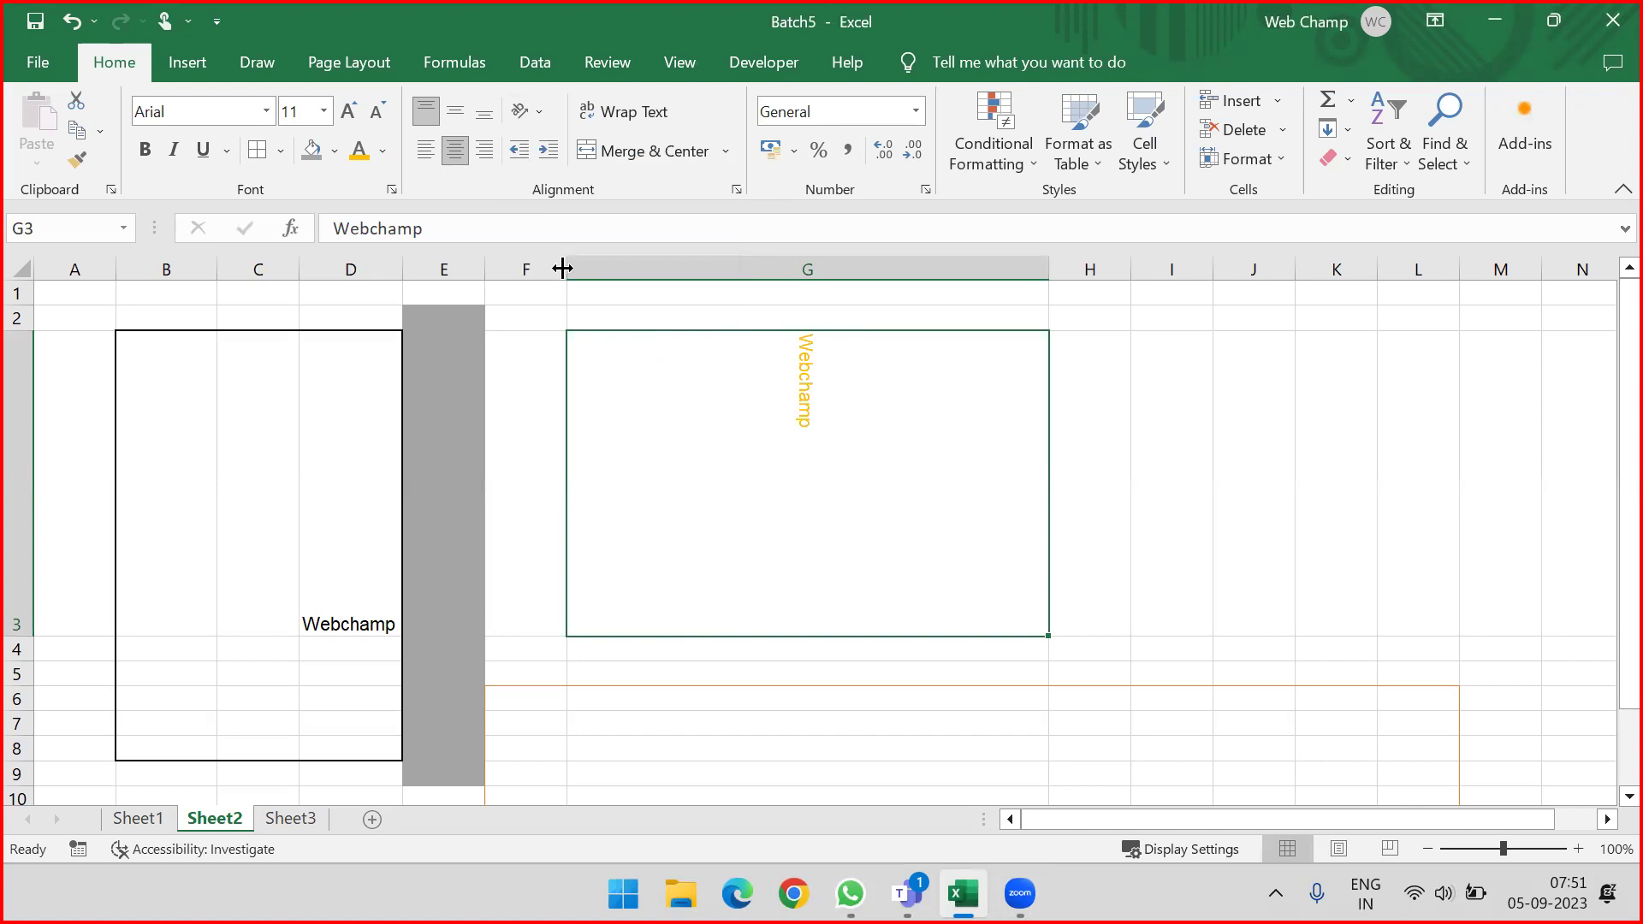
Step: Apply Angle Counterclockwise to G3 and switch it off again to make the text horizontal
click(530, 104)
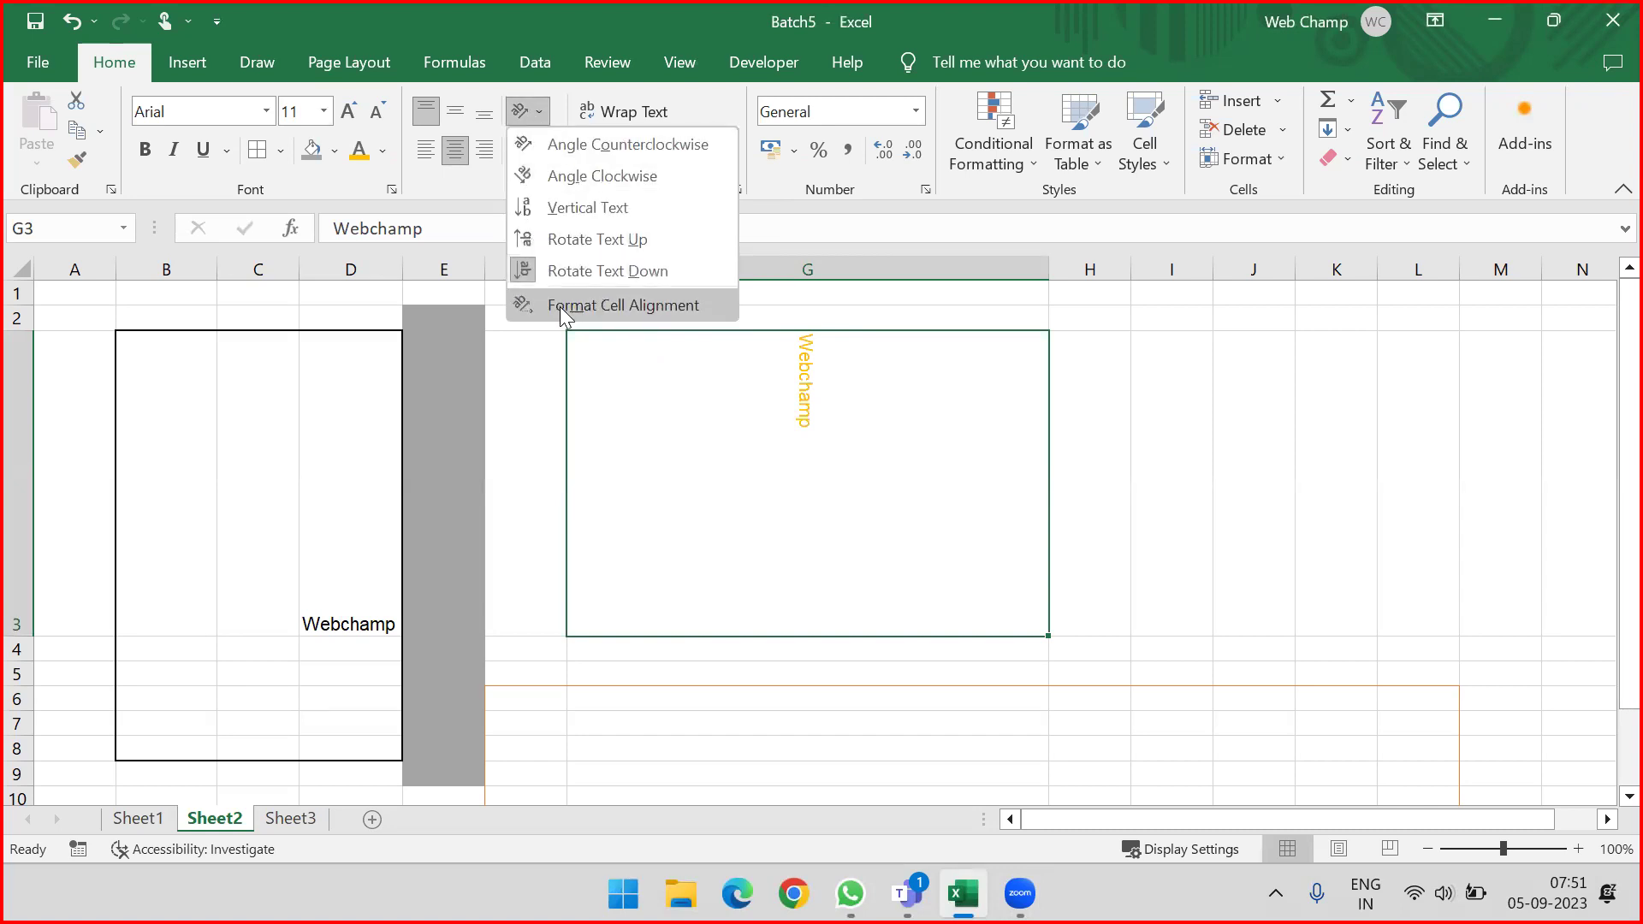
click(570, 148)
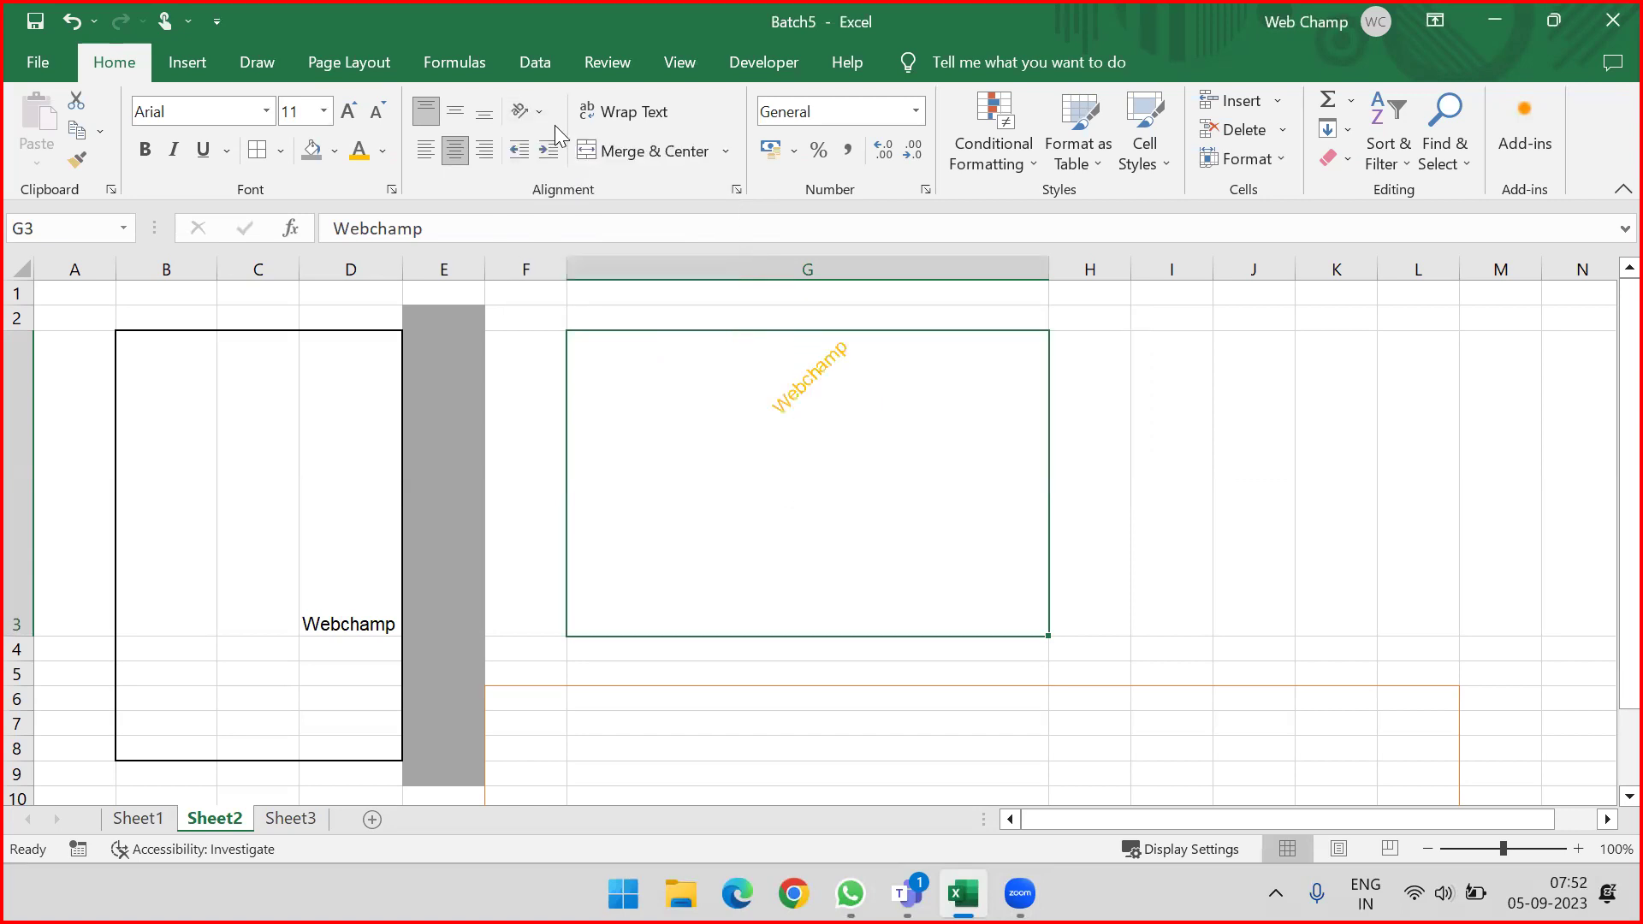
click(541, 108)
click(555, 147)
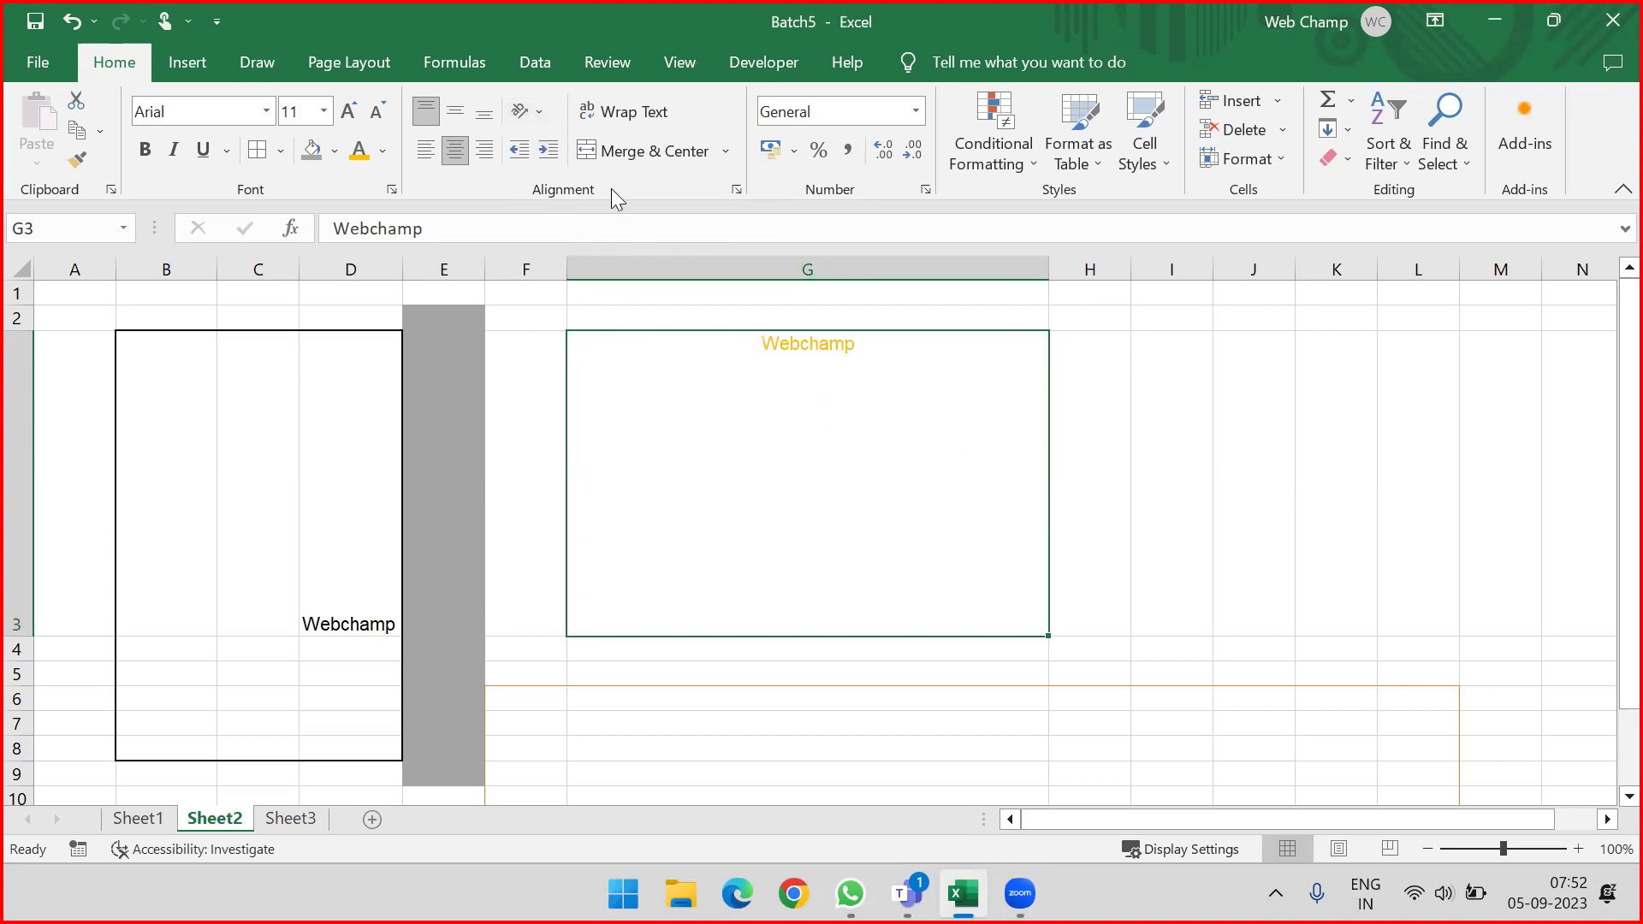
Step: Increase and decrease the indent of G3, and narrow column G to less than half its width
click(545, 153)
click(523, 153)
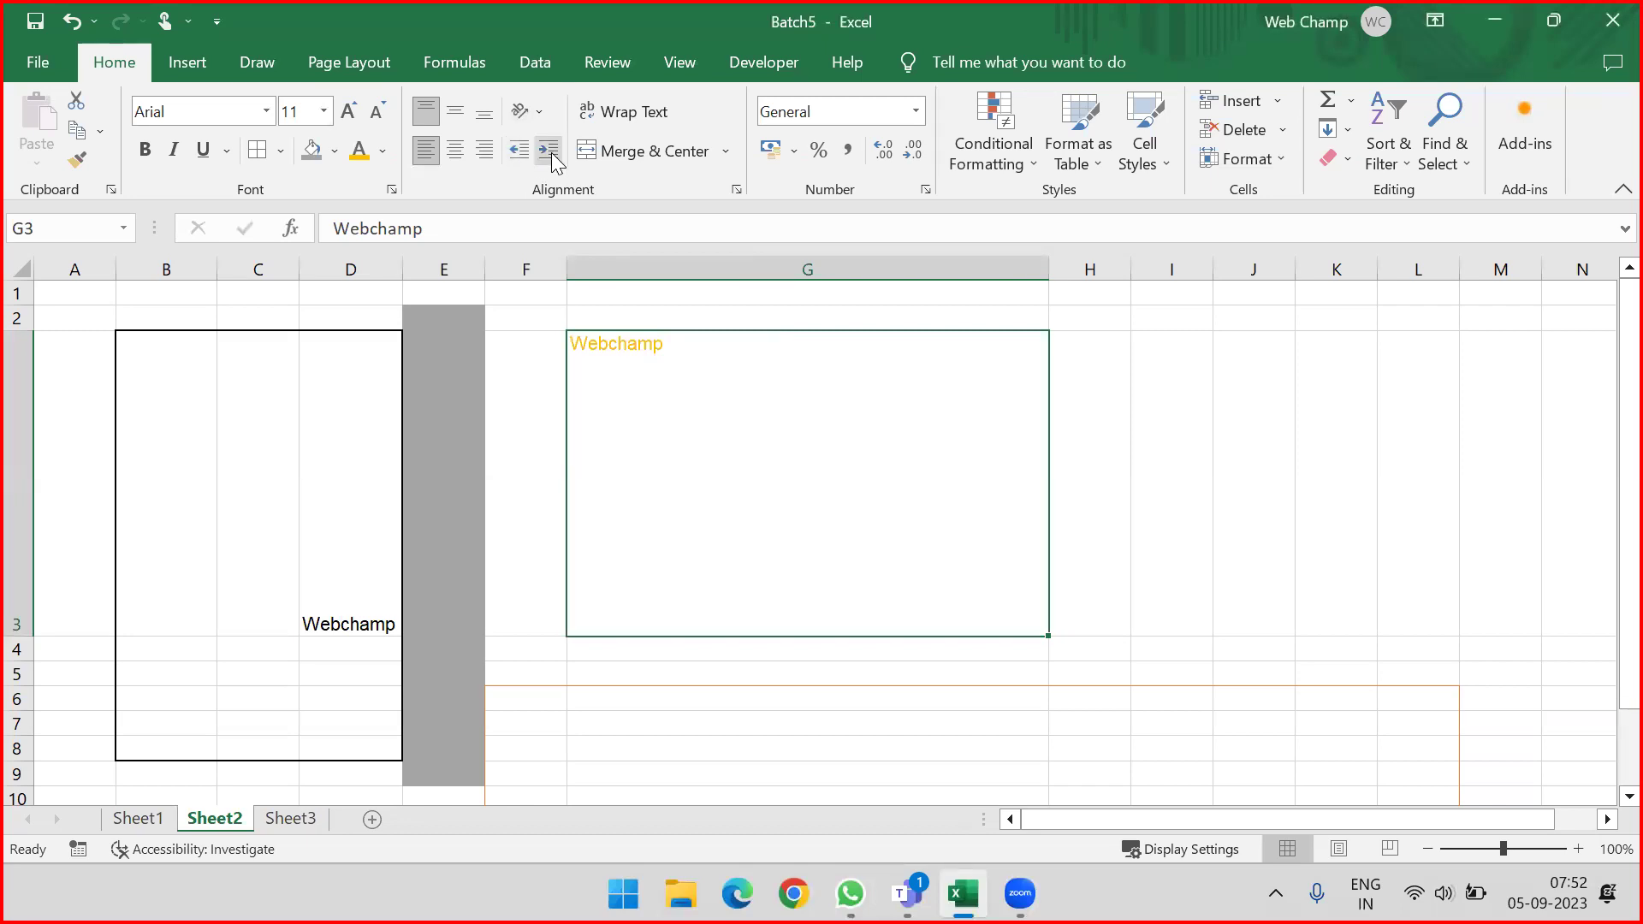
drag(1050, 269, 773, 282)
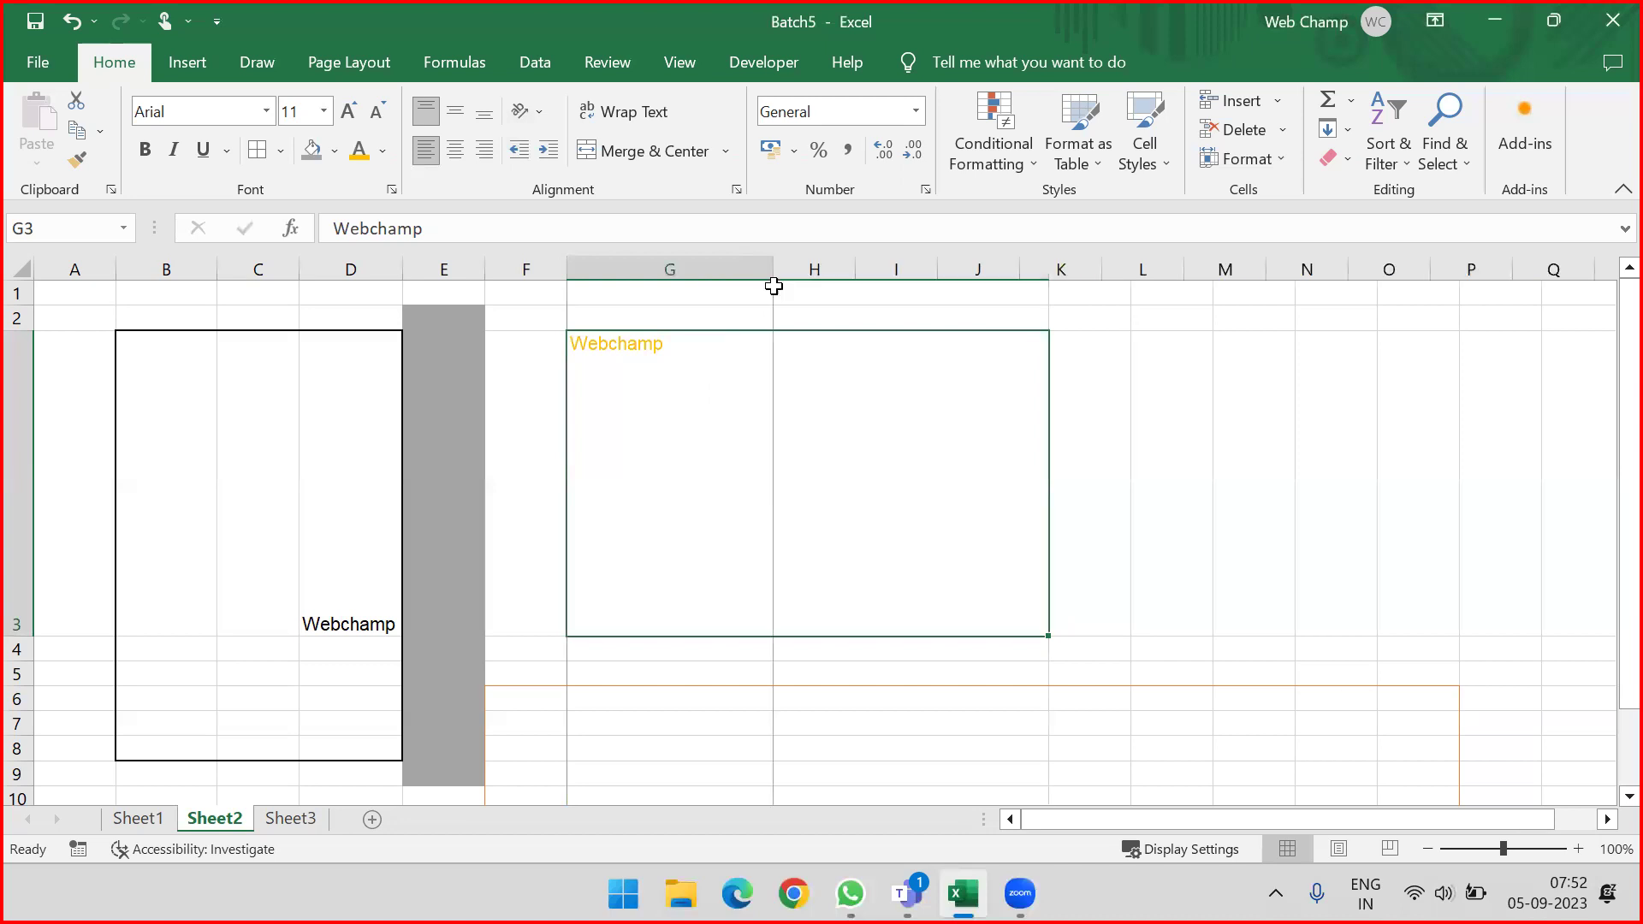
Step: Extend the text in G3 to "Webchamp is Channel for Data Analysis" and narrow column G slightly
double_click(724, 345)
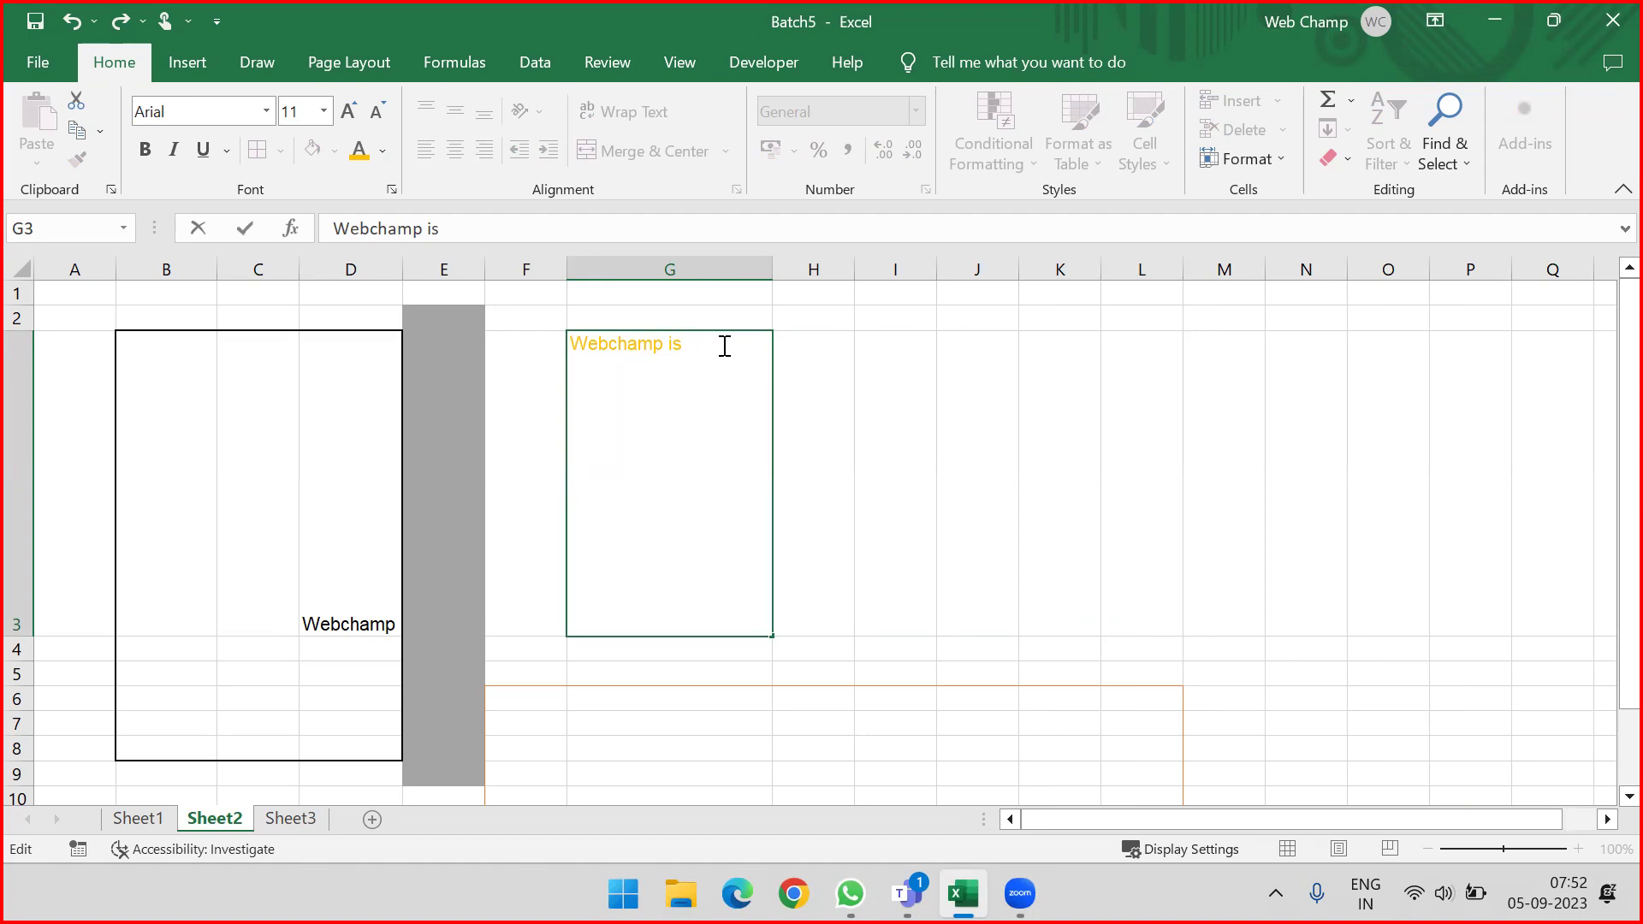
text(Channel for Data Analysi)
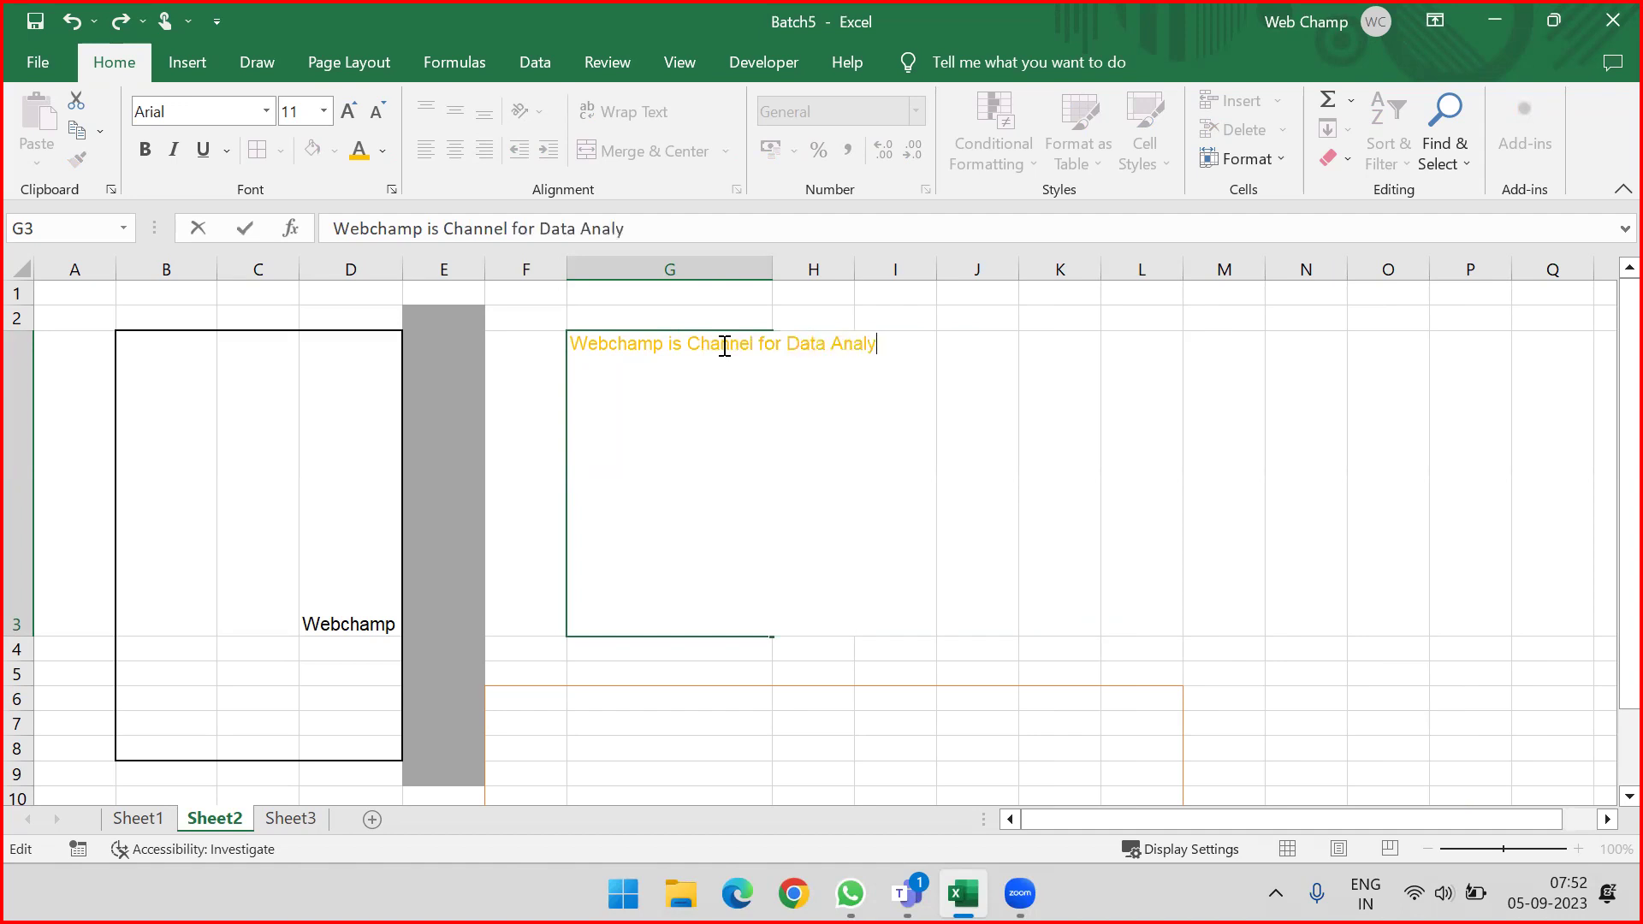
key(Return)
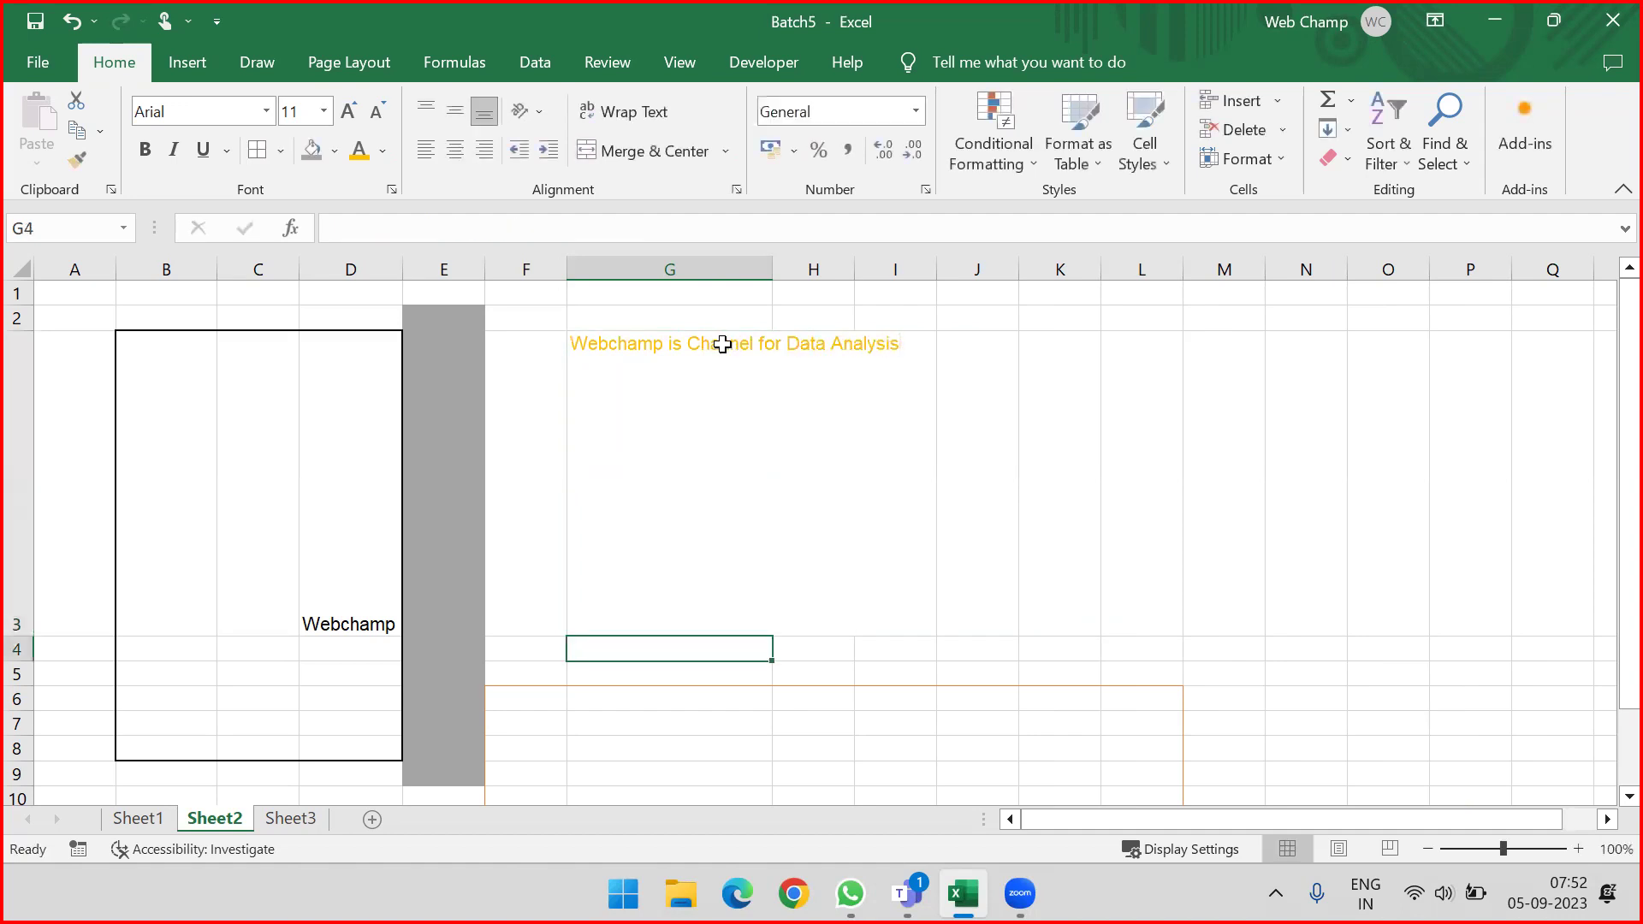
click(723, 344)
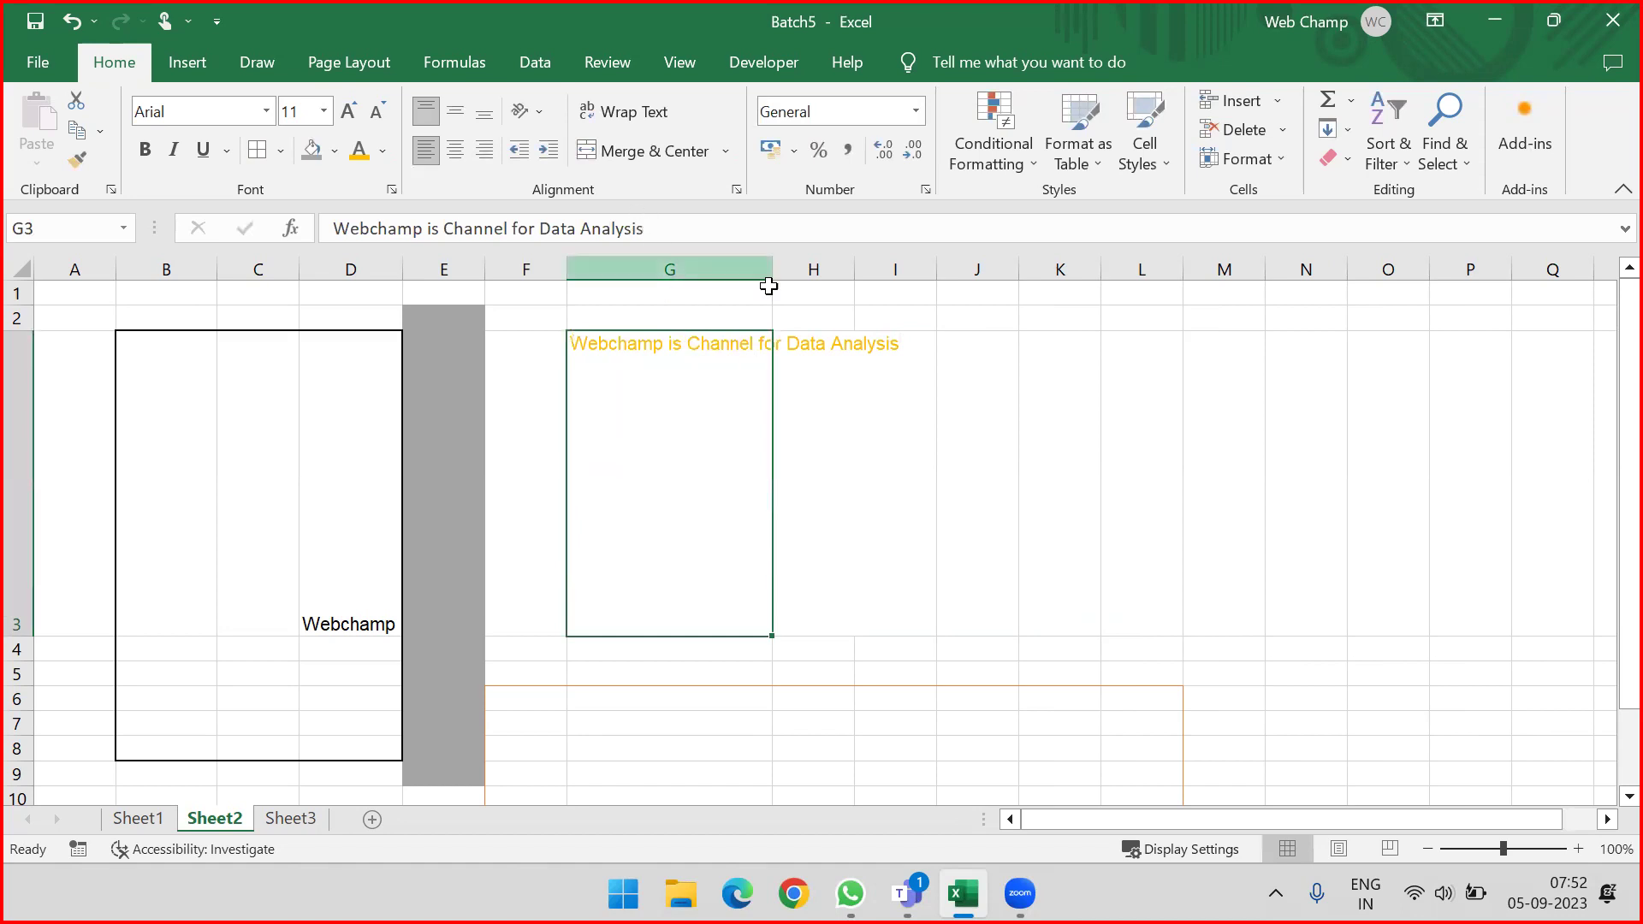
drag(771, 272, 723, 272)
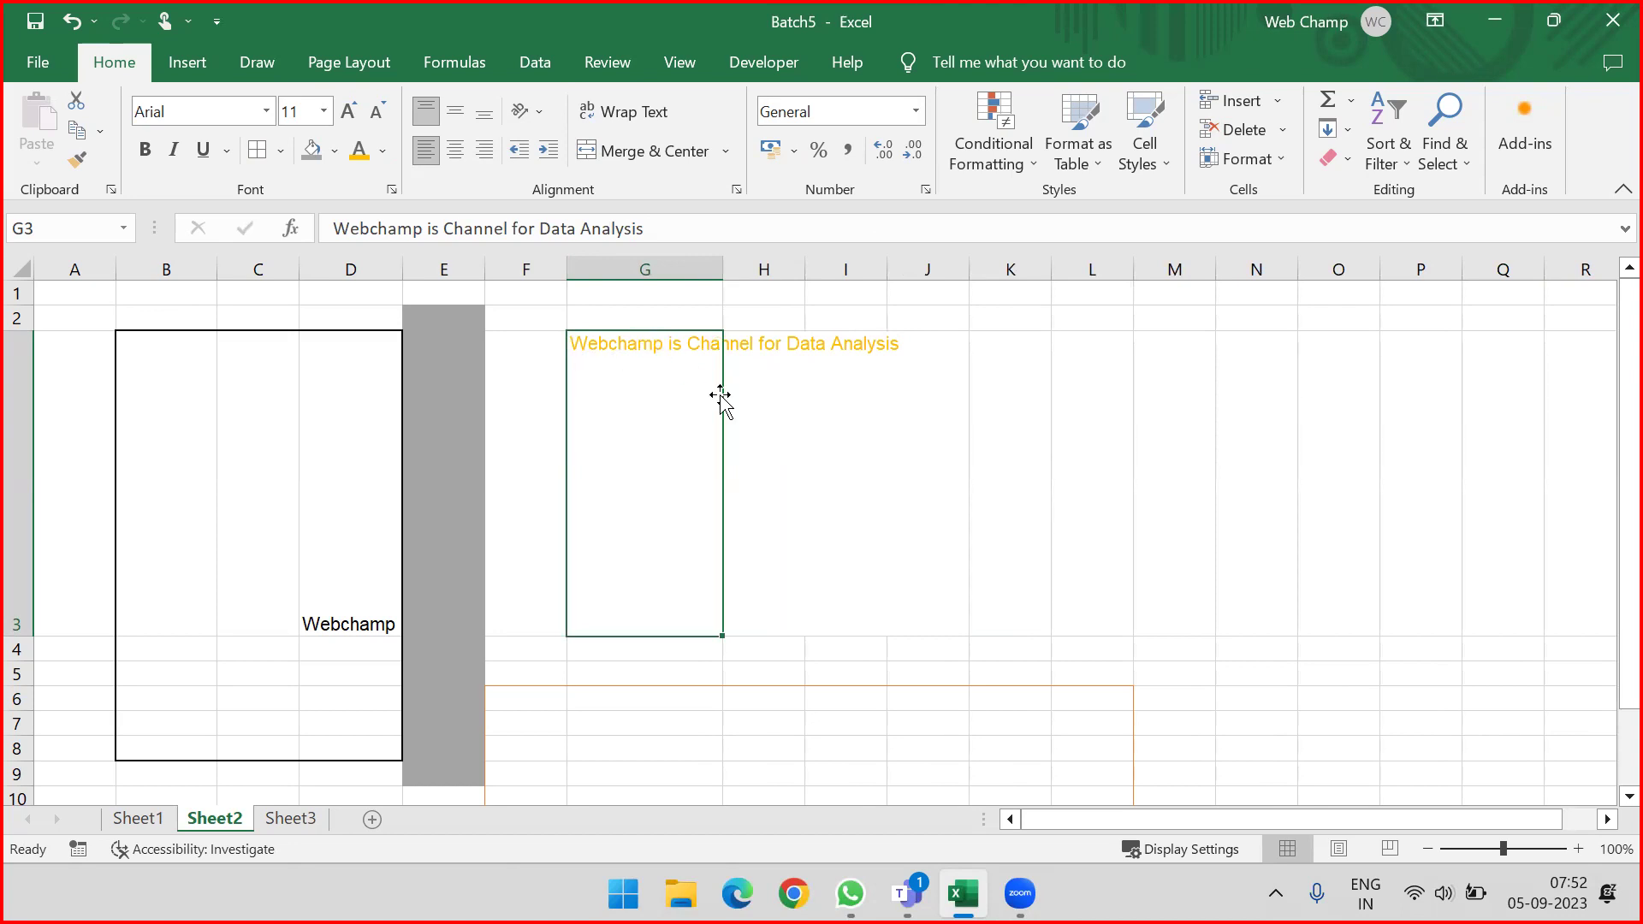
Step: Toggle Wrap Text on and off for G3, and reduce row 3 to the height of a single text line
click(623, 111)
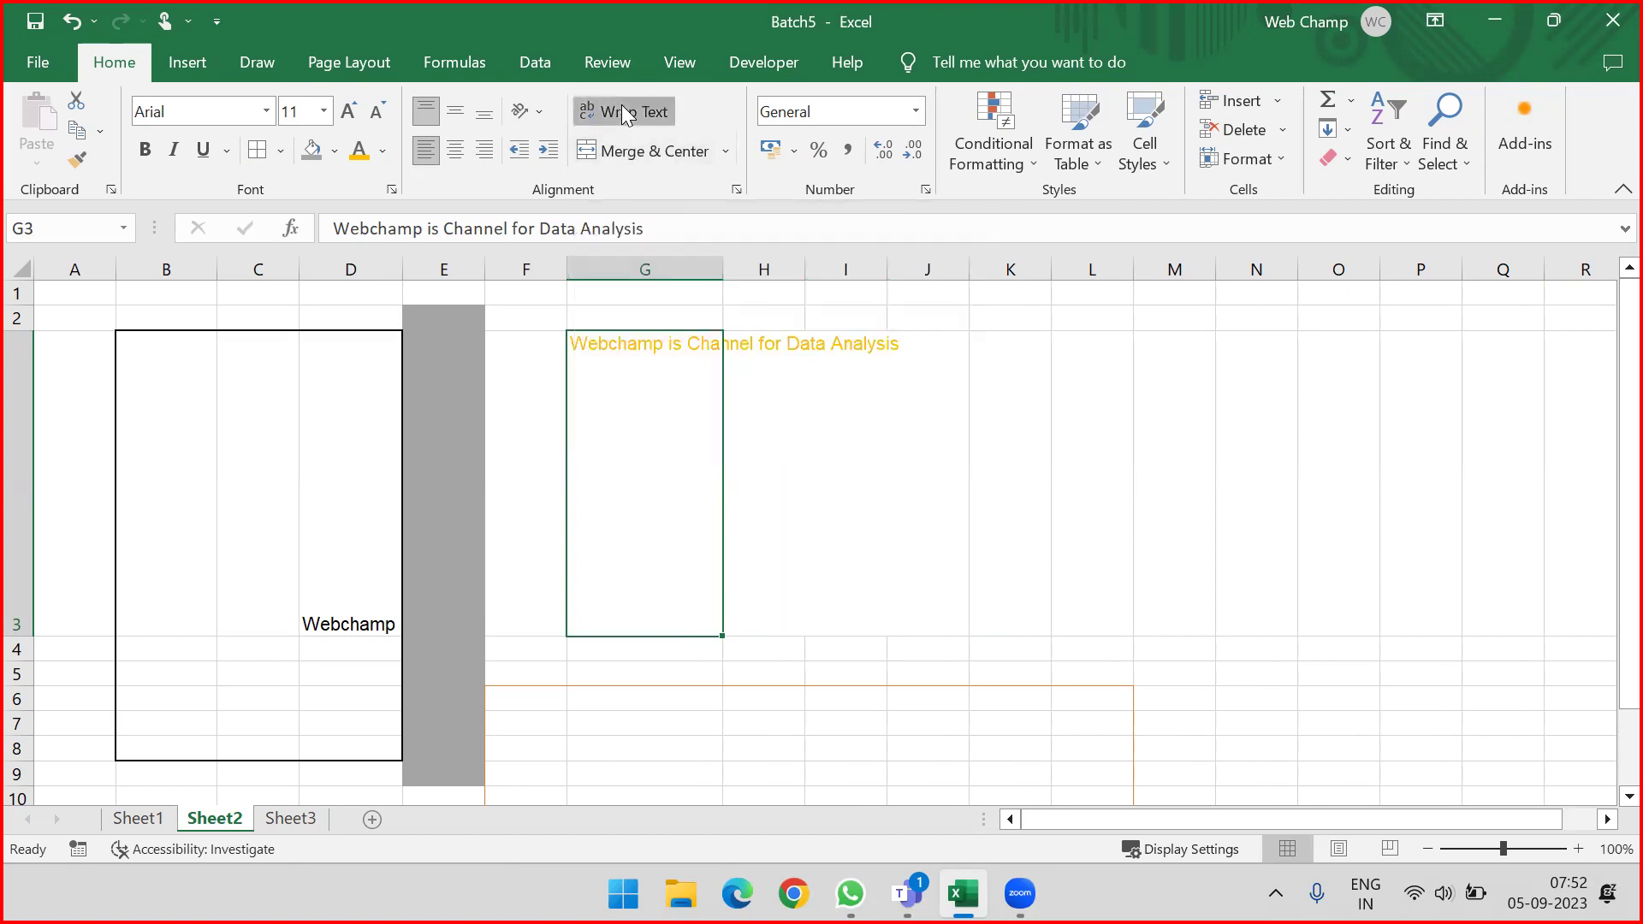
click(627, 109)
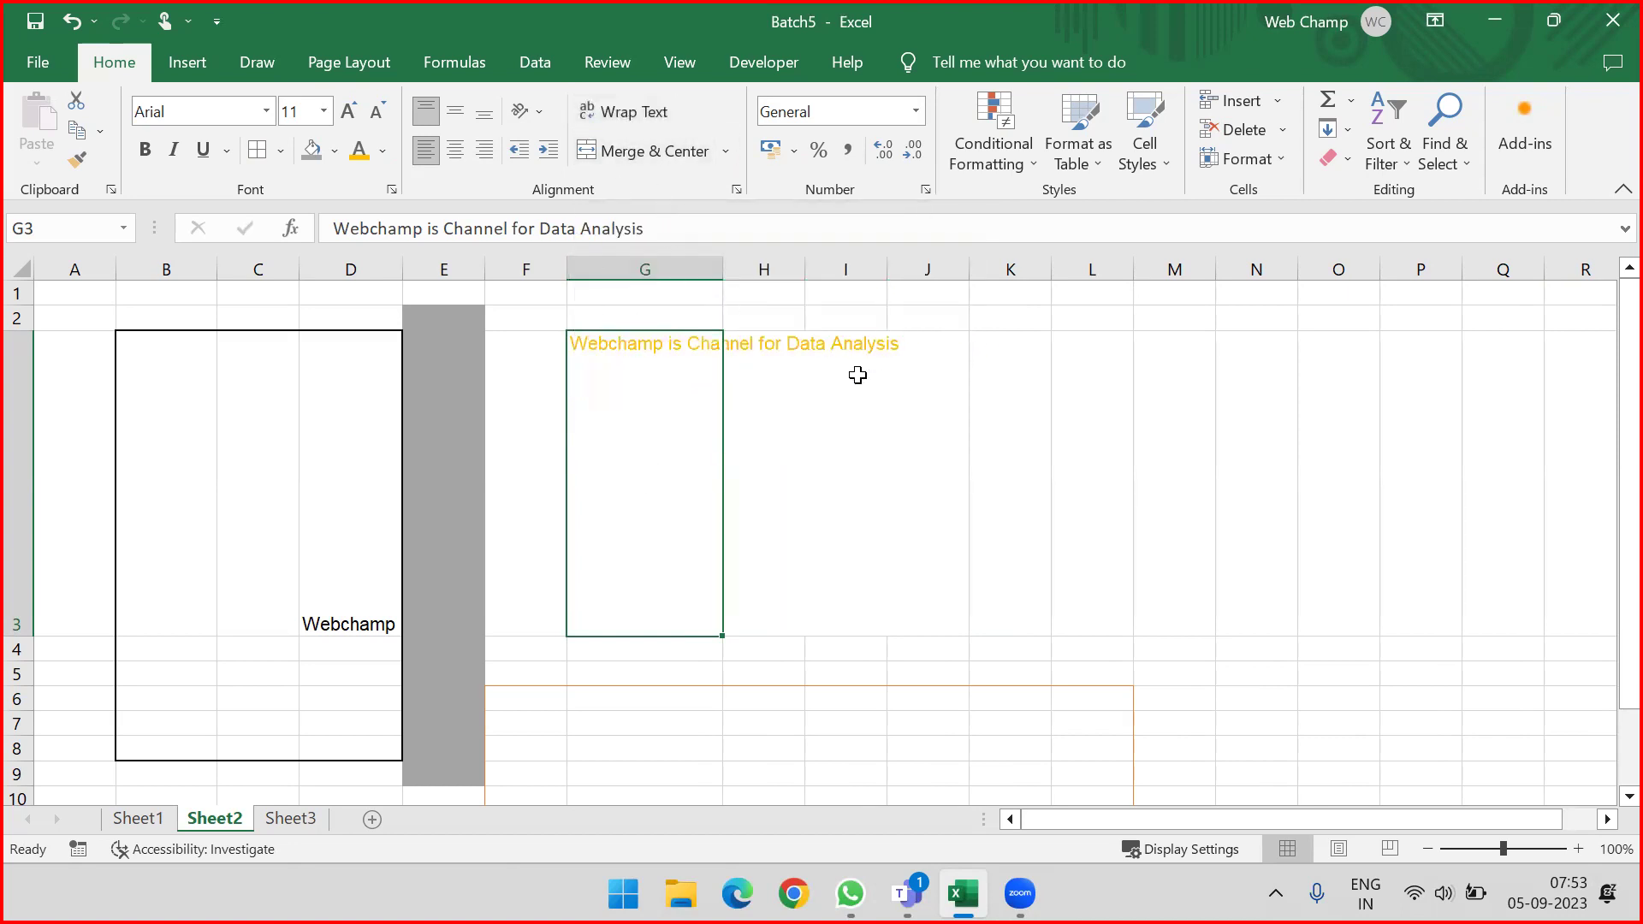
drag(25, 636, 46, 358)
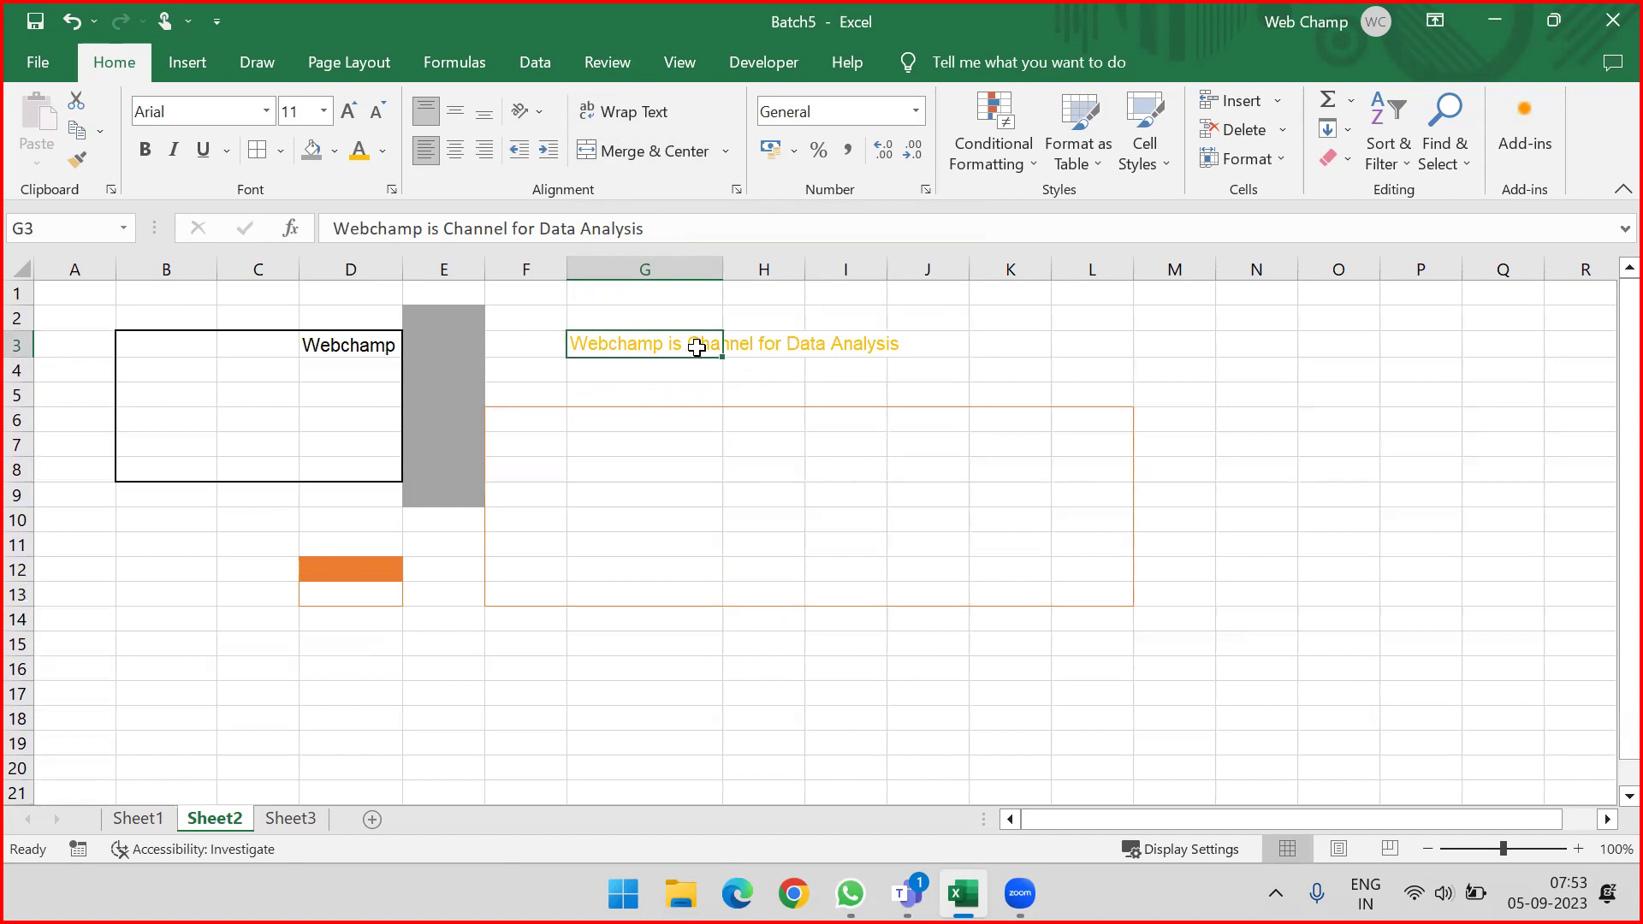
Step: Enter "s" in H3 beside the overflowing text of G3, and undo the entry
click(753, 343)
text(s)
key(Tab)
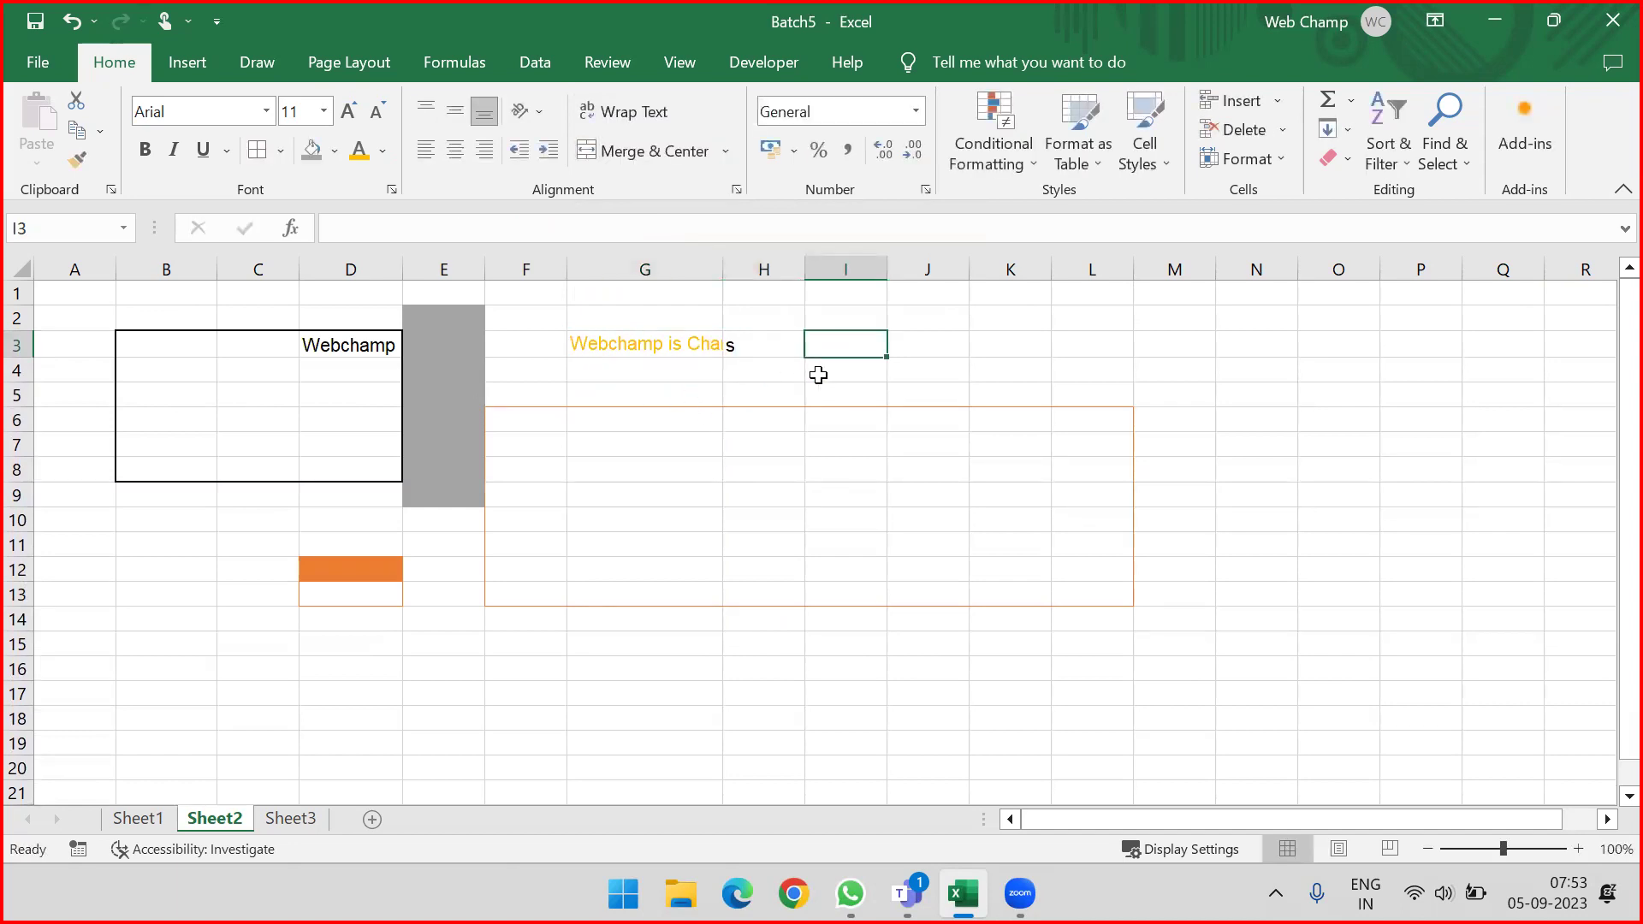
key(ctrl+z)
Step: Try Wrap Text on G3 with a taller row 3, undo the height changes and switch wrapping off
click(625, 349)
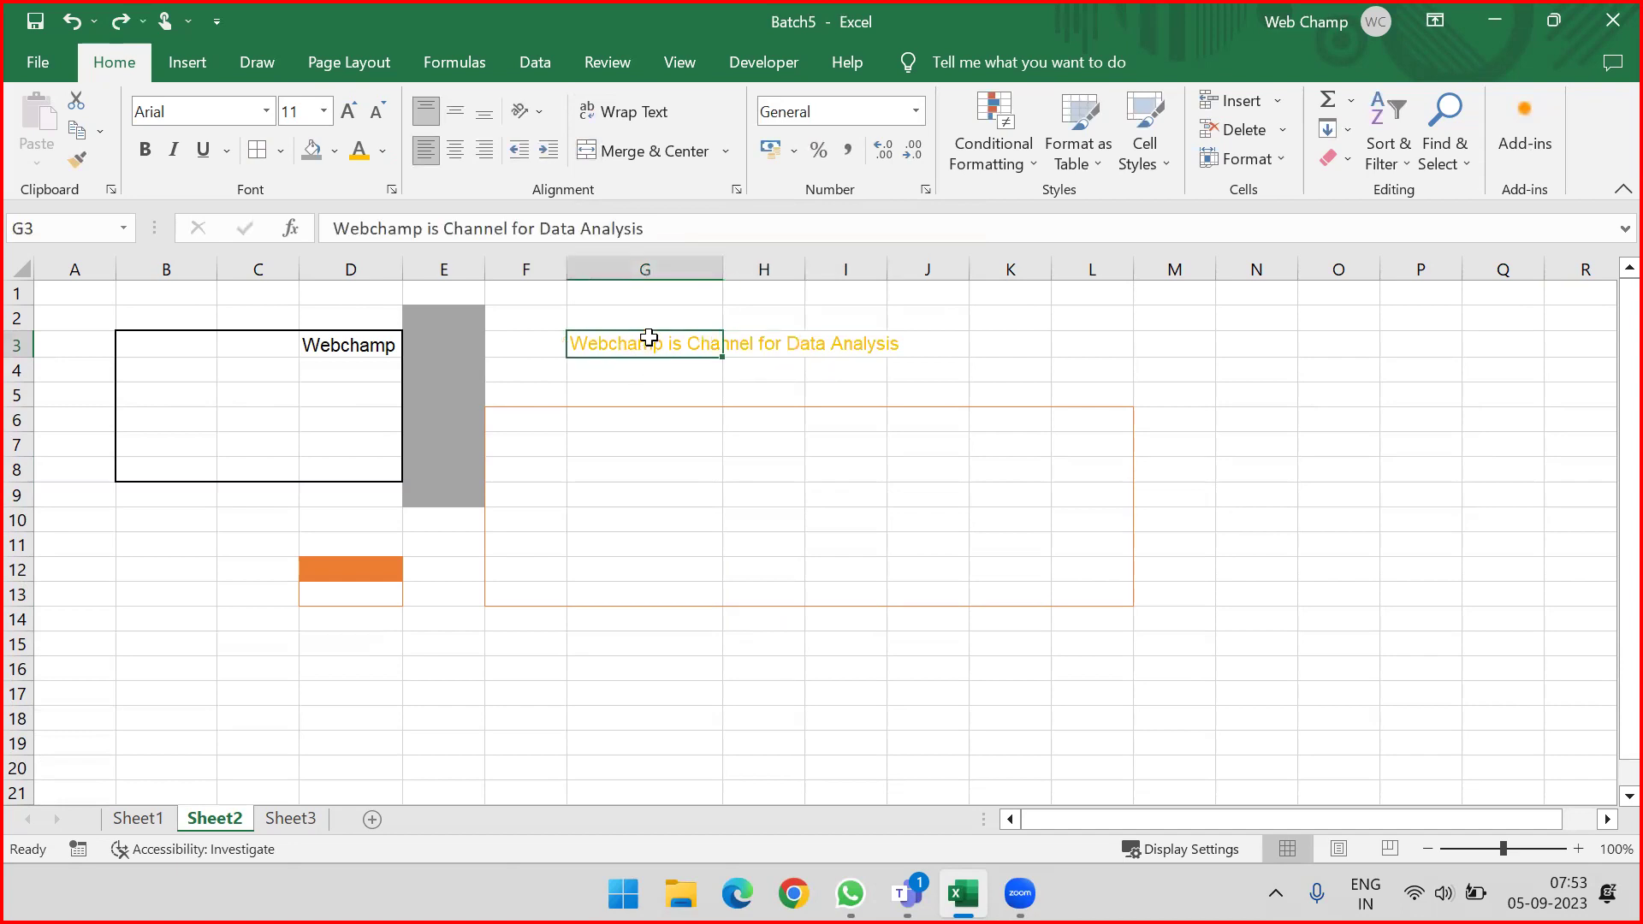
click(652, 114)
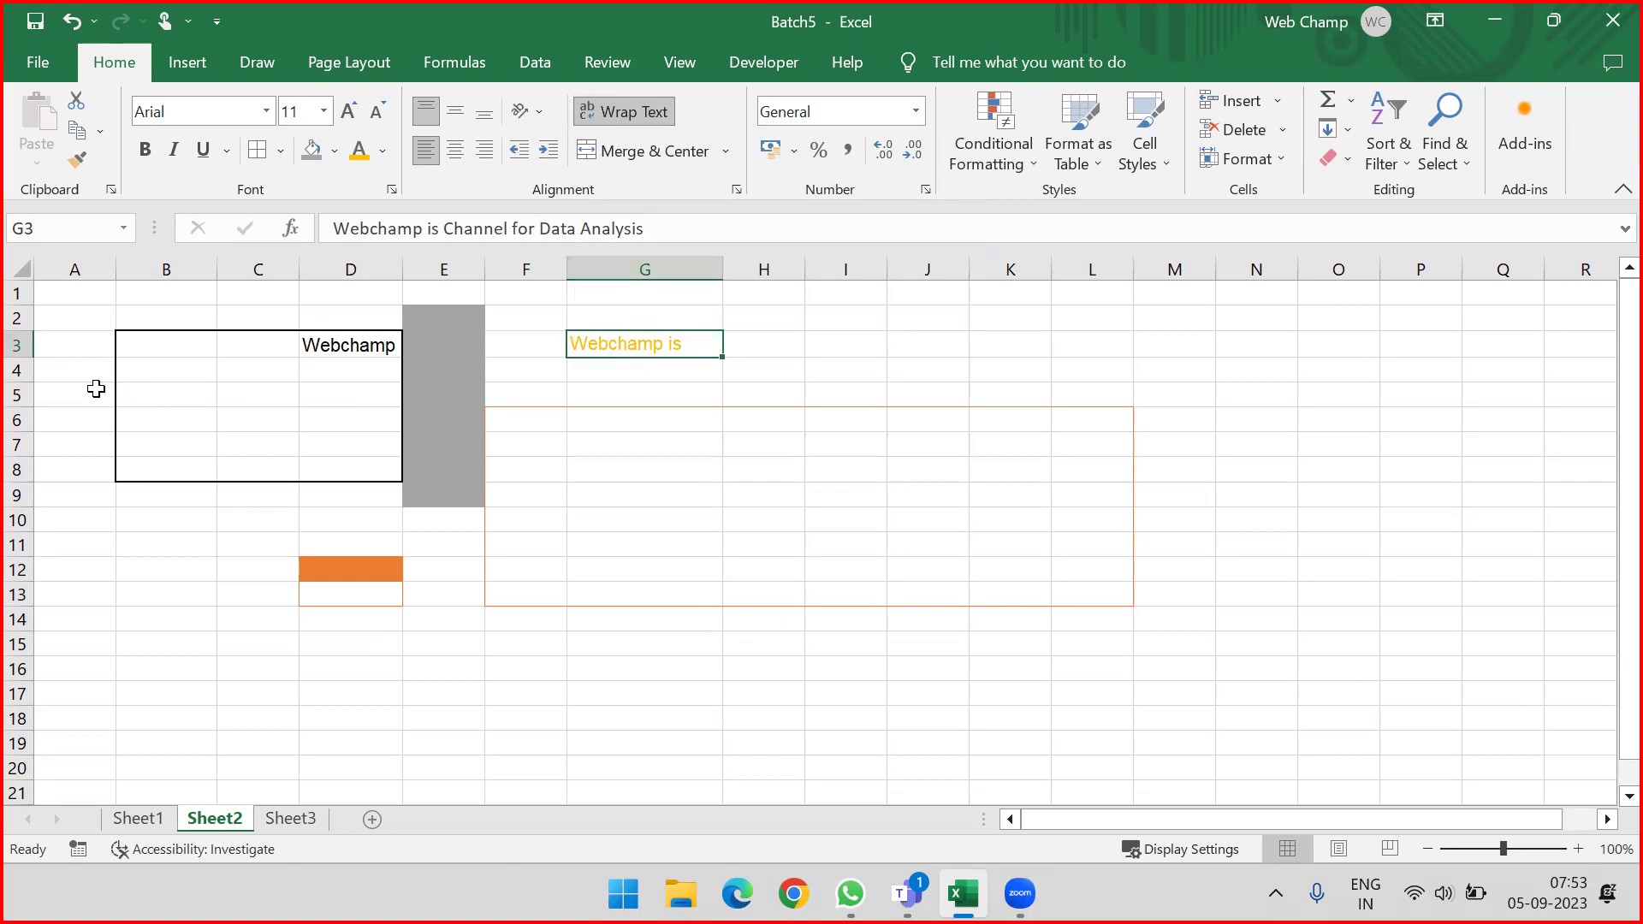
drag(32, 358, 28, 418)
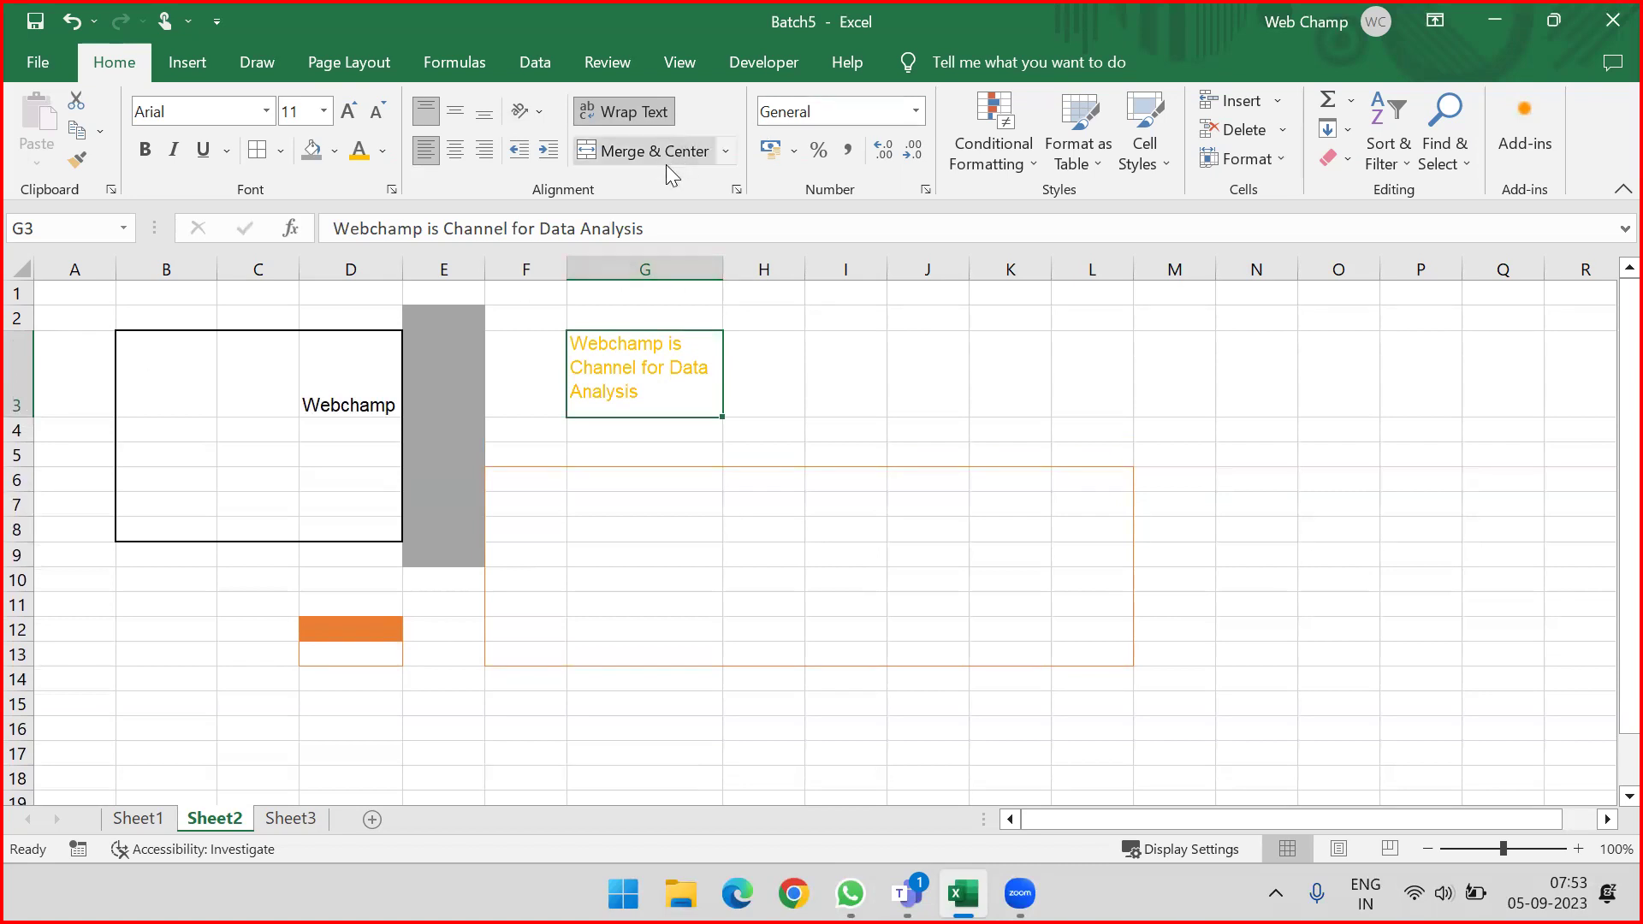
key(ctrl+z)
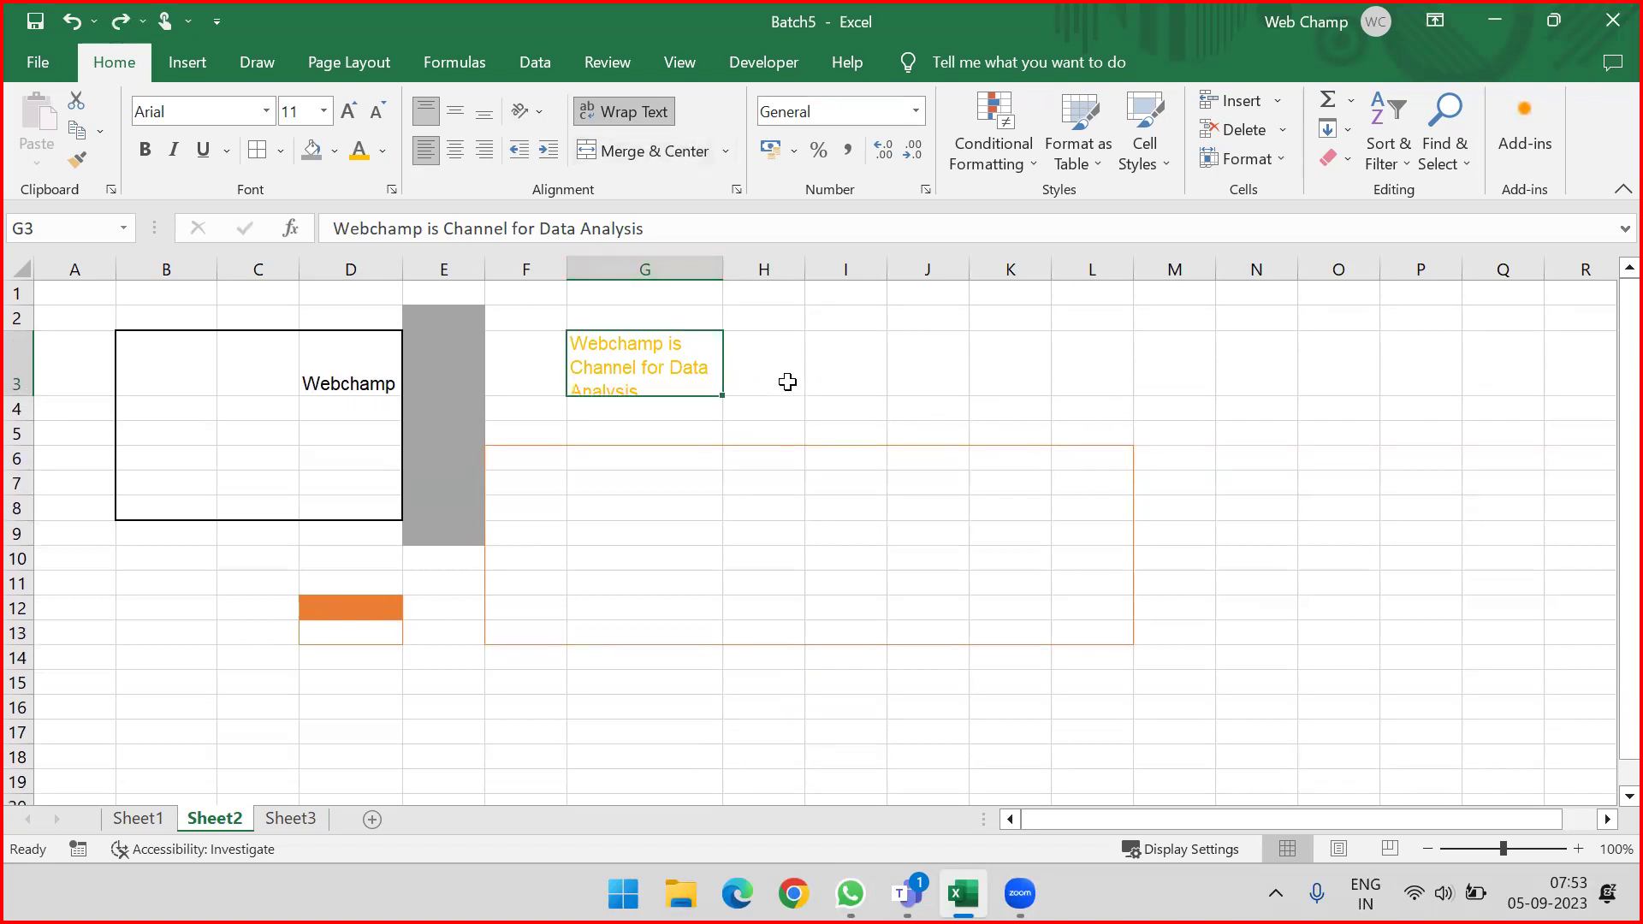
key(ctrl+z)
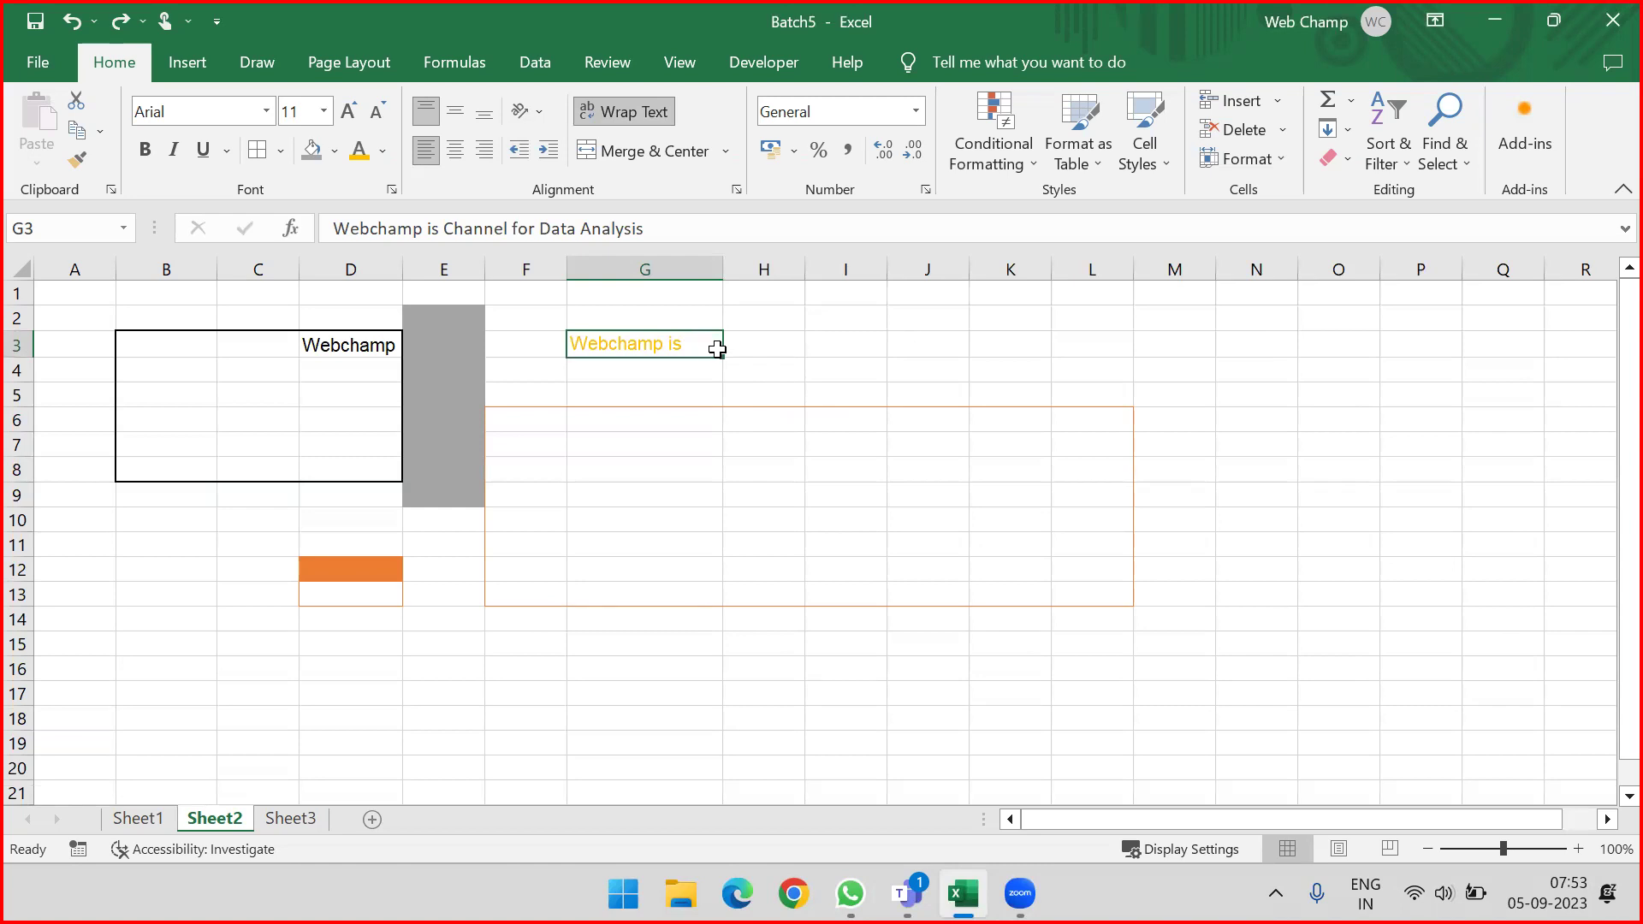
click(623, 108)
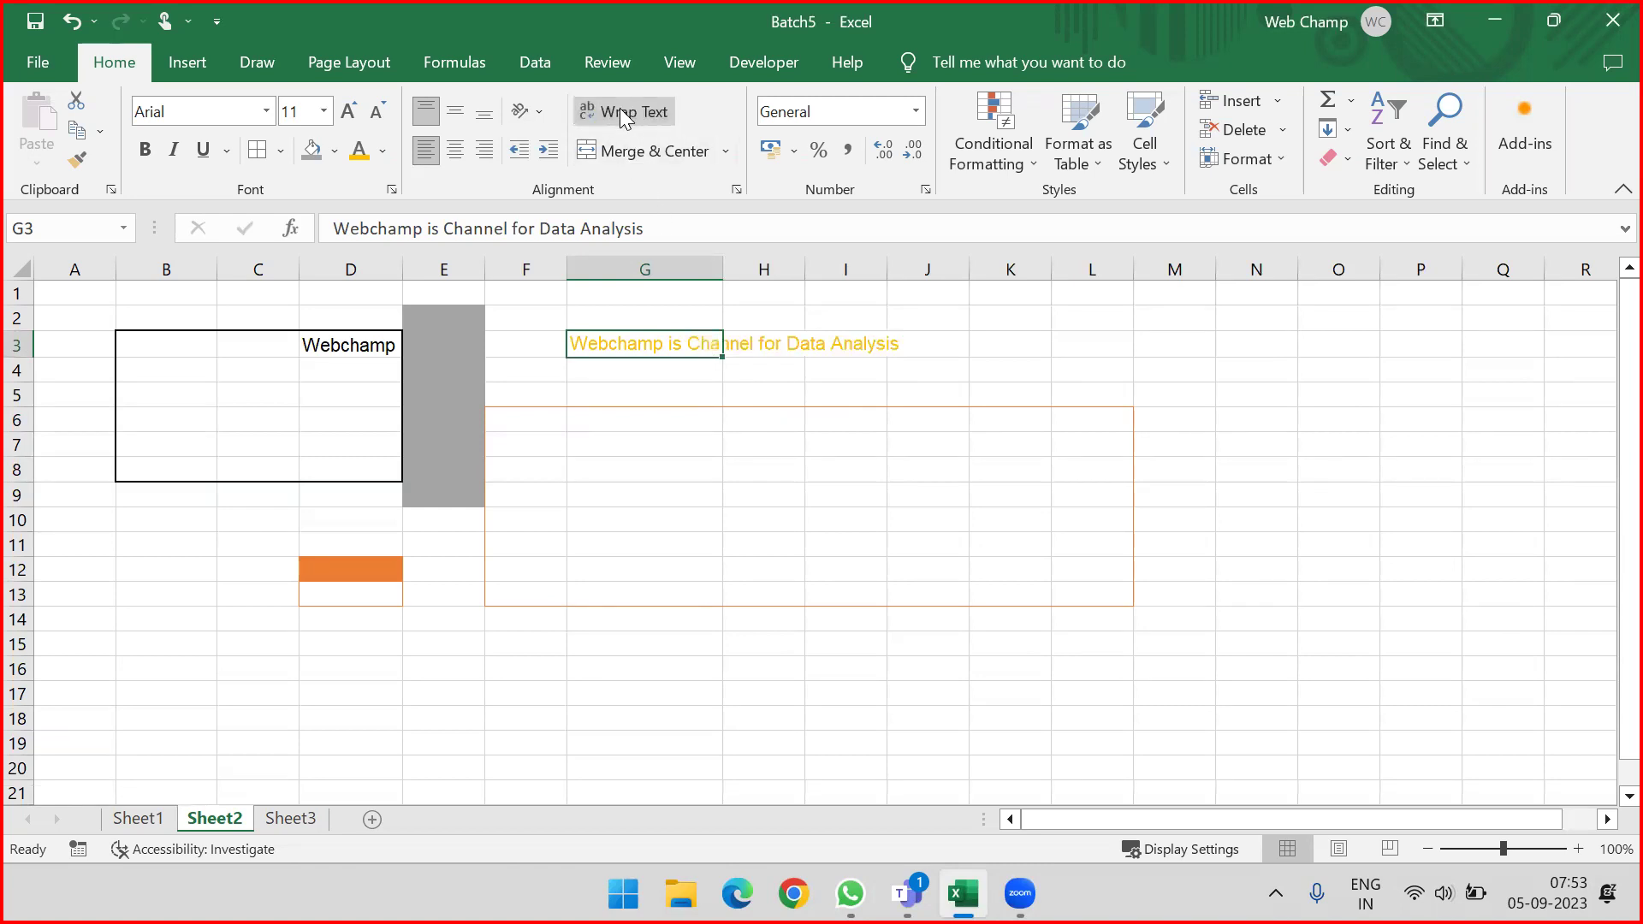
Step: Merge and center the range G3:J3
drag(684, 348, 919, 342)
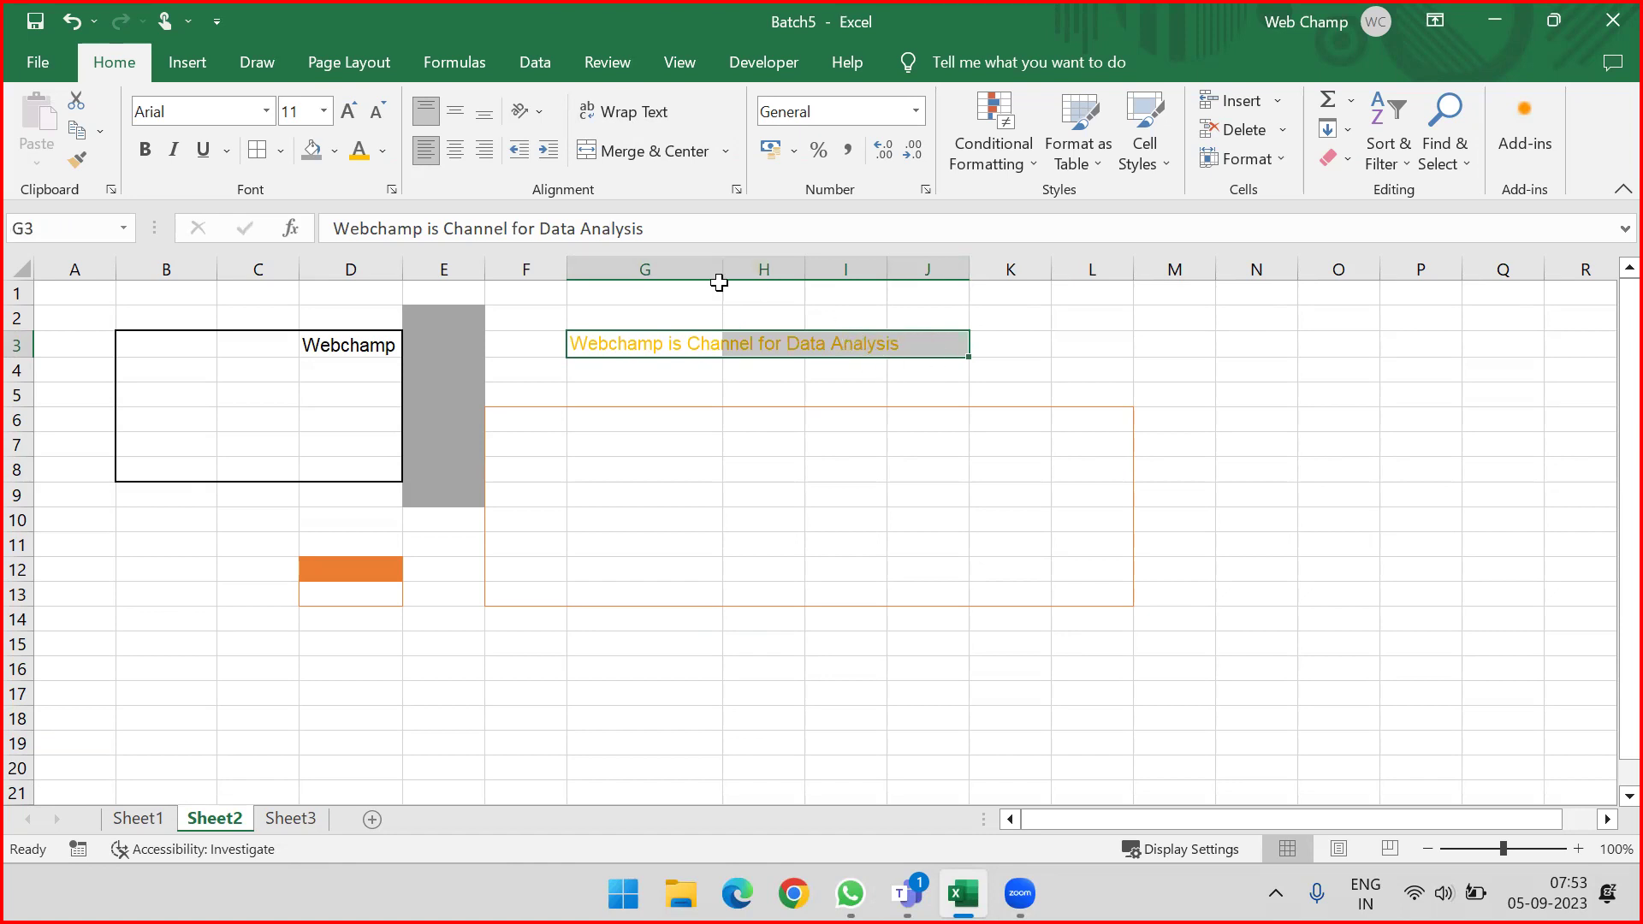
drag(639, 337, 912, 346)
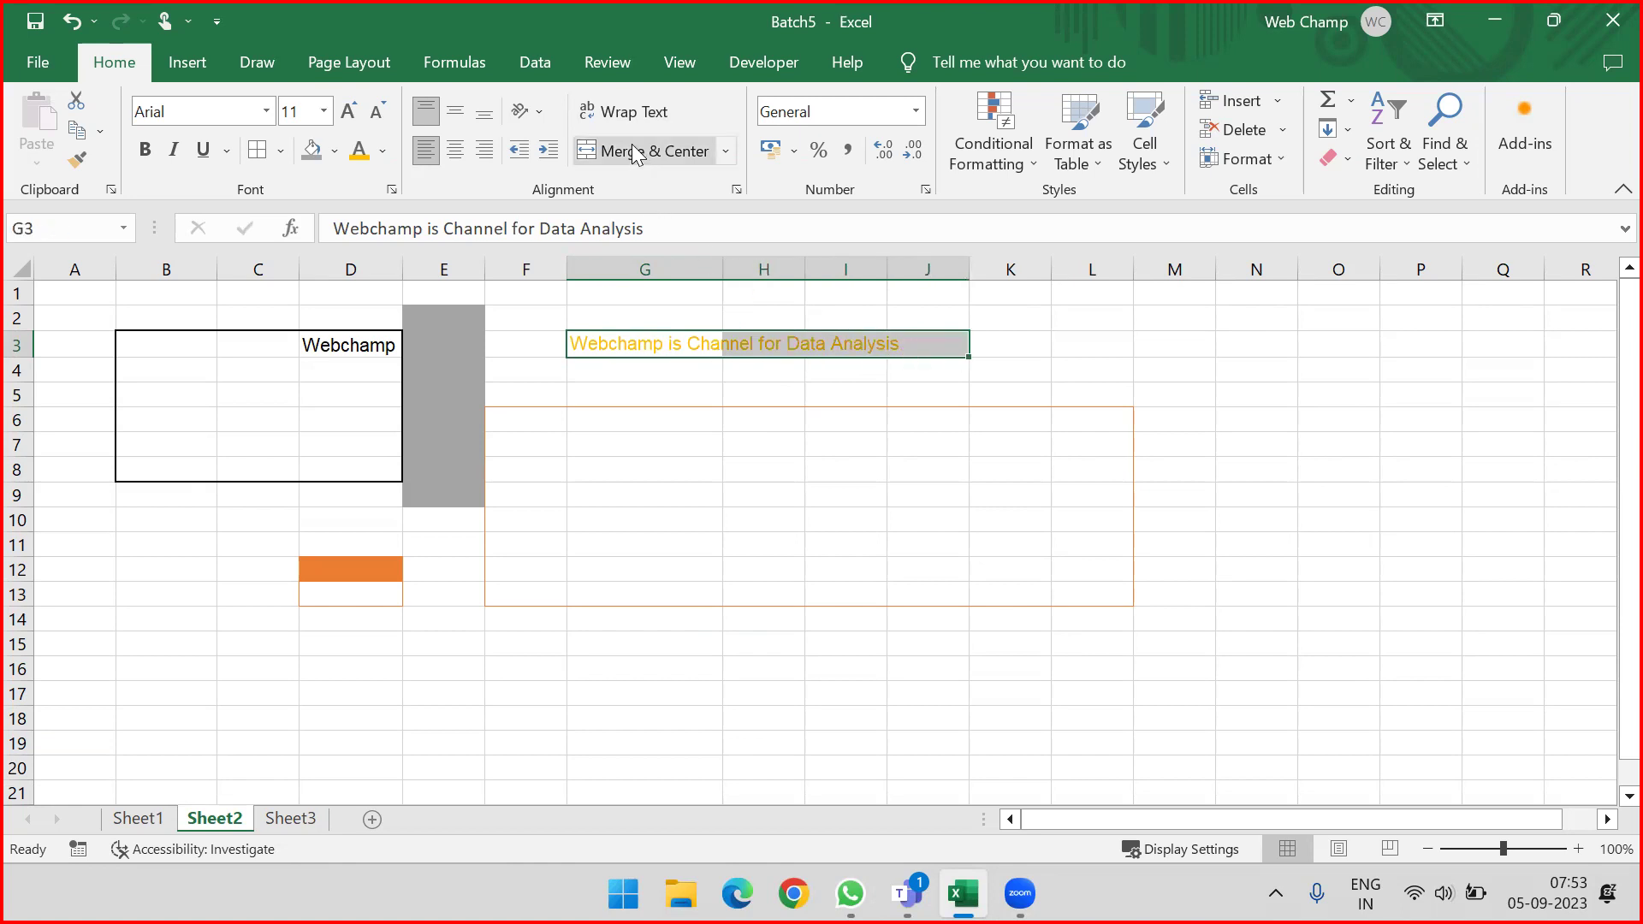
click(634, 152)
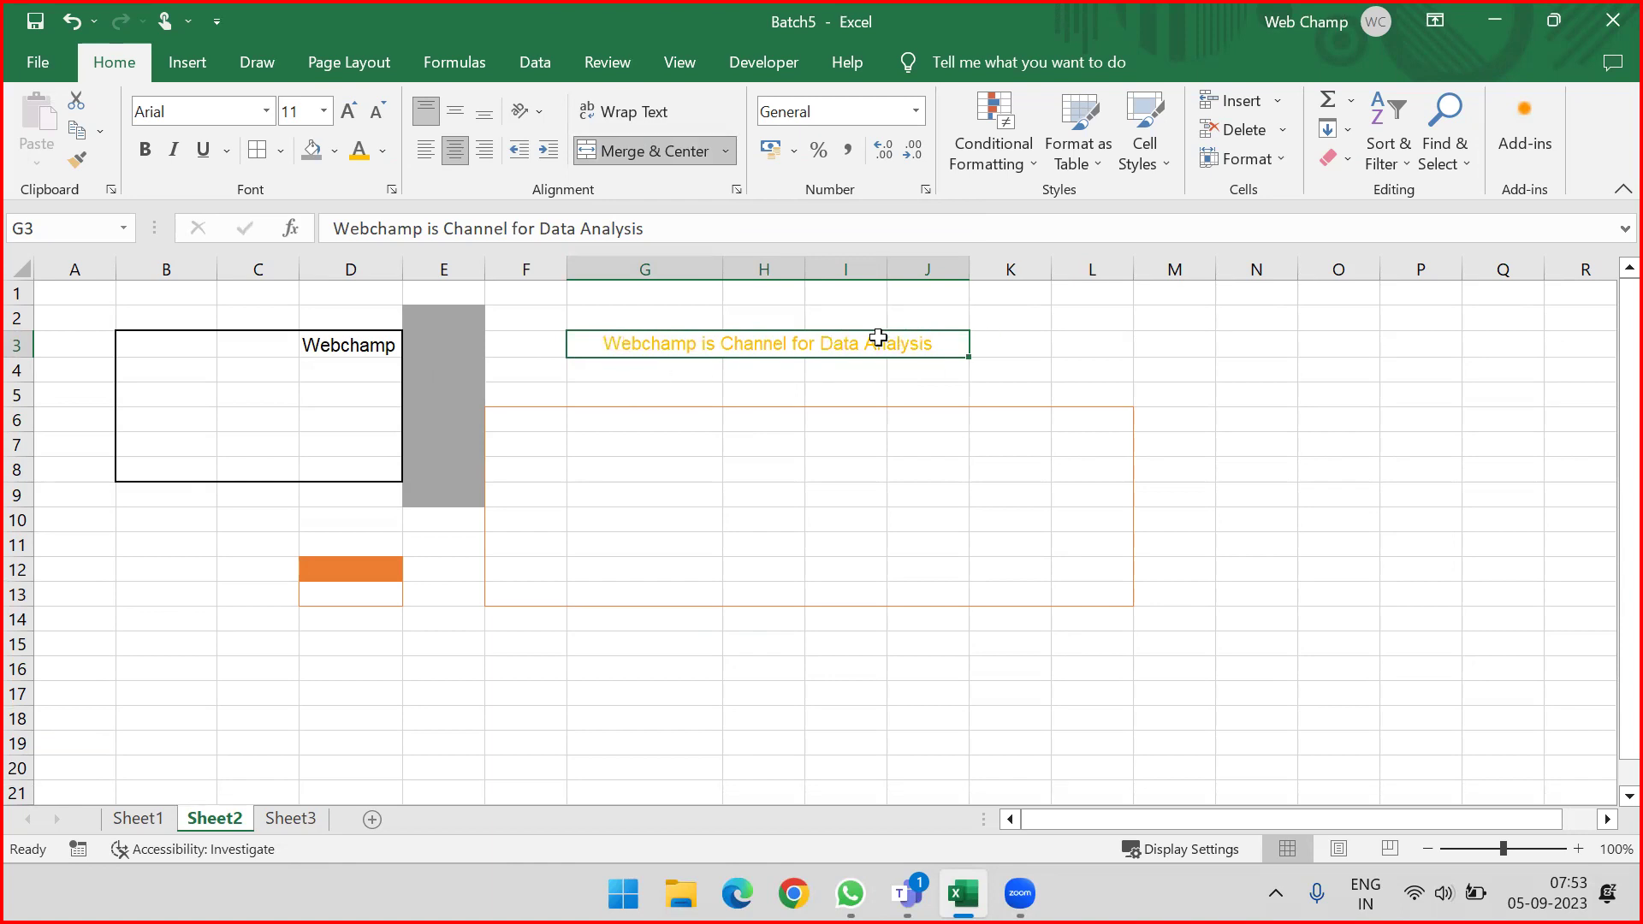
Step: Try Merge Cells on G3:J3, unmerge the range and check whether F3 or G3 holds the text
click(726, 154)
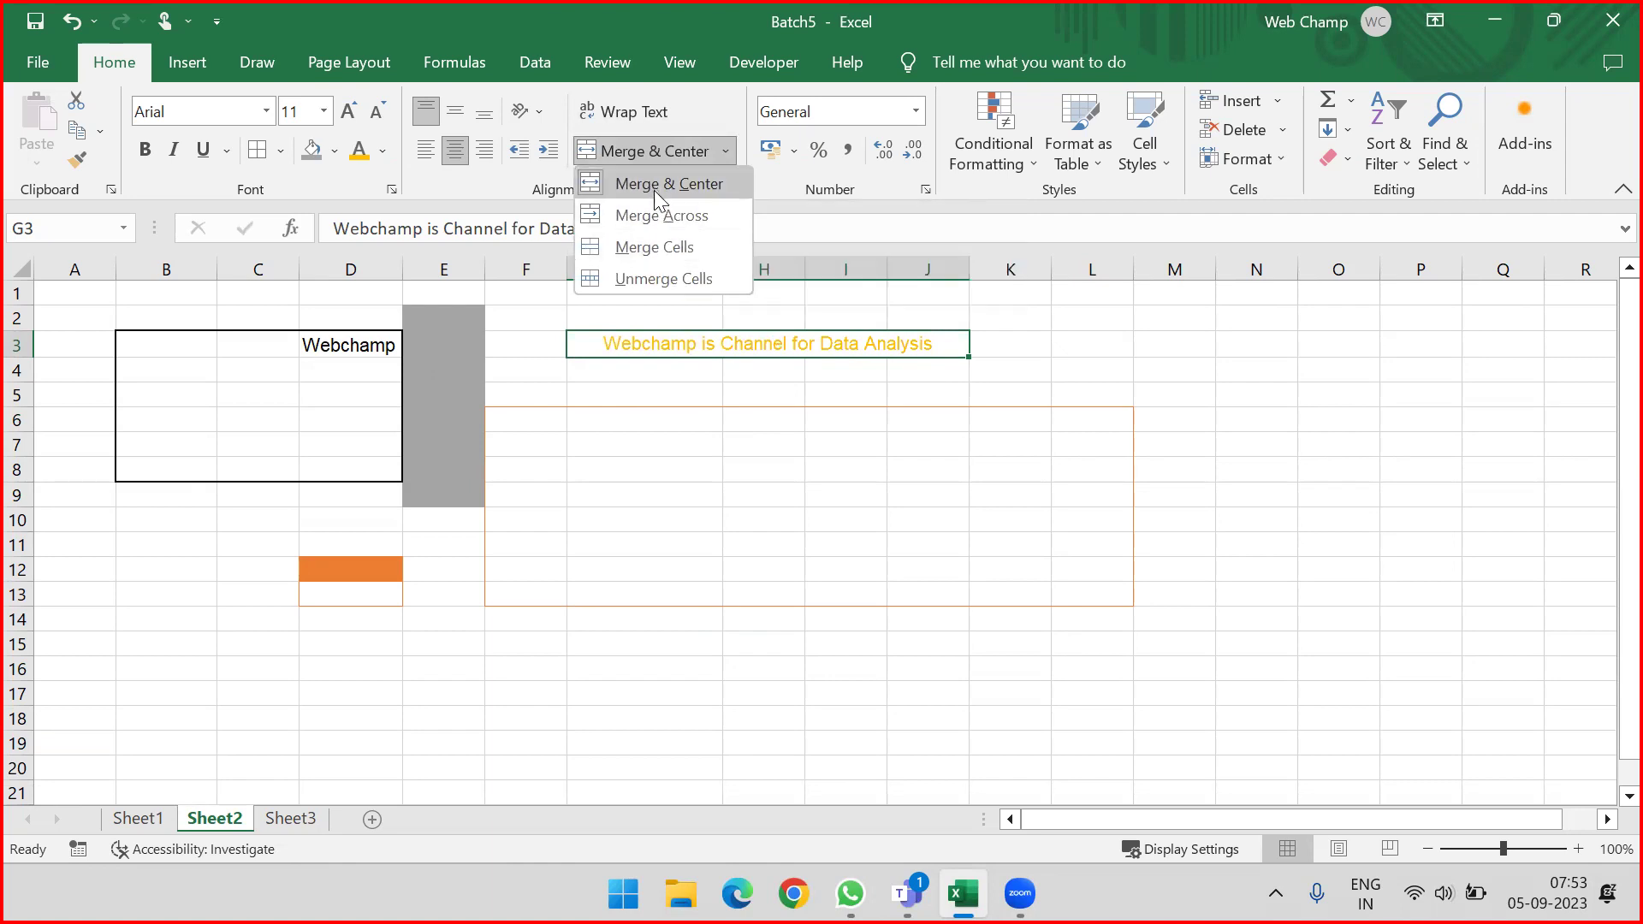
click(644, 247)
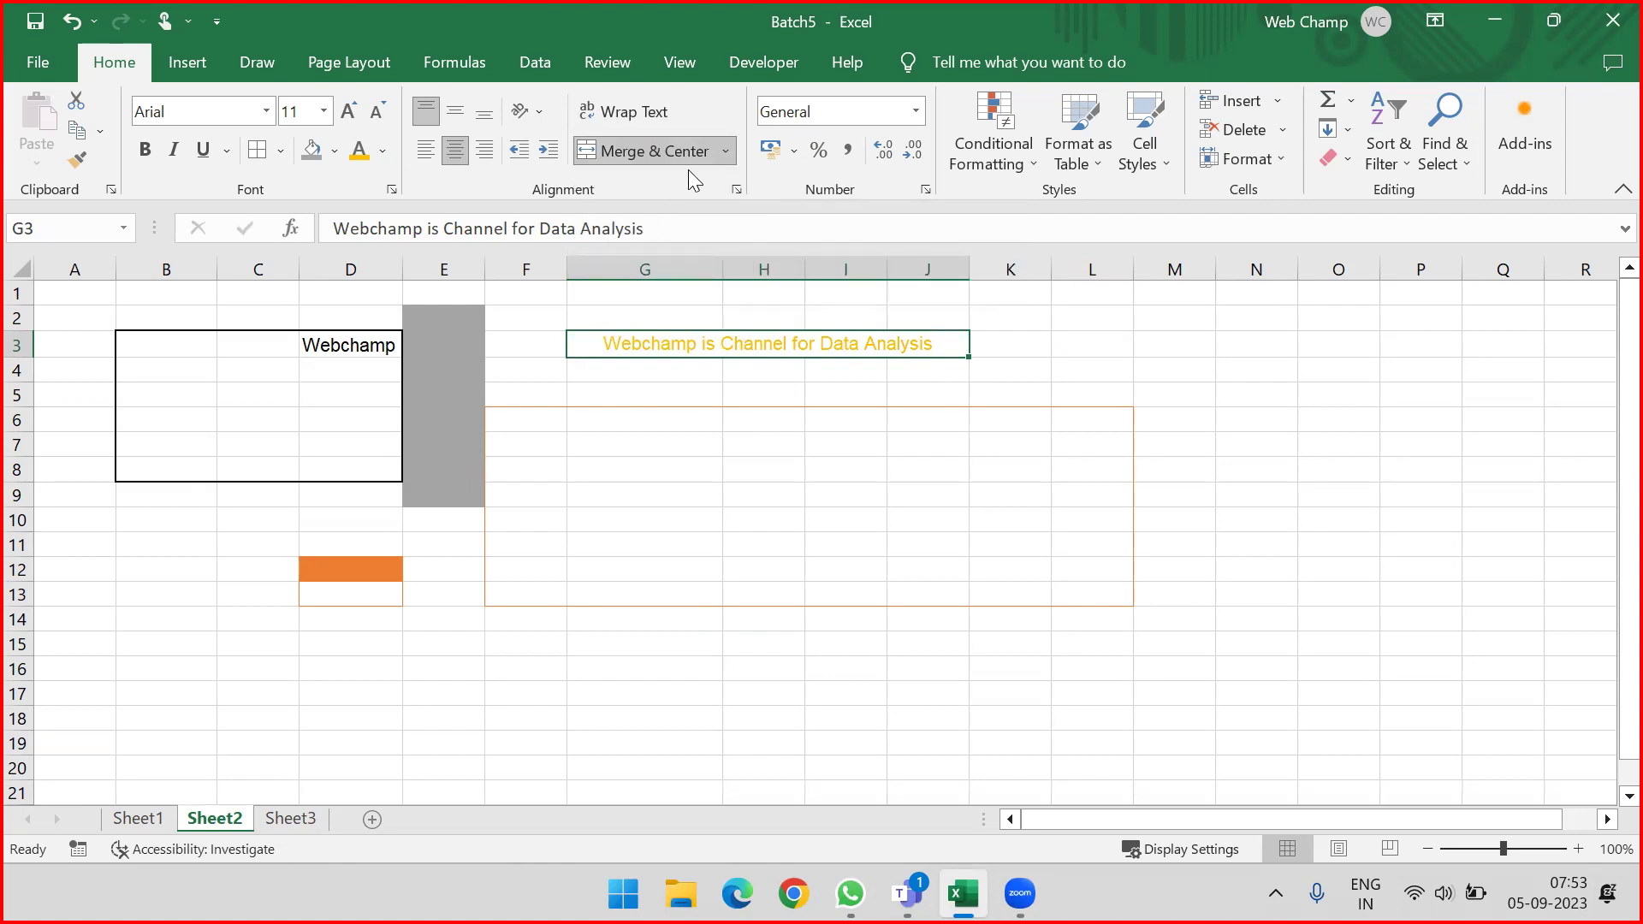
click(725, 151)
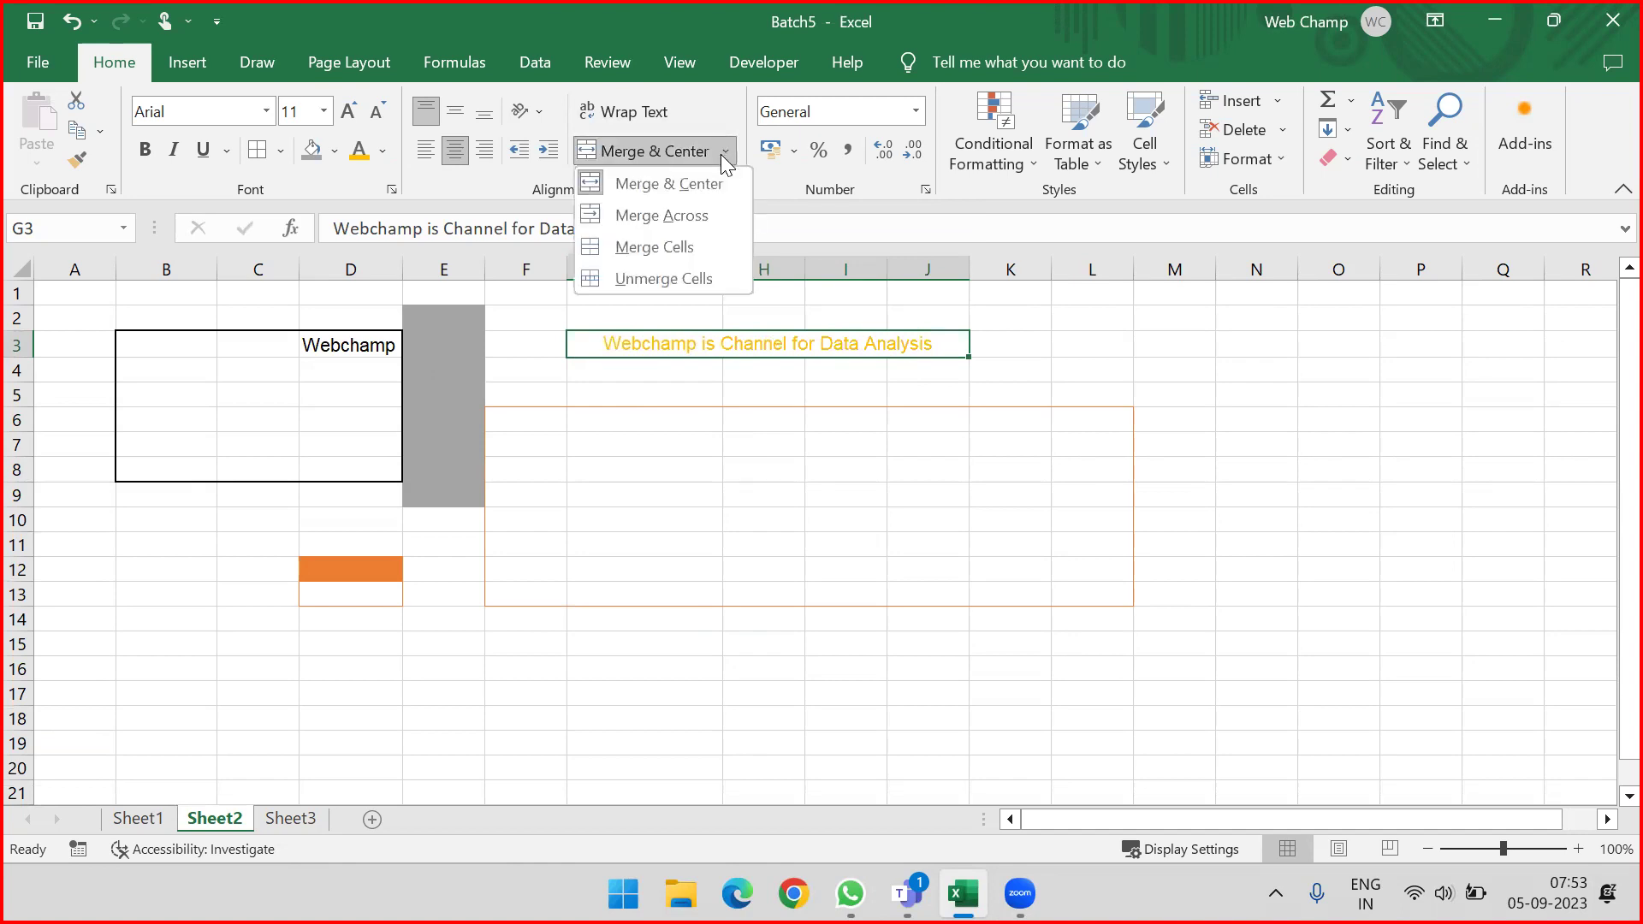
click(651, 282)
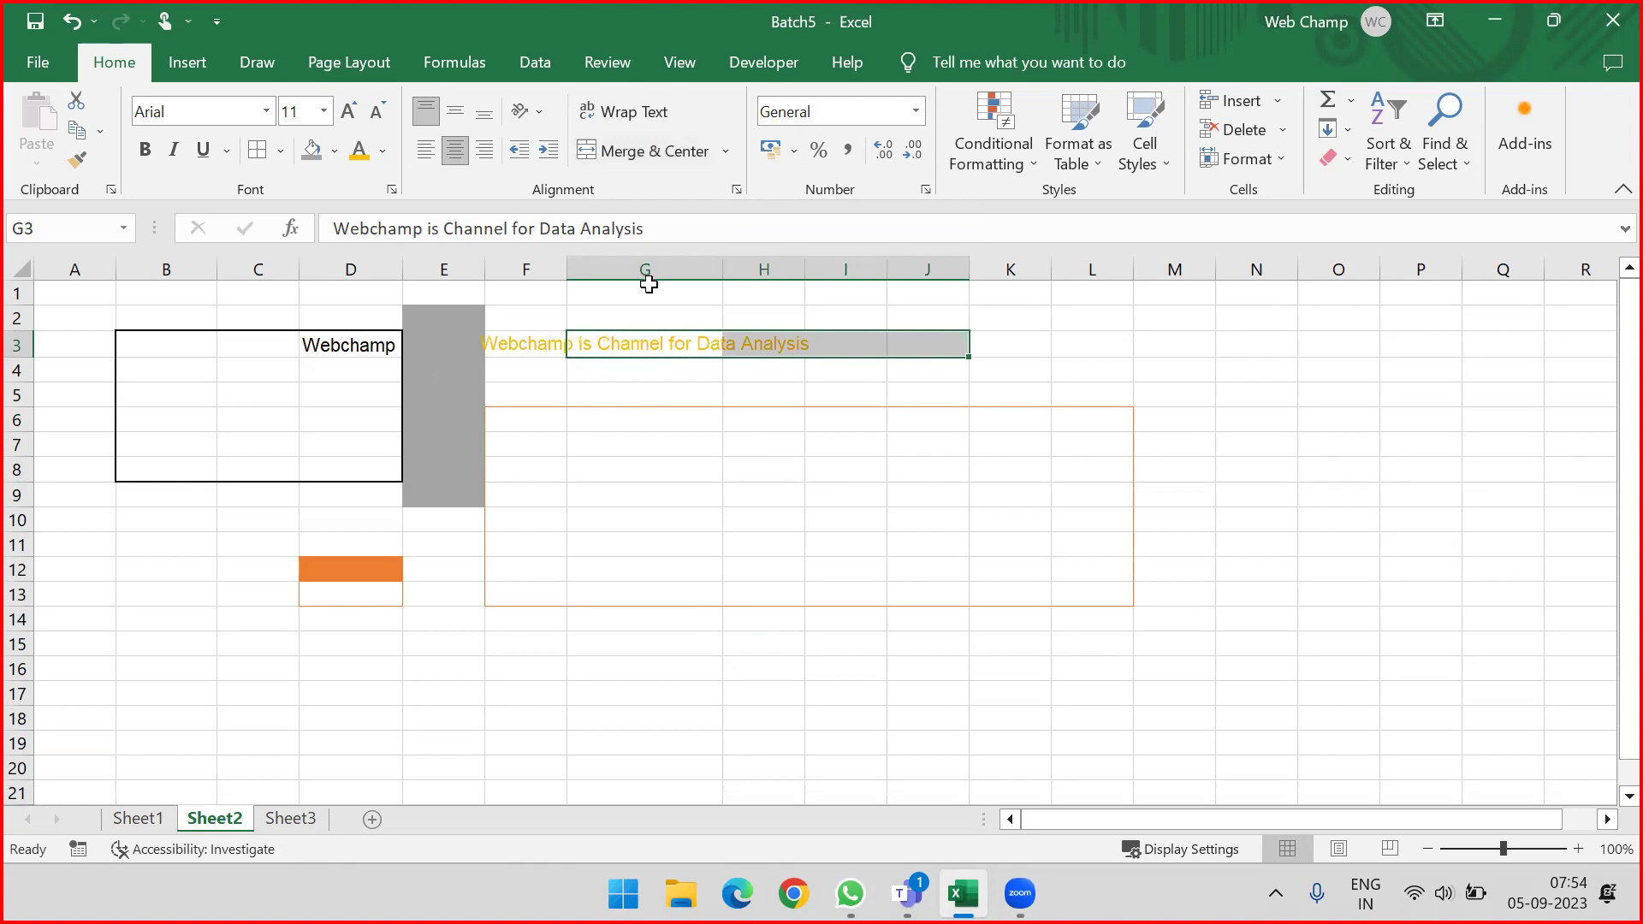
click(667, 431)
click(543, 341)
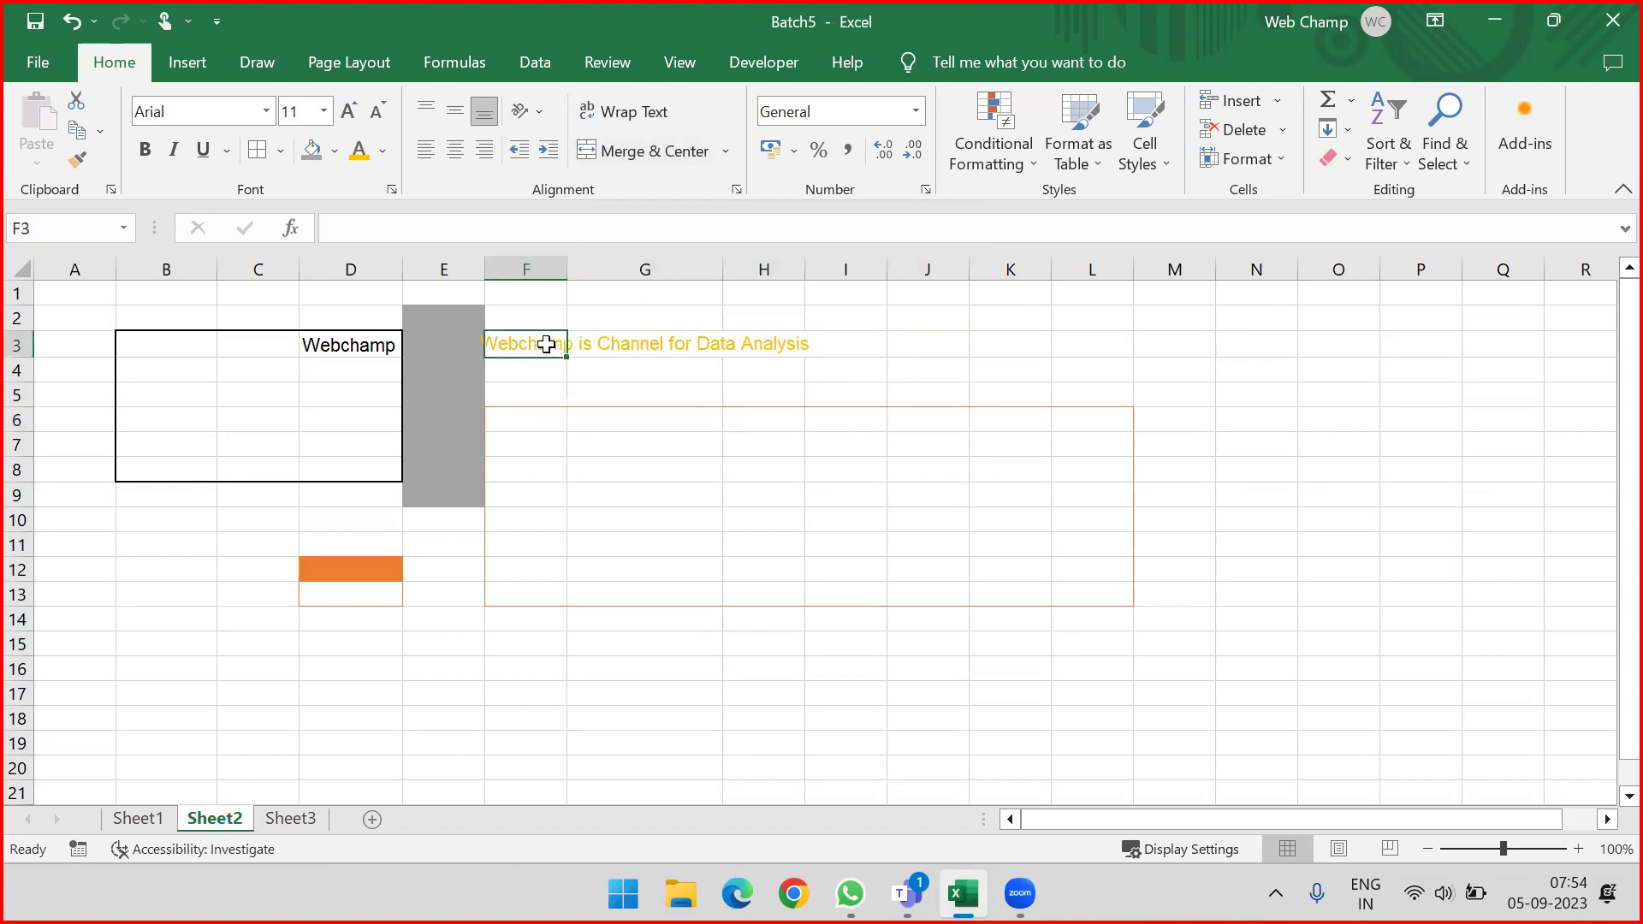
click(610, 342)
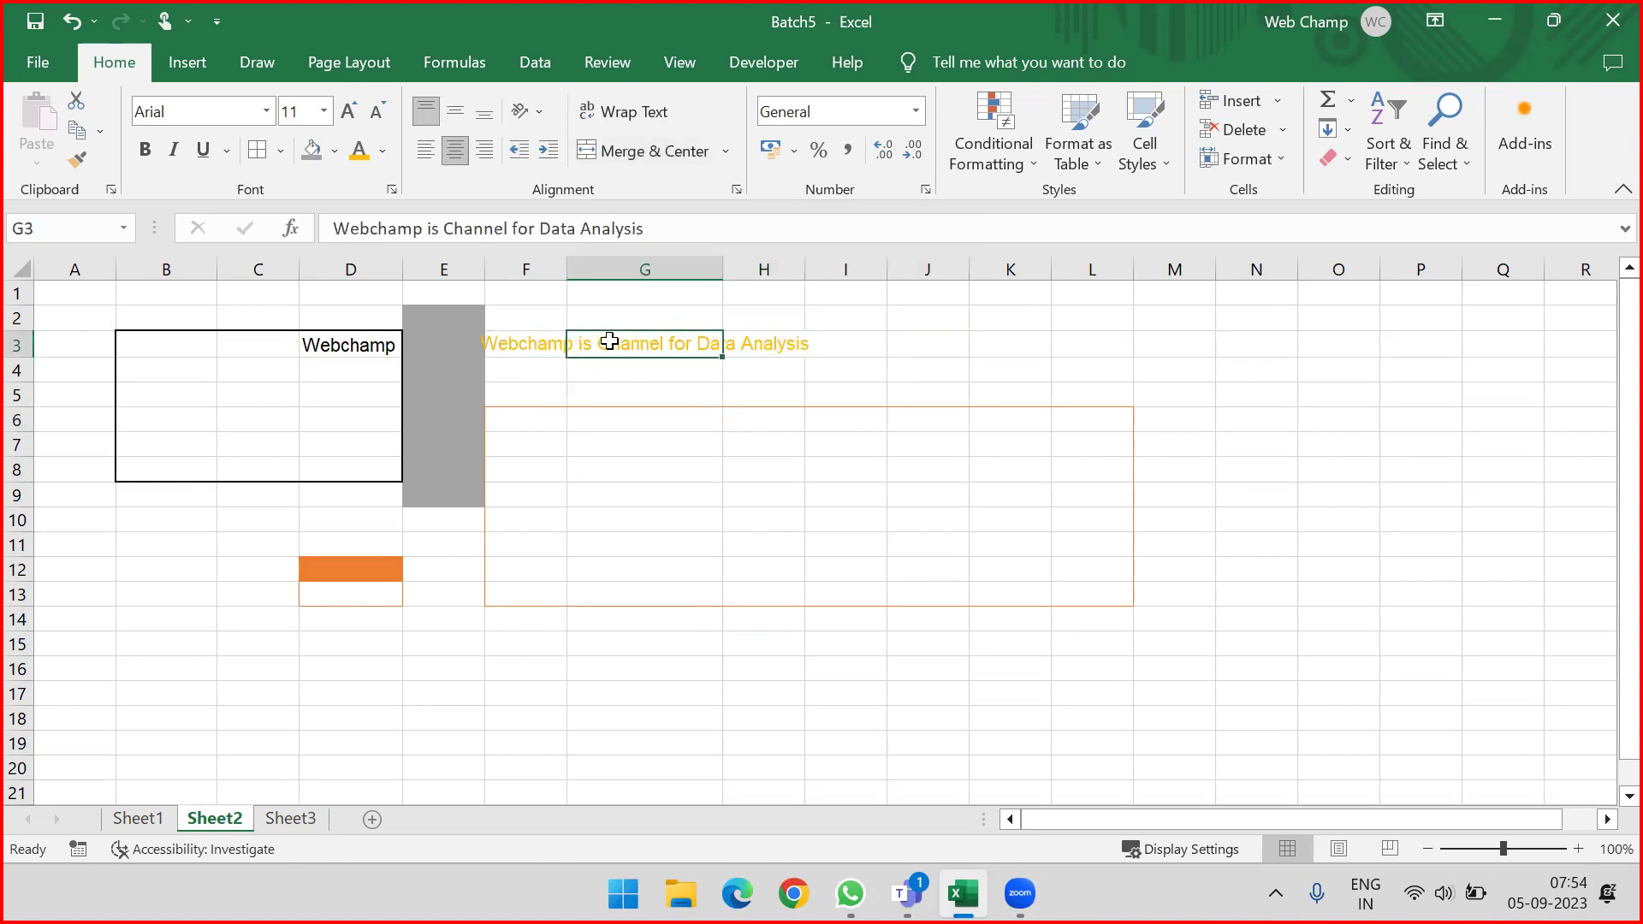
click(537, 338)
click(685, 345)
Step: Try left, center and right alignment on G3, finishing with left alignment
click(724, 151)
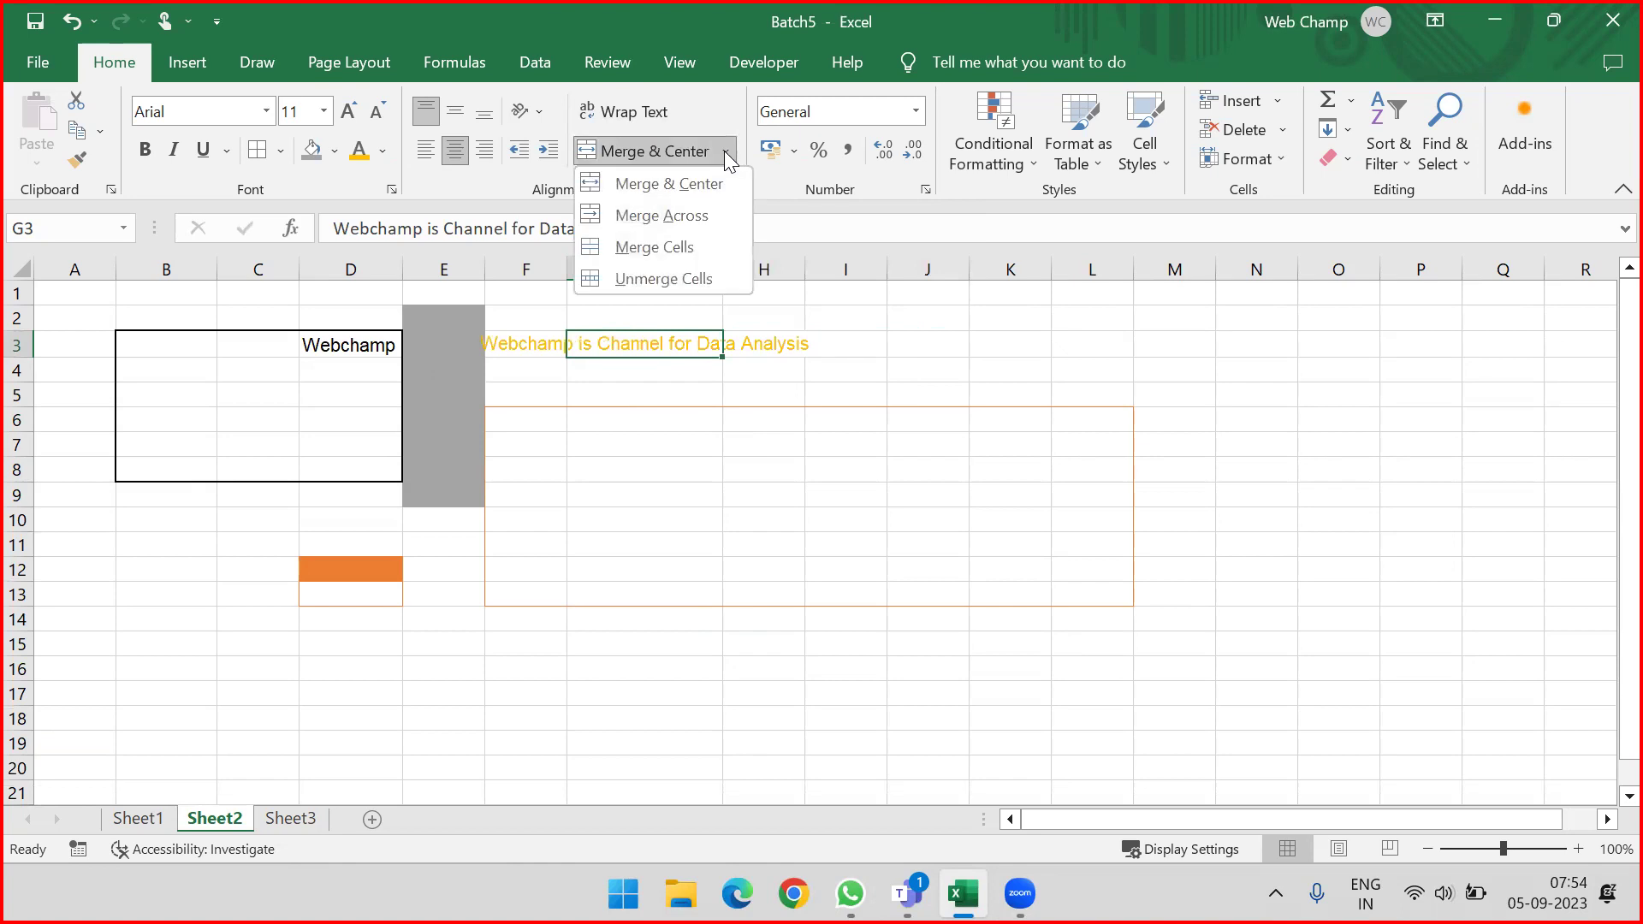
click(433, 151)
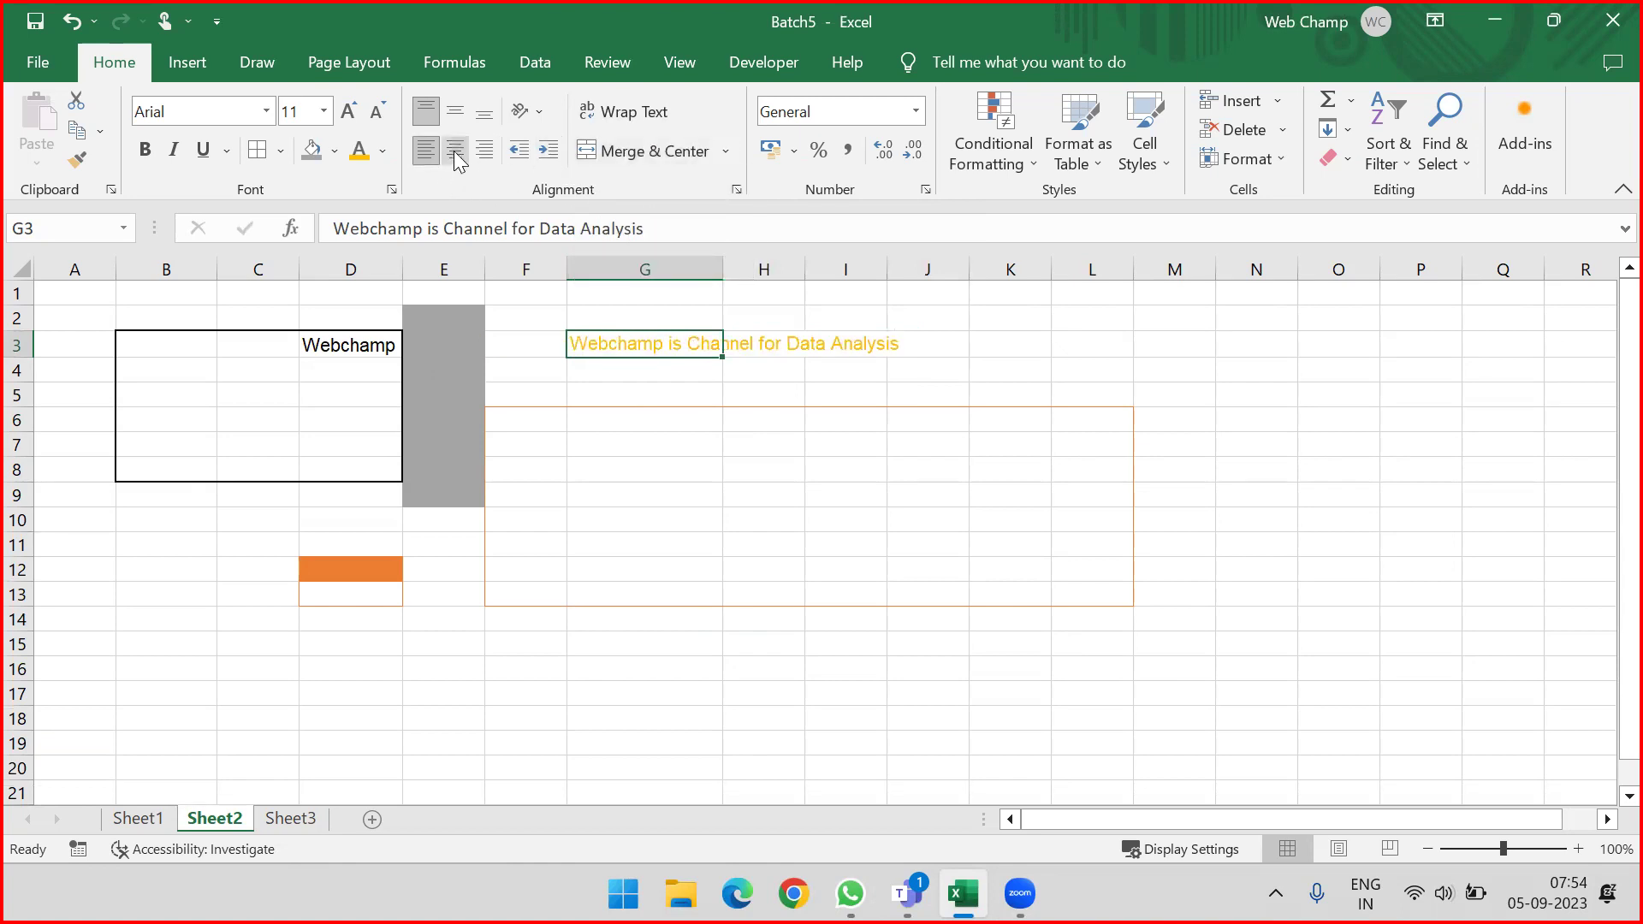
click(453, 151)
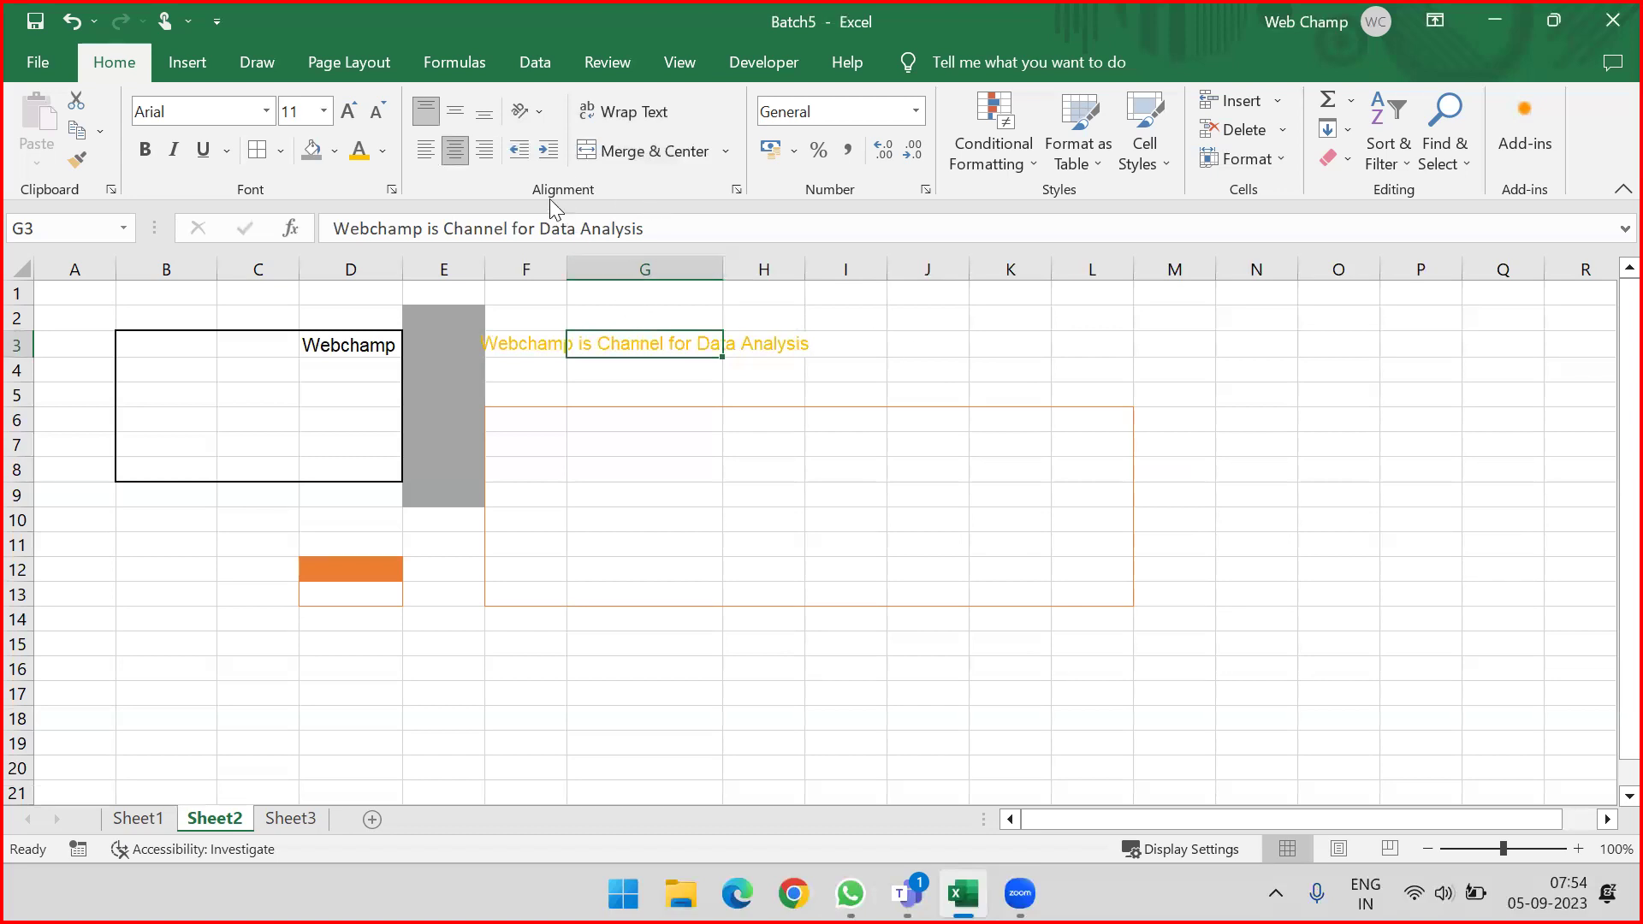
click(484, 152)
click(433, 161)
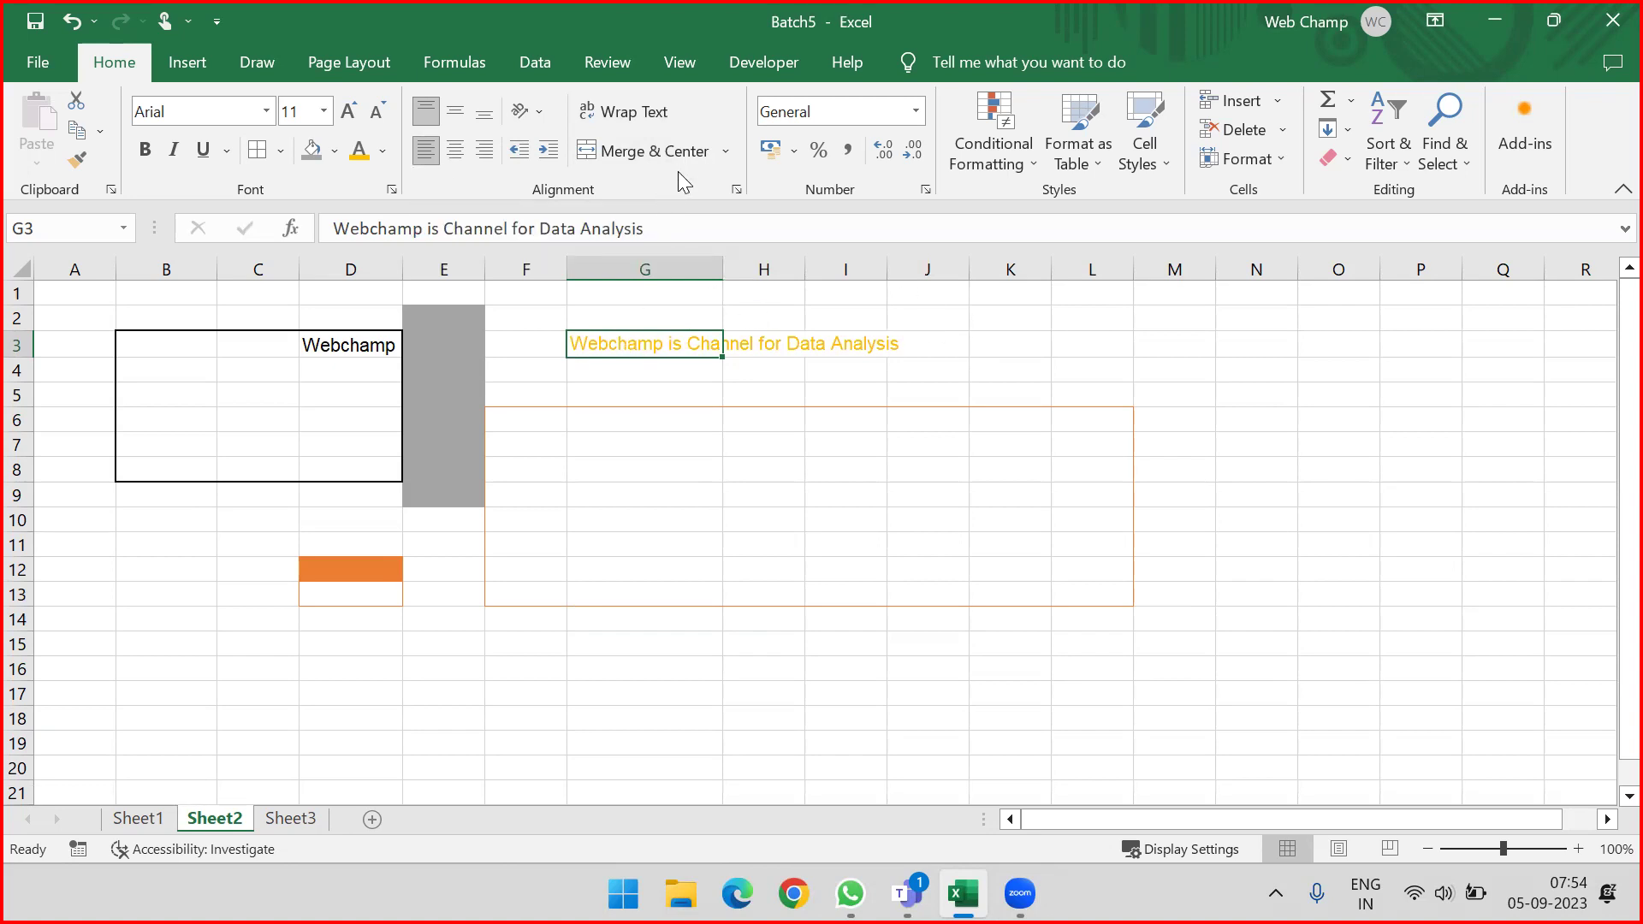
click(726, 153)
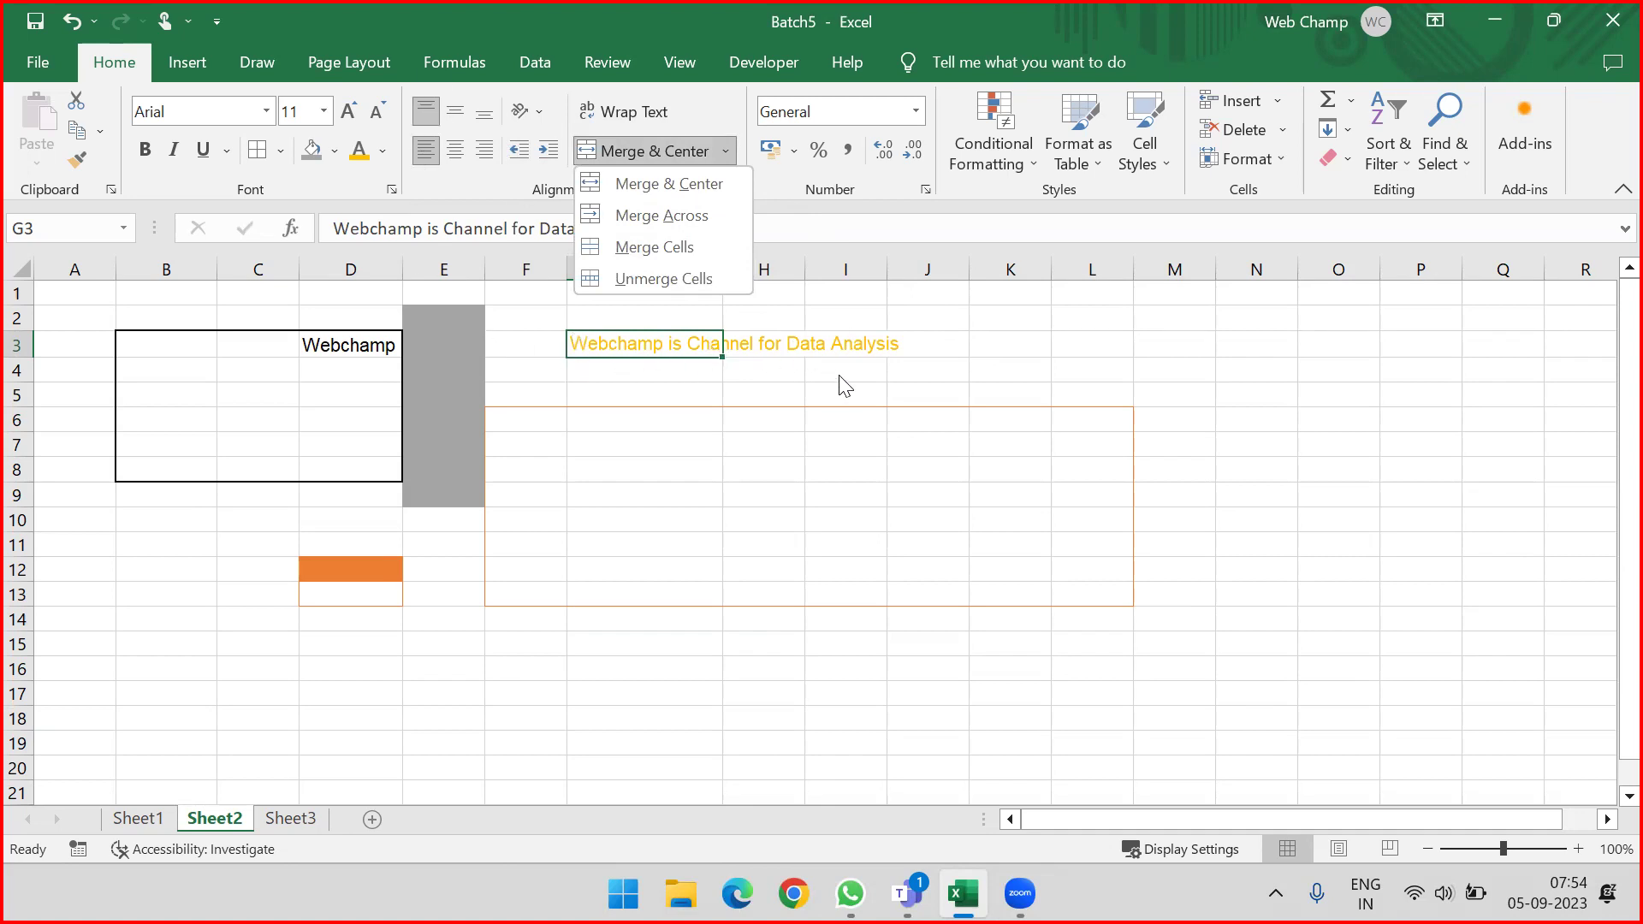
key(Escape)
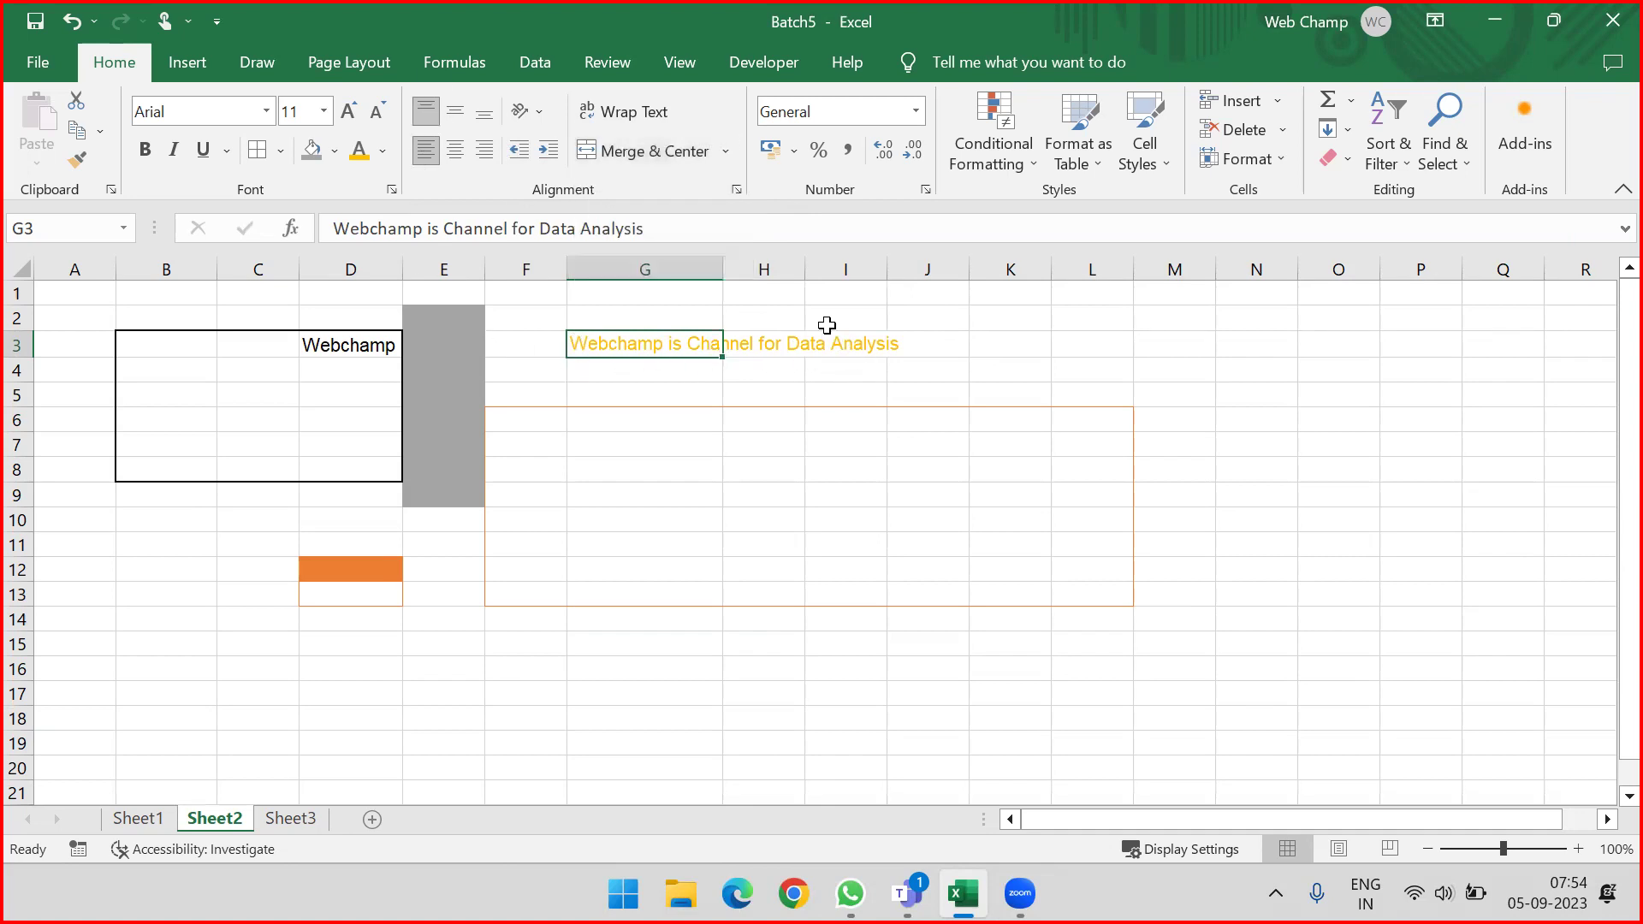
click(726, 151)
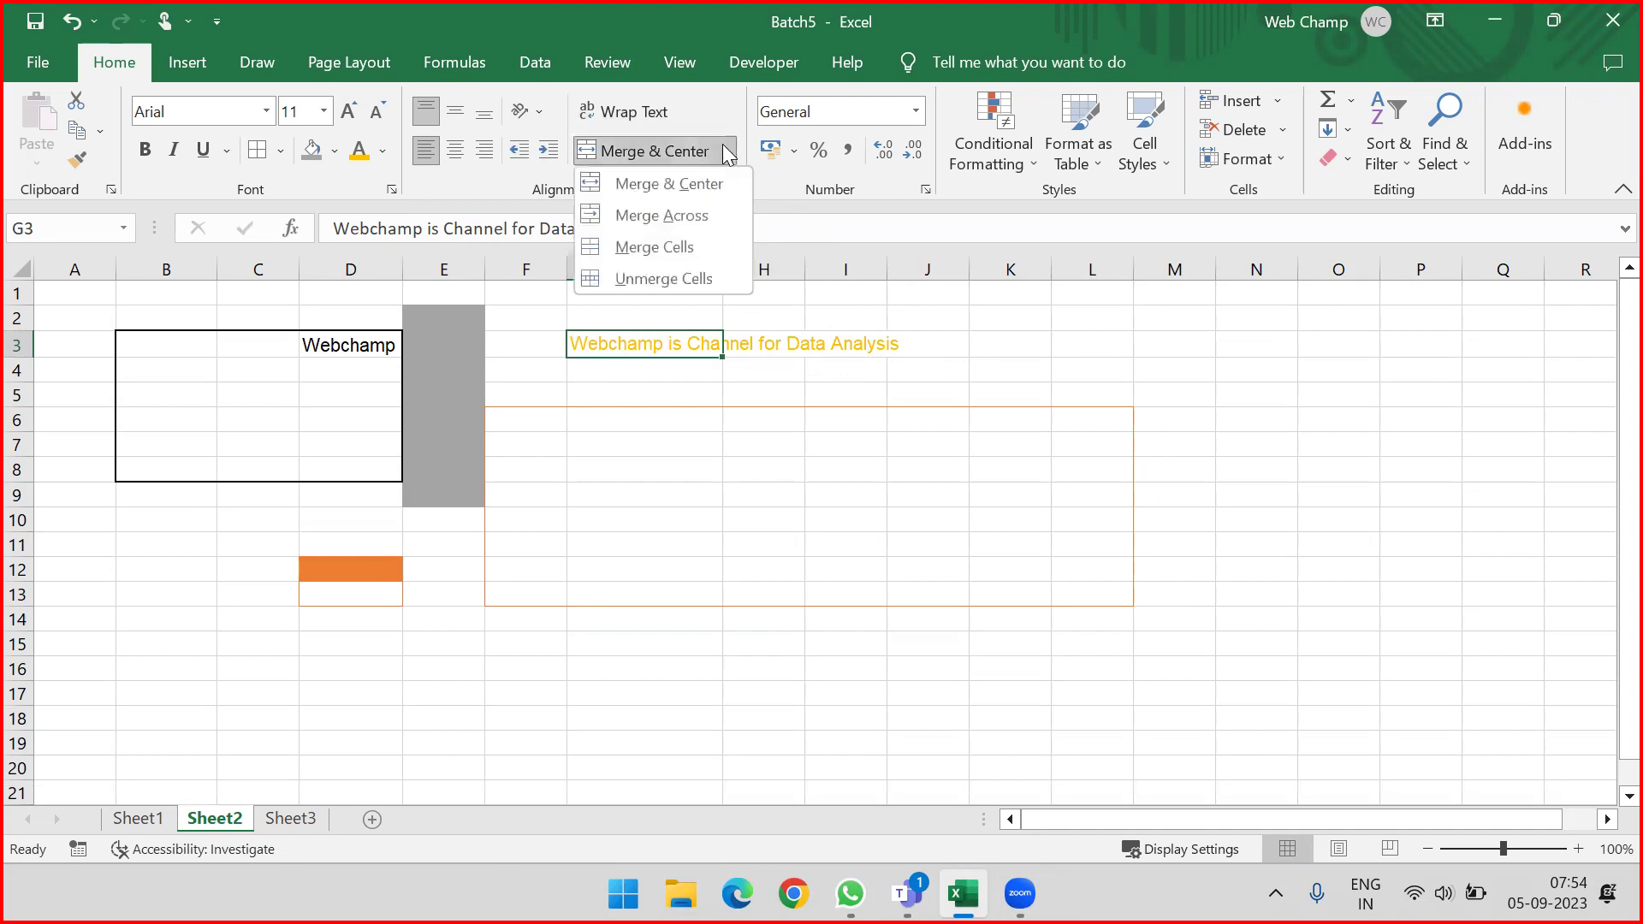
click(925, 245)
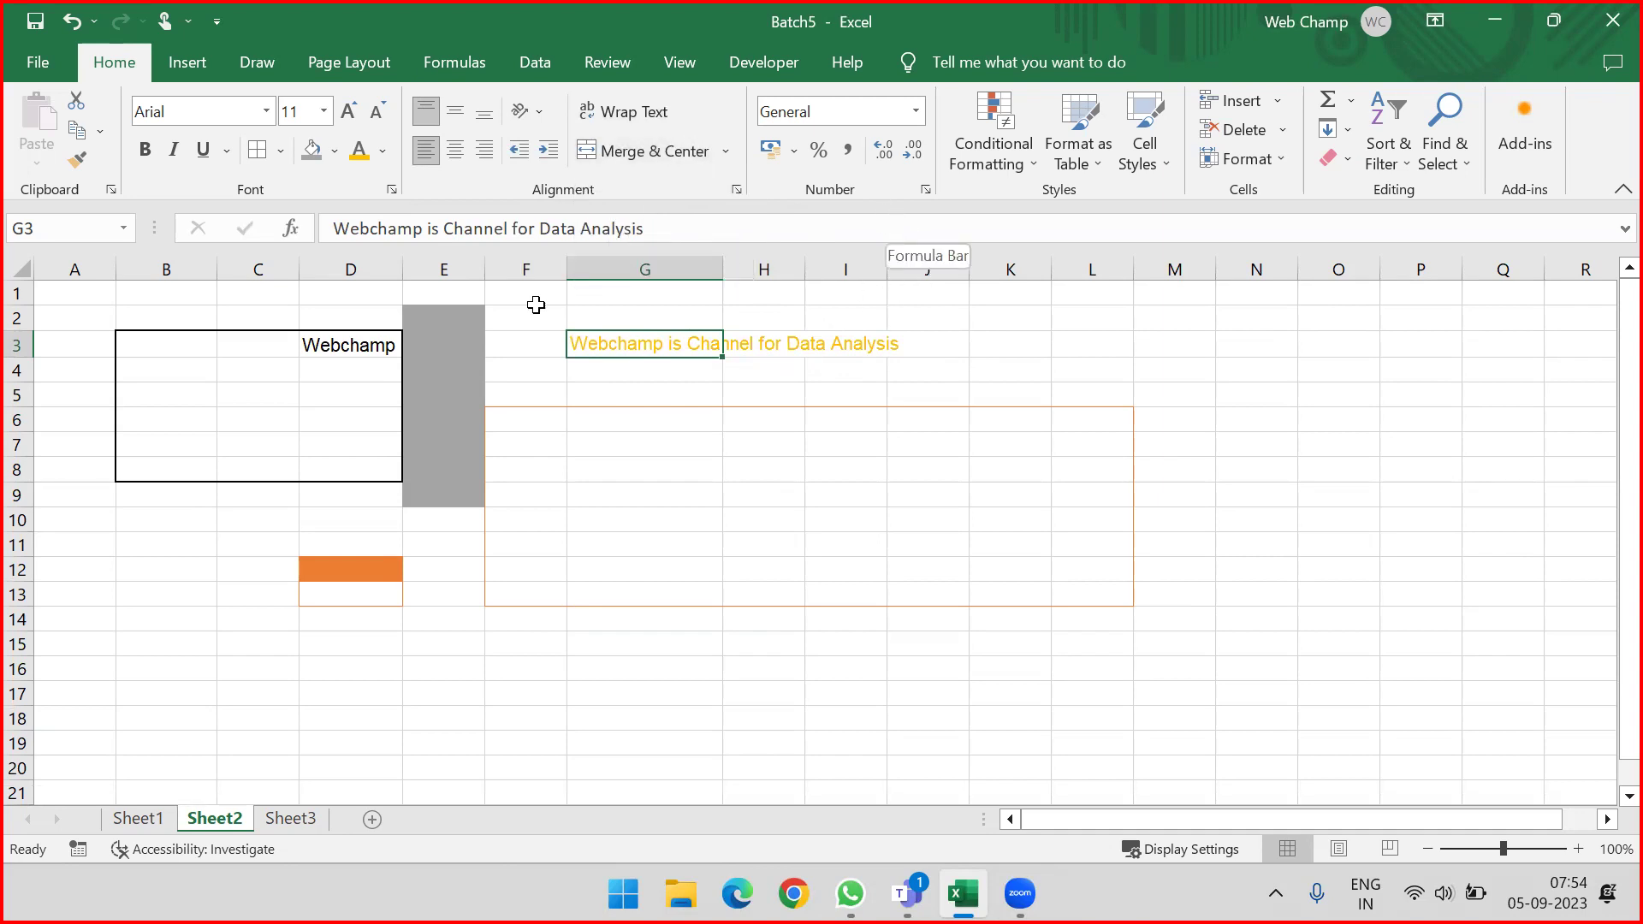
Step: Delete columns A through M to clear the sheet of the earlier examples
drag(100, 270, 1176, 276)
key(ctrl+minus)
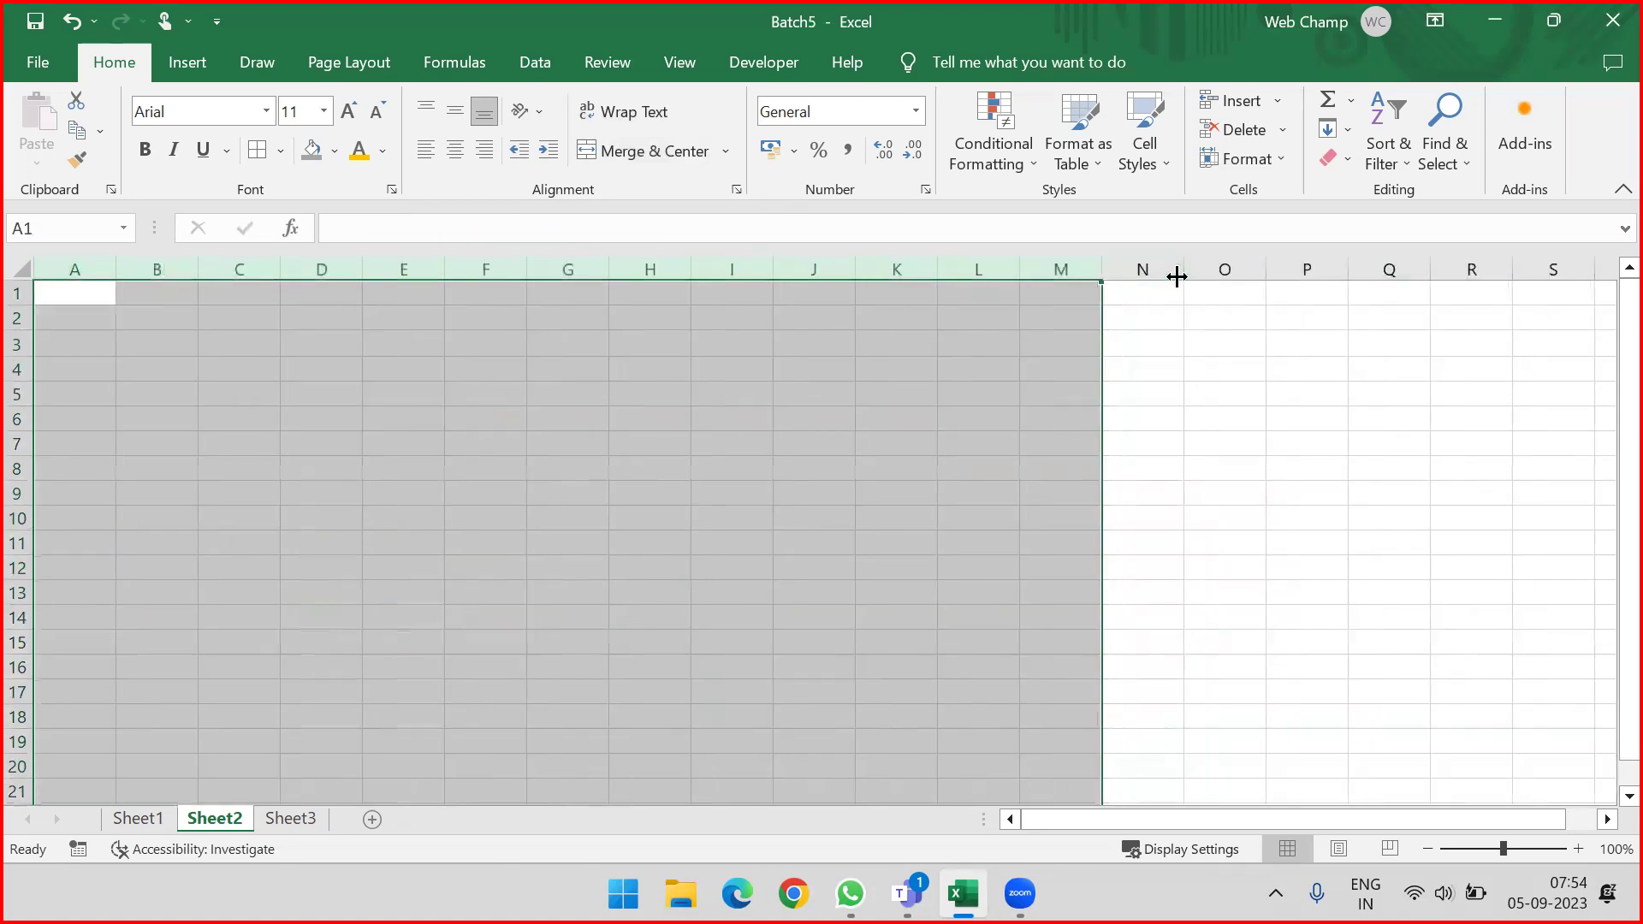
Step: List the data types "Text", "Date" and "Number" in cells A2 to A4
click(70, 310)
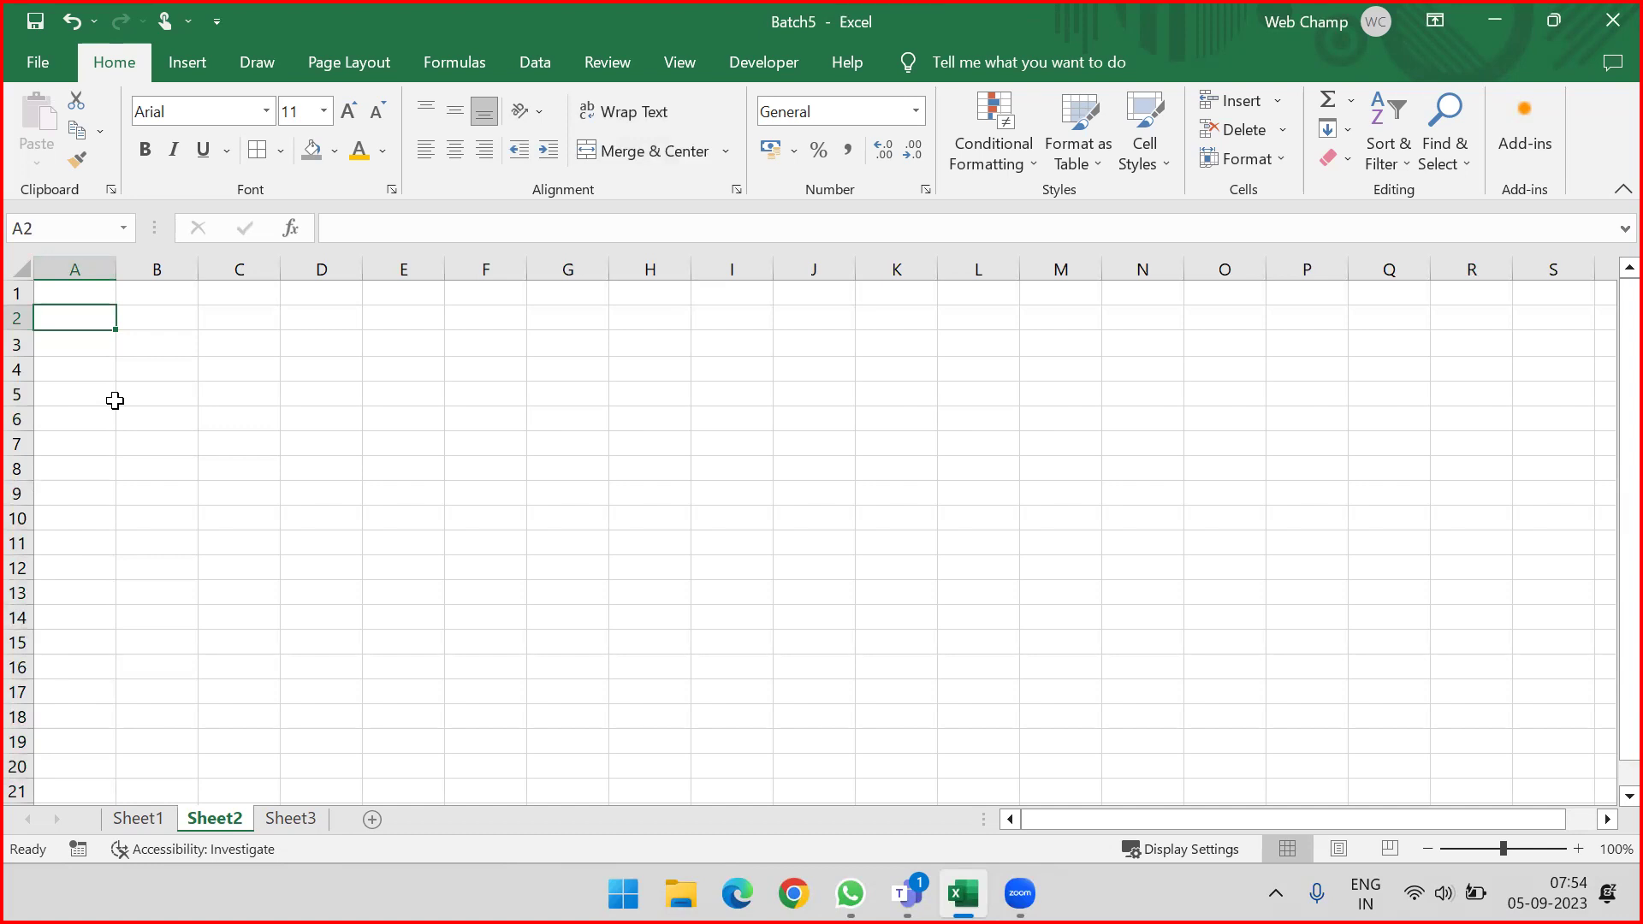
text(Text)
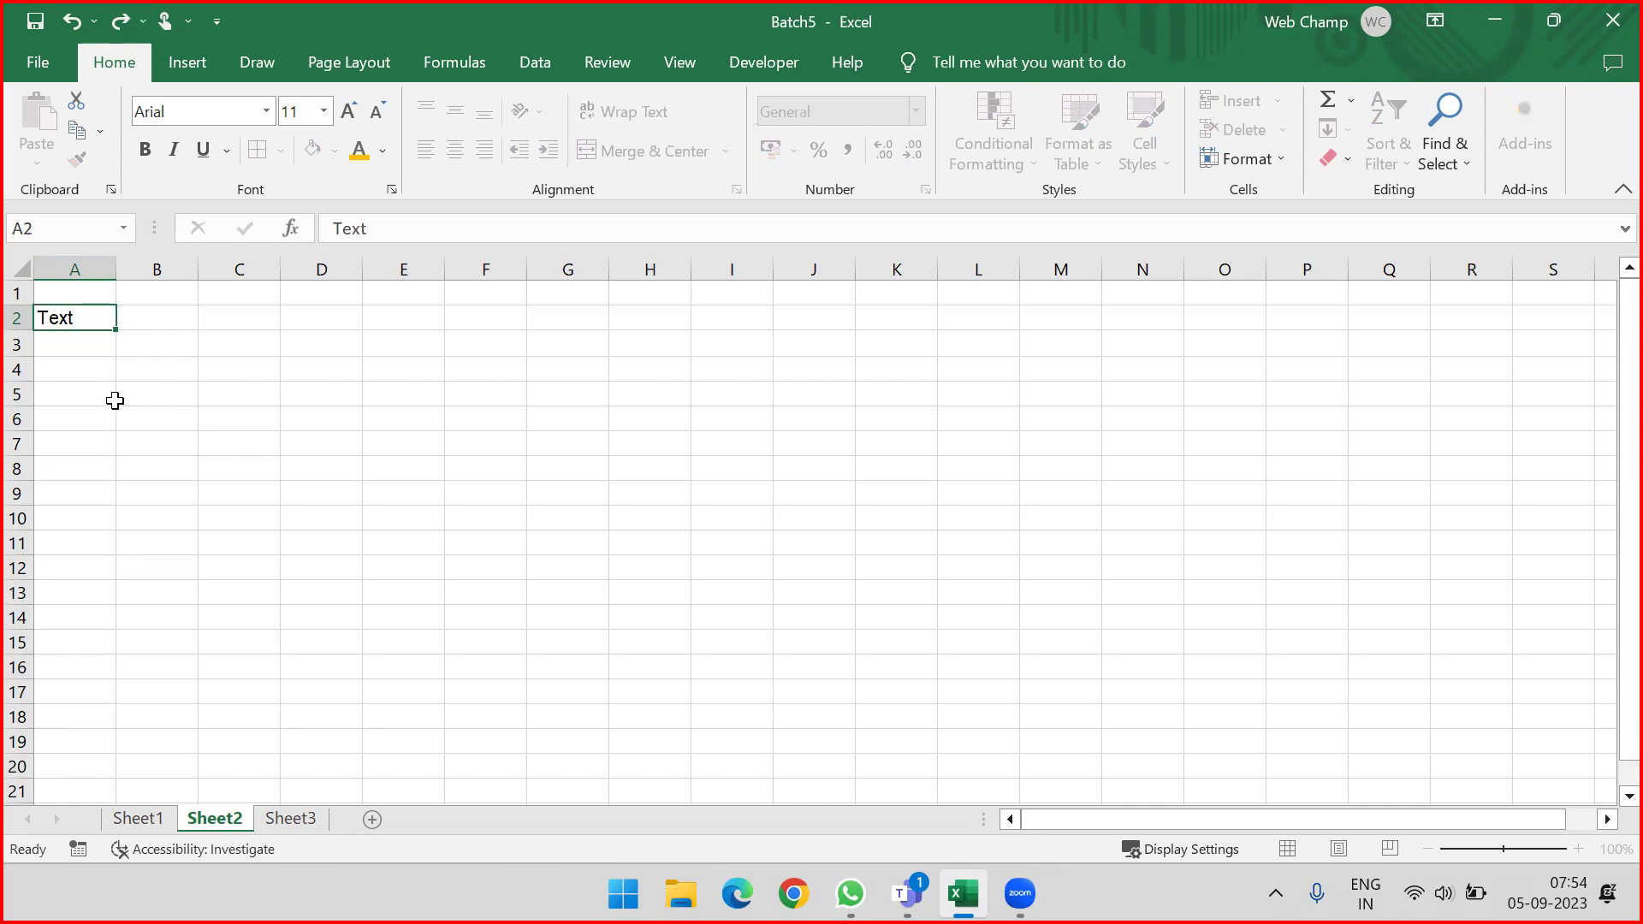
key(Return)
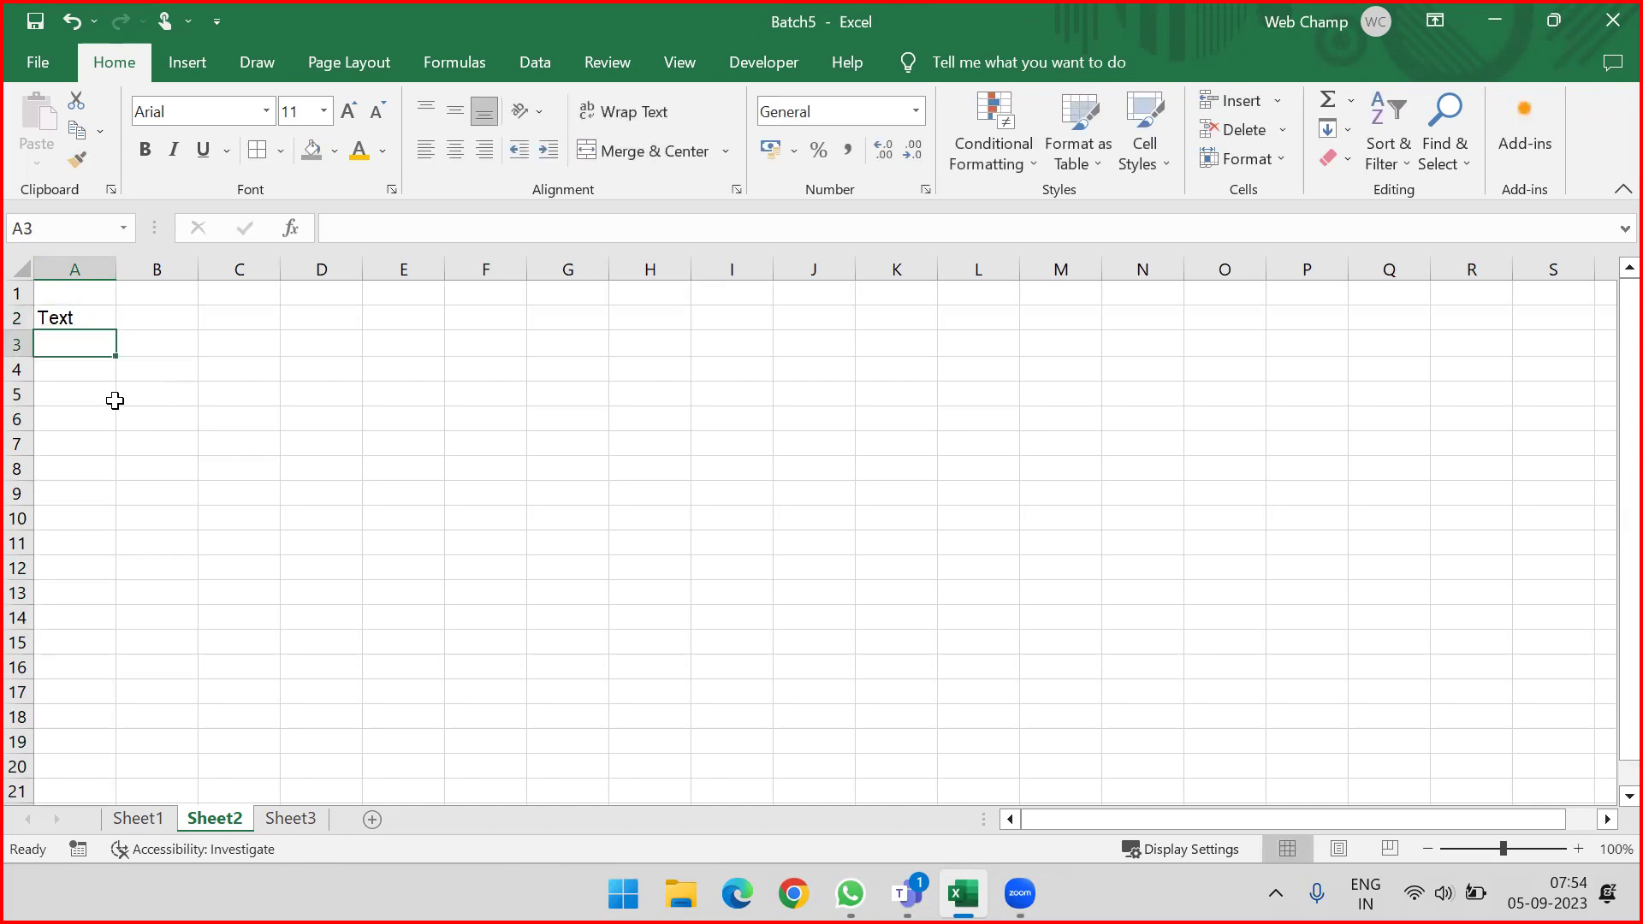
text(Date)
key(Return)
text(Number)
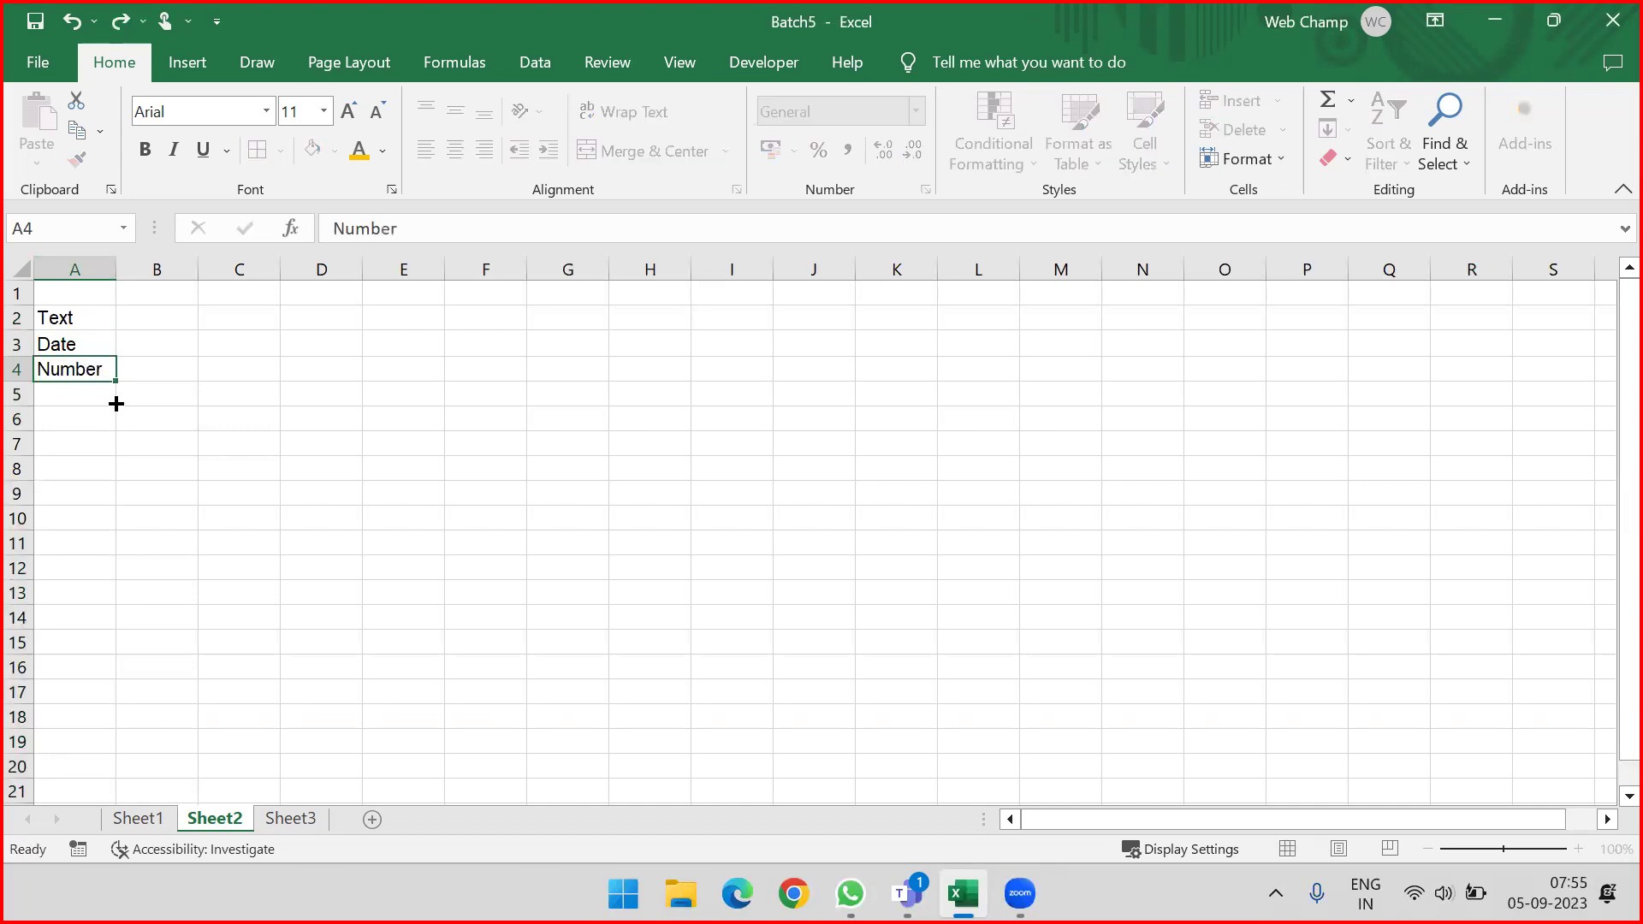
key(Return)
Step: Fill cells A2:A4 with the gold theme color
drag(62, 313, 69, 364)
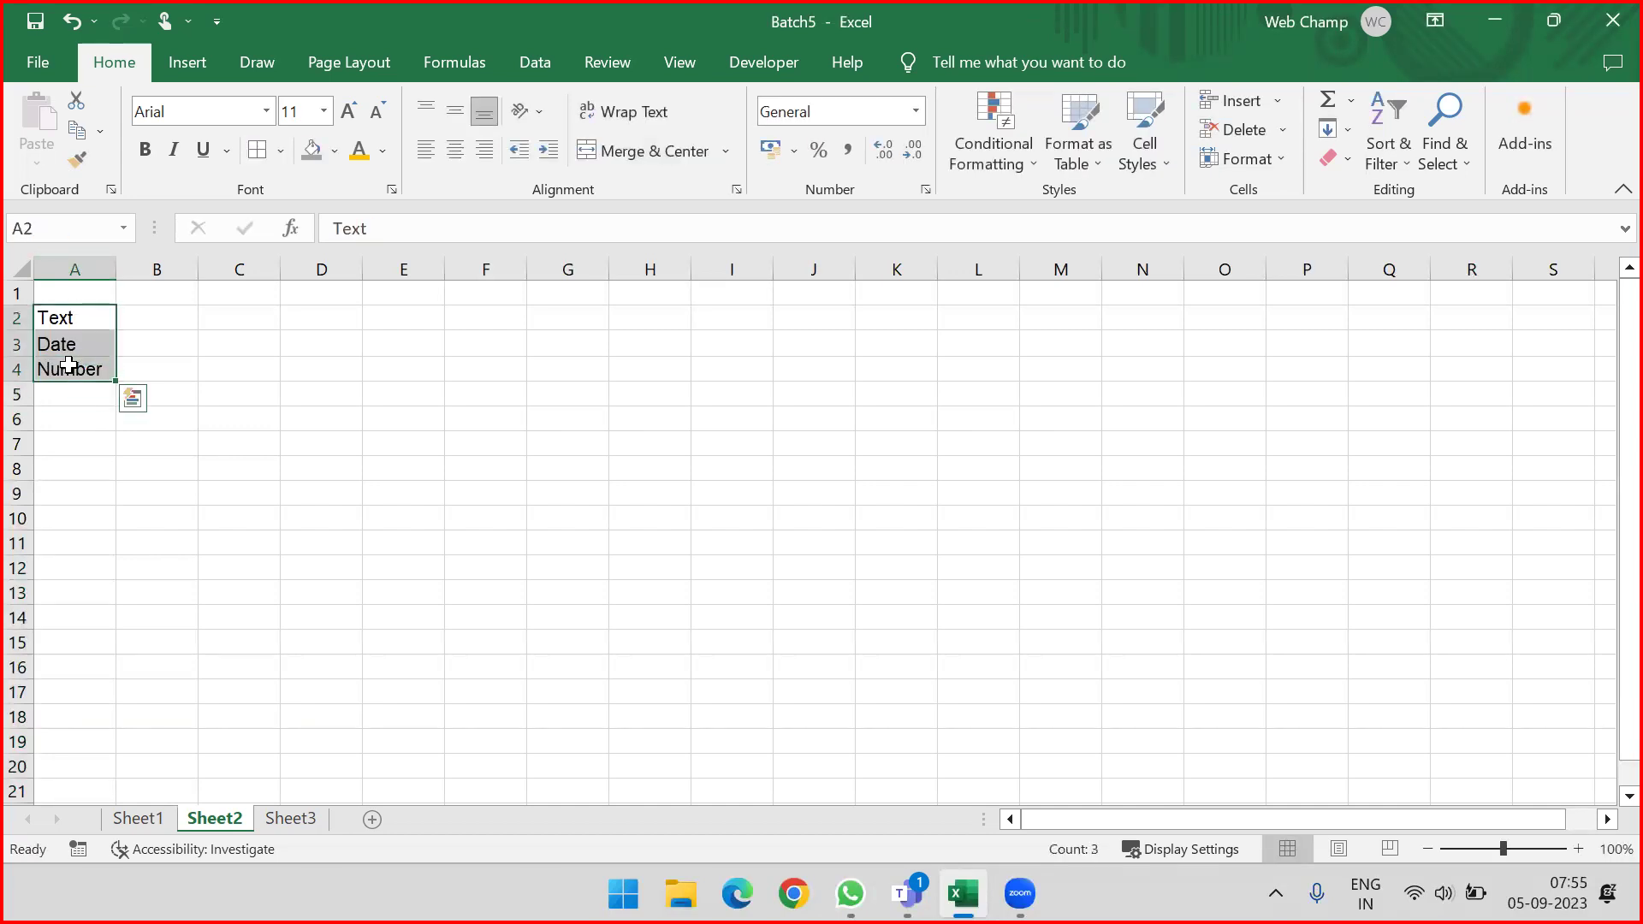
click(334, 152)
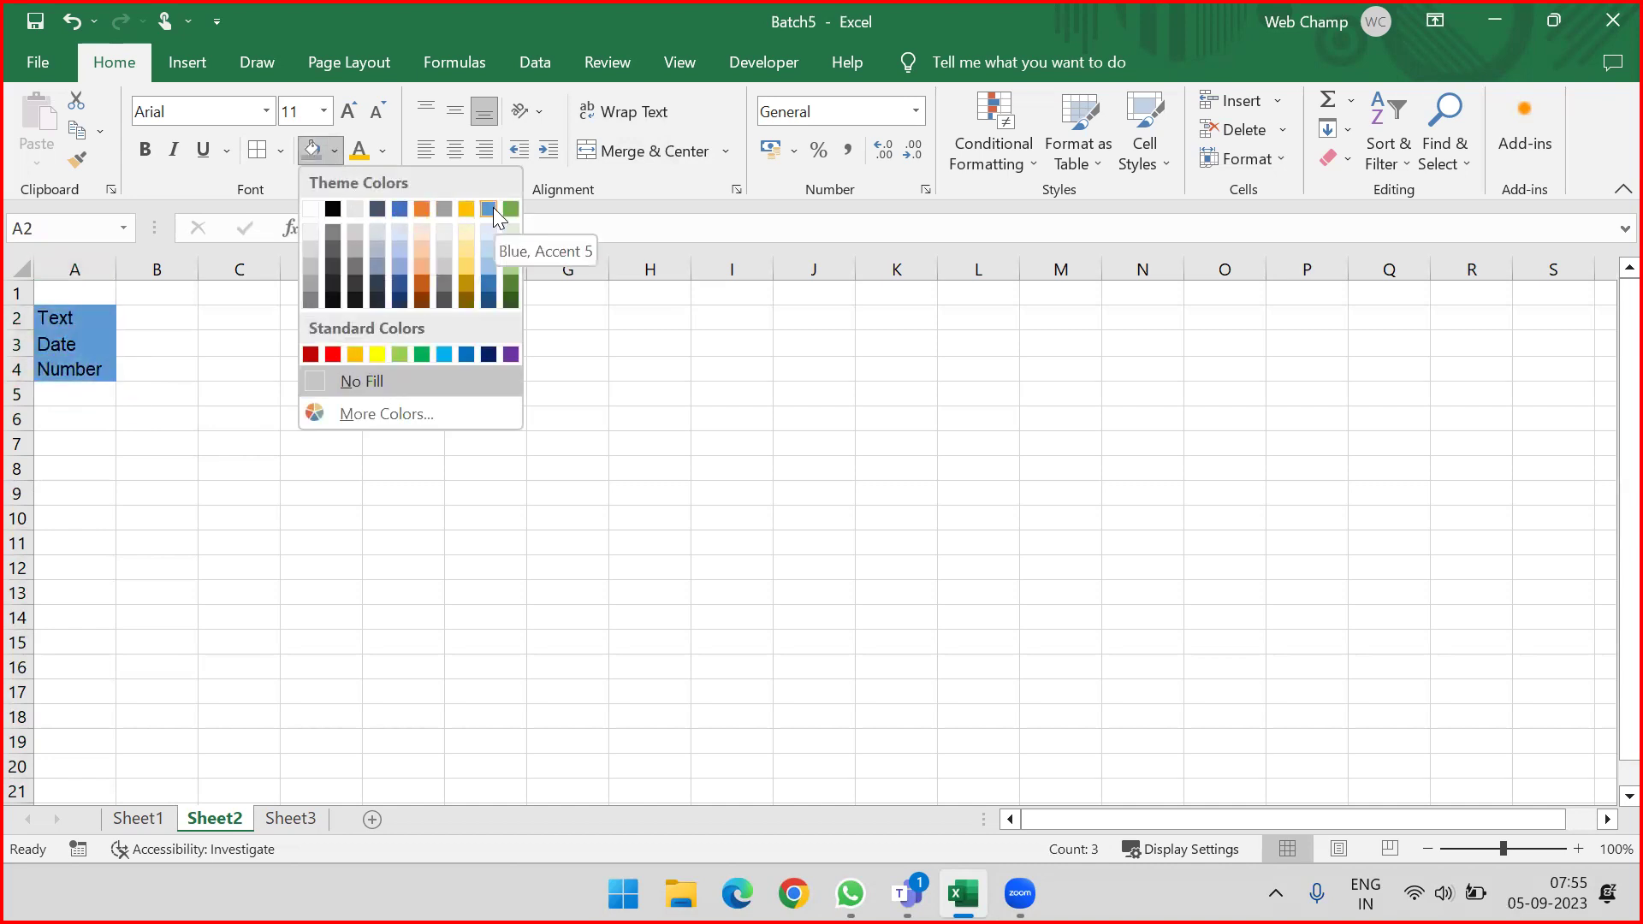
click(465, 211)
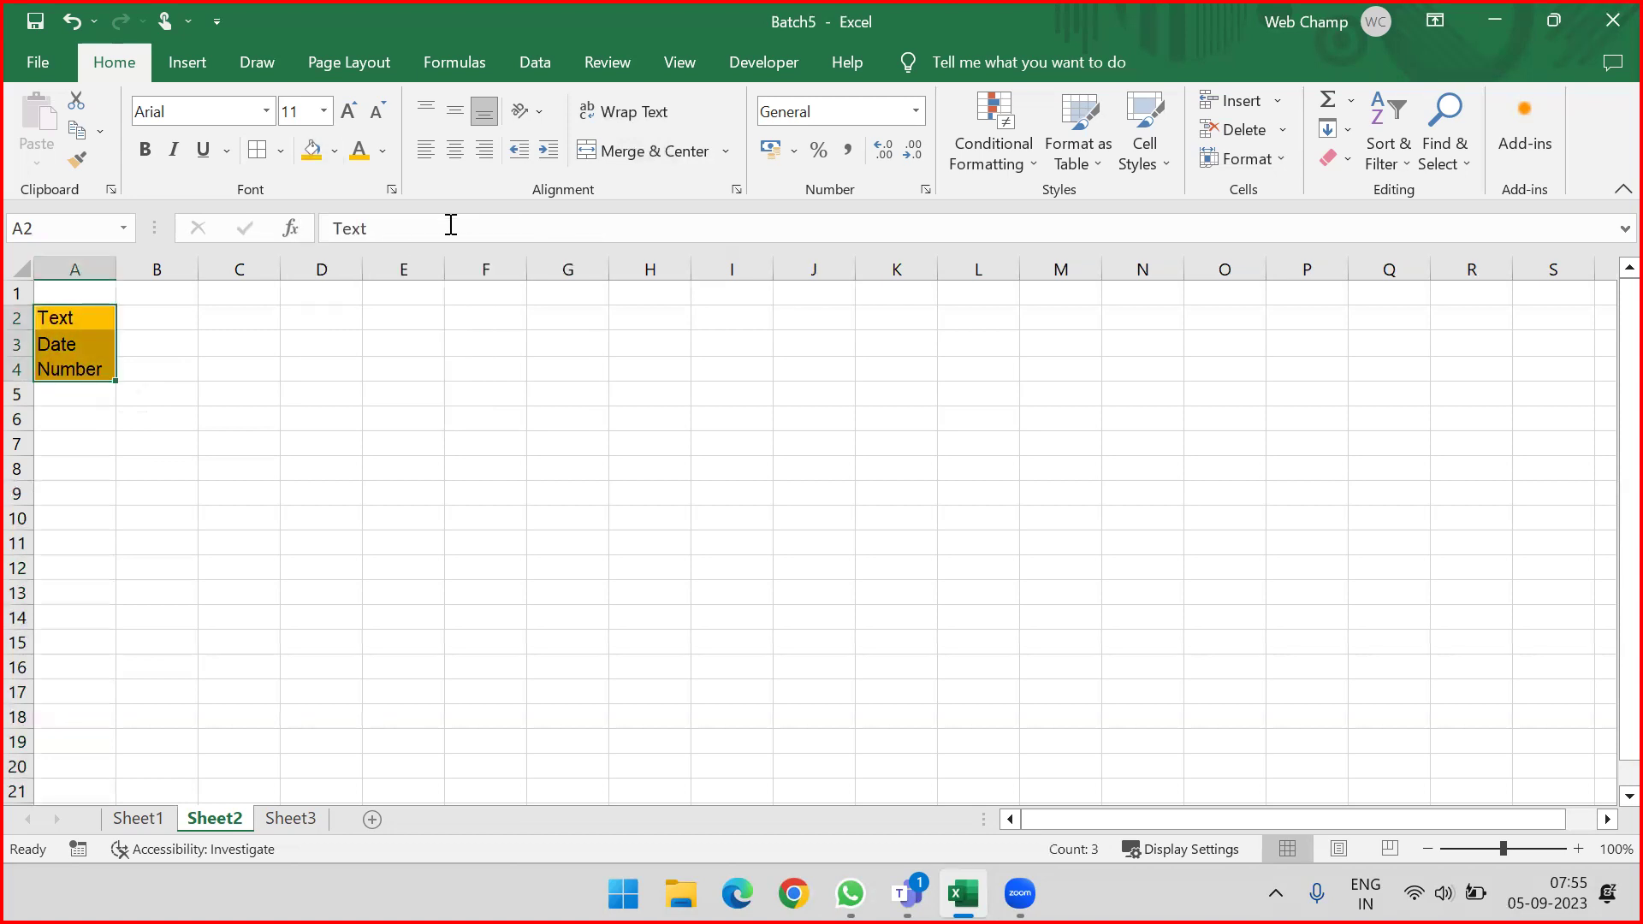
click(162, 419)
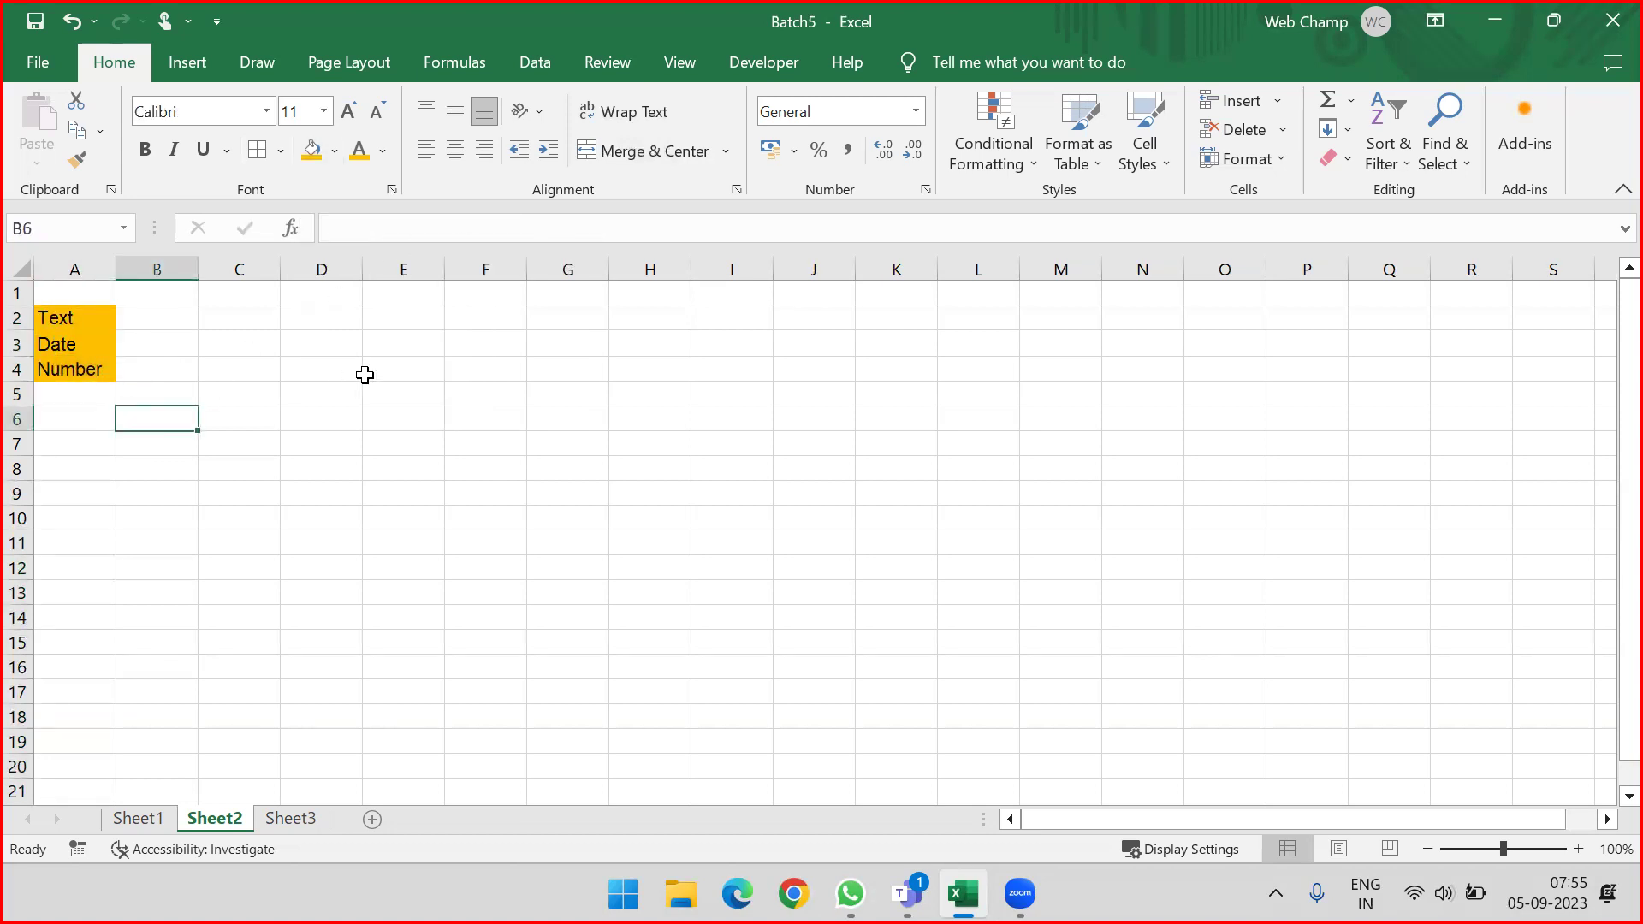
Step: Review the available number formats and apply General to B6
click(917, 116)
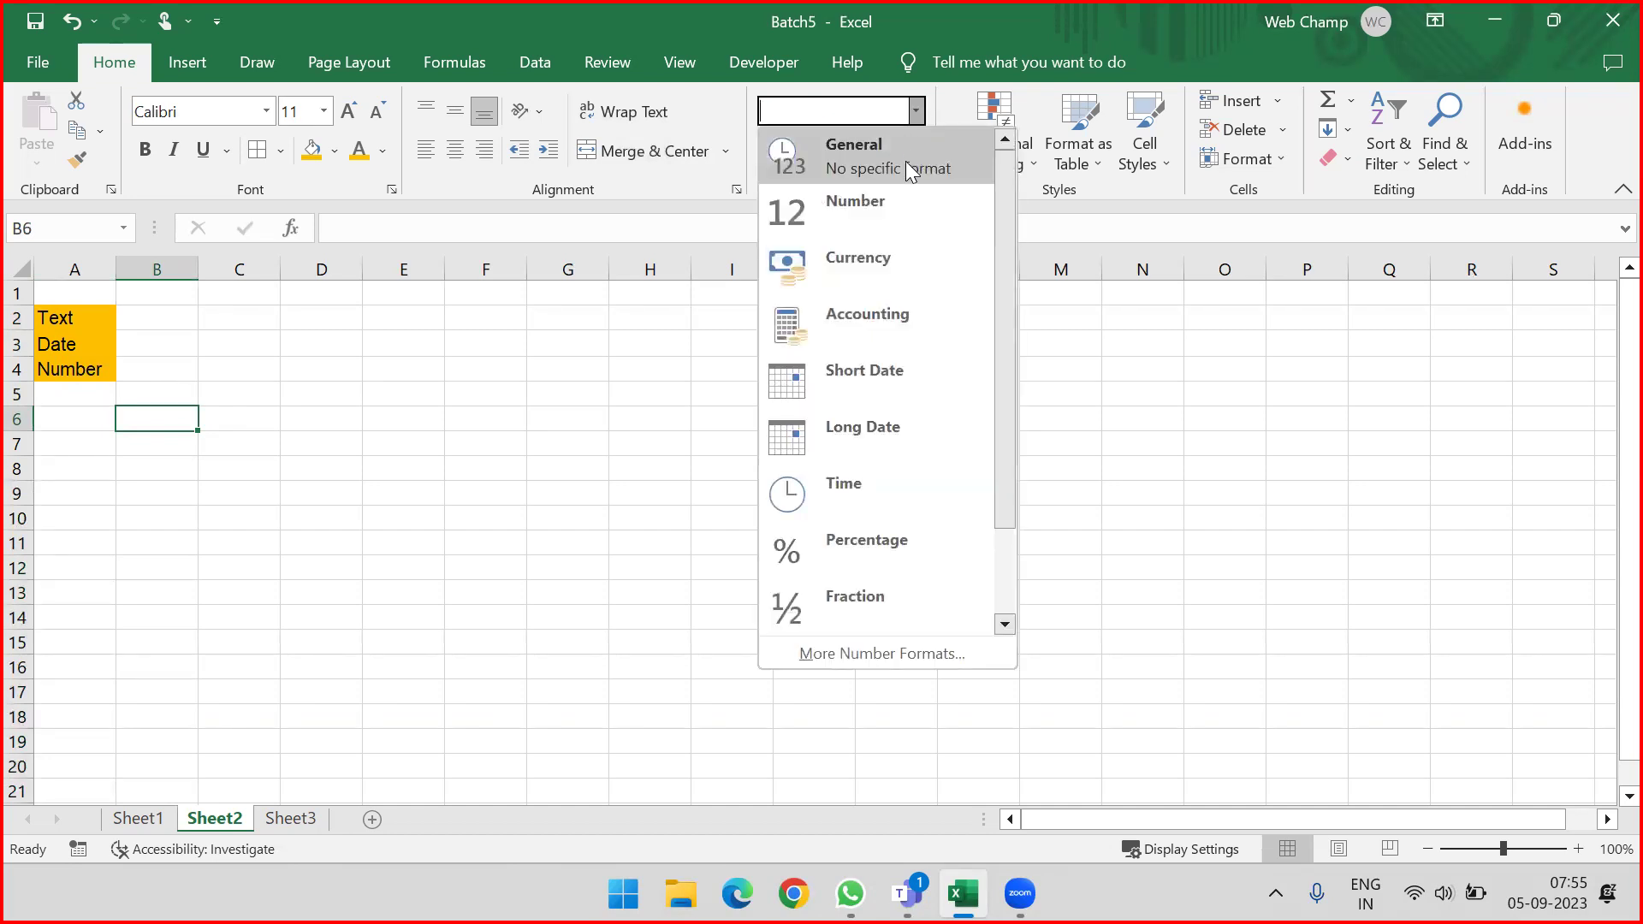
click(906, 161)
click(750, 368)
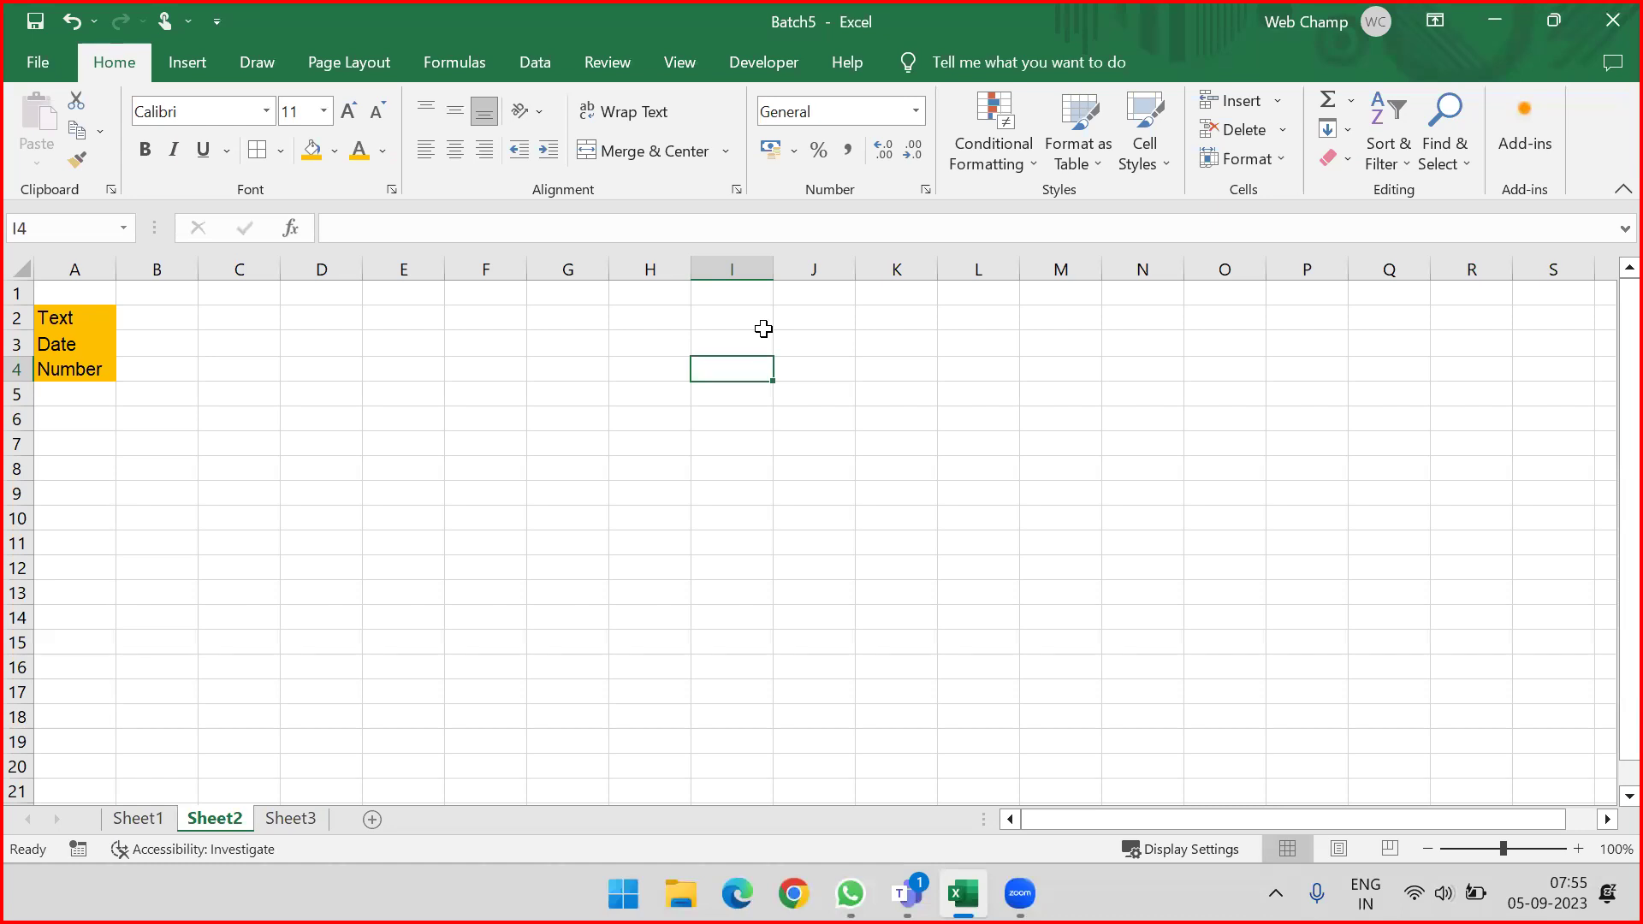
Step: Examine the full list of available number formats, from General through Text
click(916, 111)
click(506, 470)
click(916, 112)
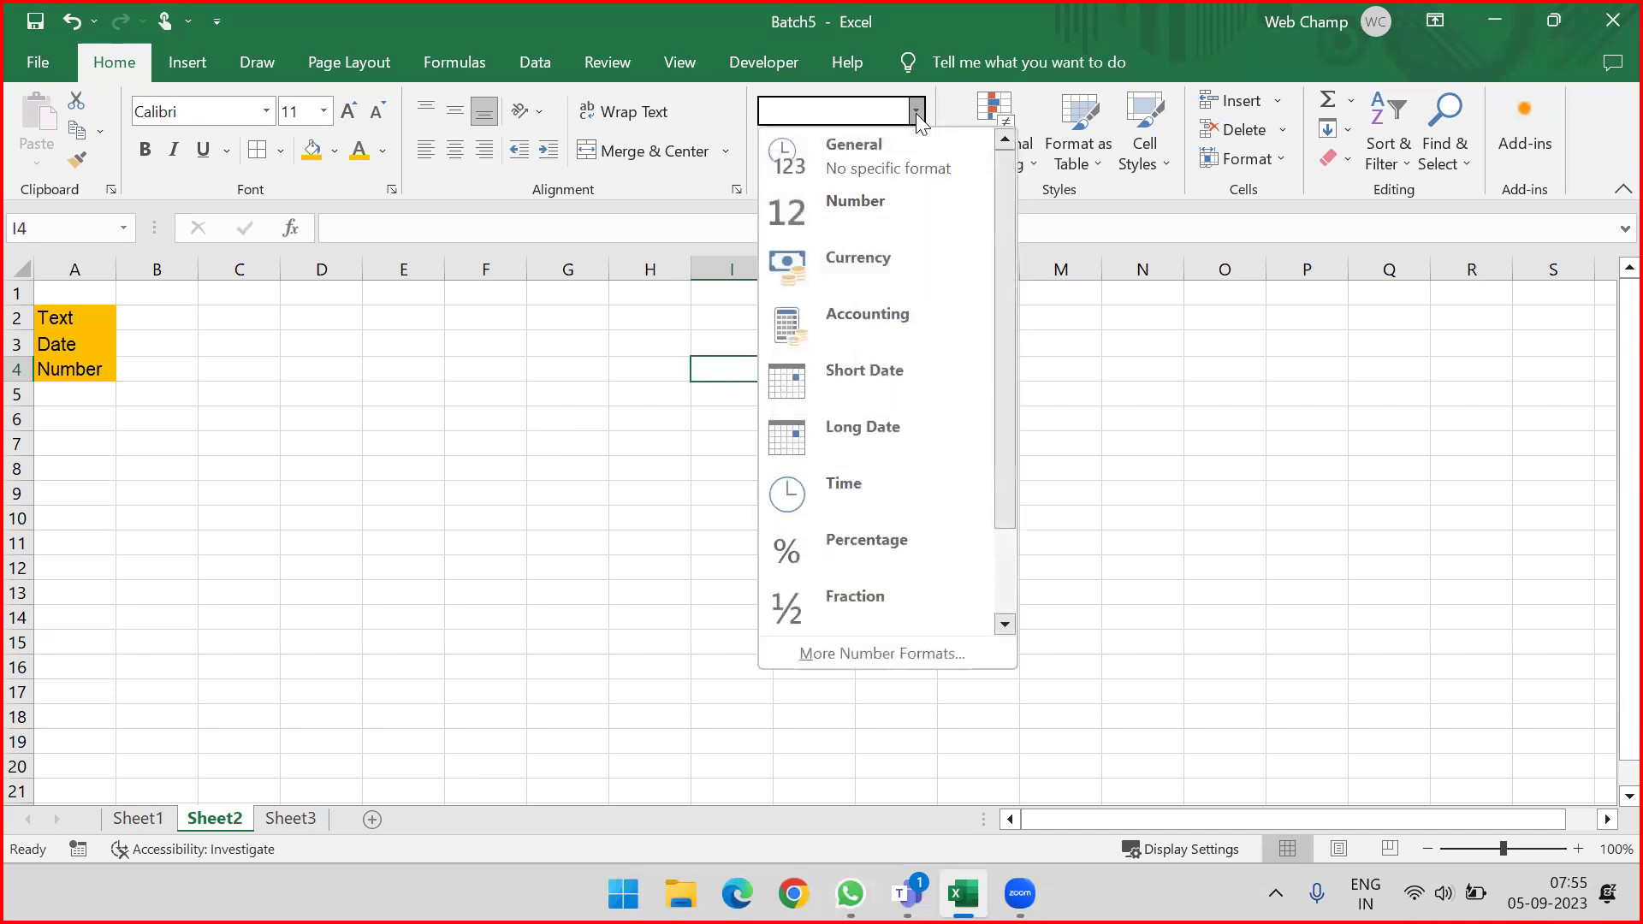
click(463, 408)
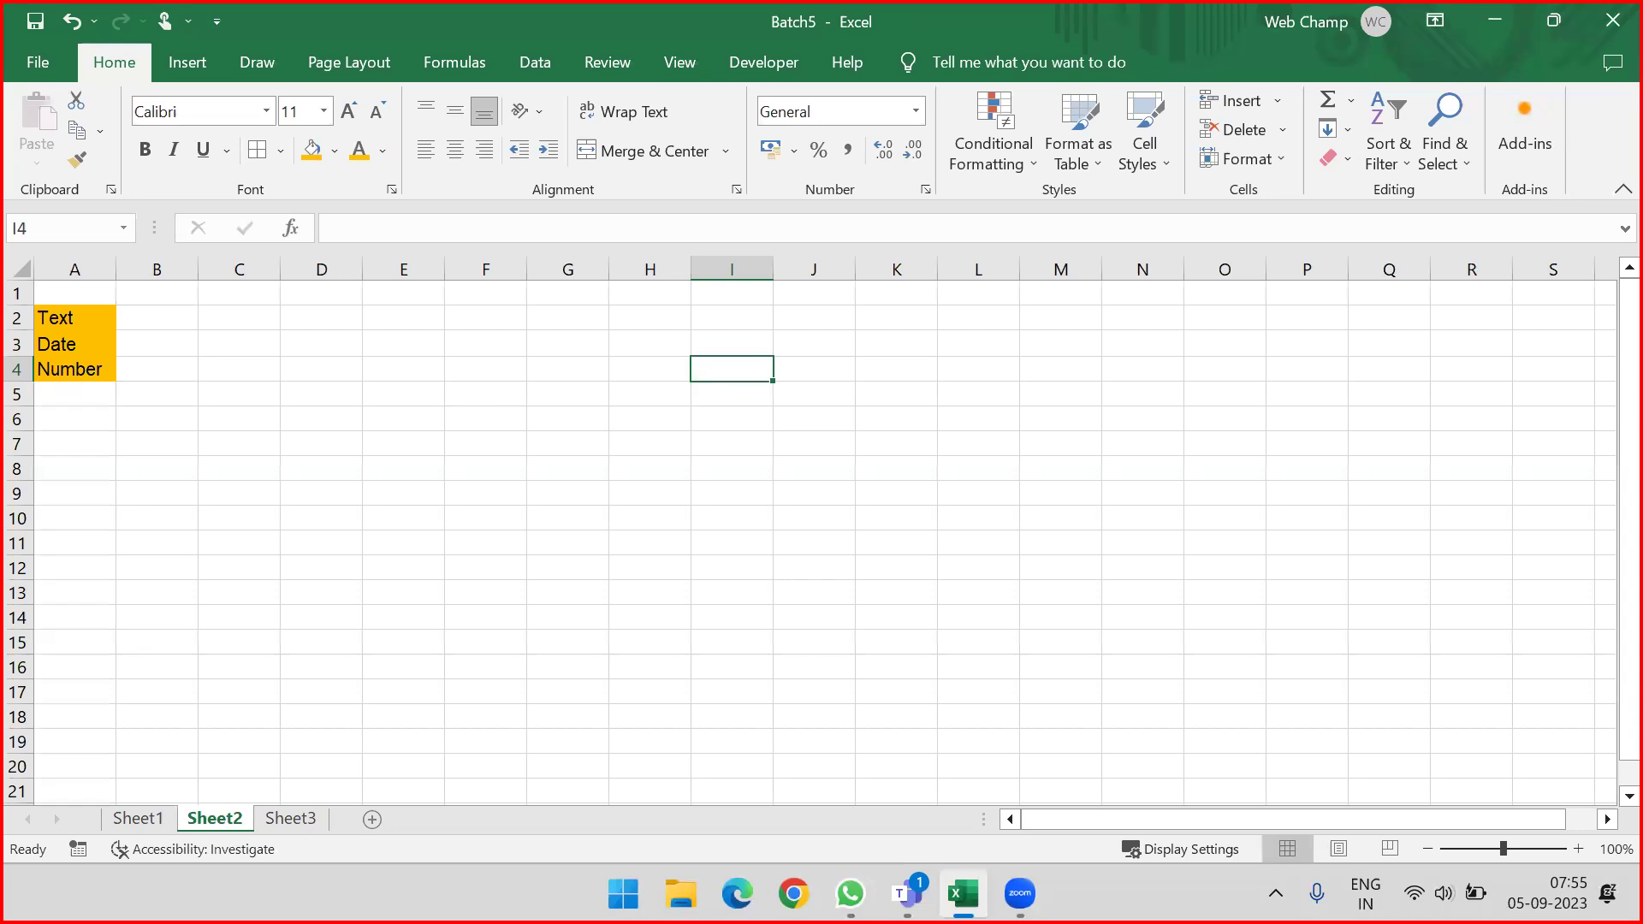
drag(562, 296, 809, 187)
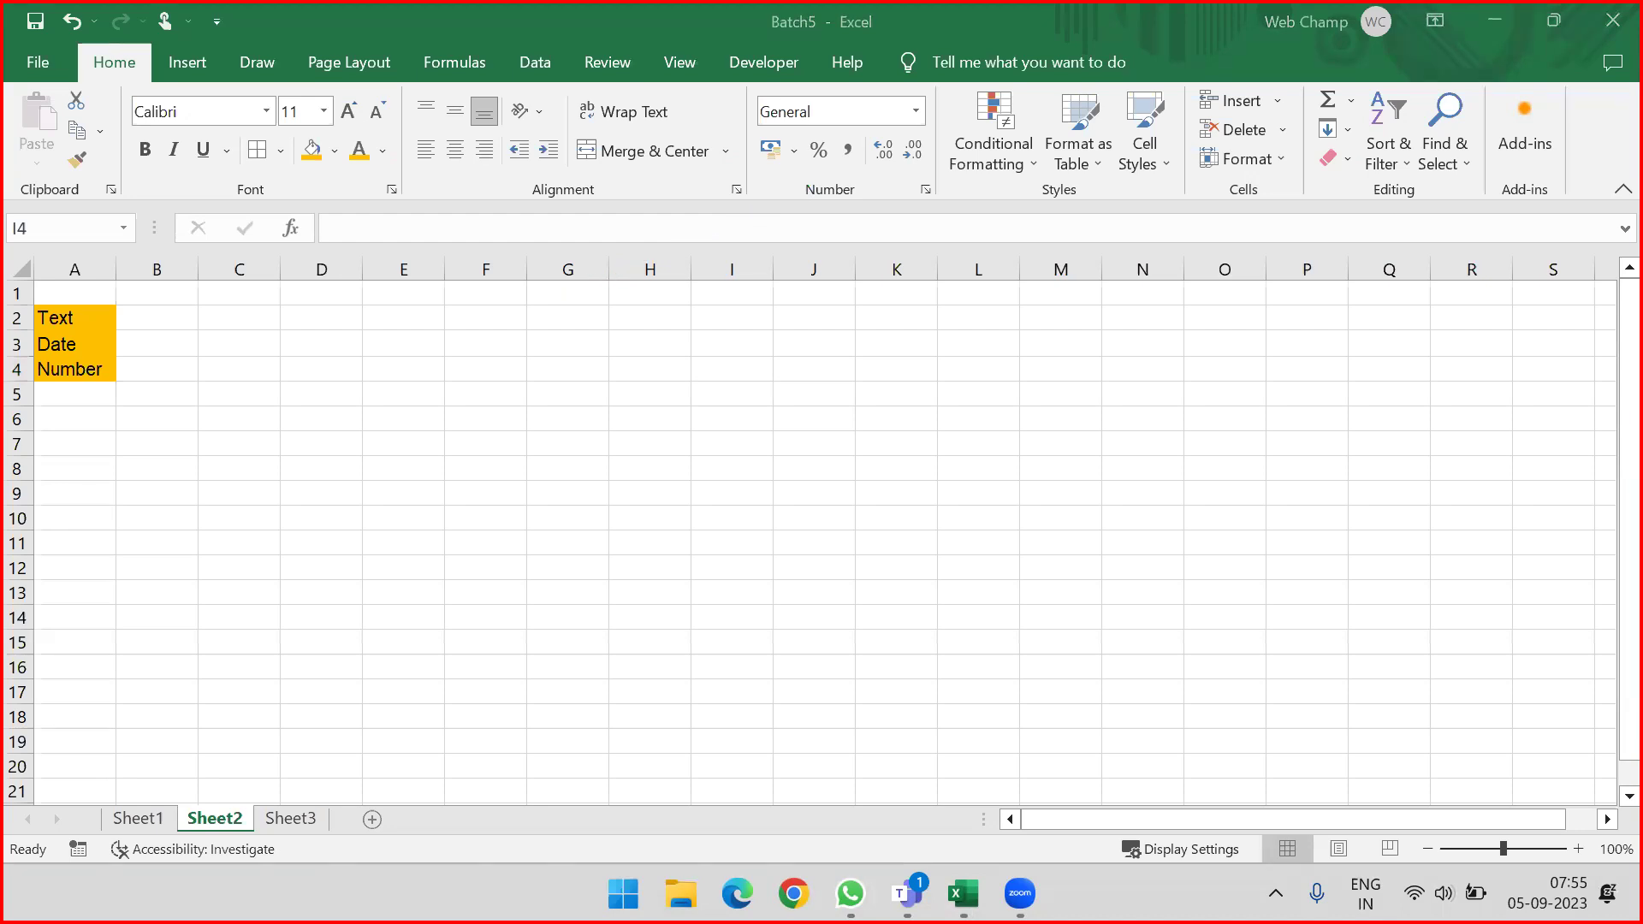
click(916, 111)
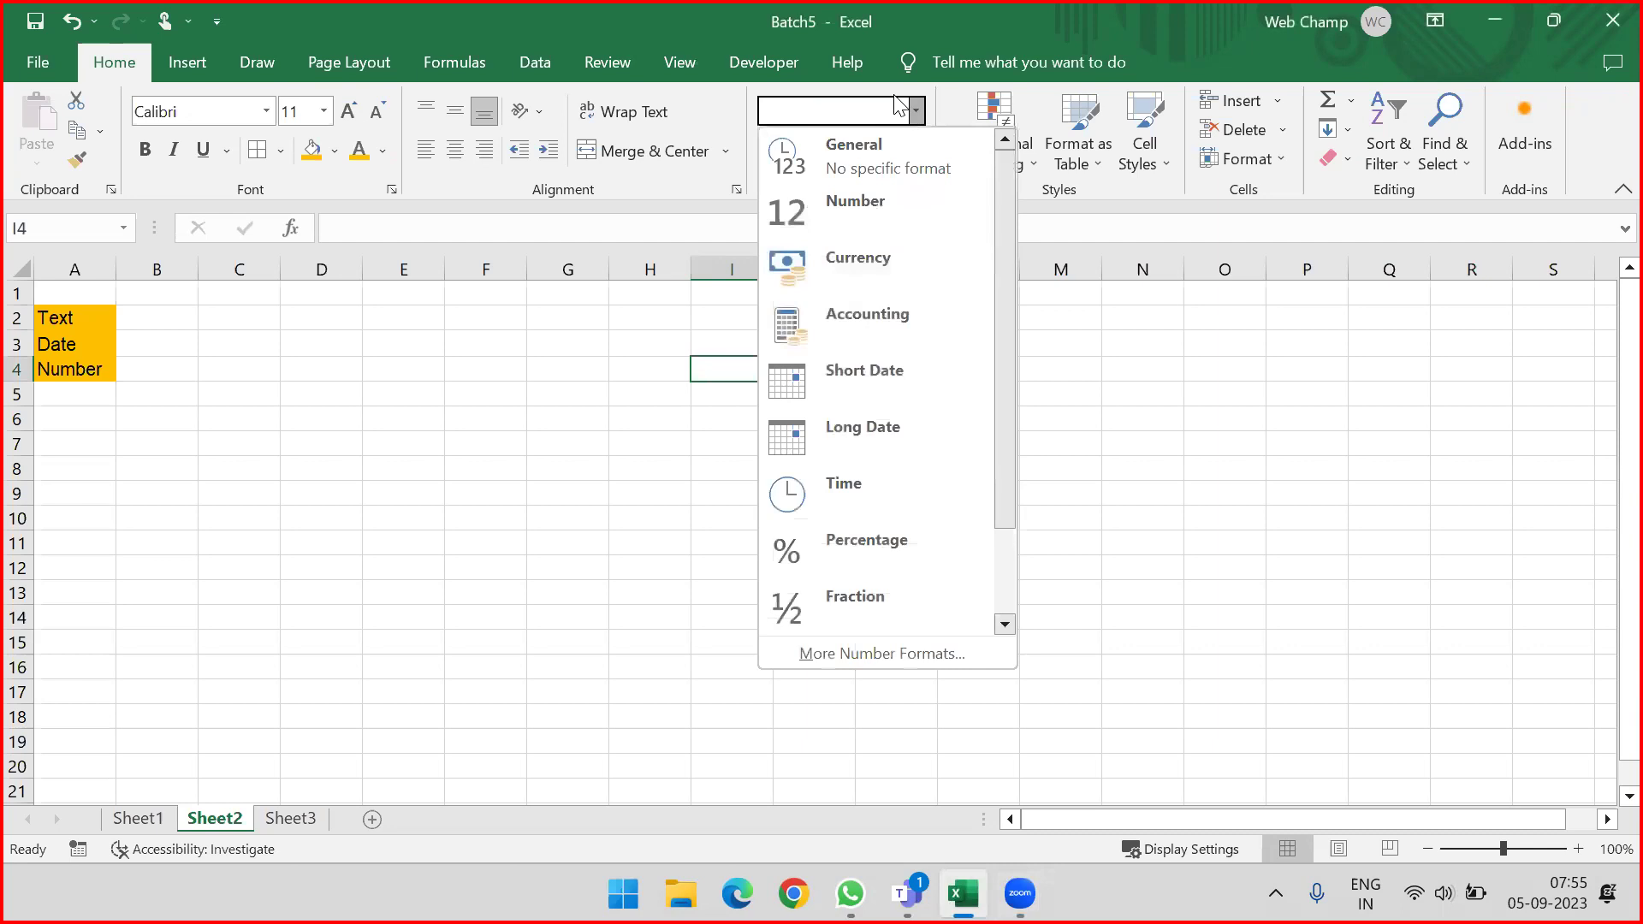
scroll(906, 223, down, 1)
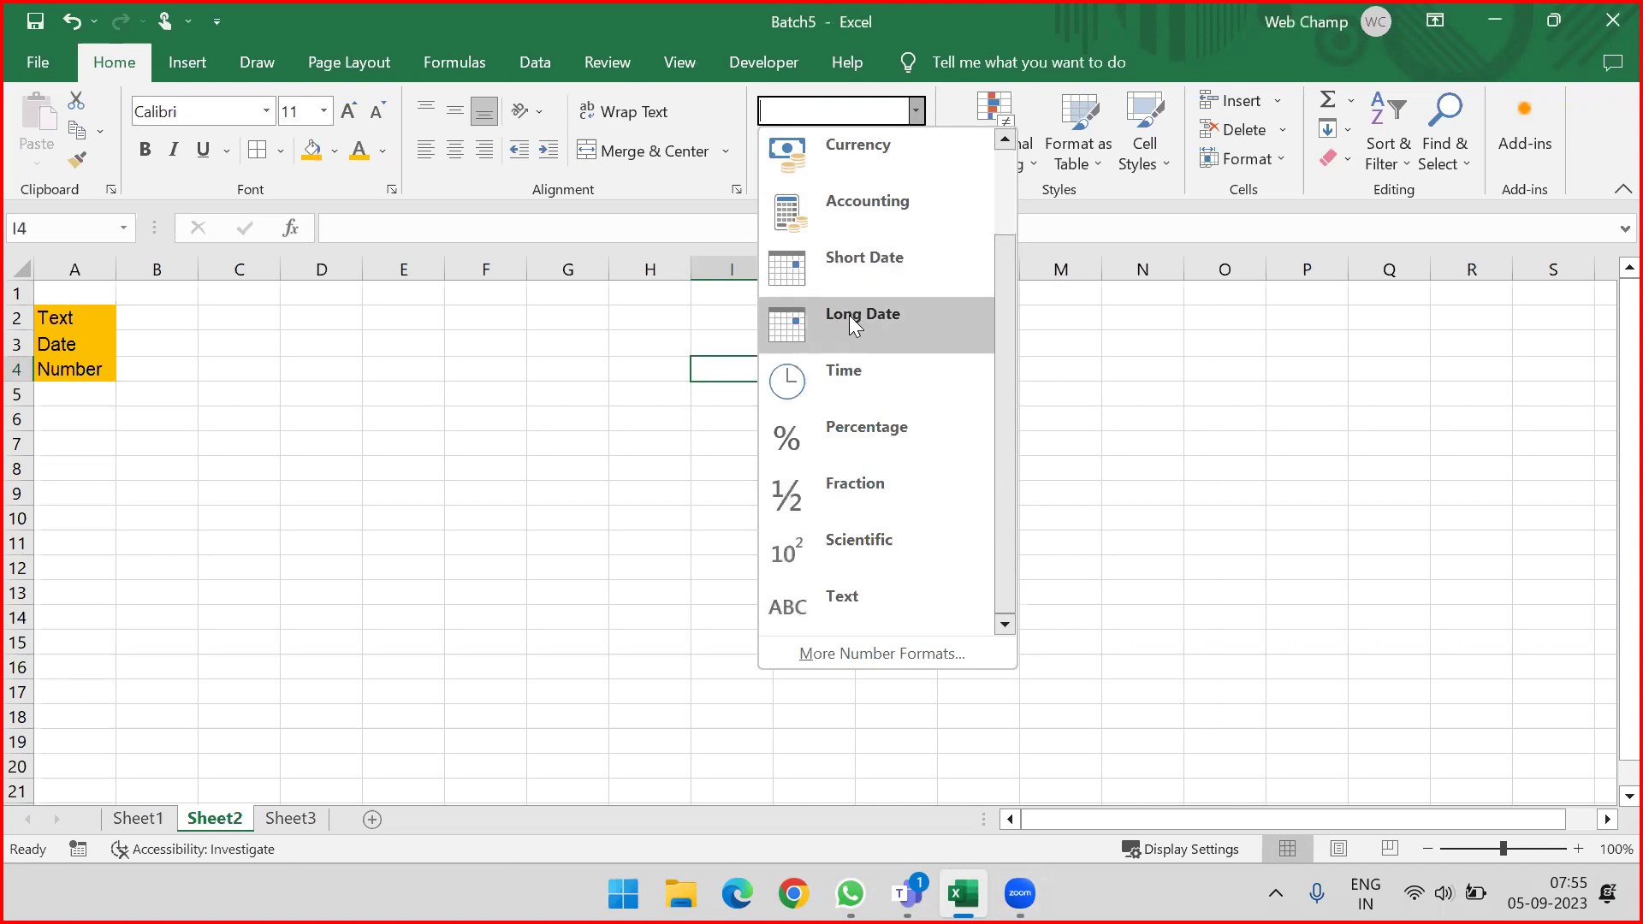
scroll(851, 316, up, 1)
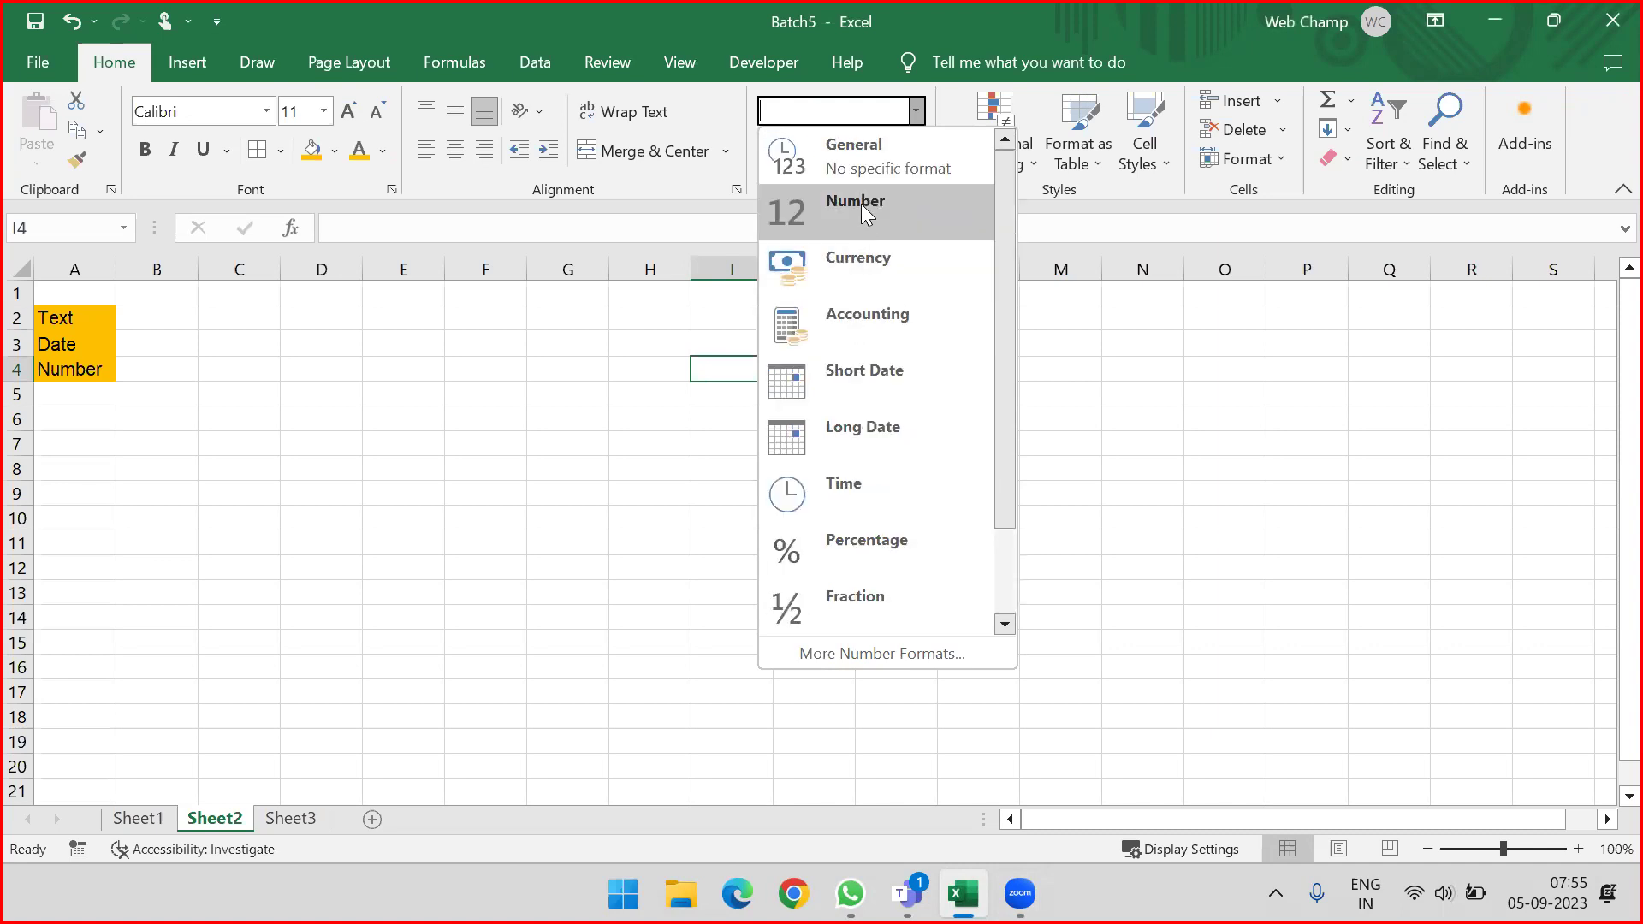
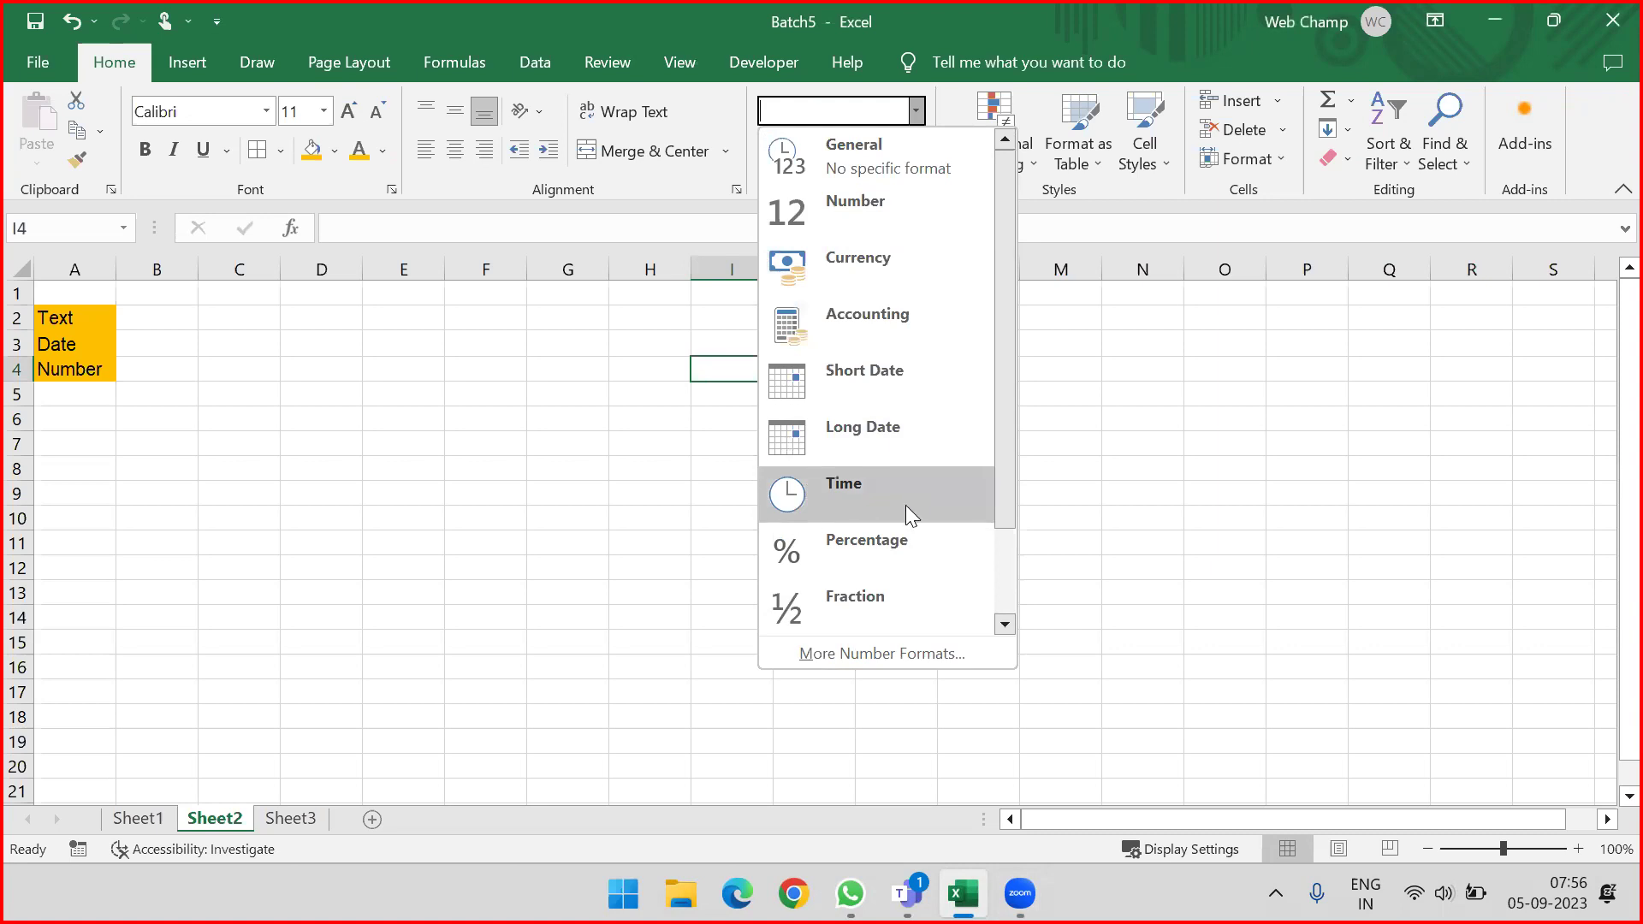
drag(1007, 437, 1005, 548)
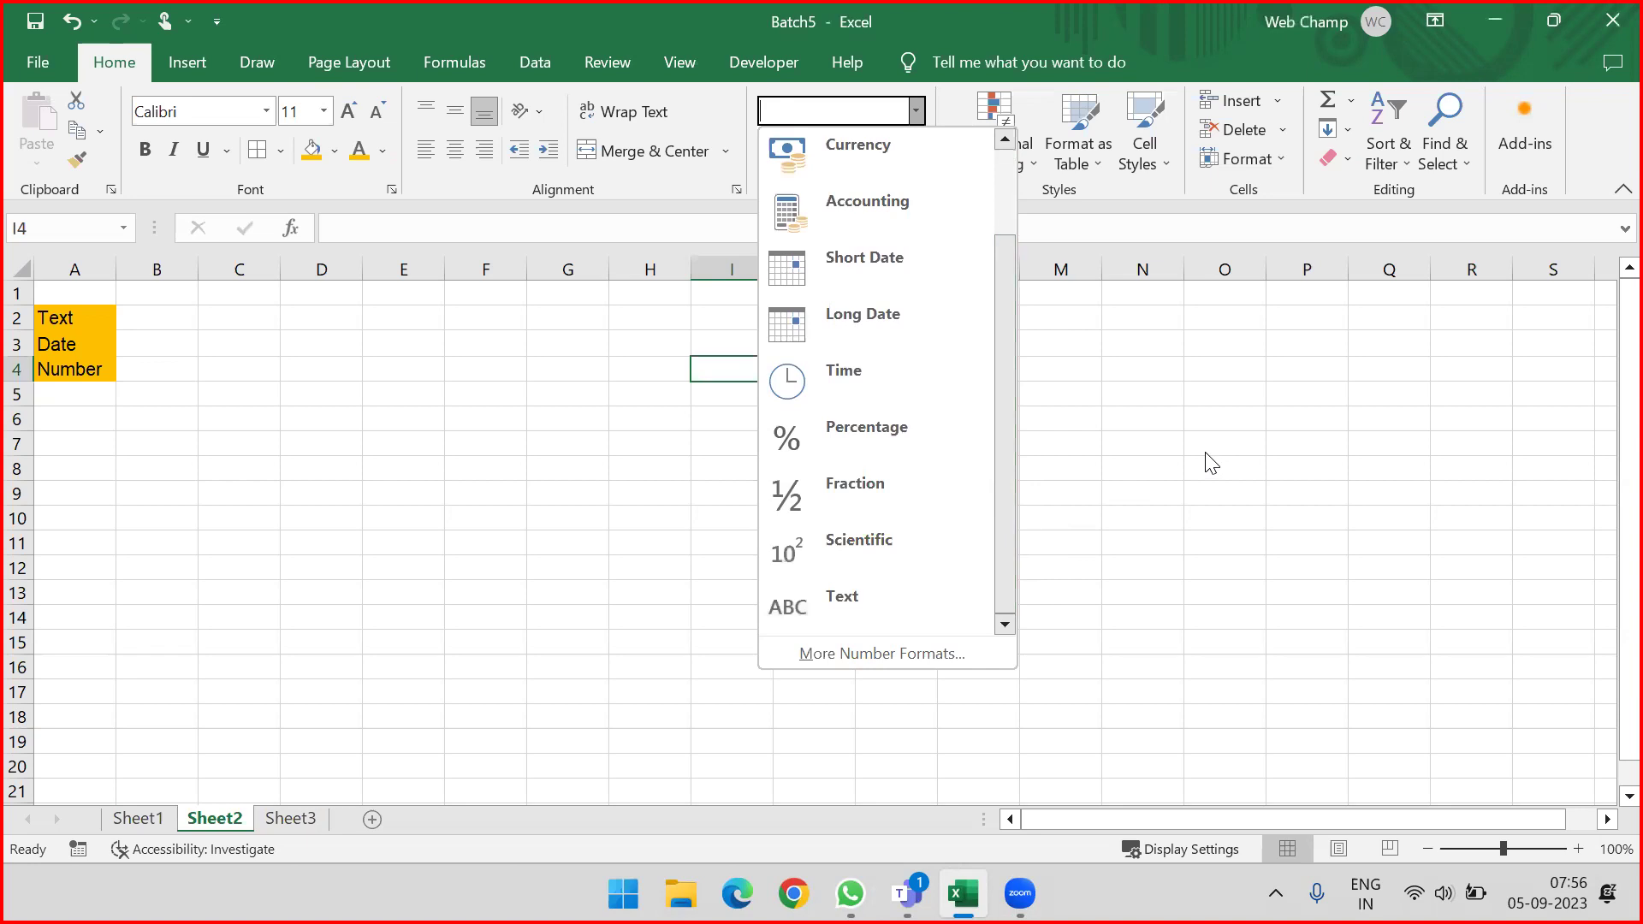
scroll(896, 358, up, 2)
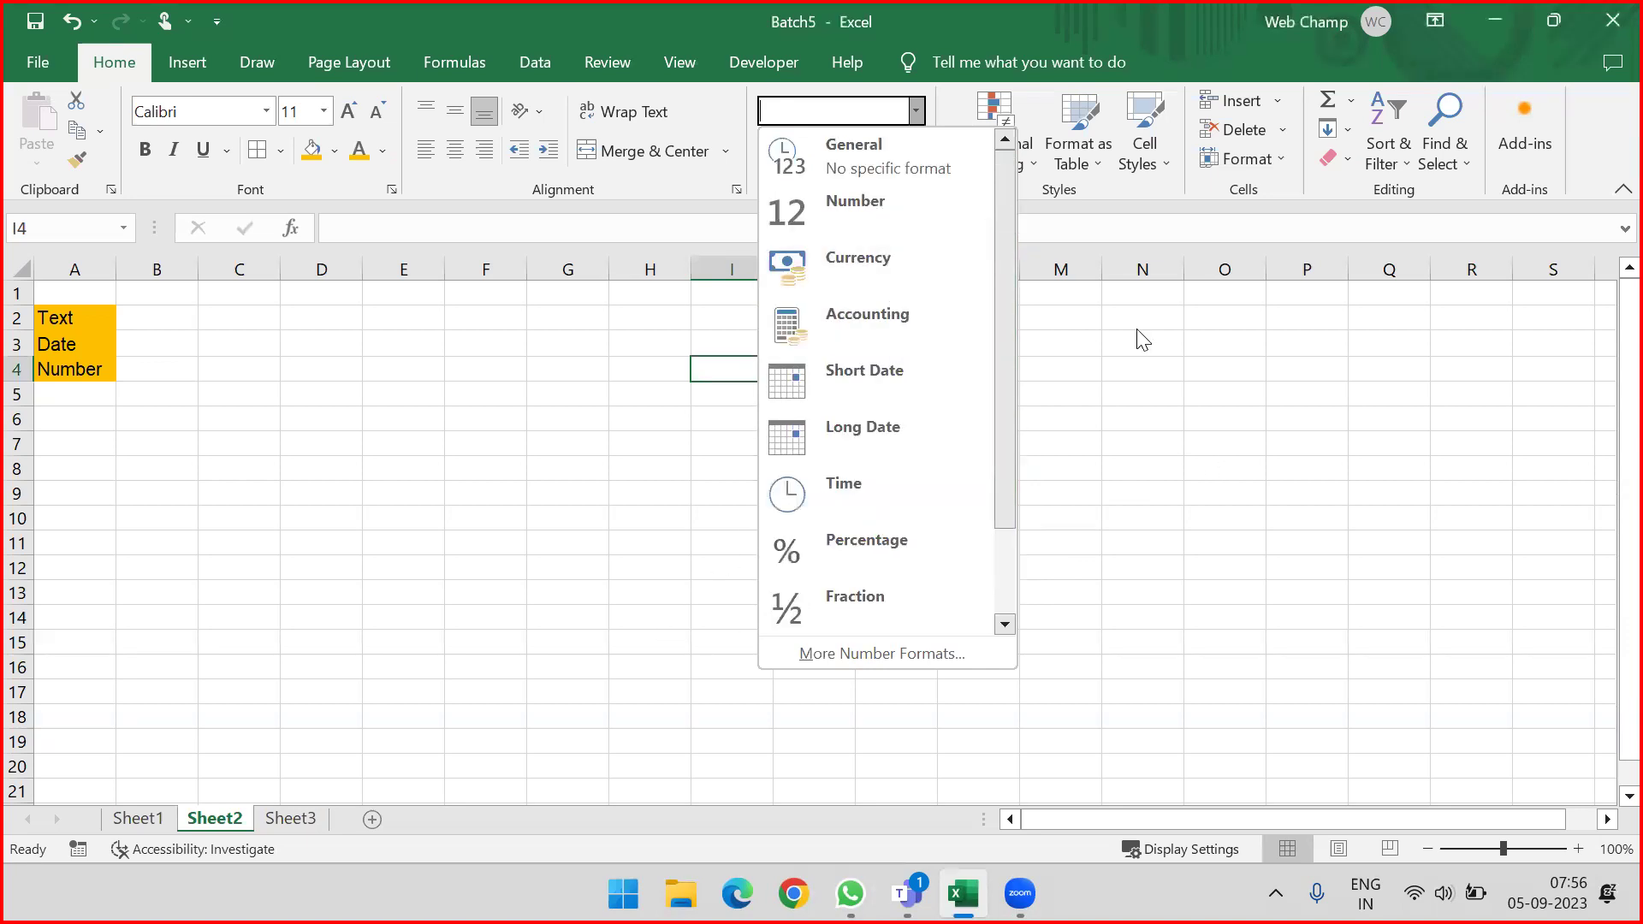
scroll(1112, 341, down, 1)
scroll(876, 326, down, 2)
scroll(484, 499, up, 1)
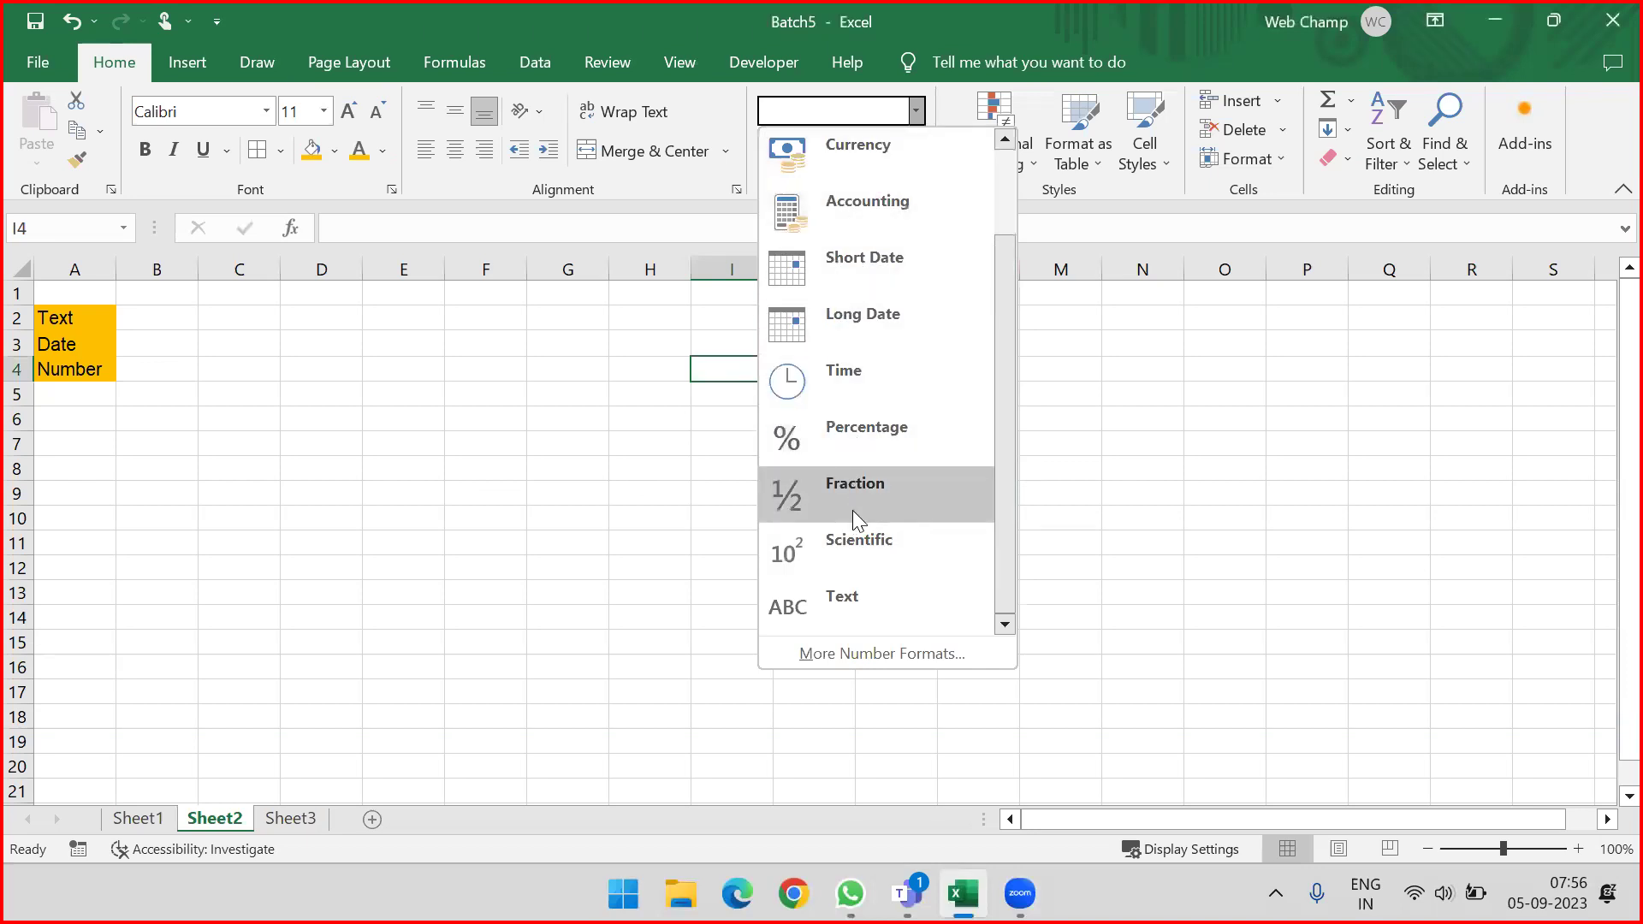
click(455, 300)
click(537, 299)
Step: Enter 100 in cell G2 and apply the Number format to it
click(596, 320)
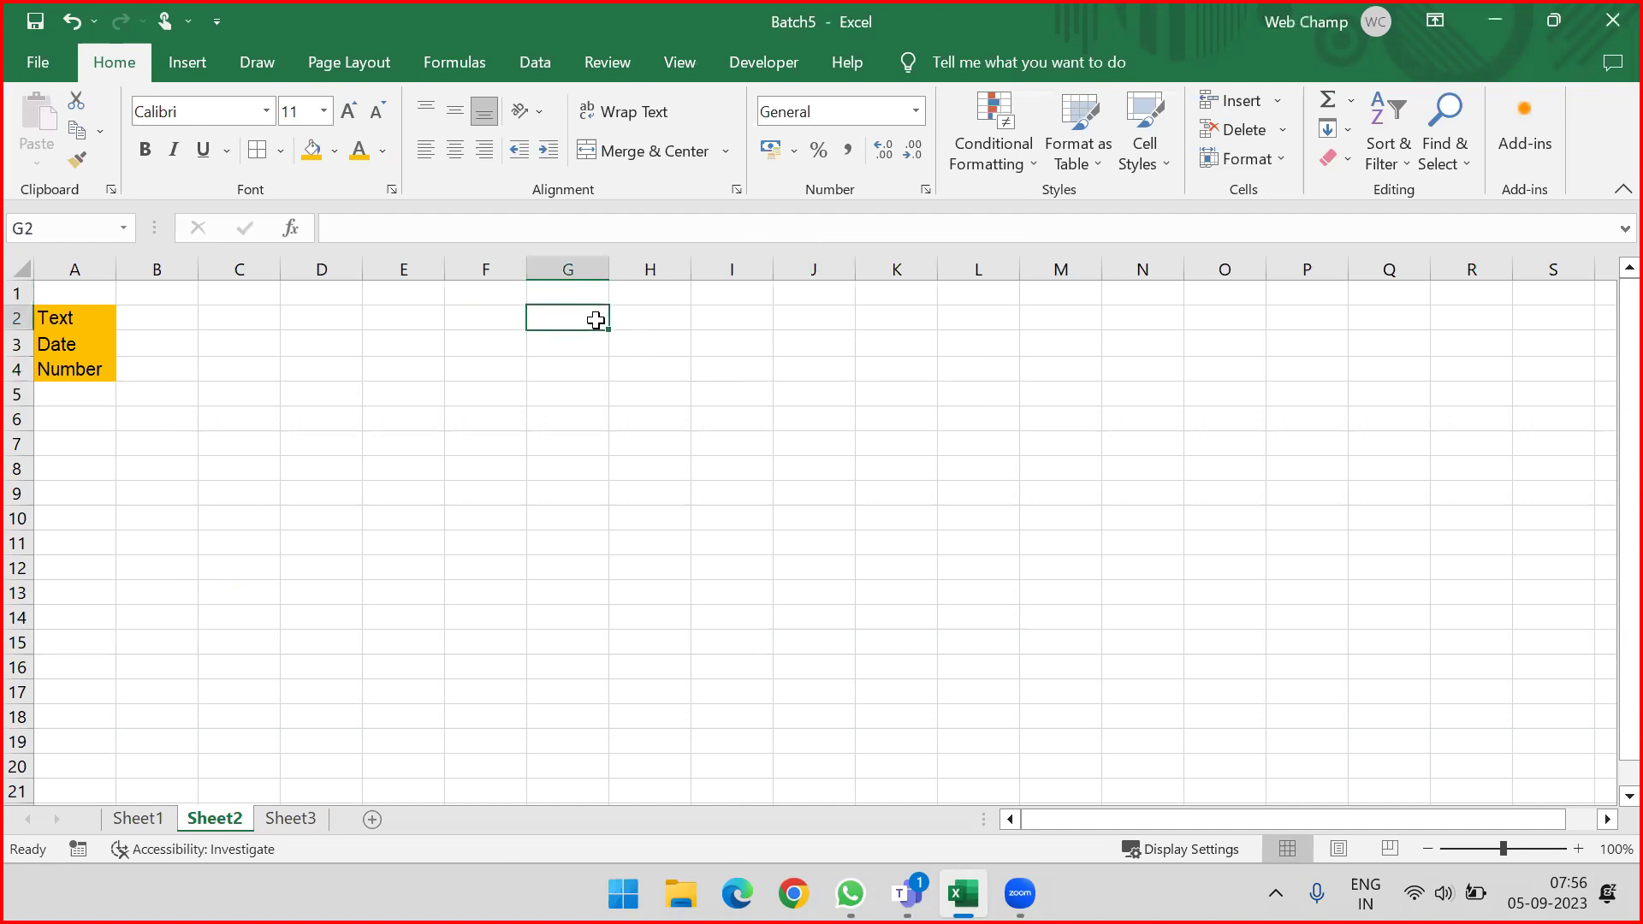
text(100)
key(Return)
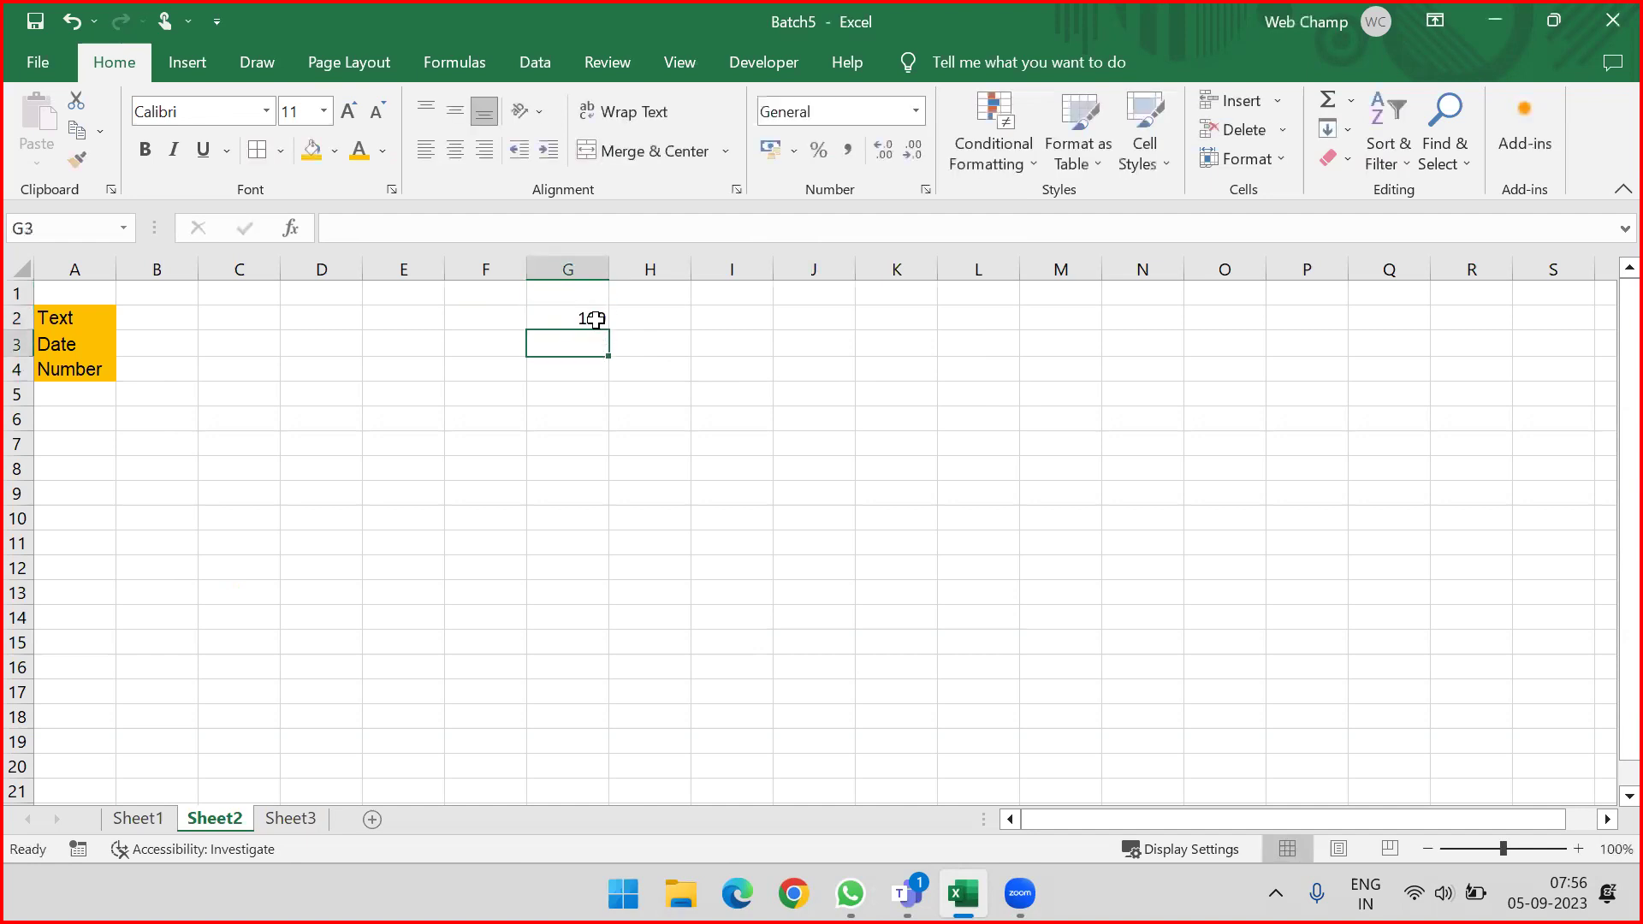
click(596, 319)
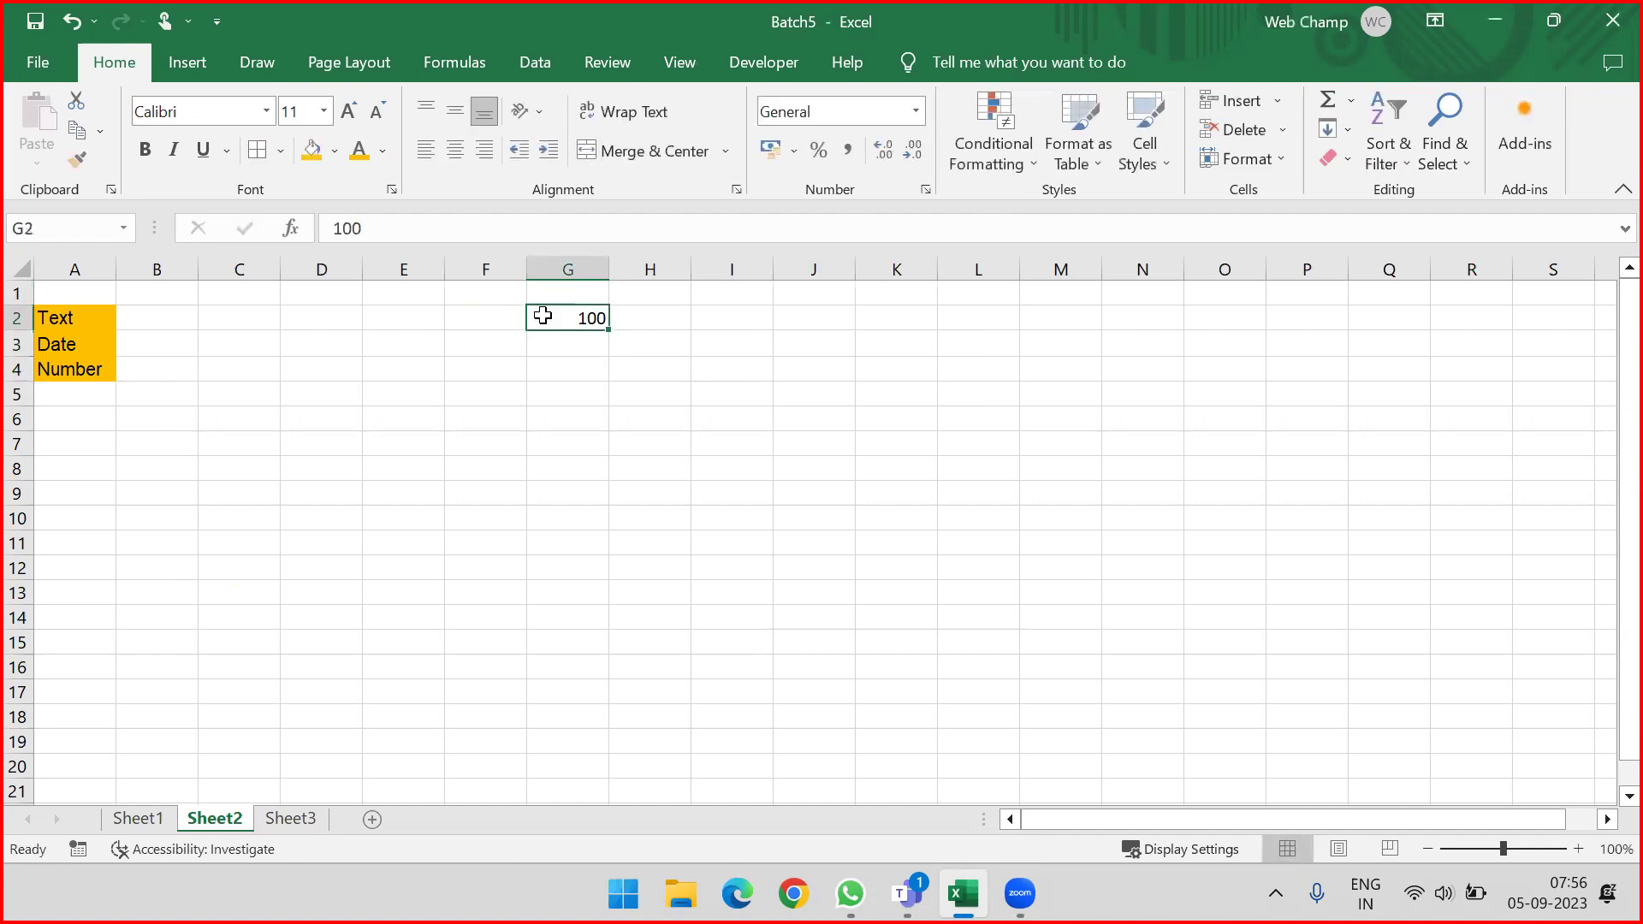
click(918, 113)
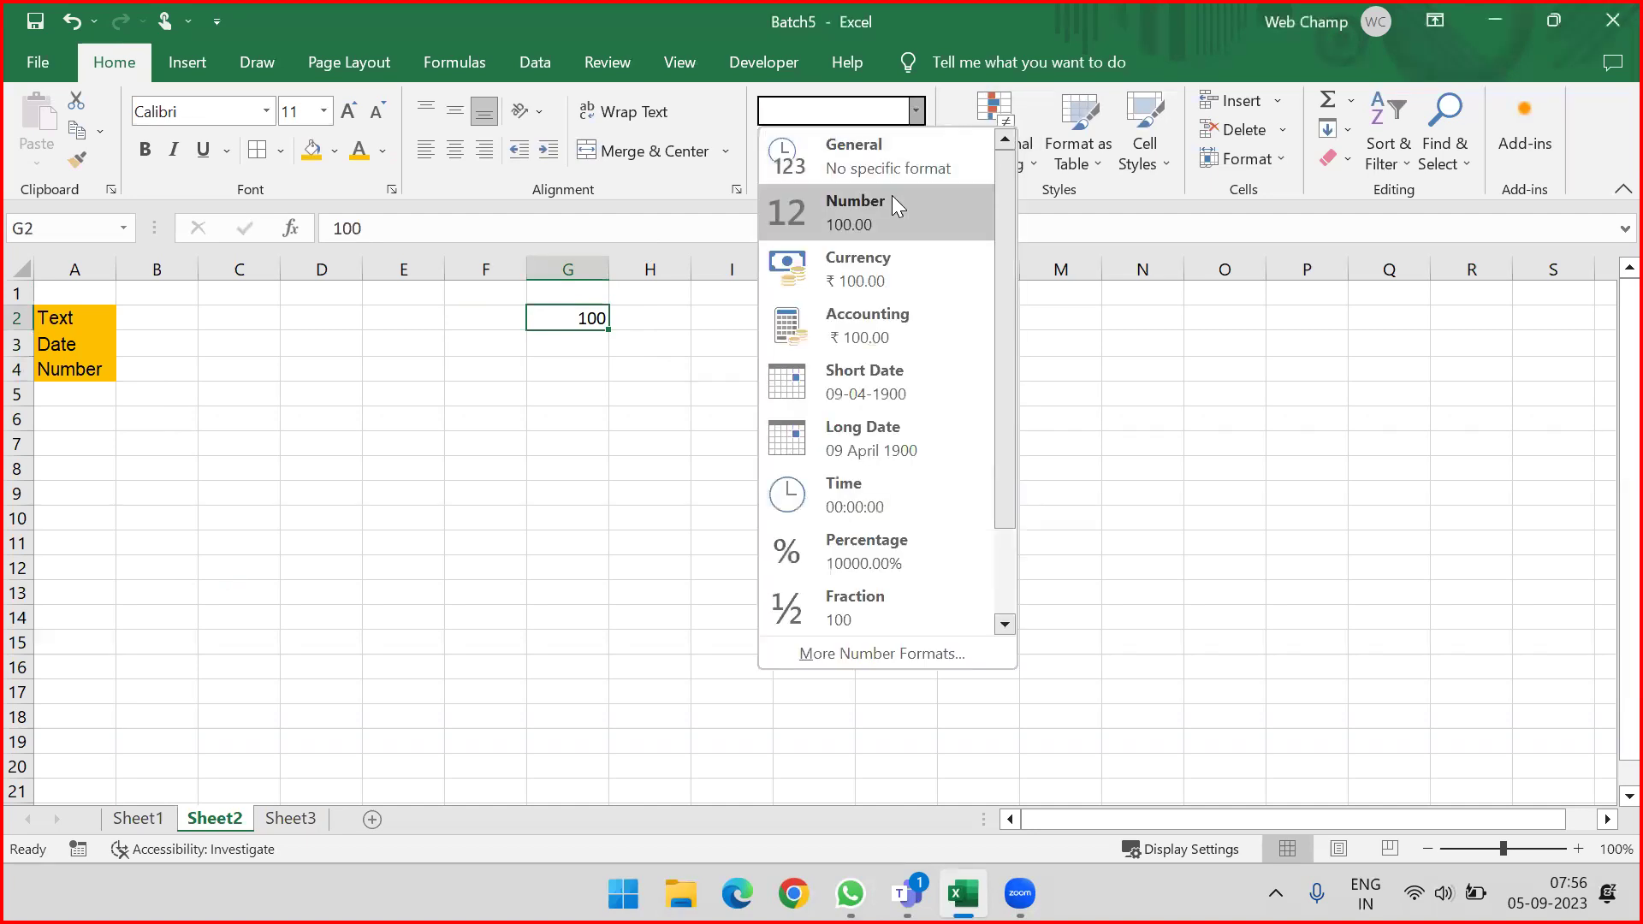
click(890, 204)
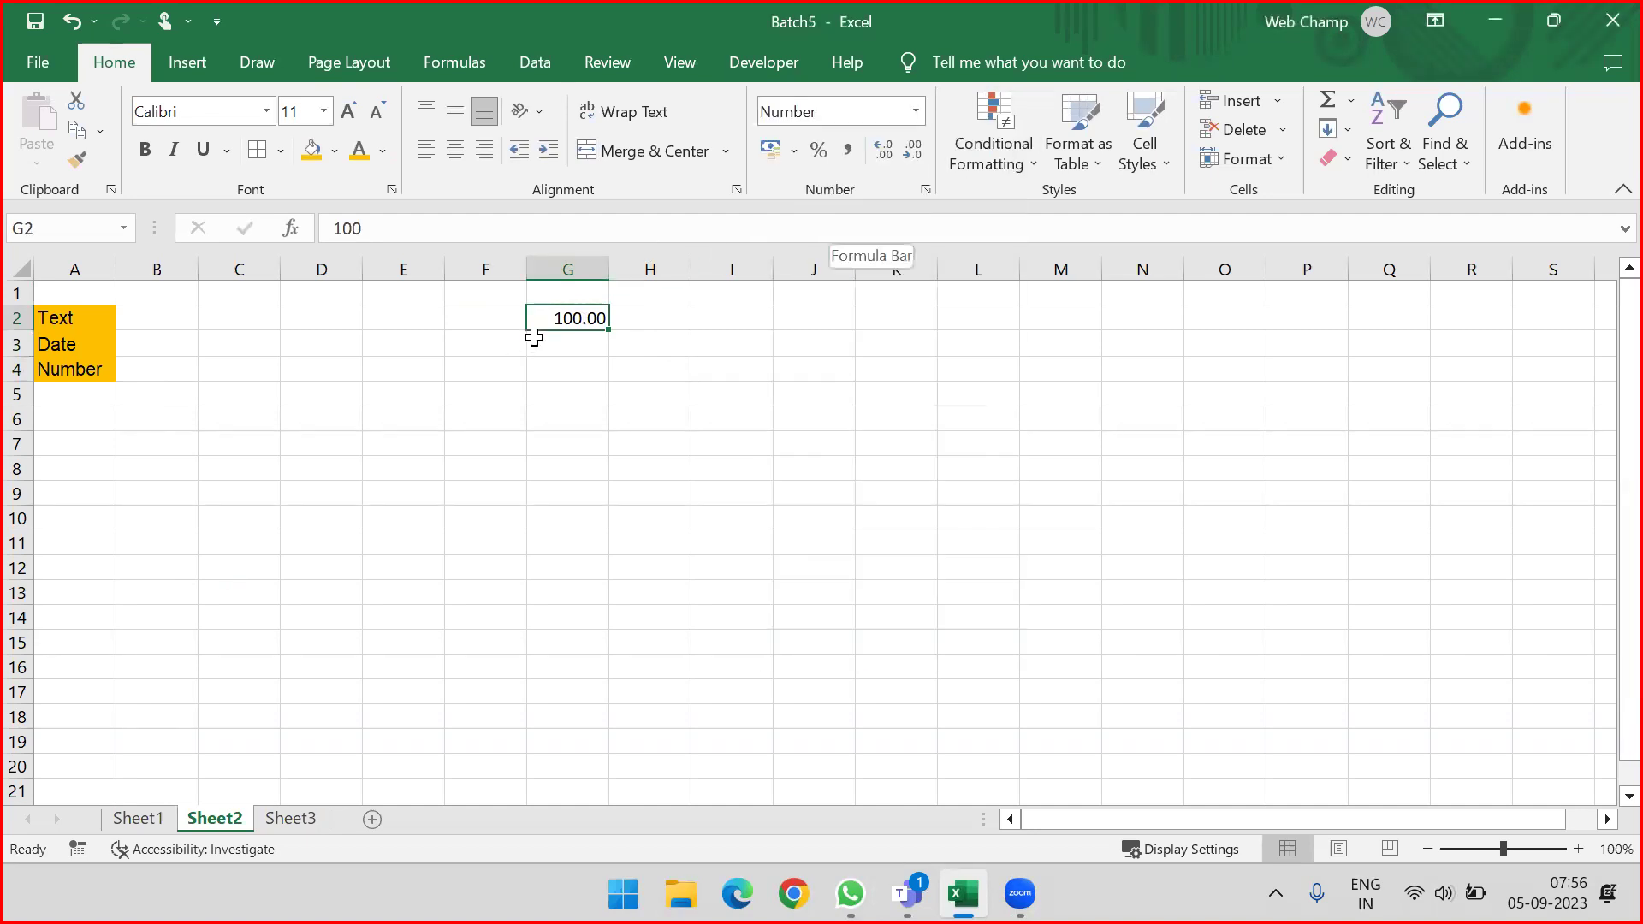
Step: Add one decimal place to the value in G2, and reduce it to no decimals
click(885, 154)
click(914, 151)
click(914, 152)
click(913, 151)
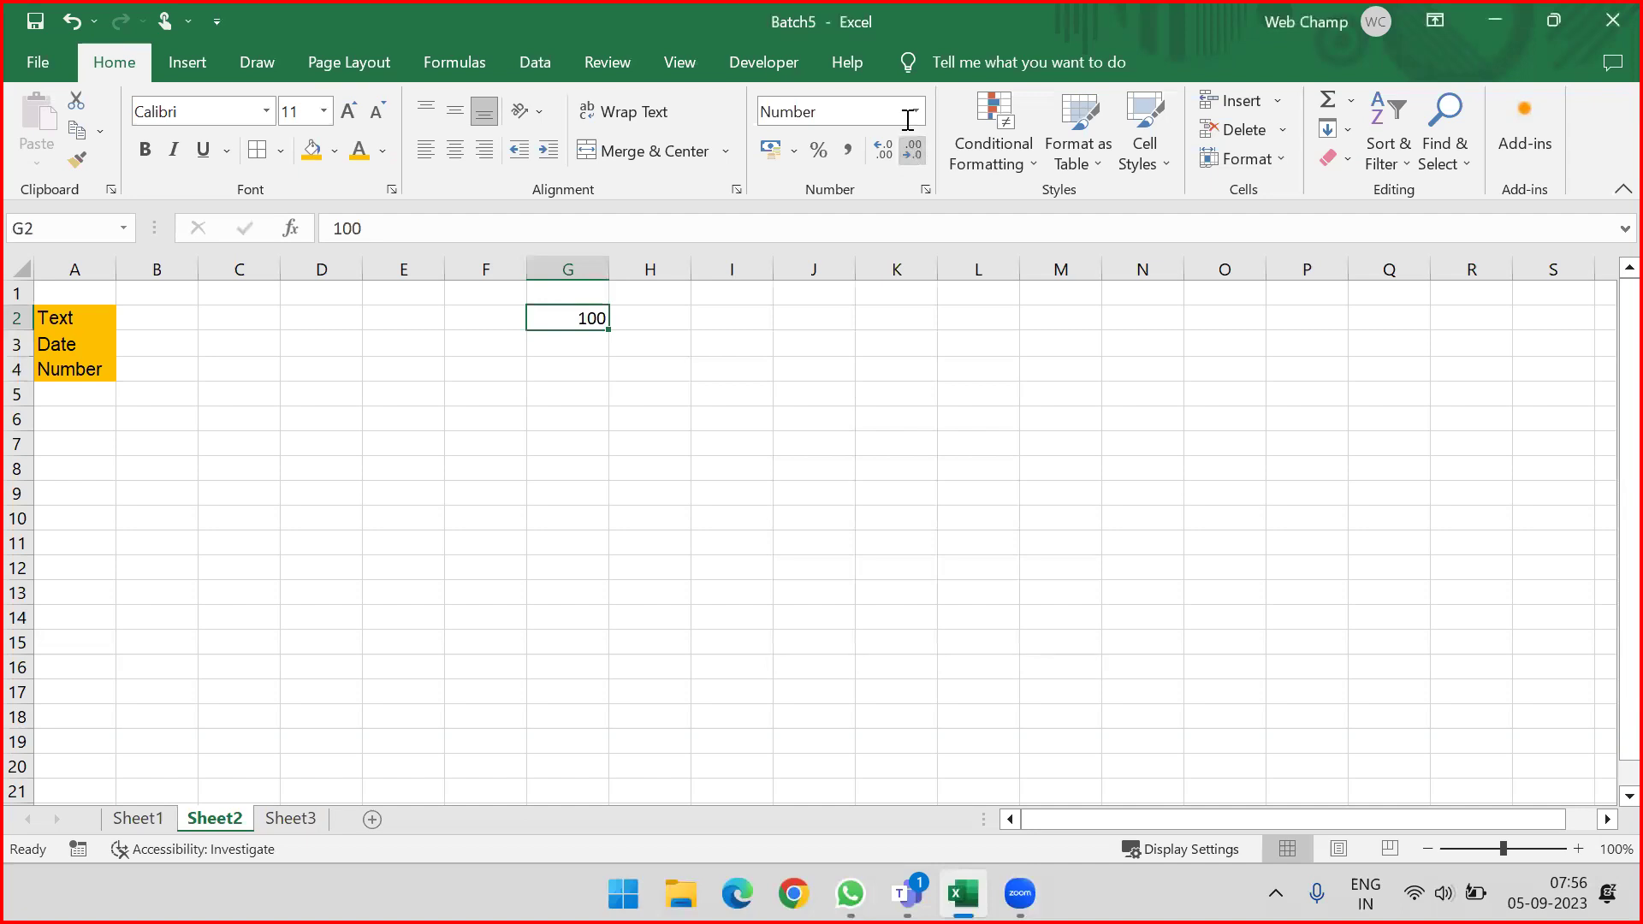
Step: Format G2 as Currency, and switch it to the Accounting format
click(915, 113)
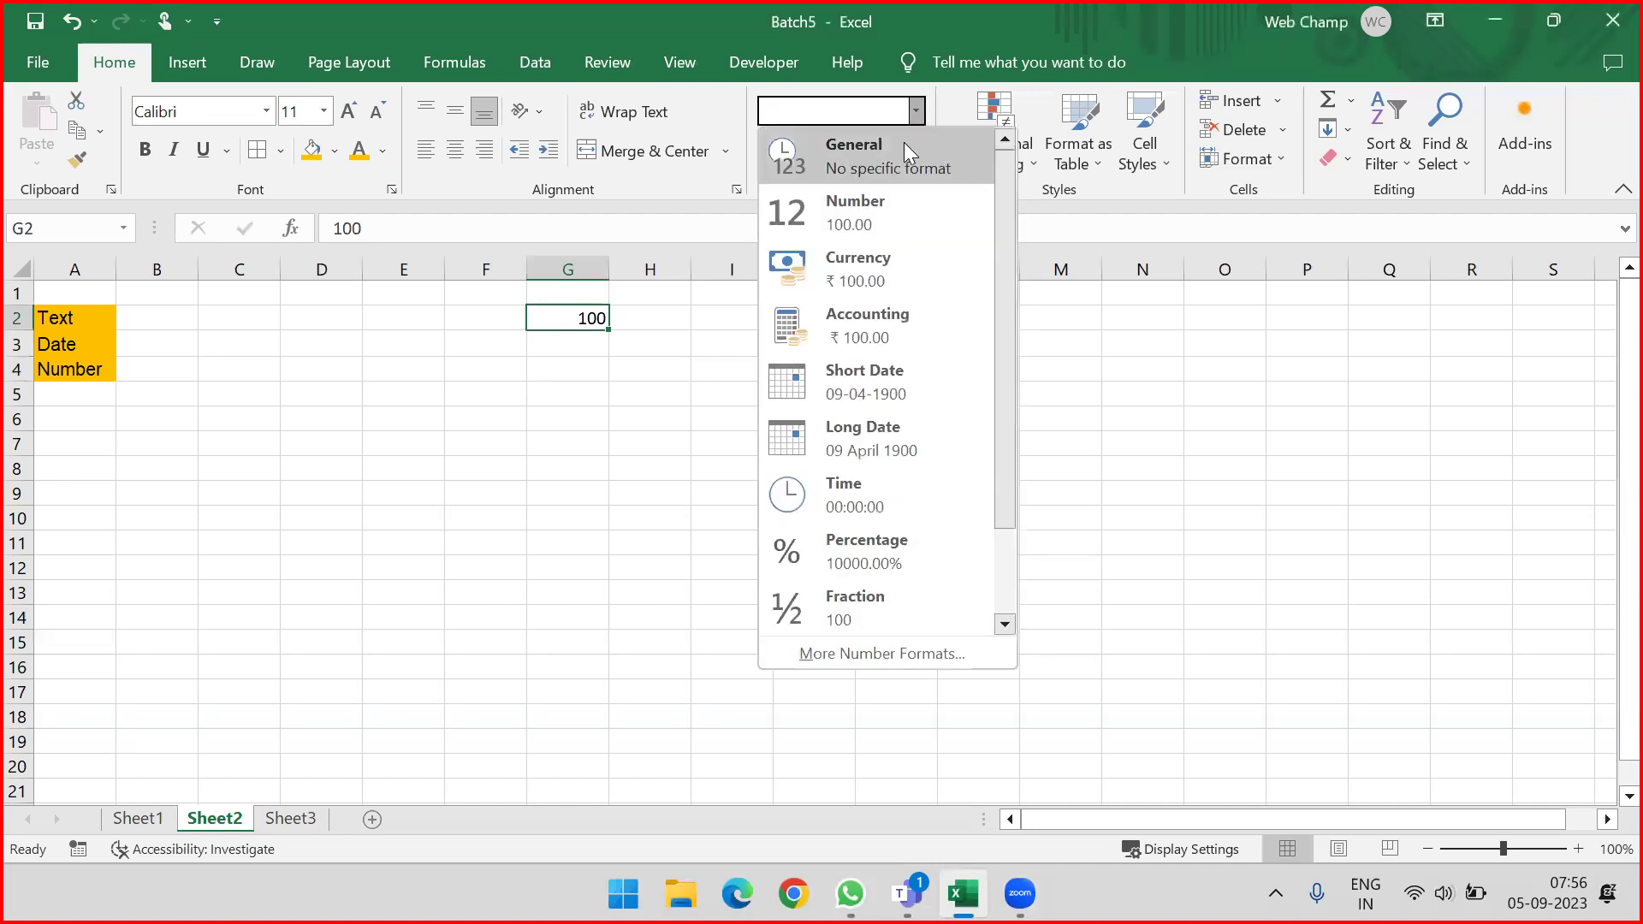
click(876, 271)
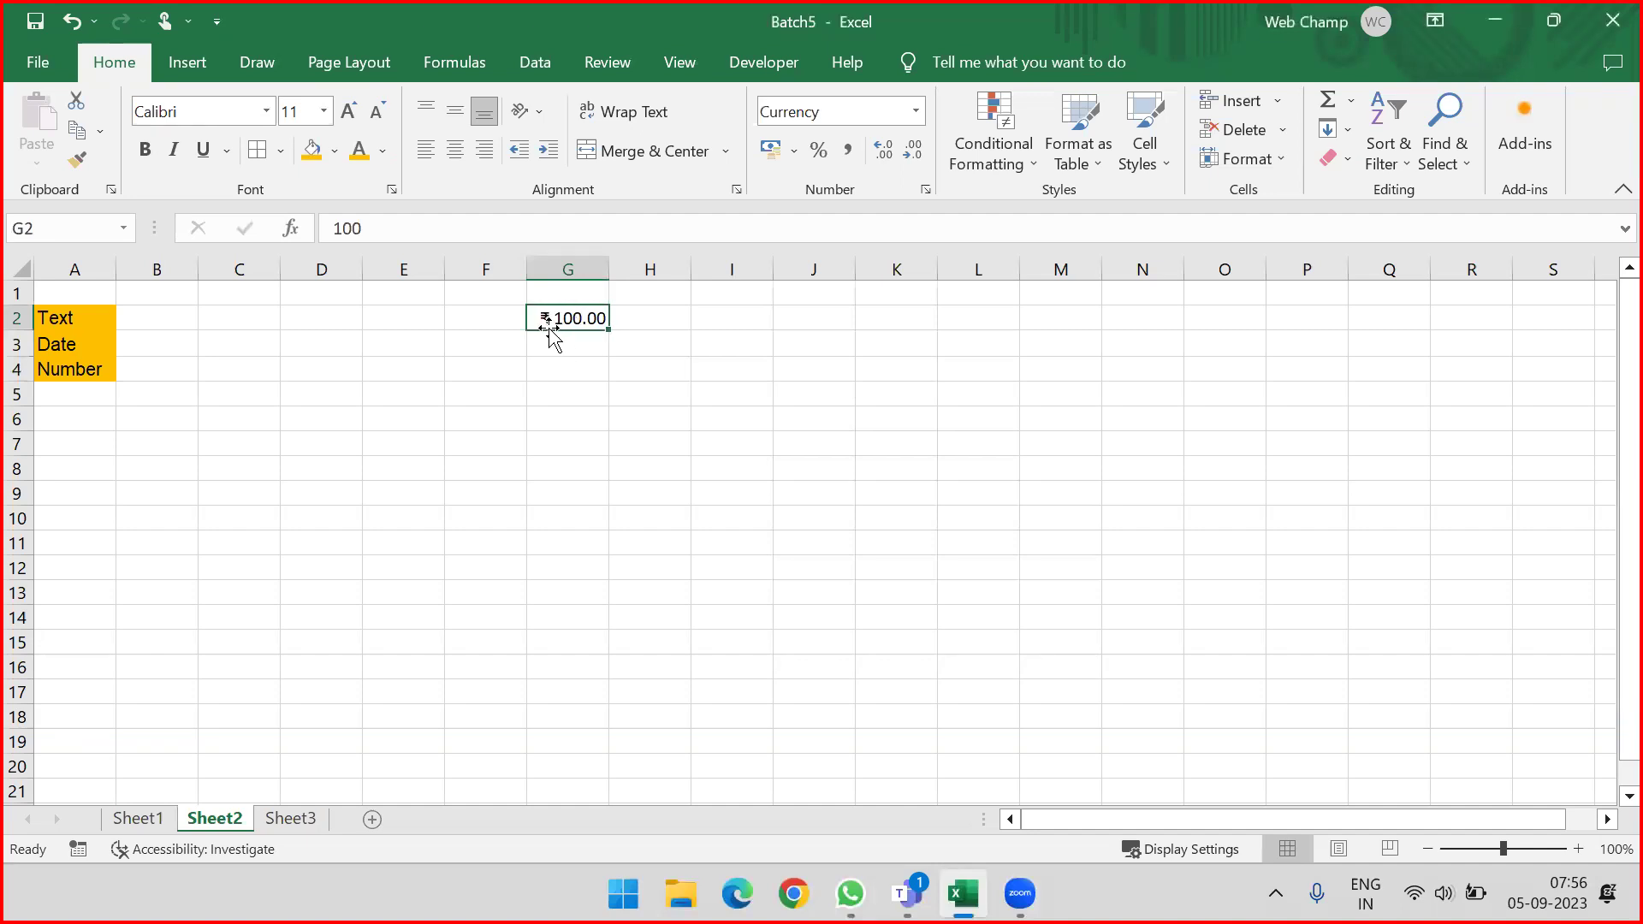
click(916, 111)
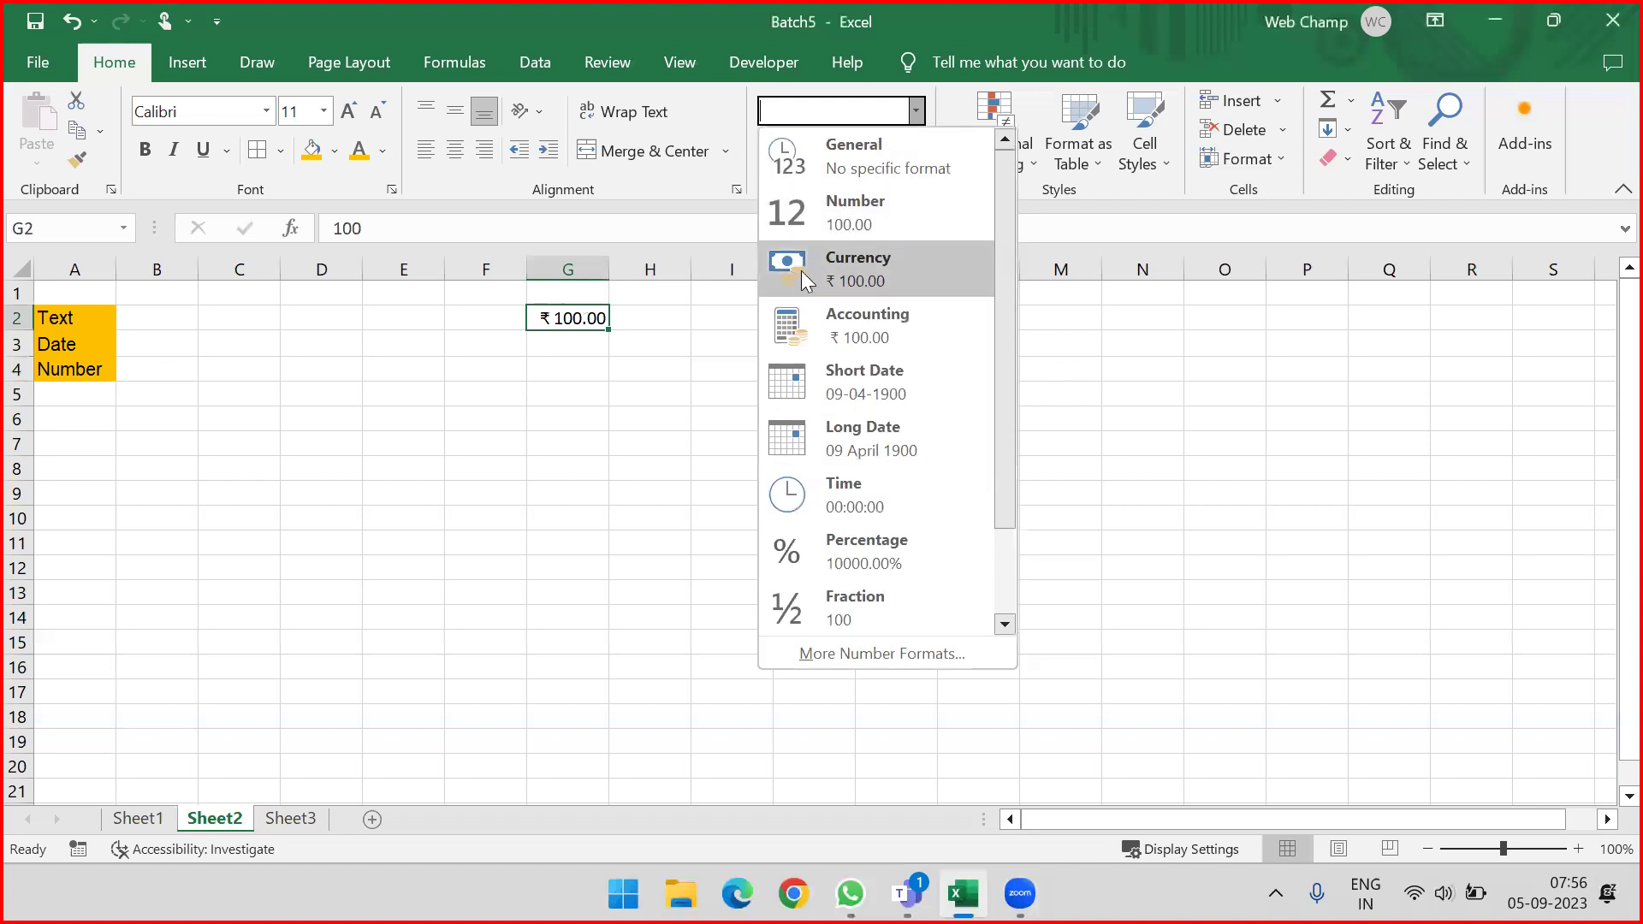
click(890, 332)
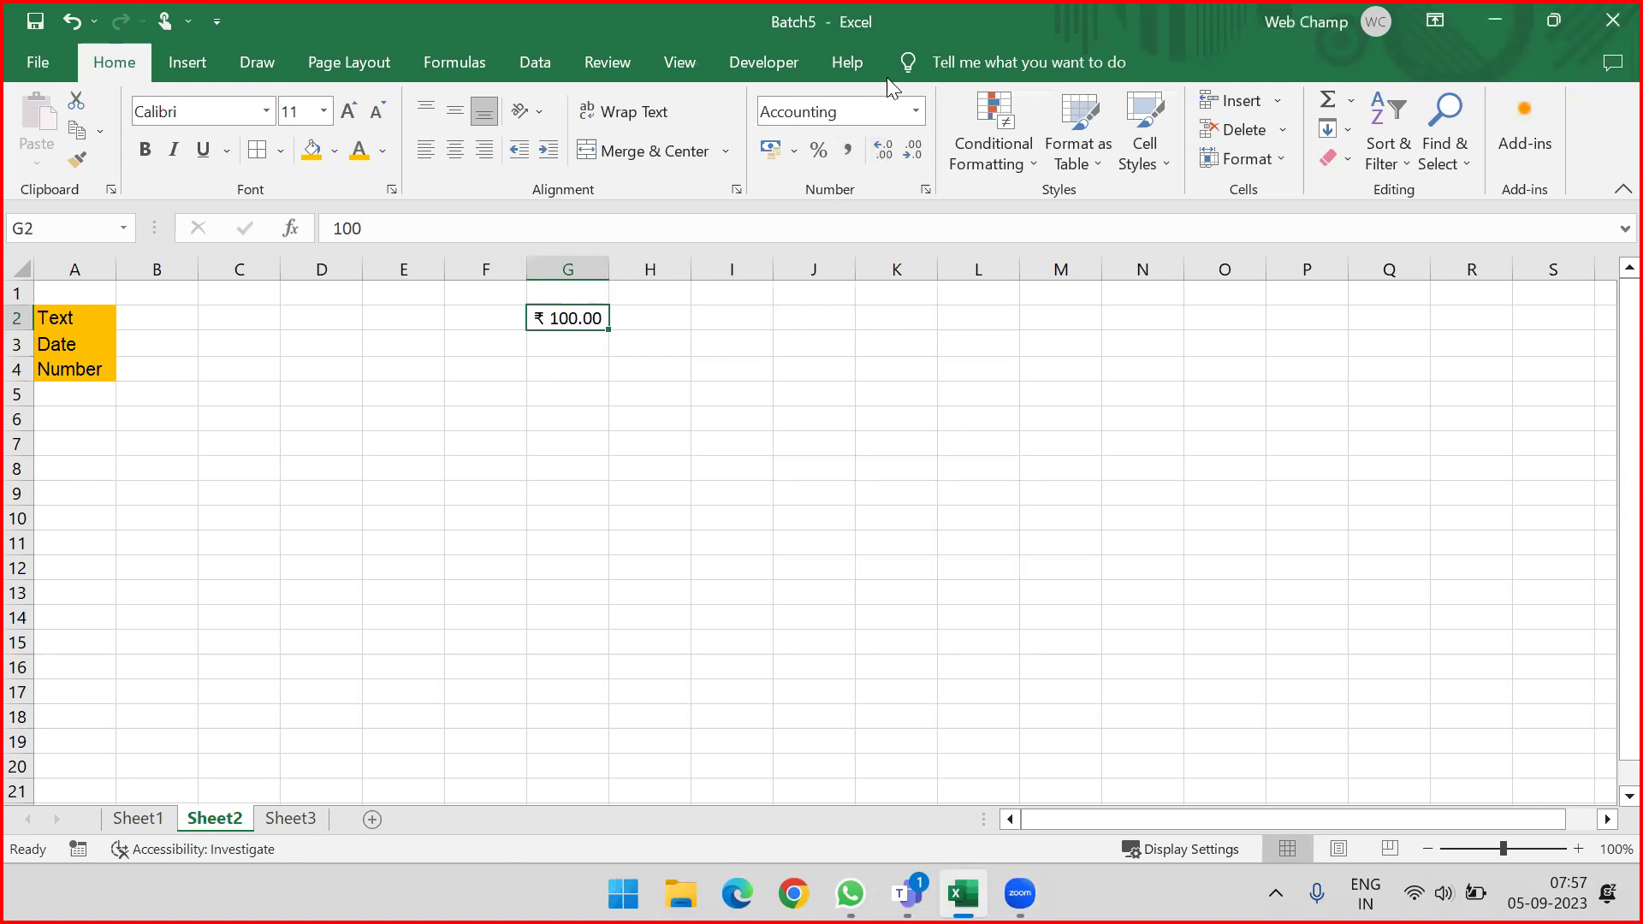
click(919, 116)
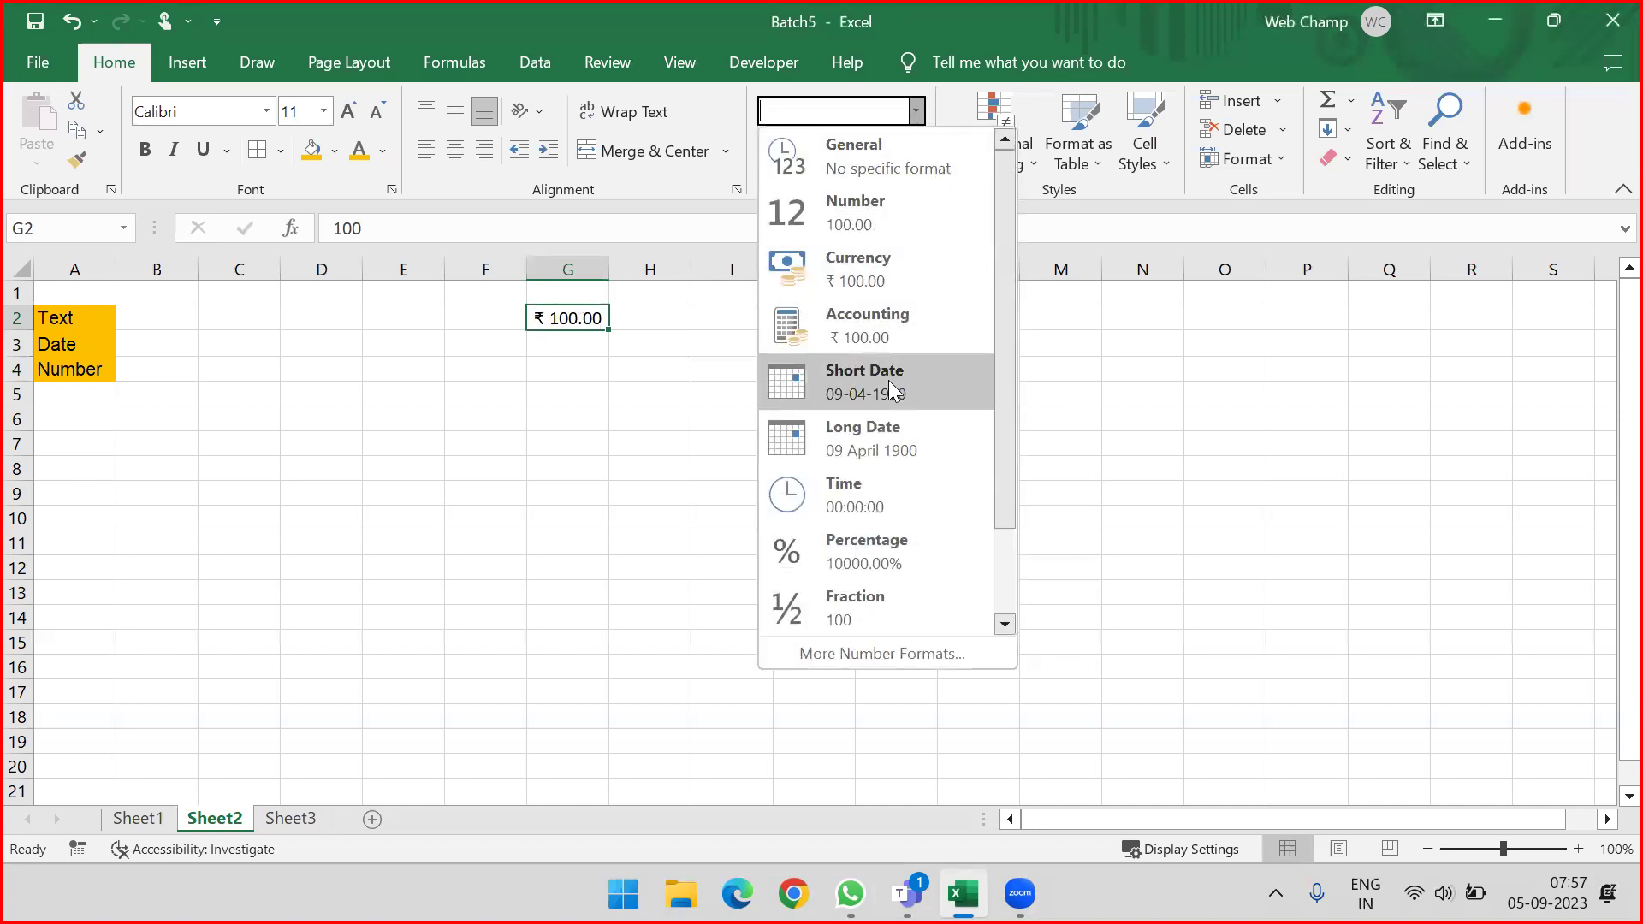
click(599, 411)
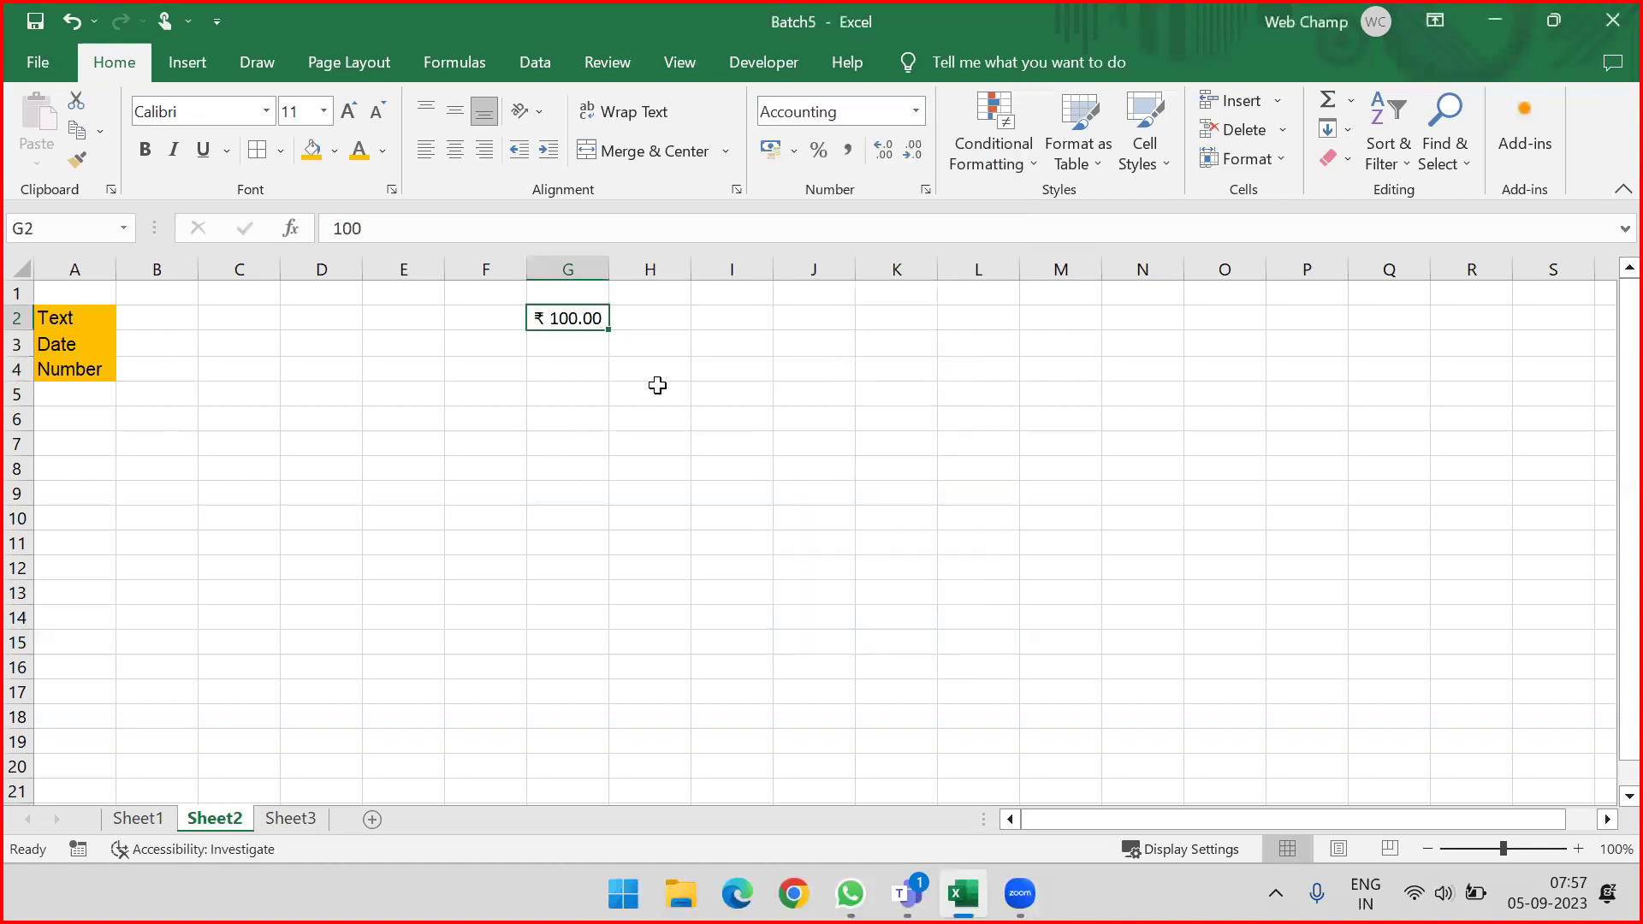
Step: Insert the current date, 05-09-2023, in cell J2 and widen column J
click(803, 321)
key(ctrl+semicolon)
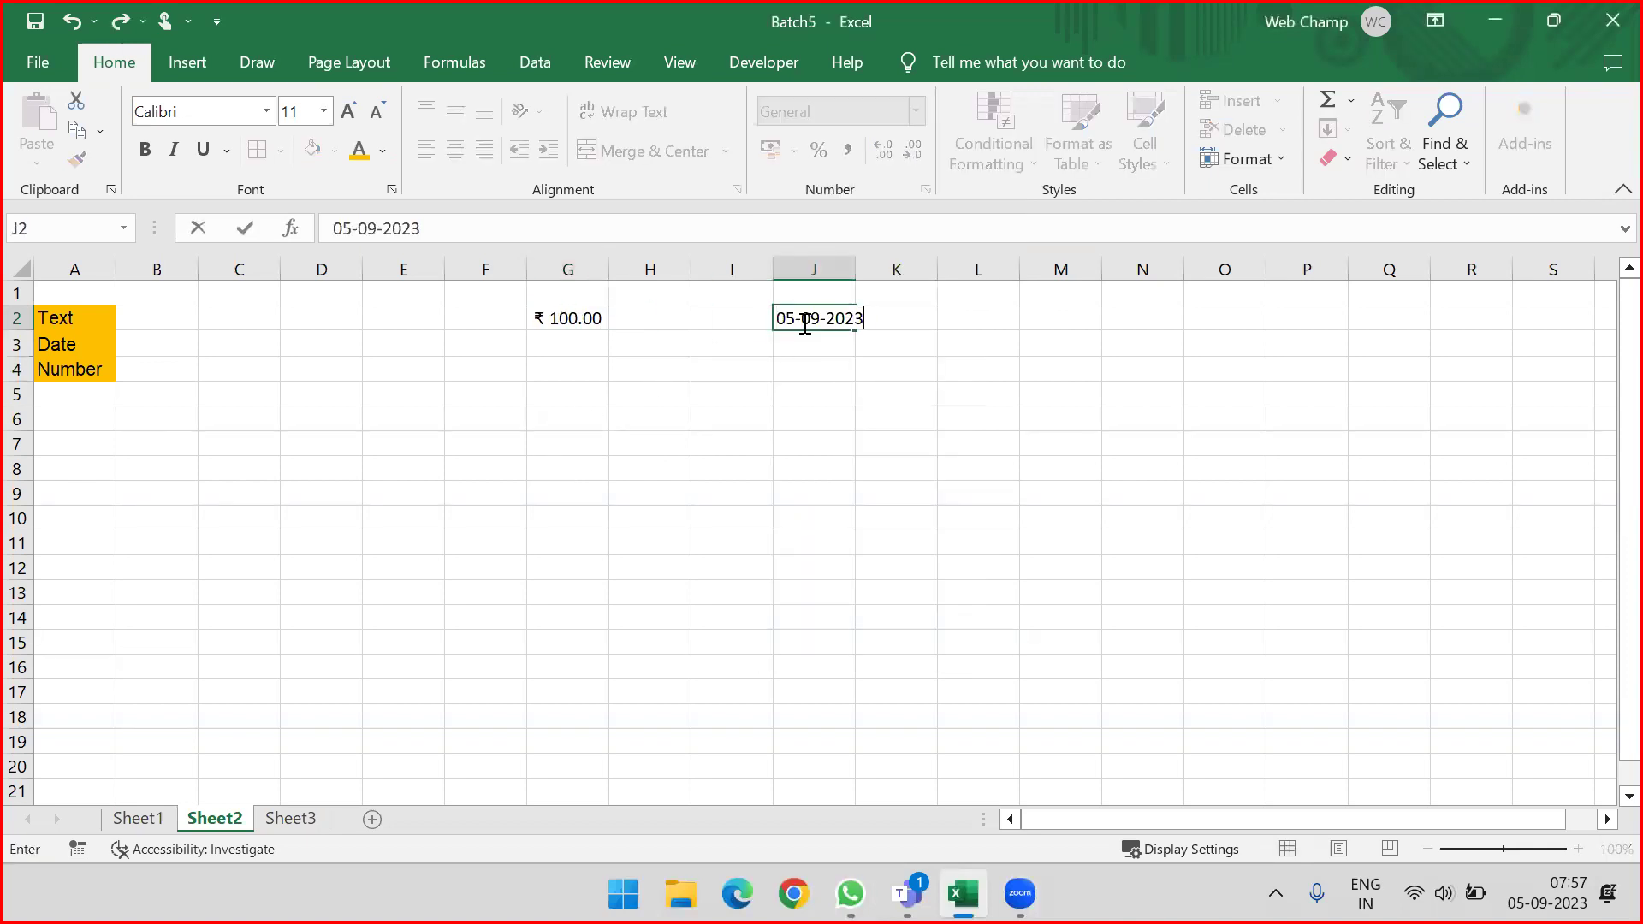
key(Return)
drag(873, 278, 901, 274)
click(859, 308)
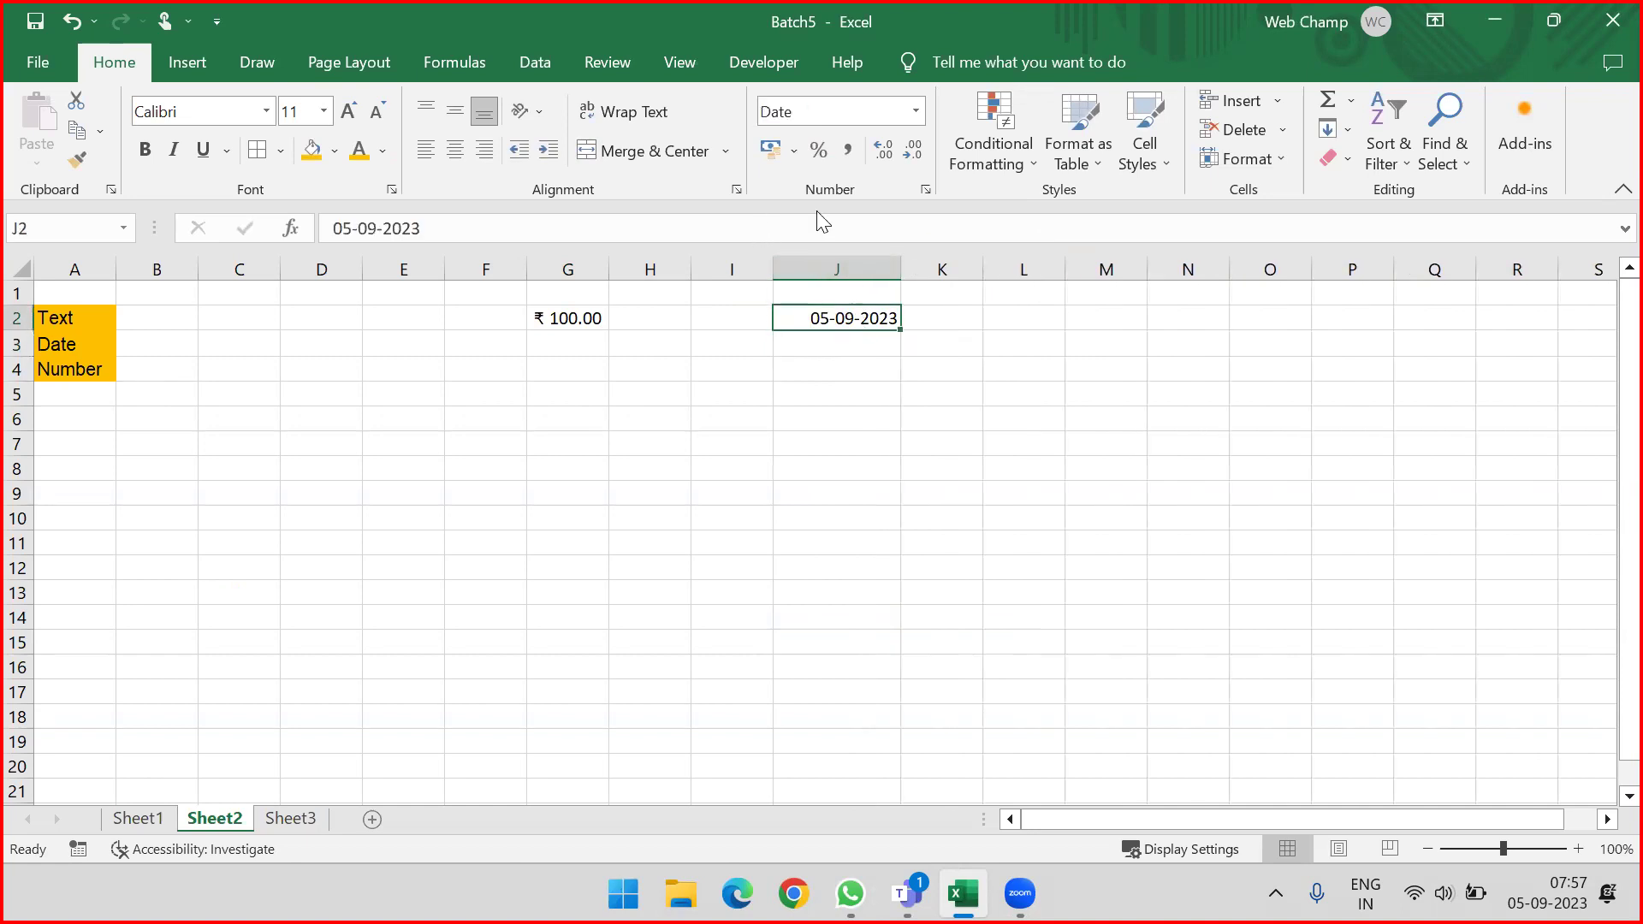
Step: Apply the General format to the date in J2 and inspect its underlying serial number
click(918, 112)
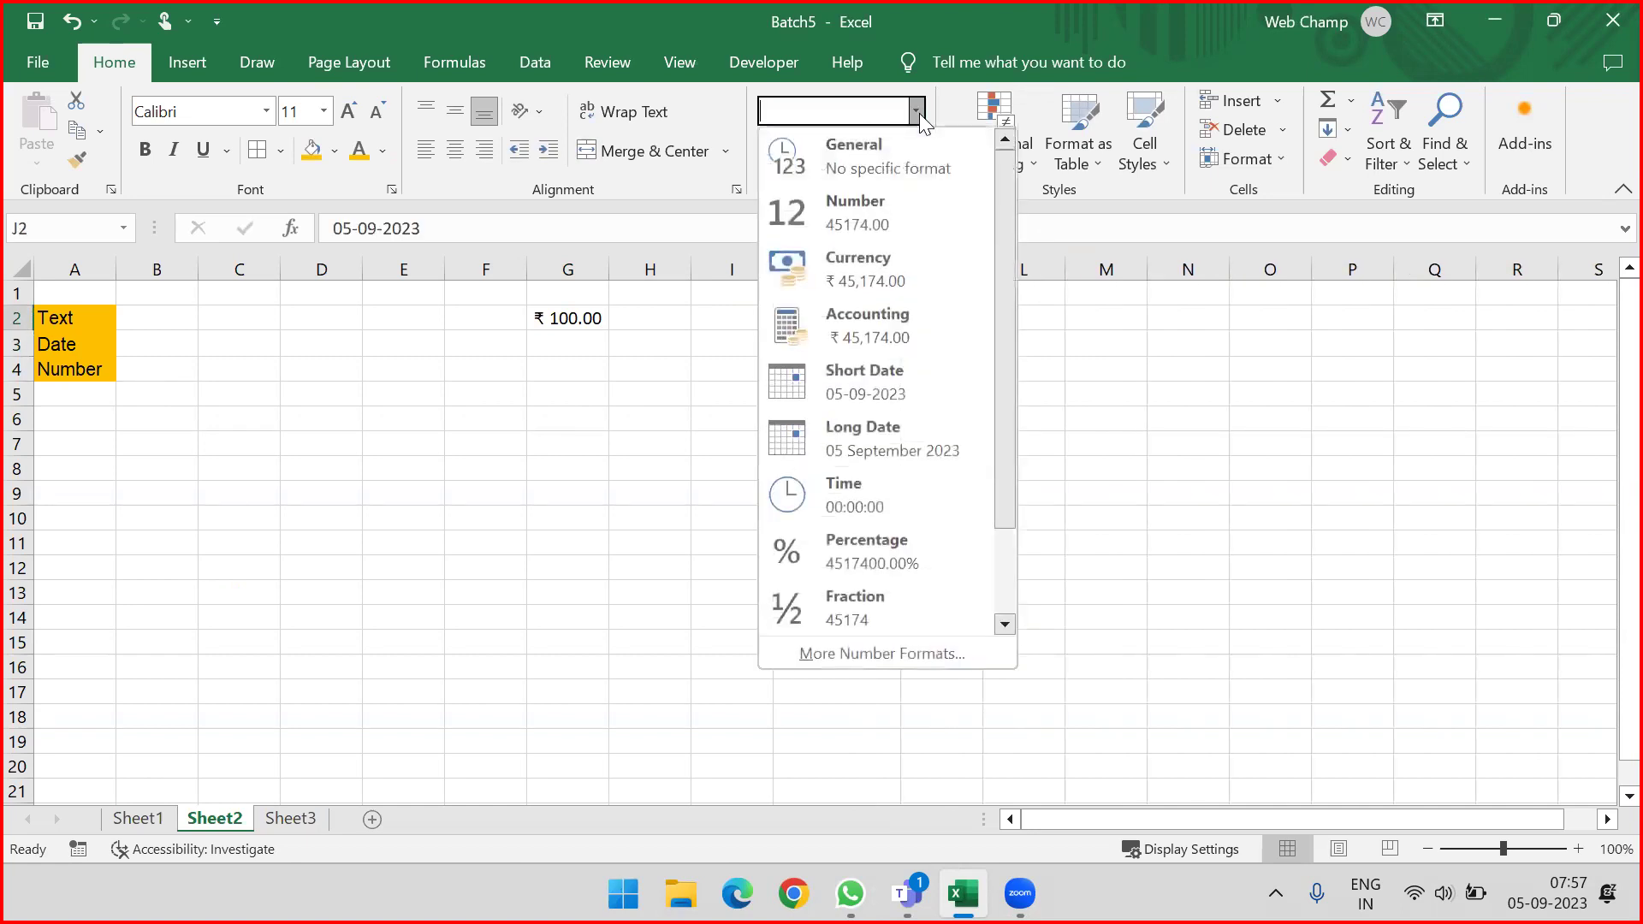
click(1192, 392)
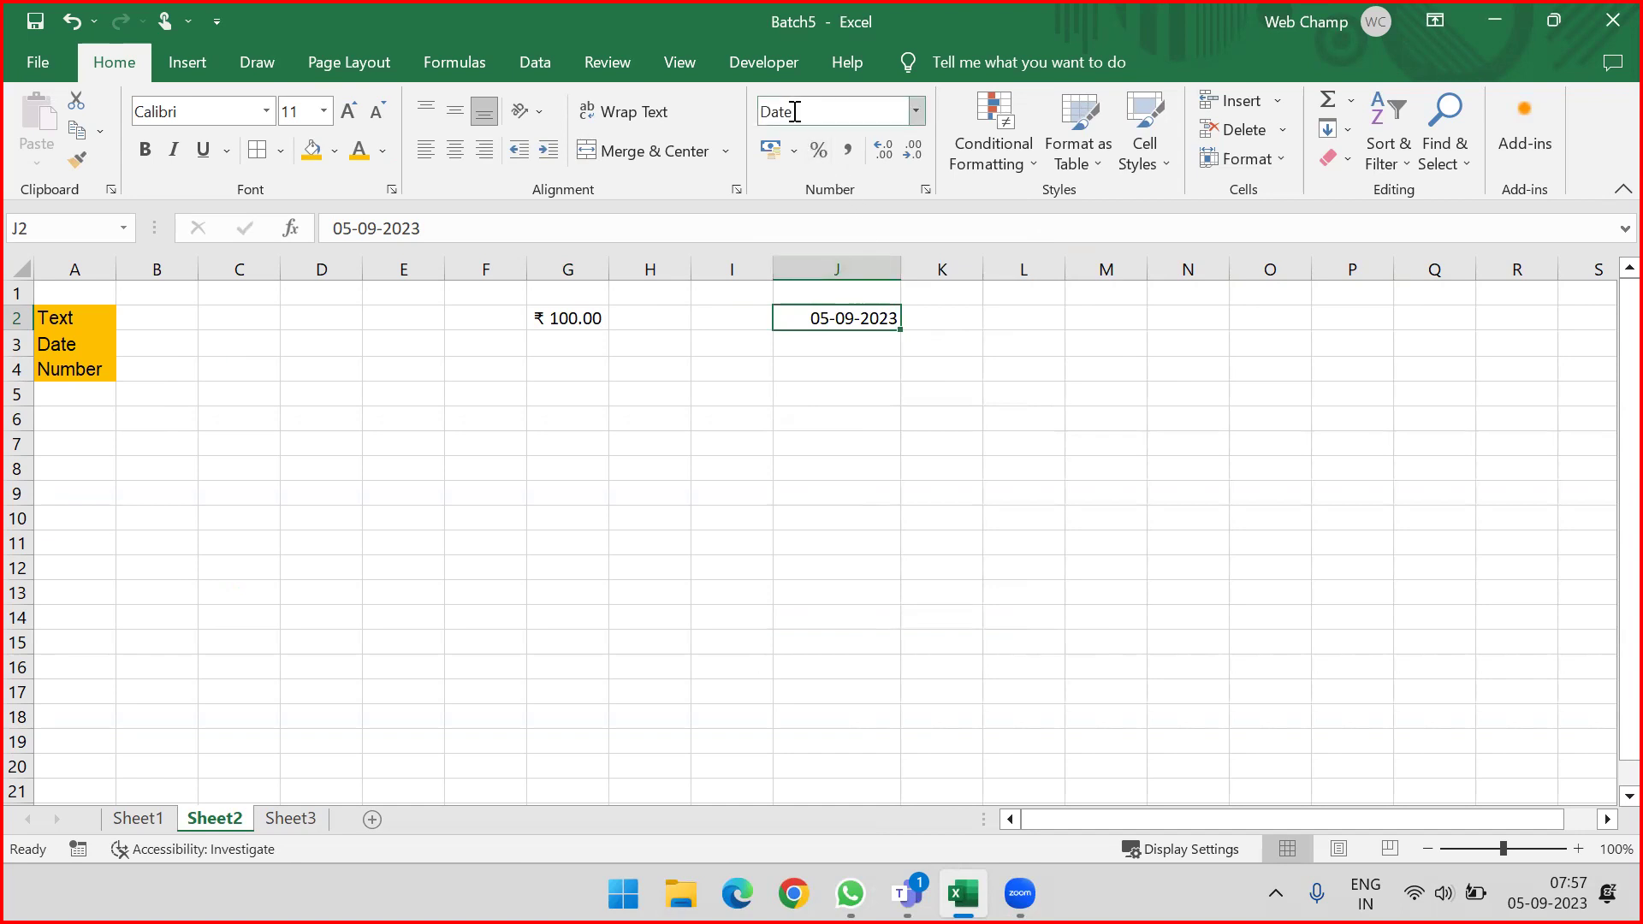
click(915, 112)
click(856, 156)
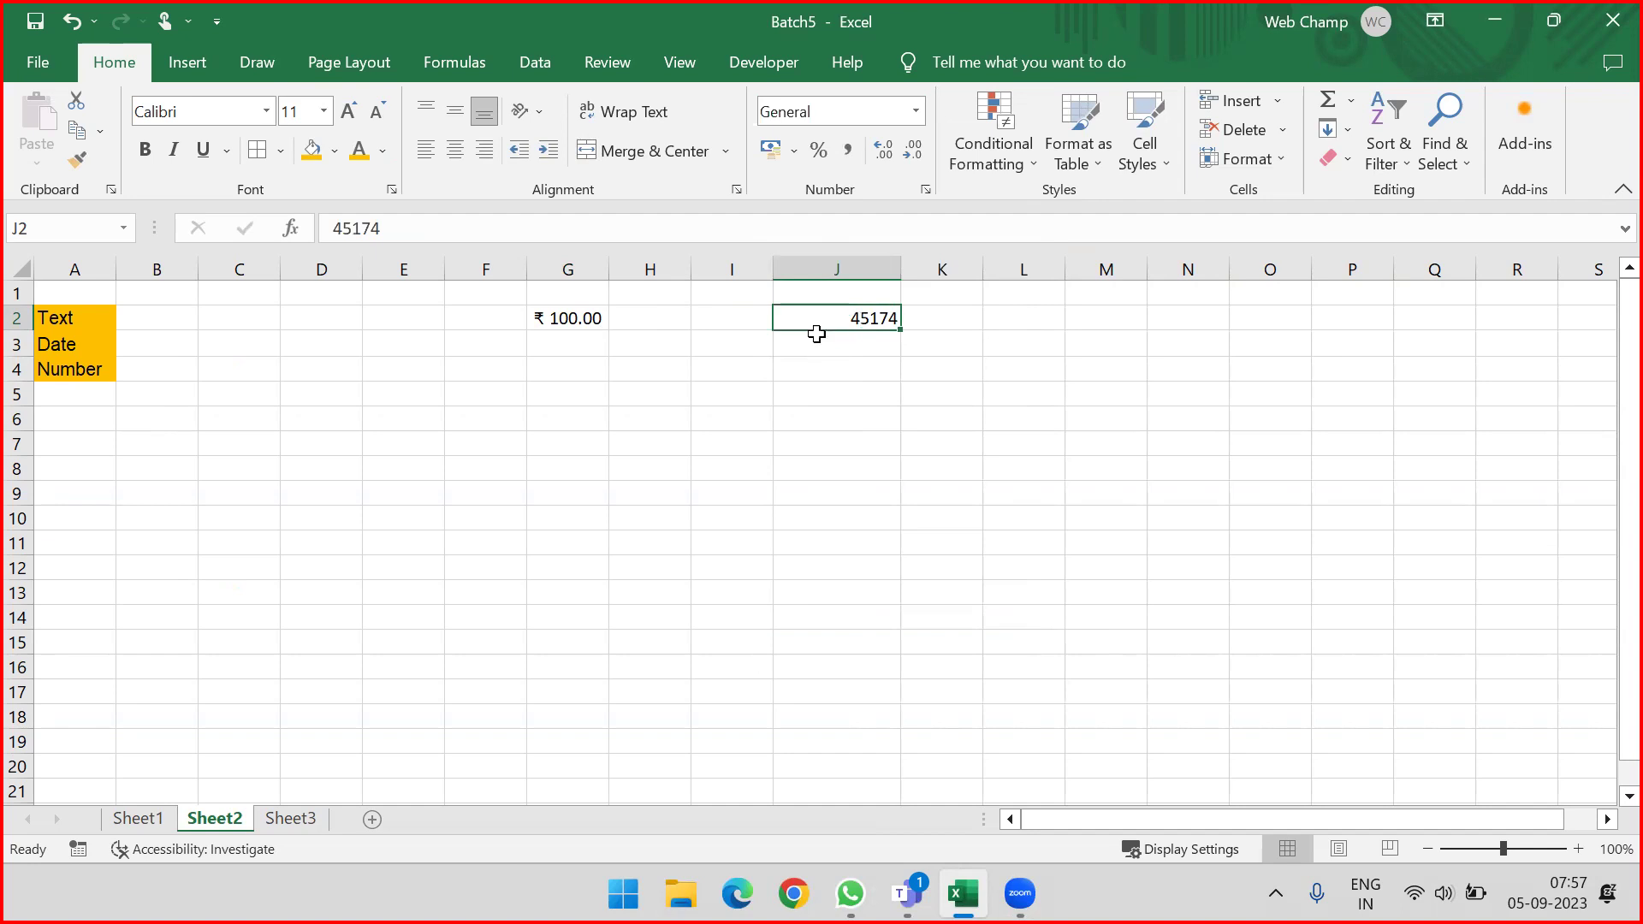
drag(387, 228, 322, 233)
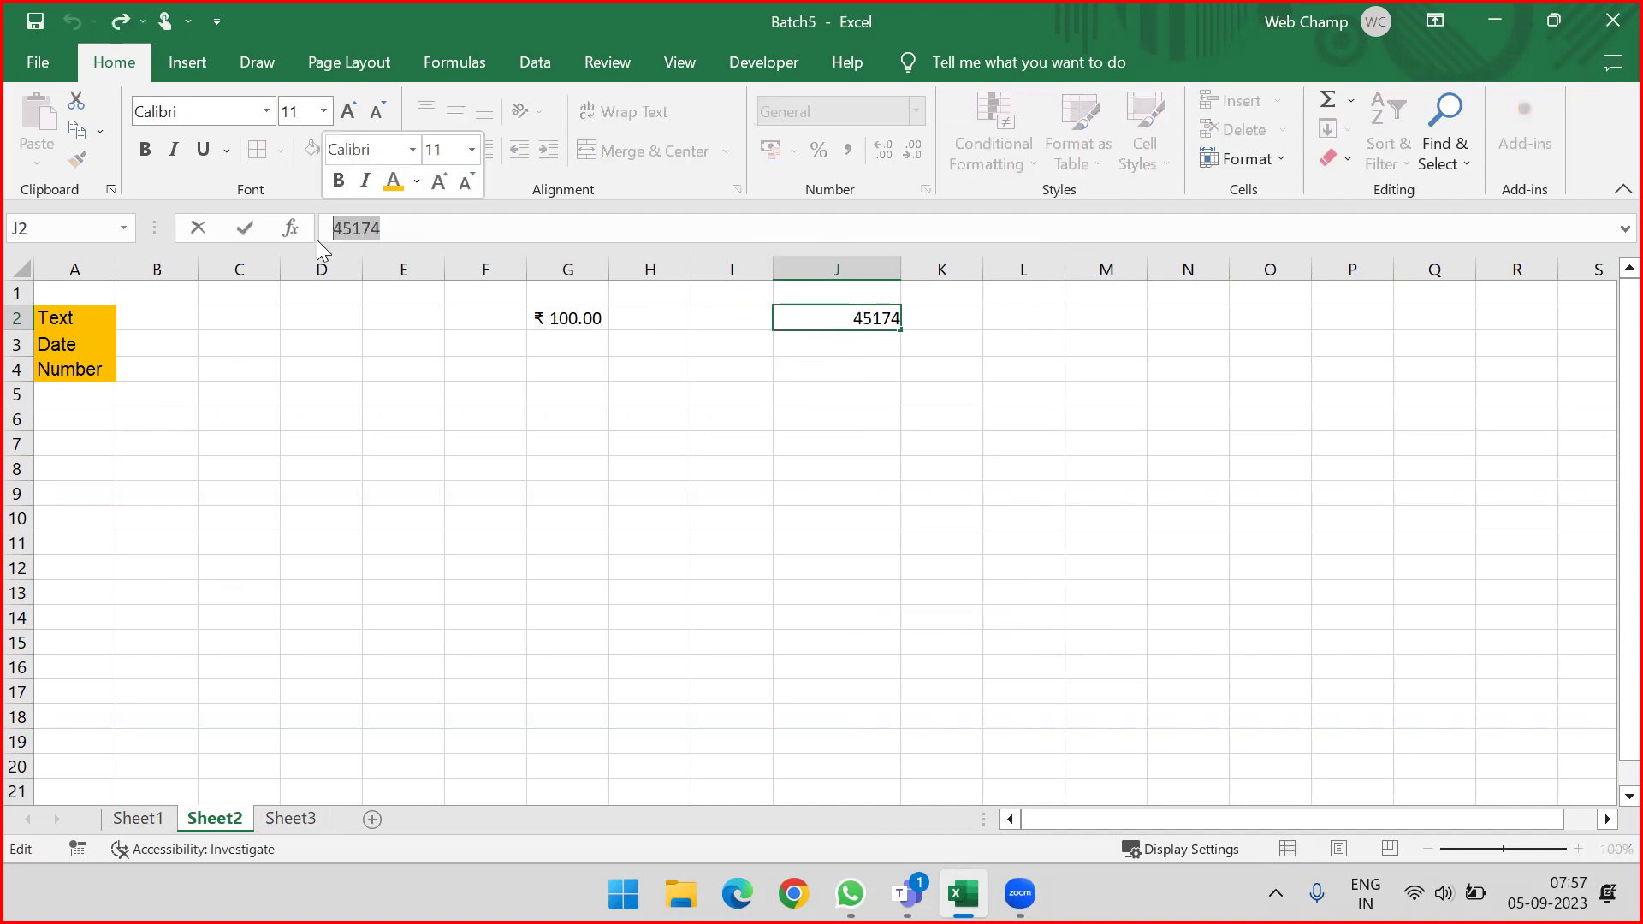
key(Escape)
Step: Enter the date 1-1-1900 in cell L2
click(1000, 317)
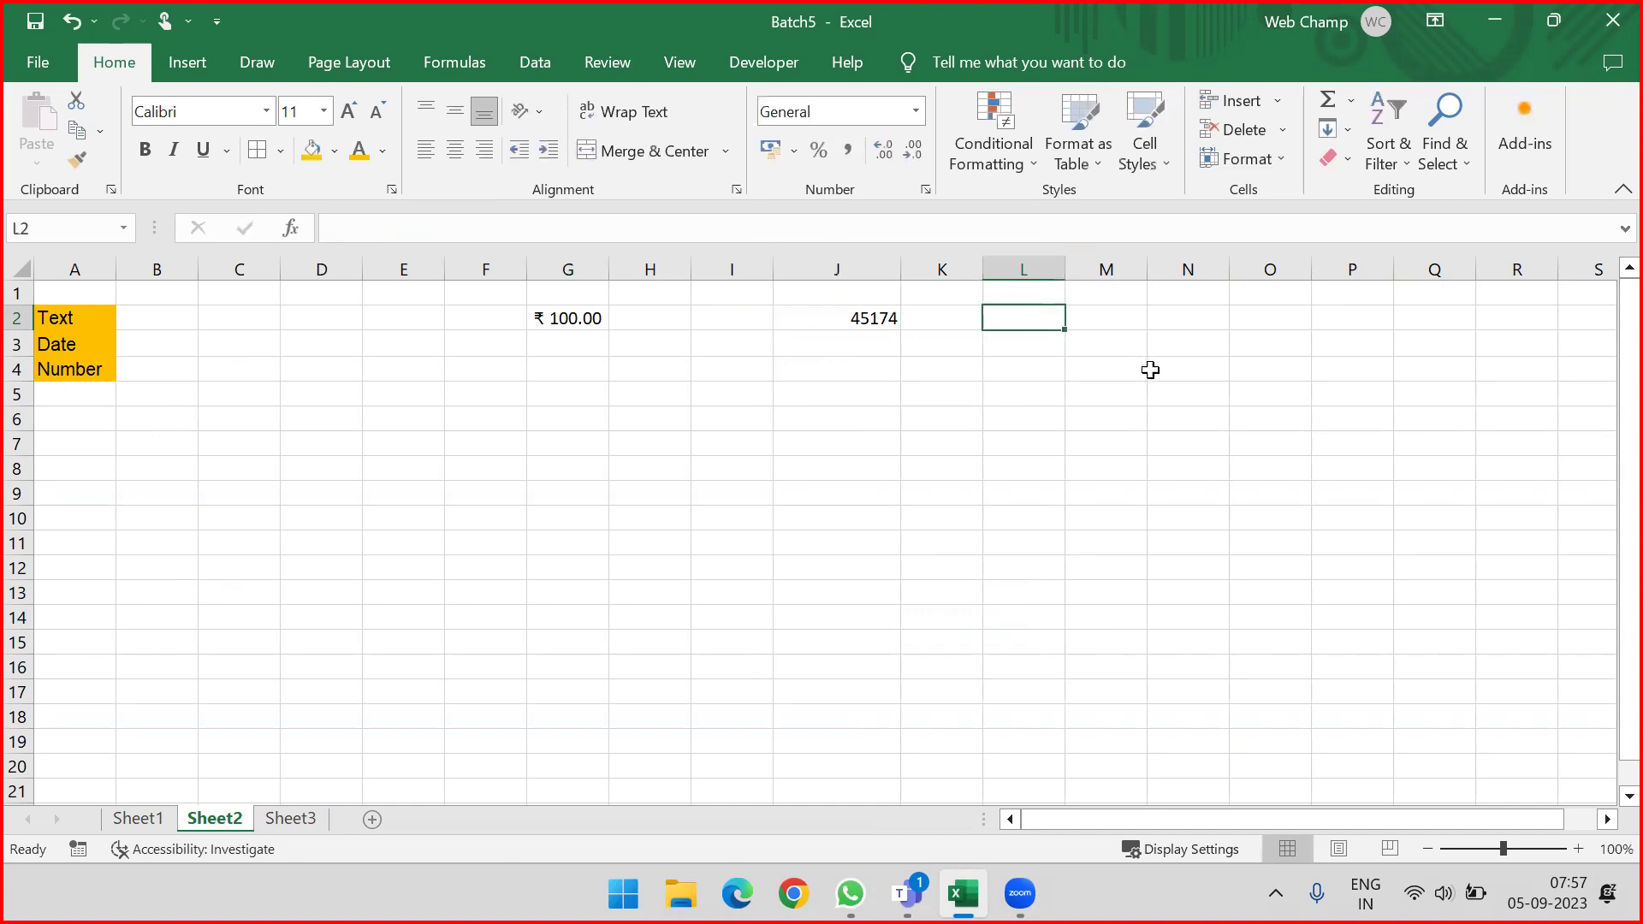
text(19)
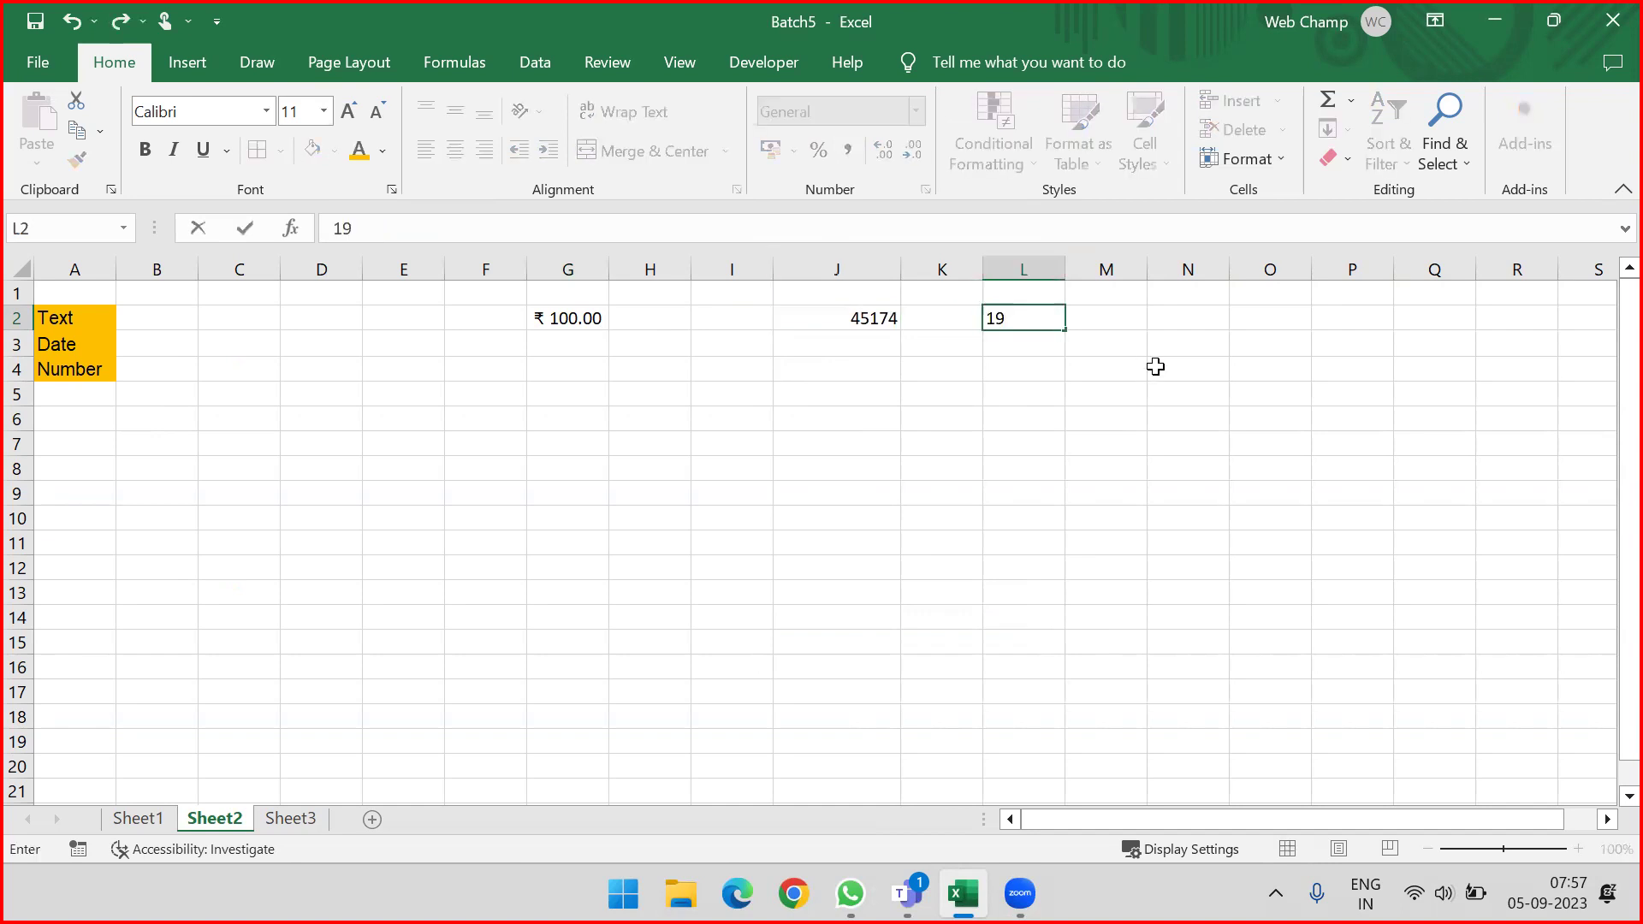
text(0)
key(BackSpace)
key(BackSpace)
key(BackSpace)
text(1-1-1900)
key(Return)
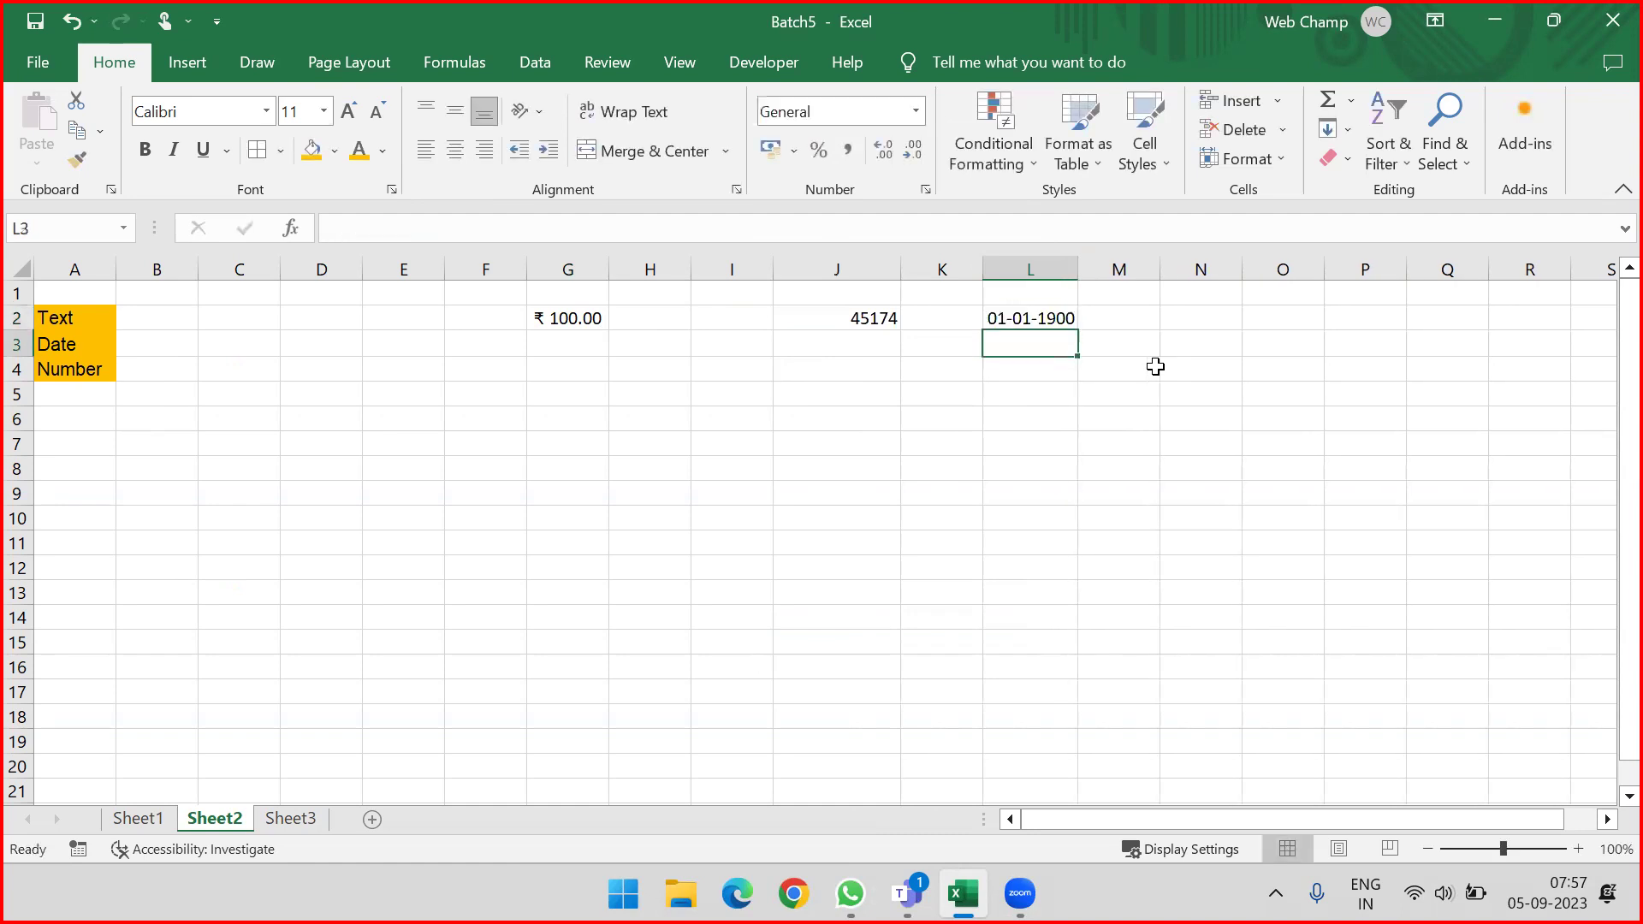
Step: Compare the serial number in J2 with the date in L2, and clear L2
click(826, 321)
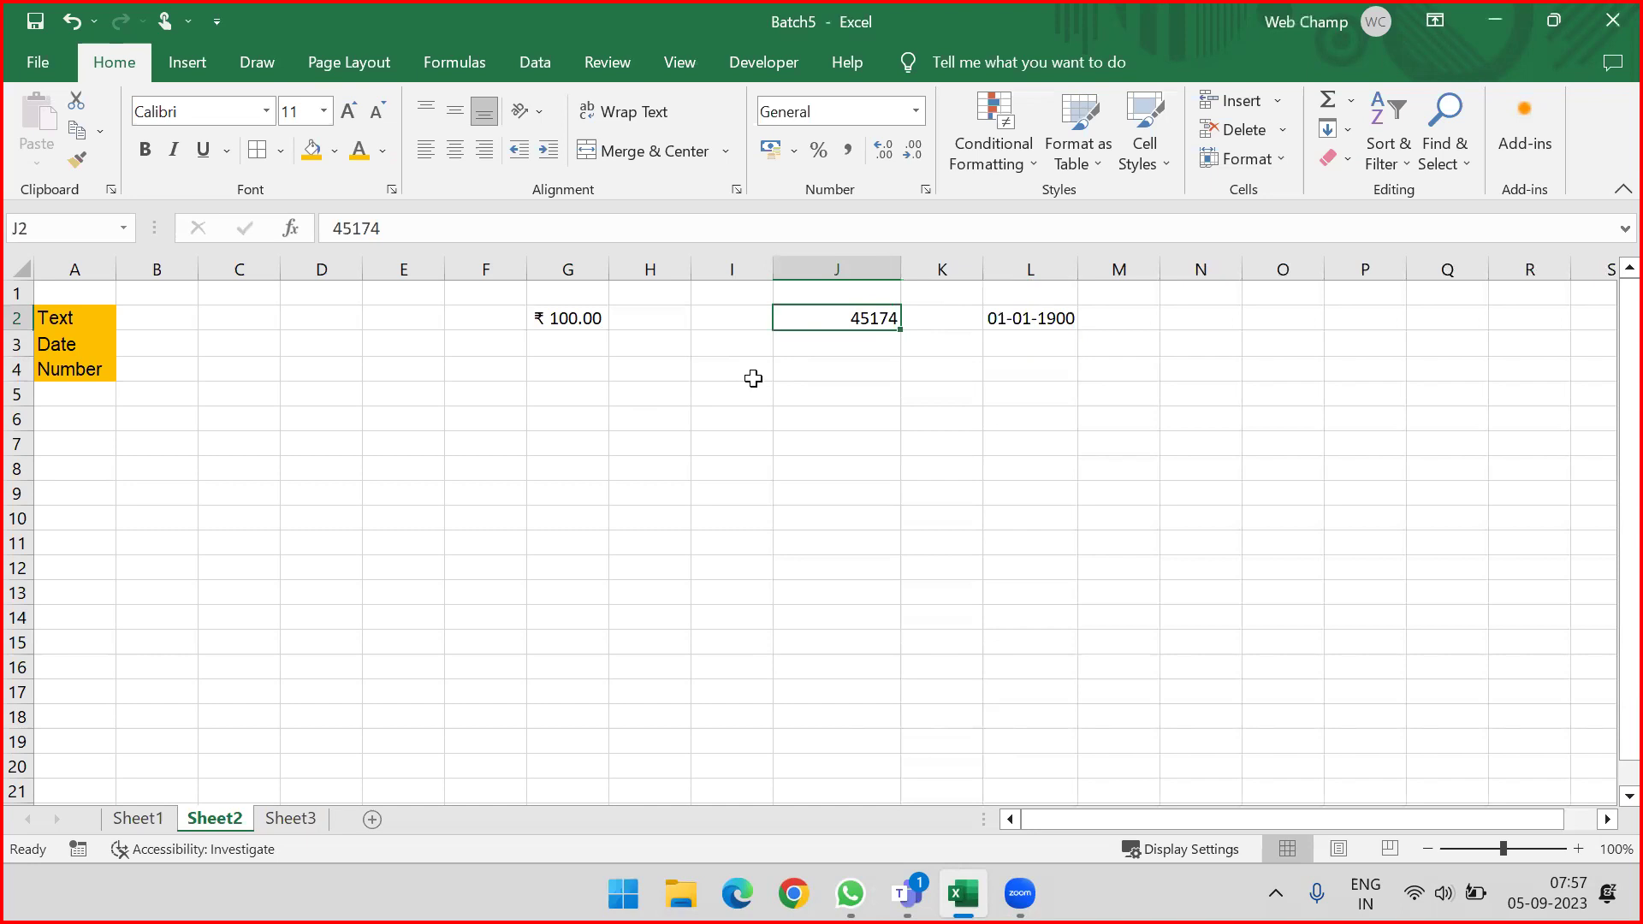
click(1020, 315)
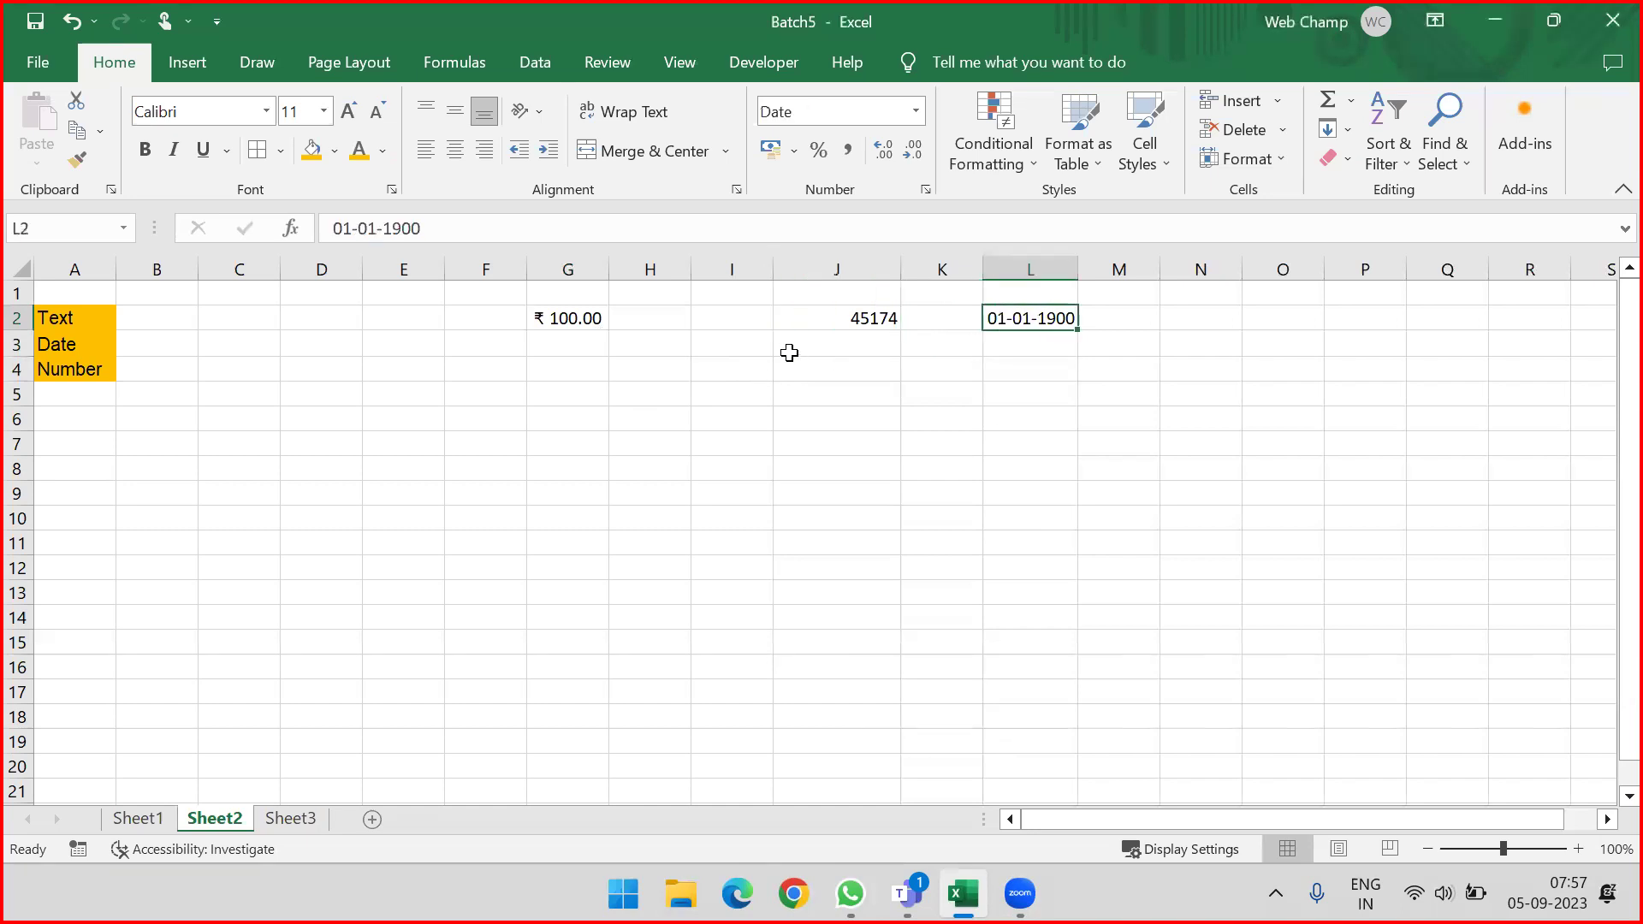
key(Delete)
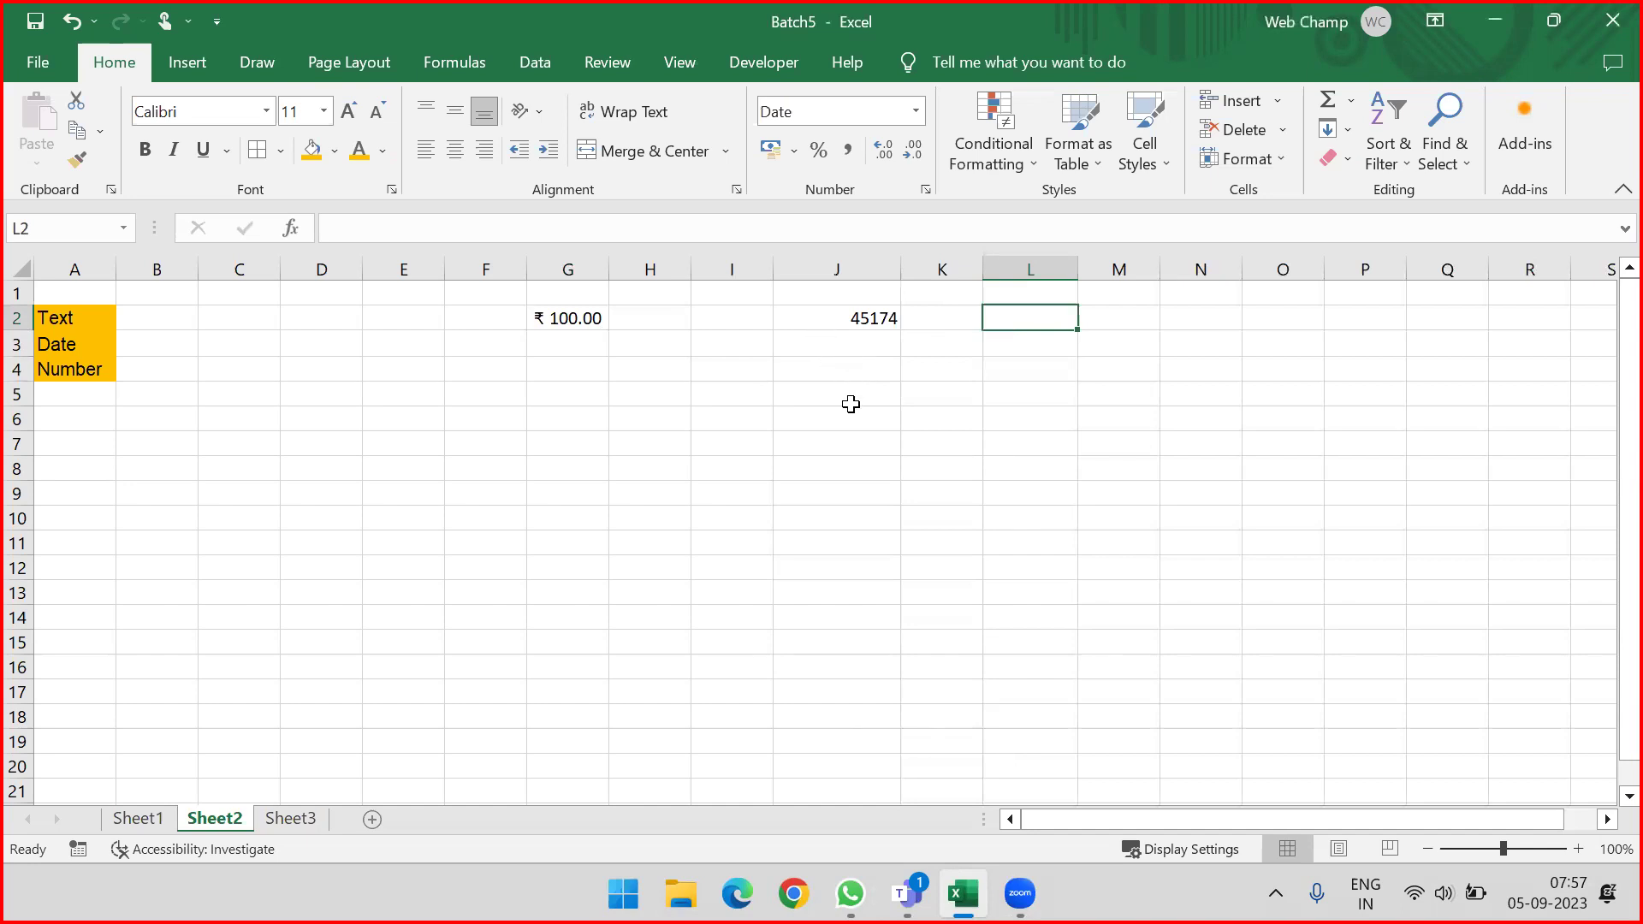
Step: Format the serial number in cell J2 as a Short Date
click(858, 318)
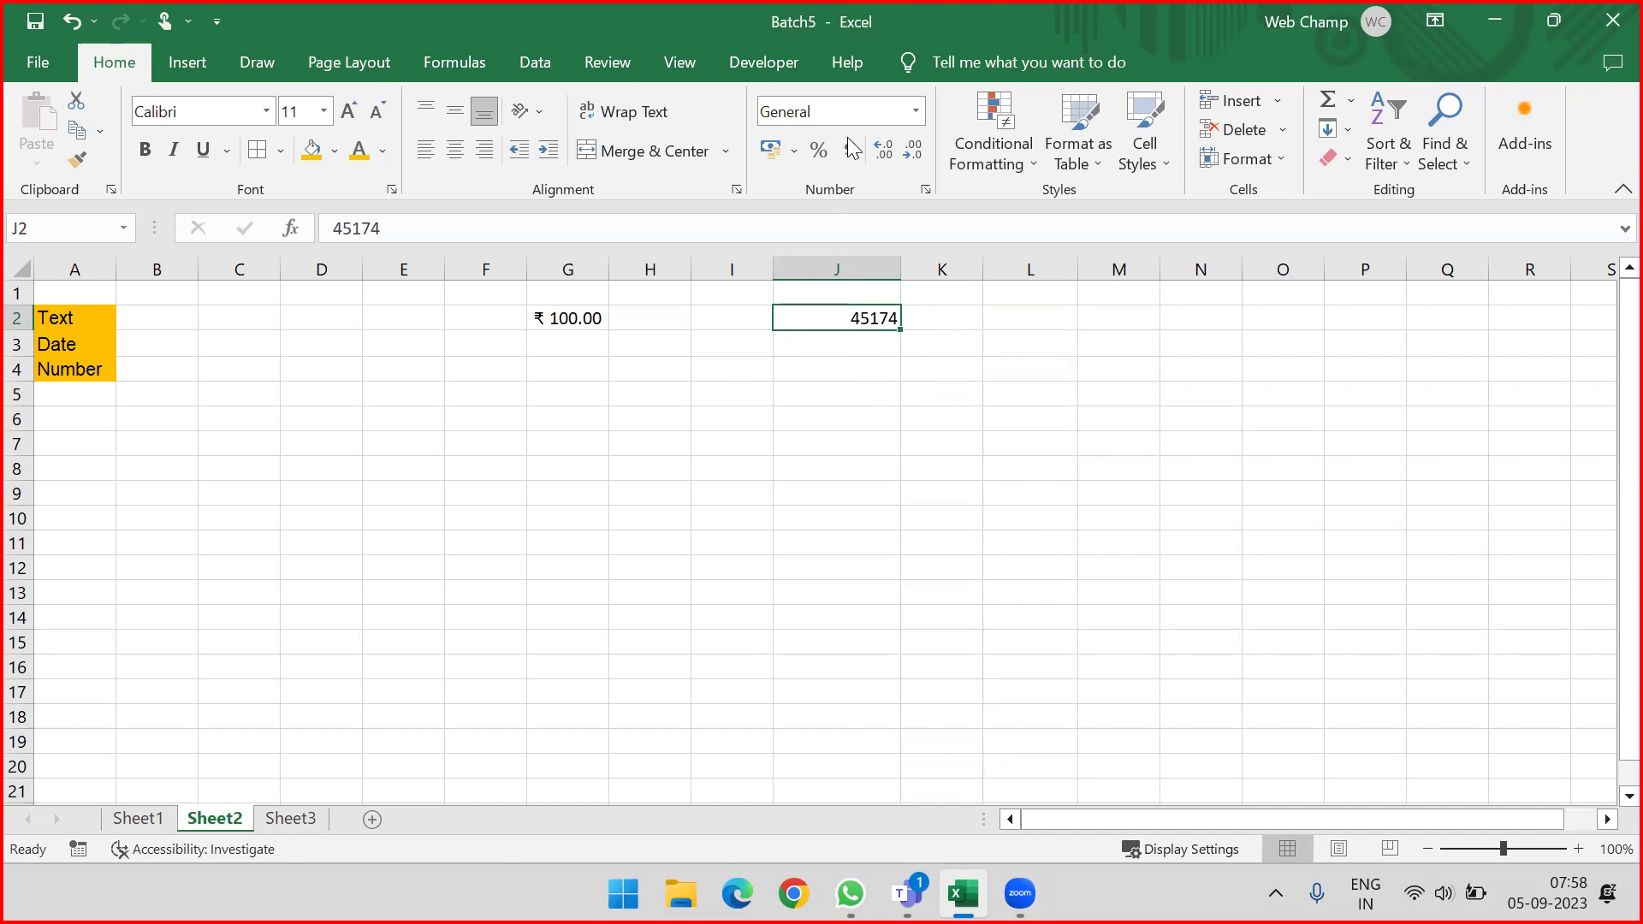
click(916, 111)
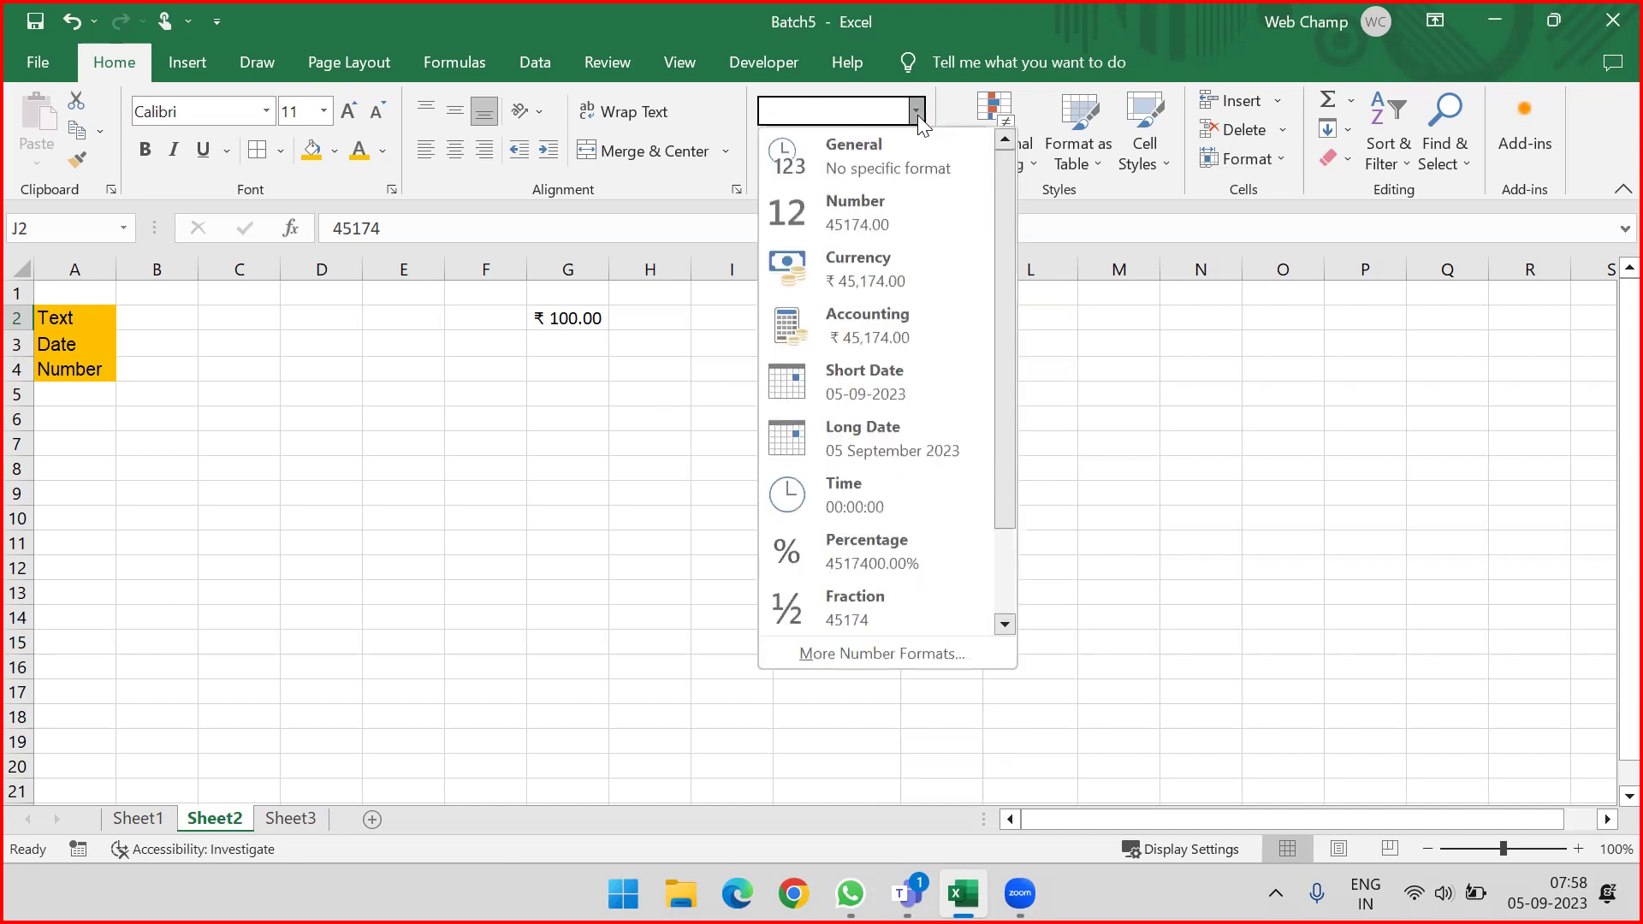
click(878, 377)
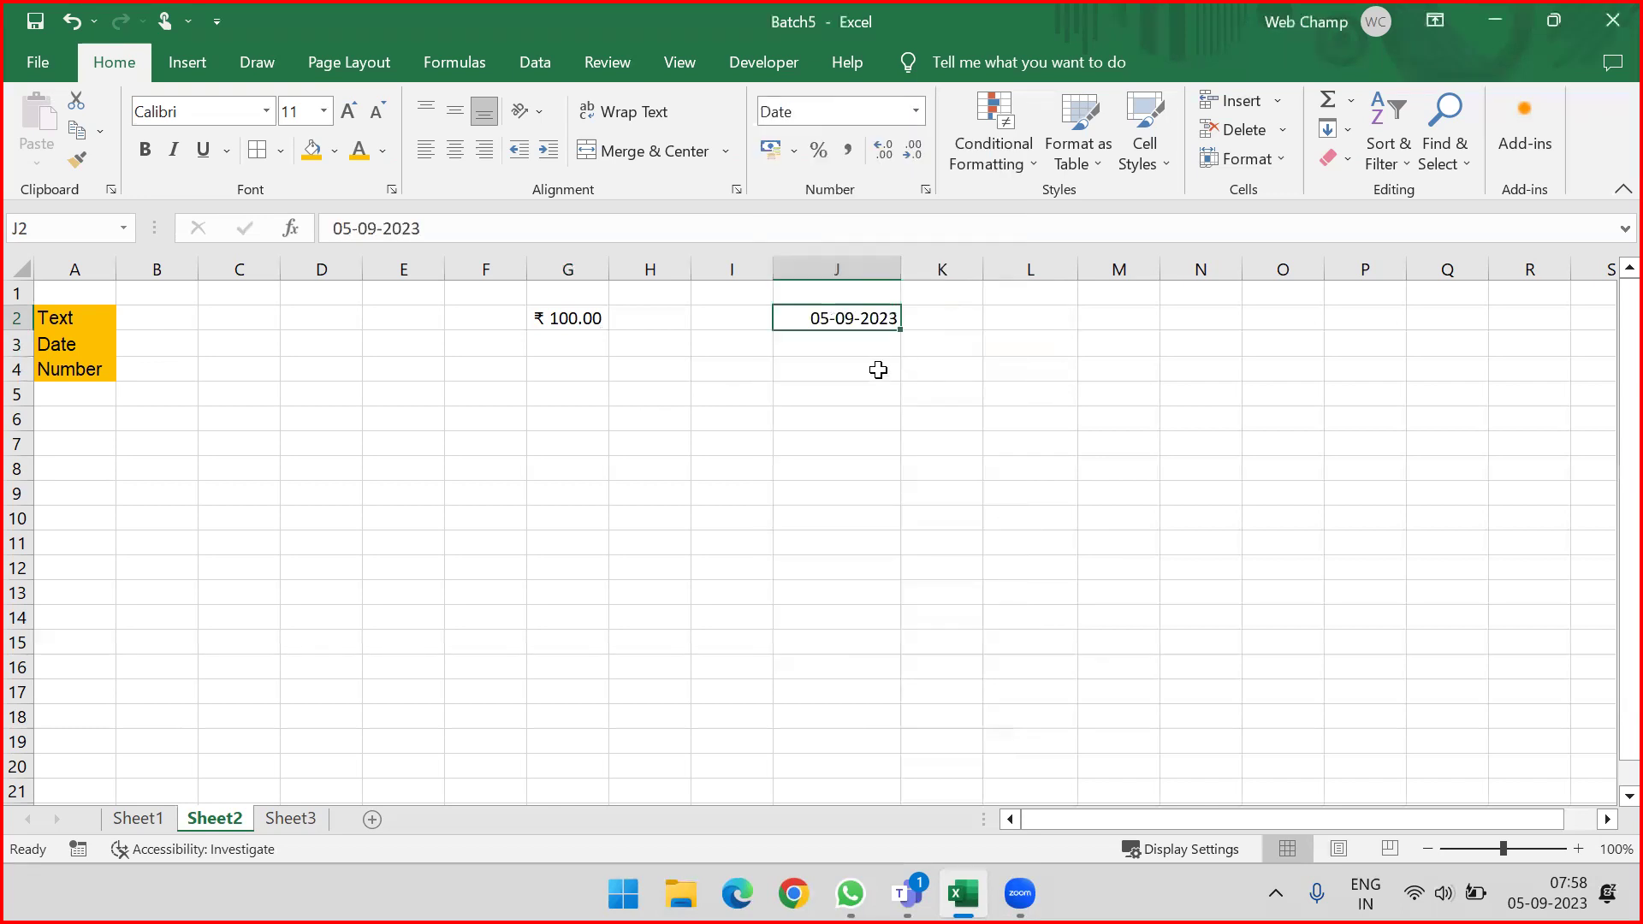
Step: Change J2 to the Long Date format and autofit the width of column J
click(916, 110)
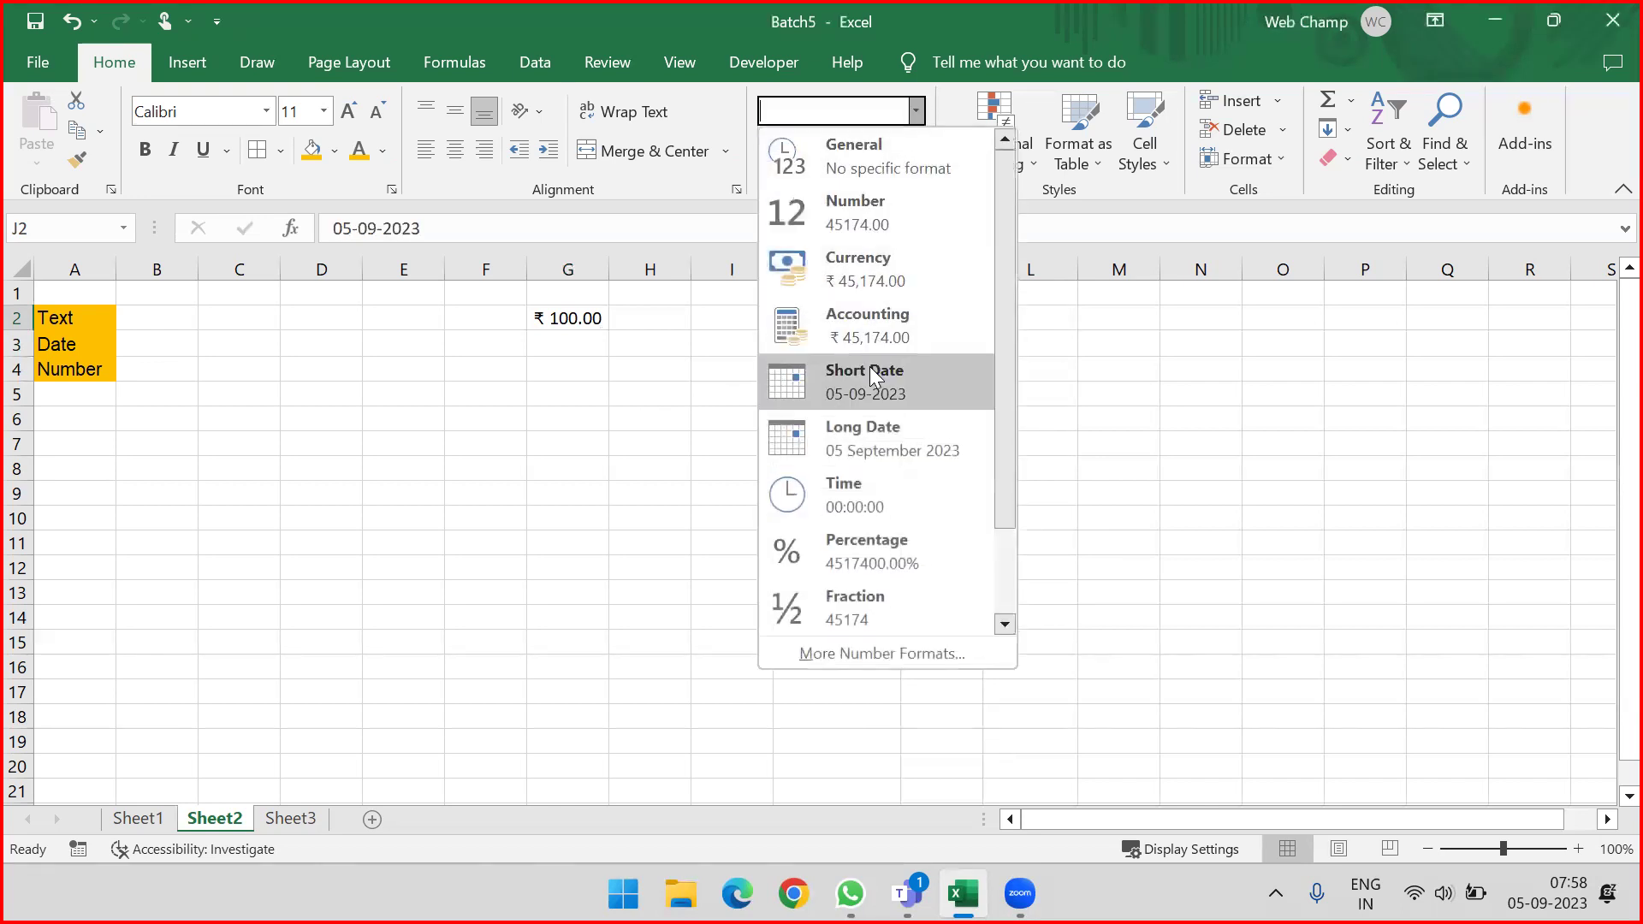
click(861, 444)
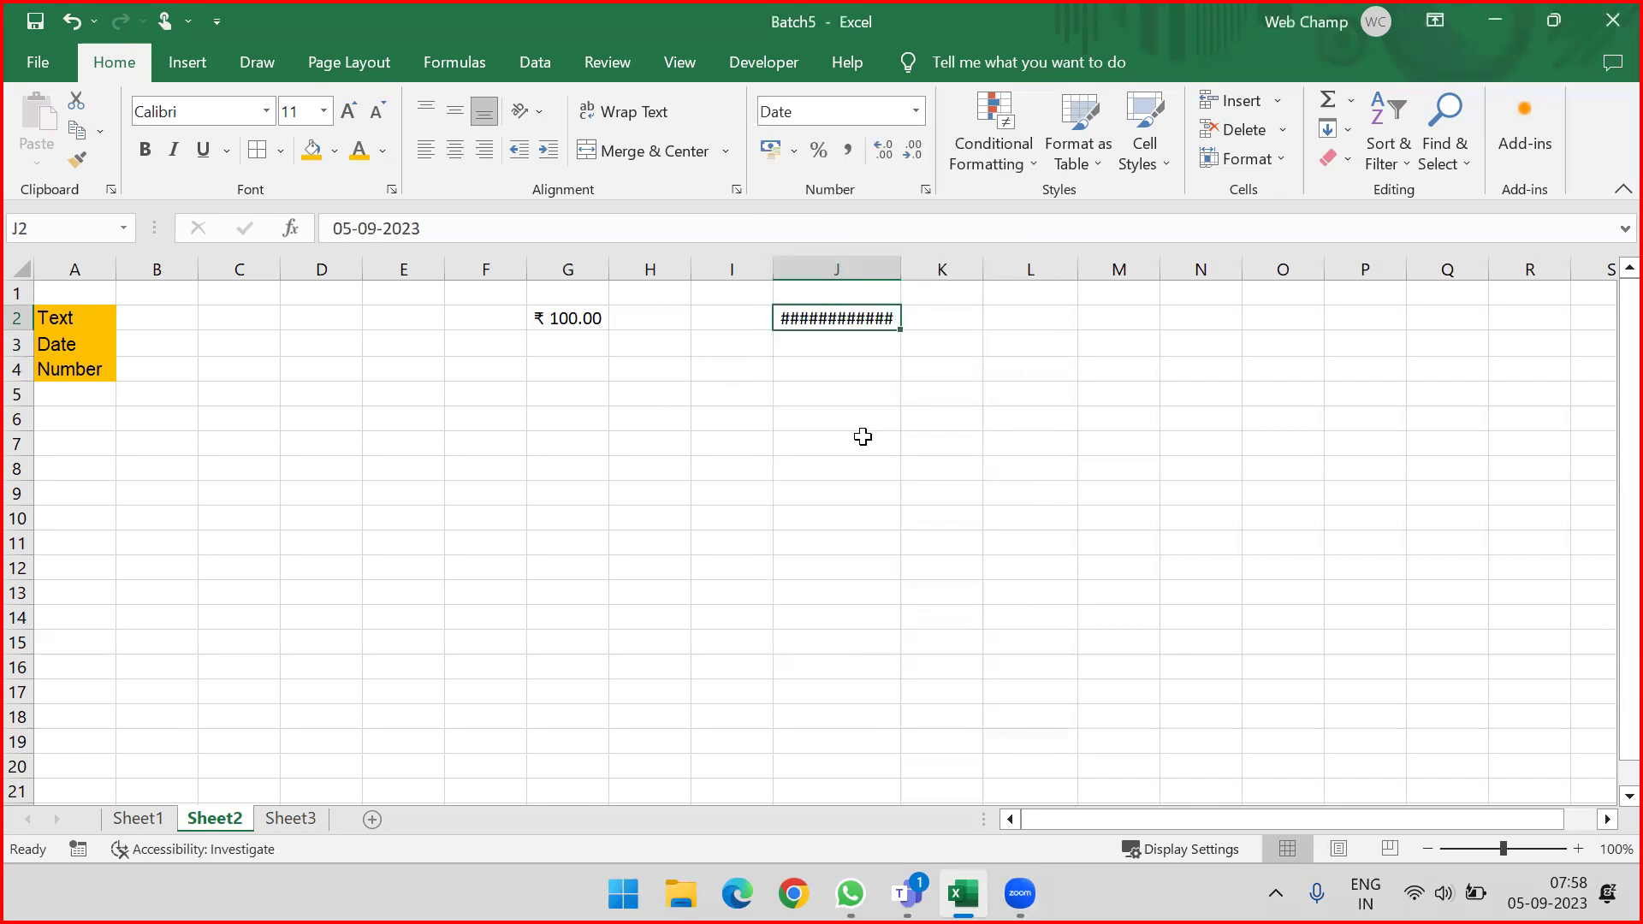
double_click(902, 267)
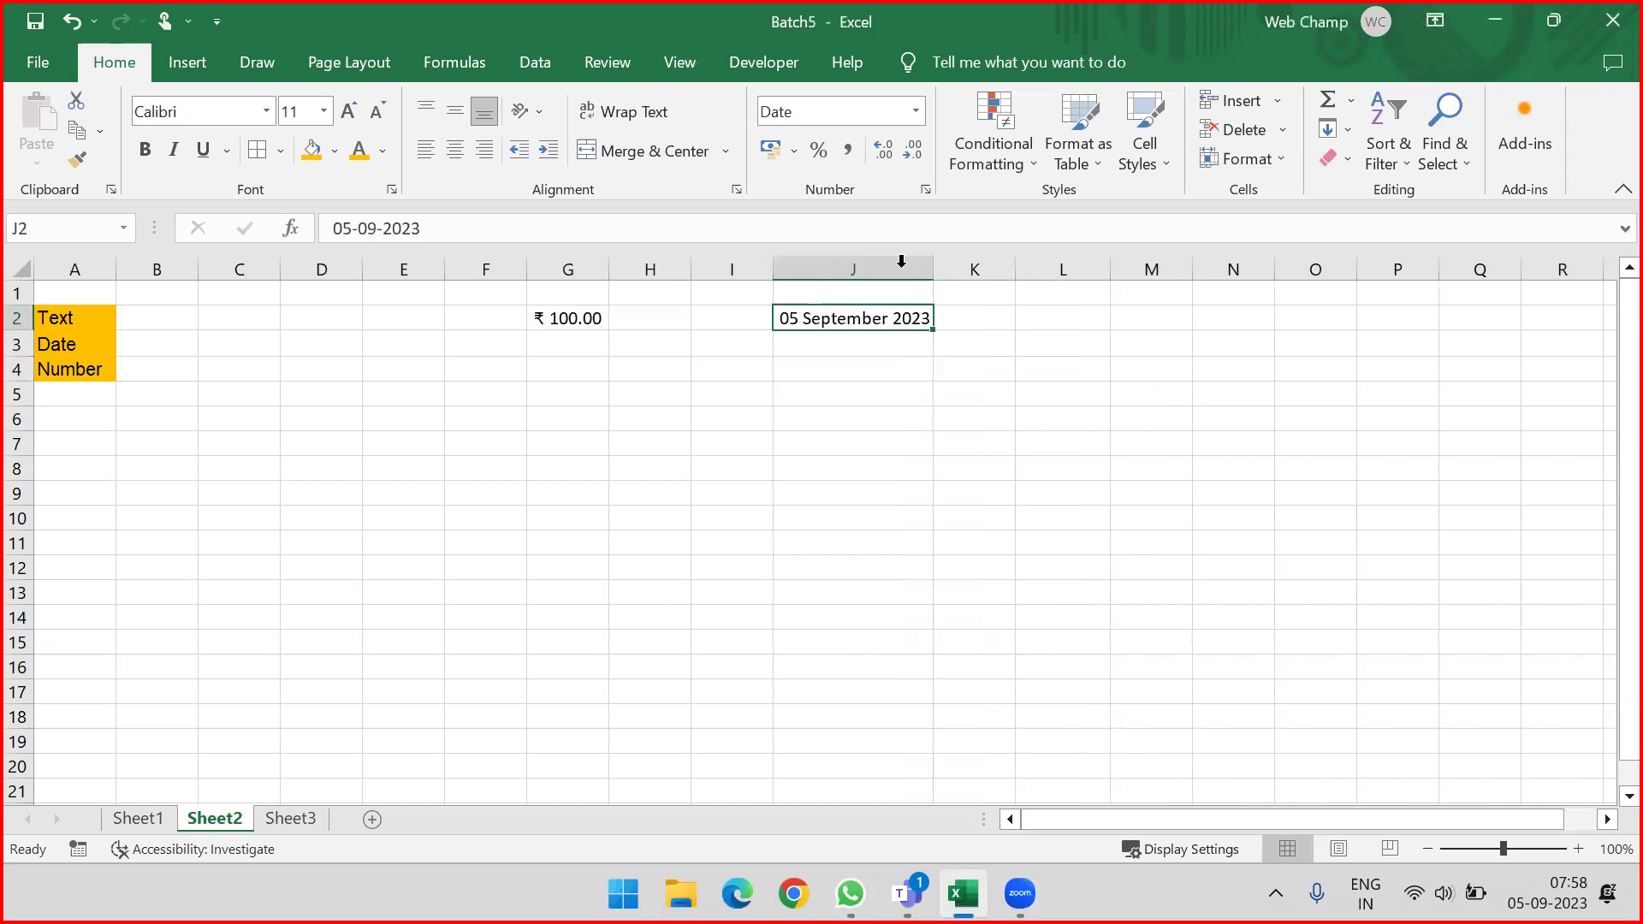
Step: Try the Time format and the Percentage format on the date in J2
click(916, 112)
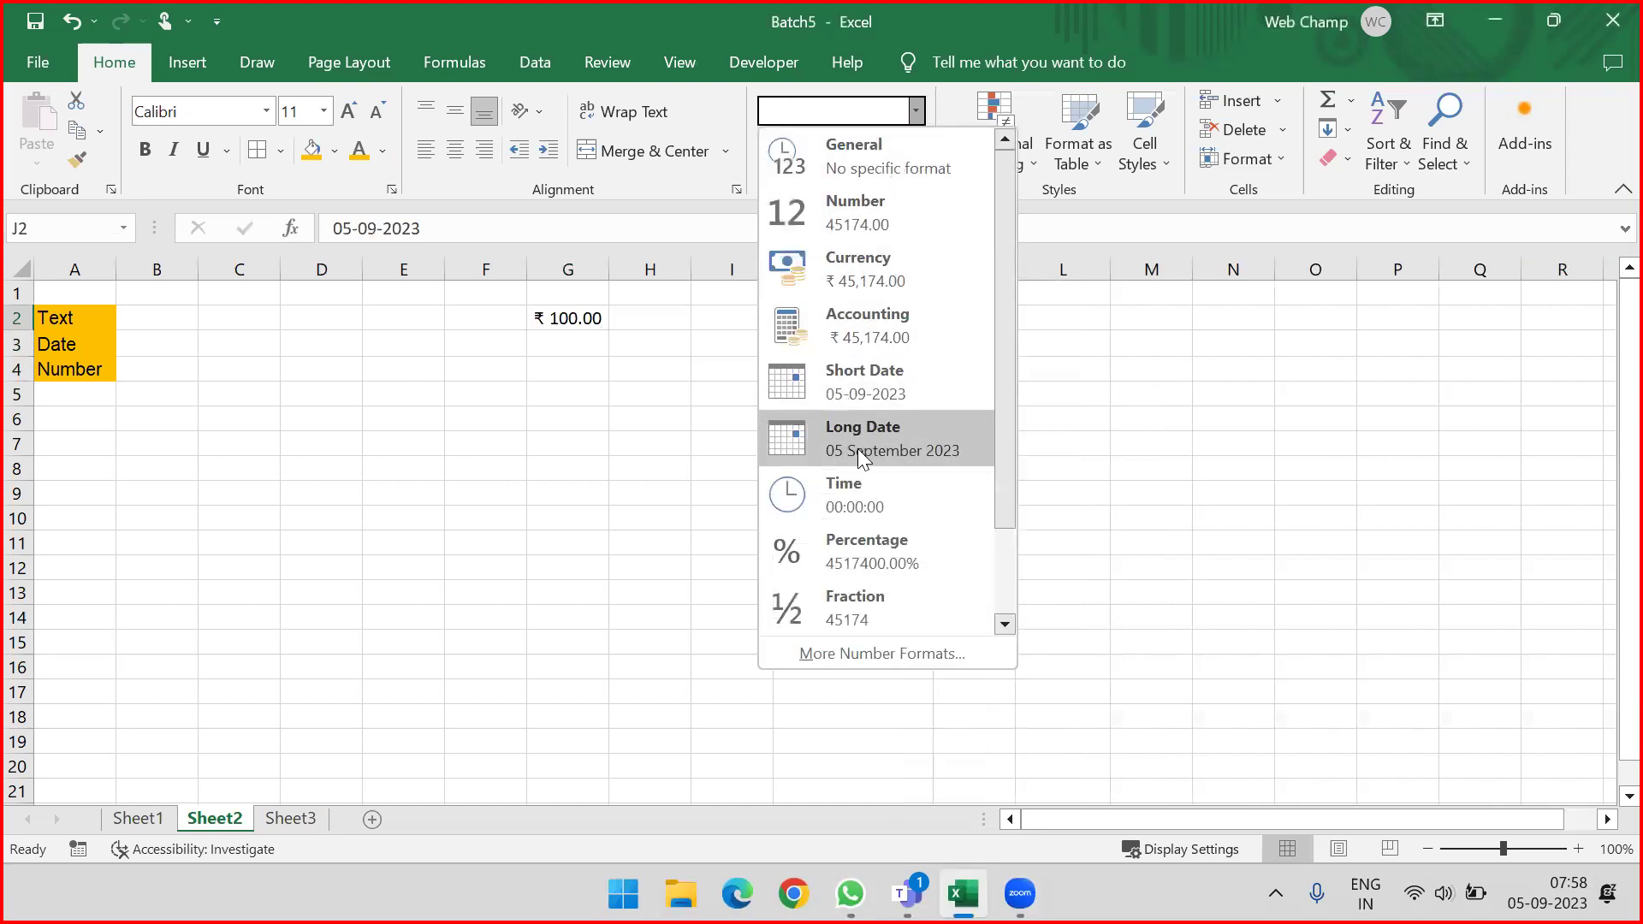
click(861, 499)
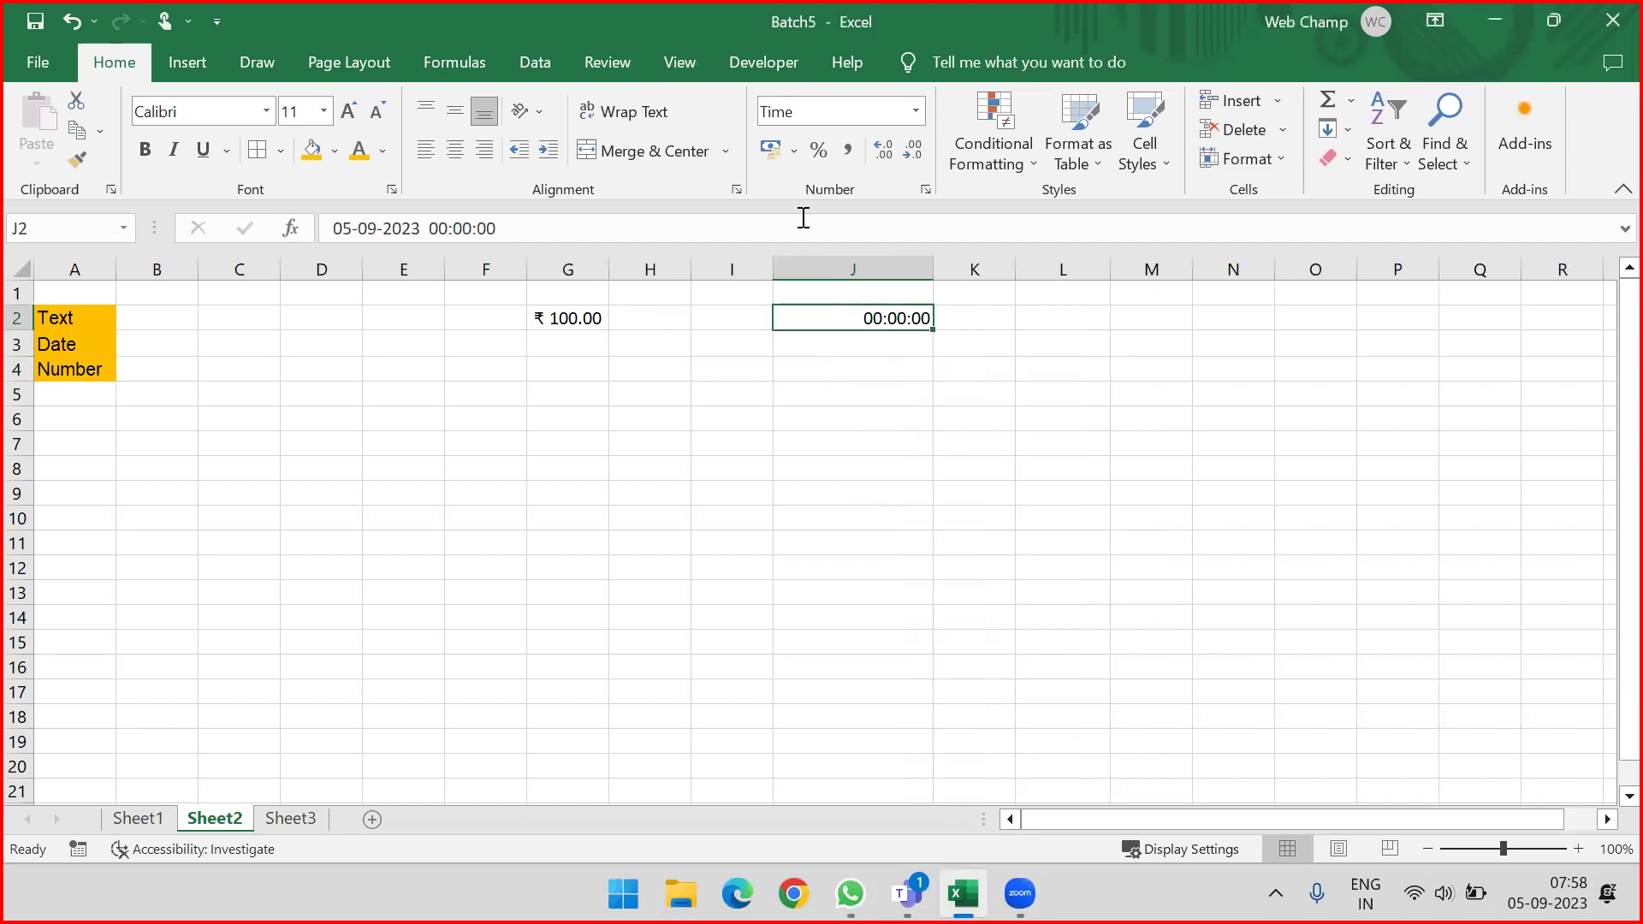
click(917, 112)
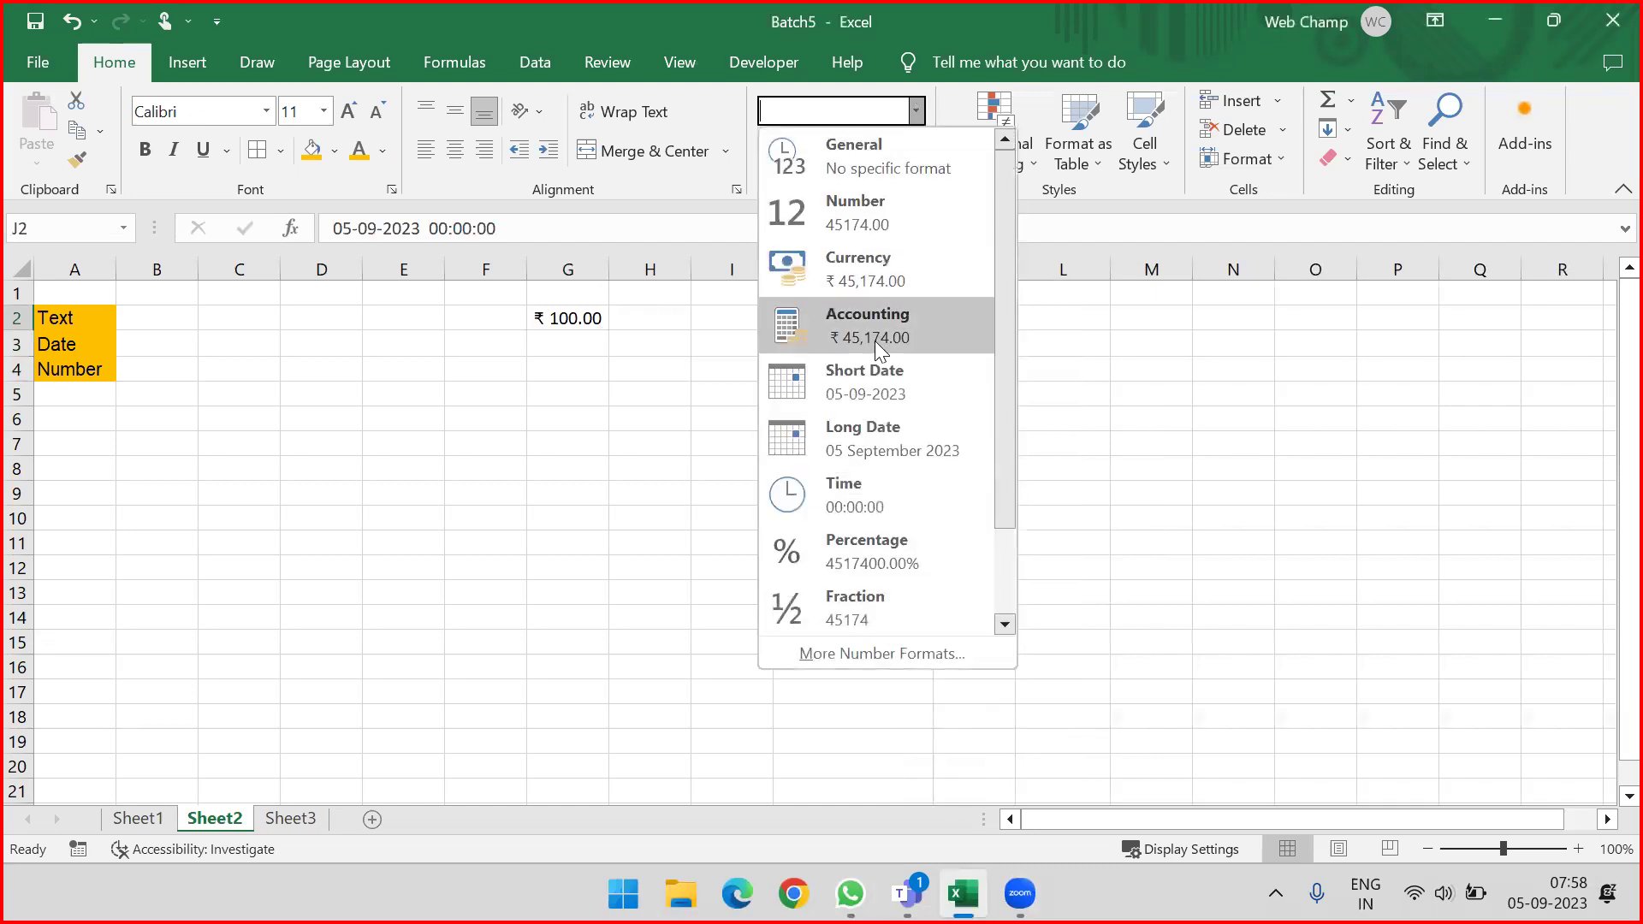
click(867, 560)
Step: Try the Fraction format and the Text format on the value in J2
click(917, 112)
scroll(867, 454, down, 2)
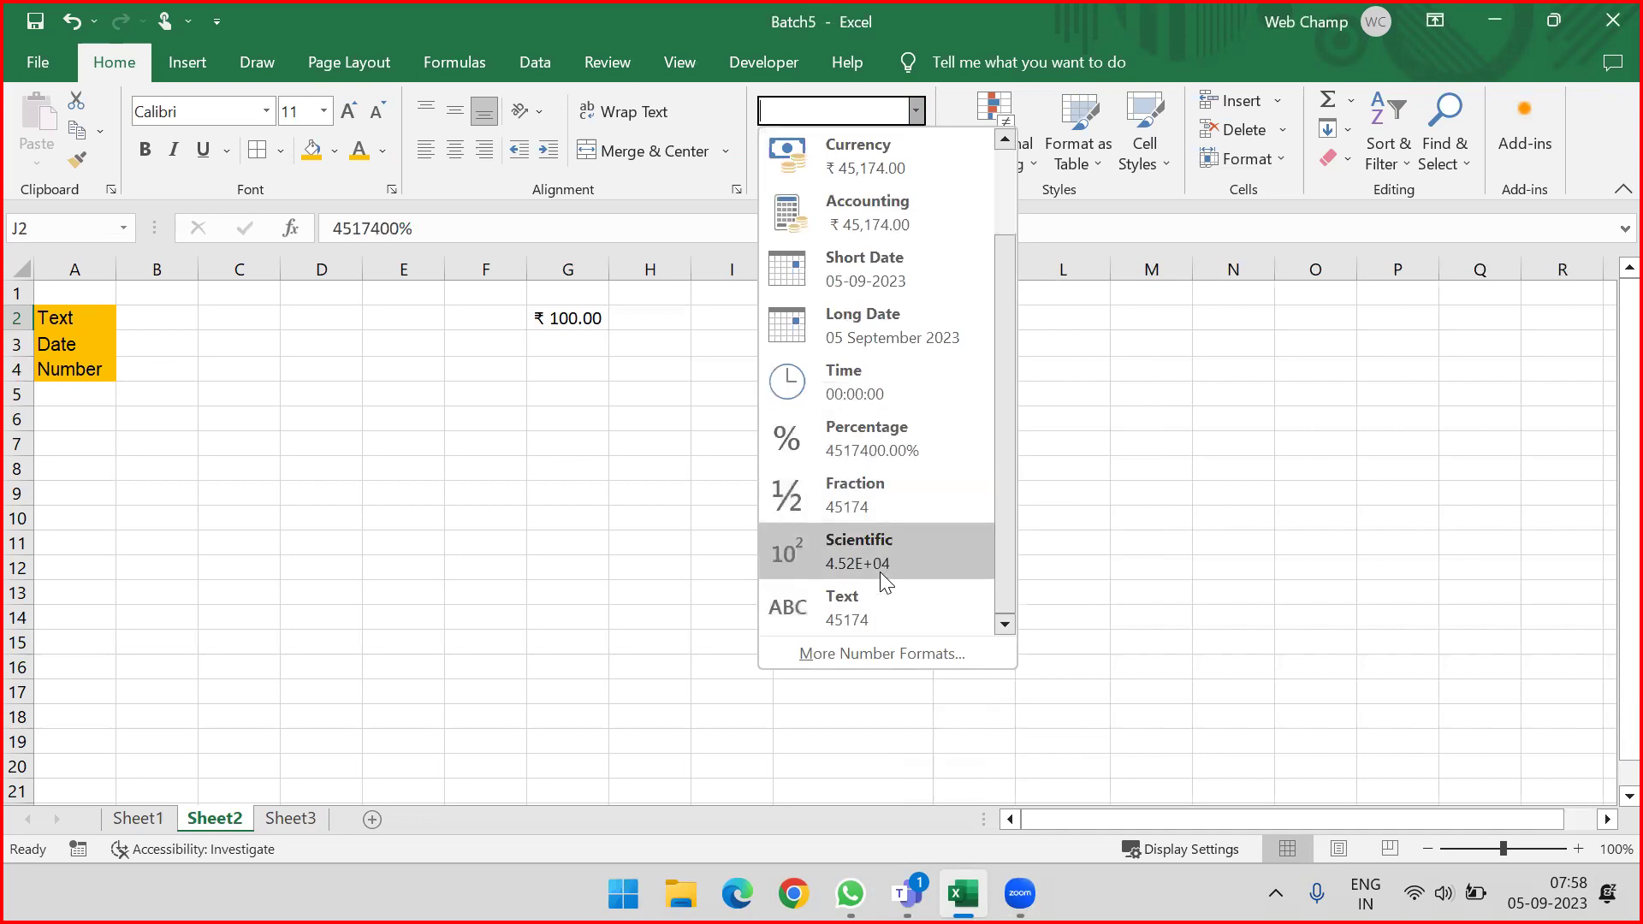
click(887, 505)
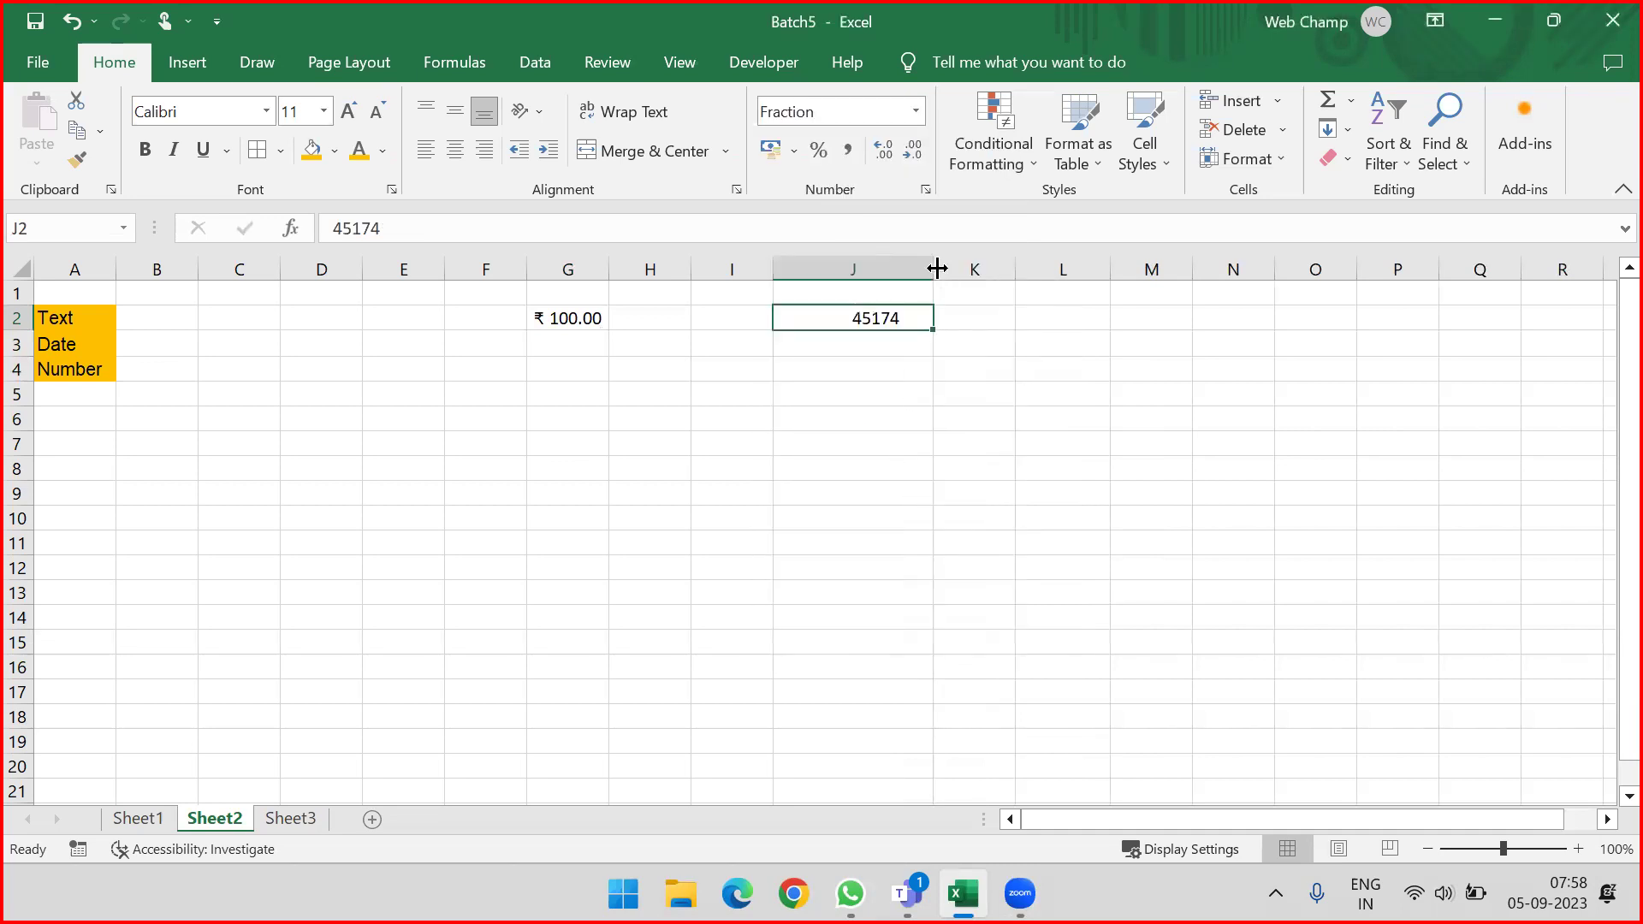
click(916, 116)
scroll(865, 513, down, 2)
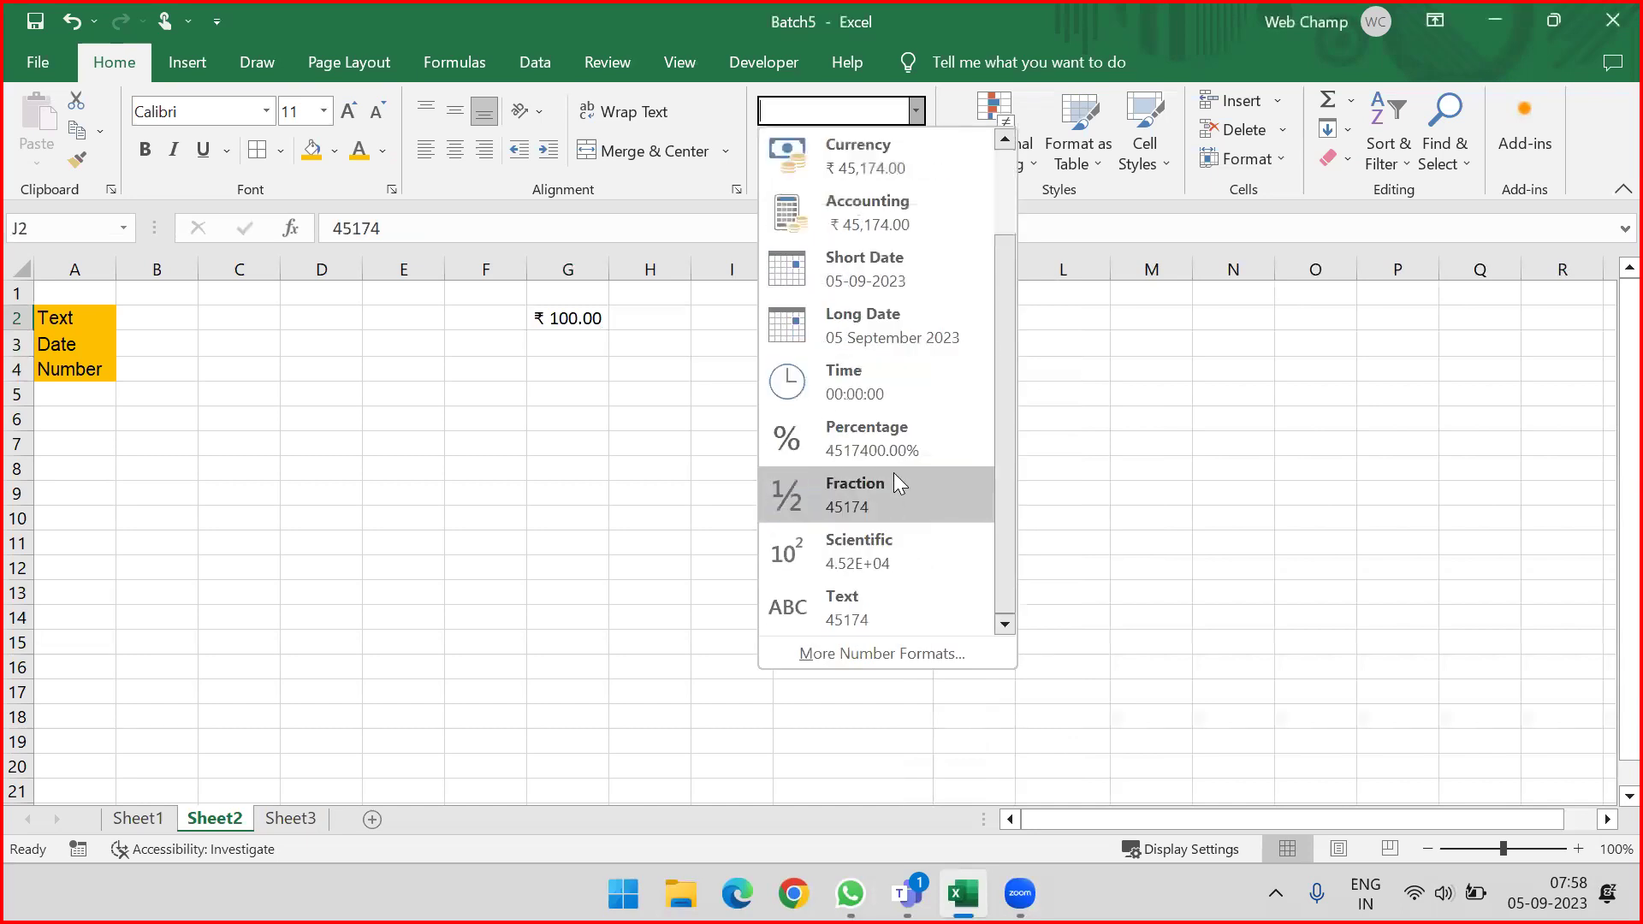
click(885, 609)
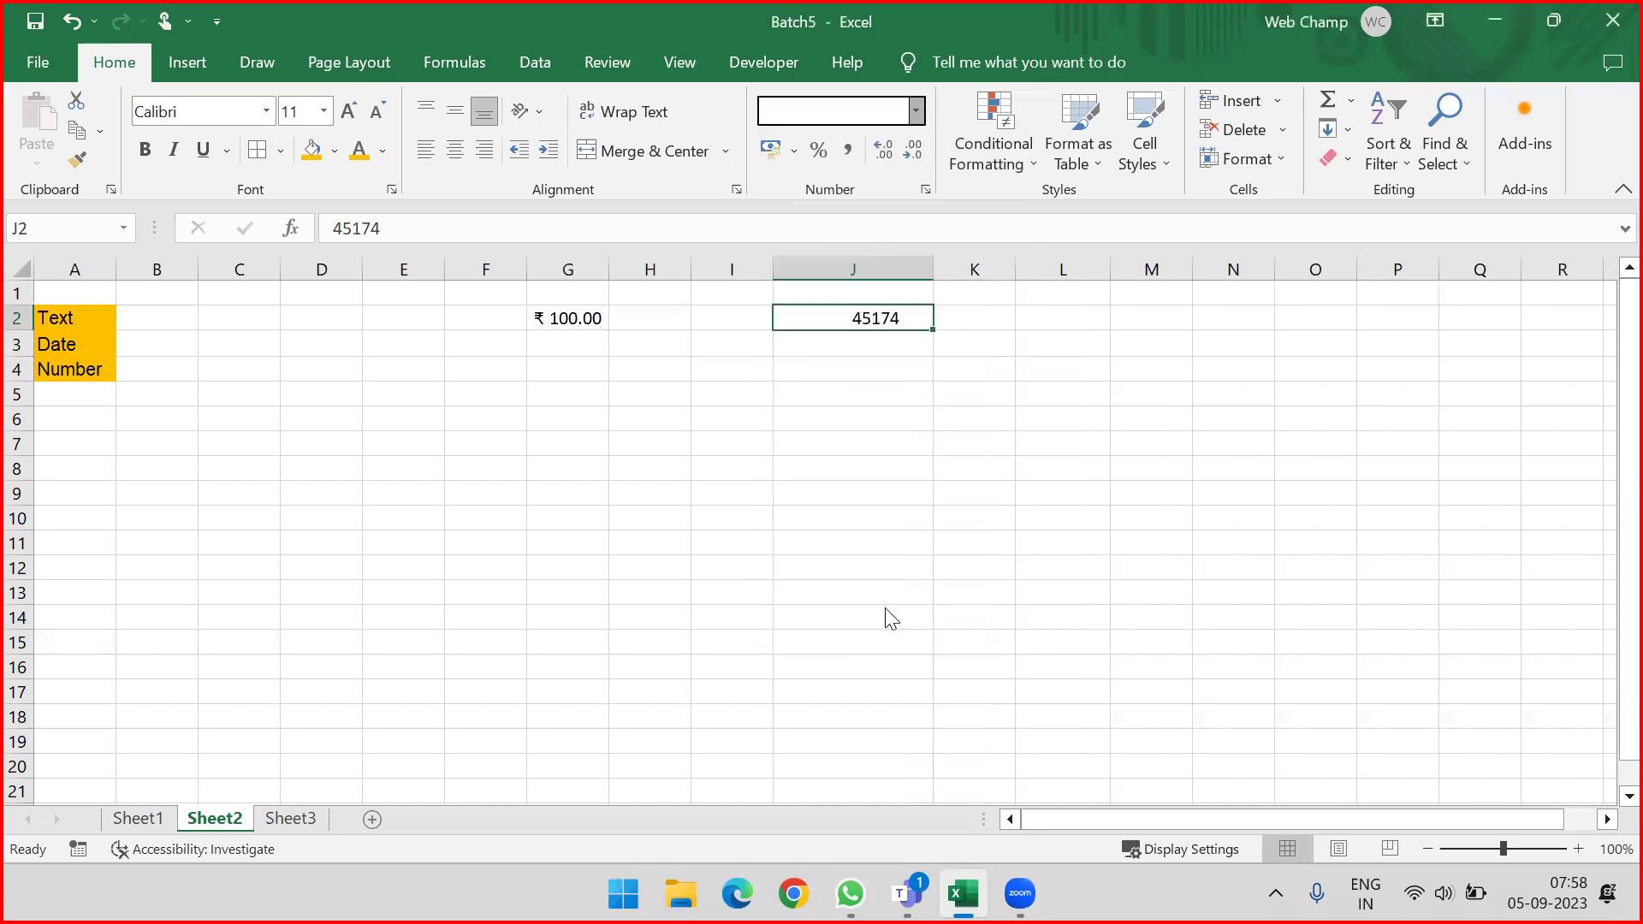
click(812, 364)
click(799, 319)
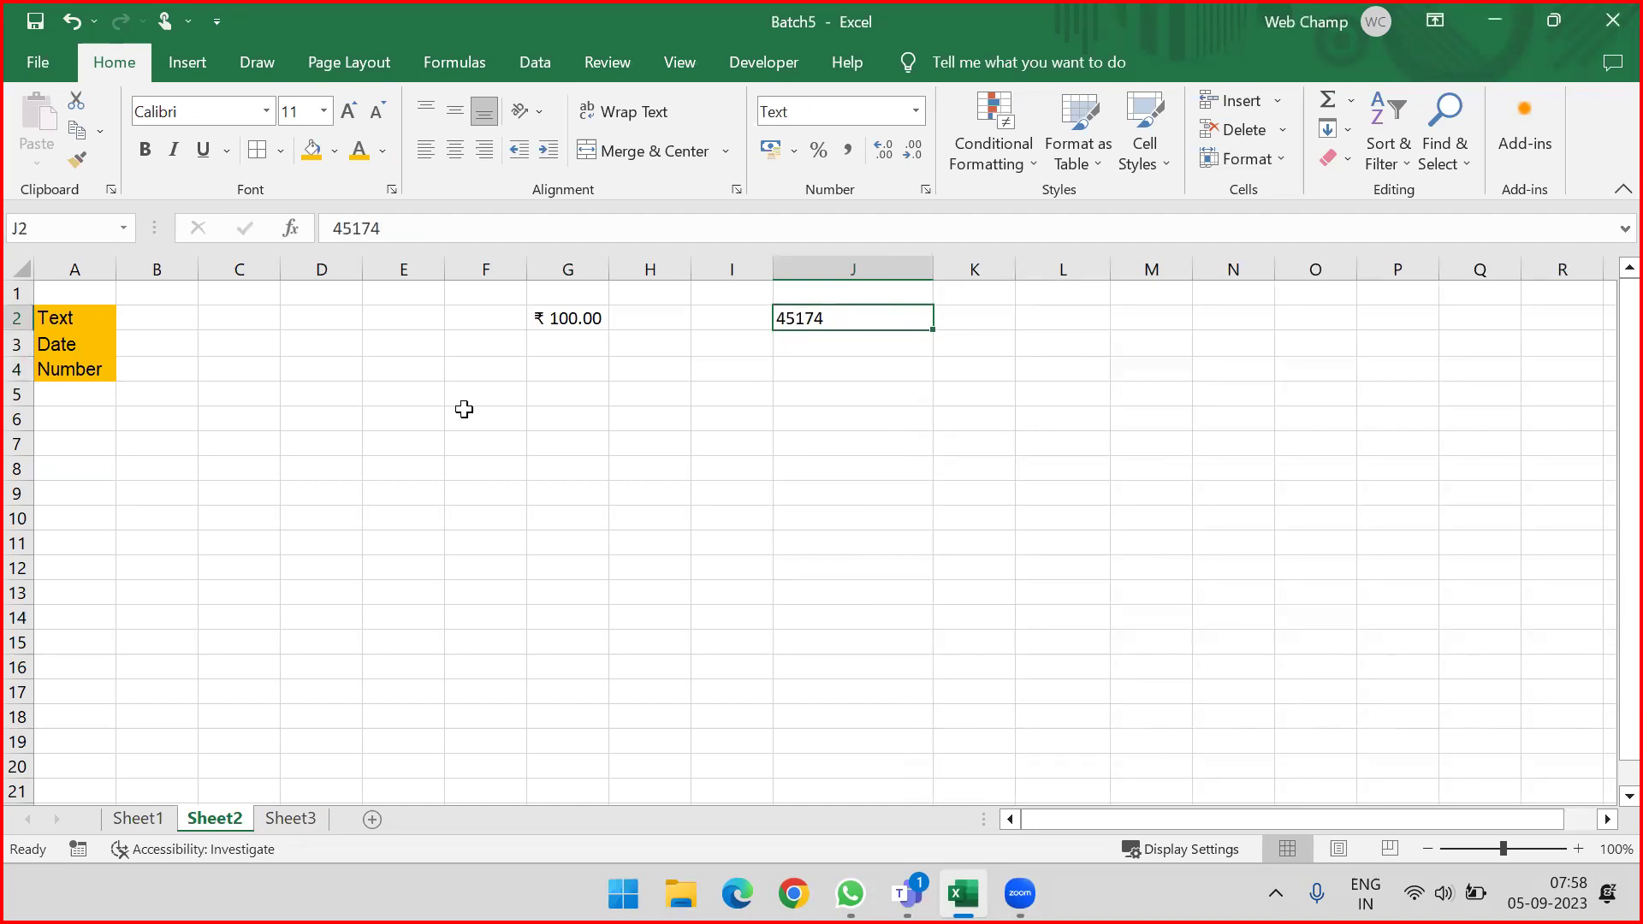
Step: Undo the last four number format changes on J2, back to the Long Date format
key(ctrl+z)
key(ctrl+z)
key(ctrl+z)
key(ctrl+z)
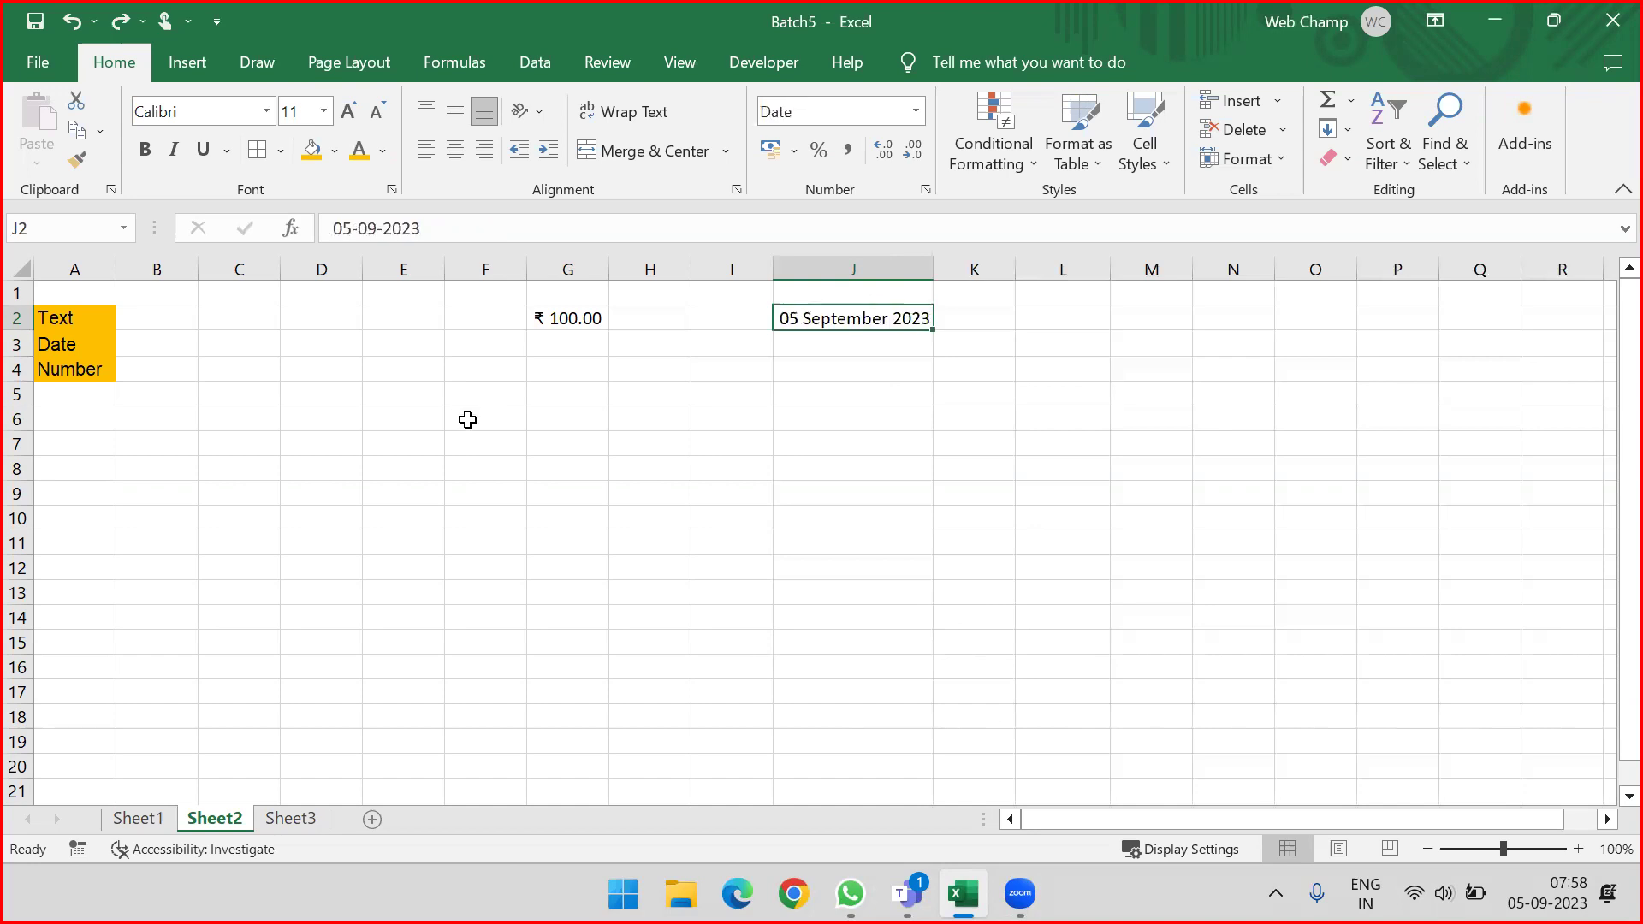
click(846, 399)
click(830, 320)
click(881, 469)
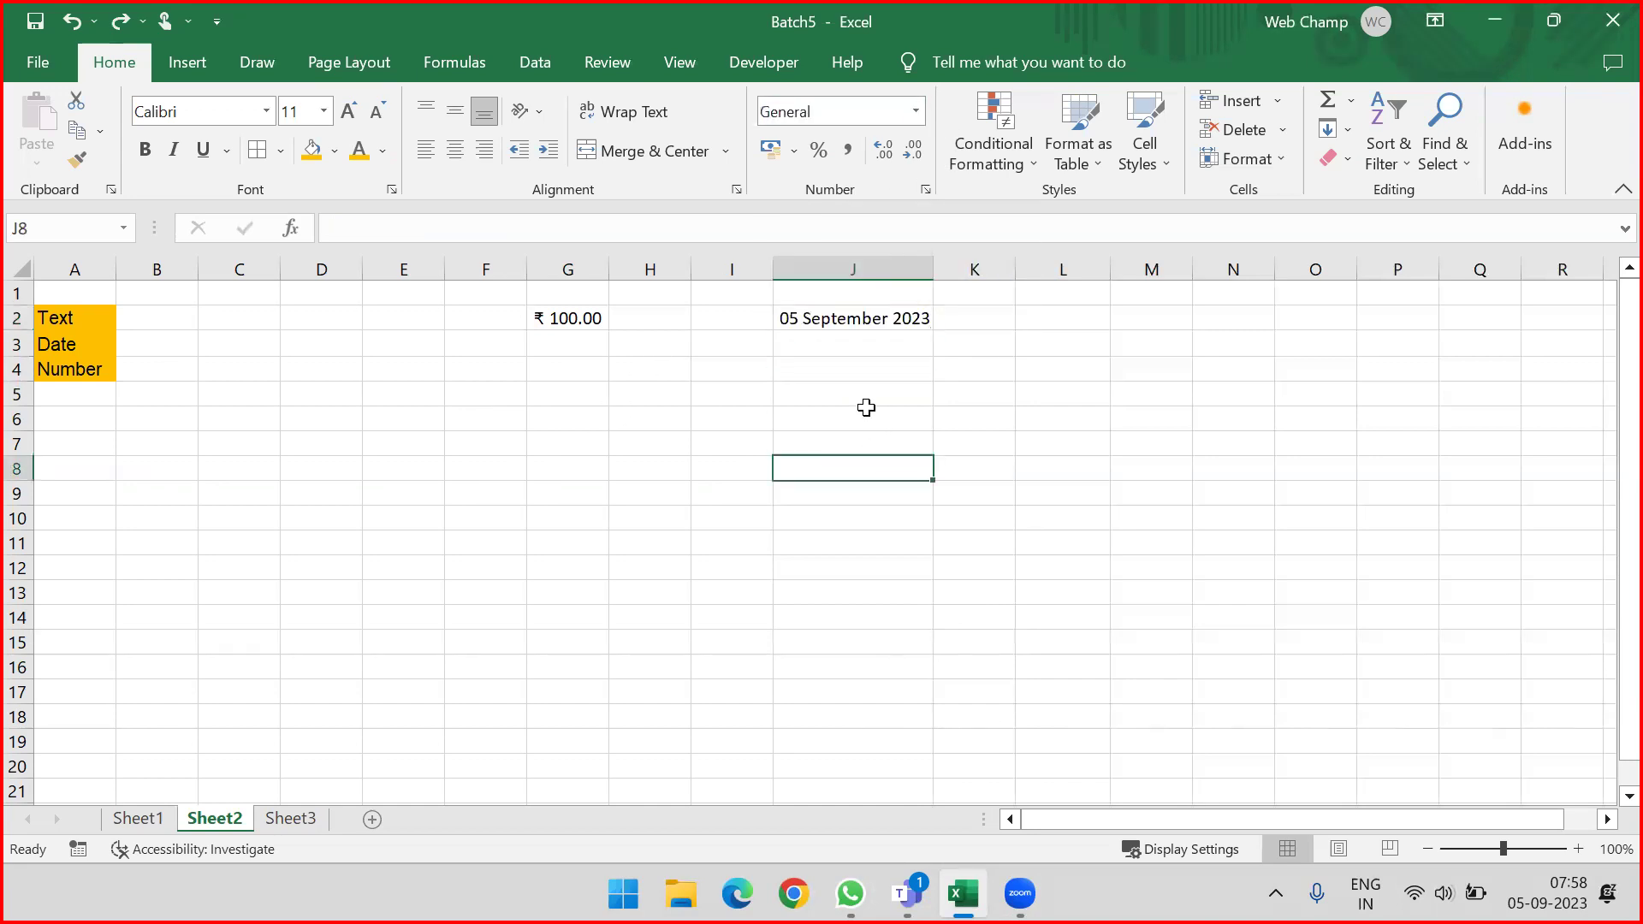
Step: Enter the shortcut note "ctrl + z" in cell J6, and clear the cell again
click(863, 408)
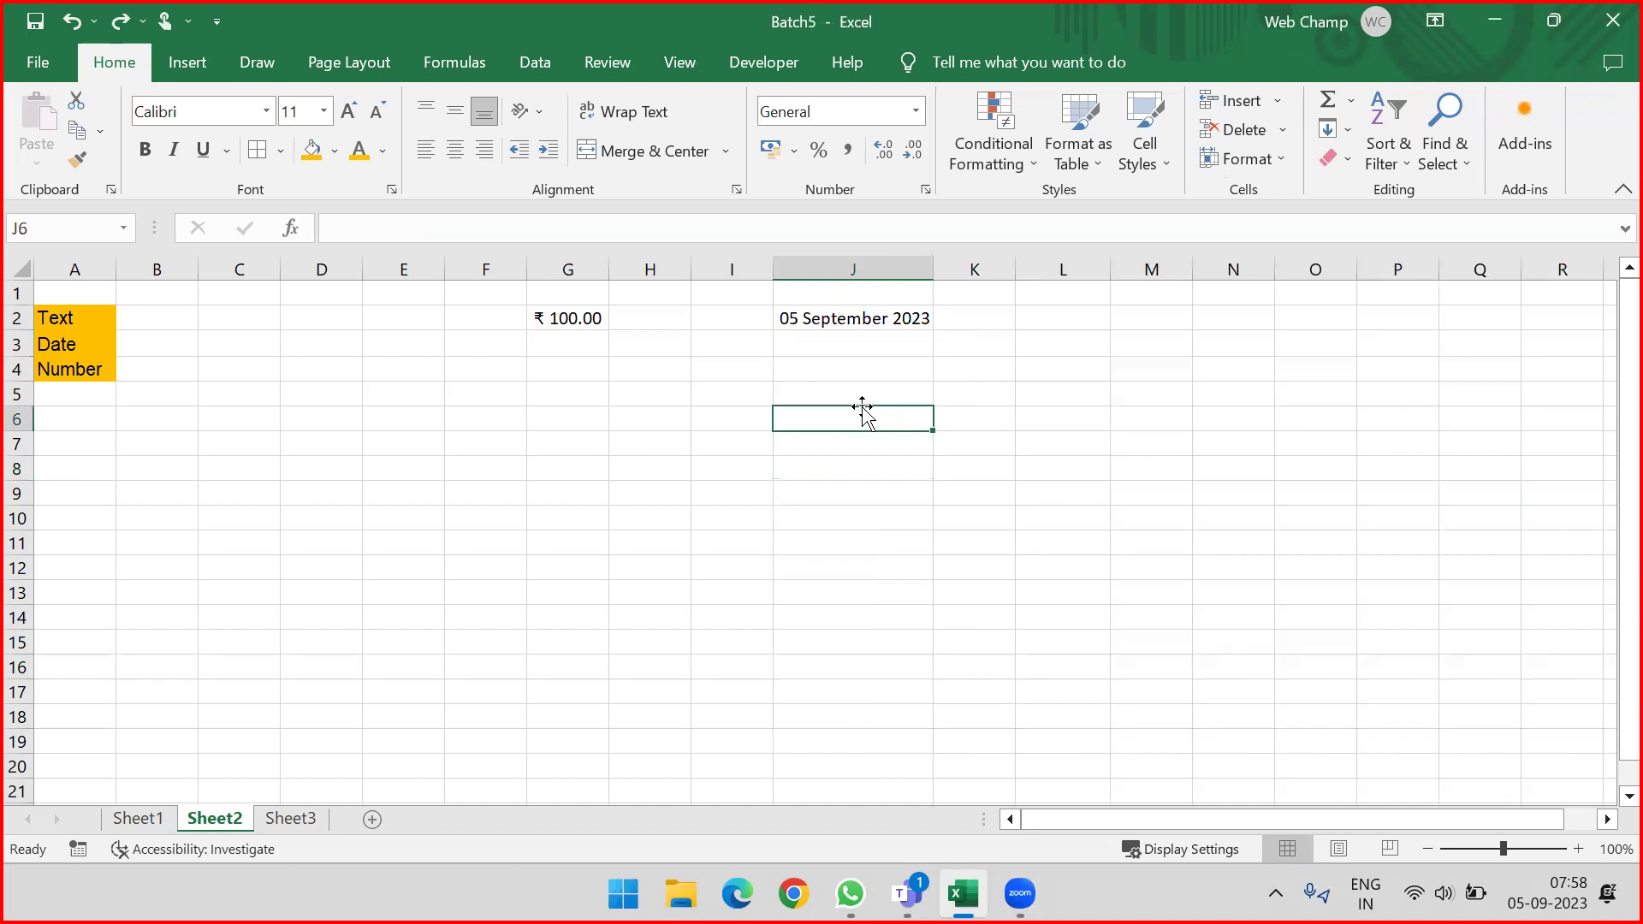
text(ctrl + z)
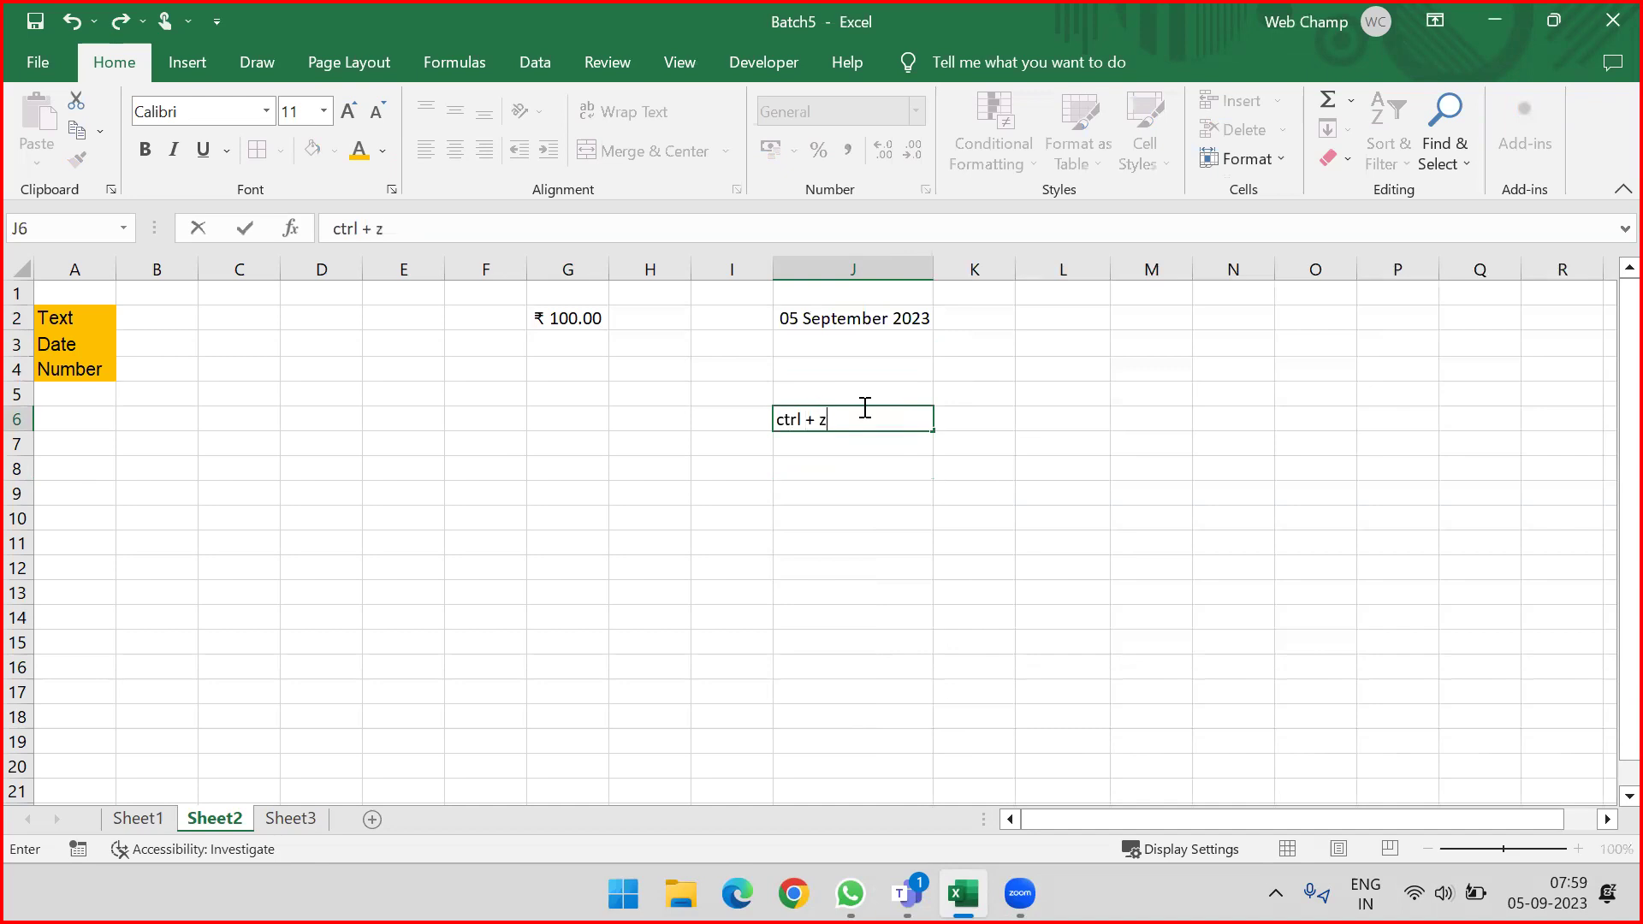
key(Return)
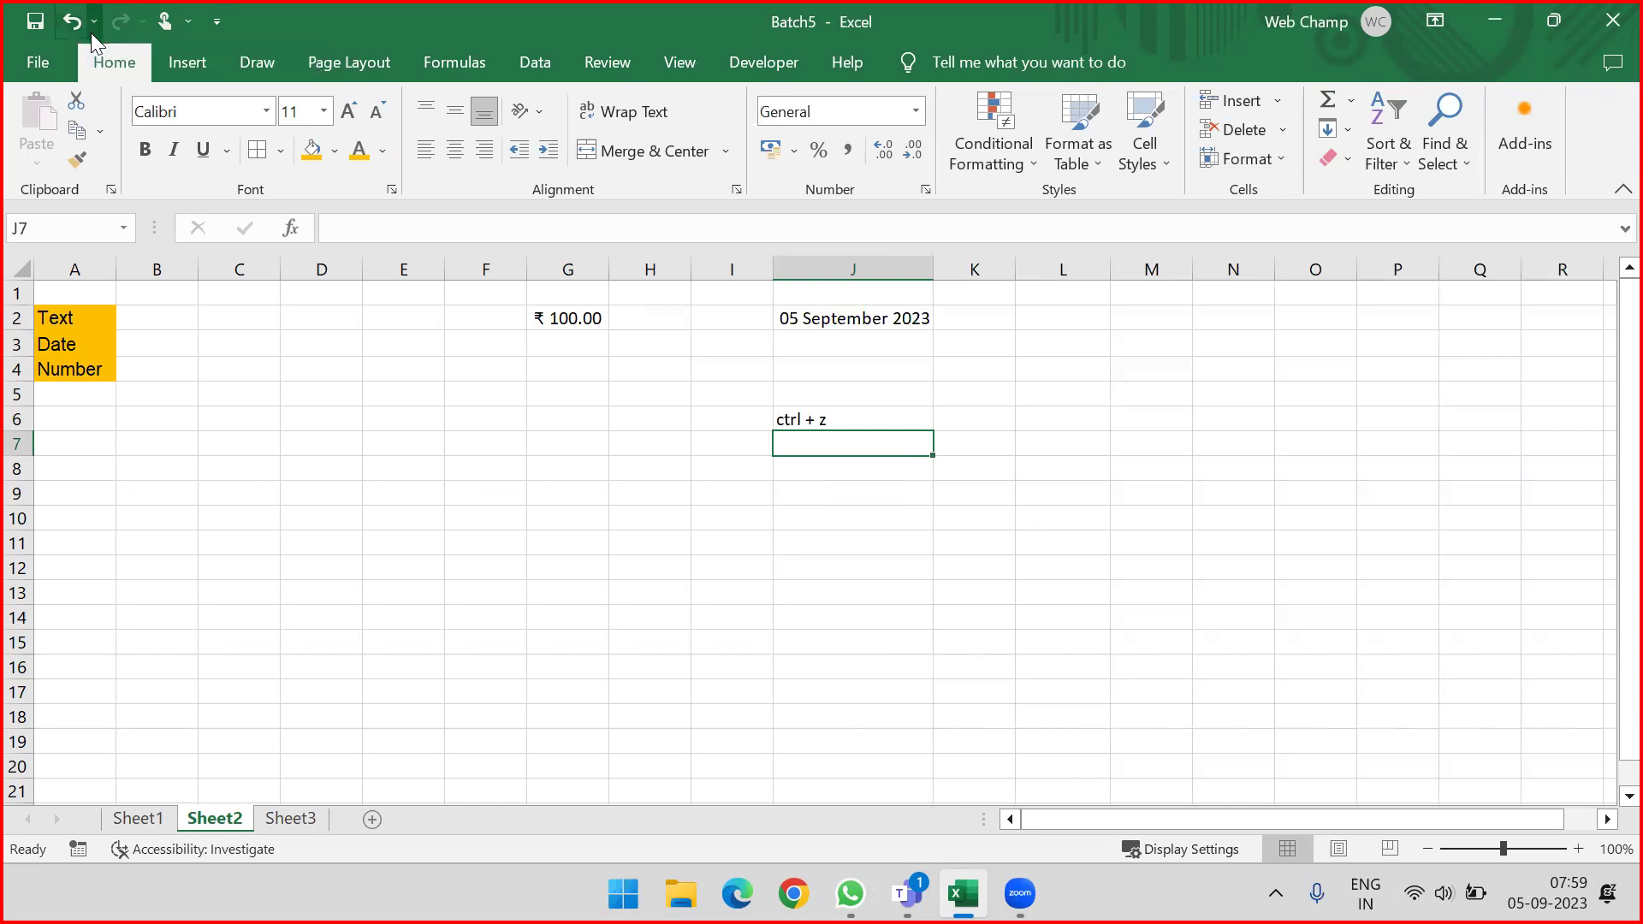
click(815, 420)
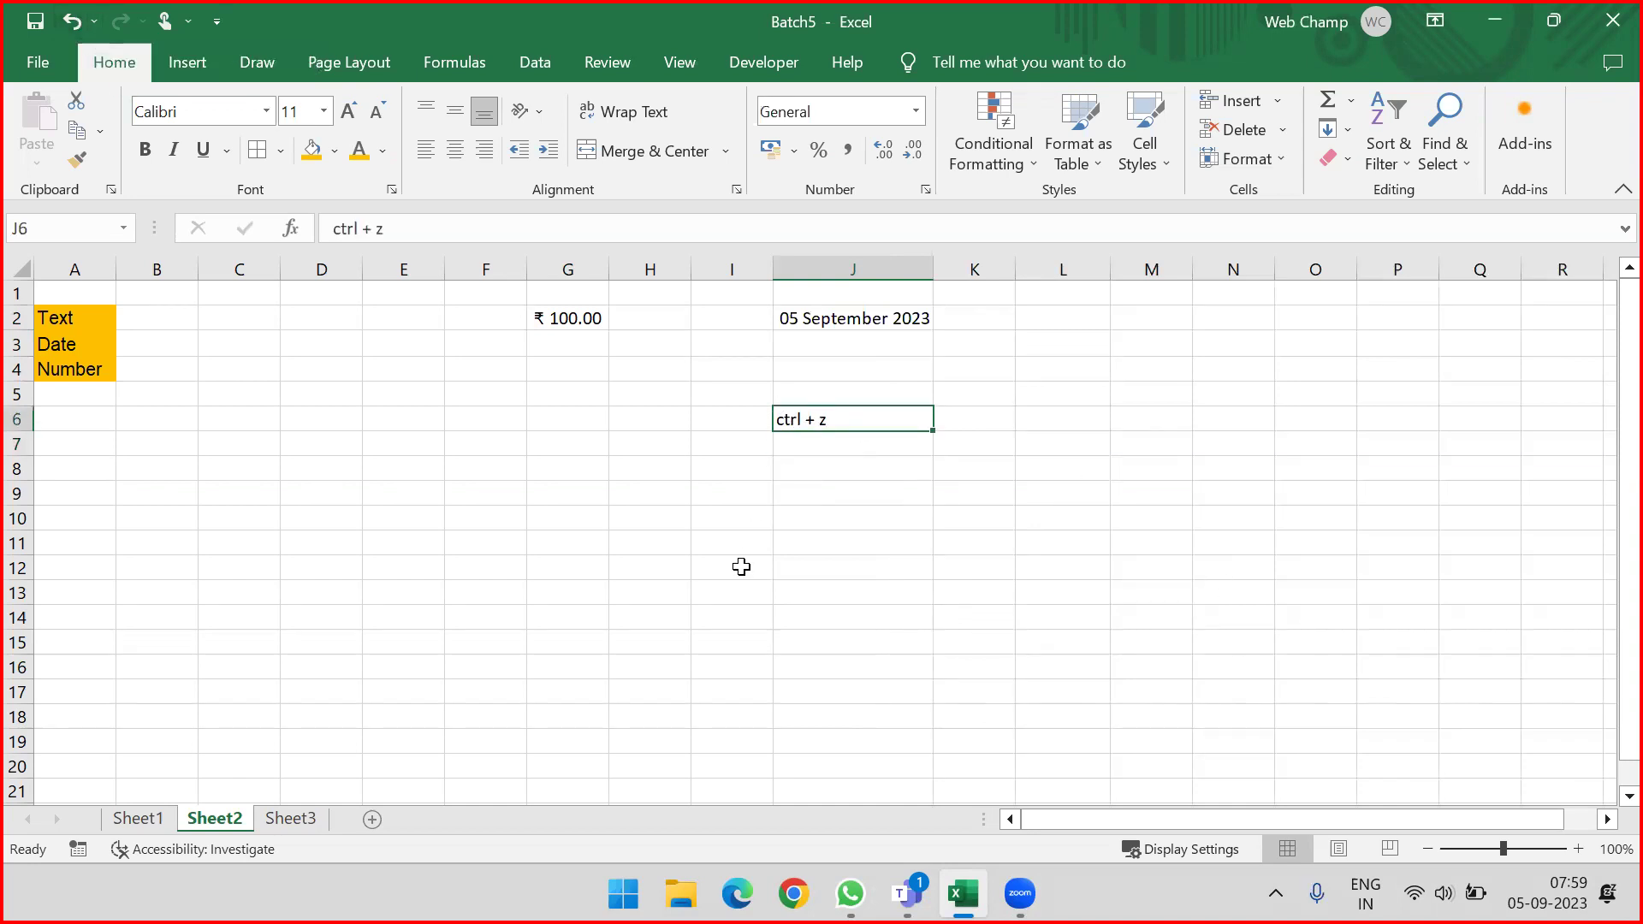
key(Delete)
click(842, 389)
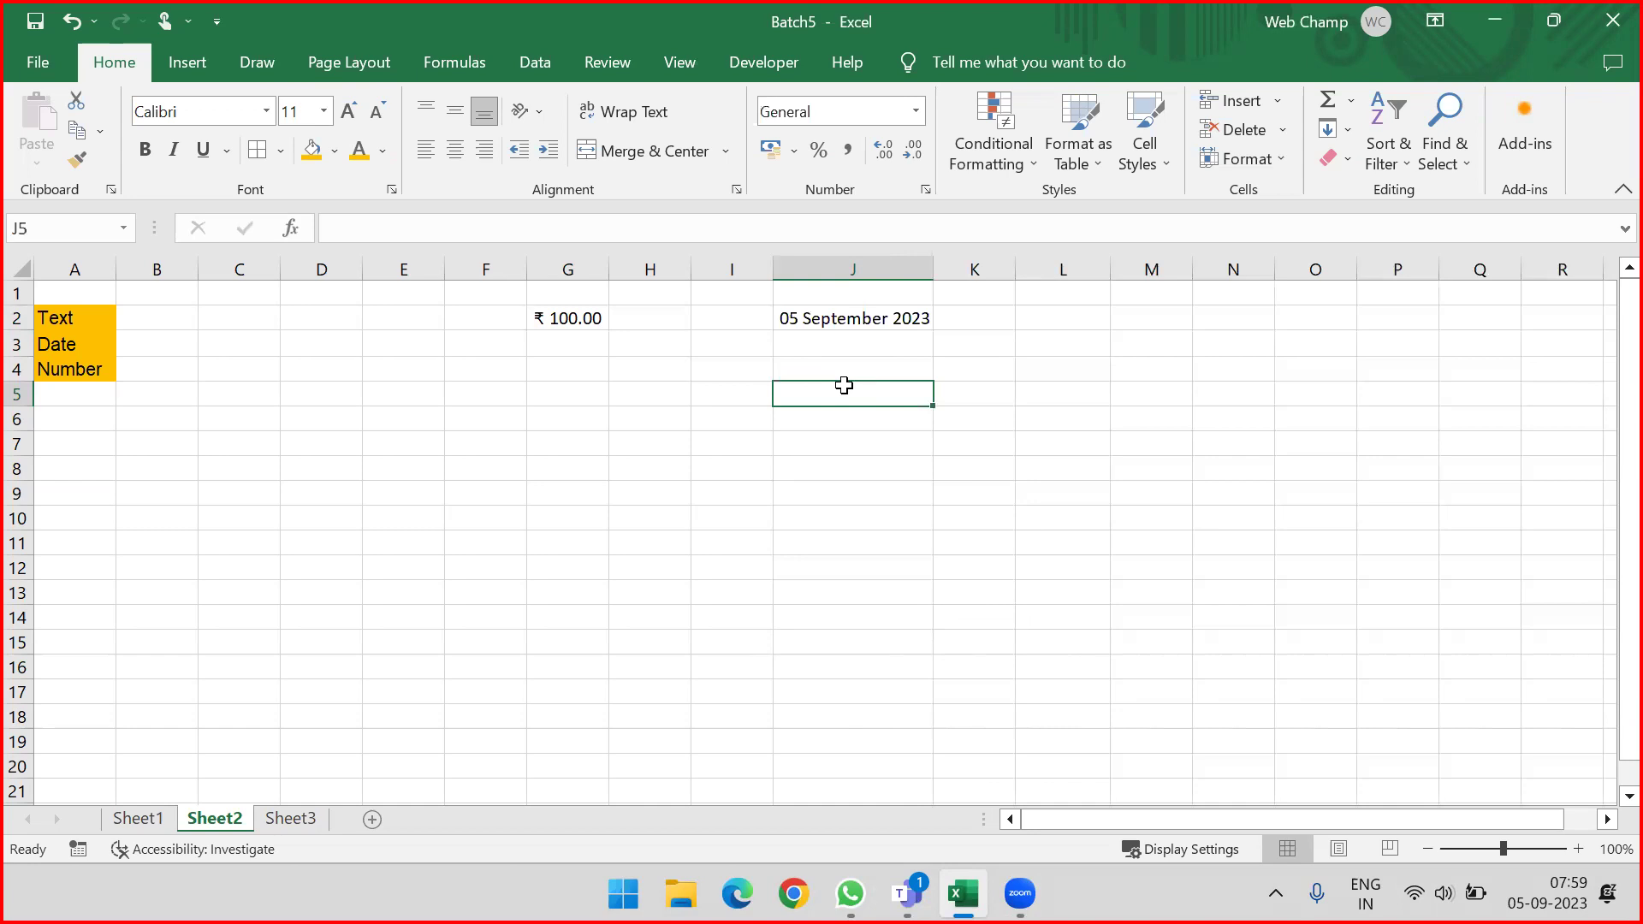
Step: Apply the Date format type "Wednesday, 14 March, 2012" to cell J2 from the full number format settings
click(822, 320)
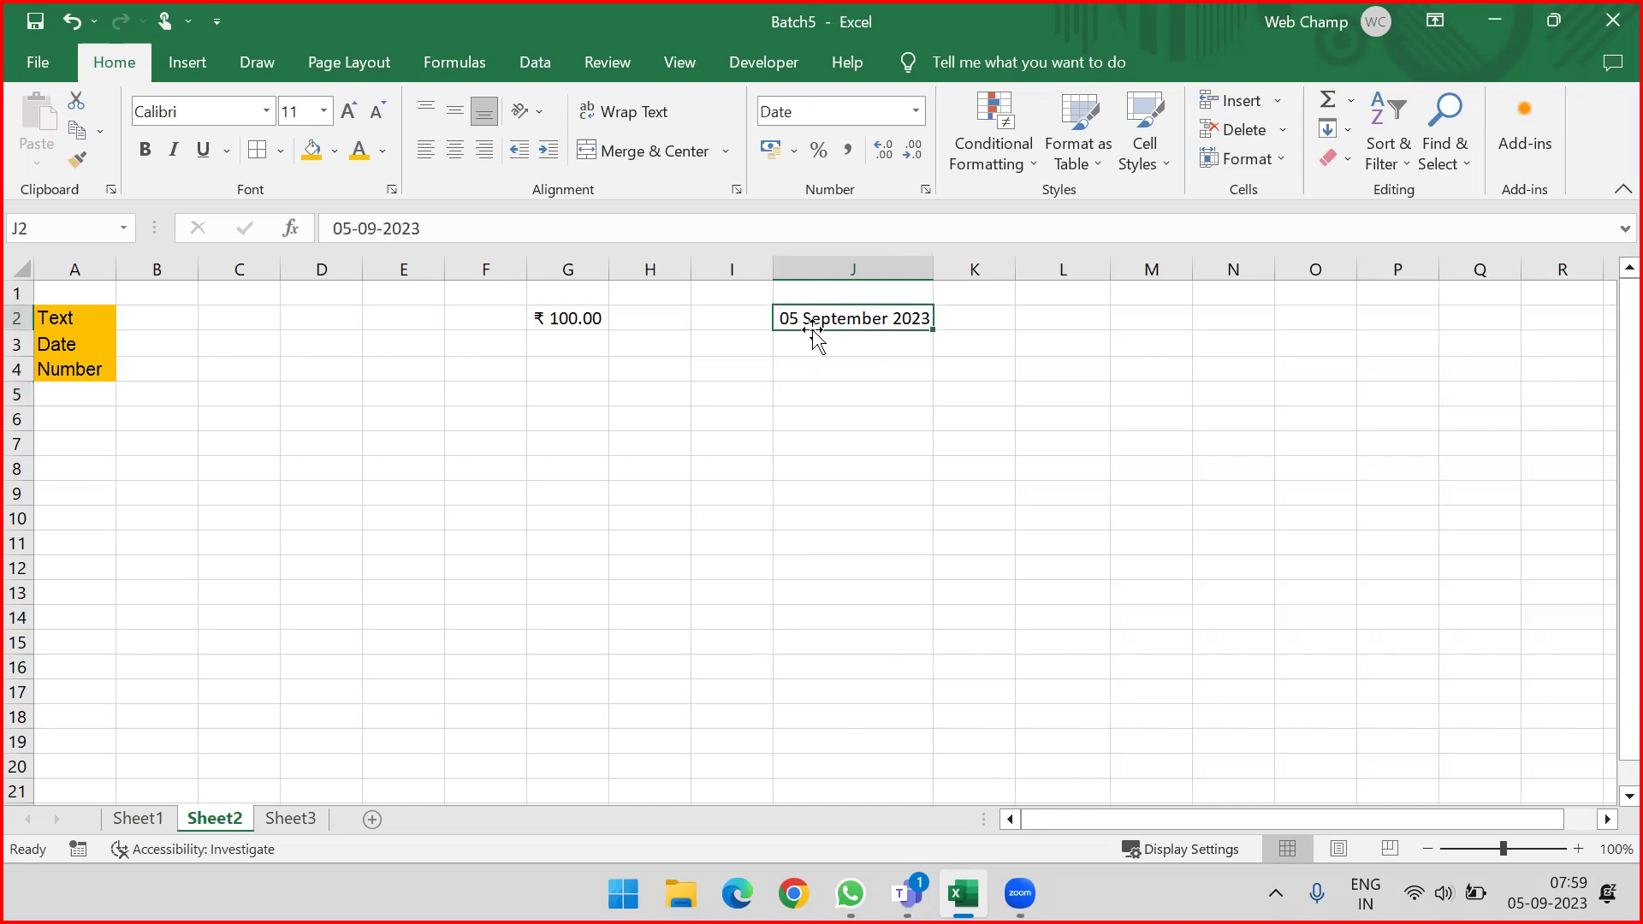
click(918, 113)
scroll(875, 320, down, 2)
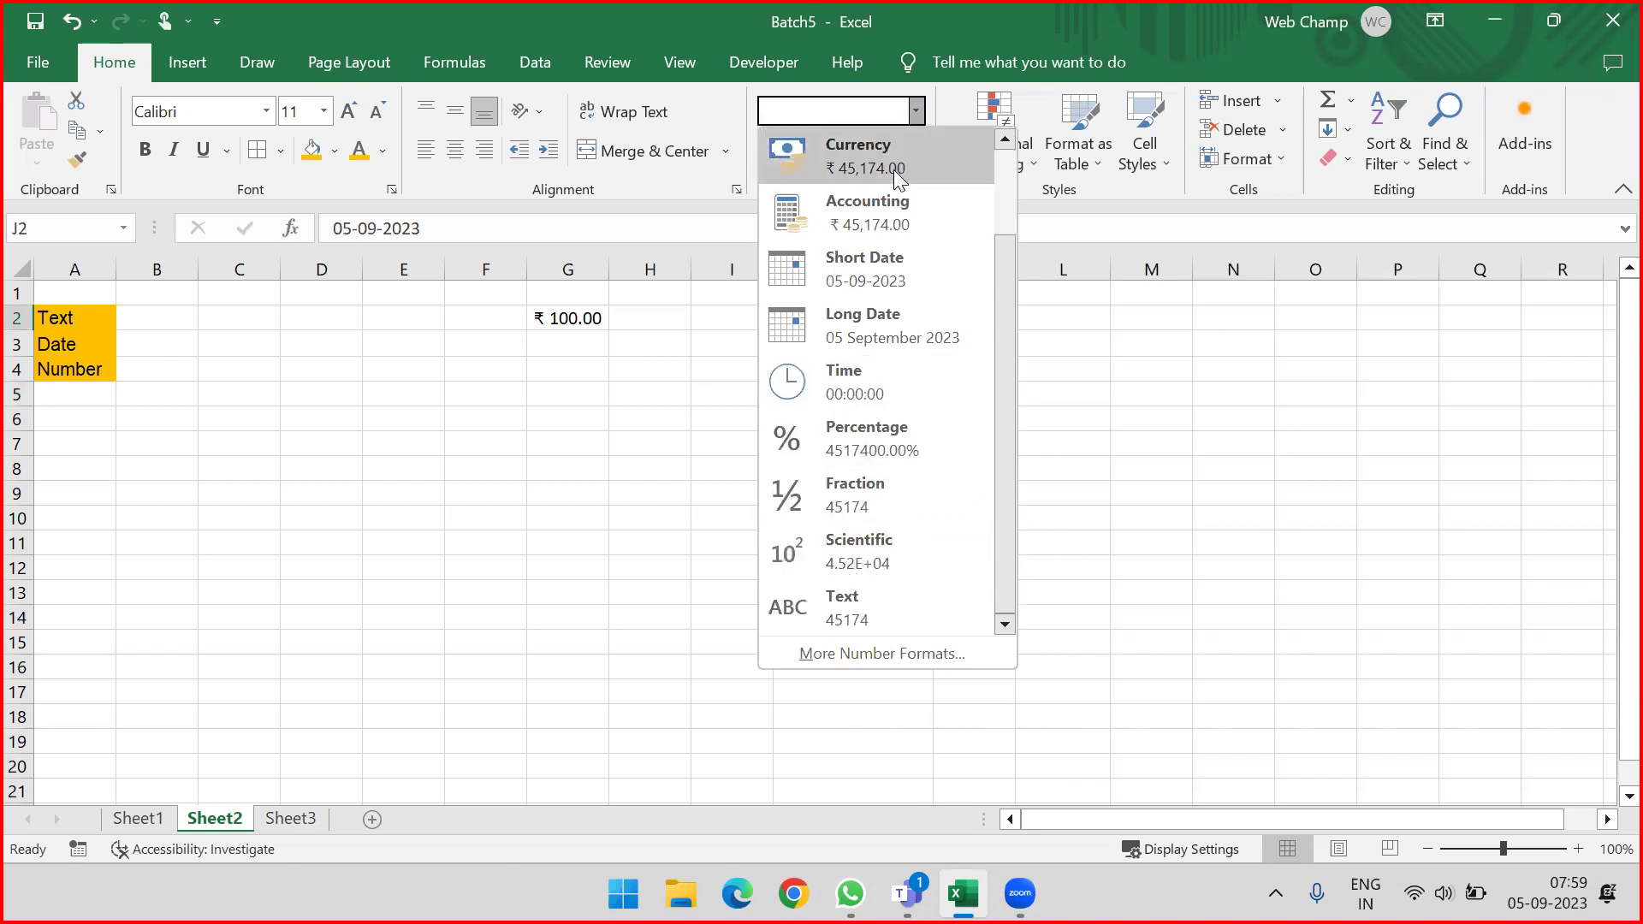
click(838, 654)
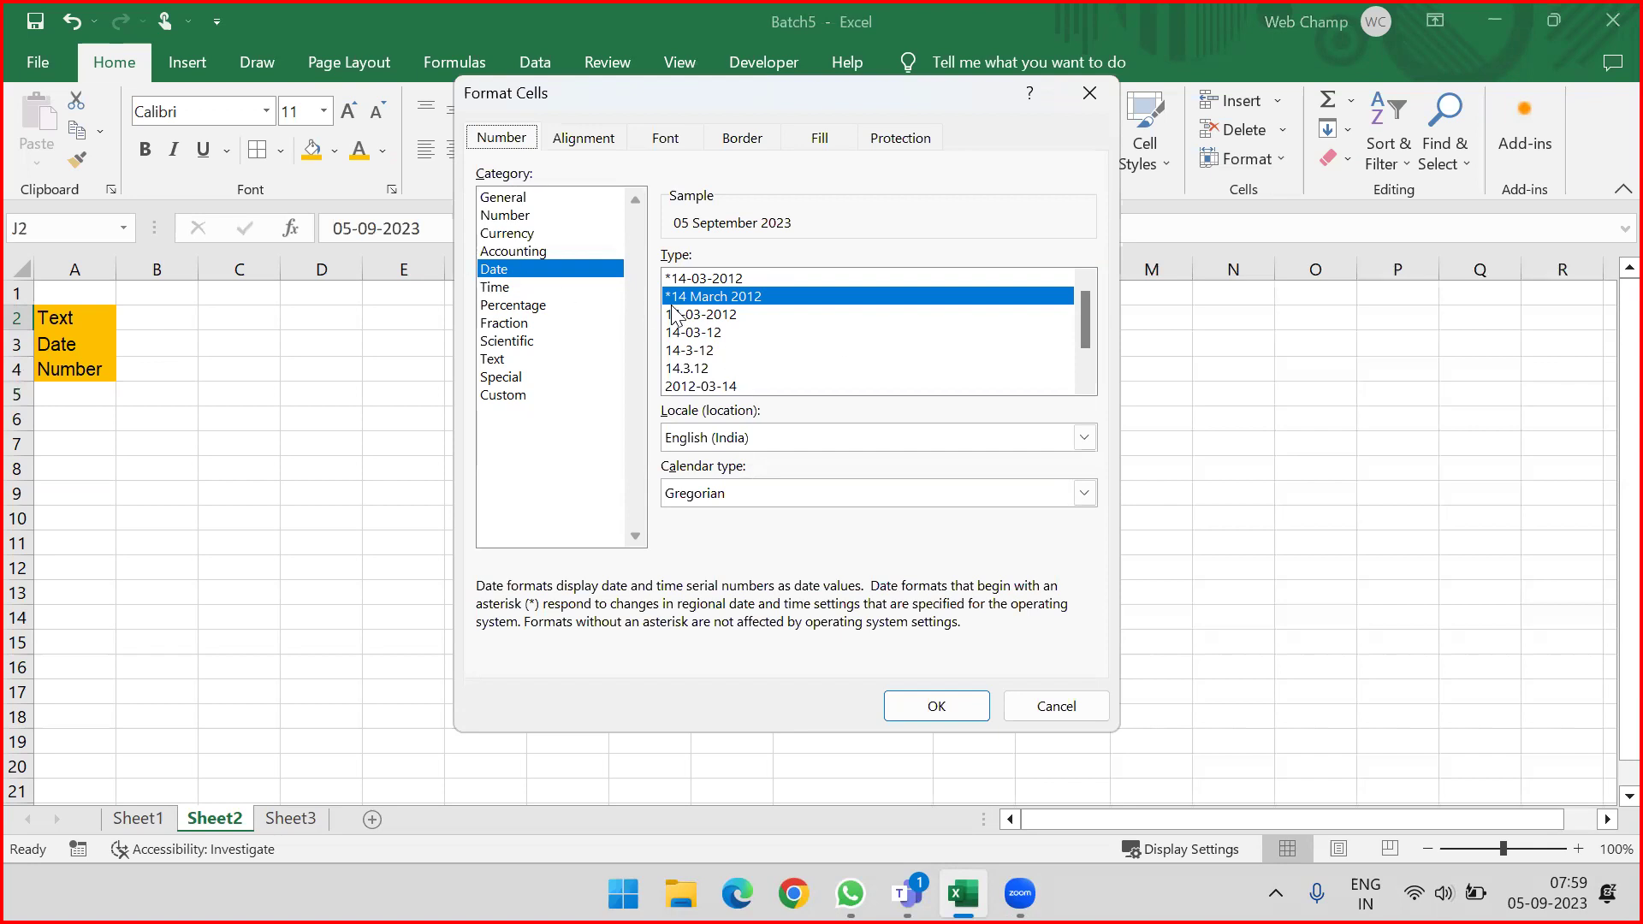
drag(1087, 304, 1084, 341)
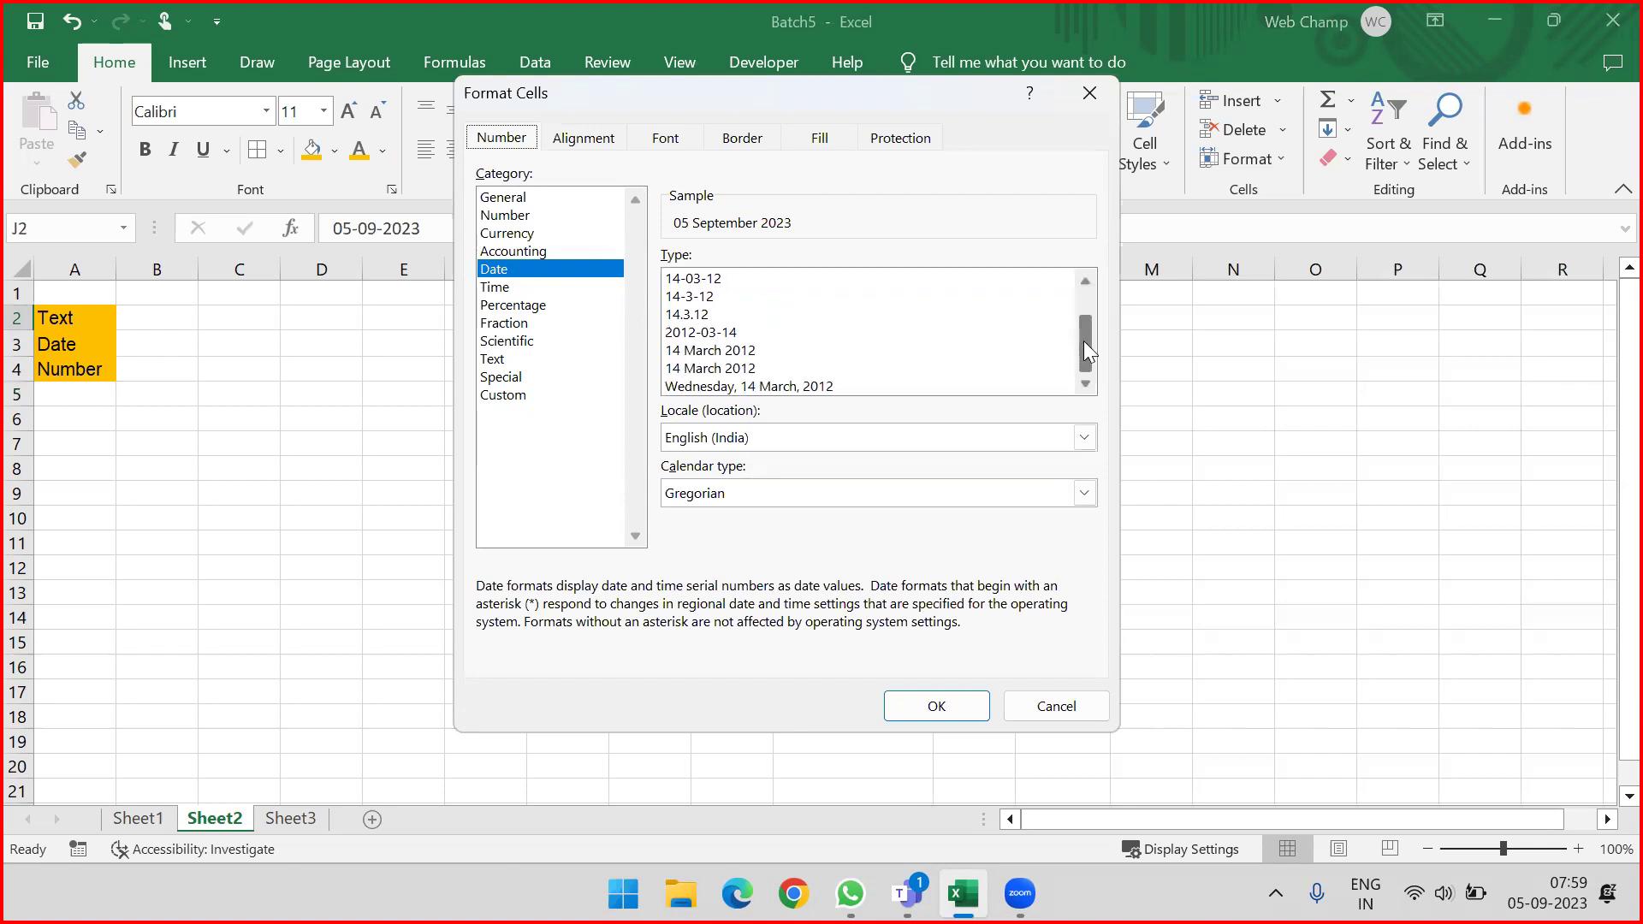
click(745, 386)
click(906, 705)
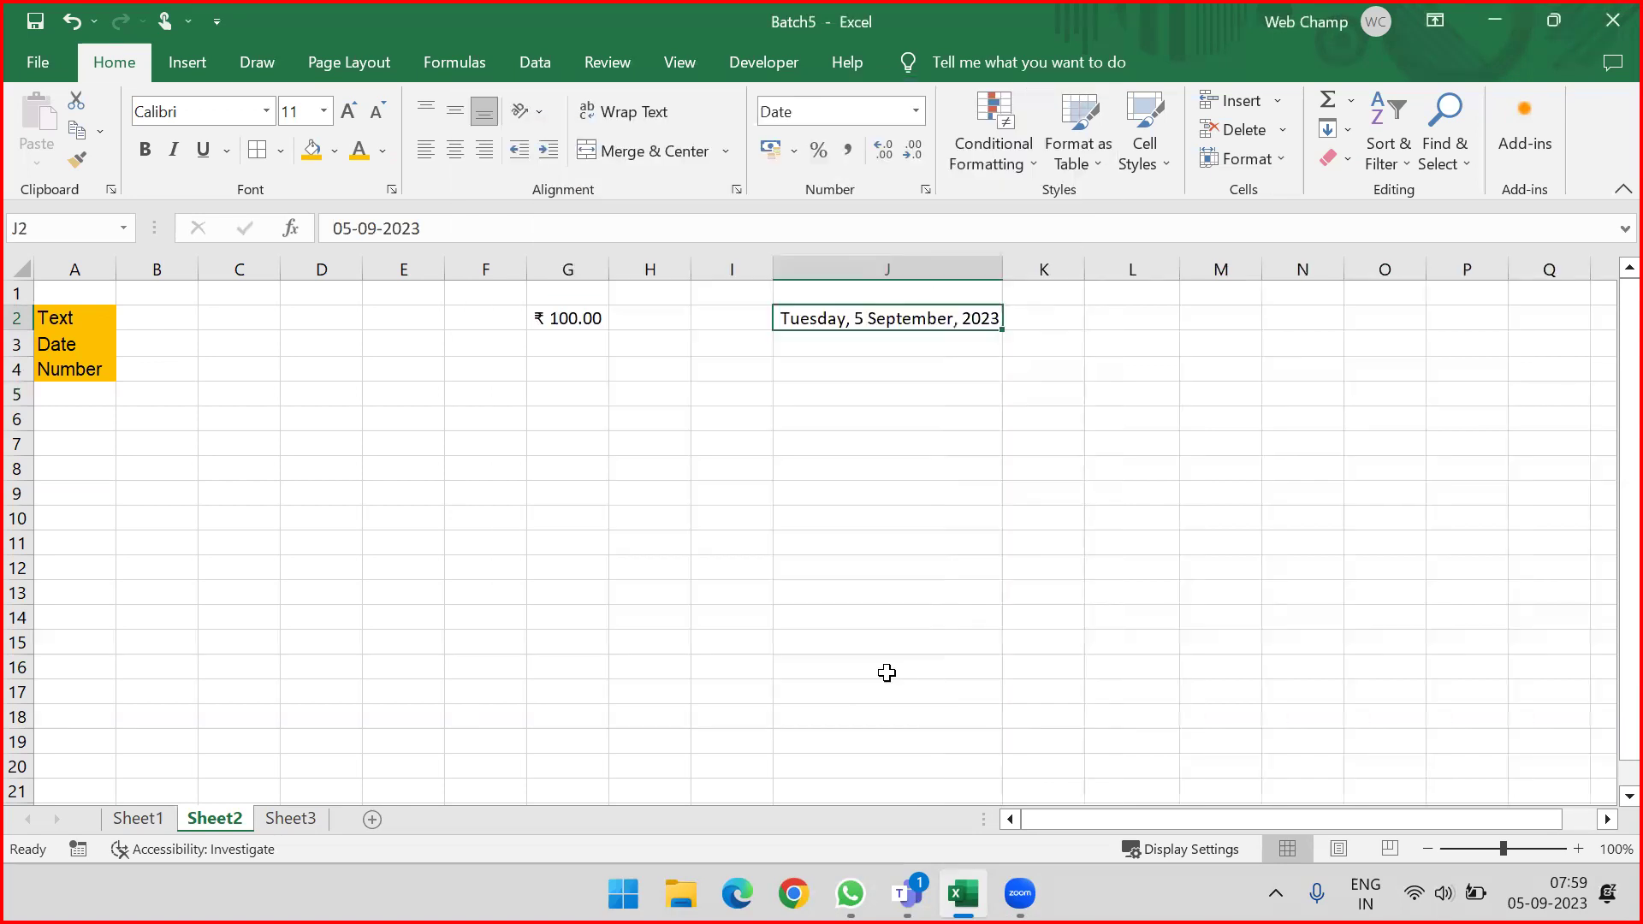
Step: Replace J2's number format with the custom code dd to show only the day number
click(916, 111)
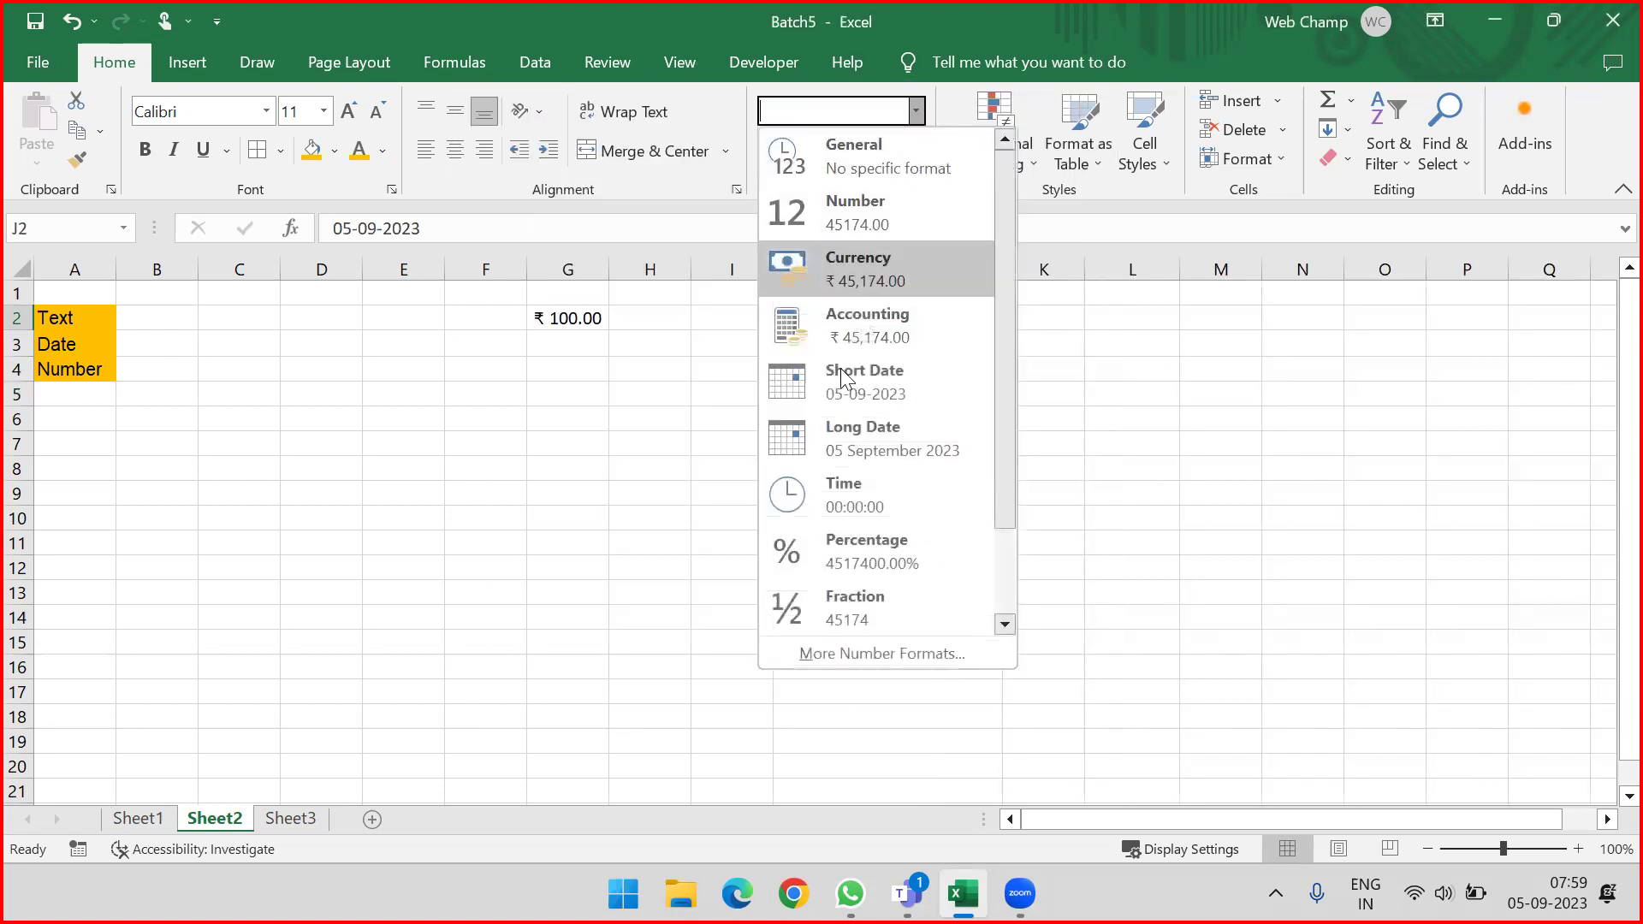
click(835, 654)
click(526, 395)
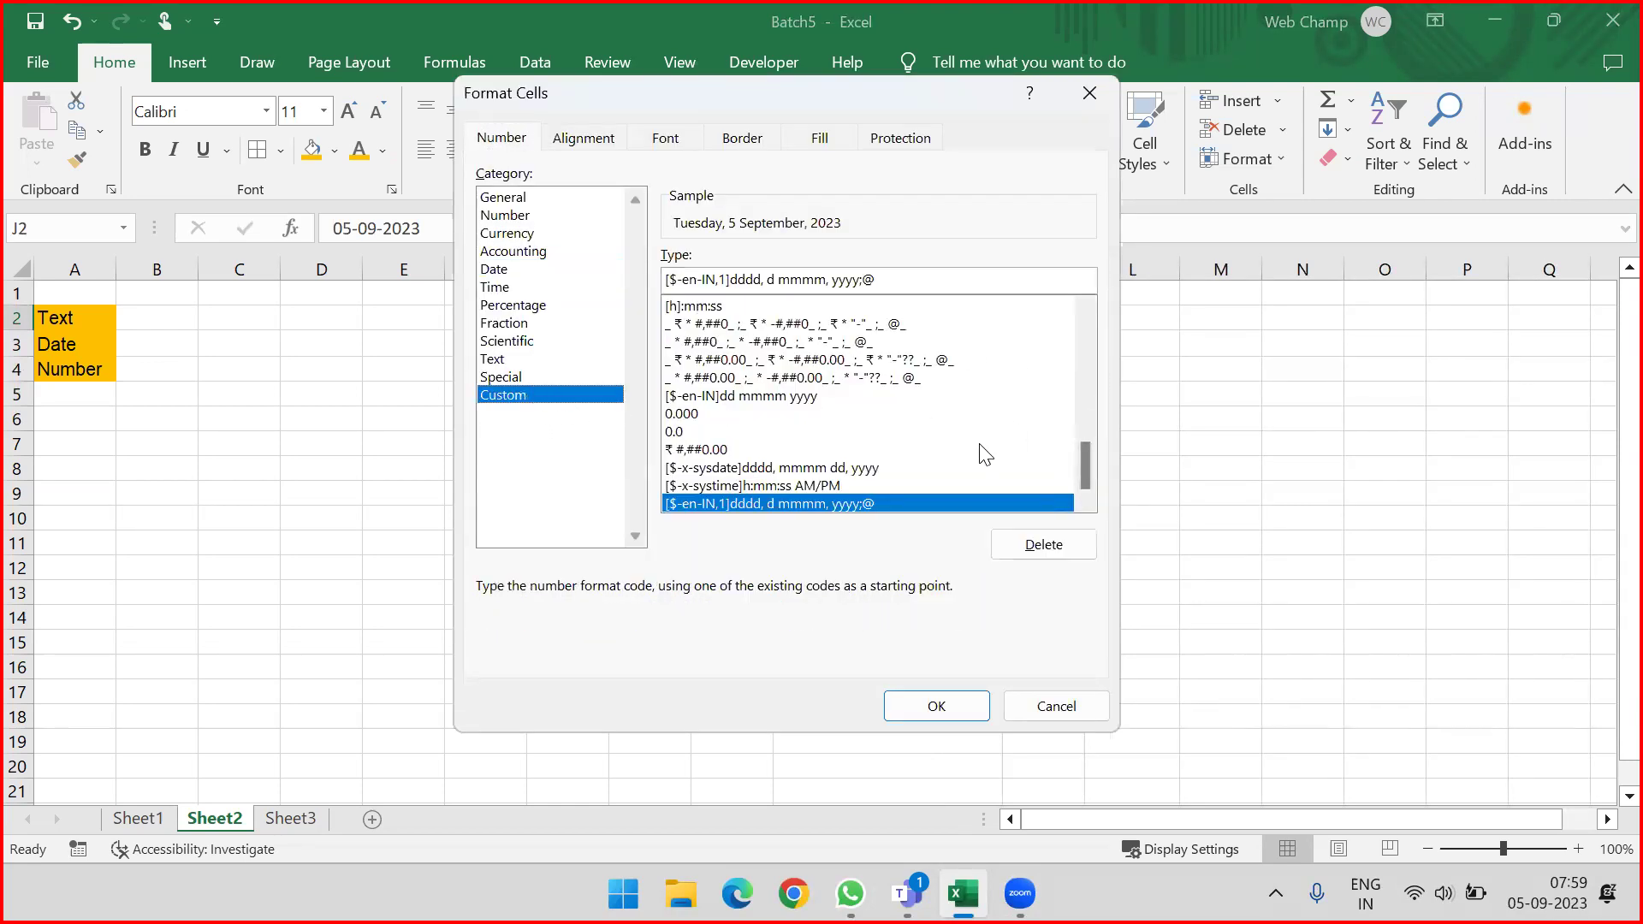
drag(1084, 459, 1080, 317)
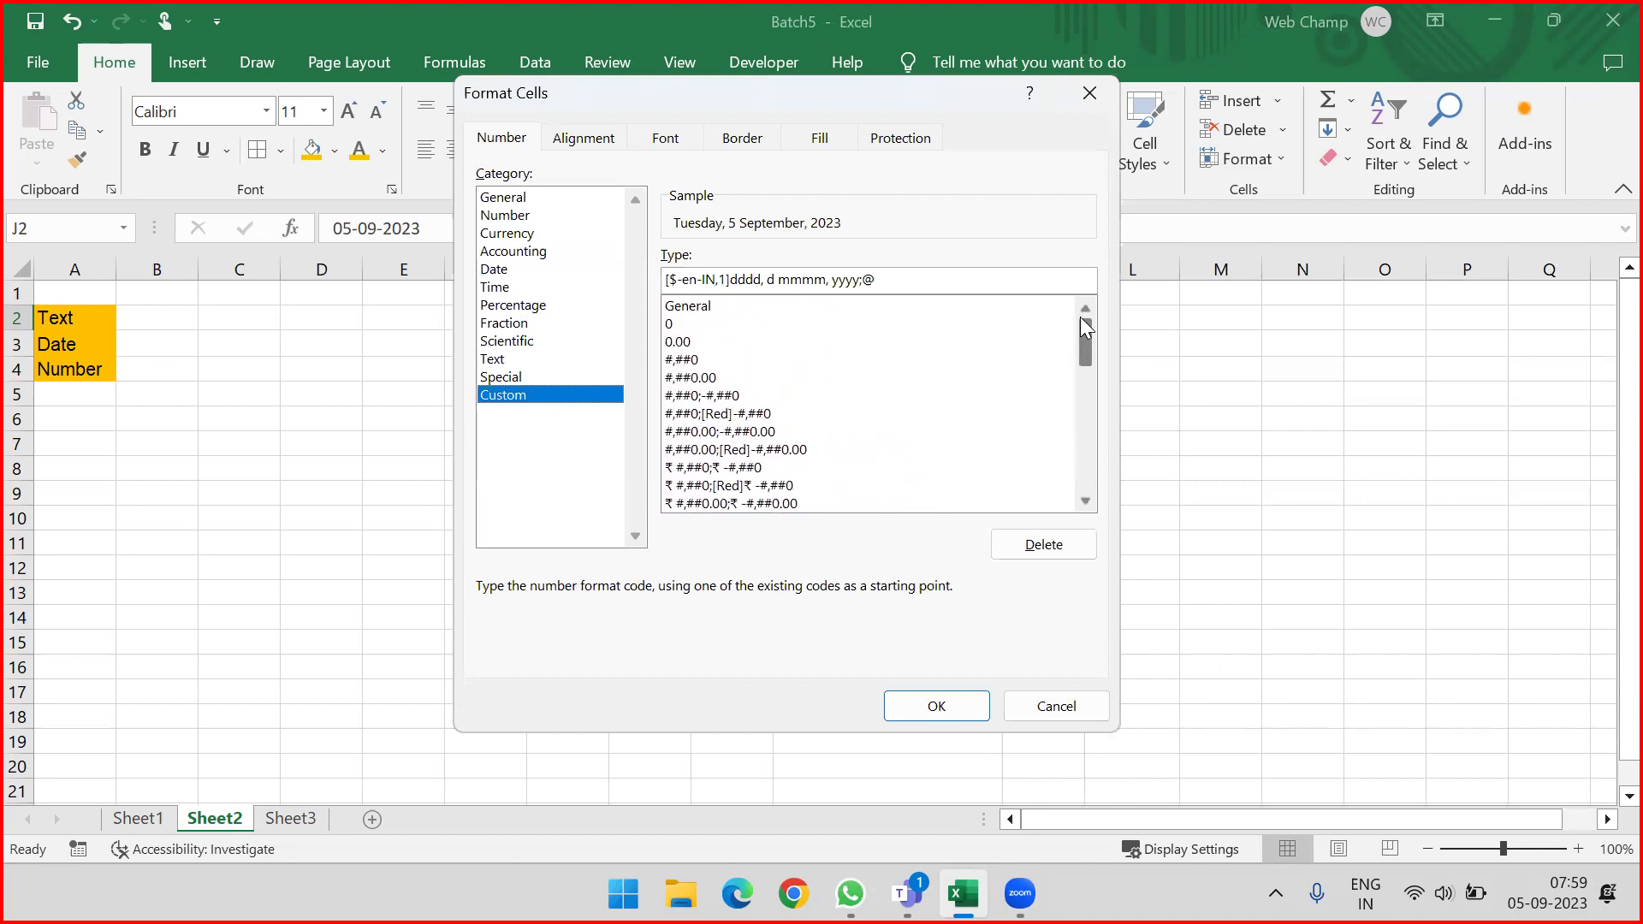
click(960, 270)
drag(953, 271, 640, 276)
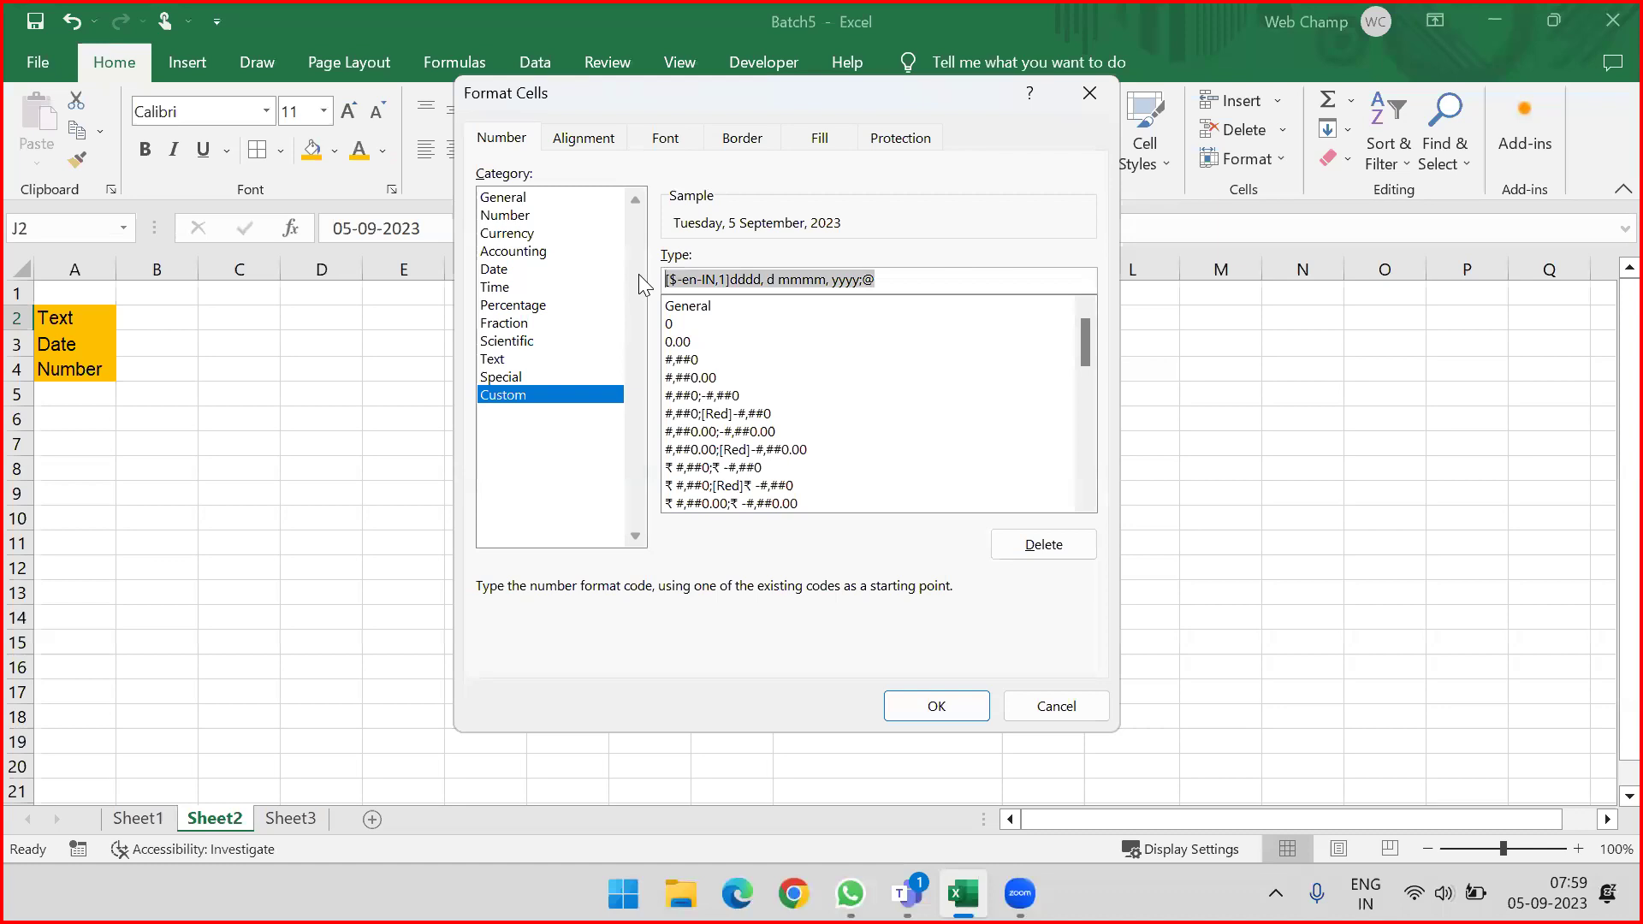
key(BackSpace)
text(ddd)
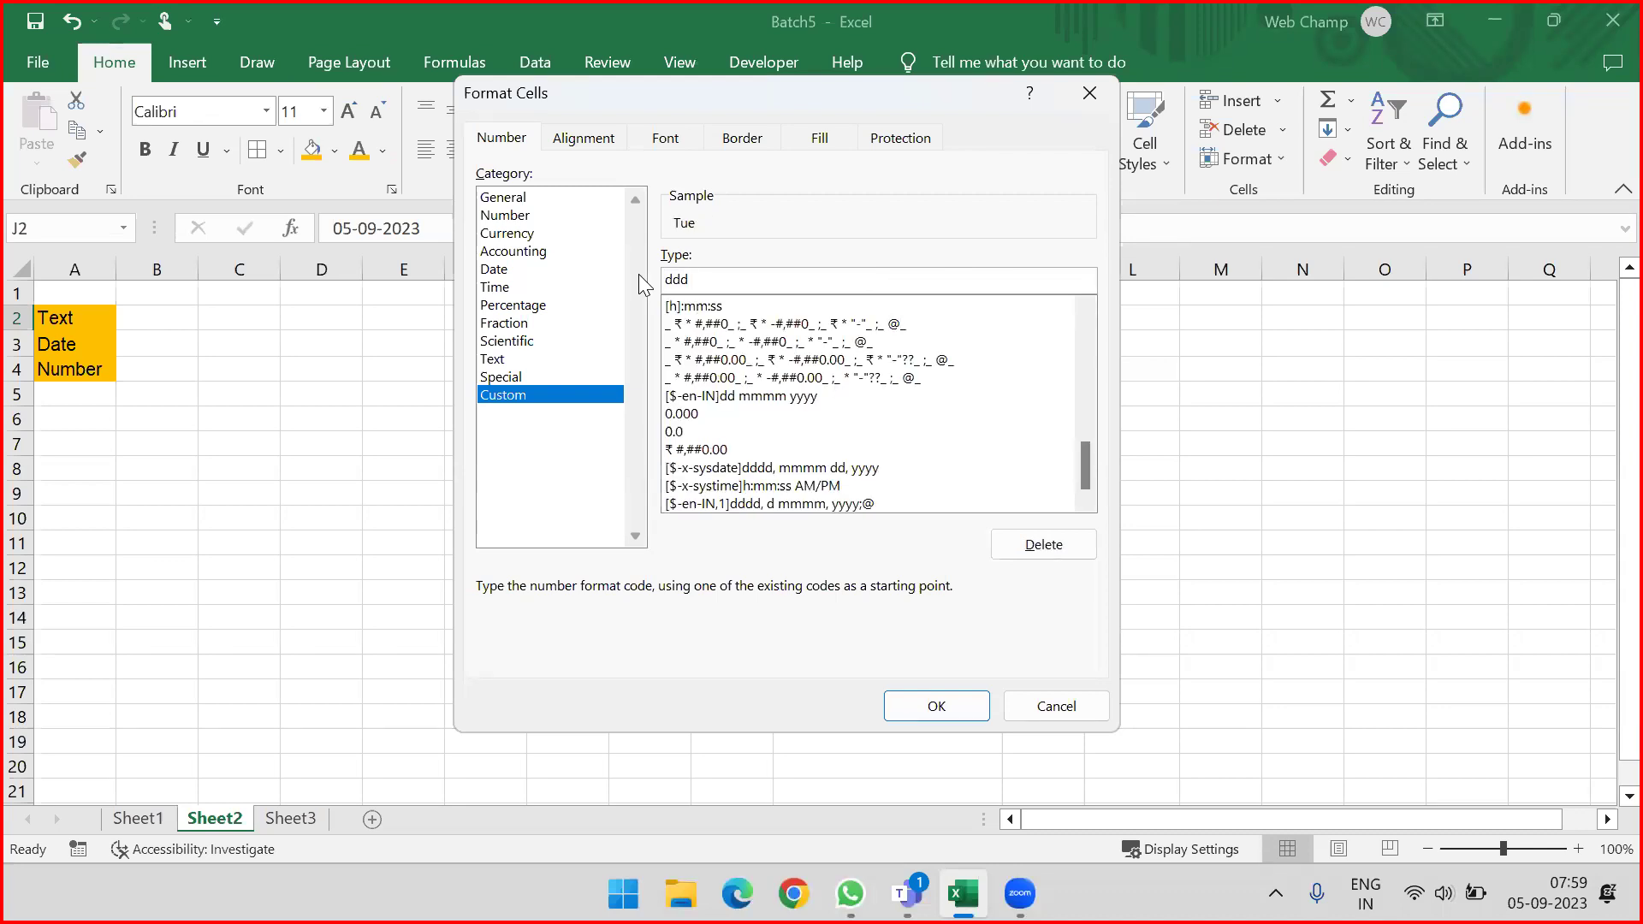
key(BackSpace)
click(936, 707)
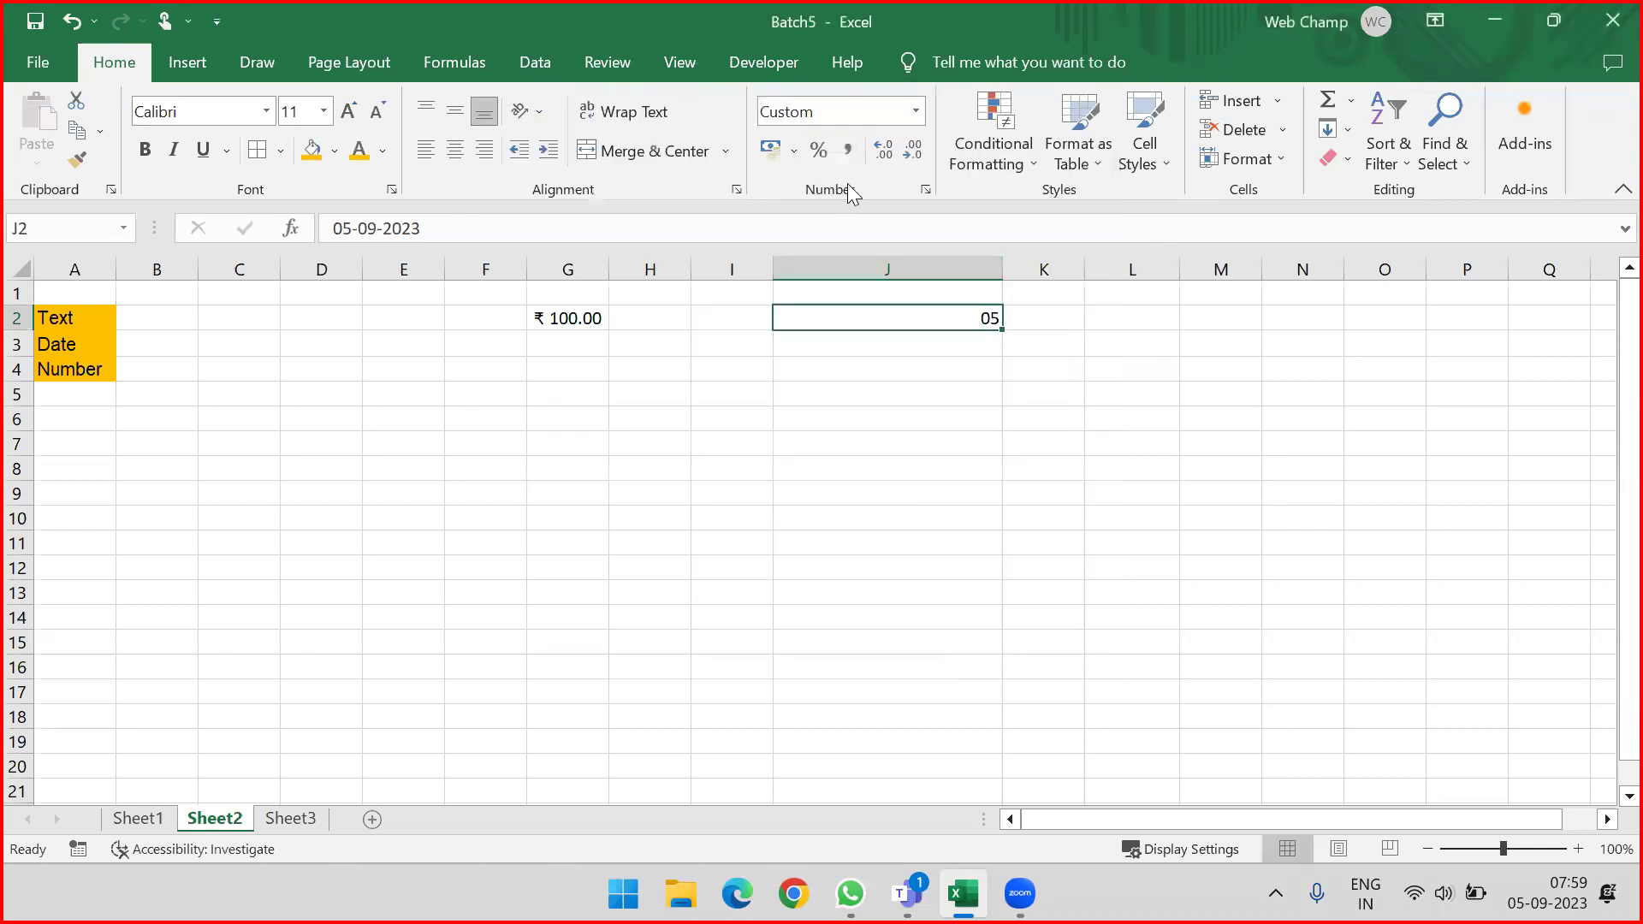
Step: Extend J2's custom format code to ddd to show the abbreviated weekday name
click(918, 112)
click(838, 658)
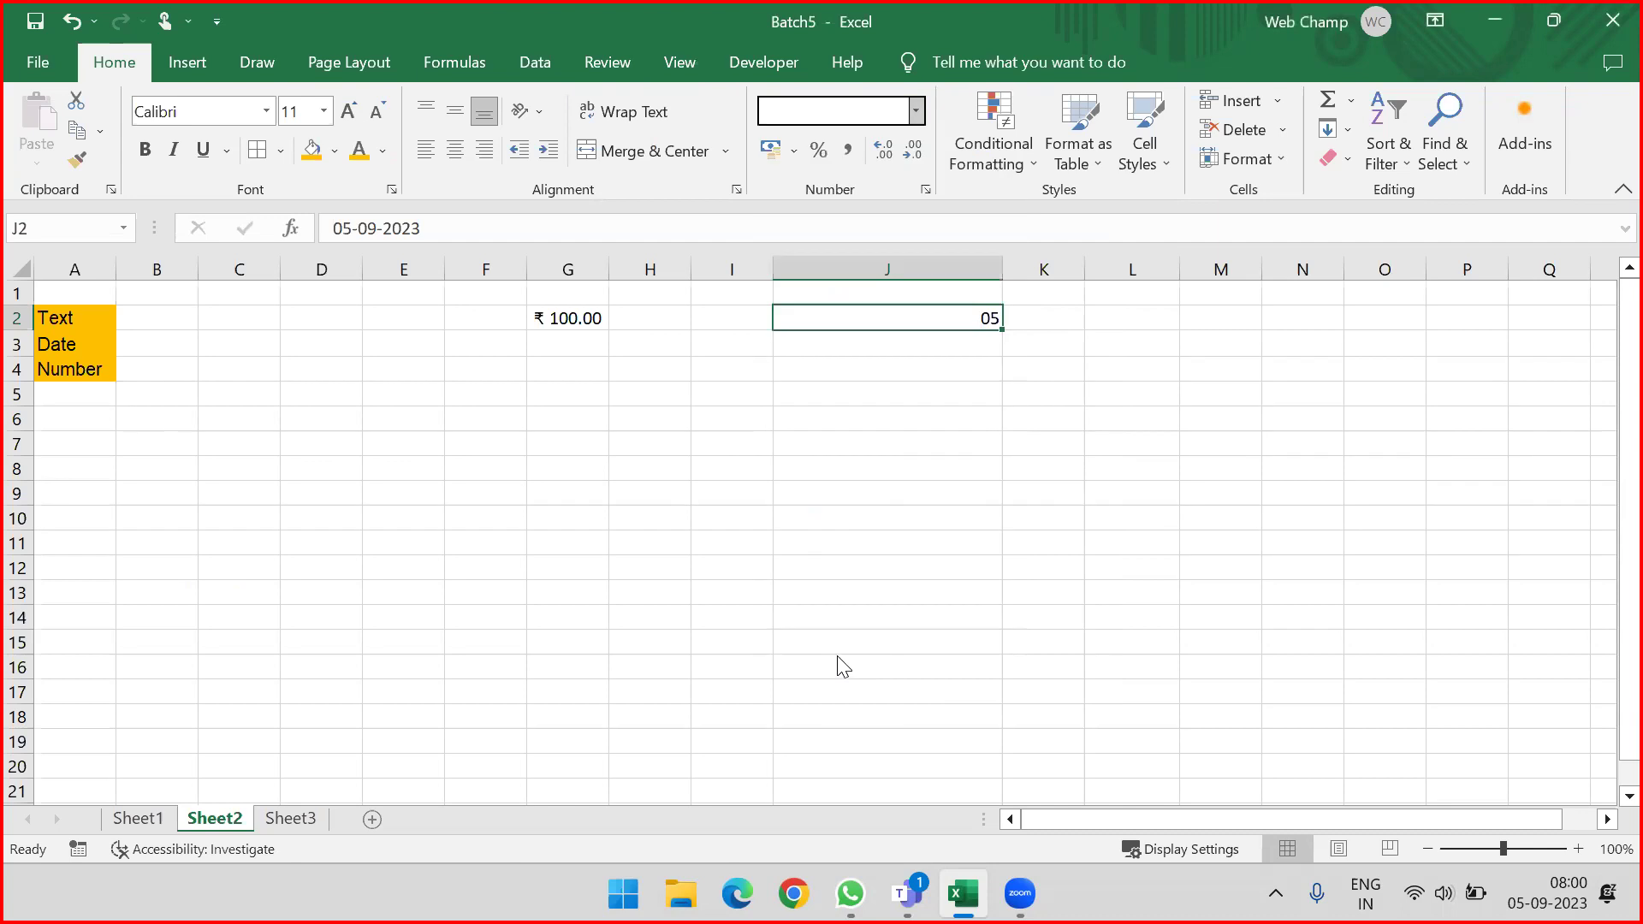
click(721, 276)
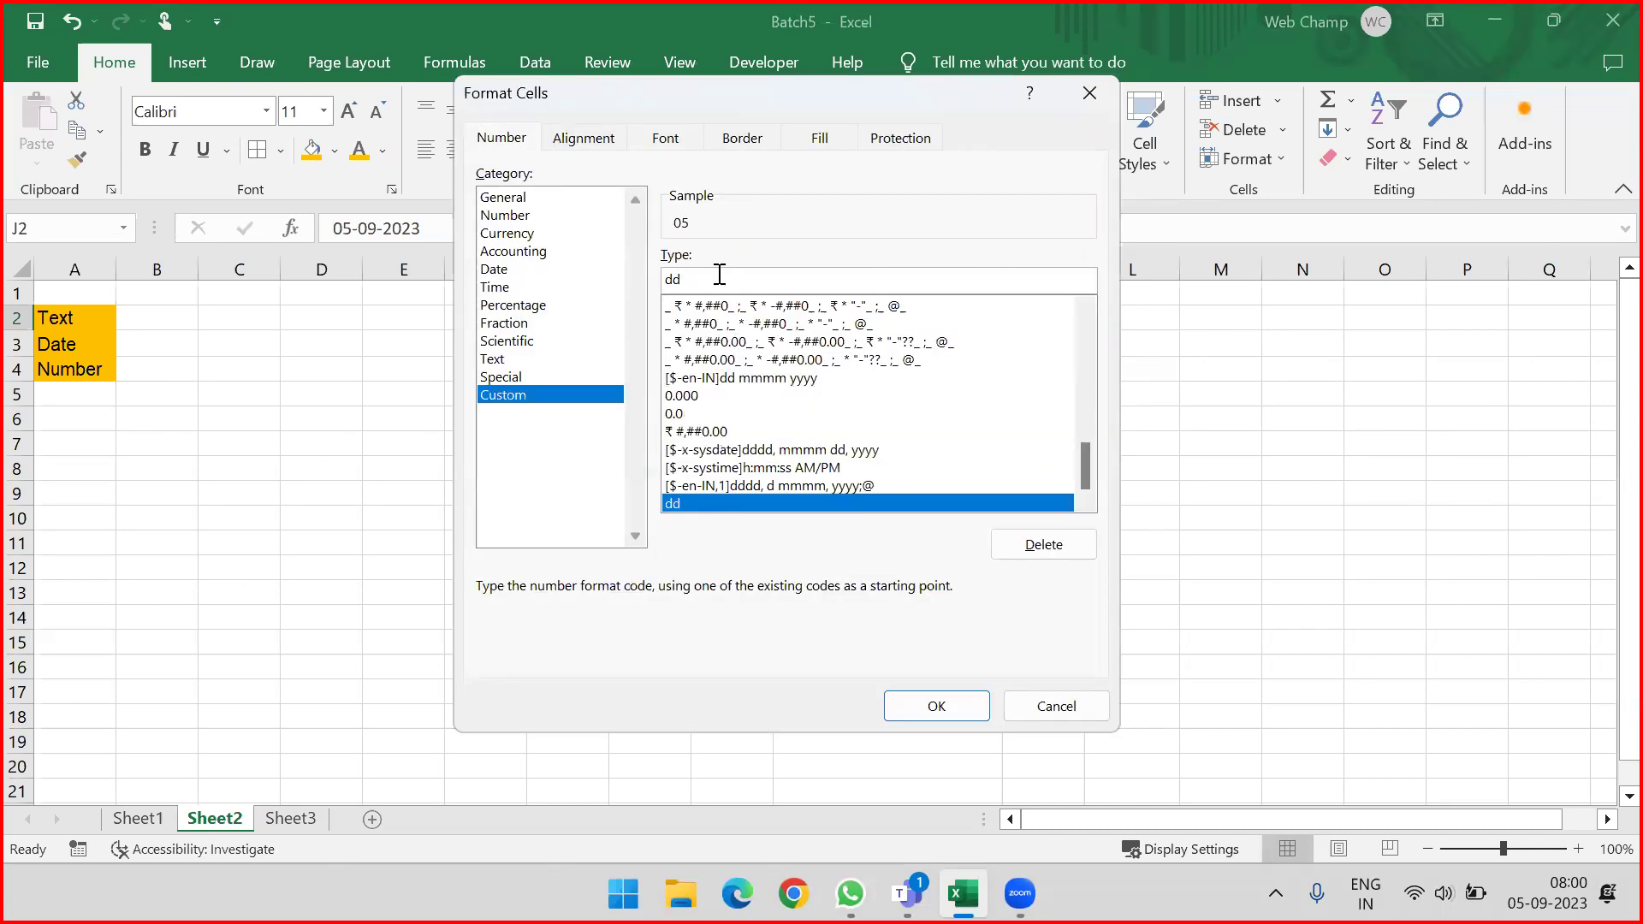
text(d)
click(933, 707)
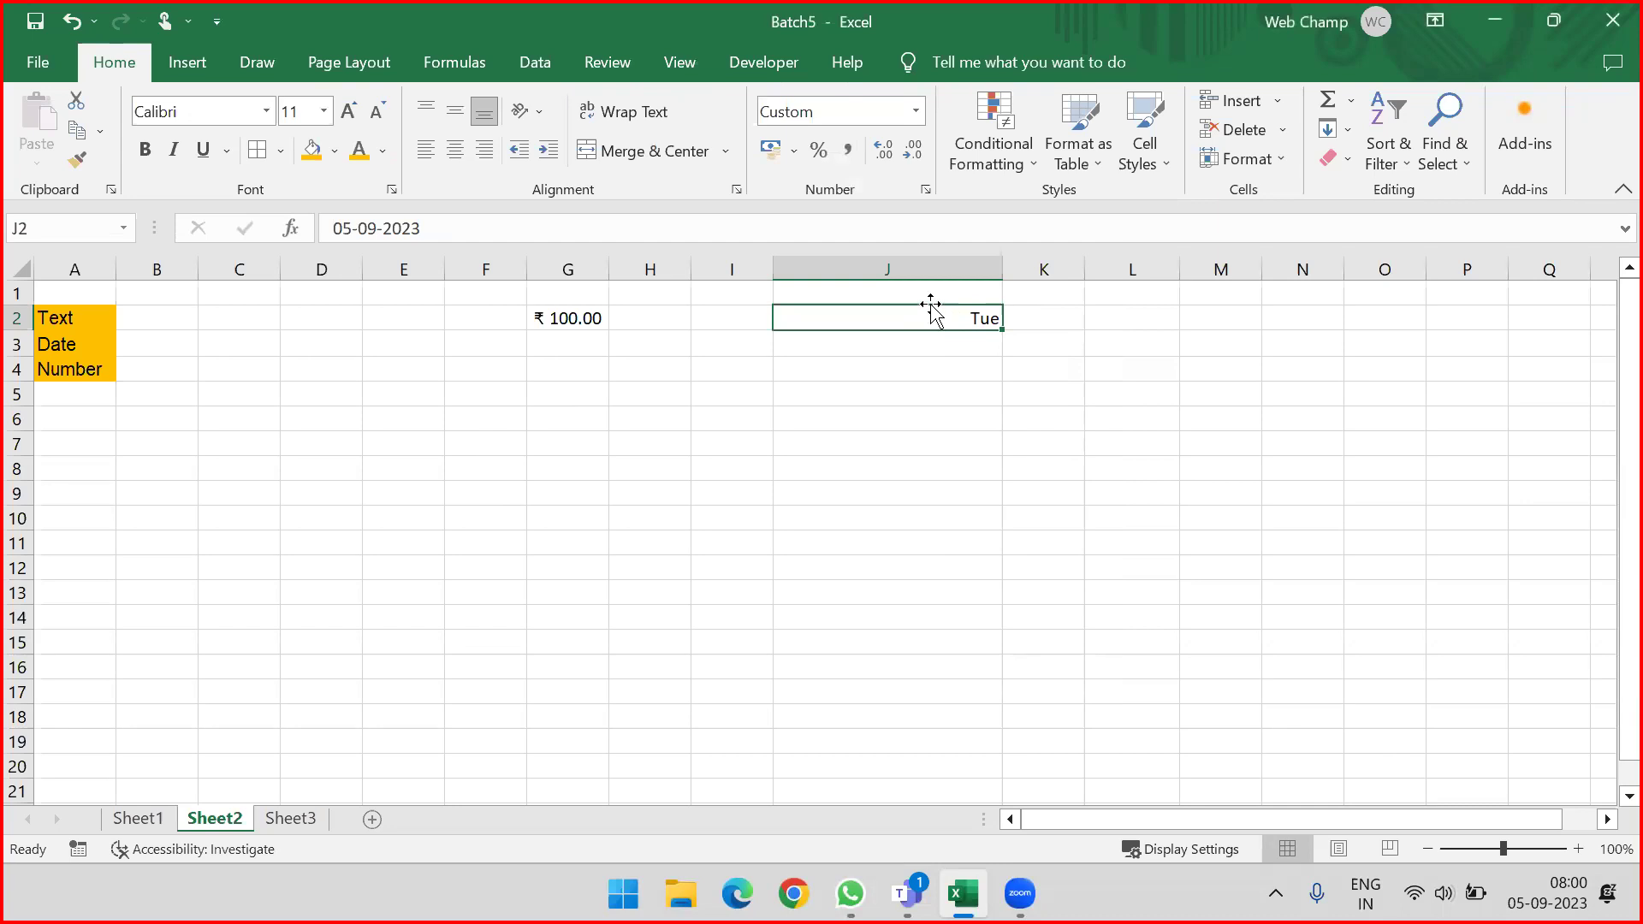
Step: Extend J2's custom number format code to dddd to show the full weekday name
click(915, 112)
click(851, 656)
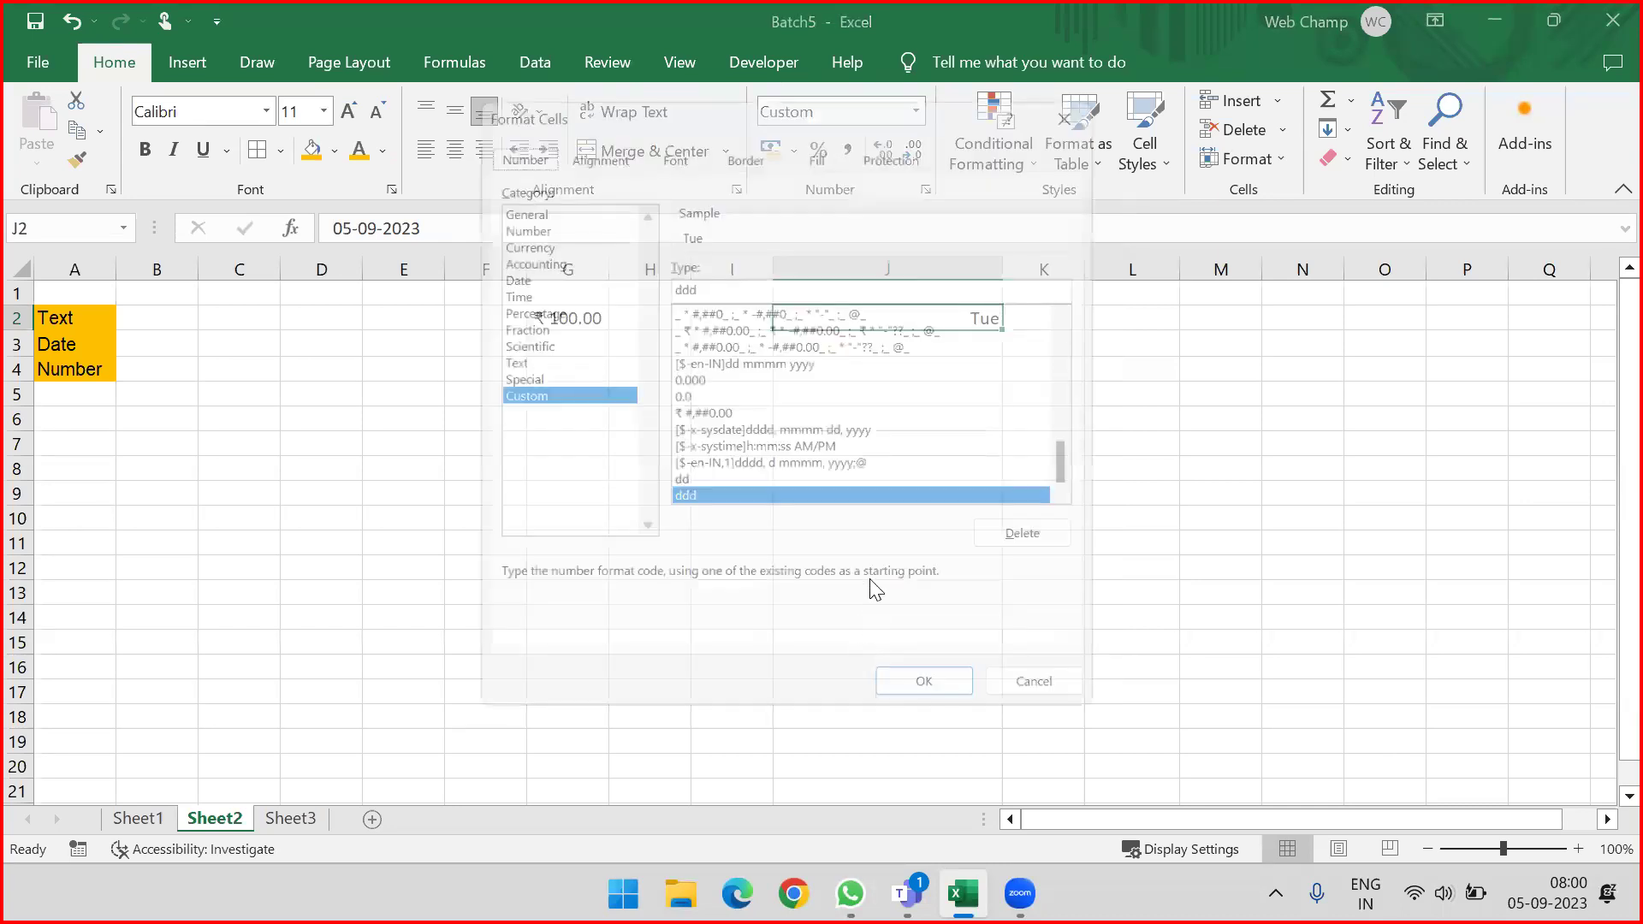
click(745, 281)
text(d)
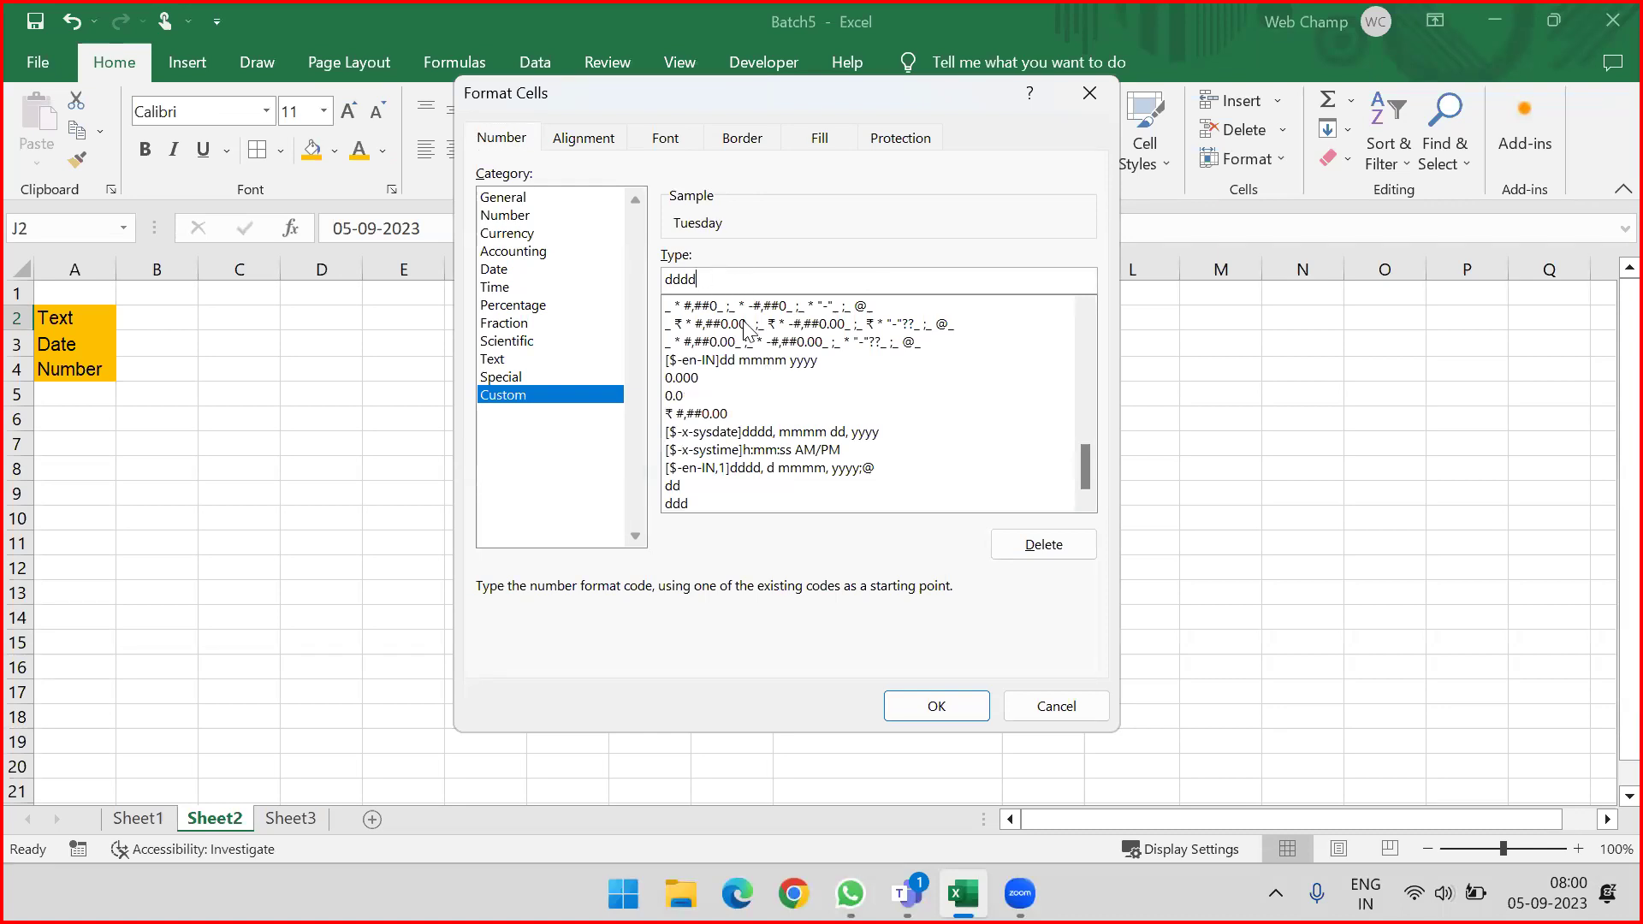
click(911, 704)
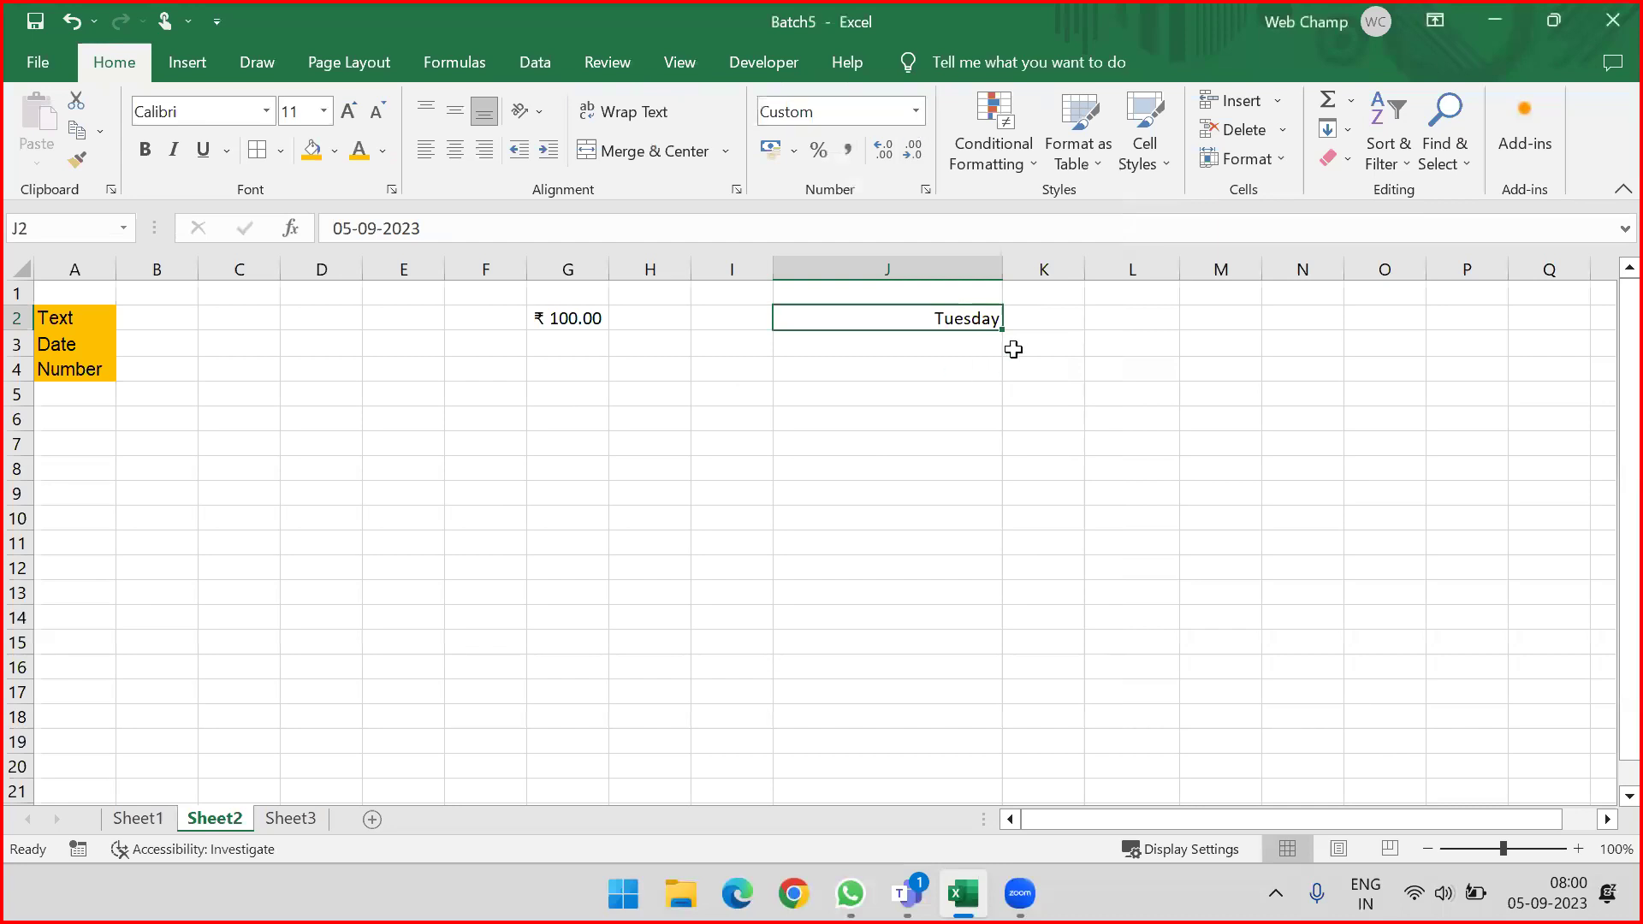
Step: Note the format code dd in cell L2 with the description "Day Number" beside it in M2
click(1094, 318)
text(dd)
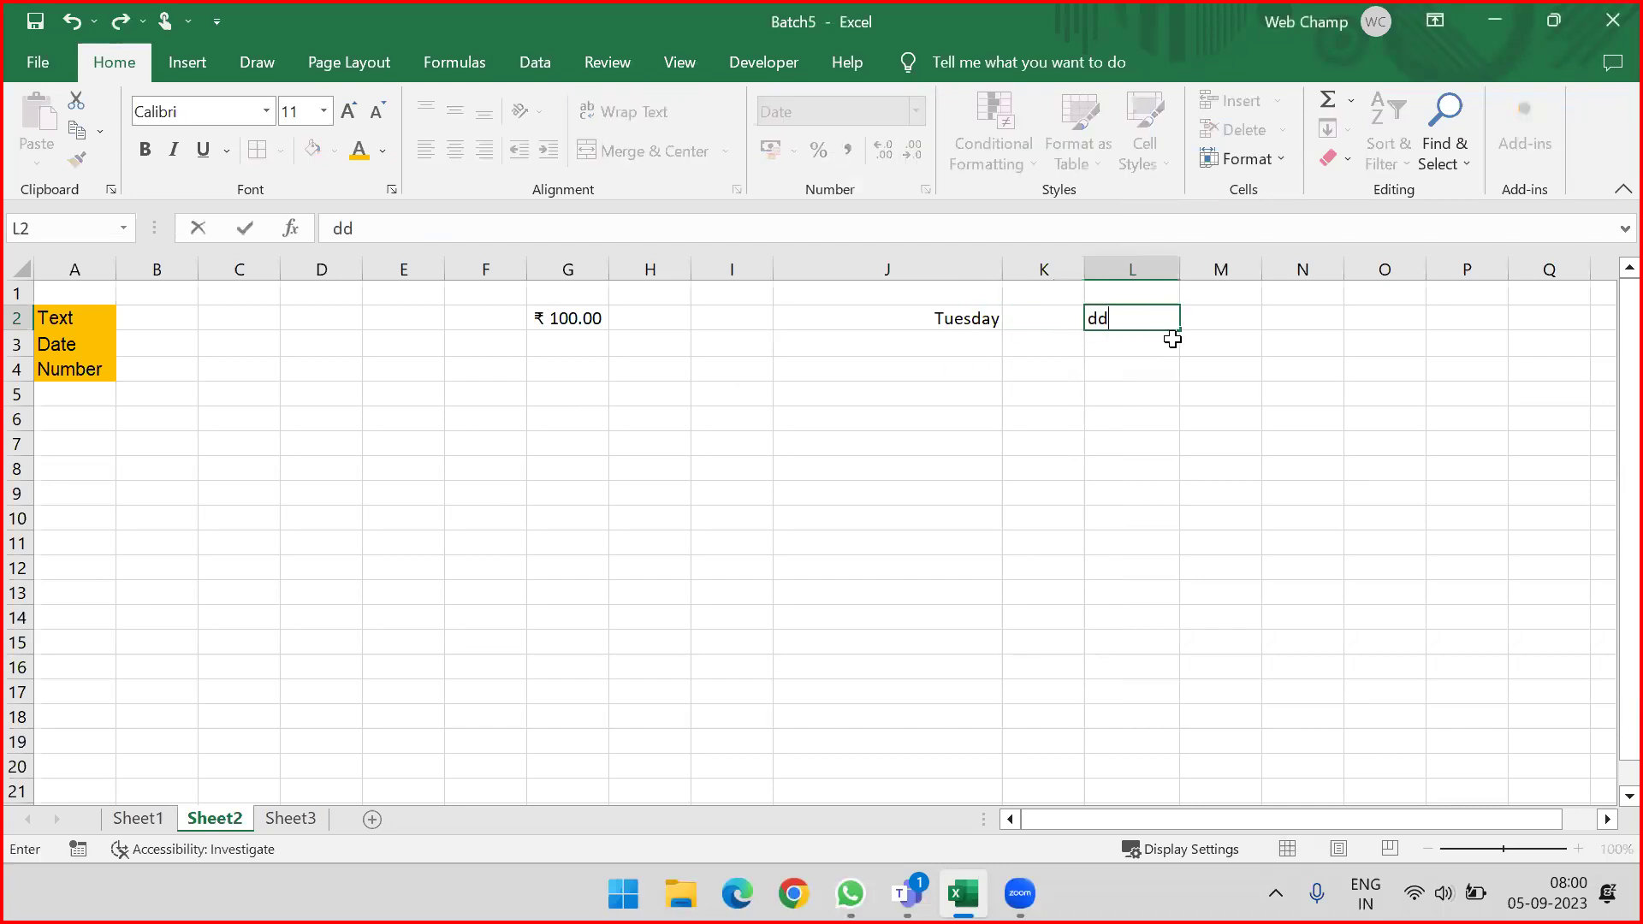
key(Tab)
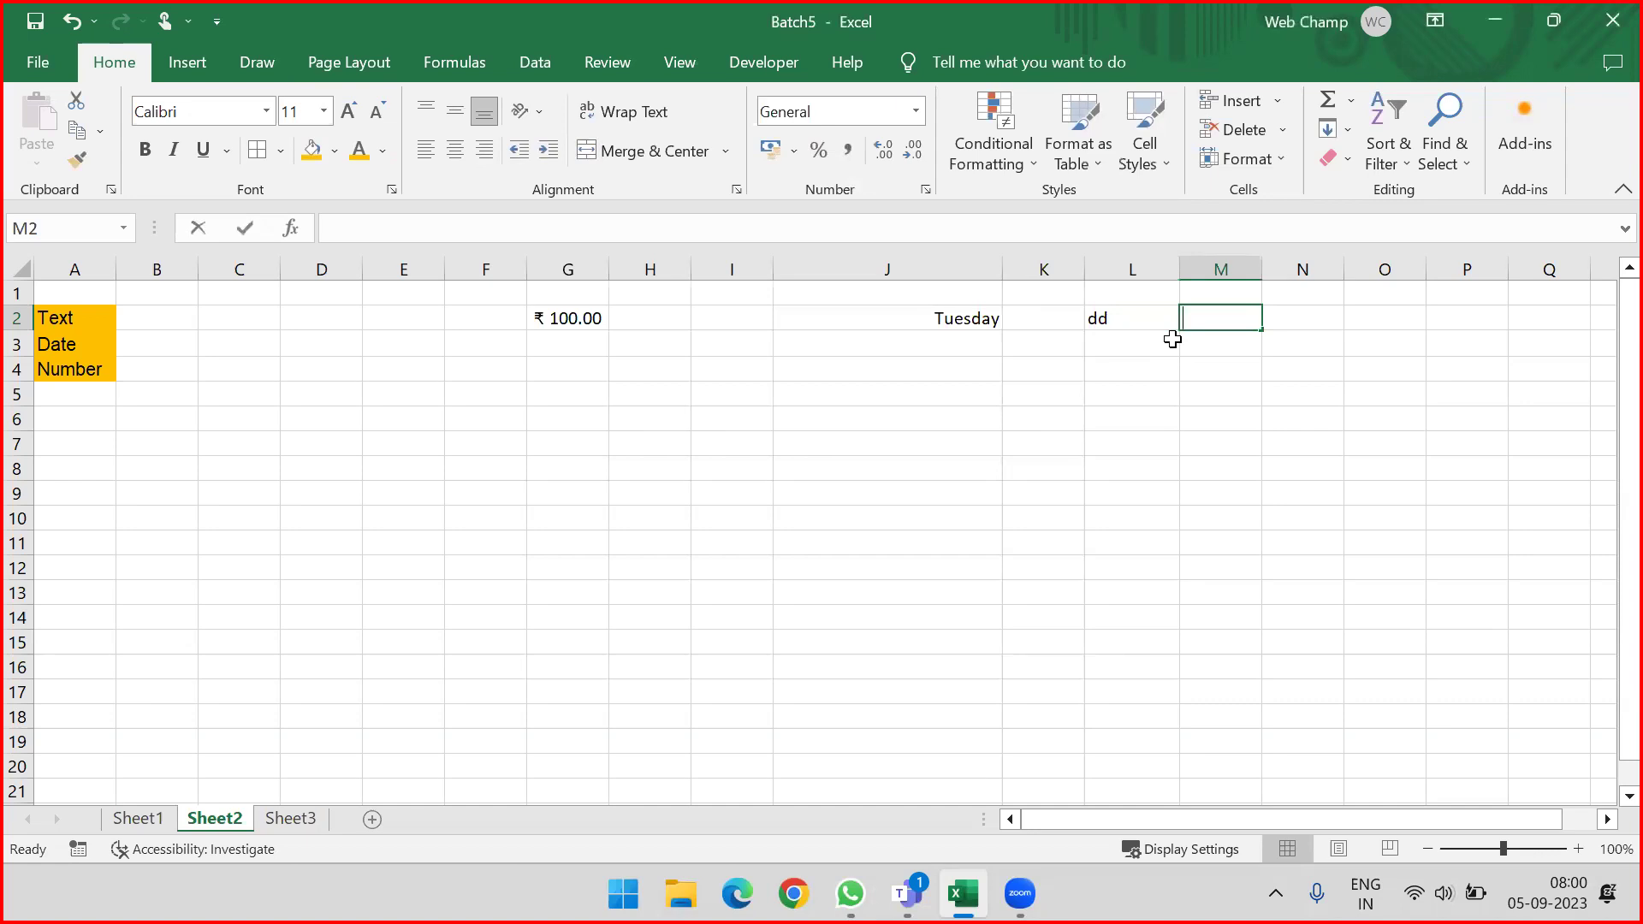
text(Day Number)
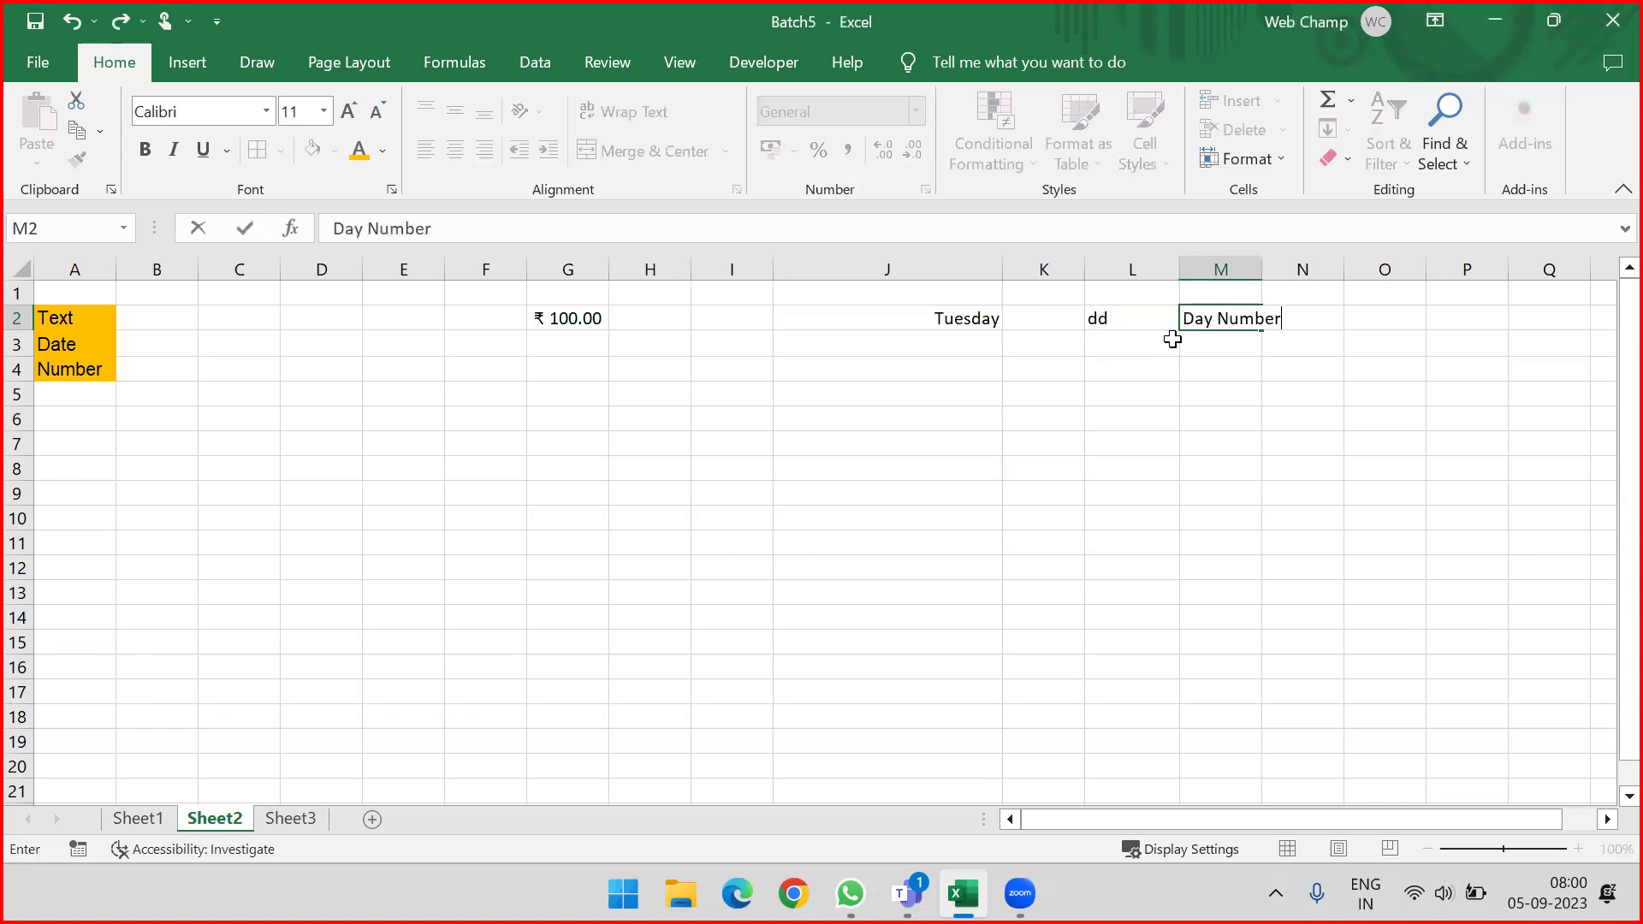
Step: Add the format code ddd in cell L3, below the dd entry, and select M3 for its description
click(1172, 340)
text(ddd)
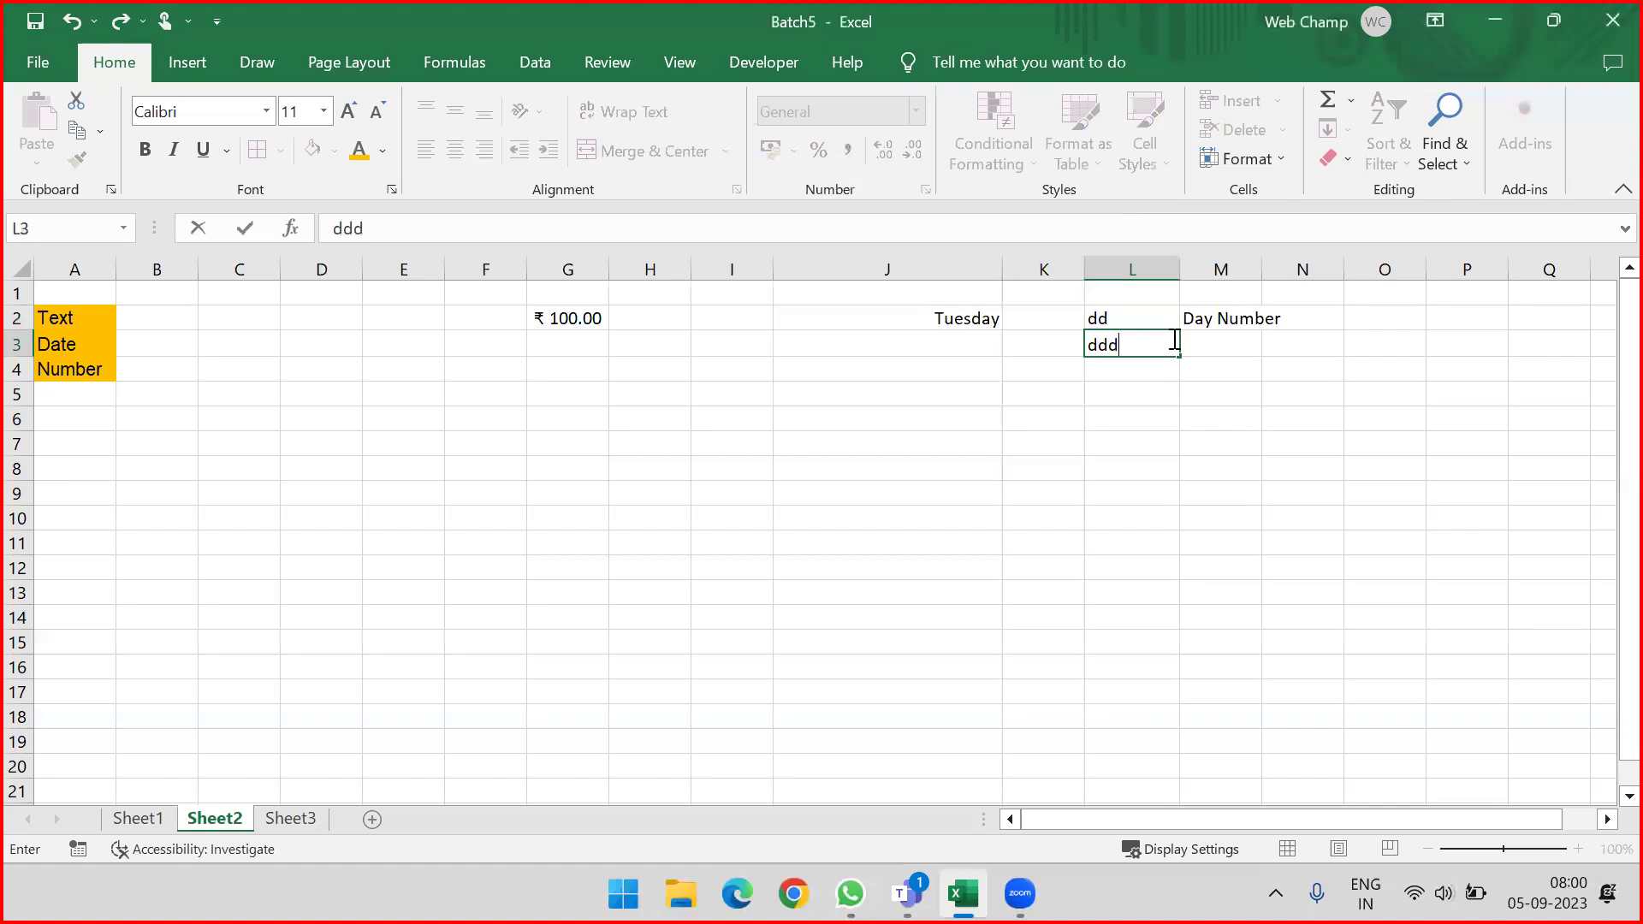
key(Tab)
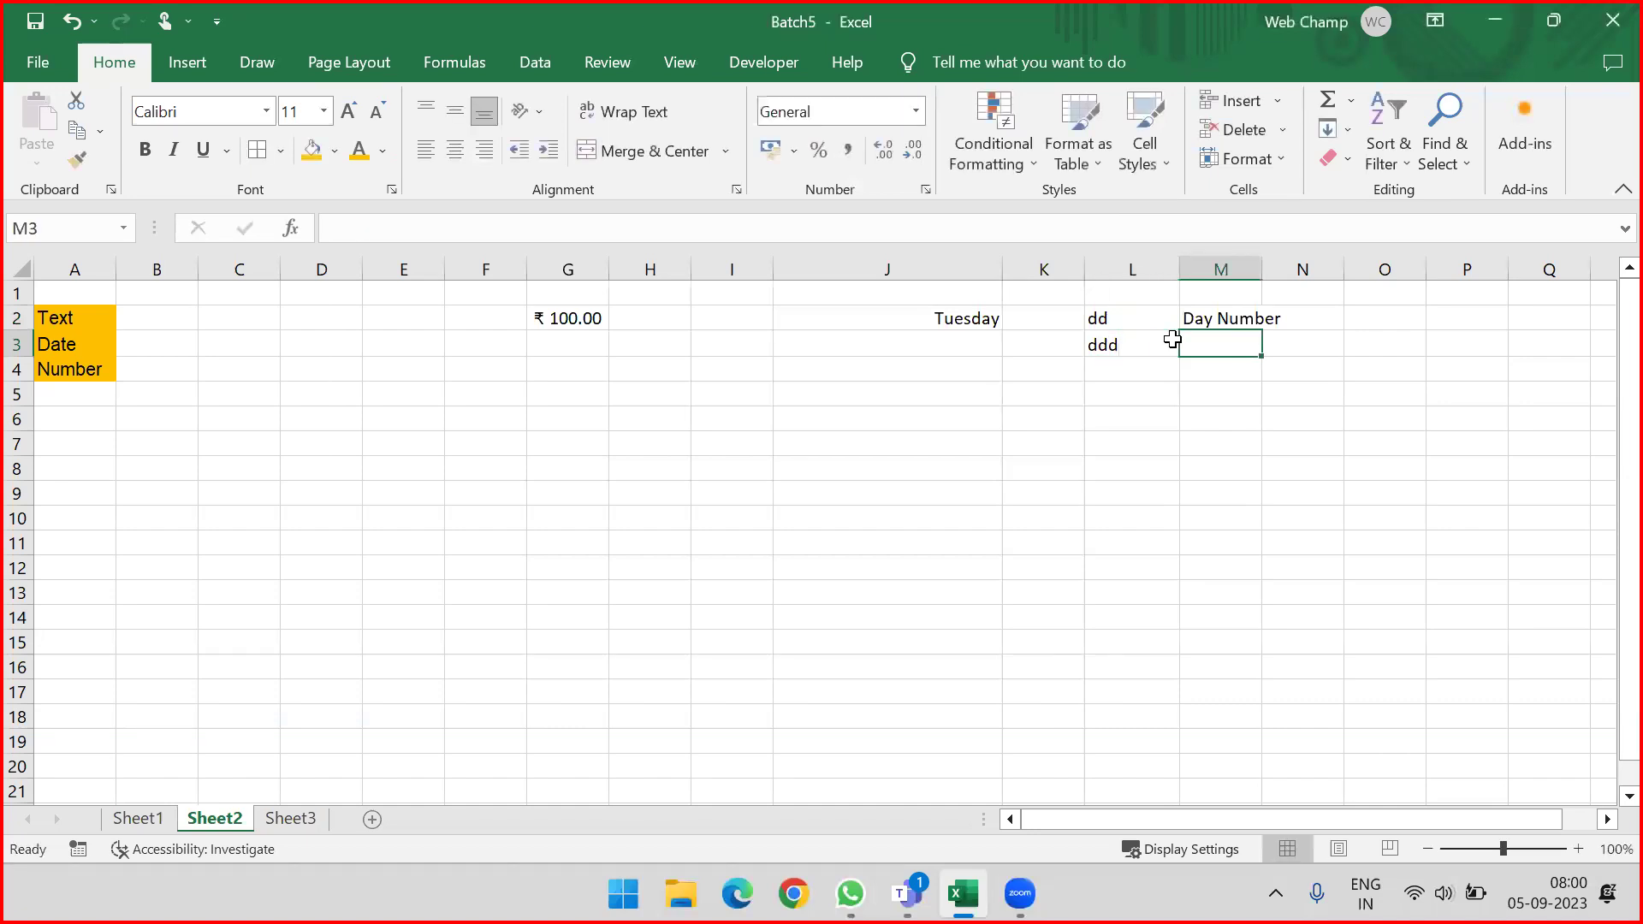
Step: Enter the description "Short Daya Name" in cell M3 beside the ddd code
text(Short Daya Nae)
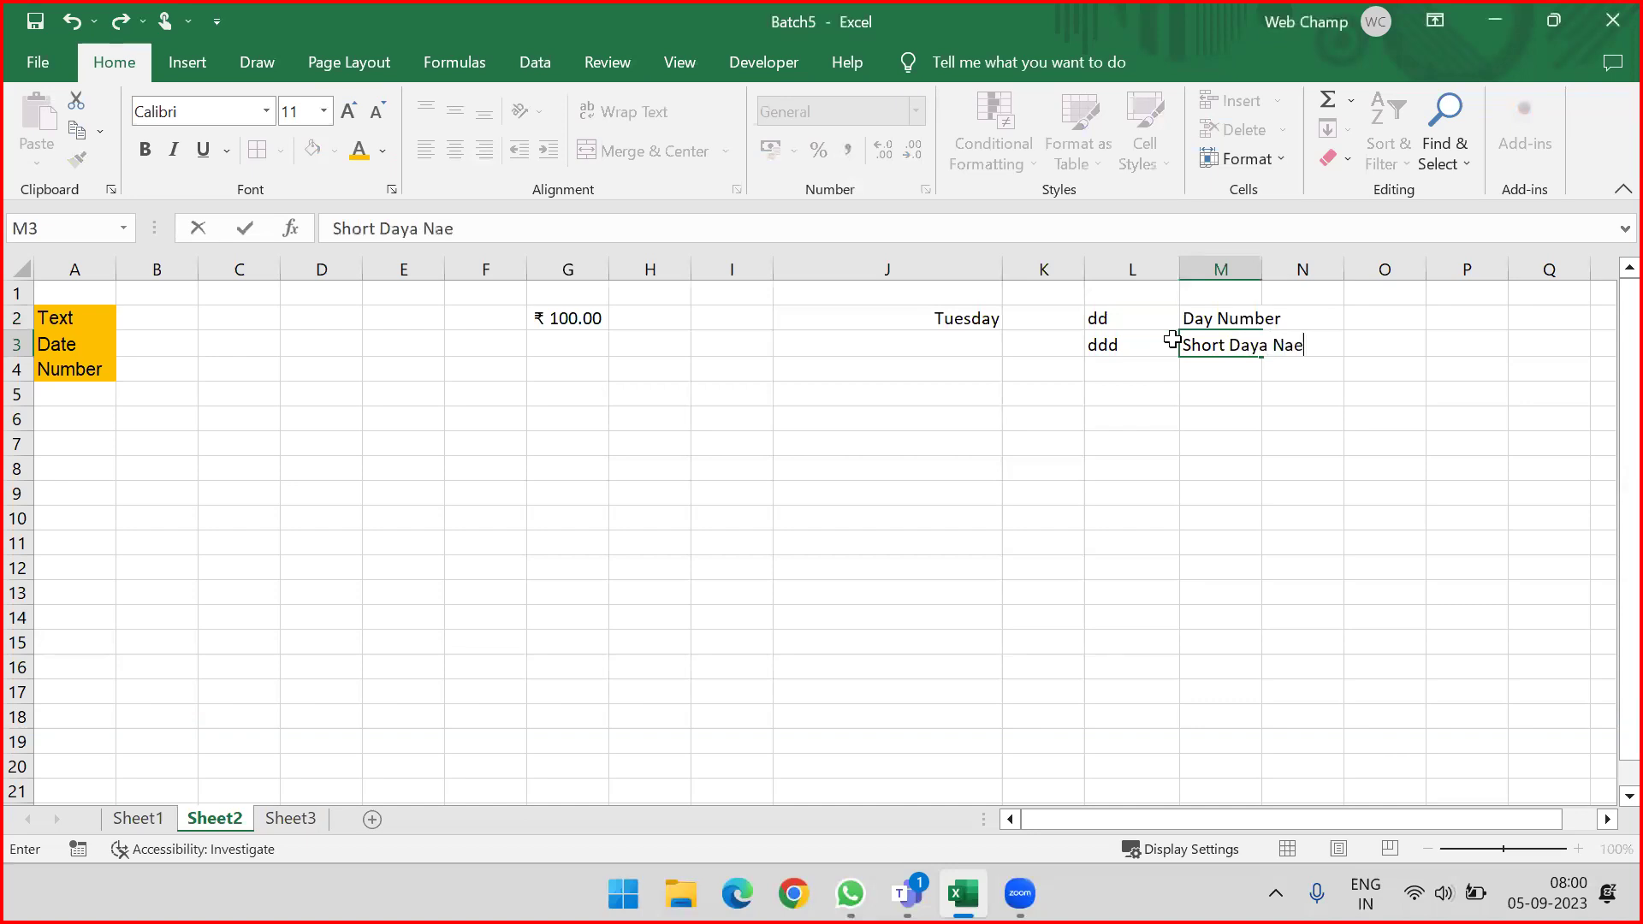
key(BackSpace)
text(me)
key(Return)
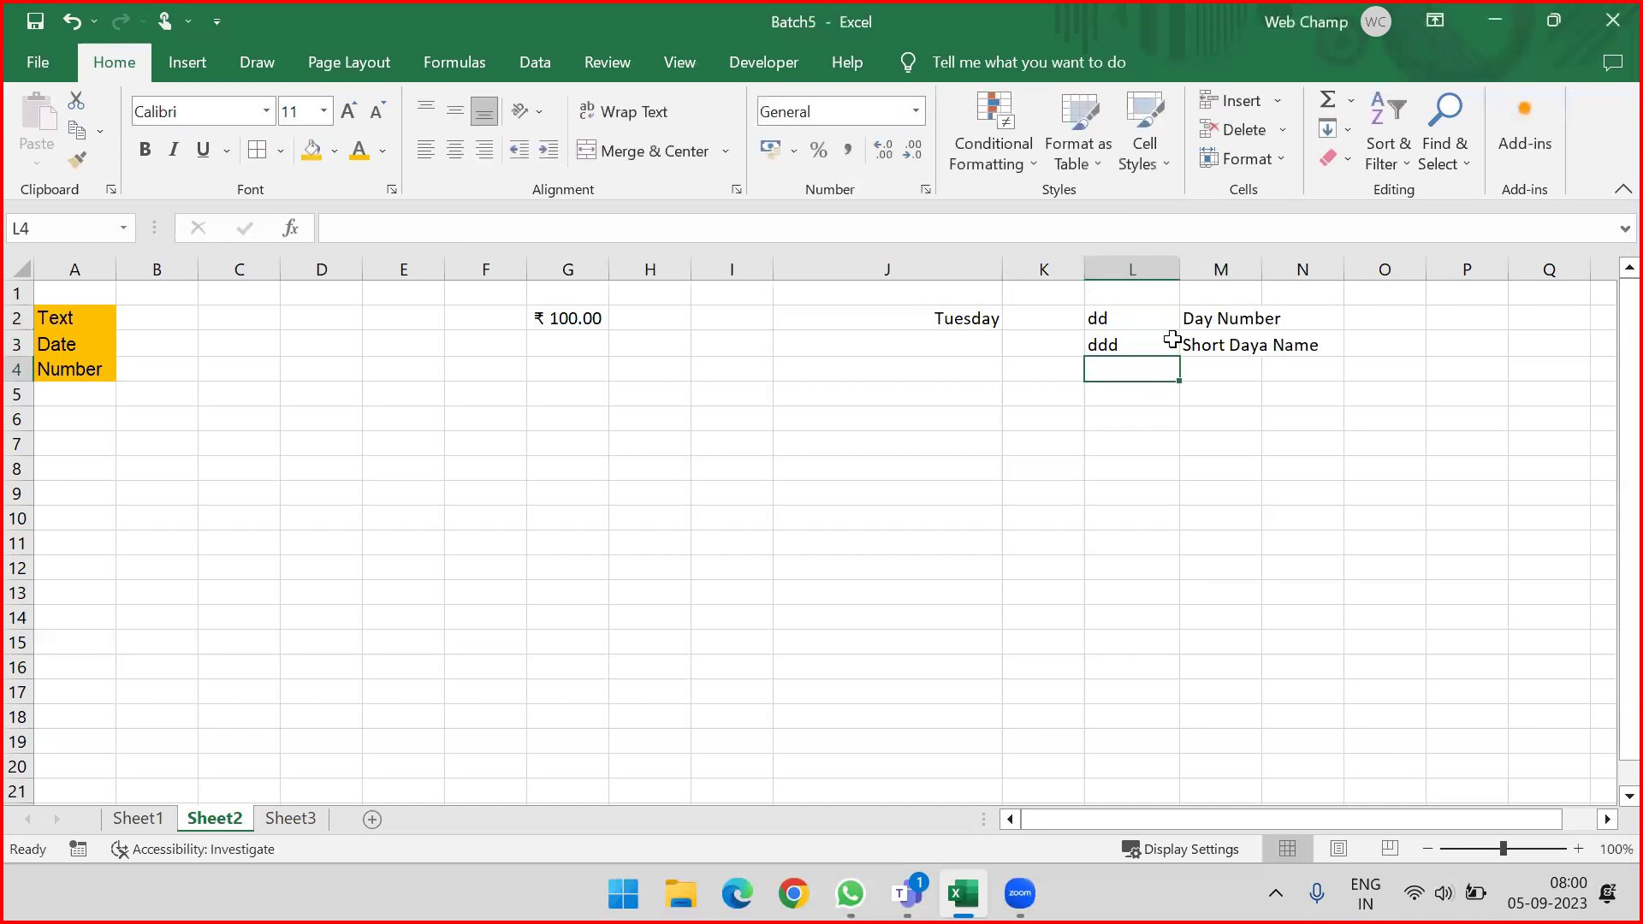
Step: Add the code dddd in cell L4 with the description "Full Day Name" in M4
text(dddd)
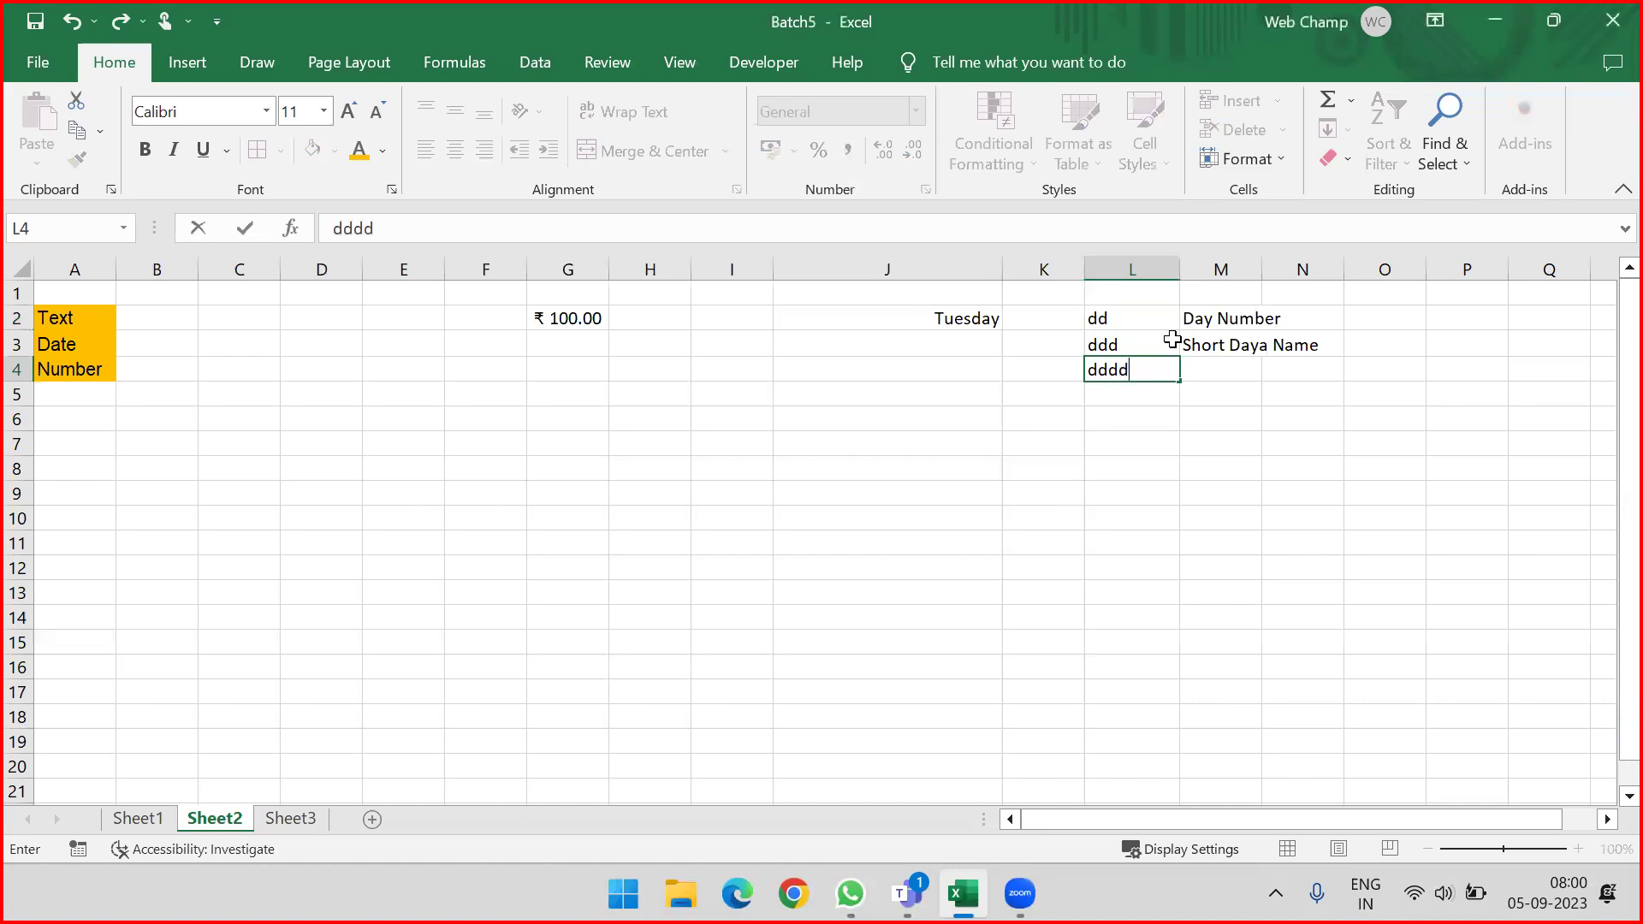
key(Tab)
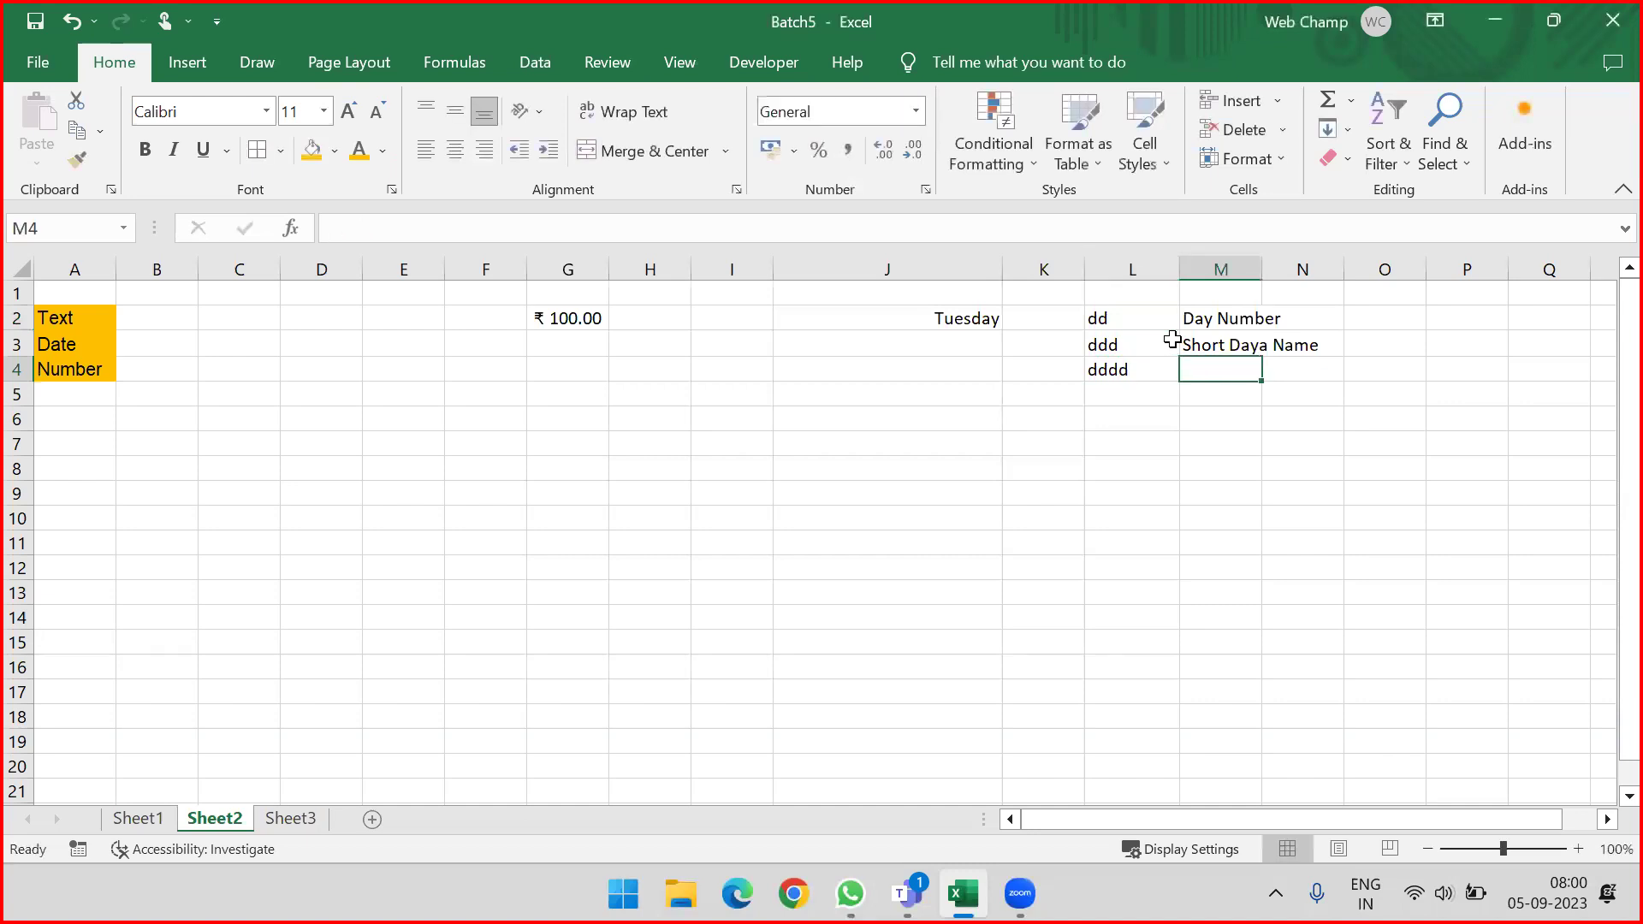
text(Full Day Name)
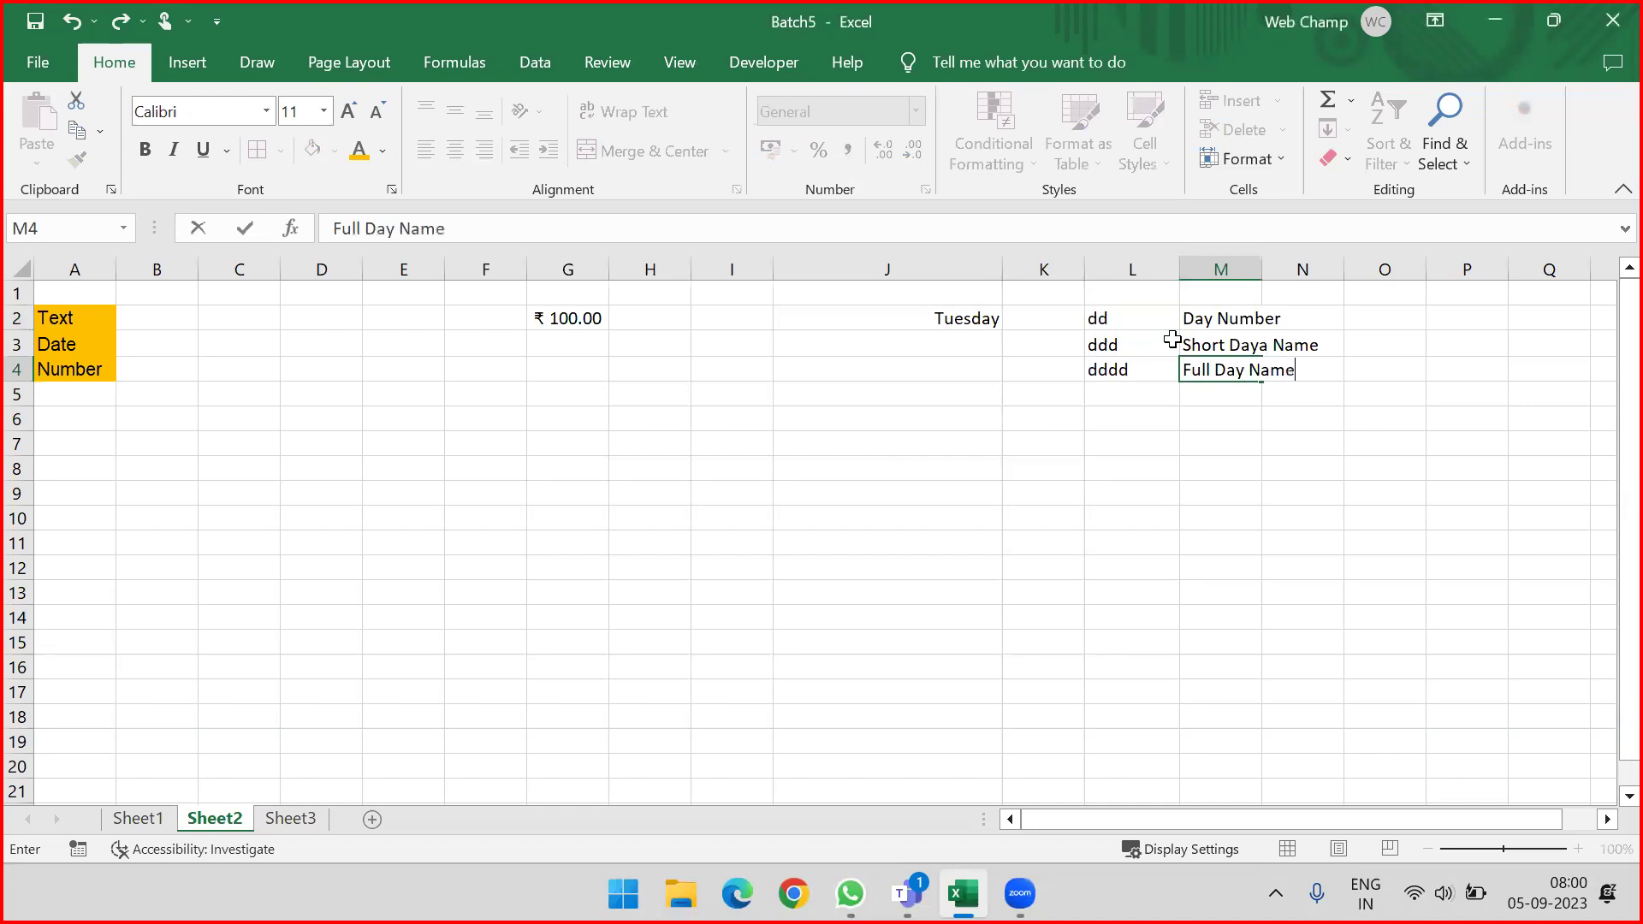
key(Return)
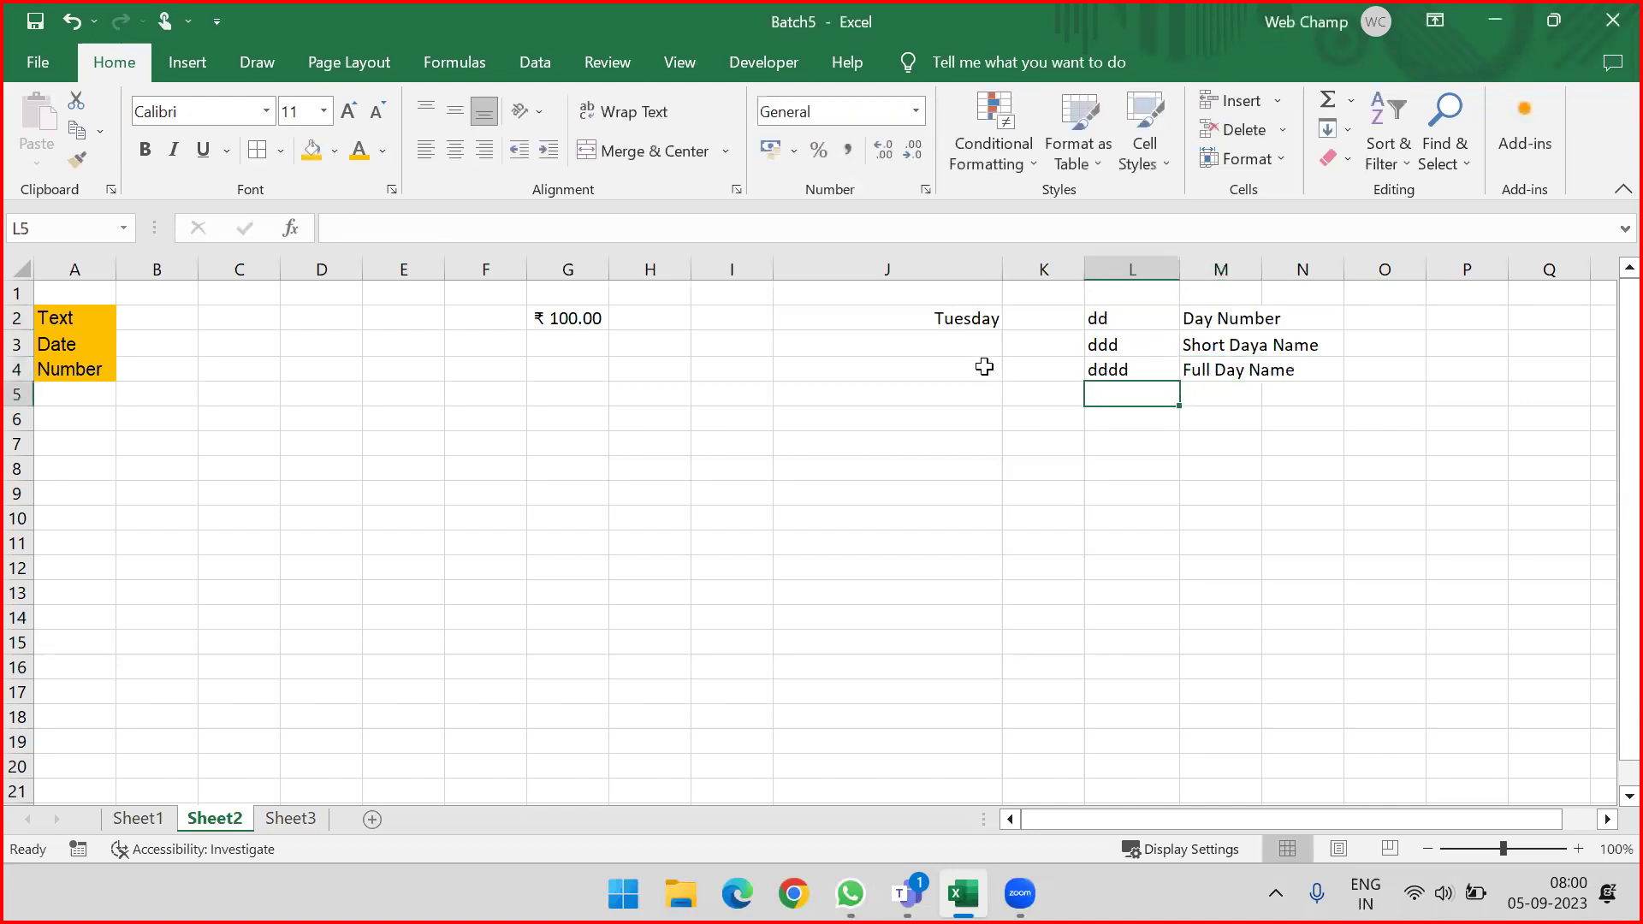
Step: Fill the day code range L2:M4 with light blue and autofit column M to its contents
drag(1120, 322, 1233, 372)
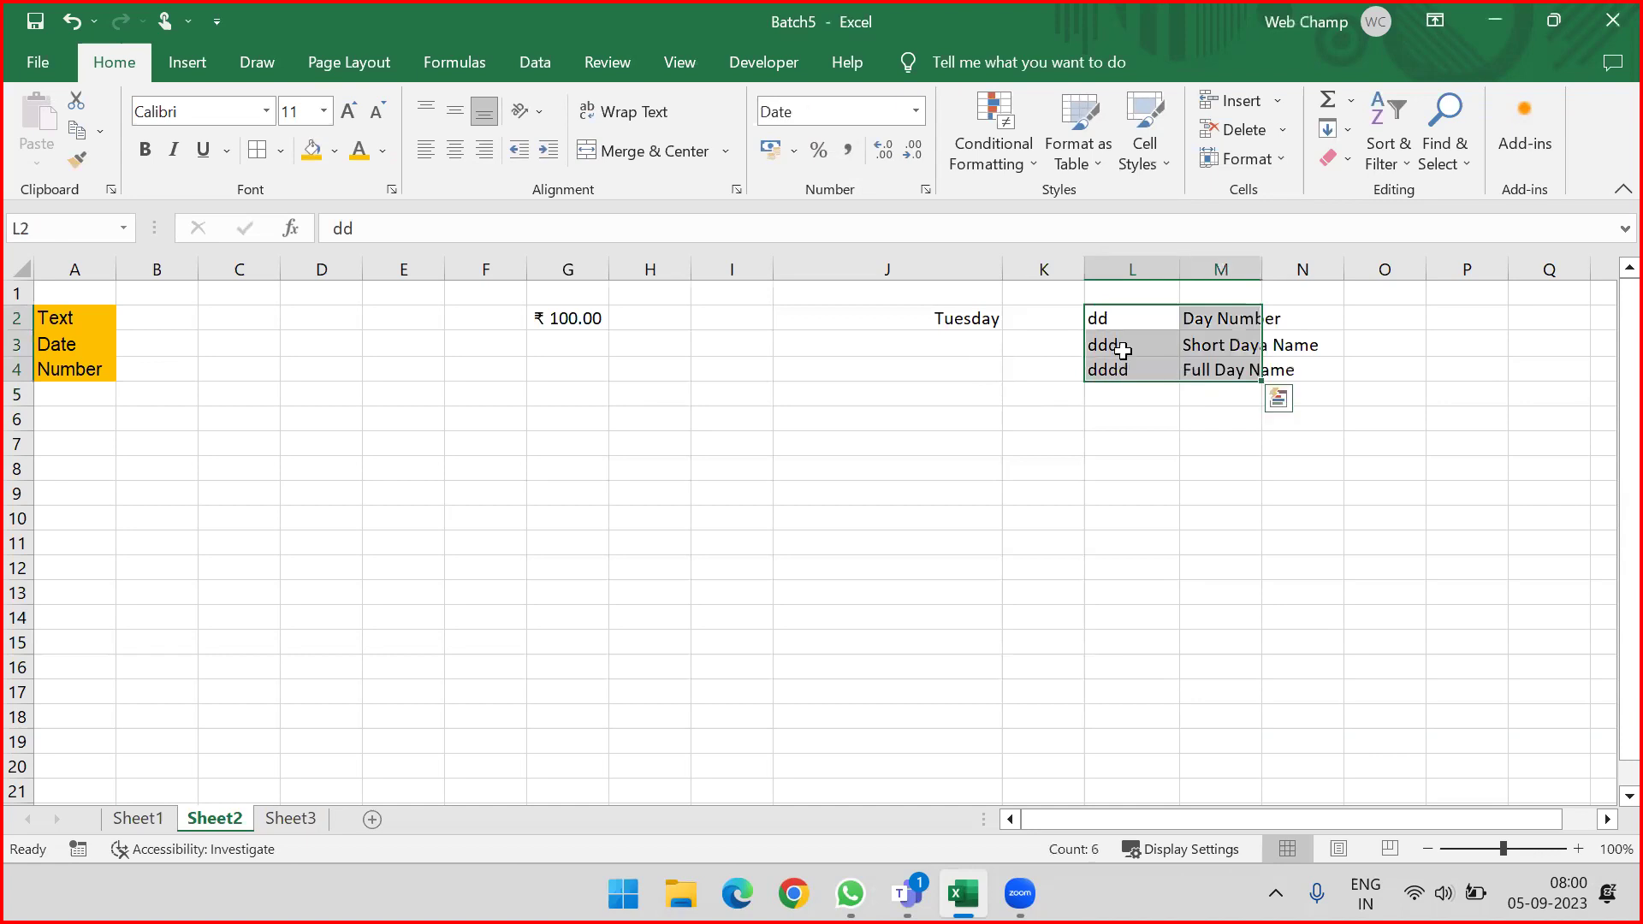
click(335, 152)
click(392, 209)
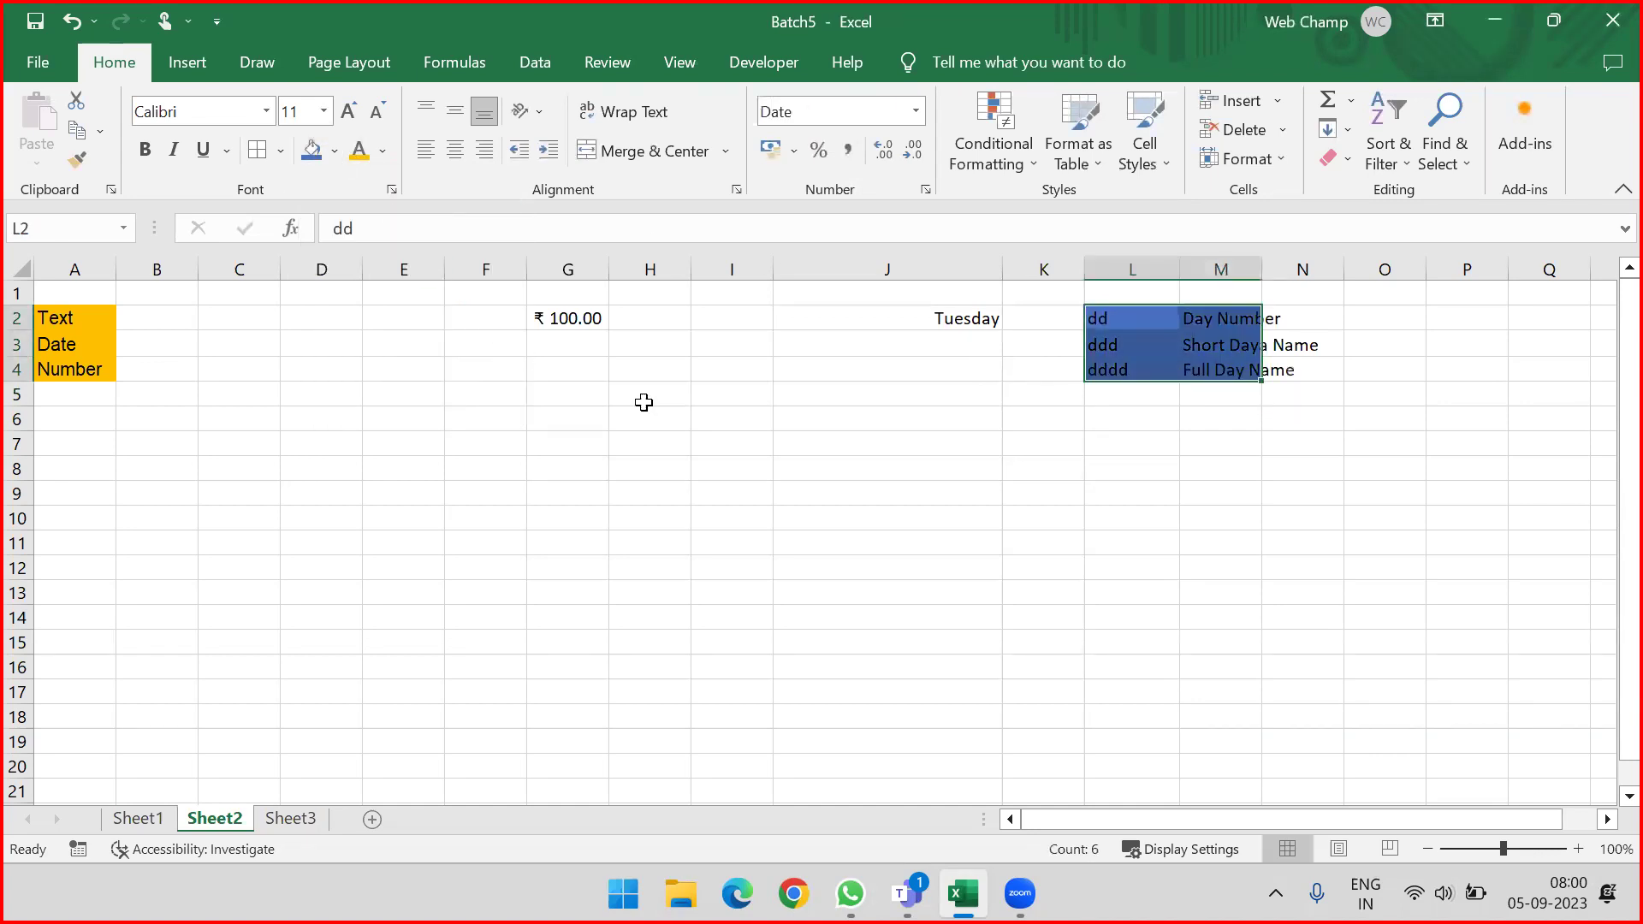
click(334, 151)
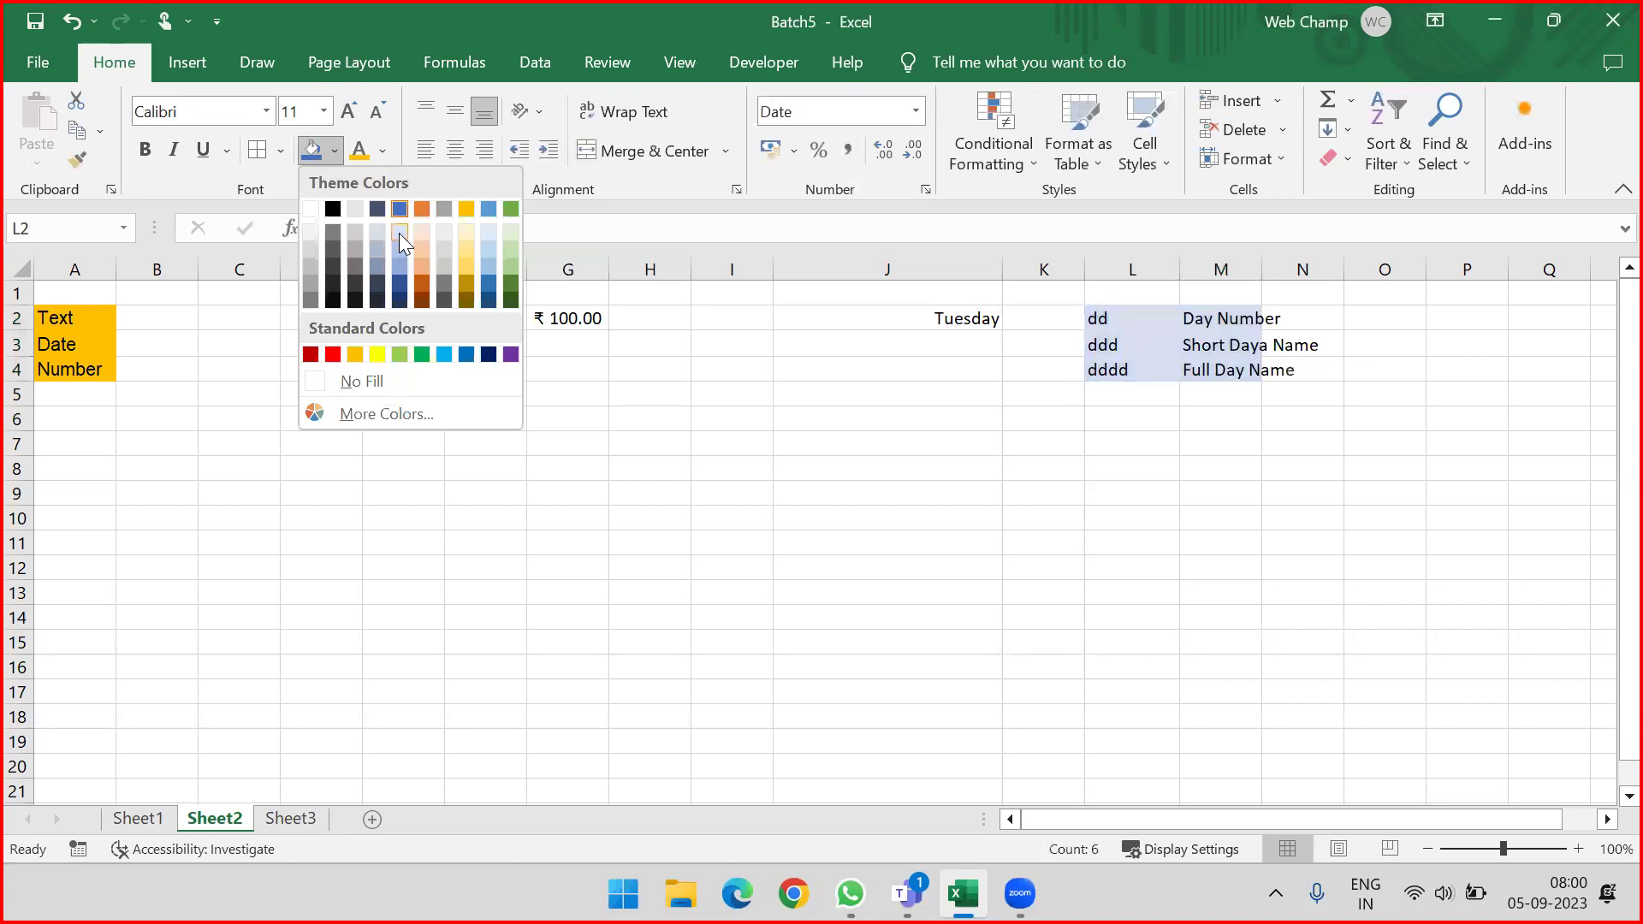
click(399, 233)
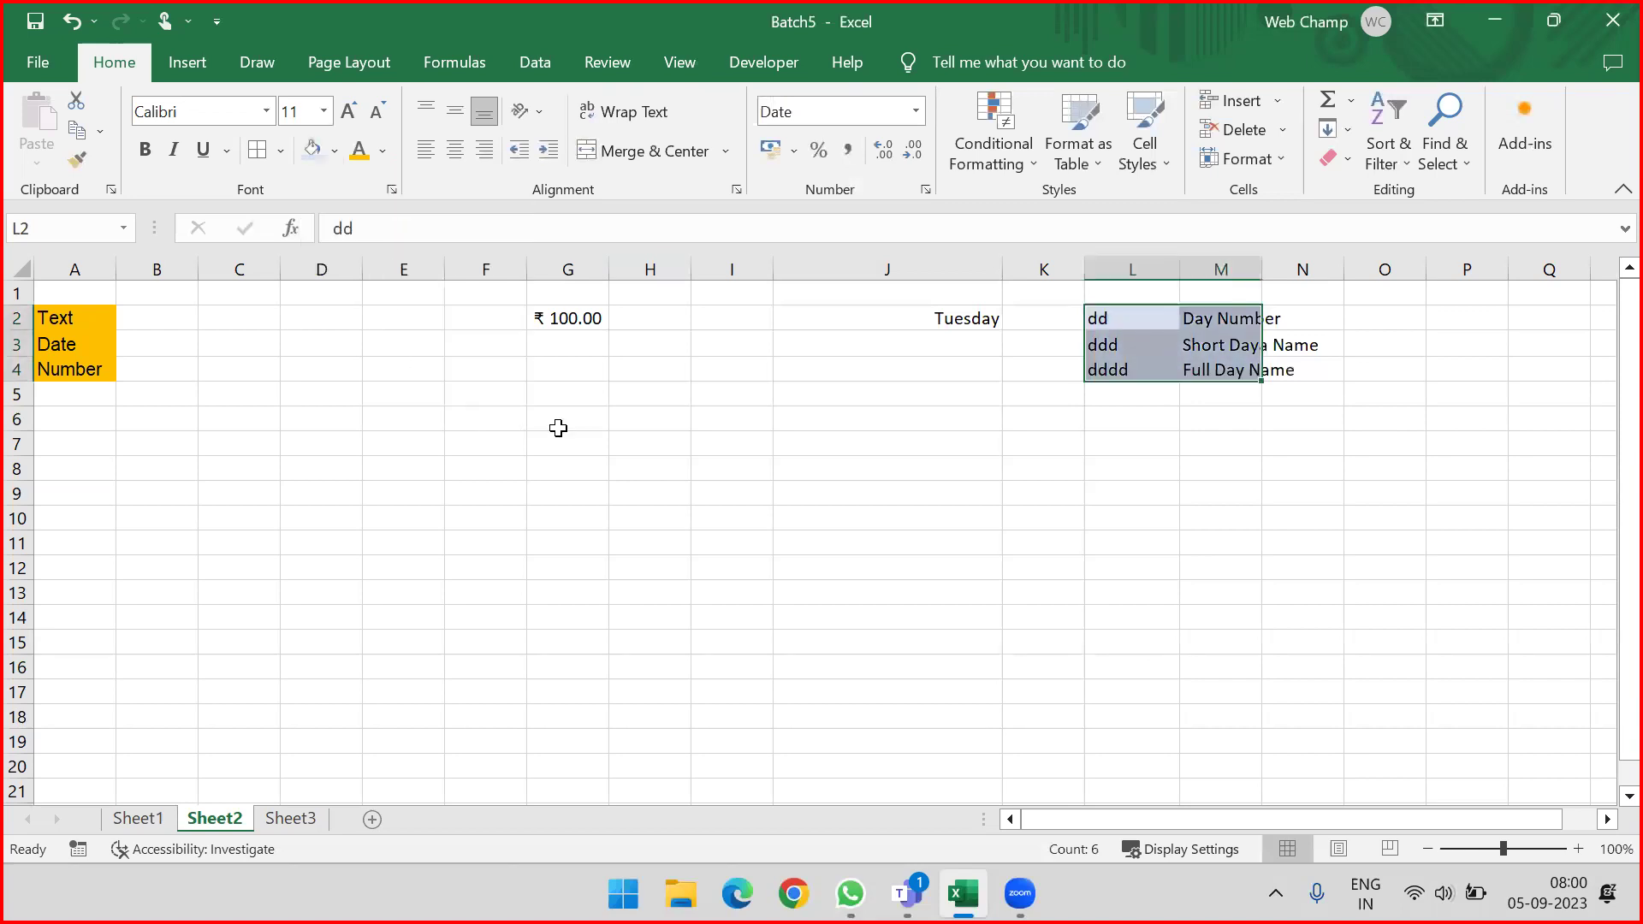
double_click(1267, 265)
click(1199, 442)
Step: Enter the current date, 05-09-2023, in cell J6
click(966, 421)
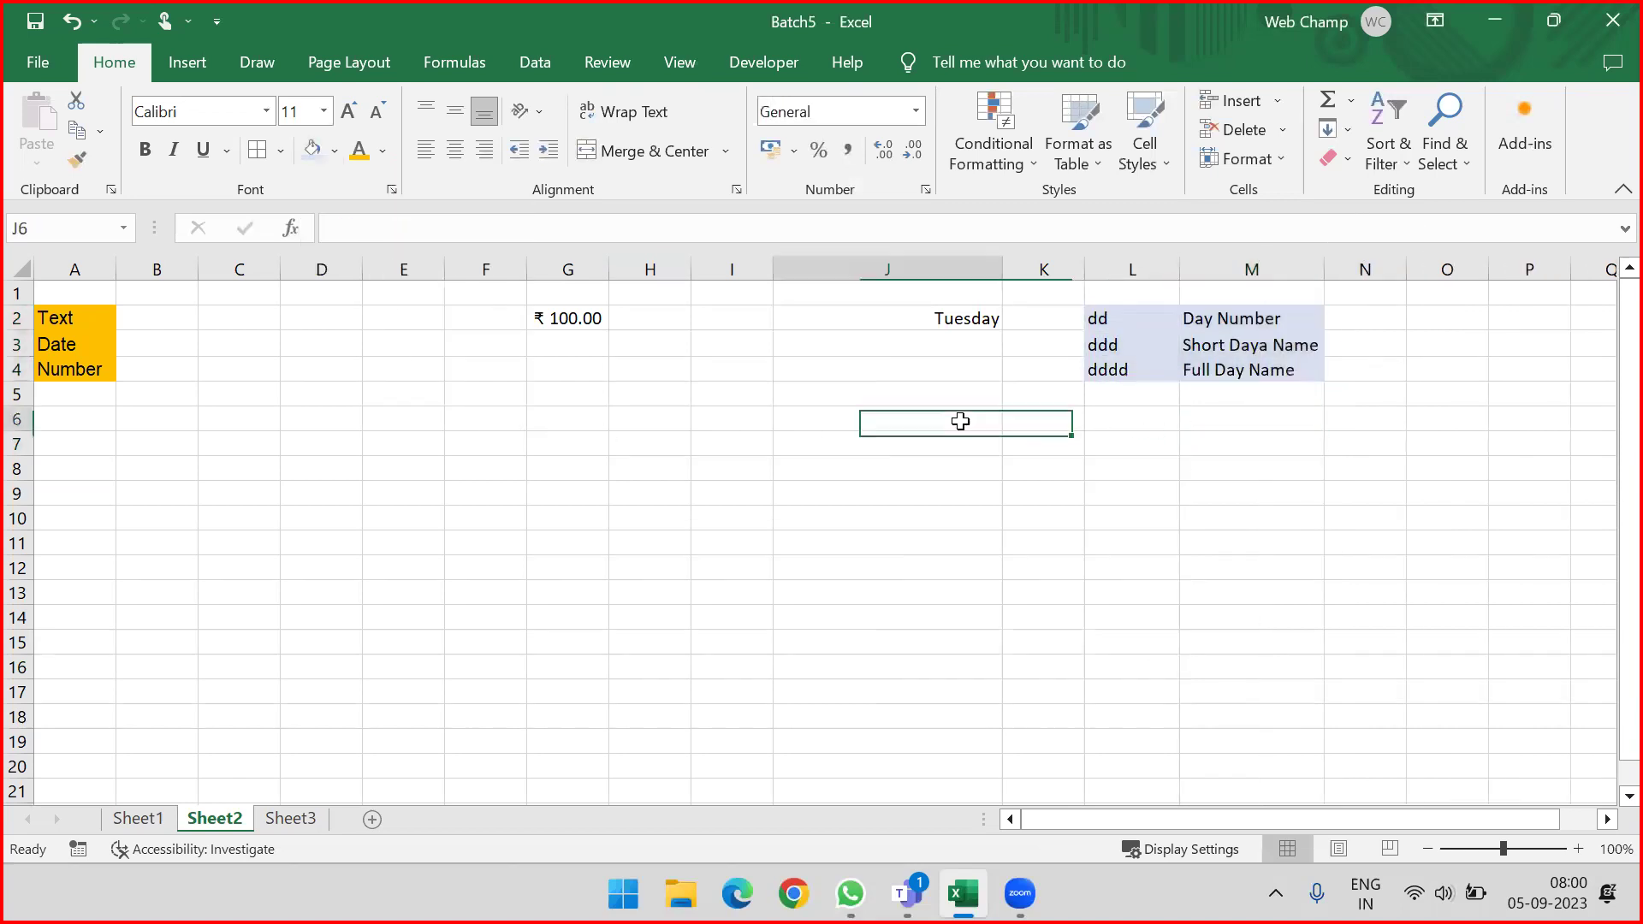
key(ctrl+semicolon)
key(Return)
Step: Enter the code mm in cell L6 with the description "Month Number" in M6
click(1116, 423)
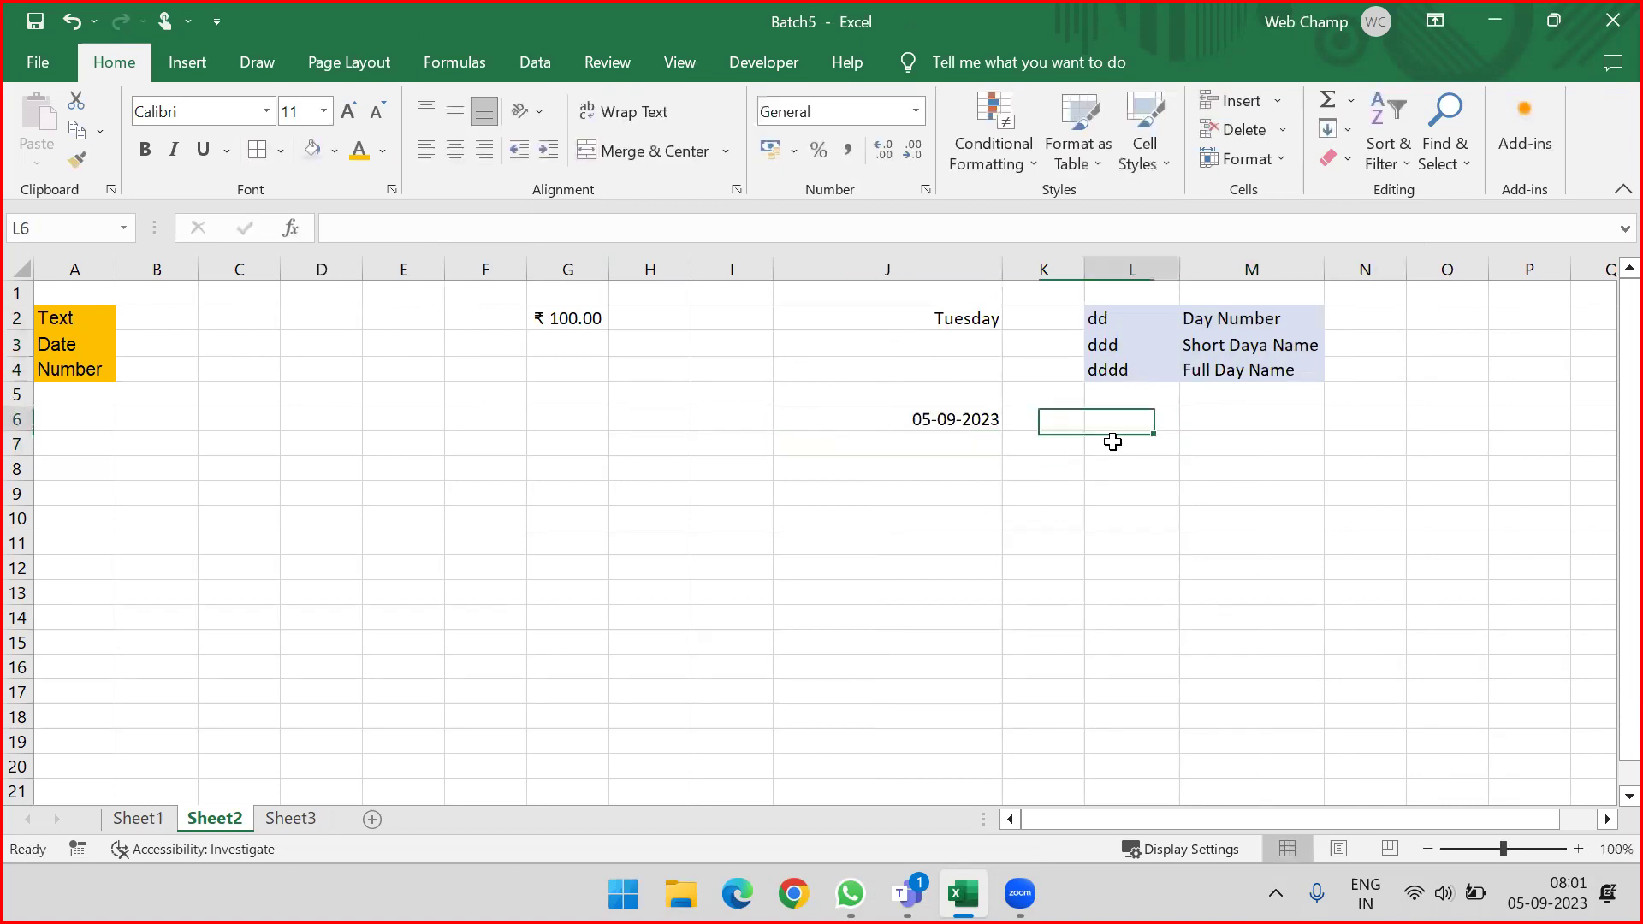
text(mm)
key(Tab)
text(Mond)
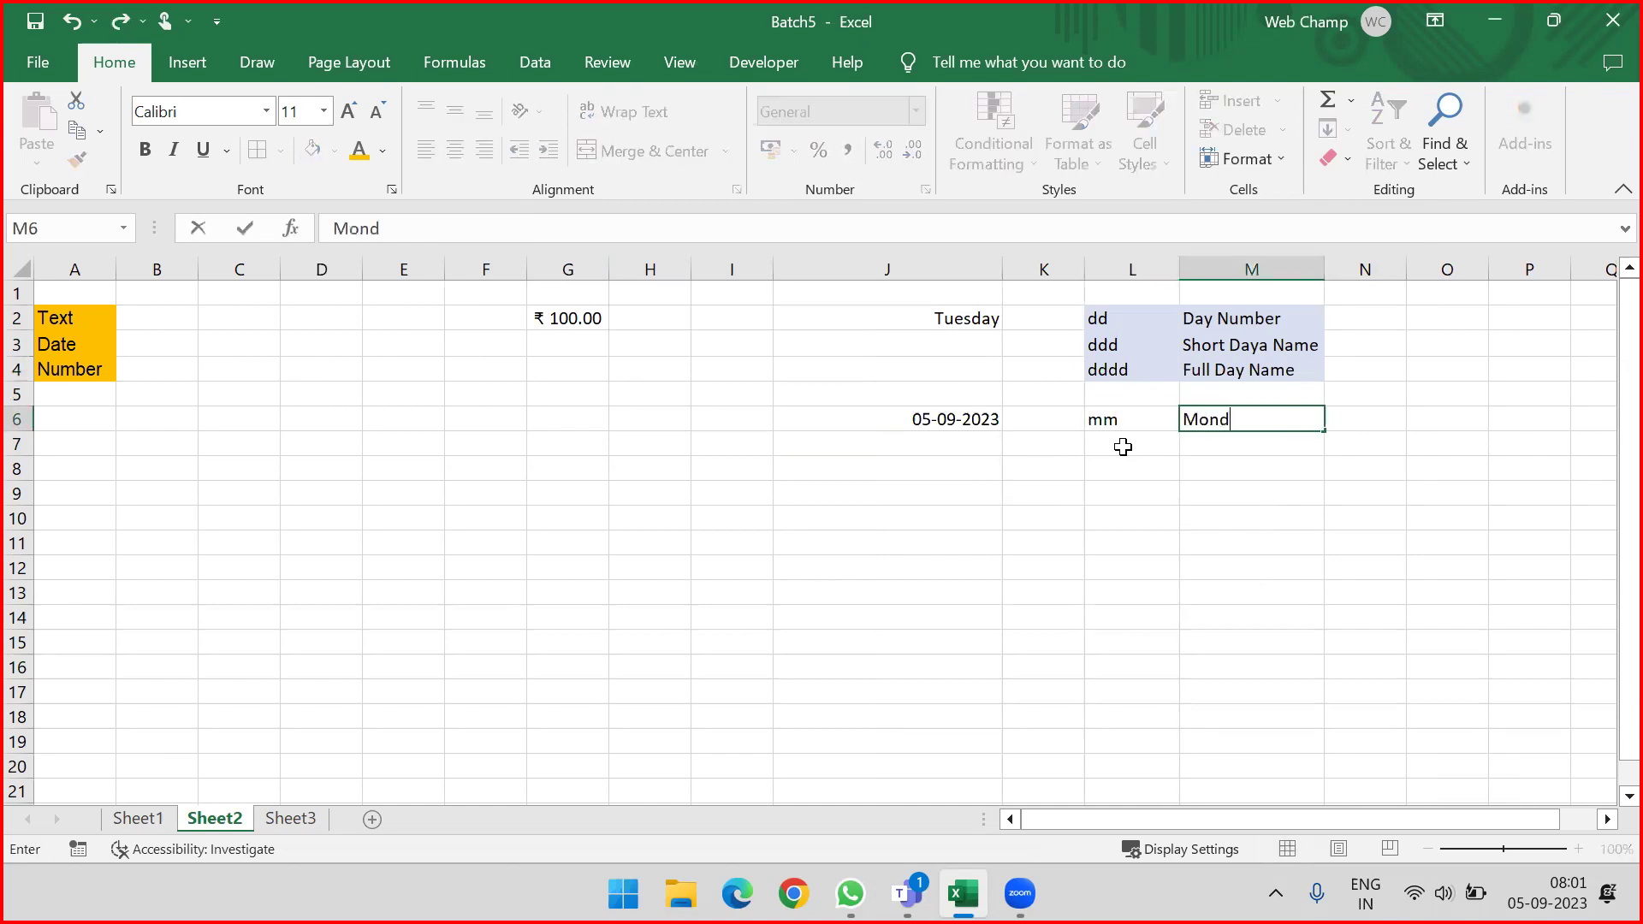
key(BackSpace)
text(th Number)
key(Return)
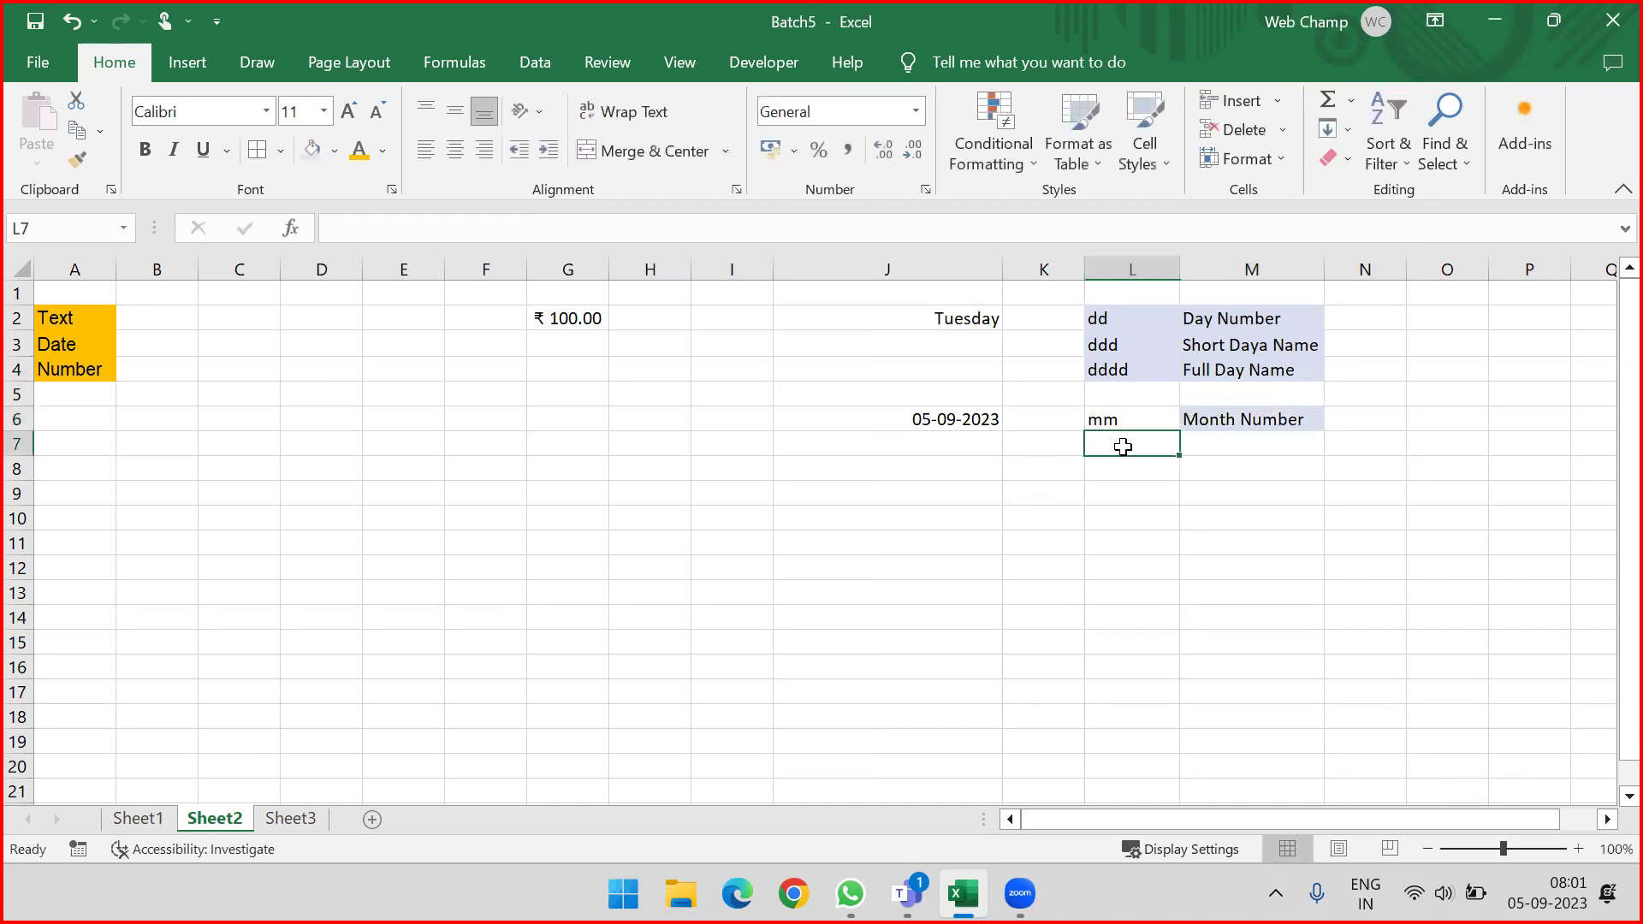
Step: Enter the code mmm in cell L7 with the description "Short Month Name" in M7
text(mmm)
key(Tab)
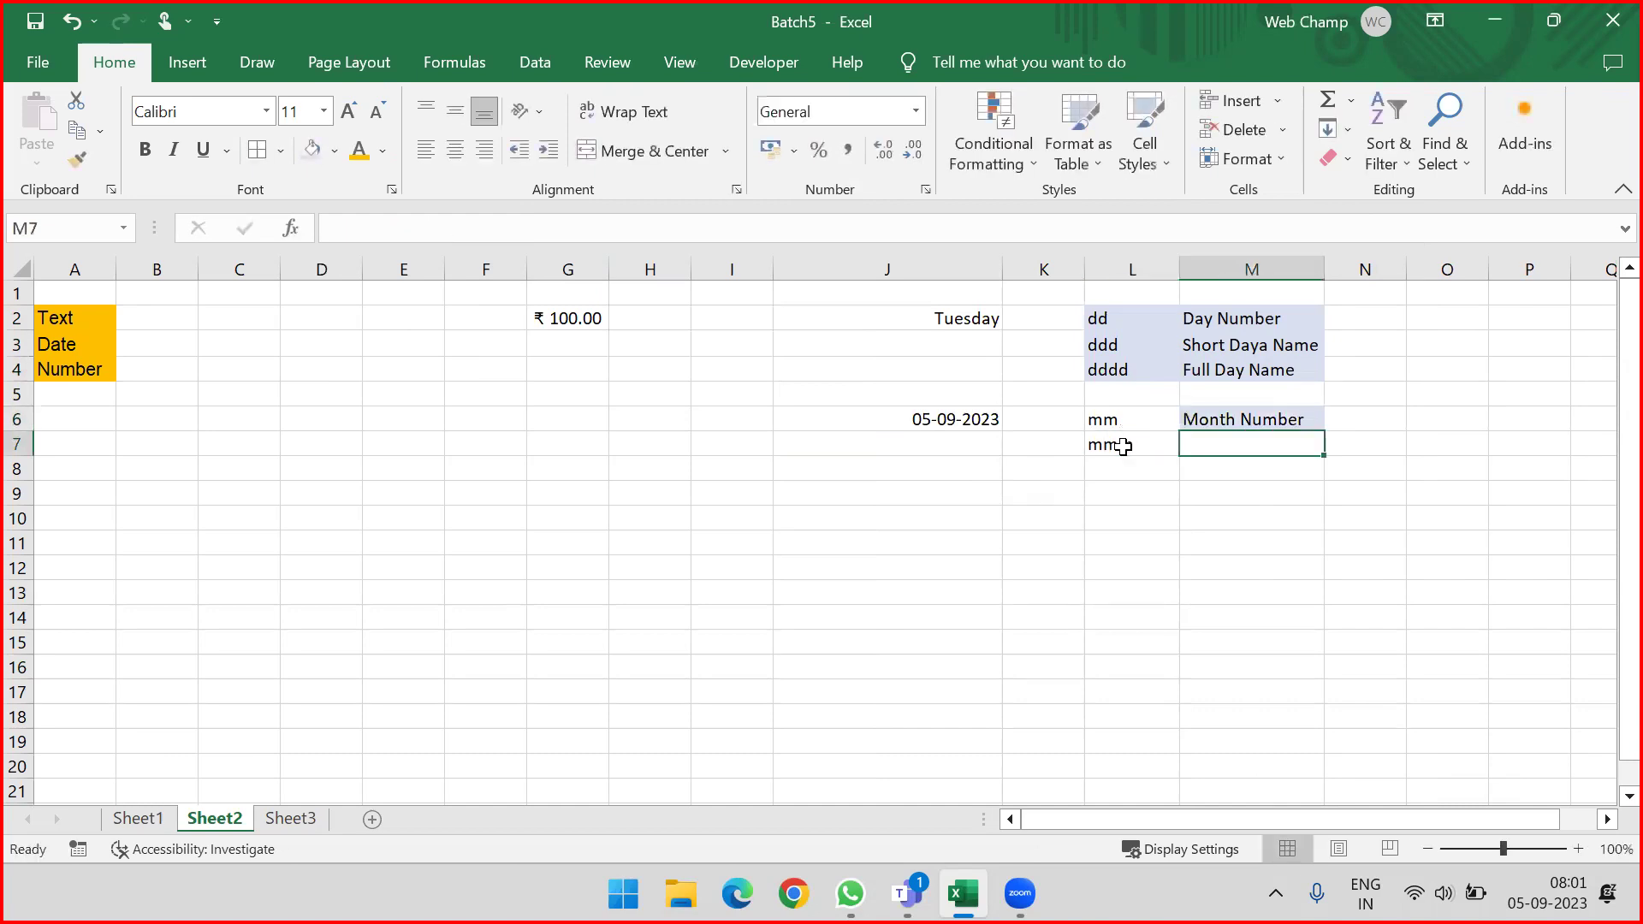
text(Month Name)
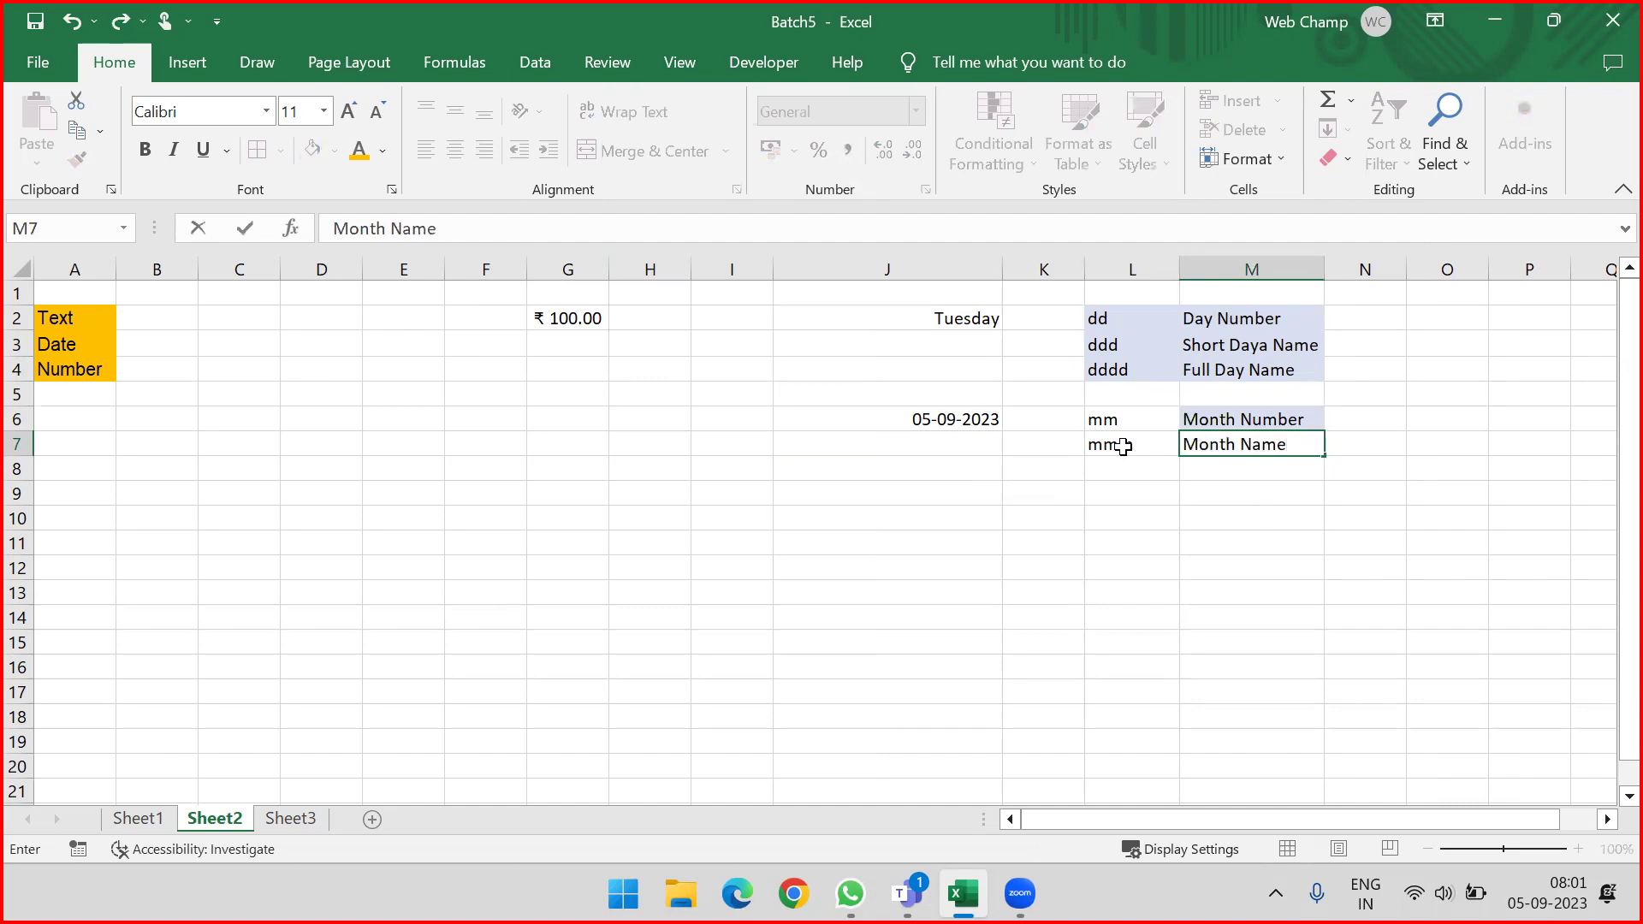
key(Home)
key(ctrl+Right)
key(ctrl+Right)
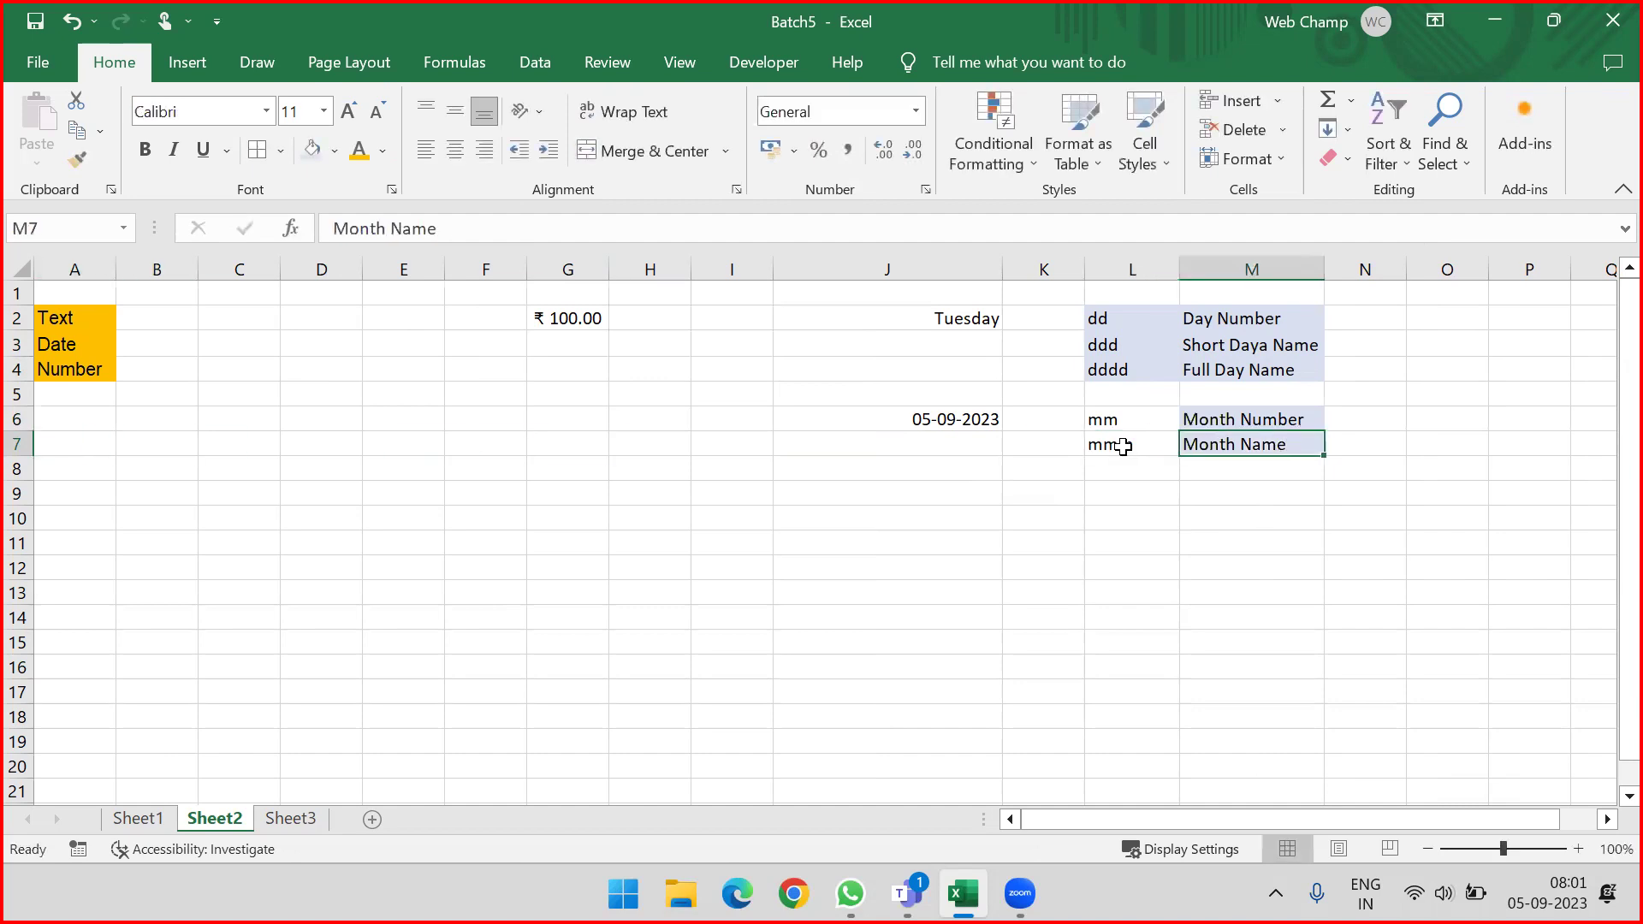
key(F2)
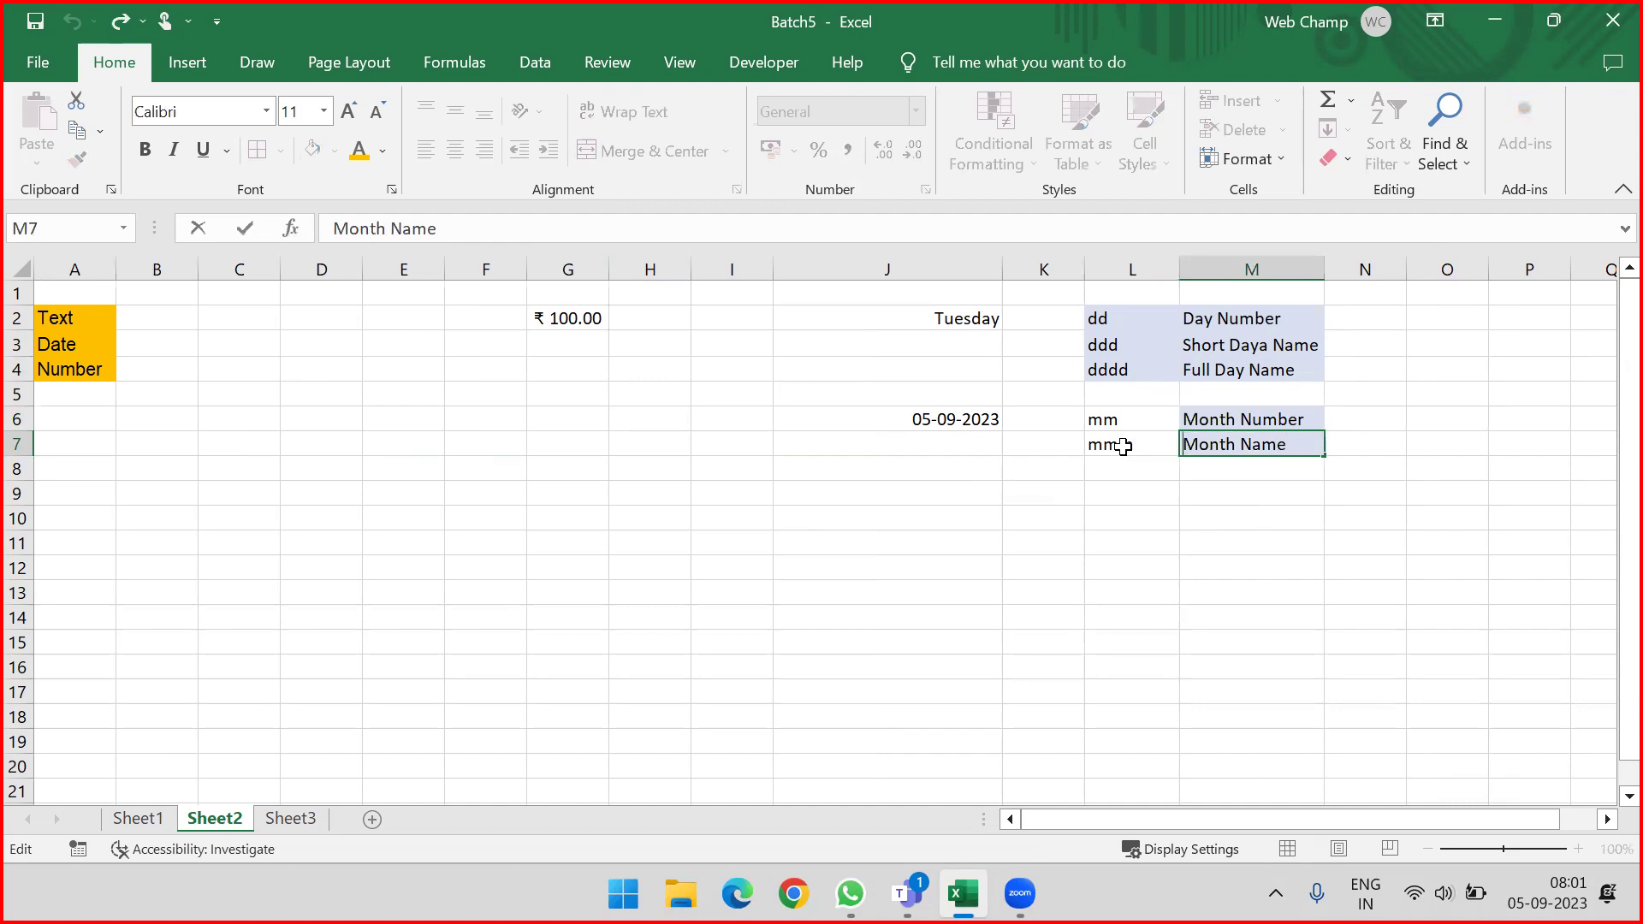
key(Home)
text(Short)
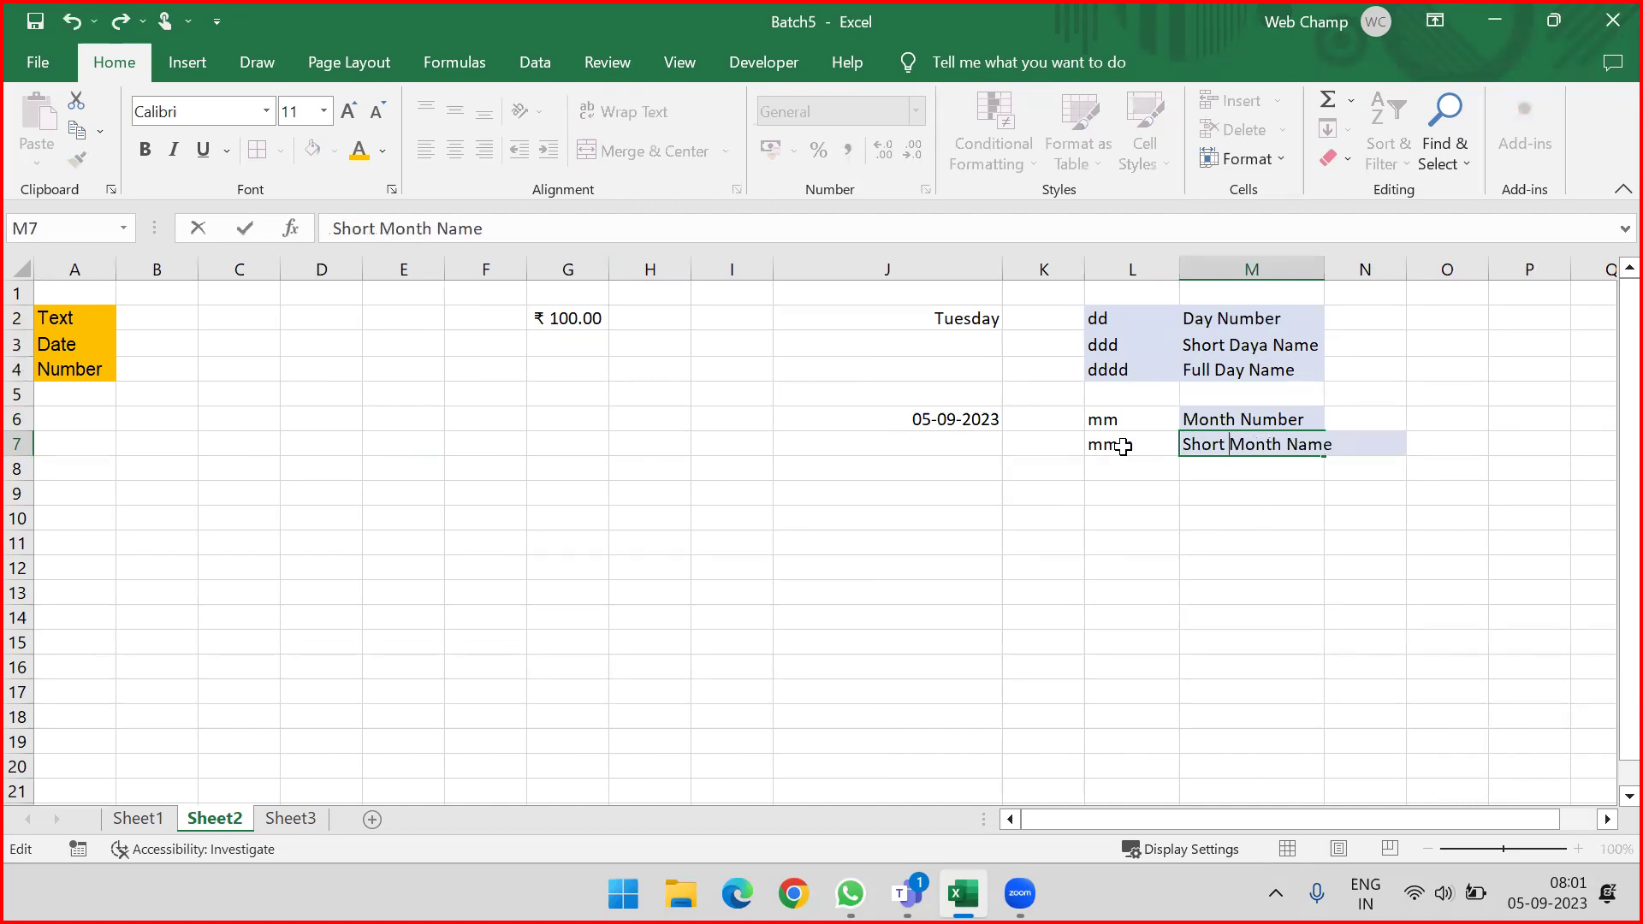
key(Return)
Step: Enter the code mmmm in cell L8 with the description "Full Month Name" in M8
key(Left)
text(mmm)
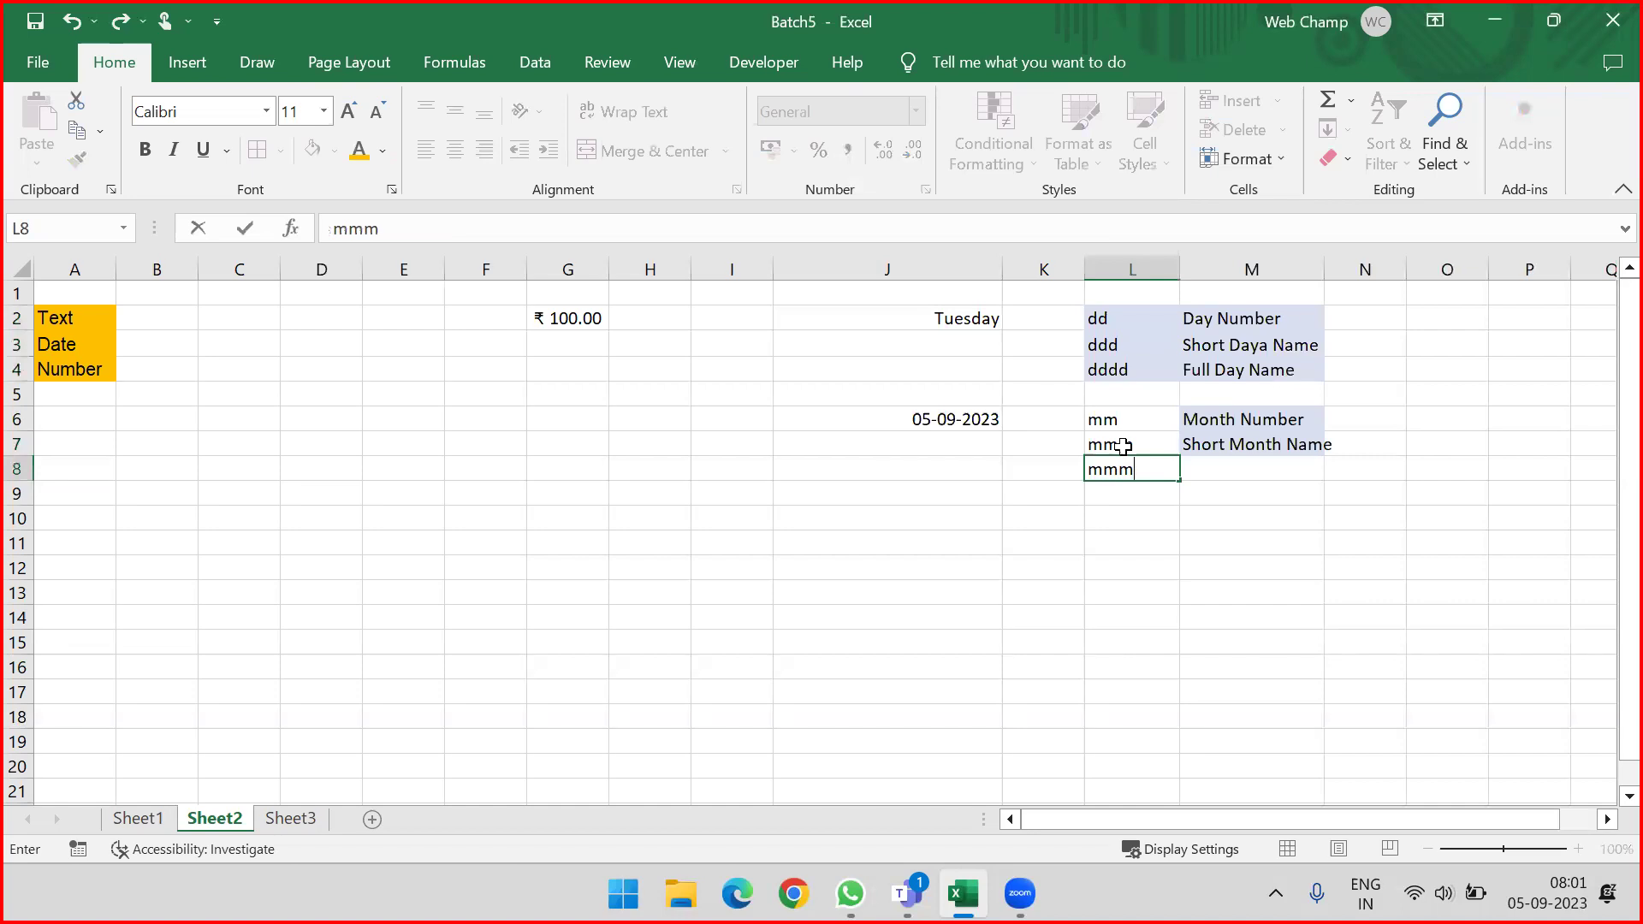
text(m)
key(Tab)
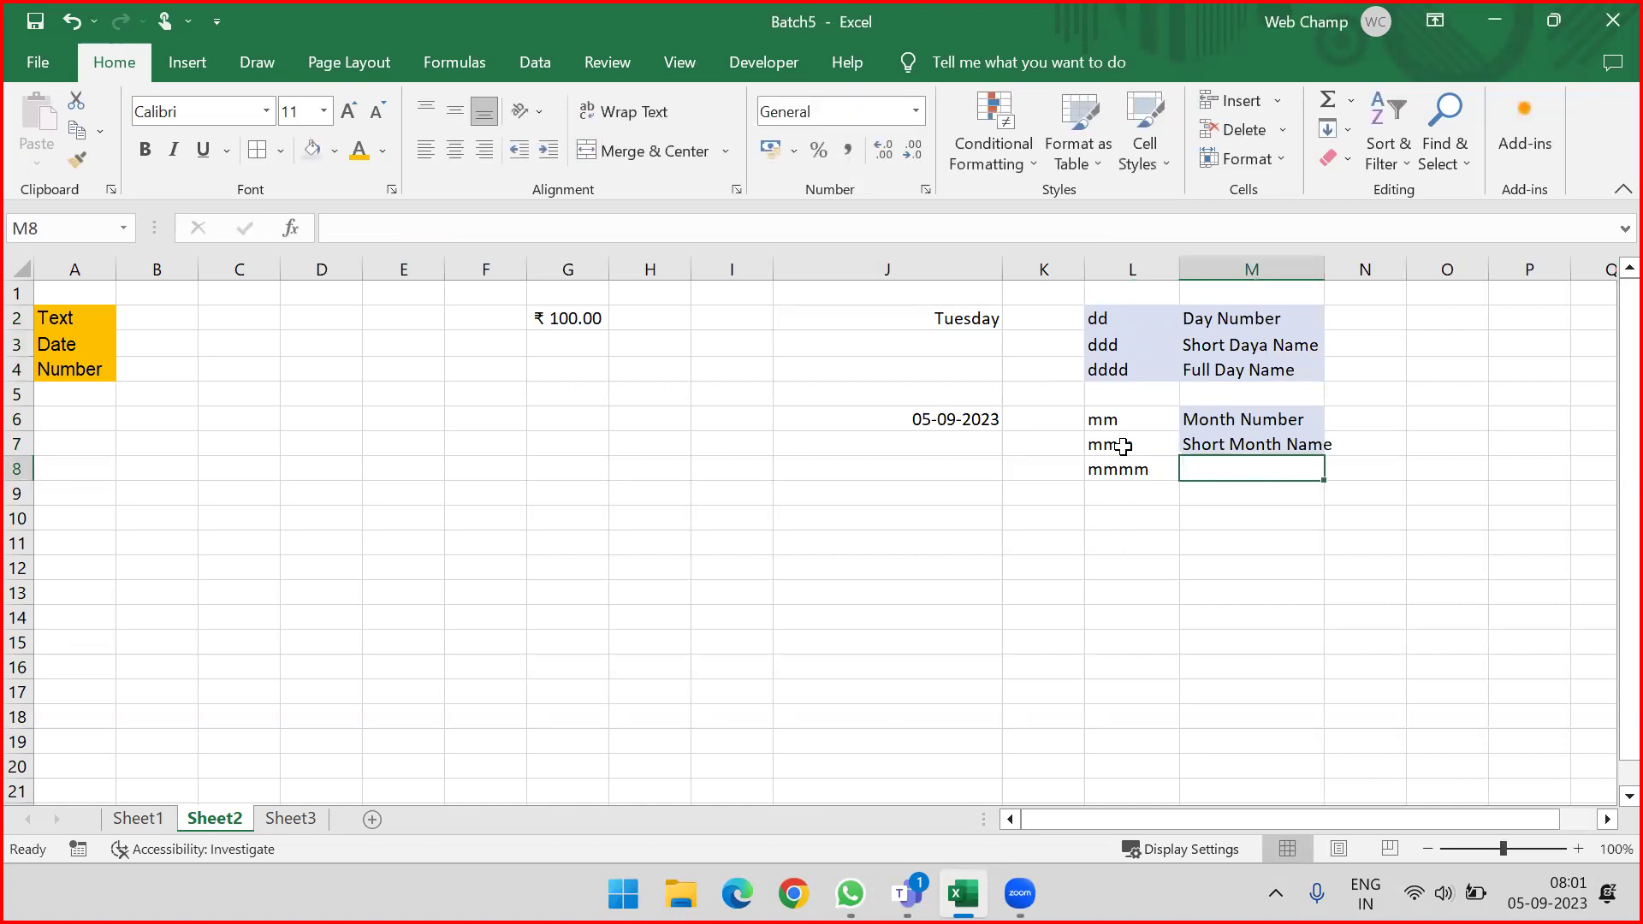
text(F)
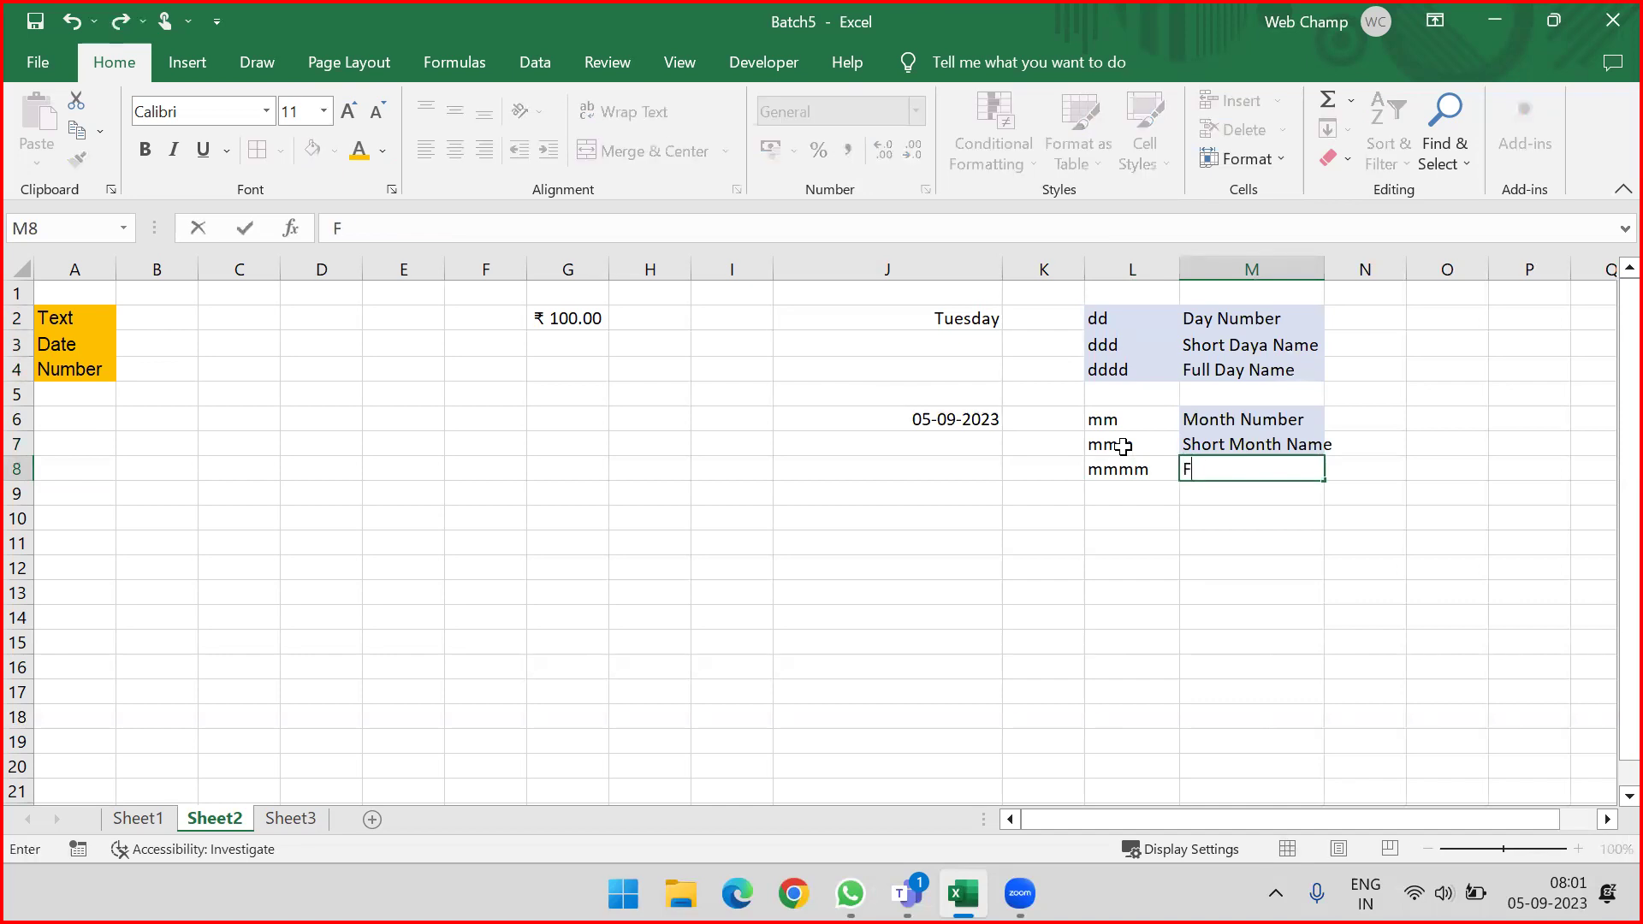
text(ull Mon)
key(BackSpace)
text(Month Name)
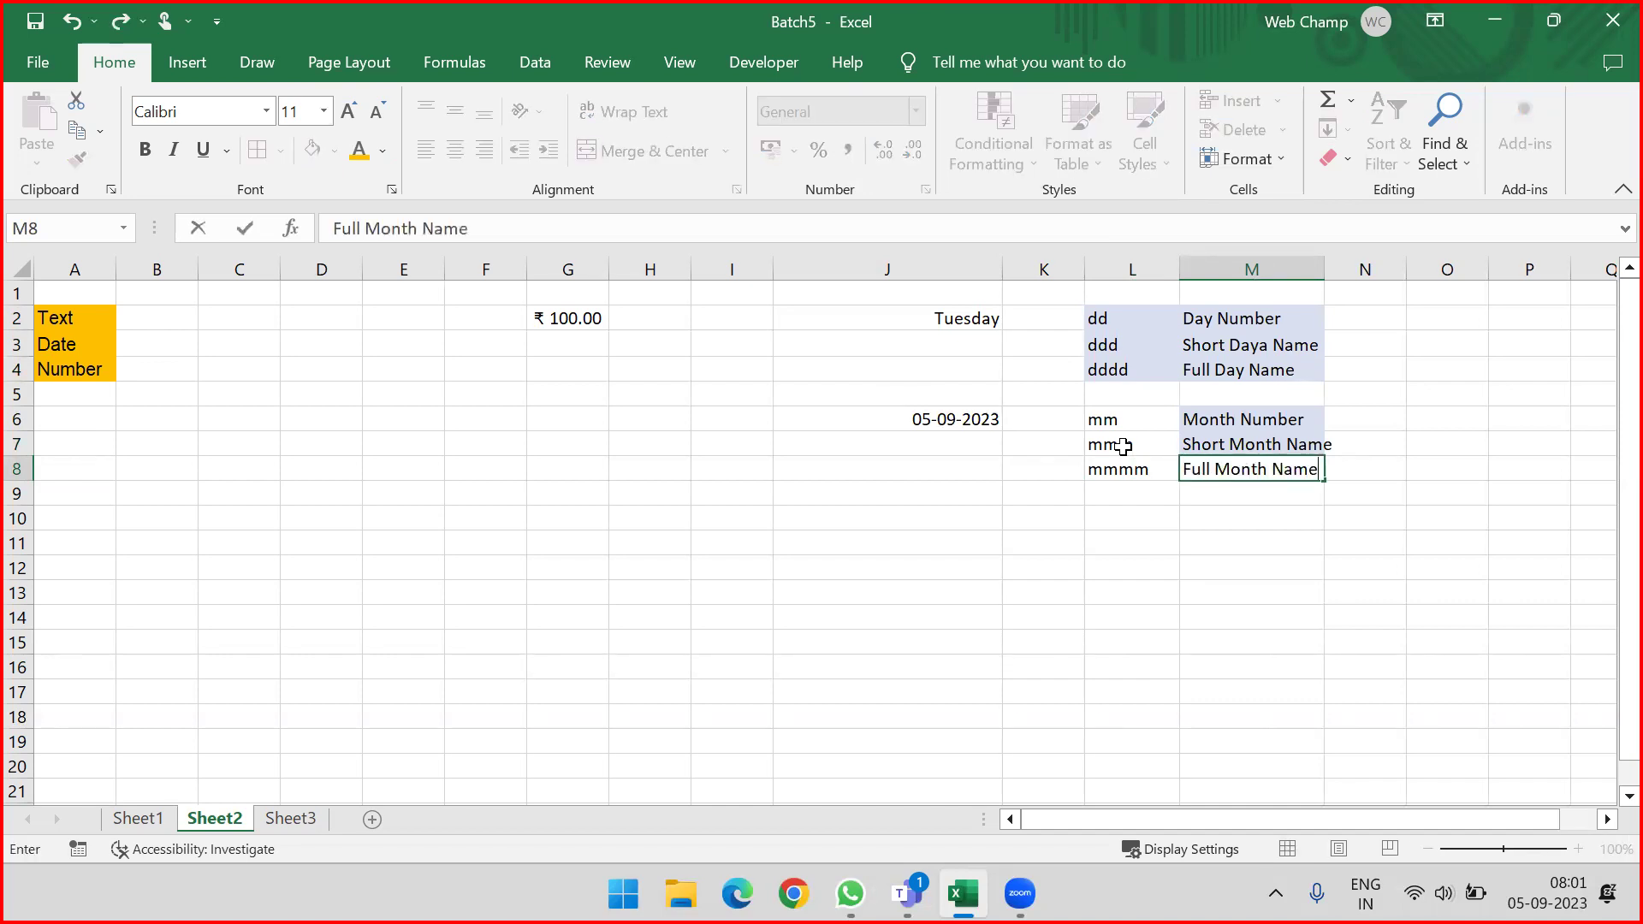
key(Return)
Step: Fill the month code range L6:M8 with light gold
drag(1116, 421, 1266, 469)
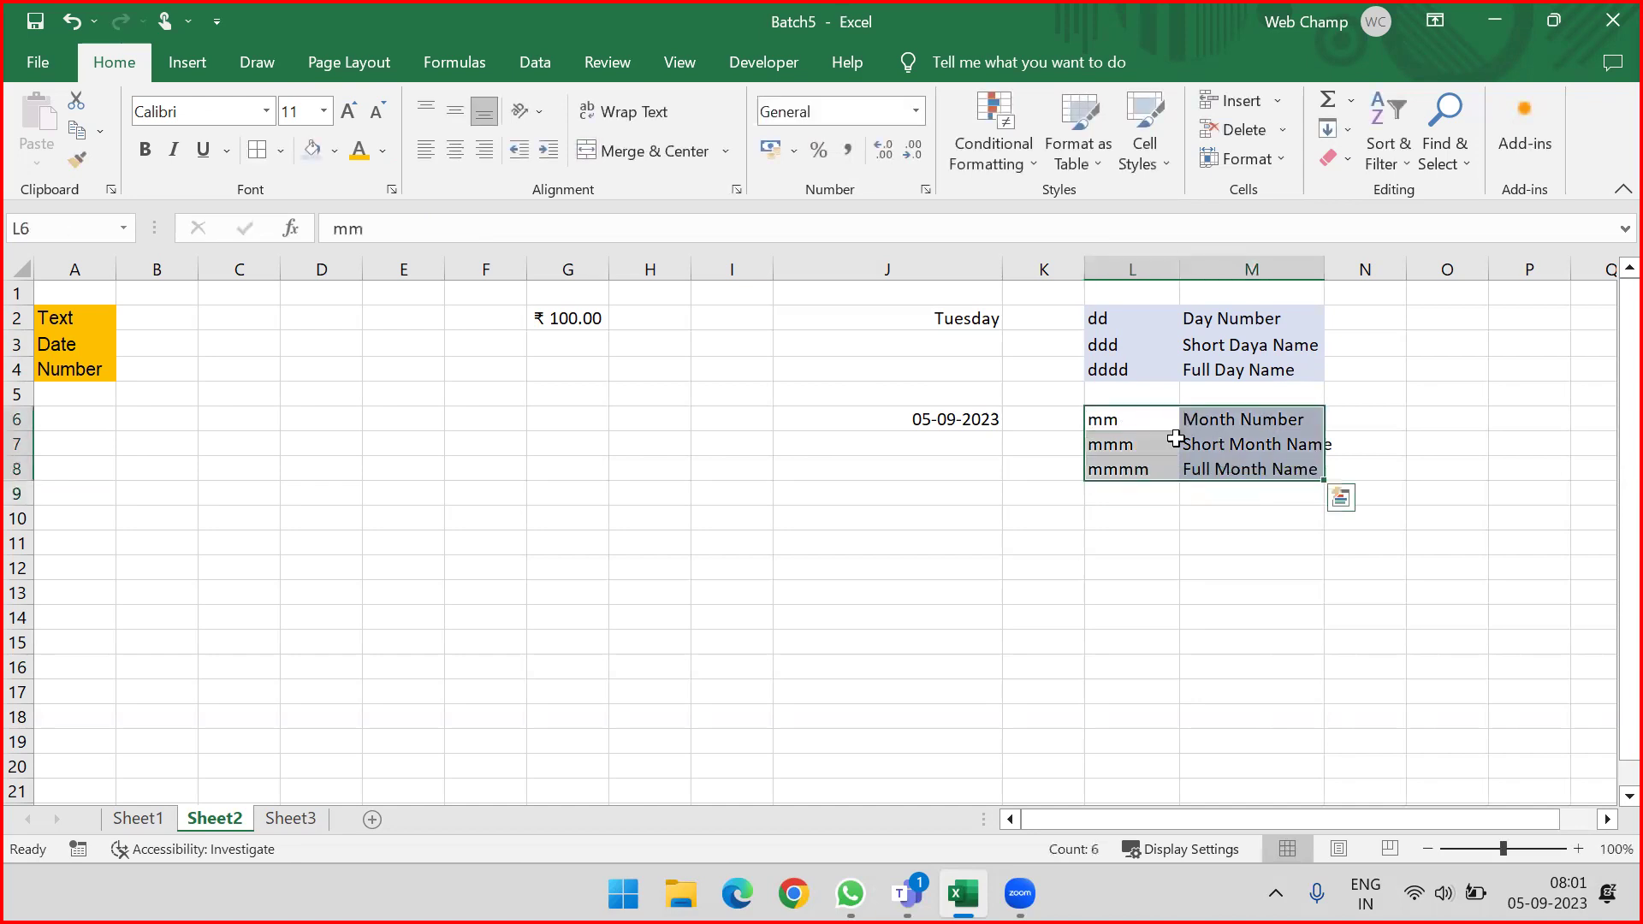
click(333, 154)
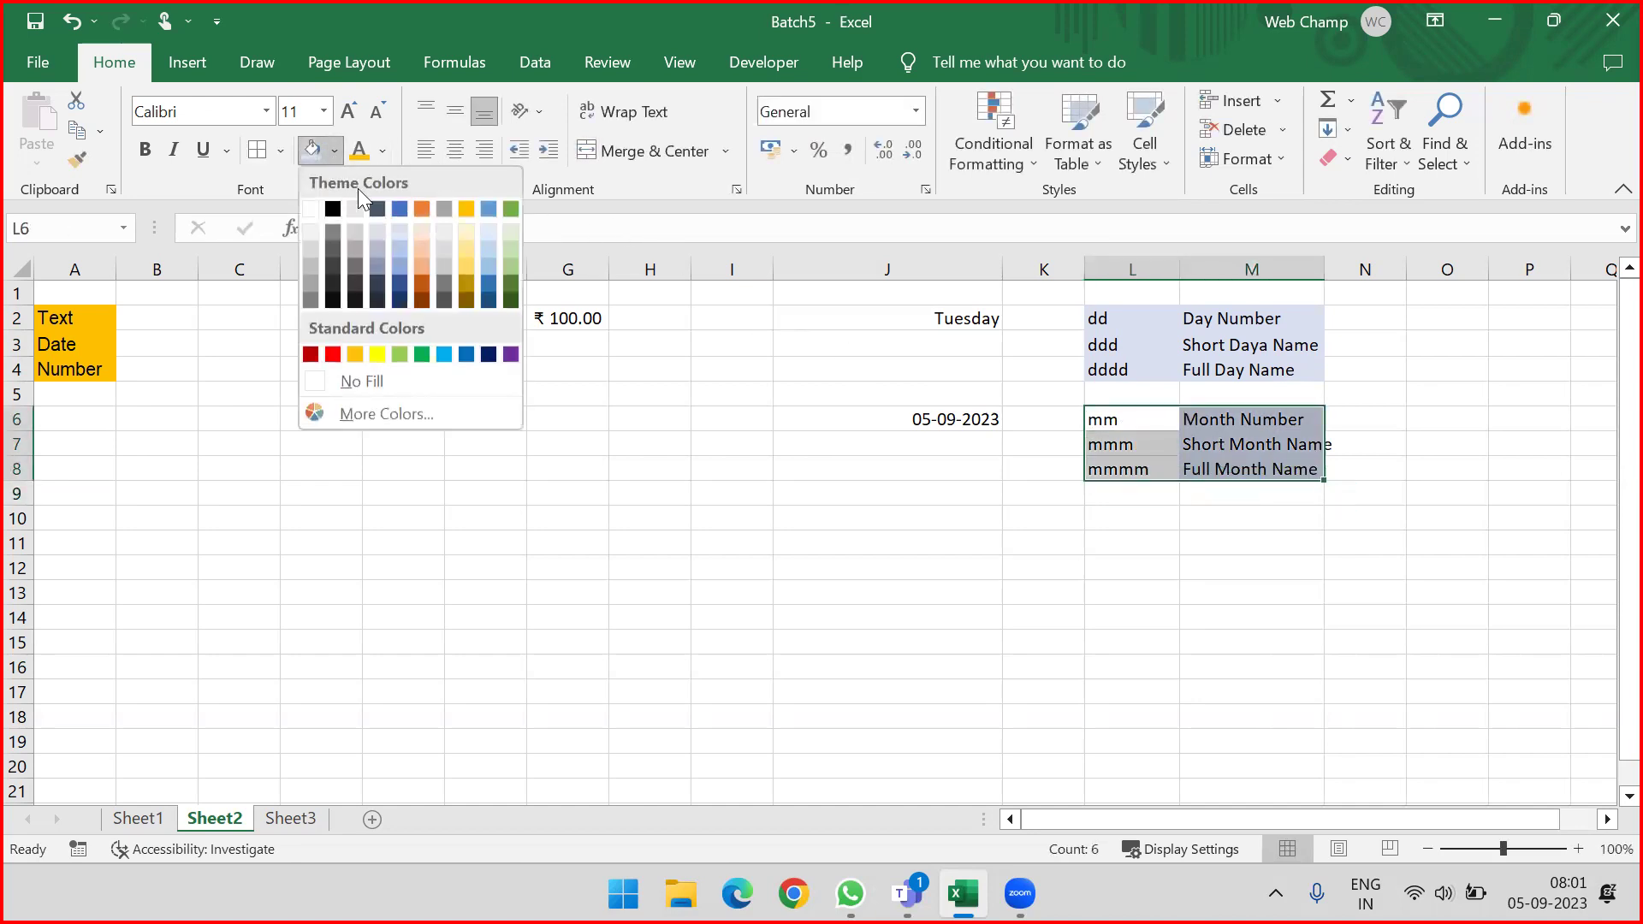
click(467, 246)
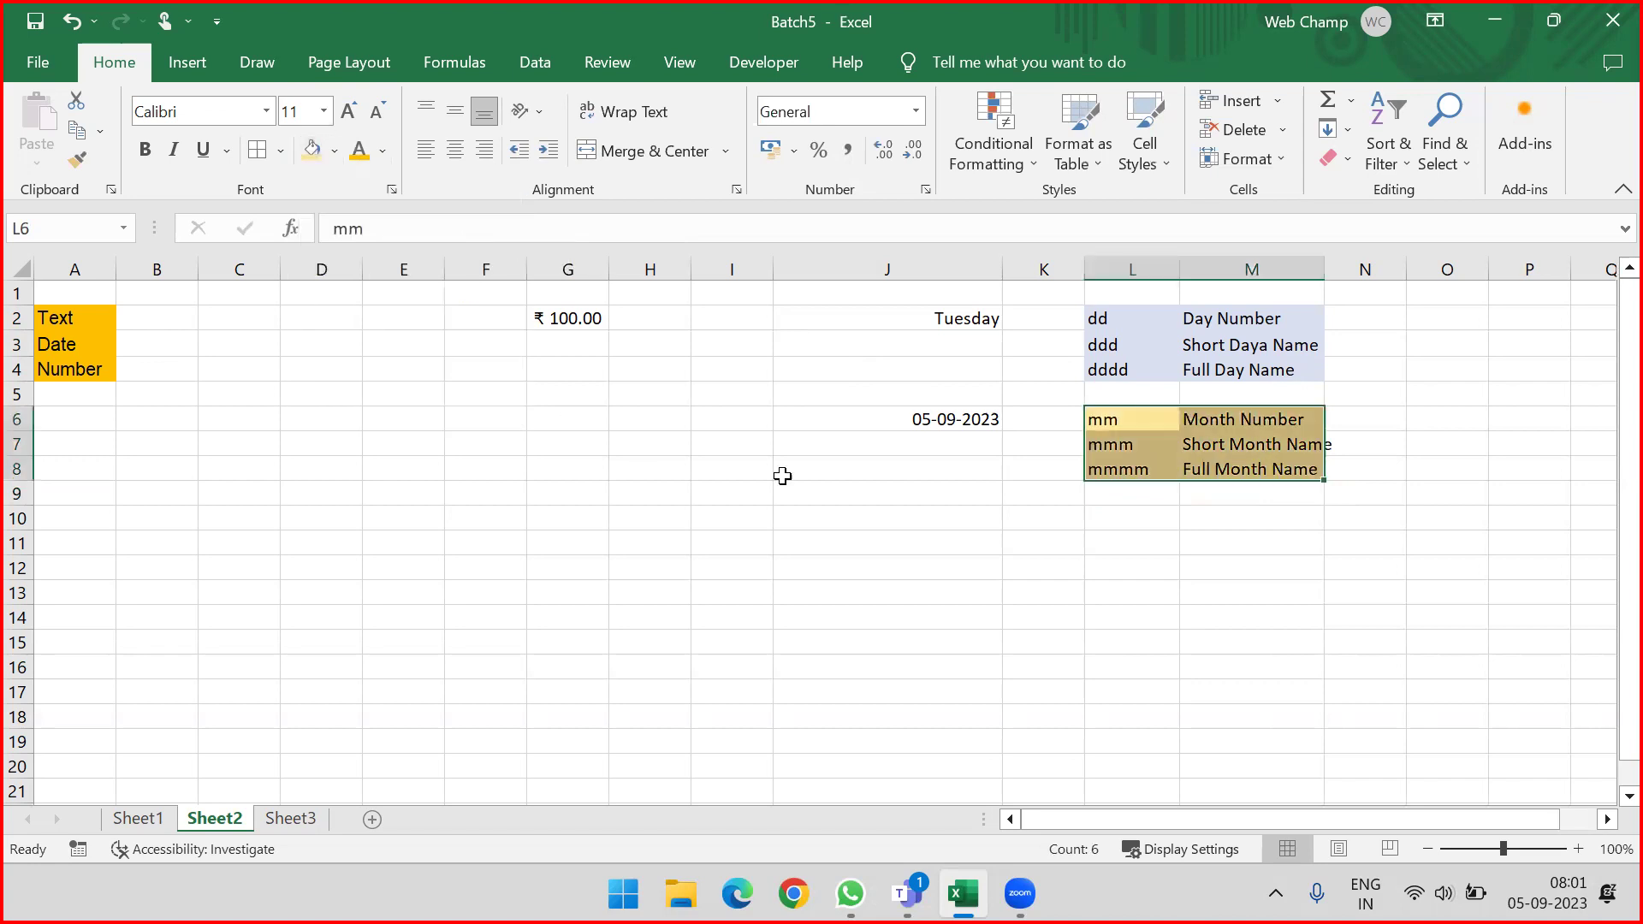
click(952, 524)
Step: Enter the code yy in cell L10 with the description "last 2 digit of year" in M10
click(1117, 517)
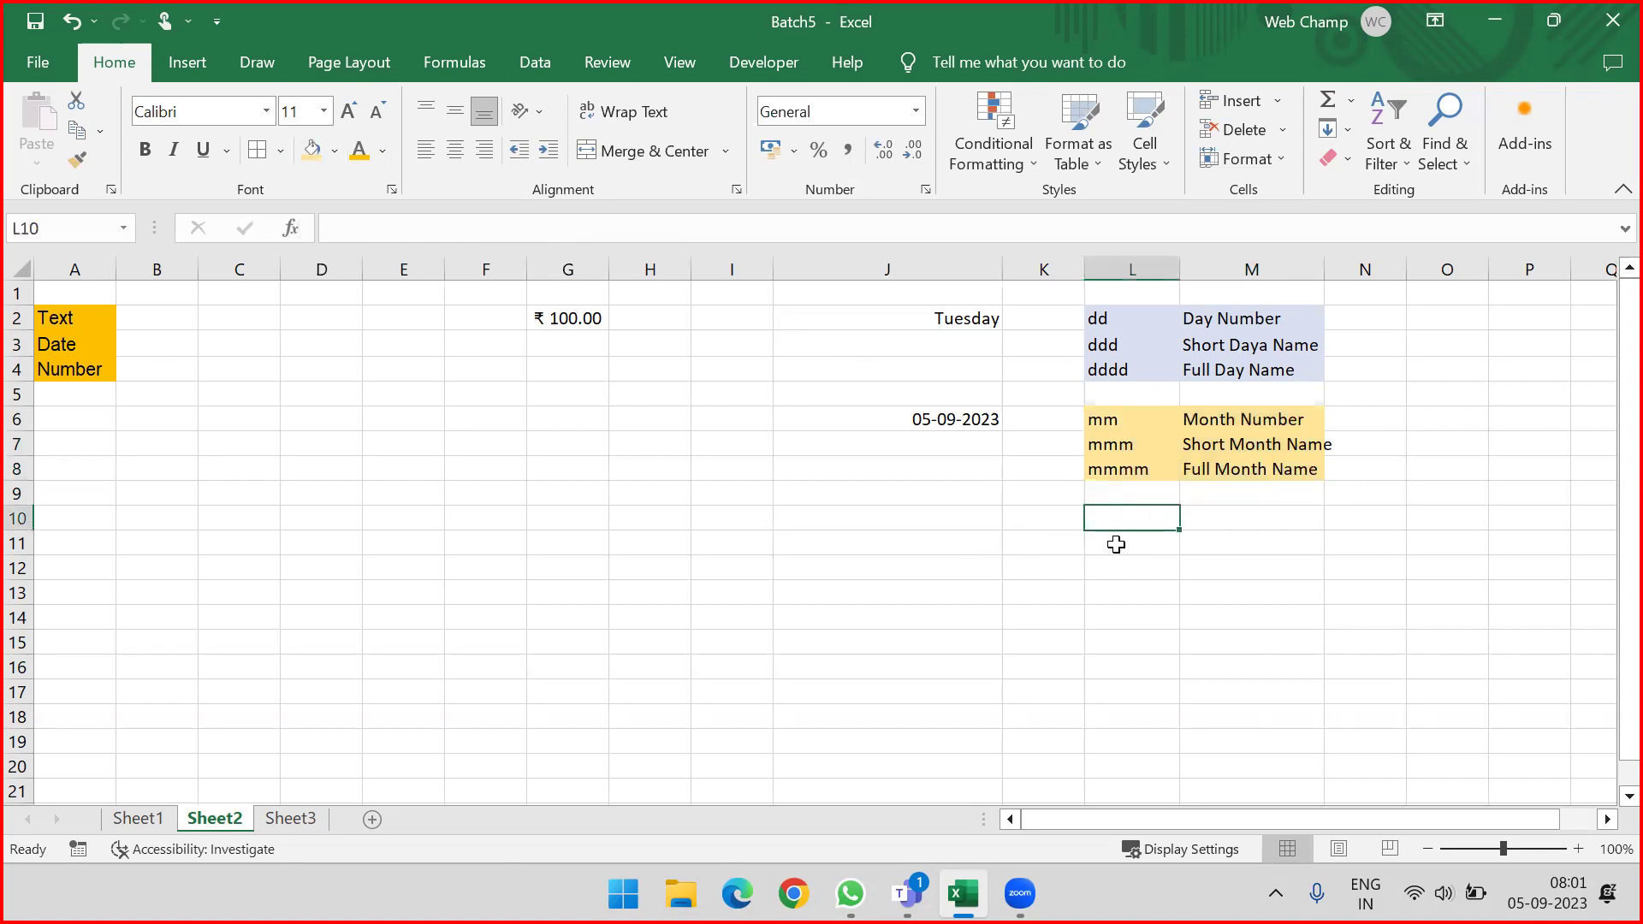
text(yy)
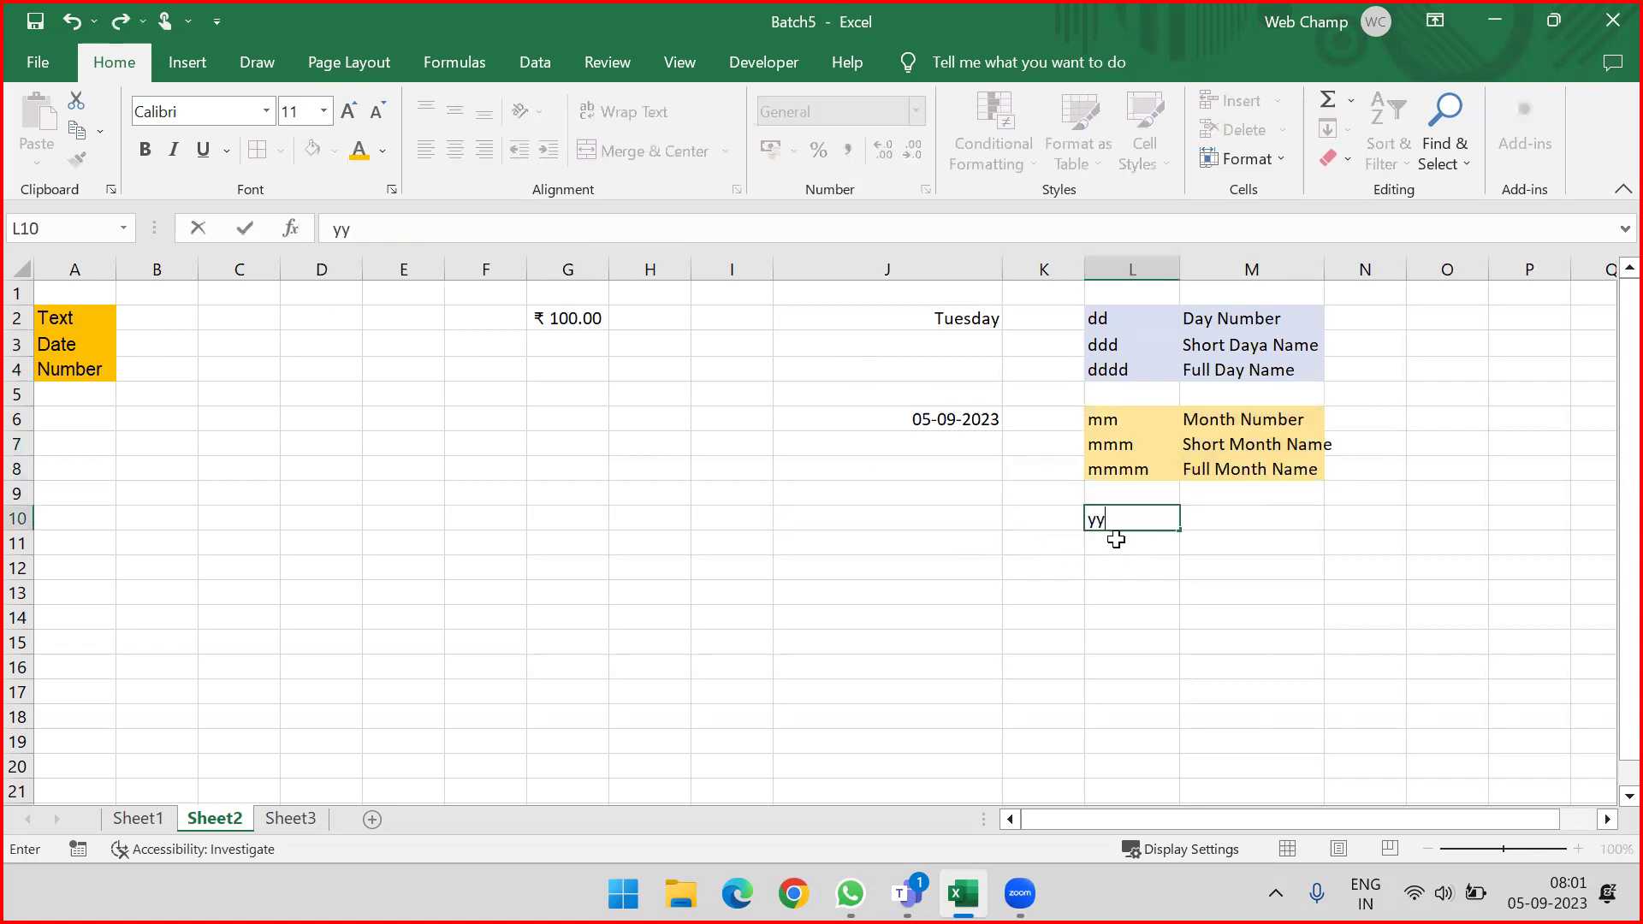
key(Tab)
text(last 2 digit of year)
Step: Enter the code yyyy in cell L11 with the description "full 4 digit year" in M11
click(1116, 539)
text(yyyy)
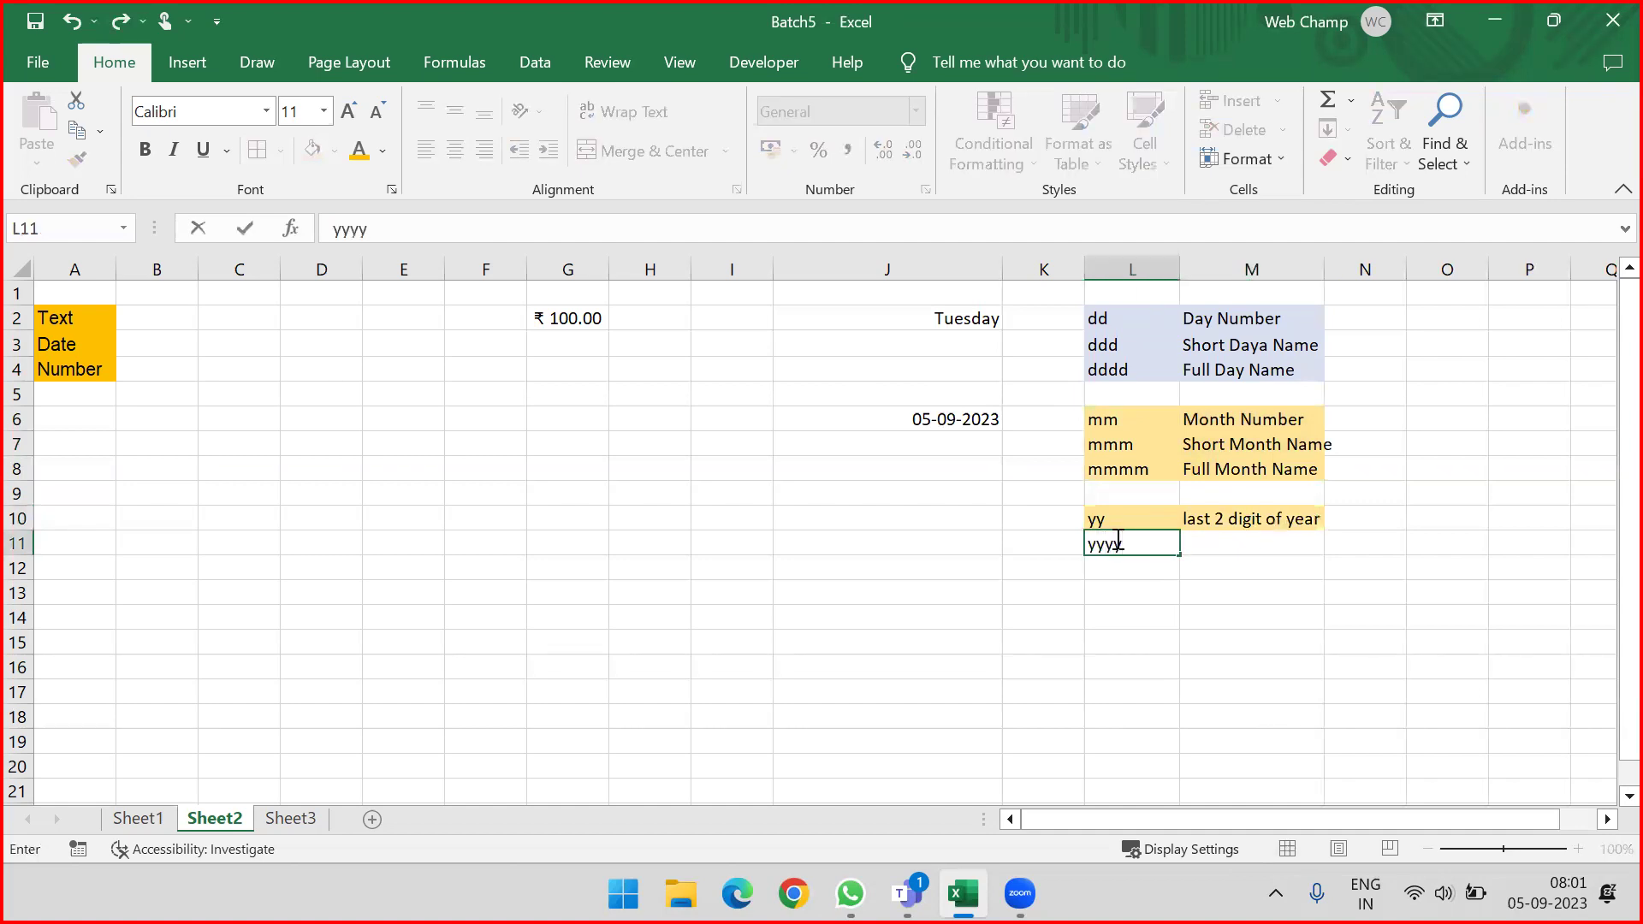
key(Tab)
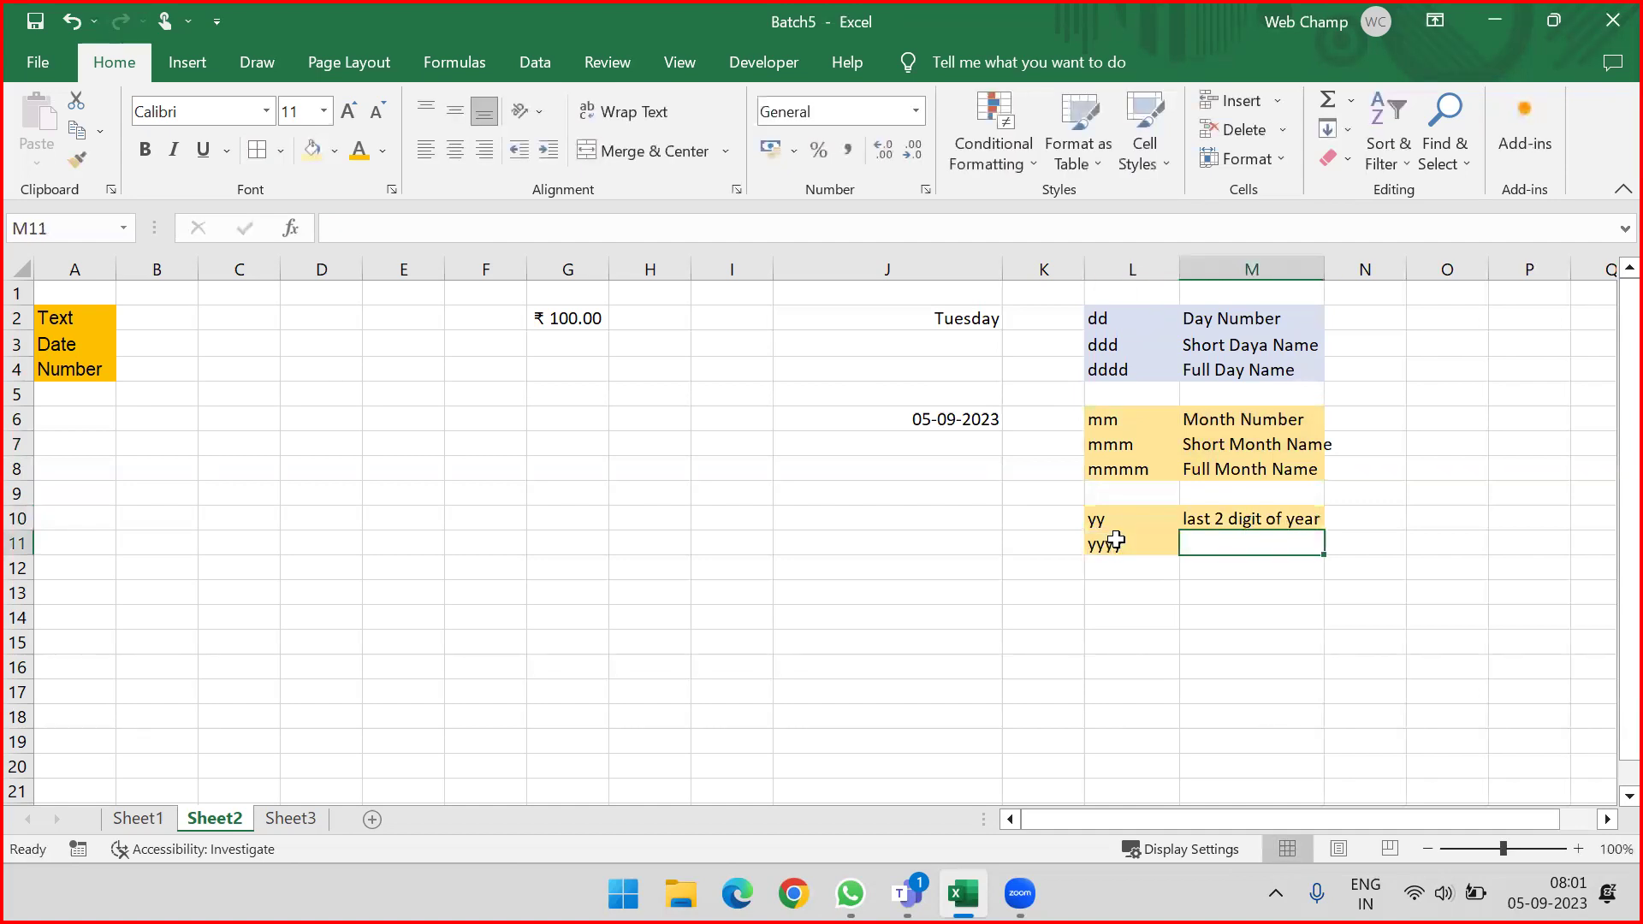
text(full)
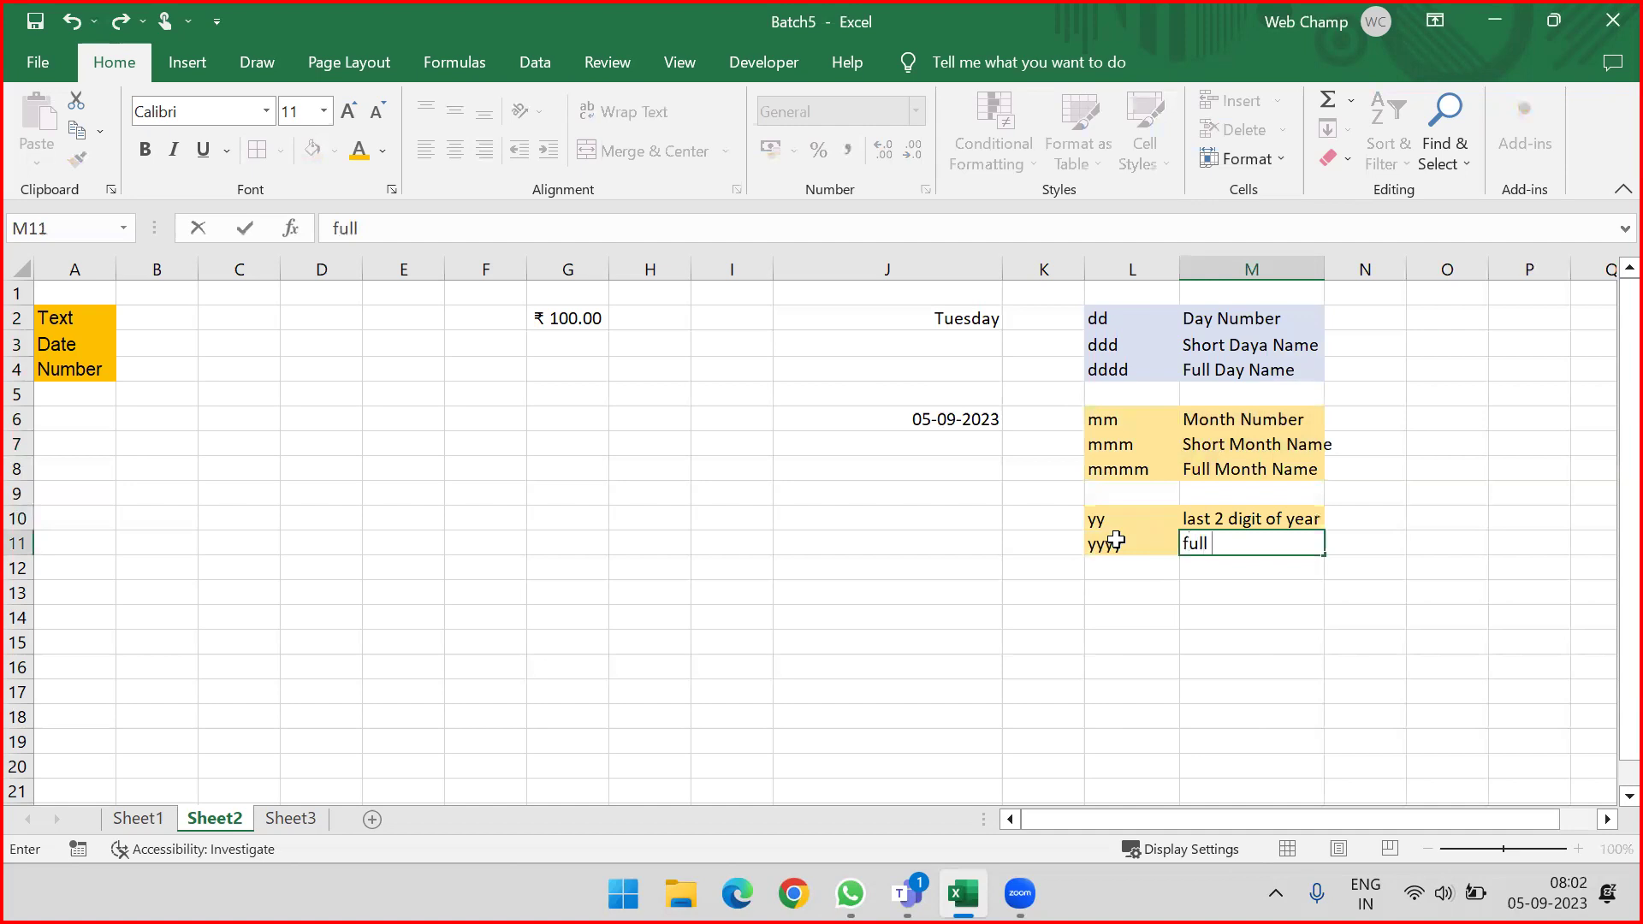
text( 4 digit year)
key(Return)
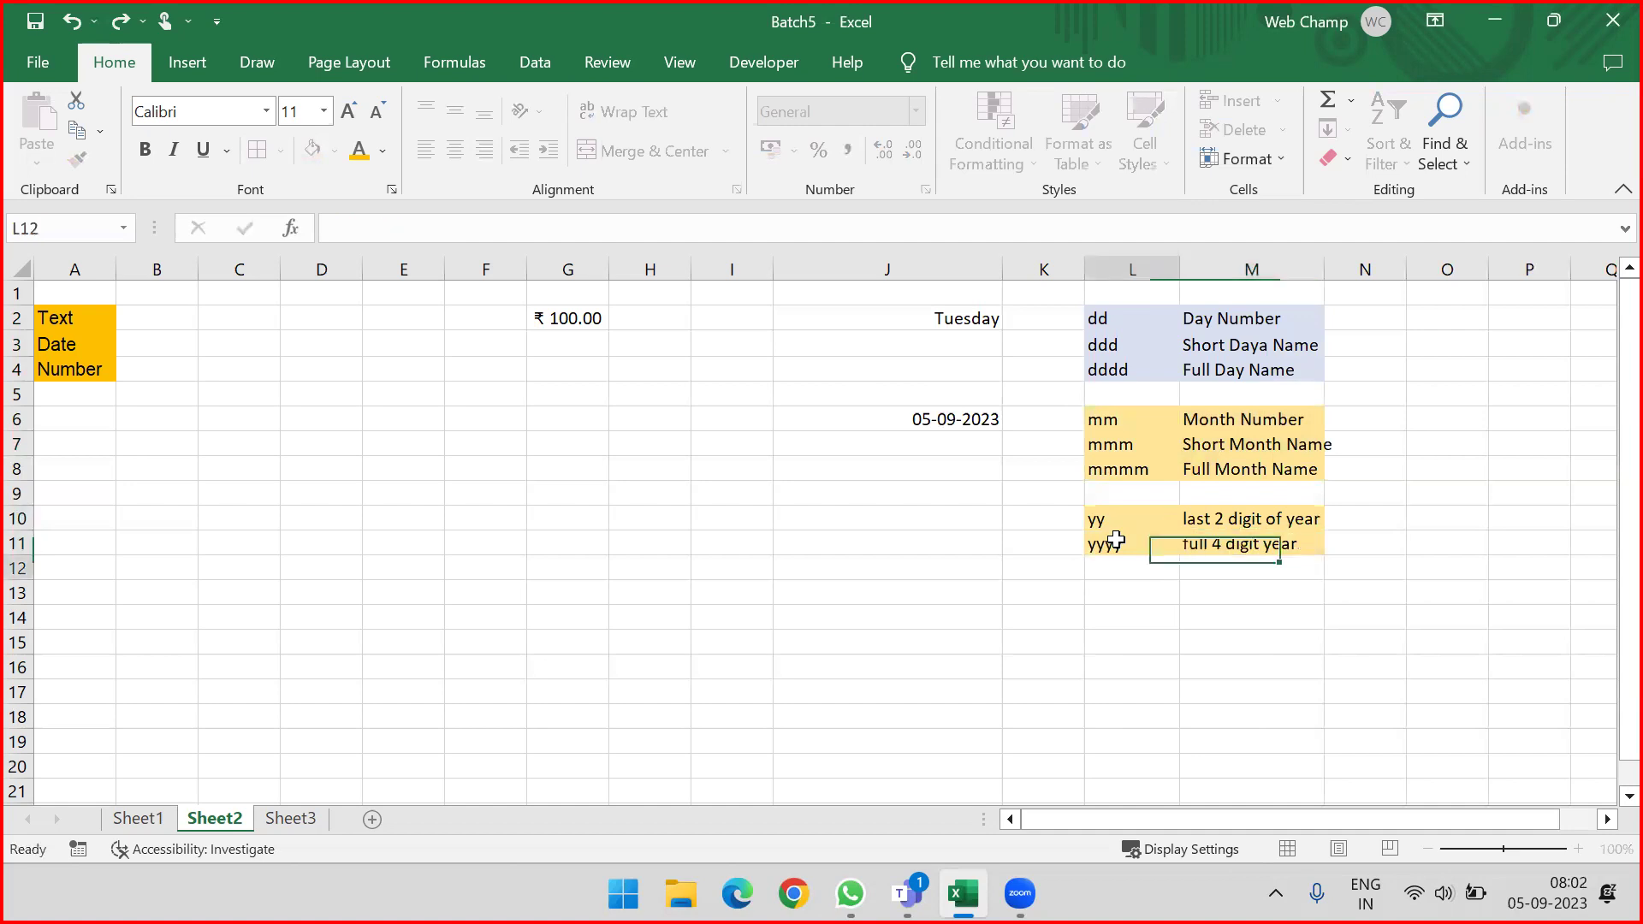
Step: Change the fill of the year code range L10:M11 to gray
drag(1111, 523, 1284, 544)
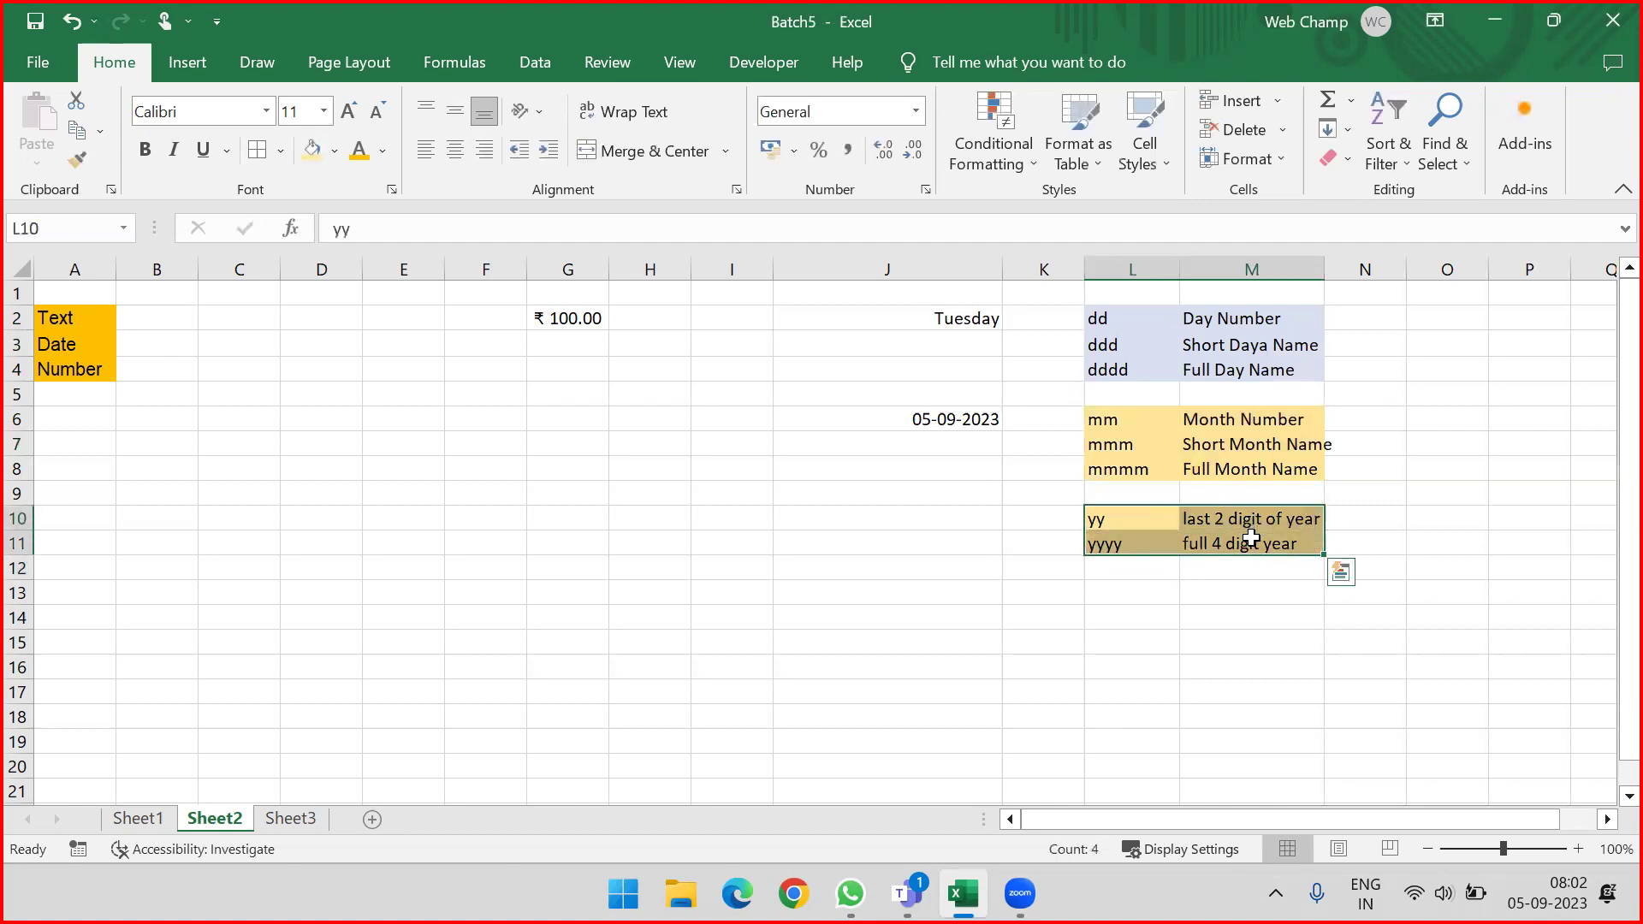
click(339, 159)
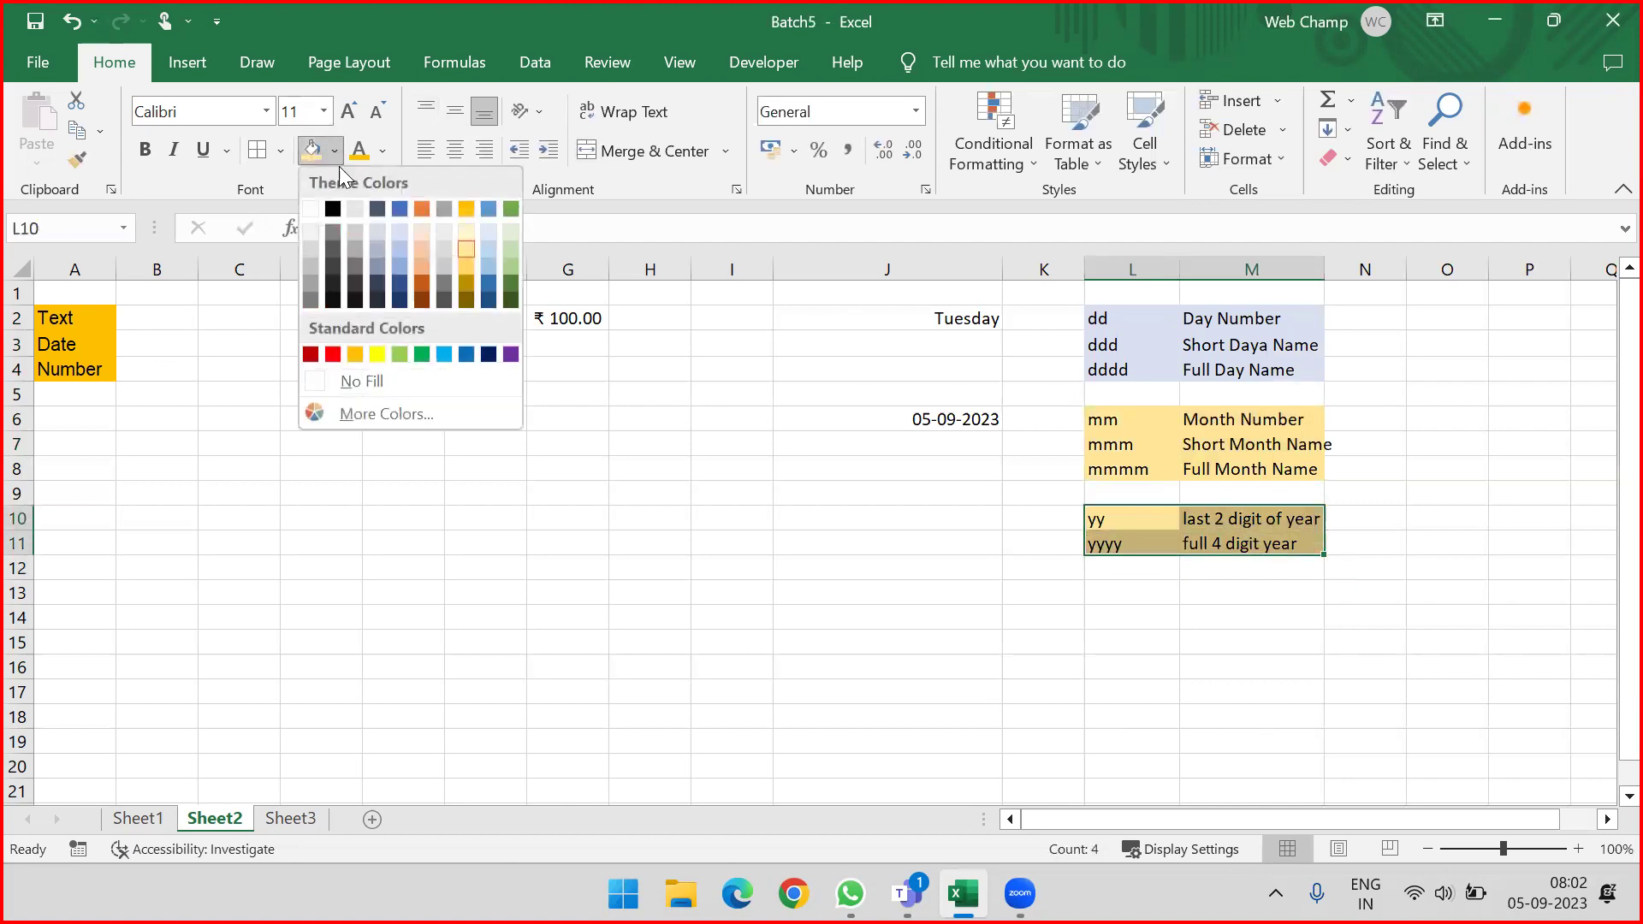
click(450, 210)
click(952, 548)
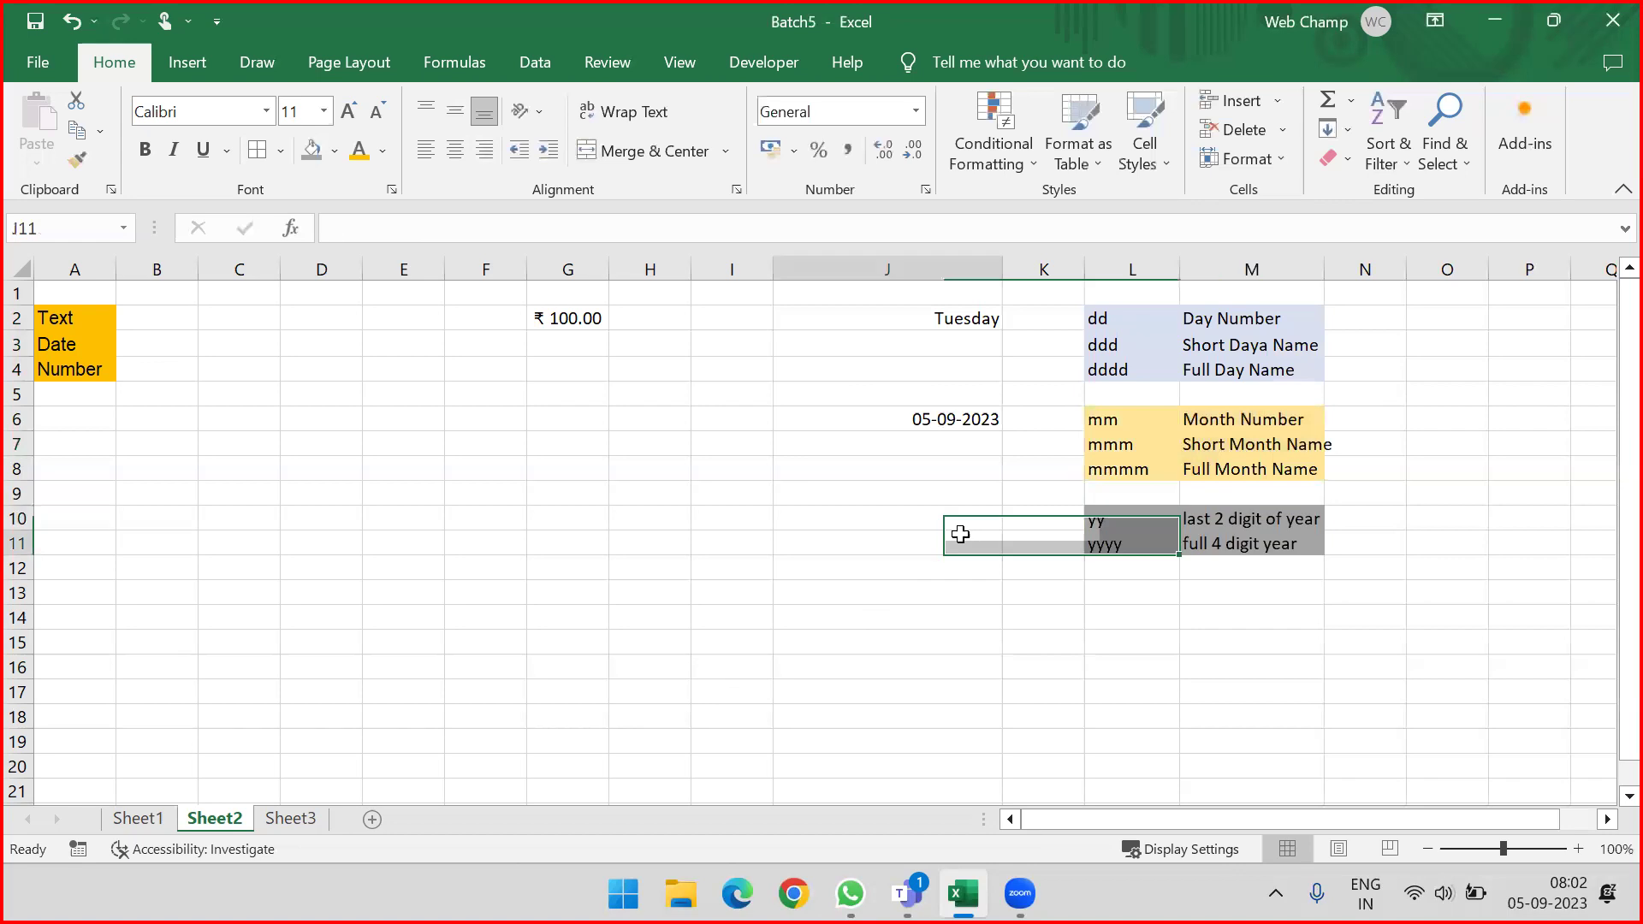
Step: Apply the custom number format dd-mmm-yy to the date in cell J6
click(928, 435)
click(924, 418)
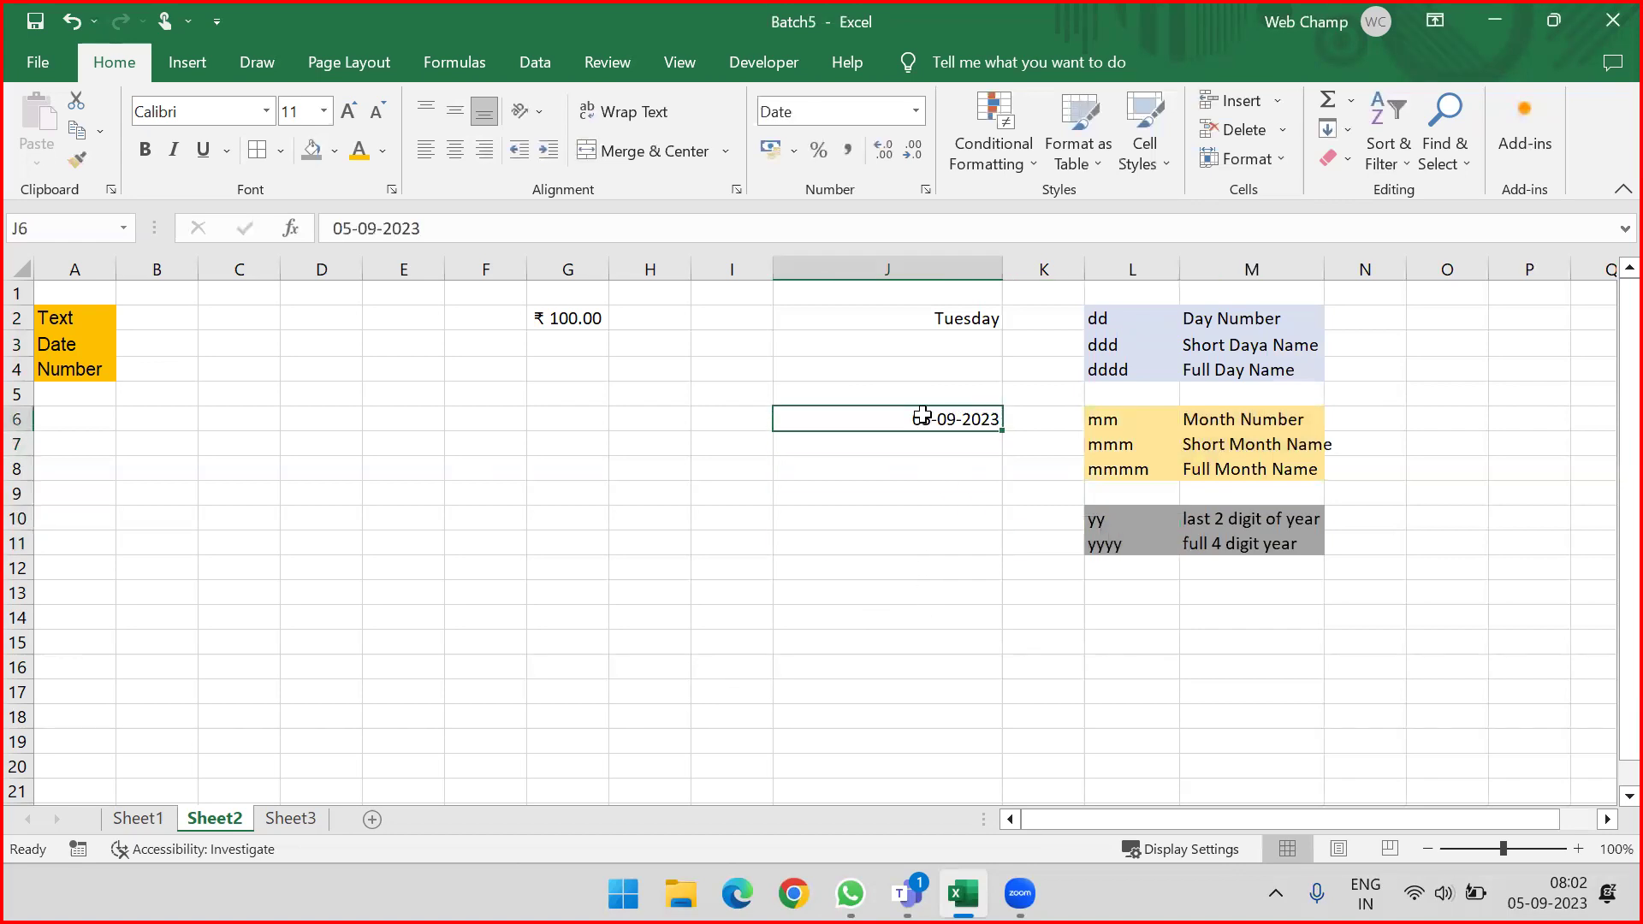
click(917, 120)
click(865, 648)
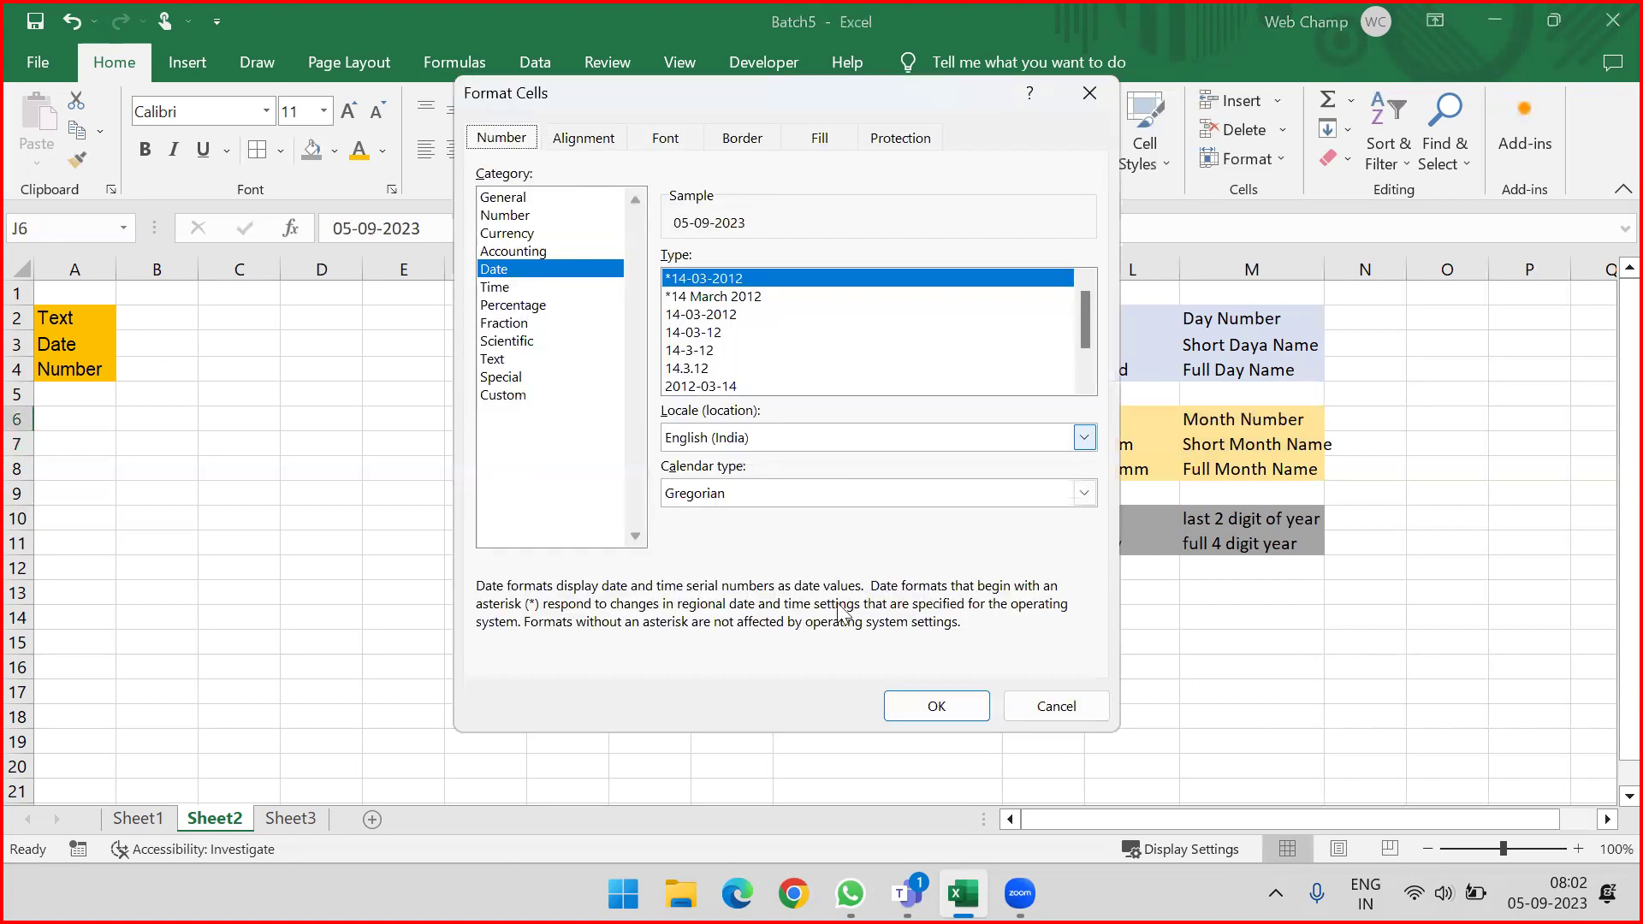
click(550, 396)
drag(758, 278, 518, 275)
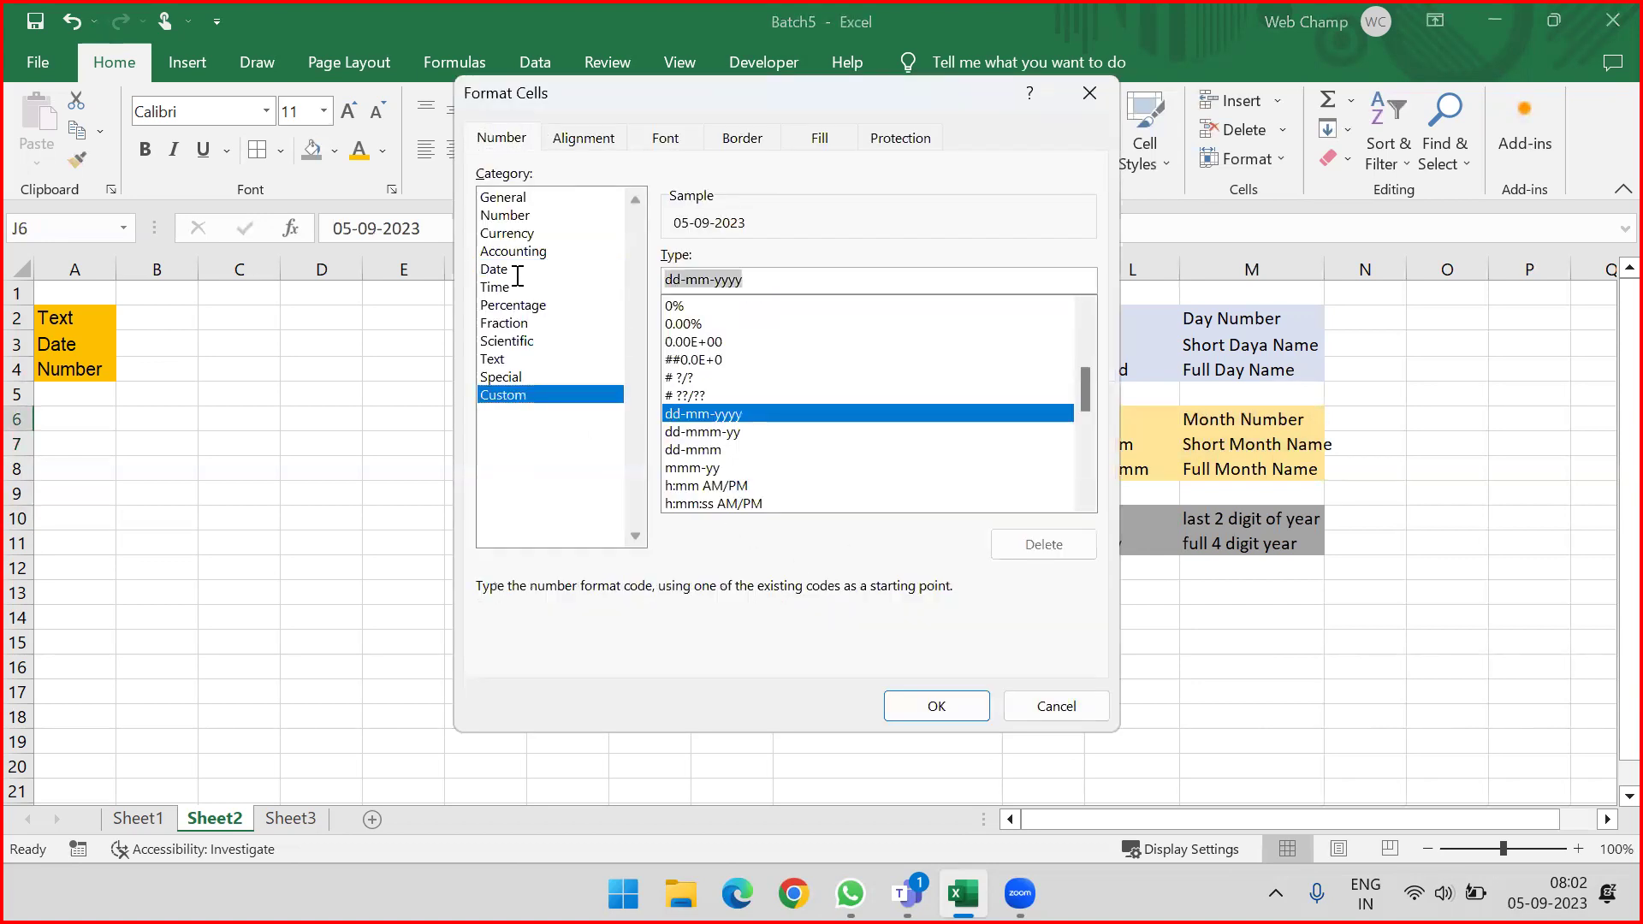
drag(810, 100, 536, 154)
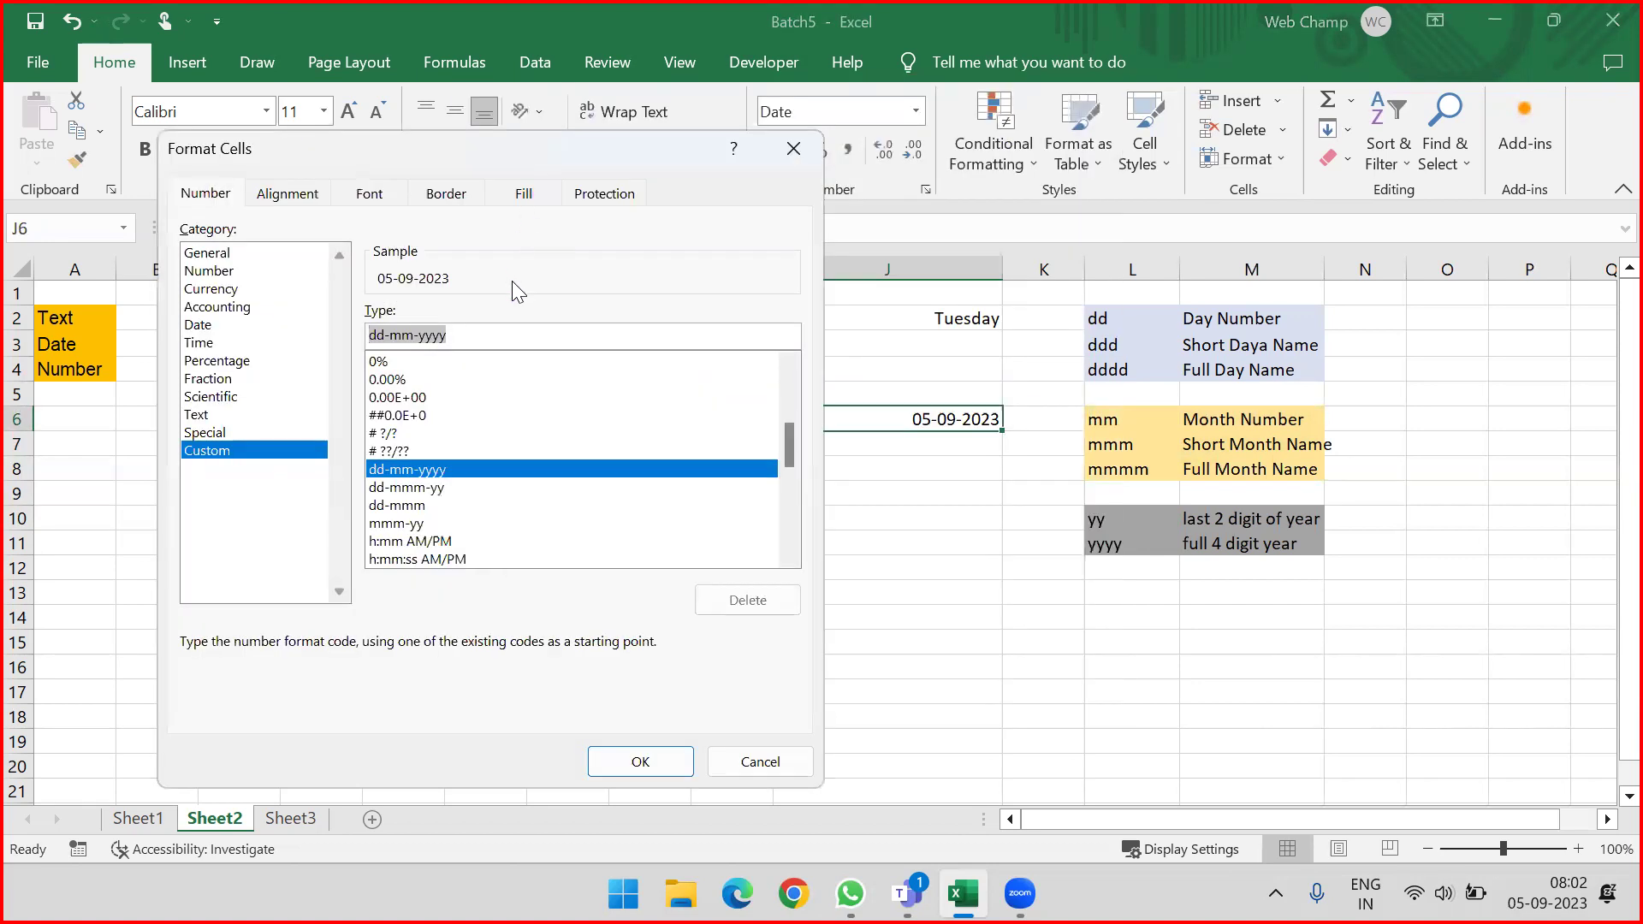
text(dd)
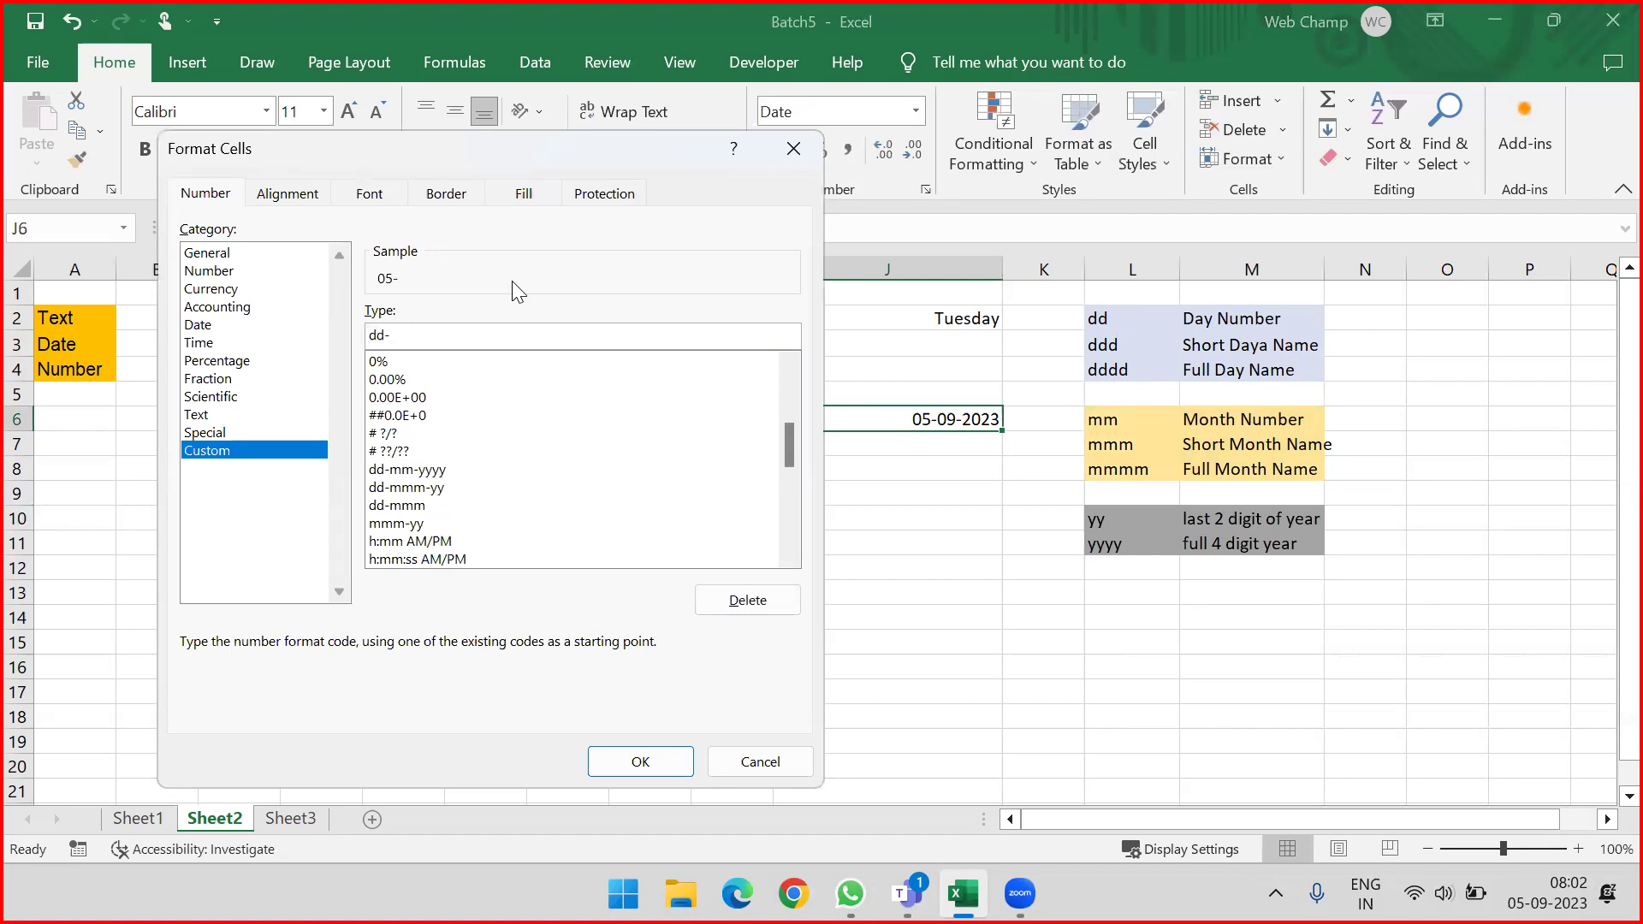
text(-mmm-yy)
click(608, 762)
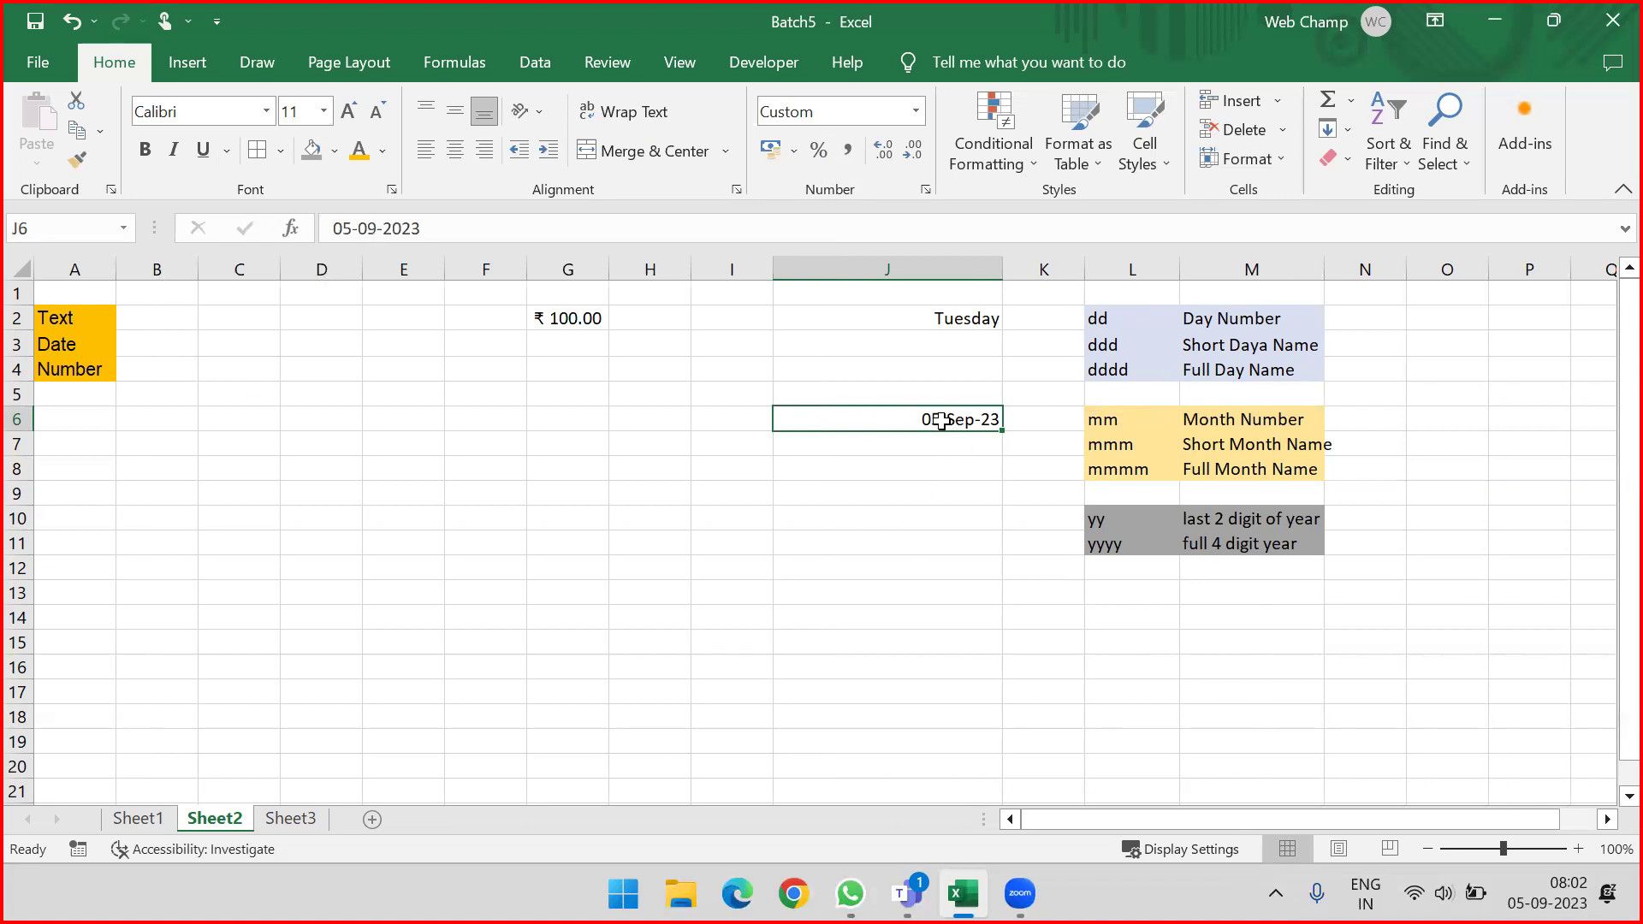
Step: Change the custom date format of cell J6 to dd.mmm.yy, with dots as separators
click(916, 112)
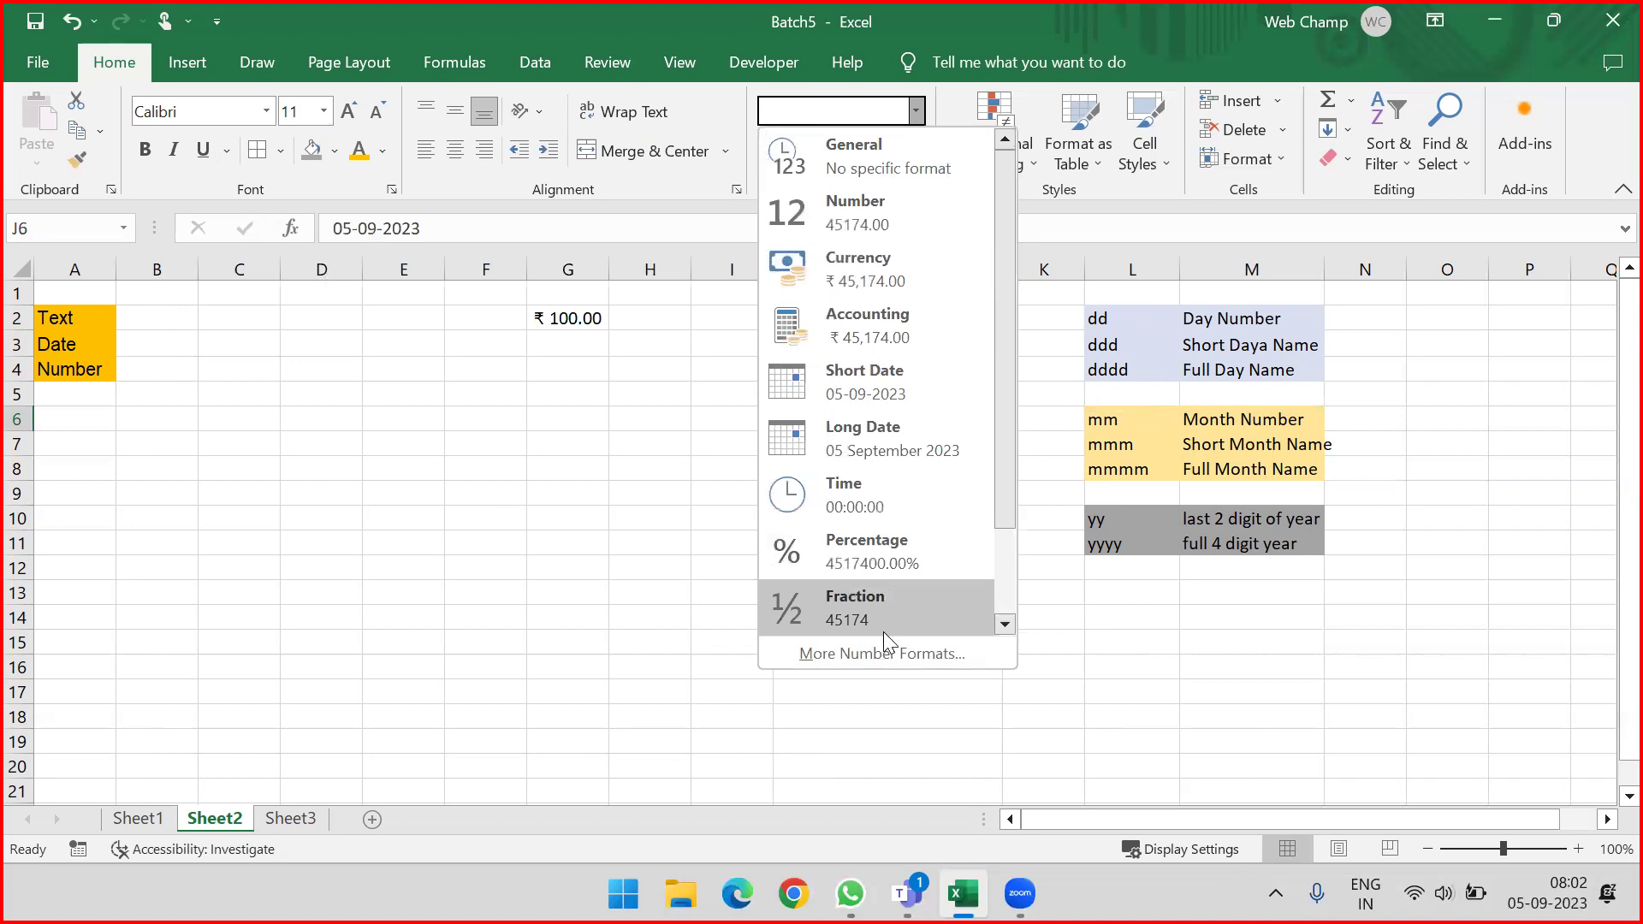
click(870, 653)
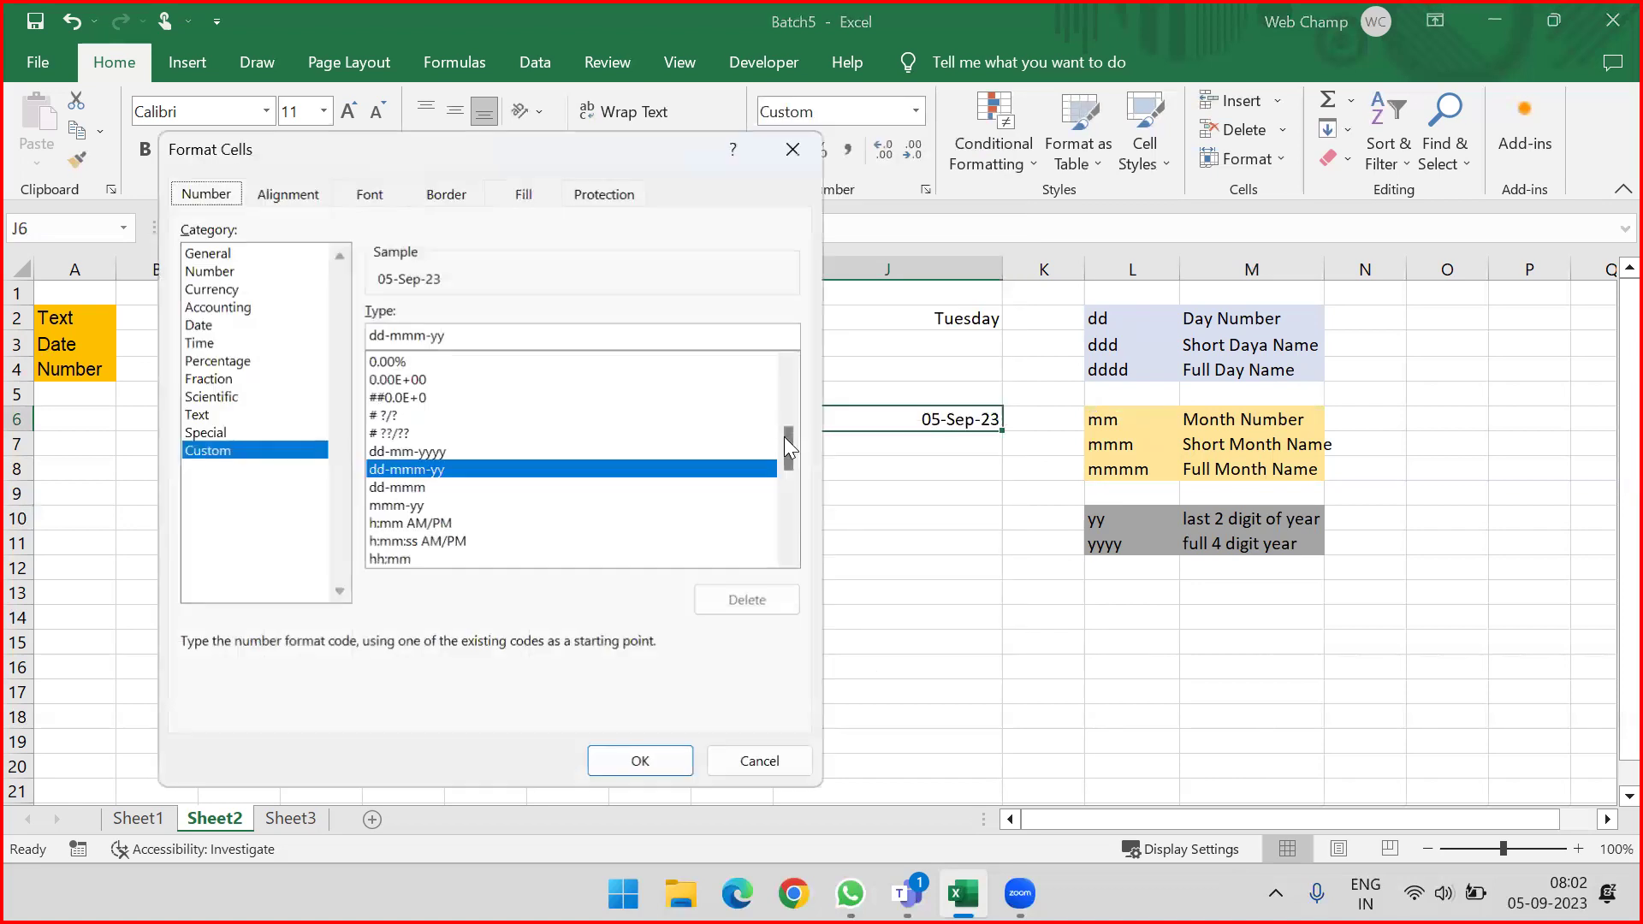
click(391, 334)
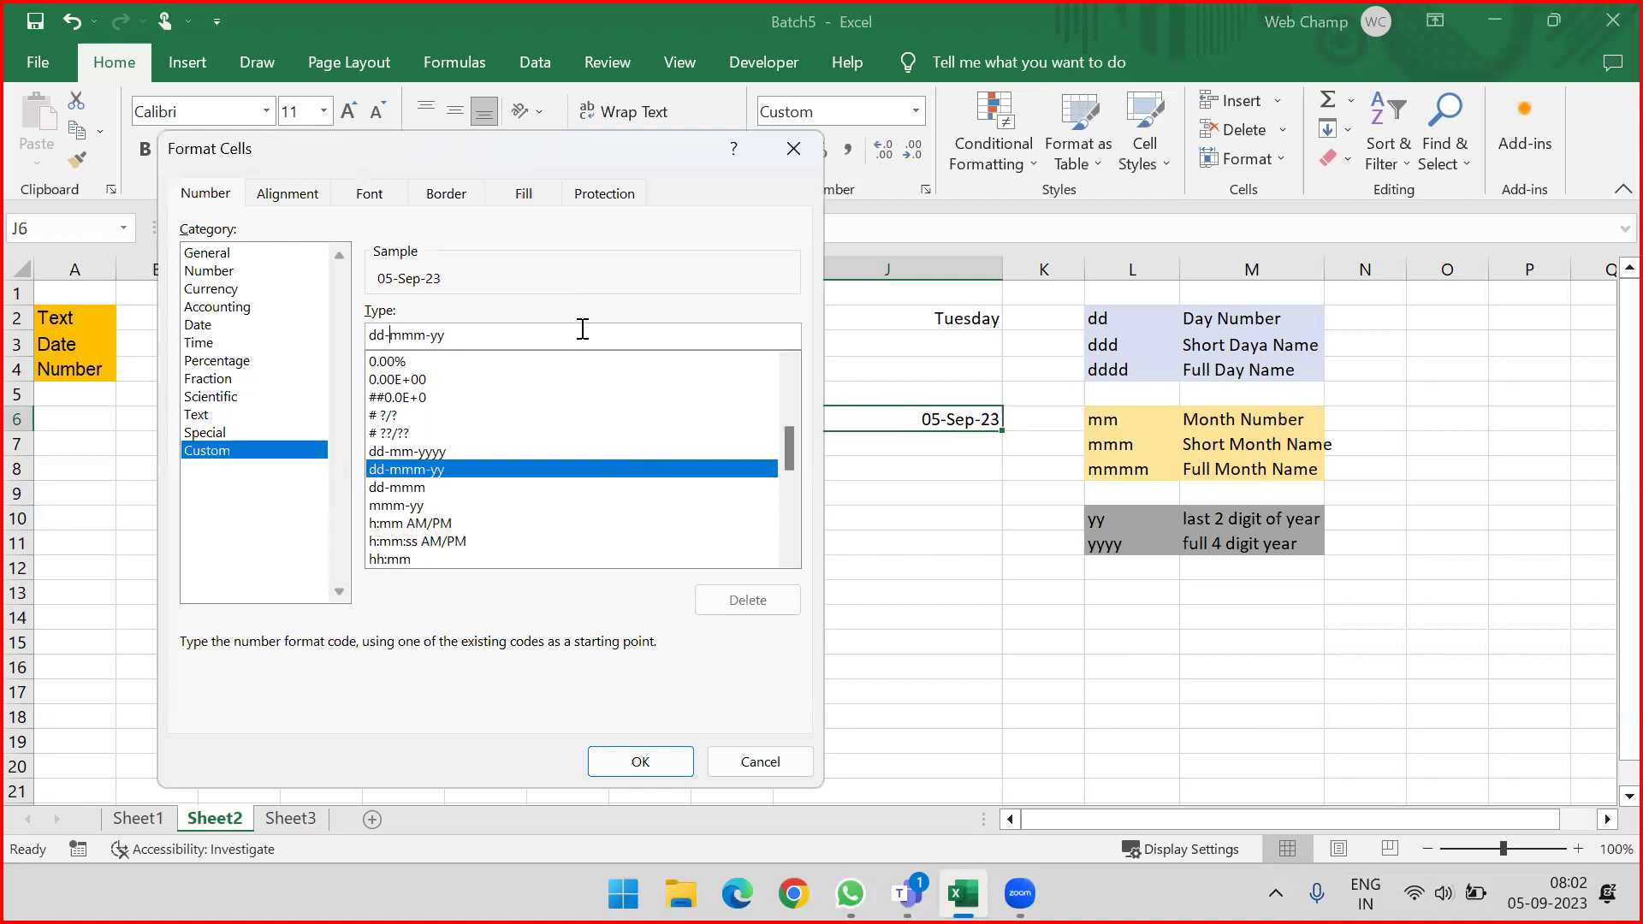
key(BackSpace)
text(.)
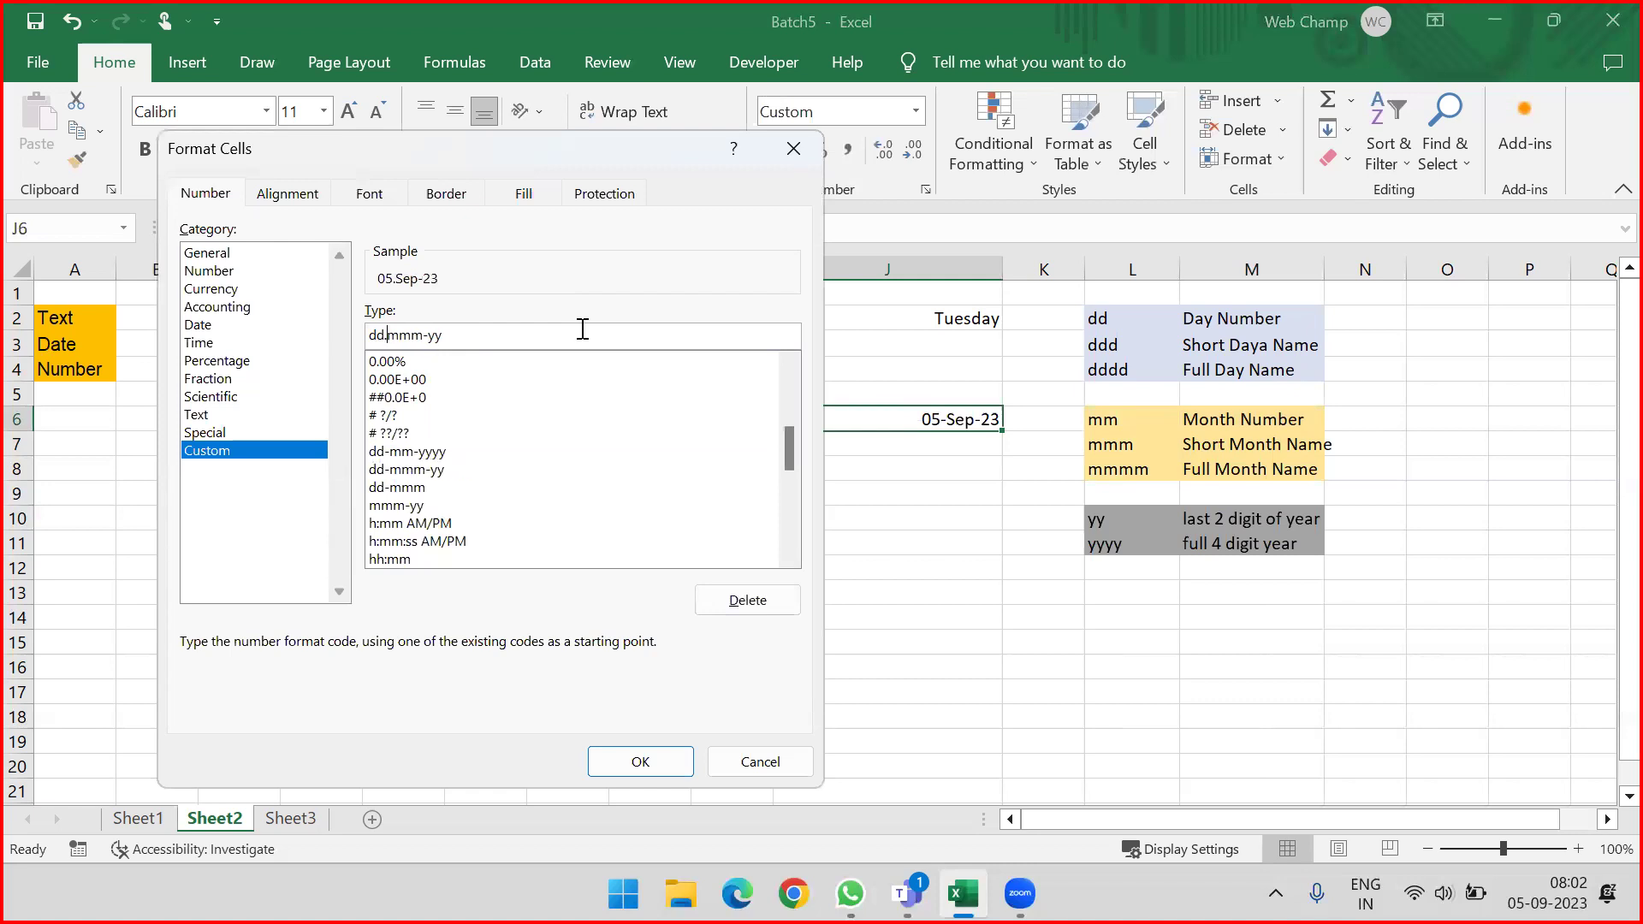
click(427, 338)
key(BackSpace)
text(.)
click(646, 761)
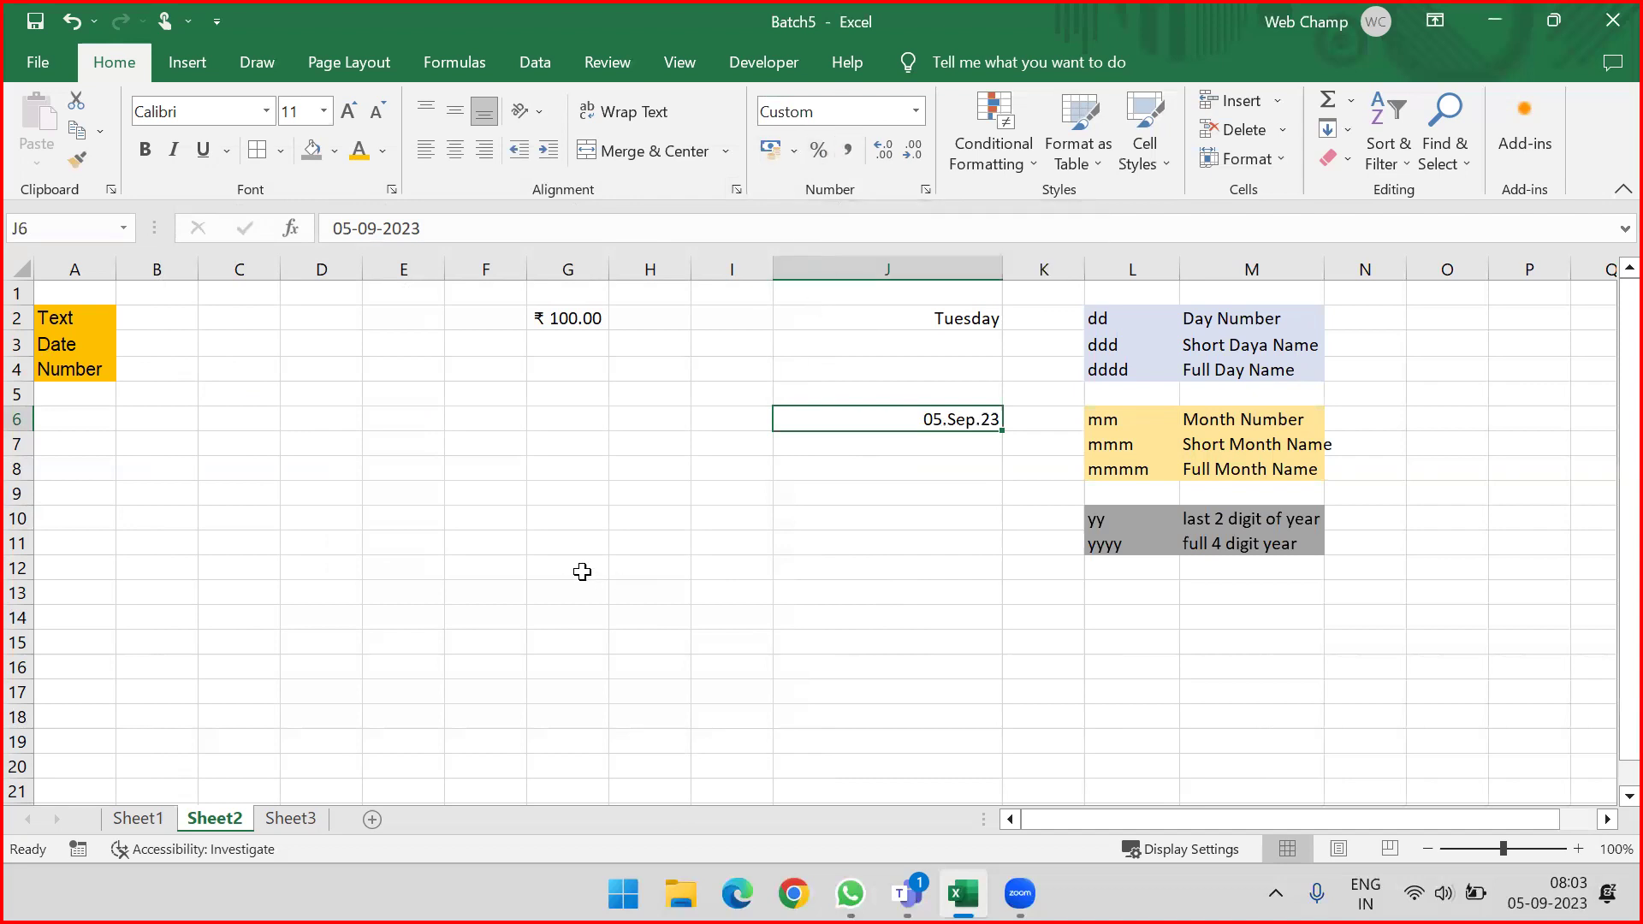
Step: Enter 10000000 in cell G7 and format it in Comma Style with no decimal places
click(584, 438)
text(10000000)
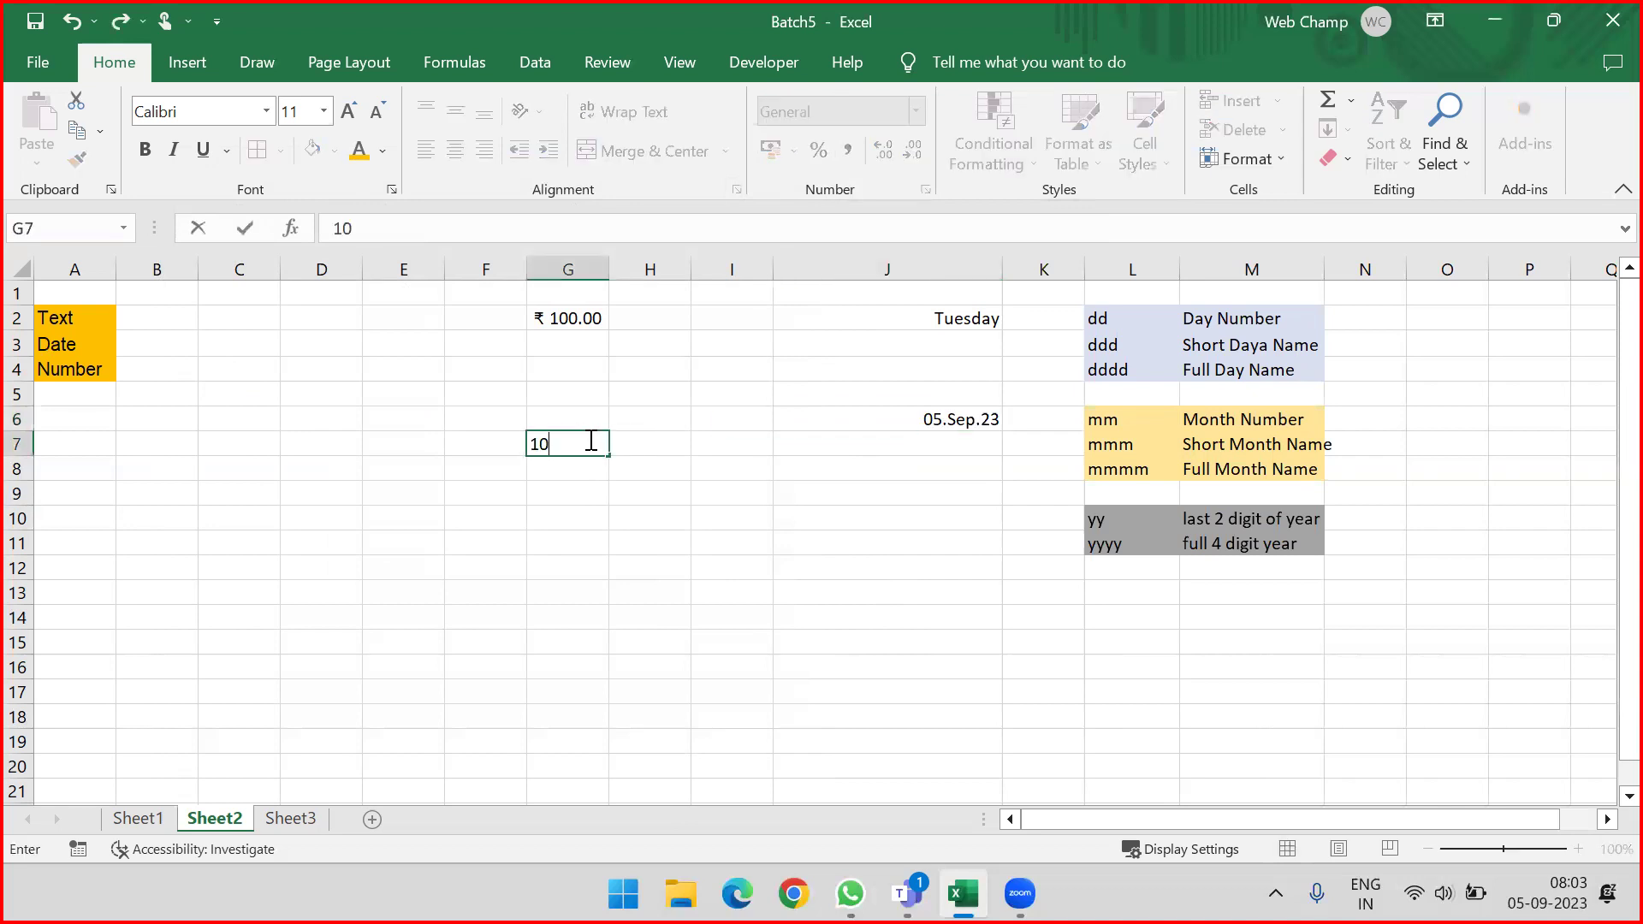
key(Return)
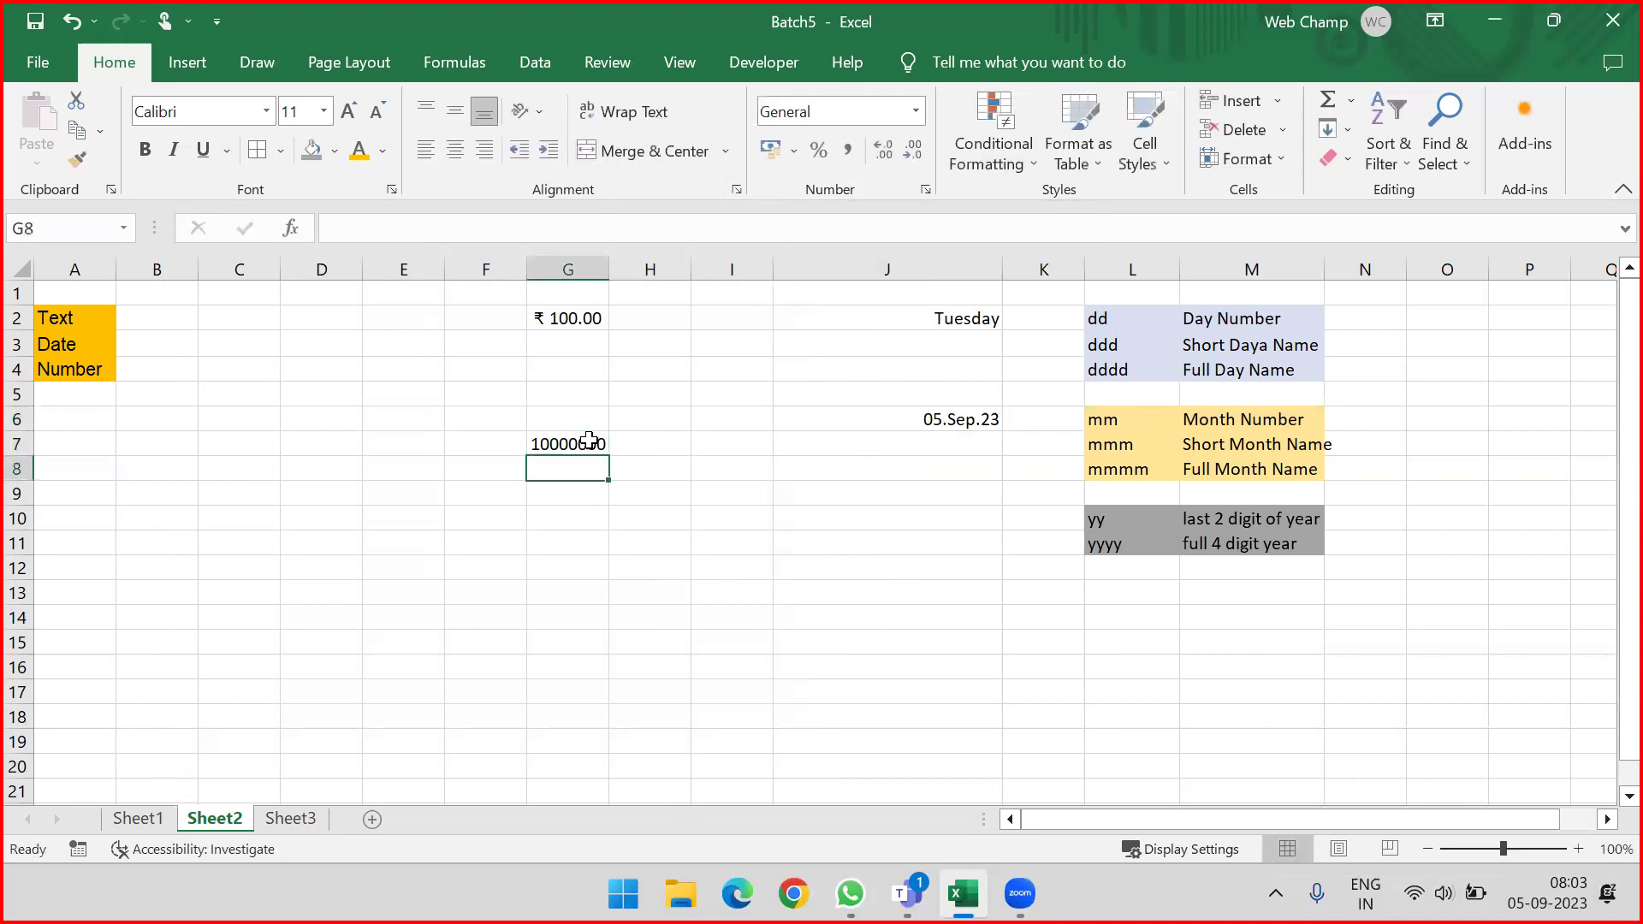
click(589, 441)
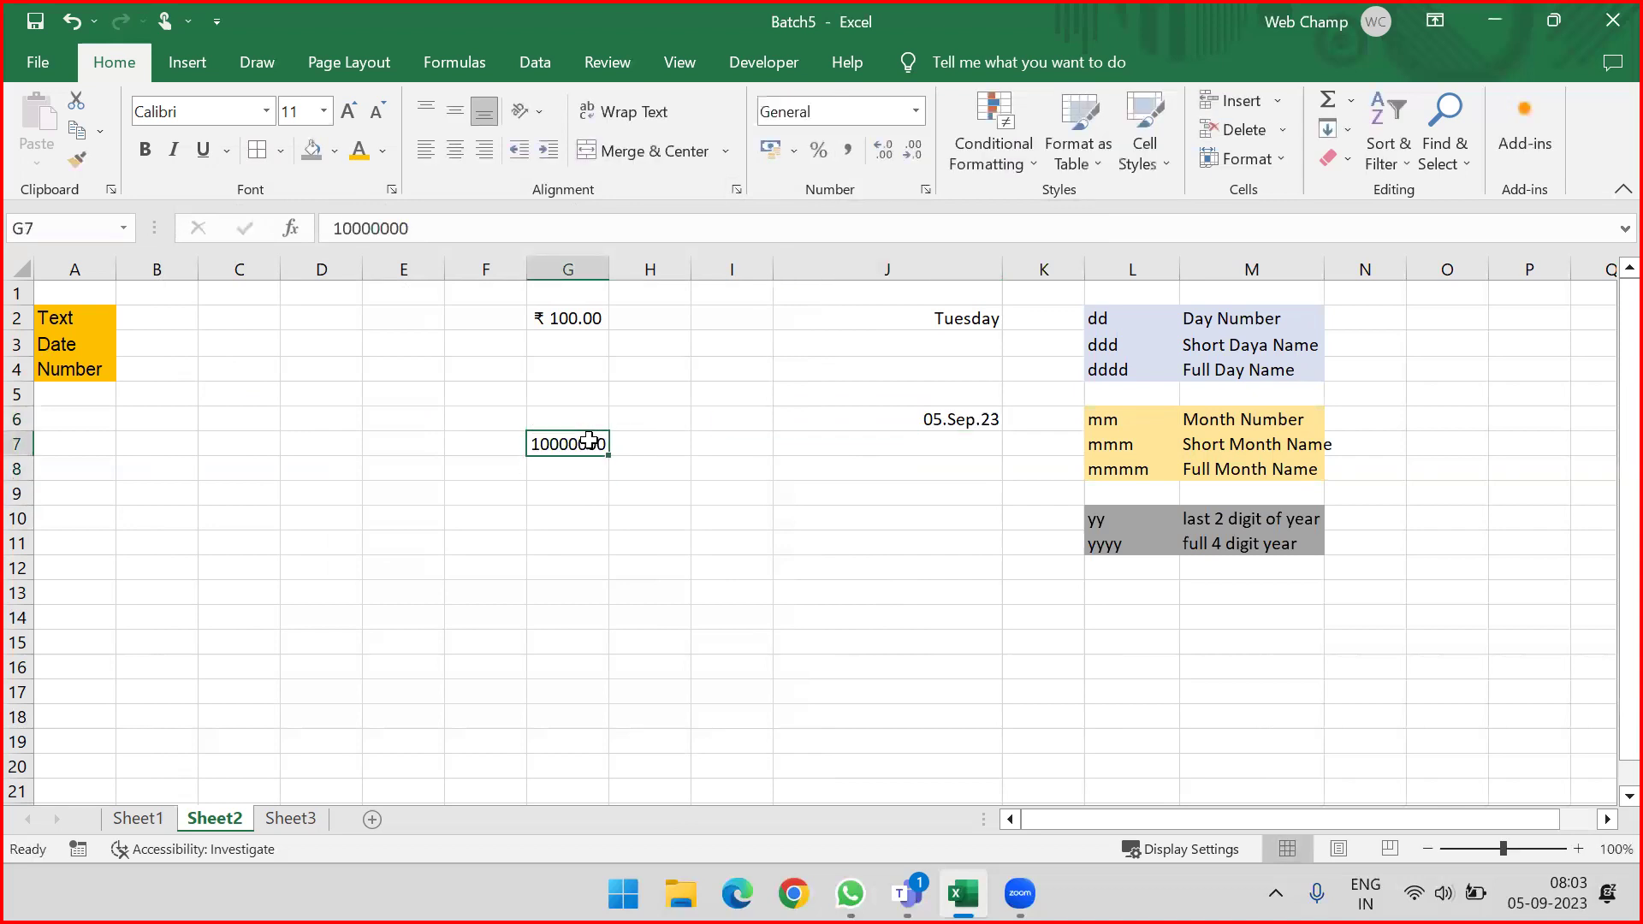
click(844, 165)
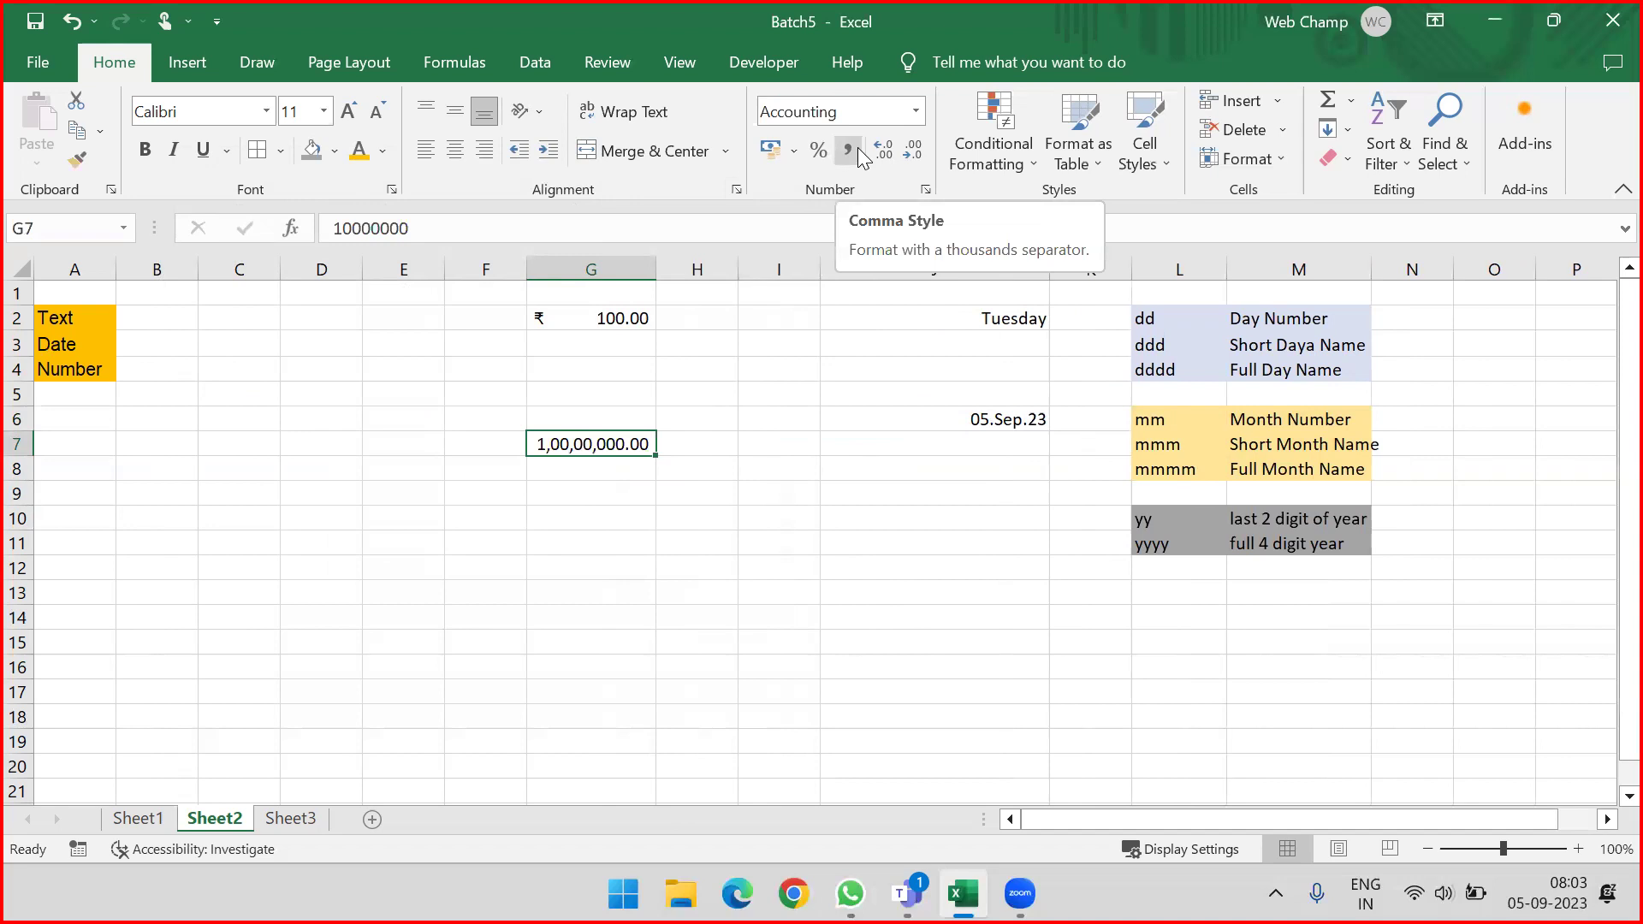
double_click(901, 152)
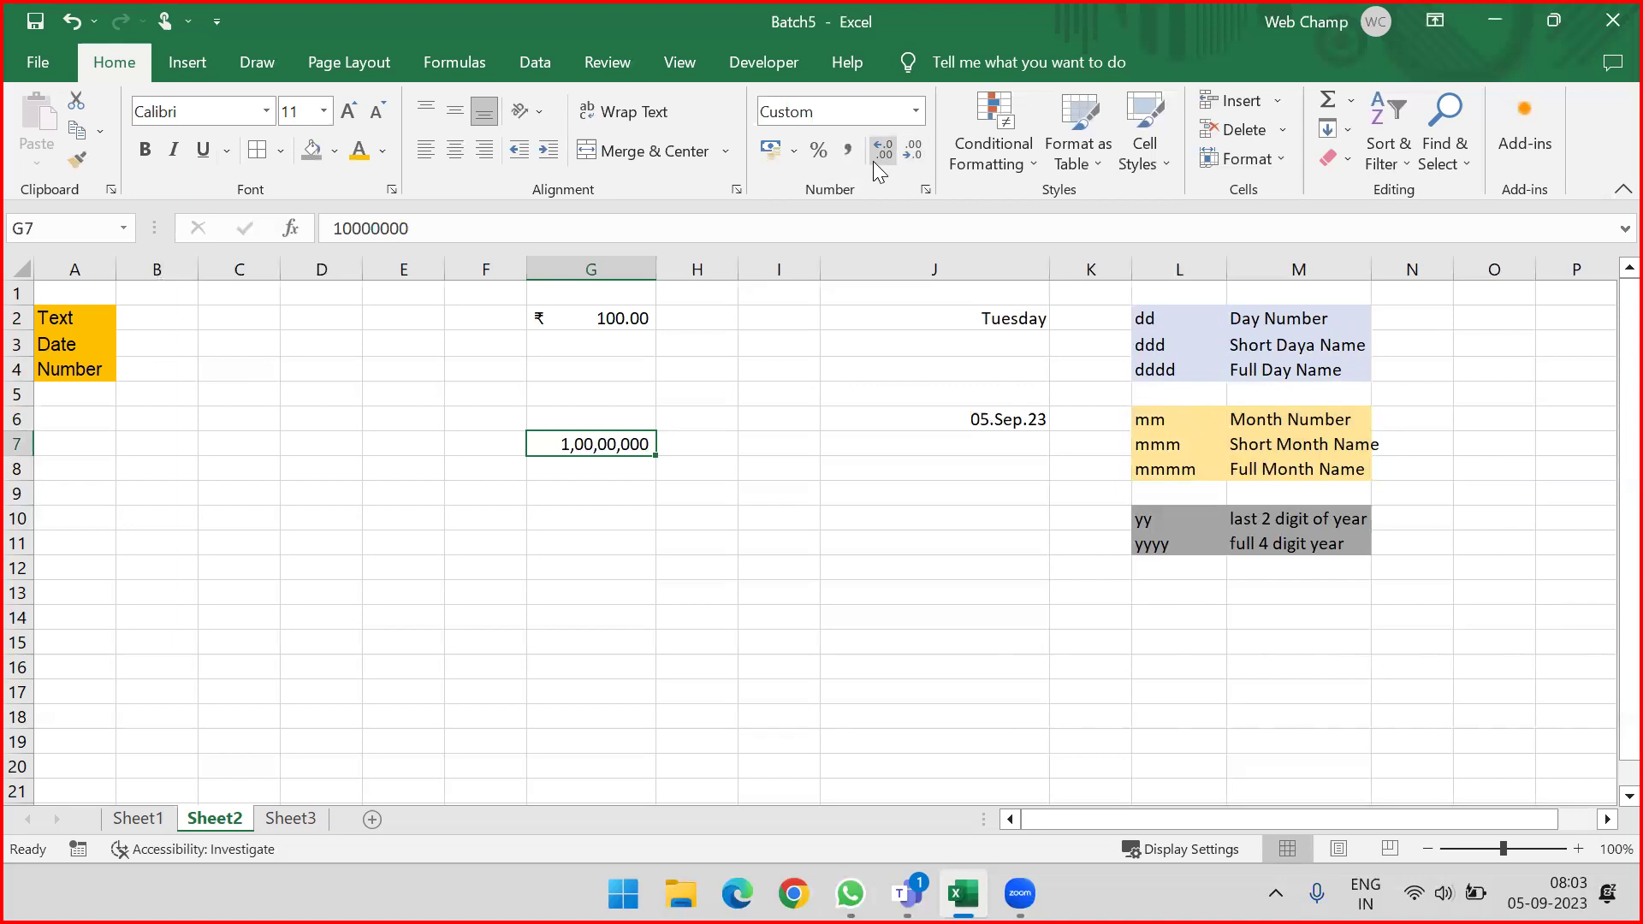
Step: Increase the decimals of the number in cell G7 to five places, and reduce them back to none
double_click(878, 153)
click(878, 152)
double_click(878, 153)
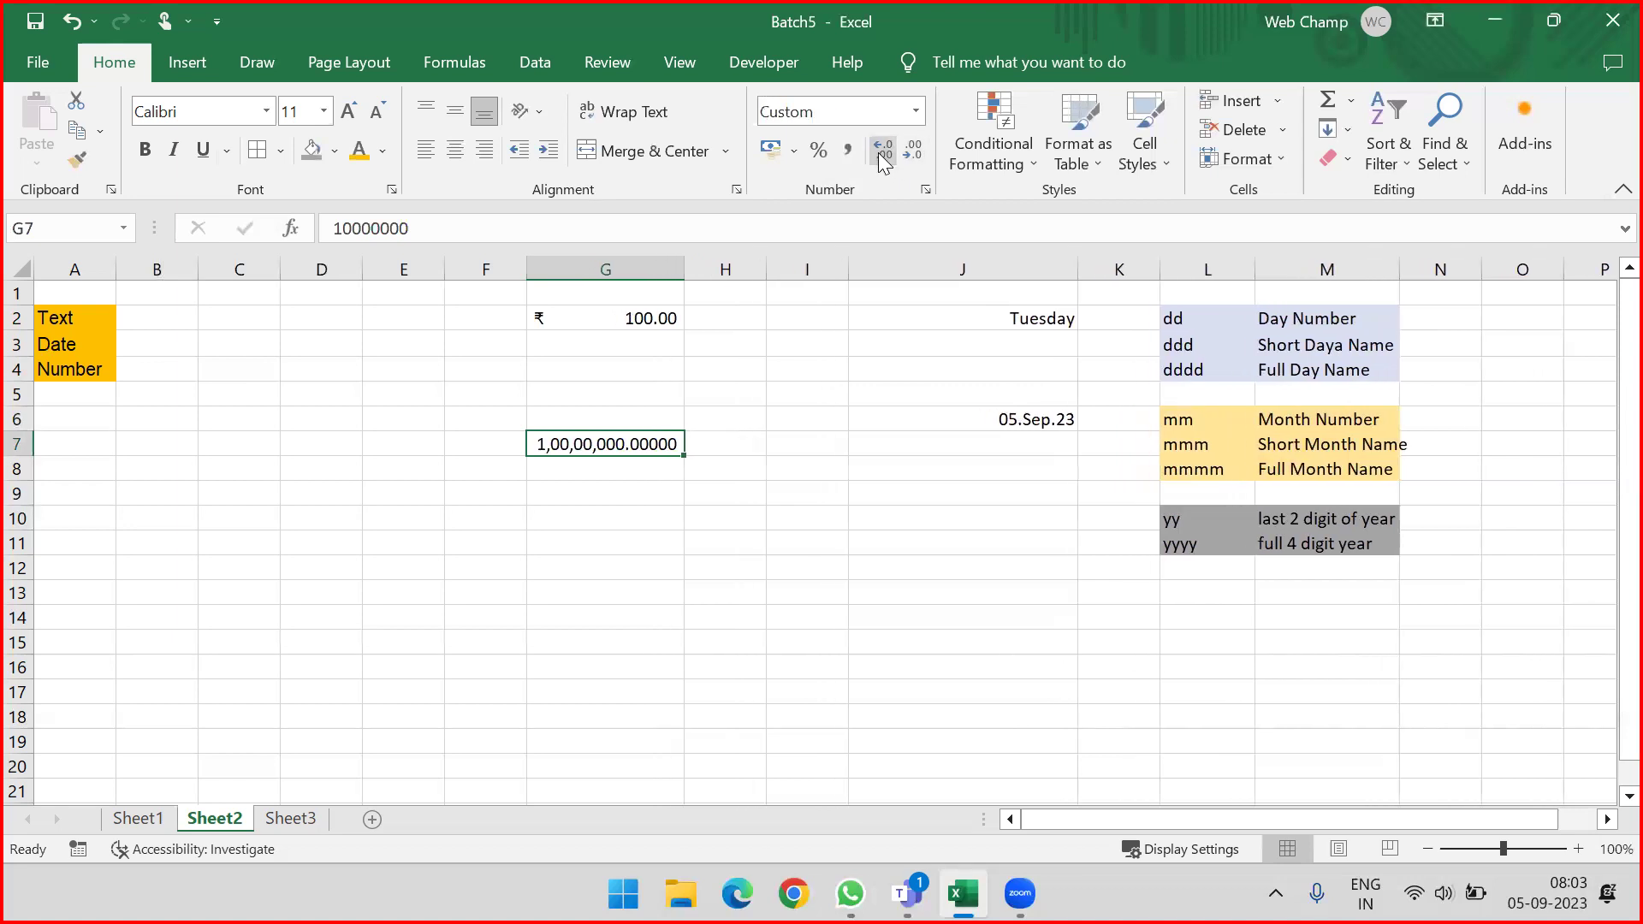
double_click(906, 152)
double_click(905, 153)
click(906, 153)
click(924, 377)
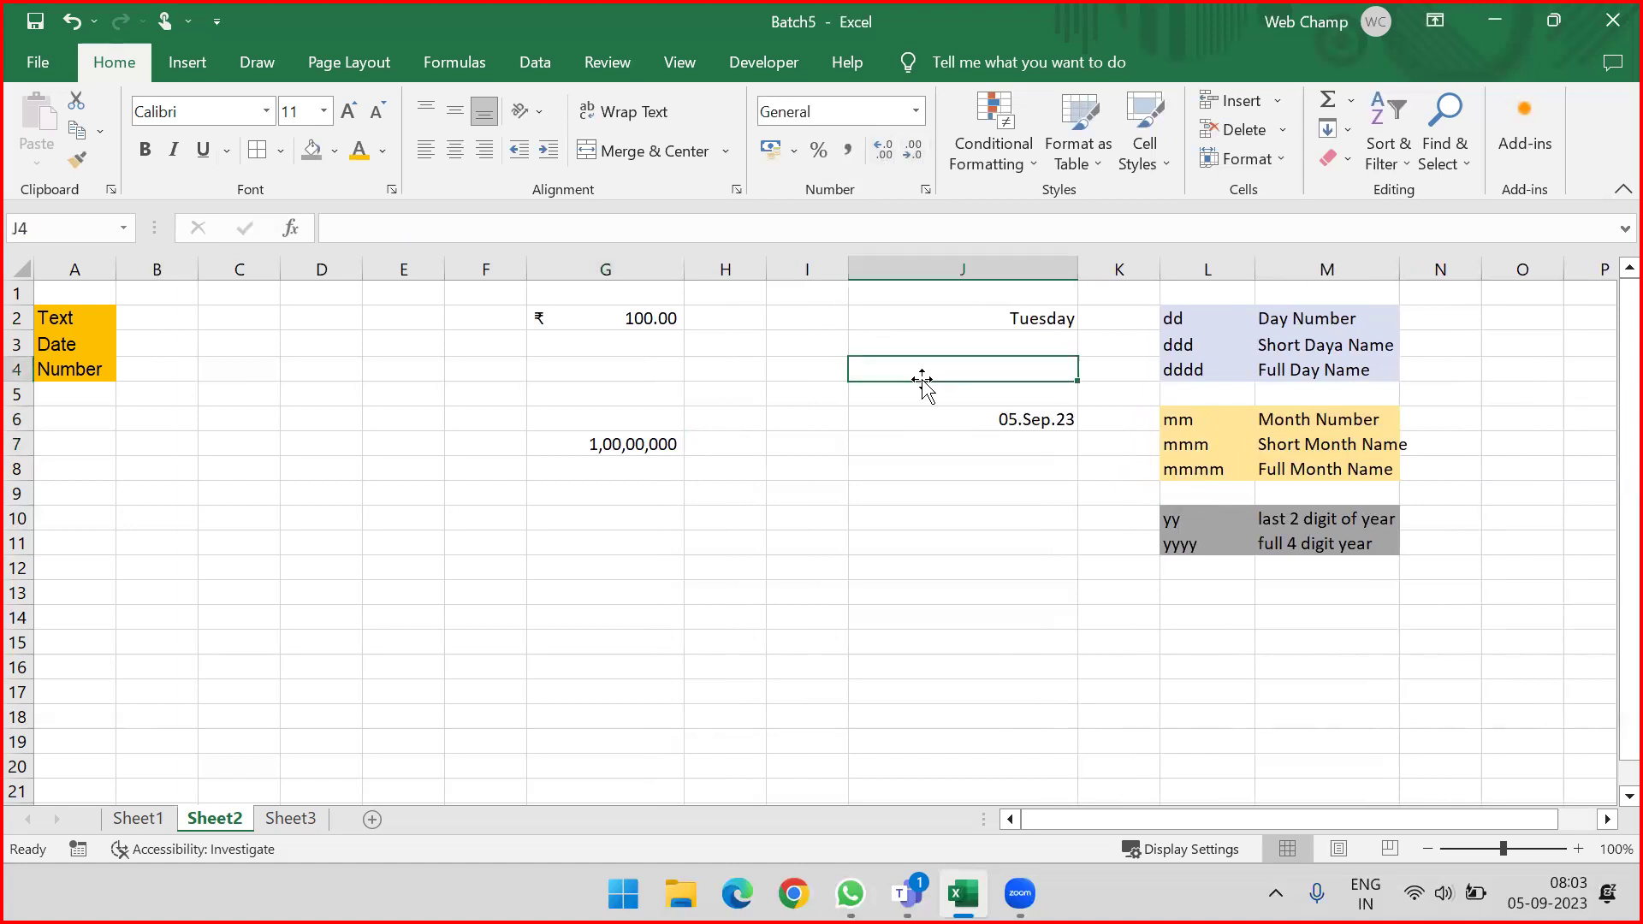
Step: Delete columns A through M of Sheet2 with all their contents
click(745, 540)
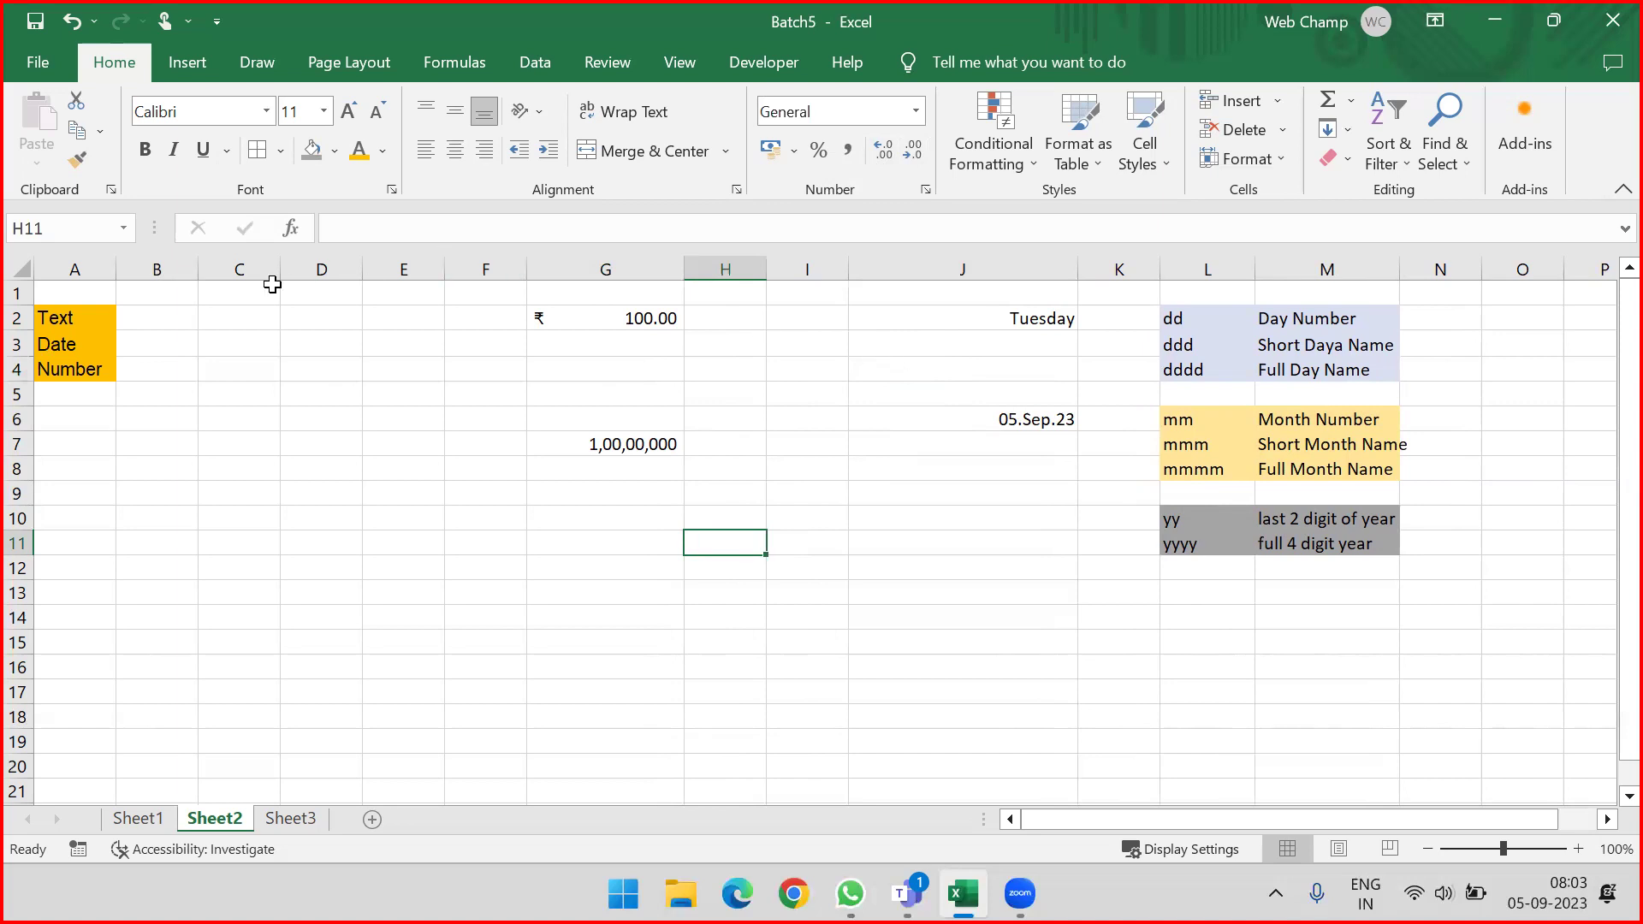
click(90, 269)
drag(1359, 246, 1360, 245)
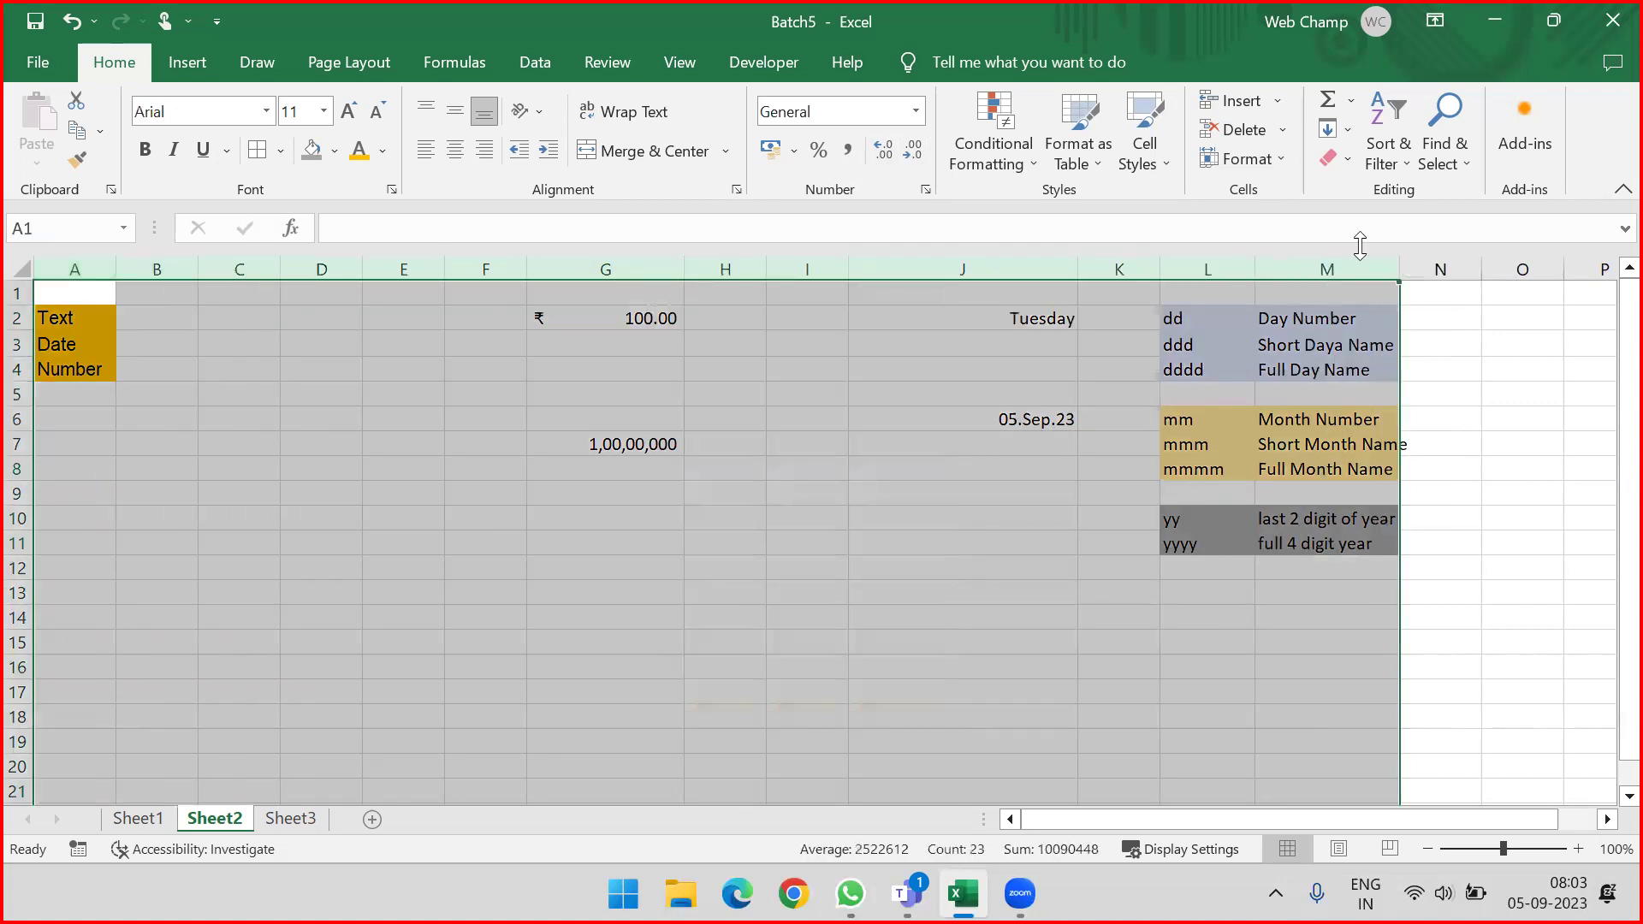
key(ctrl+minus)
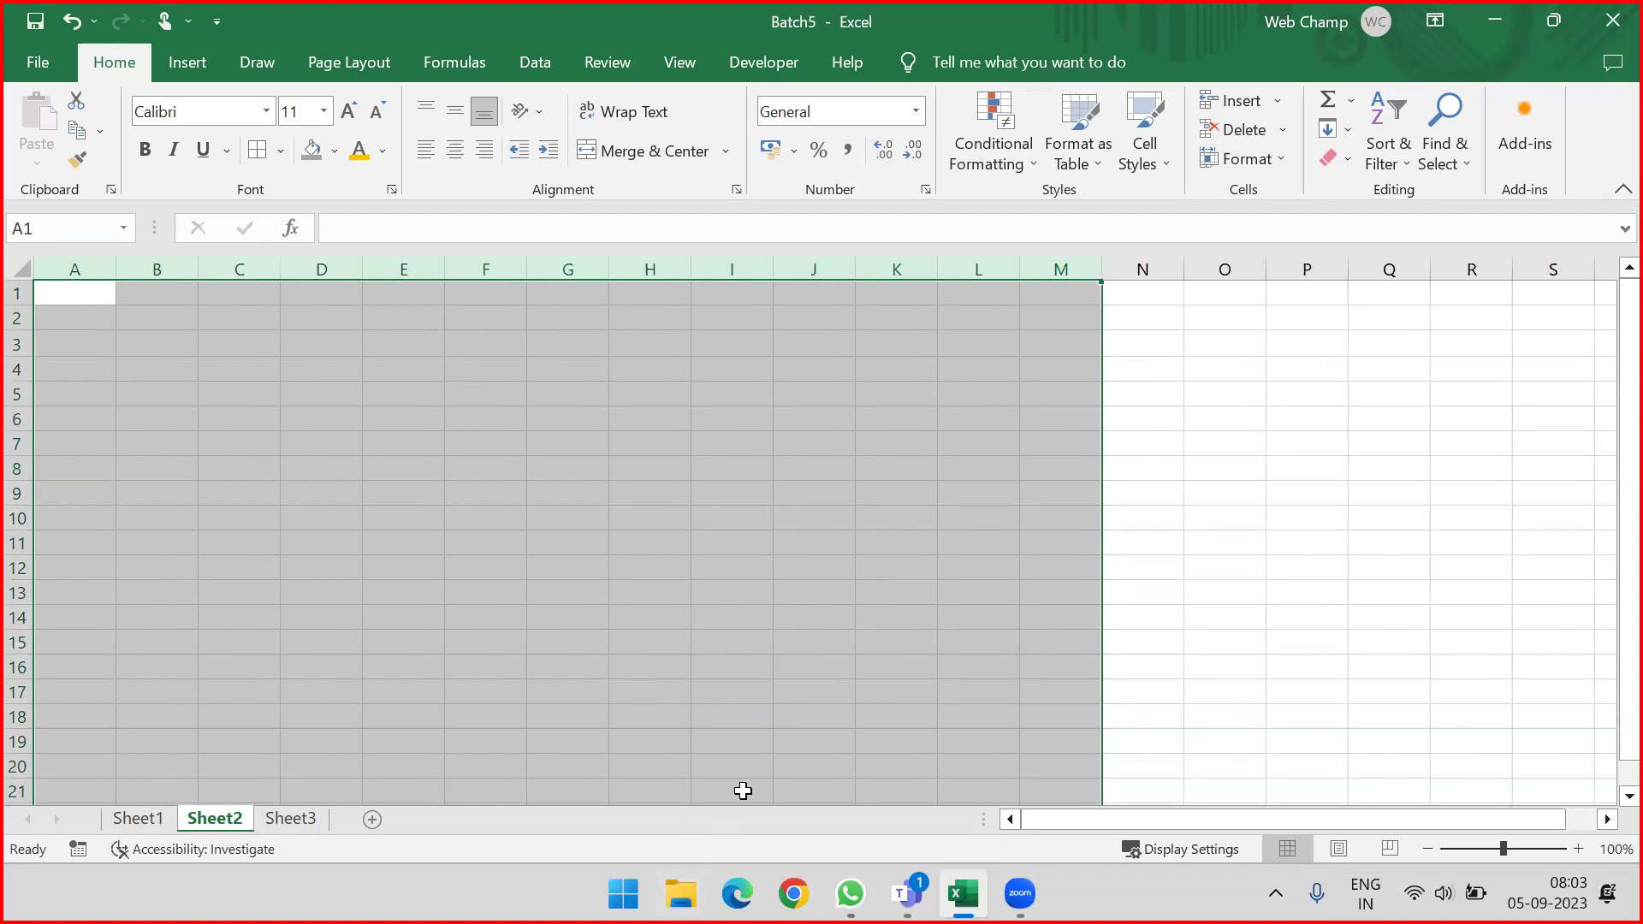
Step: Switch to the sales_data workbook and go to cell A1 of its data
click(683, 894)
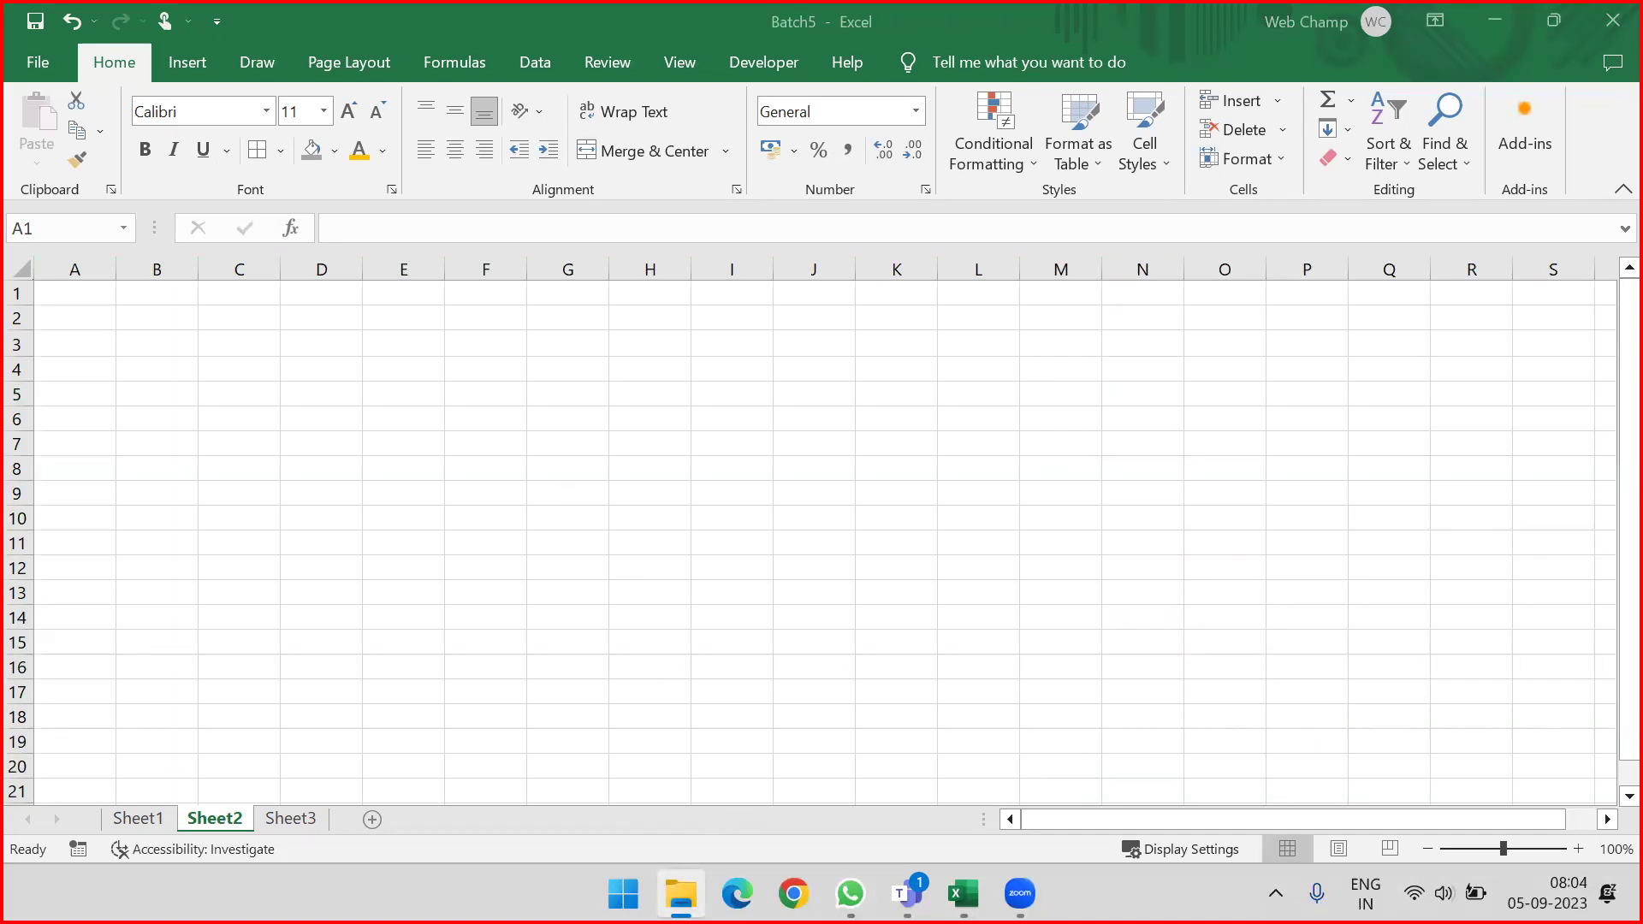
key(alt+Tab)
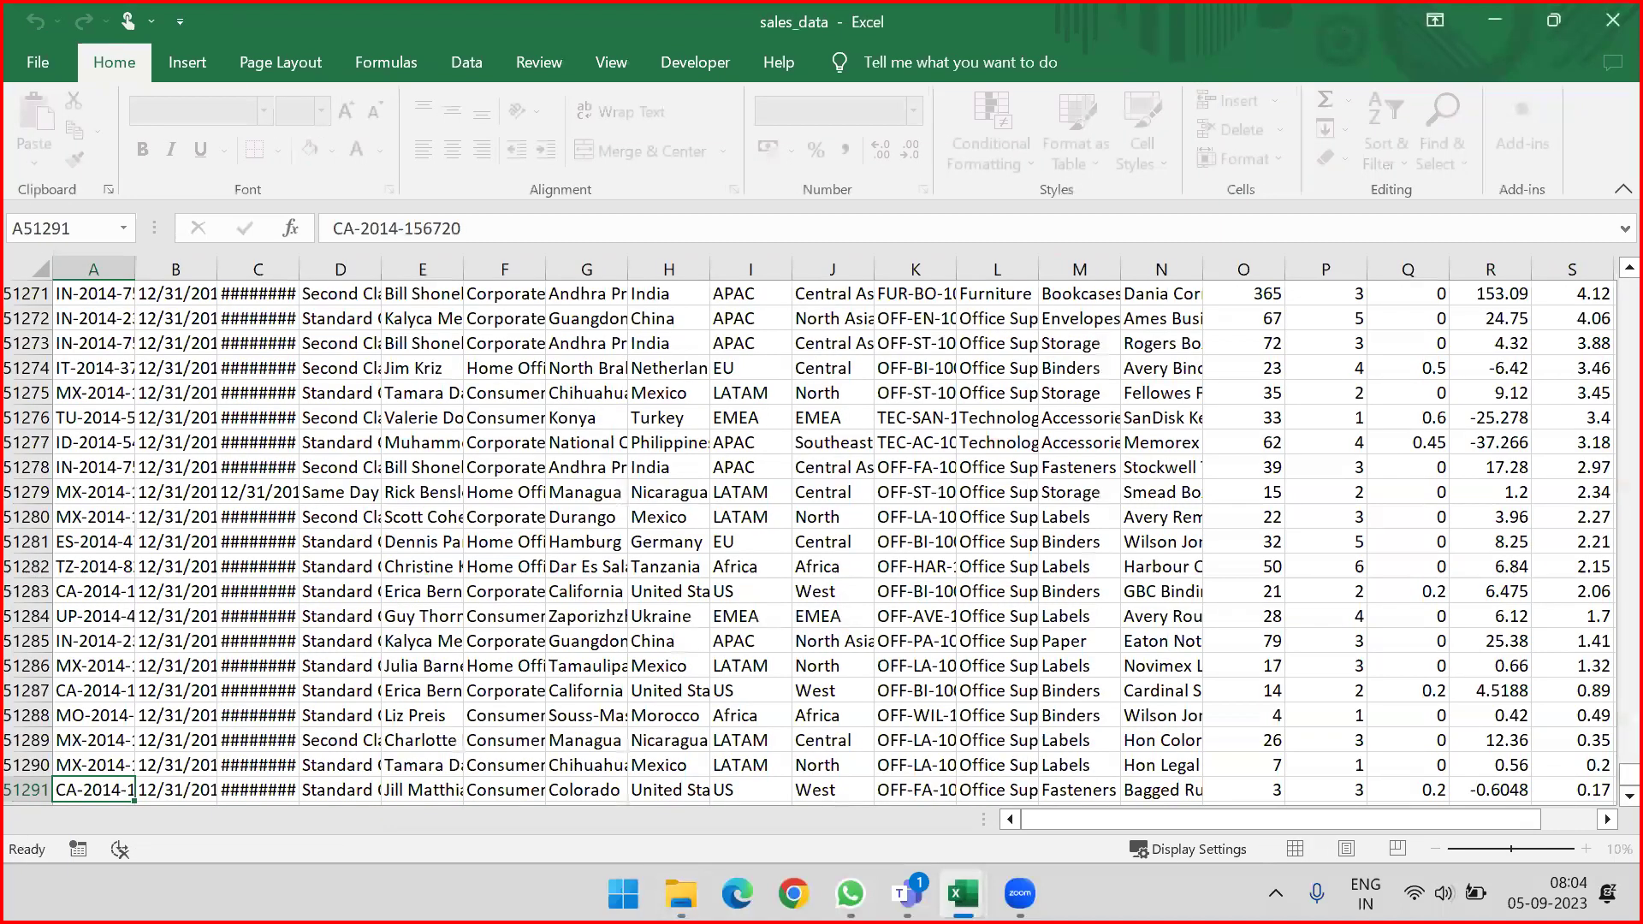
click(100, 315)
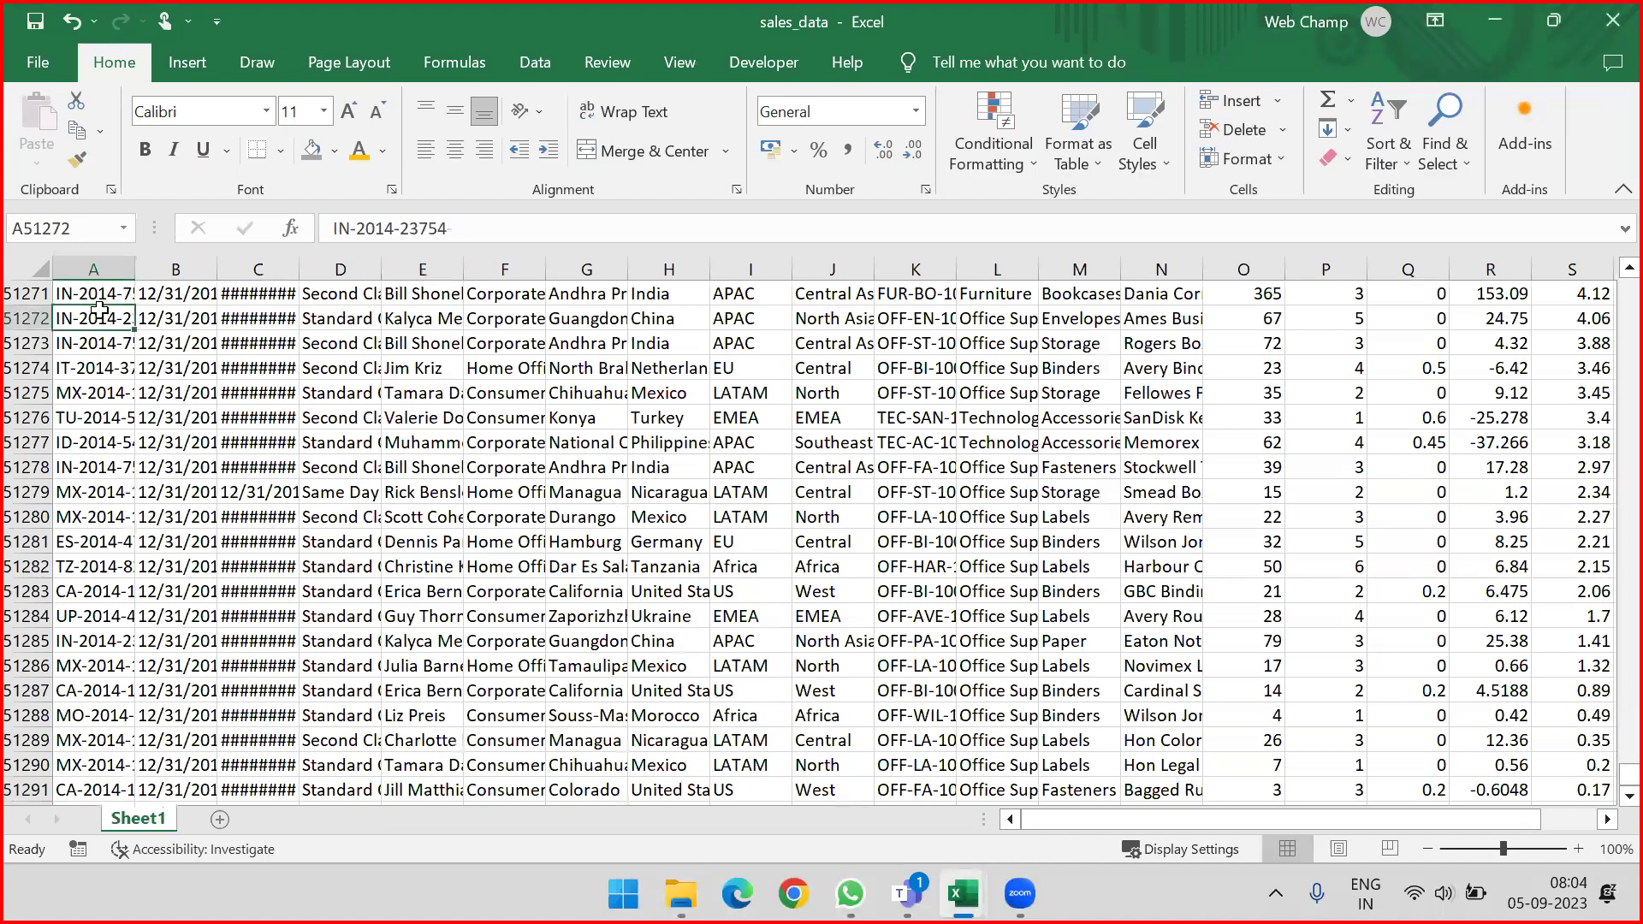
key(ctrl+Home)
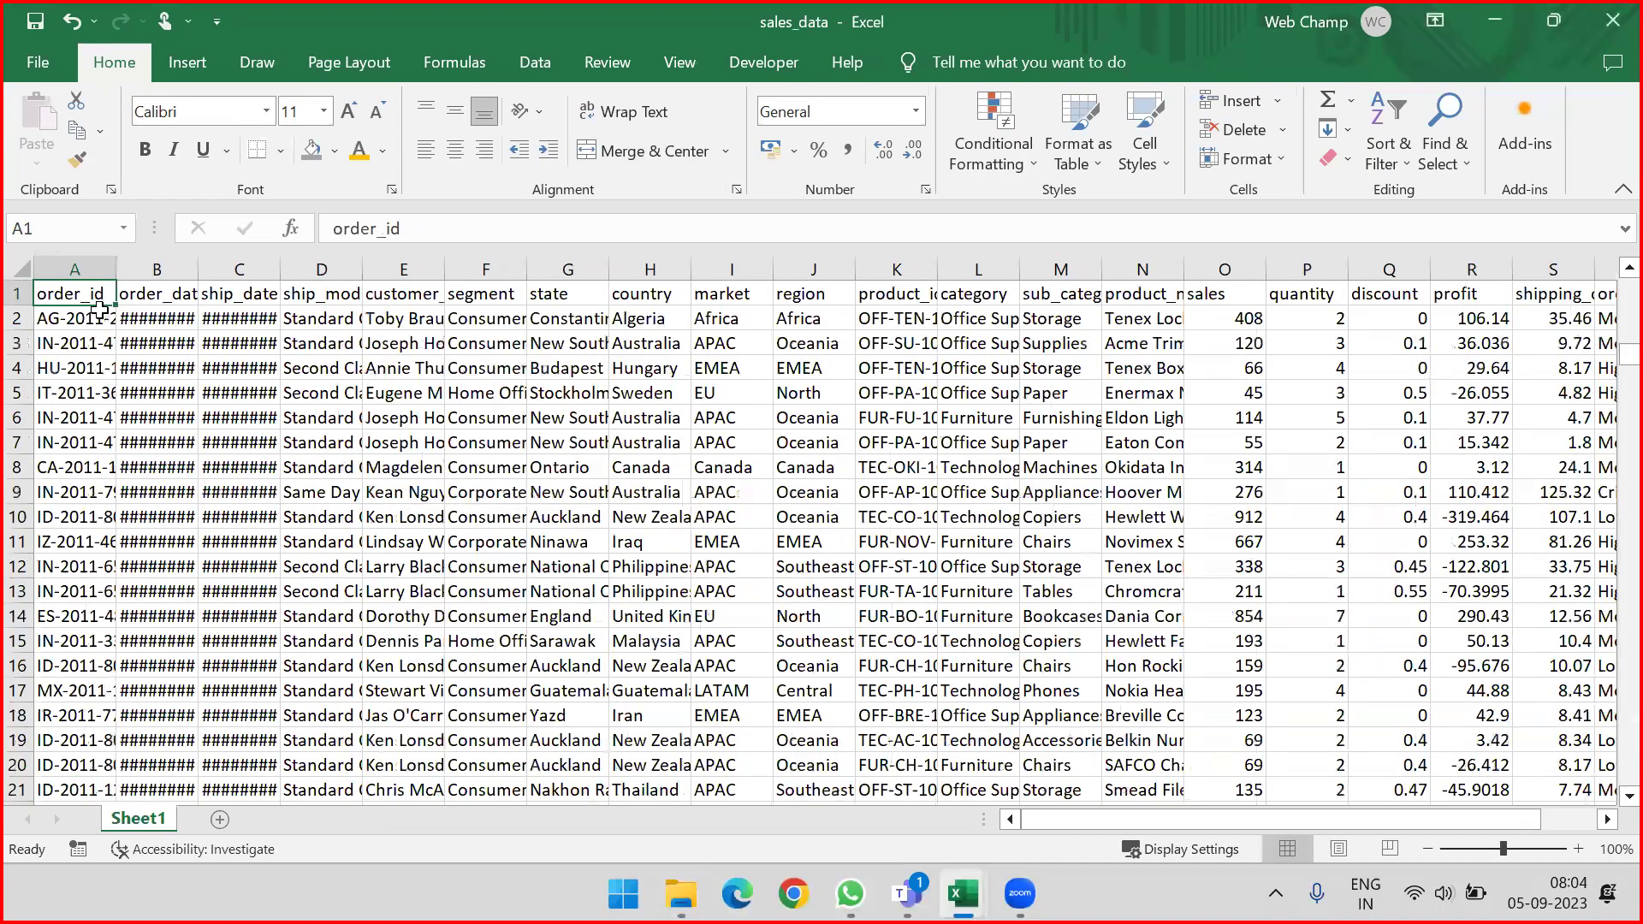
Step: Autofit the order_date and ship_date columns B and C so the full dates show
key(Right)
mouse_move(163, 268)
mouse_down()
mouse_move(223, 232)
mouse_move(192, 255)
mouse_up()
double_click(278, 269)
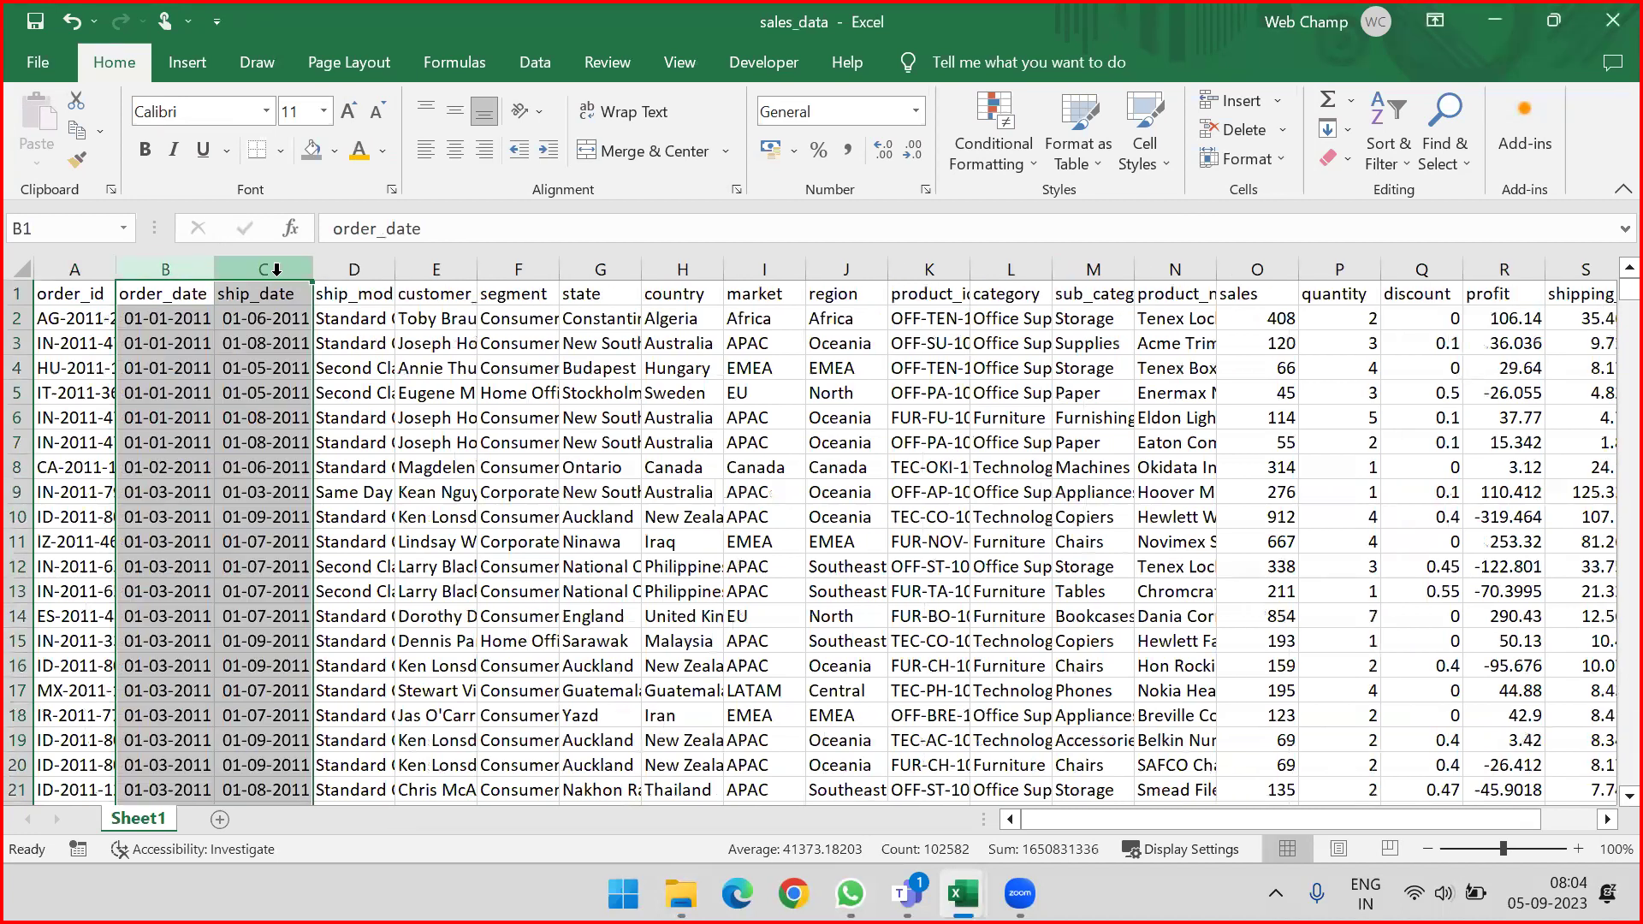
Step: Examine the extent of the sales data and its header fields from order_id through discount to year
click(94, 295)
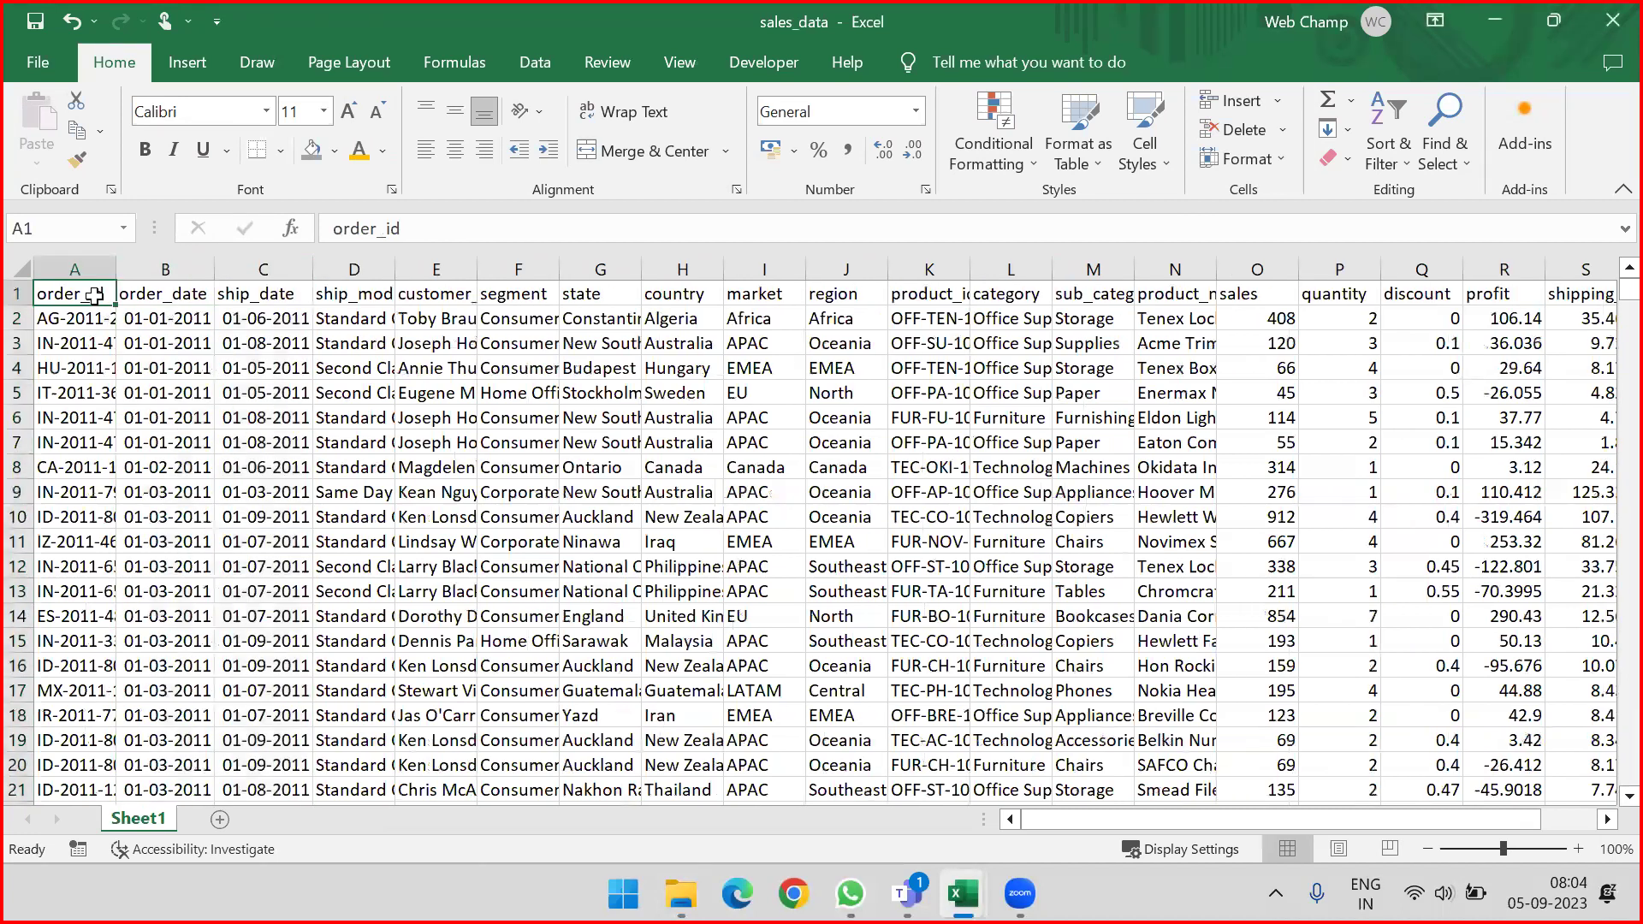
key(ctrl+Right)
key(Right)
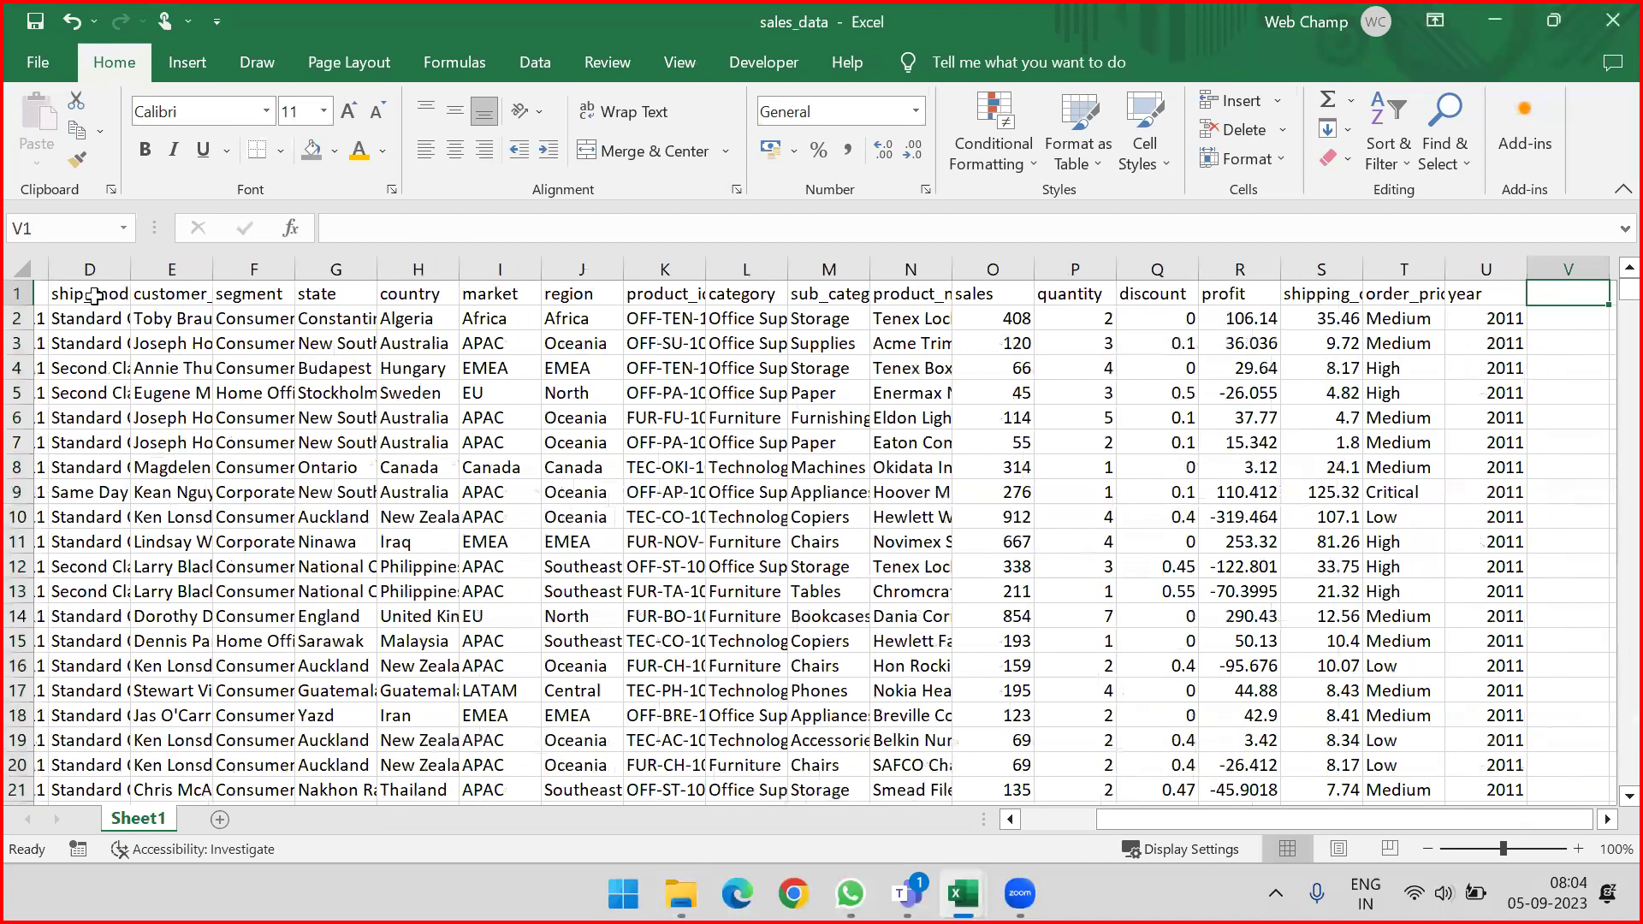
key(Right)
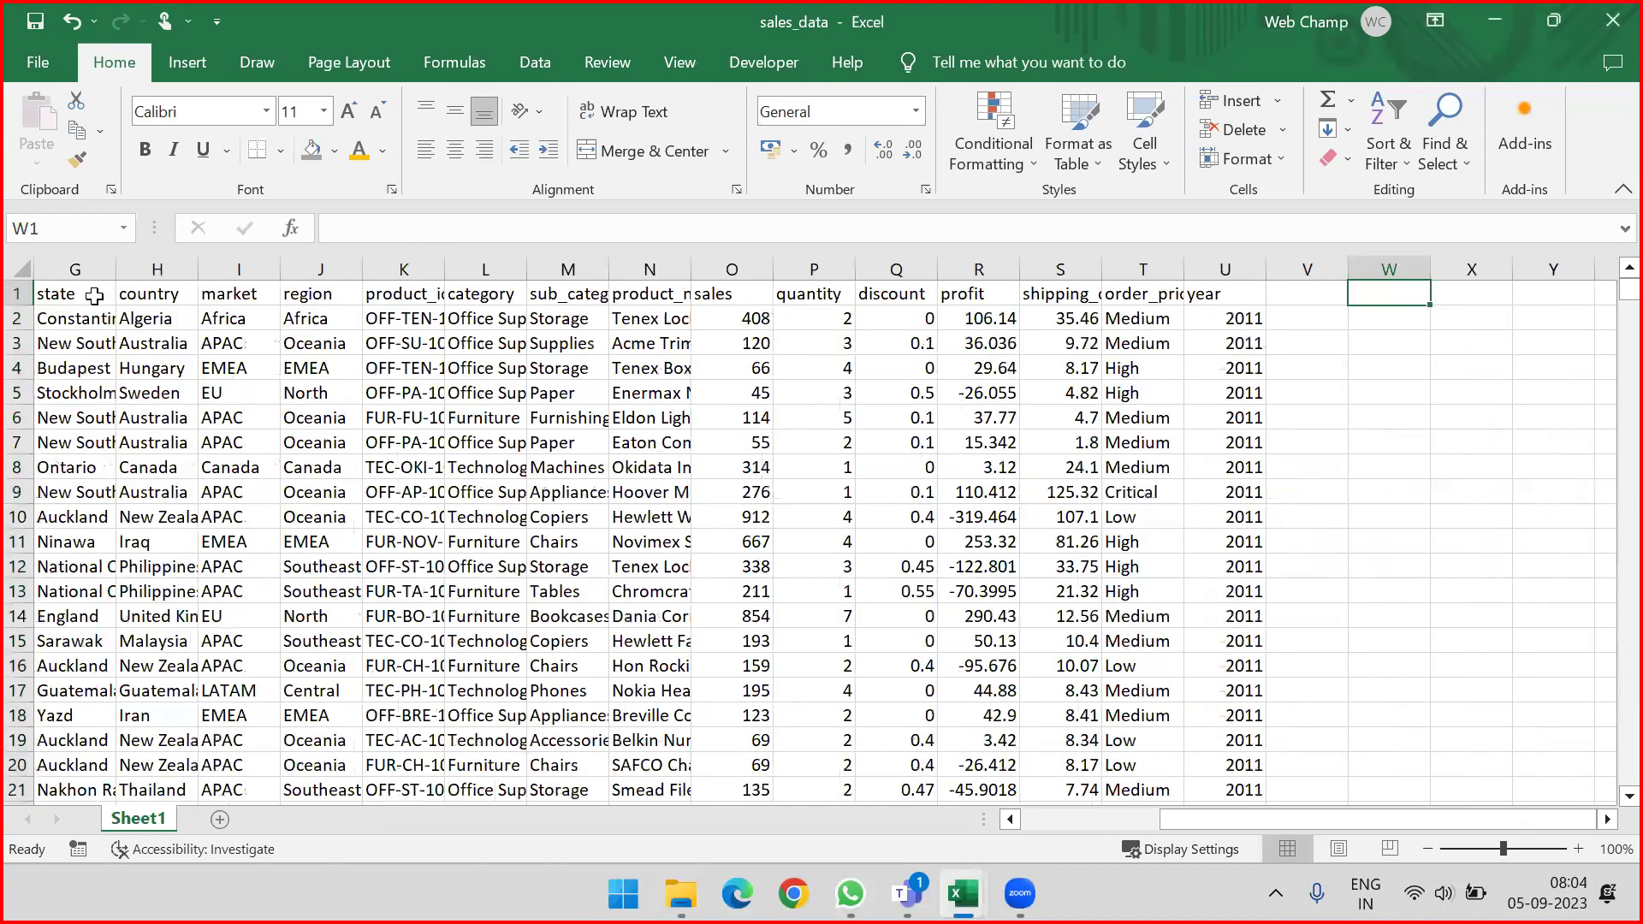
key(ctrl+End)
key(ctrl+Up)
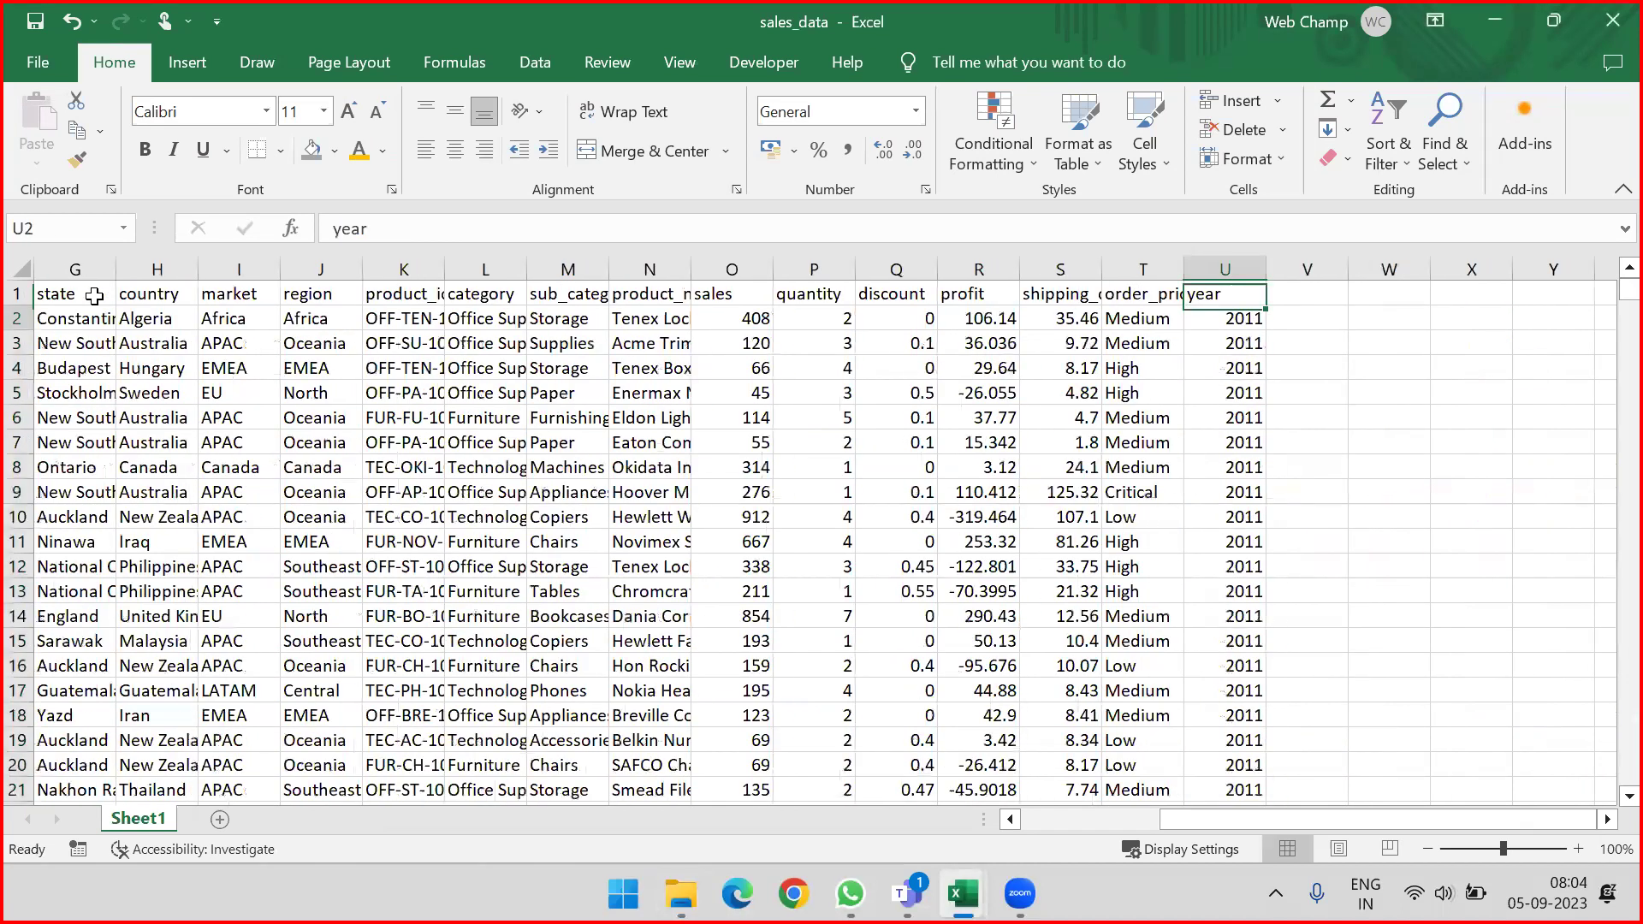
key(Left)
key(Left)
key(Left)
key(Left)
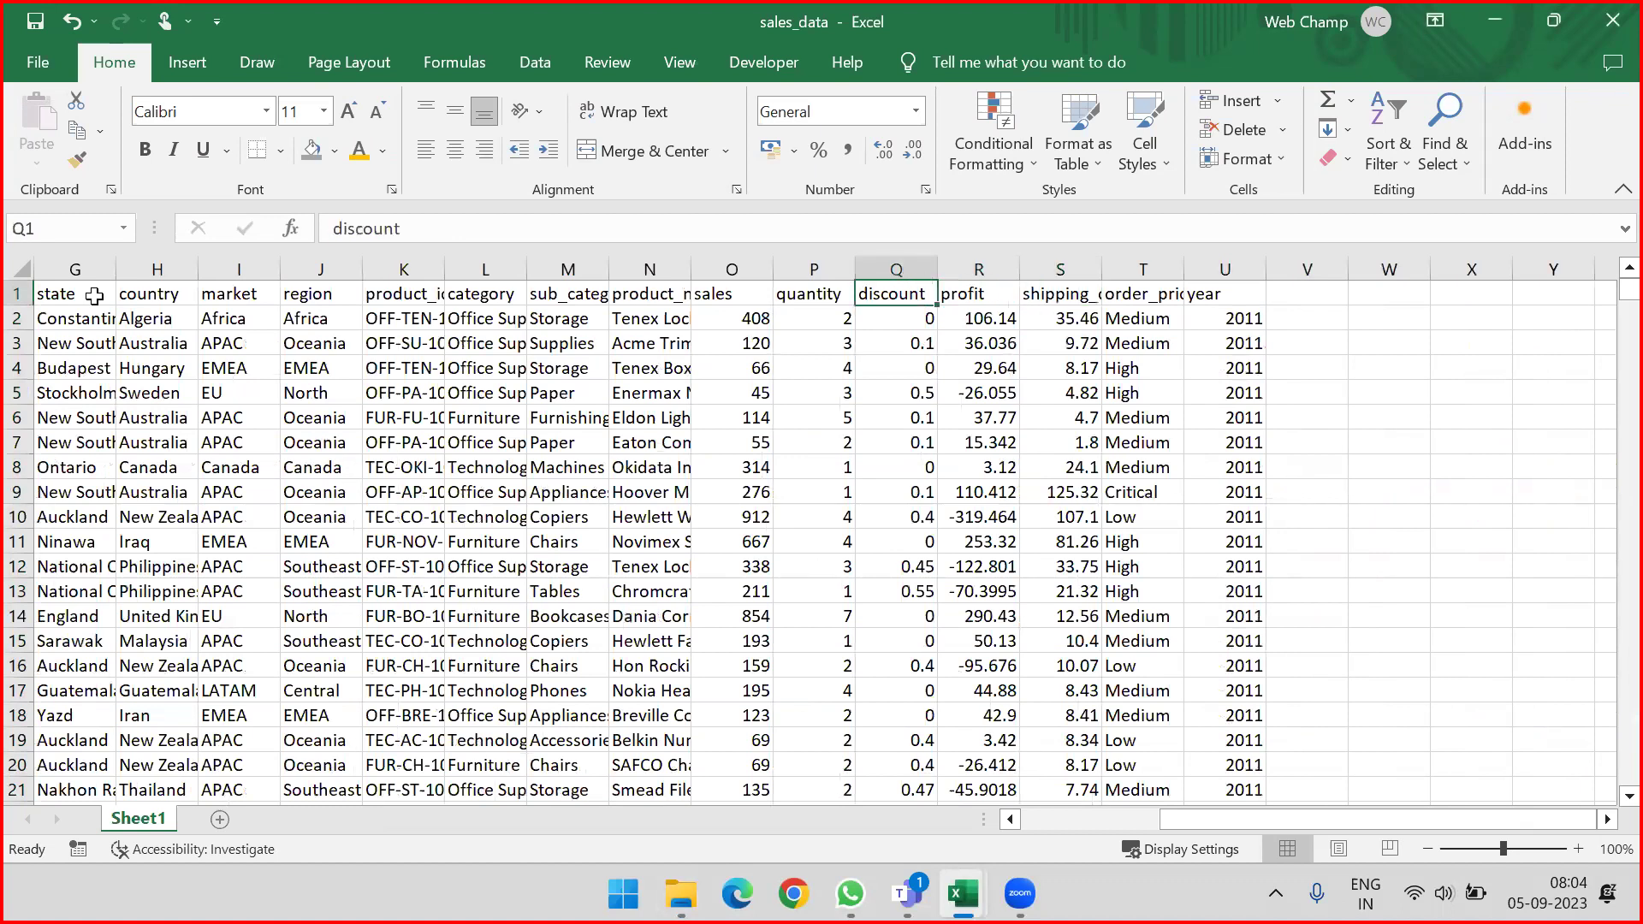
key(Right)
key(Right)
key(Right)
key(Right)
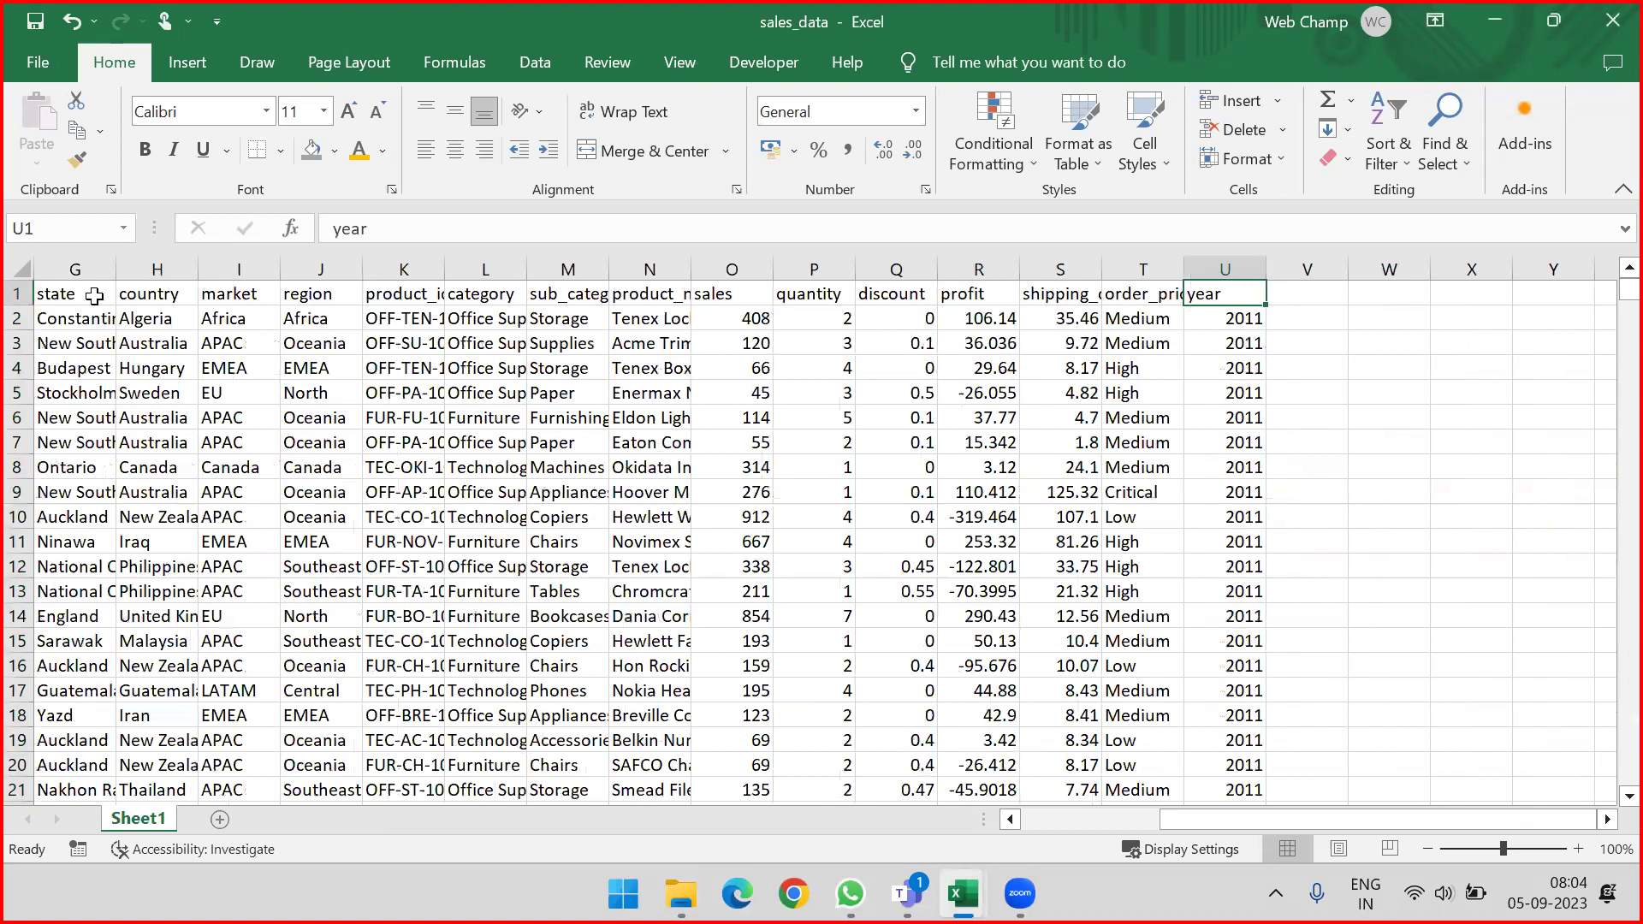
key(ctrl+shift+Down)
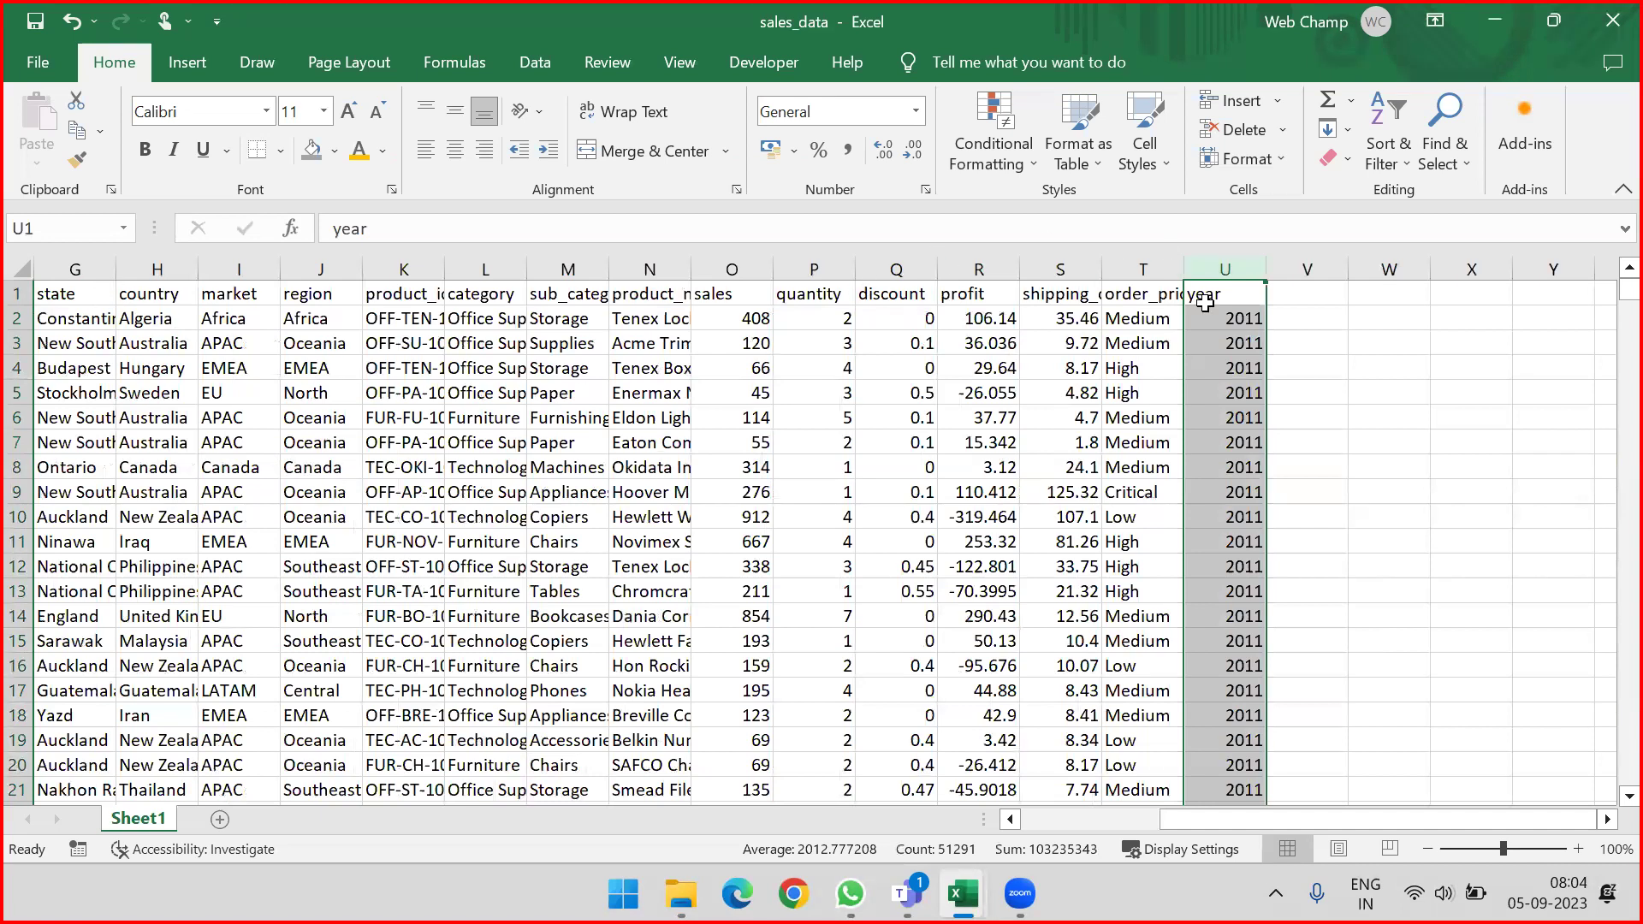
Step: Add filters to the header row of the sales data
click(1206, 301)
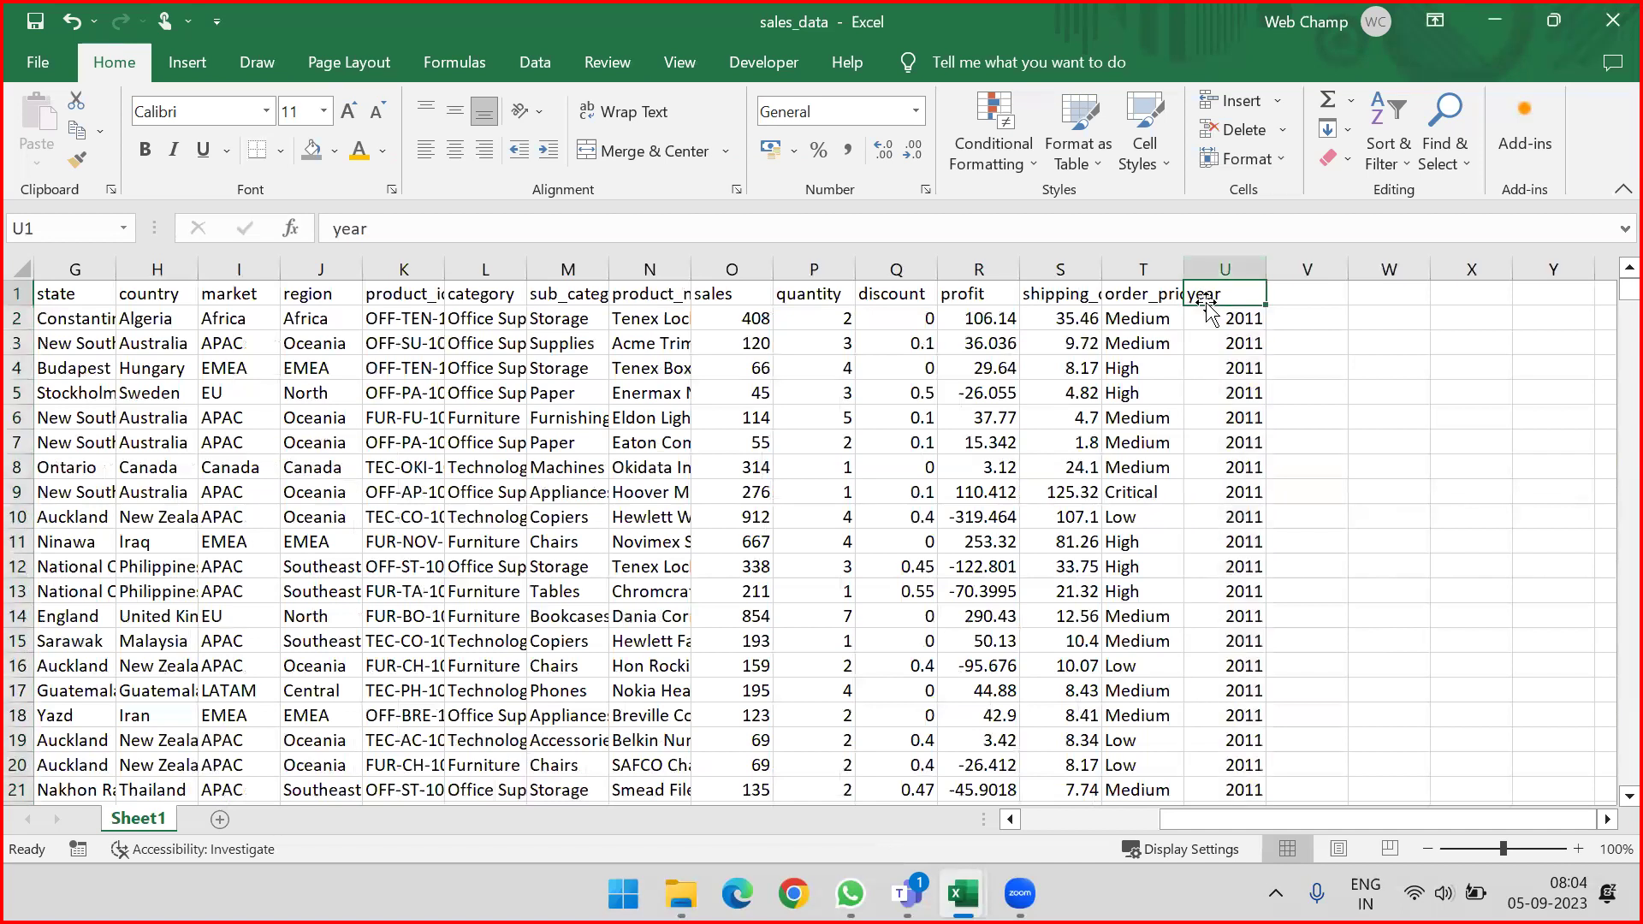
key(shift+space)
key(ctrl+shift+l)
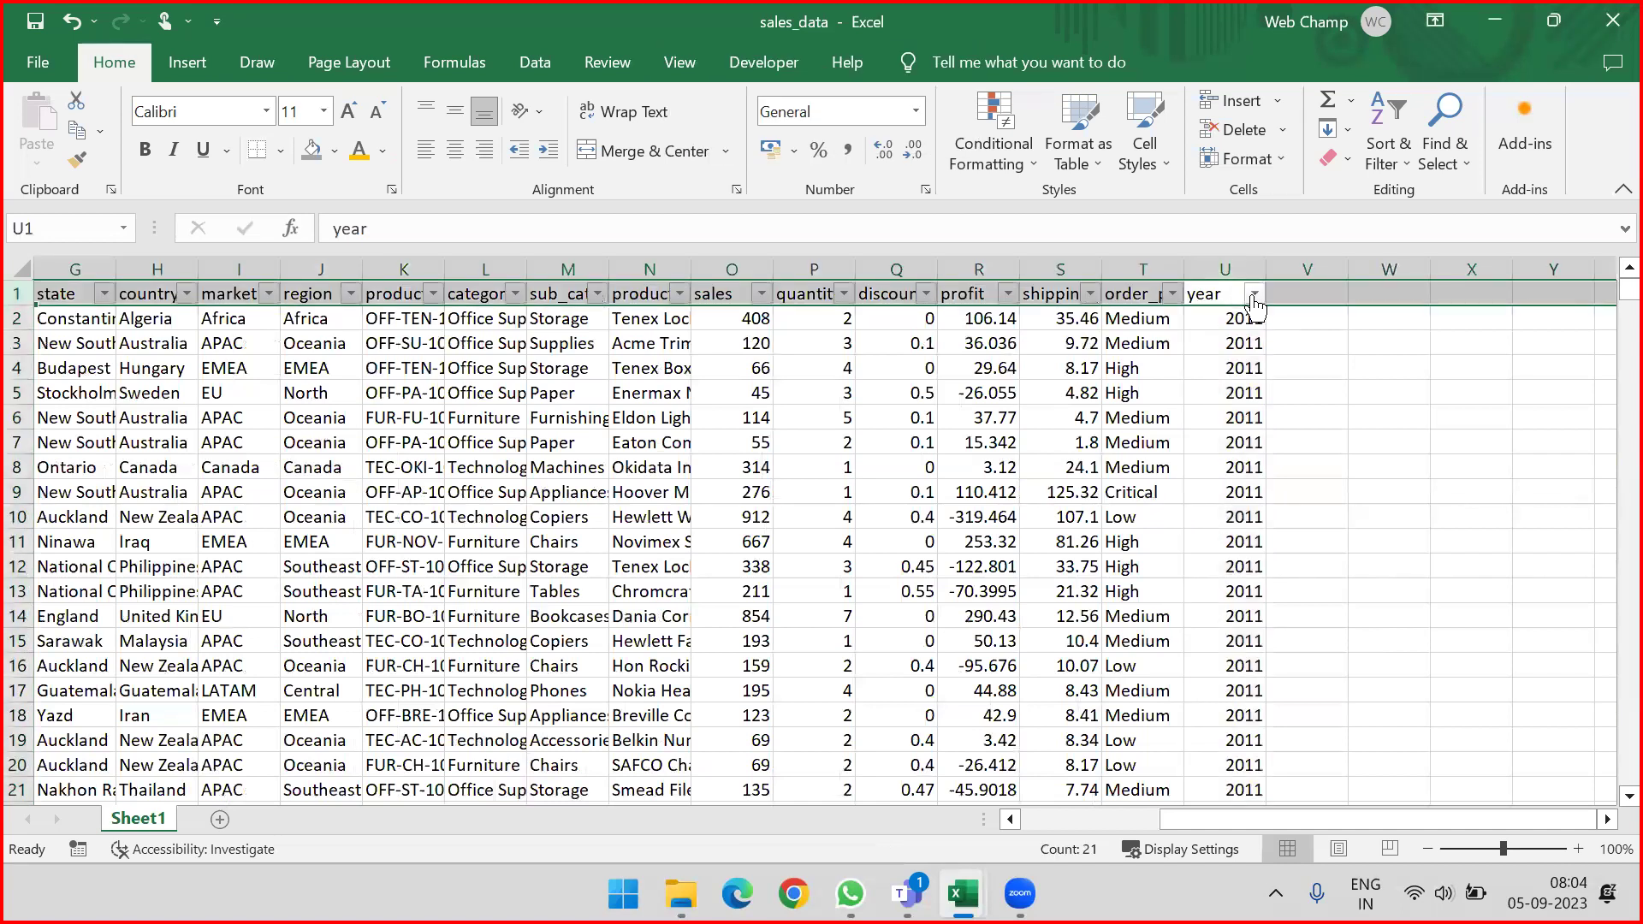
Step: Remove the filters from the header row of the sales data
click(1254, 296)
click(1230, 323)
key(alt+d)
key(f)
key(f)
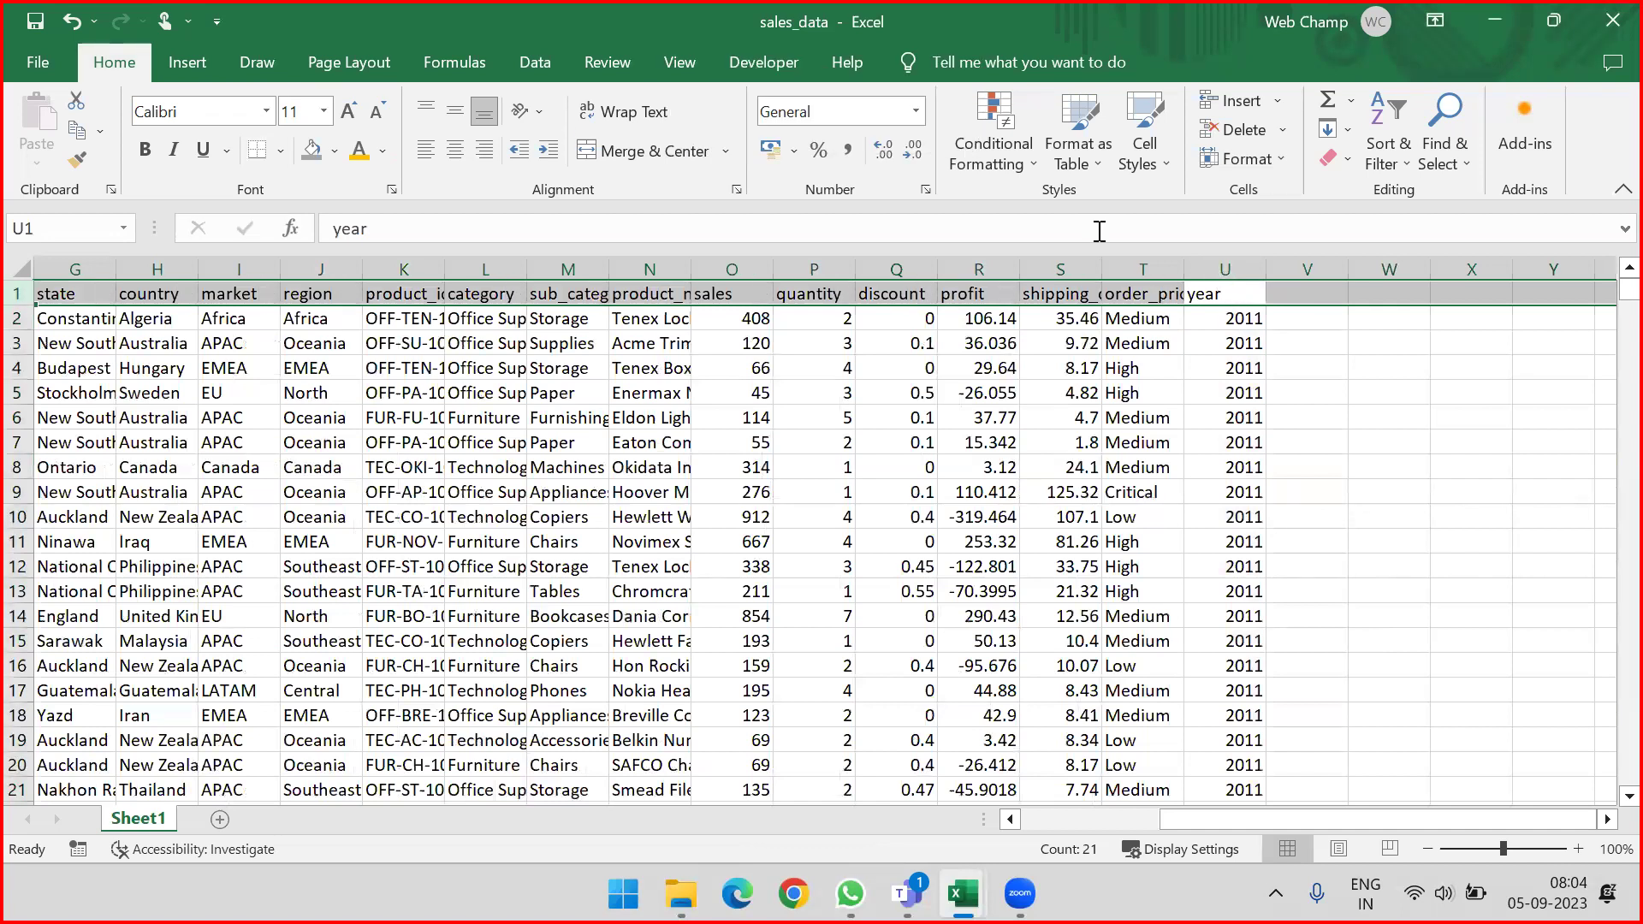
click(1226, 270)
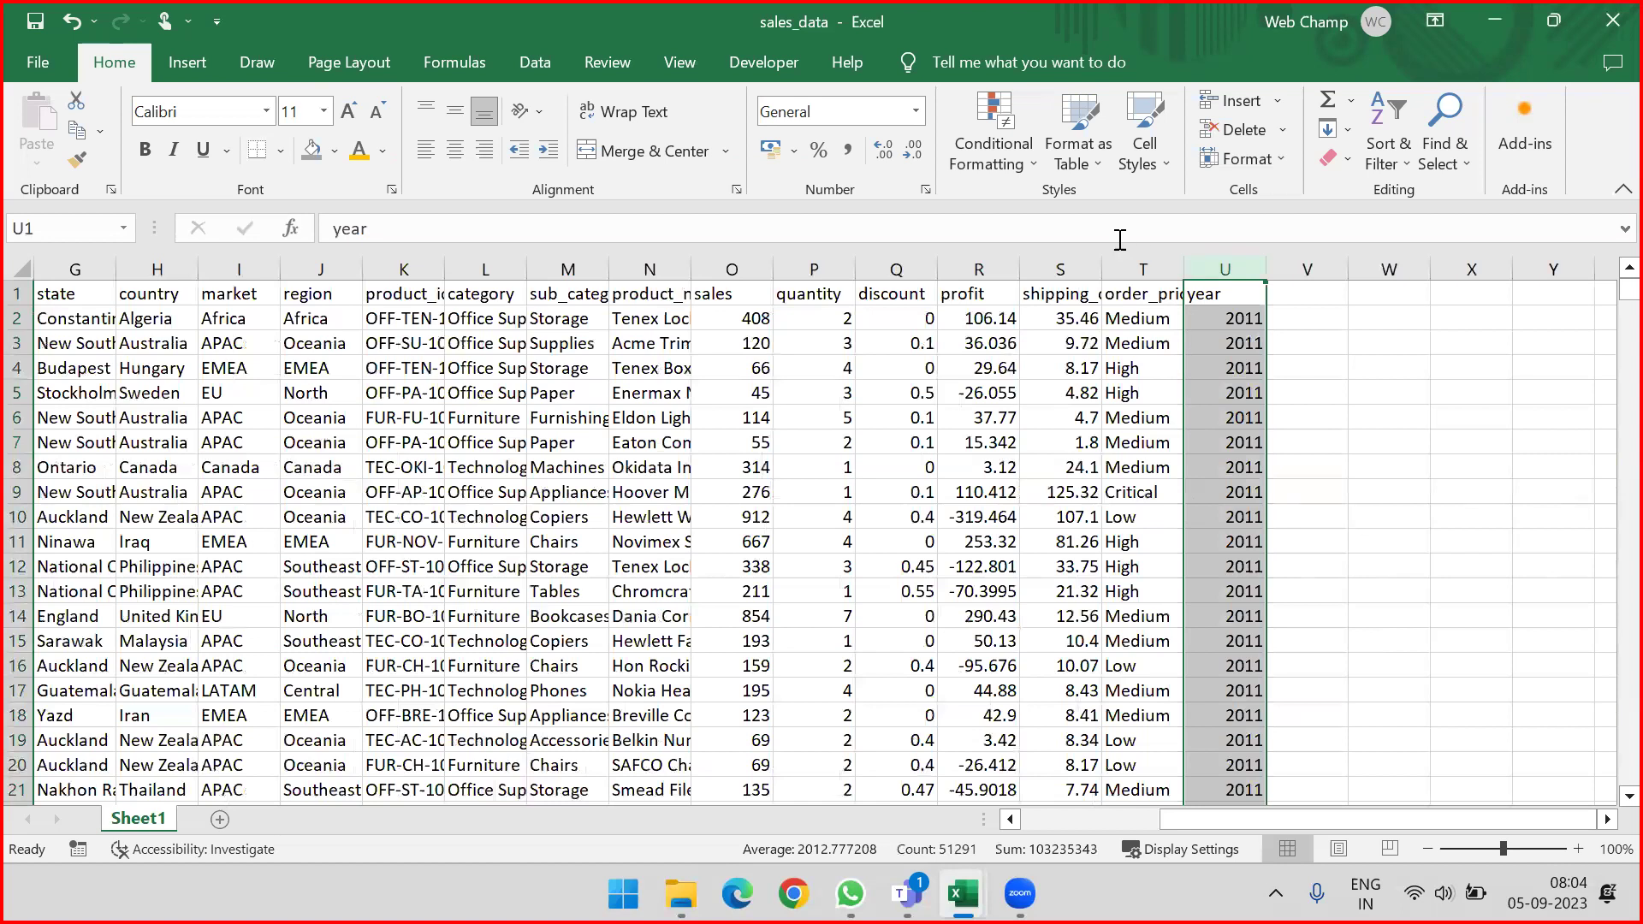
click(1038, 175)
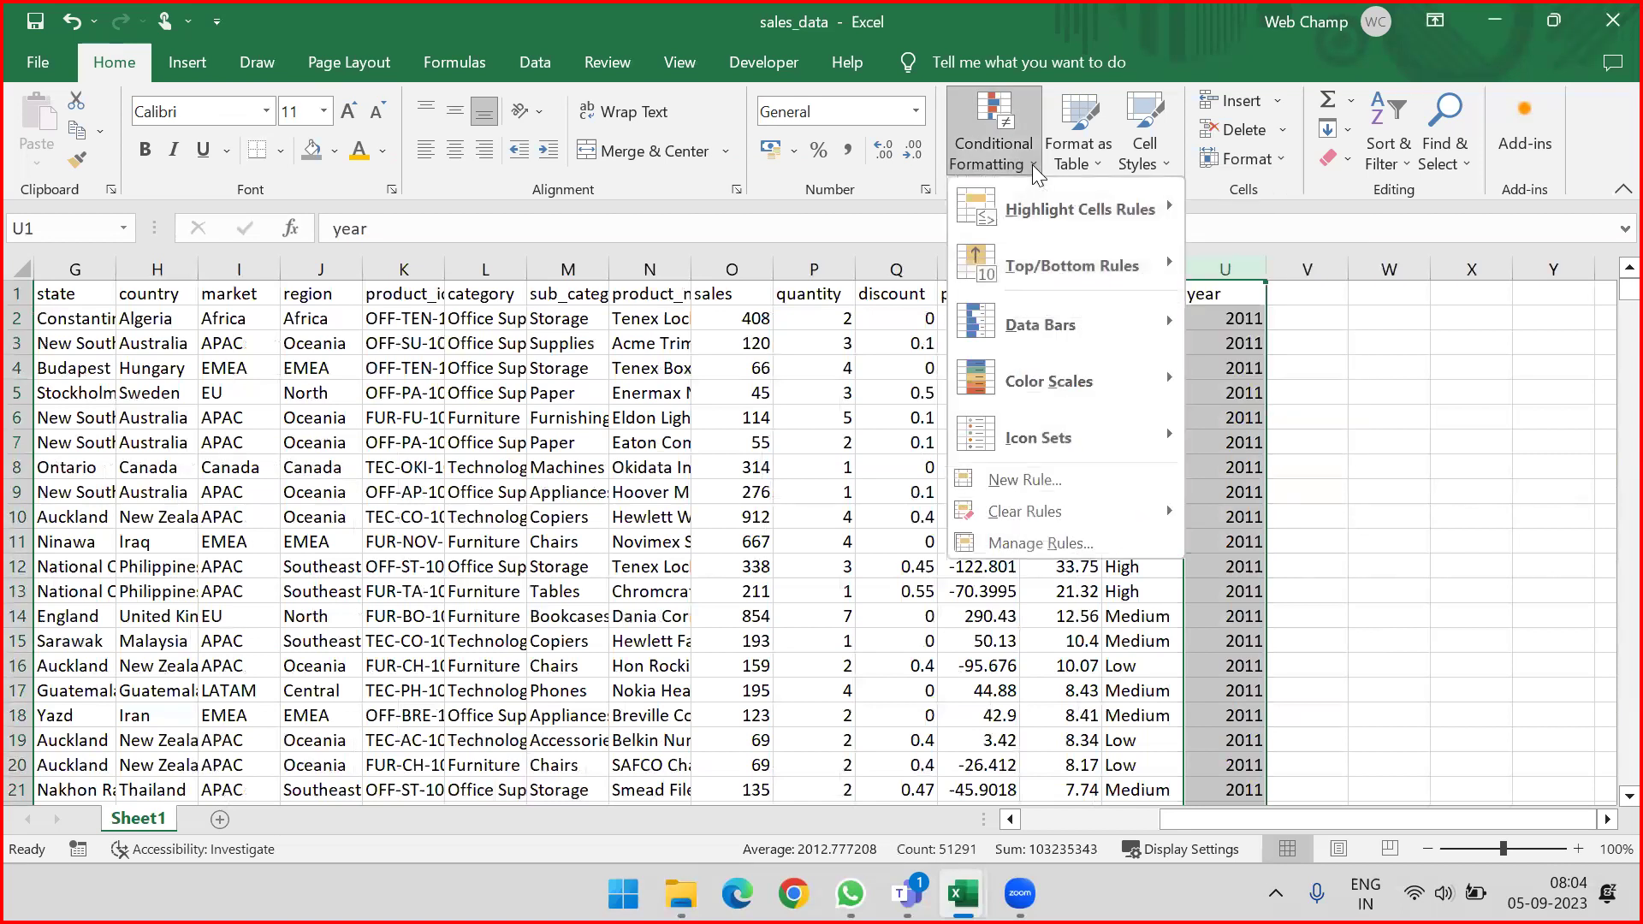
mouse_move(1045, 214)
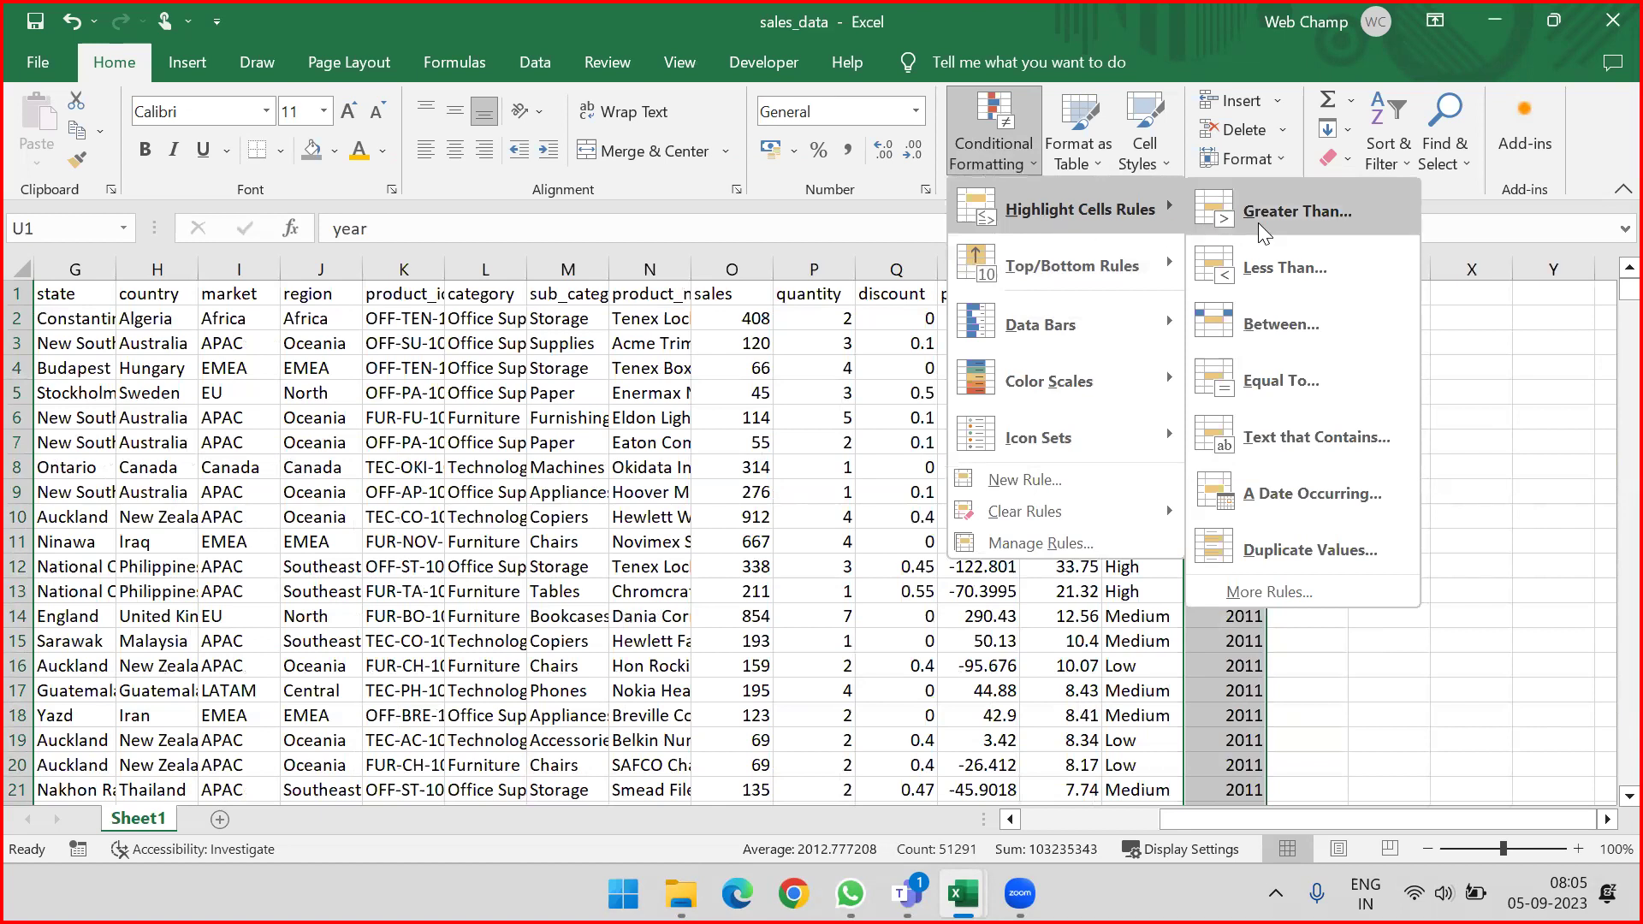
Step: Rename the sales header in cell O1 to "sales amount" and widen column O to fit it
click(728, 295)
click(728, 294)
click(490, 228)
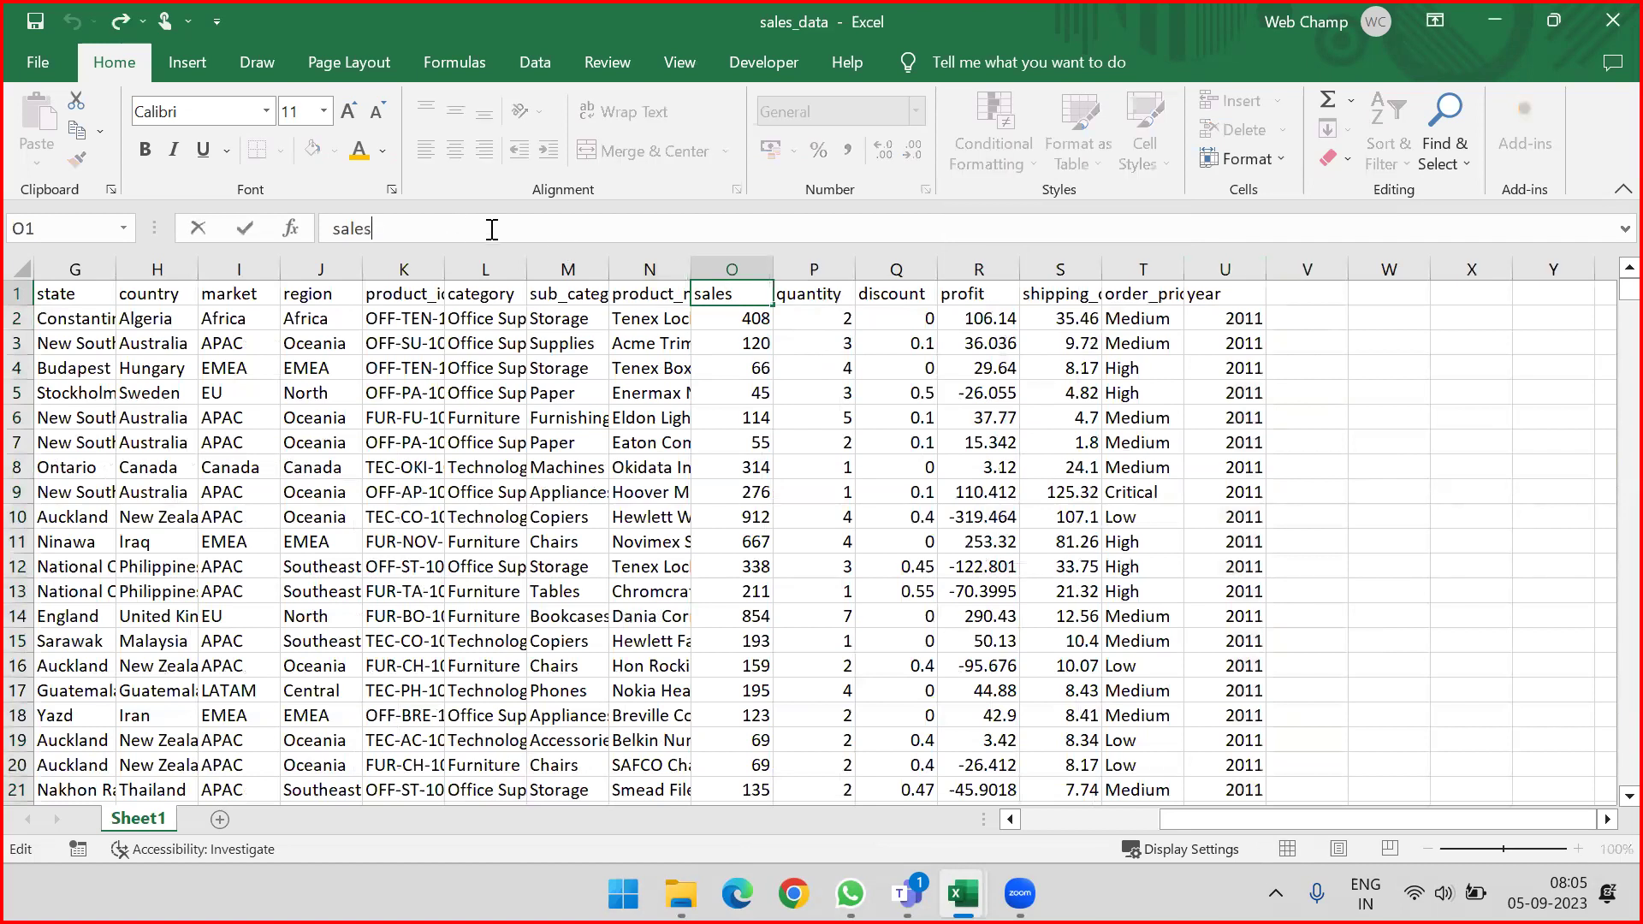
text(amount)
key(Return)
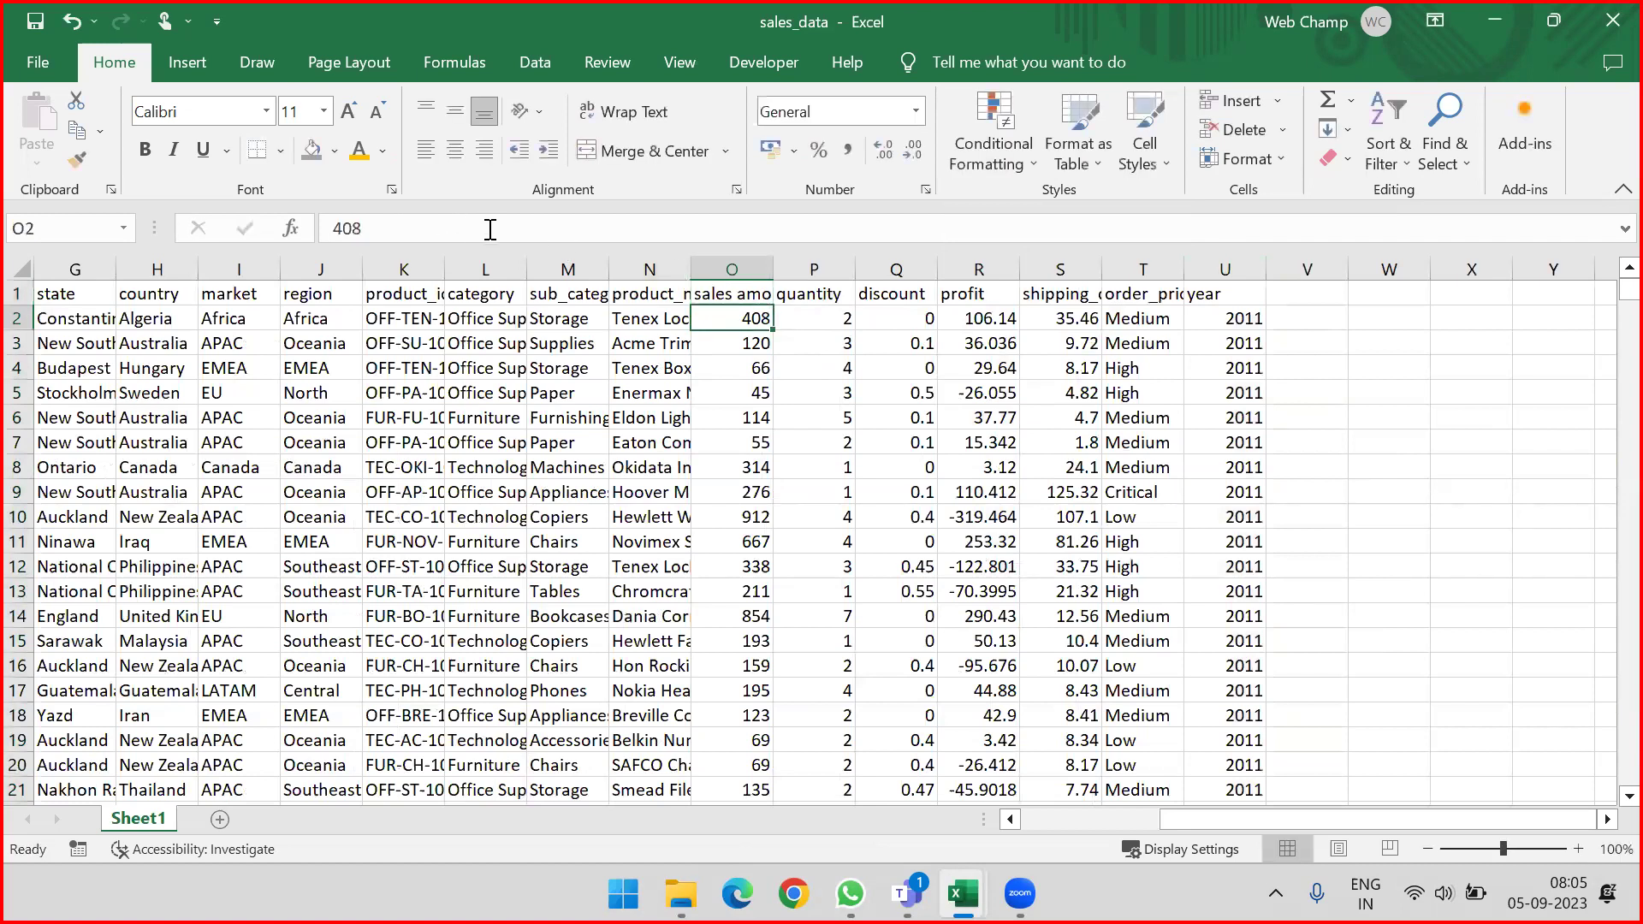
drag(773, 269, 804, 268)
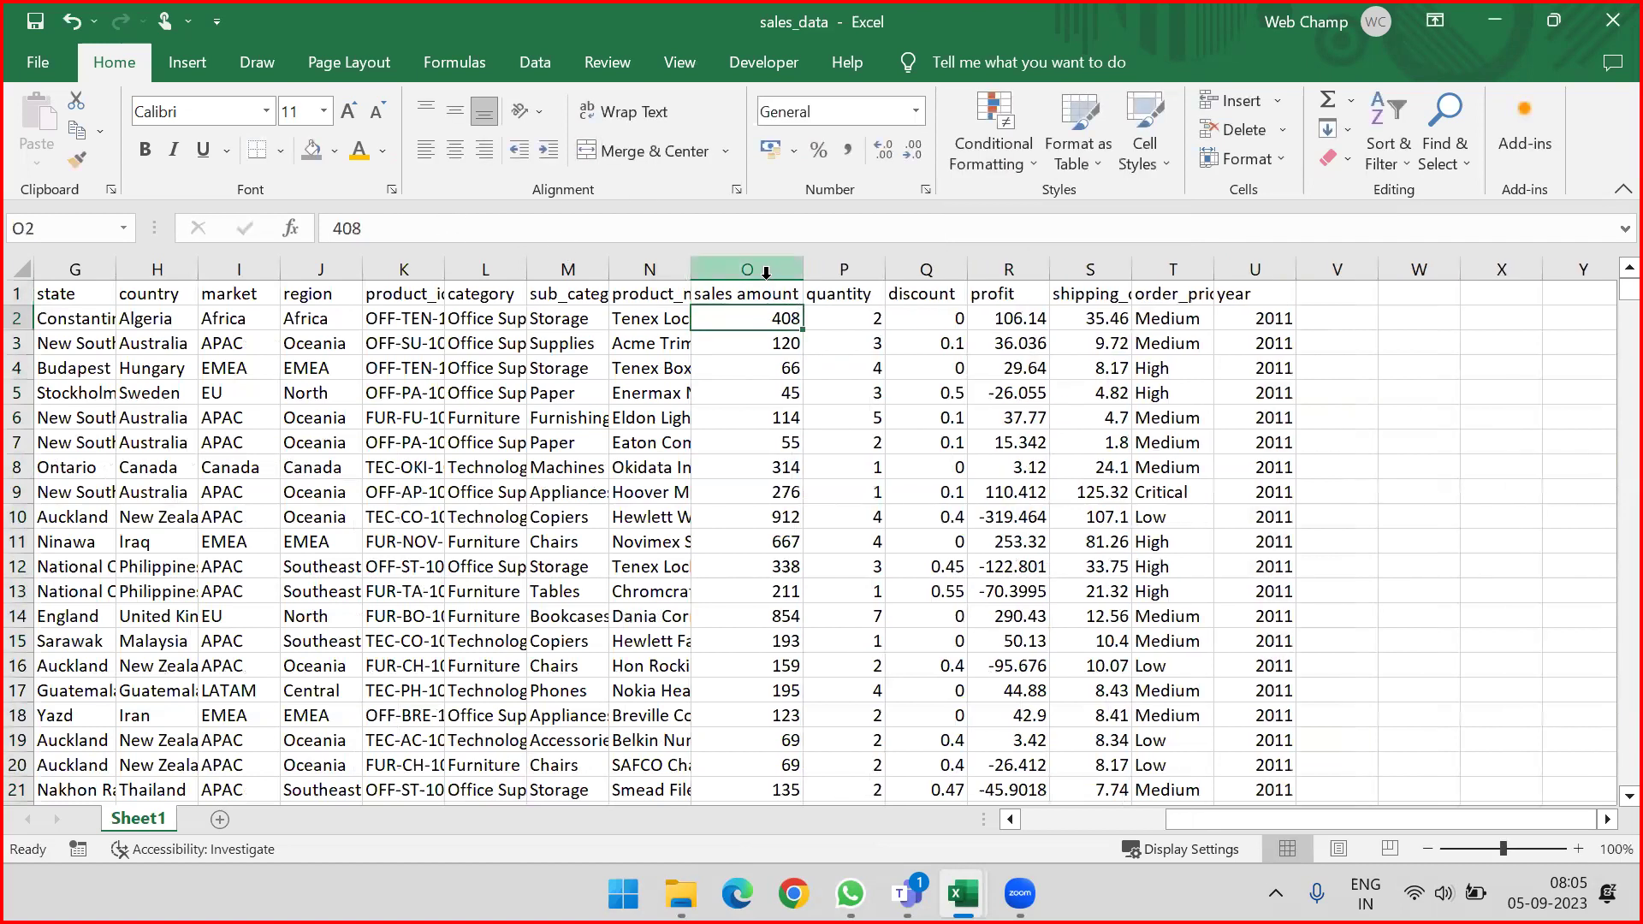
Step: Set up a Greater Than highlight rule for the sales amount column with threshold 10000 and Yellow Fill with Dark Yellow Text
click(760, 269)
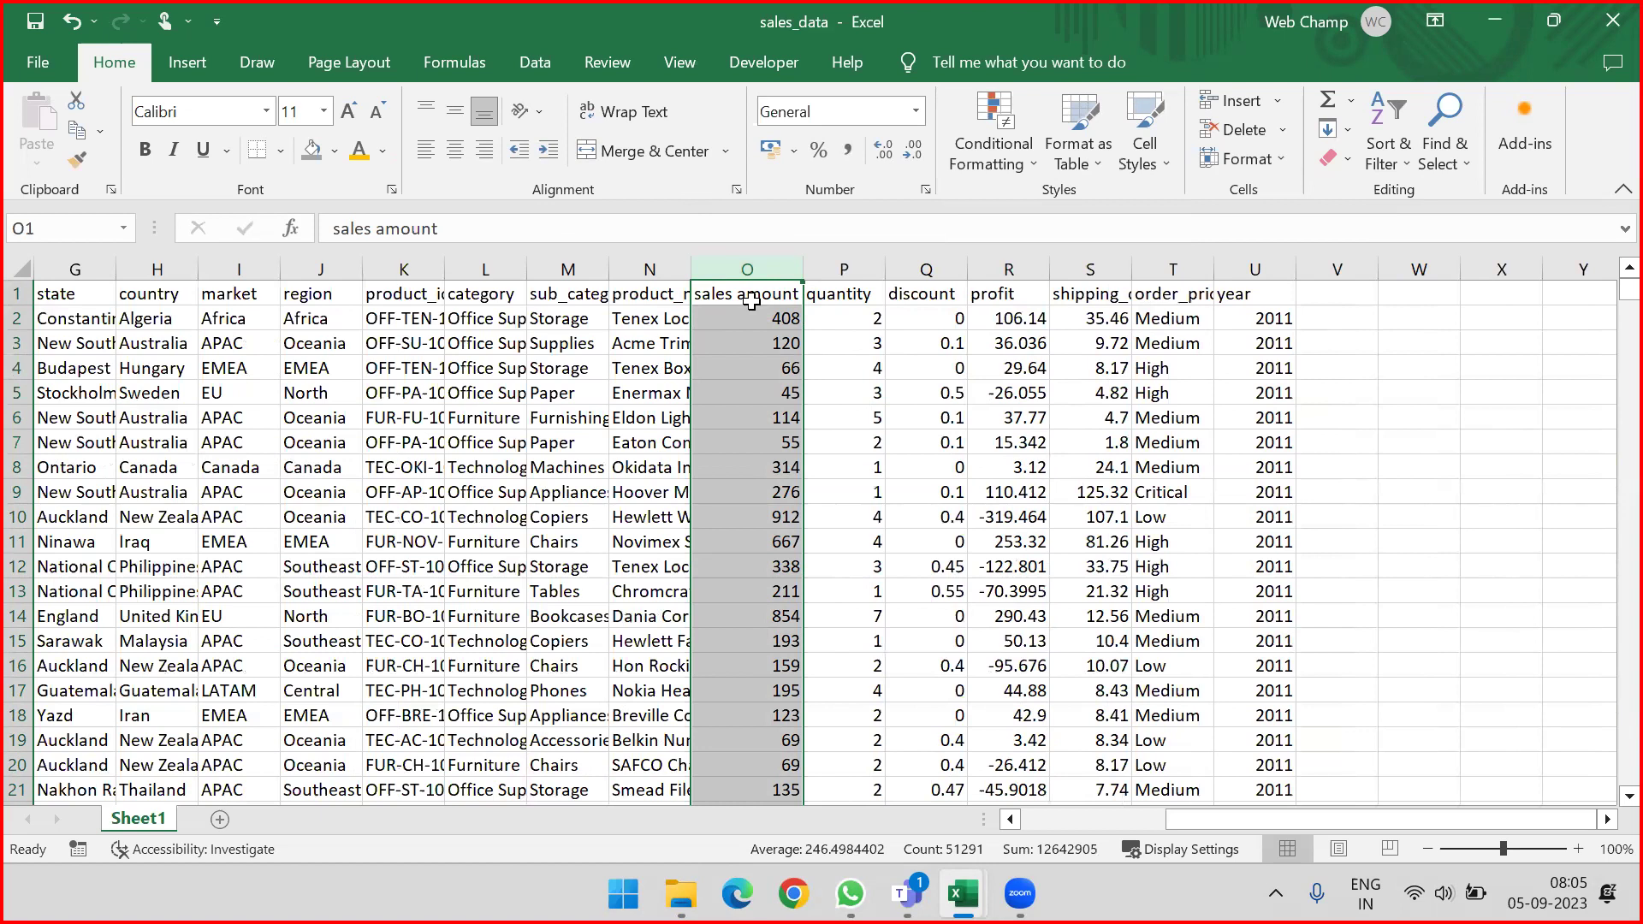
click(1029, 159)
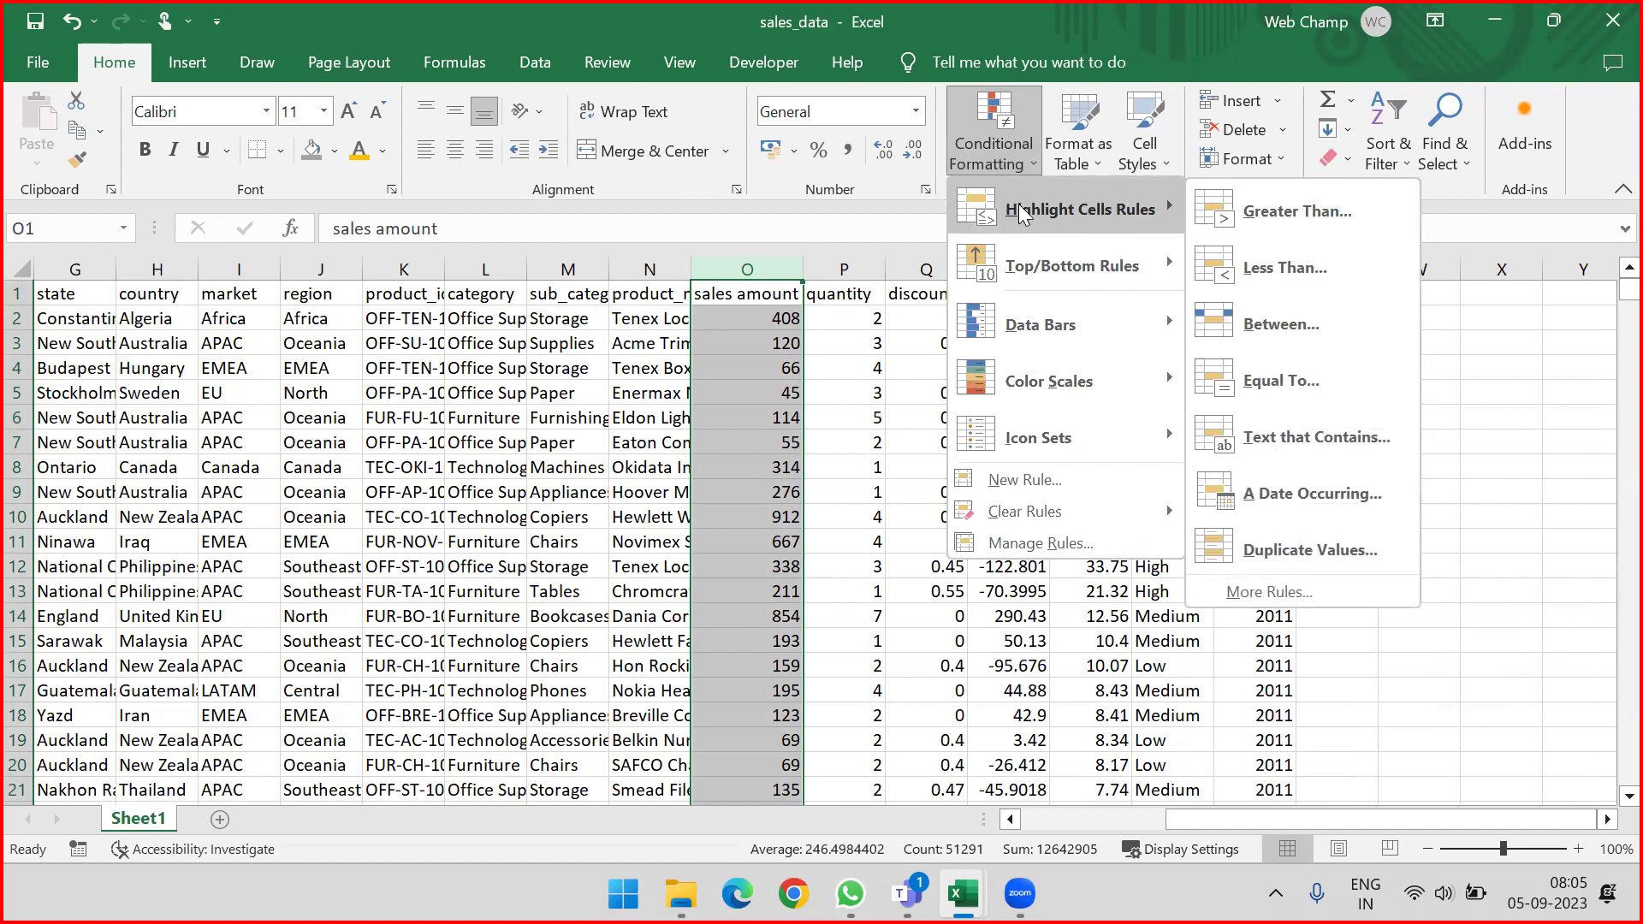
click(1241, 224)
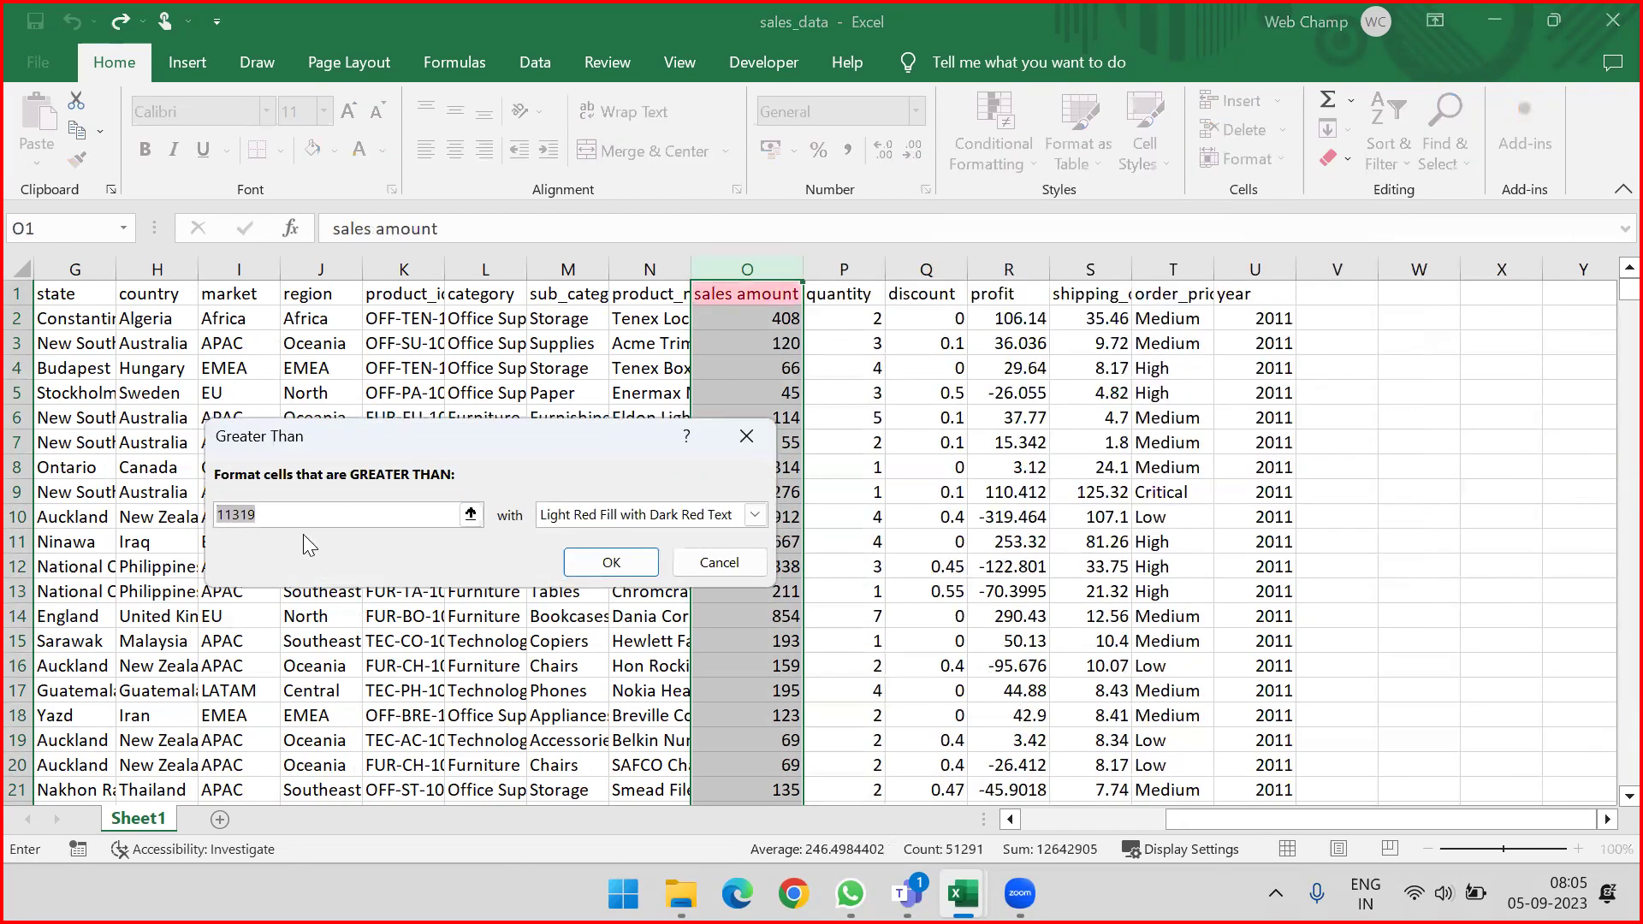
click(307, 511)
drag(268, 513, 178, 511)
text(10000)
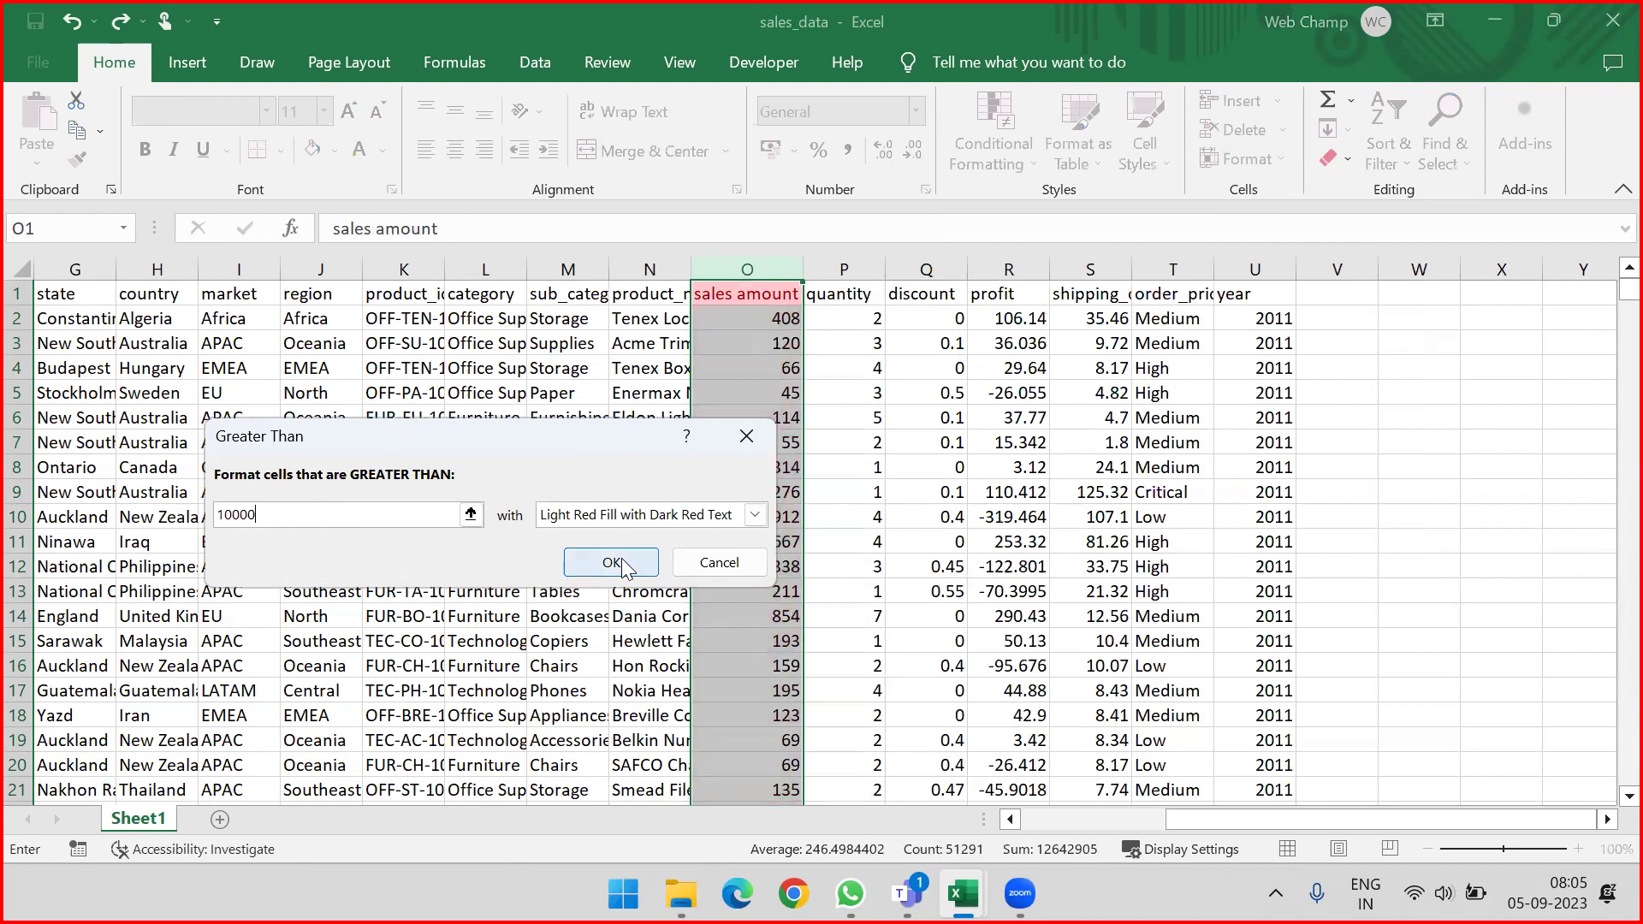
click(754, 516)
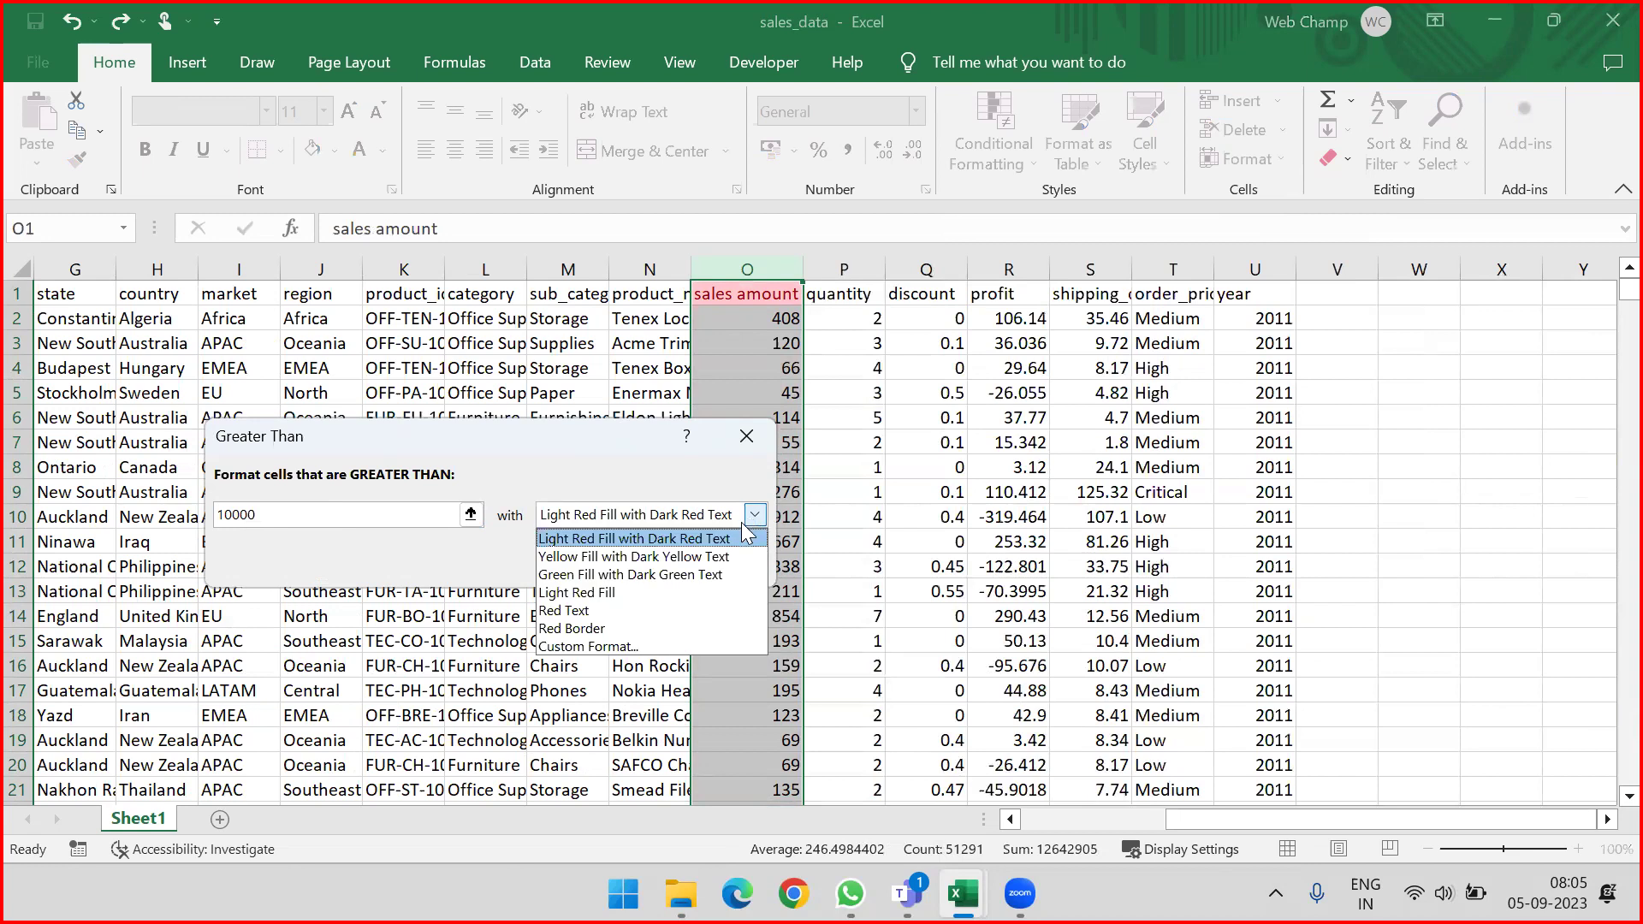
click(688, 557)
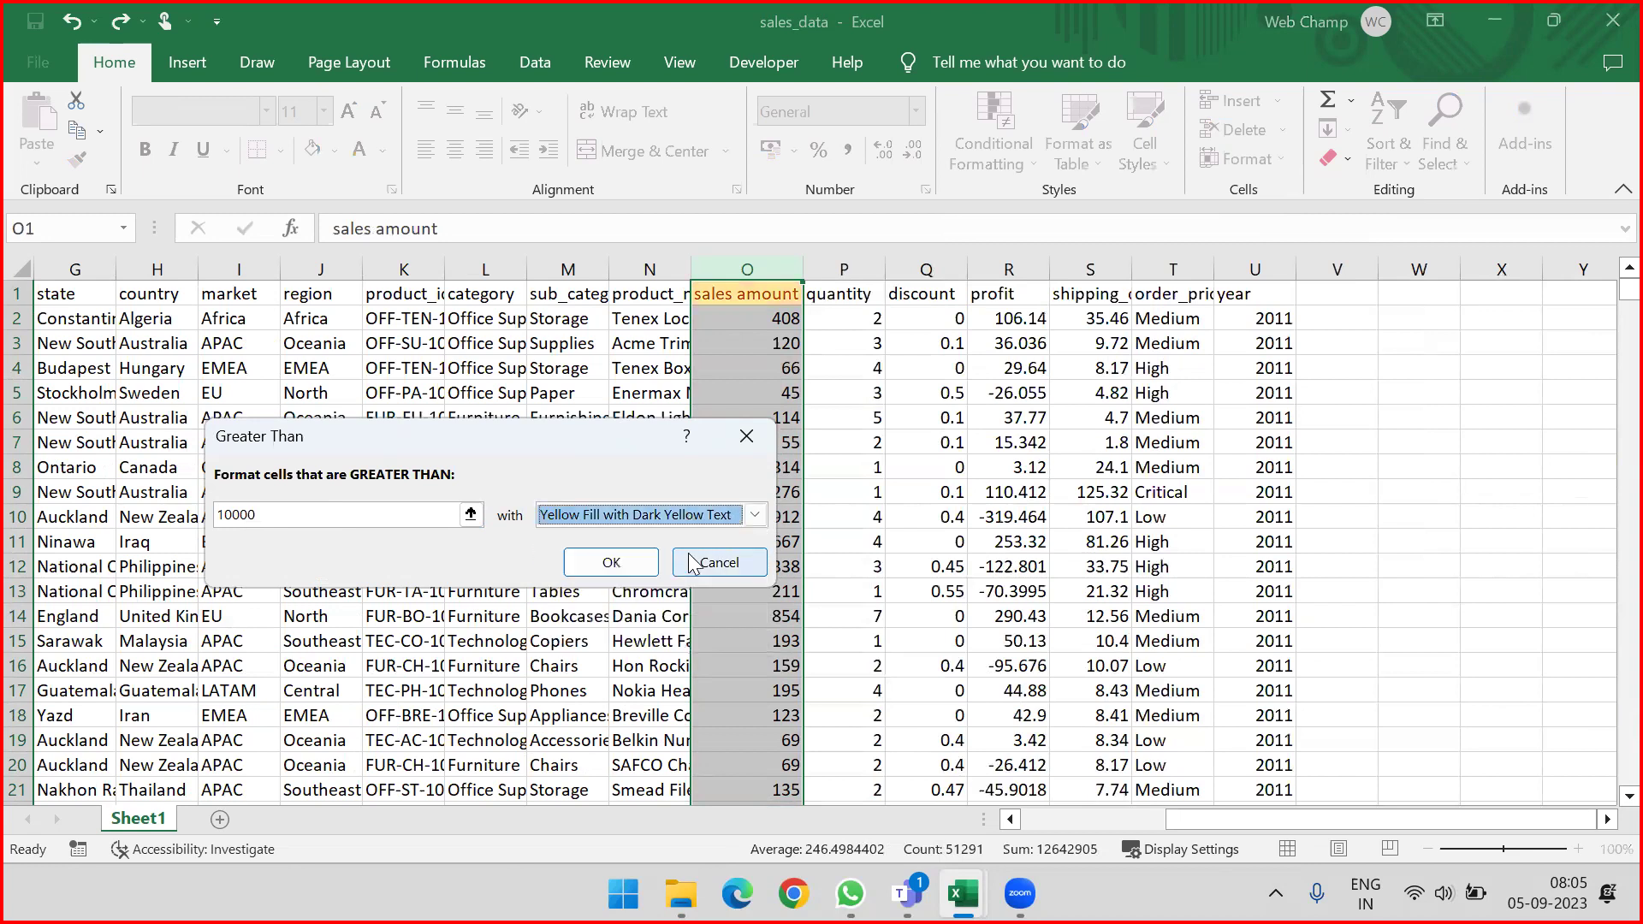
Step: Switch the highlight rule to a custom format and look through its number, font, border and fill options
click(754, 514)
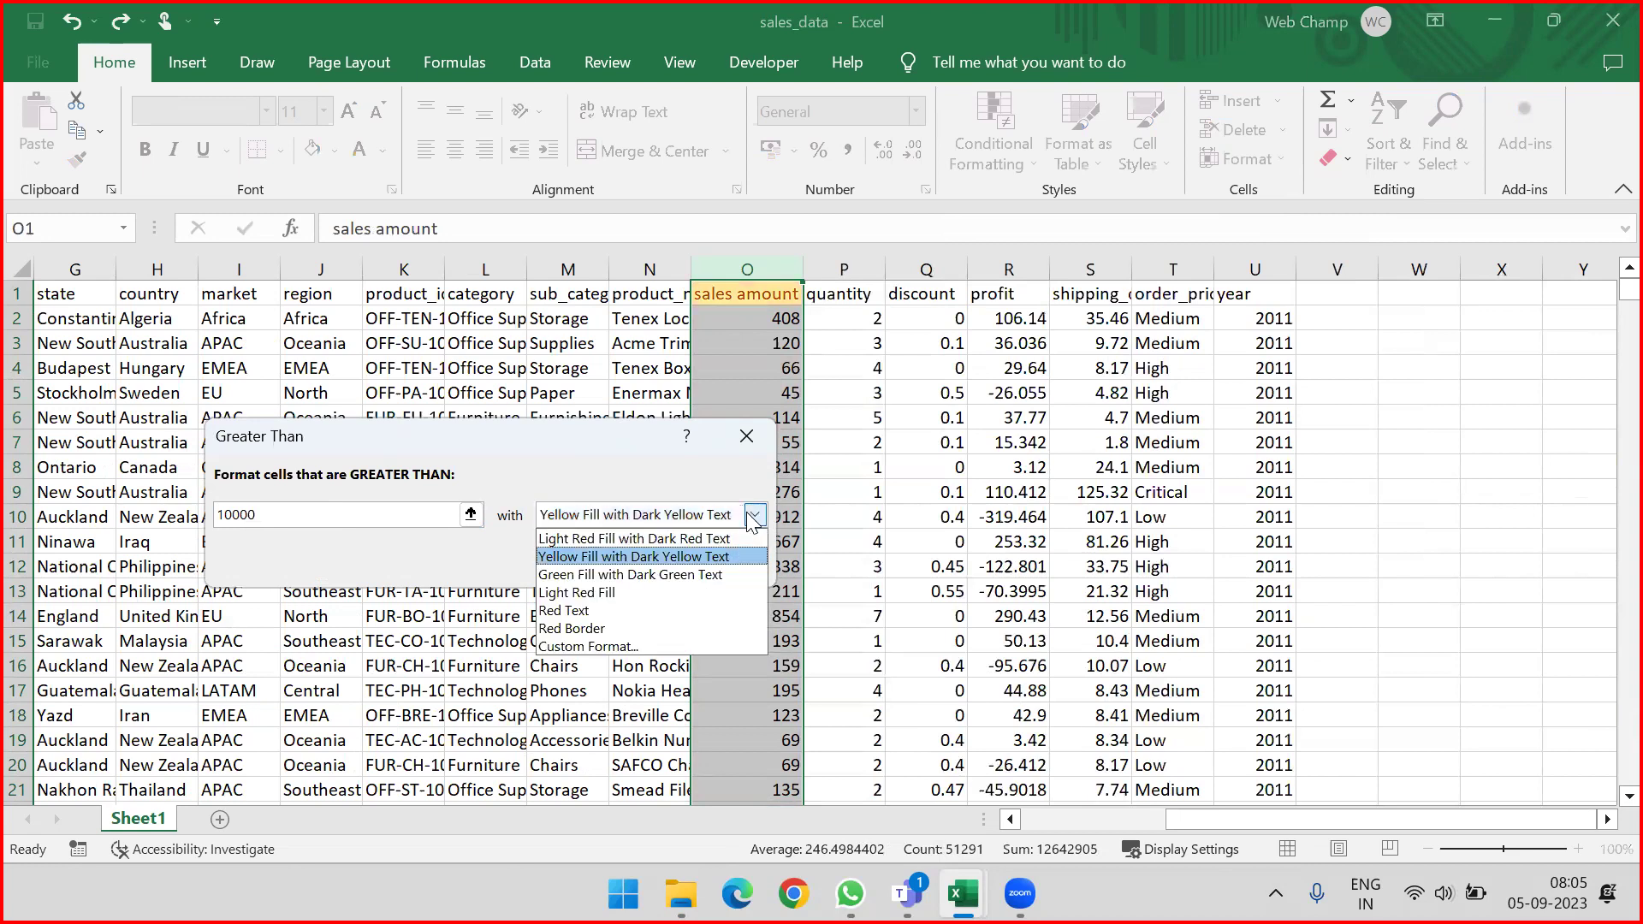
click(599, 643)
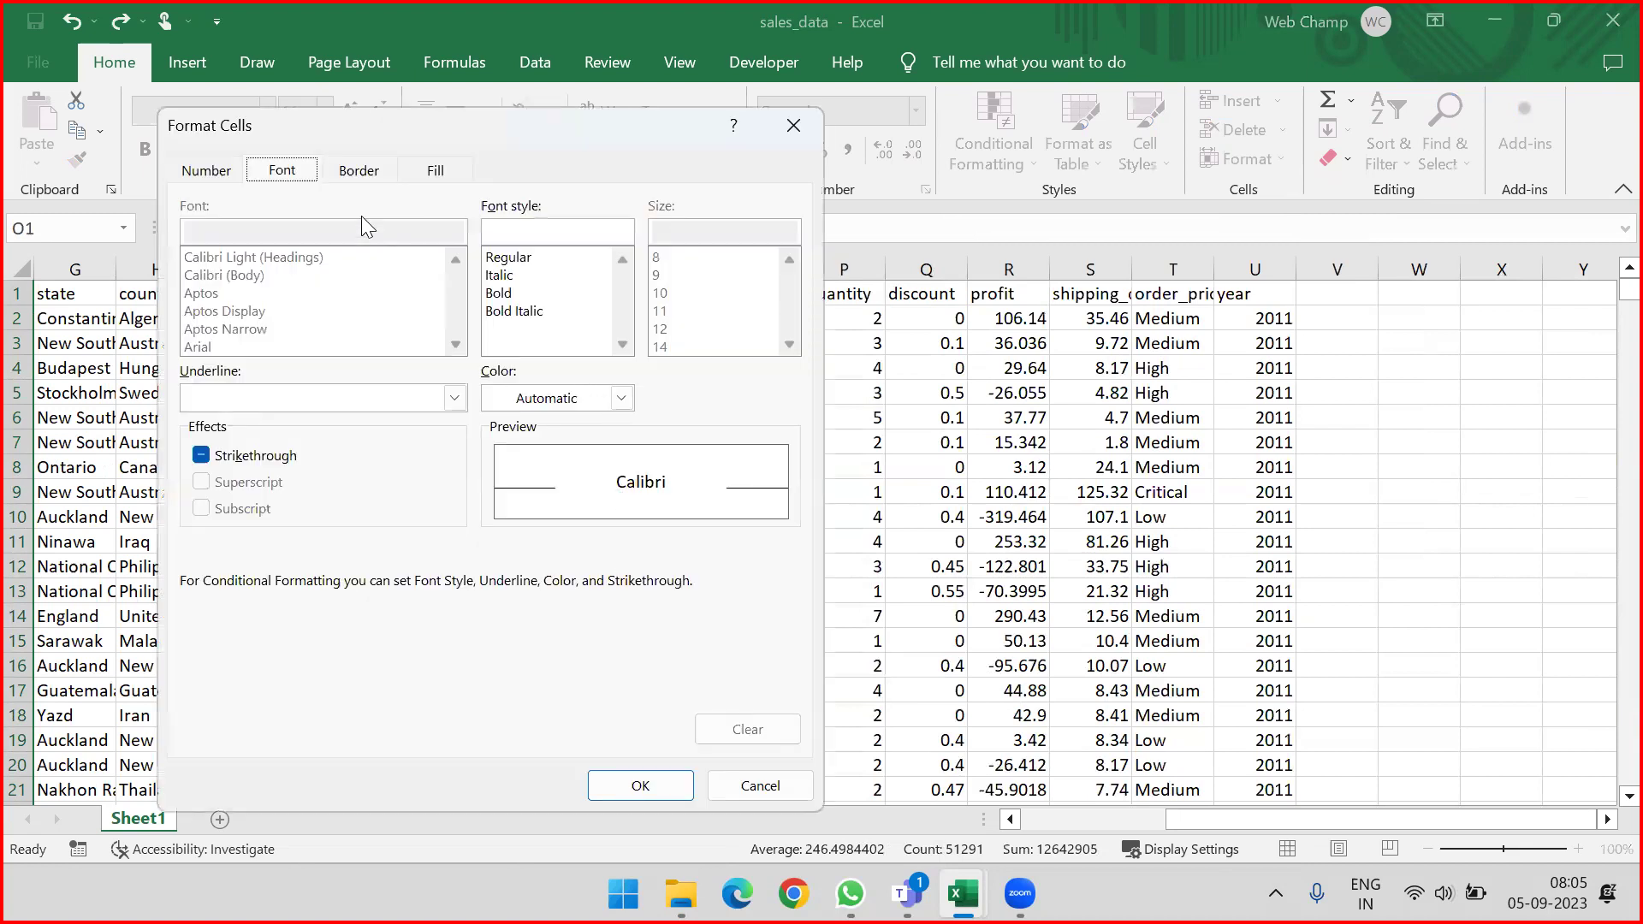
click(427, 171)
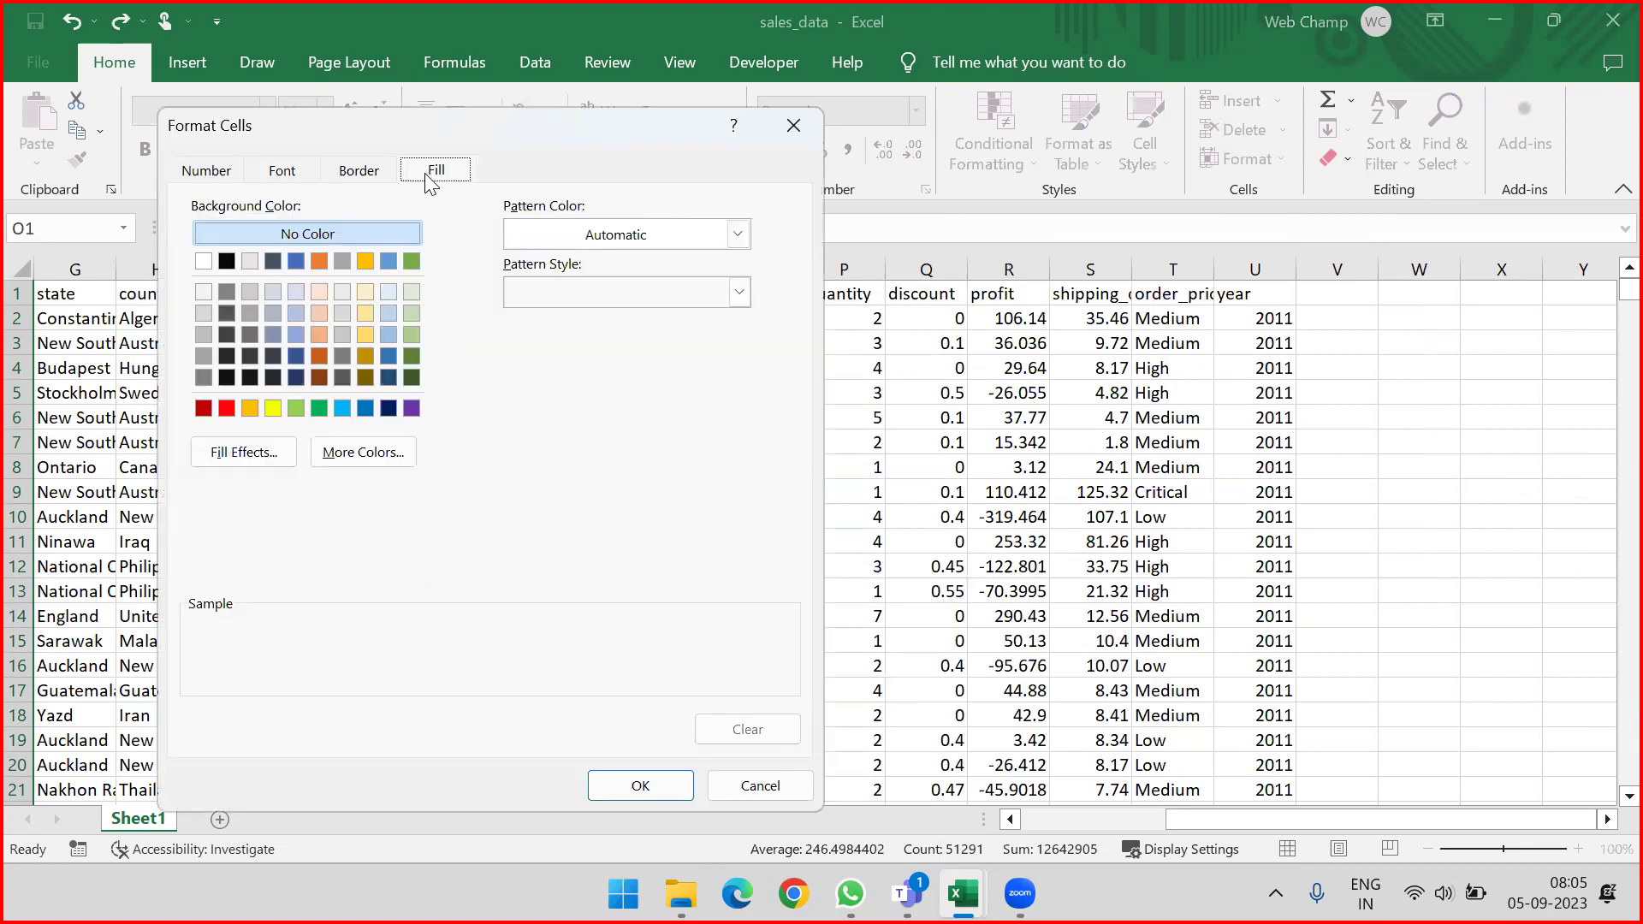
click(293, 177)
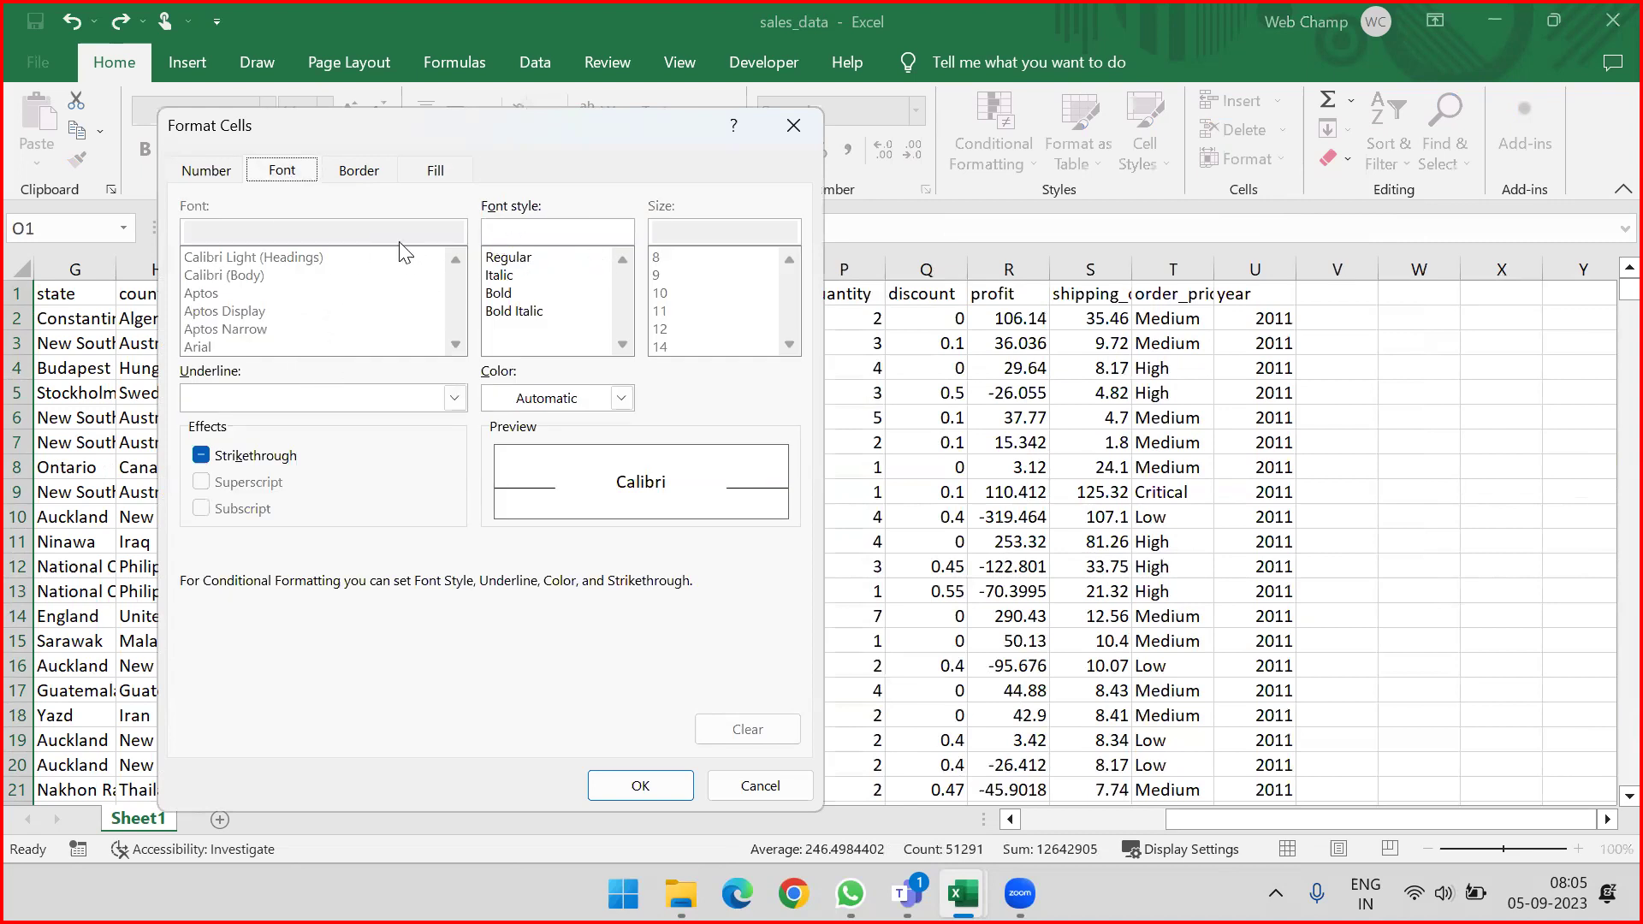
click(390, 178)
click(418, 178)
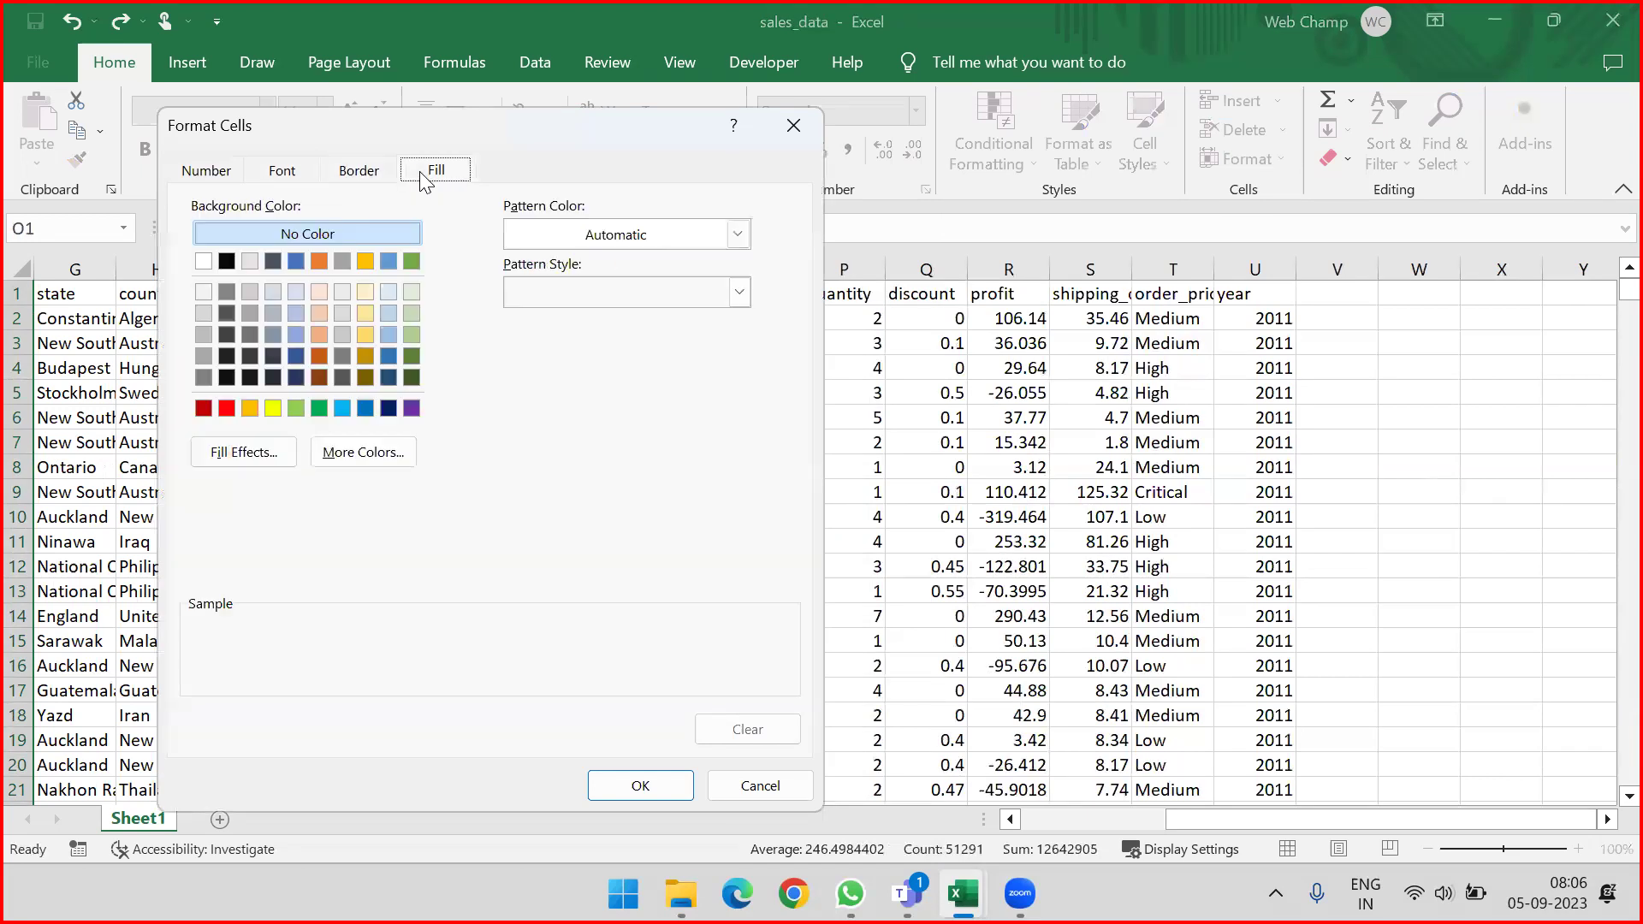
click(222, 174)
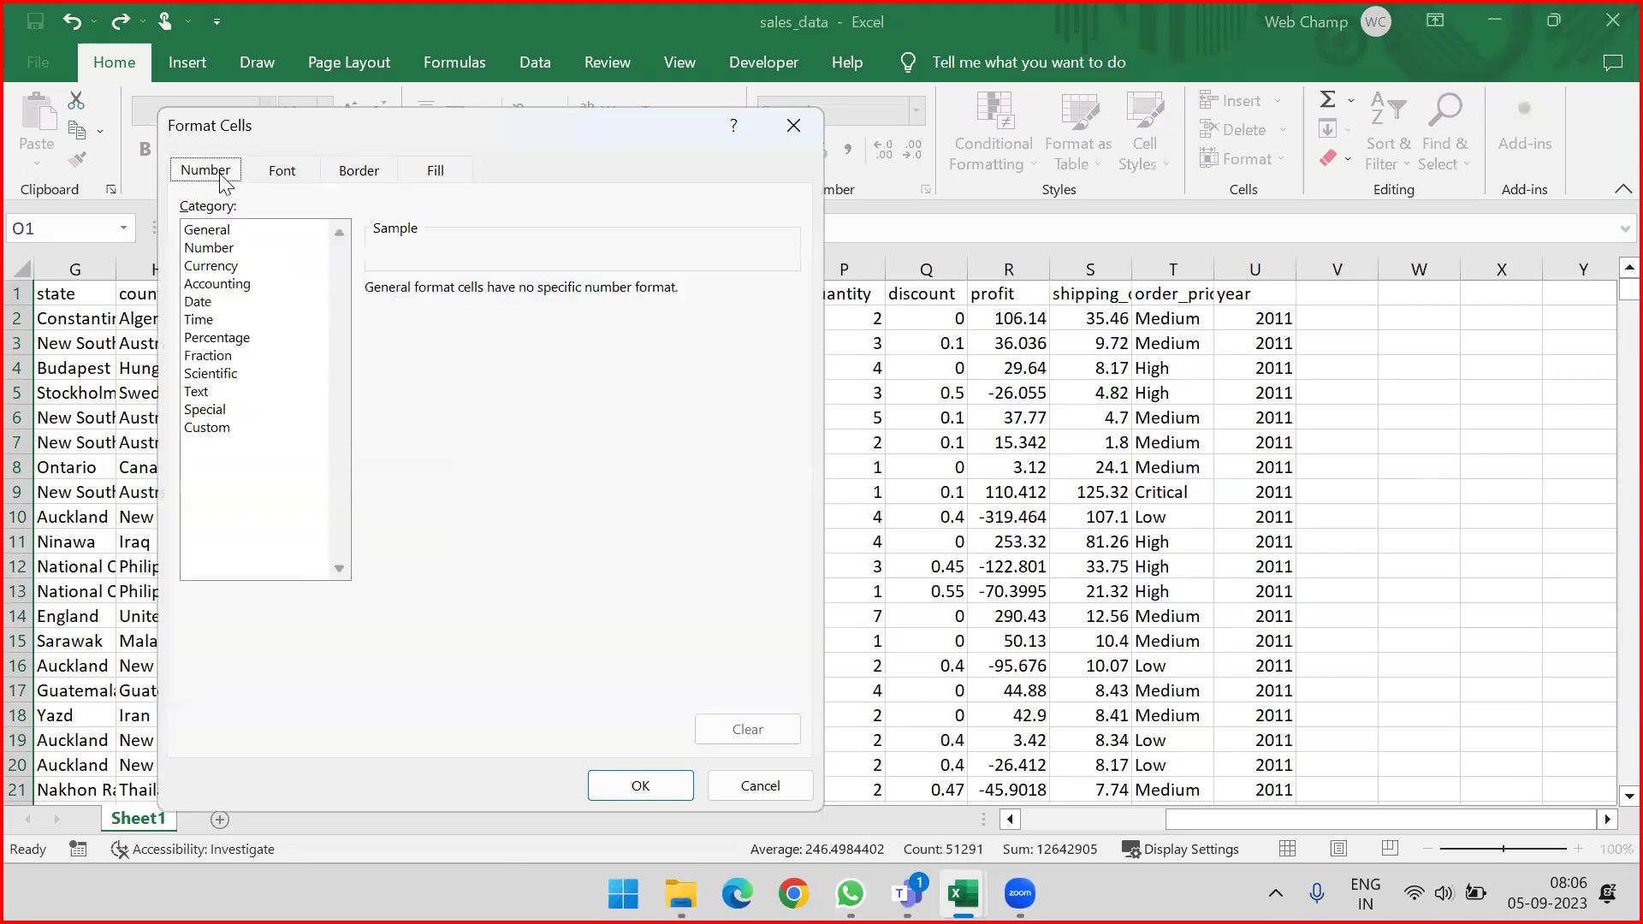
click(433, 171)
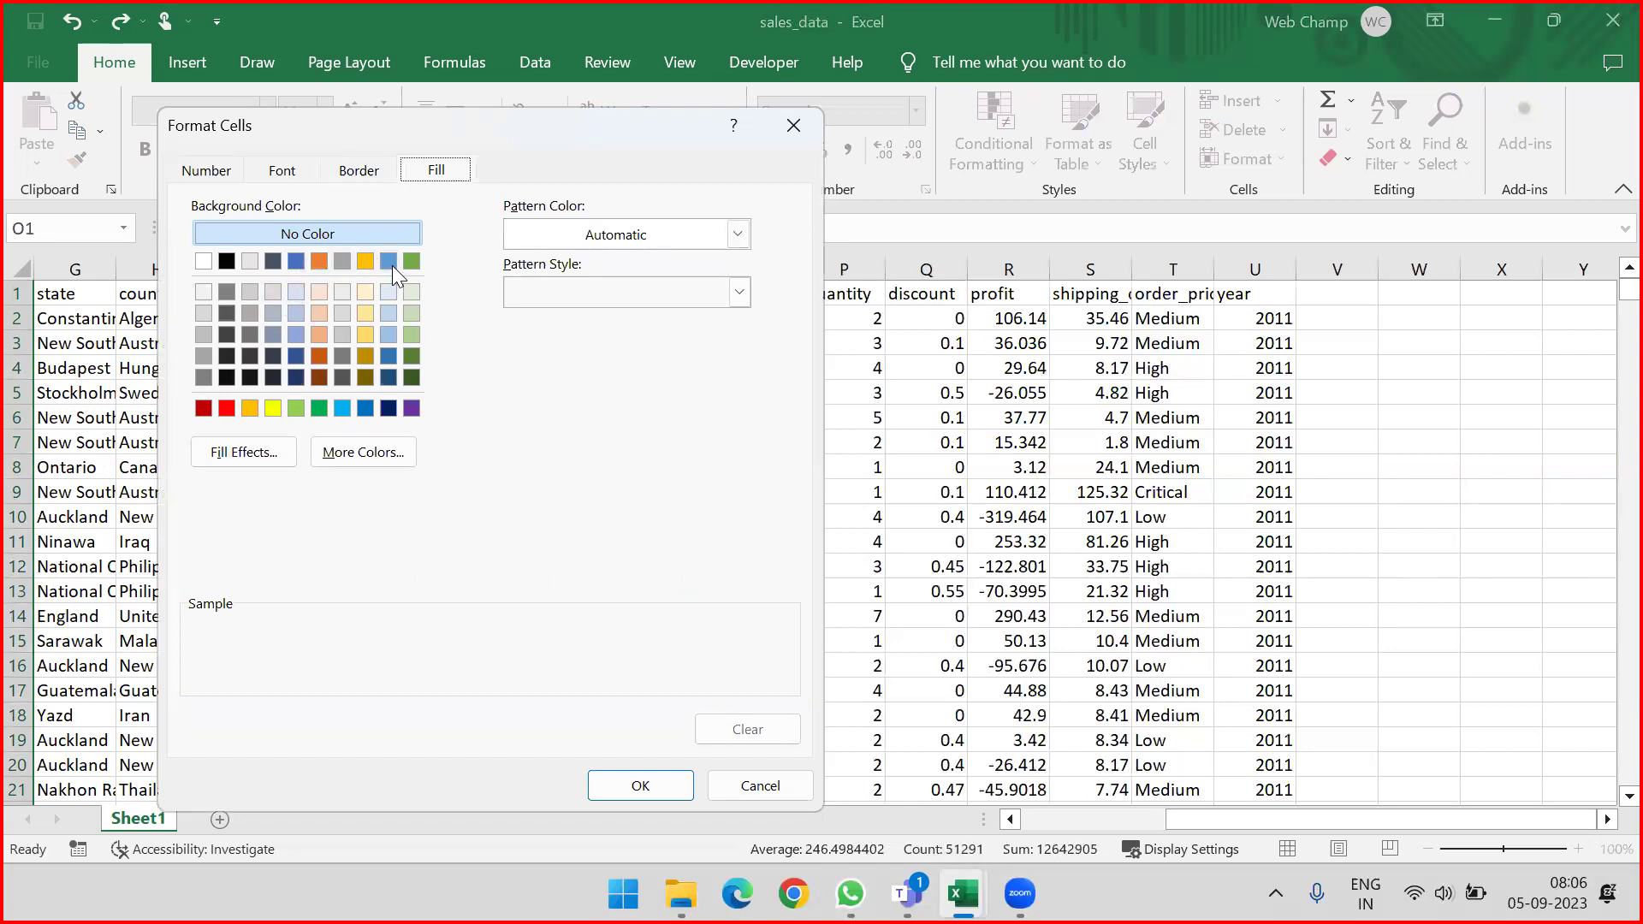
Step: Give the custom format the light green fill #A9D08E, view the gradient fill effects, and apply the Greater Than rule
click(410, 294)
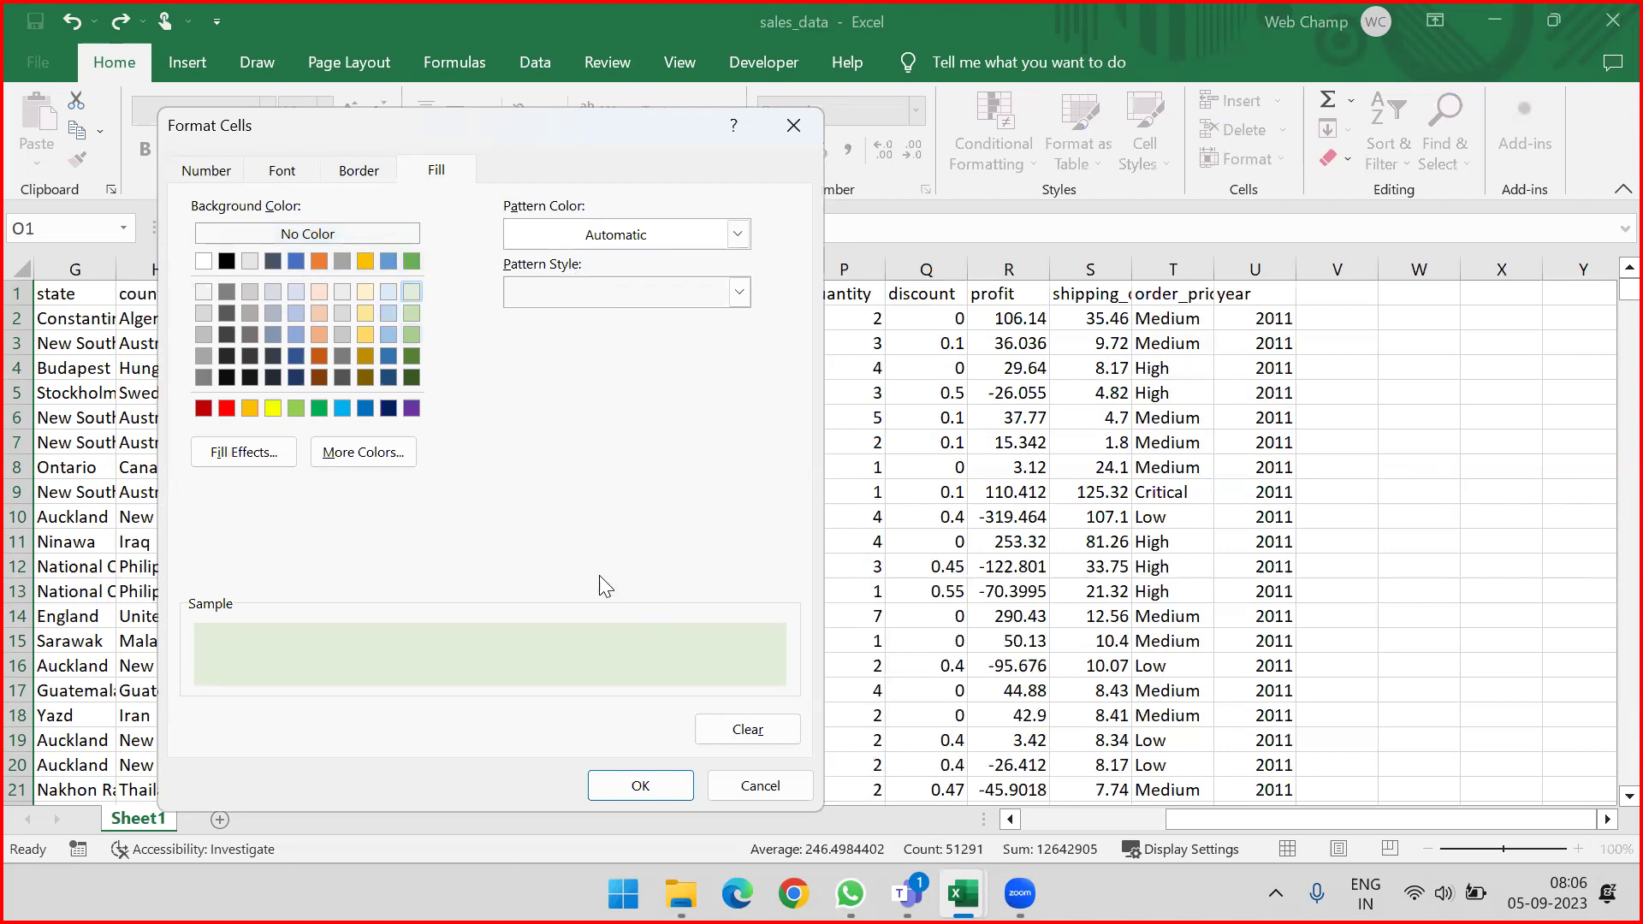
click(410, 337)
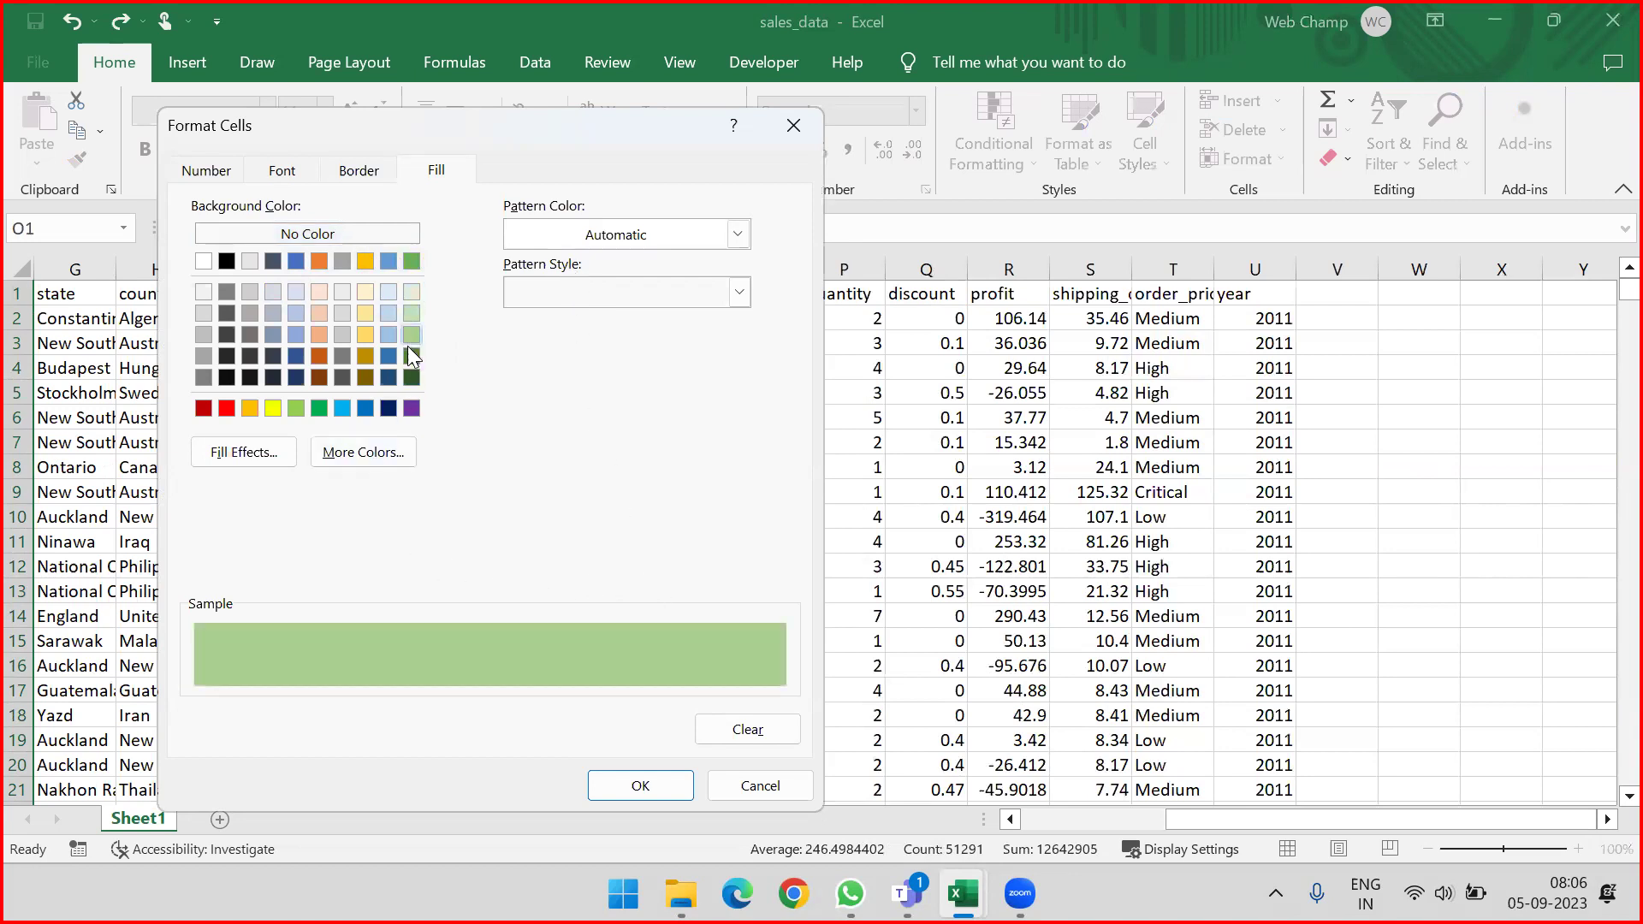
click(362, 454)
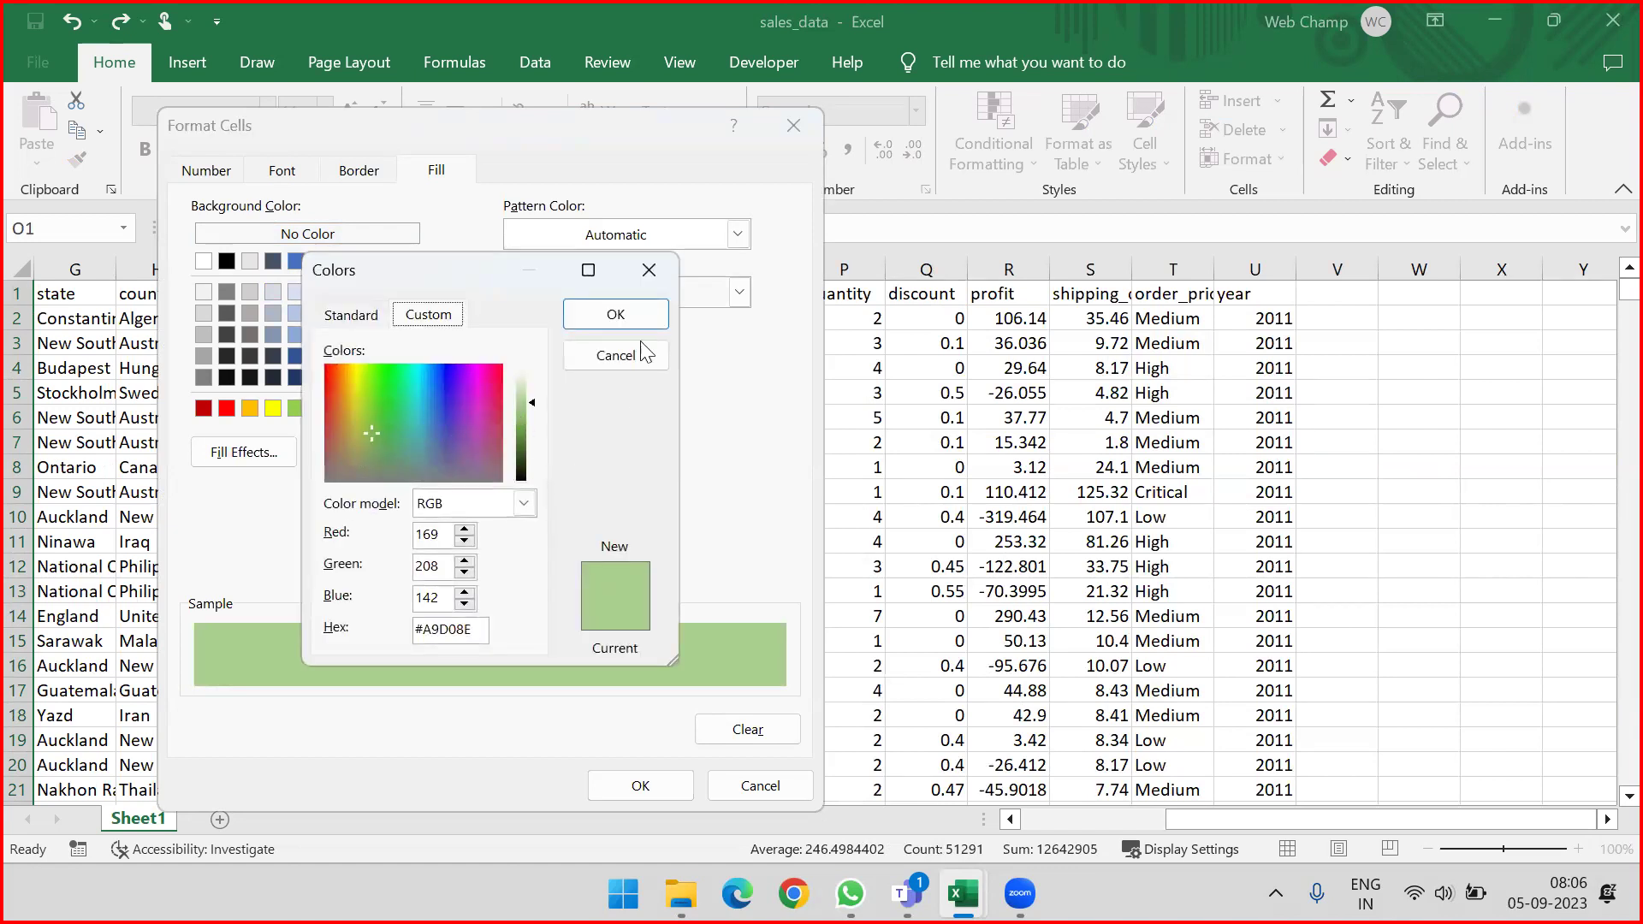
click(614, 317)
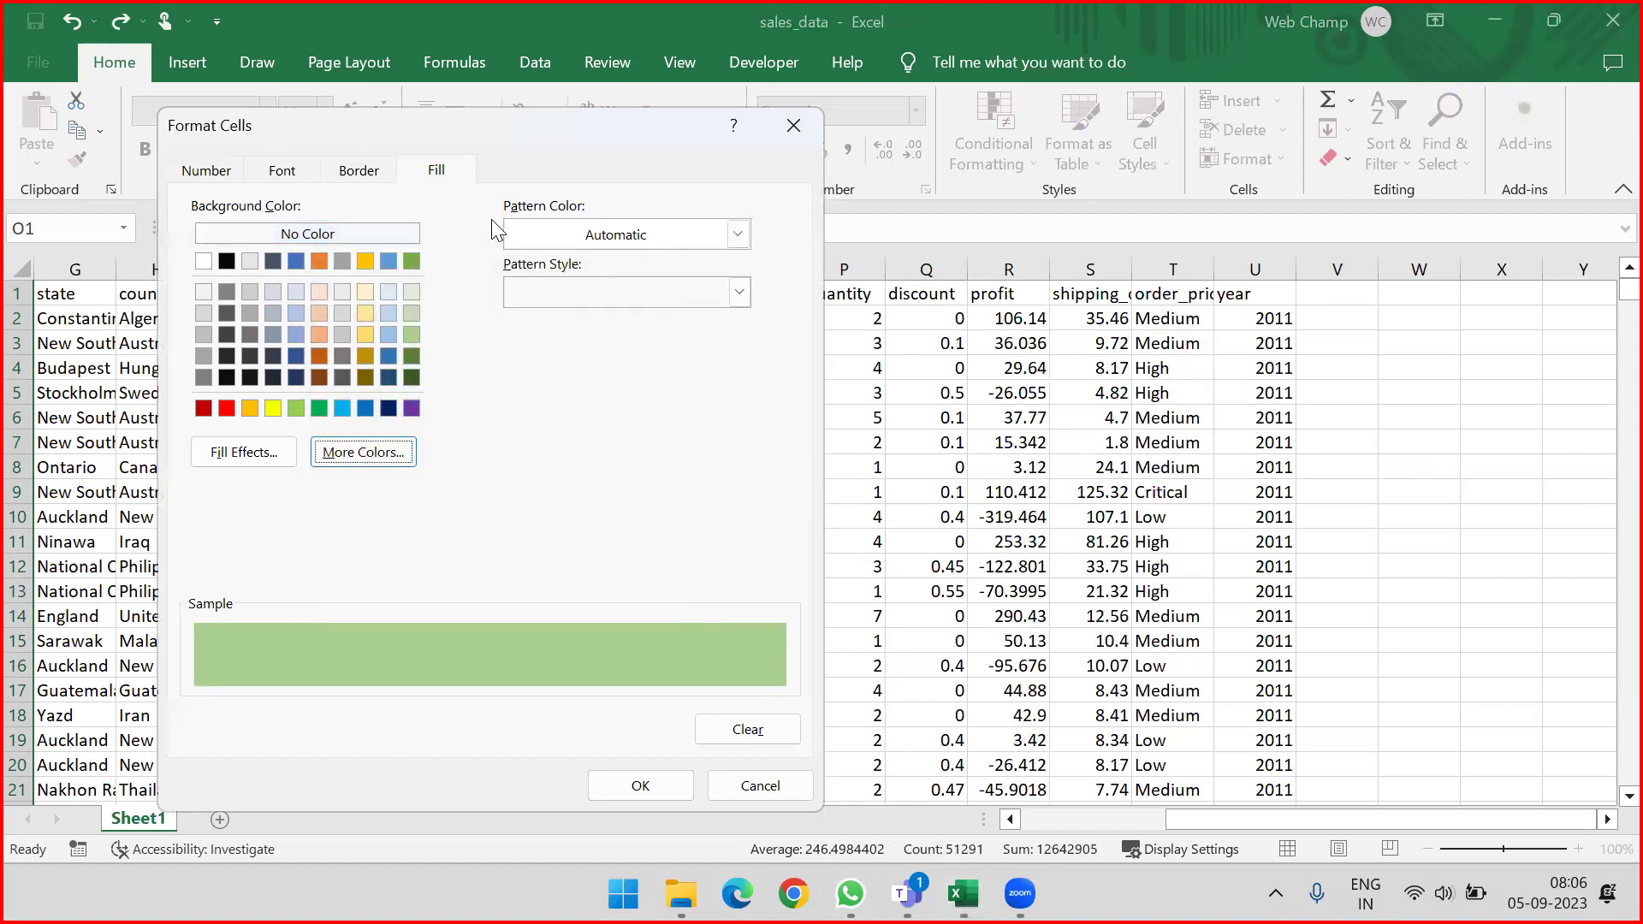
click(268, 454)
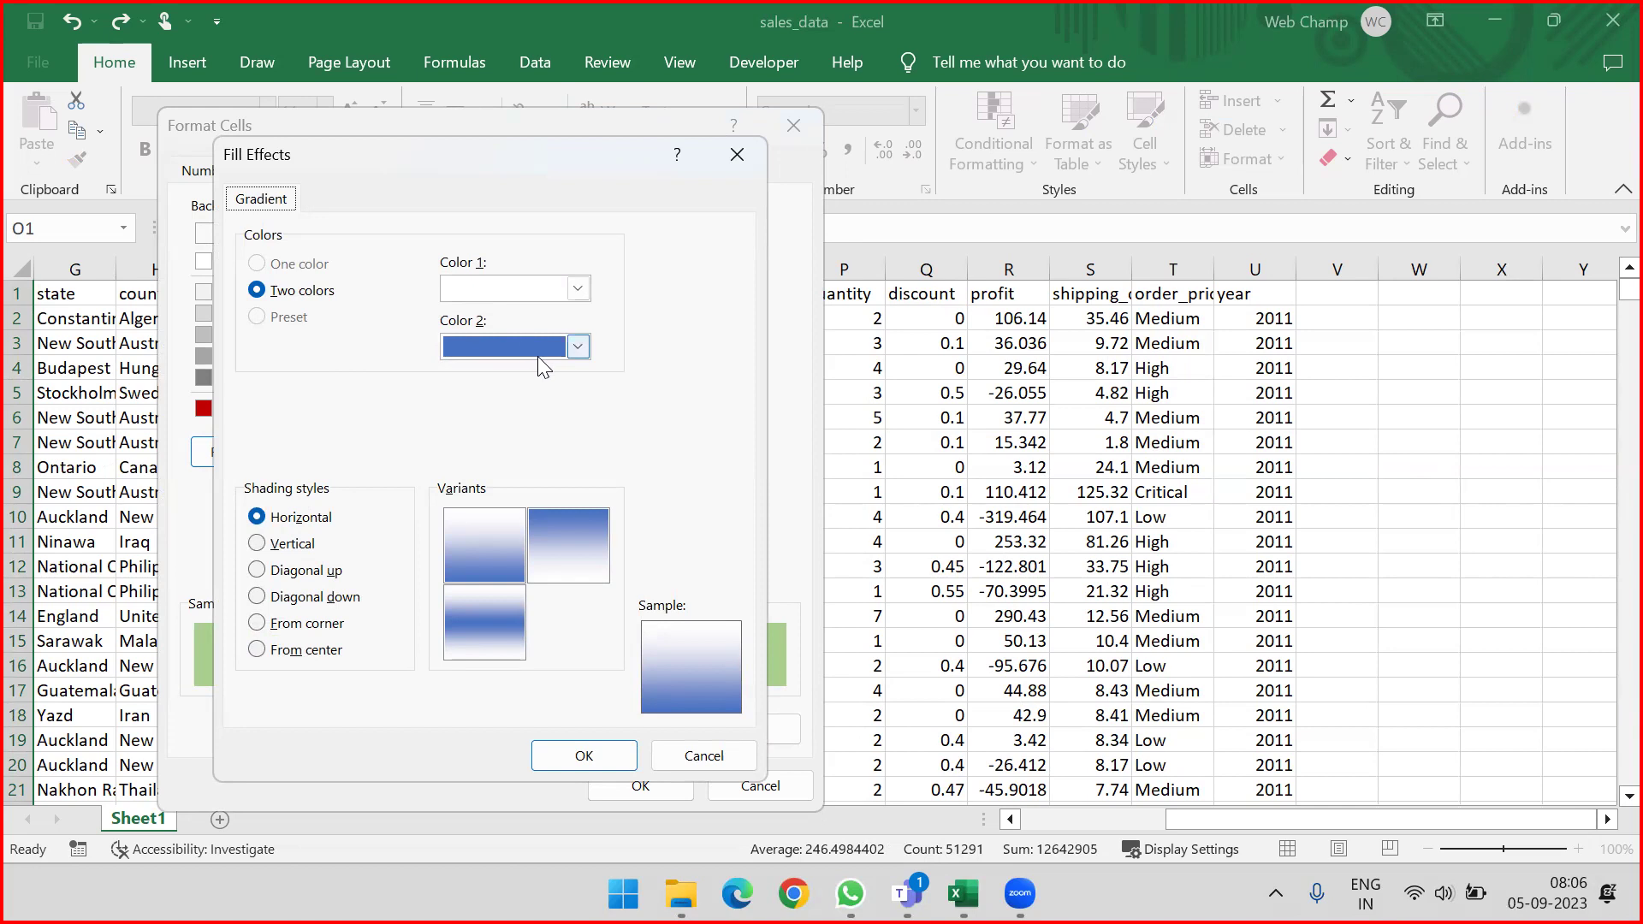
click(734, 167)
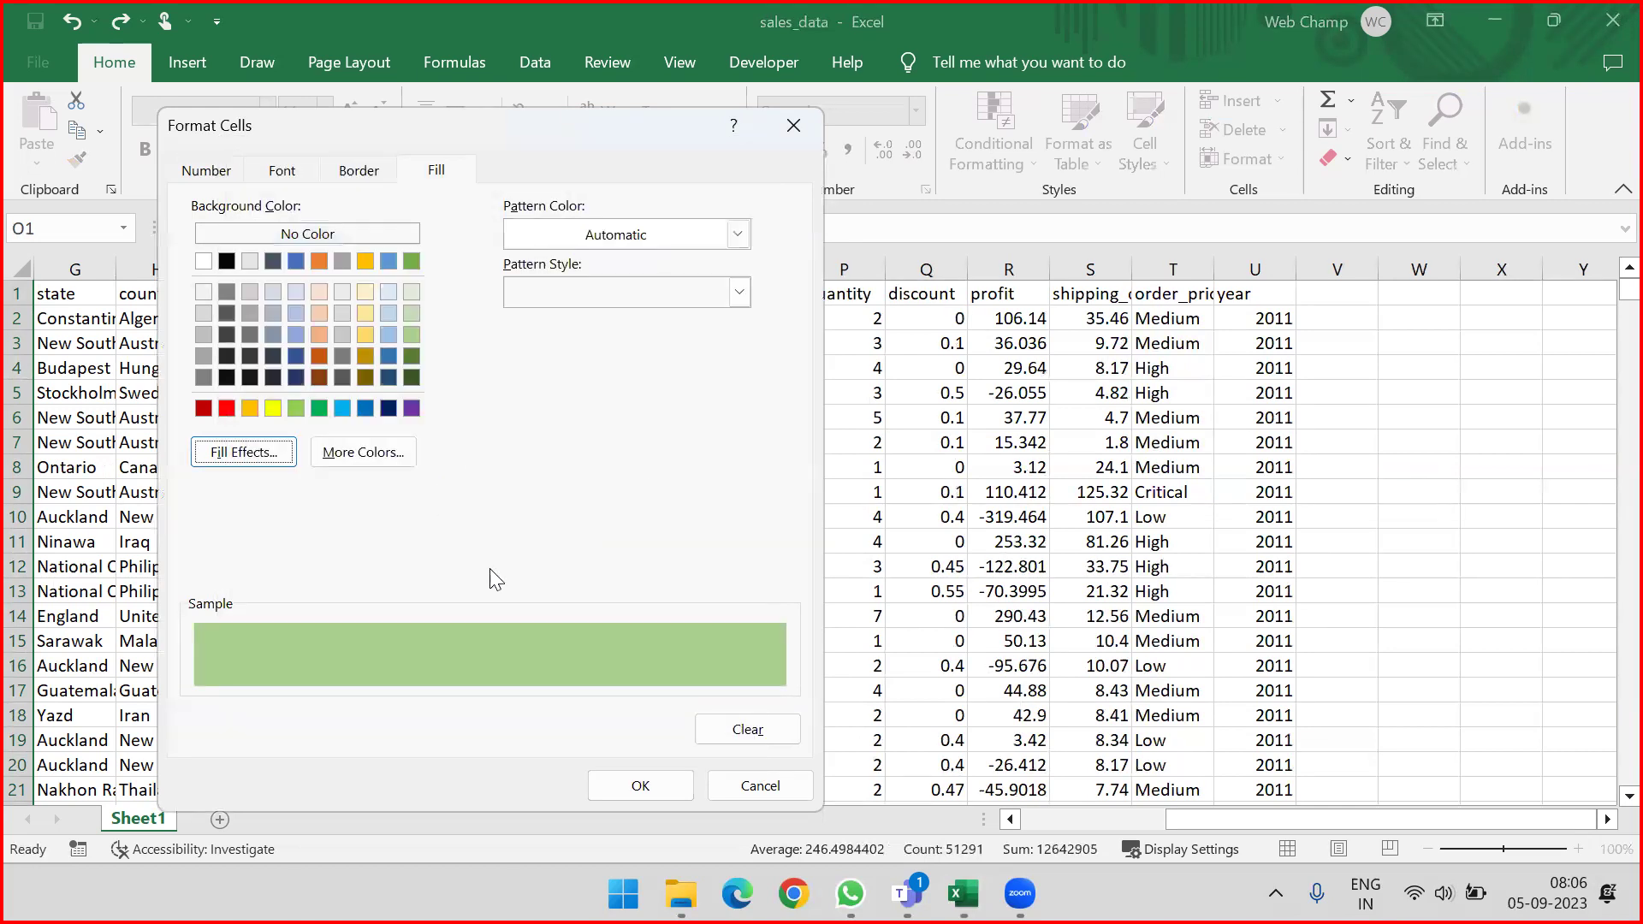
click(639, 788)
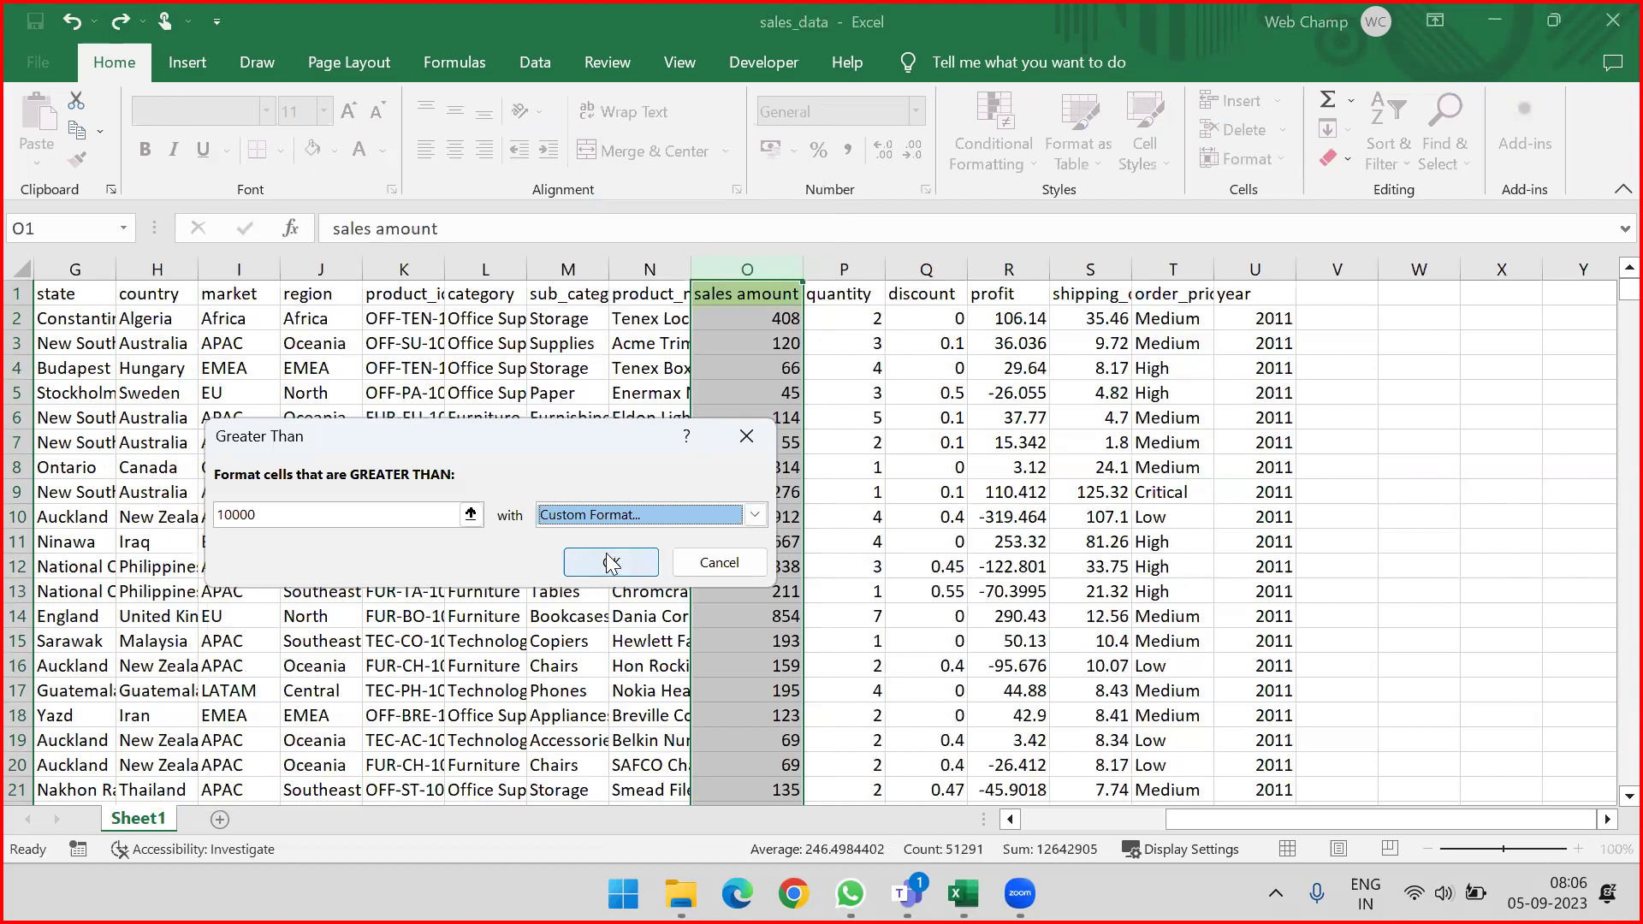
click(611, 563)
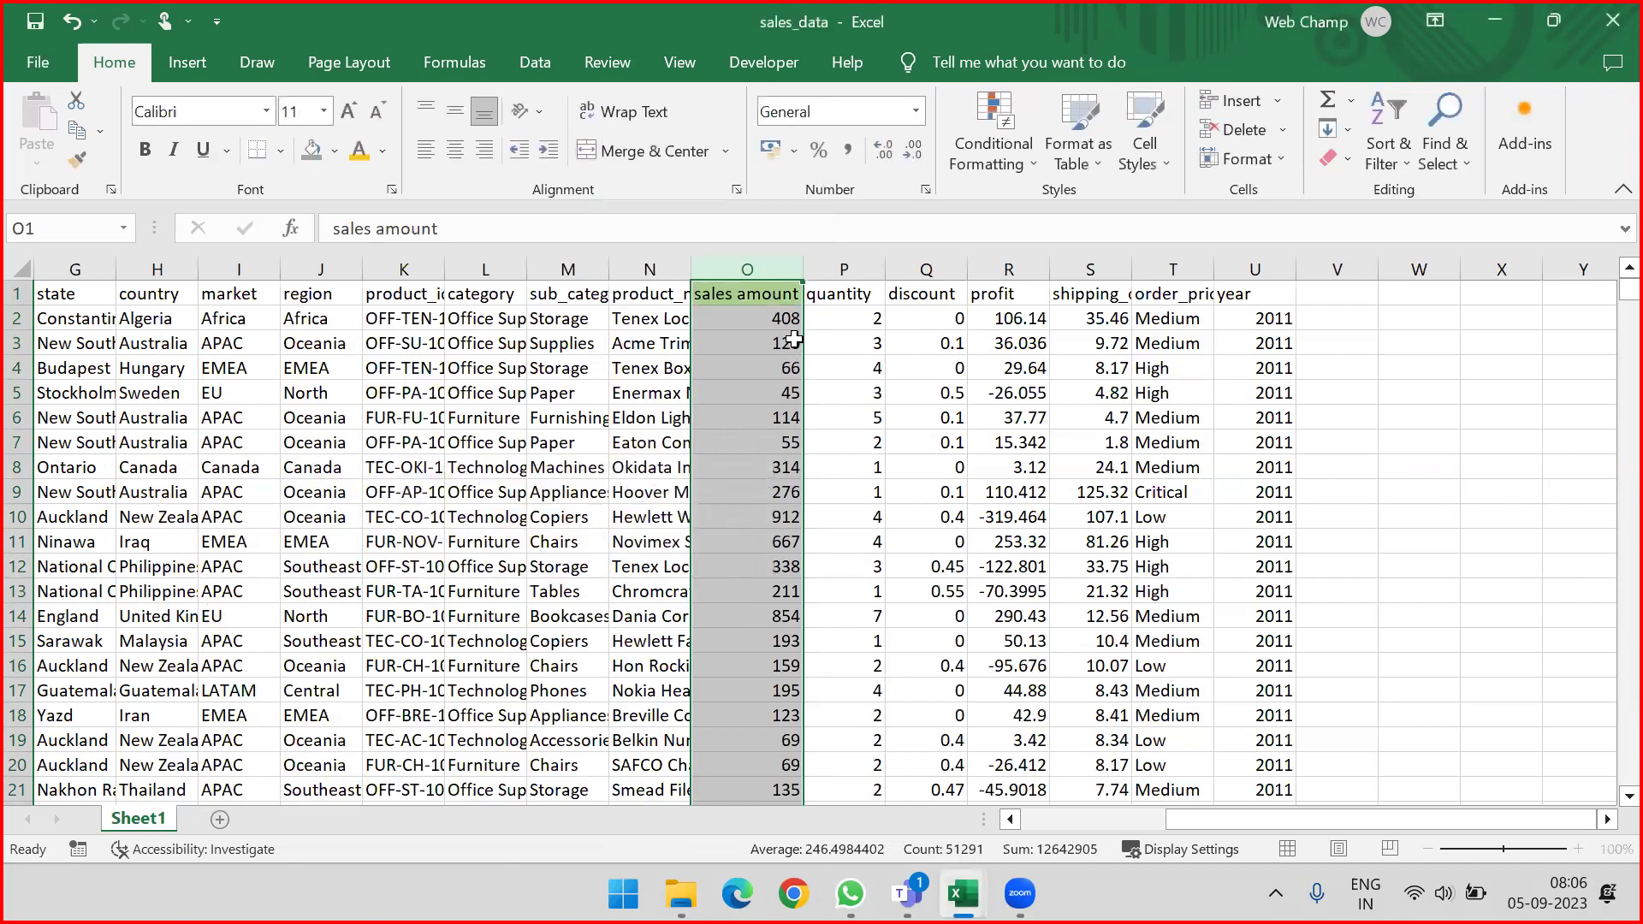
Step: Add filters again to the whole header row of the sales data
click(744, 294)
key(shift+space)
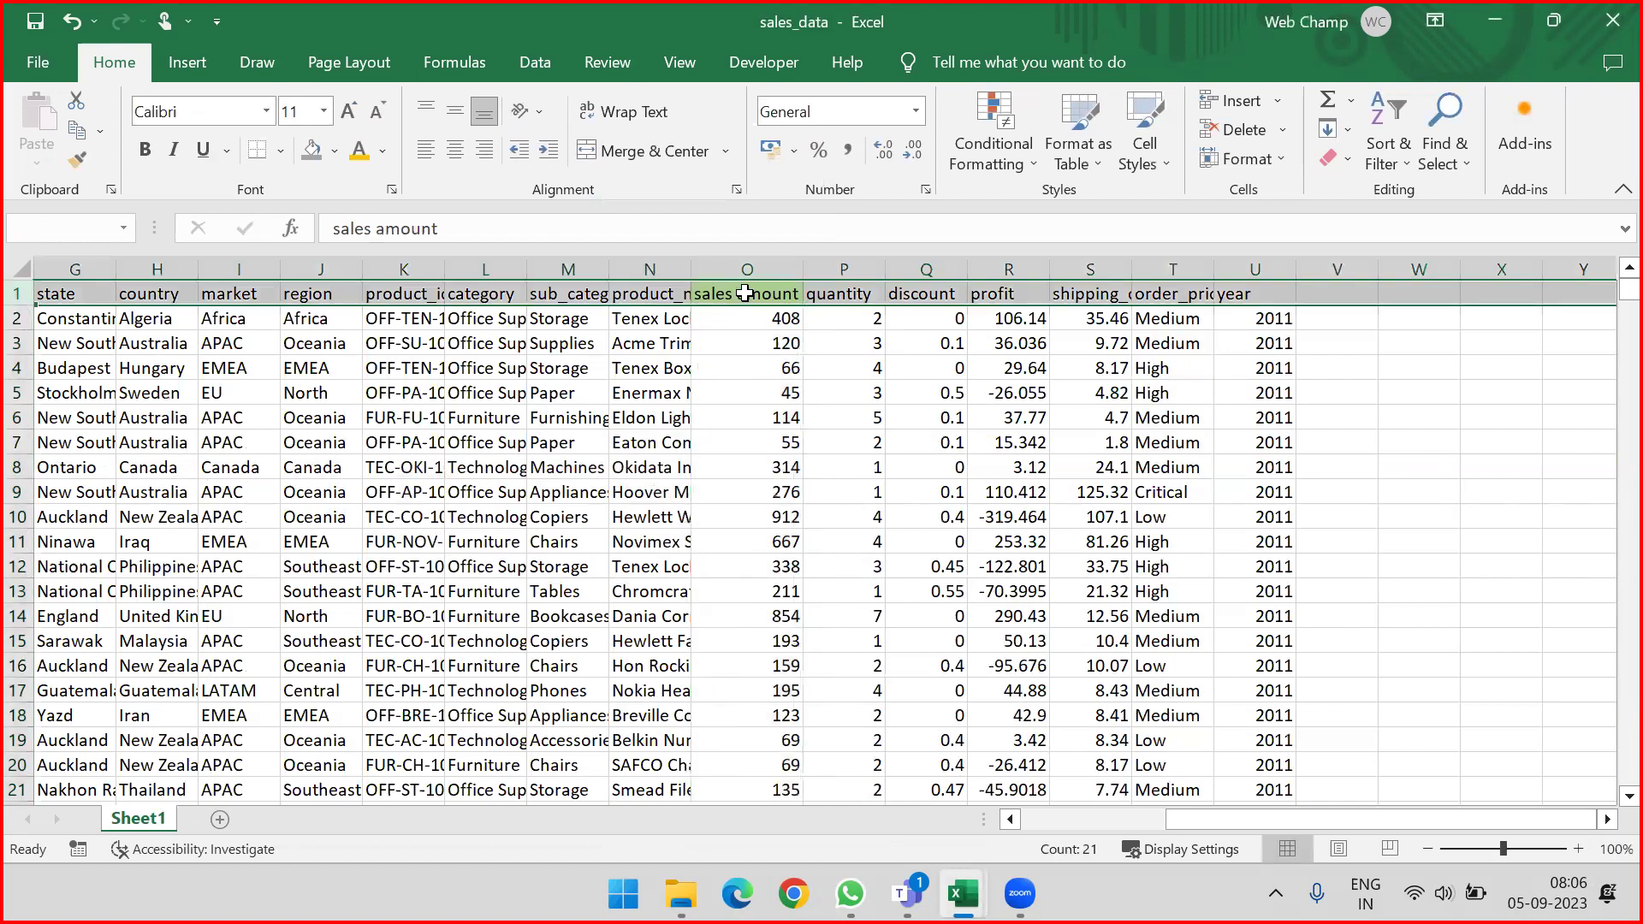
key(ctrl+shift+l)
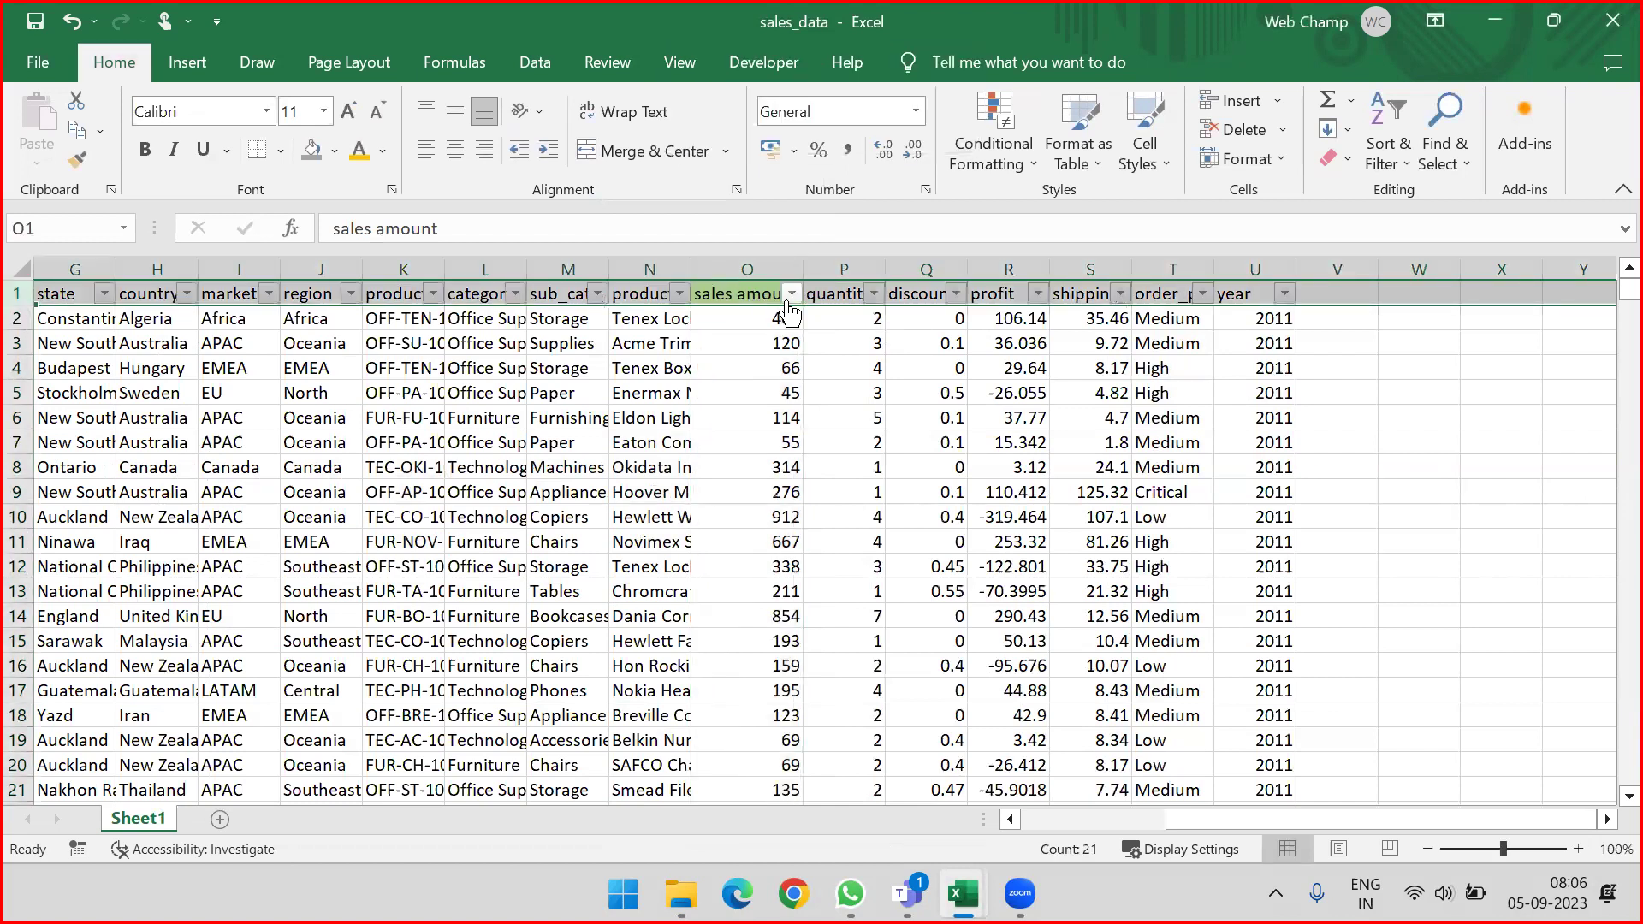
Step: Filter the sales amount column by the green cell color
click(792, 293)
mouse_move(566, 503)
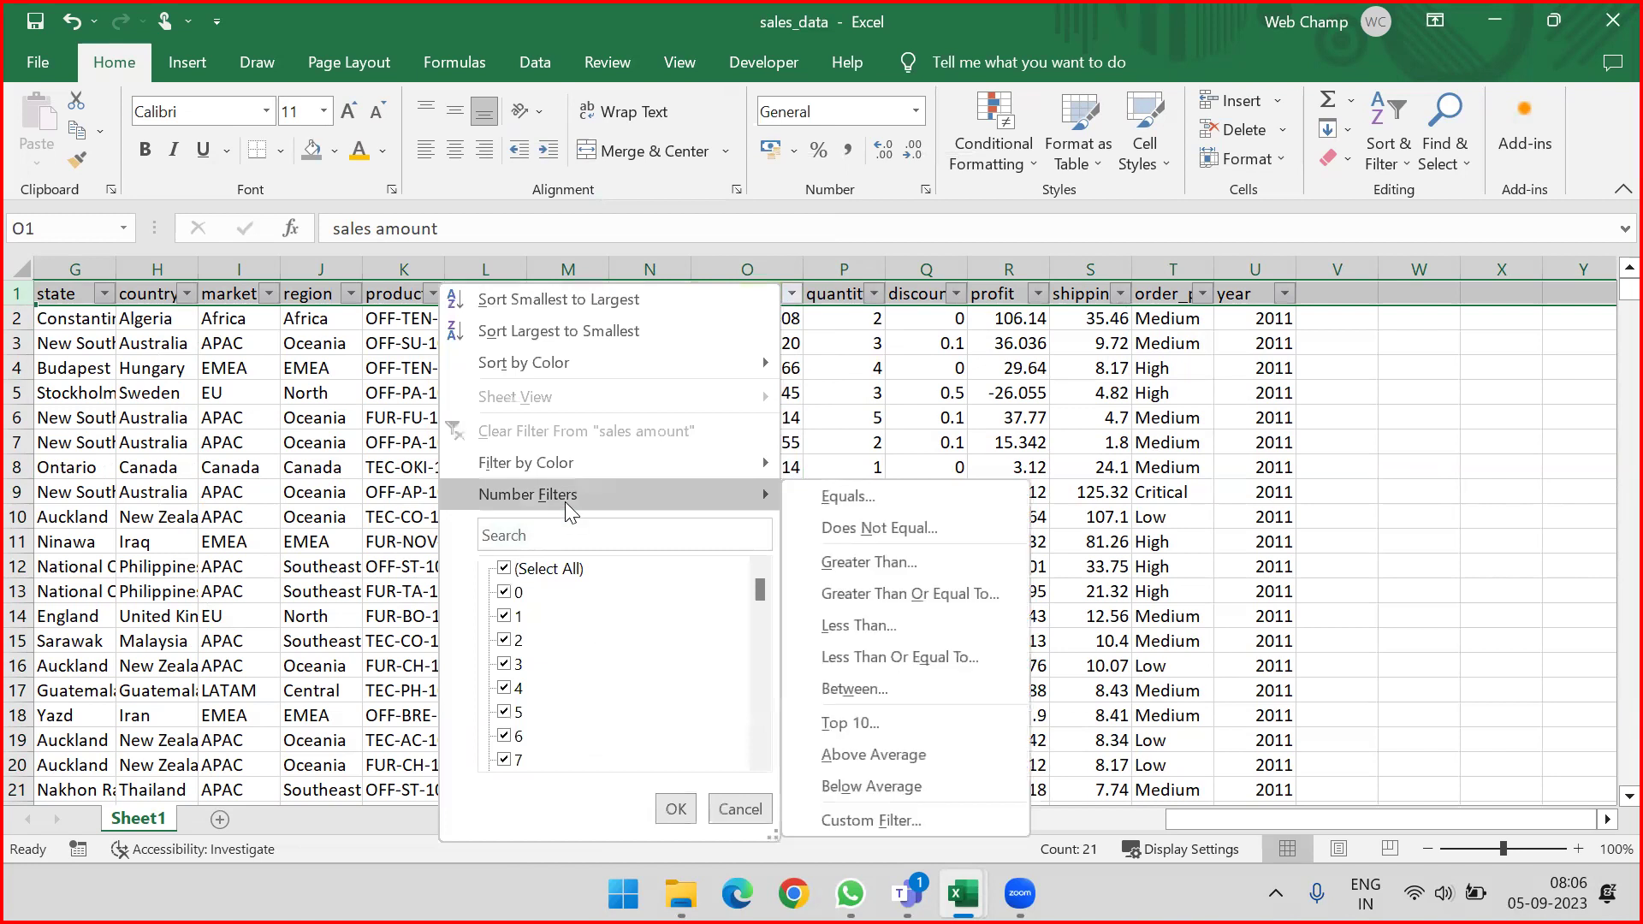
mouse_move(731, 471)
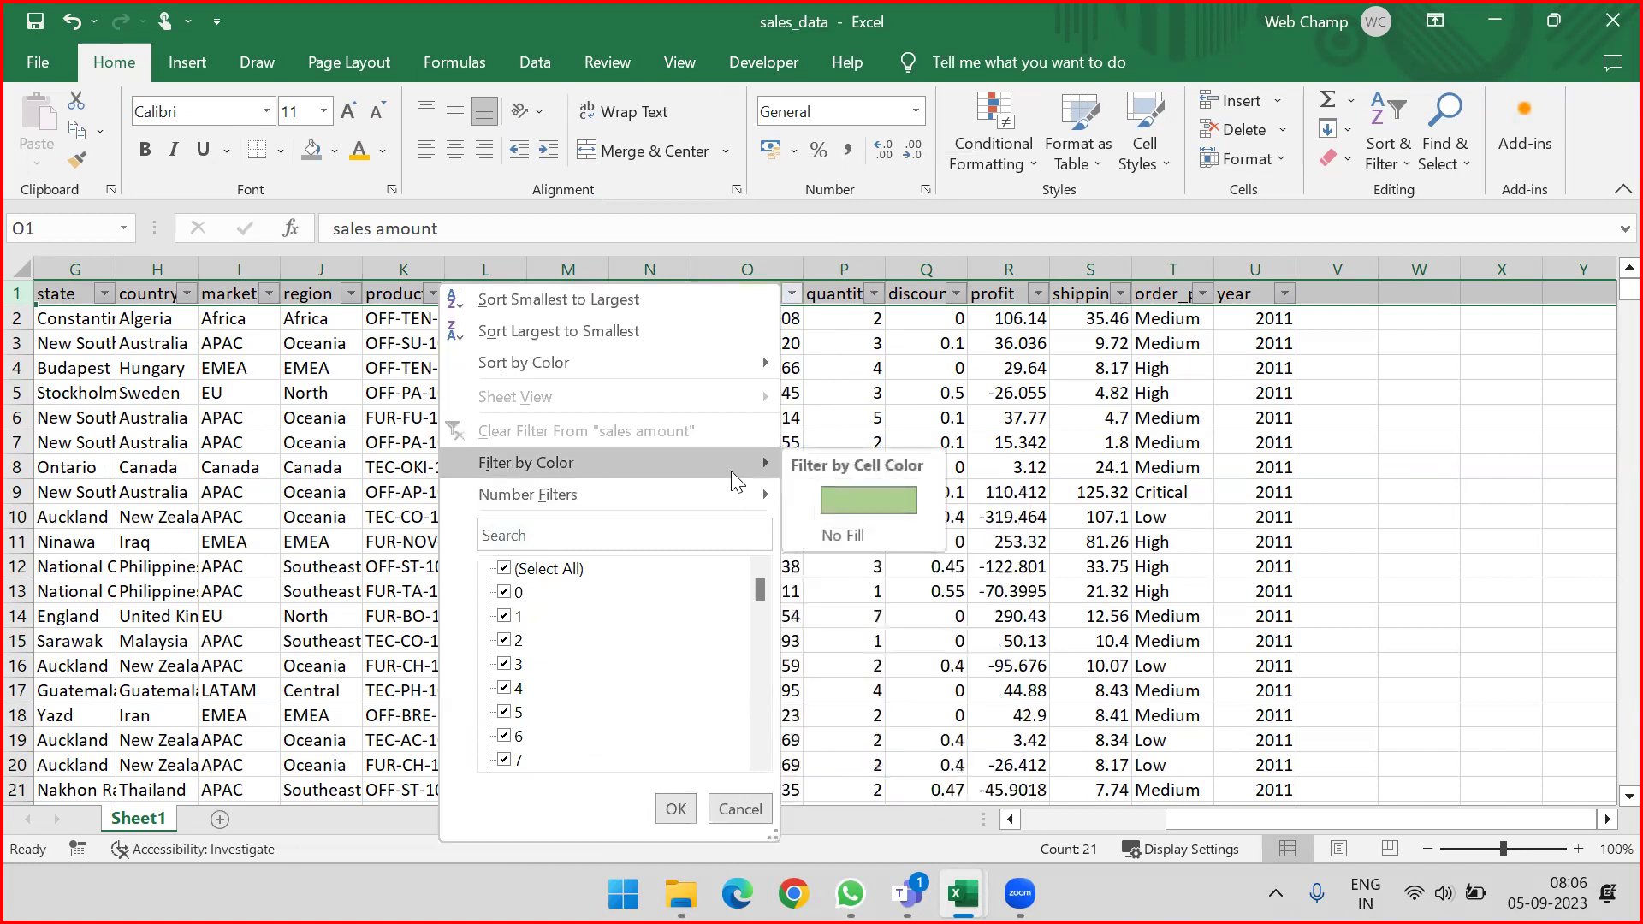
click(847, 514)
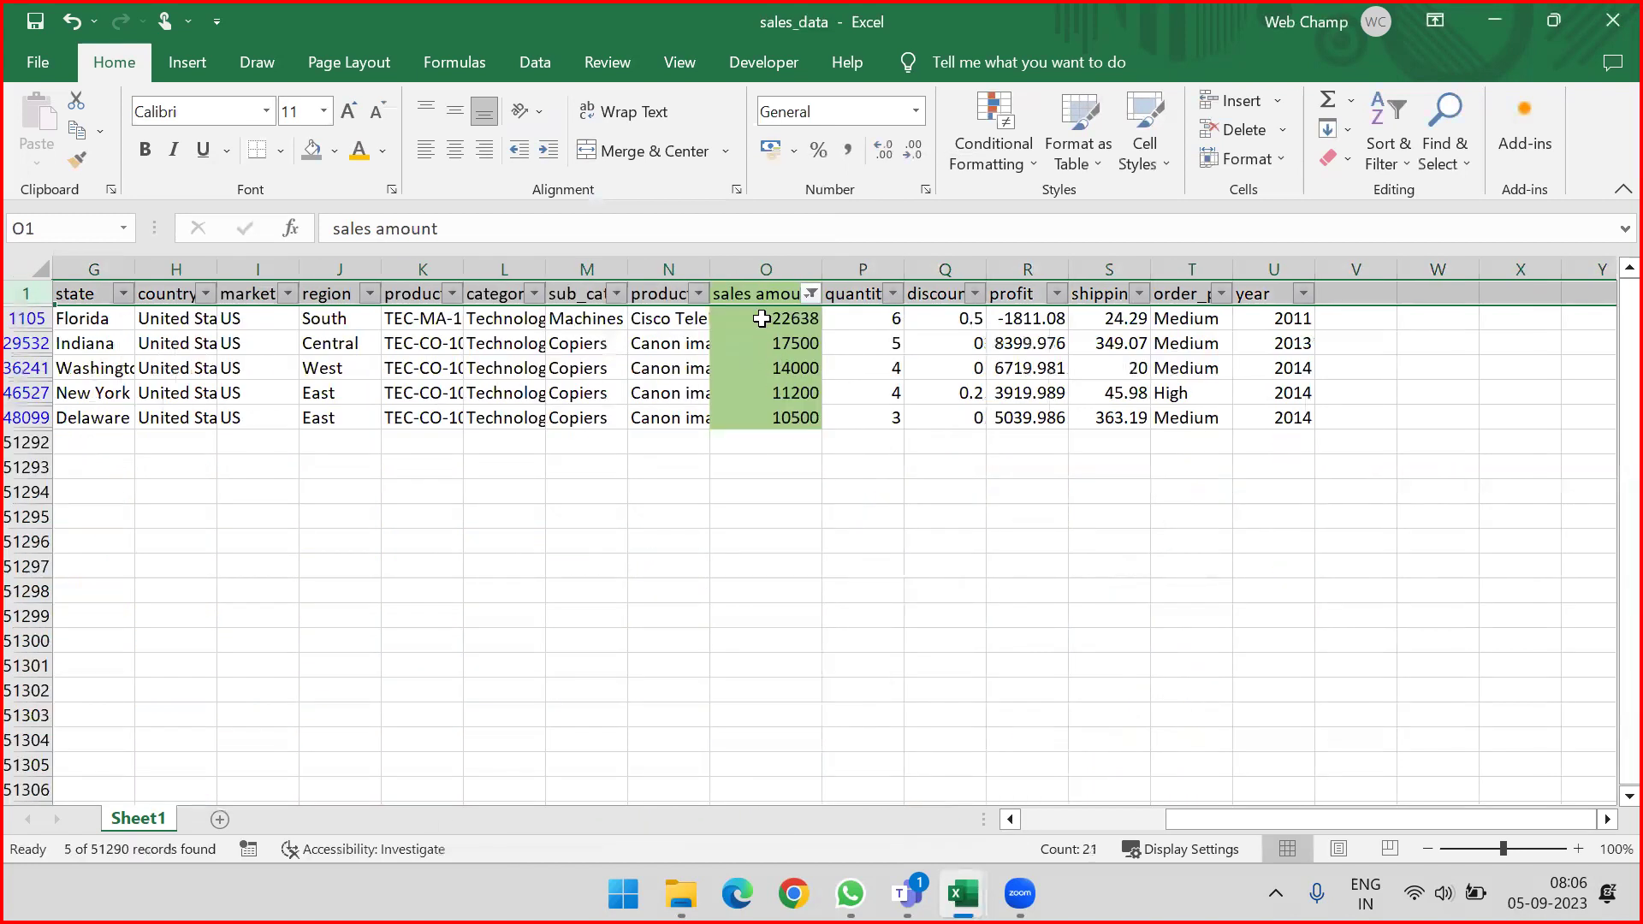
Step: Clear the color filter from the sales amount column and remove the filters from the header row
click(761, 318)
drag(764, 342, 767, 428)
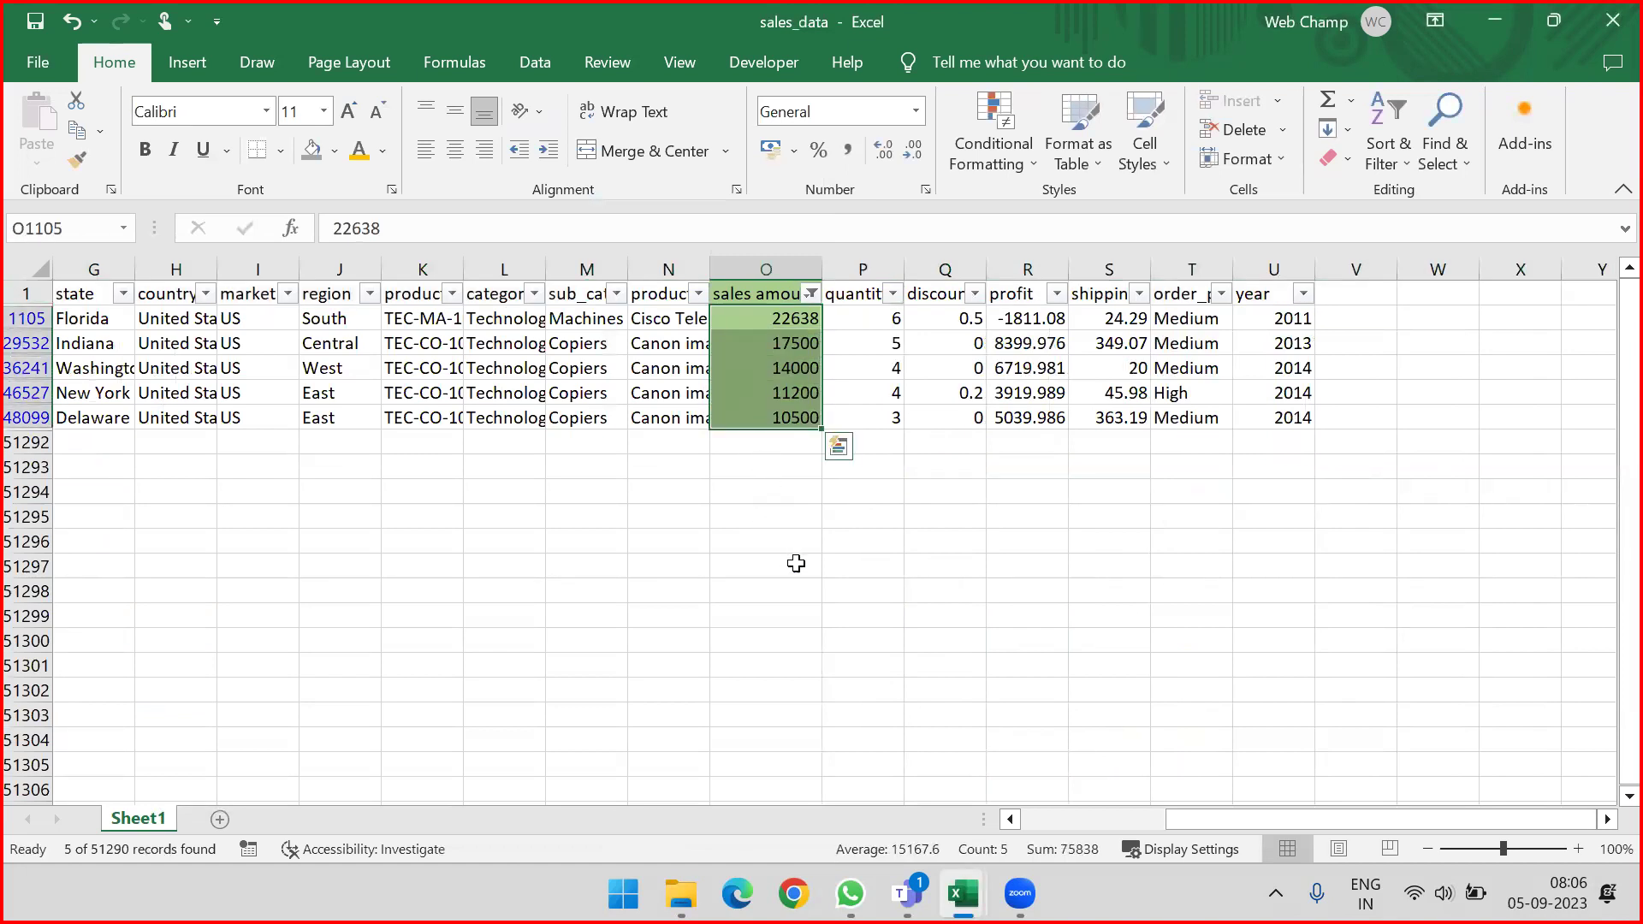
click(811, 295)
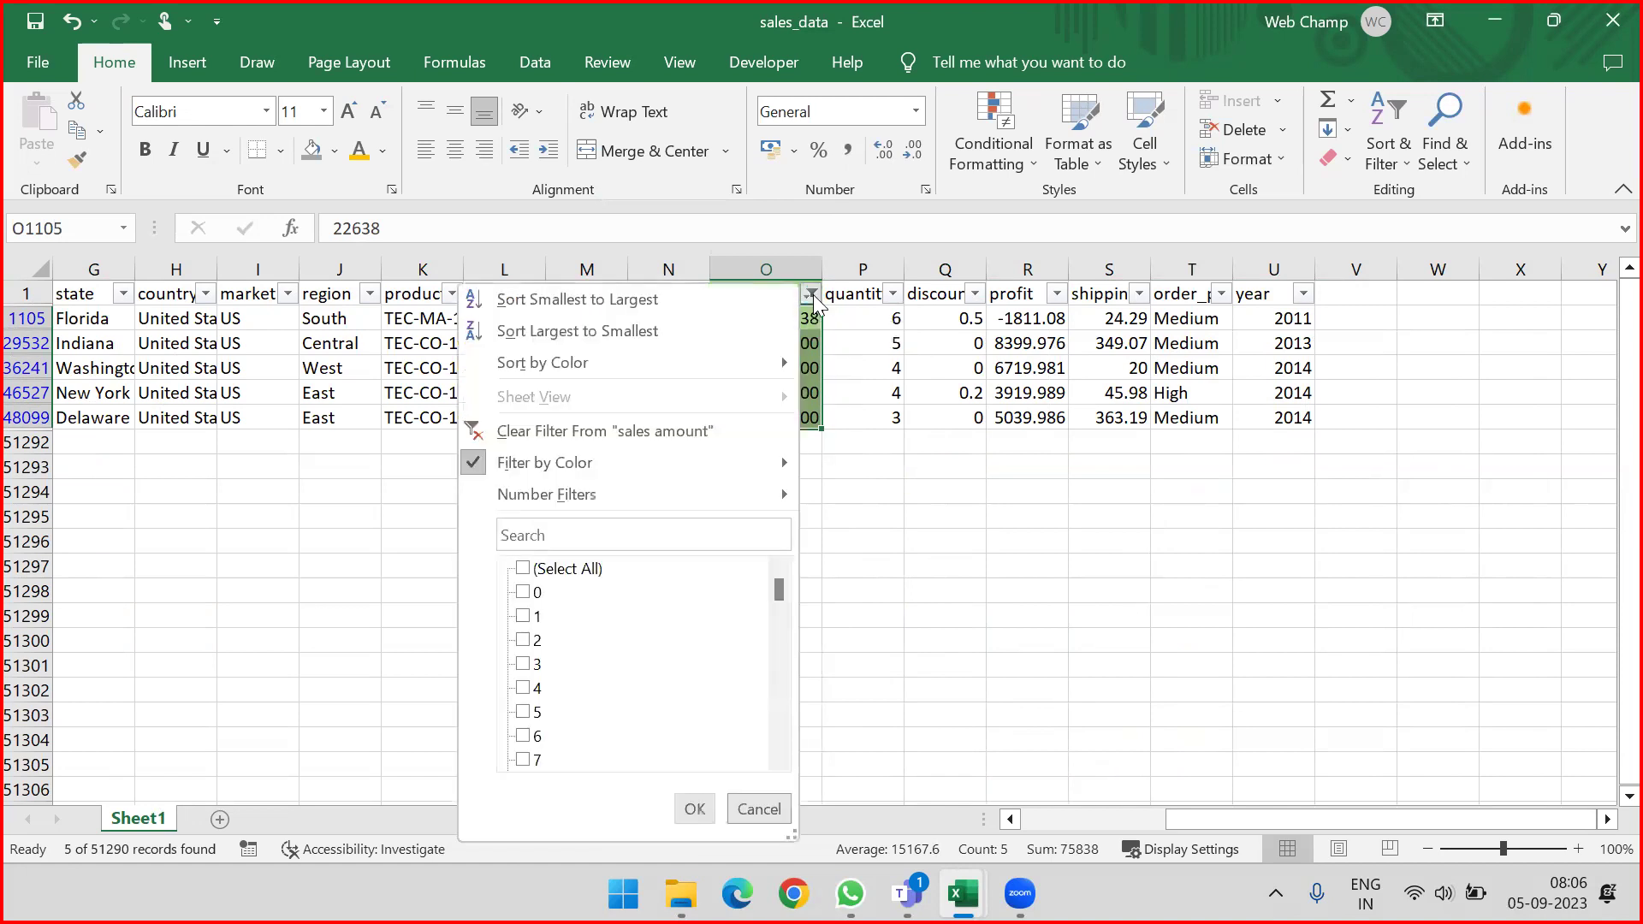
click(573, 430)
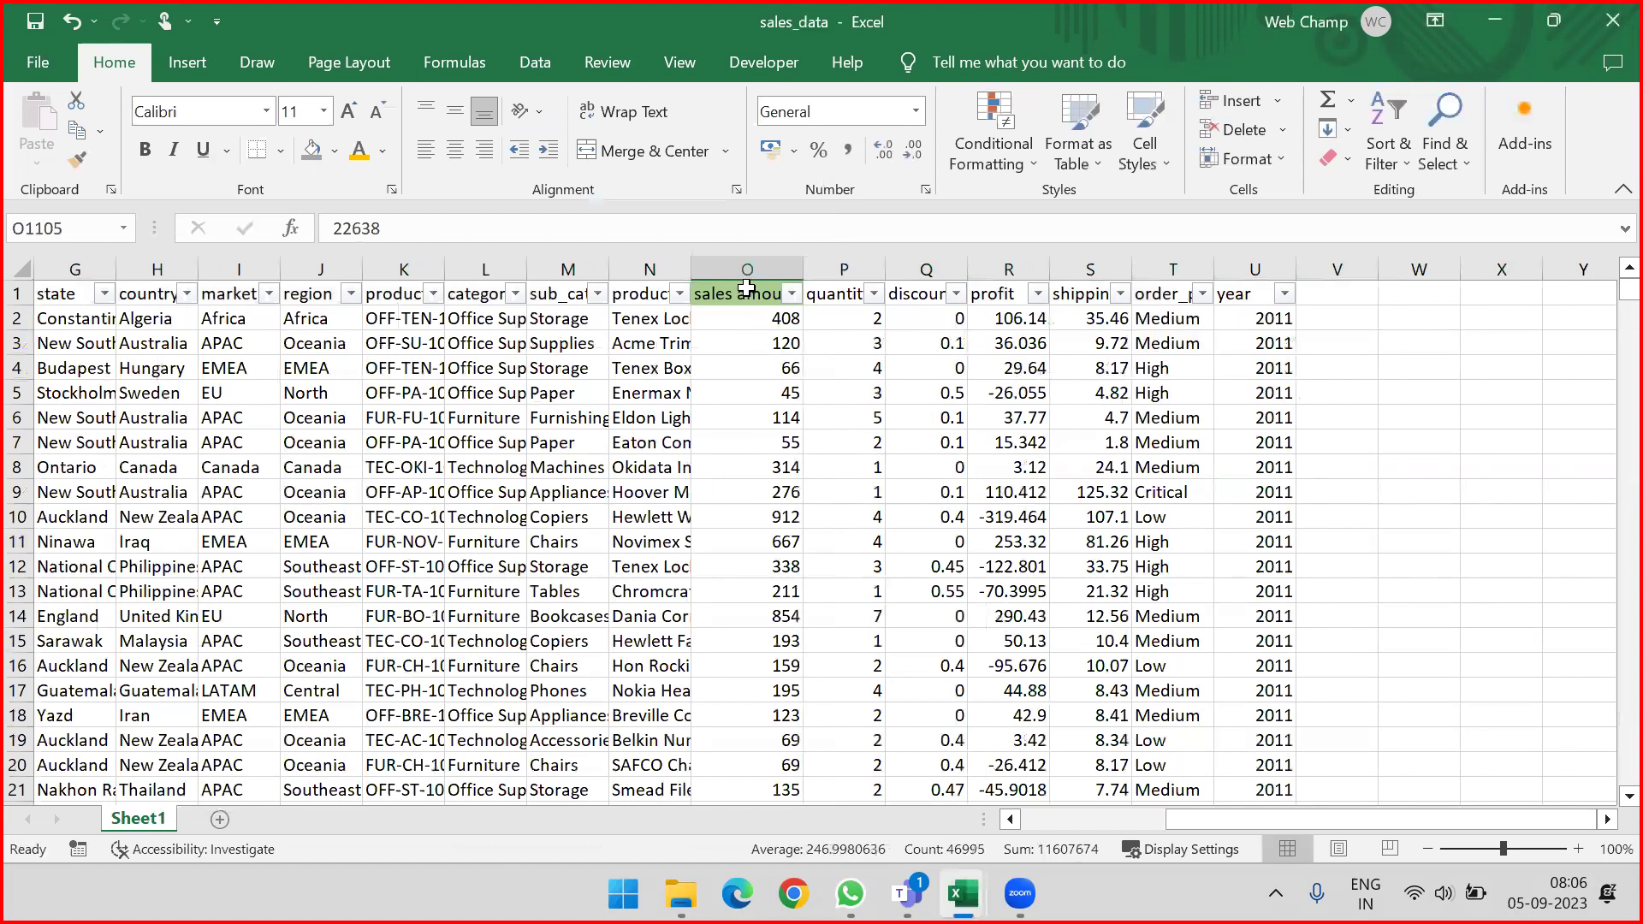
key(alt+d)
key(f)
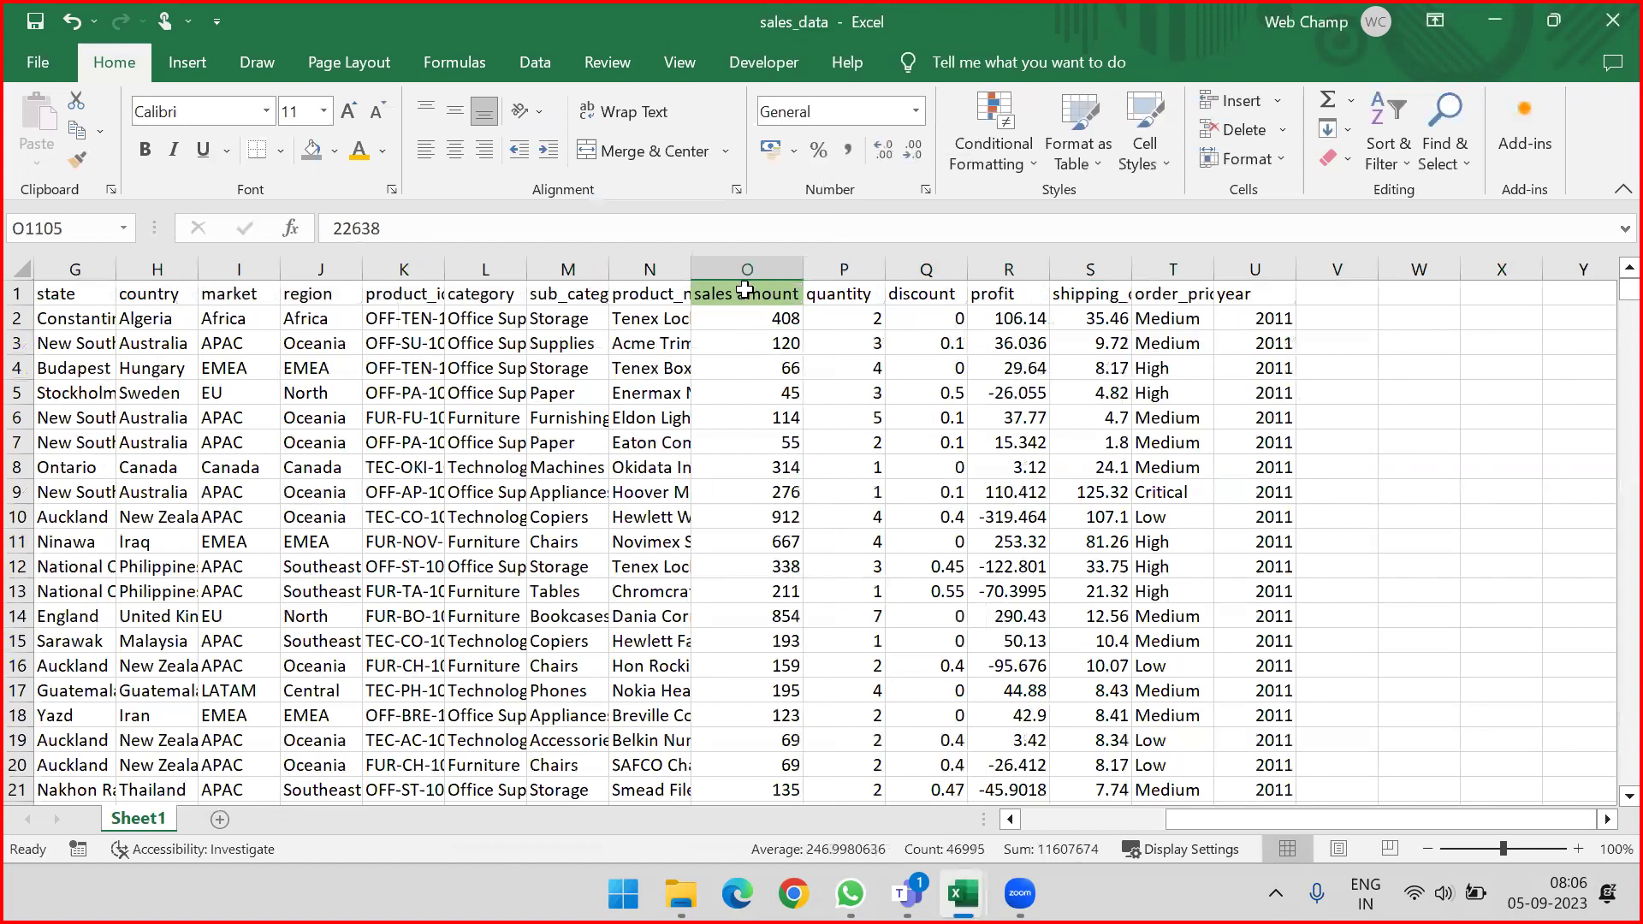
Step: View the Between highlight rule's settings for the sales amount column and cancel the rule
click(747, 270)
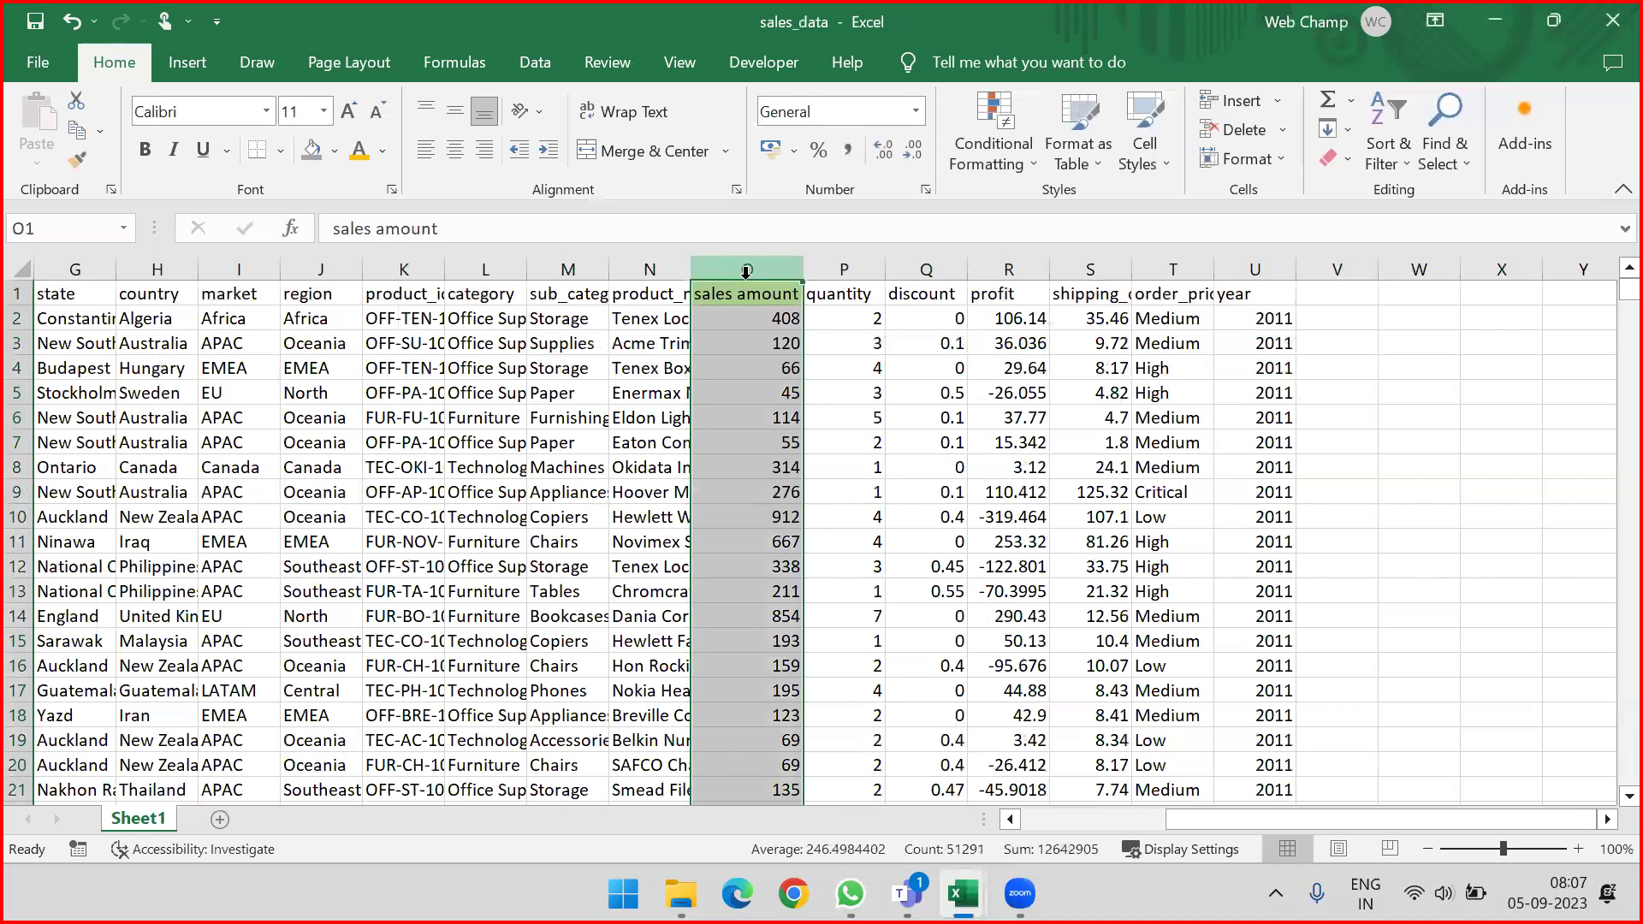
click(1015, 166)
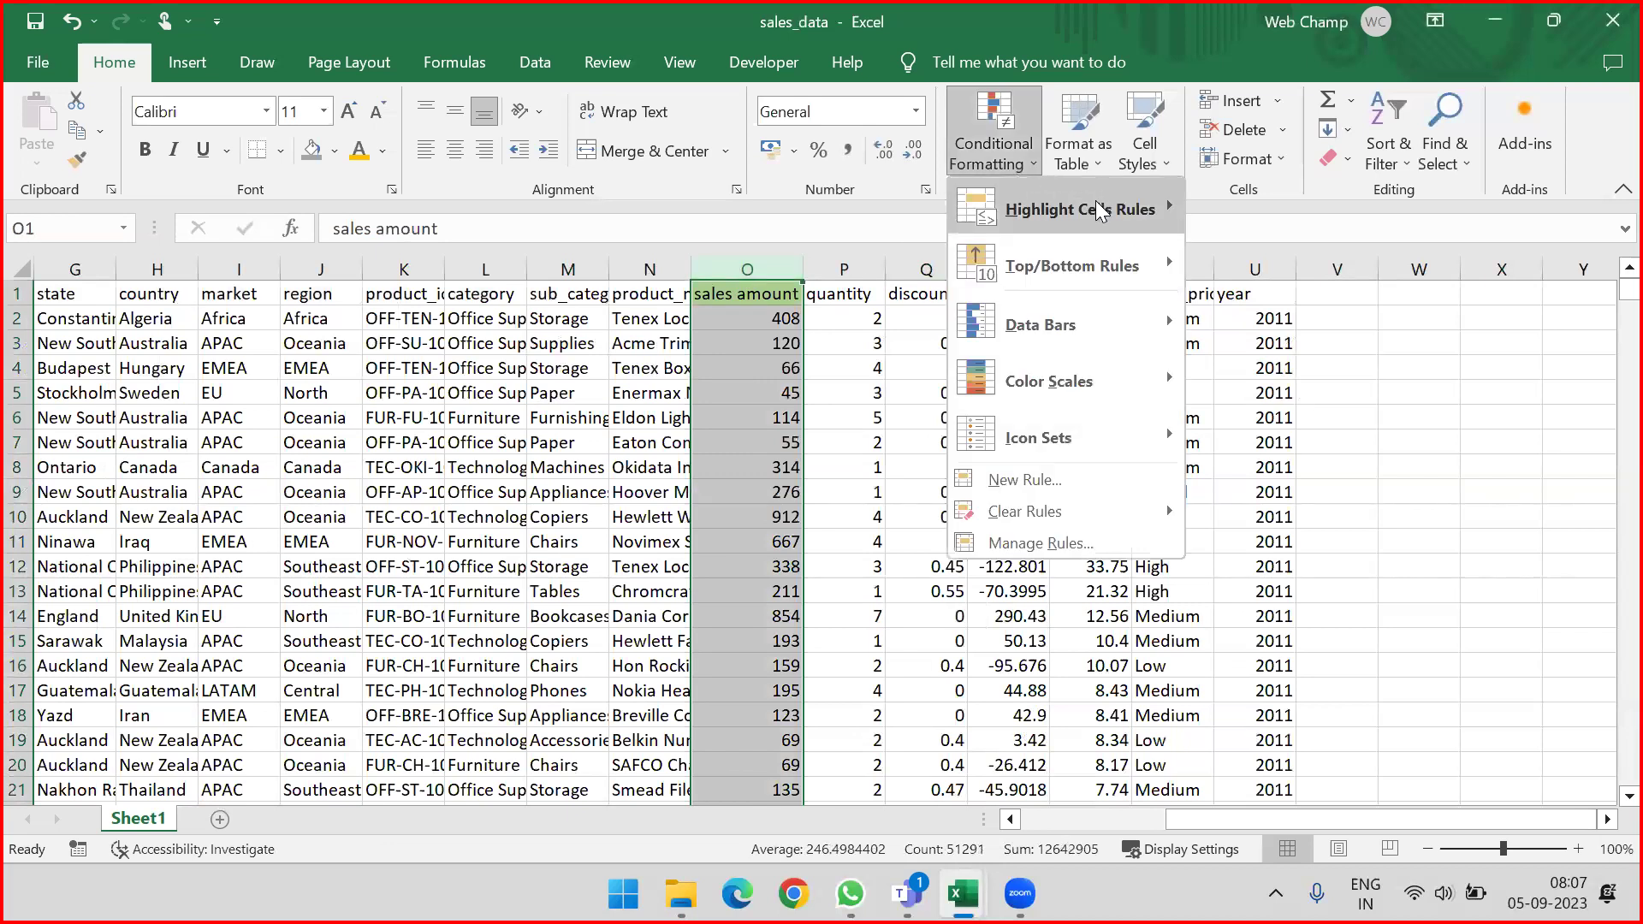
mouse_move(1095, 205)
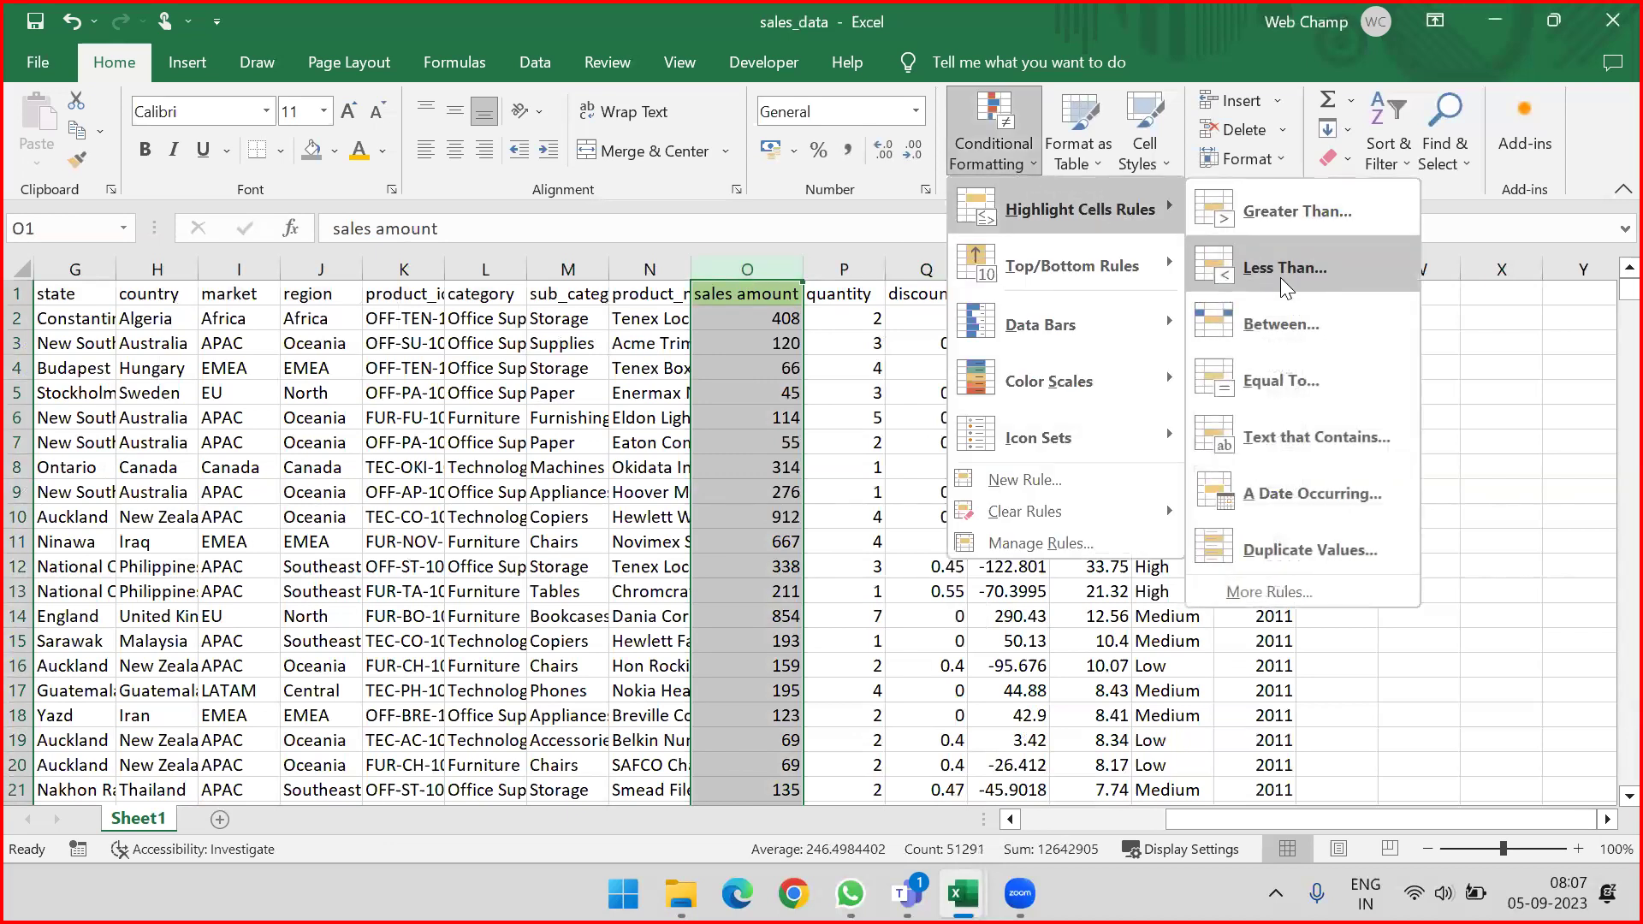
click(1280, 323)
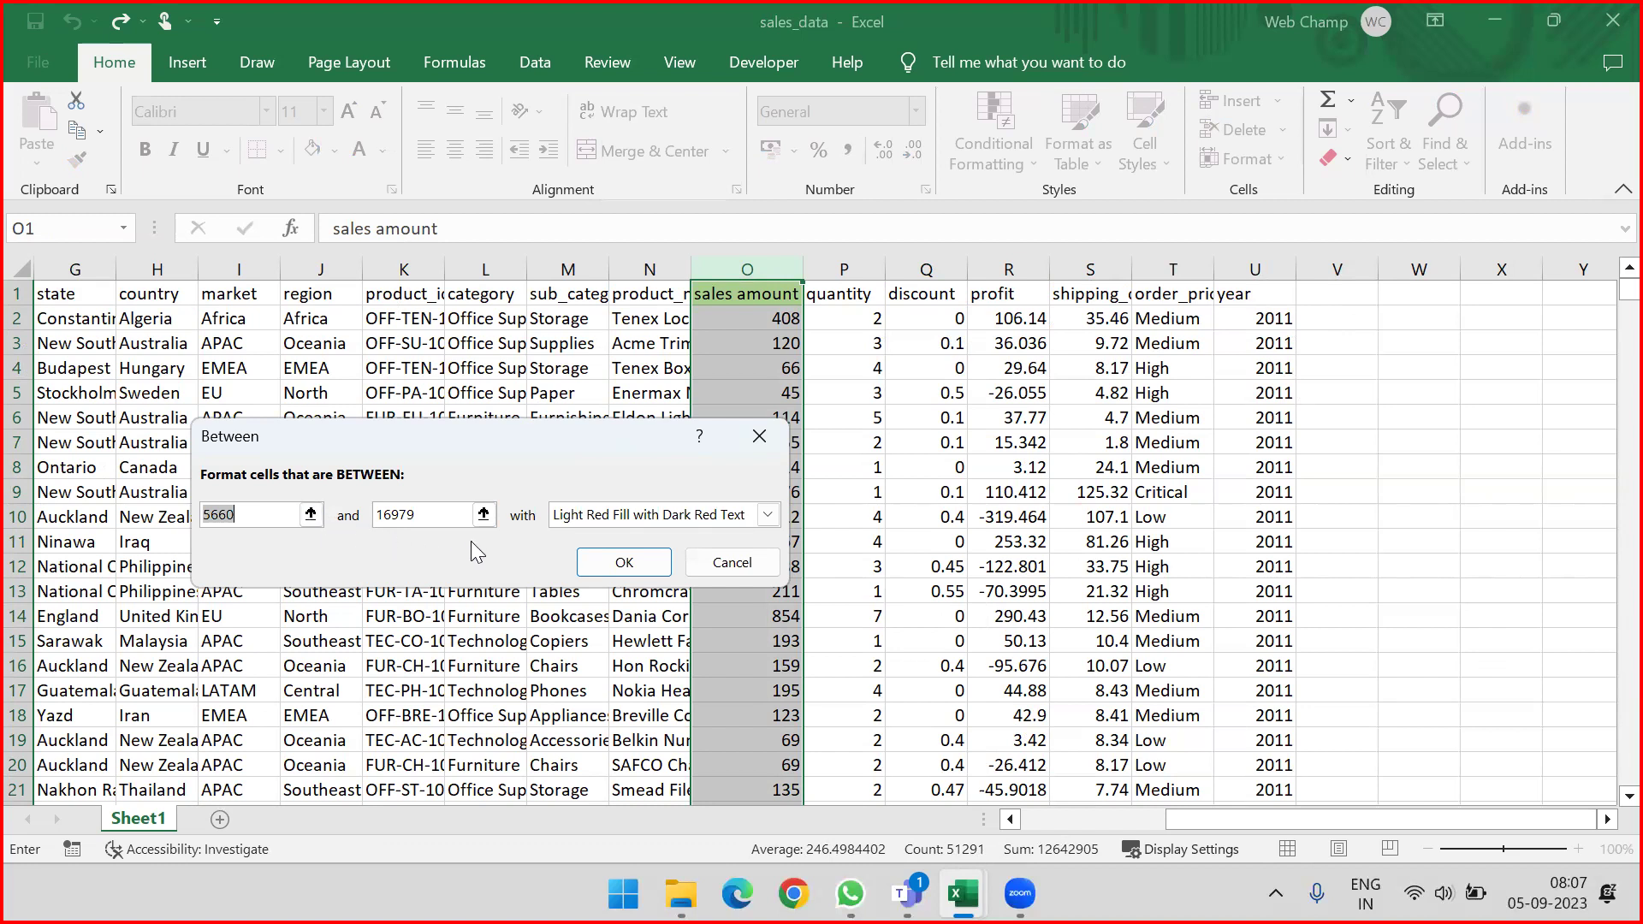
click(745, 566)
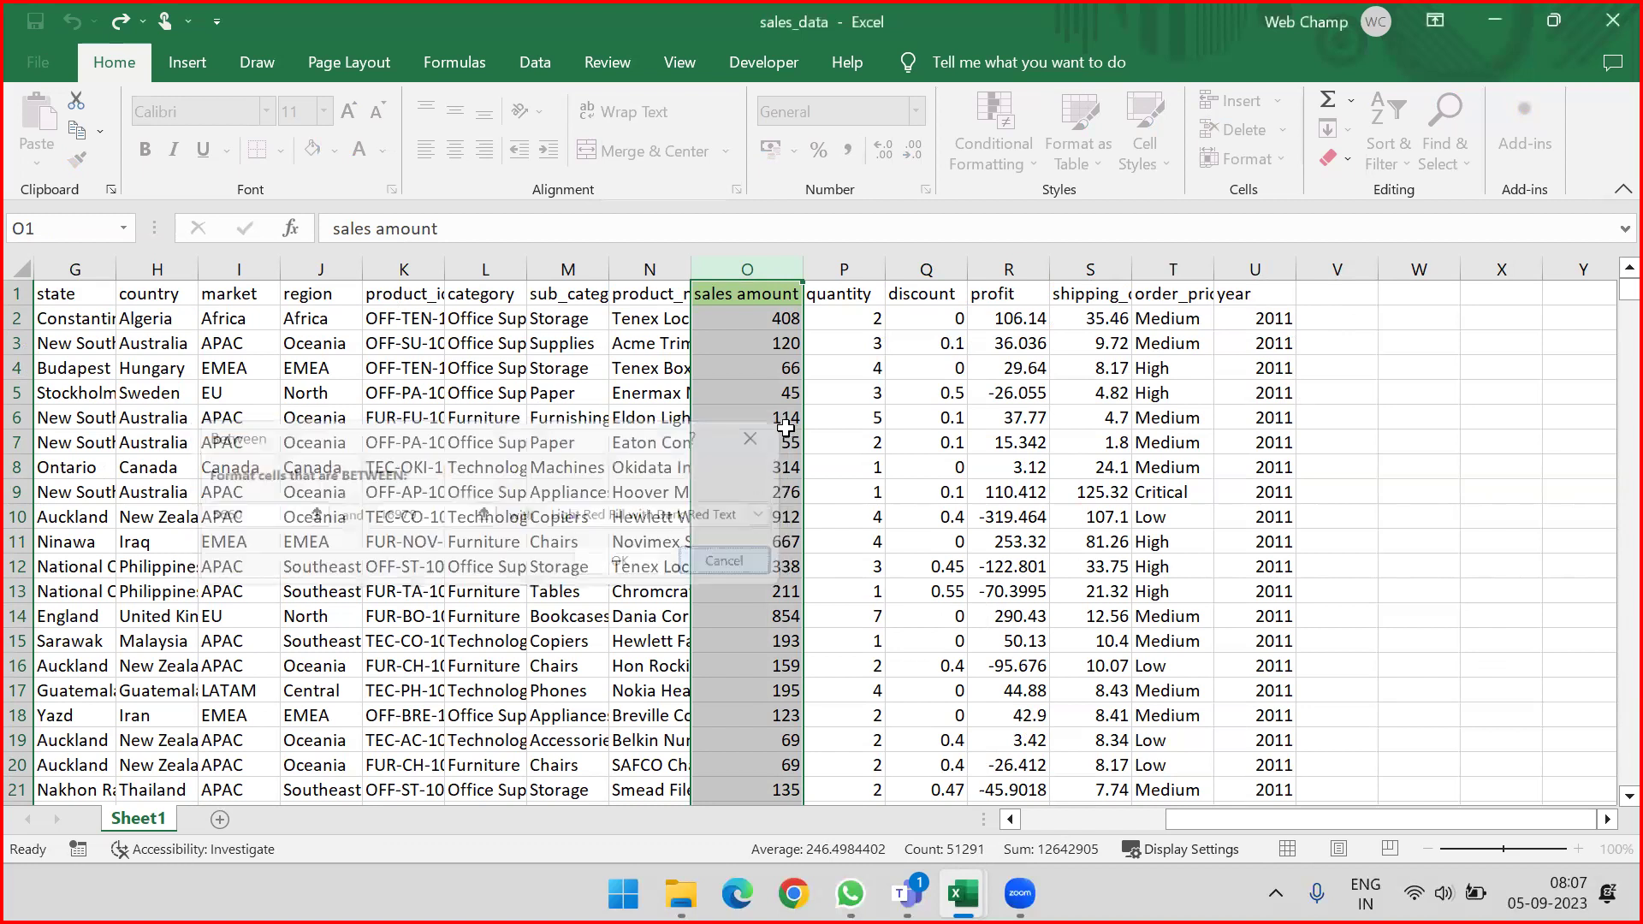
Step: Highlight sales amount cells equal to 10000 with Light Red Fill with Dark Red Text
click(1046, 147)
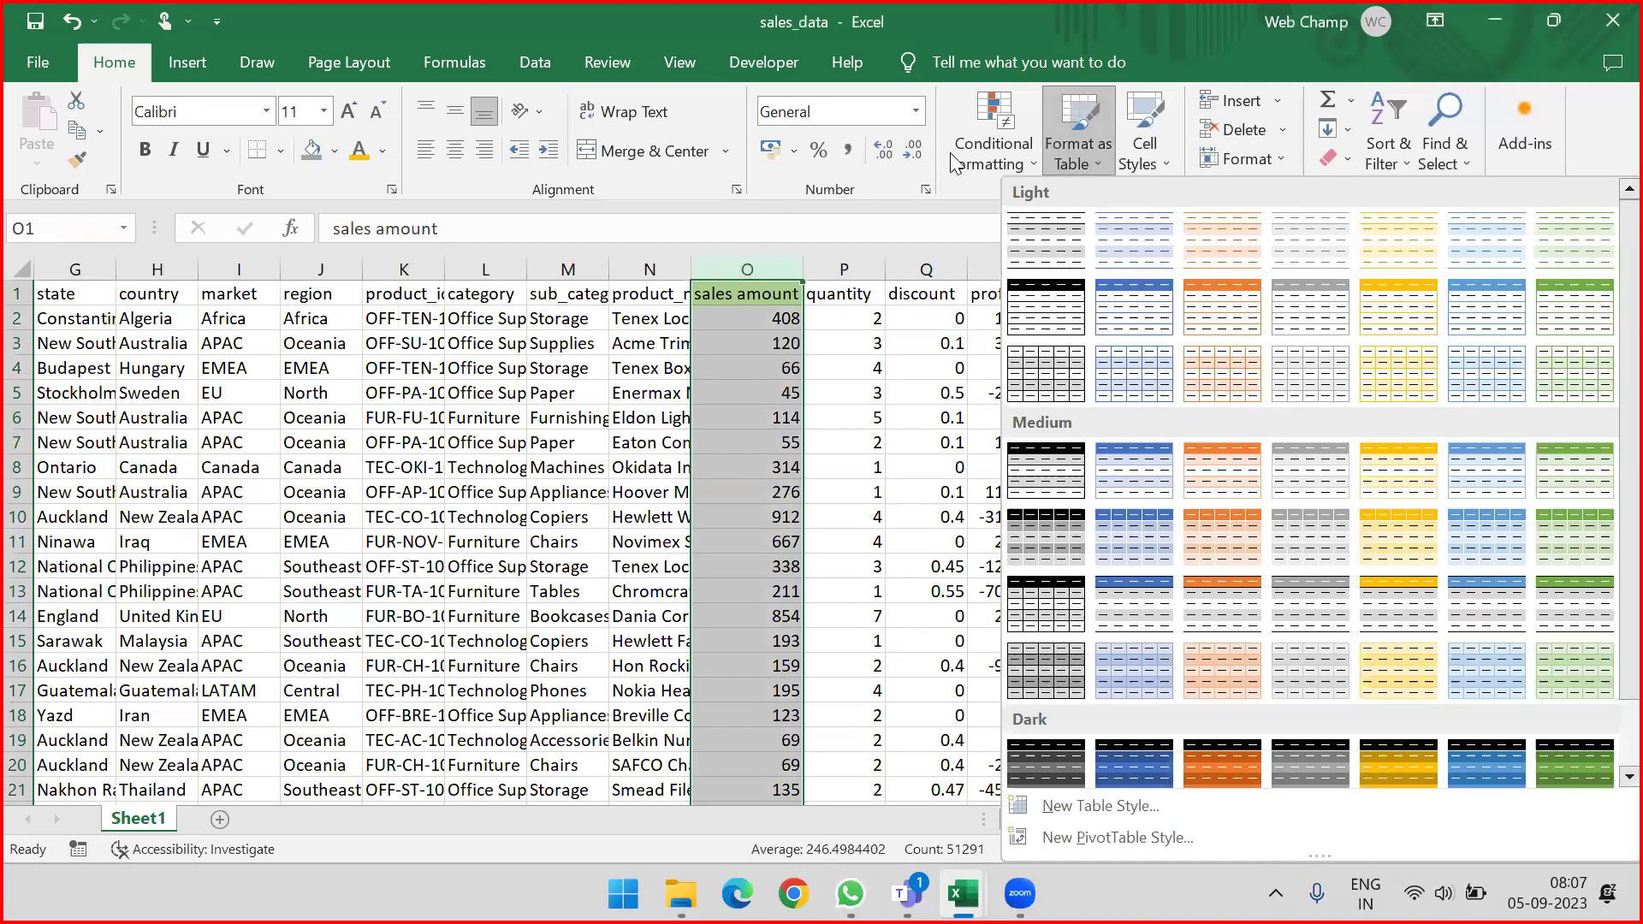
click(974, 146)
click(976, 147)
mouse_move(1066, 216)
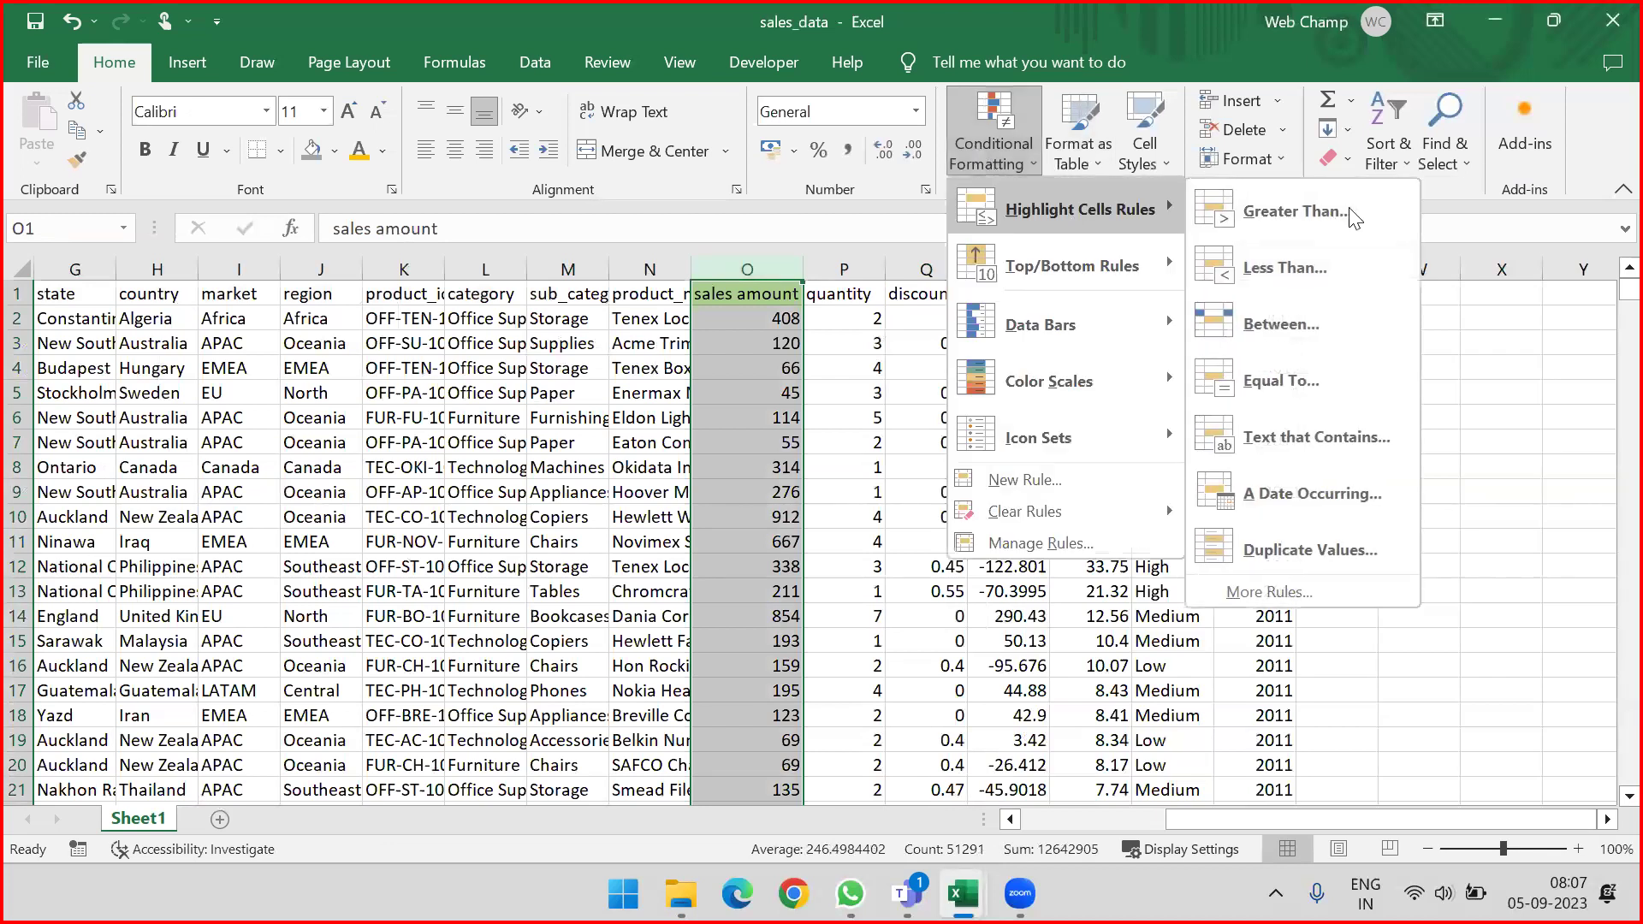
click(1297, 382)
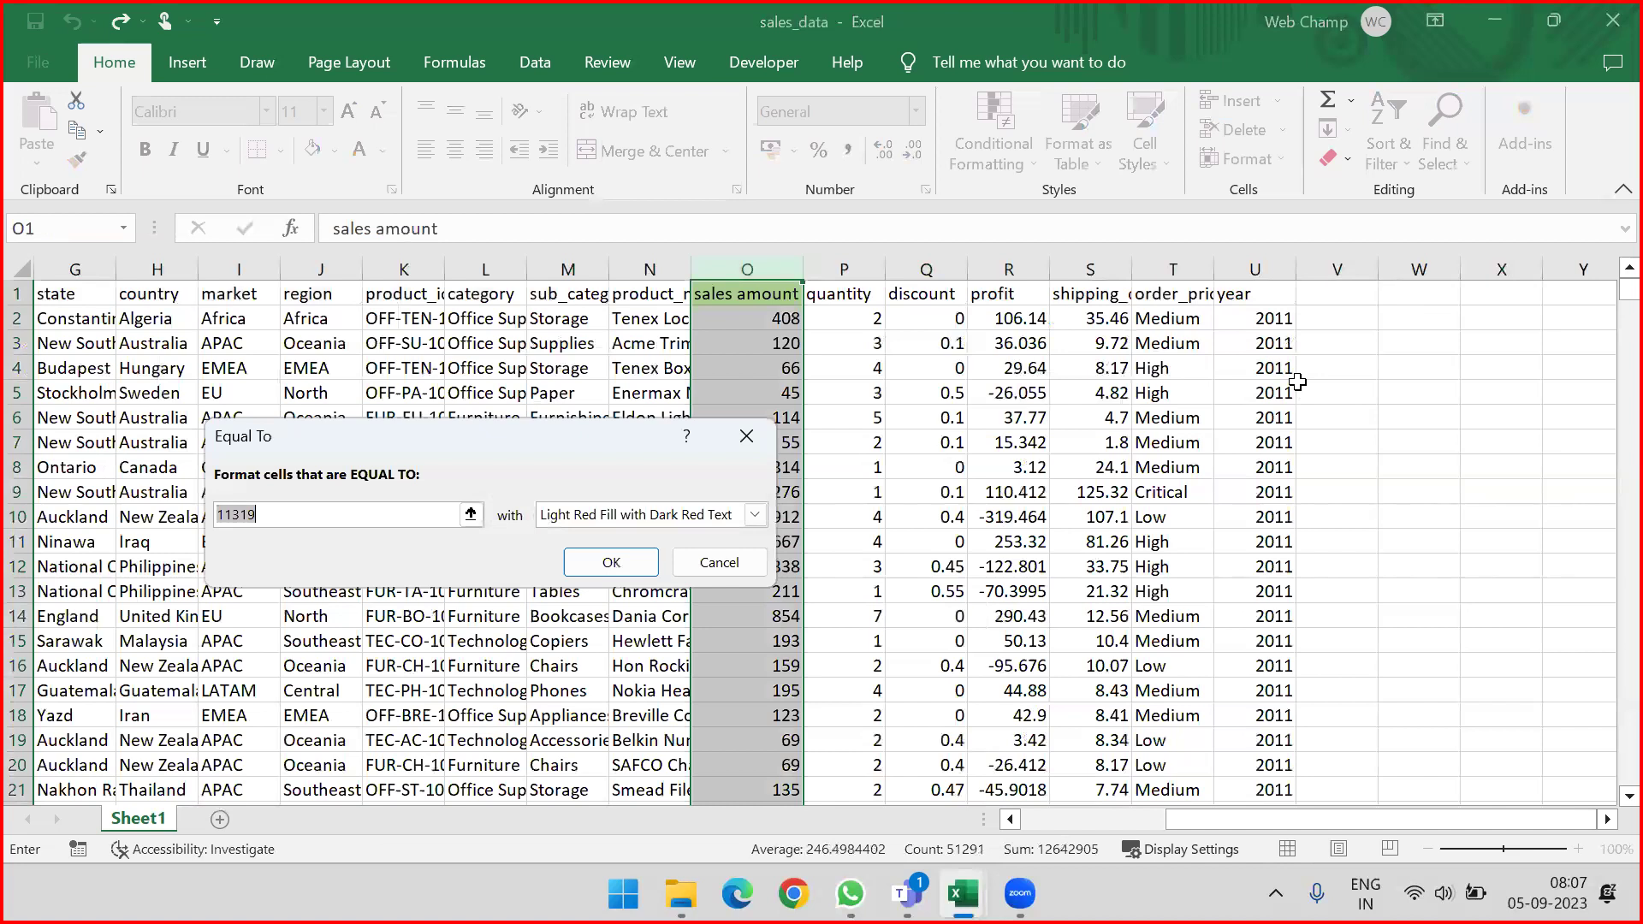
text(10000)
click(644, 517)
click(617, 539)
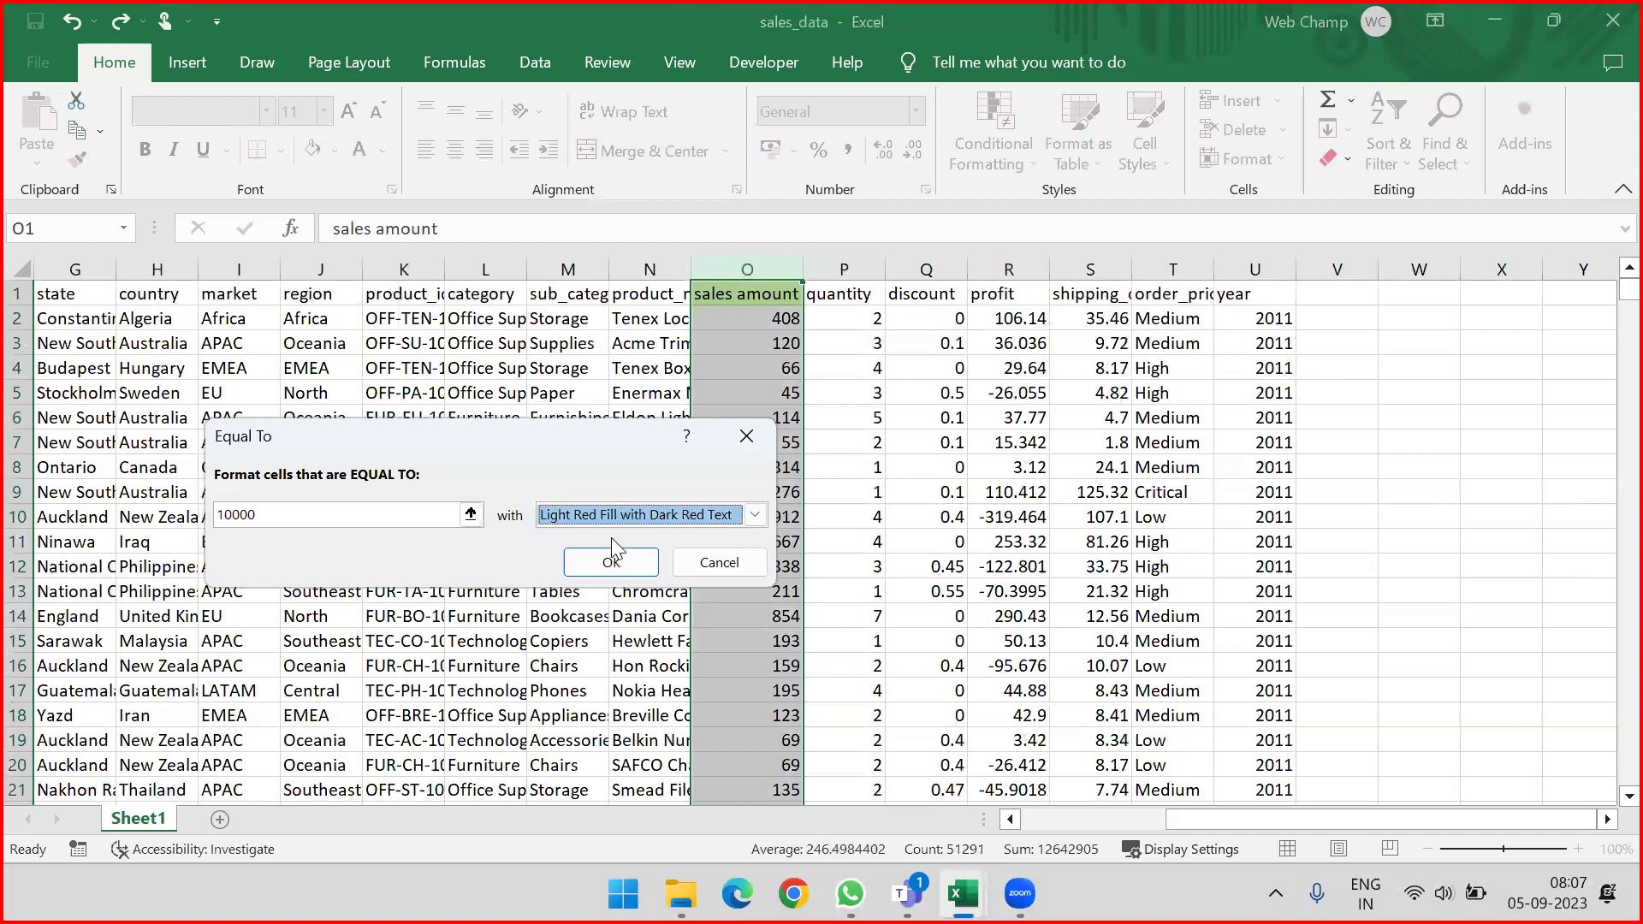
click(621, 561)
Step: Add a filter to the sales amount column only and view its color and number filter options
click(764, 263)
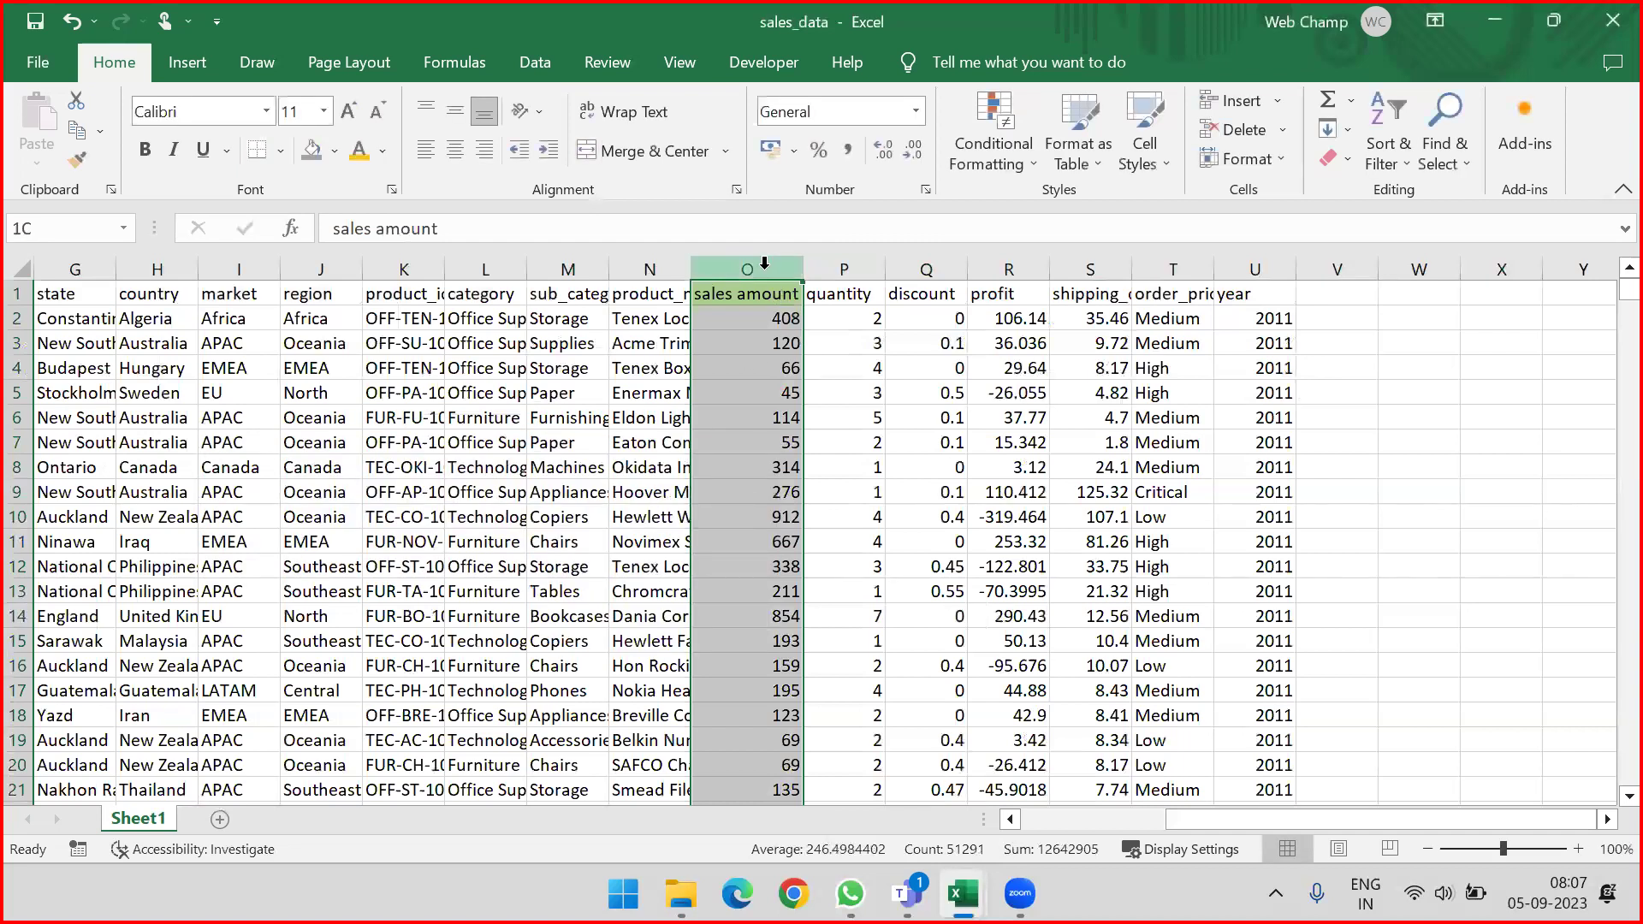
key(alt+d)
key(f)
key(f)
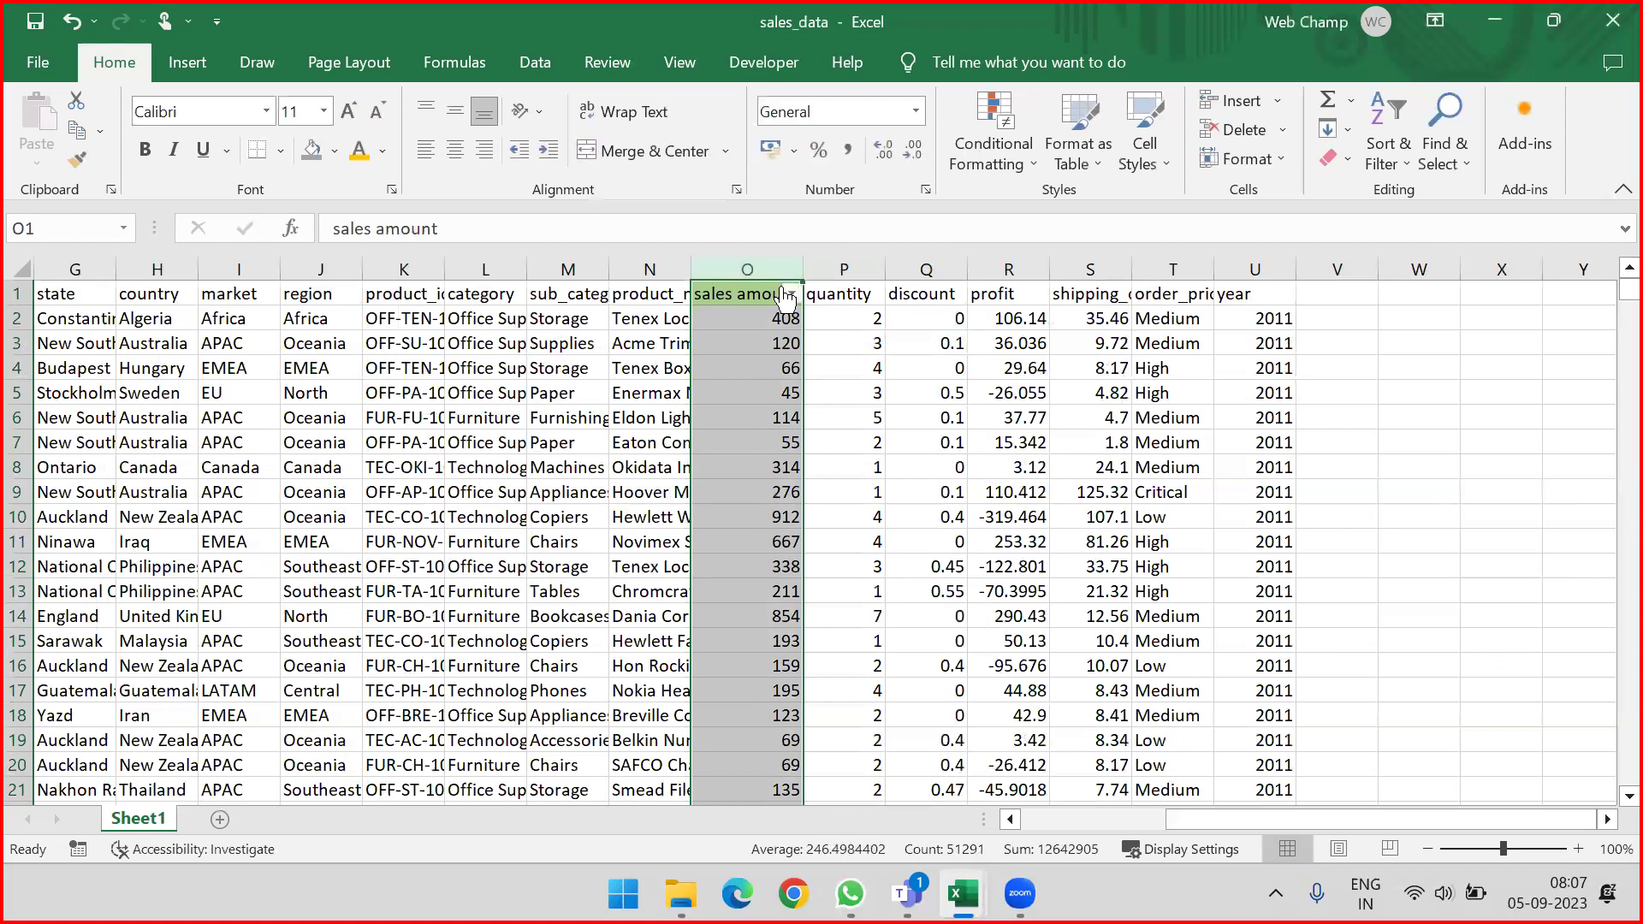
click(788, 293)
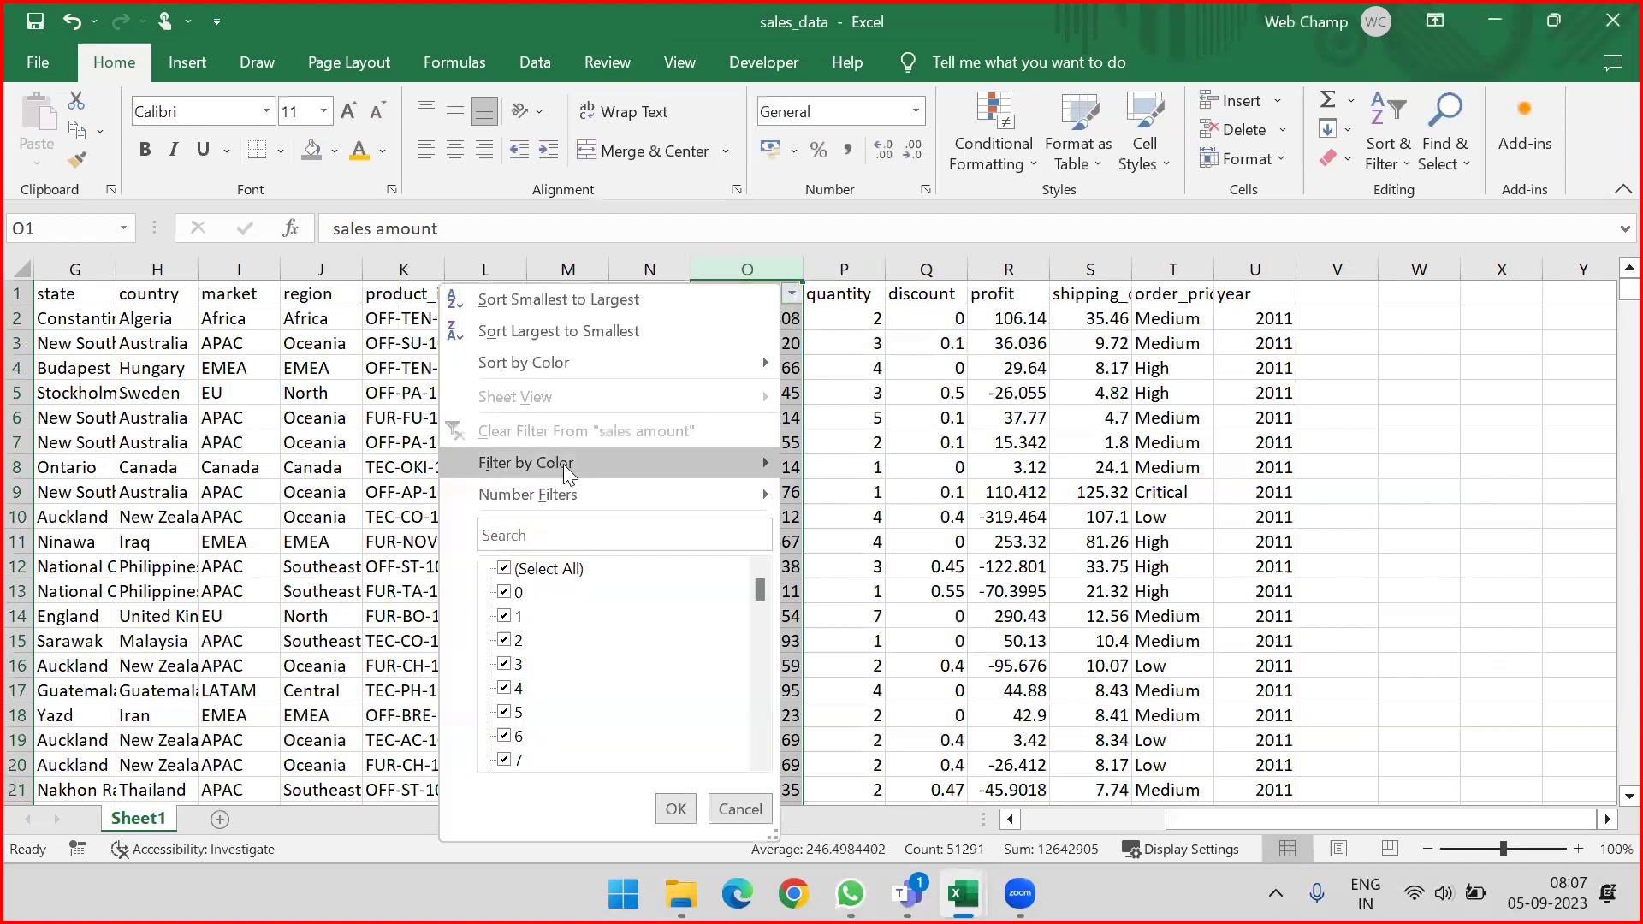
mouse_move(567, 465)
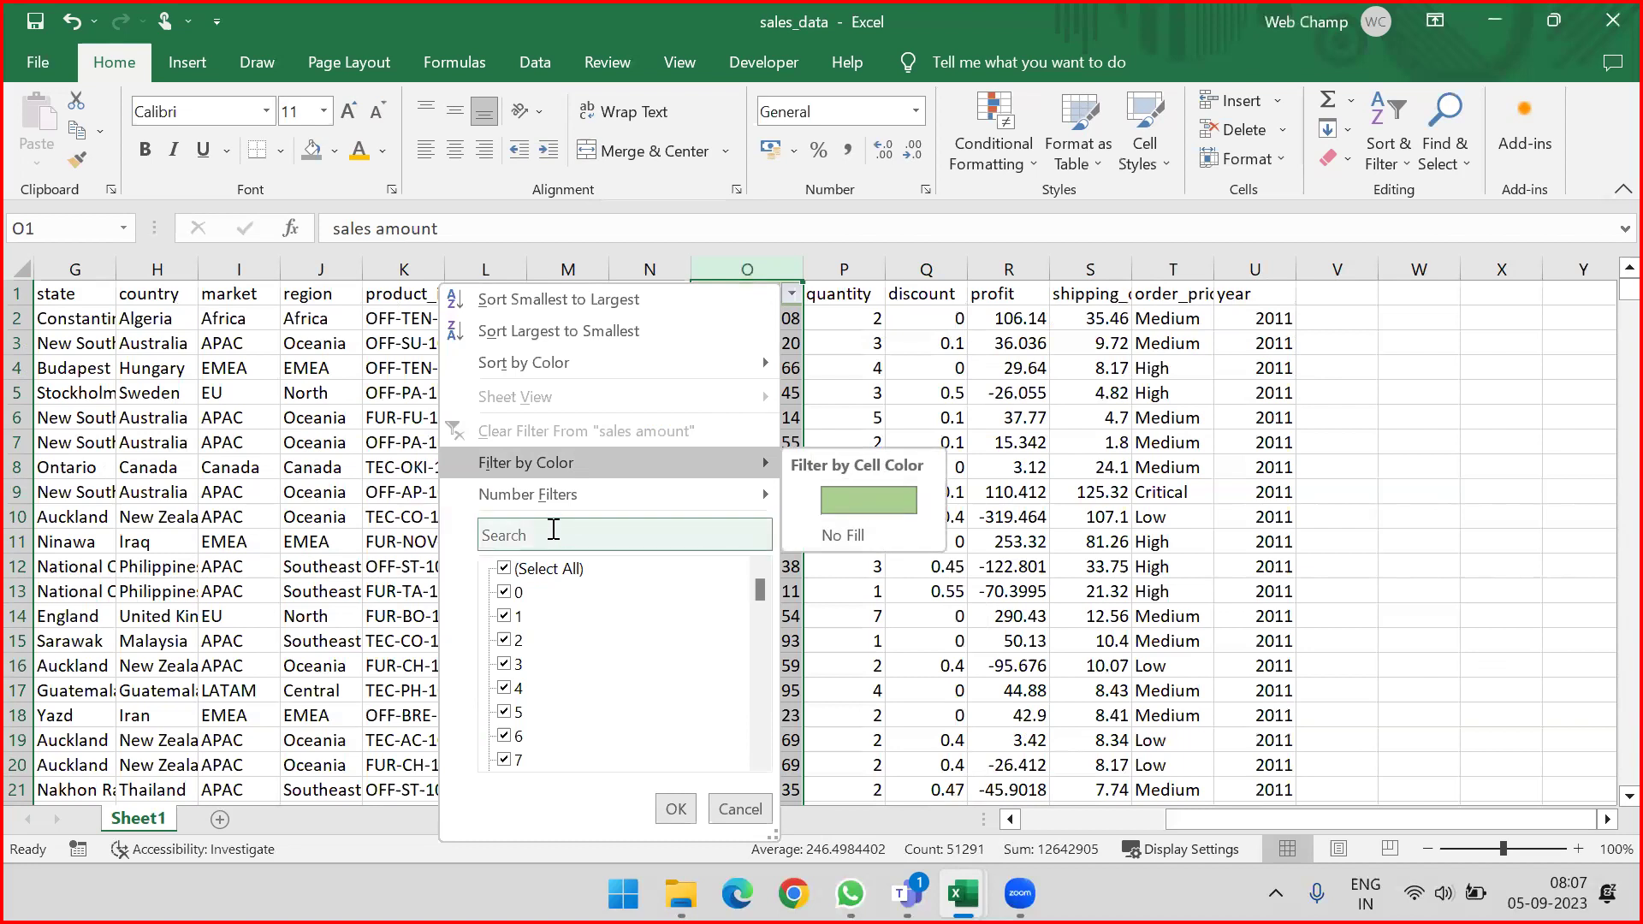
mouse_move(563, 505)
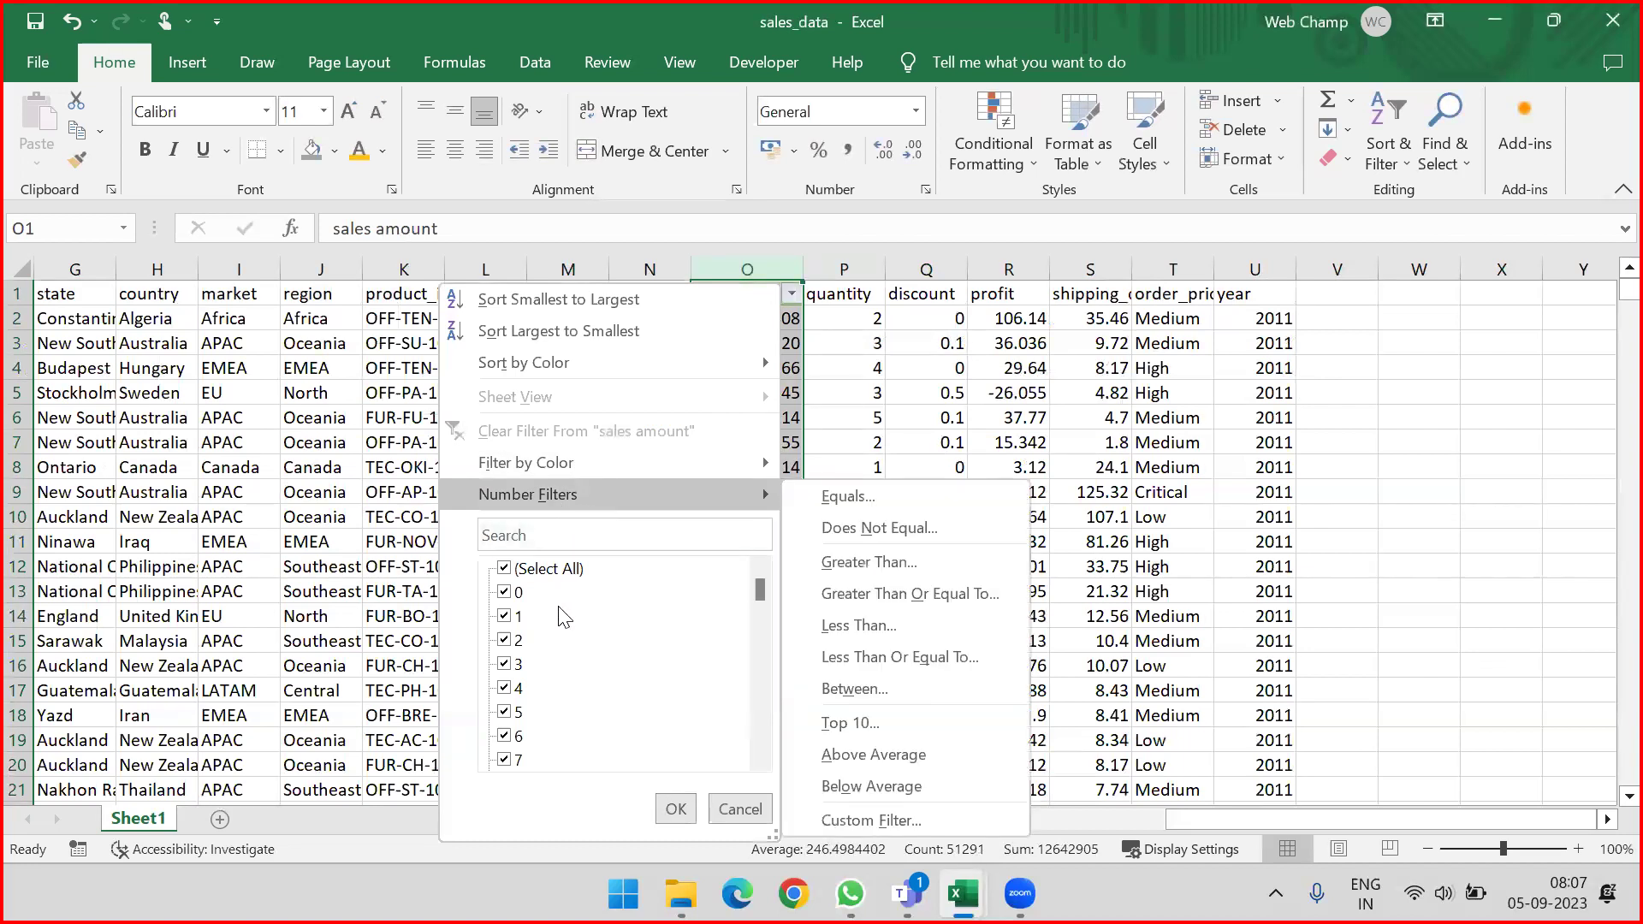
click(1369, 377)
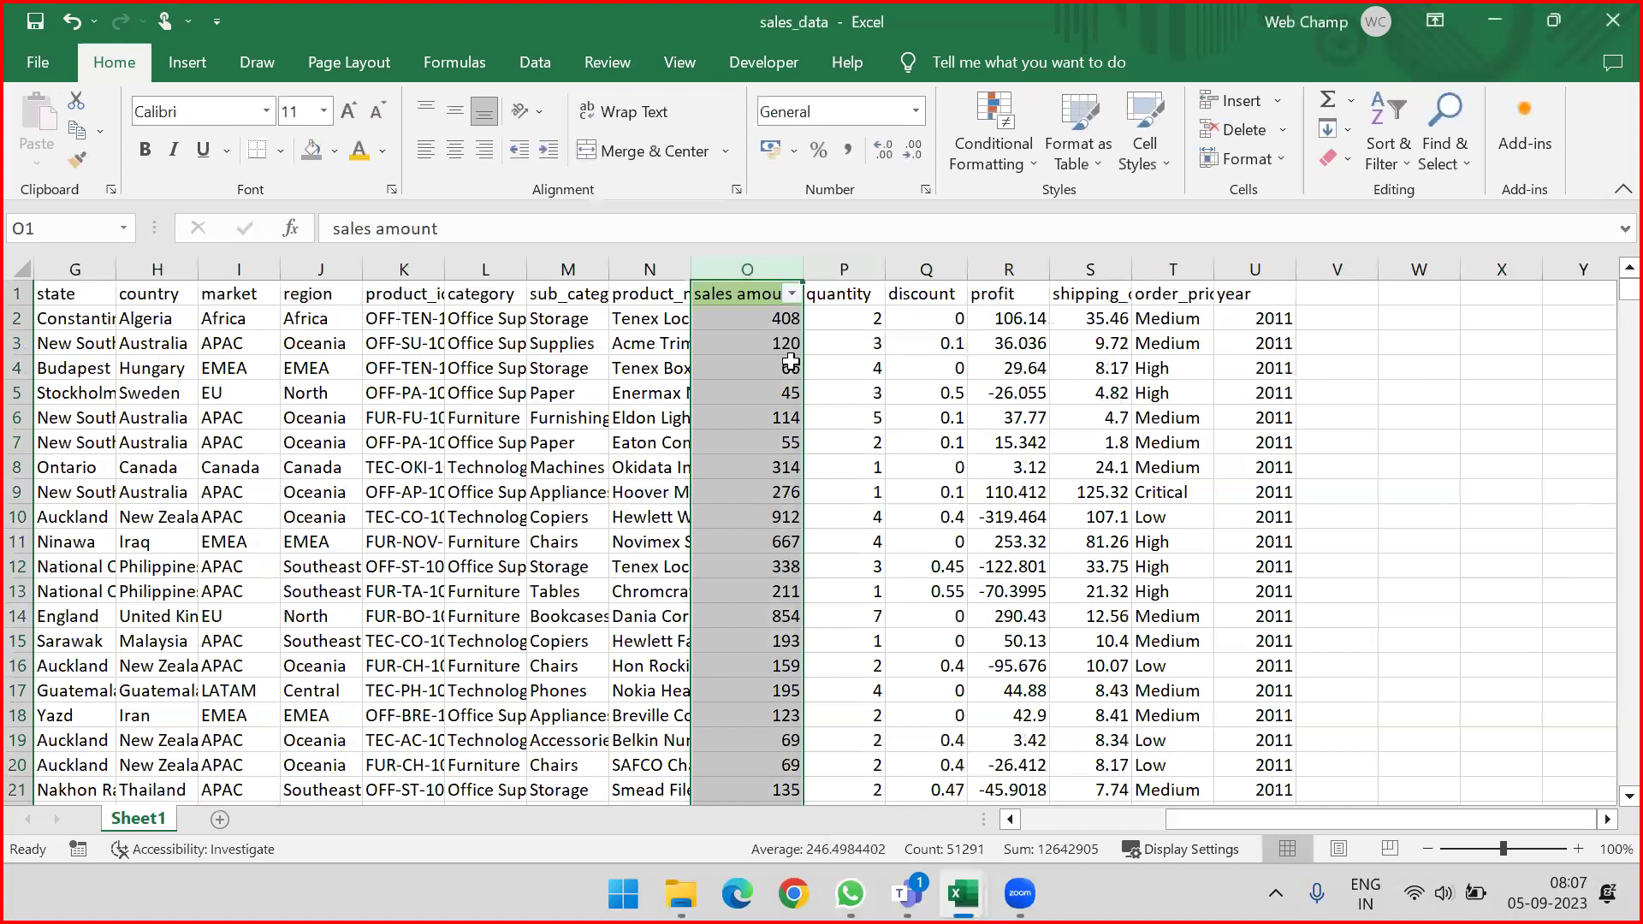
Step: Widen the product_name and sub_category columns so their entries have more room
click(977, 163)
mouse_move(1067, 207)
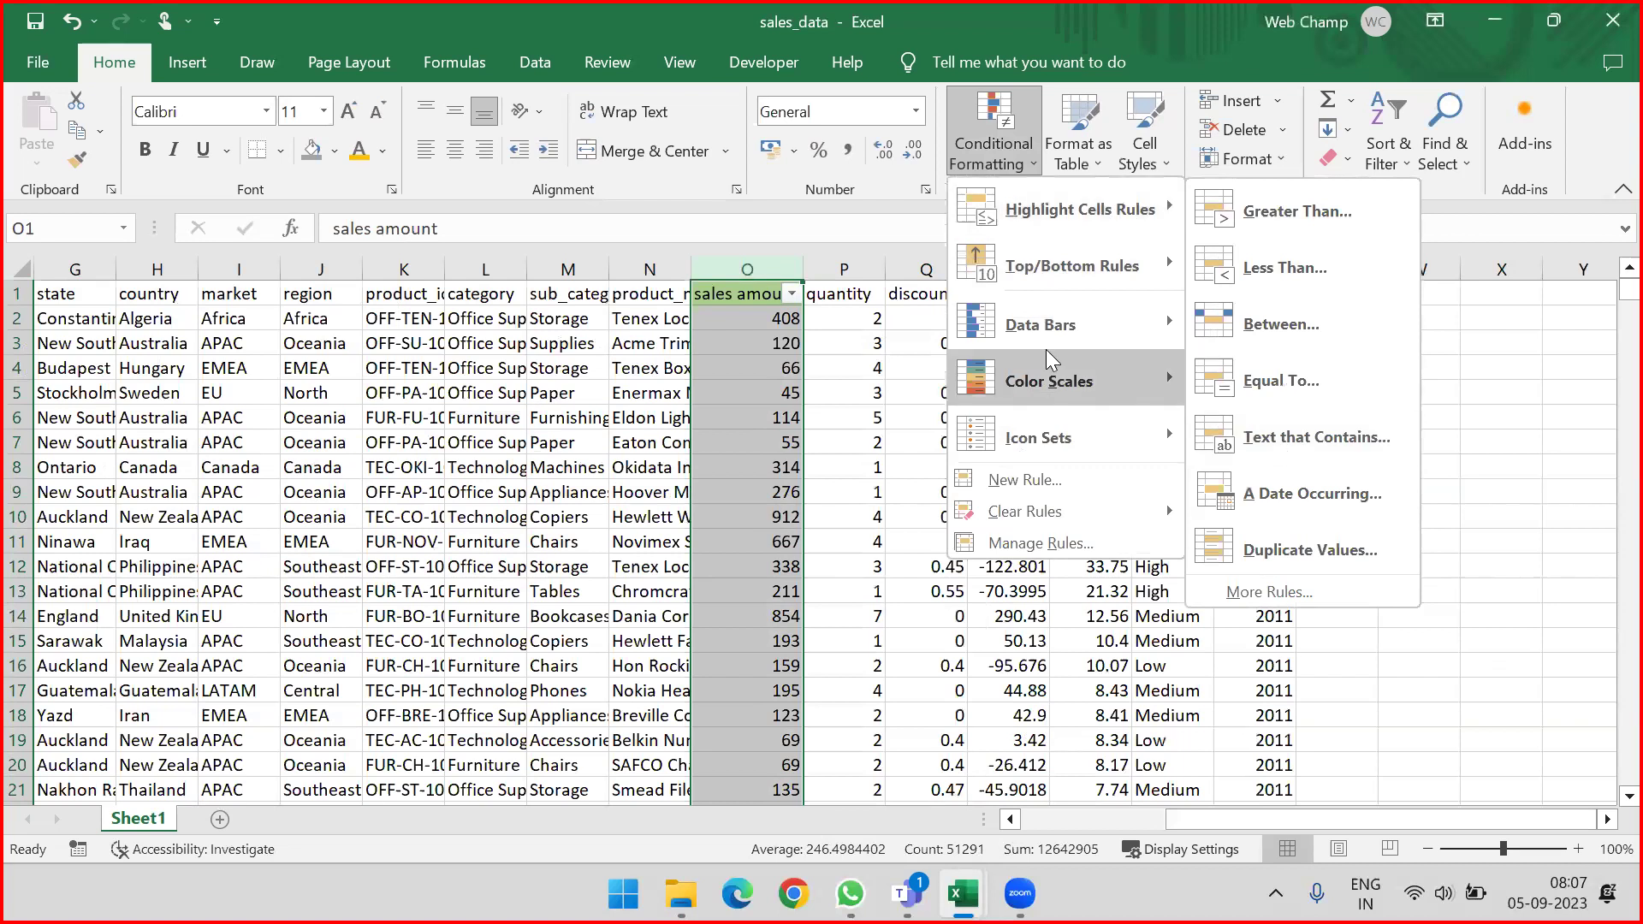
click(703, 268)
drag(696, 265, 812, 265)
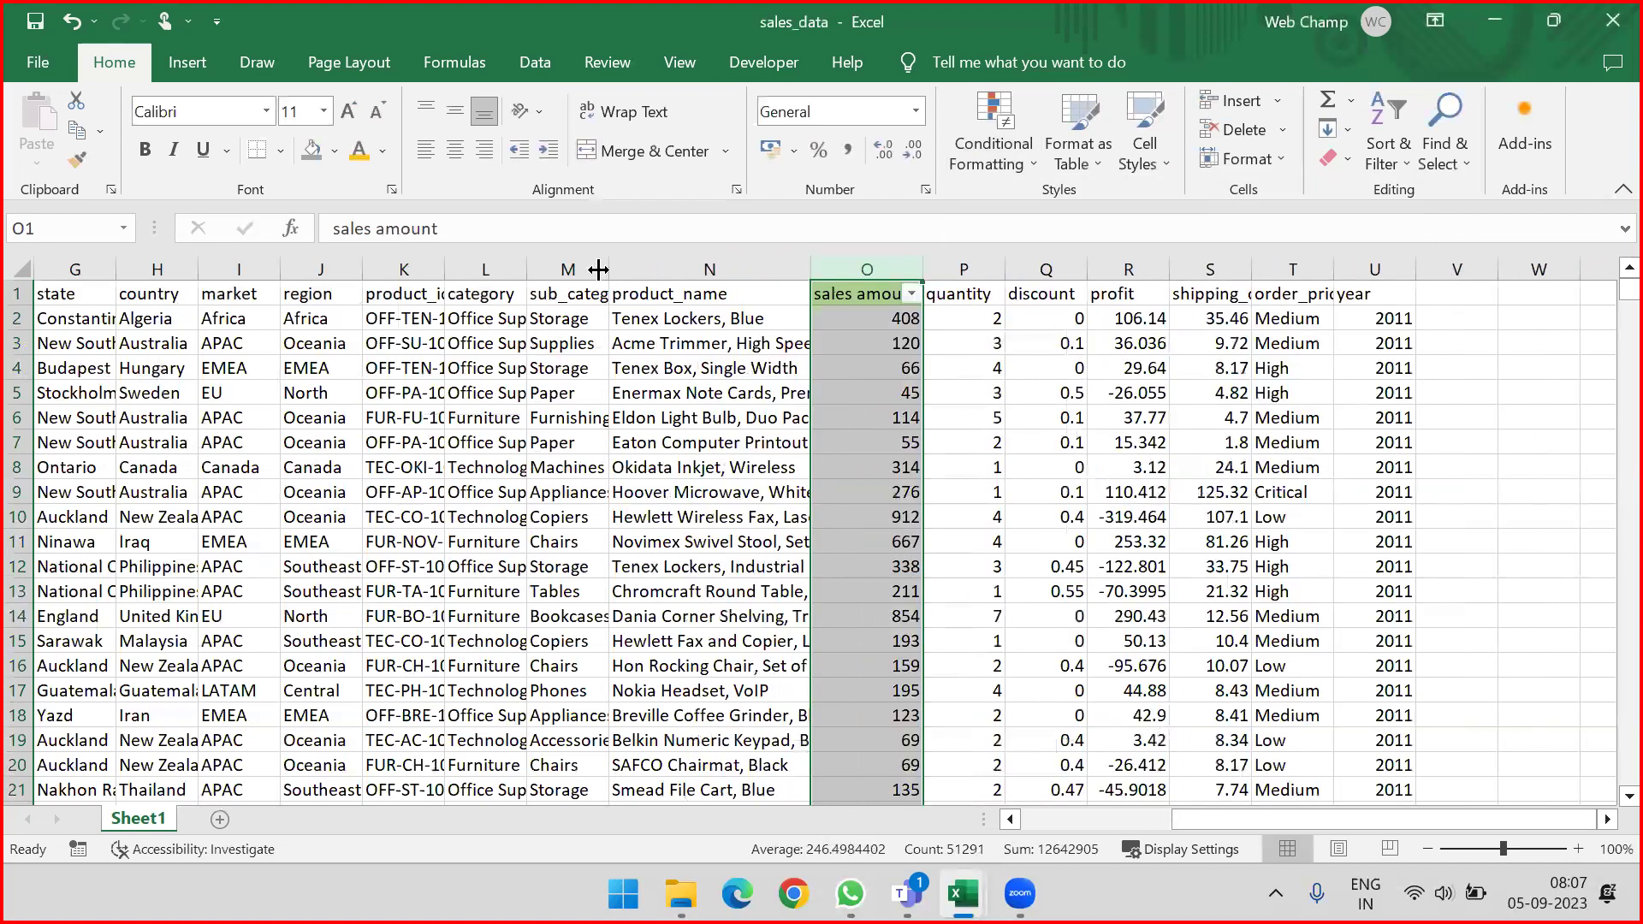
drag(610, 268, 708, 264)
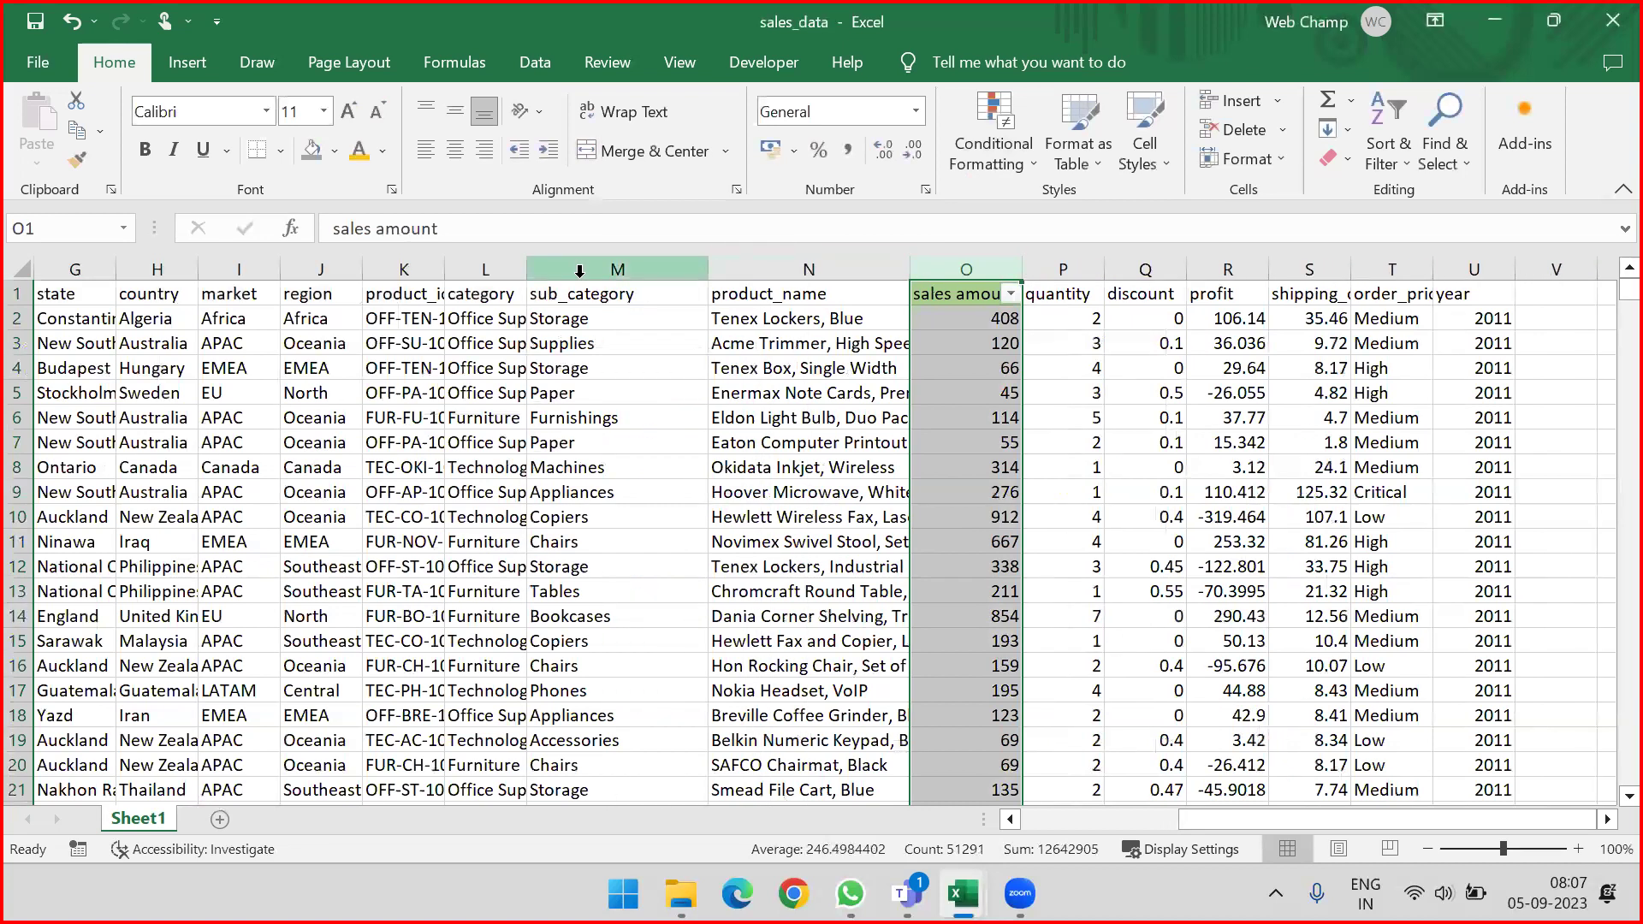
Step: Preview an Equal To rule for "Storage" on the sub_category column, and apply it with "Storag" and Light Red Fill with Dark Red Text
click(616, 268)
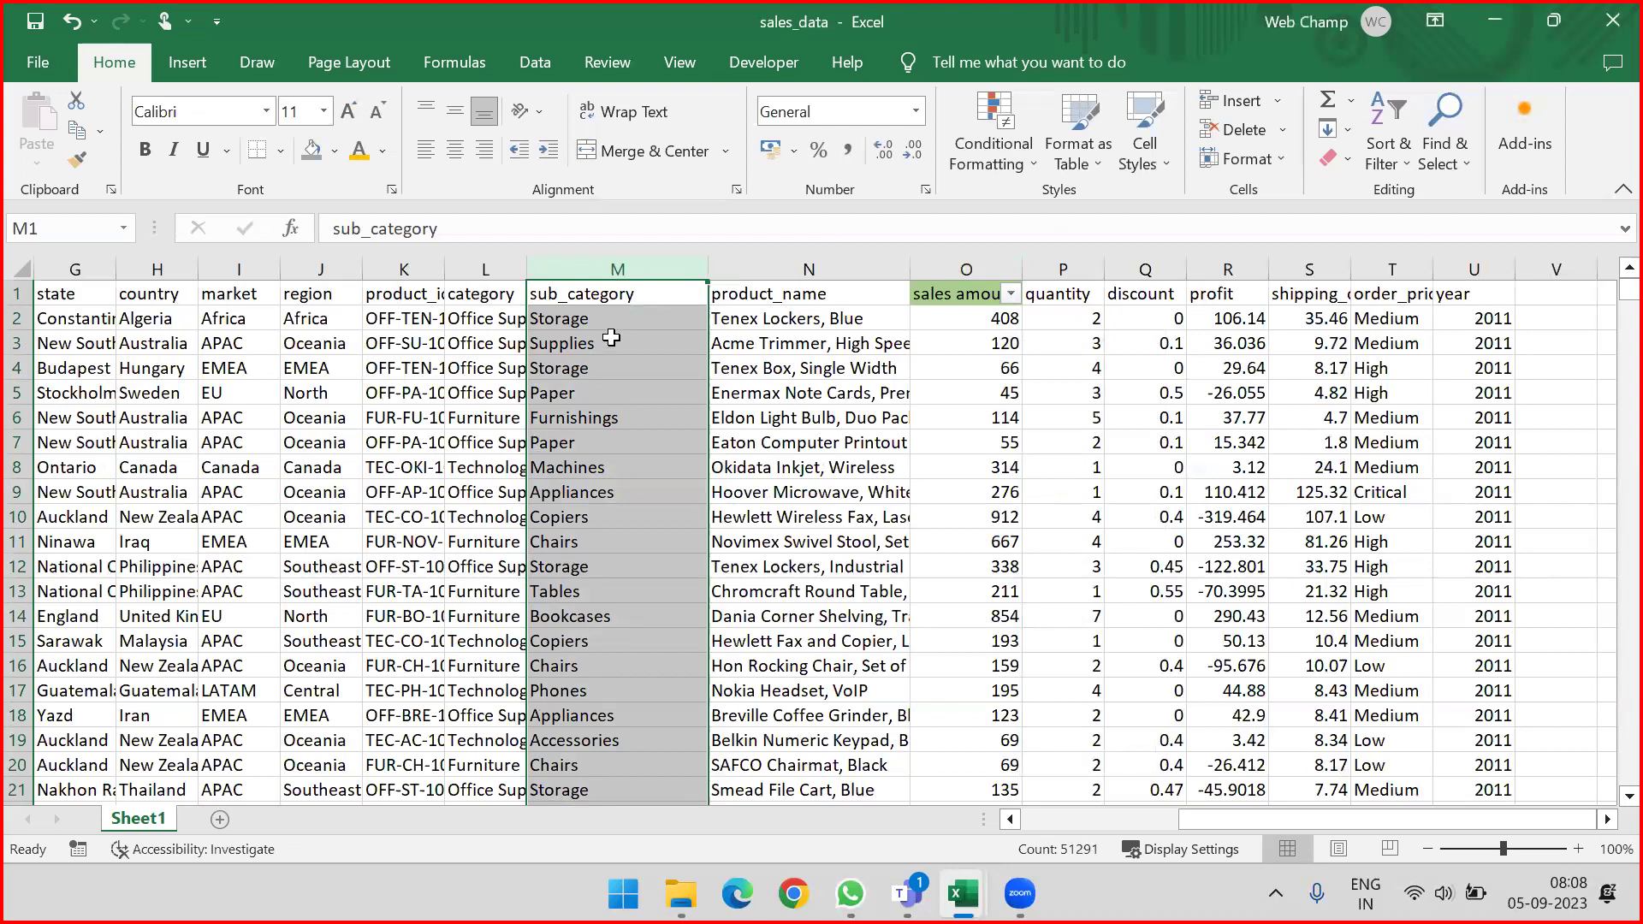
click(1036, 151)
mouse_move(1109, 212)
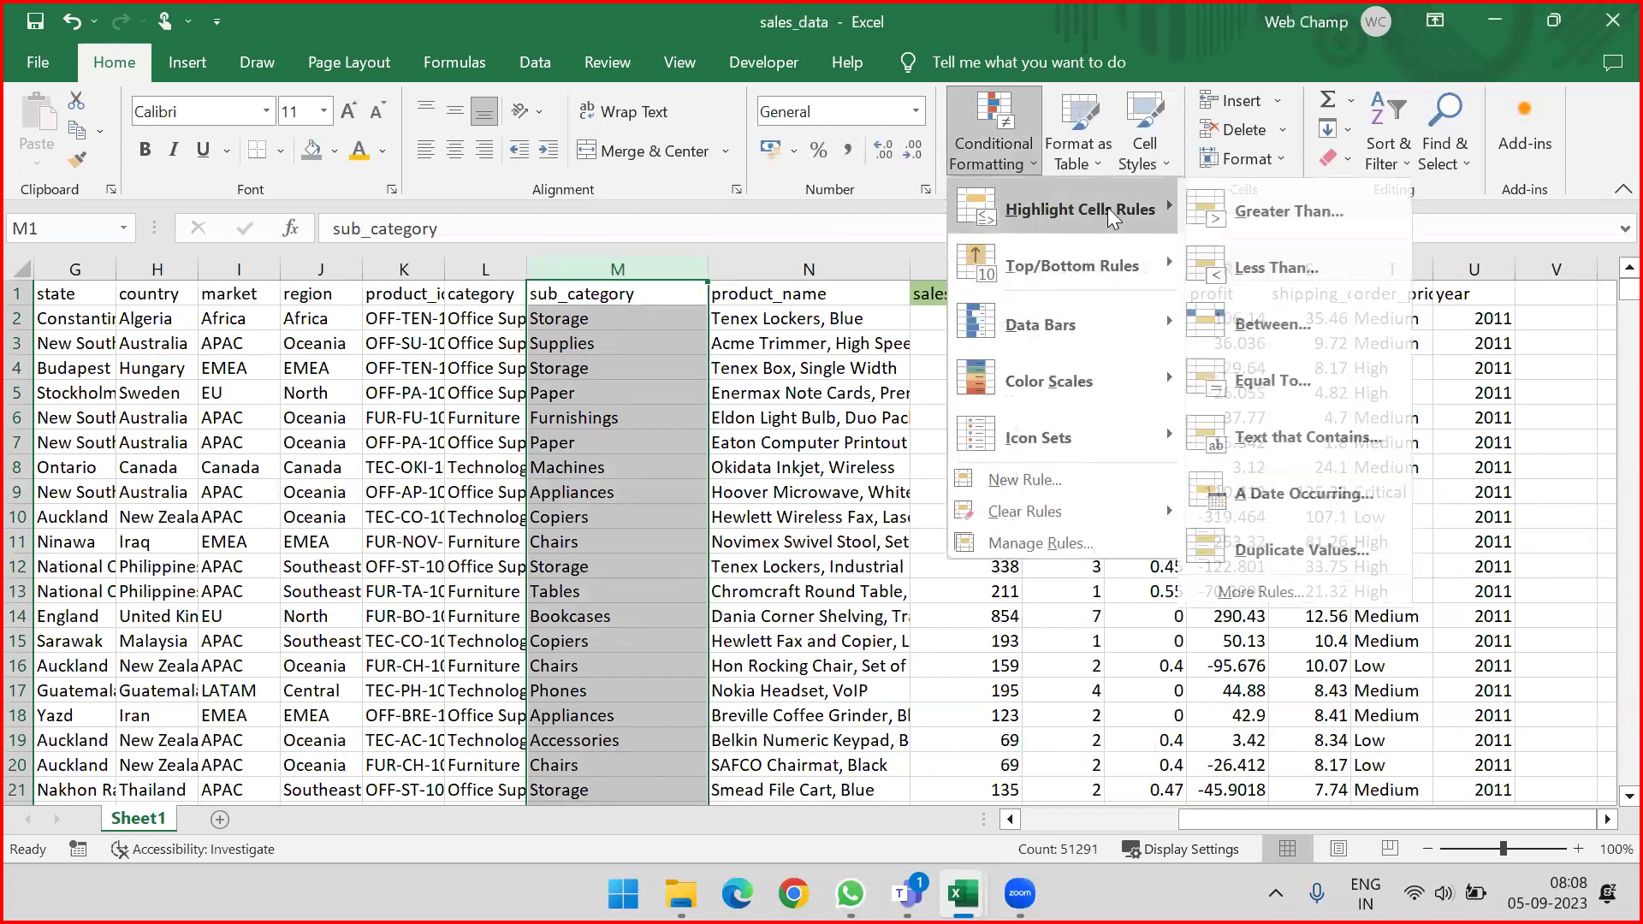
click(1268, 387)
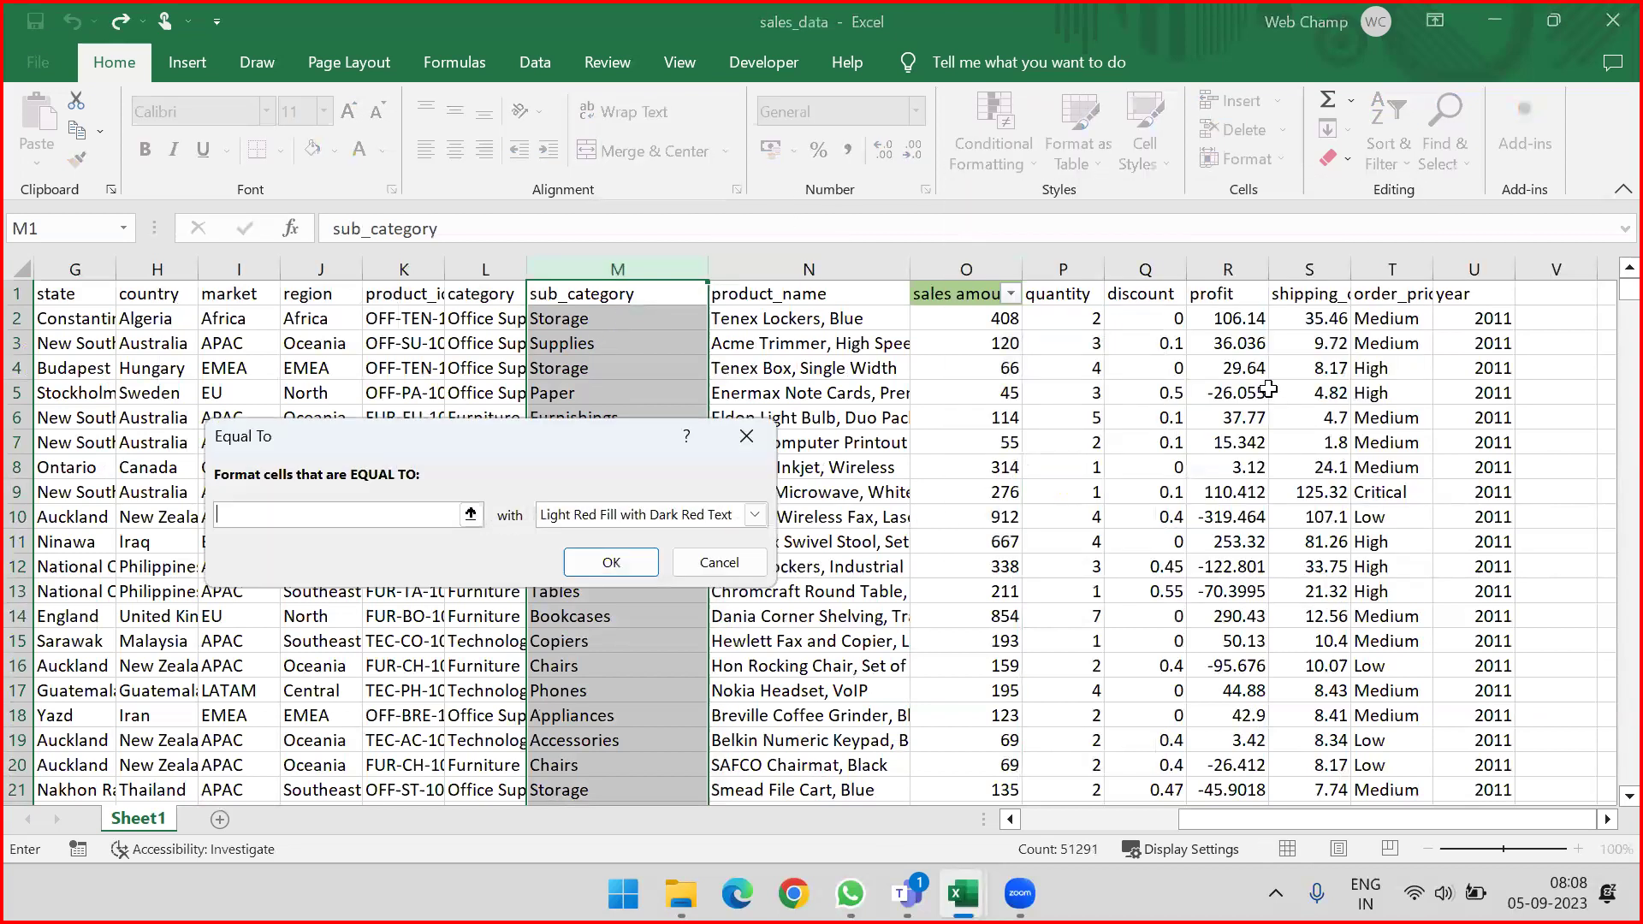
text(Storage)
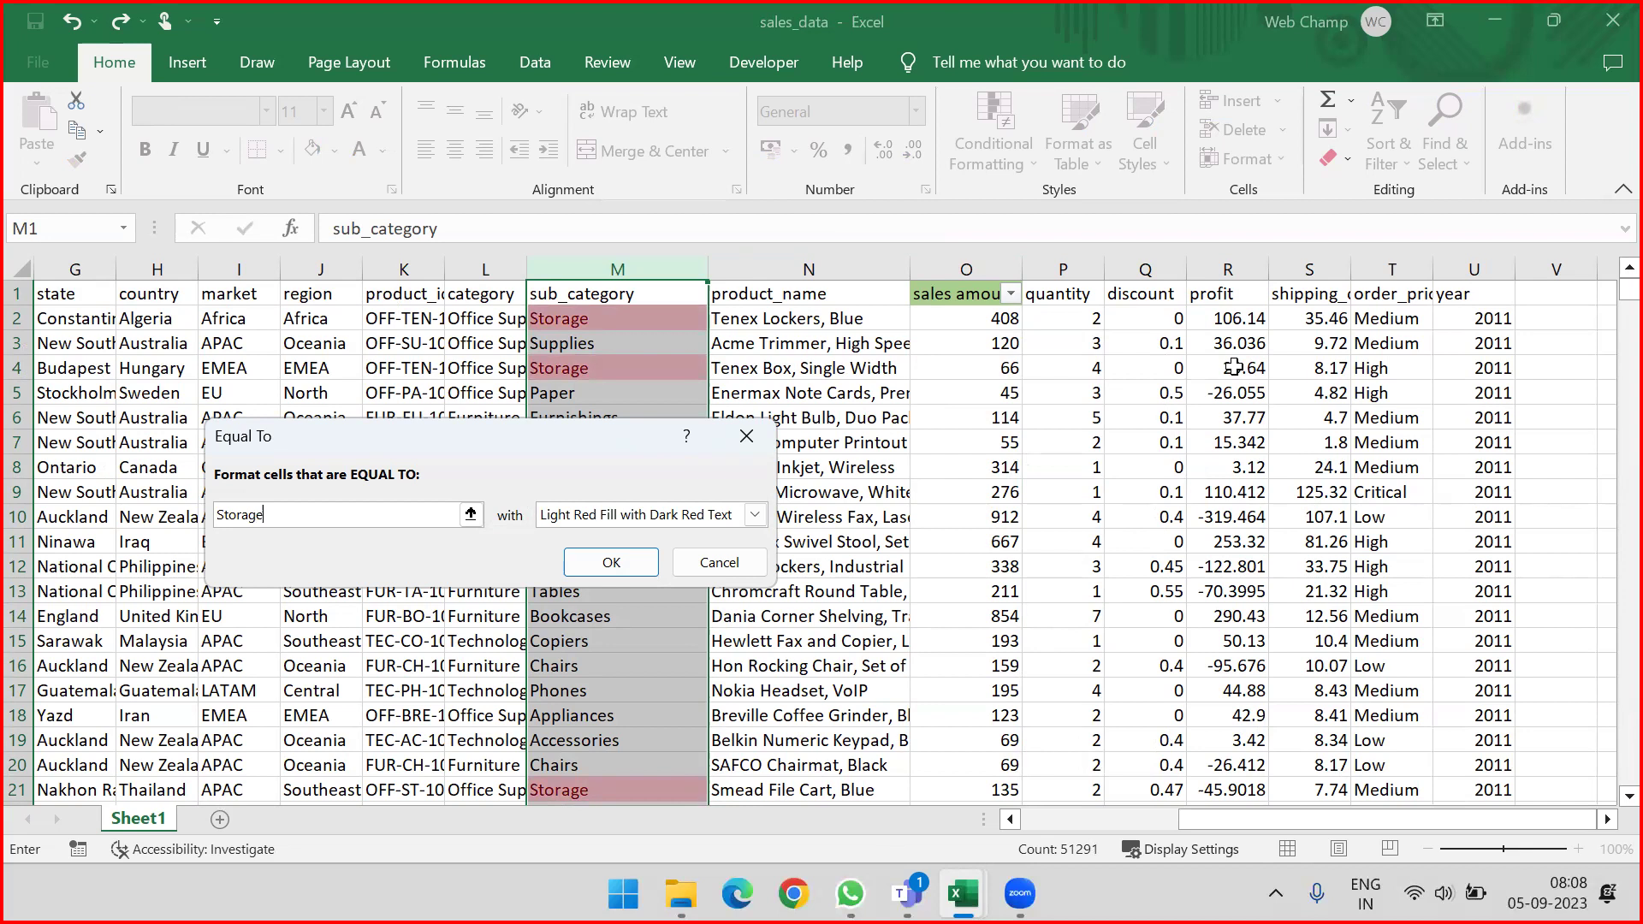
key(BackSpace)
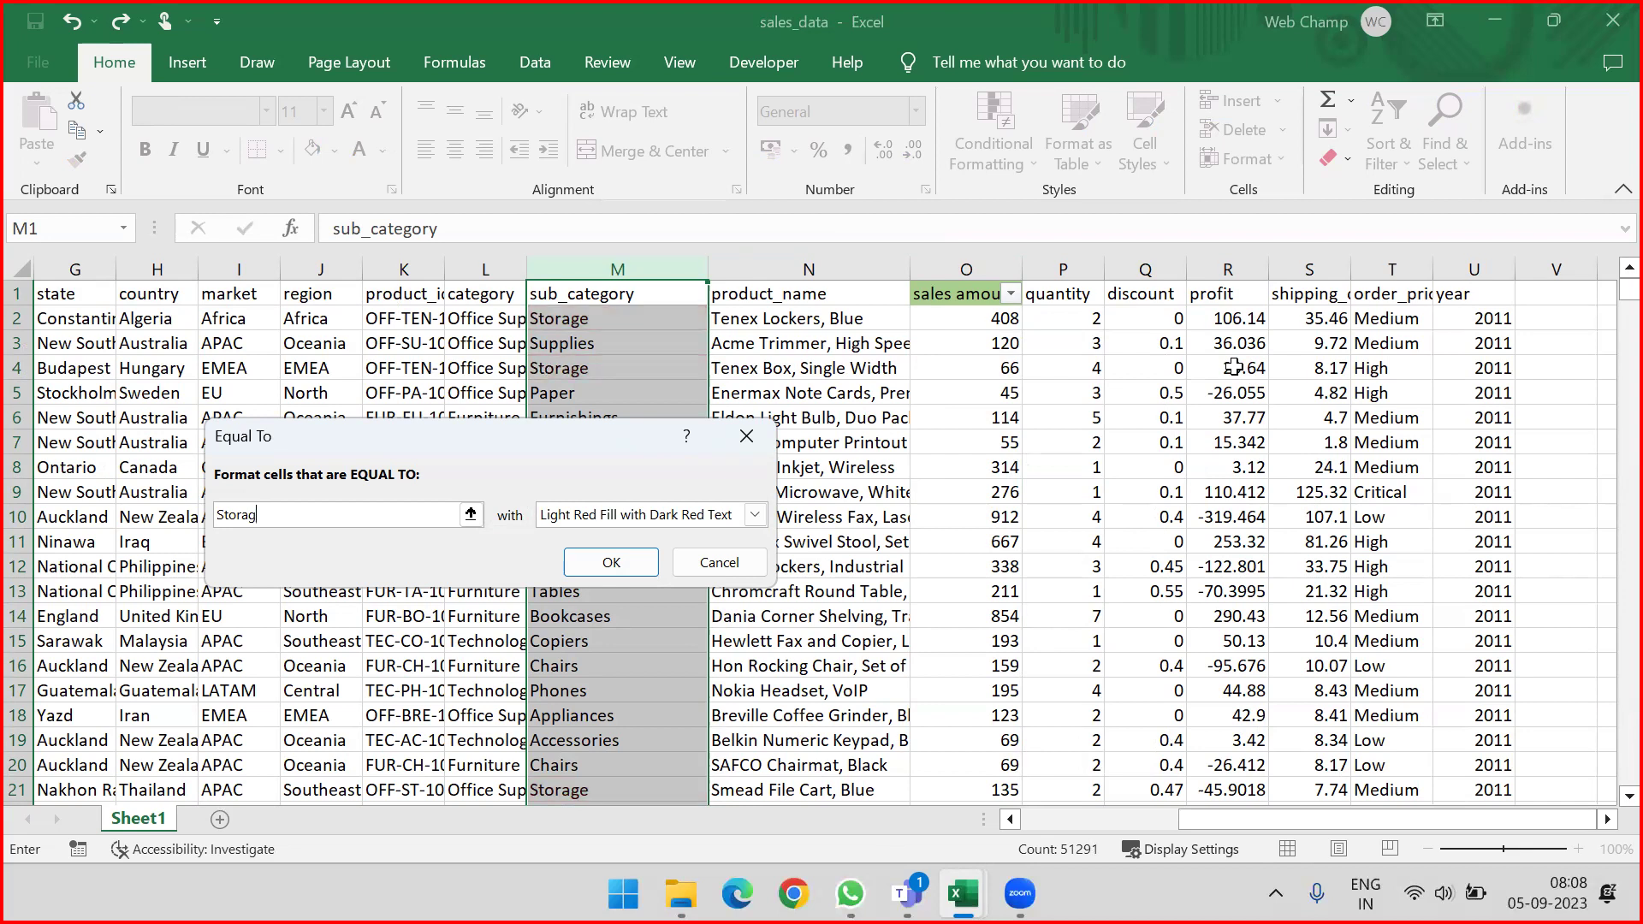
key(Return)
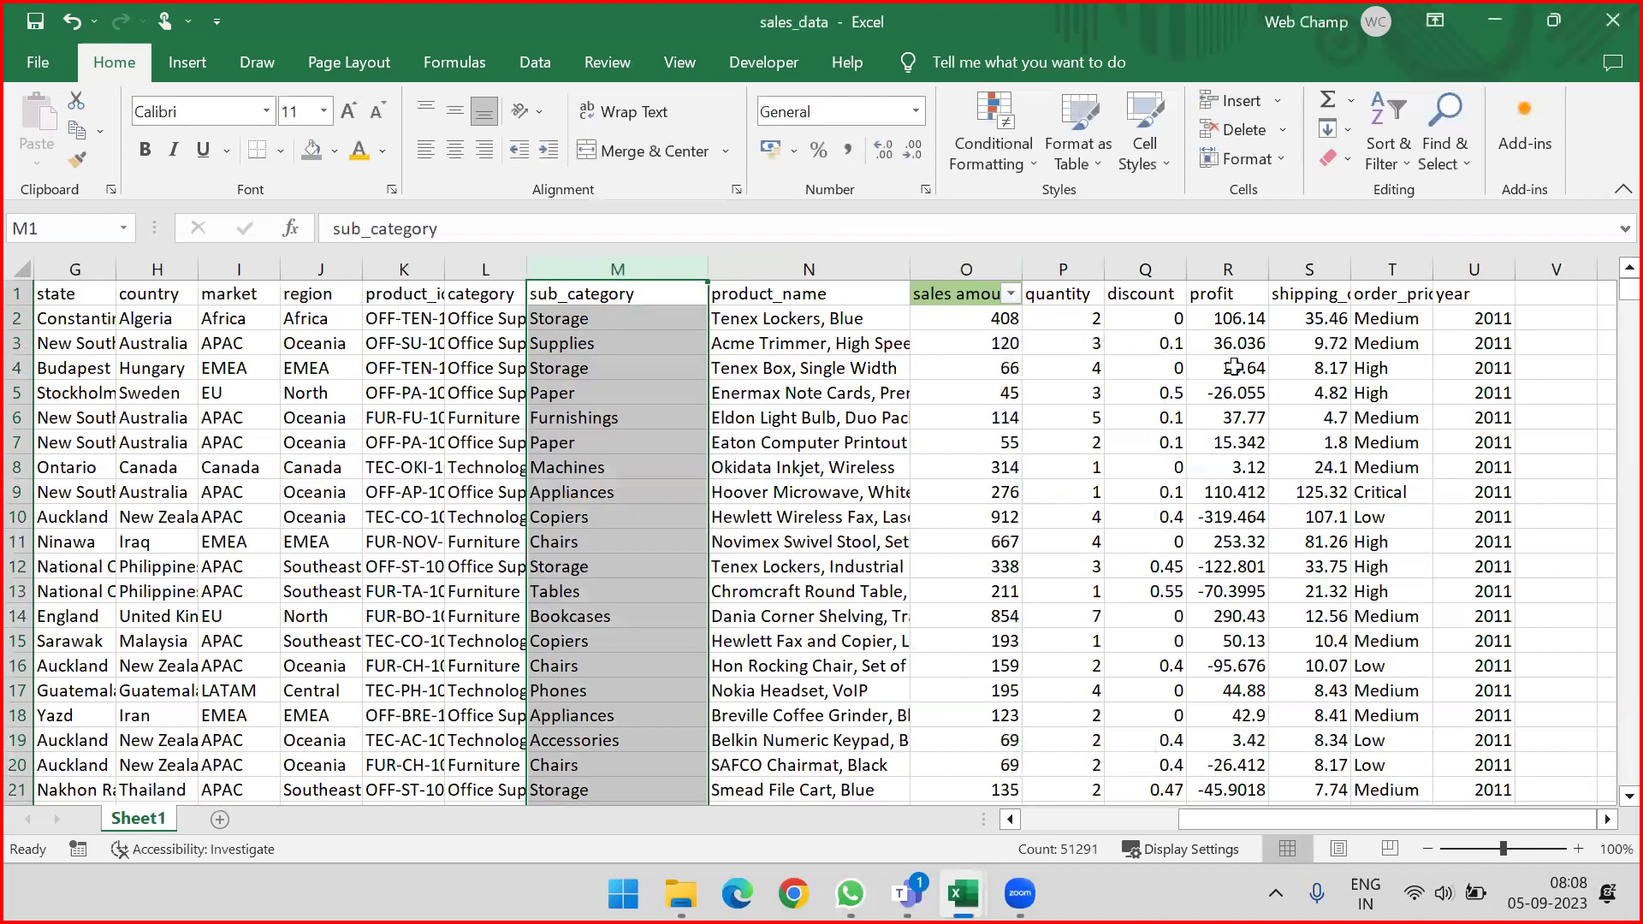
Step: Autofit the width of the category column to its contents
scroll(610, 410, down, 3)
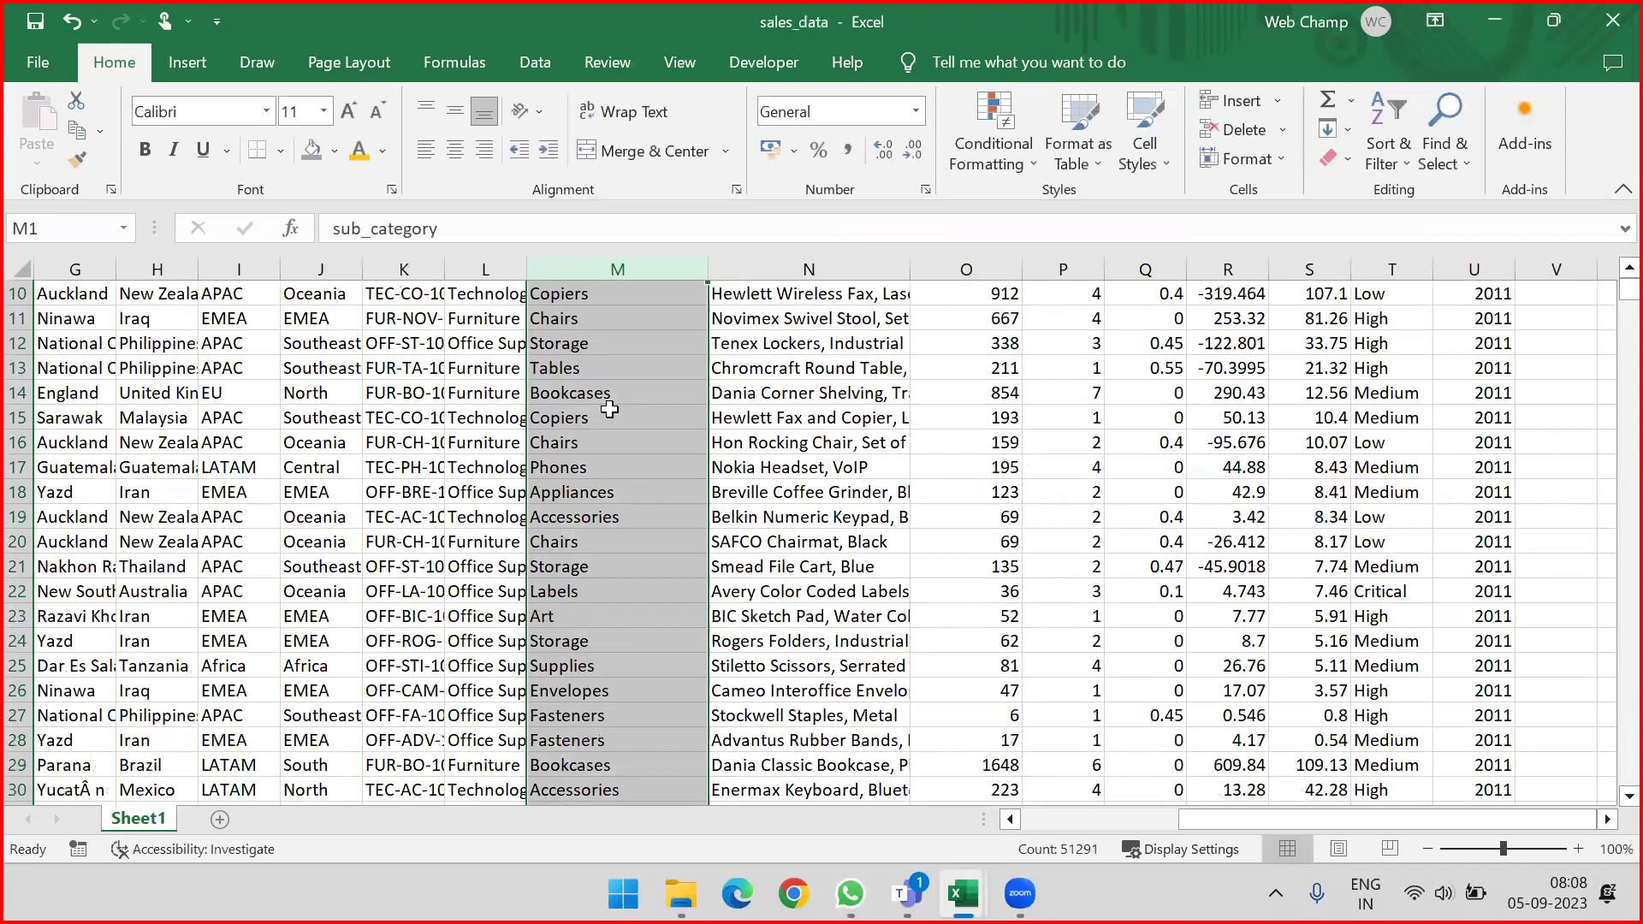
scroll(609, 410, down, 4)
scroll(610, 408, up, 3)
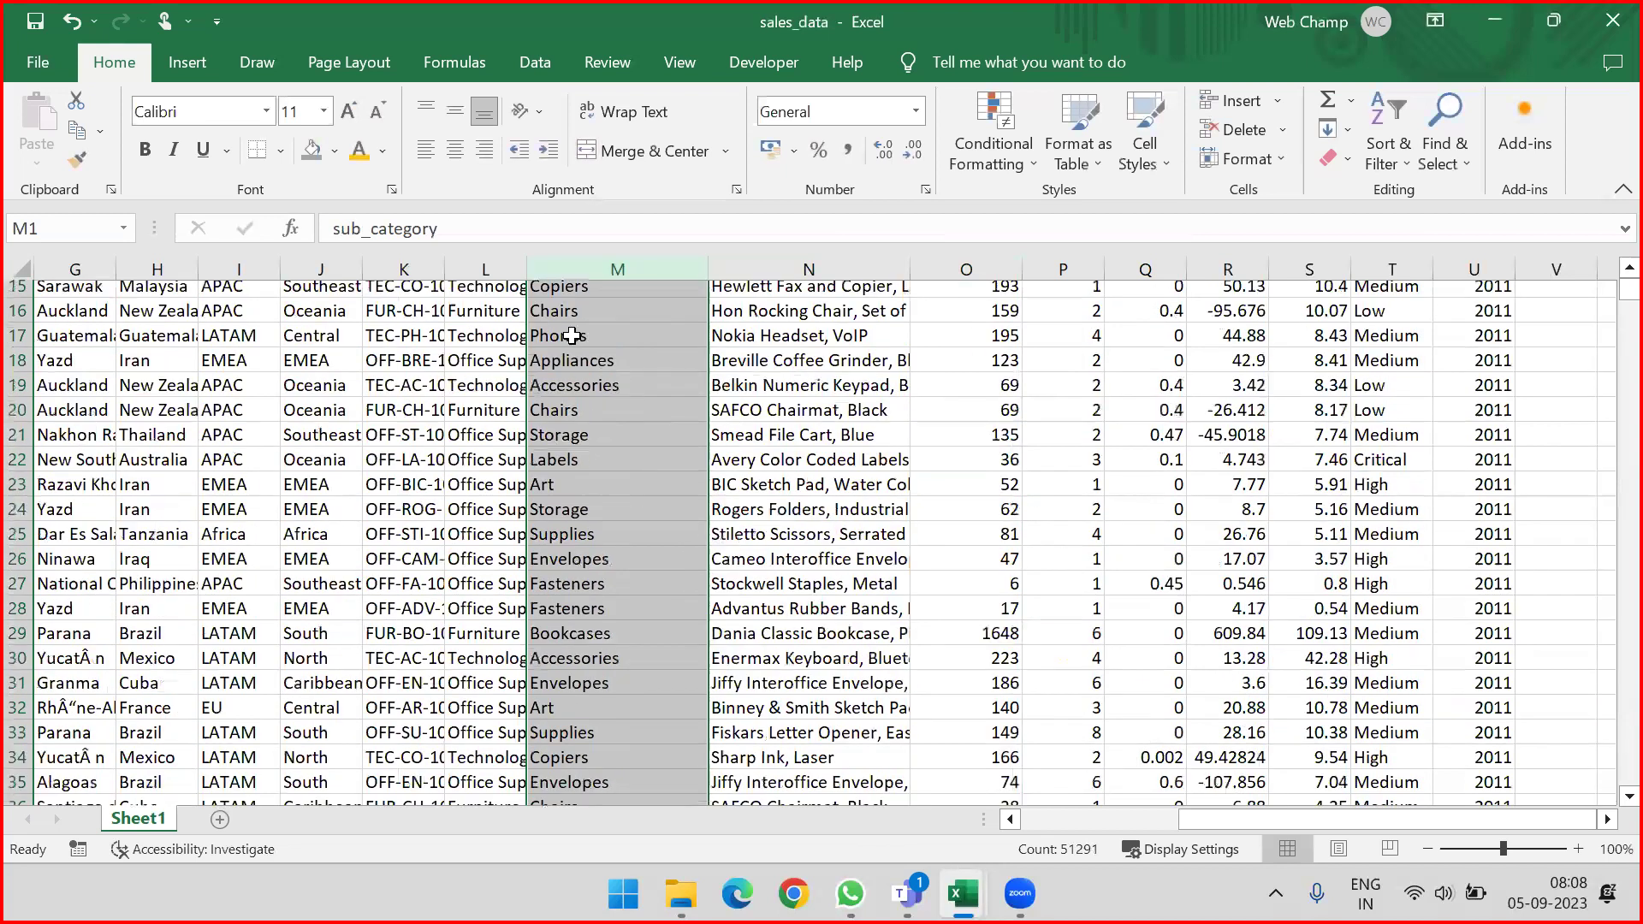
scroll(572, 336, up, 5)
double_click(527, 269)
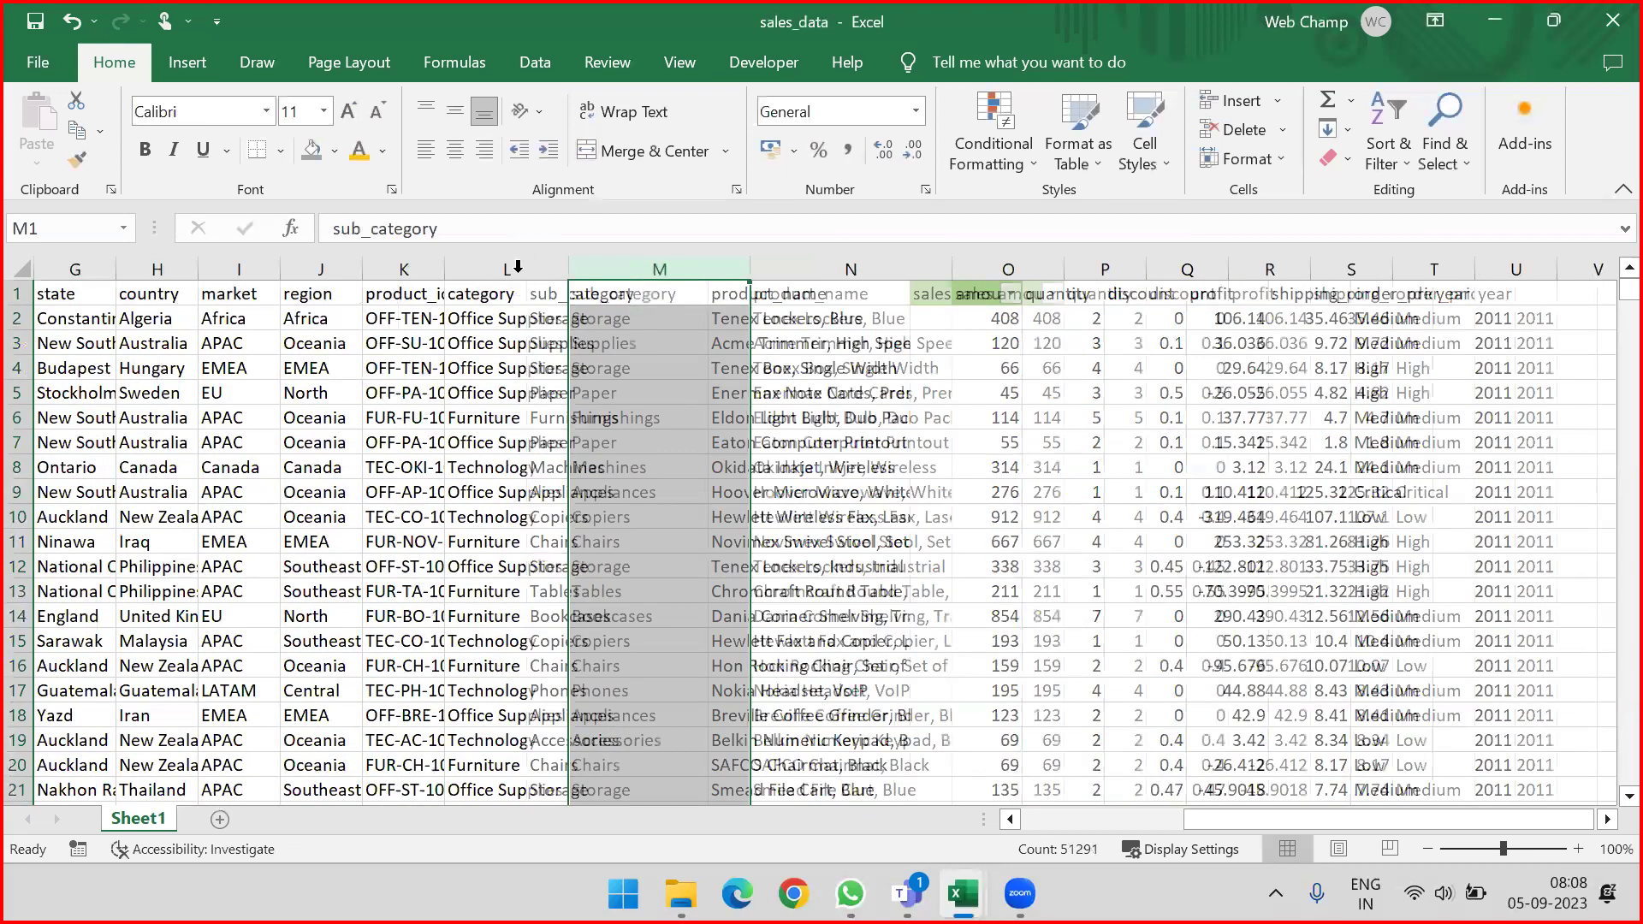
Step: Try an Equal To highlight rule for "office" on the category column and cancel it
click(517, 267)
click(1029, 163)
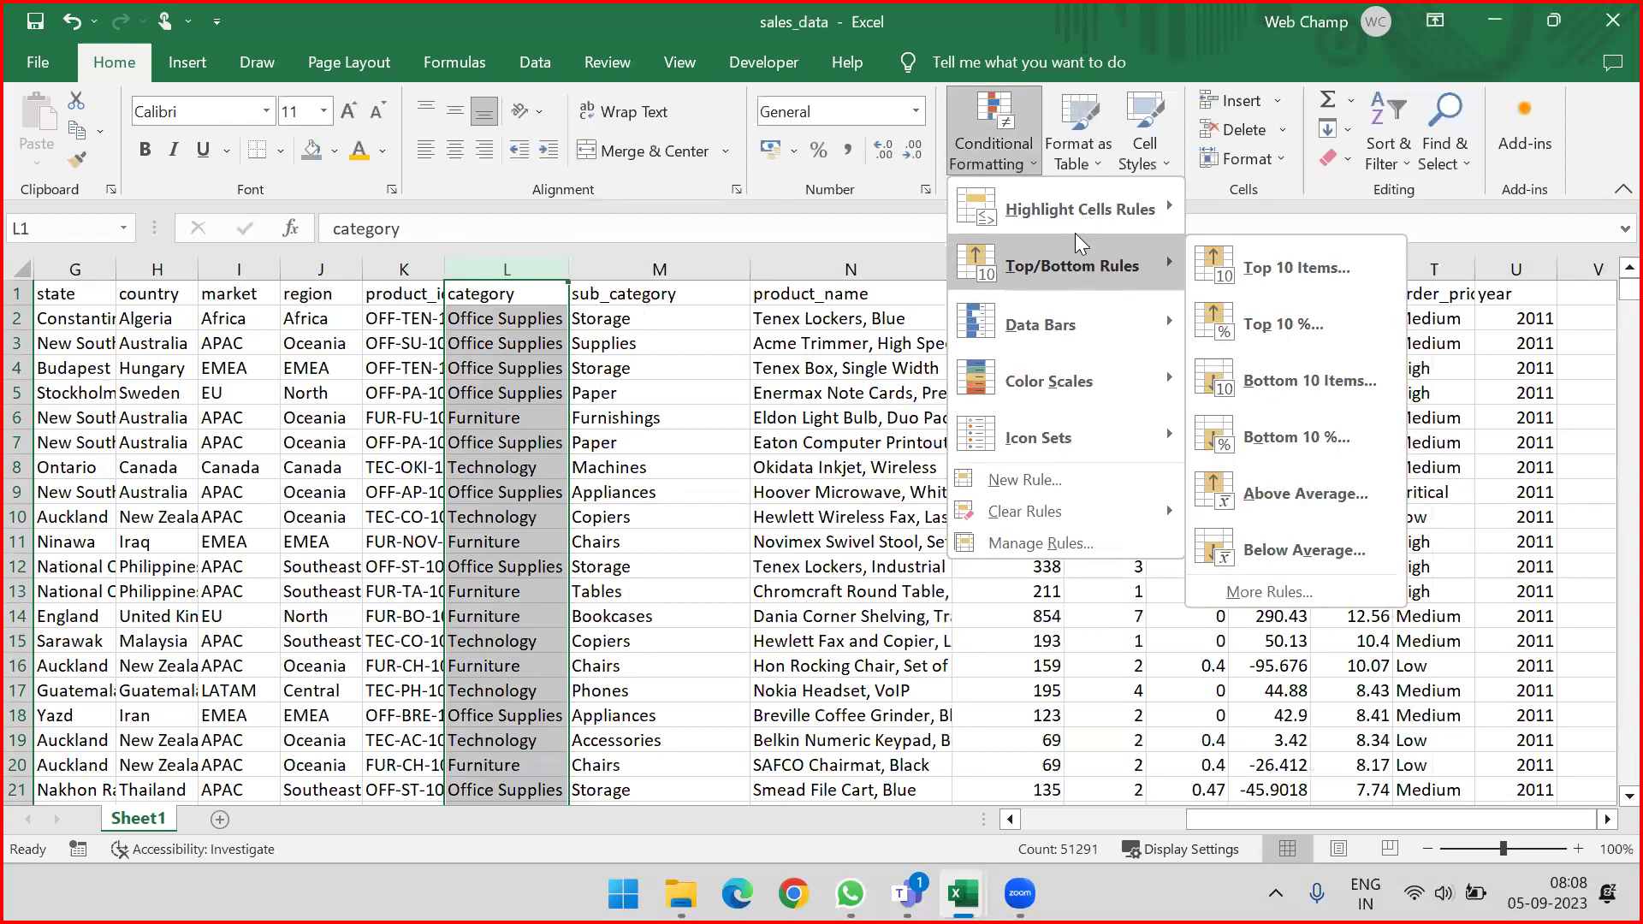
mouse_move(1085, 210)
click(1272, 387)
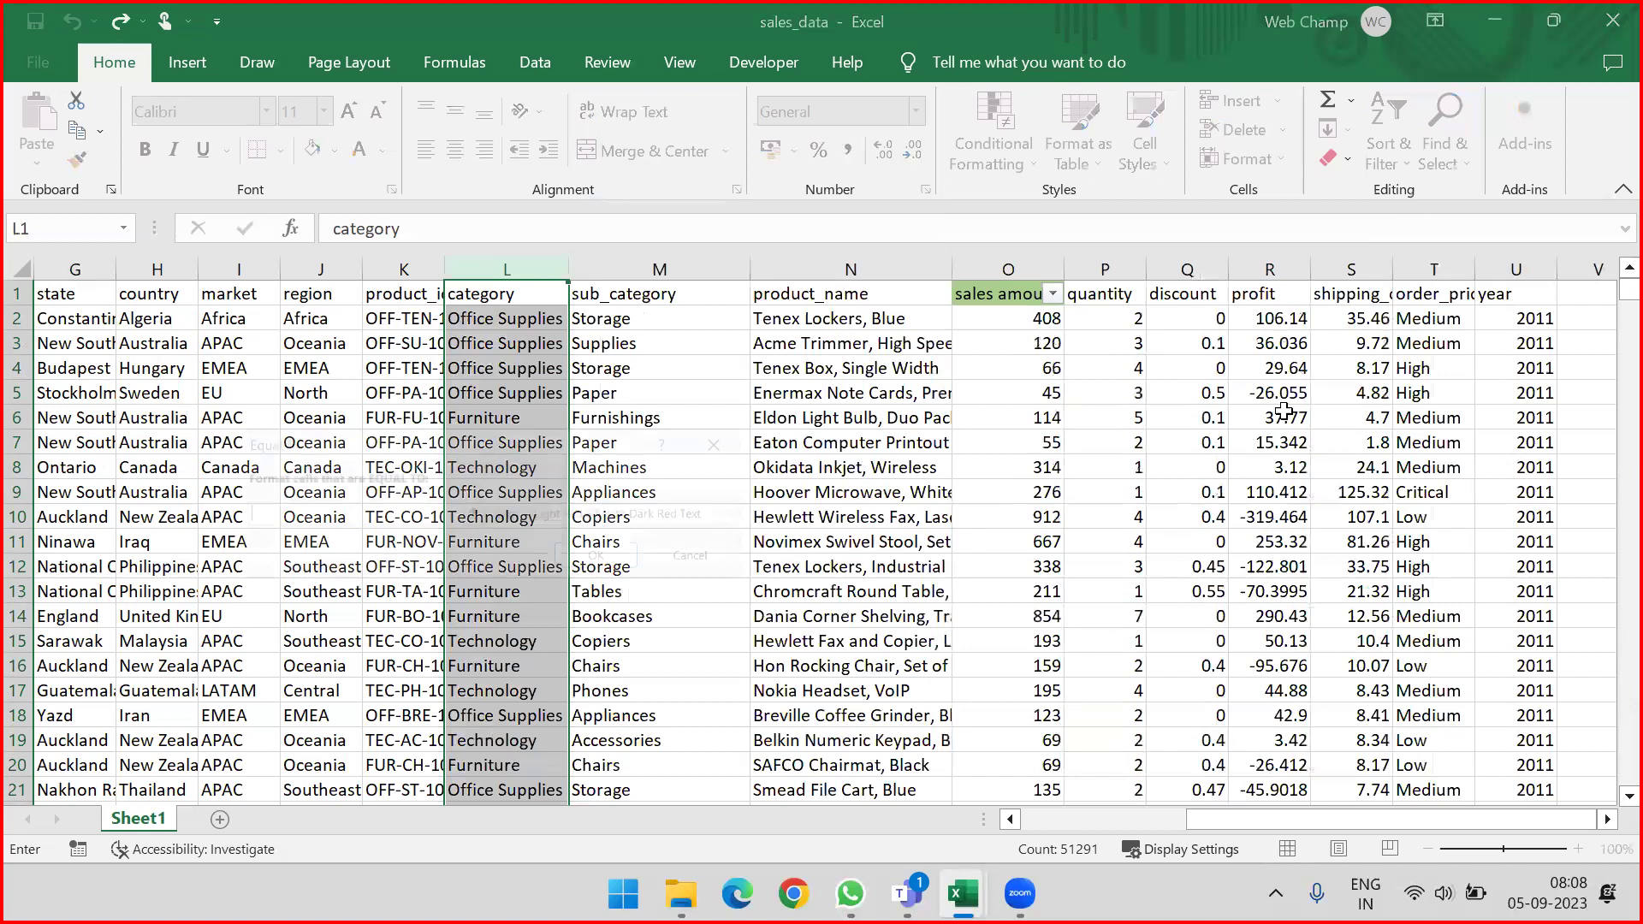
text(office)
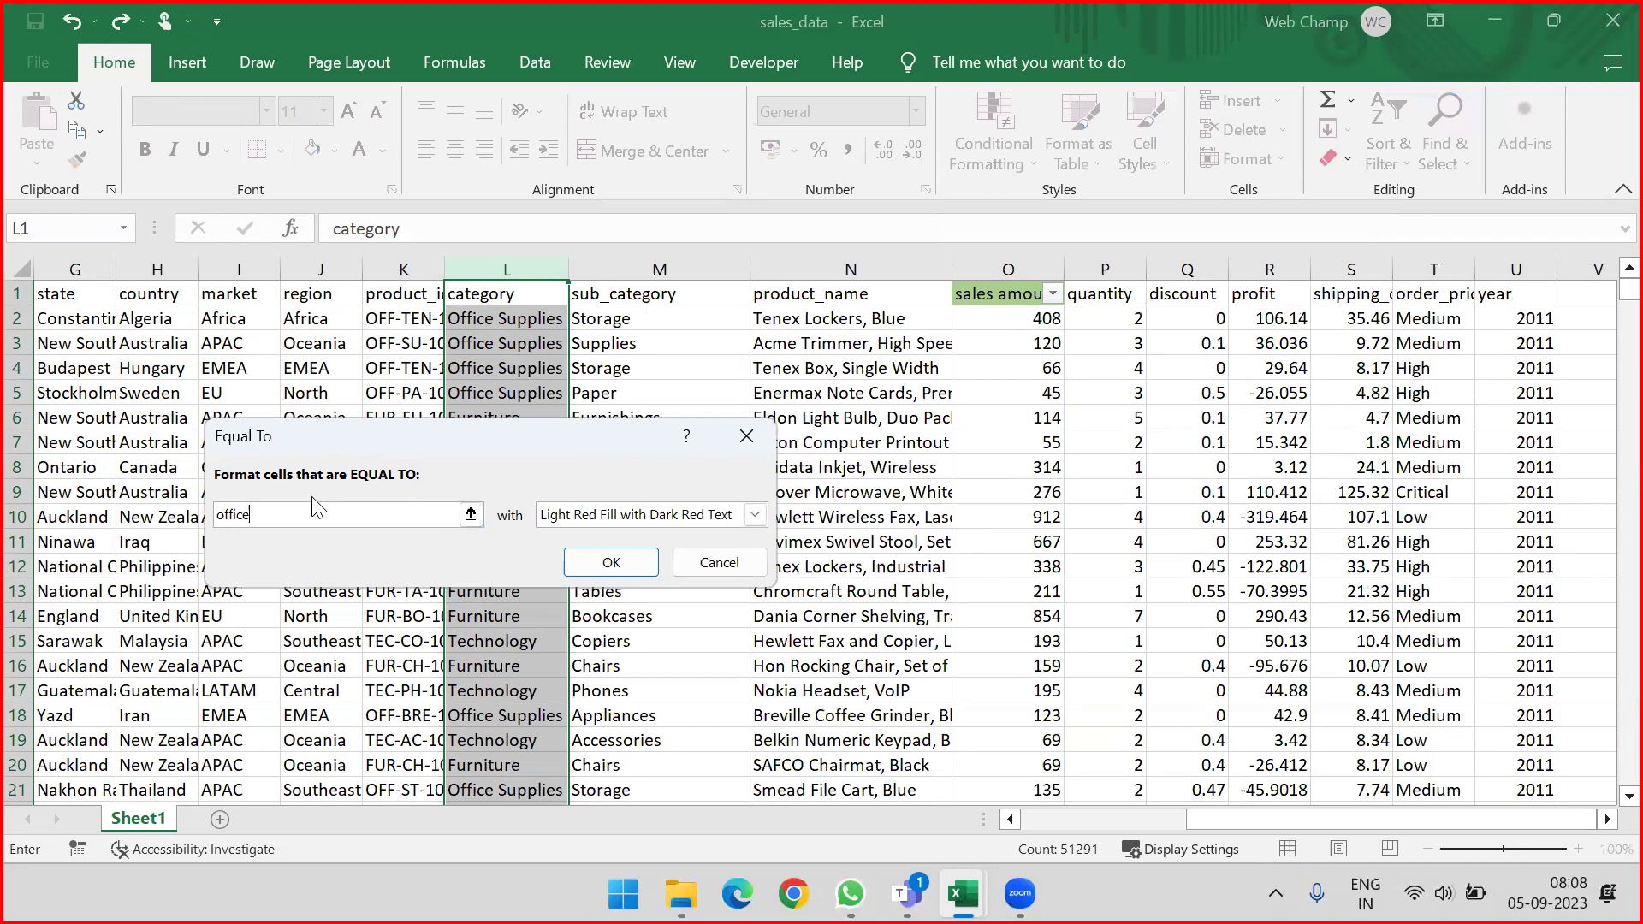
click(719, 563)
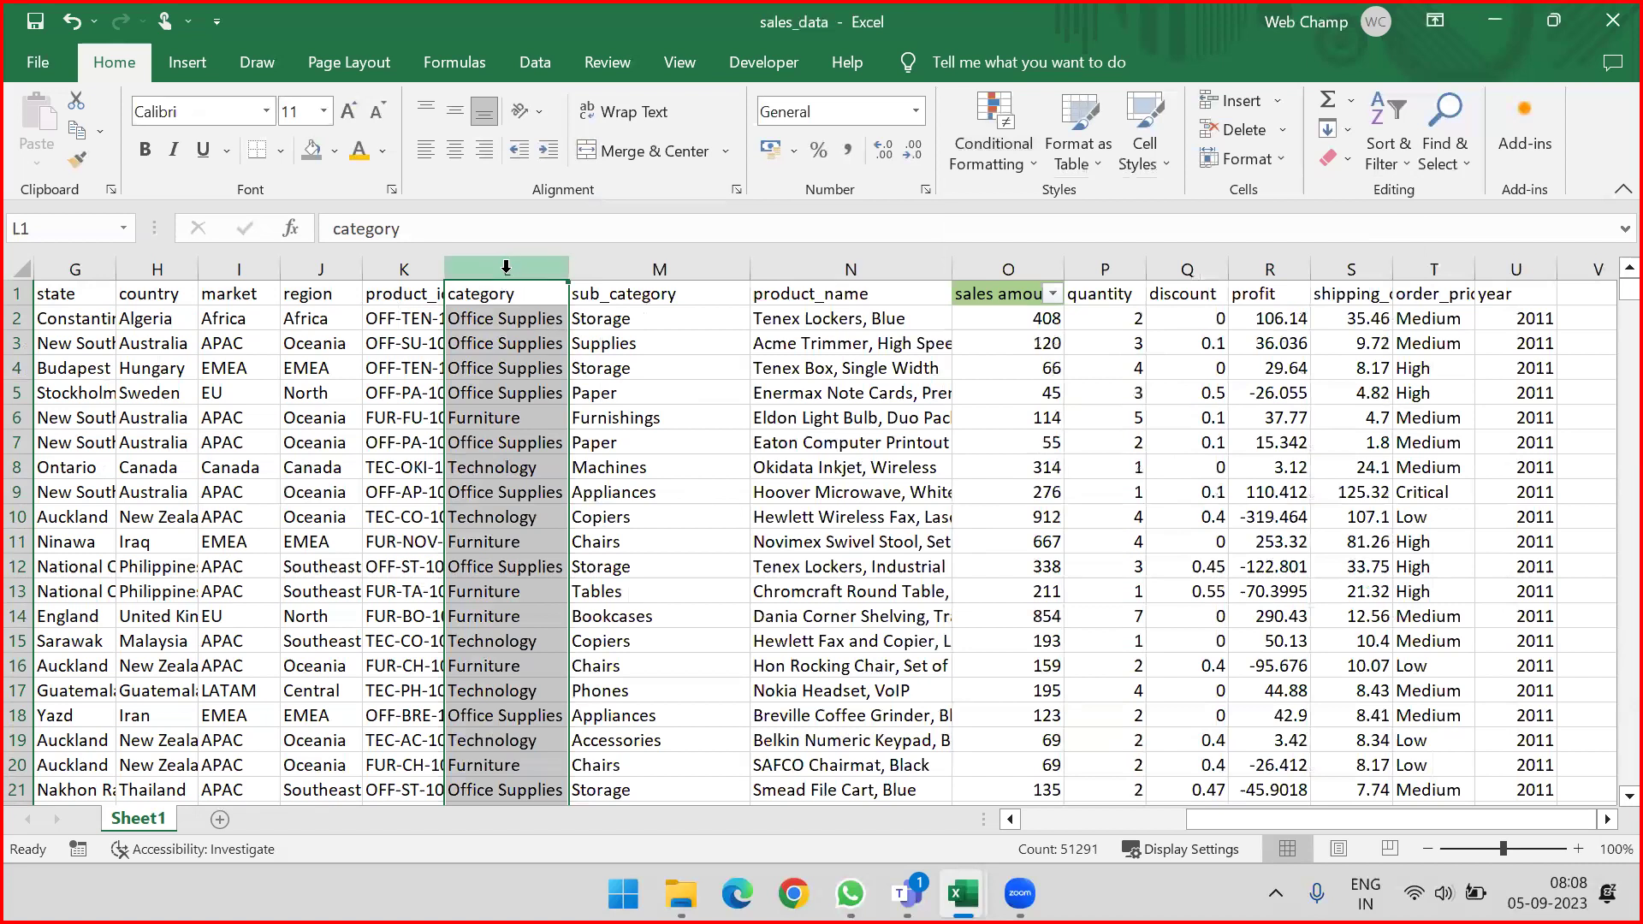
Step: Lower the system volume to 20
key(XF86AudioLowerVolume)
key(XF86AudioLowerVolume)
key(XF86AudioLowerVolume)
key(XF86AudioLowerVolume)
key(XF86AudioLowerVolume)
key(XF86AudioLowerVolume)
key(XF86AudioLowerVolume)
key(XF86AudioLowerVolume)
key(XF86AudioLowerVolume)
key(XF86AudioLowerVolume)
key(XF86AudioLowerVolume)
key(XF86AudioLowerVolume)
key(XF86AudioLowerVolume)
key(XF86AudioLowerVolume)
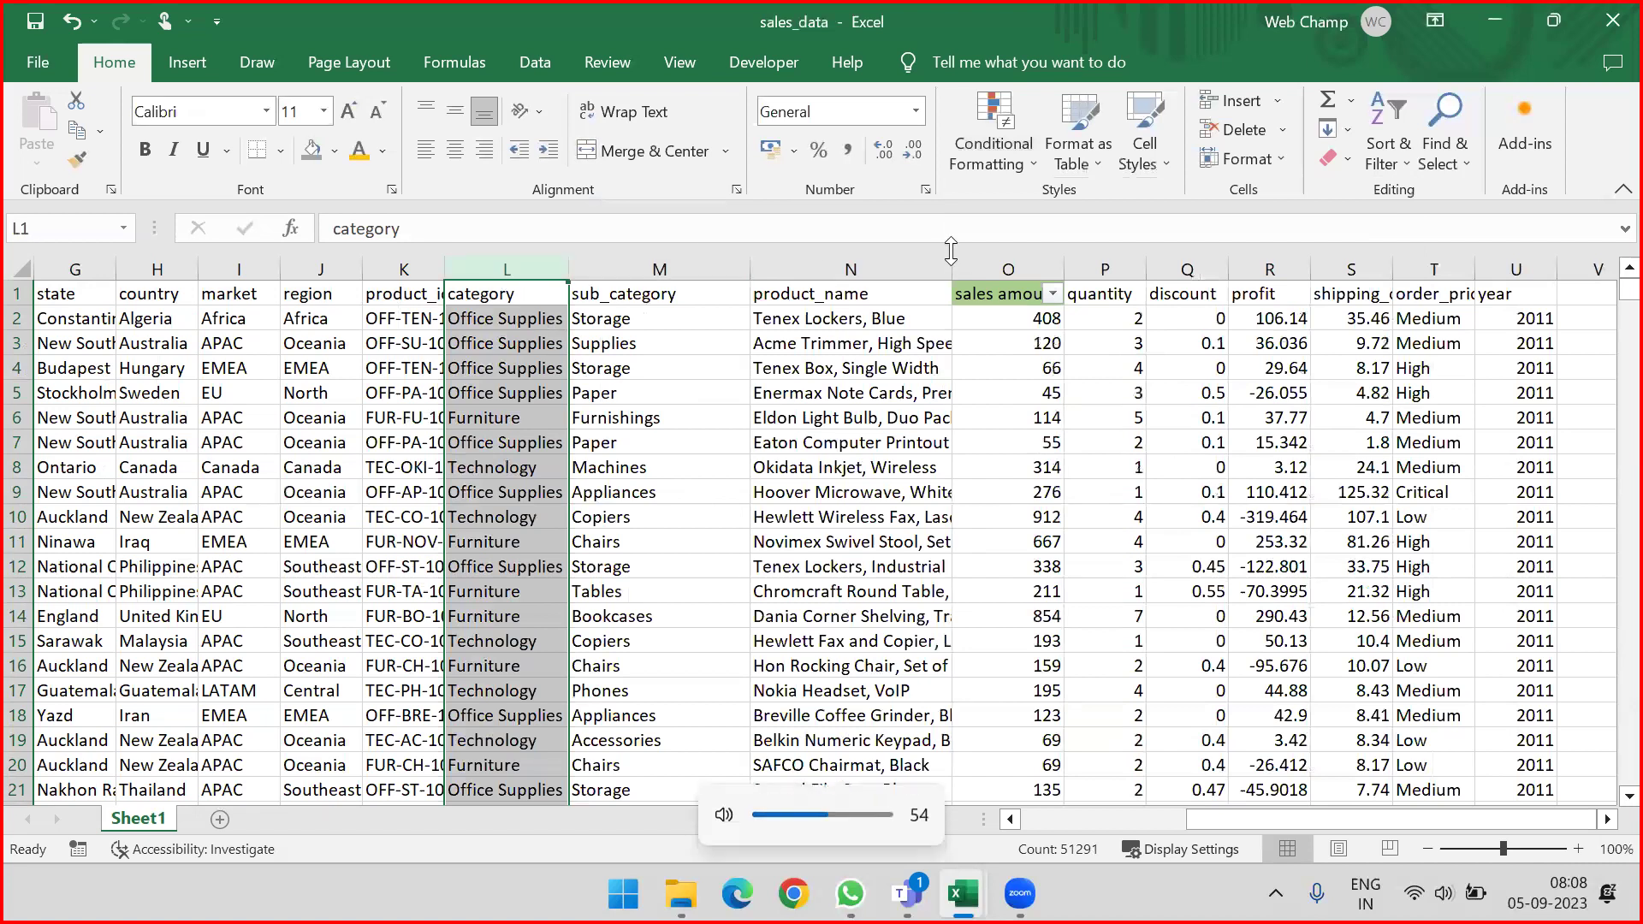
key(XF86AudioLowerVolume)
key(XF86AudioLowerVolume)
key(XF86AudioLowerVolume)
key(XF86AudioLowerVolume)
Step: Highlight category cells containing "office" with Light Red Fill with Dark Red Text, and undo the rule
click(1022, 147)
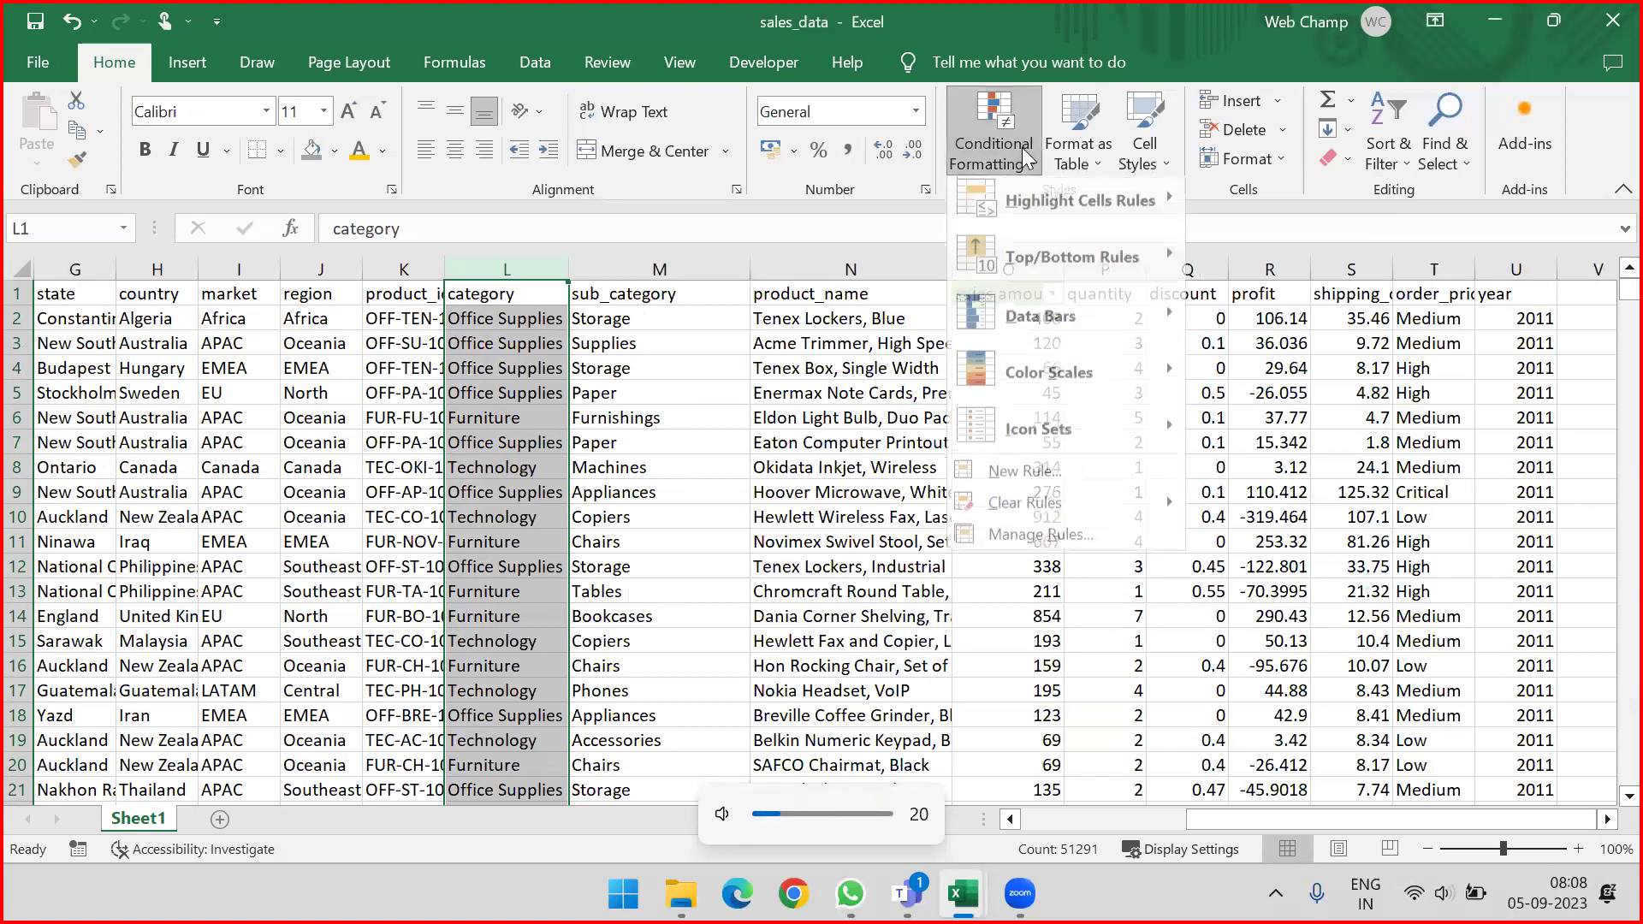
mouse_move(1046, 210)
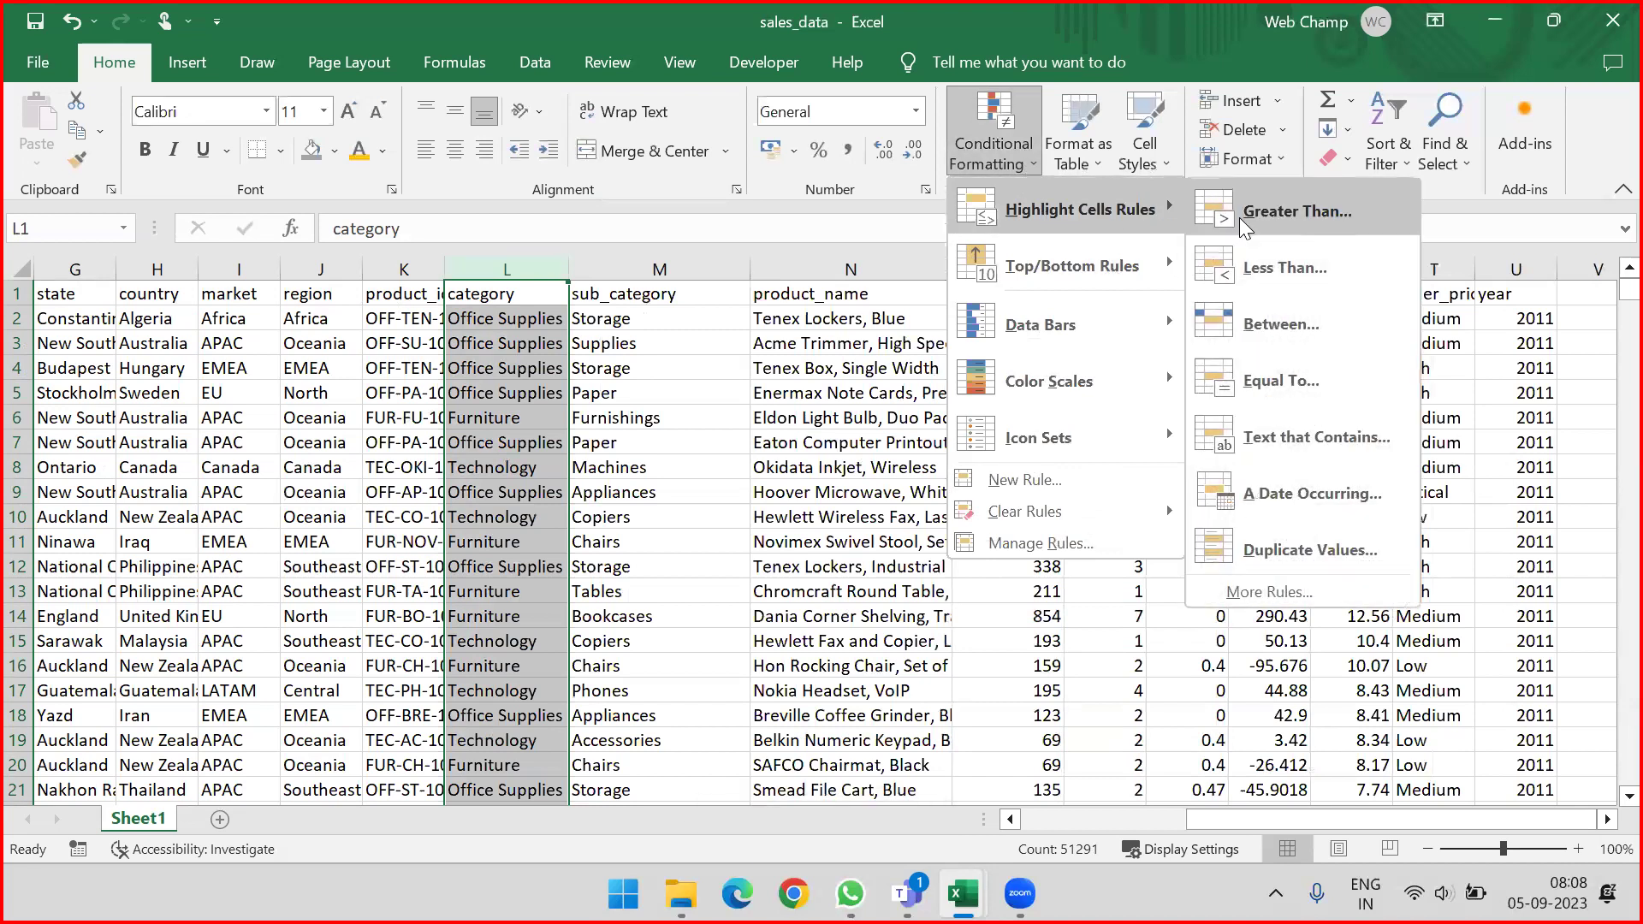
click(1291, 439)
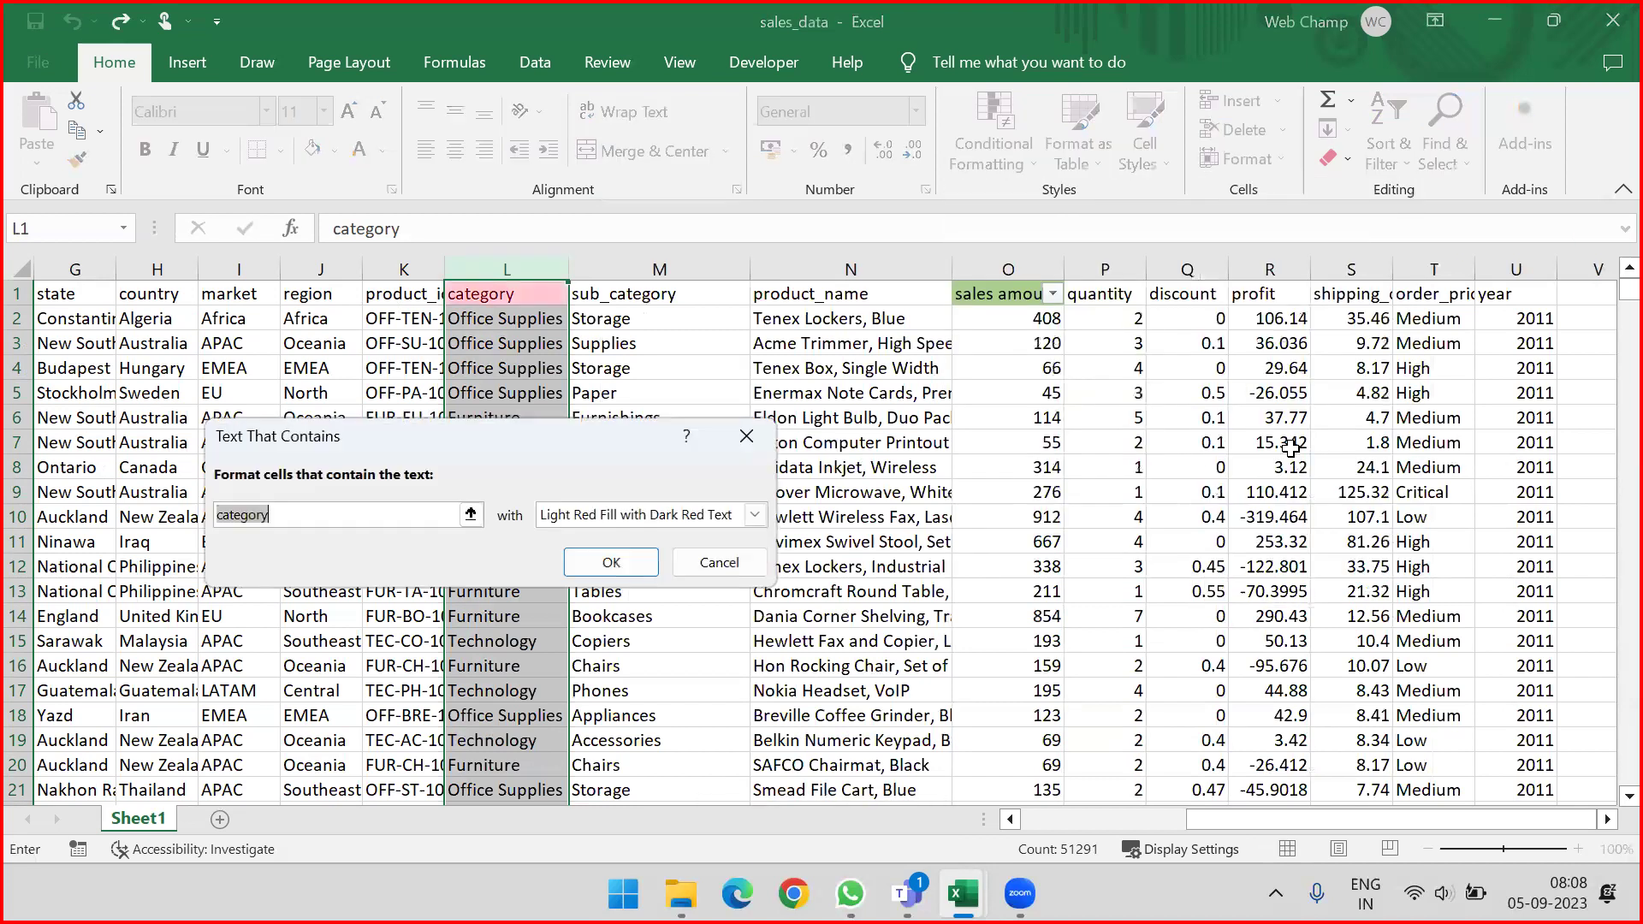
text(of)
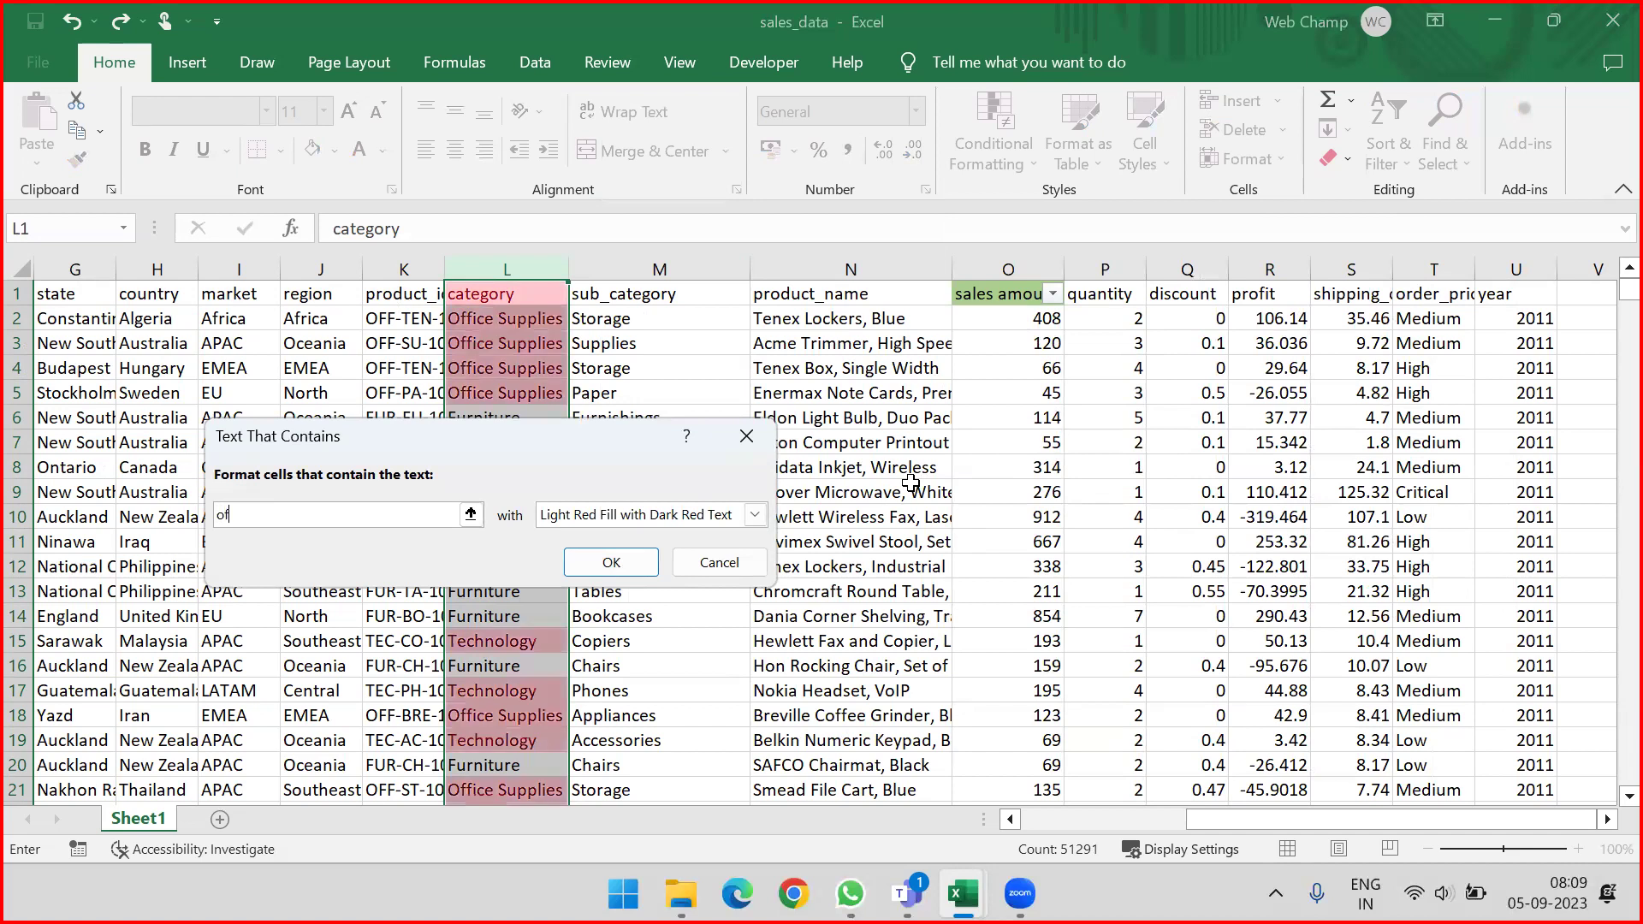
text(fice)
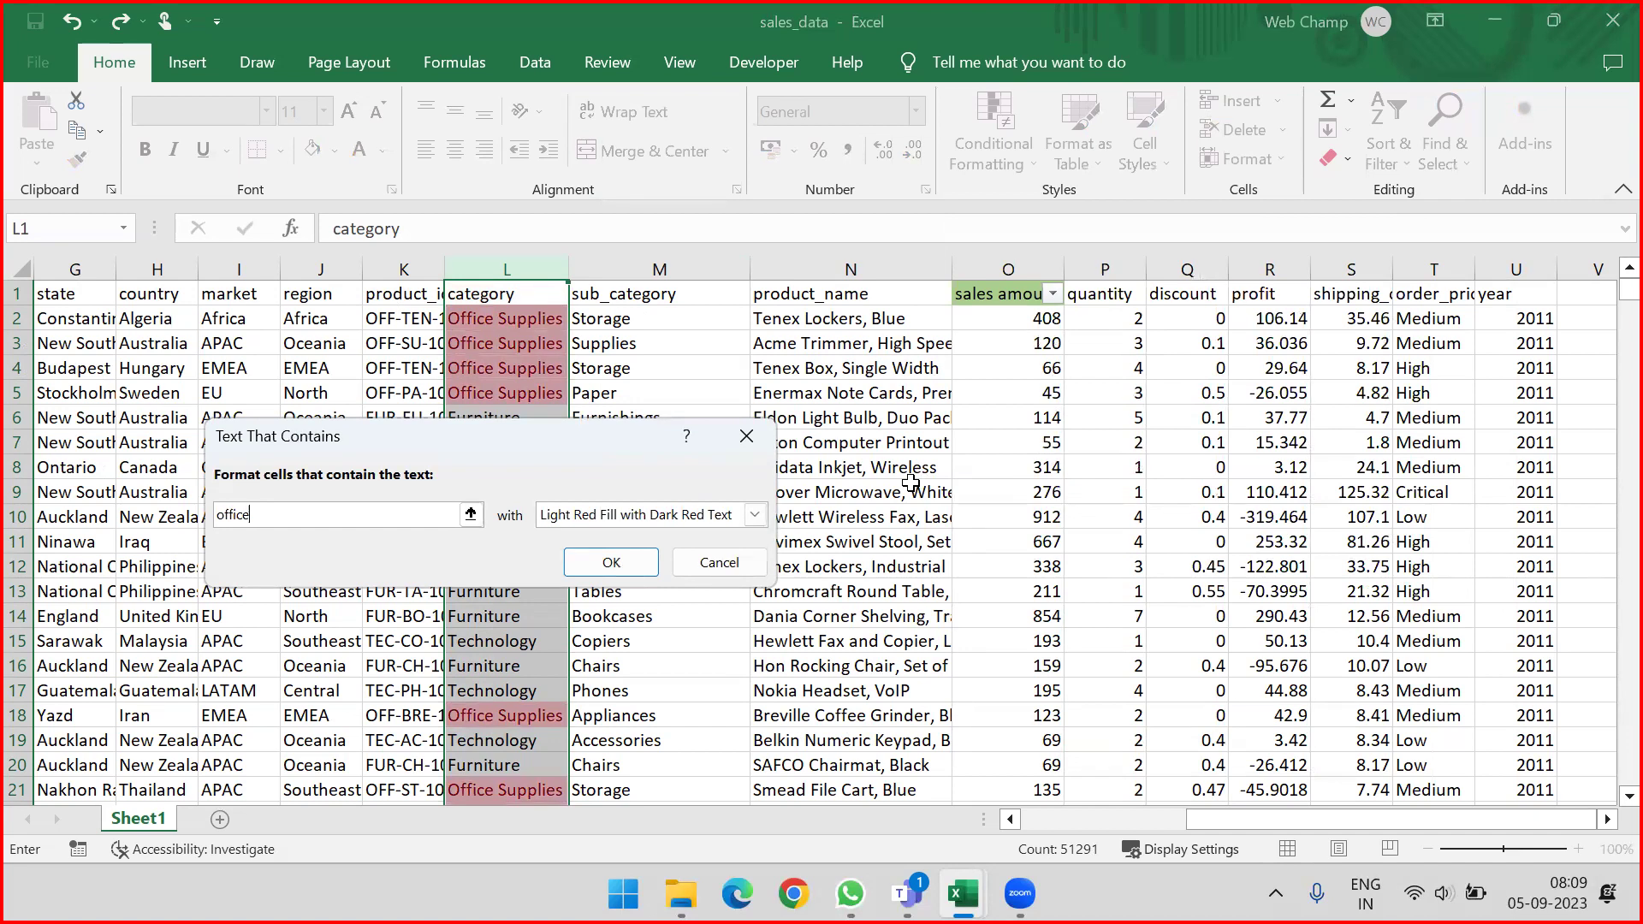
click(611, 563)
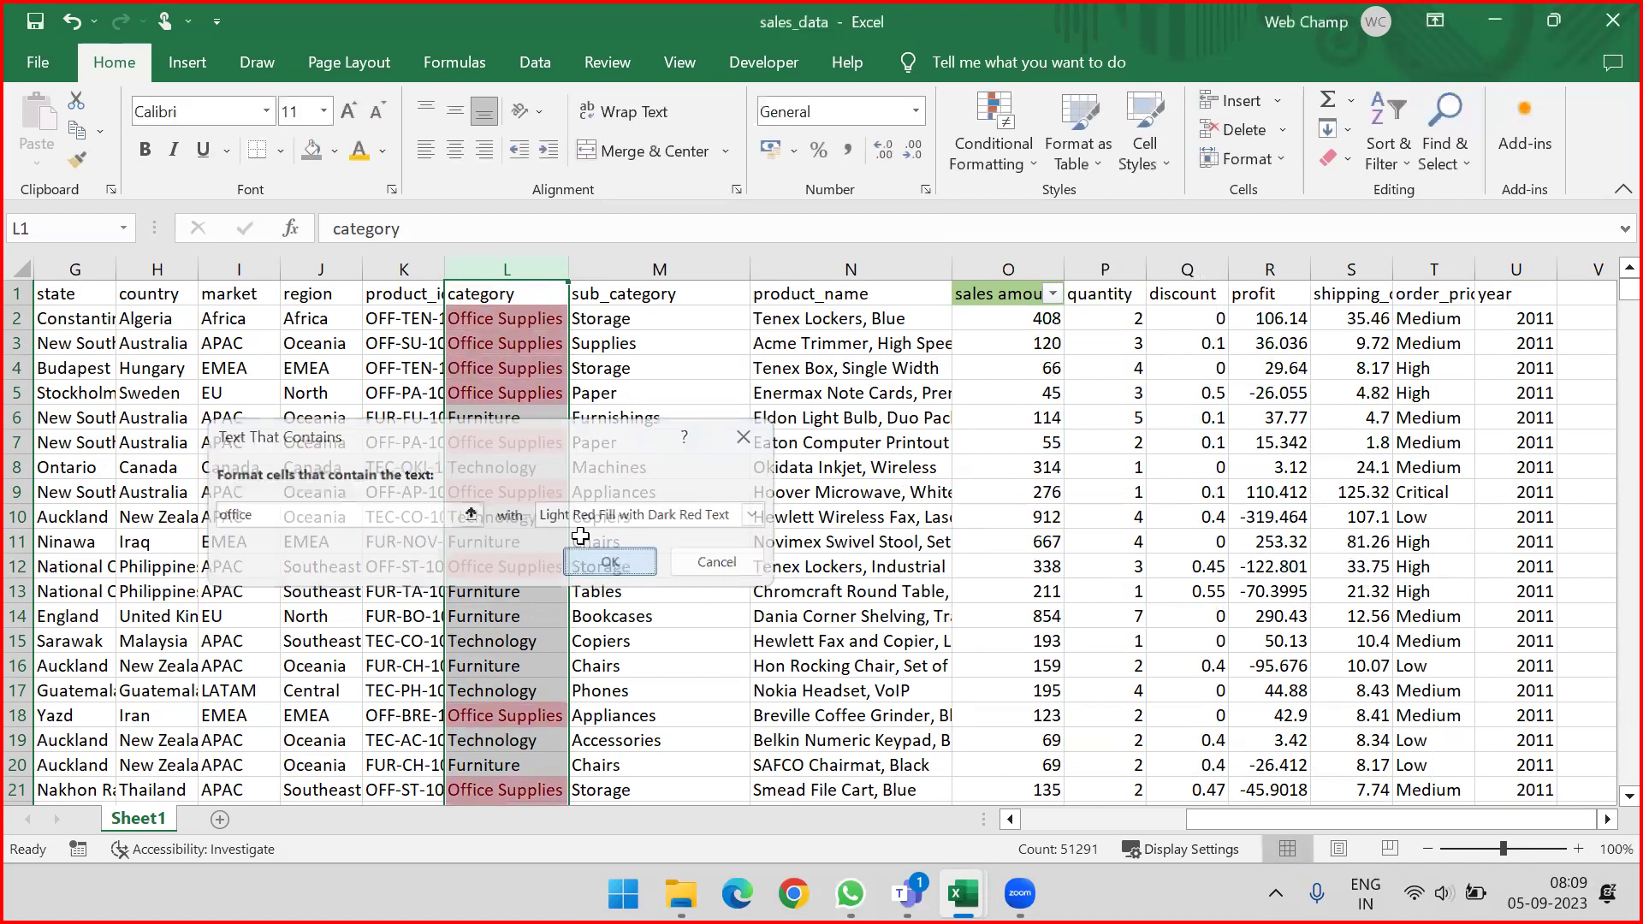
key(ctrl+z)
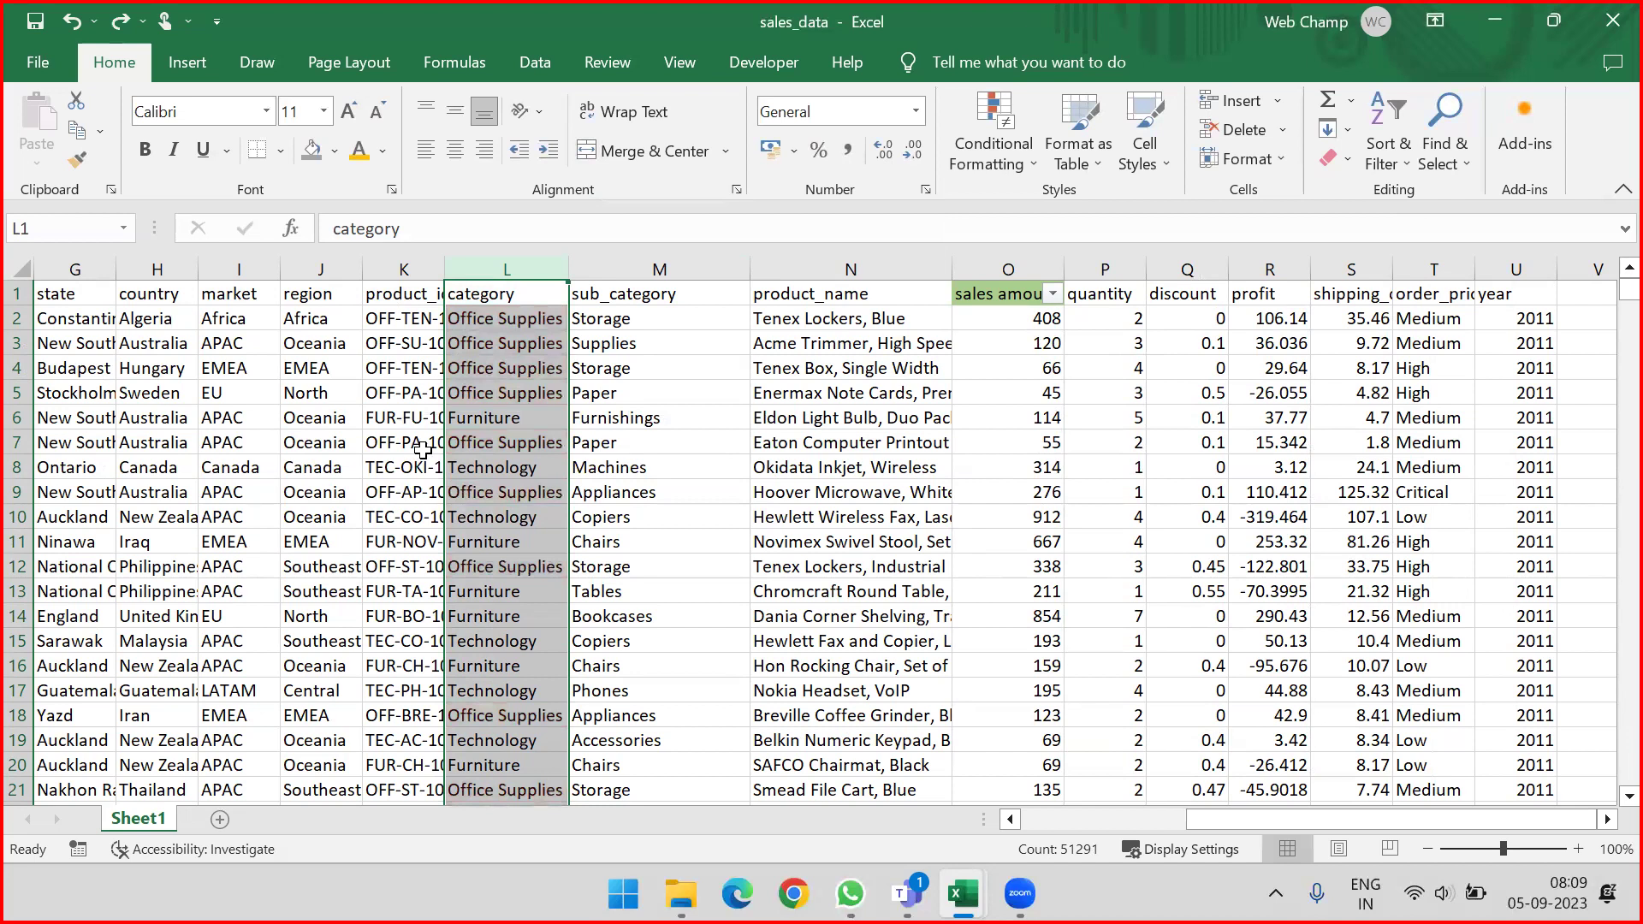
Step: Try a Date Occurring highlight rule with the Today period on the order_date column, review the other periods, and cancel it
click(1021, 139)
mouse_move(1083, 208)
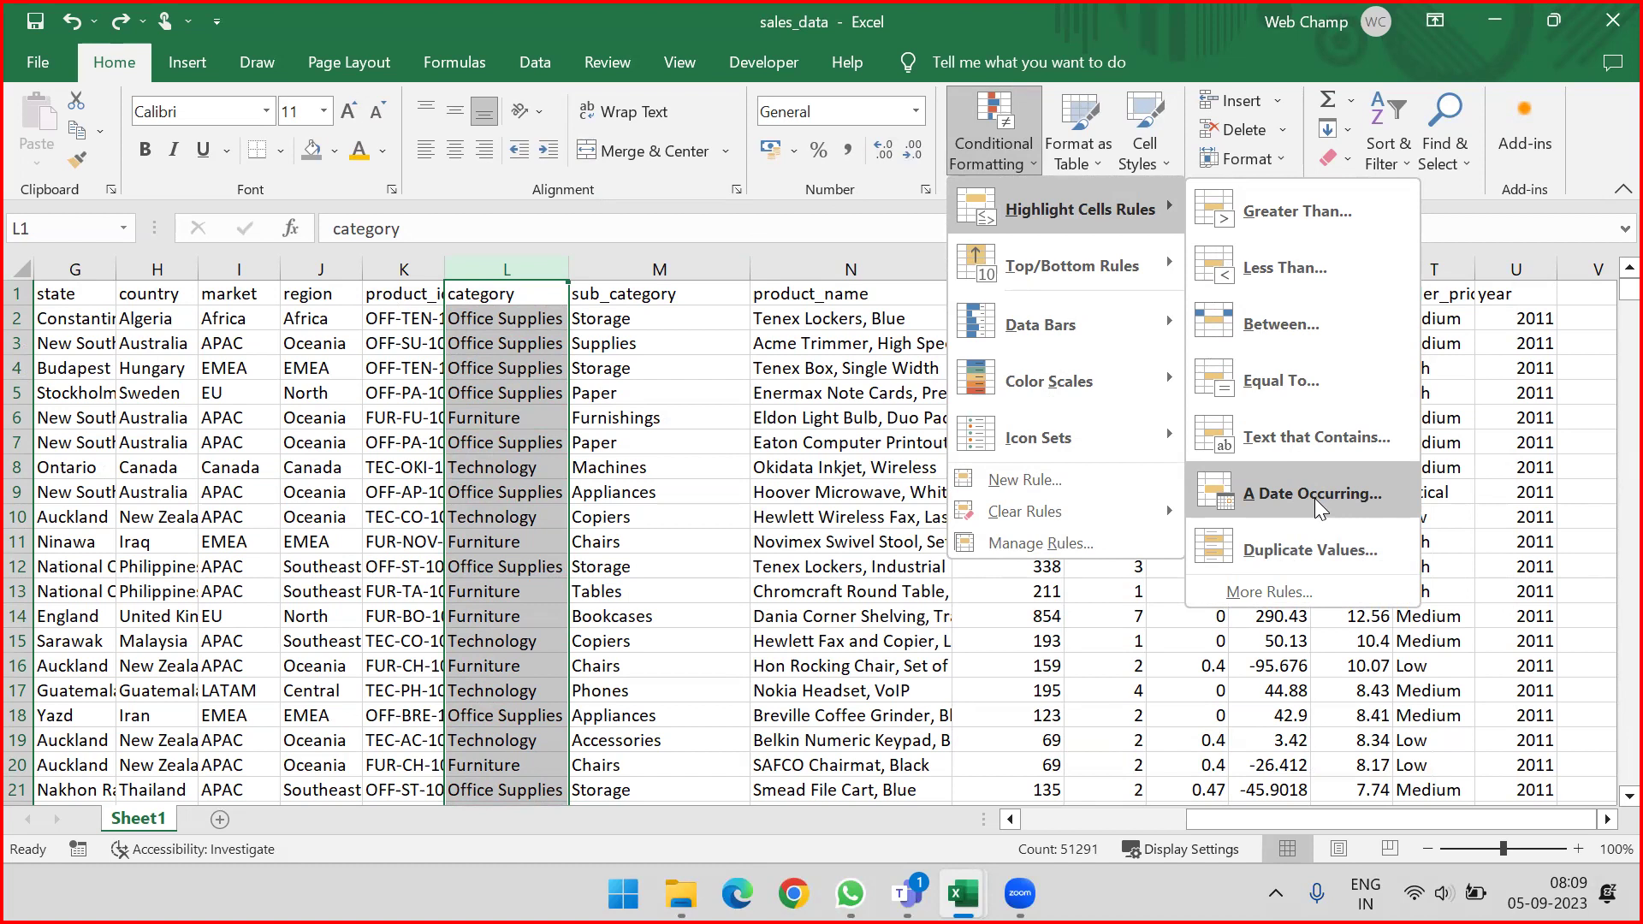
drag(1240, 818, 177, 260)
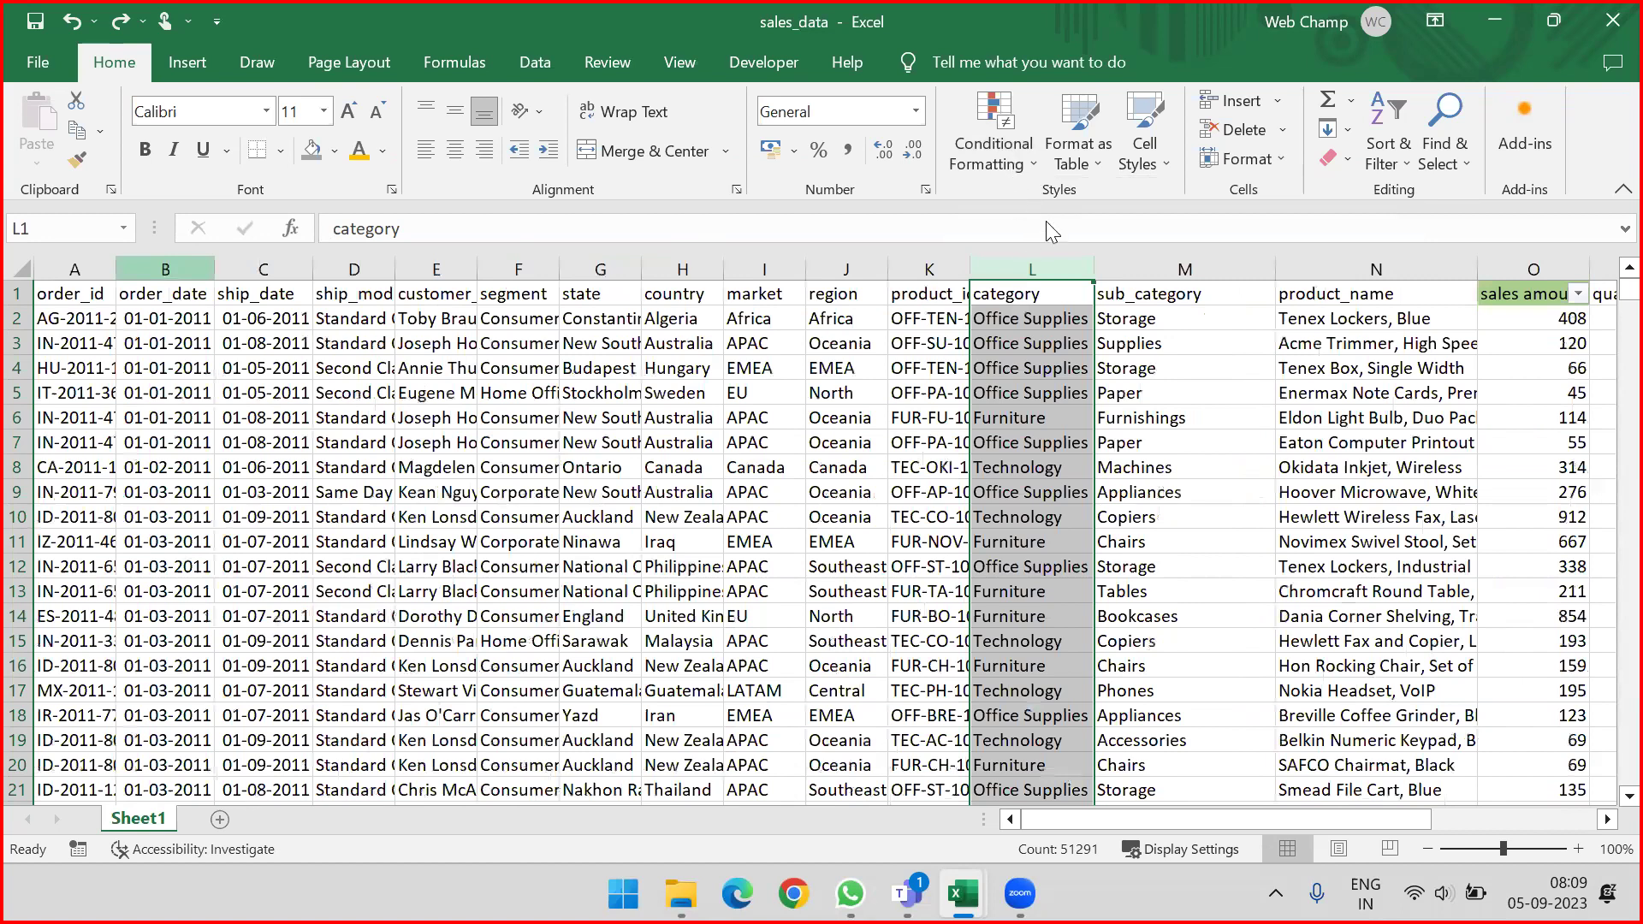
click(994, 145)
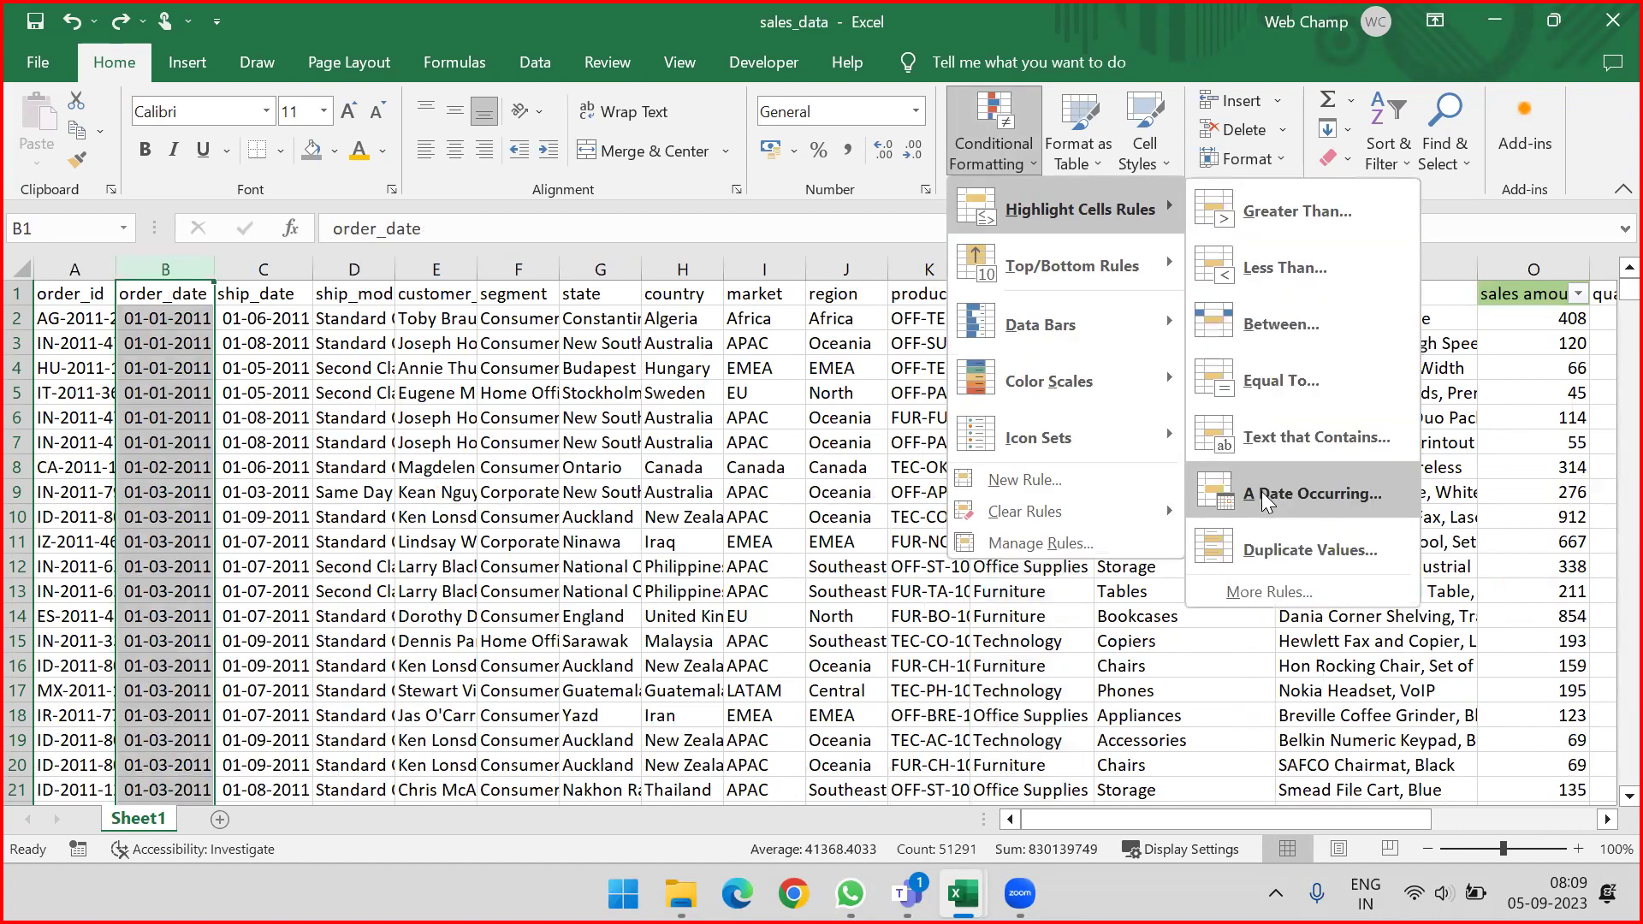
click(1292, 495)
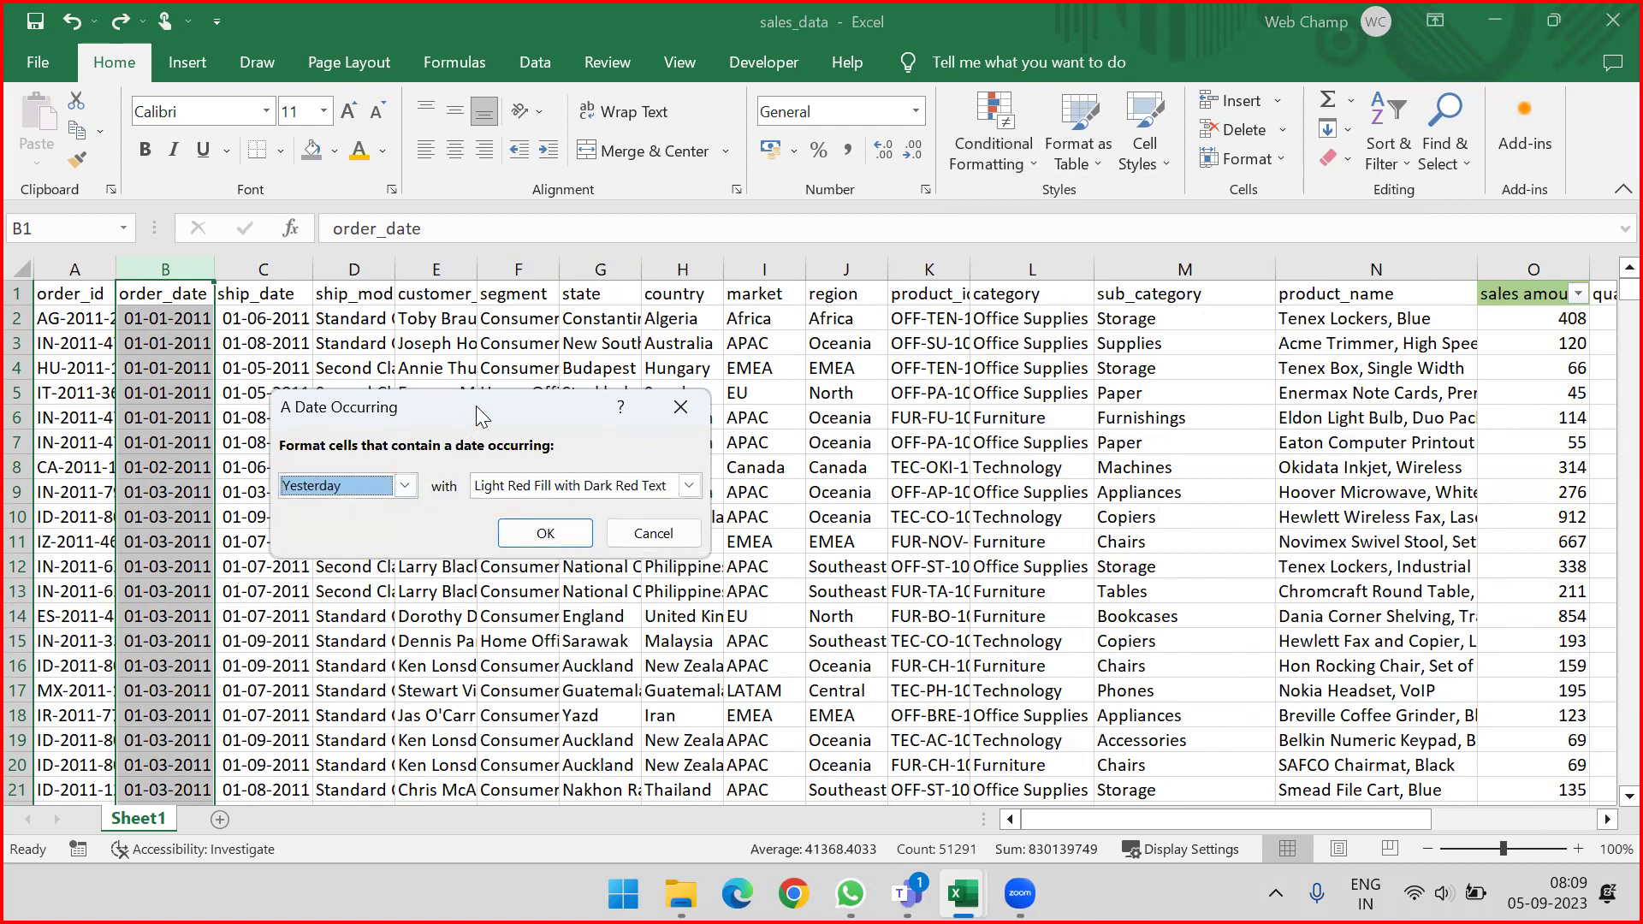
drag(476, 417, 732, 234)
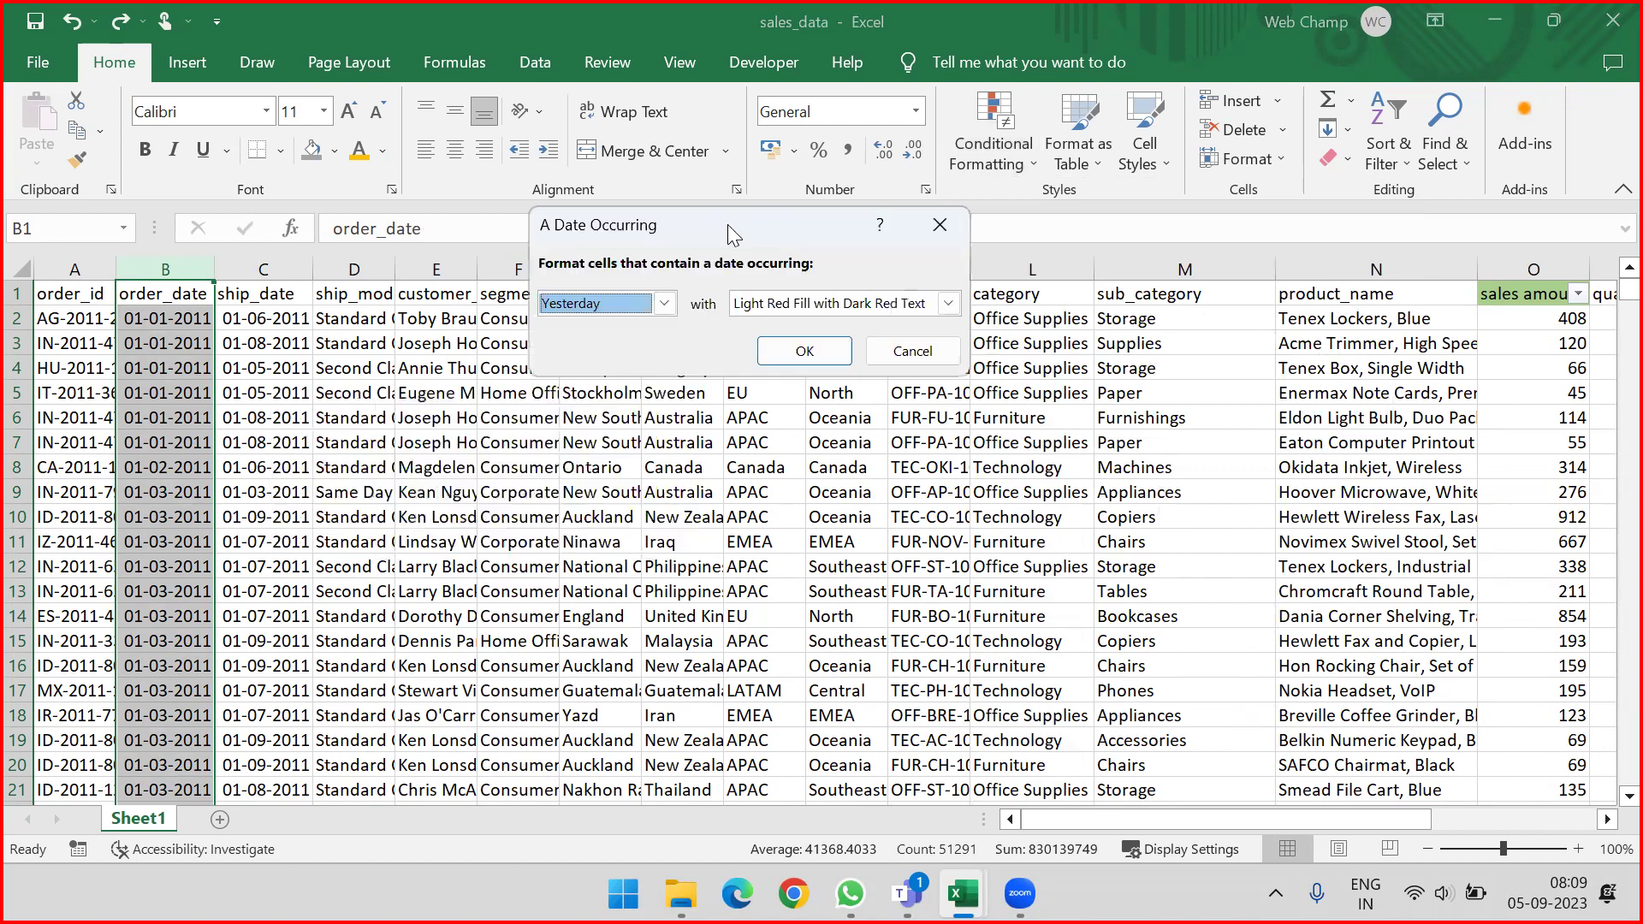
click(665, 305)
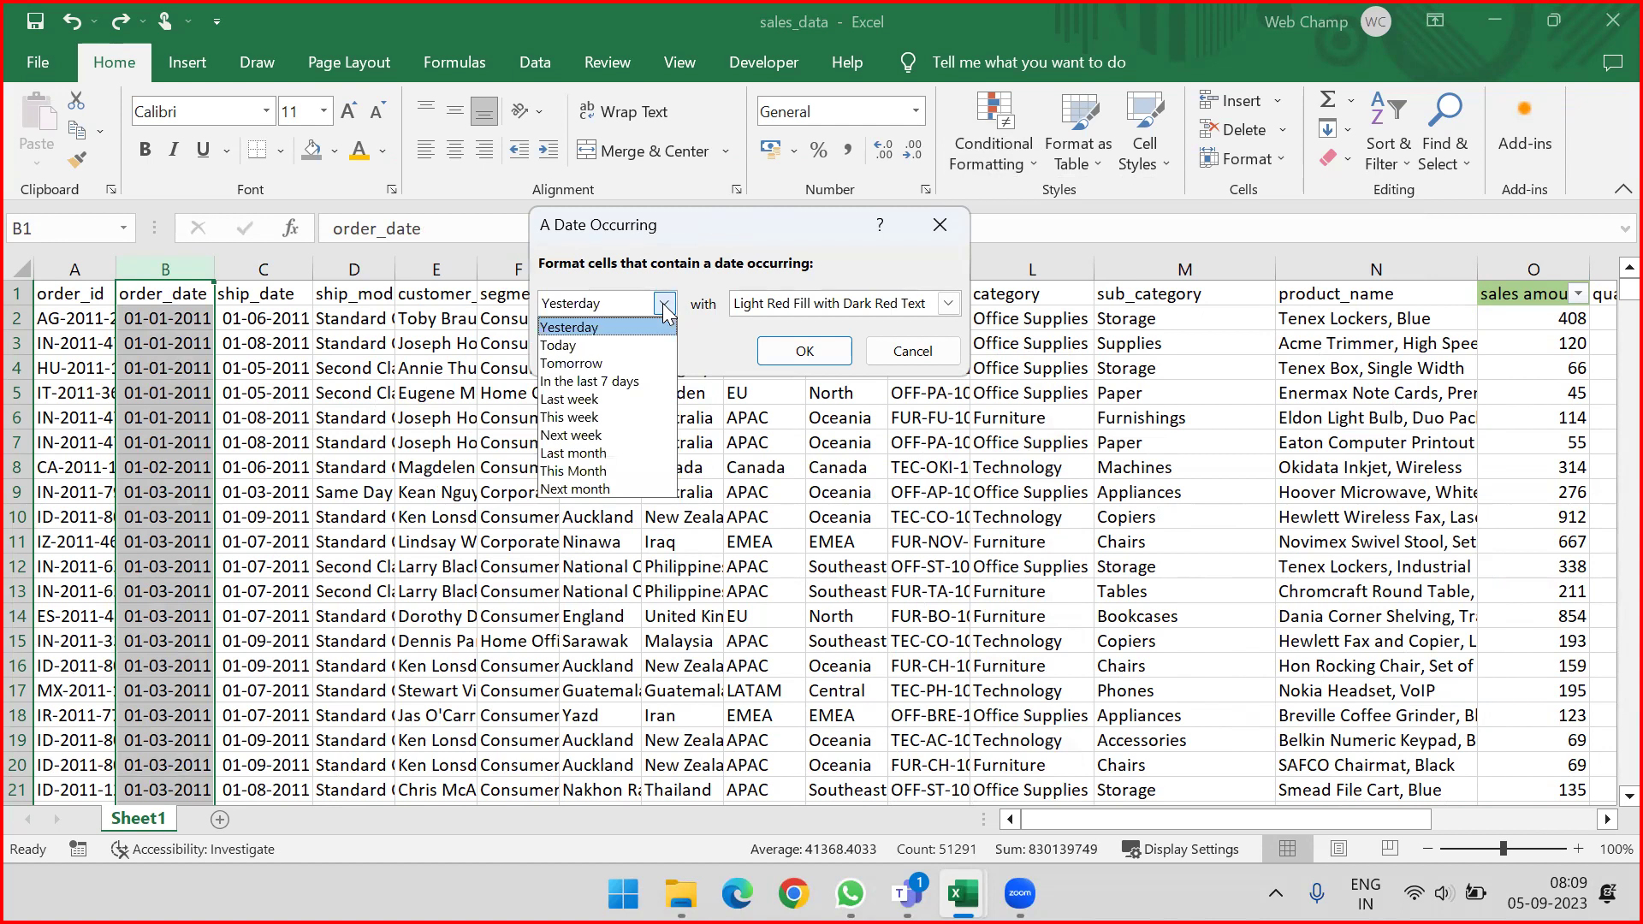
click(604, 345)
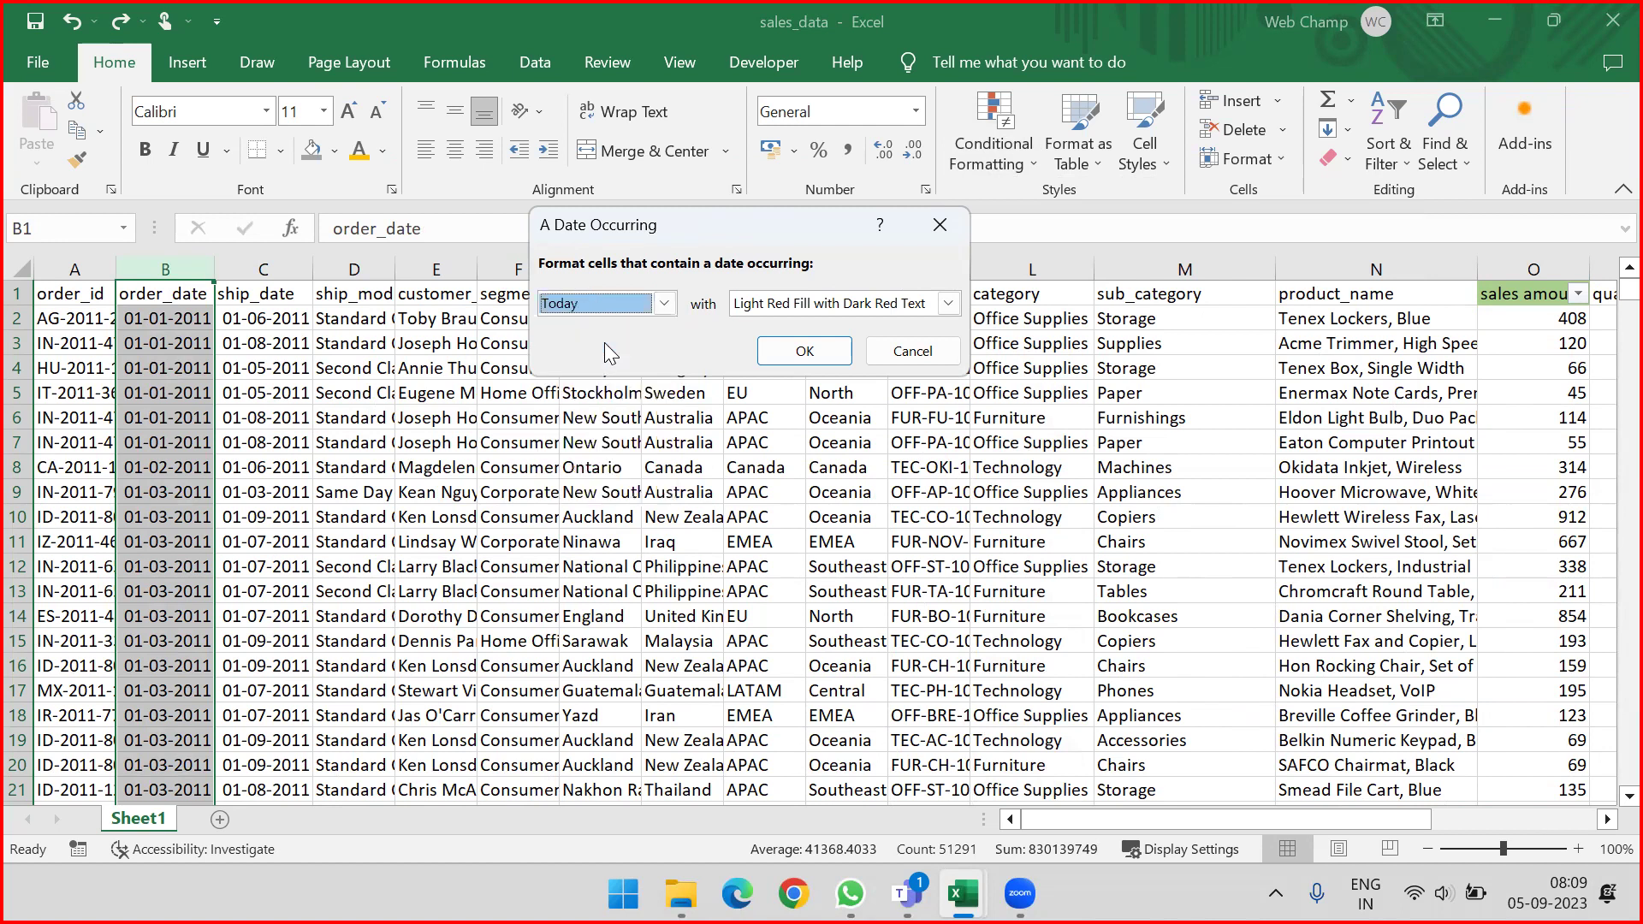
click(663, 305)
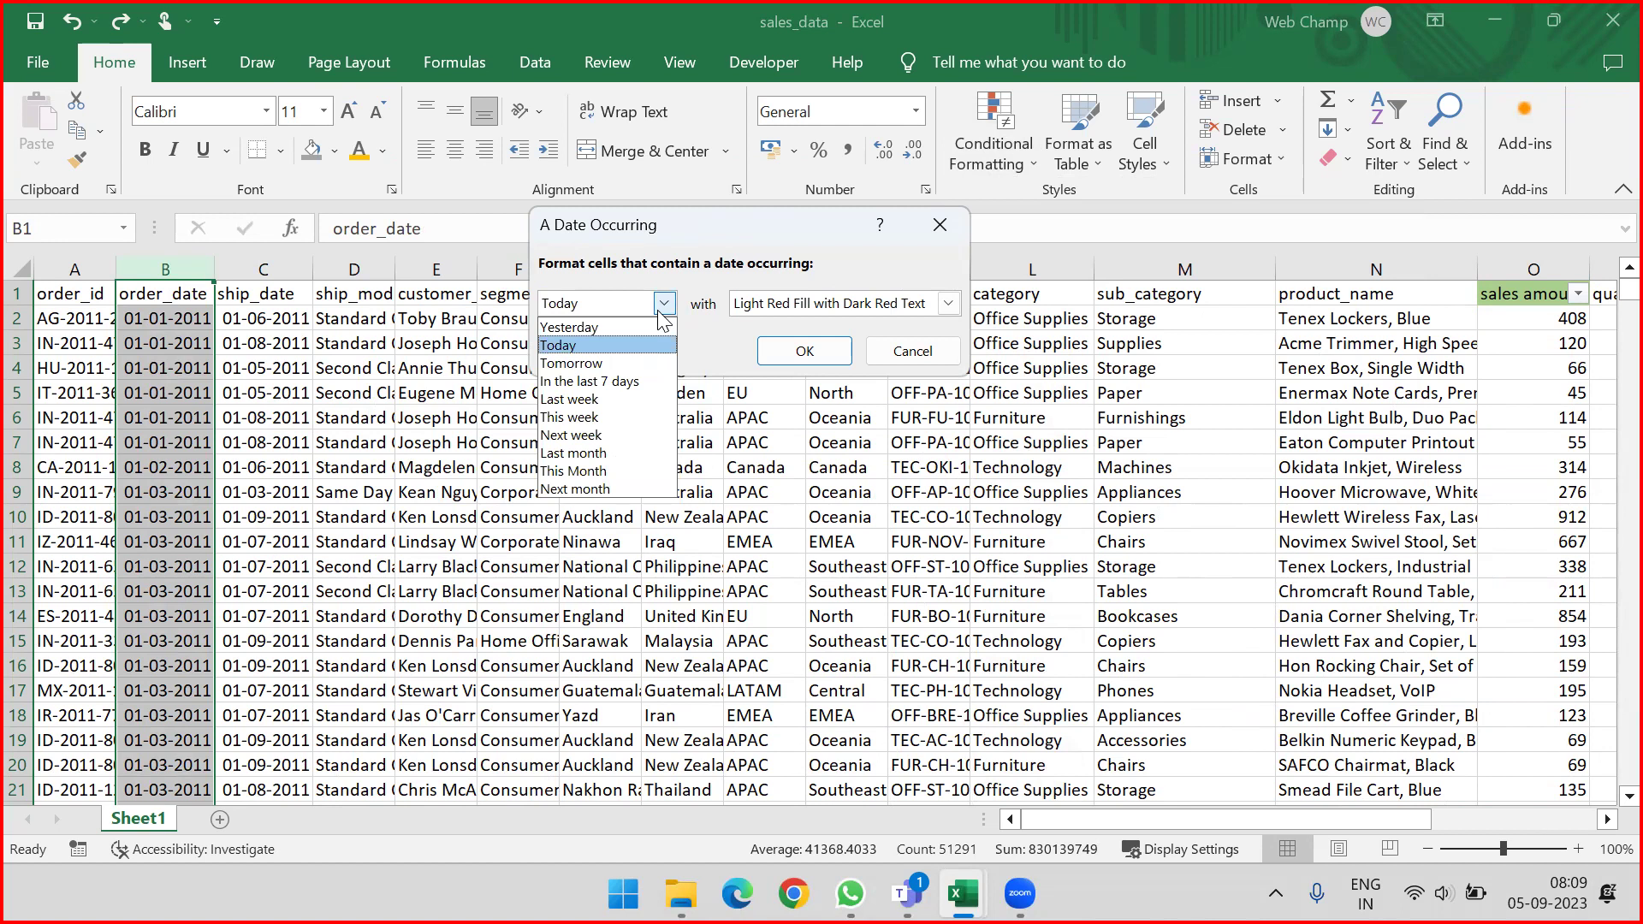
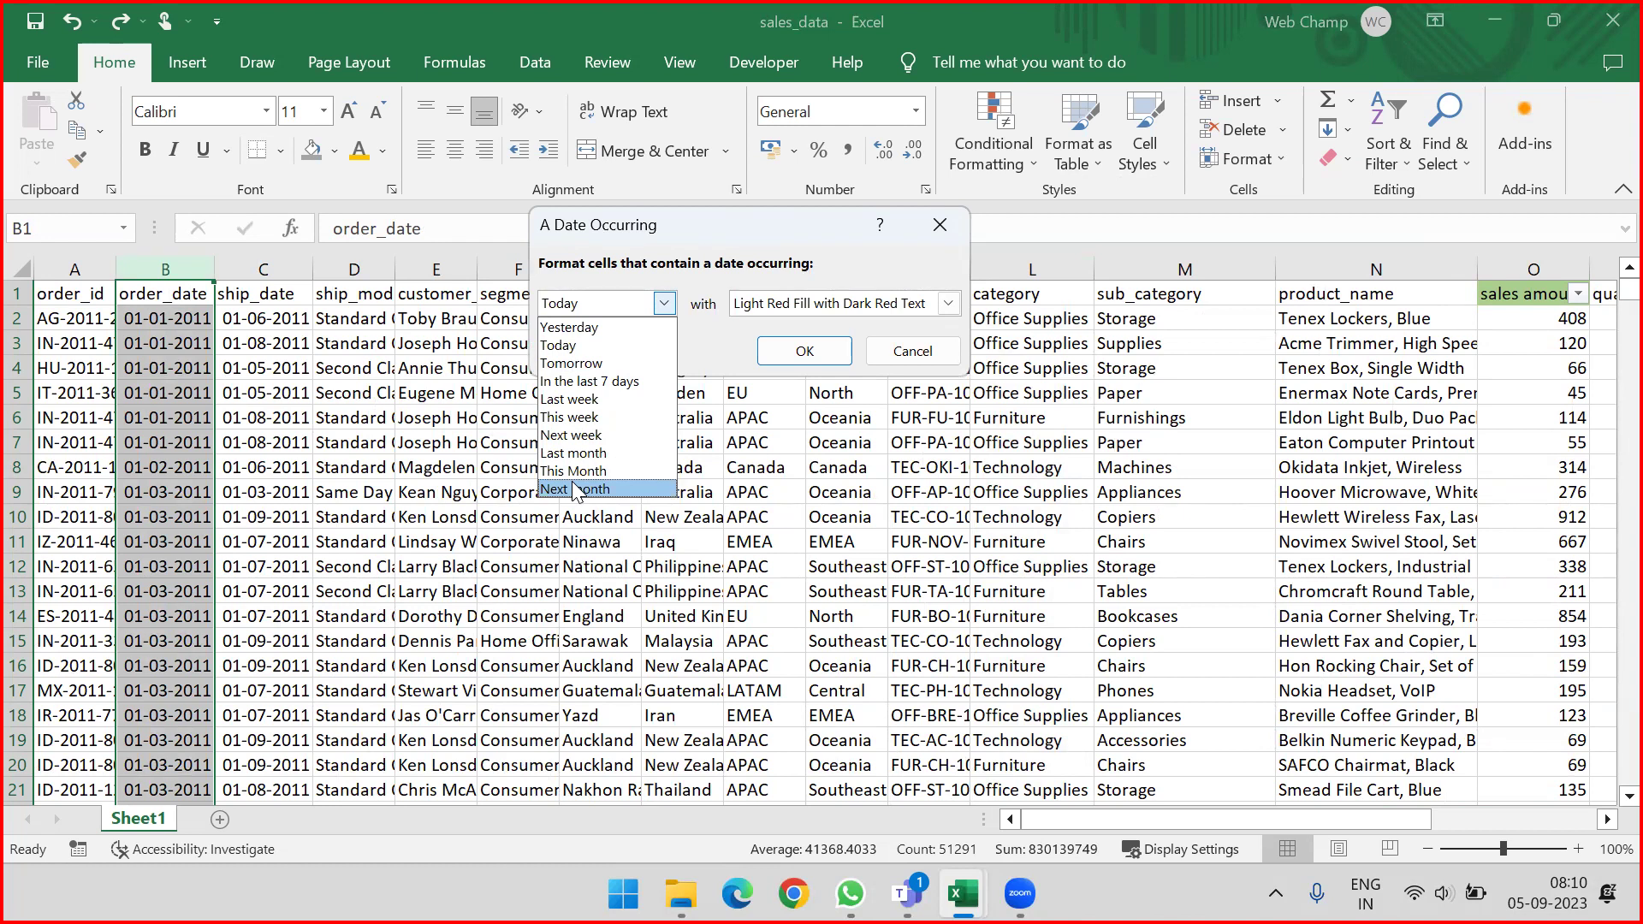
key(Escape)
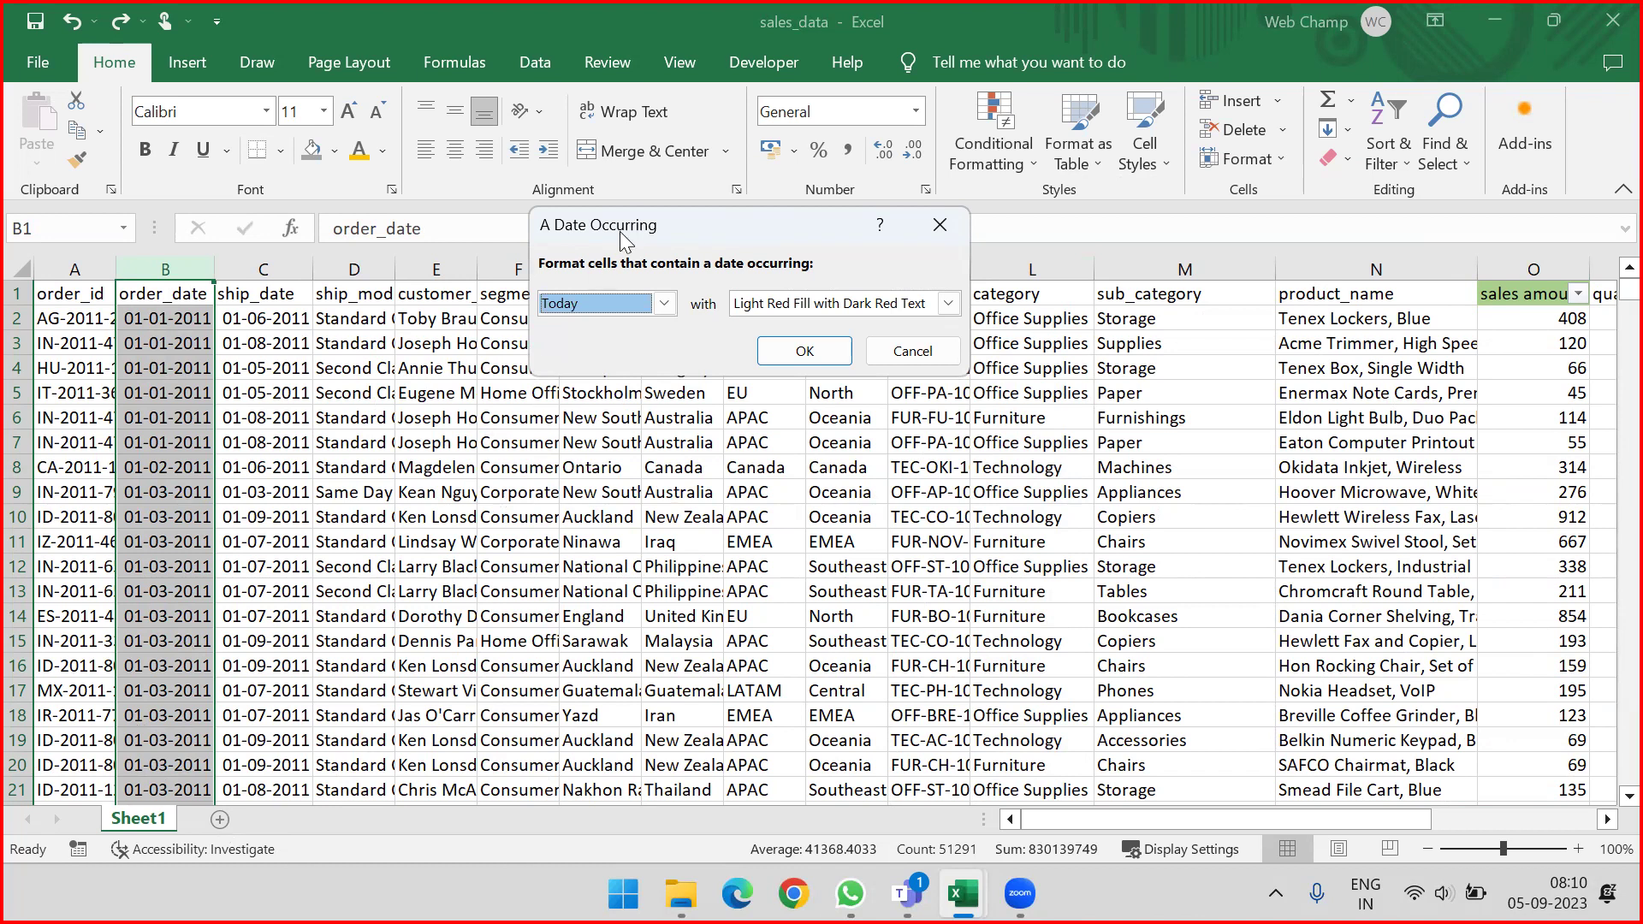
click(915, 353)
Step: Add a new worksheet and enter the current date, 05-09-2023, in cell F2
click(220, 819)
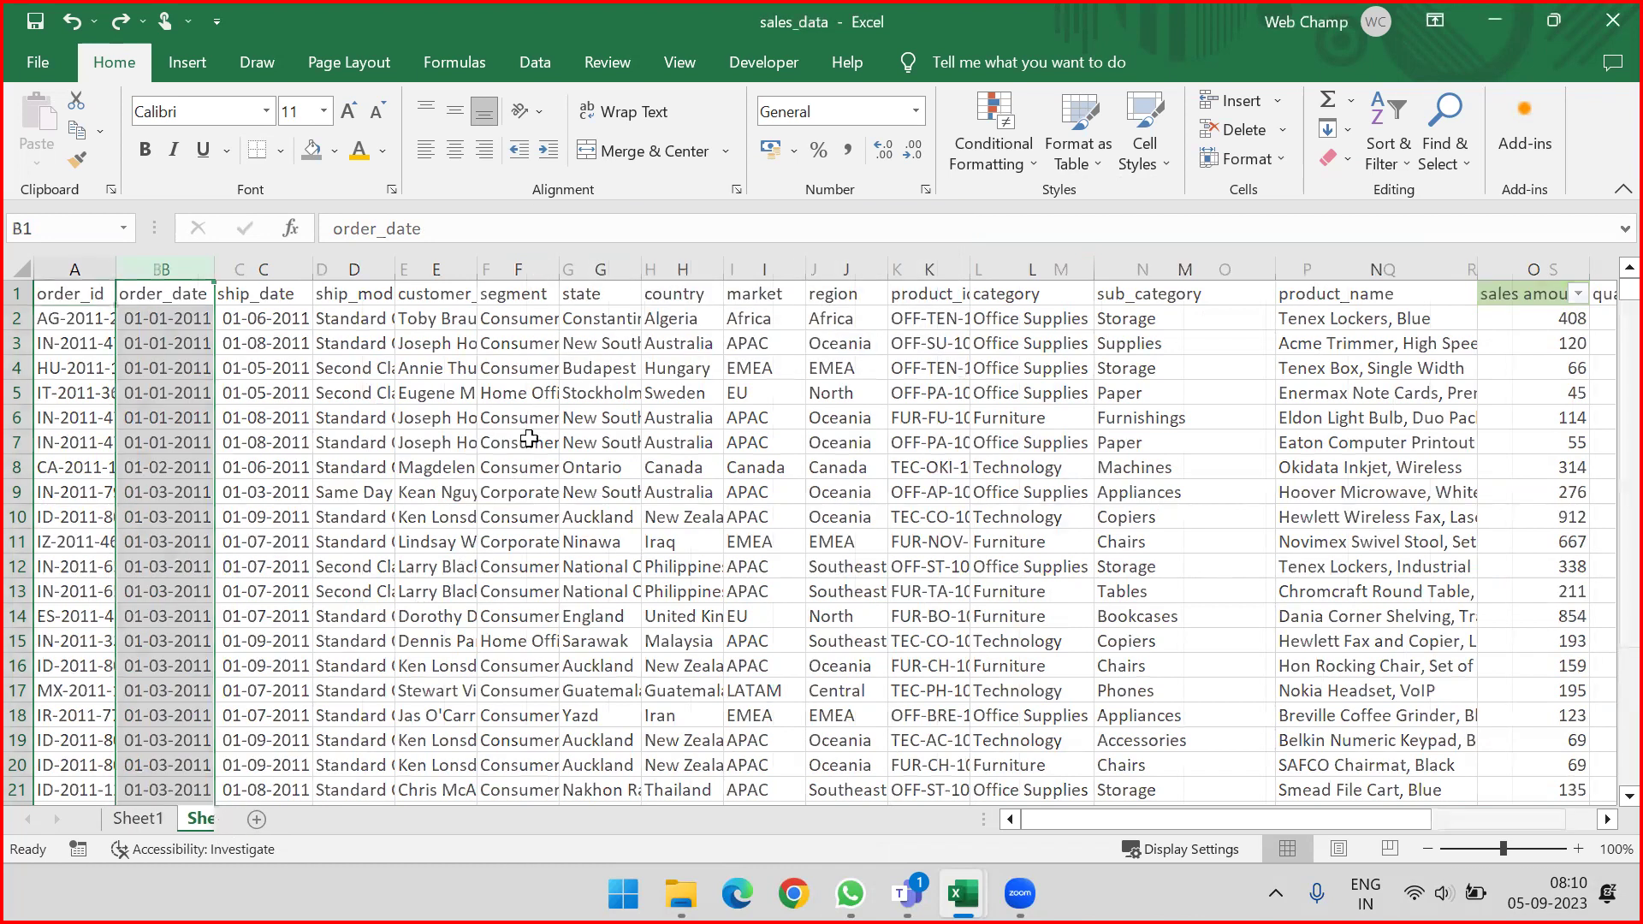
click(477, 324)
key(ctrl+semicolon)
key(Return)
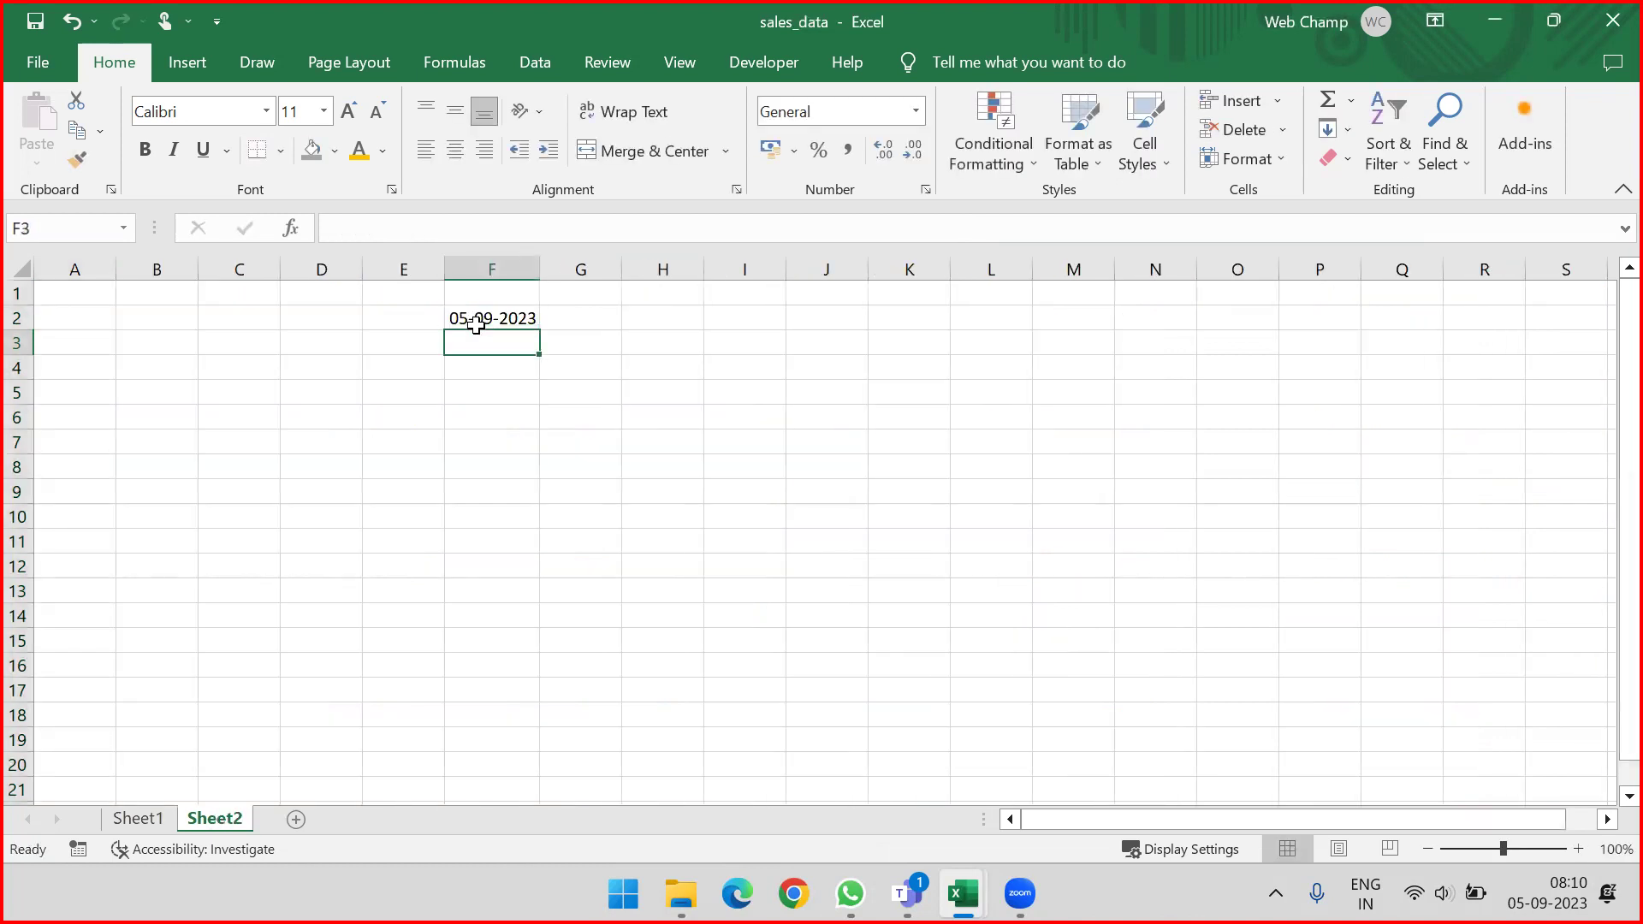
Step: Calculate the following day in F3 with =F2+1 and the previous day in F1 with =F2-1
text(=)
click(478, 324)
text(+1)
key(Return)
click(477, 323)
key(Up)
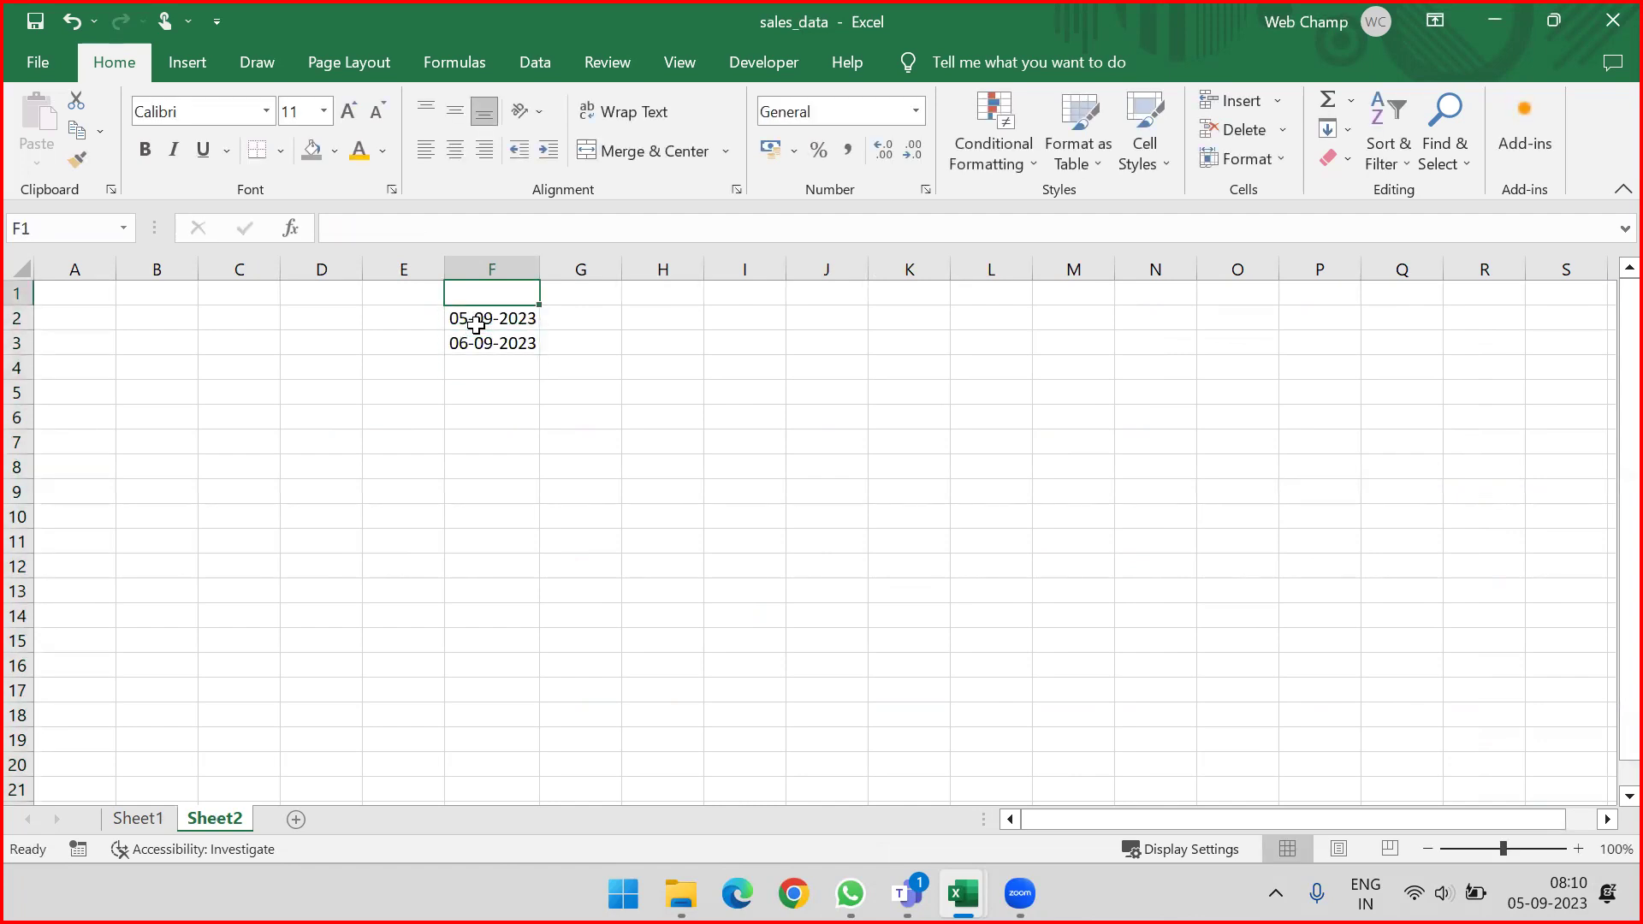
text(=)
click(476, 324)
text(-1)
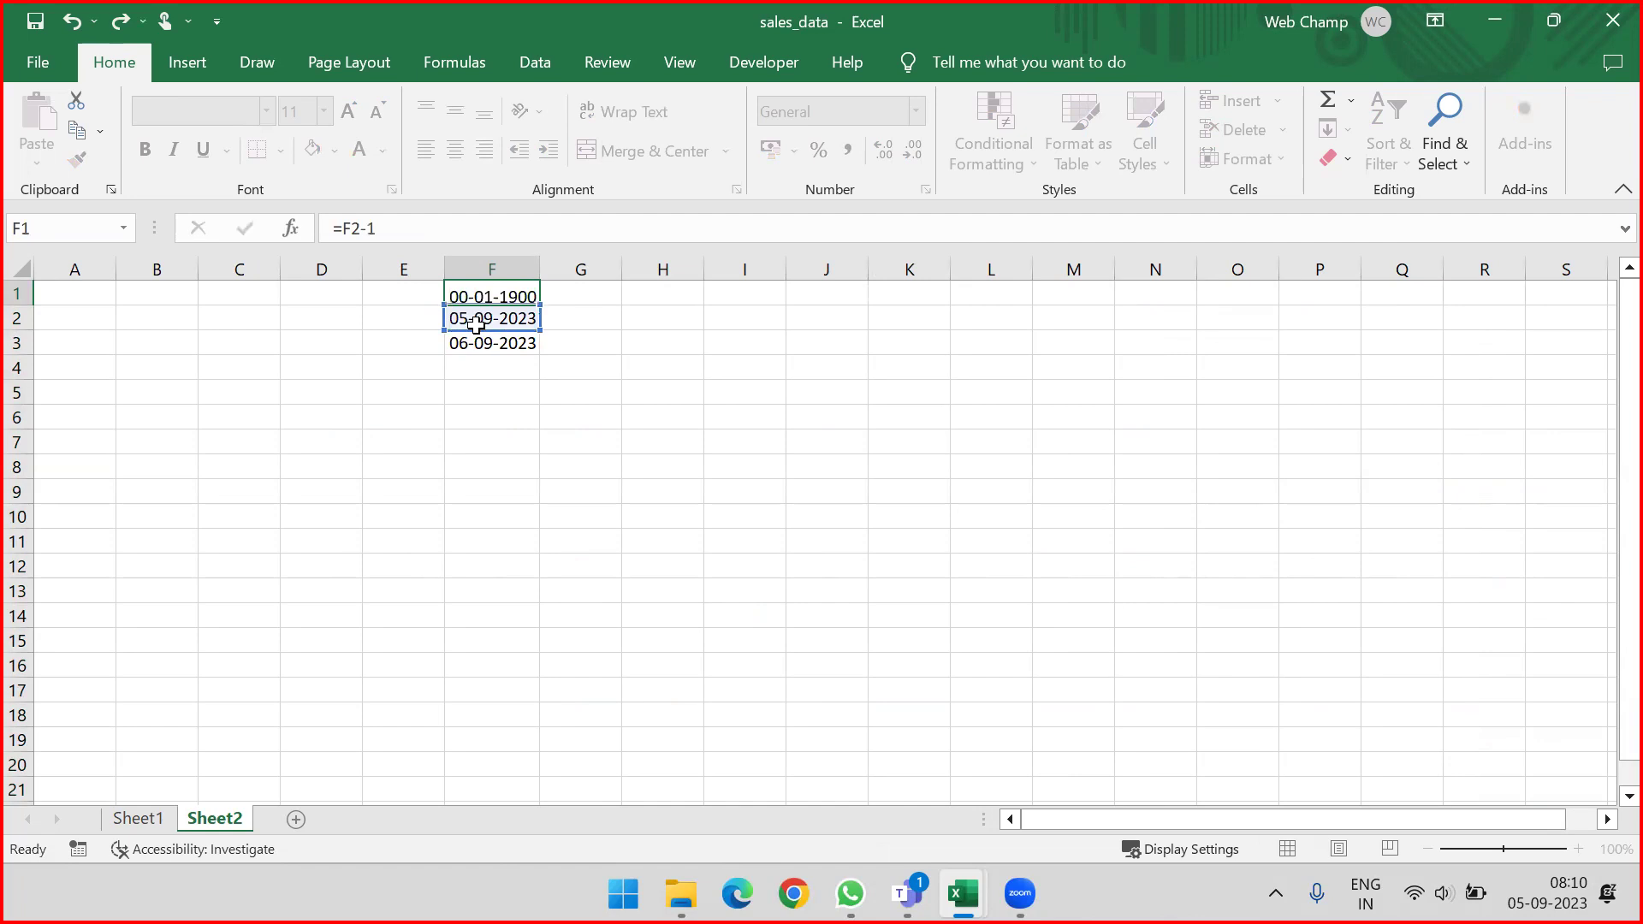
key(Return)
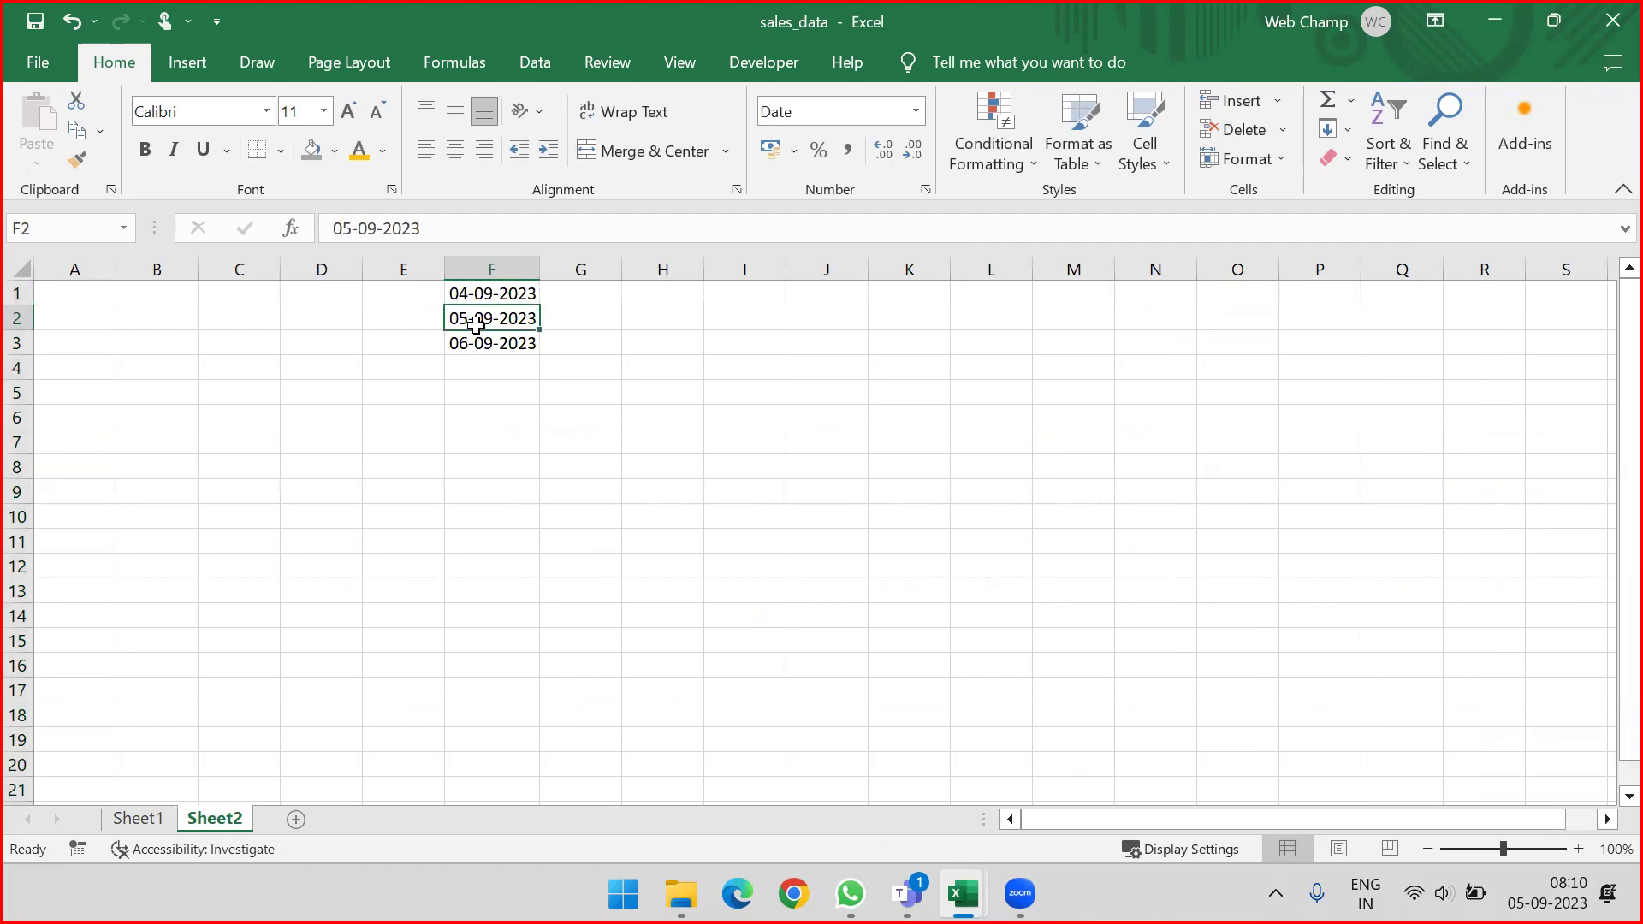
Step: Preview a Date Occurring rule on column F for Yesterday, Today, Tomorrow and This week, and cancel it
click(477, 265)
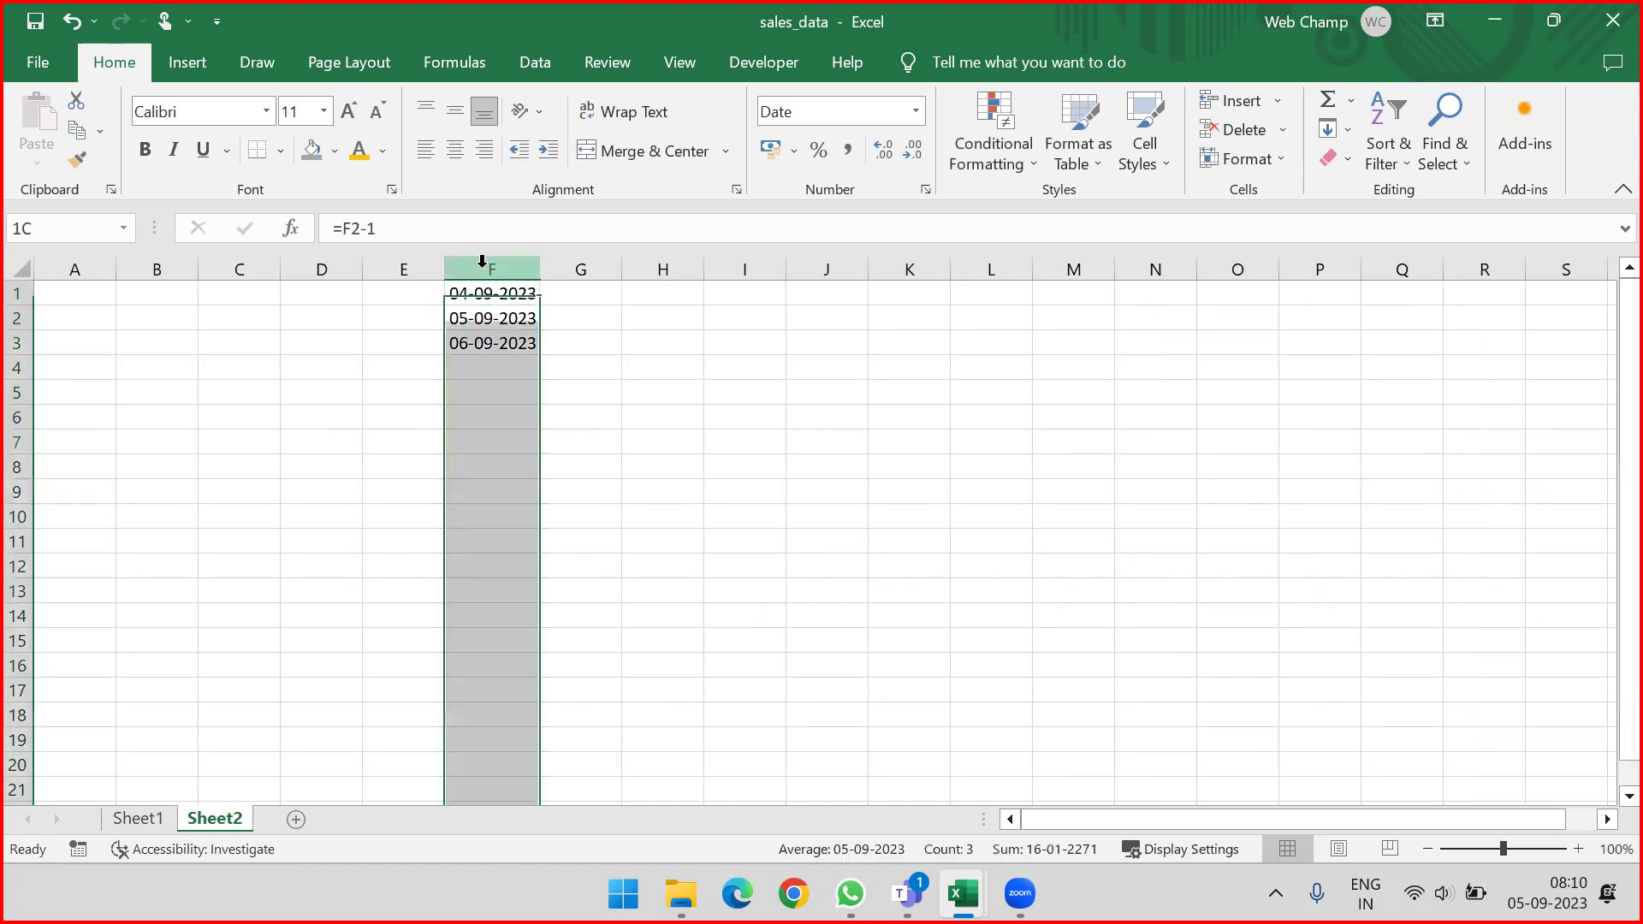
click(996, 130)
mouse_move(1171, 201)
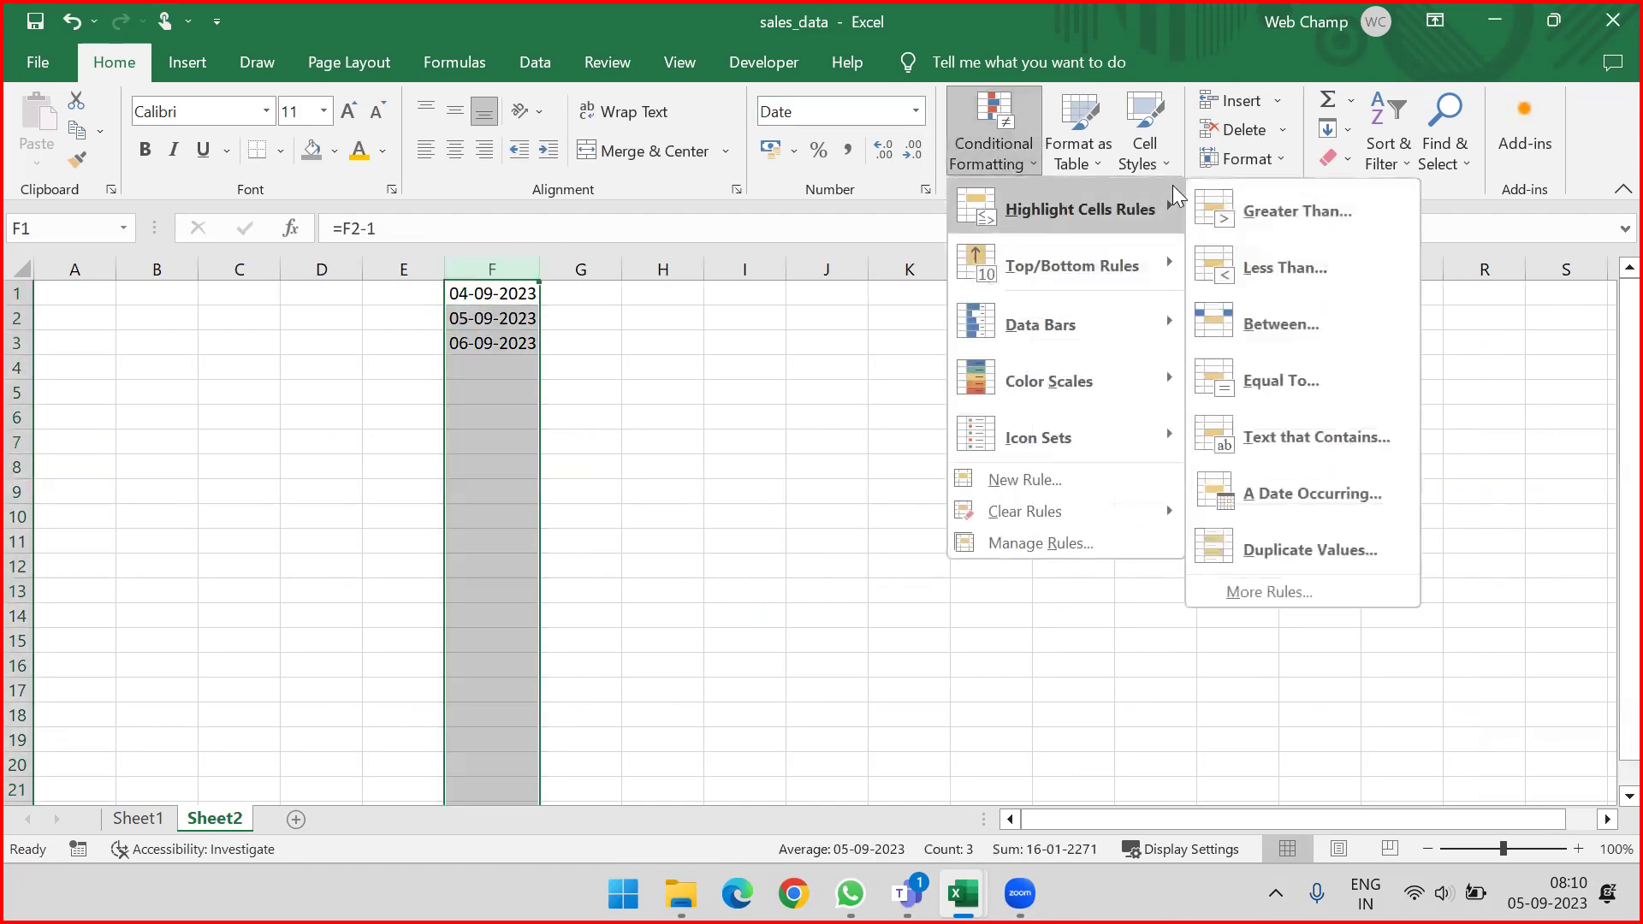
click(1265, 481)
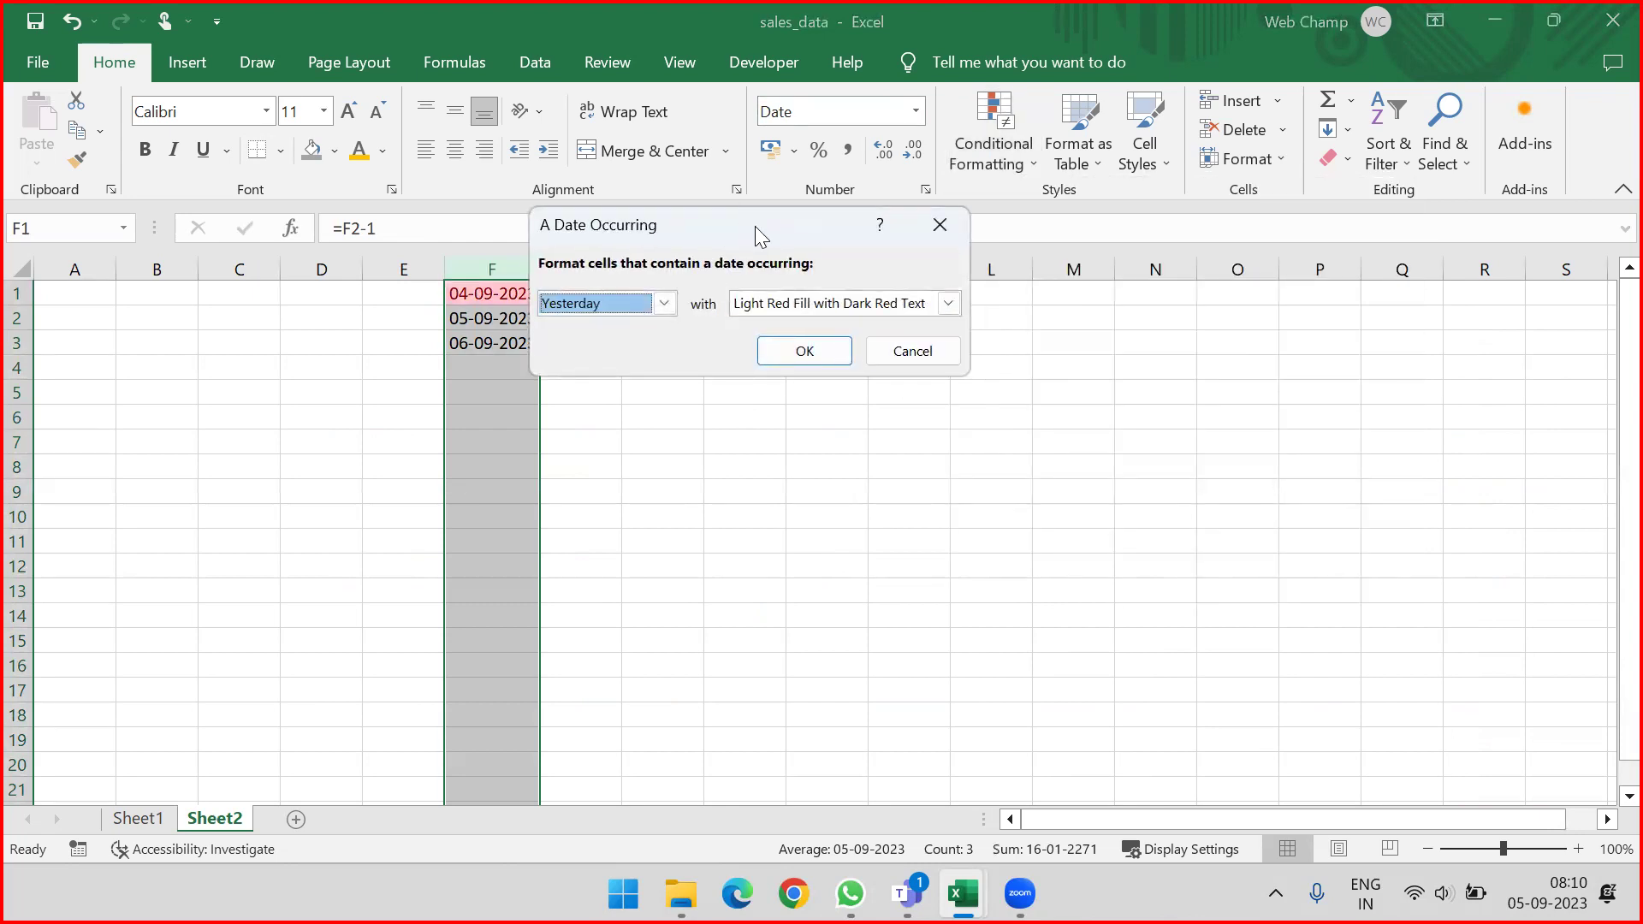
drag(755, 226, 1117, 231)
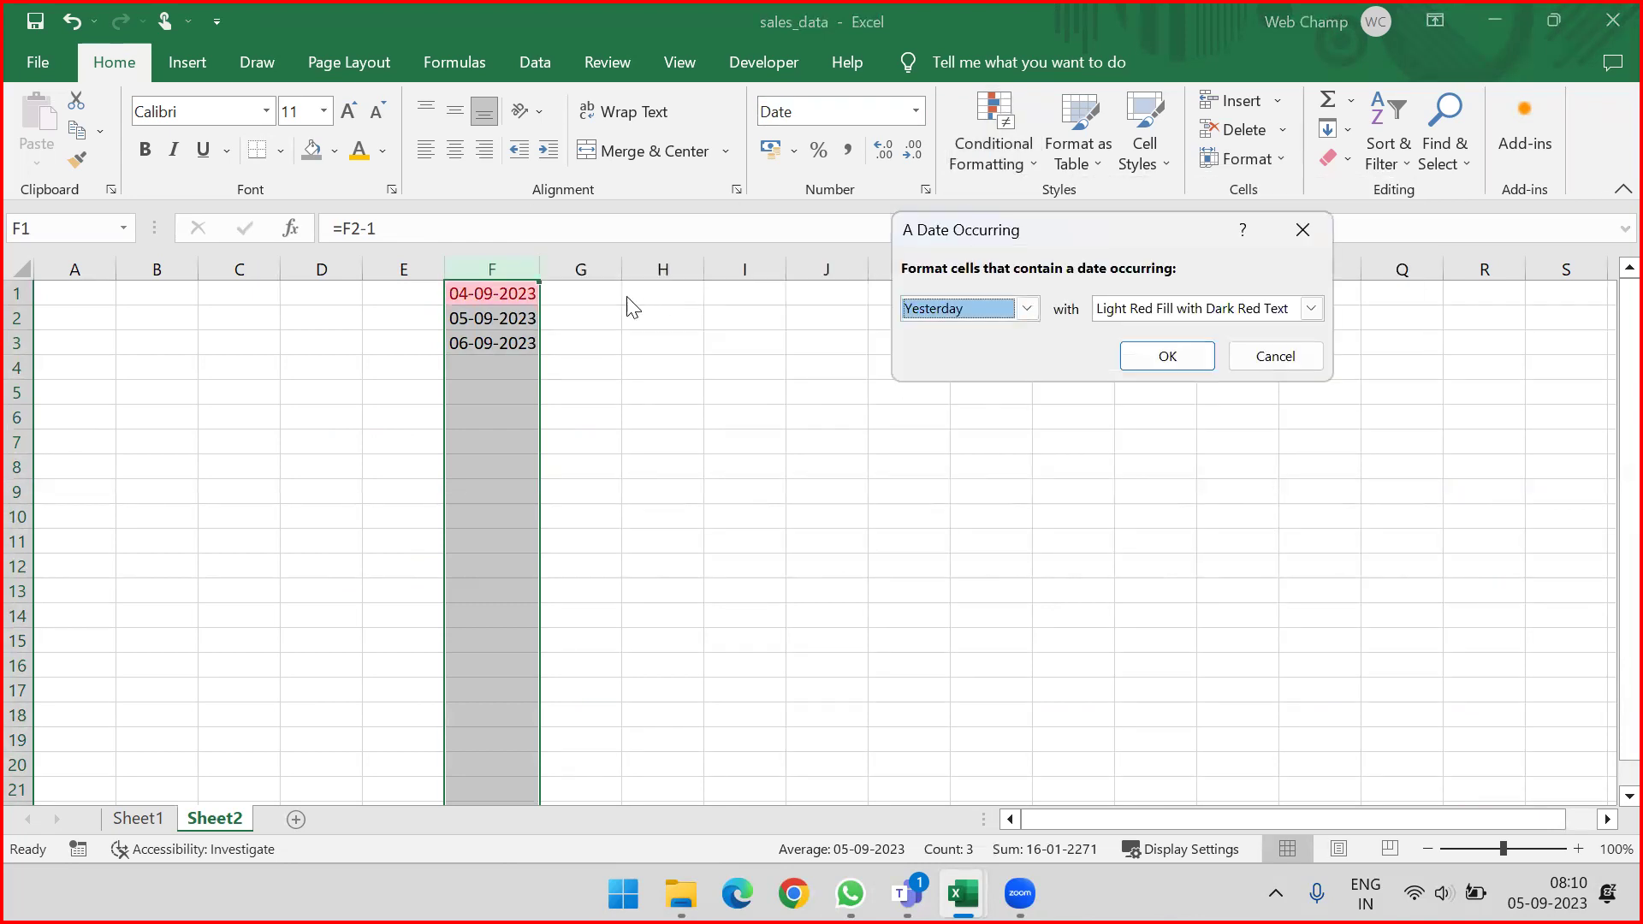
click(1027, 308)
click(974, 350)
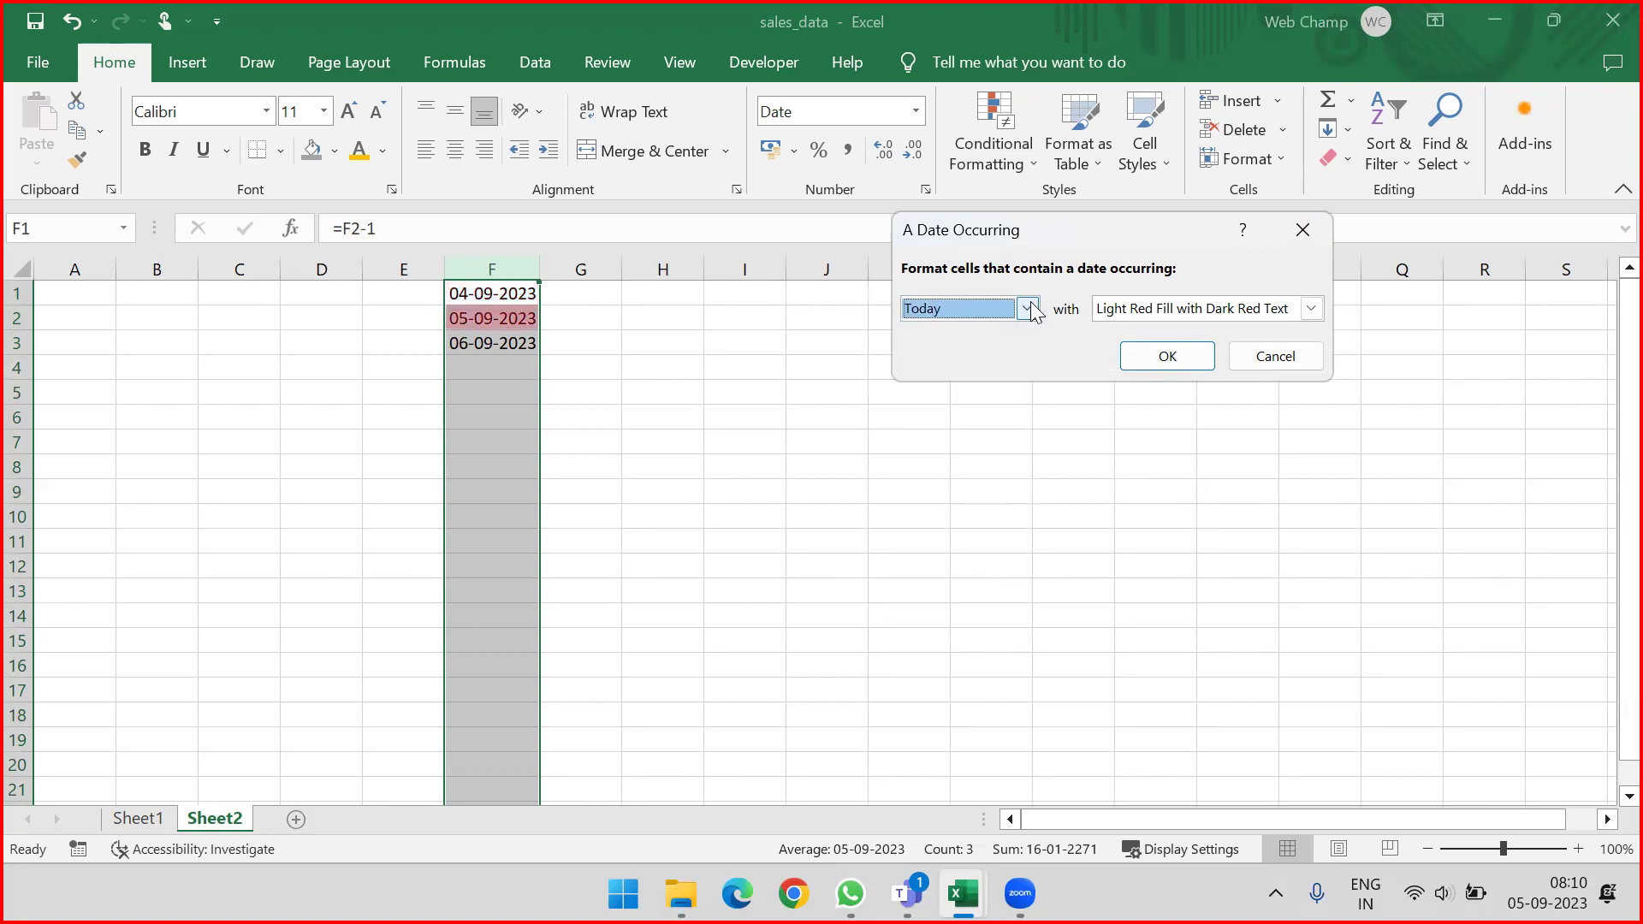
click(1027, 308)
click(981, 368)
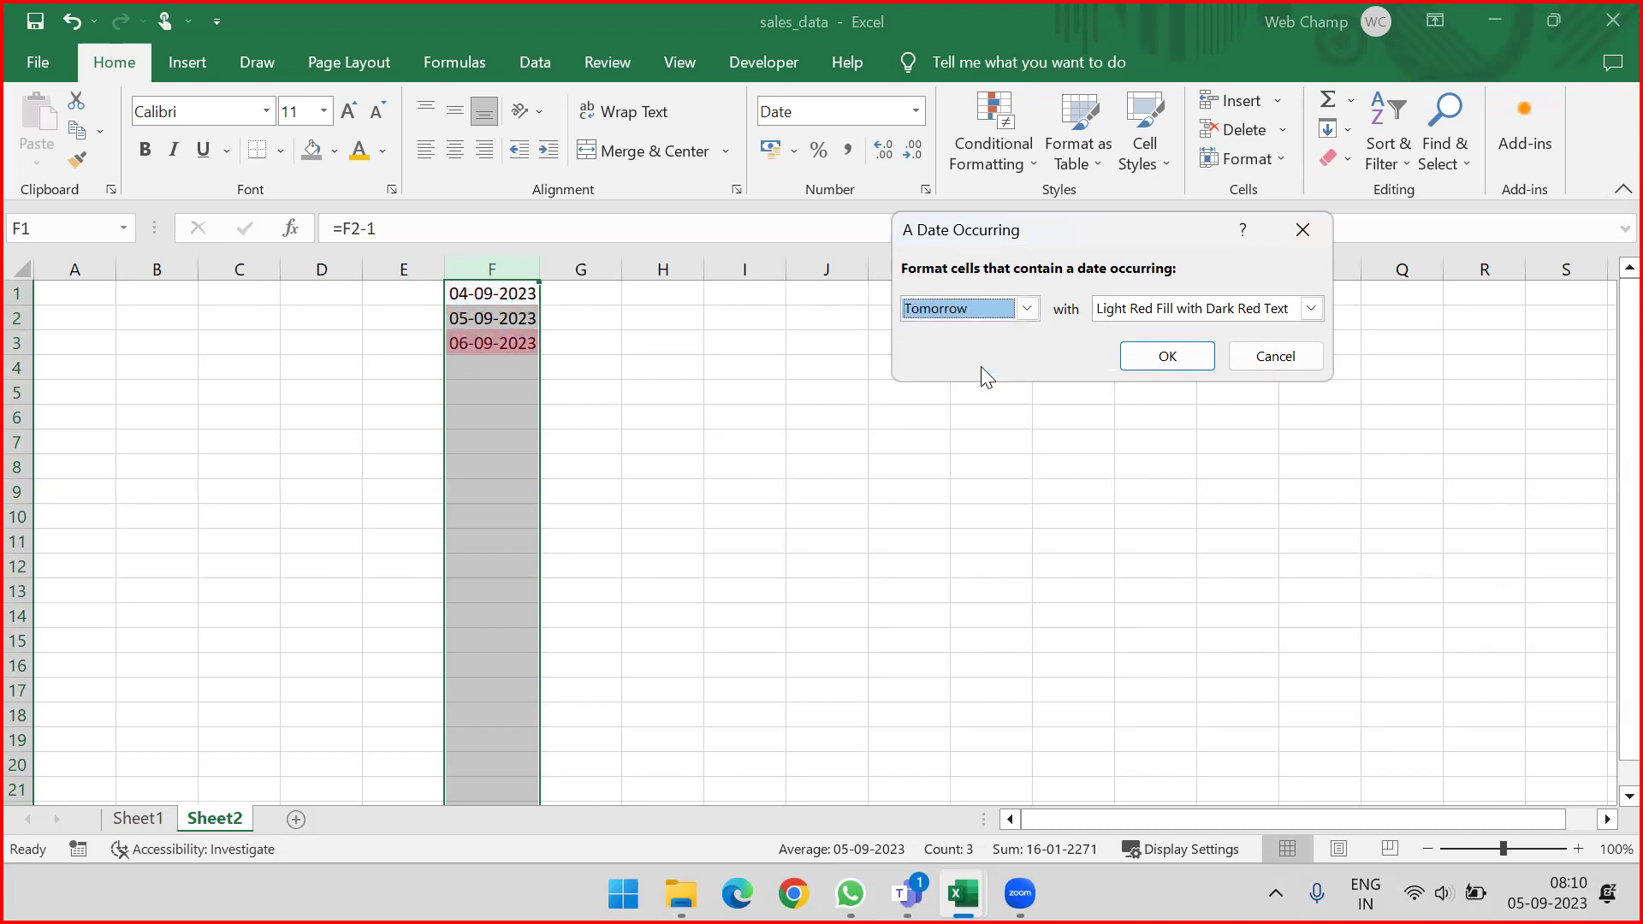
click(1027, 308)
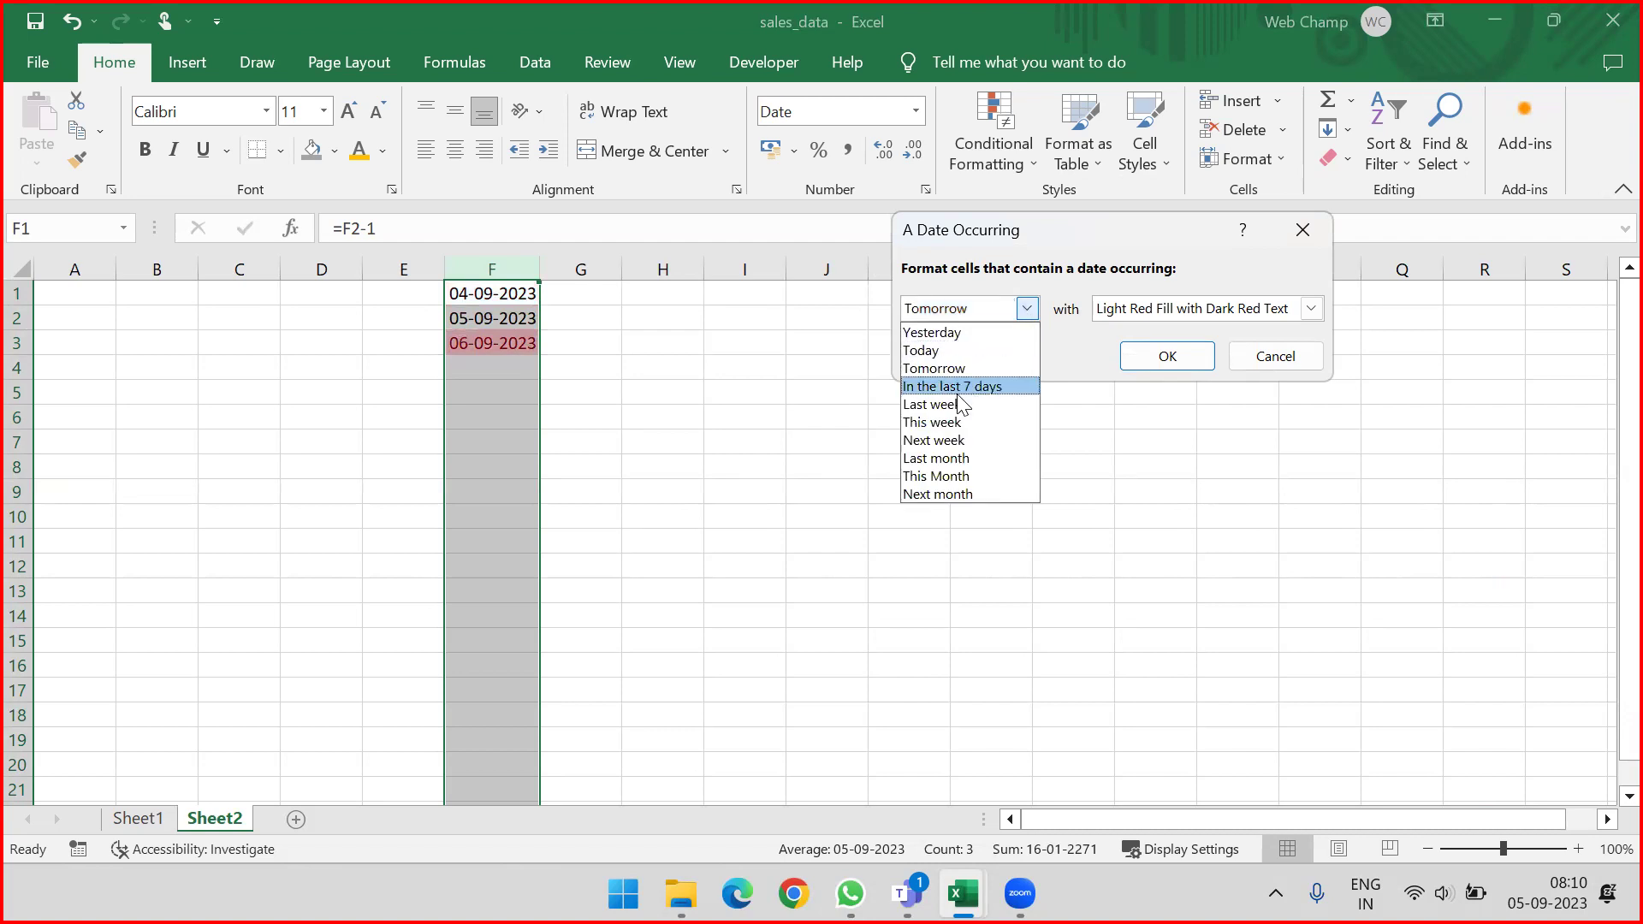
click(946, 424)
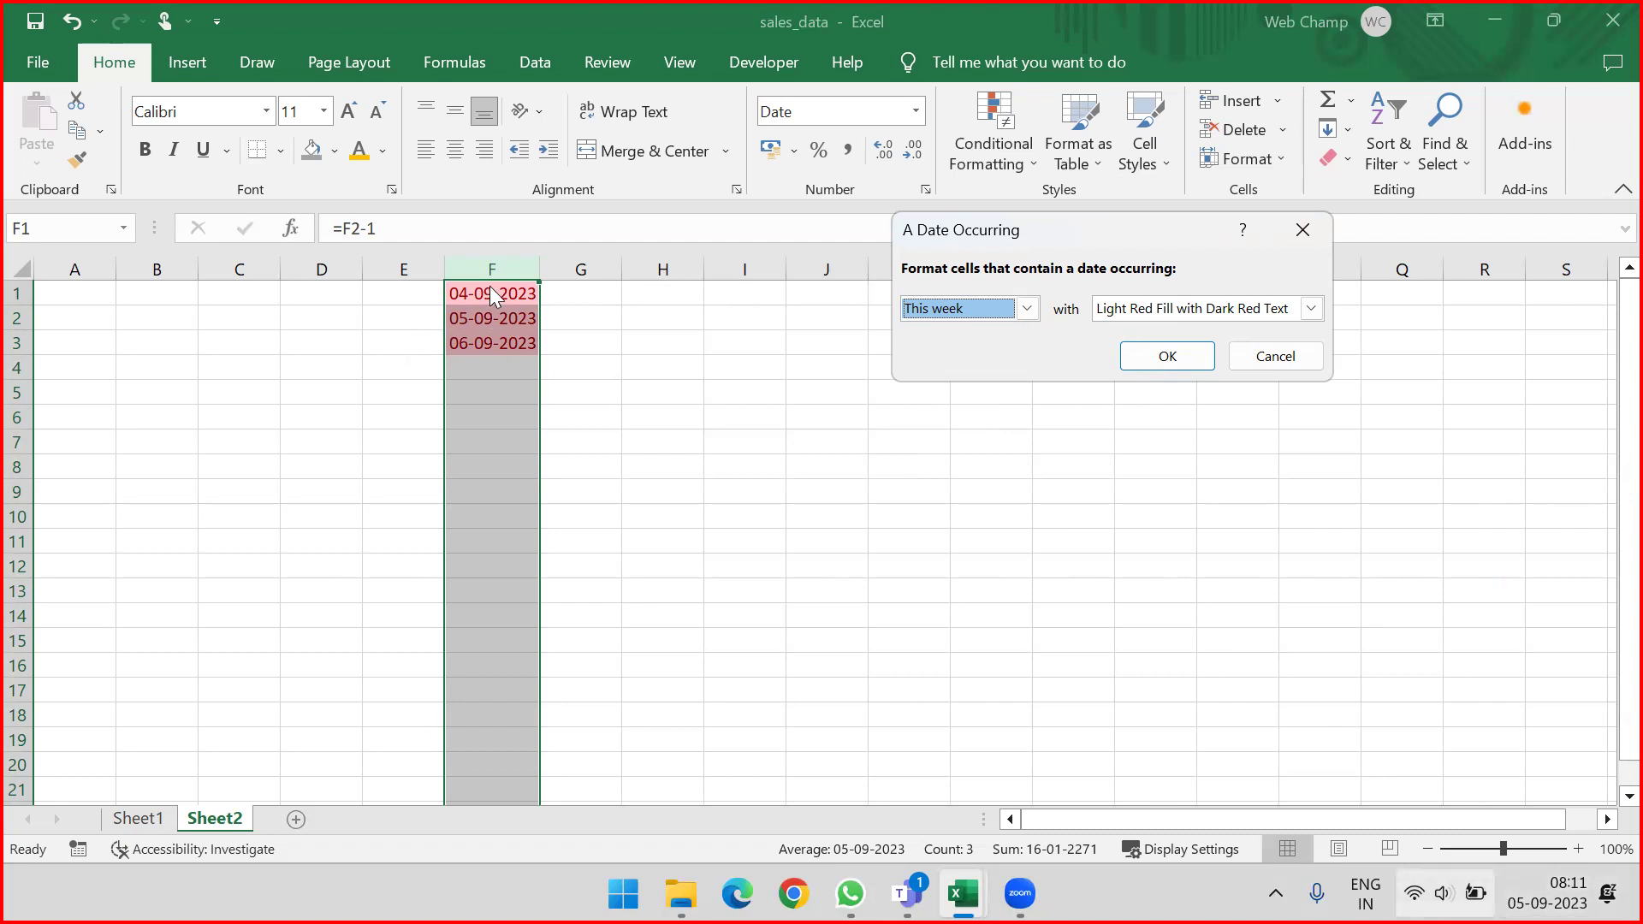
click(1277, 356)
Step: Insert a row above the dates and copy the earliest date's formula up into F1
click(17, 295)
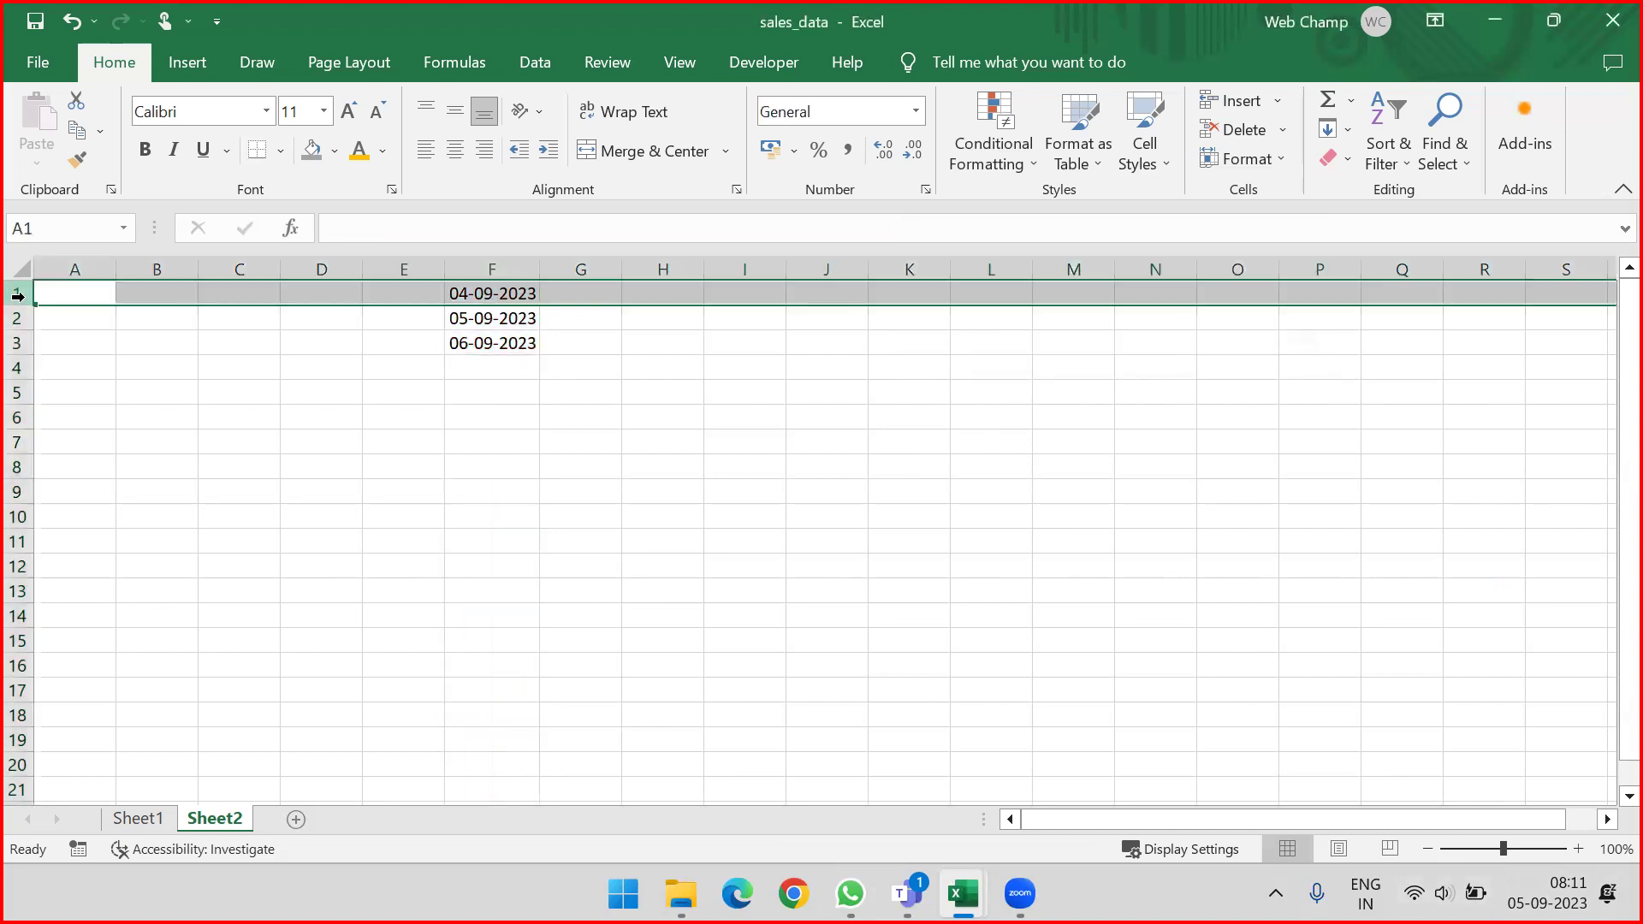
key(ctrl+shift+plus)
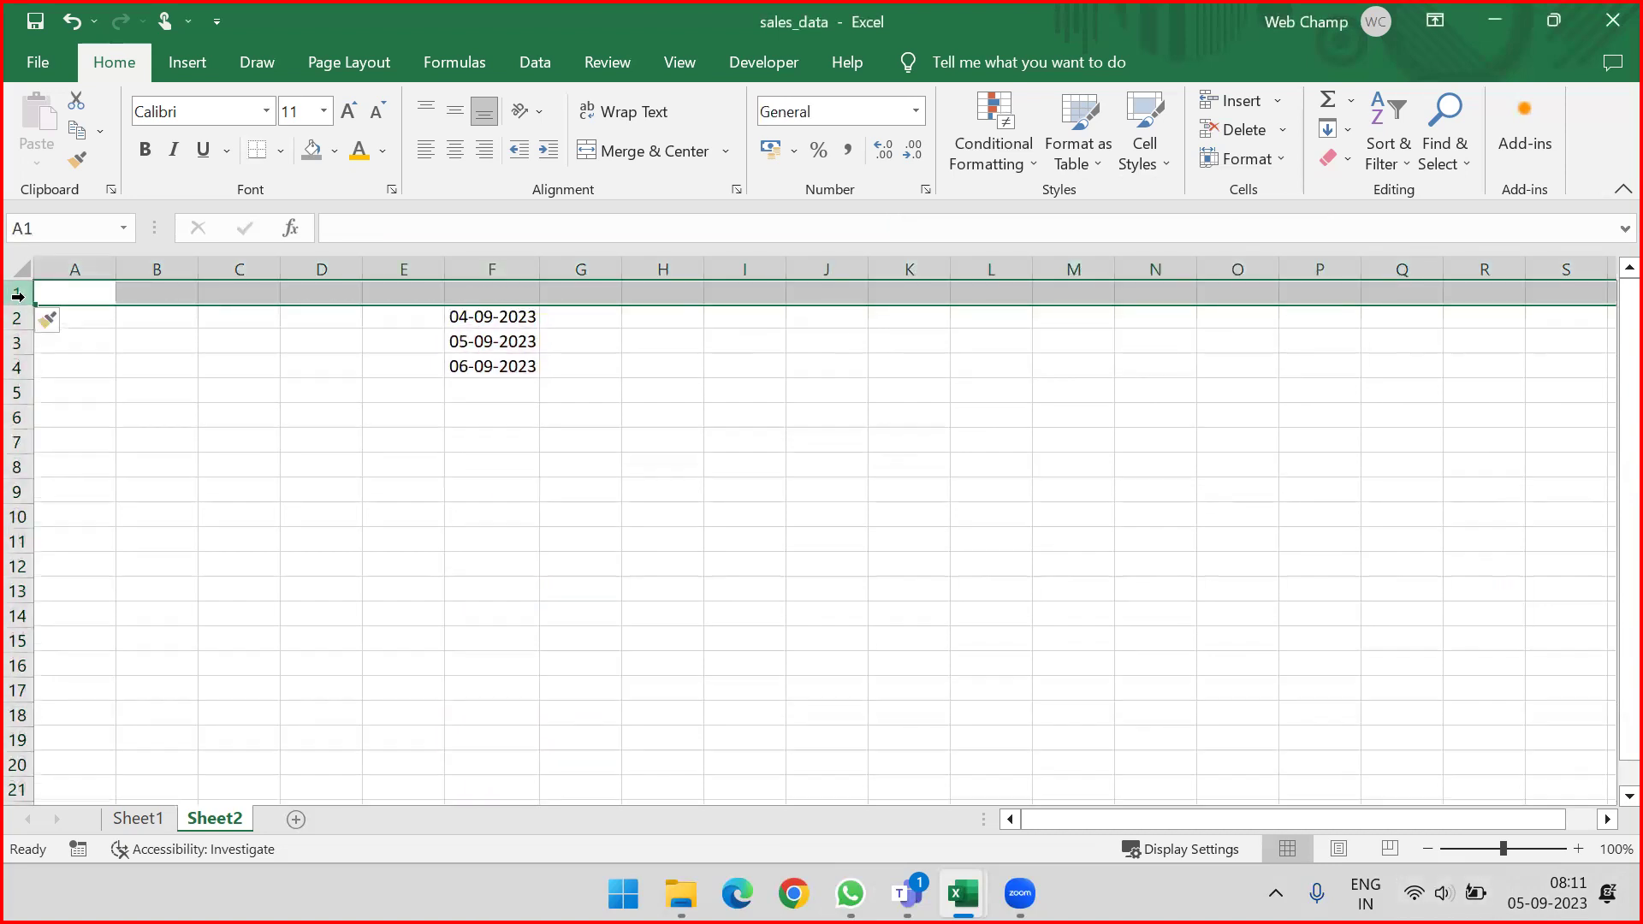
click(509, 291)
key(Down)
key(ctrl+c)
key(Up)
key(ctrl+v)
key(Escape)
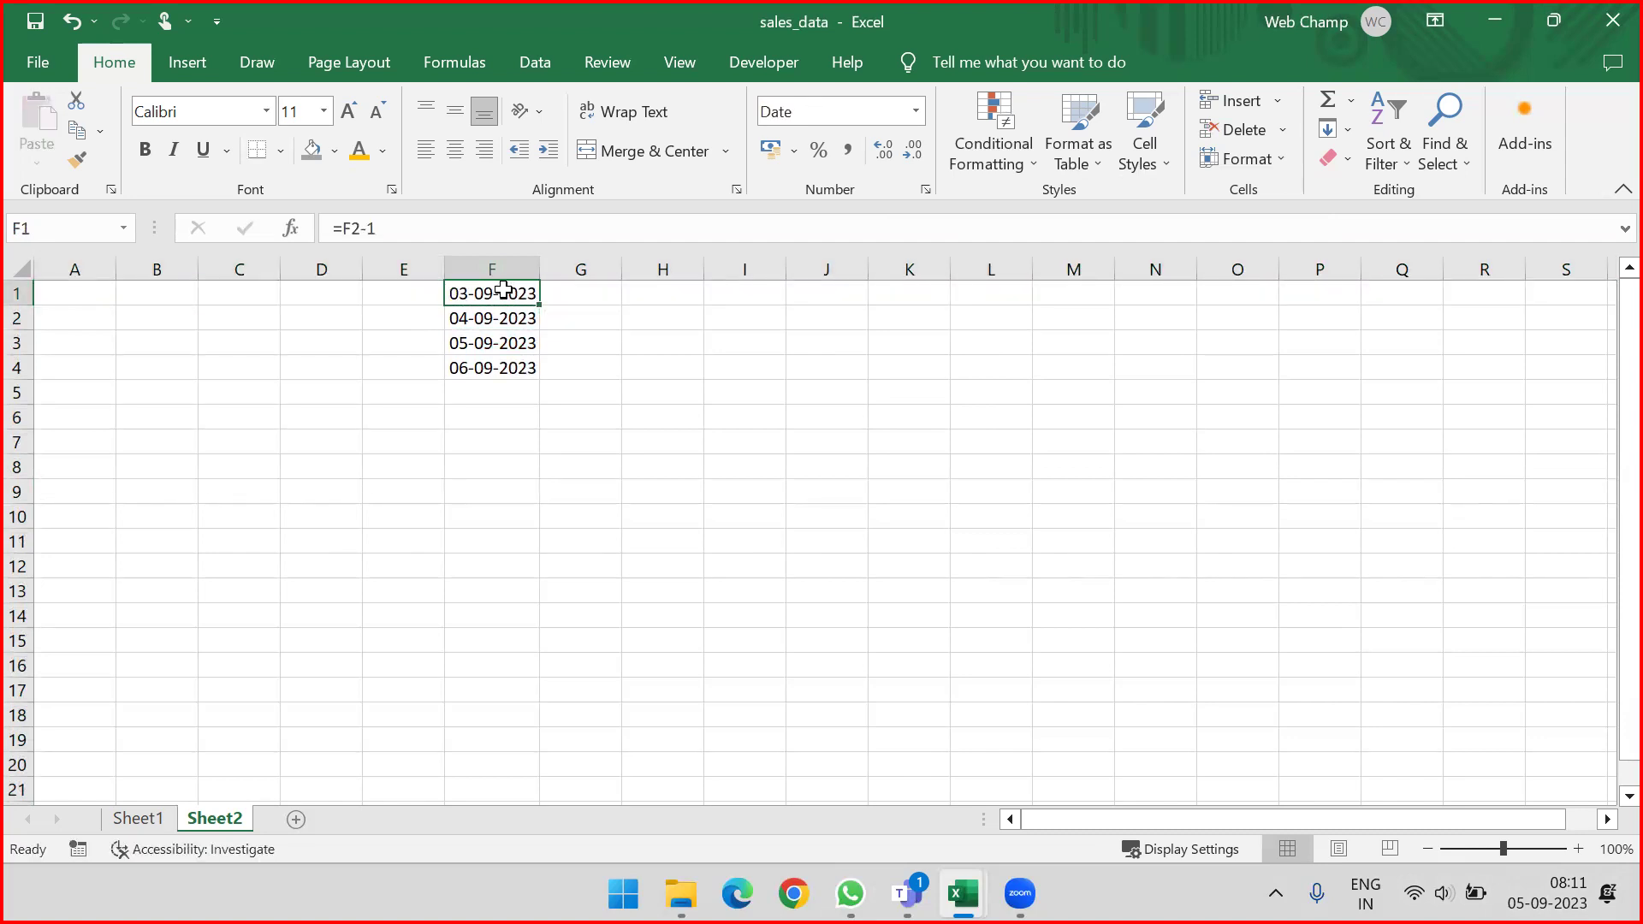
Step: Preview a Date Occurring rule for This week on column F and cancel it
click(492, 269)
click(997, 147)
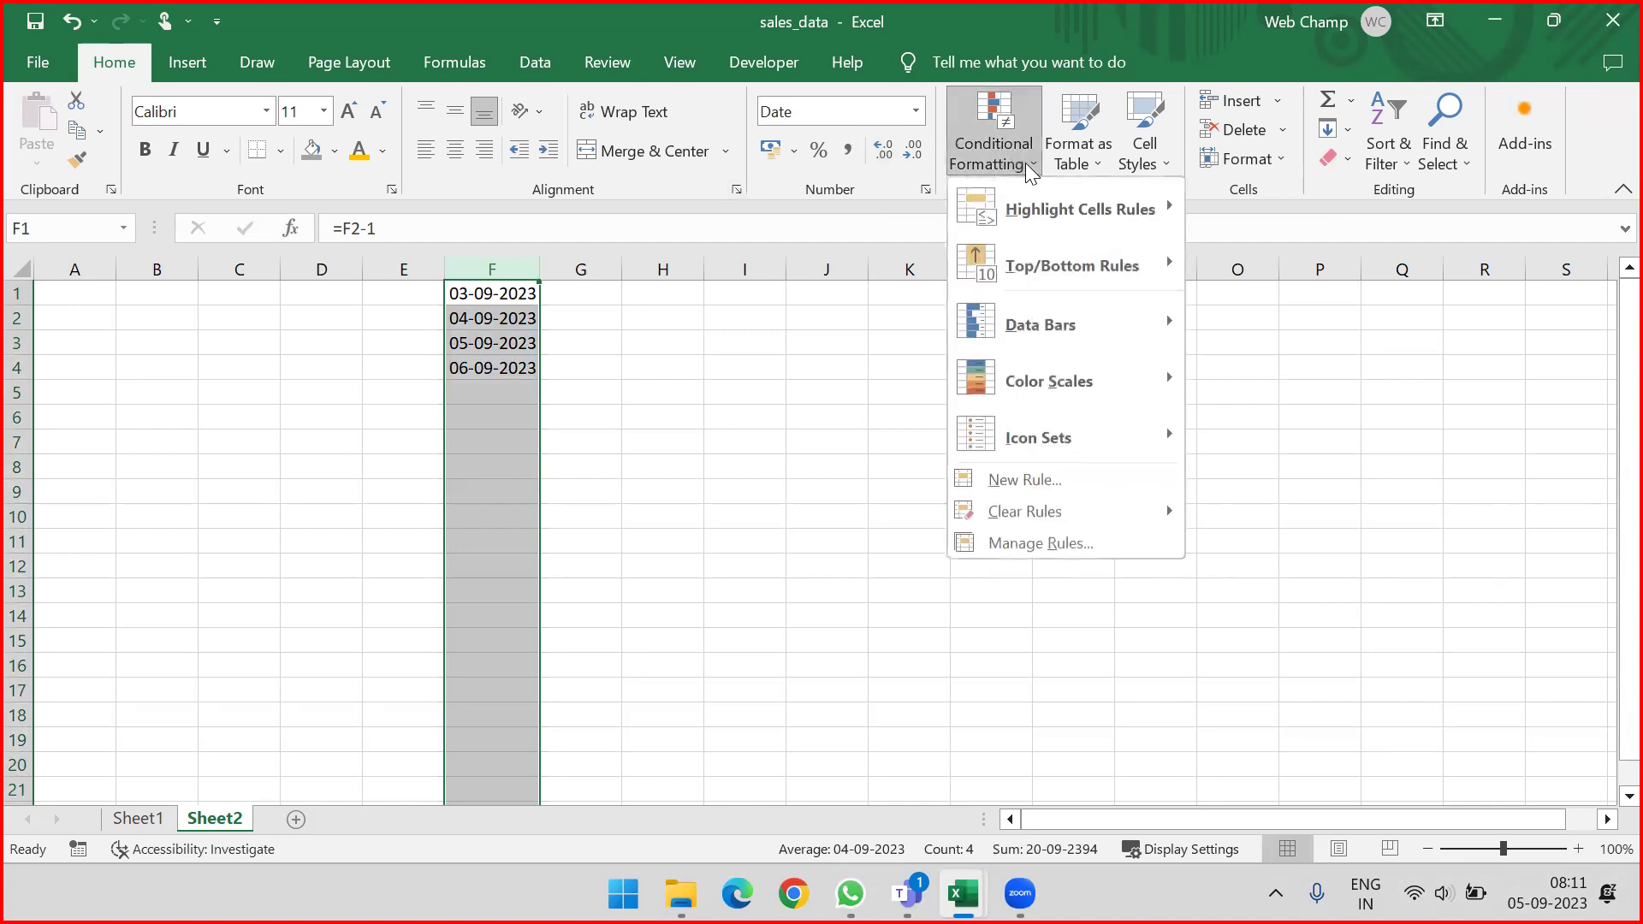
mouse_move(1079, 210)
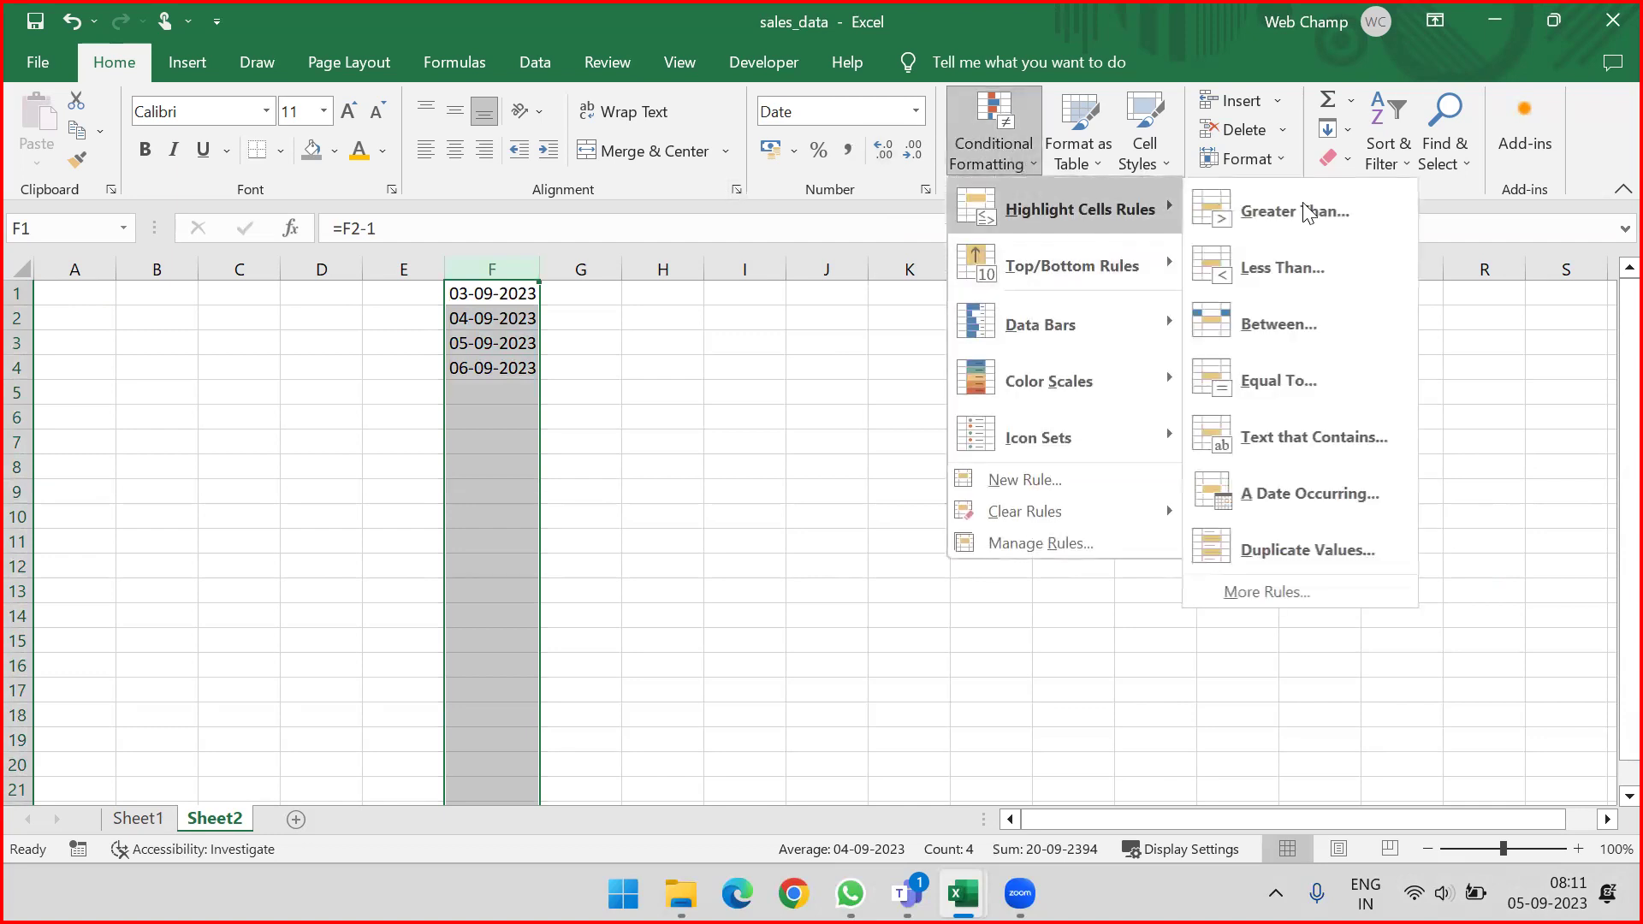
click(1335, 500)
click(1008, 316)
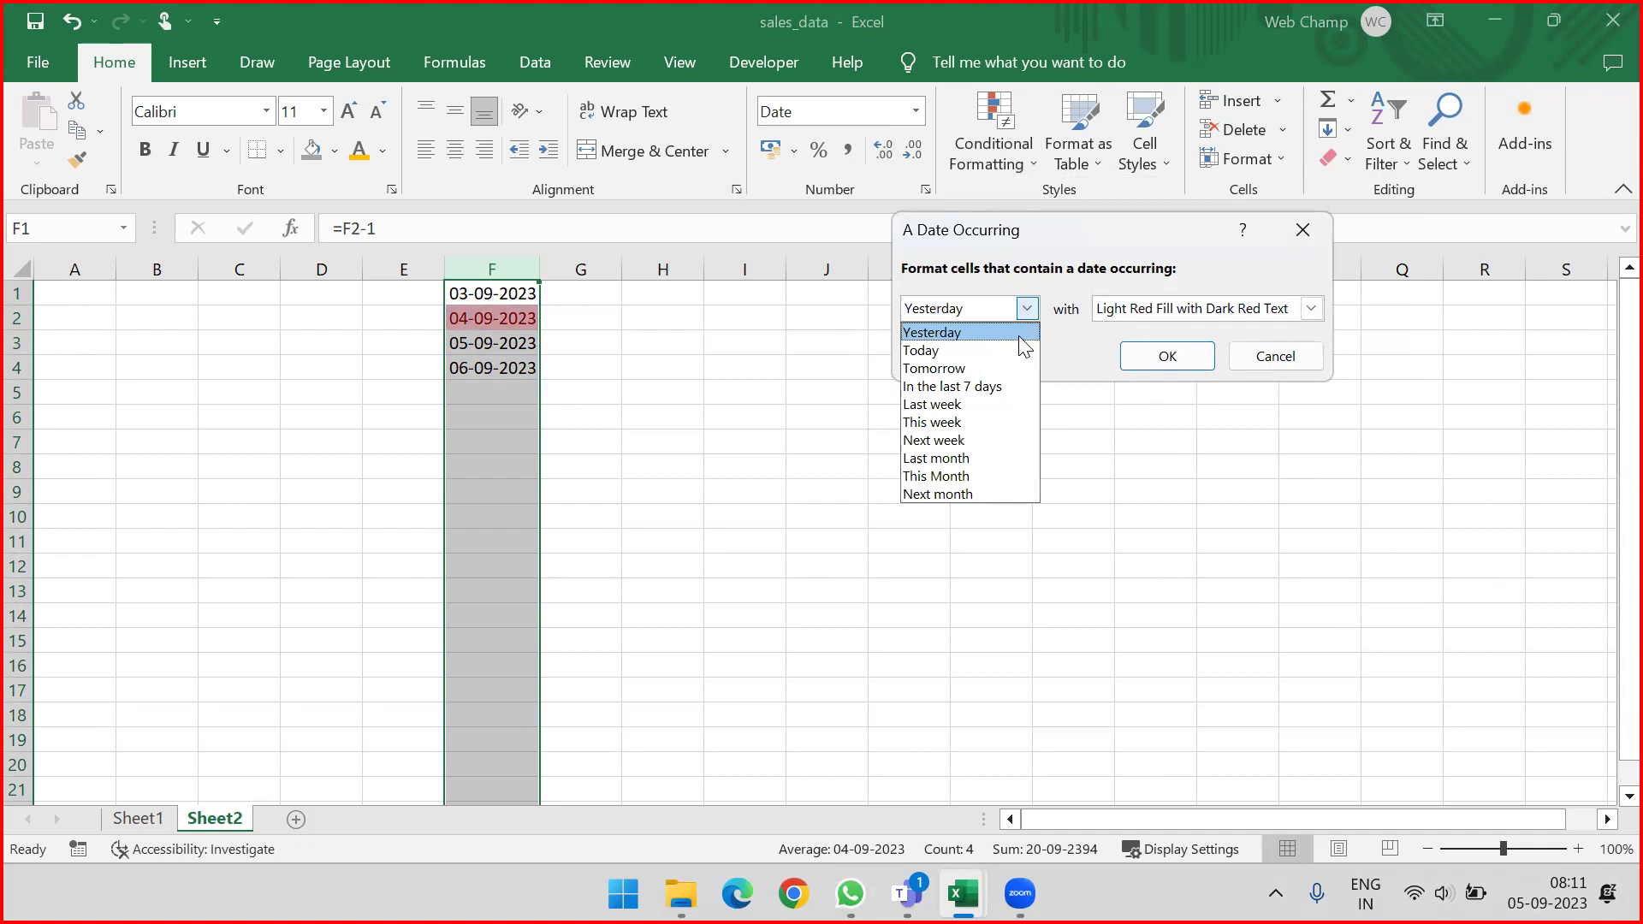
click(966, 417)
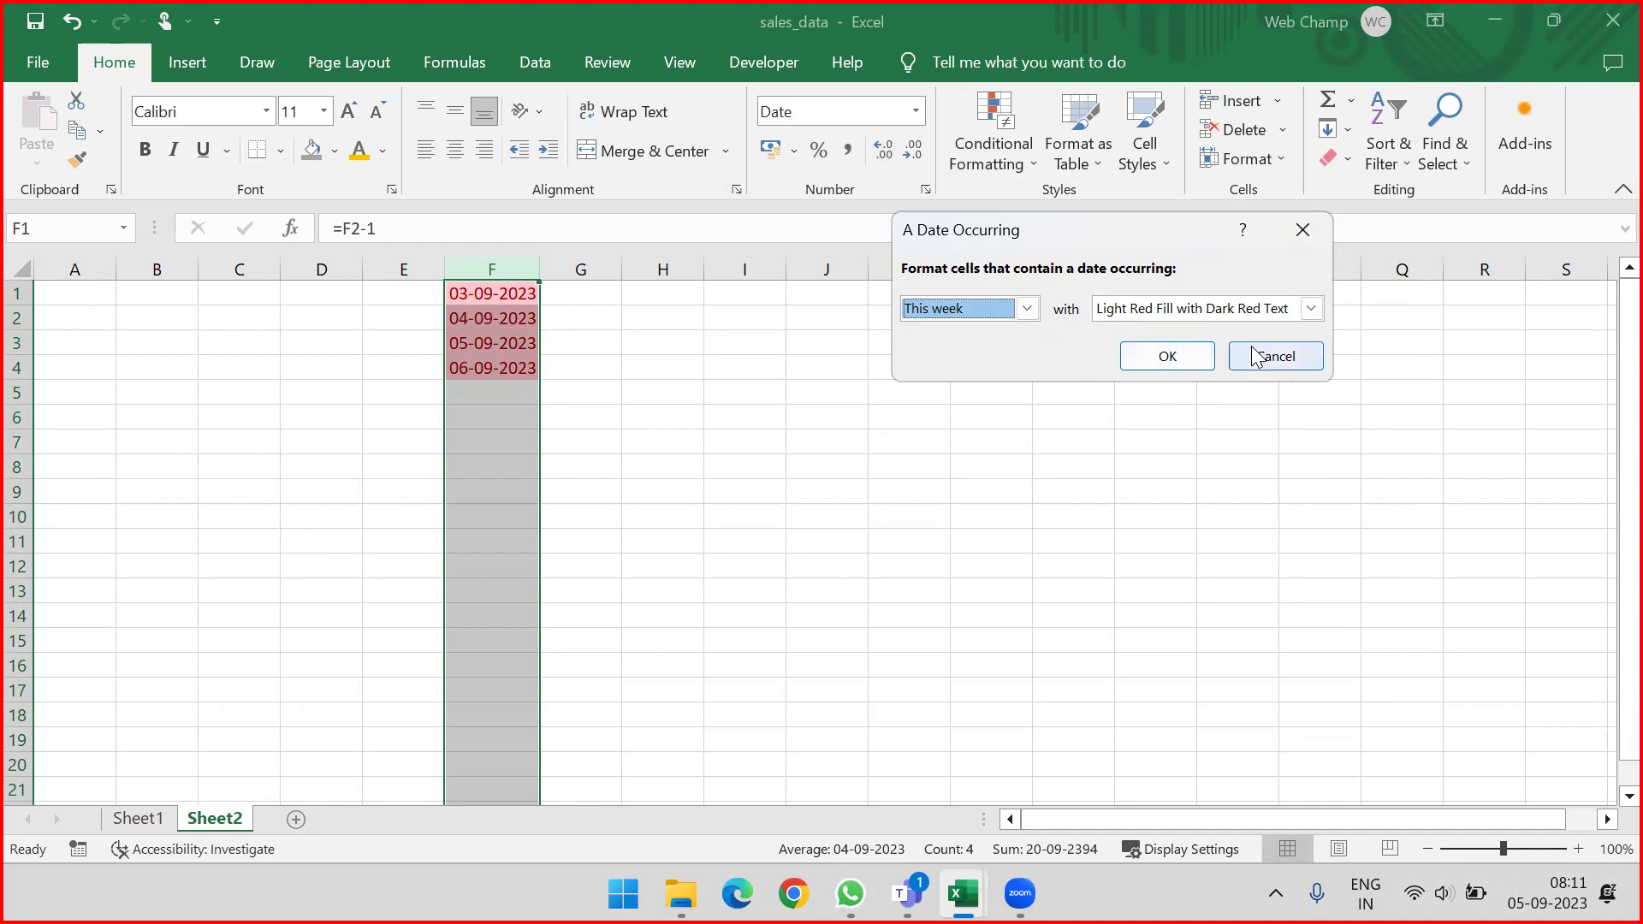
click(1284, 360)
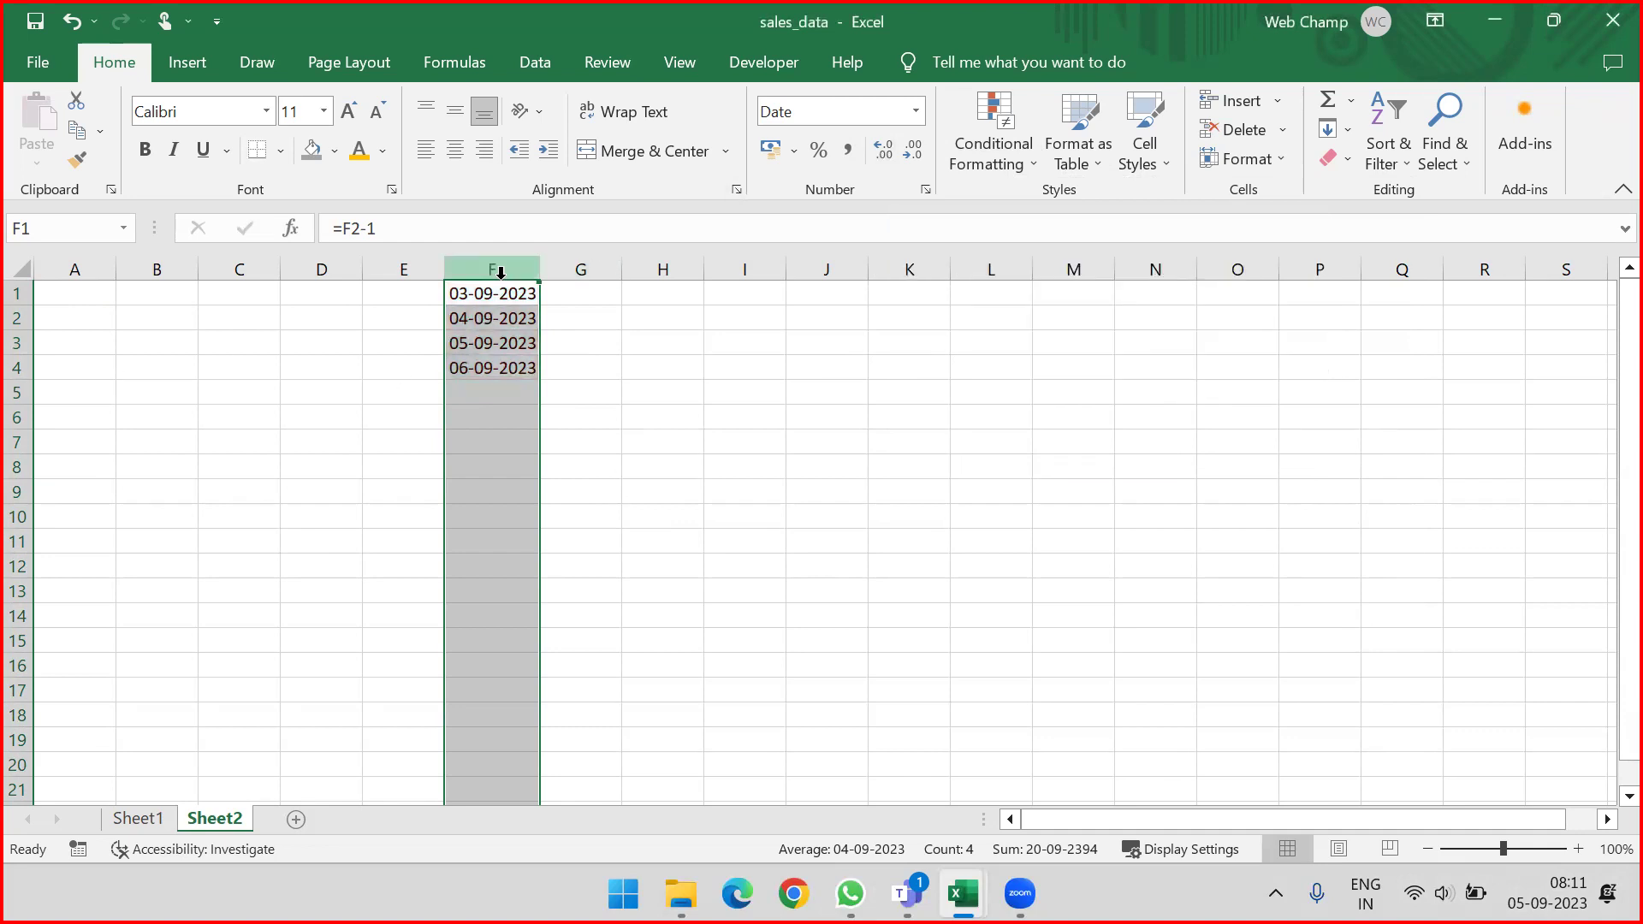
Step: Preview a Date Occurring rule on column F for Last week, This week, Next week and This Month, and cancel it
click(991, 141)
mouse_move(1080, 209)
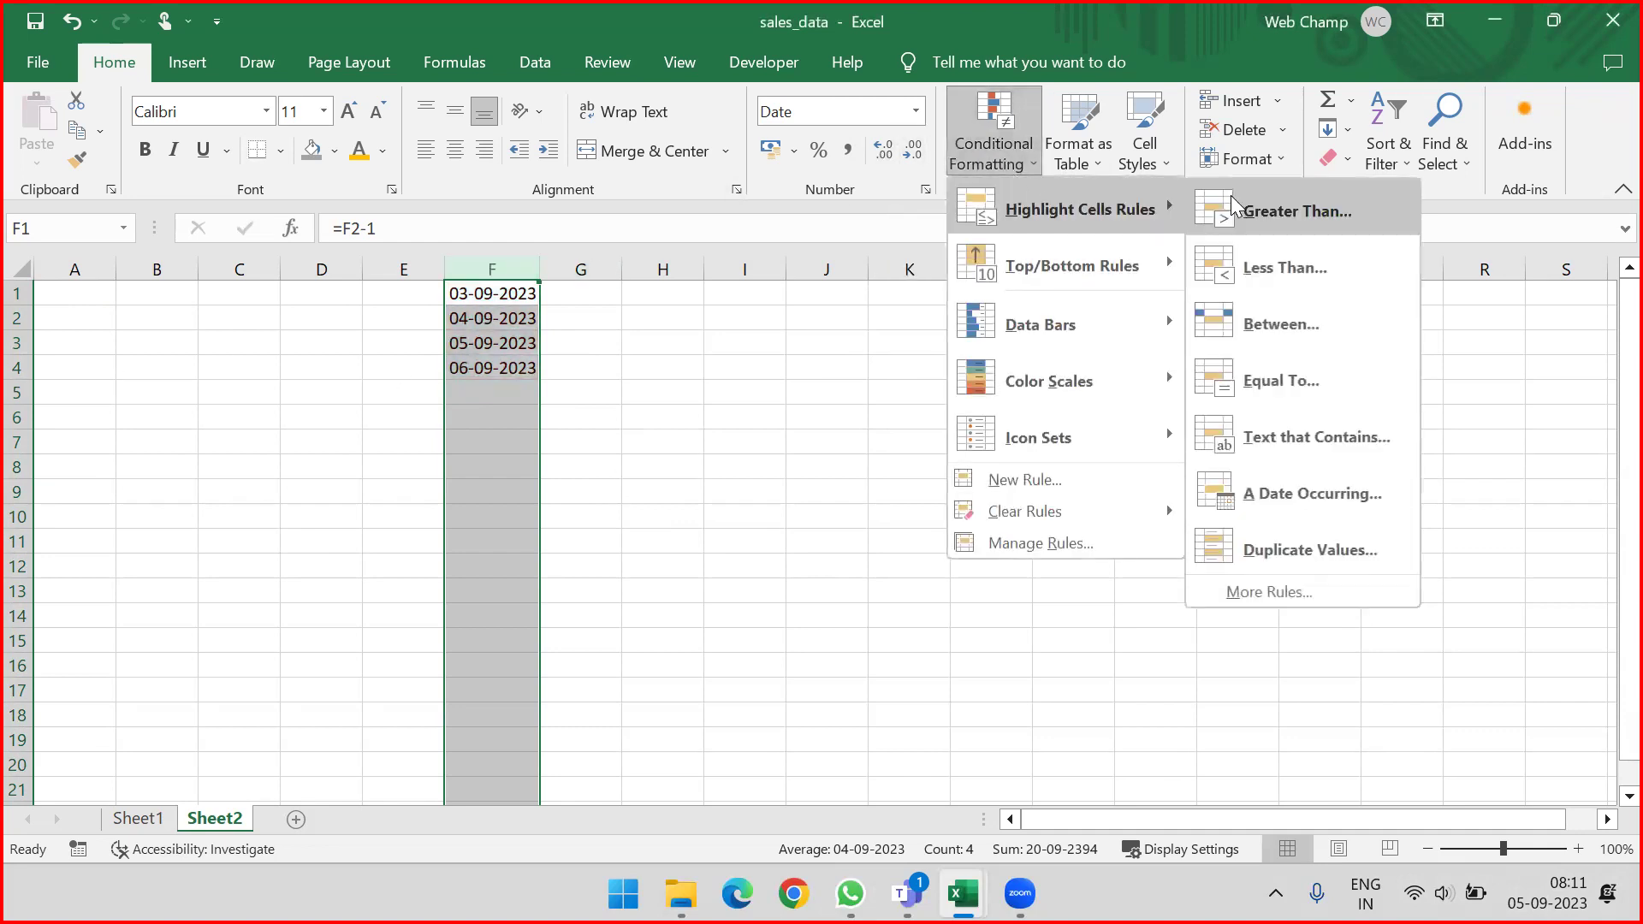
click(1273, 495)
click(1028, 312)
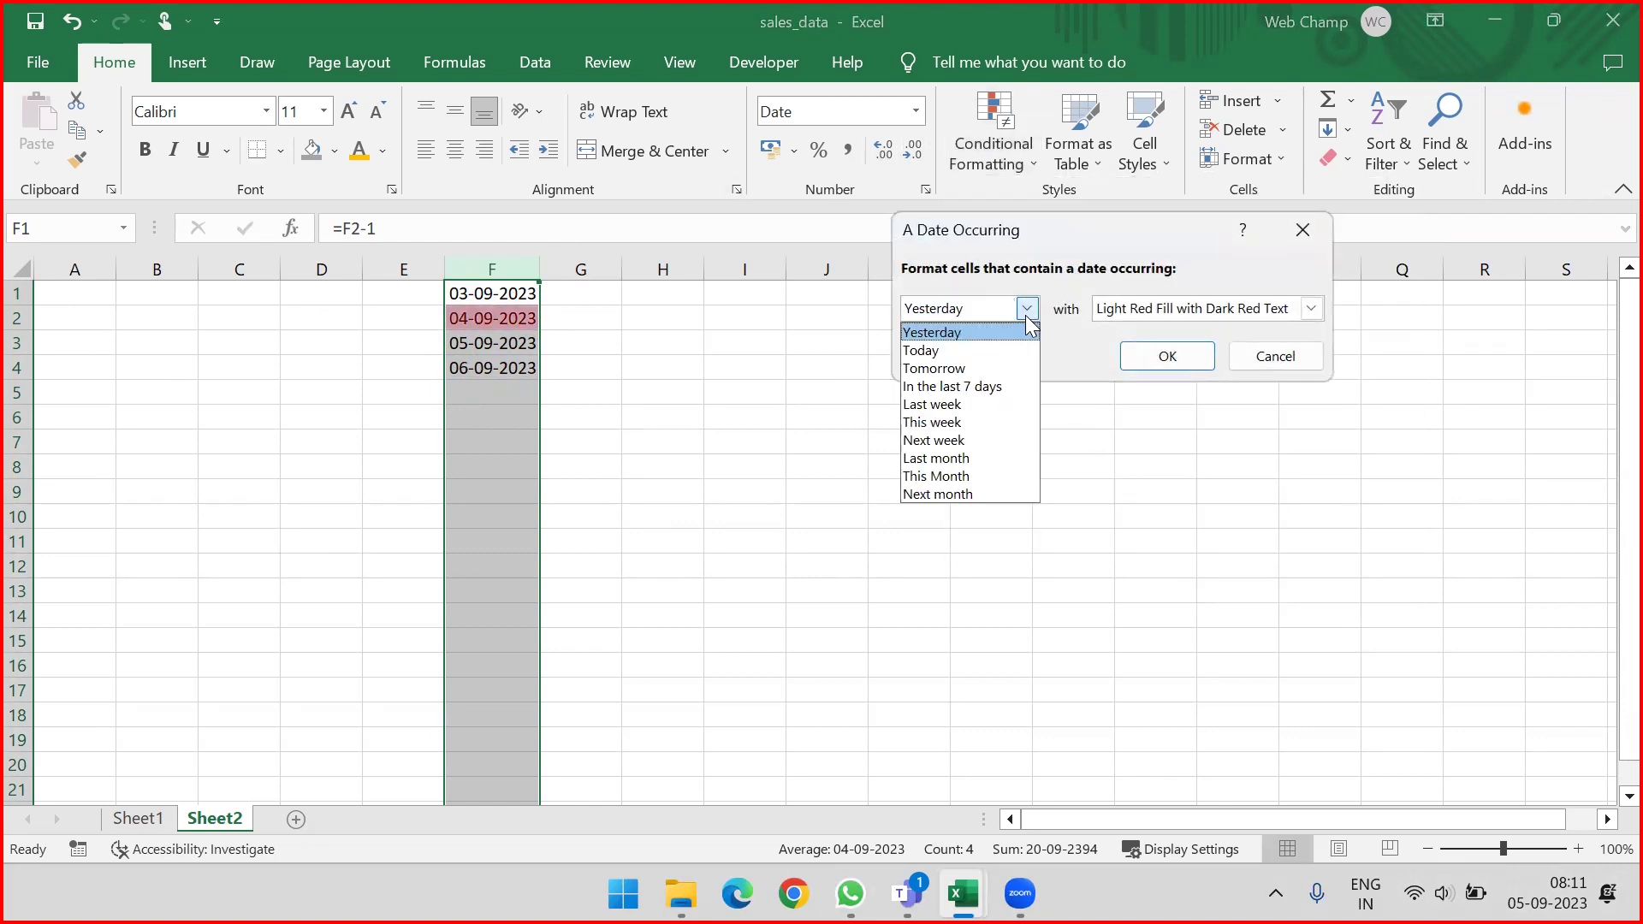
click(972, 404)
click(1027, 309)
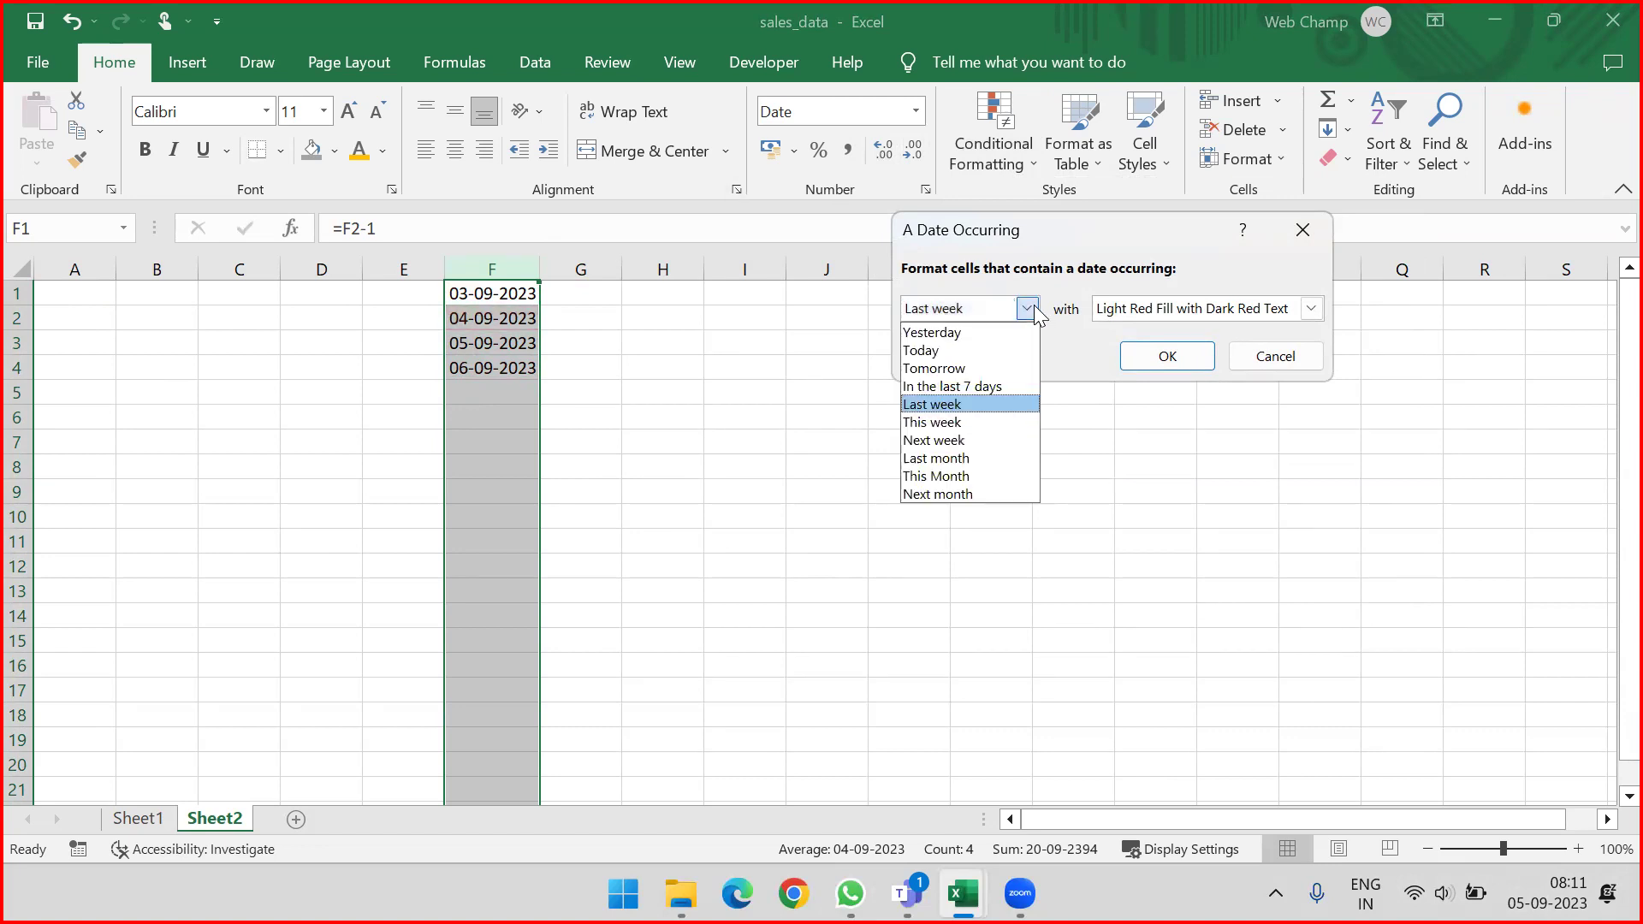
click(954, 422)
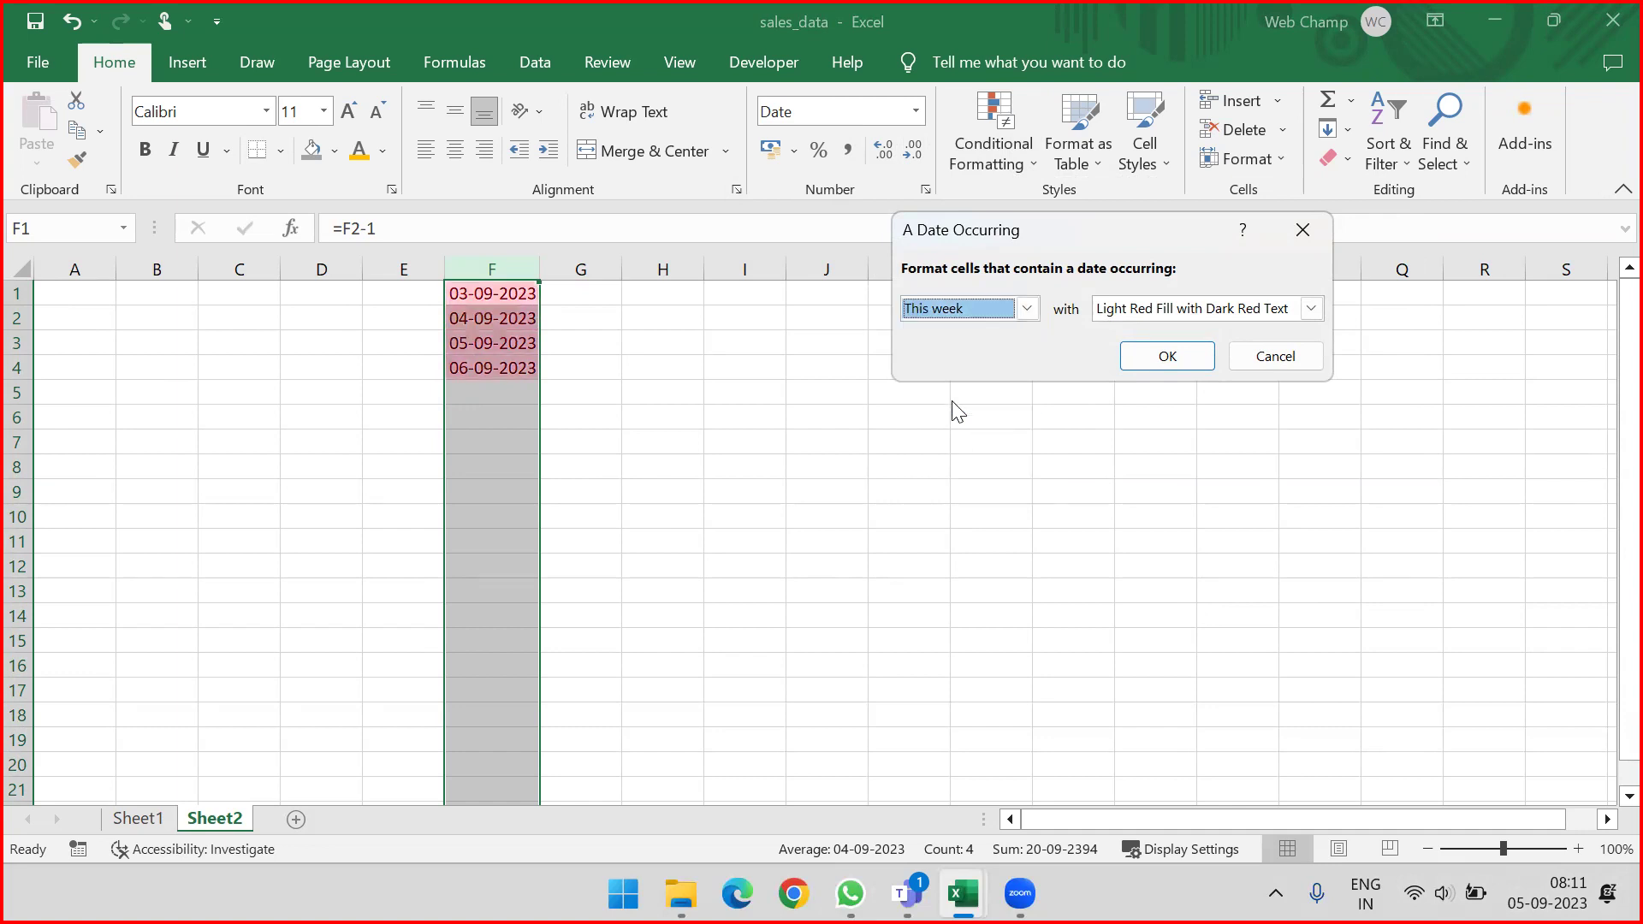
click(1027, 308)
click(964, 440)
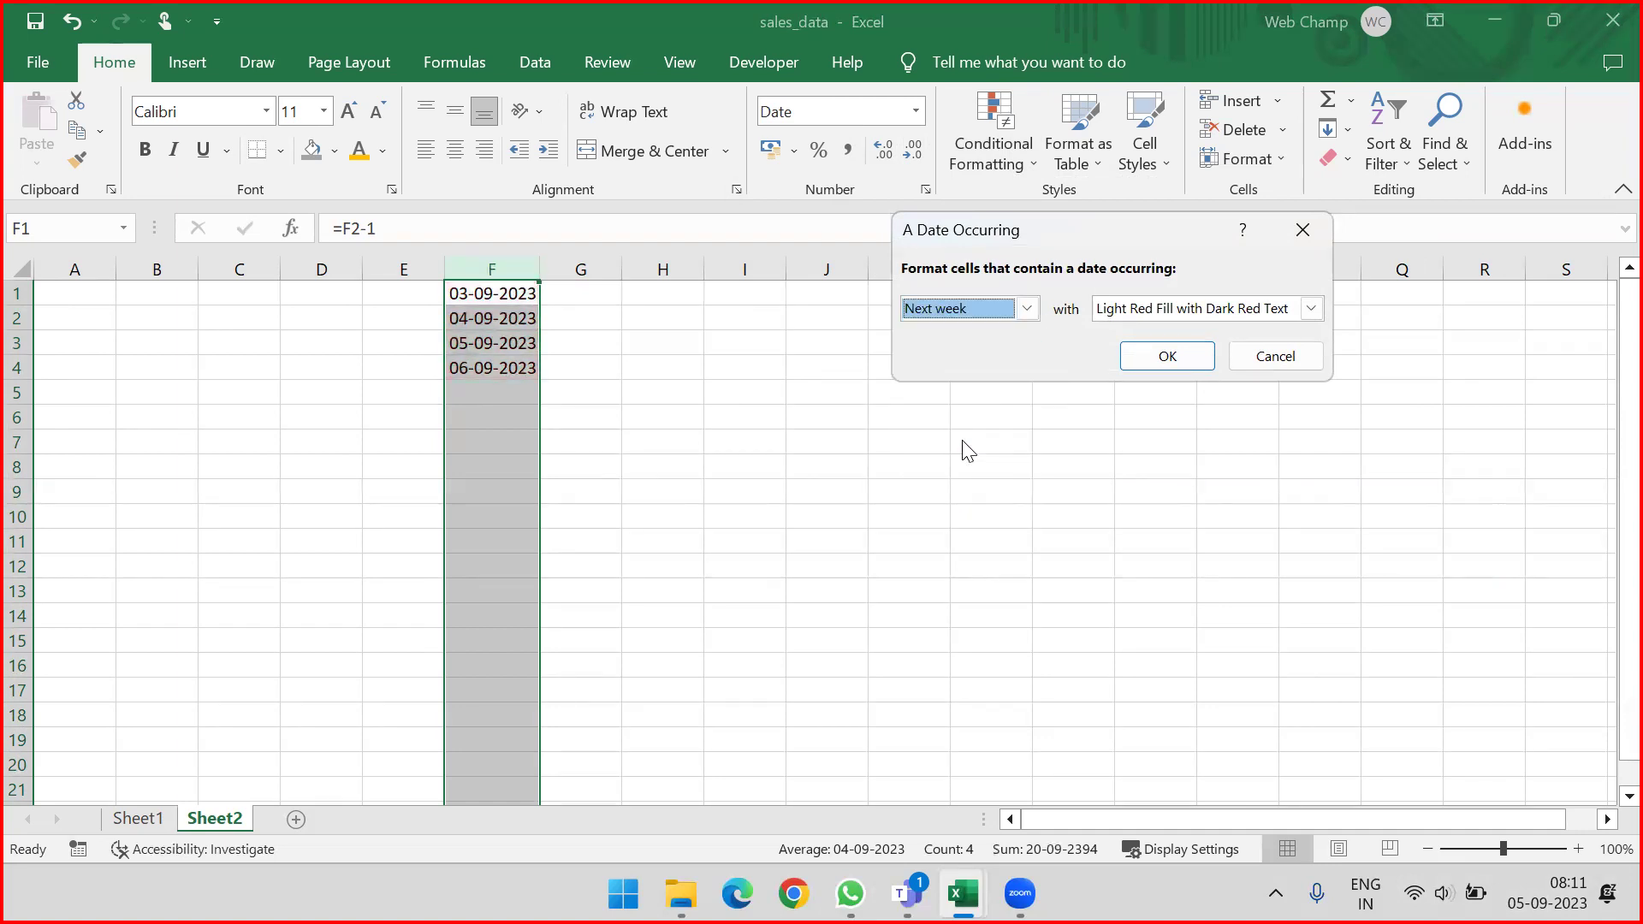
click(1027, 309)
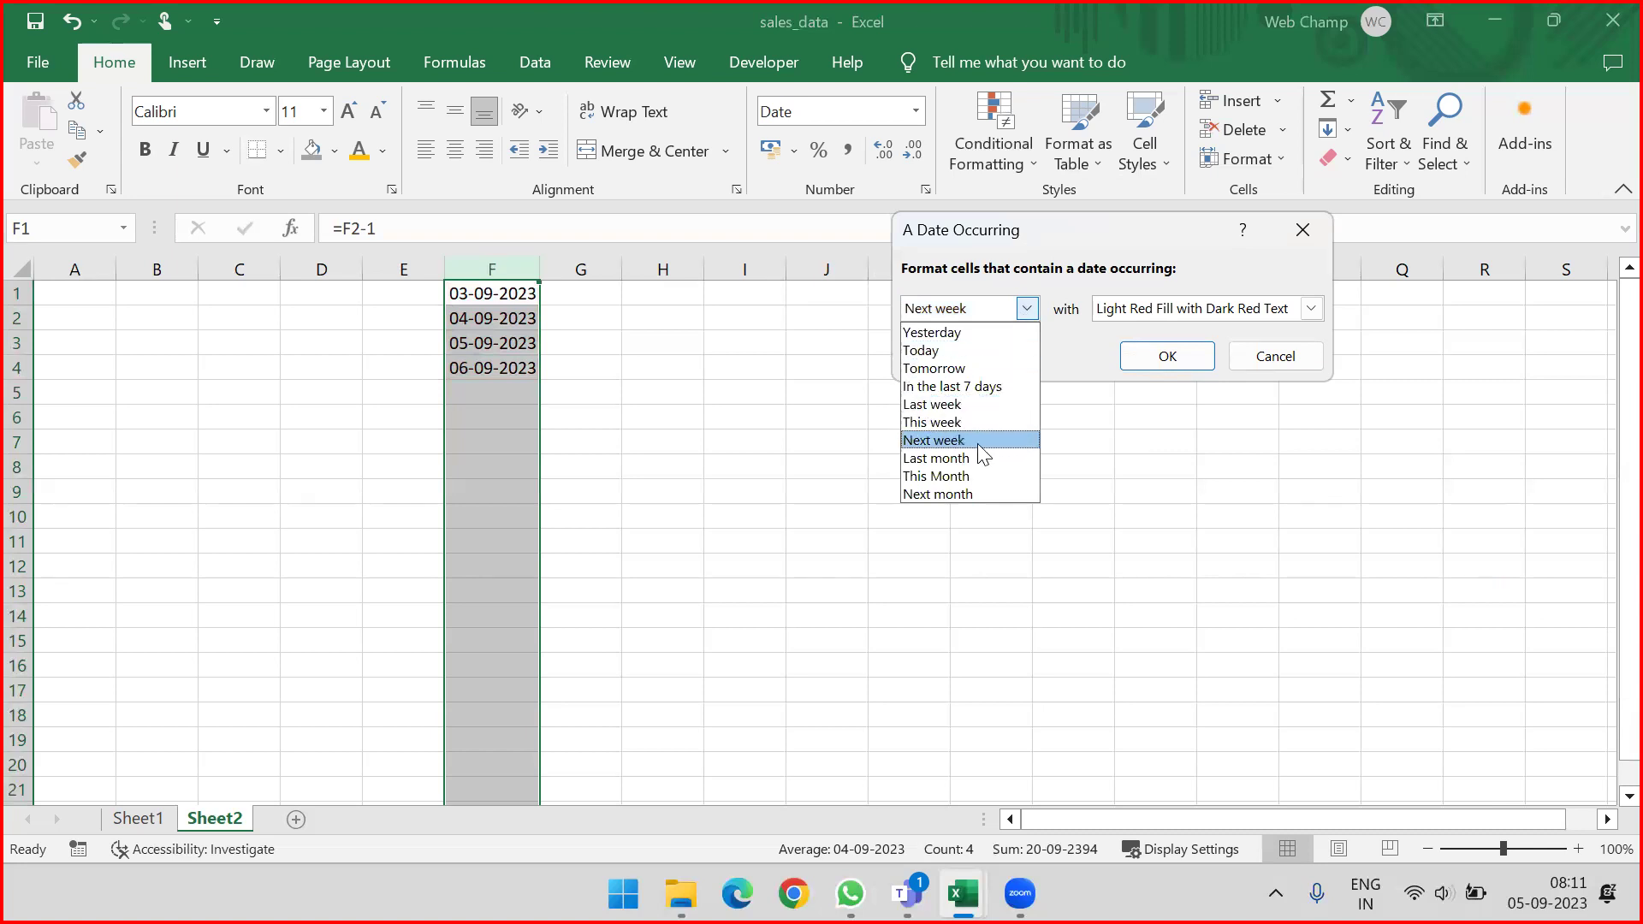
click(959, 476)
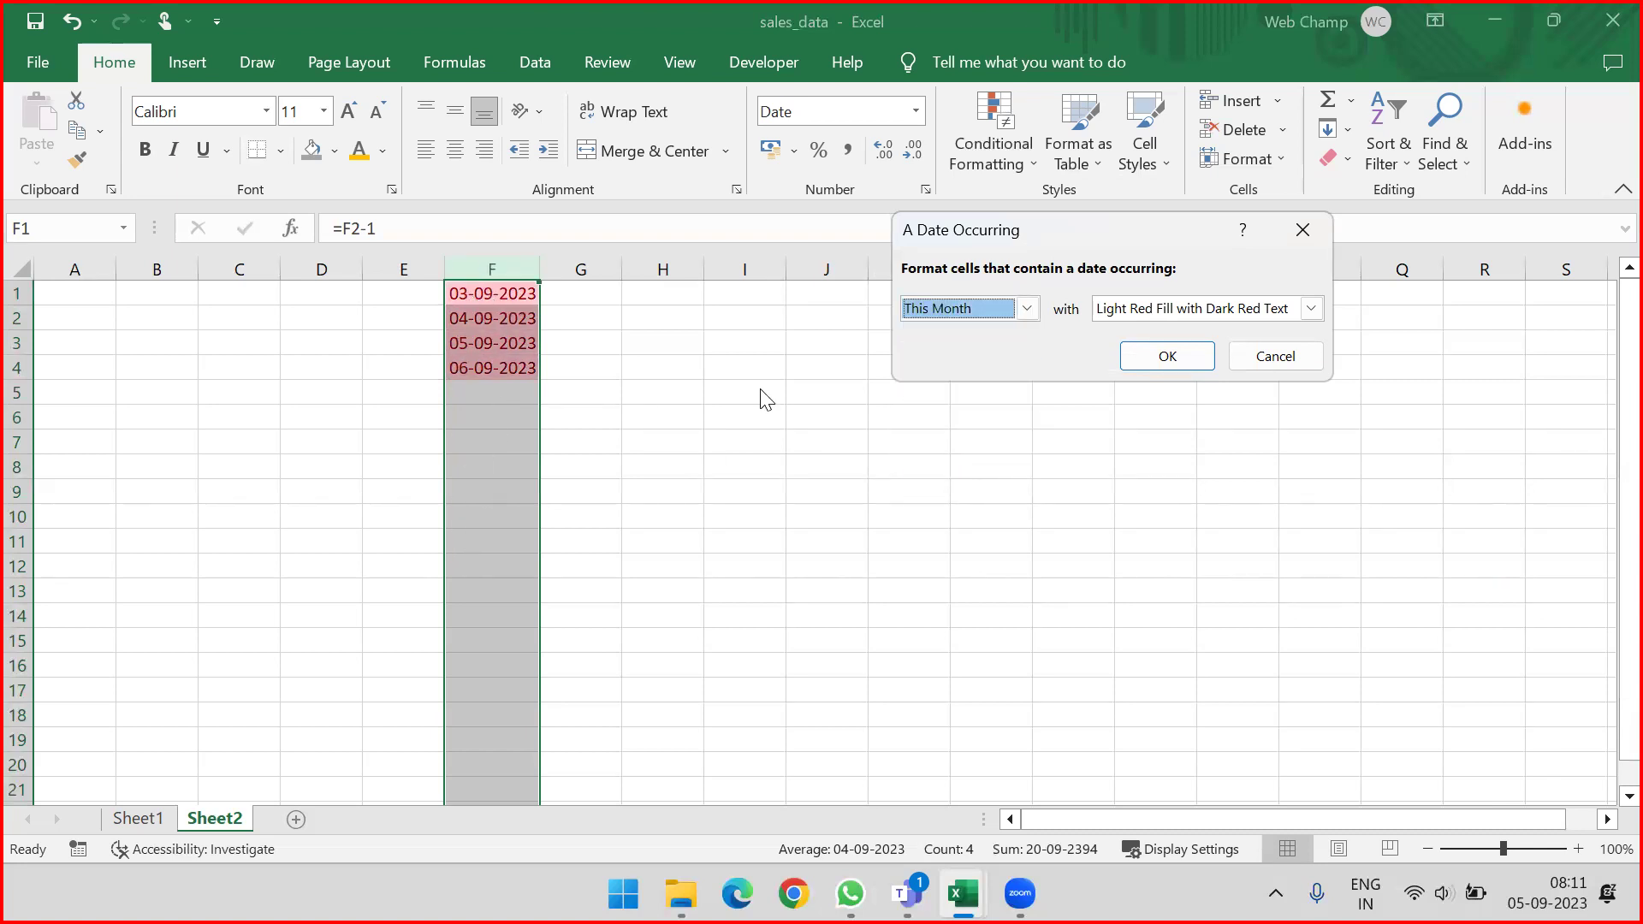
click(1291, 364)
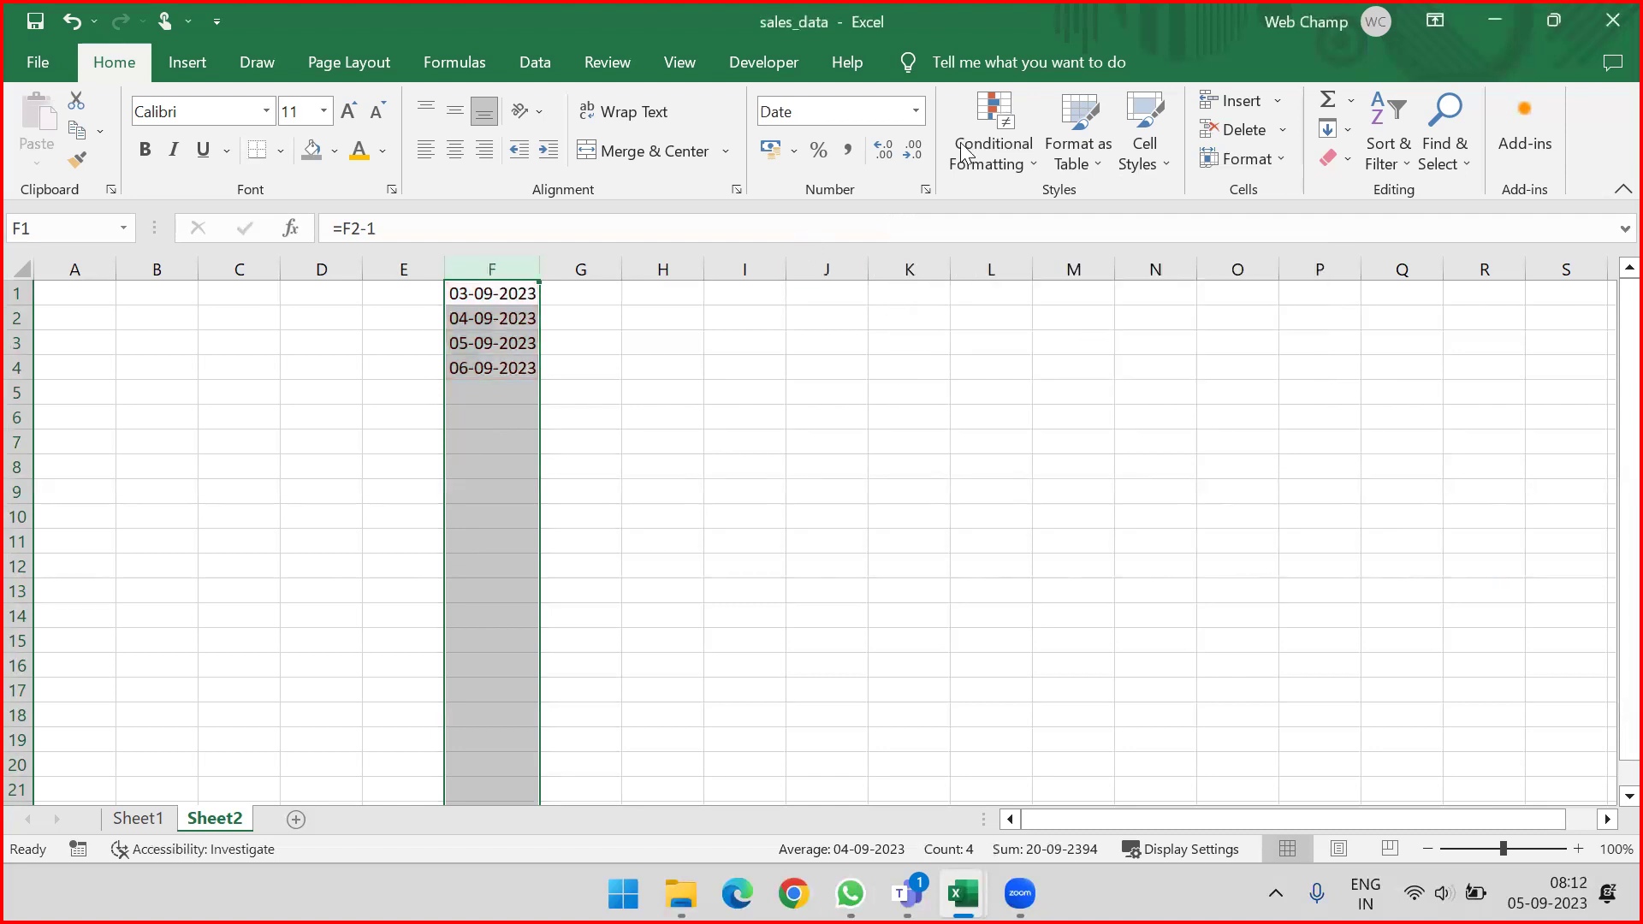
Step: Switch to Sheet1 and widen the order_id column so the full order IDs fit
click(132, 820)
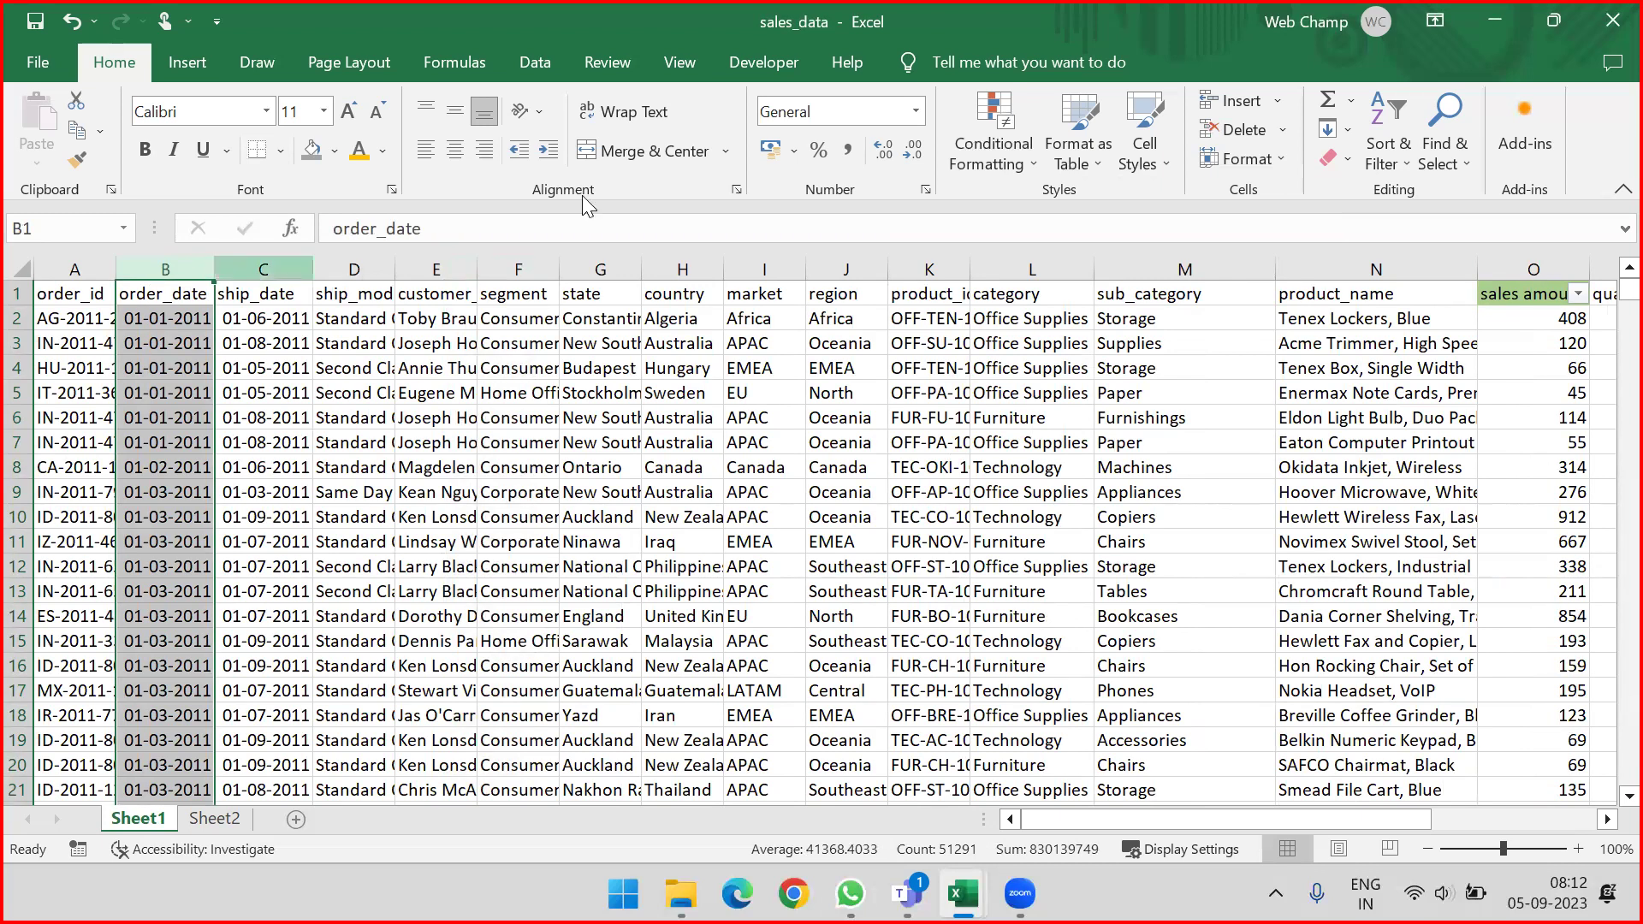
click(986, 156)
mouse_move(1057, 207)
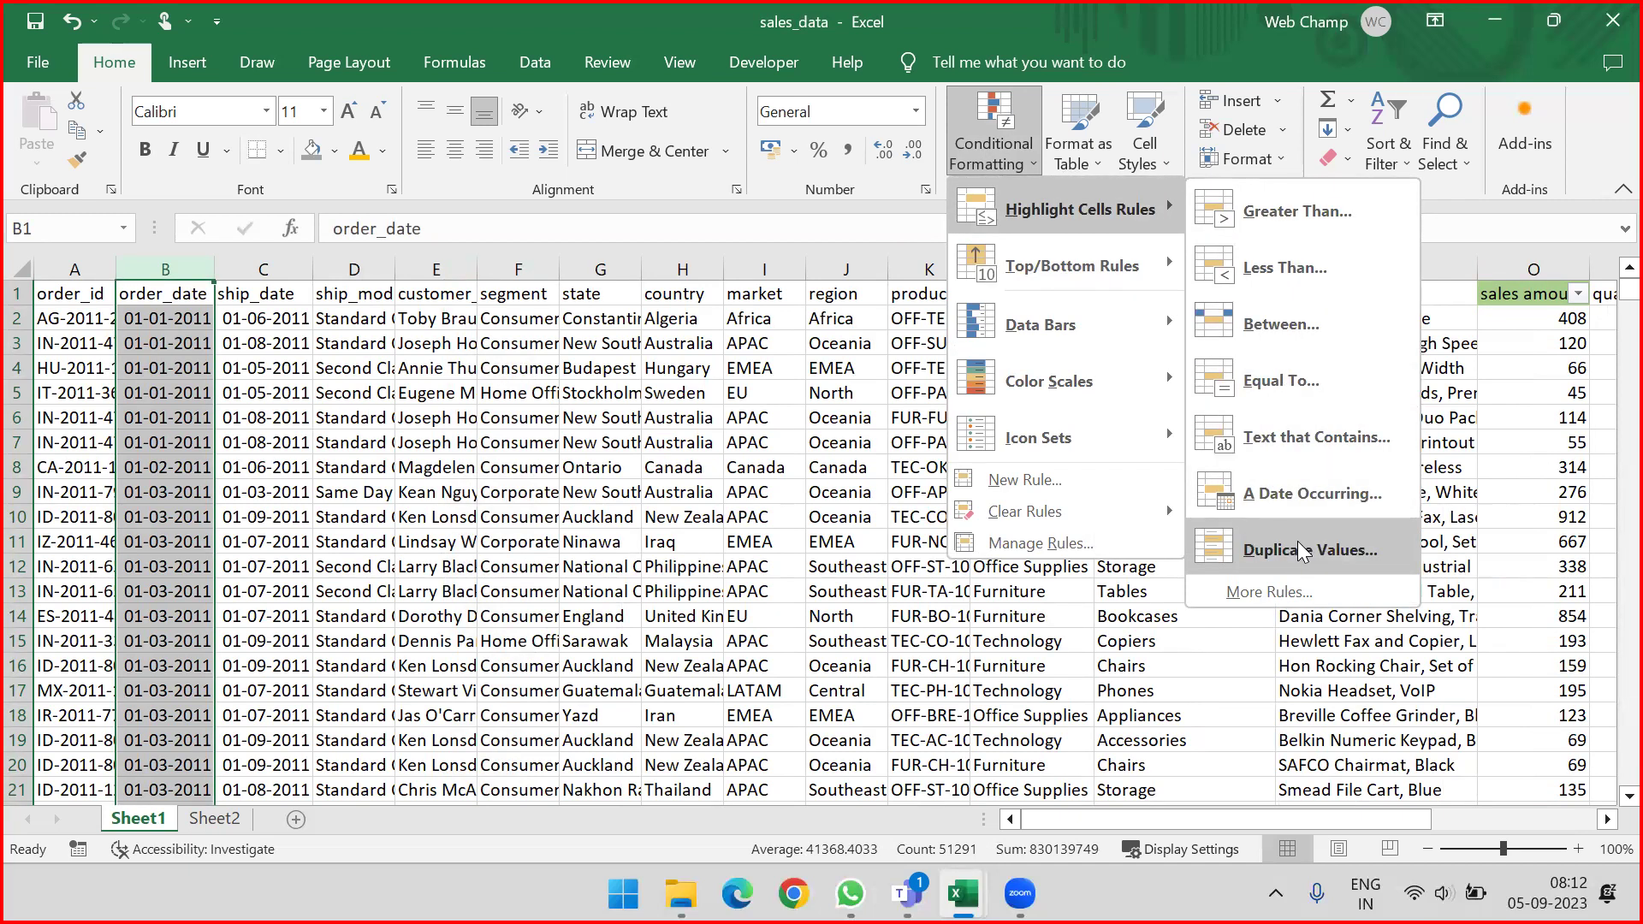
click(57, 261)
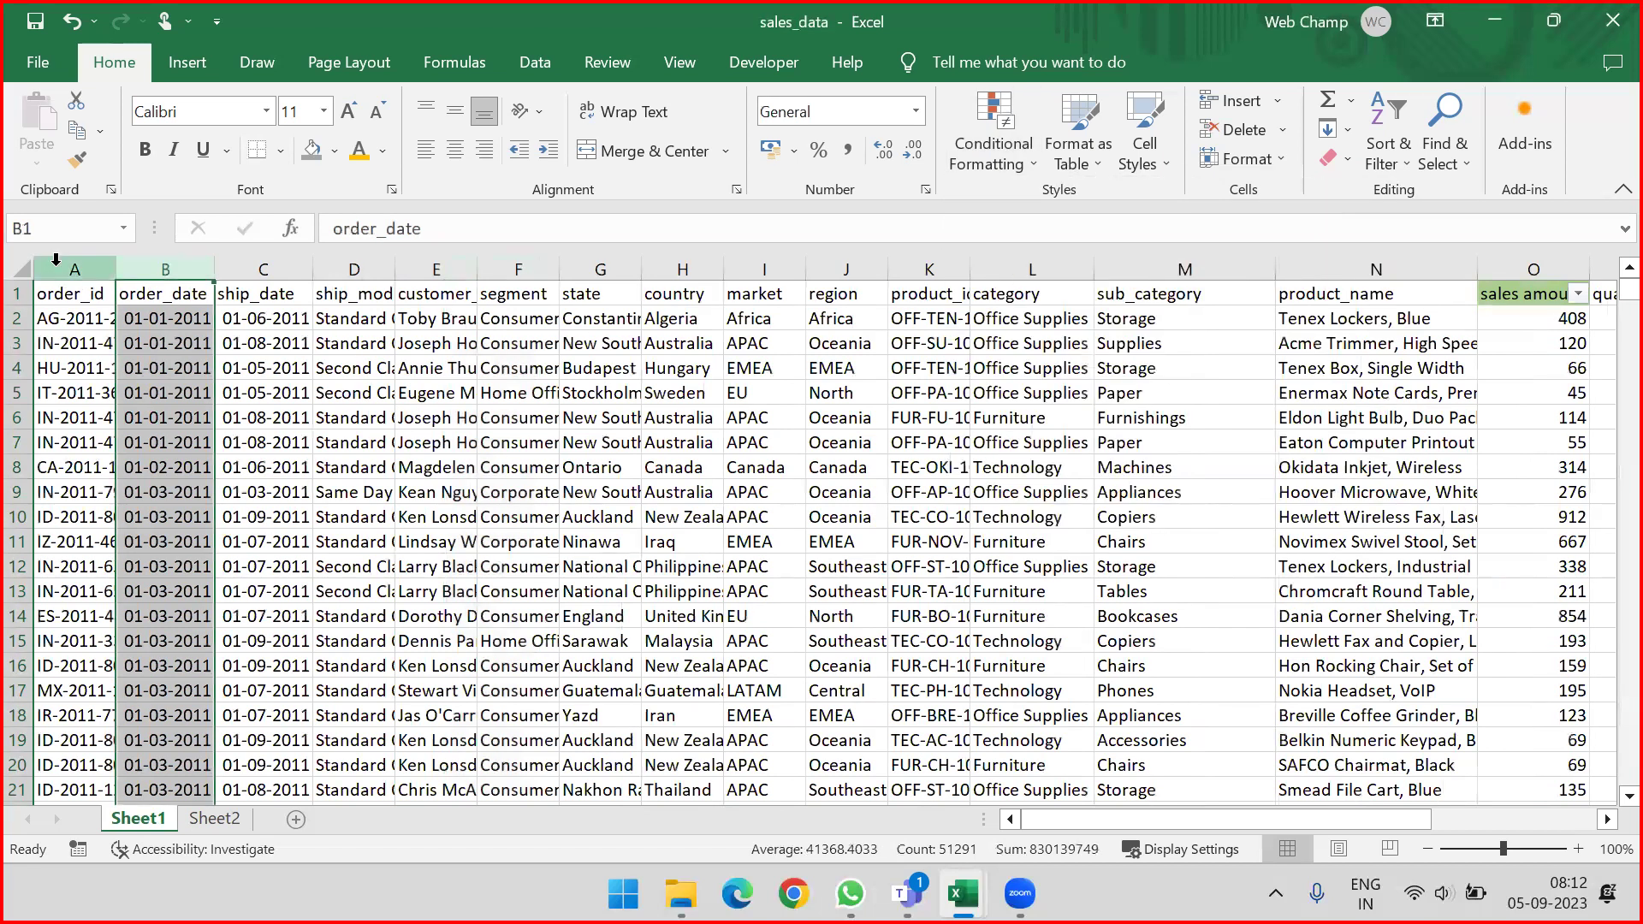
click(57, 260)
drag(116, 266, 205, 265)
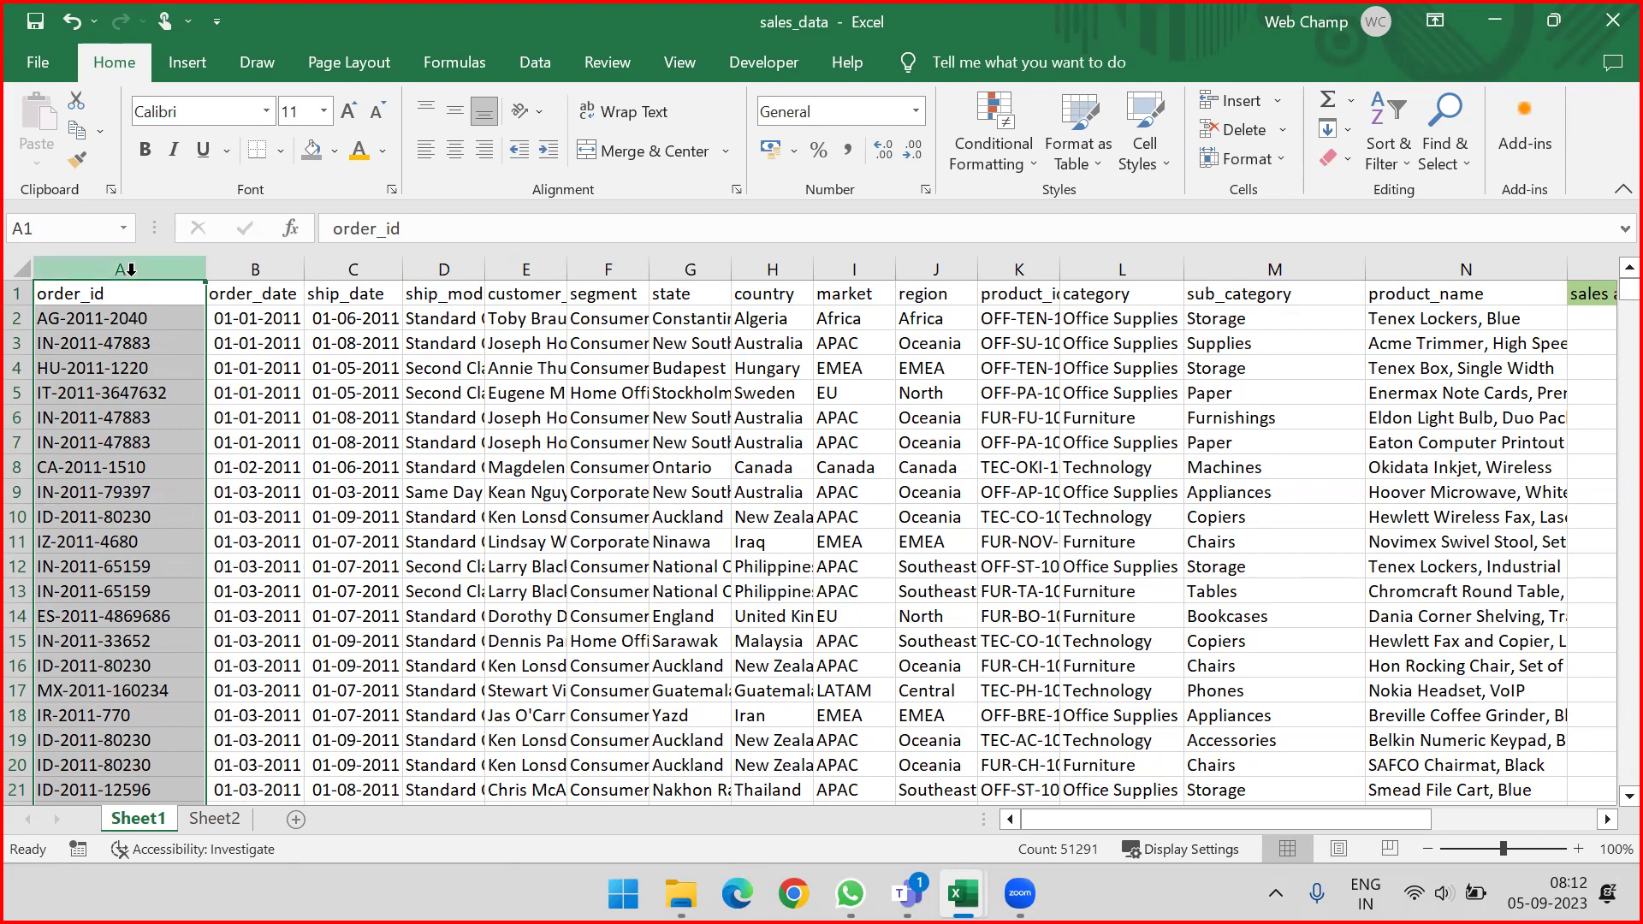
Step: Preview a Duplicate Values rule on the order_id column, cancel it, and look through the IDs for repeats
click(1033, 170)
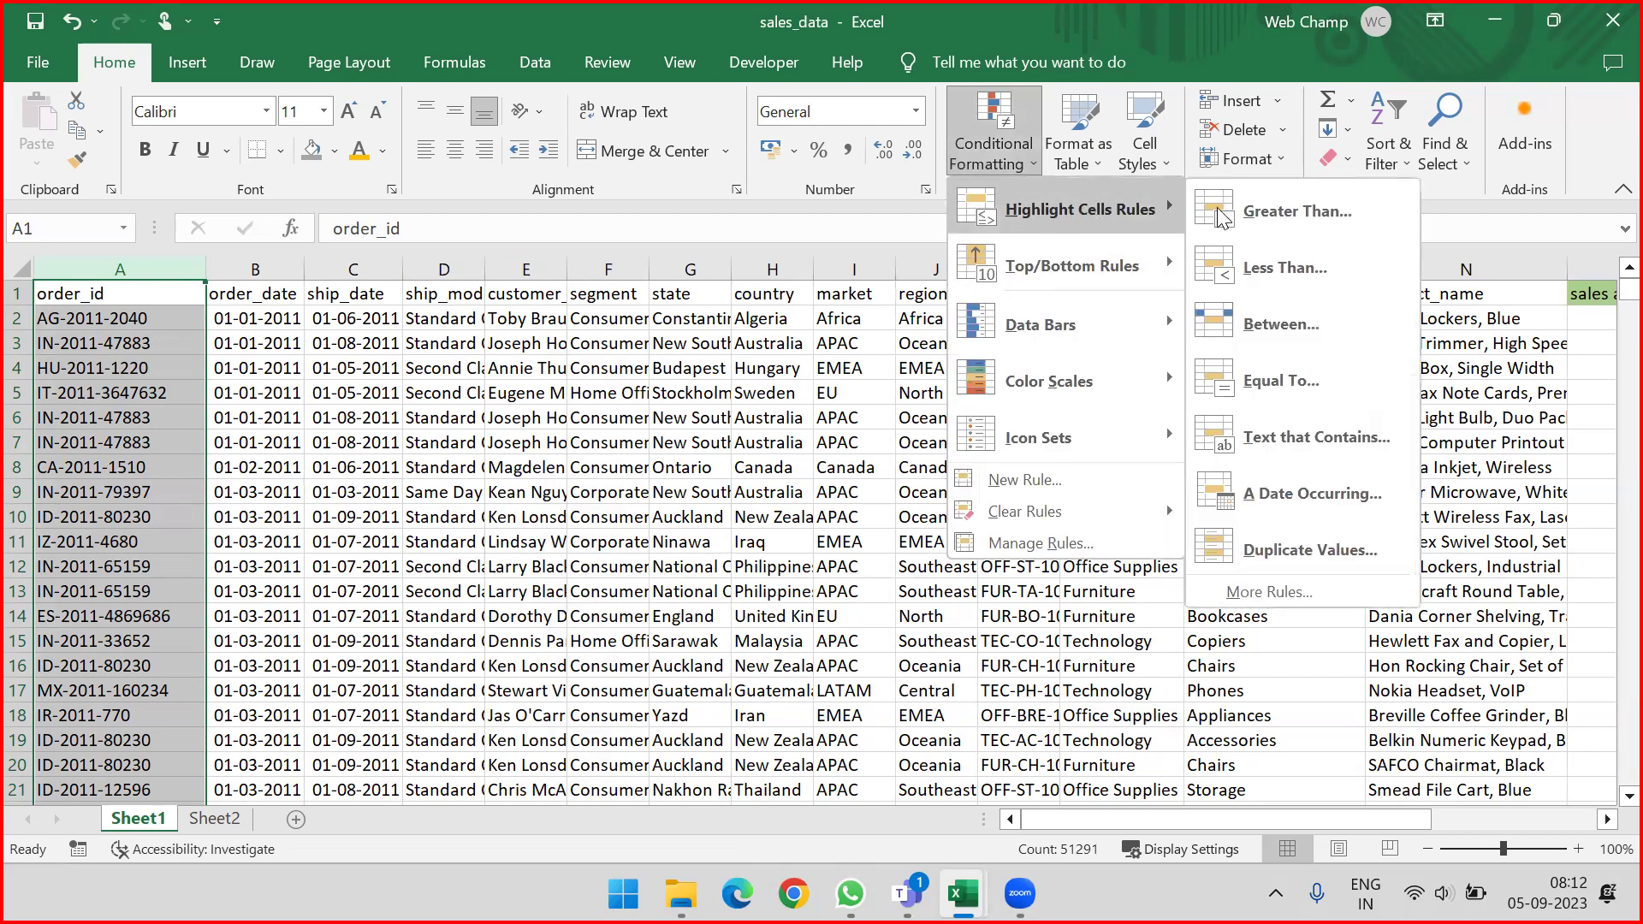
click(1318, 555)
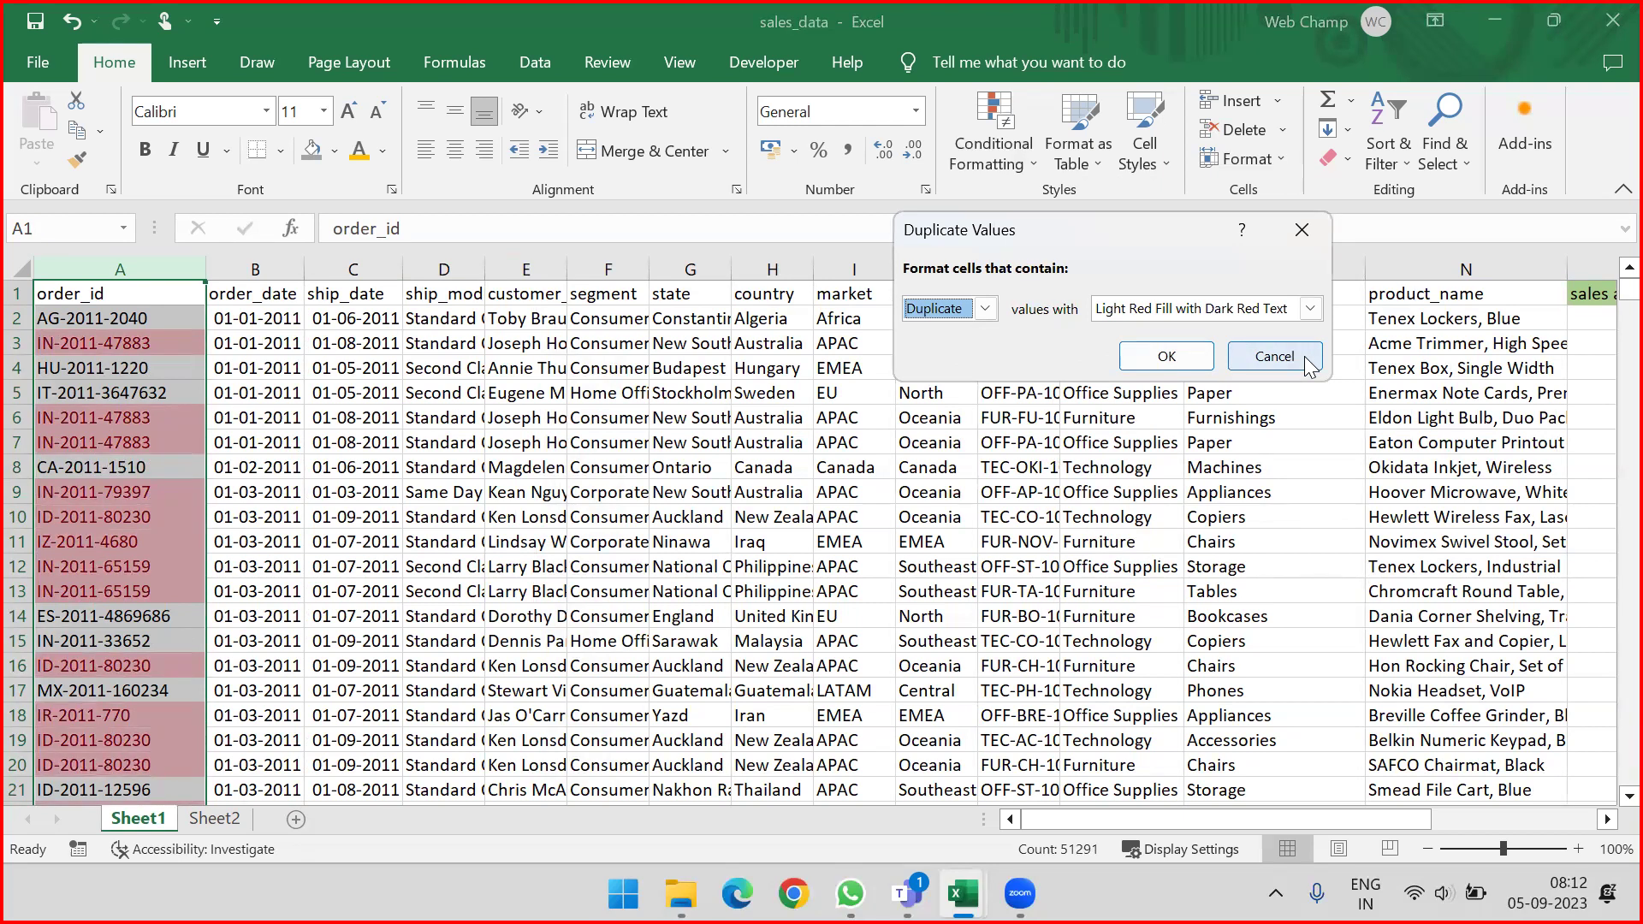
click(1274, 357)
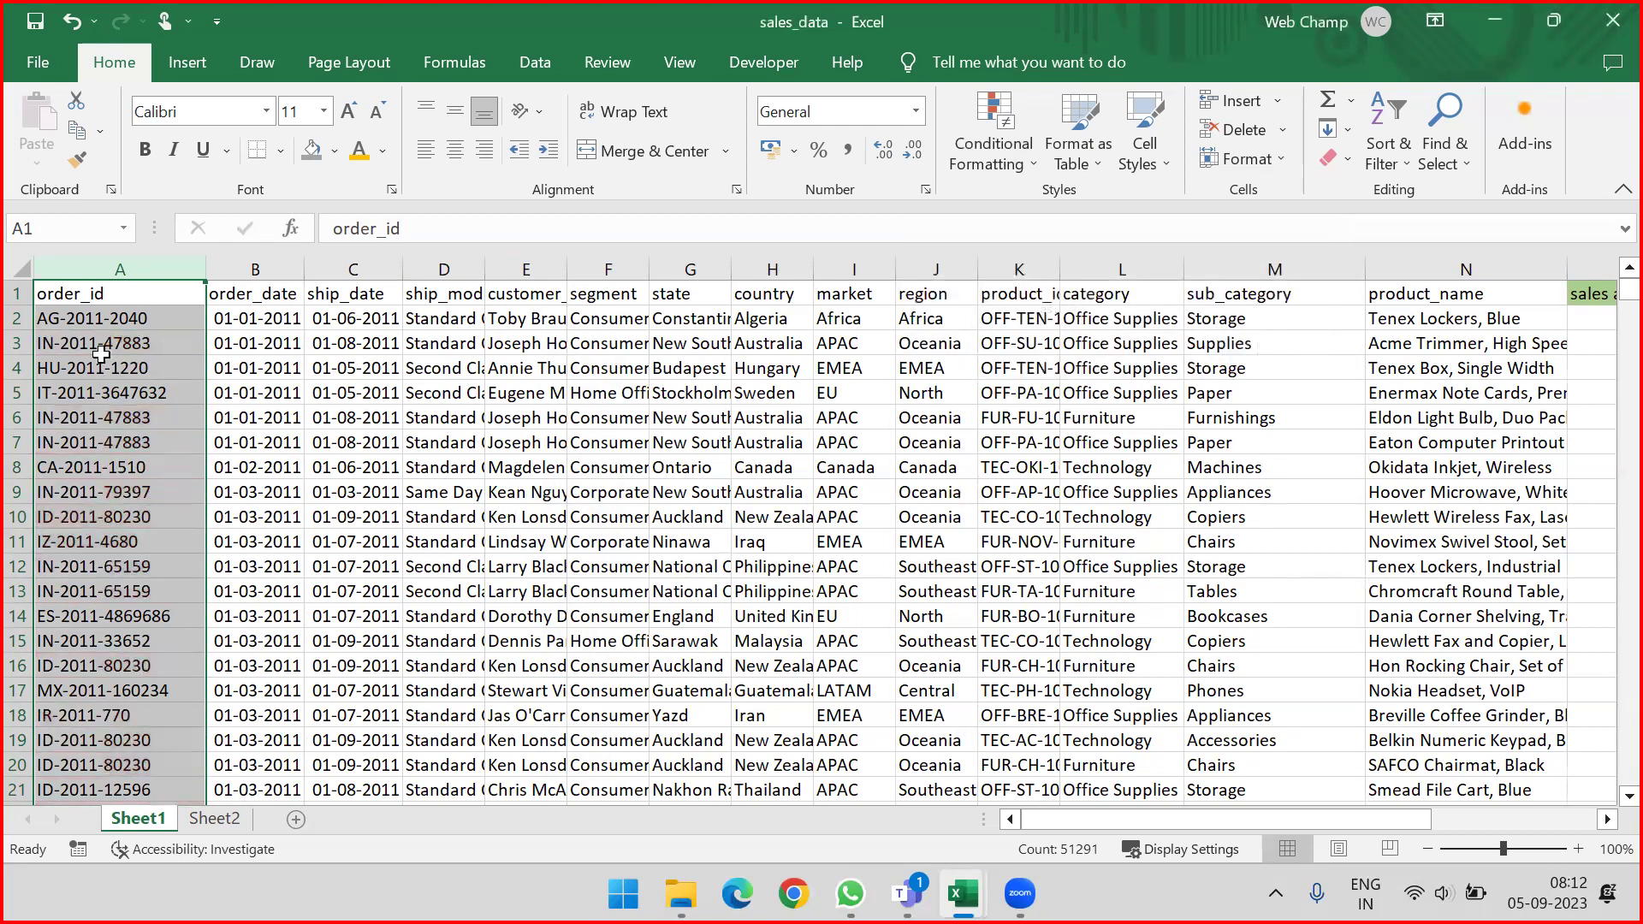
scroll(92, 354, down, 16)
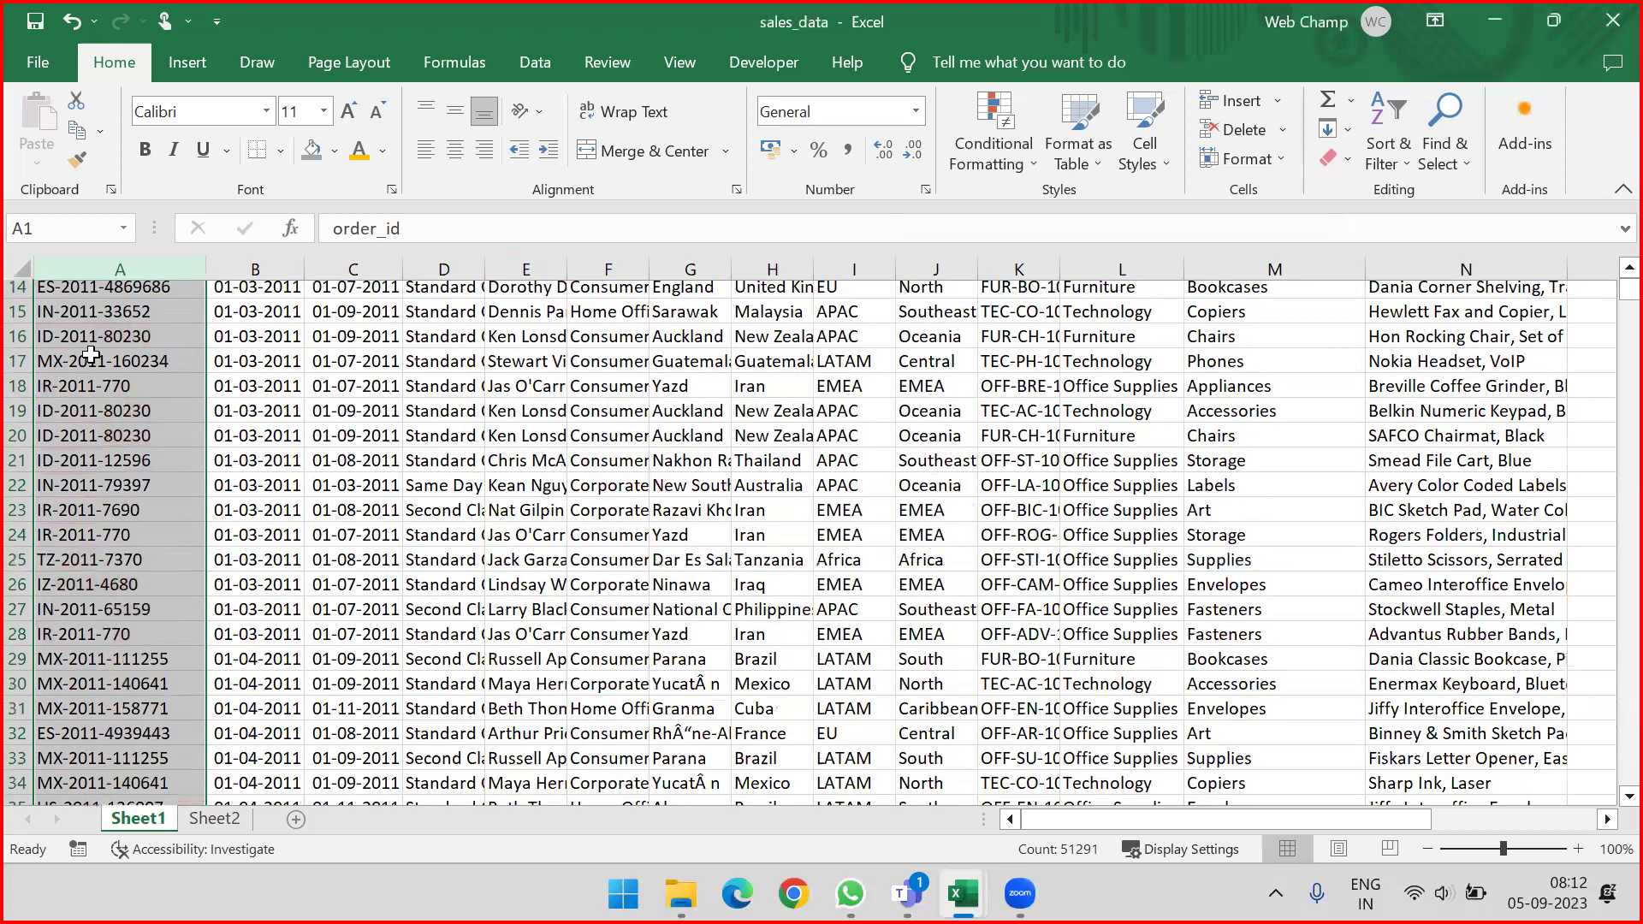
scroll(119, 351, up, 11)
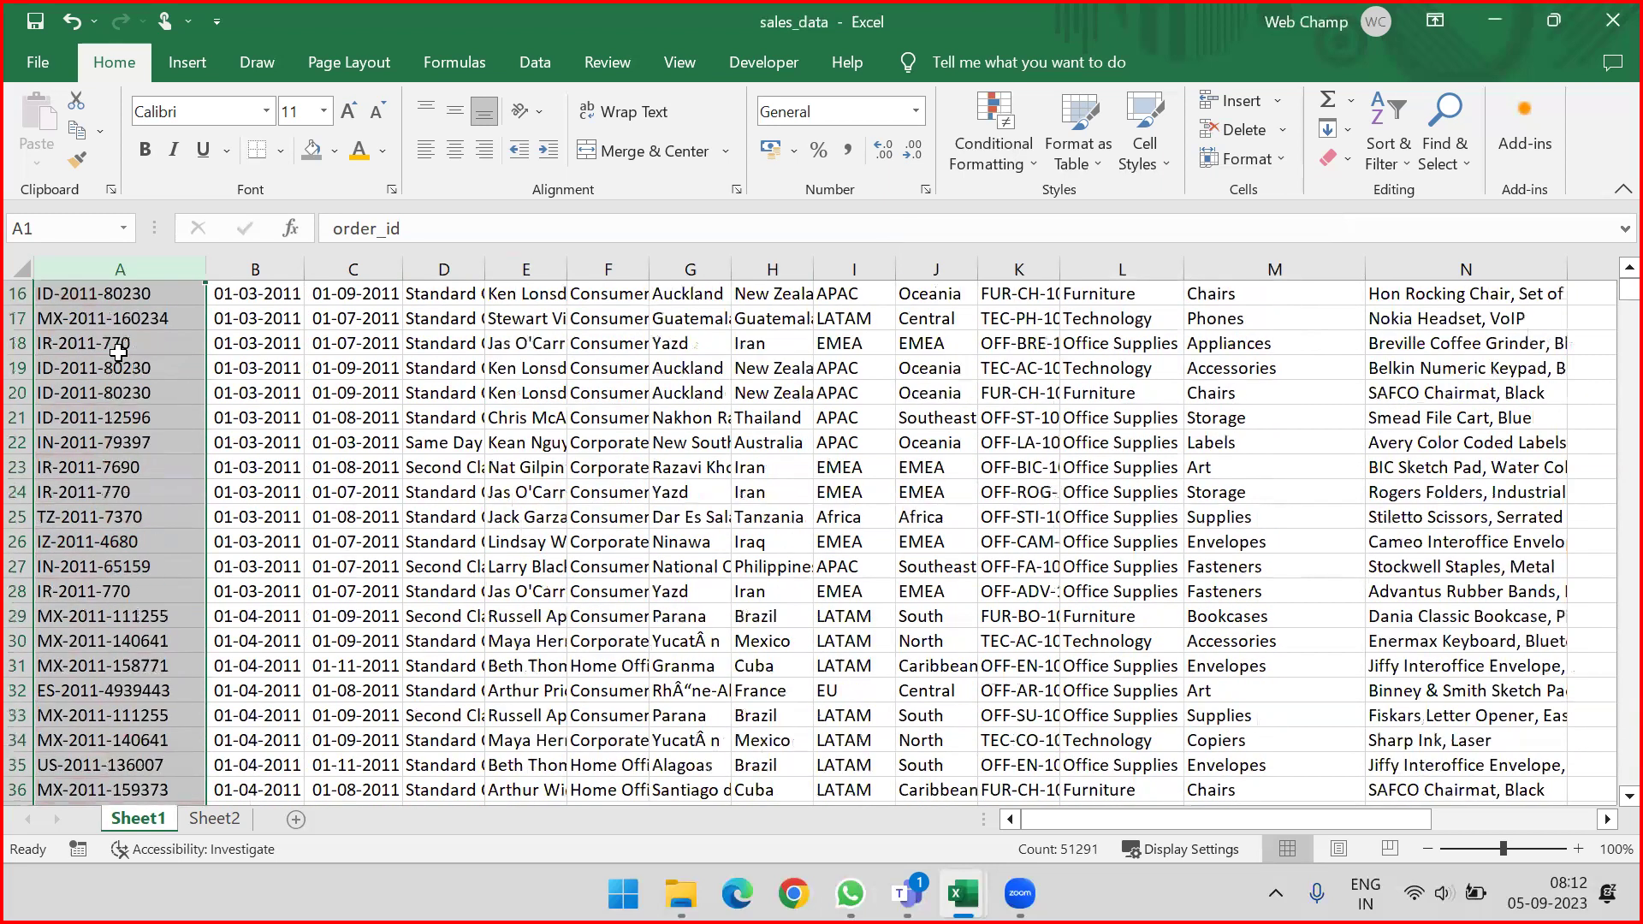
scroll(118, 351, up, 5)
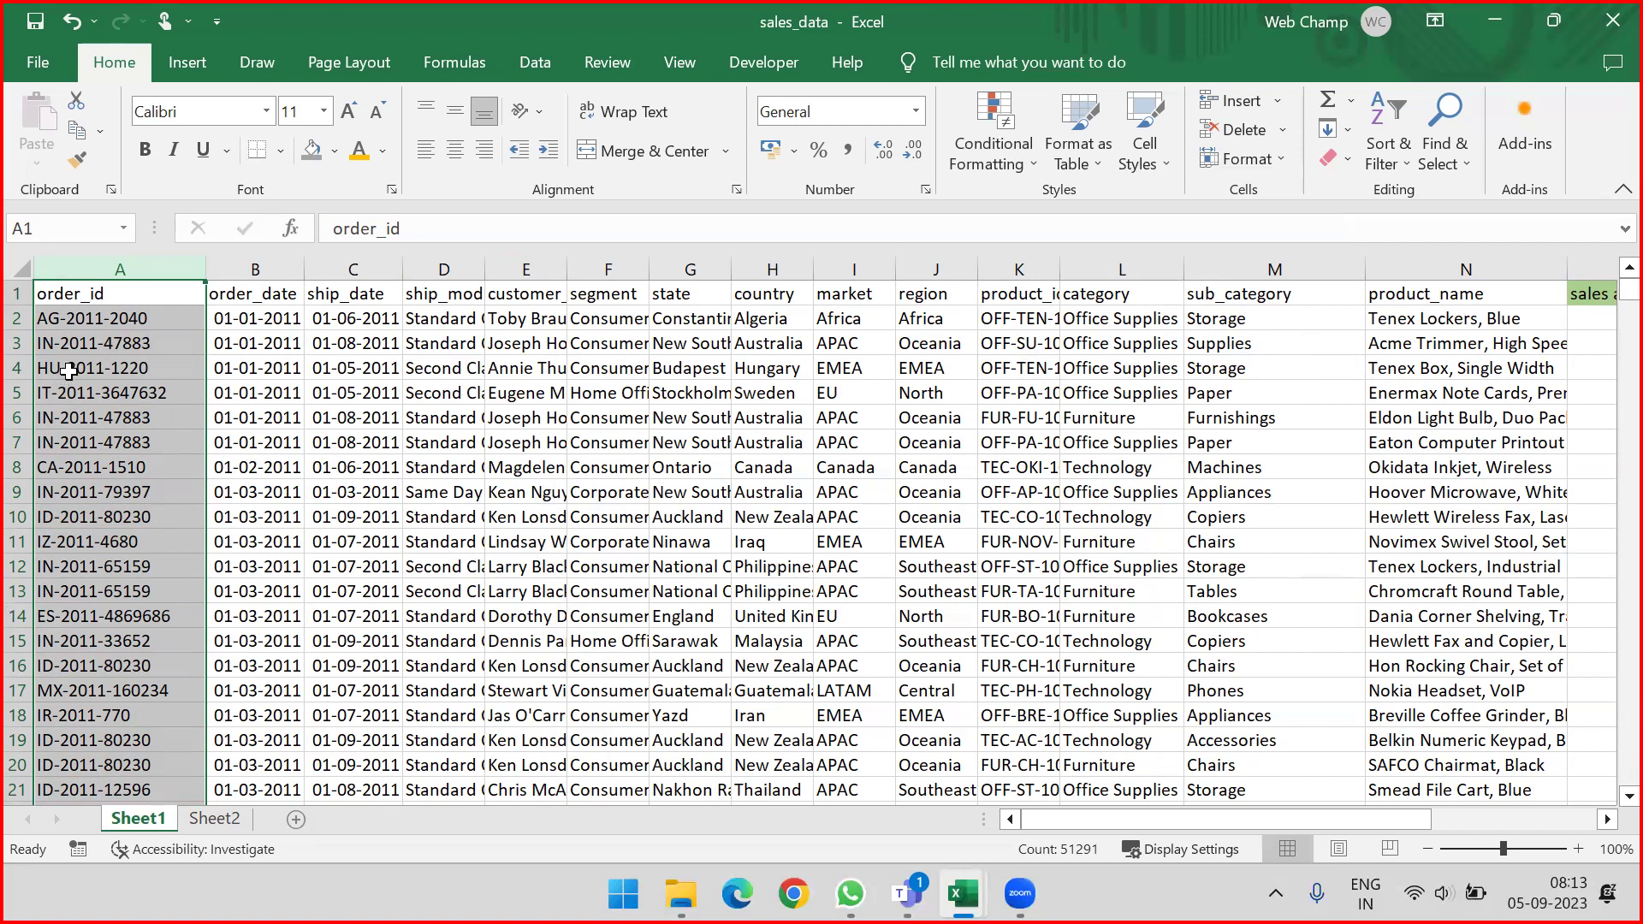
click(984, 153)
mouse_move(1092, 210)
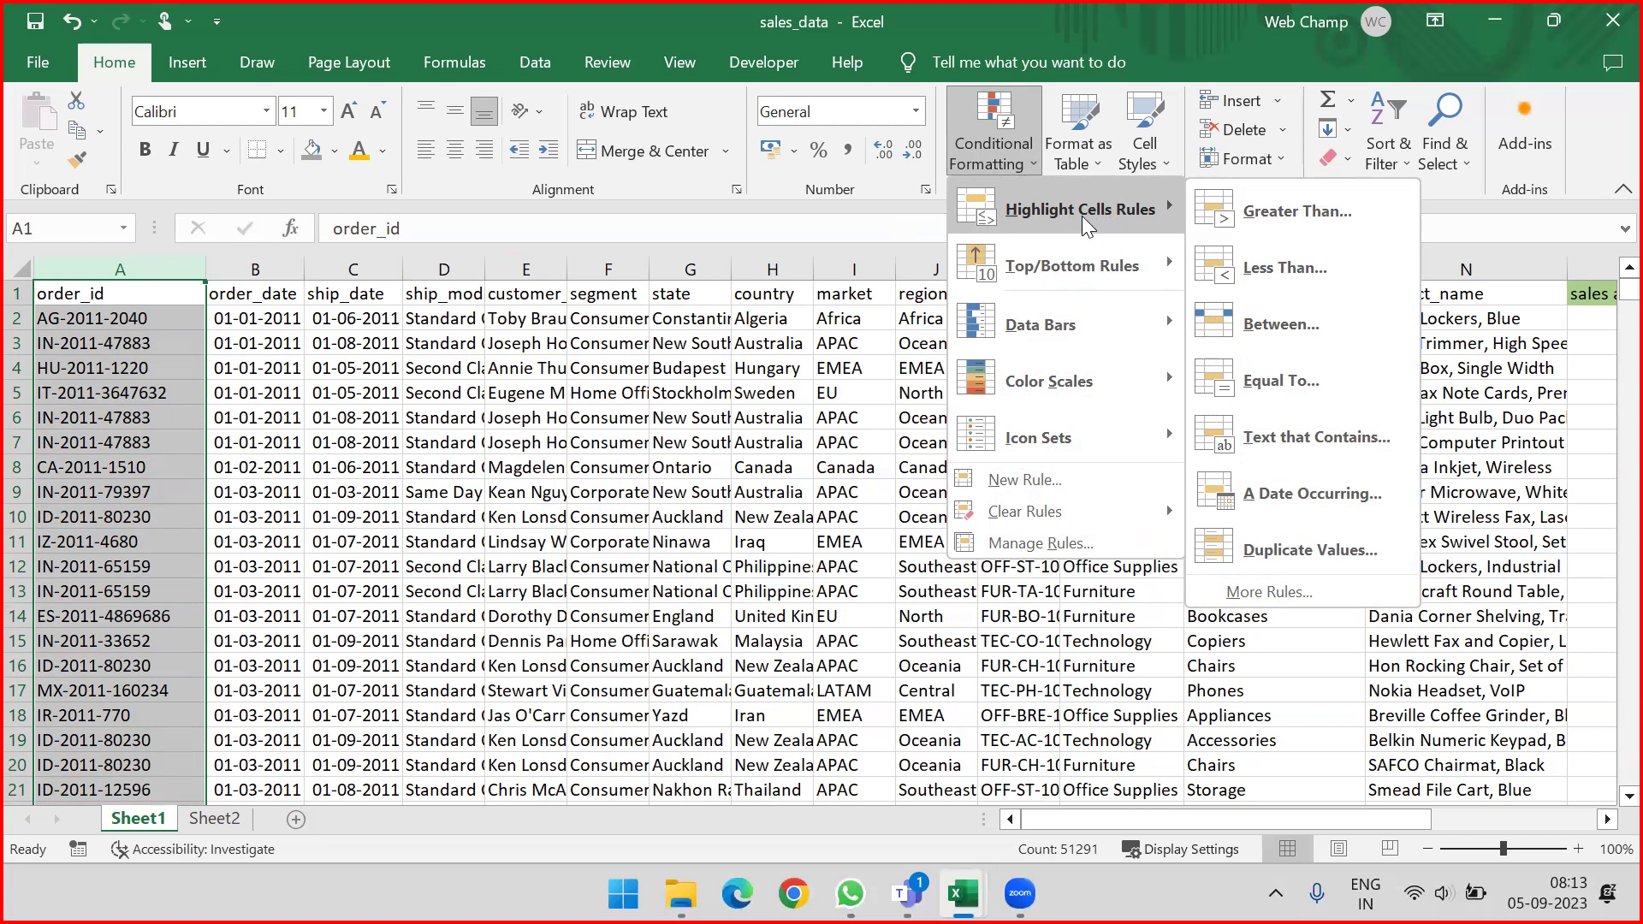
mouse_move(1047, 256)
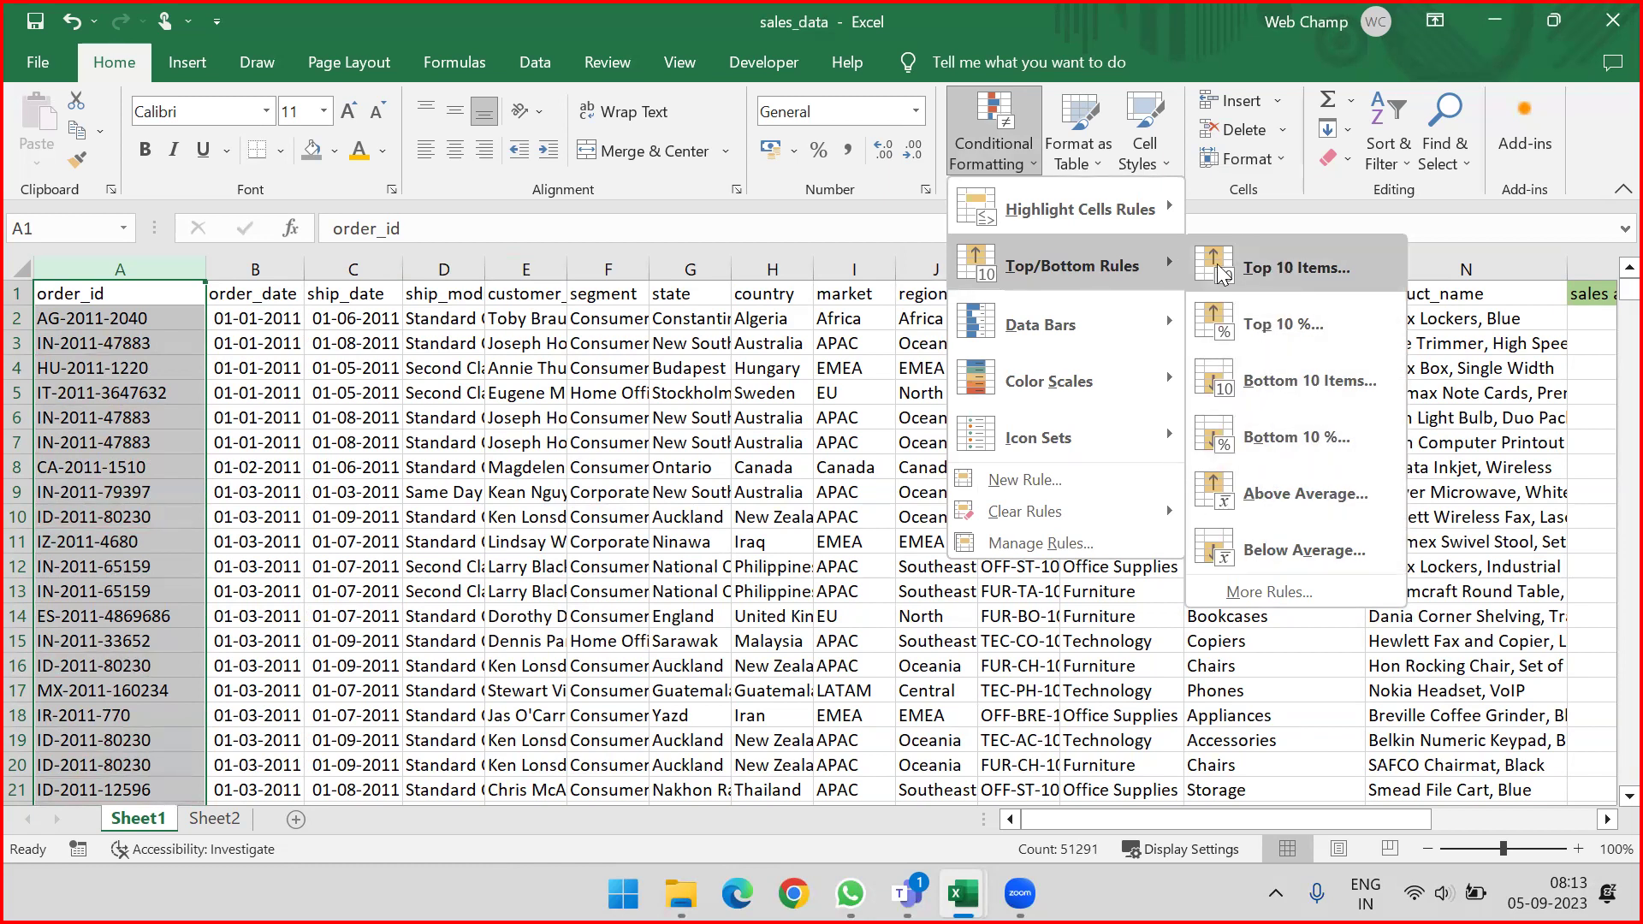
click(893, 209)
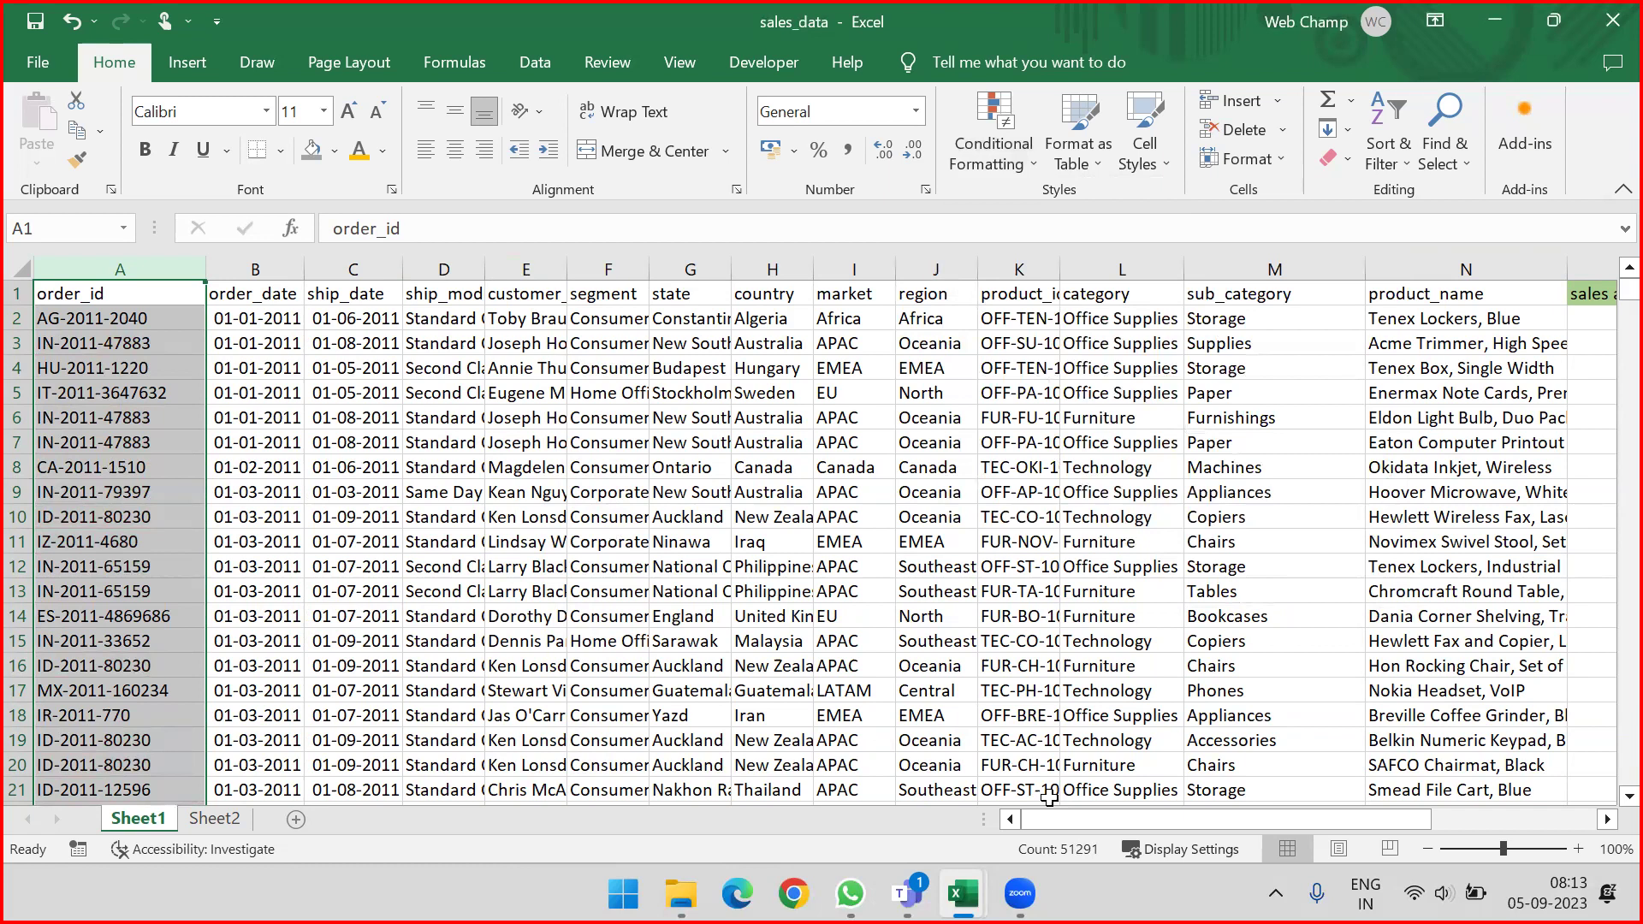
Step: Clear the conditional formatting rules from the entire sheet and remove the filter from the sales amount header
drag(1064, 822, 1089, 261)
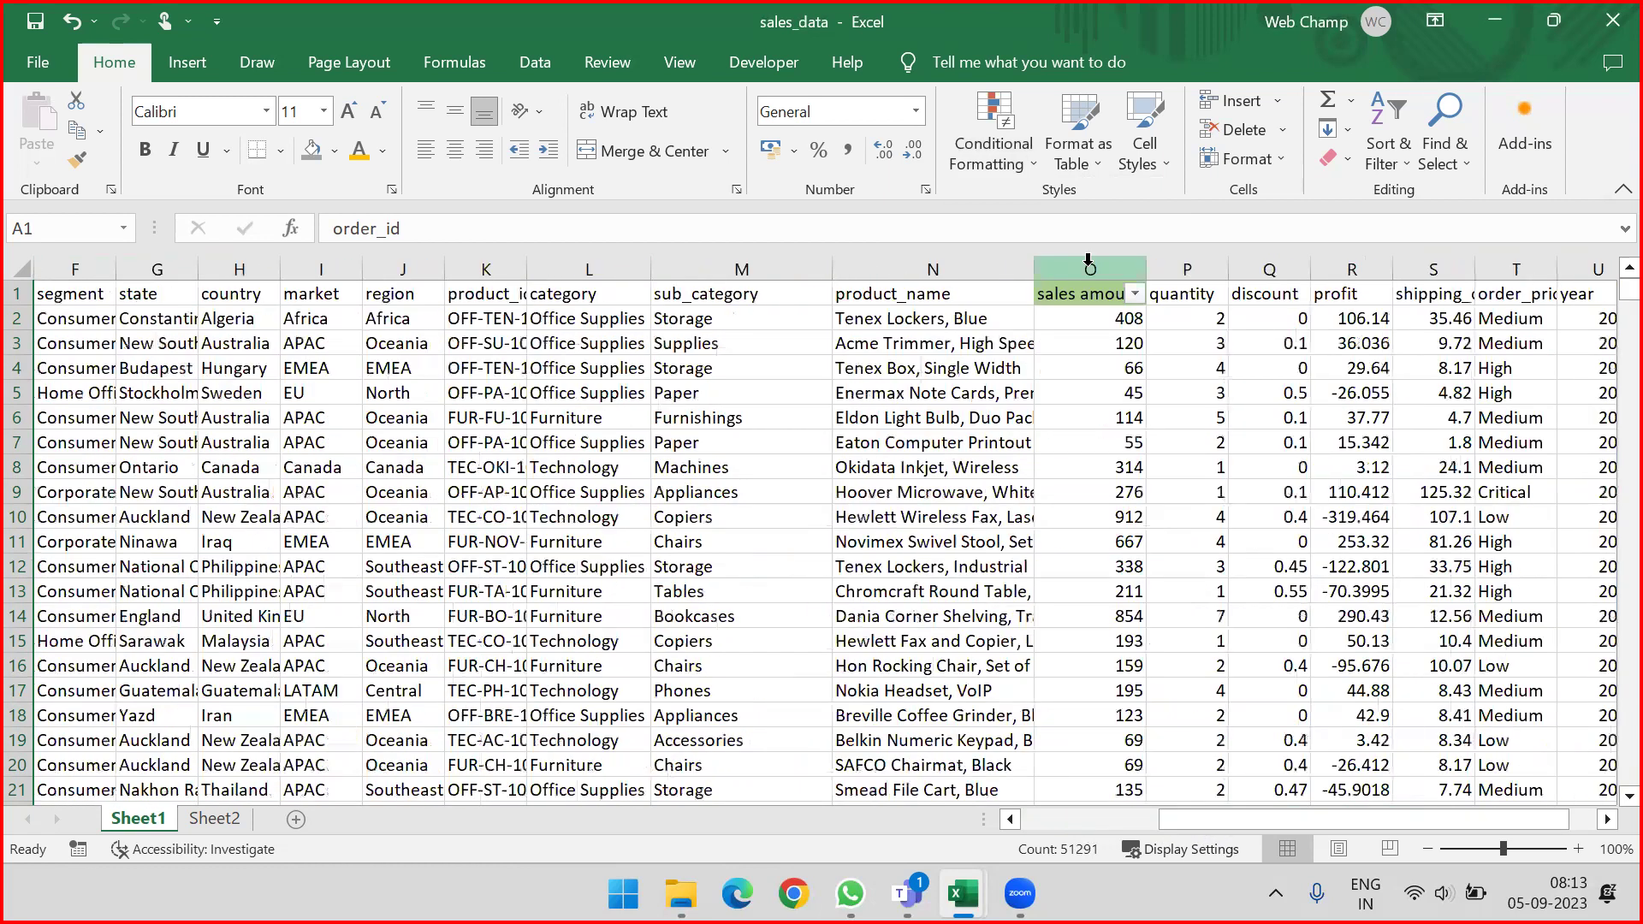
click(1004, 156)
mouse_move(1029, 514)
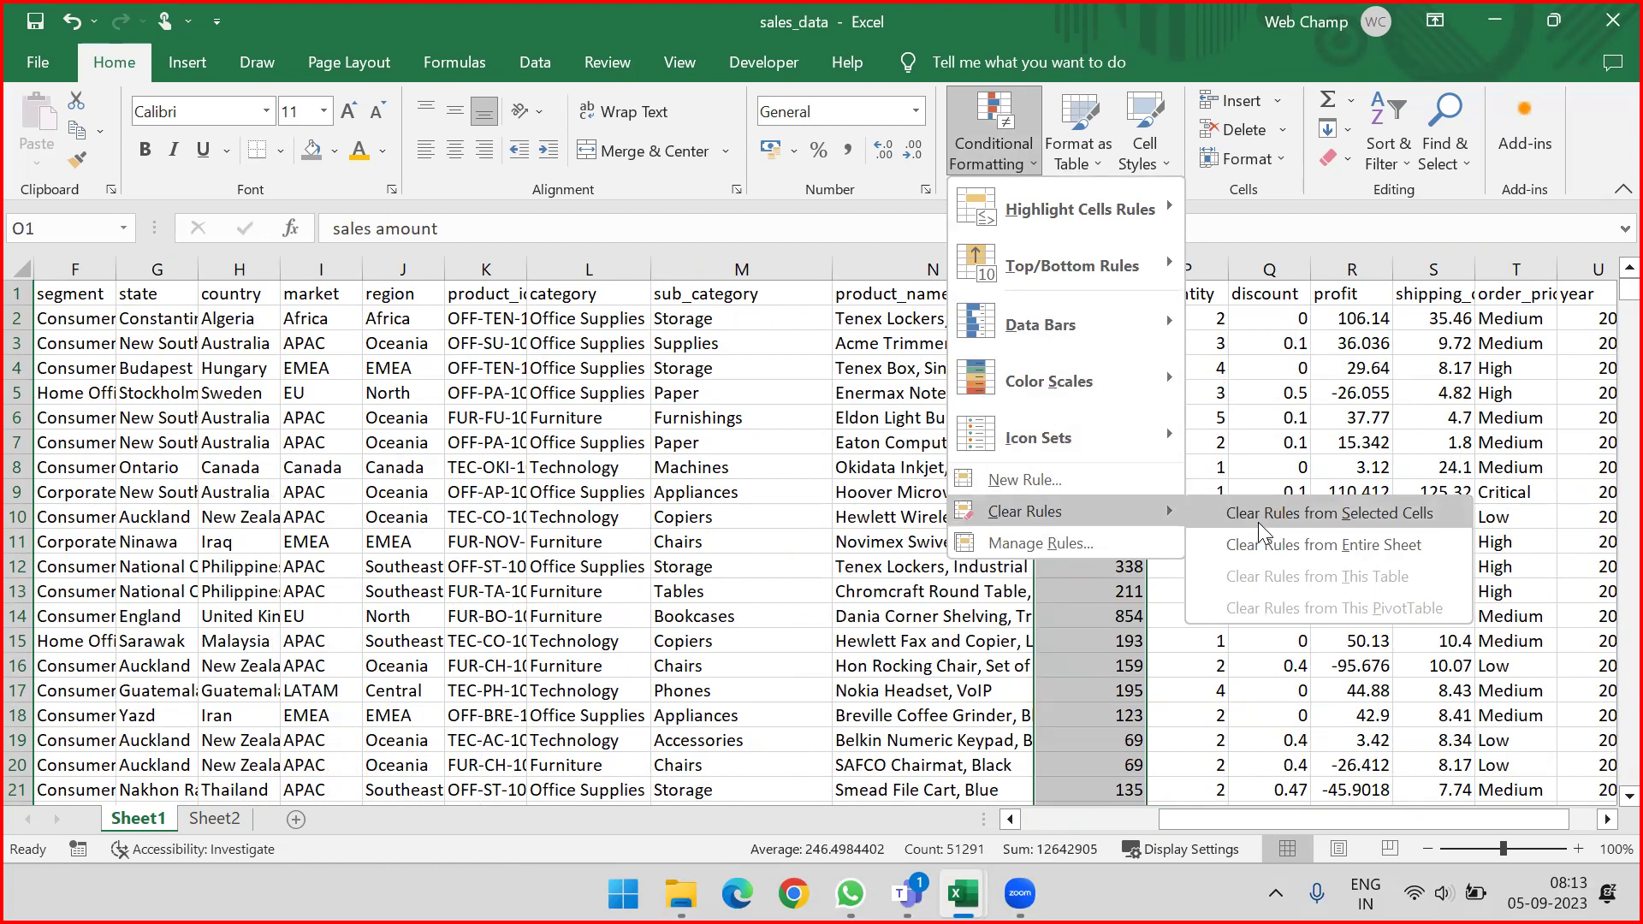
click(1317, 543)
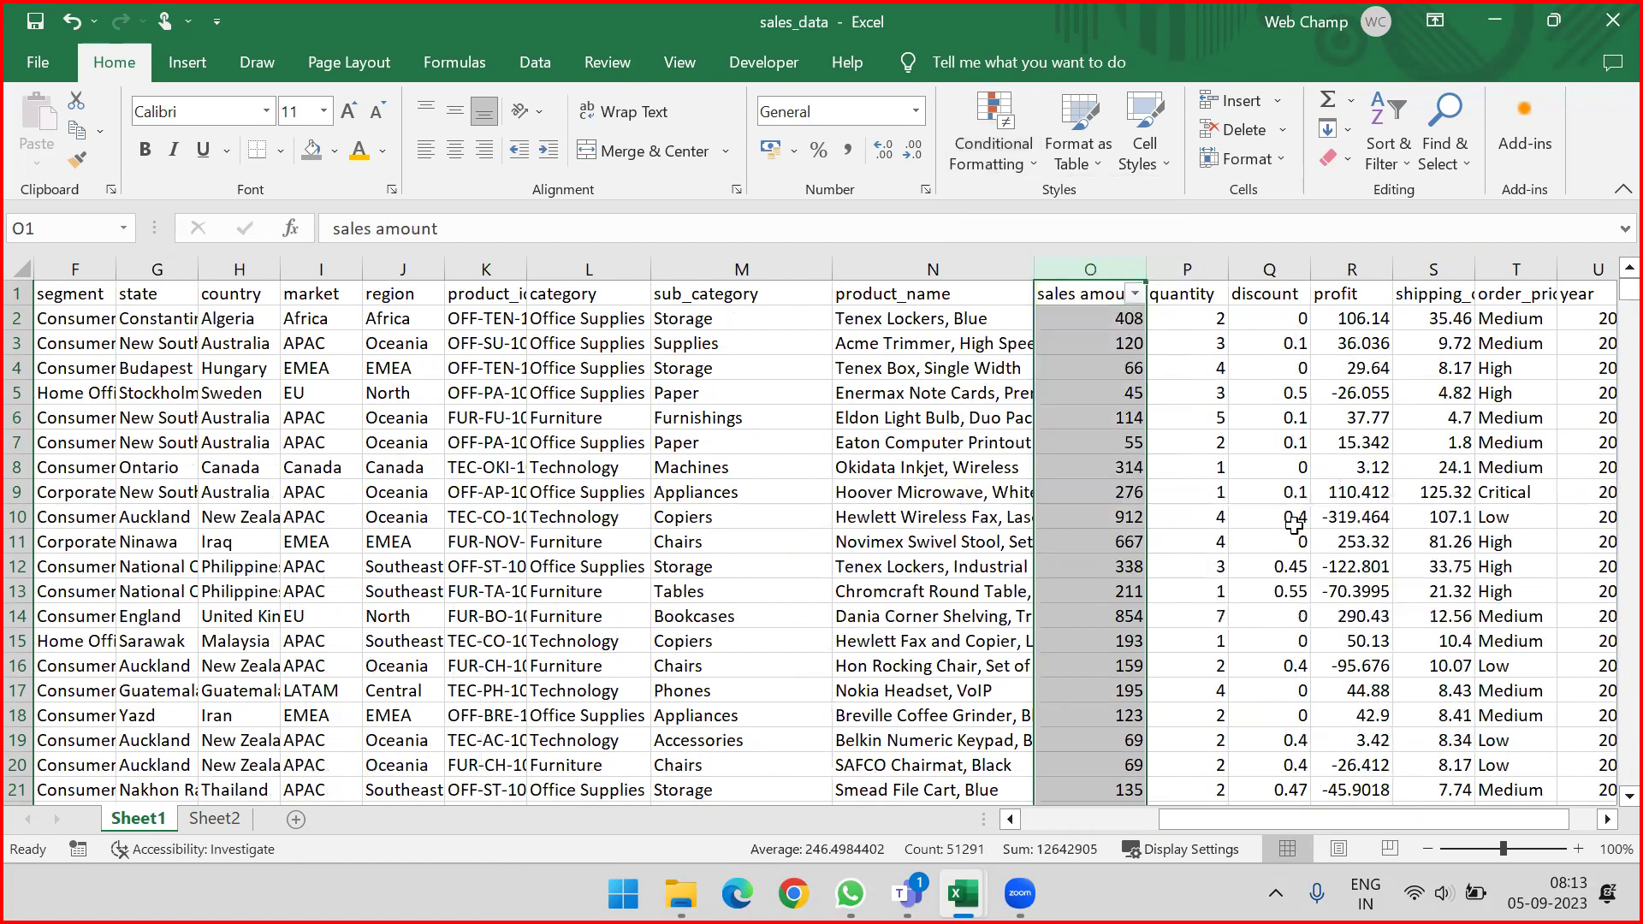
click(1099, 265)
click(1119, 289)
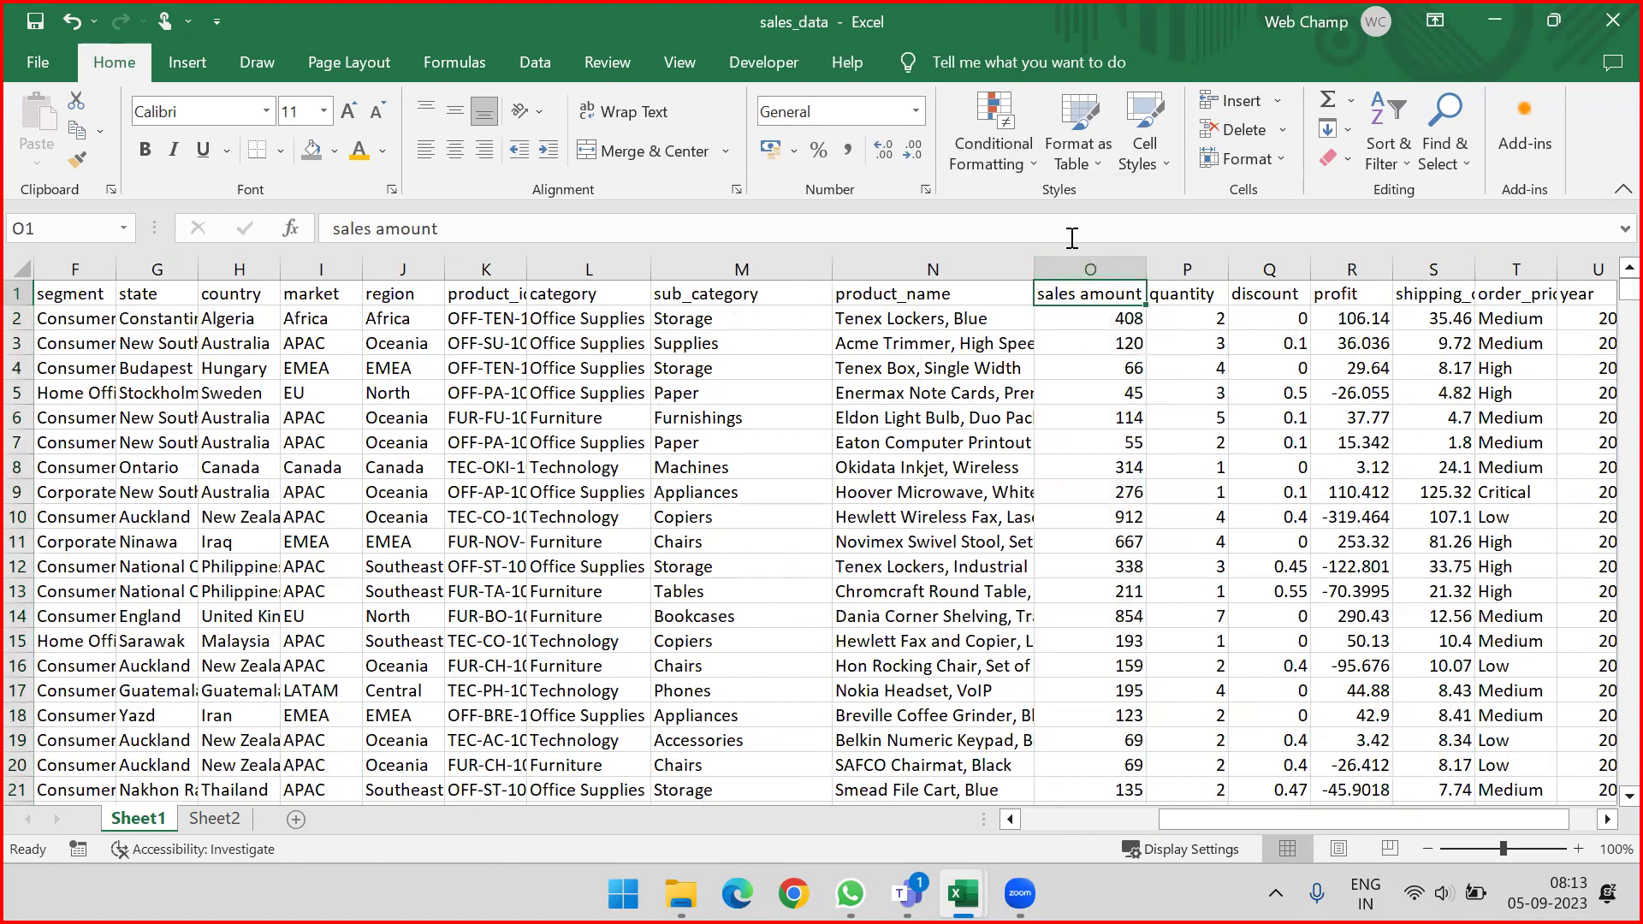
key(ctrl+space)
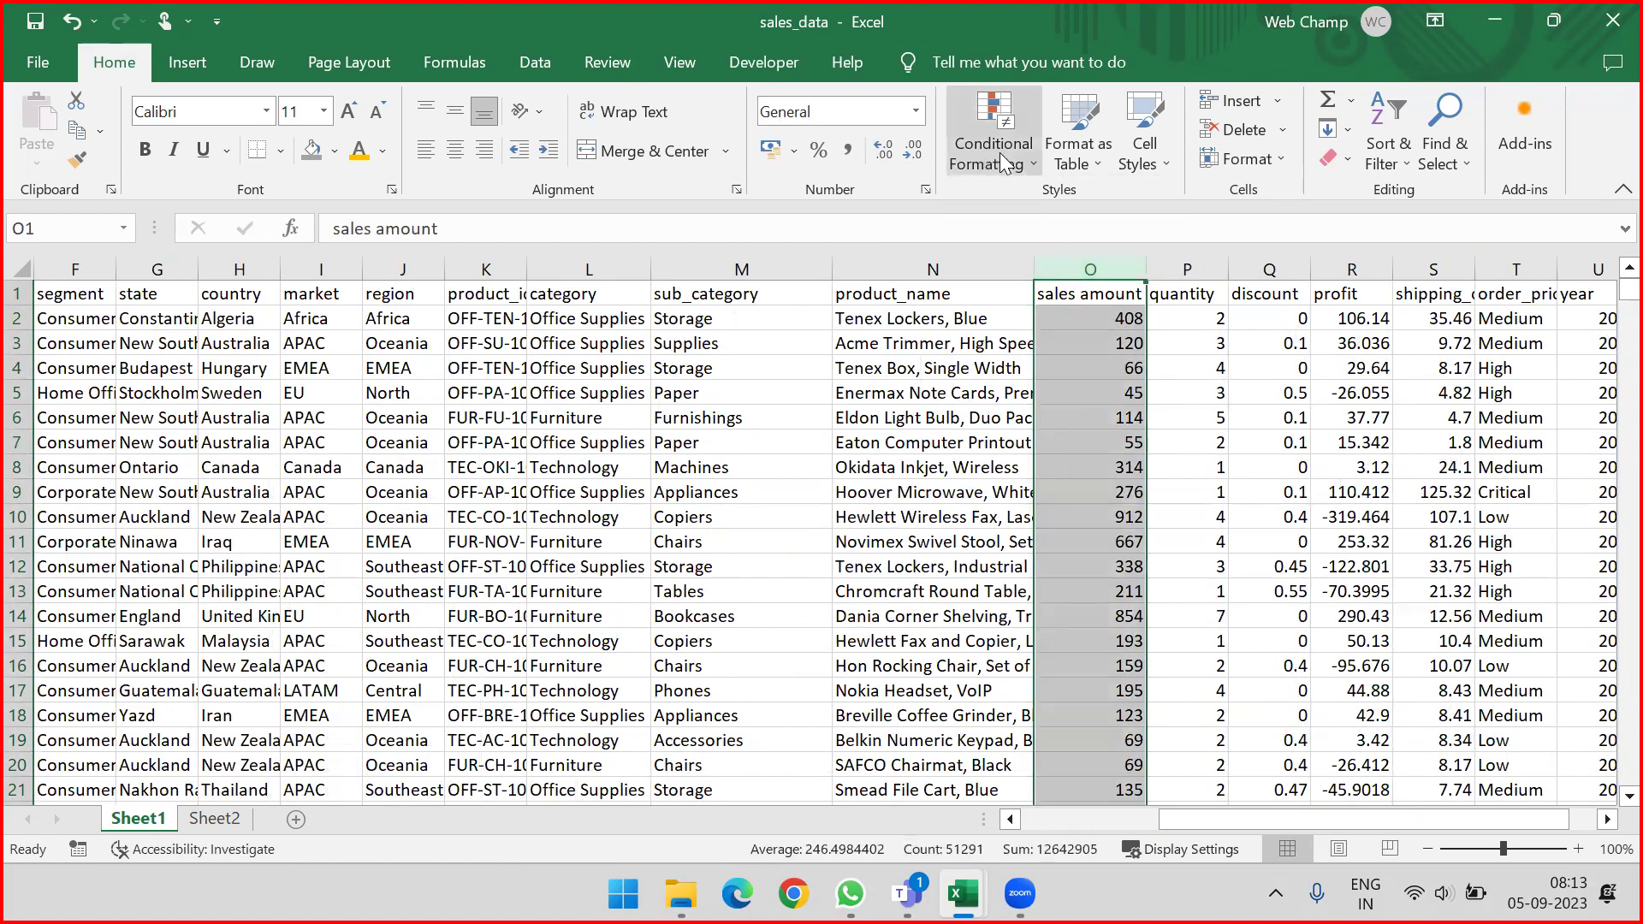
click(1000, 153)
mouse_move(1028, 249)
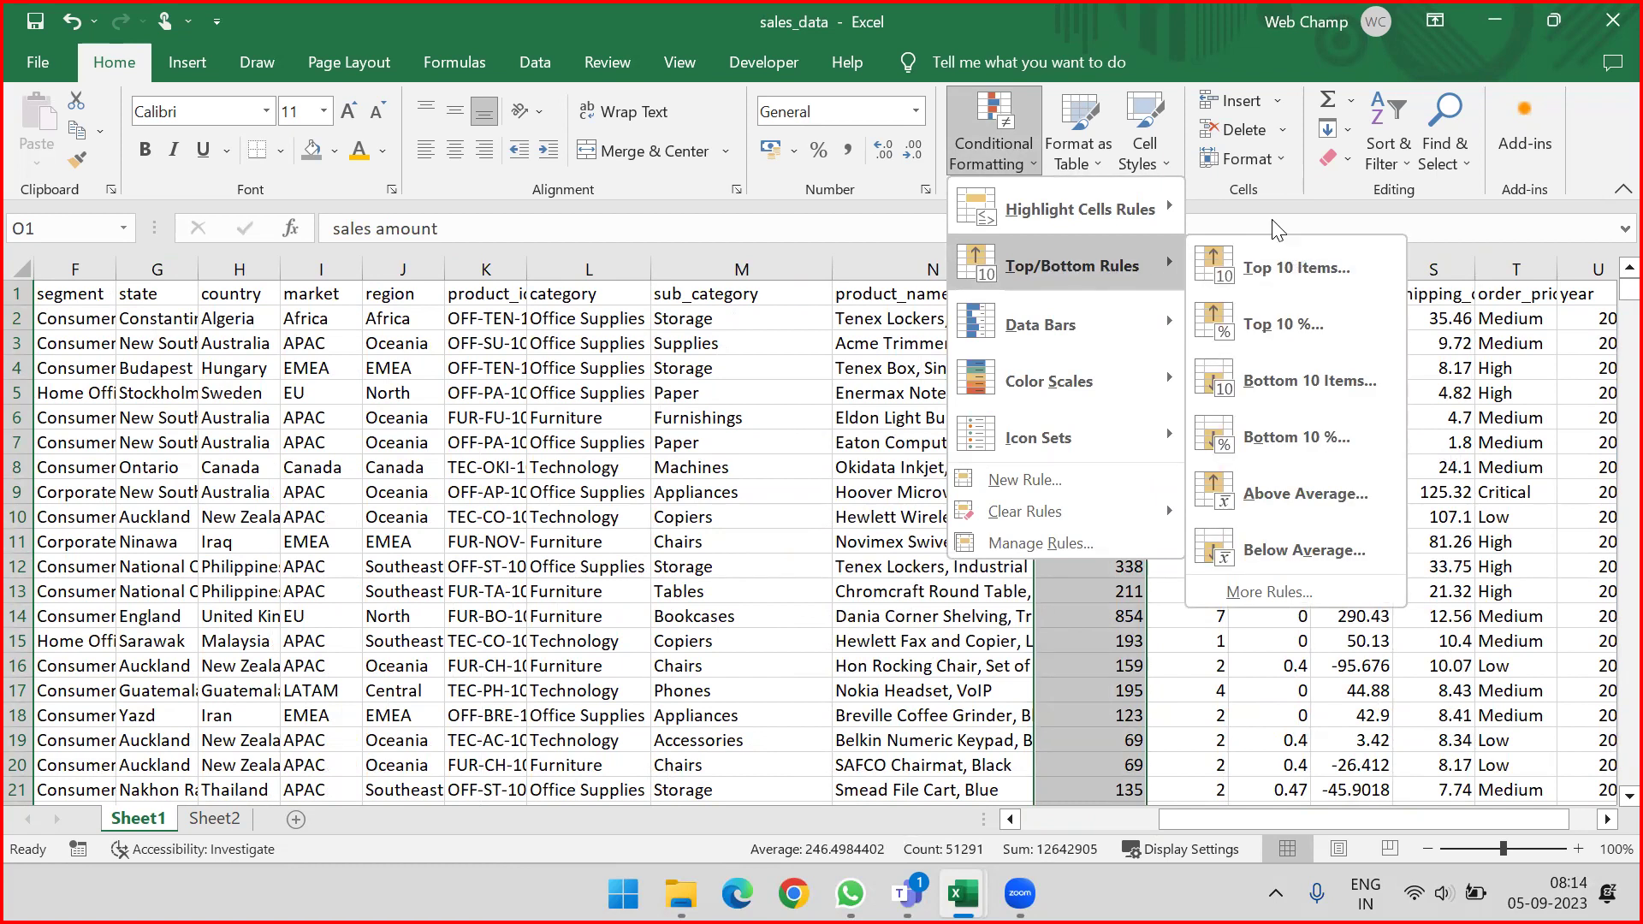
click(890, 221)
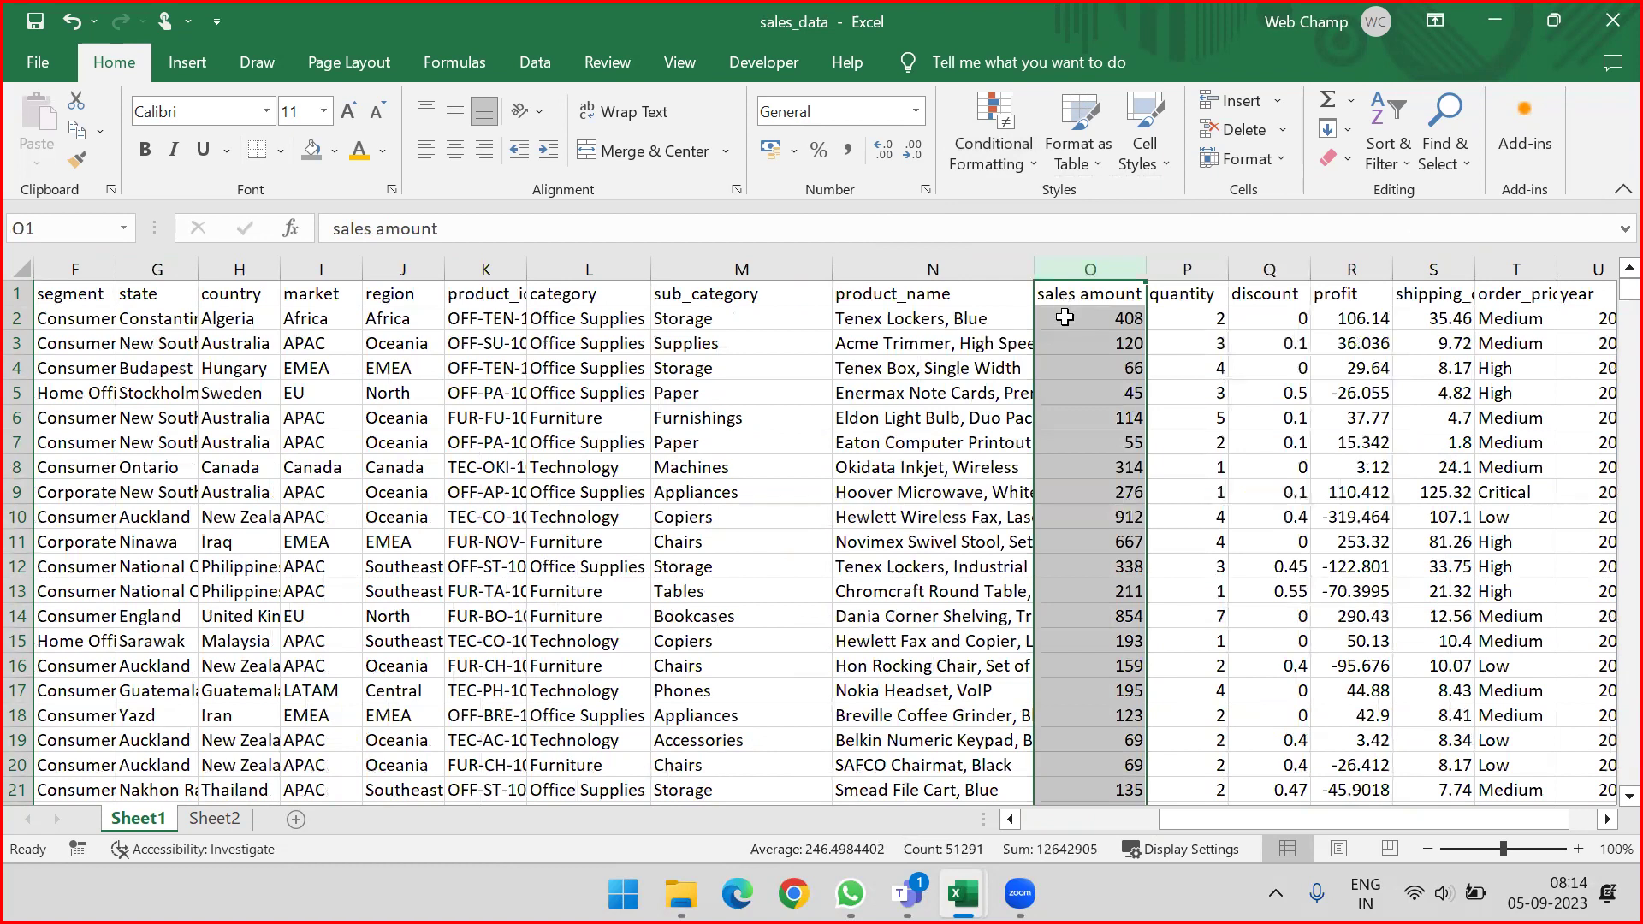
Step: Check the extent of the sales amount data by selecting from O2 to the last row and returning to the header
click(1064, 317)
key(ctrl+shift+Down)
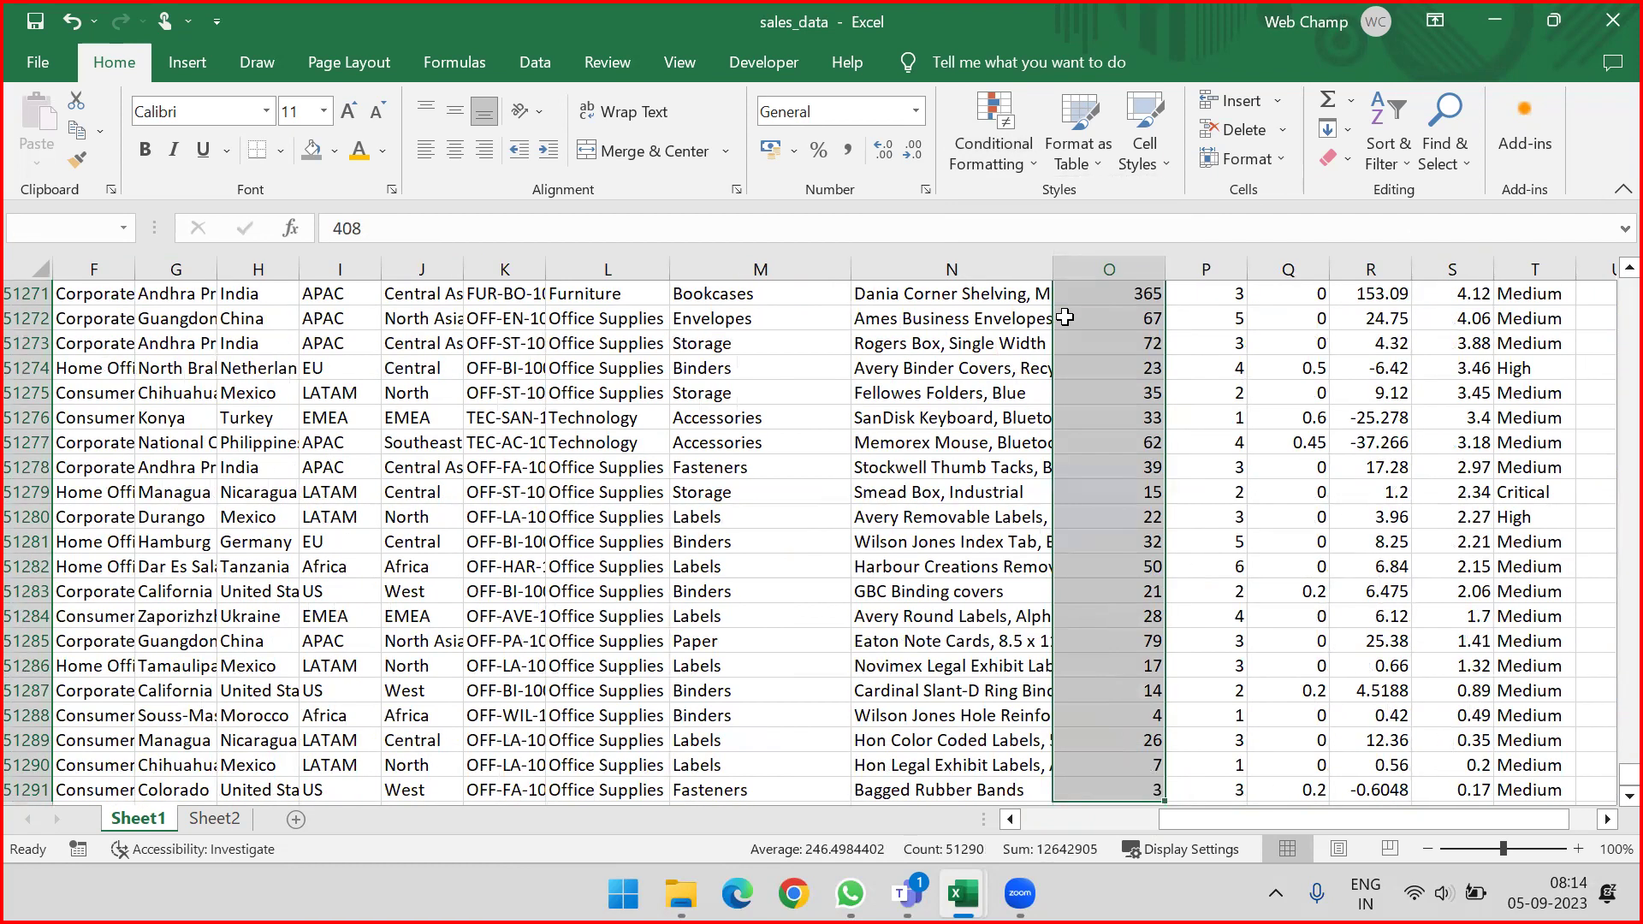
key(ctrl+Up)
key(Down)
key(ctrl+Down)
key(ctrl+Up)
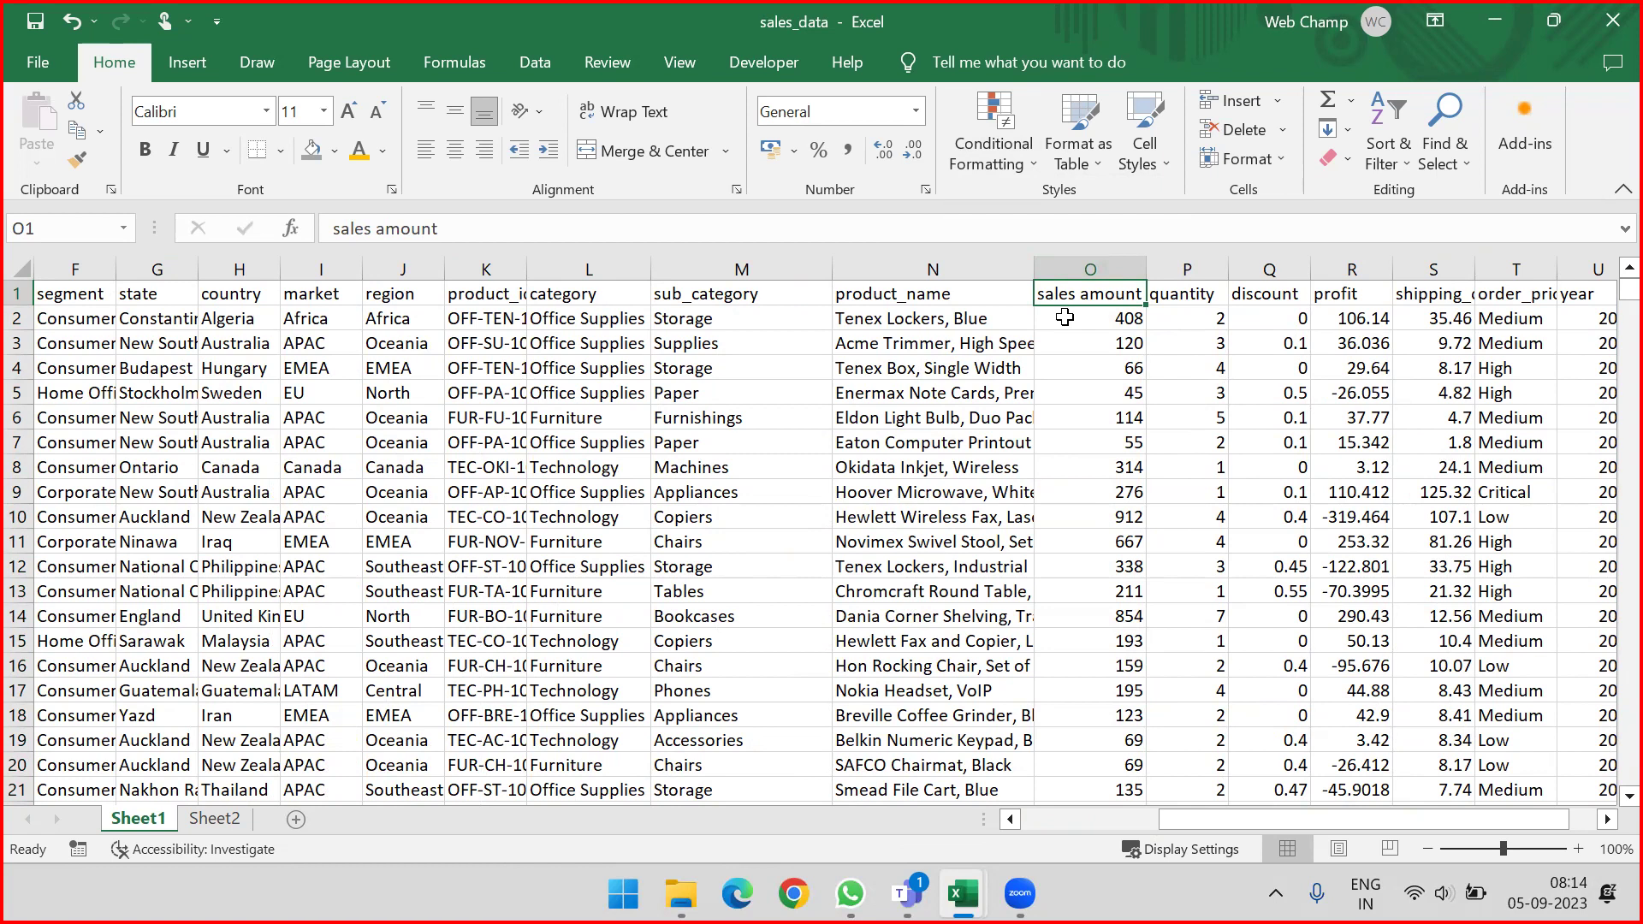
Step: Apply a Top 10 Items conditional formatting rule with green fill and dark green text to the entire sales amount column
click(1090, 269)
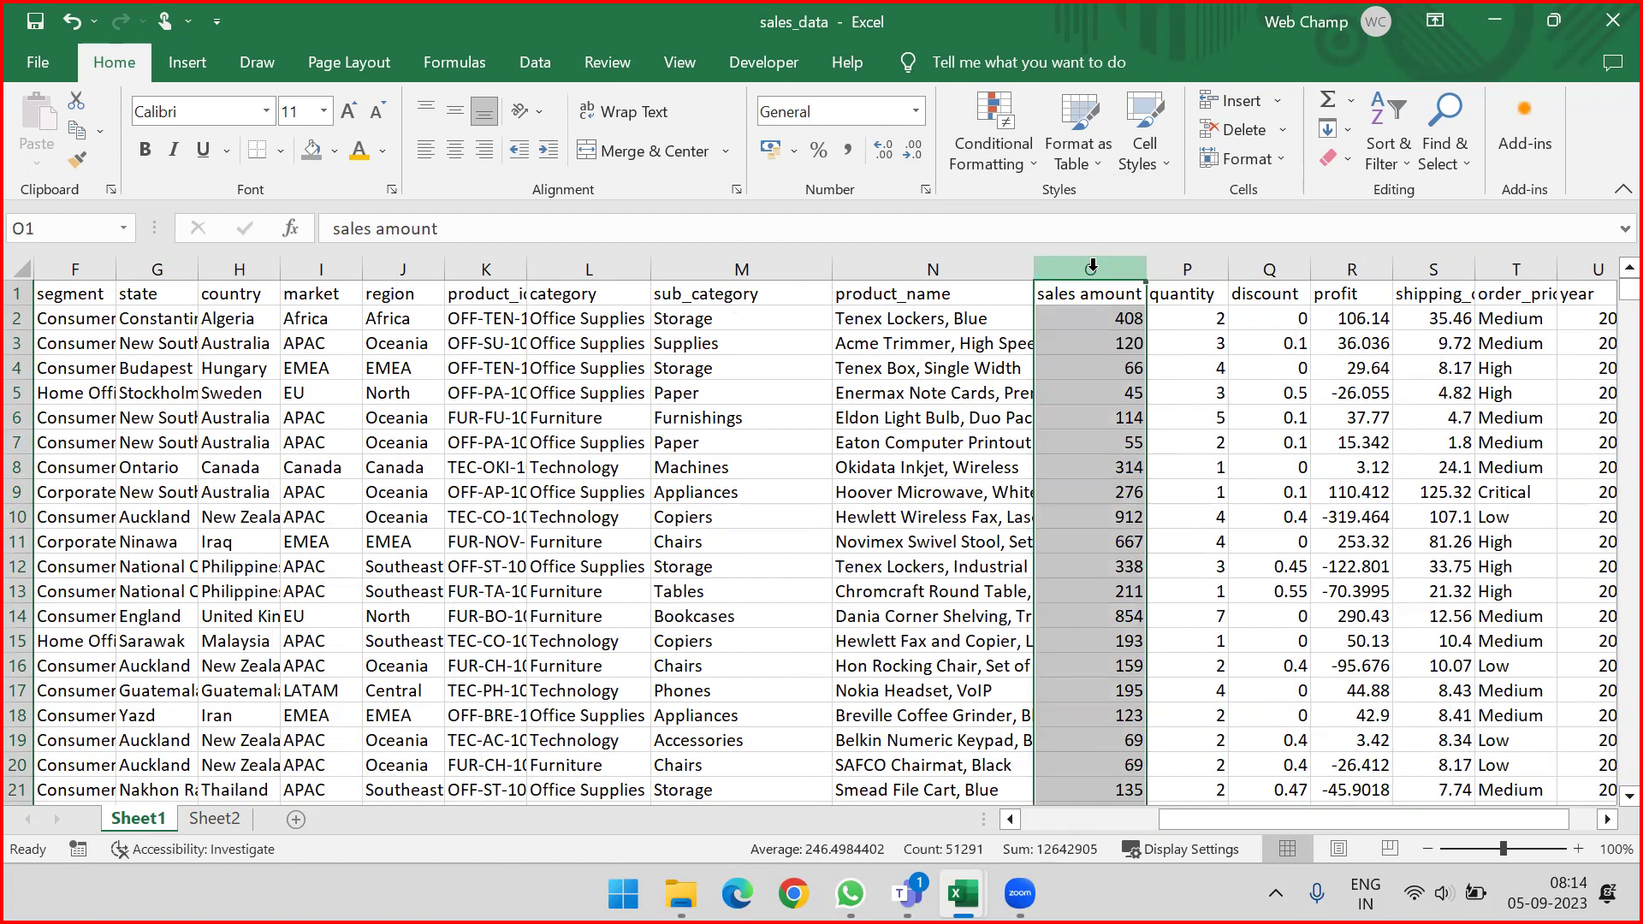
click(1008, 146)
mouse_move(995, 266)
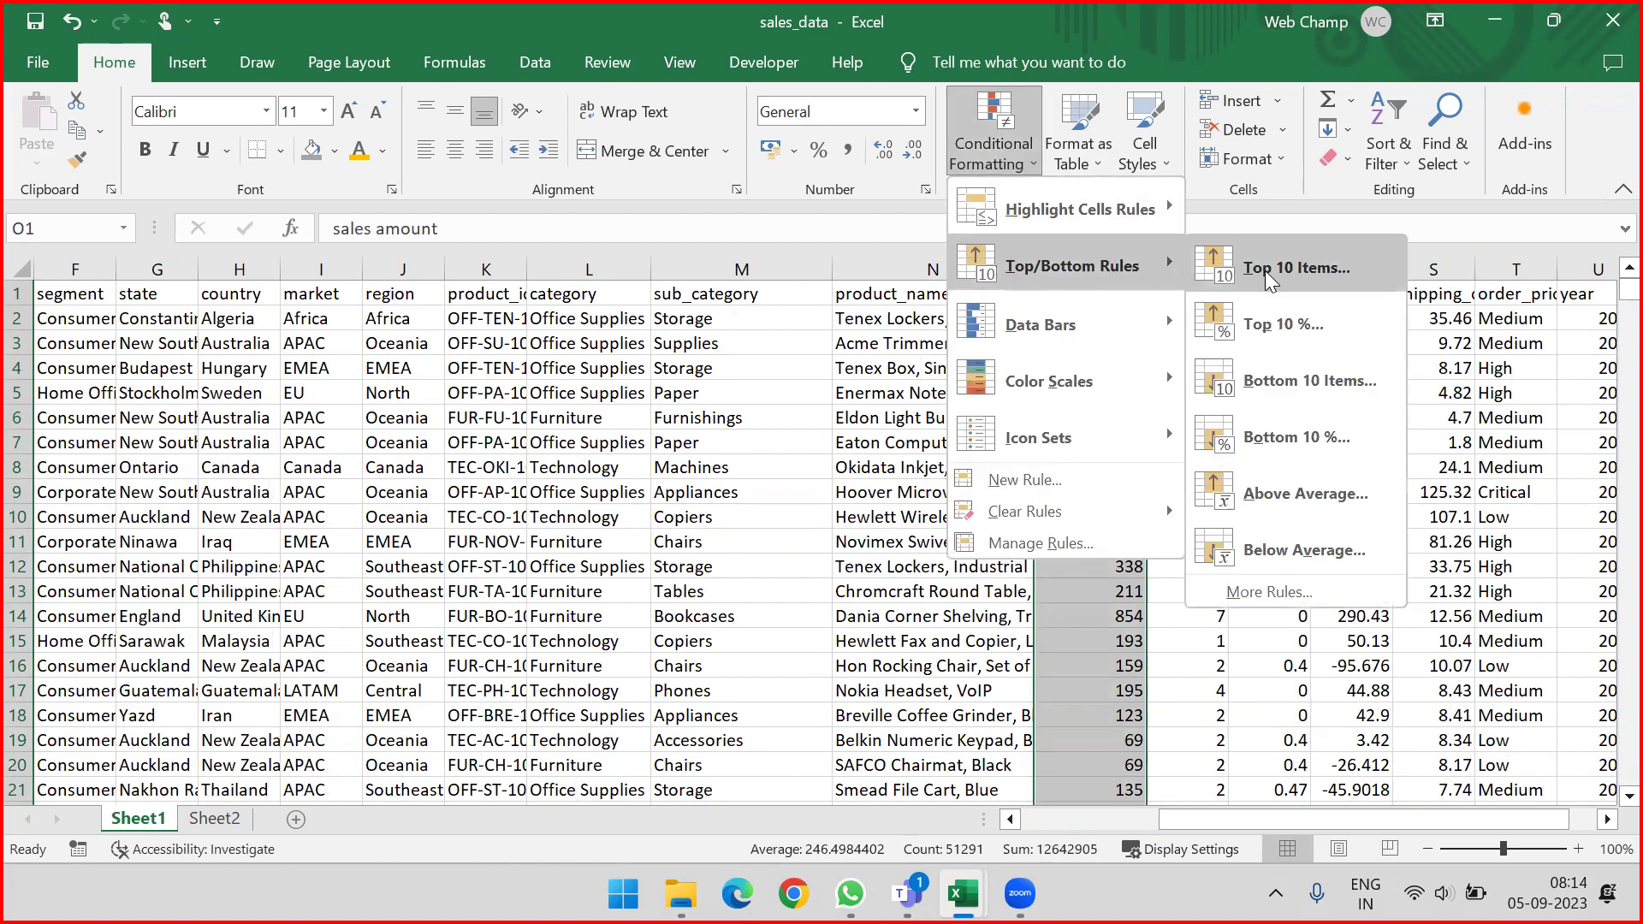
click(1265, 270)
key(Tab)
key(alt+Down)
key(Down)
key(Down)
key(Return)
click(1112, 363)
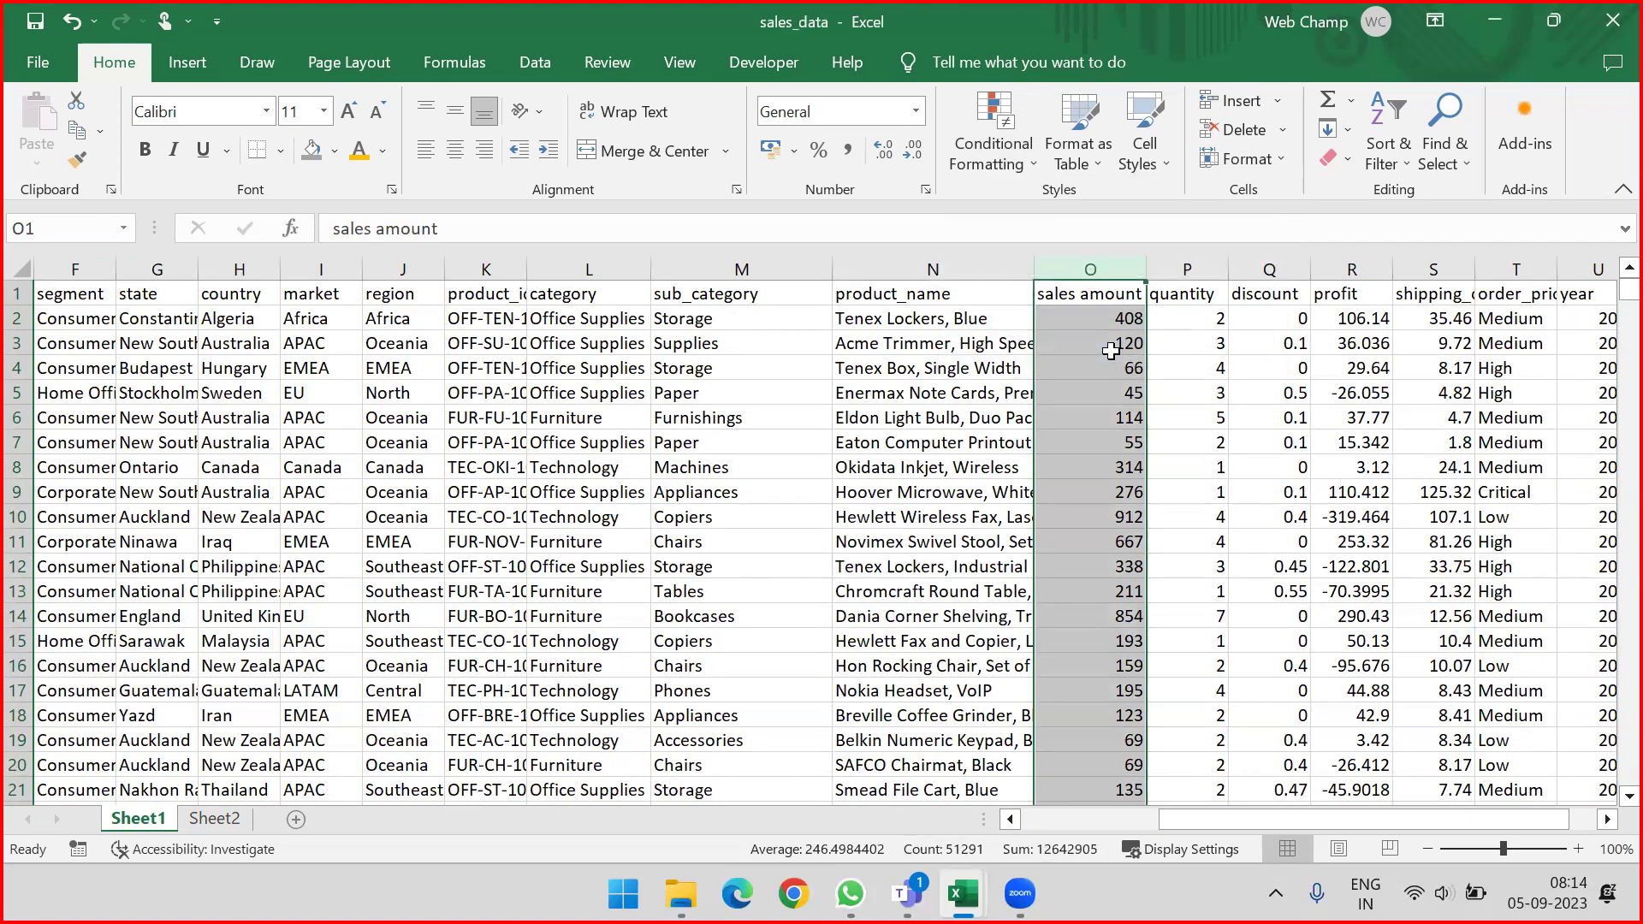
Step: Add filters to the header row, filter sales amount by the light green cell color, and select the filtered values
click(1102, 292)
key(ctrl+shift+l)
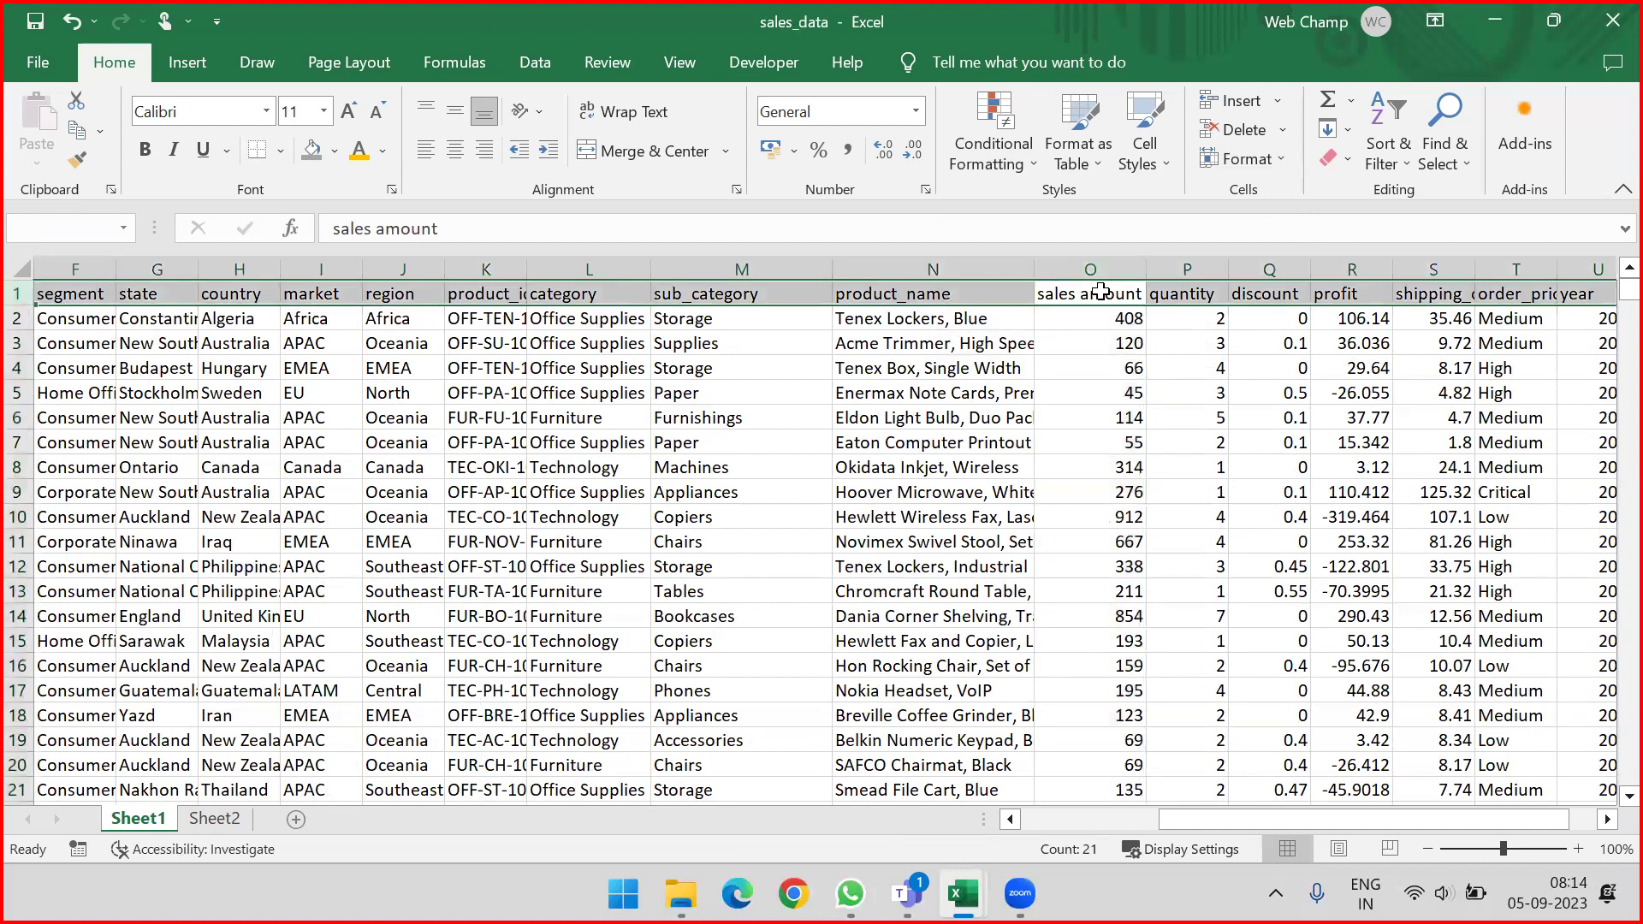
click(1134, 294)
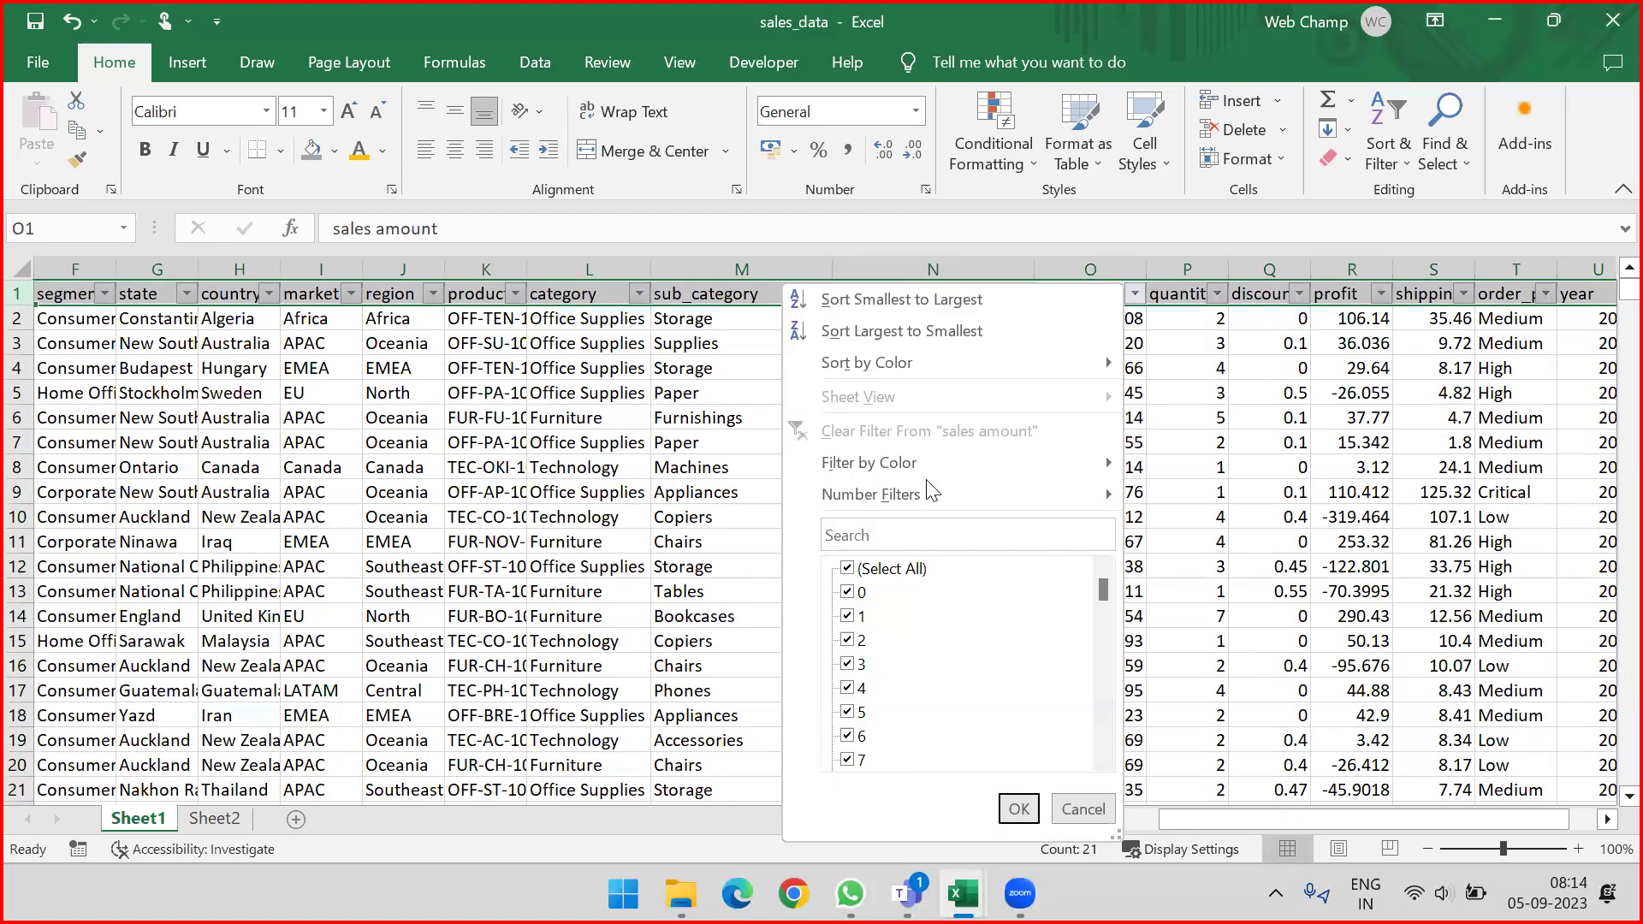
mouse_move(916, 464)
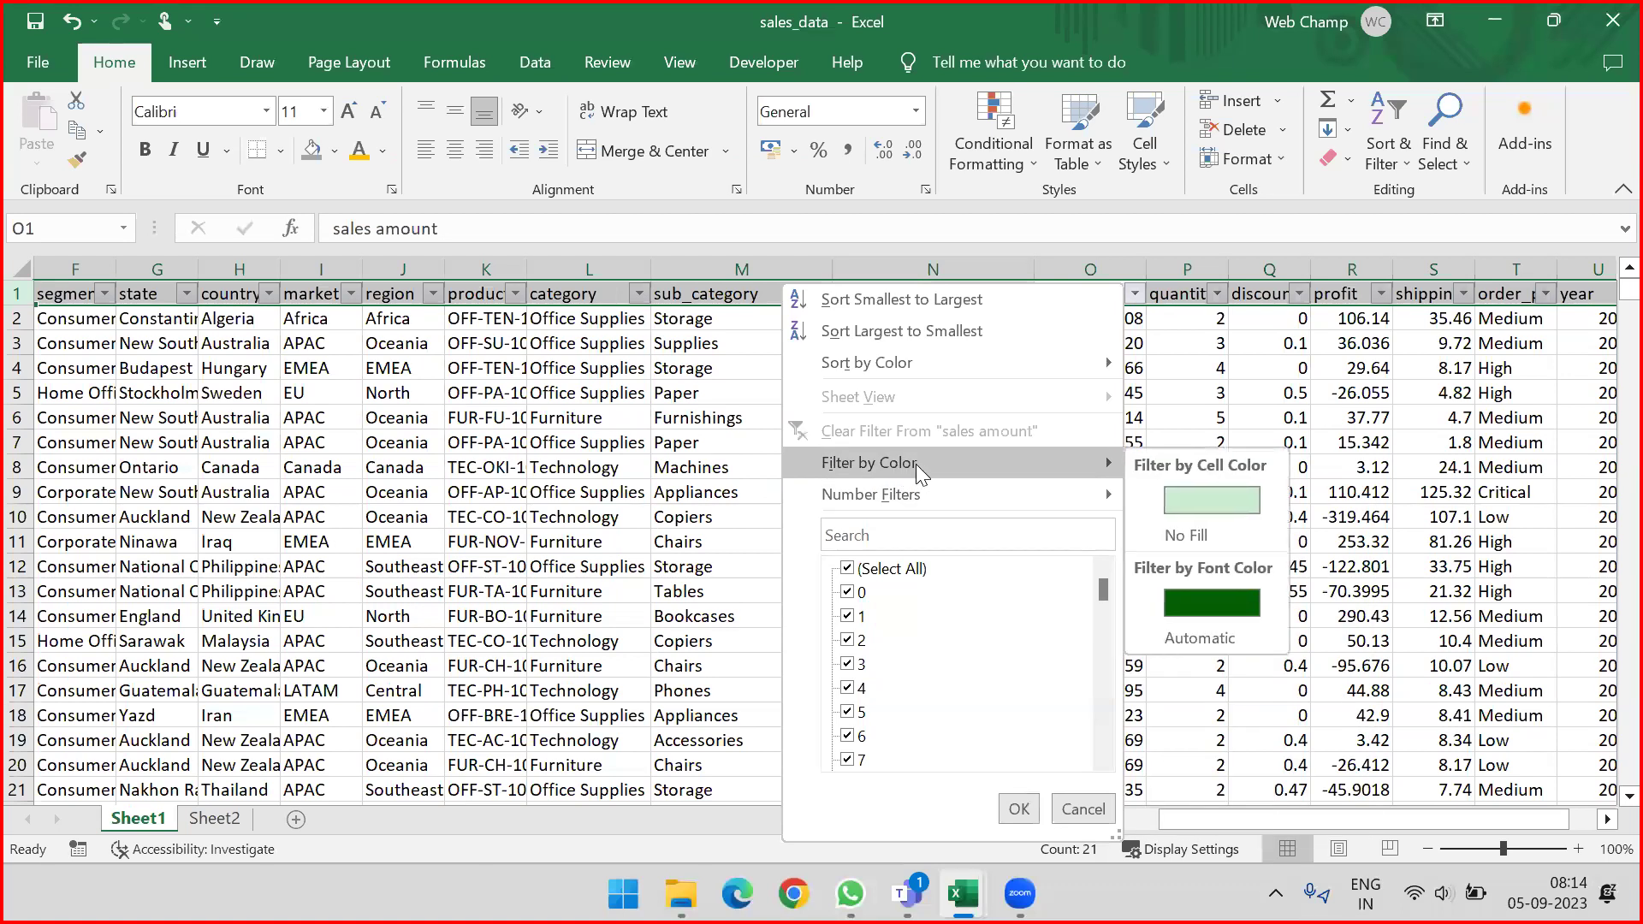
click(1188, 499)
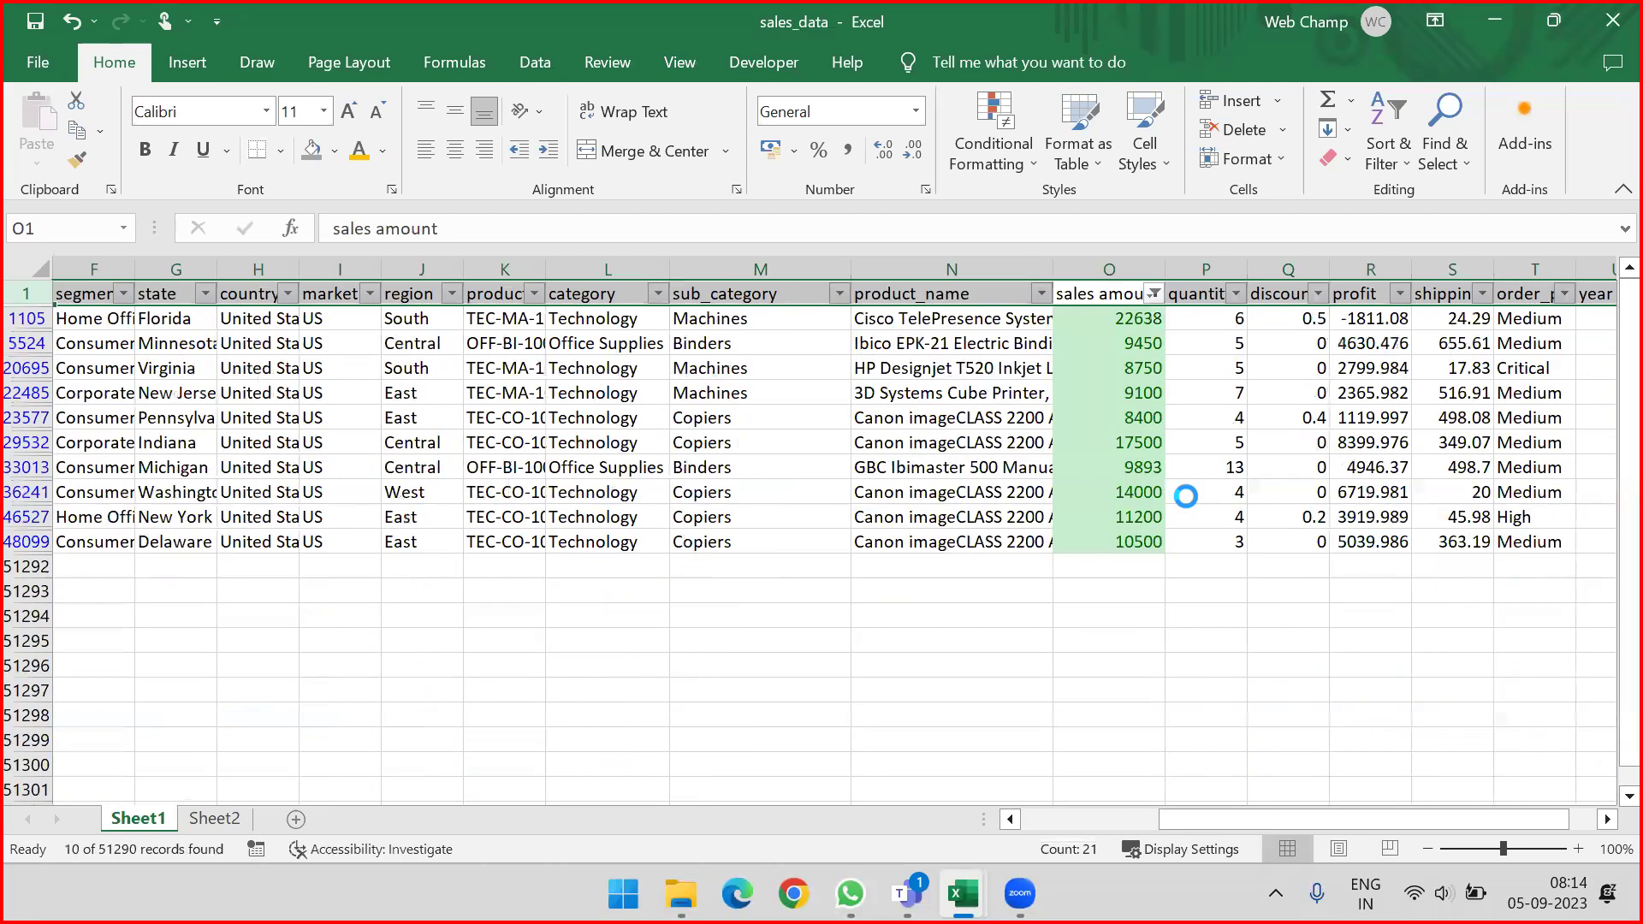
drag(1100, 318, 1078, 546)
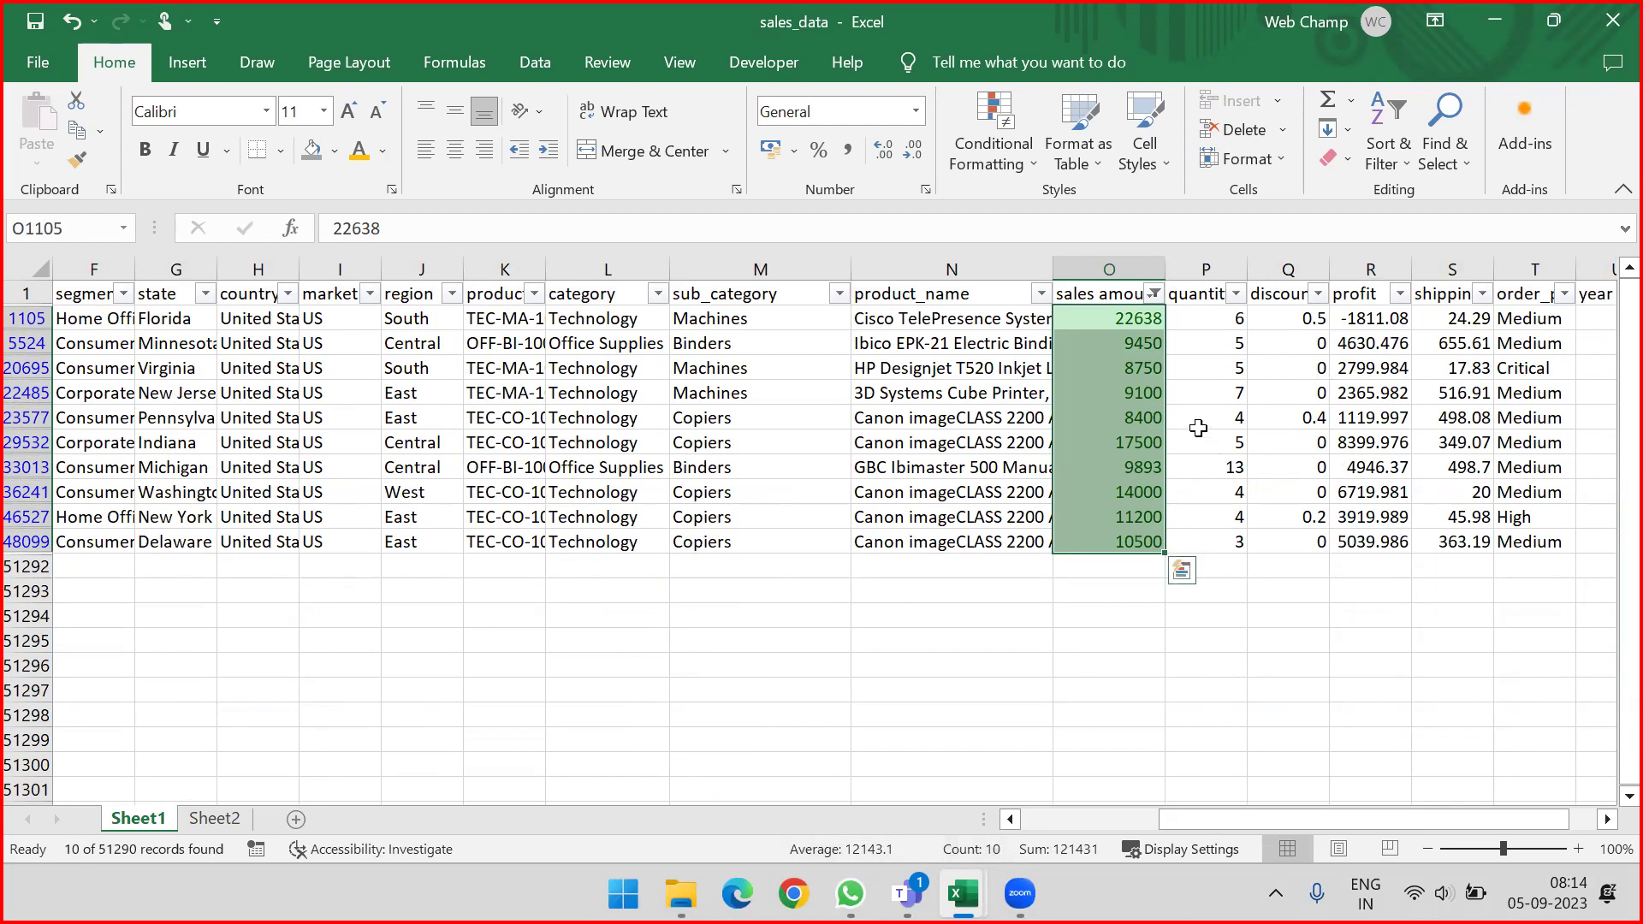
Step: Clear the color filter from sales amount and toggle the header row filters off and back on
click(1154, 294)
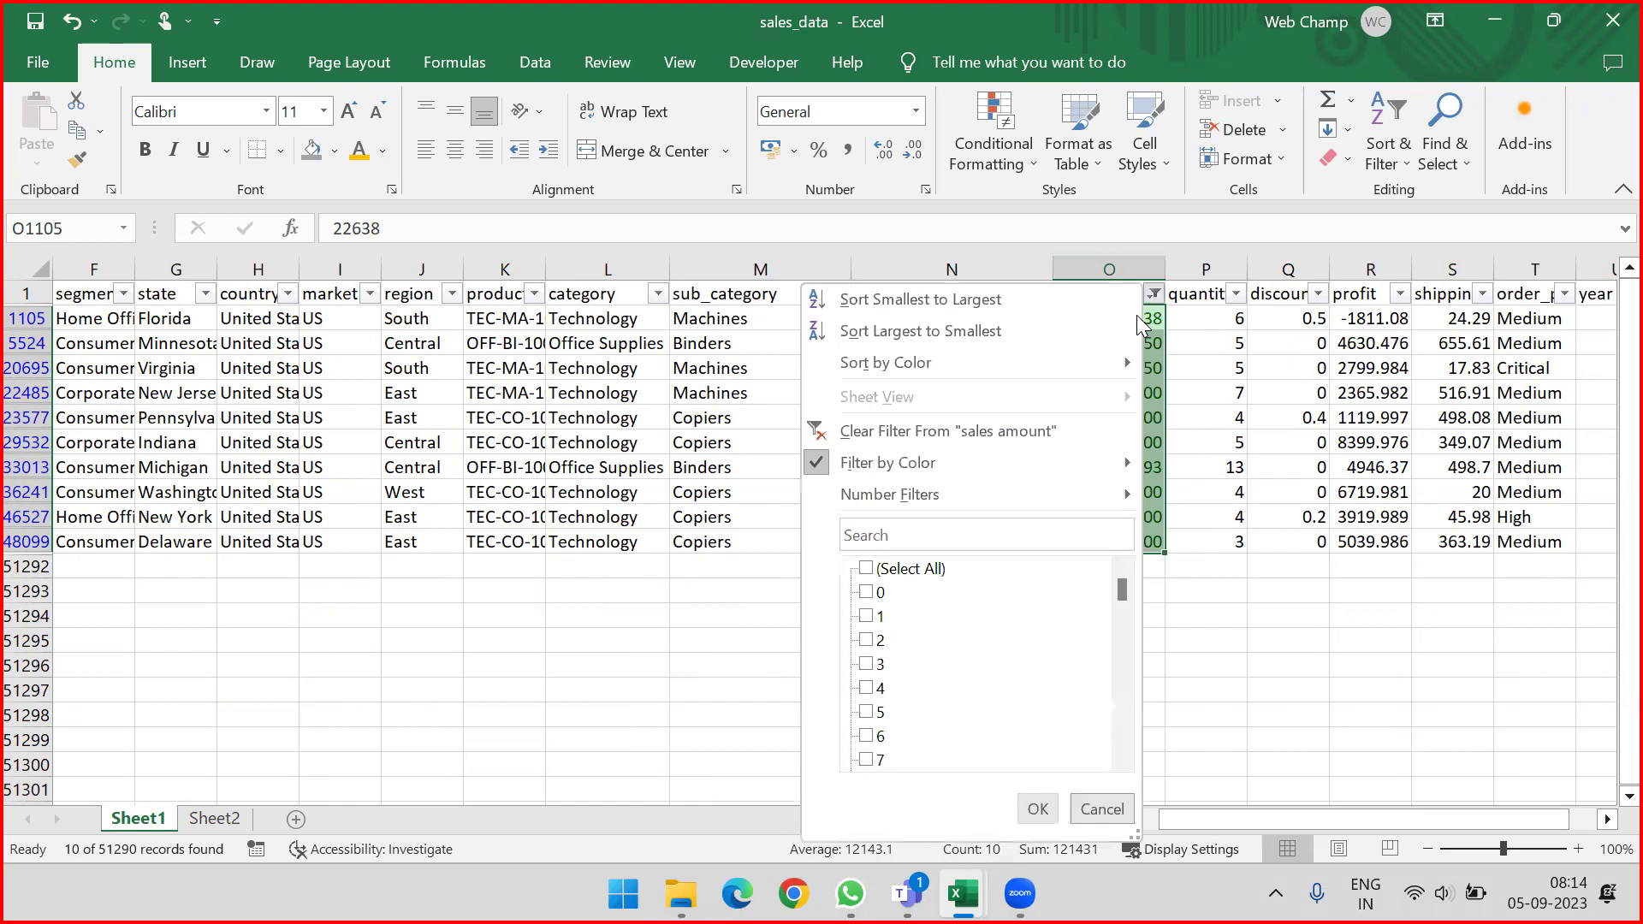
click(953, 425)
click(1098, 294)
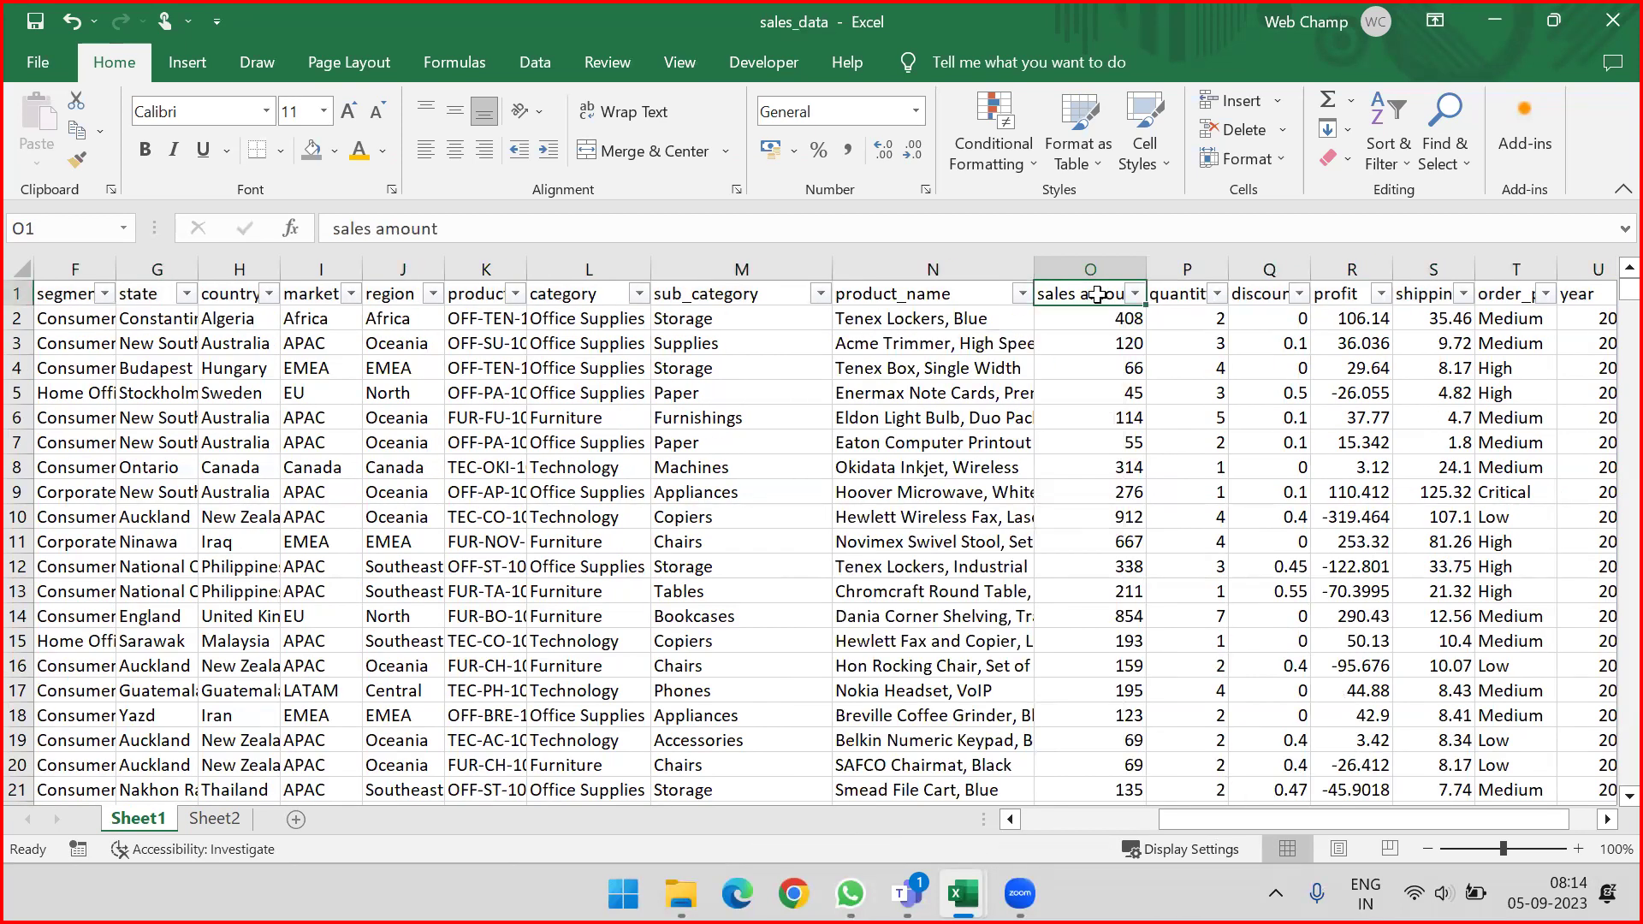
key(alt+d)
key(f)
key(f)
key(alt+d)
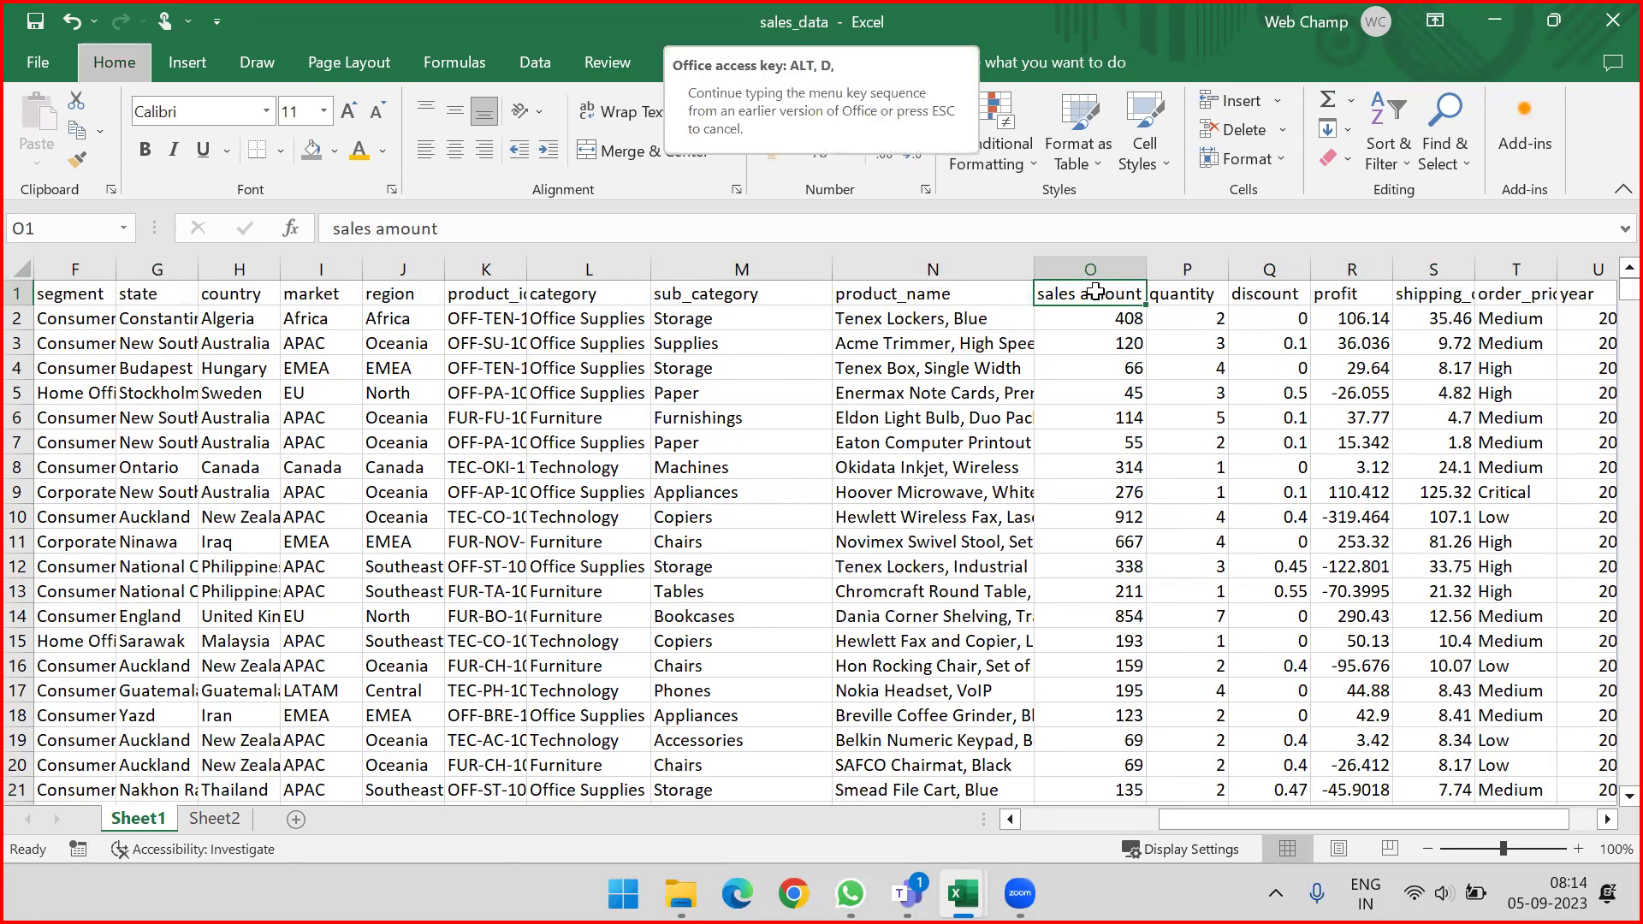
key(f)
key(f)
Step: Apply a Top 10% rule set to 5% with Light Red Fill with Dark Red Text to the sales amount header cell
click(1023, 163)
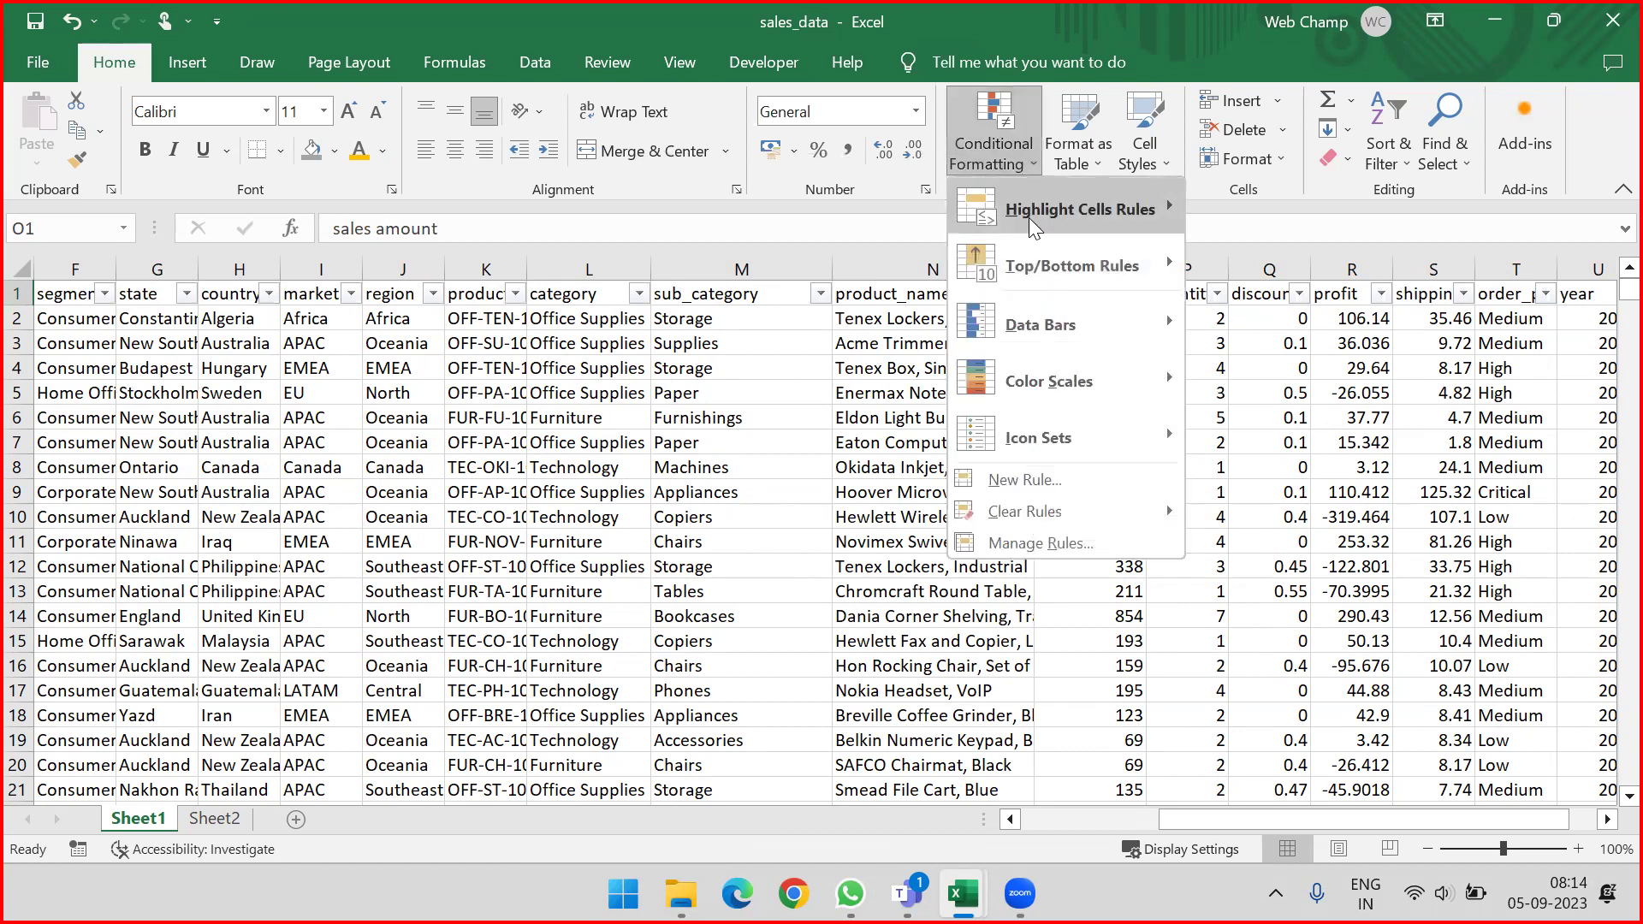
mouse_move(1058, 269)
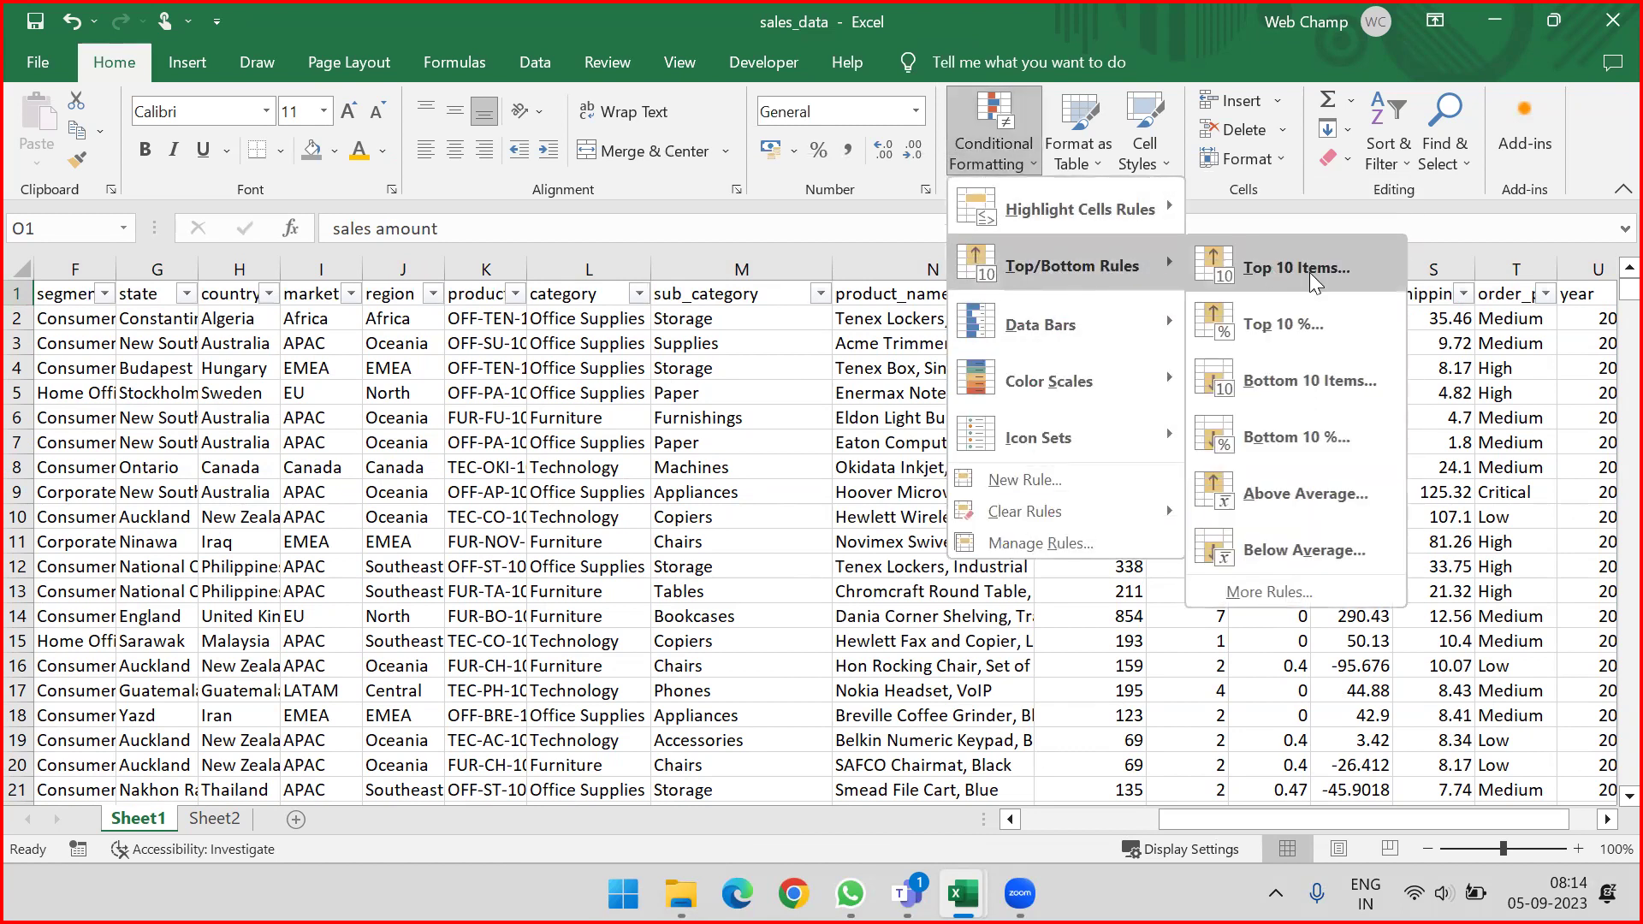
click(1301, 327)
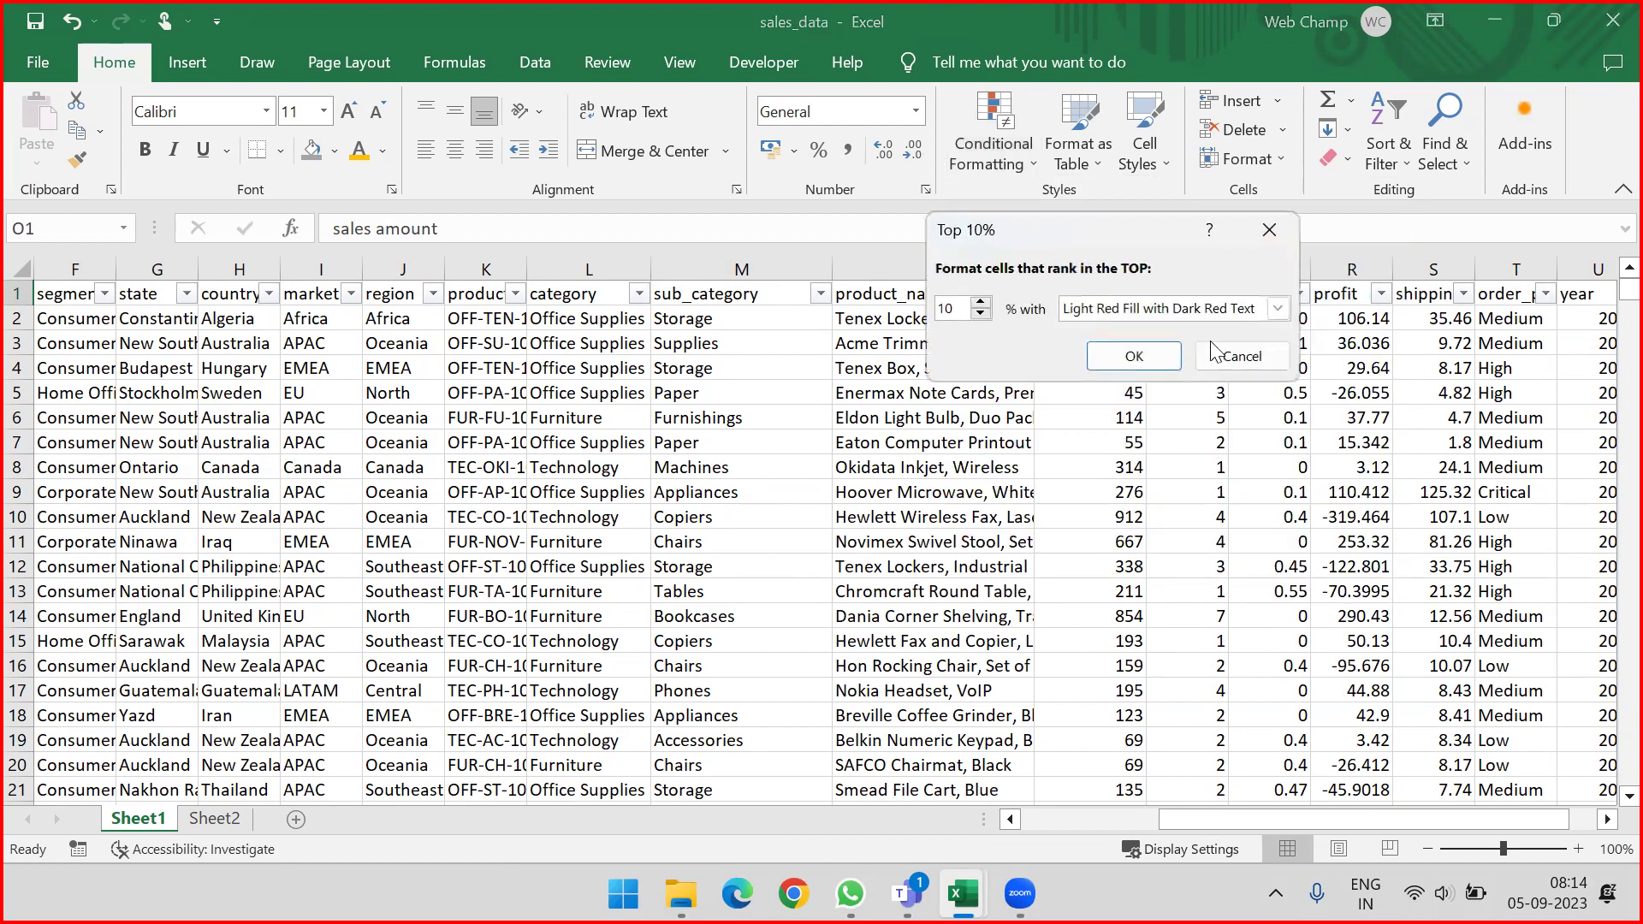
drag(954, 307, 907, 324)
text(5)
click(1138, 360)
Step: Filter sales amount by the light green cell color to check the highlighted rows, and clear that filter
click(1135, 294)
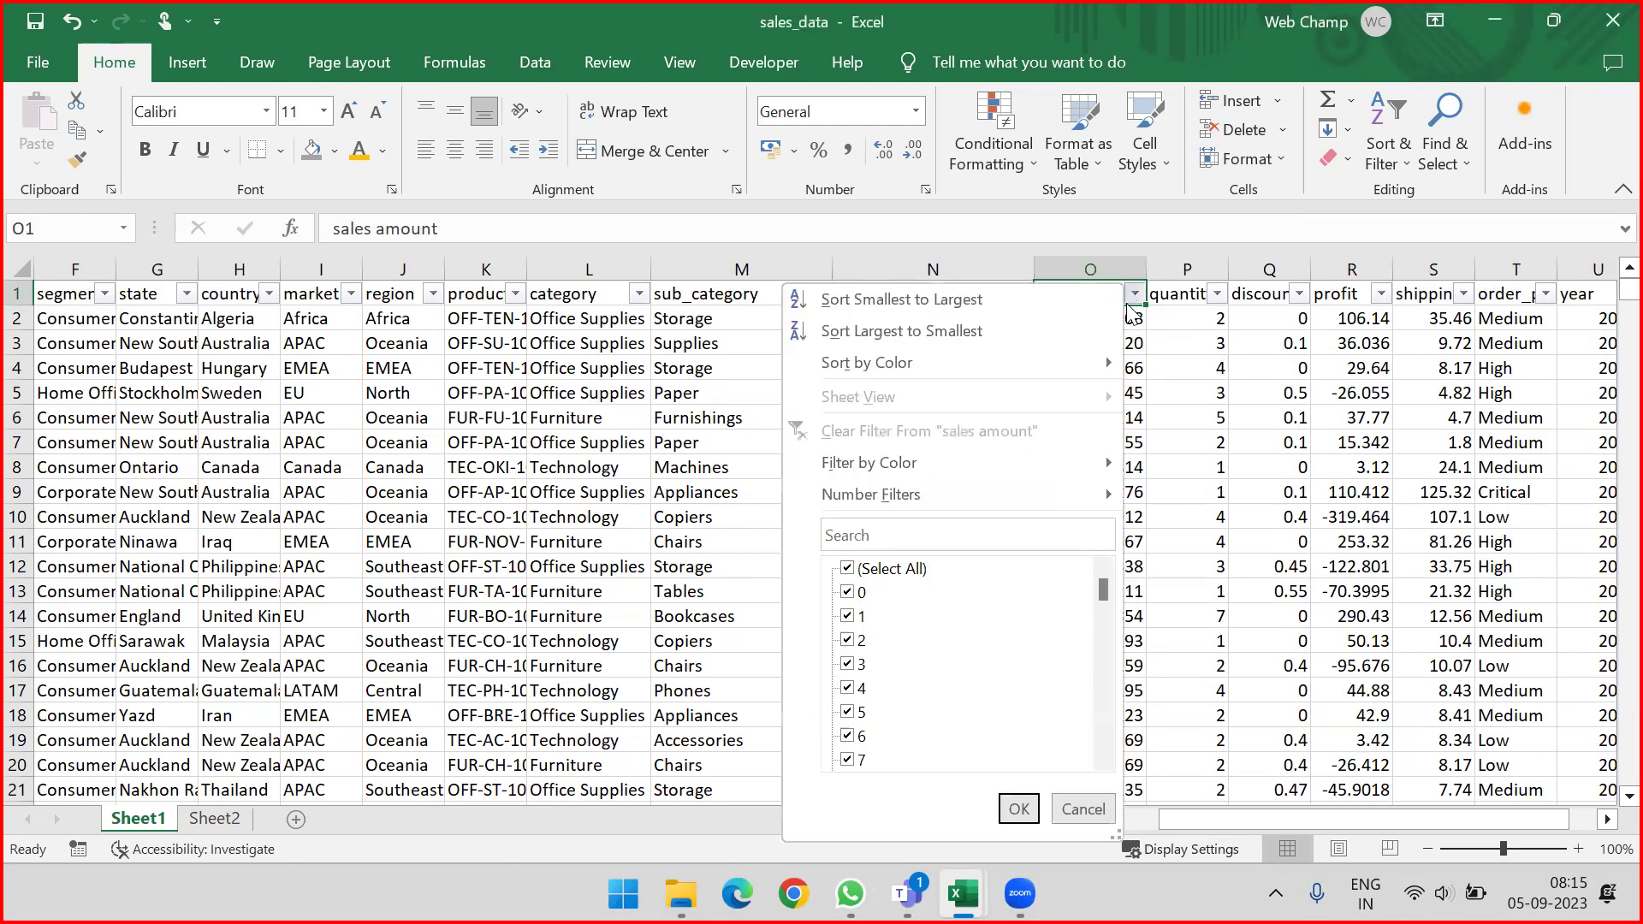
mouse_move(866, 499)
mouse_move(881, 469)
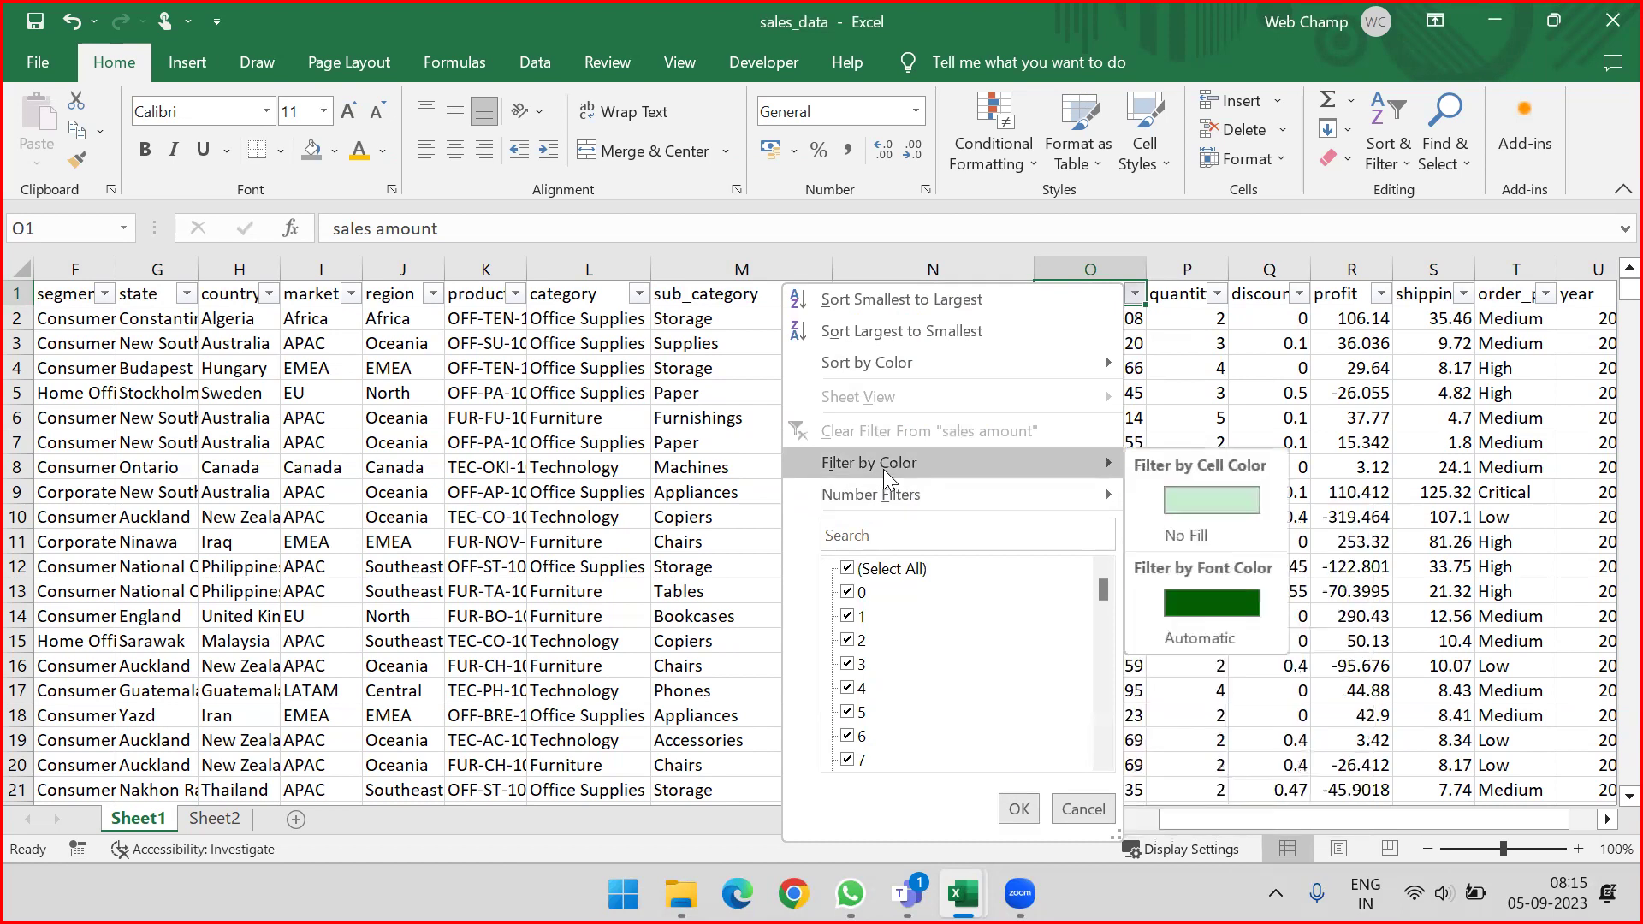
click(1209, 490)
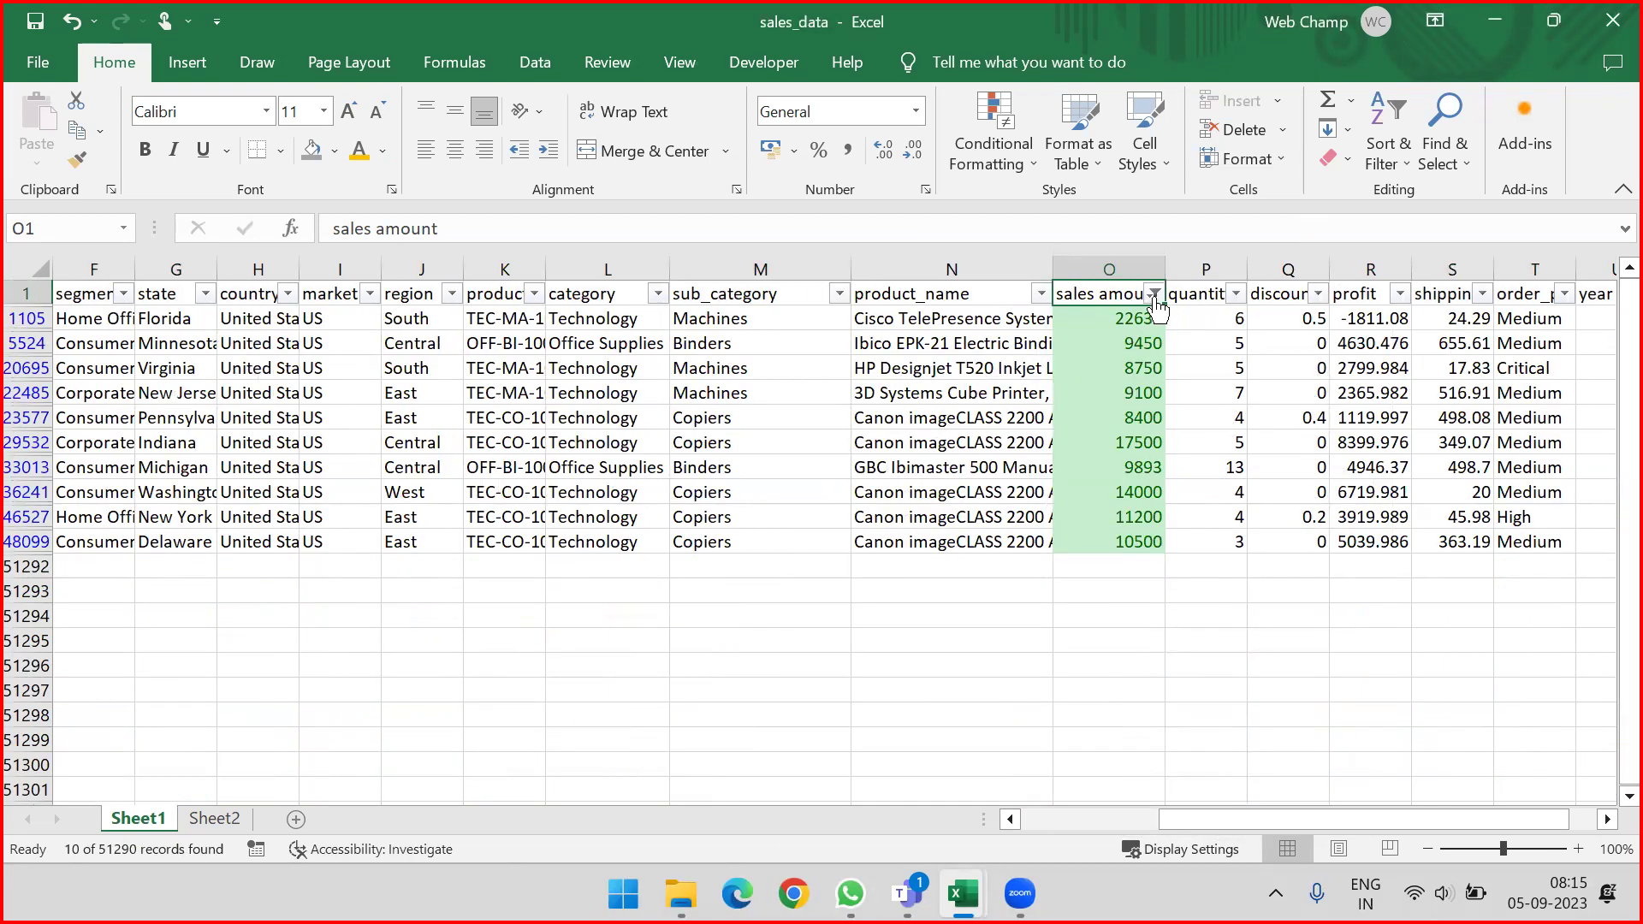
click(1030, 171)
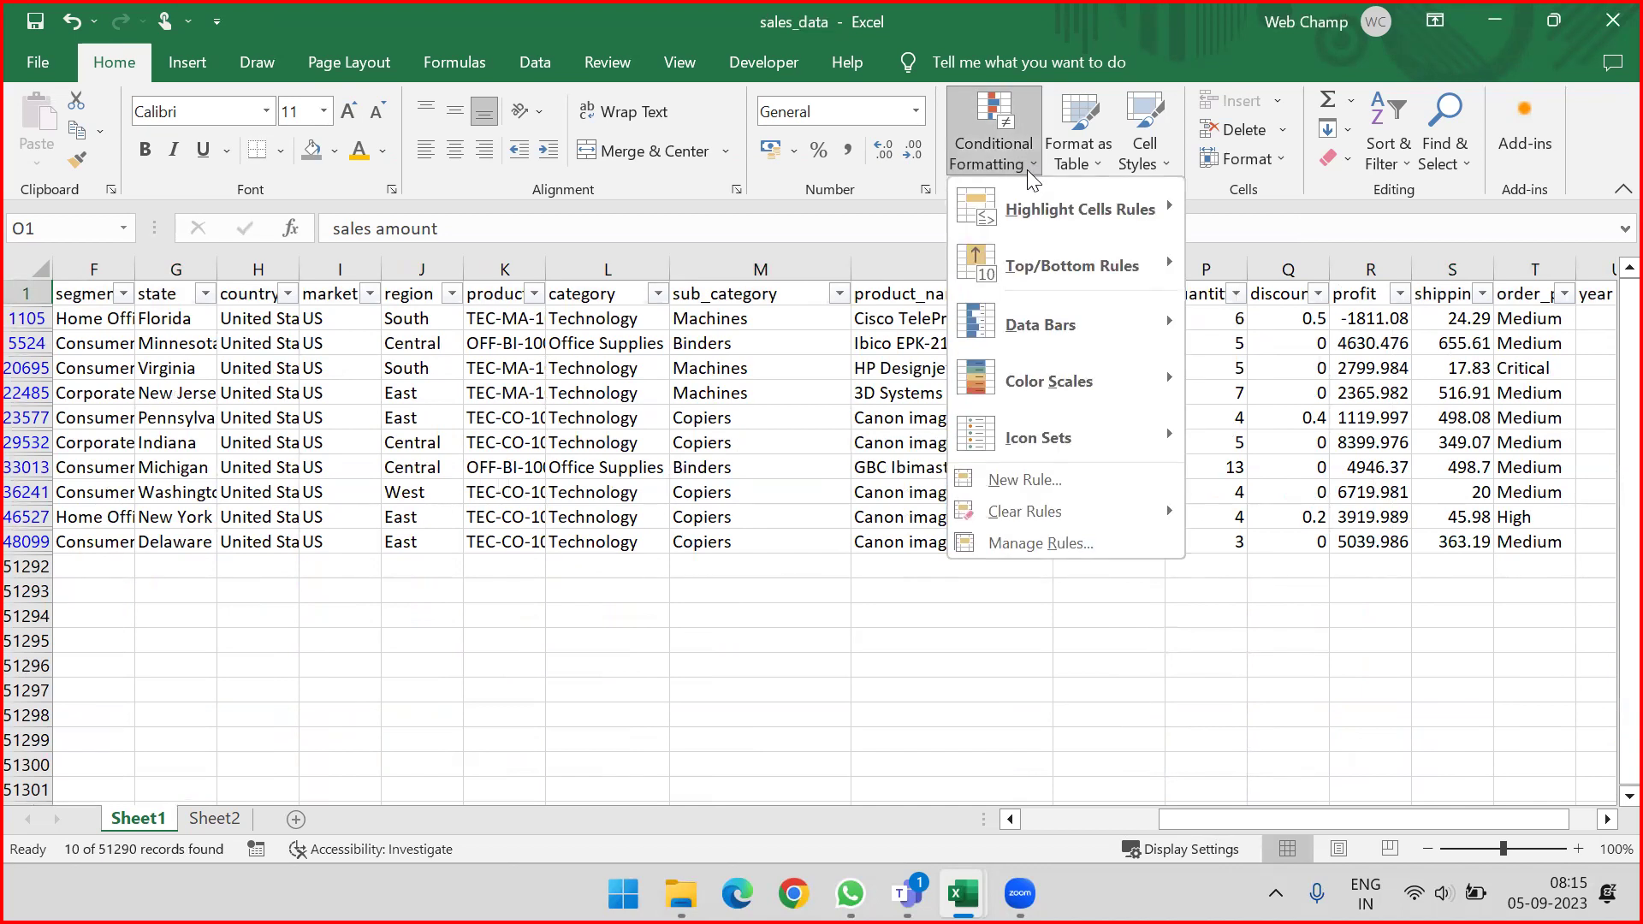
key(Escape)
click(1154, 294)
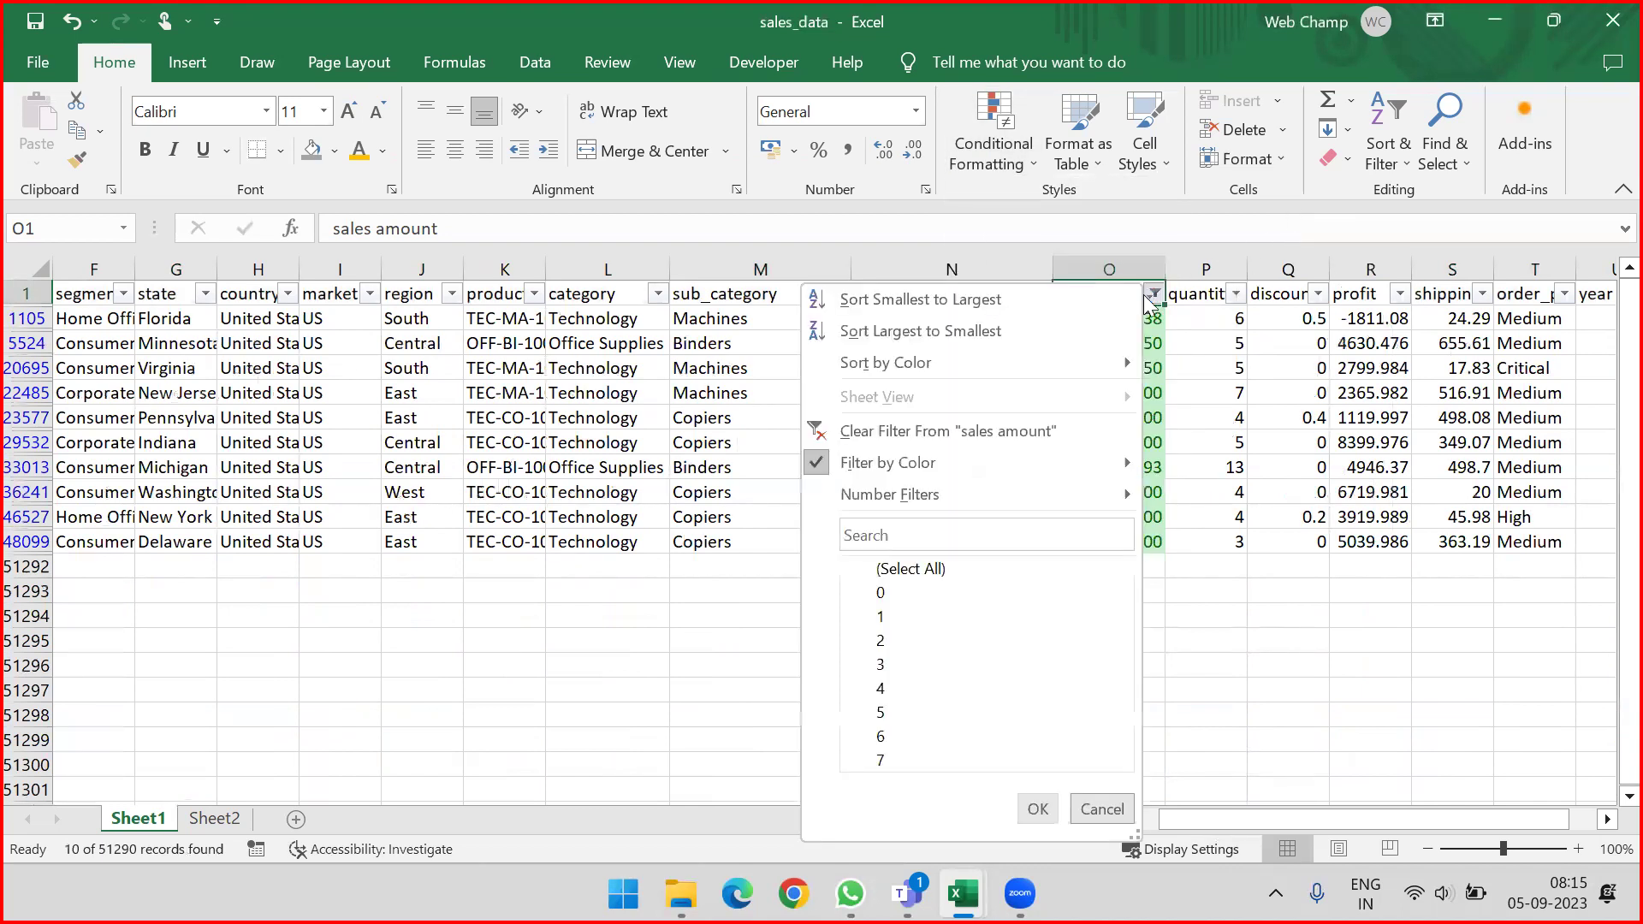
click(912, 435)
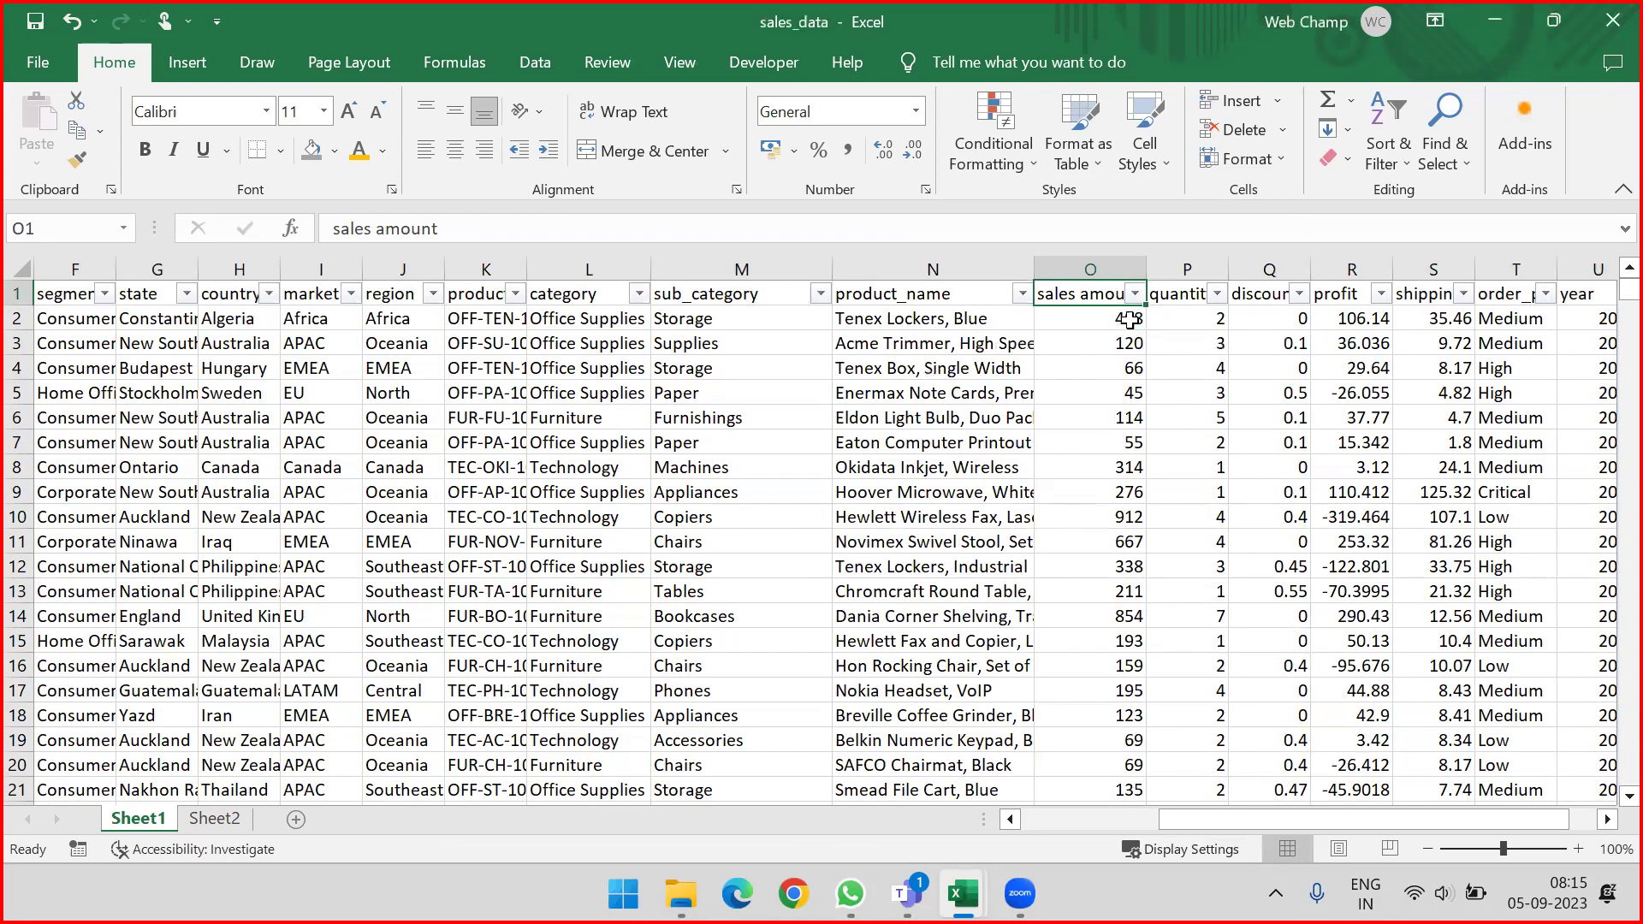
Step: Clear the conditional formatting rules from the selected sales amount header cell
click(1134, 293)
click(983, 171)
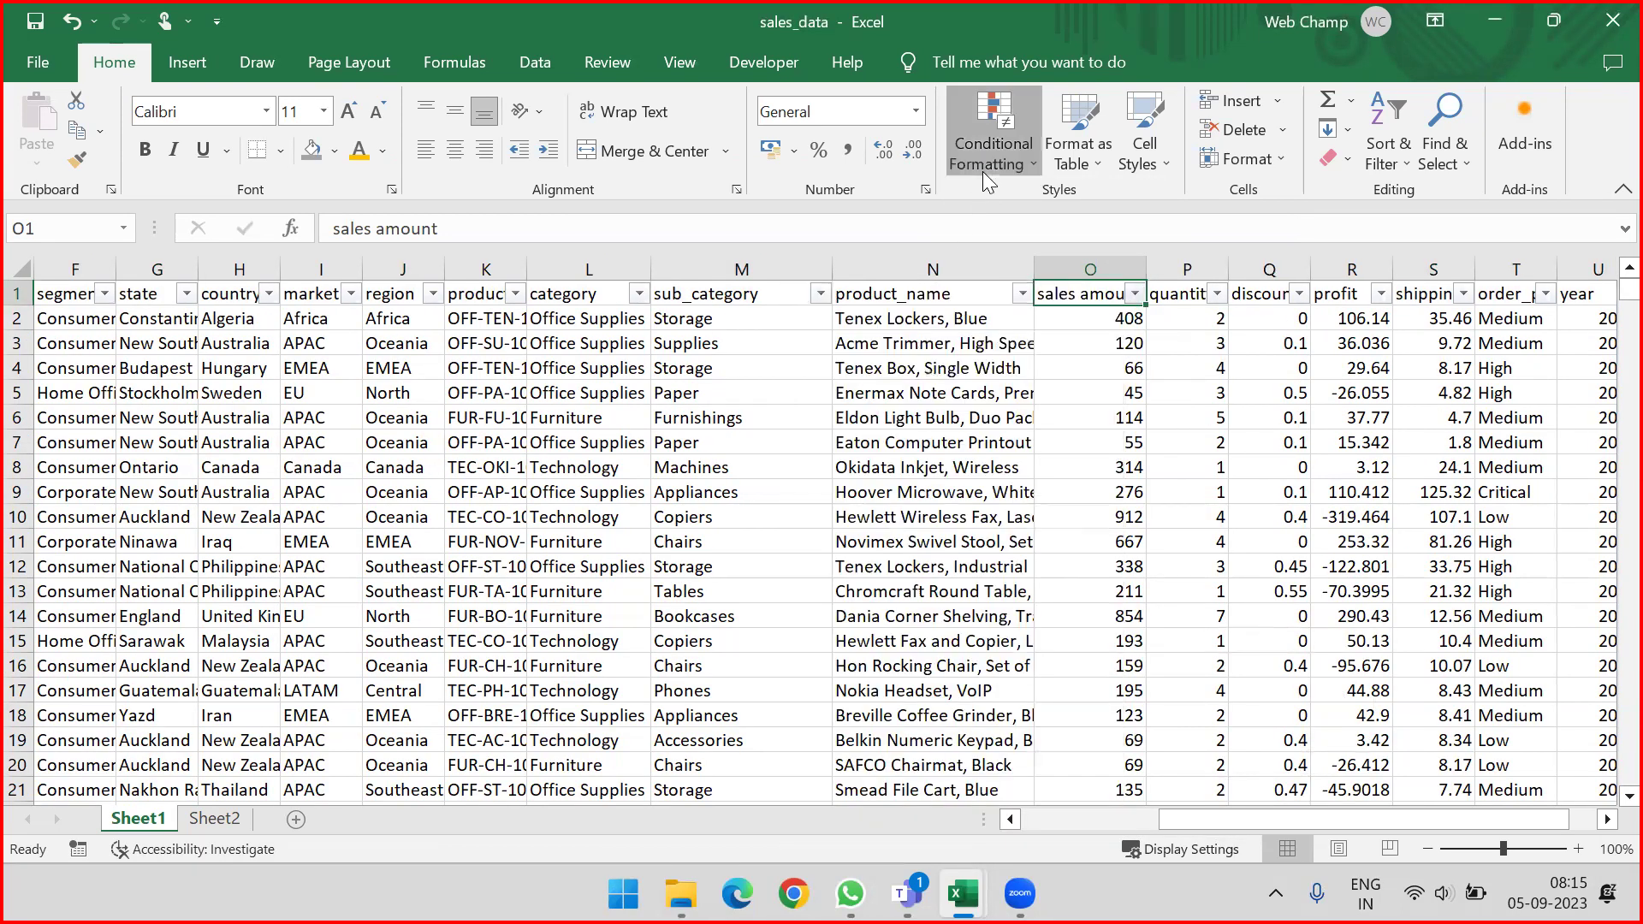
click(982, 171)
mouse_move(1031, 513)
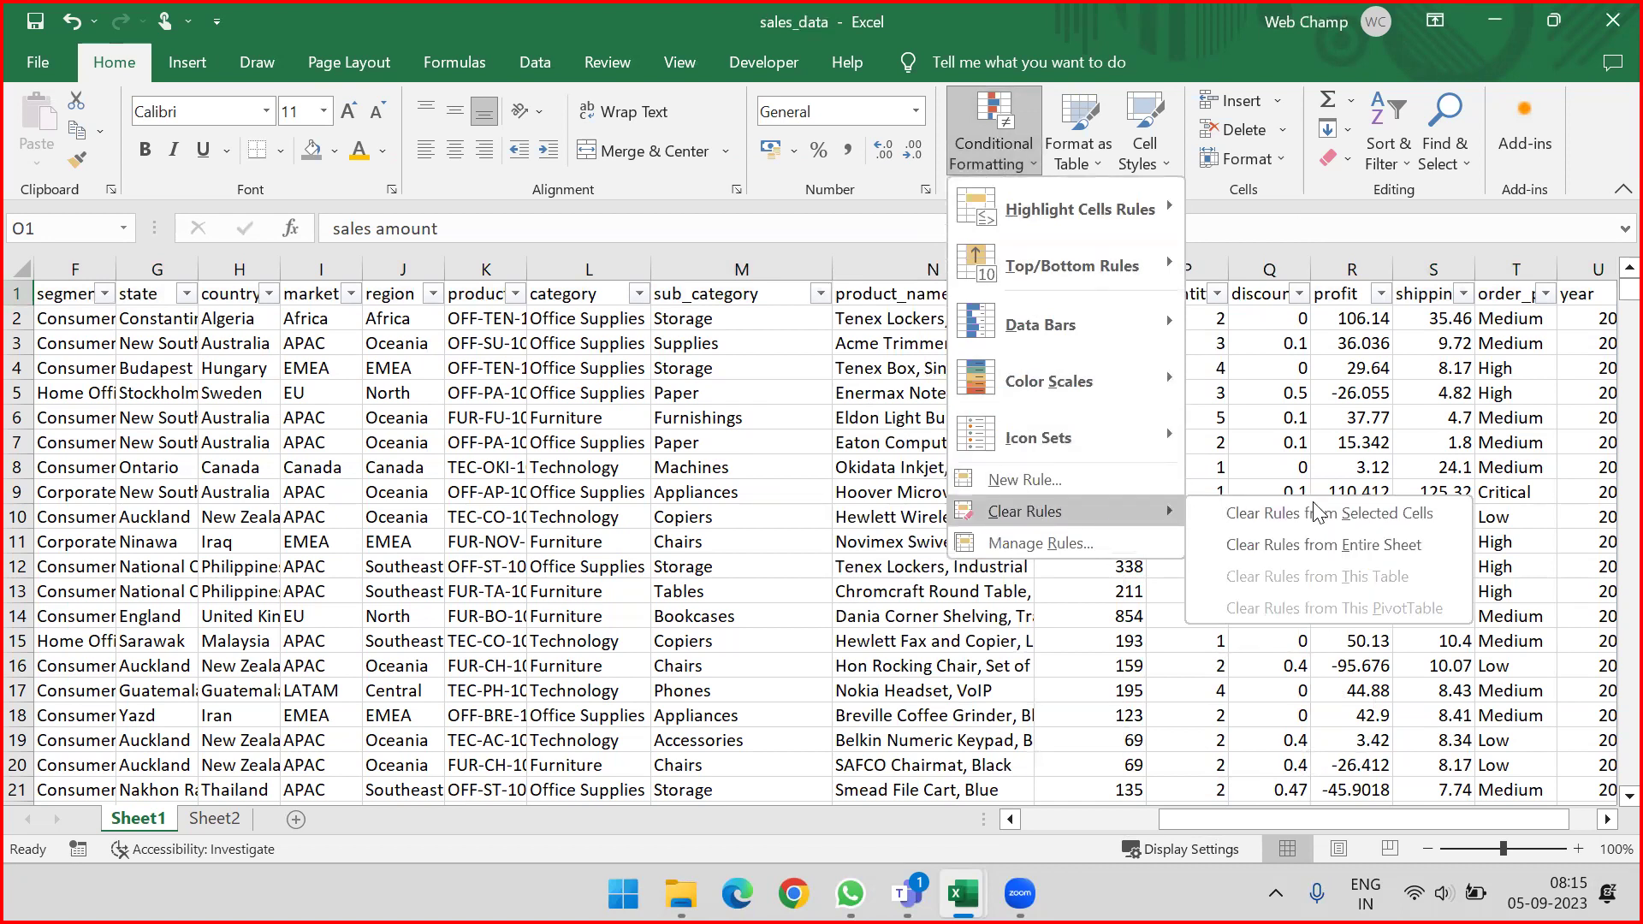
click(1350, 514)
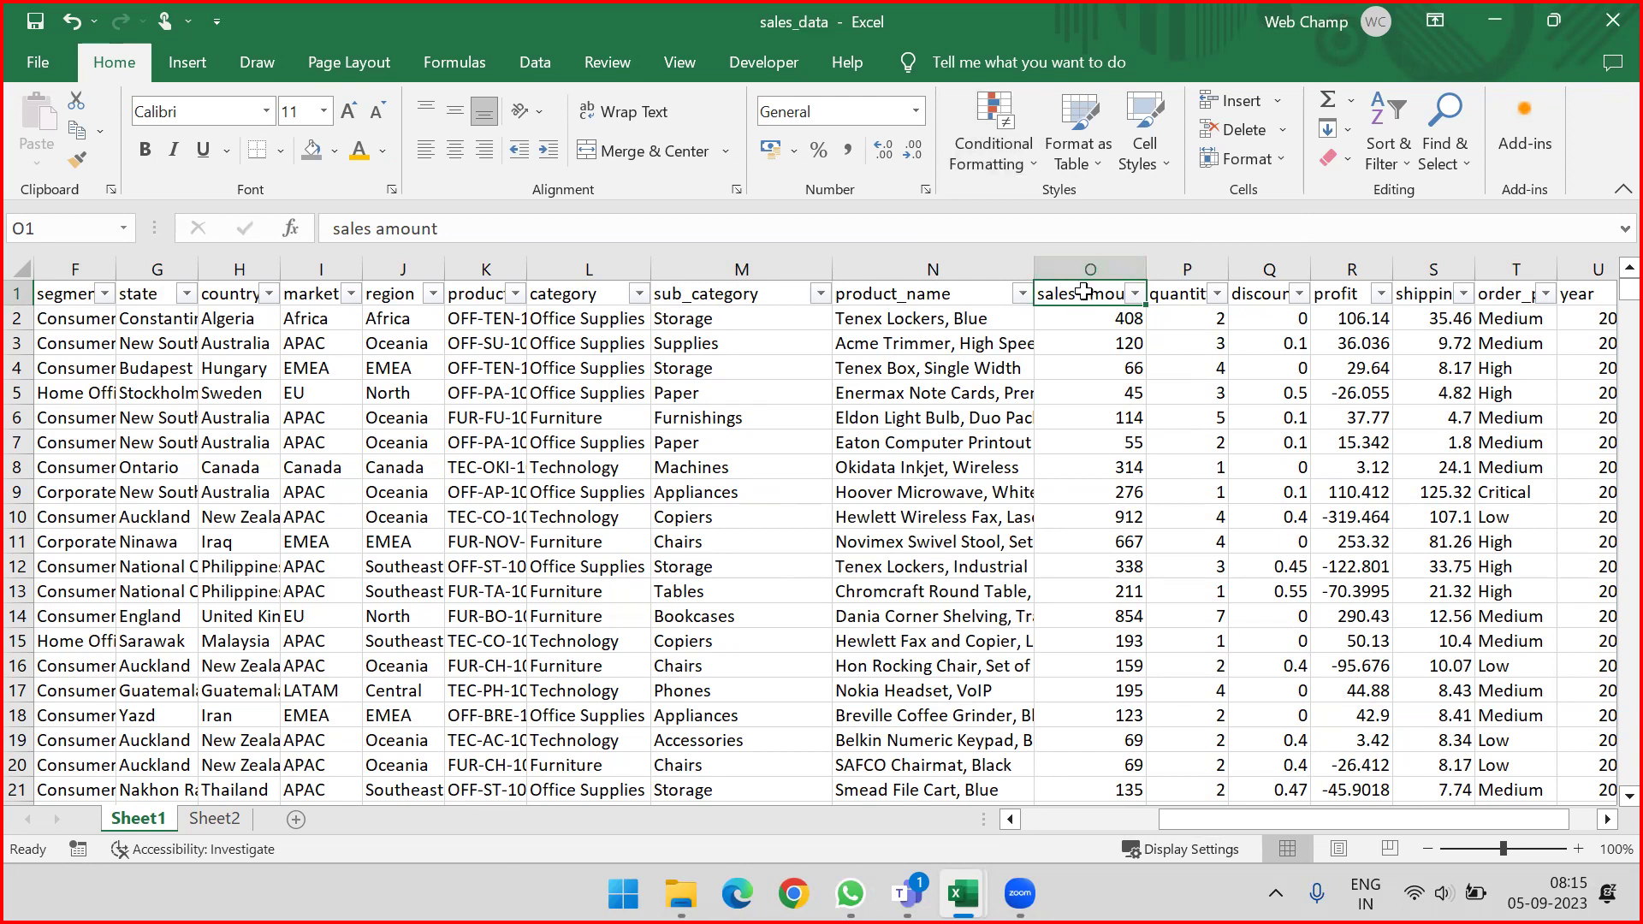
Step: Apply a Top 10% rule with Light Red Fill with Dark Red Text to the sales amount data from O1 to the last row
key(ctrl+shift+Down)
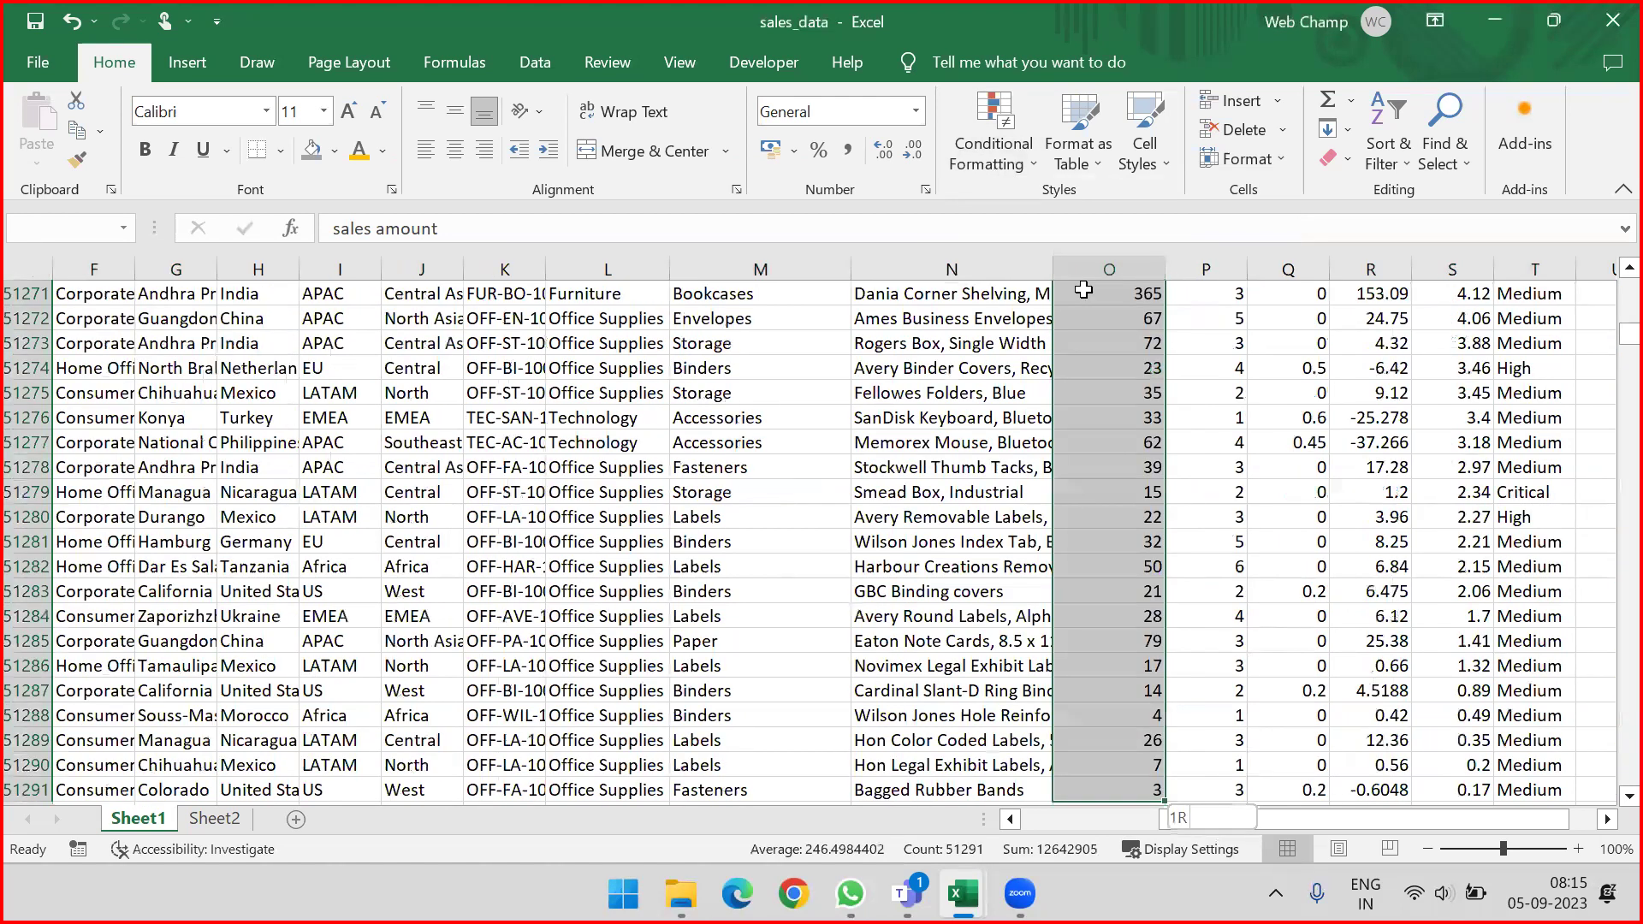
click(988, 161)
mouse_move(1018, 267)
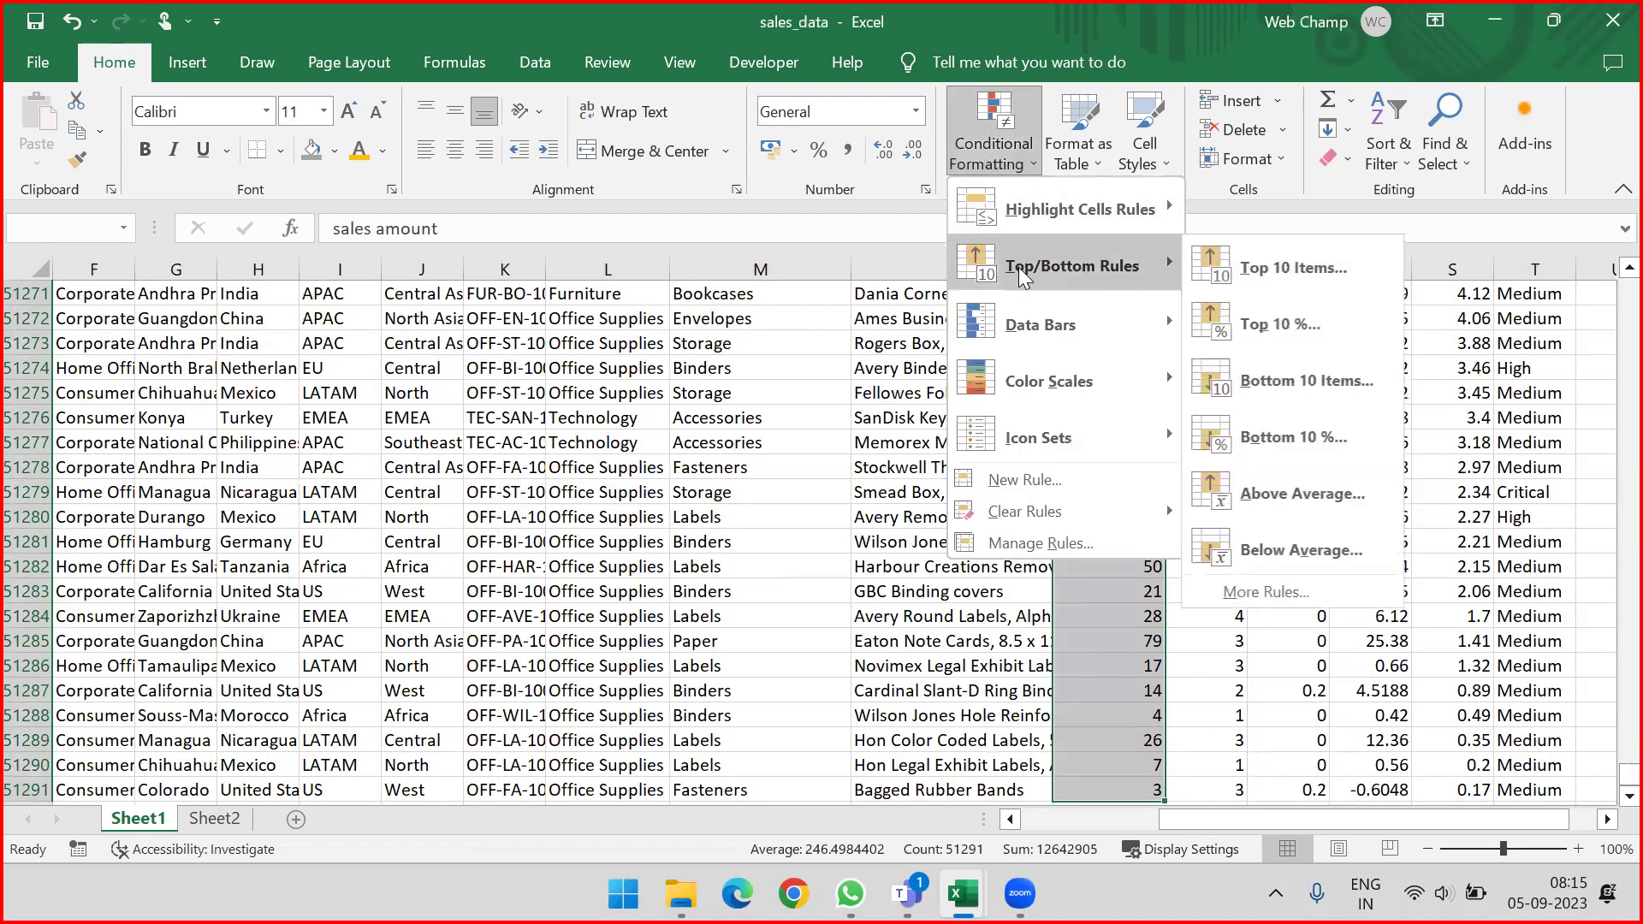
click(1329, 341)
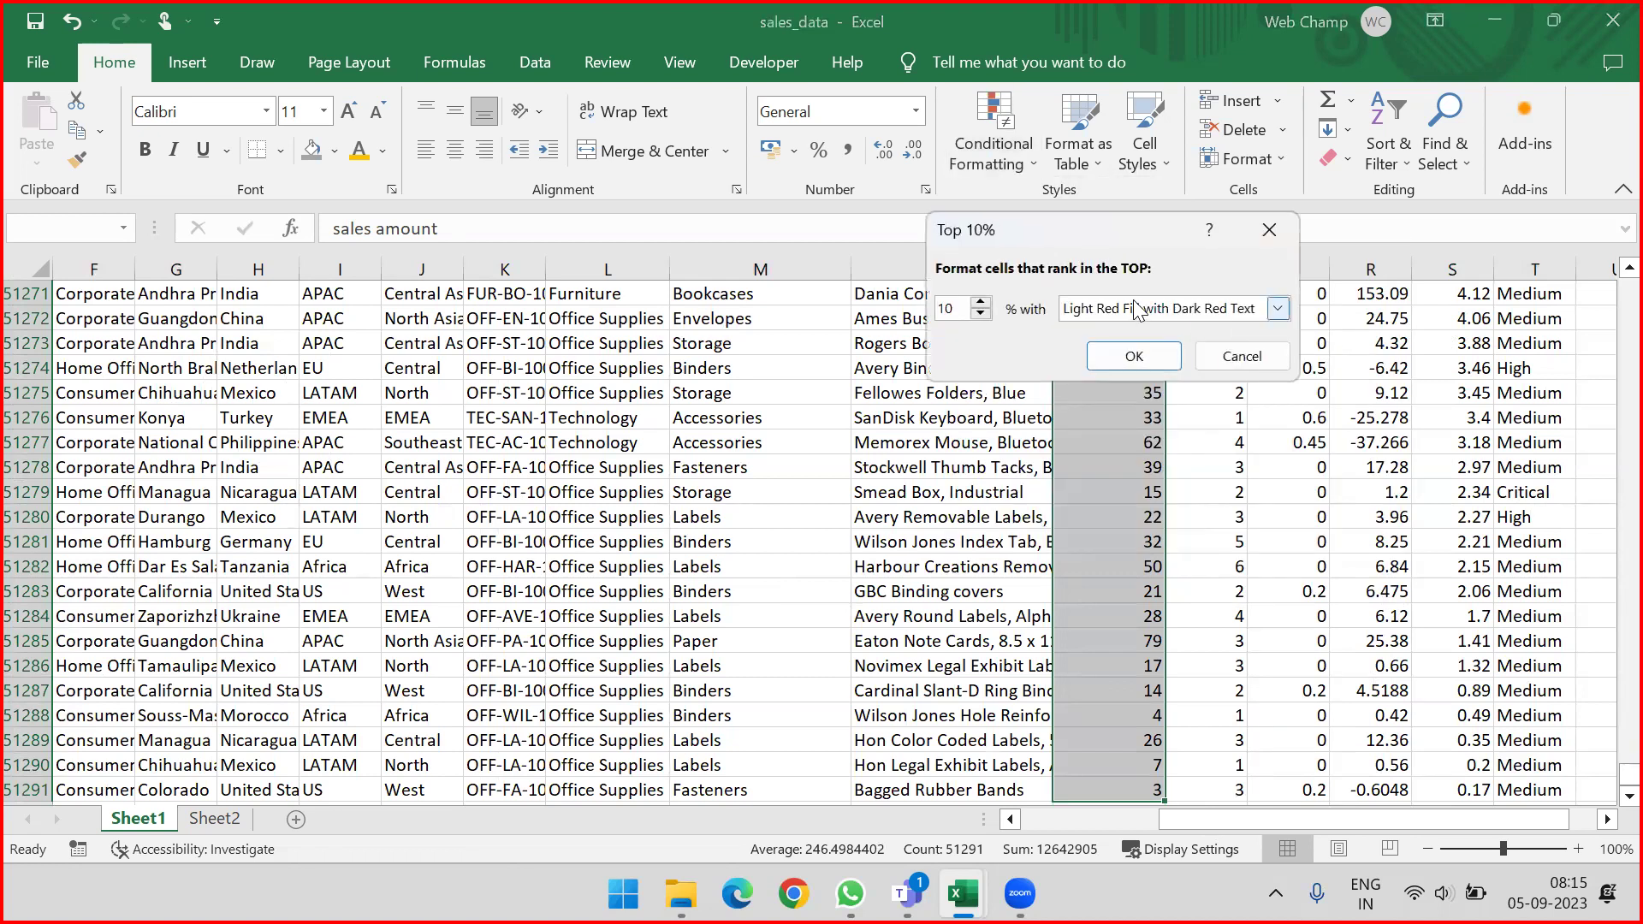
click(1121, 356)
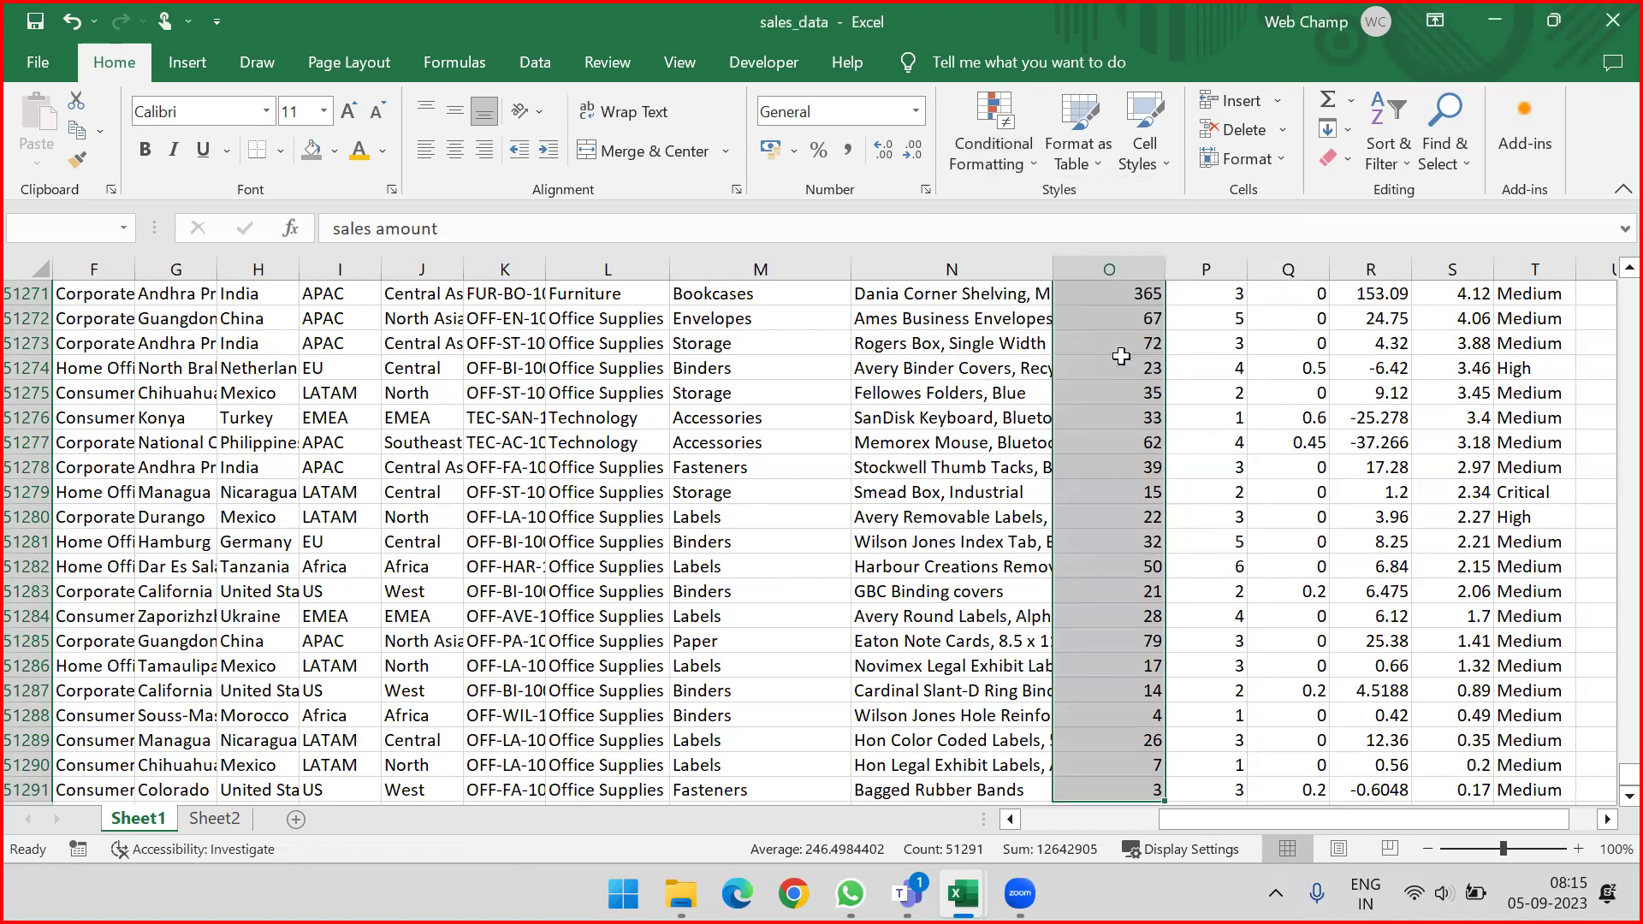
key(ctrl+Up)
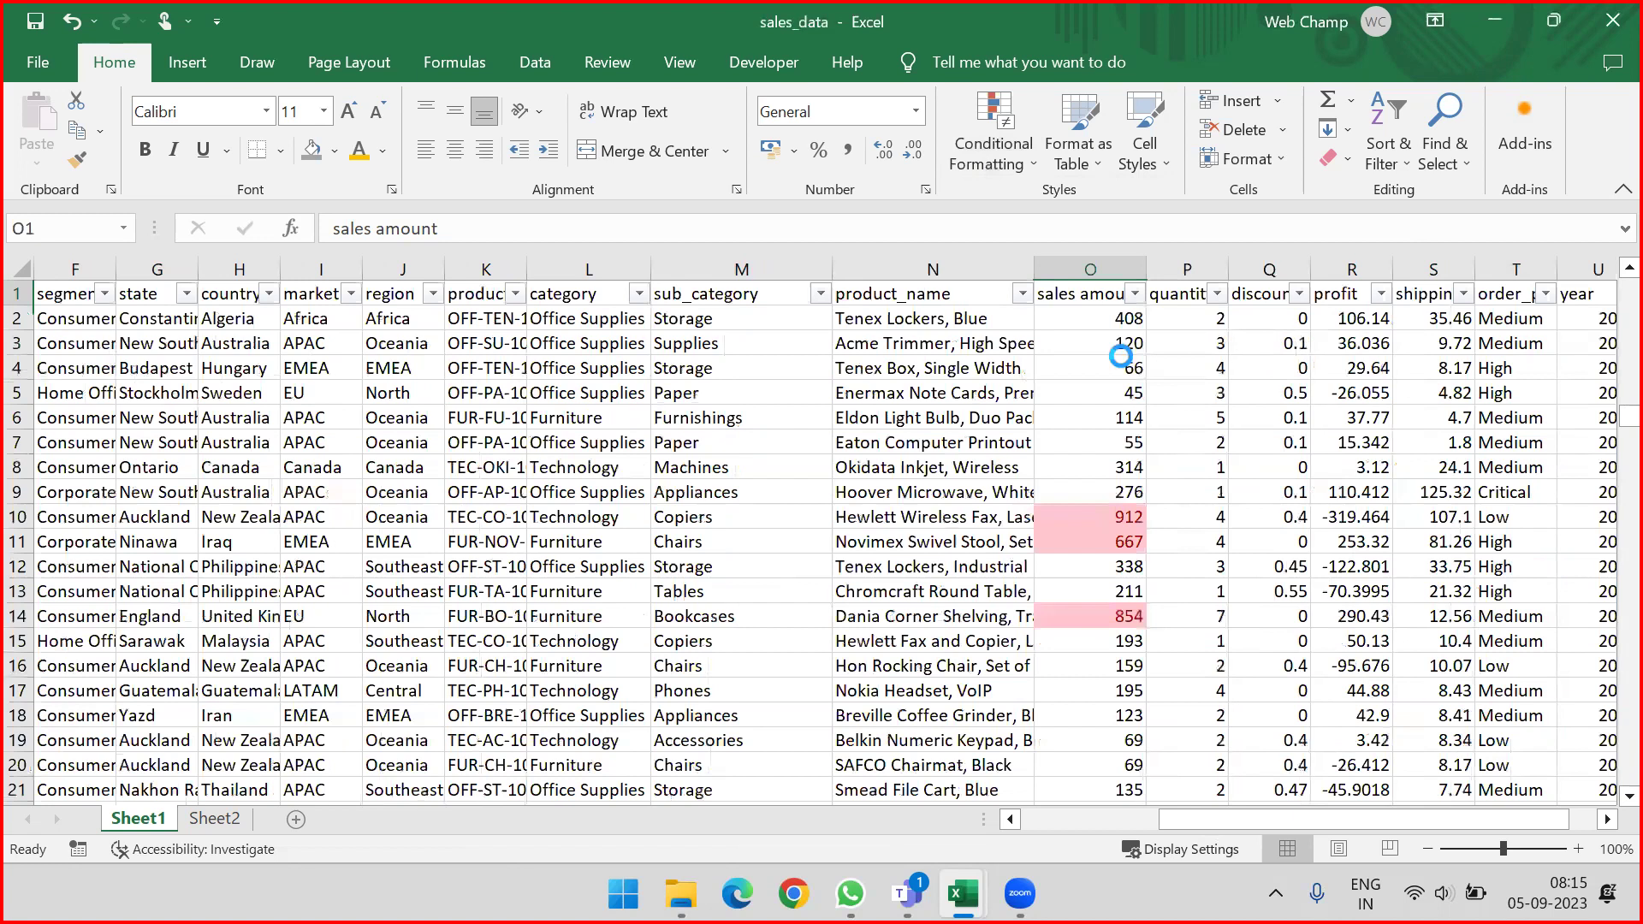
Step: Filter sales amount by the light red cell color and select all filtered values below the header
key(alt+Down)
key(Up)
key(Up)
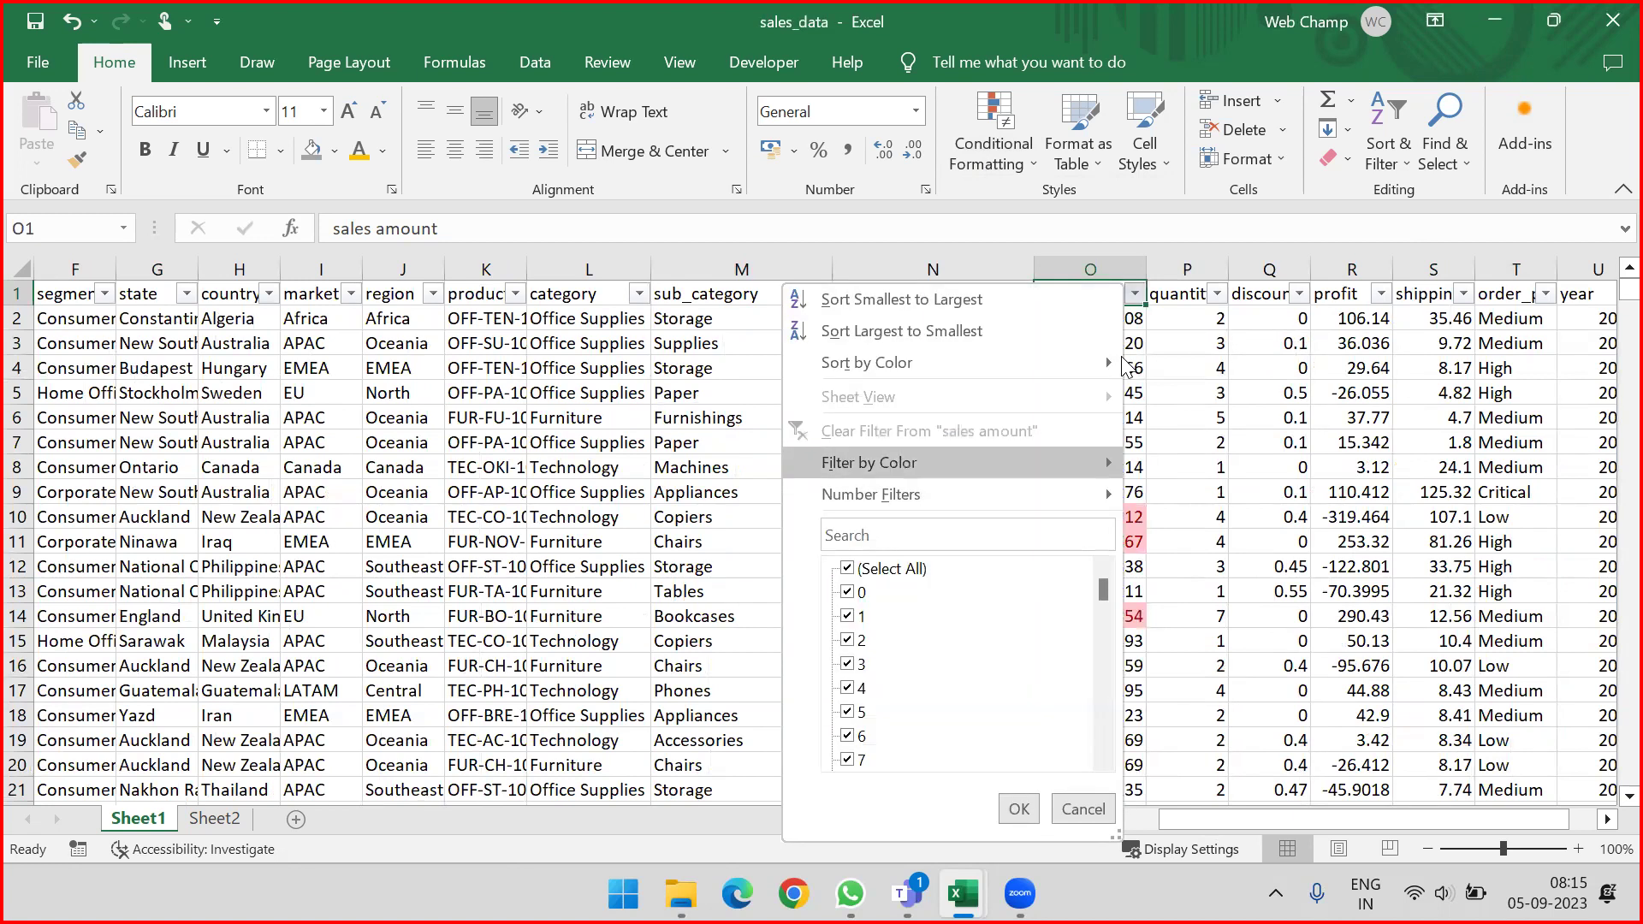
key(Down)
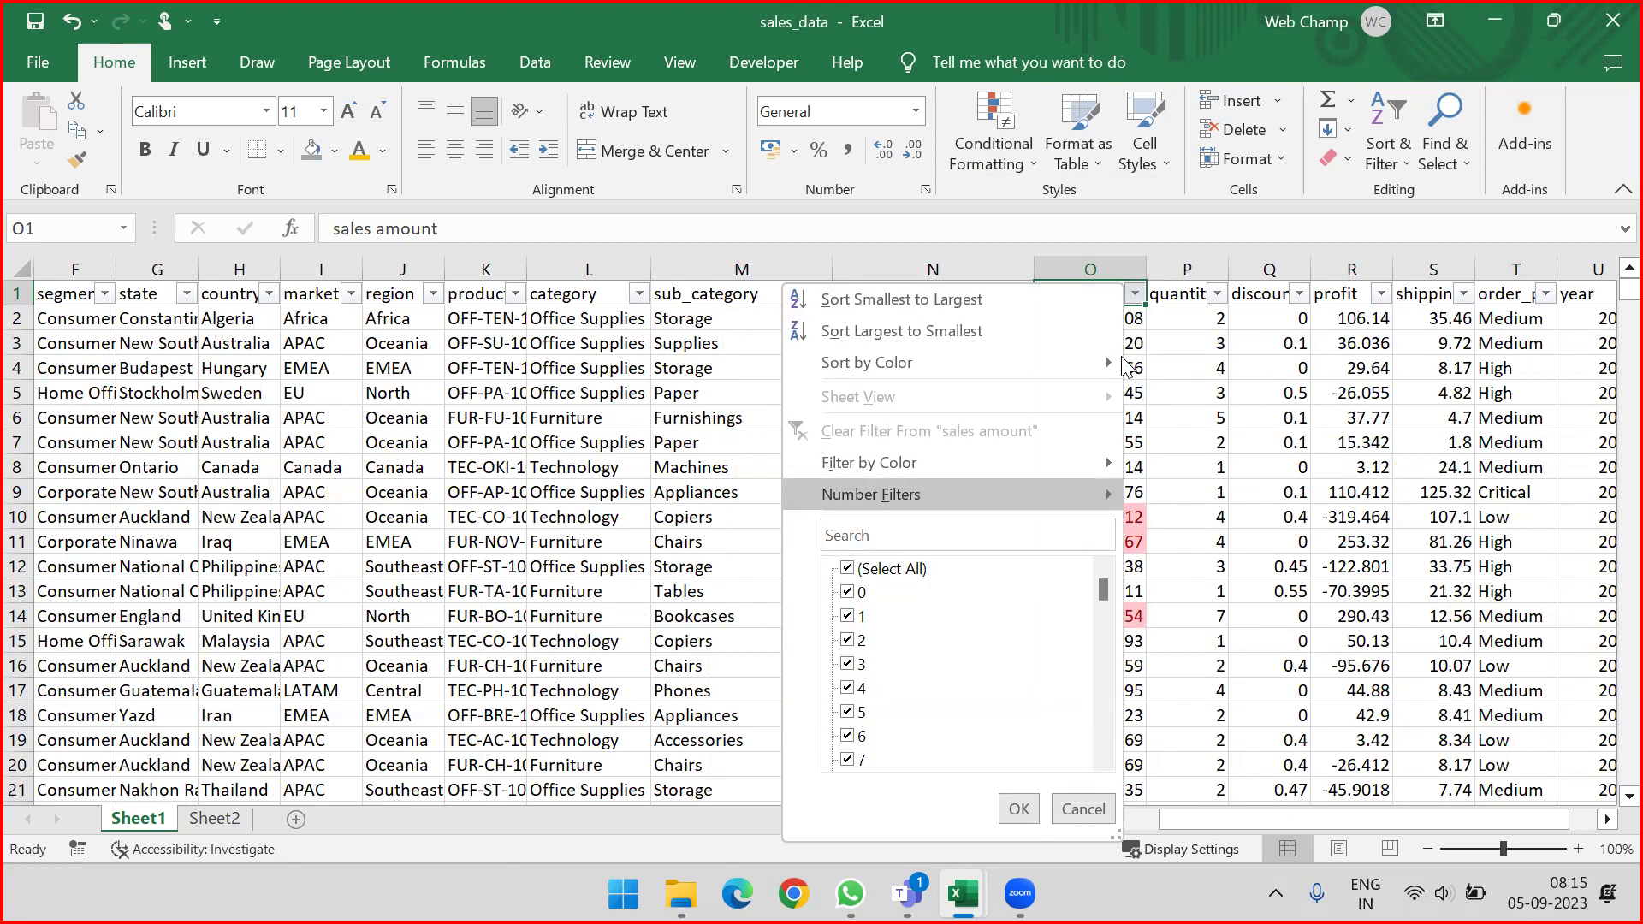
key(Up)
key(Right)
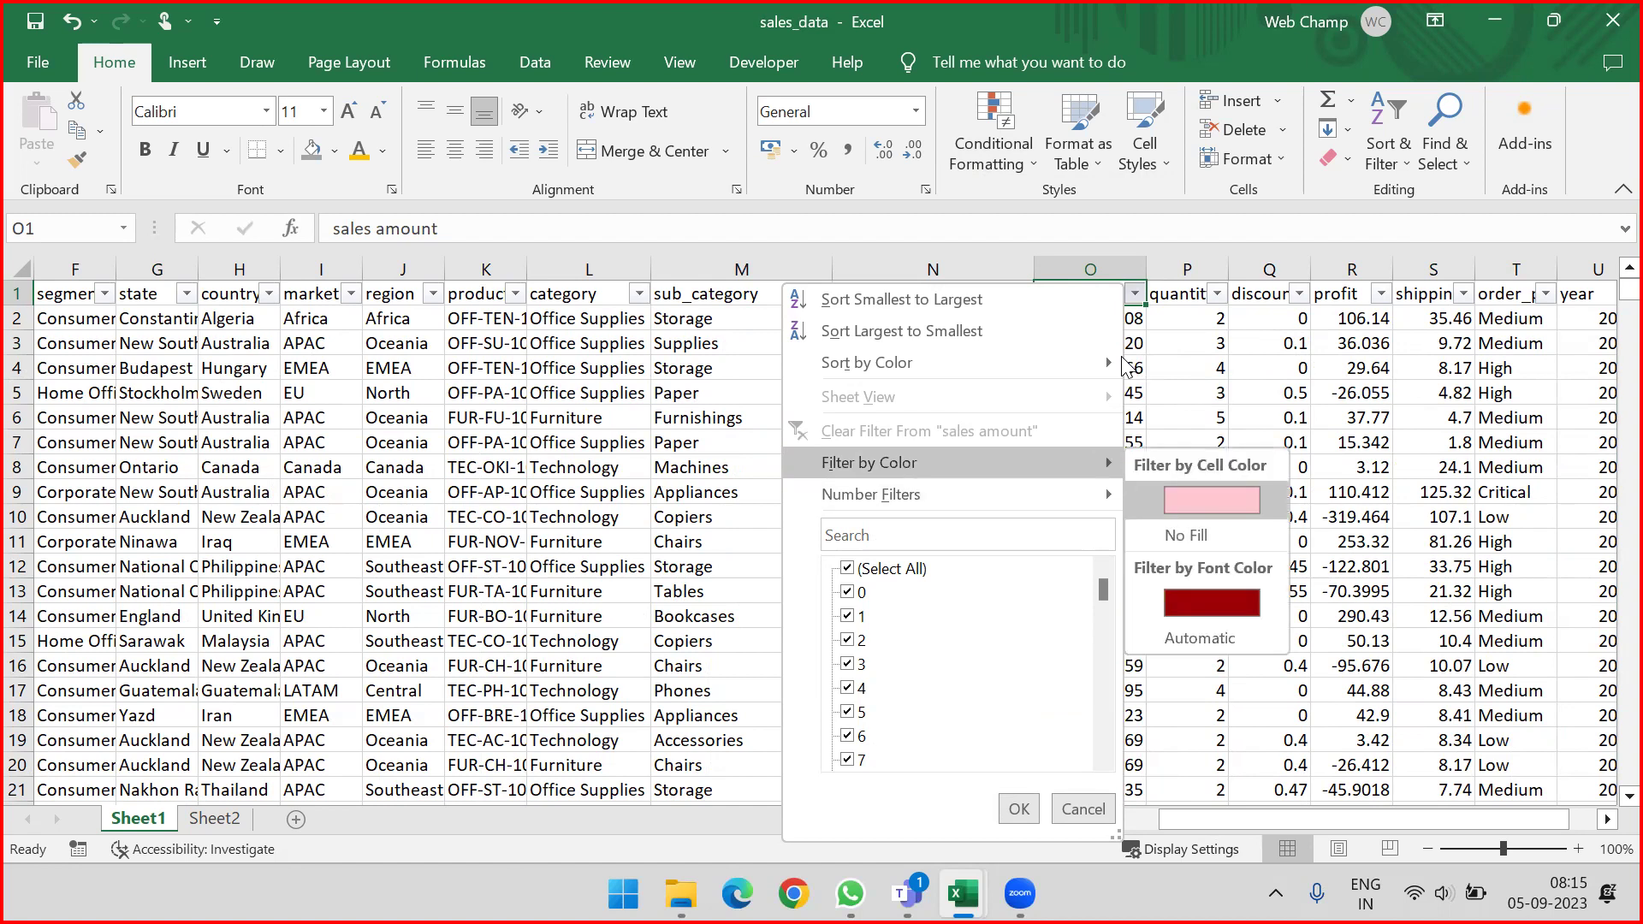
key(Return)
key(Down)
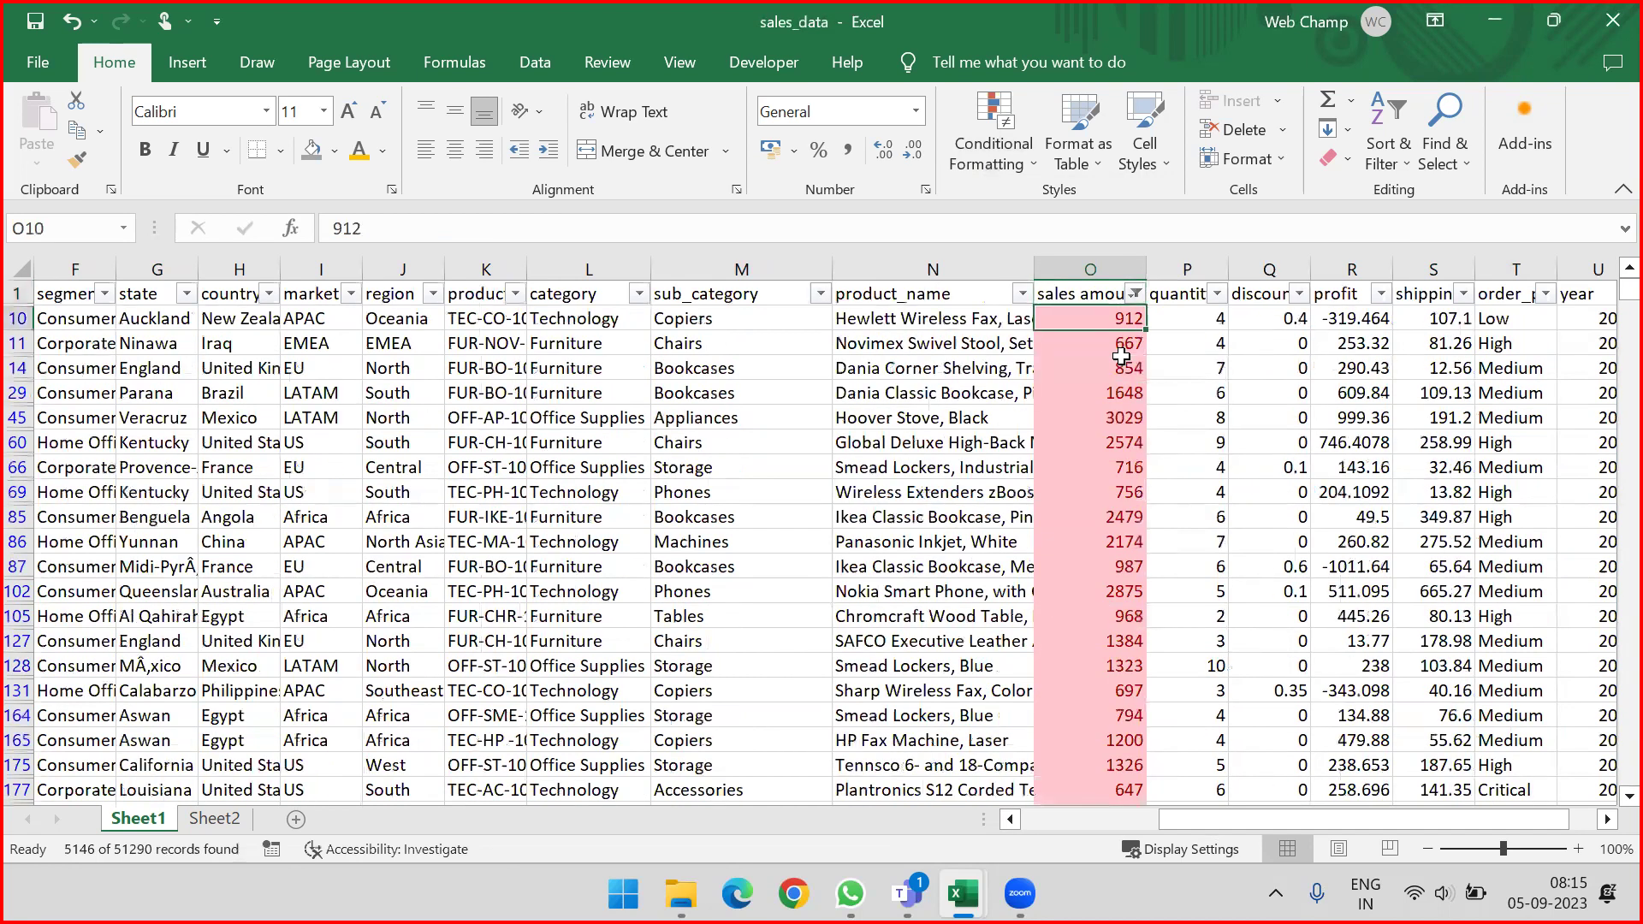
key(ctrl+shift+Down)
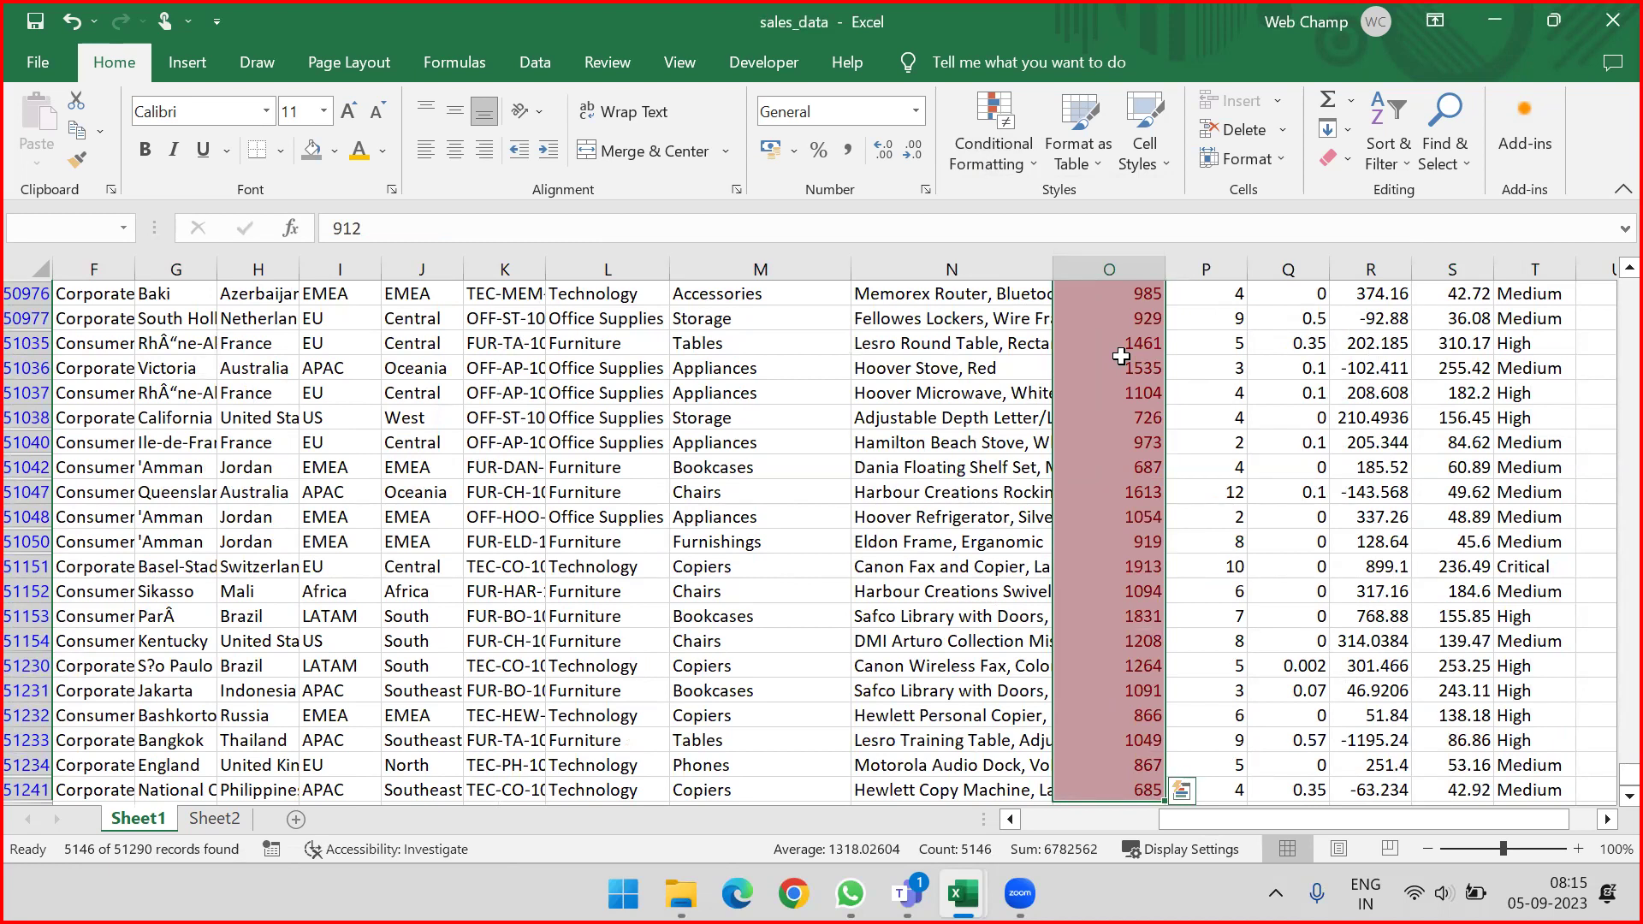
Step: Show all rows again, return to the sales amount header, and turn off the header row filters
key(alt+d)
key(f)
key(s)
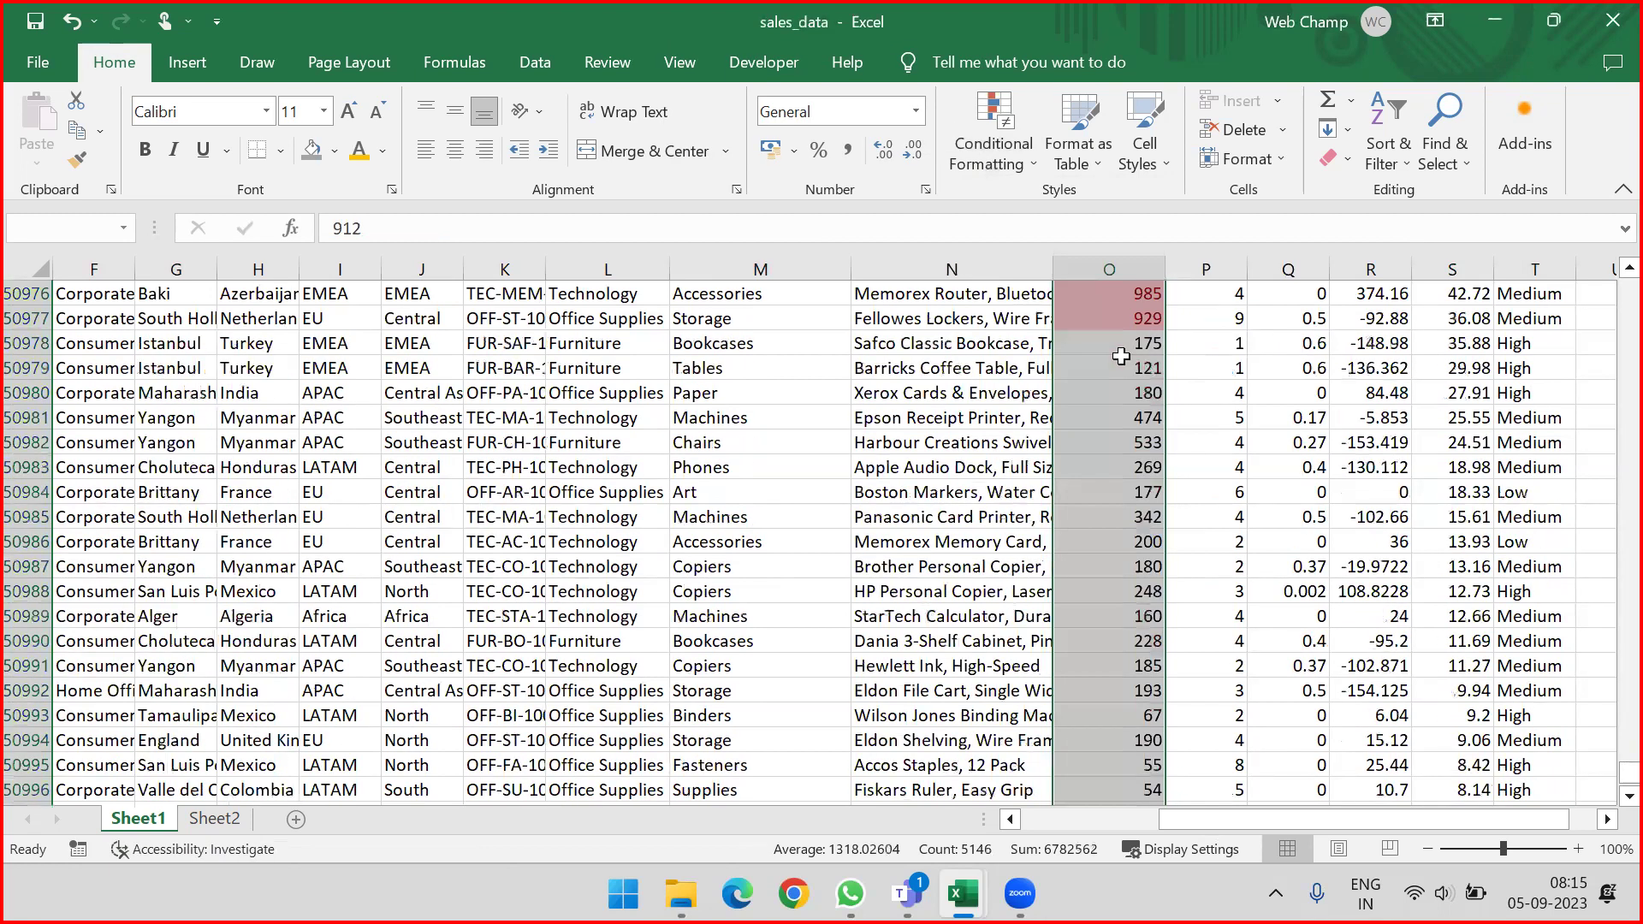
key(ctrl+Up)
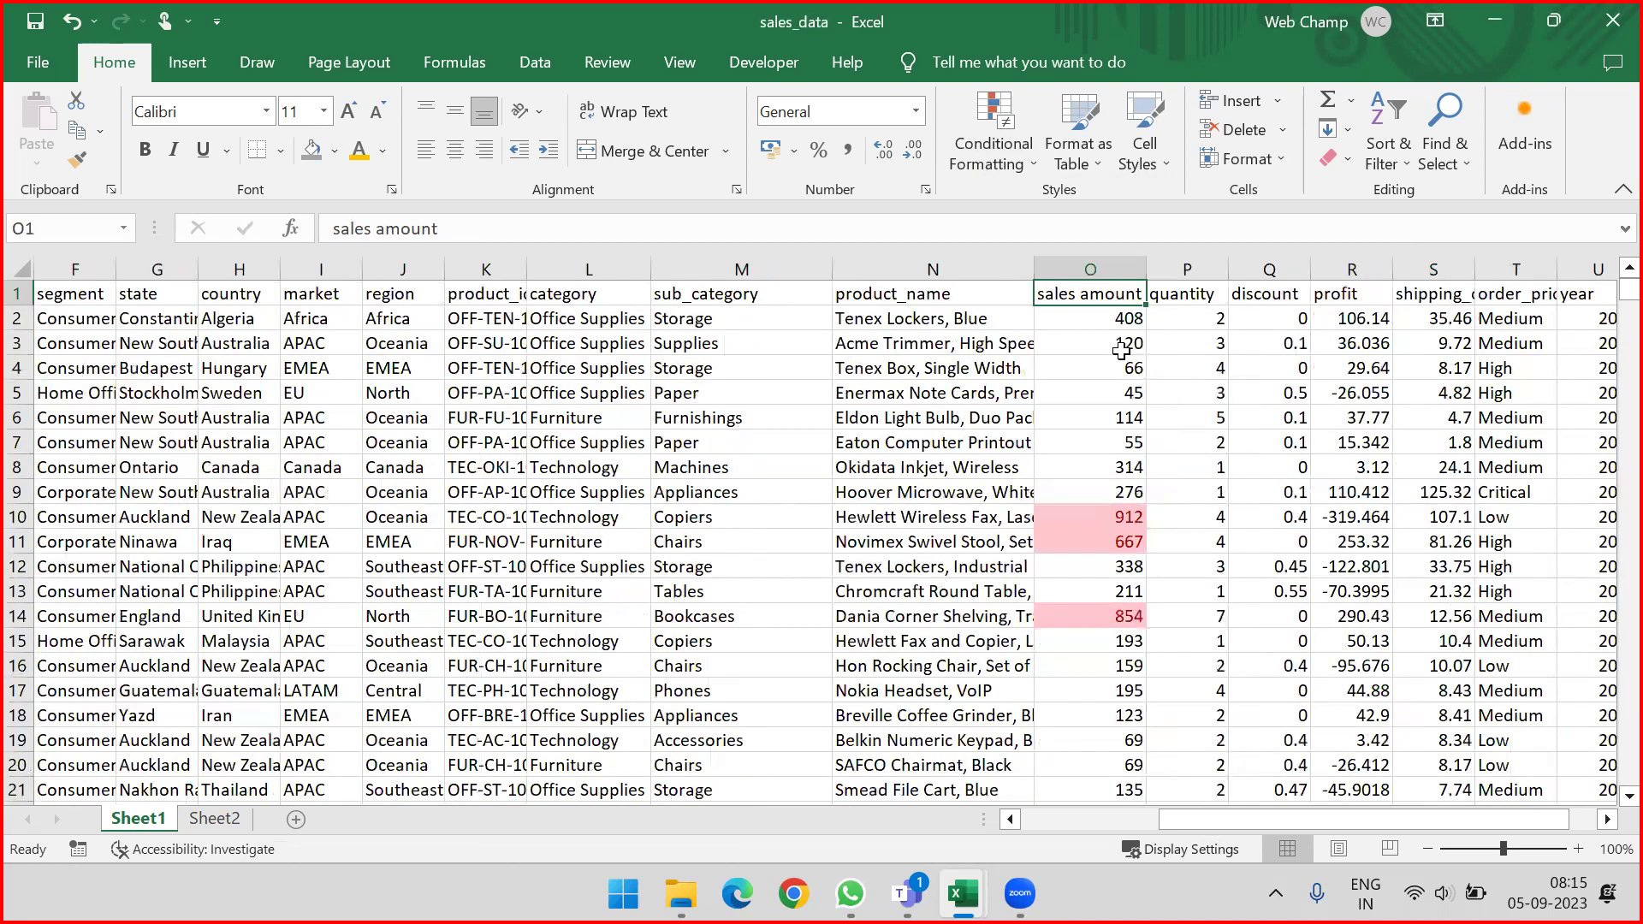
Step: Turn on the header row filters and sort the sales amount column from largest to smallest
key(alt+d)
key(f)
key(f)
key(alt+Down)
key(Down)
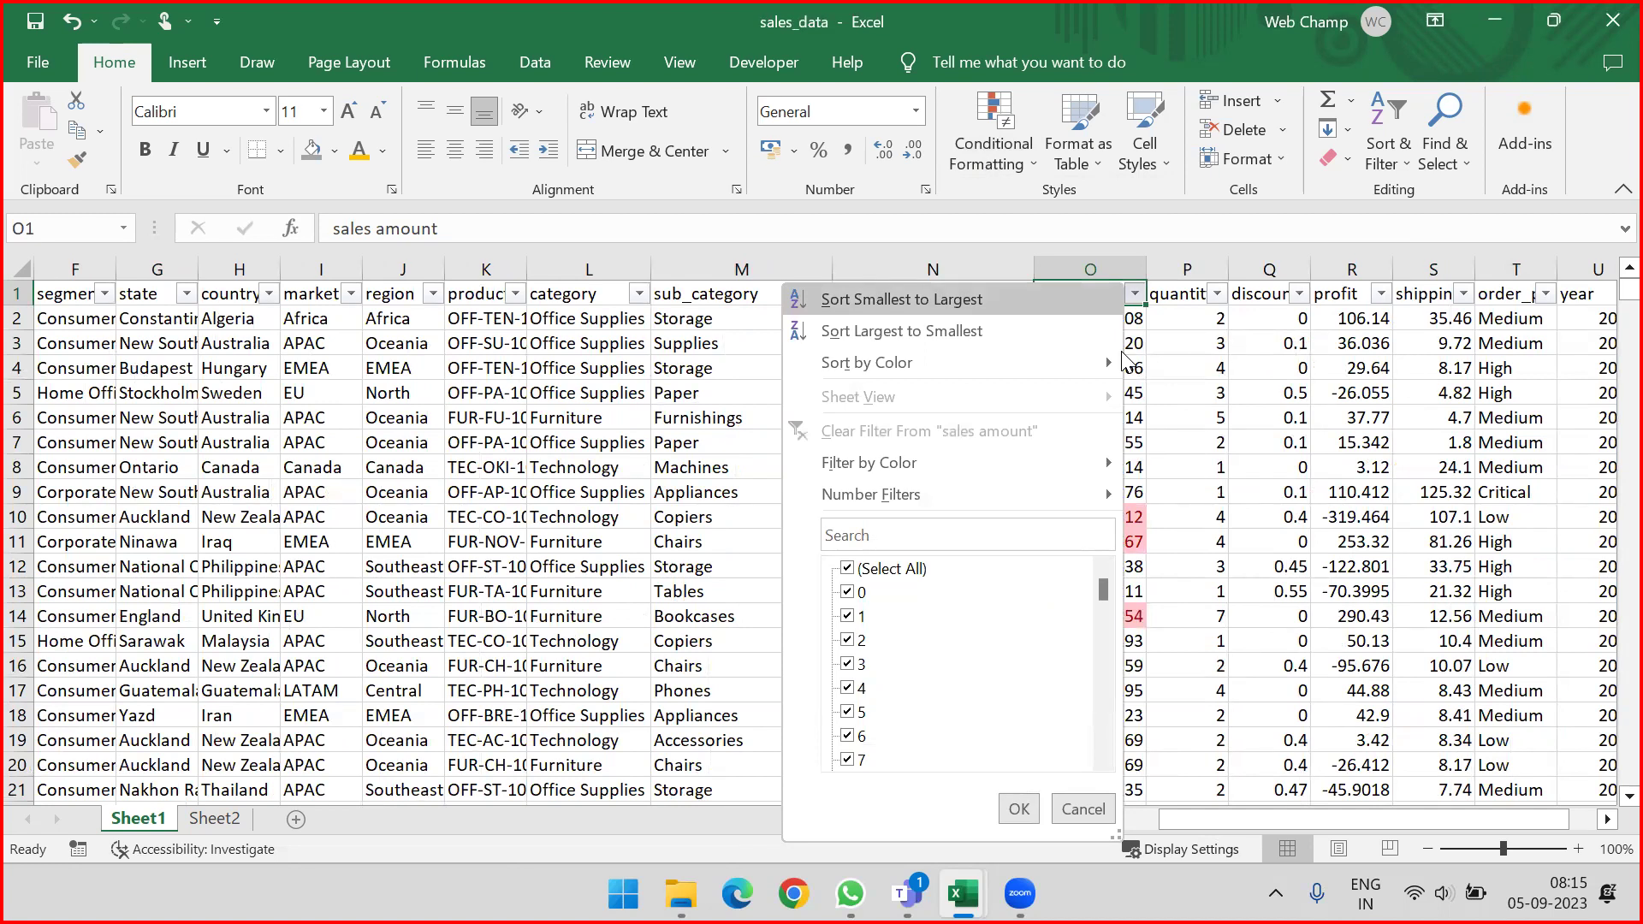
key(Down)
key(Return)
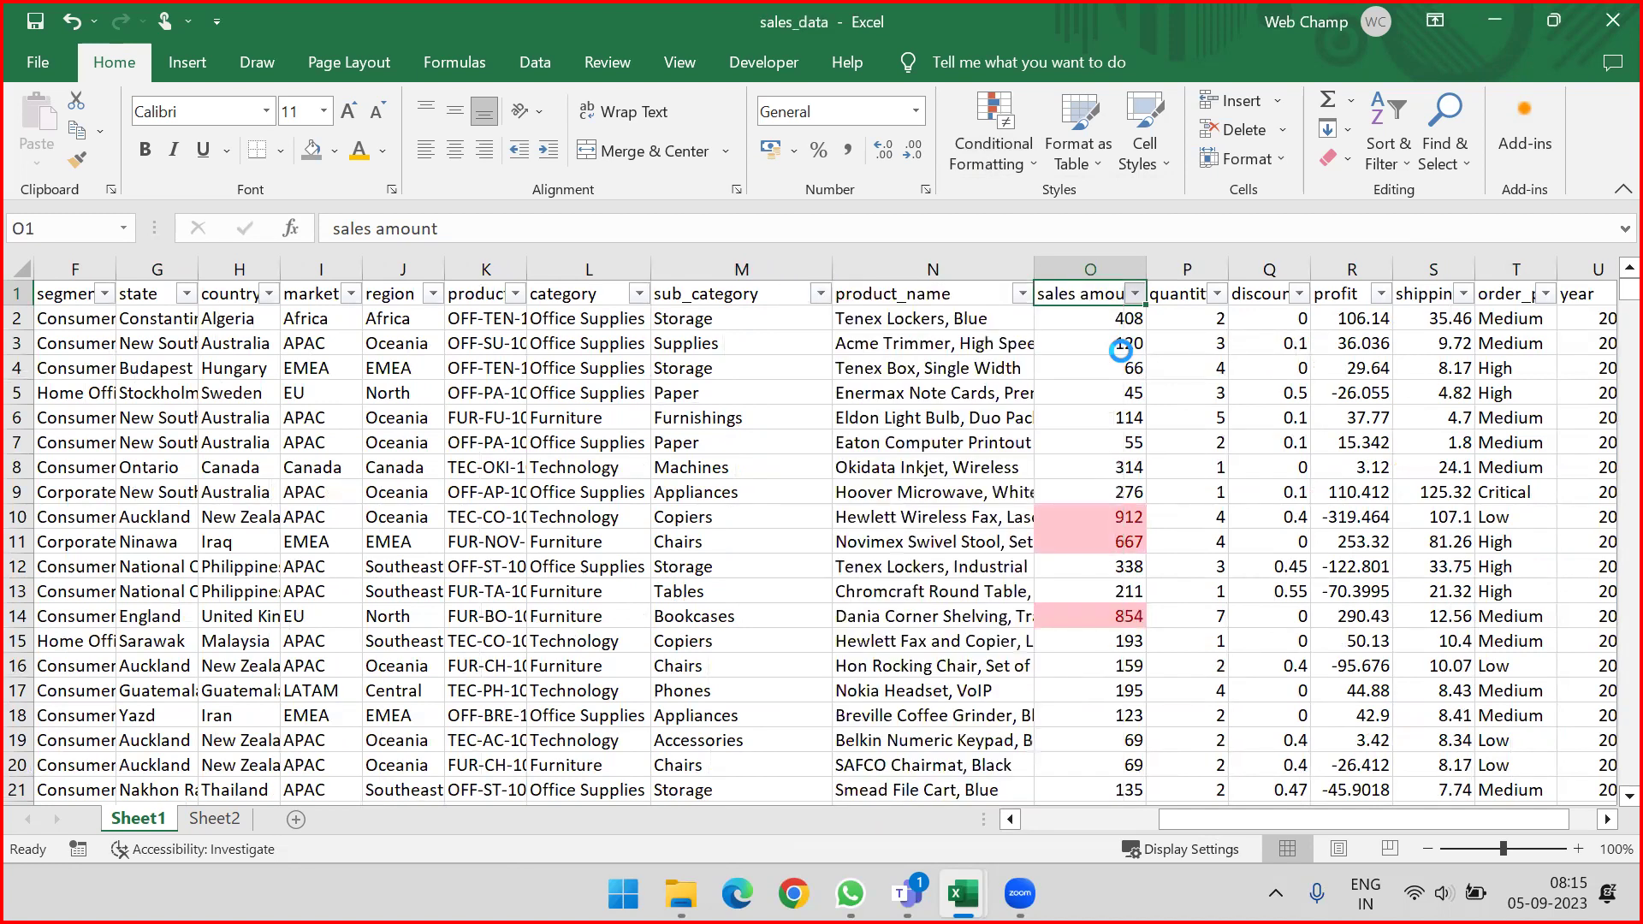
Step: Examine which sorted sales amounts carry the Top 10% highlighting down to row 48, and return to the first value
key(Down)
key(ctrl+shift+Down)
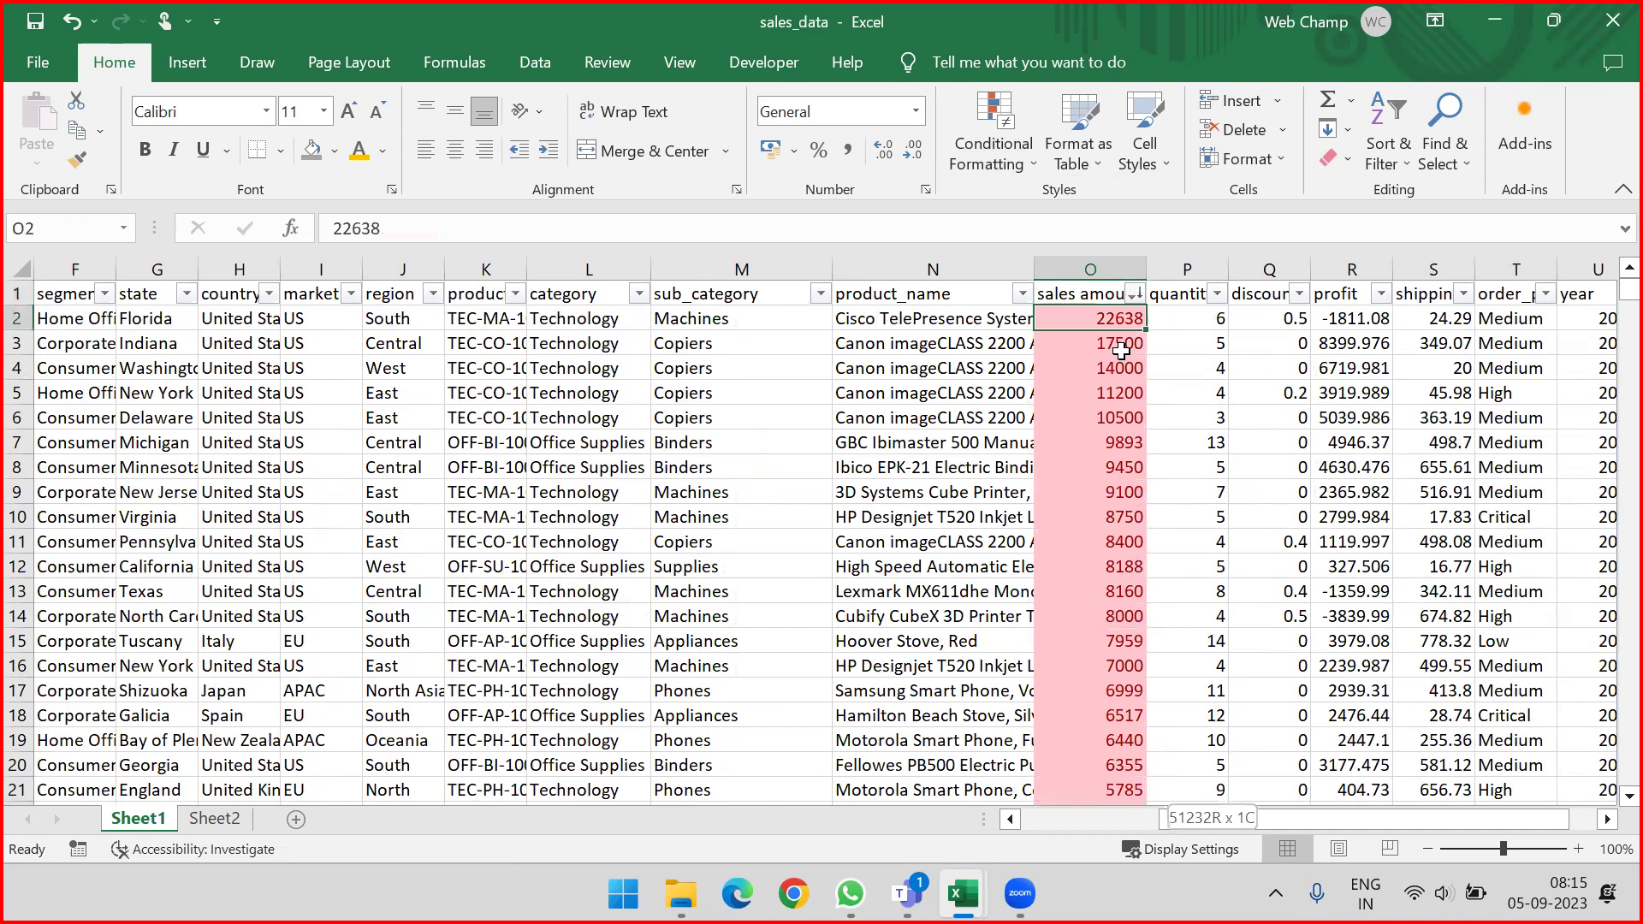
key(ctrl+Up)
key(Down)
key(Down)
key(Down)
key(Down)
key(Down)
key(Down)
key(Down)
key(Down)
key(Down)
key(Down)
key(Down)
key(Down)
key(Down)
key(Down)
key(Down)
key(Down)
key(Down)
key(Down)
key(Down)
key(Down)
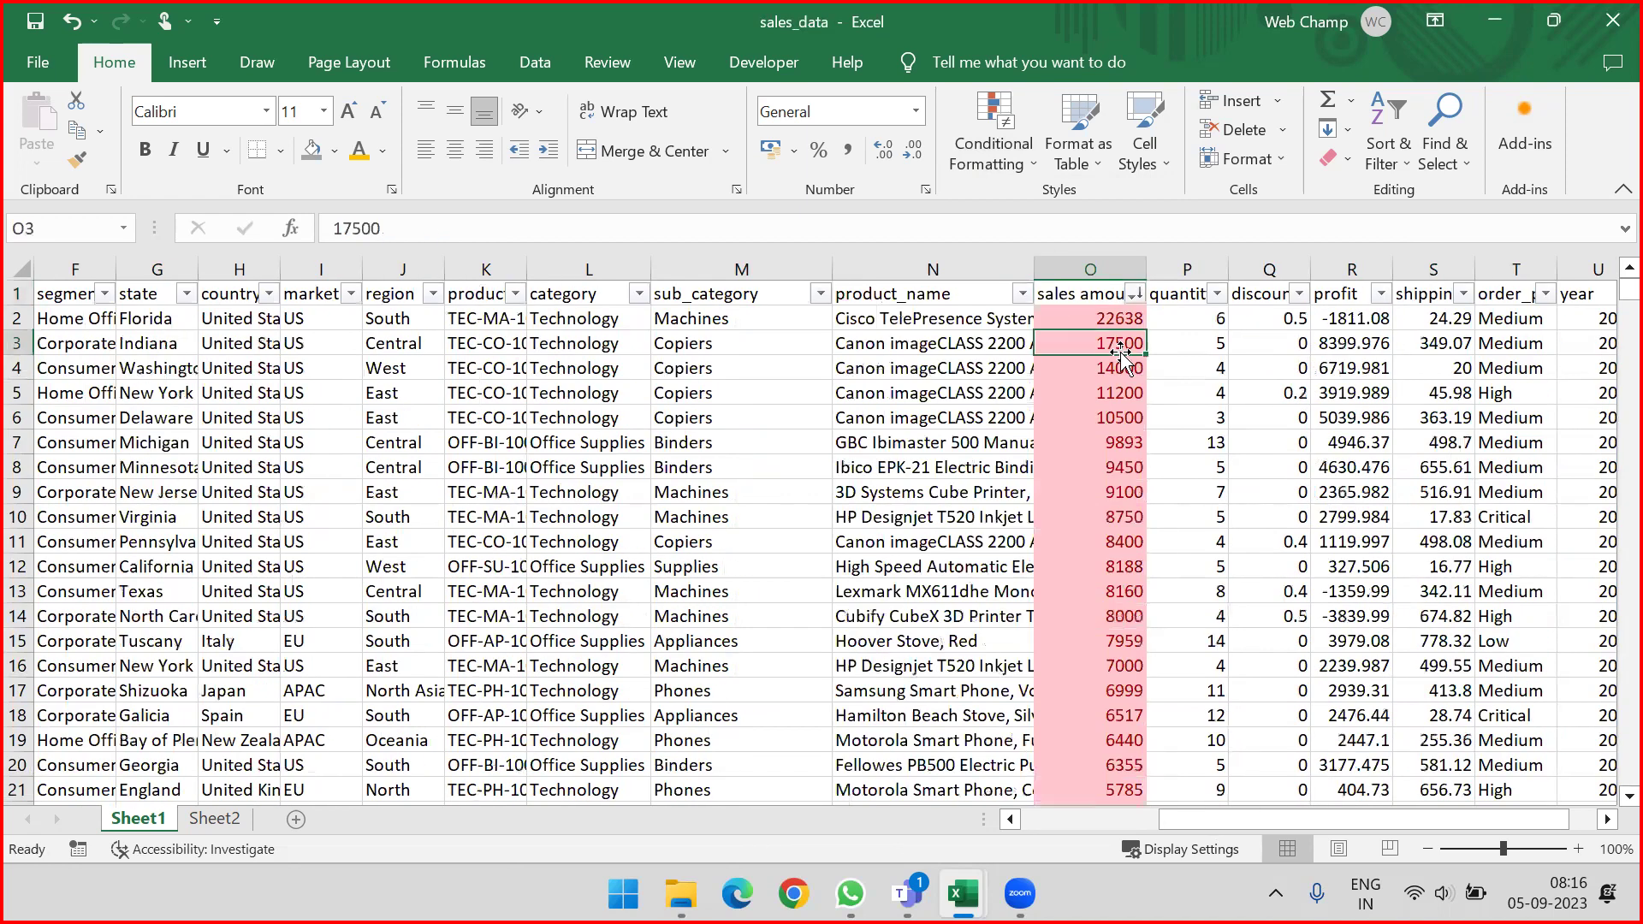
key(Down)
key(Down)
key(Down)
key(Down)
key(Down)
key(Down)
key(Down)
key(Down)
key(Down)
key(Down)
key(Down)
key(Down)
key(Down)
key(Down)
key(Down)
key(Down)
key(Down)
key(Down)
key(Down)
key(Down)
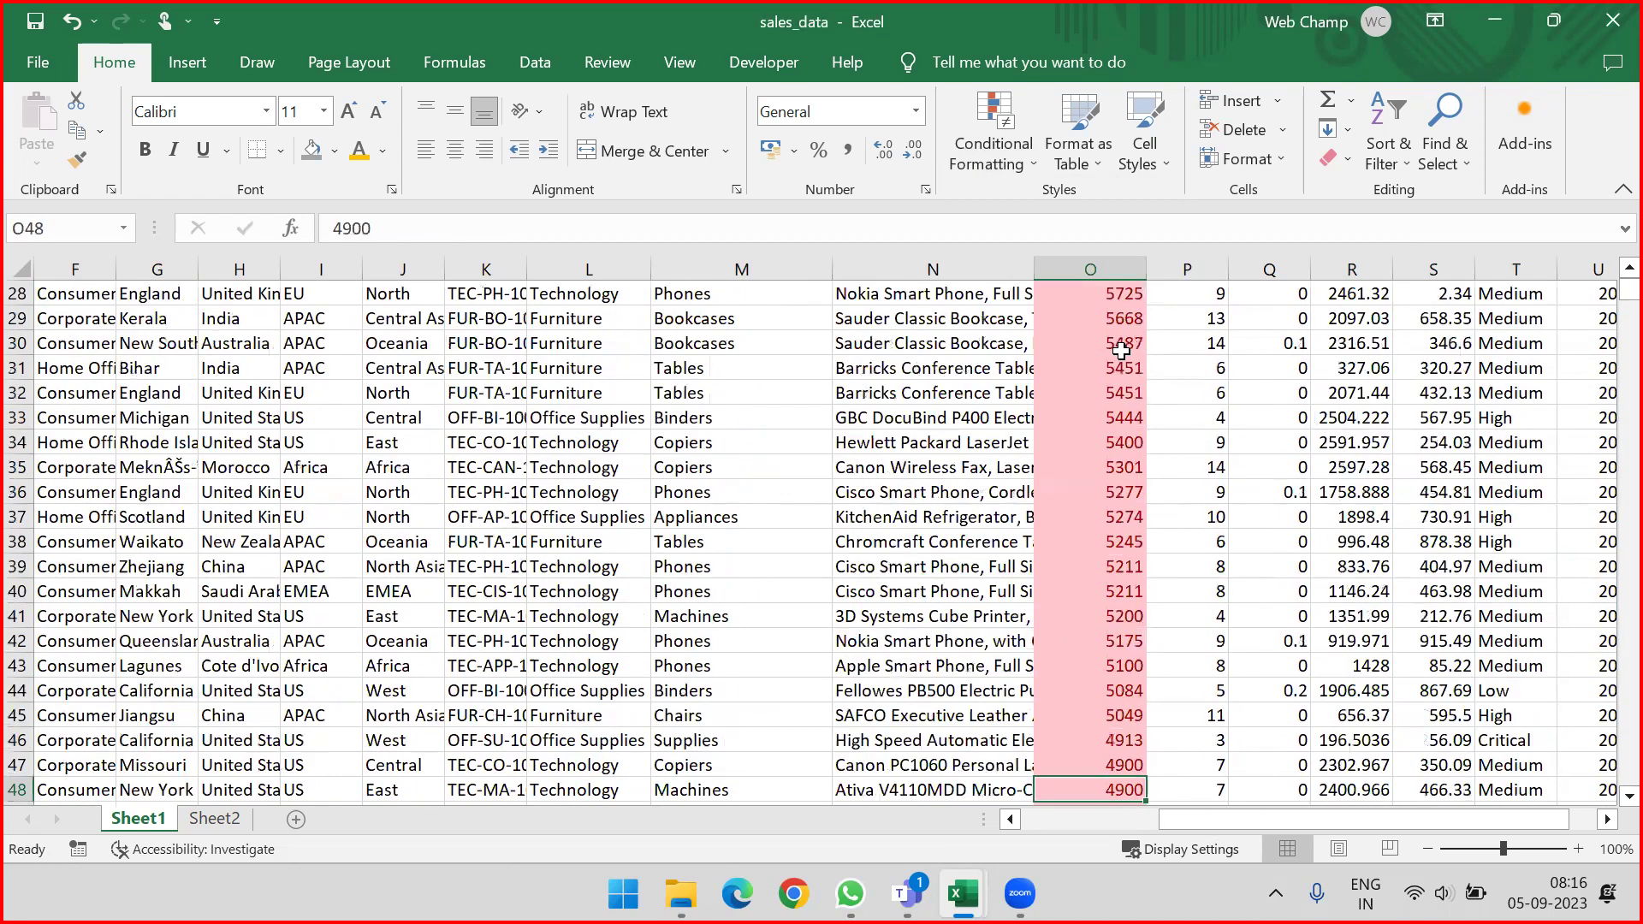
key(ctrl+Up)
key(Down)
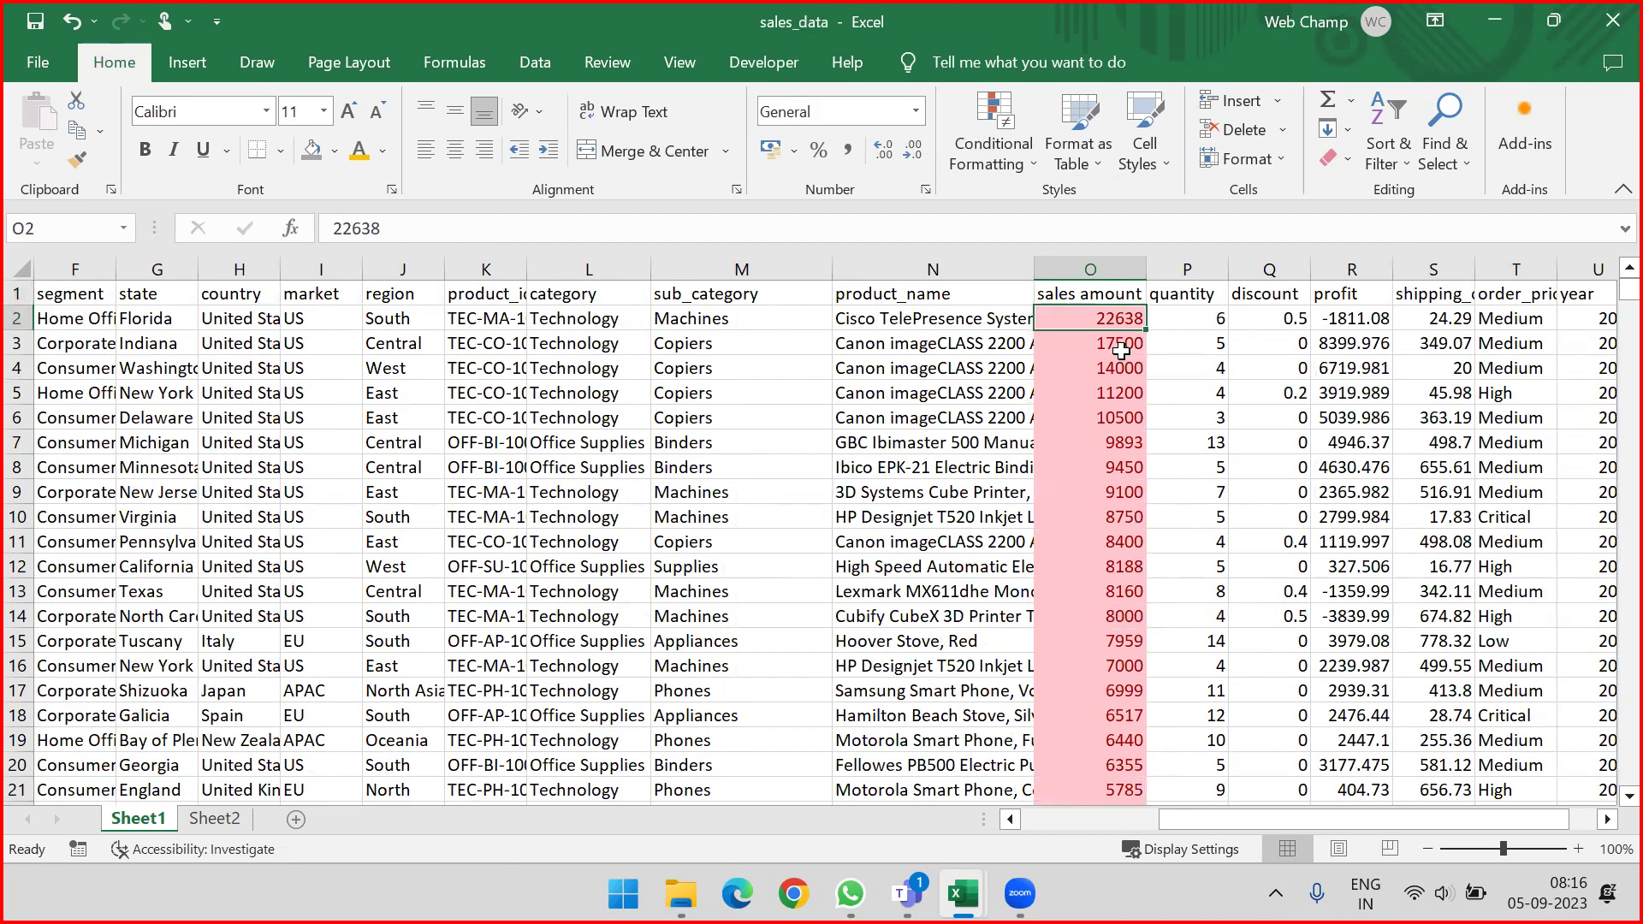
Step: Select the sales amount column and clear the conditional formatting rules from the entire sheet
click(1095, 267)
click(1012, 156)
mouse_move(1060, 266)
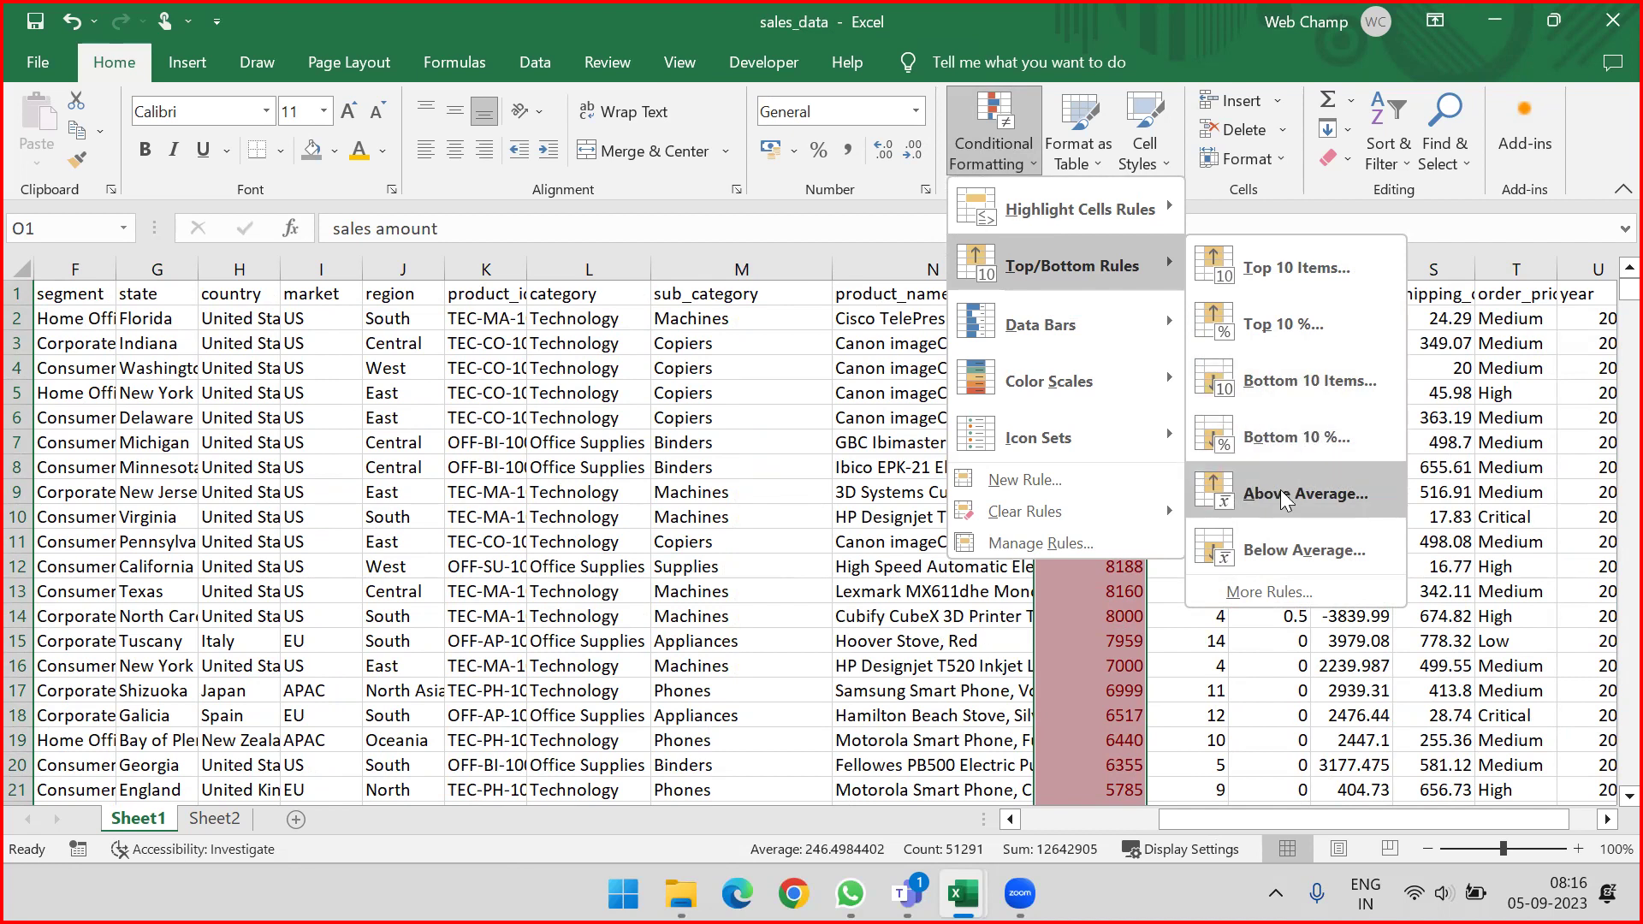
mouse_move(1065, 514)
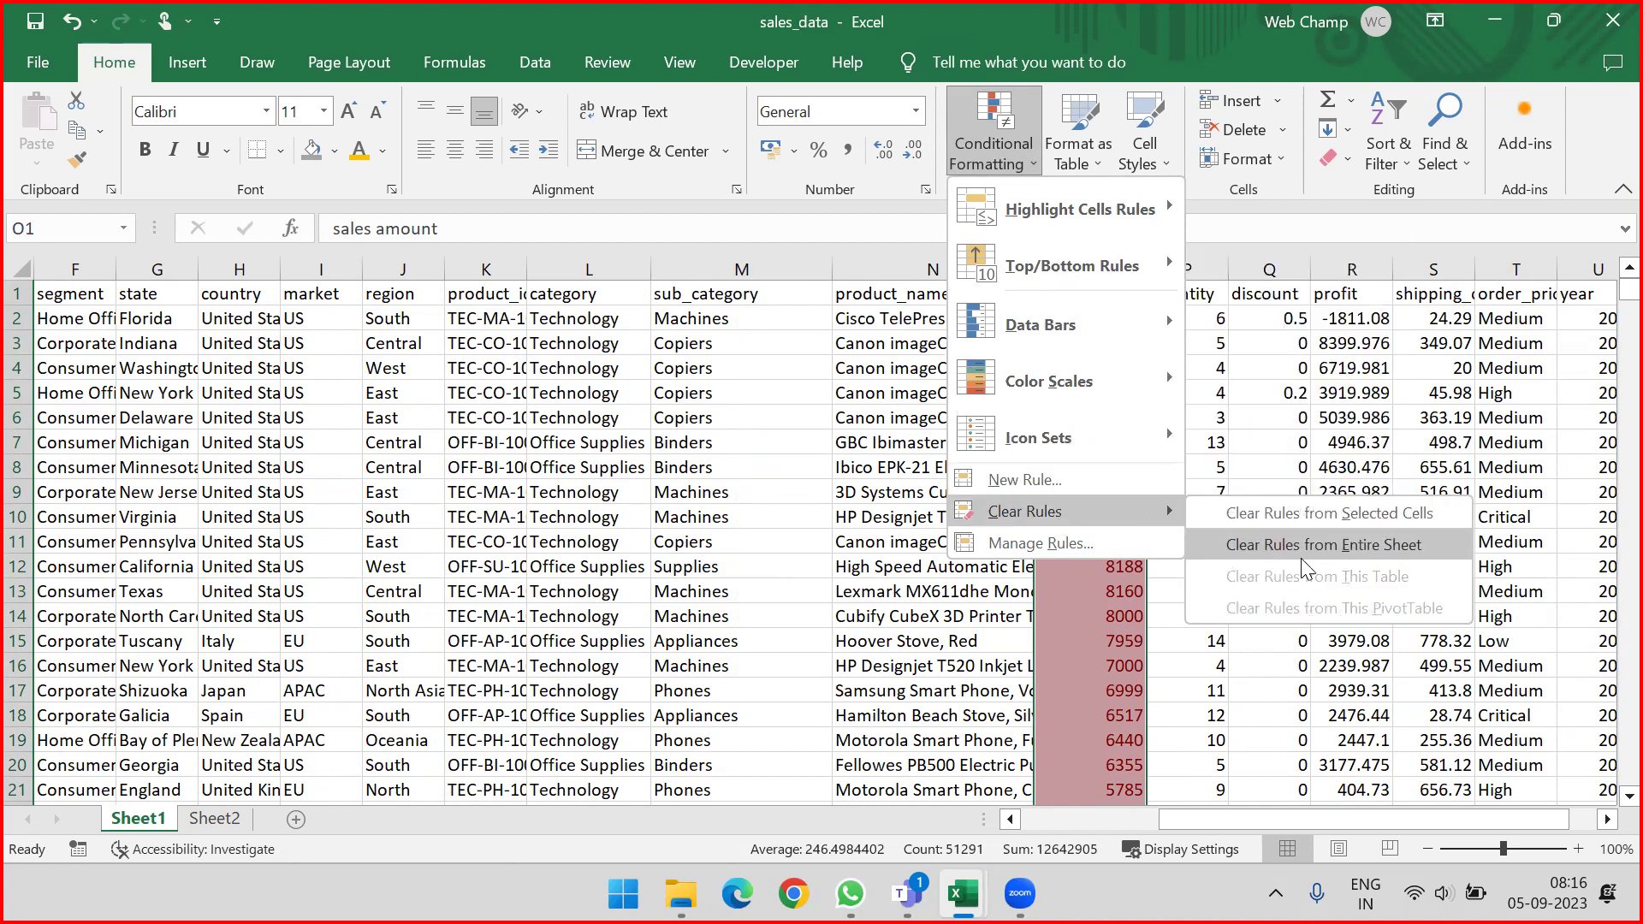
click(1302, 548)
click(1032, 163)
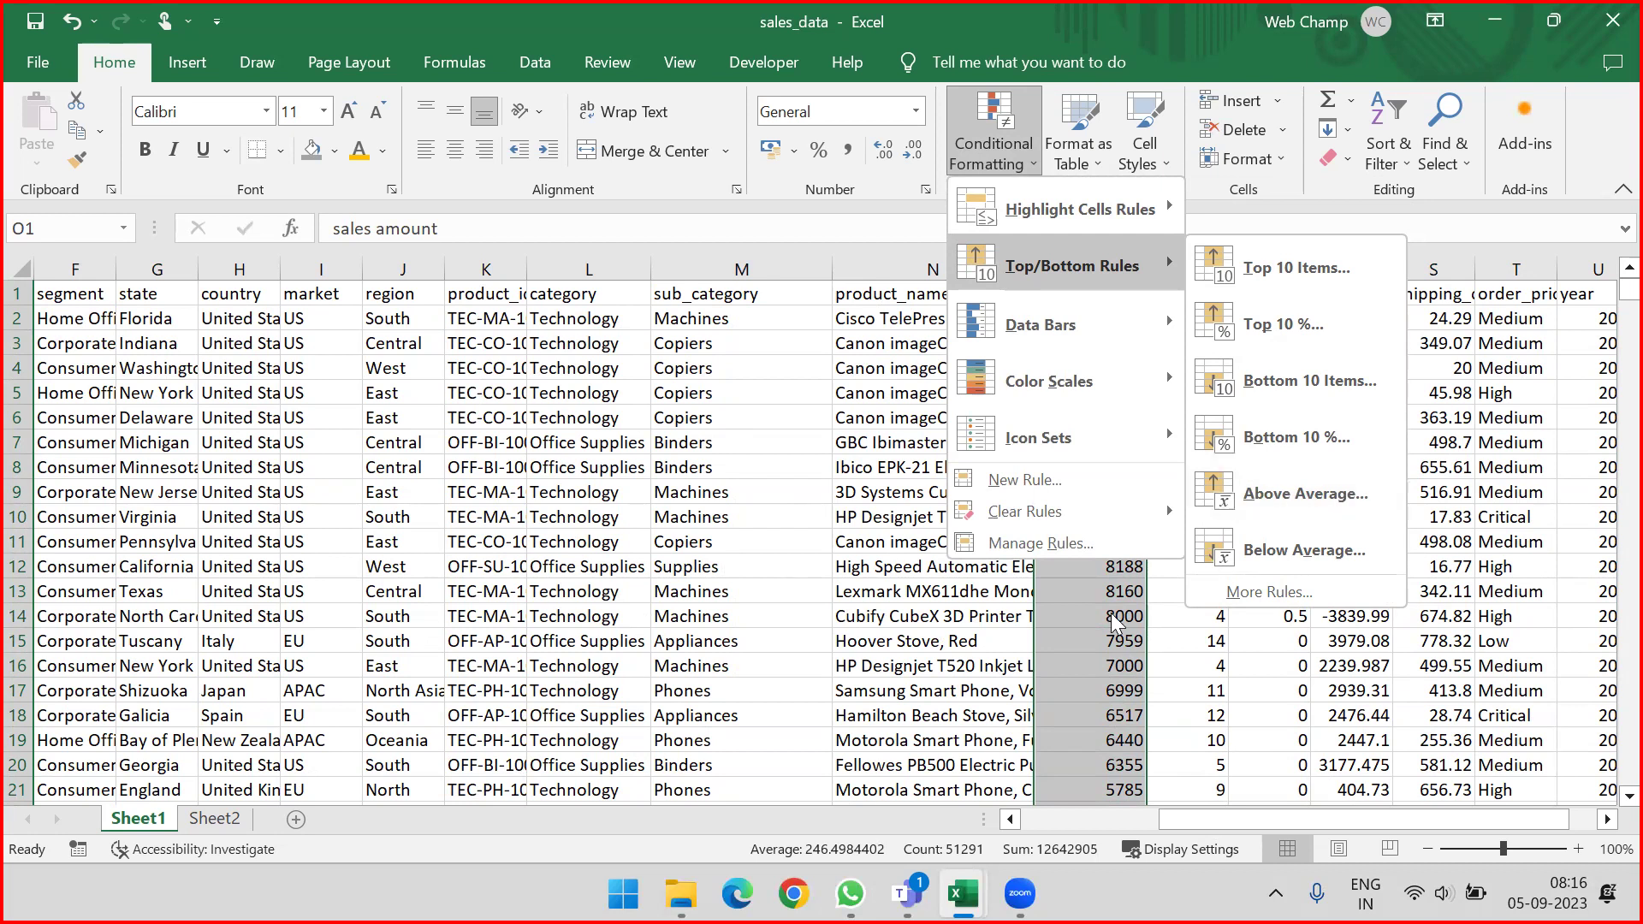
click(1078, 618)
Step: Sum the sales amounts O2:O51291 in cell O51292 and enter the record count 51290 in O51293
key(Down)
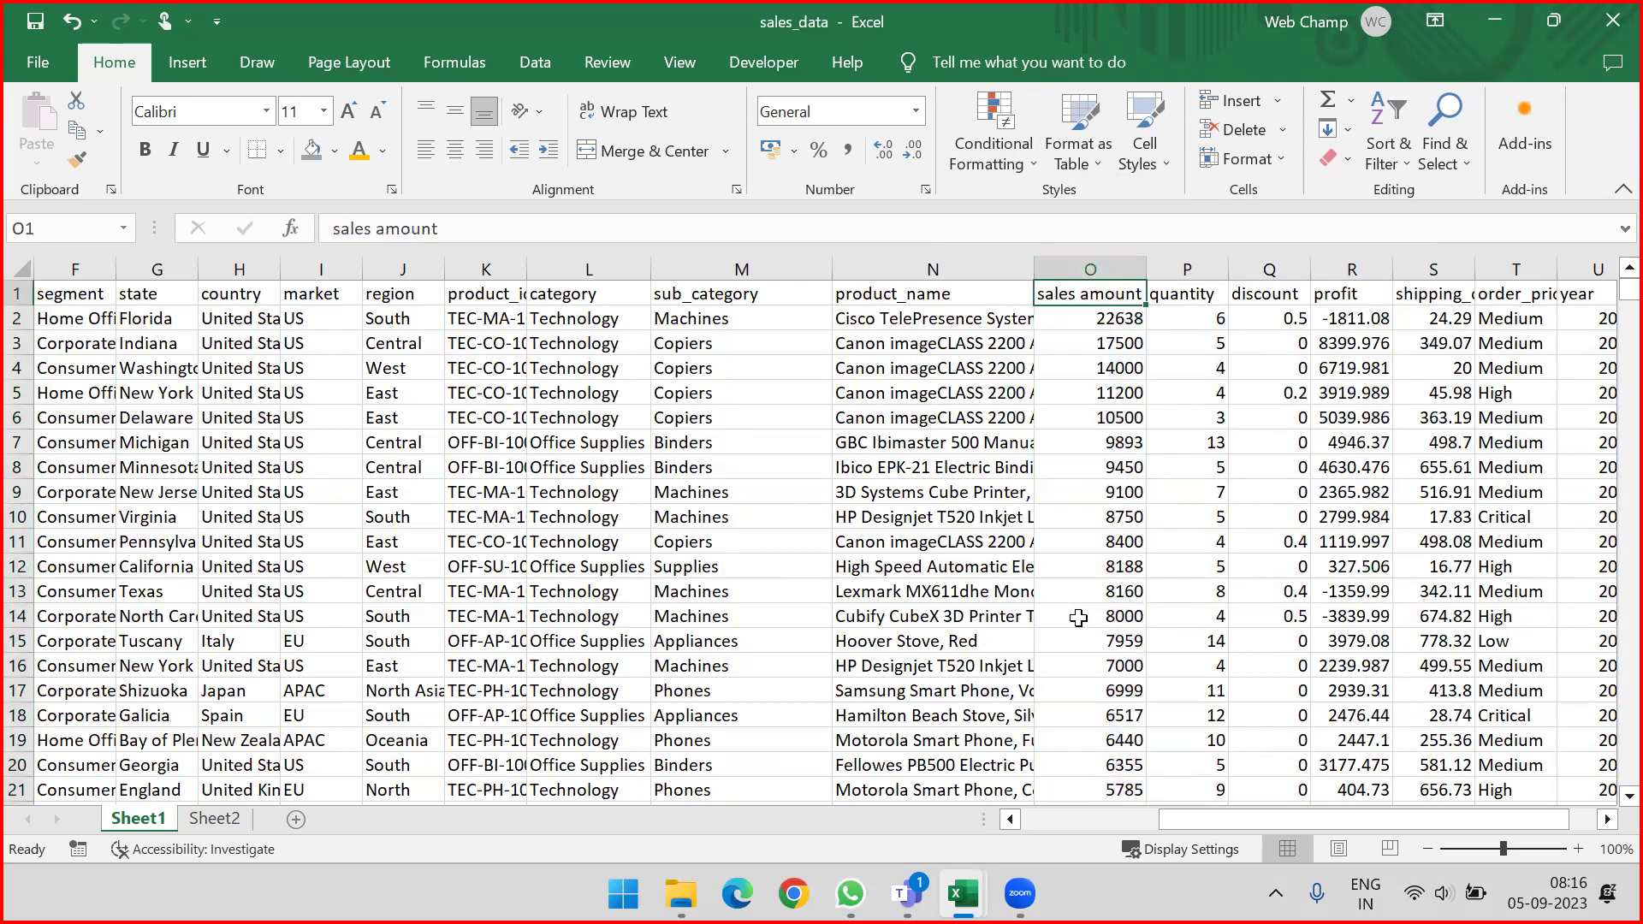
key(ctrl+shift+Down)
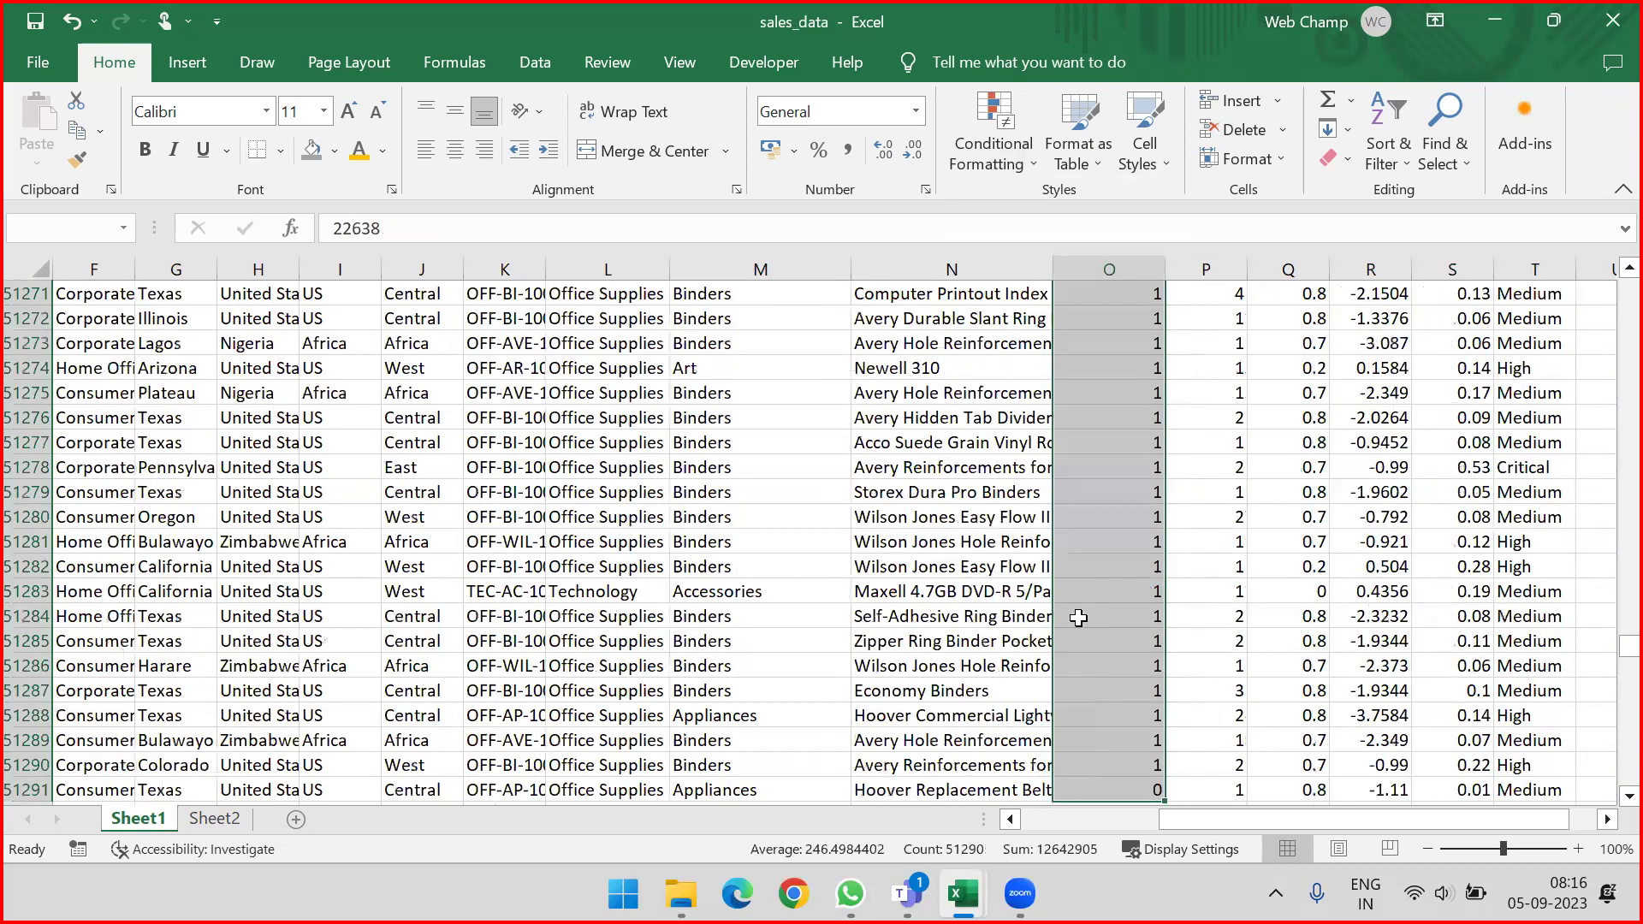
key(ctrl+Down)
key(Down)
key(alt+equal)
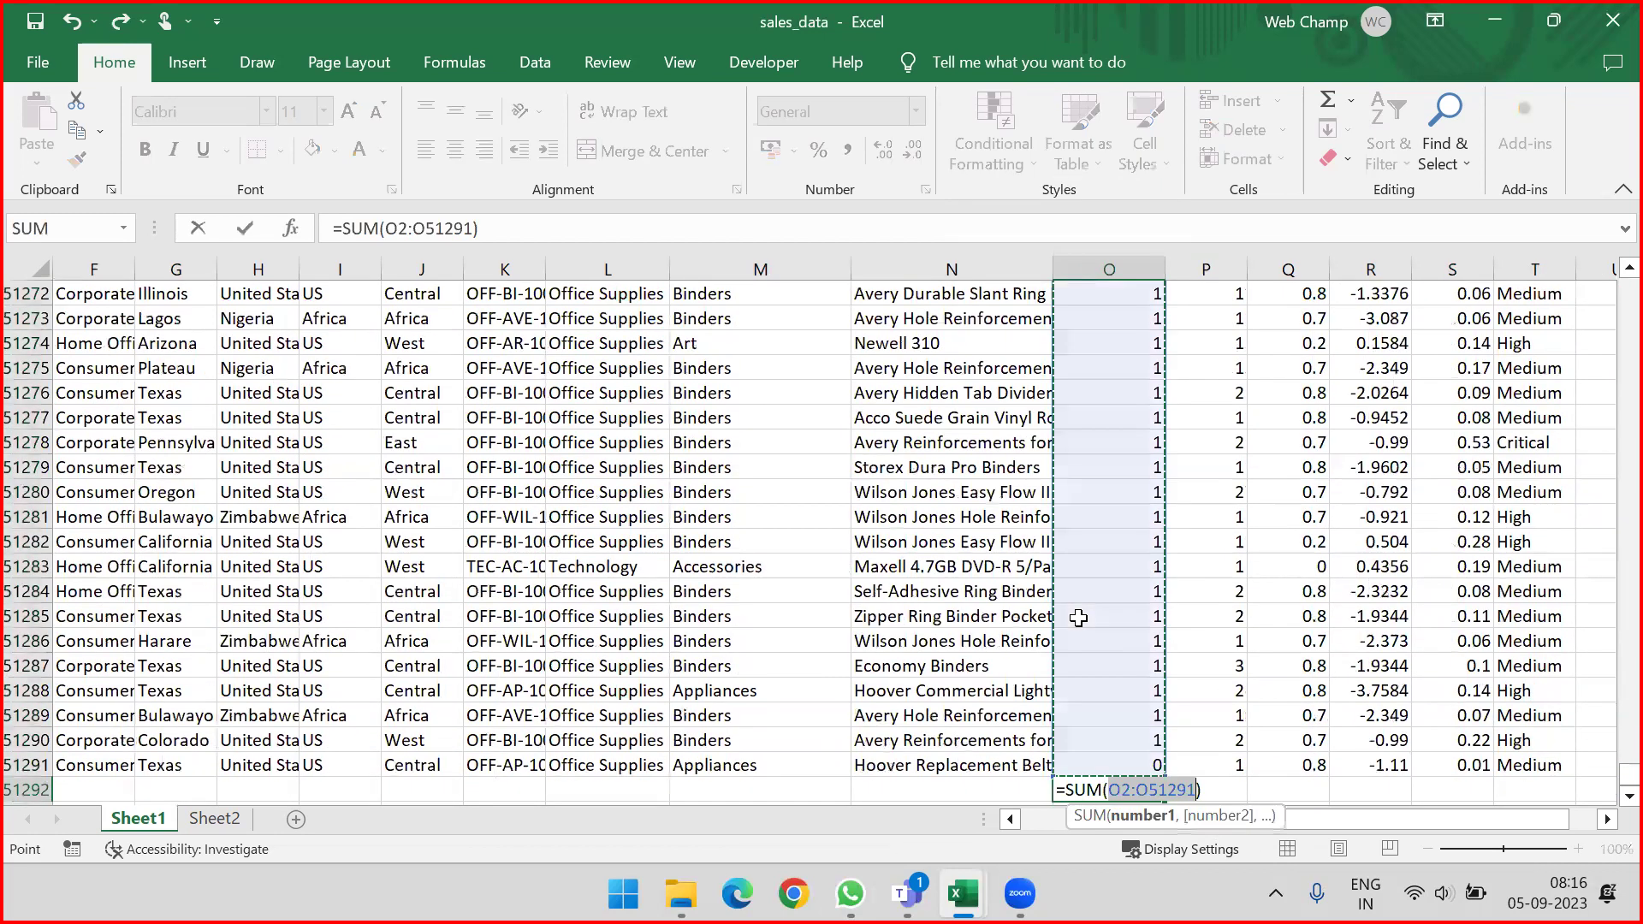
key(Return)
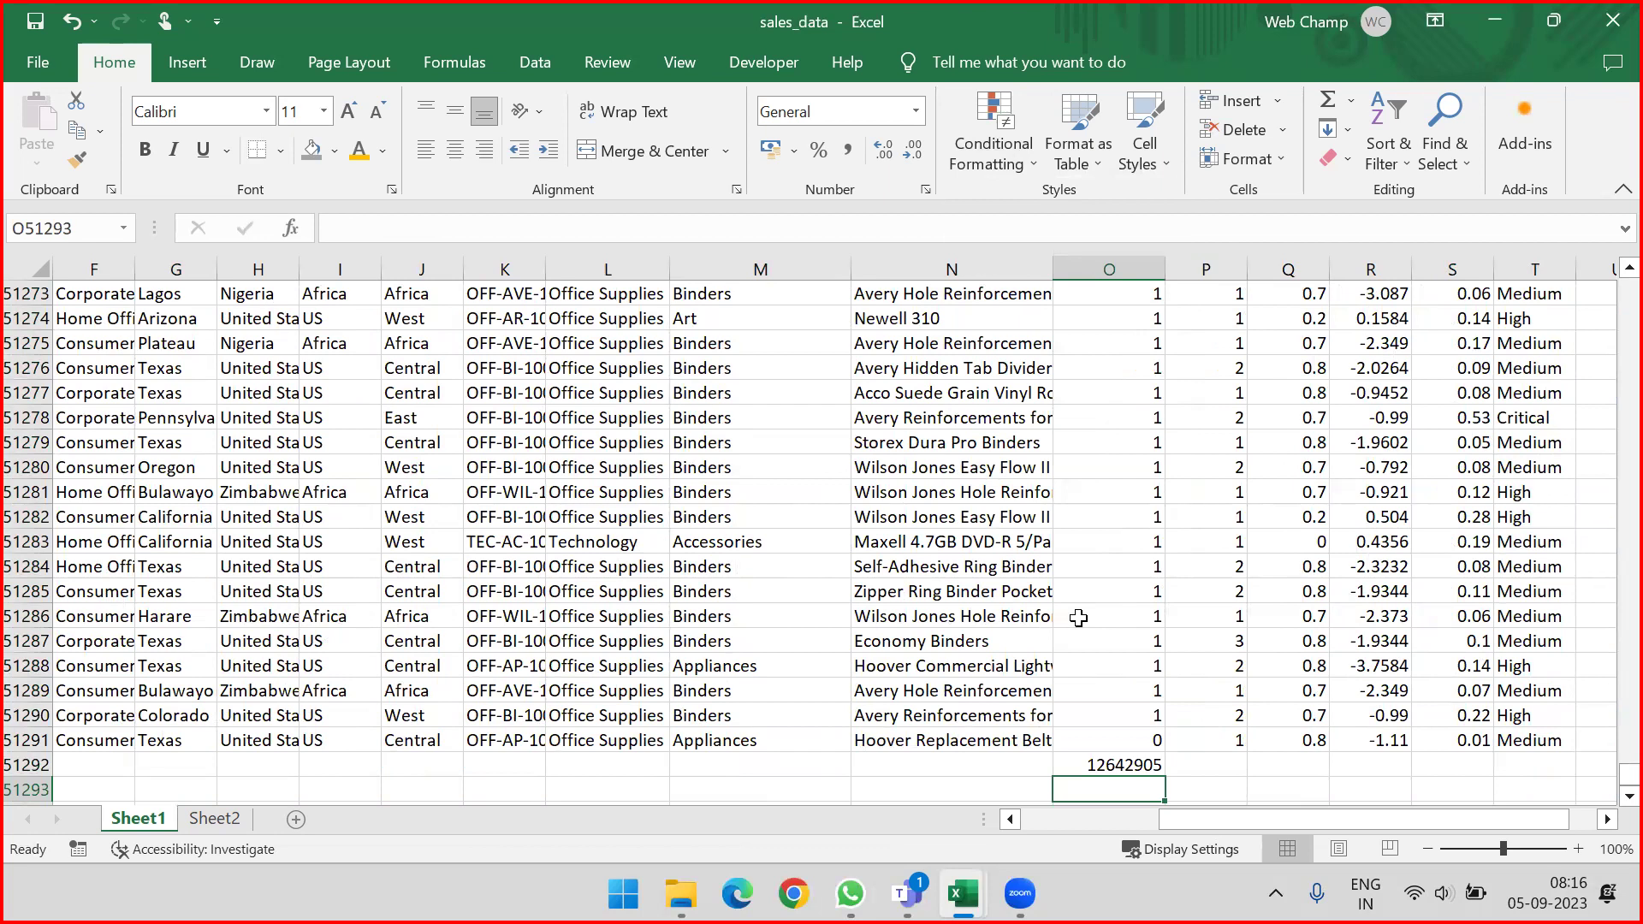
text(51290)
key(Return)
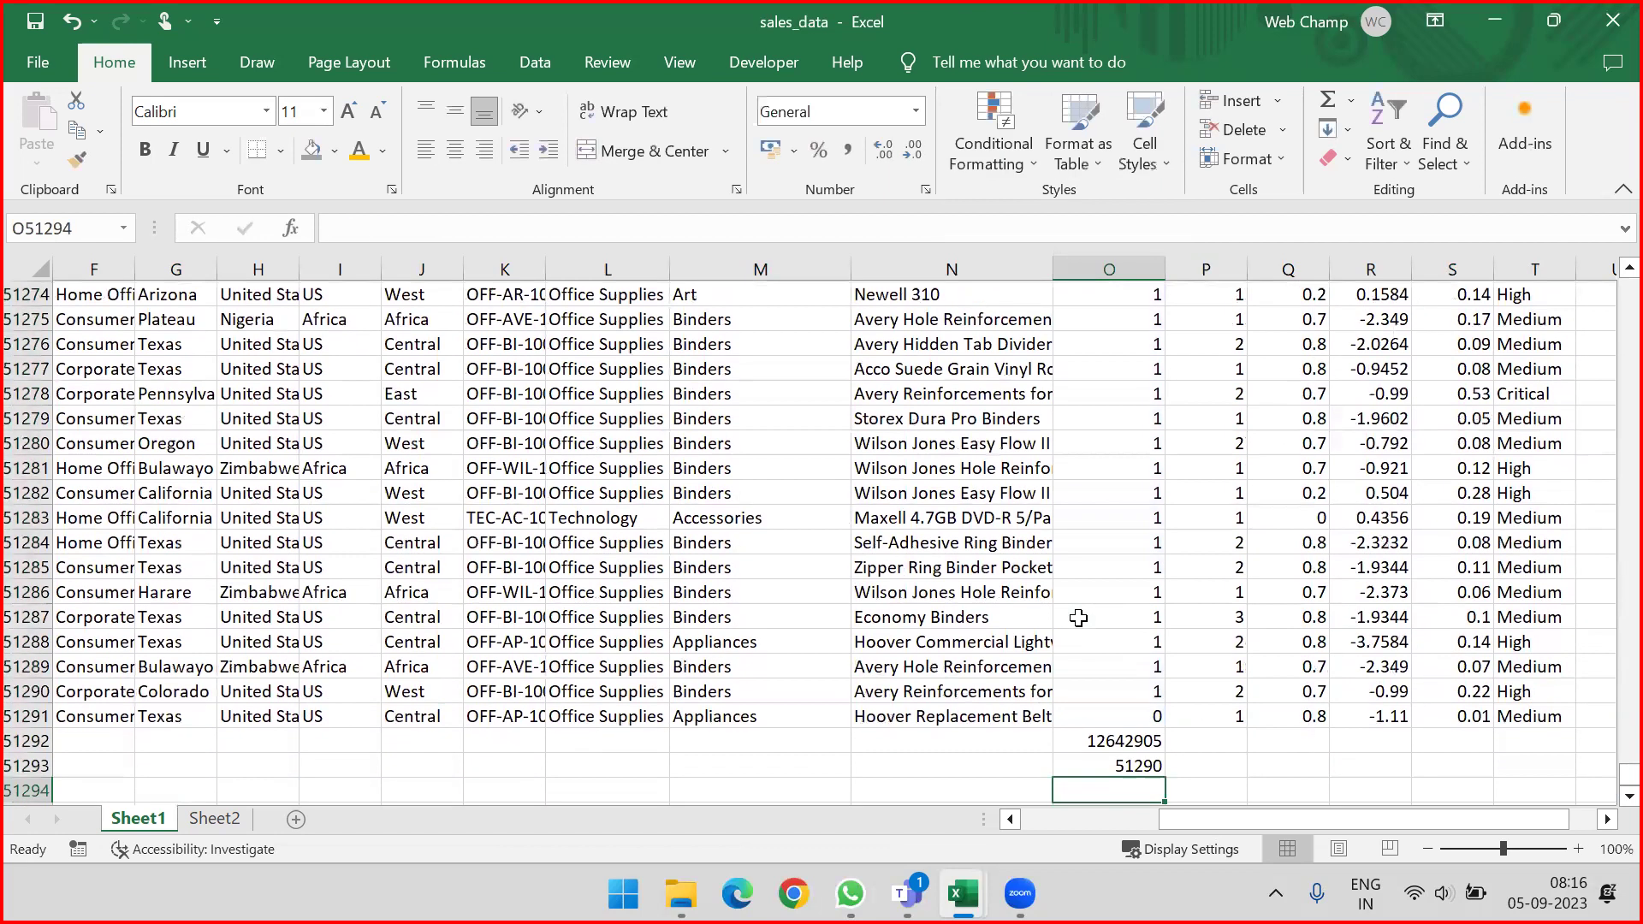
Step: Calculate the average in O51294 with the formula =O51292/O51293 and label it AVG in N51294
text(=)
key(Up)
key(Up)
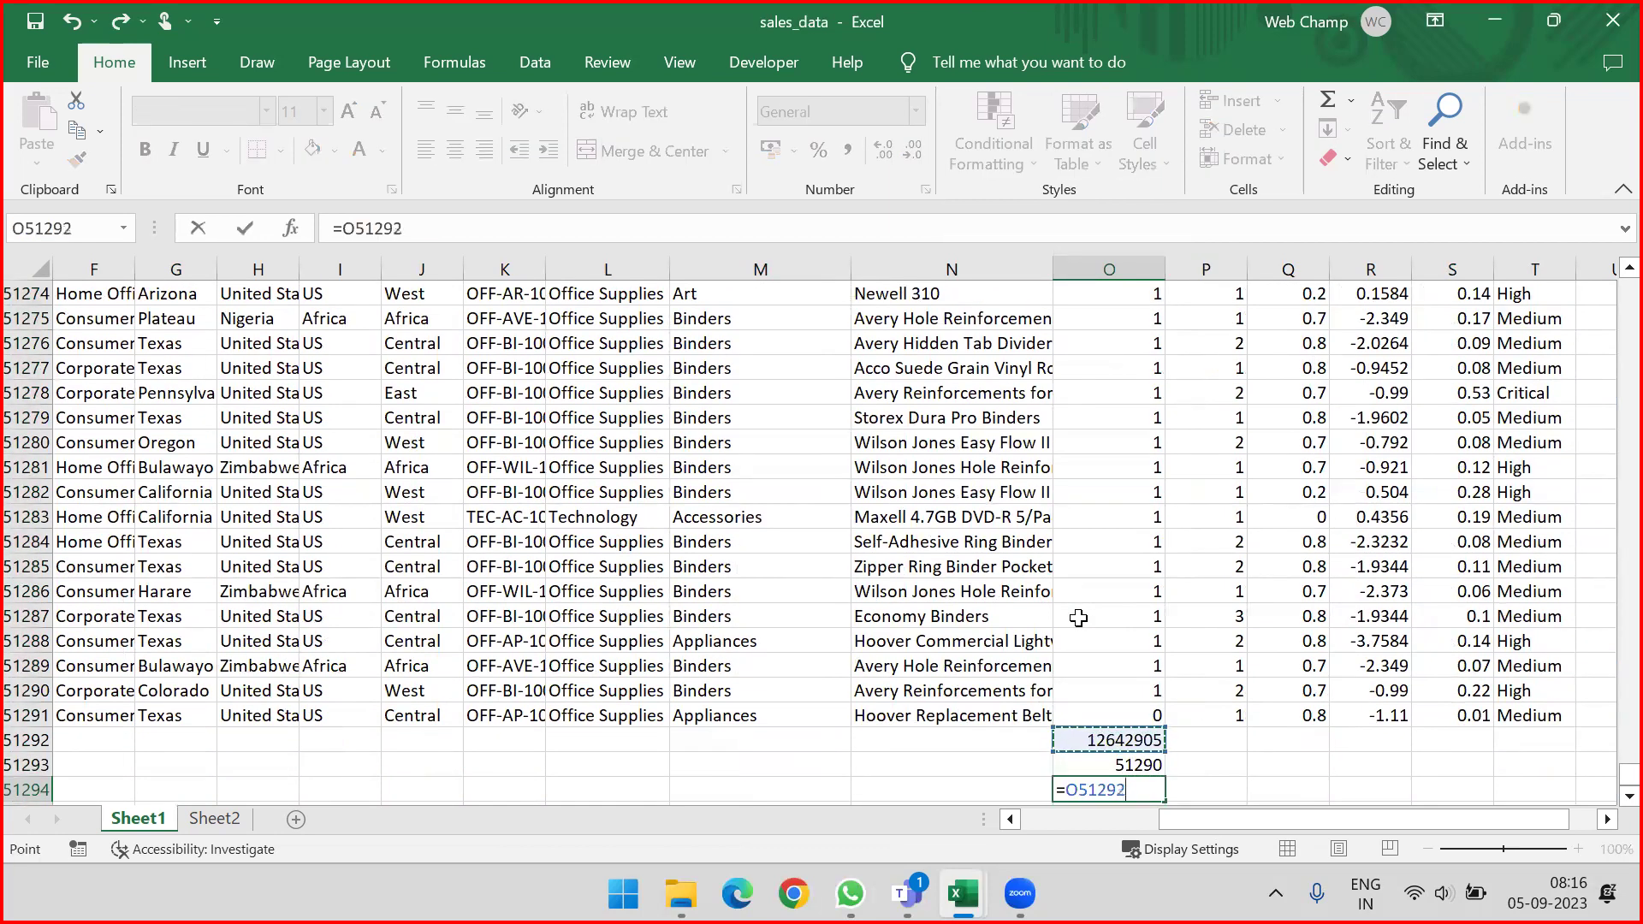
text(/)
key(Up)
key(Return)
key(Up)
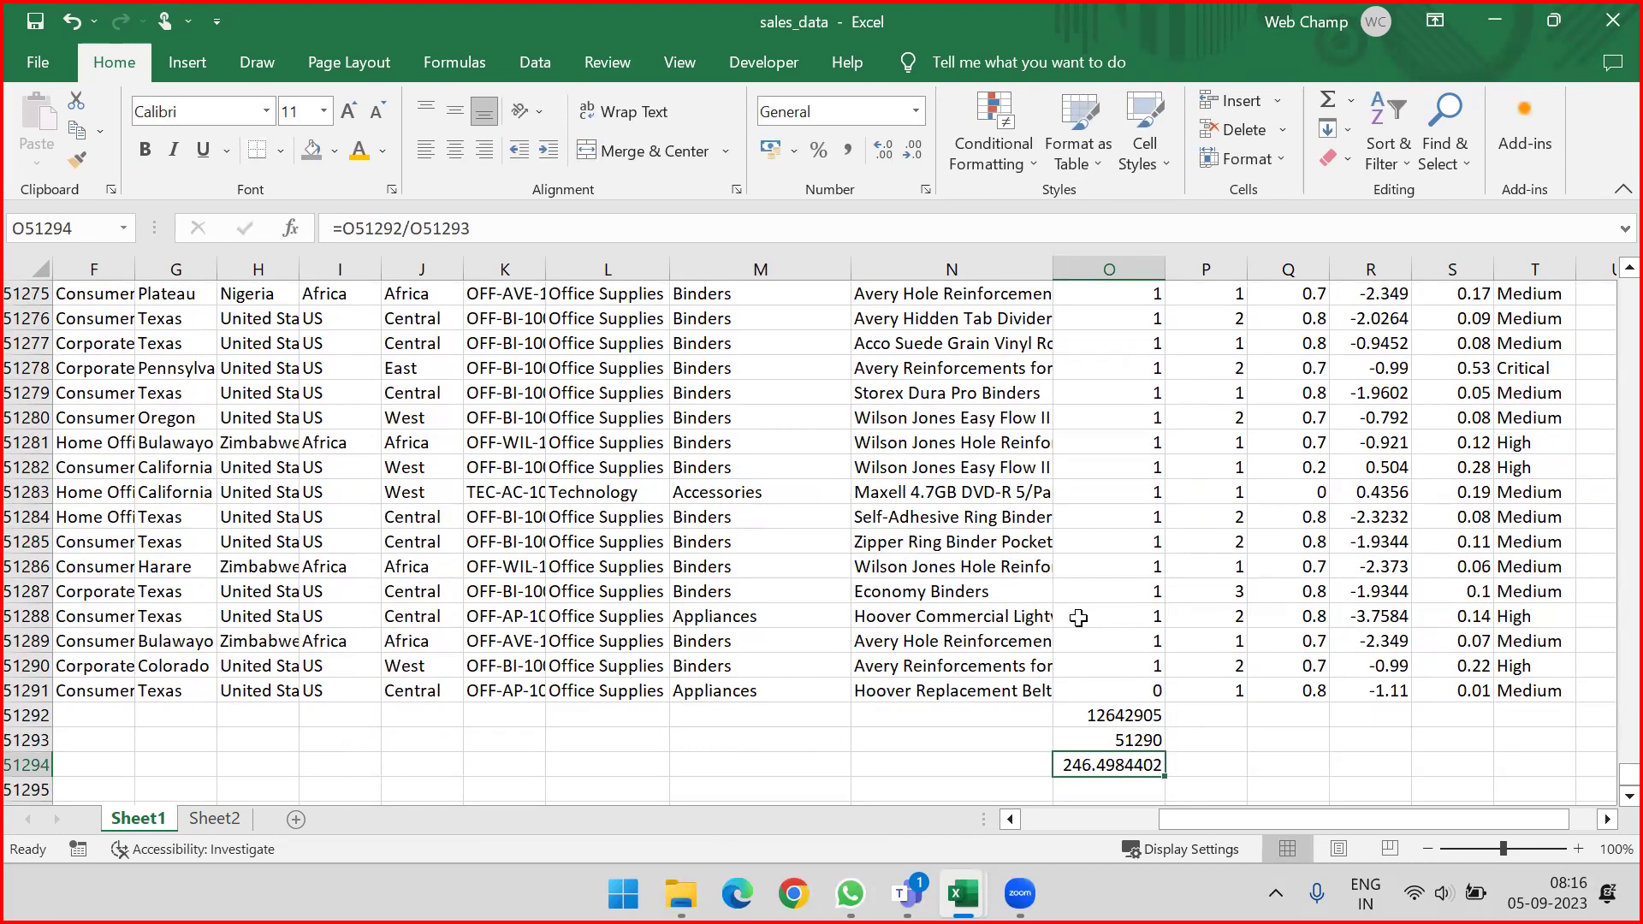
key(Left)
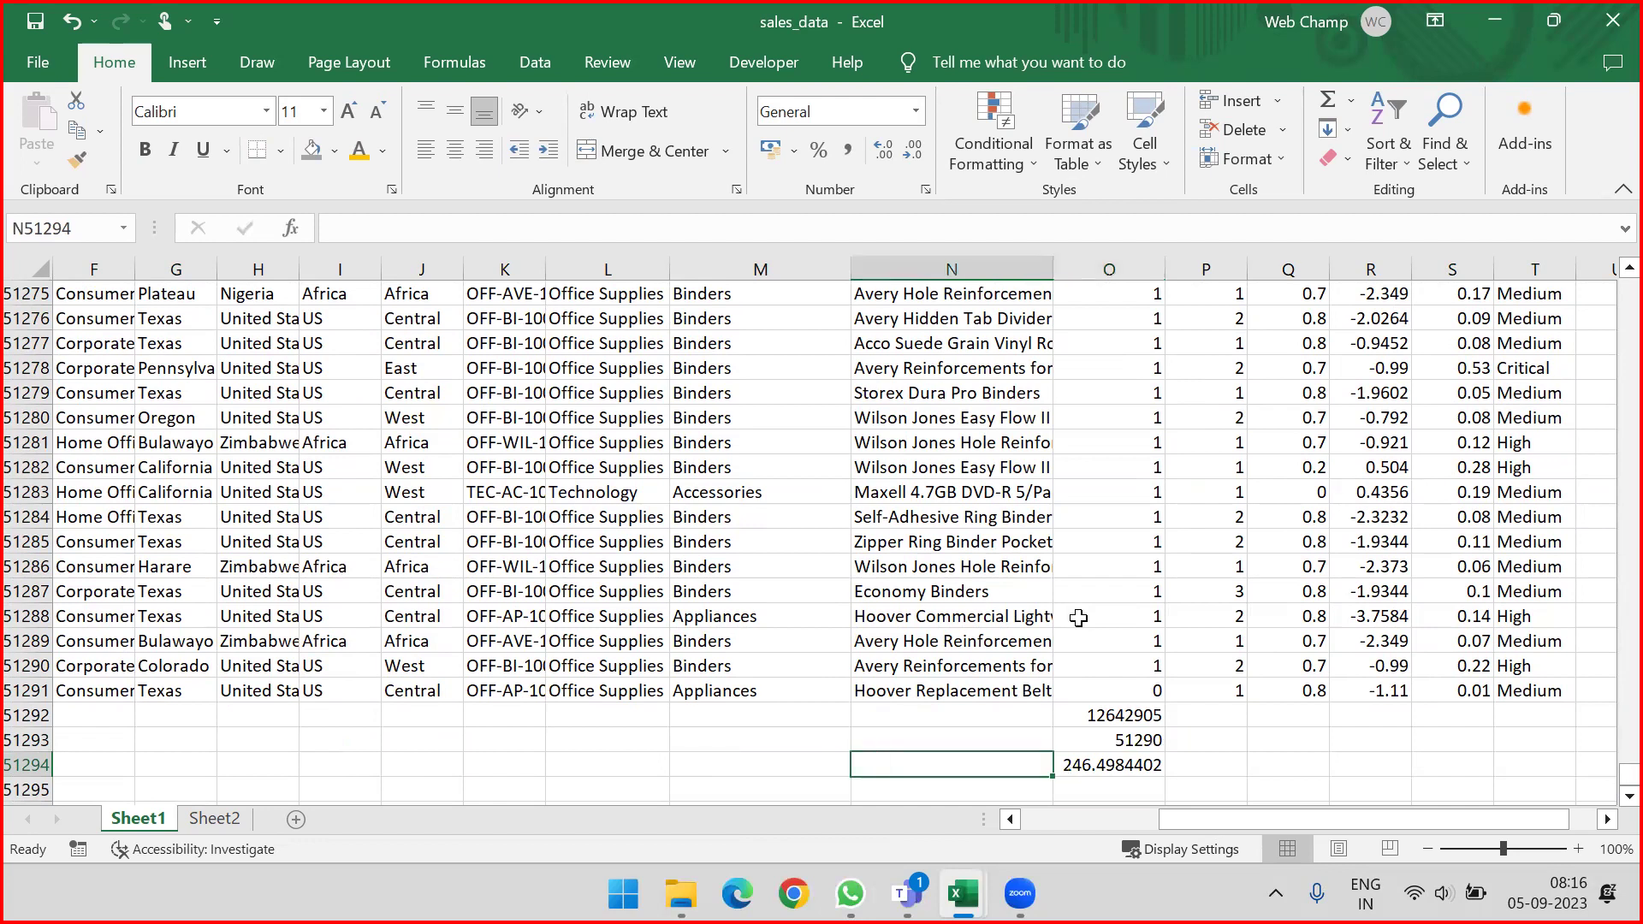
text(AVG)
key(Tab)
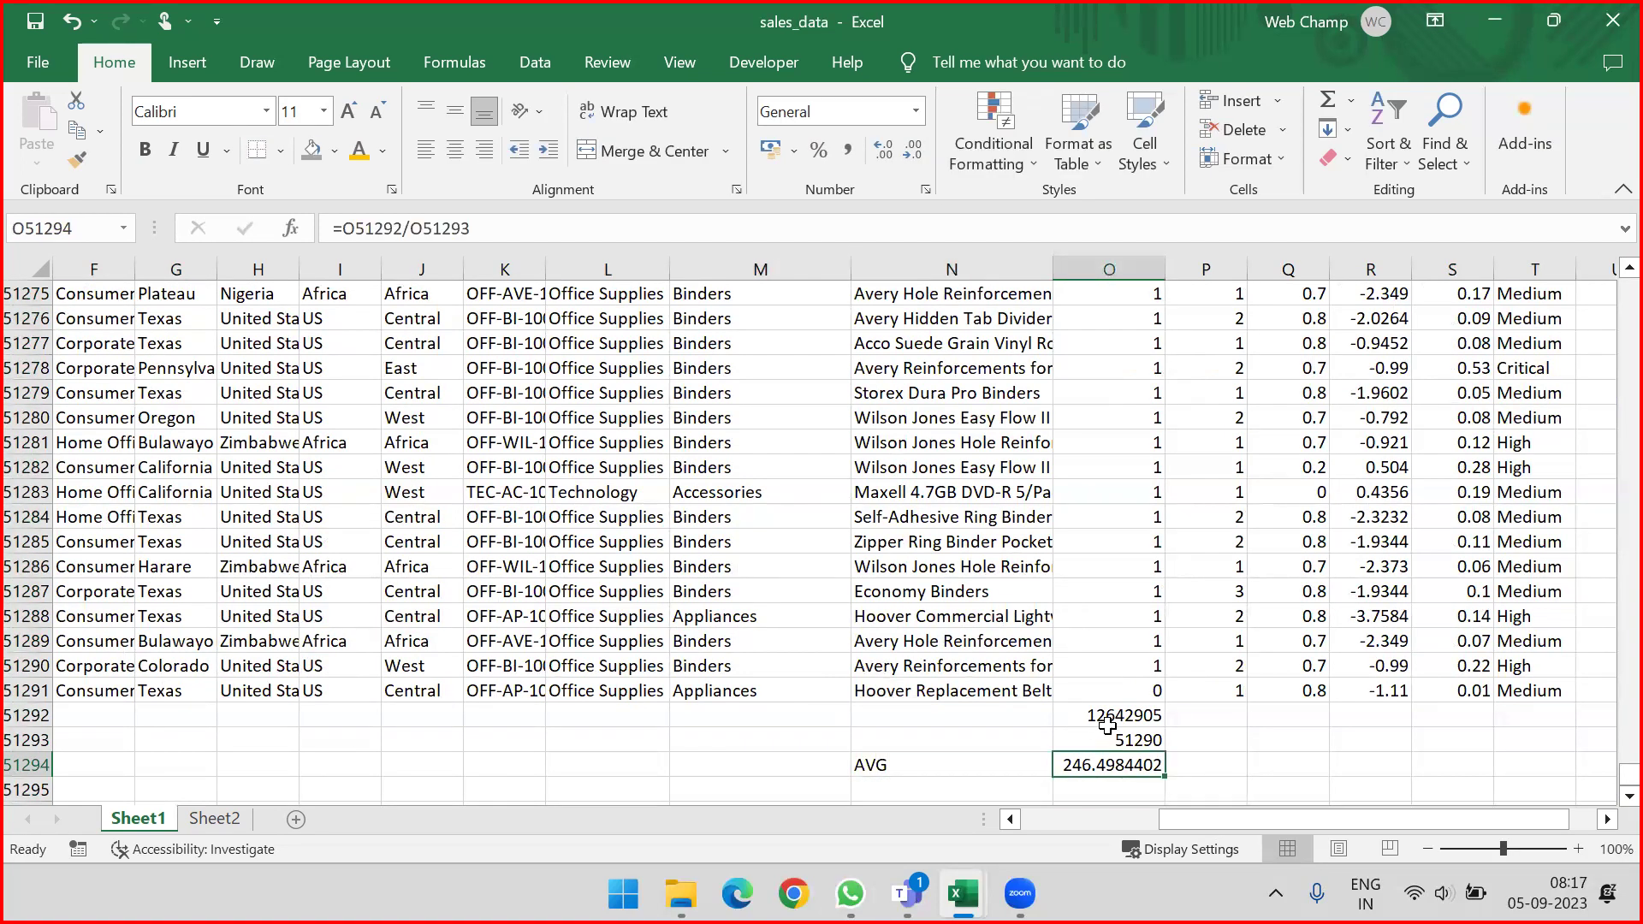
Step: Delete the sum, count, average and label from N51292:O51294 below the data
click(1152, 692)
drag(936, 712, 1123, 762)
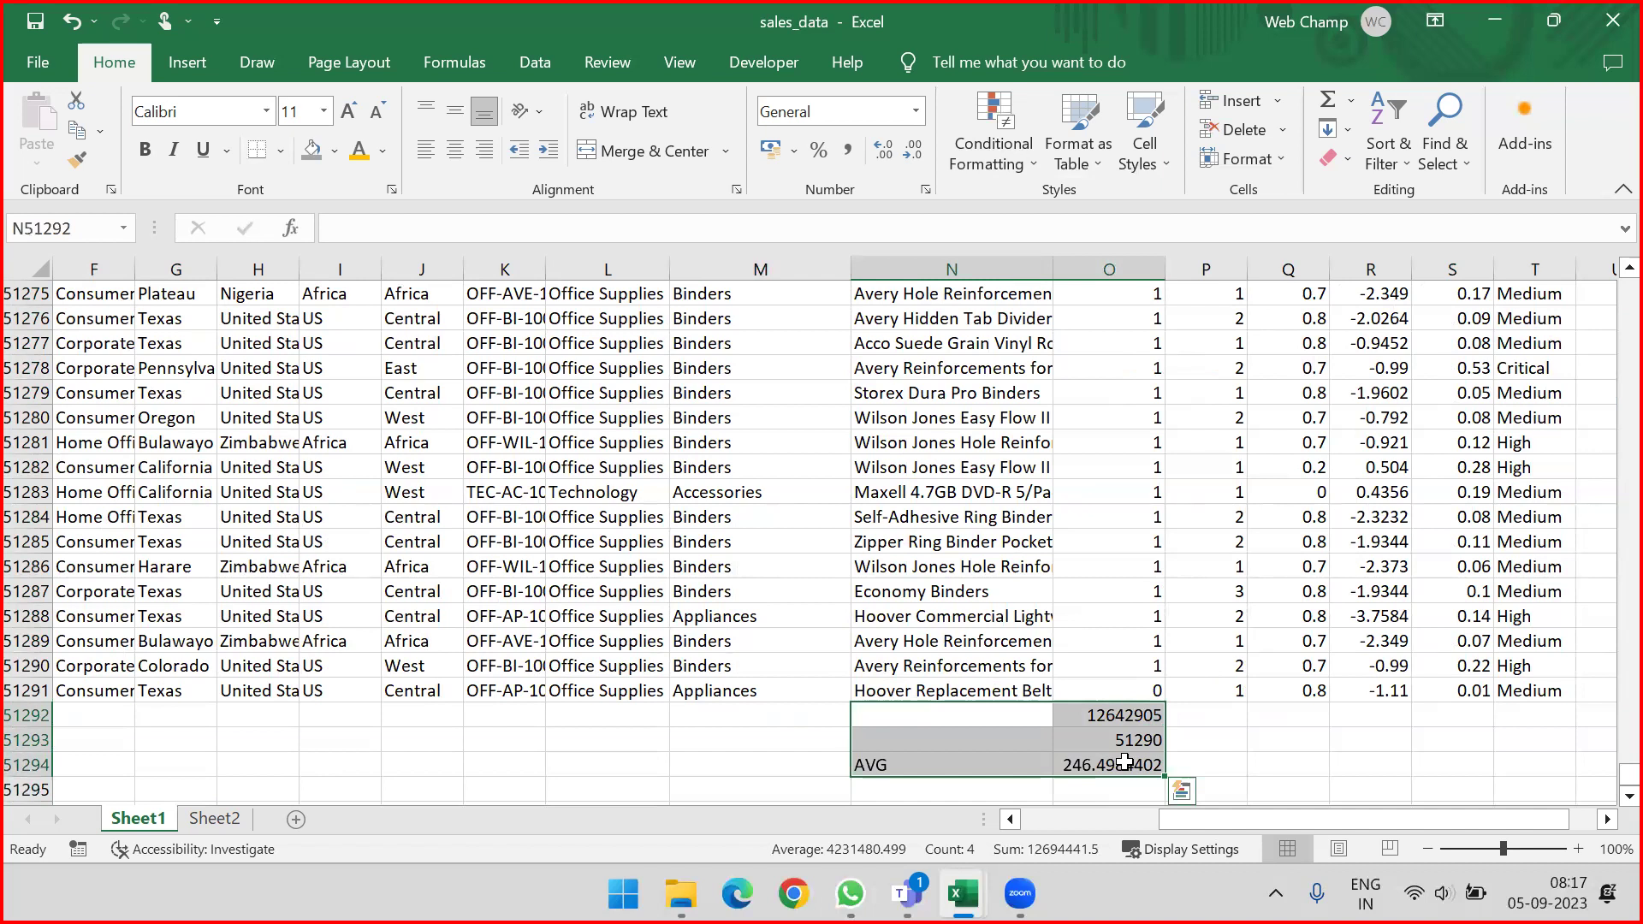
key(Delete)
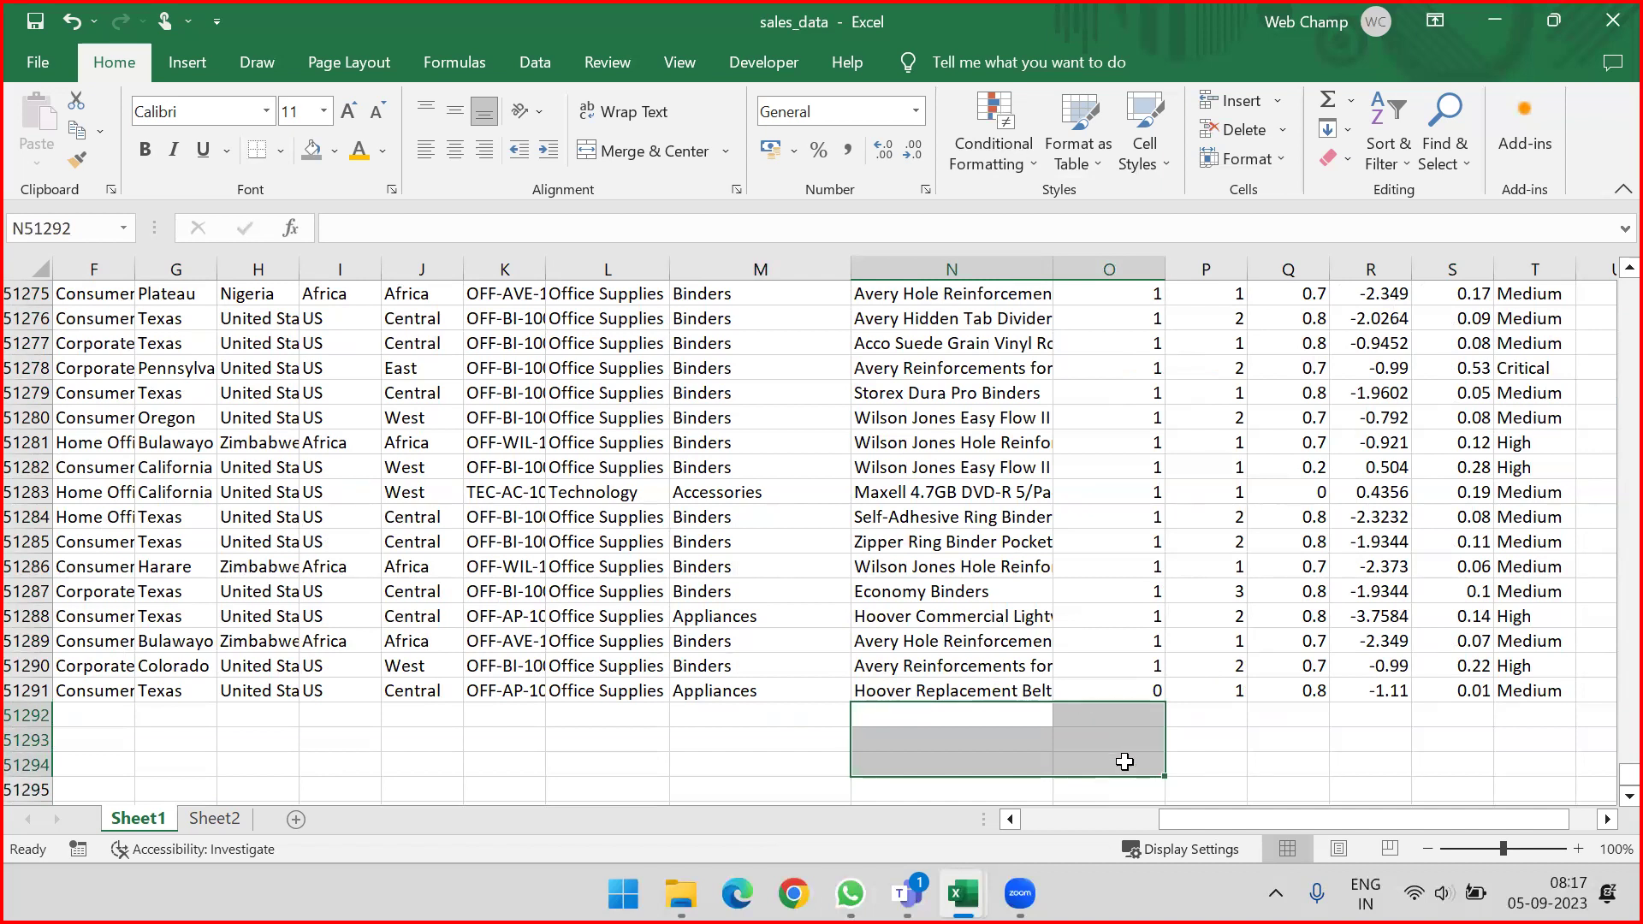
click(1114, 692)
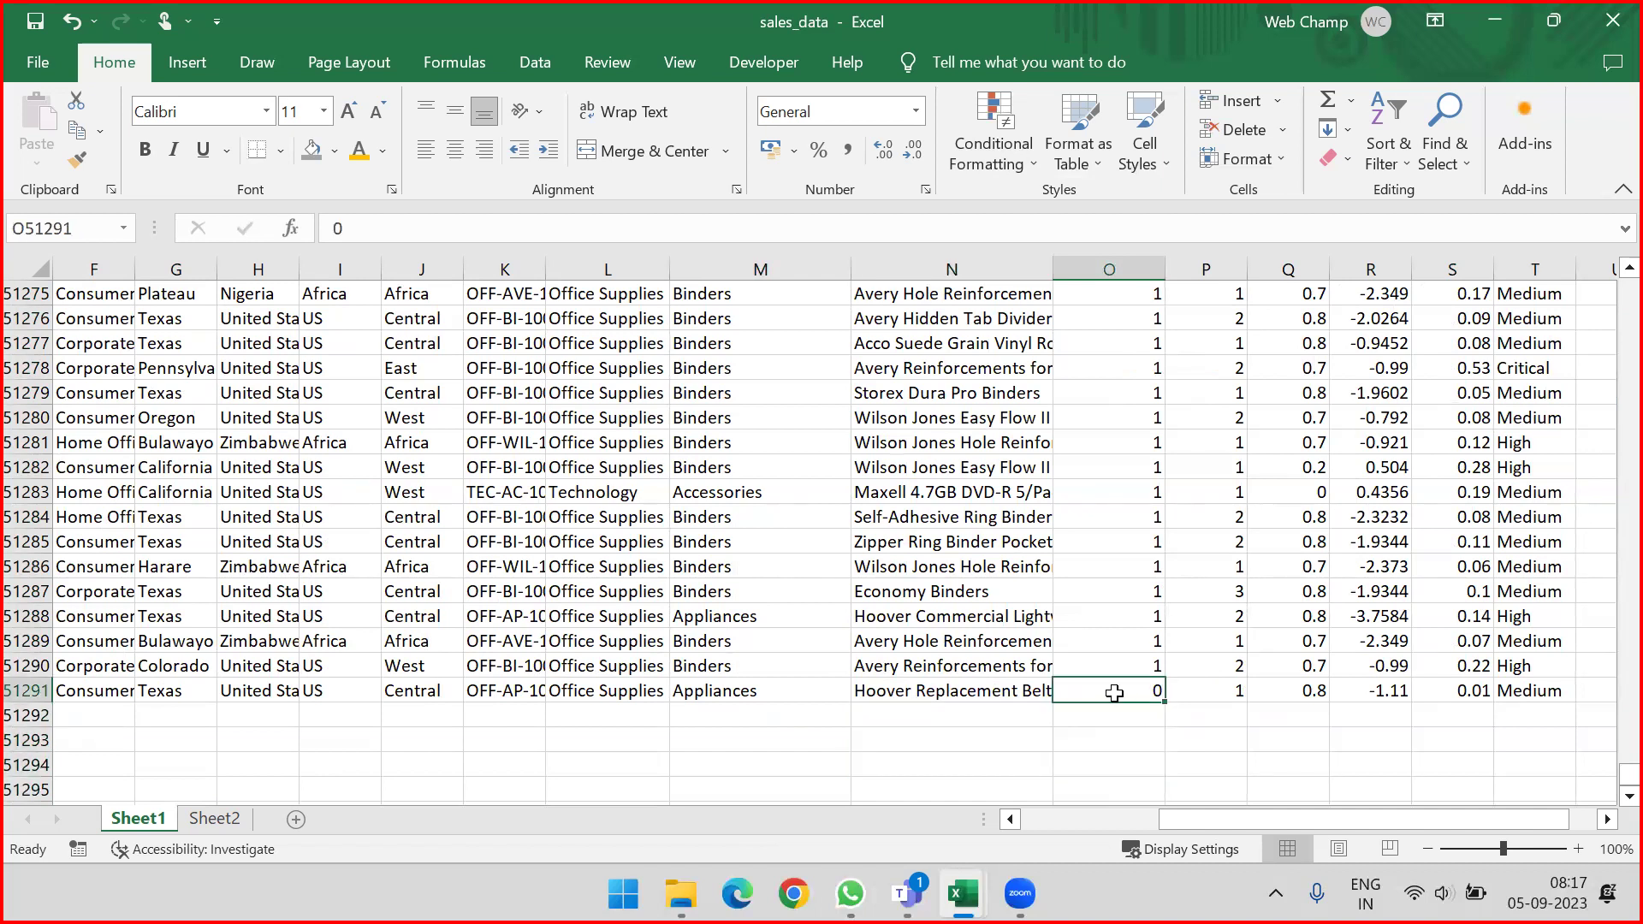
Step: Apply an Above Average rule with green fill and dark green text to the whole sales amount column
key(ctrl+Up)
key(Down)
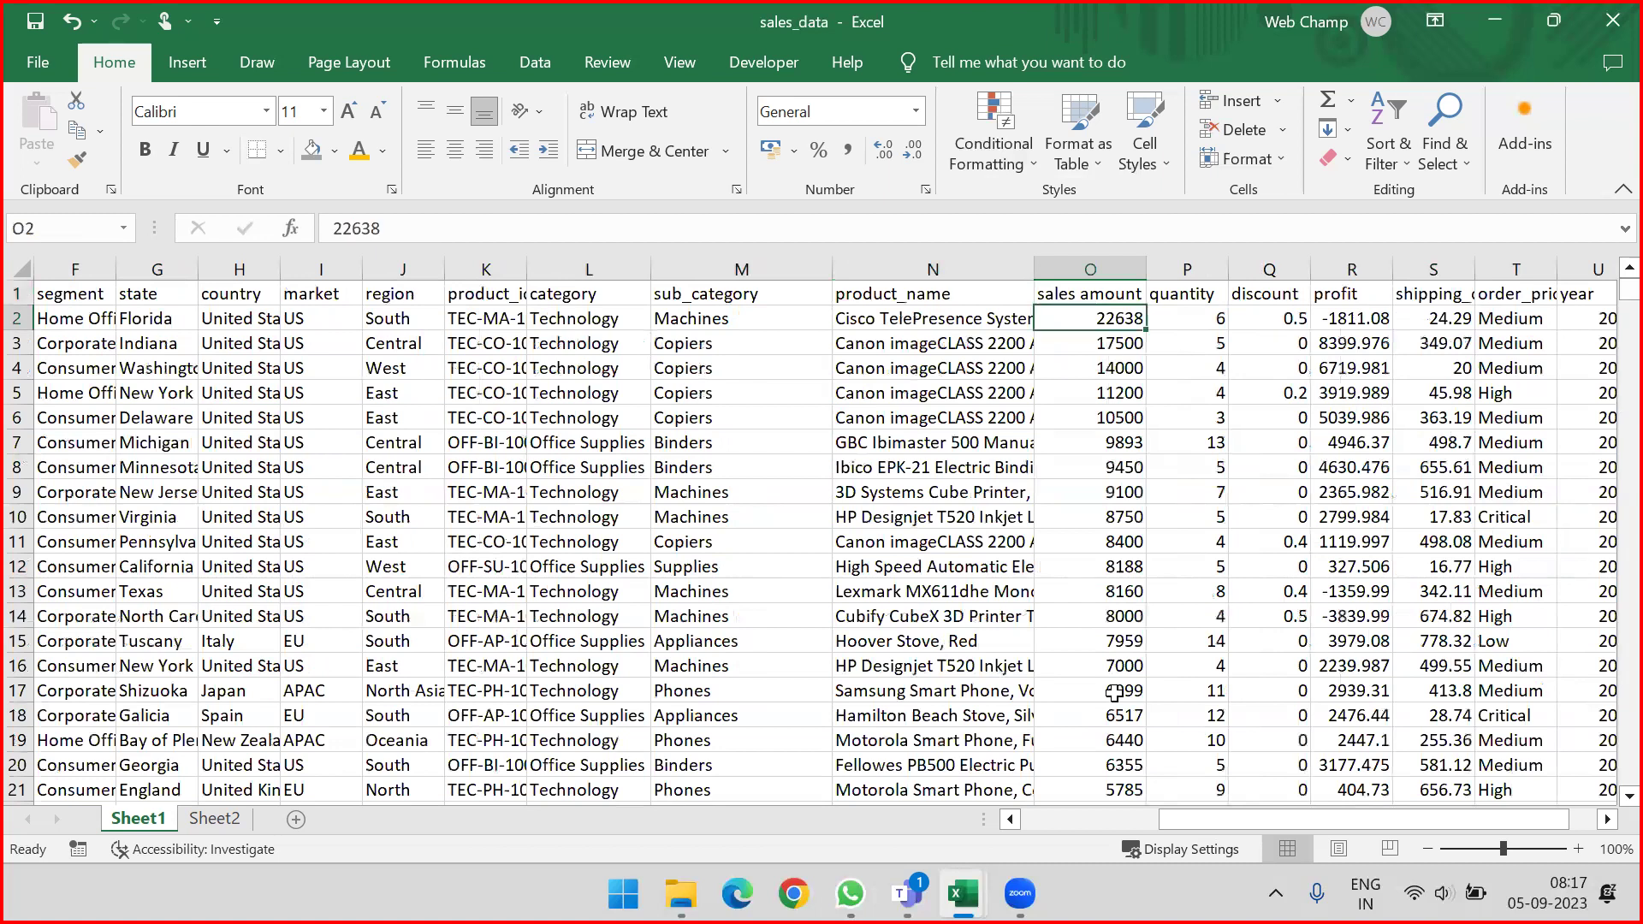
key(Up)
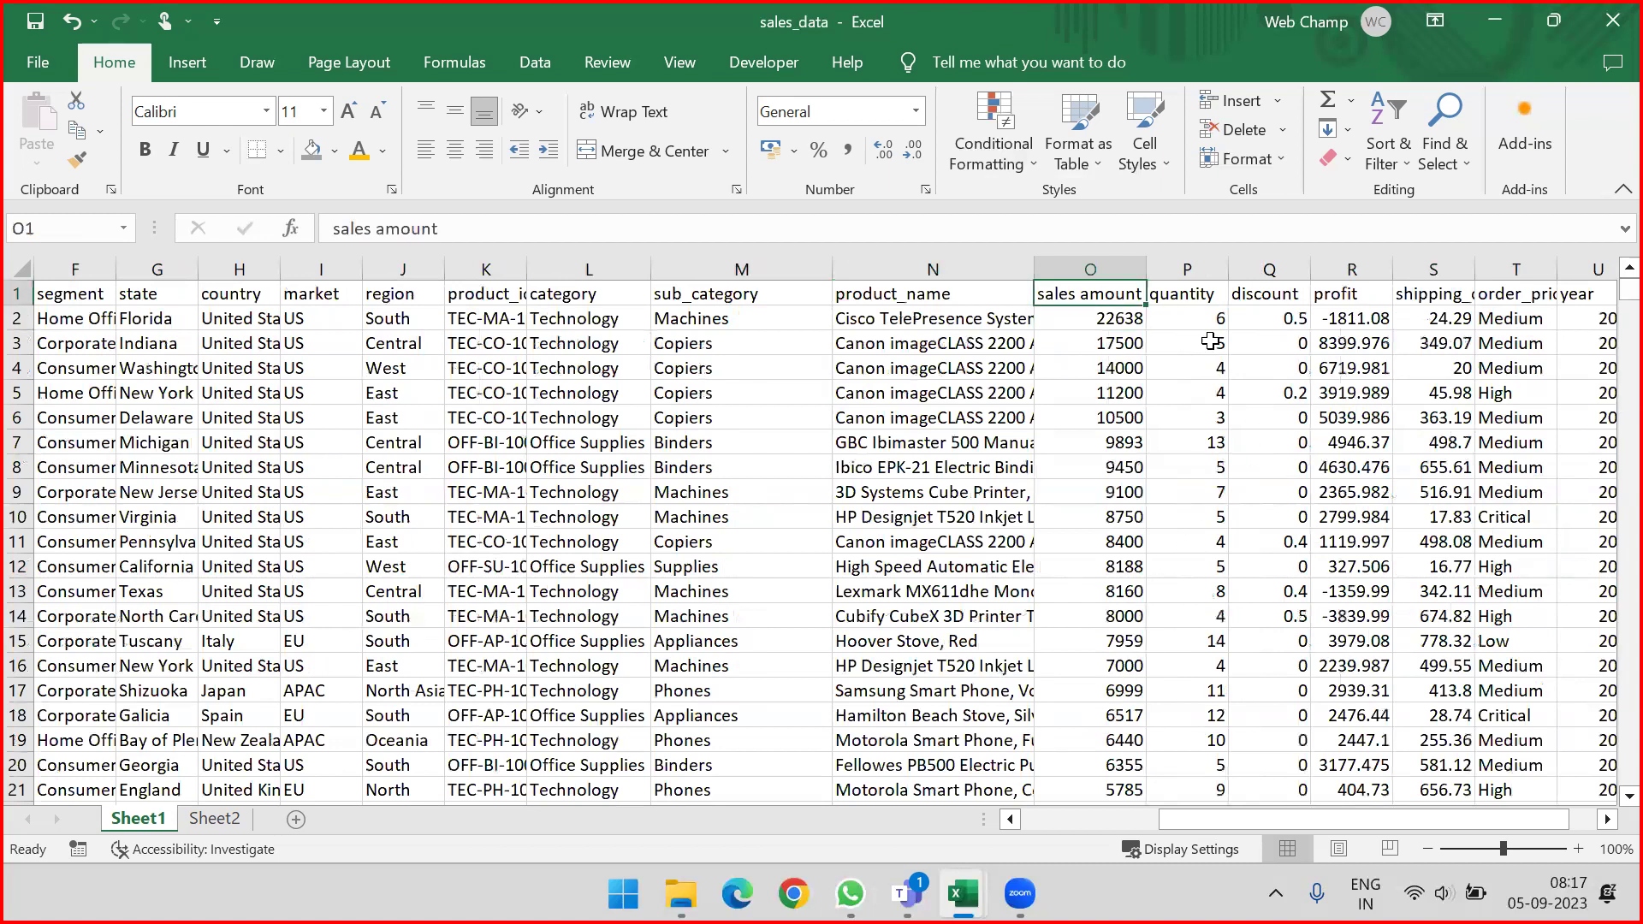
click(1080, 260)
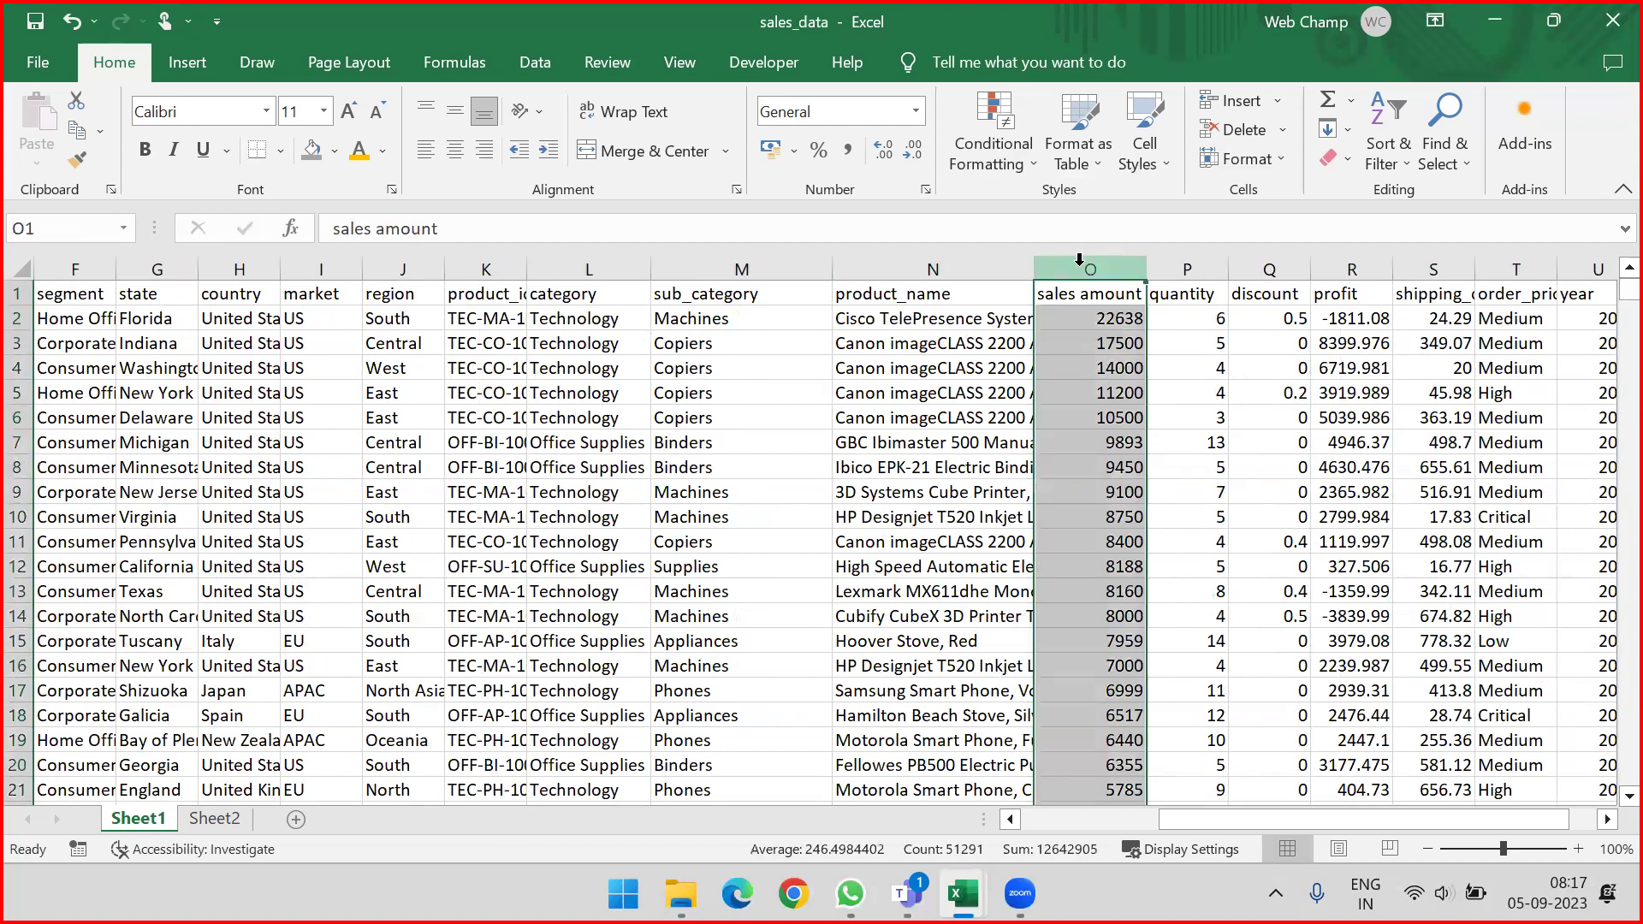
click(1005, 172)
mouse_move(1029, 261)
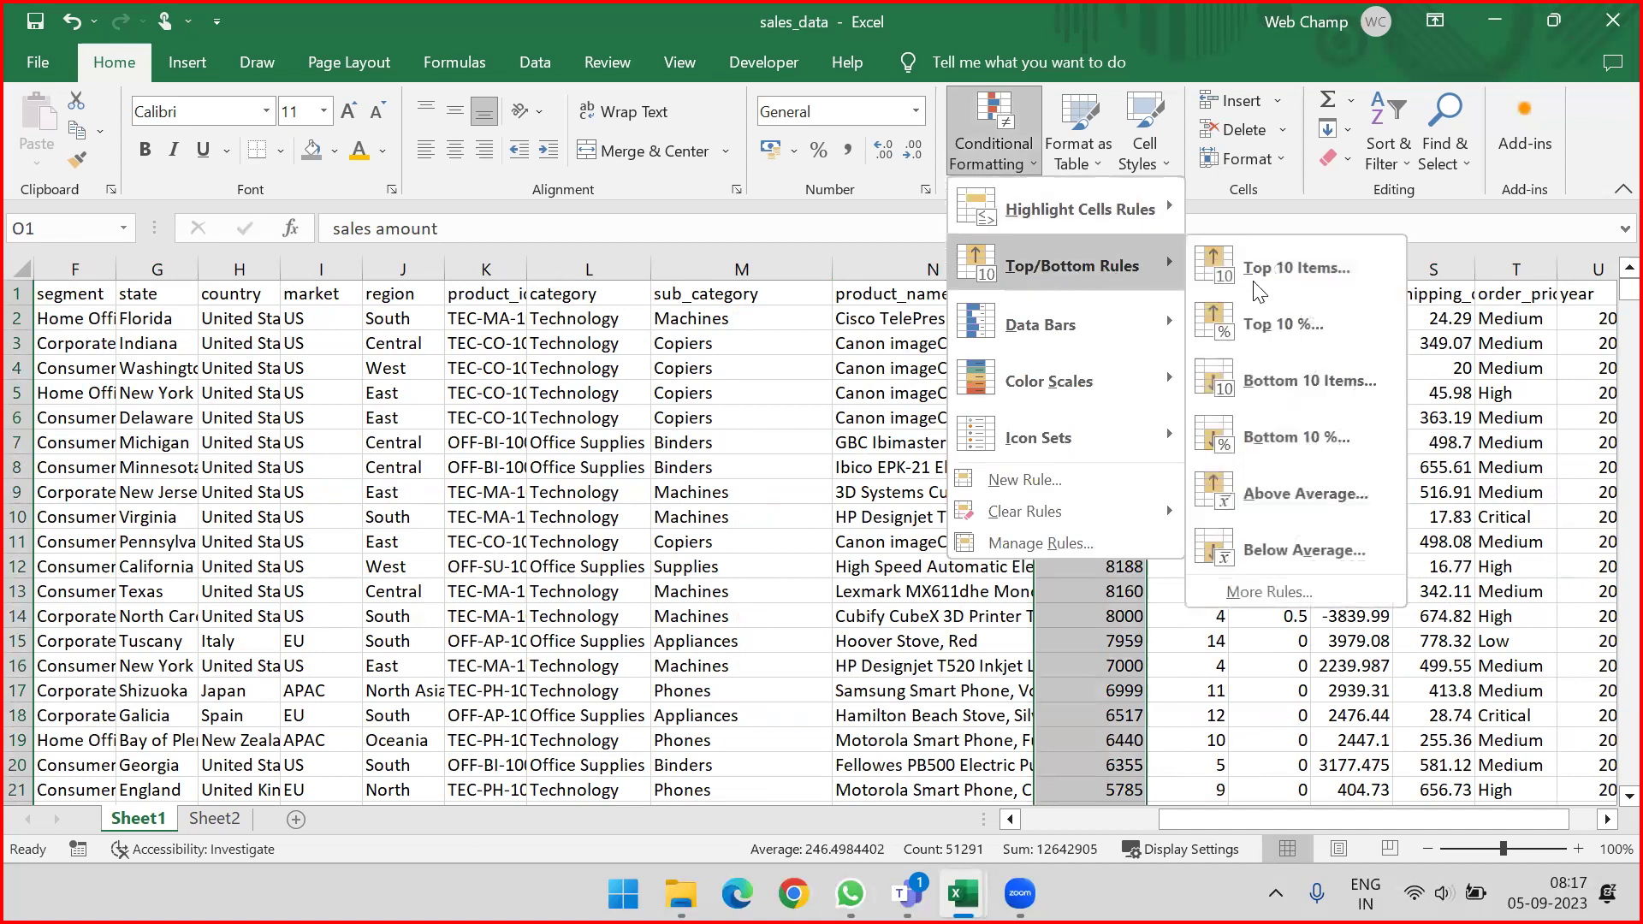
click(1304, 483)
click(1116, 308)
click(1114, 366)
click(1128, 368)
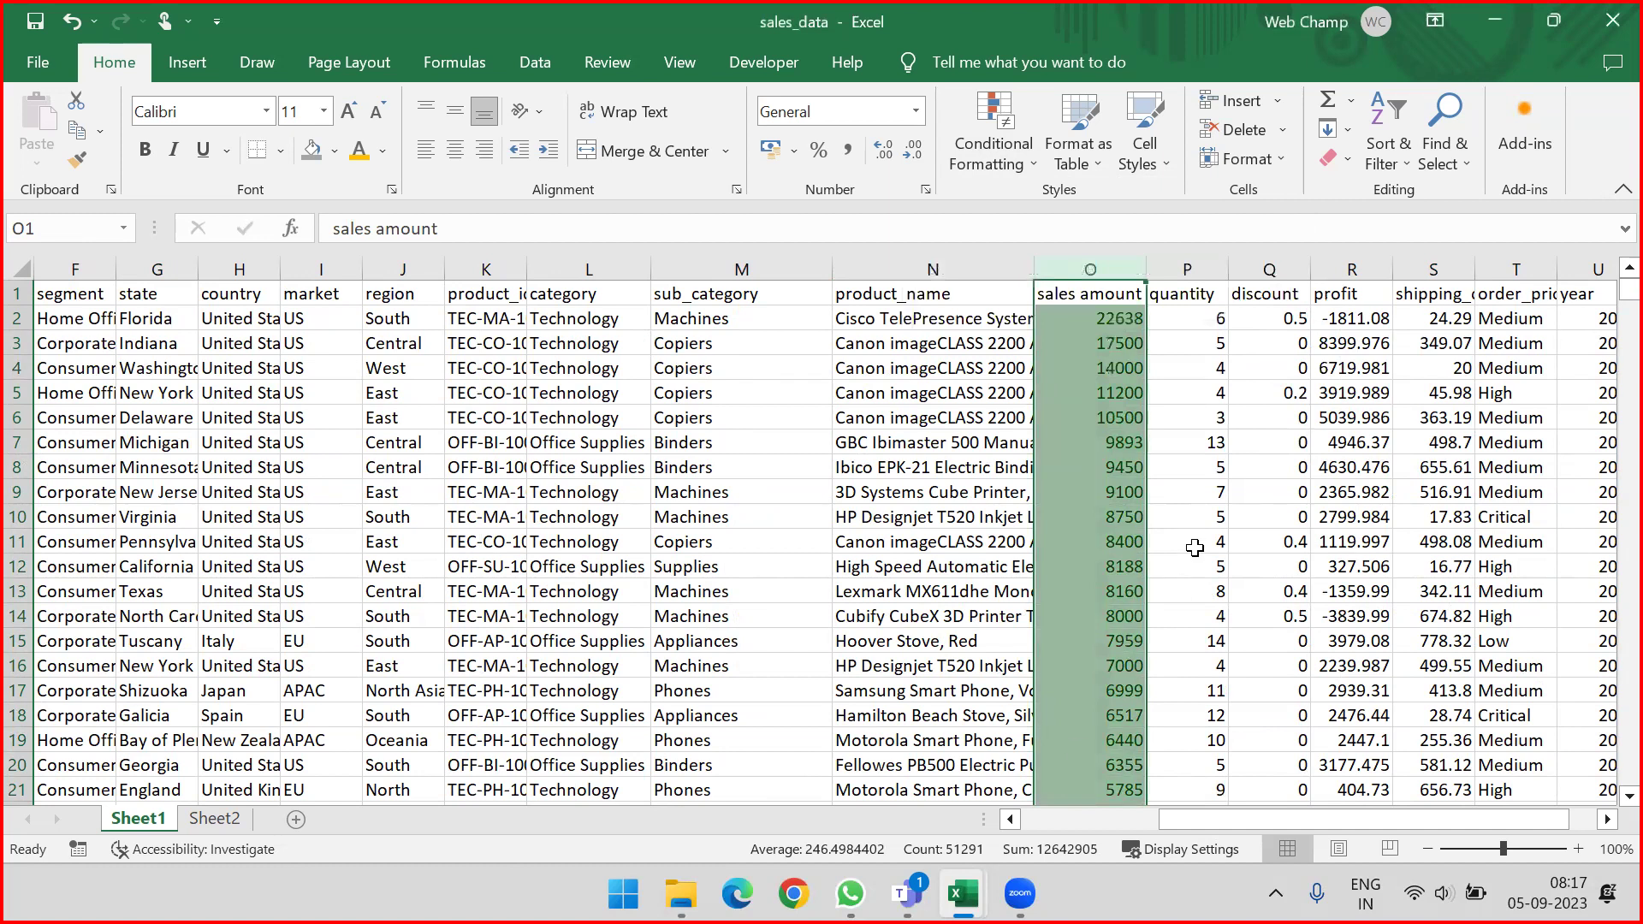
Step: Turn on the header row filters and filter sales amount by the green cell color
key(Down)
key(ctrl+Down)
key(ctrl+Up)
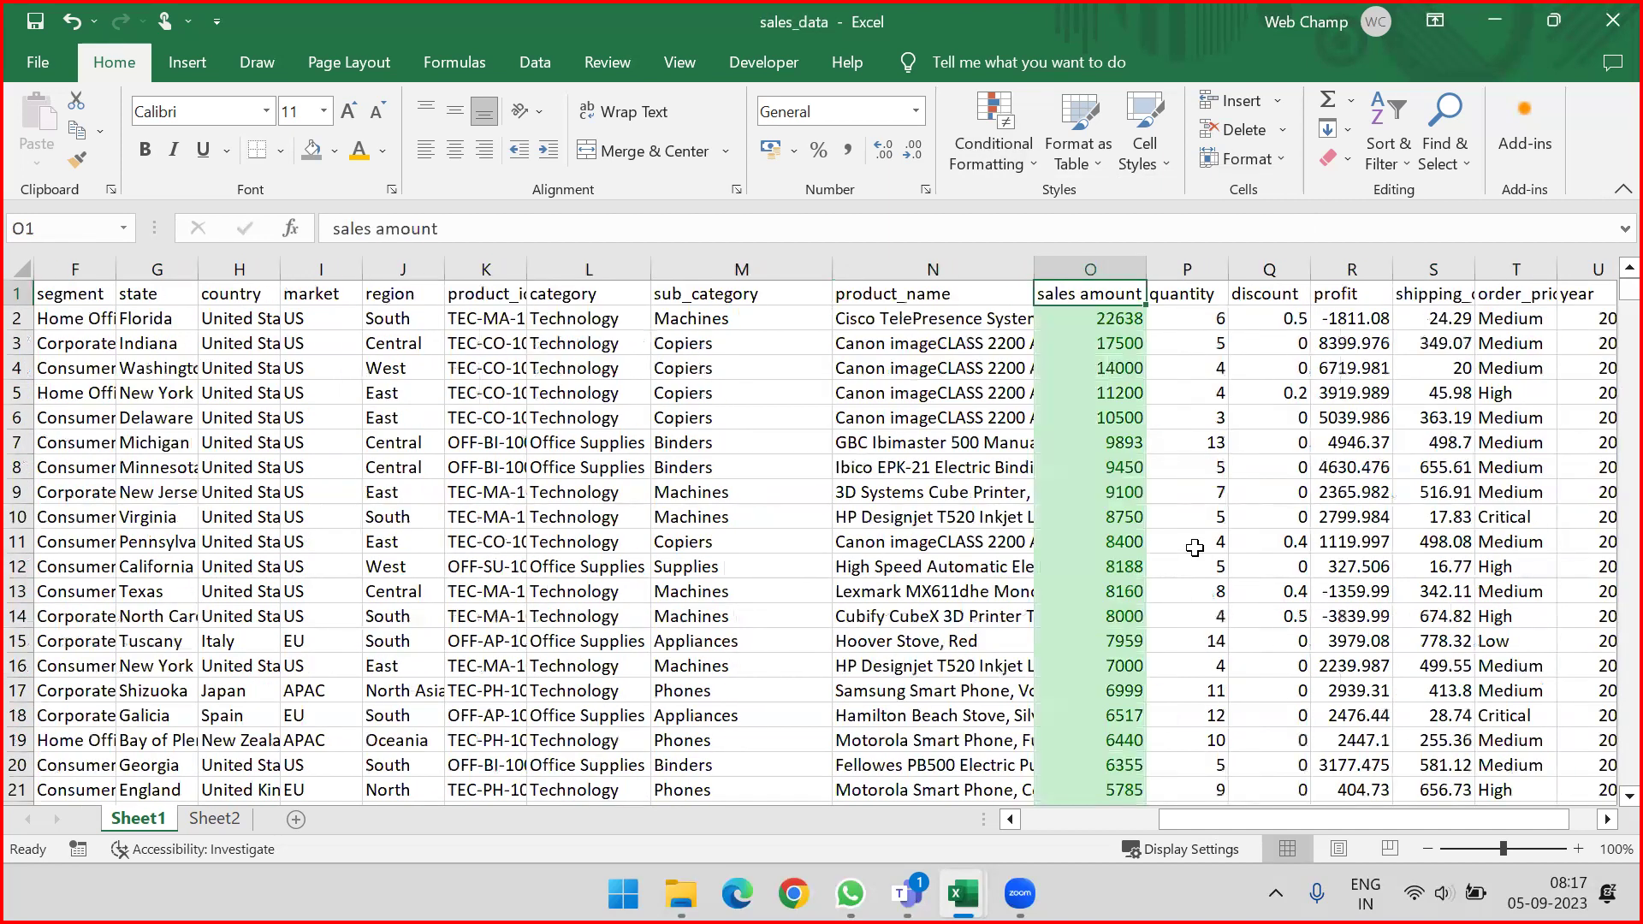
key(ctrl+shift+l)
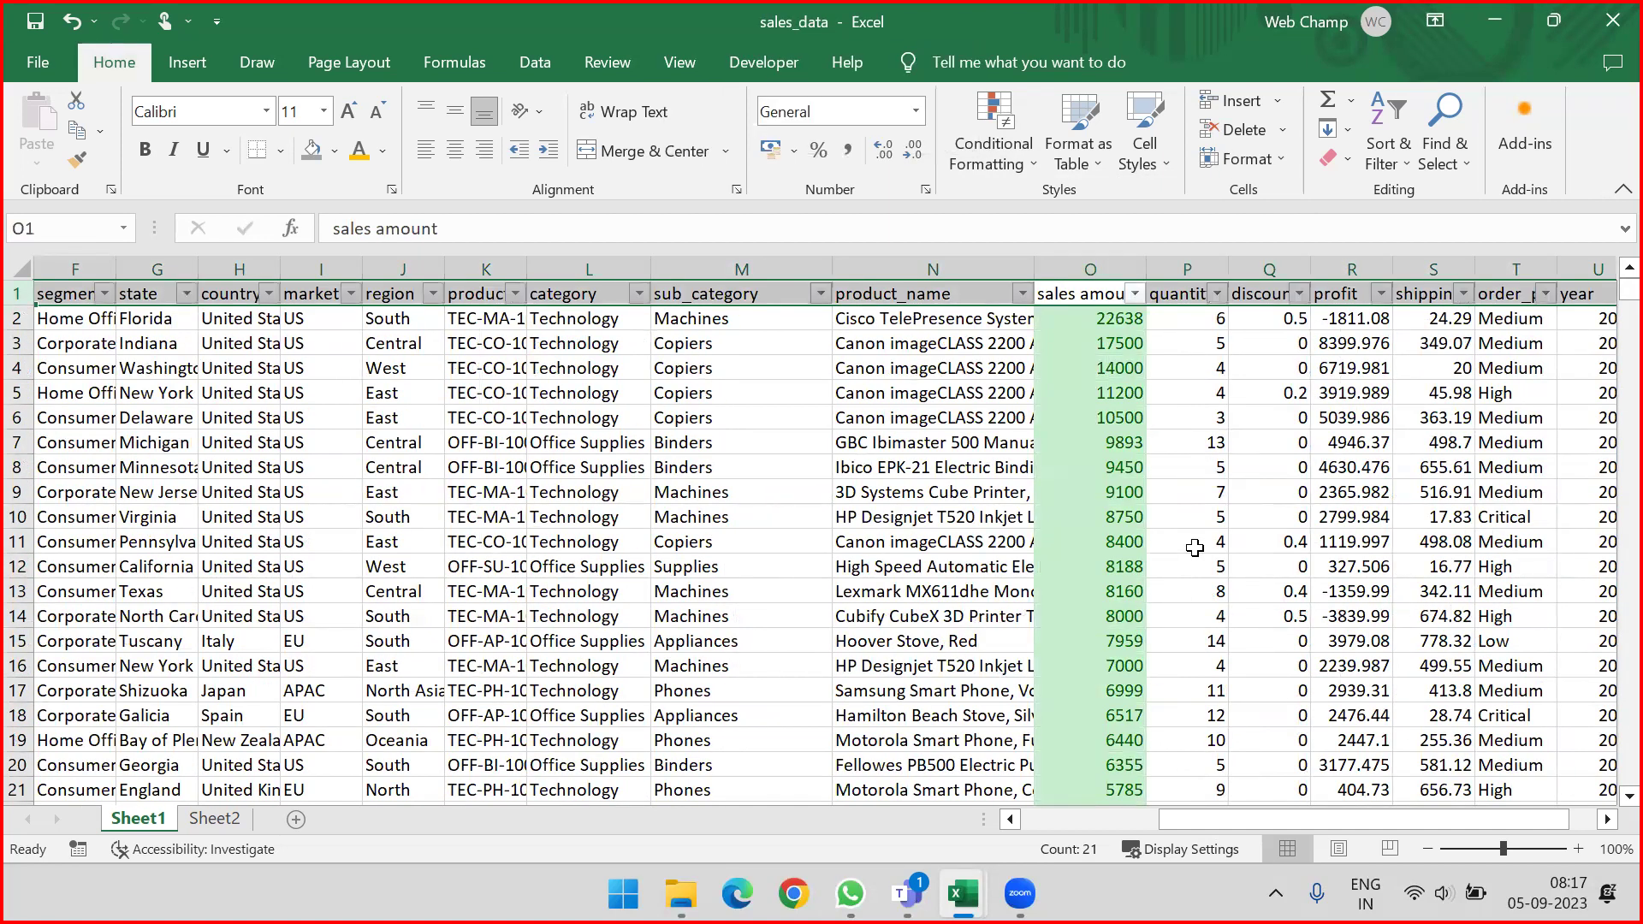
key(alt+Down)
key(Down)
key(Down)
key(Down)
key(Down)
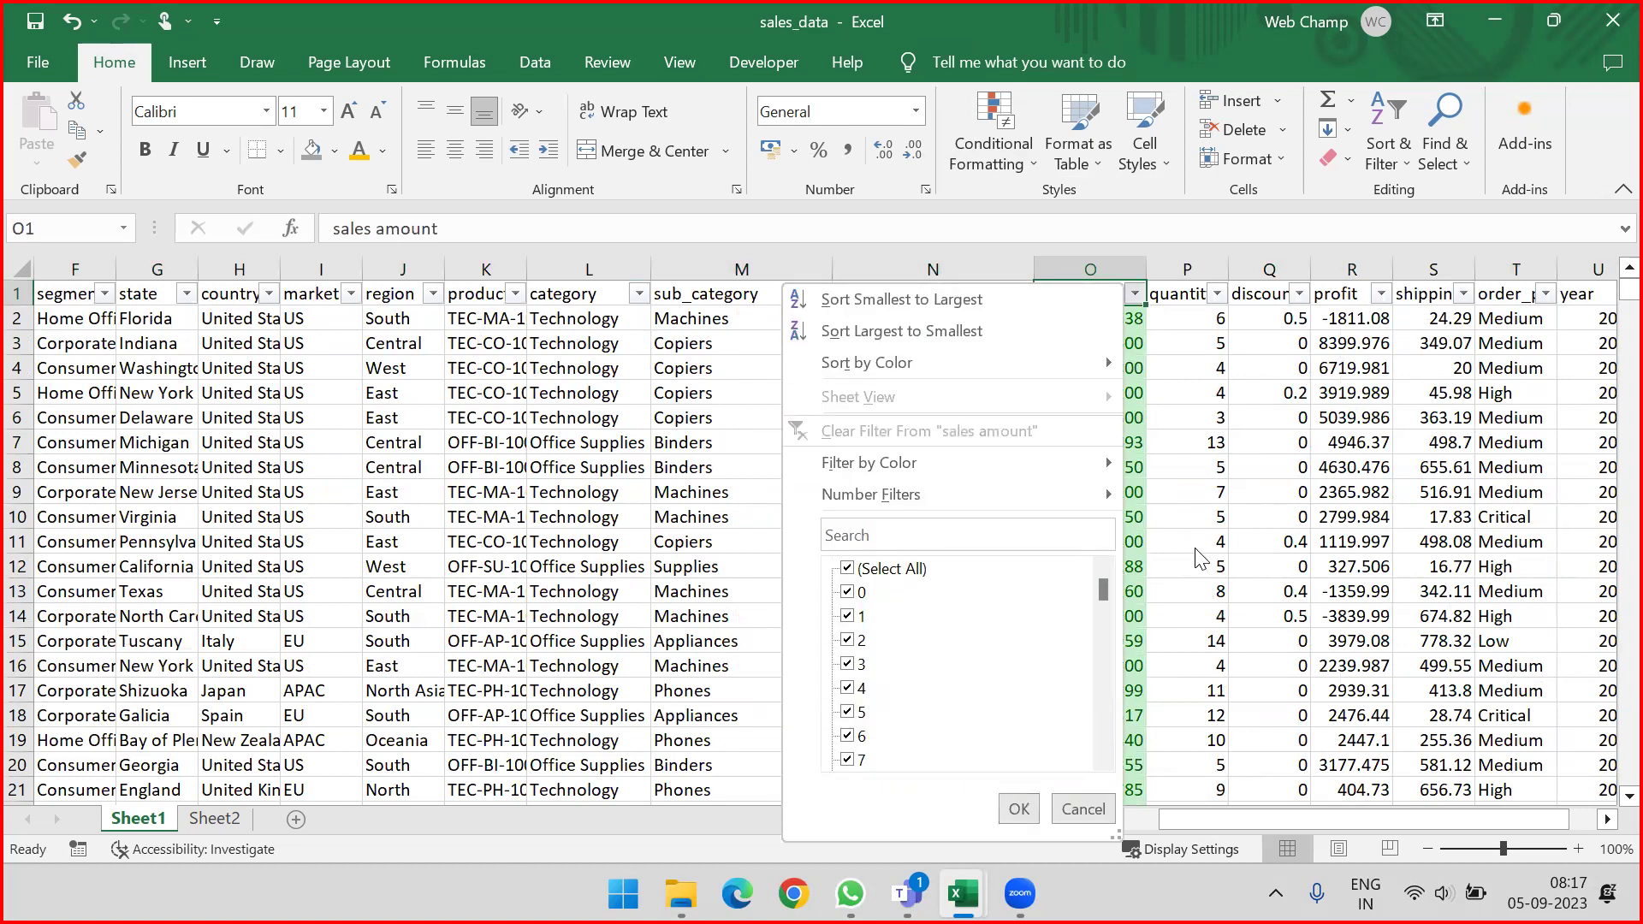
key(Down)
key(Right)
key(Down)
key(Return)
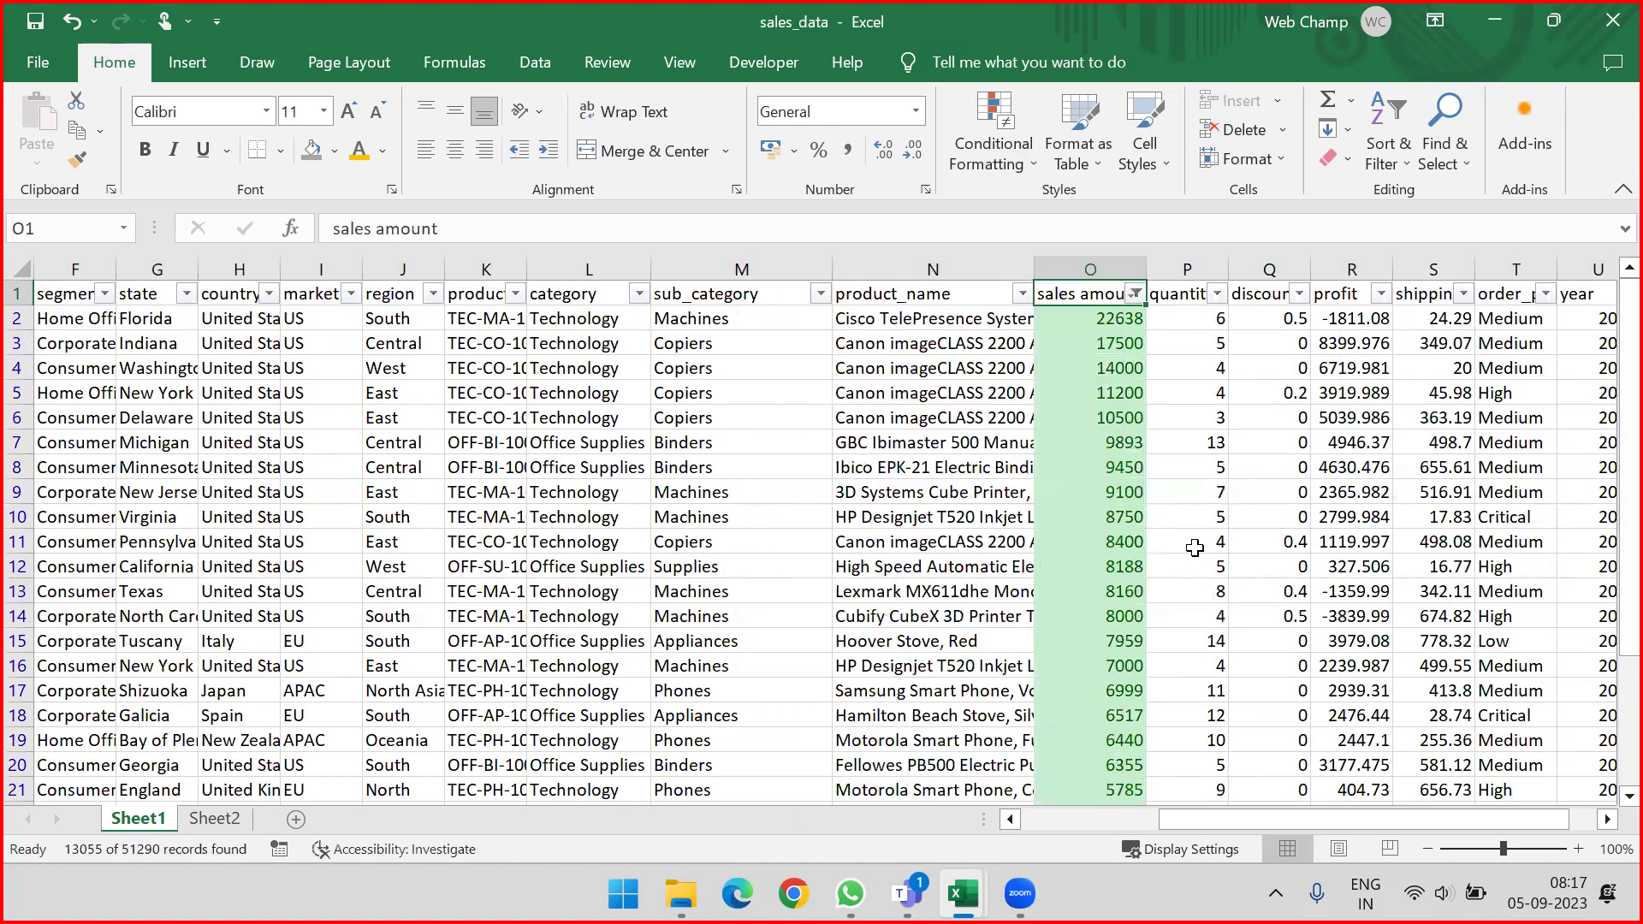
Step: Check the last filtered sales amount, return to the header, and turn off the header row filters
key(ctrl+Down)
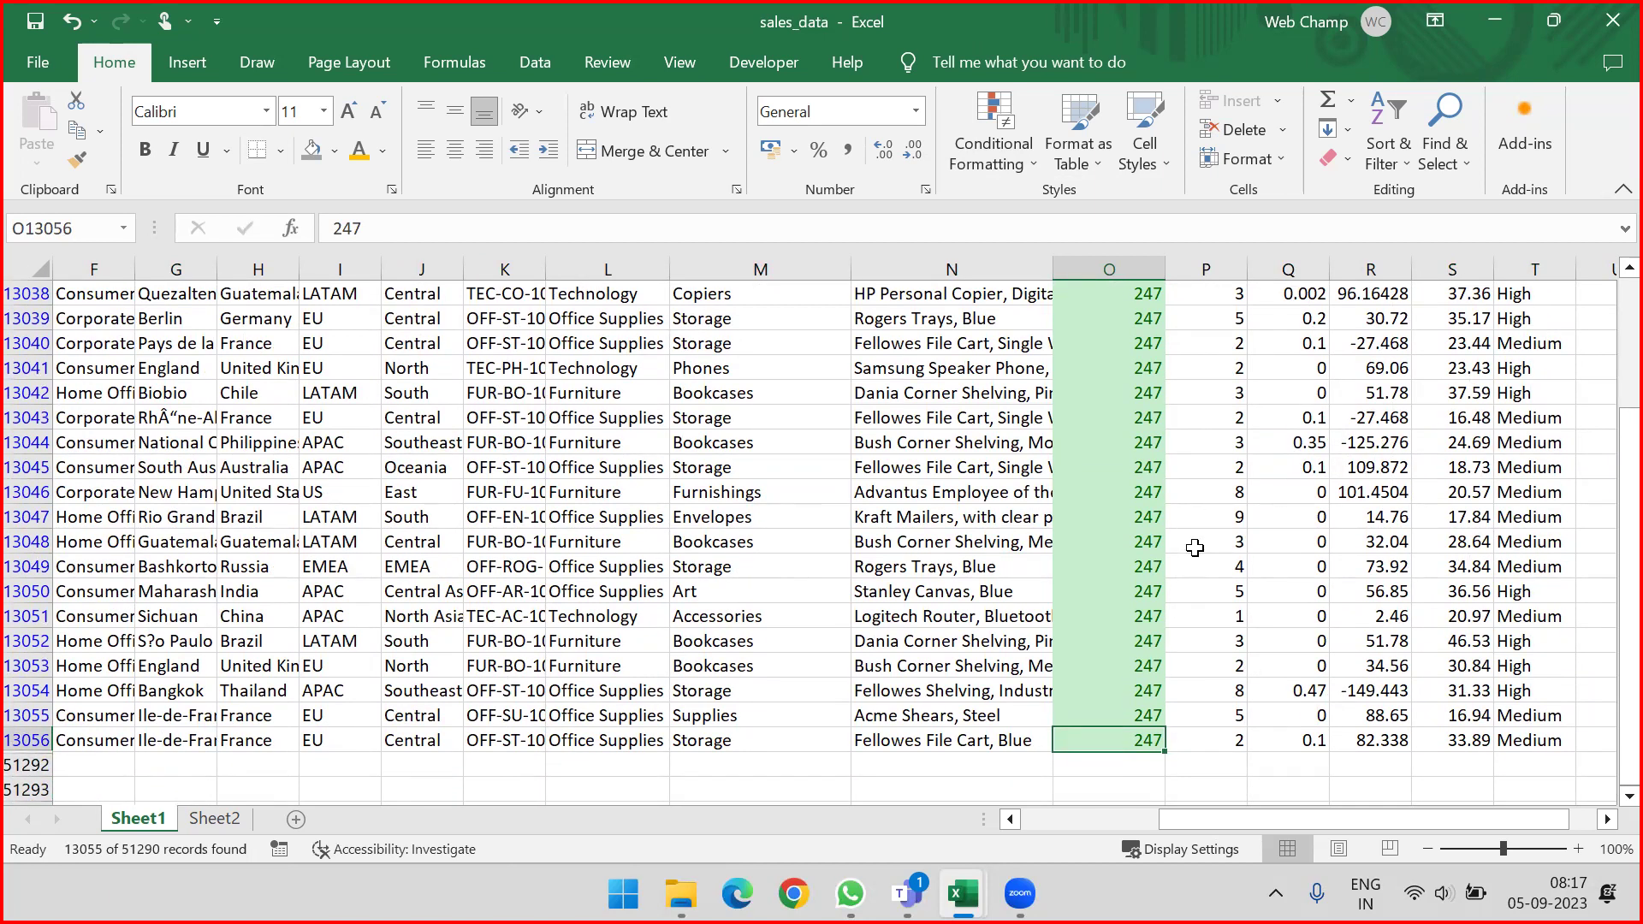
key(ctrl+Up)
key(ctrl+shift+l)
key(Down)
key(Up)
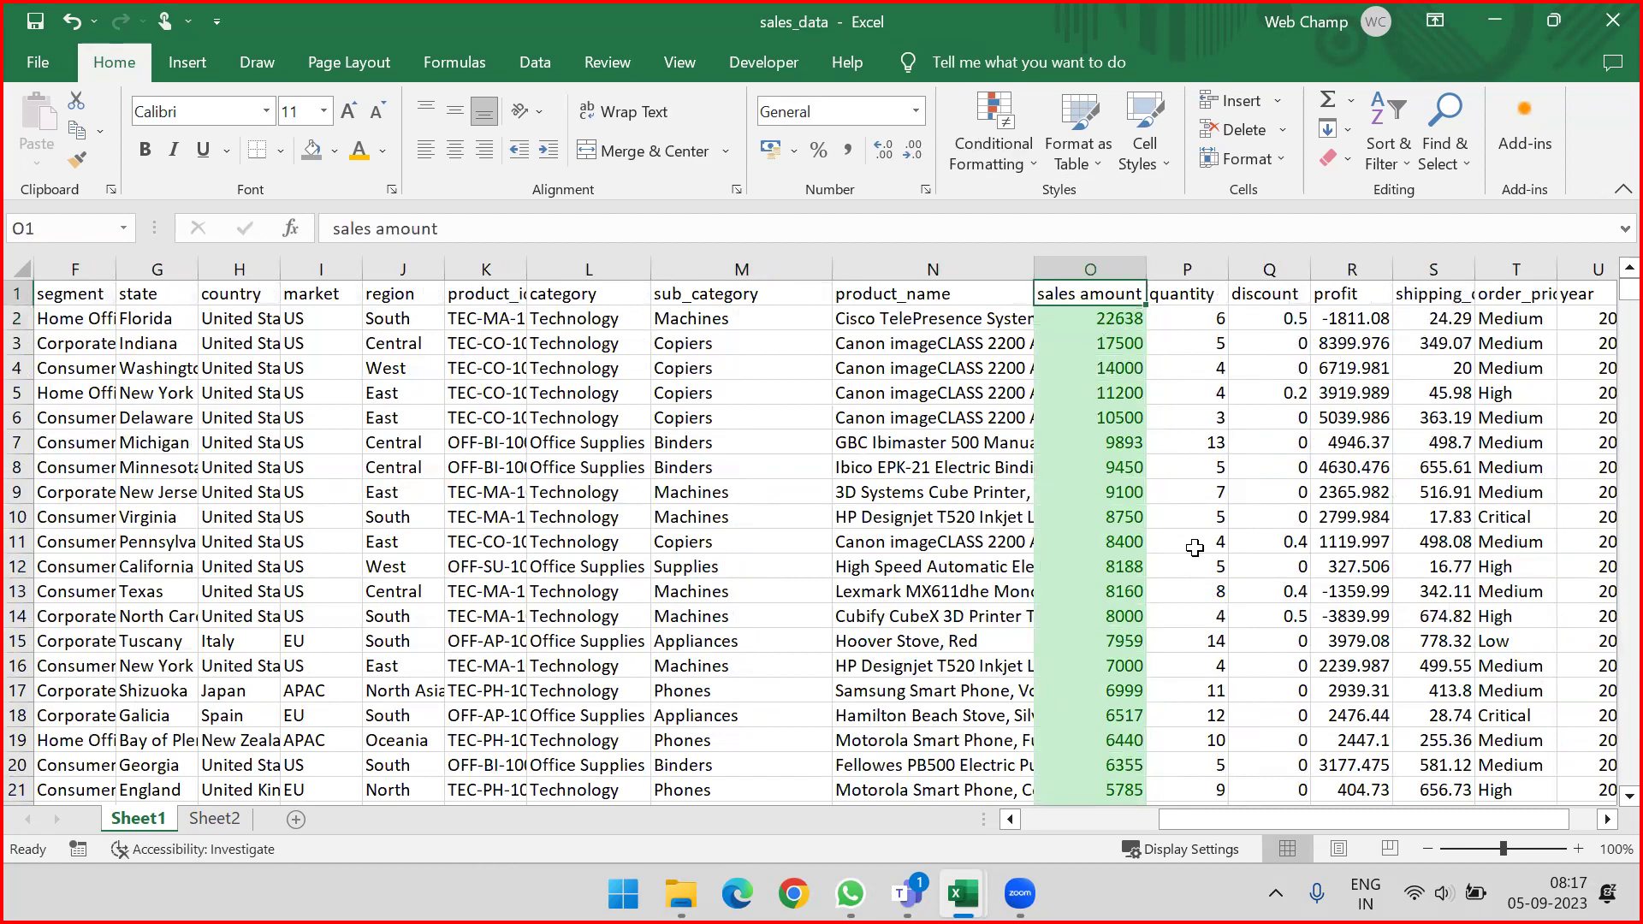
Step: Clear the conditional formatting rules from the selected sales amount header cell only
click(996, 158)
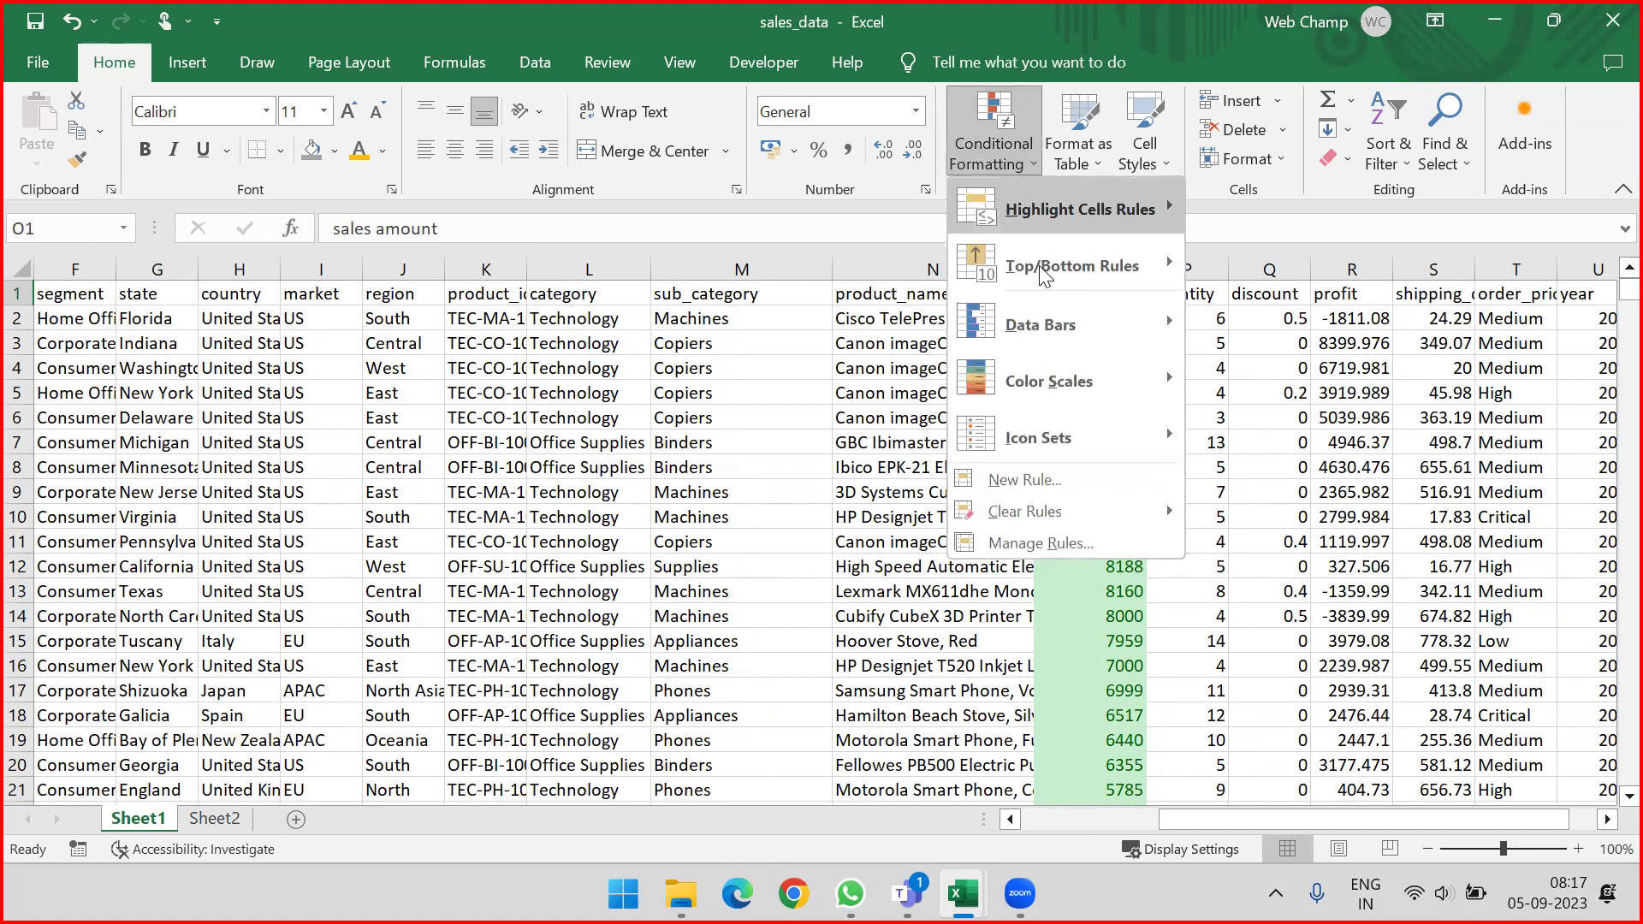
mouse_move(1042, 271)
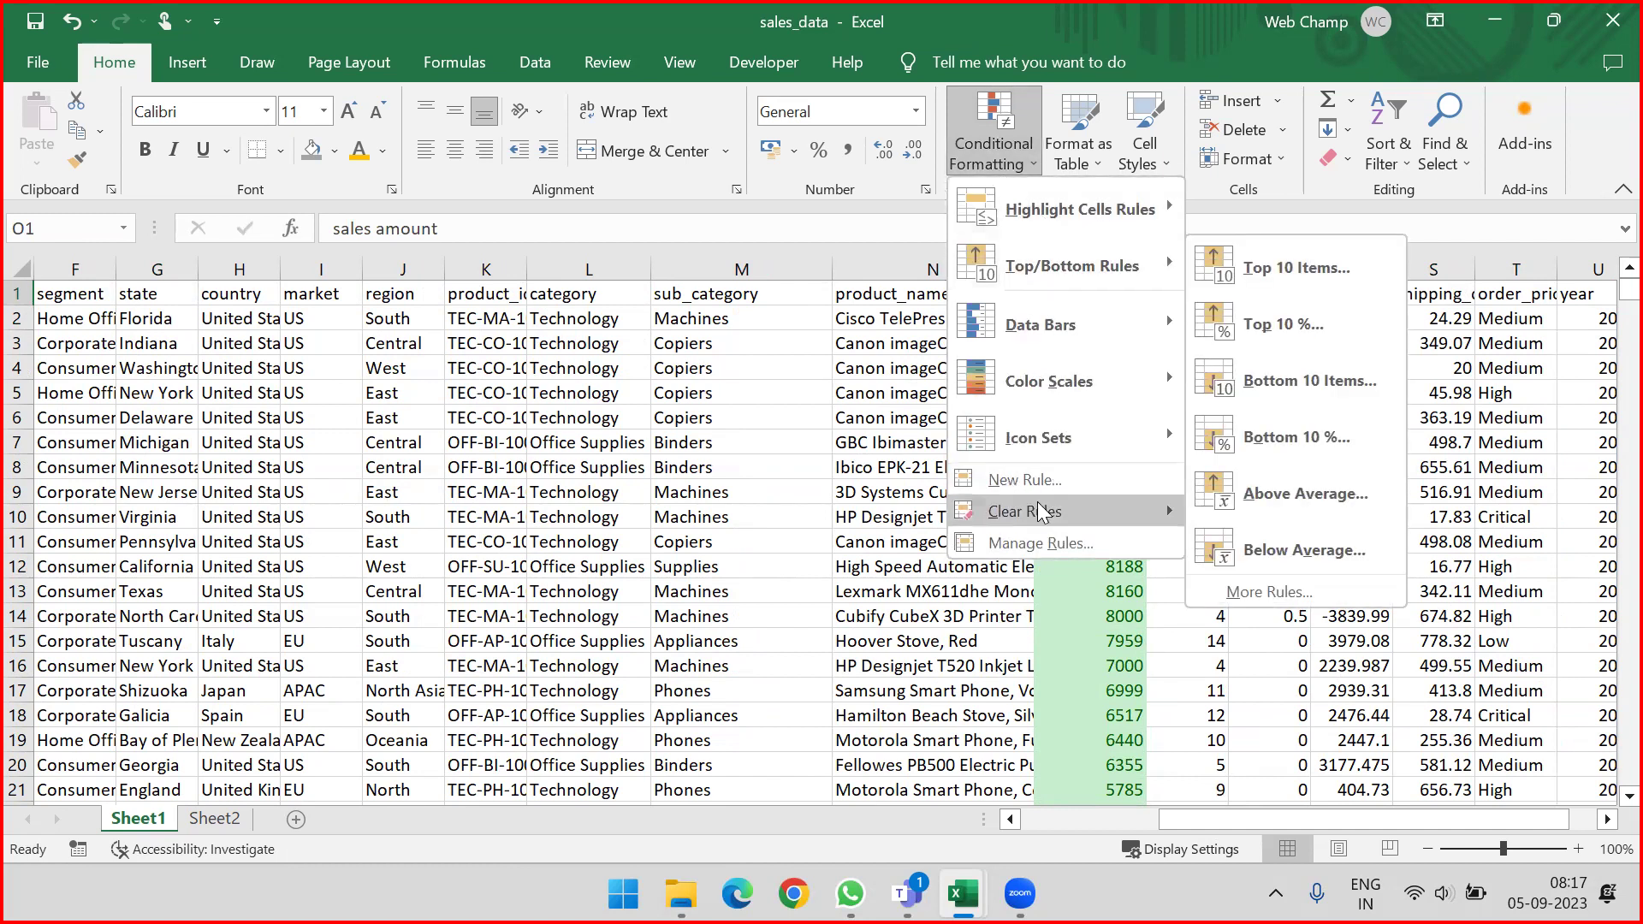
mouse_move(1082, 515)
click(1297, 517)
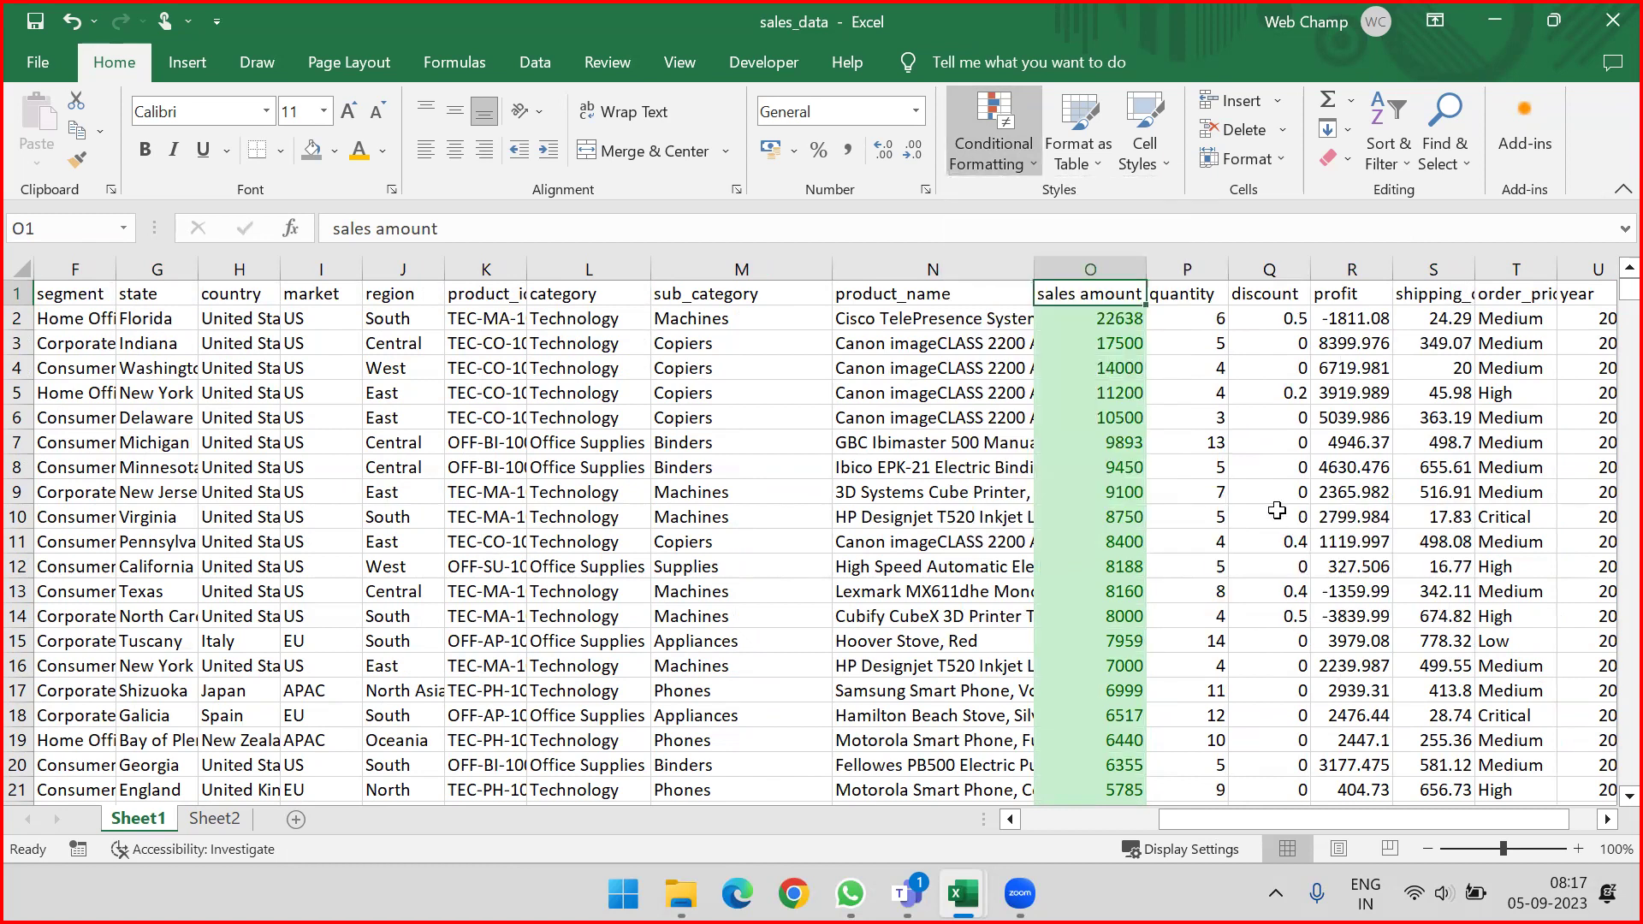
Step: Select the whole sales amount column and clear the conditional formatting rules from the entire sheet
click(1090, 269)
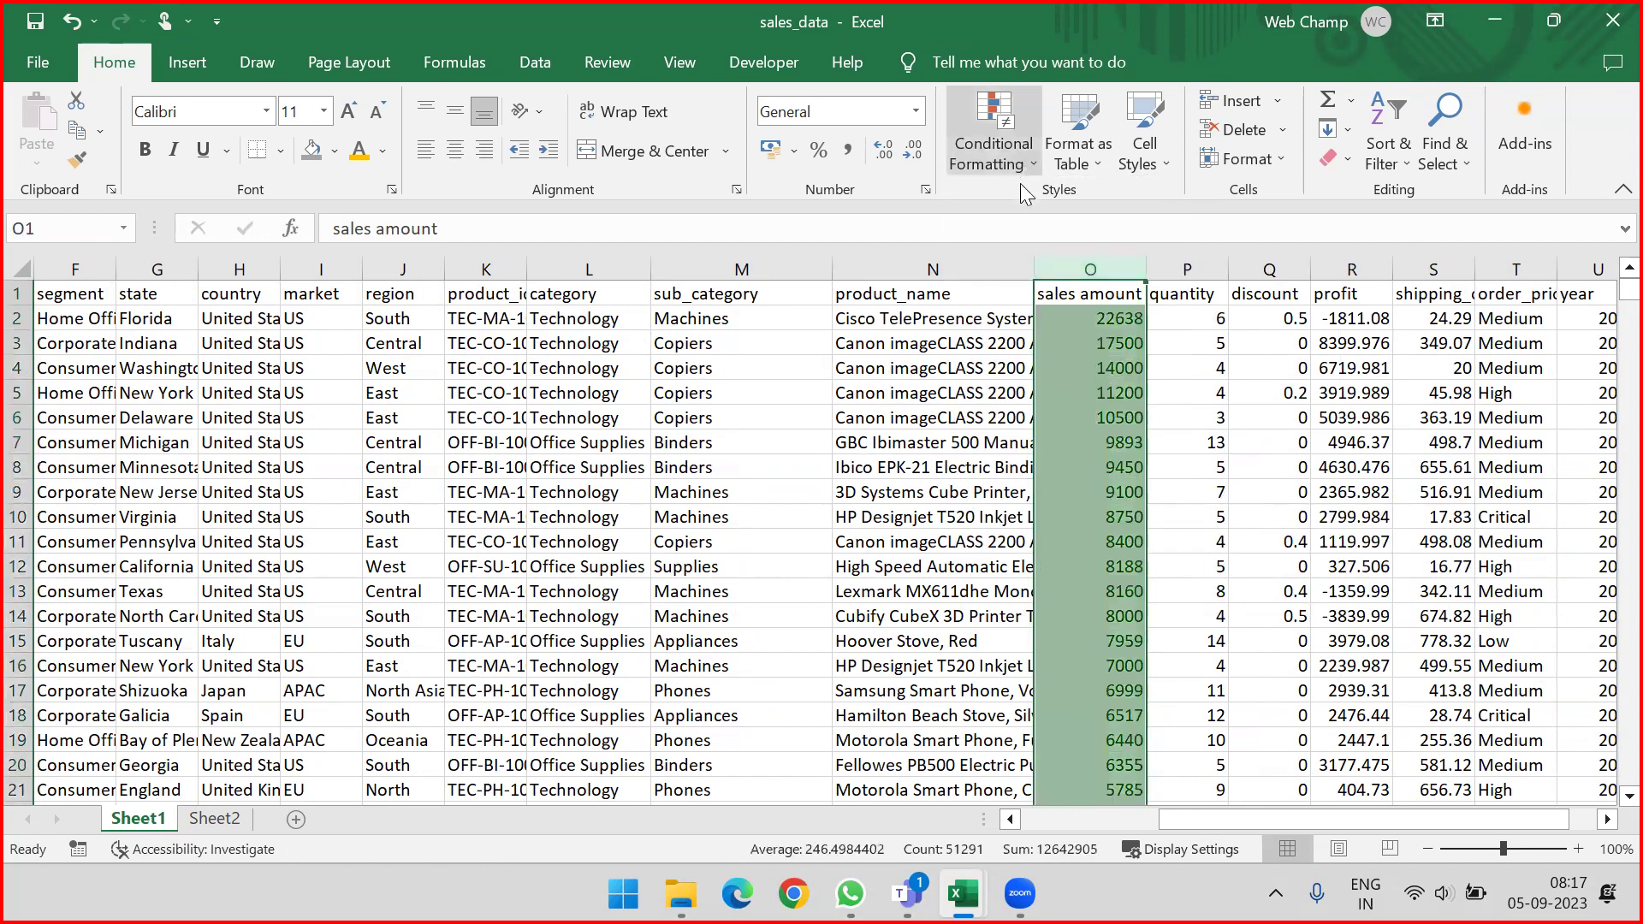
click(1010, 159)
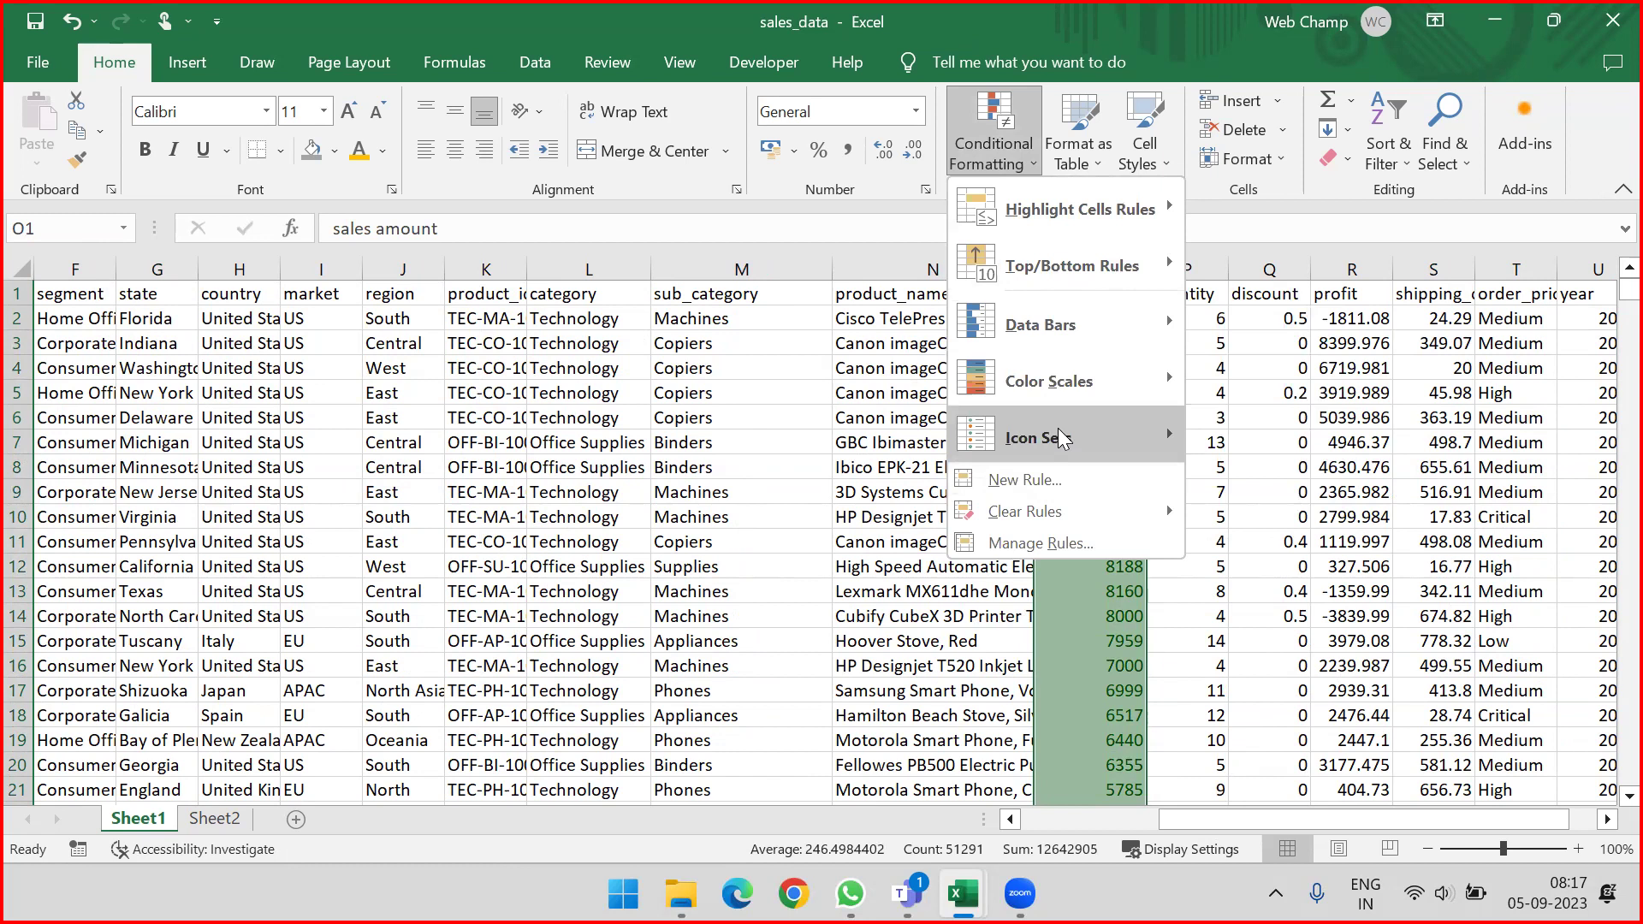
mouse_move(1086, 272)
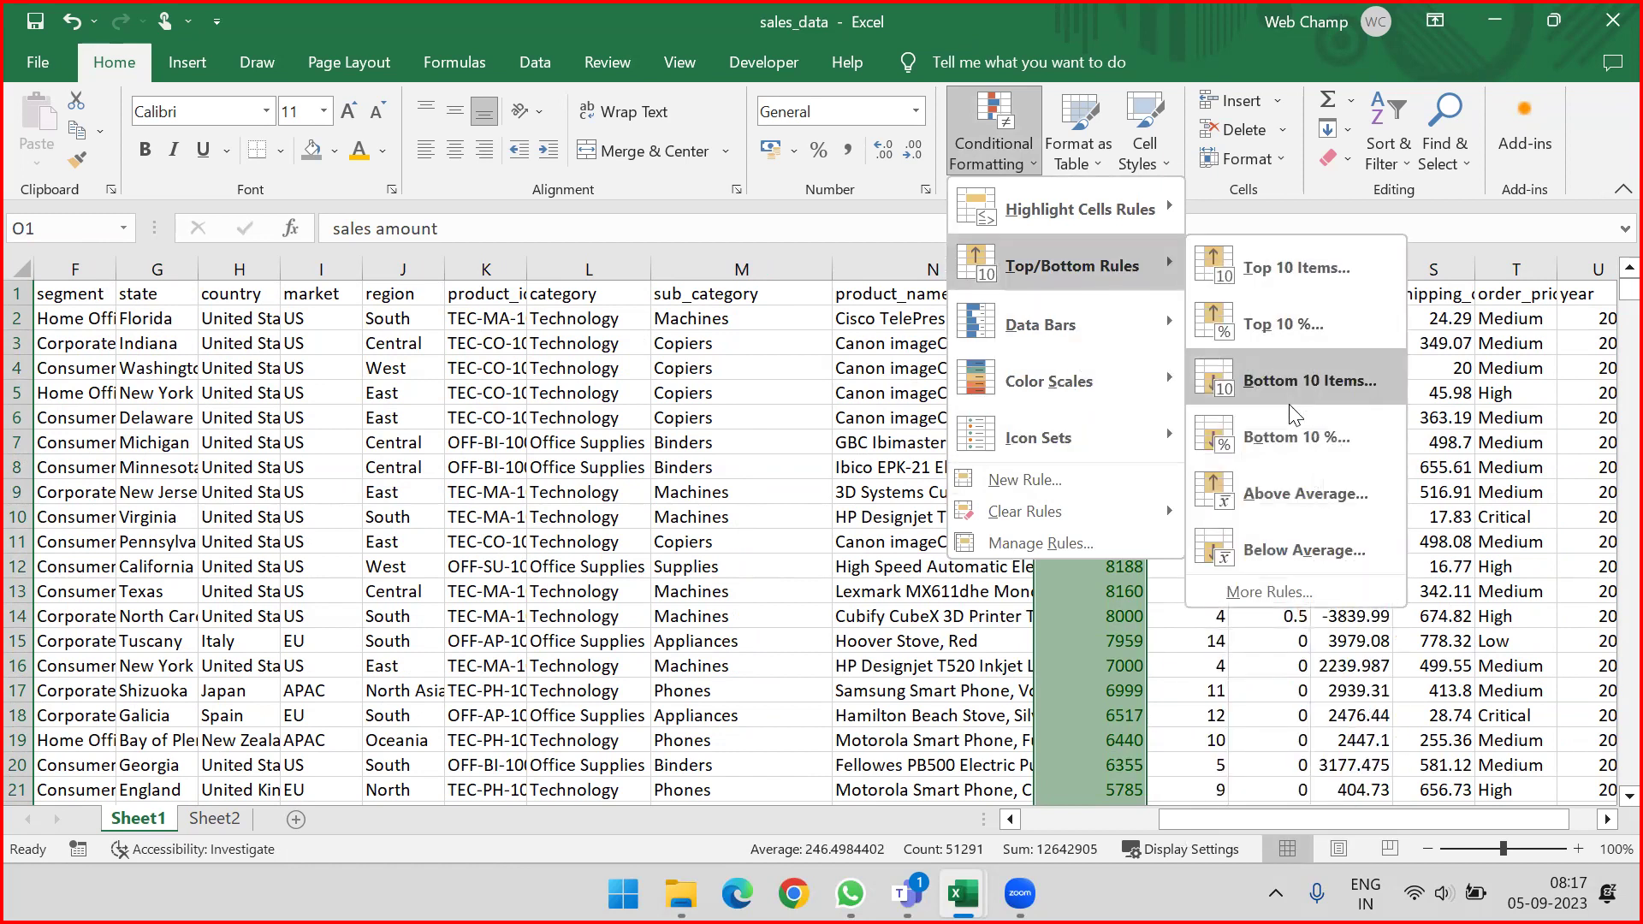
mouse_move(1079, 511)
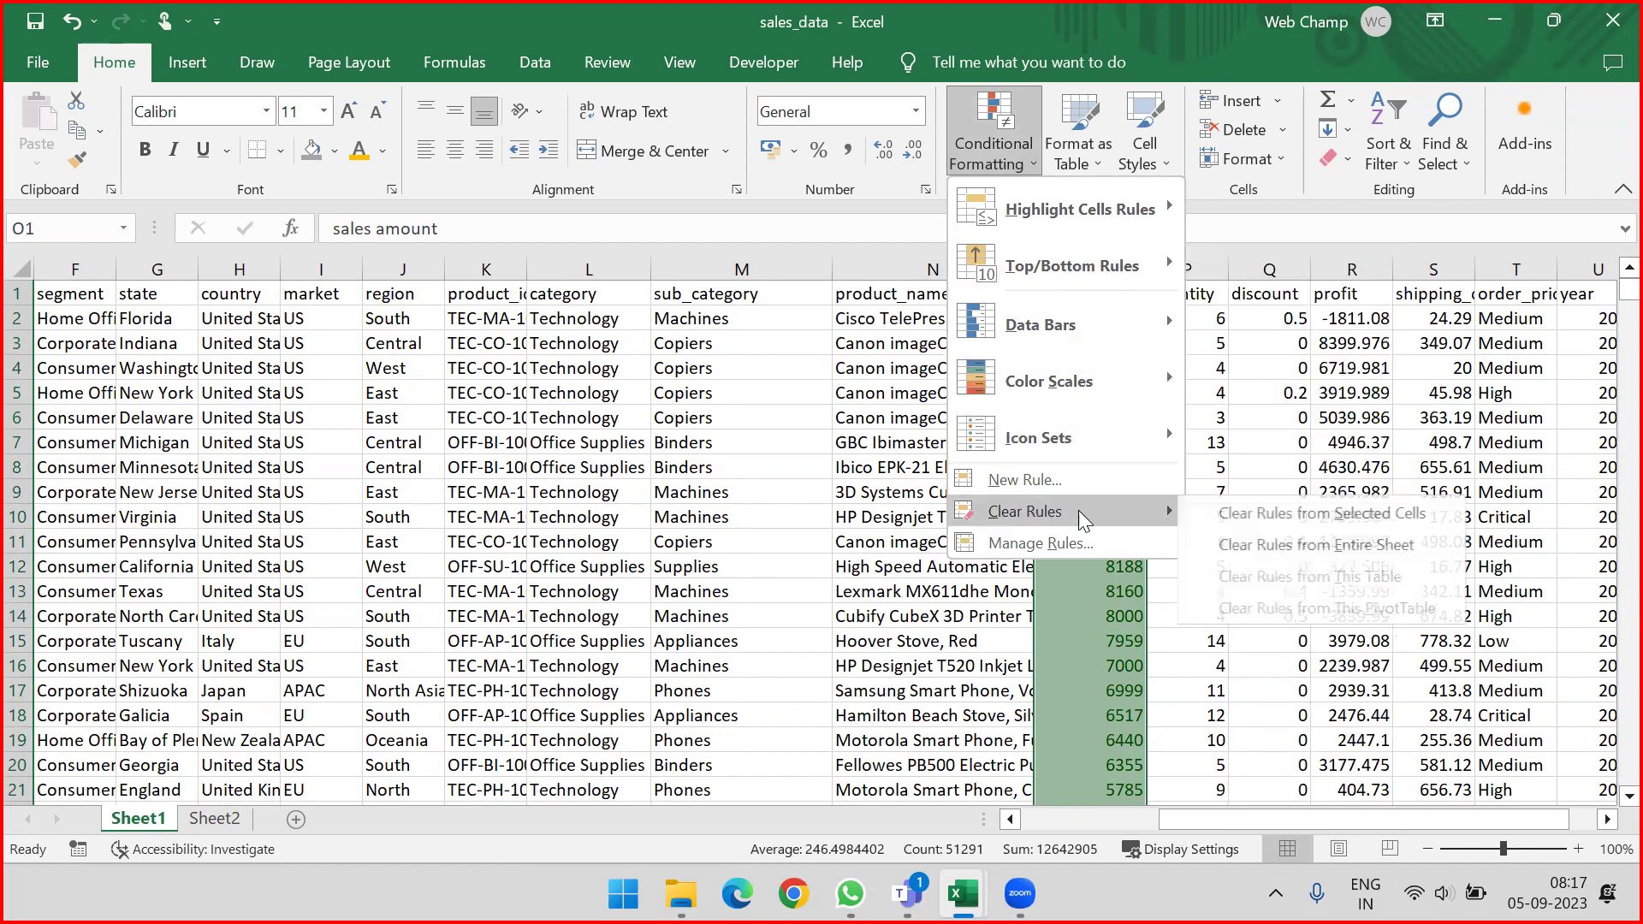
click(1264, 544)
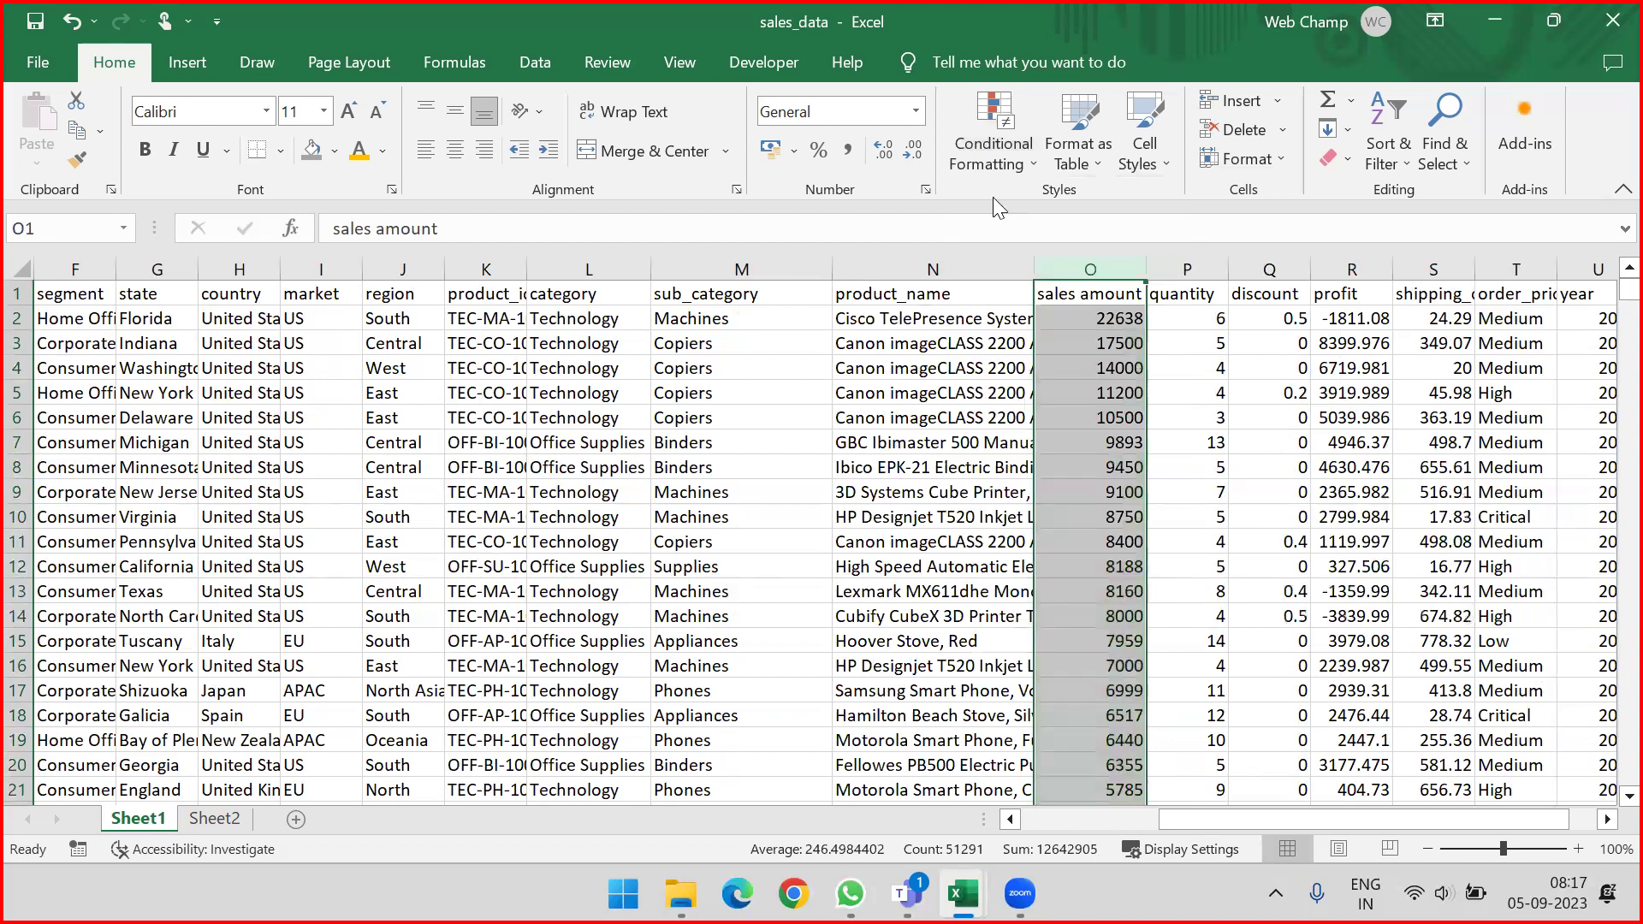
click(998, 161)
mouse_move(1022, 324)
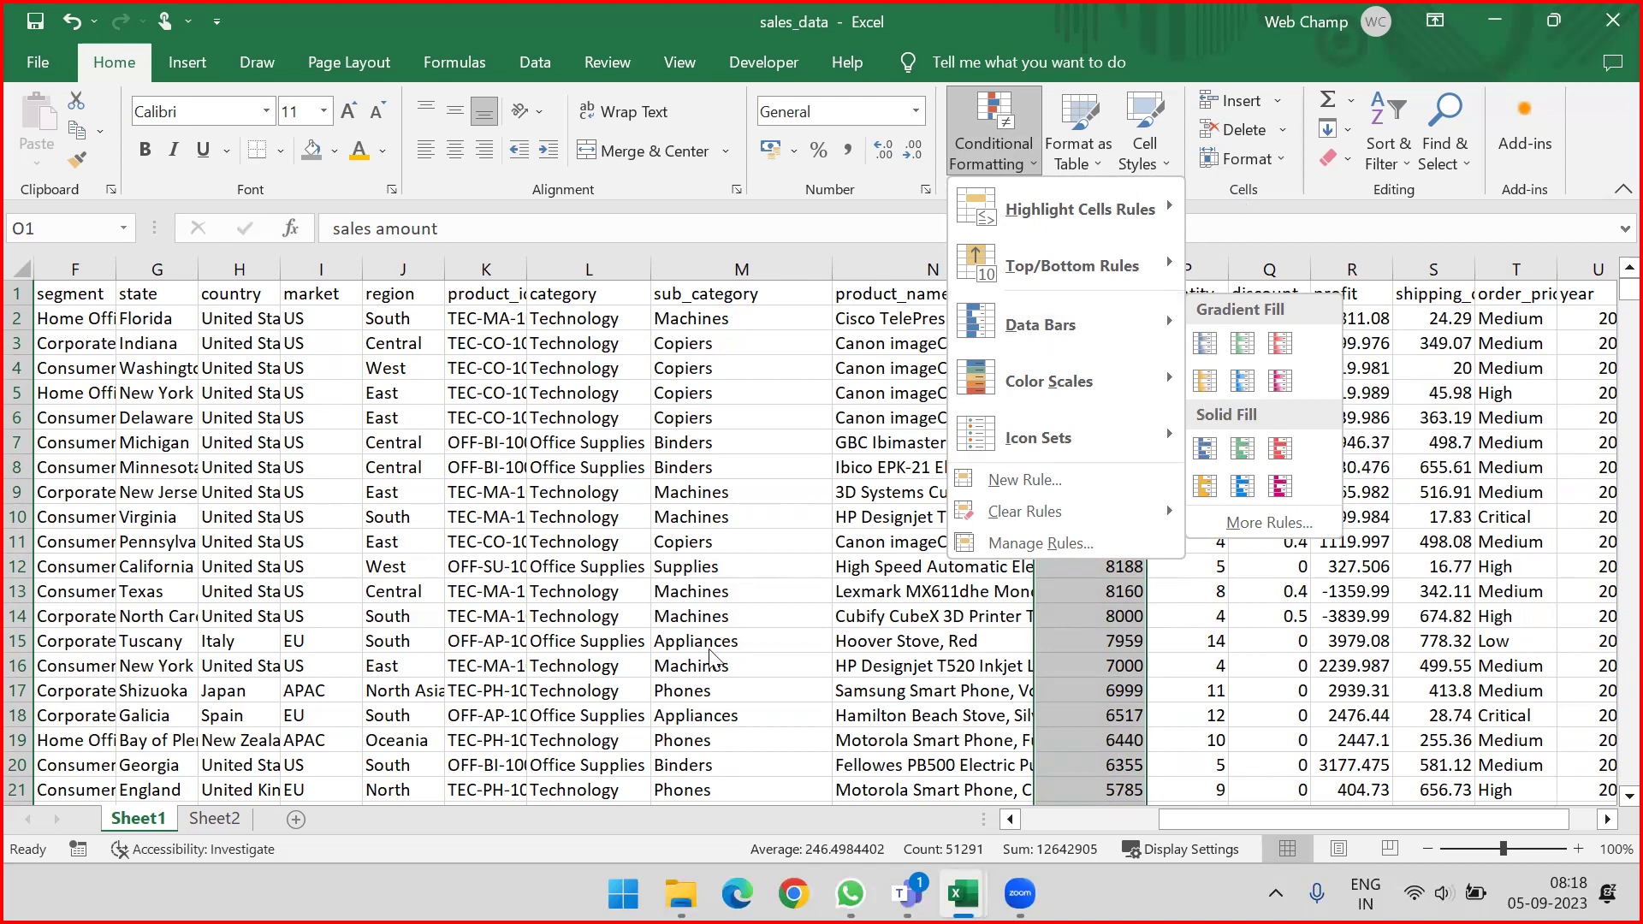
click(1248, 220)
Step: Examine the first sales amounts by extending a selection downward from O2, and finish on cell O3
click(1114, 318)
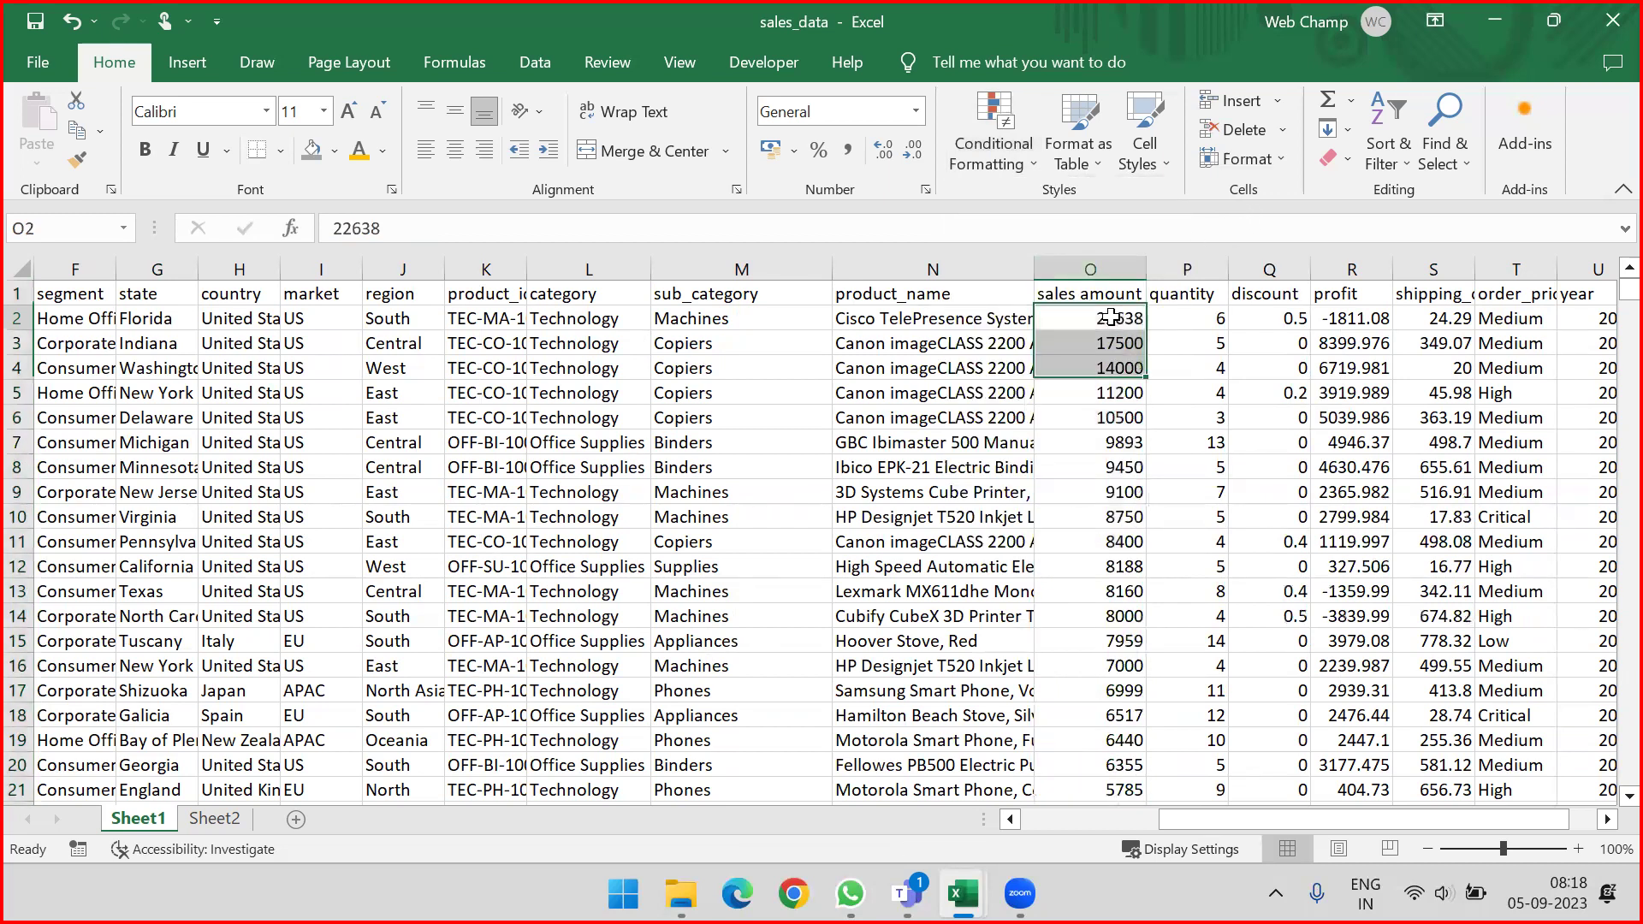
key(shift+Down)
key(shift+Down)
key(shift+Down)
key(shift+Down)
key(shift+Down)
key(shift+Down)
key(shift+Down)
key(shift+Down)
key(shift+Down)
key(shift+Down)
key(shift+Down)
key(shift+Down)
key(shift+Down)
key(shift+Down)
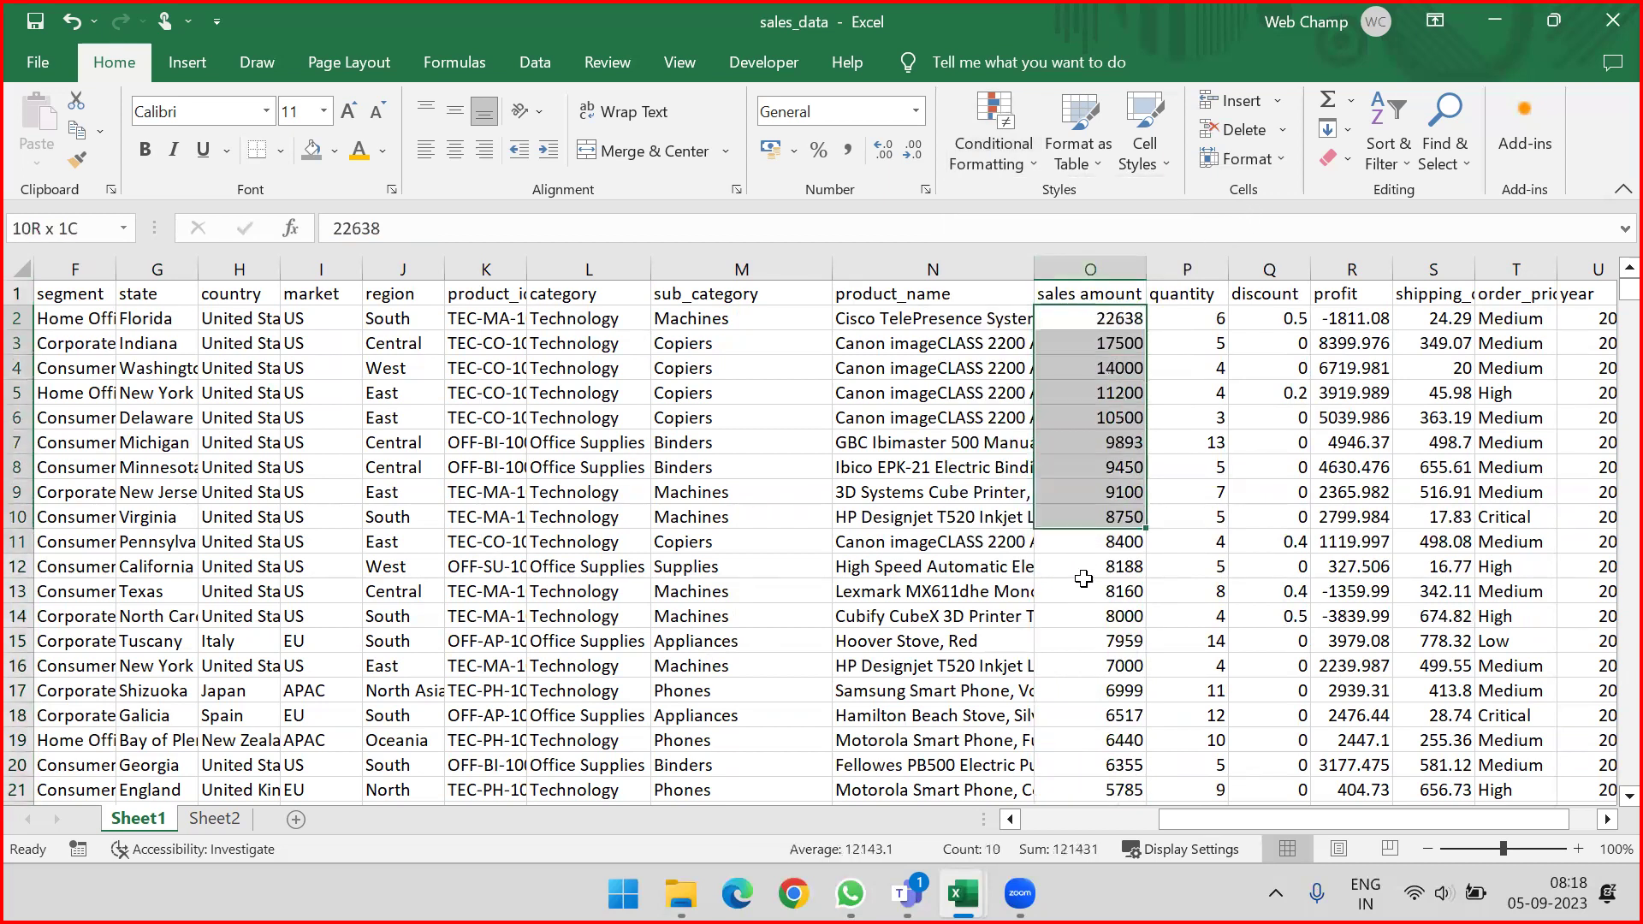
click(1092, 346)
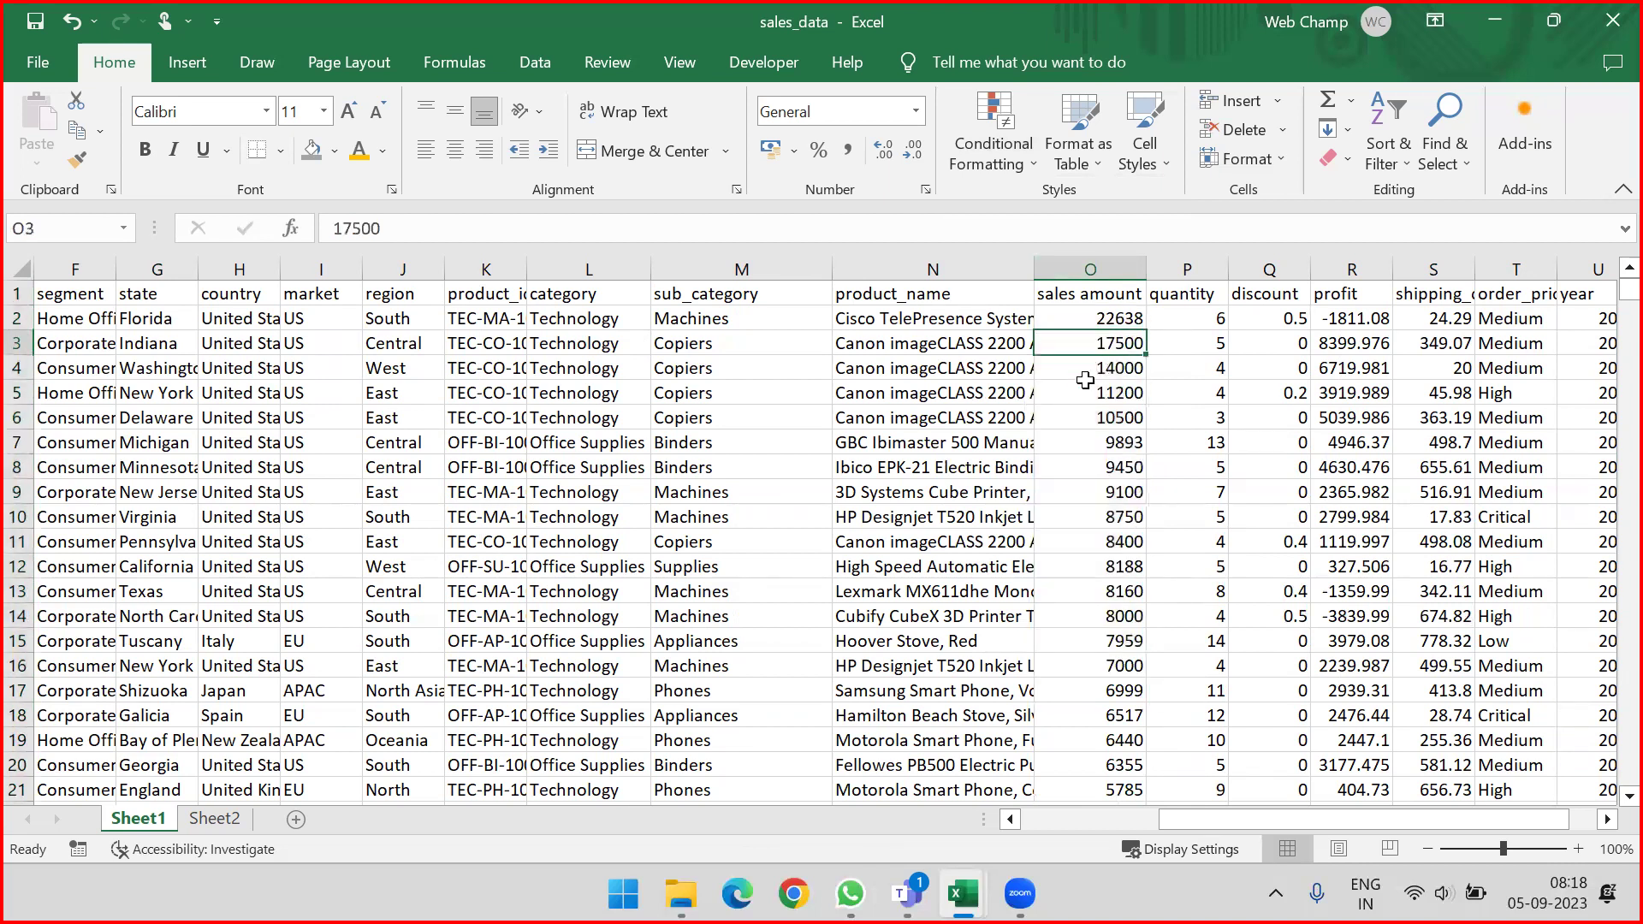
Step: Apply green gradient-fill data bars to the whole sales amount column (column O) through conditional formatting
click(1104, 318)
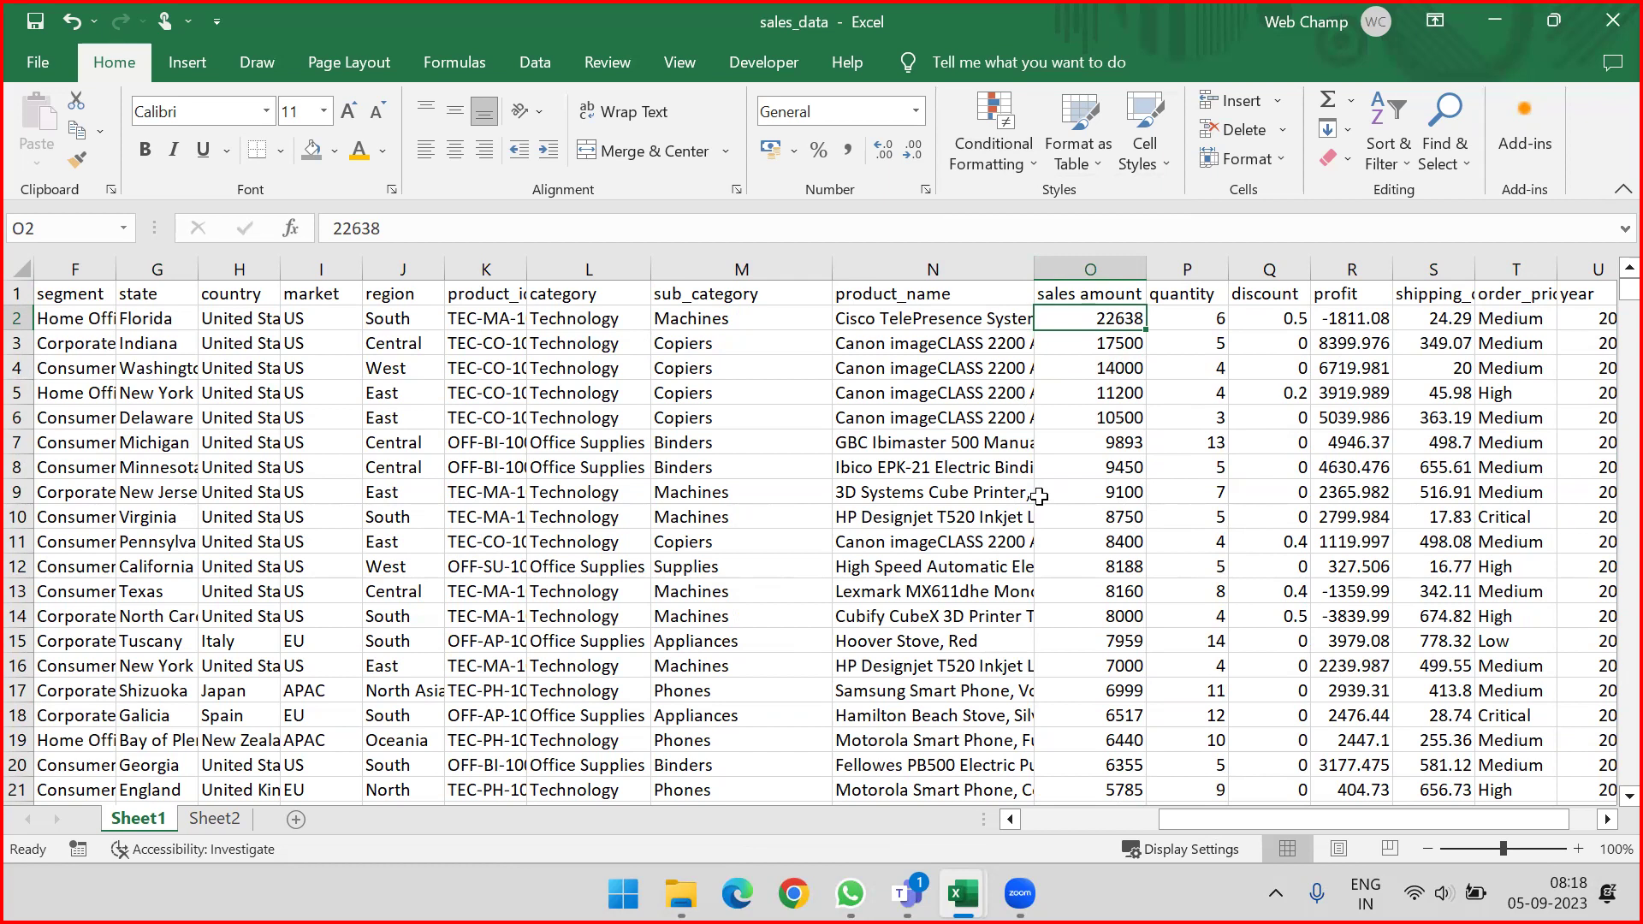
click(1092, 346)
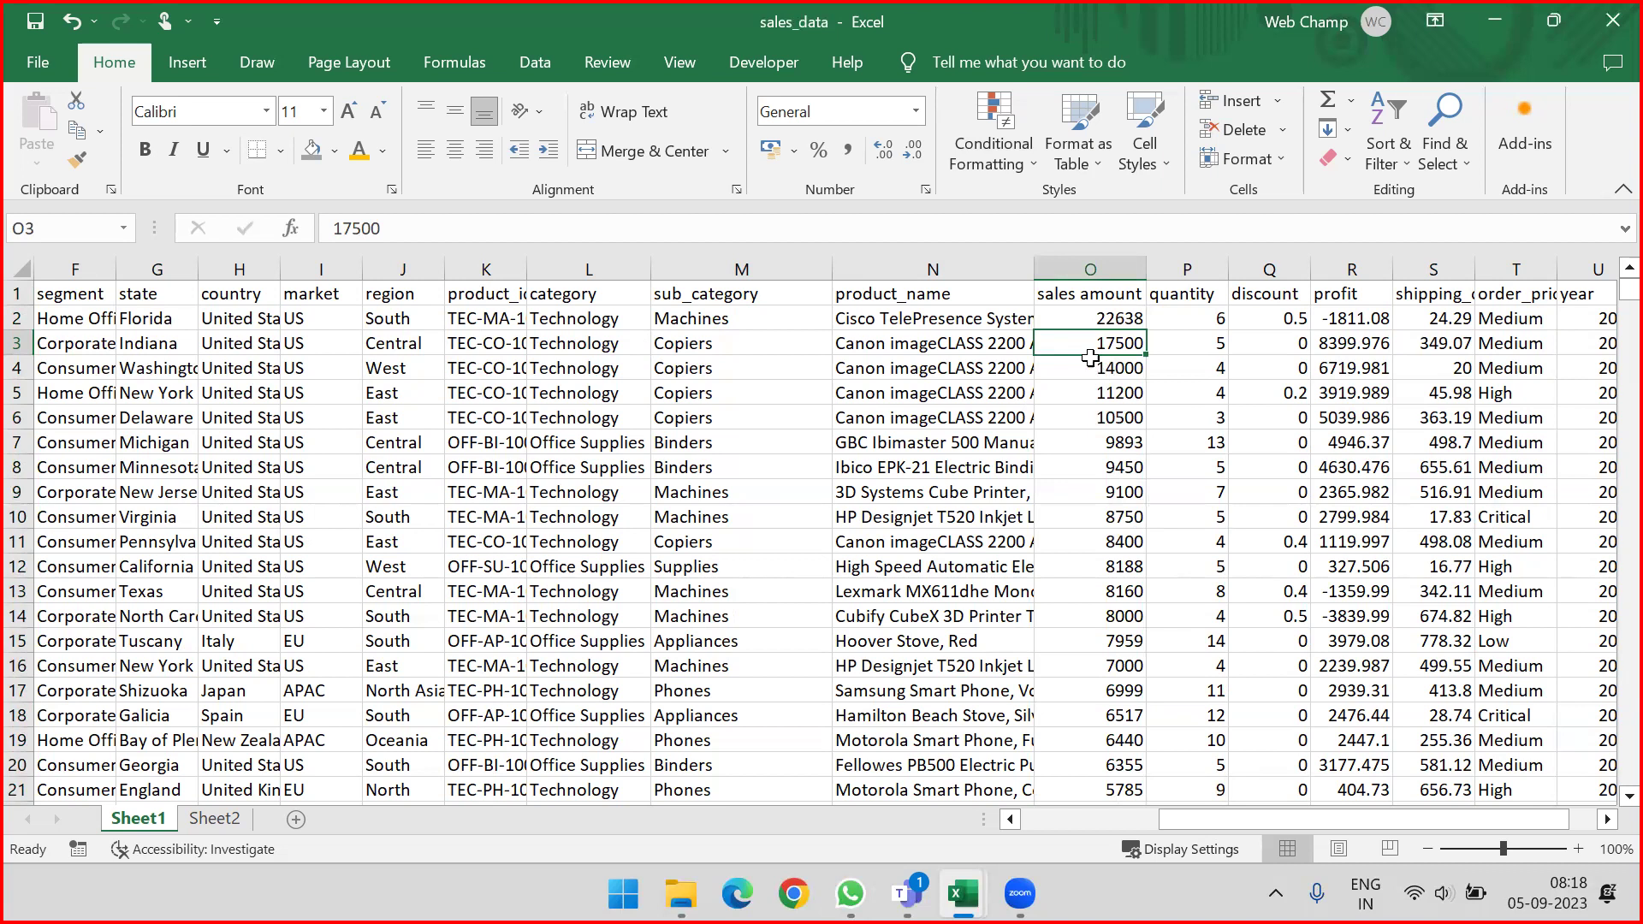
click(1075, 258)
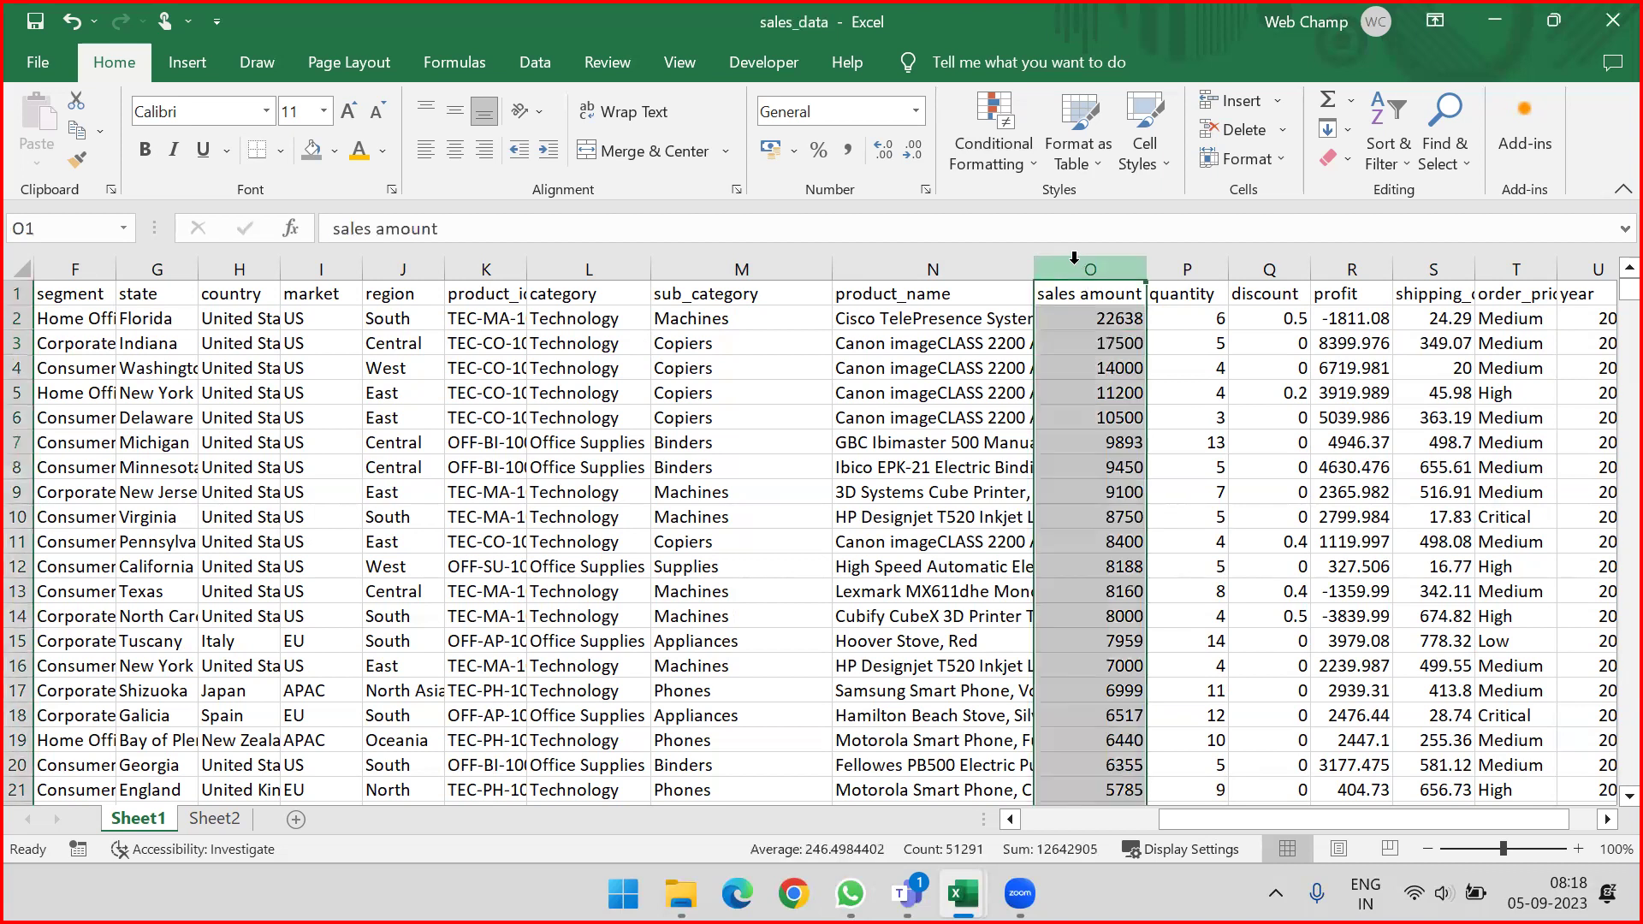
click(1031, 150)
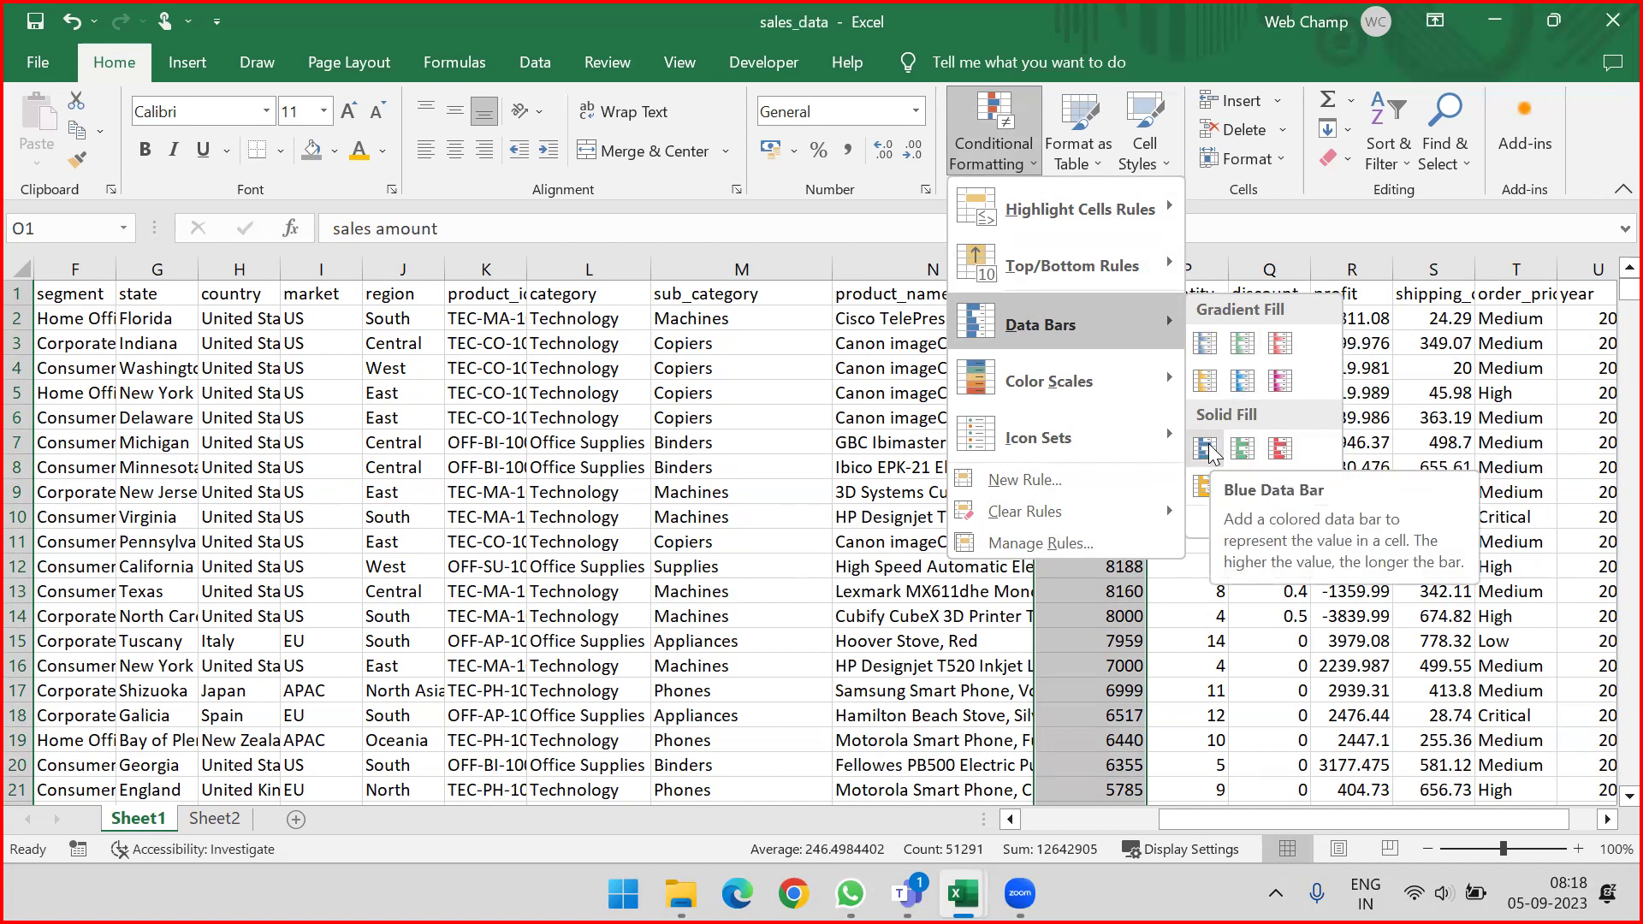
click(1232, 345)
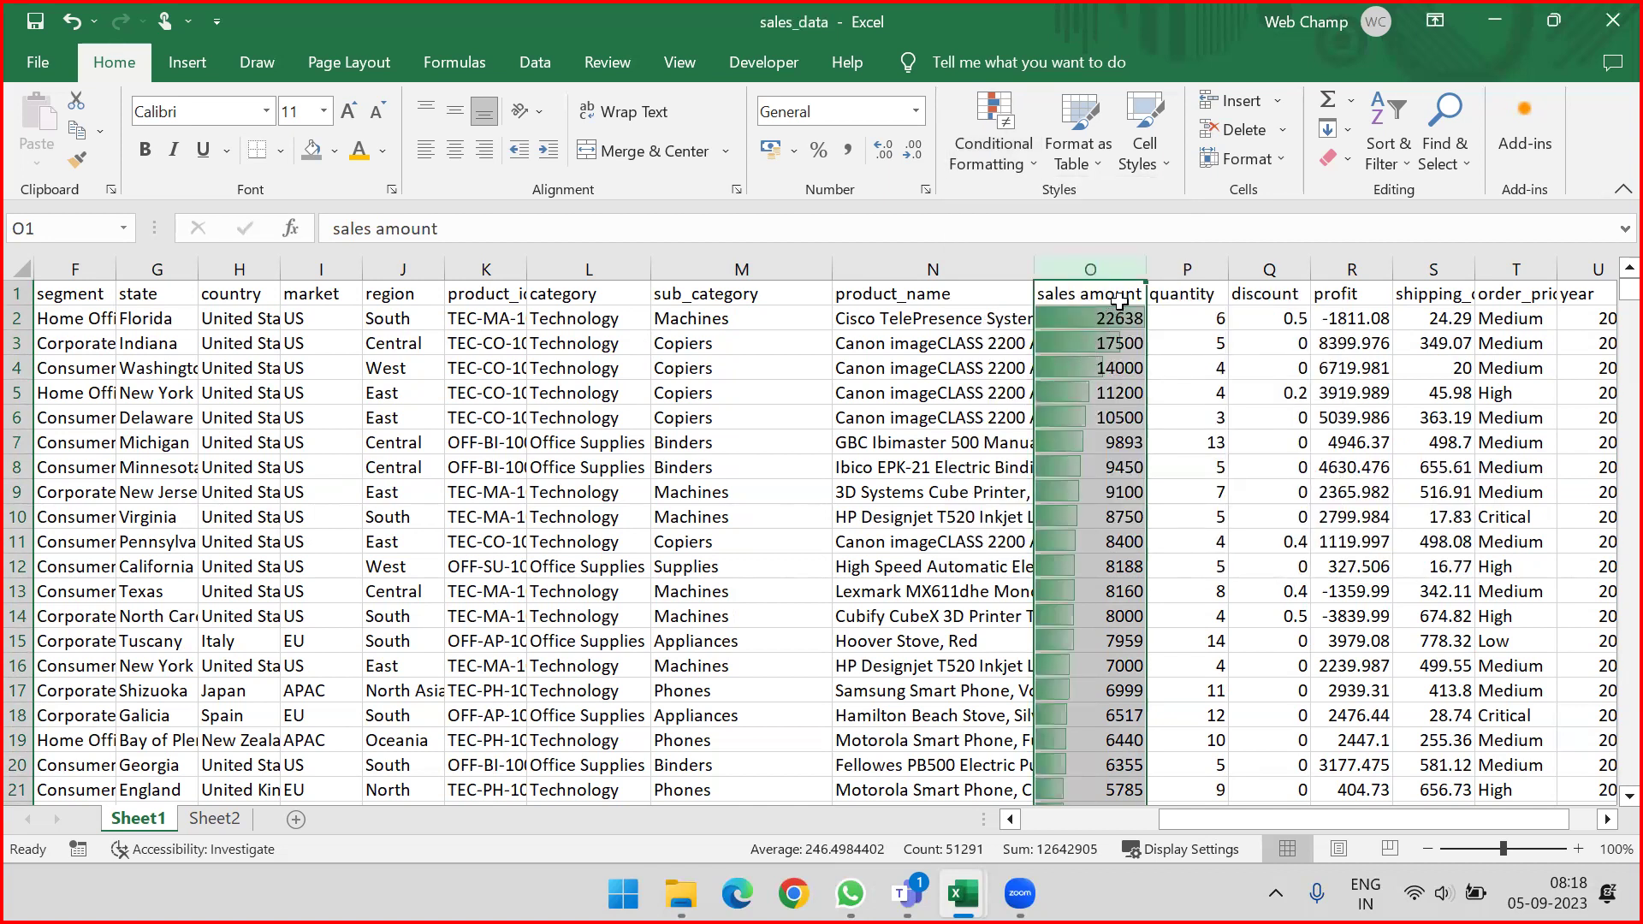
Step: Widen the sales amount column so its bars have more room
drag(1141, 269, 1224, 269)
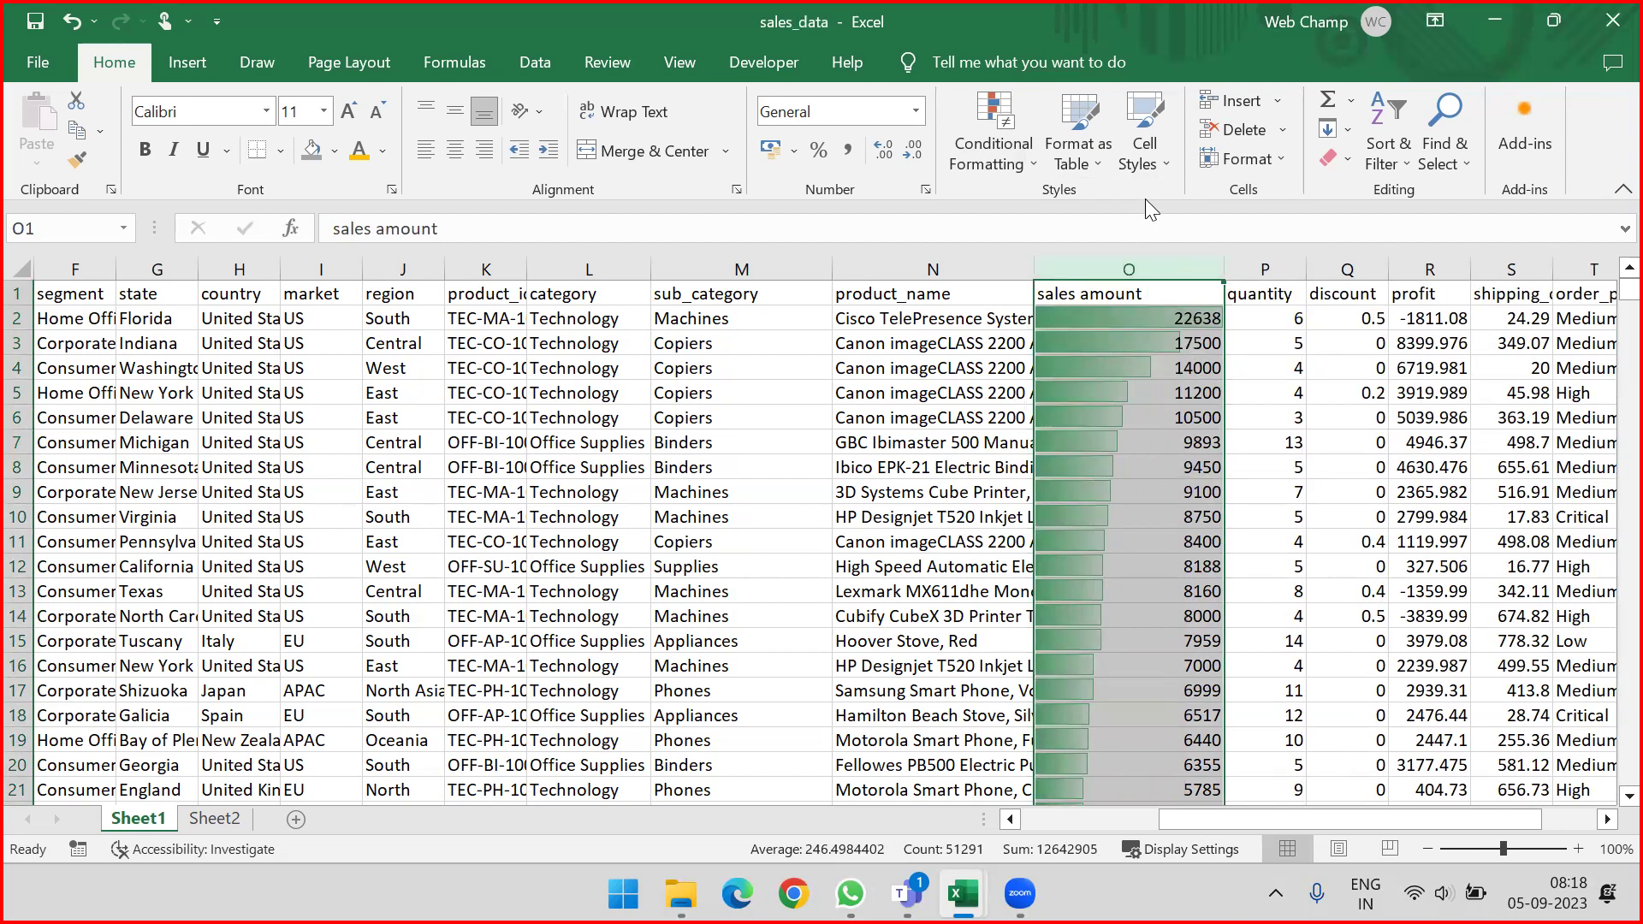
click(1239, 232)
click(1114, 366)
click(1115, 309)
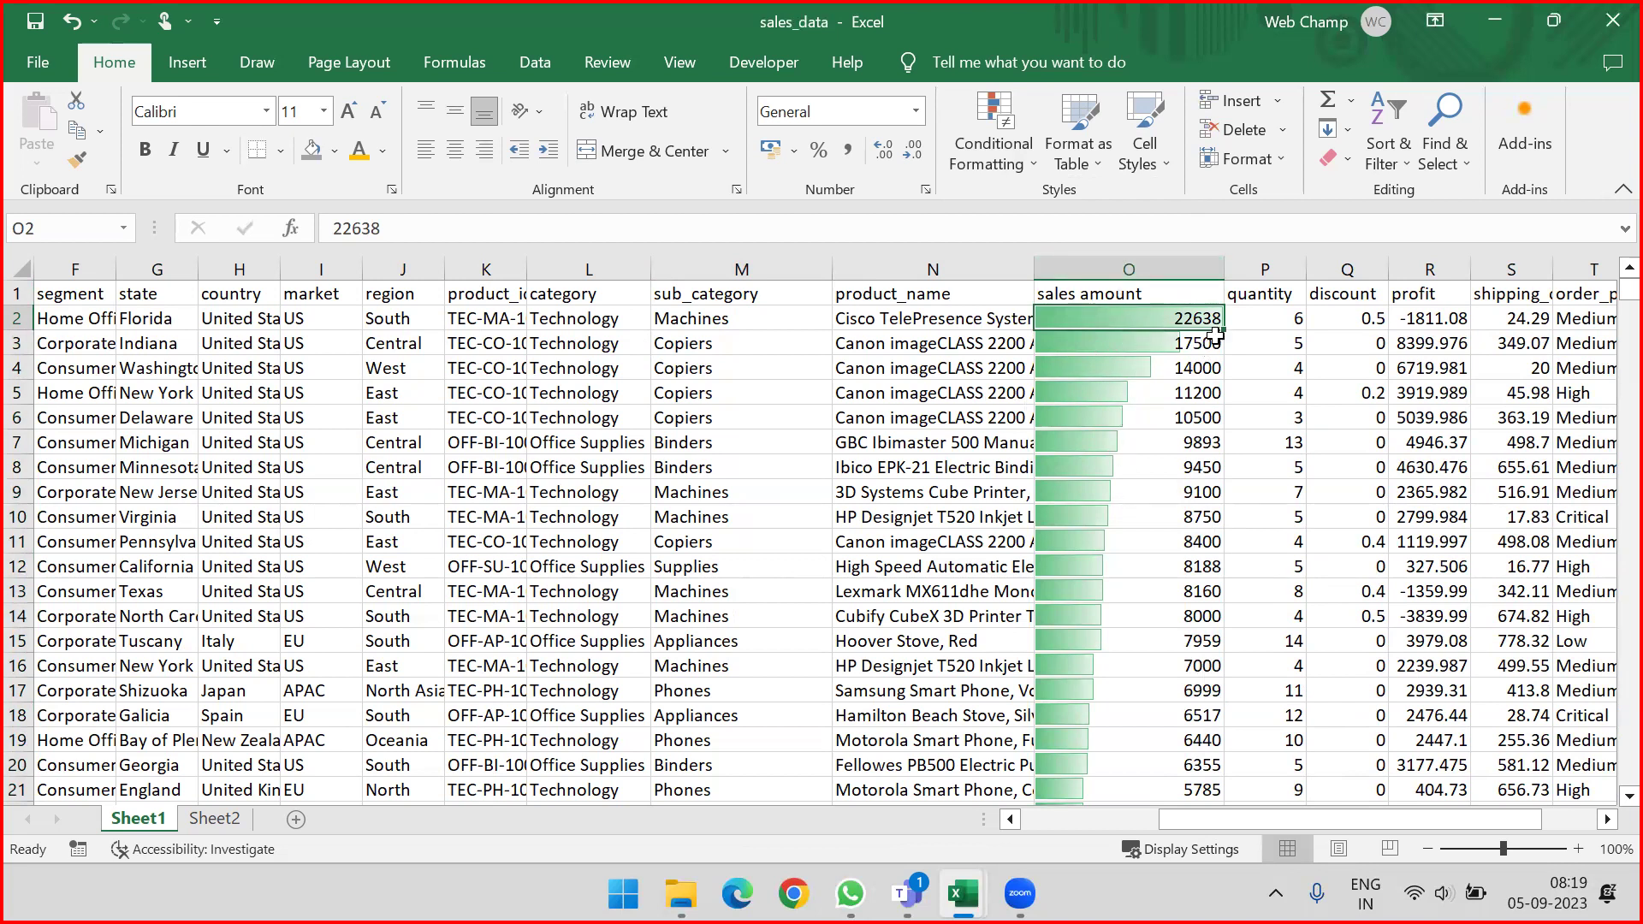
Step: Examine the data bars along the sales amount column from the first data row down to the last one
scroll(1137, 448, down, 20)
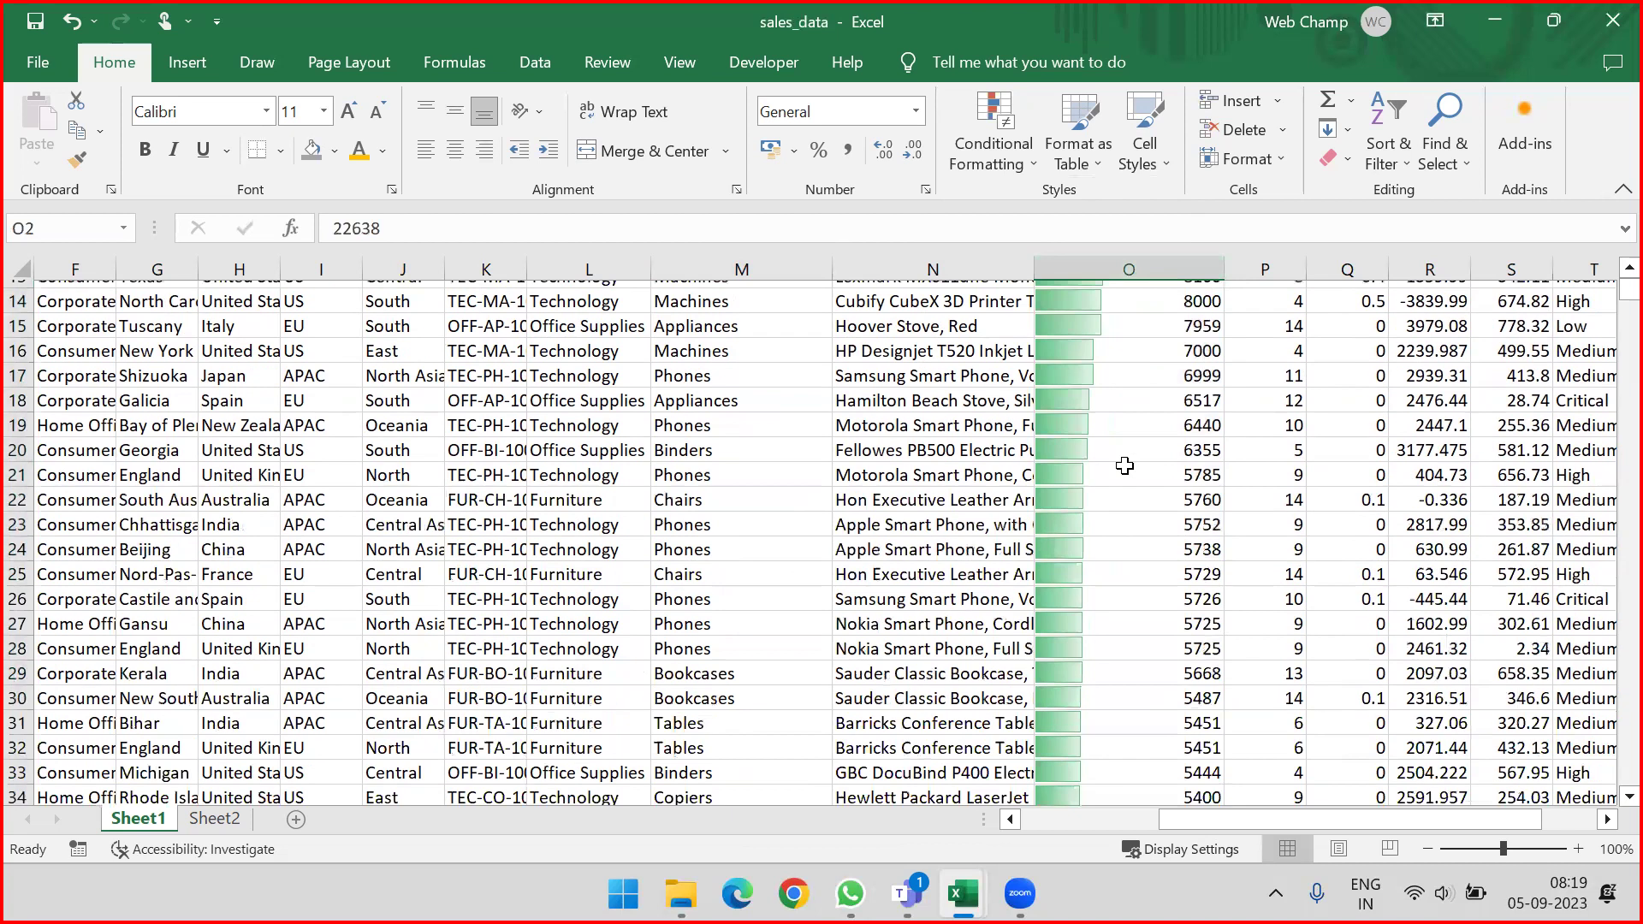
scroll(1121, 476, down, 20)
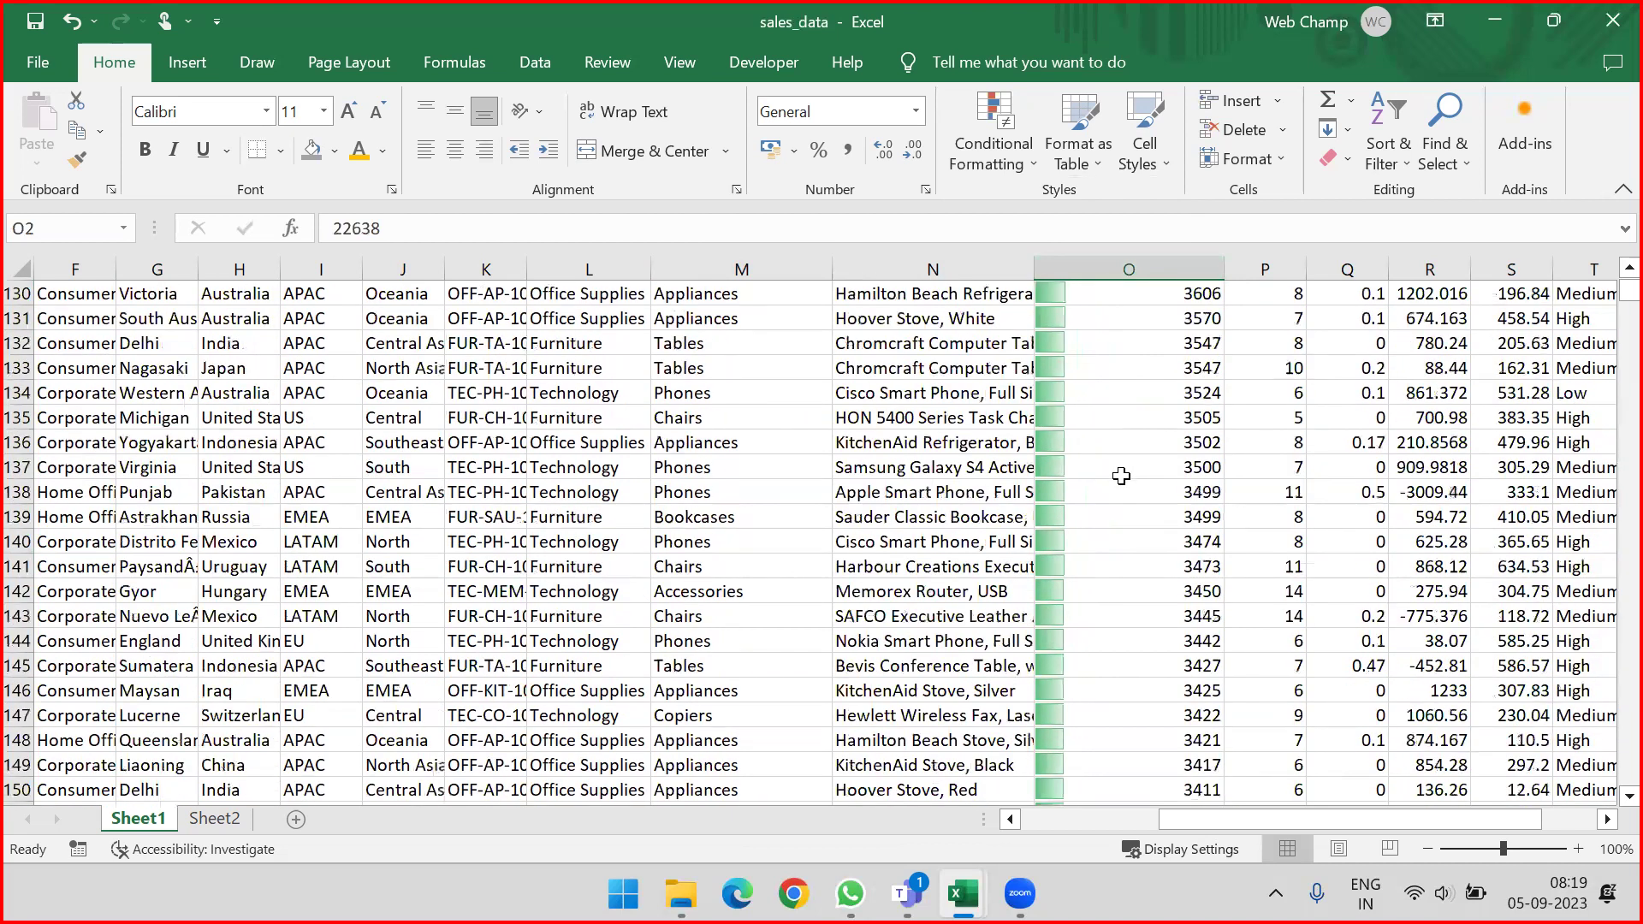
scroll(1106, 476, down, 20)
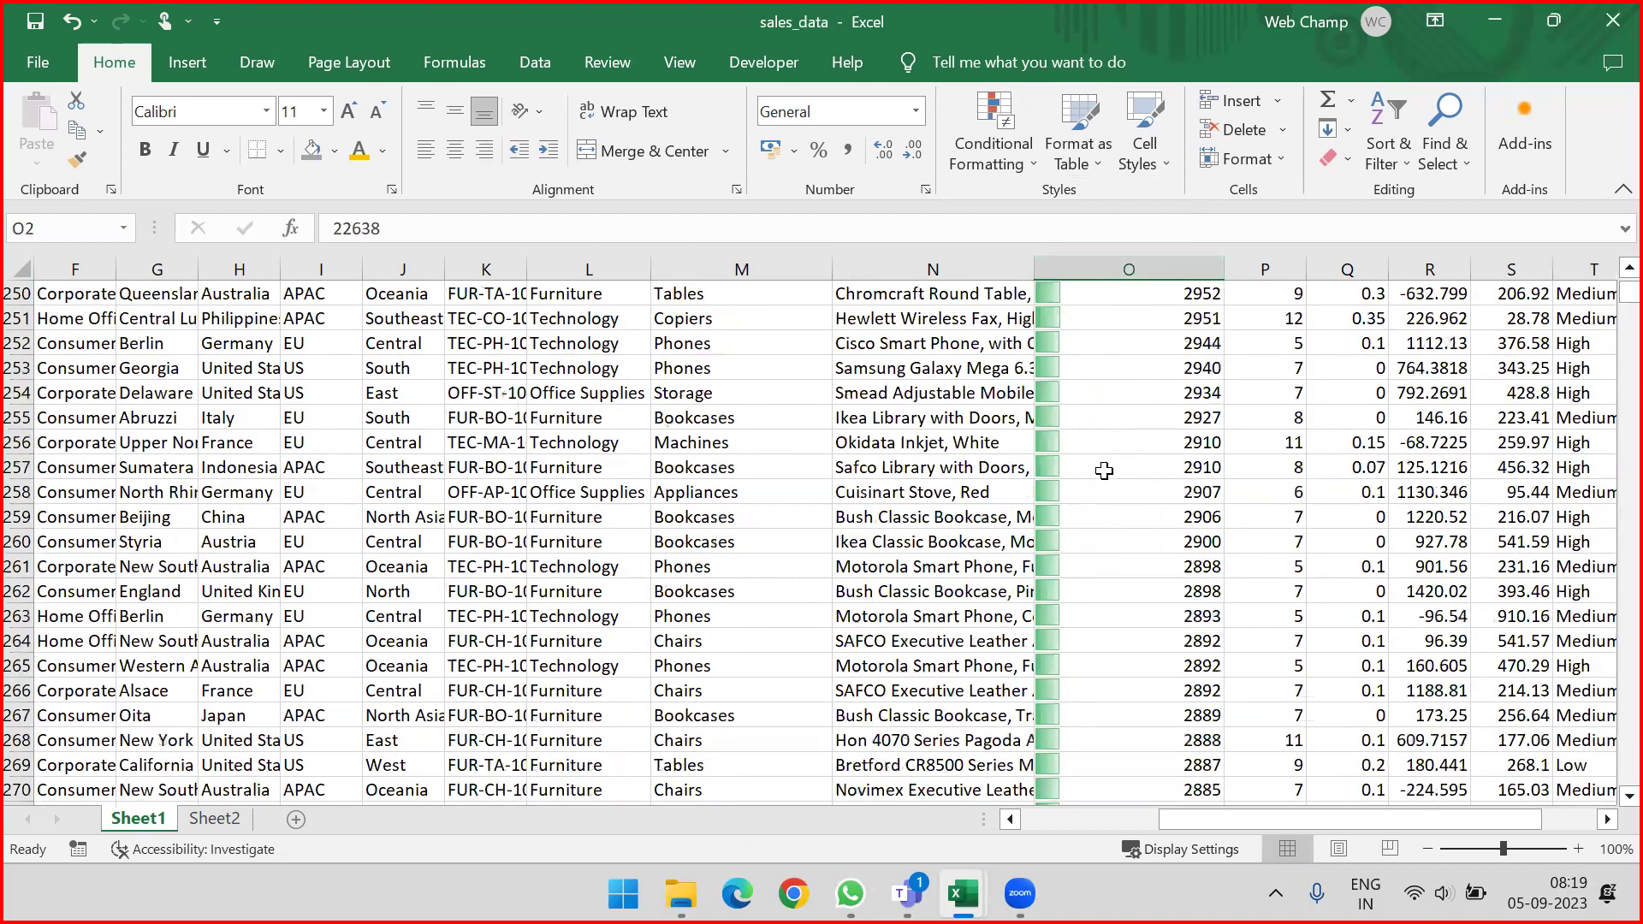
scroll(1106, 466, down, 16)
scroll(1079, 461, up, 7)
click(1078, 461)
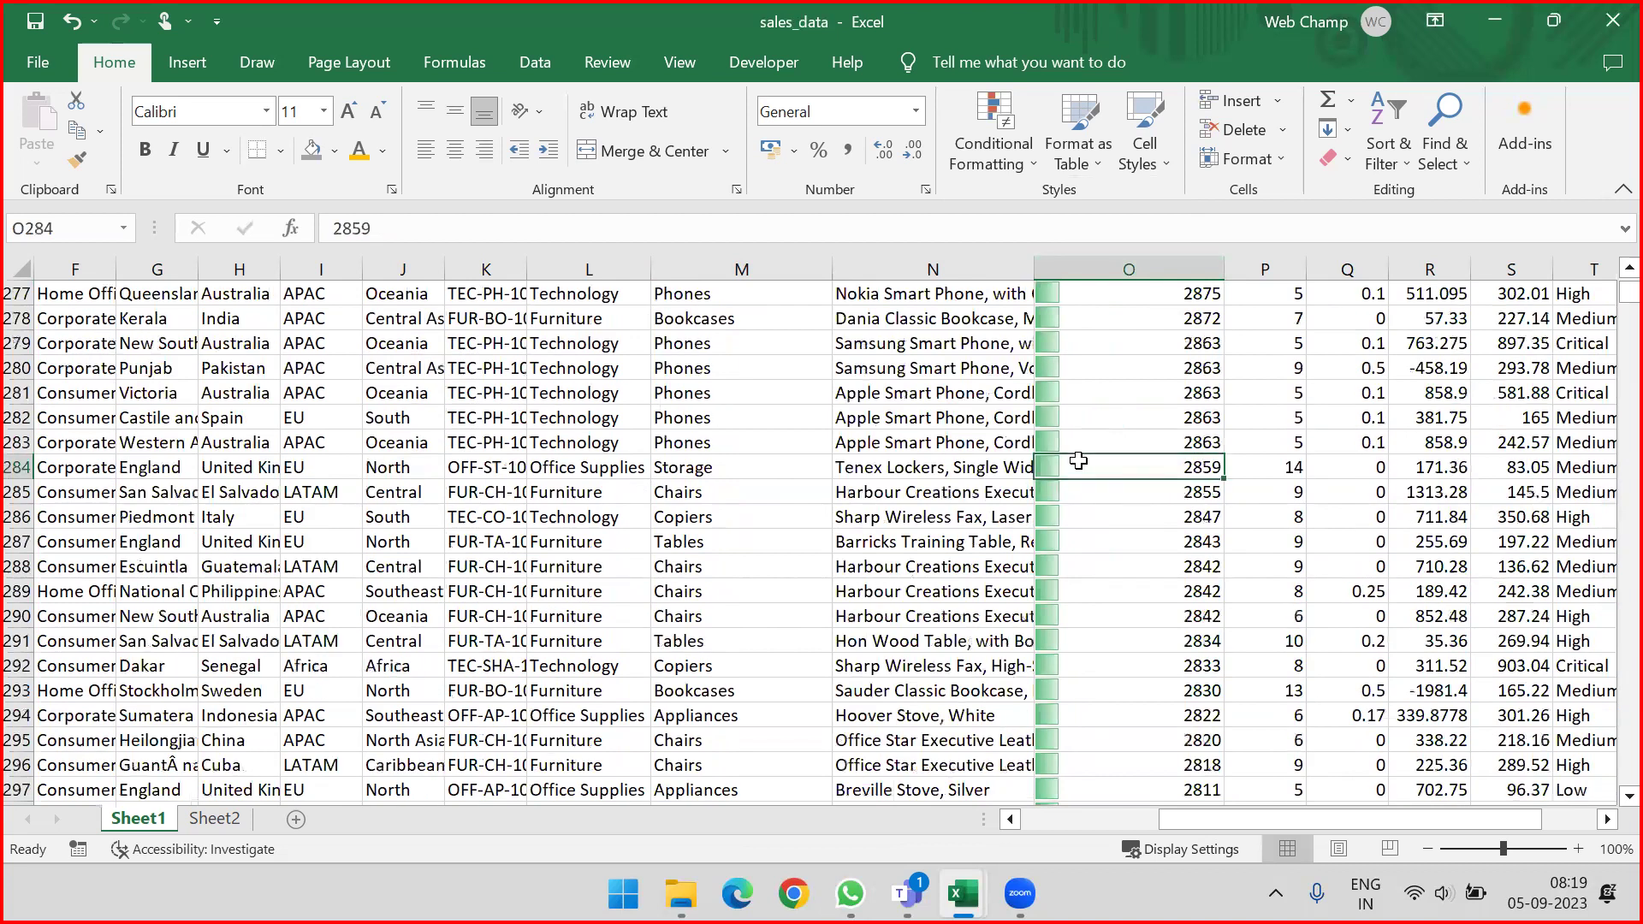
key(ctrl+Up)
key(Down)
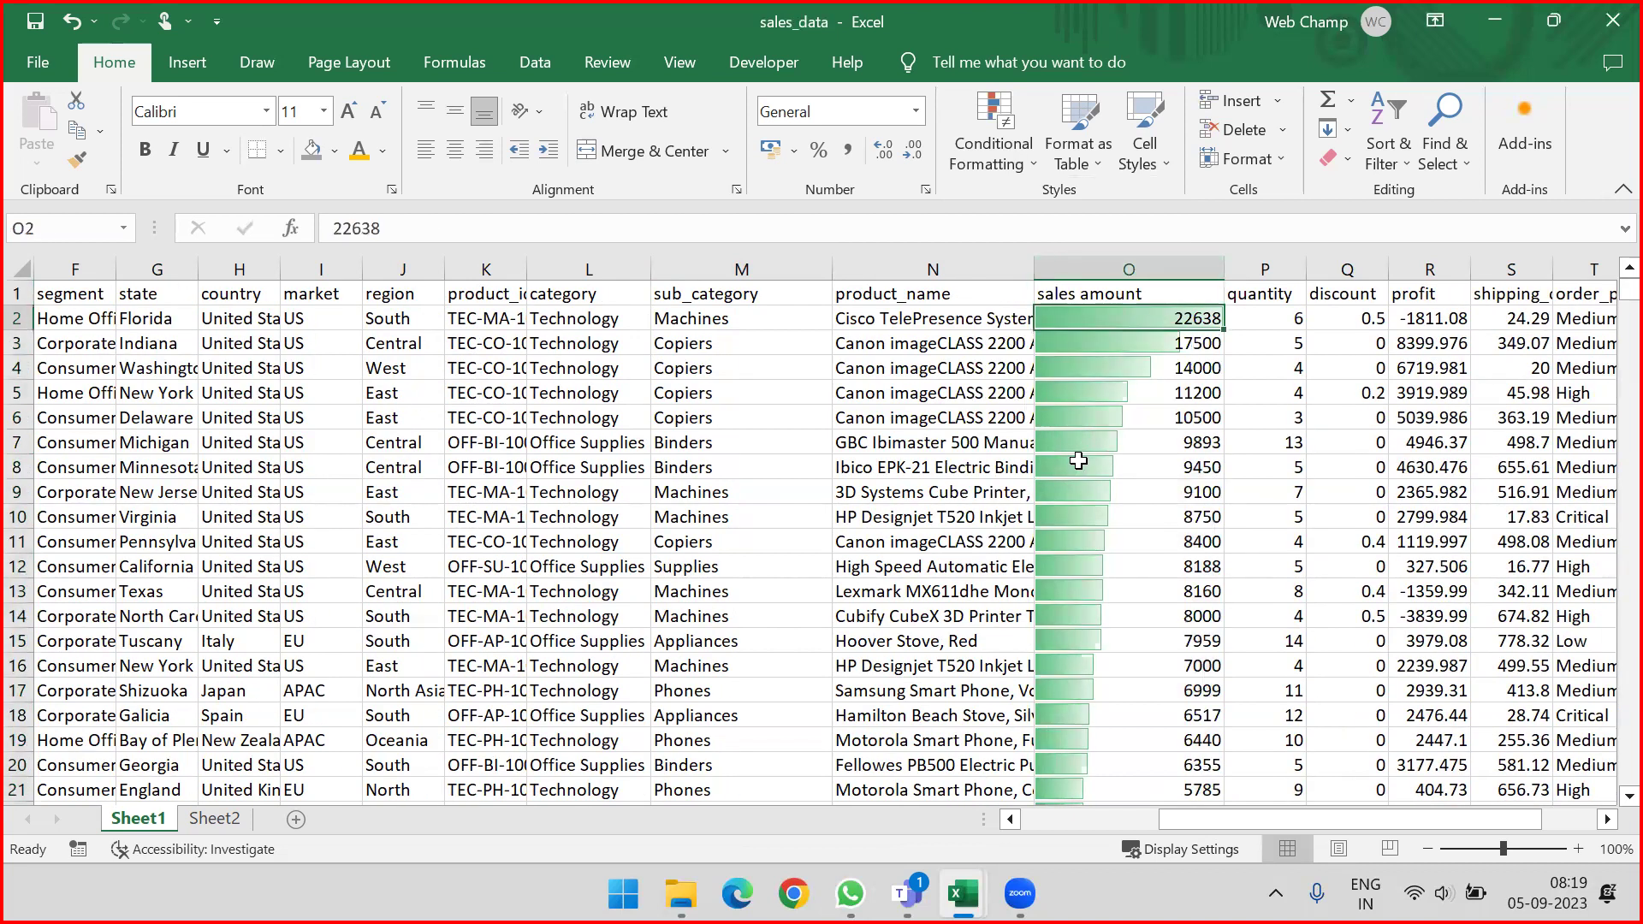
key(ctrl+Down)
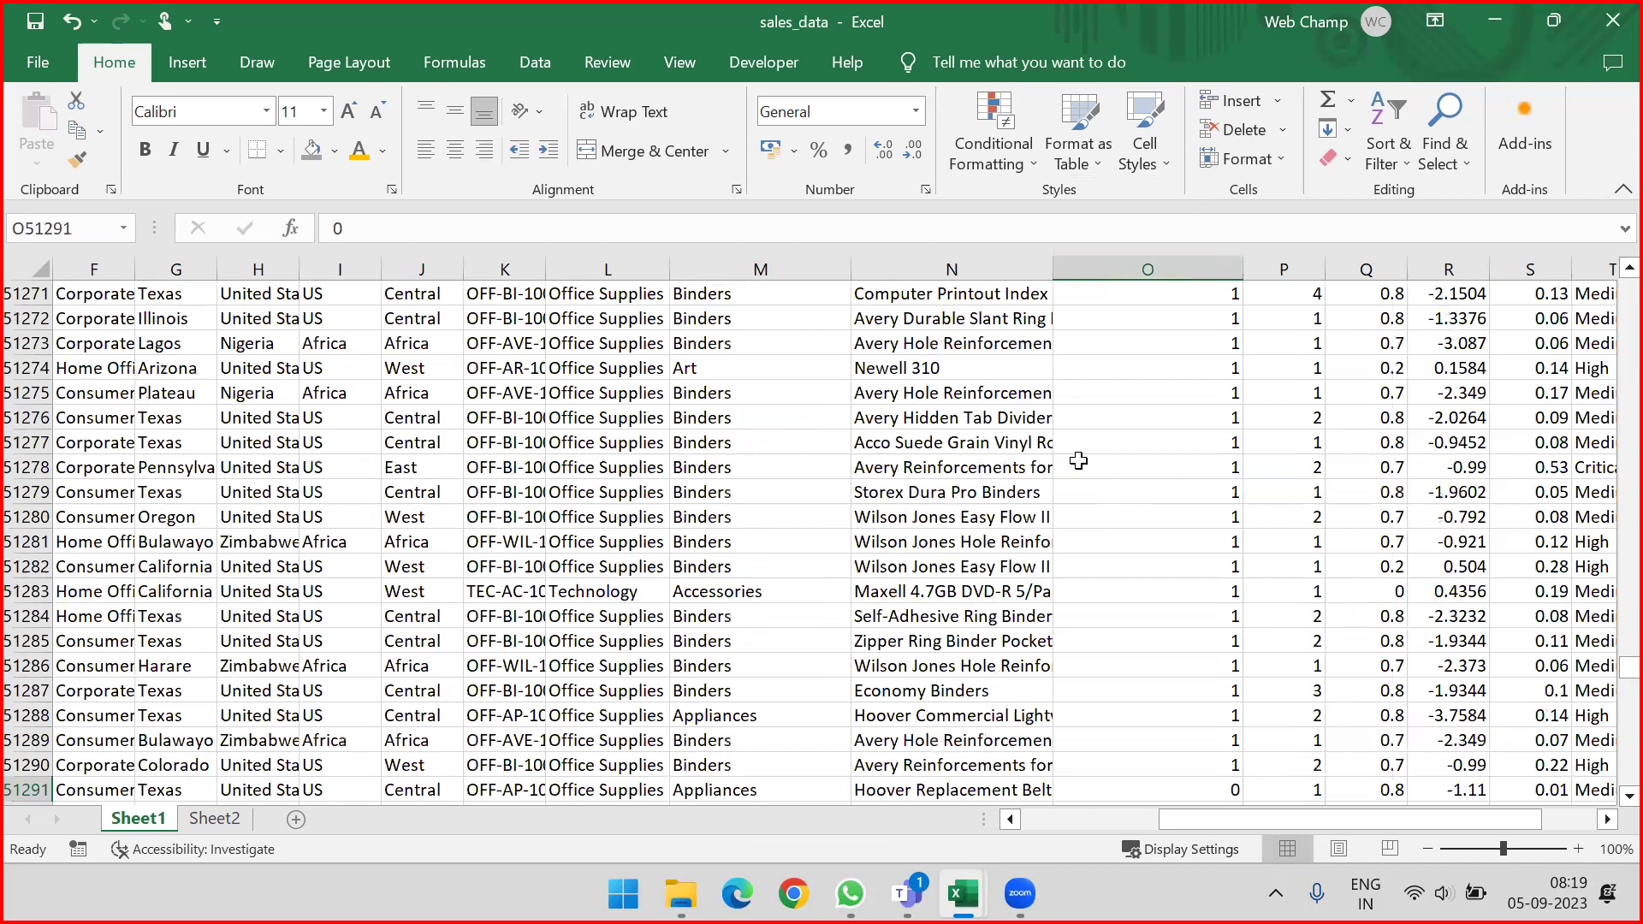
key(ctrl+Up)
key(Down)
key(ctrl+shift+Down)
key(ctrl+Up)
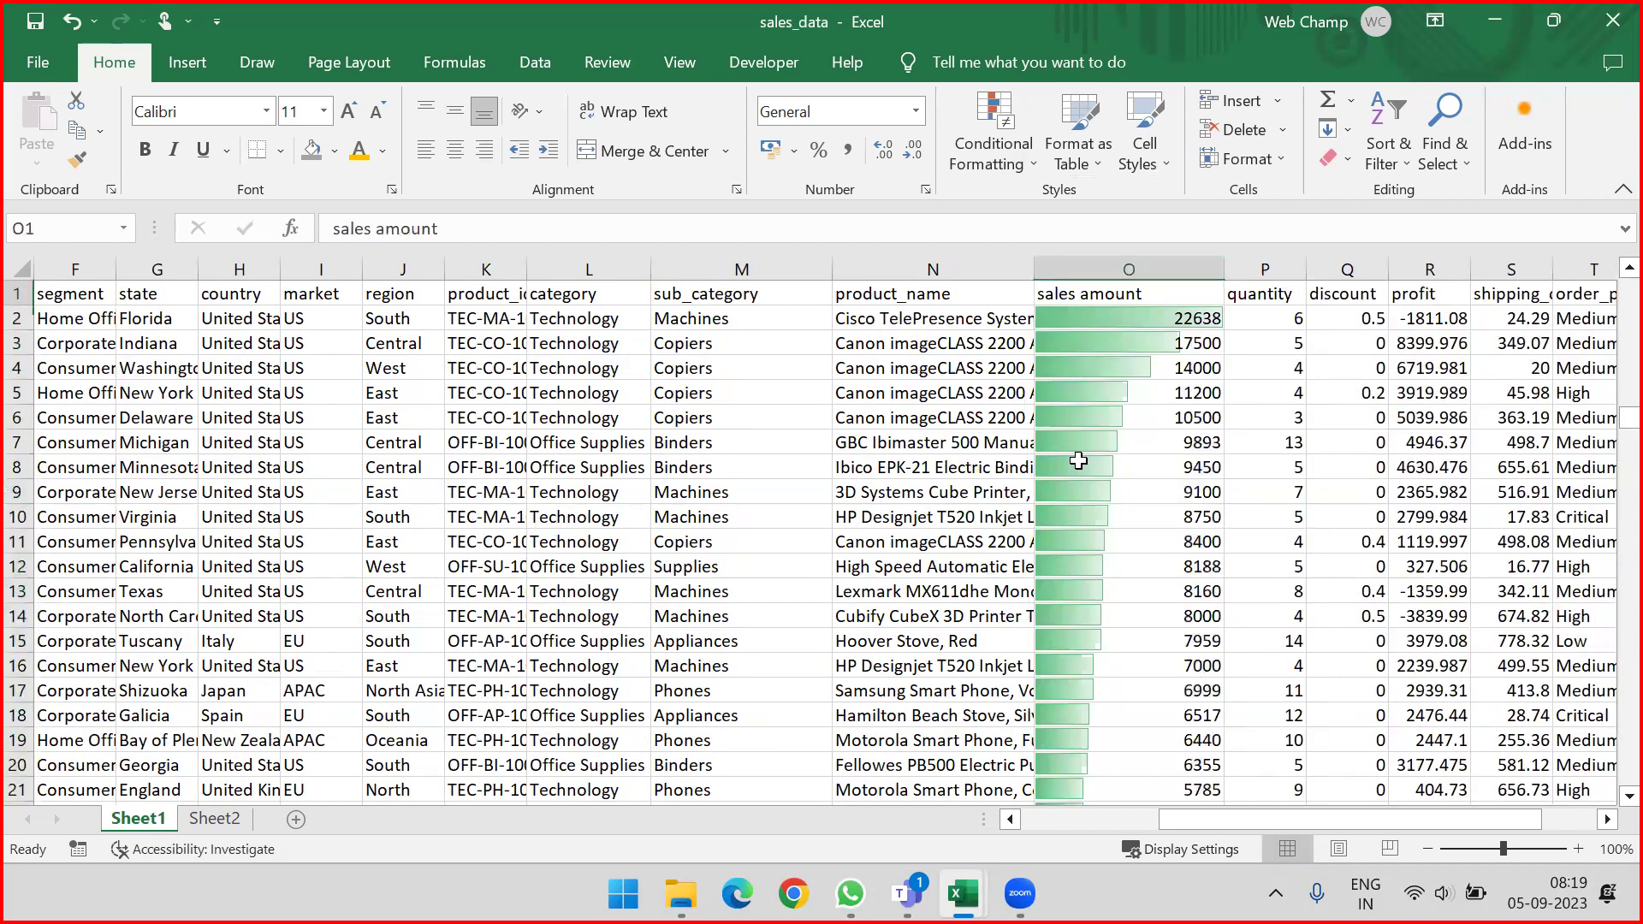
key(Down)
key(Up)
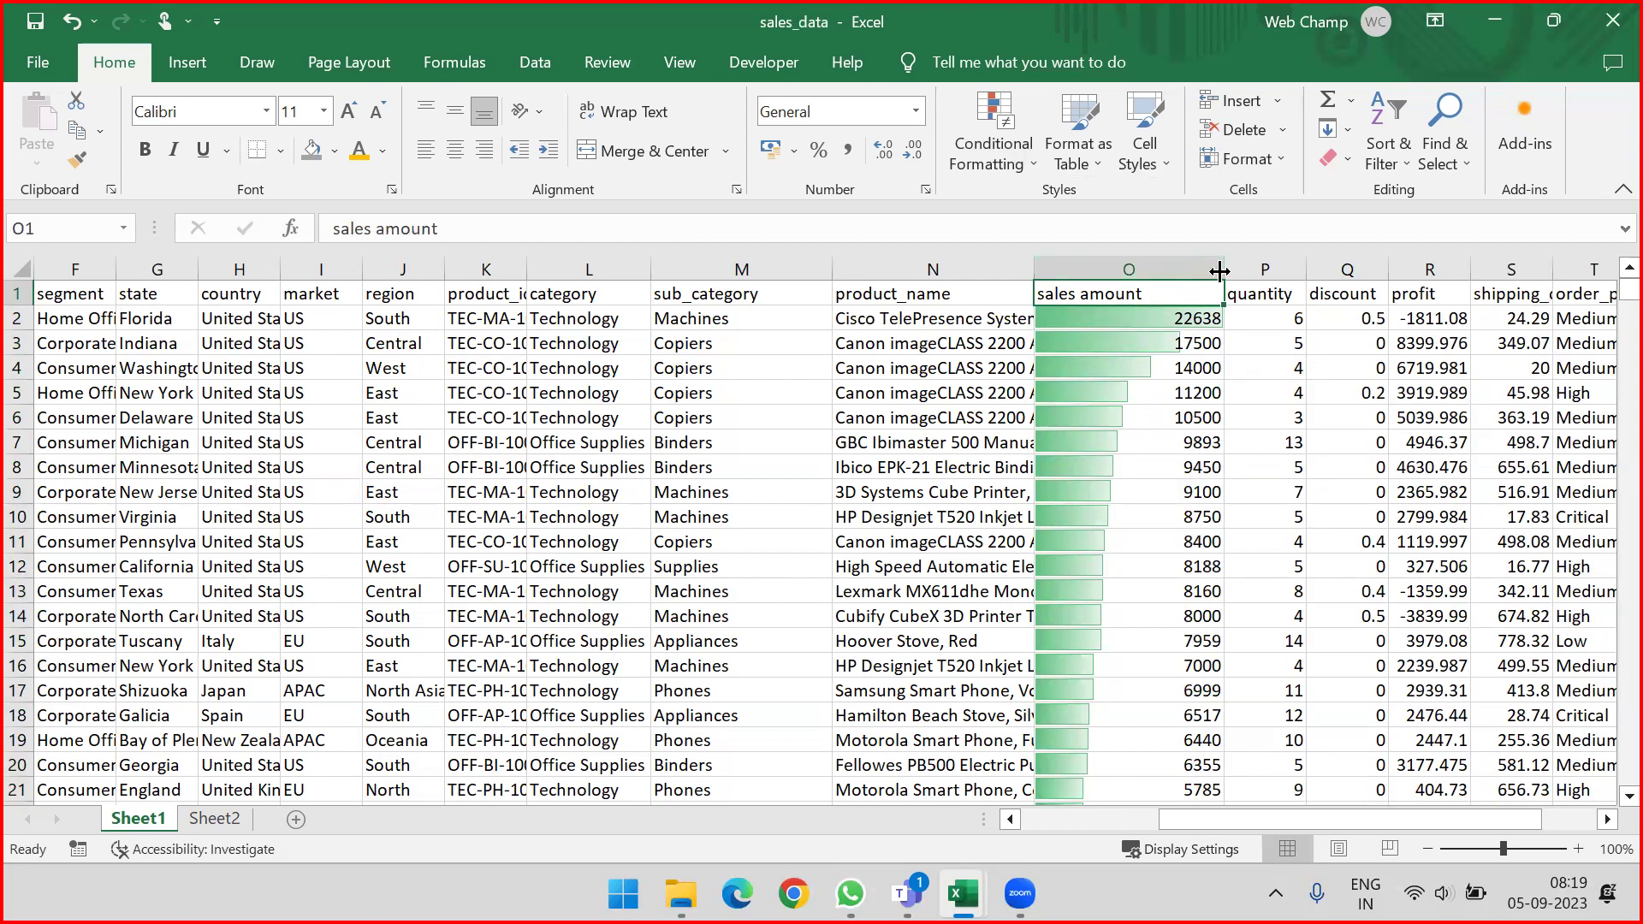
Step: Try to apply green solid-fill data bars with only the sales amount header cell selected
click(1020, 161)
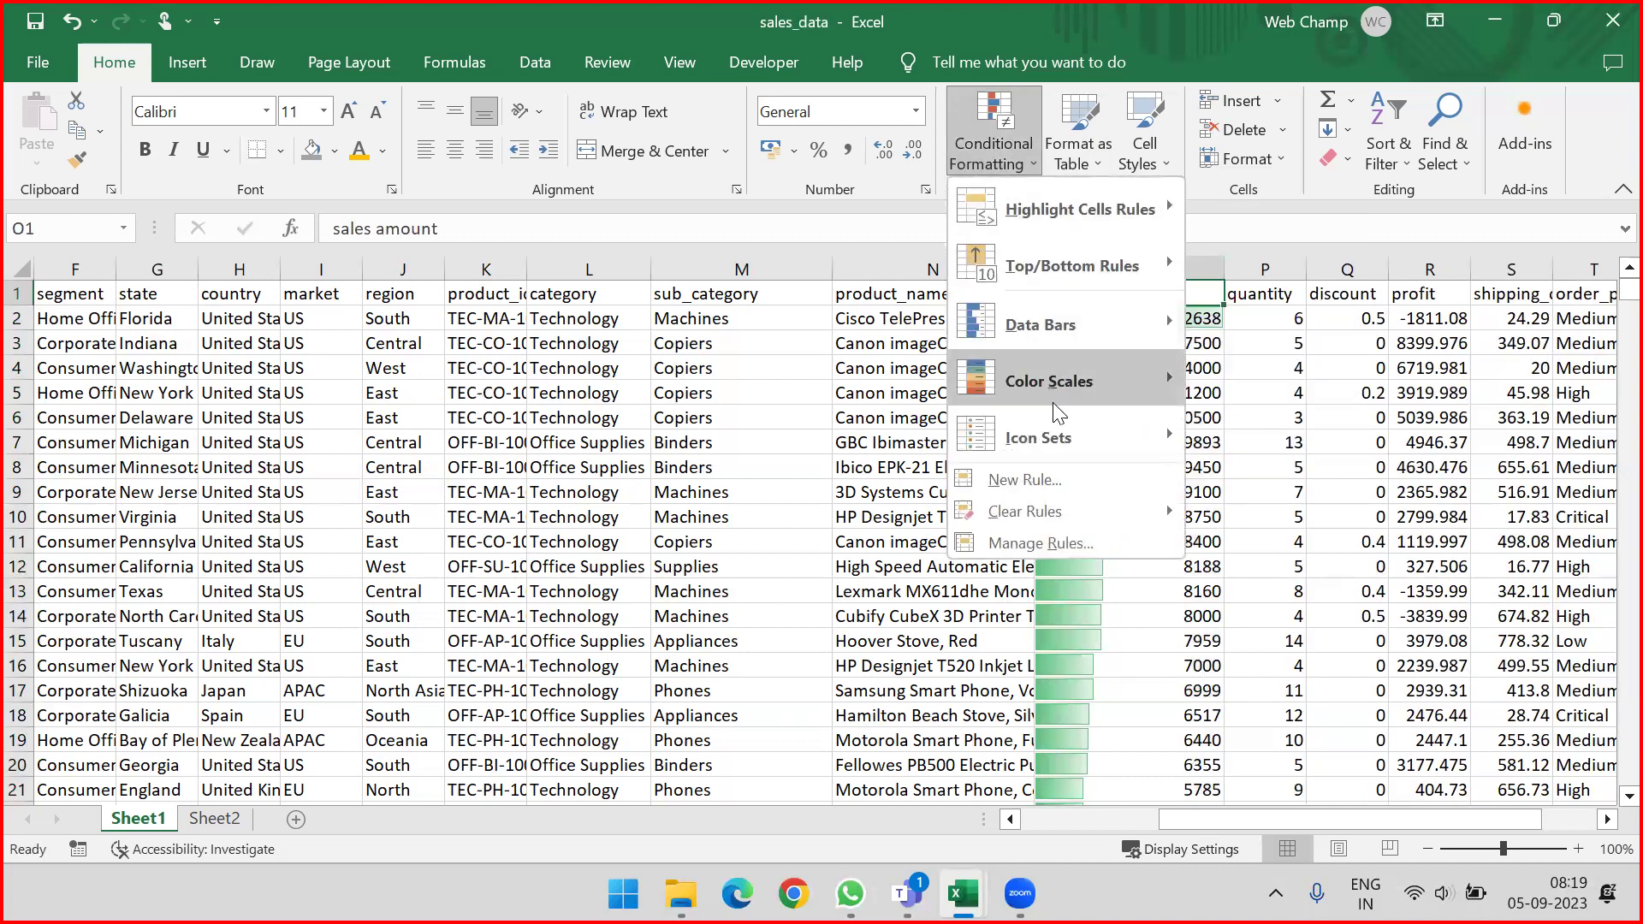
mouse_move(1068, 324)
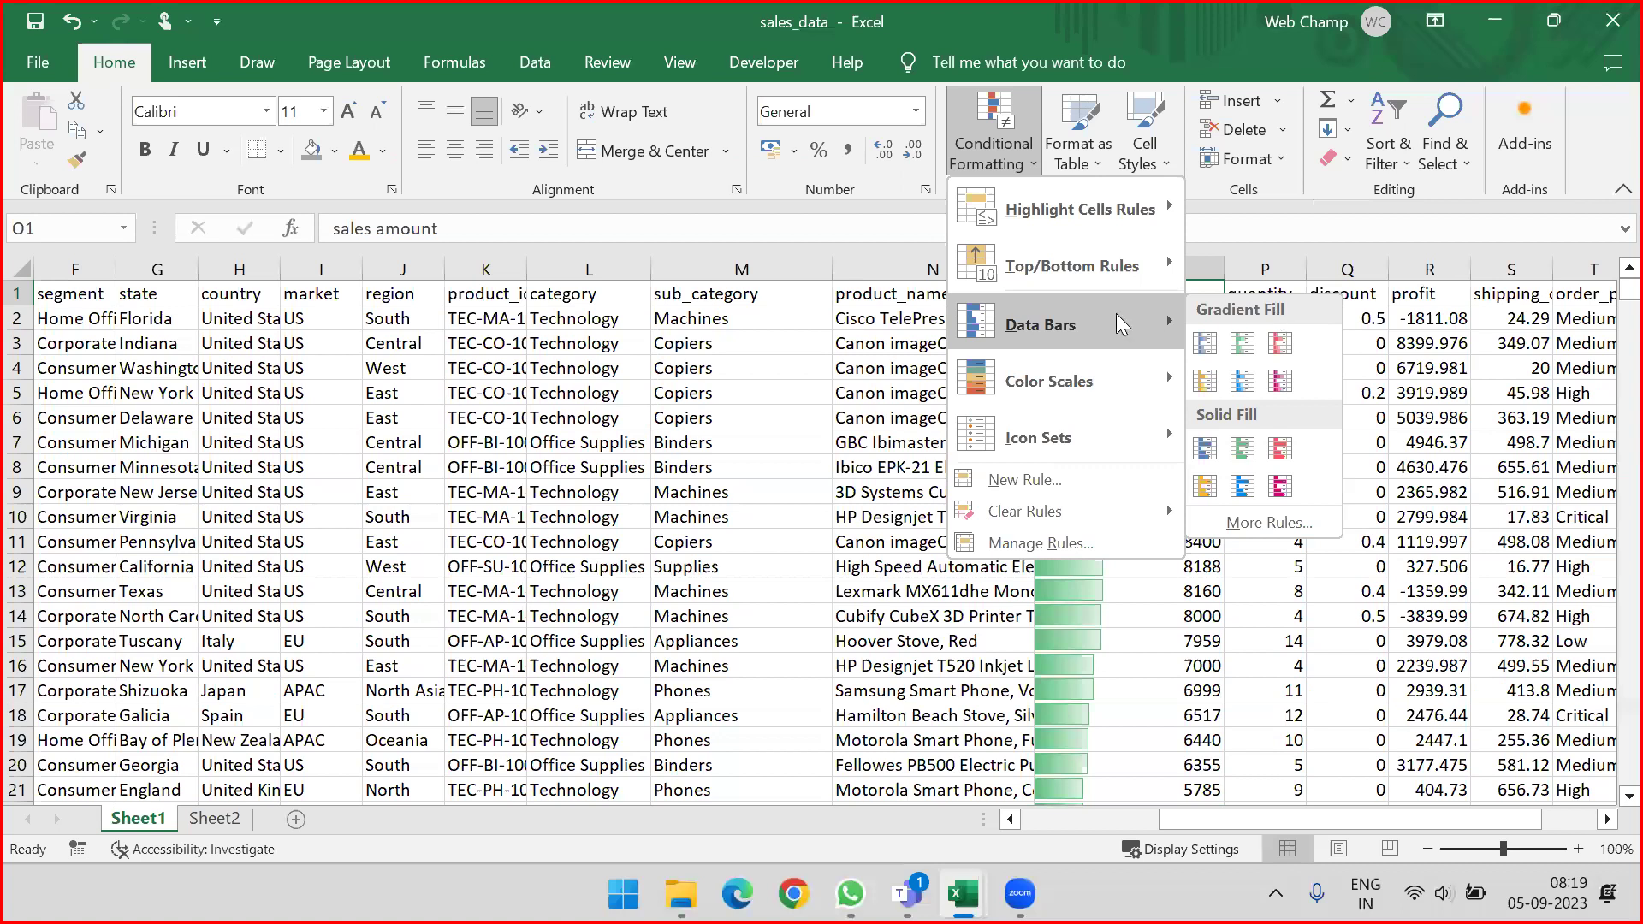
click(1241, 450)
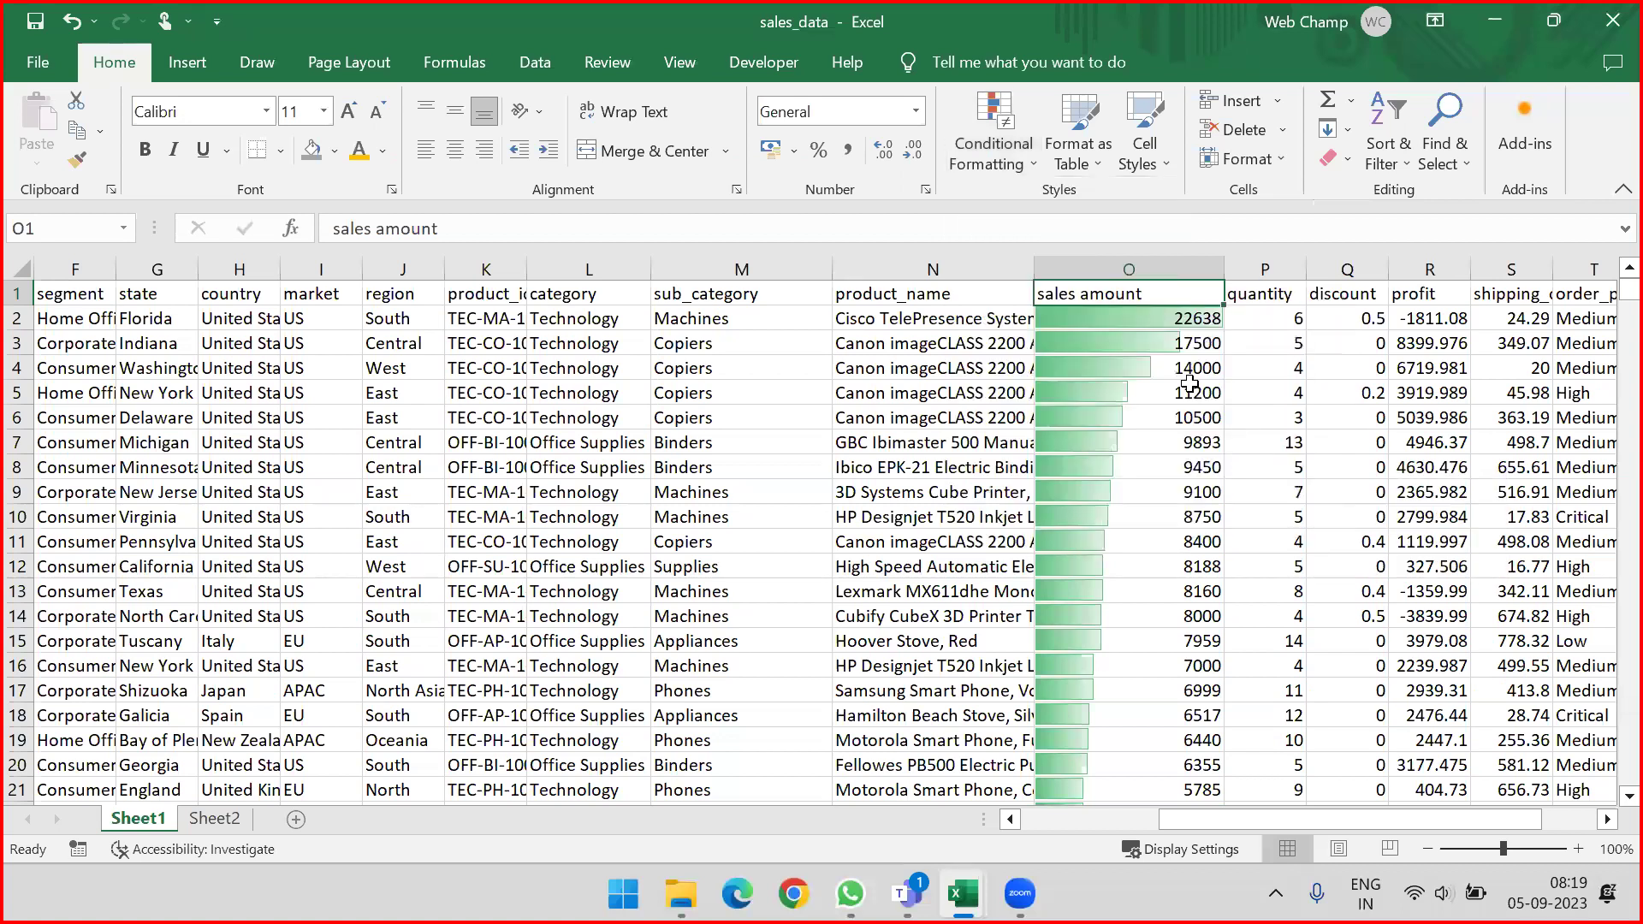
Step: Clear the conditional formatting rules from the entire sales amount column only
click(1111, 270)
click(974, 144)
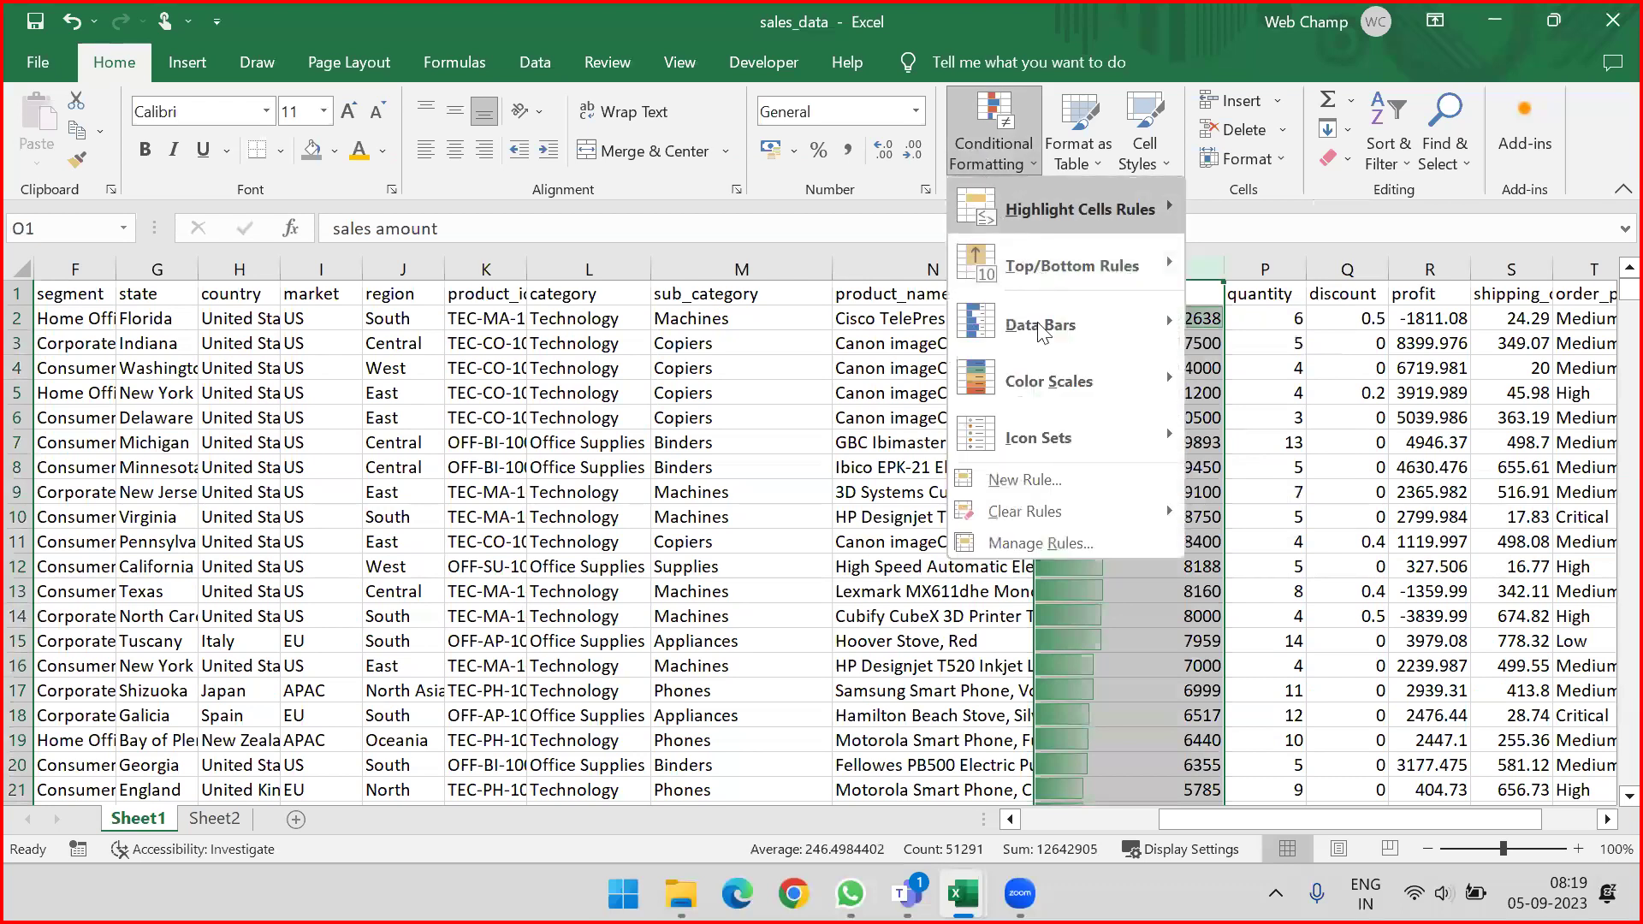
mouse_move(1029, 513)
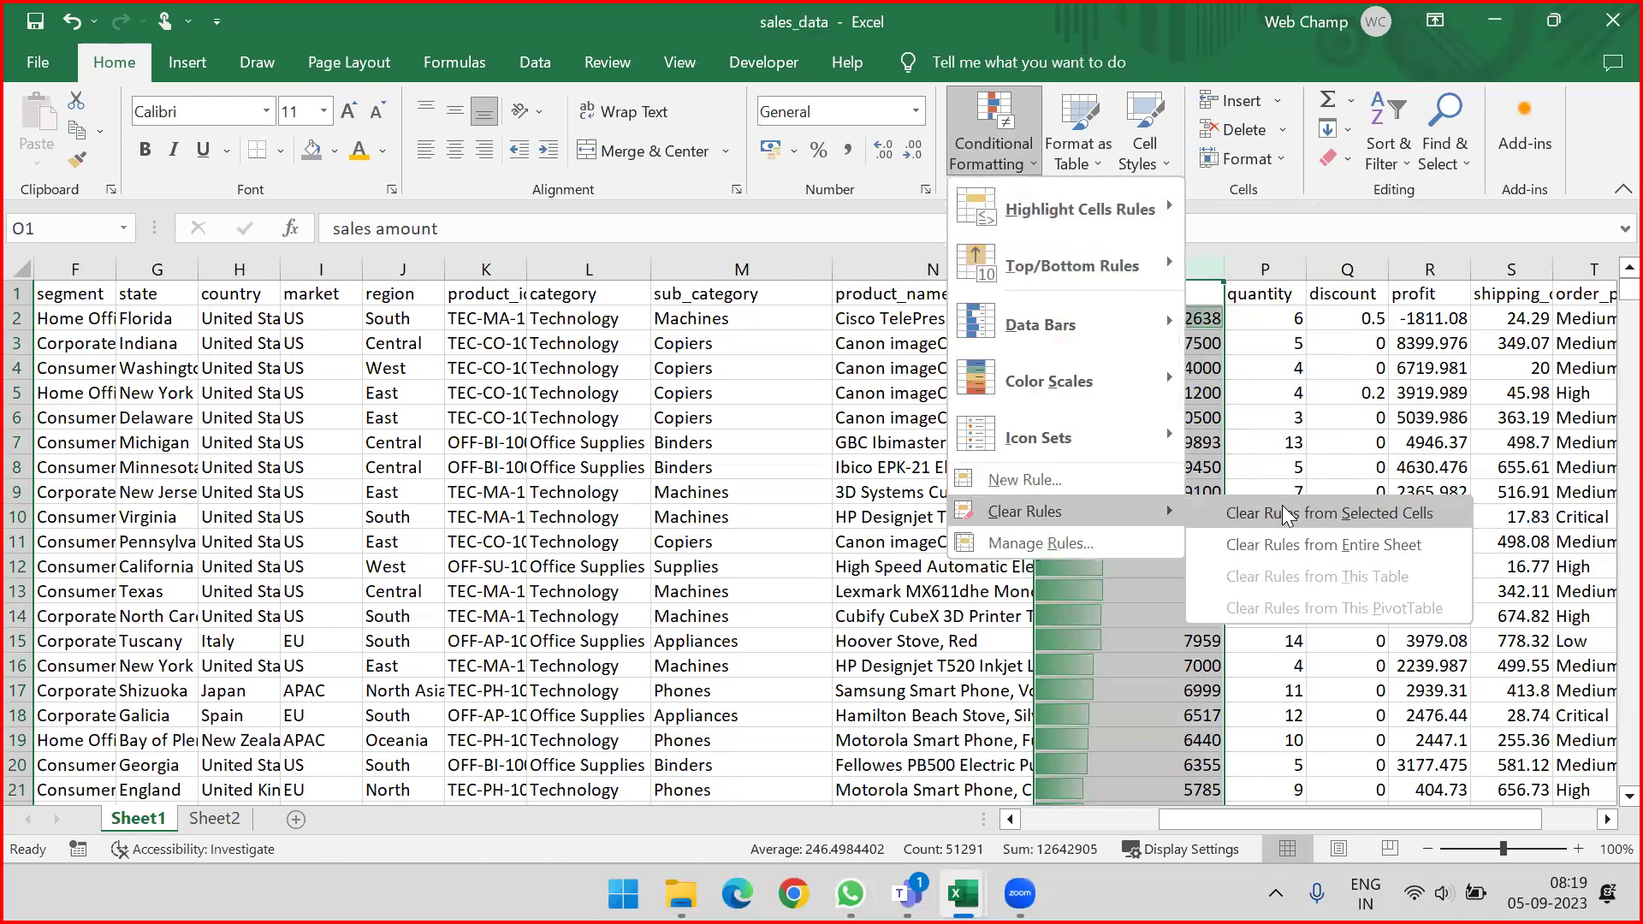
click(1284, 514)
Step: Apply green solid-fill data bars to the sales amount column
click(992, 150)
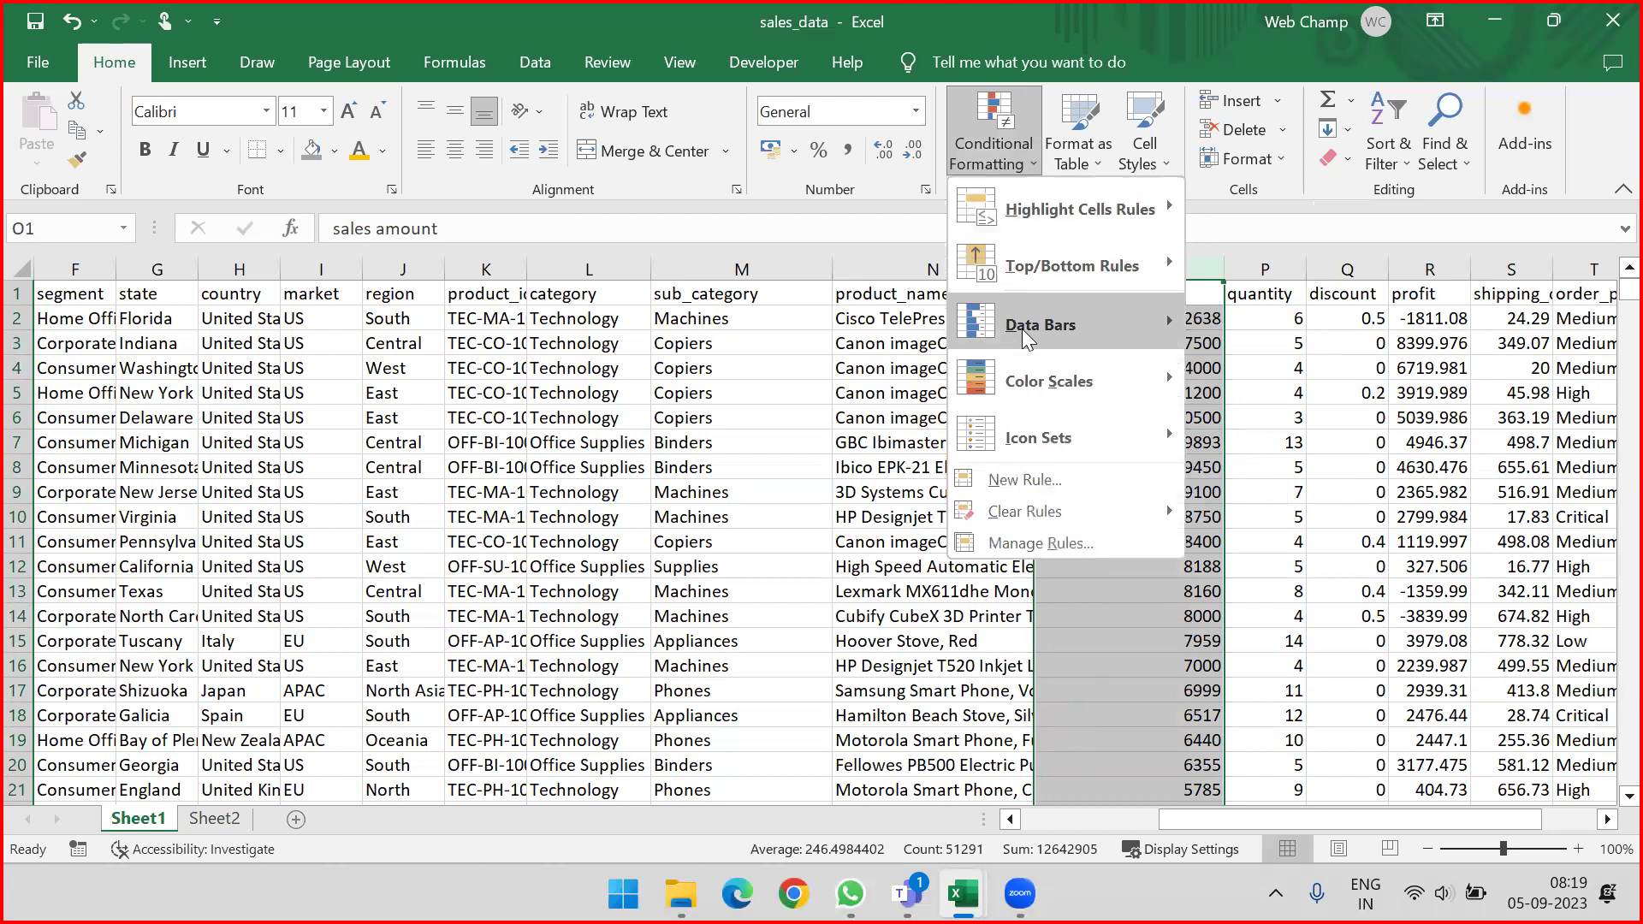
mouse_move(1022, 329)
click(1246, 435)
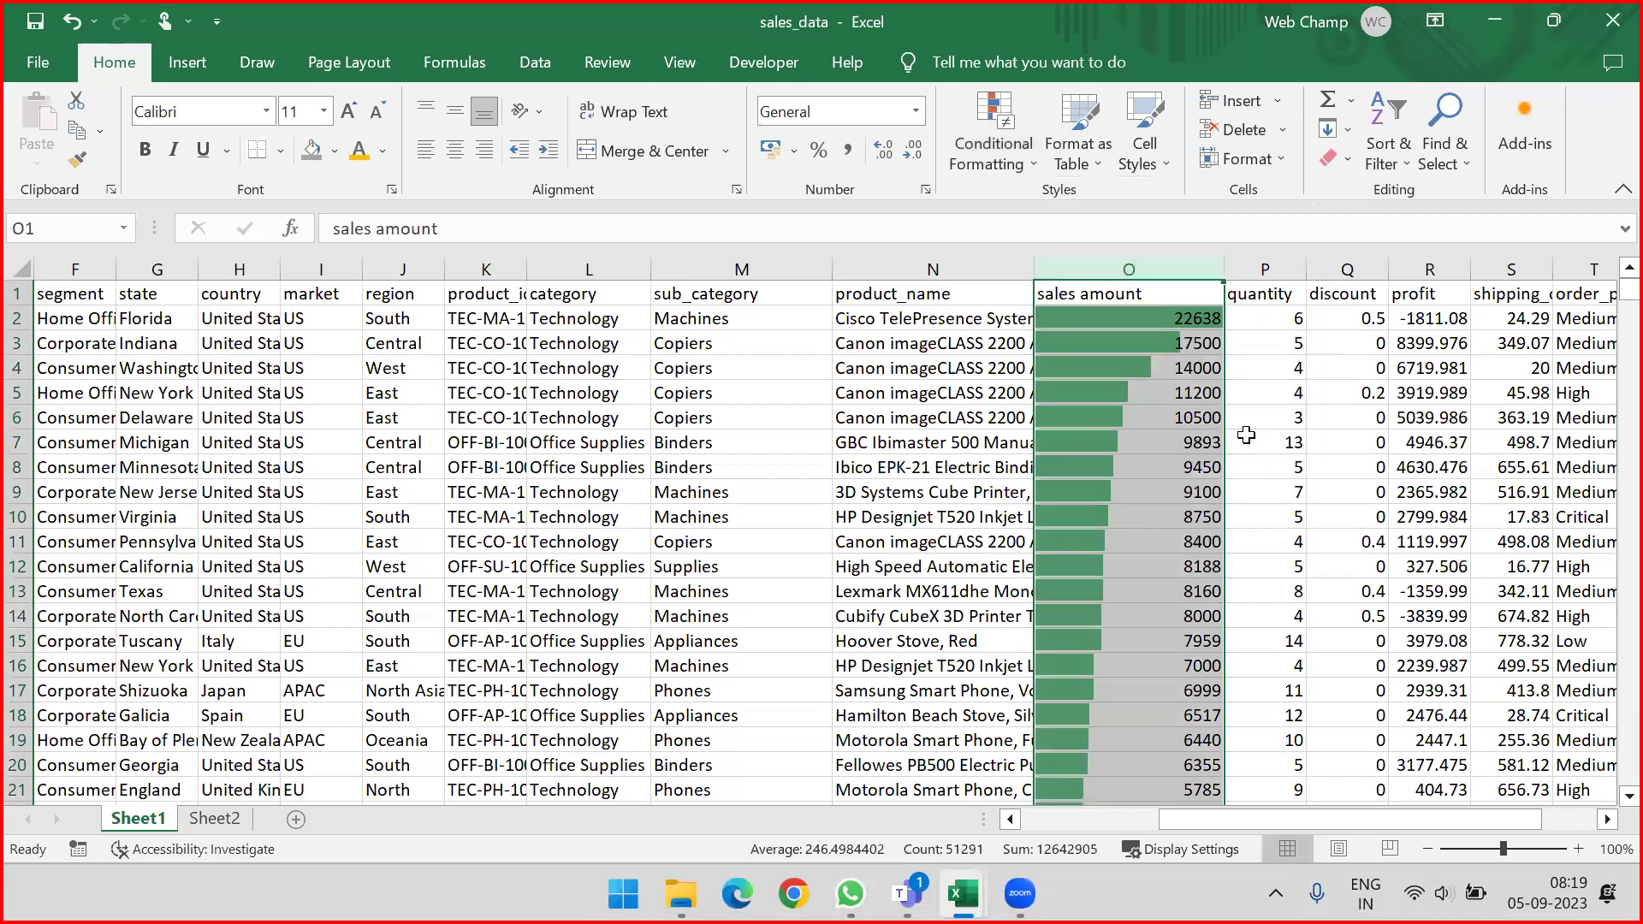
click(1121, 335)
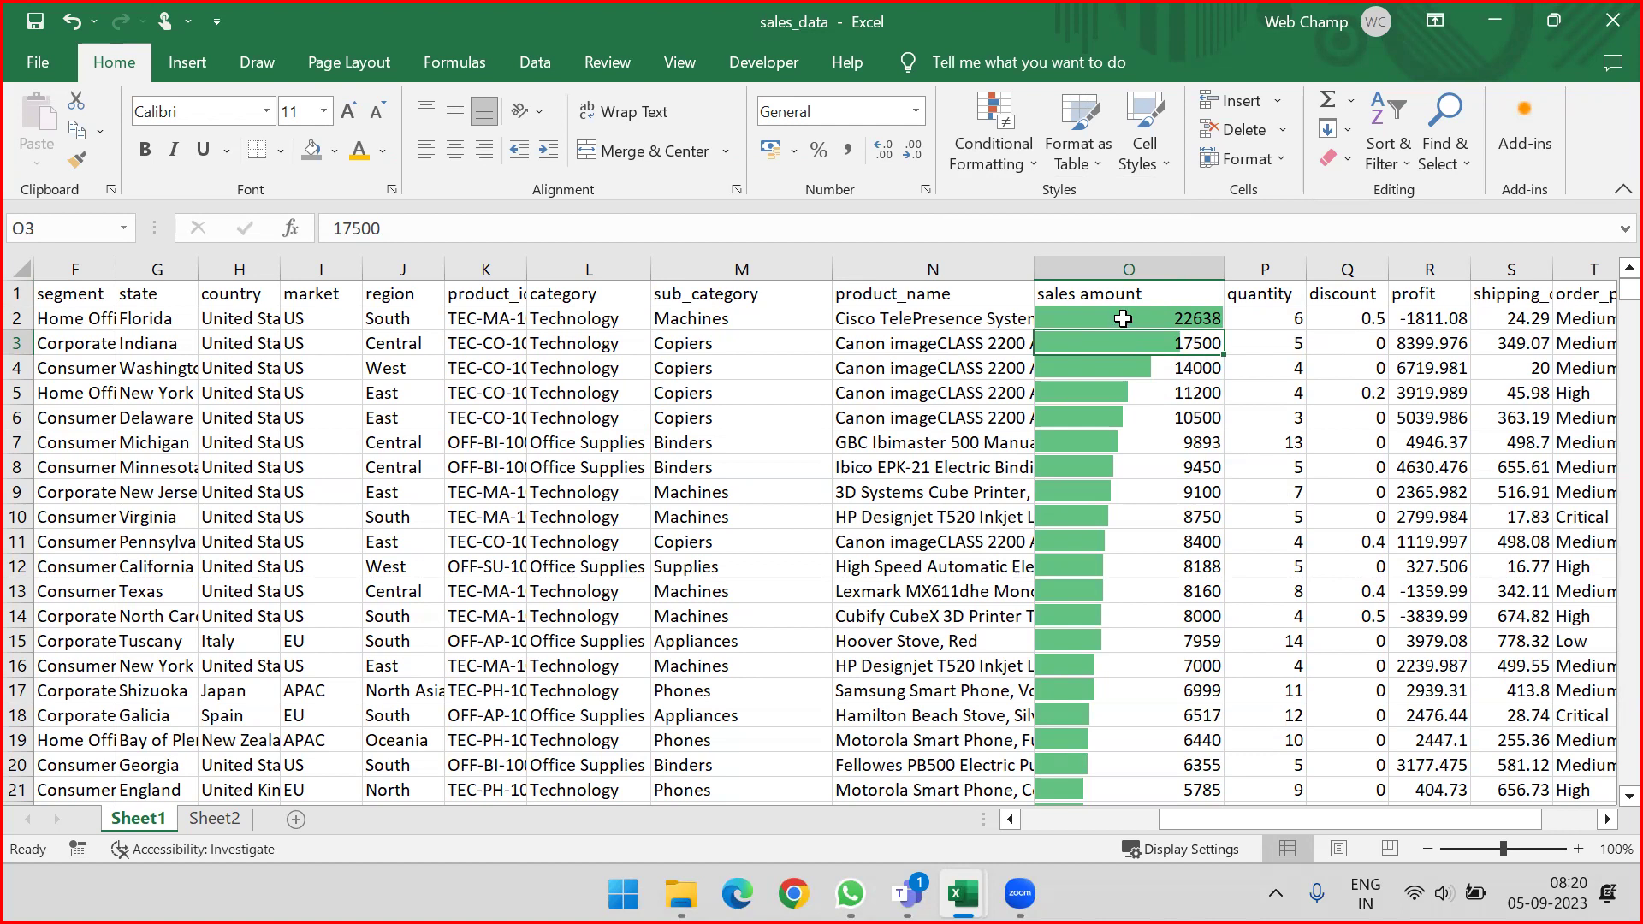
Step: Clear all conditional formatting rules from the entire sheet
click(1016, 164)
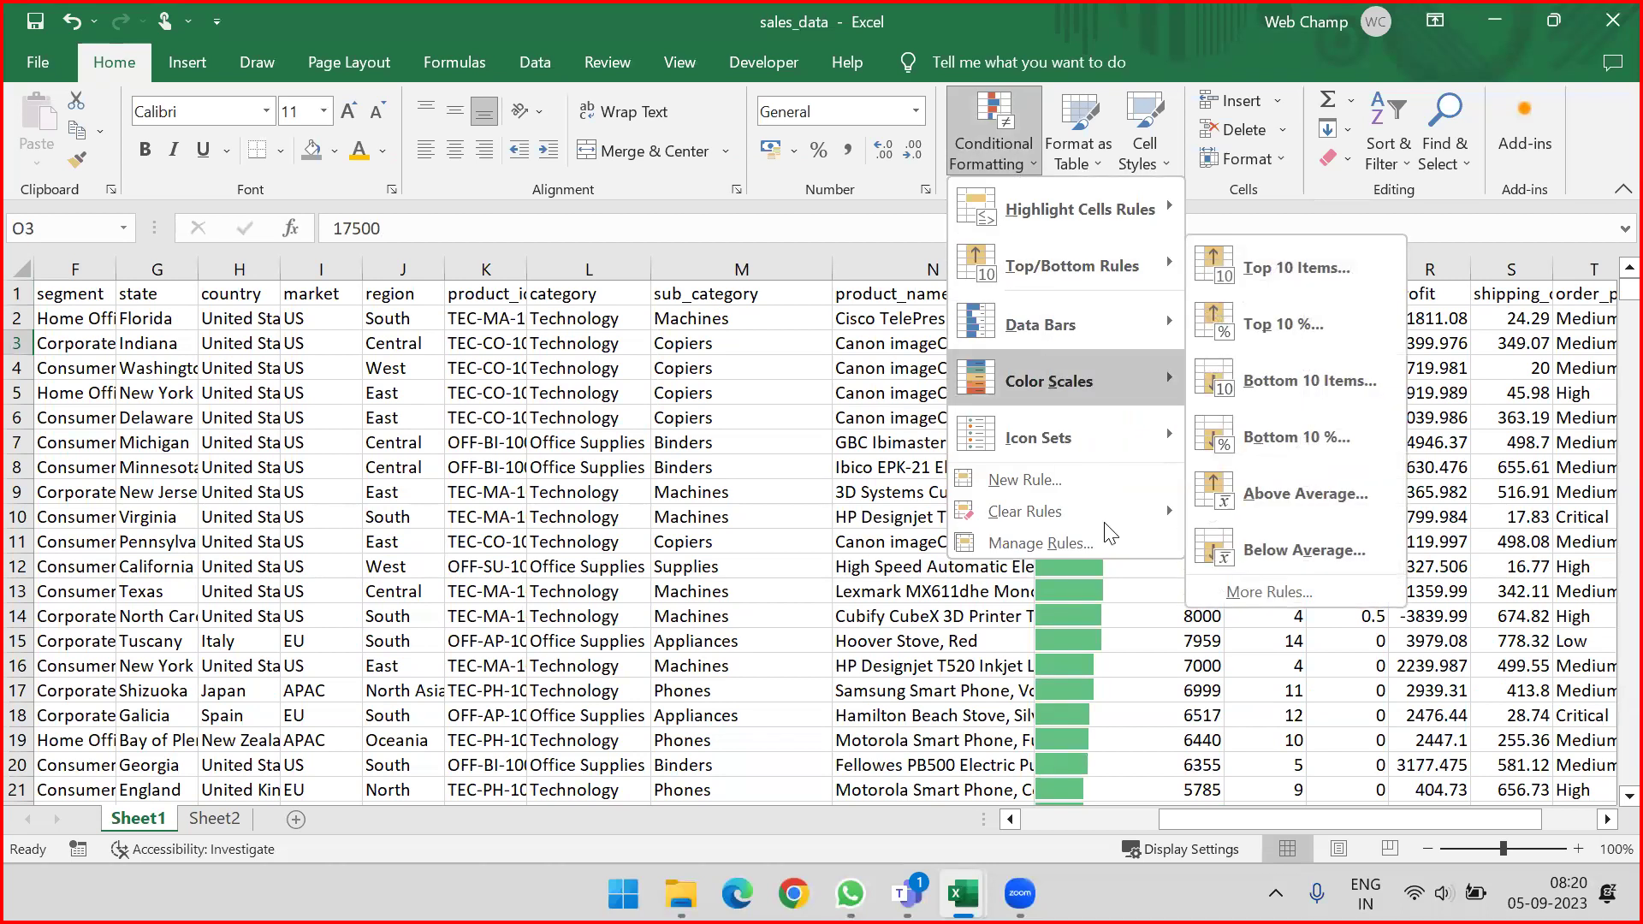
mouse_move(1099, 500)
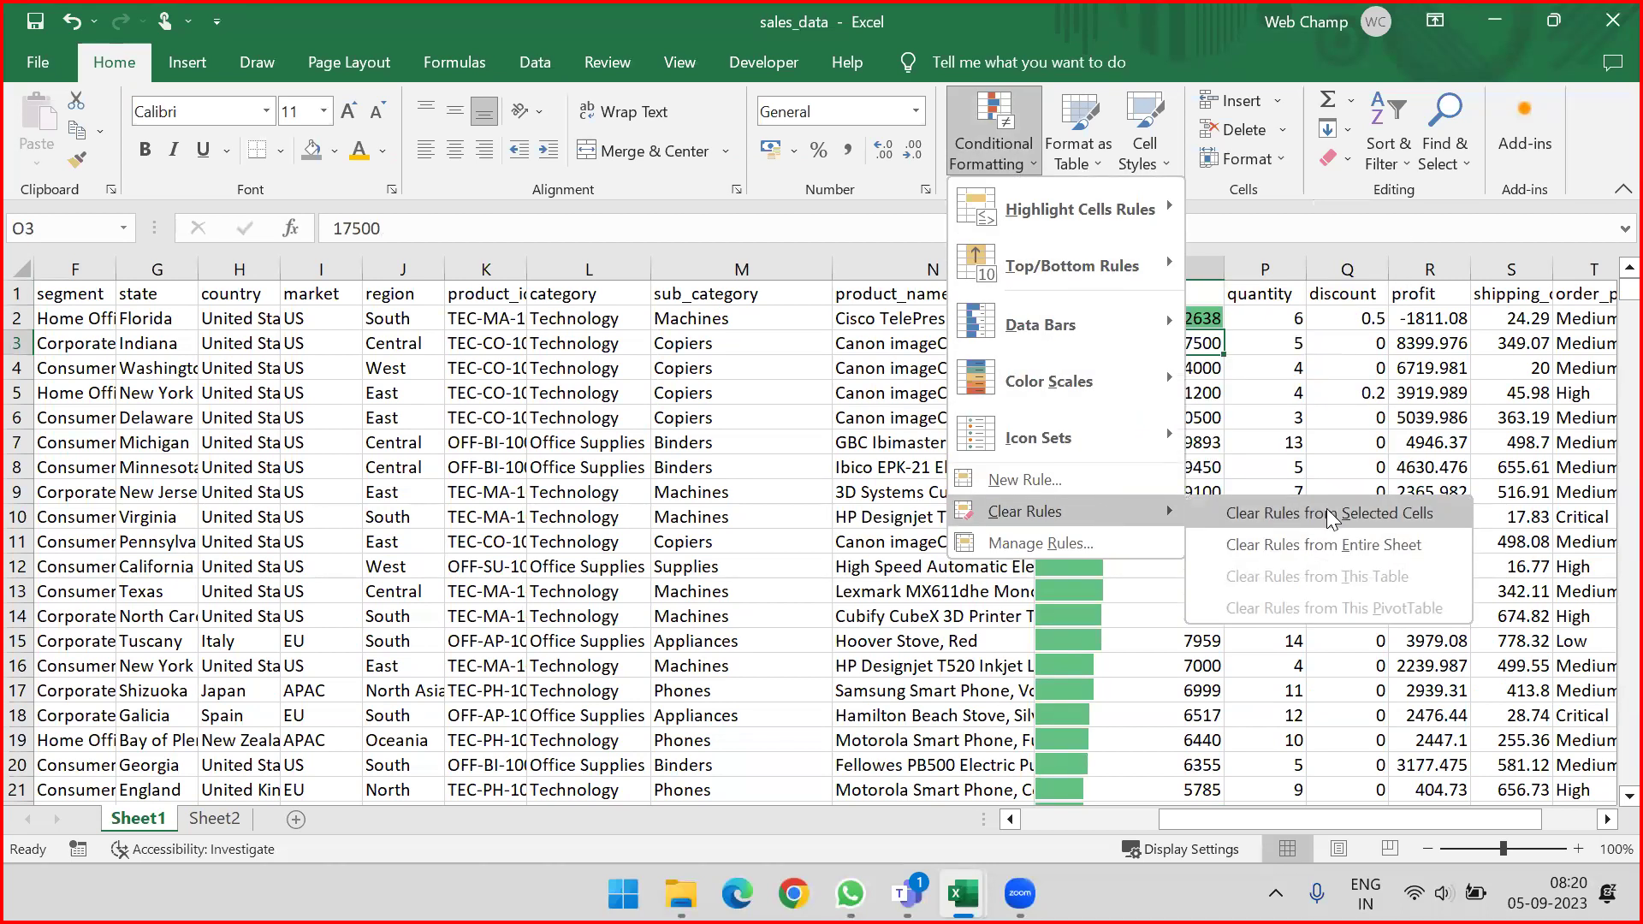
click(1328, 539)
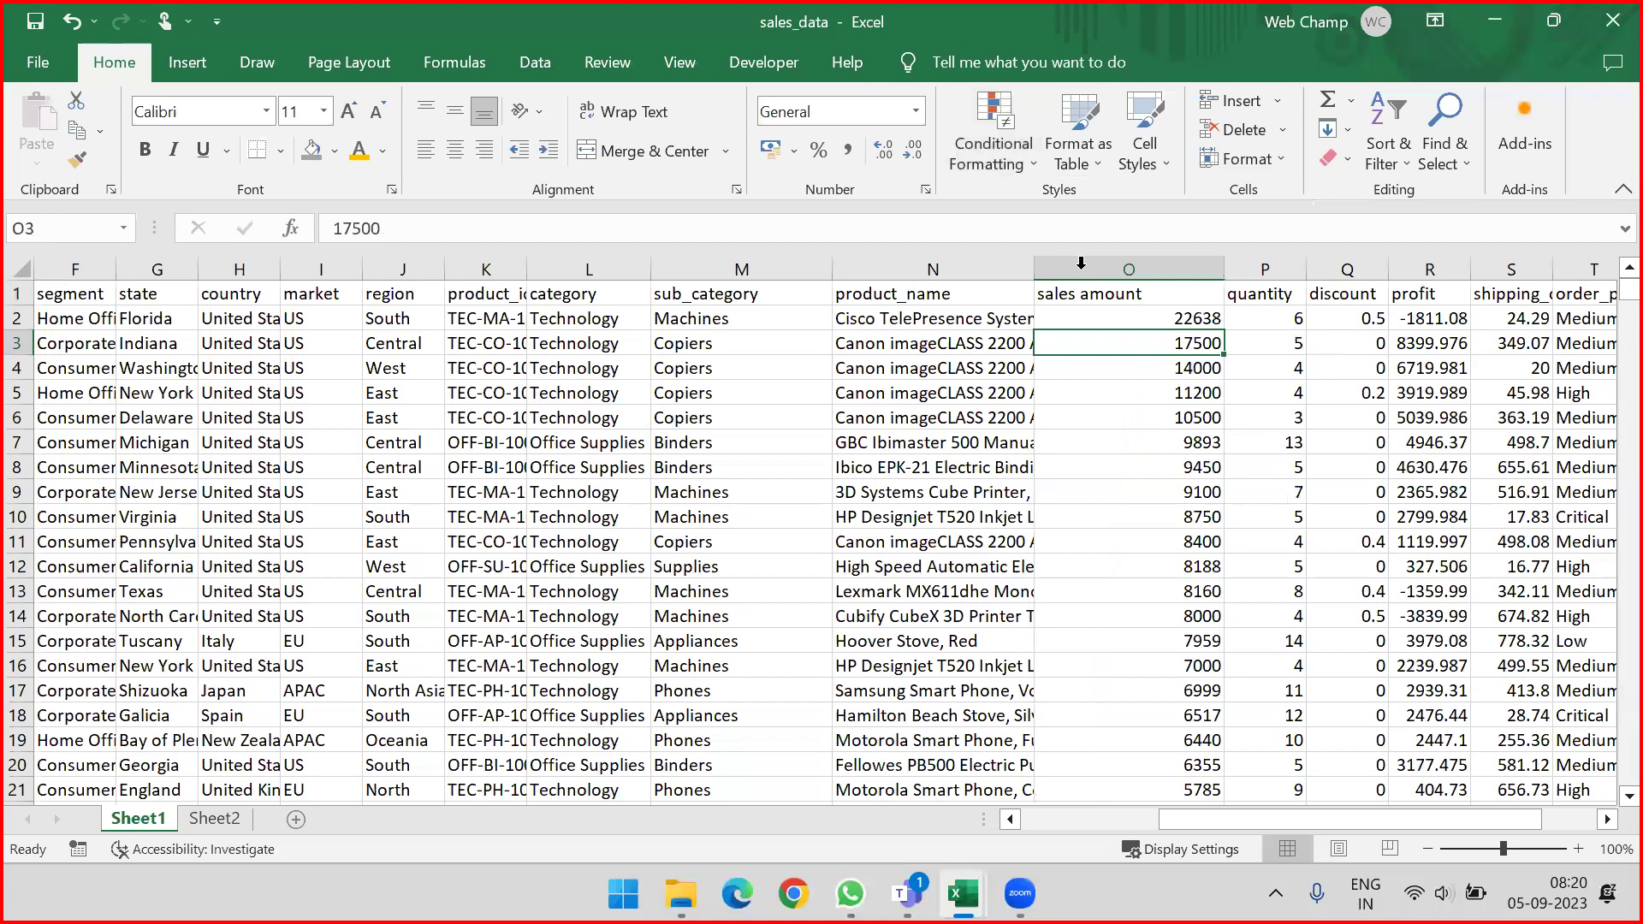
Step: Apply the red-yellow-green color scale to the whole sales amount column, with red marking the highest values
click(1003, 172)
mouse_move(1030, 384)
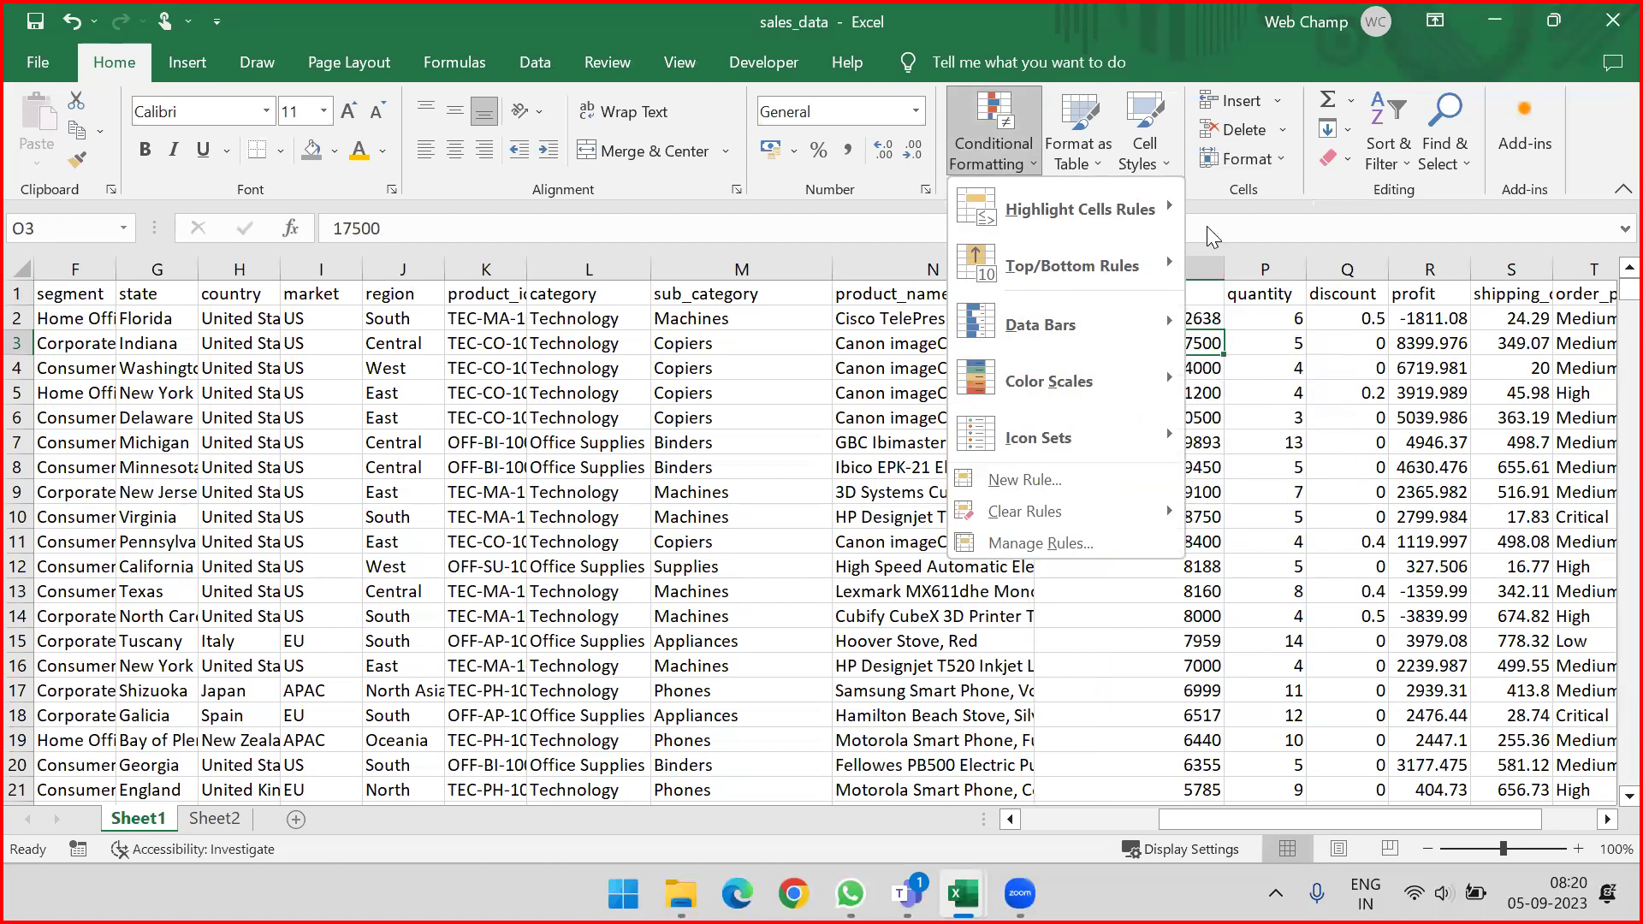
click(1129, 269)
click(1129, 269)
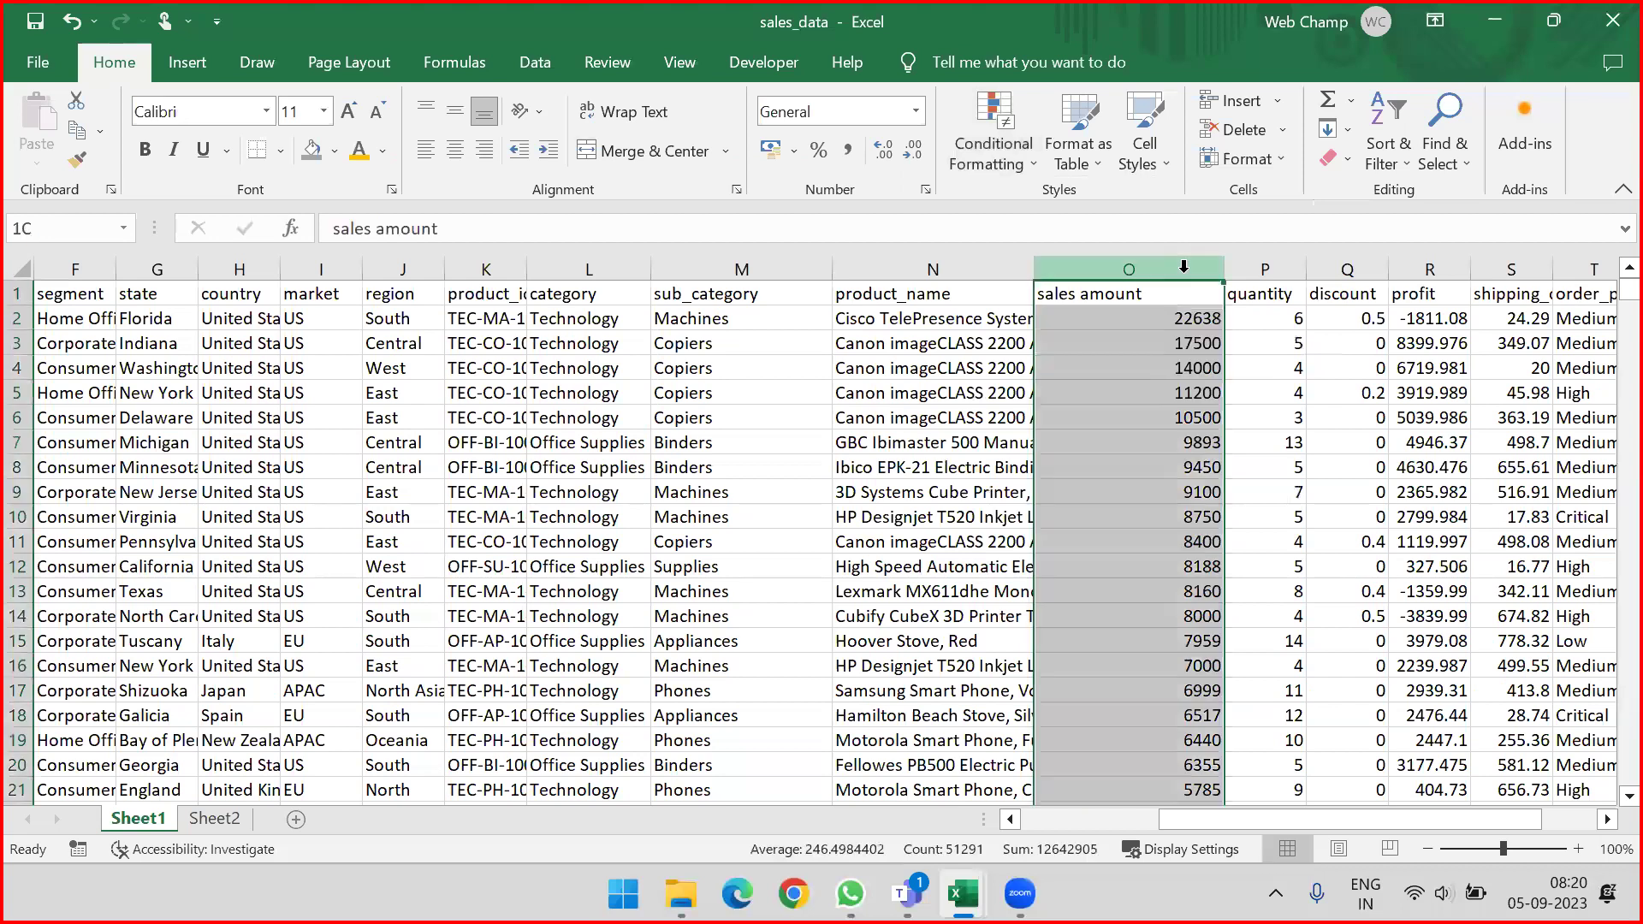
click(1008, 156)
mouse_move(995, 380)
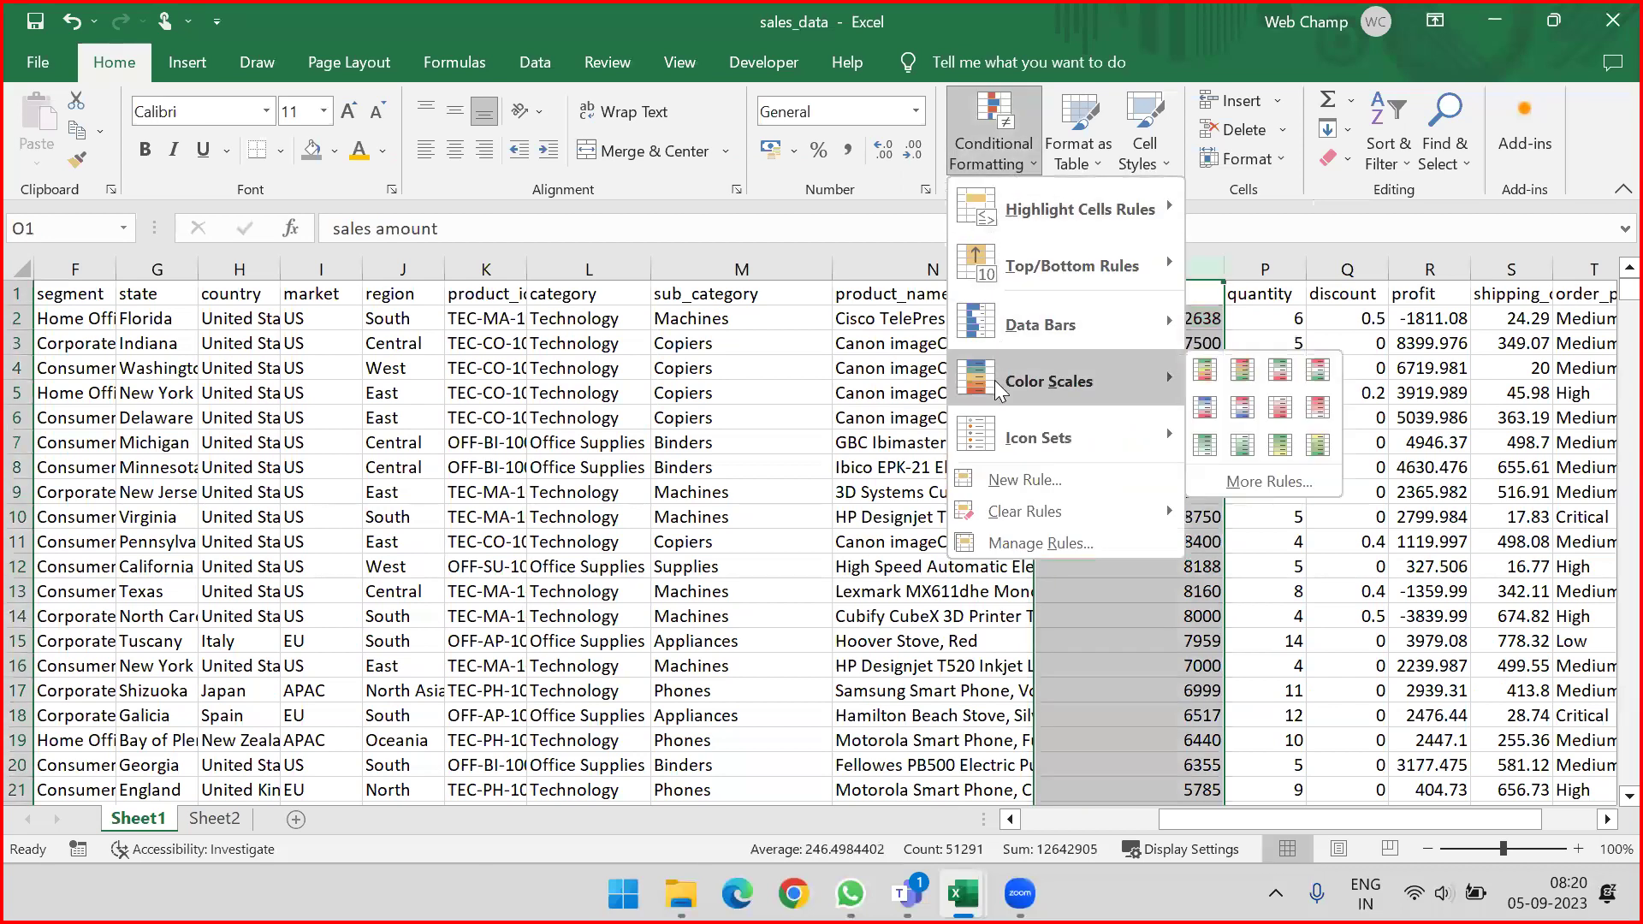
click(1242, 372)
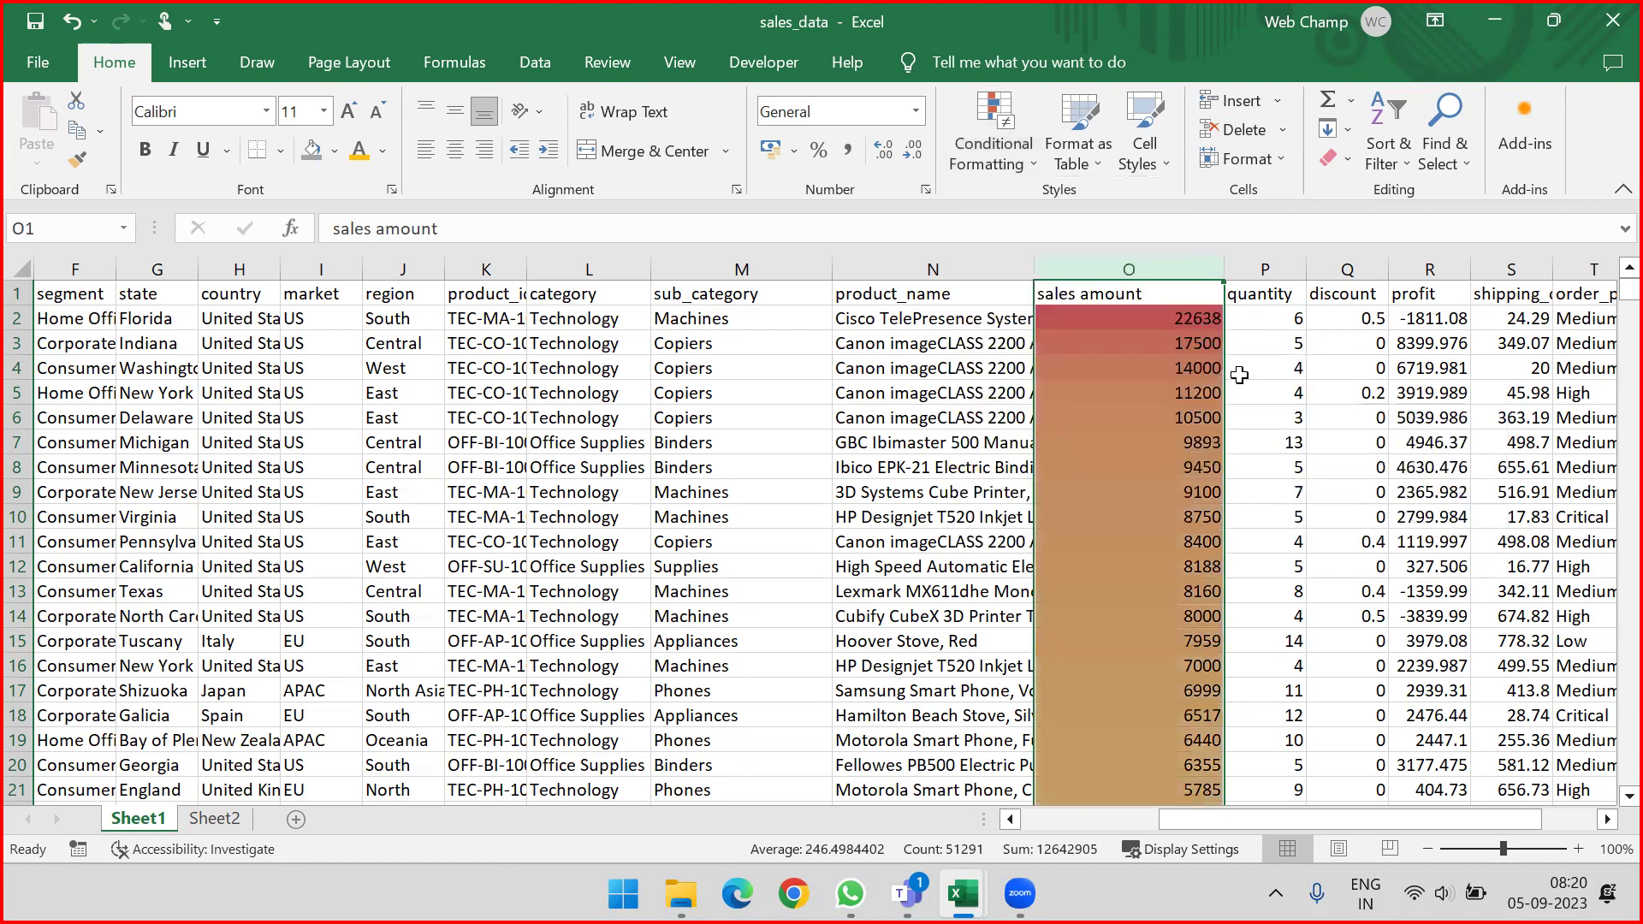
Step: Examine the color scale shading along the sales amount column down to the last data row
click(1159, 322)
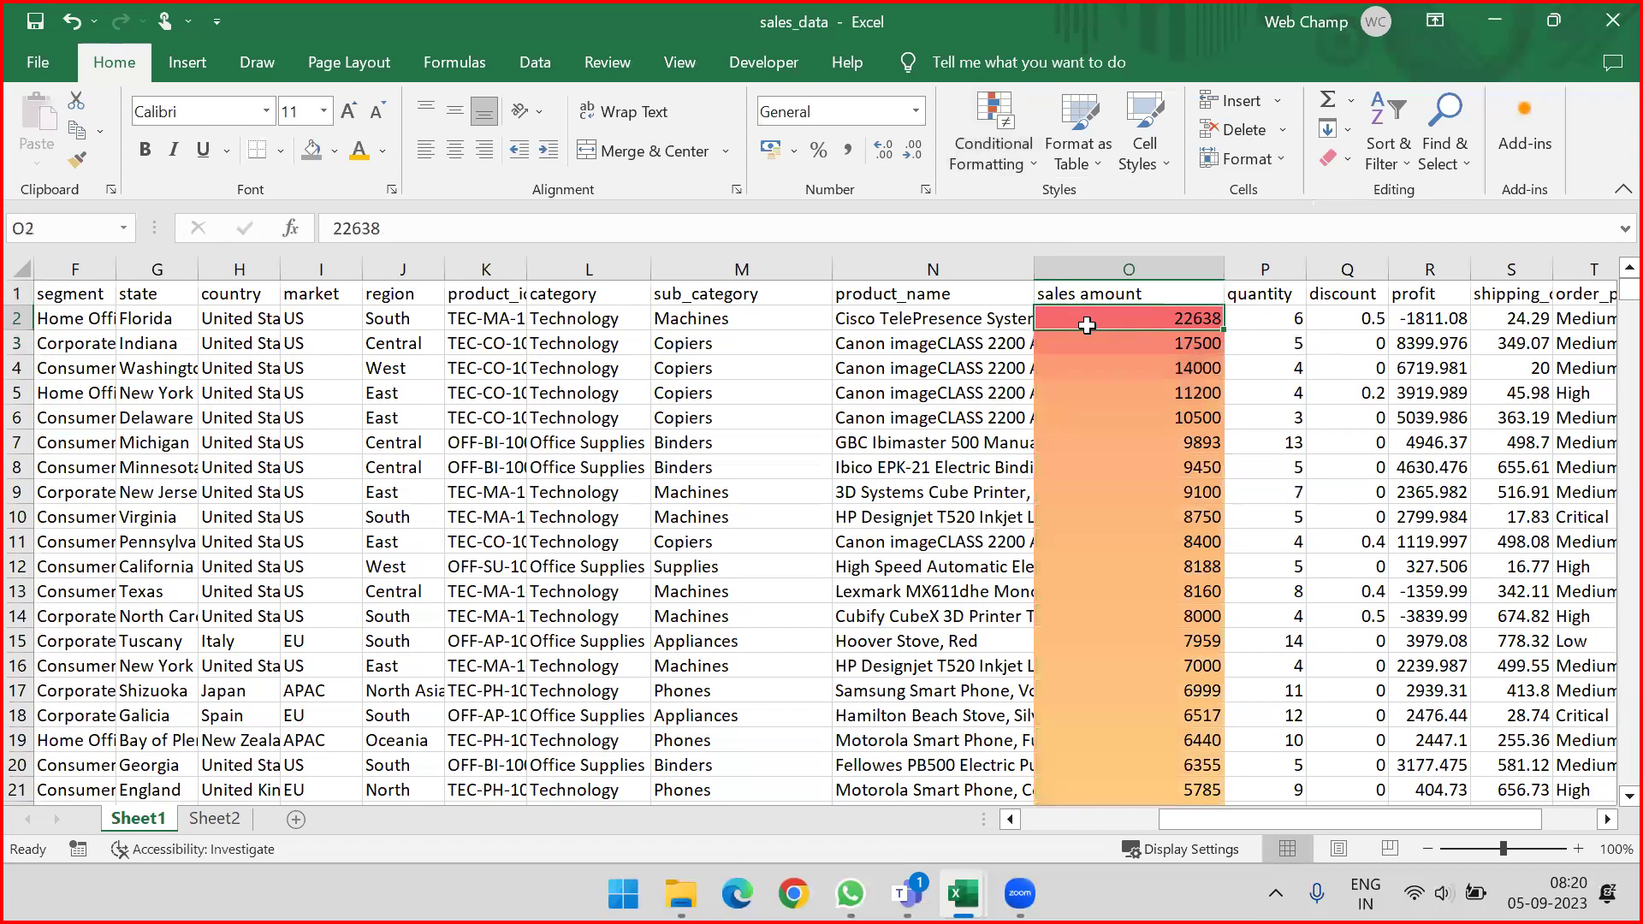
scroll(1085, 333, down, 4)
scroll(1085, 333, down, 5)
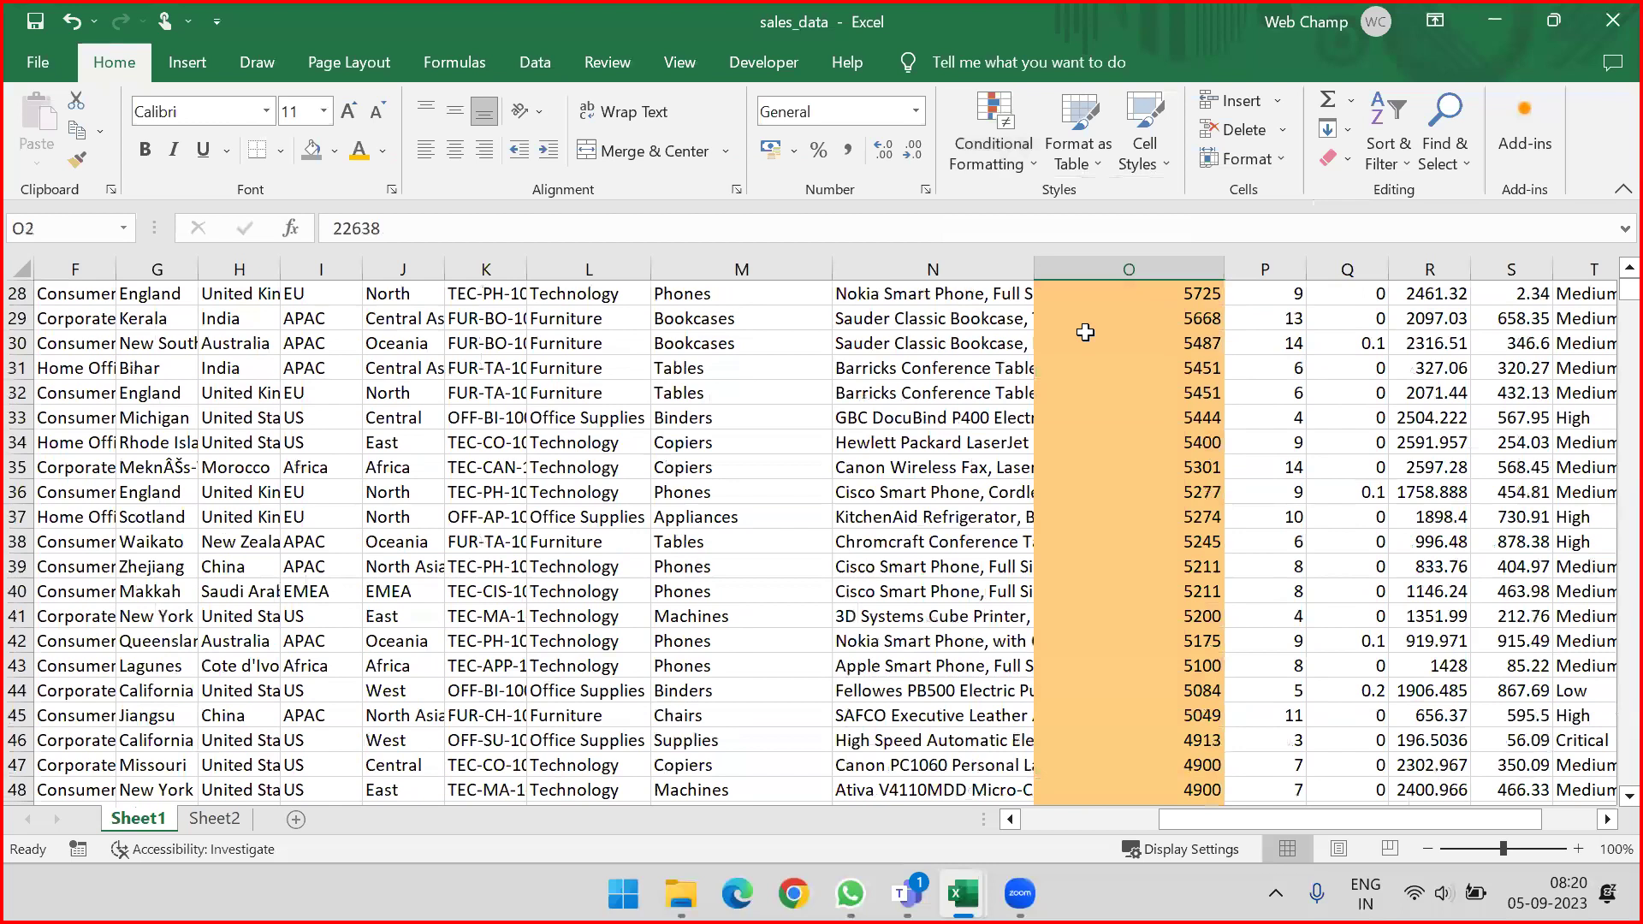
key(Down)
key(ctrl+Down)
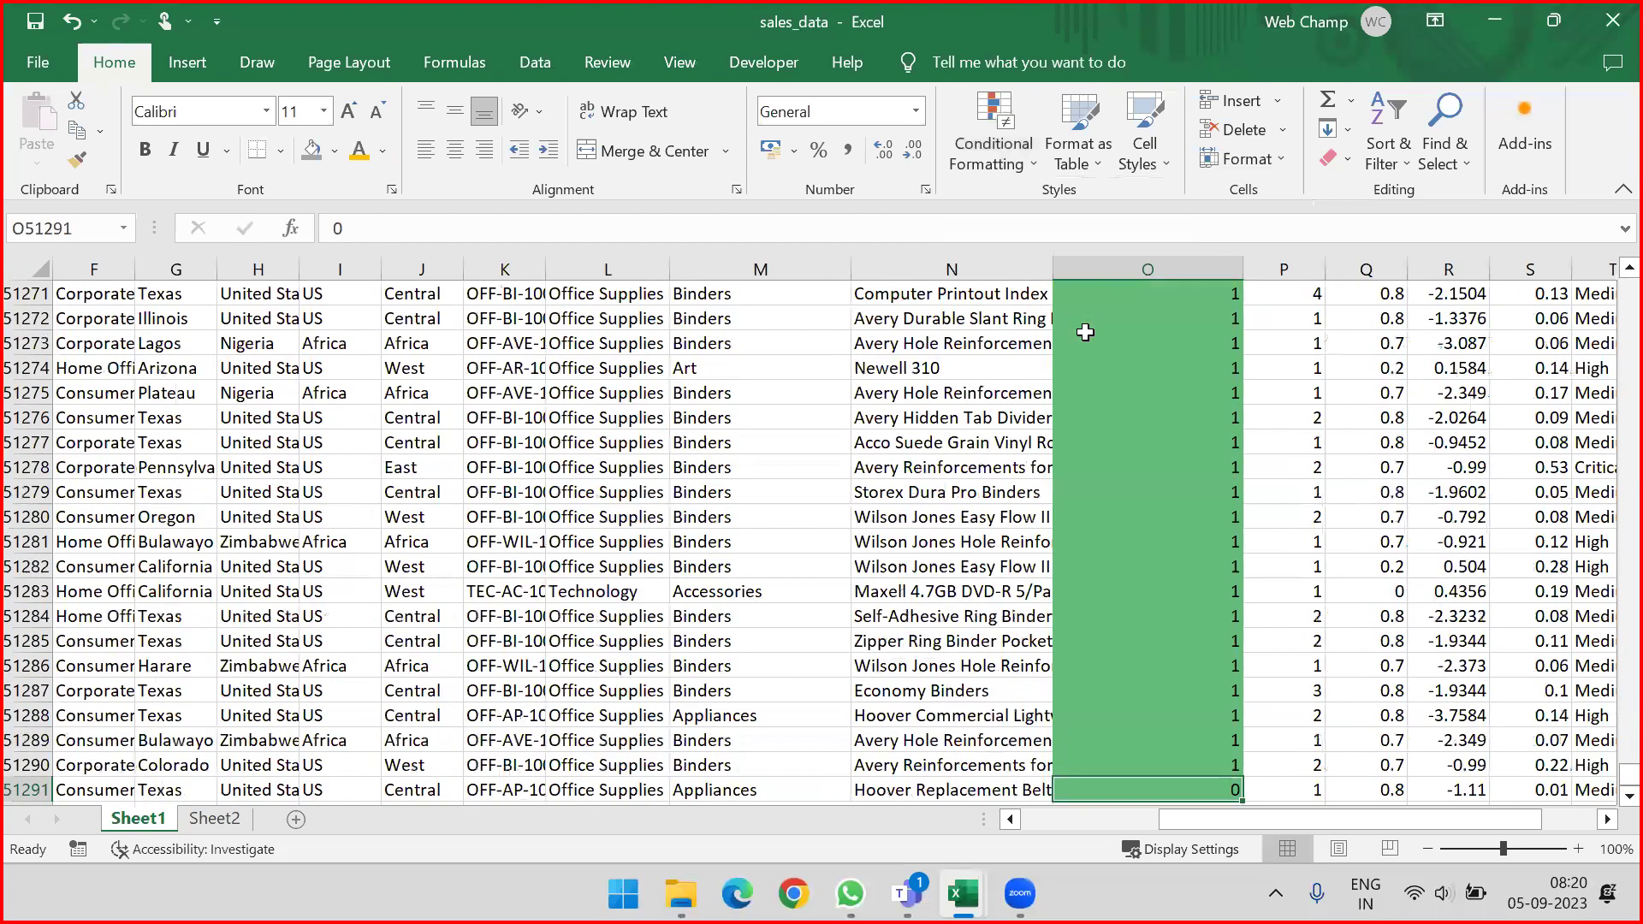
key(ctrl+Up)
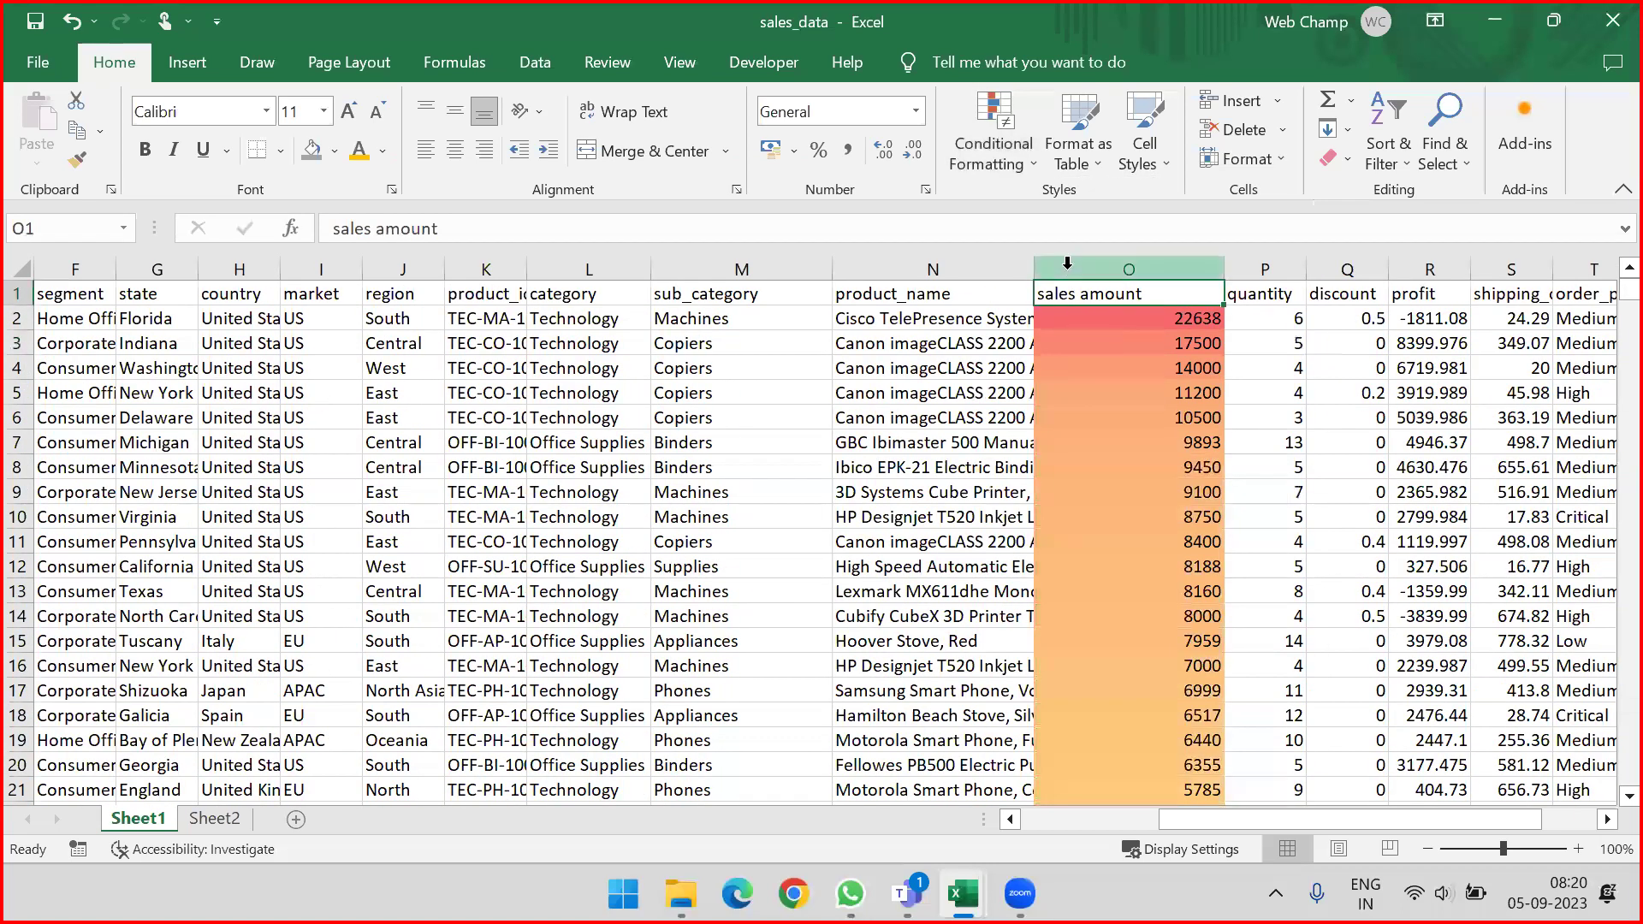
Step: Clear the color scale rule from the selected sales amount column
click(1068, 269)
click(1017, 149)
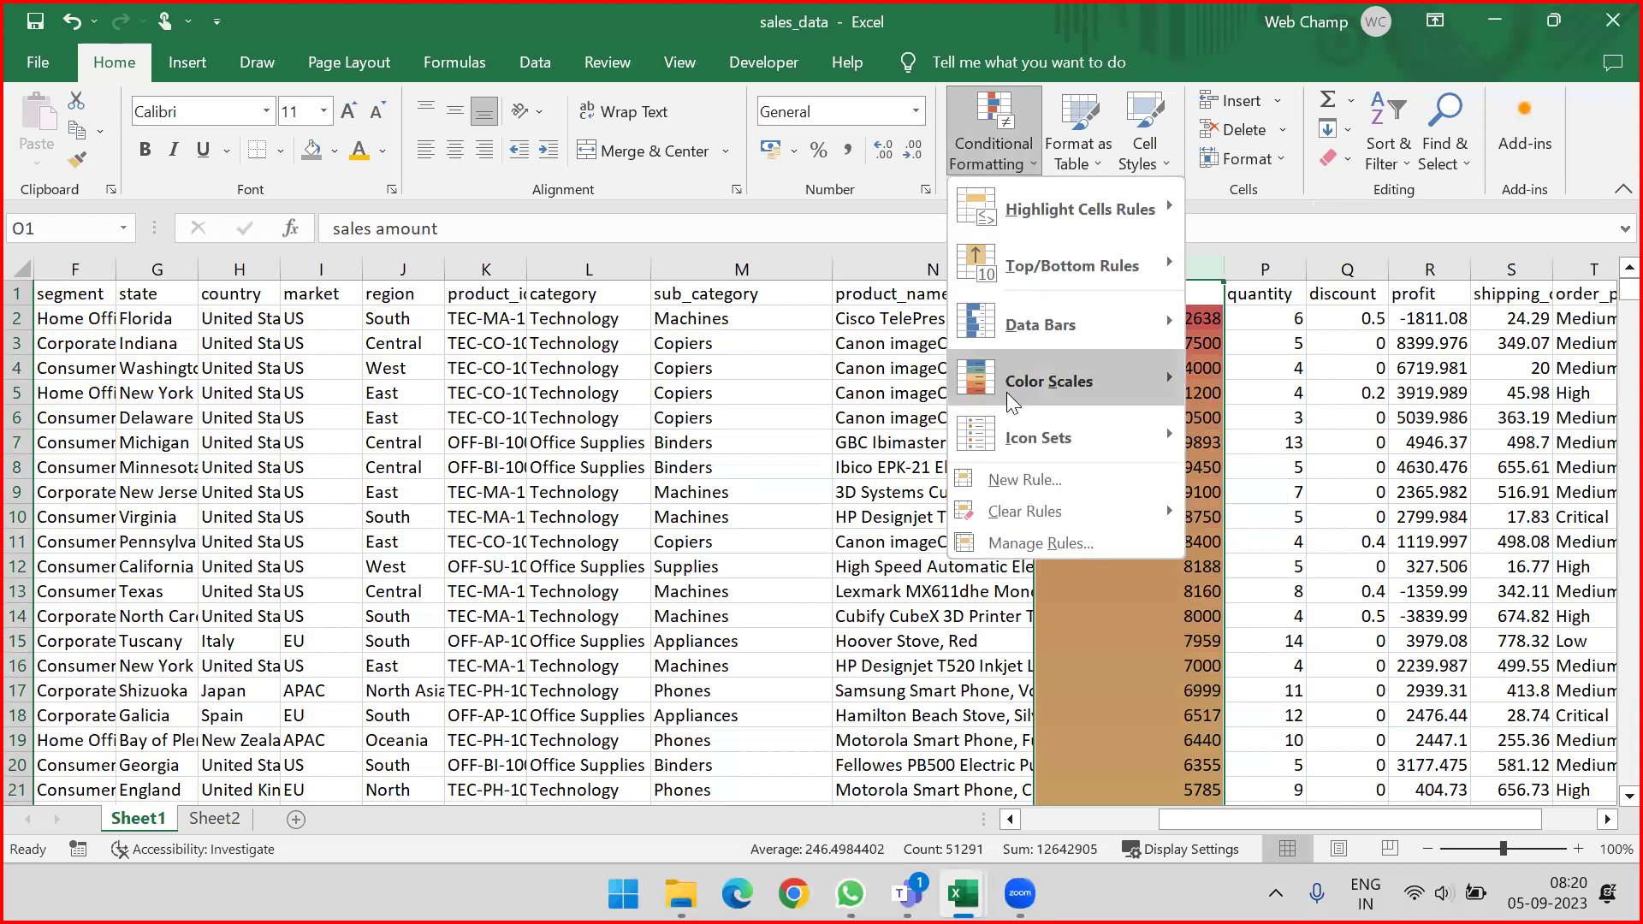
mouse_move(1173, 384)
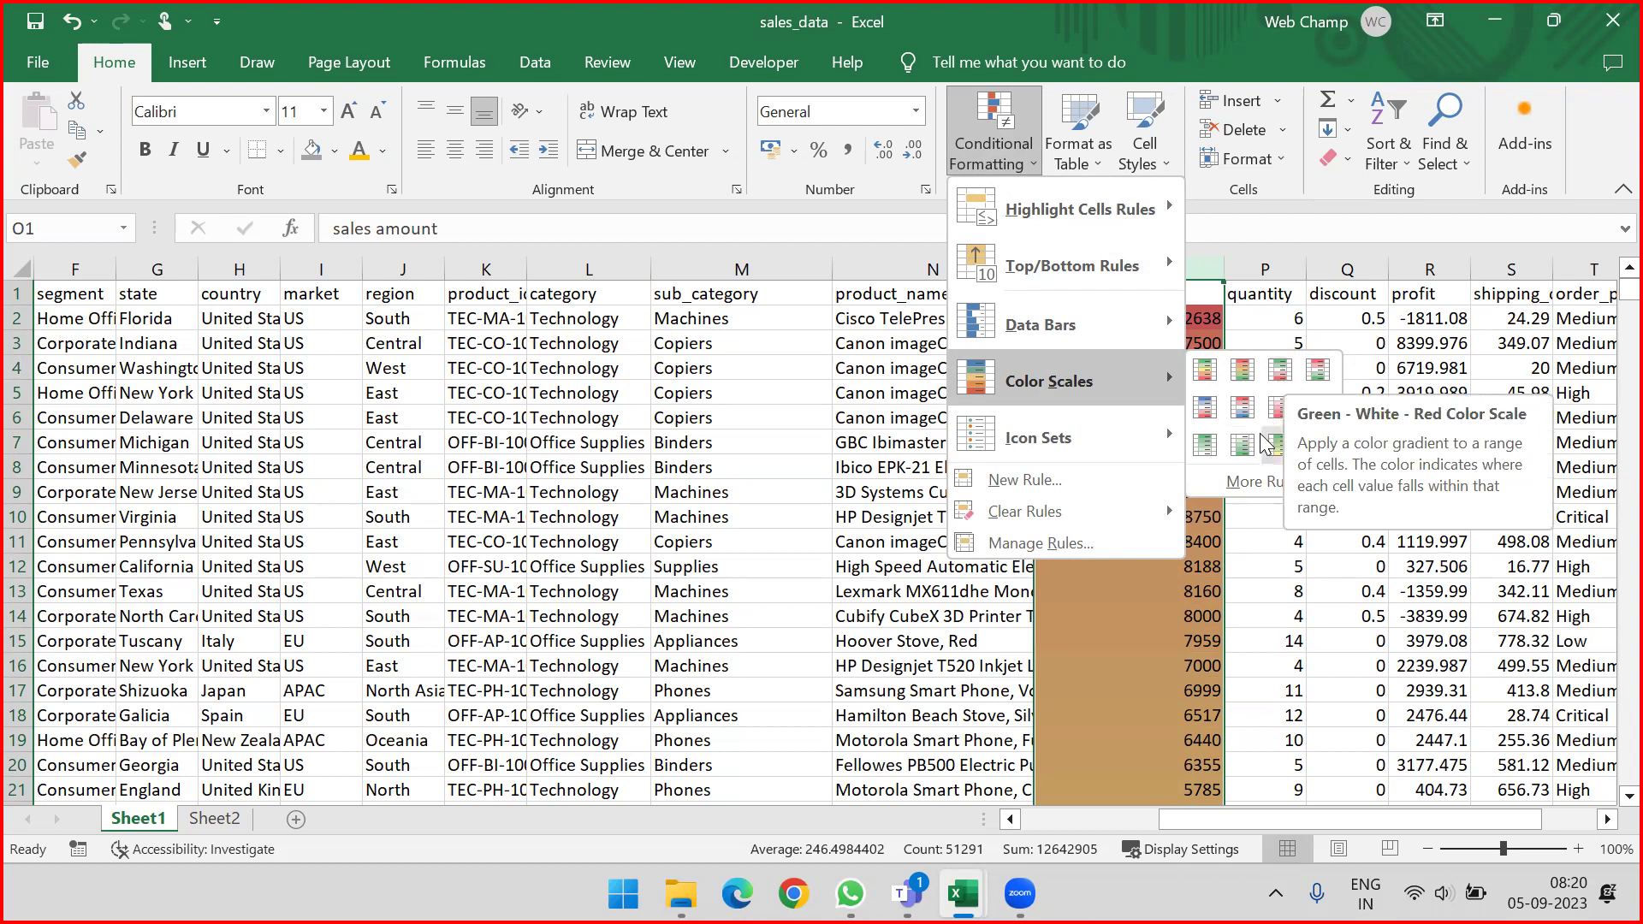
mouse_move(1068, 510)
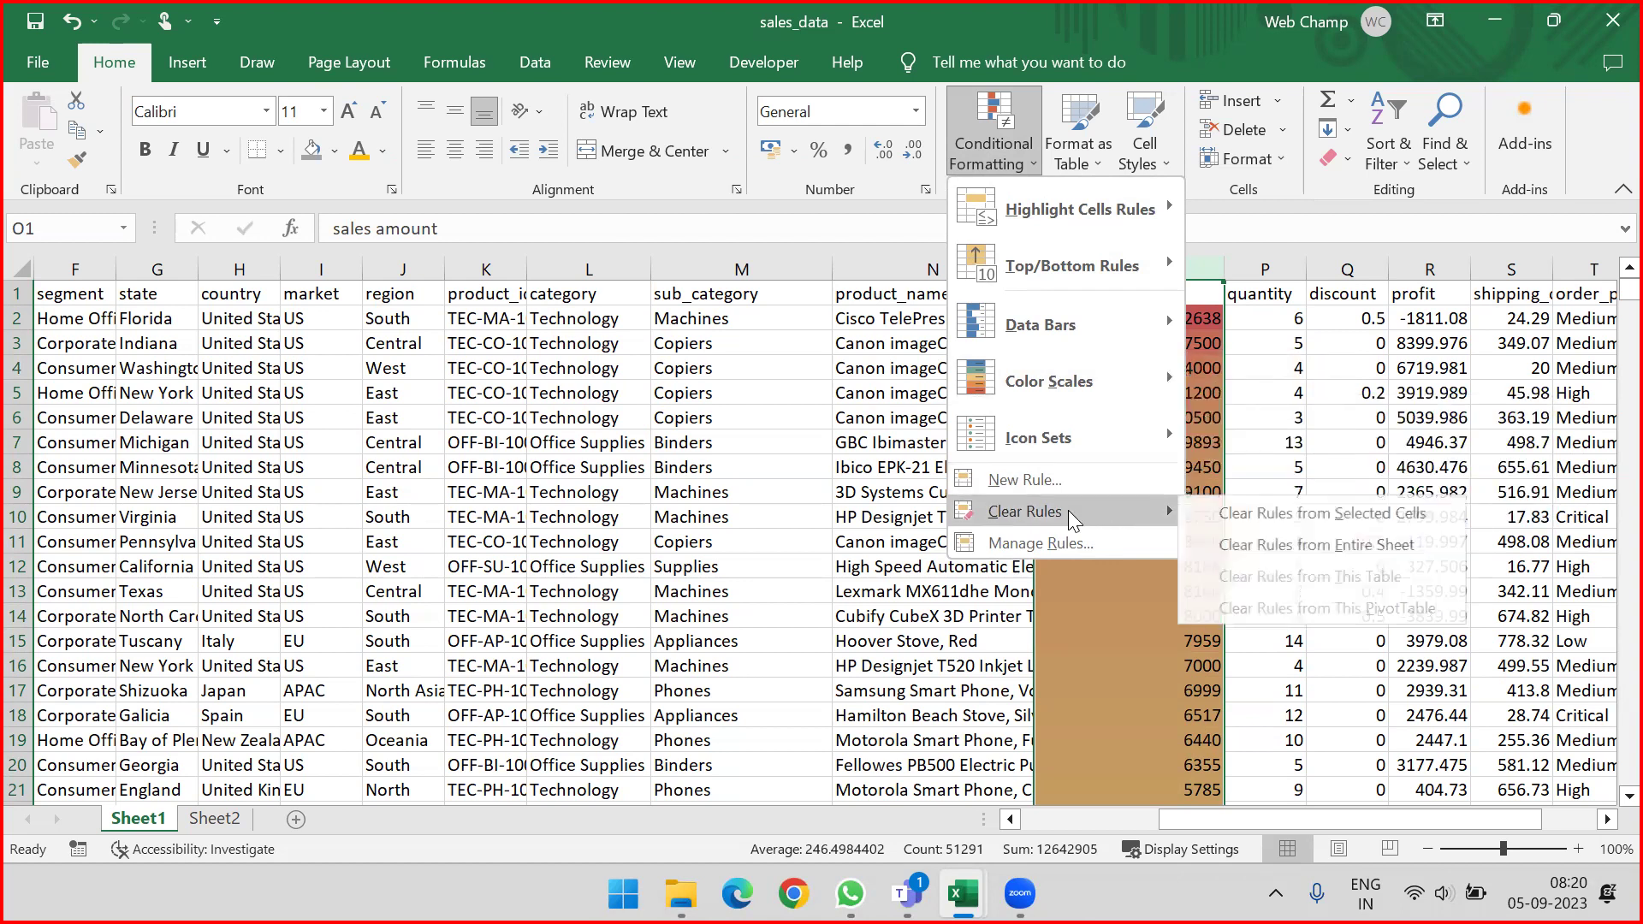
click(1286, 522)
Step: Apply the directional icon set of three colored arrows to the sales amount column
click(1017, 151)
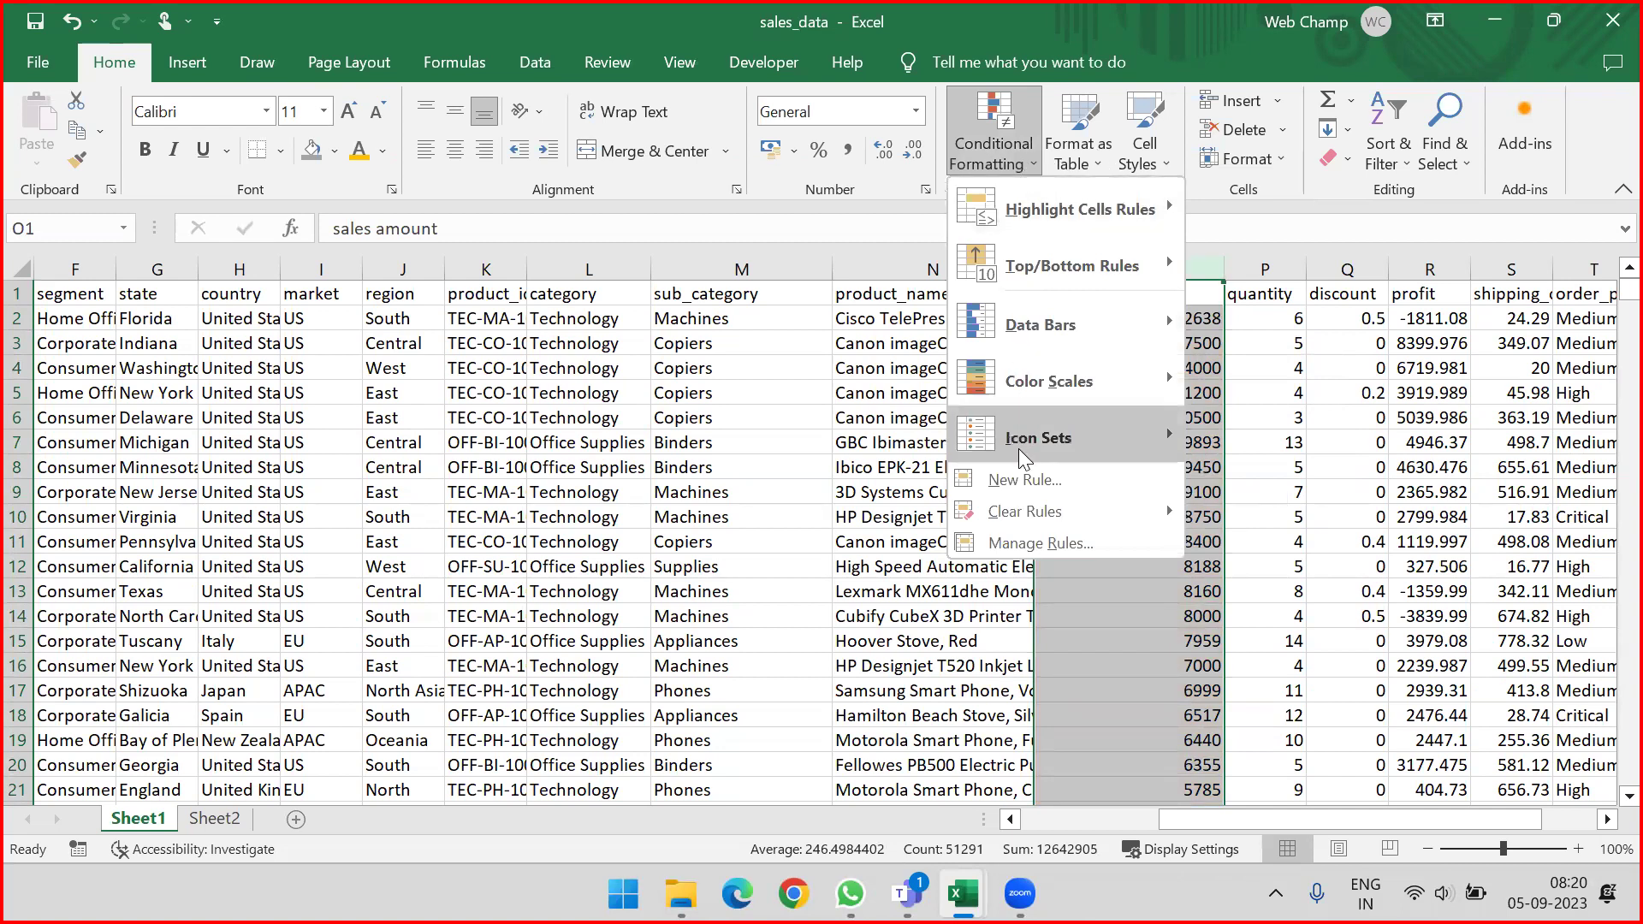
mouse_move(1027, 440)
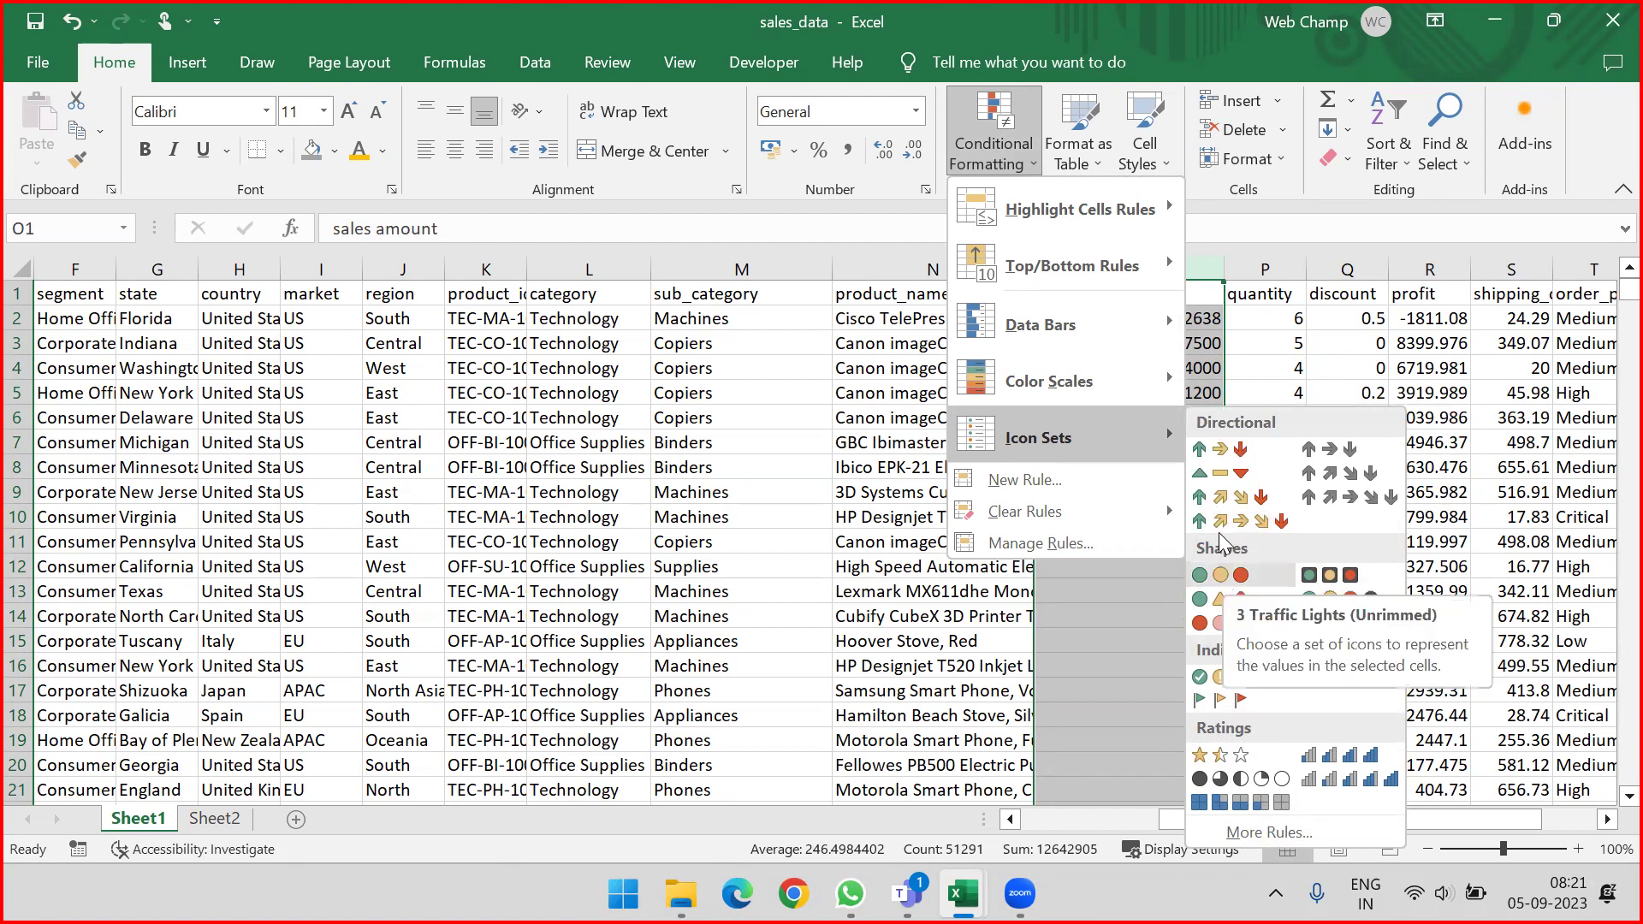
click(1222, 454)
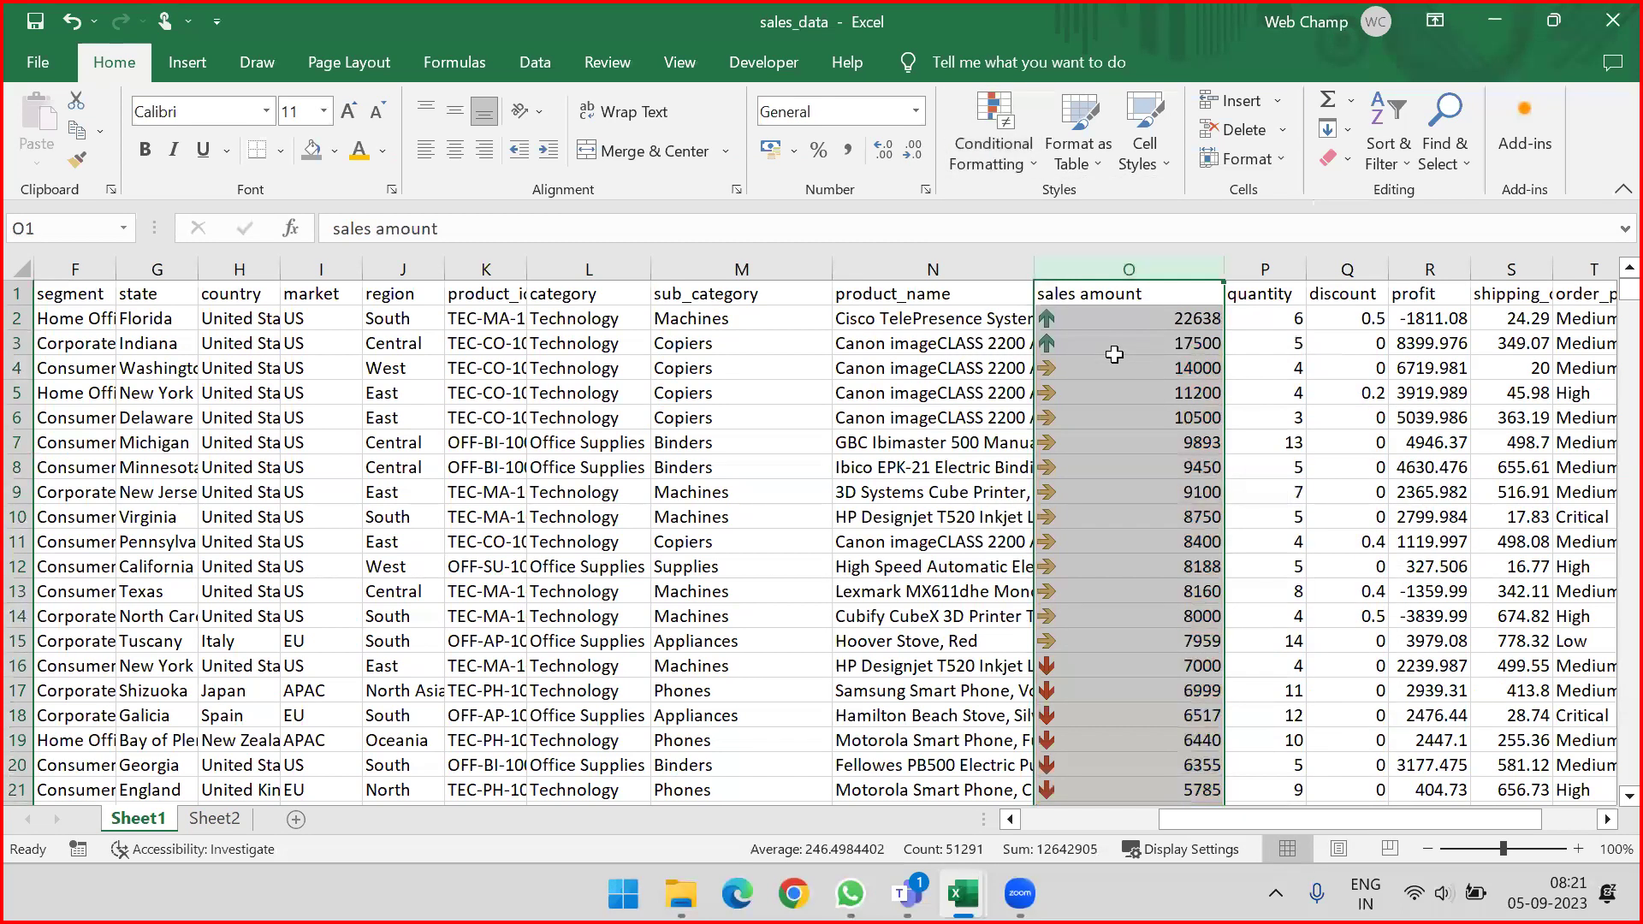
Step: Examine which sales amounts carry each arrow icon, comparing the top rows with the rows further down
scroll(1114, 354, down, 11)
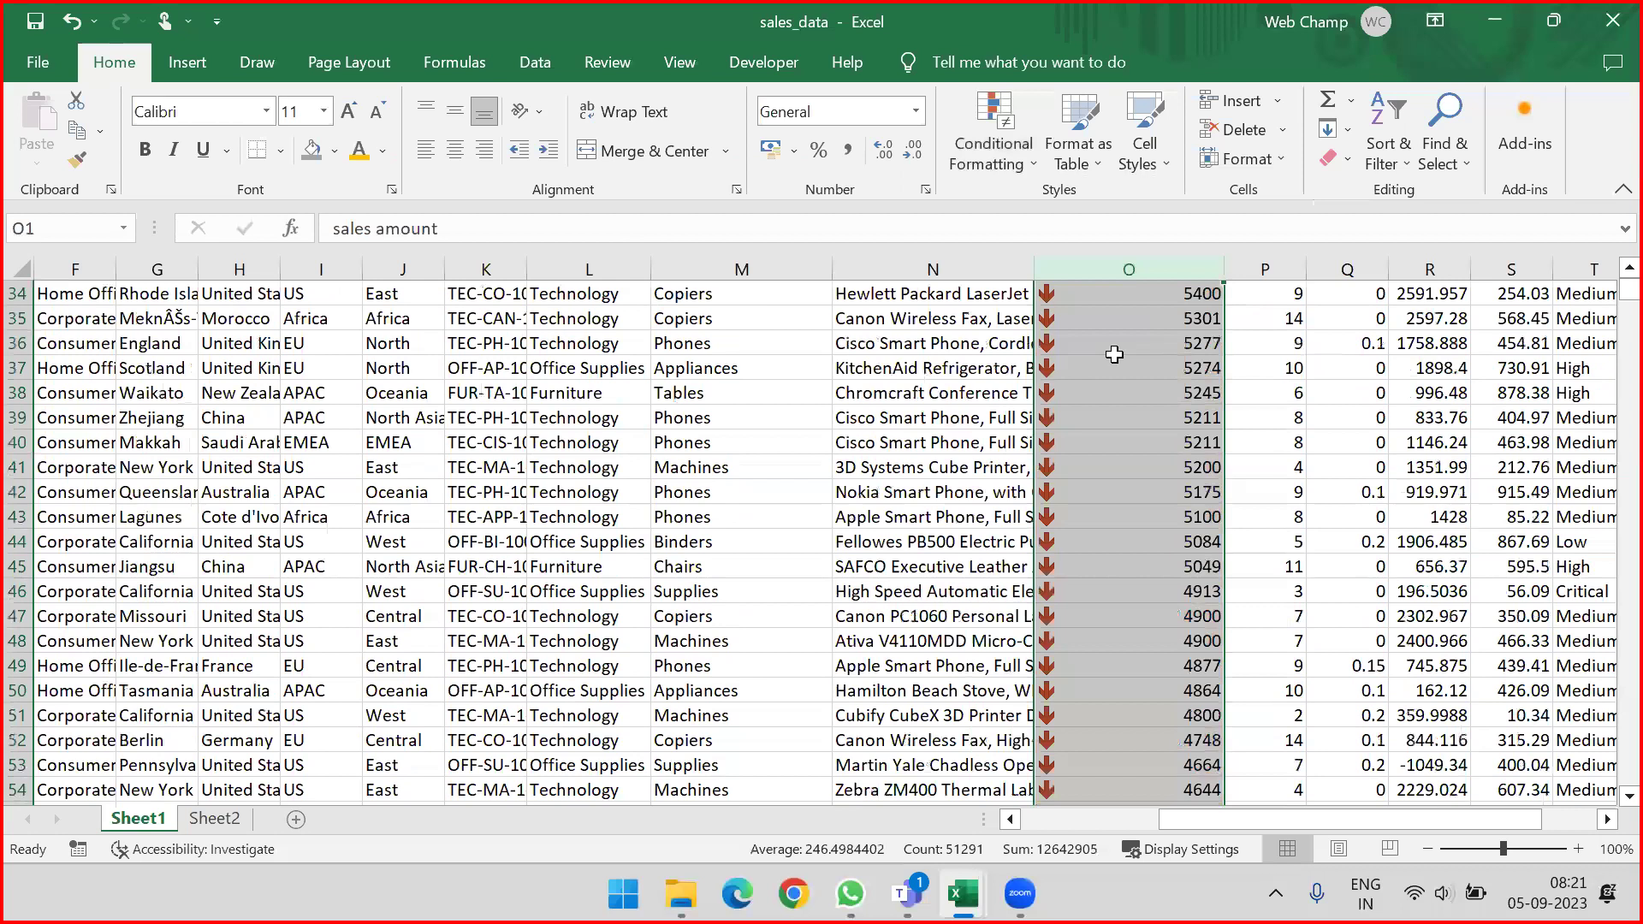
scroll(1114, 354, up, 11)
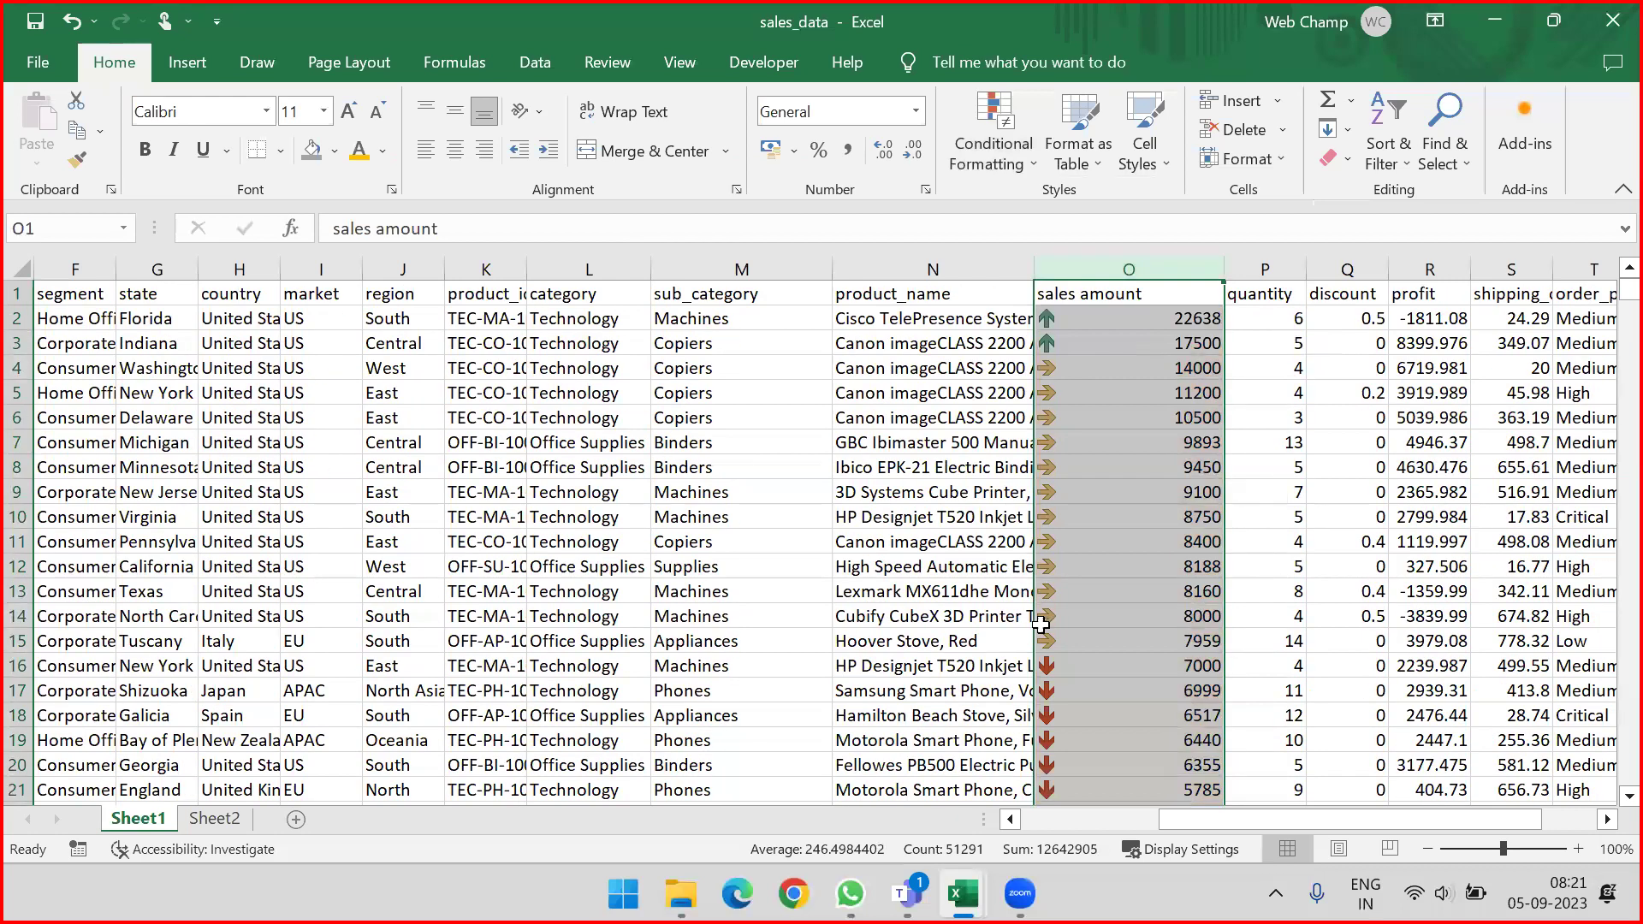
click(1068, 641)
drag(1112, 318, 1083, 741)
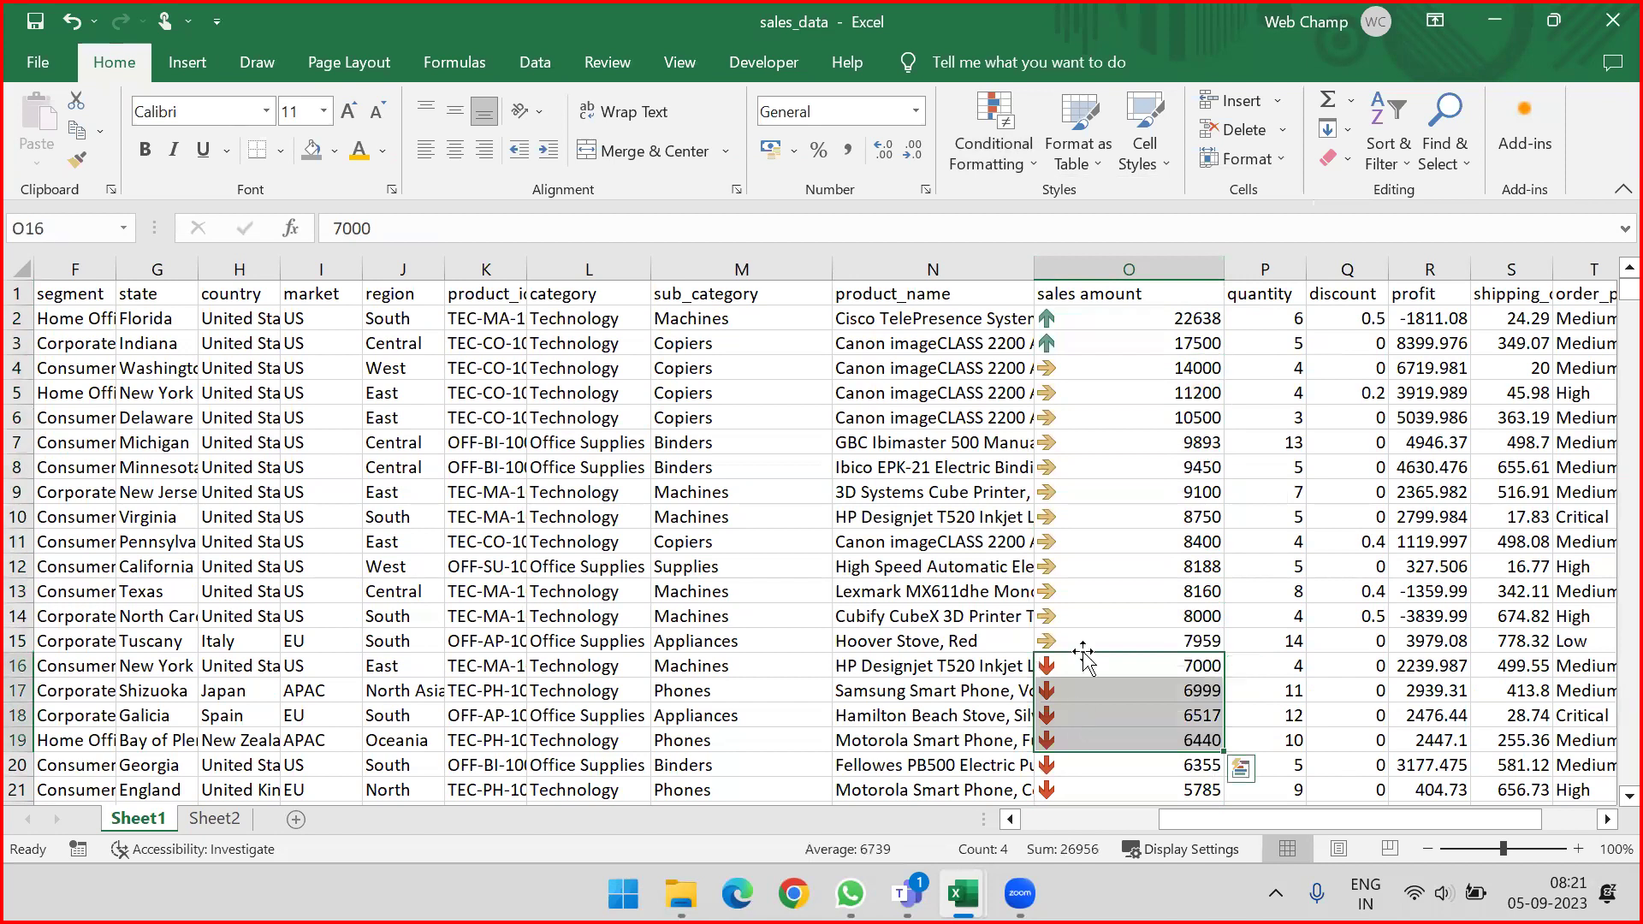
scroll(1096, 467, down, 5)
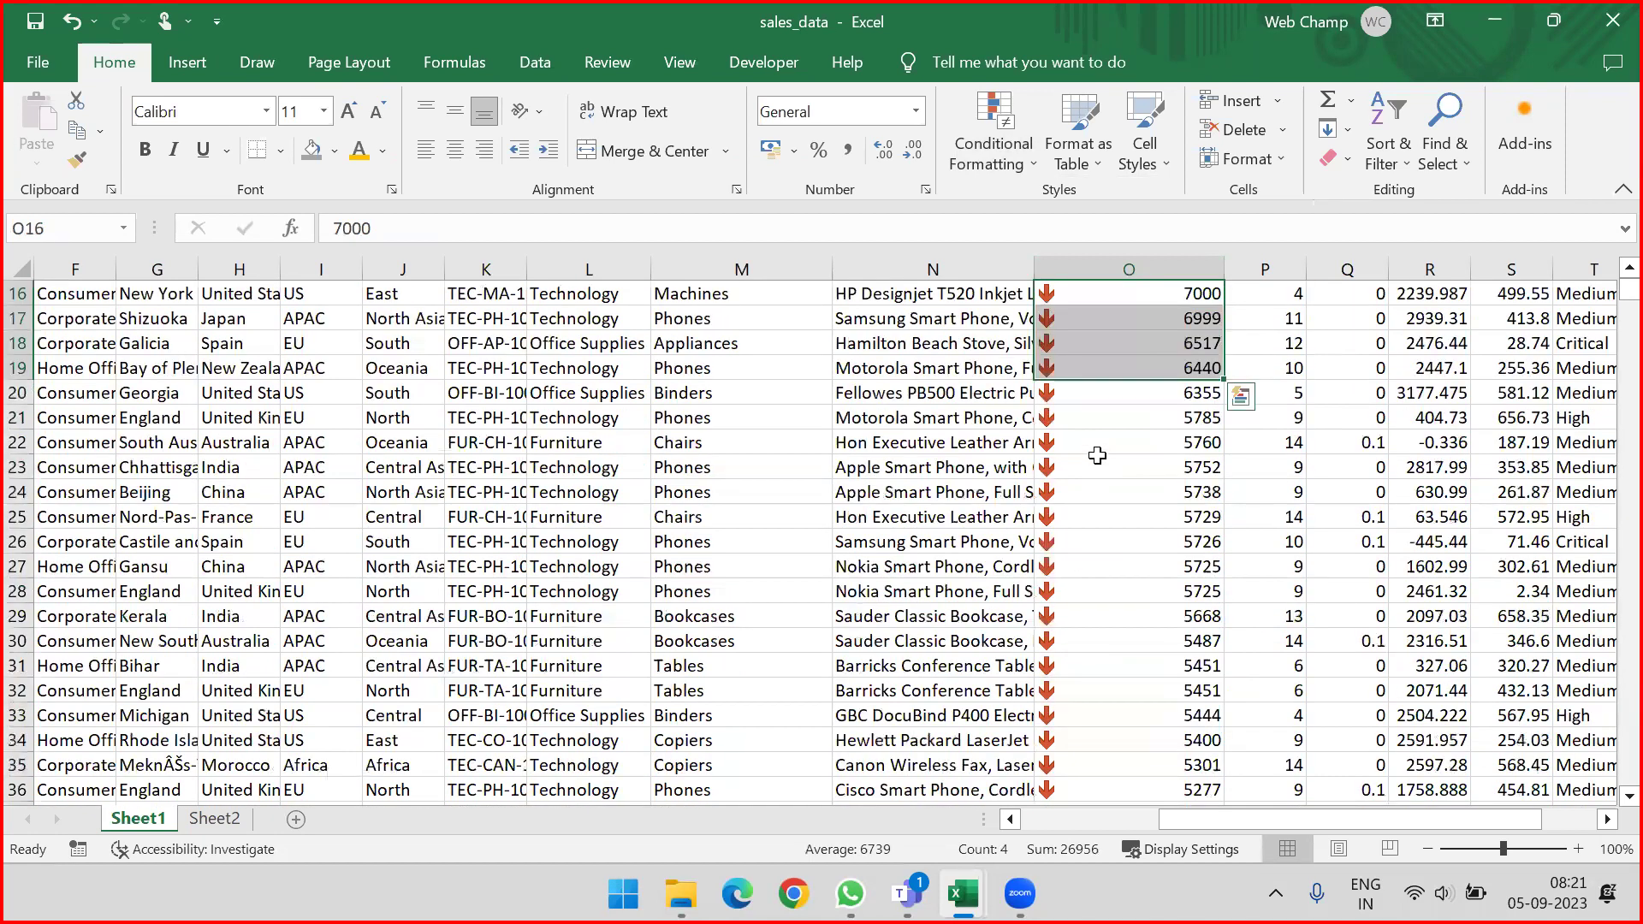
scroll(1093, 454, down, 6)
scroll(1111, 422, up, 11)
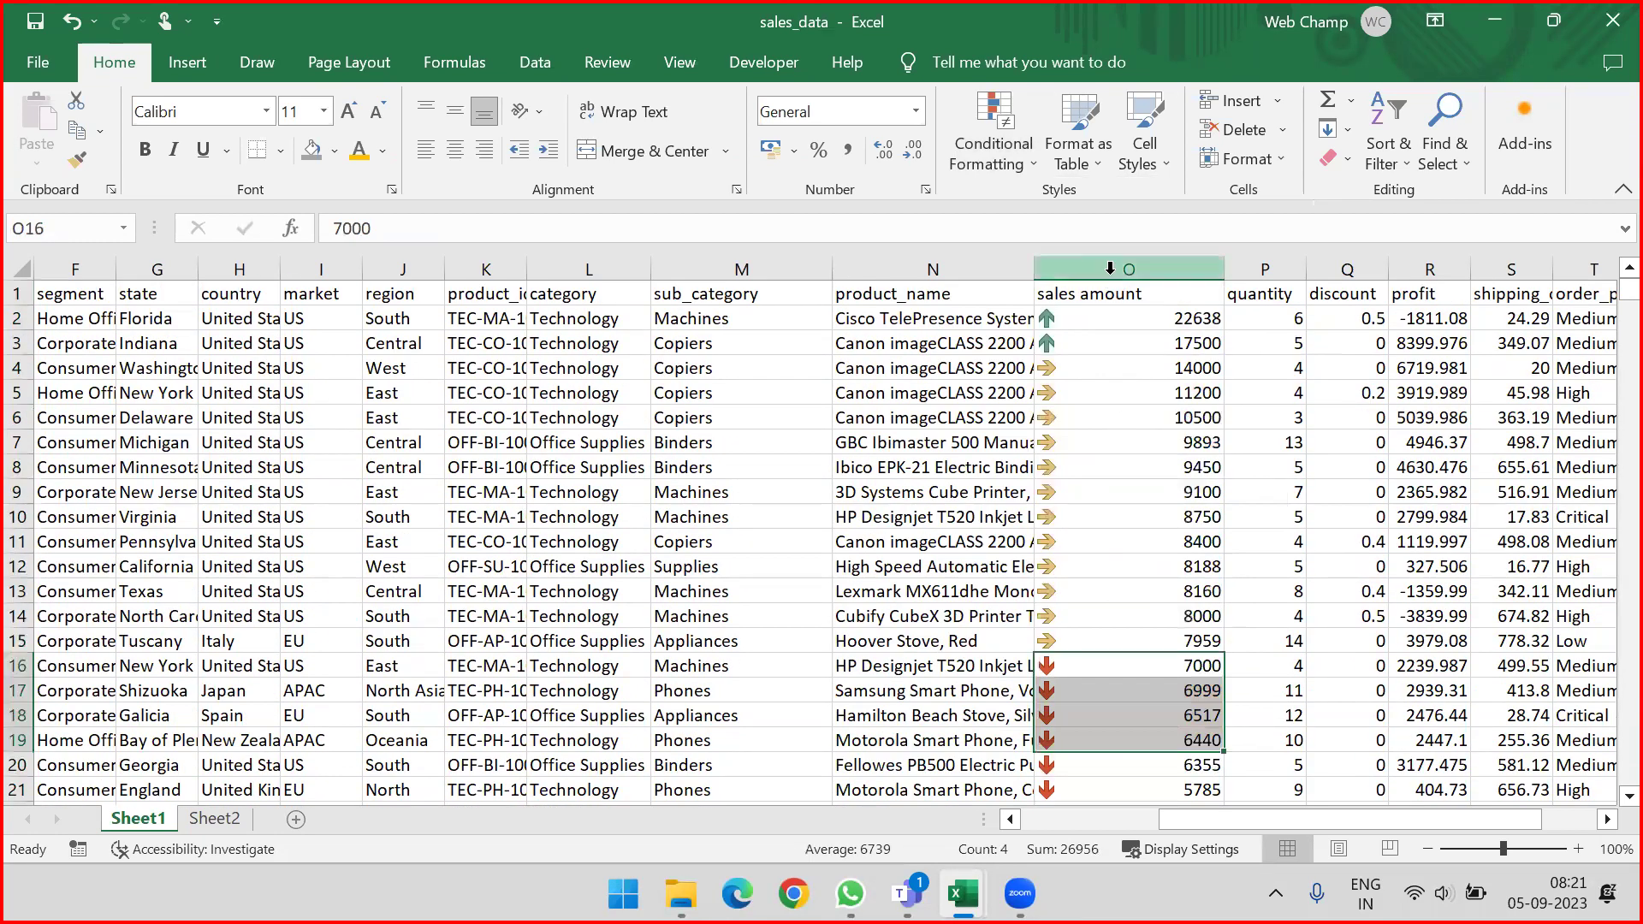
Step: Clear all conditional formatting rules from the entire sheet to remove the arrow icons
click(1119, 275)
click(1018, 151)
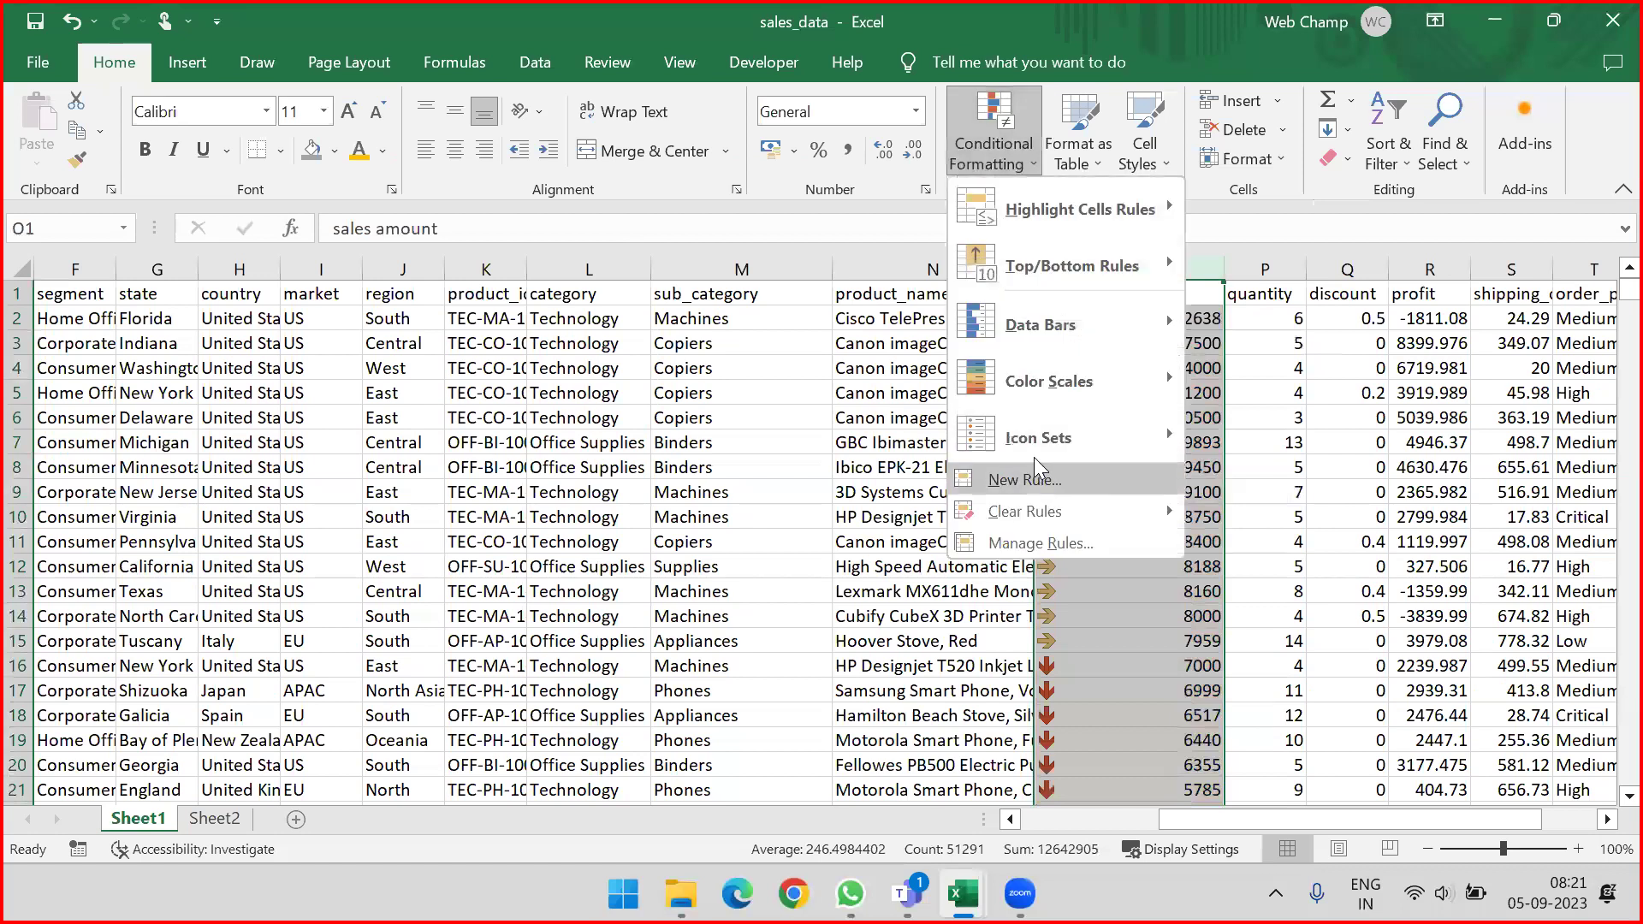
mouse_move(1039, 508)
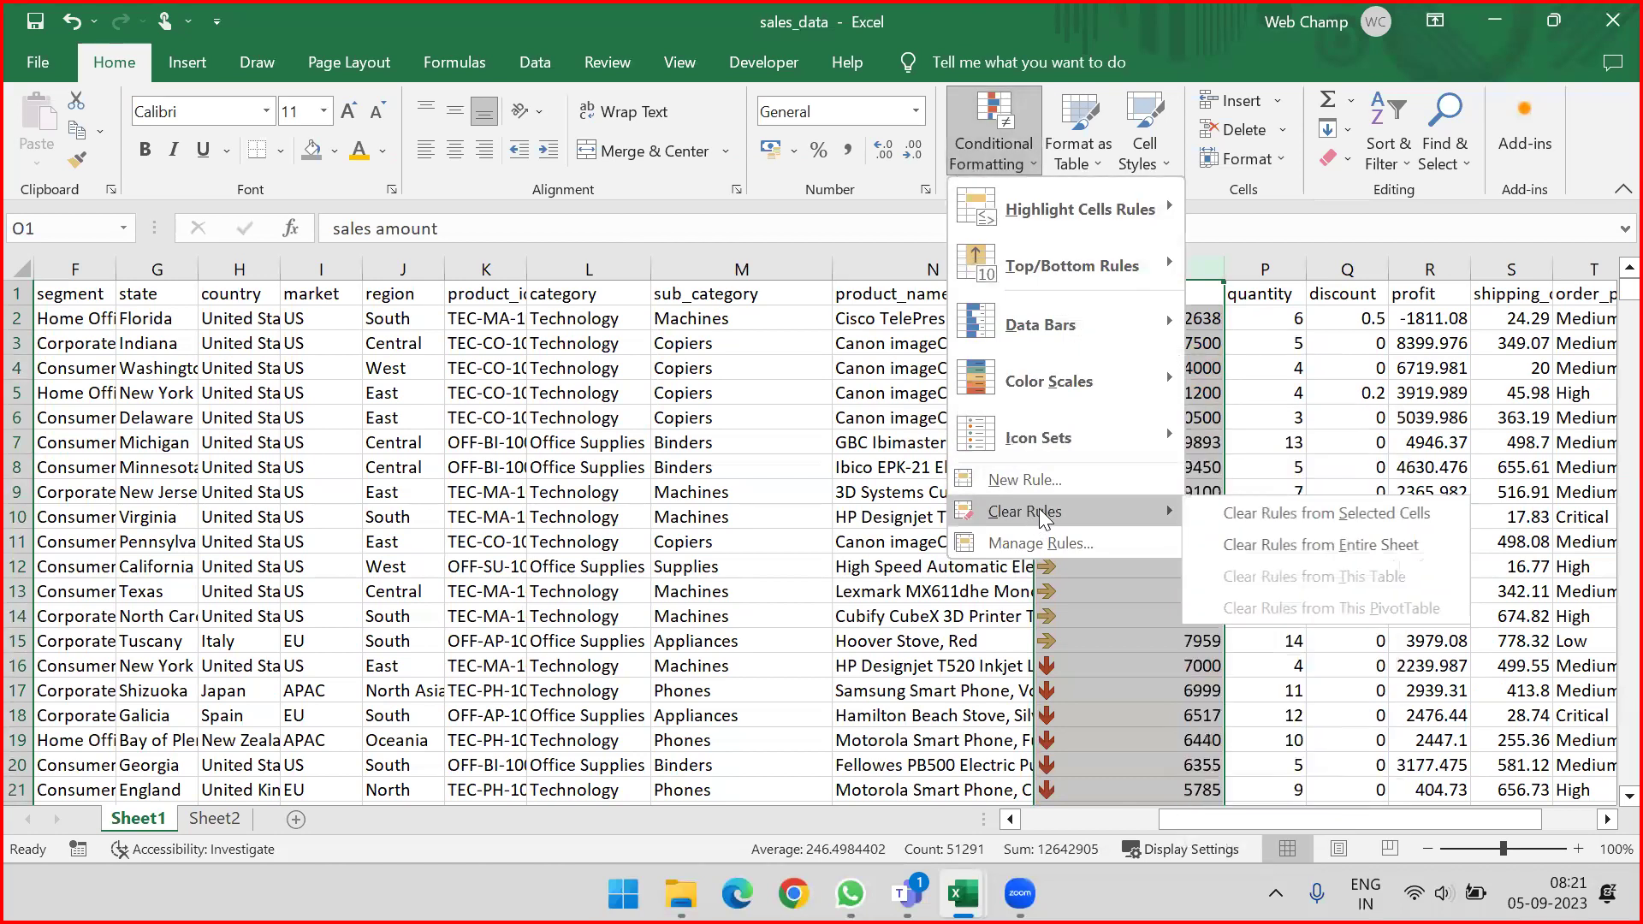
click(1270, 538)
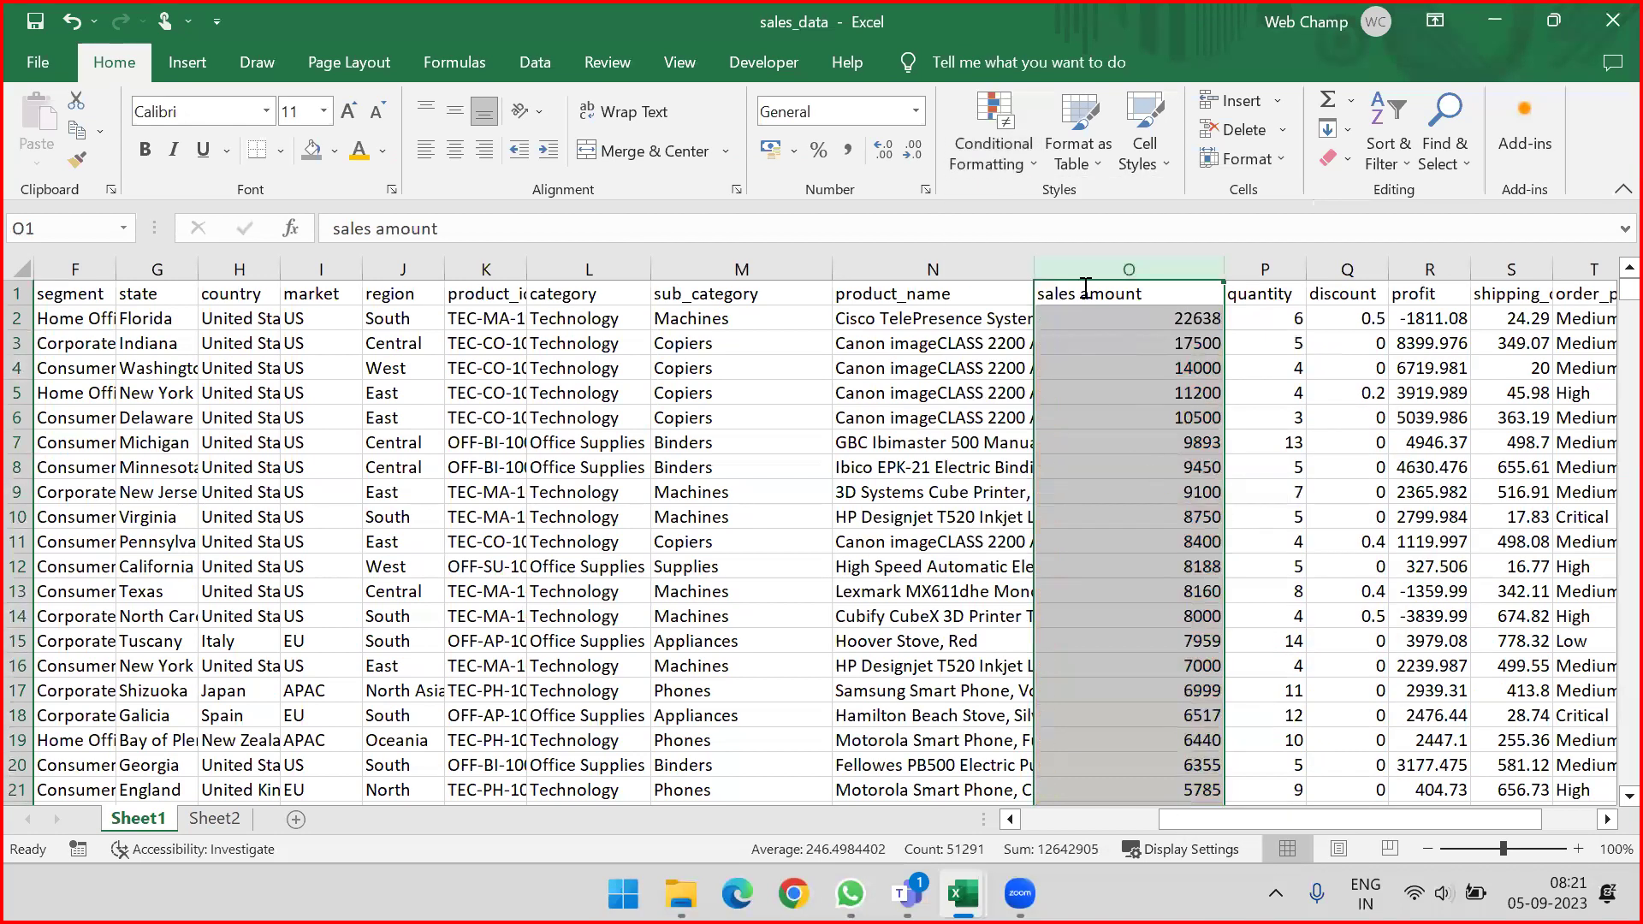
click(995, 137)
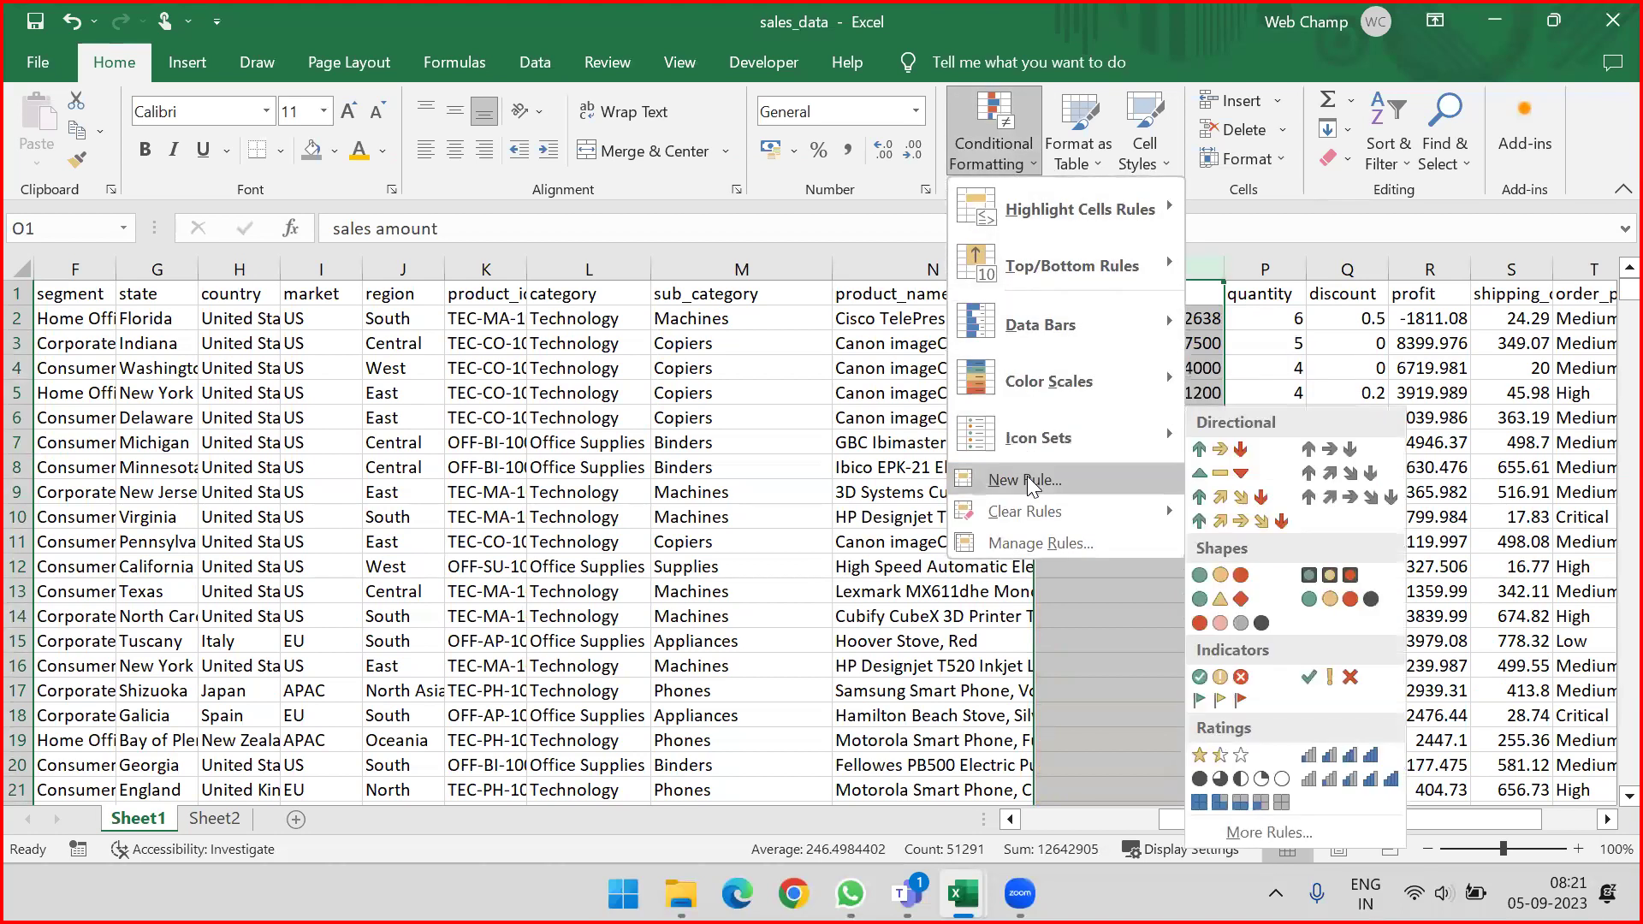
click(1294, 202)
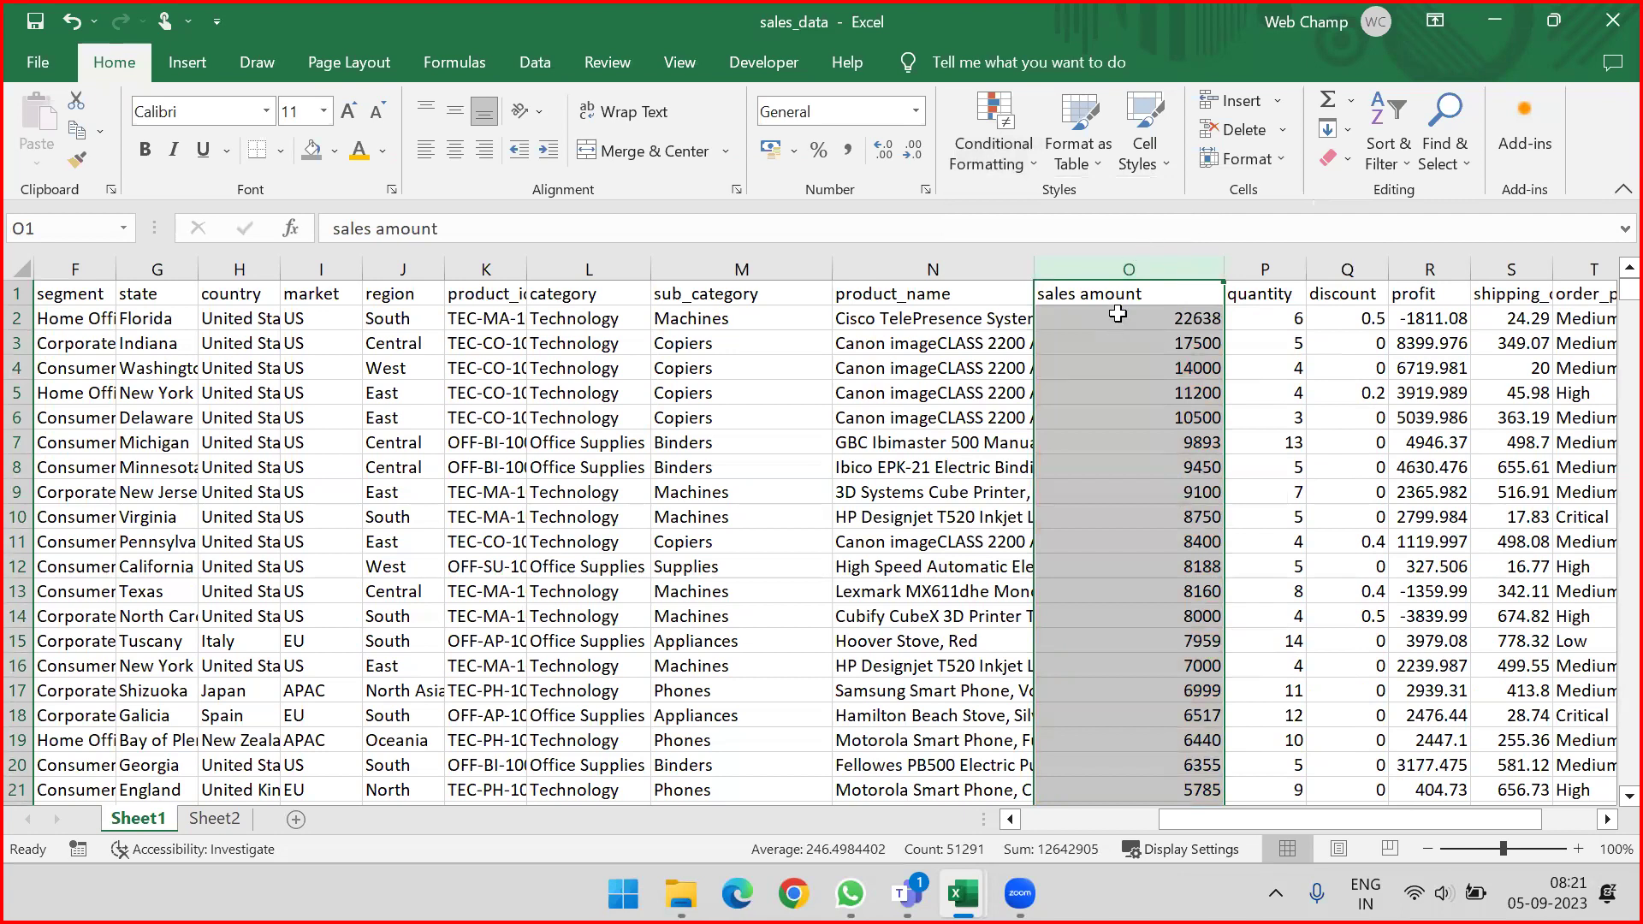
click(1014, 161)
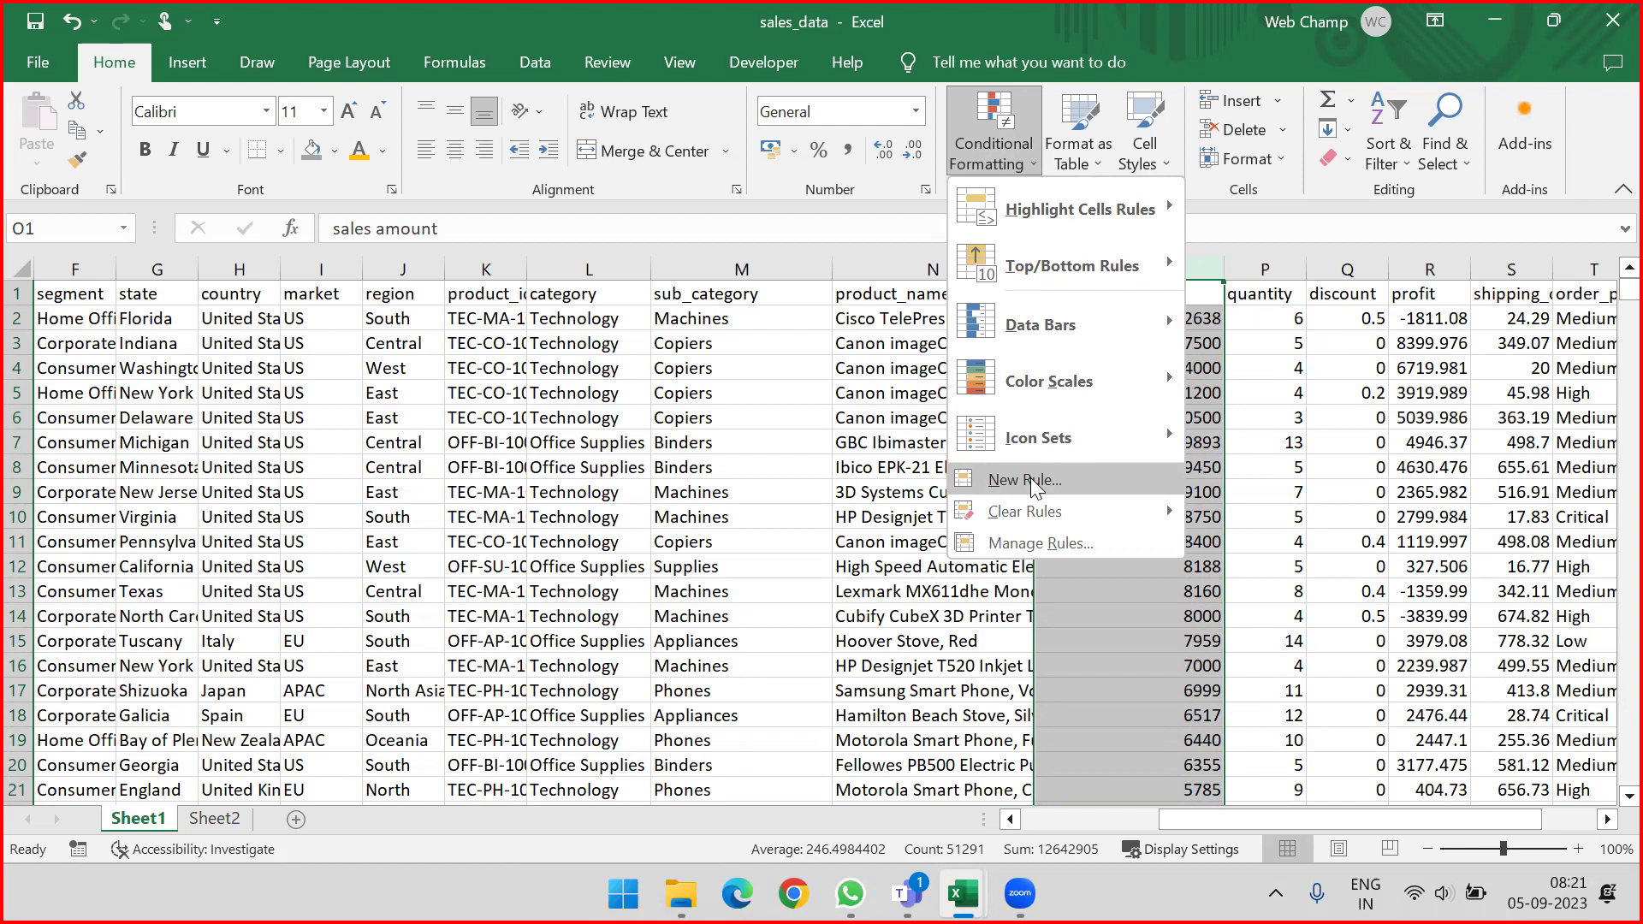
click(1030, 477)
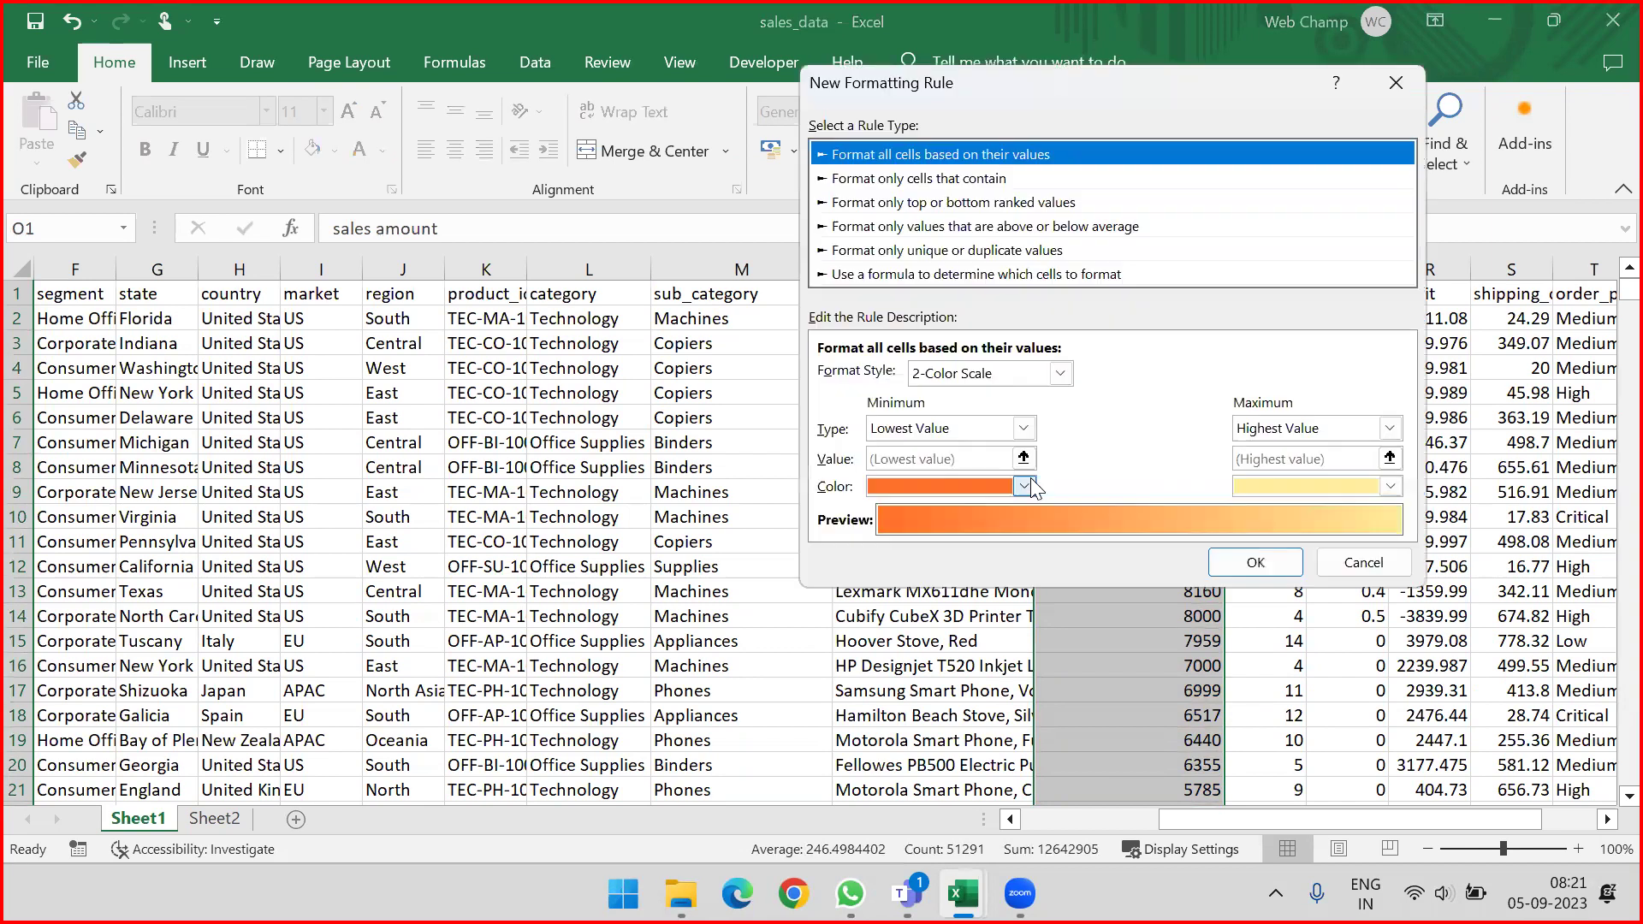
click(1363, 563)
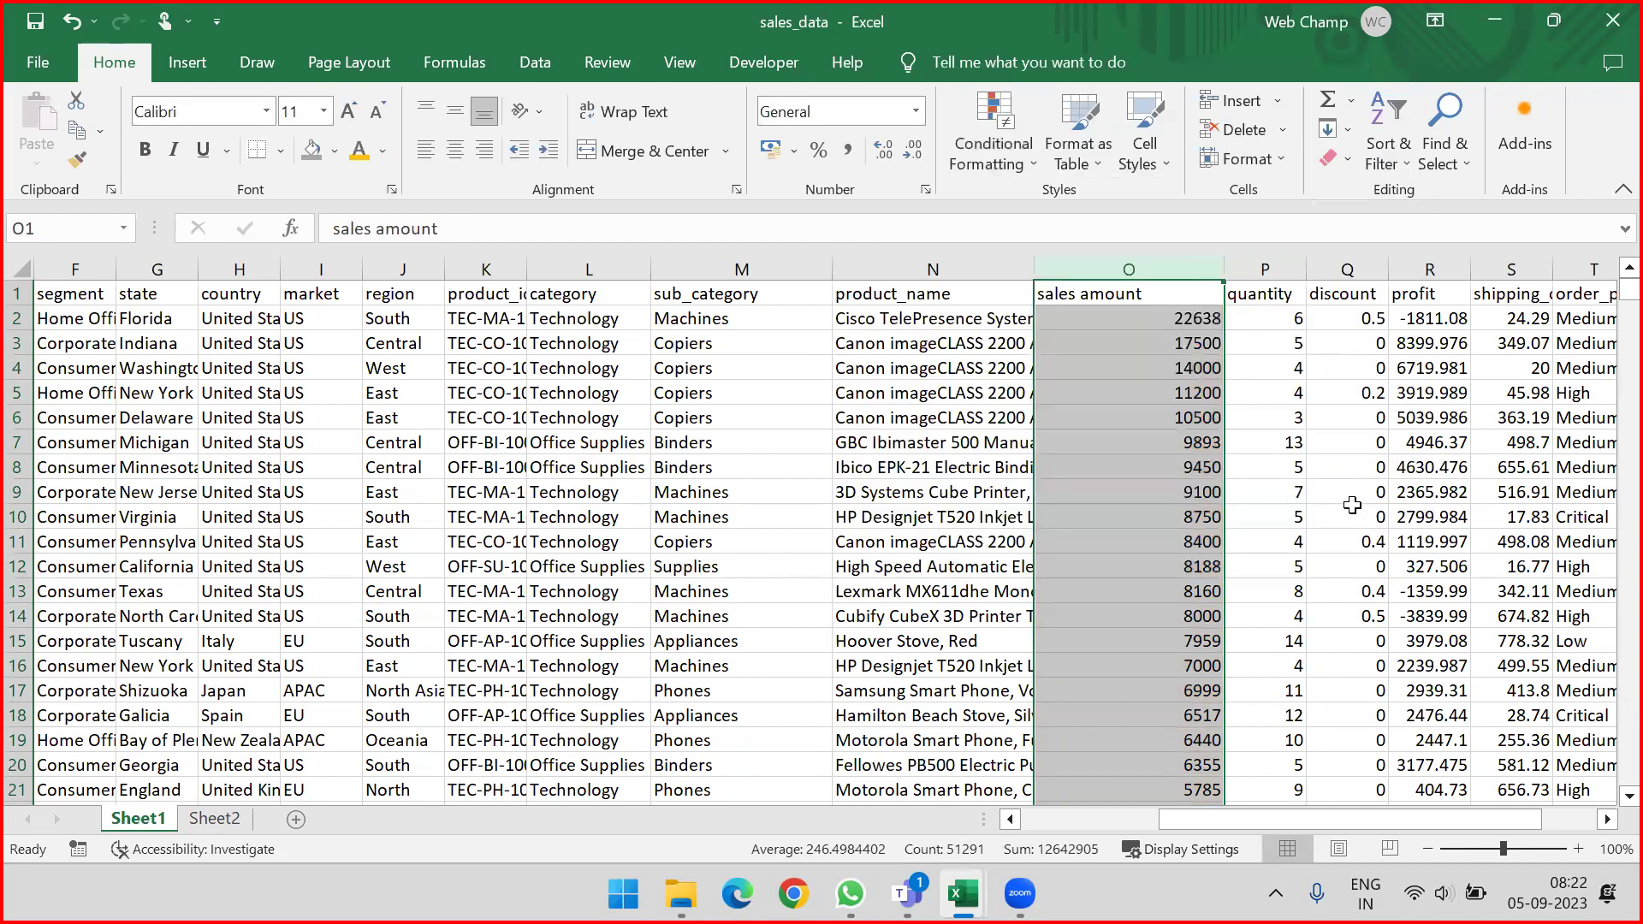
Step: Enter the formula =O2>10000 in cell W2 to test the first sales amount against 10000
key(Right)
key(Right)
key(Right)
key(Right)
key(Right)
key(Right)
key(Right)
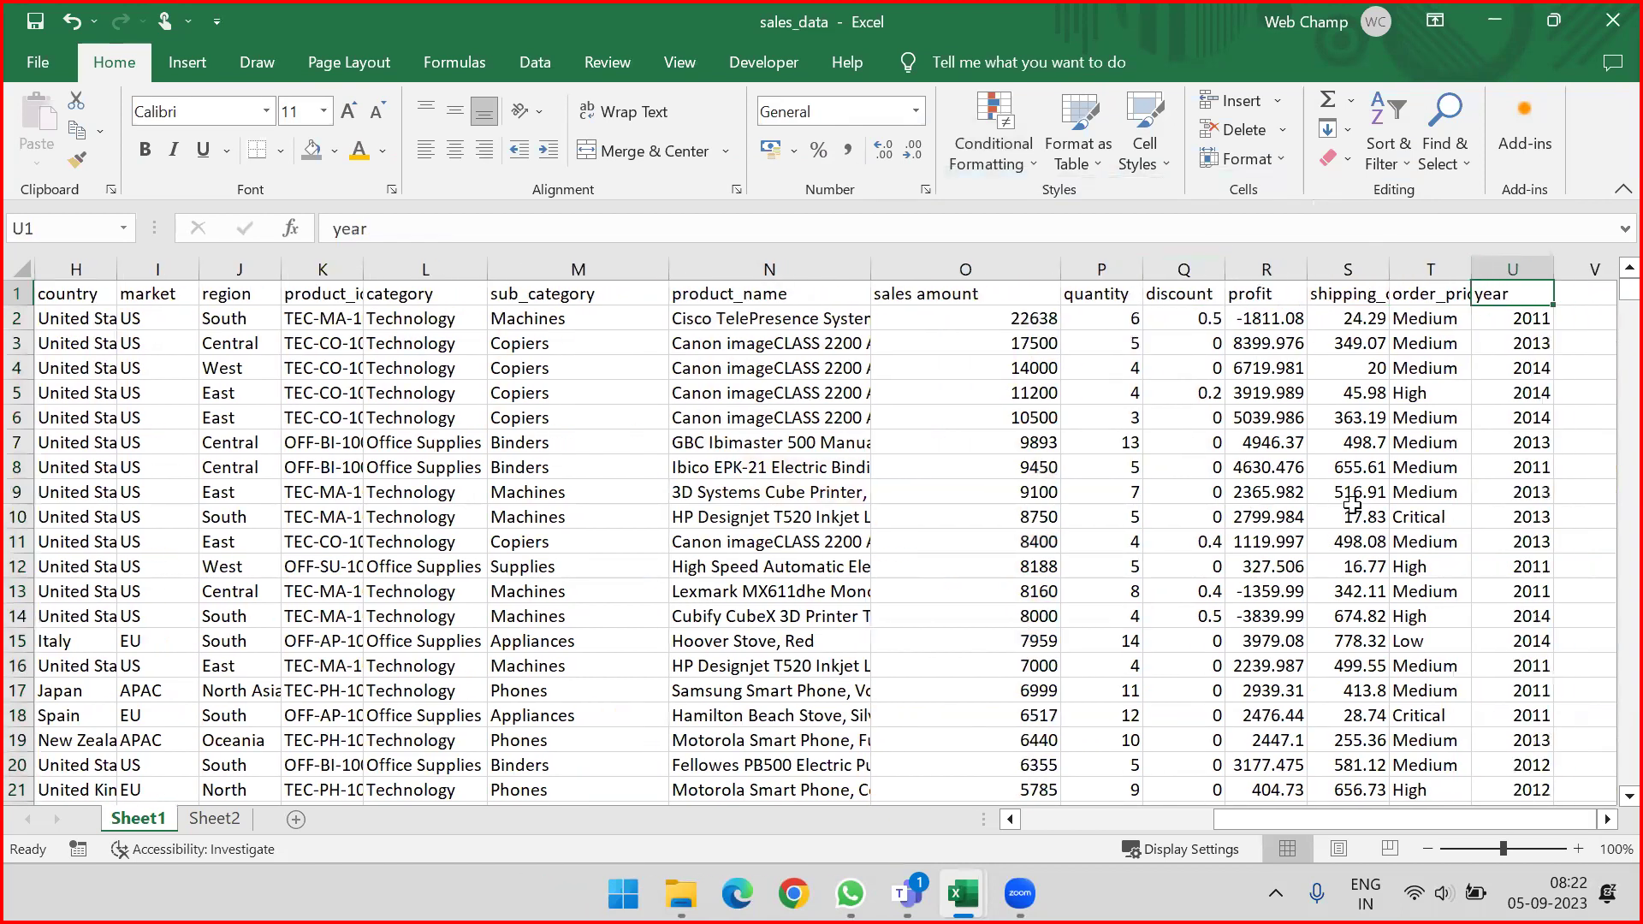
key(Right)
key(Down)
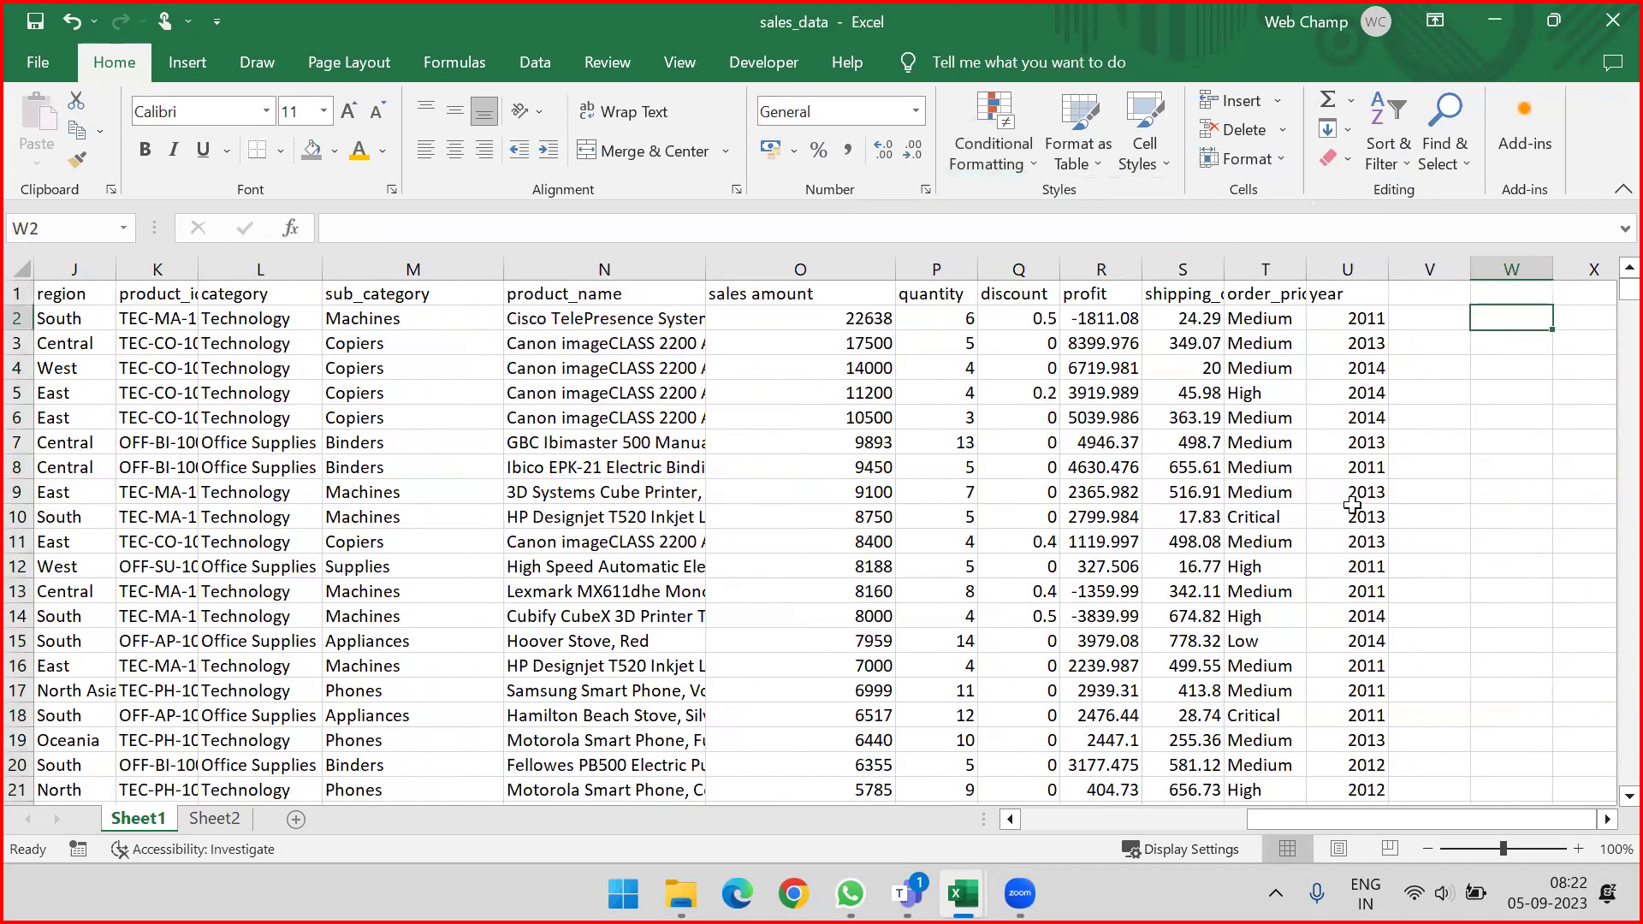
text(=)
key(Left)
key(Left)
key(Left)
key(Left)
key(Left)
key(Left)
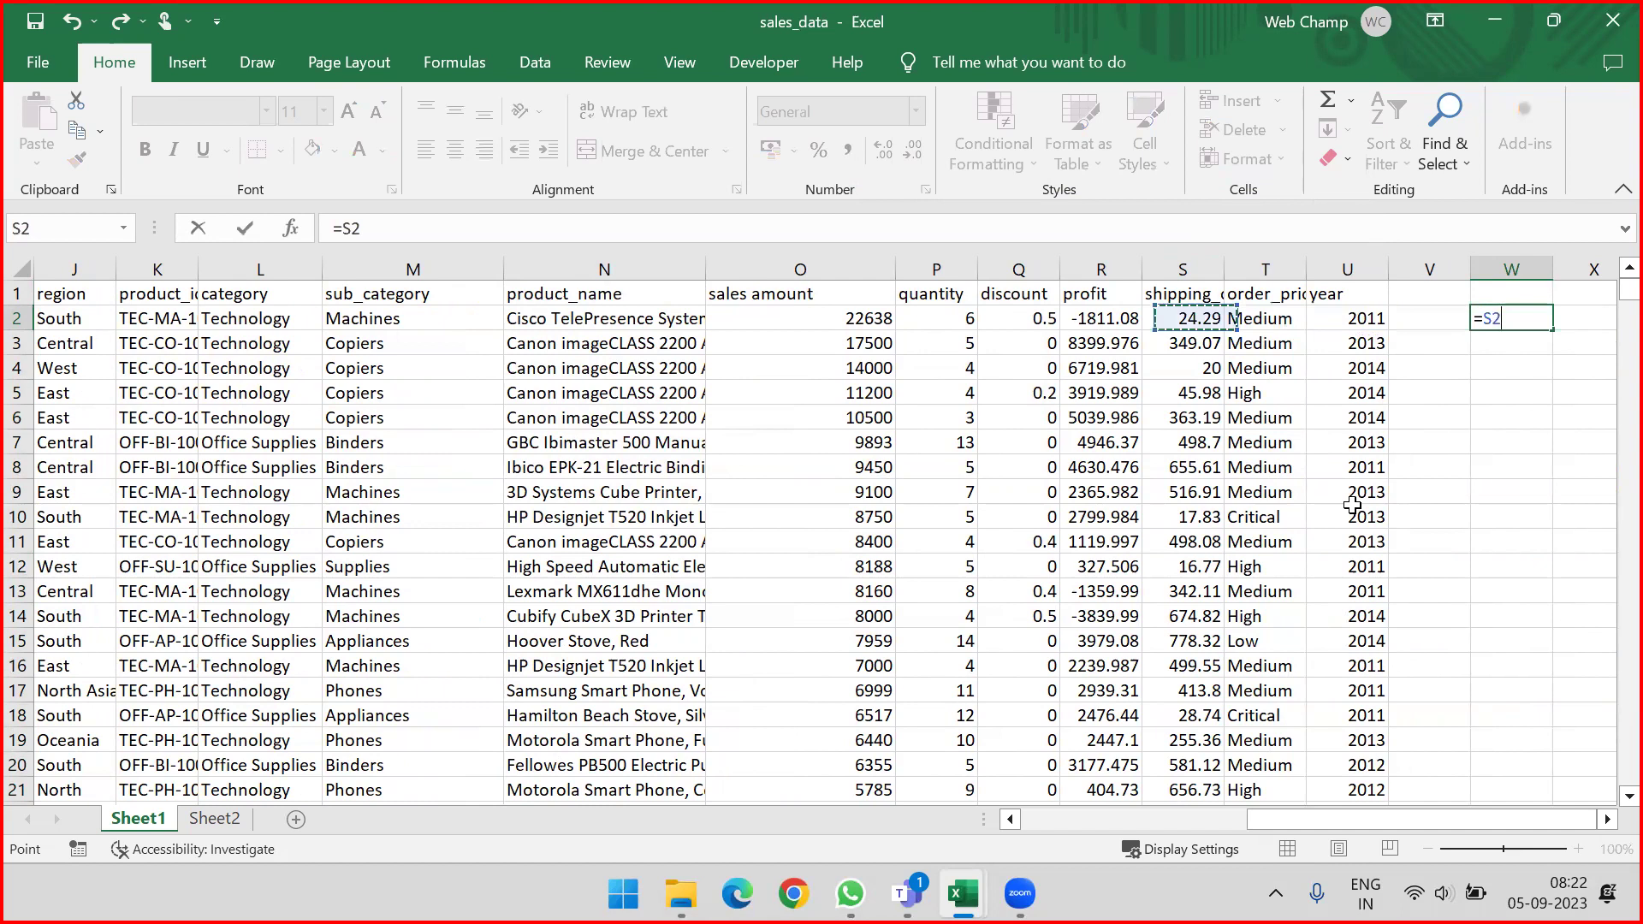
key(Left)
key(Left)
text(>10000)
key(Return)
key(Up)
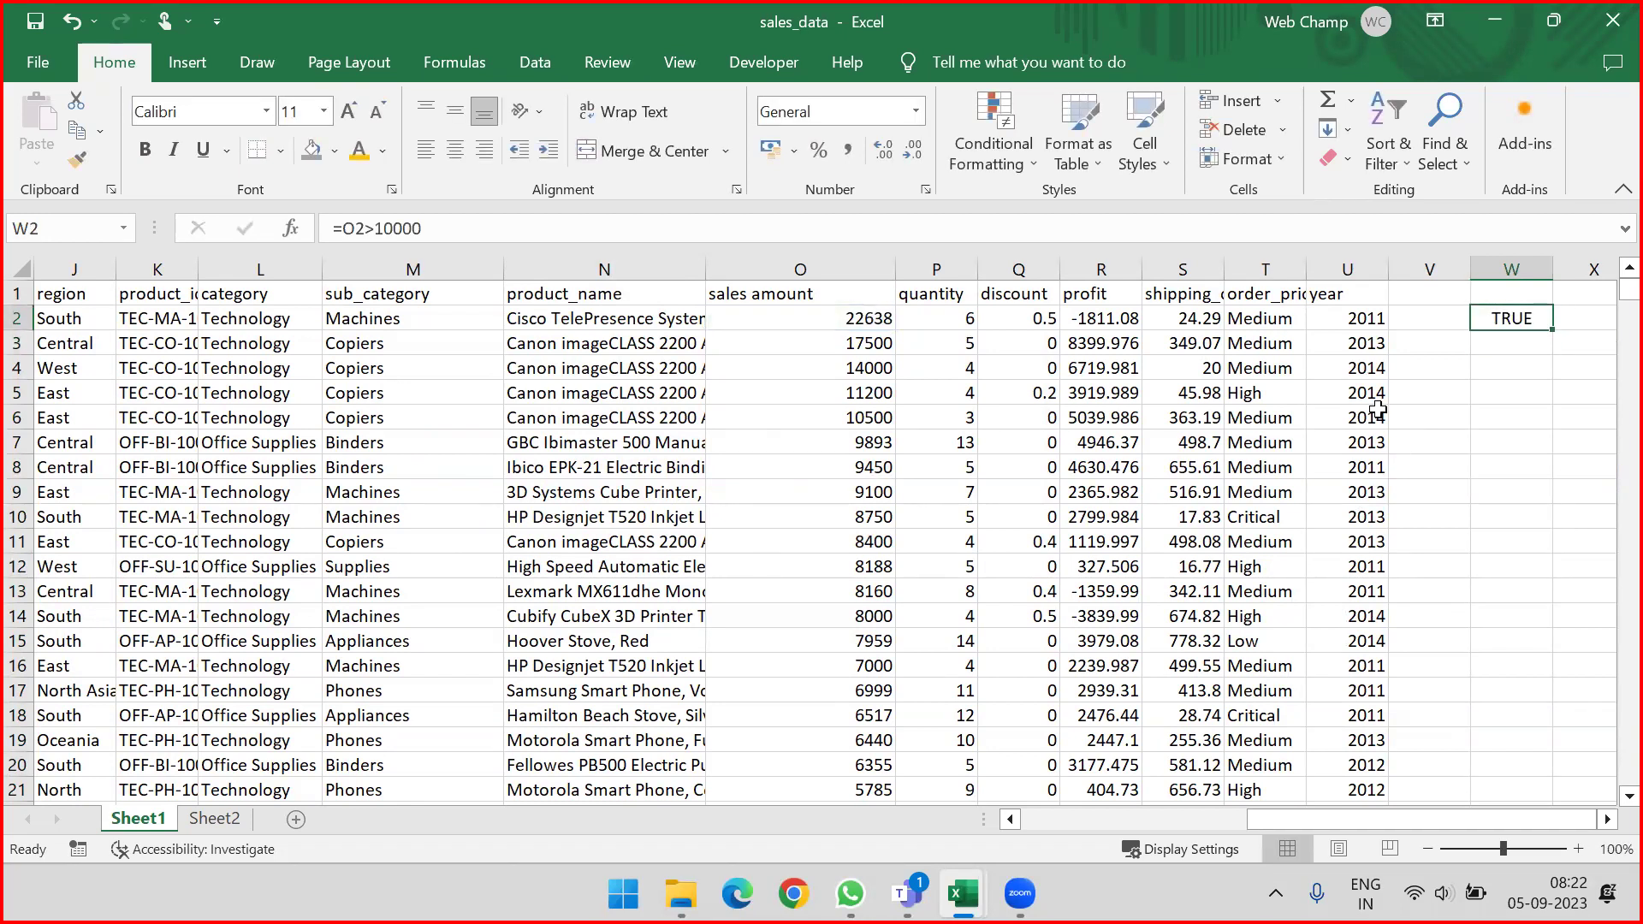
Step: Copy the expression O2>10000, without its equals sign, from the formula in cell W2
drag(423, 230, 344, 236)
key(ctrl+c)
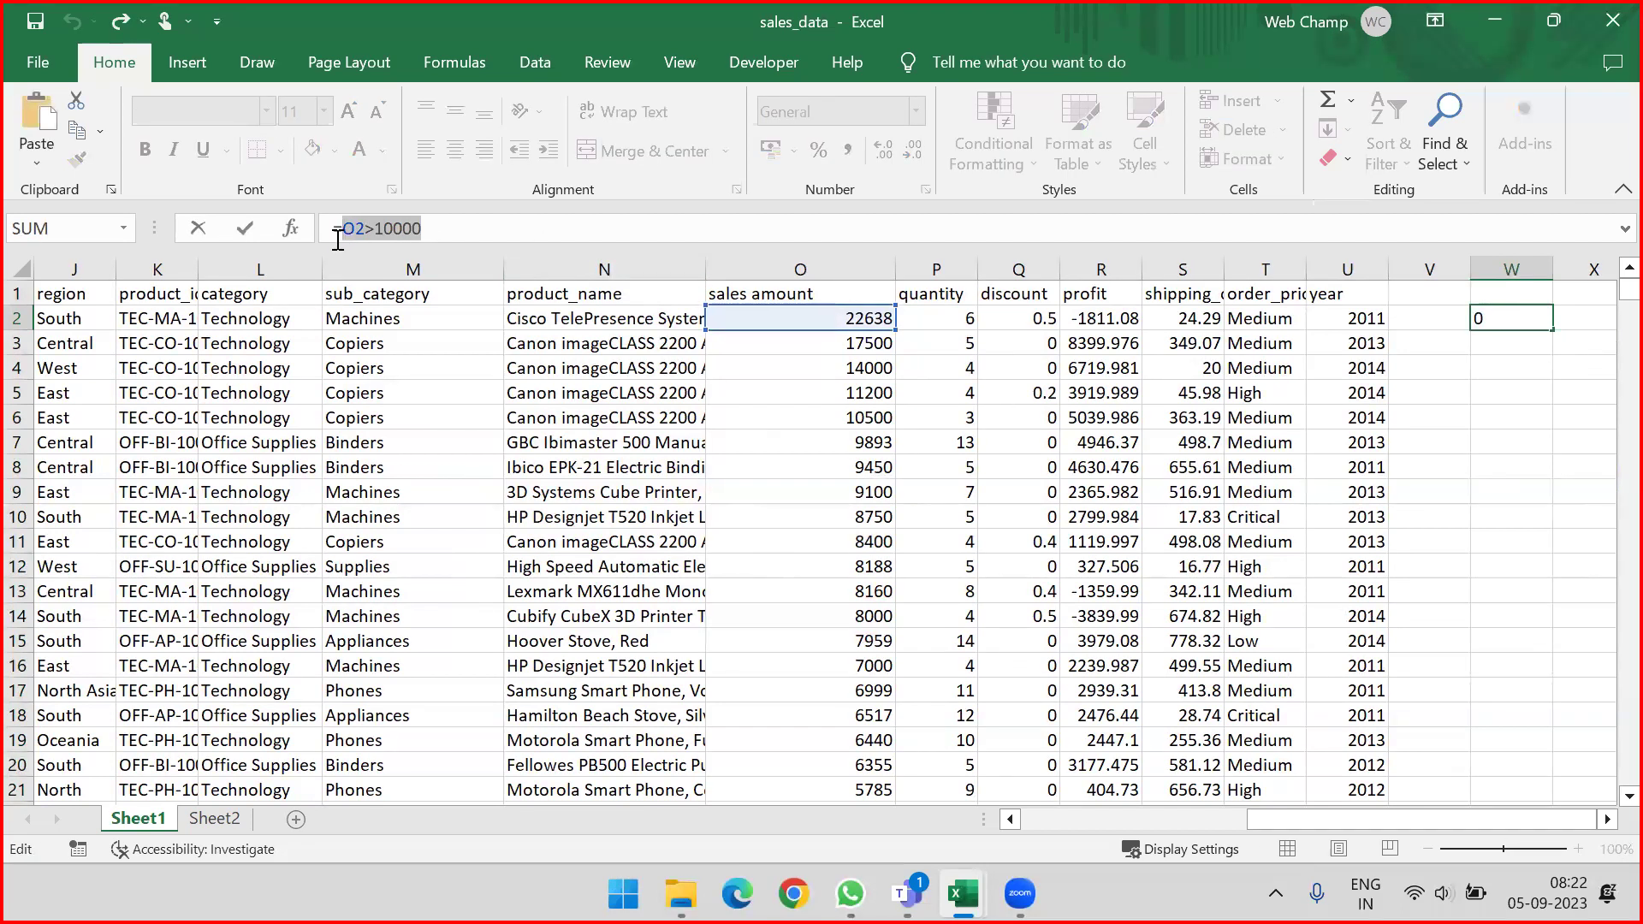
key(Escape)
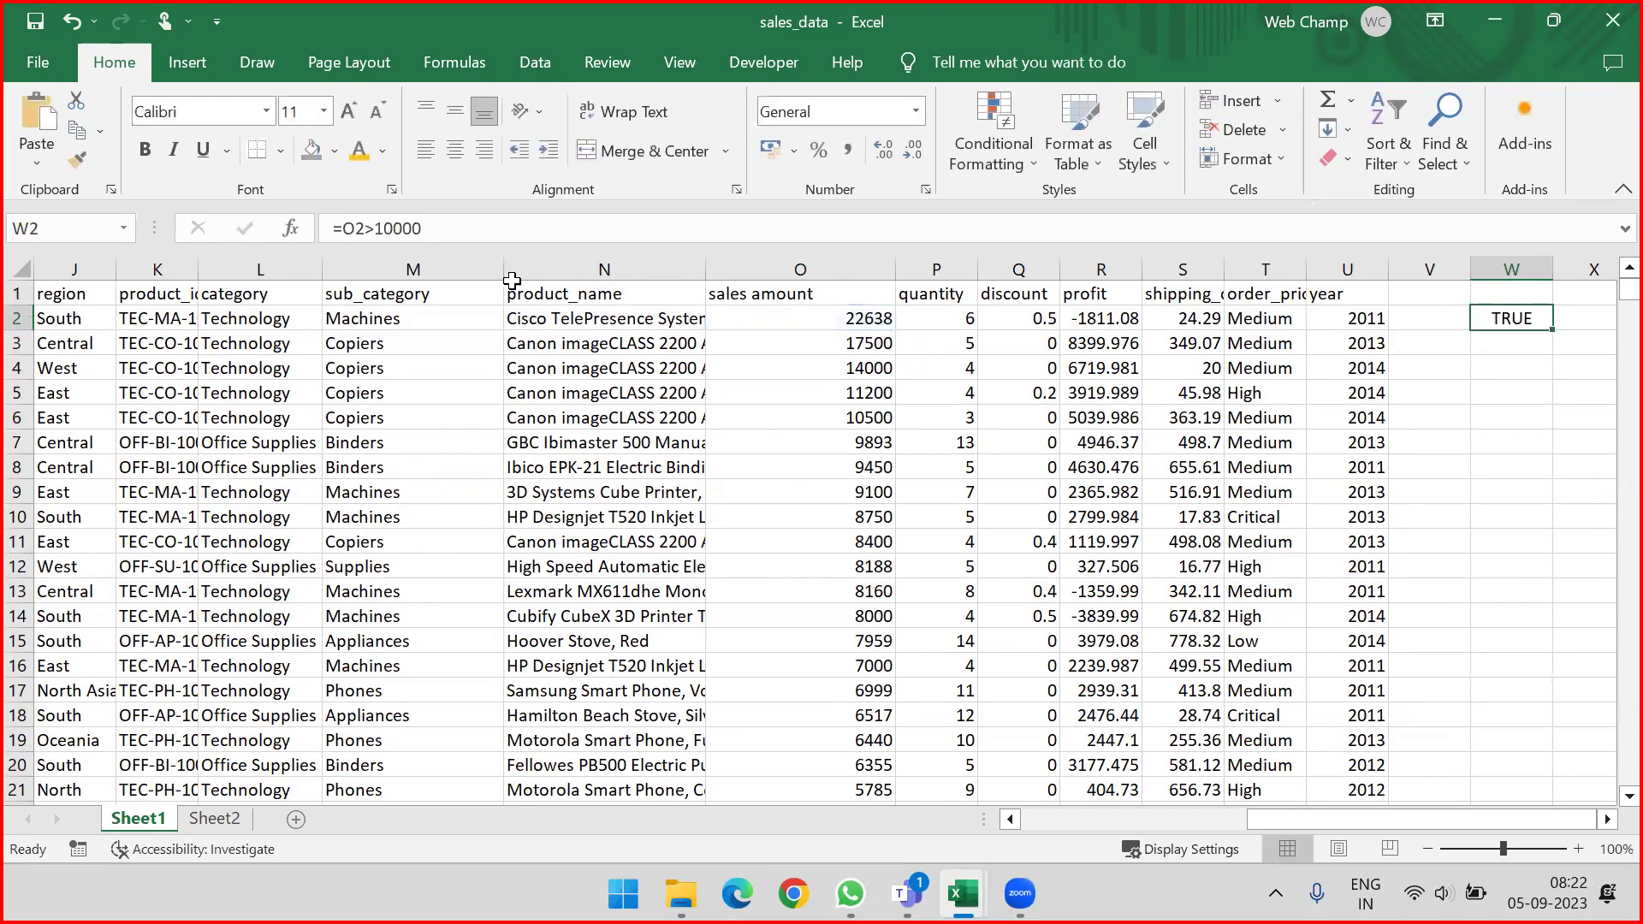
Step: Start a formula-based conditional formatting rule for cell W2, using the copied expression as = O2>10000
click(1034, 166)
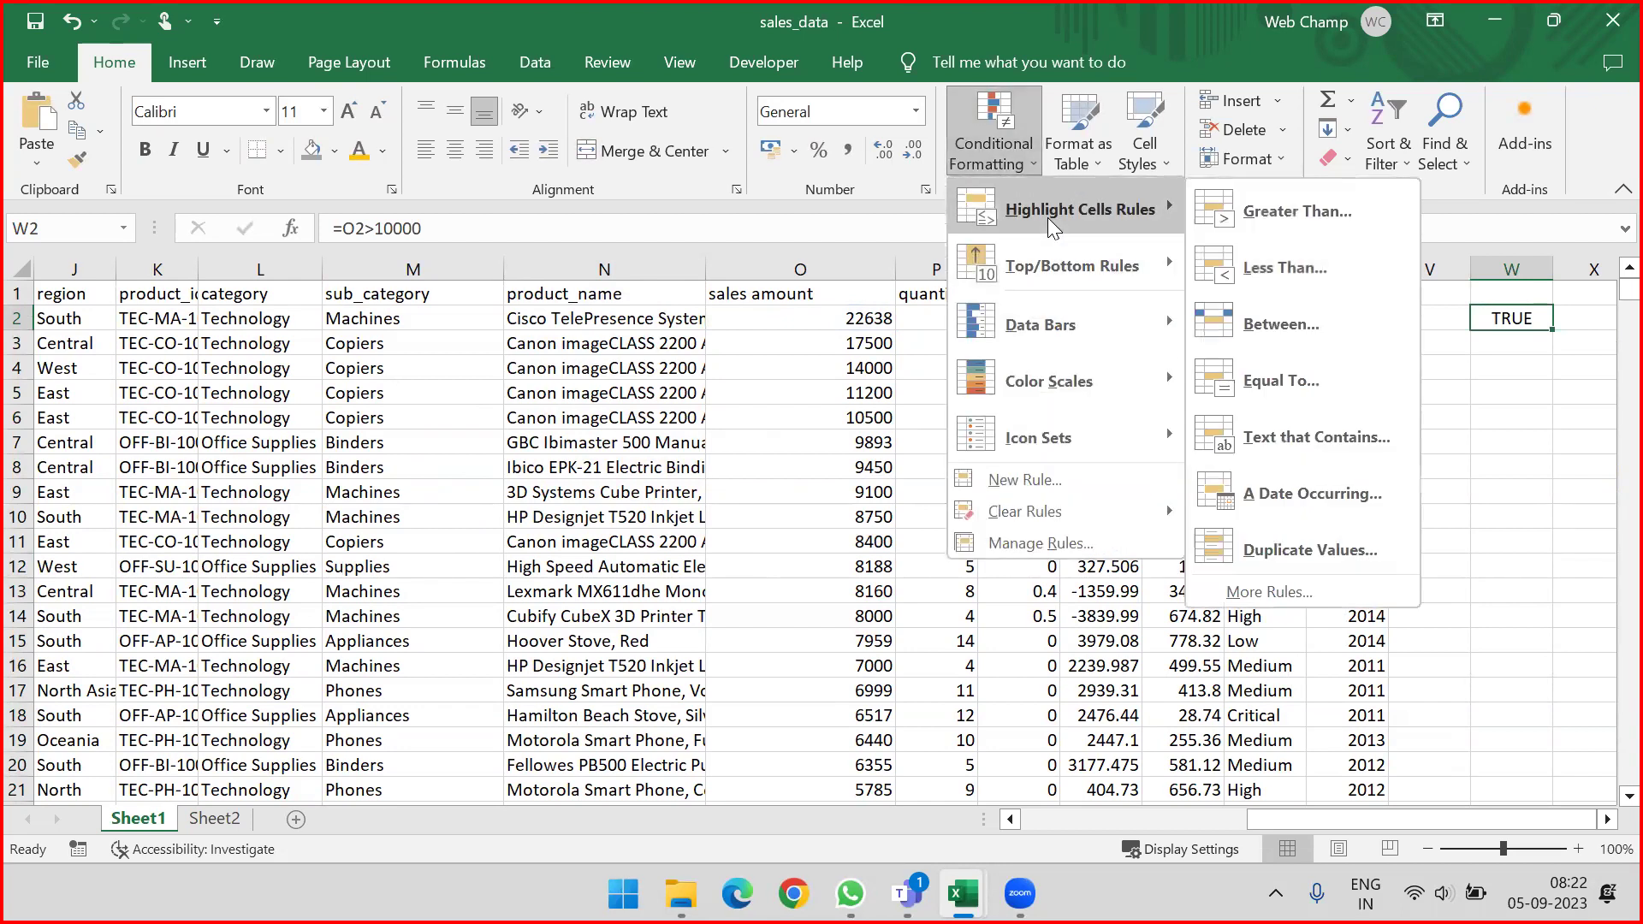
click(1008, 476)
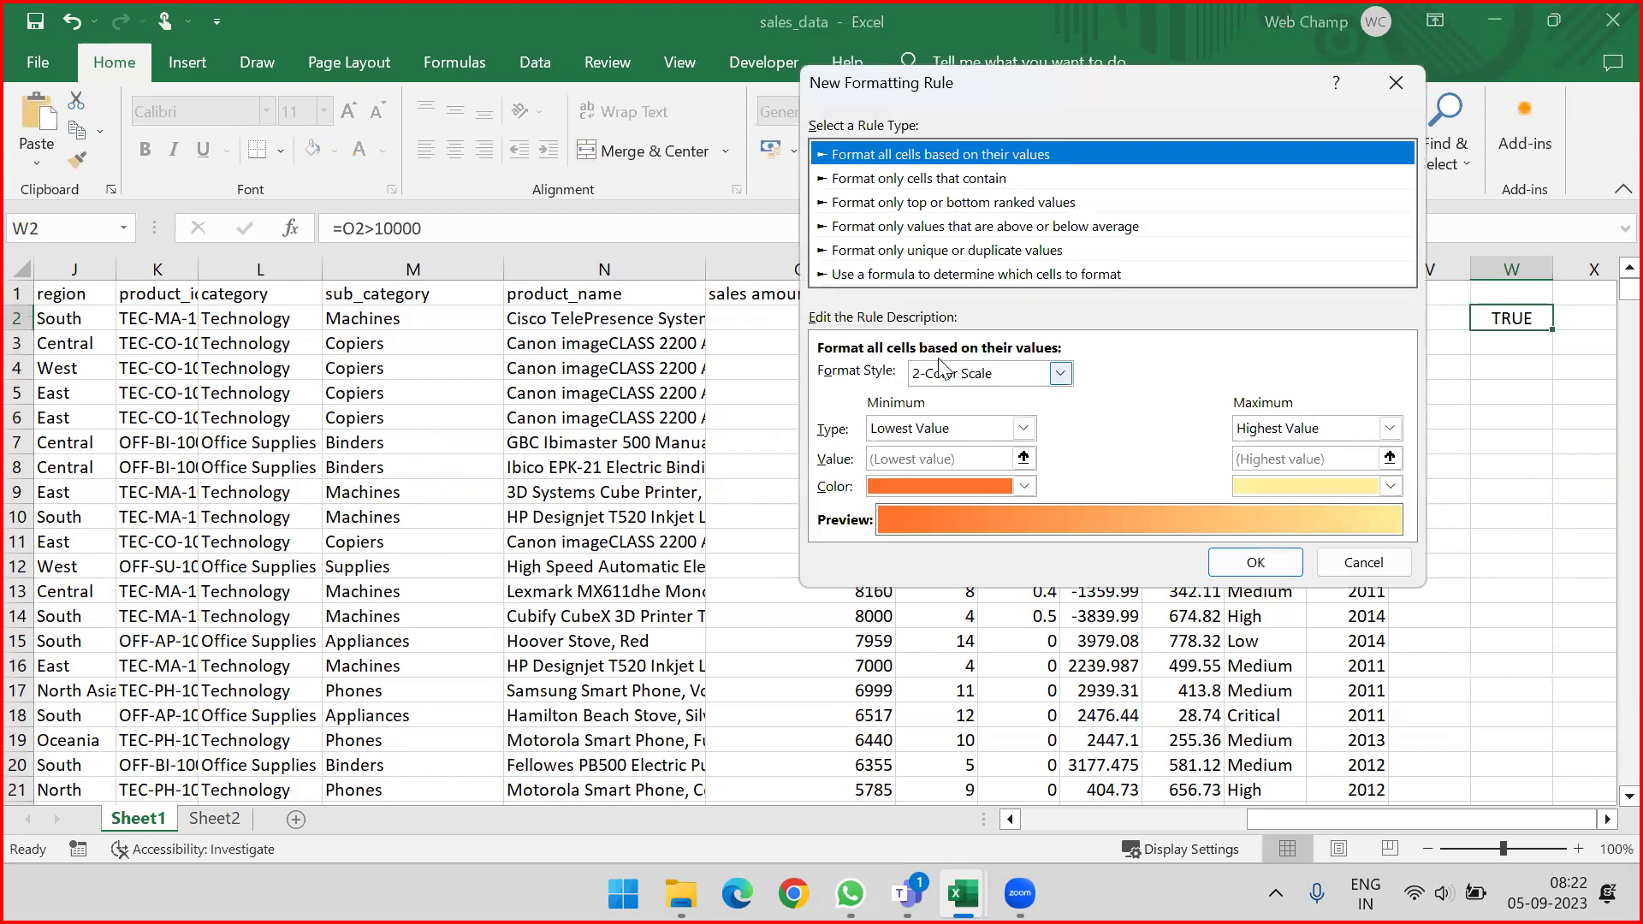
click(925, 274)
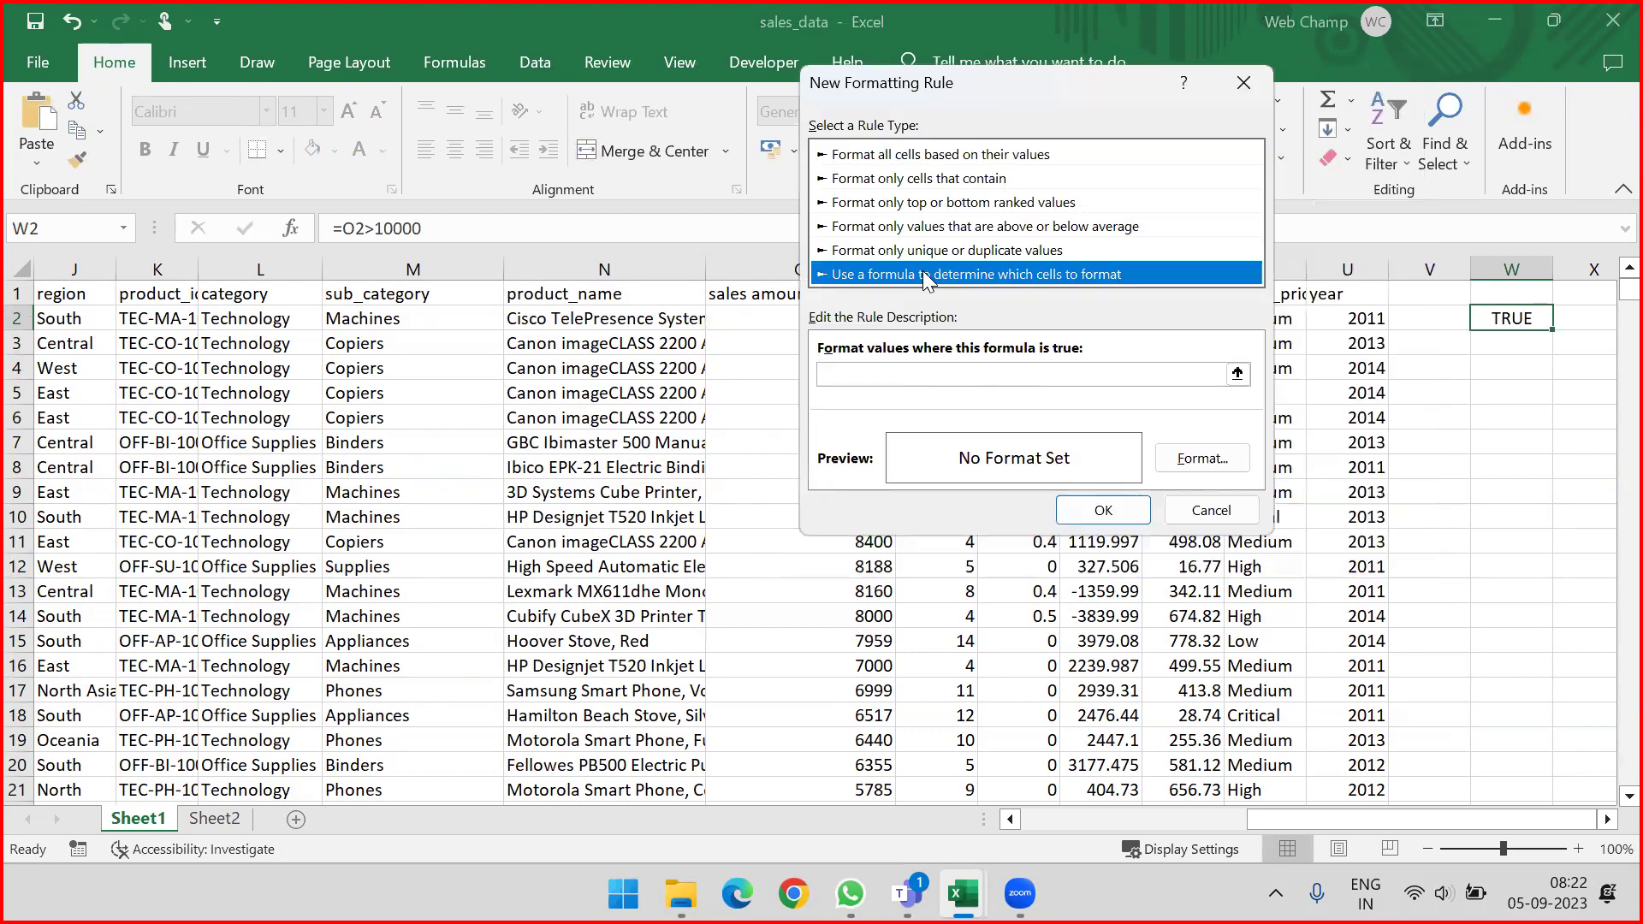
click(873, 373)
key(ctrl+v)
key(Home)
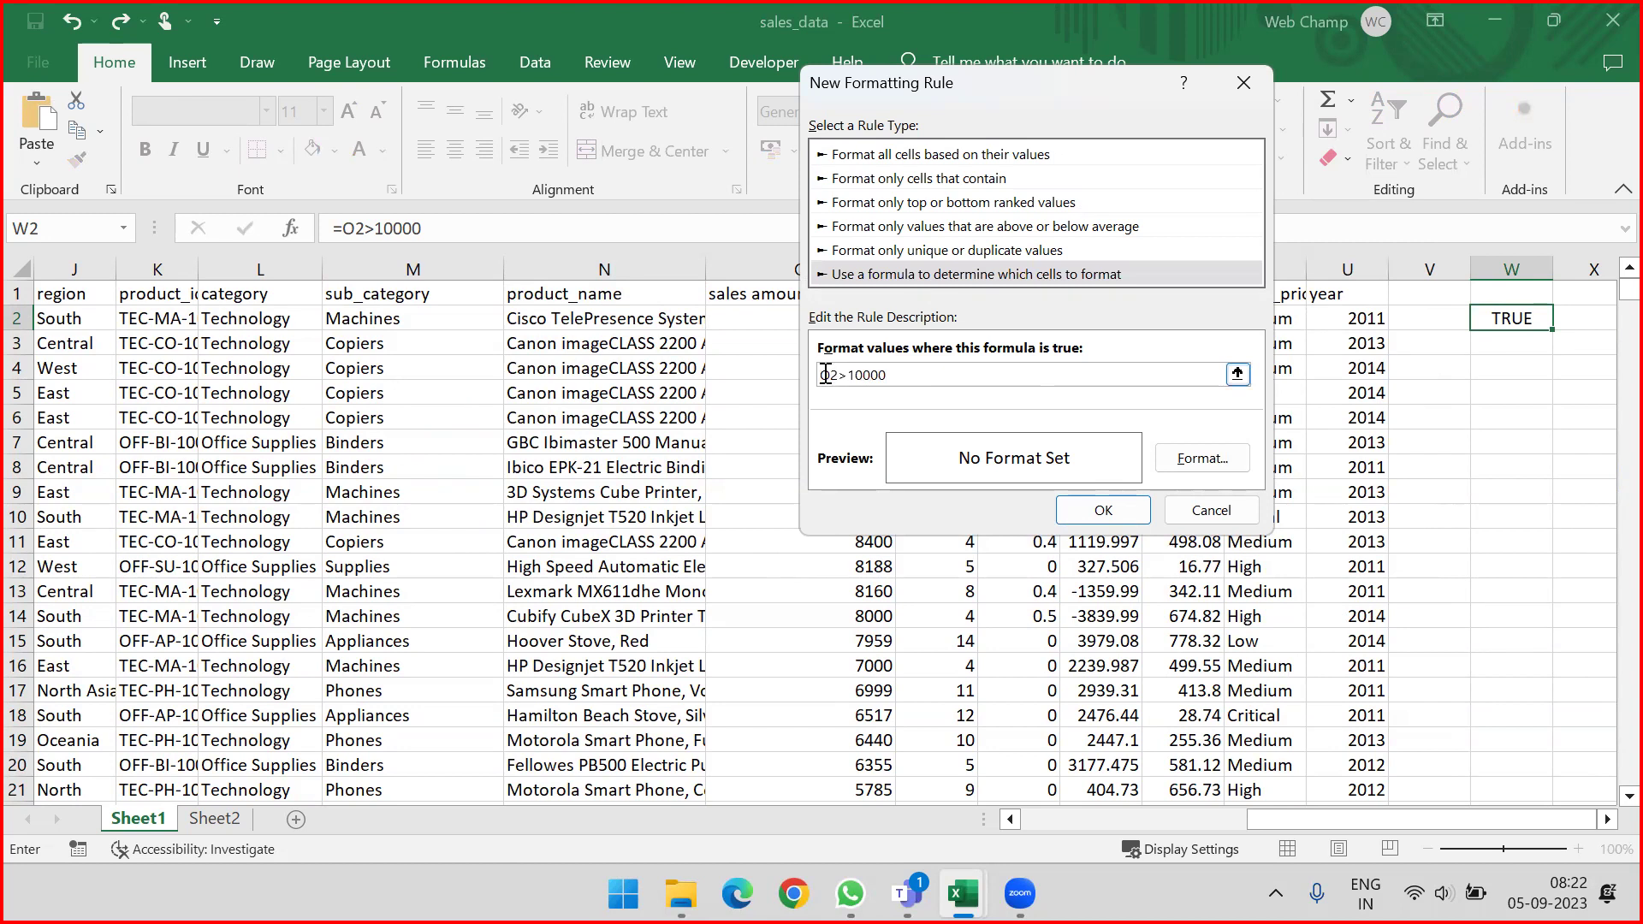
text(=)
Step: Give the formula rule a light green background fill and apply it to cell W2
click(1183, 462)
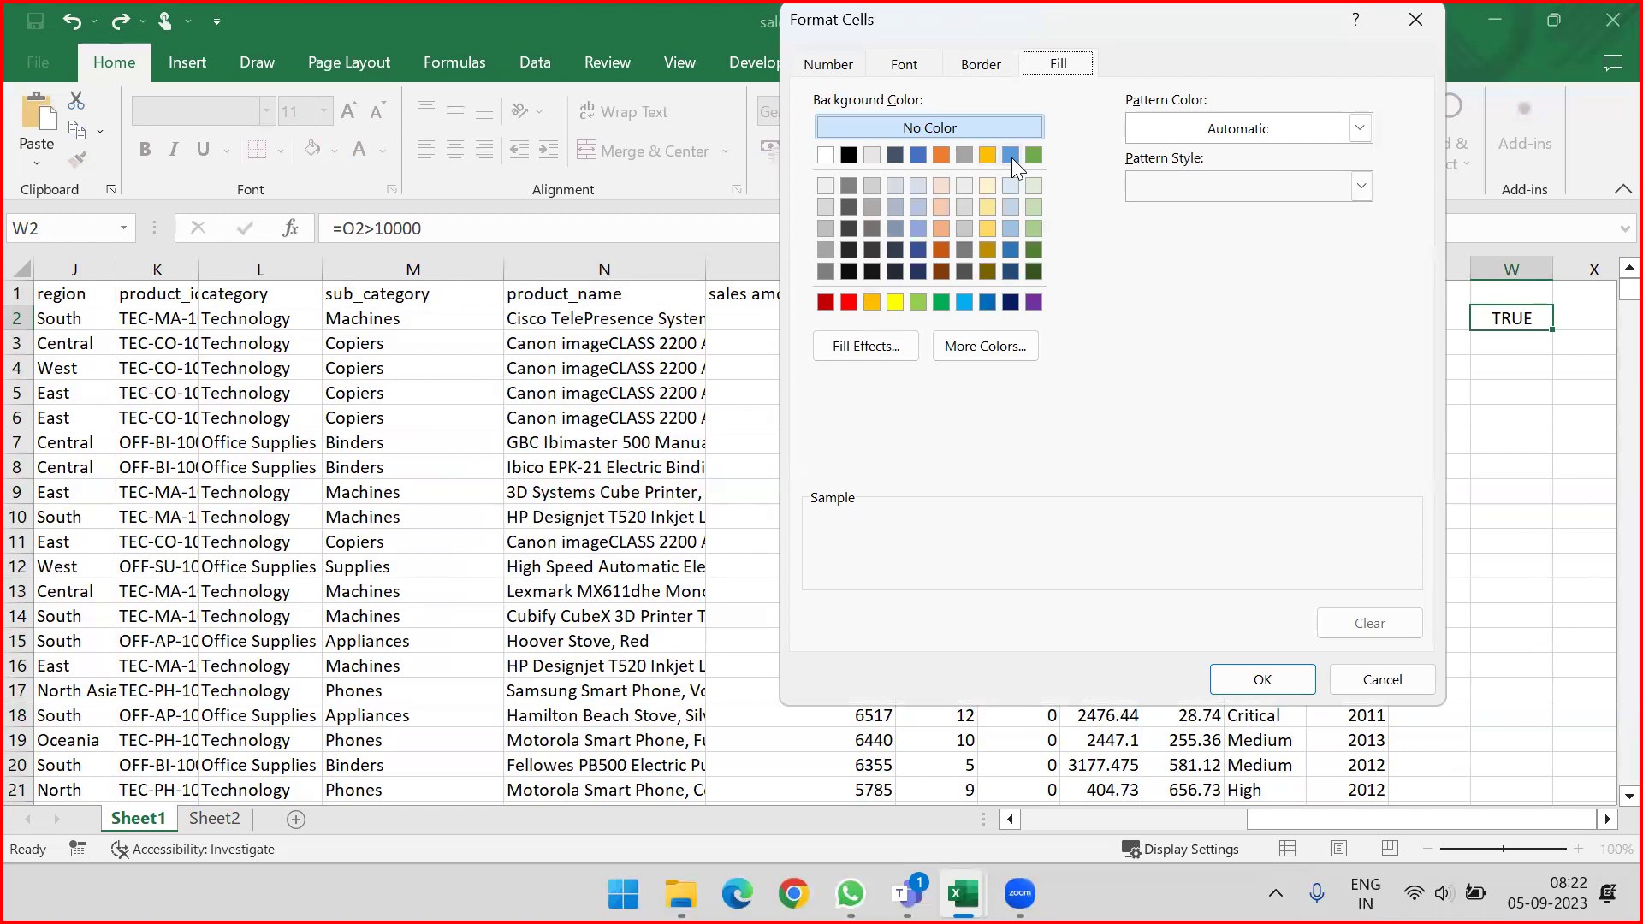
click(1031, 155)
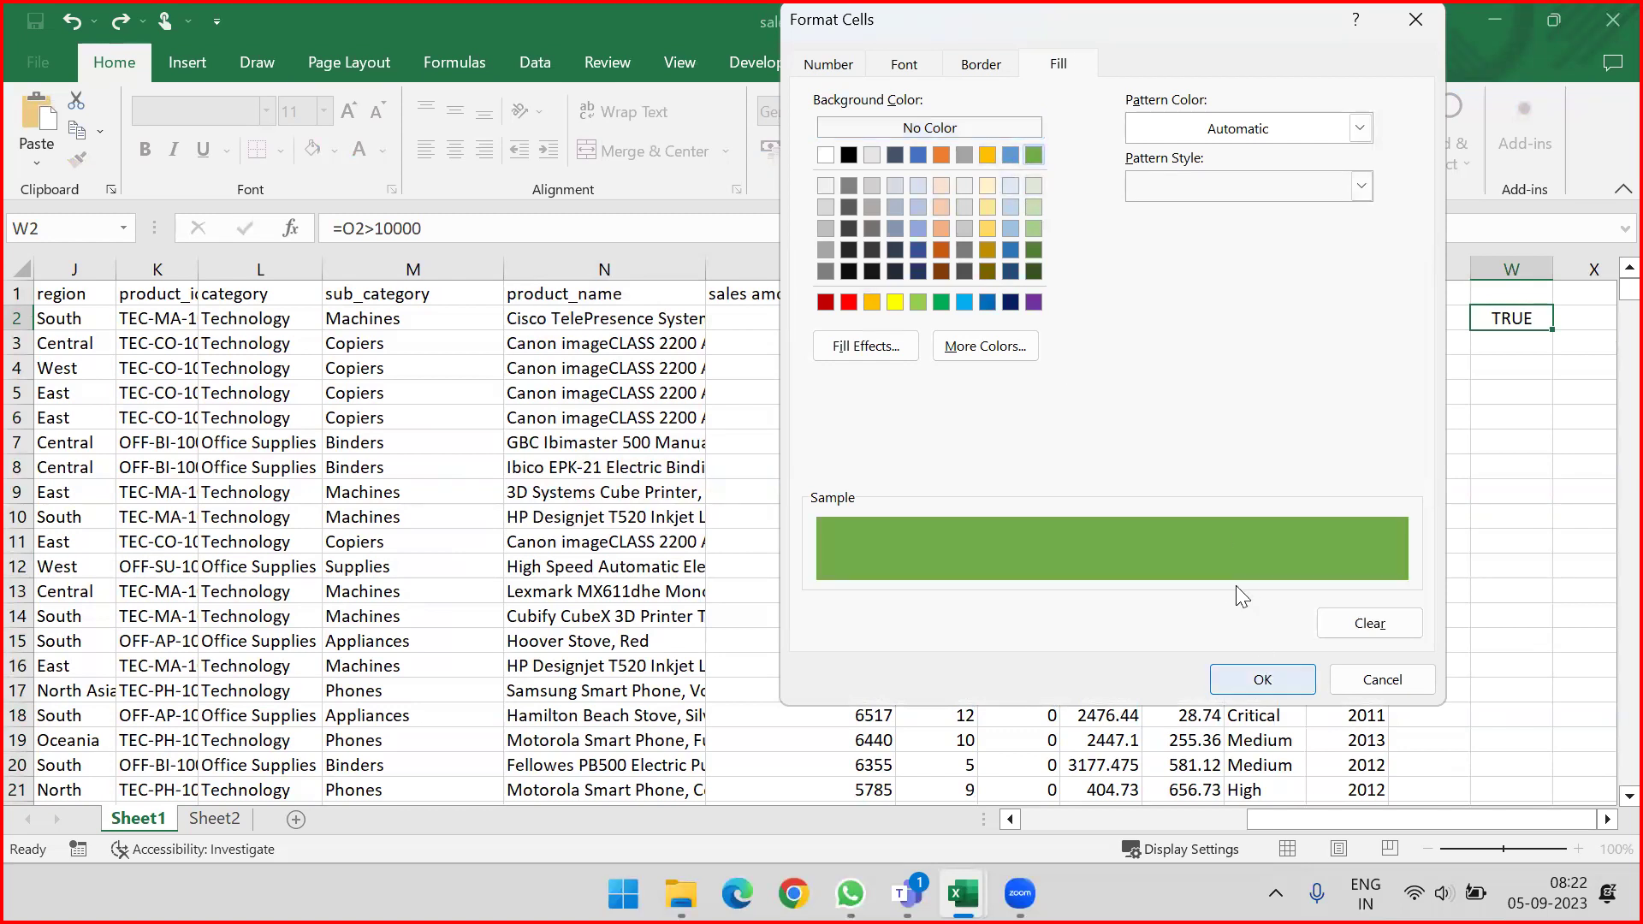
click(1034, 186)
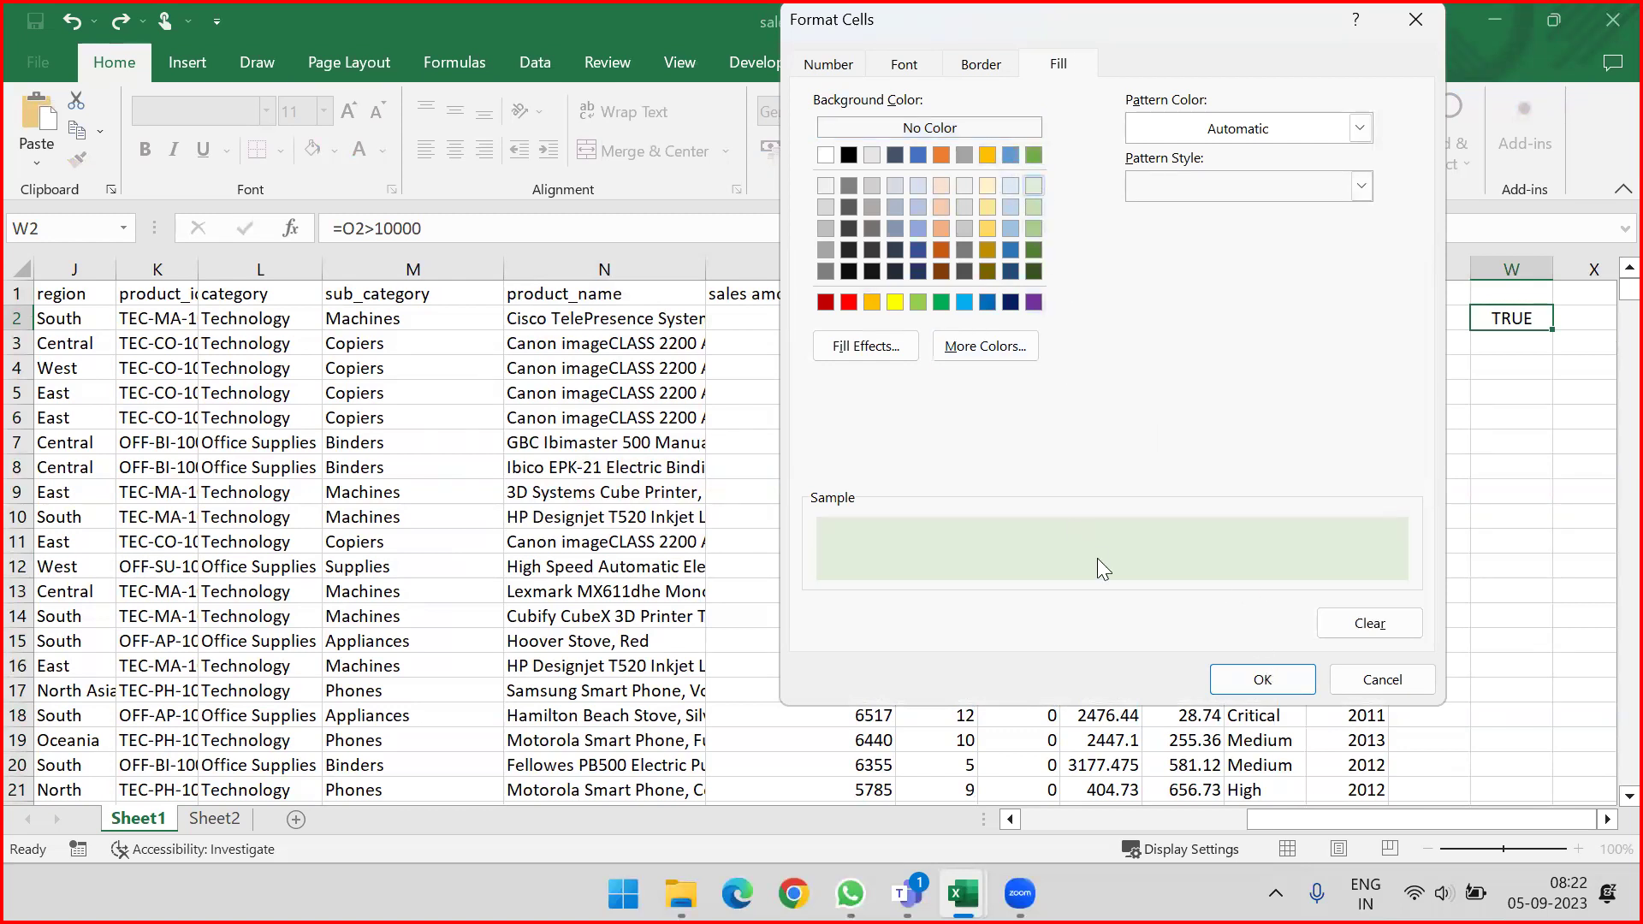
click(1034, 203)
click(1229, 687)
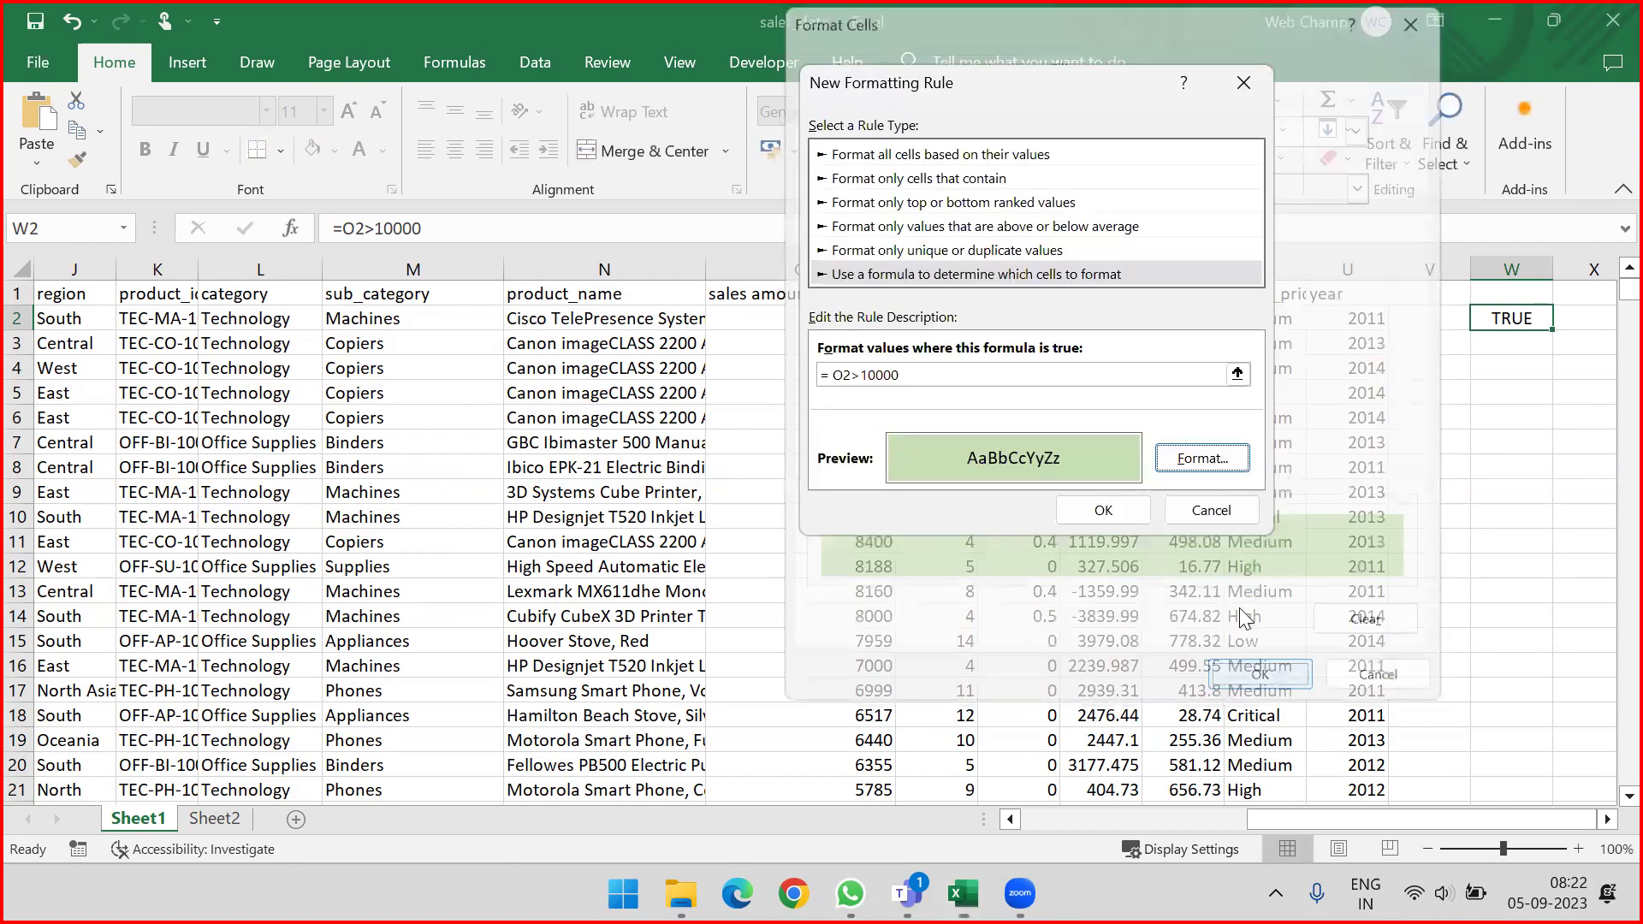
click(1103, 510)
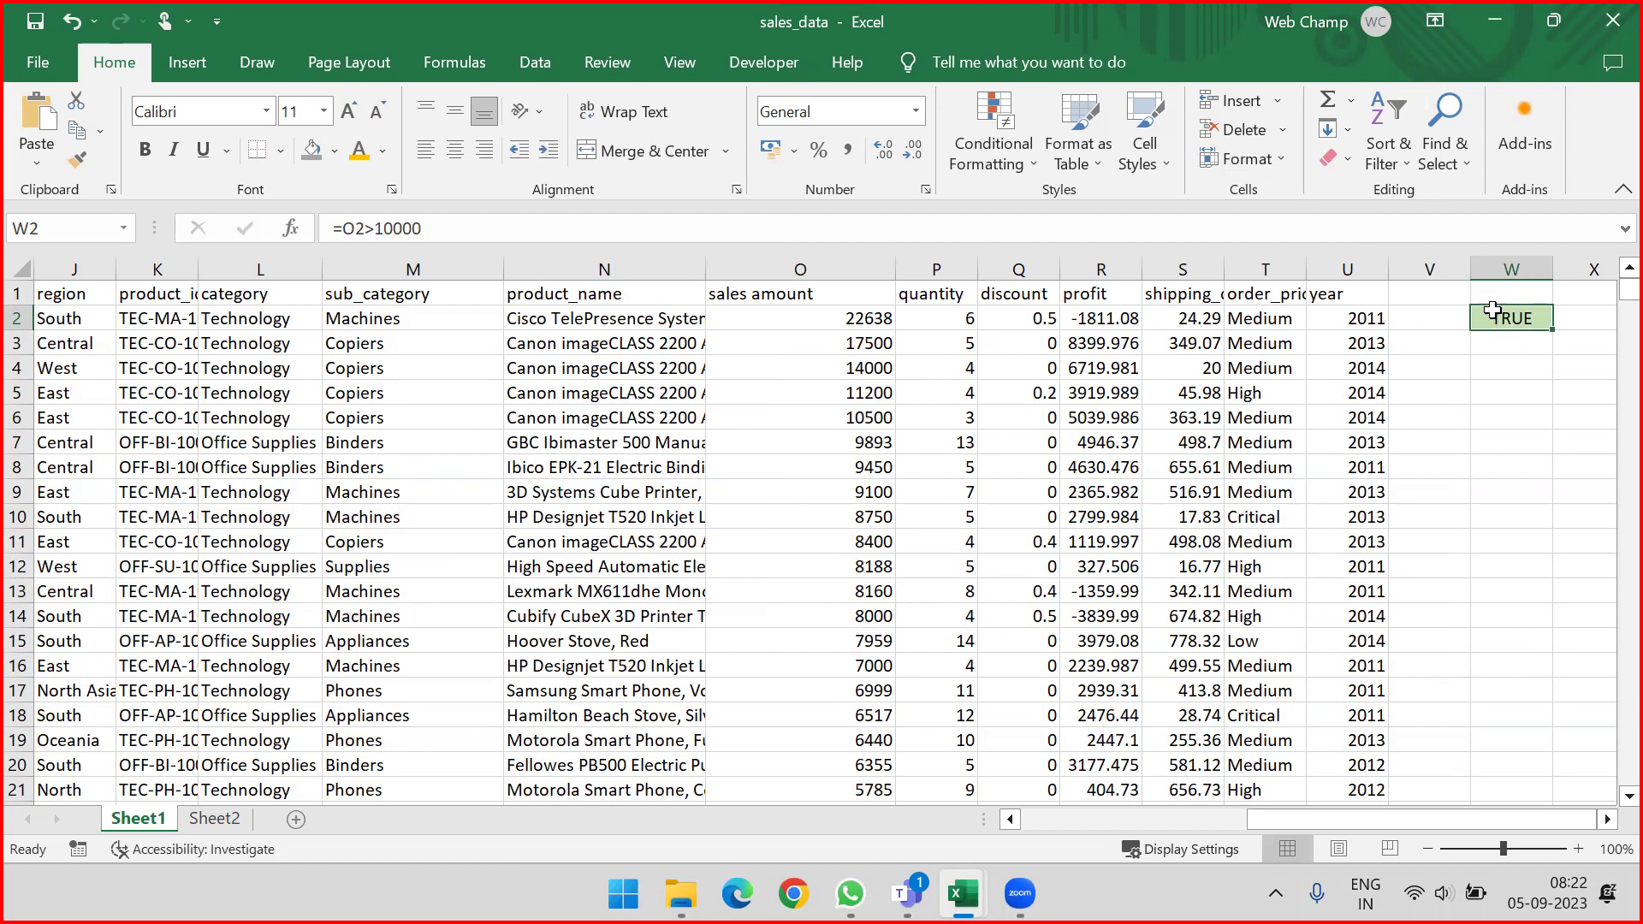
Step: Start a formula-based conditional formatting rule for the whole sales amount column, using the formula =O2>10000
click(828, 267)
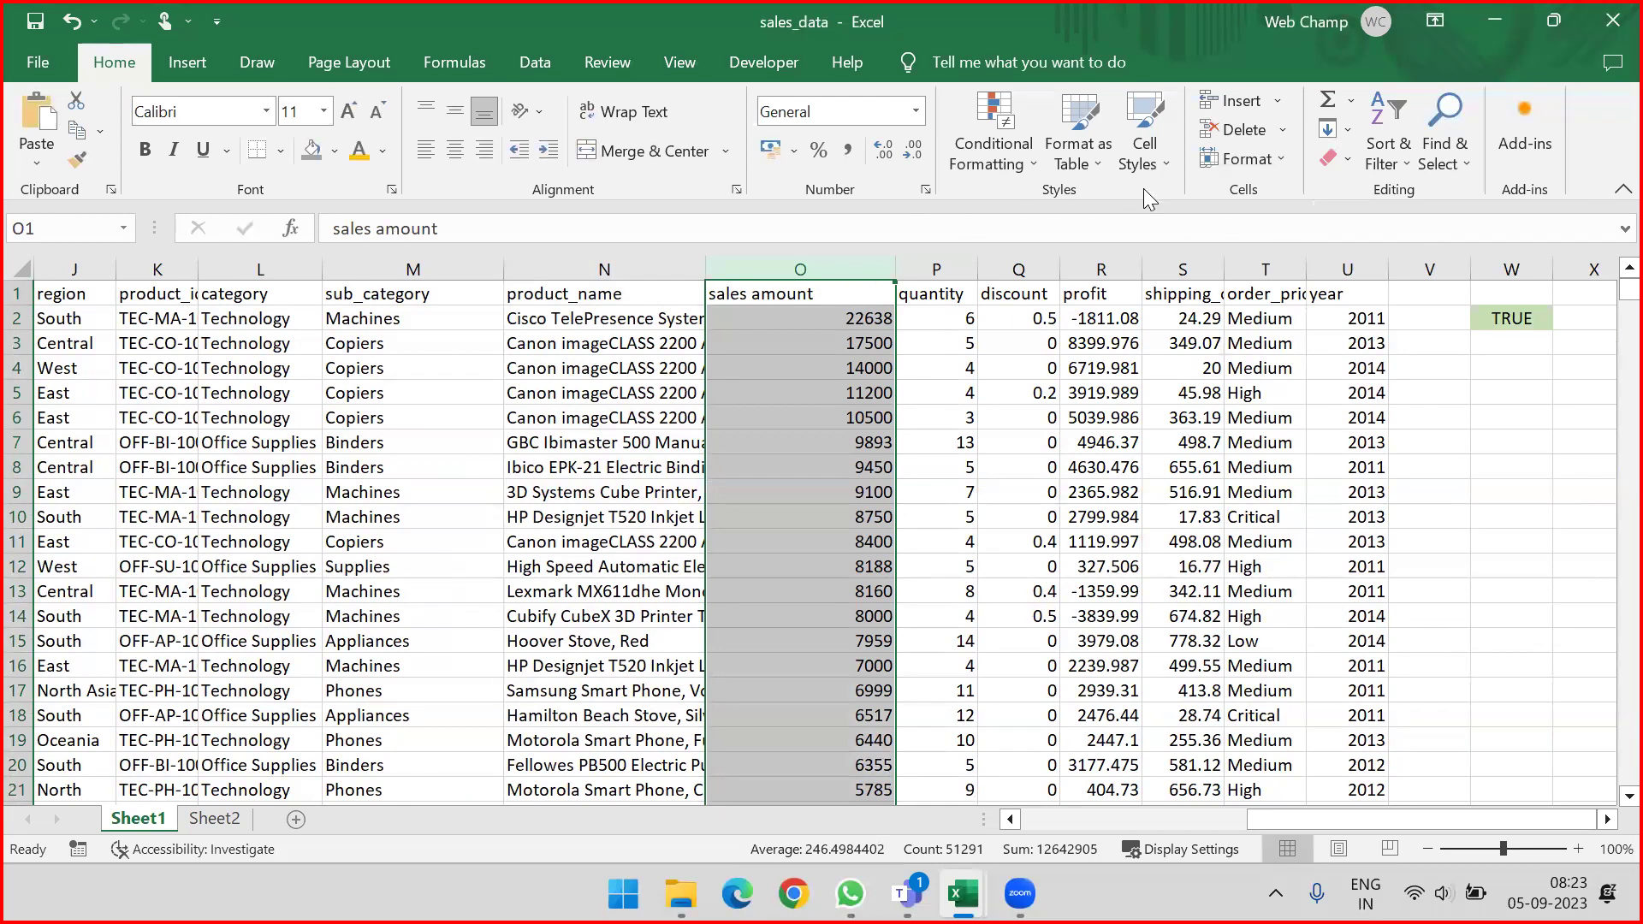
click(1501, 270)
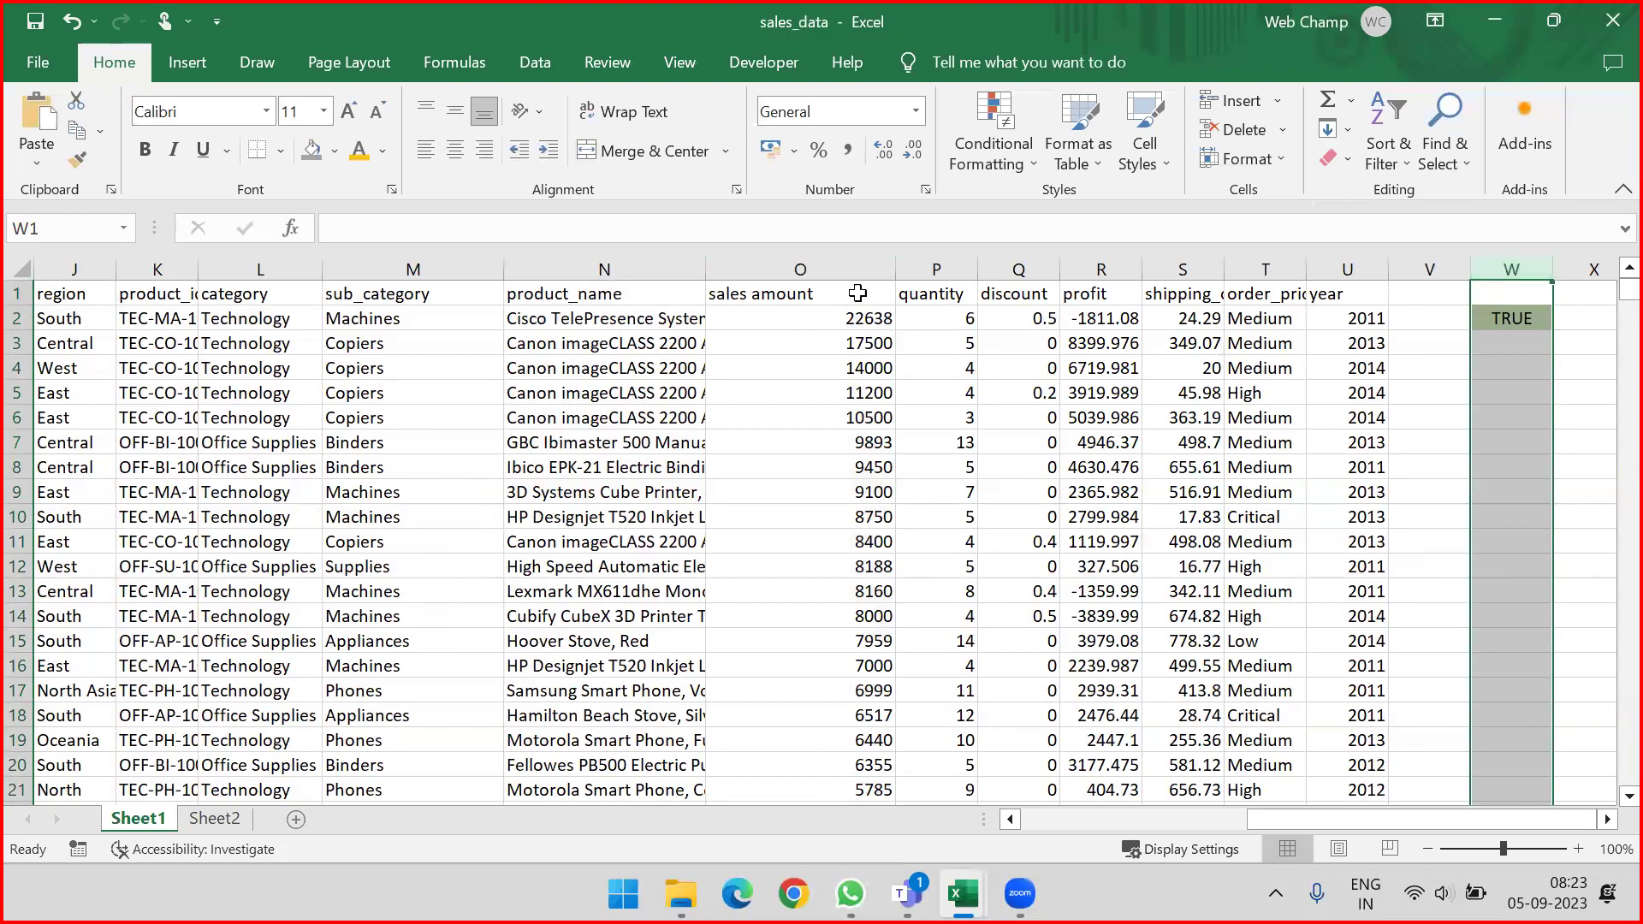
click(843, 268)
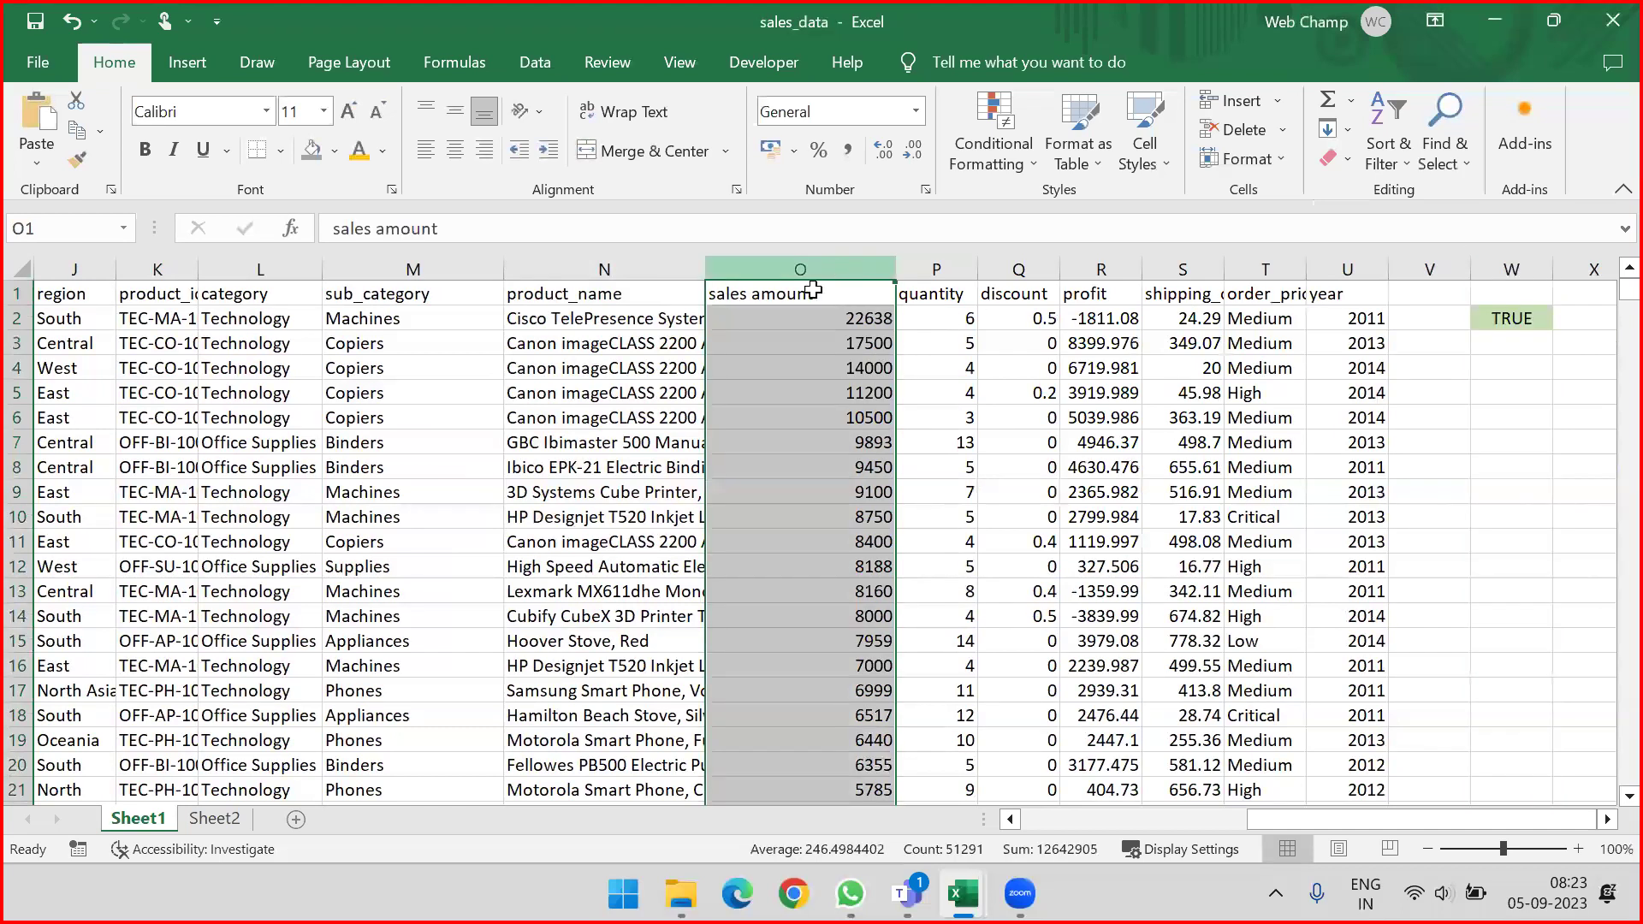
click(1027, 168)
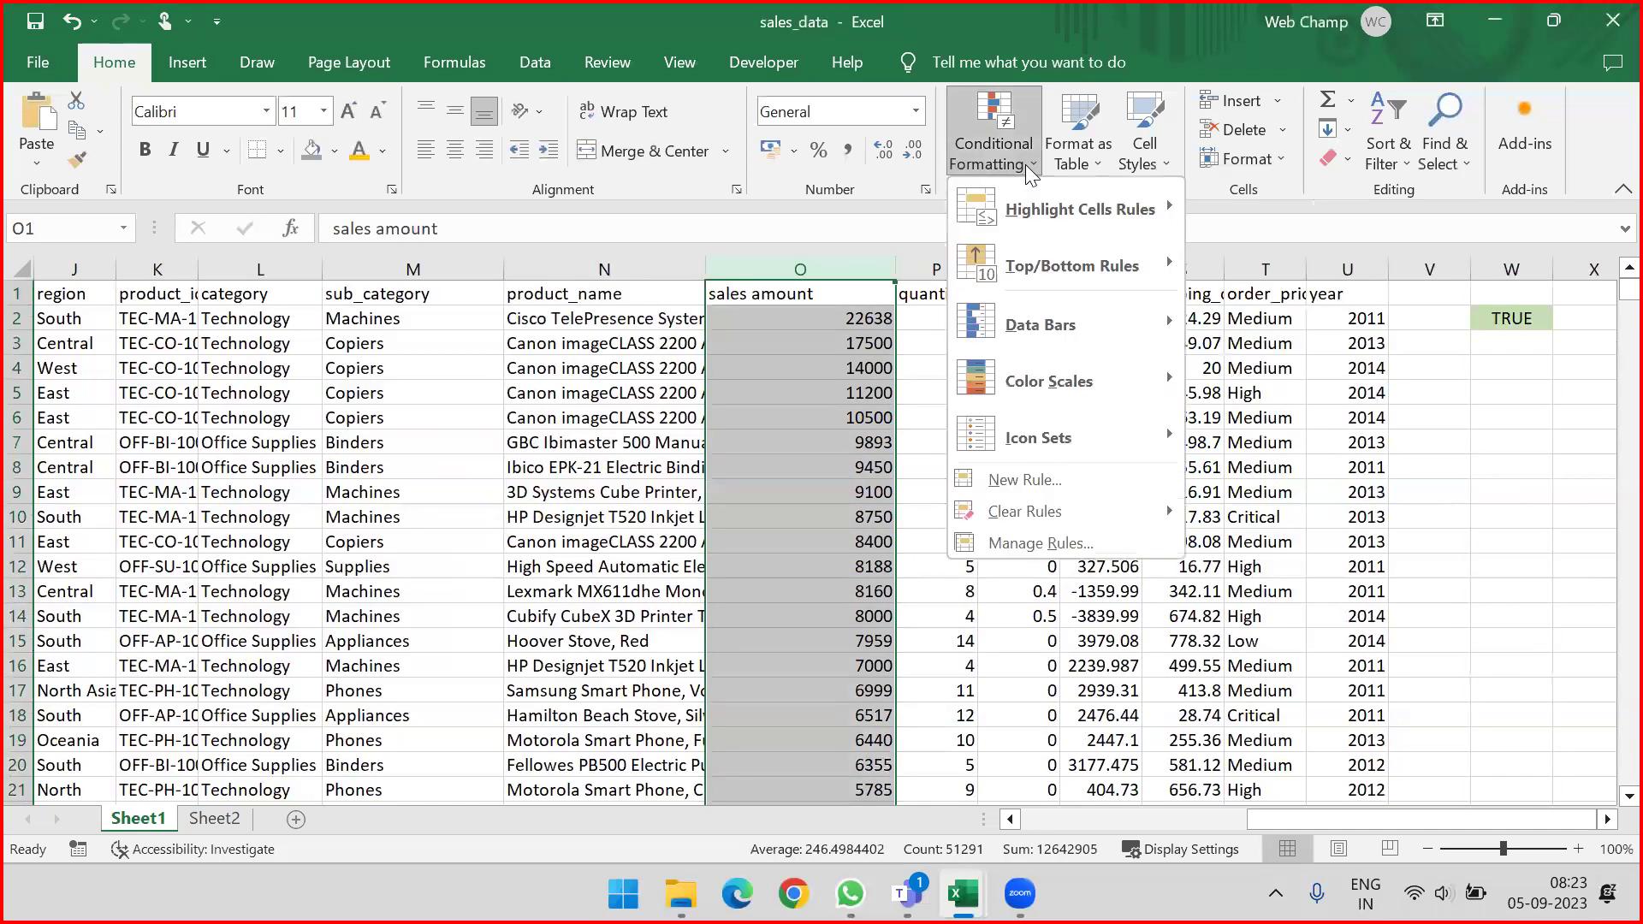
mouse_move(1027, 325)
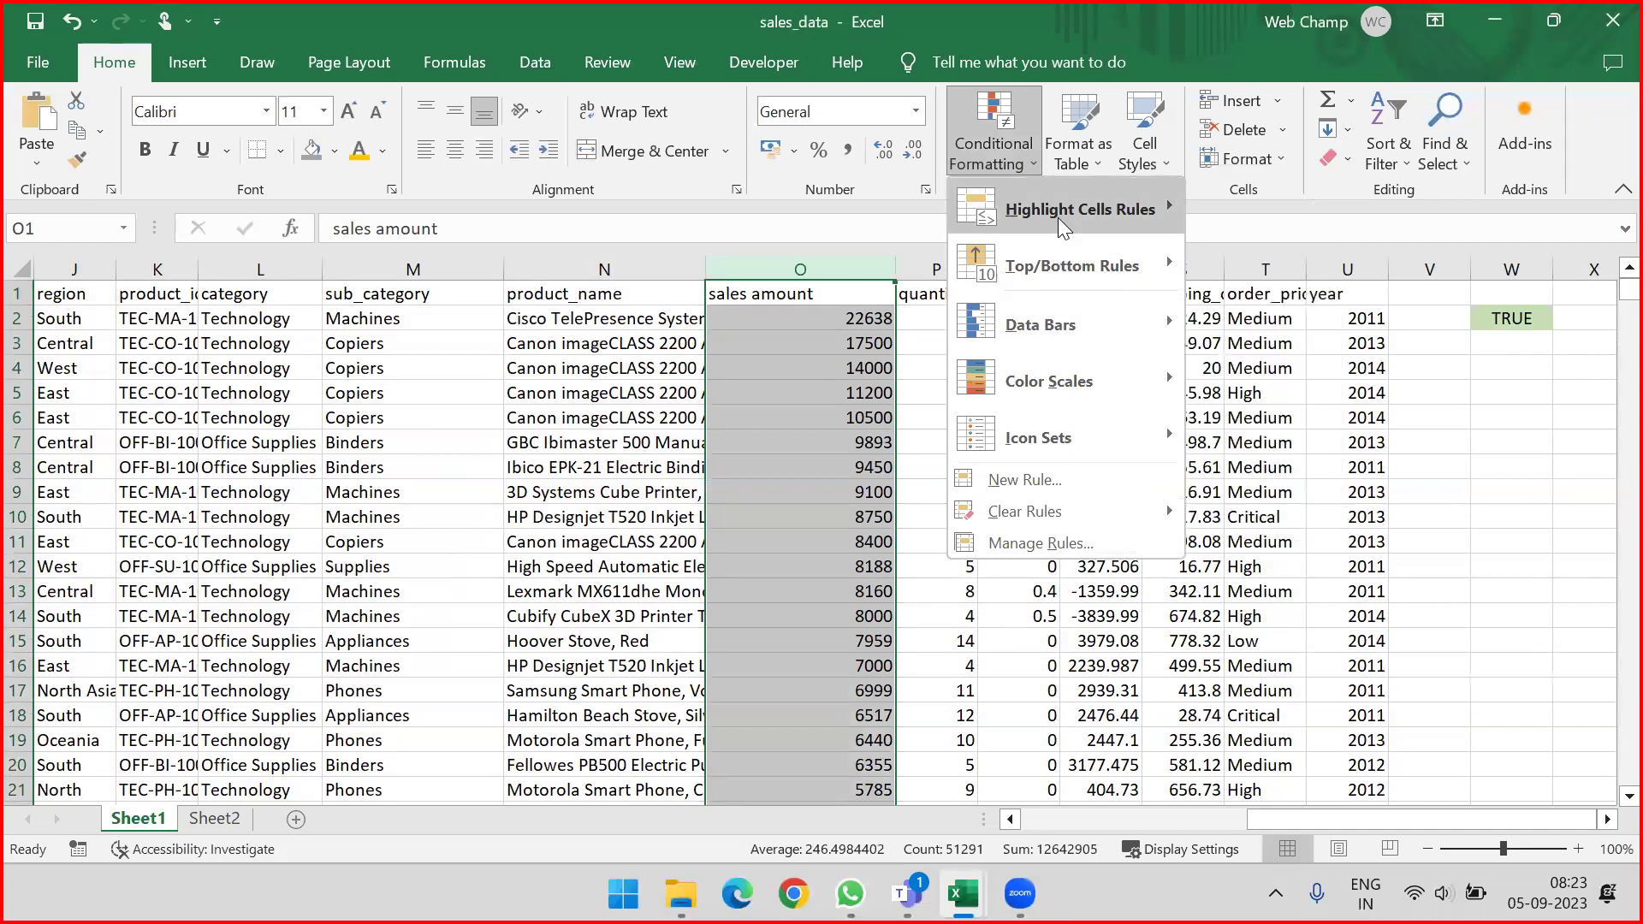
mouse_move(1058, 217)
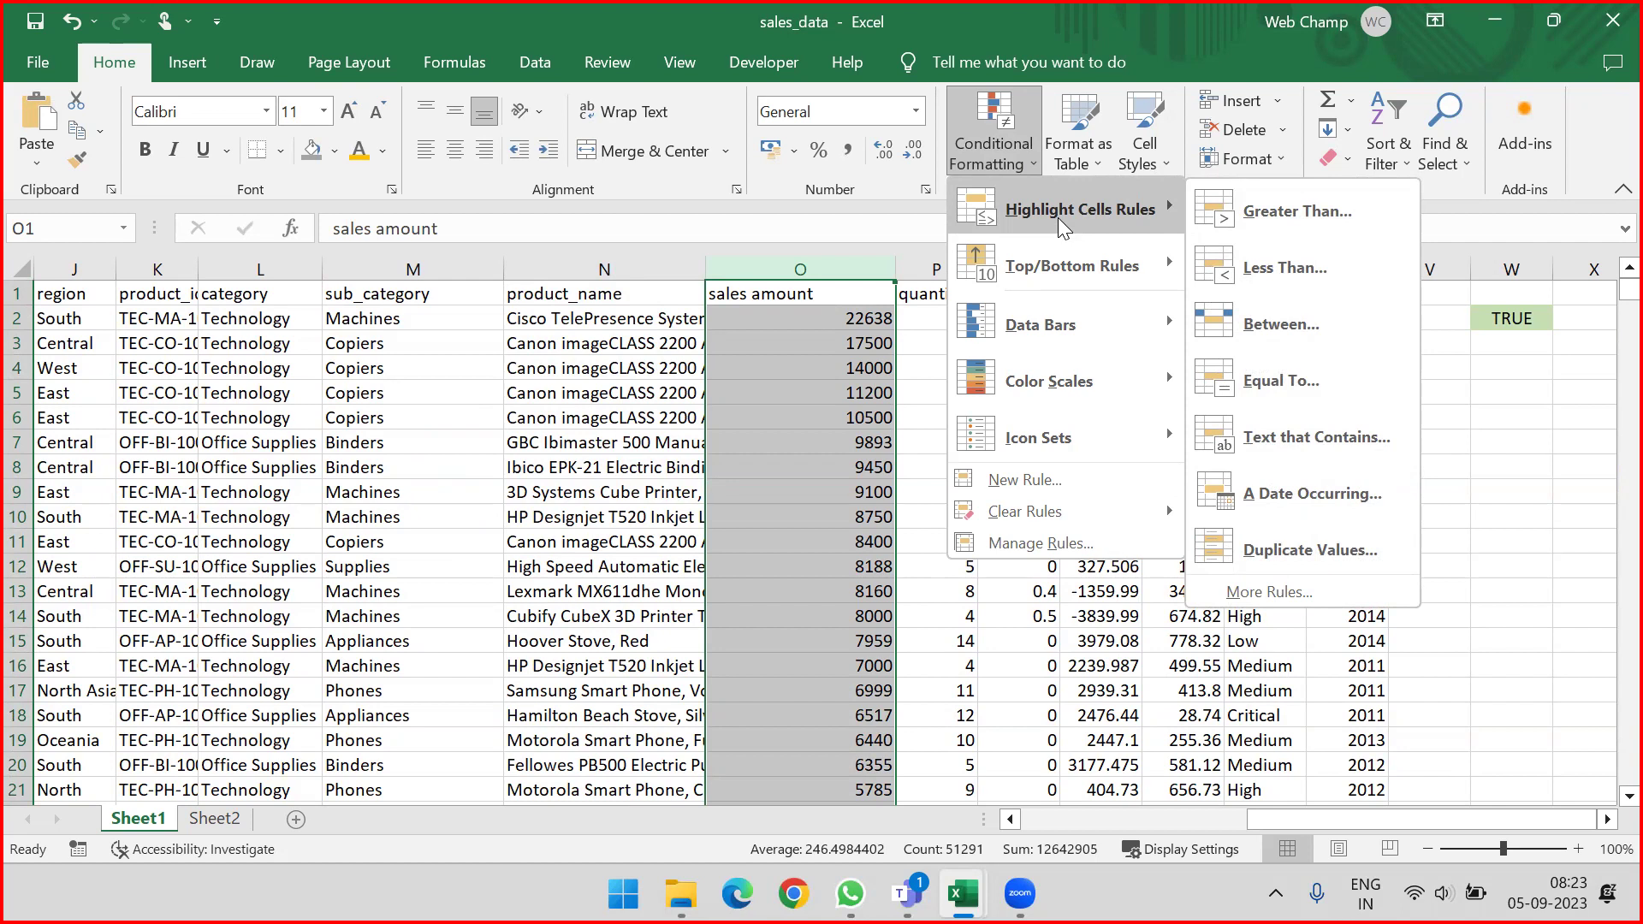
click(1051, 479)
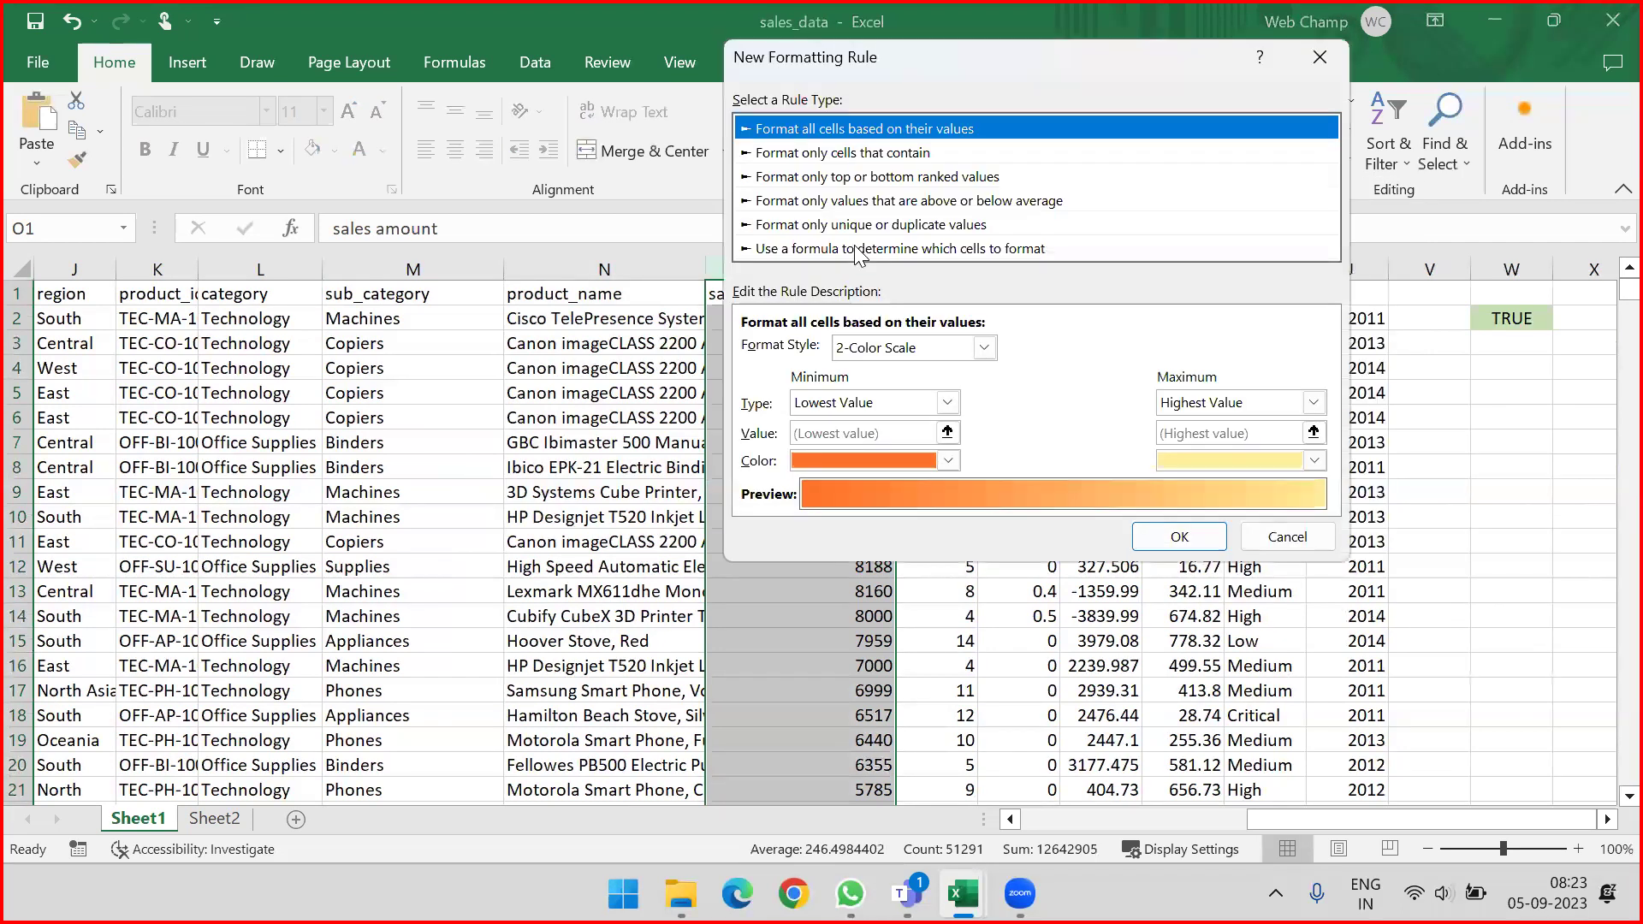
click(859, 248)
click(819, 345)
text(=O2>10000)
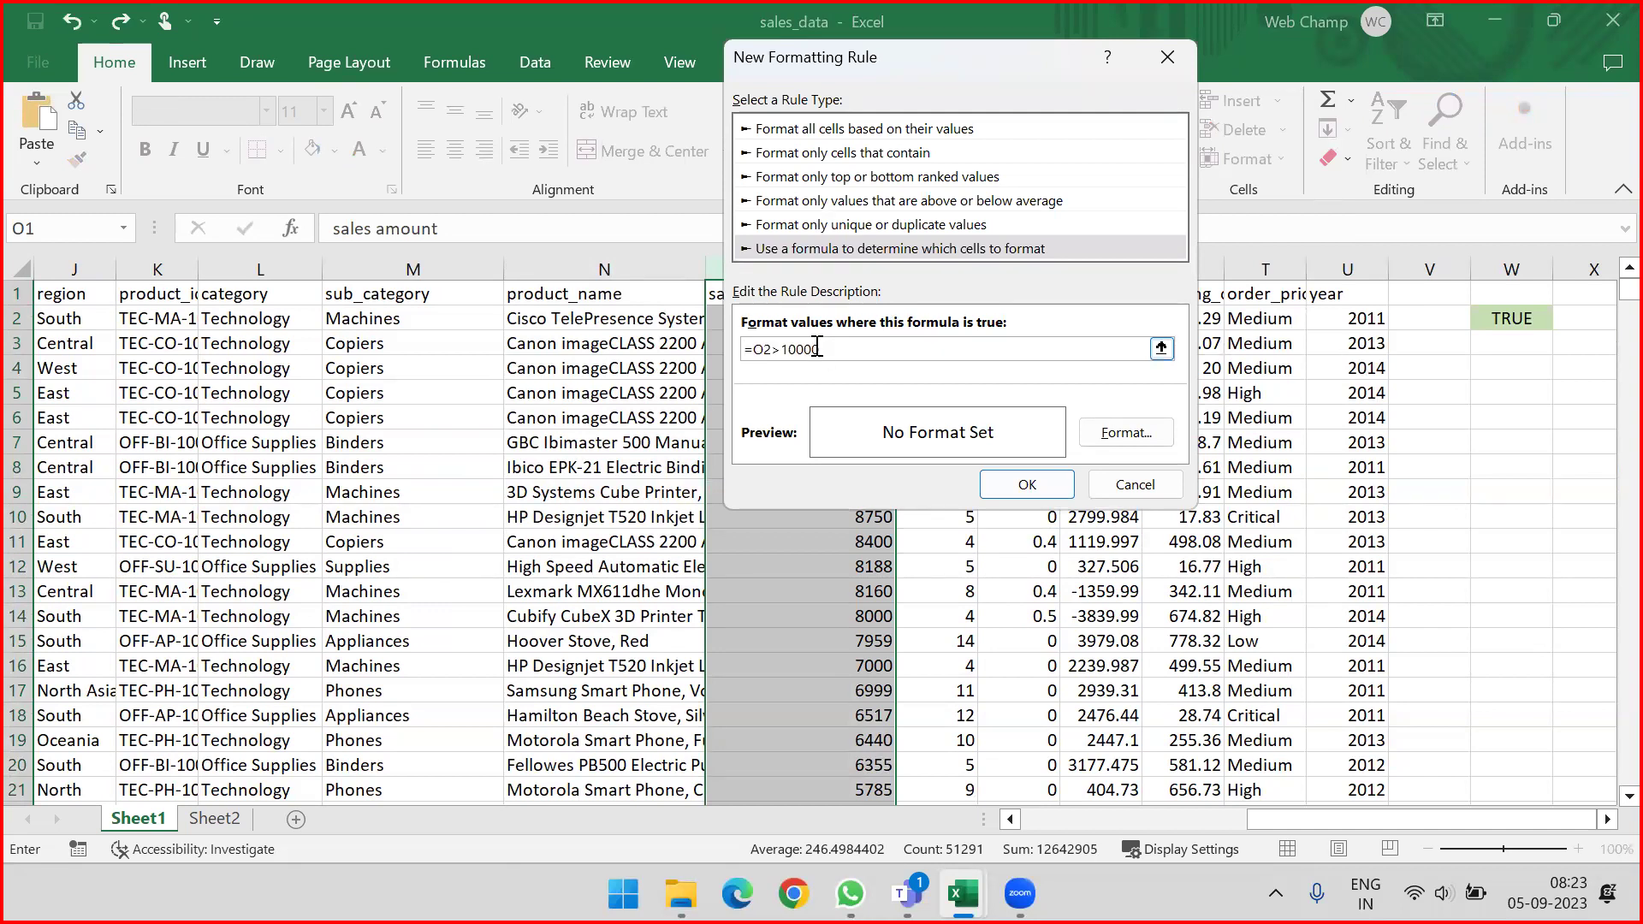
Step: Give the sales amount column's formula rule a pale green background fill and apply it
click(1112, 432)
click(957, 187)
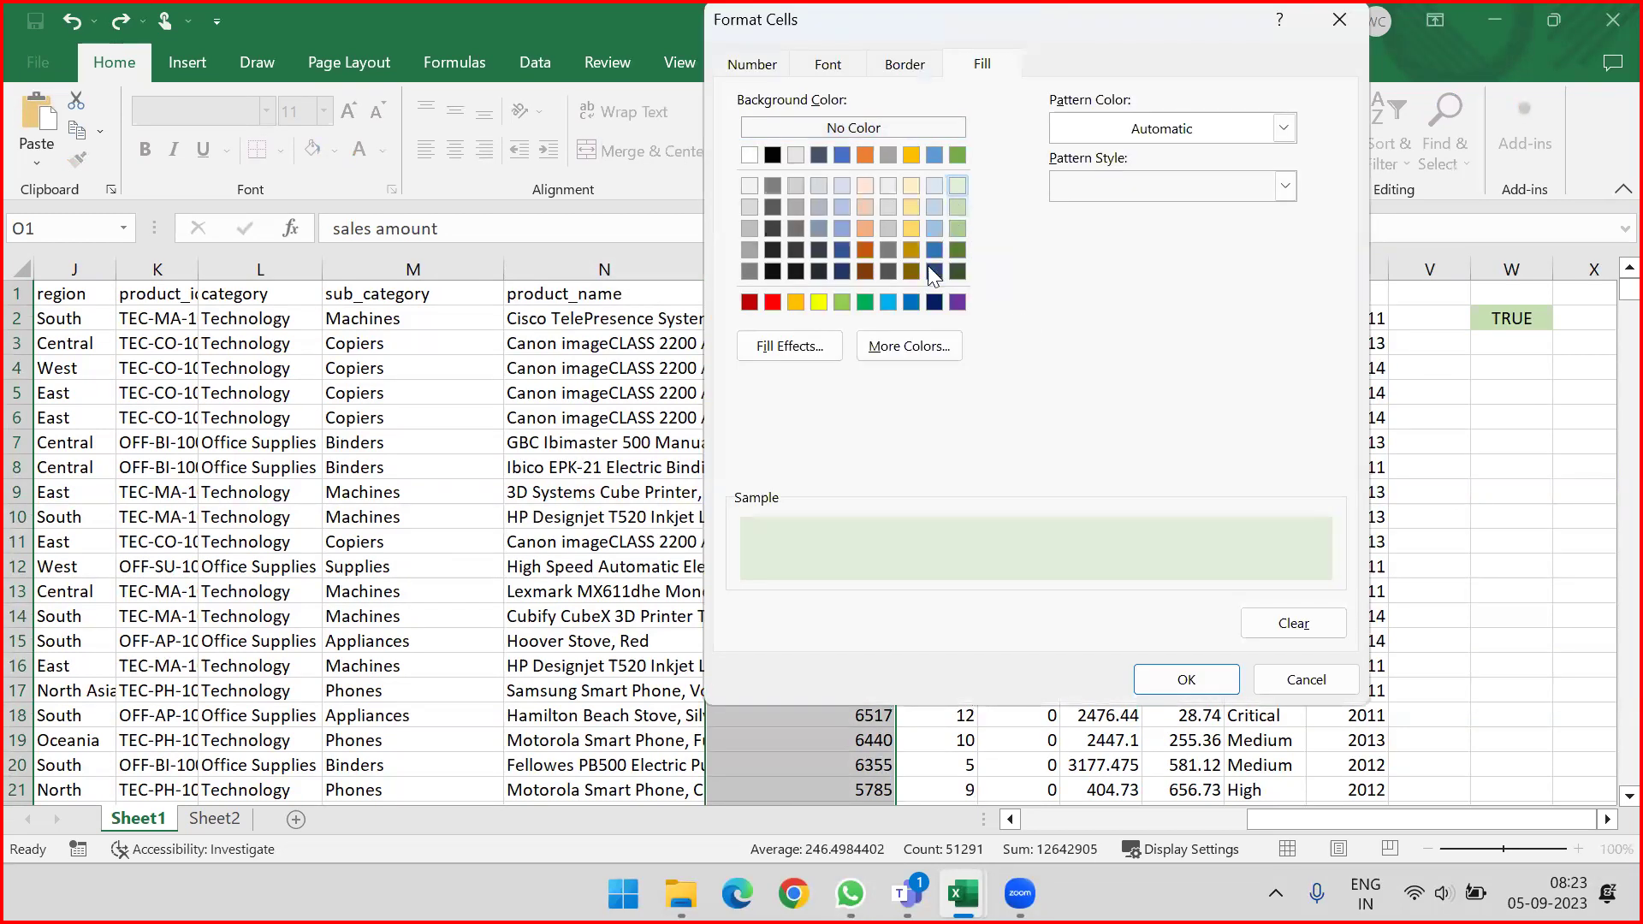
click(1190, 677)
click(1058, 489)
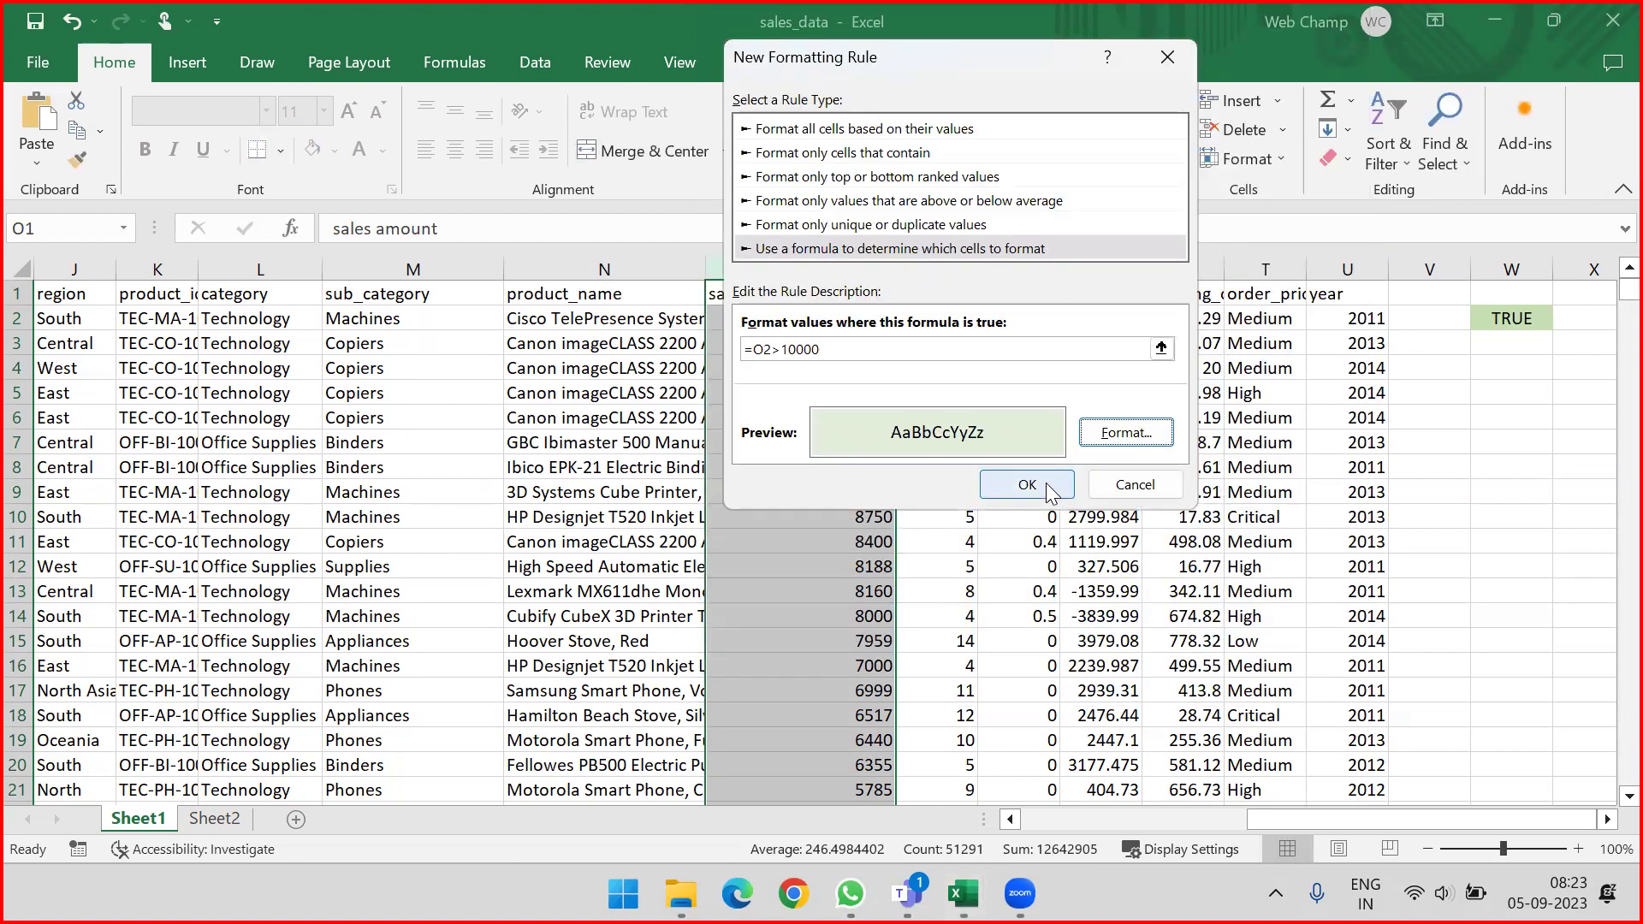
Step: Compare the highlighted sales amounts with the test in W2, and clear the conditional formatting rules from the entire sheet
click(787, 424)
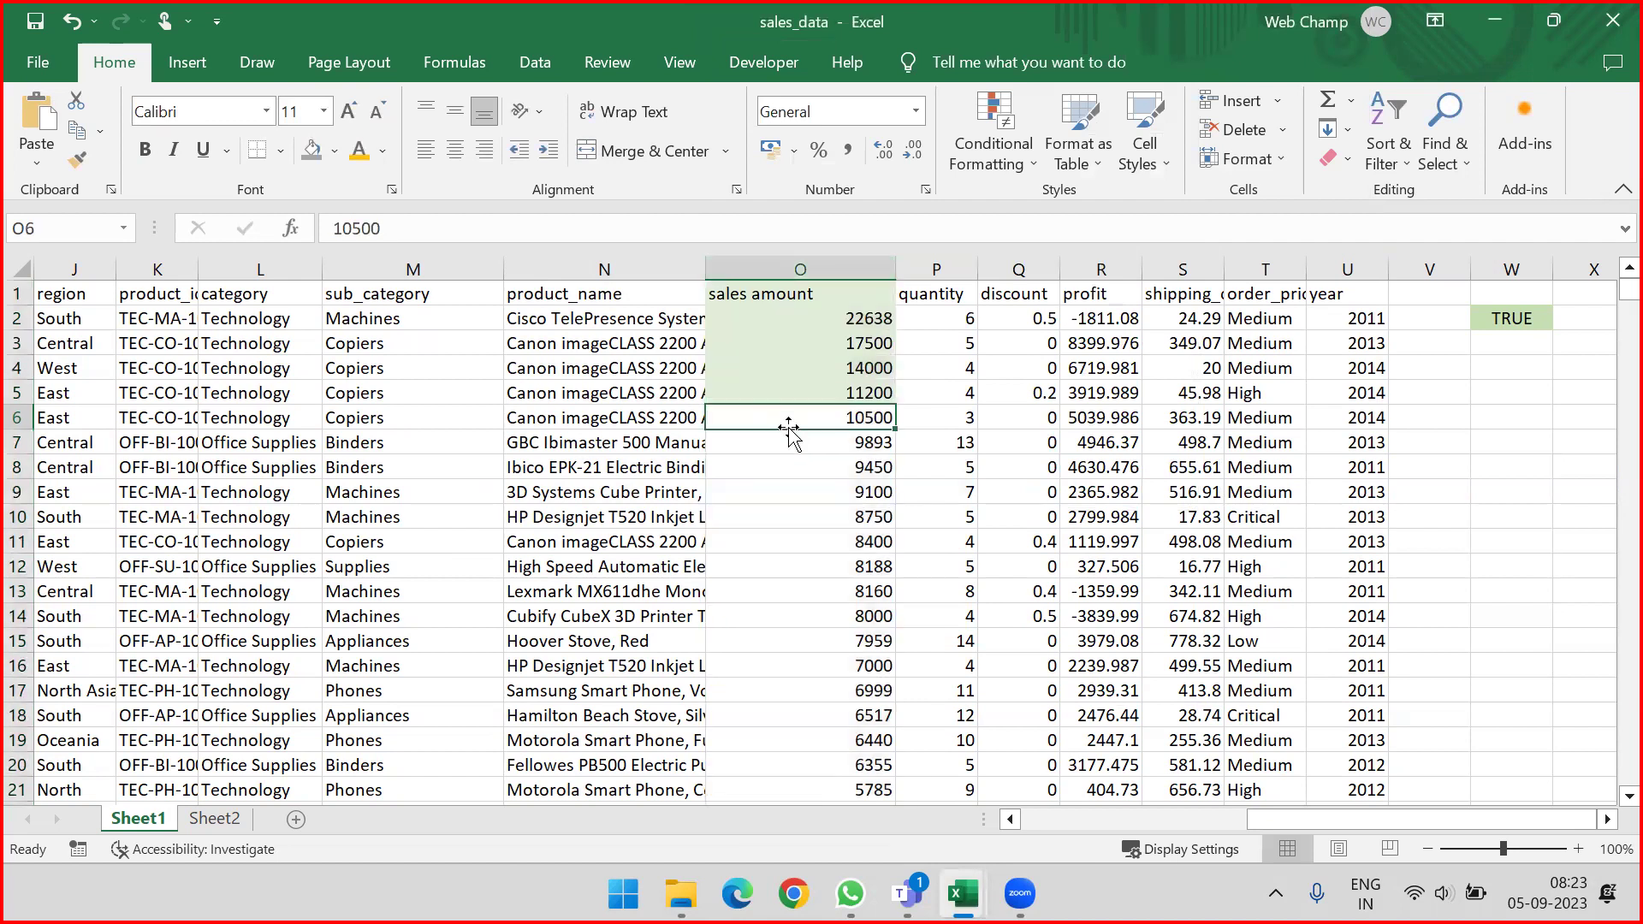
drag(779, 317, 763, 382)
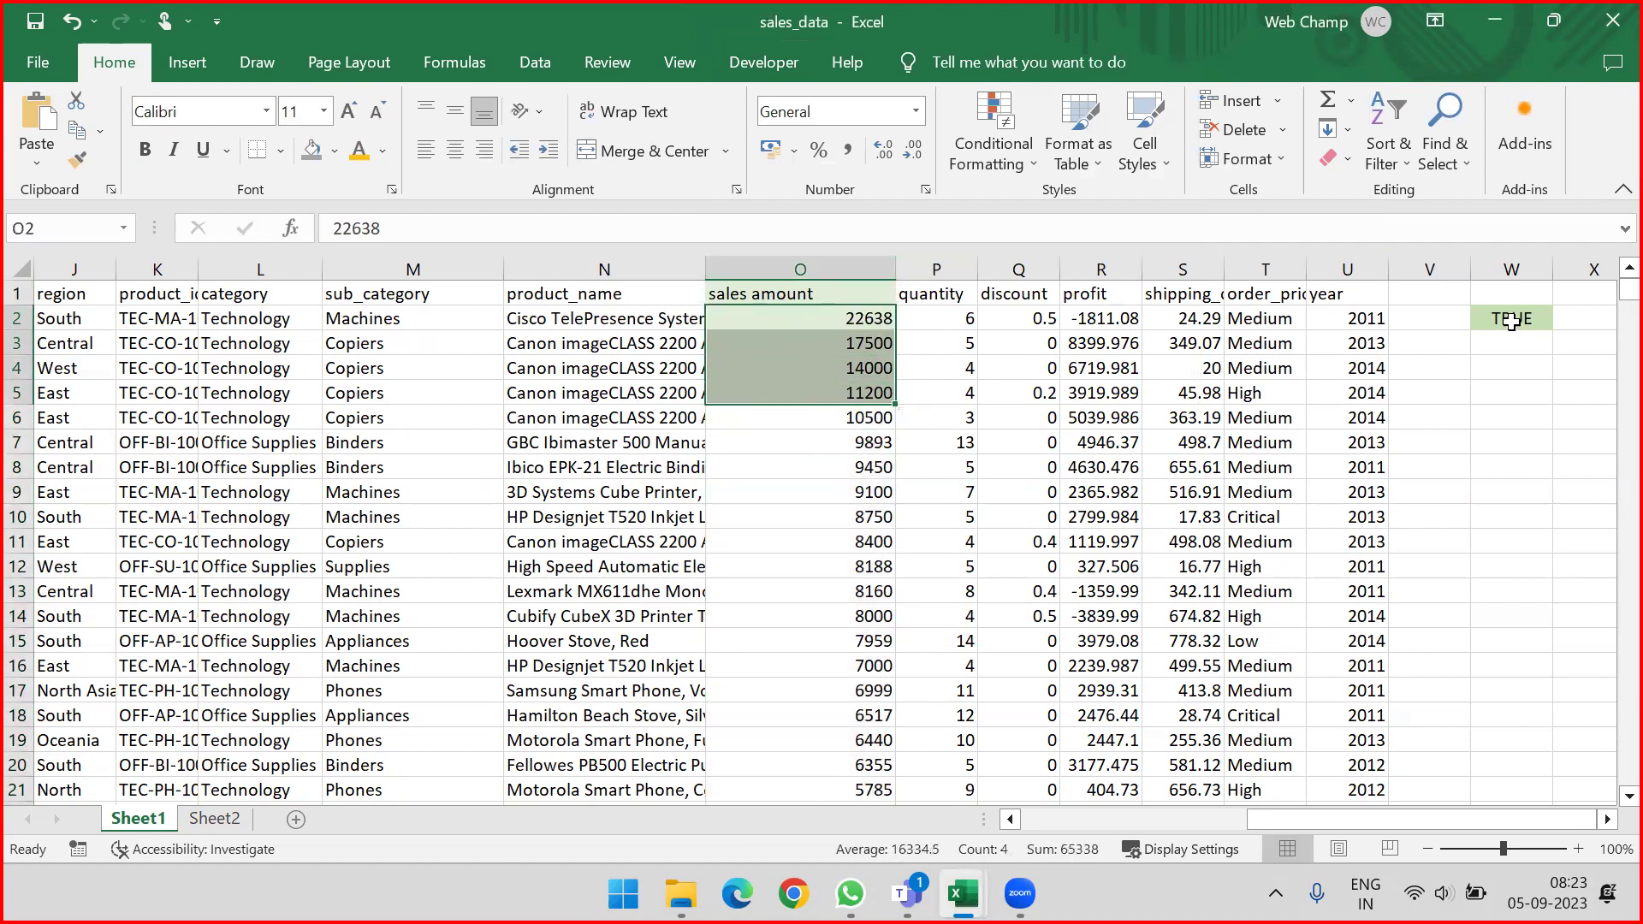
click(1513, 317)
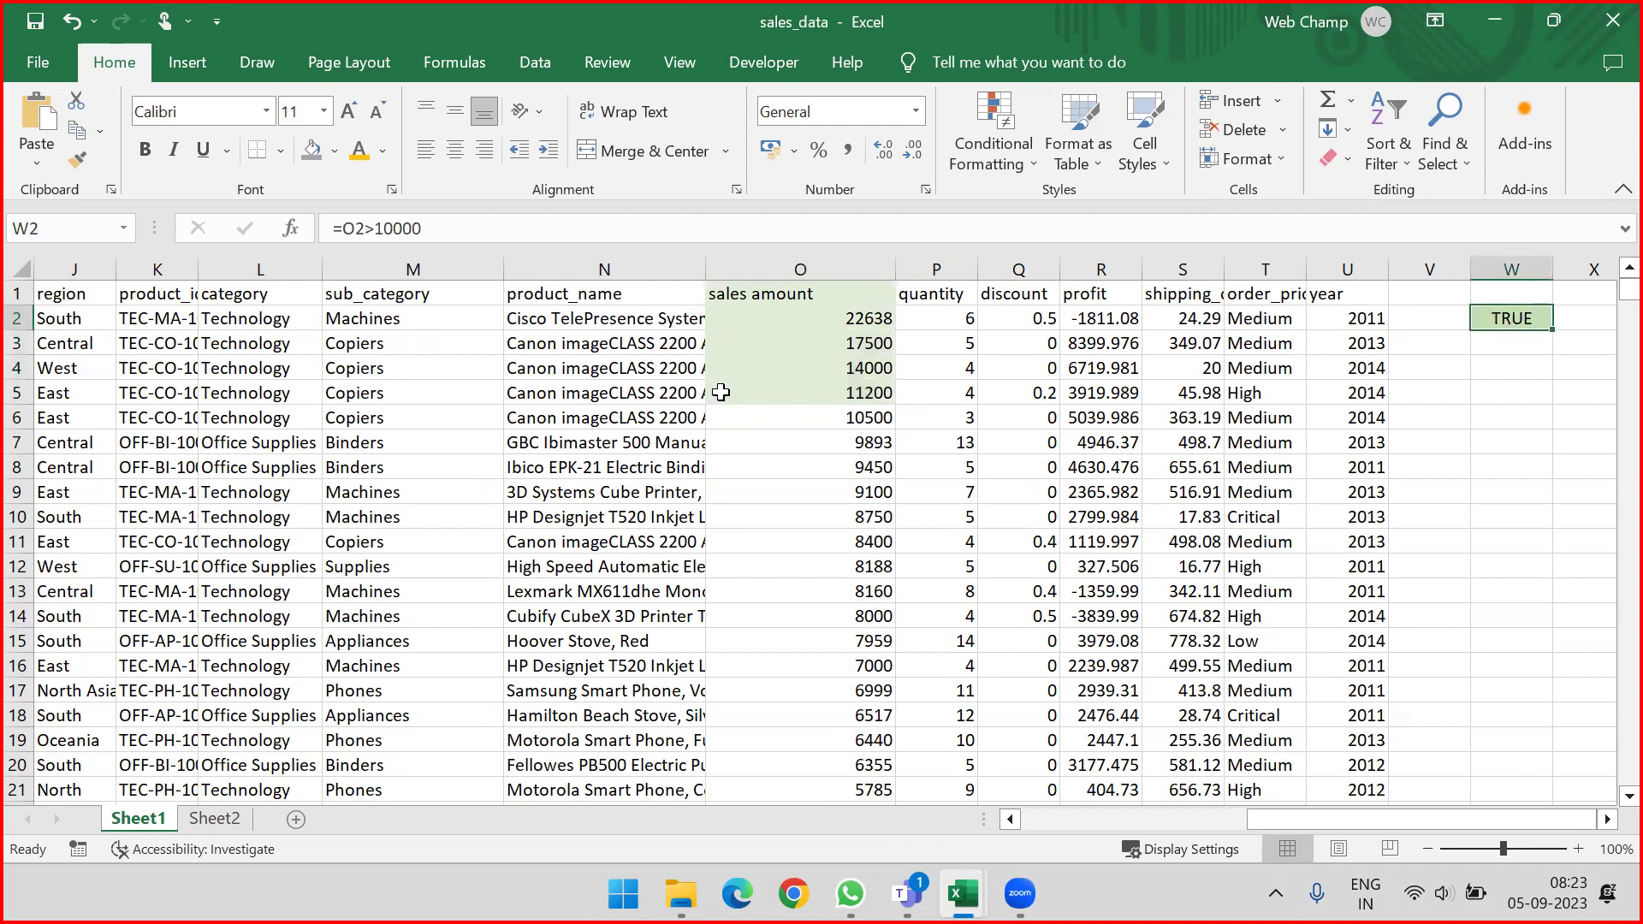
click(781, 423)
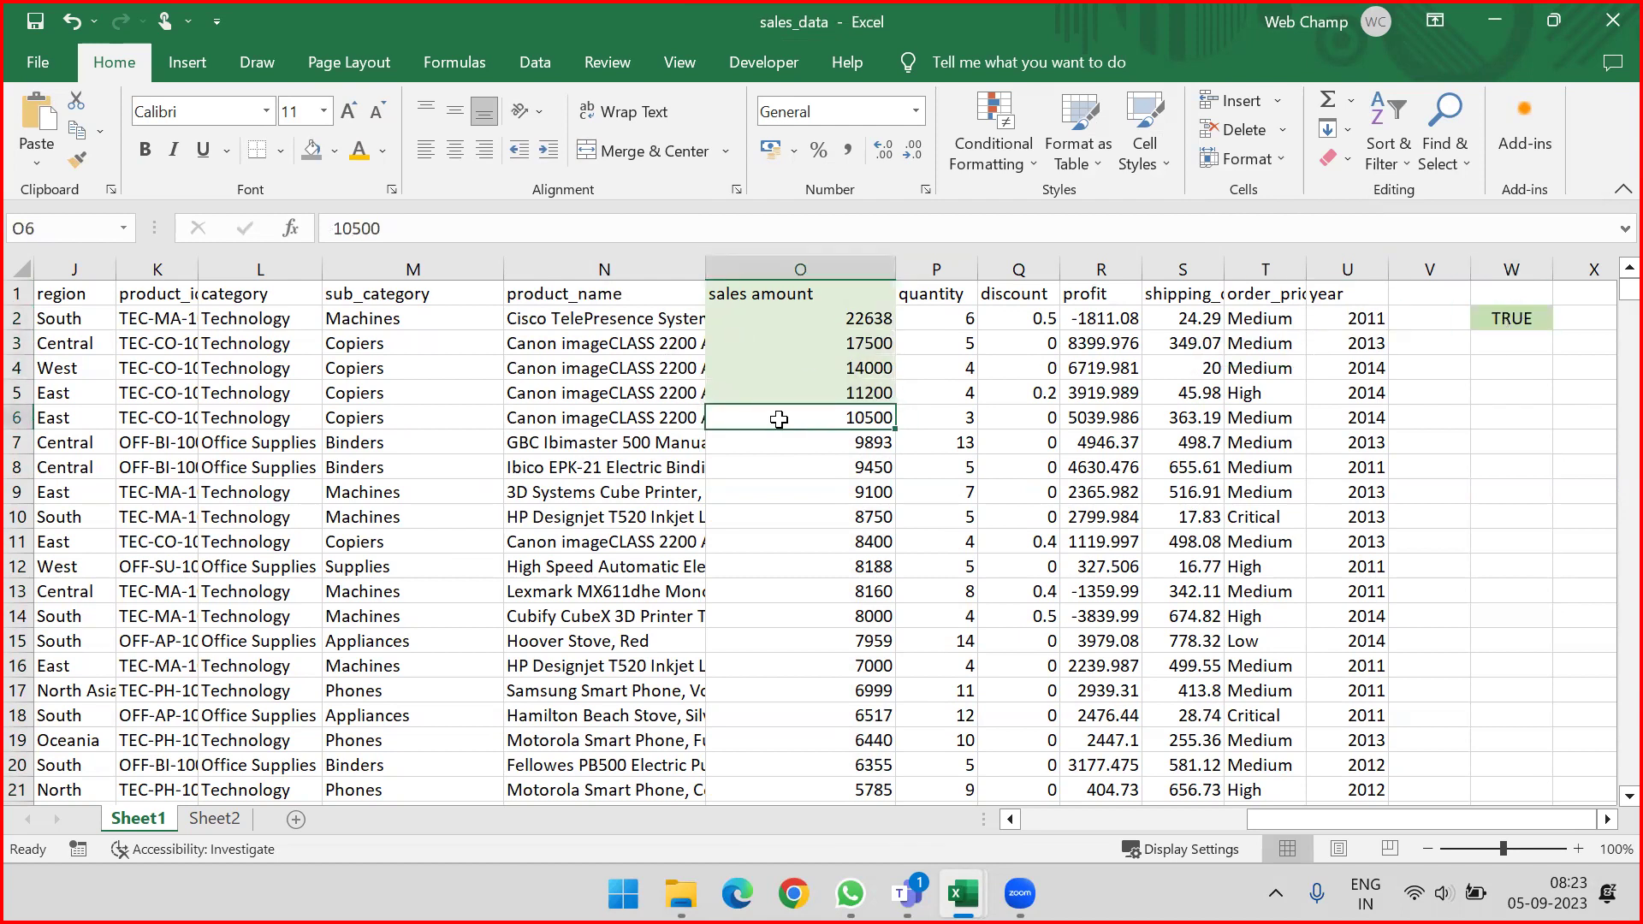
click(766, 291)
drag(841, 322, 839, 399)
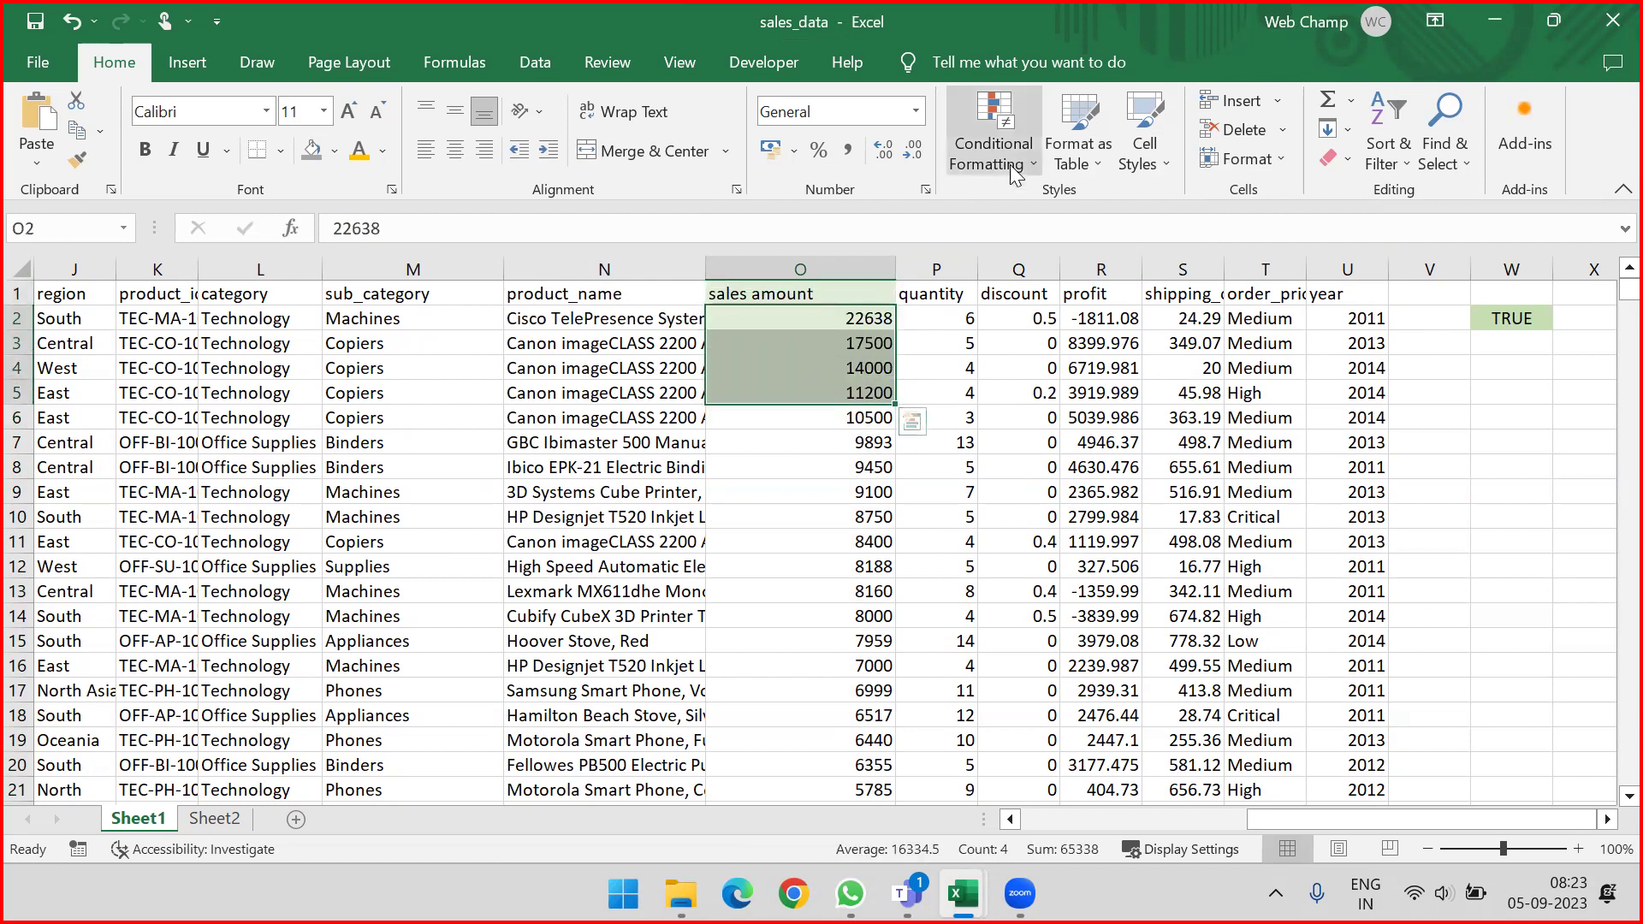
click(993, 145)
mouse_move(1031, 512)
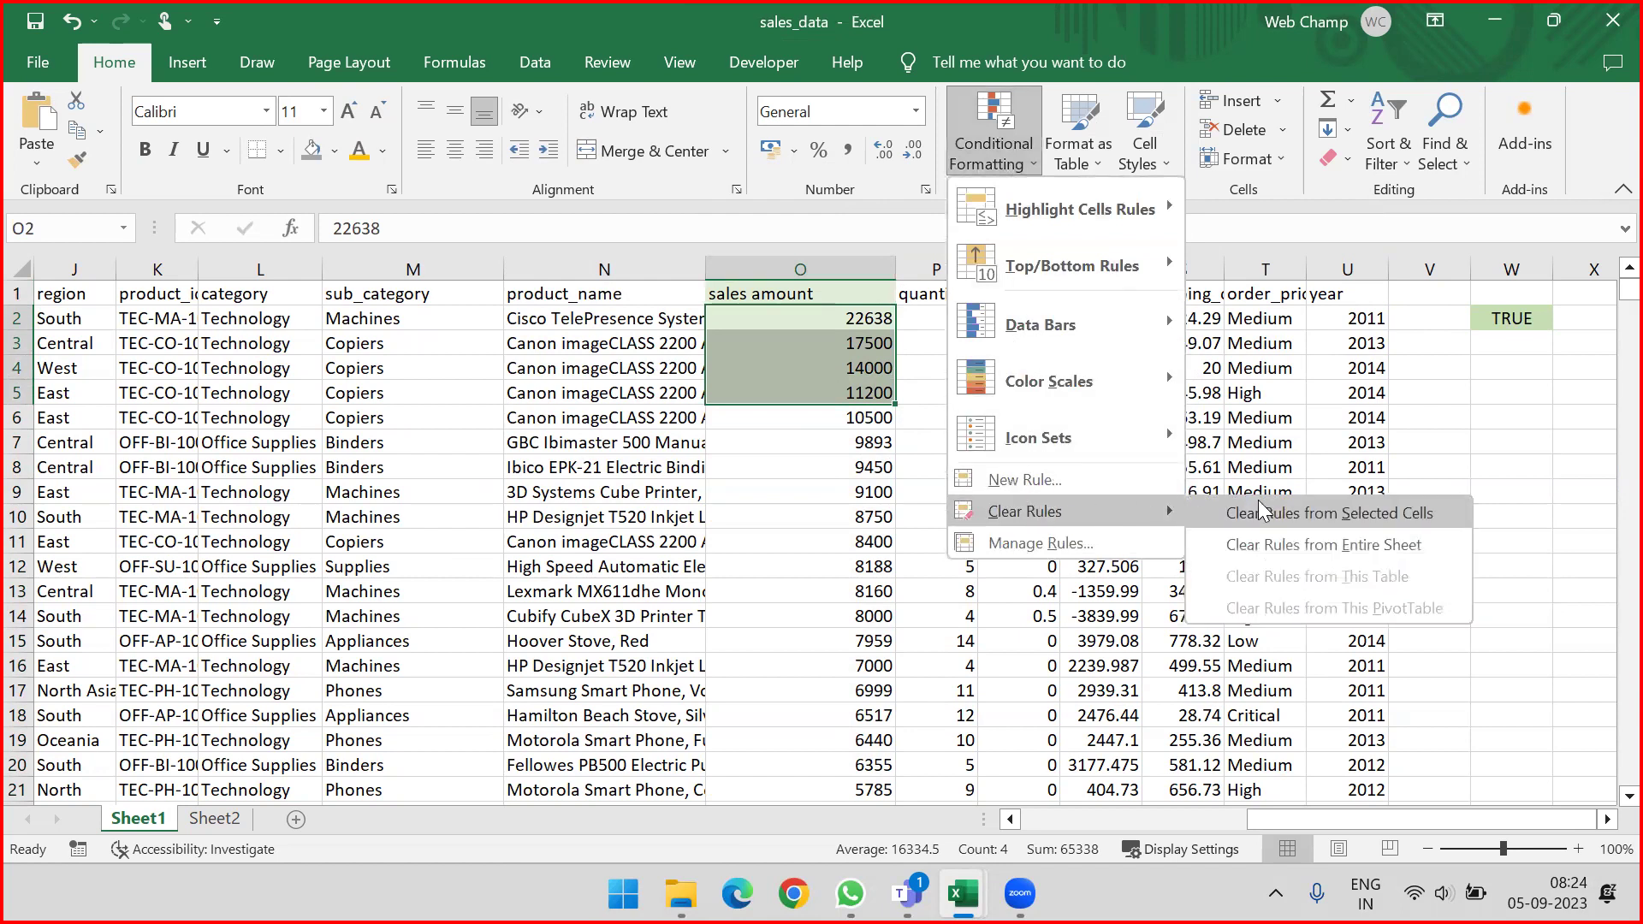
click(1333, 543)
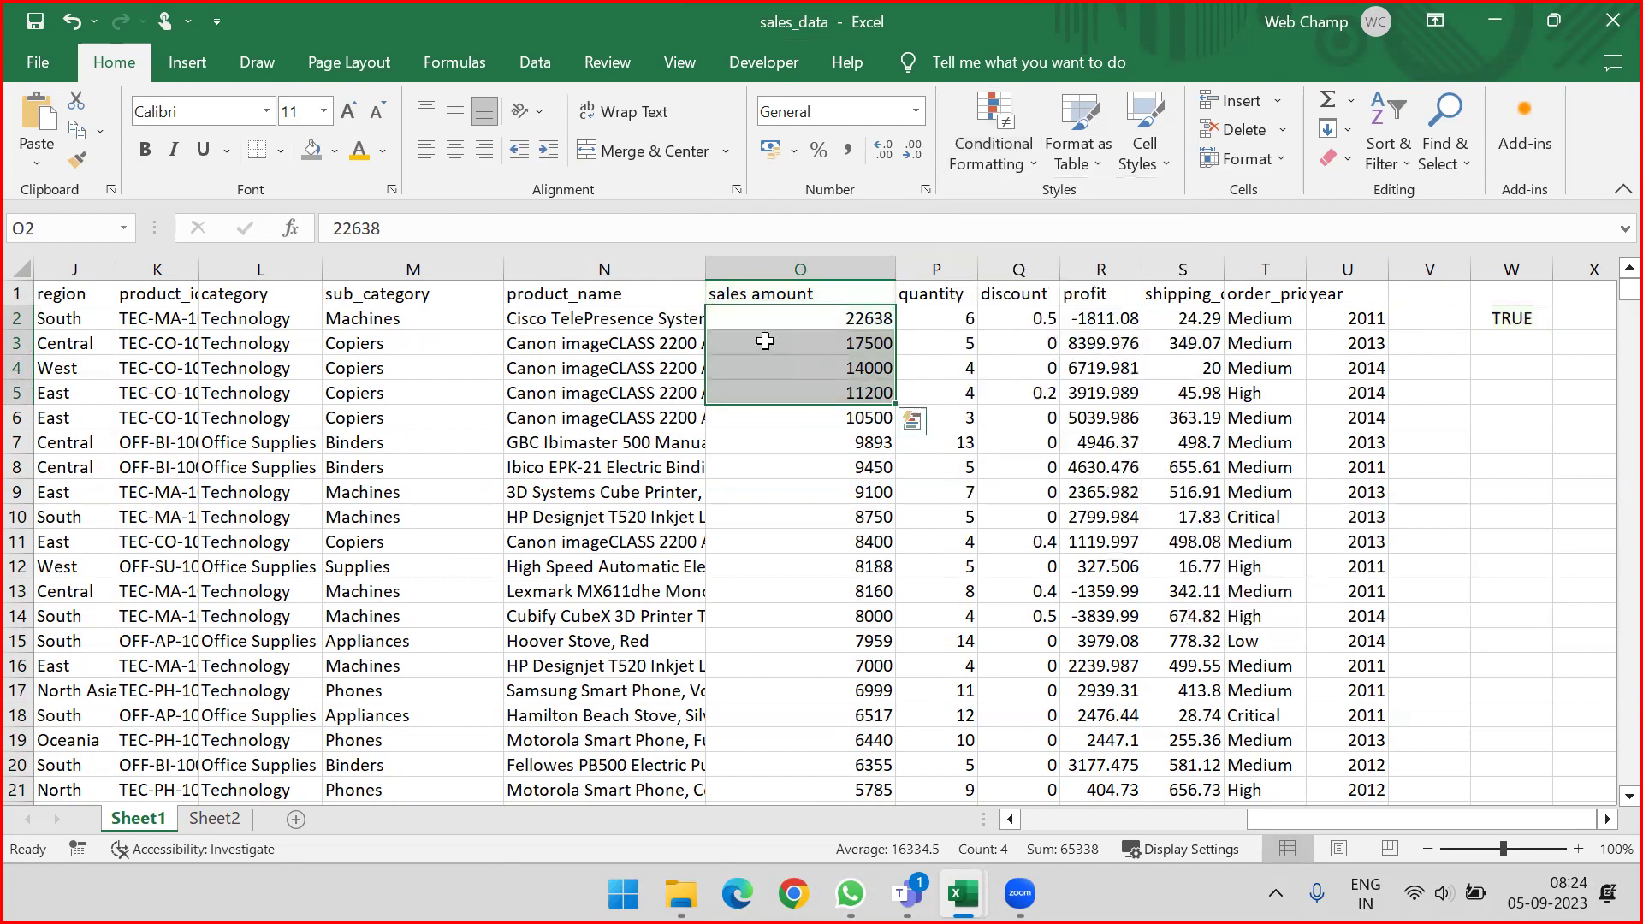
Step: Start a formula-based conditional formatting rule for the sales amounts from O2 down to the last data row, excluding the header
click(809, 308)
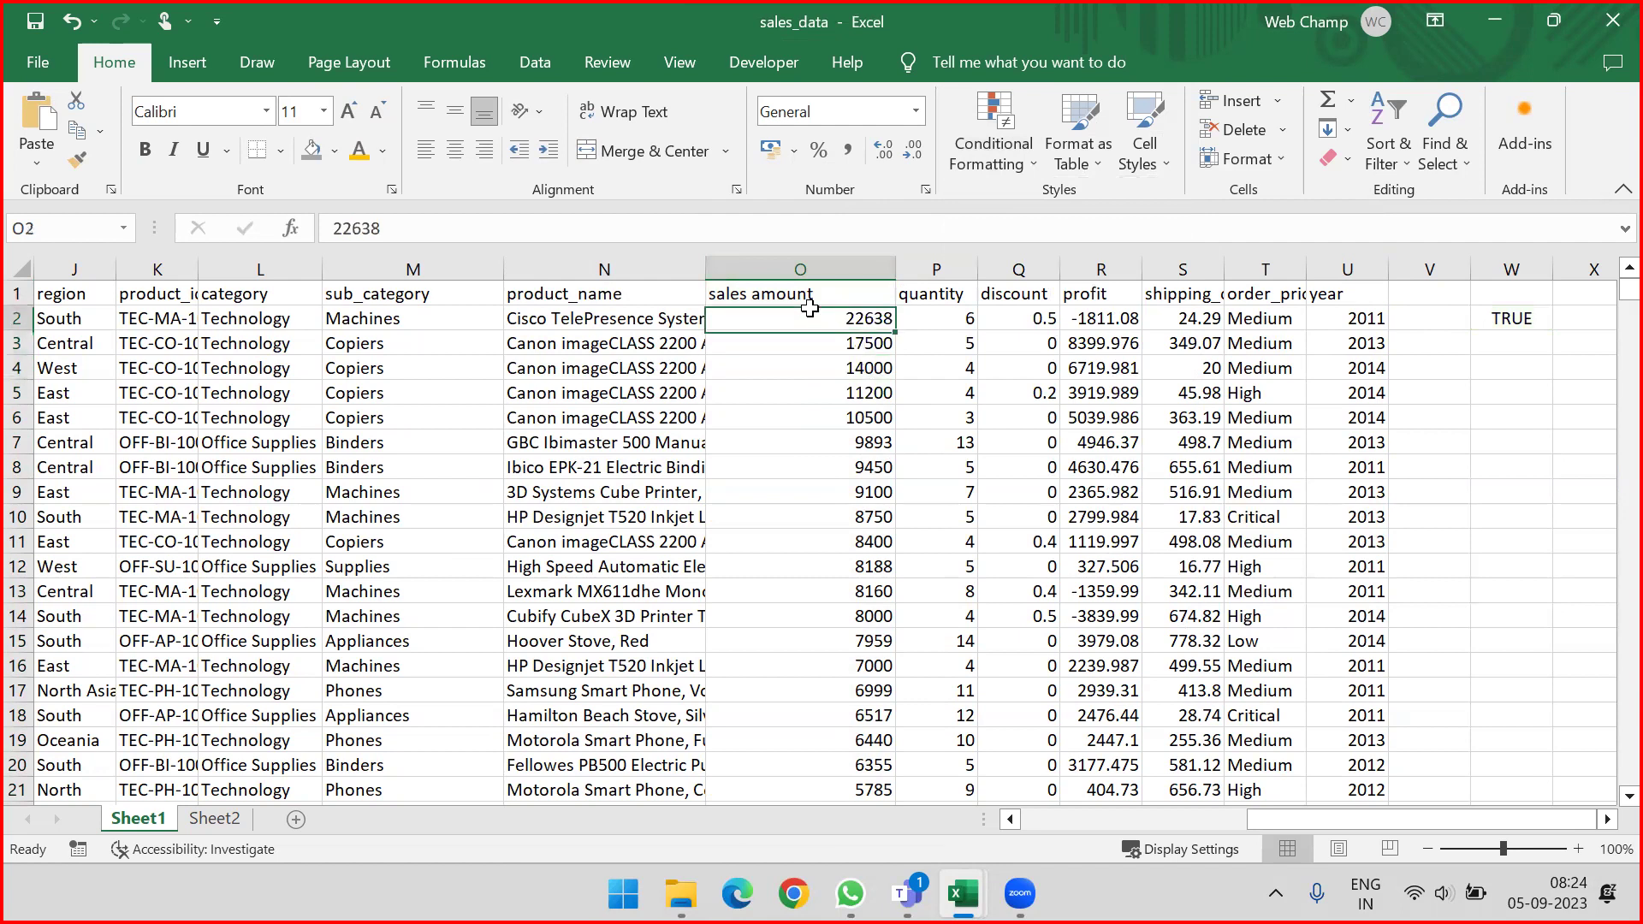
key(ctrl+shift+Down)
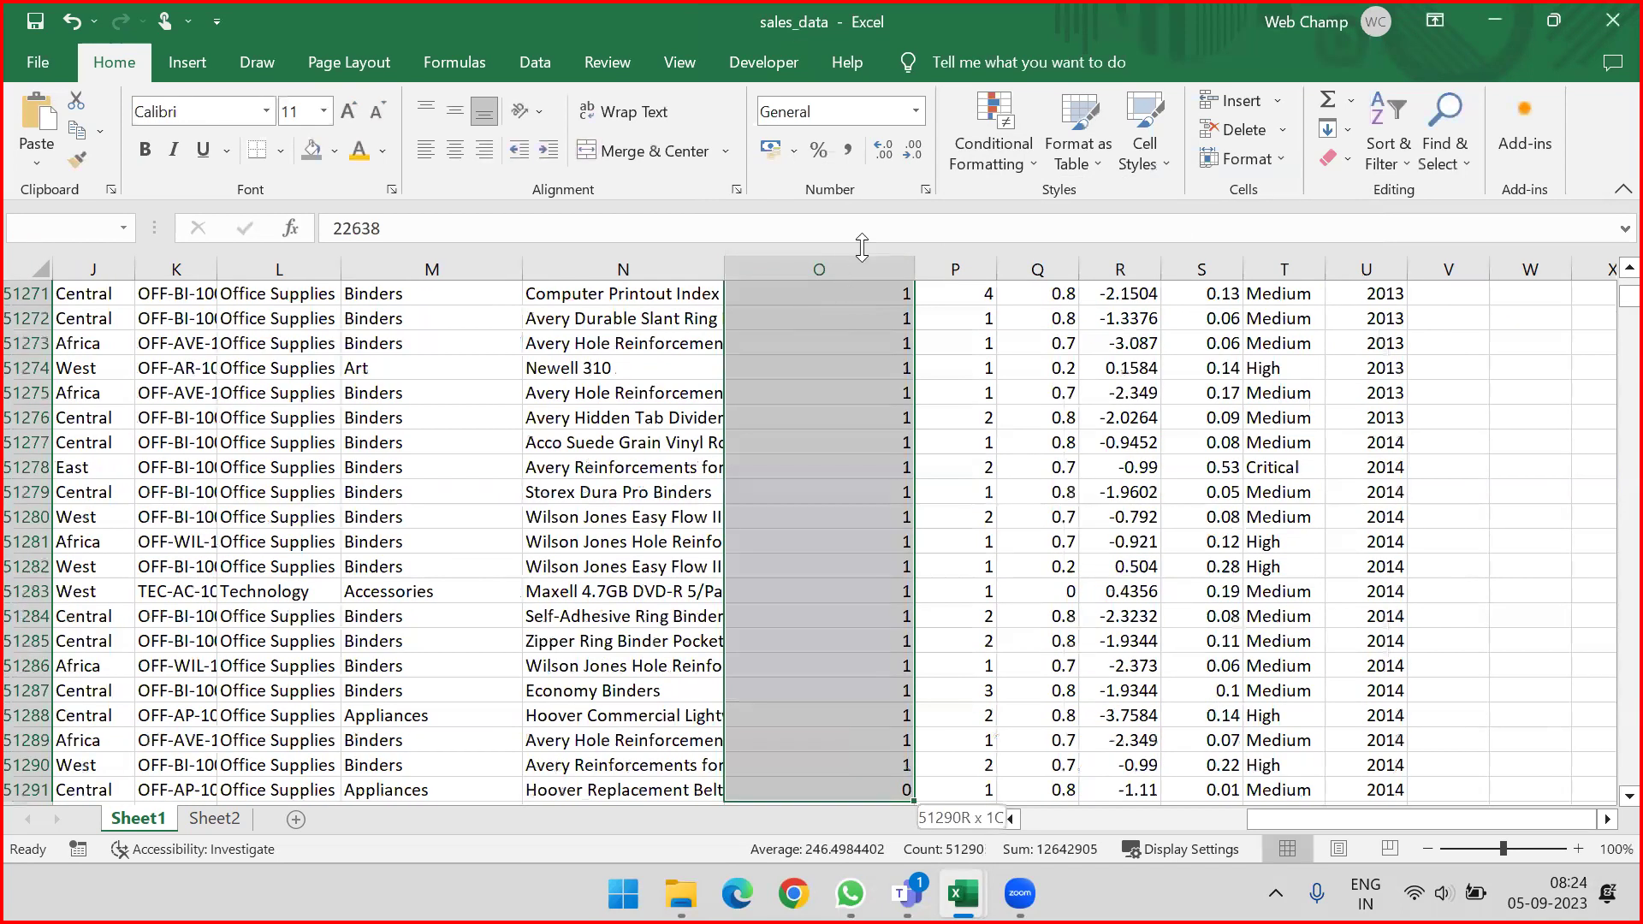
click(1023, 152)
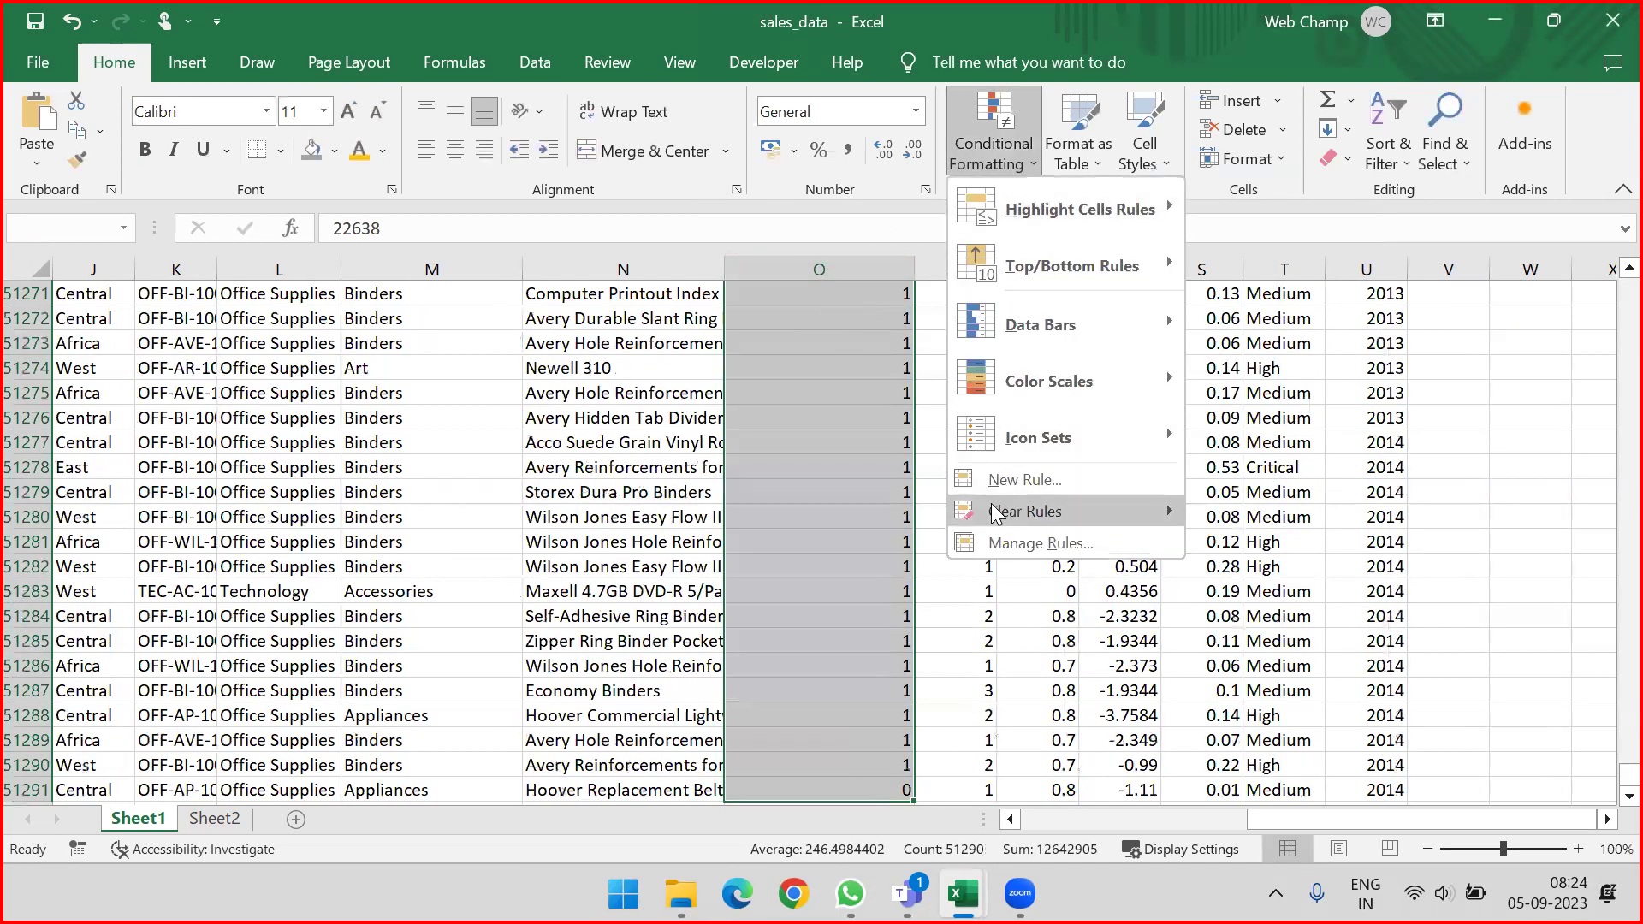
click(1021, 480)
click(772, 223)
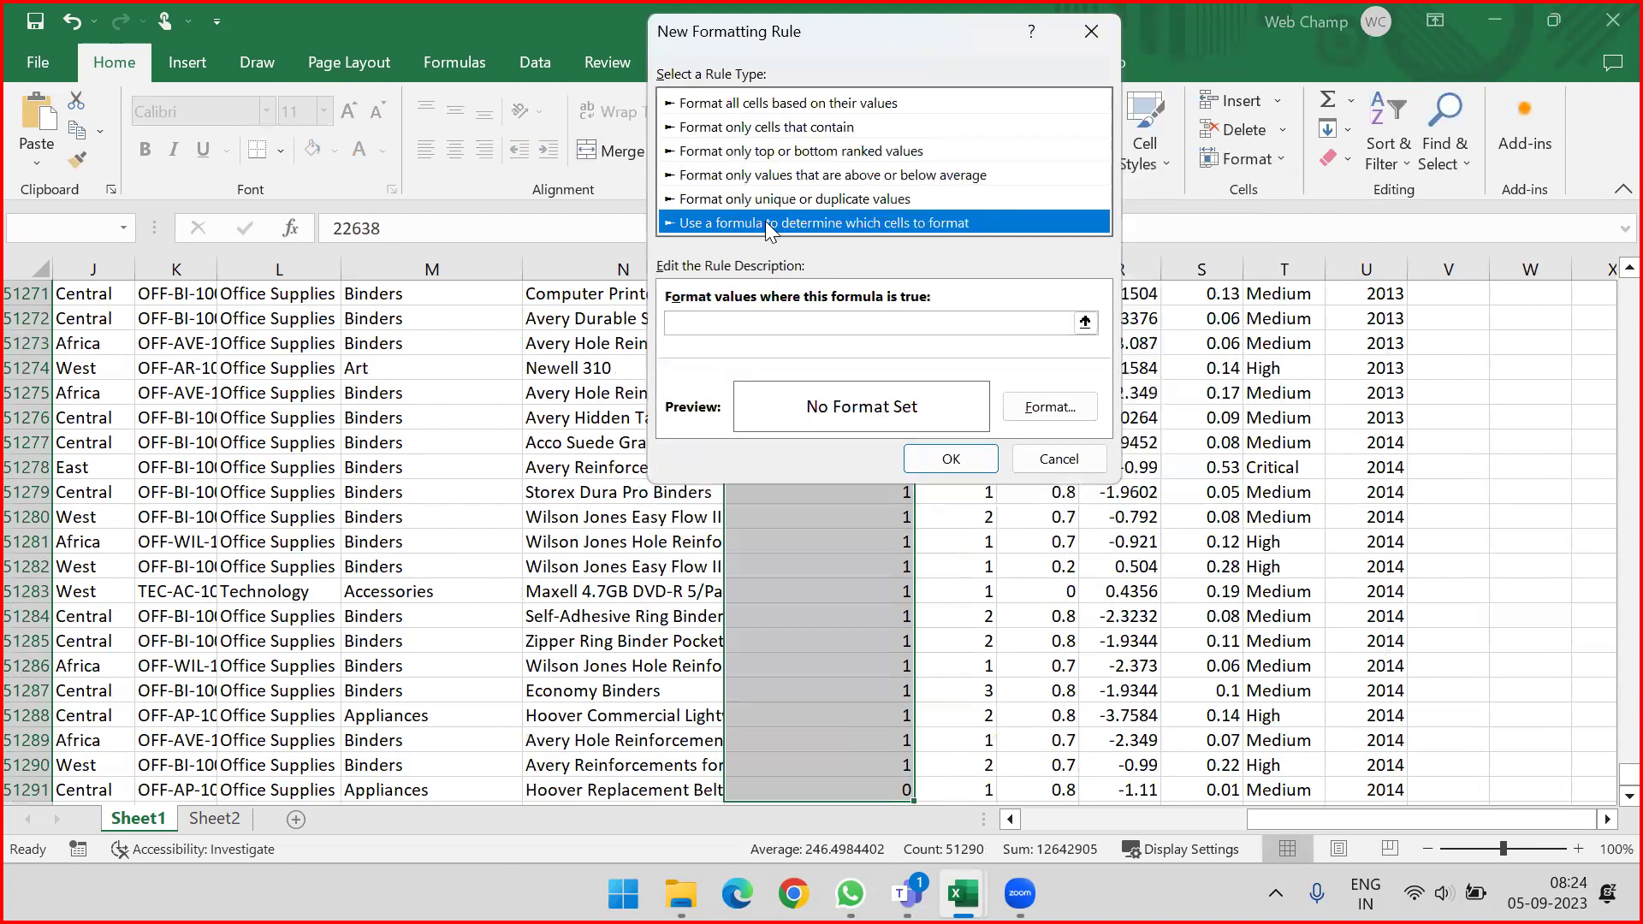
click(746, 324)
text(=)
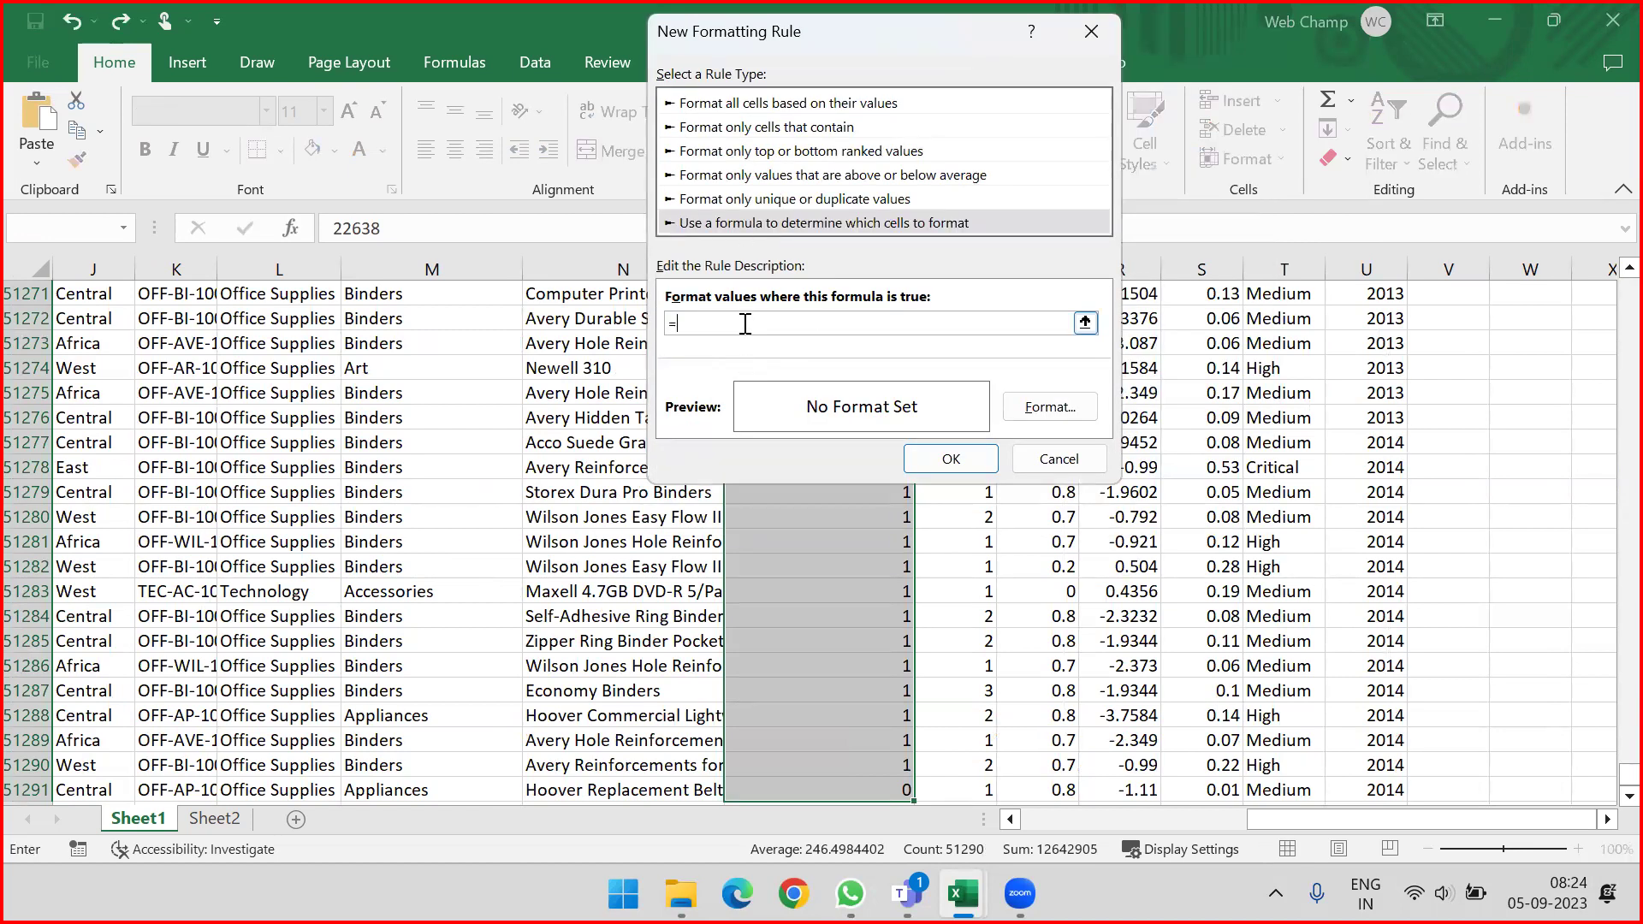
Step: Enter = O2 > 10000 as the formula of the new formatting rule
text( O2+)
key(Left)
key(BackSpace)
key(BackSpace)
key(BackSpace)
key(BackSpace)
key(BackSpace)
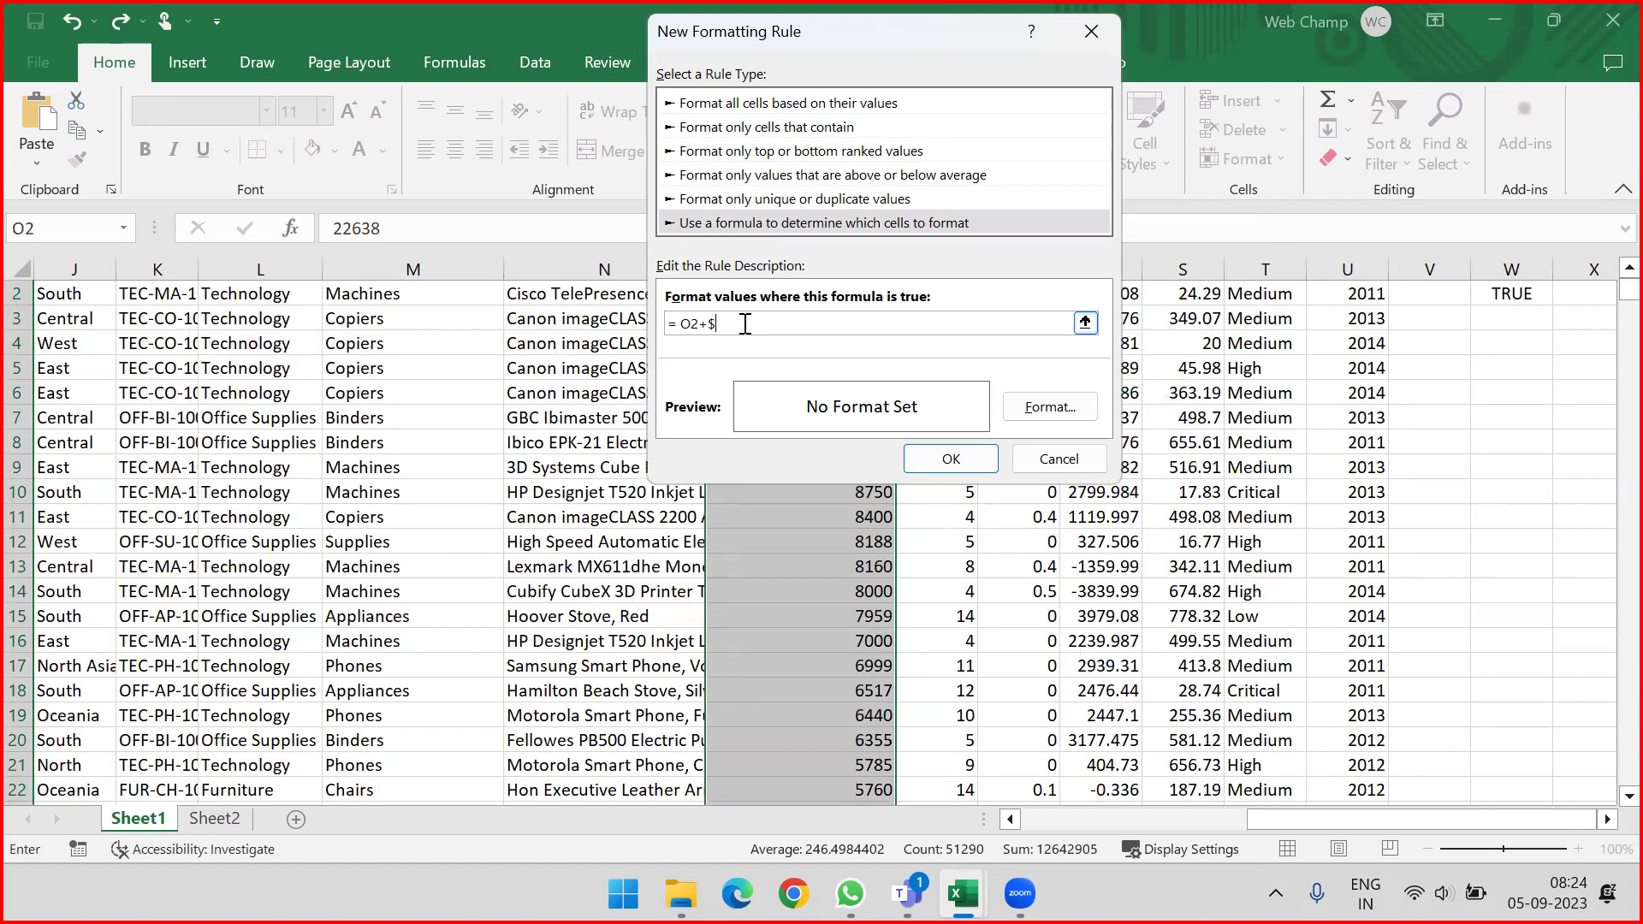
key(Left)
key(BackSpace)
key(BackSpace)
key(BackSpace)
key(BackSpace)
key(BackSpace)
text(> 10000)
Step: Give the formula rule a dark orange background fill and apply it to the selected sales amounts
click(1050, 407)
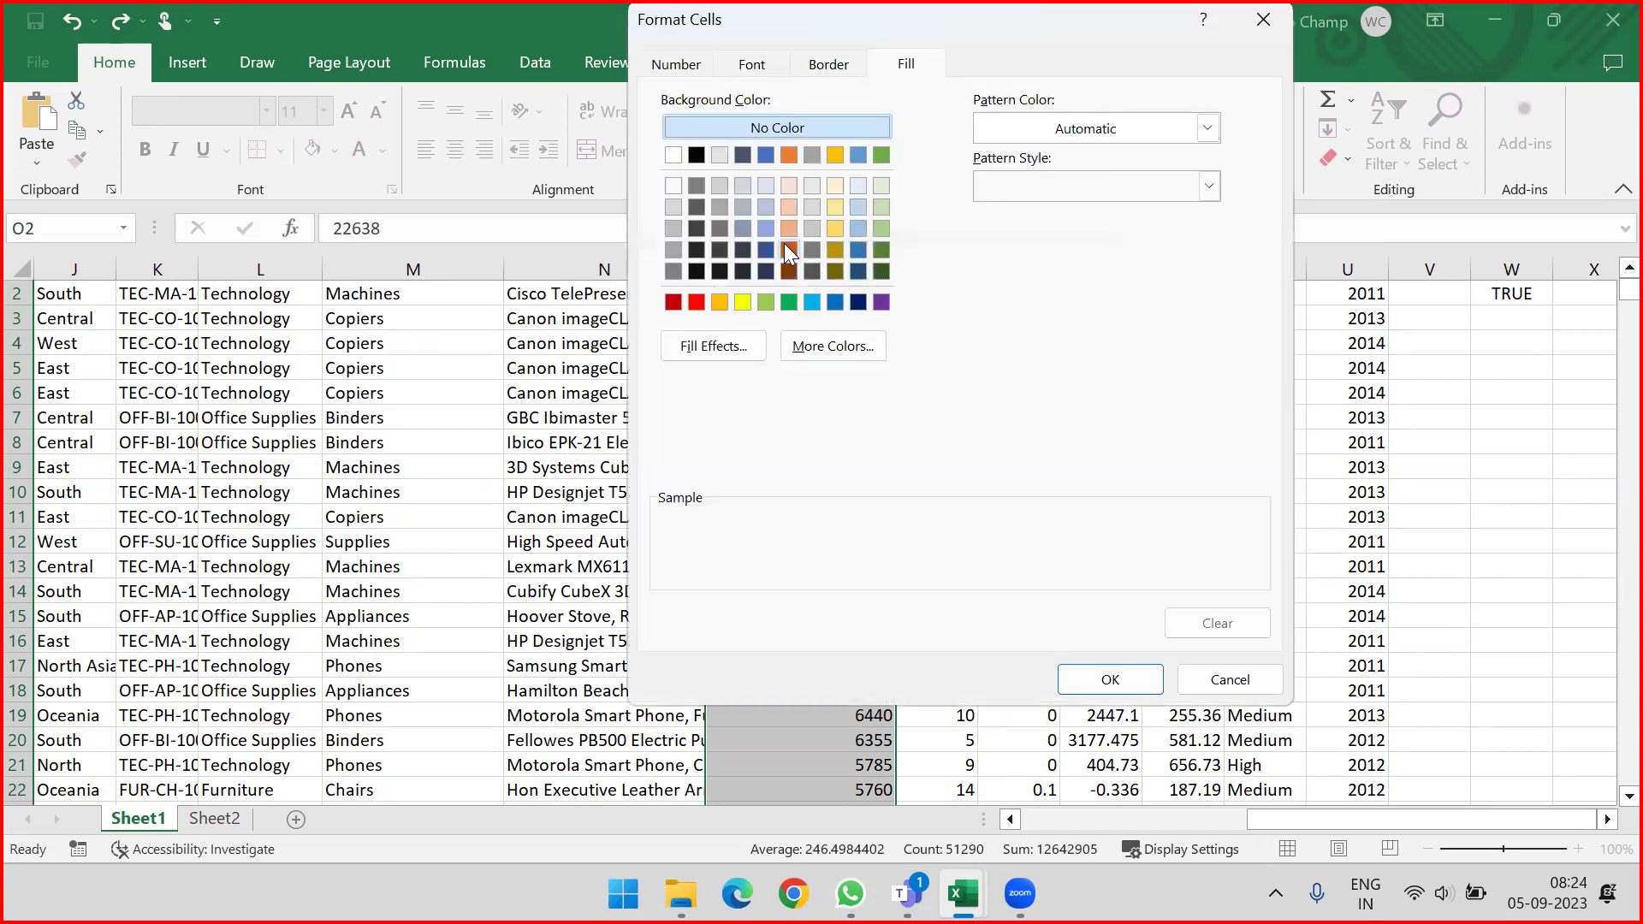
click(784, 244)
click(1111, 674)
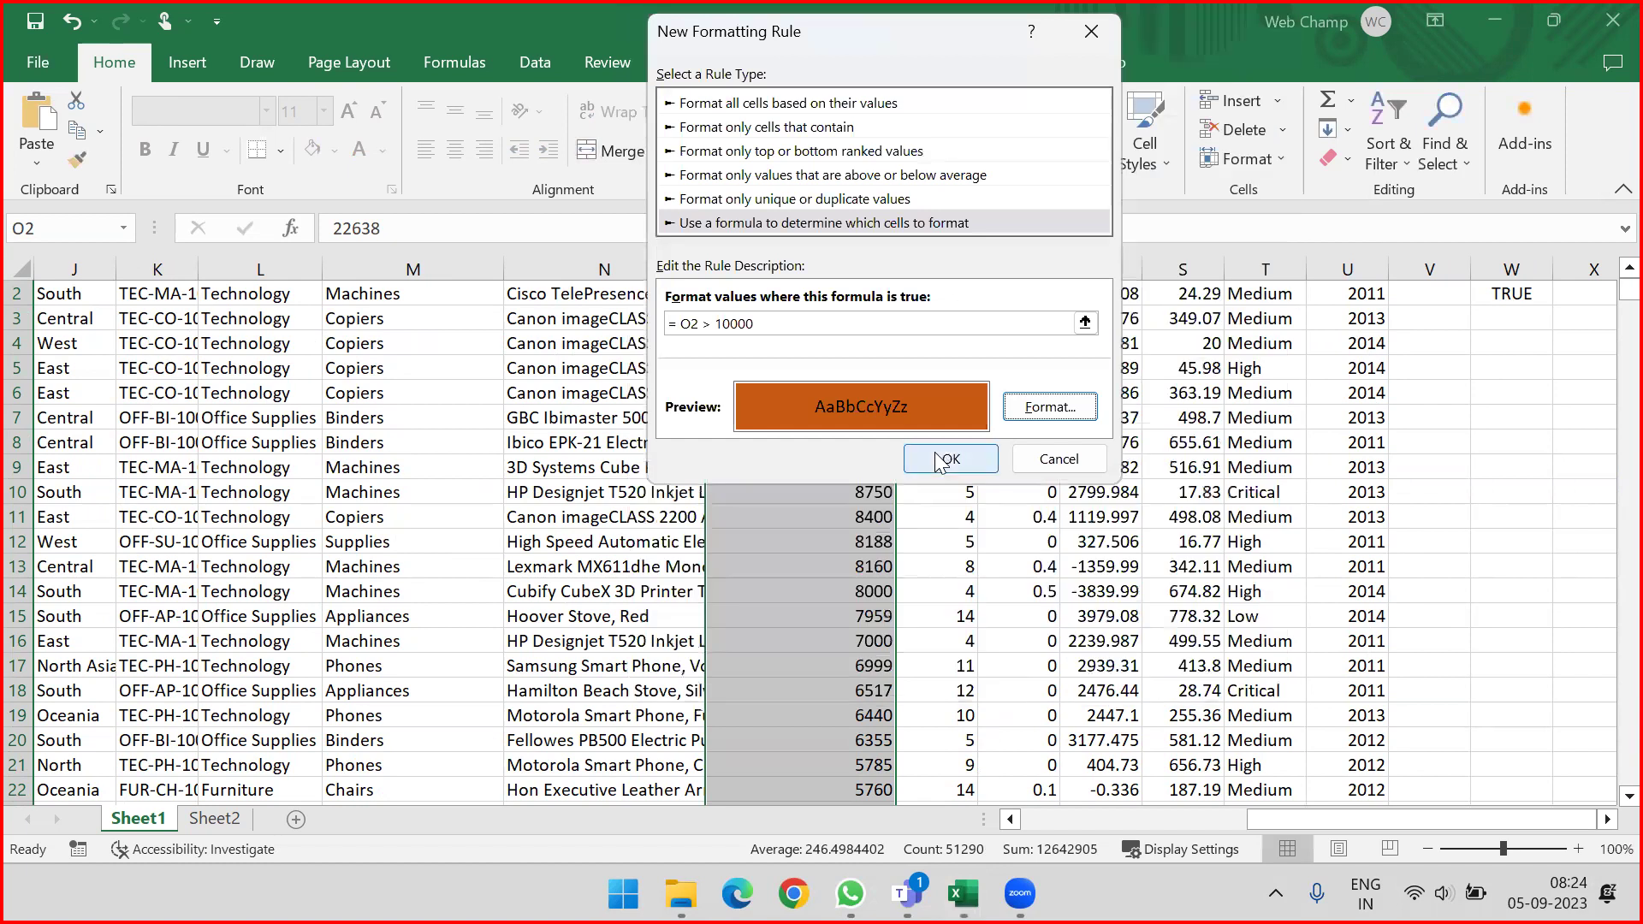
click(946, 458)
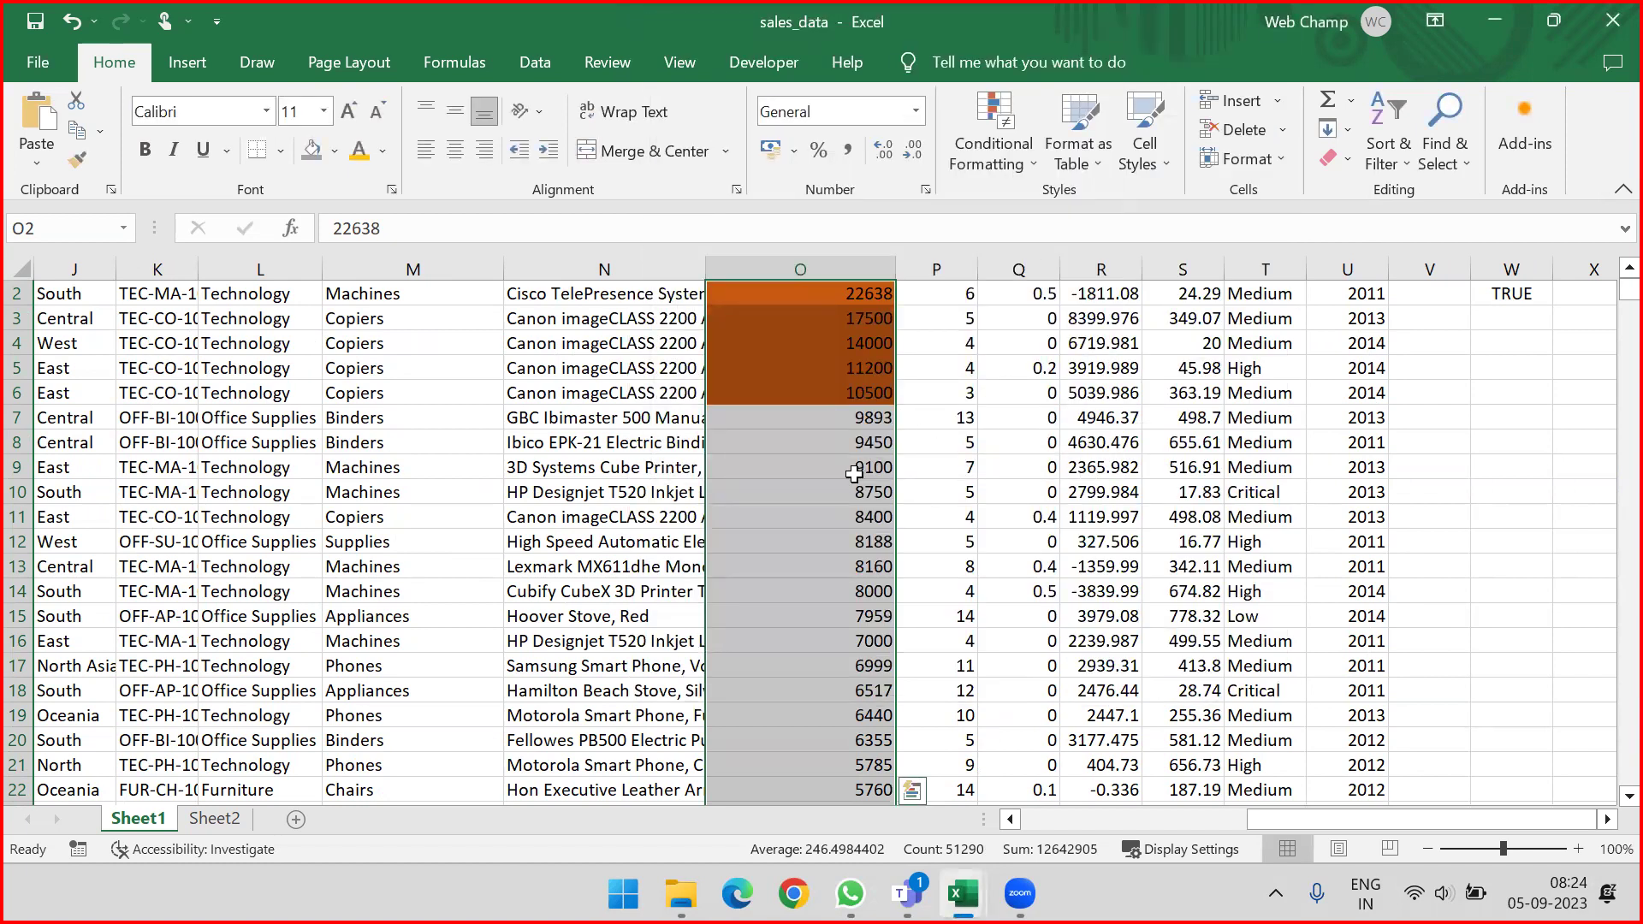
Step: Delete the contents of column W, including the test formula in W2
scroll(852, 458, up, 1)
click(797, 314)
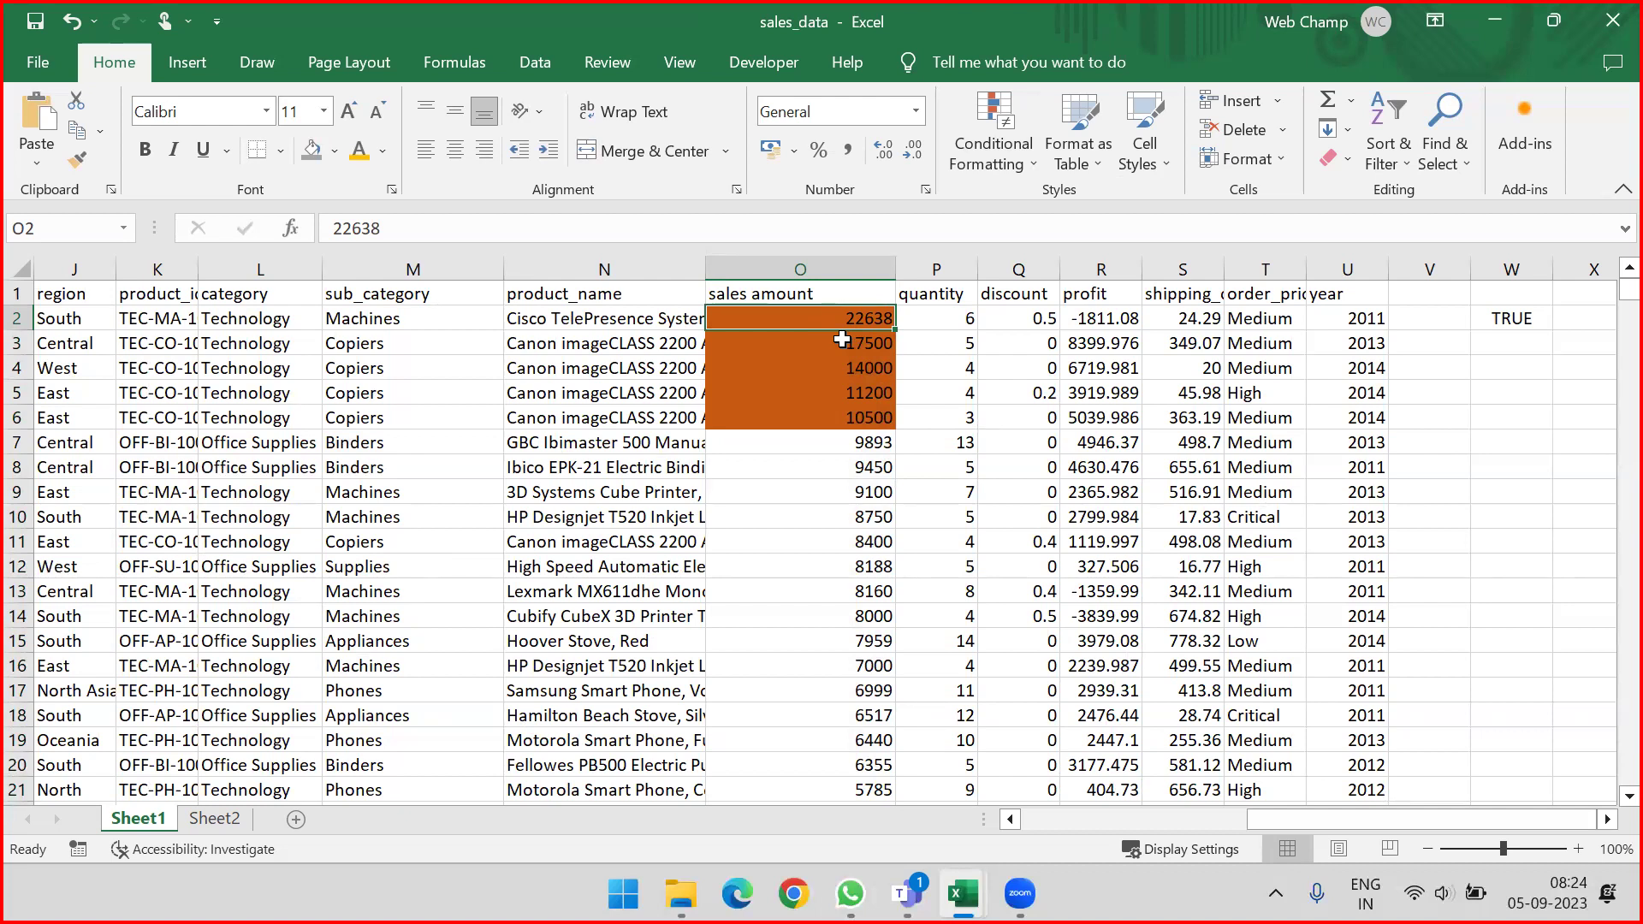
click(1529, 270)
key(Delete)
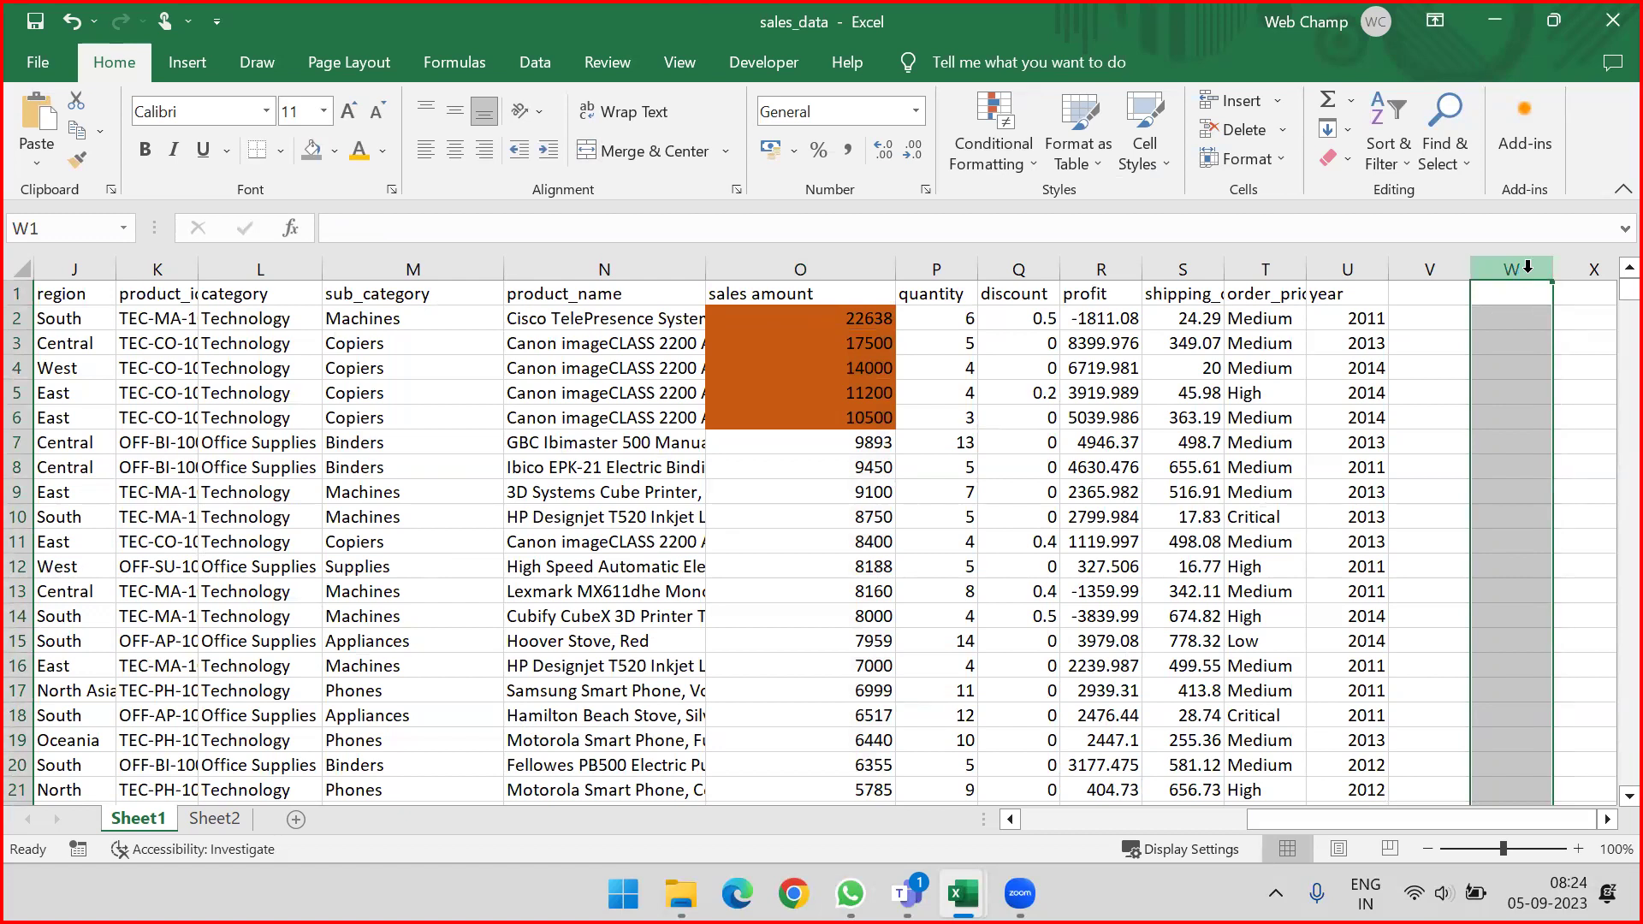
Step: Clear the conditional formatting rules from the sales amount column only
drag(881, 319, 866, 421)
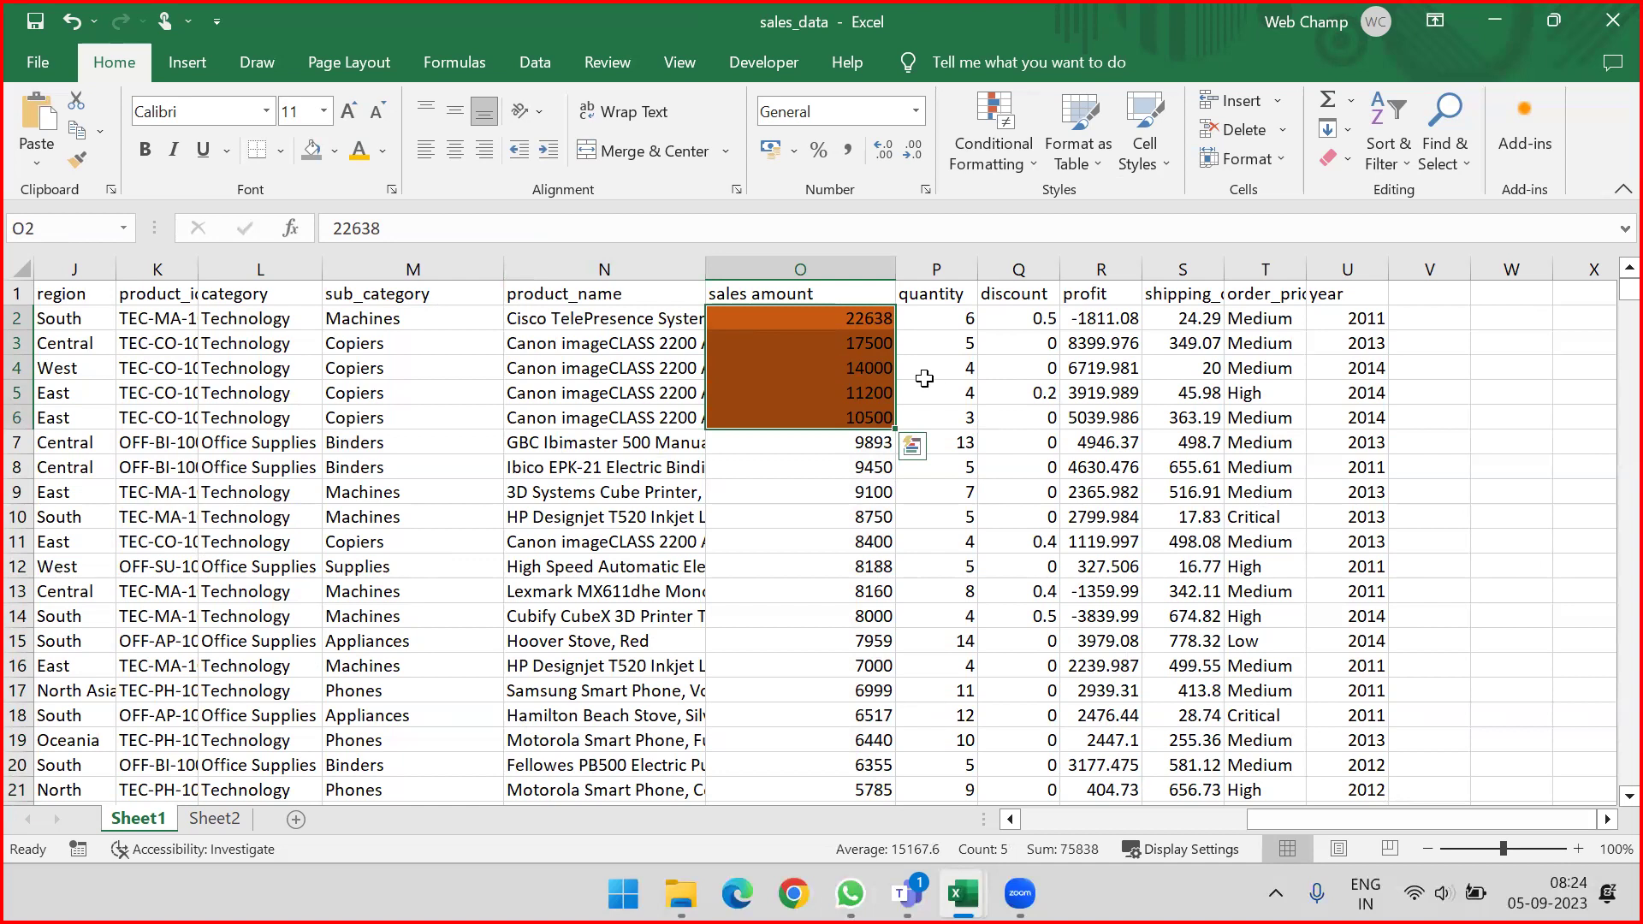
click(822, 268)
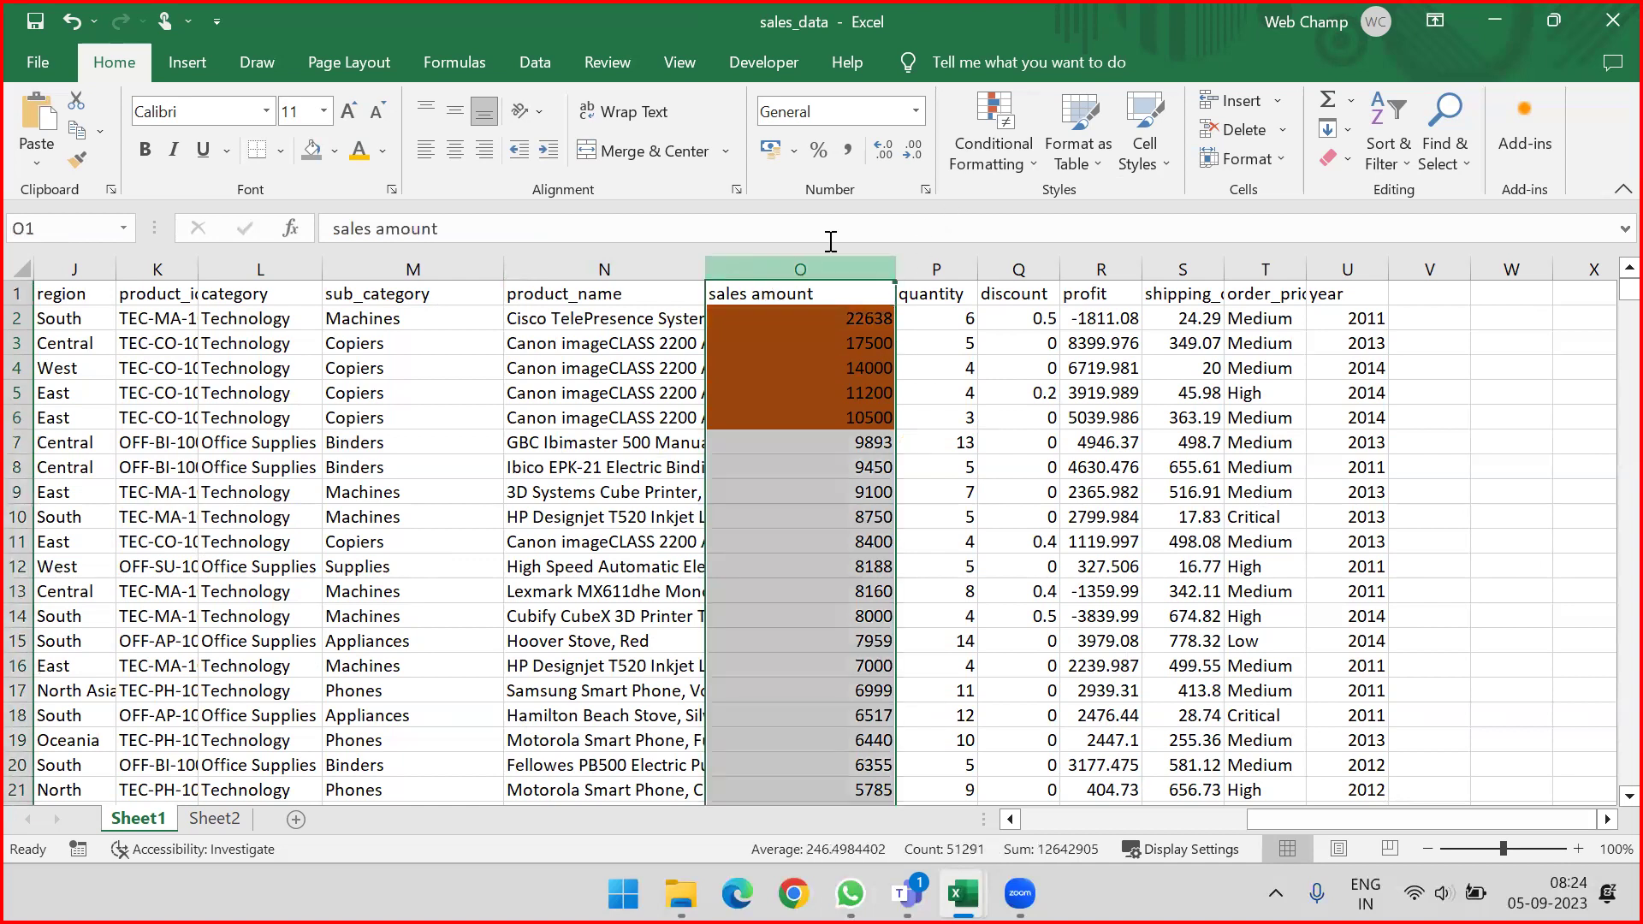
click(1020, 145)
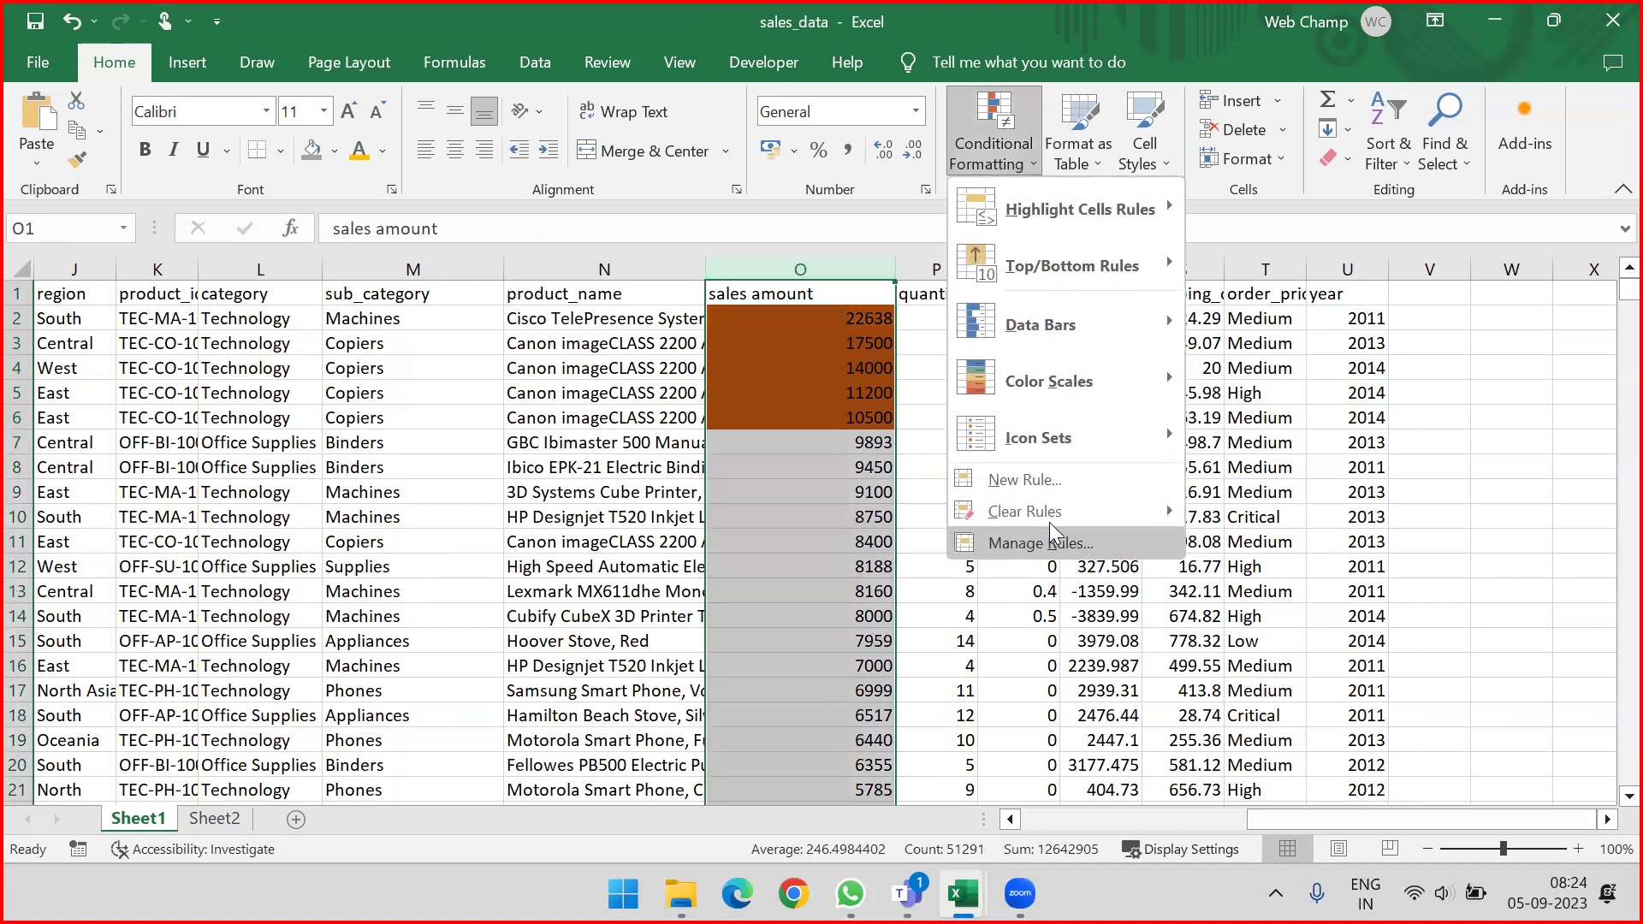
mouse_move(1089, 511)
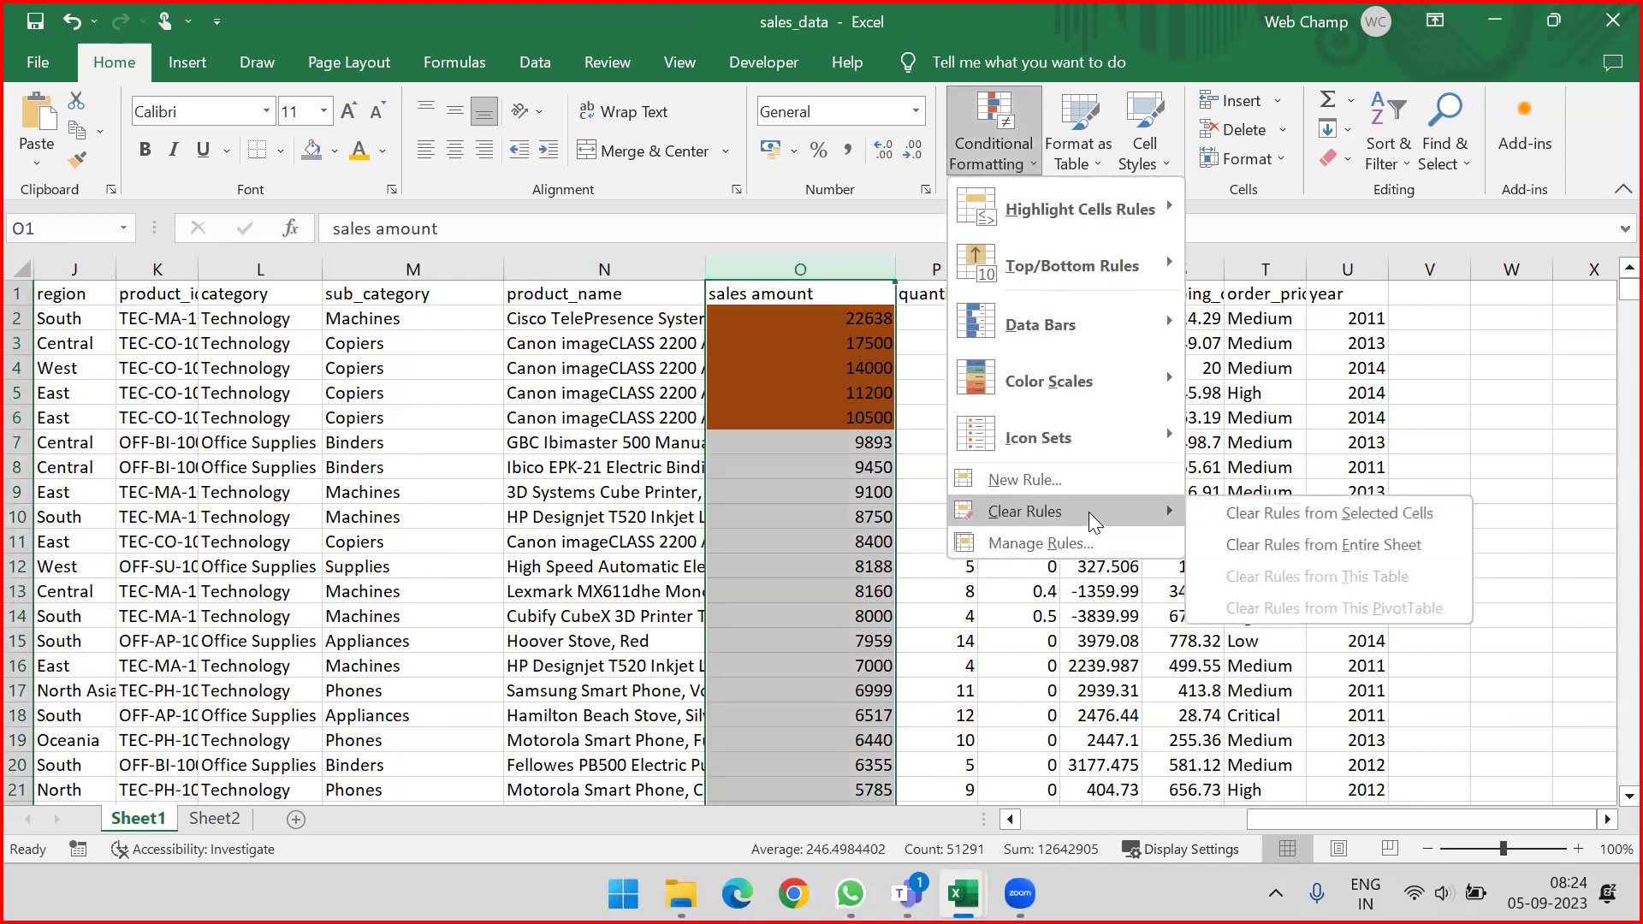
click(1259, 511)
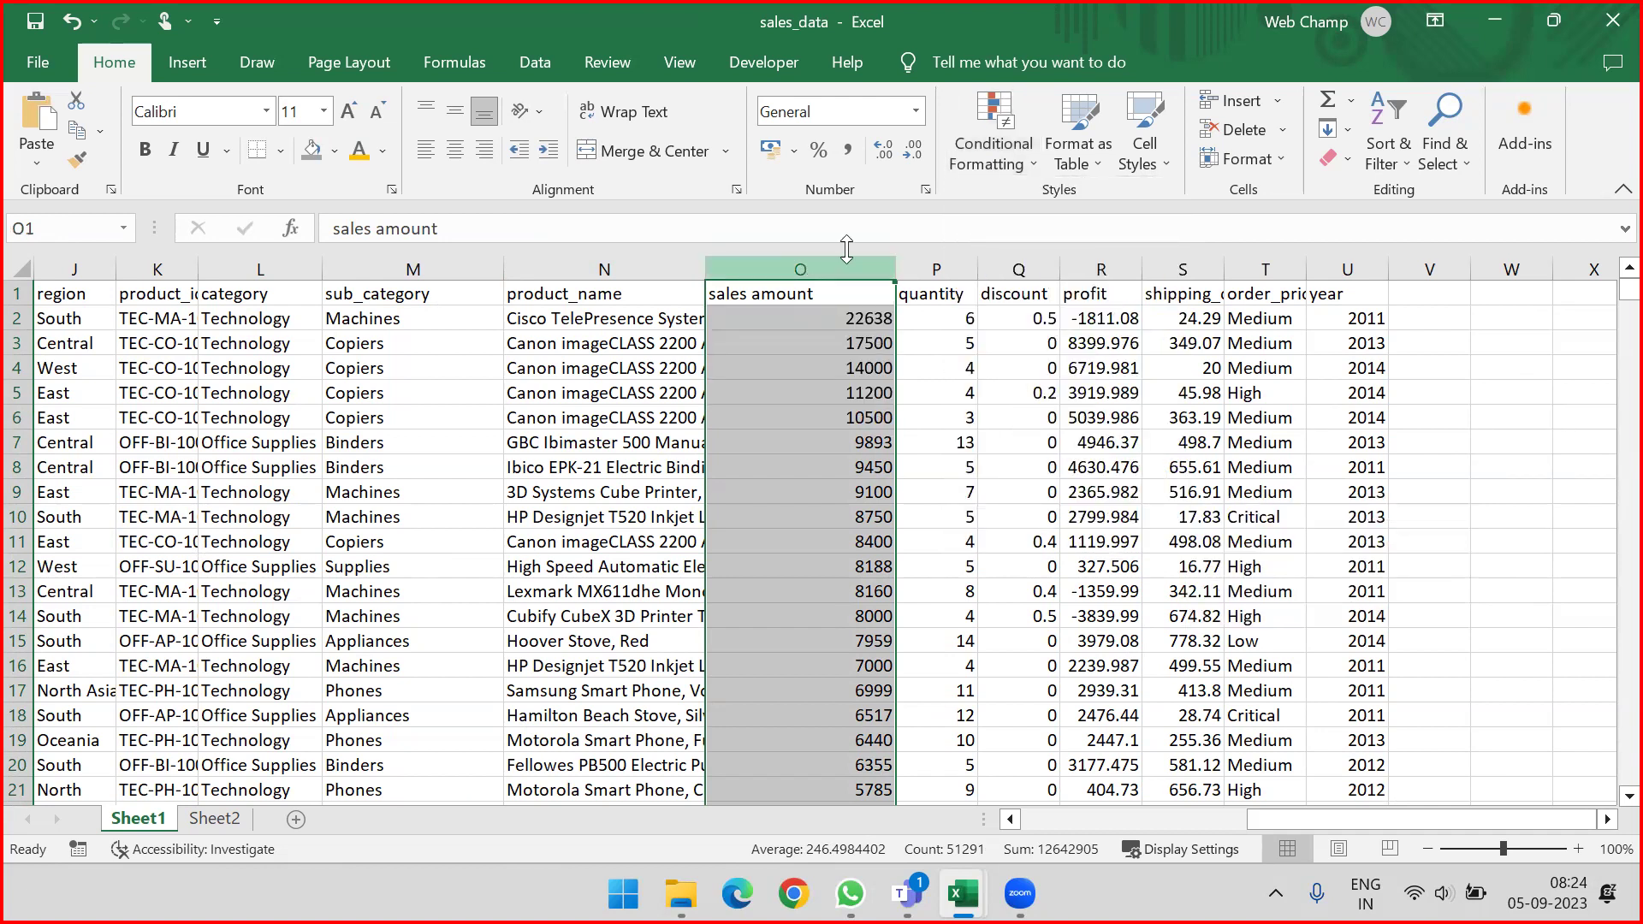
Step: Review the conditional formatting rules manager and its new rule options for the sales amount column, leaving without adding a rule
click(1013, 152)
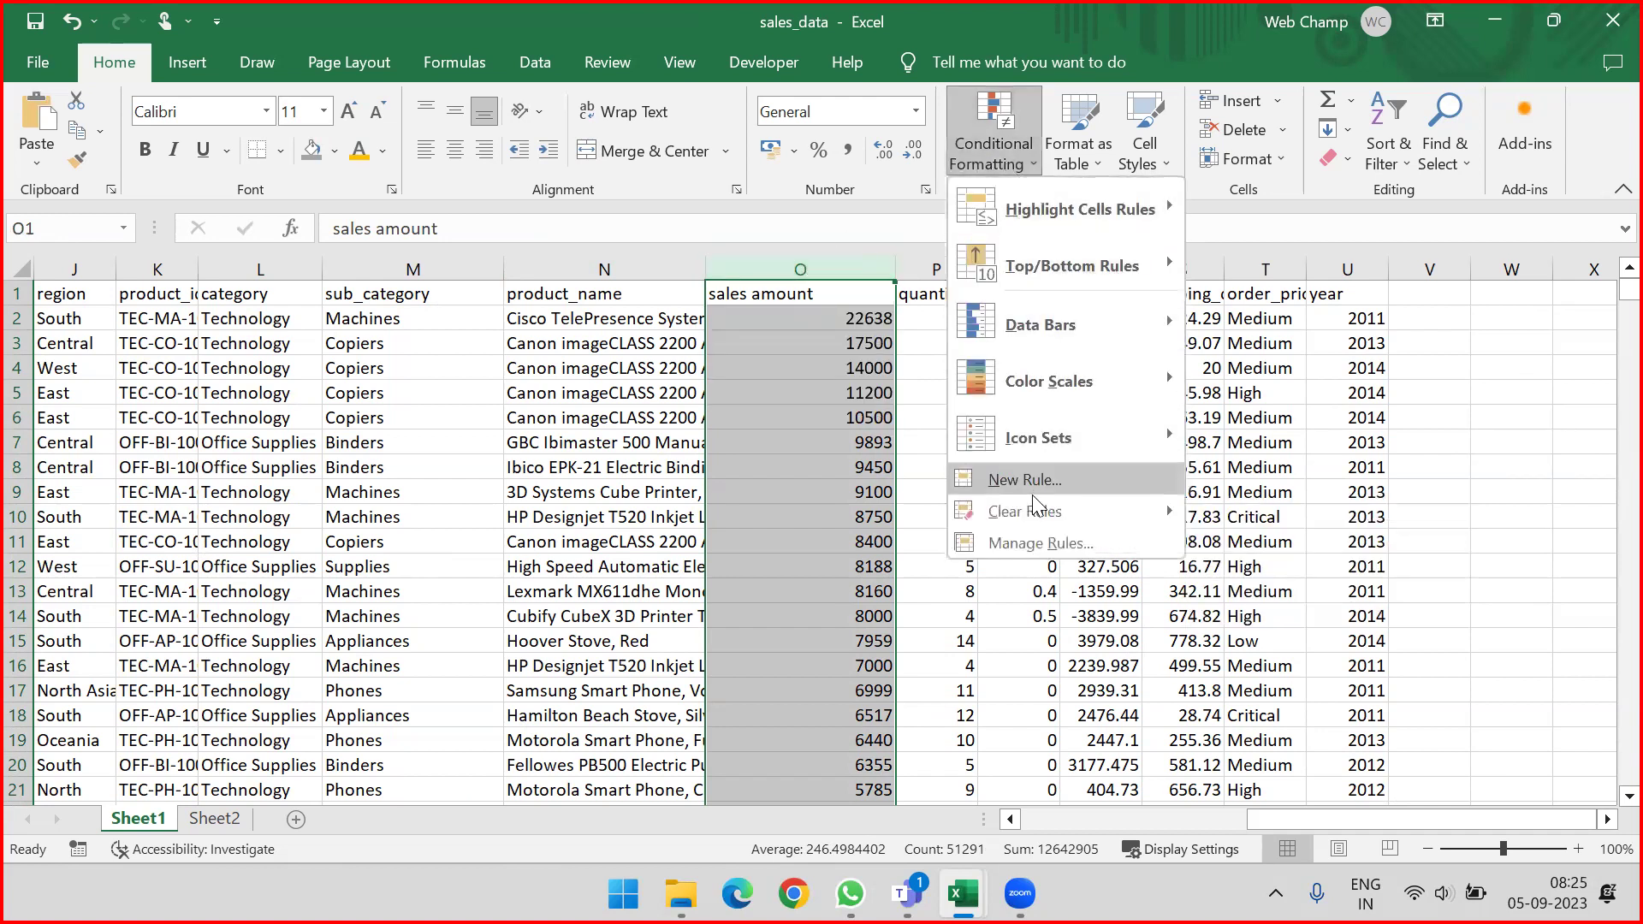
click(1031, 547)
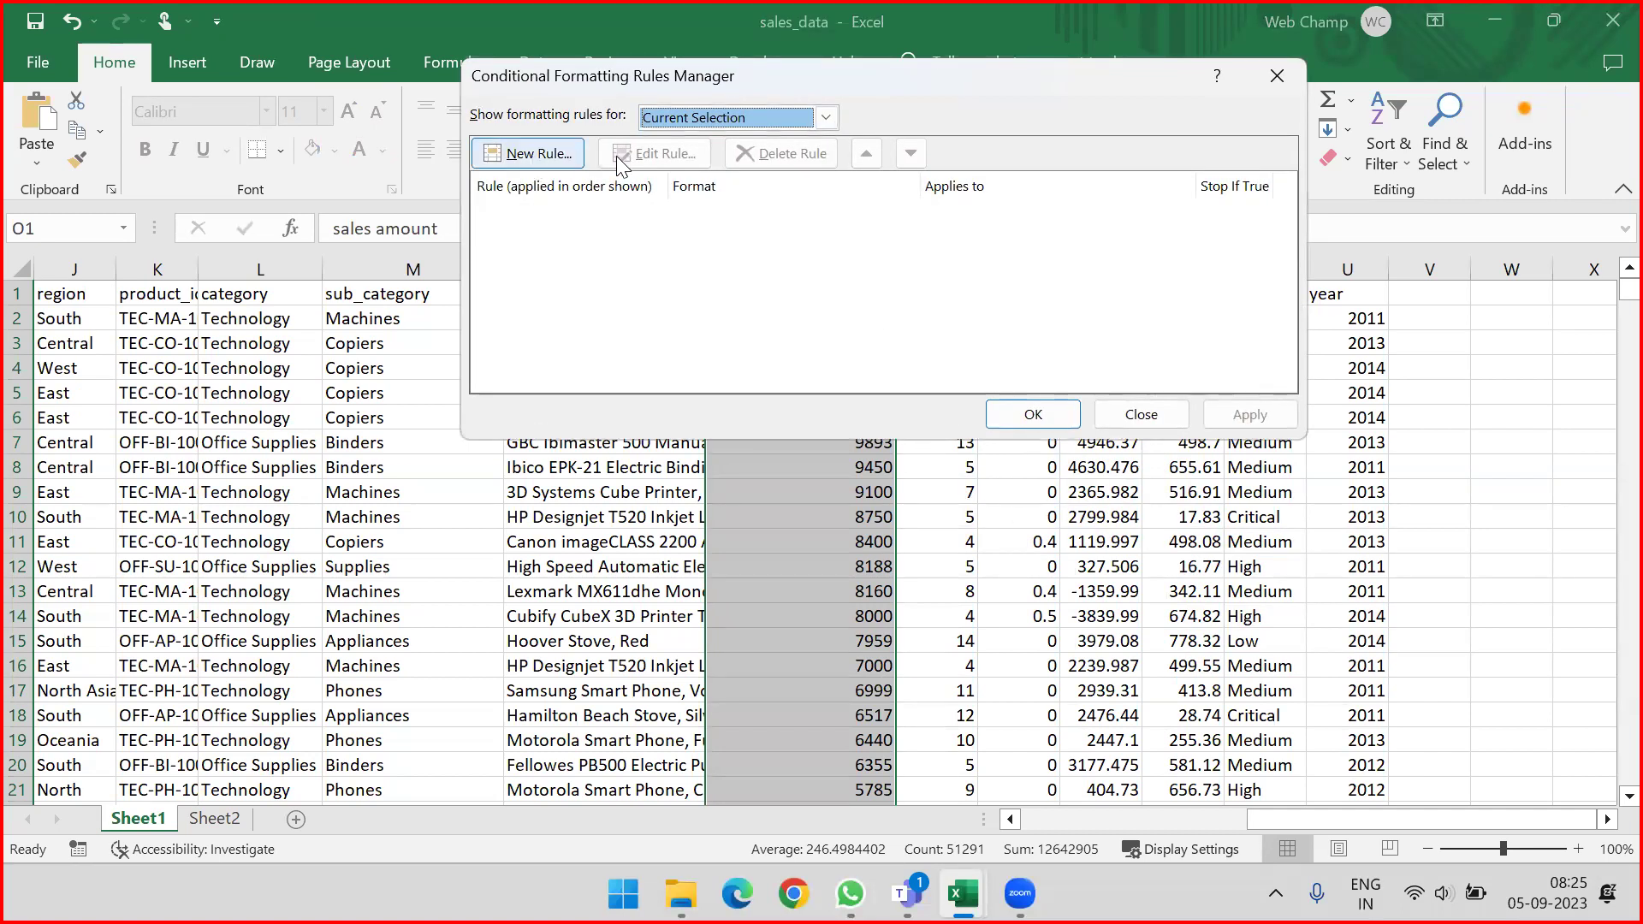
click(535, 158)
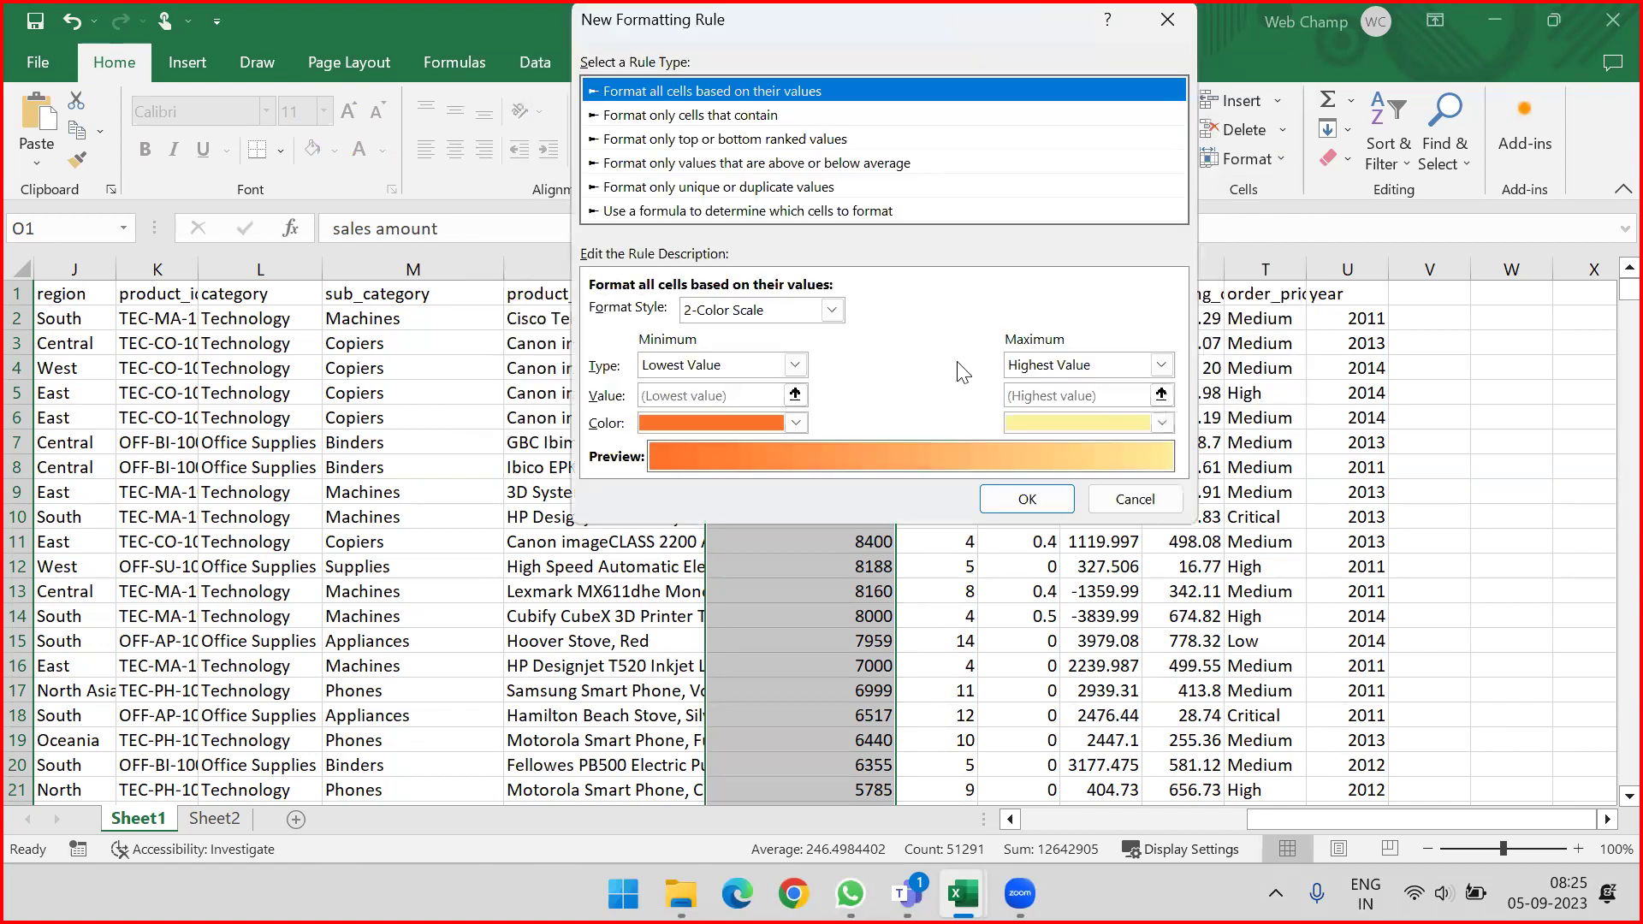
click(1139, 500)
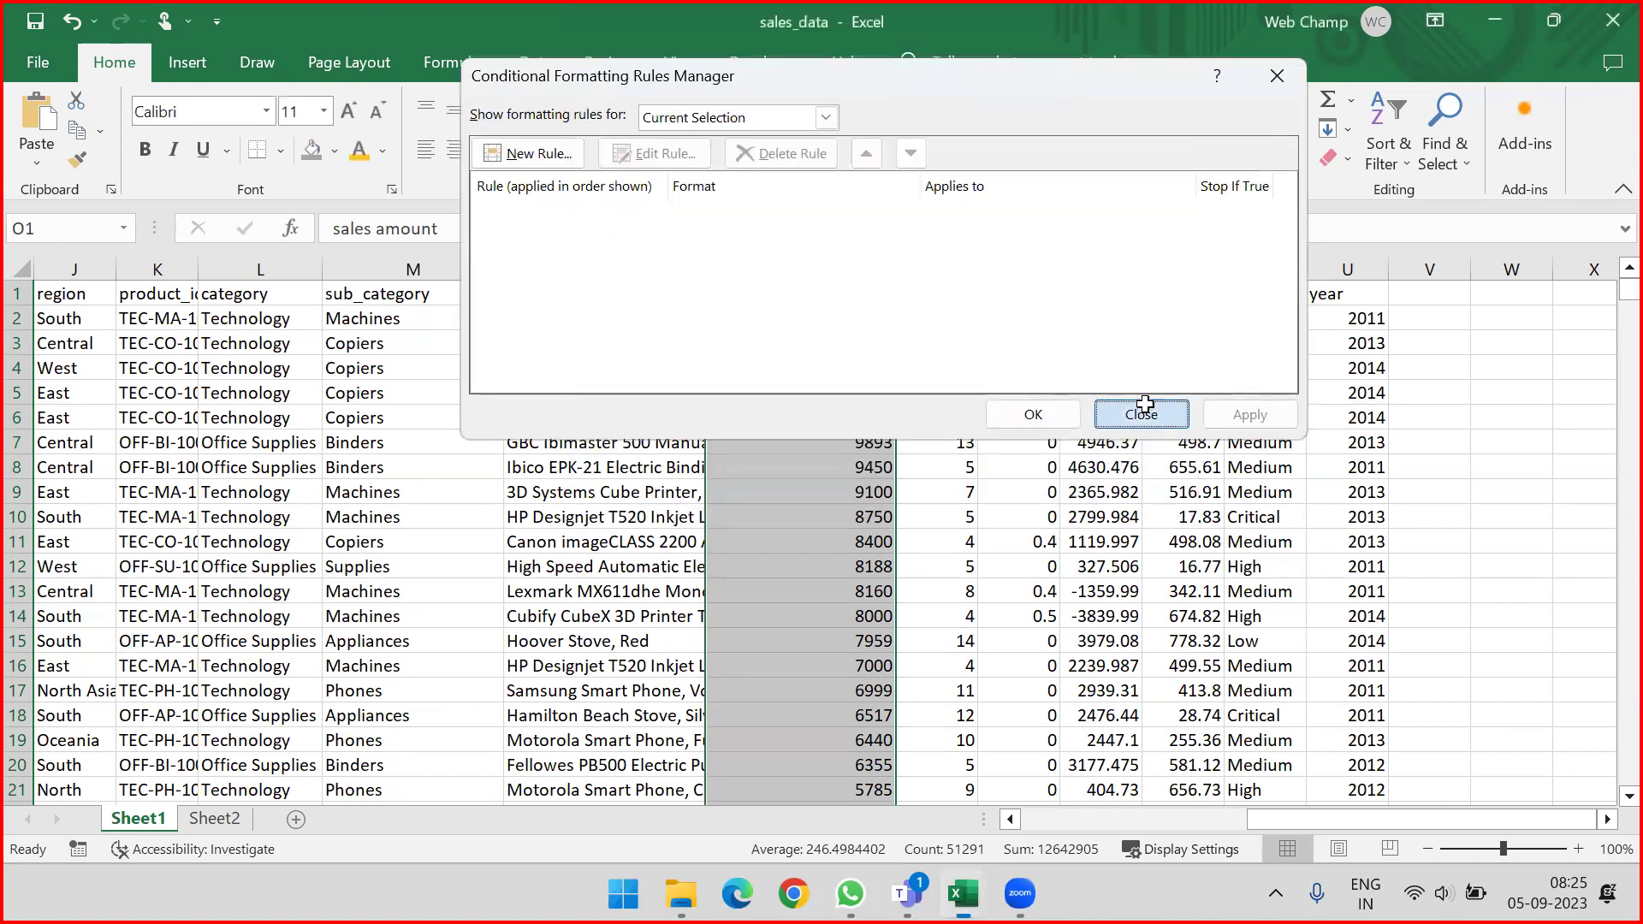
click(1148, 414)
click(1005, 154)
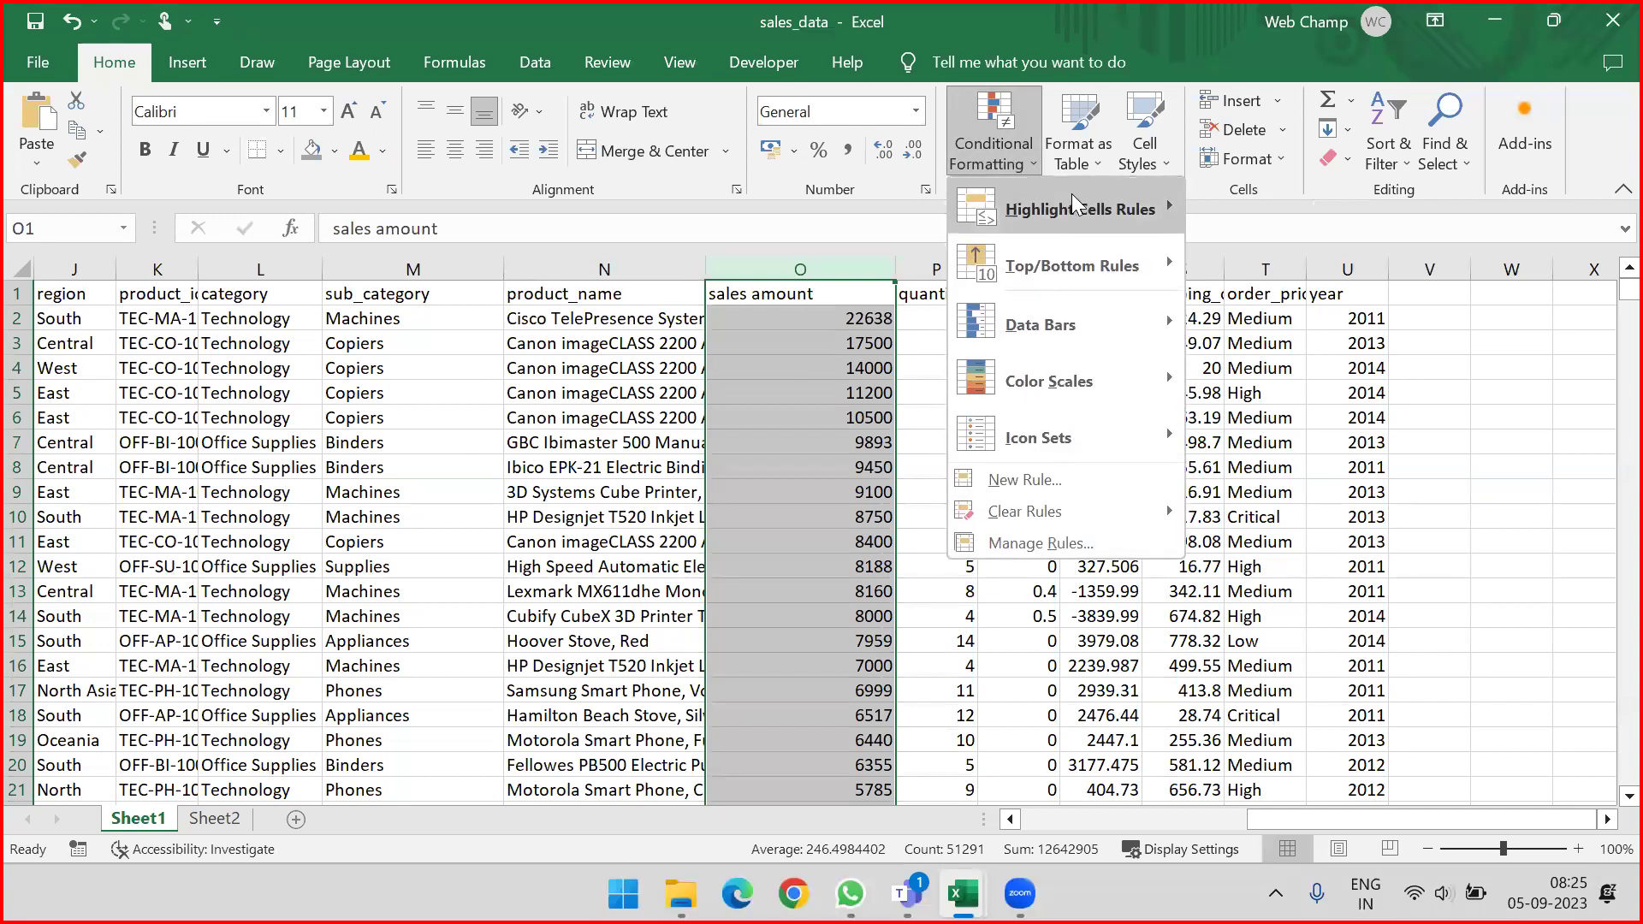
mouse_move(1070, 383)
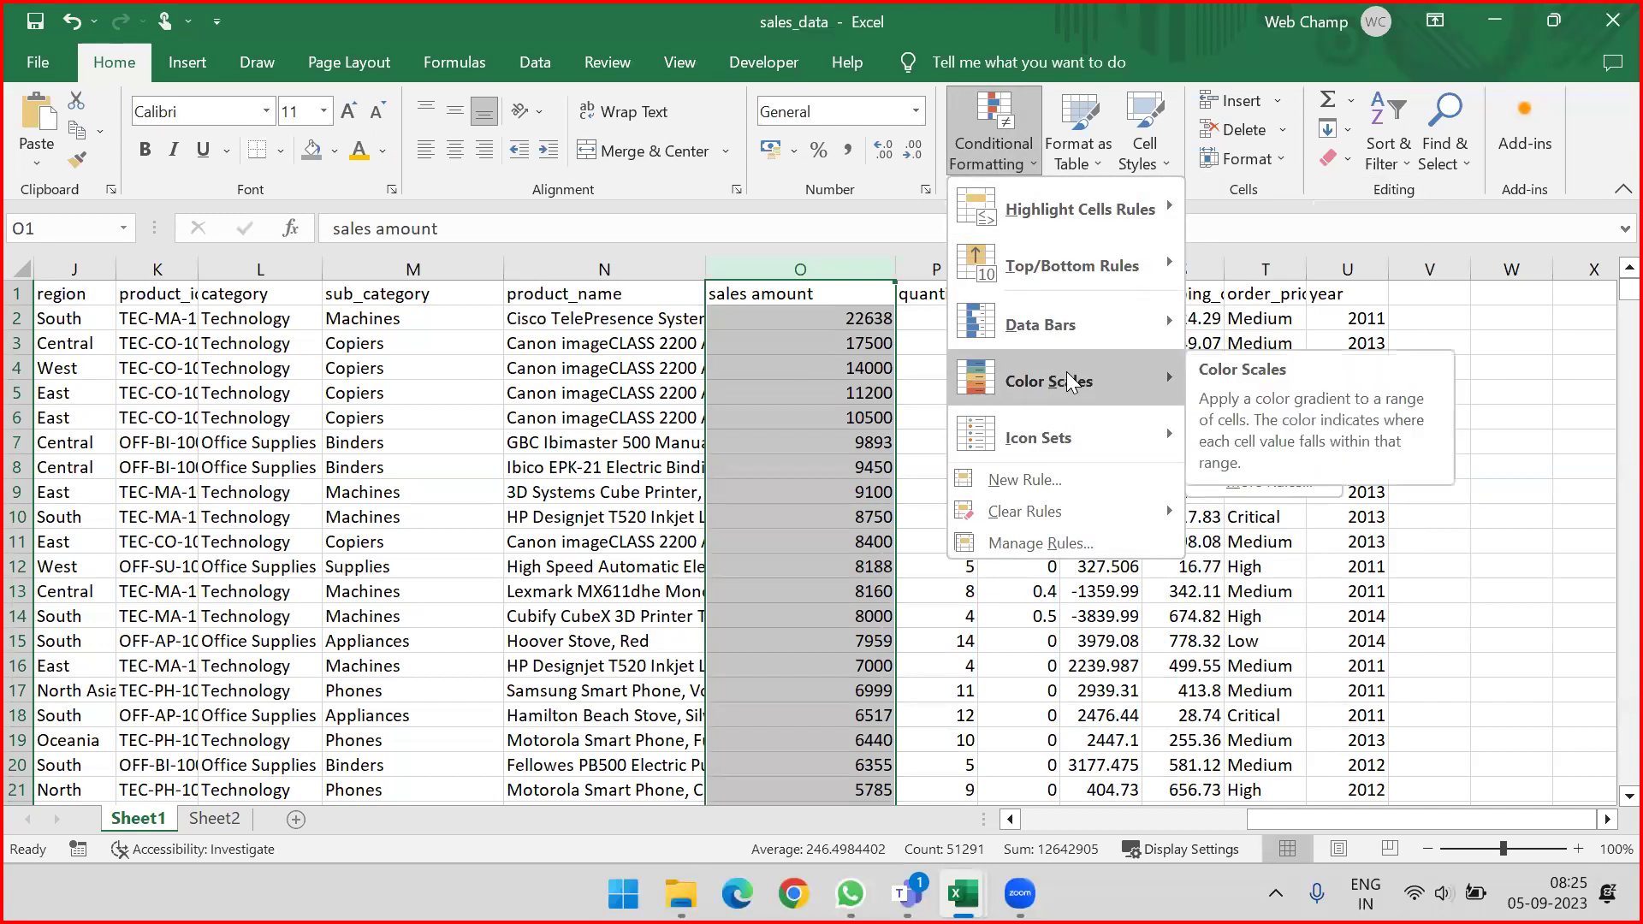
click(747, 282)
Step: Select the whole sales data range from the order_id header in A1 to the last used cell
click(719, 287)
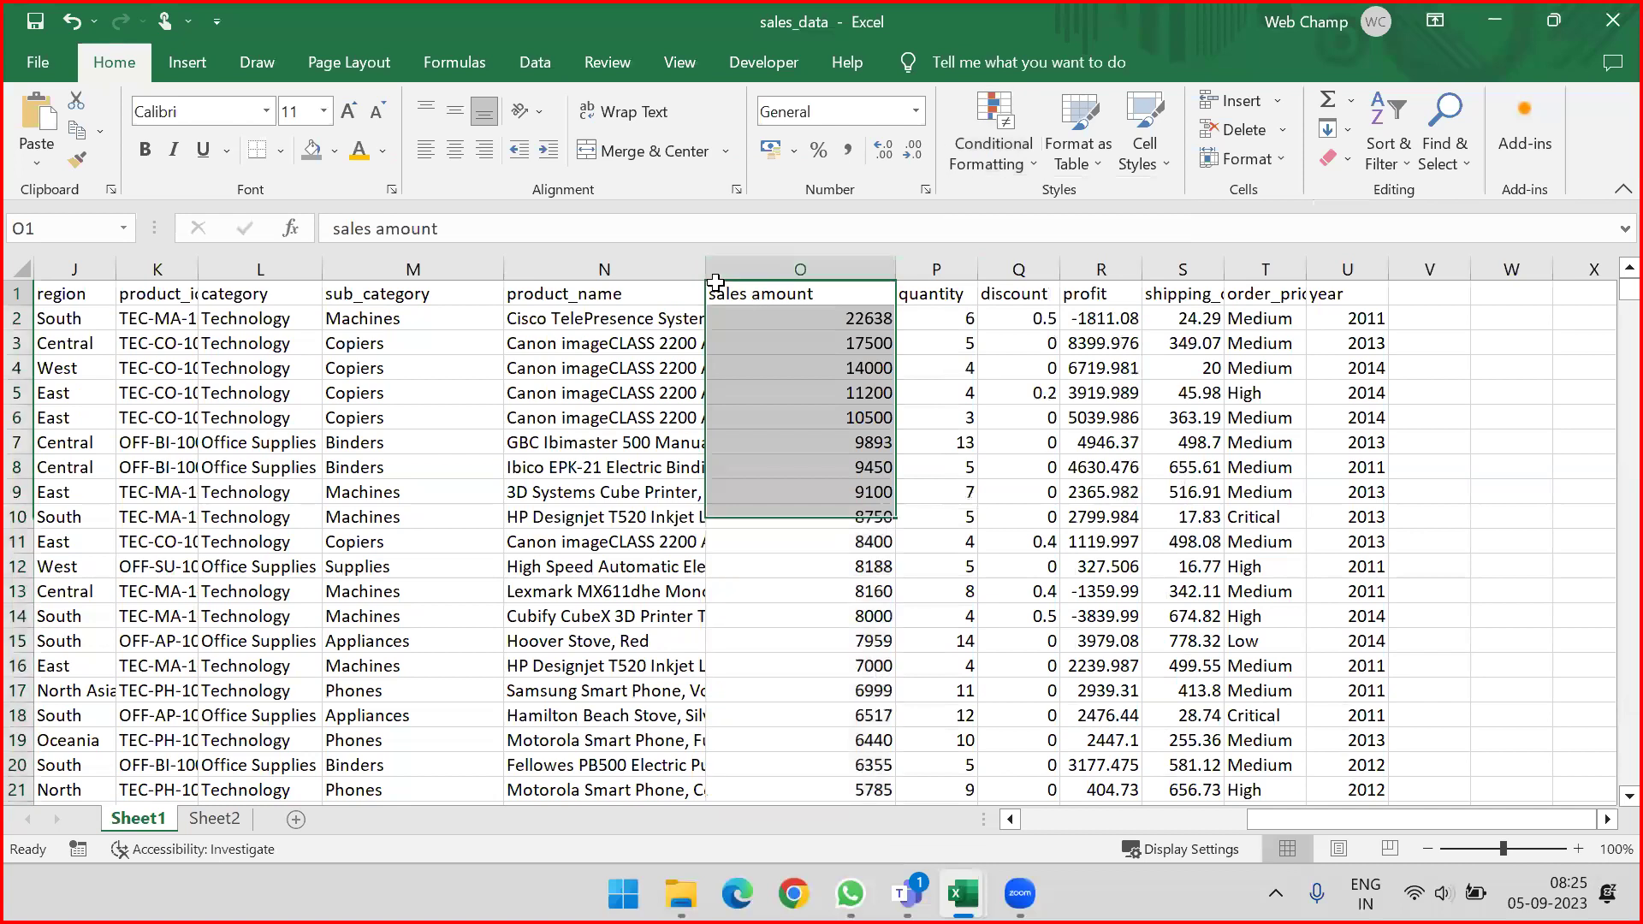
key(Left)
key(ctrl+Left)
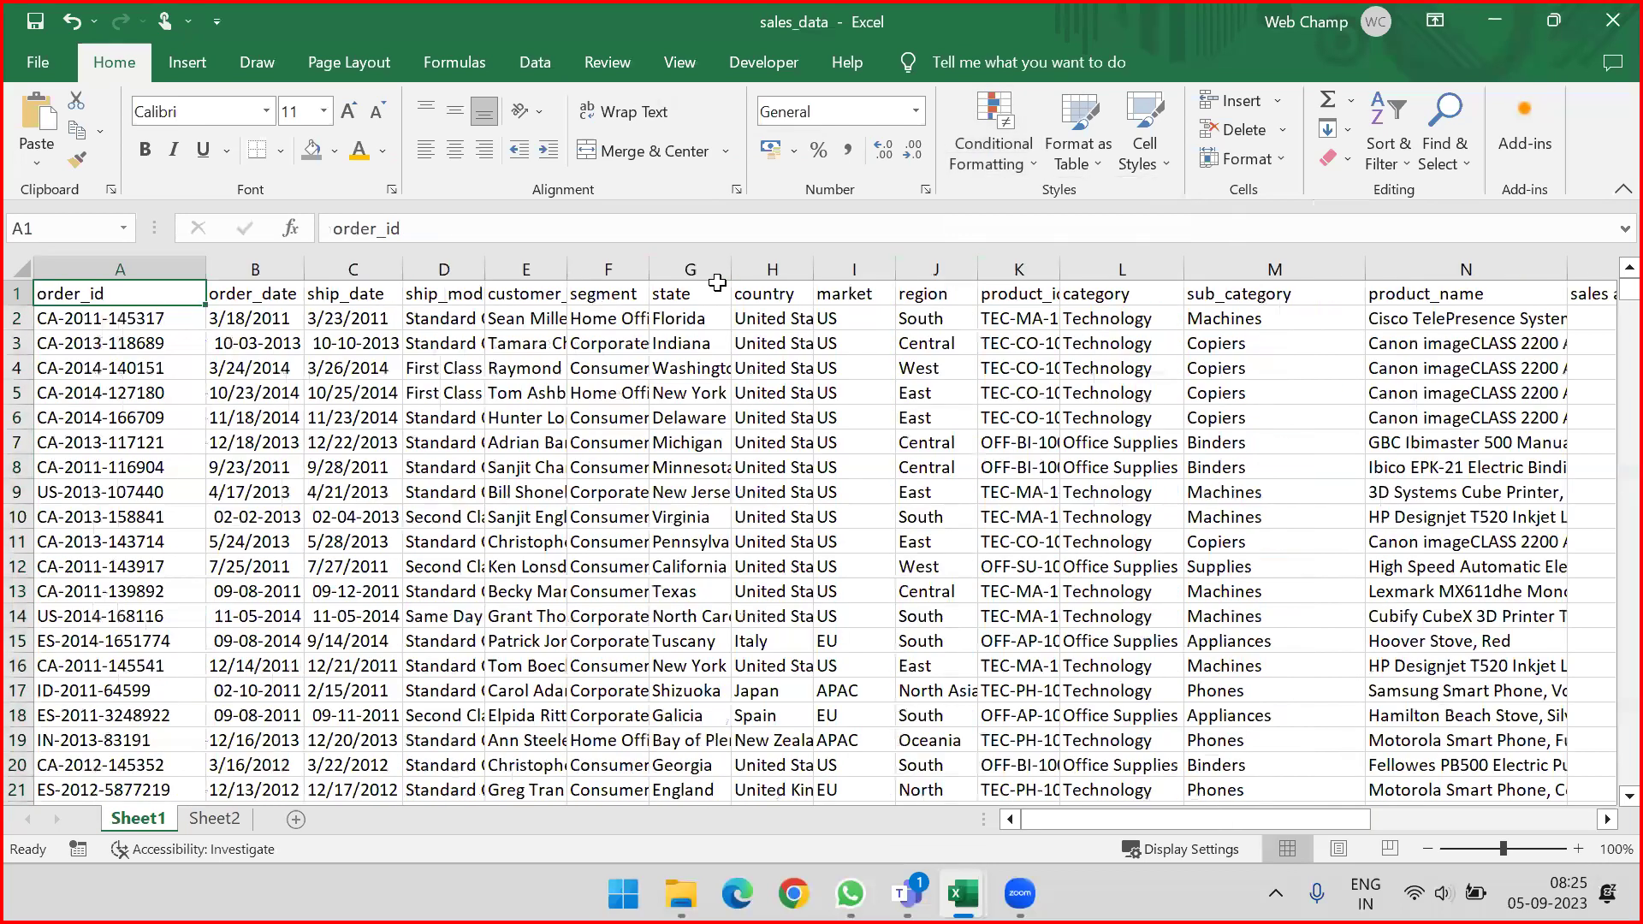
key(ctrl+shift+End)
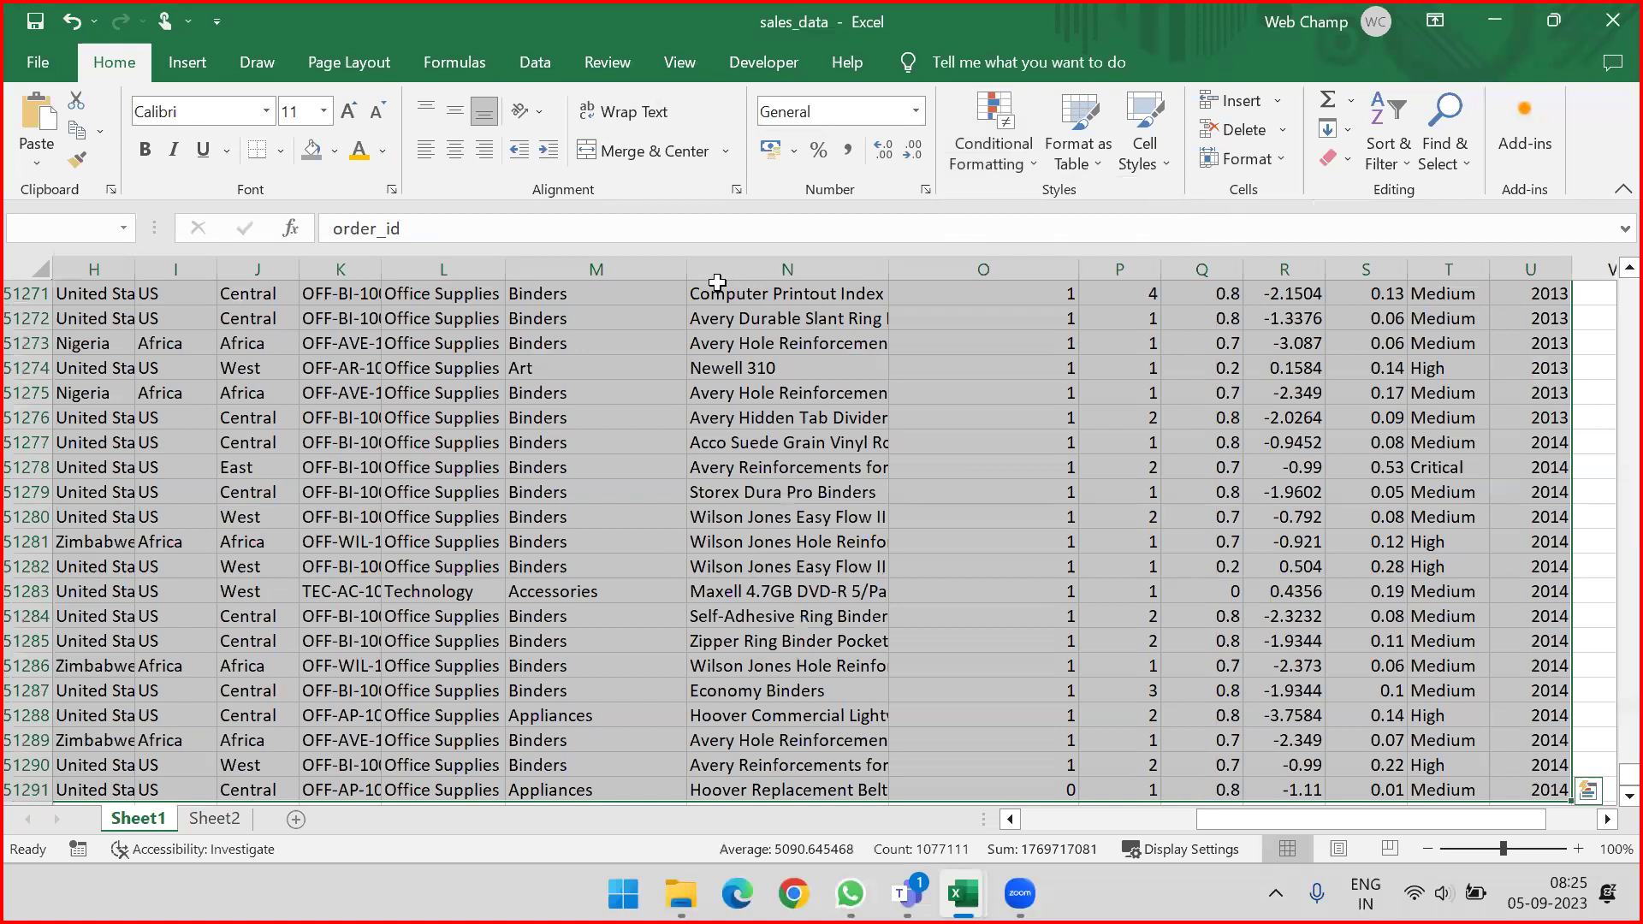
key(ctrl+Home)
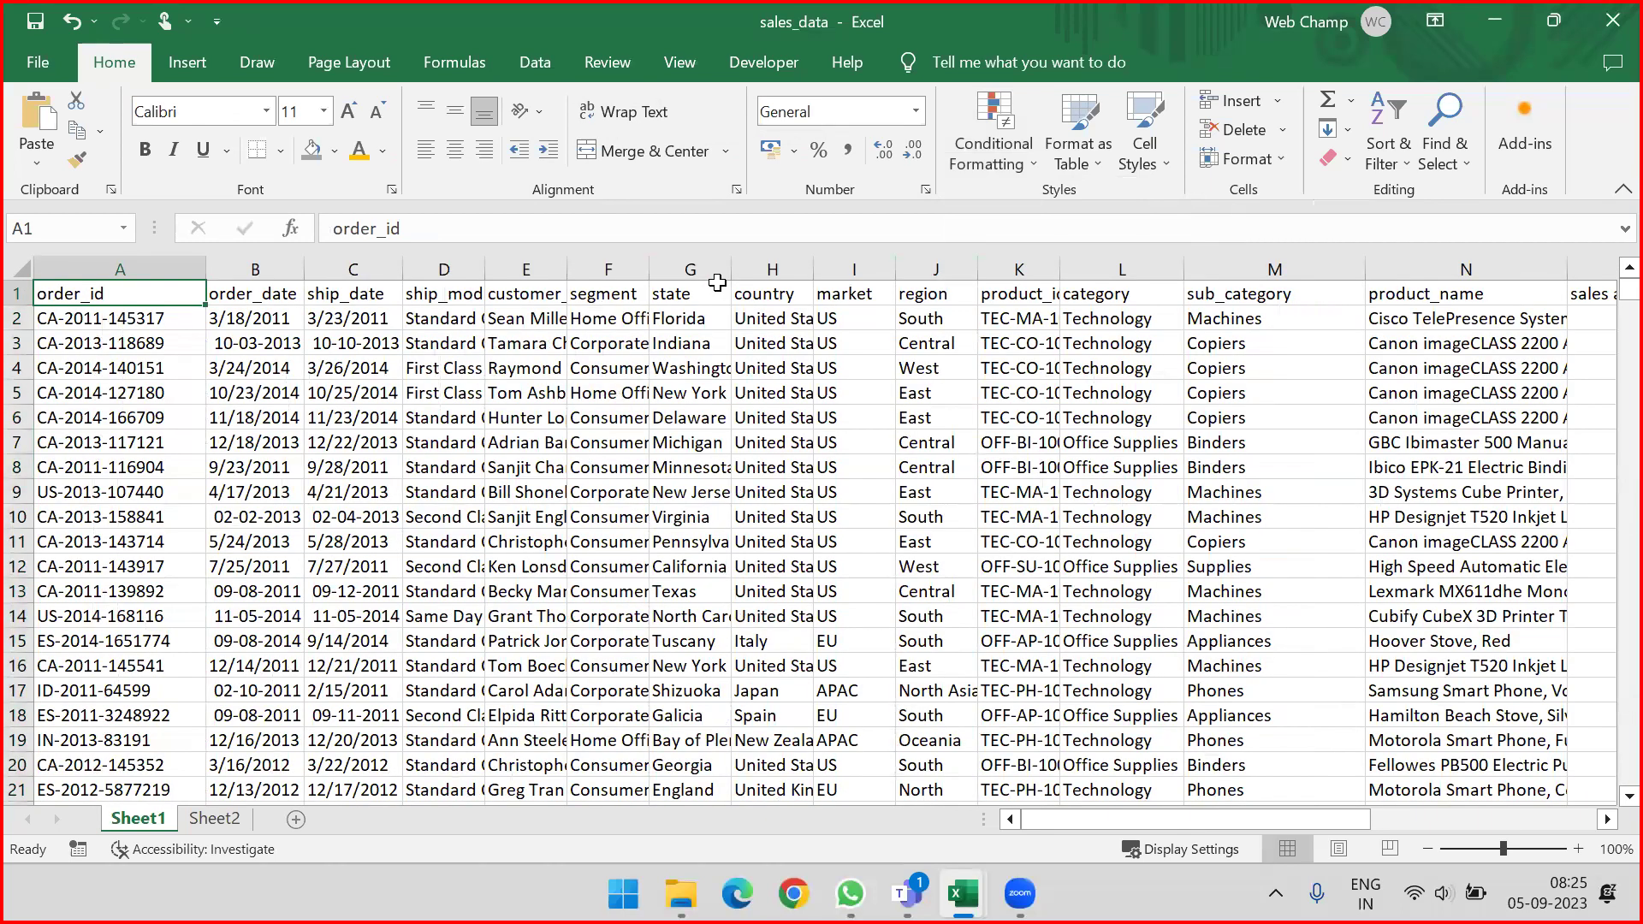
key(ctrl+shift+Right)
key(ctrl+shift+Down)
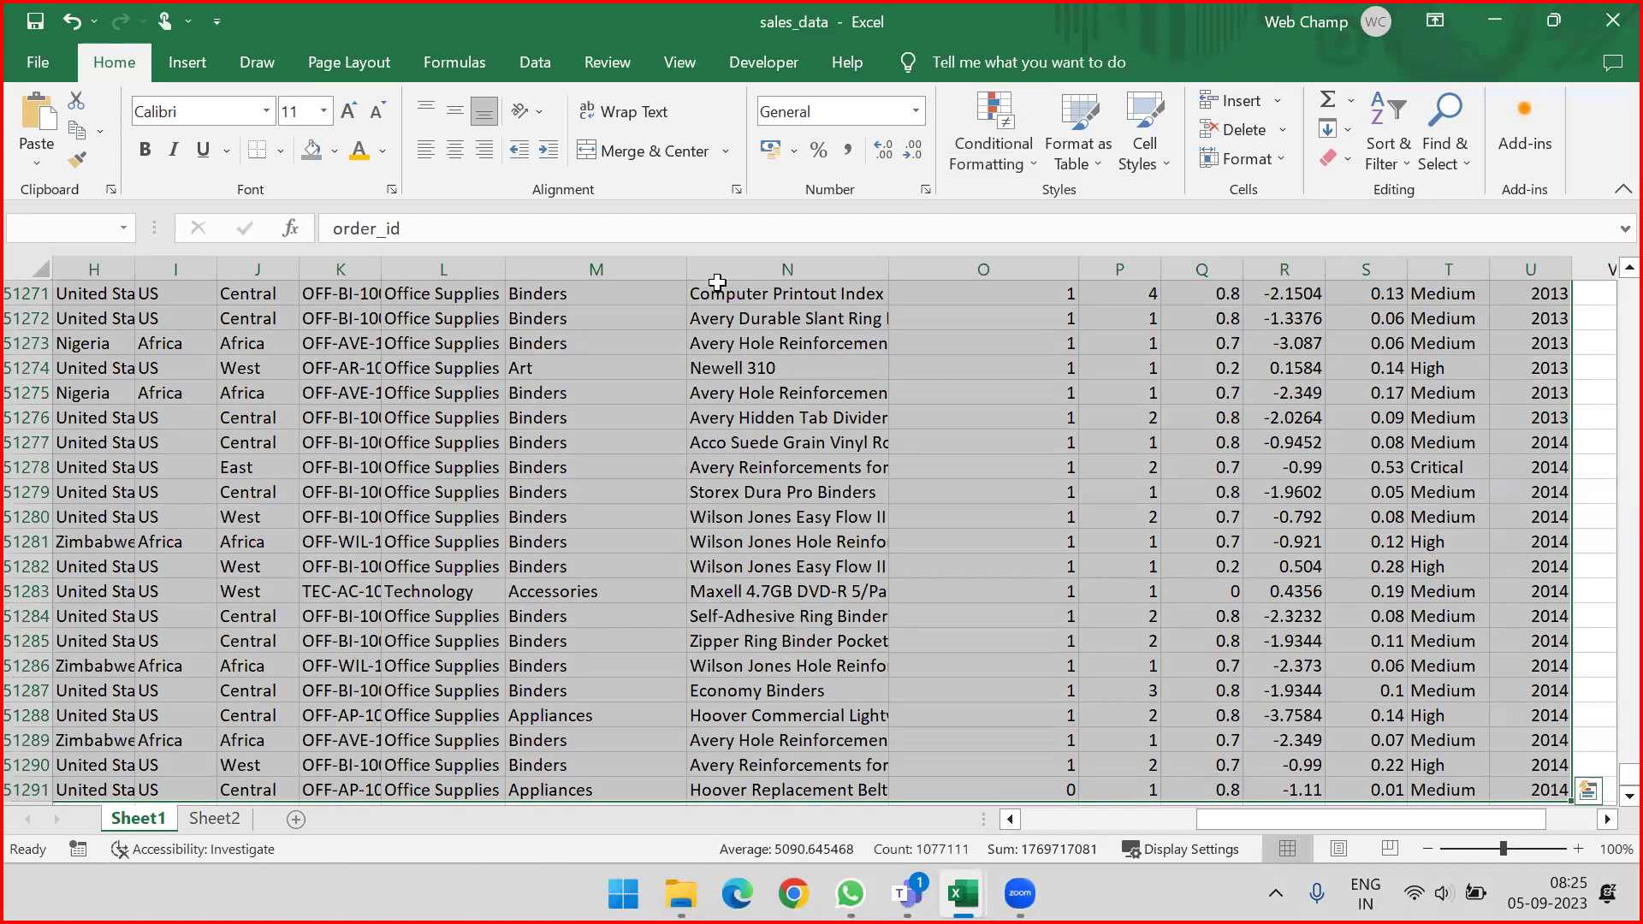
key(ctrl+Home)
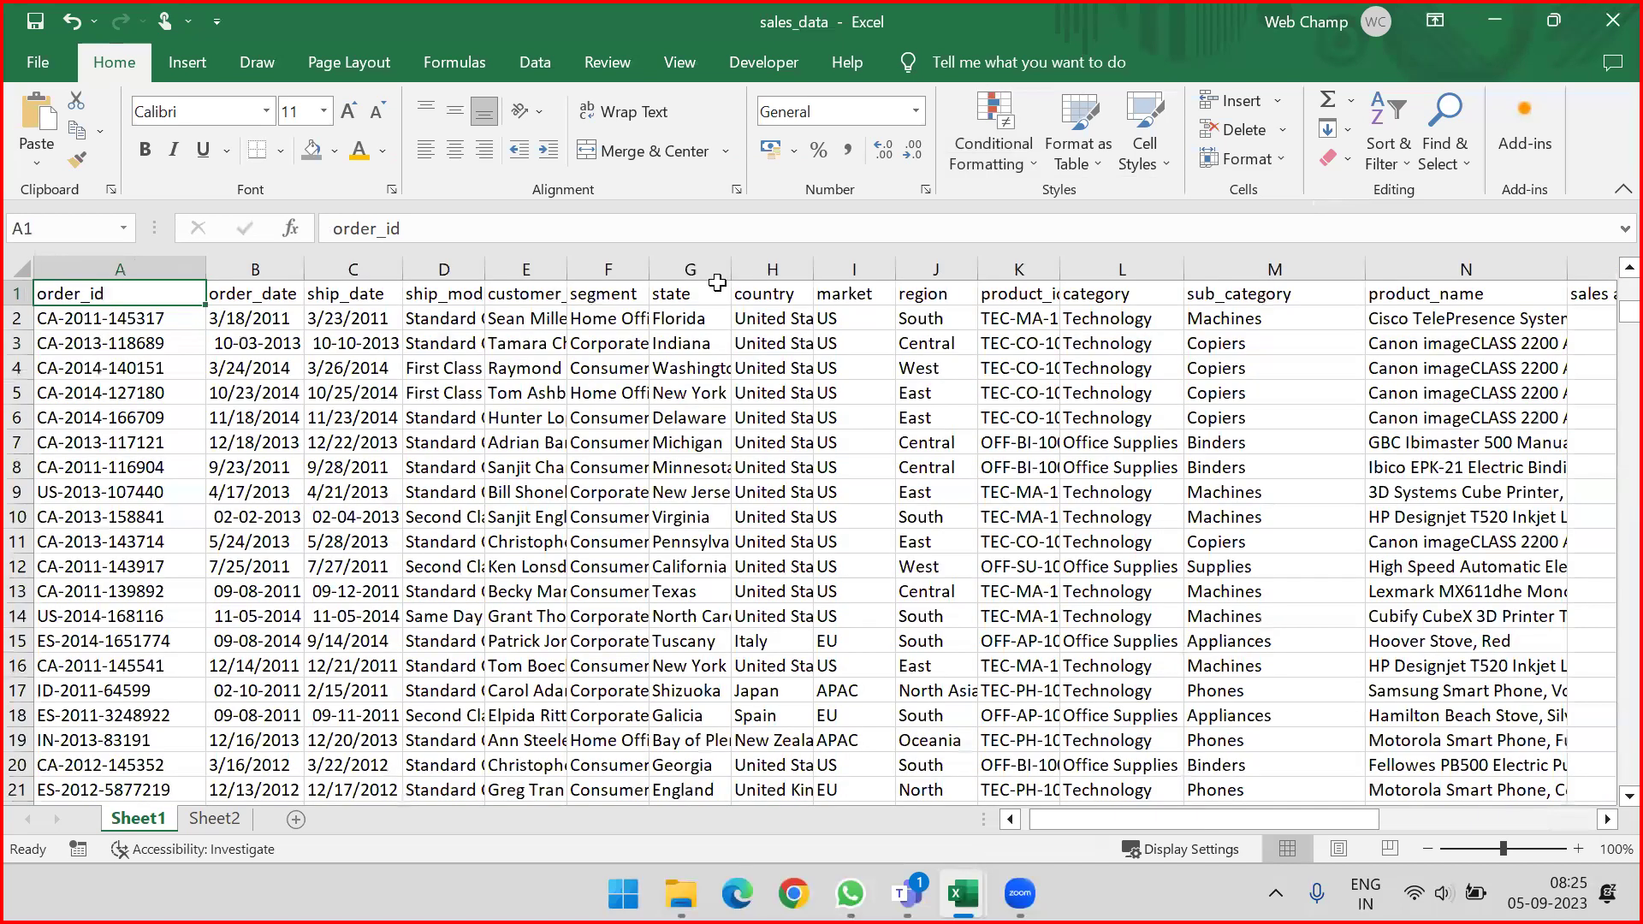
key(ctrl+shift+End)
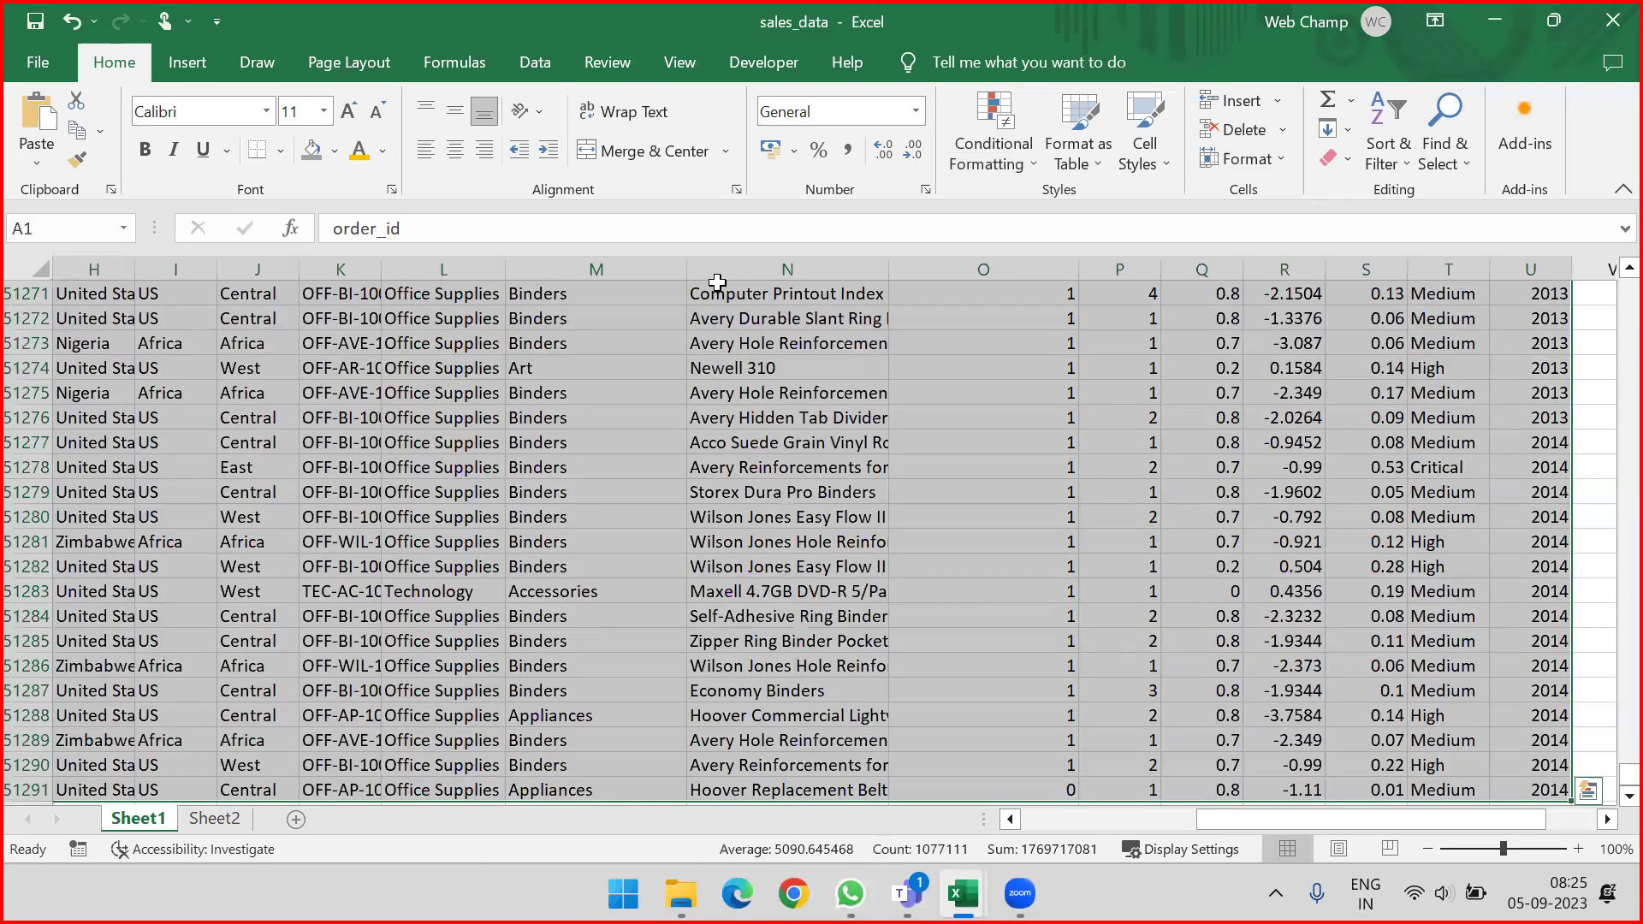
Step: Format the range A1:U51291 as a table with headers, using the blue medium style with banded rows
click(1094, 165)
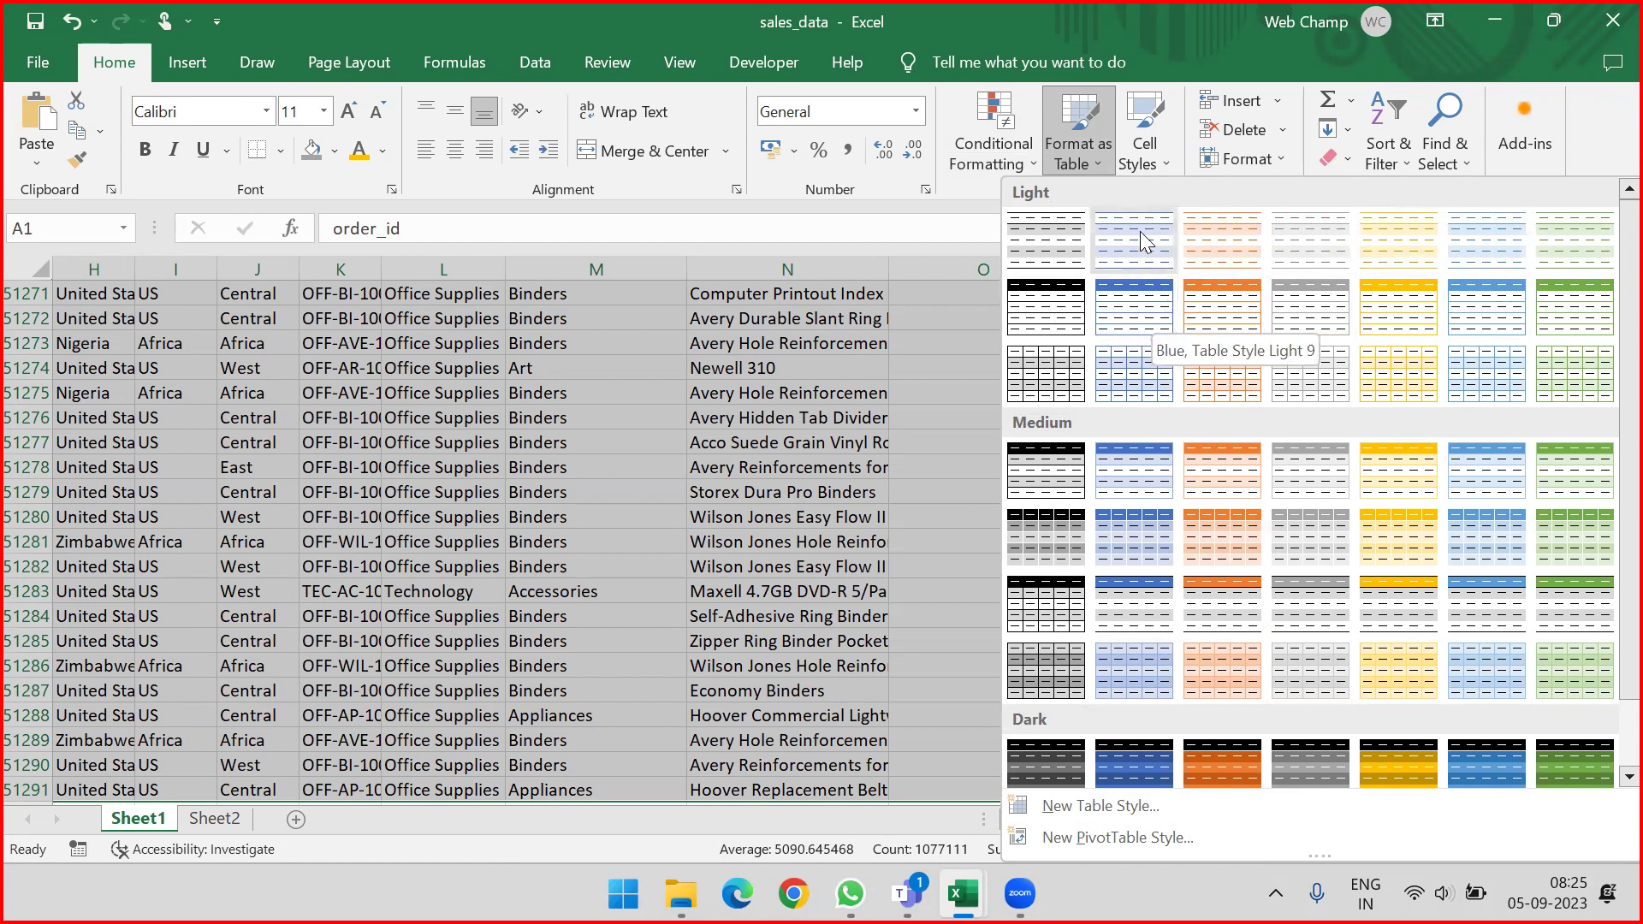
click(1094, 457)
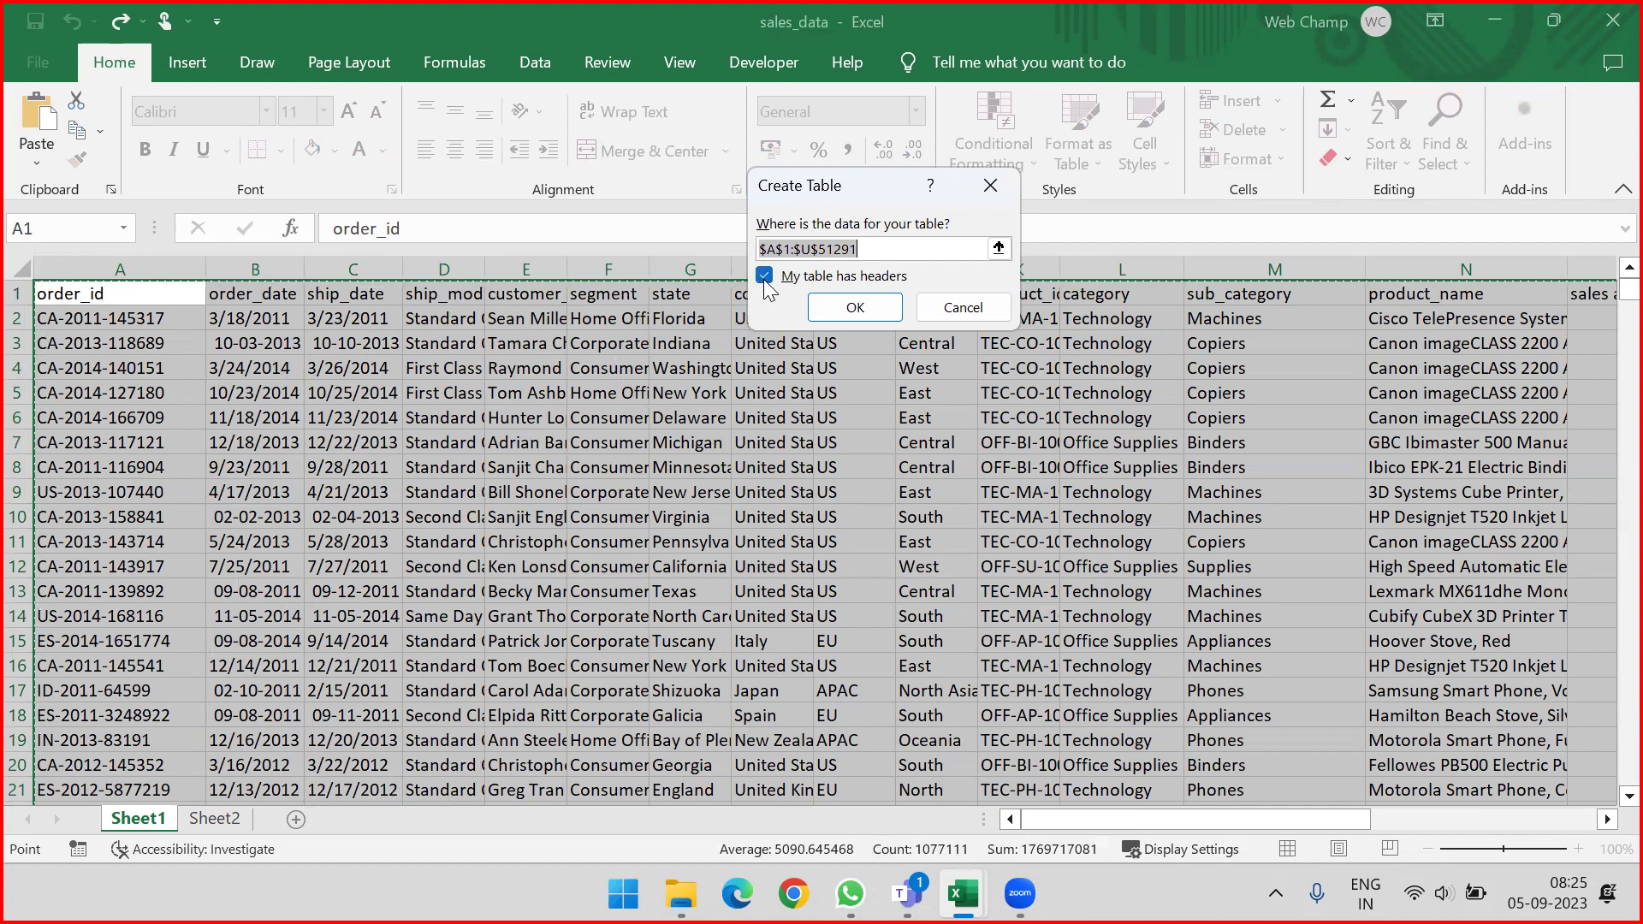
click(764, 275)
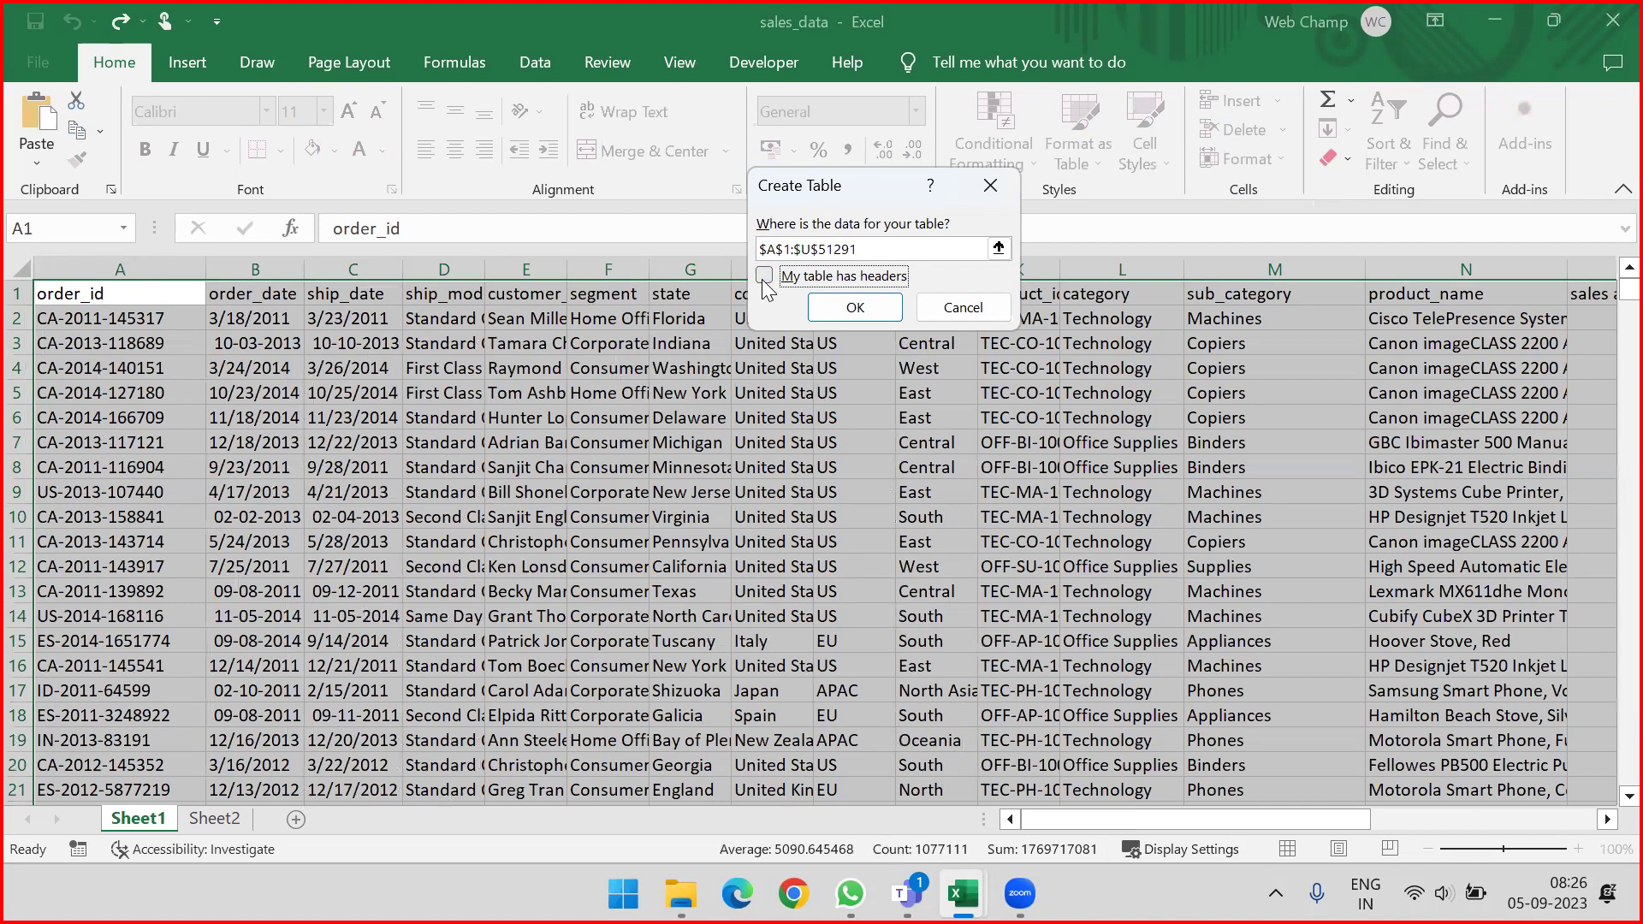
click(763, 278)
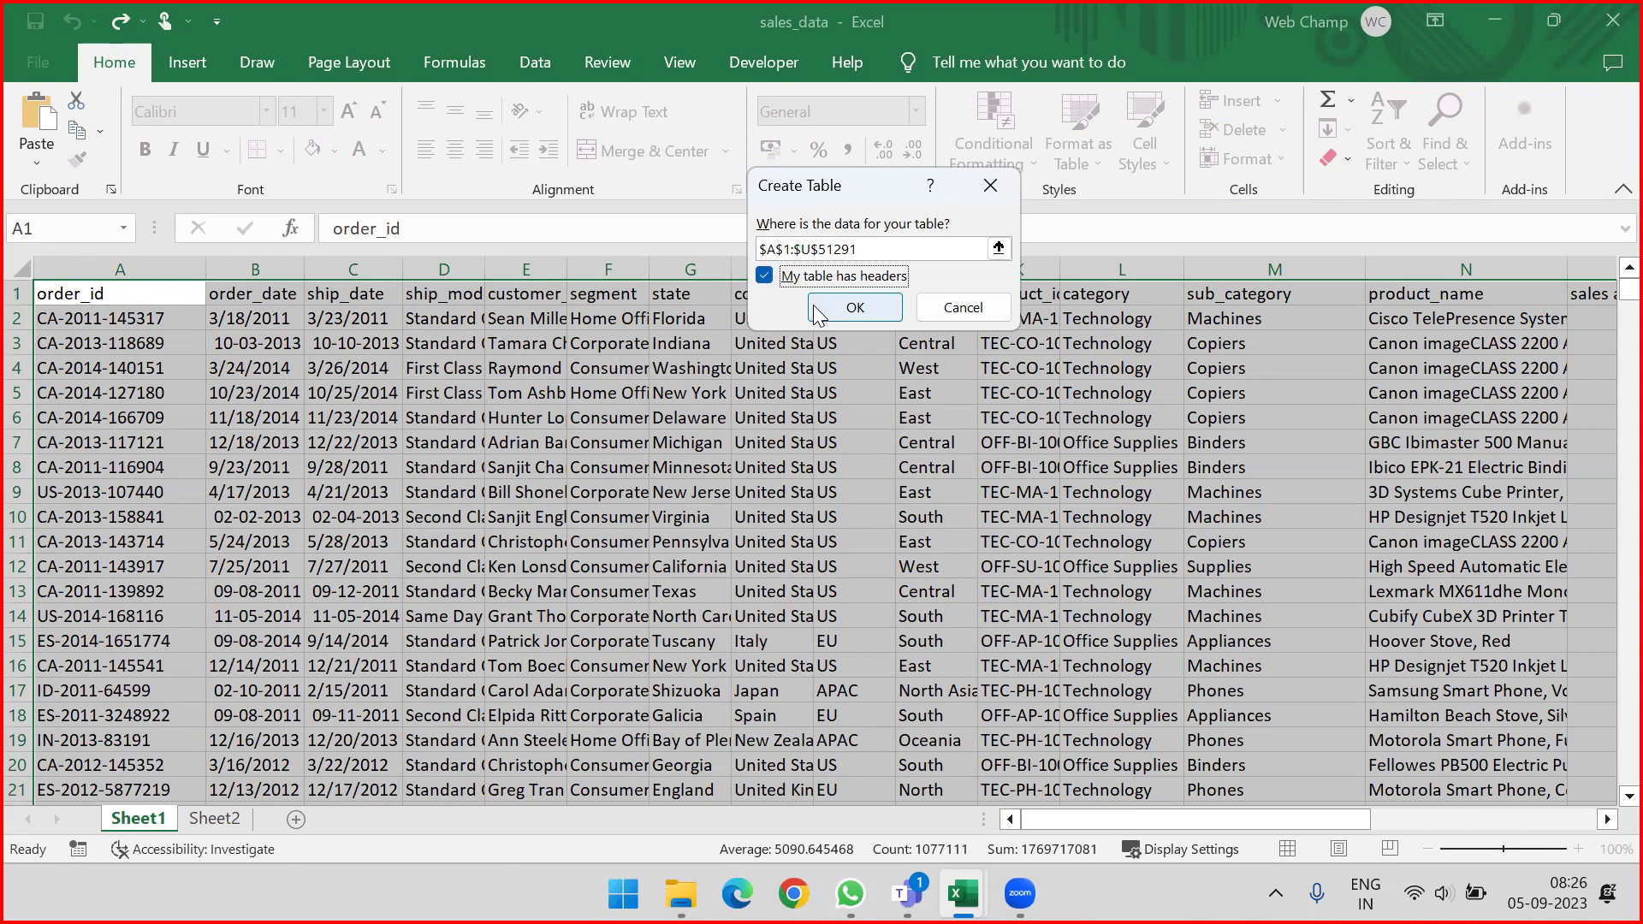
click(854, 308)
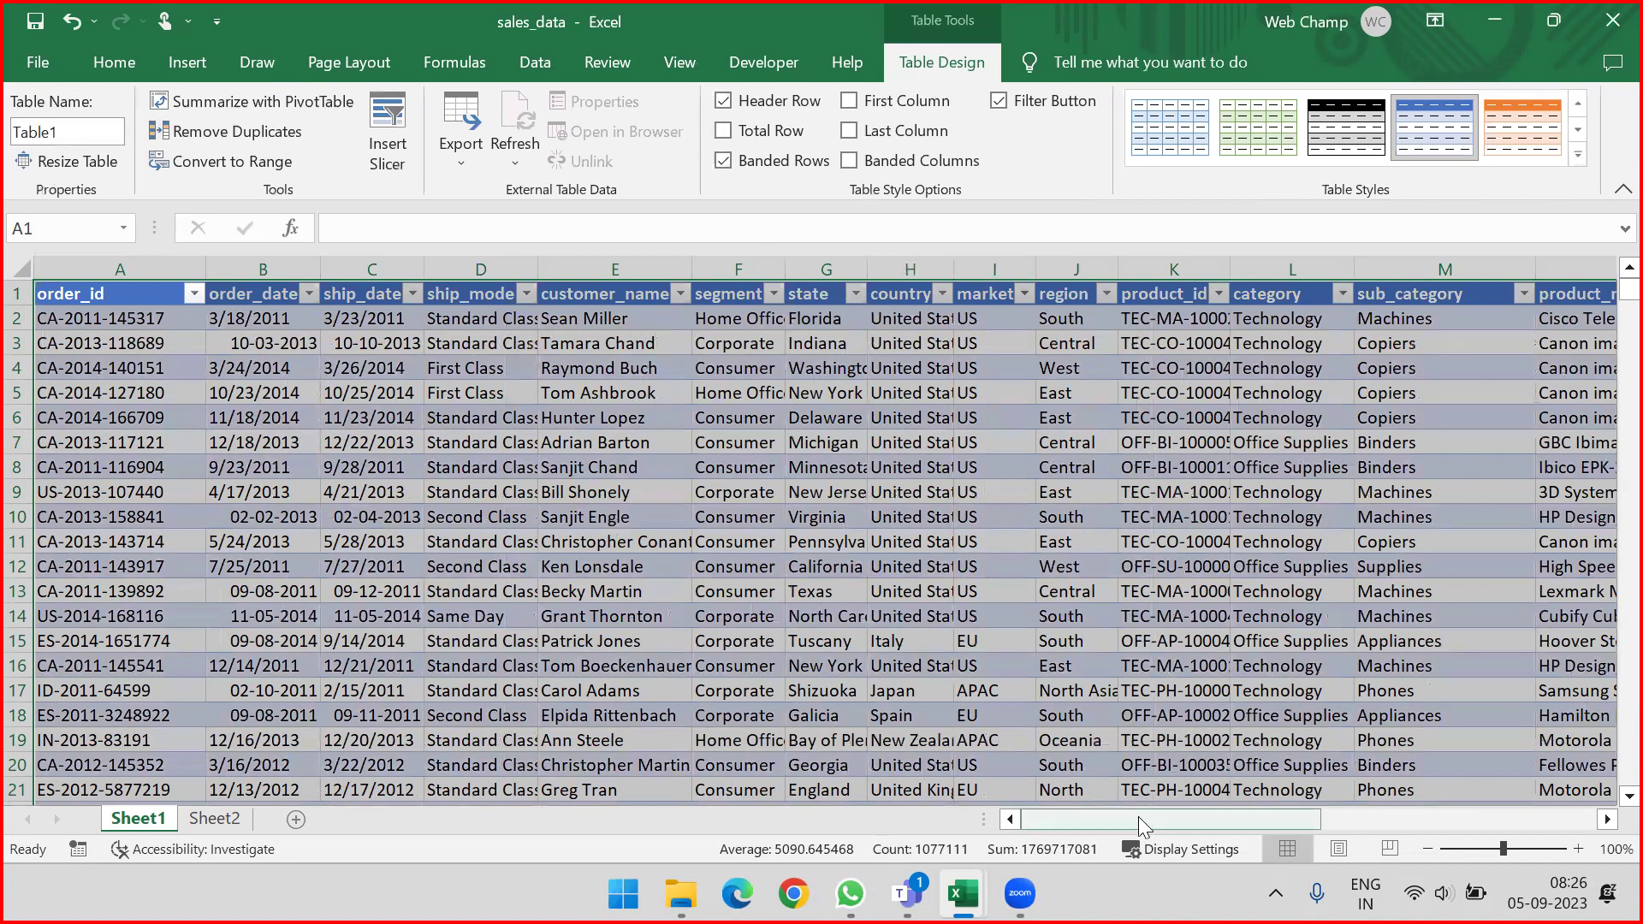
Step: Examine the table's PivotTable summary and Remove Duplicates options, cancelling both dialogs
drag(1188, 819, 1419, 817)
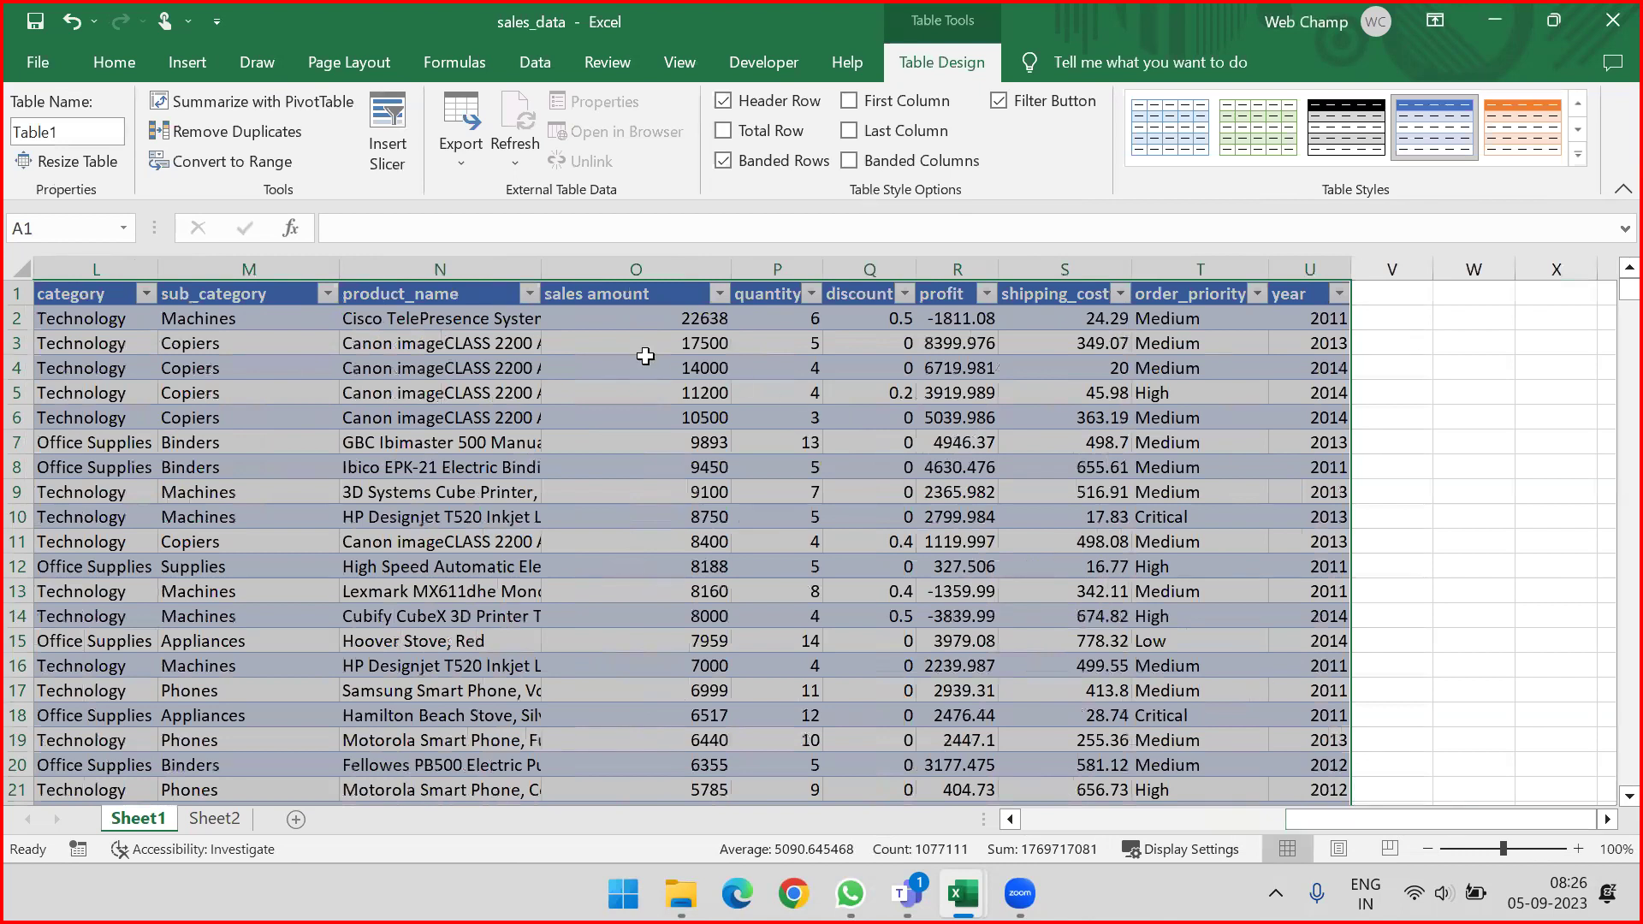
click(217, 103)
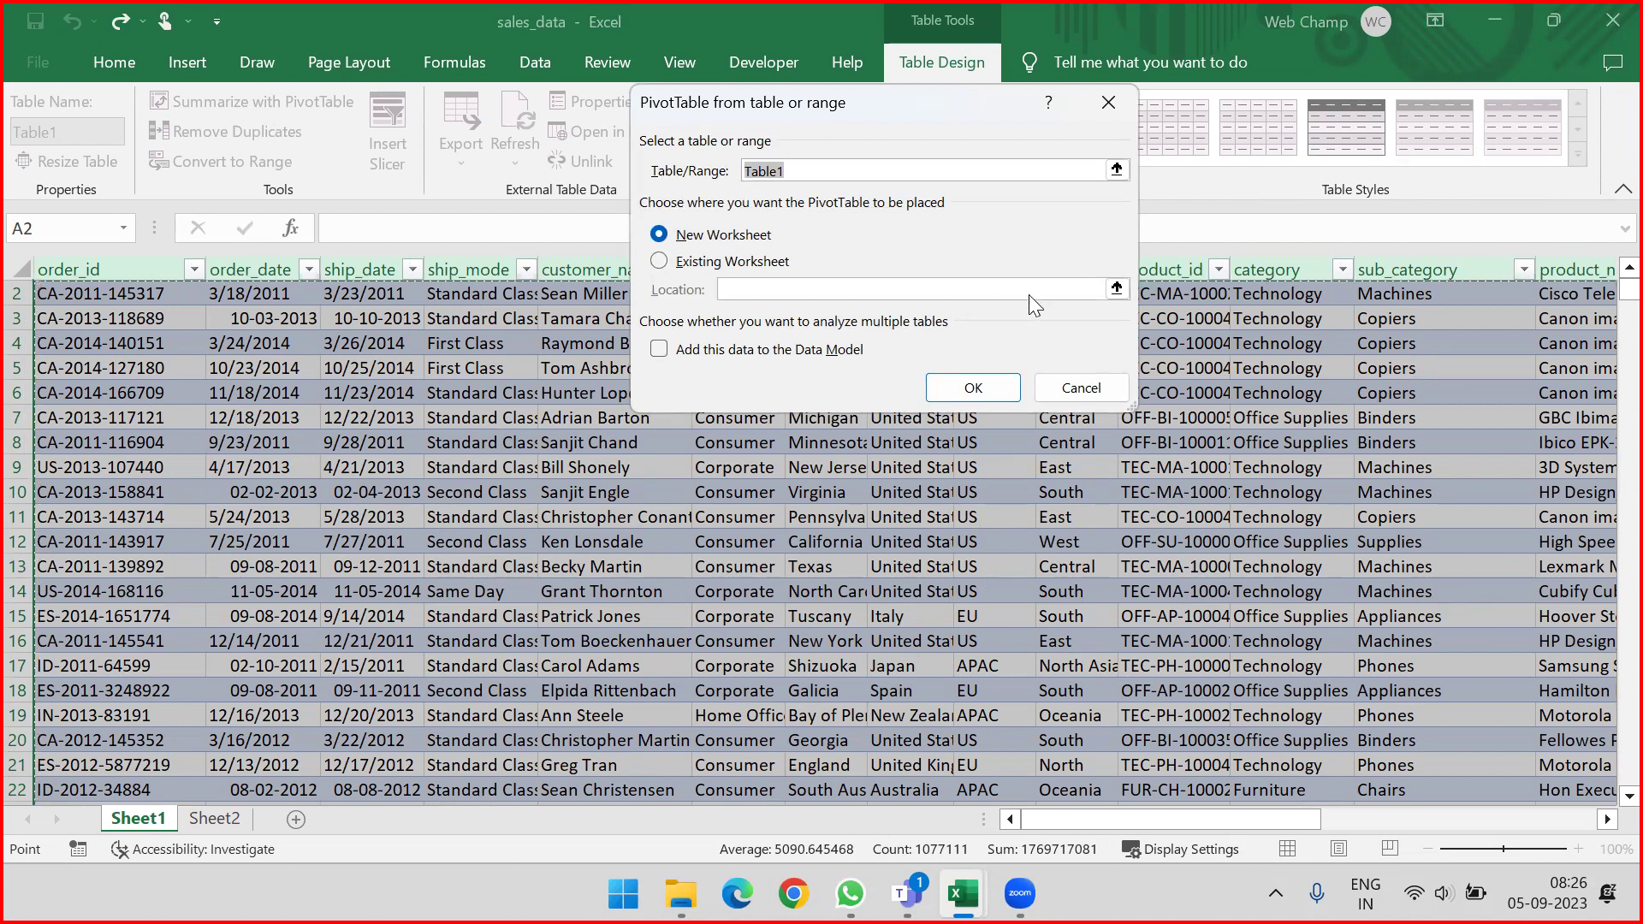
click(1081, 388)
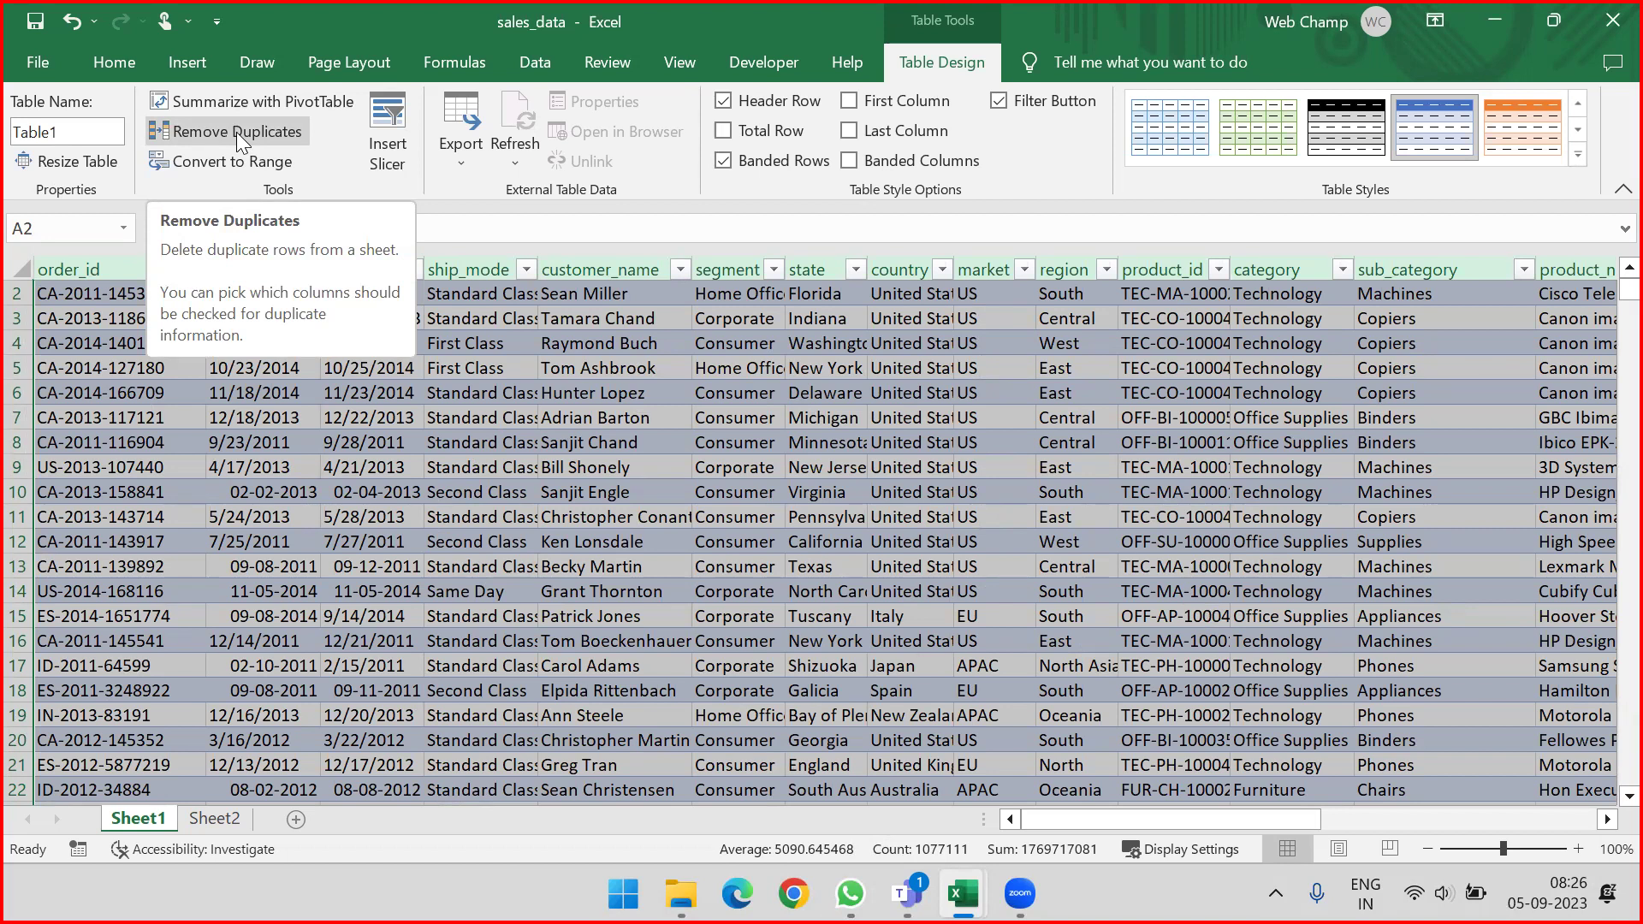
click(237, 132)
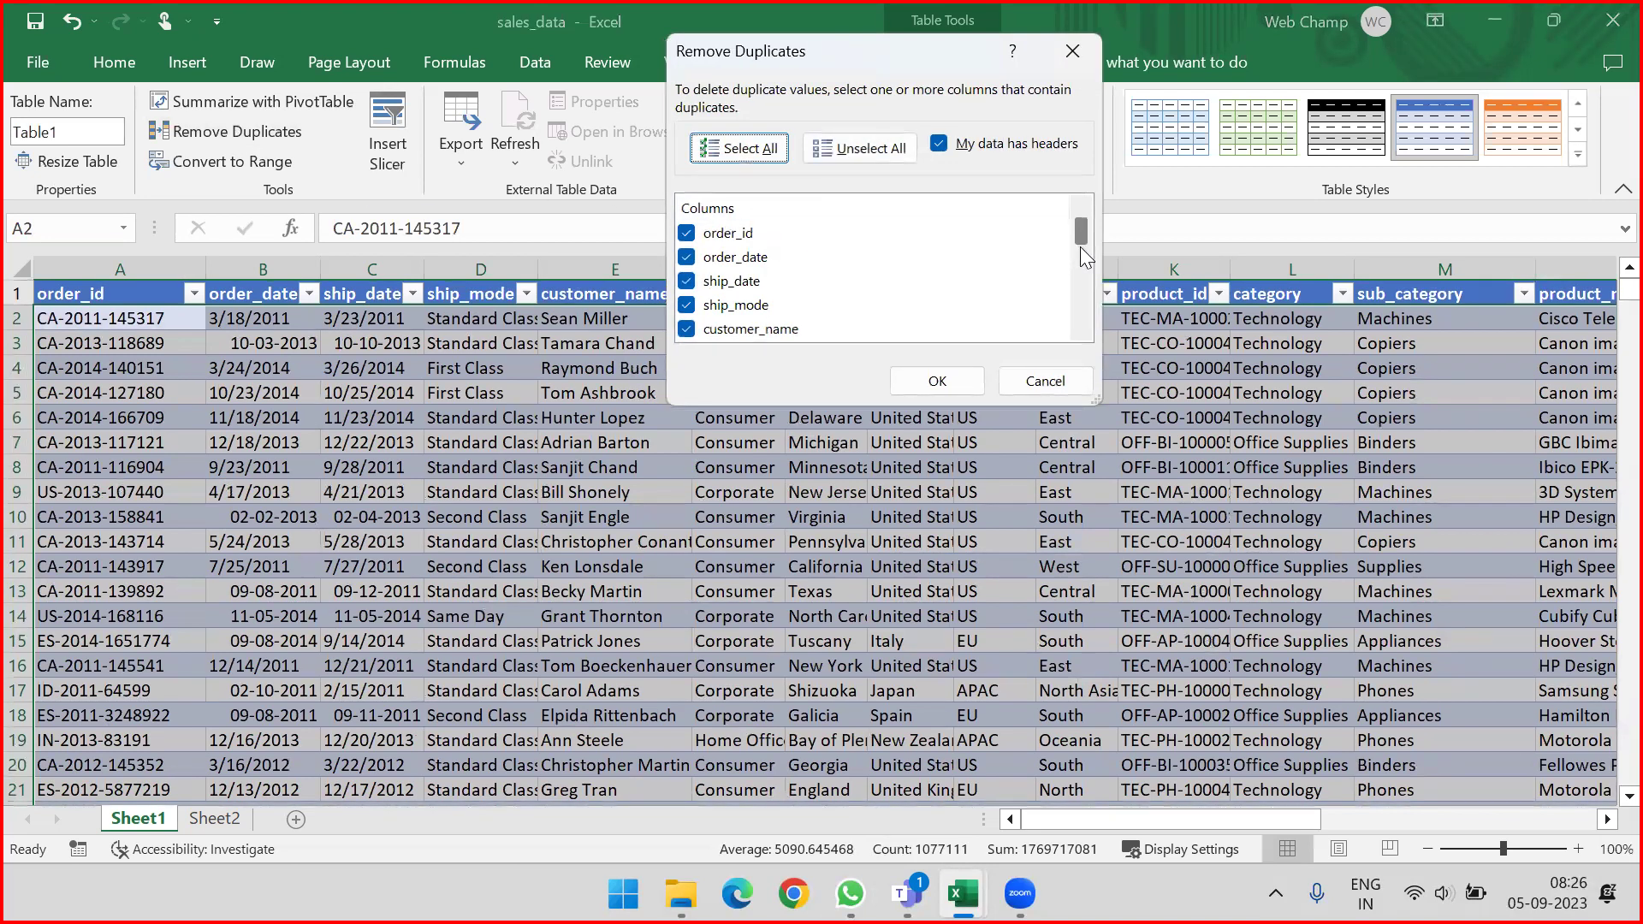
click(1045, 381)
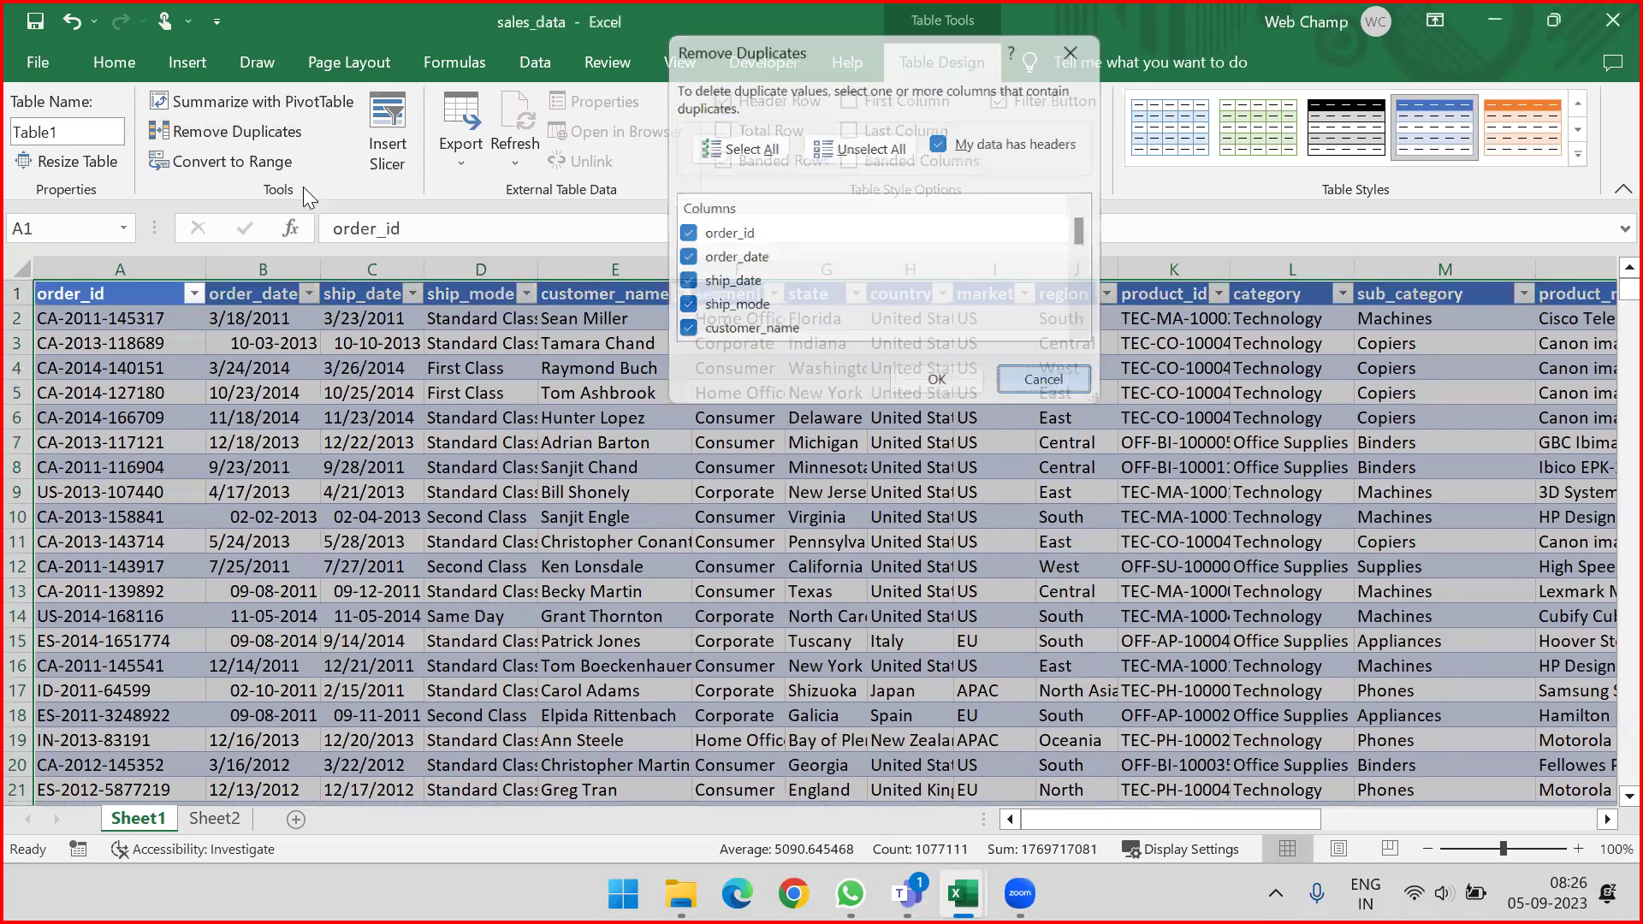
Step: Convert the table to a normal range and remove the fill colour from its cells
click(236, 159)
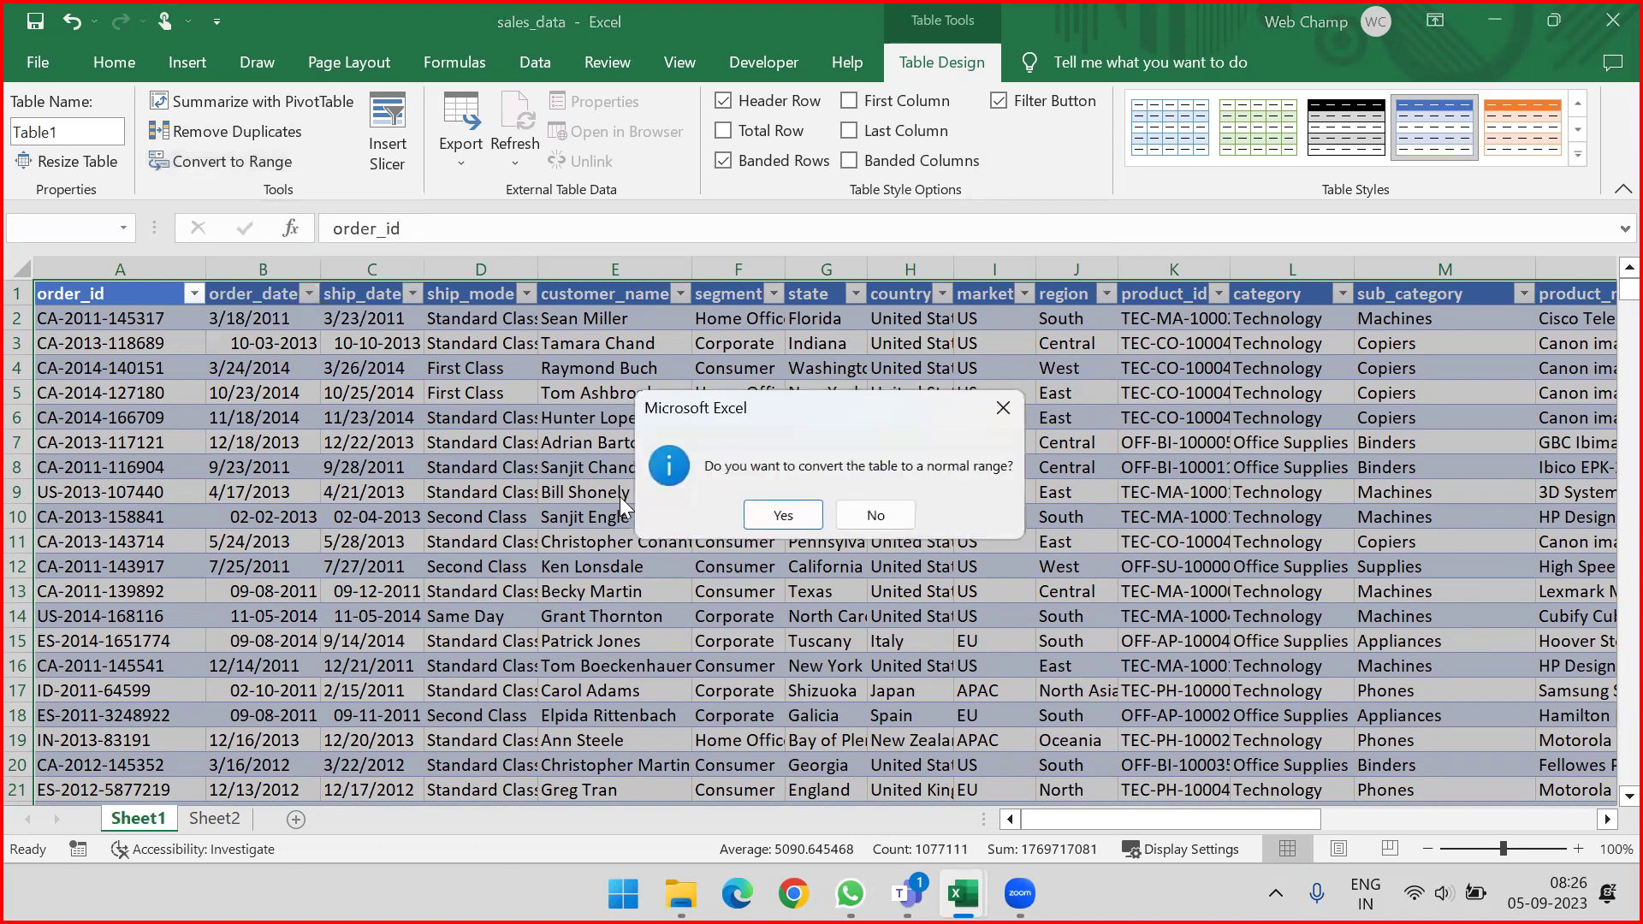
click(781, 515)
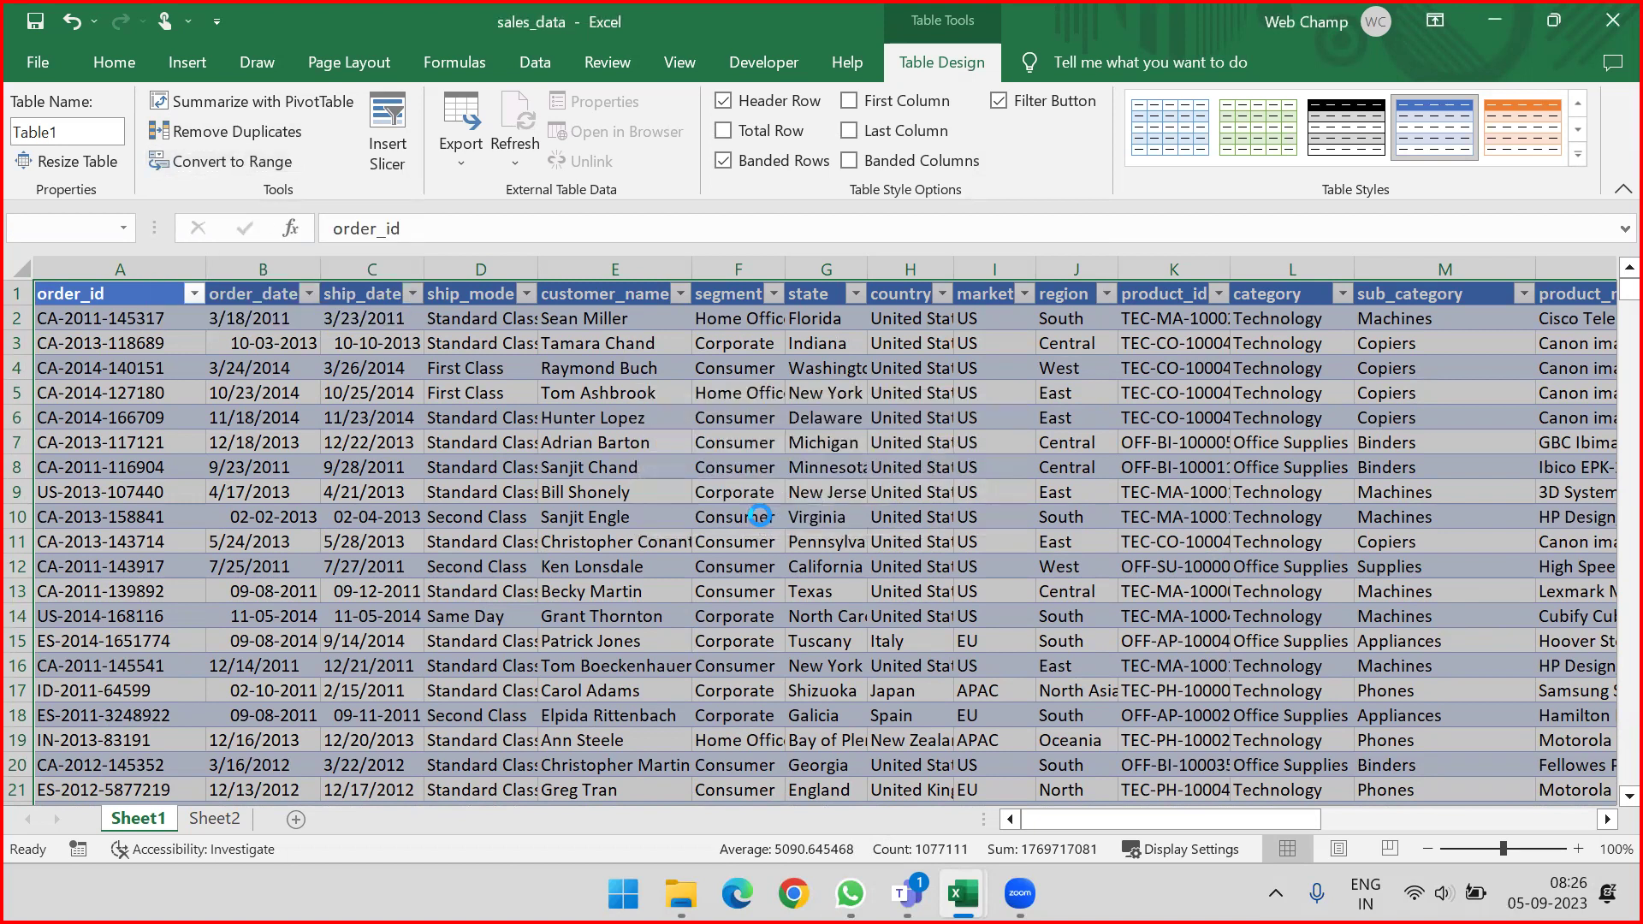
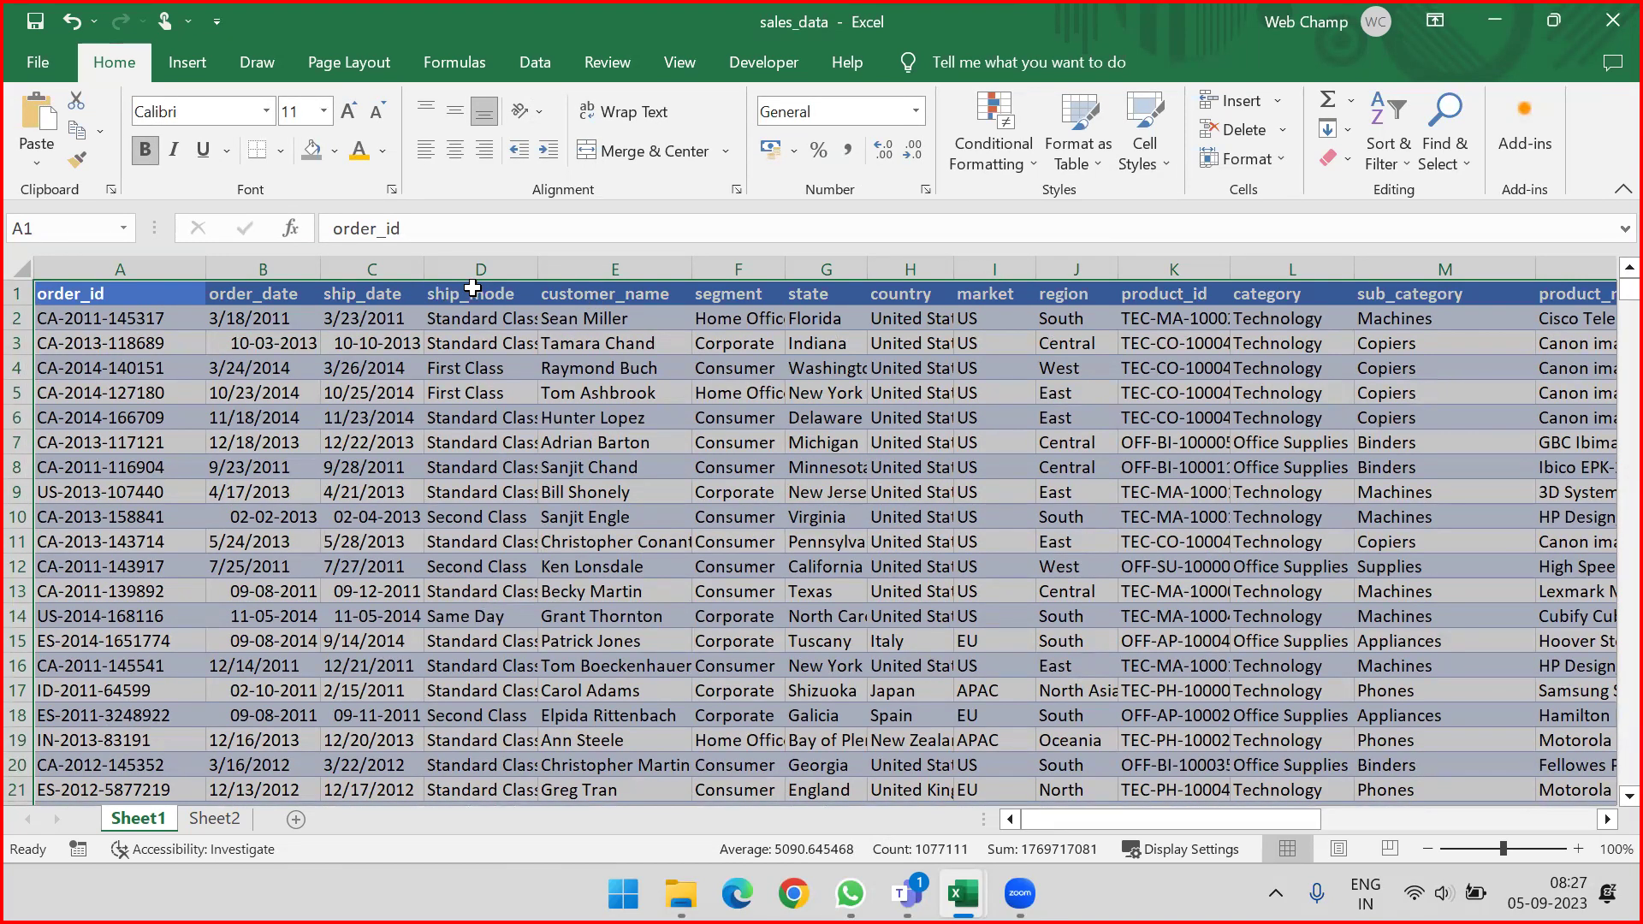
click(336, 151)
click(308, 210)
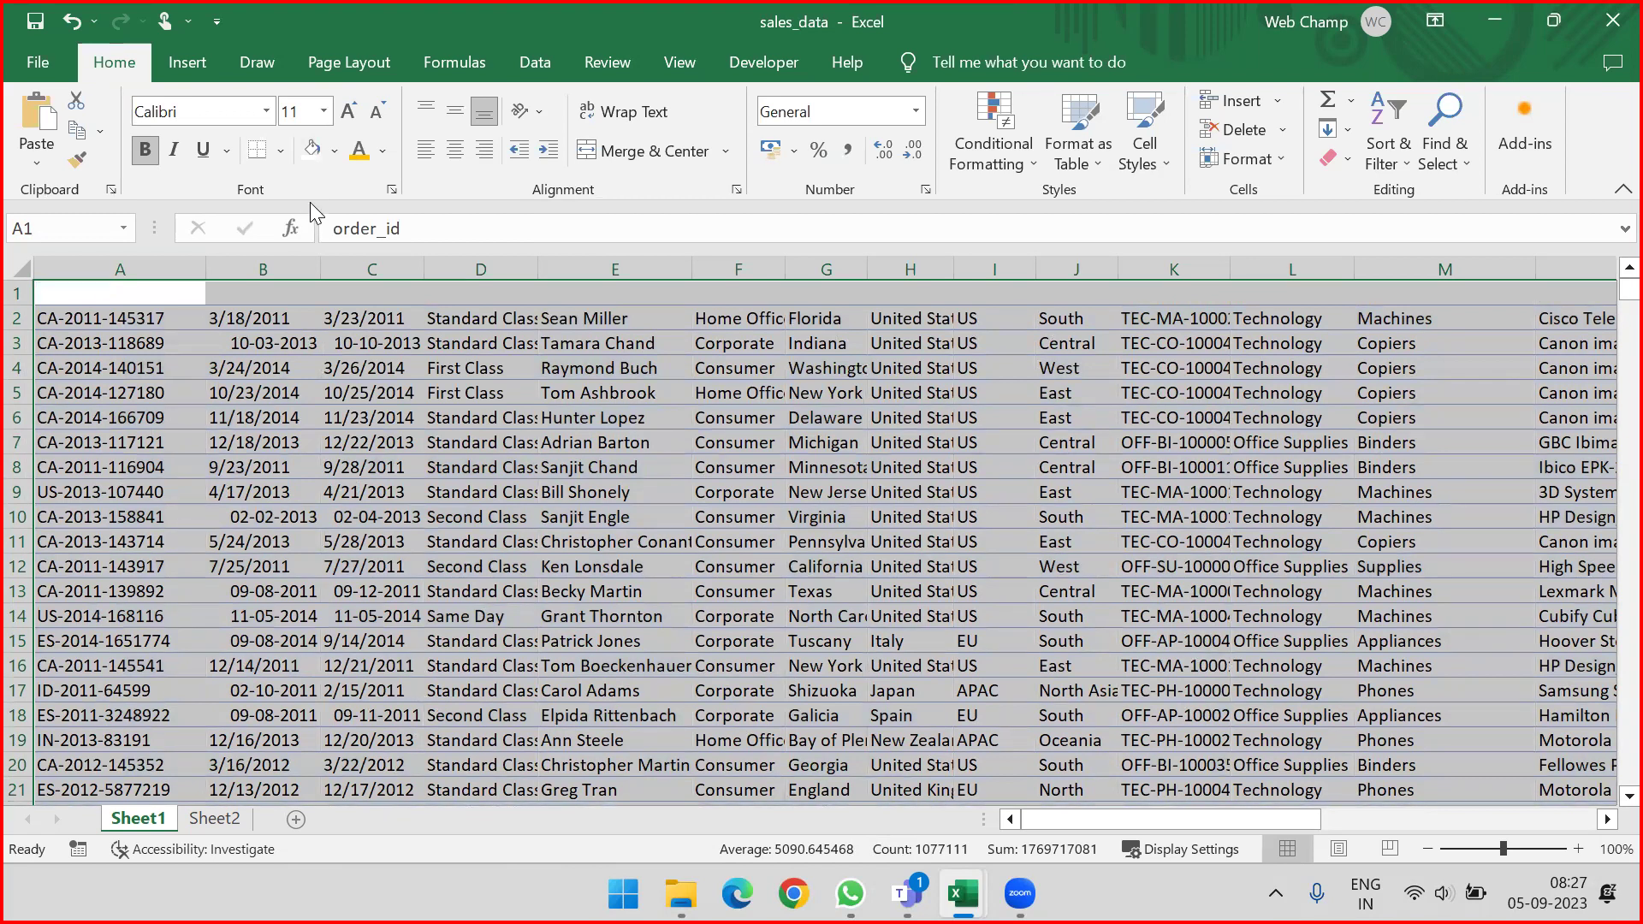
Step: Set the font colour of the header row (row 1) to black
key(ctrl+q)
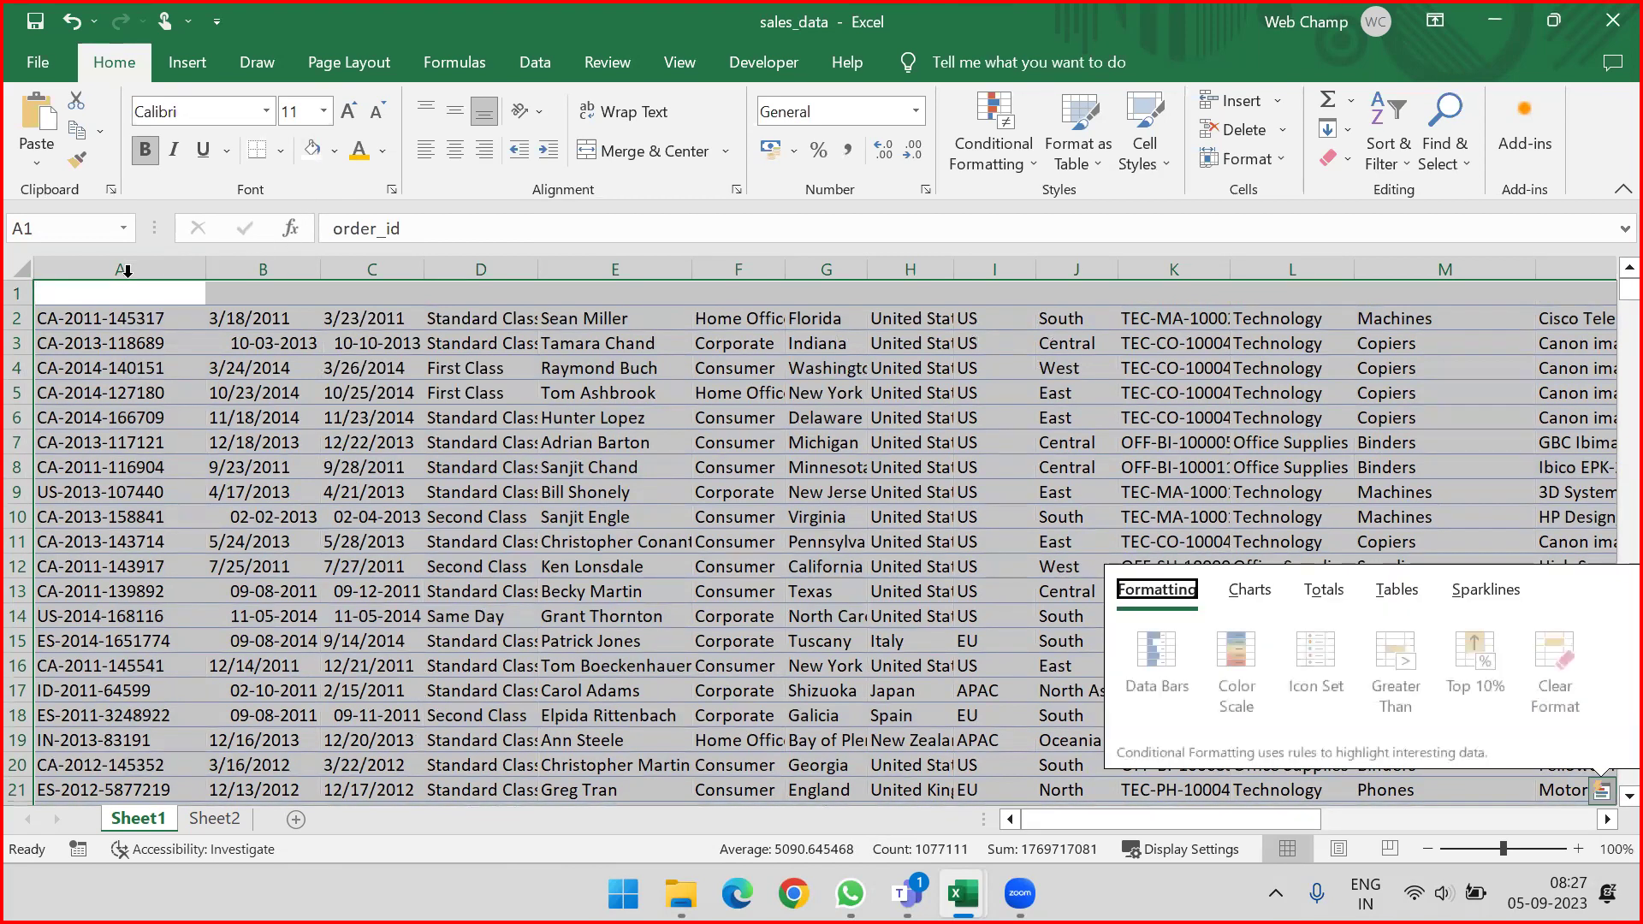
click(41, 294)
click(17, 293)
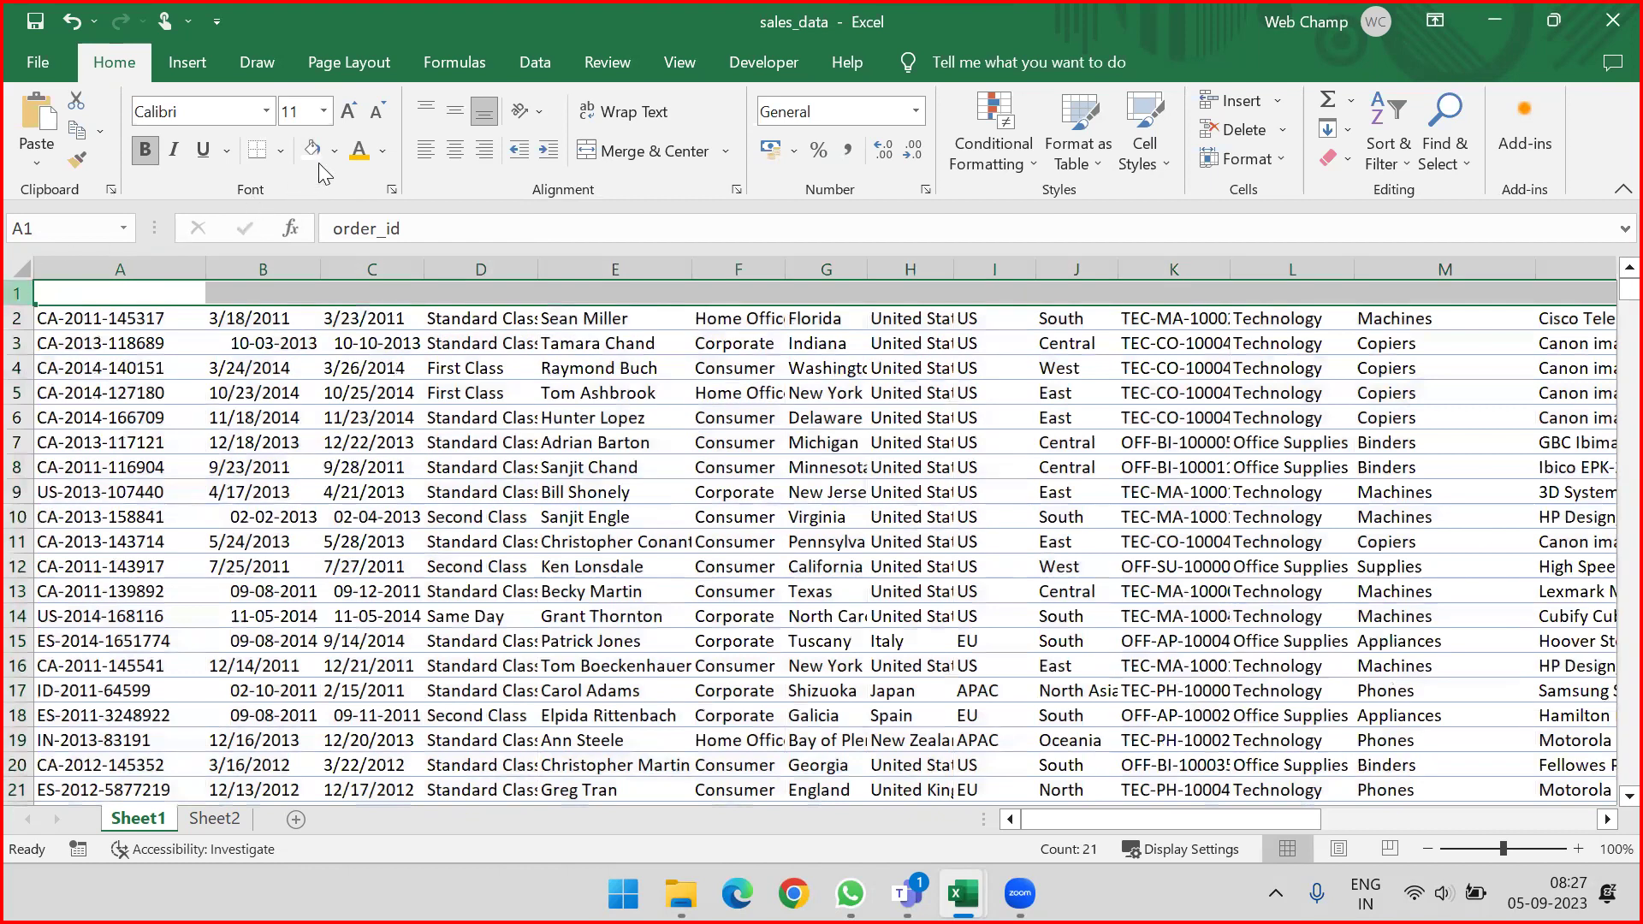
click(385, 150)
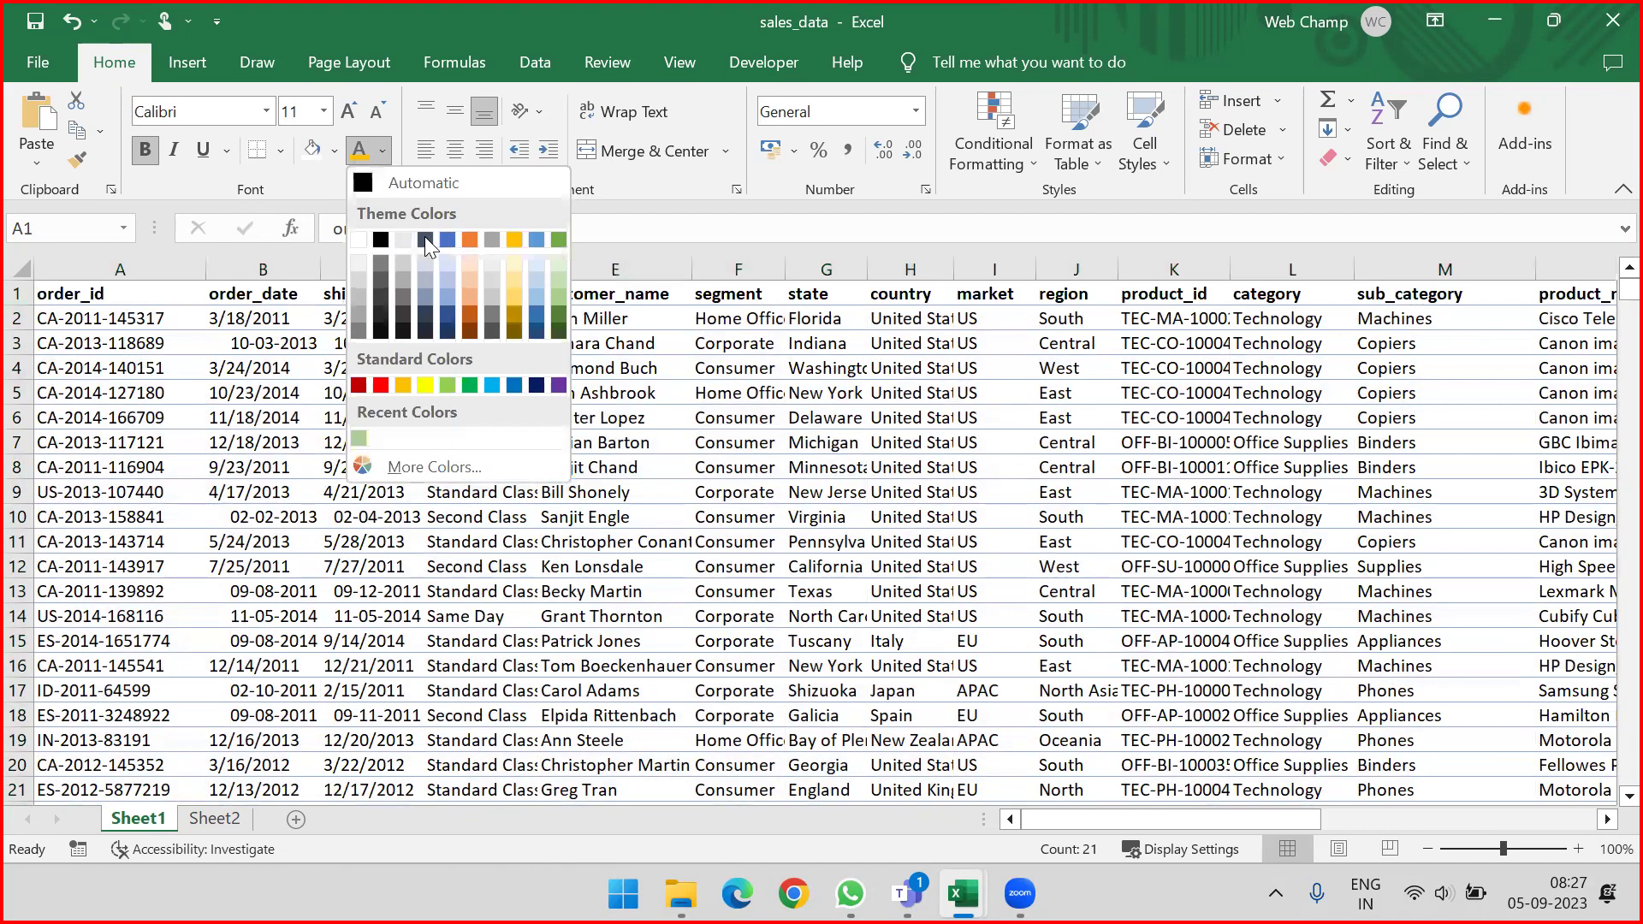
click(380, 240)
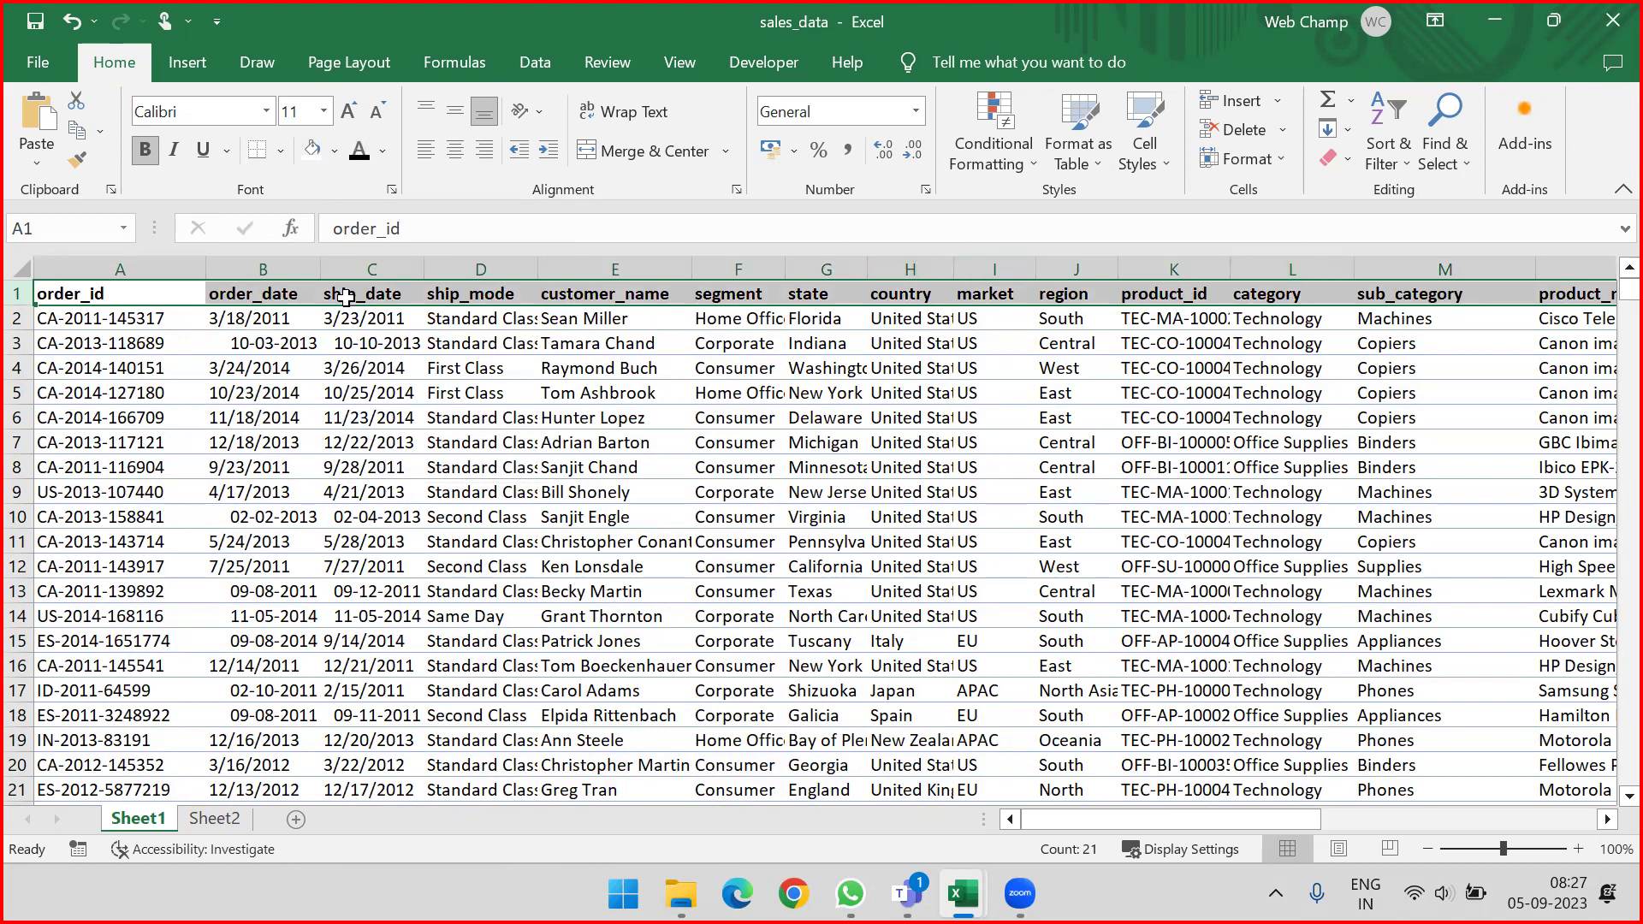
Step: Look over the available table styles with the whole sheet selected, without applying any
click(13, 273)
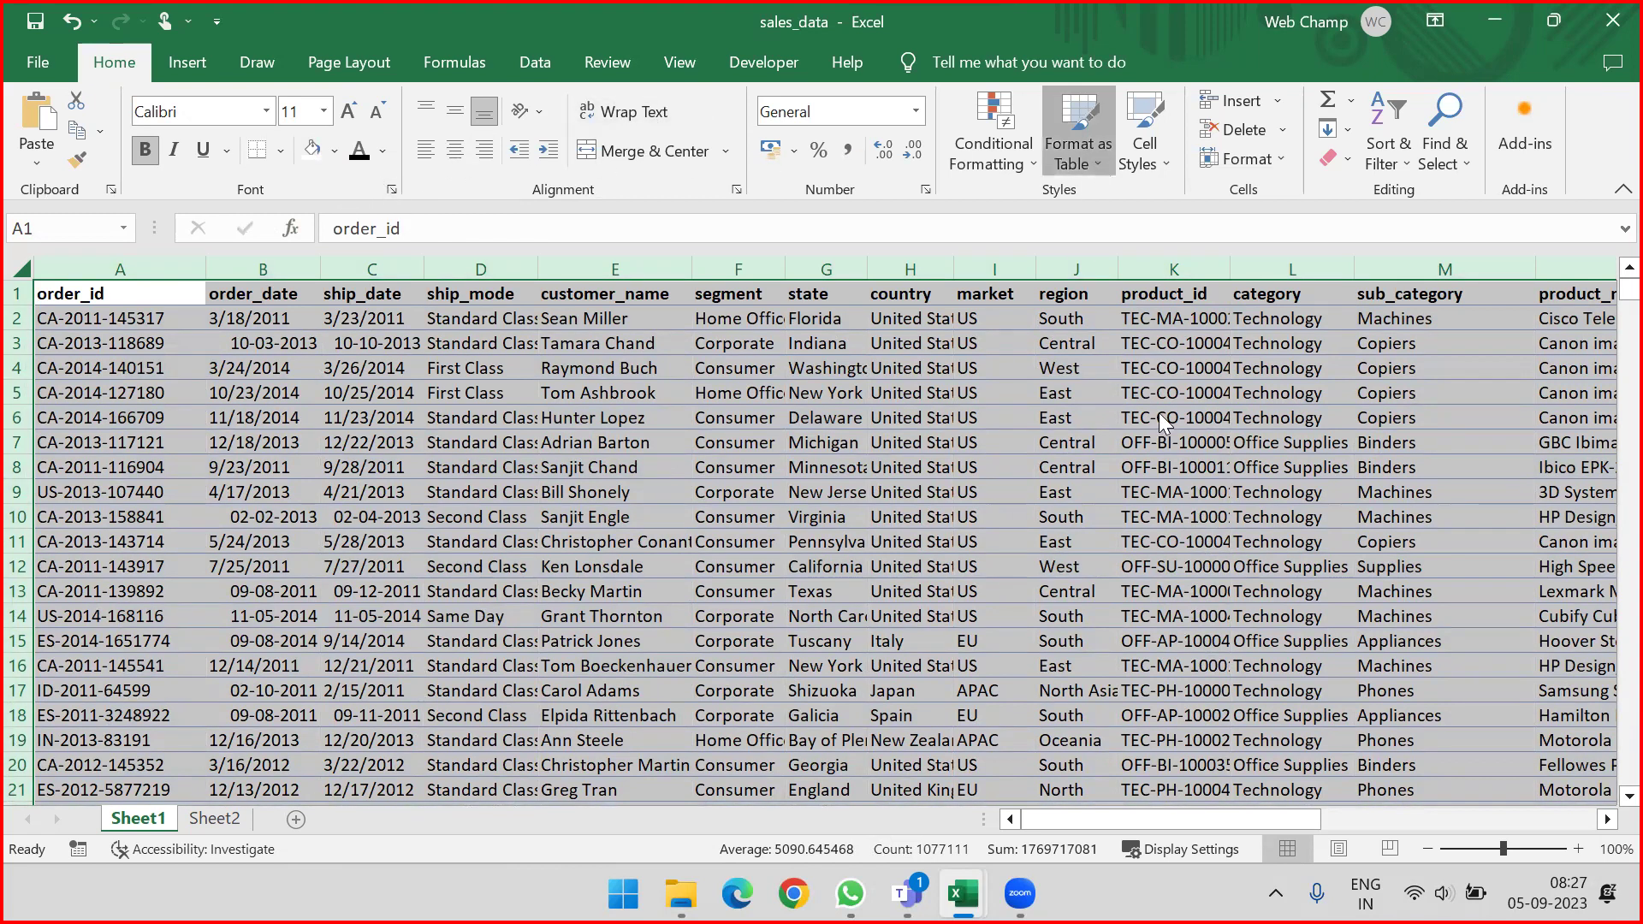
click(1080, 152)
scroll(1203, 497, down, 1)
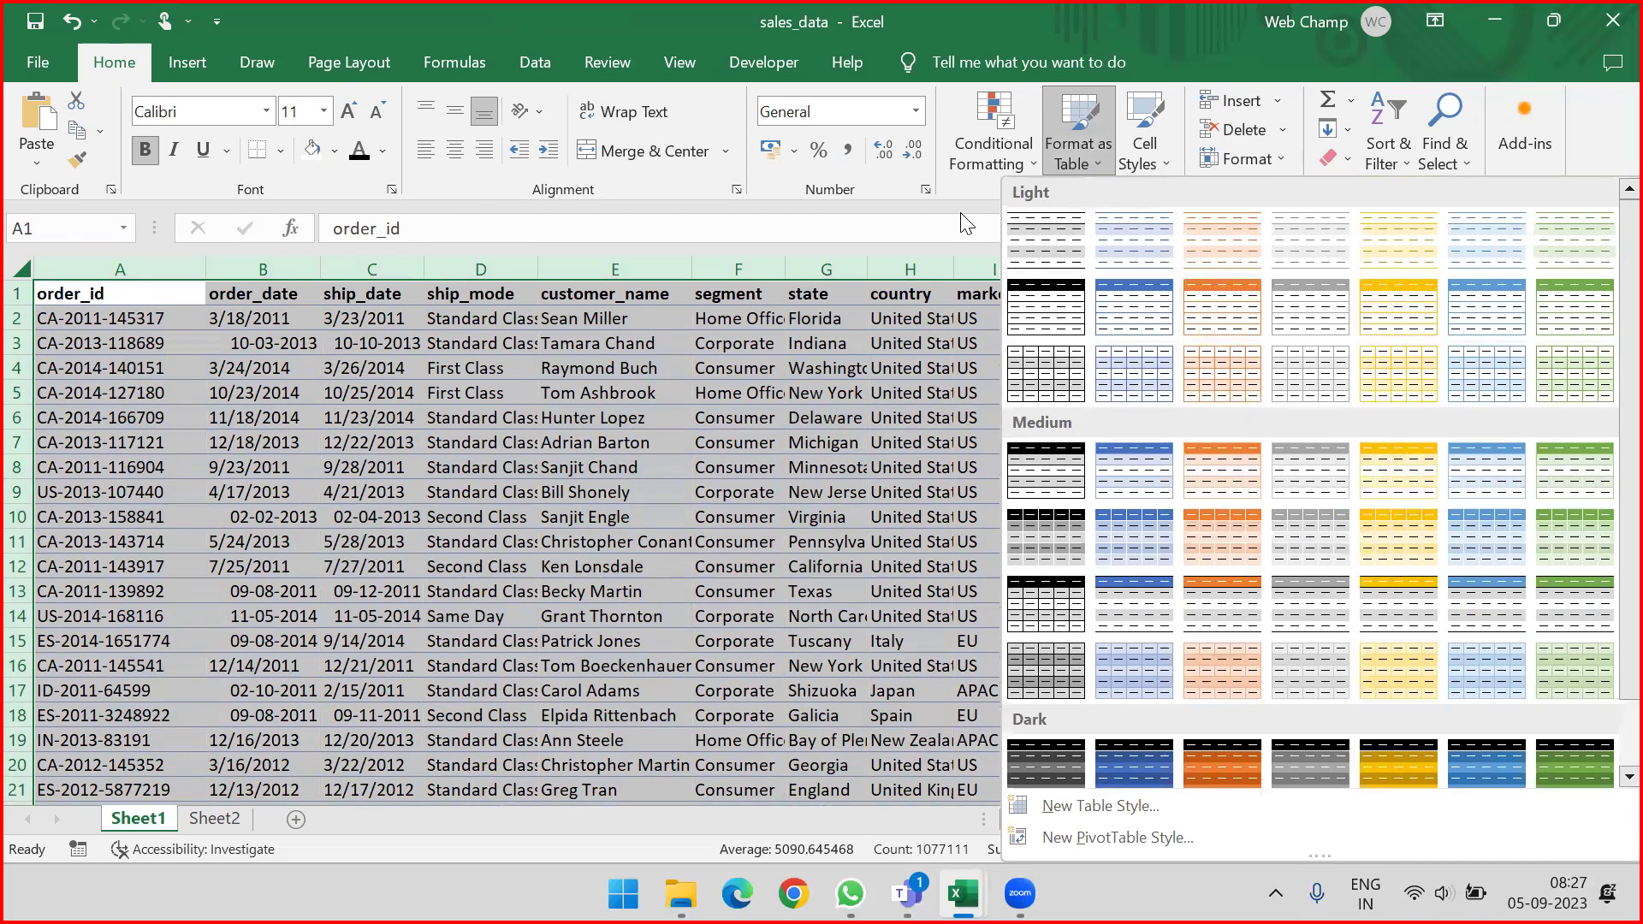
click(981, 203)
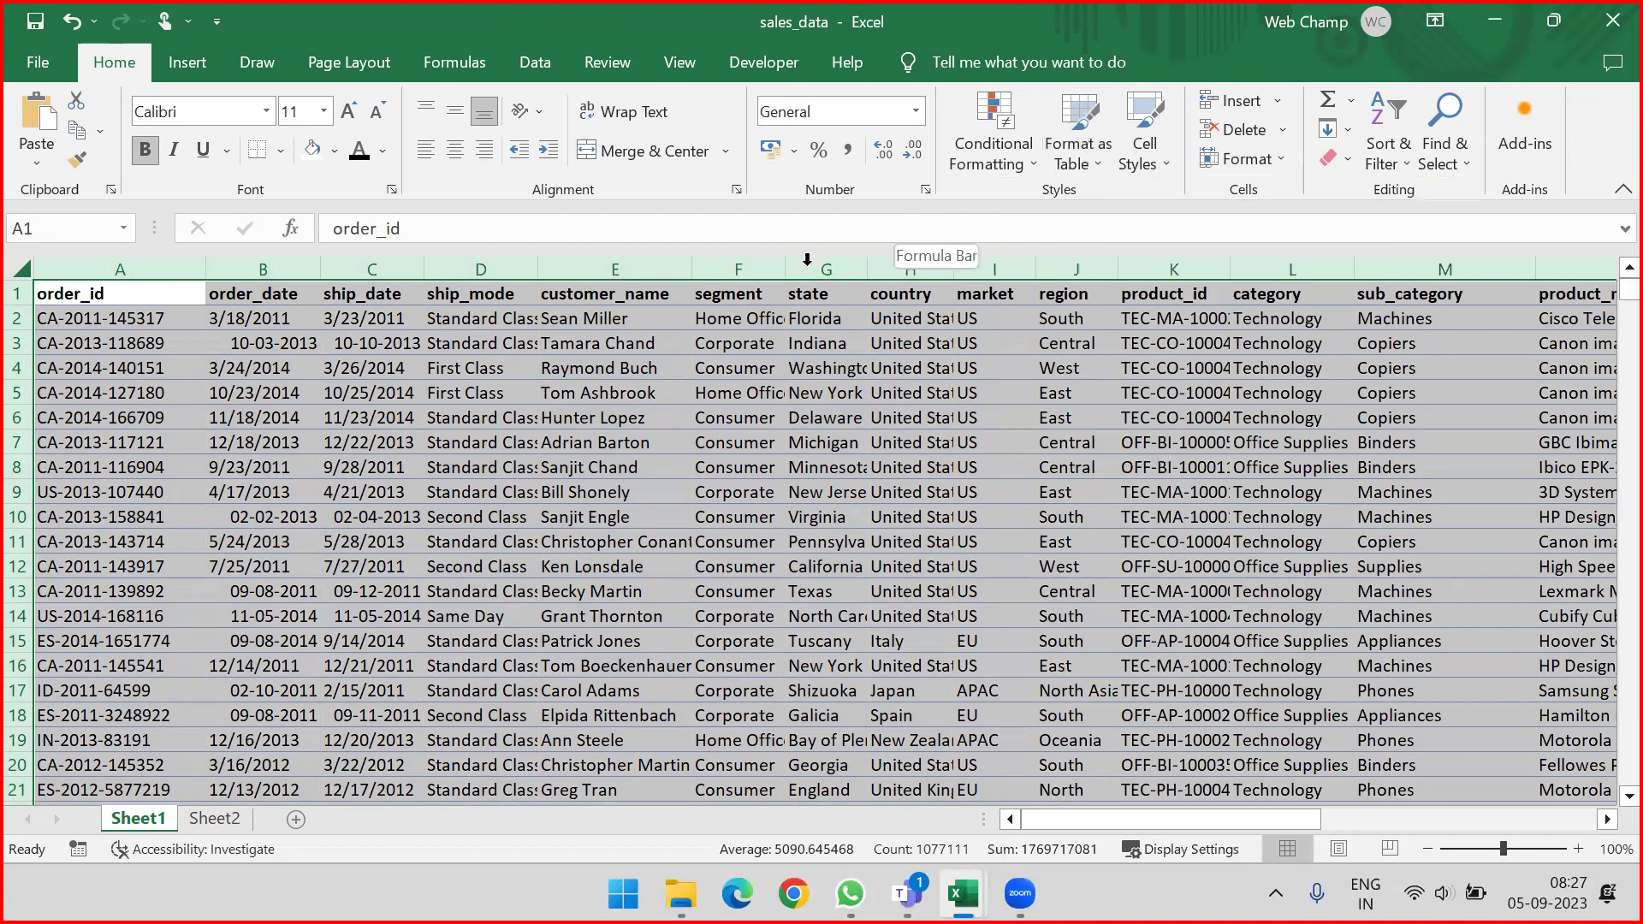
Step: Look over the cell styles for cell E2 without applying any, and glance at Sheet2 before returning to Sheet1
click(644, 315)
click(1169, 158)
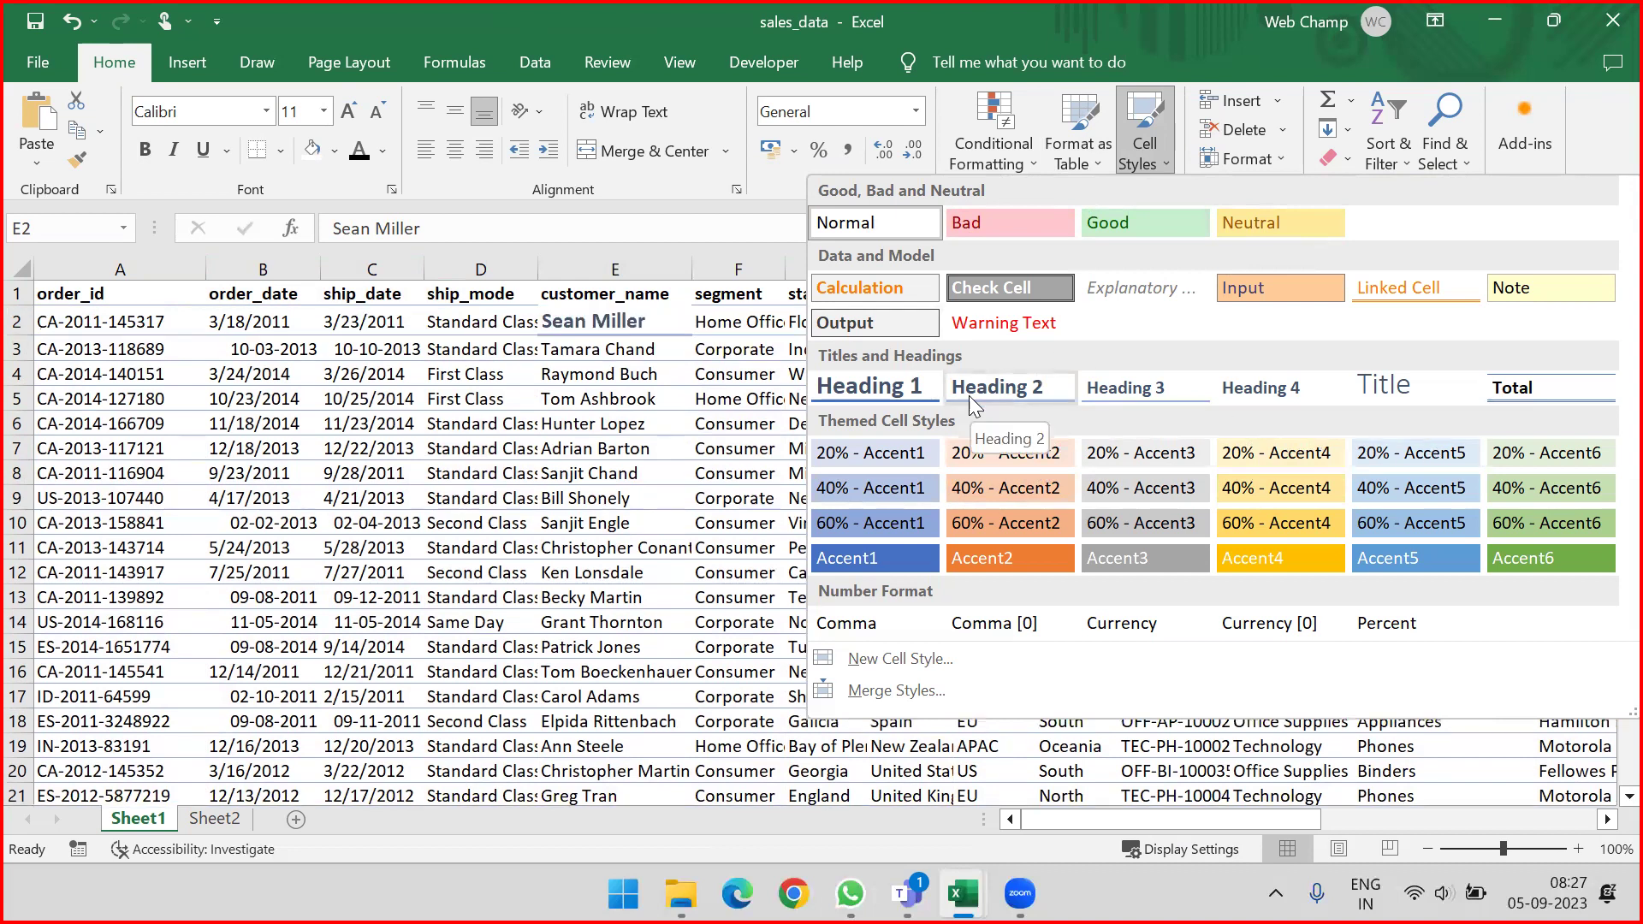
key(Escape)
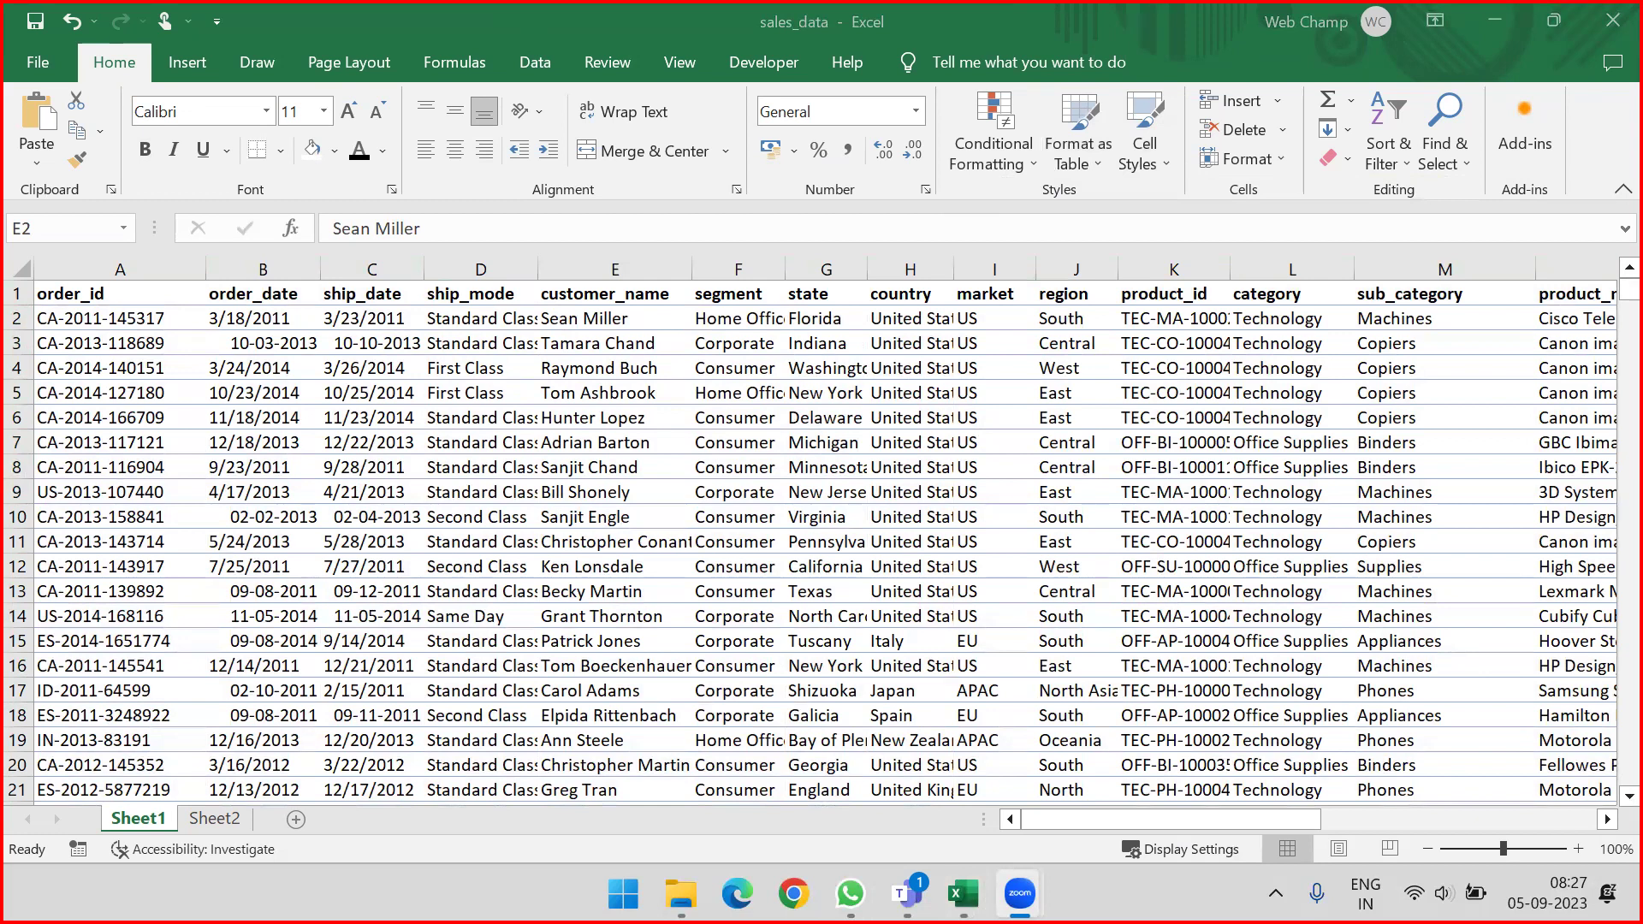
click(1168, 190)
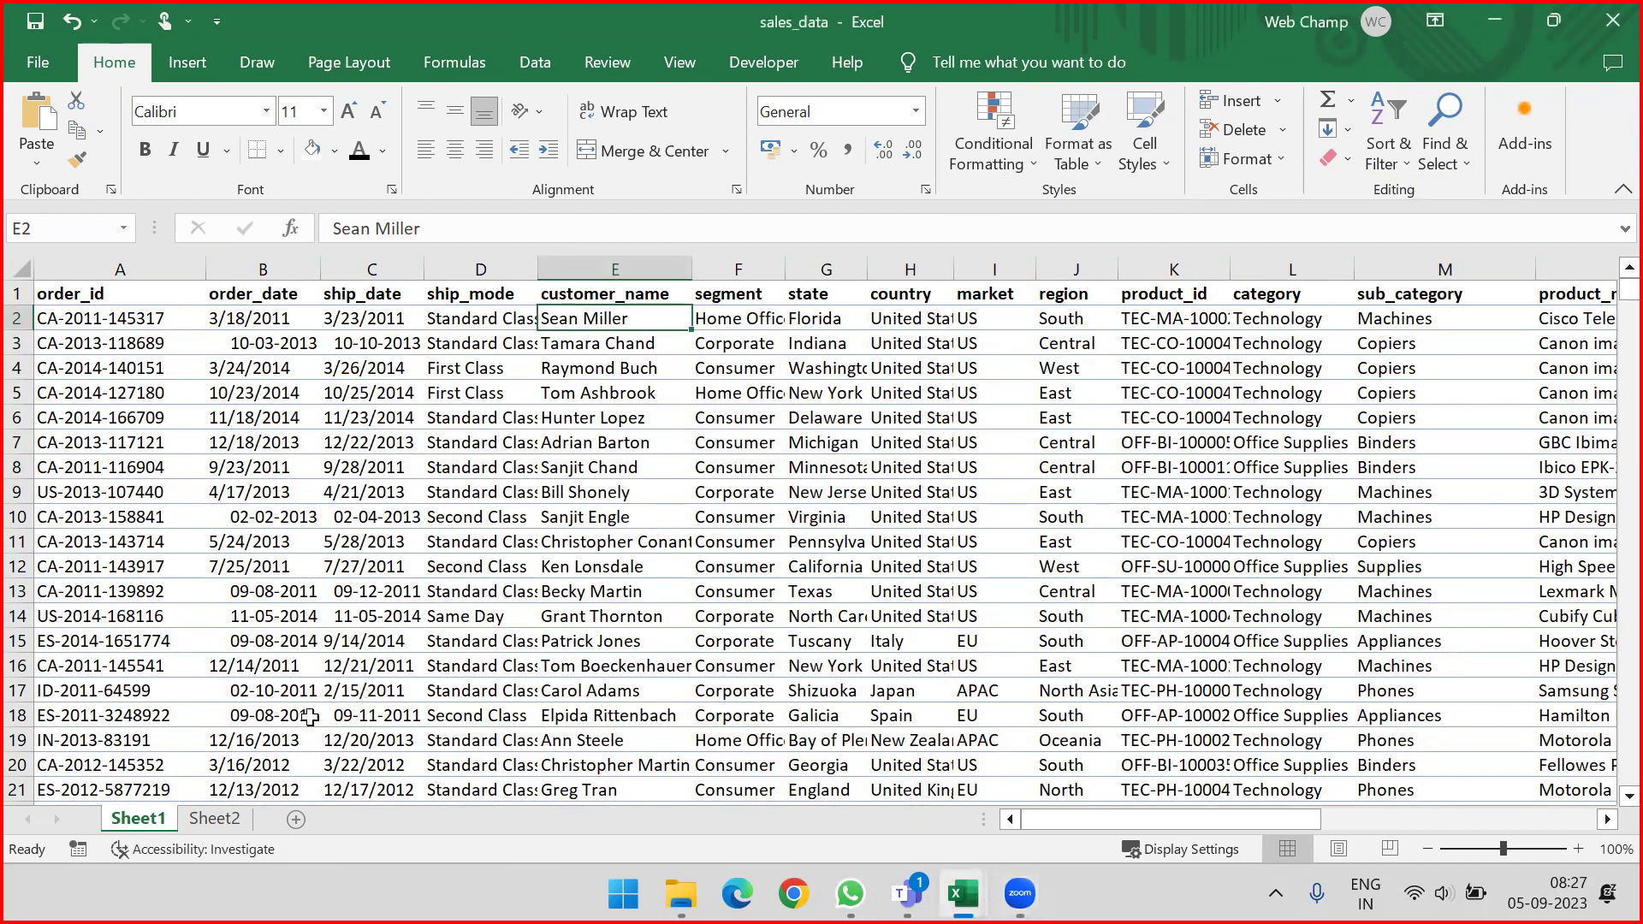
click(213, 820)
click(138, 819)
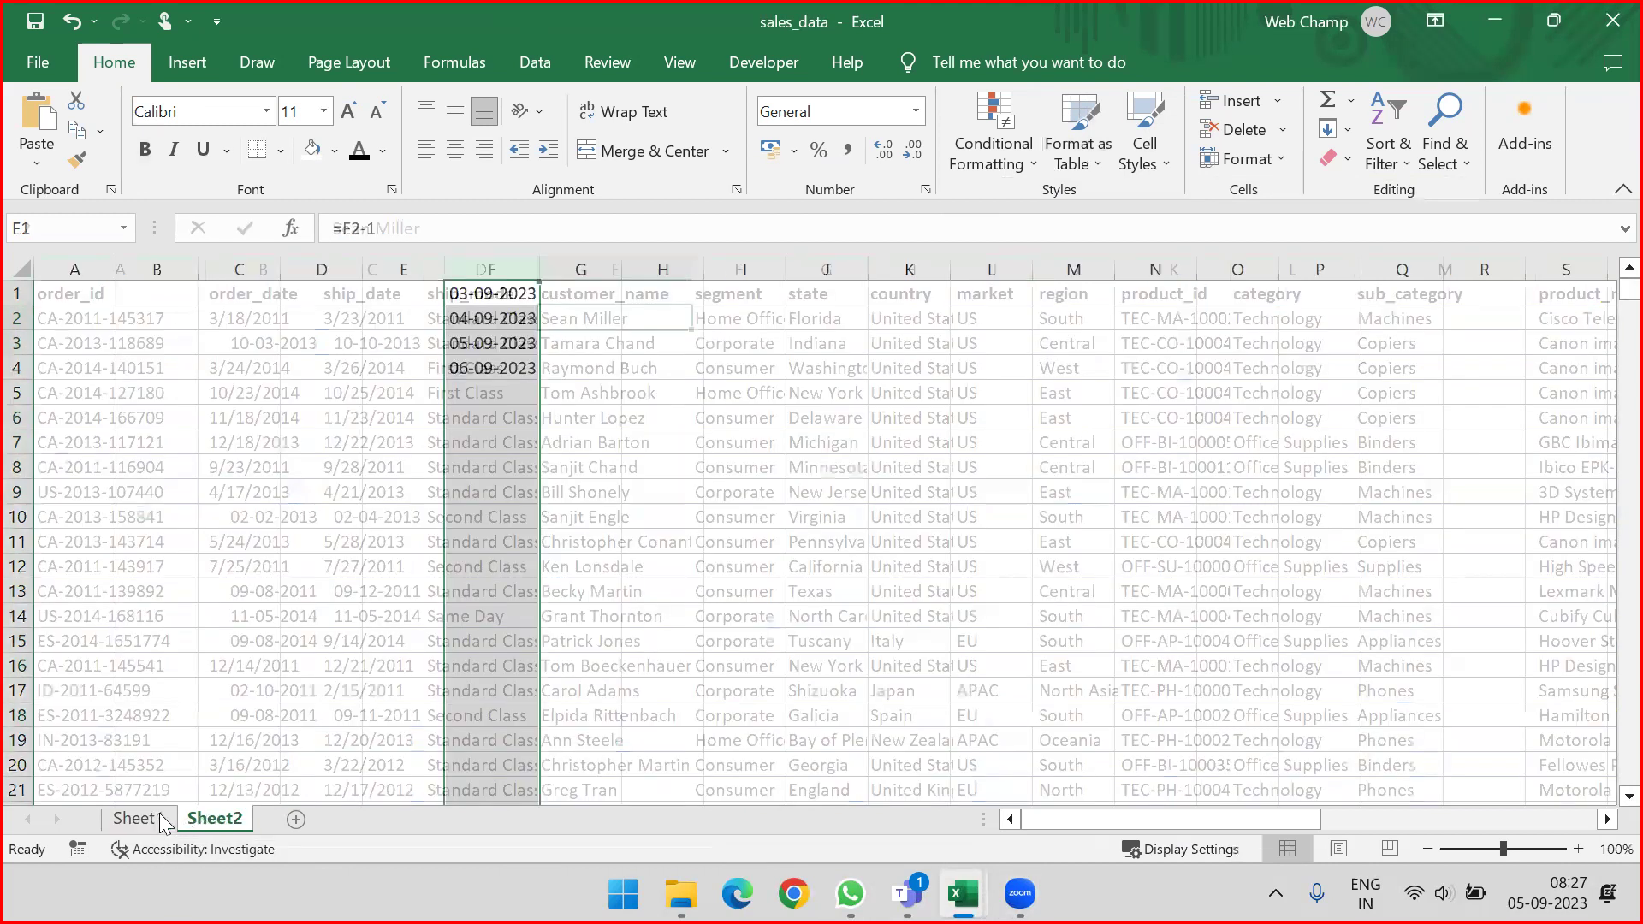
Step: Insert two blank sheet columns before the segment column (column F) on Sheet1
click(738, 269)
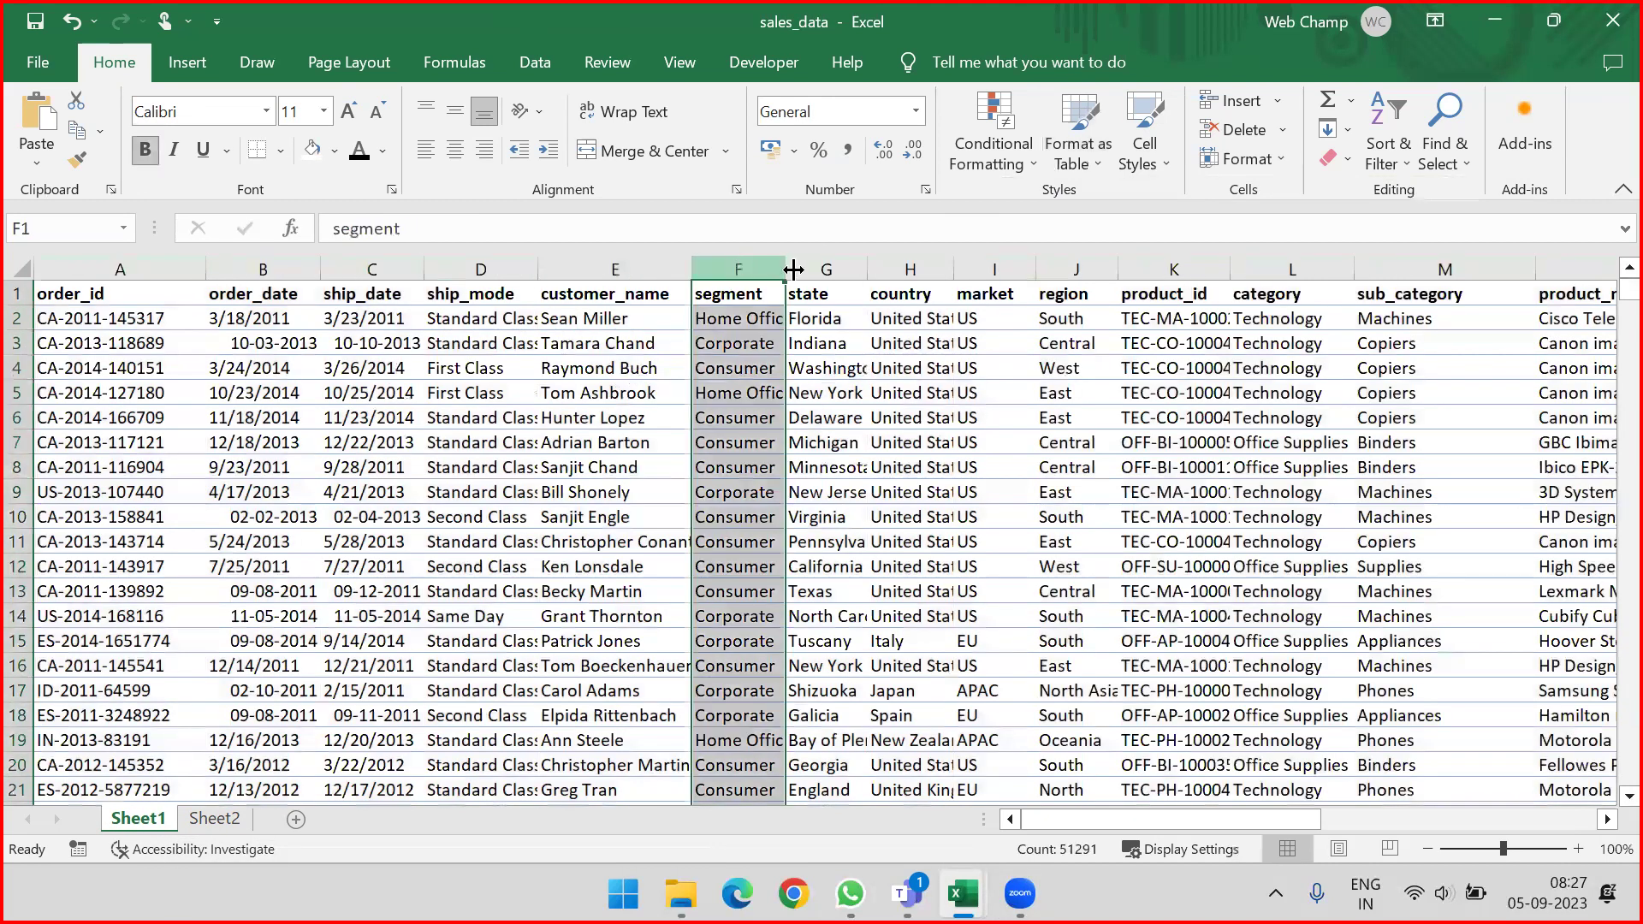
click(1276, 103)
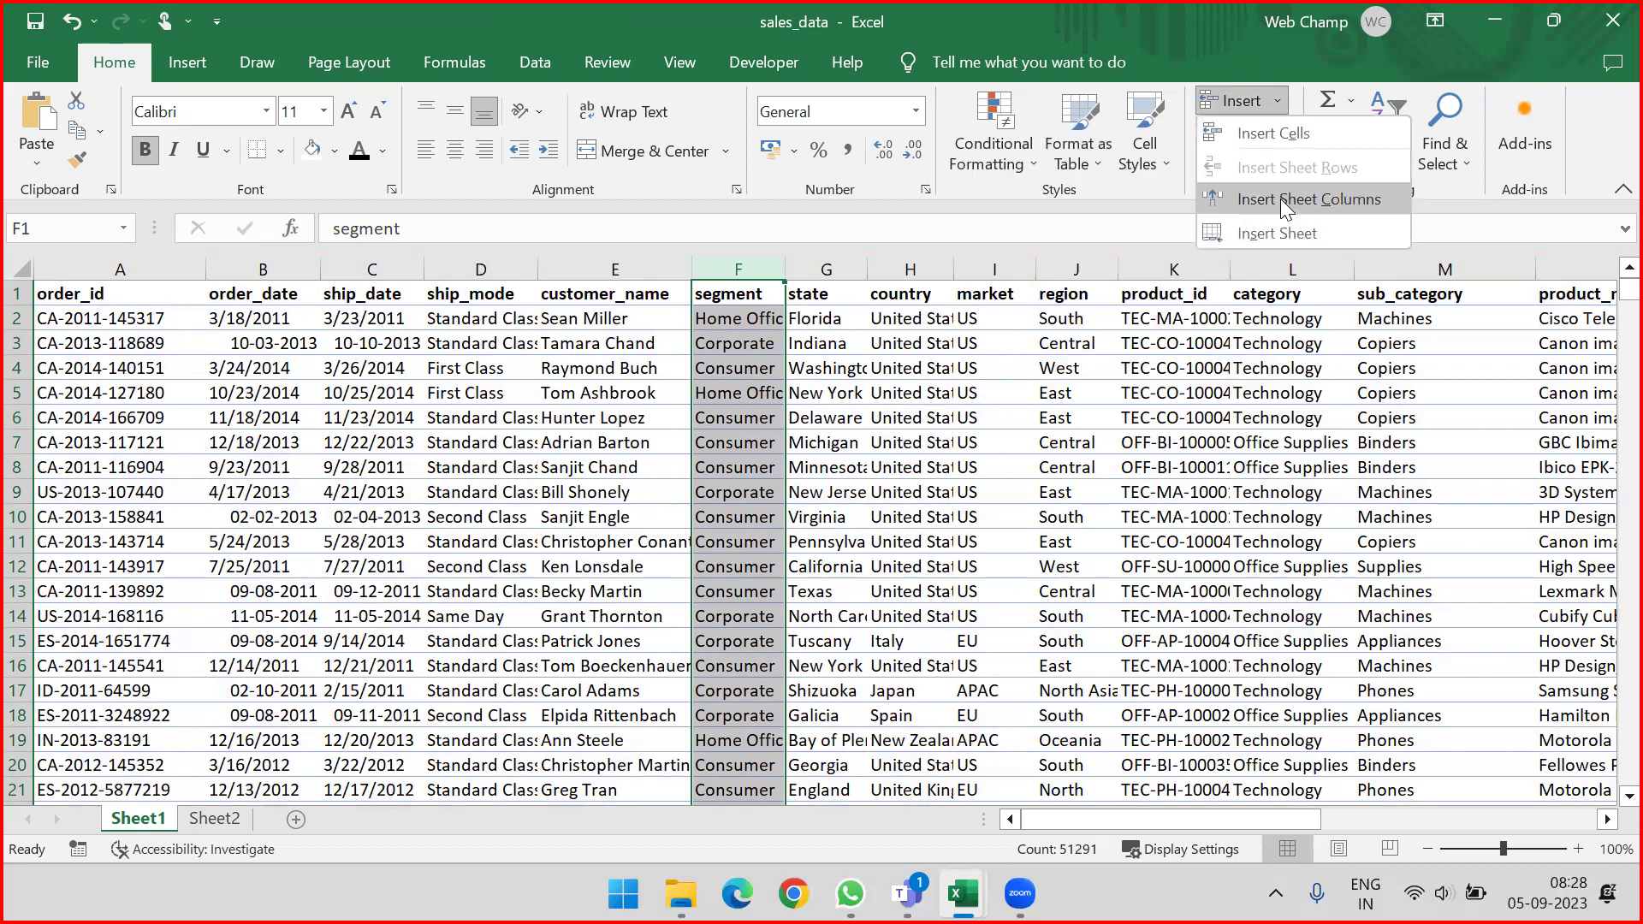
click(753, 267)
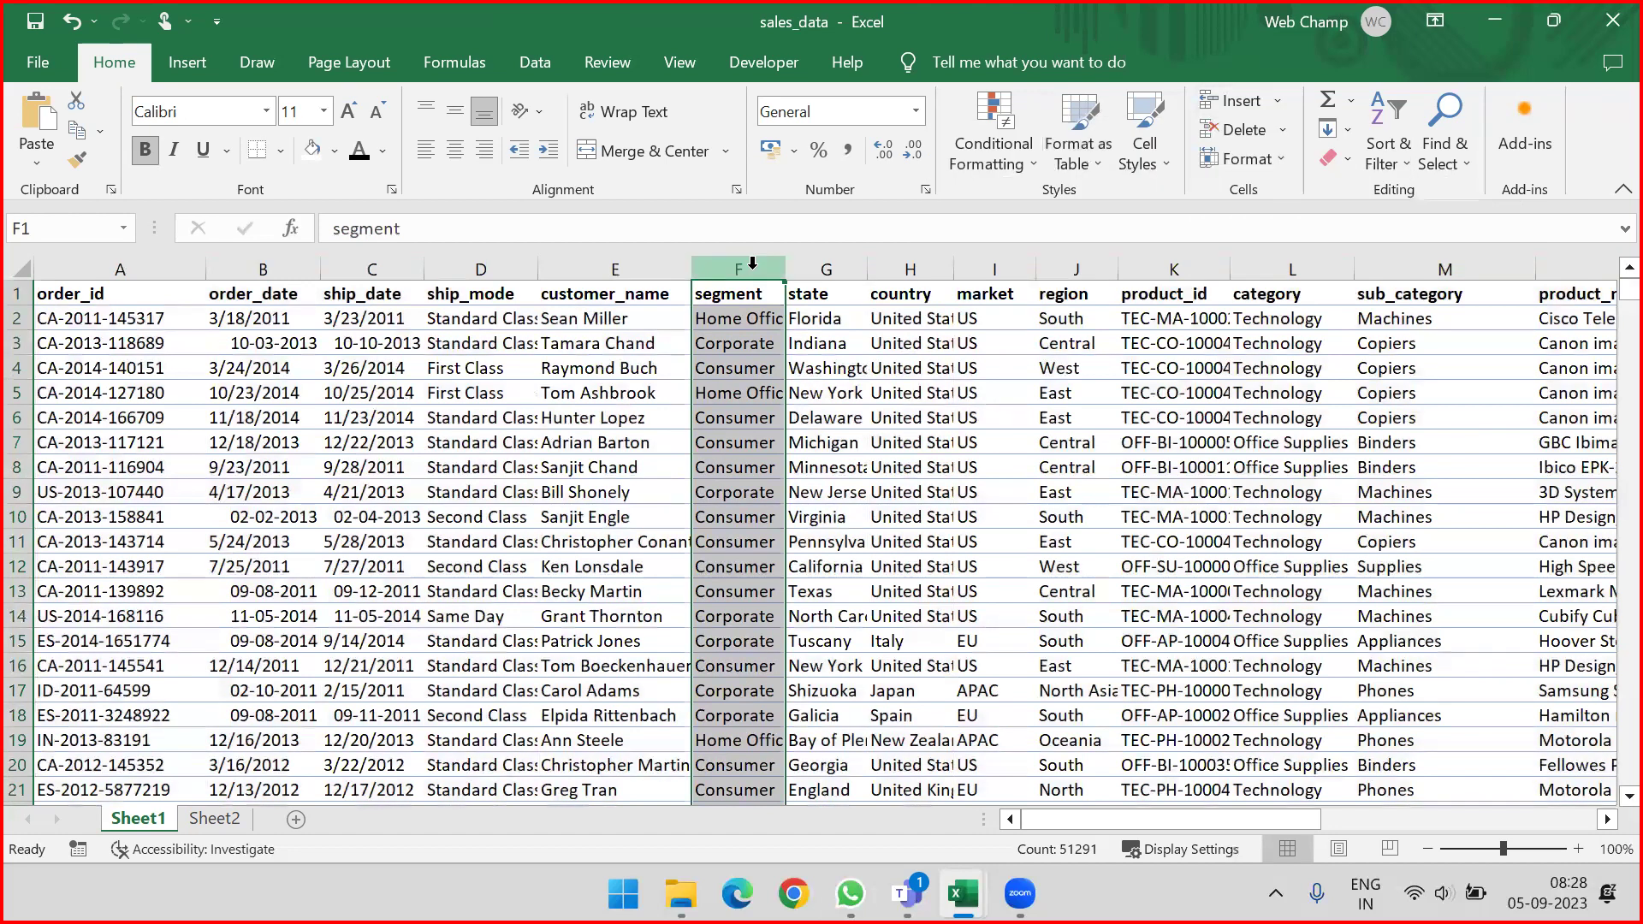
click(1282, 94)
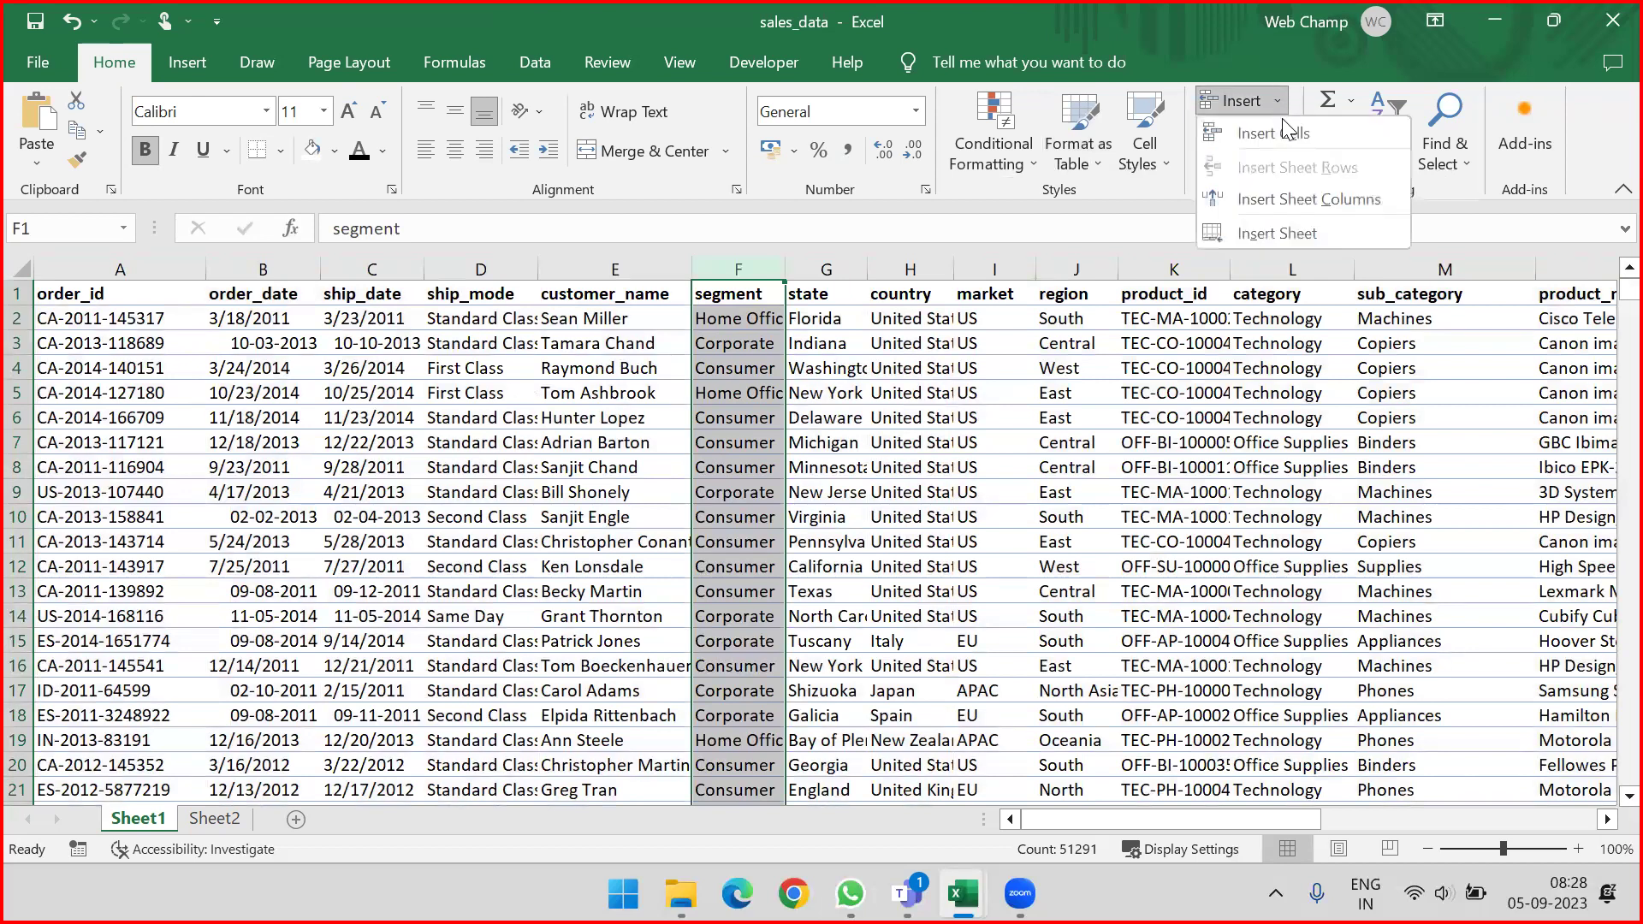
click(1279, 199)
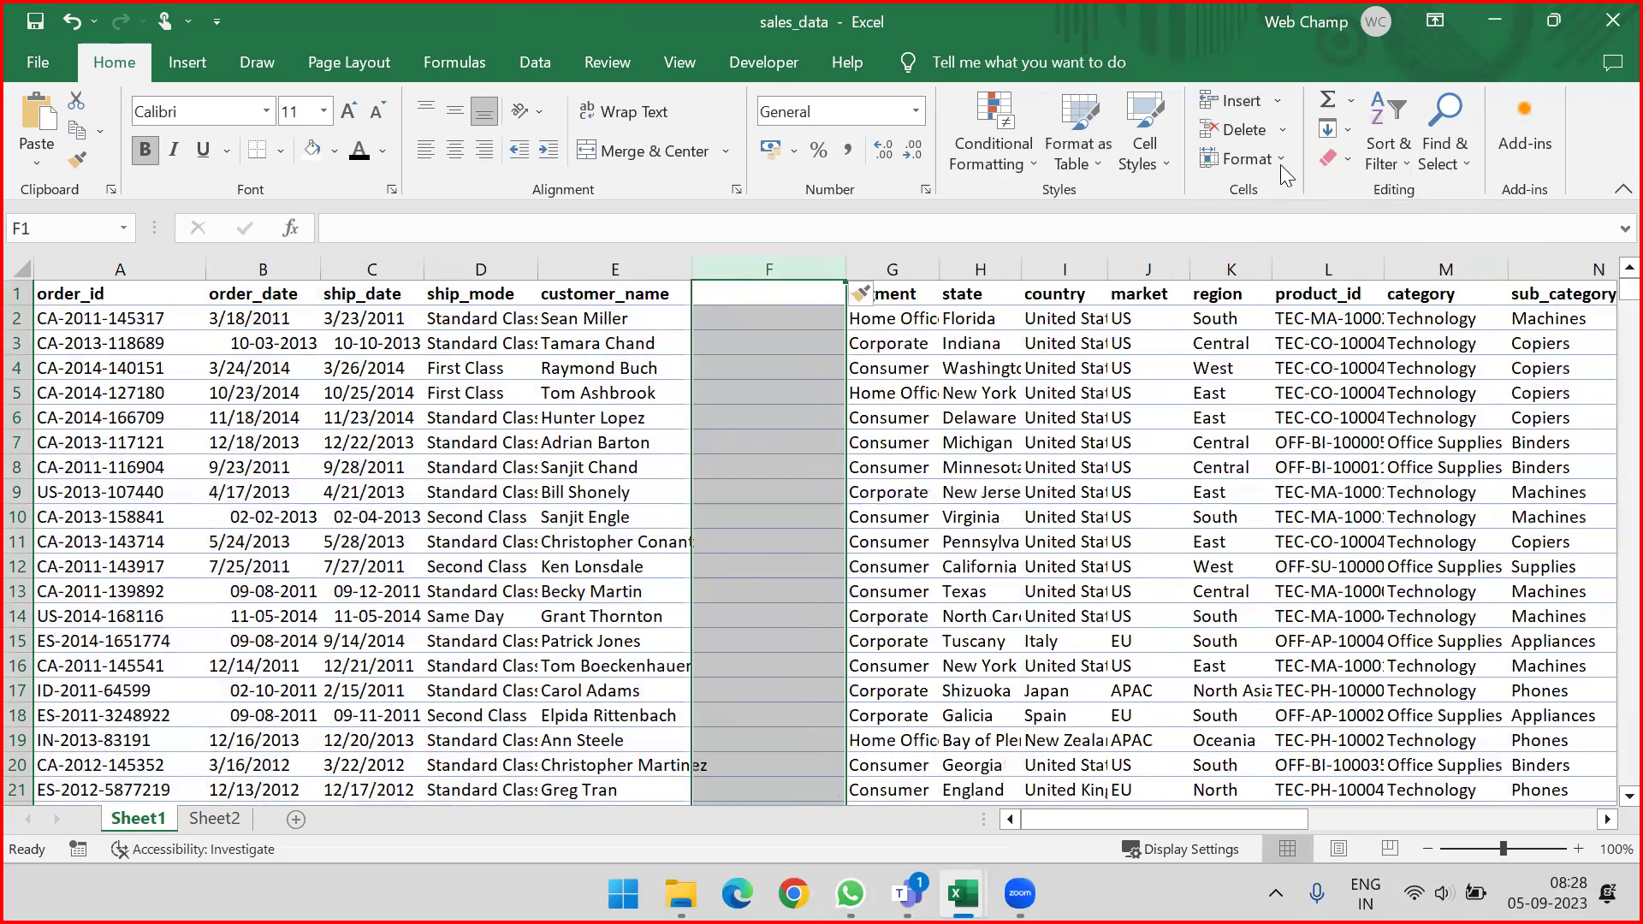
click(1276, 101)
click(1281, 196)
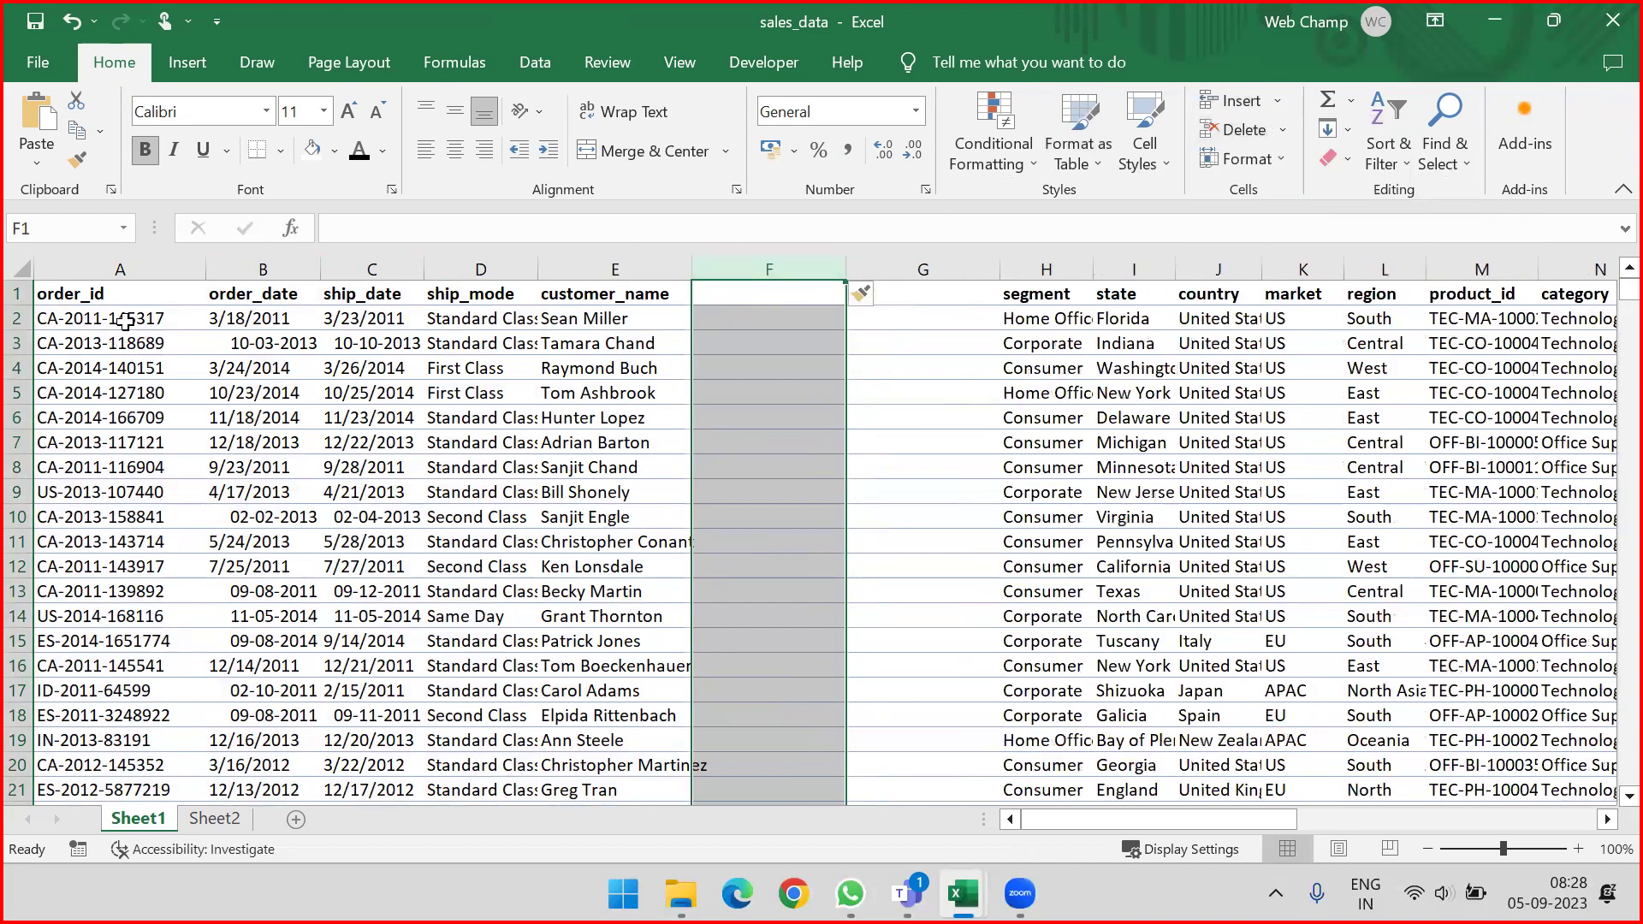
Step: Insert two blank sheet rows above row 3, directly below the first data record
click(18, 344)
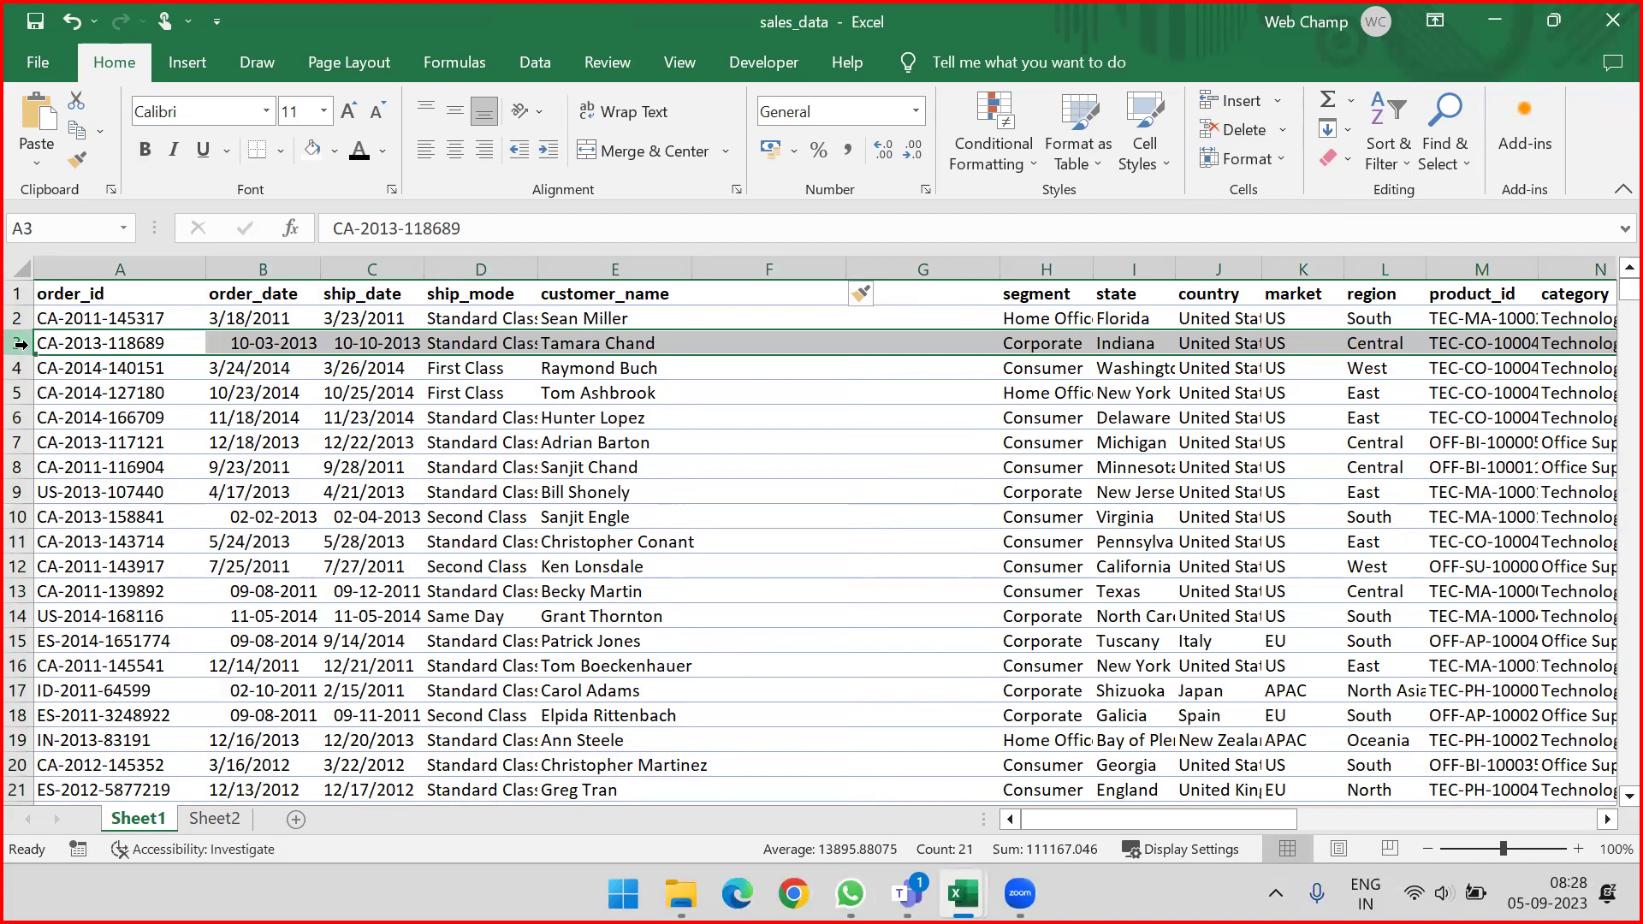
click(1276, 104)
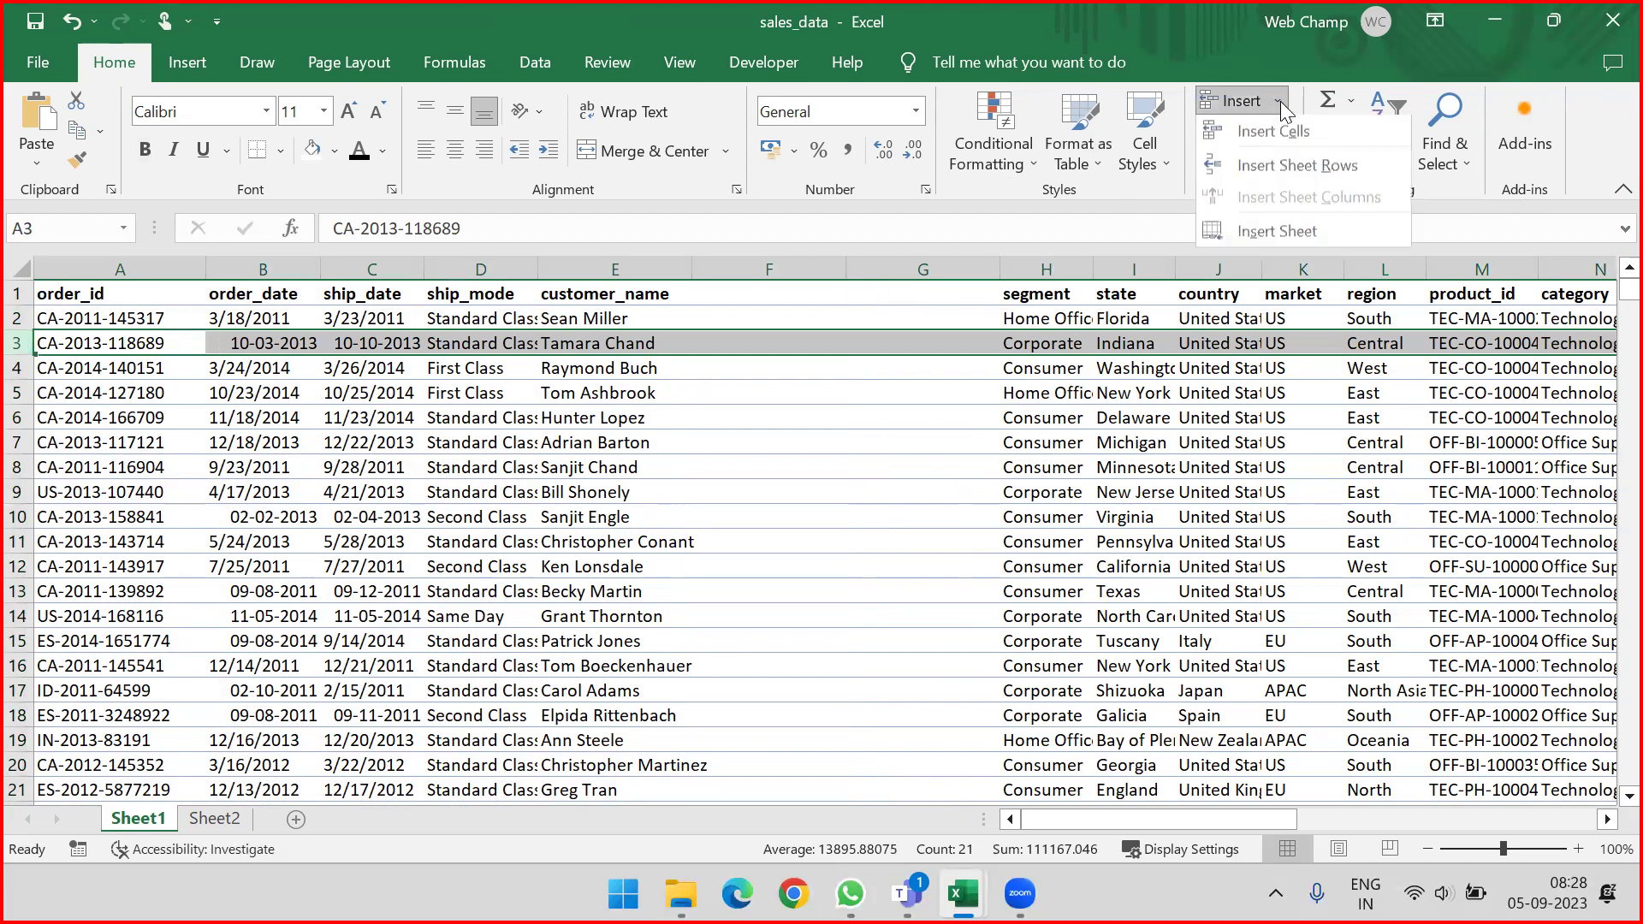
click(1272, 168)
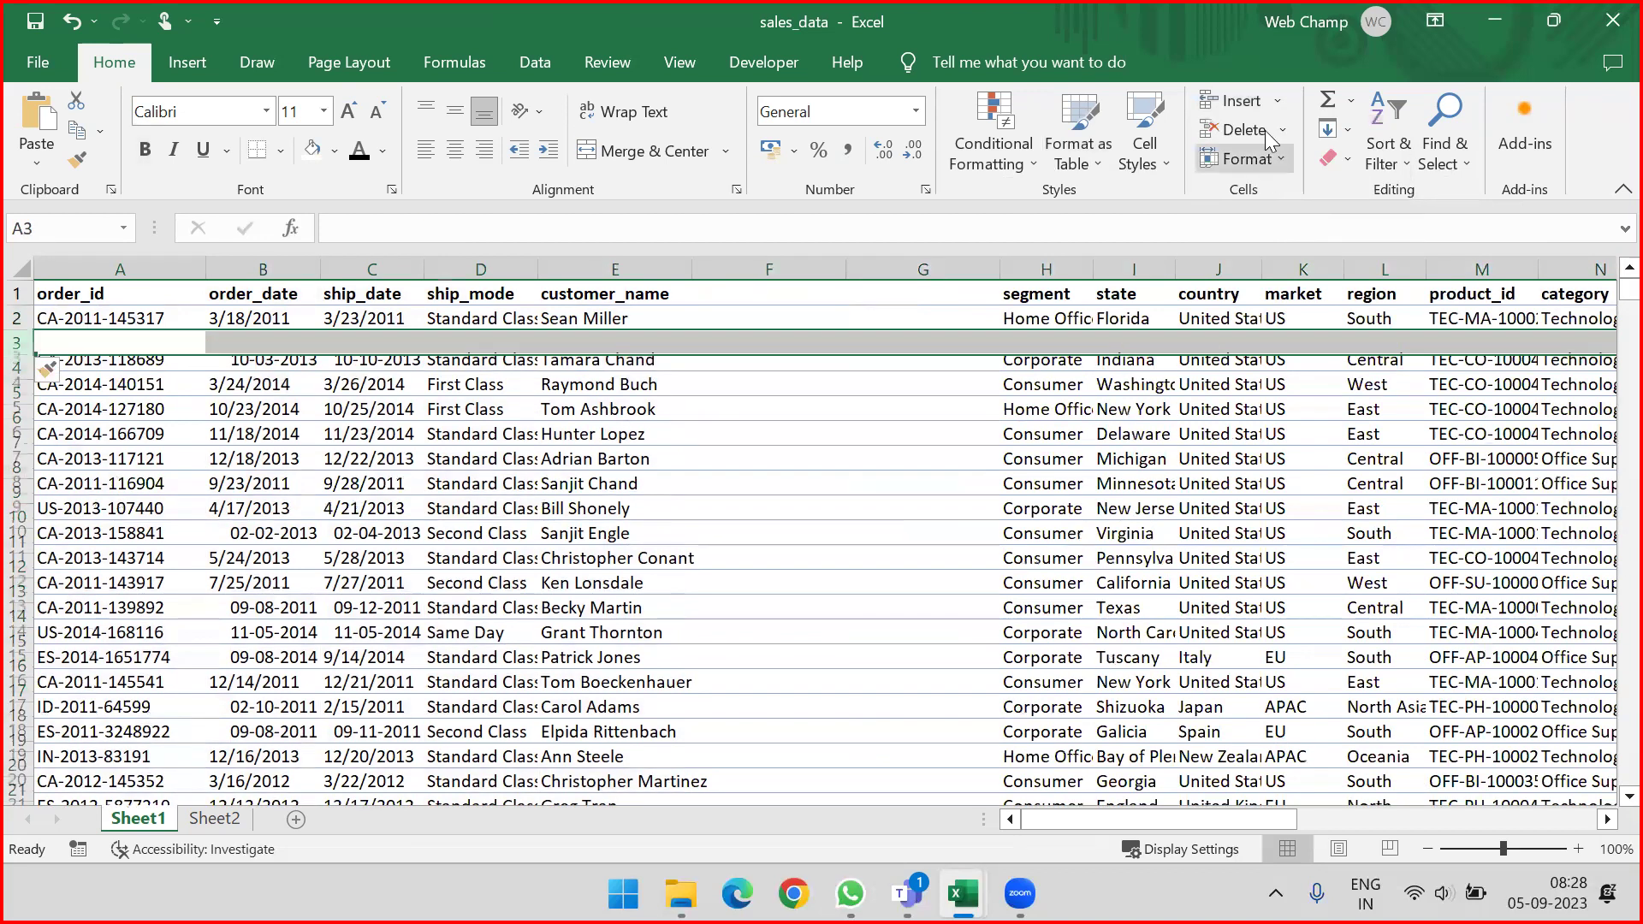
click(1271, 108)
click(1276, 168)
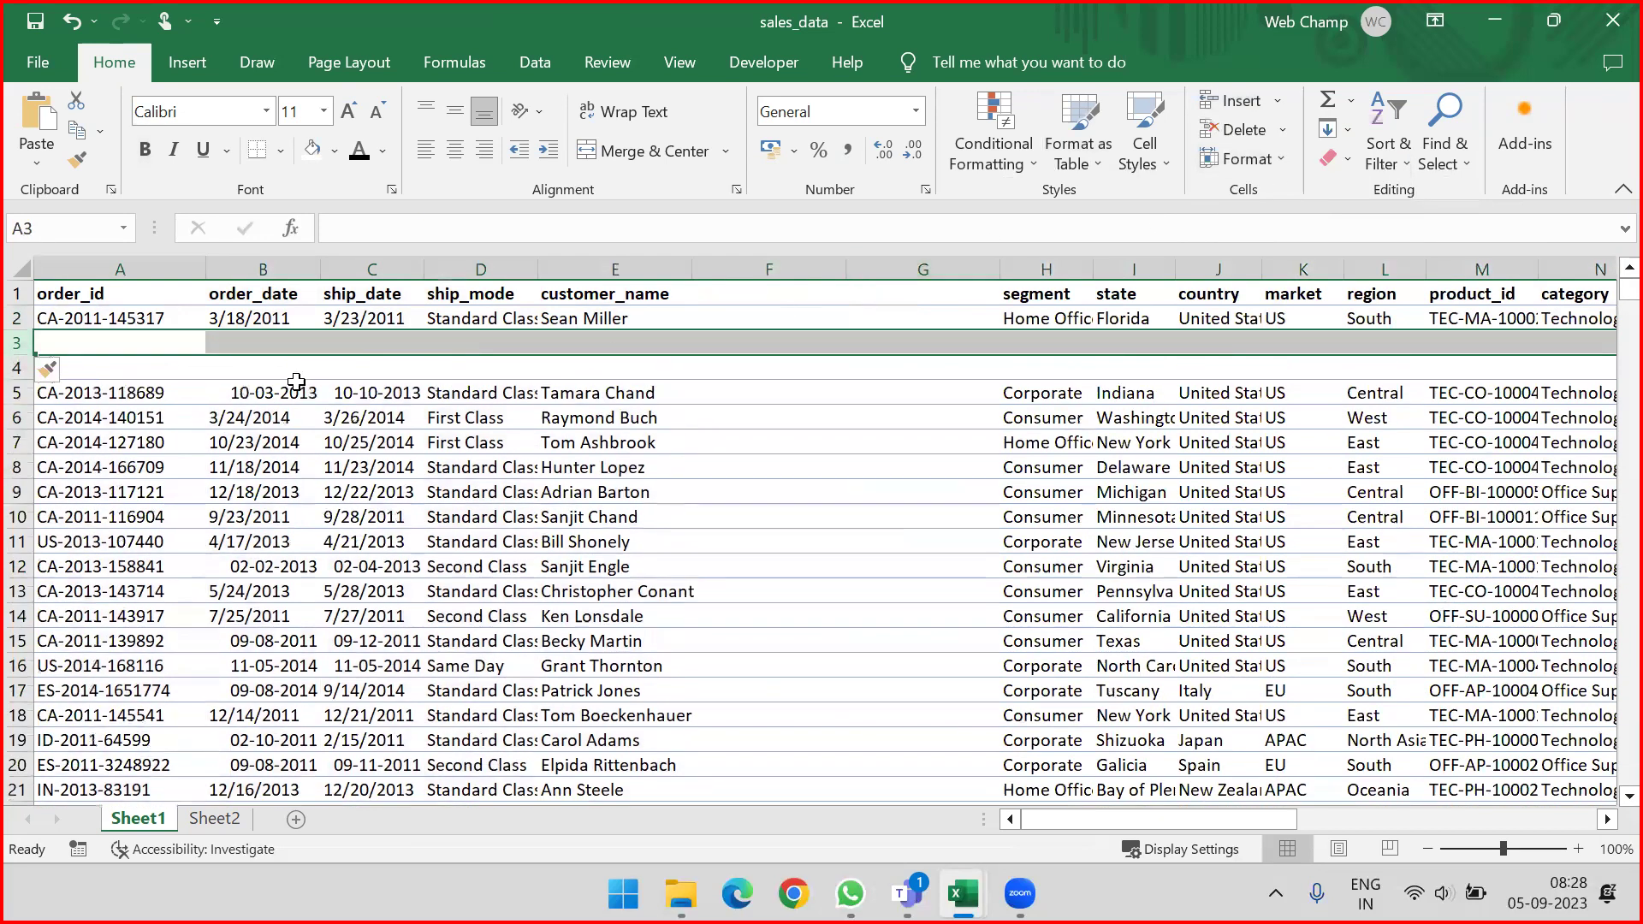
click(17, 369)
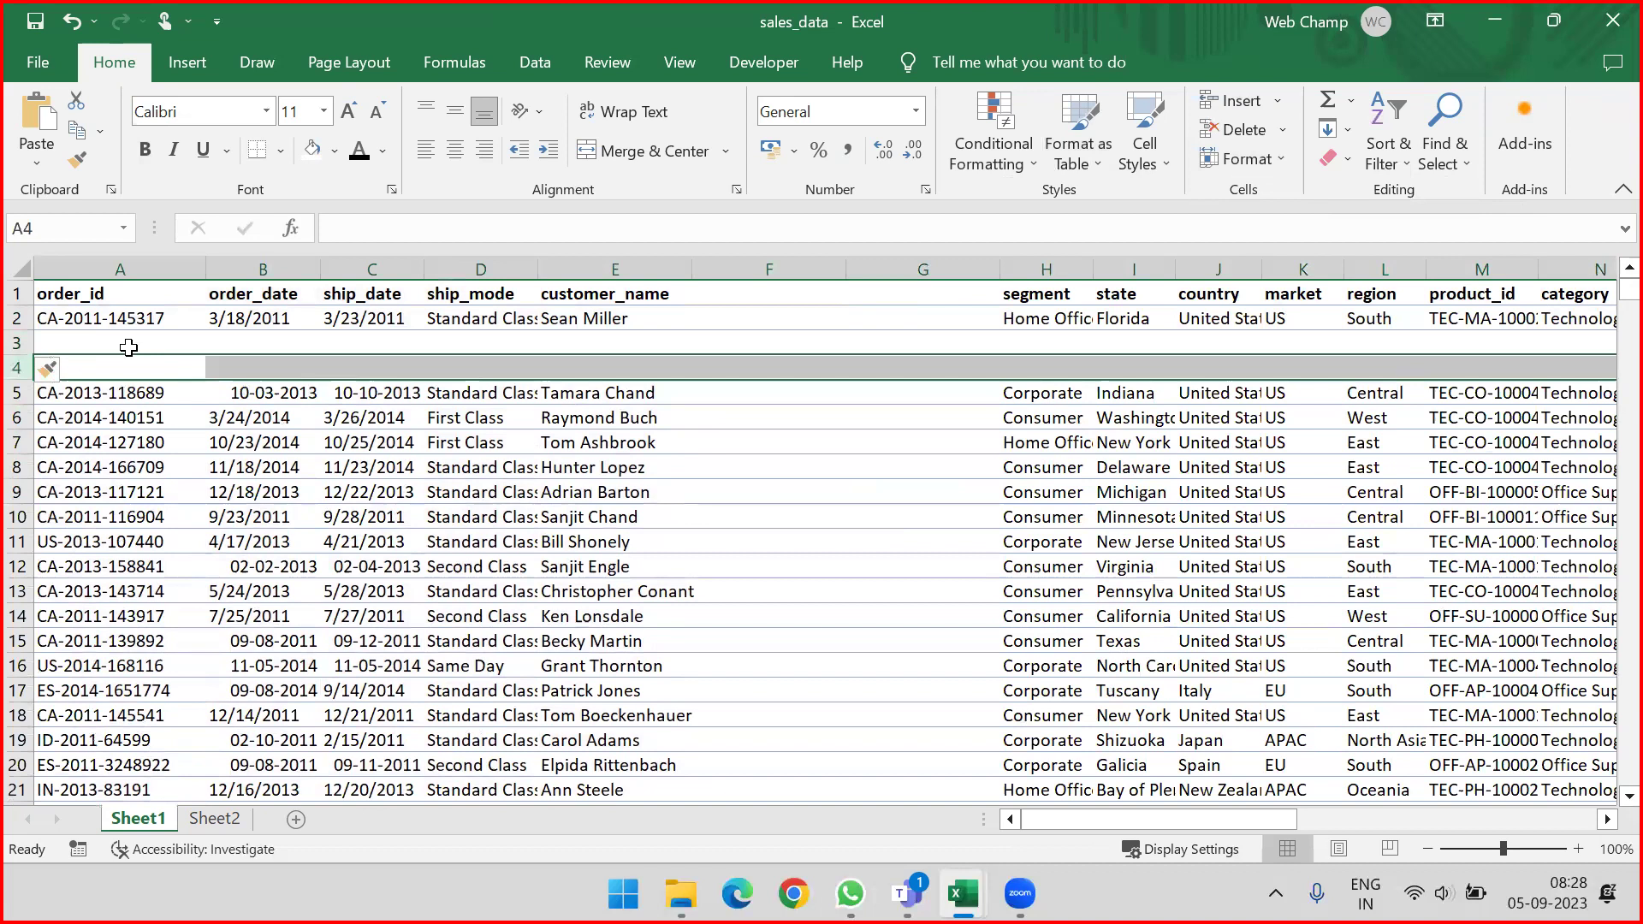
Step: Insert one more blank column at column F, after customer_name
click(765, 266)
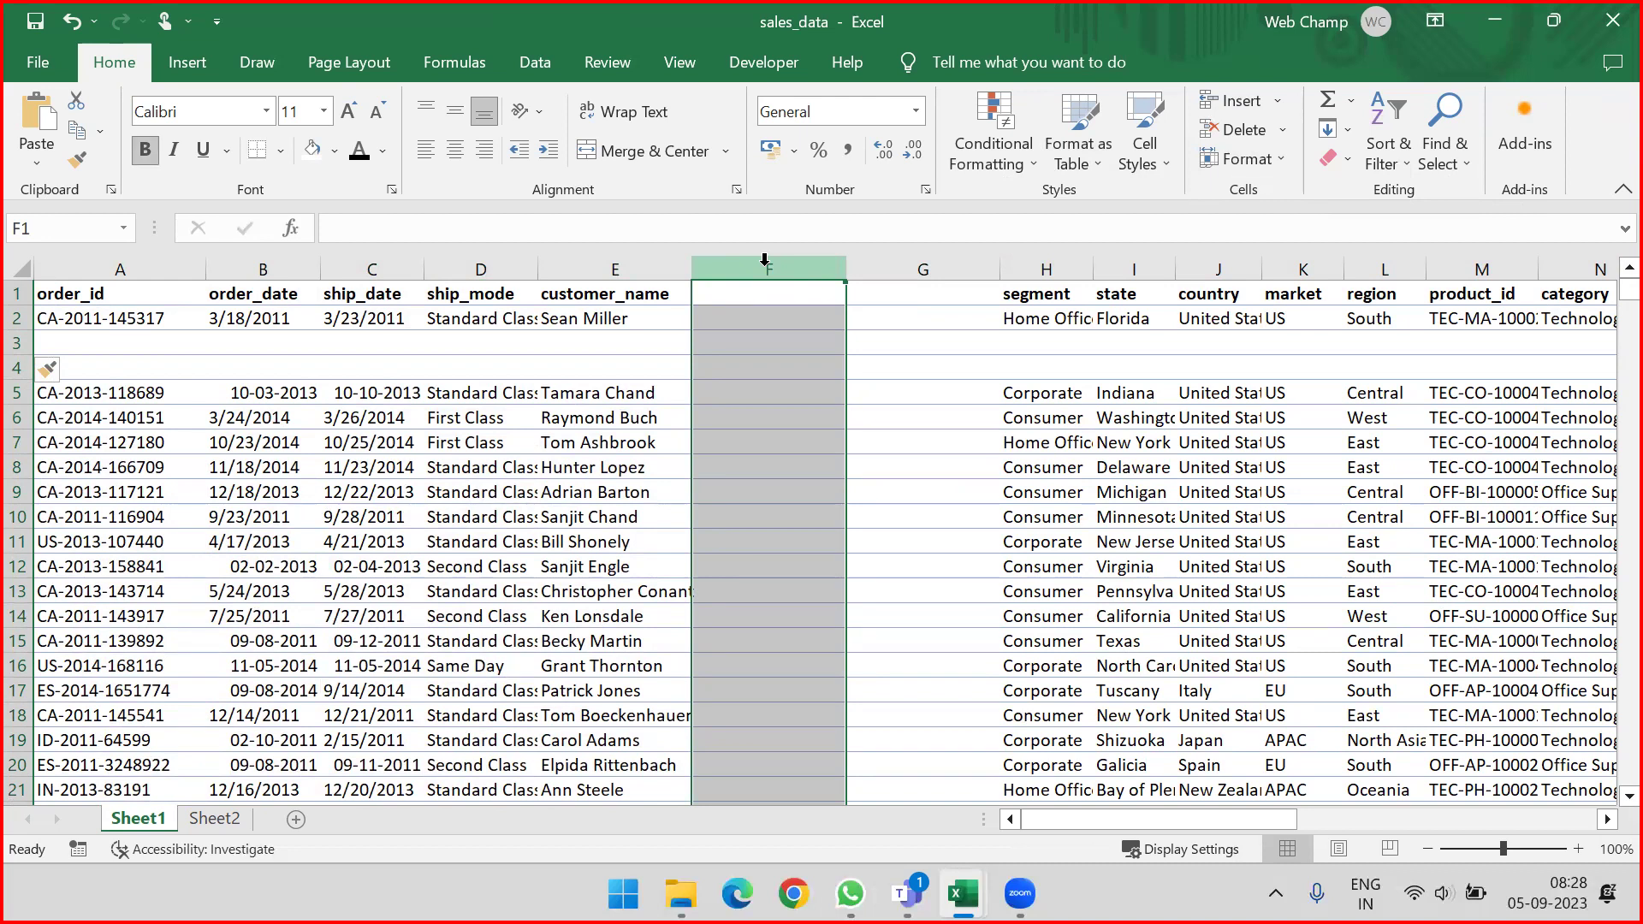
key(ctrl+shift+plus)
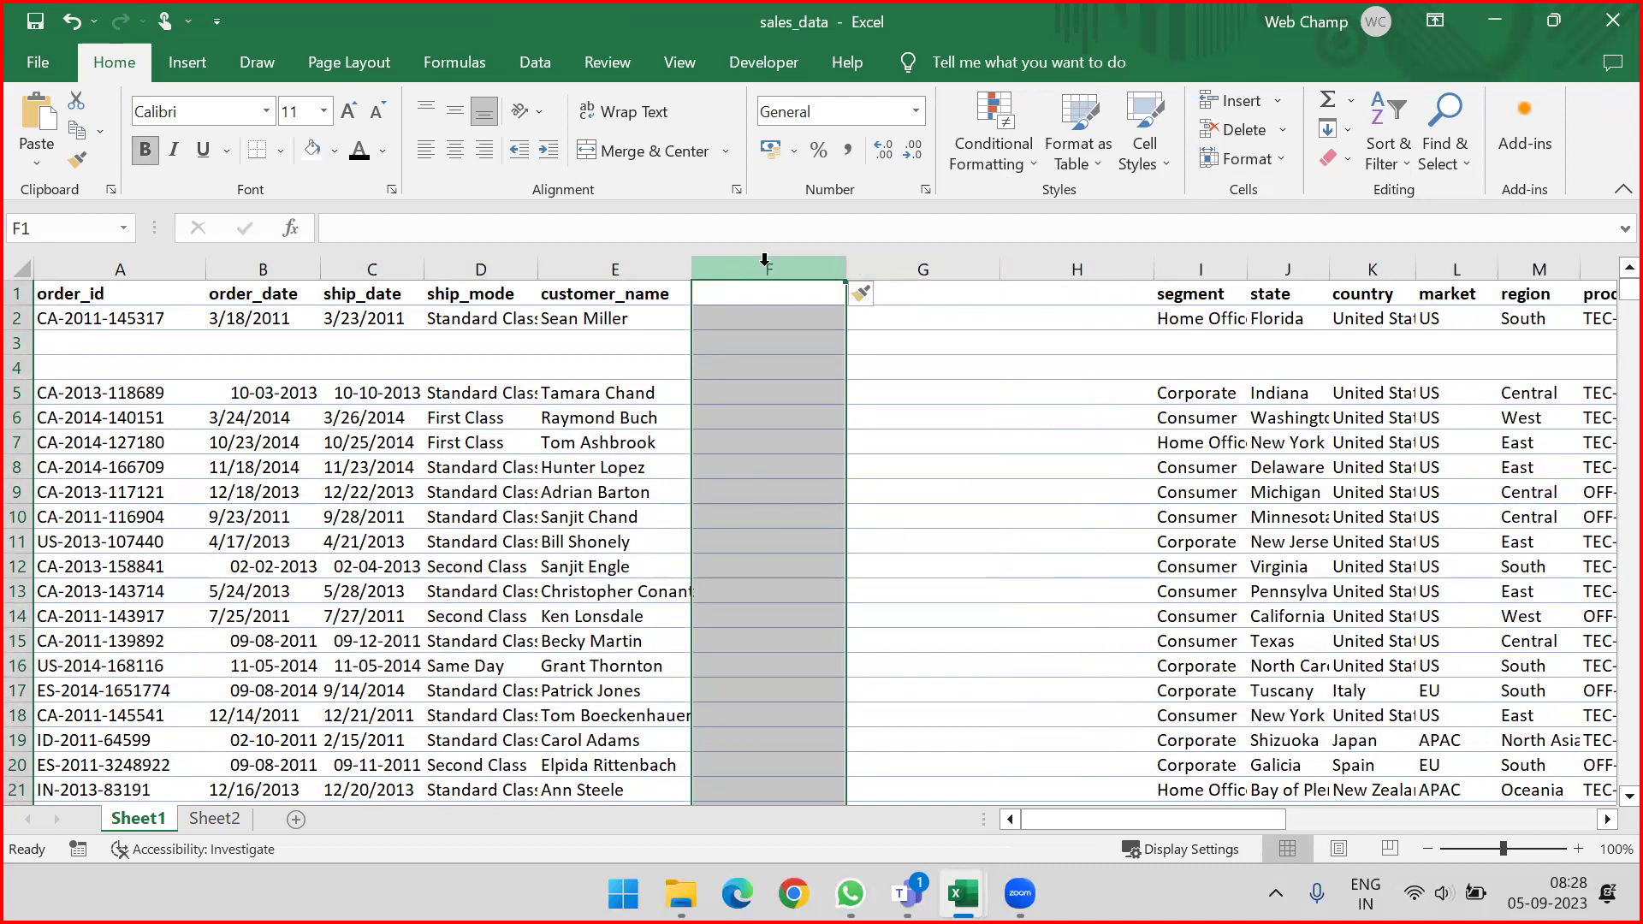
Step: Try to insert another blank row at row 3
key(ctrl+a)
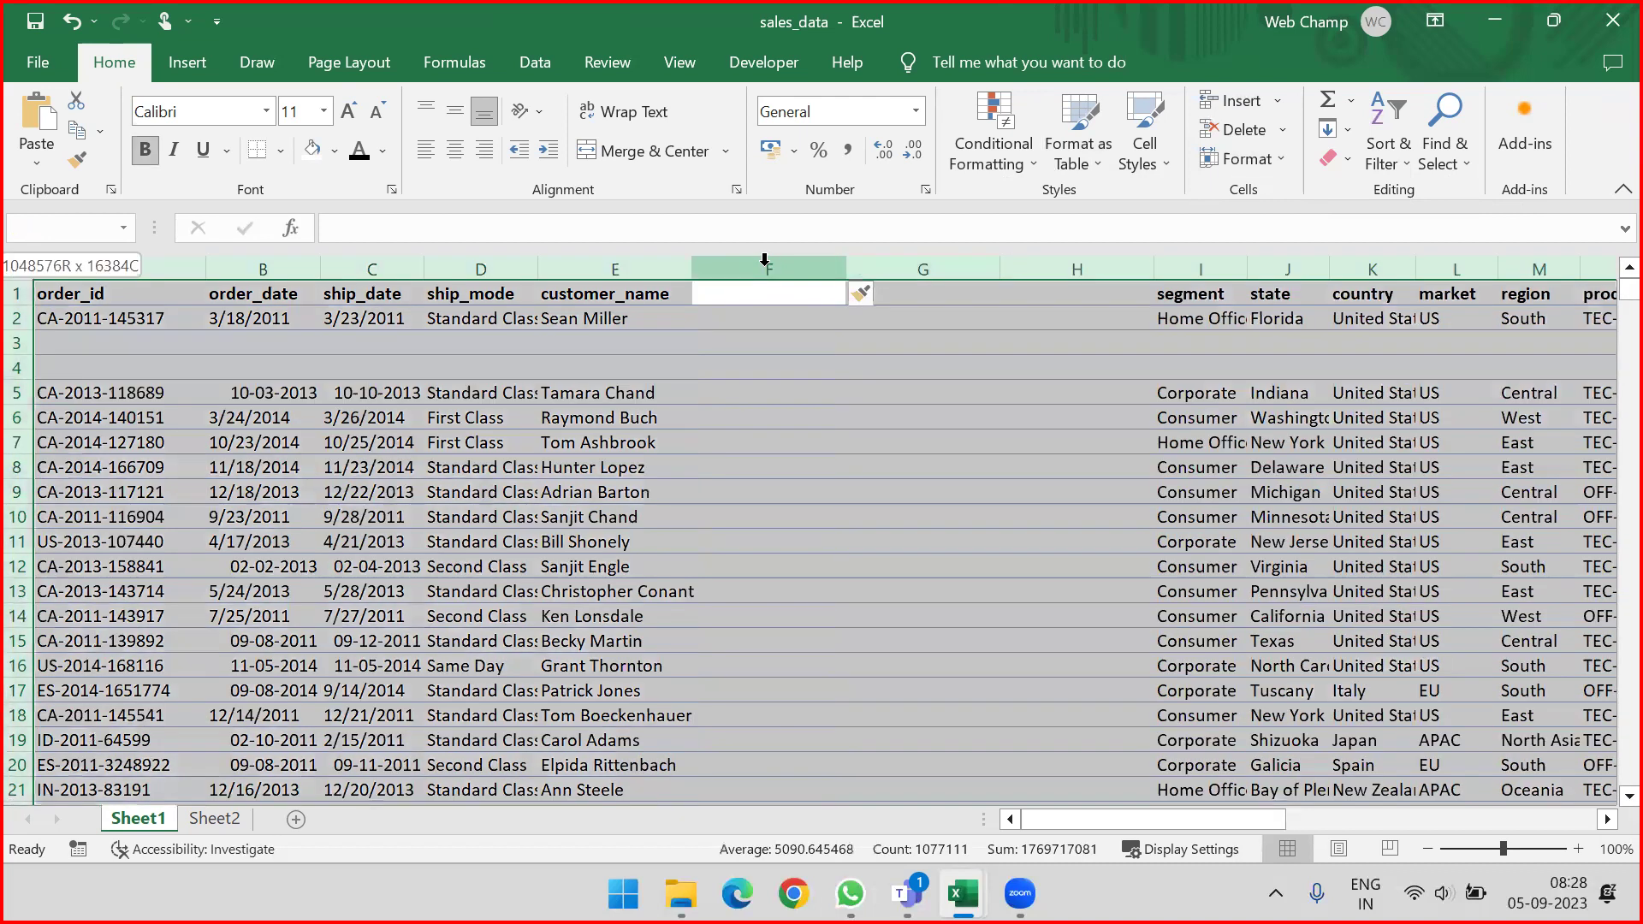
key(Down)
key(Down)
key(shift+space)
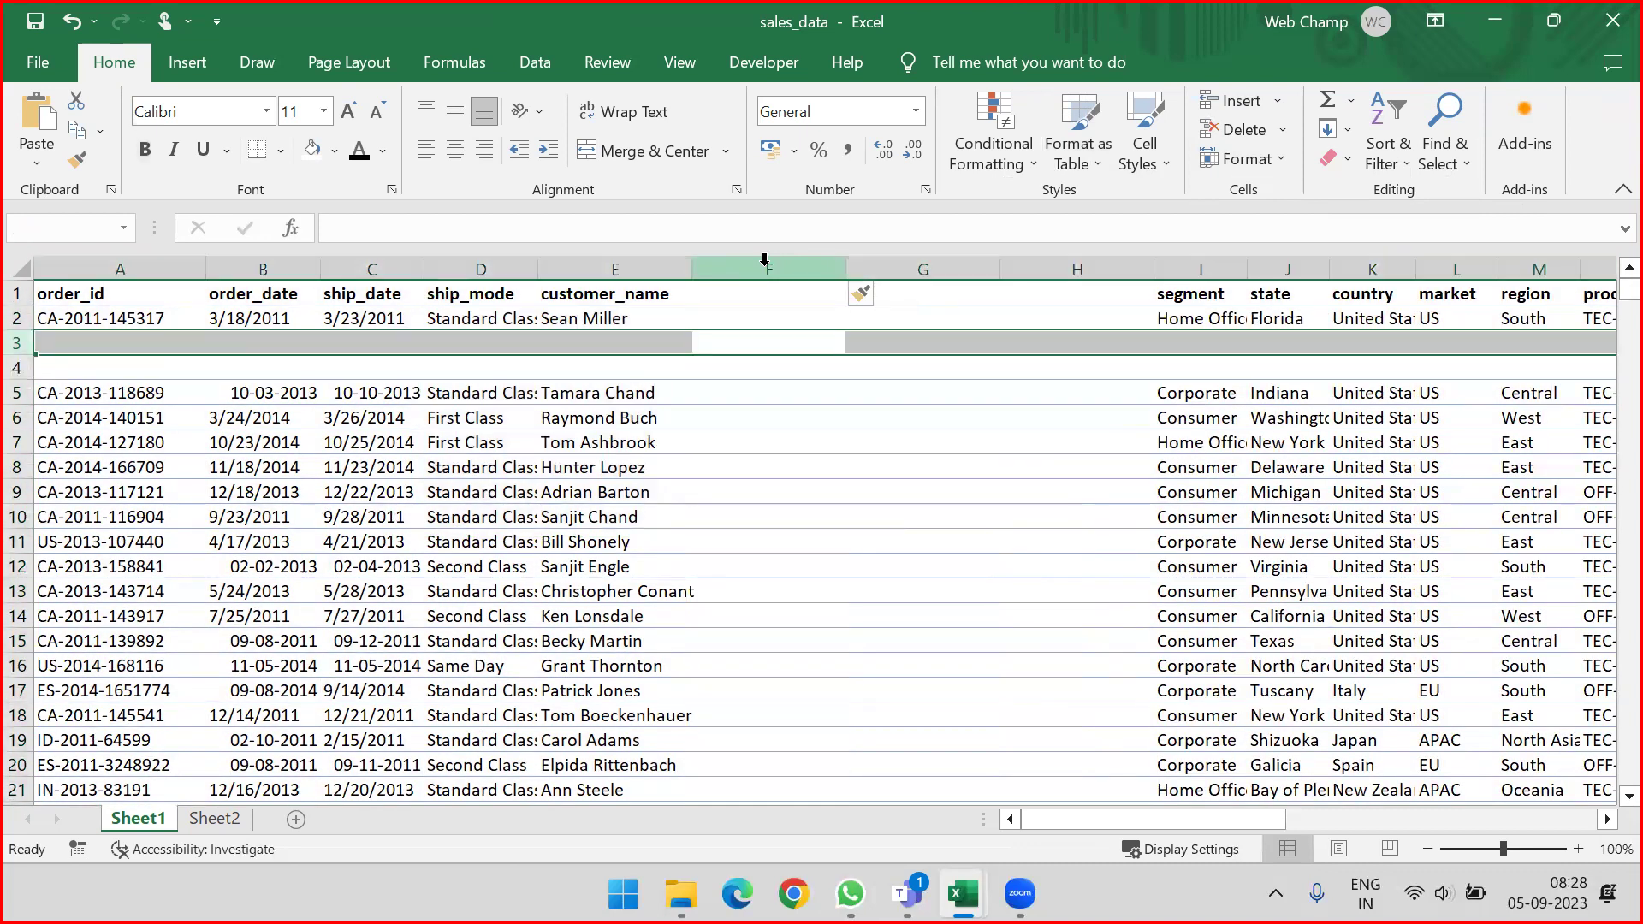
key(shift+space)
text(+)
key(Escape)
key(ctrl+shift+plus)
key(ctrl+a)
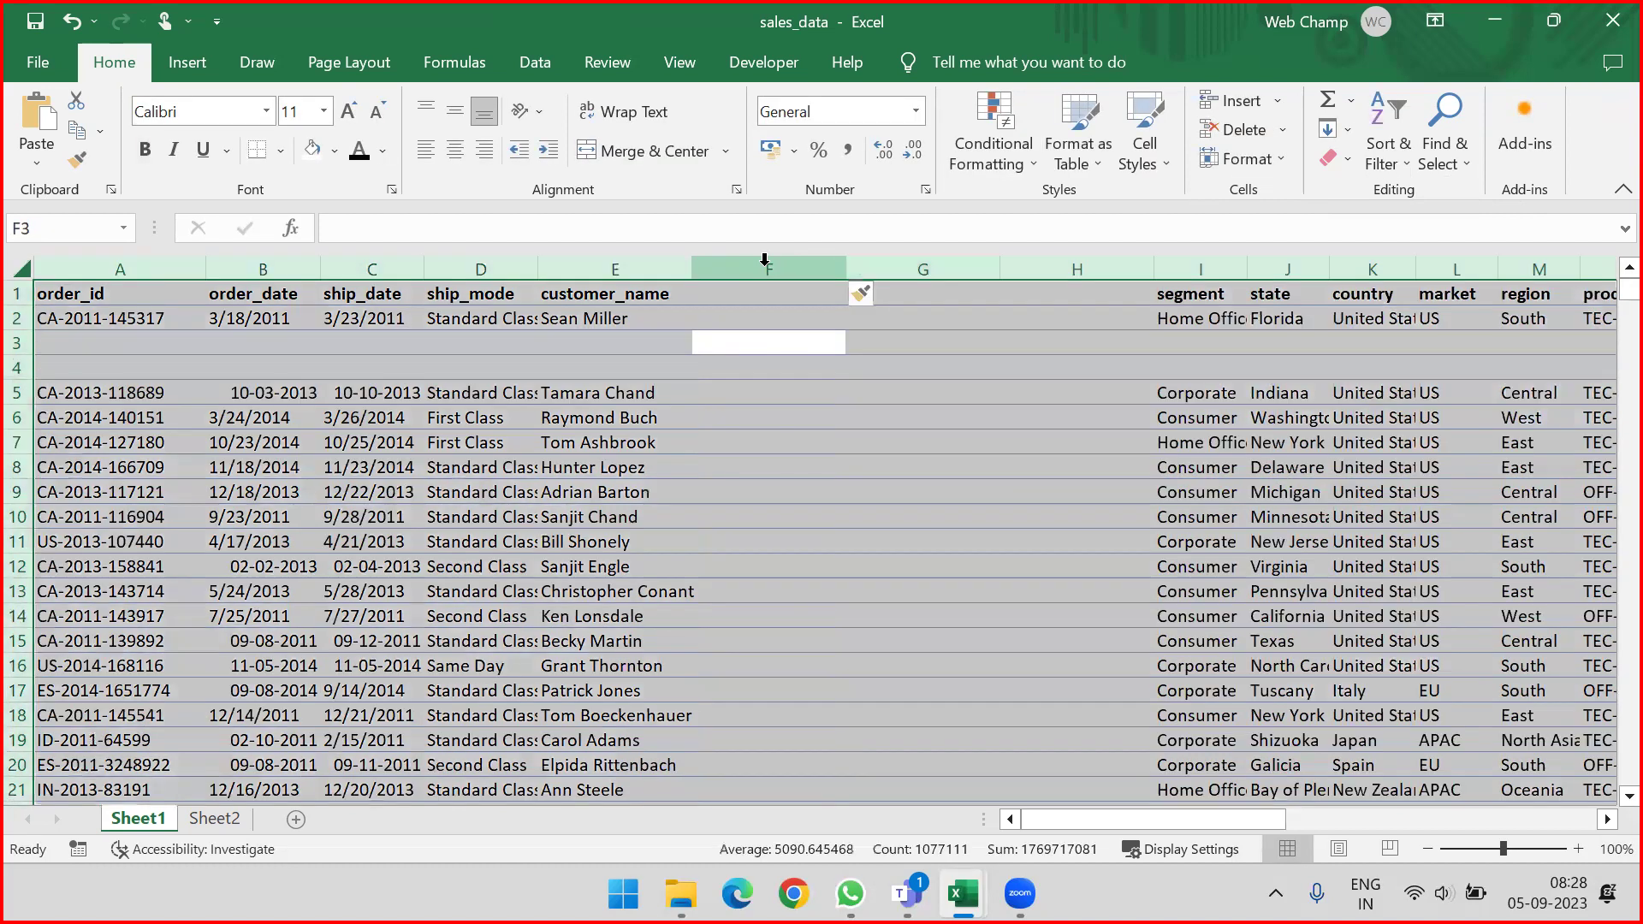
key(Down)
key(Up)
key(Up)
key(Up)
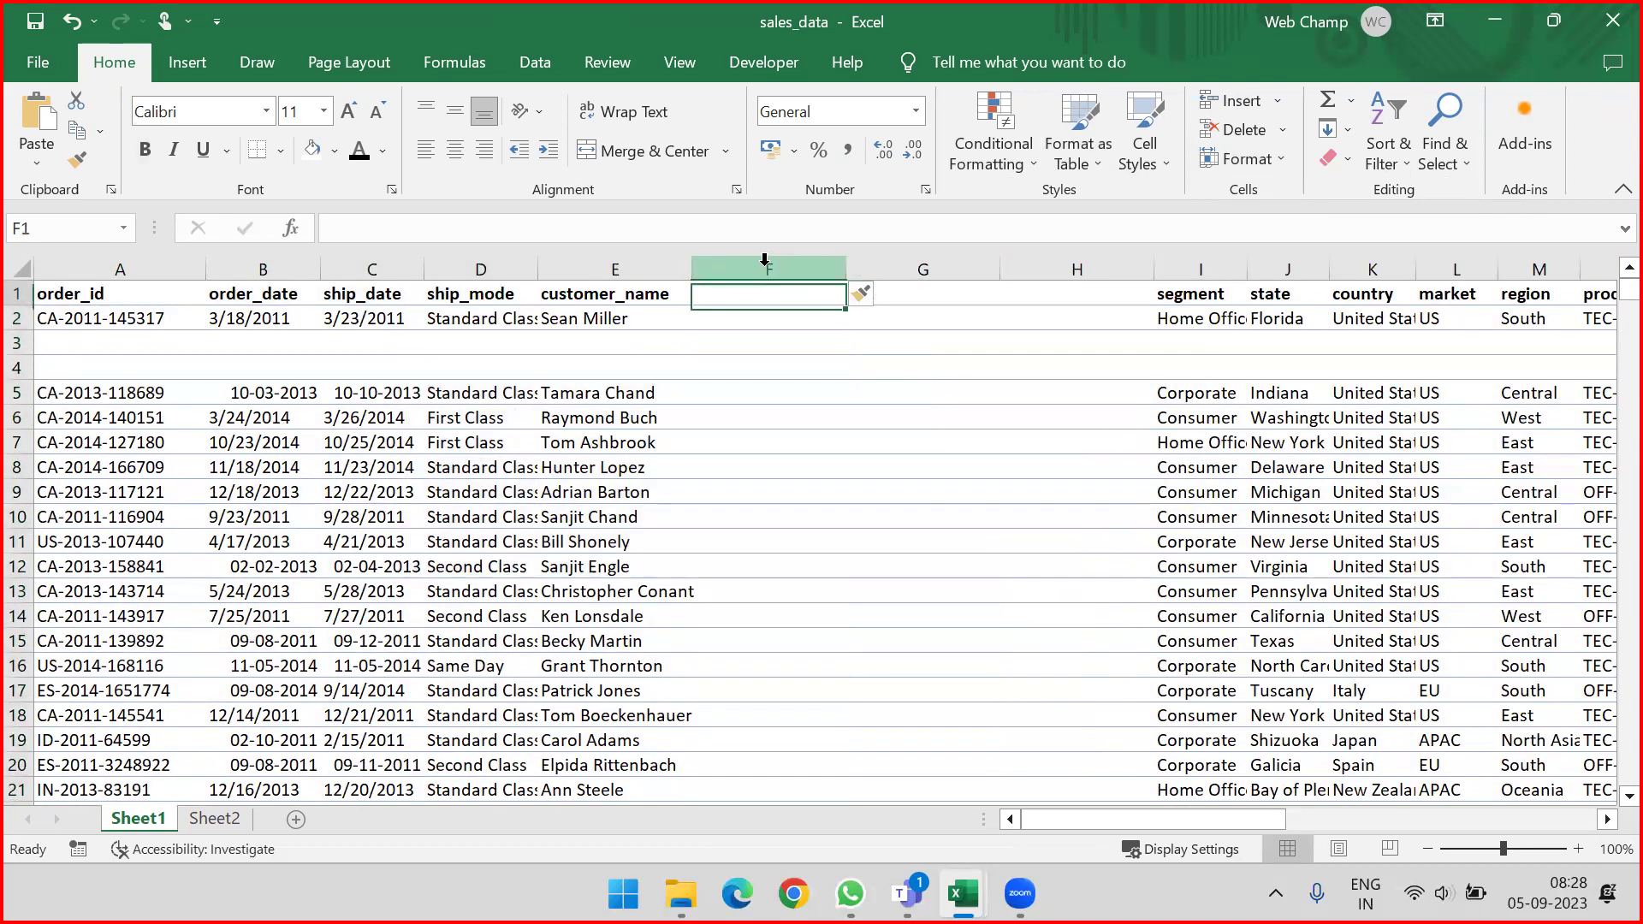
Step: Select the whole of row 6 and insert four blank rows above it
key(Left)
key(Down)
key(Down)
key(Down)
key(Down)
key(Down)
key(Left)
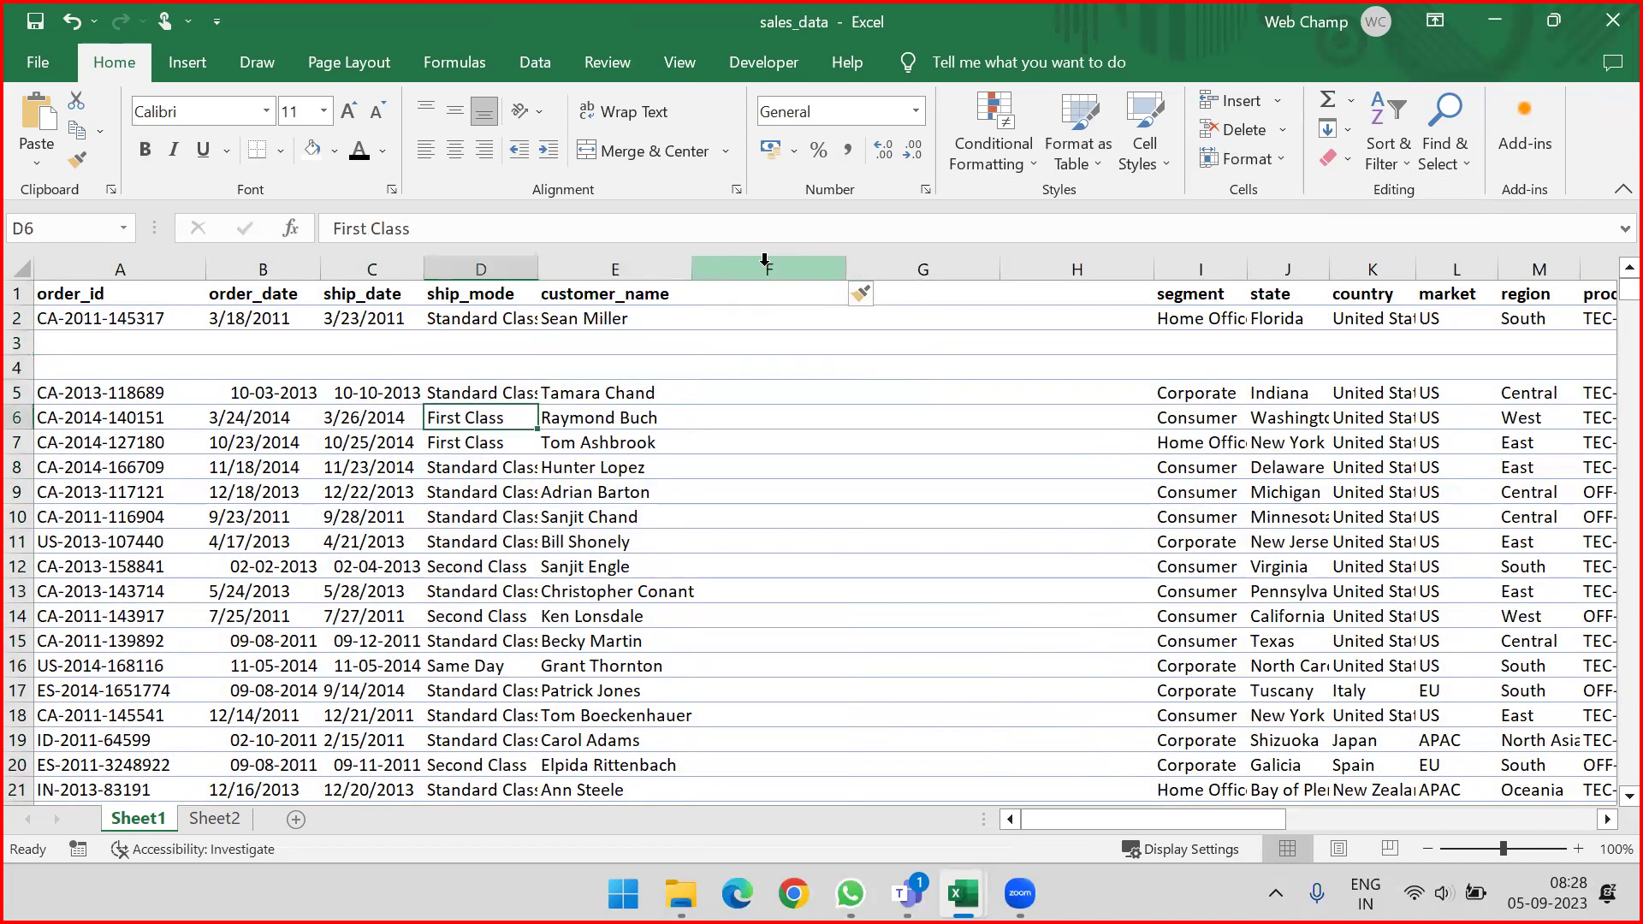
key(shift+space)
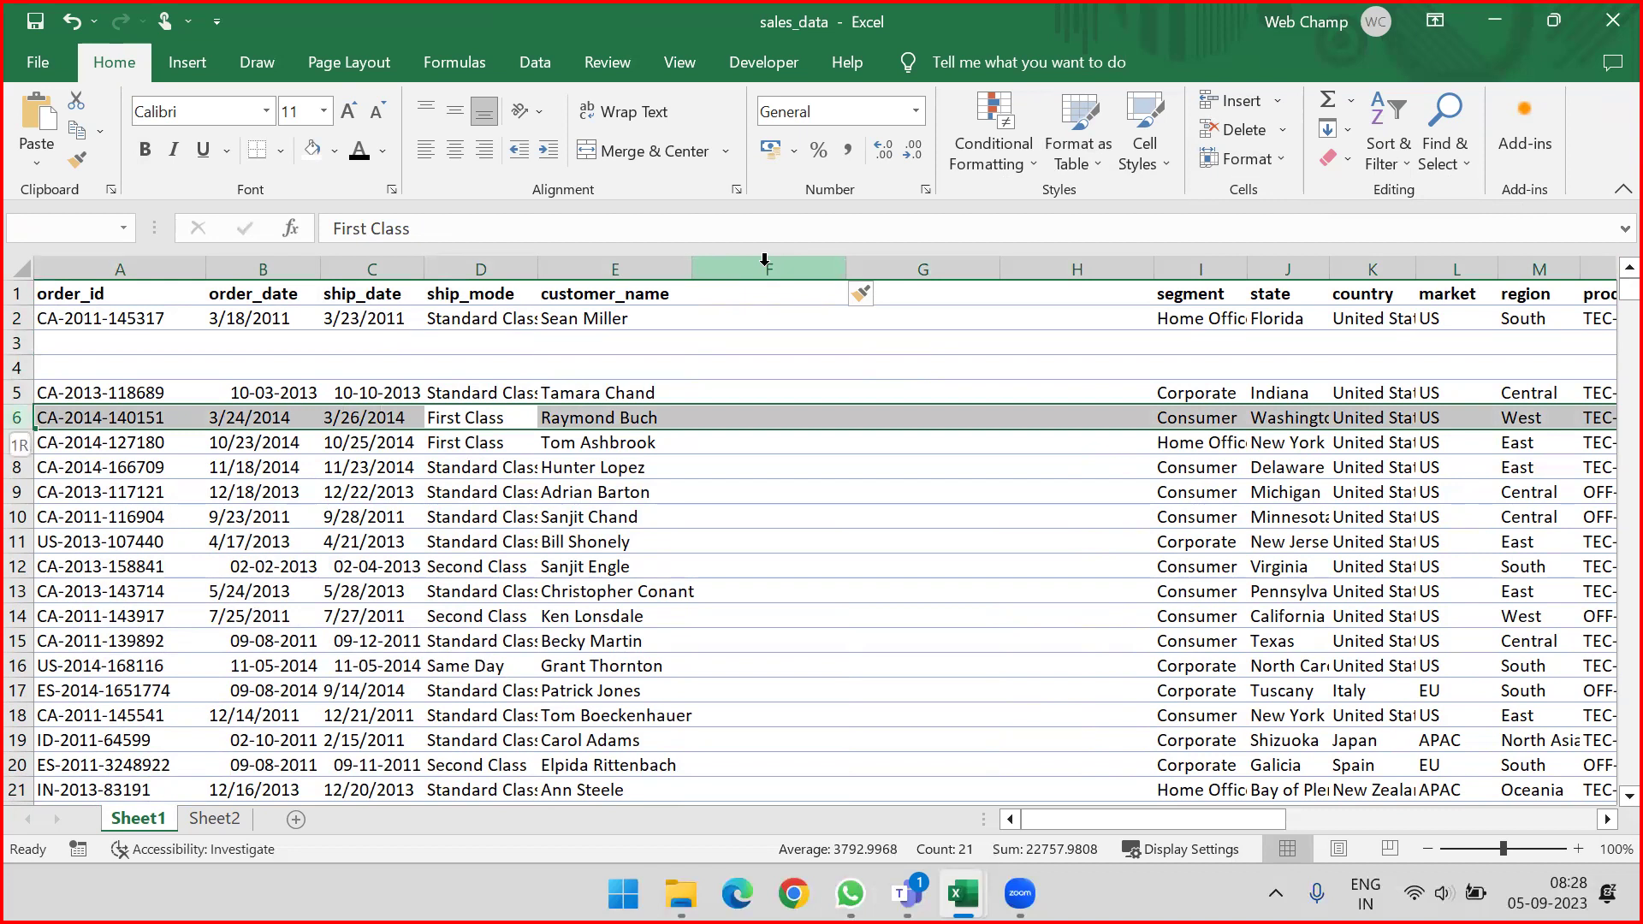
text(+)
key(Escape)
key(ctrl+shift+plus)
key(ctrl+shift+plus)
key(ctrl+shift+plus)
key(ctrl+shift+plus)
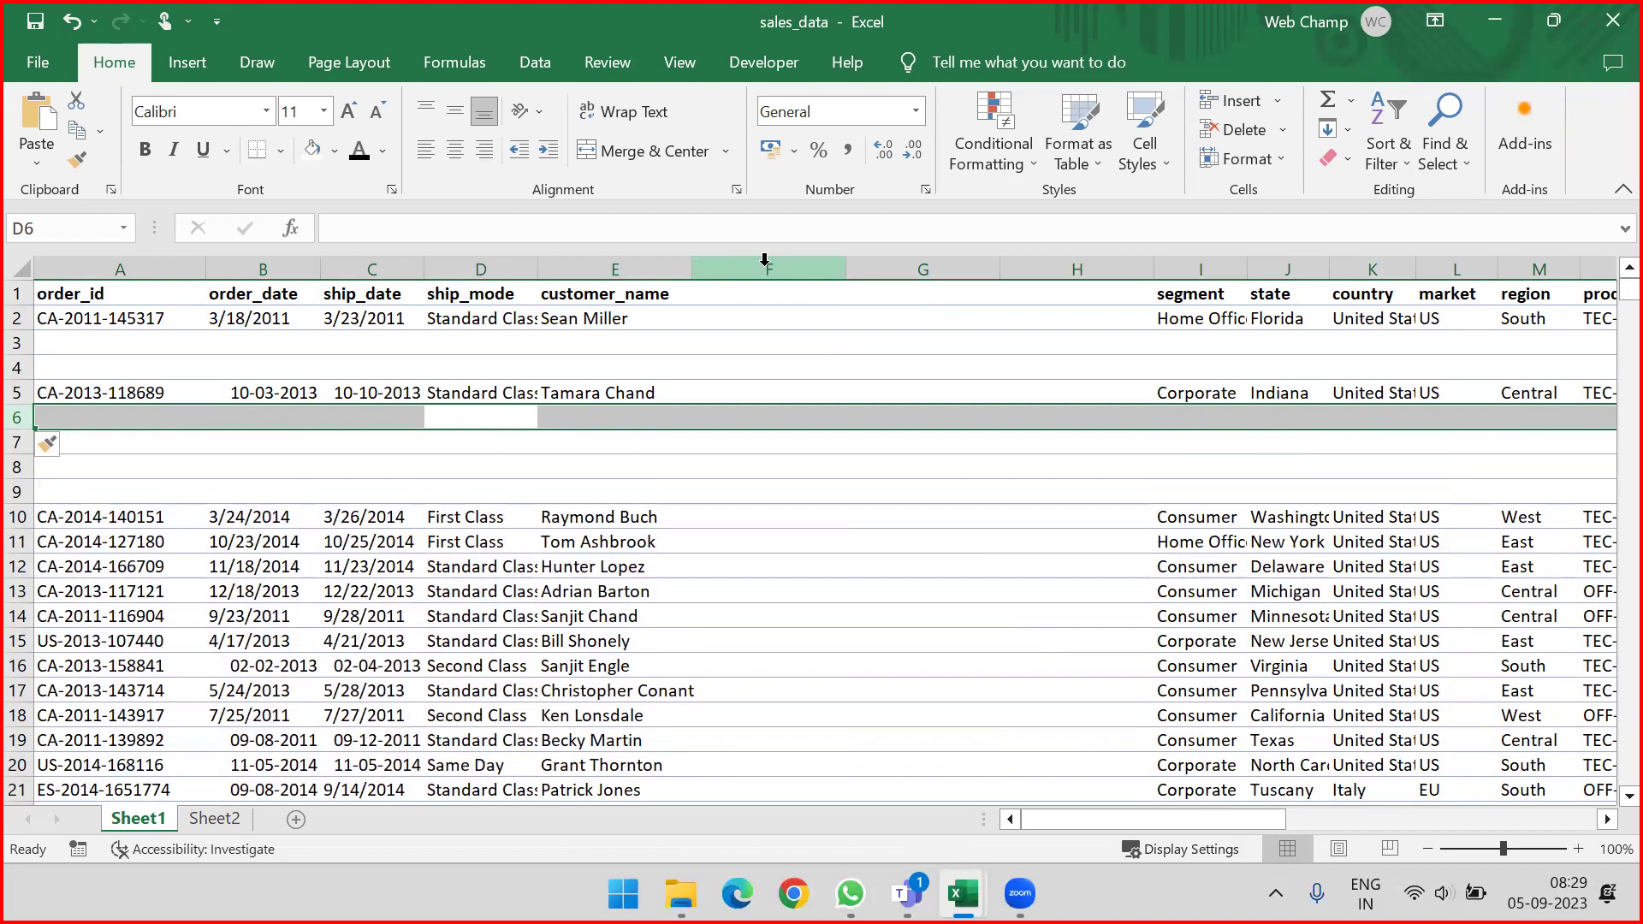
Step: Select the whole of row 13 and insert four blank rows above it
key(Down)
key(Down)
key(Down)
key(Down)
key(Down)
key(Down)
key(Down)
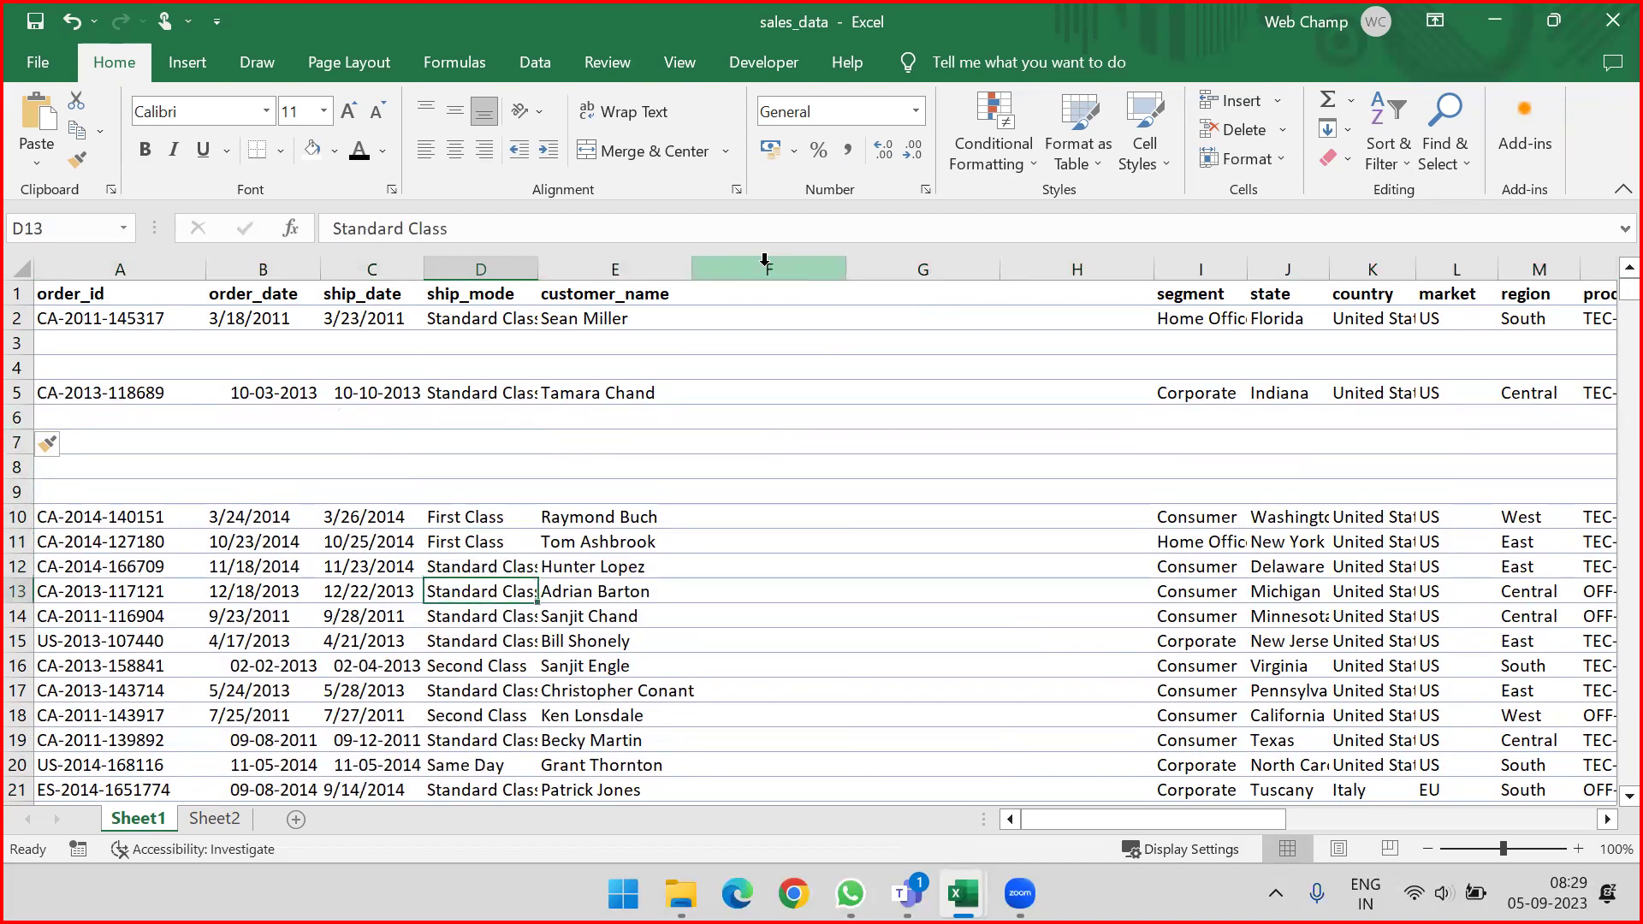
key(shift+space)
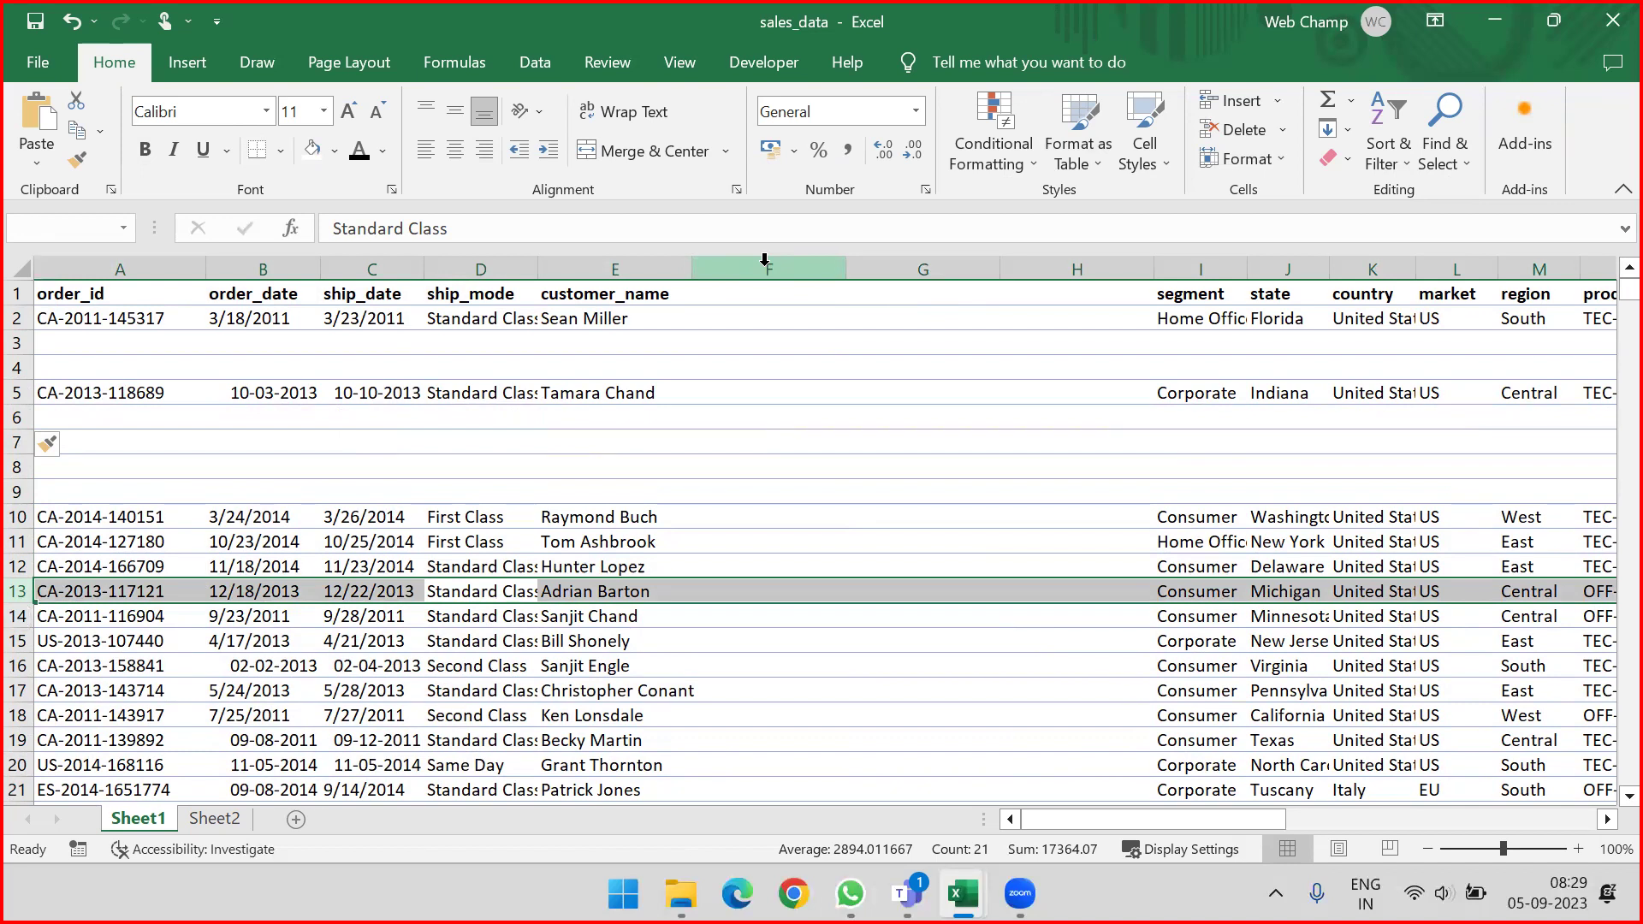
key(ctrl+shift+plus)
key(ctrl+shift+plus)
key(ctrl+shift+plus)
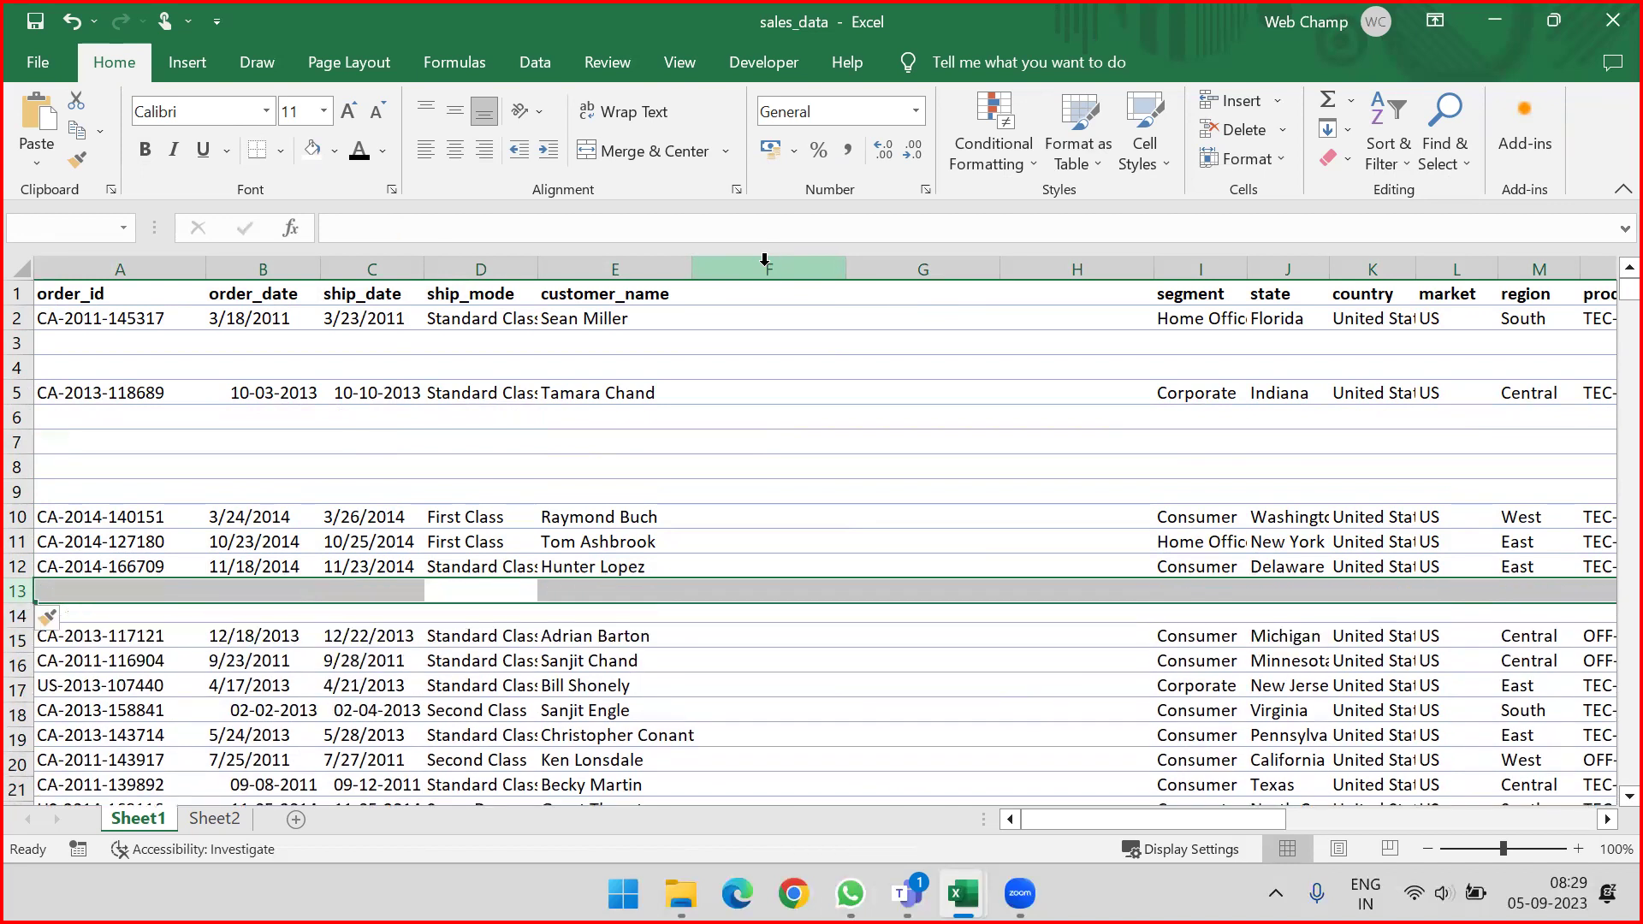
key(ctrl+shift+plus)
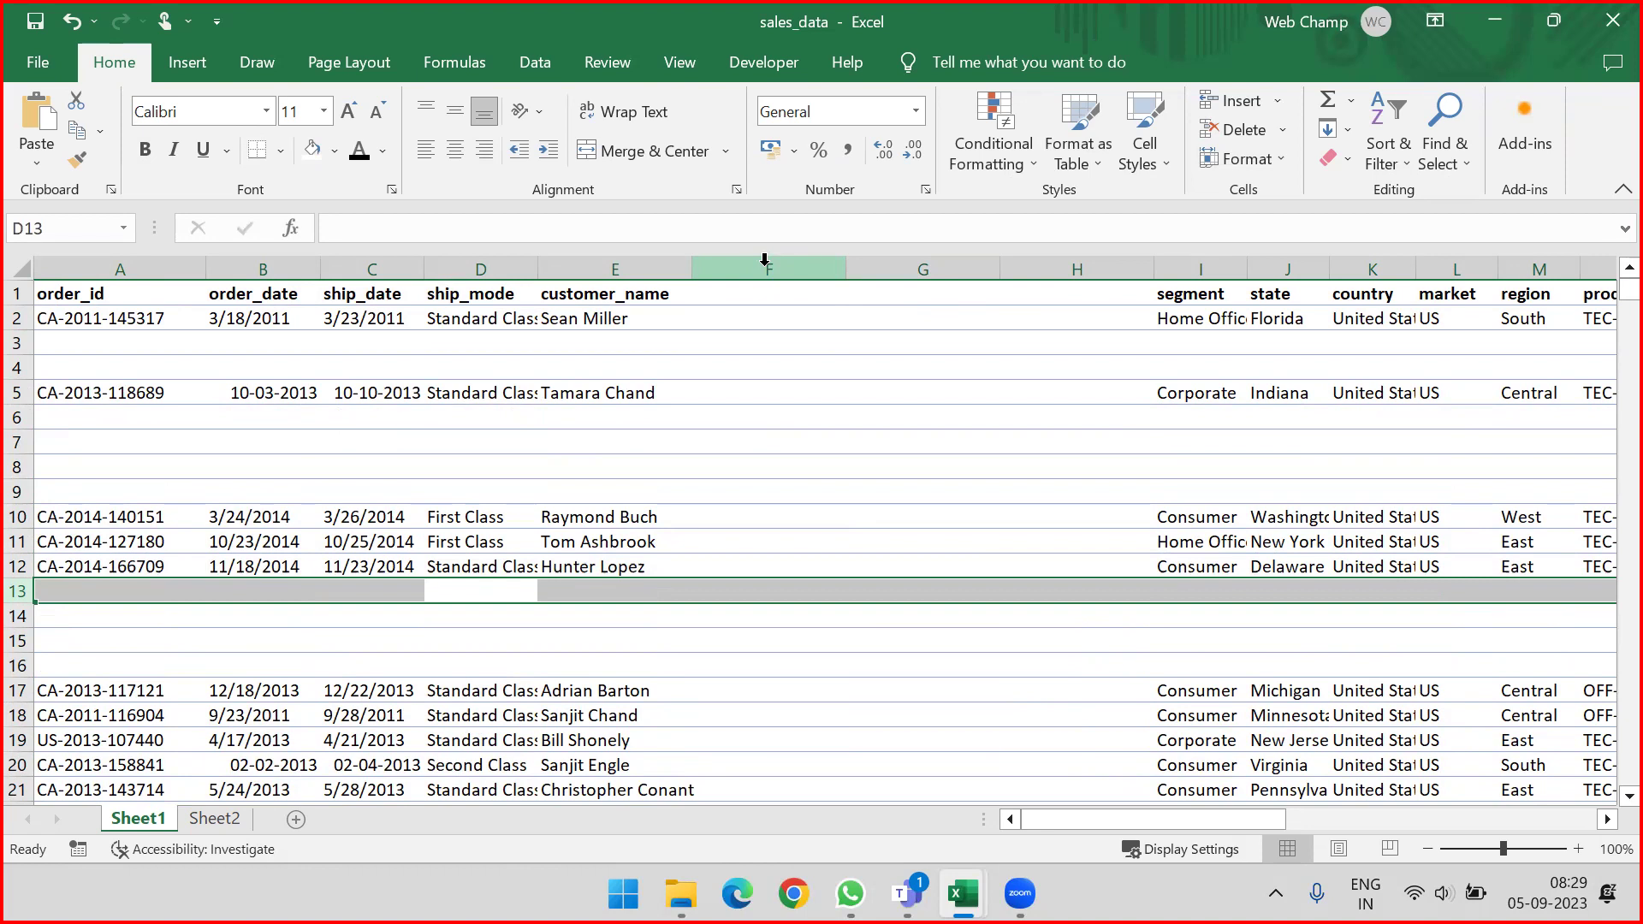
Step: Select the blank rows 13 to 16 and delete them
key(Down)
key(Up)
key(shift+space)
key(shift+Down)
key(shift+Down)
key(shift+Down)
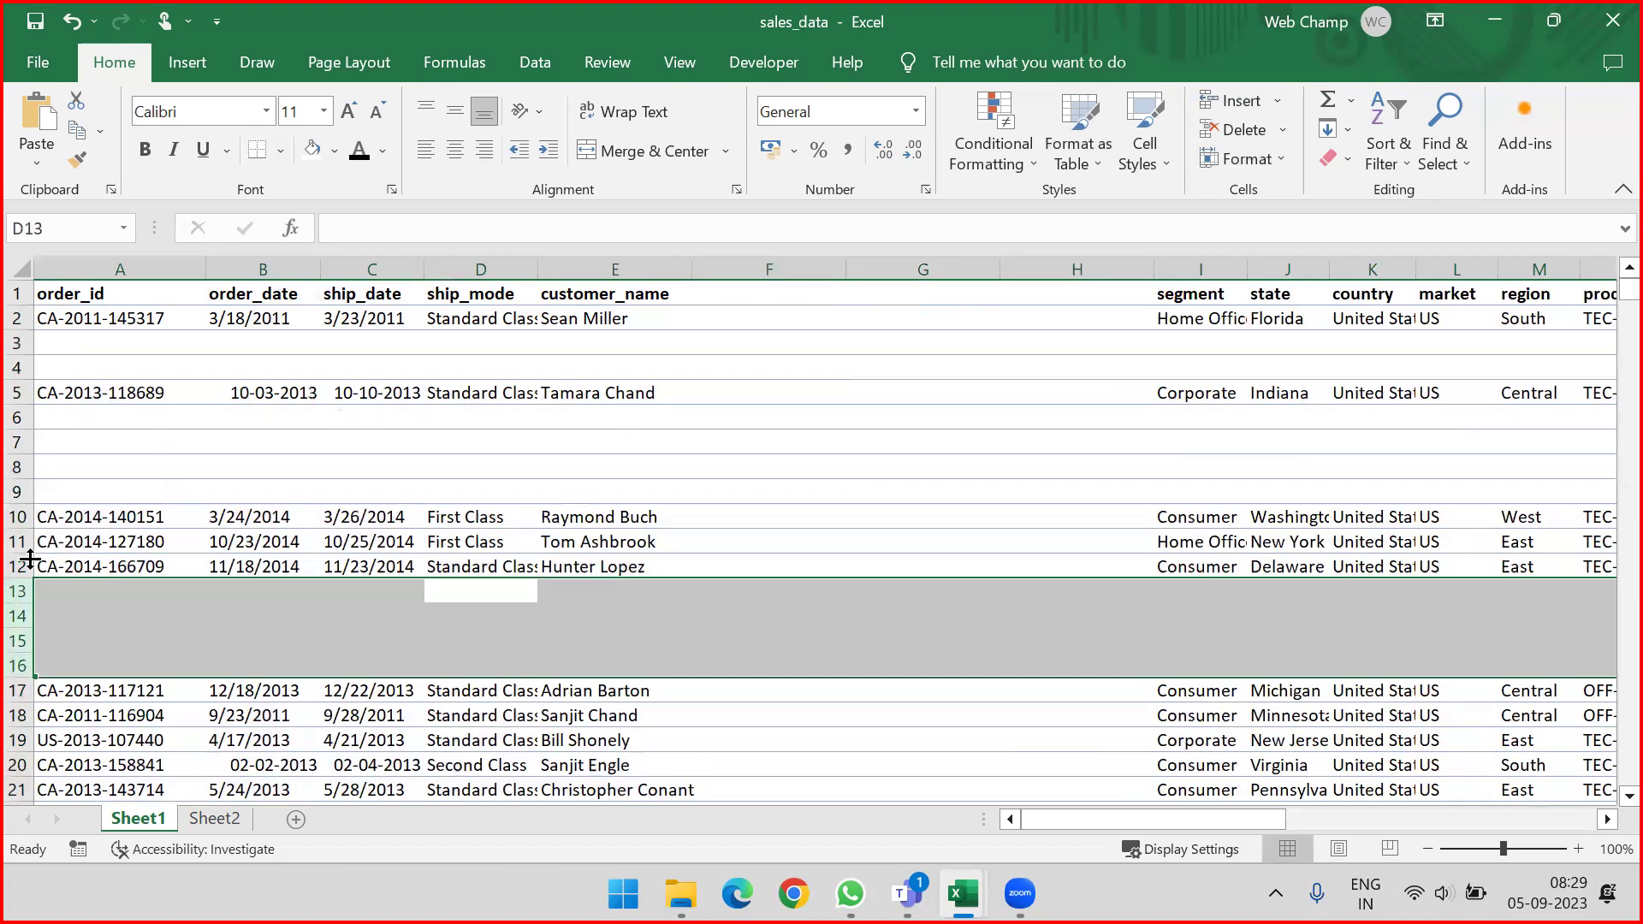
drag(17, 590, 26, 667)
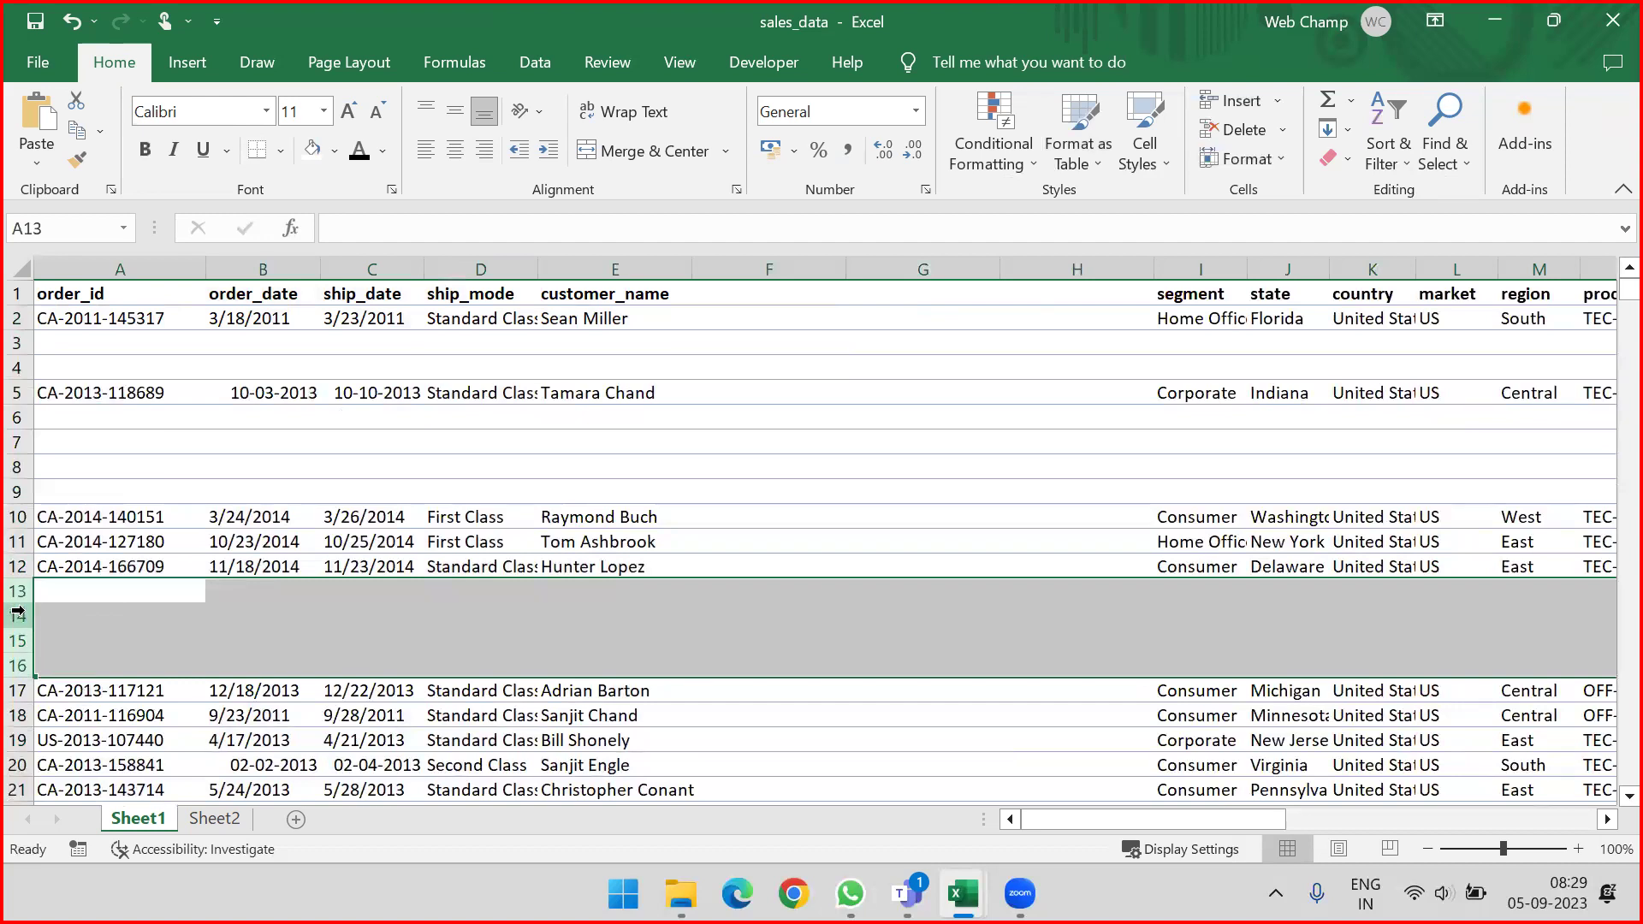
right_click(19, 615)
click(117, 423)
Step: Delete the four blank rows 6 to 9
drag(17, 418, 17, 492)
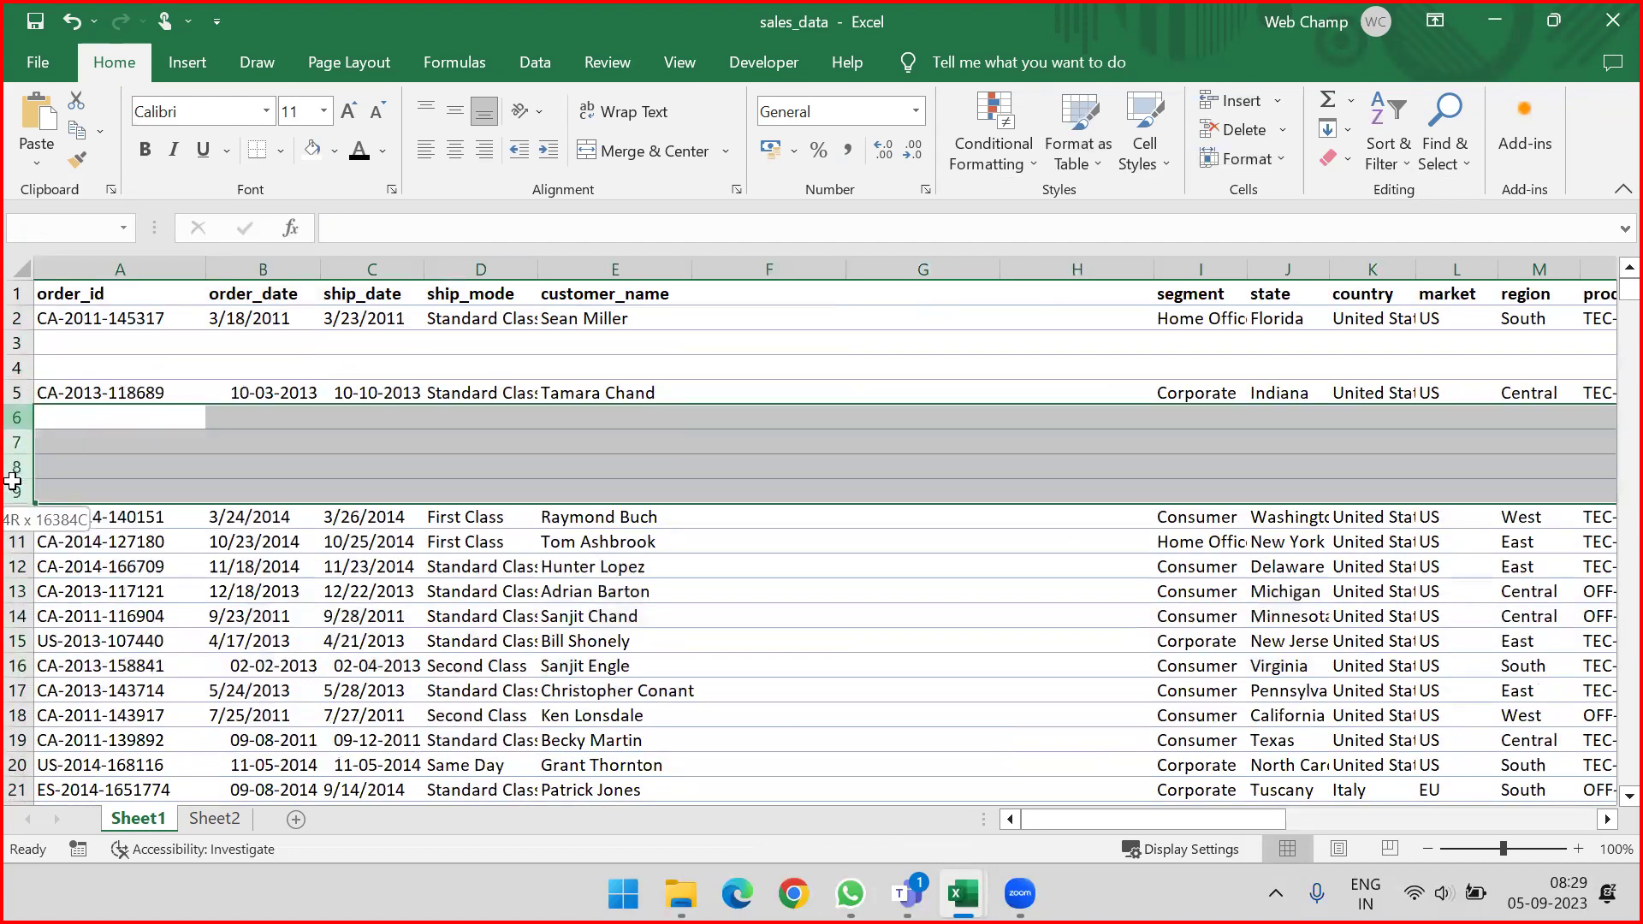
right_click(17, 443)
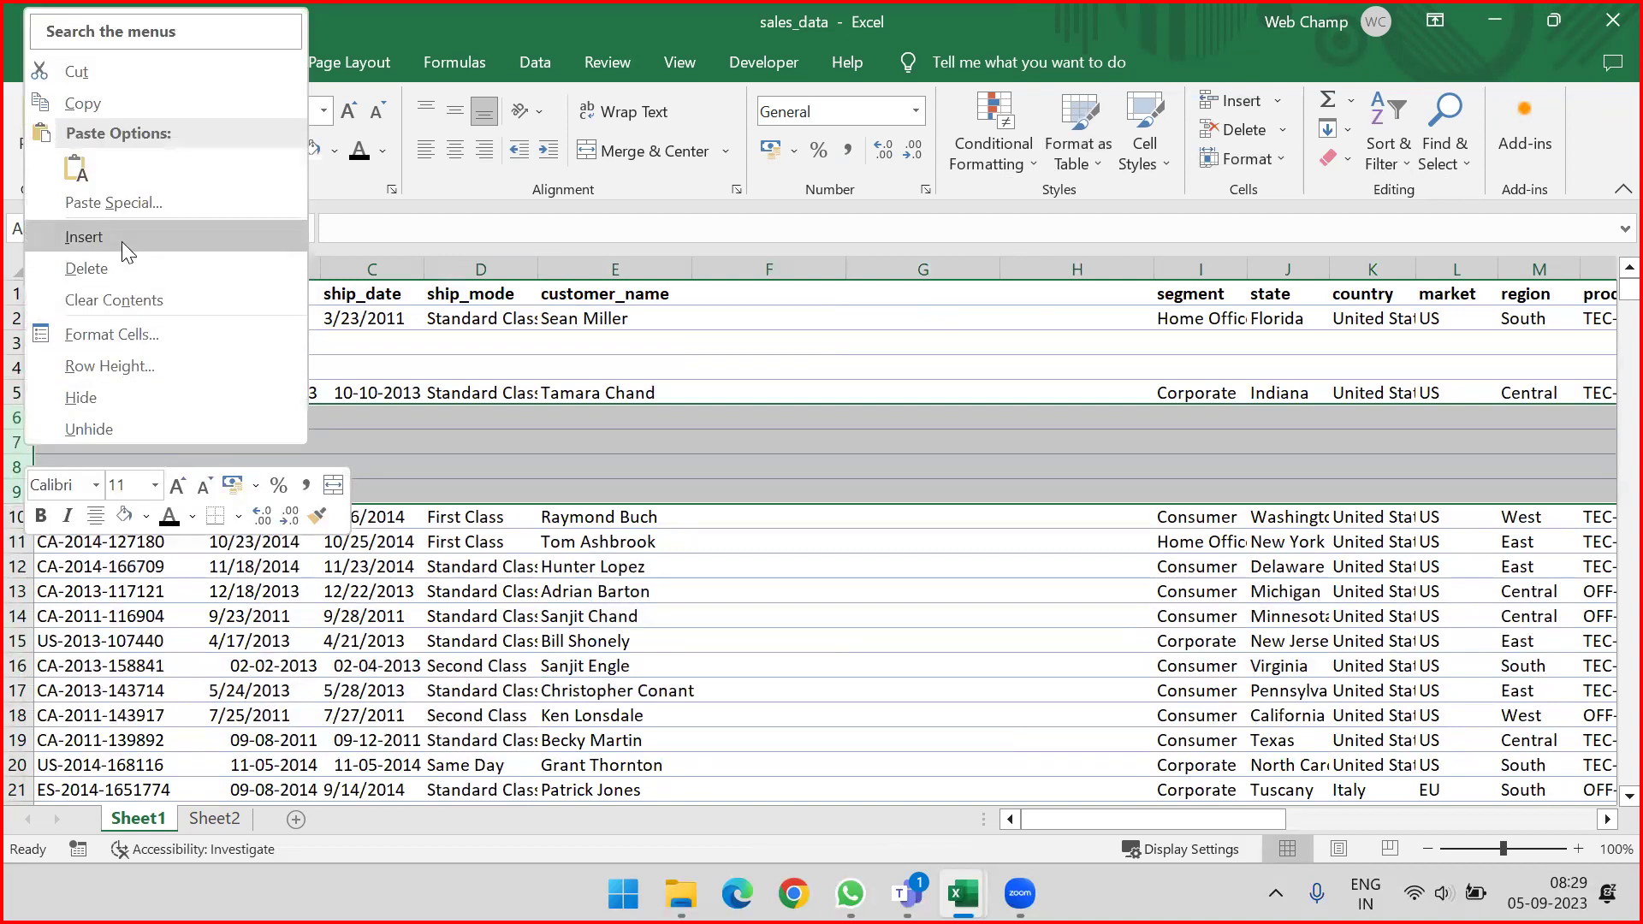
click(111, 267)
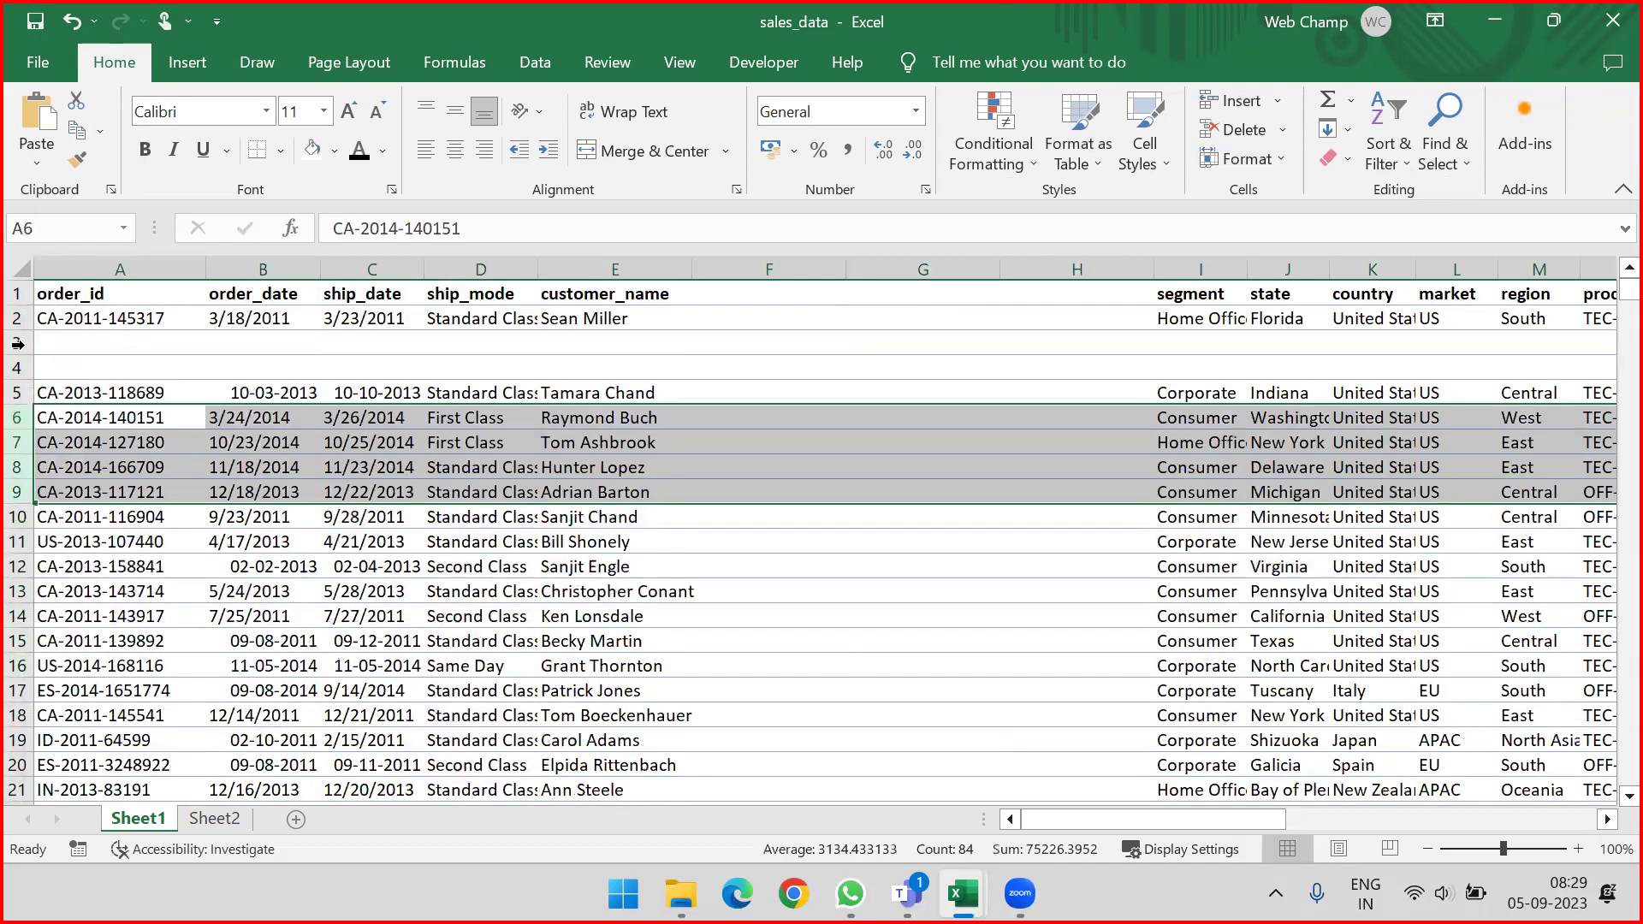
Step: Select the blank rows 3 and 4 and delete them from the sheet
drag(17, 343, 17, 368)
right_click(24, 346)
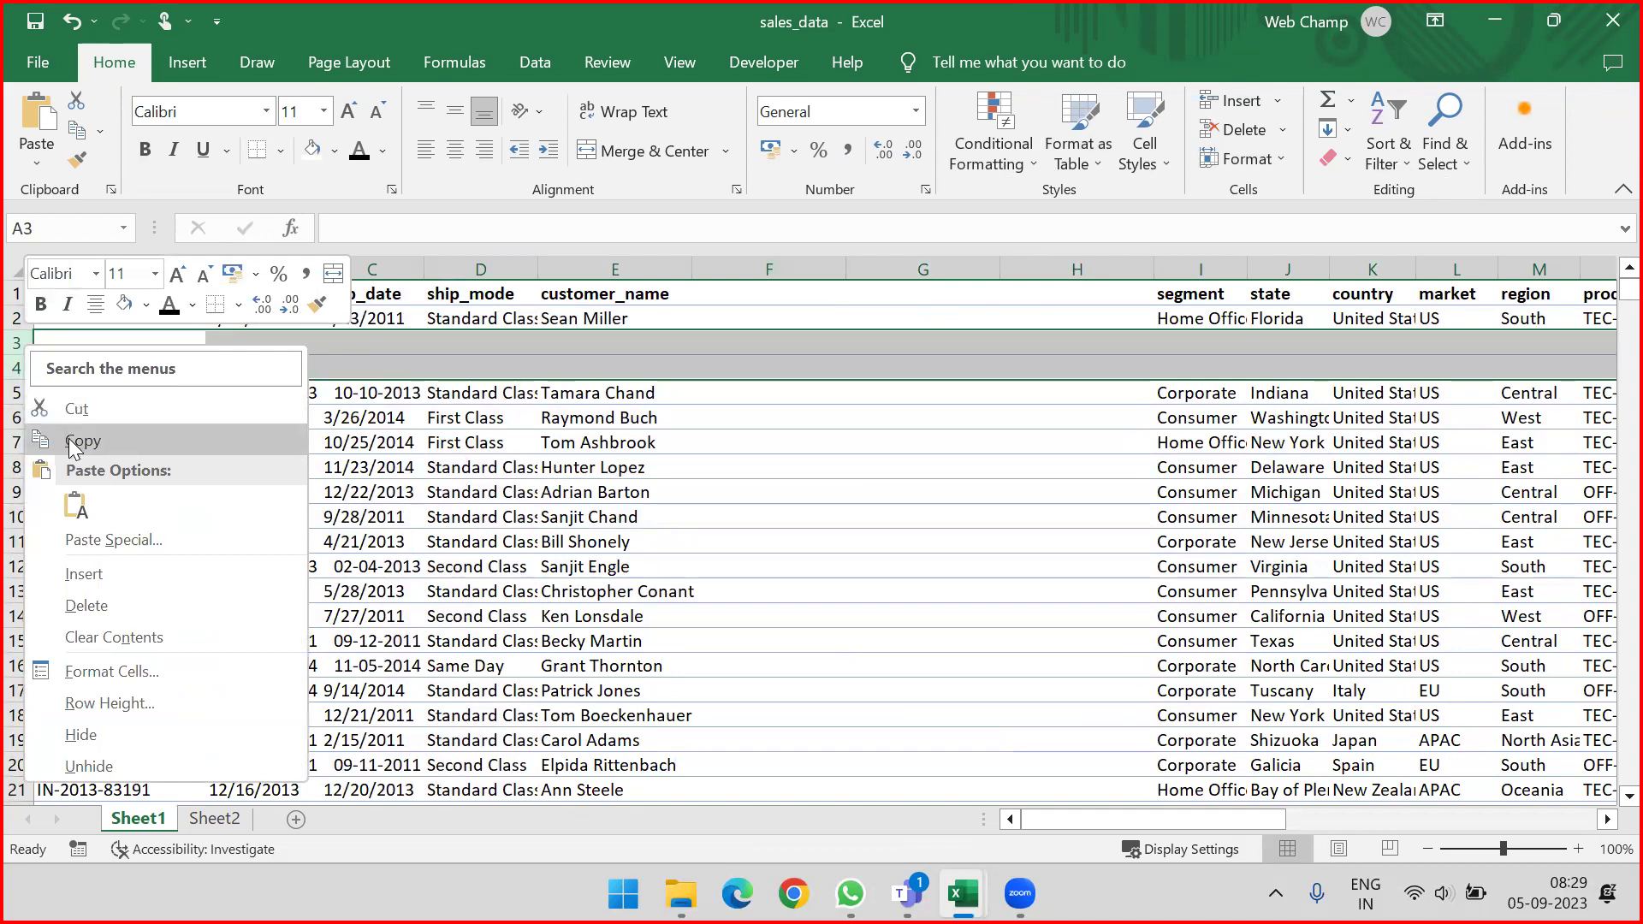
click(1278, 133)
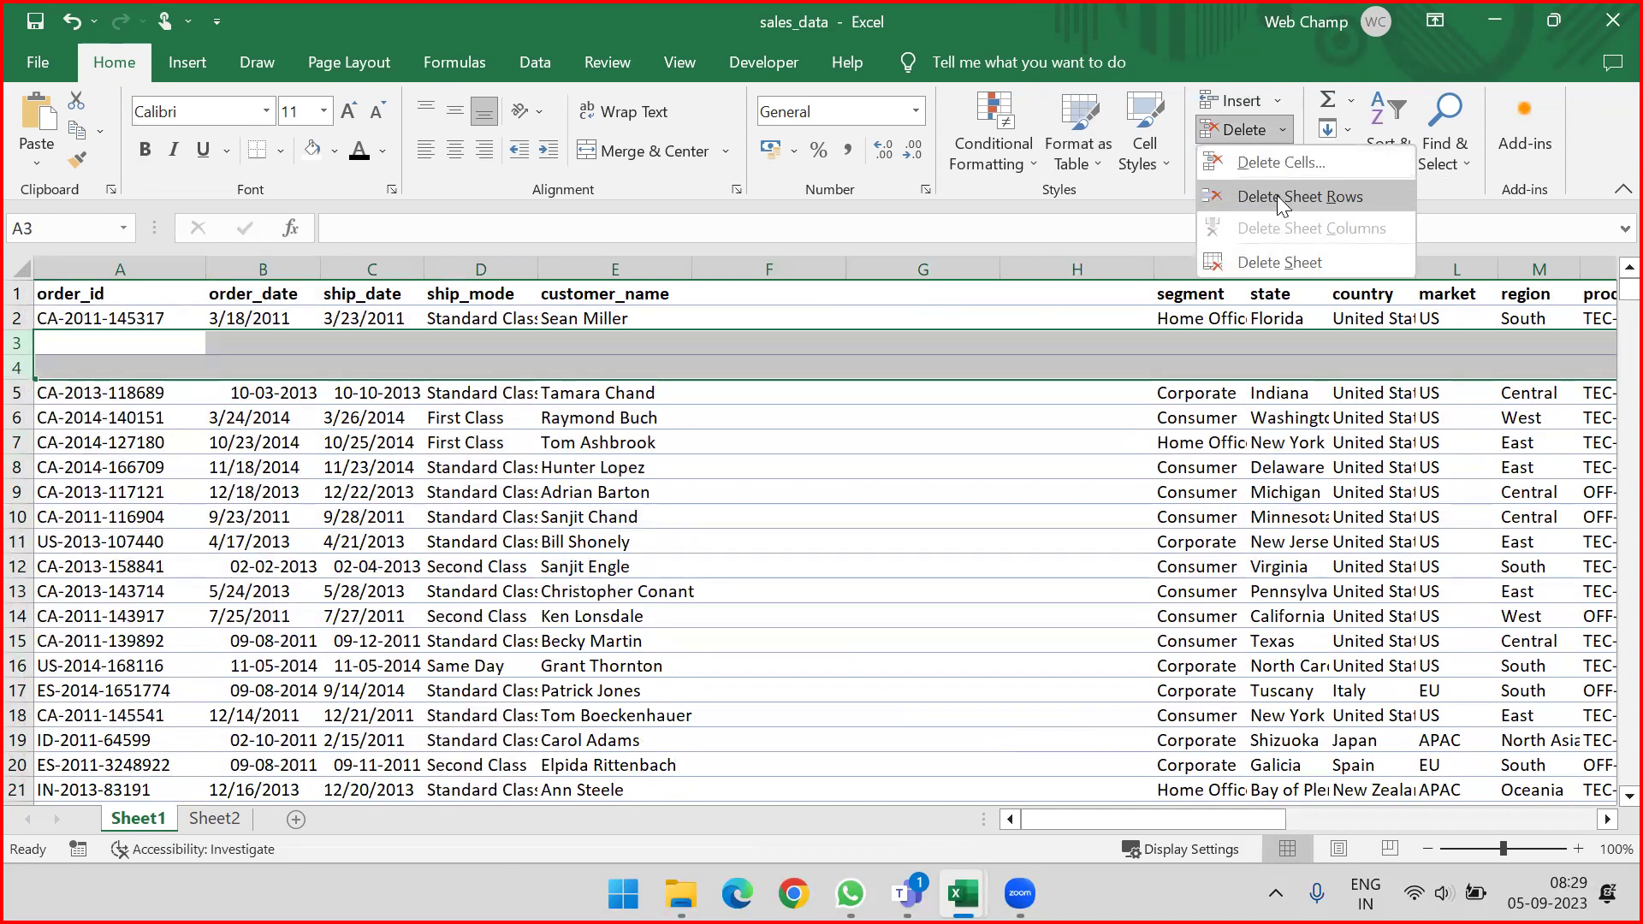
click(1277, 196)
Step: Select the three blank columns F to H after customer_name and delete them
drag(732, 271, 1070, 271)
click(1283, 130)
click(1260, 224)
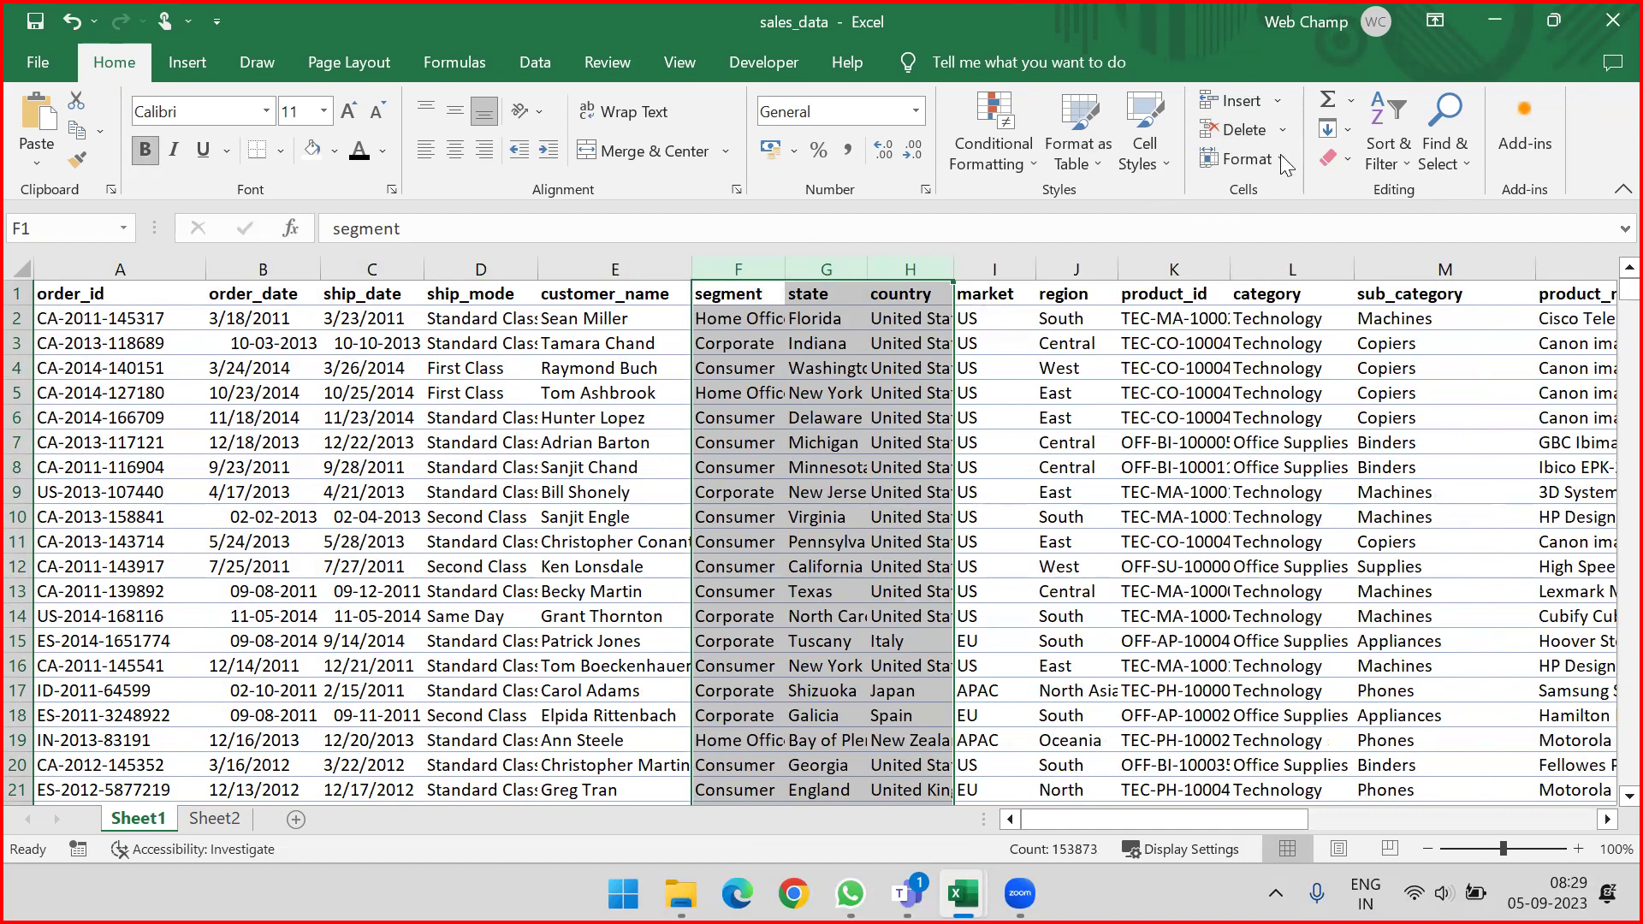
Step: Insert two new blank worksheets before Sheet1
click(1278, 106)
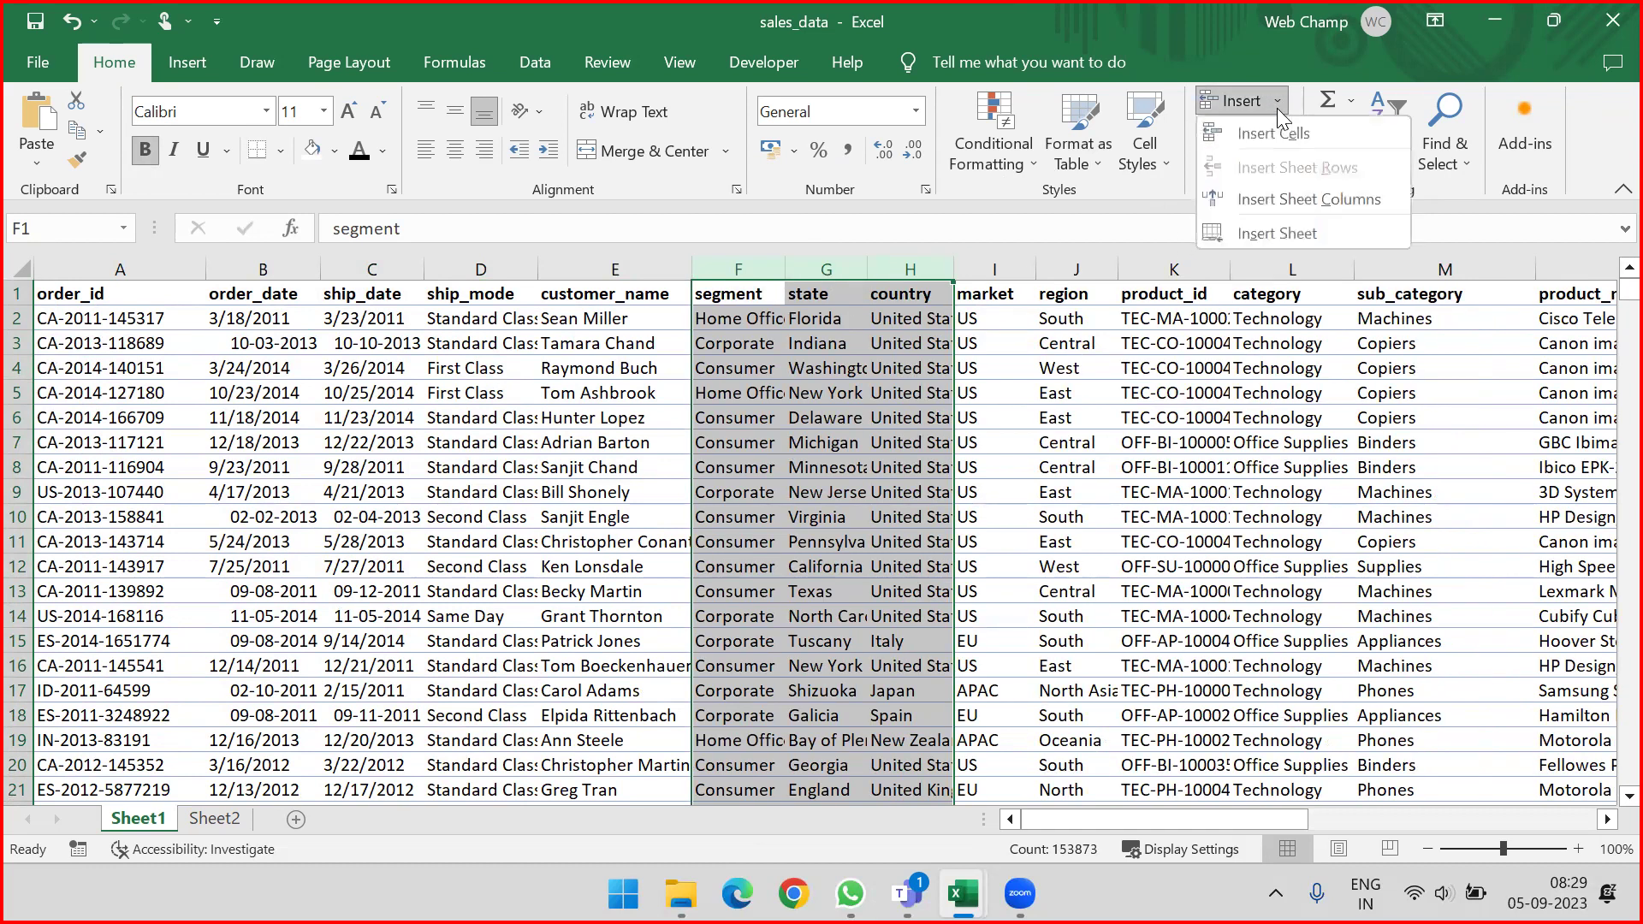
click(1154, 200)
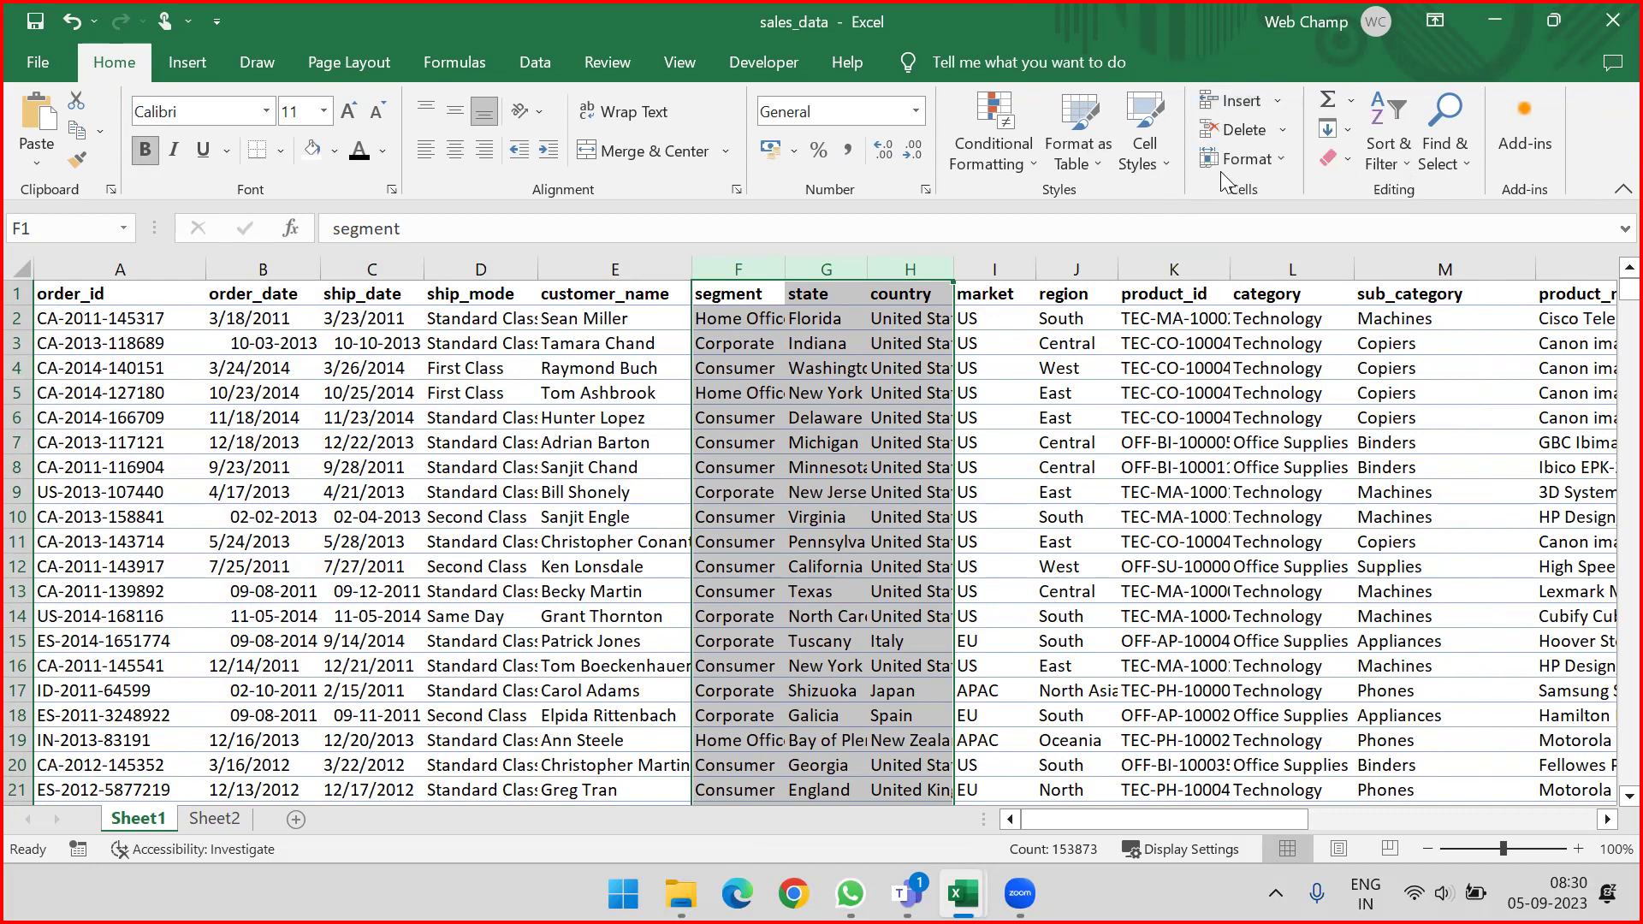
click(1278, 107)
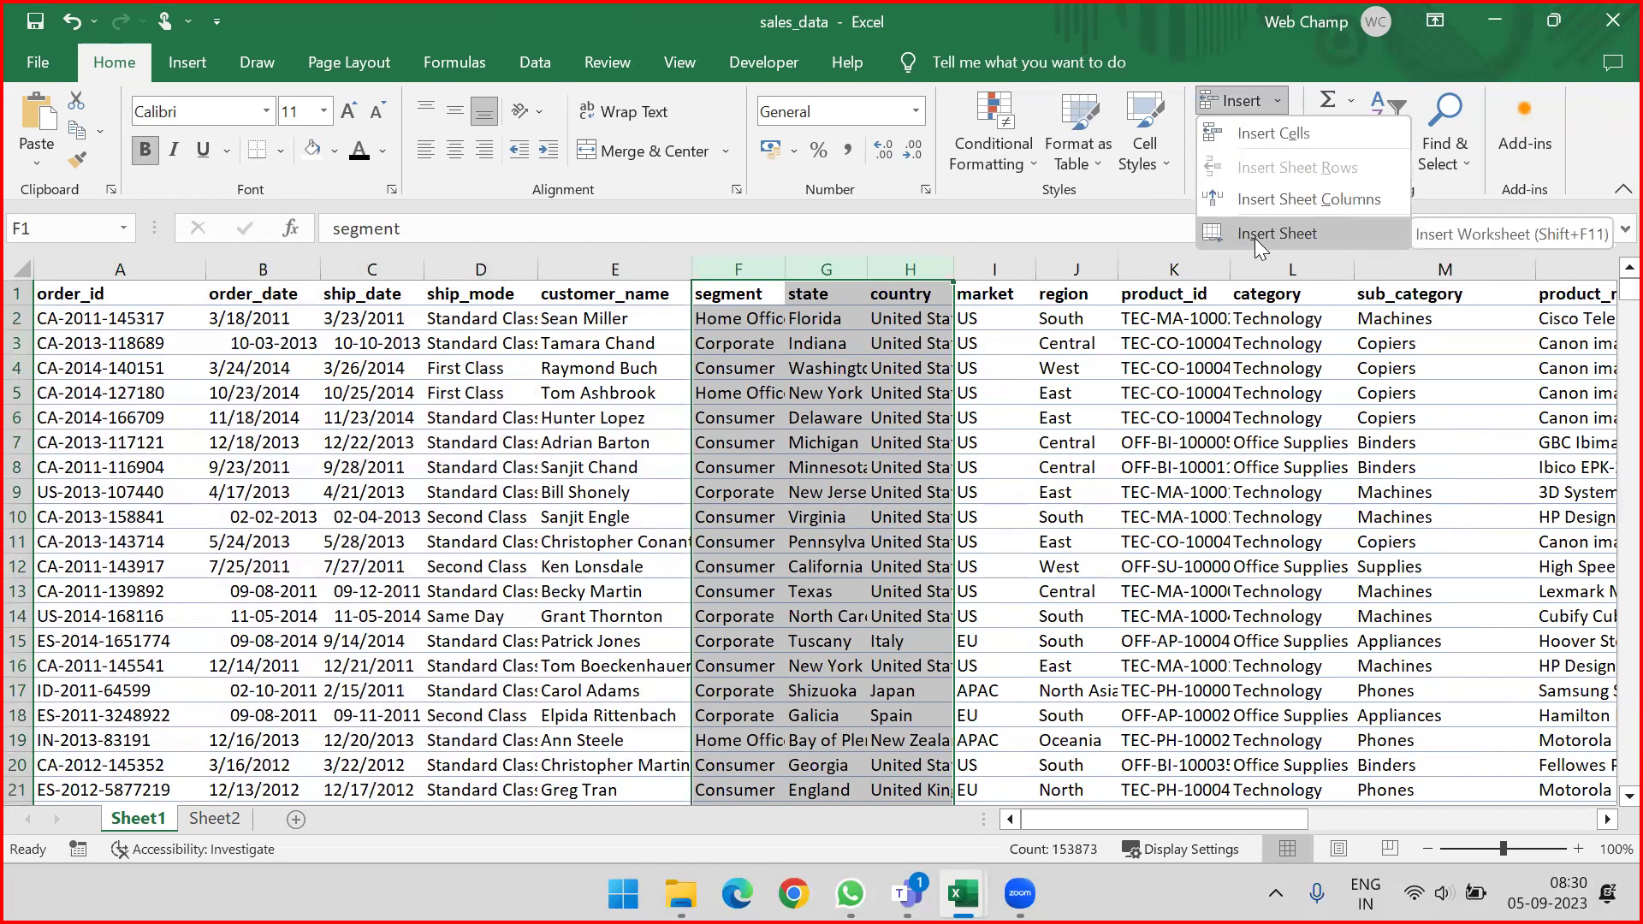
click(1255, 238)
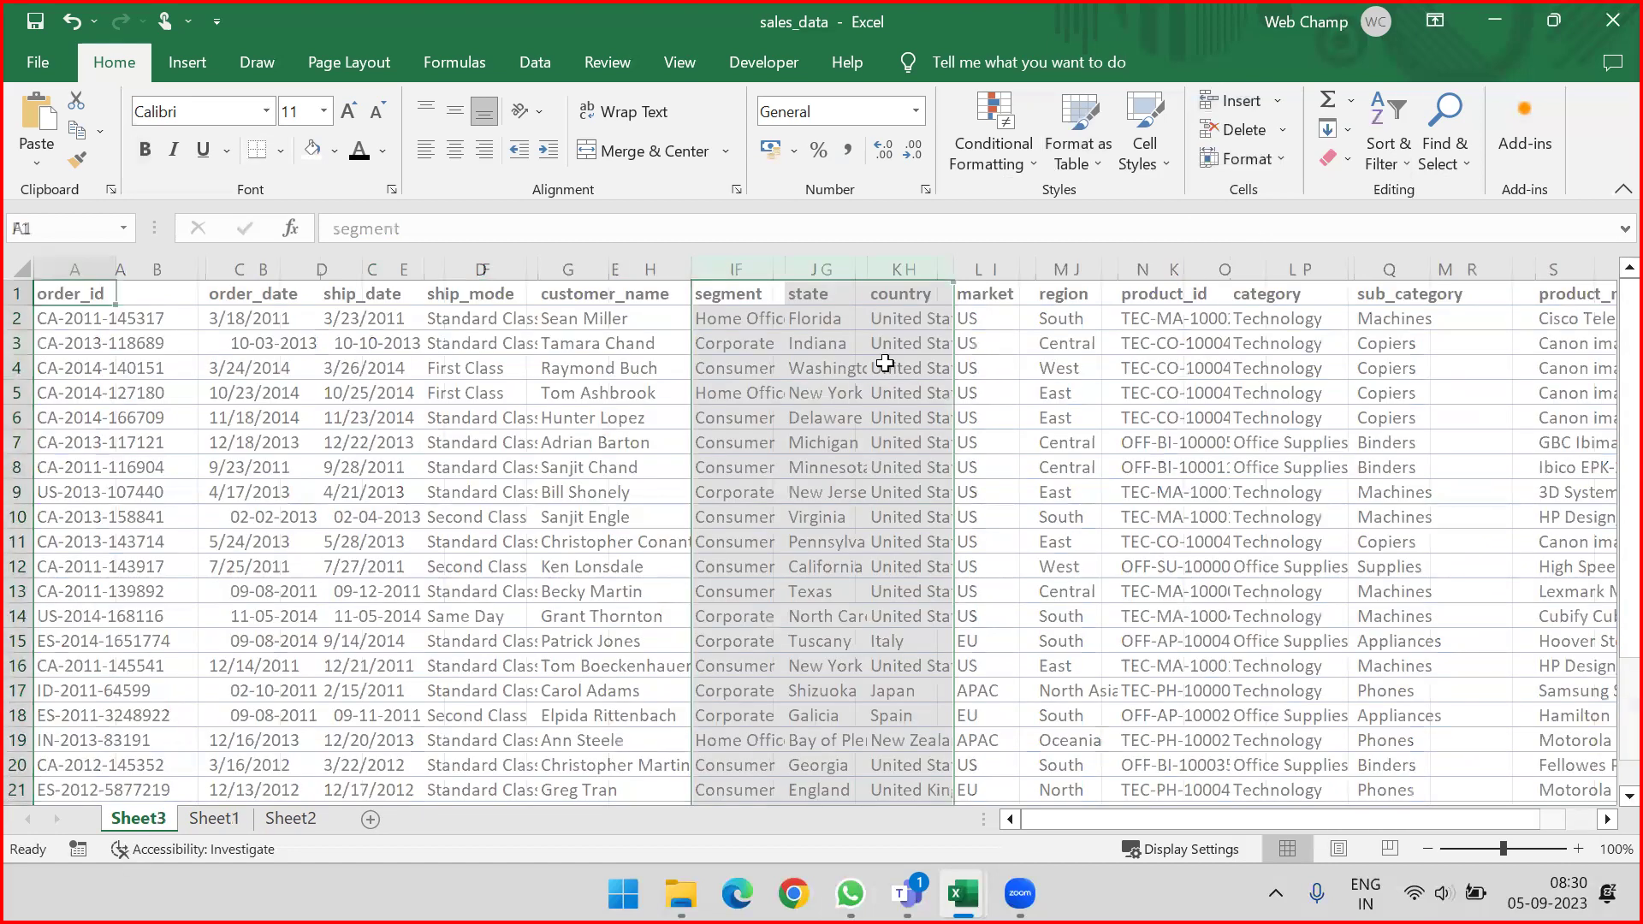
click(1275, 105)
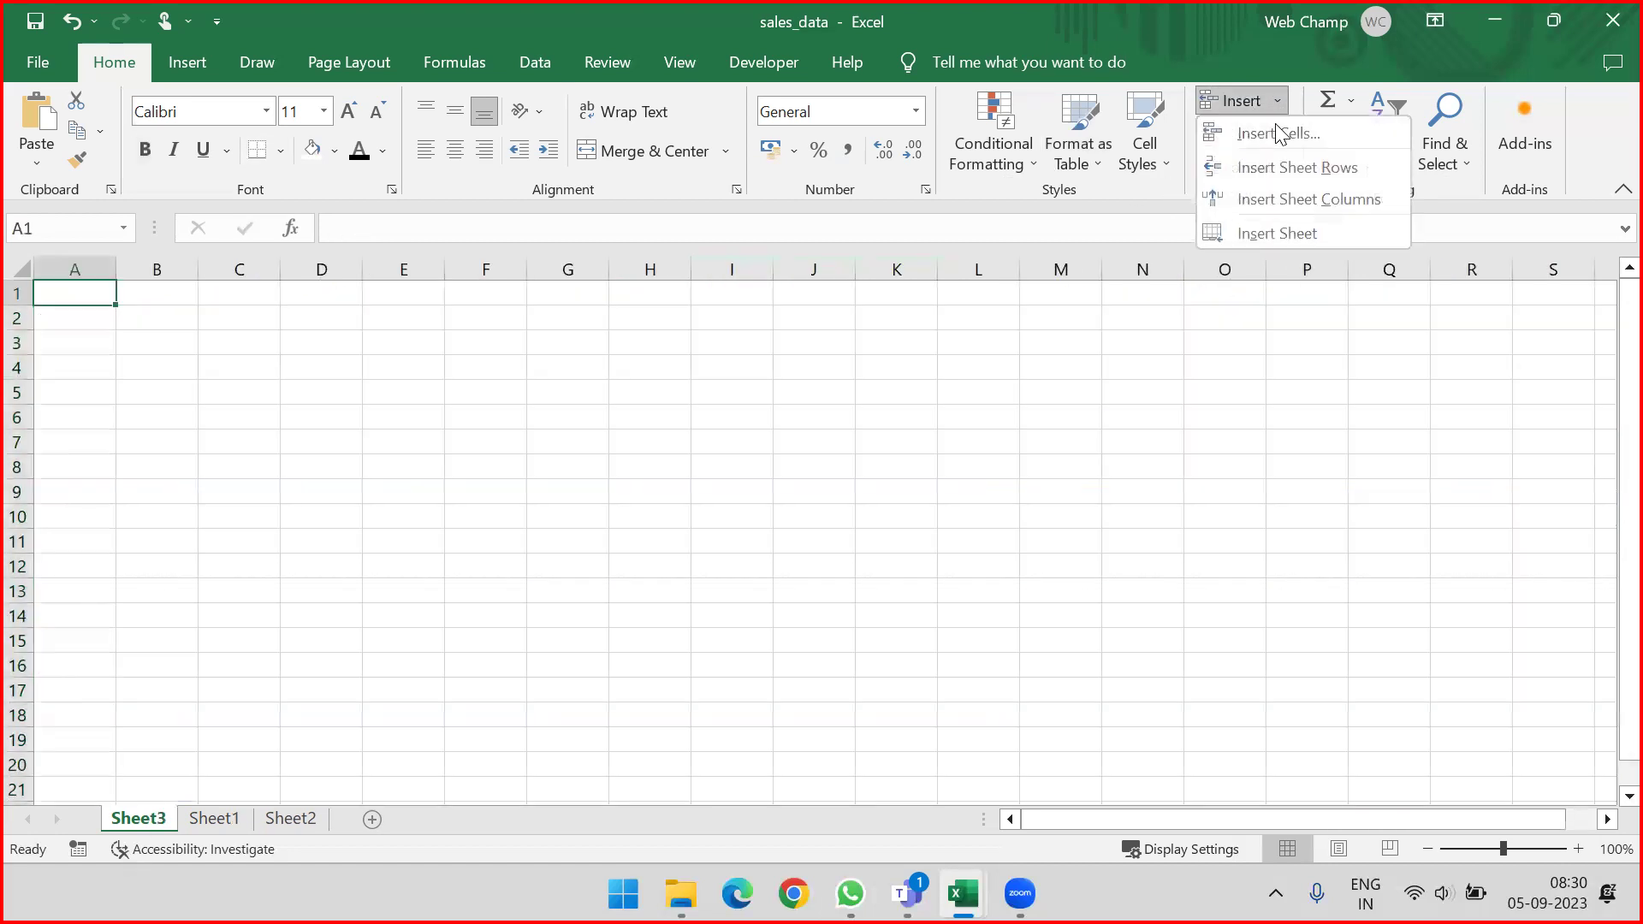
click(1255, 233)
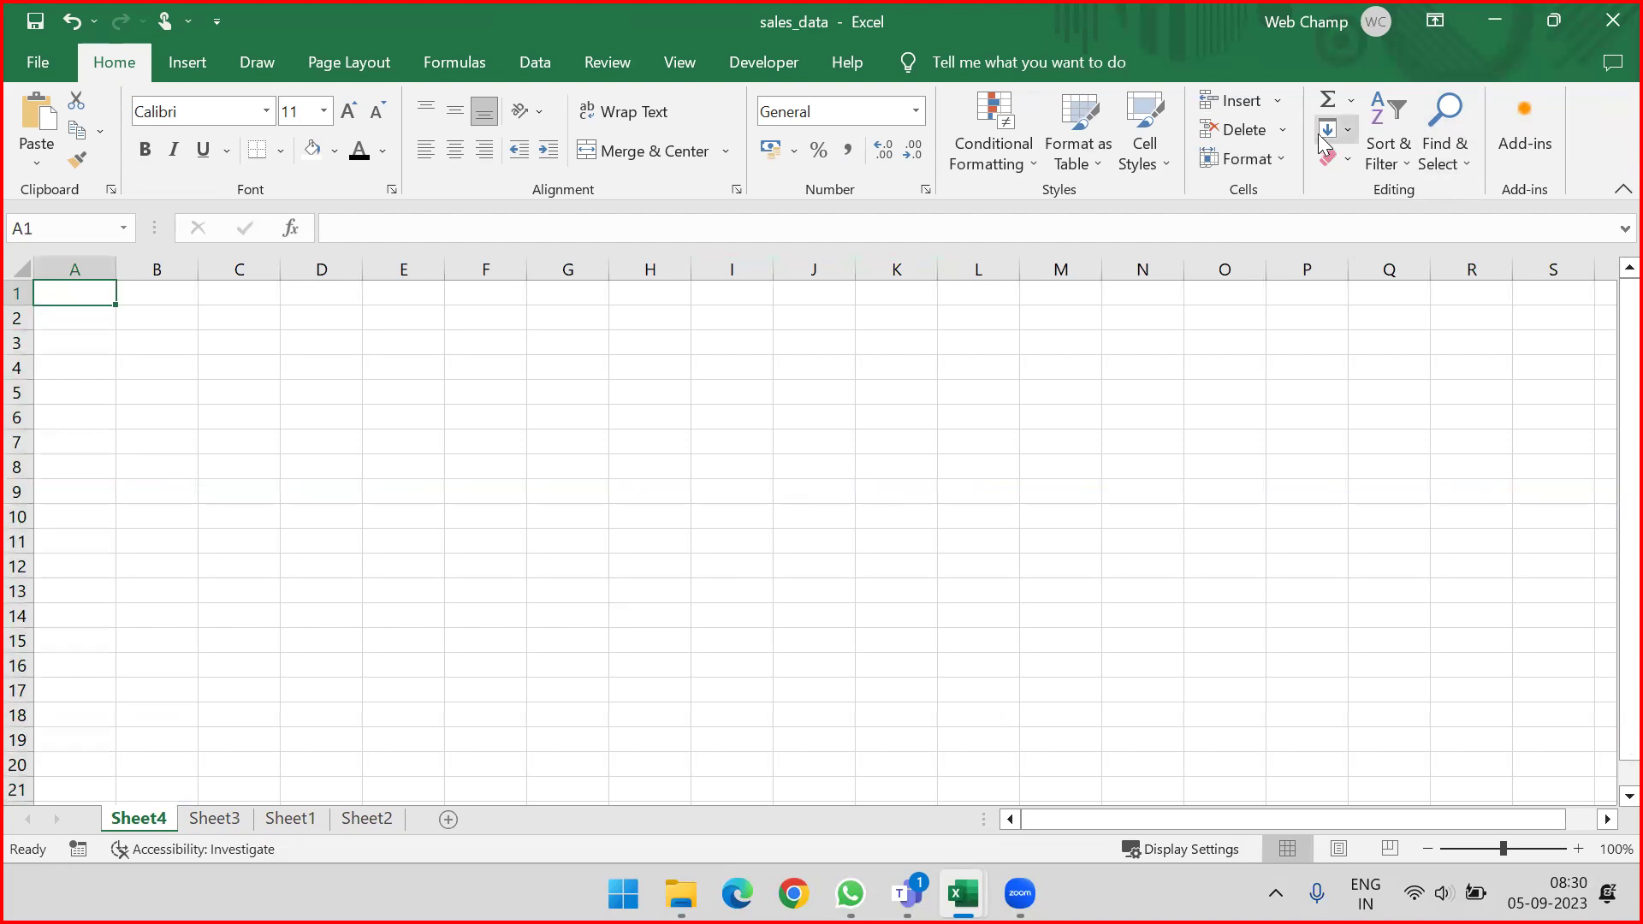
Step: Delete the blank worksheets Sheet4 and Sheet3
click(1281, 130)
click(1253, 262)
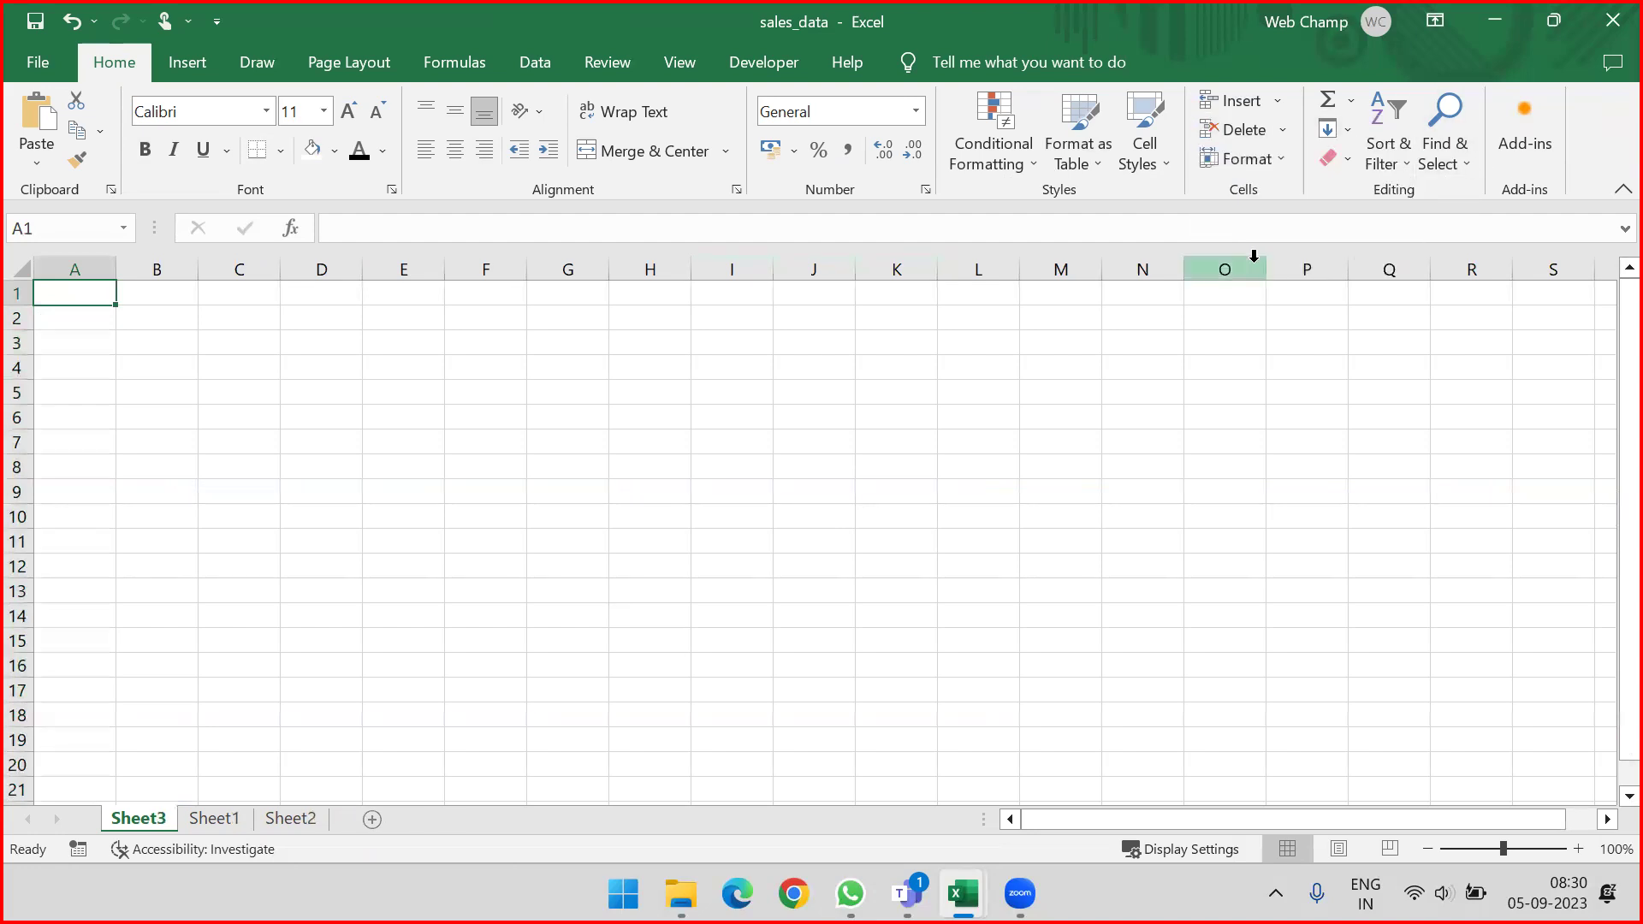
click(1286, 127)
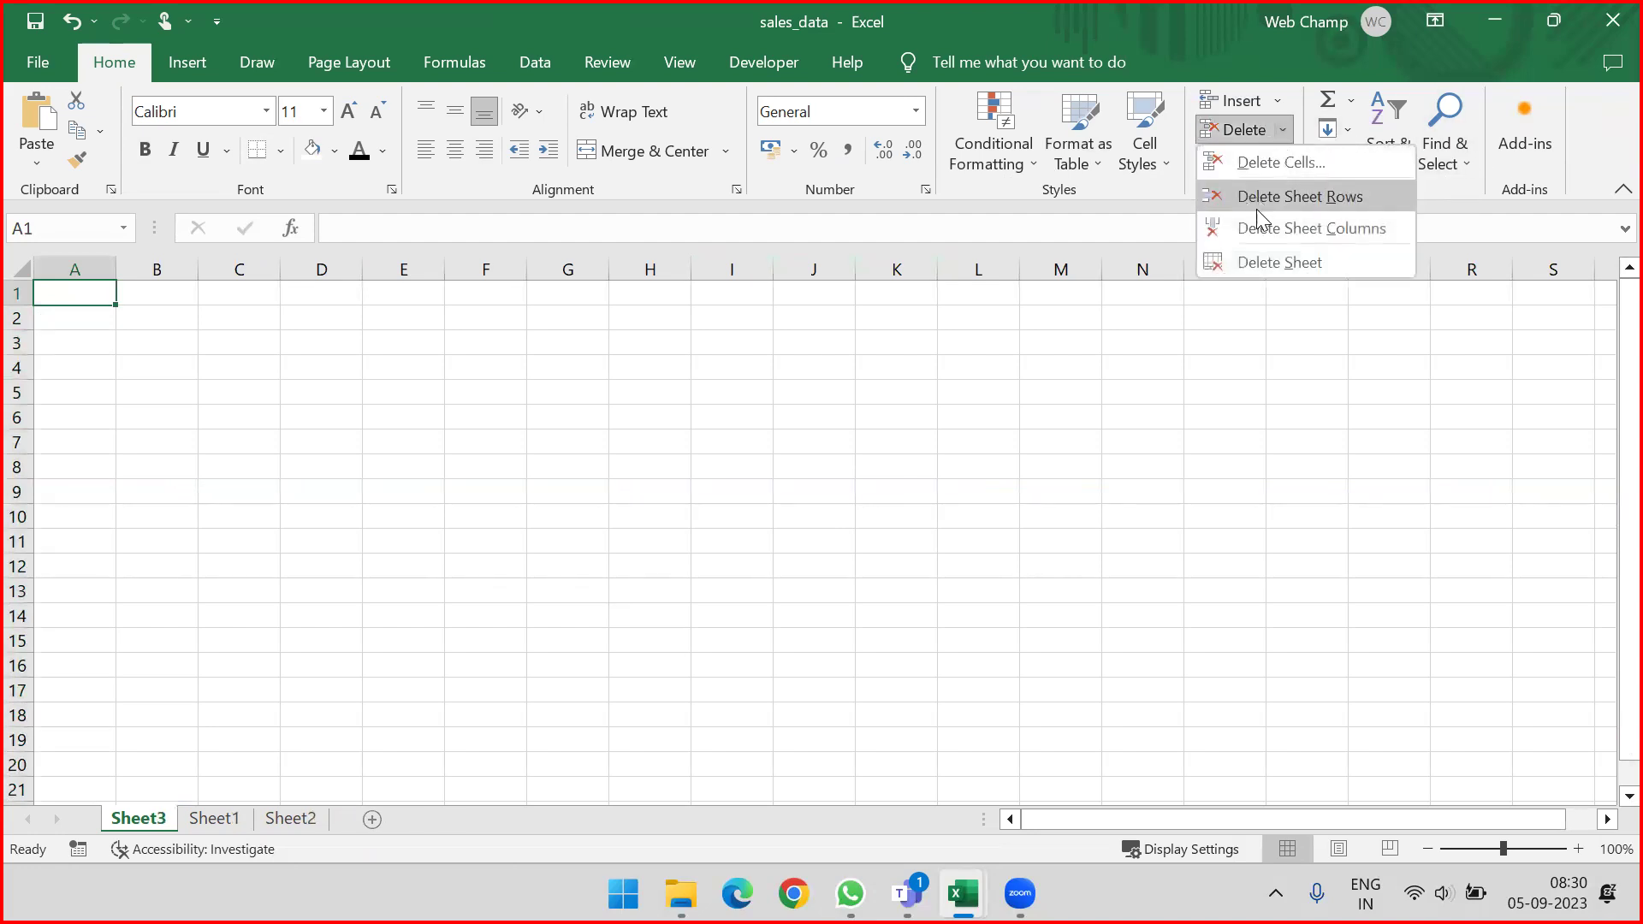
click(1252, 262)
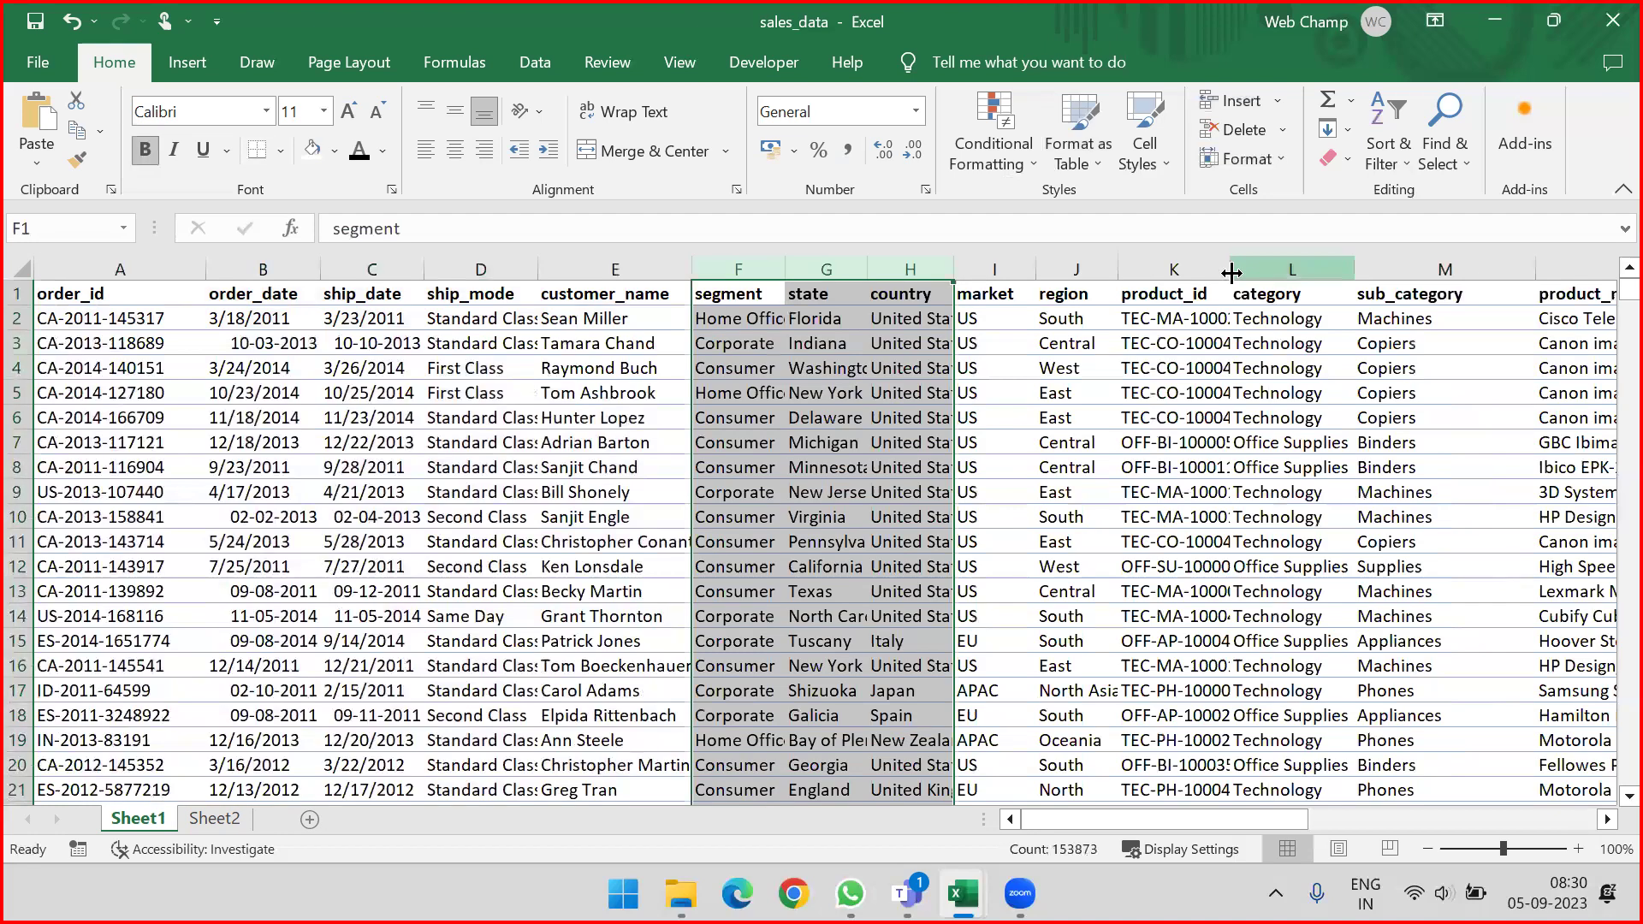
Step: Select the country to product_id columns and examine the cell size and hide/unhide options for rows, columns and sheets
click(1281, 163)
click(1116, 207)
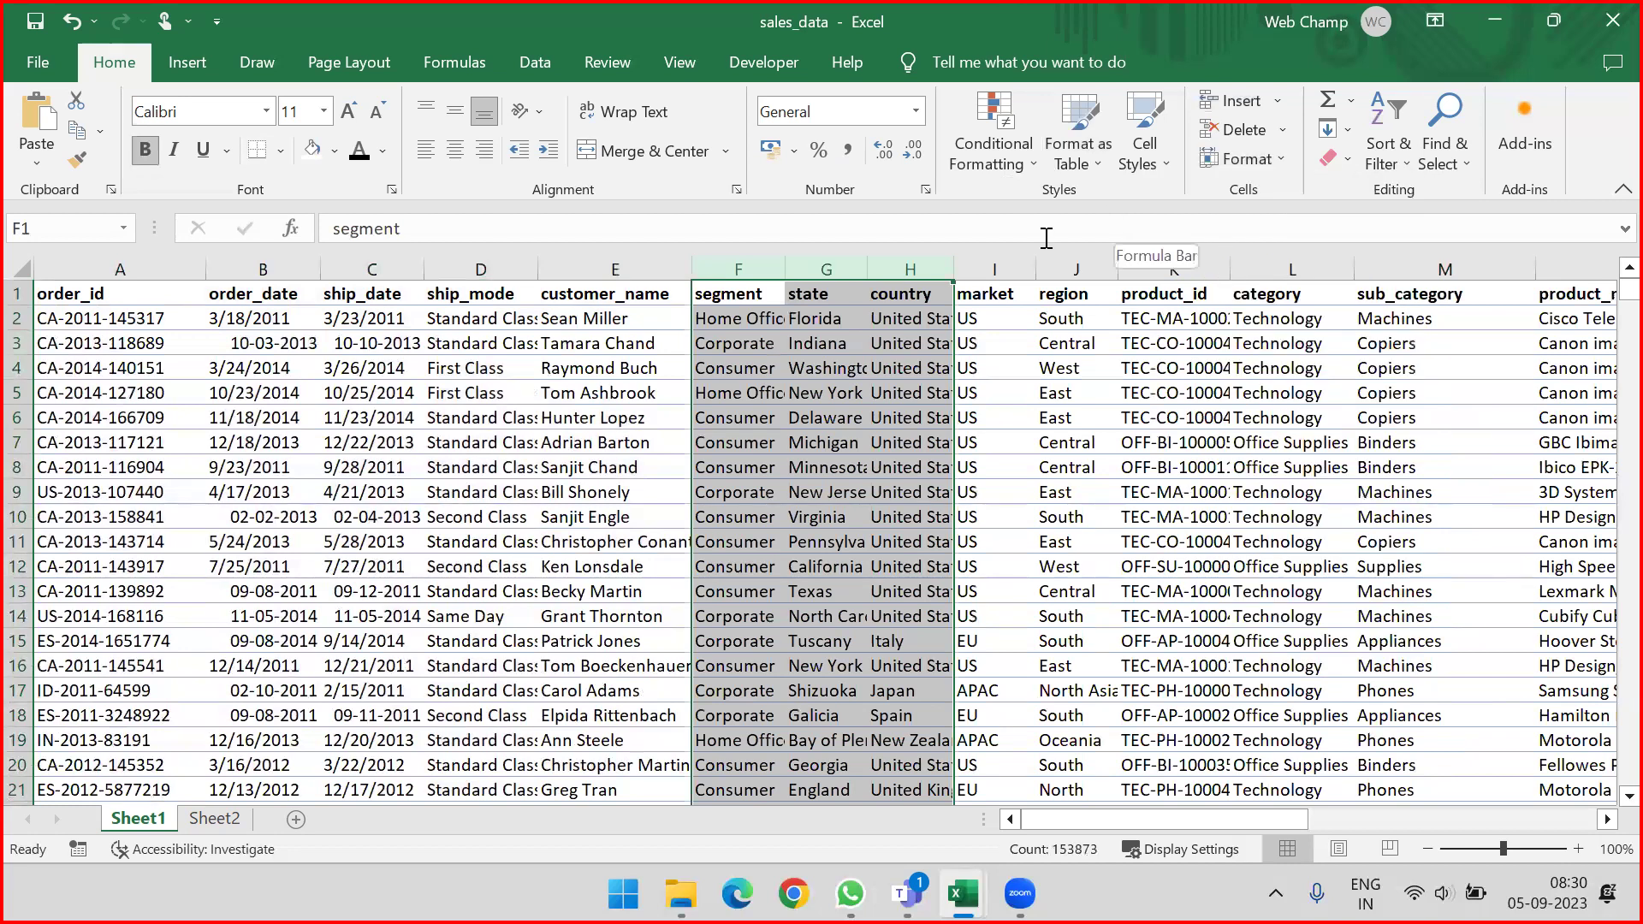
click(900, 269)
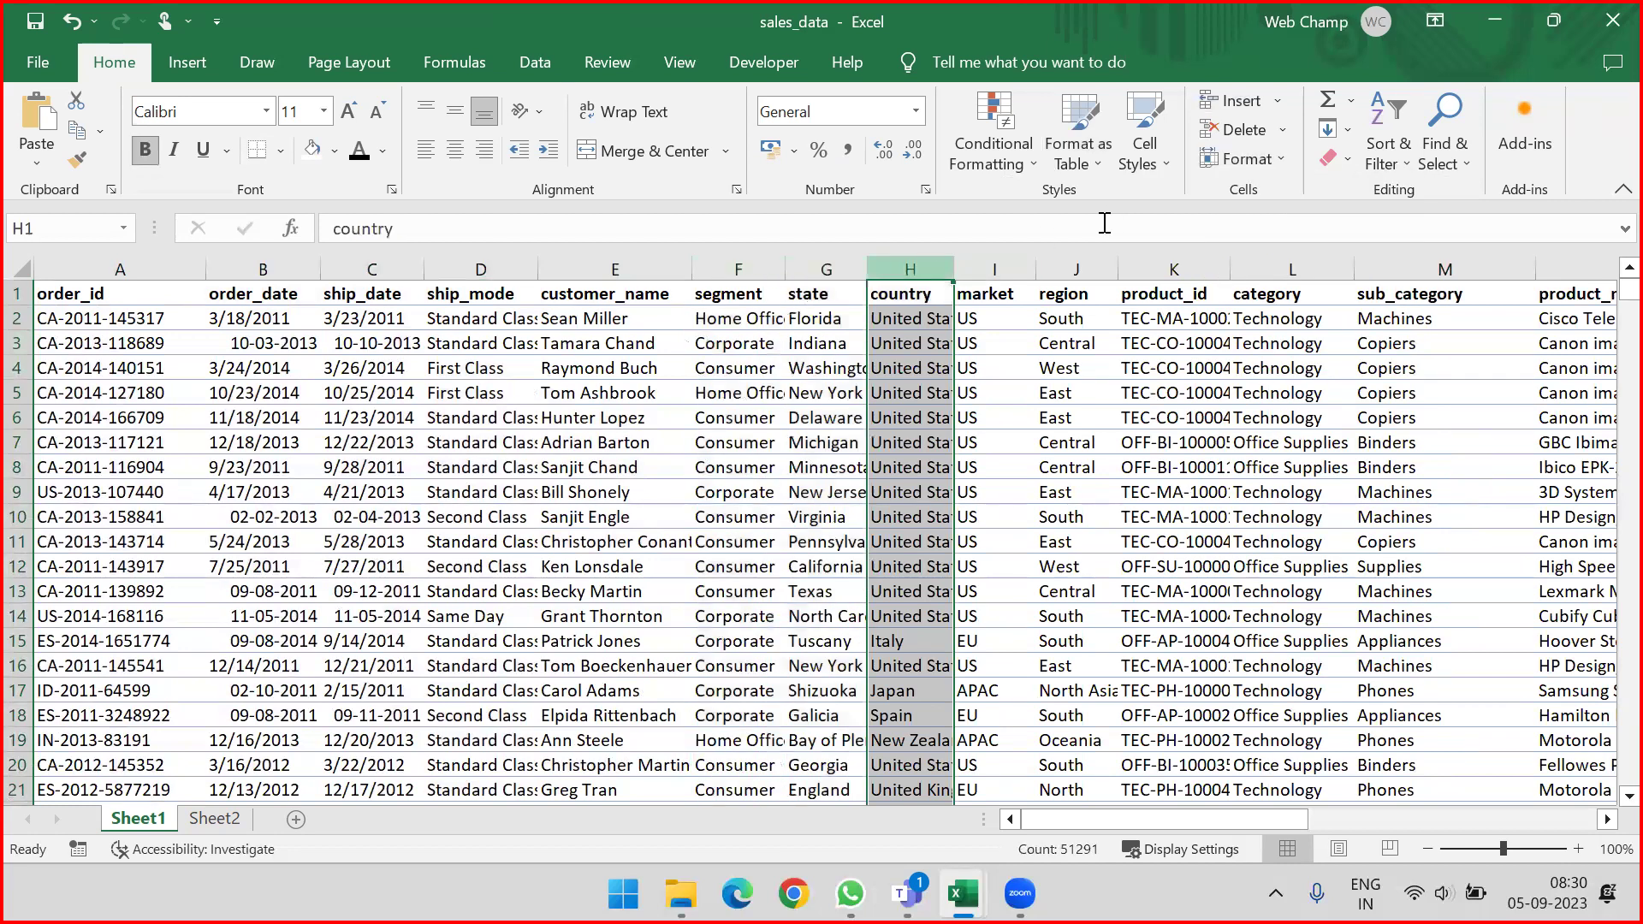
click(1266, 157)
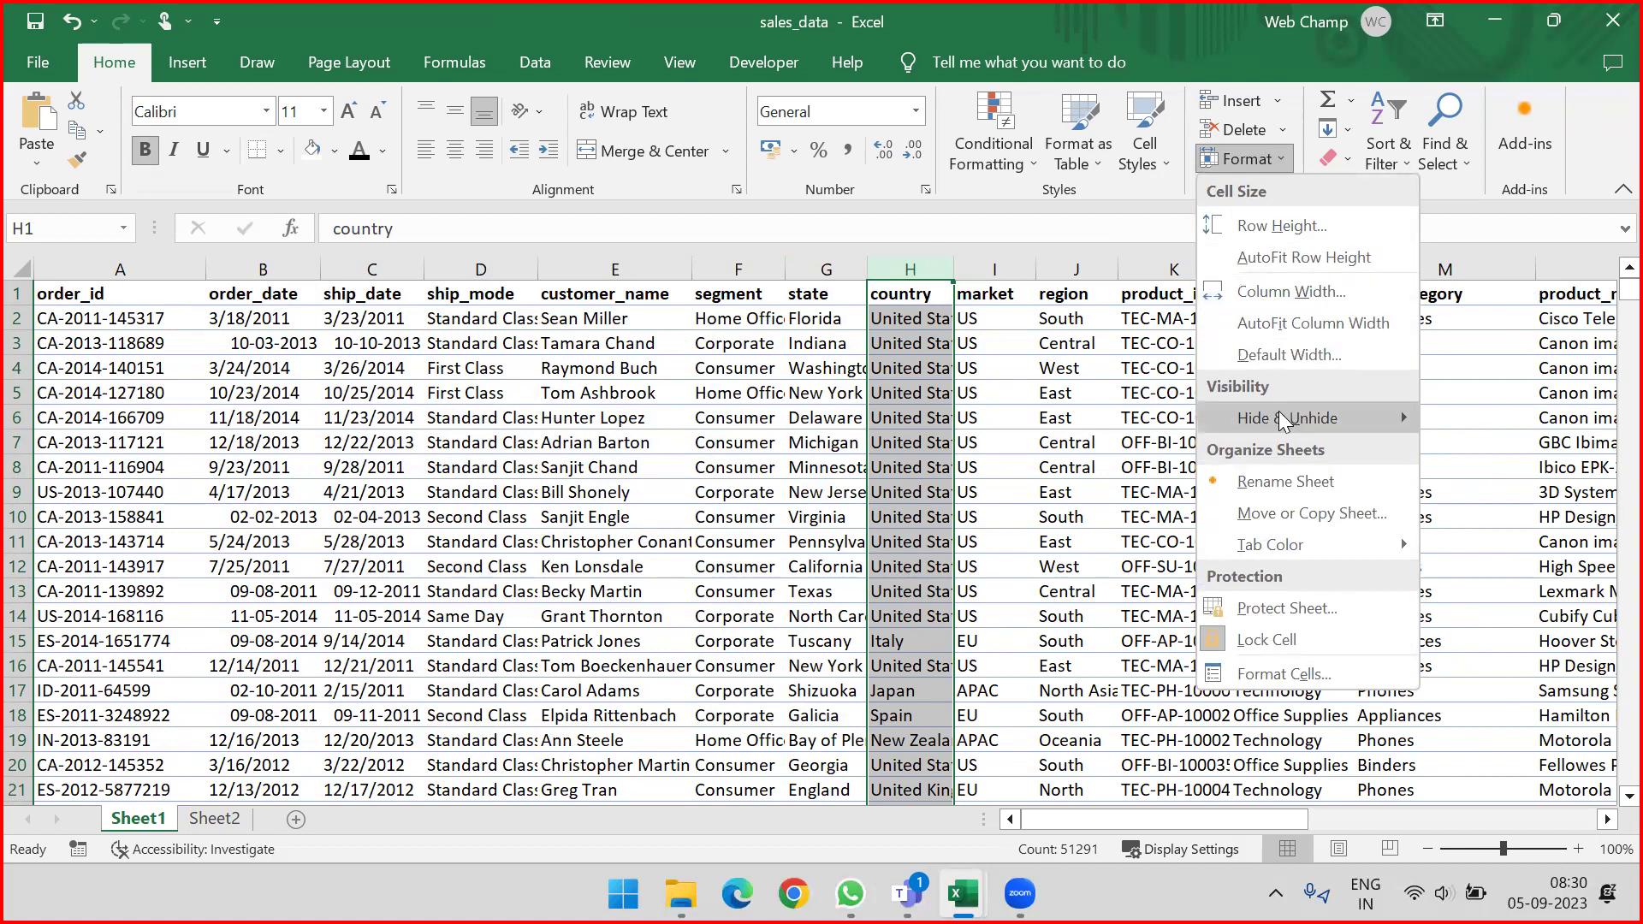
mouse_move(1275, 417)
drag(929, 268, 1201, 255)
drag(1287, 161, 1286, 162)
click(1287, 162)
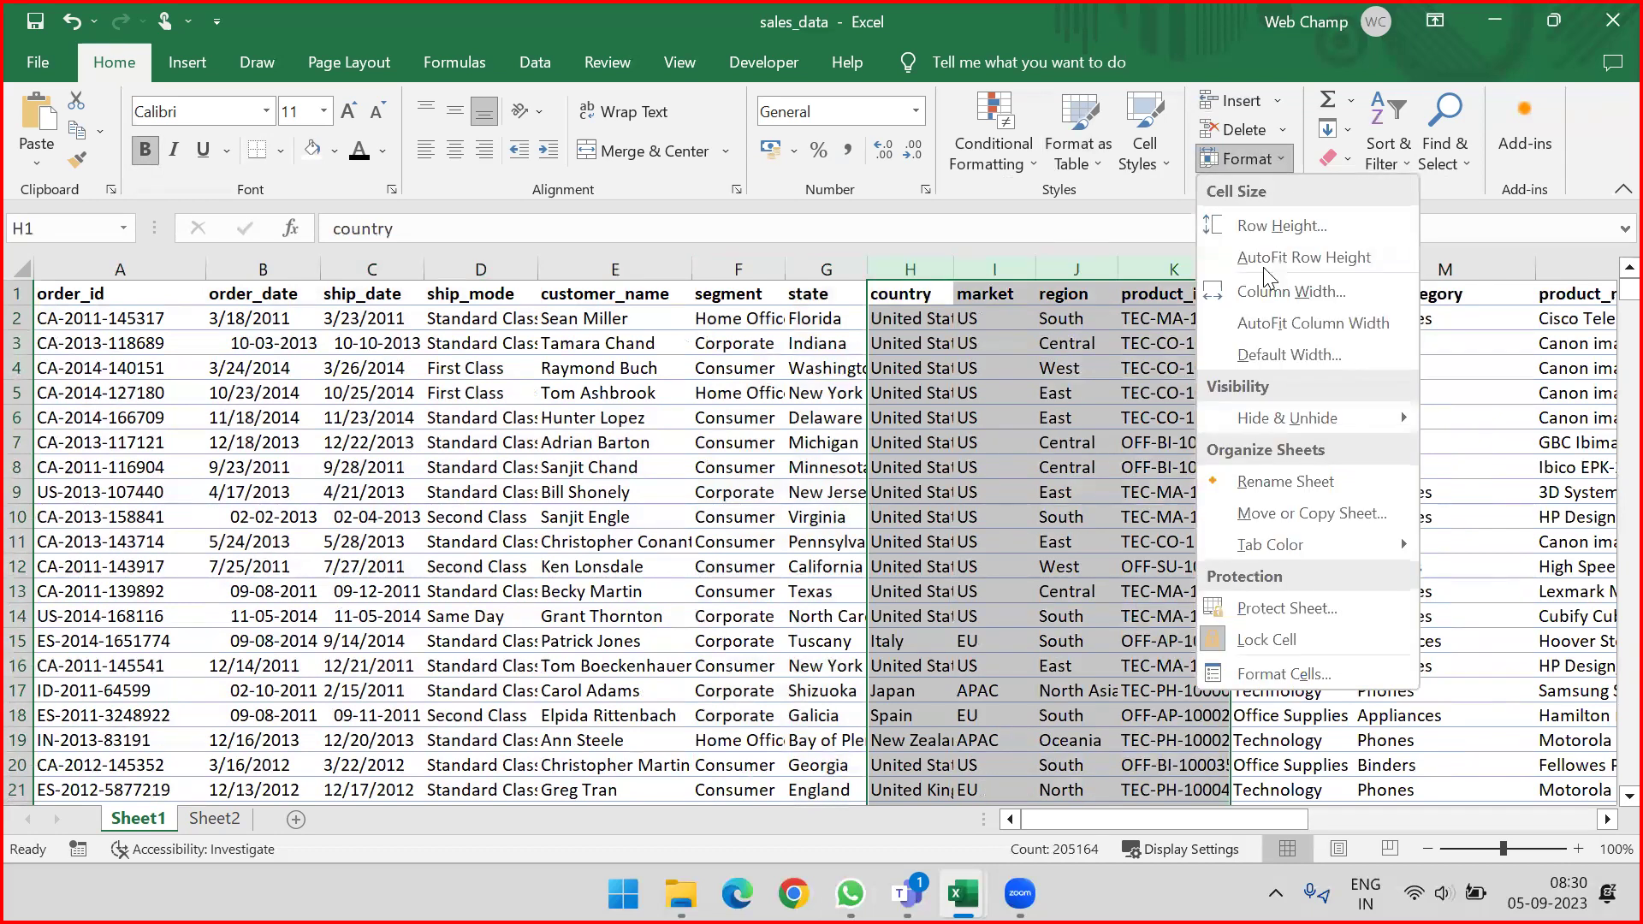
mouse_move(1260, 420)
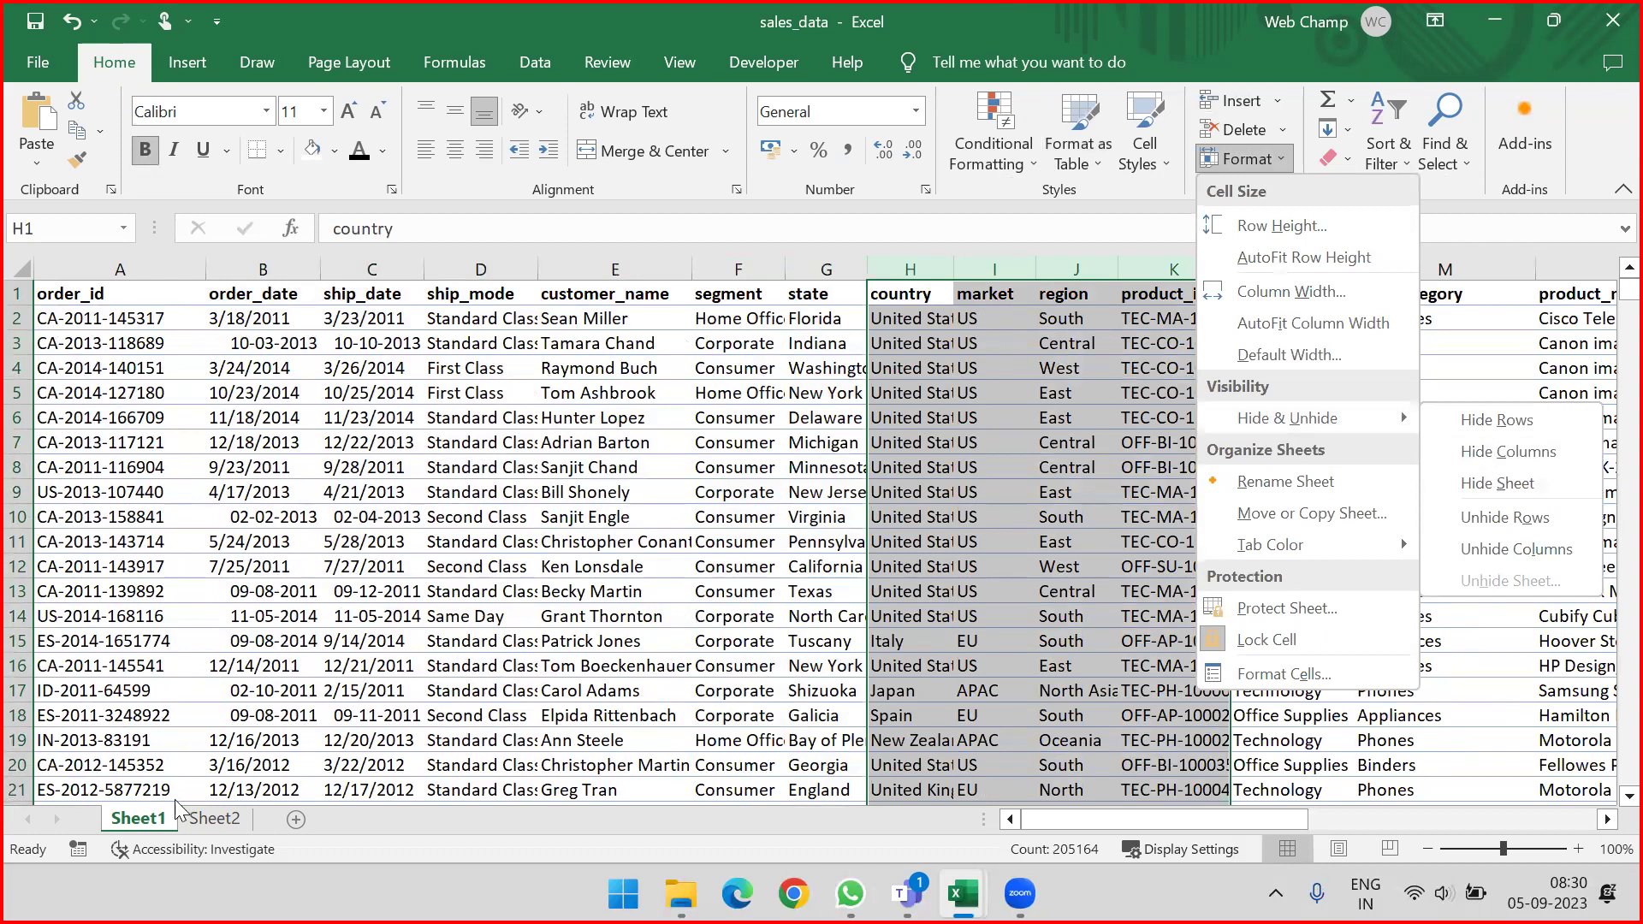
Step: Switch to Sheet2 and hide that worksheet, checking the unhide option for sheets
click(209, 822)
click(209, 820)
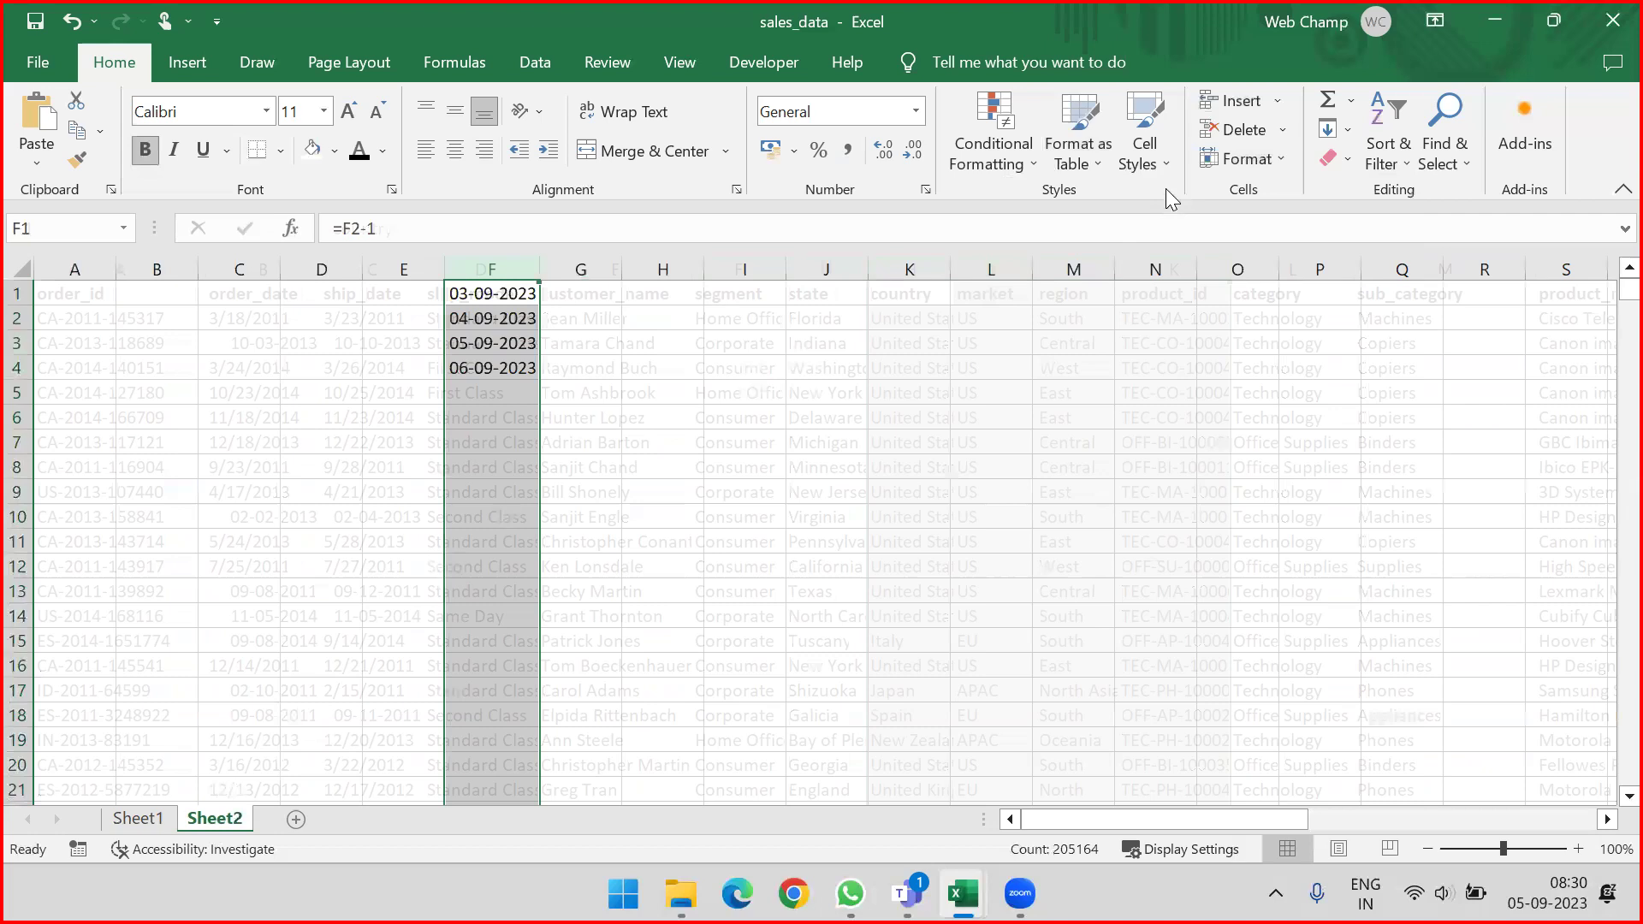
click(1272, 165)
mouse_move(1272, 425)
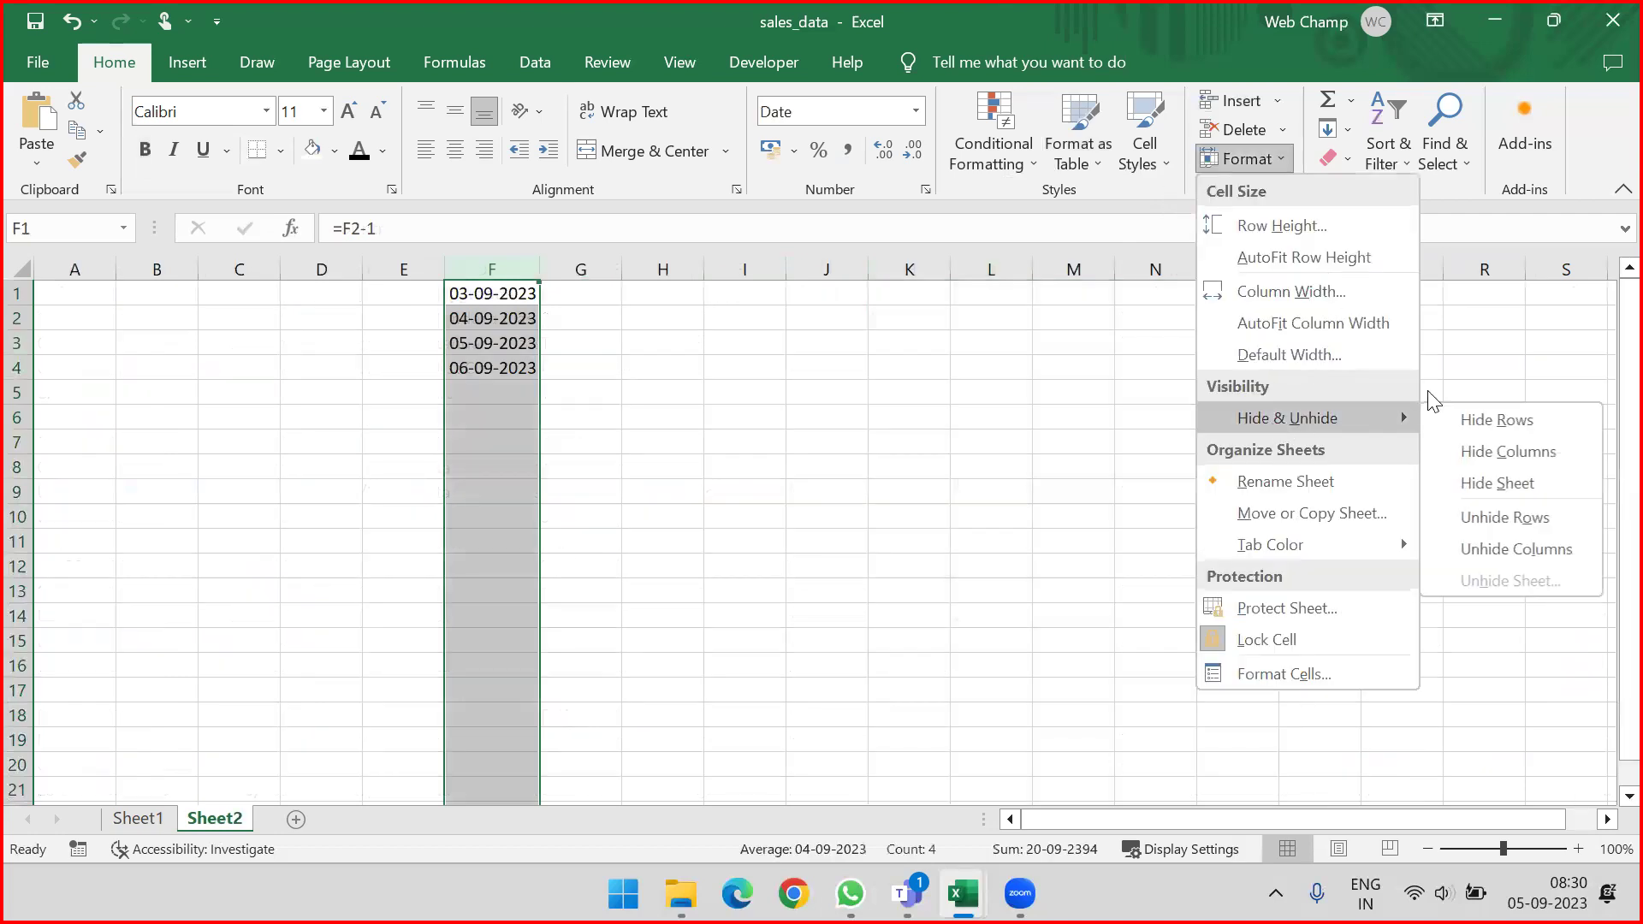
click(1472, 483)
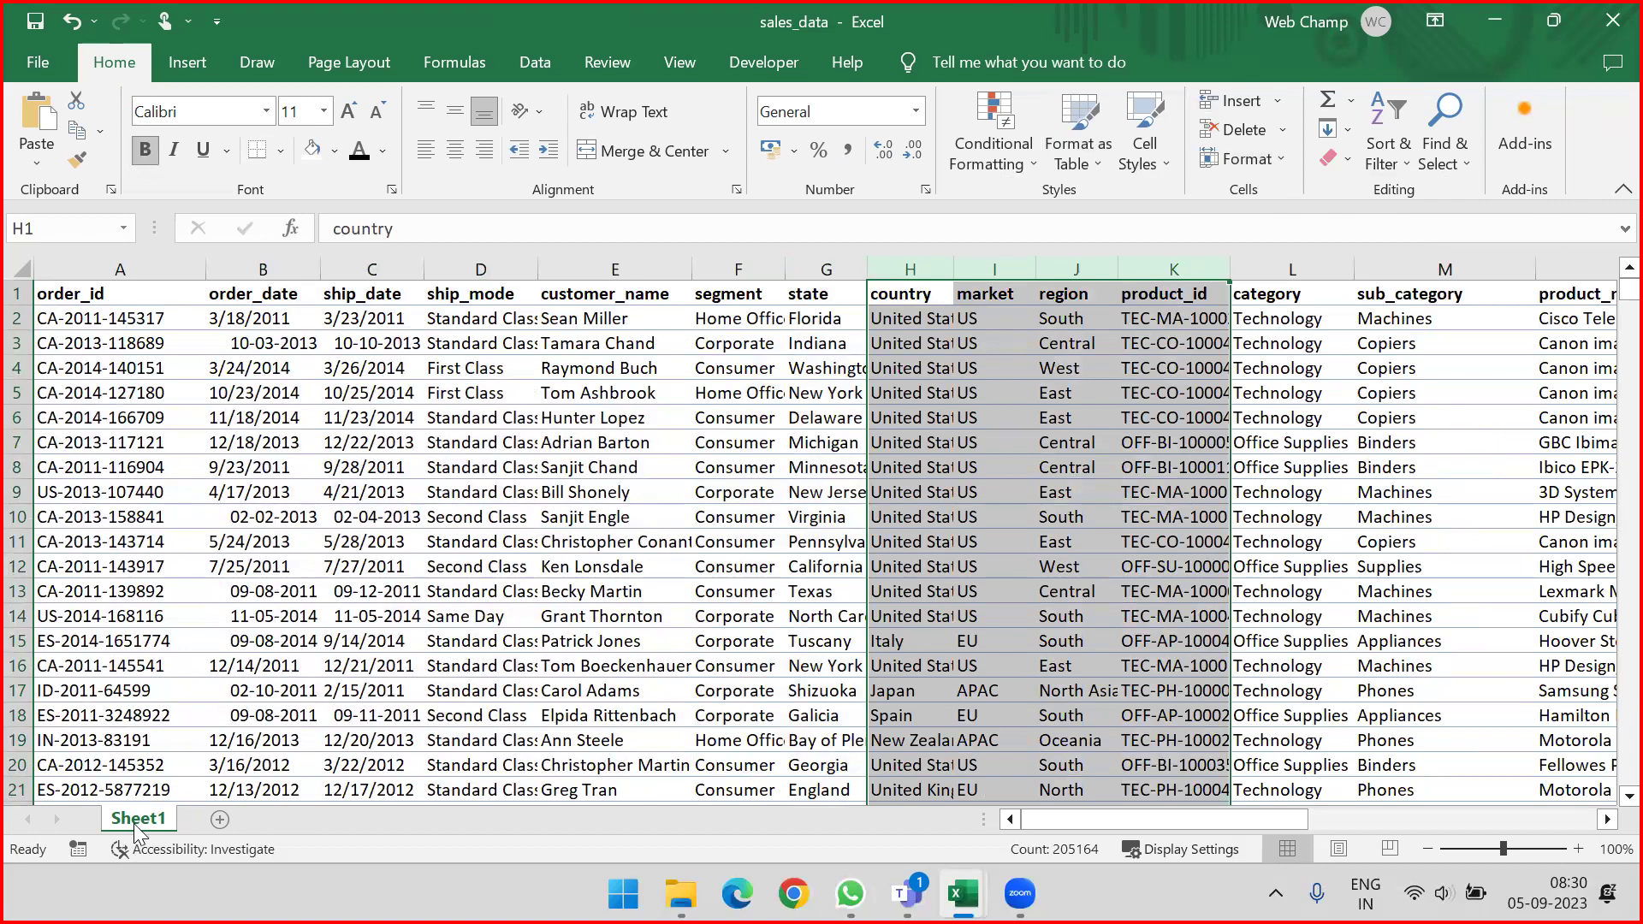
right_click(135, 822)
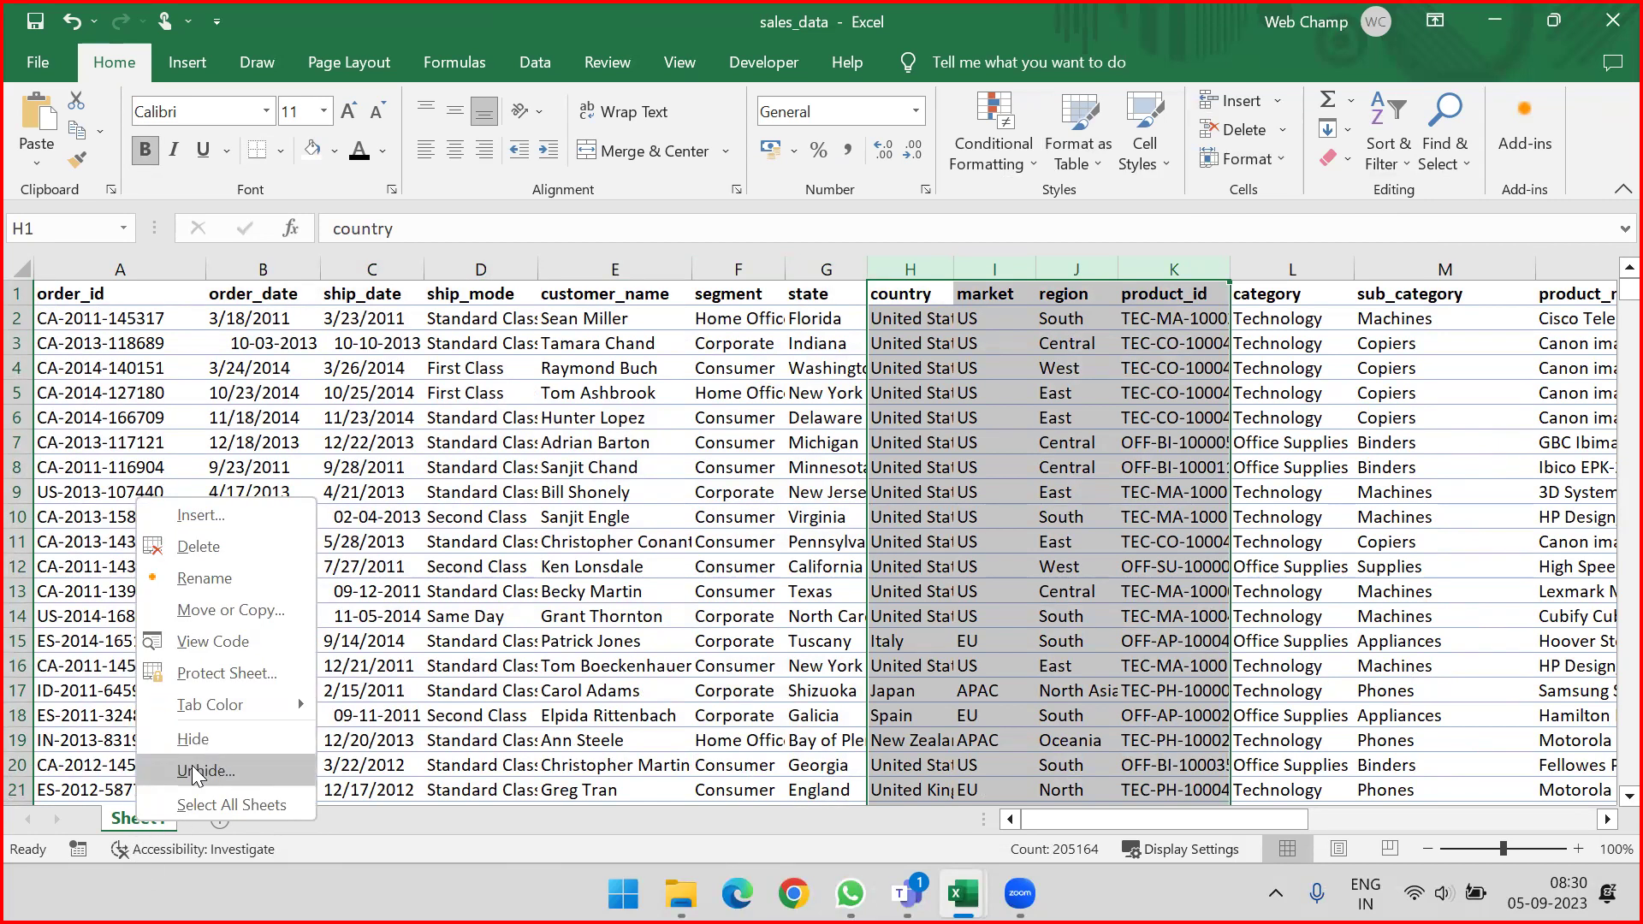
click(334, 808)
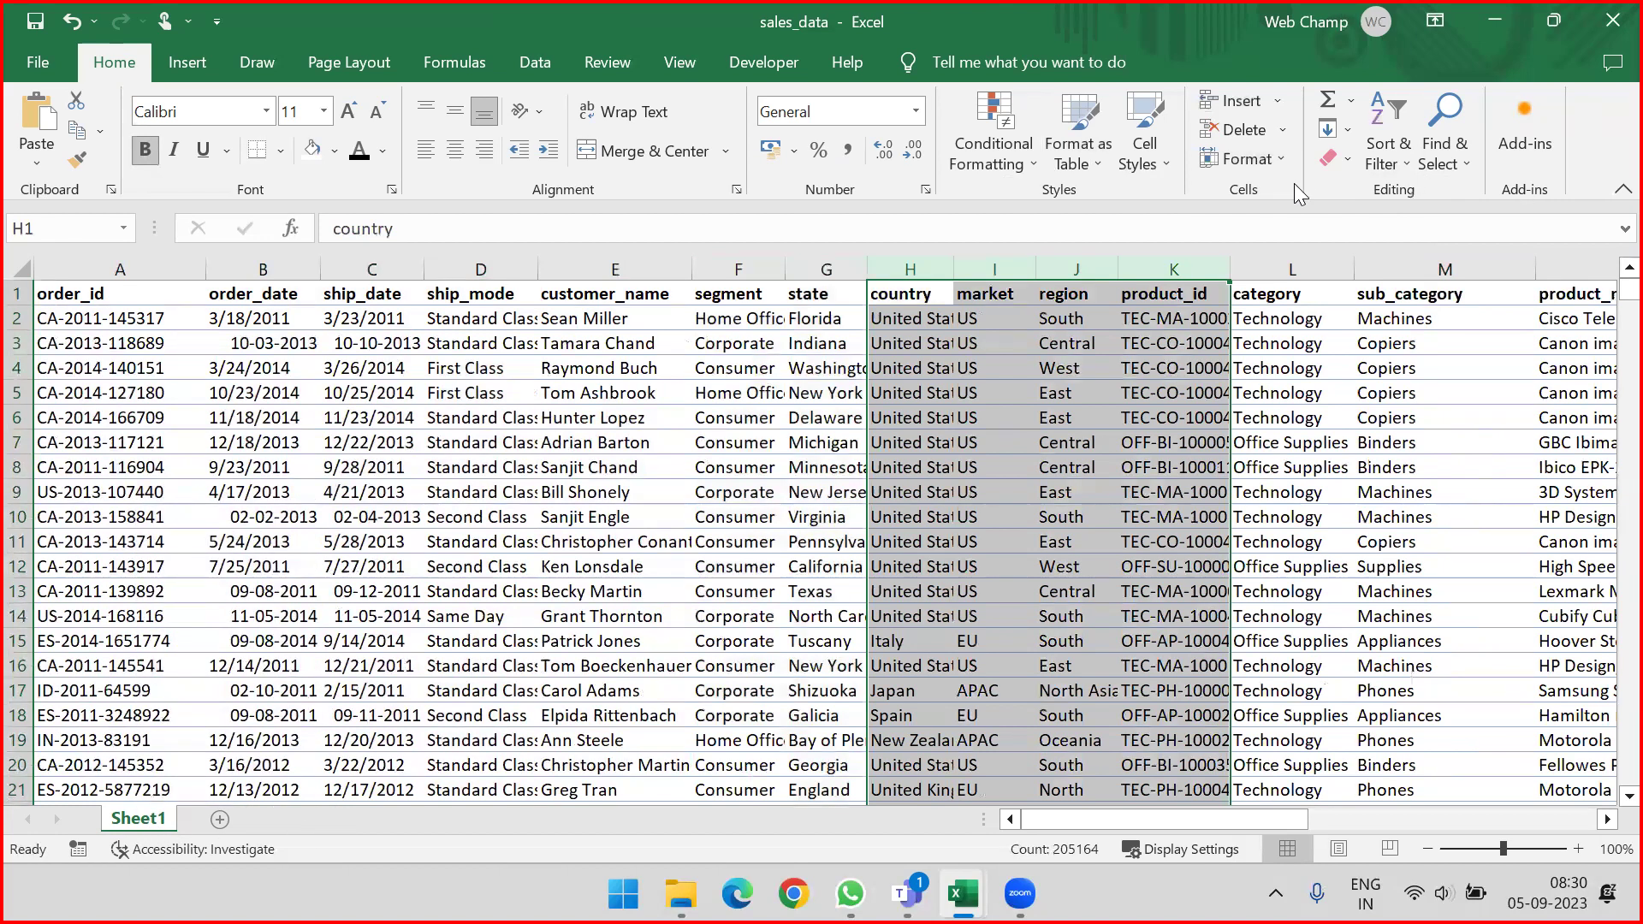
Step: Set Sheet1's tab color to the light blue theme color and add a blank worksheet, returning to Sheet1
click(1277, 164)
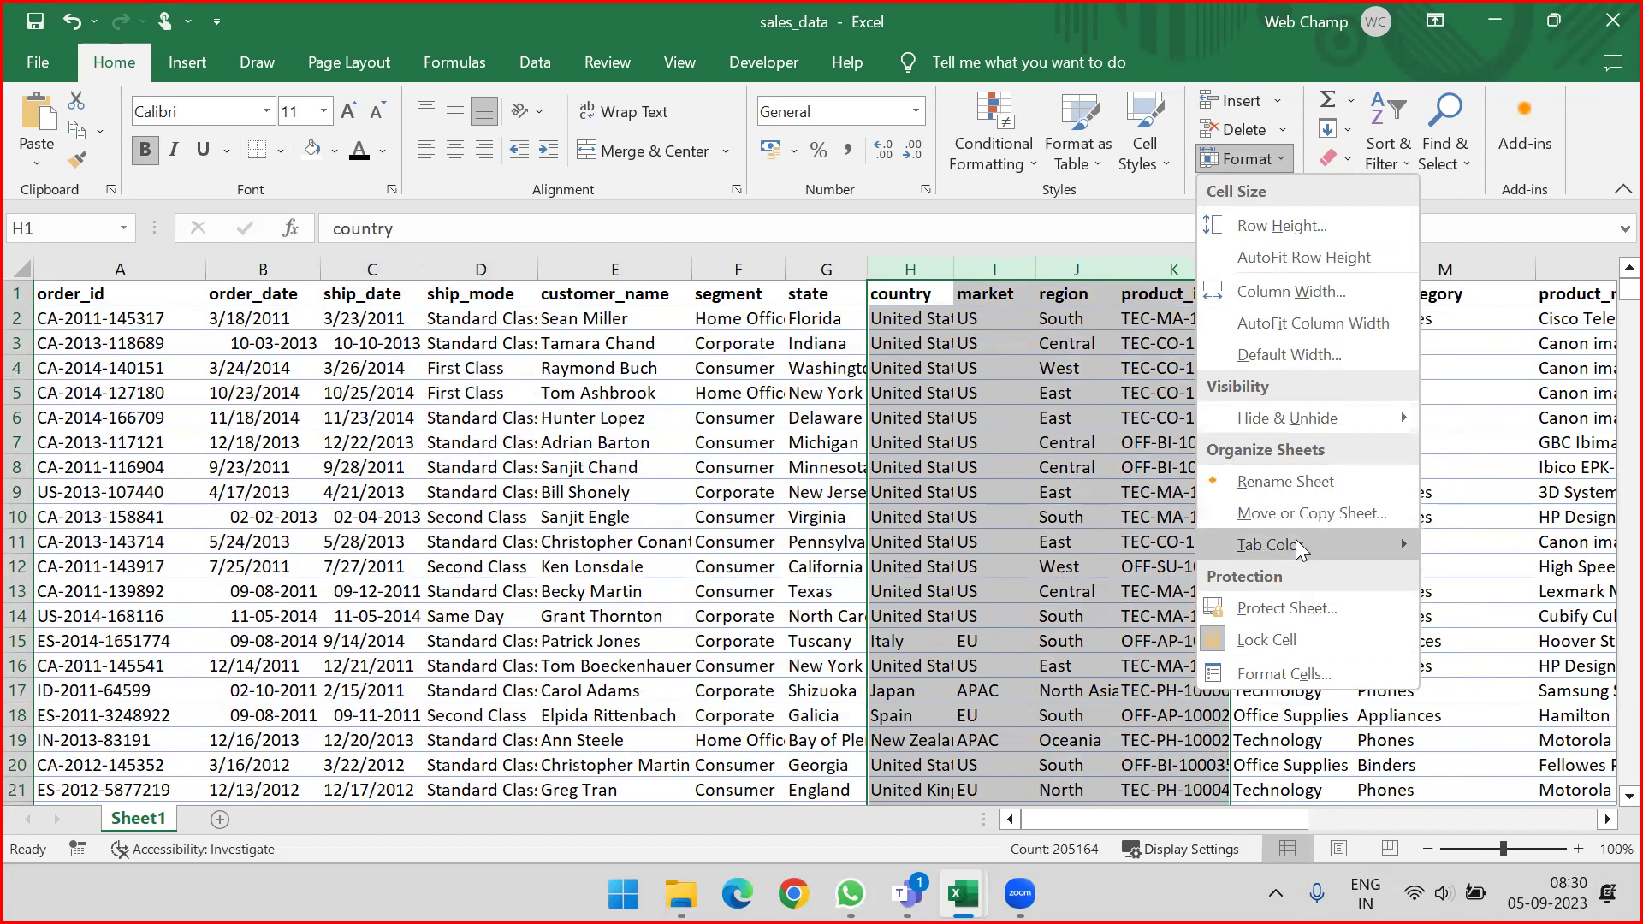
mouse_move(1296, 539)
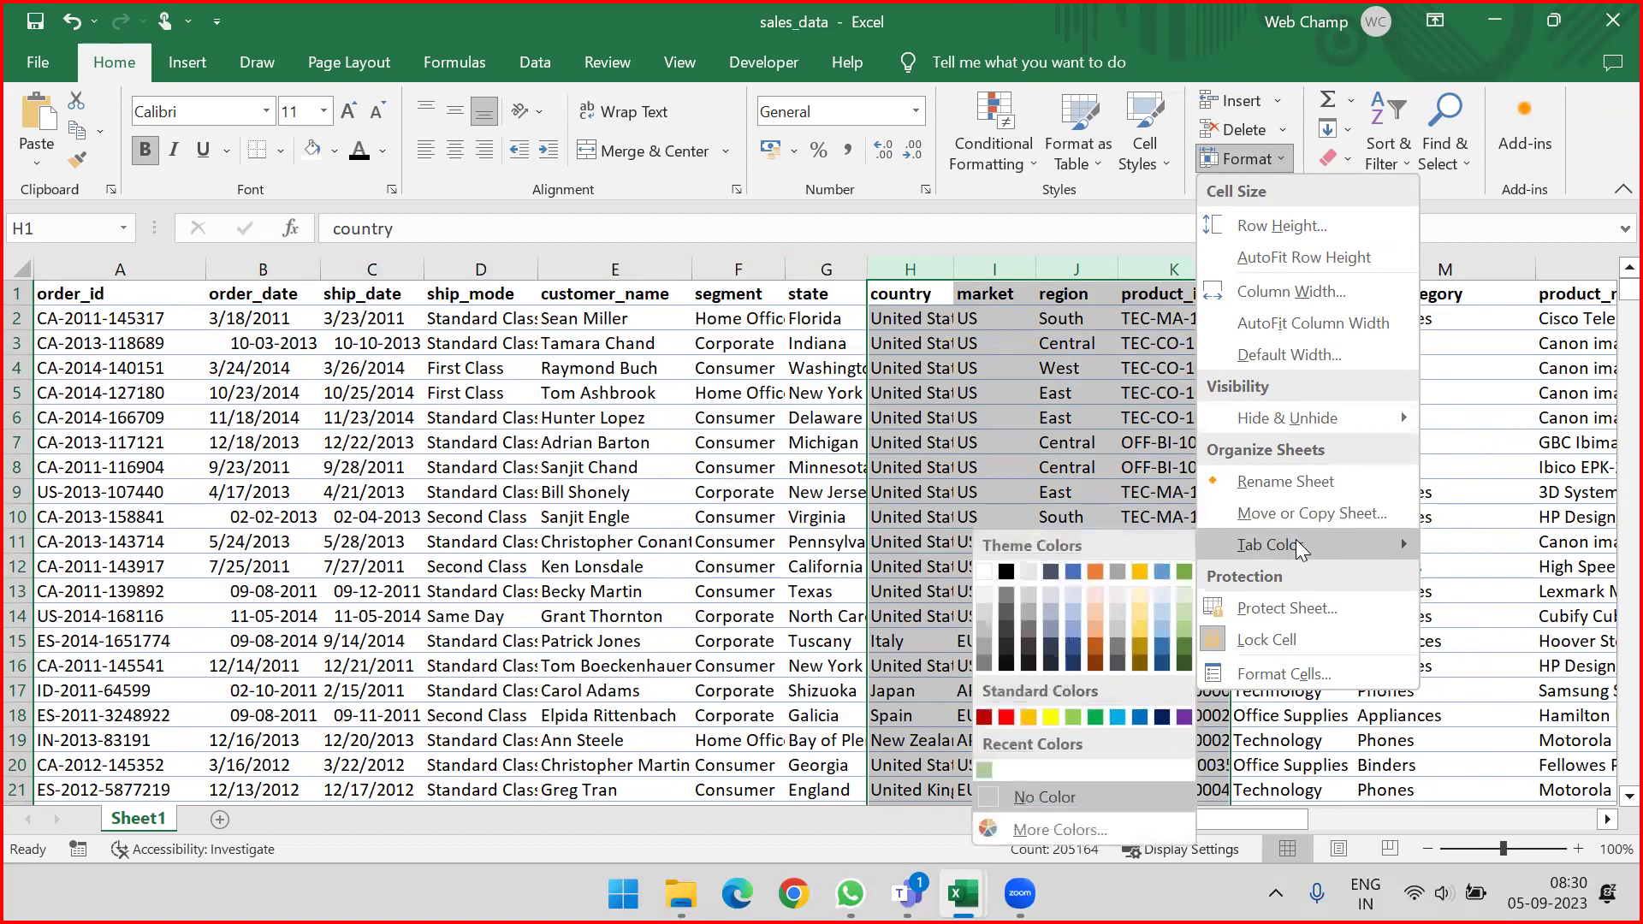
click(150, 819)
double_click(153, 819)
key(Return)
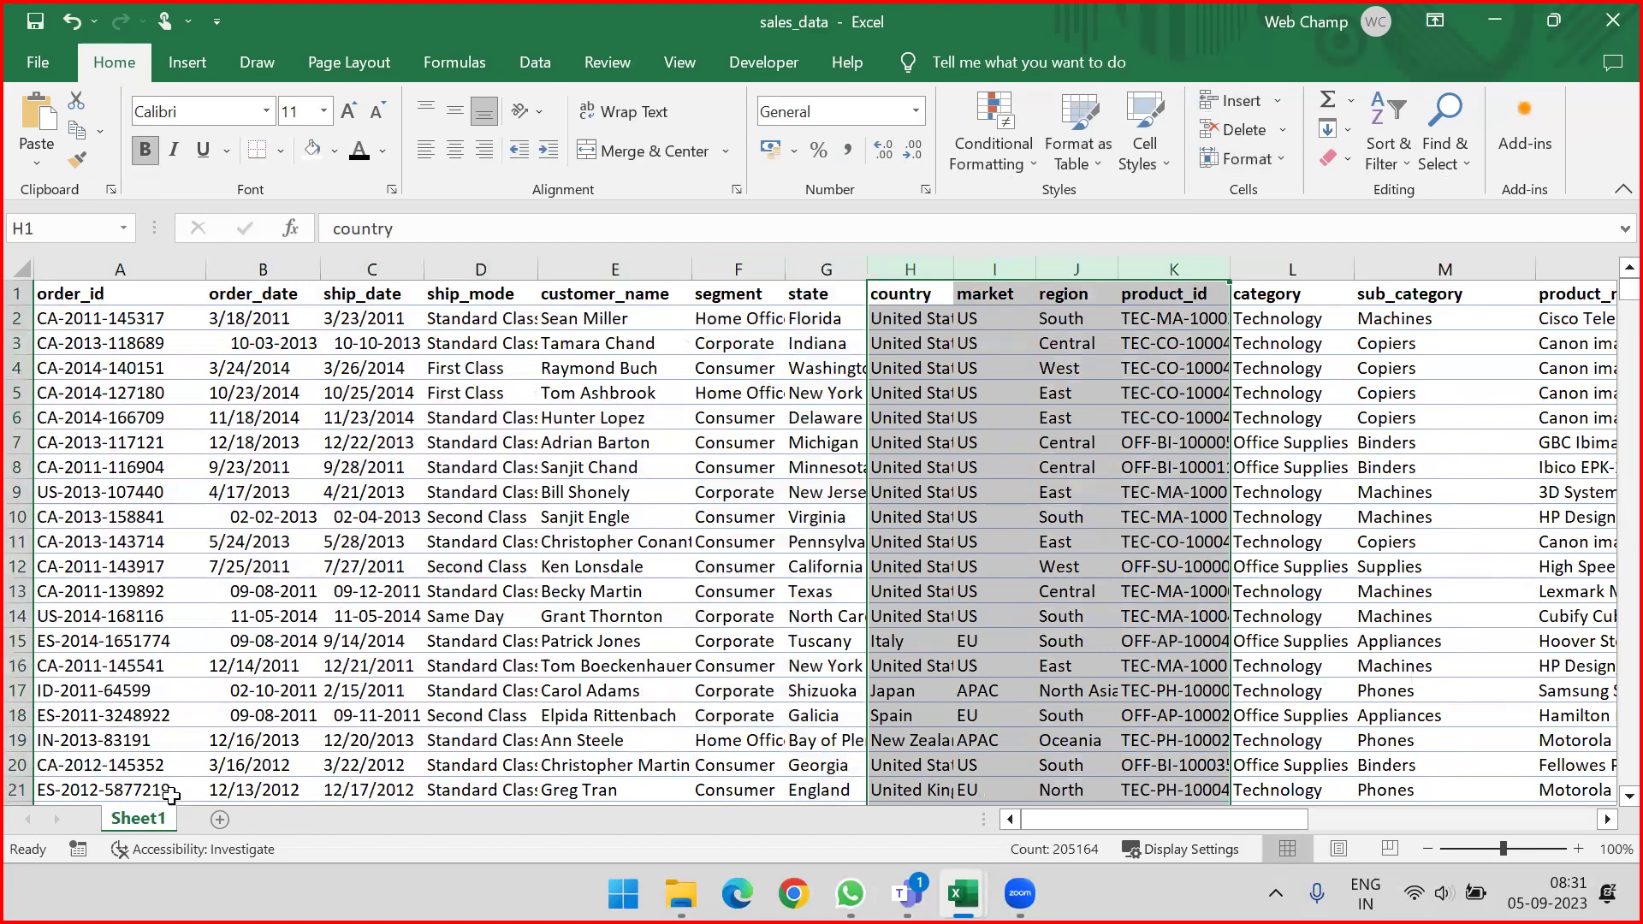
click(1284, 159)
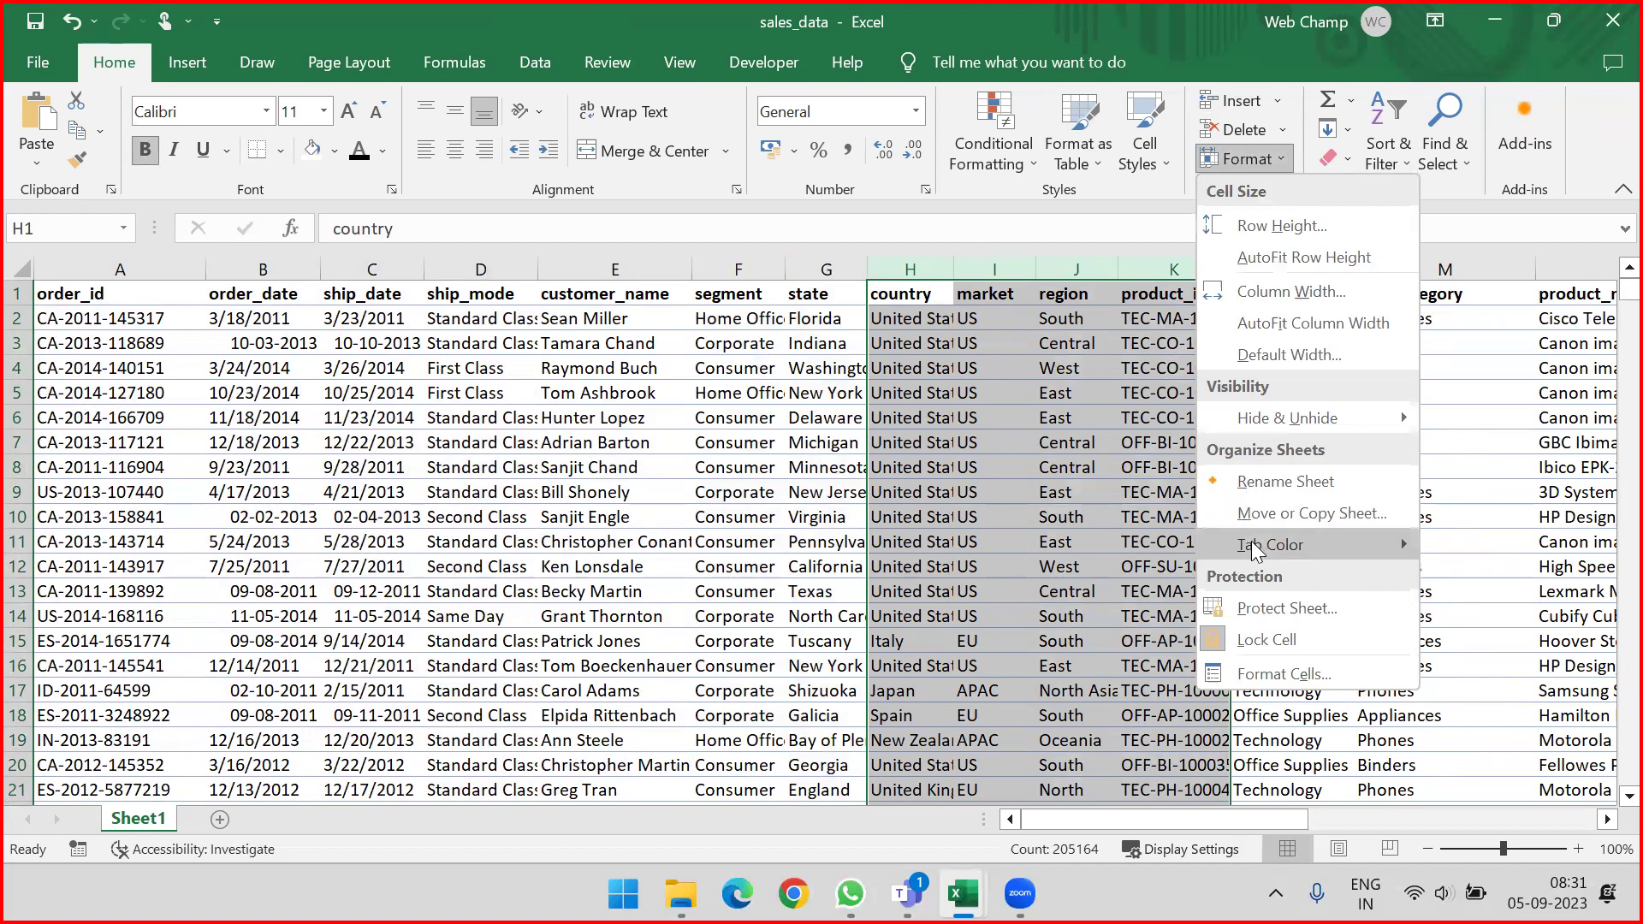
mouse_move(1254, 552)
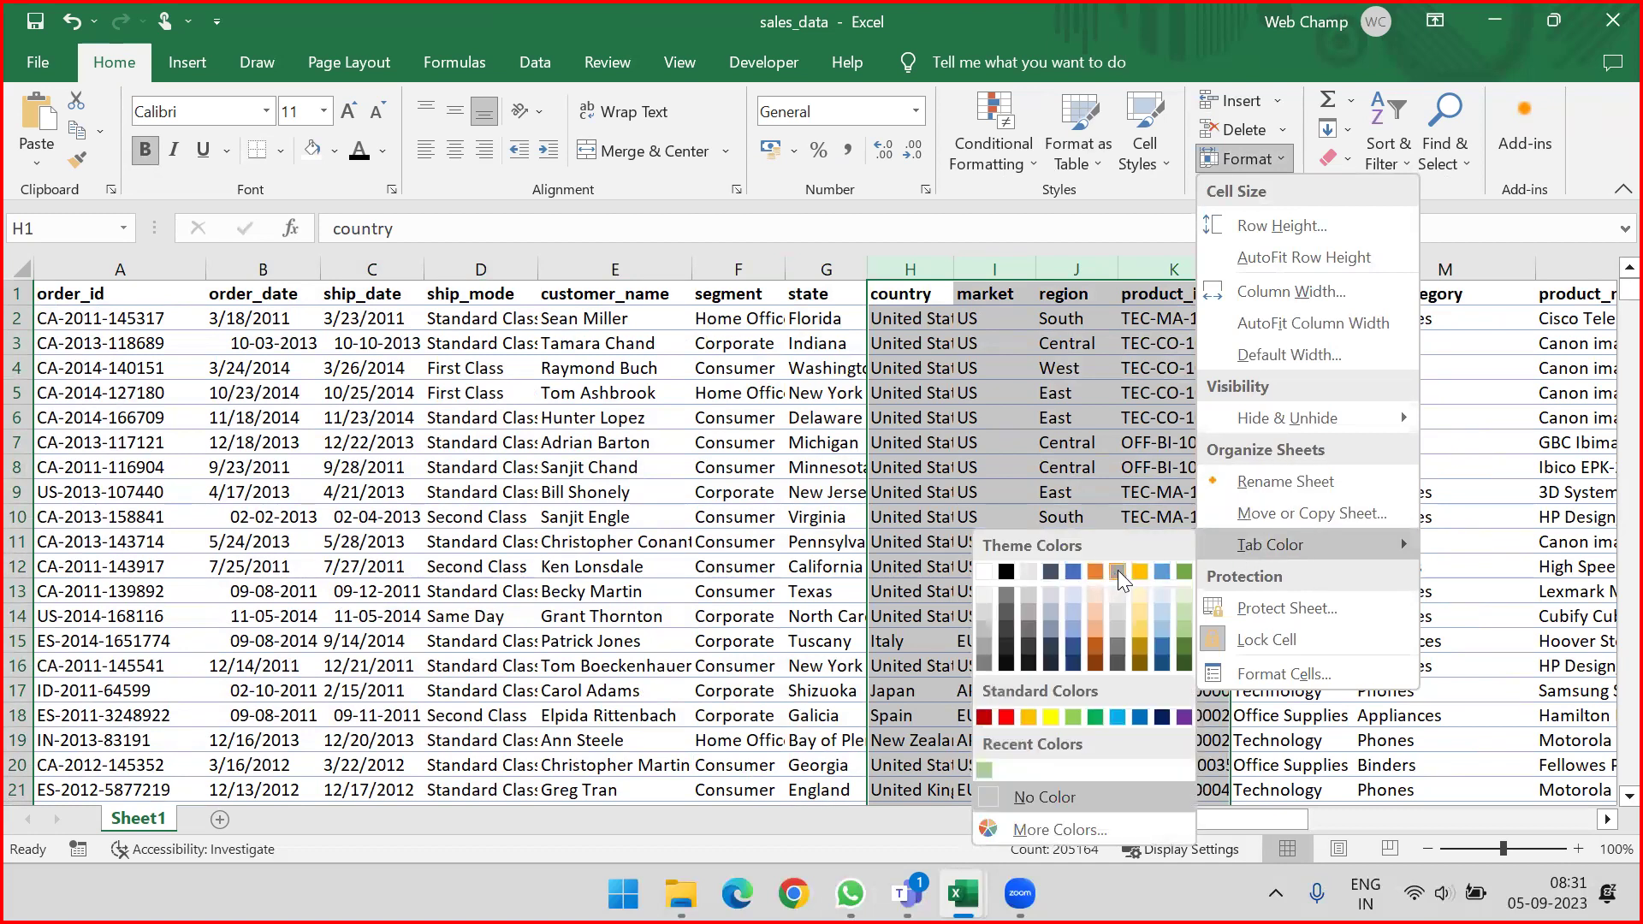
click(1164, 572)
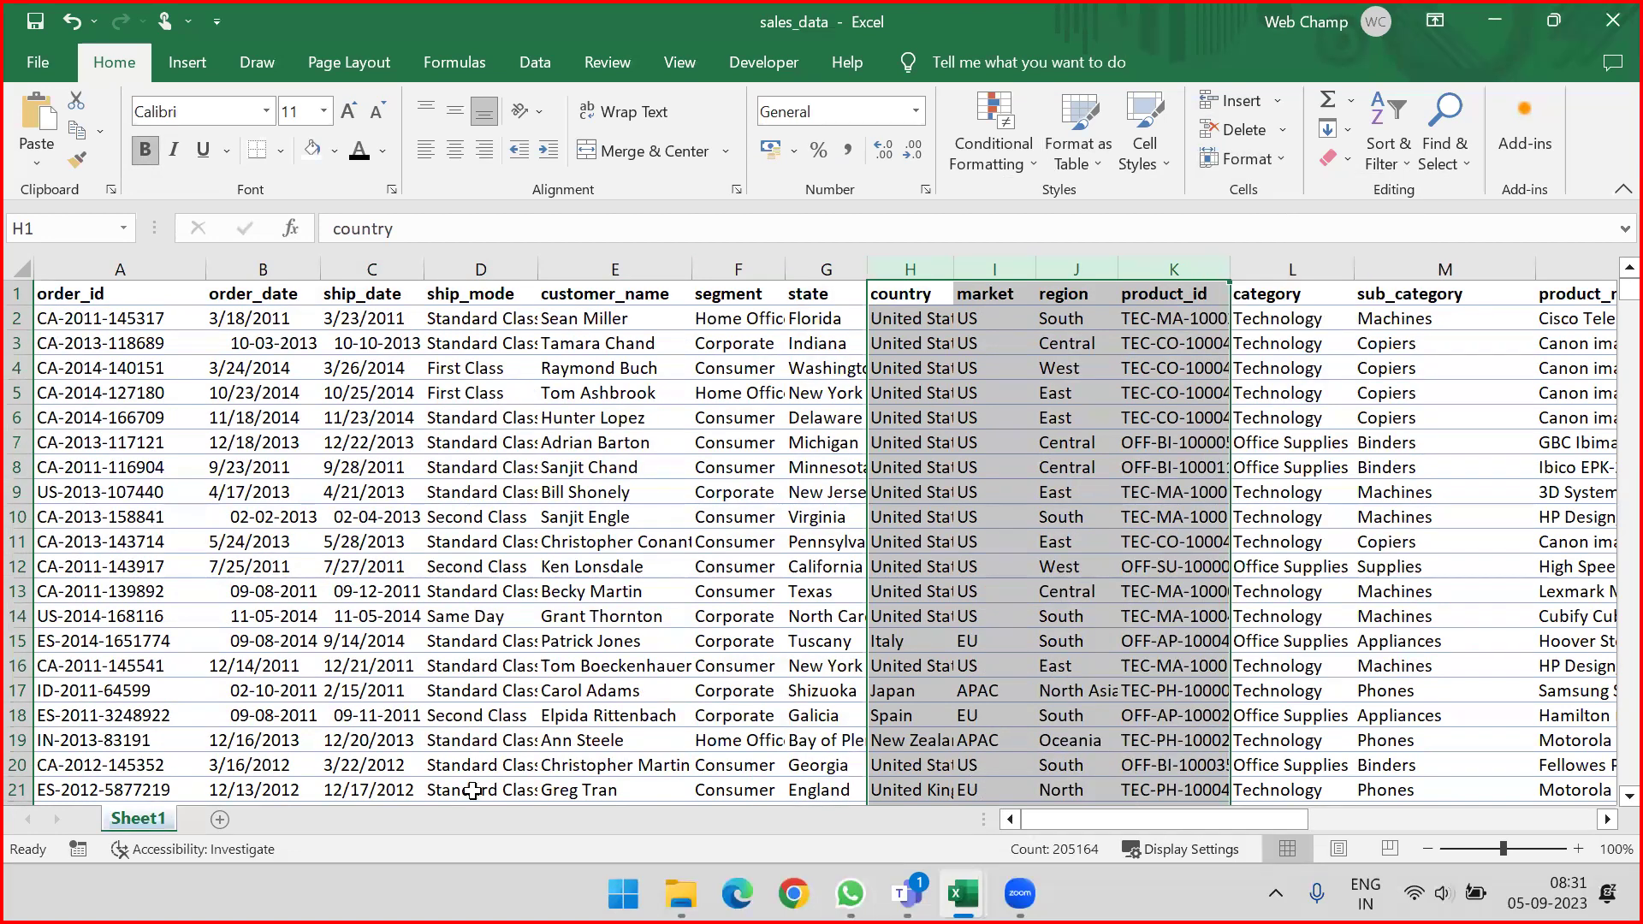
click(221, 819)
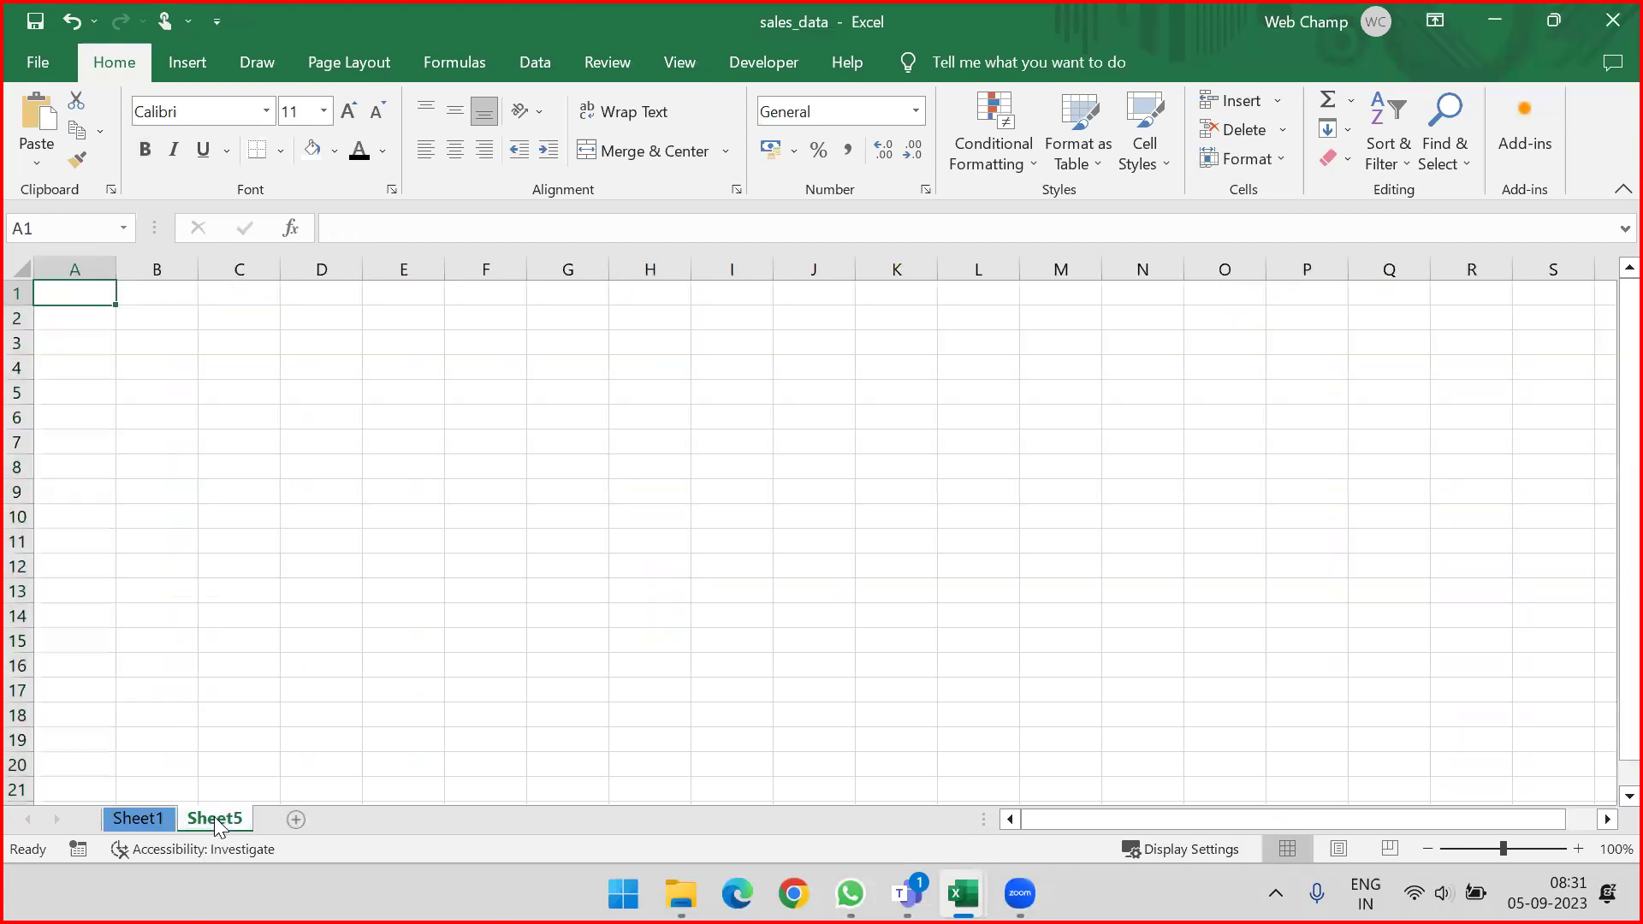
click(156, 819)
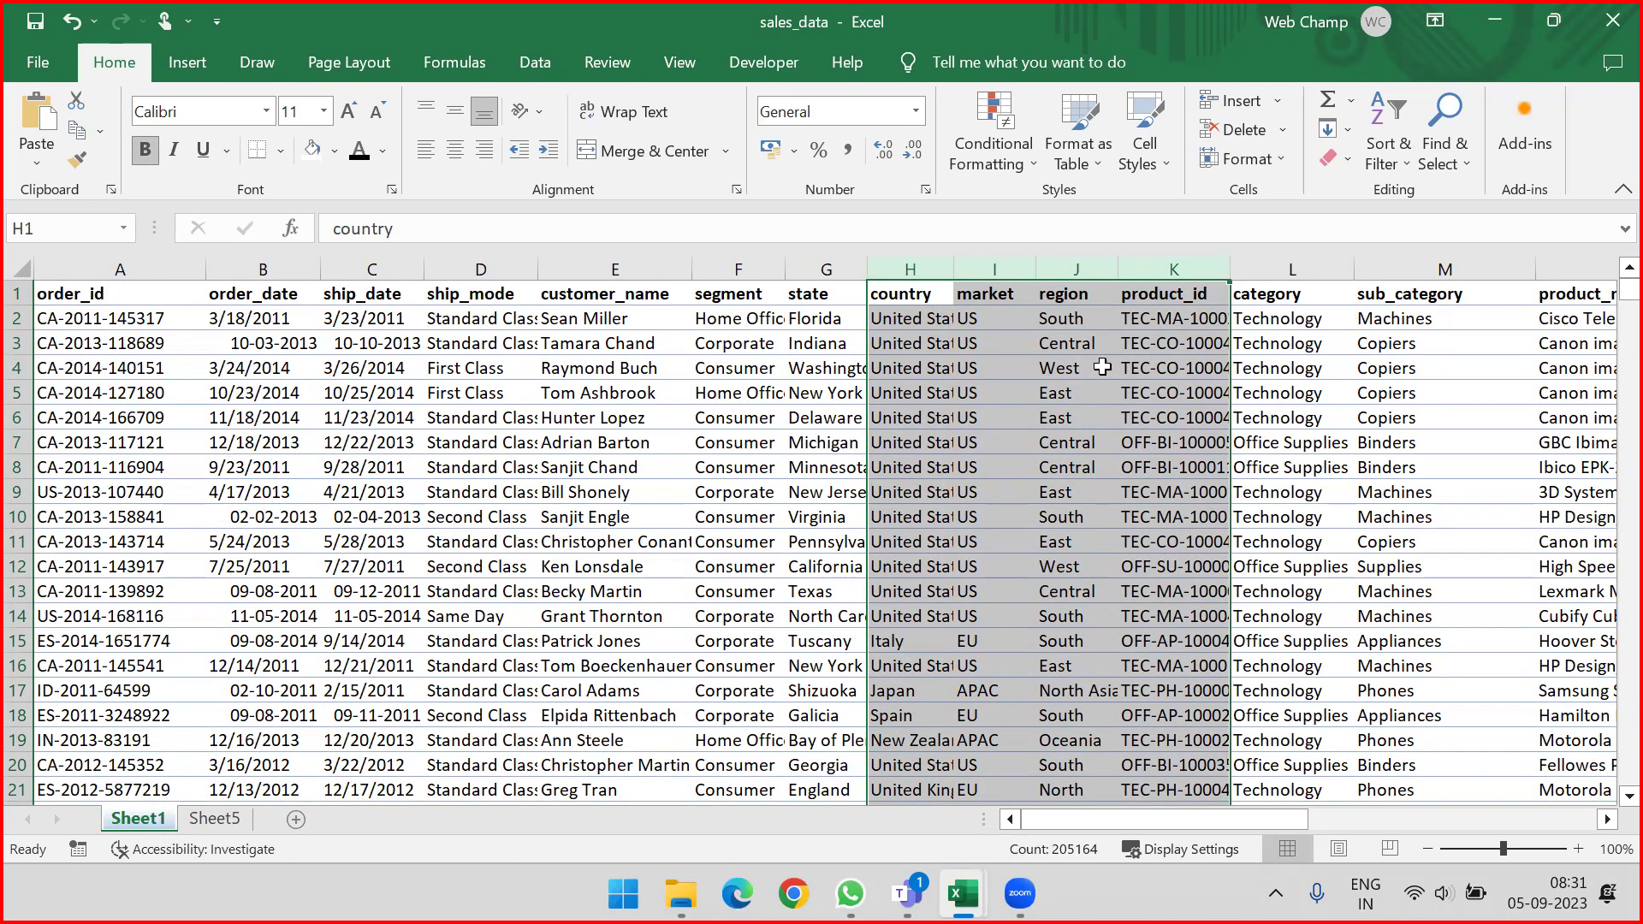
Step: Select cells H2:L13 and examine the sheet protection options, leaving without applying them
click(1279, 157)
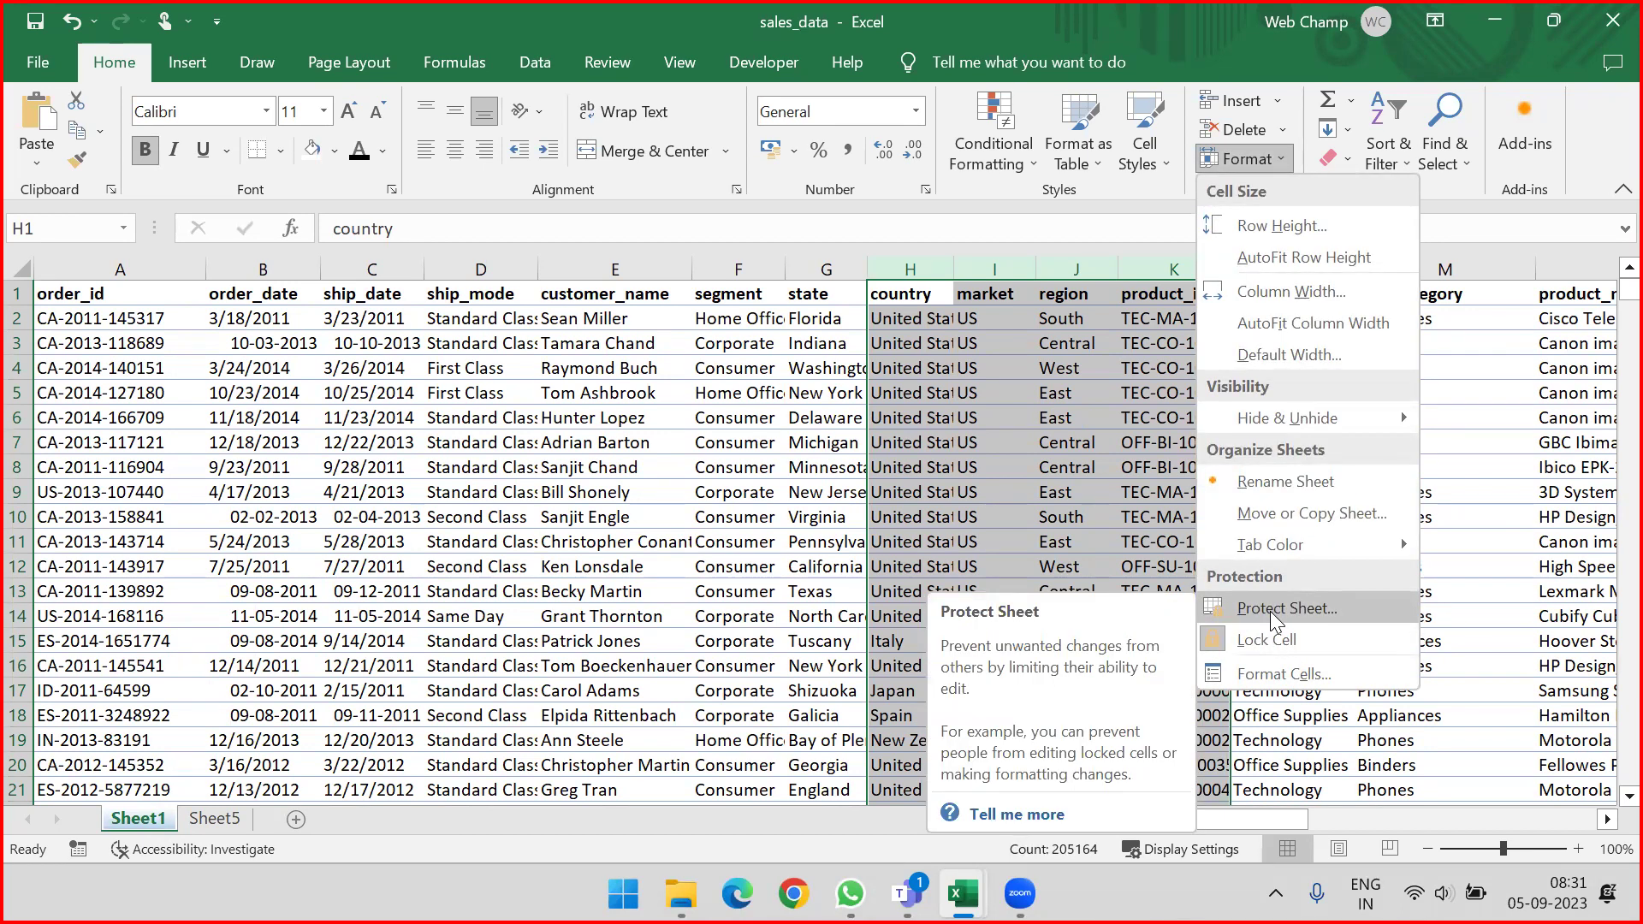
click(894, 316)
drag(894, 316, 1255, 596)
click(1284, 155)
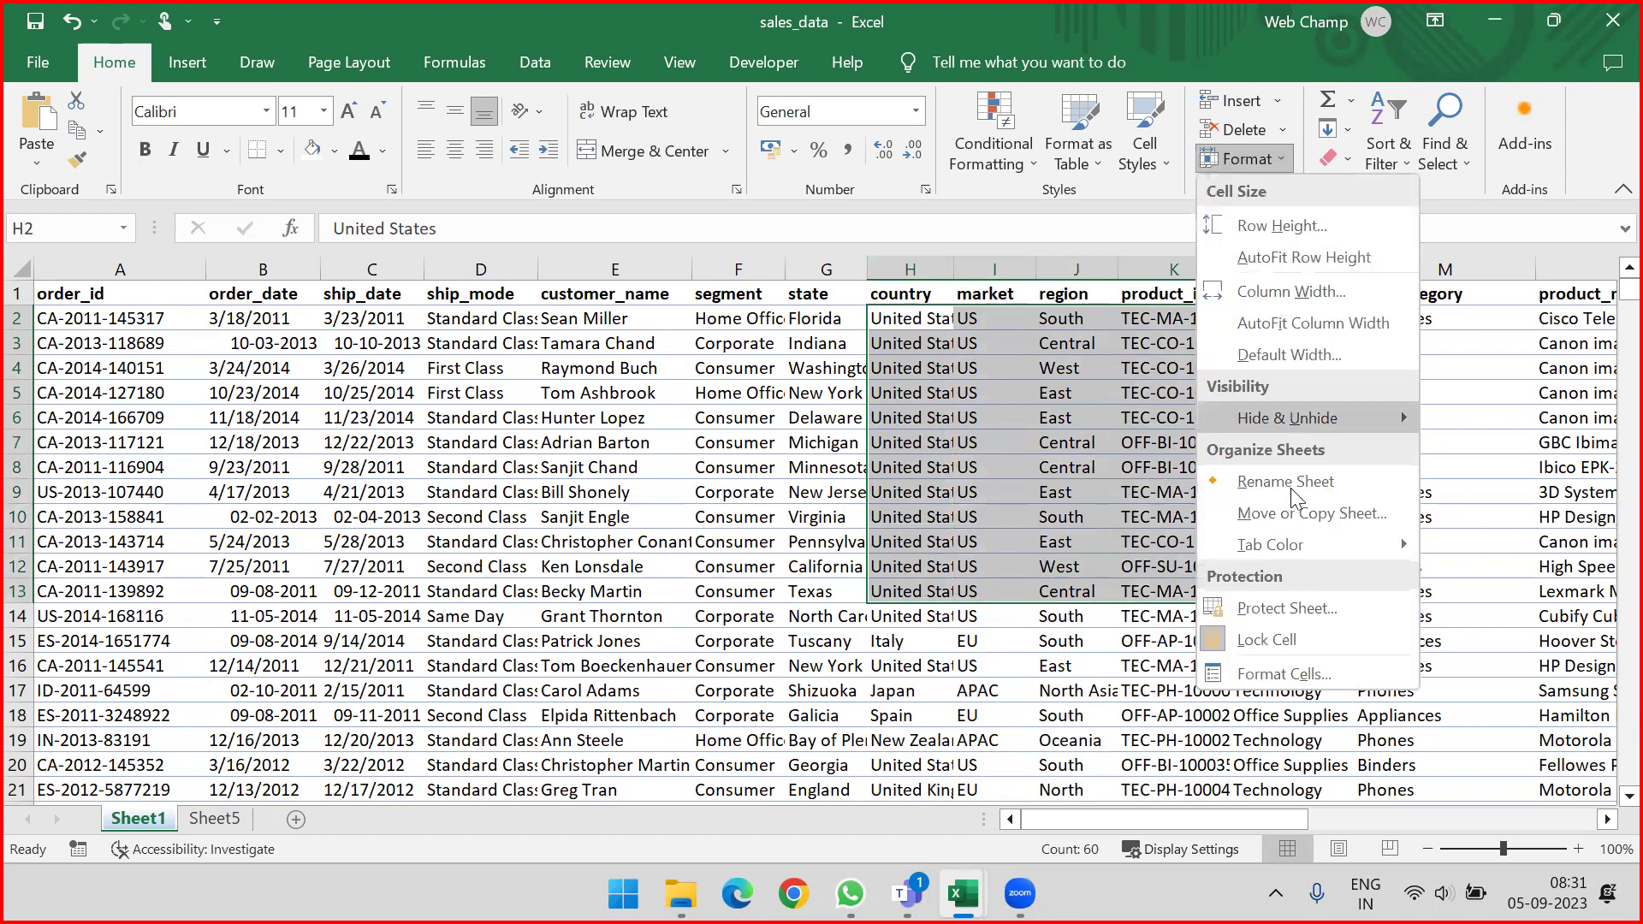
click(1253, 606)
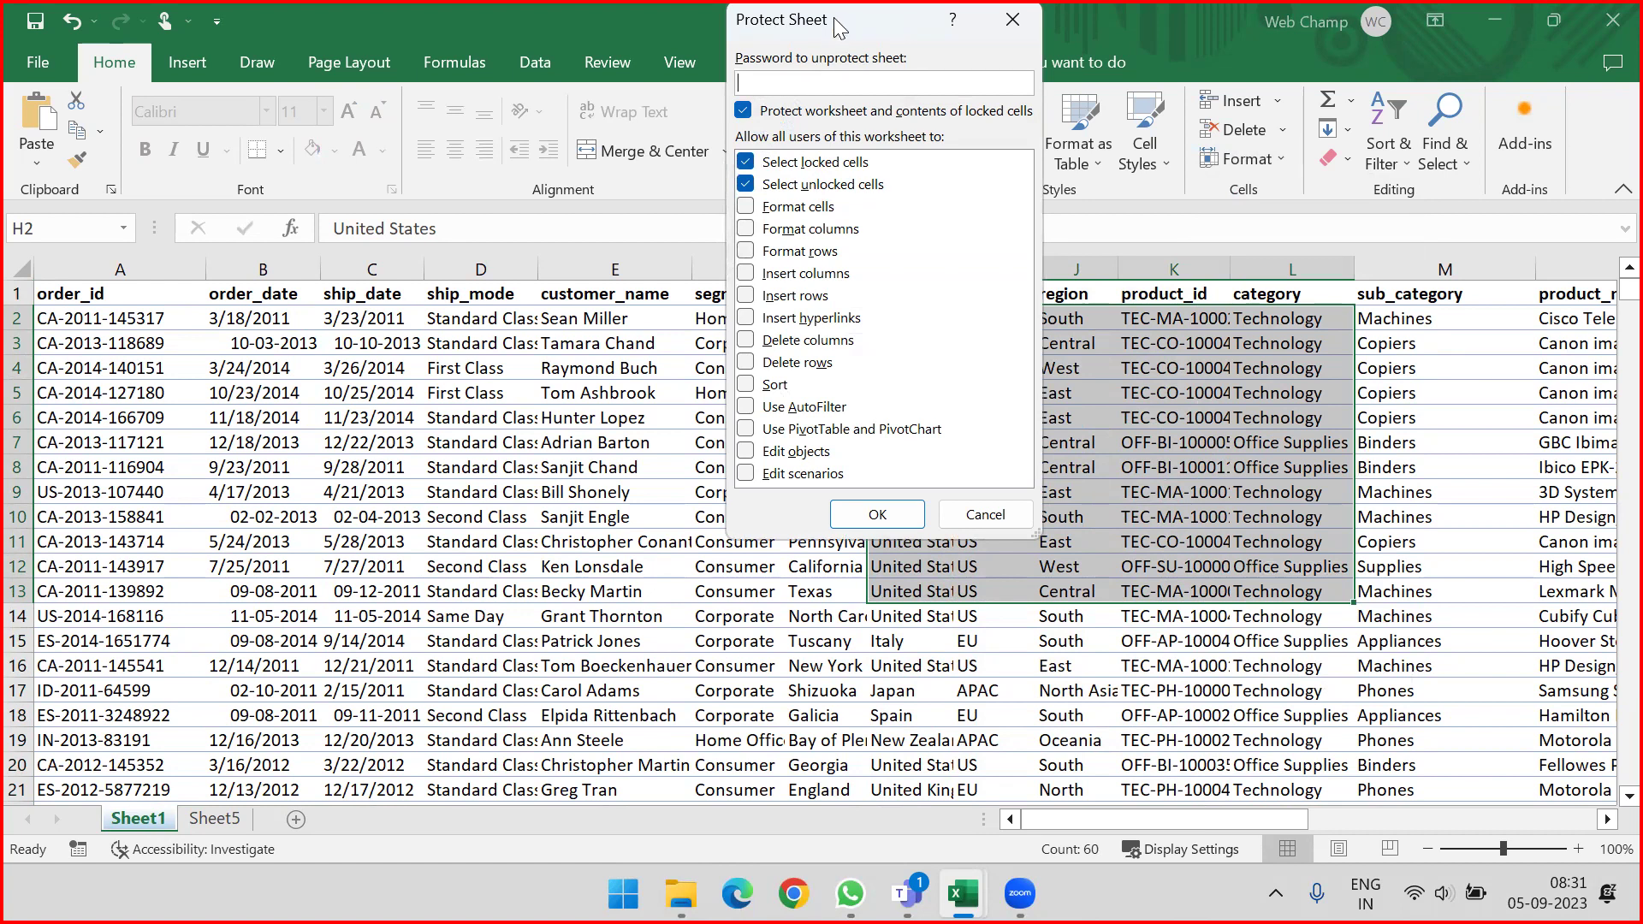
drag(833, 17, 786, 21)
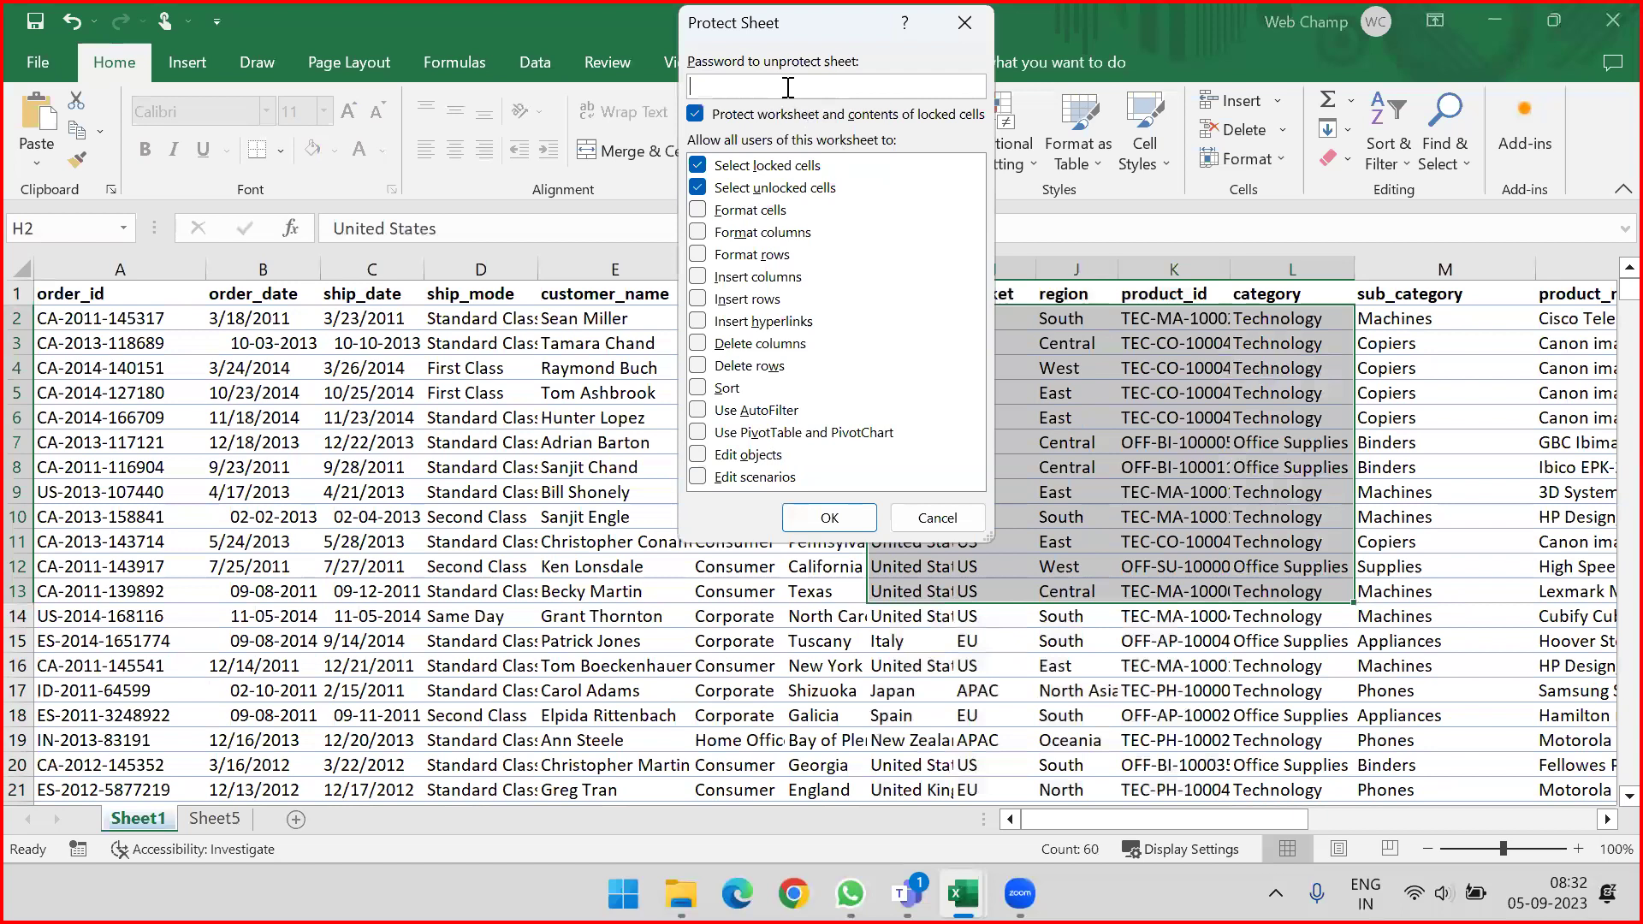
click(950, 529)
Step: Select cells H2:L12 and turn off their Lock Cell setting
drag(935, 266, 1256, 253)
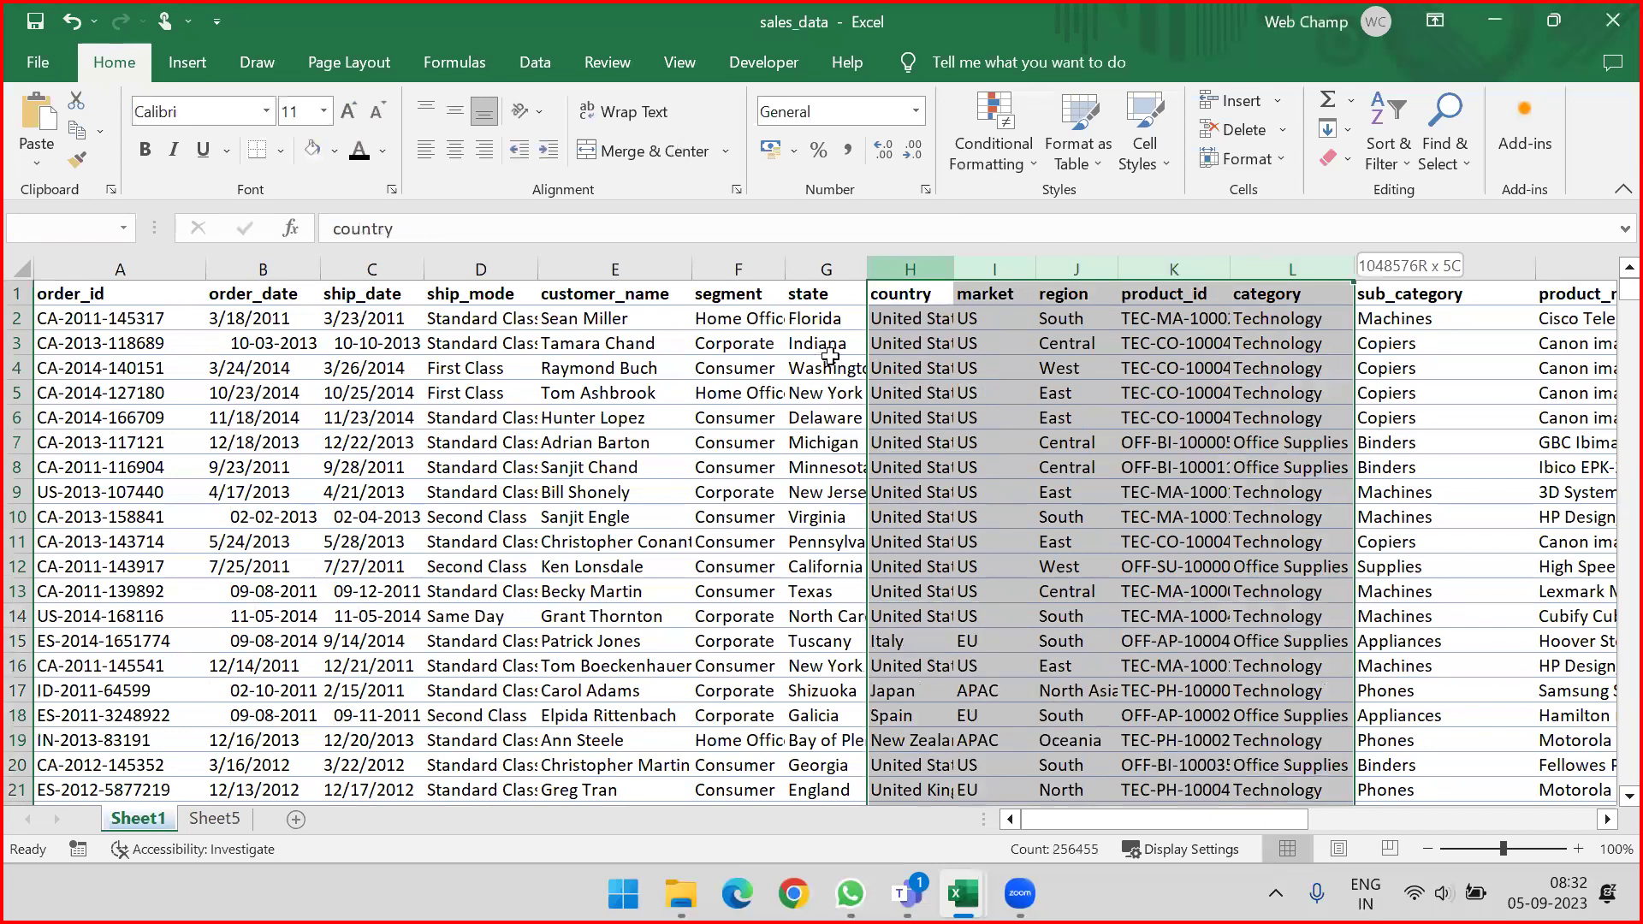
drag(905, 318, 1284, 570)
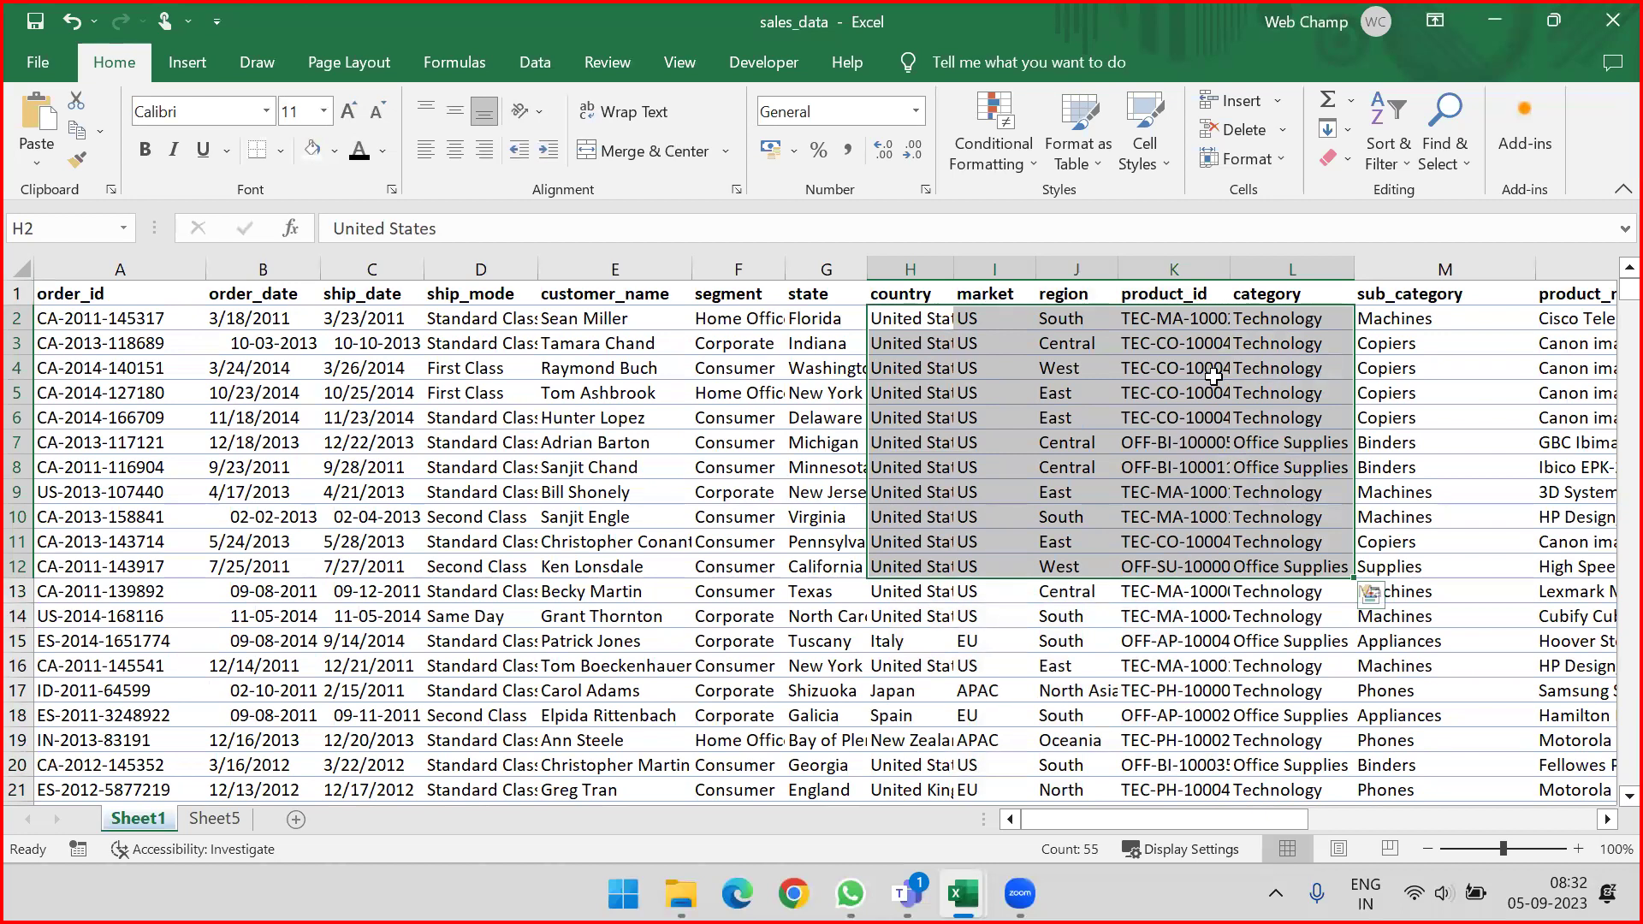
click(1283, 163)
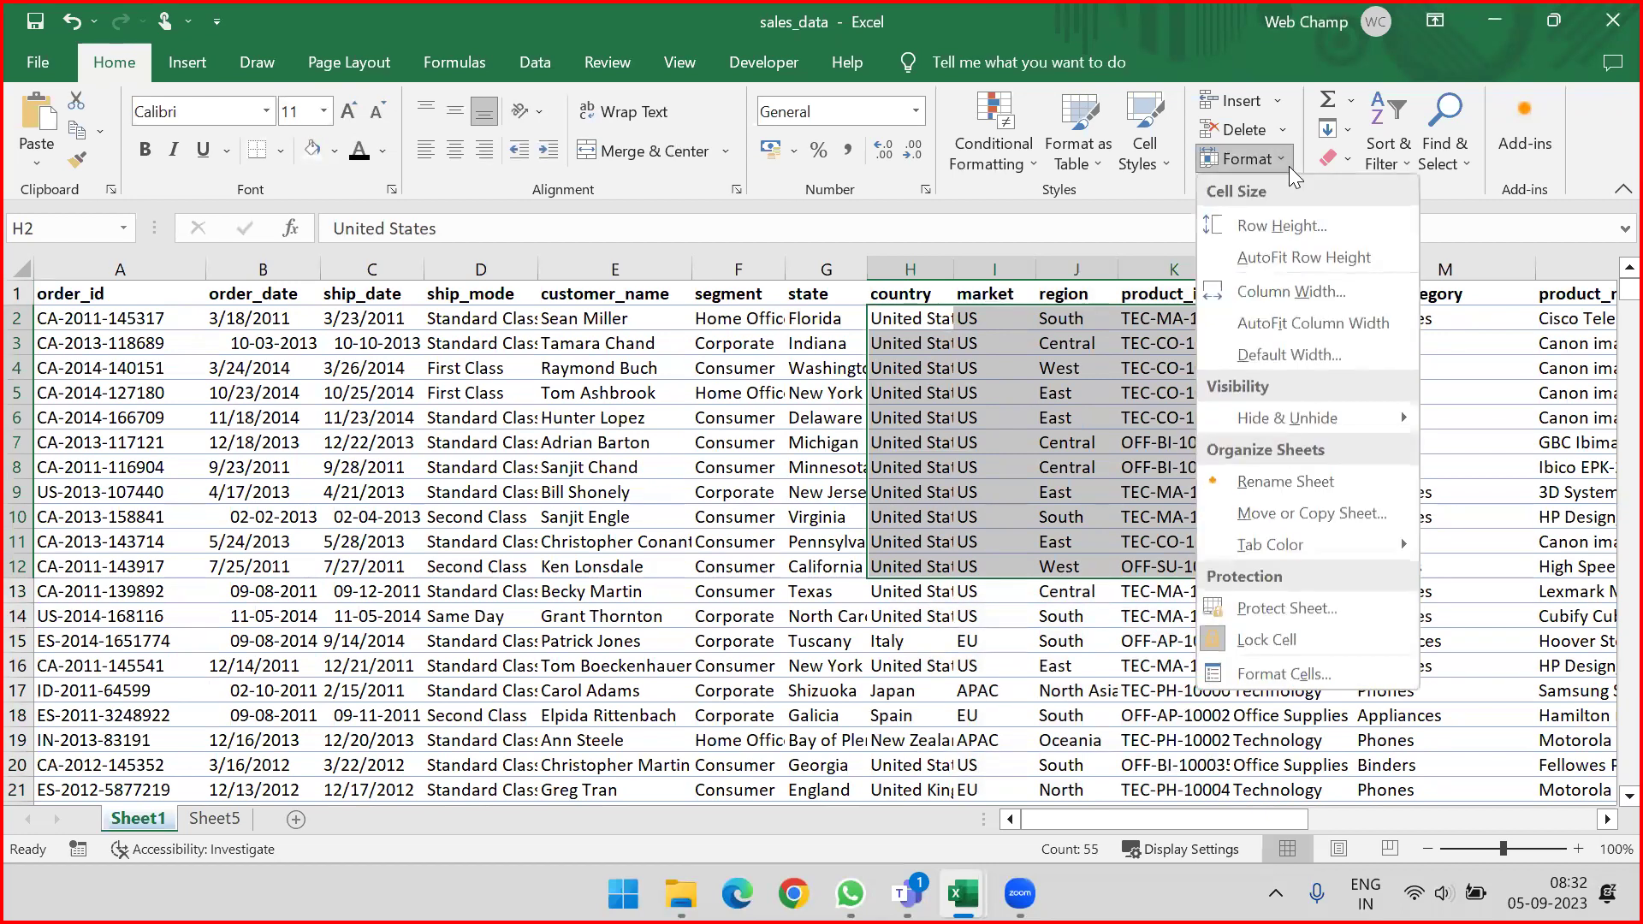
click(1263, 640)
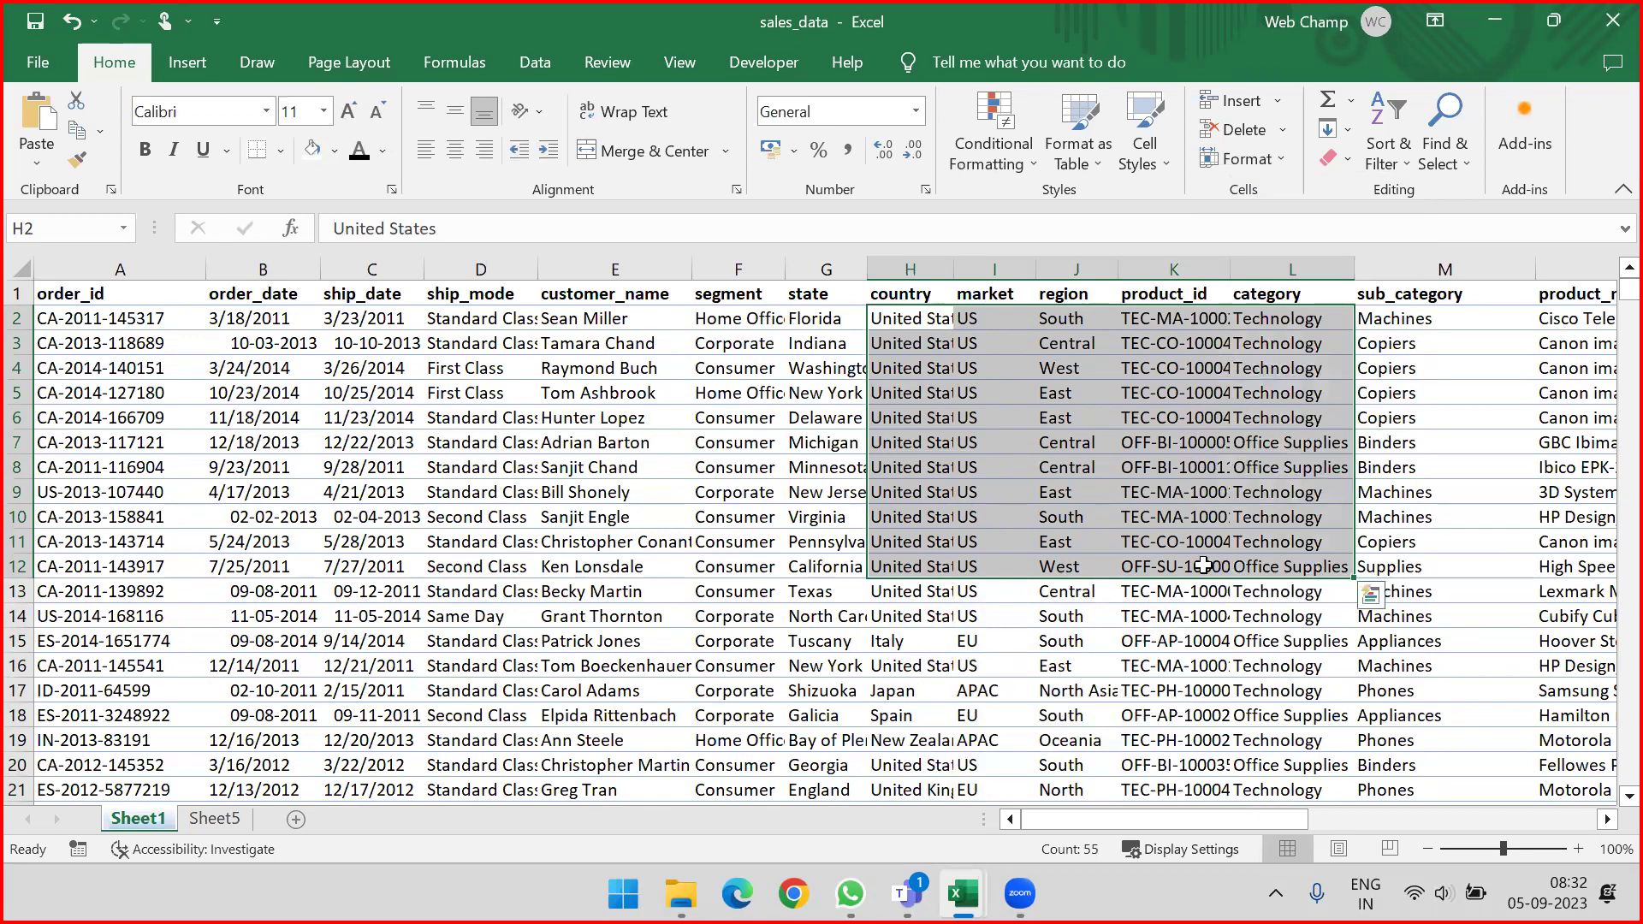
Step: Test editing cell H2 by entering I, undo the entry and save the workbook
click(904, 317)
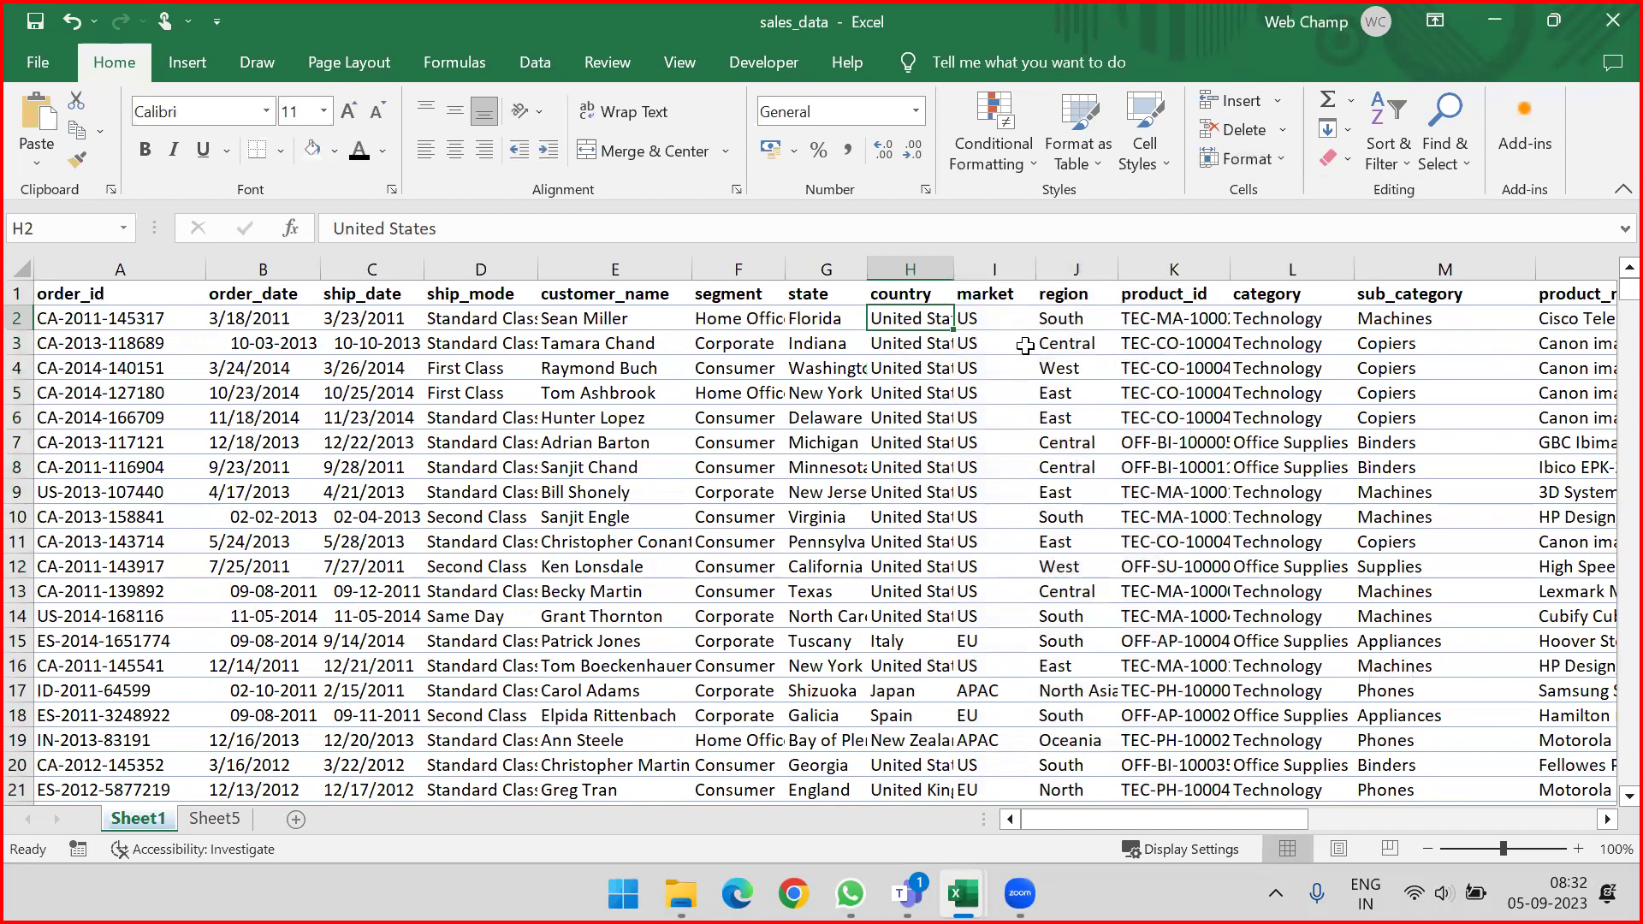
text(I)
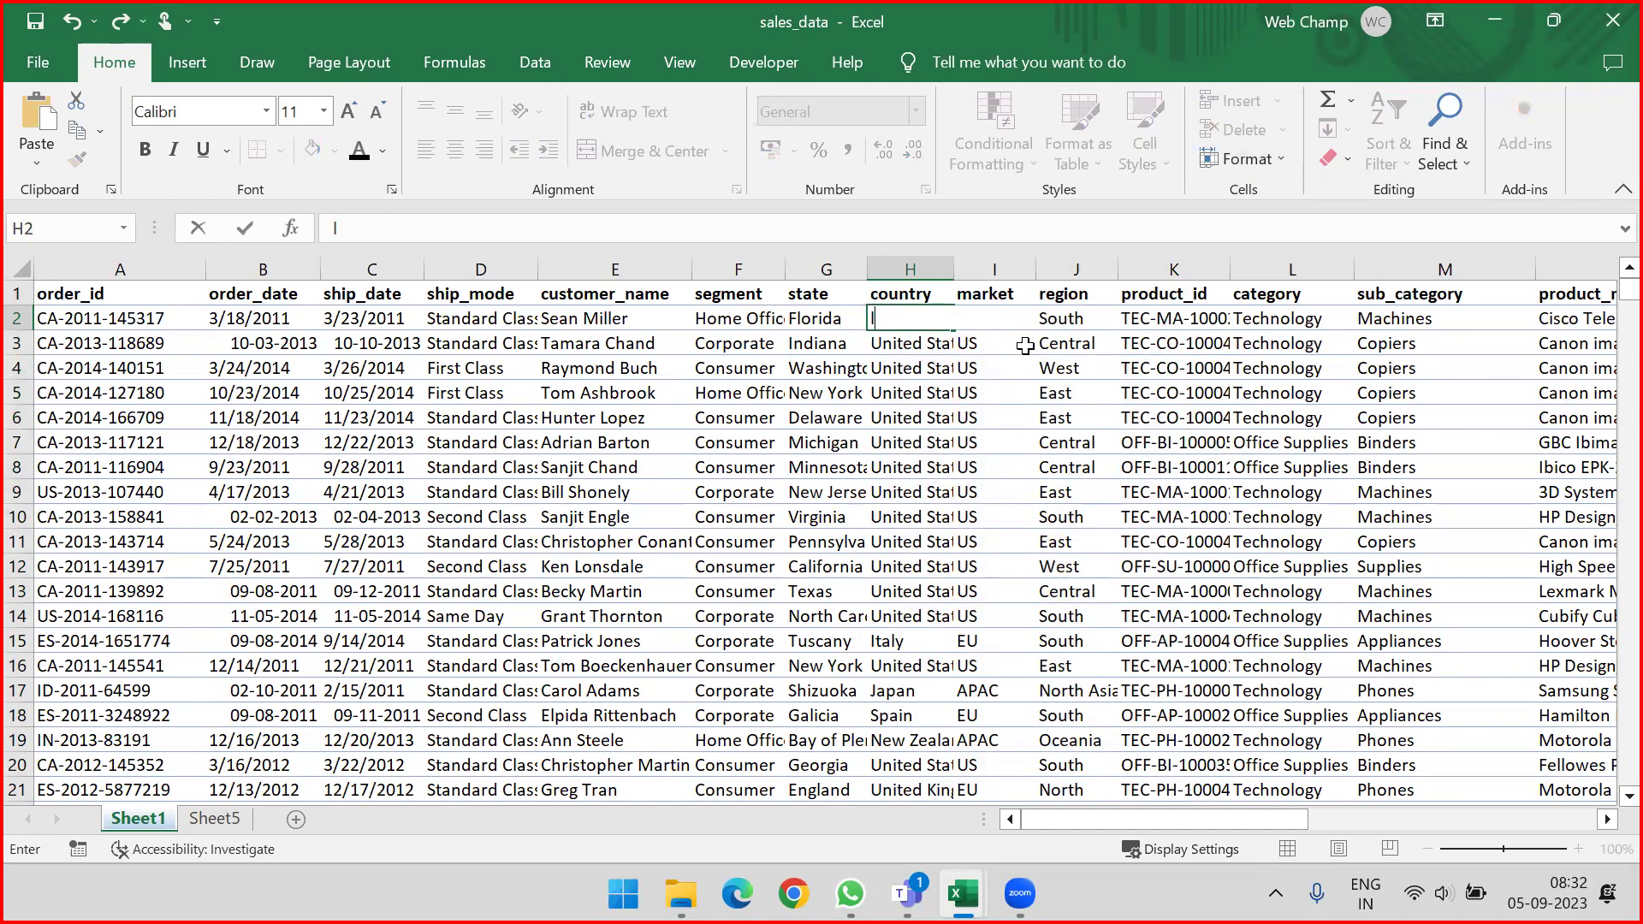
key(Return)
text(`)
key(Escape)
text(`)
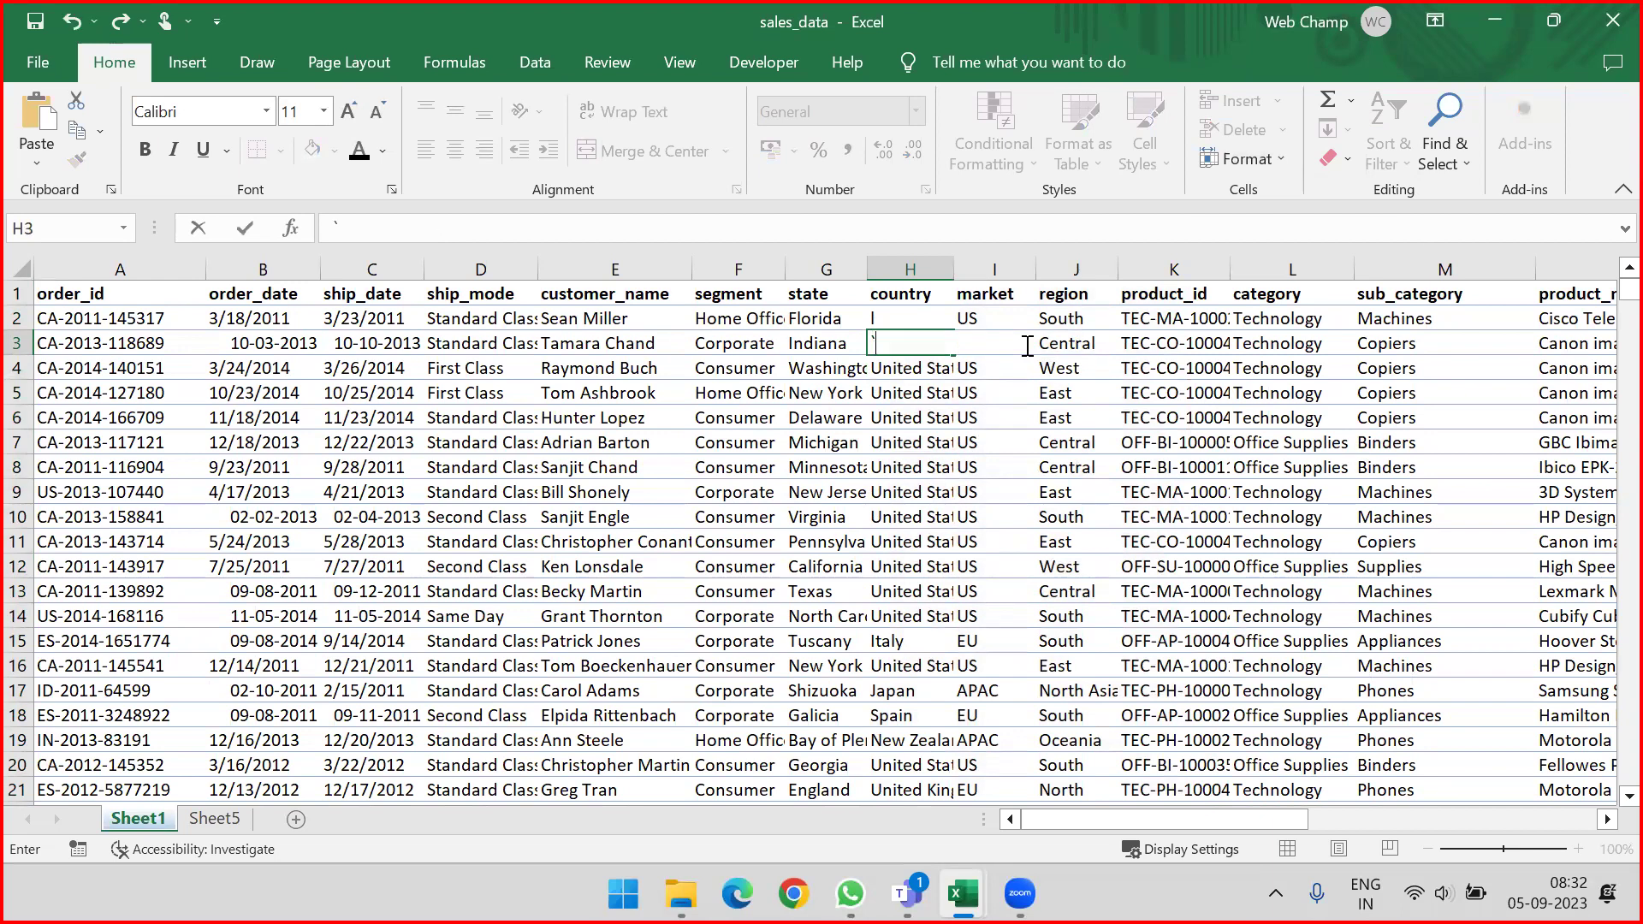
key(Escape)
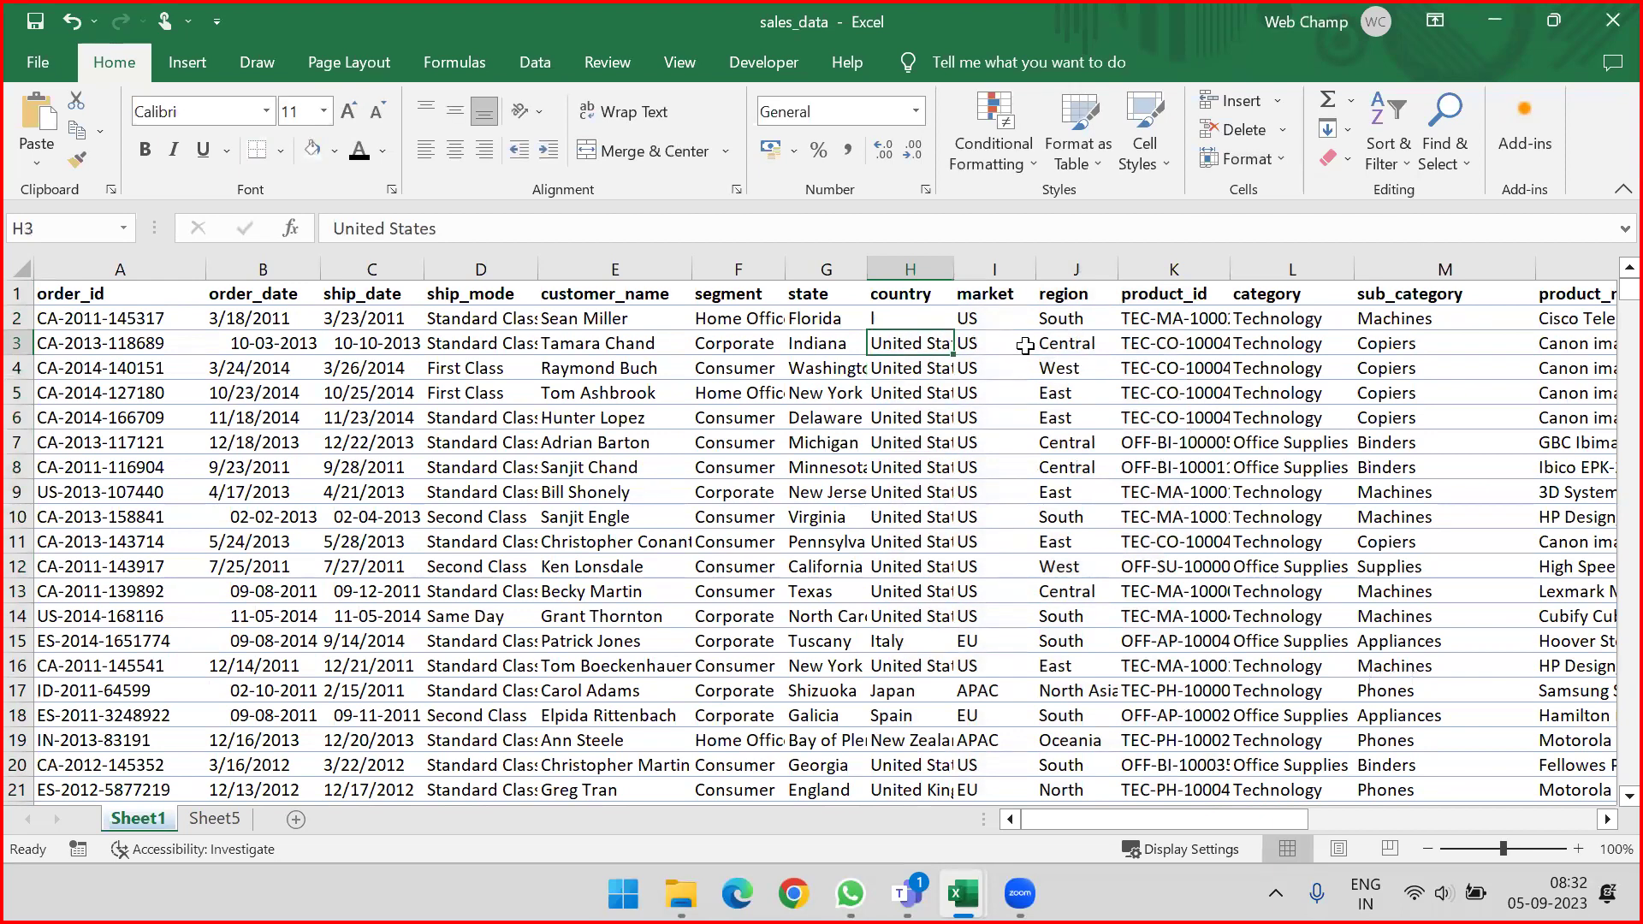
key(ctrl+z)
key(ctrl+s)
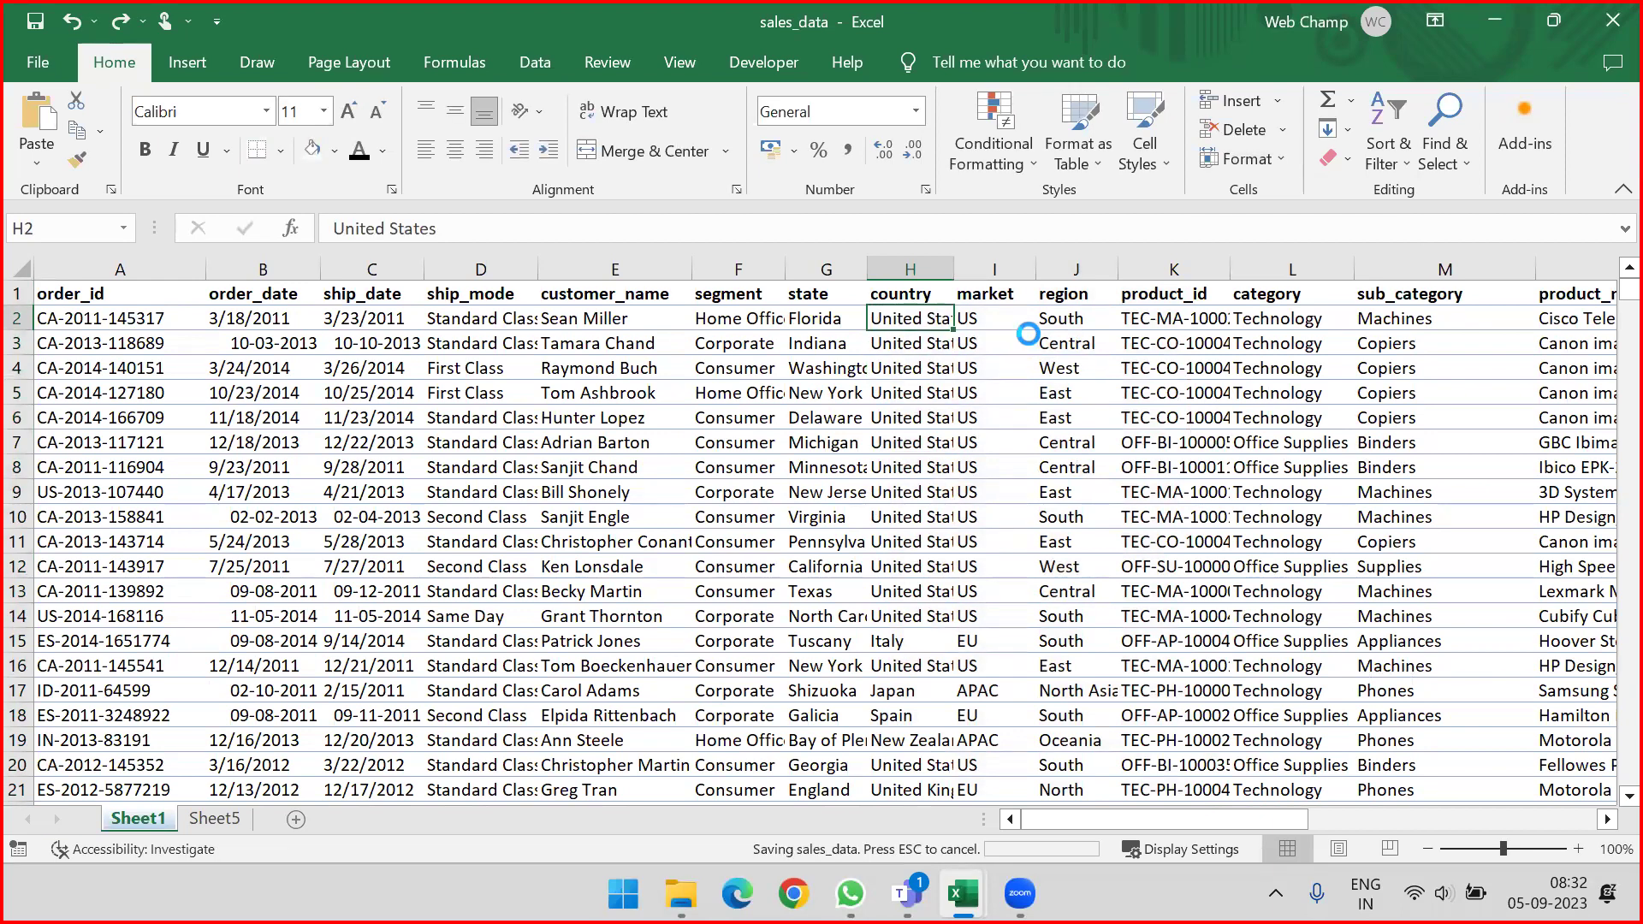
click(1270, 155)
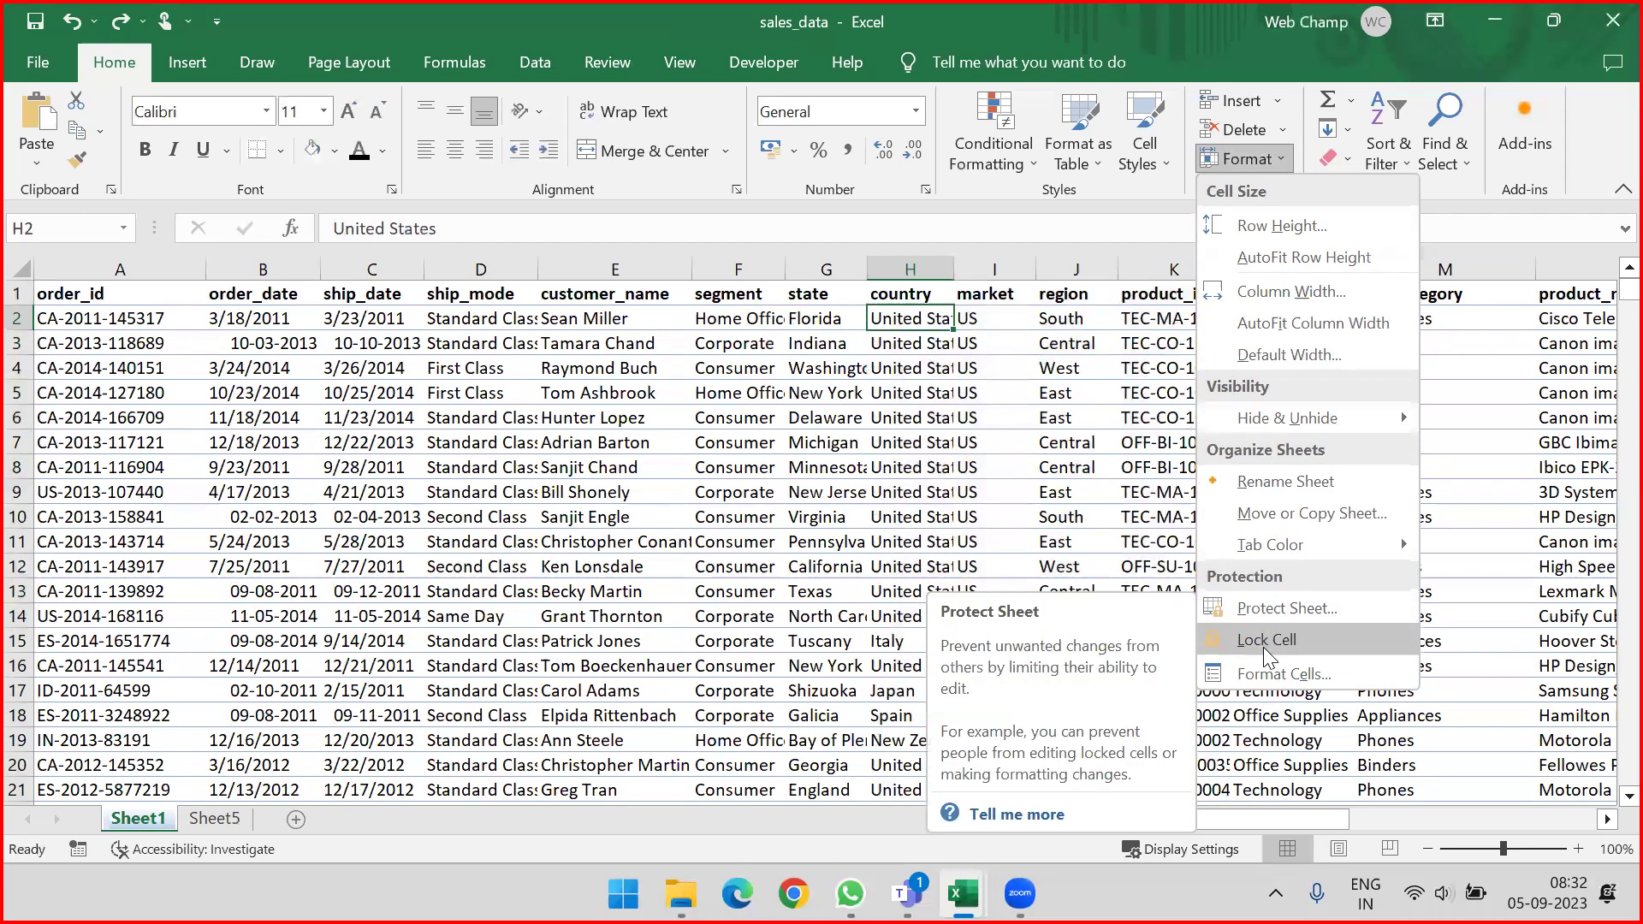
click(1338, 178)
click(1283, 157)
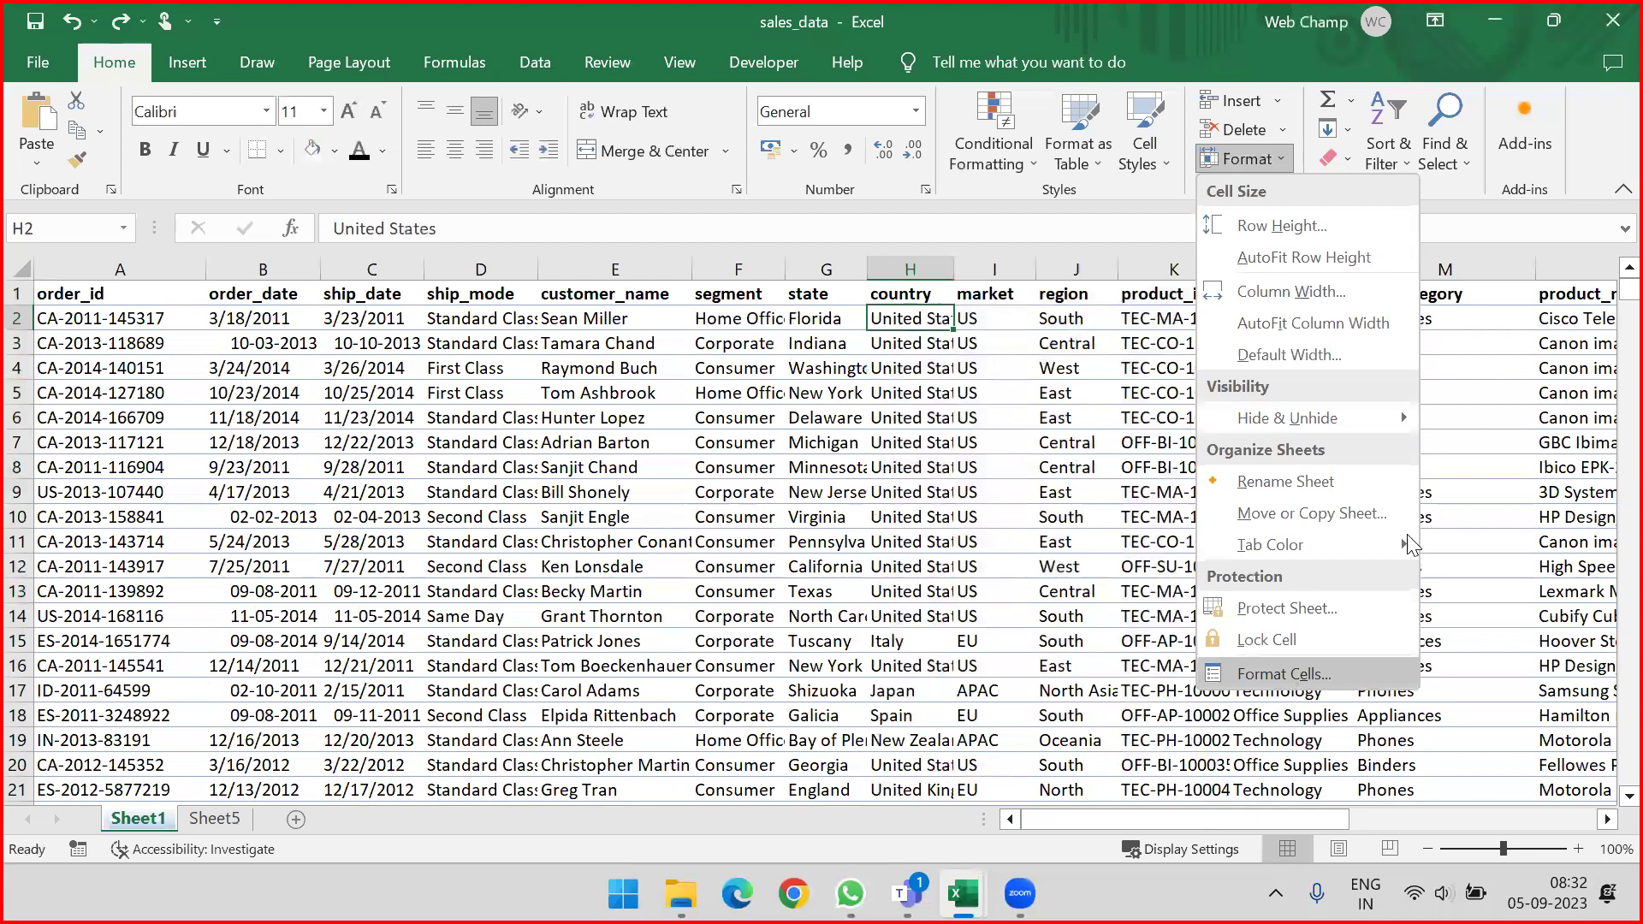
click(1448, 450)
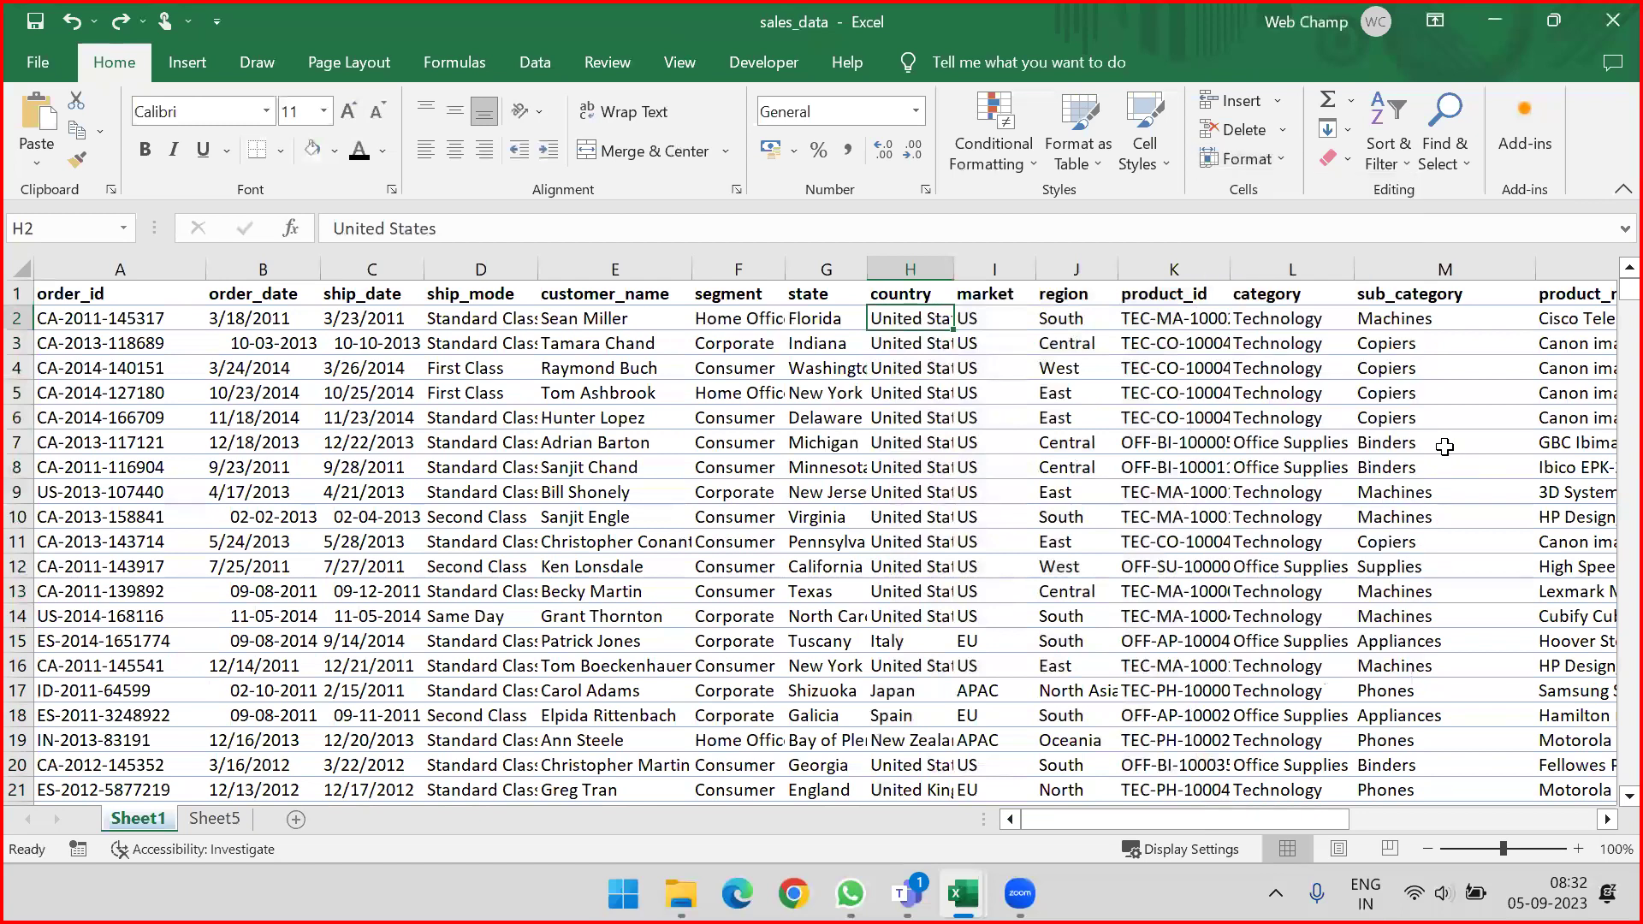
Step: Total the sales amount column with an AutoSum in cell O51292, directly below the data
drag(1157, 817, 1335, 810)
click(1352, 103)
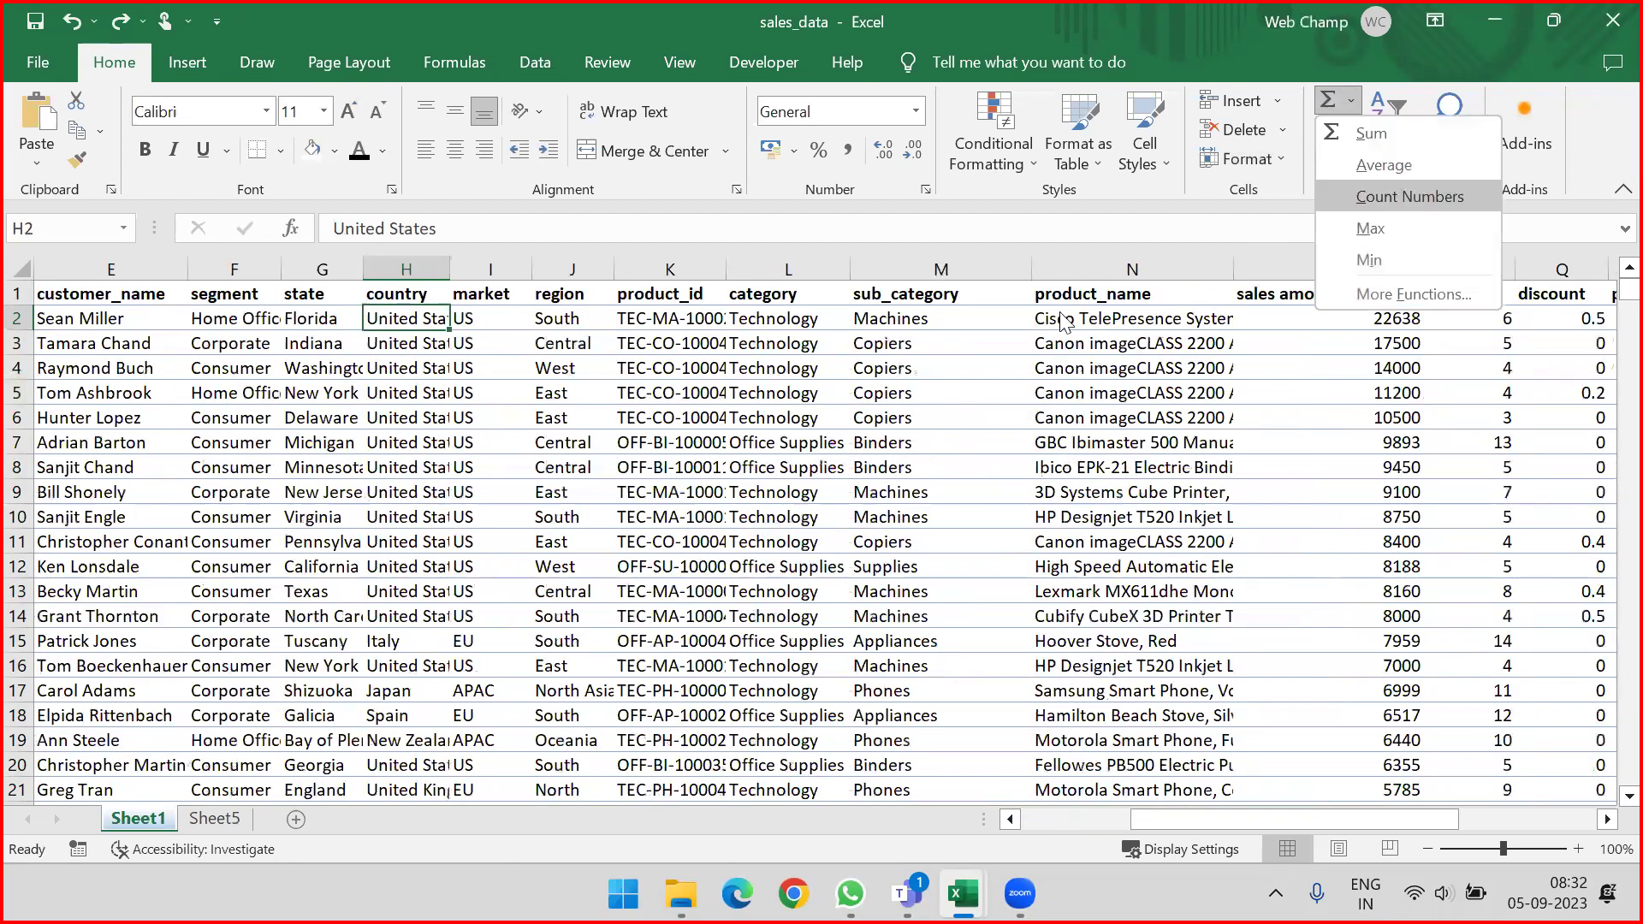
click(1294, 333)
click(1372, 316)
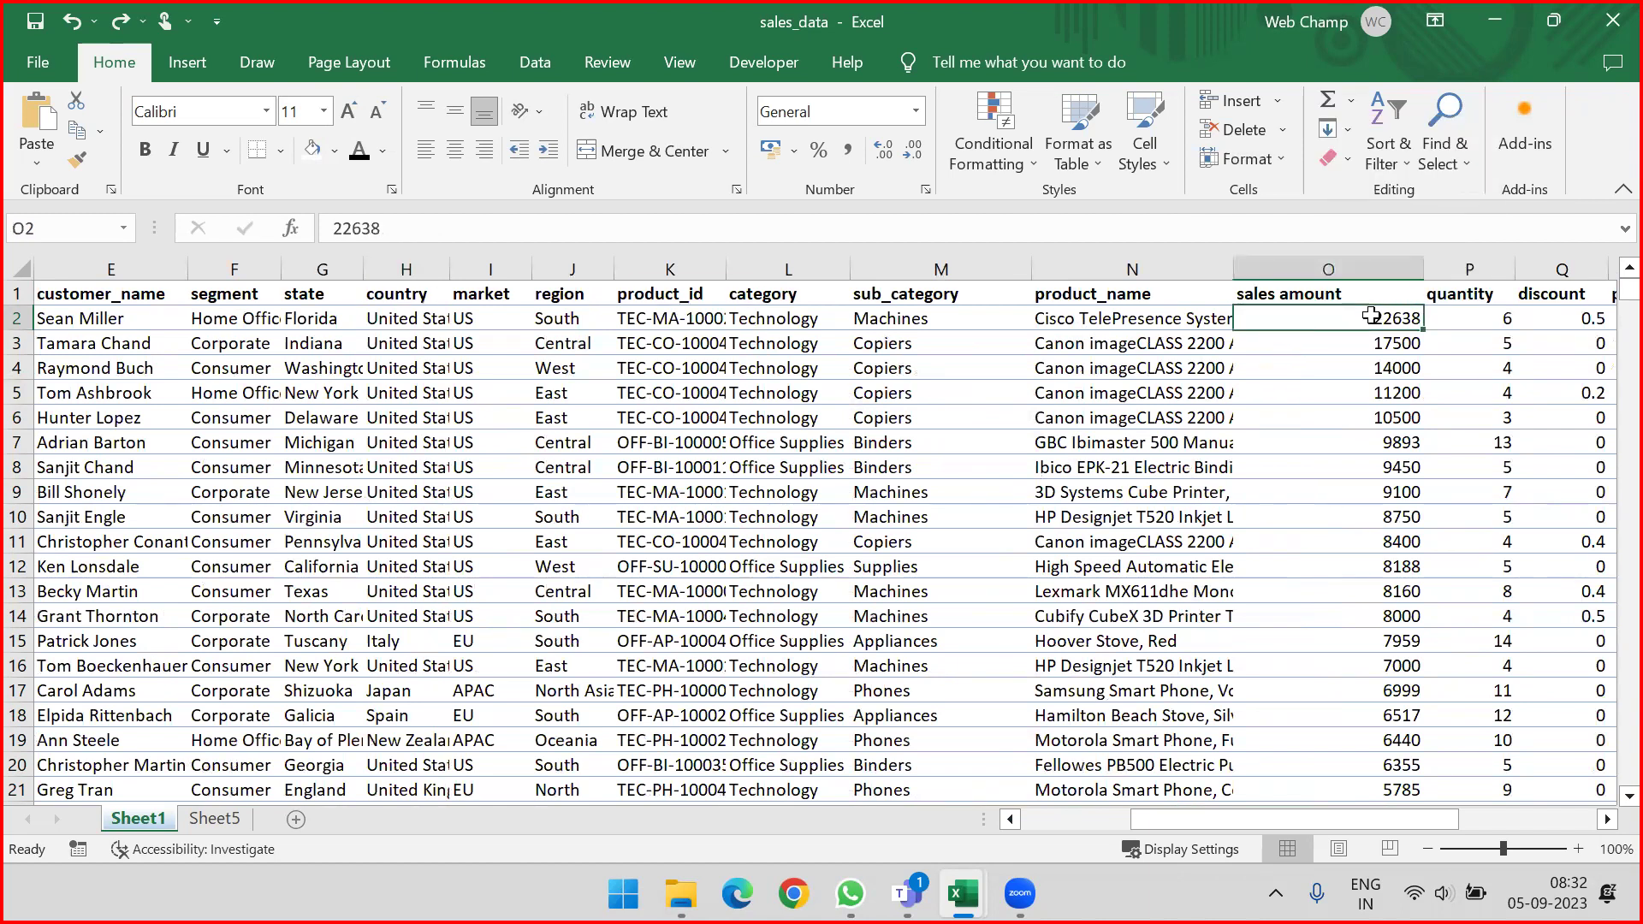
key(ctrl+Down)
key(Down)
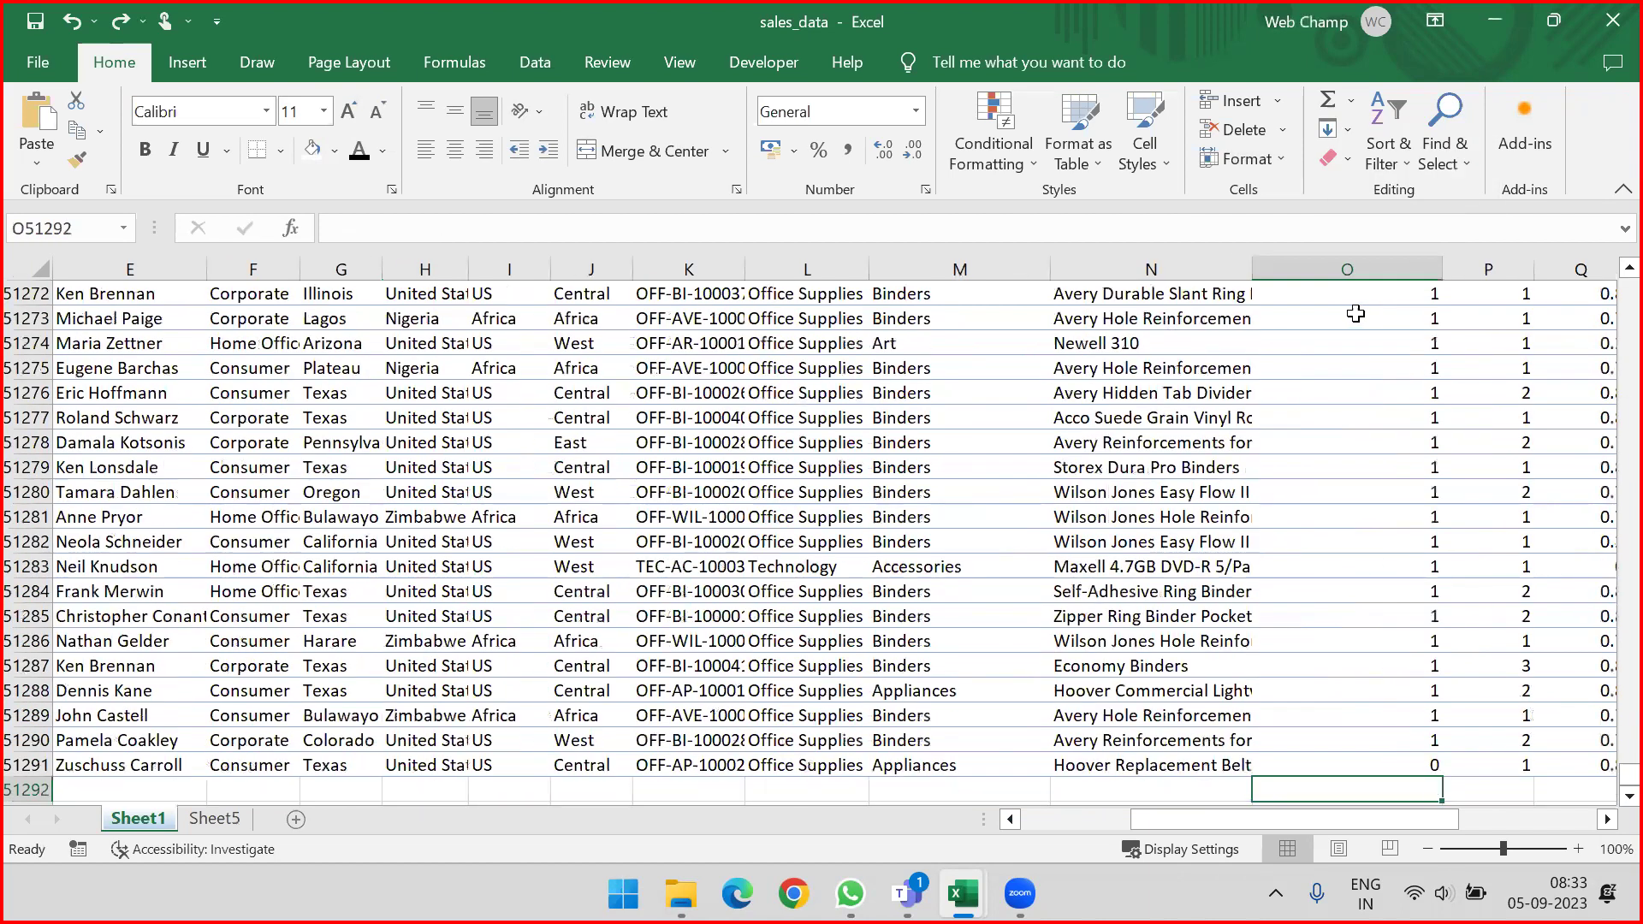
click(1328, 100)
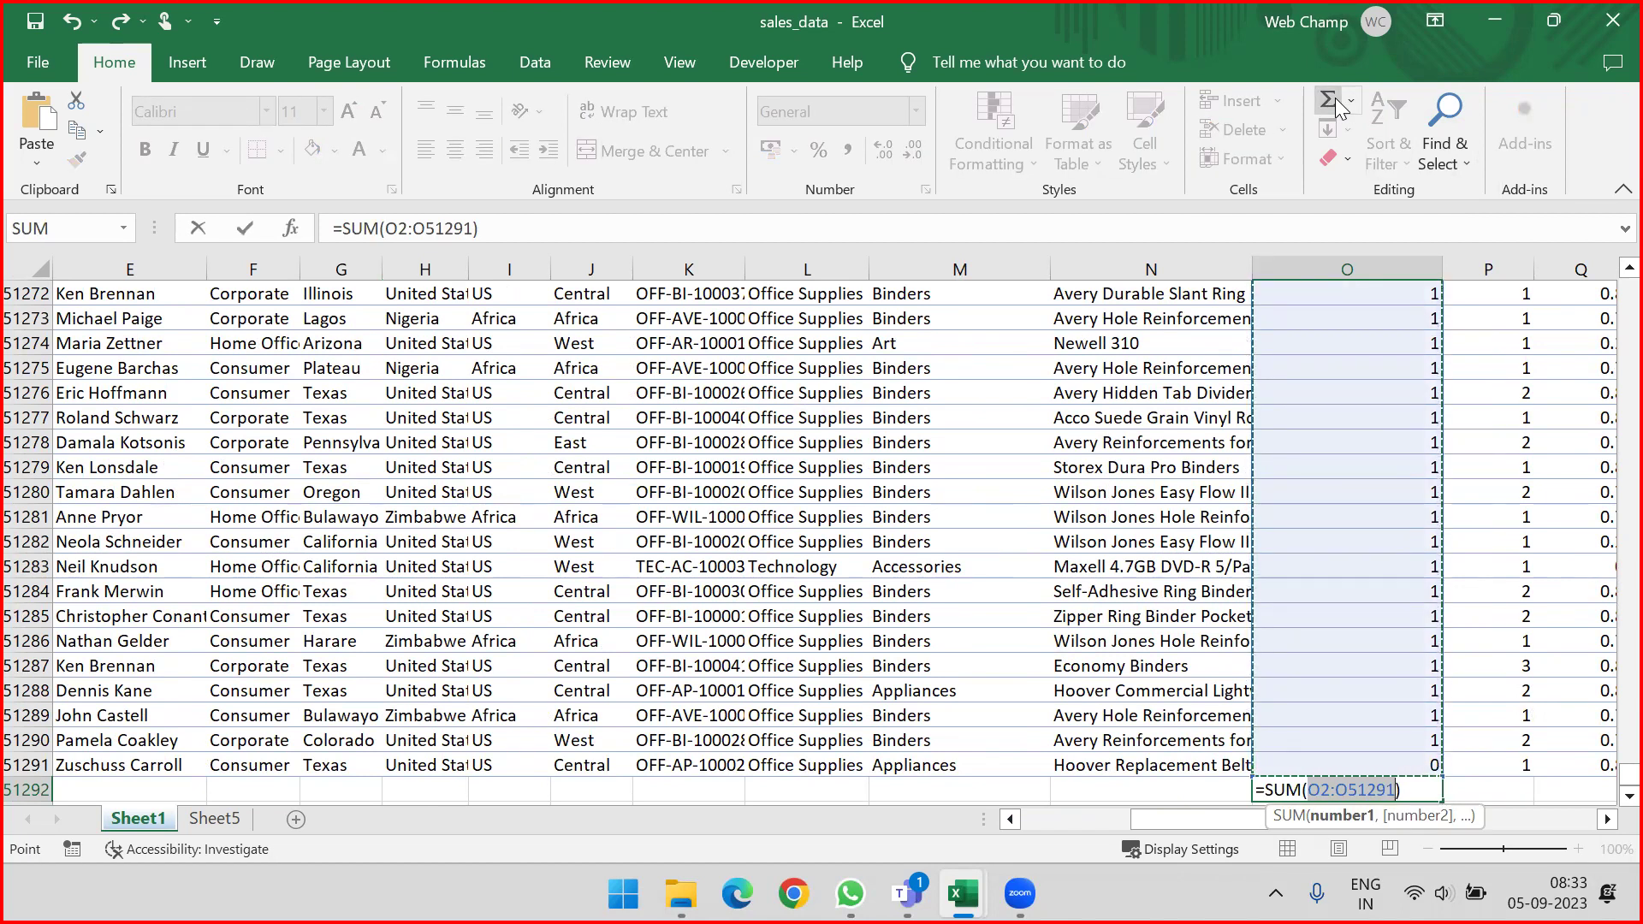
key(Return)
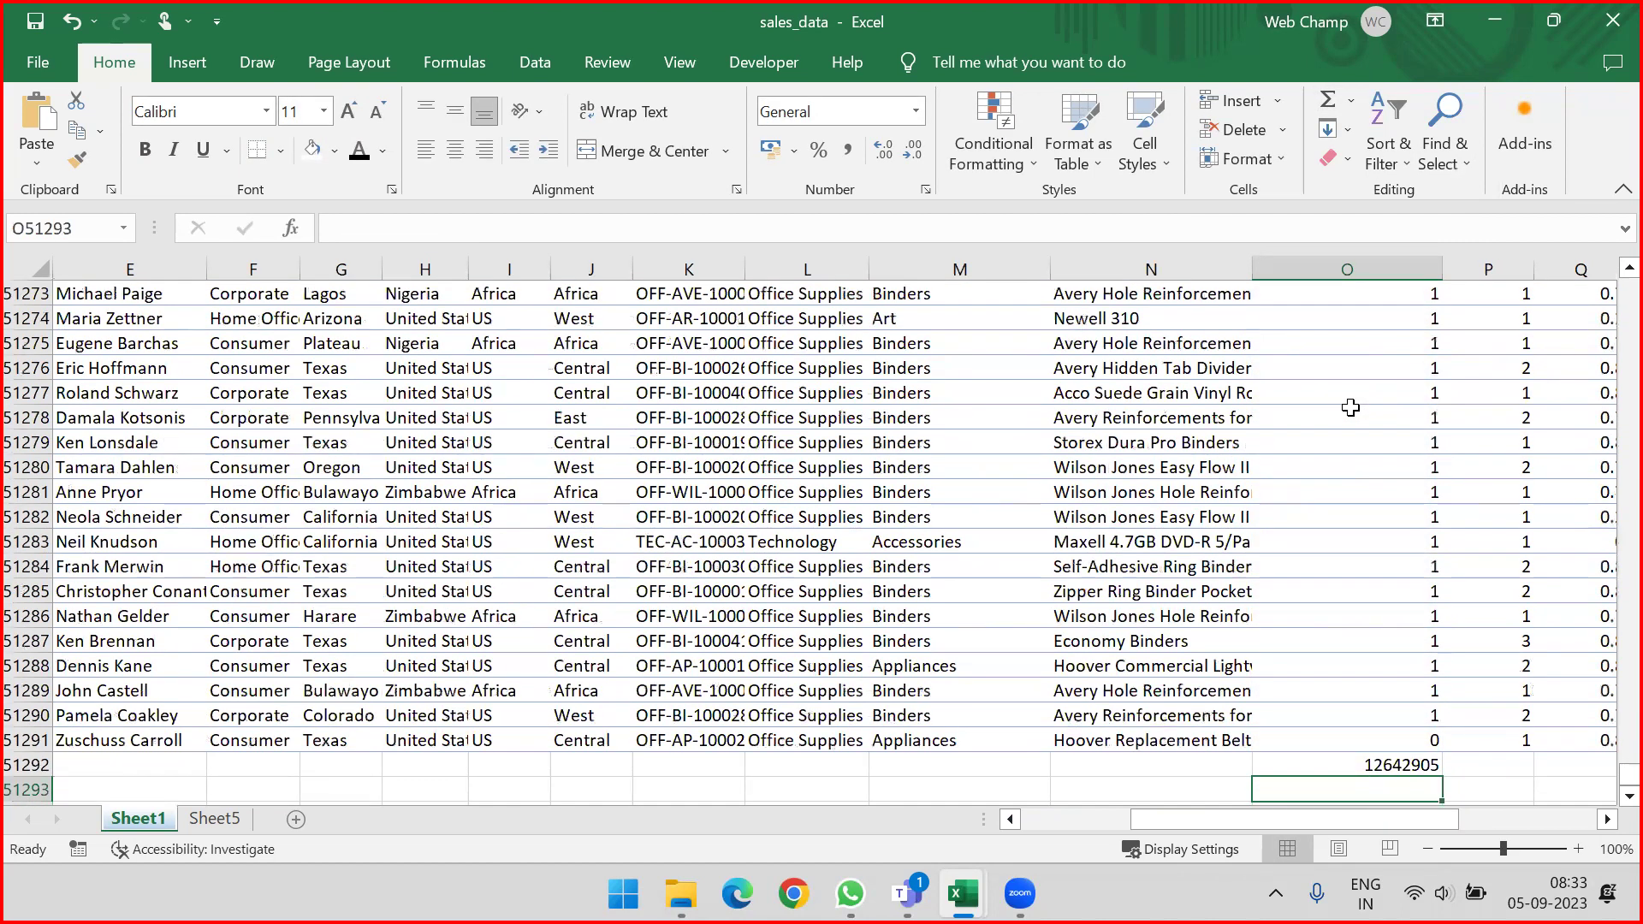
Step: Try an AutoSum average of the sales amounts in O51293, cancel it and review the other quick functions
click(1351, 103)
click(1378, 162)
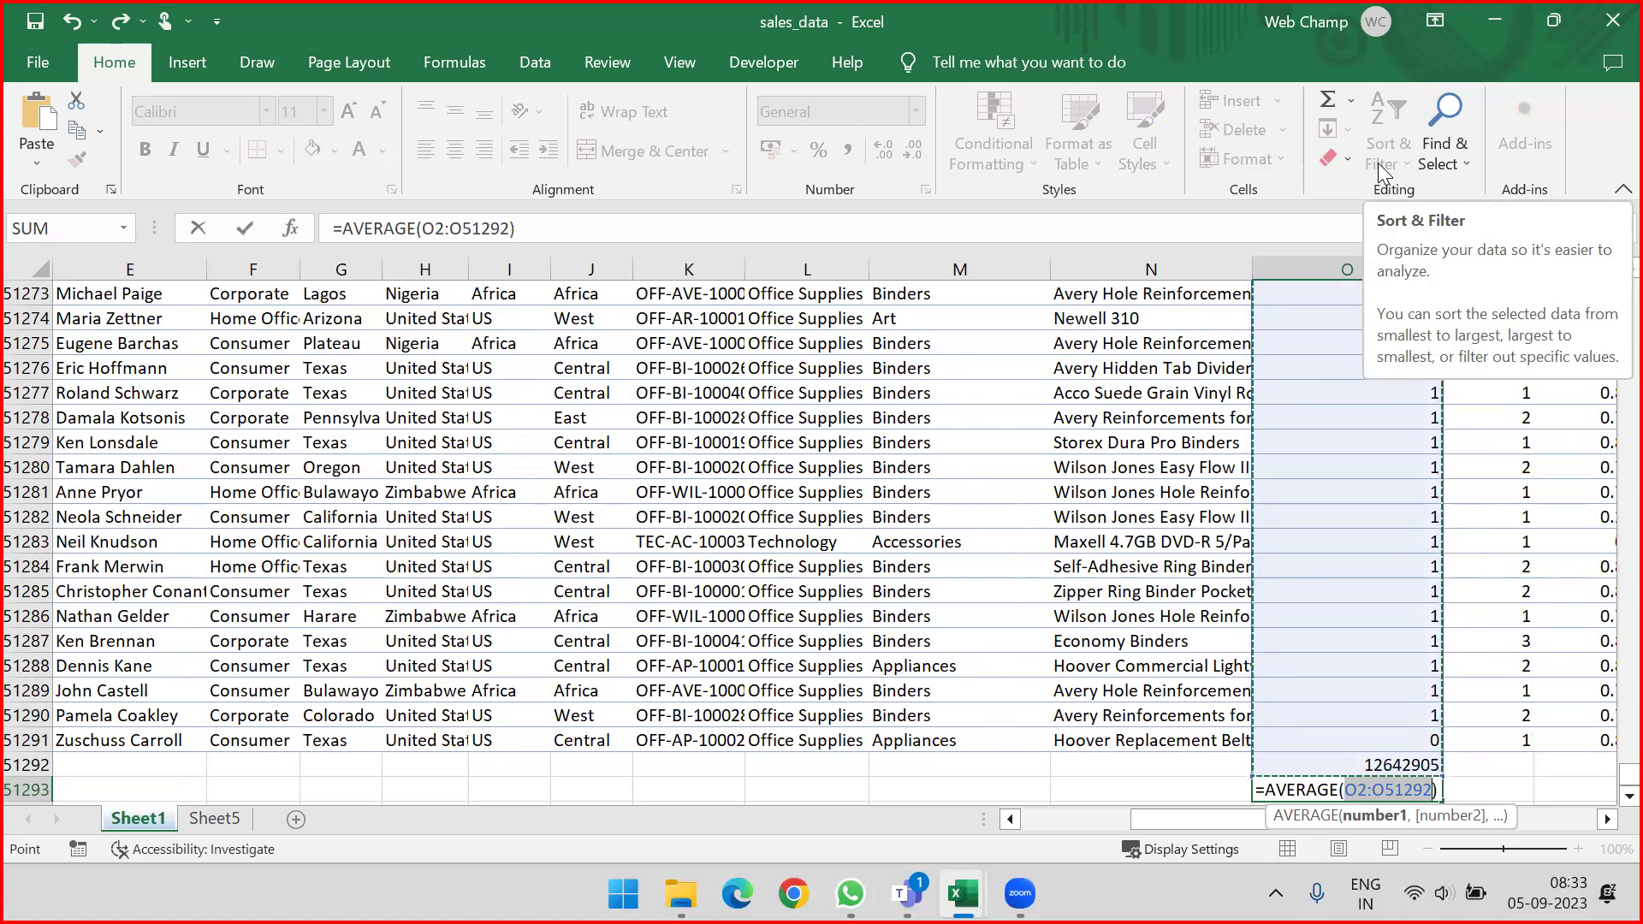
key(Escape)
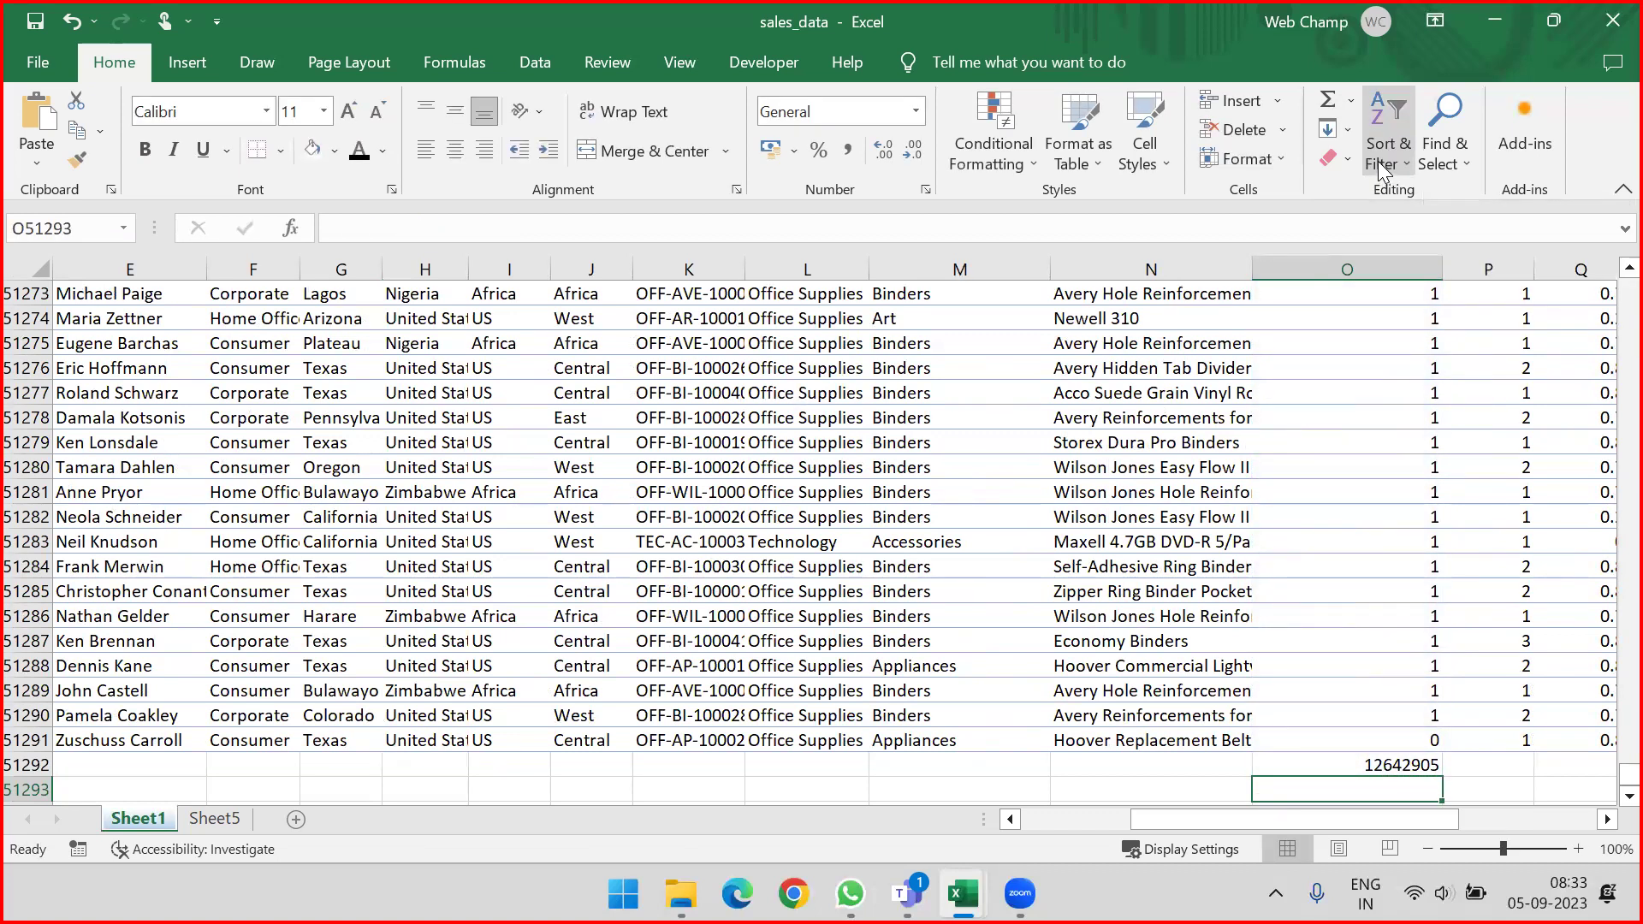
click(1353, 101)
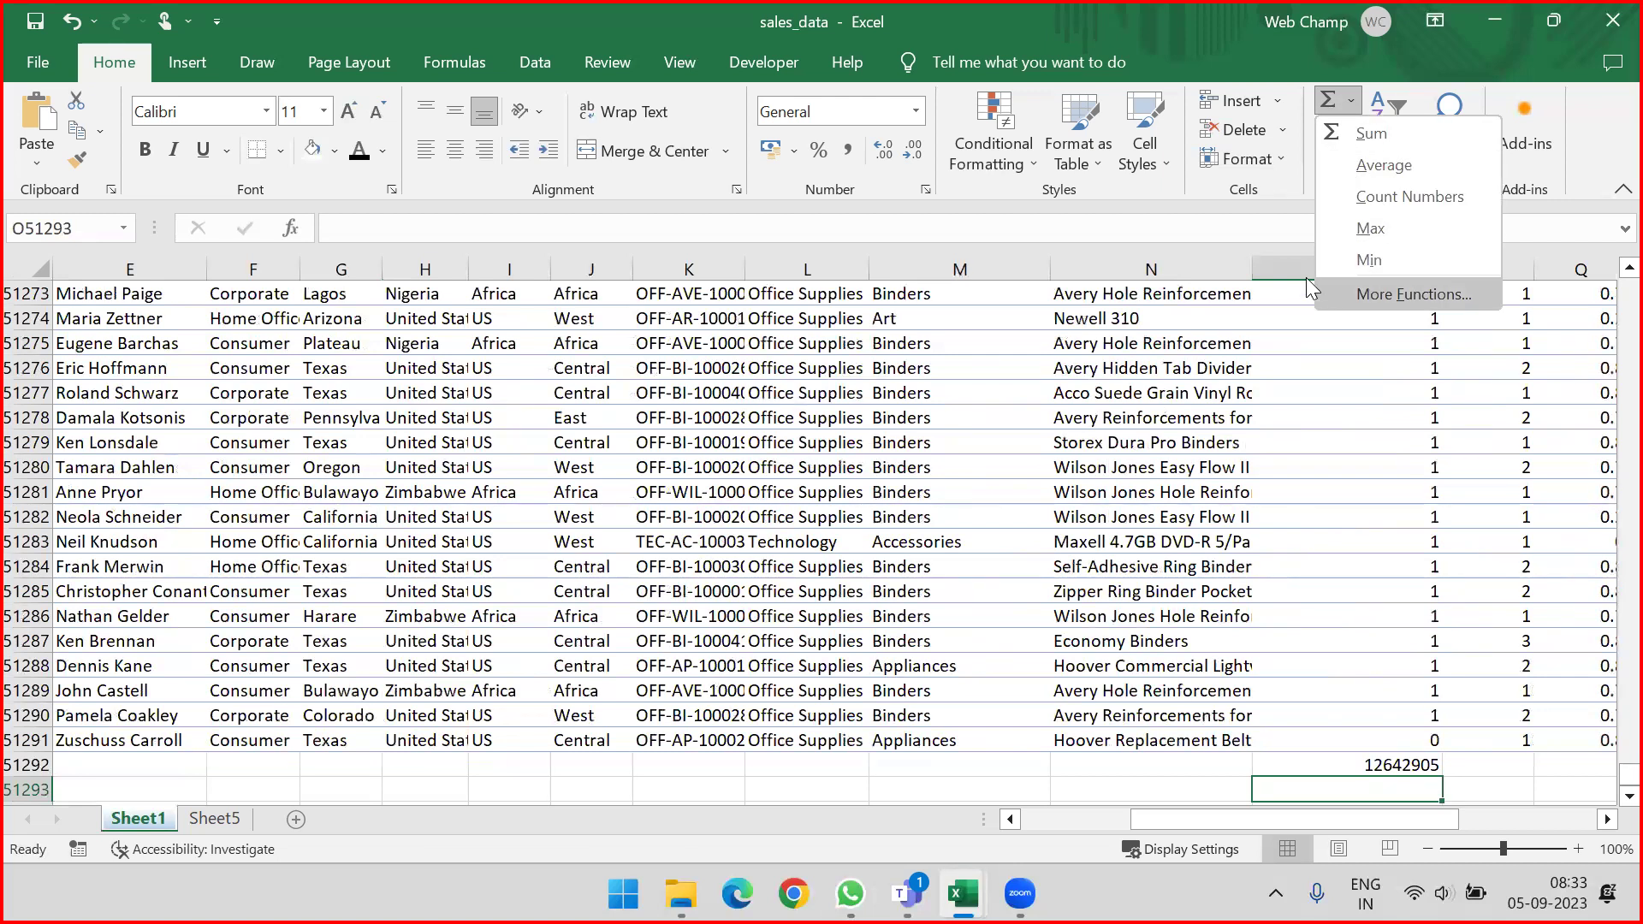
key(Escape)
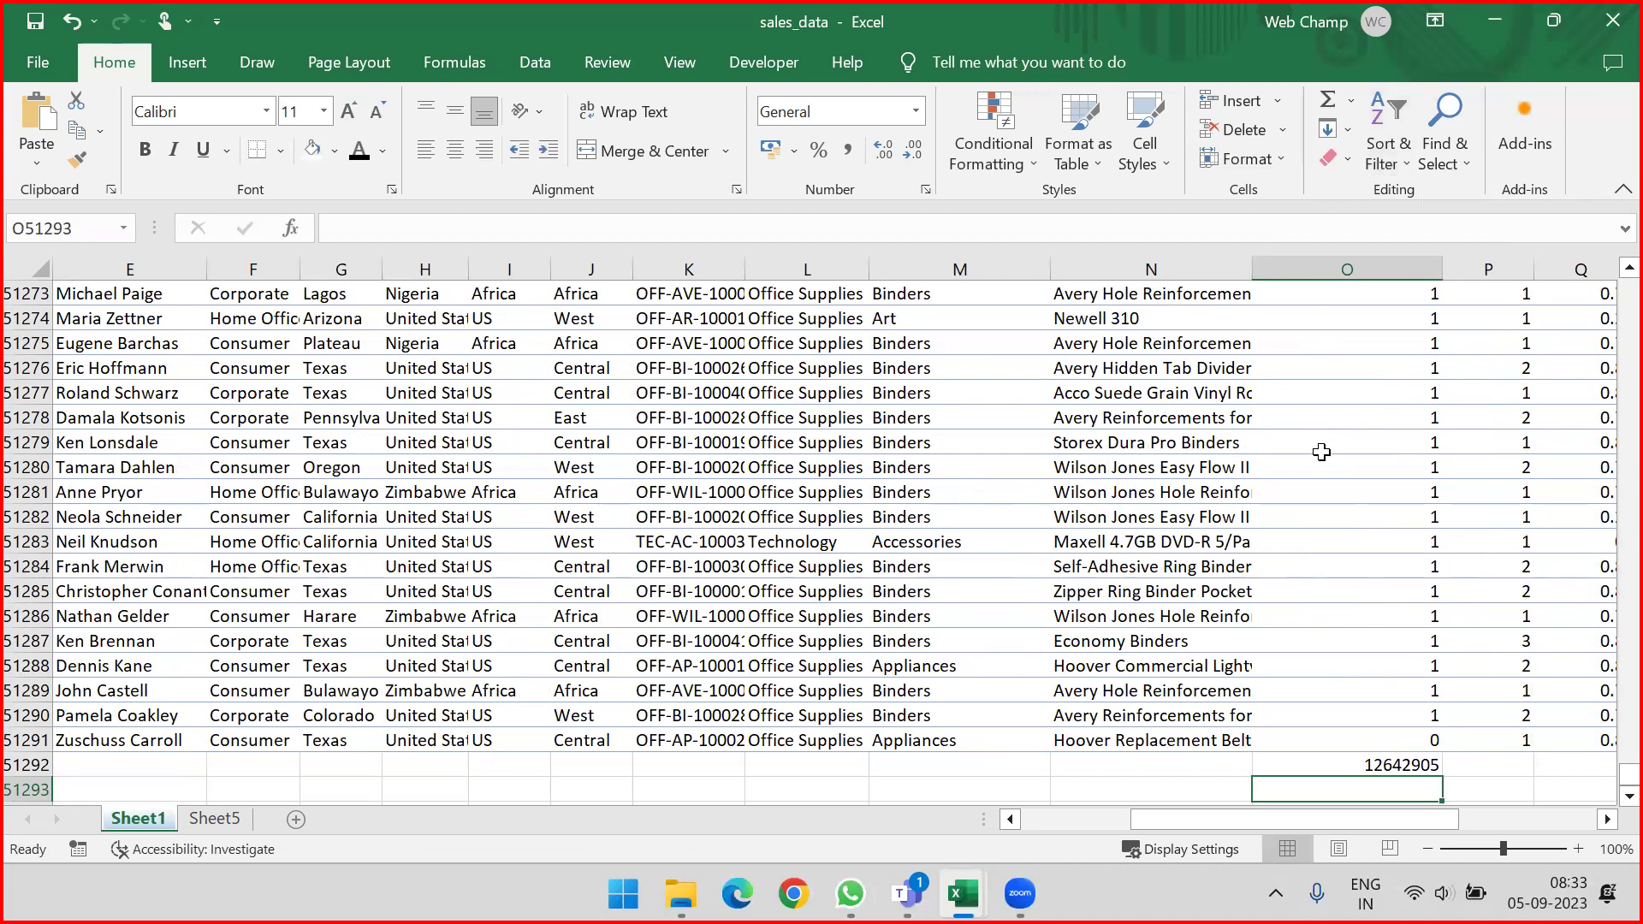
Step: Undo the sales amount total and return to the column's header cell O1
key(ctrl+z)
key(ctrl+Up)
key(ctrl+Up)
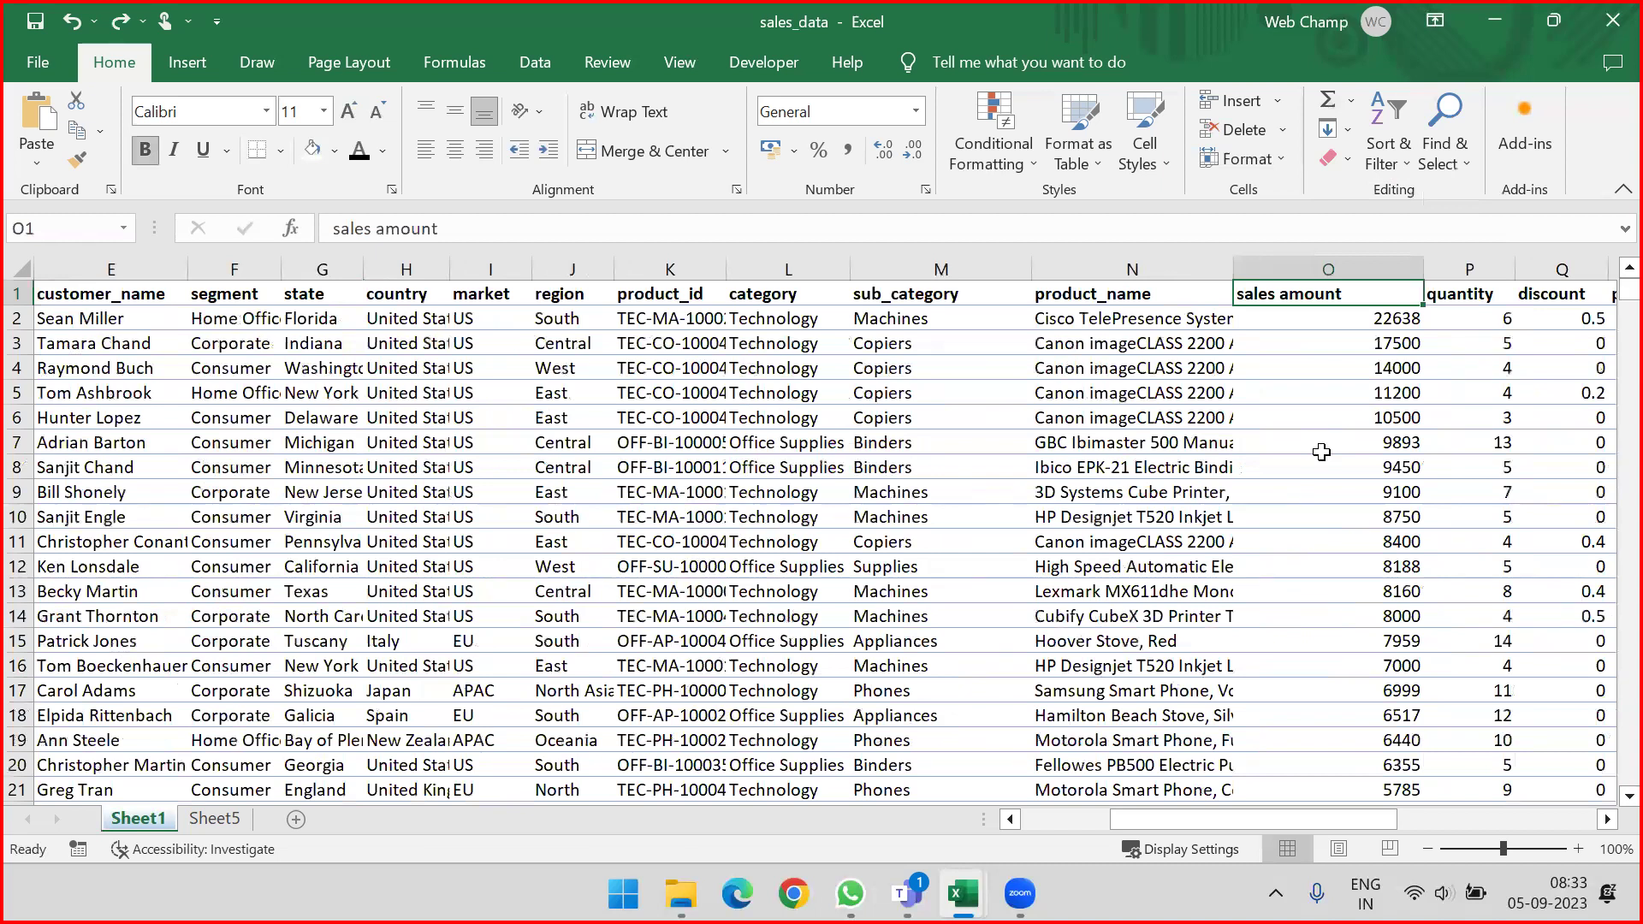
Step: Select the header row from order_id to year, add filters to it and undo them
key(Left)
key(Left)
key(Left)
key(Left)
key(Left)
key(Left)
key(Left)
key(Left)
key(Left)
key(Left)
key(Left)
key(Left)
key(Left)
key(Left)
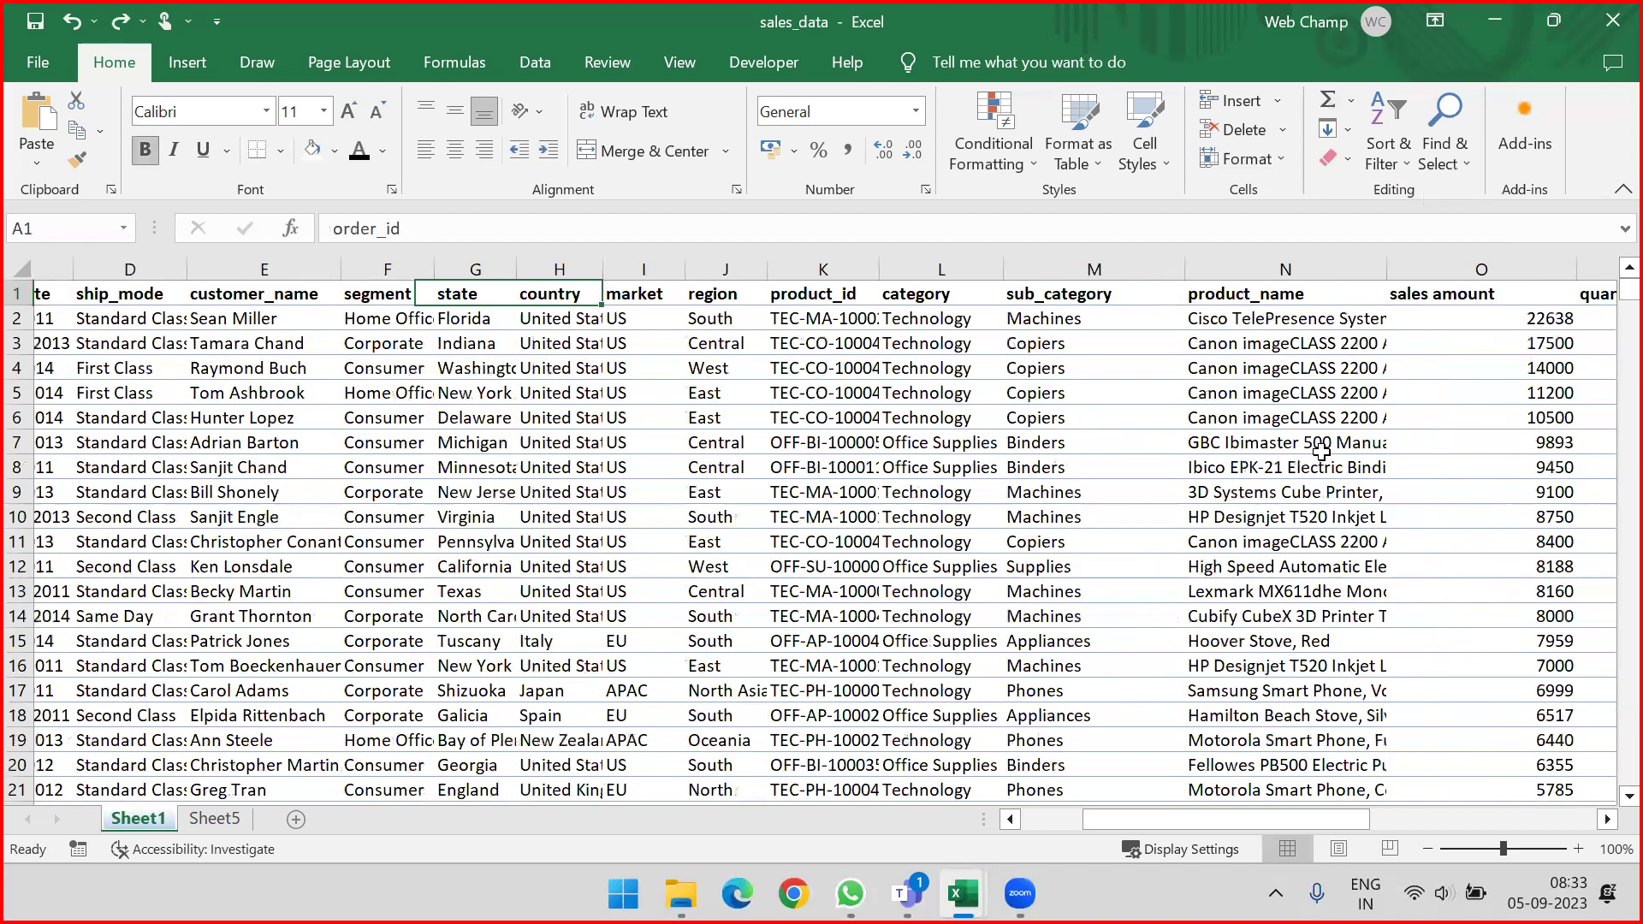
key(ctrl+shift+Right)
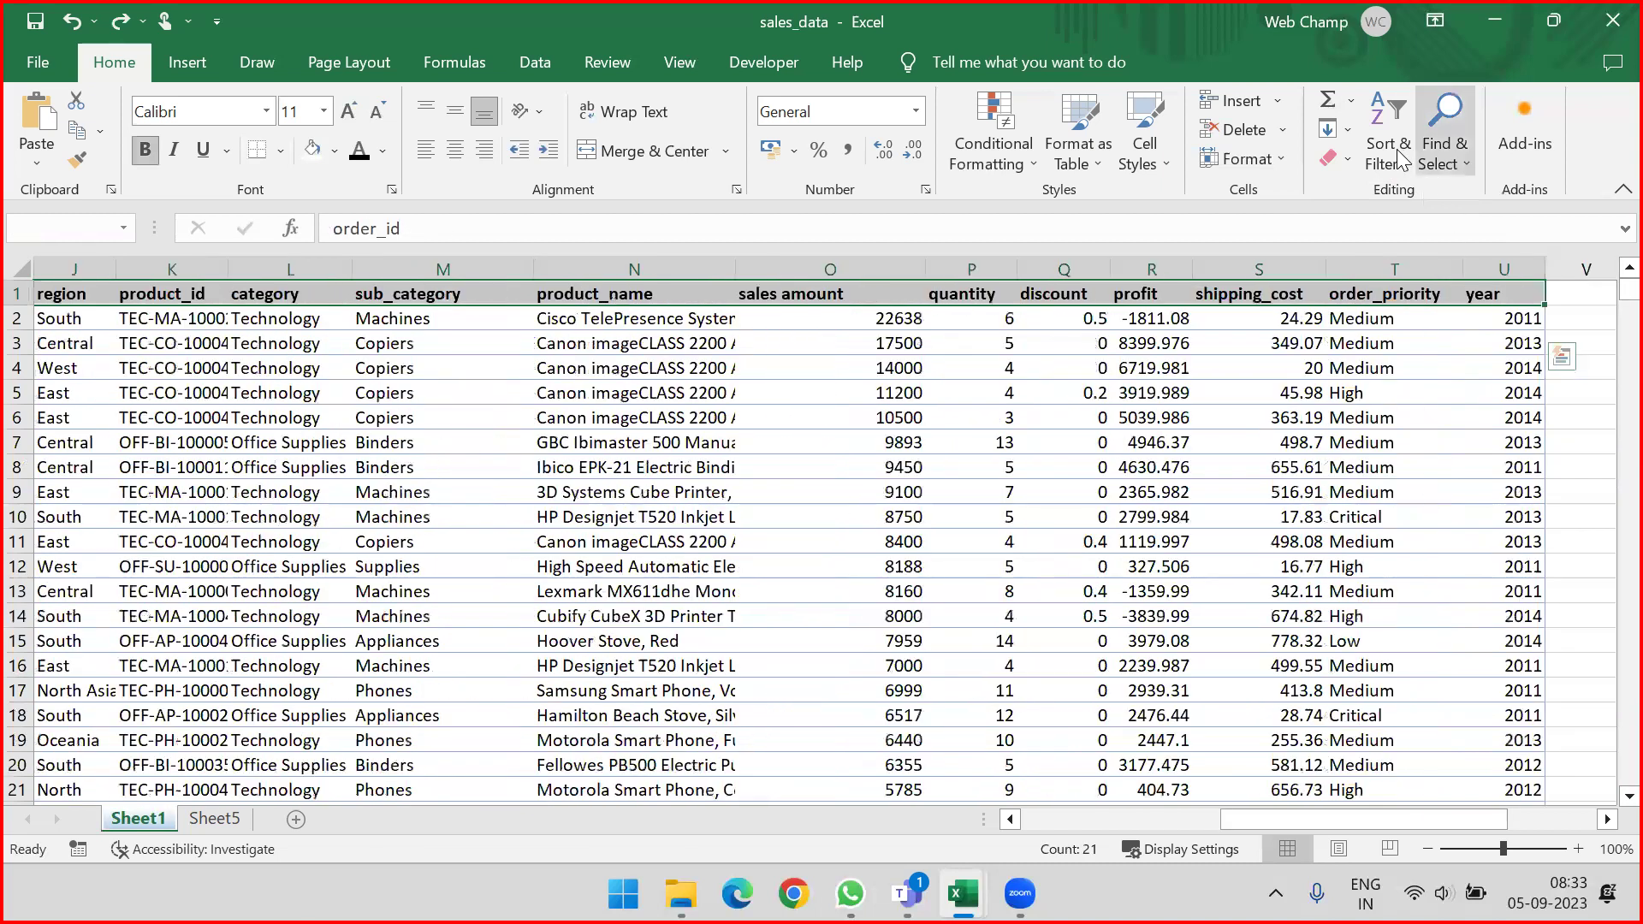
click(1409, 172)
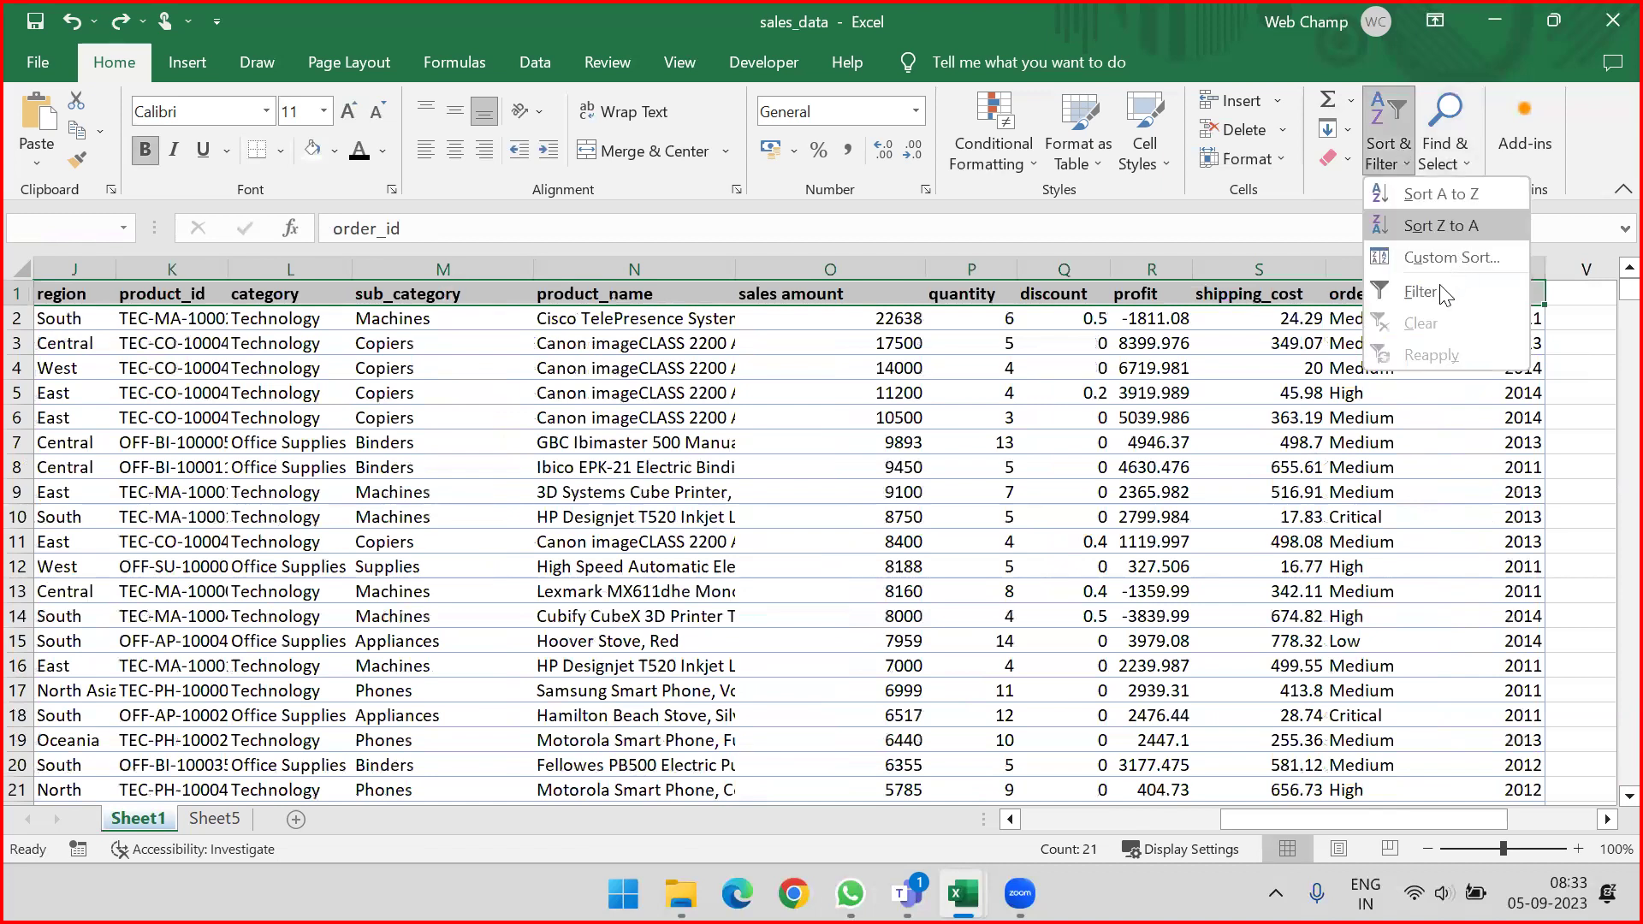
click(1439, 284)
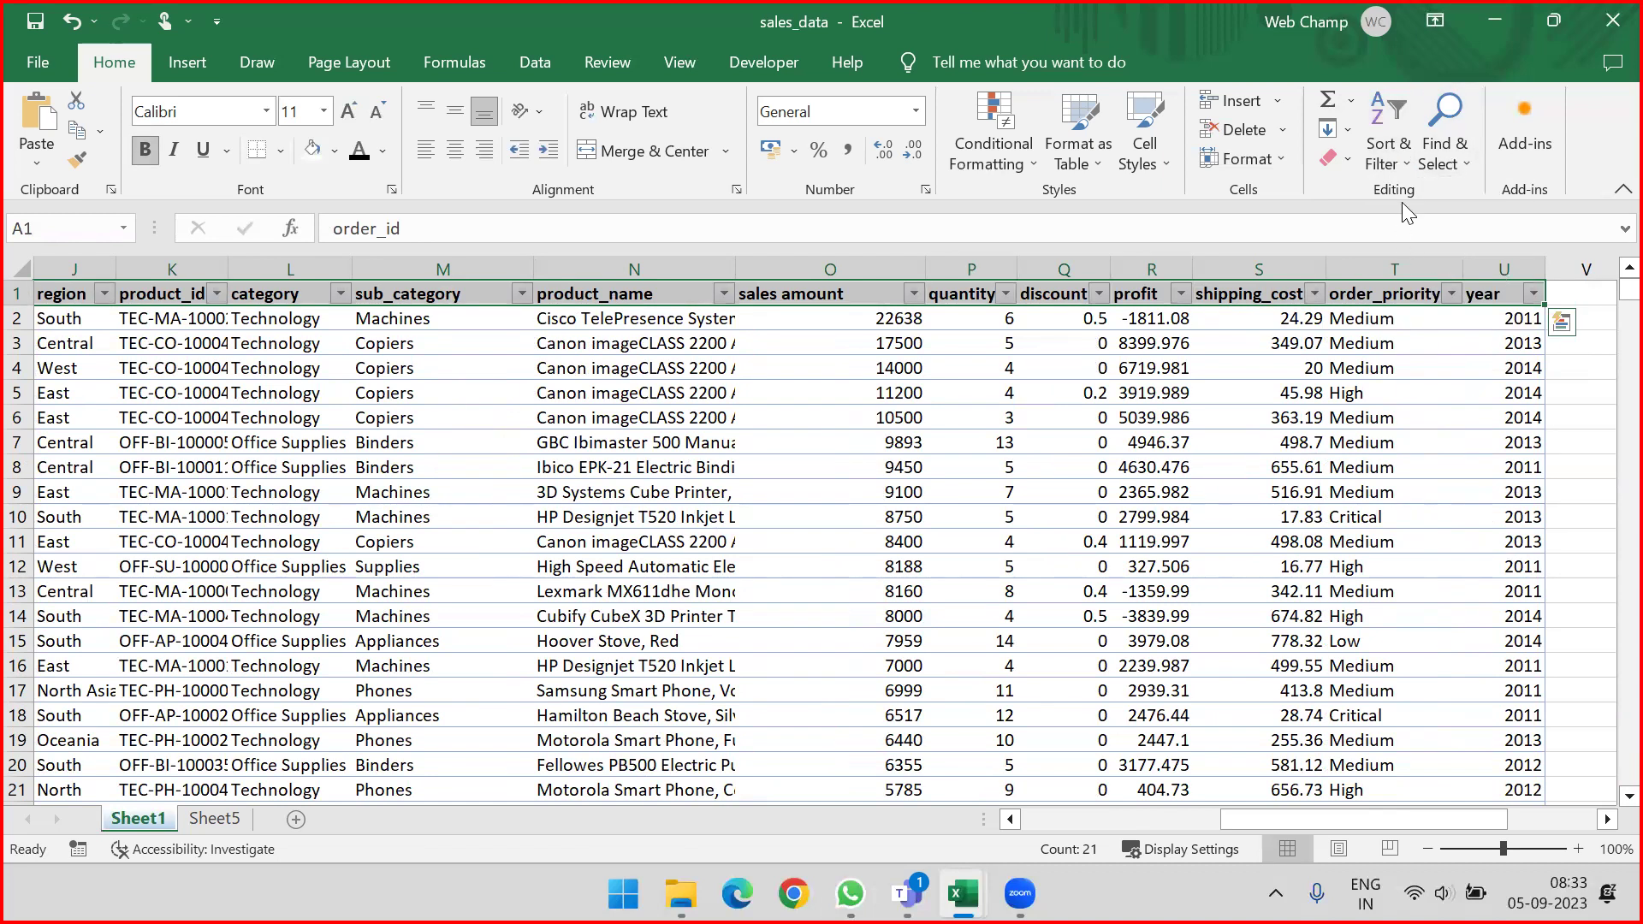
key(ctrl+z)
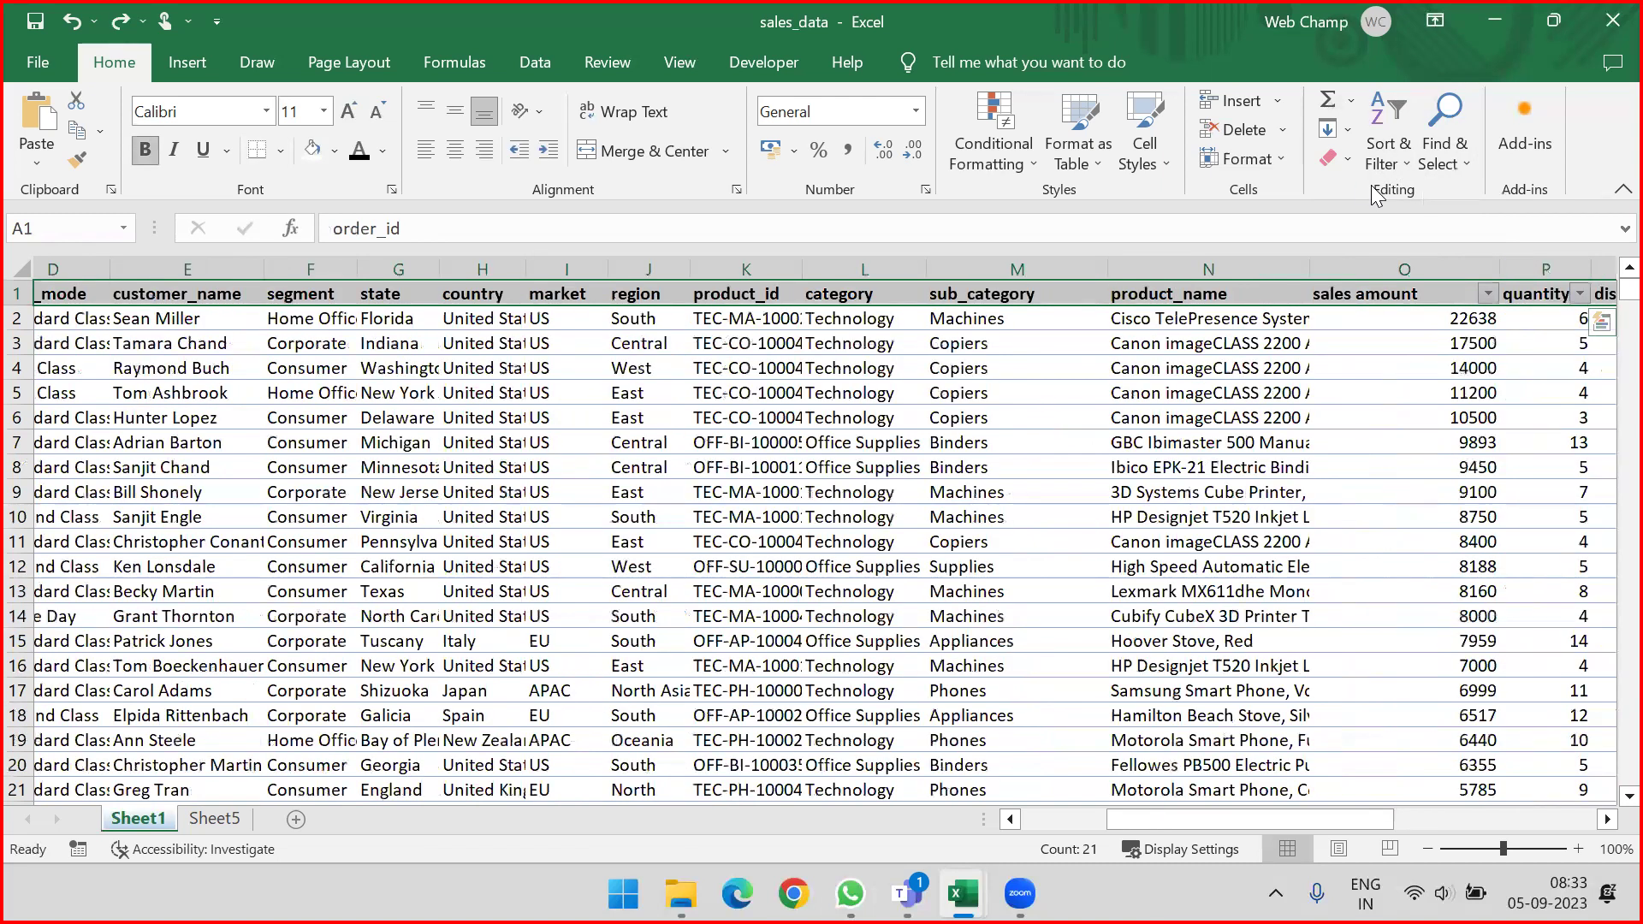
key(ctrl+z)
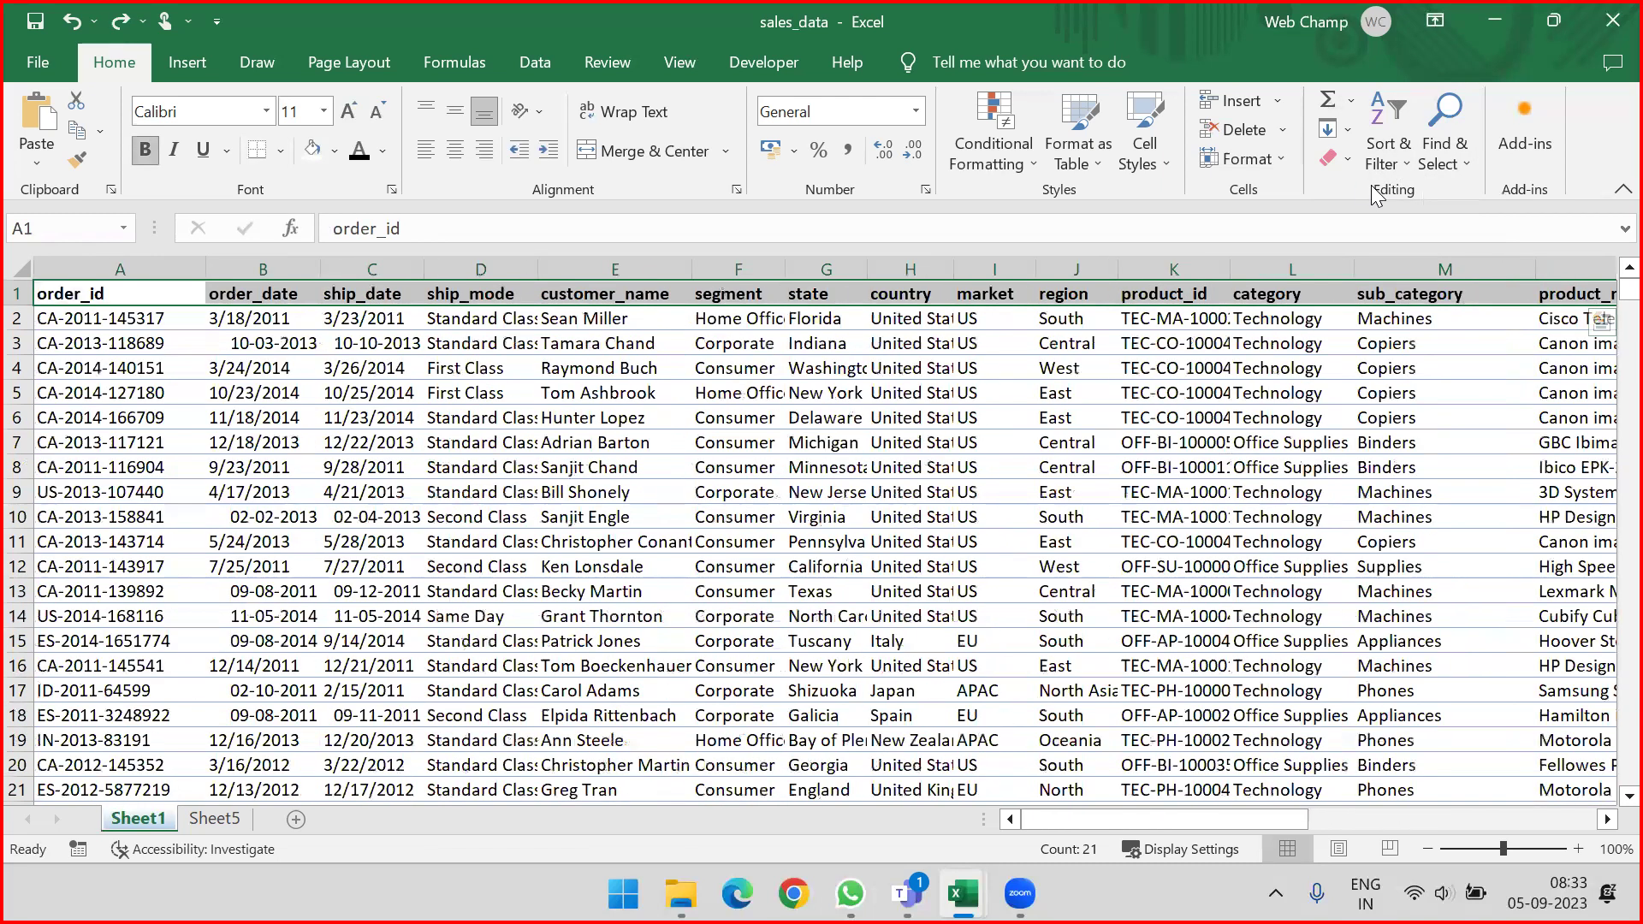
Step: Toggle the header row's filters on and off repeatedly, discarding the stray entry in A1 and leaving the filters off
key(ctrl+shift+l)
key(ctrl+shift+l)
key(alt)
key(d)
key(f)
key(f)
text(f)
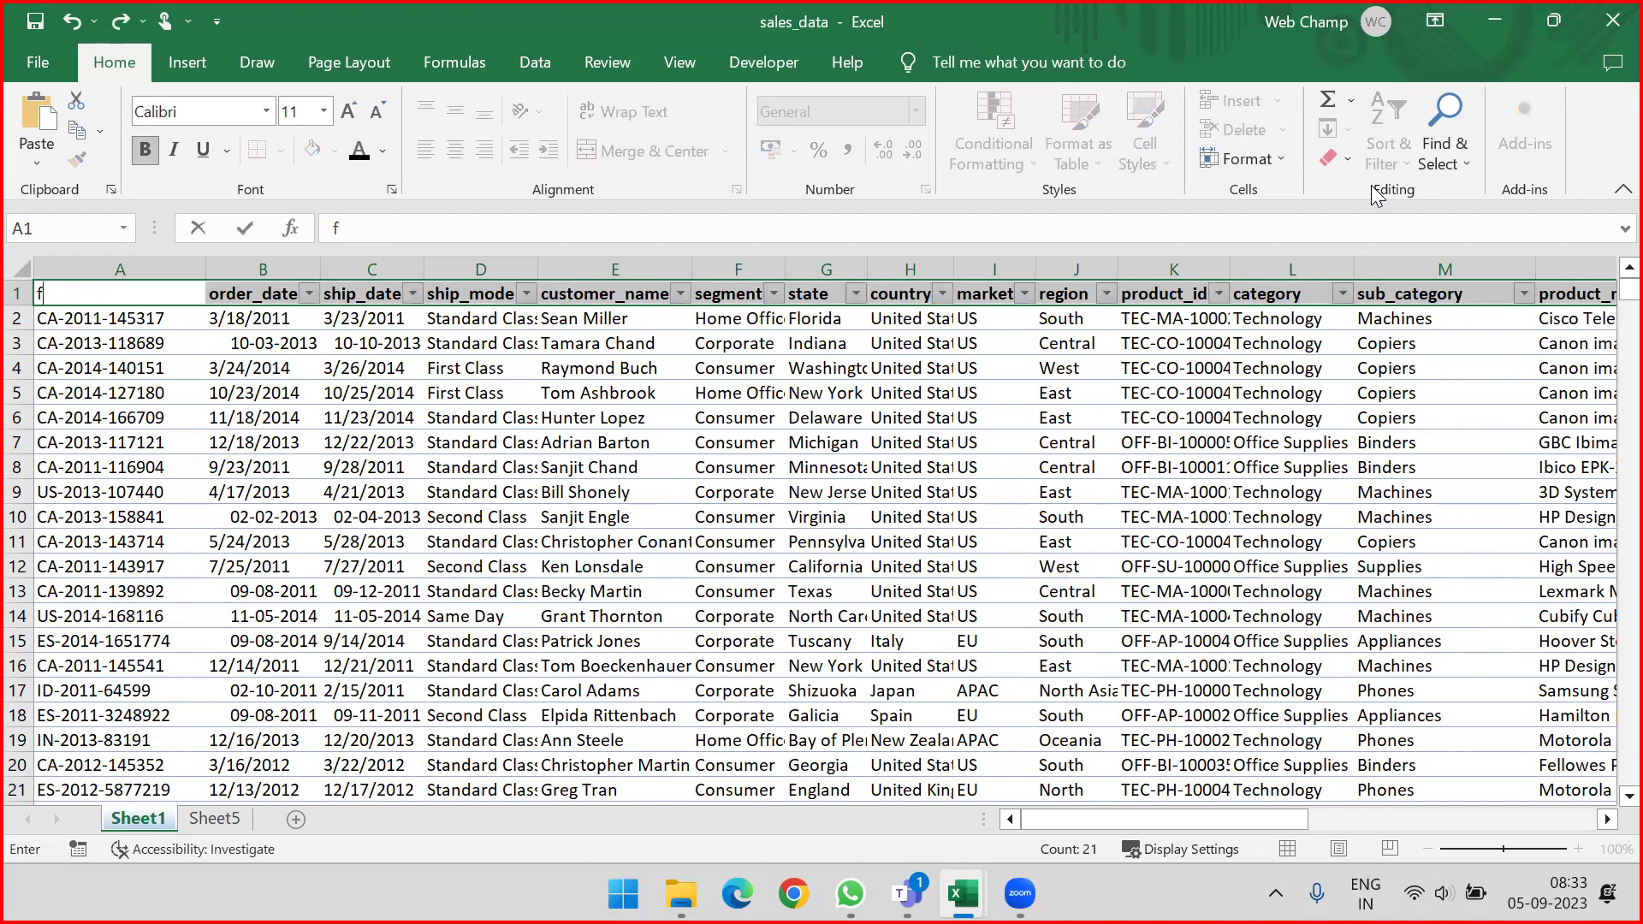
key(Escape)
key(ctrl+shift+l)
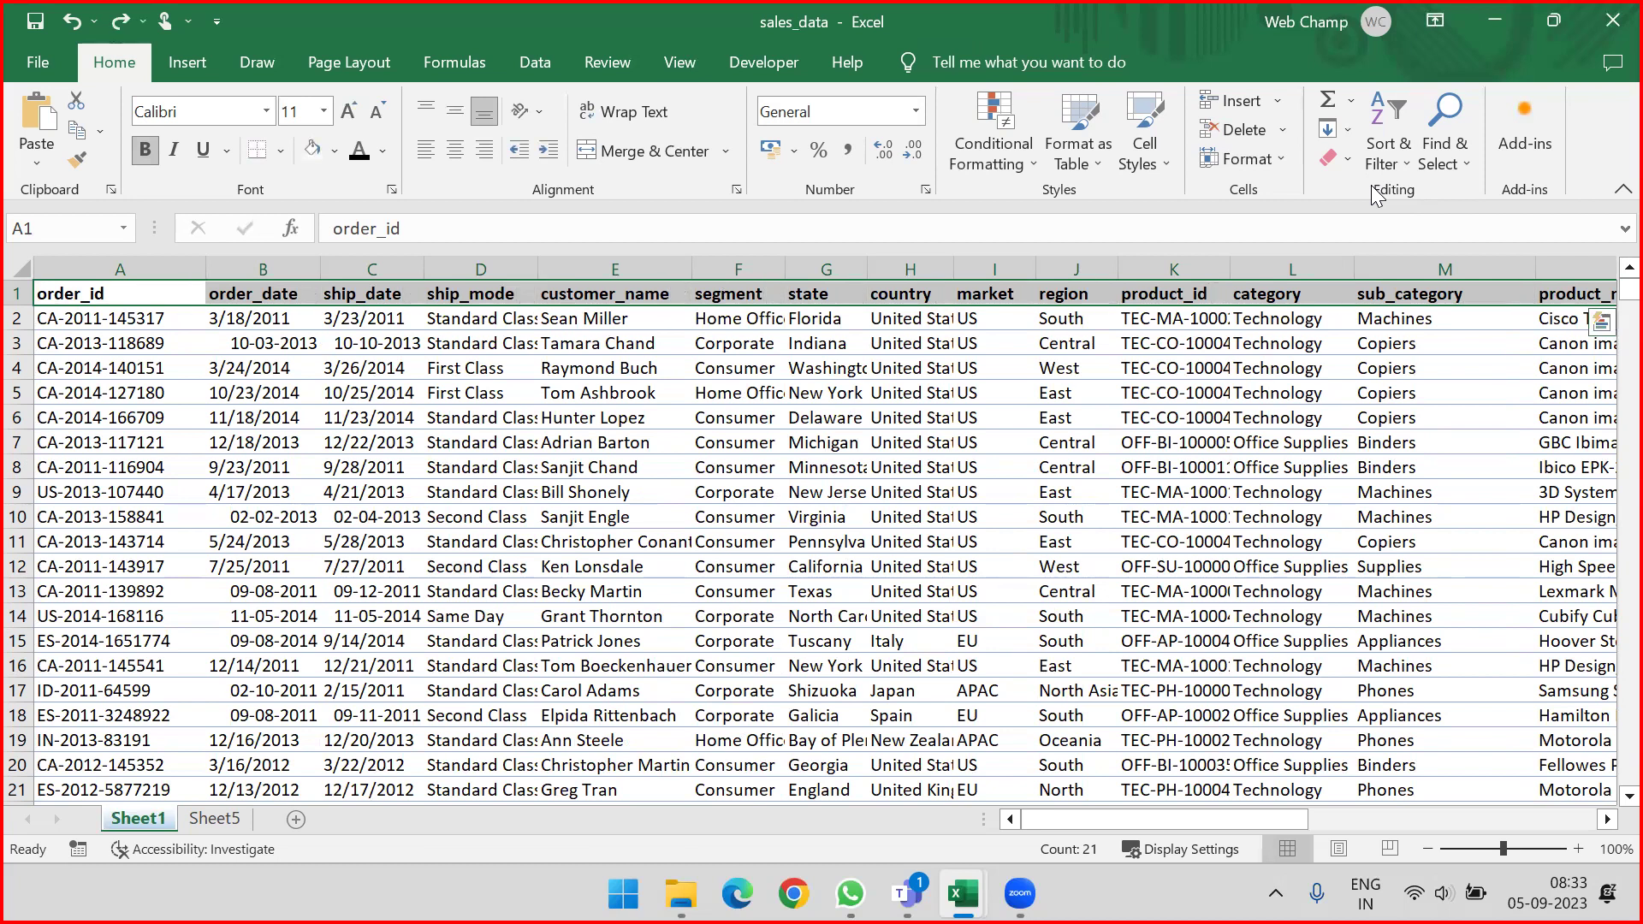
Step: Enter the filter shortcut note ALT+D+F+F in cell W1, beyond the year column
key(ctrl+Right)
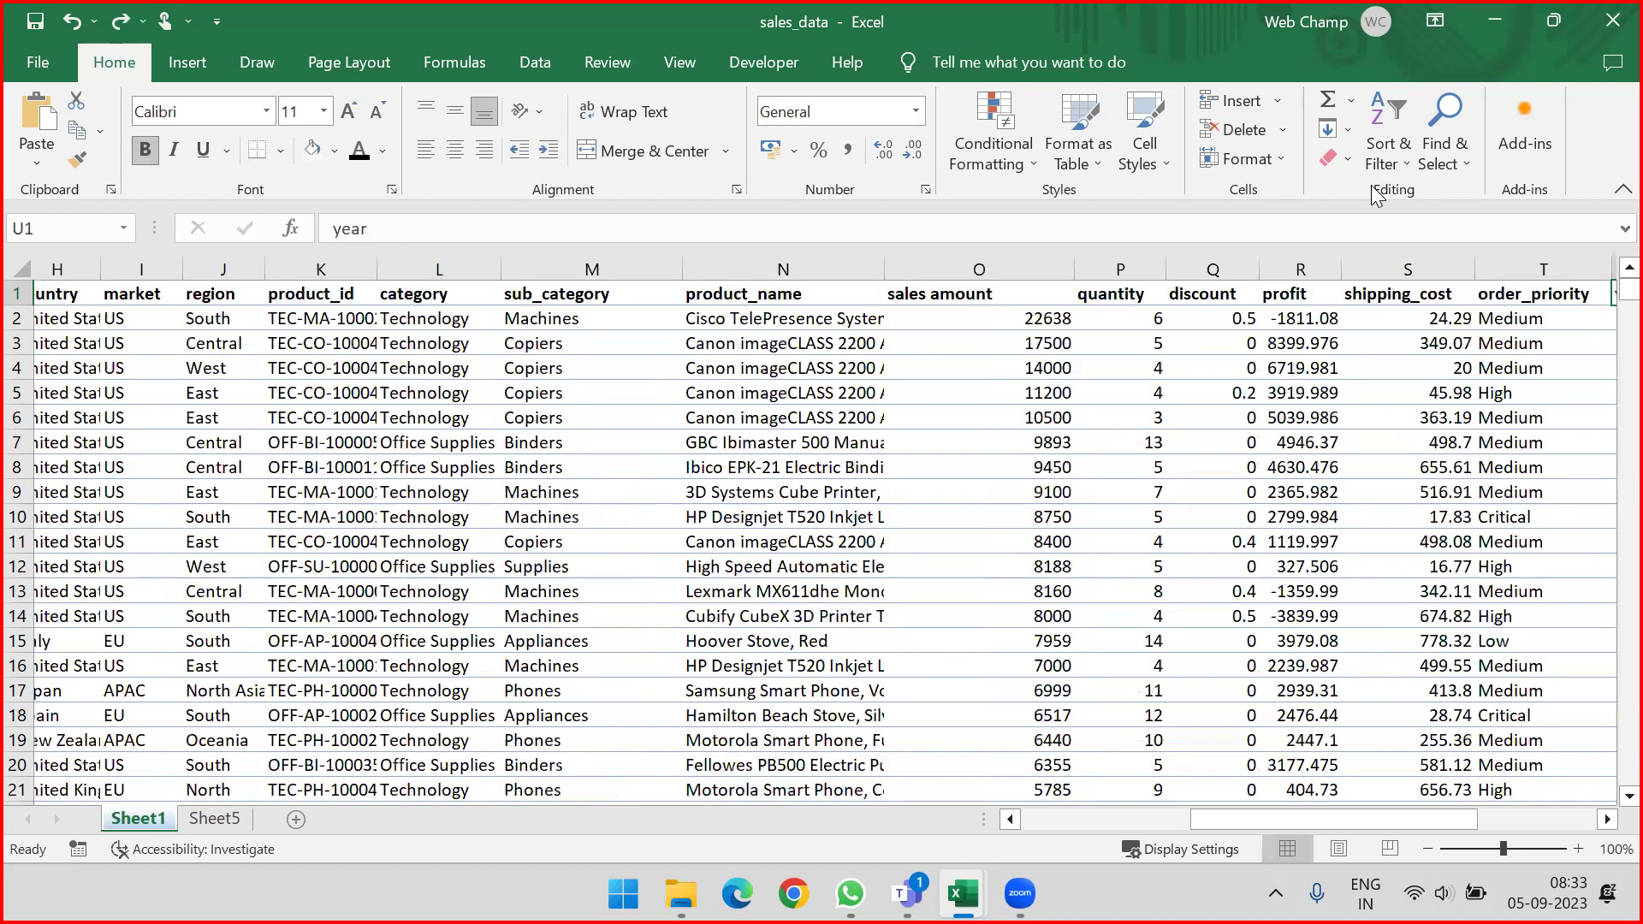
key(Right)
key(Right)
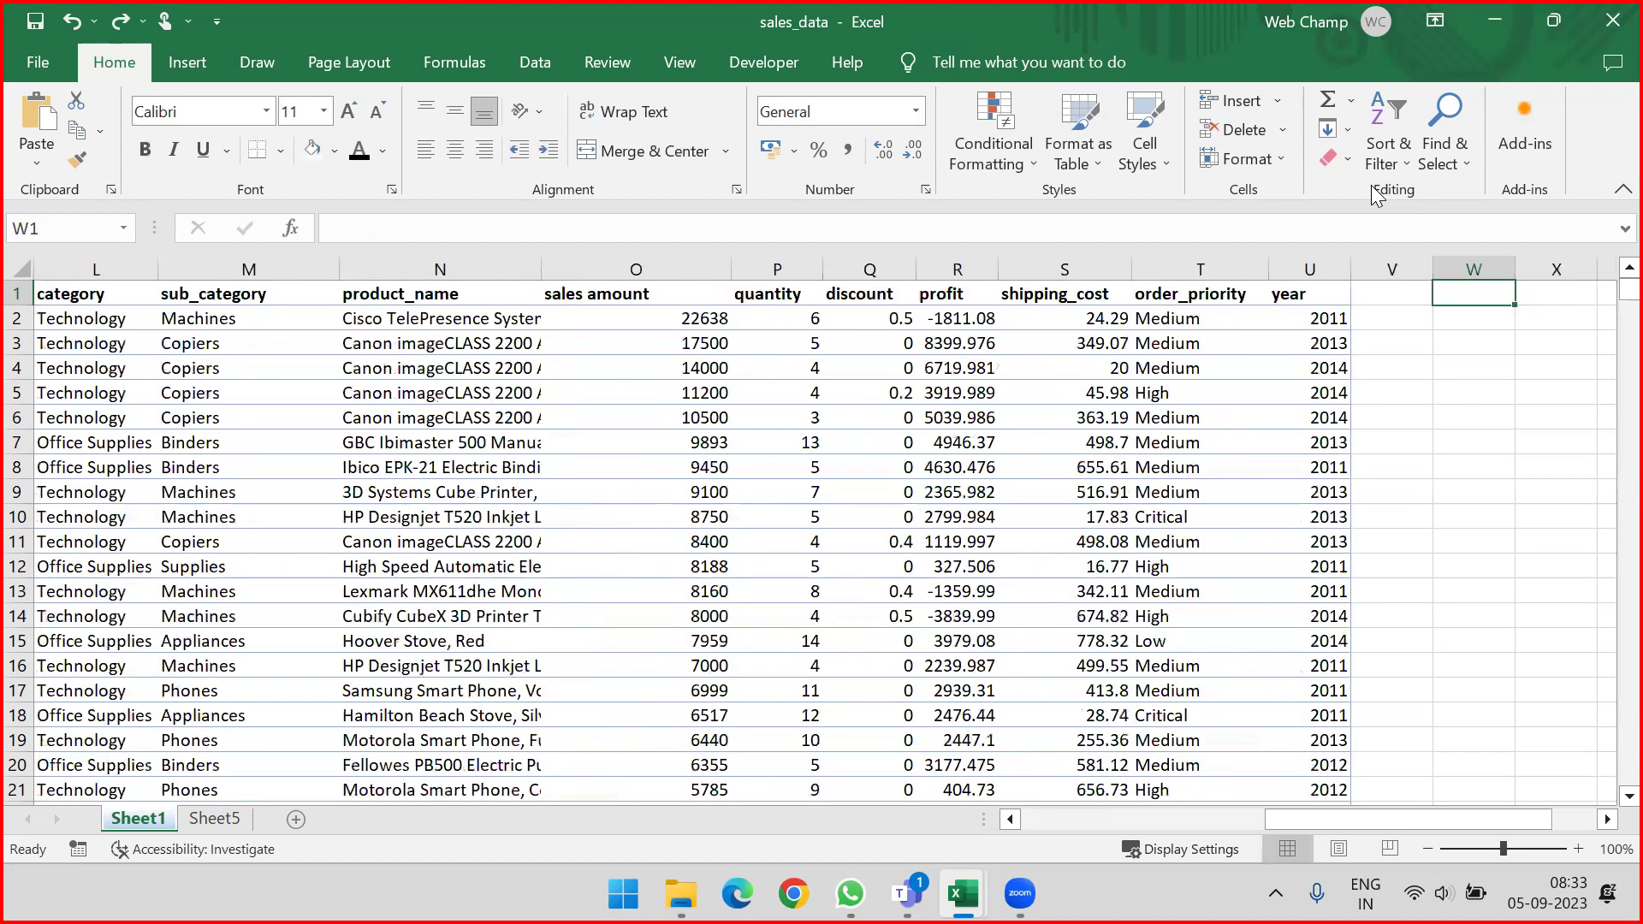
text(ALT+D+F+F)
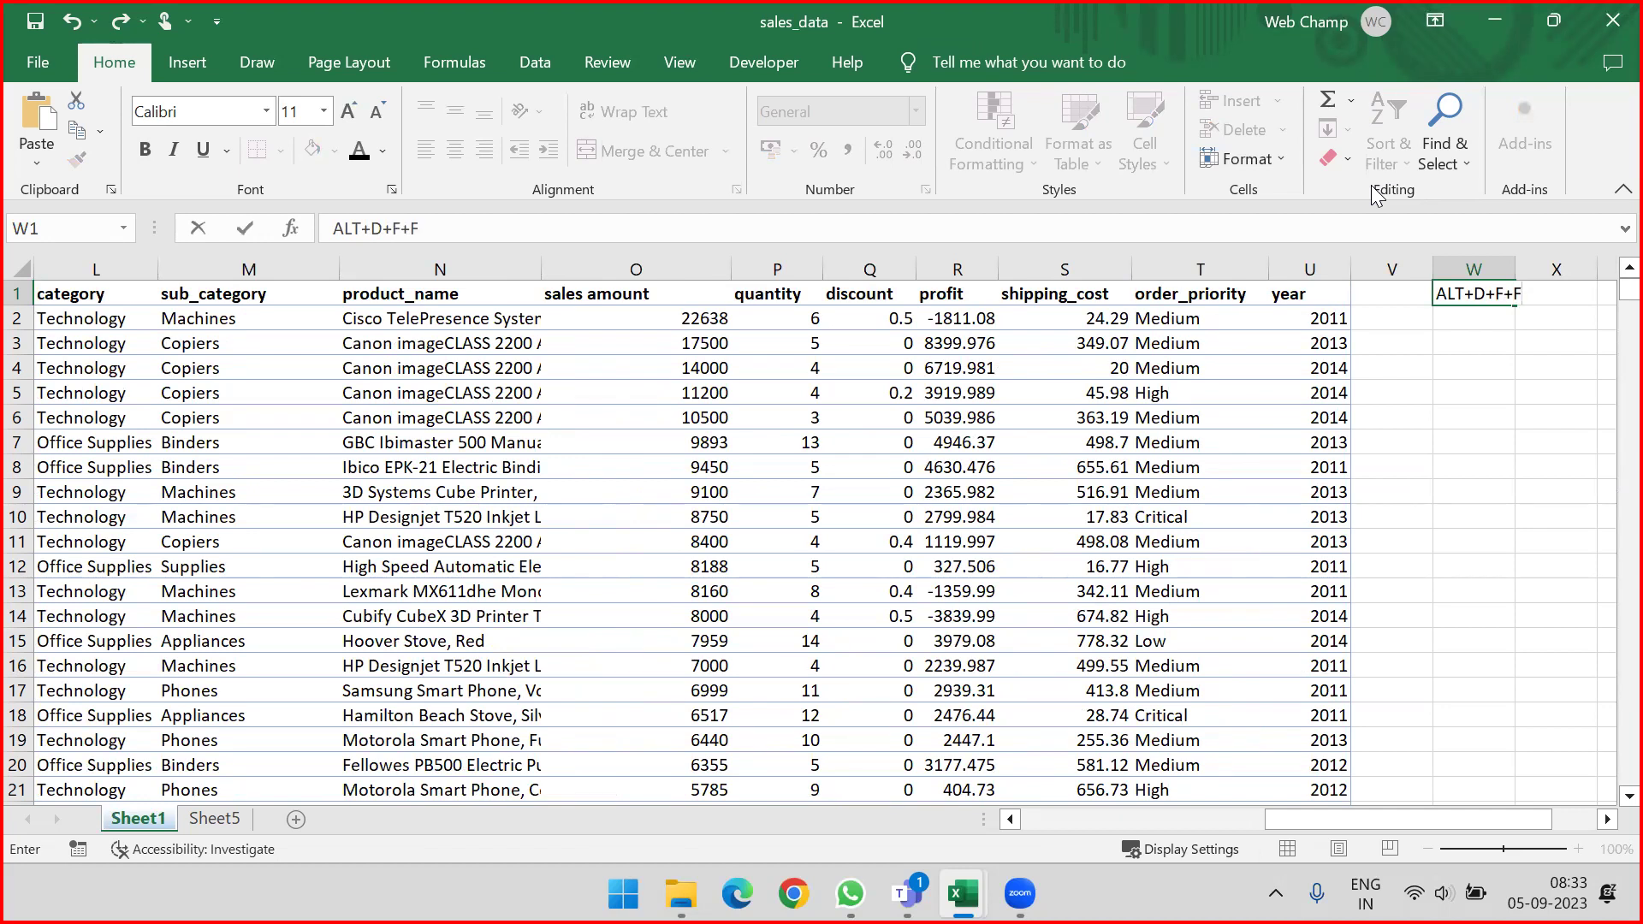
key(Return)
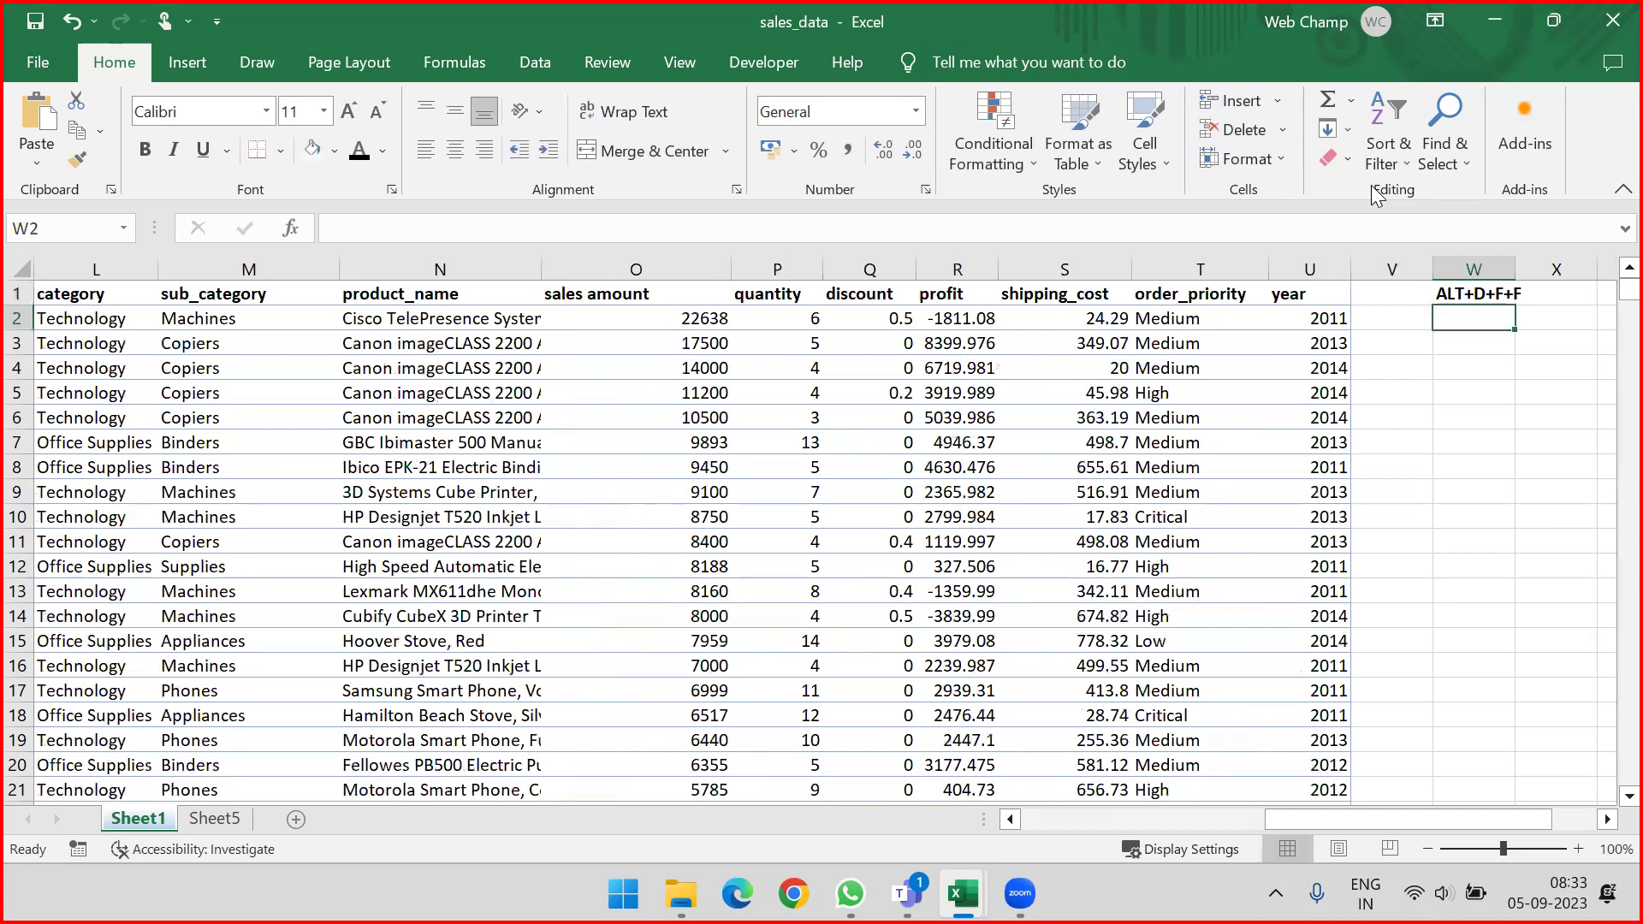
Step: Fit column W to the width of its filter shortcut note and delete that column
click(1513, 292)
click(1455, 267)
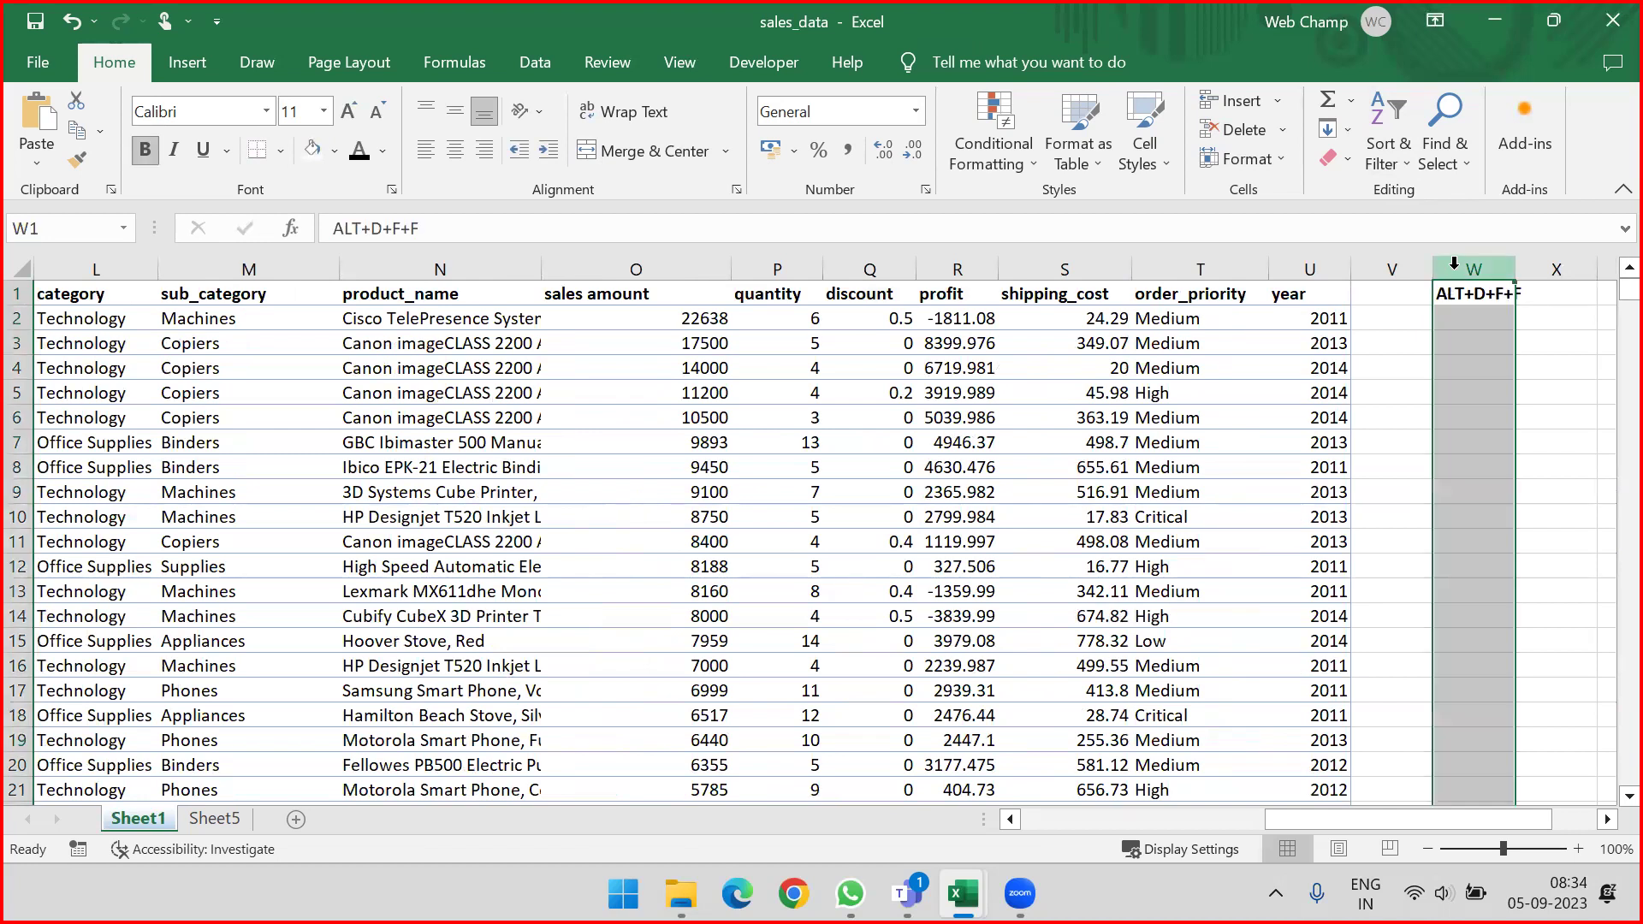
double_click(1516, 267)
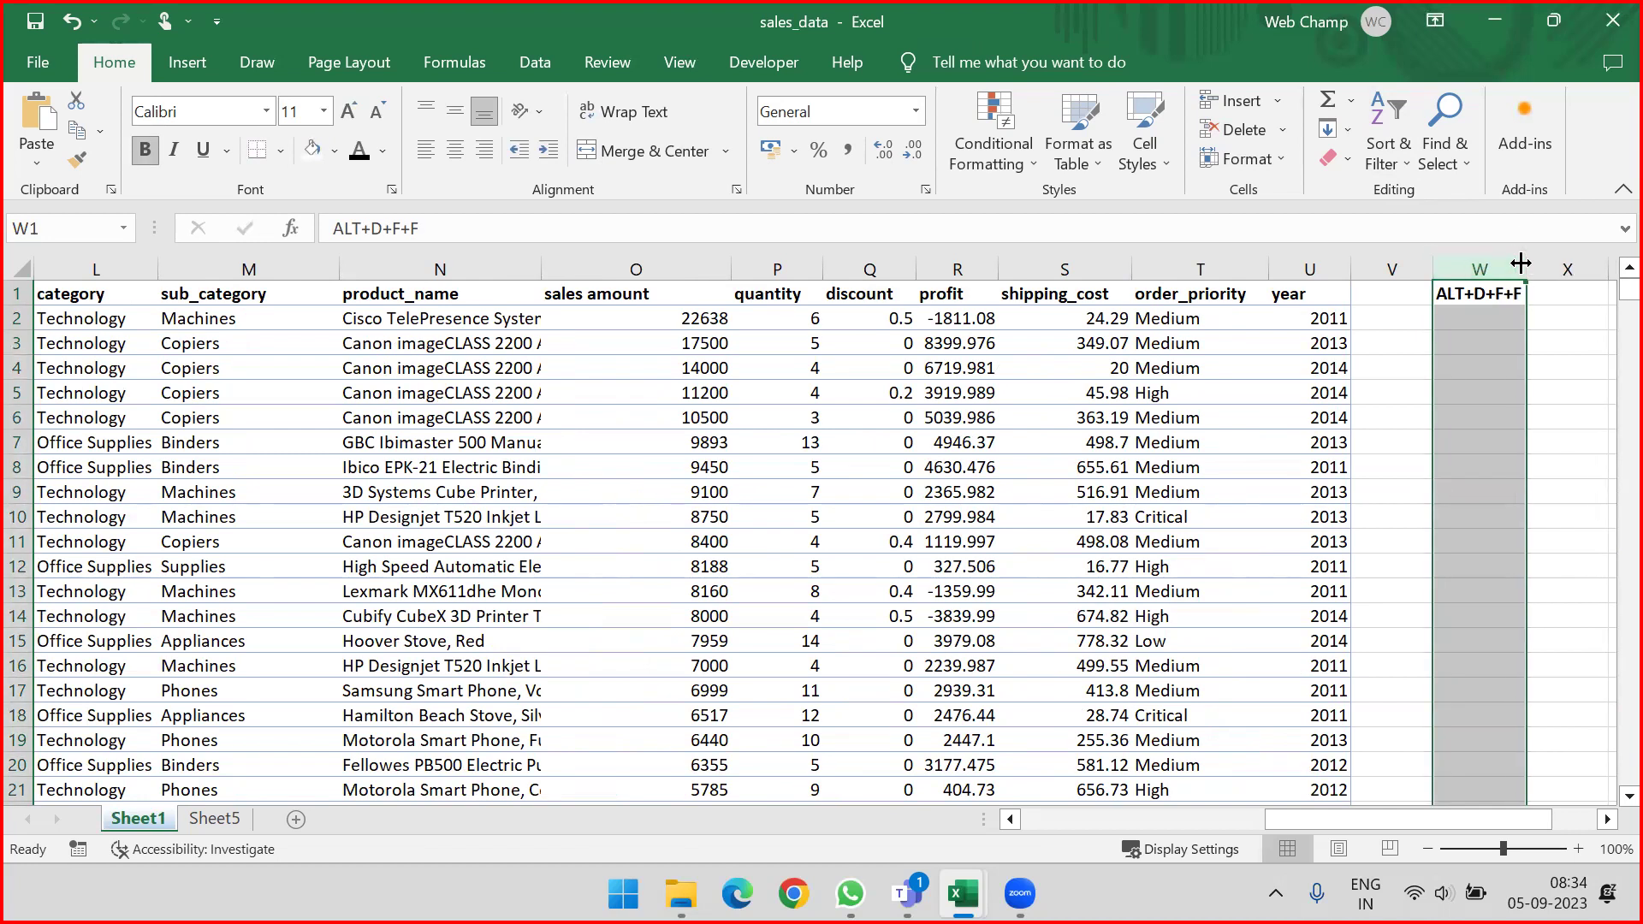
key(ctrl+minus)
key(Left)
key(Left)
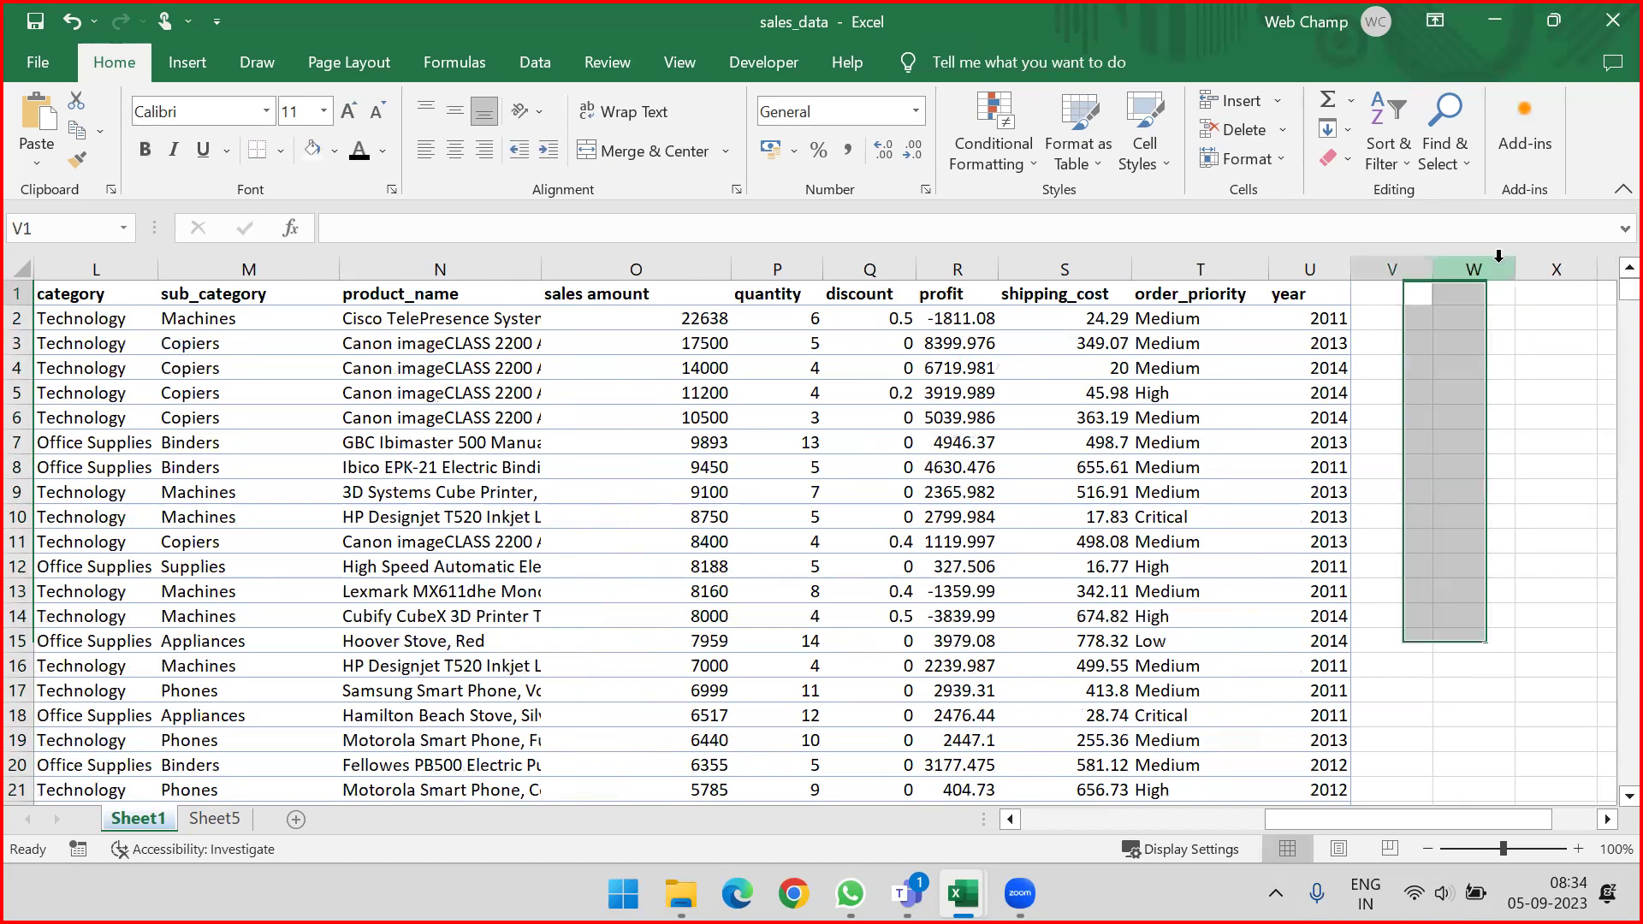
key(Left)
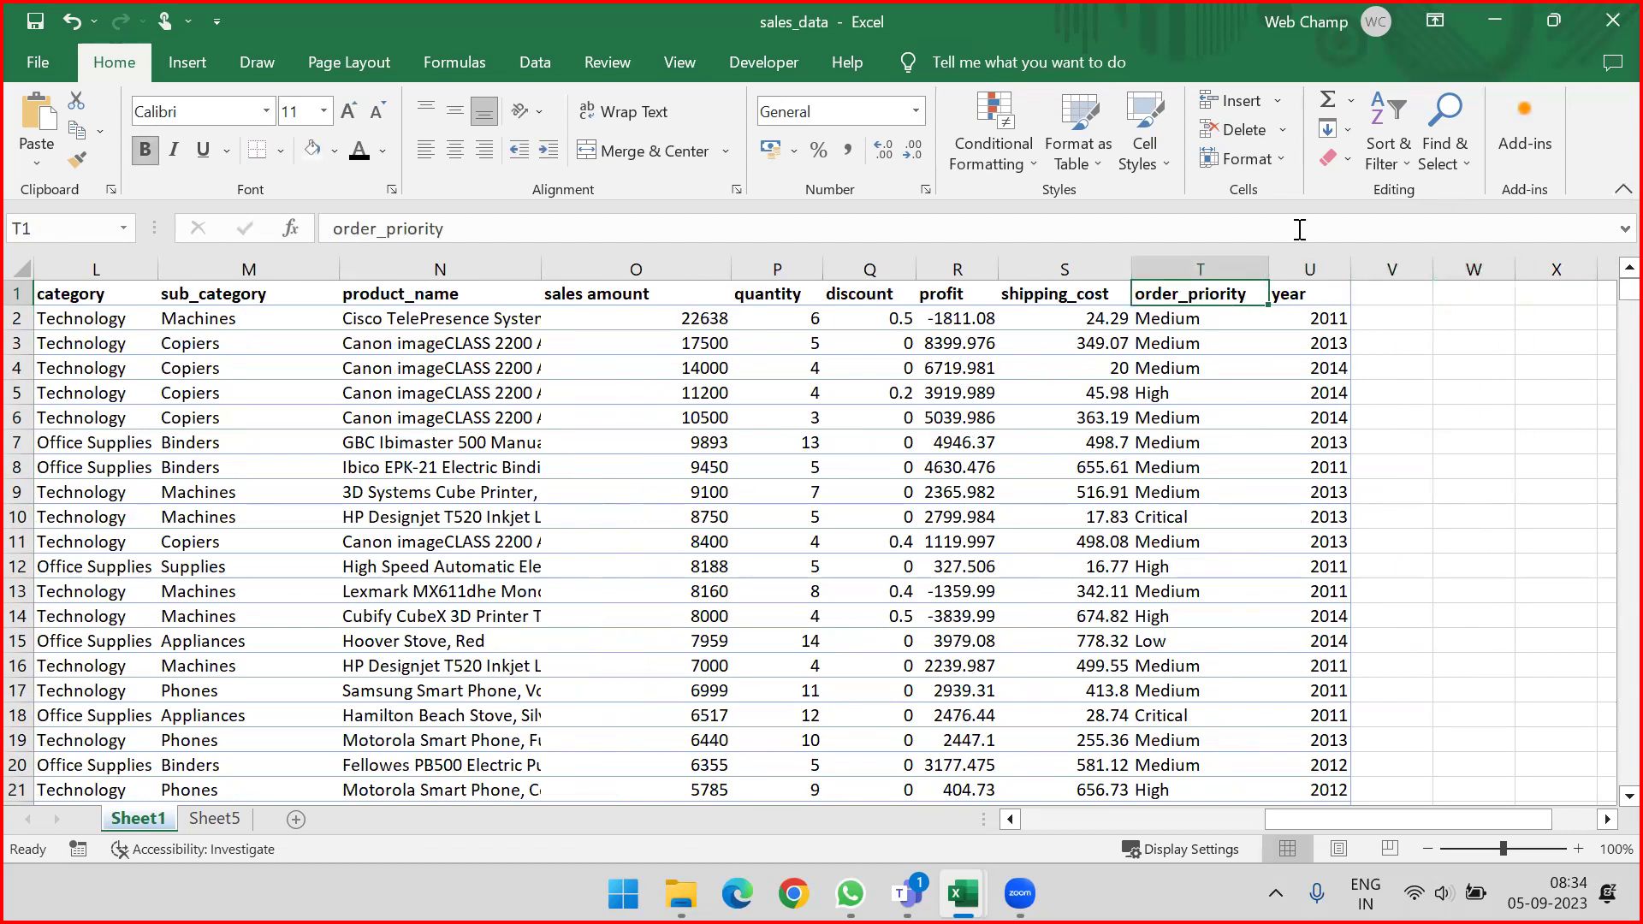
key(shift+space)
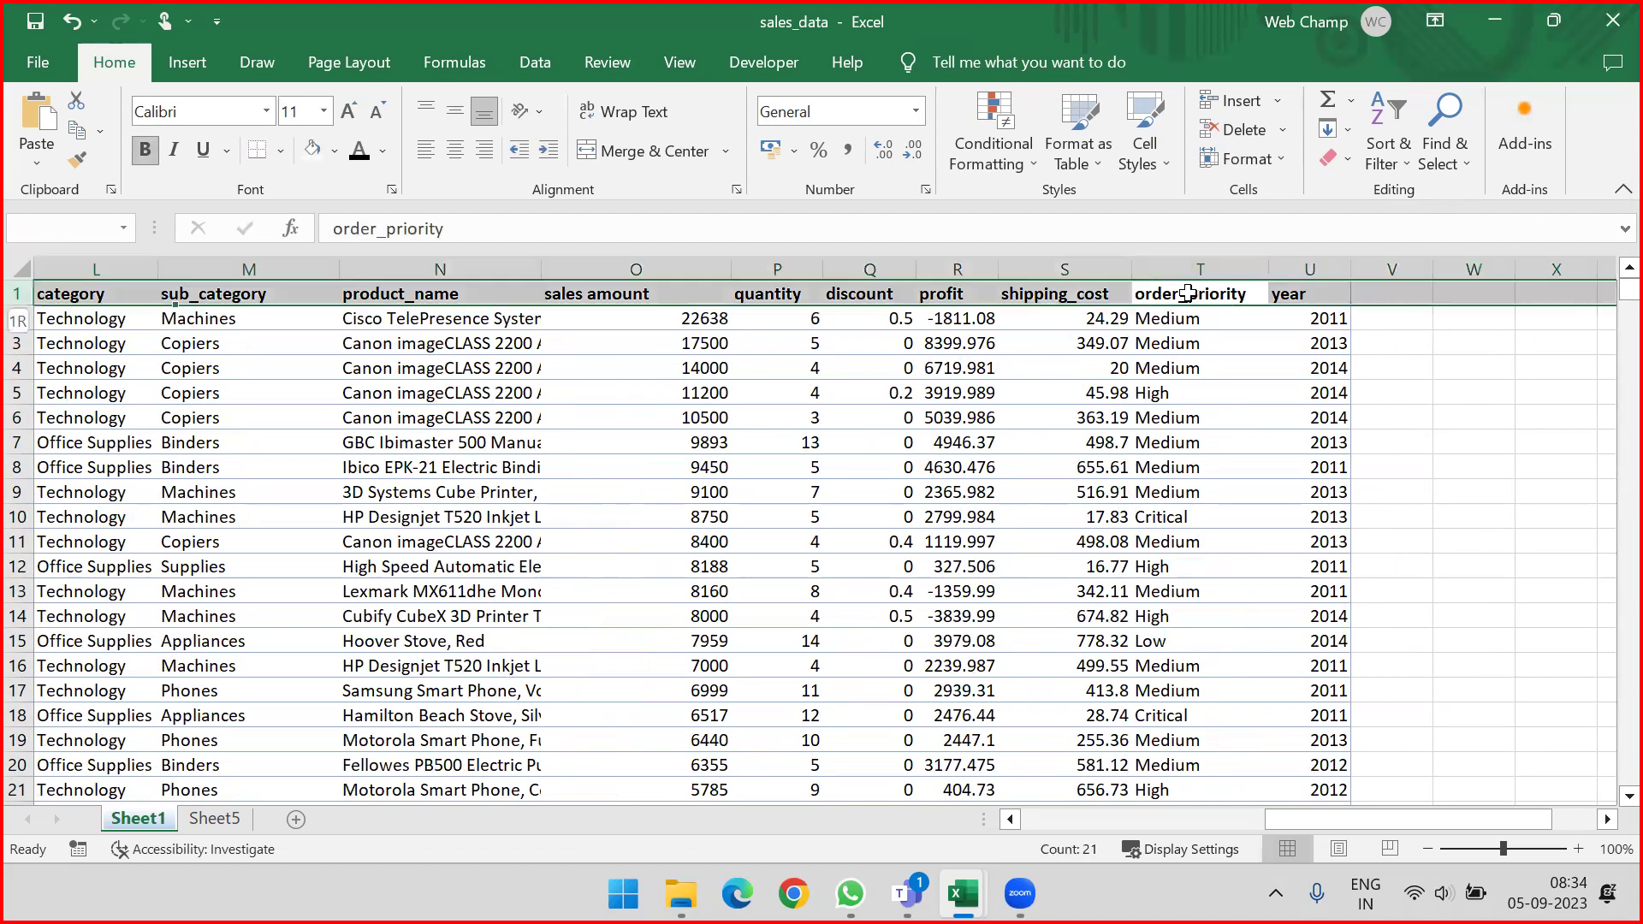
click(1397, 156)
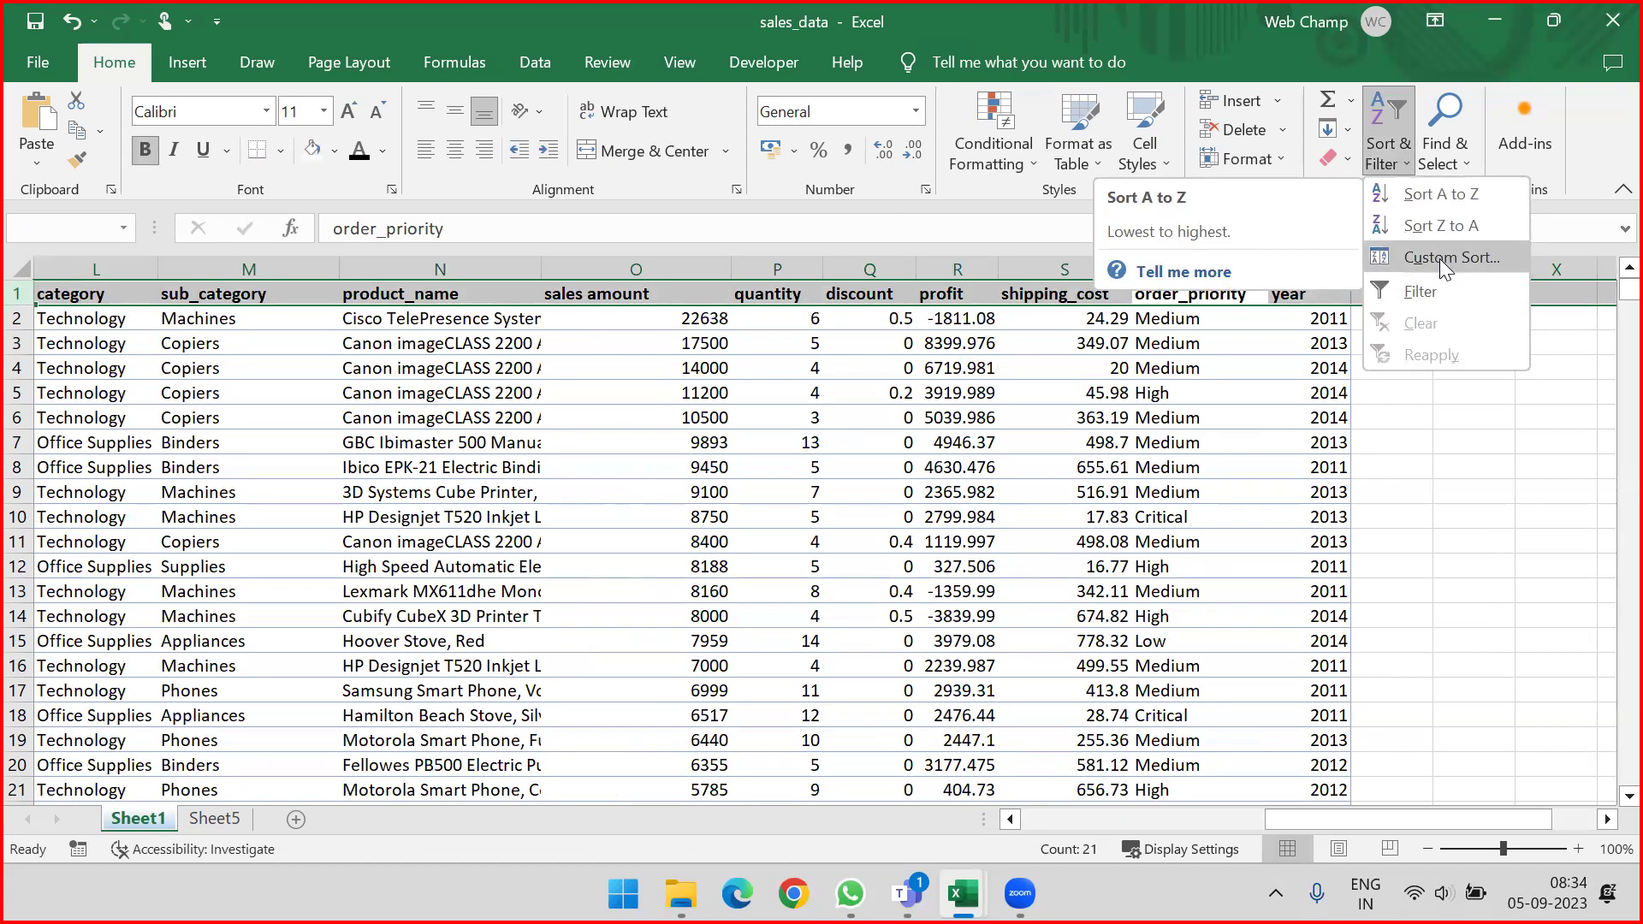
click(1442, 195)
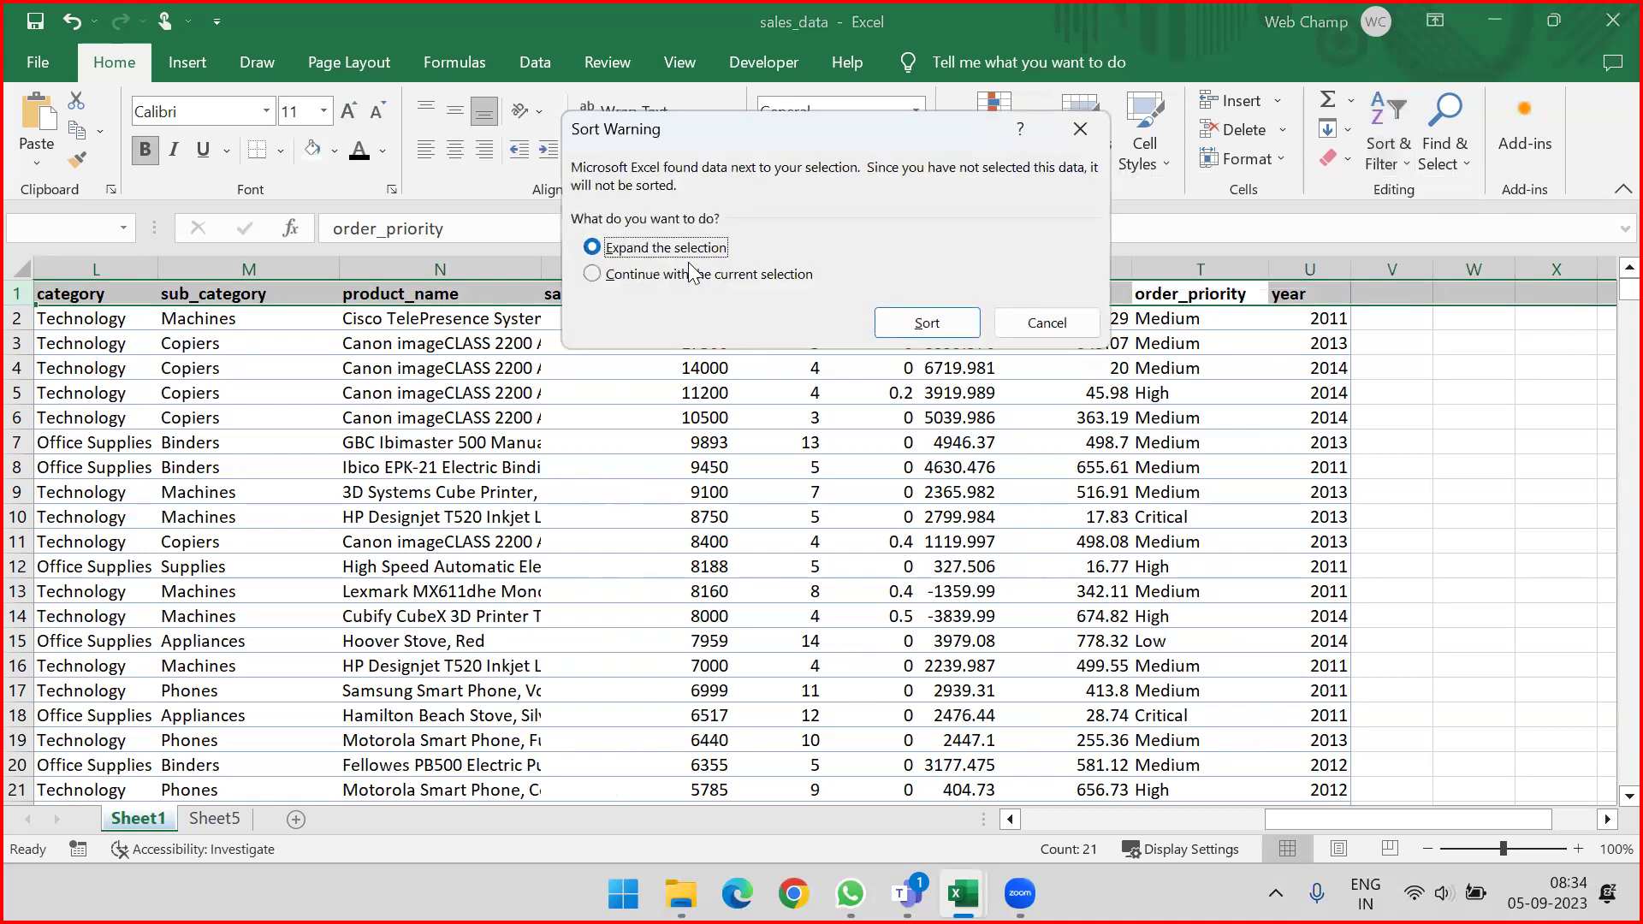
click(1064, 321)
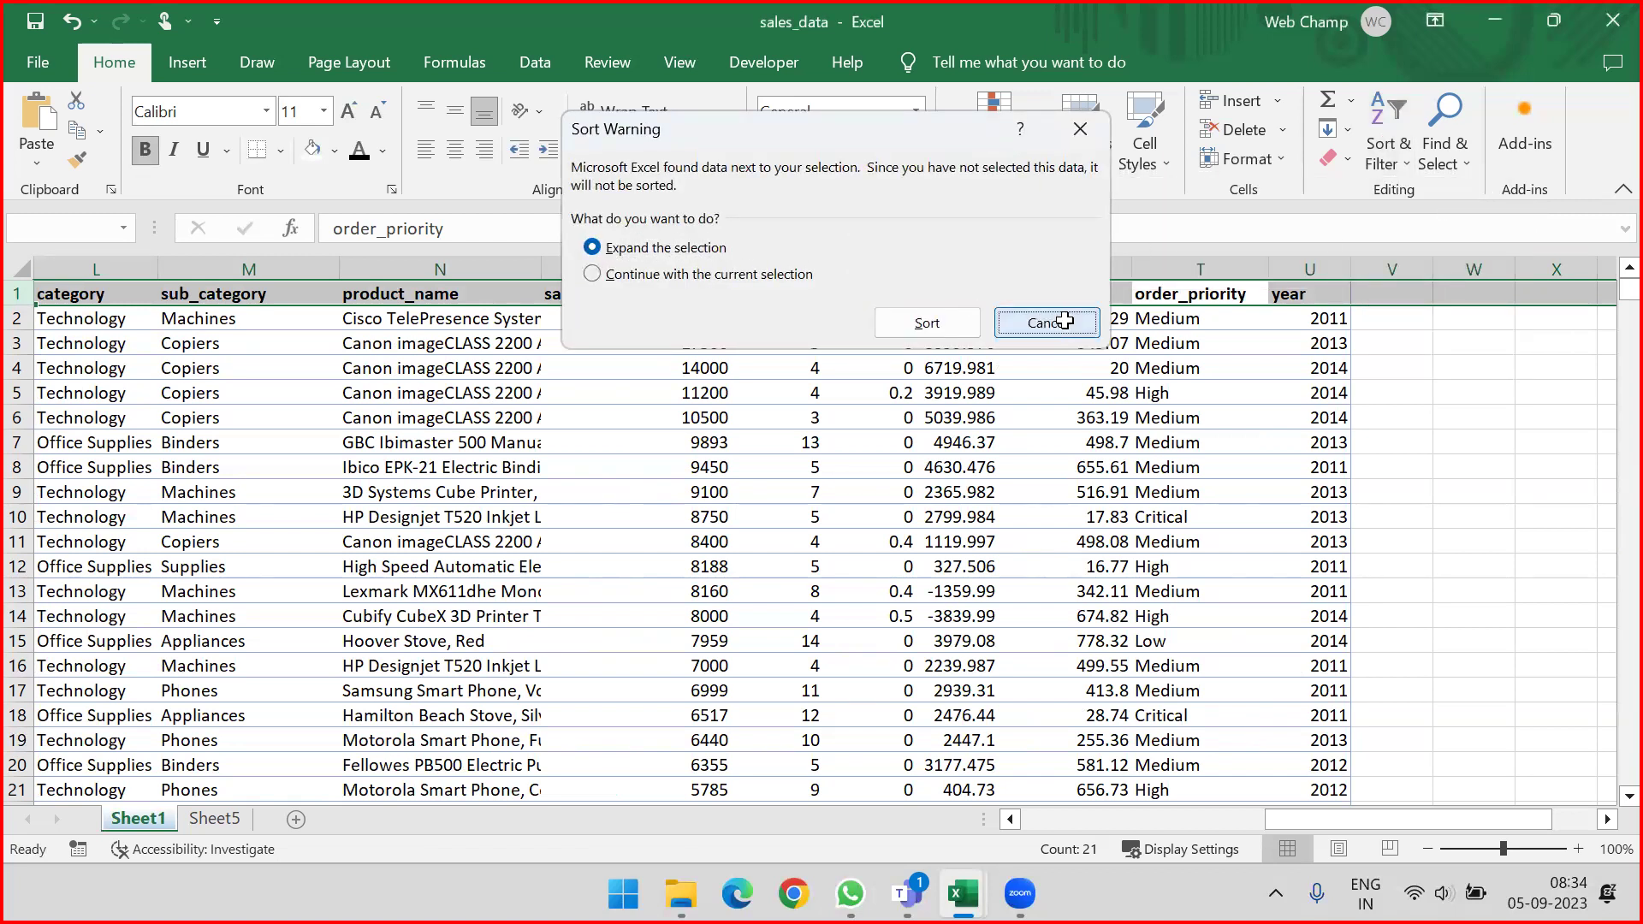
Step: Sort the year column from smallest to largest, expanding the selection so the whole data set is reordered
click(1301, 269)
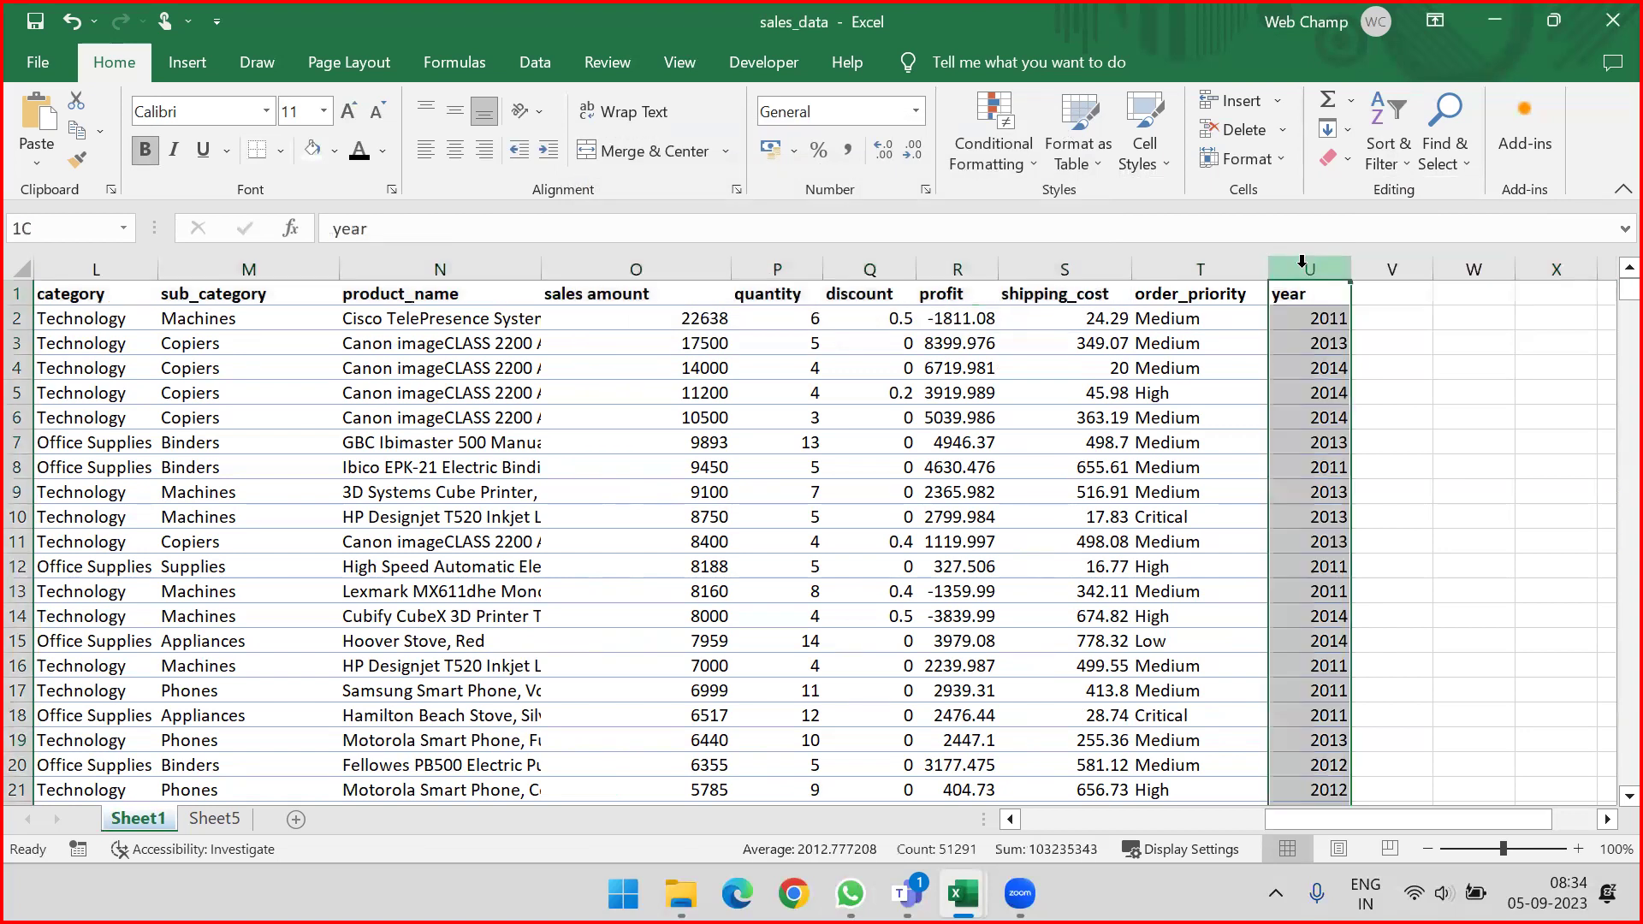
click(1389, 165)
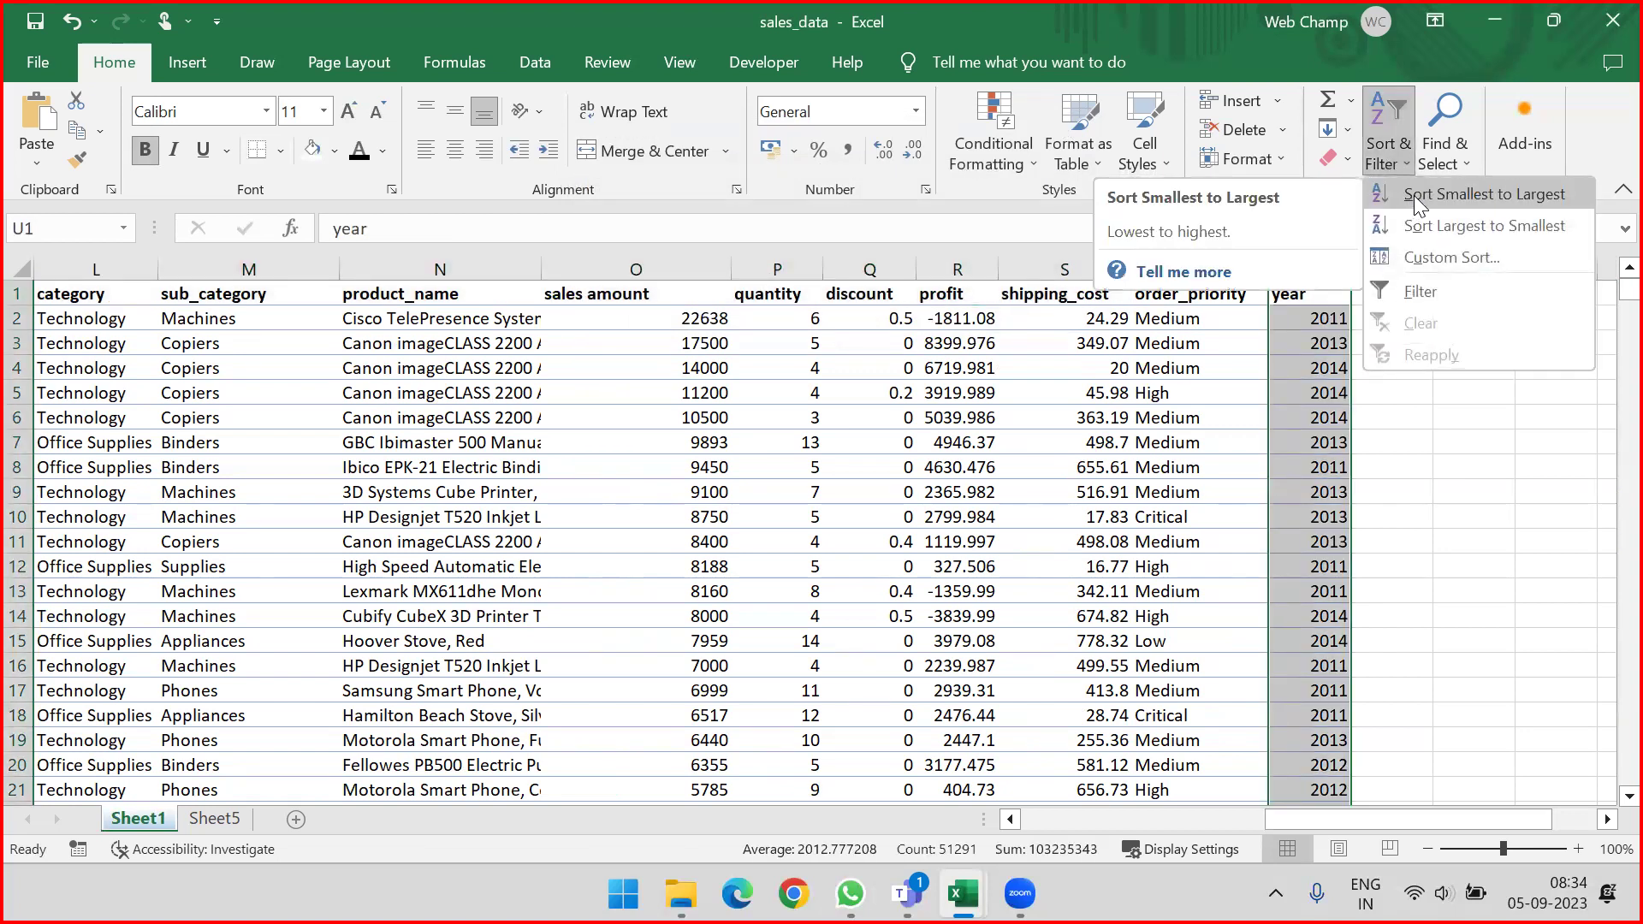
click(1414, 195)
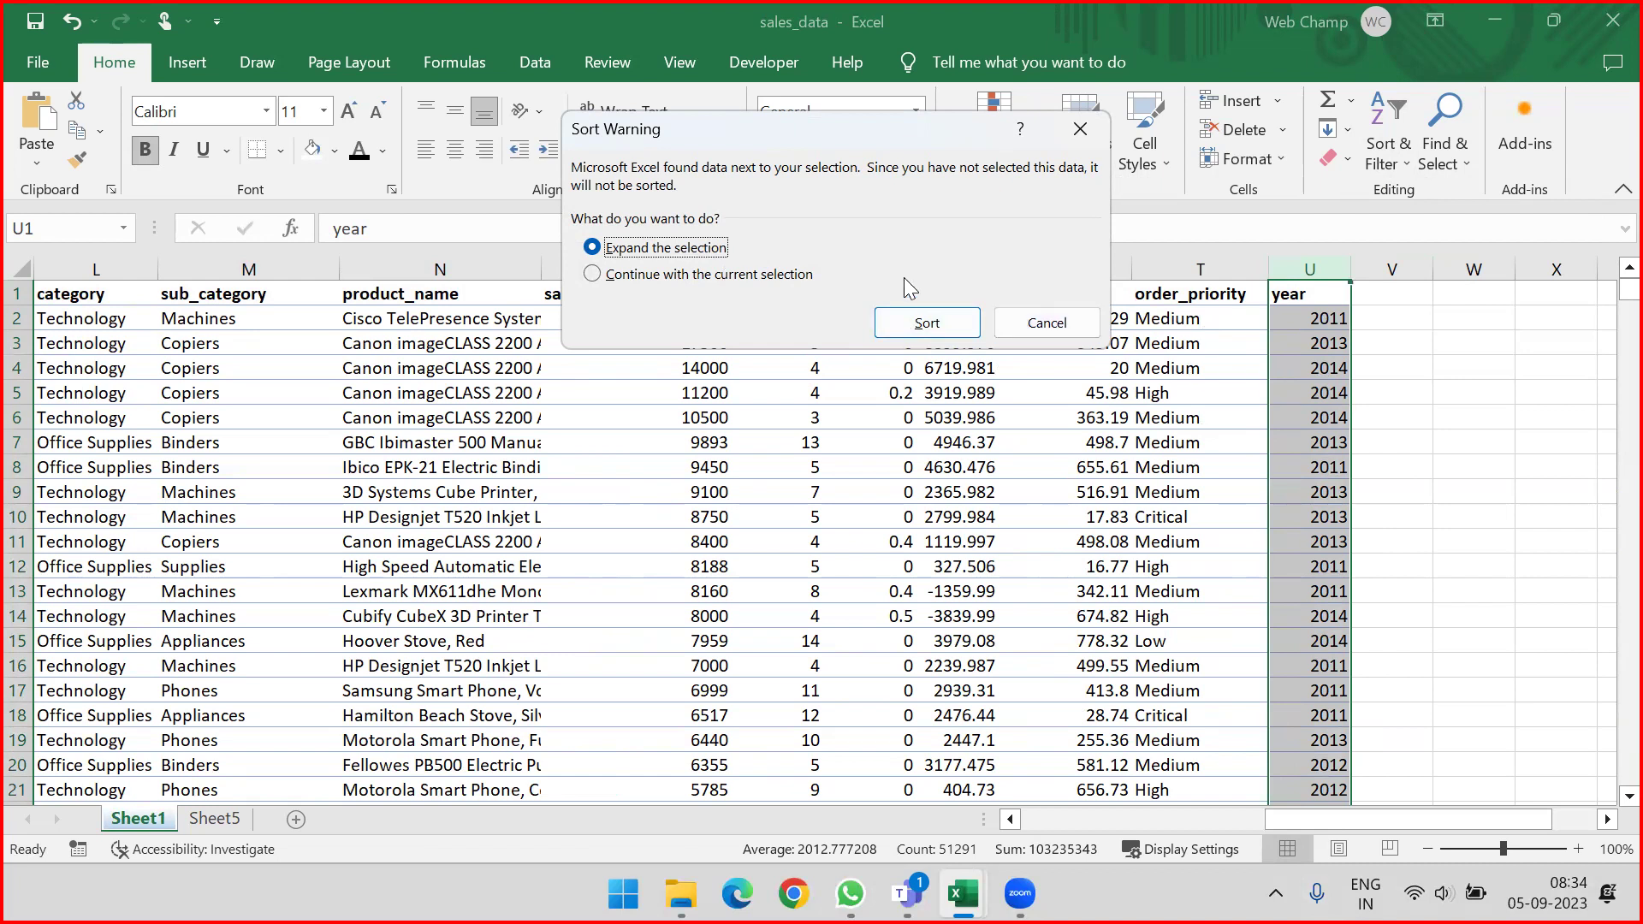
click(912, 322)
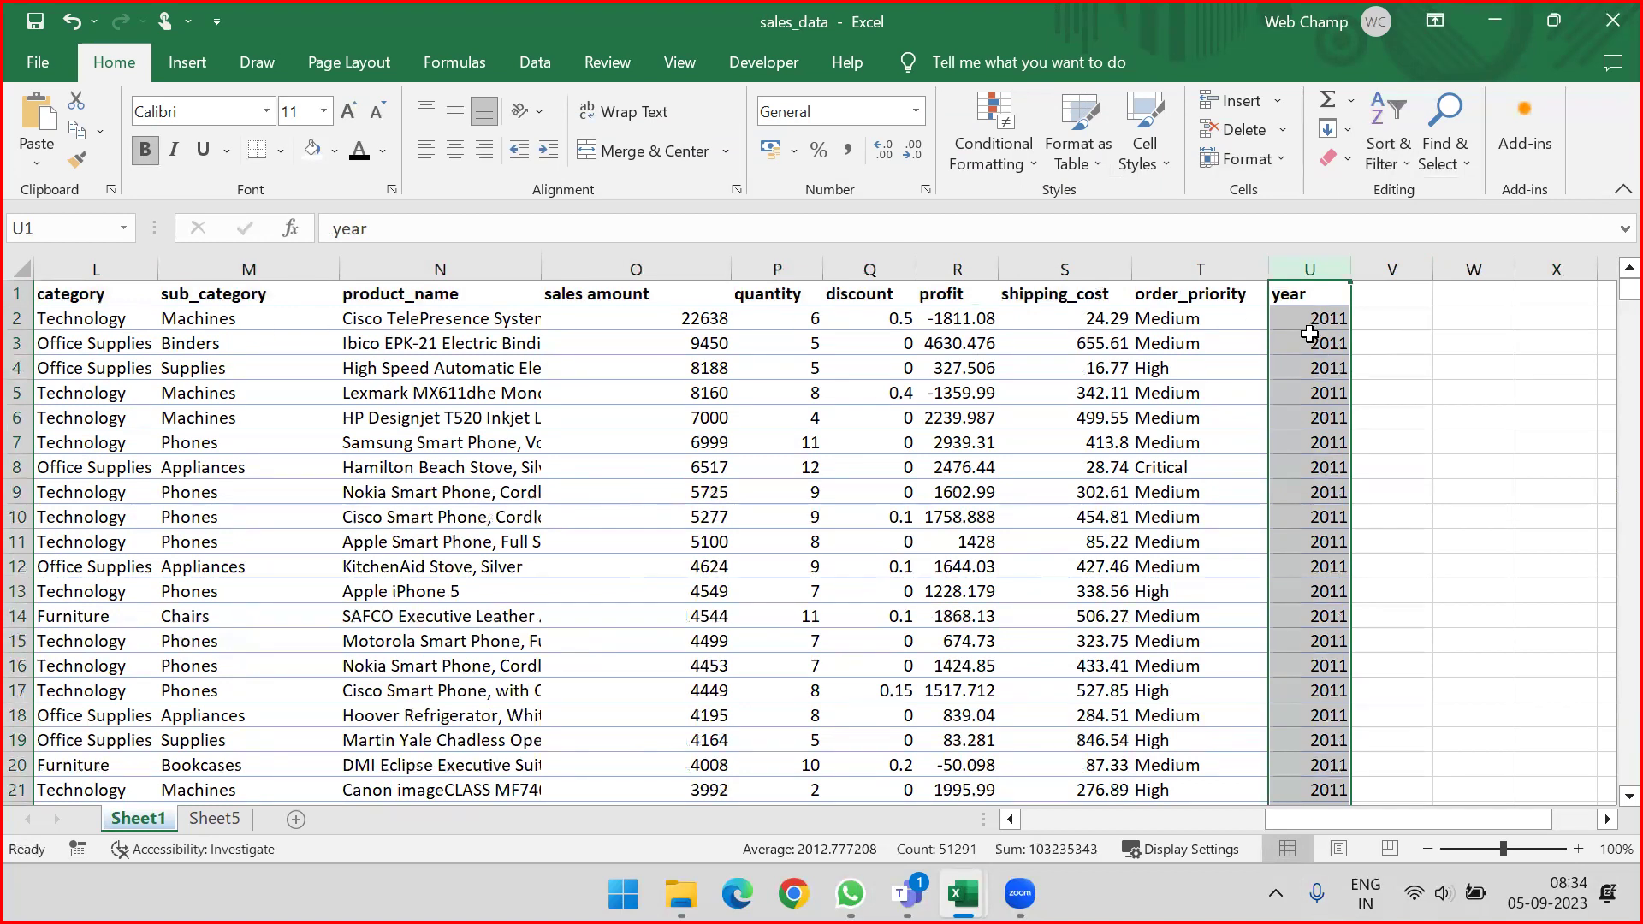
click(1395, 164)
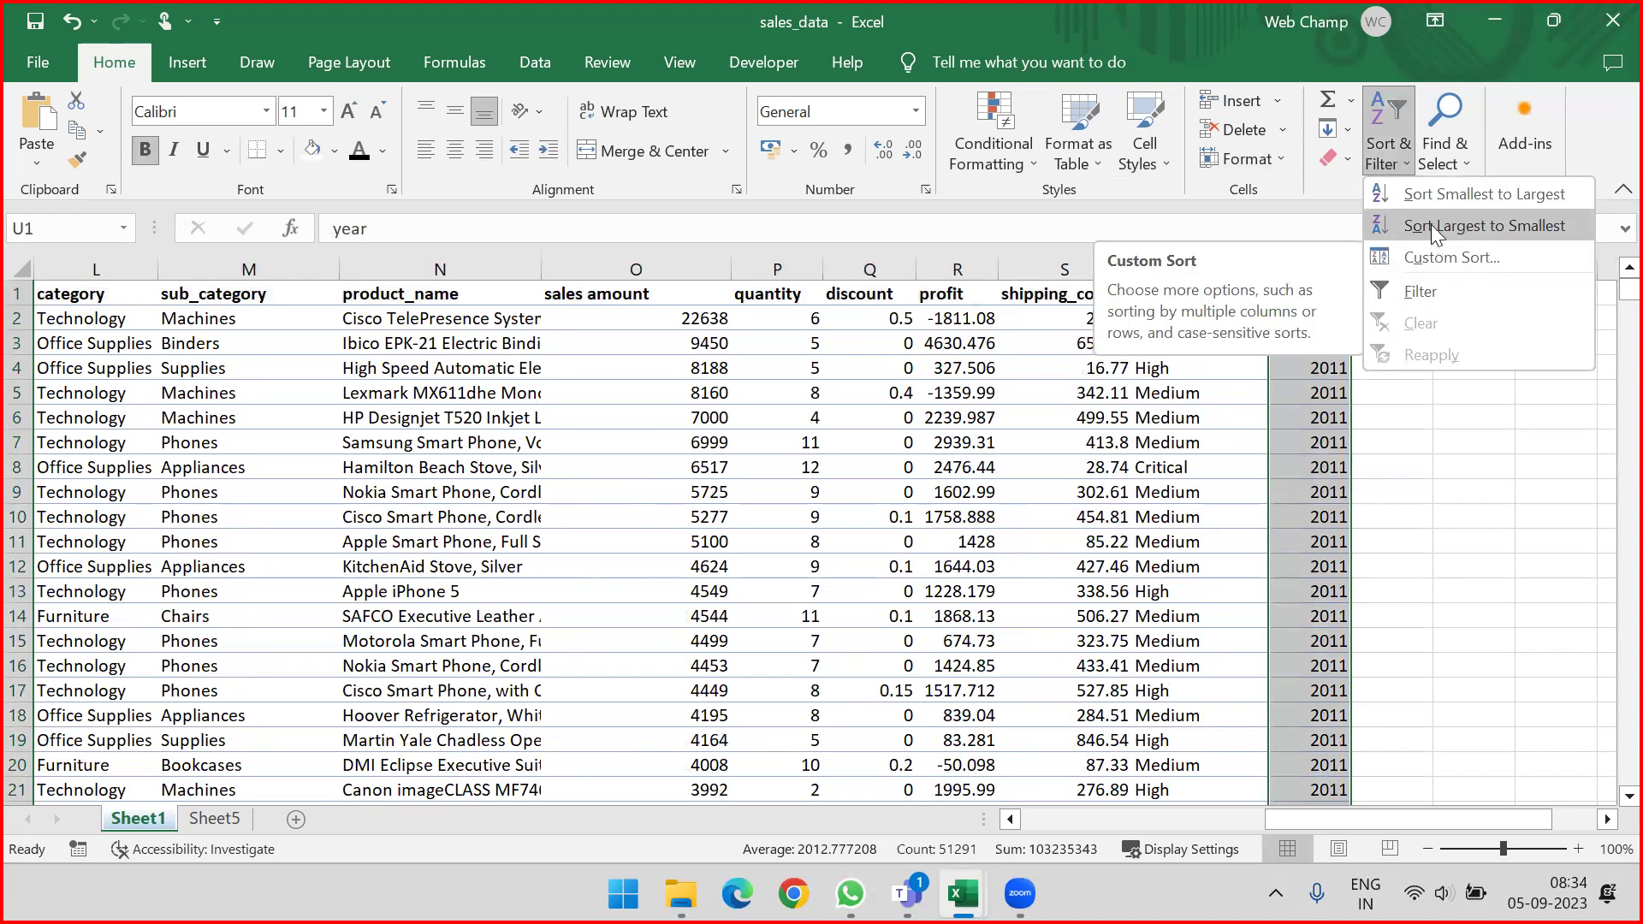
click(1430, 261)
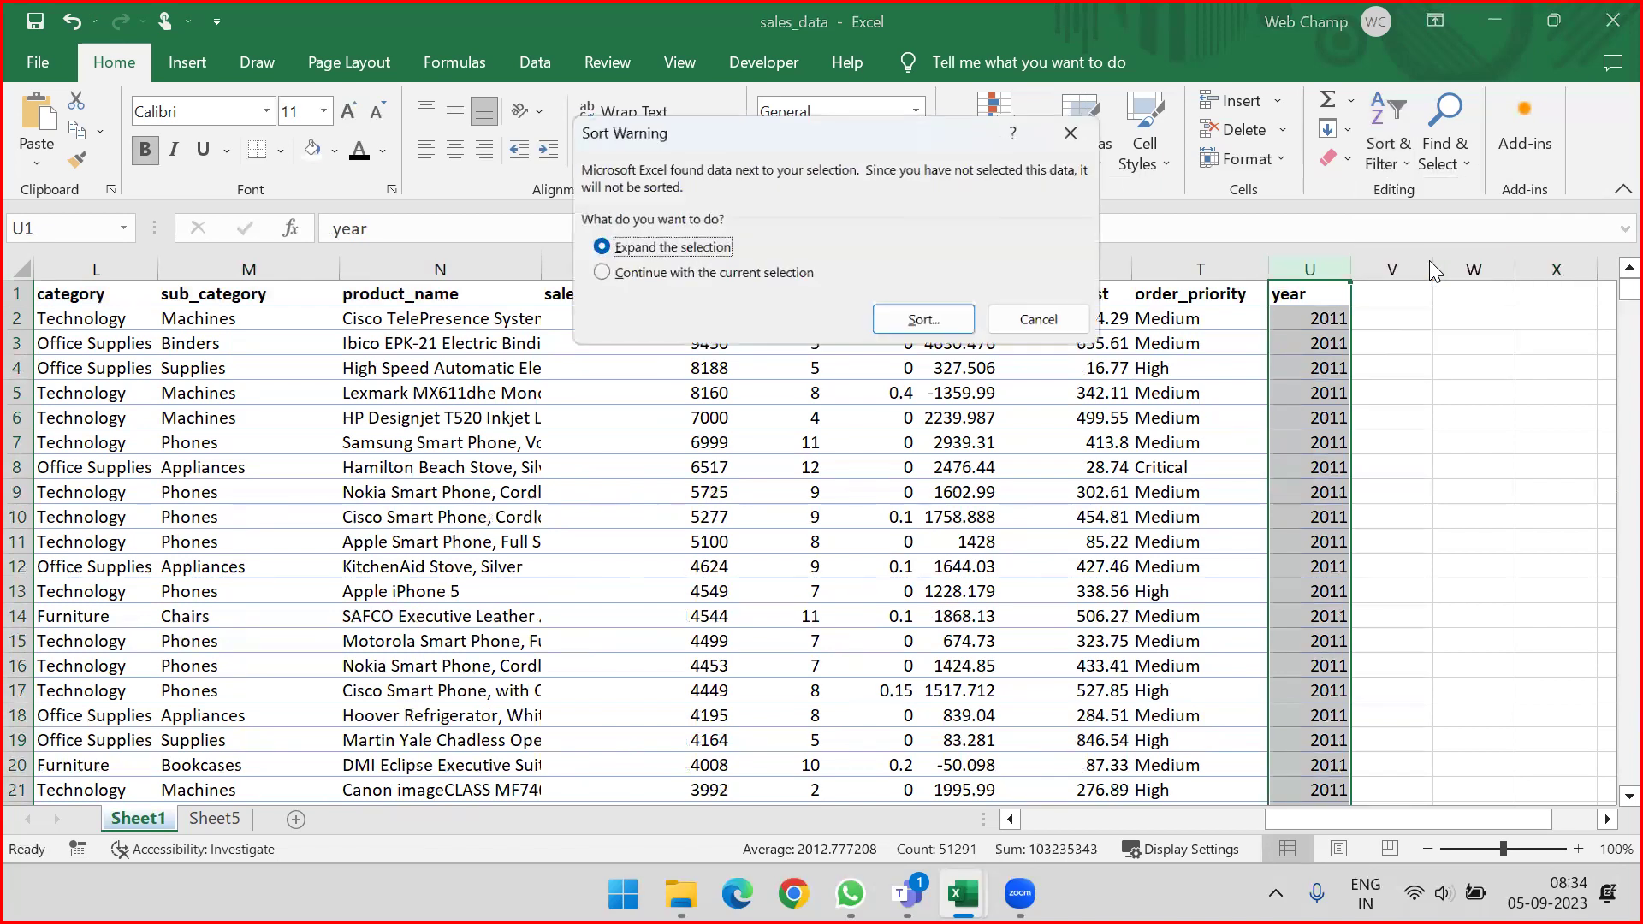
click(900, 322)
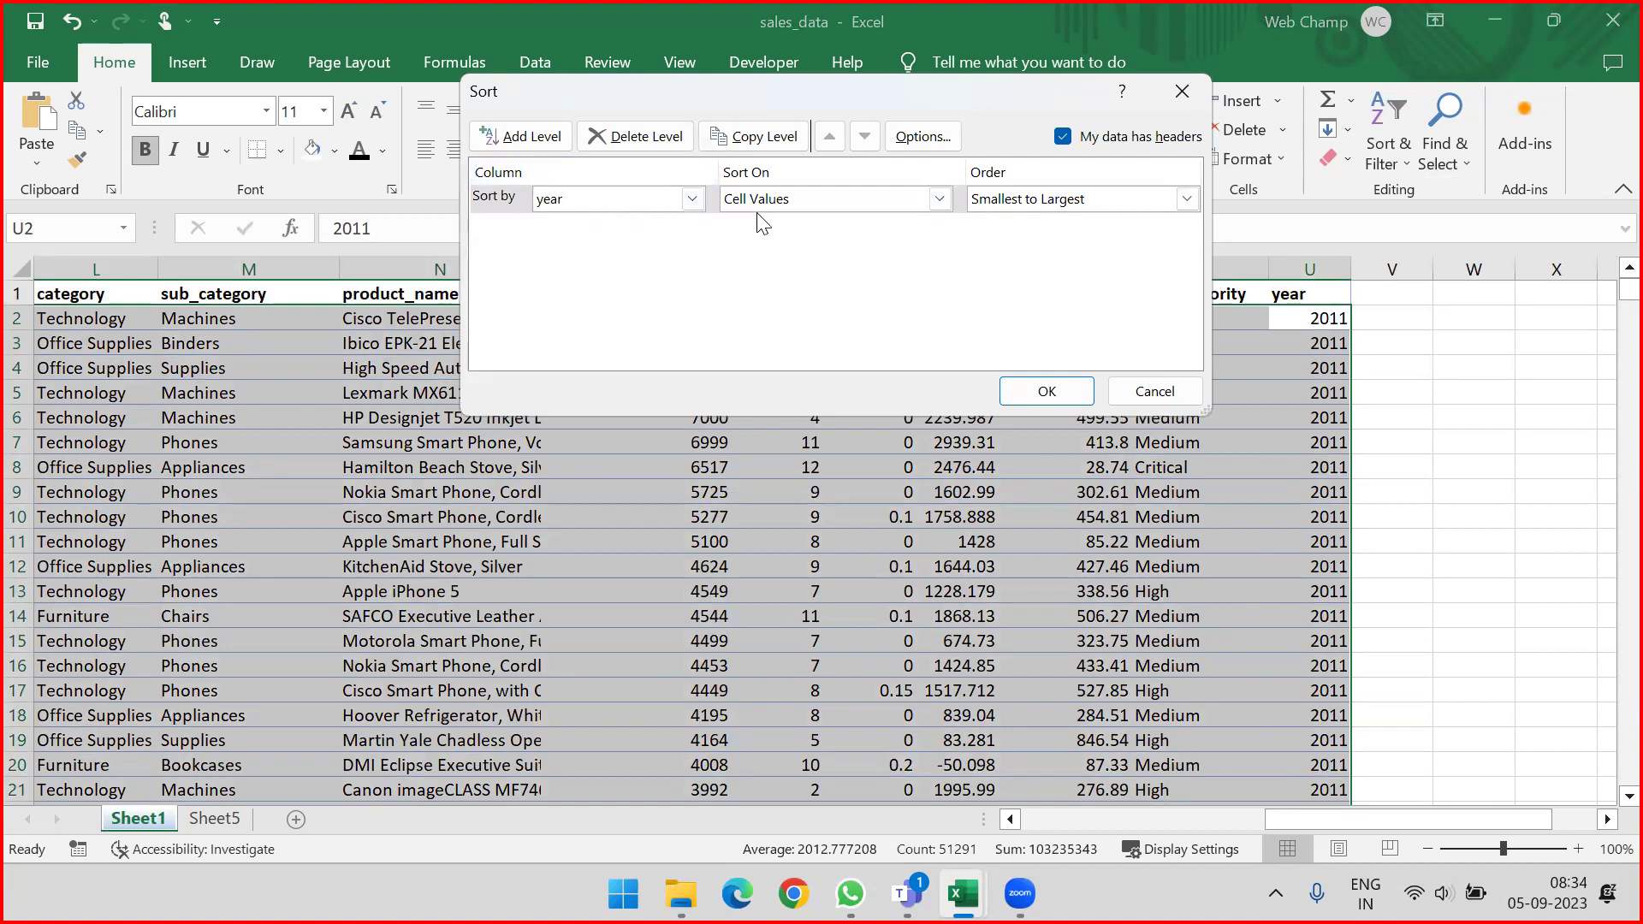
click(1152, 390)
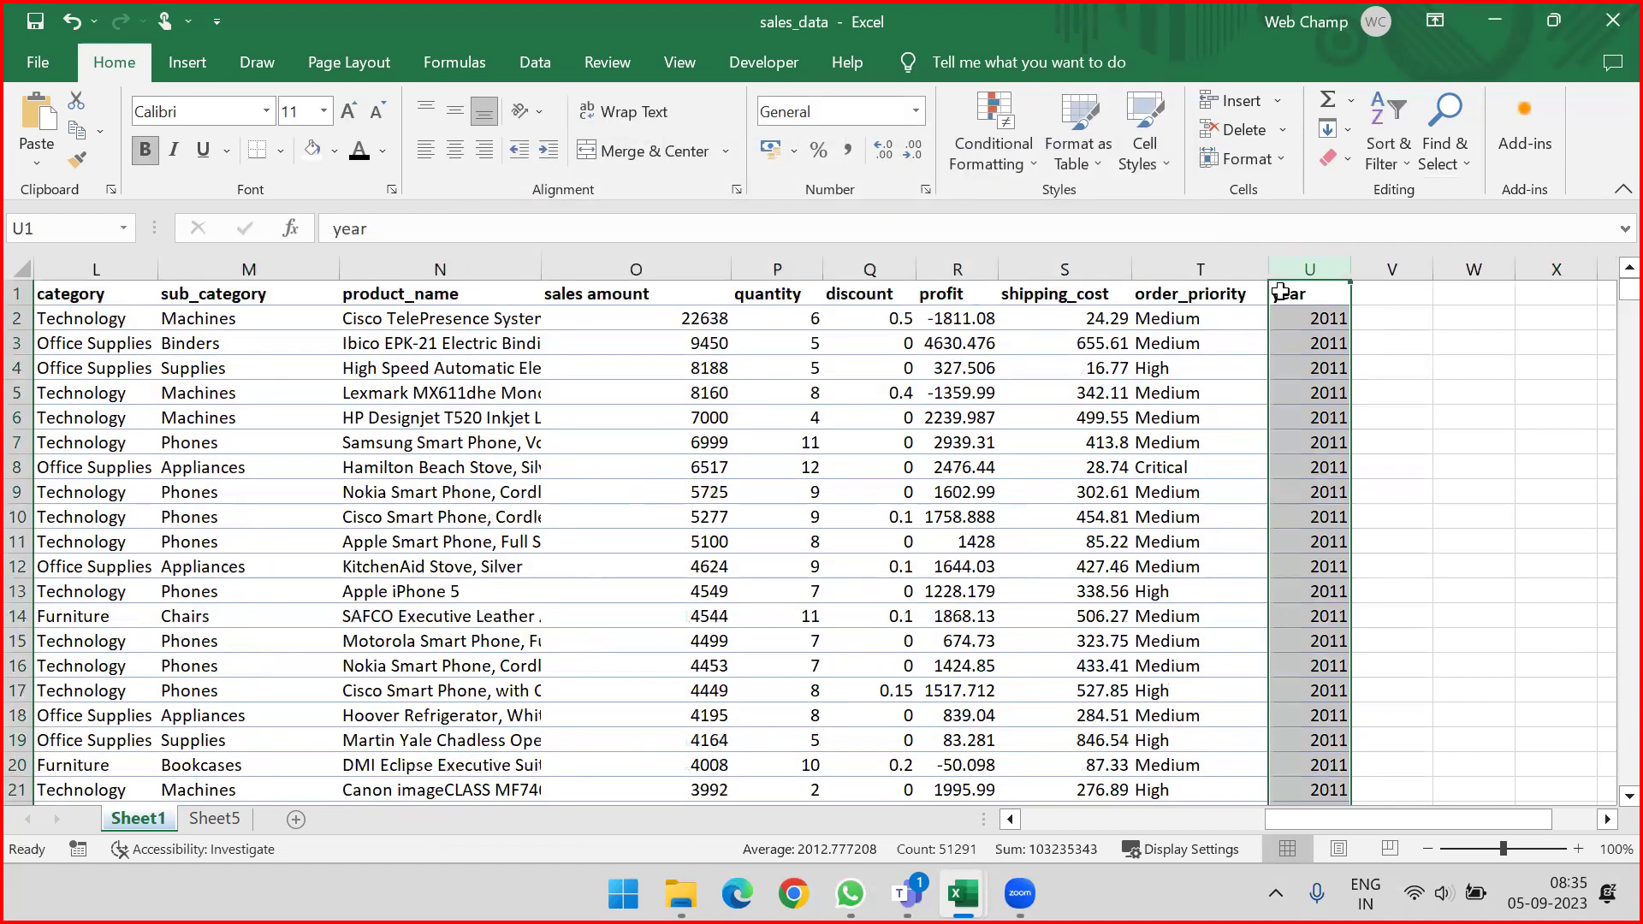
click(1179, 292)
click(1168, 259)
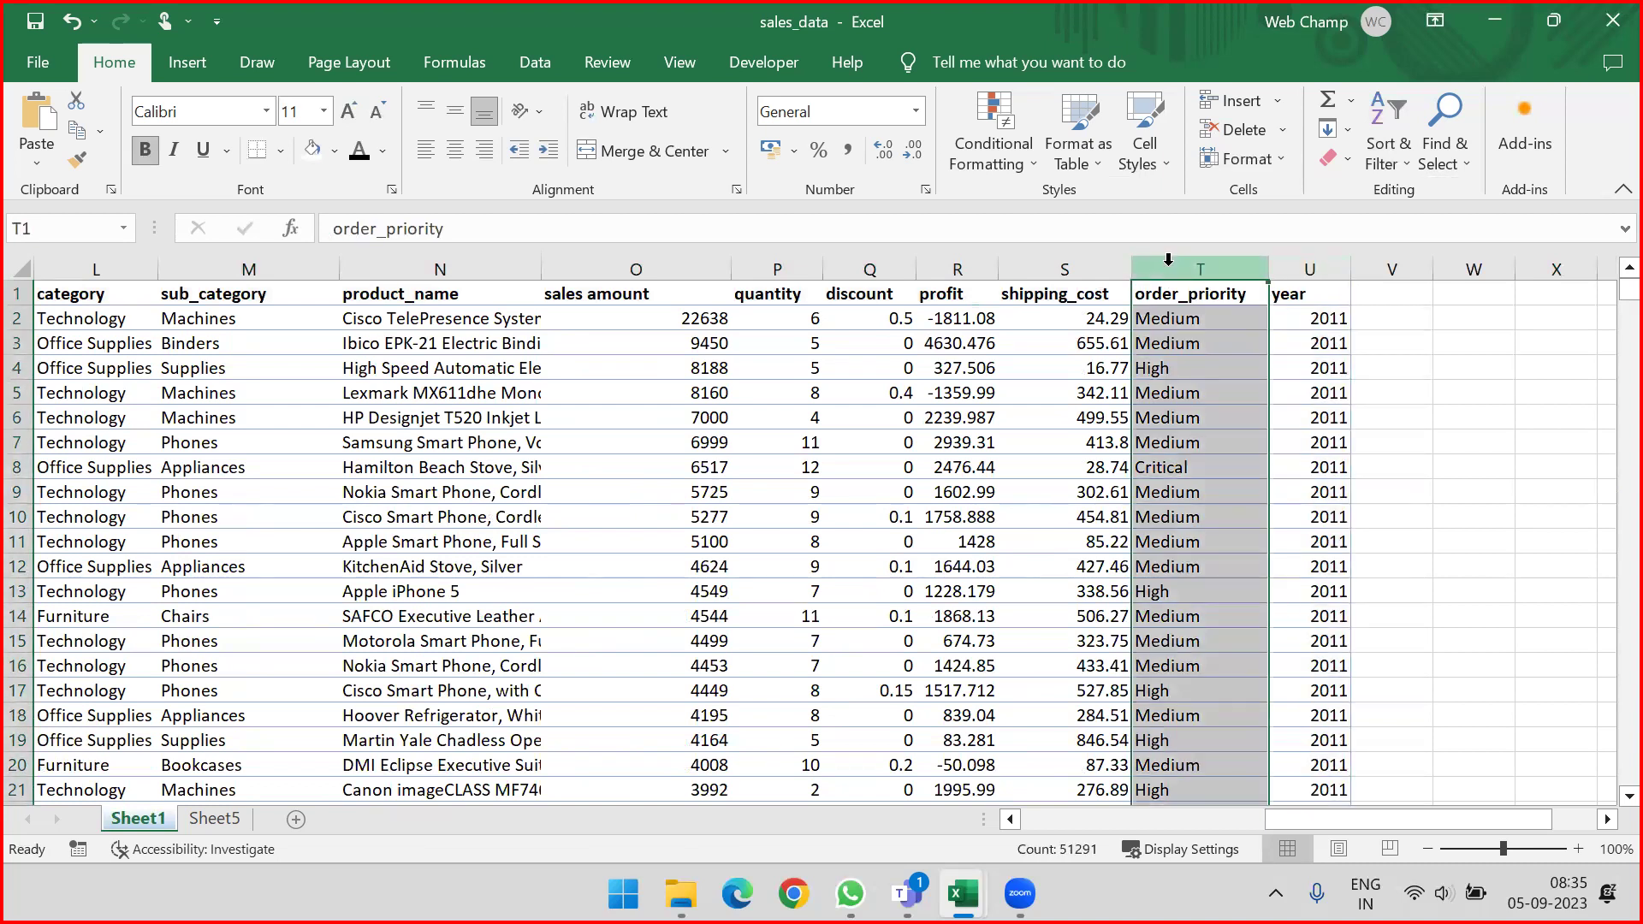
Step: Apply a custom sort to the expanded data by year, smallest to largest, with order_priority A to Z as second level
click(1286, 267)
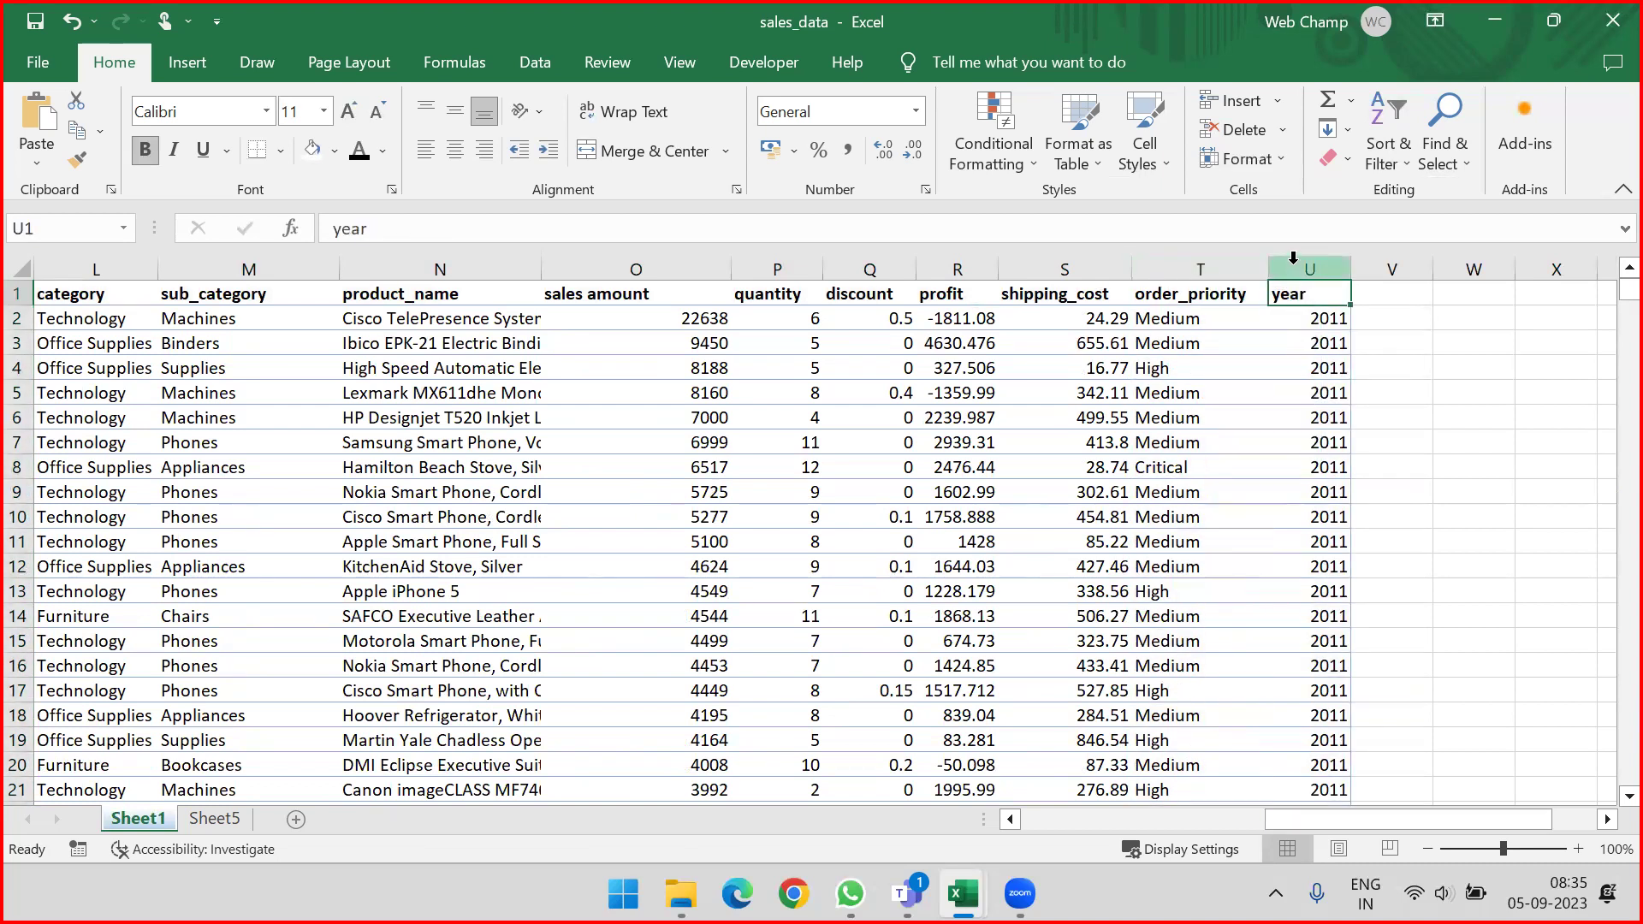
click(1383, 163)
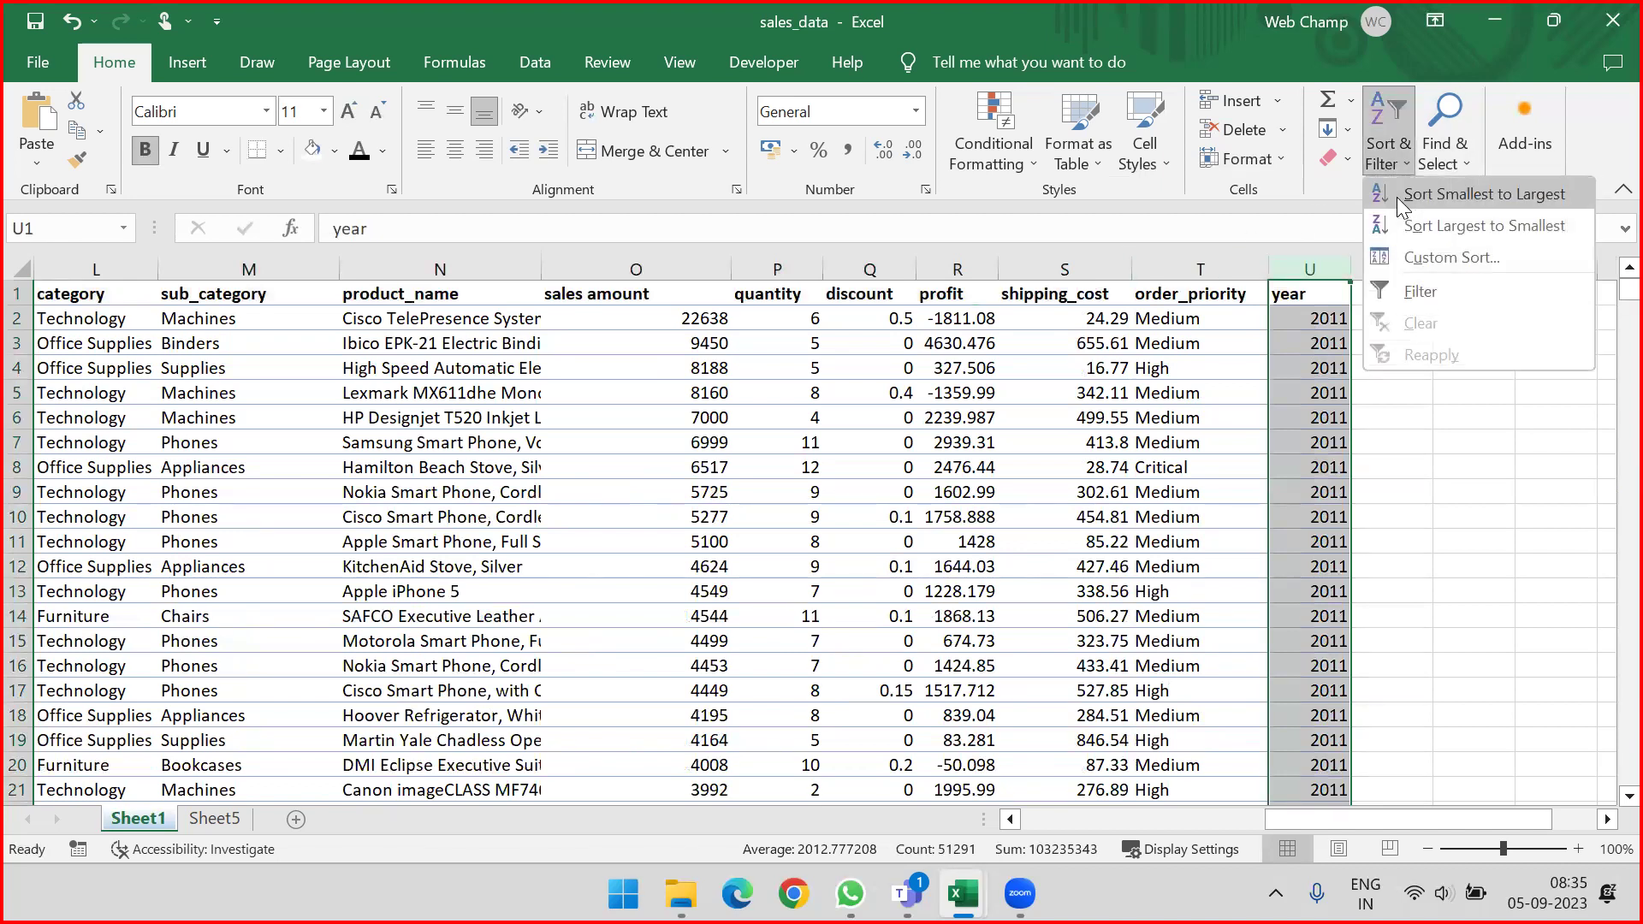
click(1421, 248)
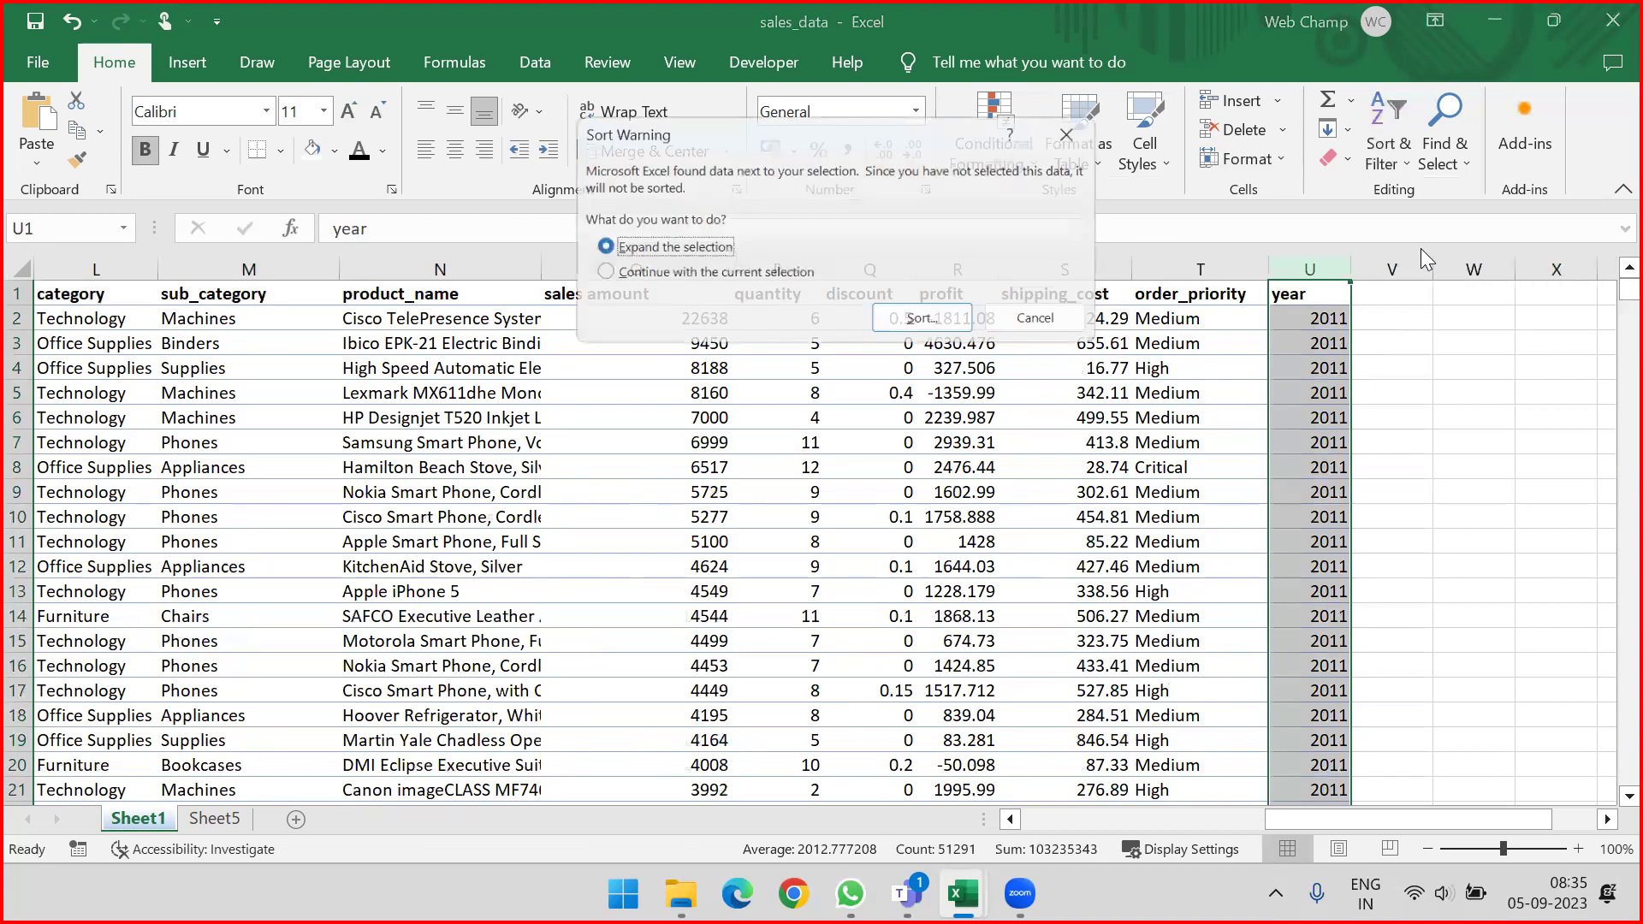
click(952, 332)
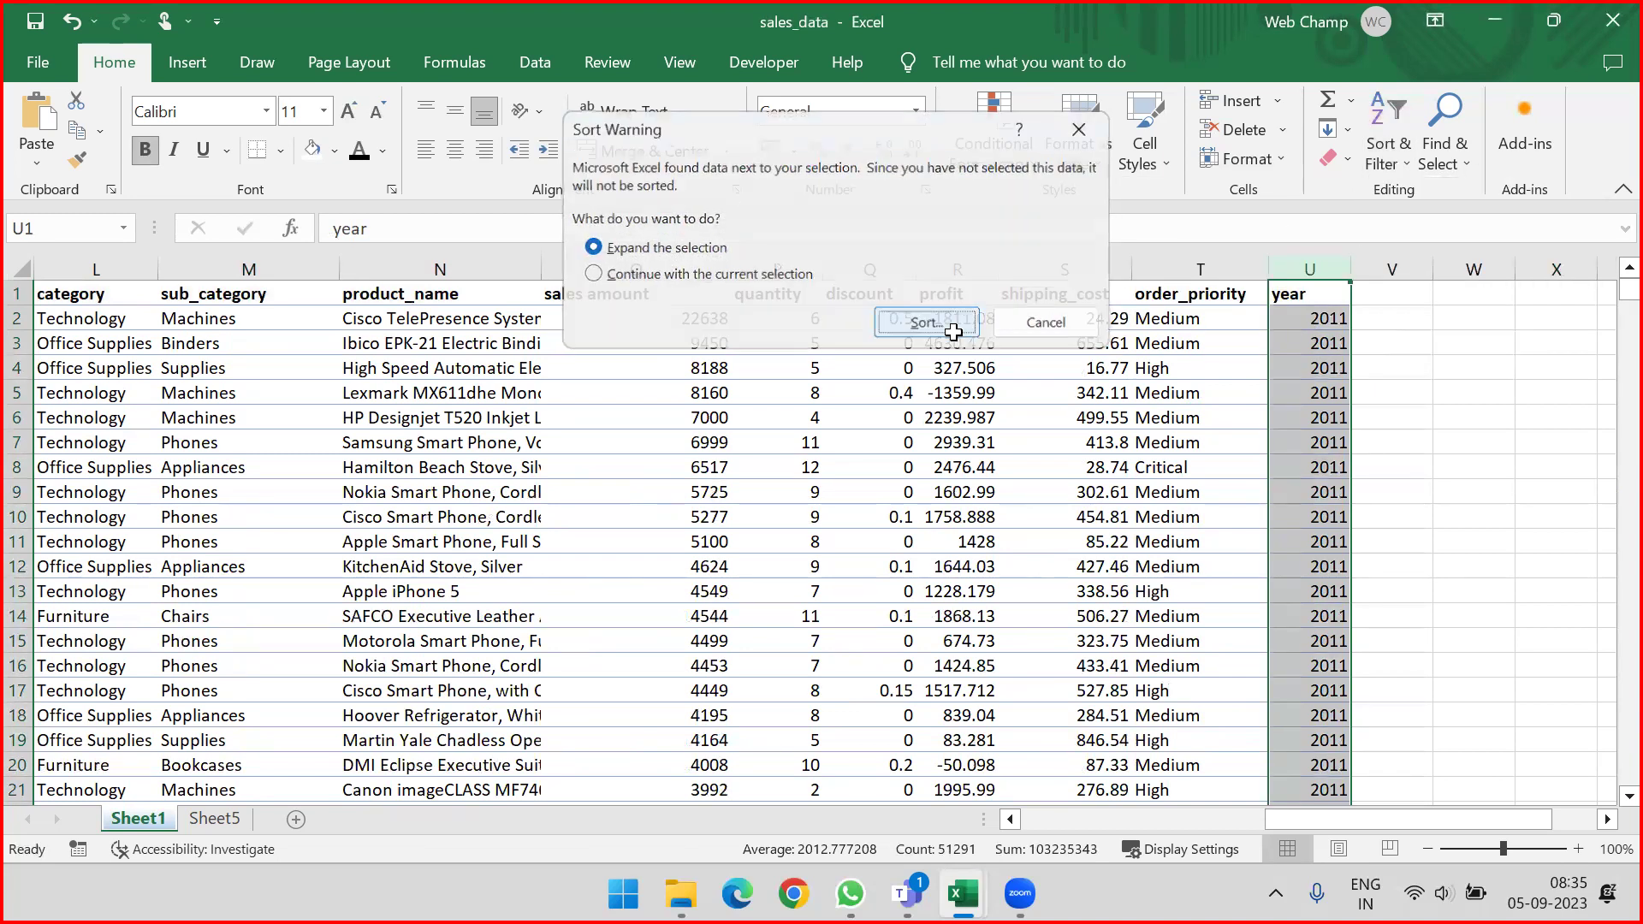
click(514, 202)
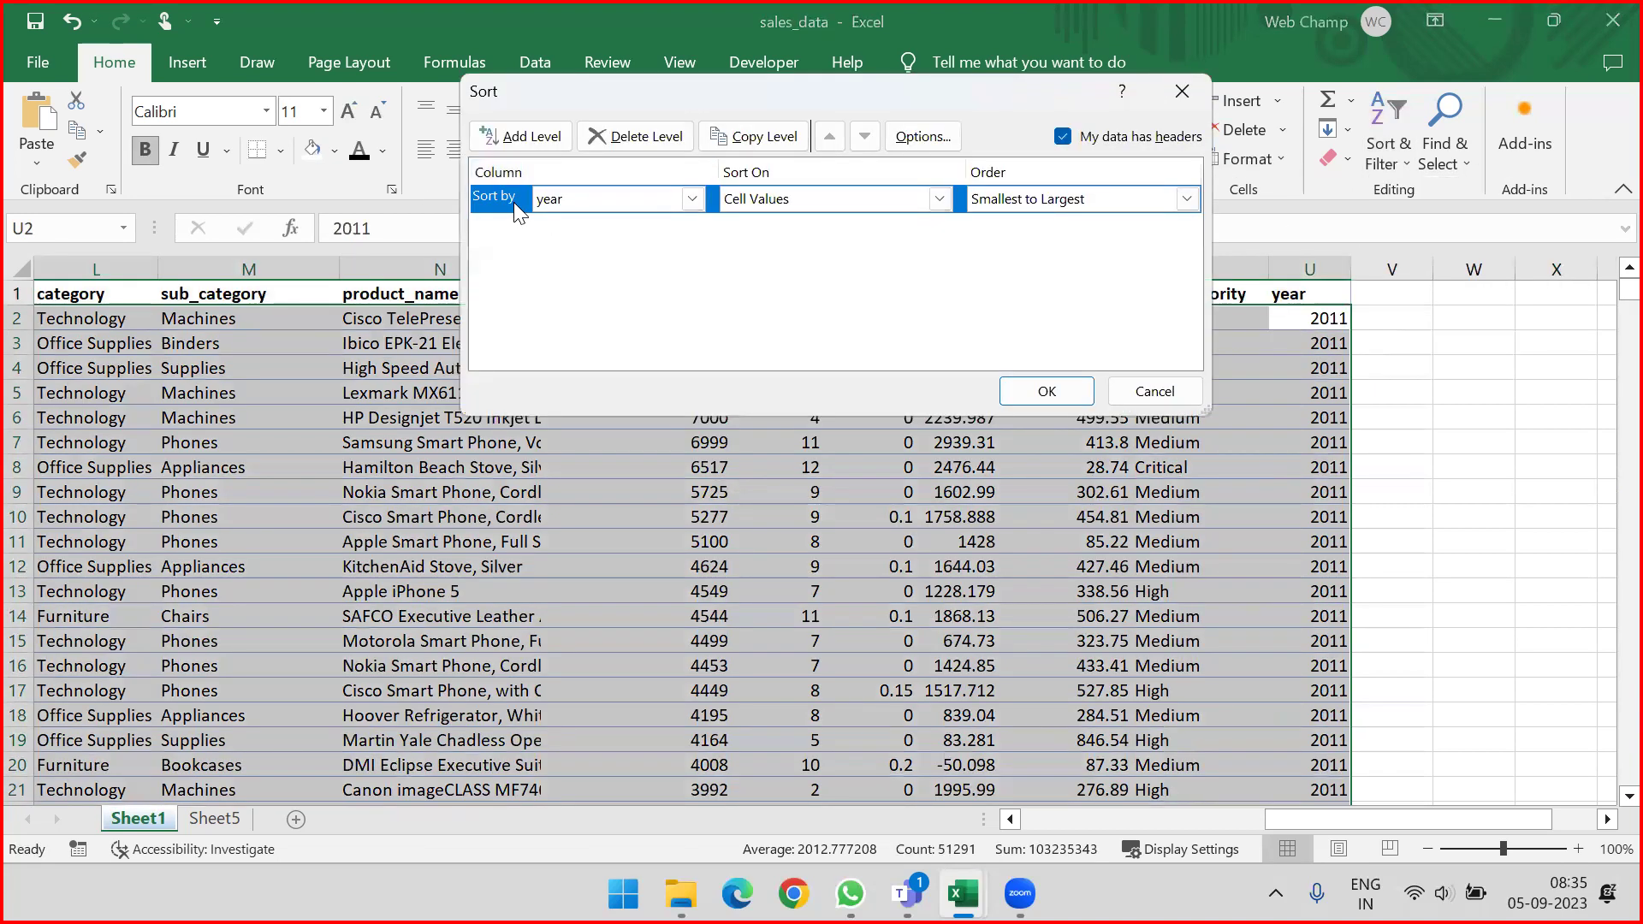
click(527, 139)
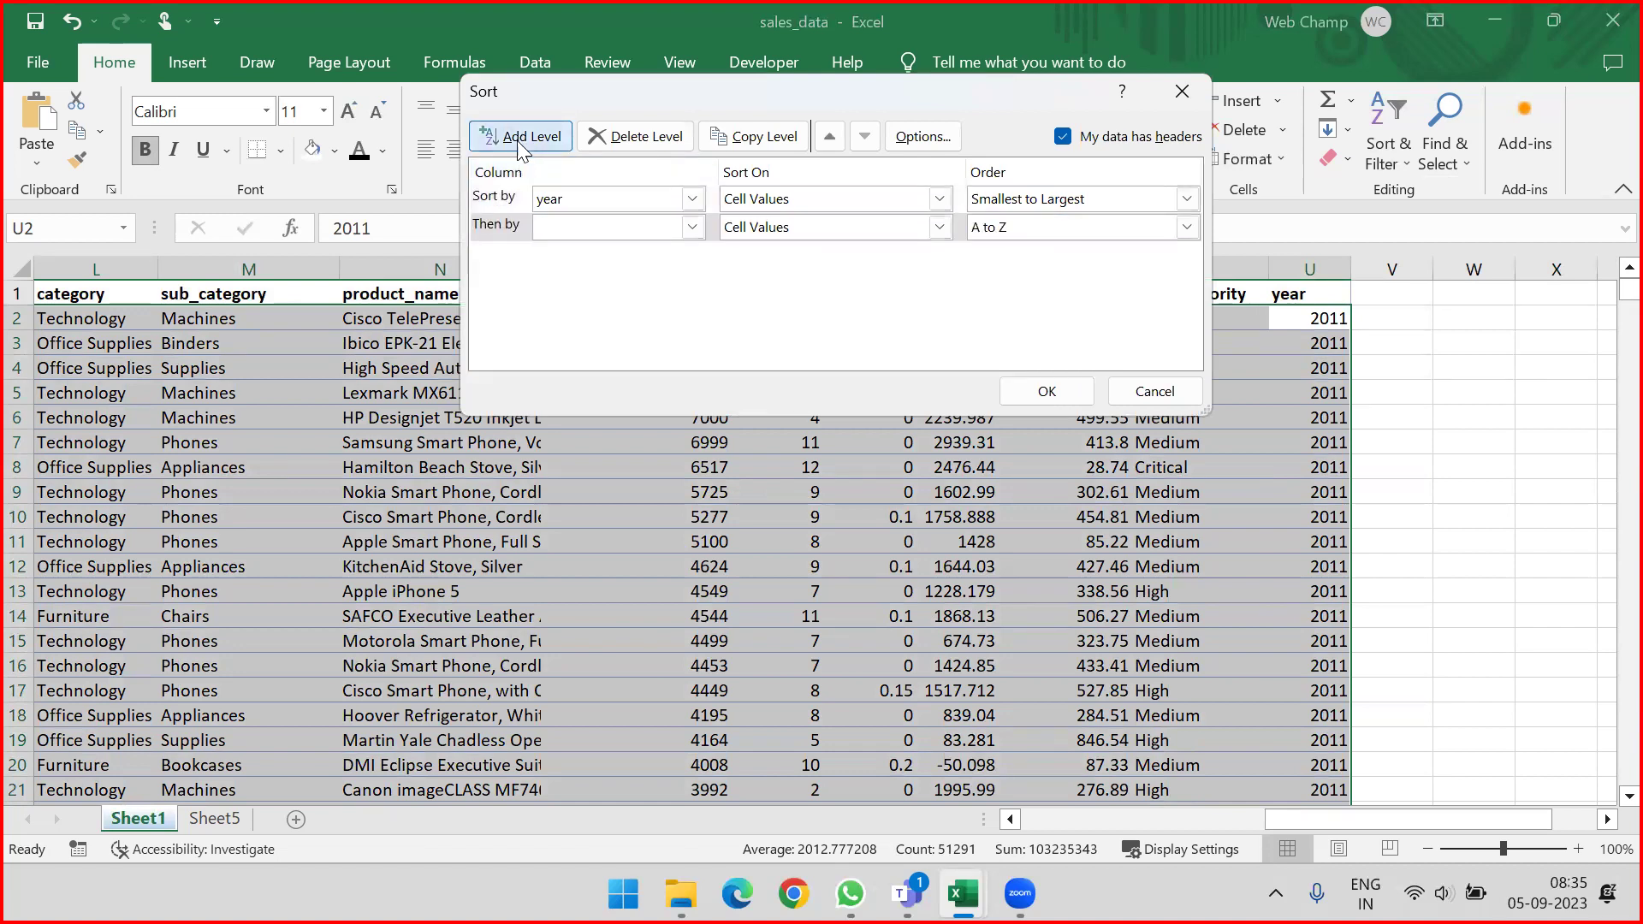
click(589, 228)
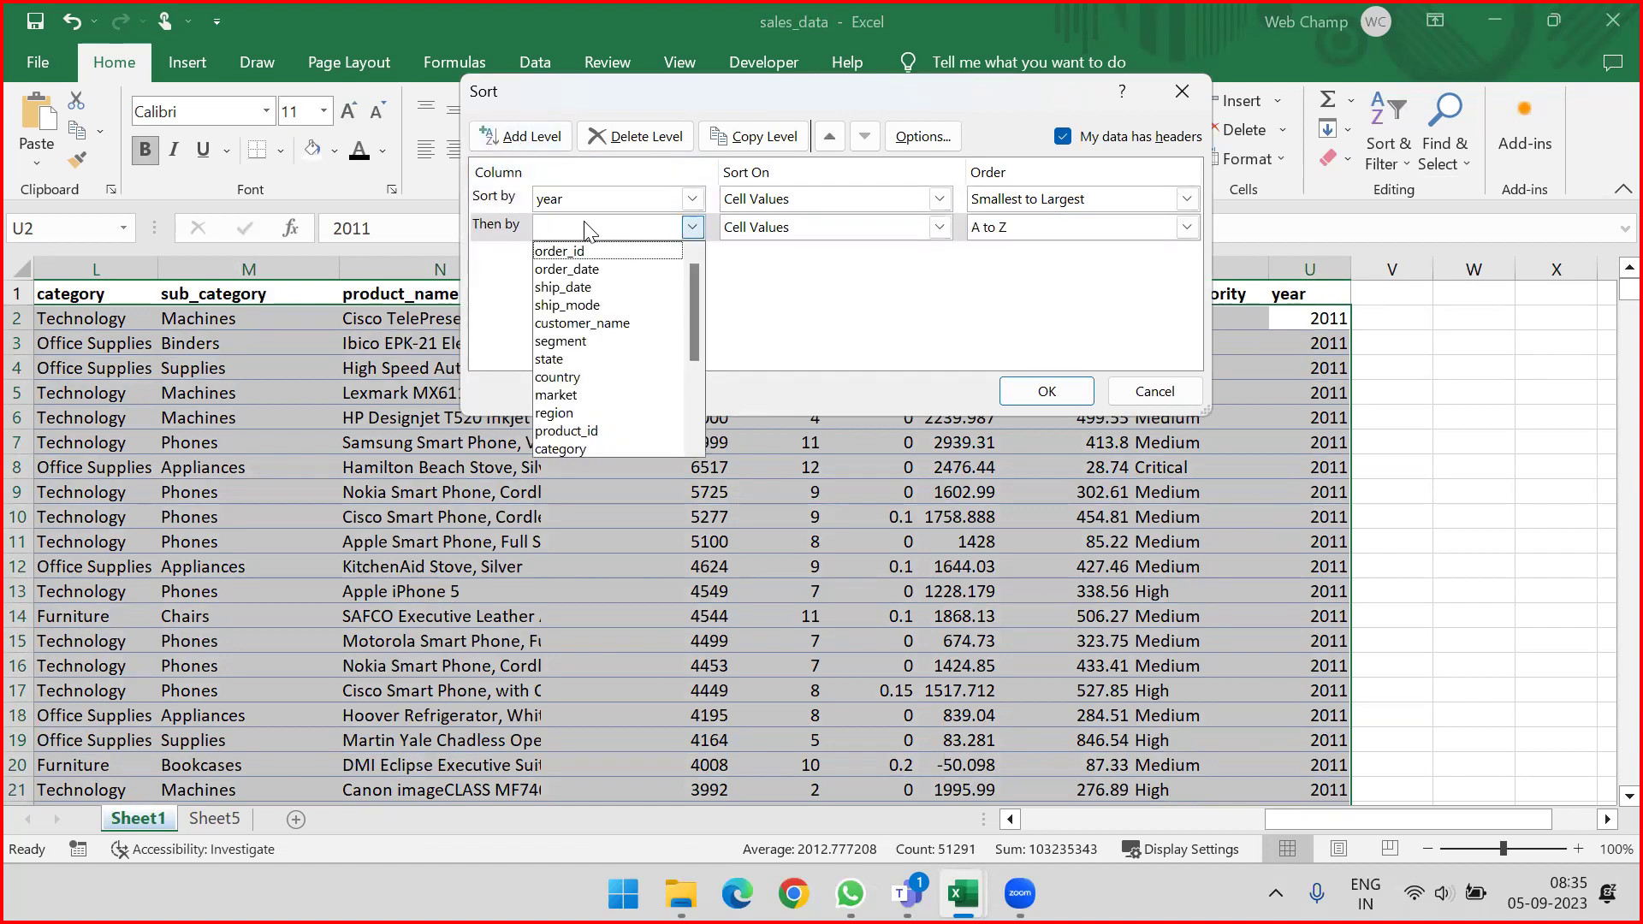
scroll(591, 308, down, 3)
click(578, 432)
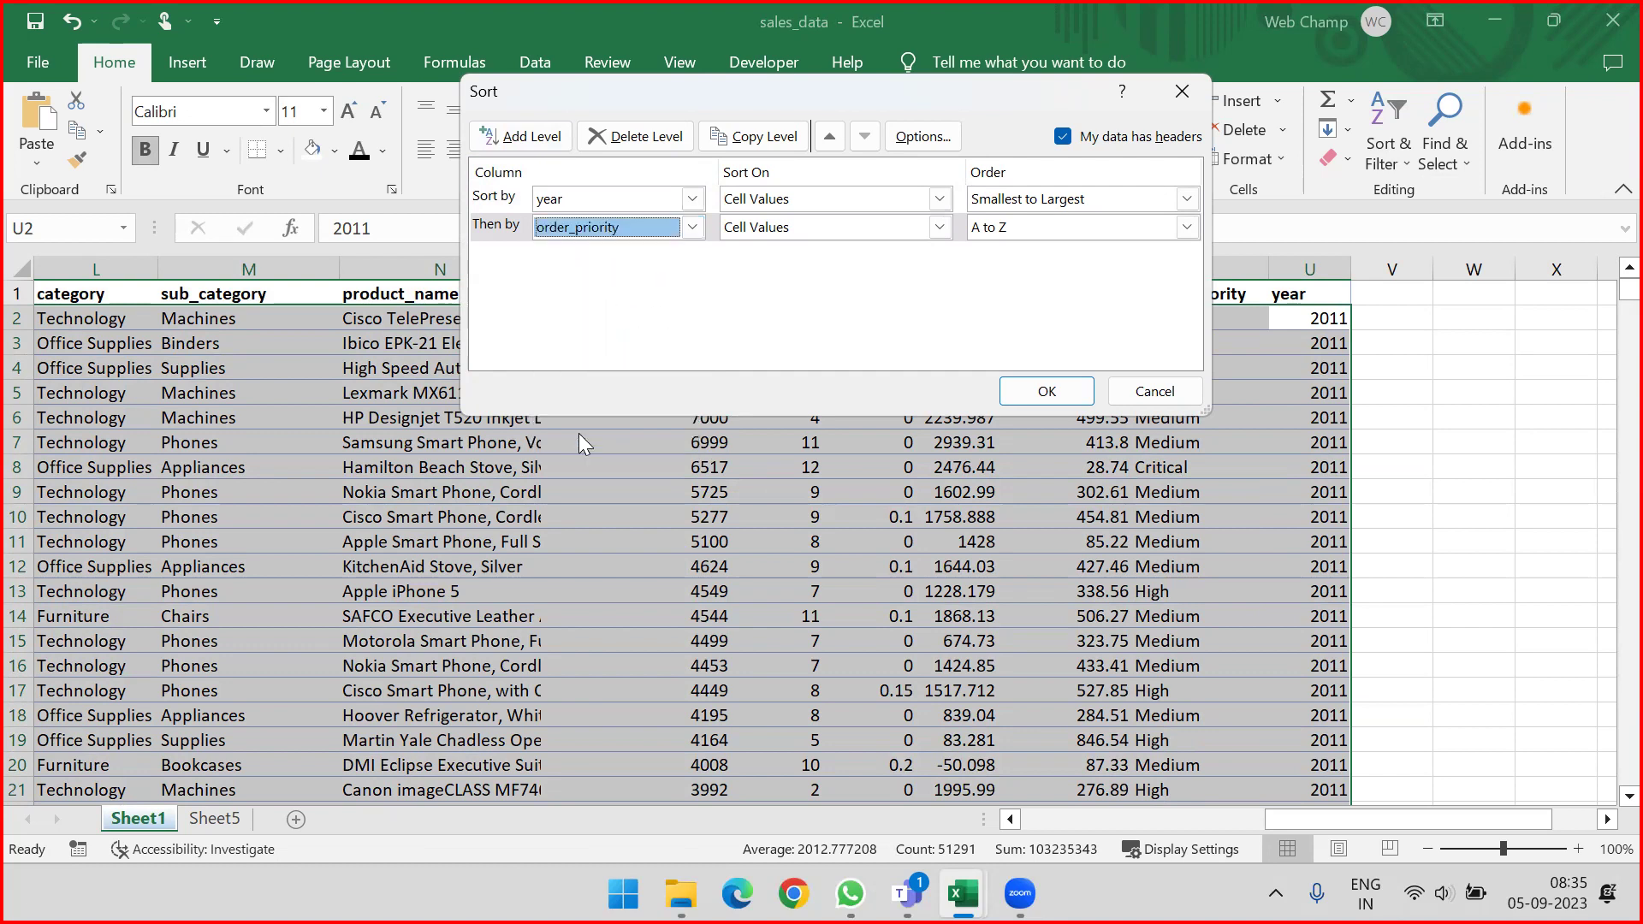
click(1046, 392)
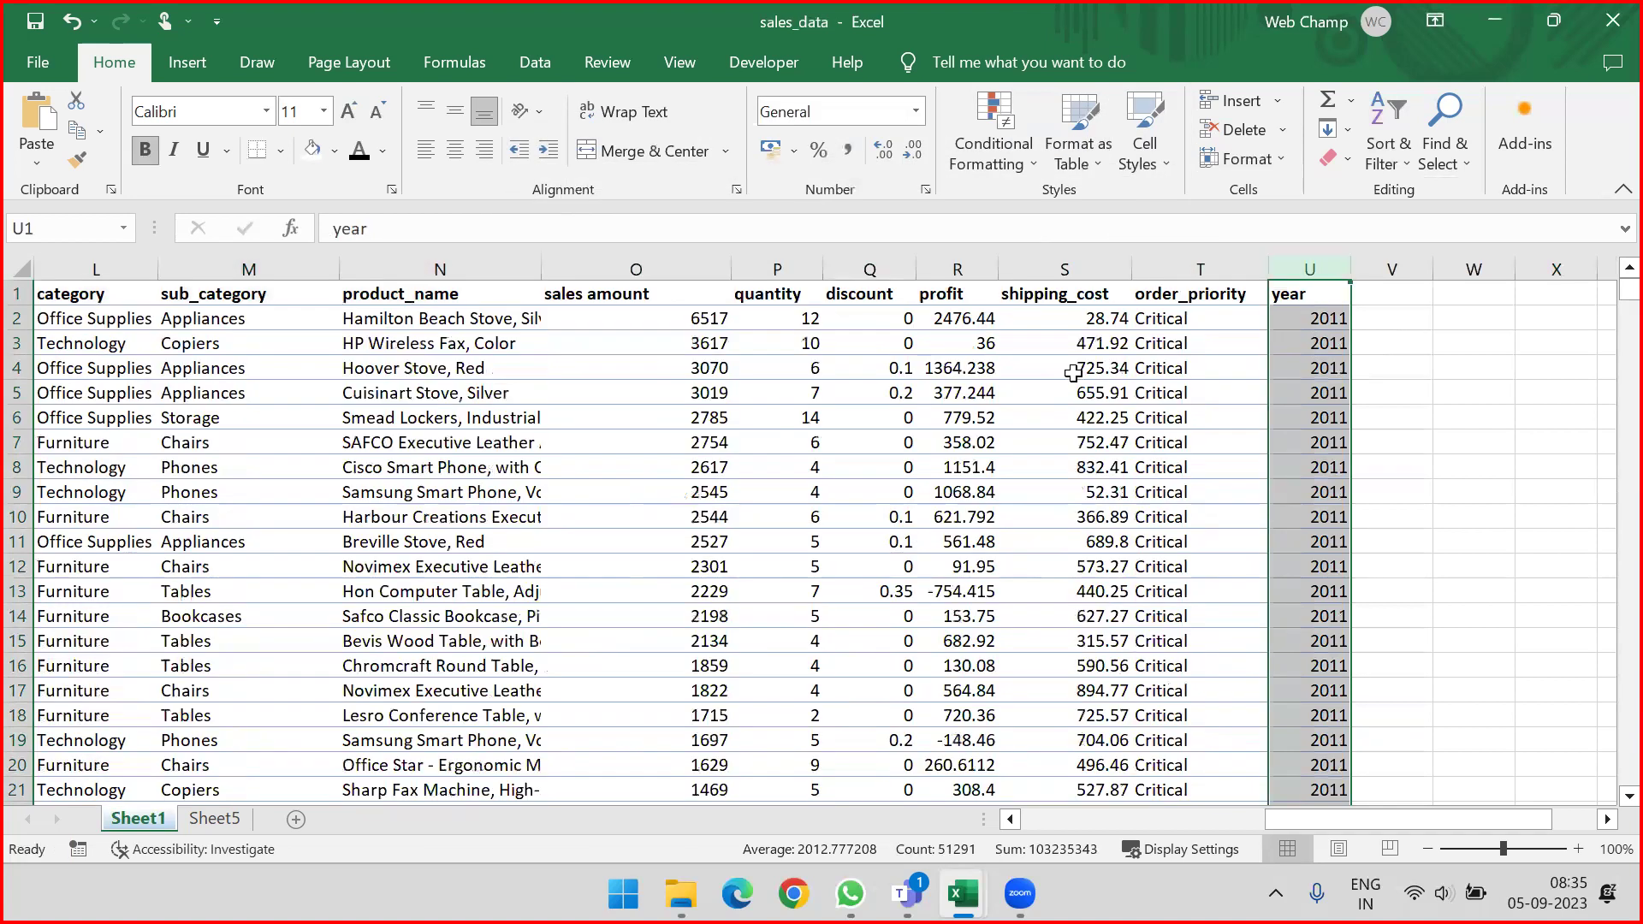
Step: Look through the sorted order_priority values down the sheet and return to the year header
click(1163, 321)
scroll(1176, 337, down, 20)
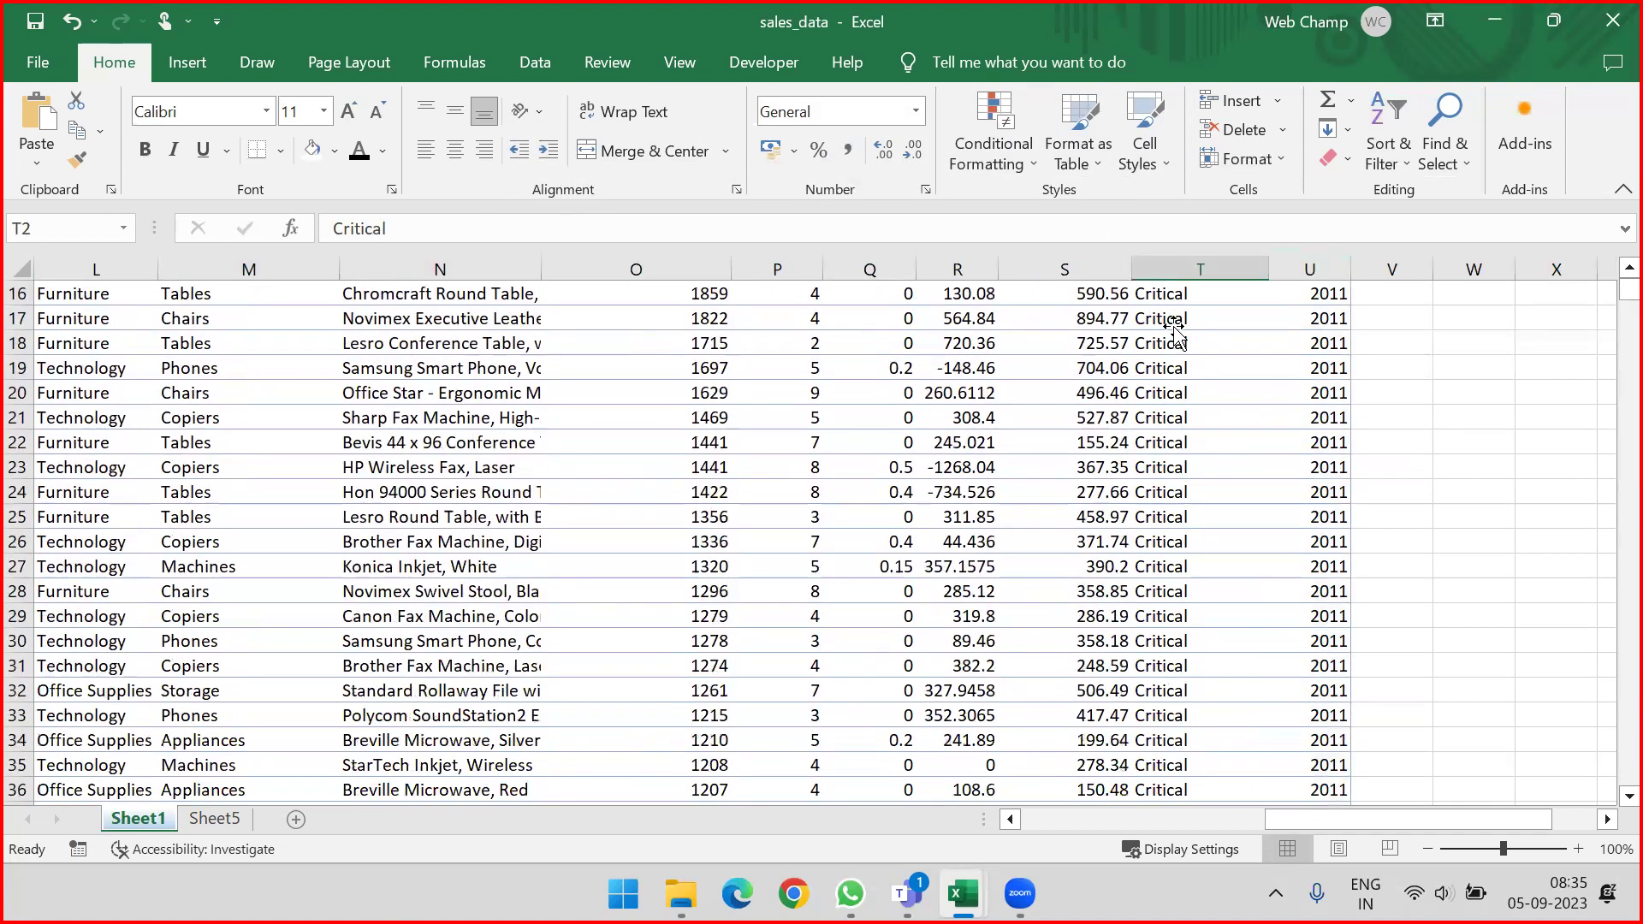
scroll(1195, 463, down, 20)
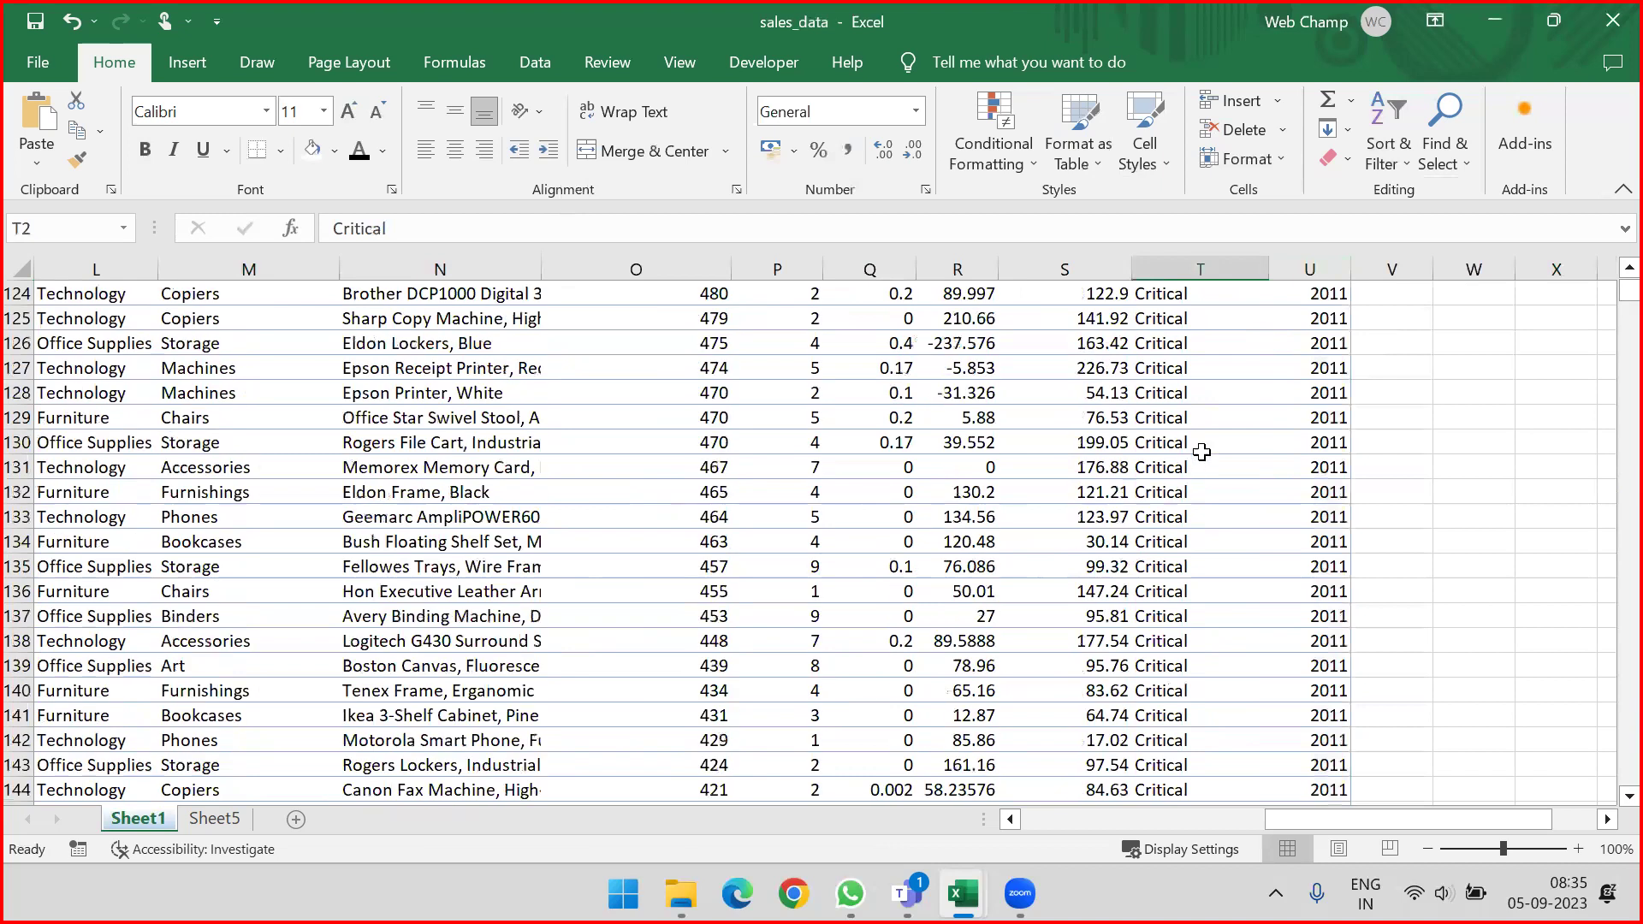
scroll(1272, 399, up, 20)
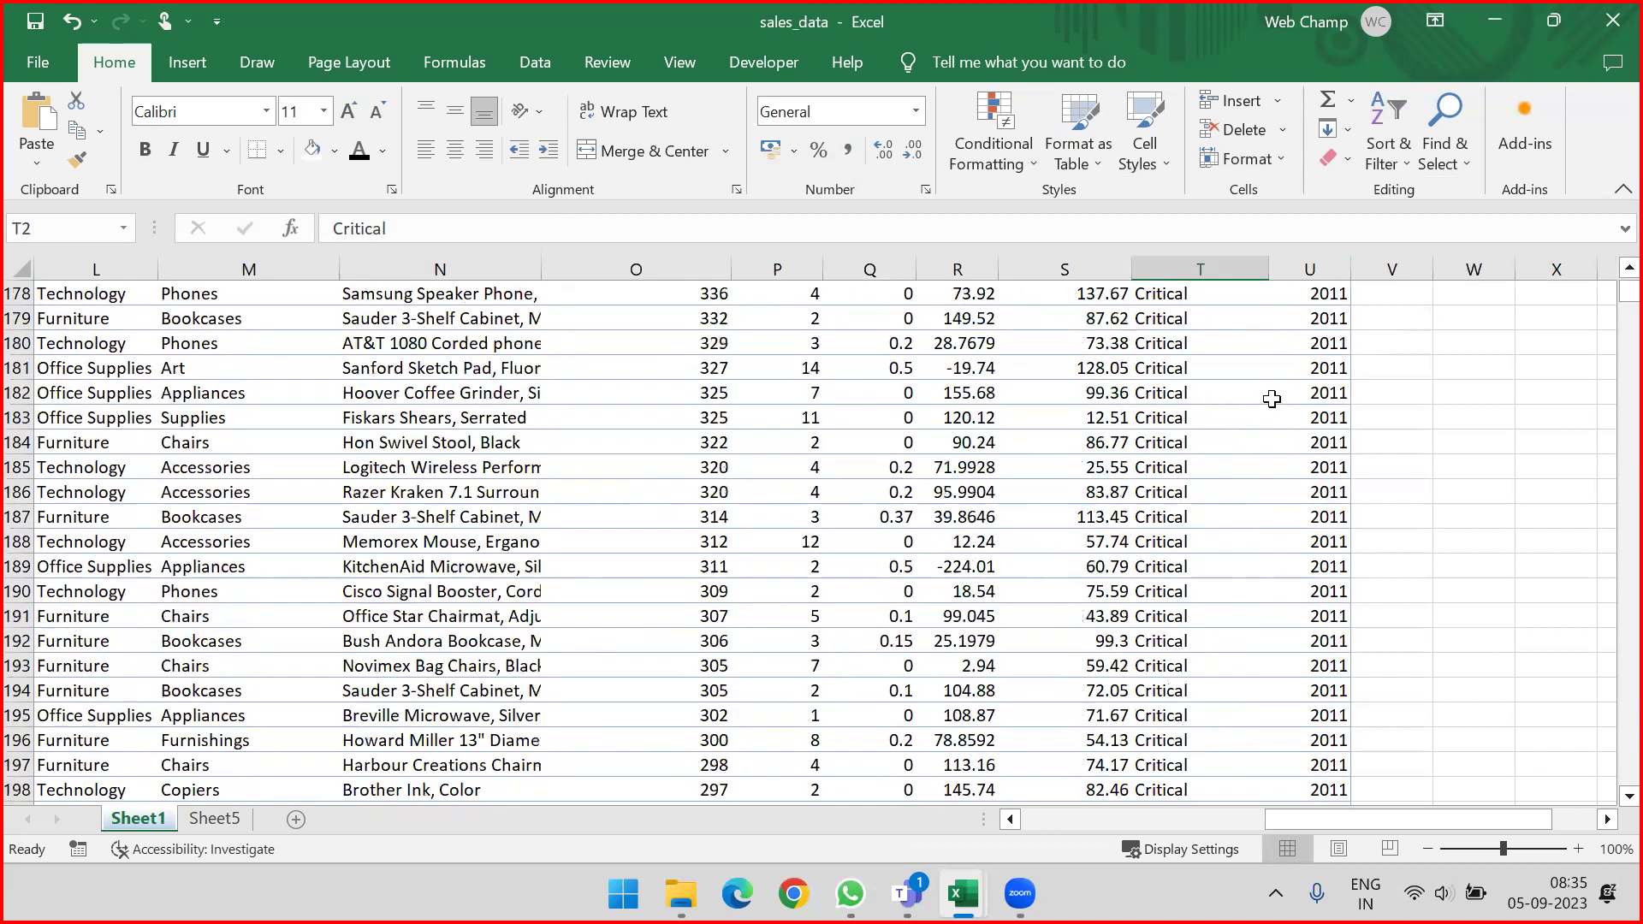
click(1271, 399)
key(ctrl+Up)
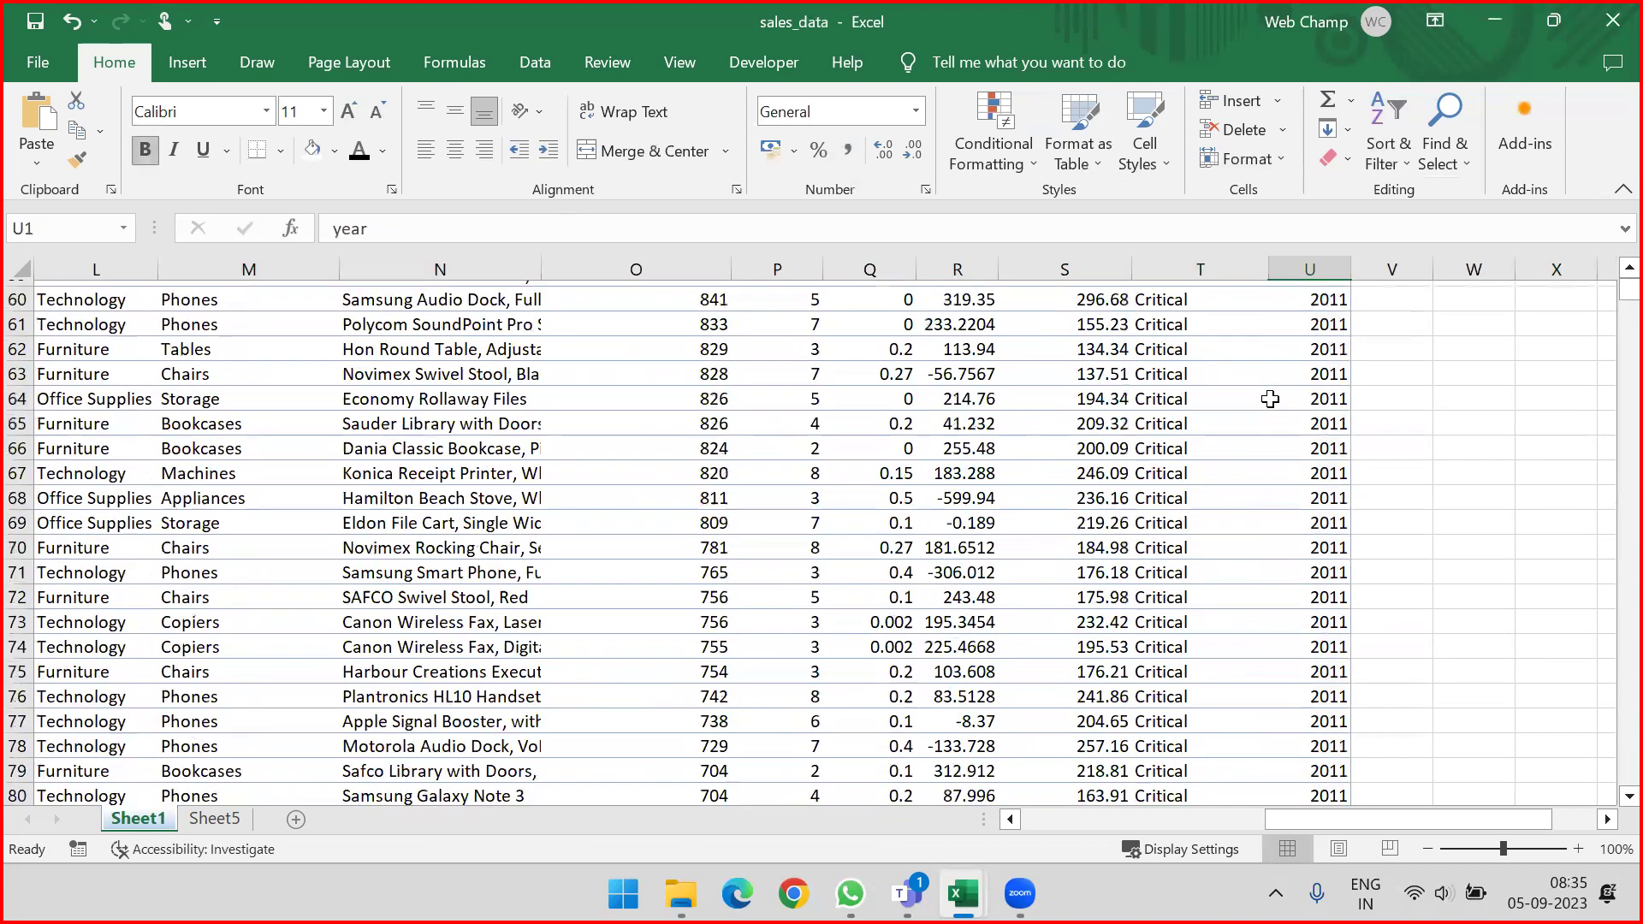
Step: Highlight the first data rows of the year column, followed by those of order_priority, to examine the two sort levels
key(Down)
key(shift+Down)
key(shift+Down)
key(shift+Down)
key(shift+Down)
key(shift+Down)
key(shift+Down)
key(shift+Down)
key(shift+Down)
key(shift+Down)
key(shift+Down)
key(shift+Down)
key(shift+Down)
key(shift+Down)
key(shift+Down)
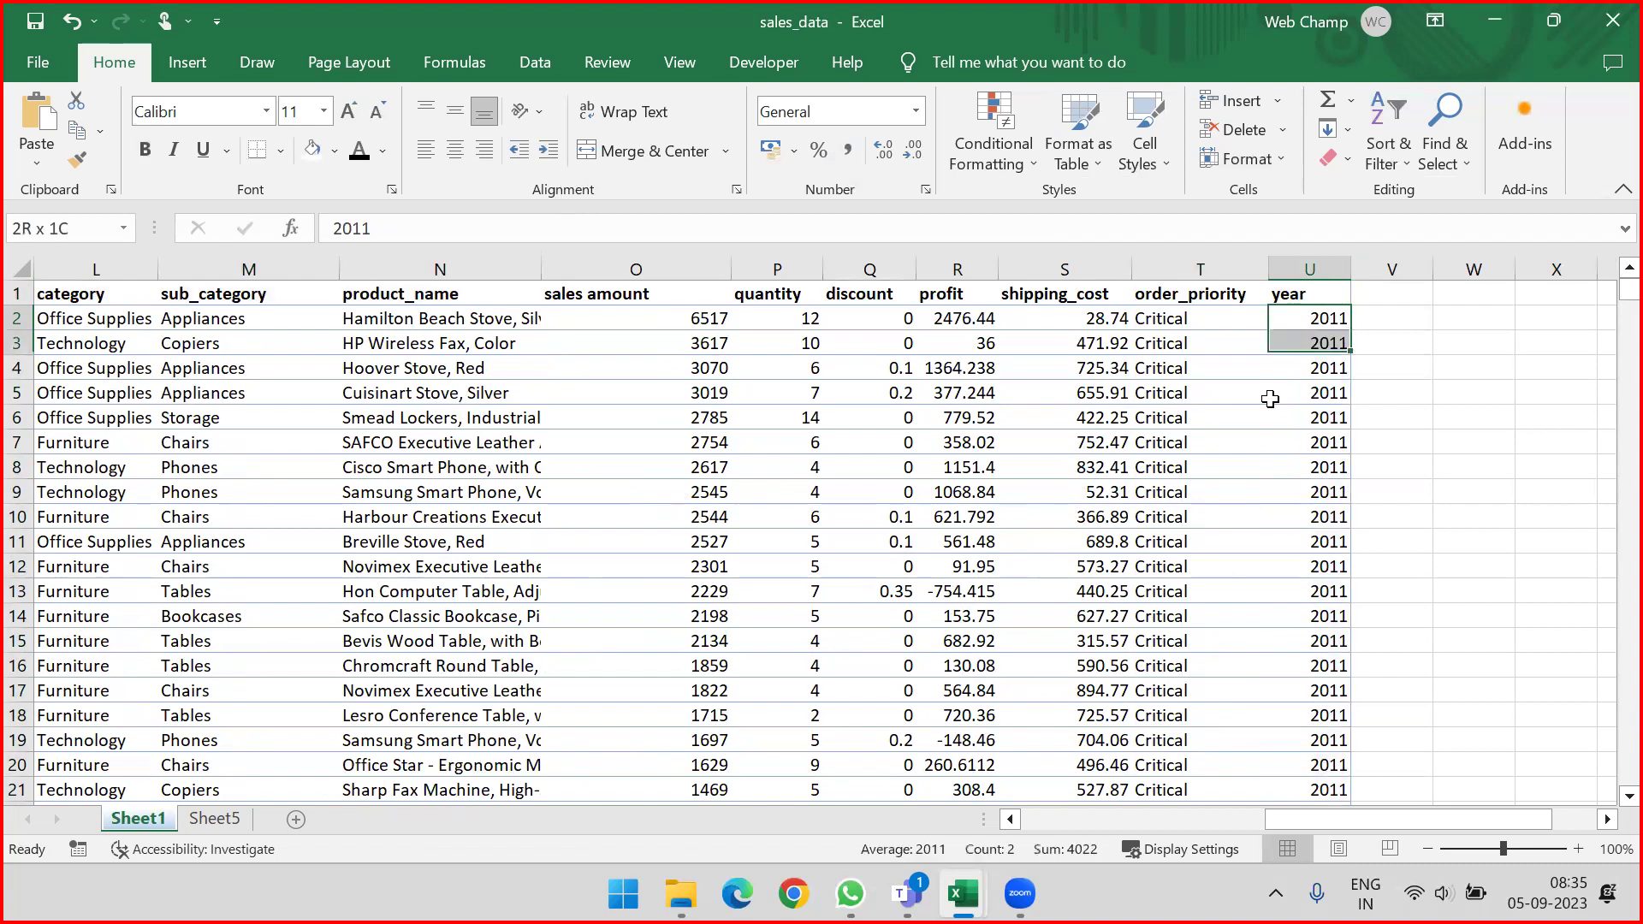
key(Up)
key(Down)
key(shift+Down)
key(shift+Down)
key(shift+Down)
key(Up)
key(Down)
key(Left)
key(shift+Down)
key(shift+Down)
key(shift+Down)
key(shift+Down)
key(shift+Down)
key(shift+Down)
key(shift+Down)
key(shift+Down)
key(shift+Down)
key(shift+Down)
key(shift+Down)
key(shift+Down)
key(shift+Down)
key(shift+Down)
key(shift+Down)
key(shift+Down)
key(shift+Down)
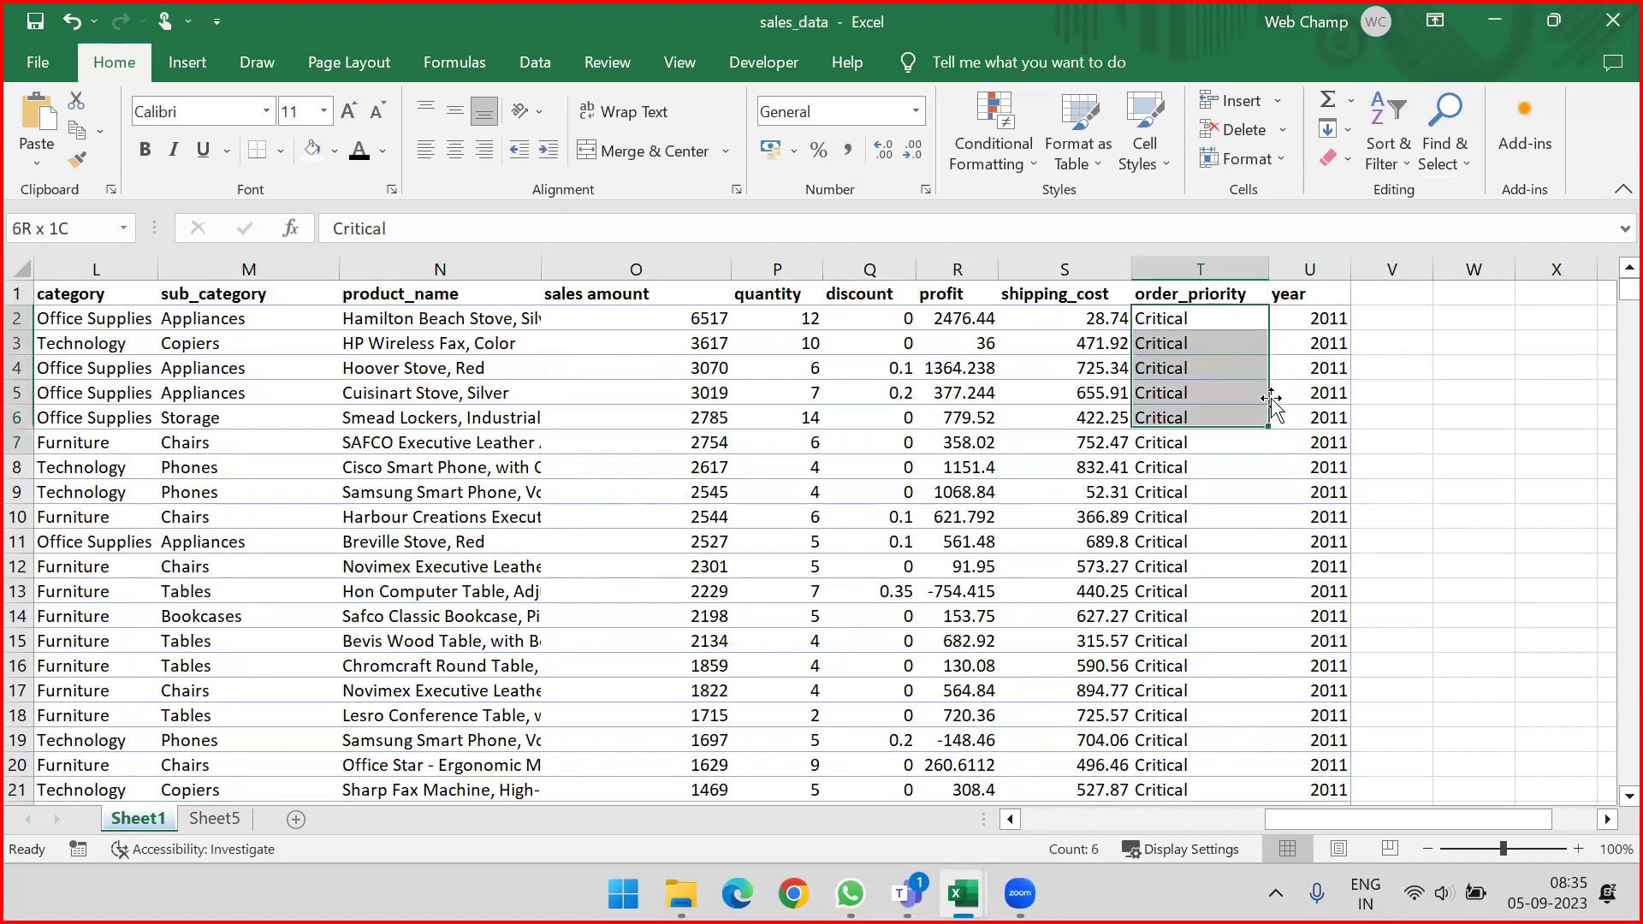
key(Up)
key(Down)
key(shift+Down)
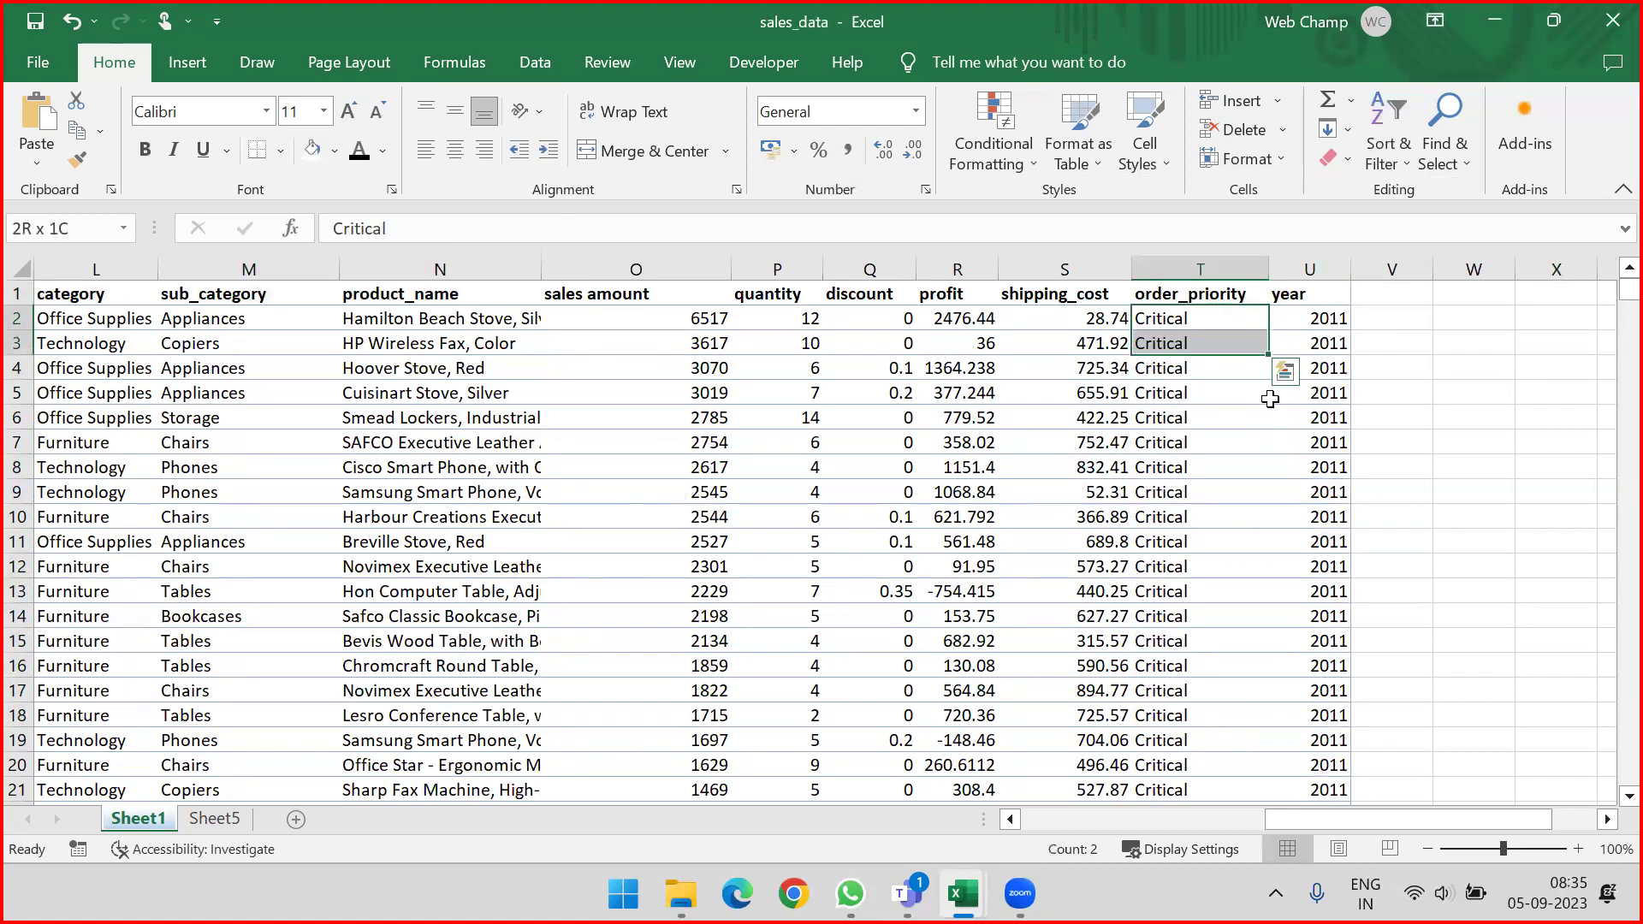
click(1398, 144)
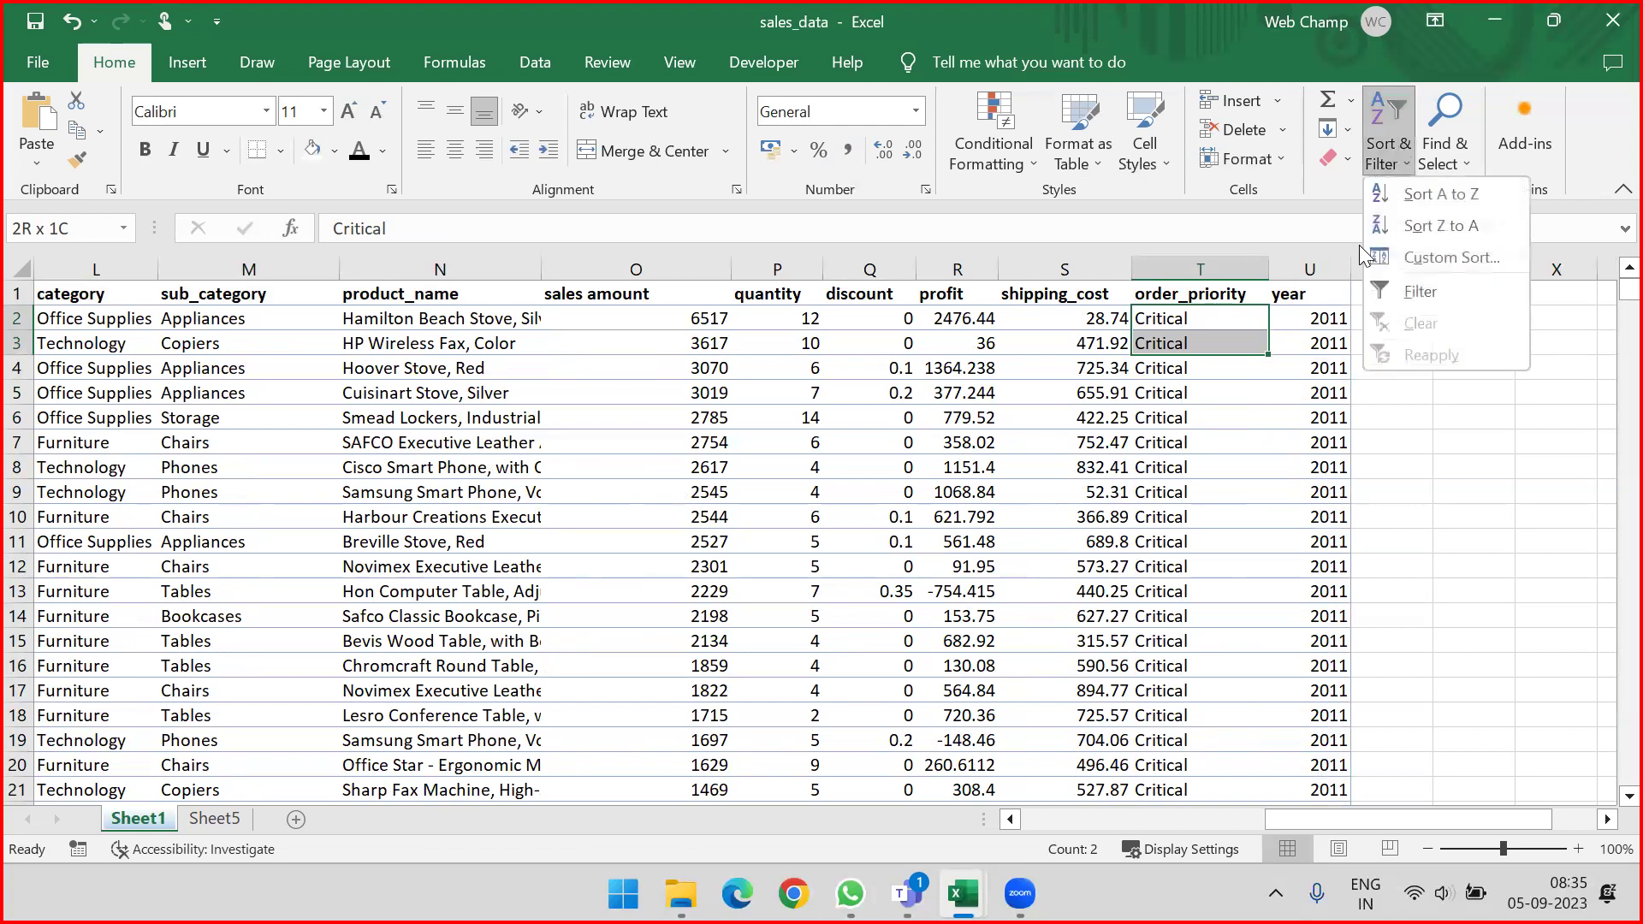
click(1425, 267)
click(1042, 320)
click(1417, 342)
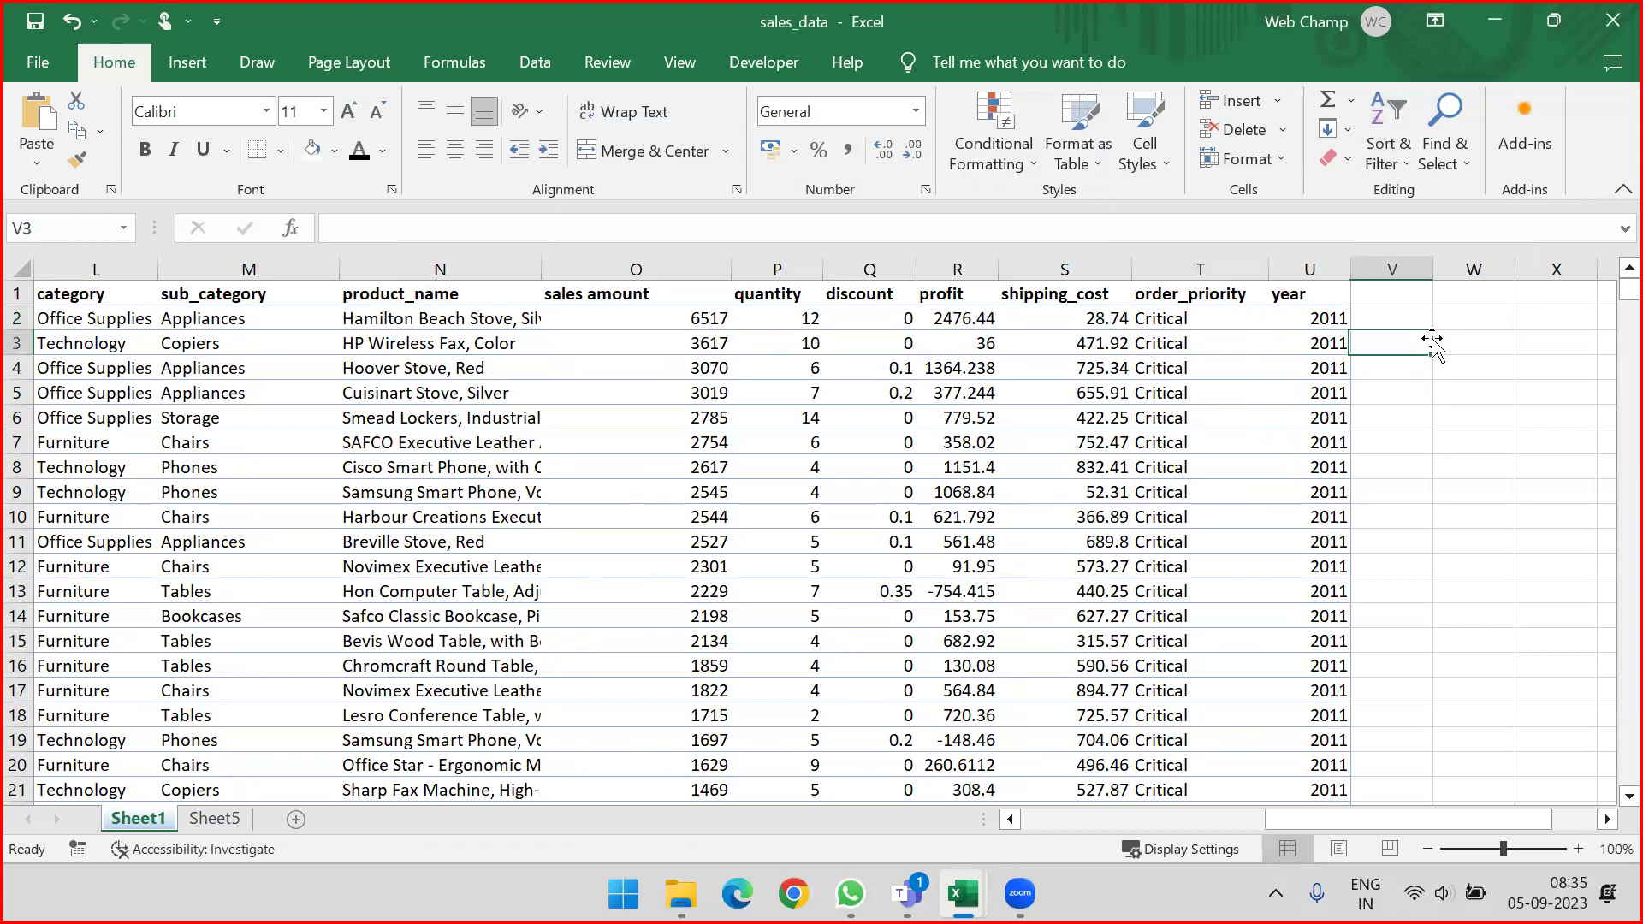
Step: Look through the Find & Select and Sort & Filter commands, and open and close the Selection pane
click(1451, 156)
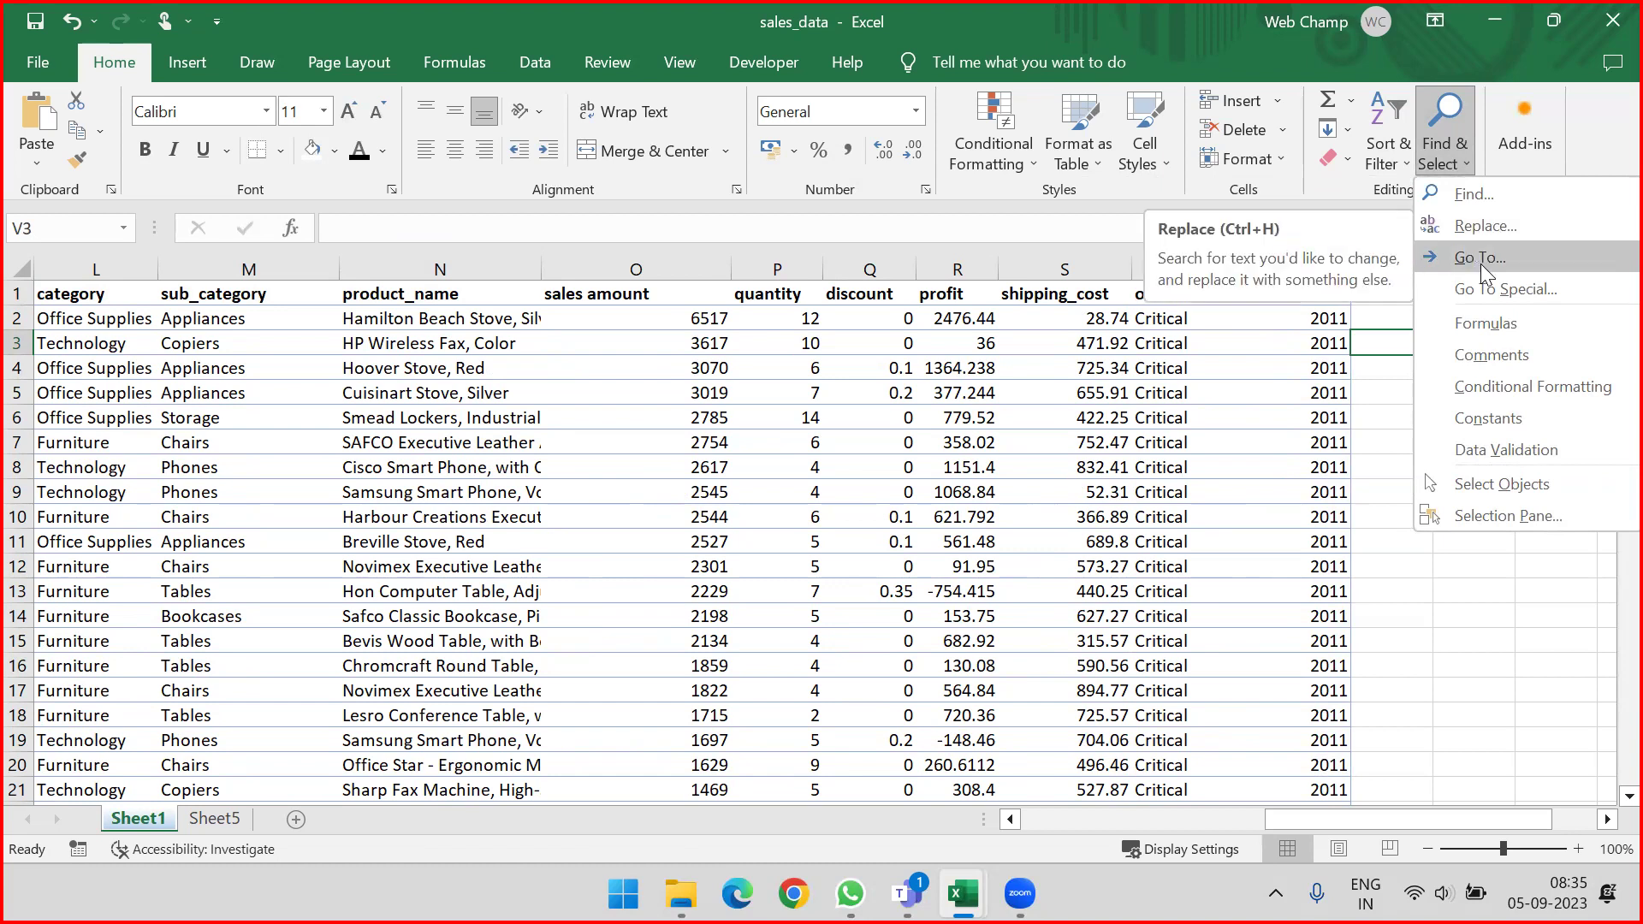
click(1496, 590)
click(1398, 161)
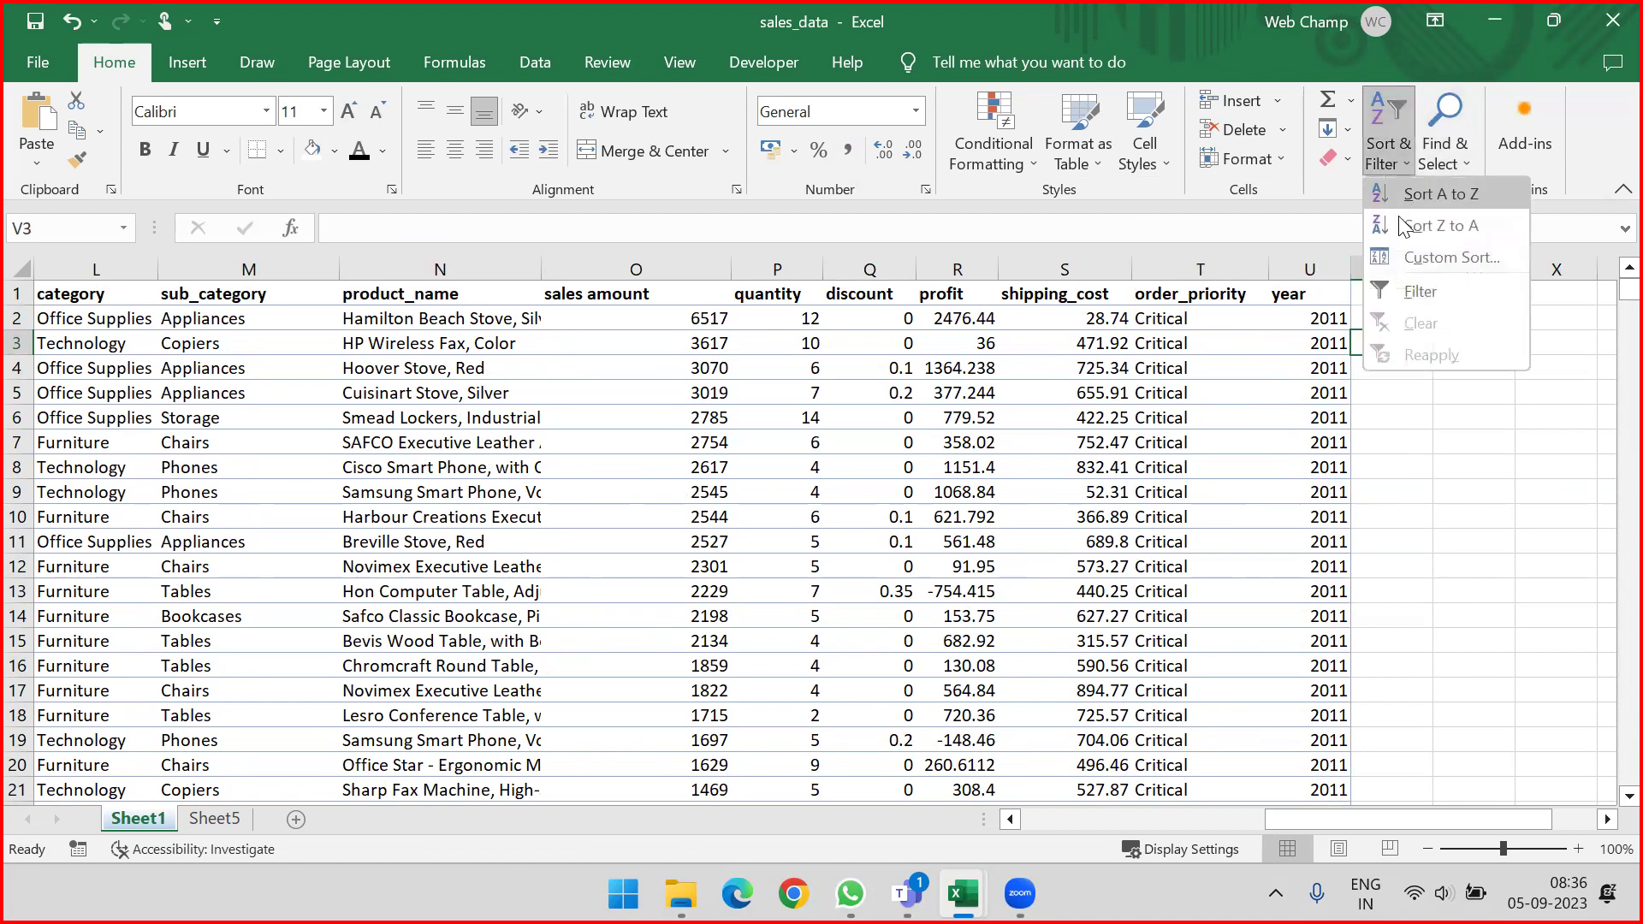
click(1445, 163)
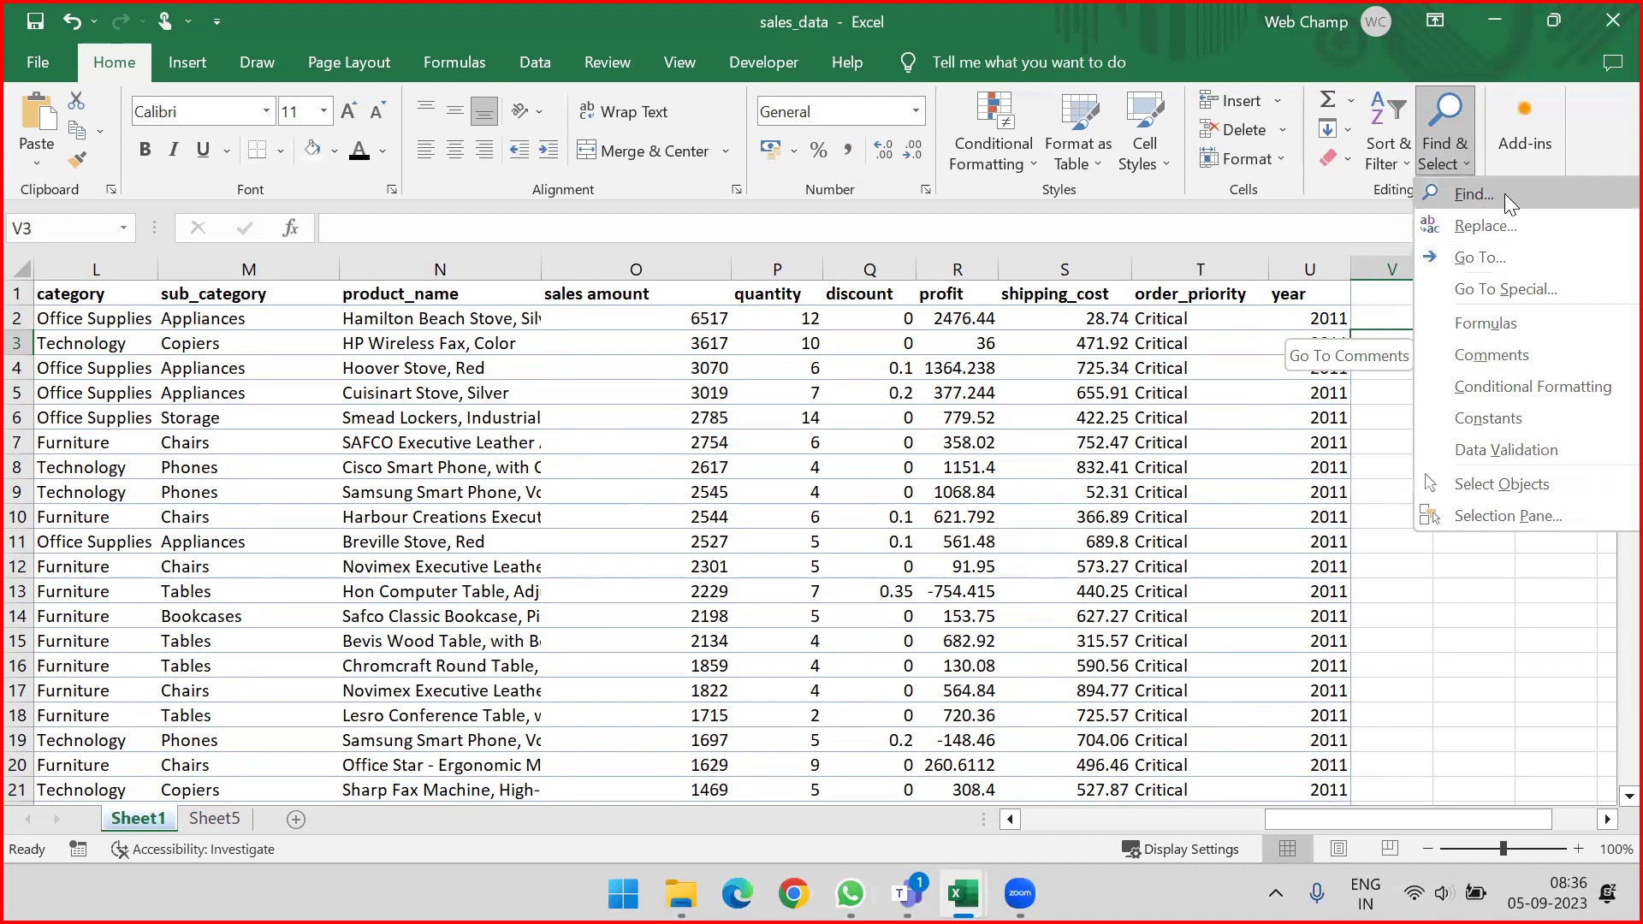
click(1477, 518)
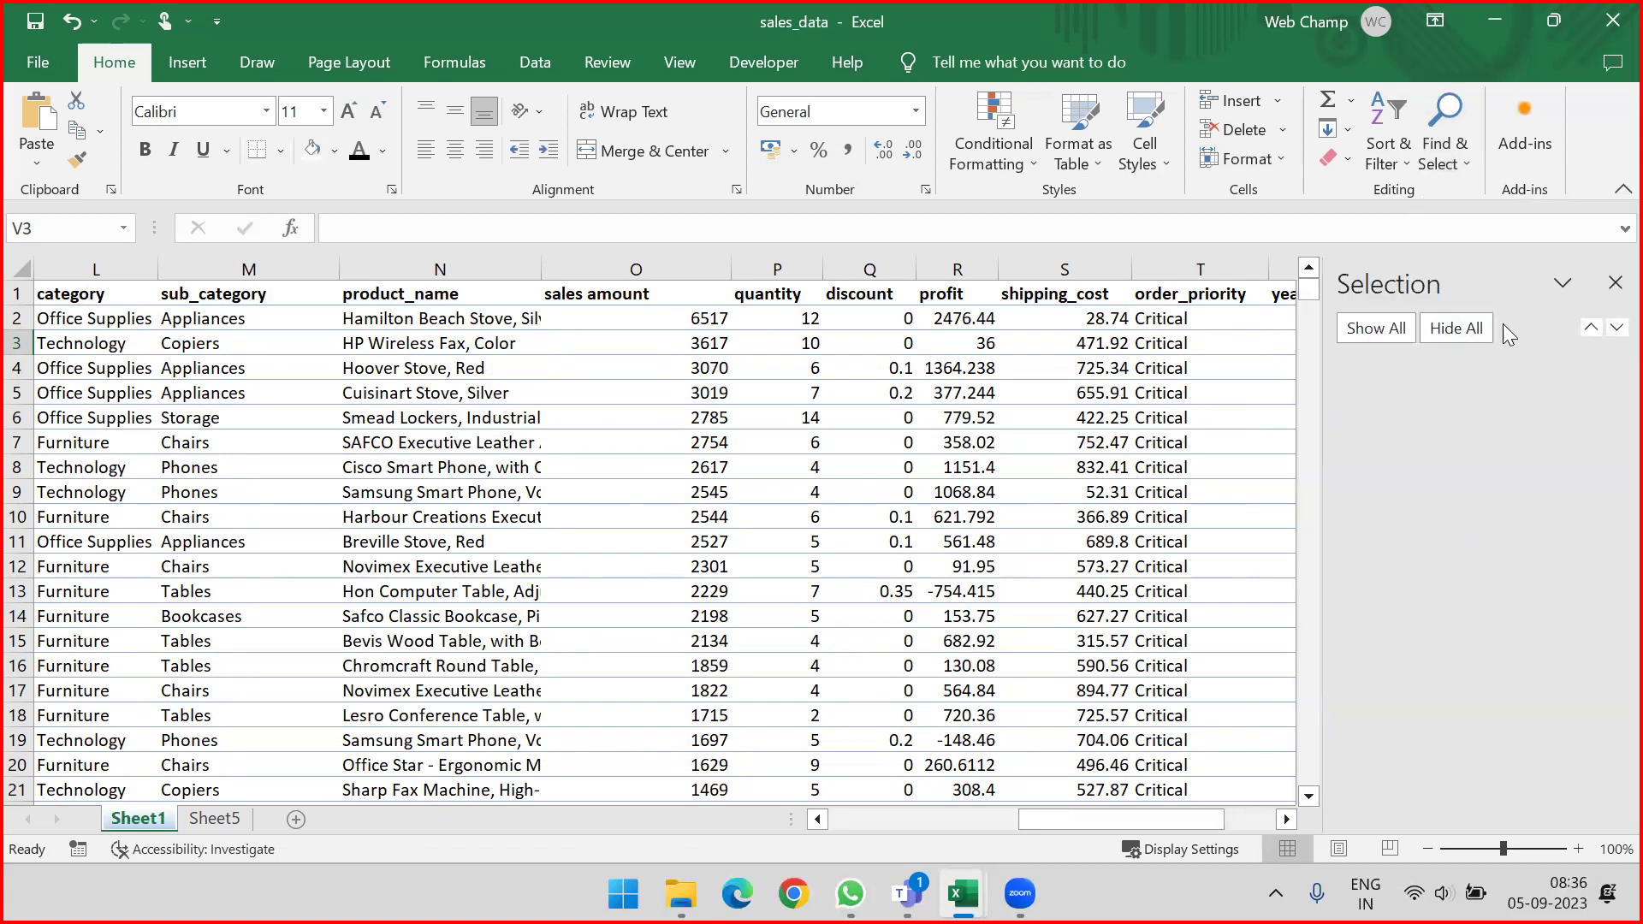
click(1611, 289)
Step: Select R2:T11, show all objects through the Selection pane, and close the pane
drag(937, 319, 1239, 537)
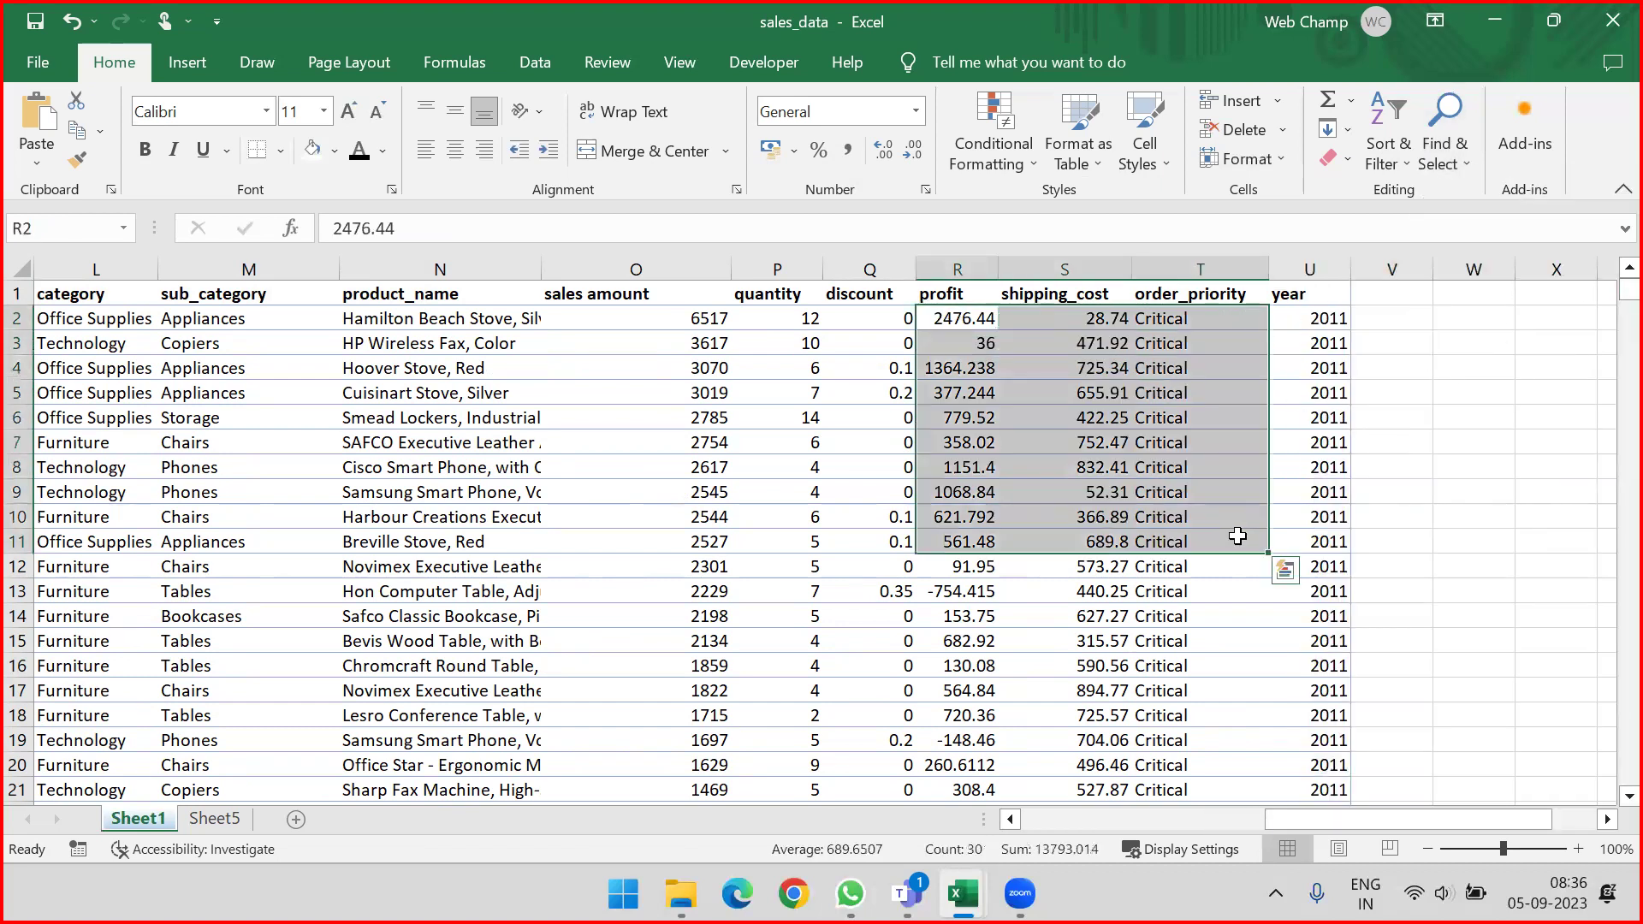
click(1402, 157)
click(1445, 125)
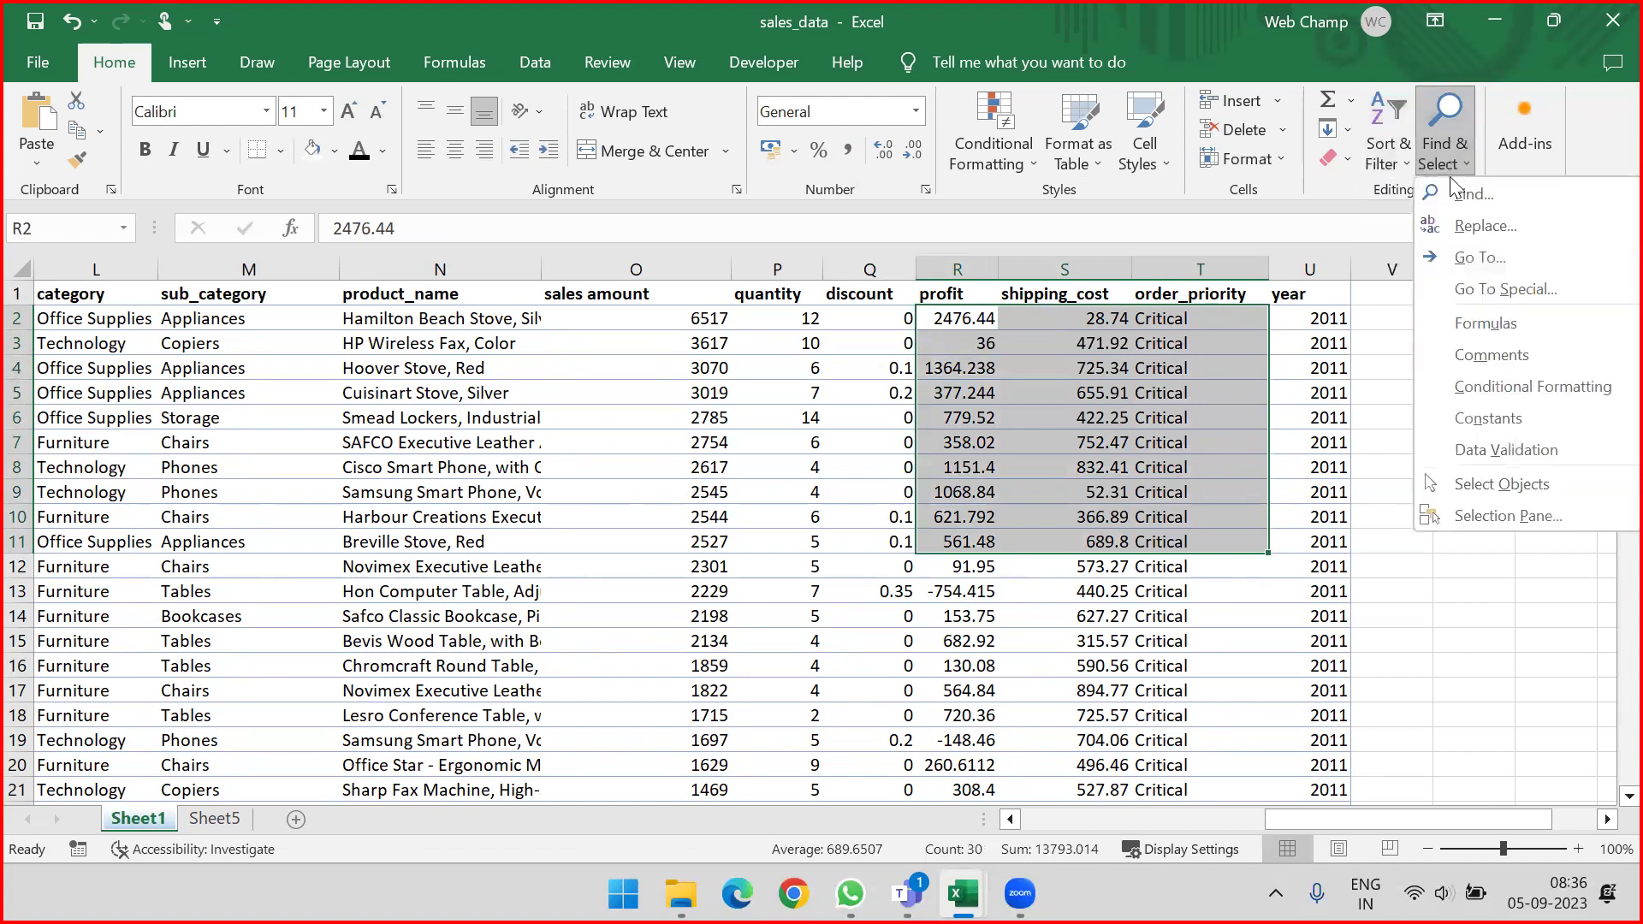
click(1479, 516)
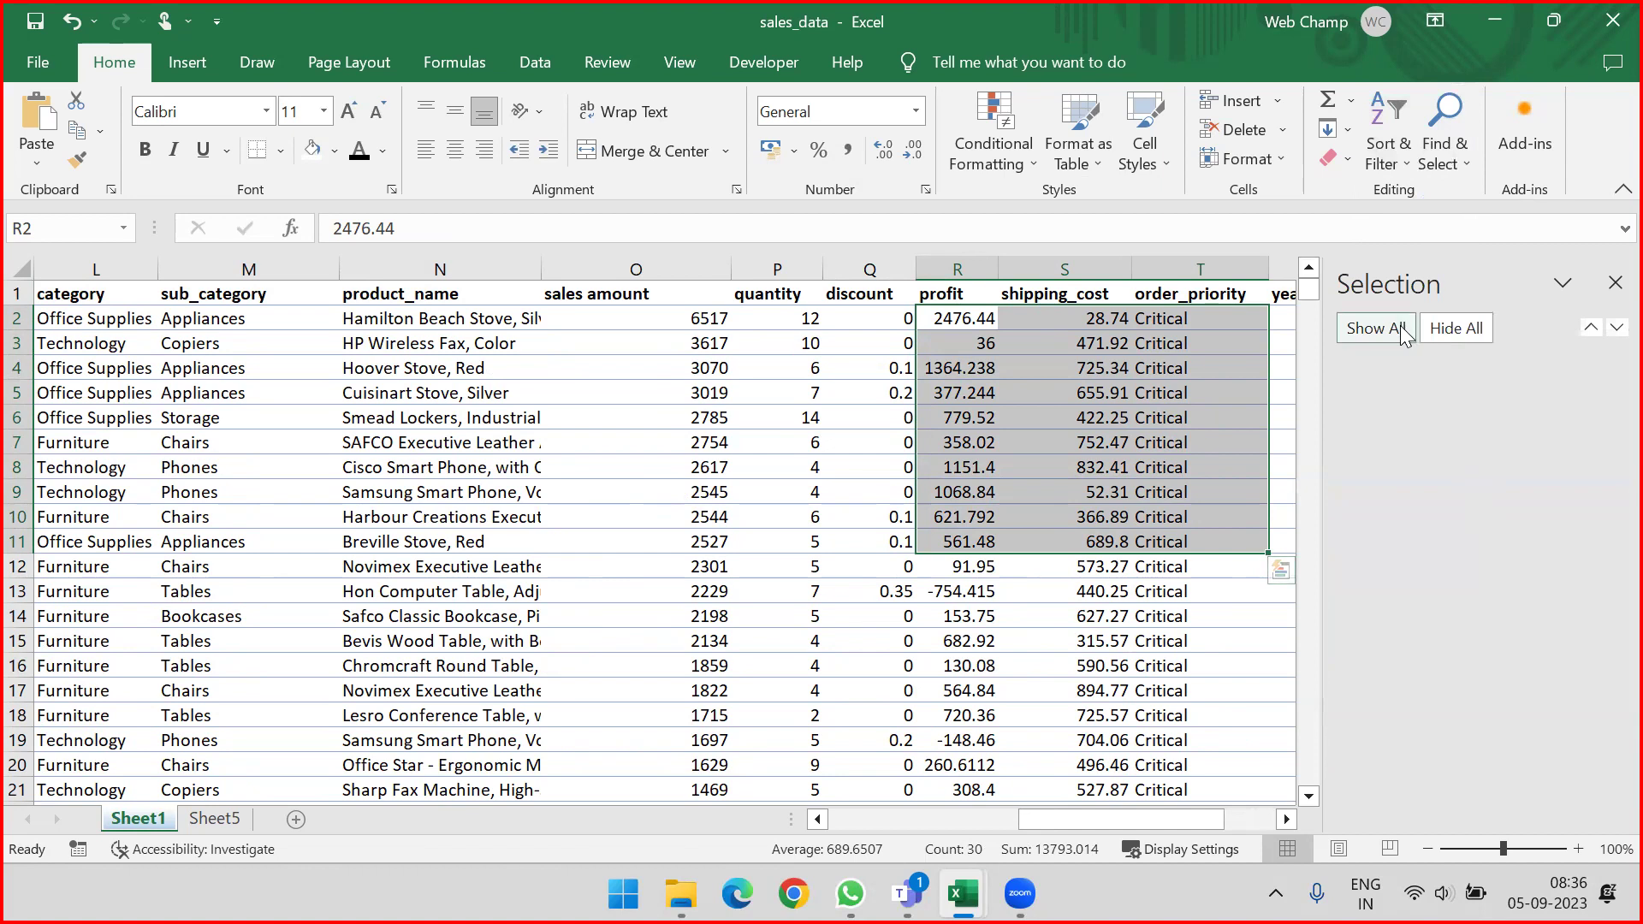
click(1367, 339)
click(1616, 282)
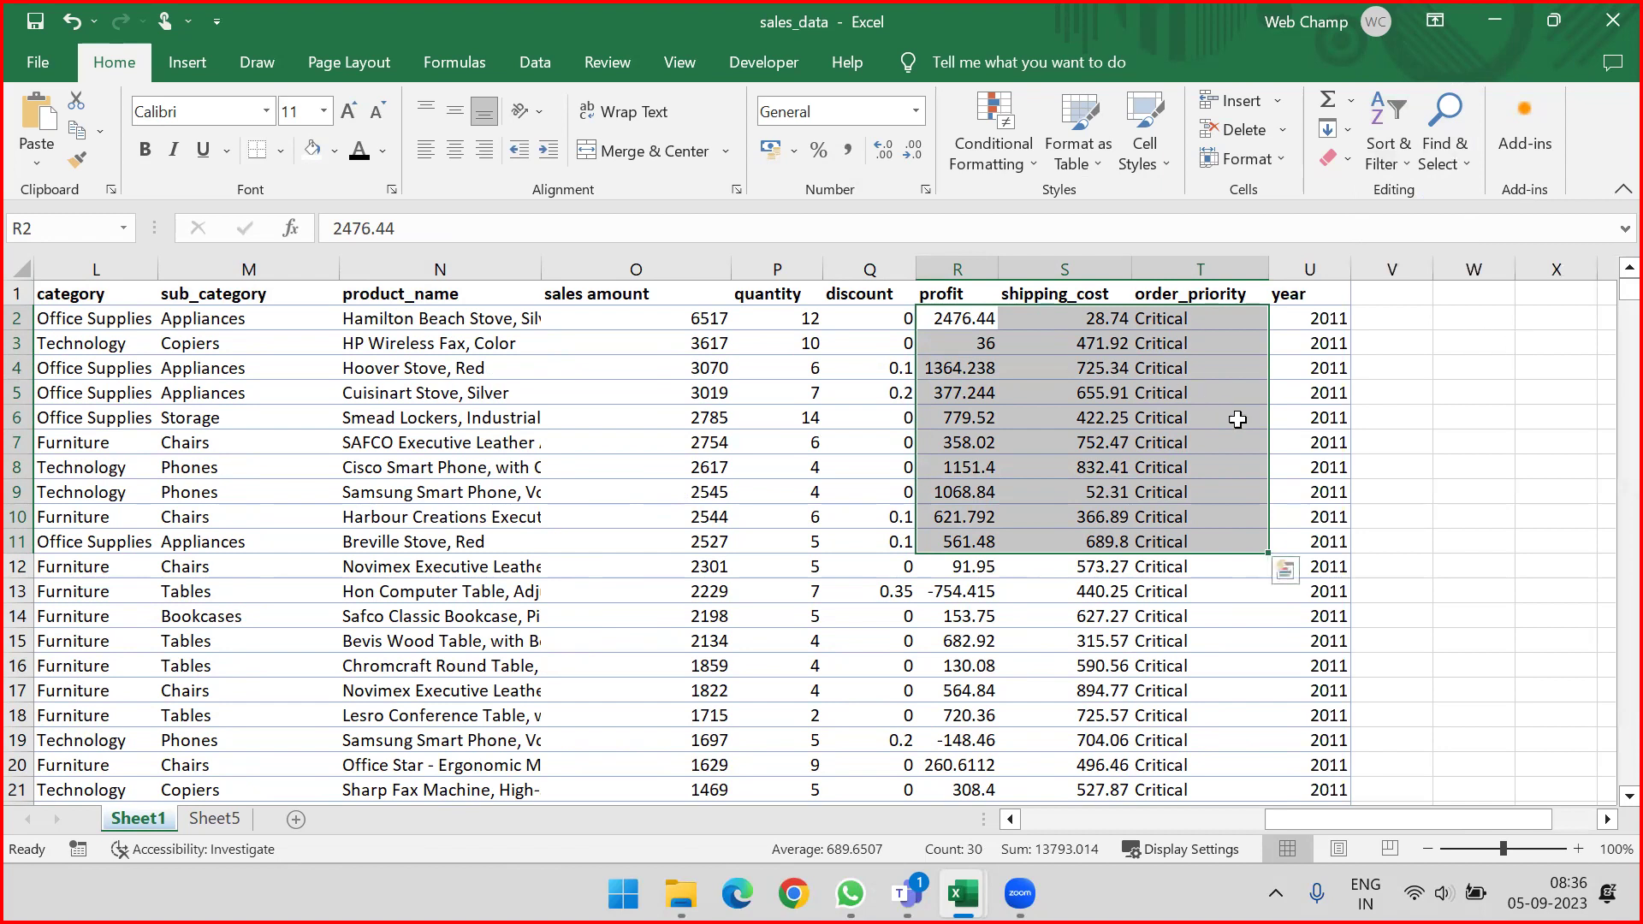
Step: Extend the selection from the order_id header across to the year column and down to the last data row
click(931, 289)
key(ctrl+Home)
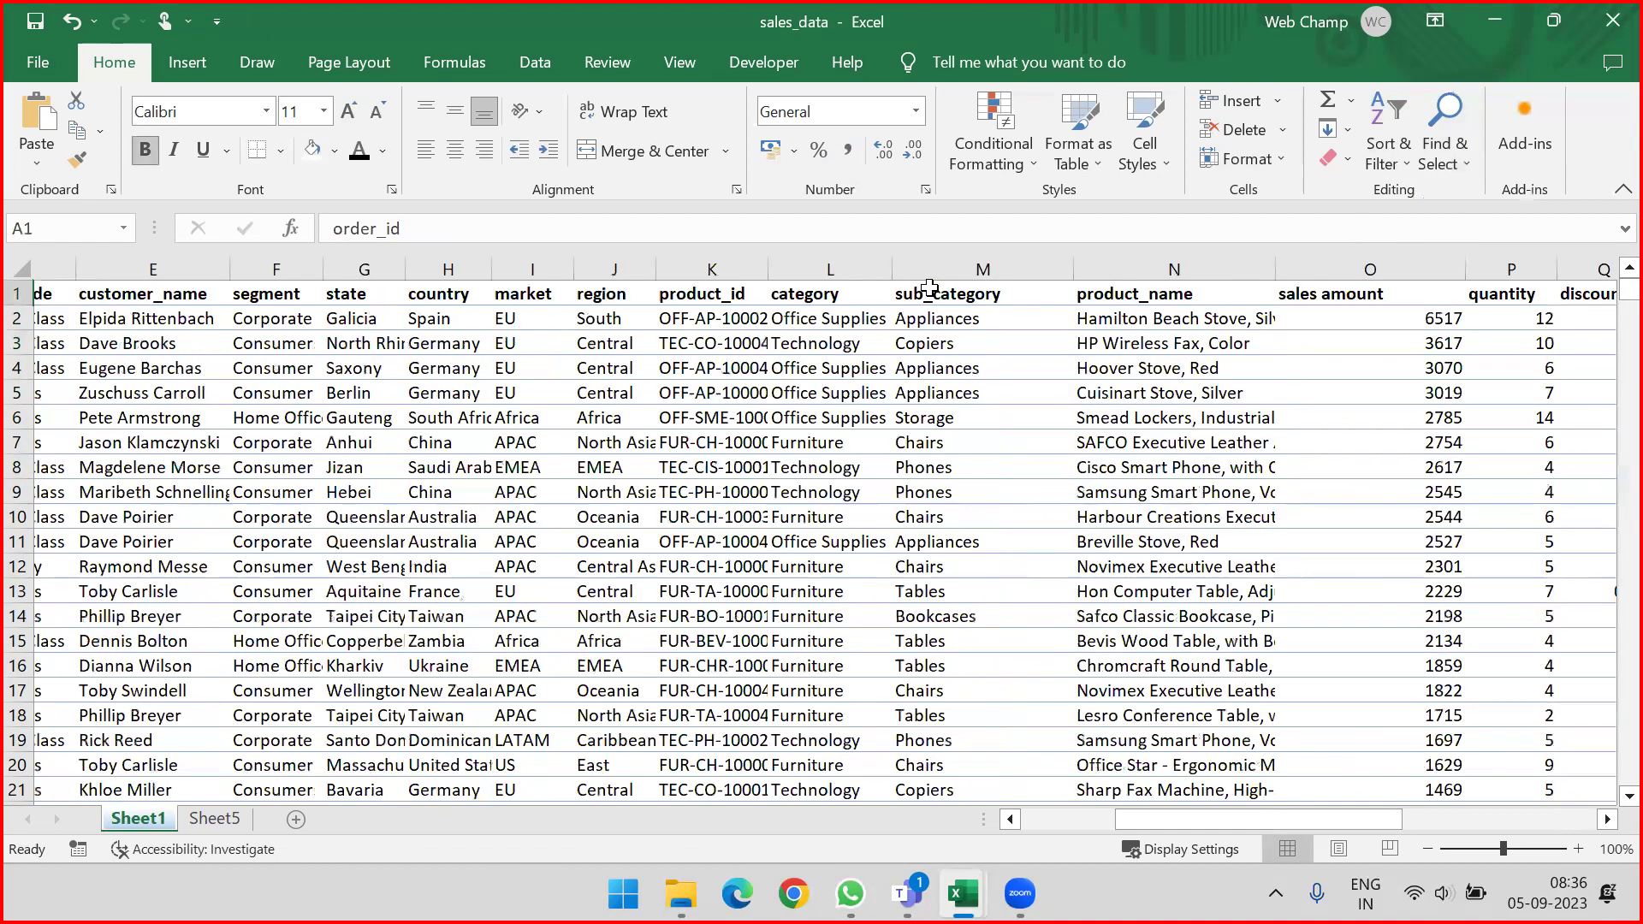
key(ctrl+shift+Right)
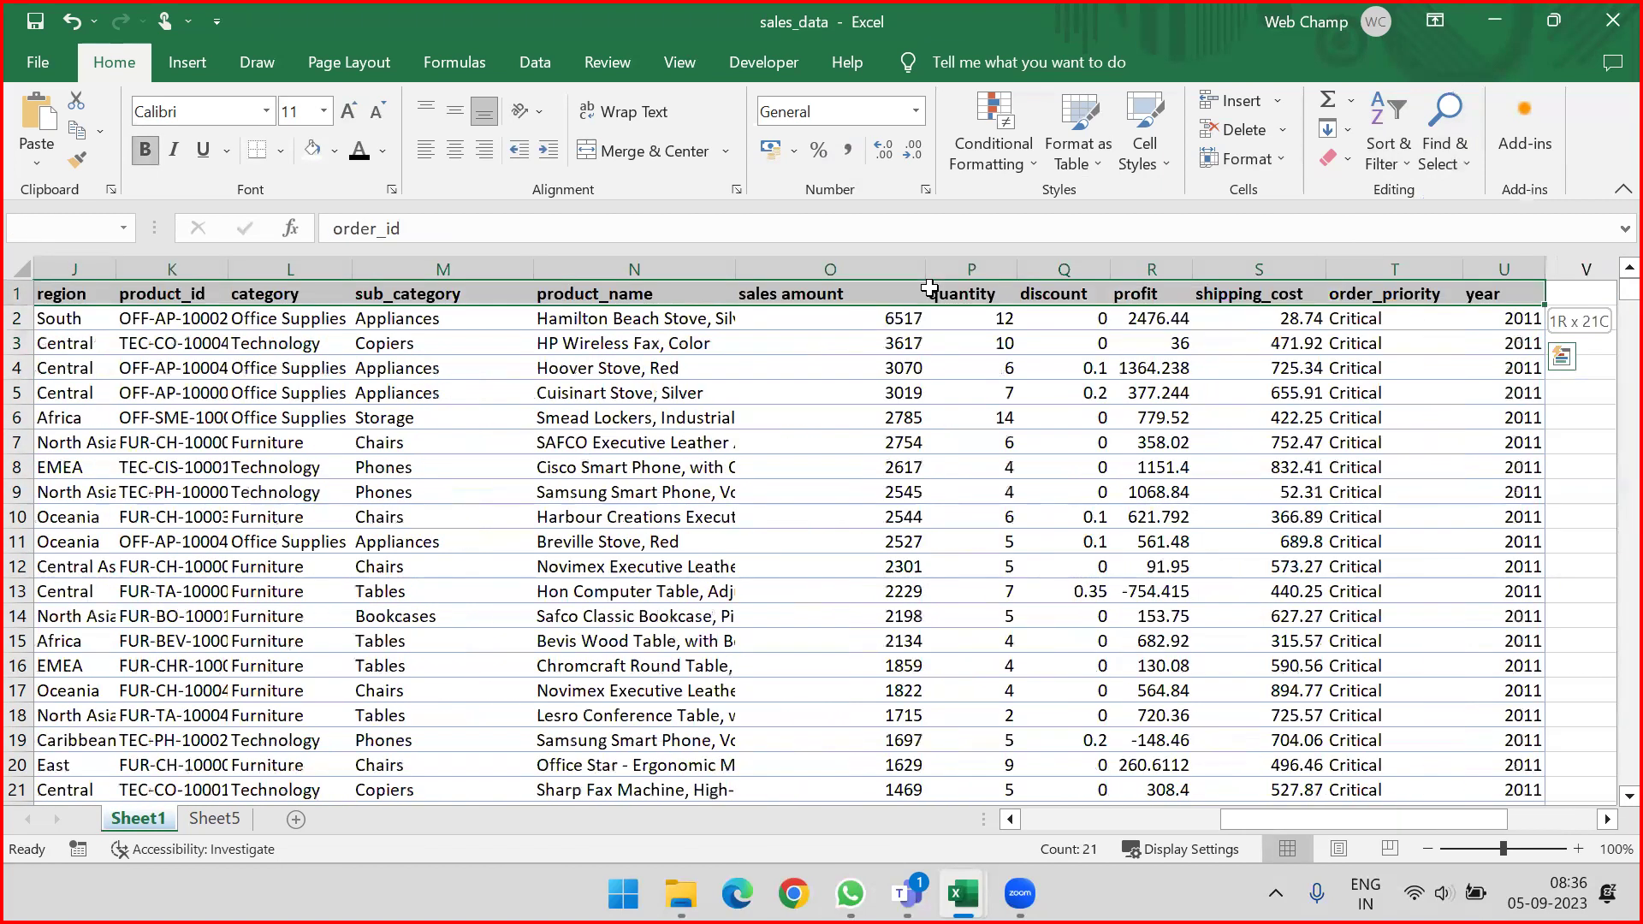
key(ctrl+shift+Down)
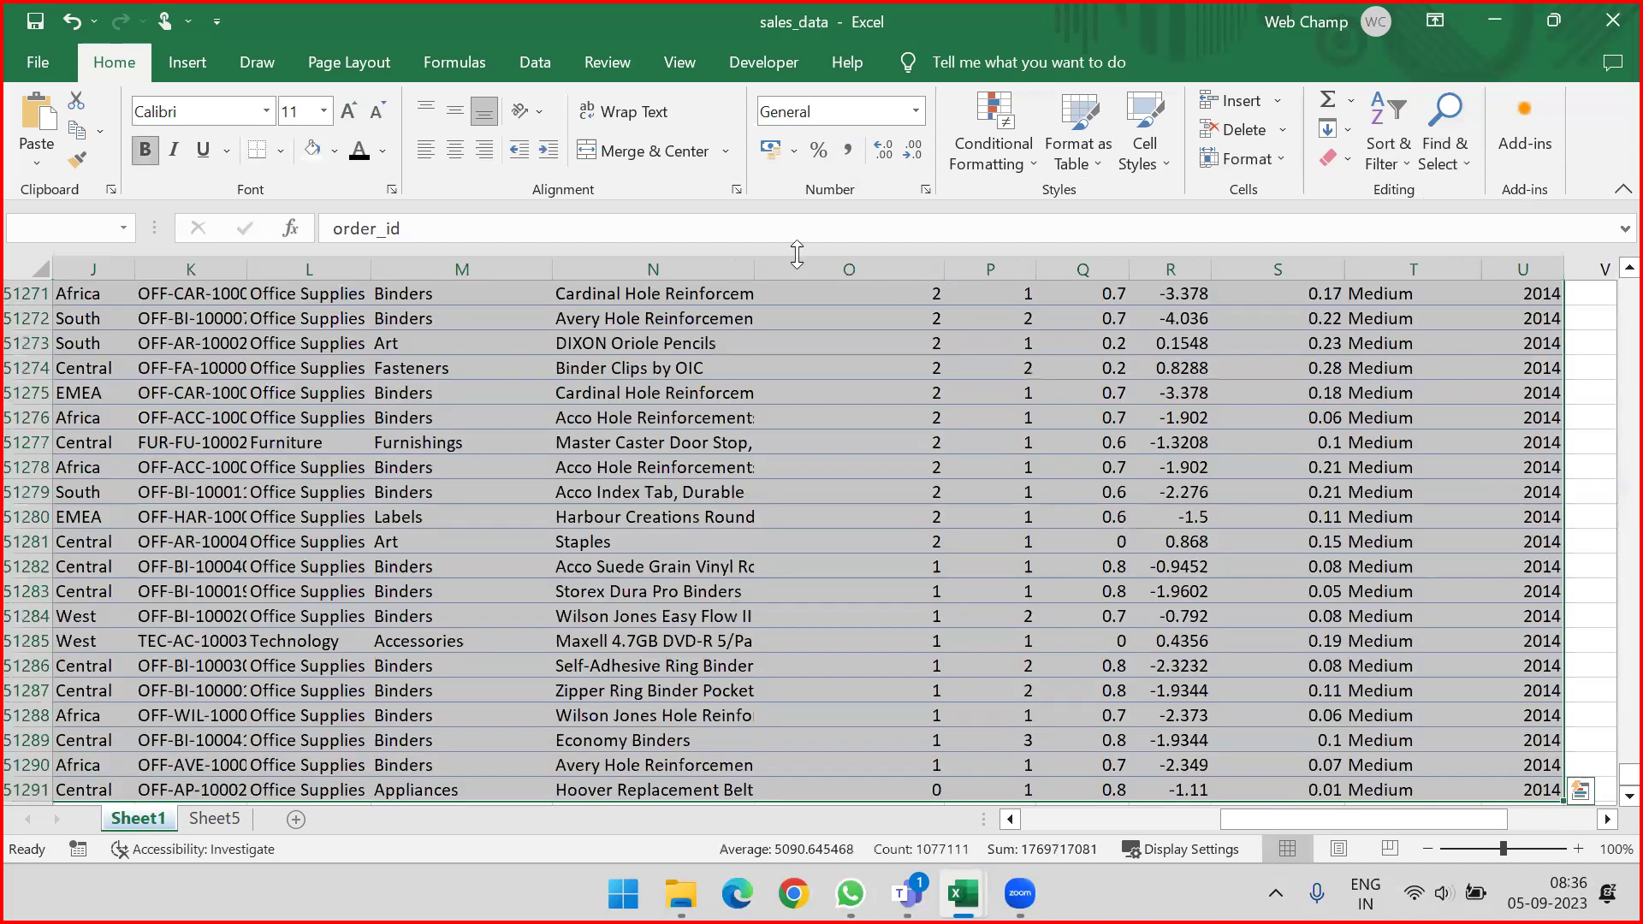
Step: Select everything from the order_id header to the last used cell in one go, and minimize the sales_data workbook
key(ctrl+Home)
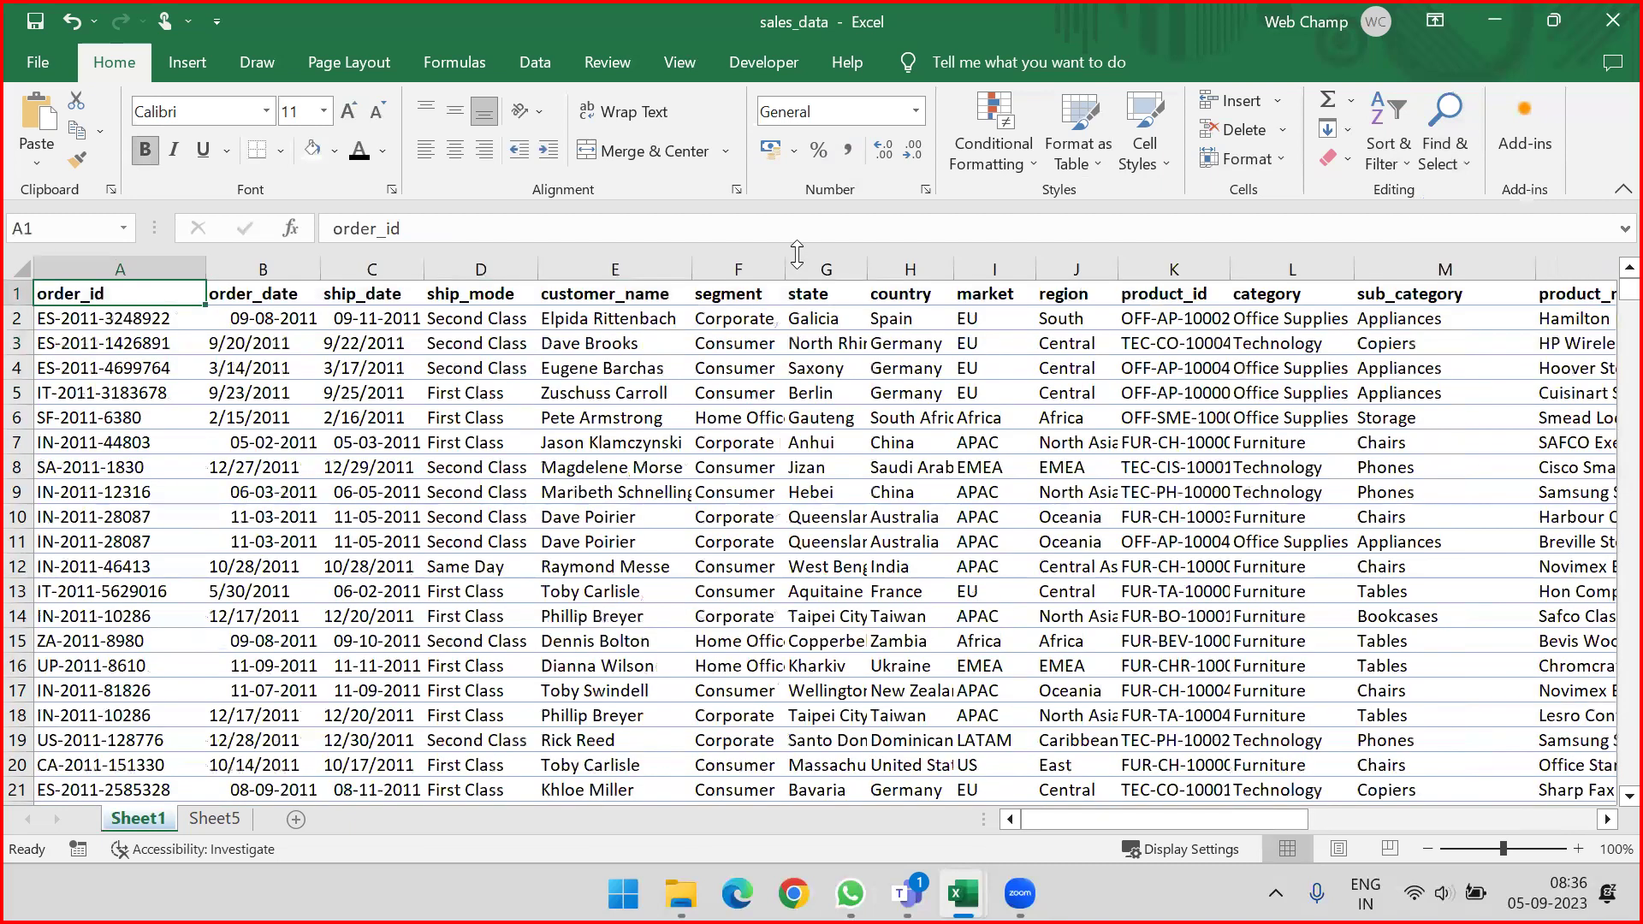
key(ctrl+shift+End)
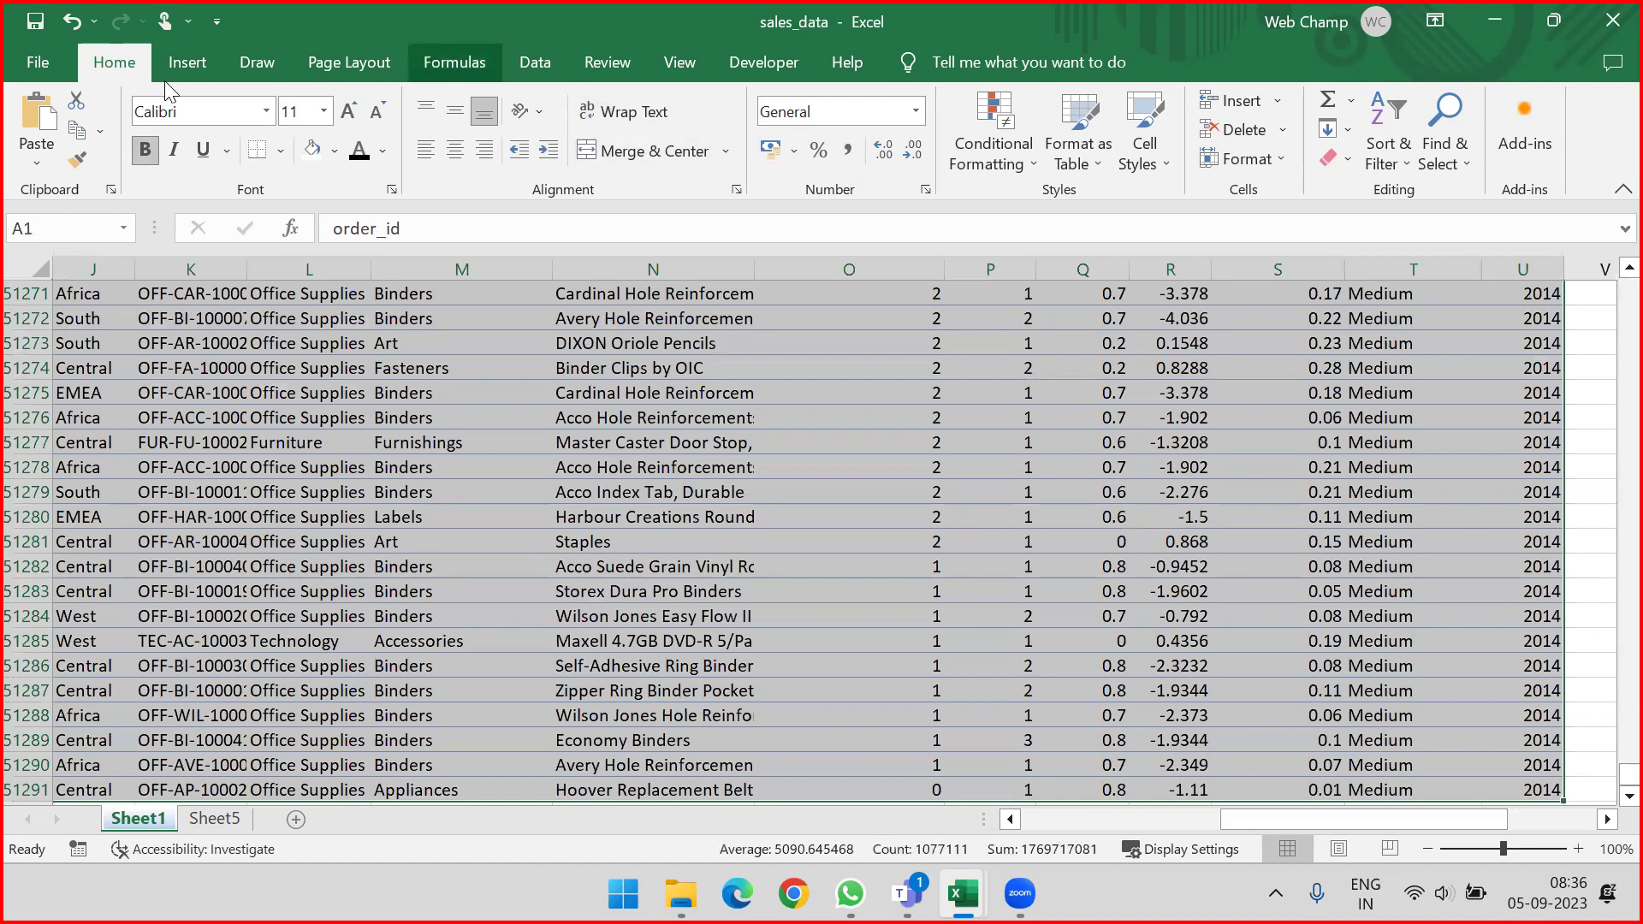
click(1508, 23)
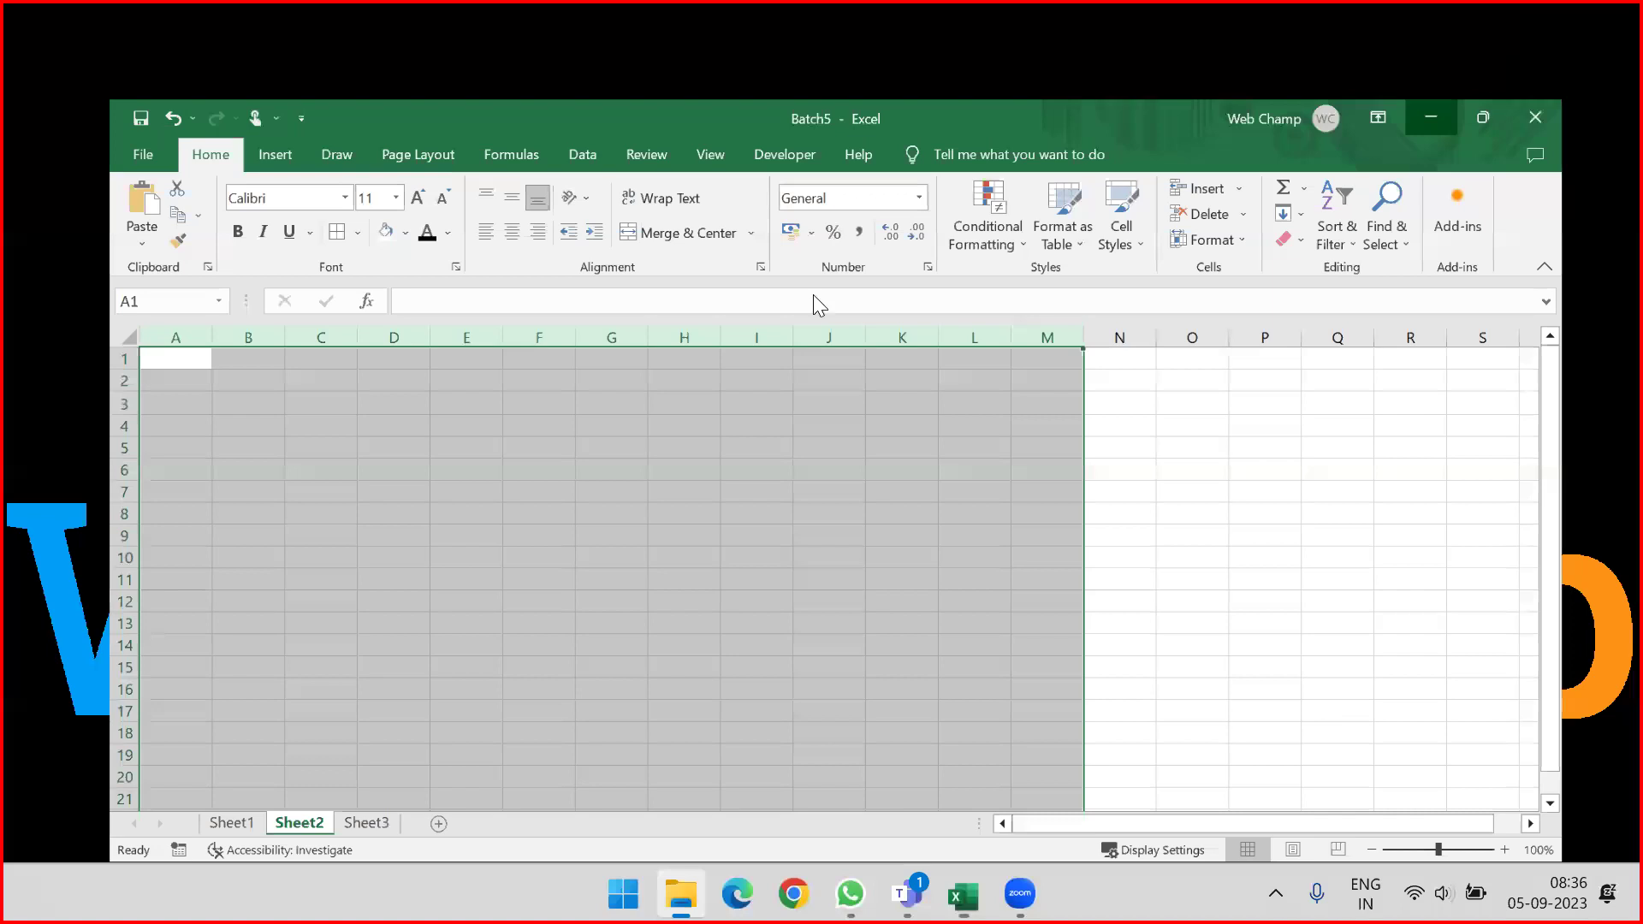